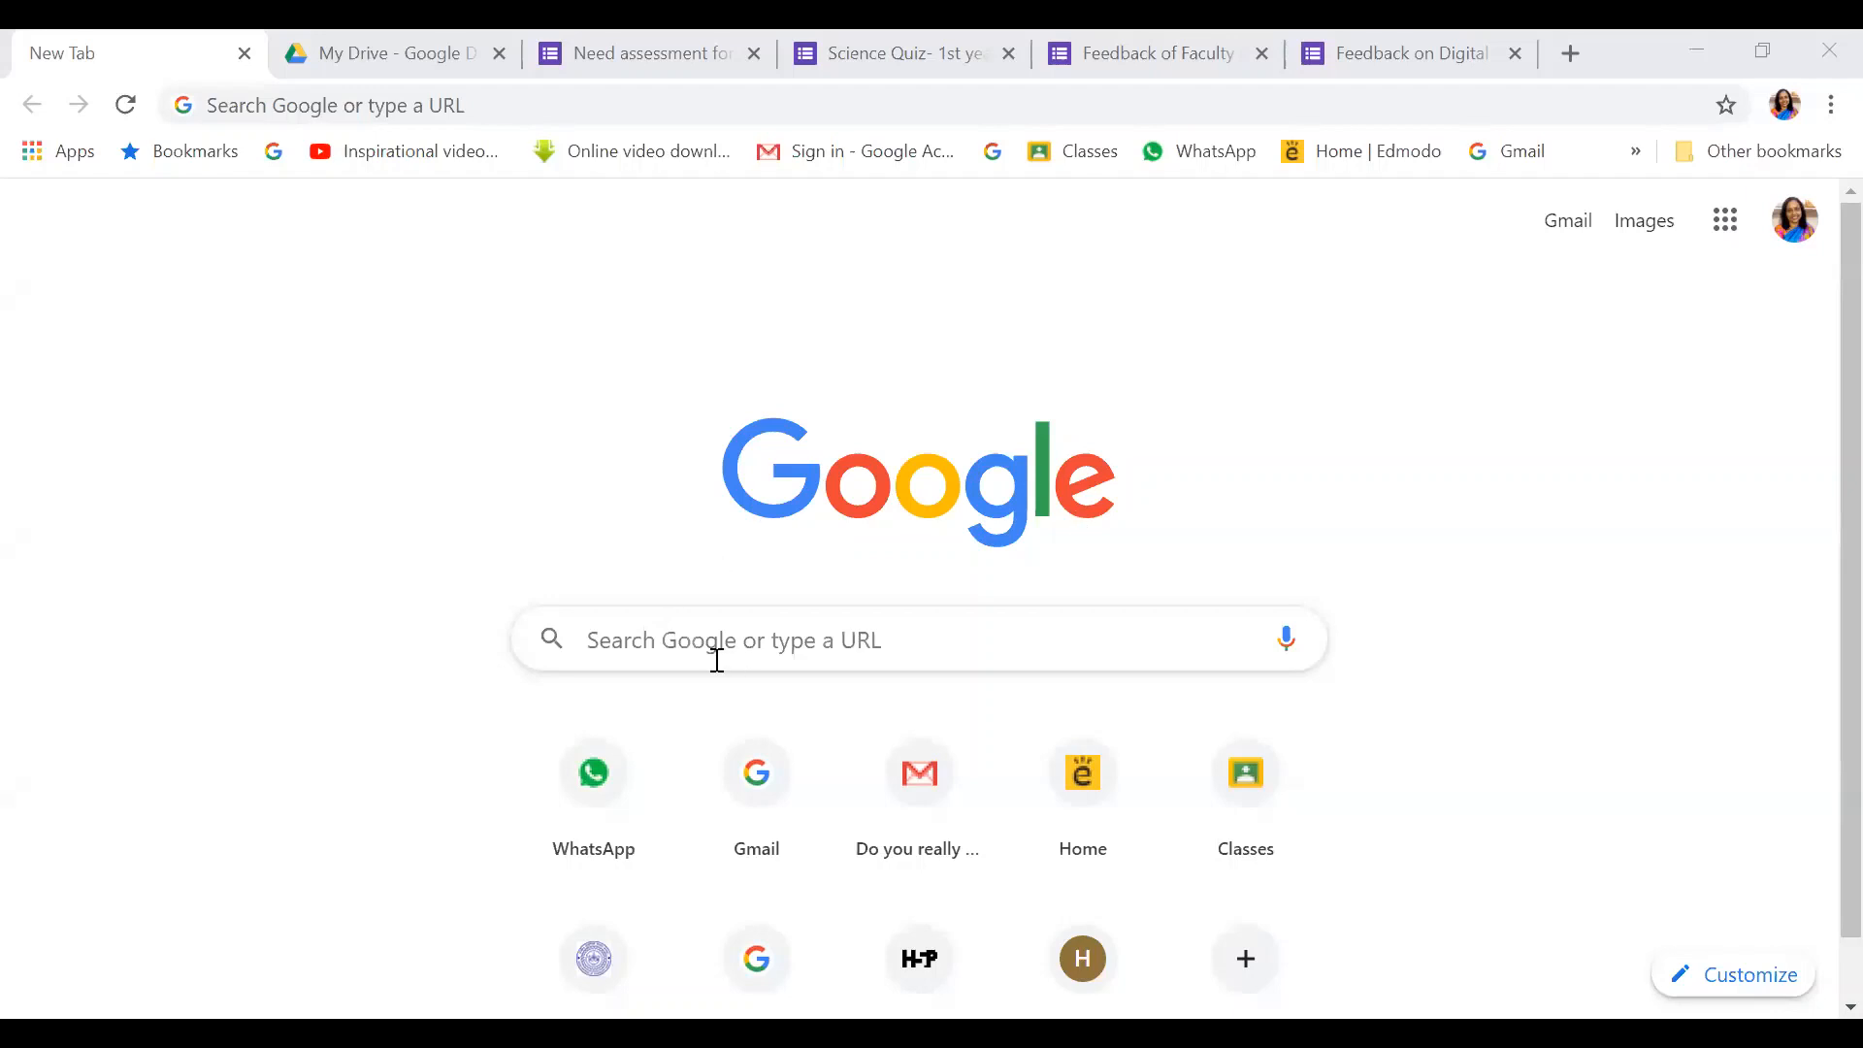
Search Google for 'google form', refine it to 'google forms', and browse the results
click(478, 107)
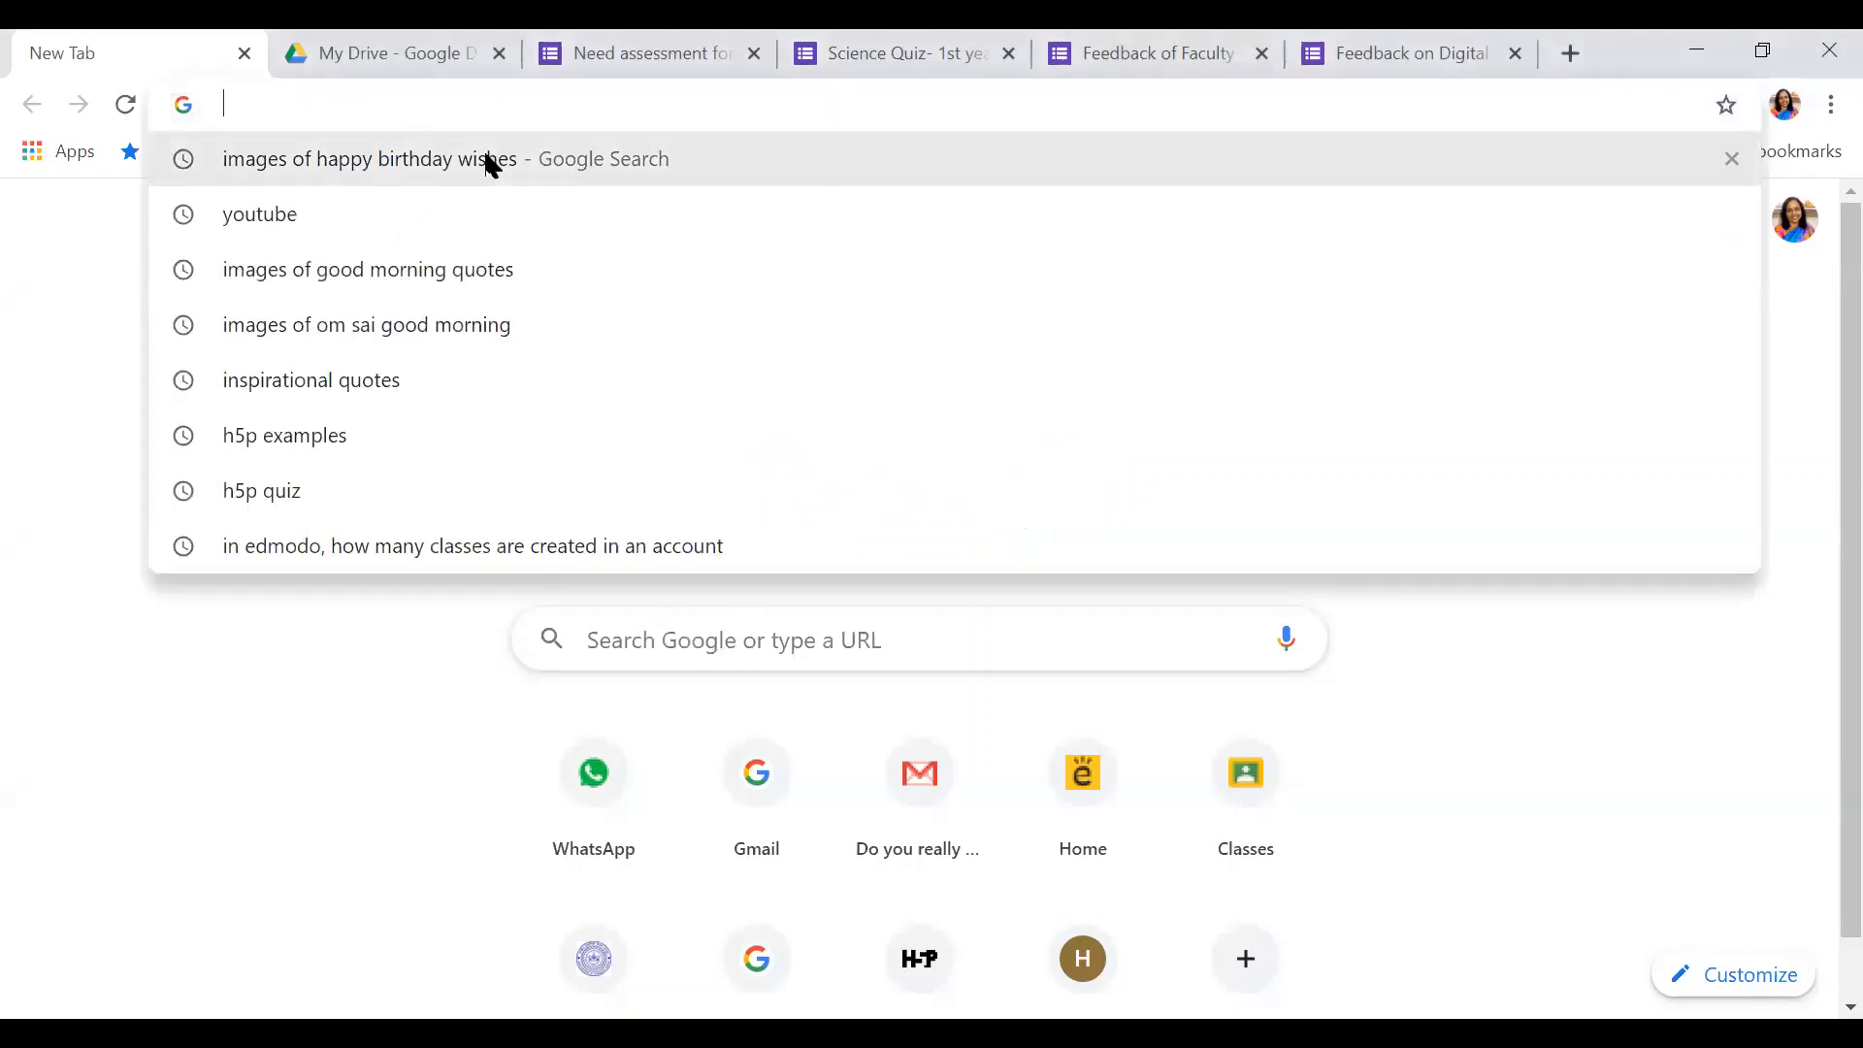
text(google)
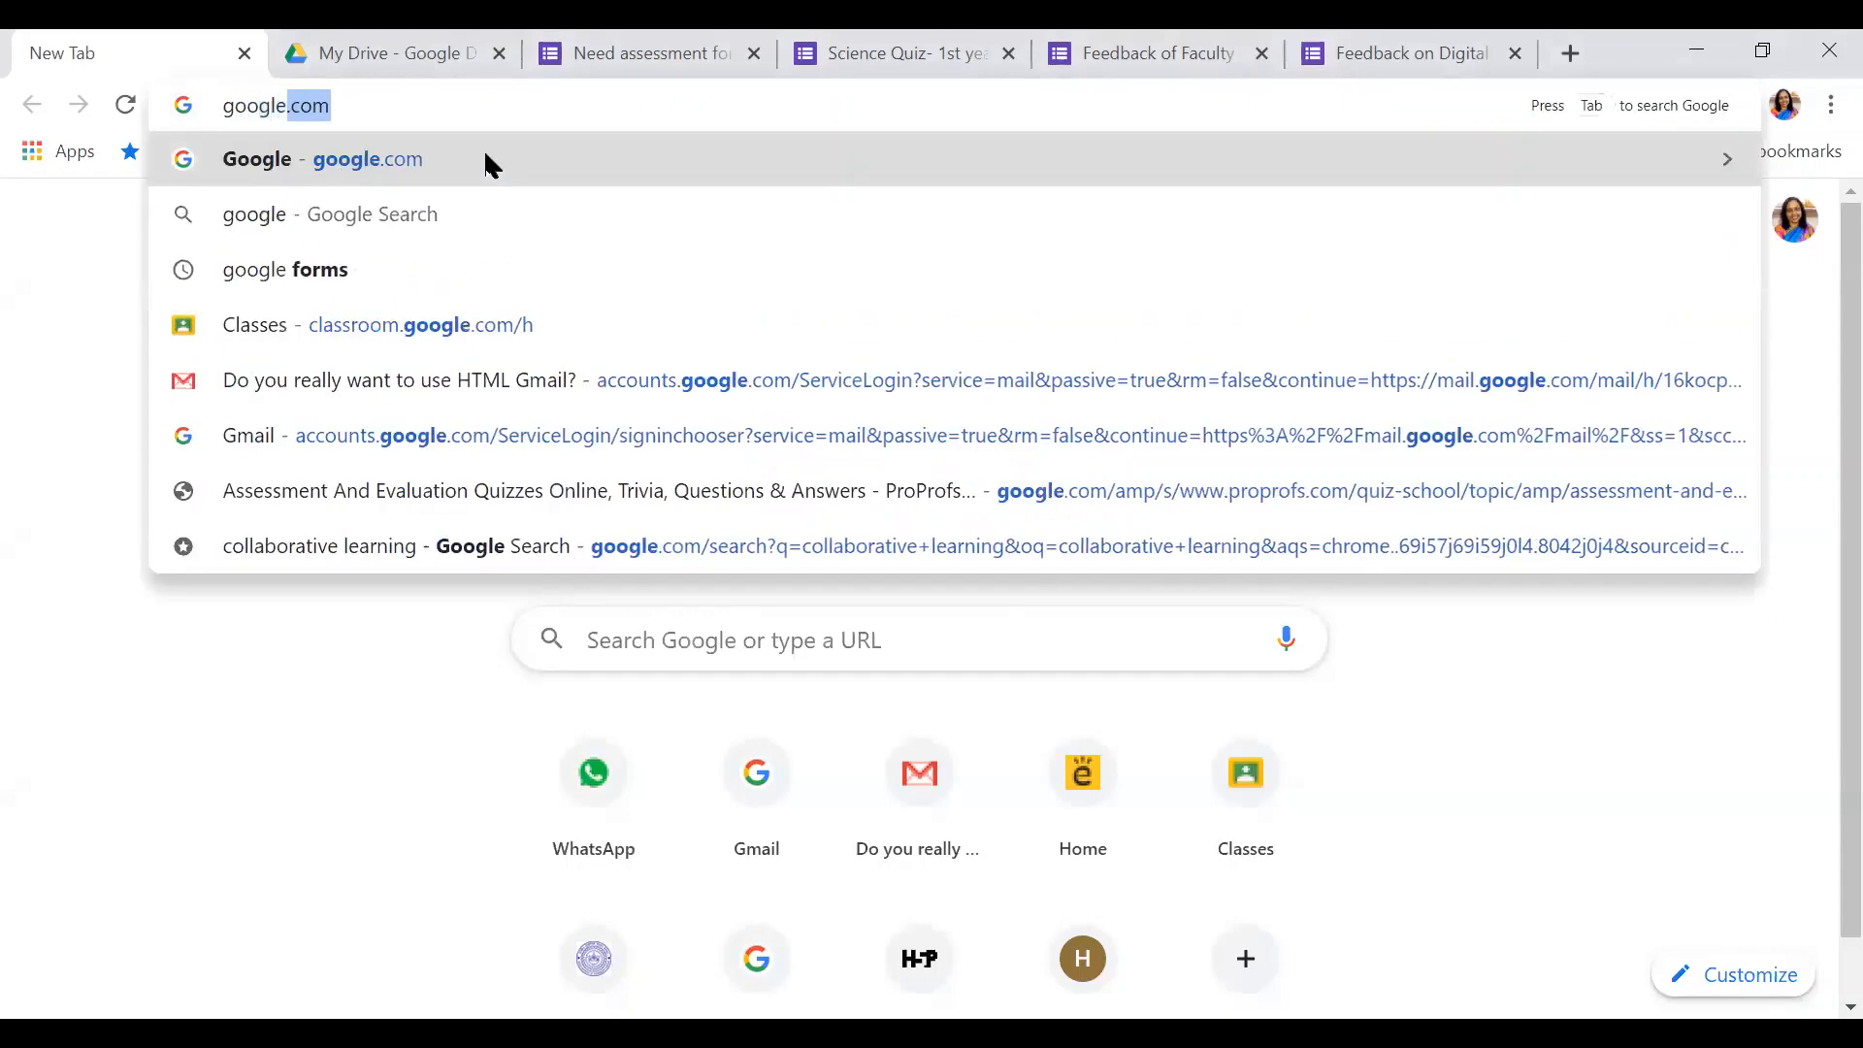
text( form)
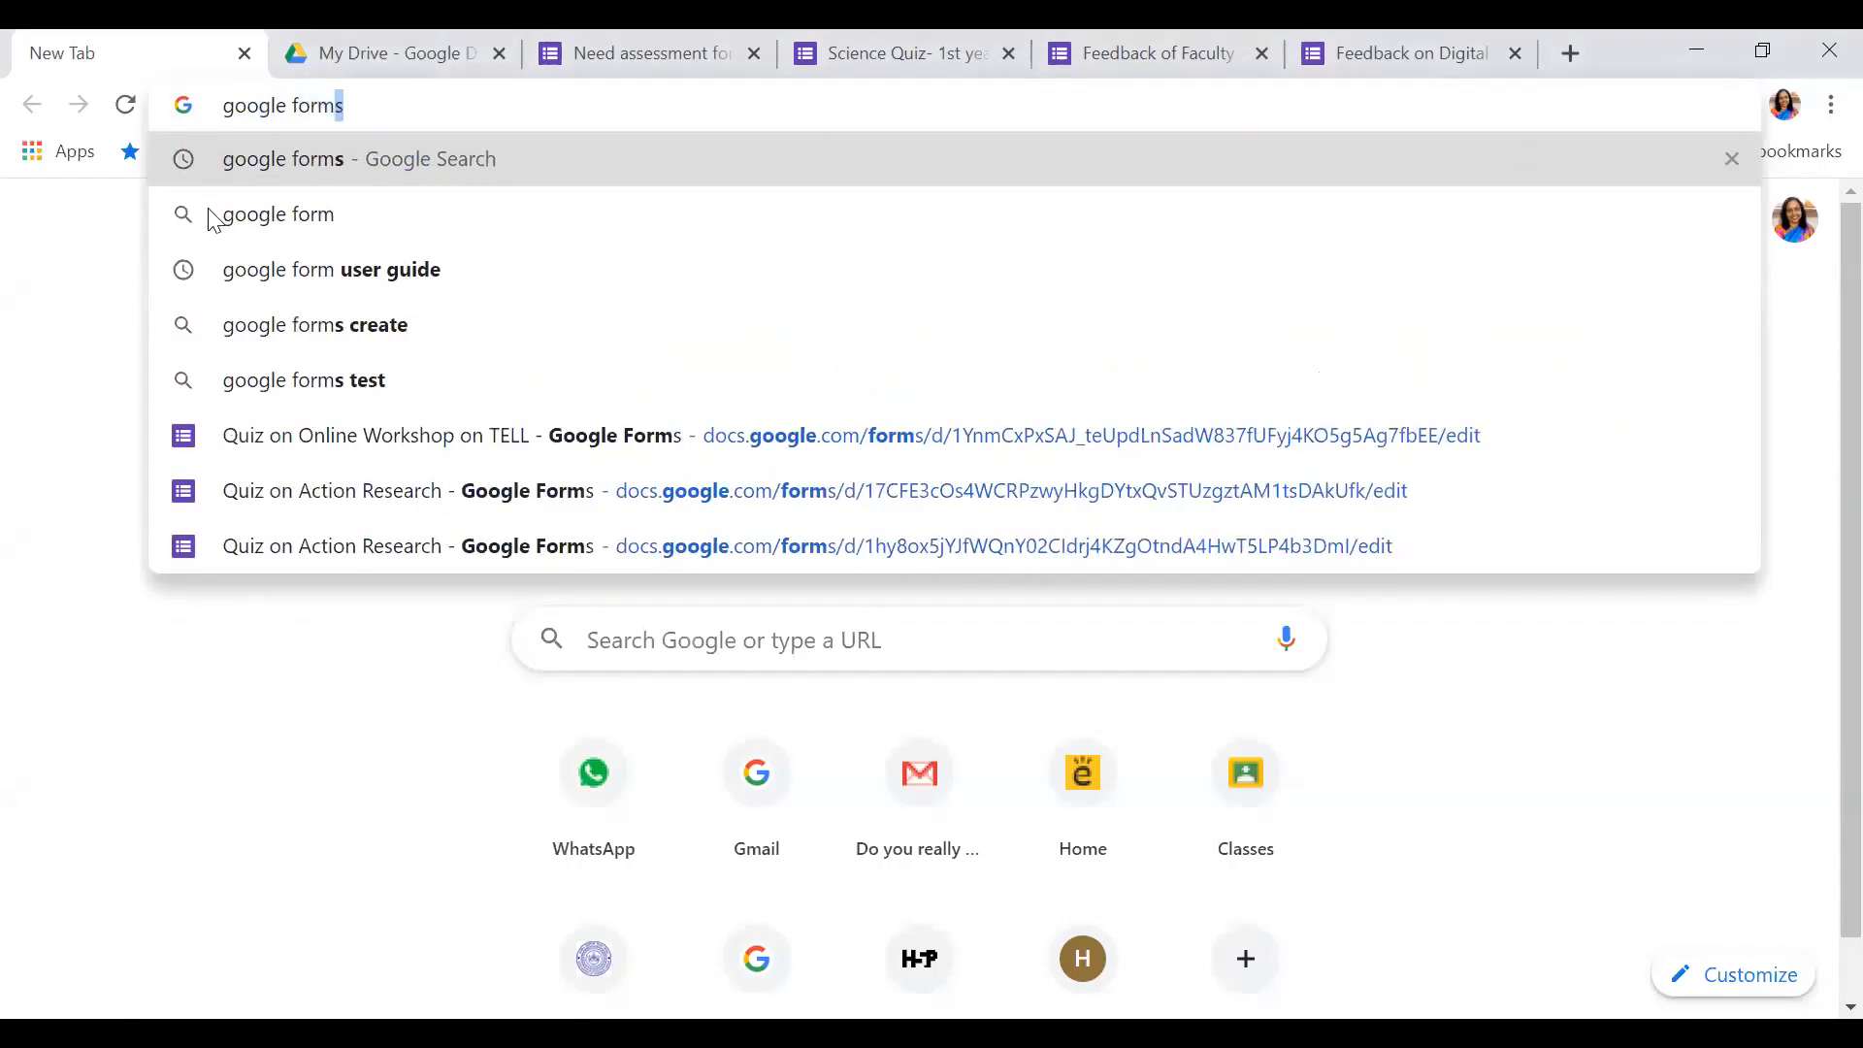
click(277, 218)
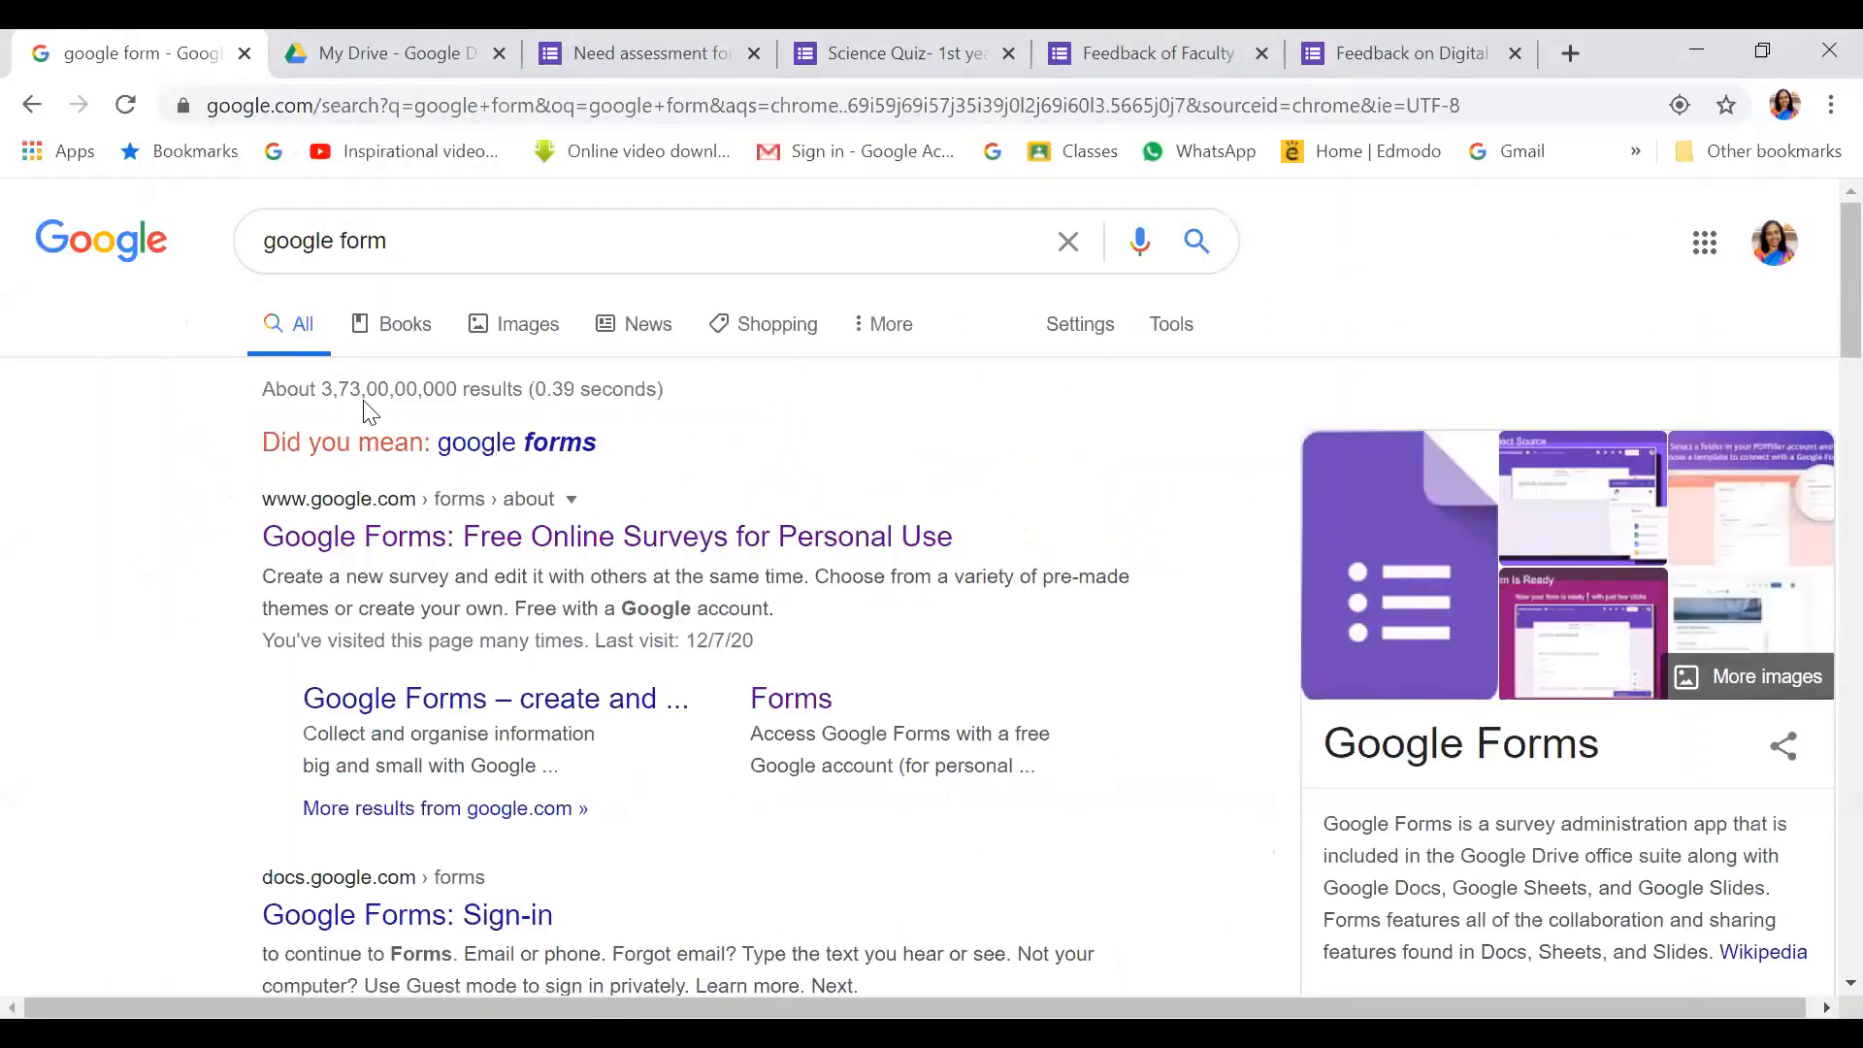
click(393, 233)
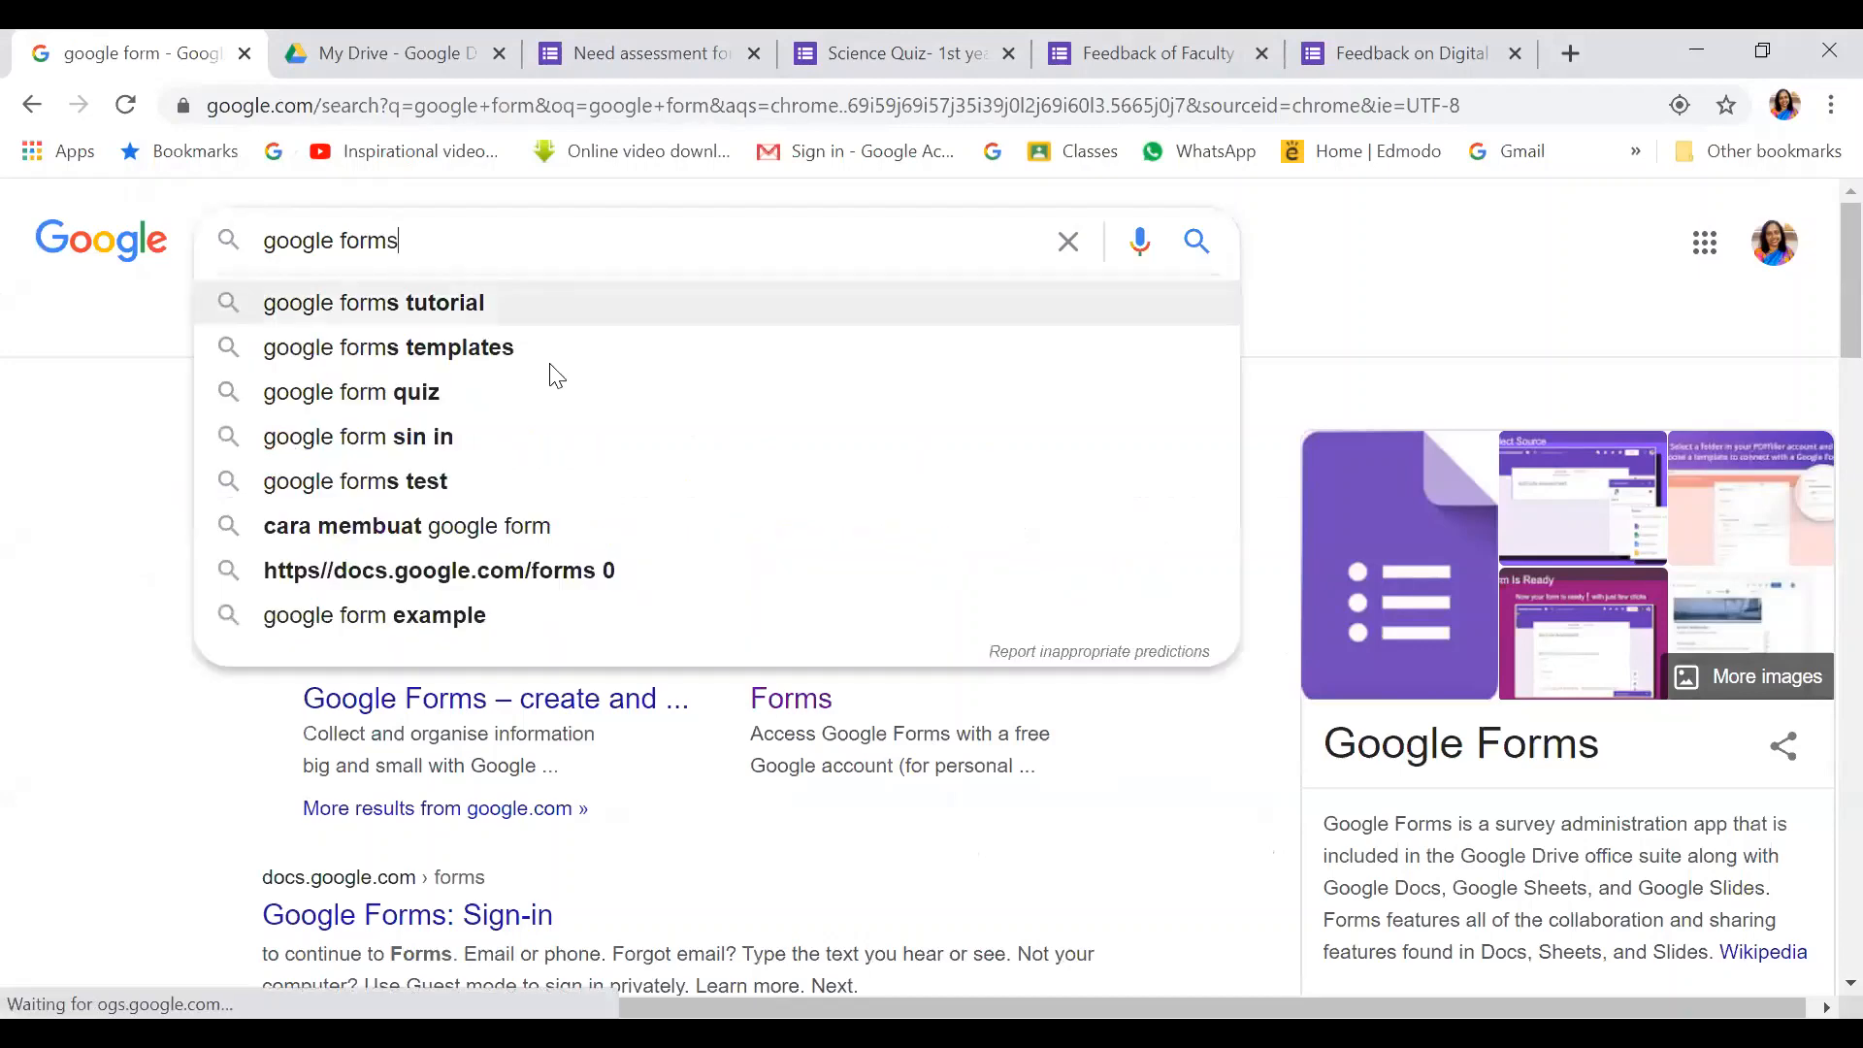
text(s)
click(382, 302)
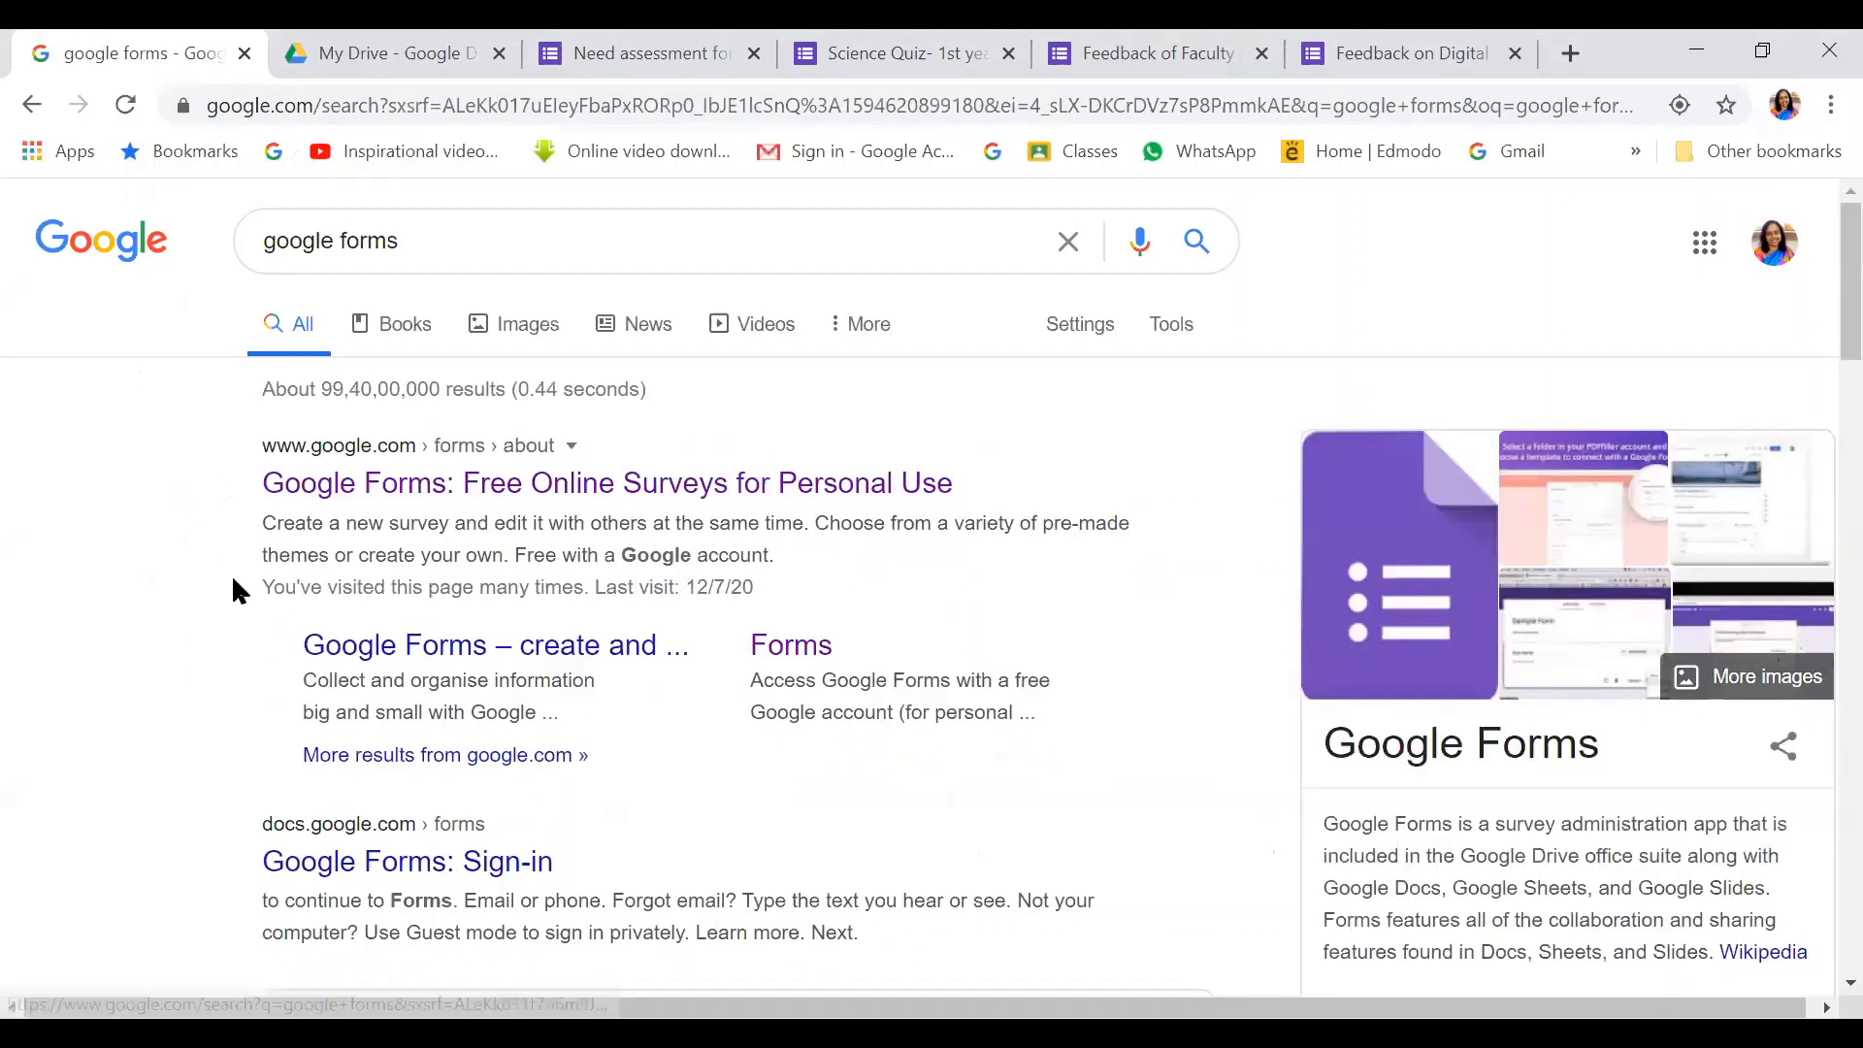
scroll(619, 439, down, 5)
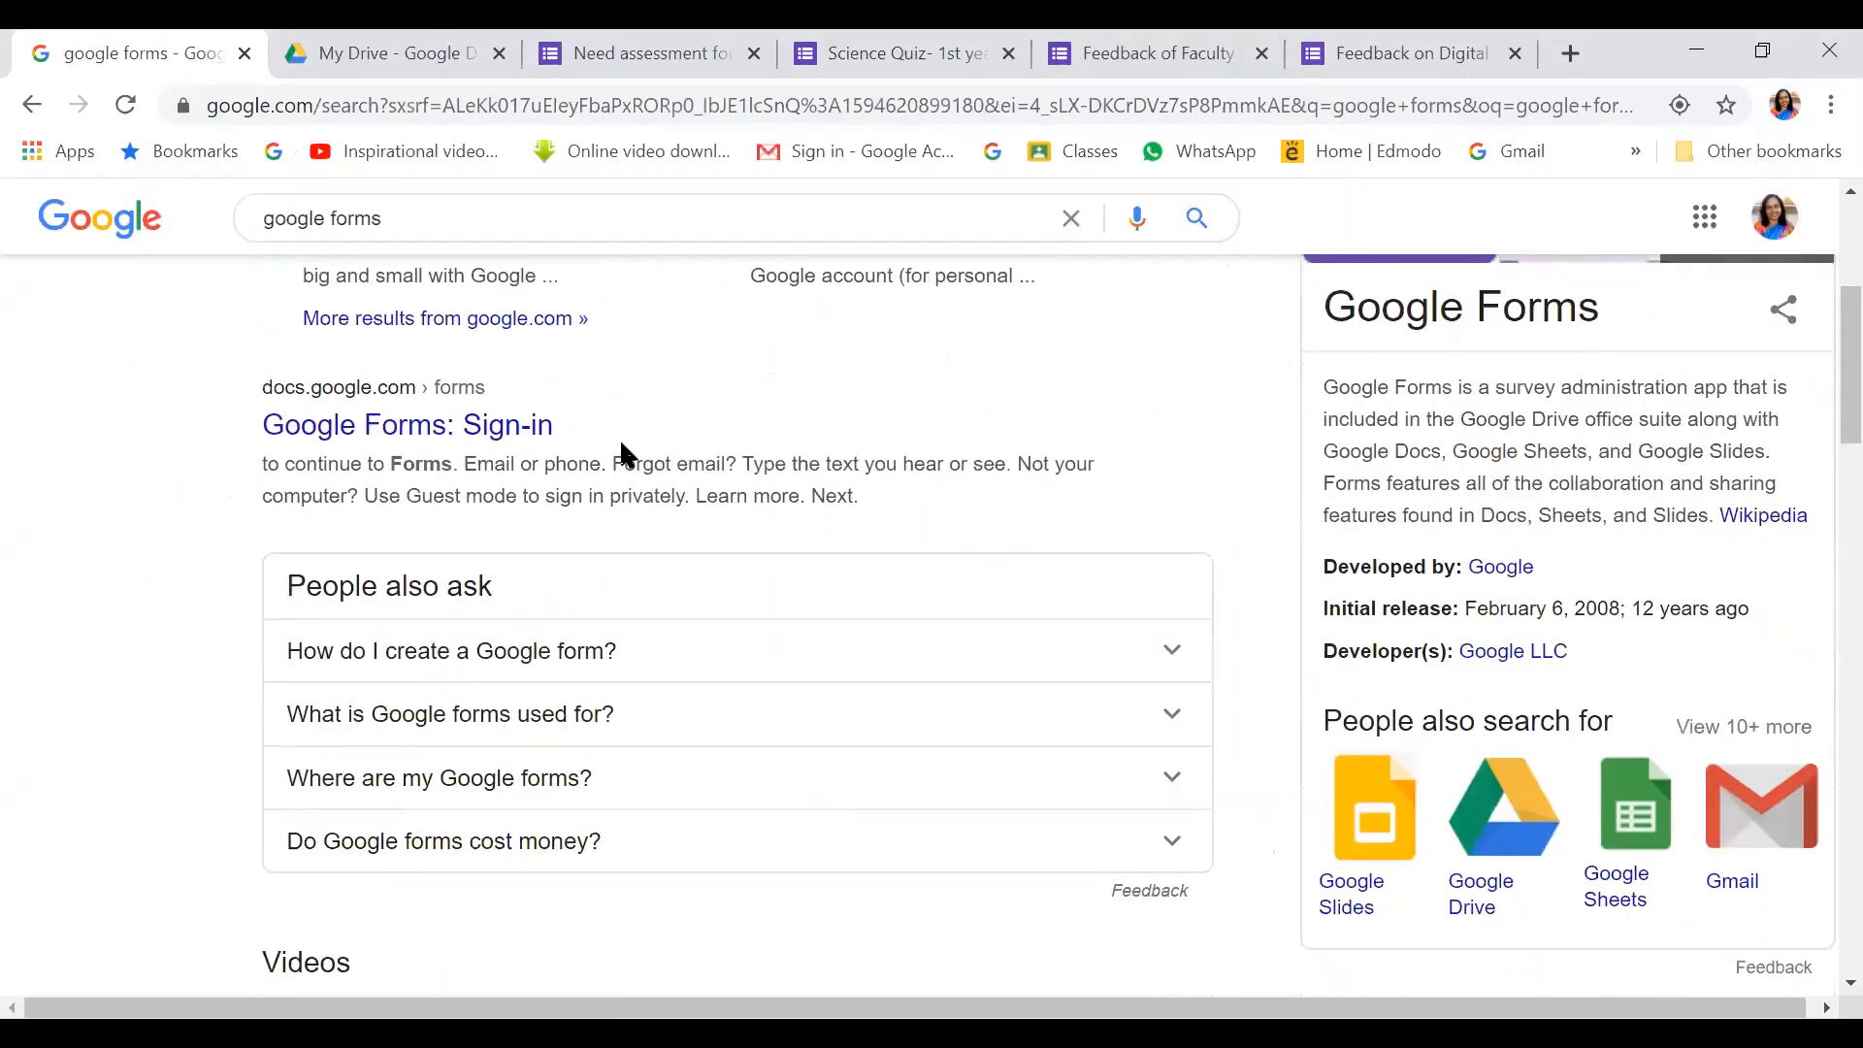
scroll(626, 452, down, 2)
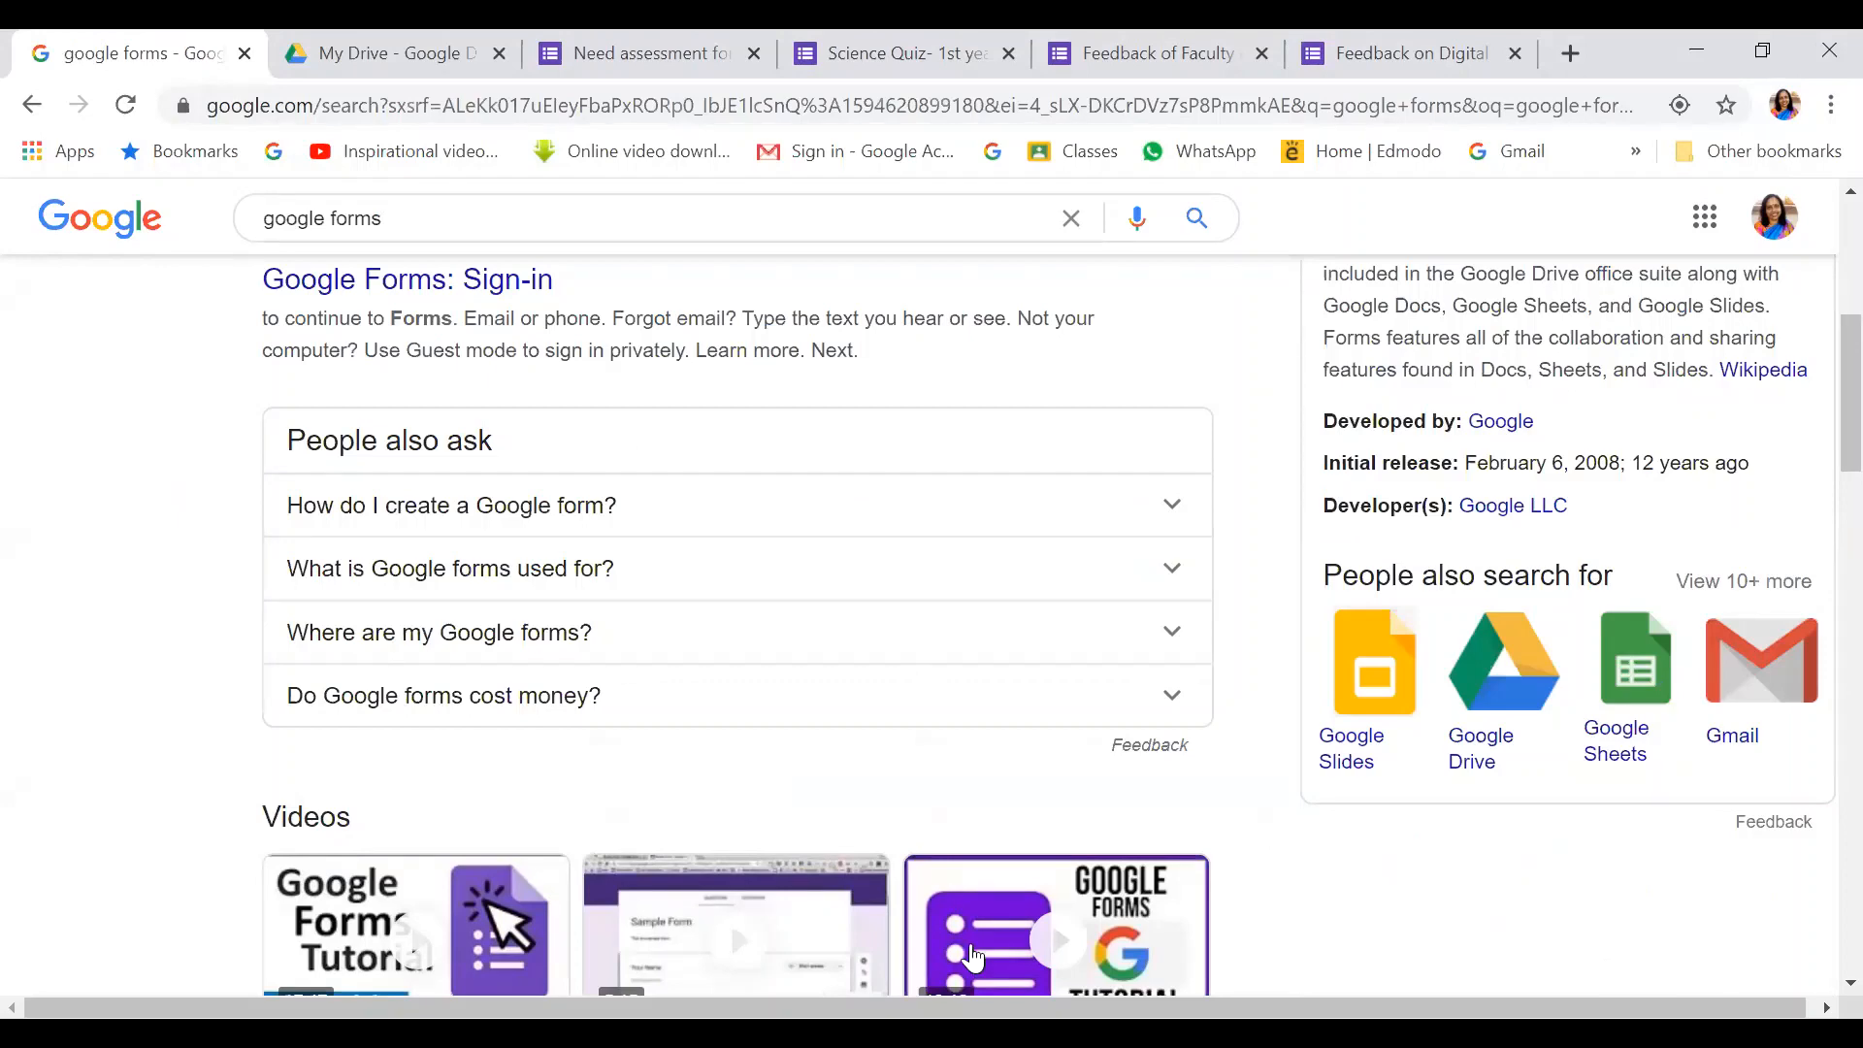
scroll(948, 528, up, 6)
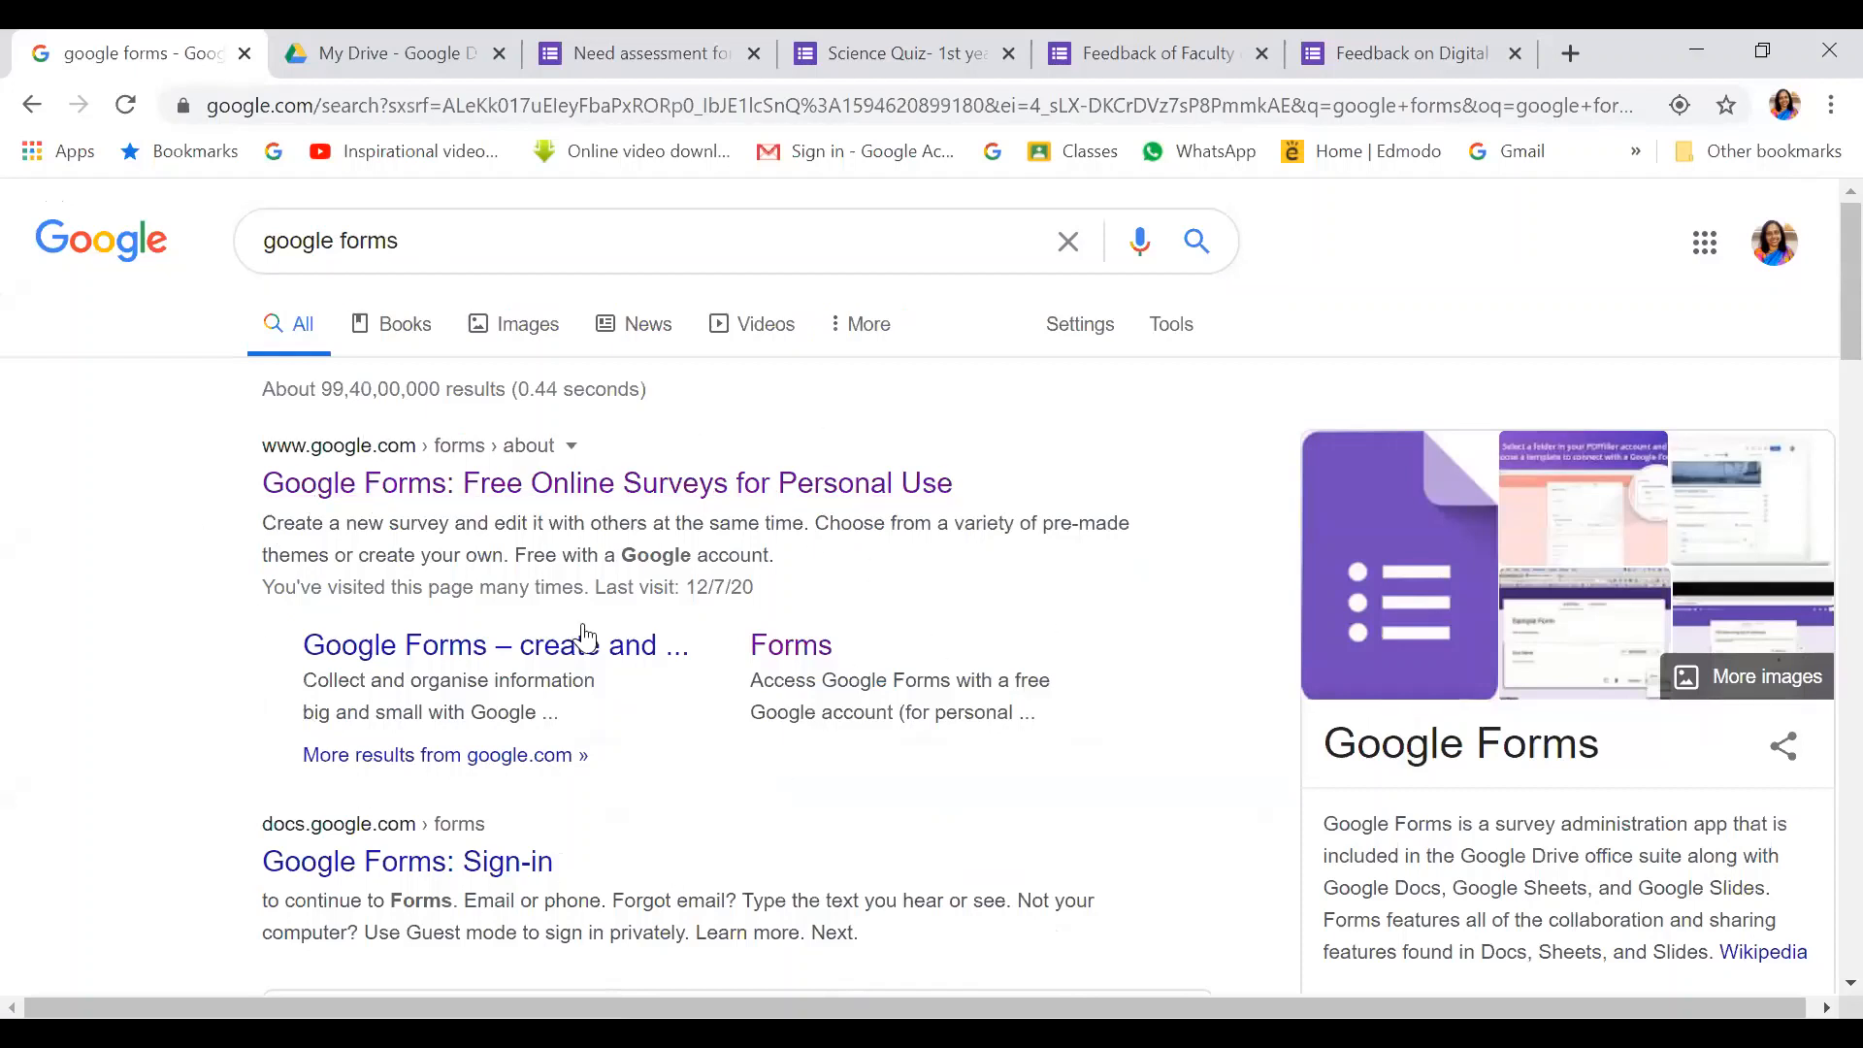
Open the 'Google Forms: Free Online Surveys' result and go on to the Forms home page
click(515, 488)
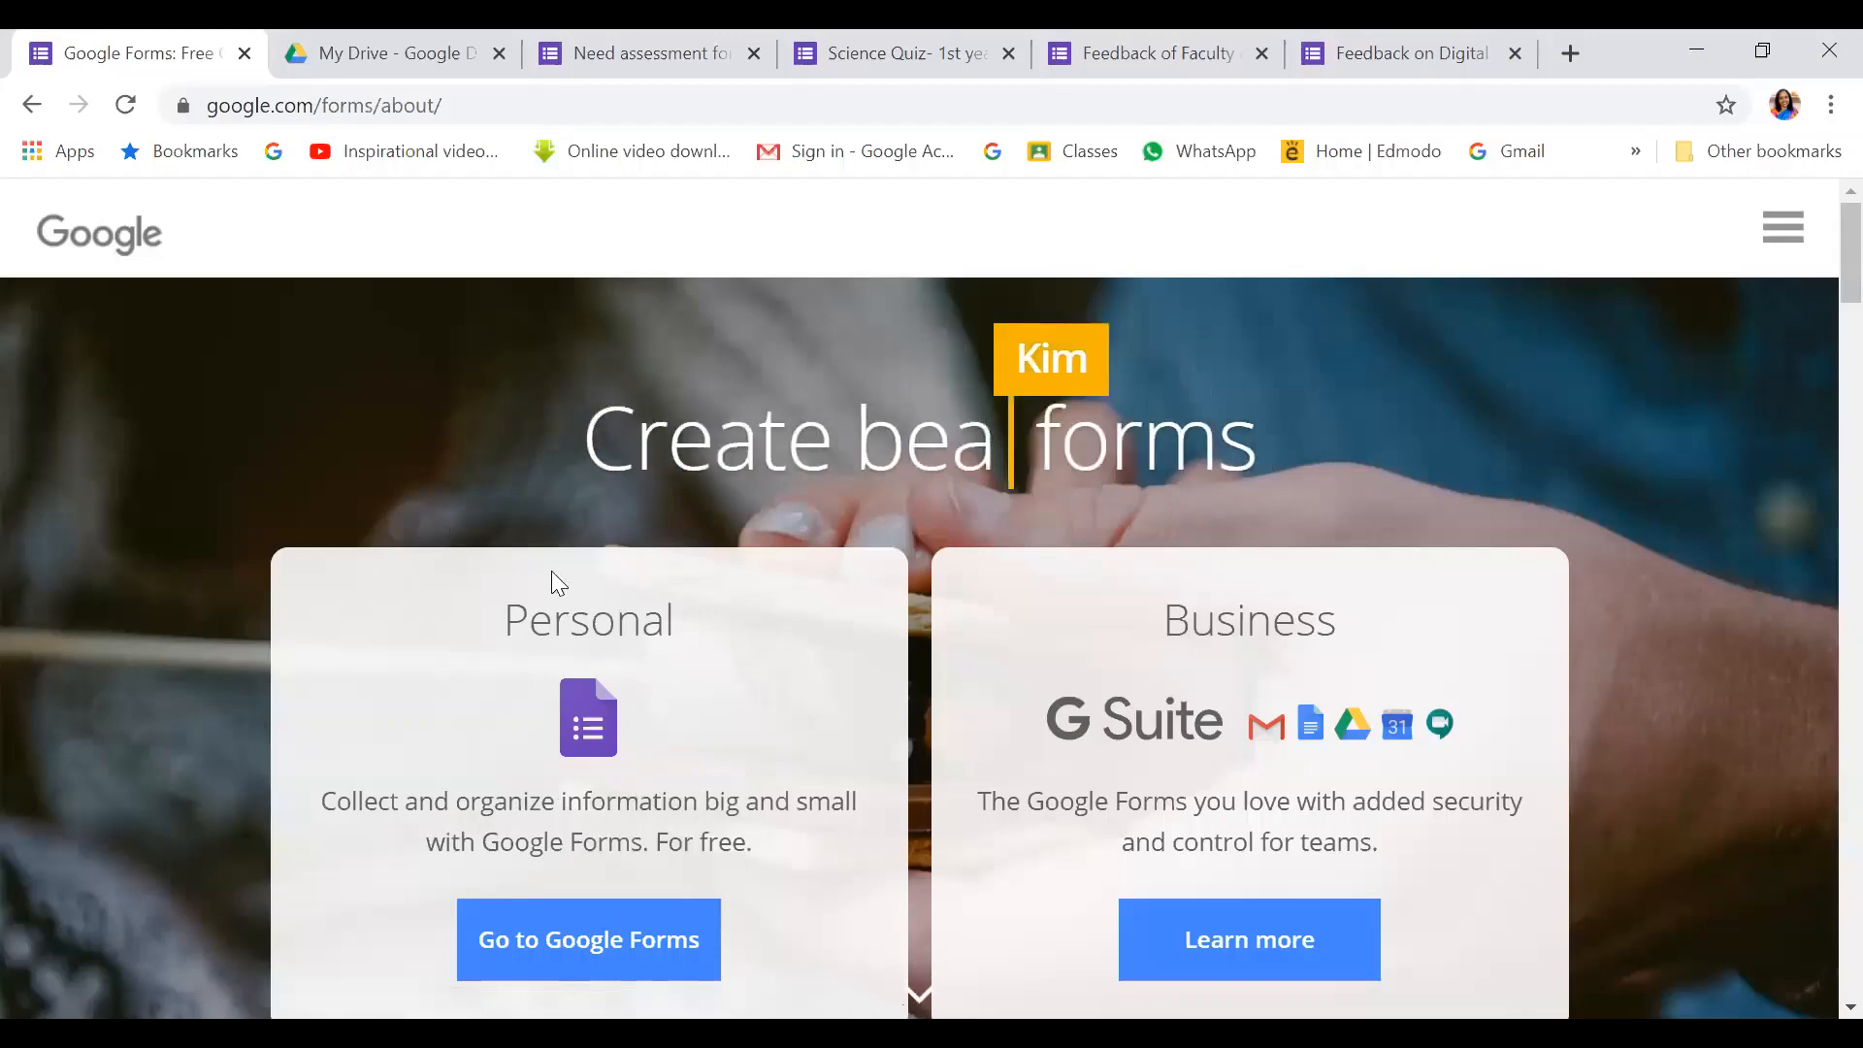
click(580, 944)
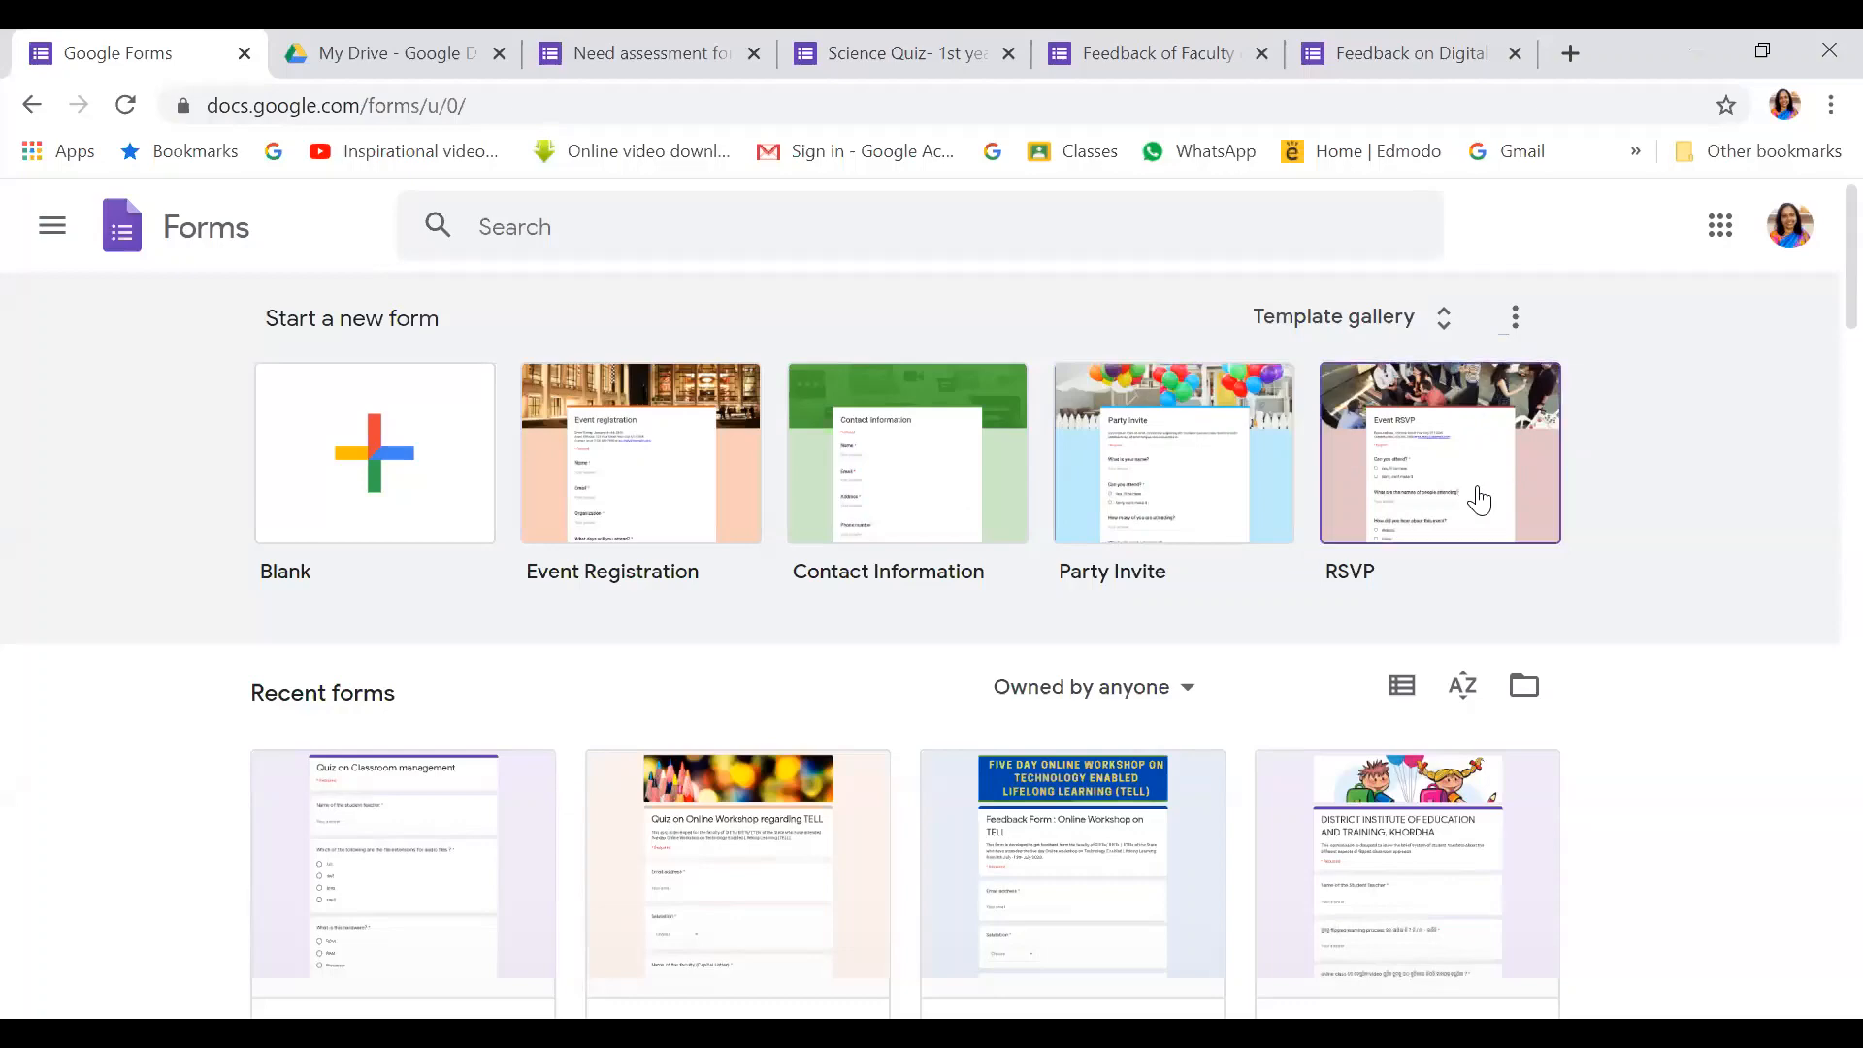
scroll(1452, 476, down, 2)
scroll(1452, 474, down, 2)
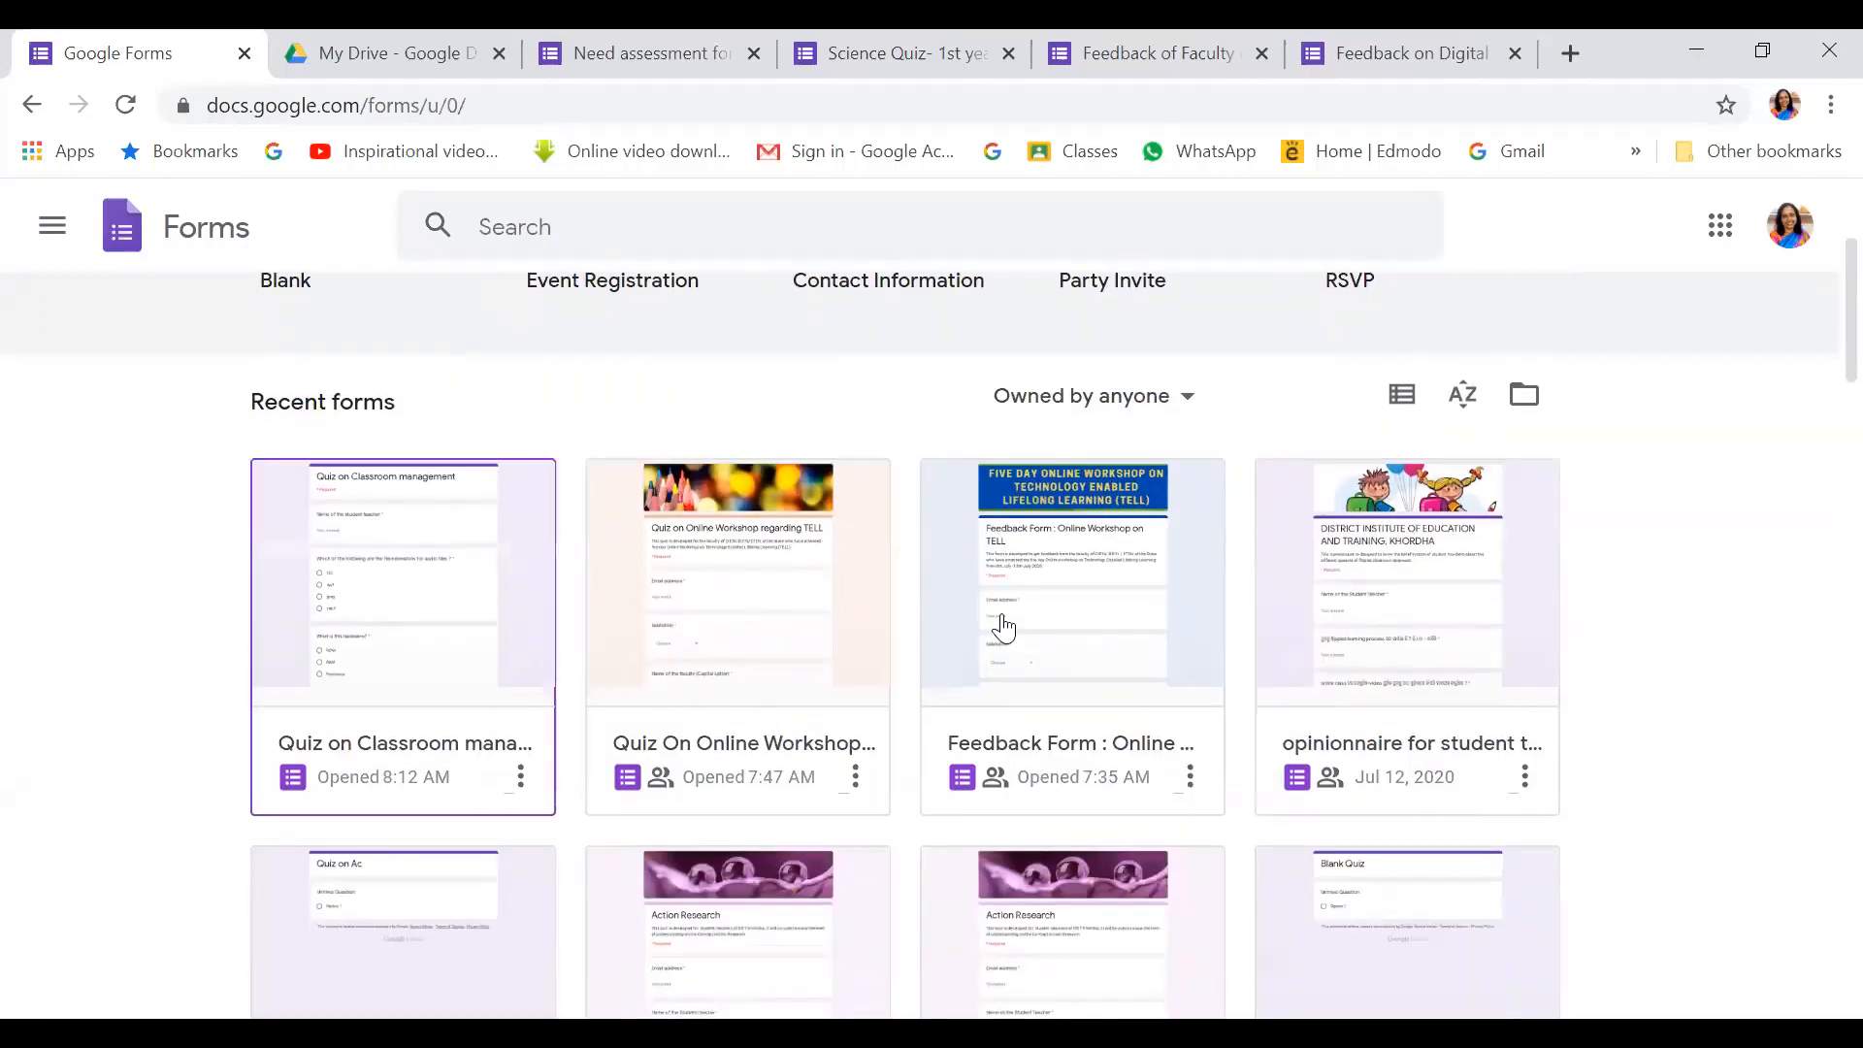
scroll(760, 476, down, 4)
scroll(760, 475, down, 7)
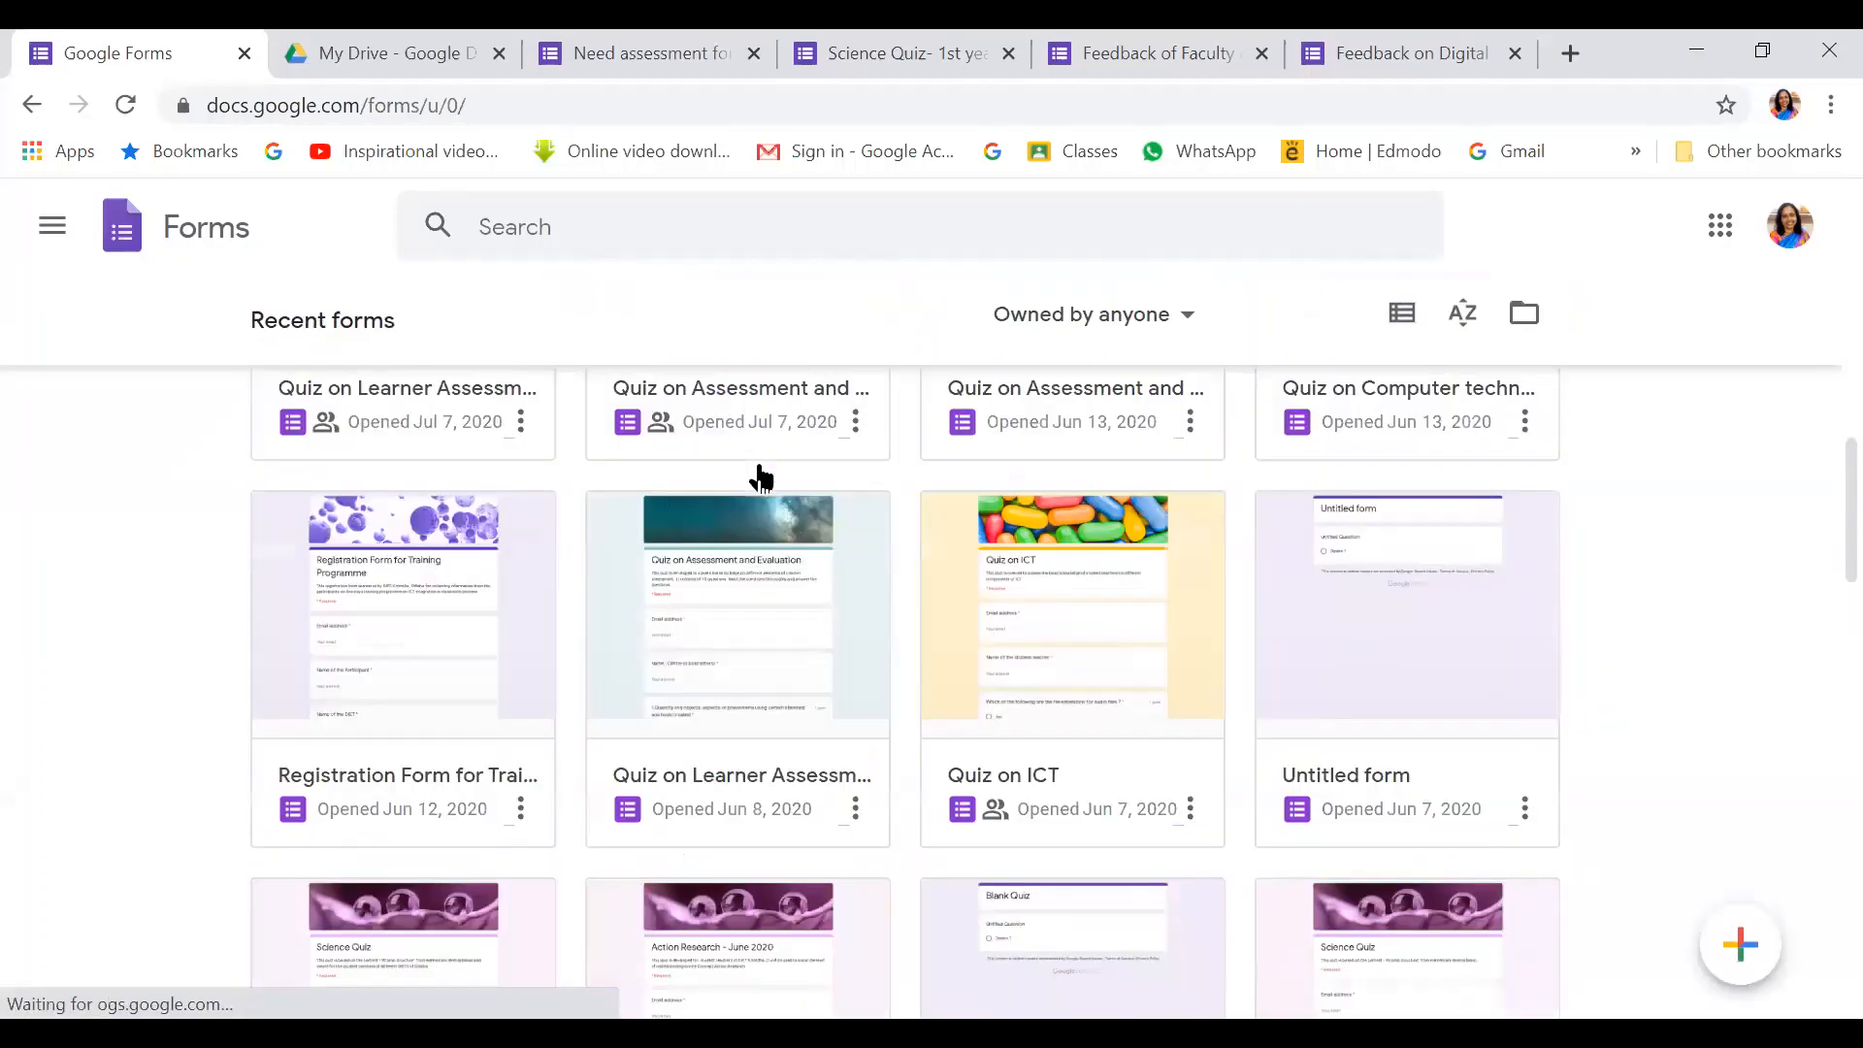
scroll(760, 478, down, 14)
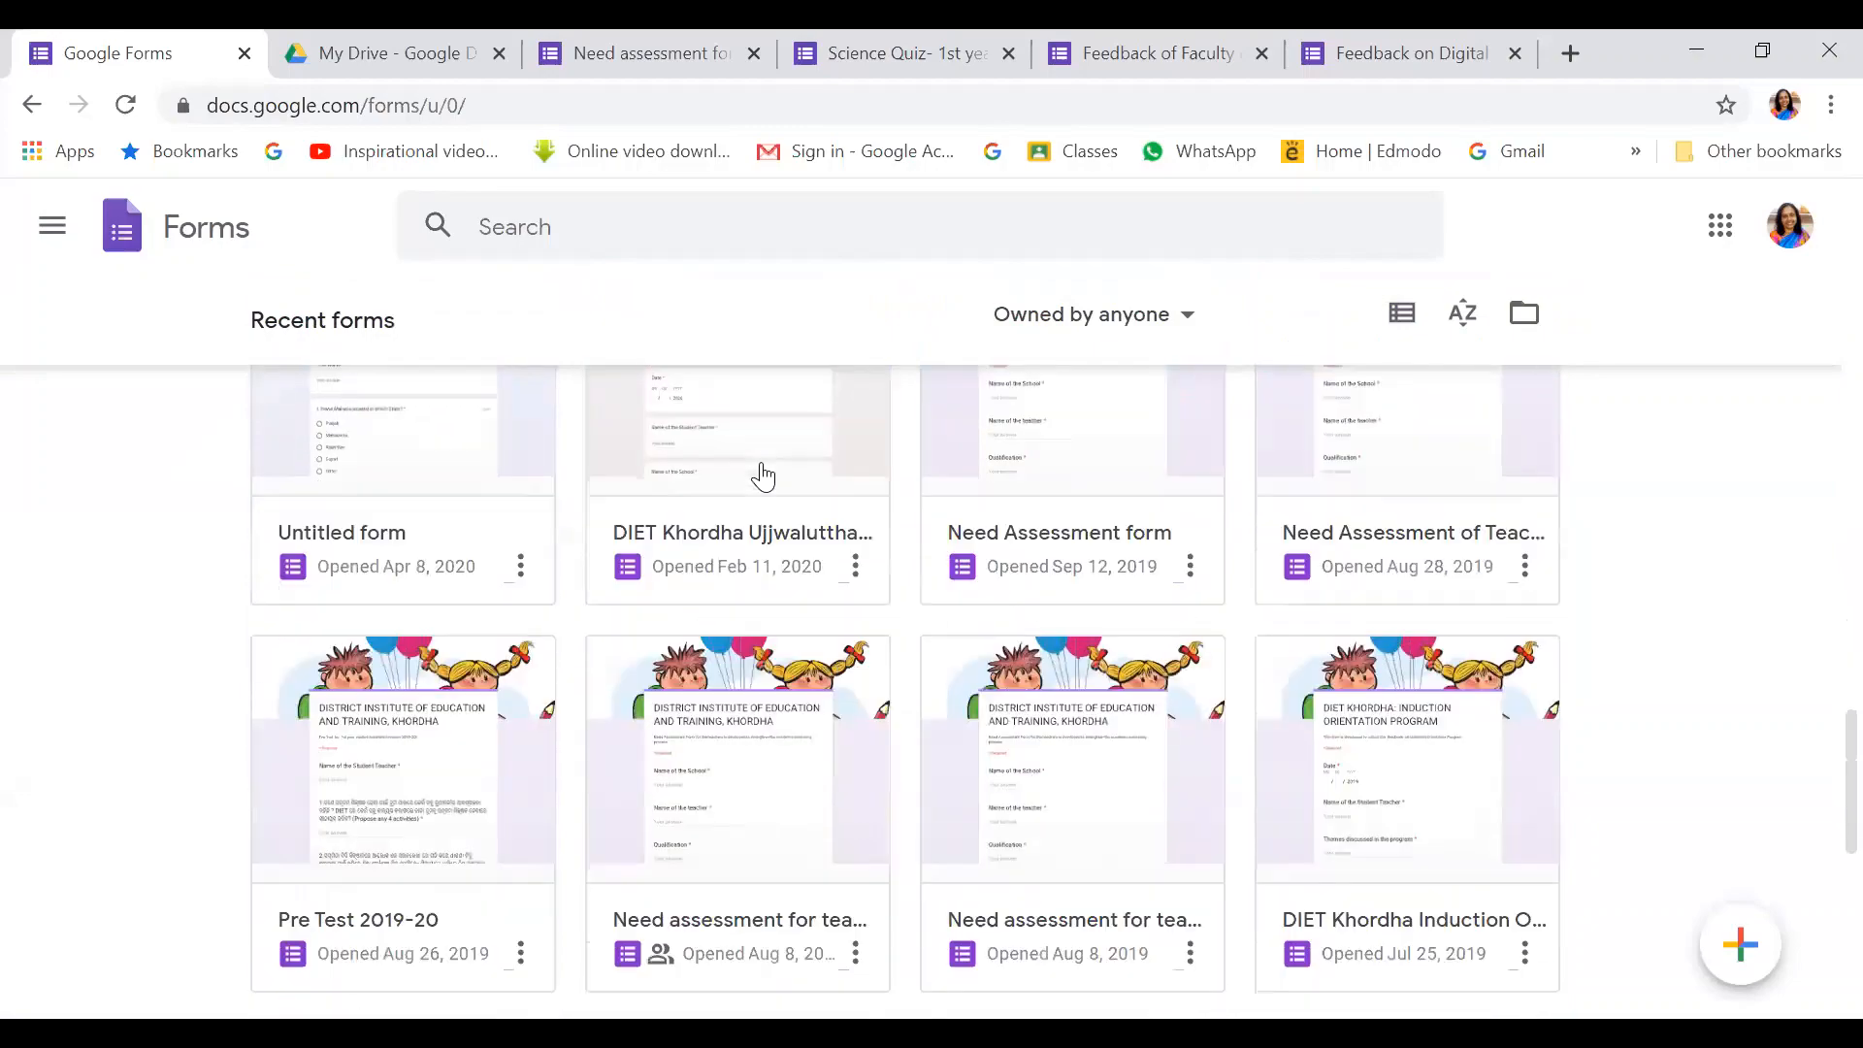
scroll(763, 477, down, 10)
scroll(763, 470, up, 7)
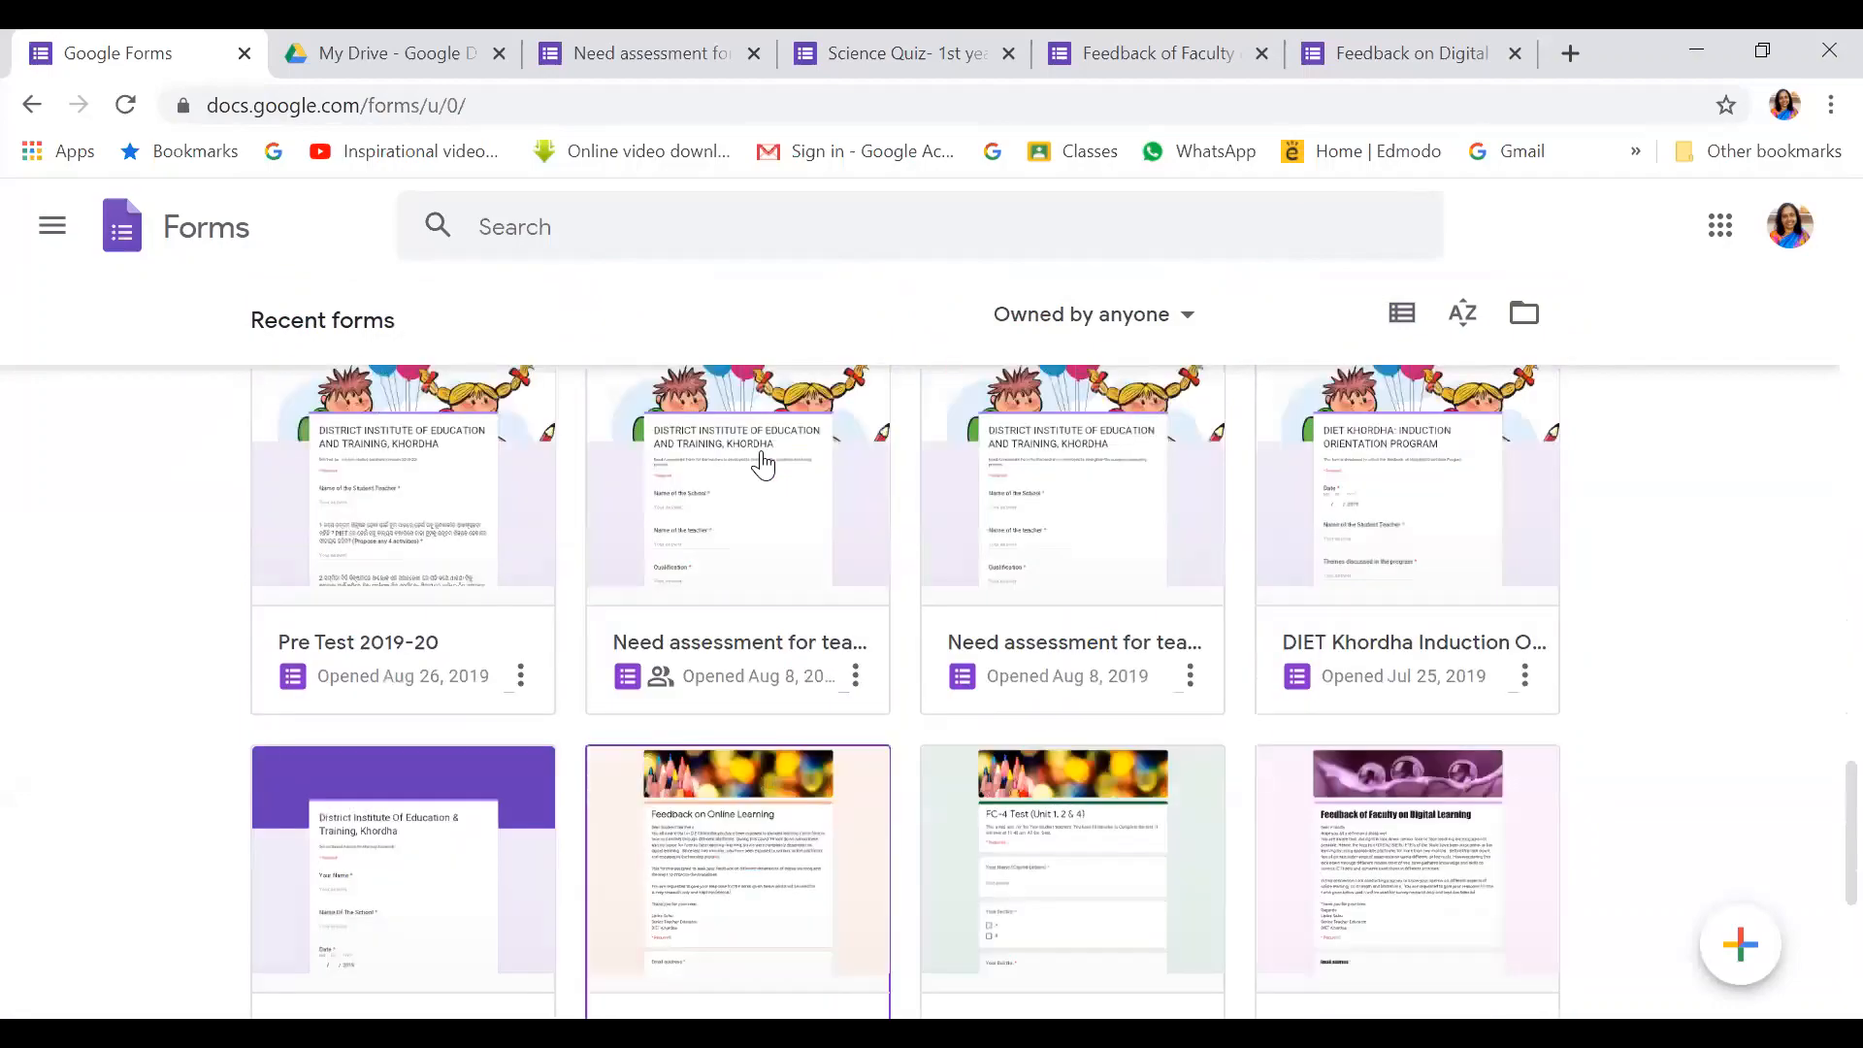
scroll(763, 465, up, 20)
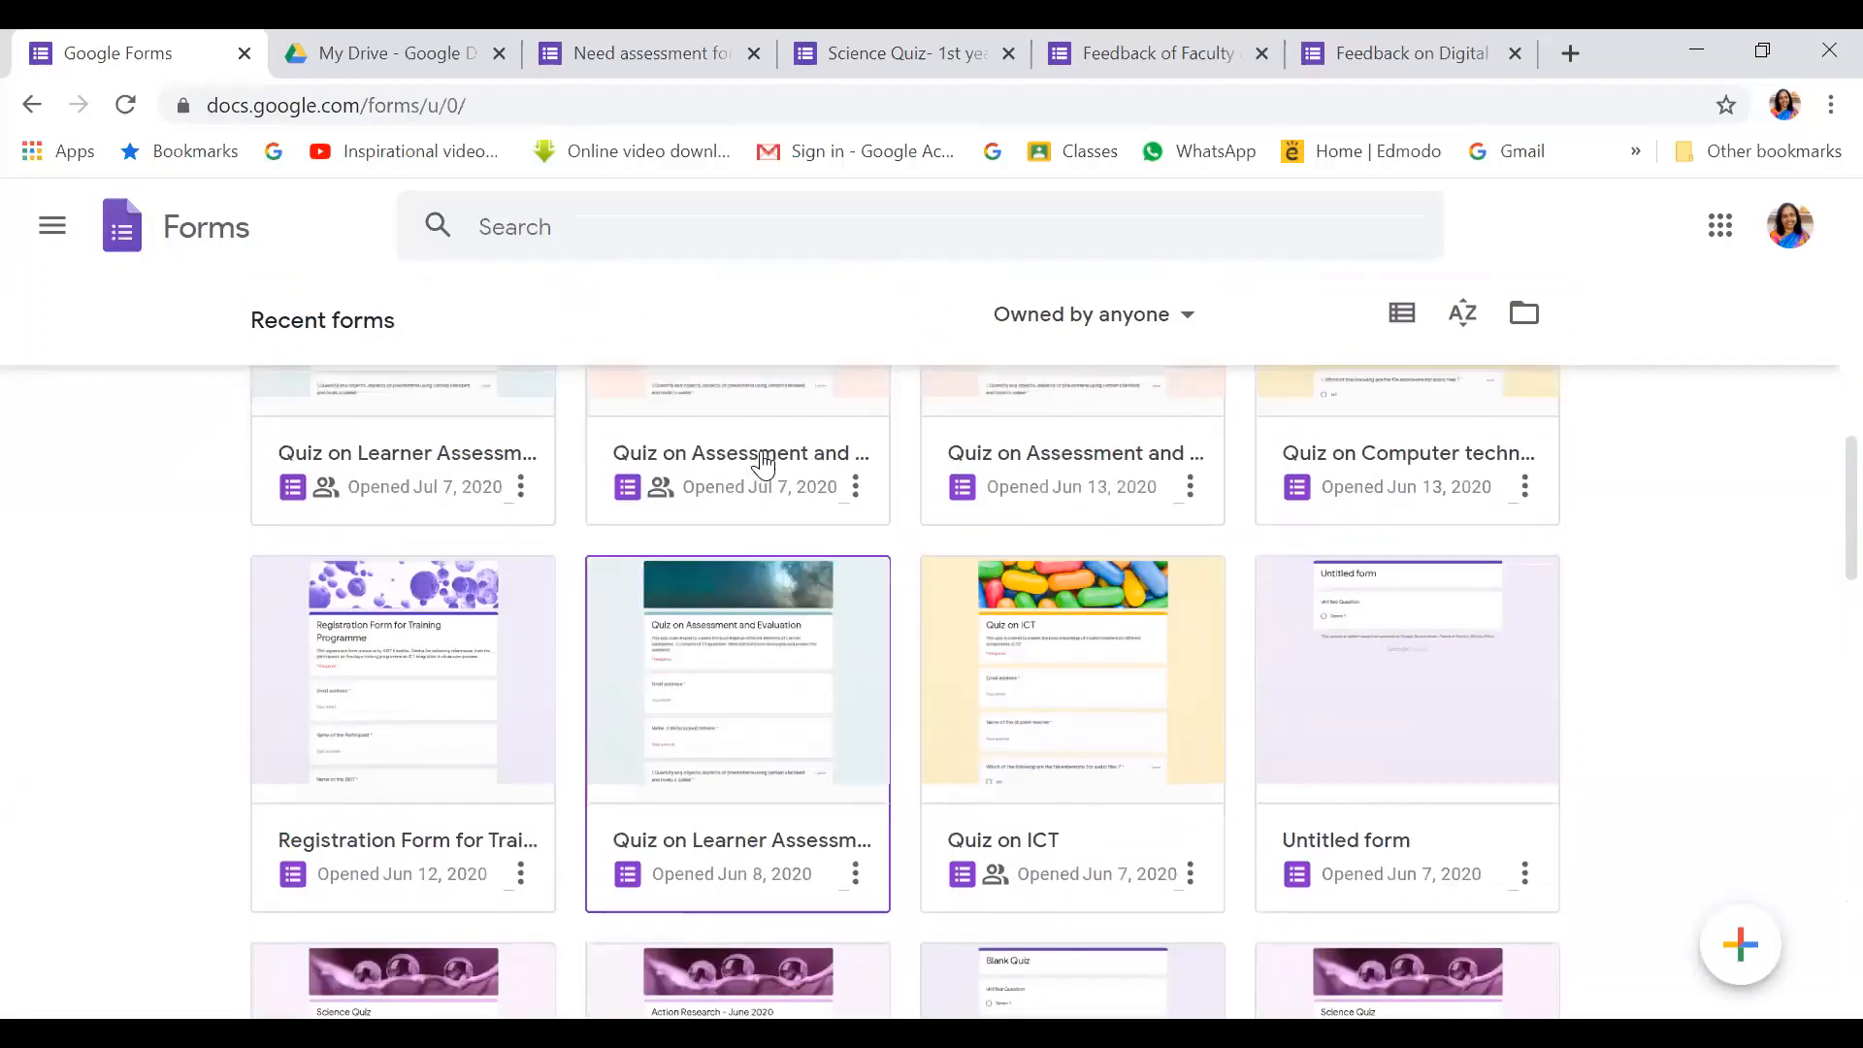
scroll(763, 465, up, 15)
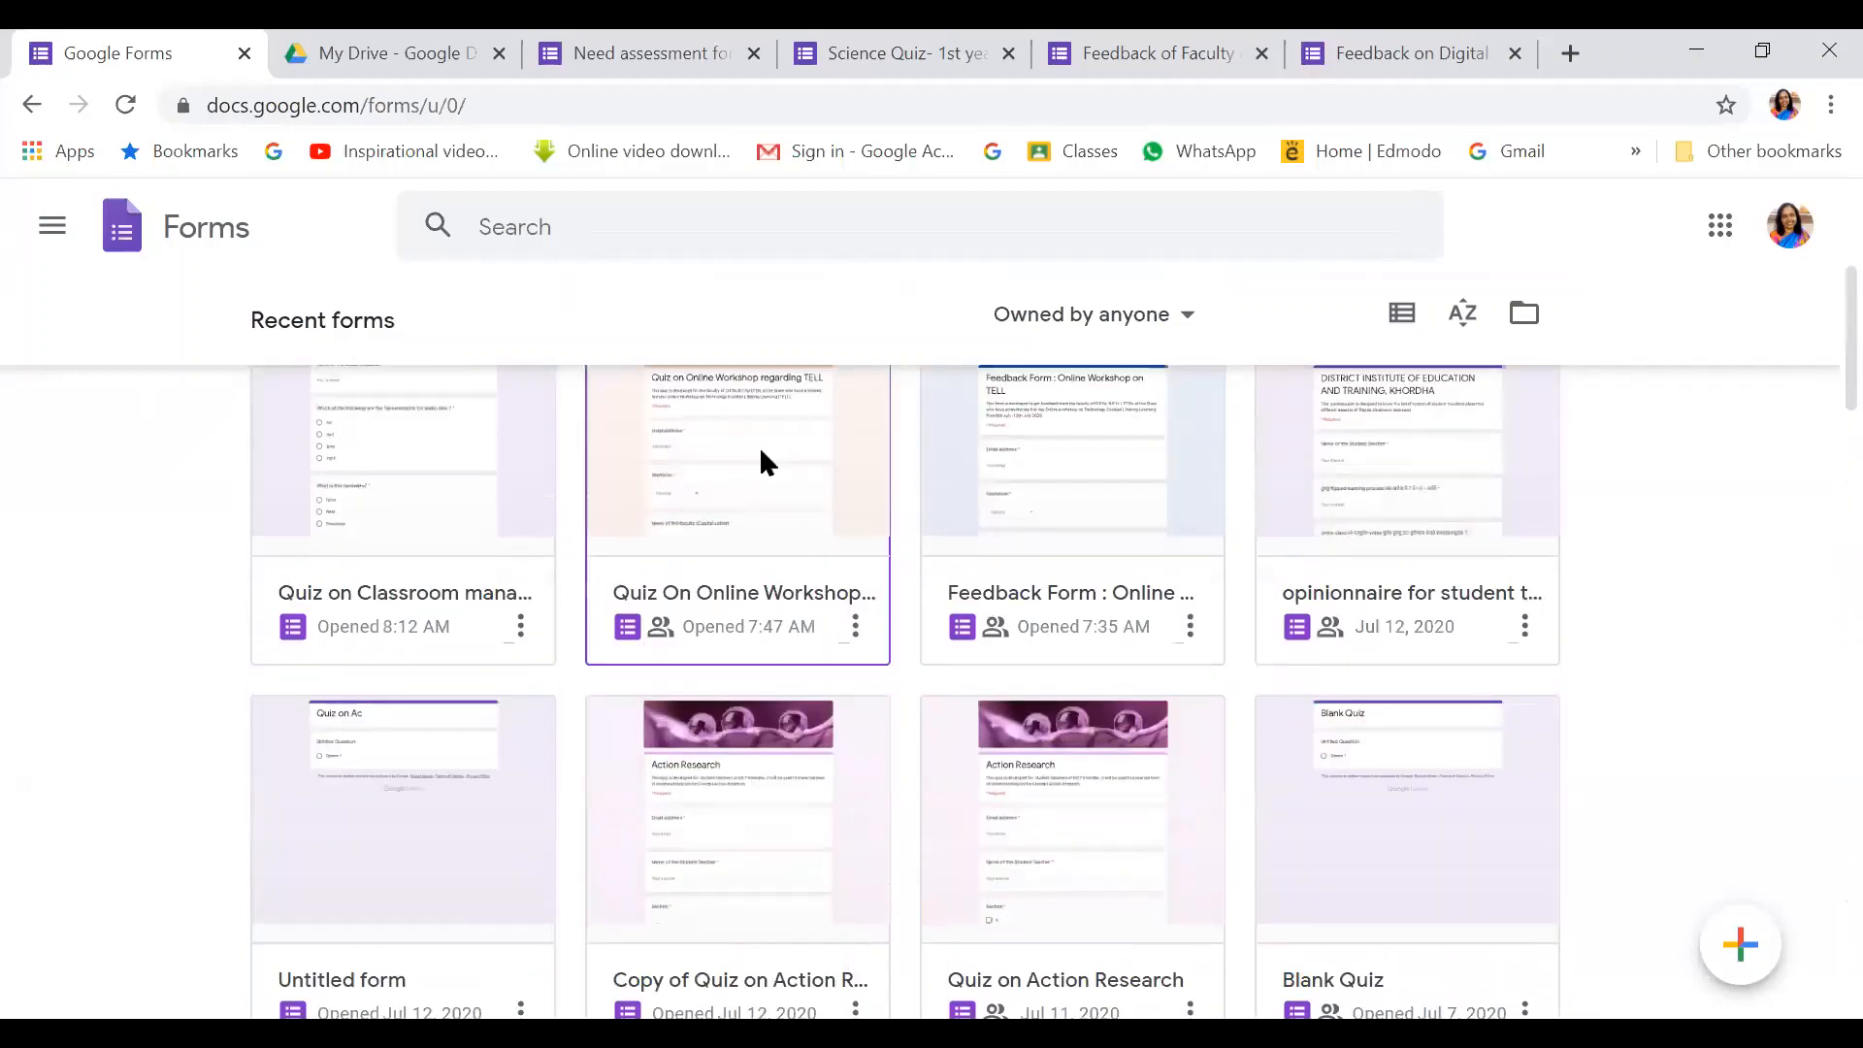
scroll(759, 446, up, 5)
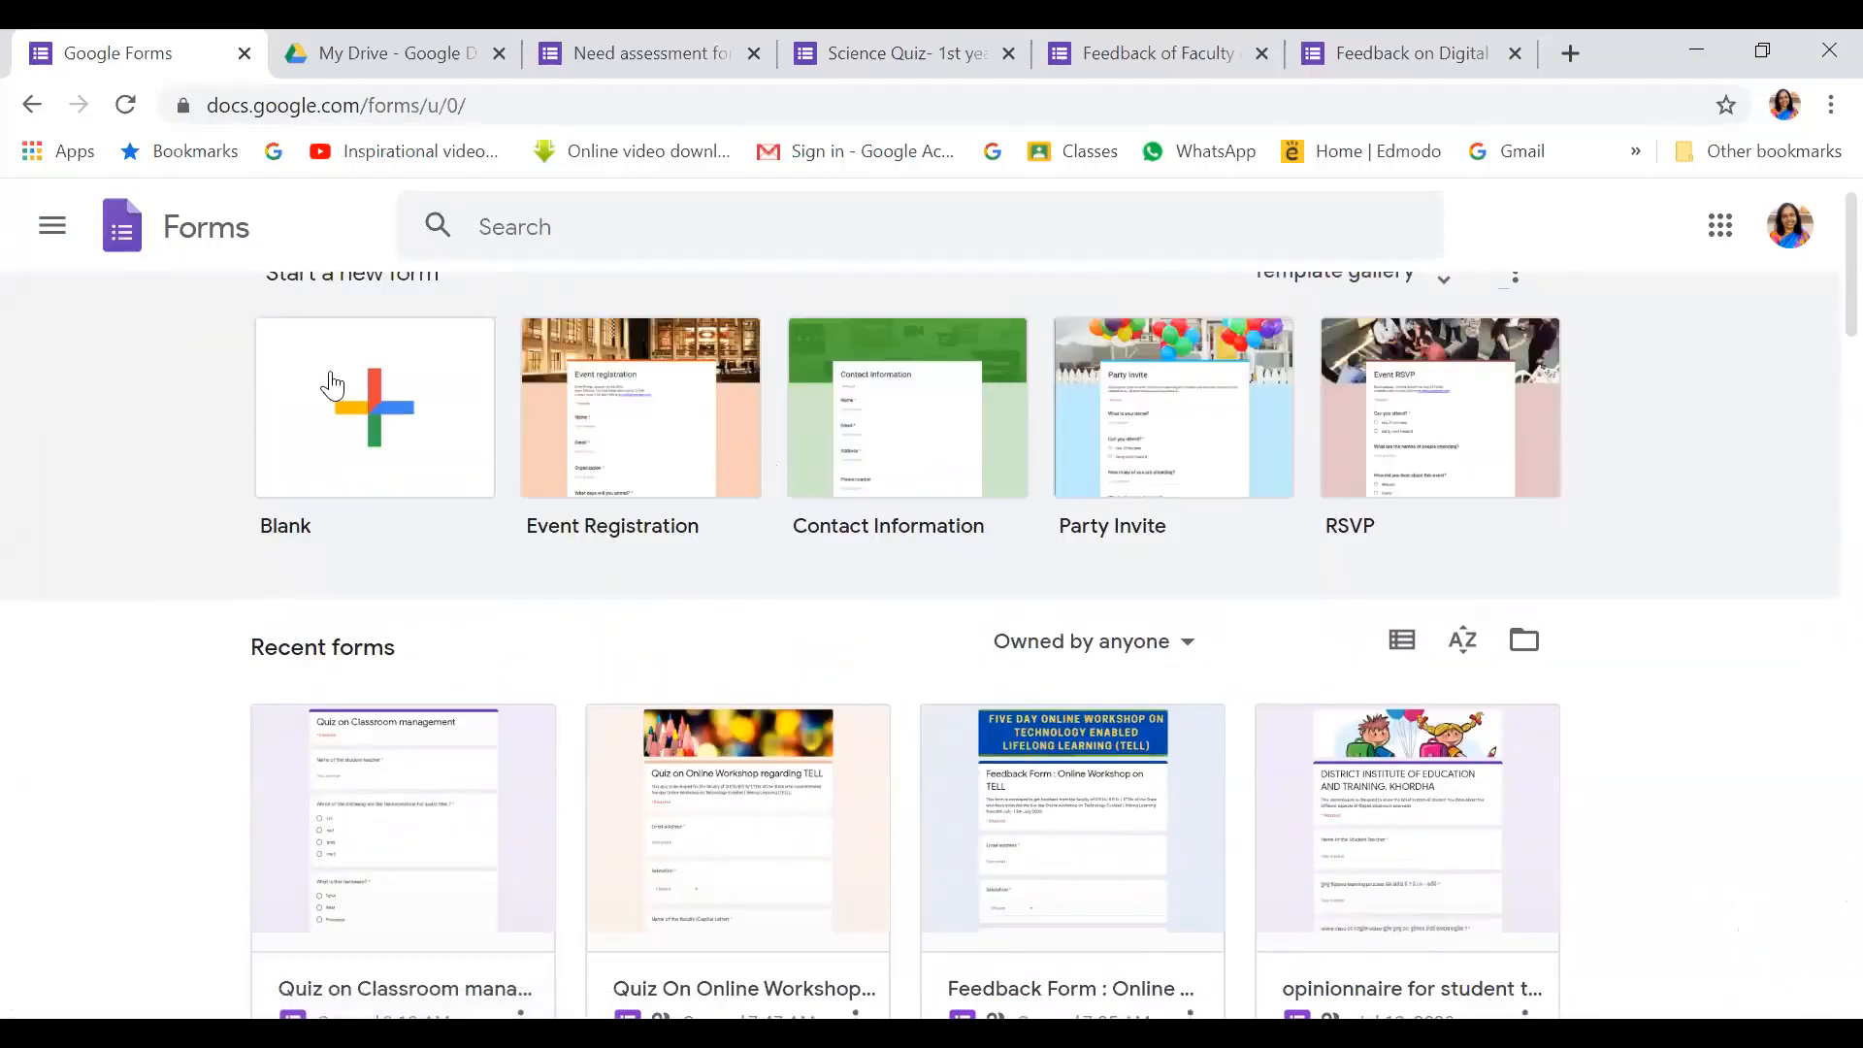
click(379, 411)
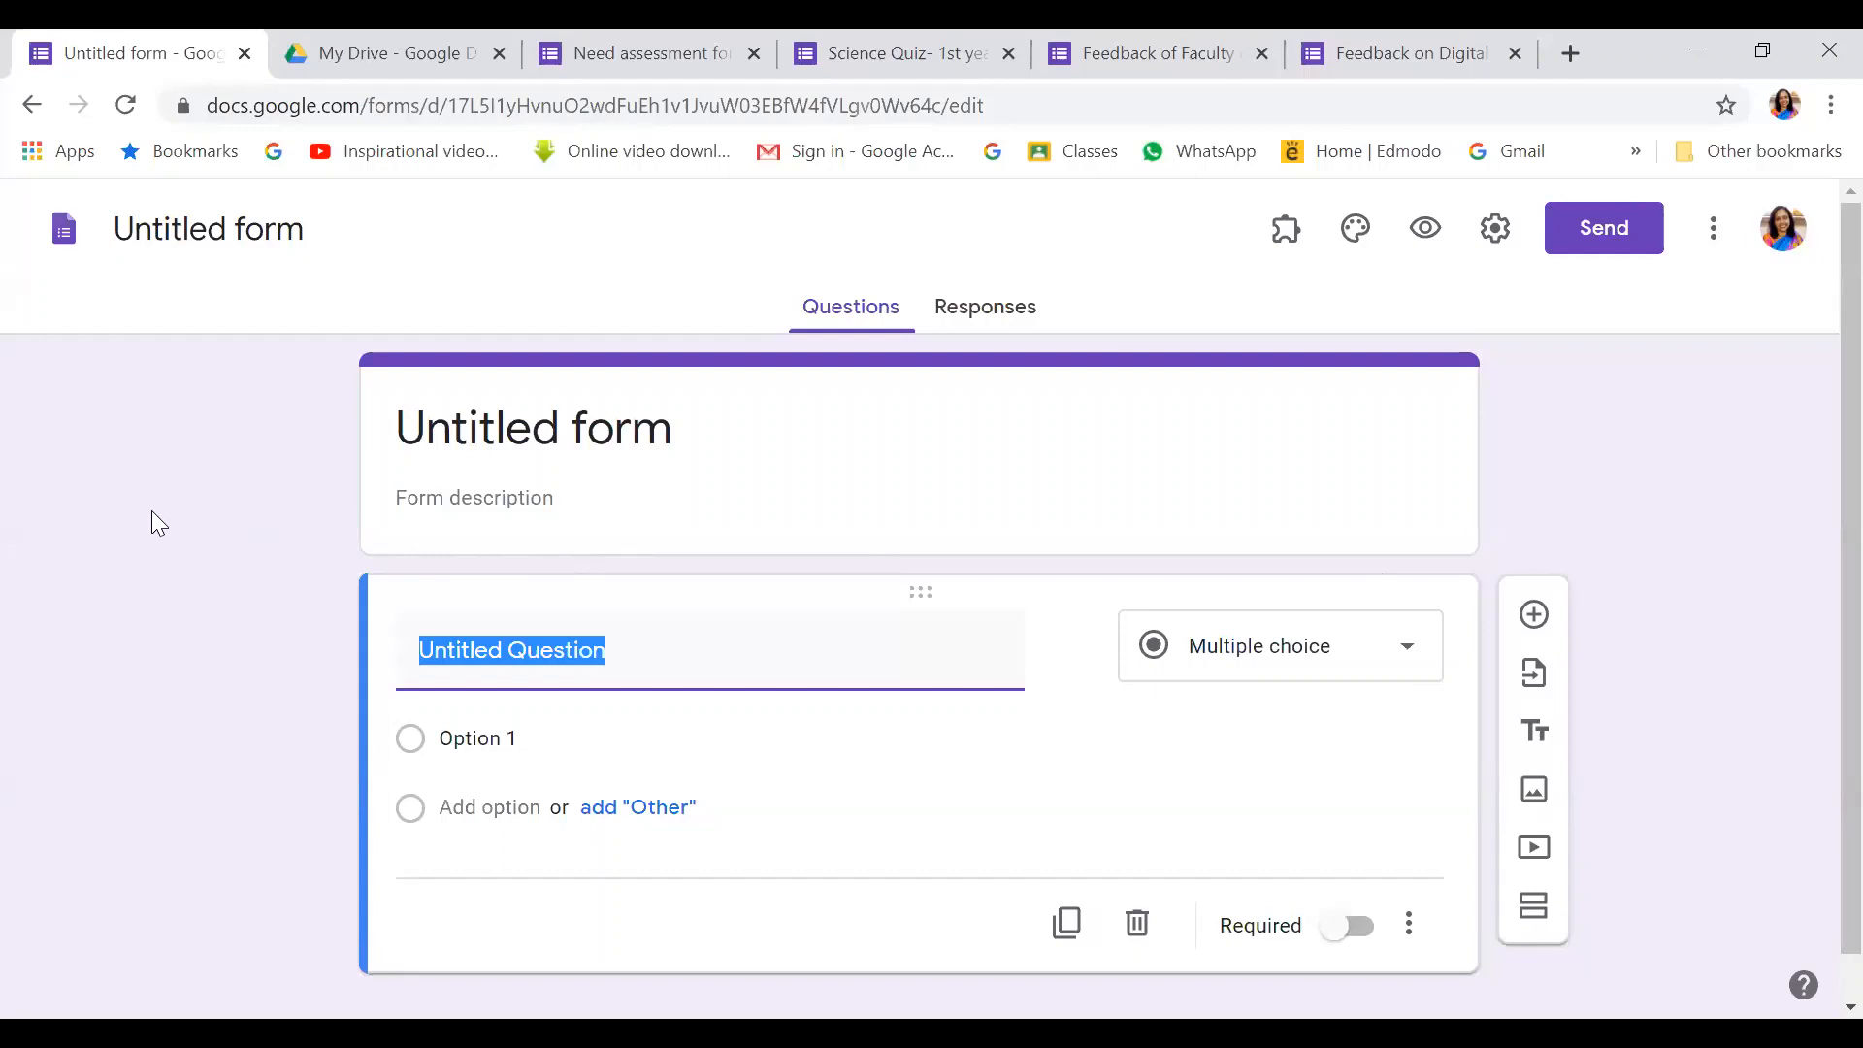
click(30, 107)
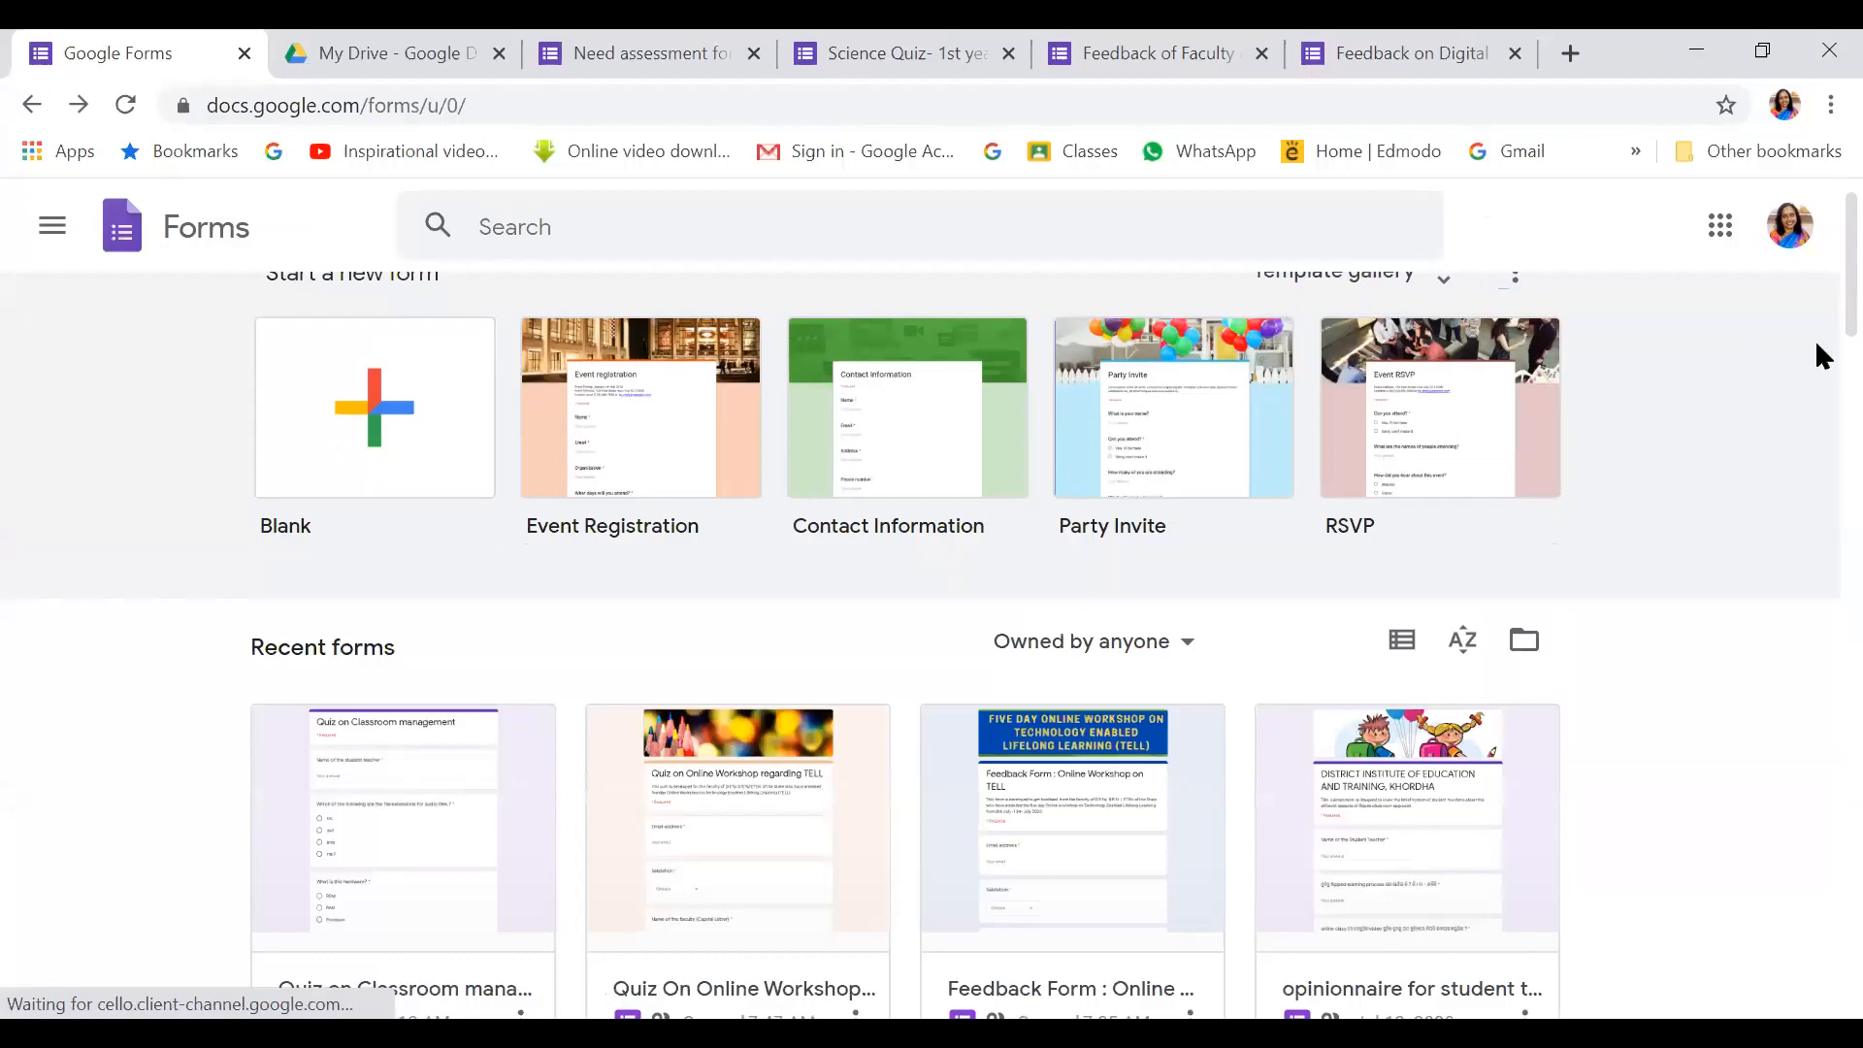
Go back through the browser history to the new tab page with the Google search box
click(33, 105)
click(33, 105)
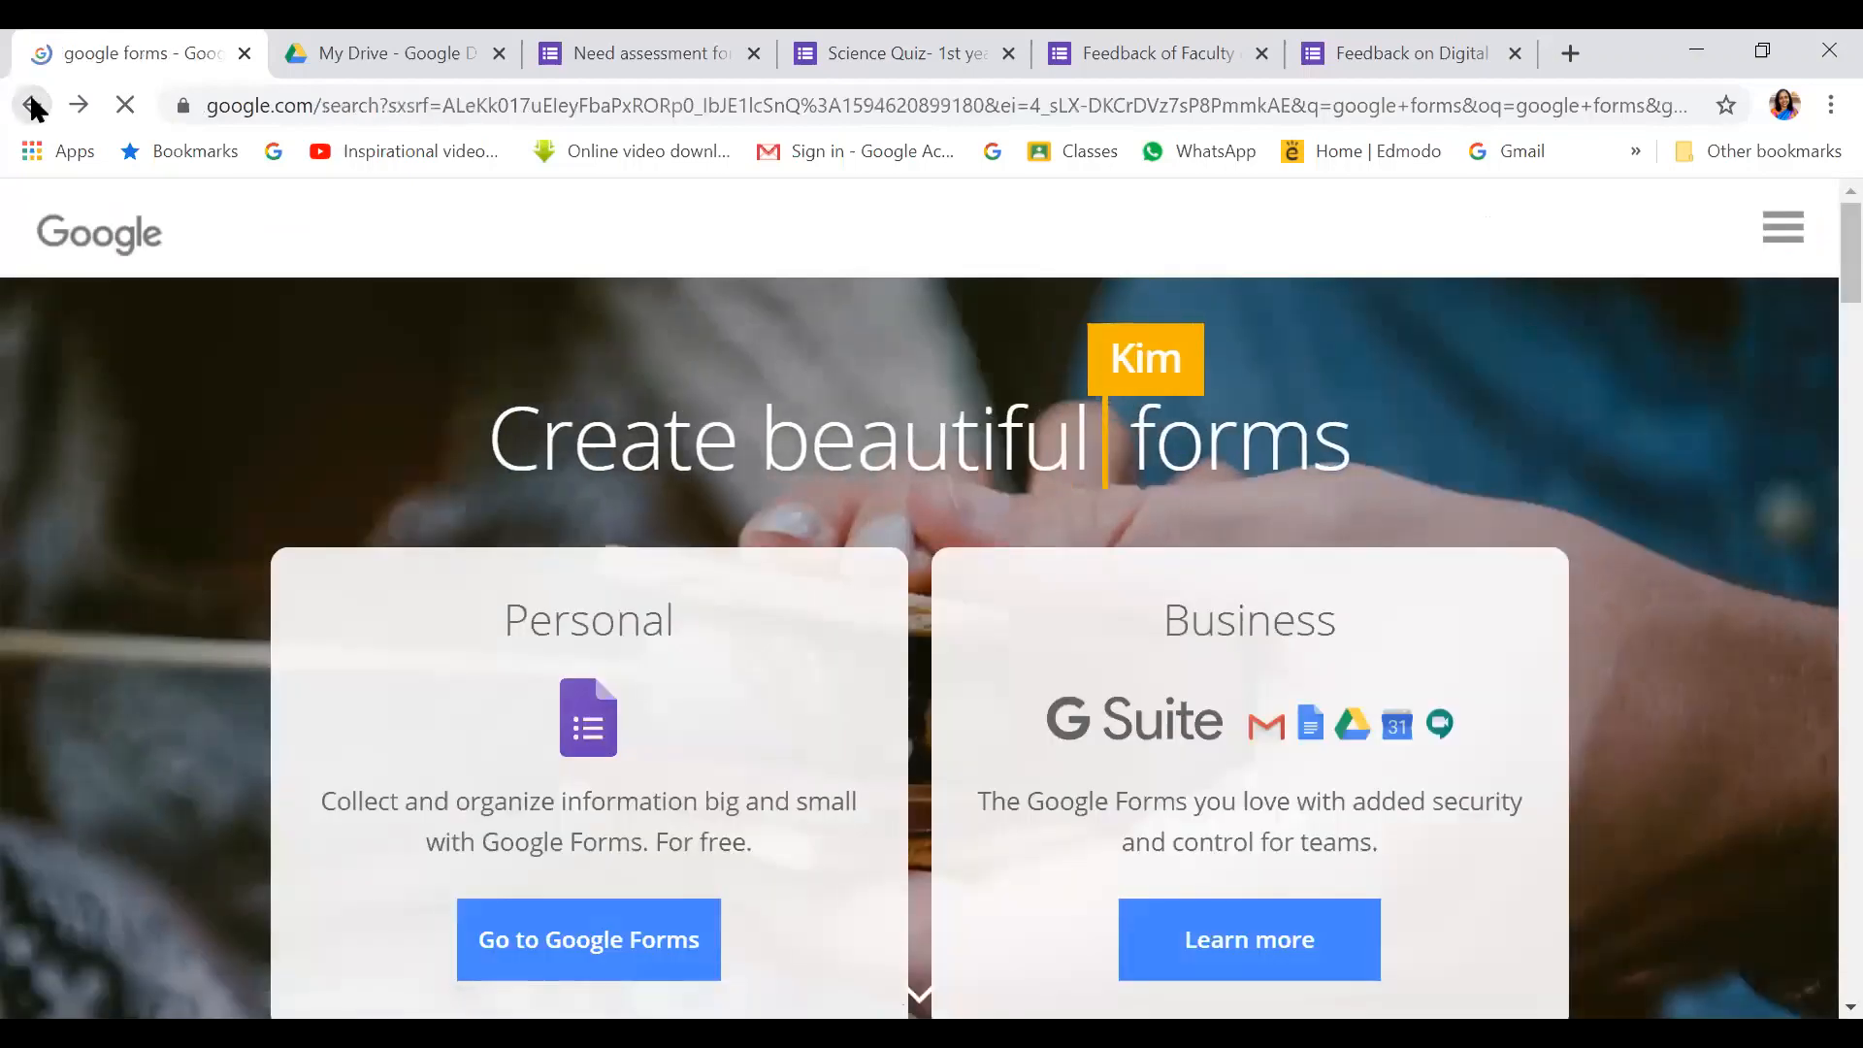
click(33, 105)
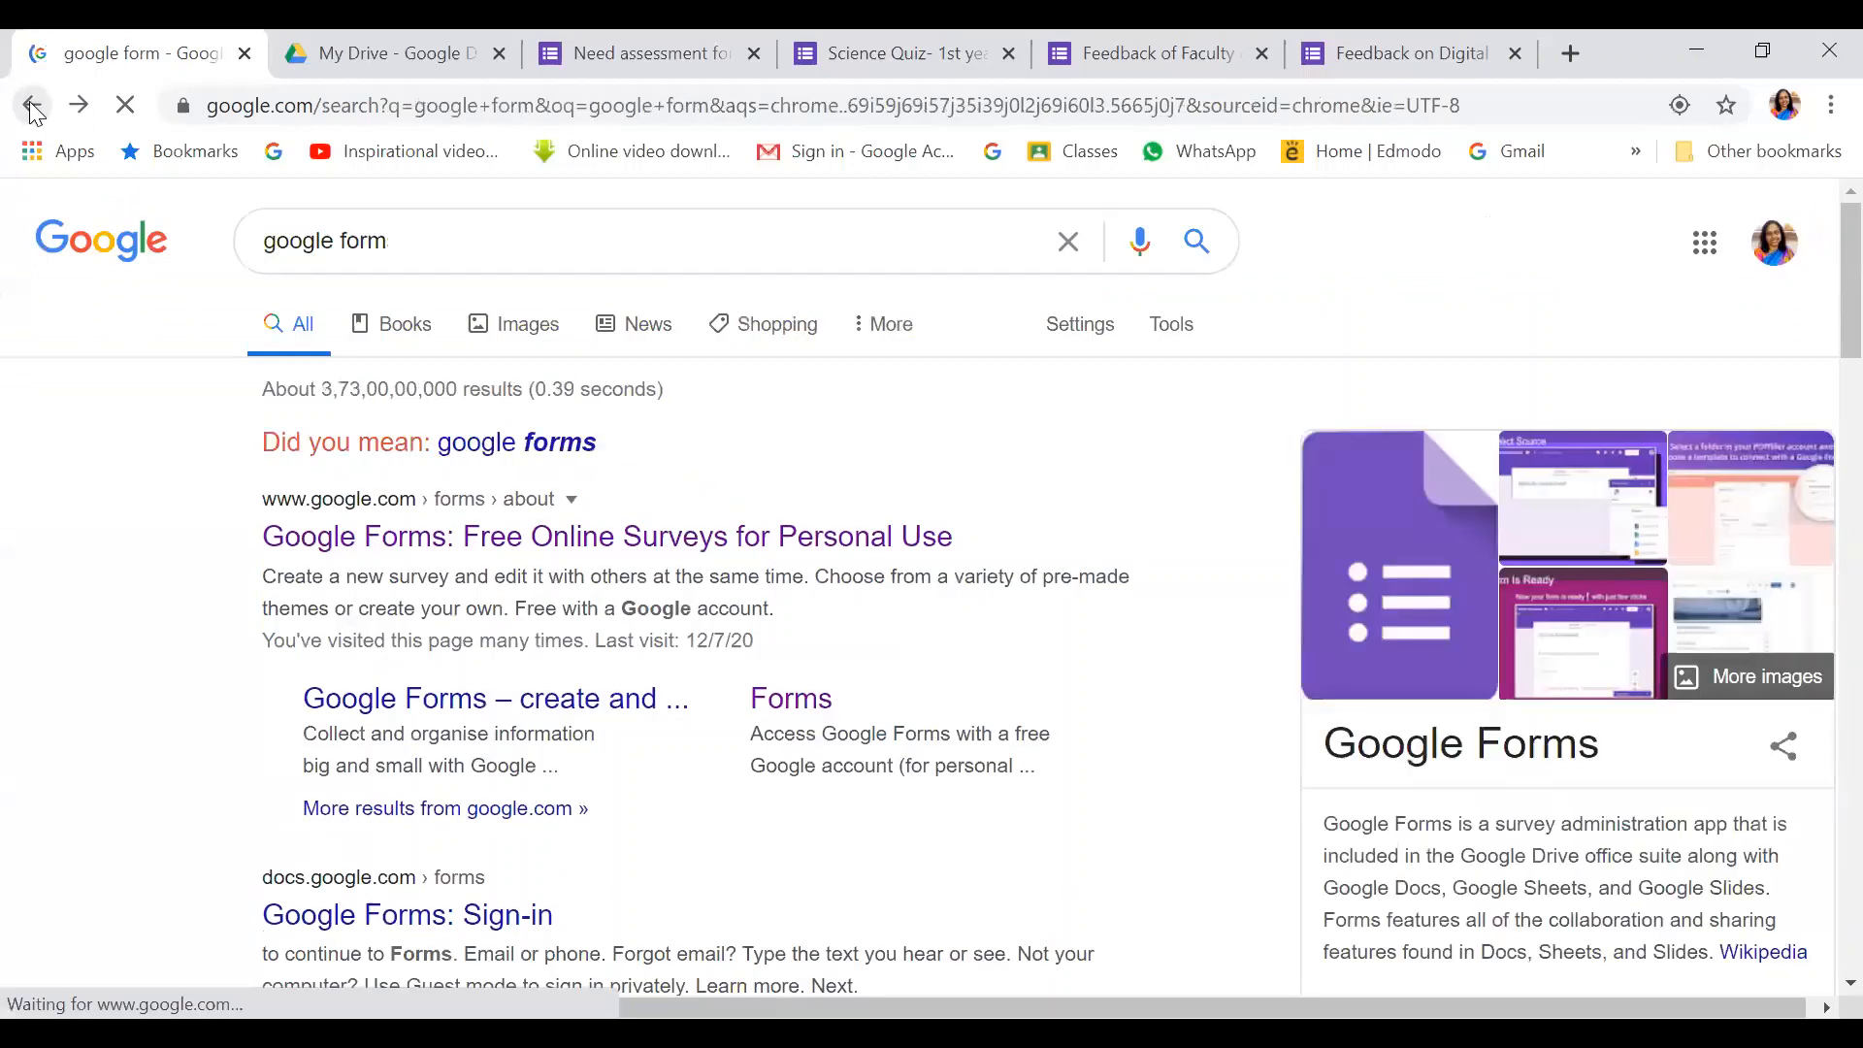
click(33, 107)
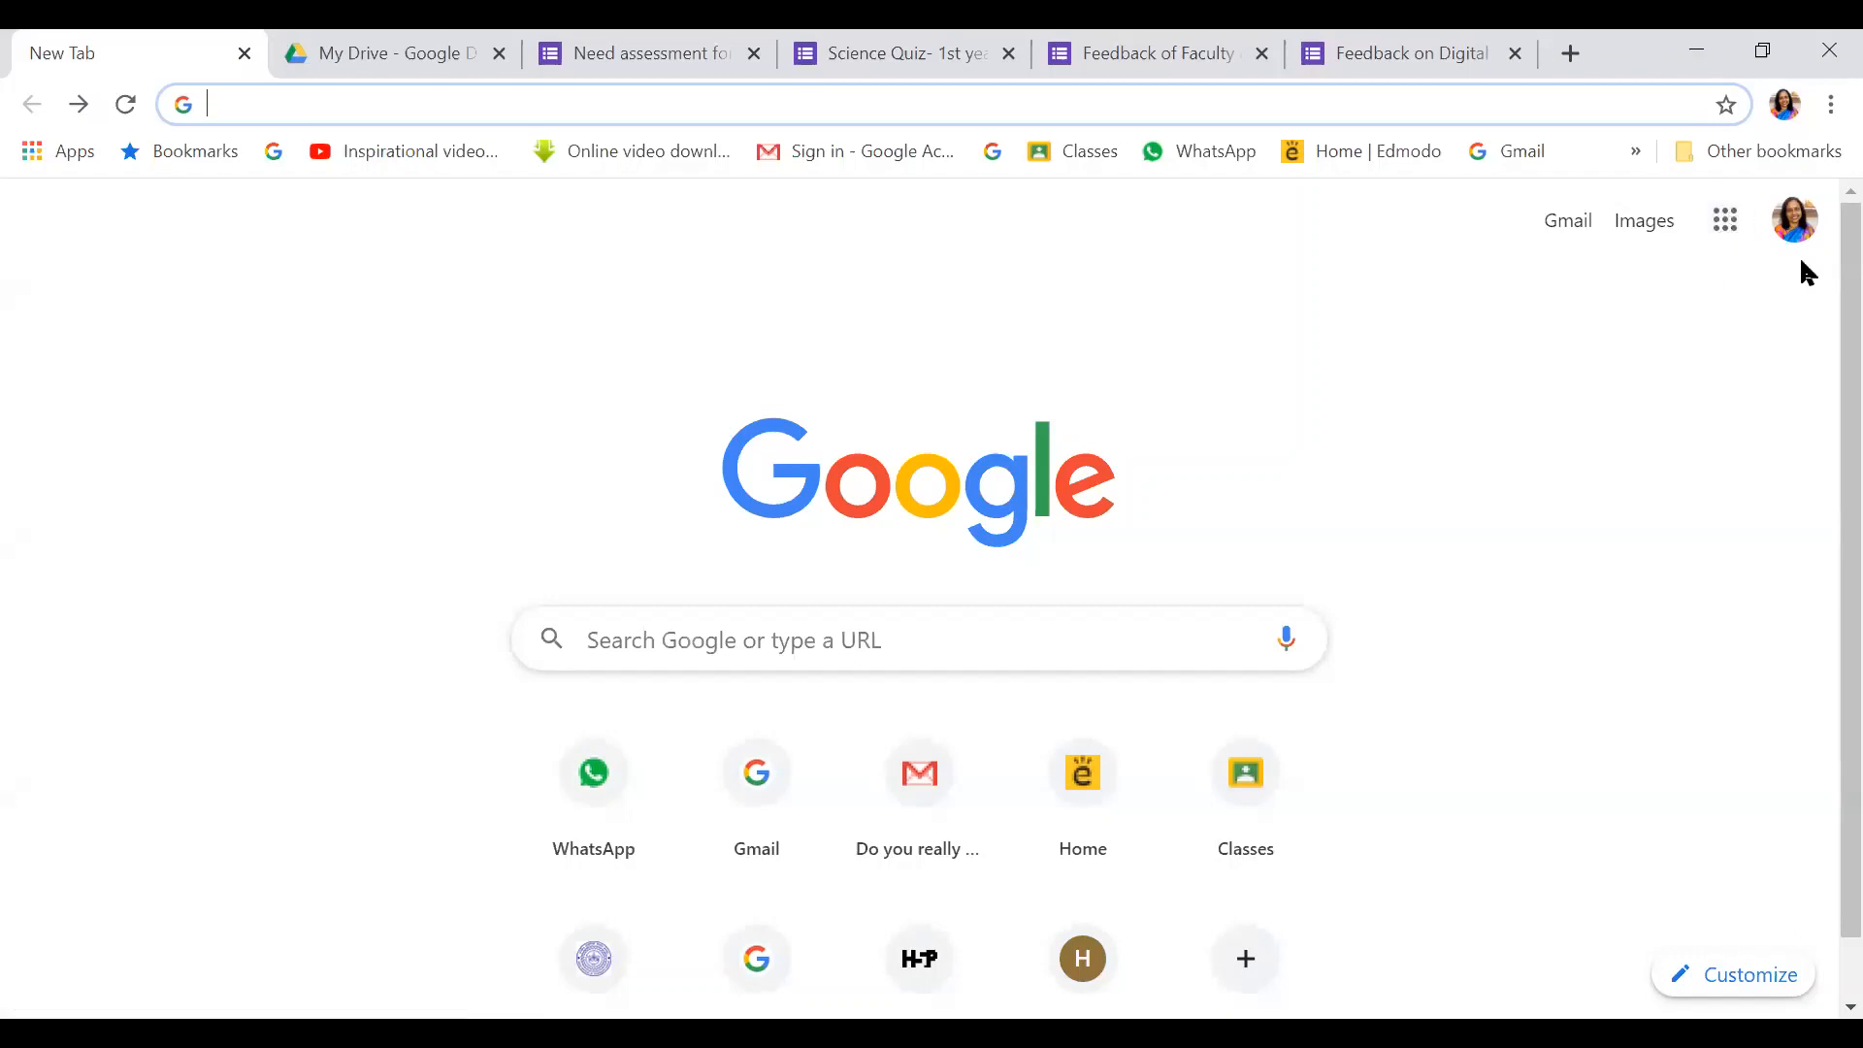
Open Google Drive from the Google apps menu
click(1728, 229)
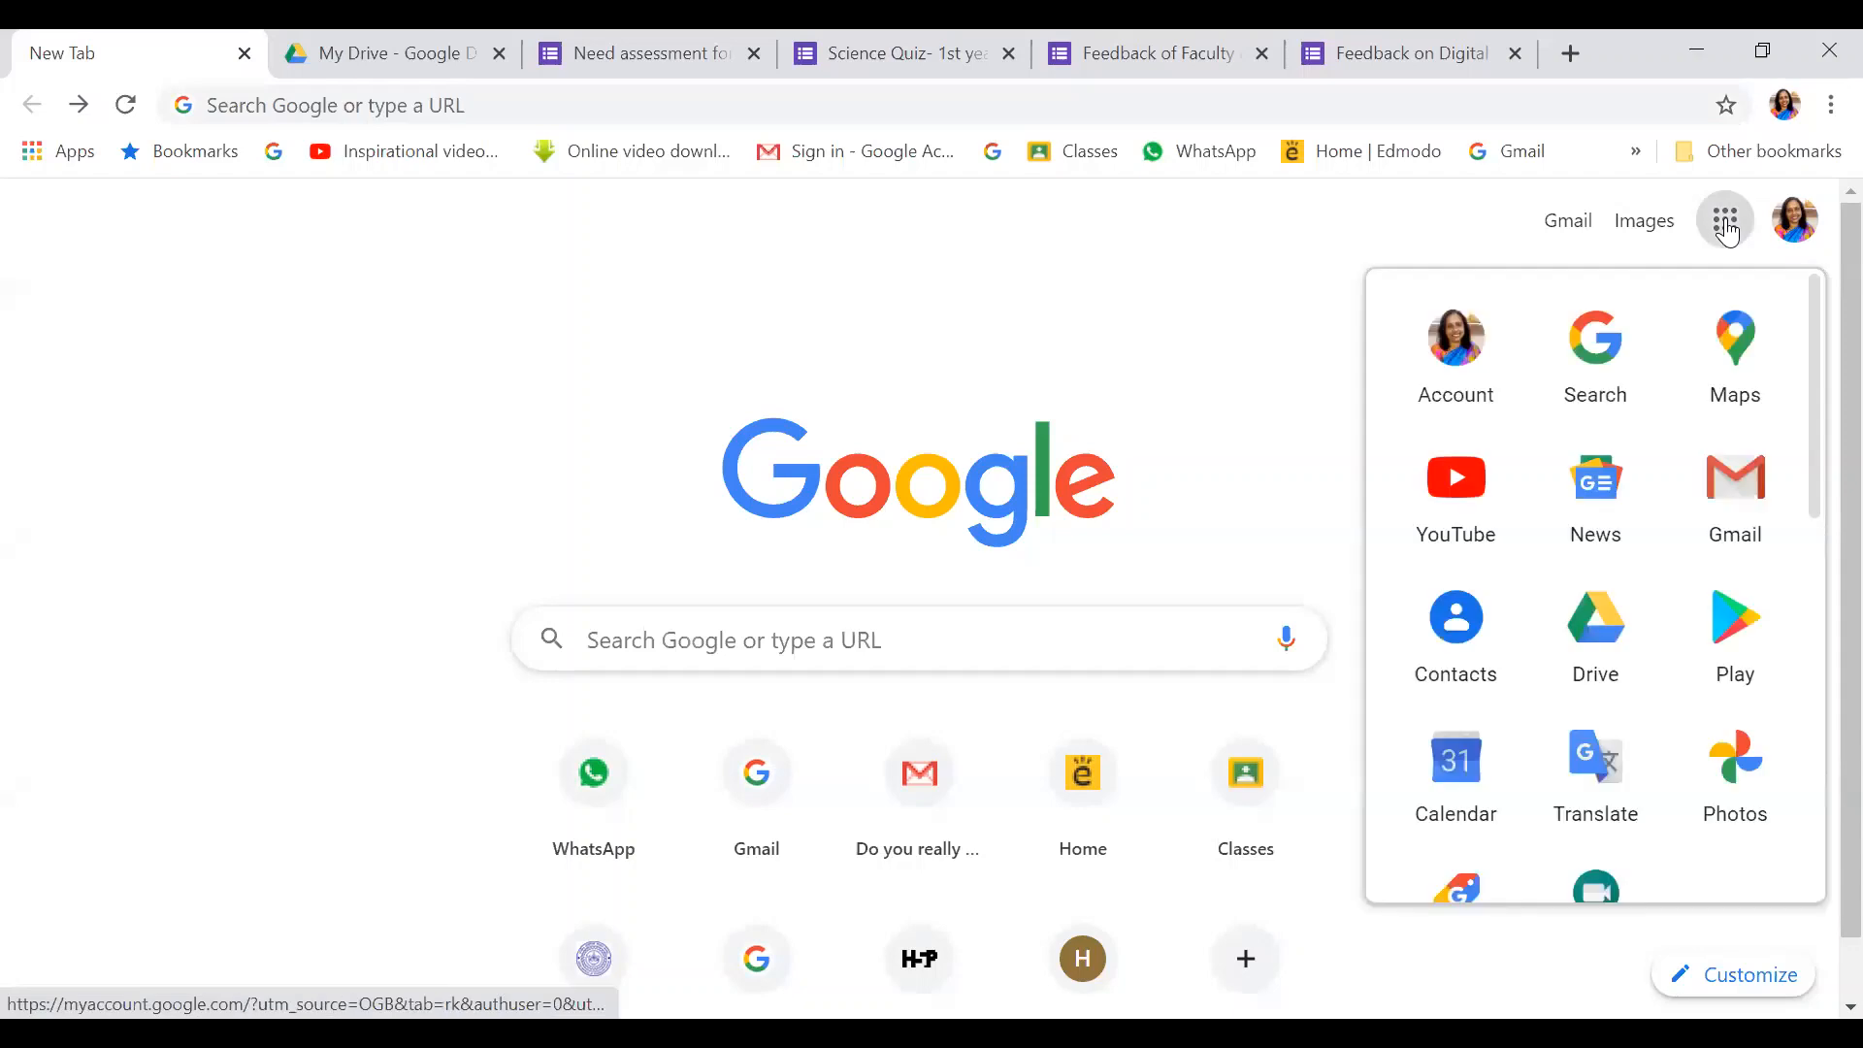
click(1603, 629)
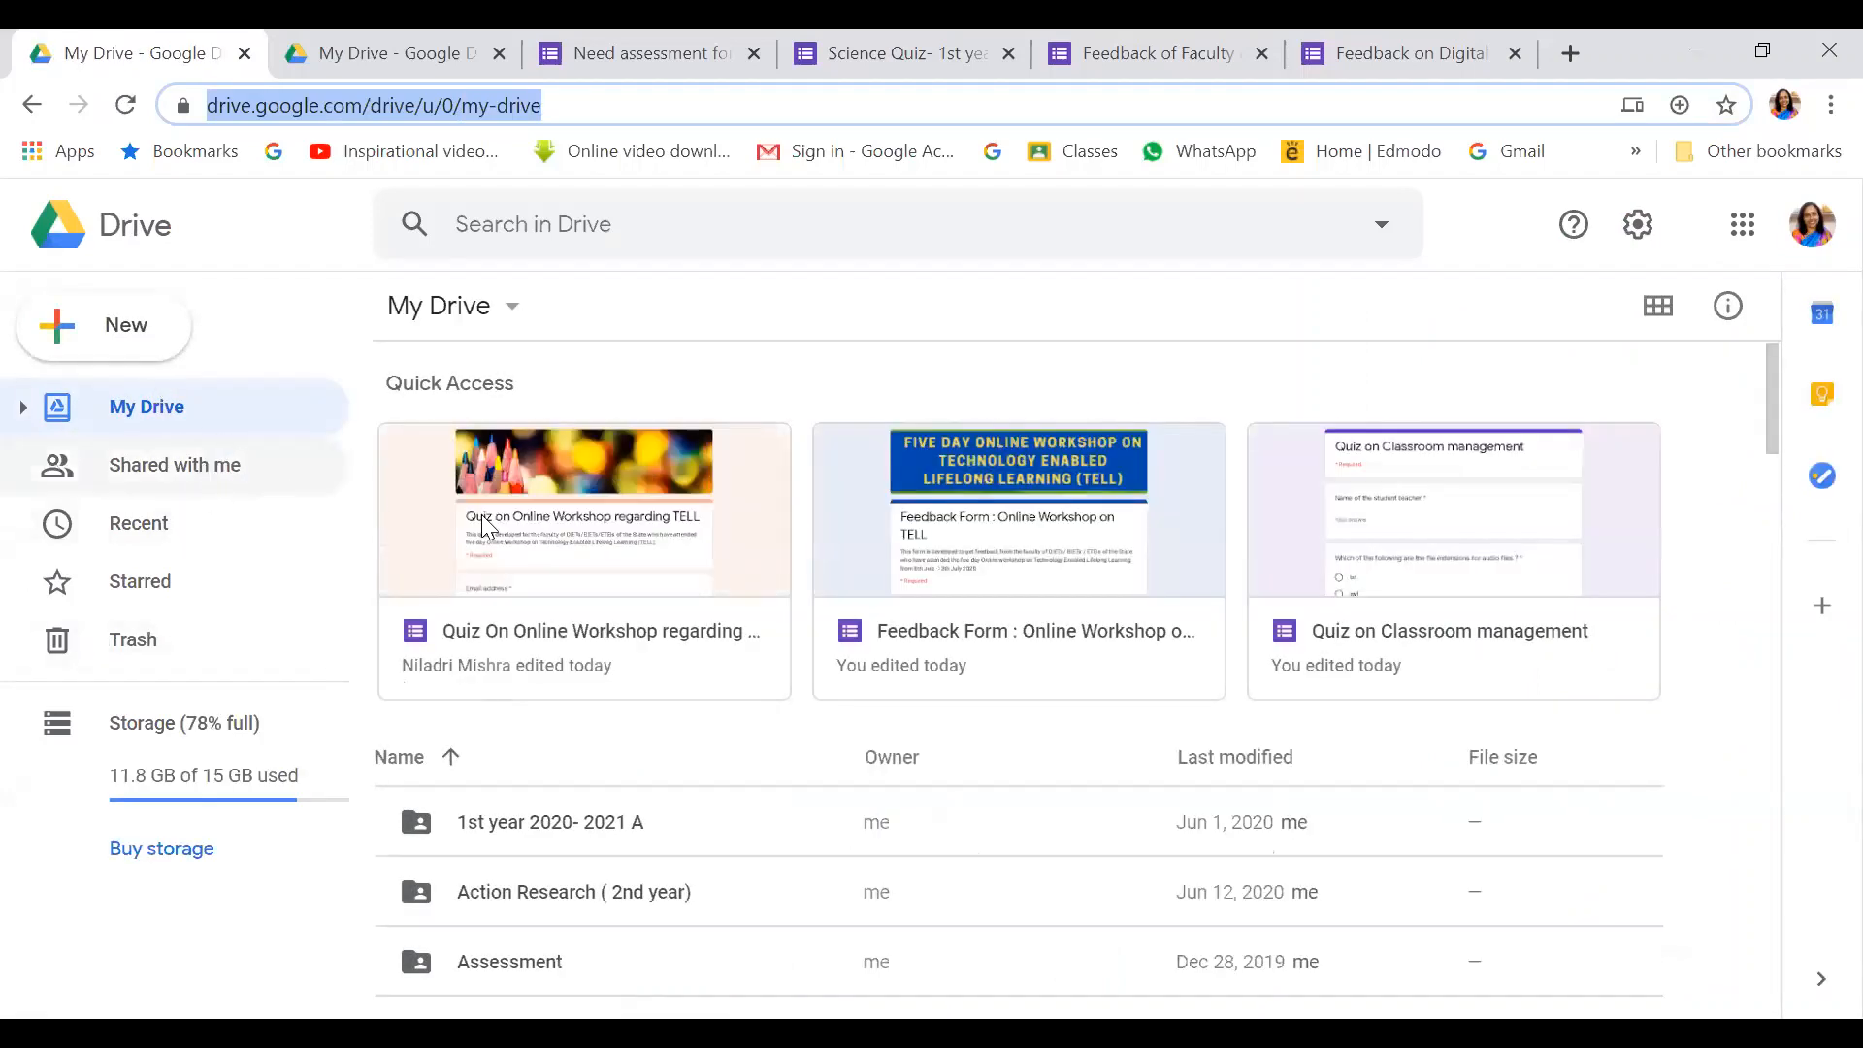
scroll(539, 524, down, 5)
scroll(551, 510, down, 10)
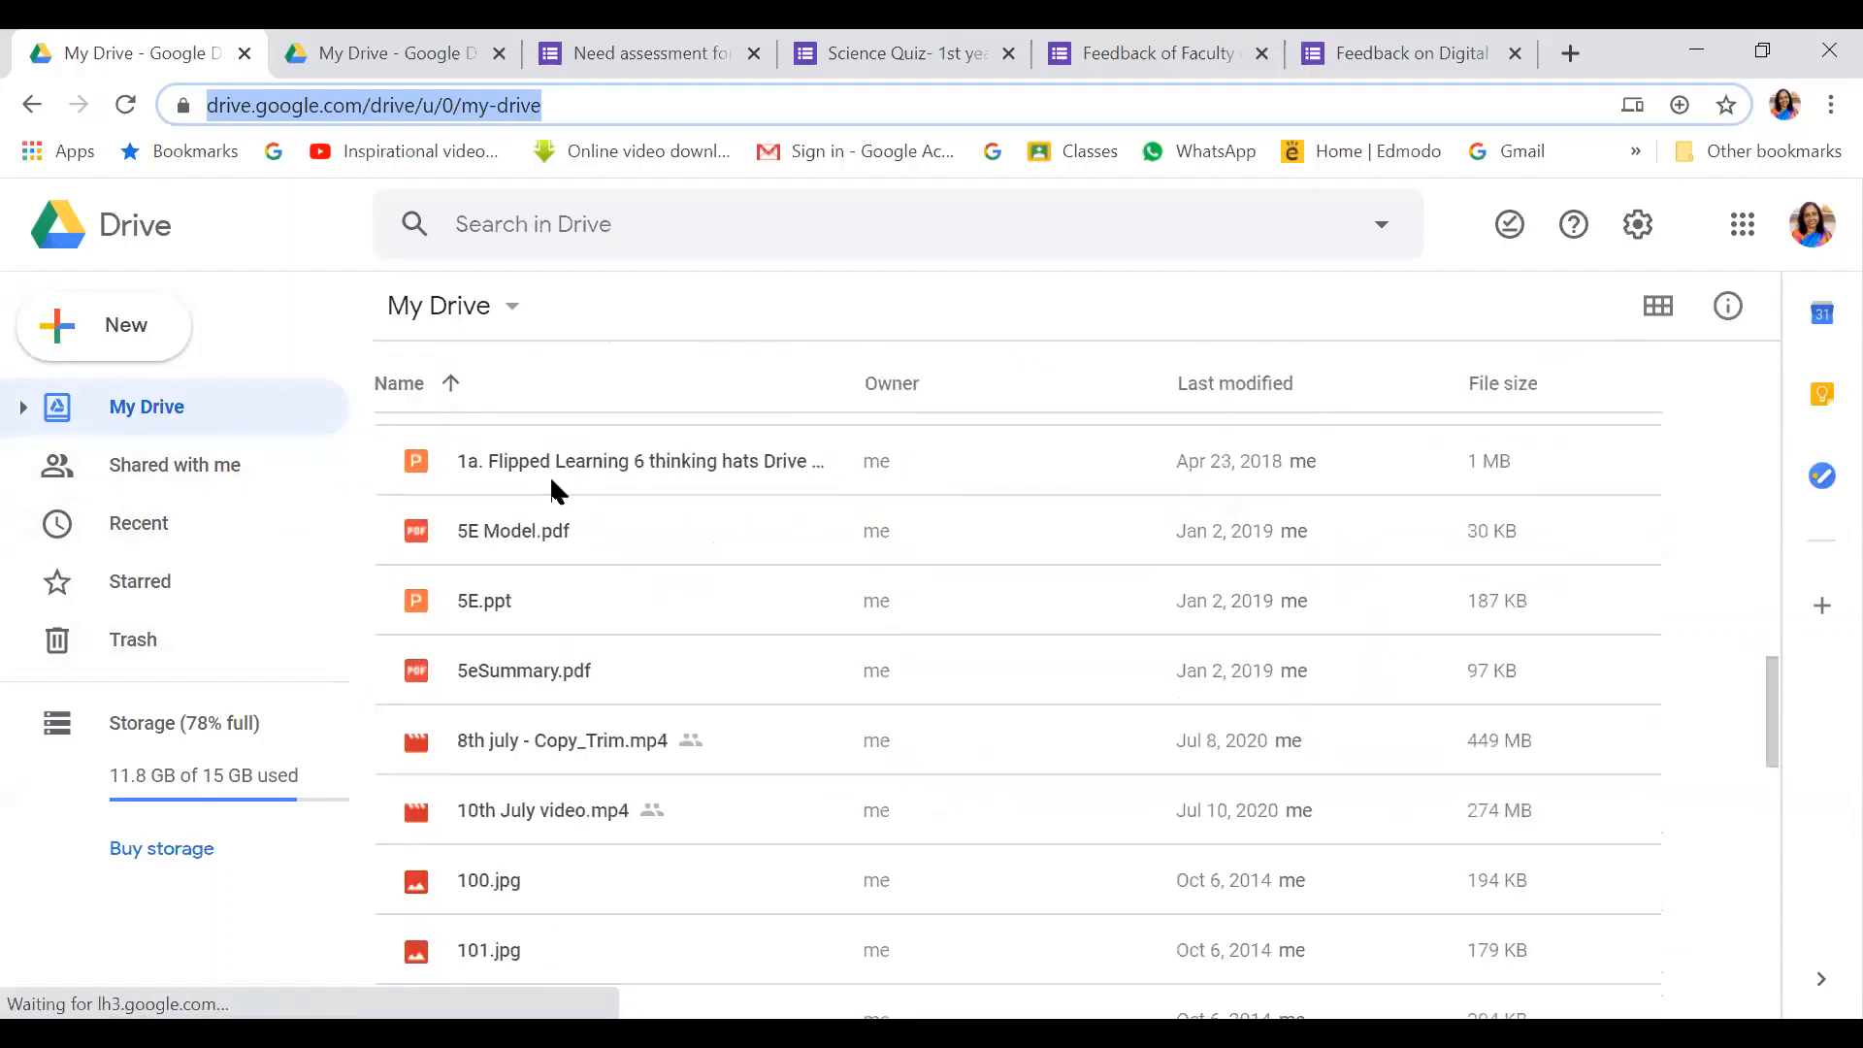
scroll(554, 490, up, 11)
scroll(560, 478, up, 3)
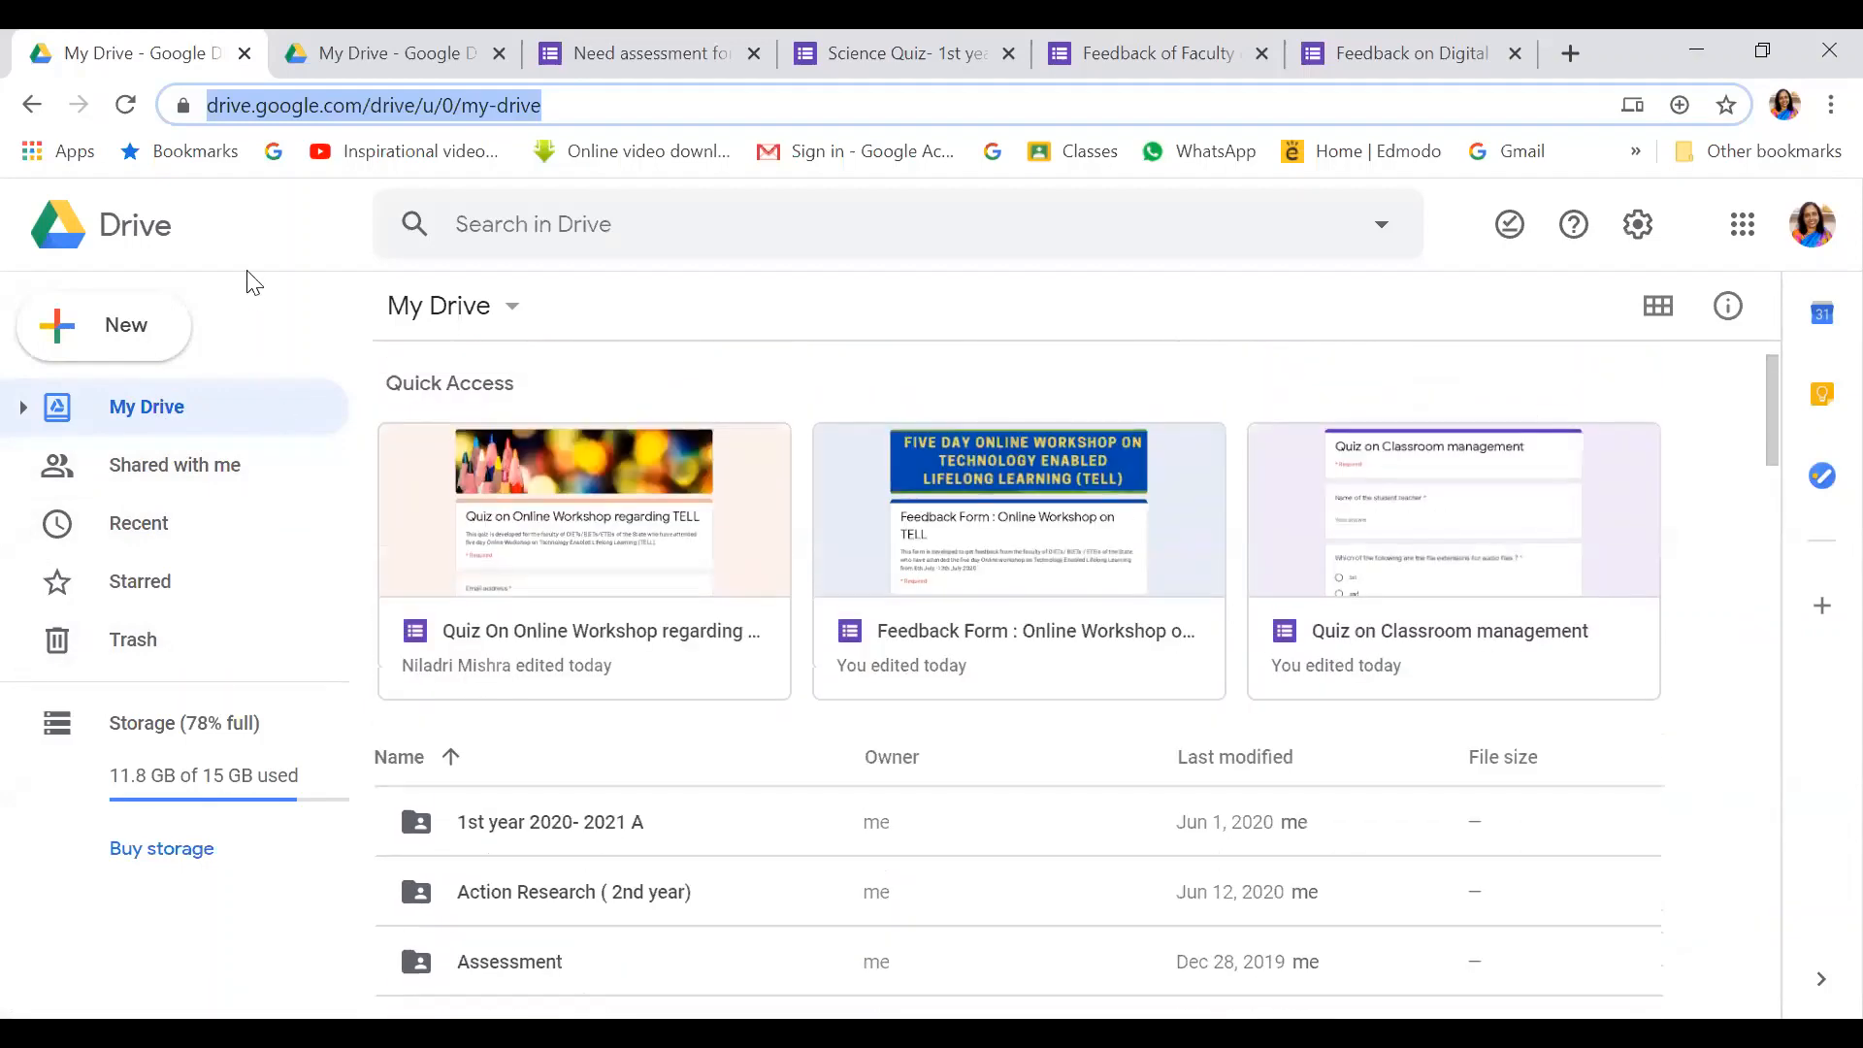
Create a blank Google Form from Drive's New > More menu
click(109, 333)
click(110, 333)
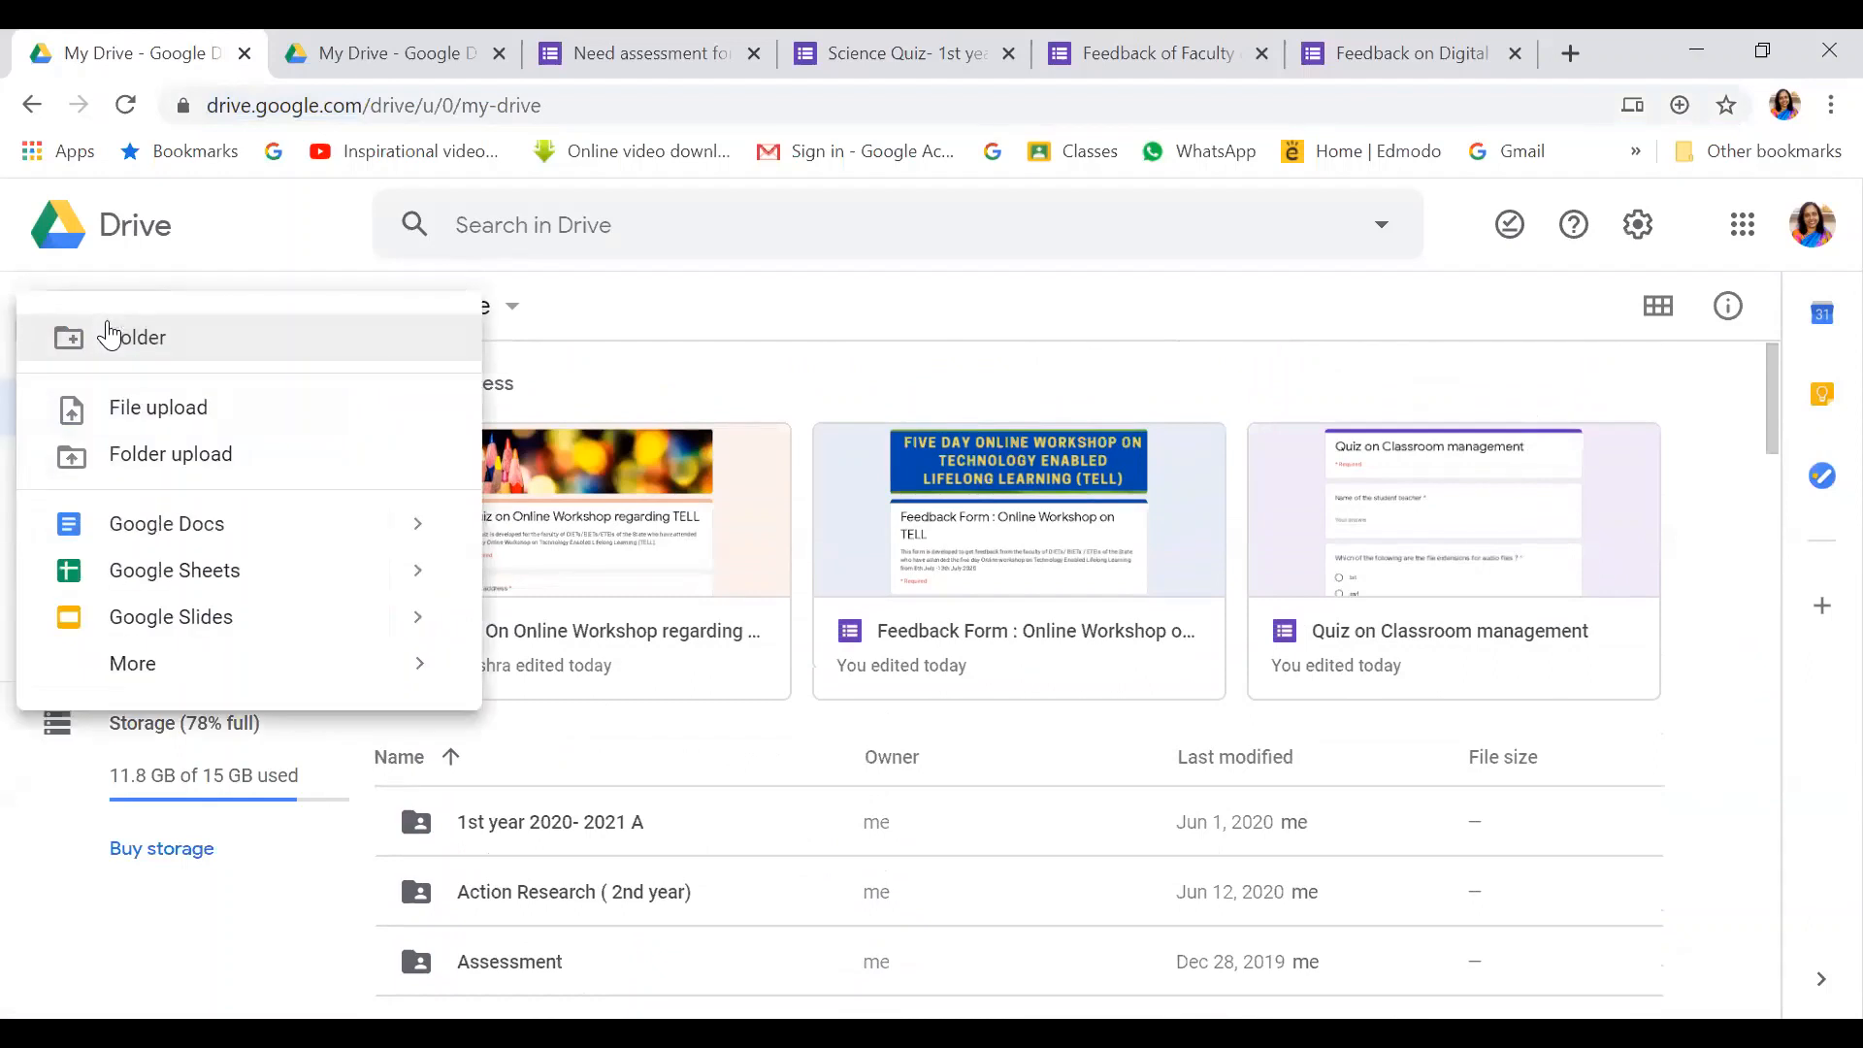
click(151, 670)
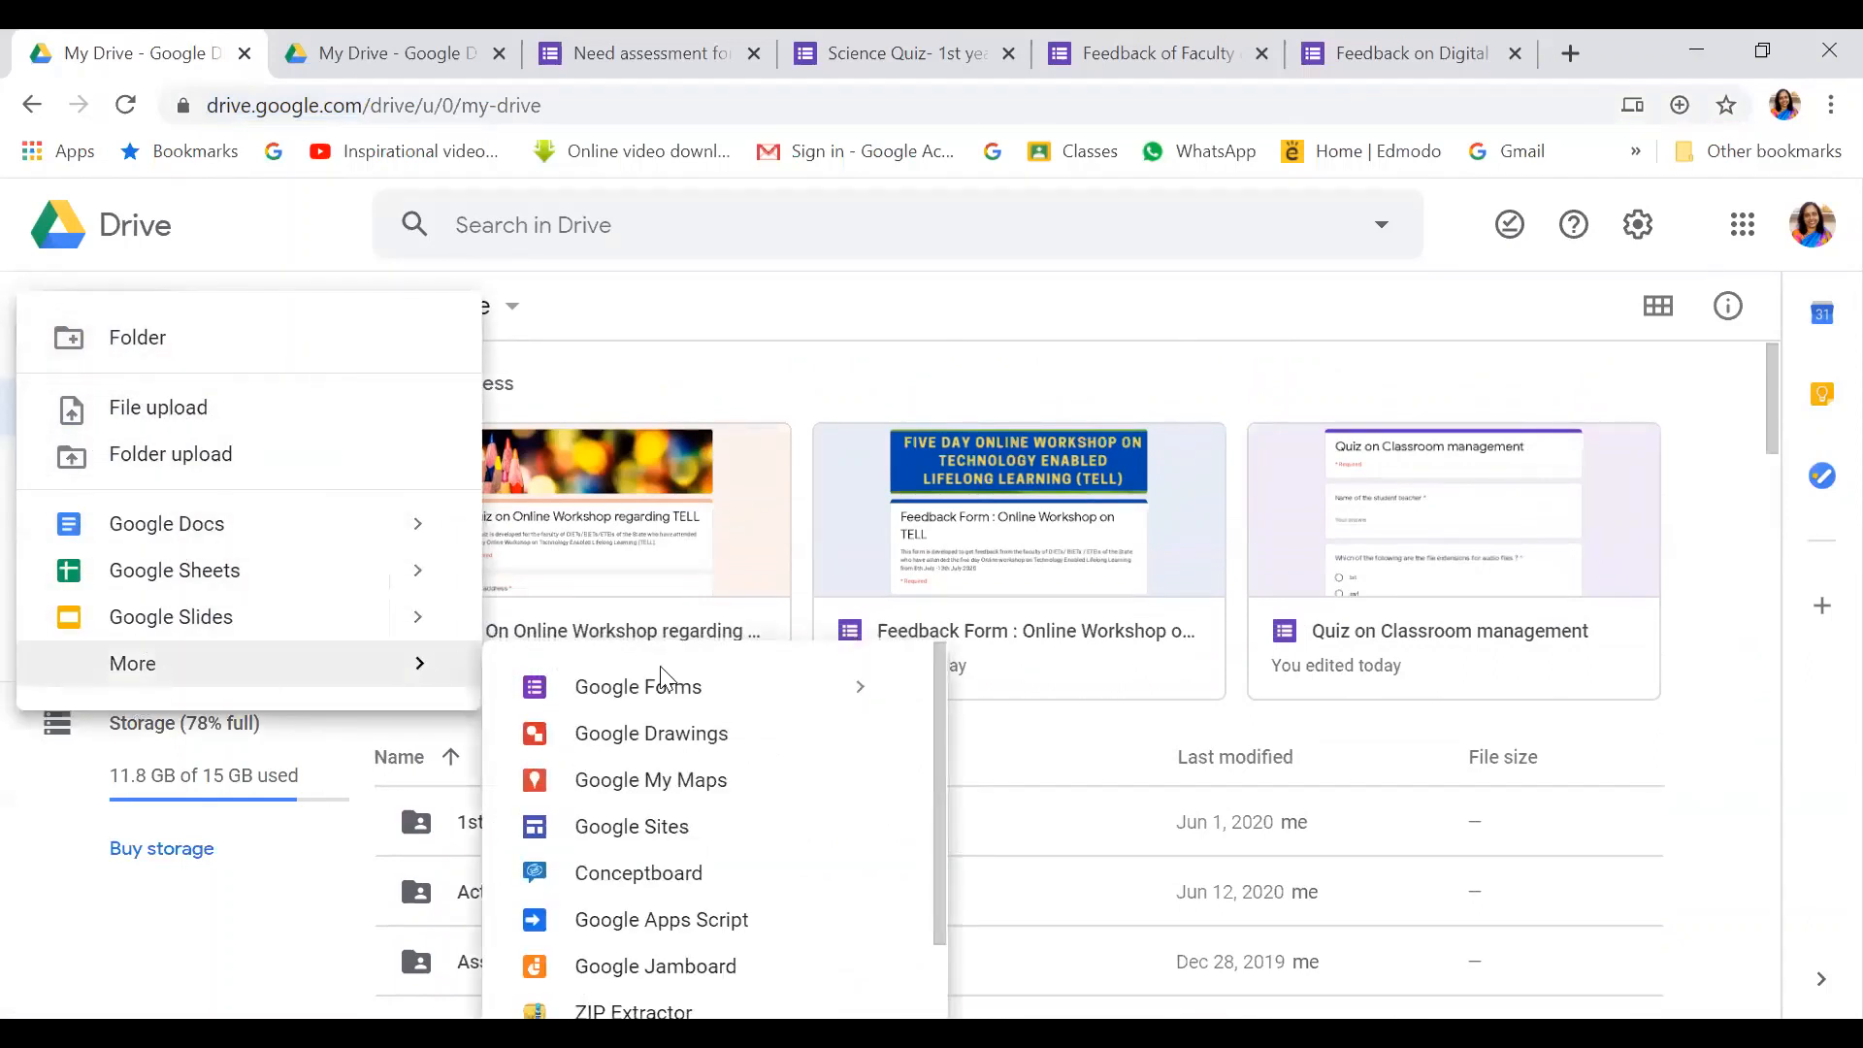
click(673, 695)
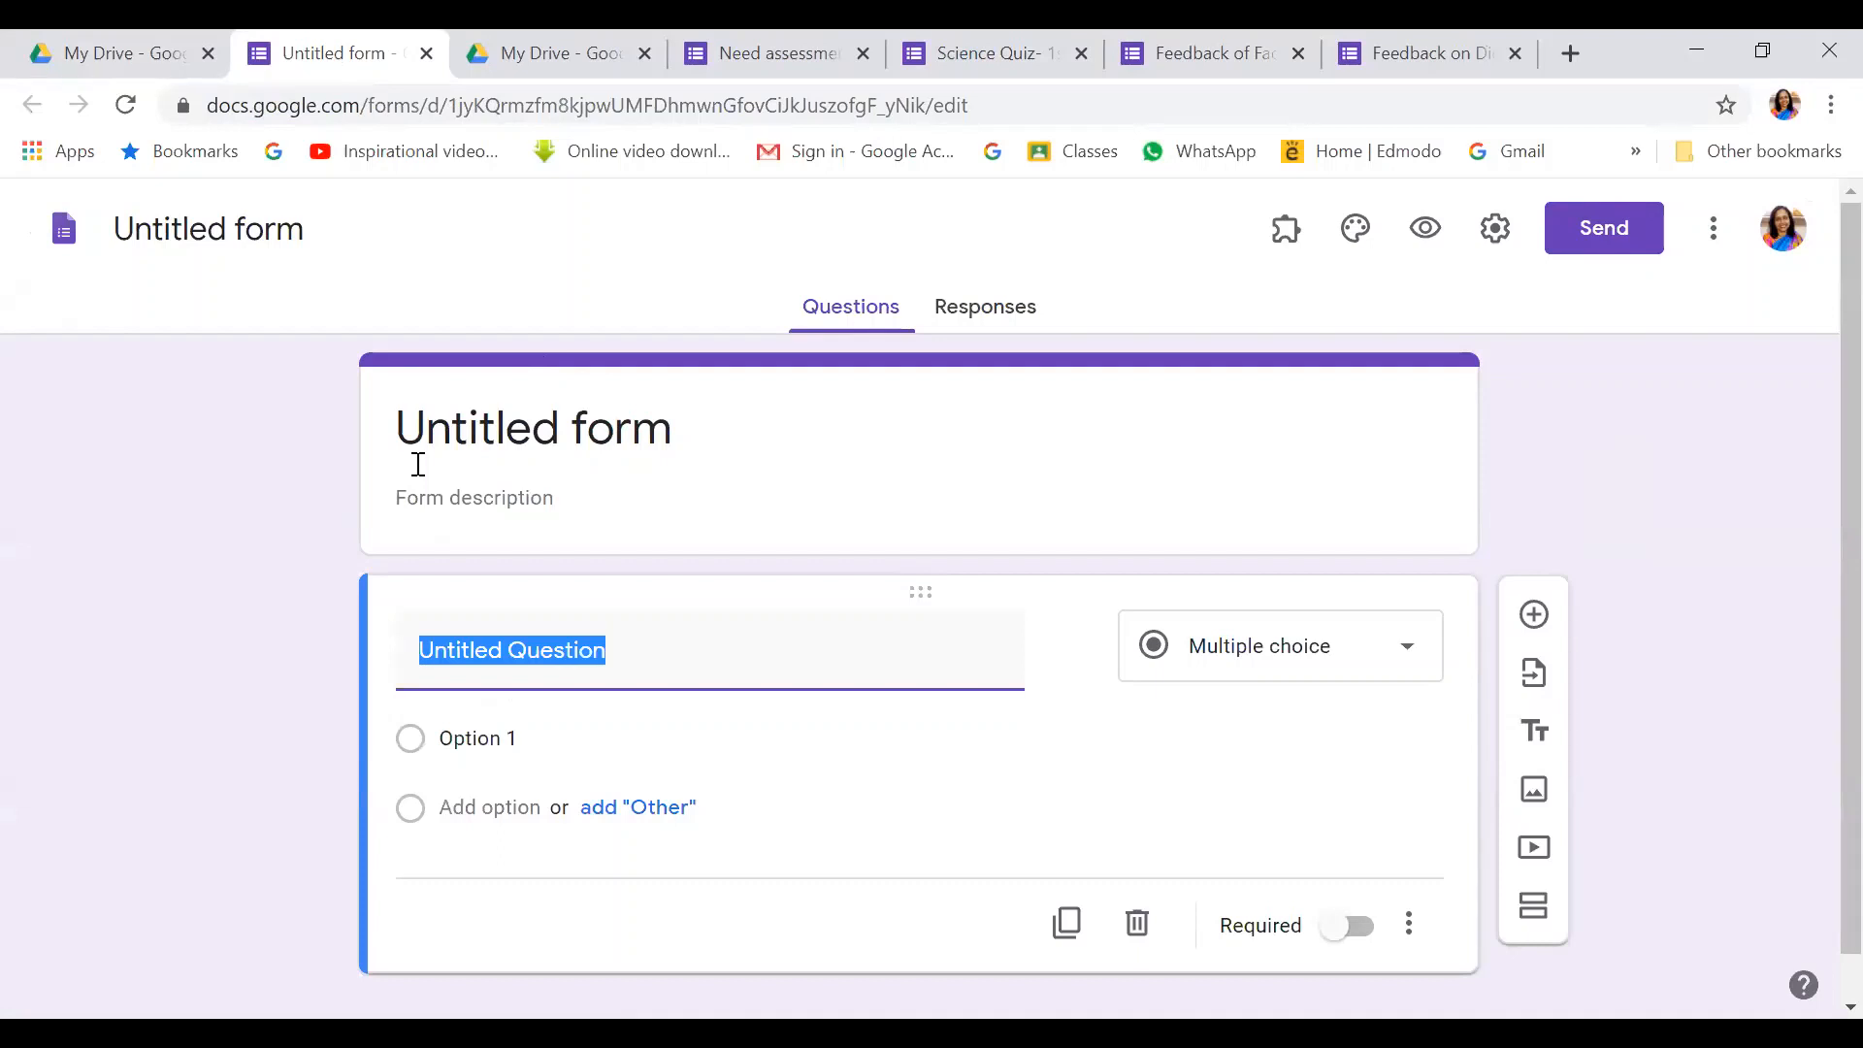
Replace the 'Untitled form' title with 'Quiz on Action Research'
click(447, 433)
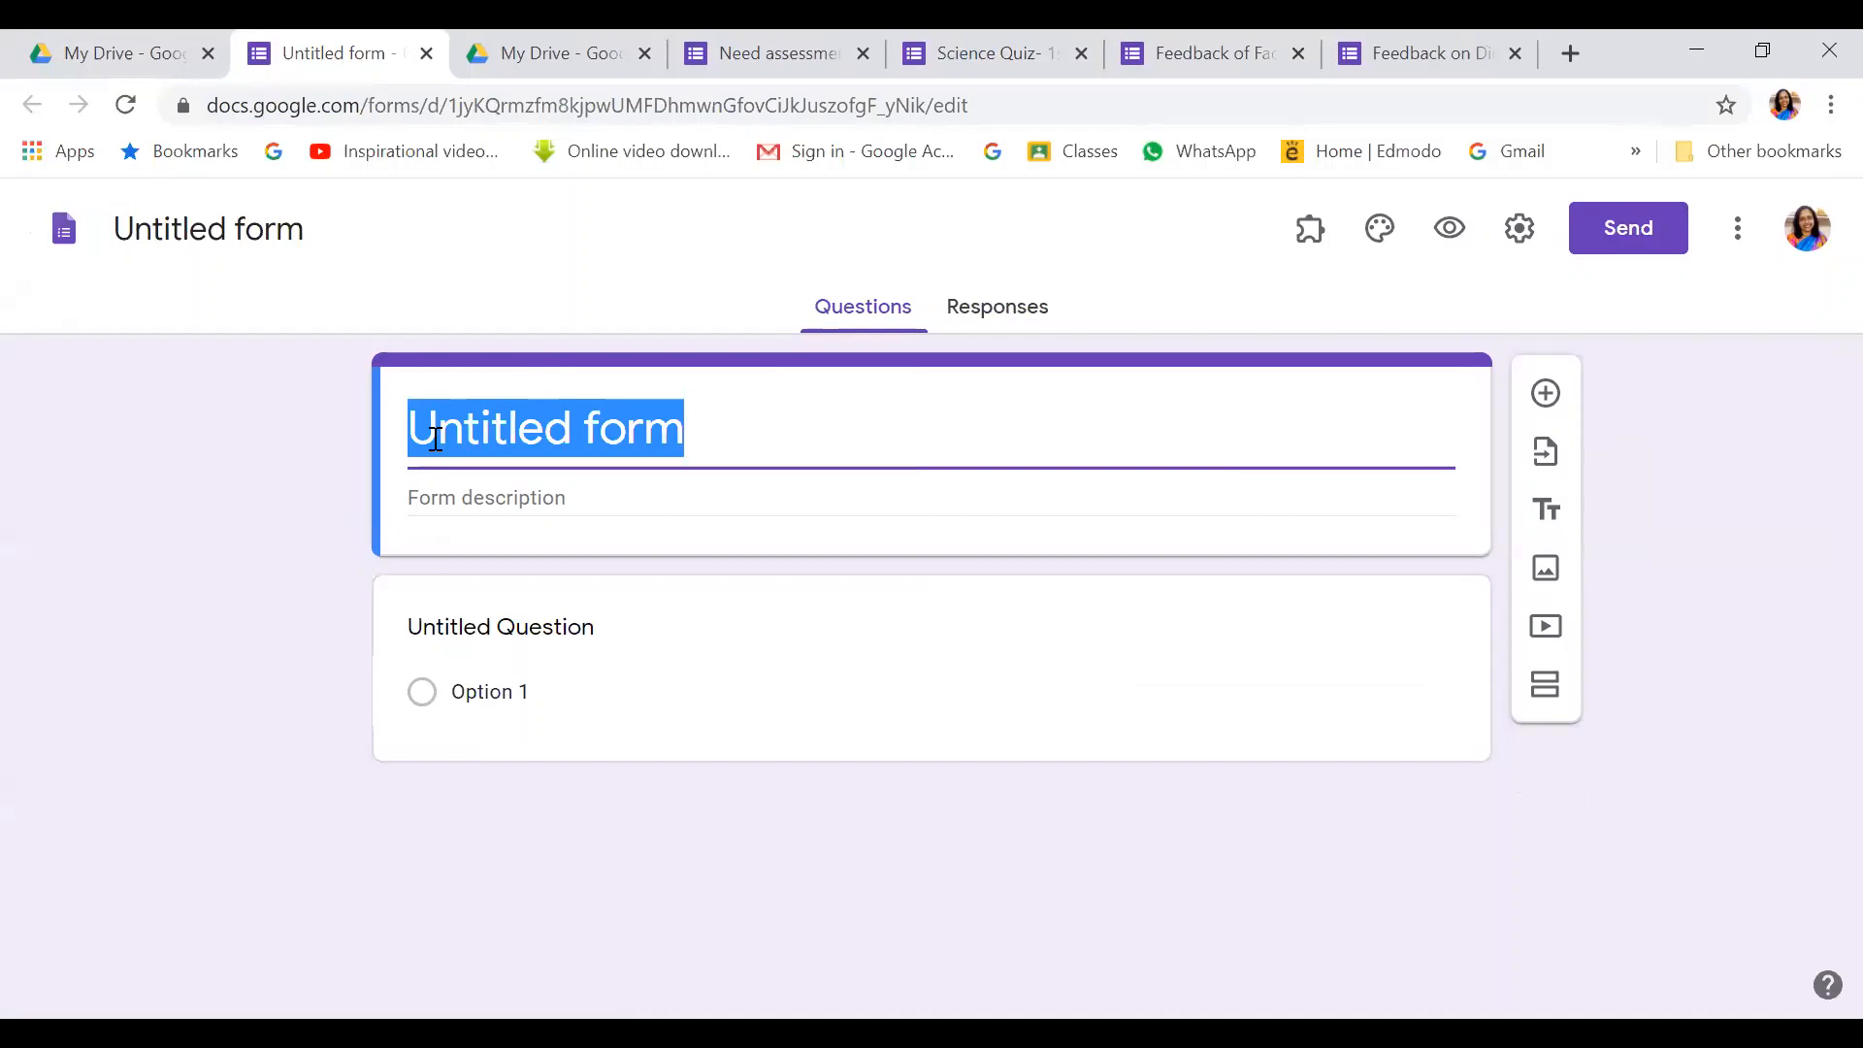
click(190, 233)
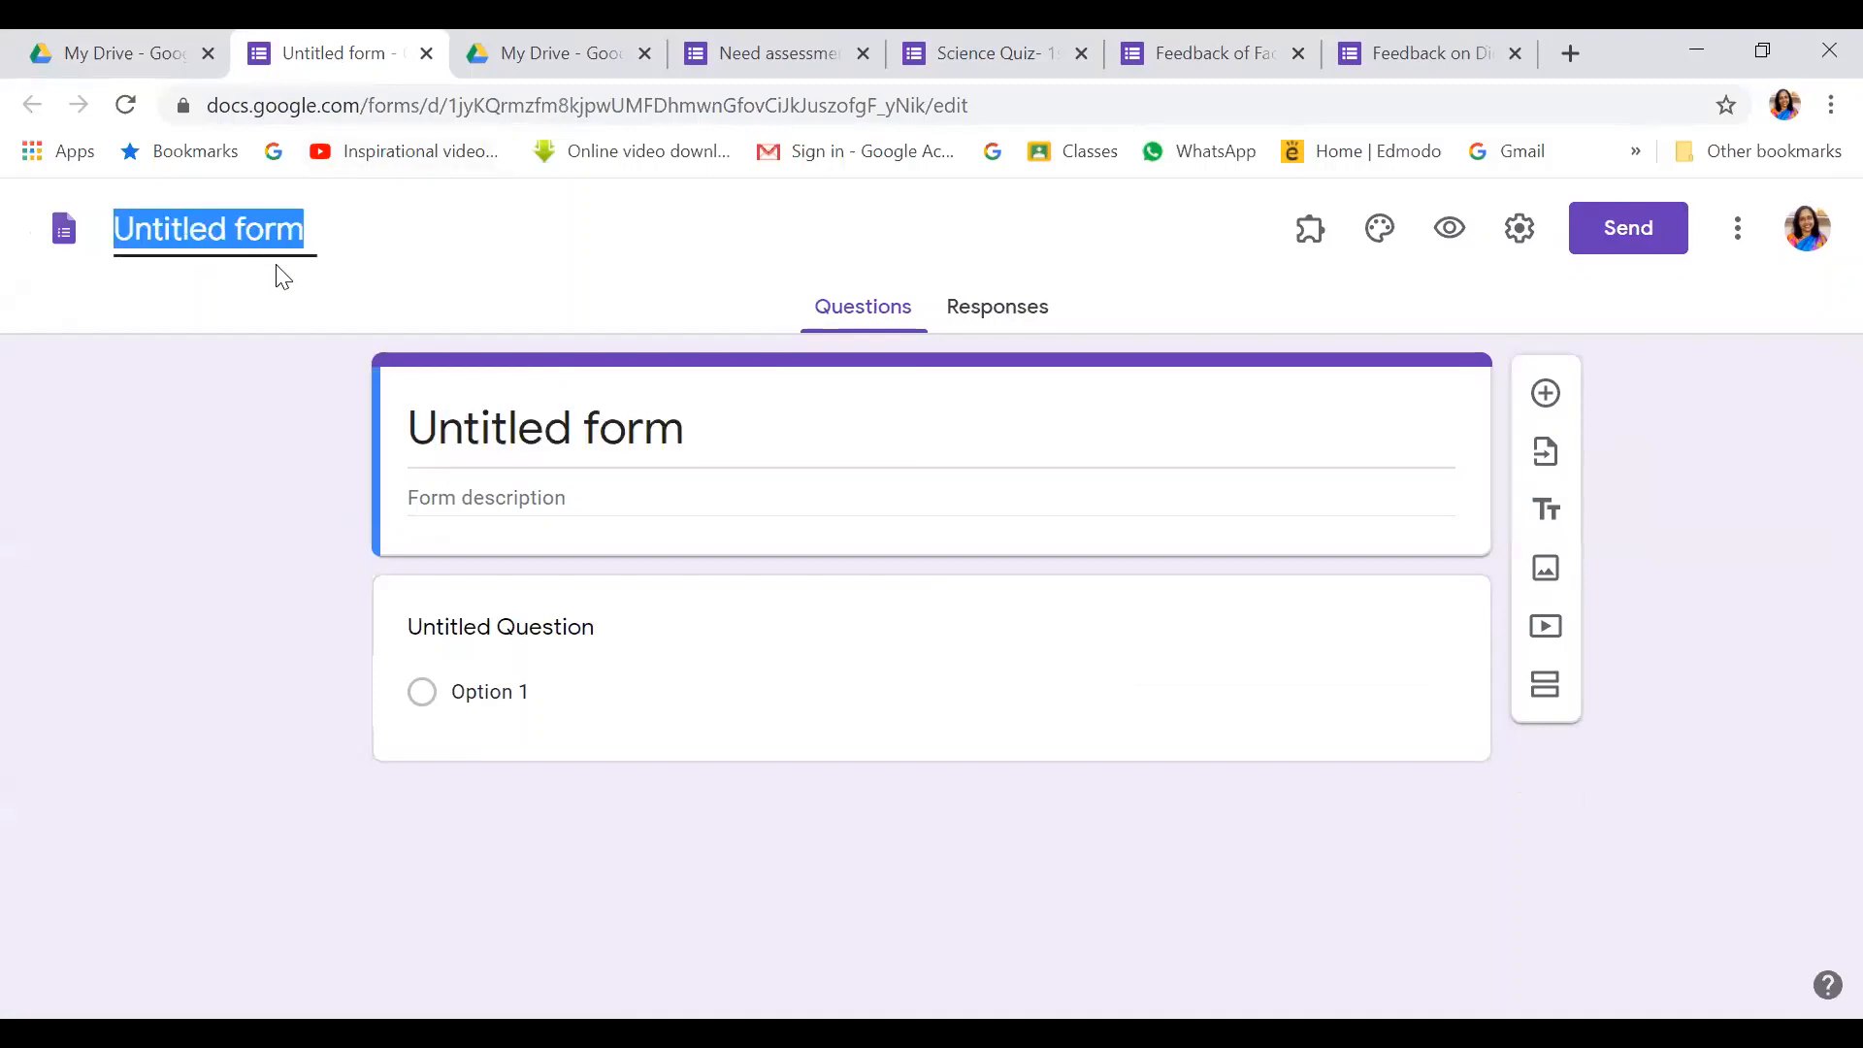
text(U)
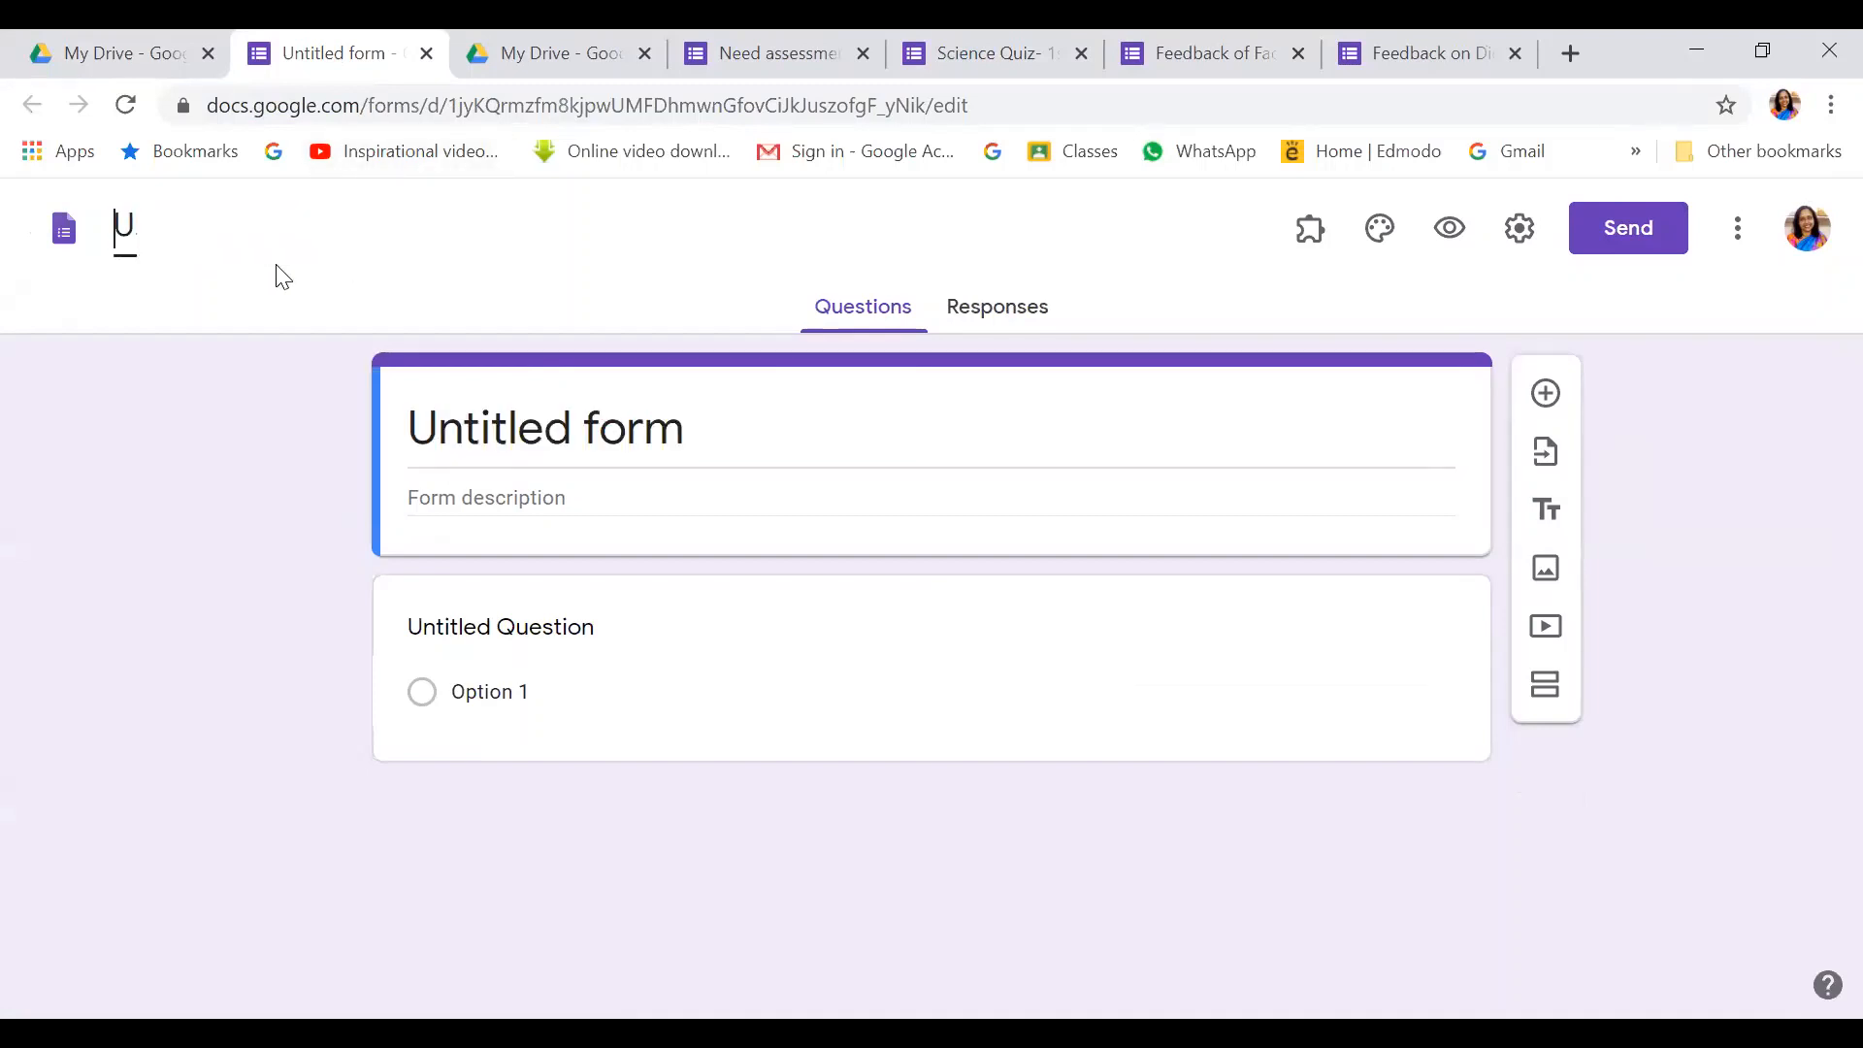
click(683, 430)
key(BackSpace)
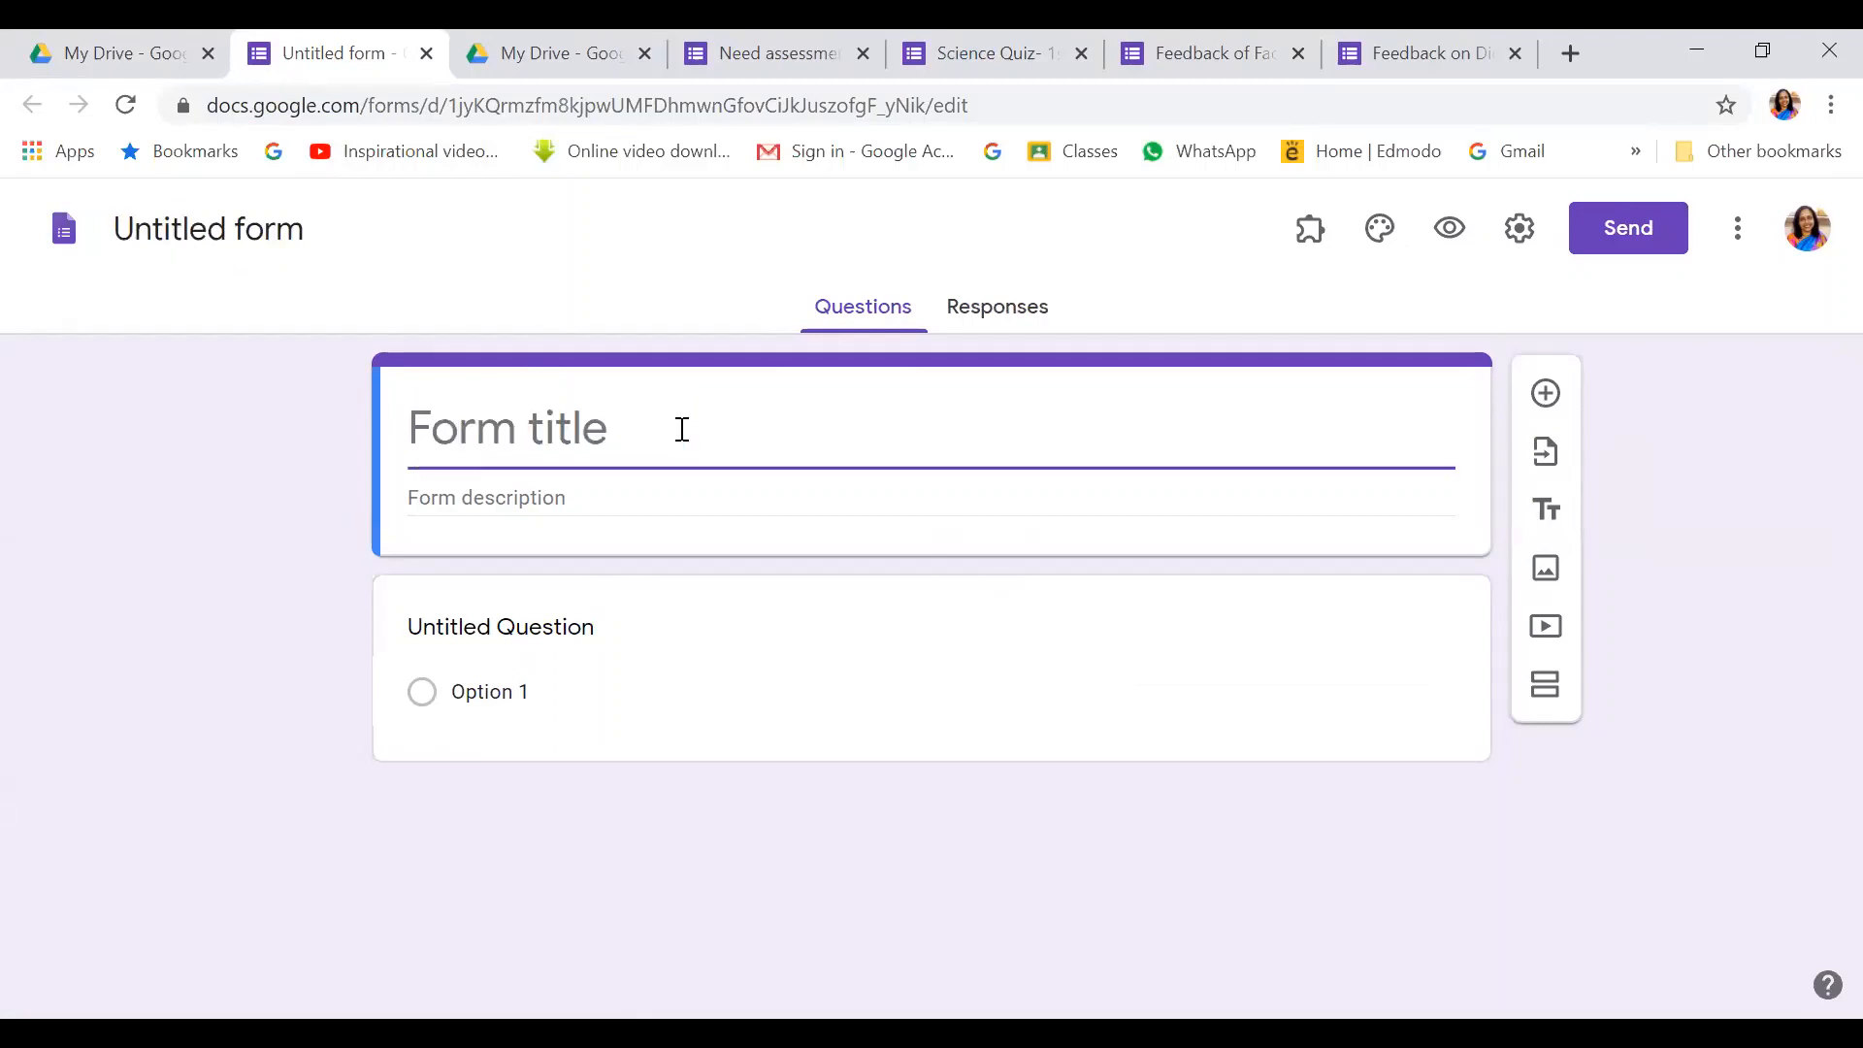
text(Q)
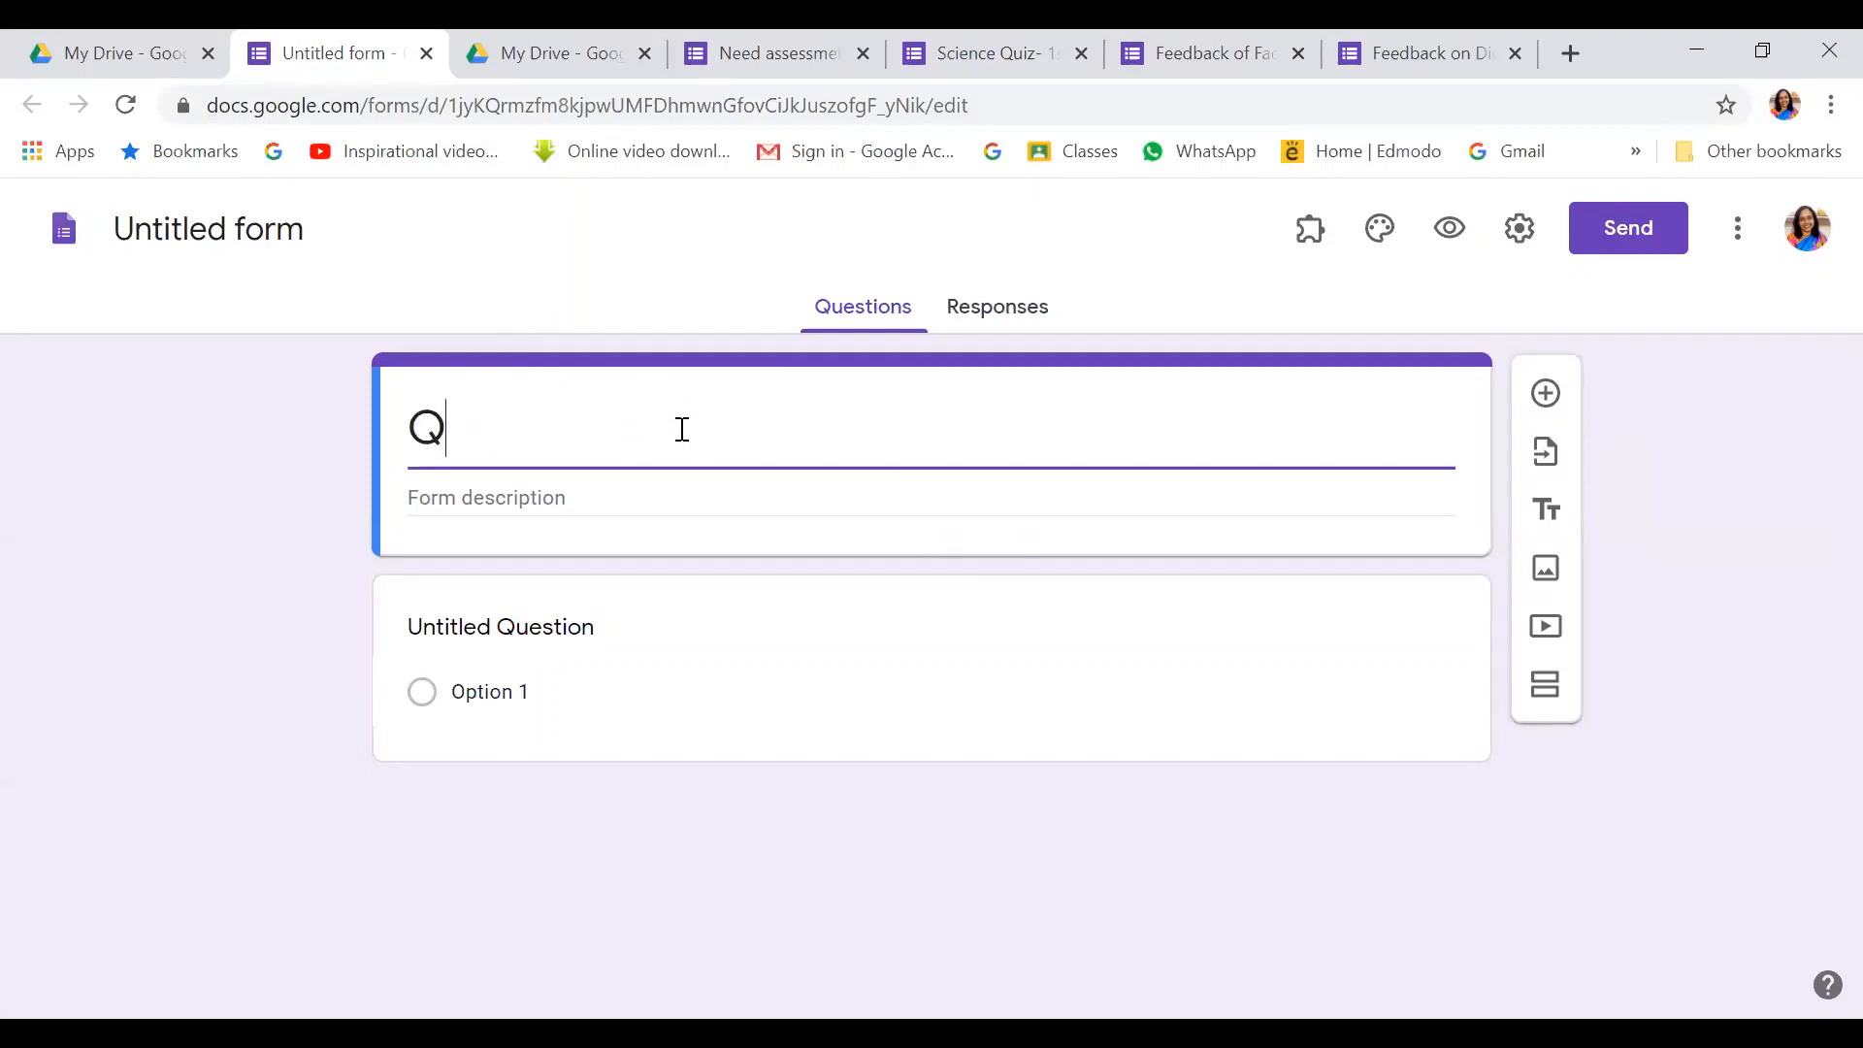
text(uiz on Ac)
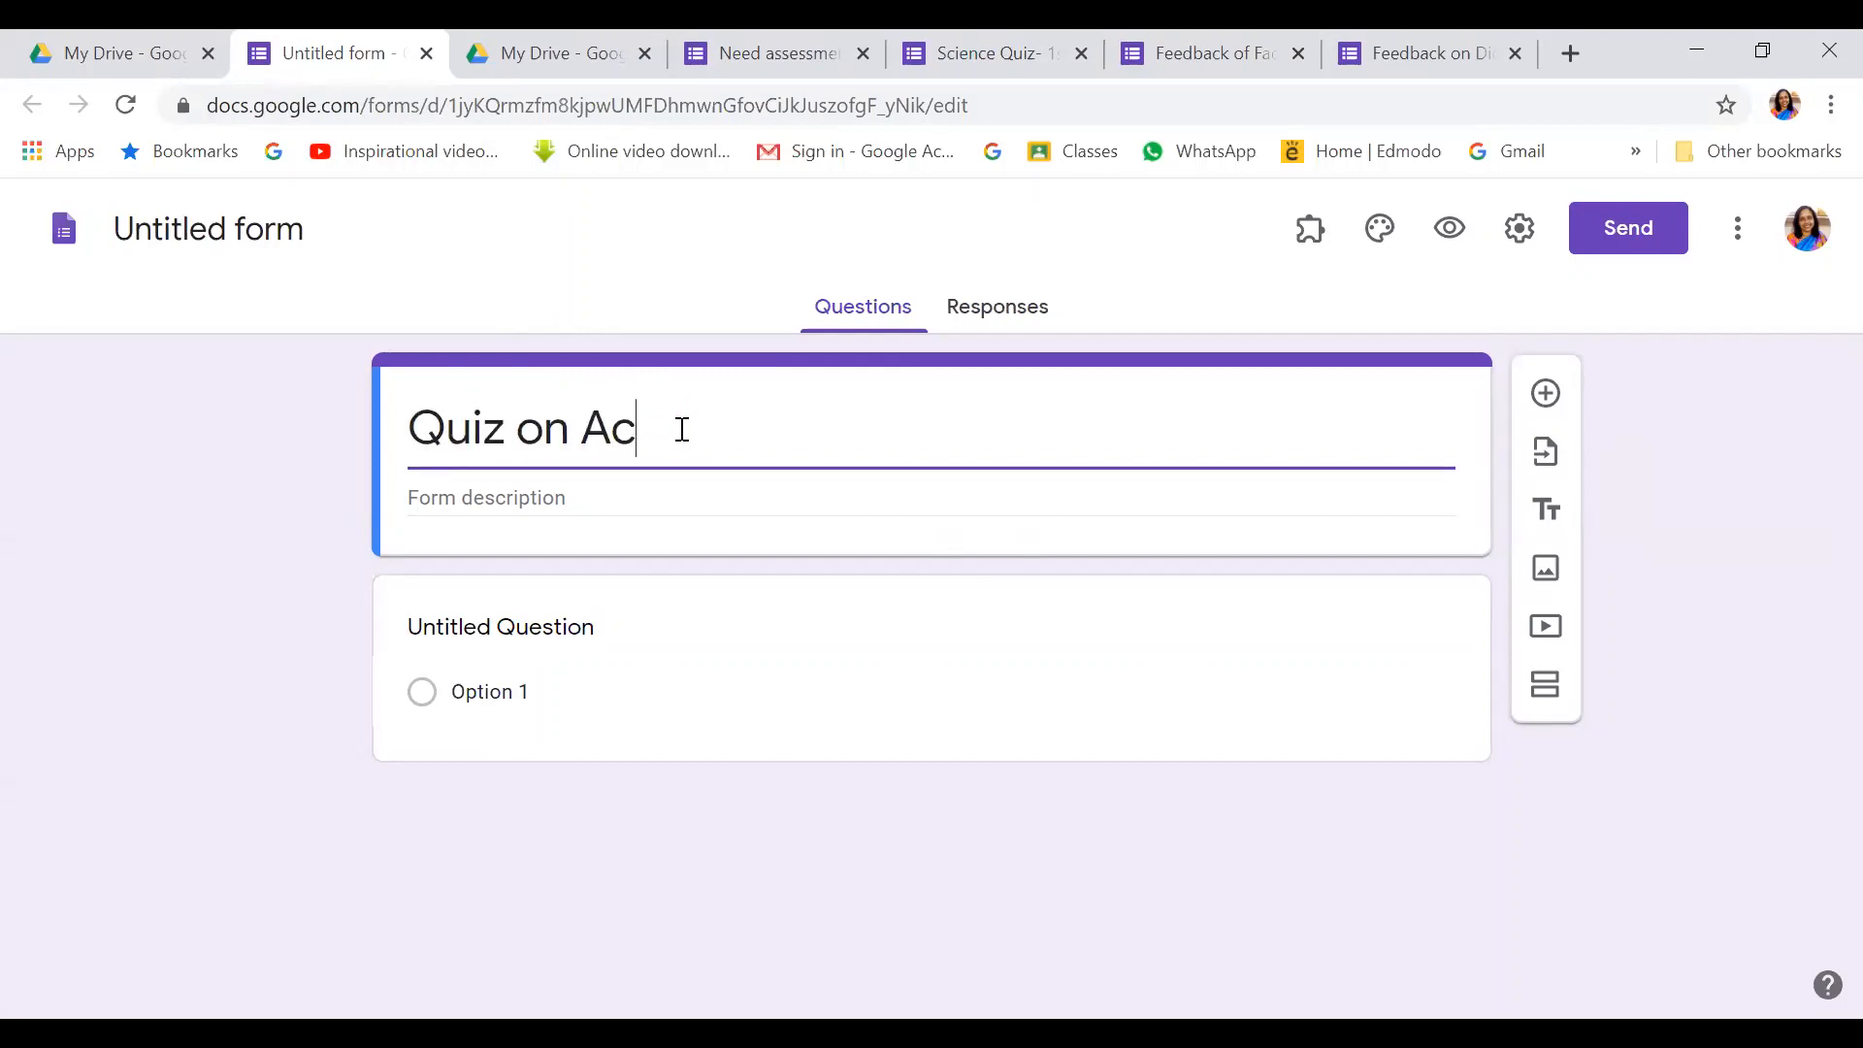
text(tion Research)
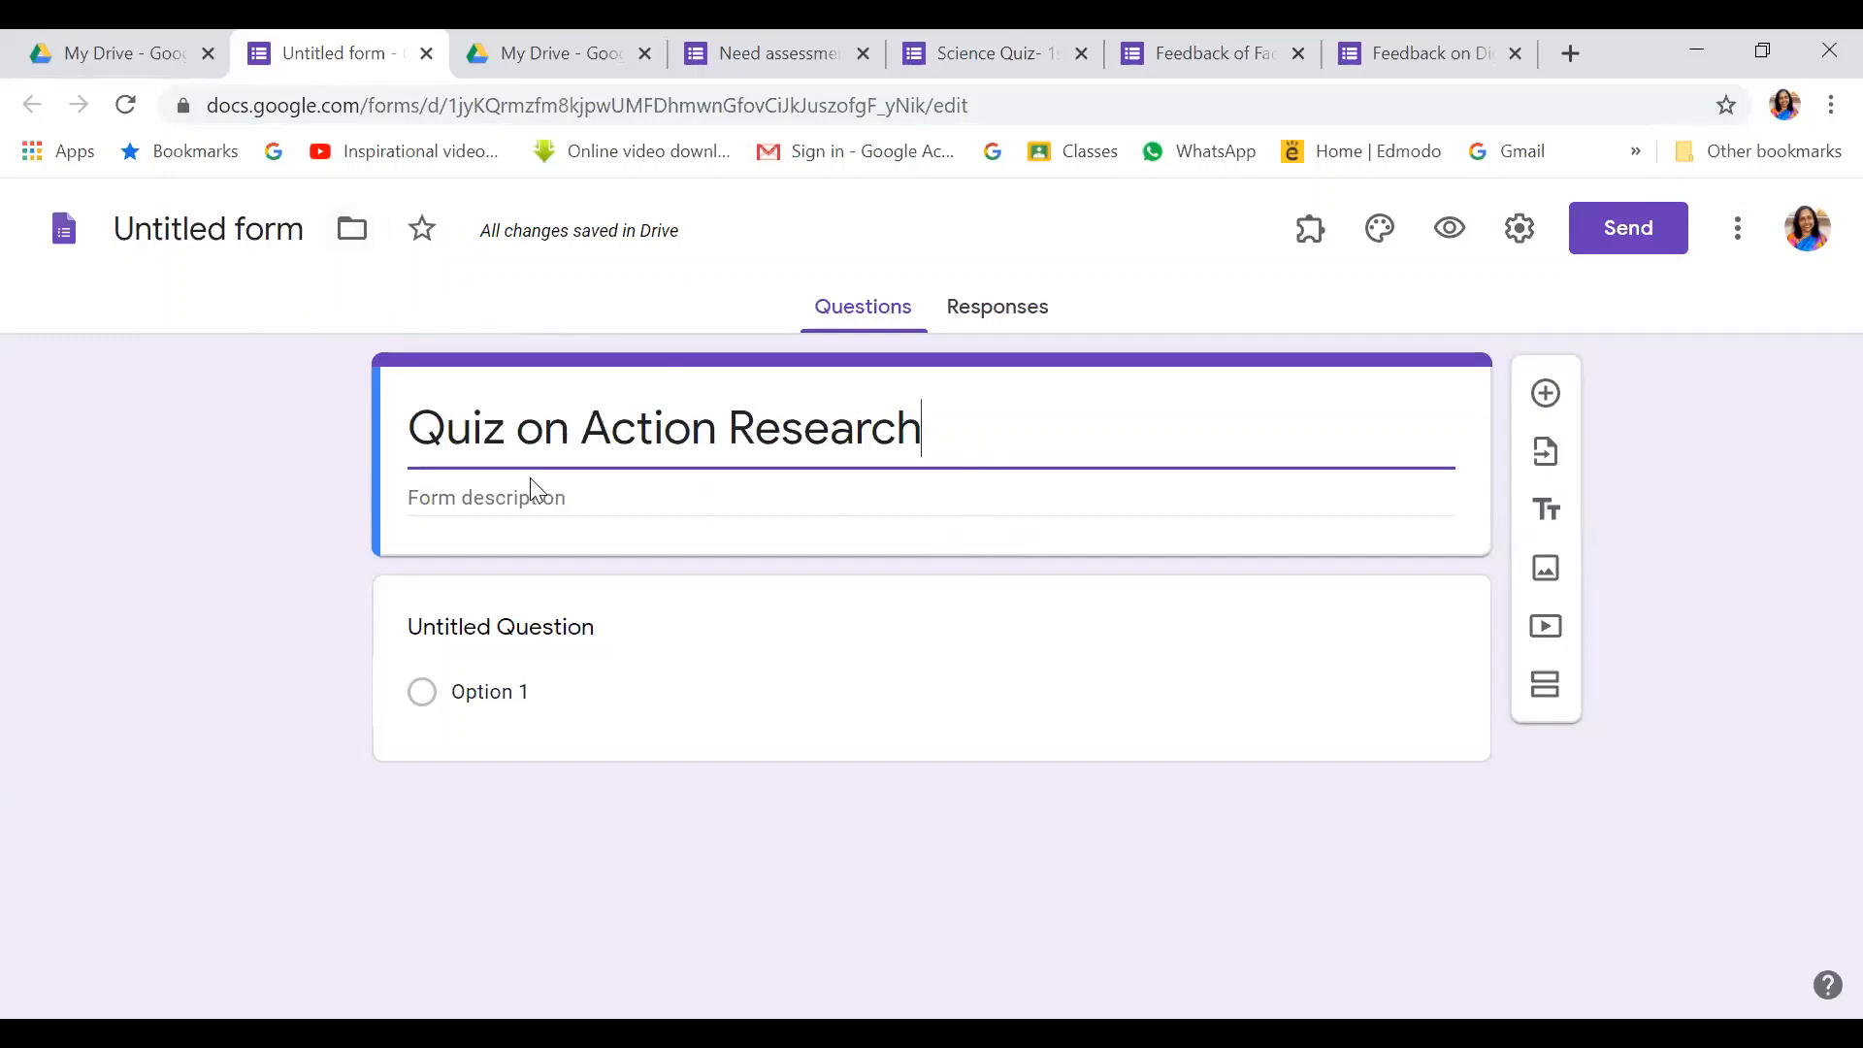
Add a description: 'This quiz is developed for student teachers of DIET Khordha…' about Action Research
click(449, 490)
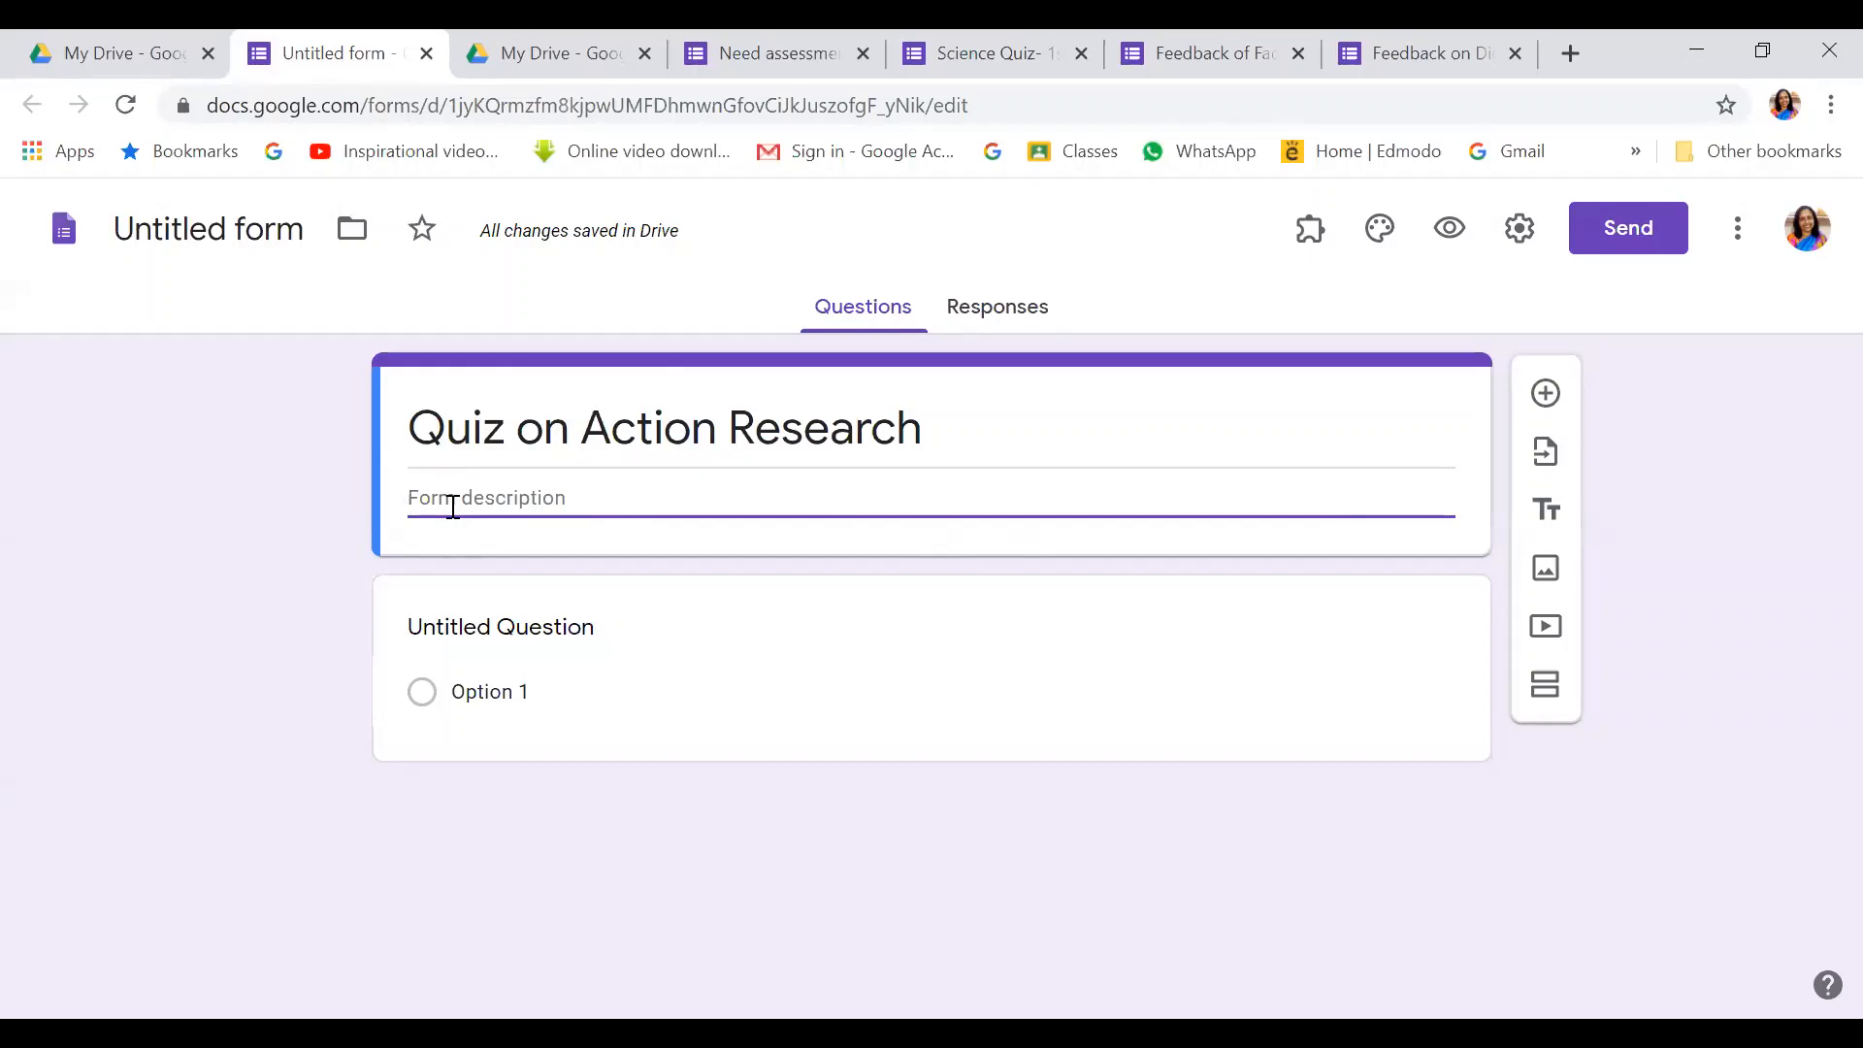
text(This quiz id)
key(BackSpace)
key(BackSpace)
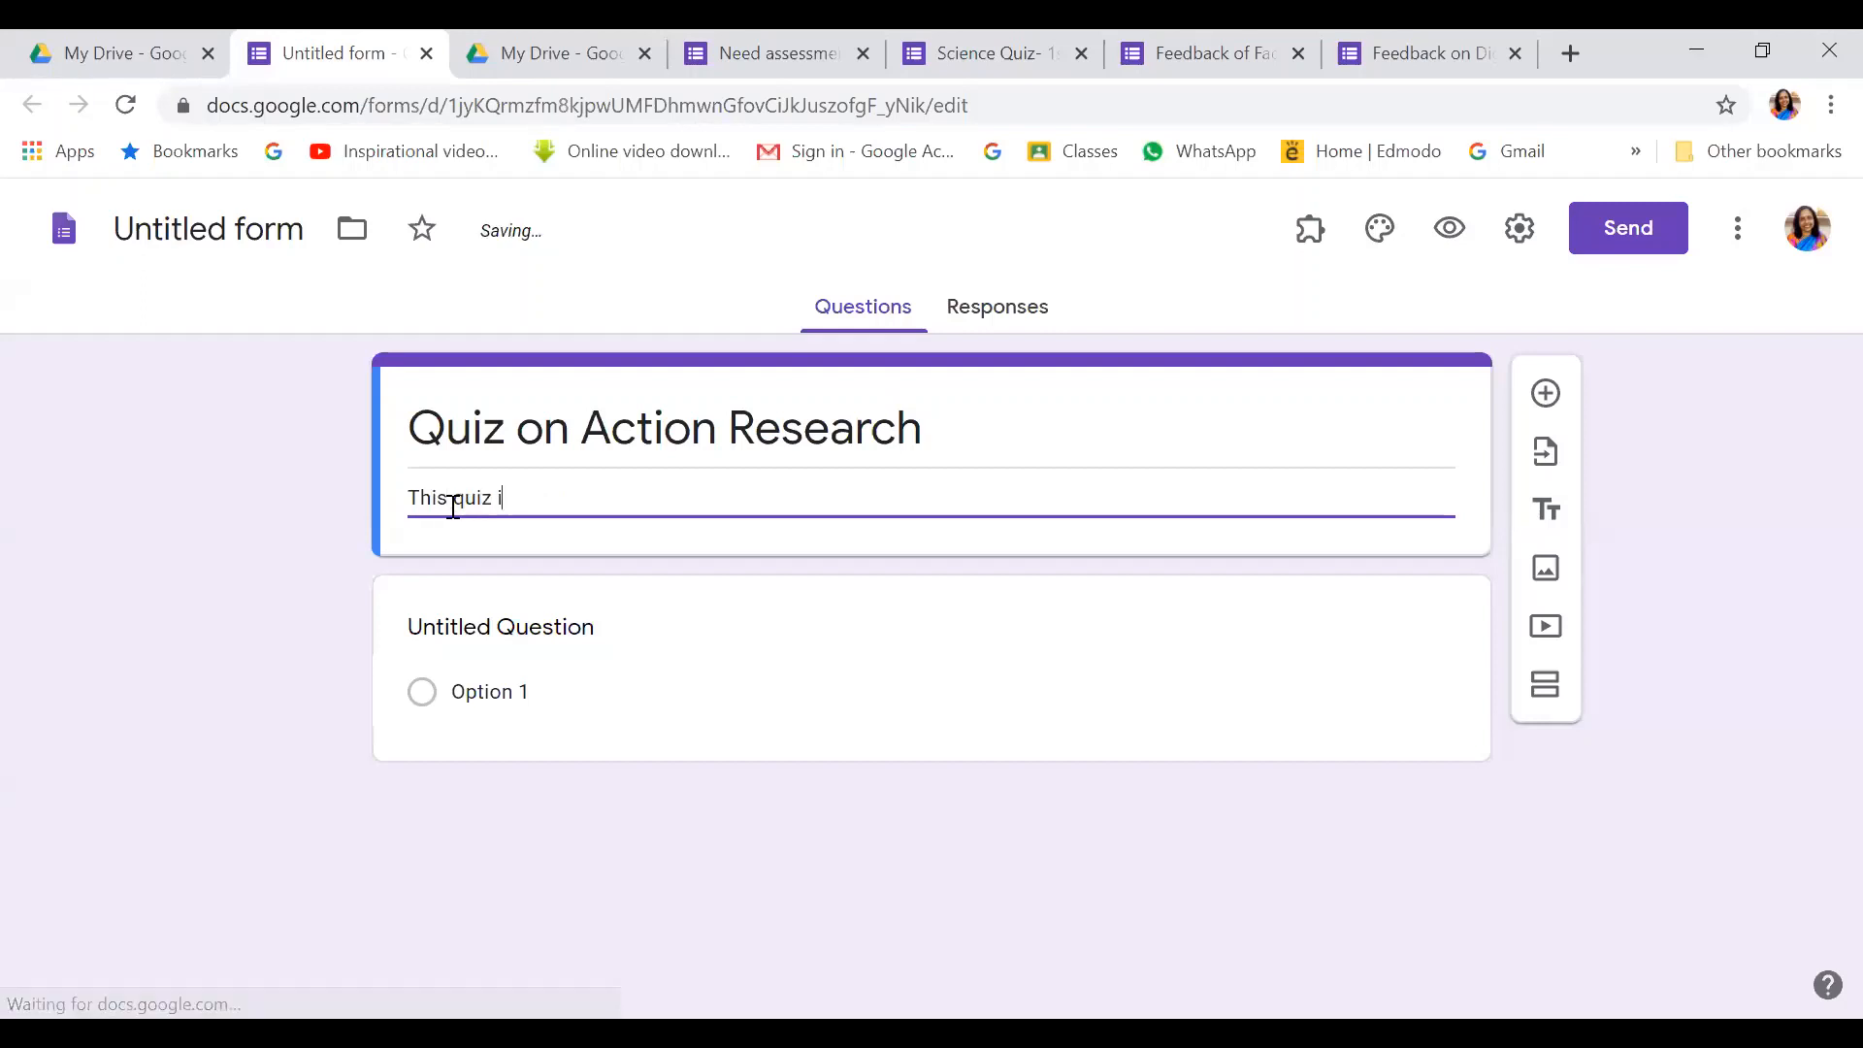
text(is develop)
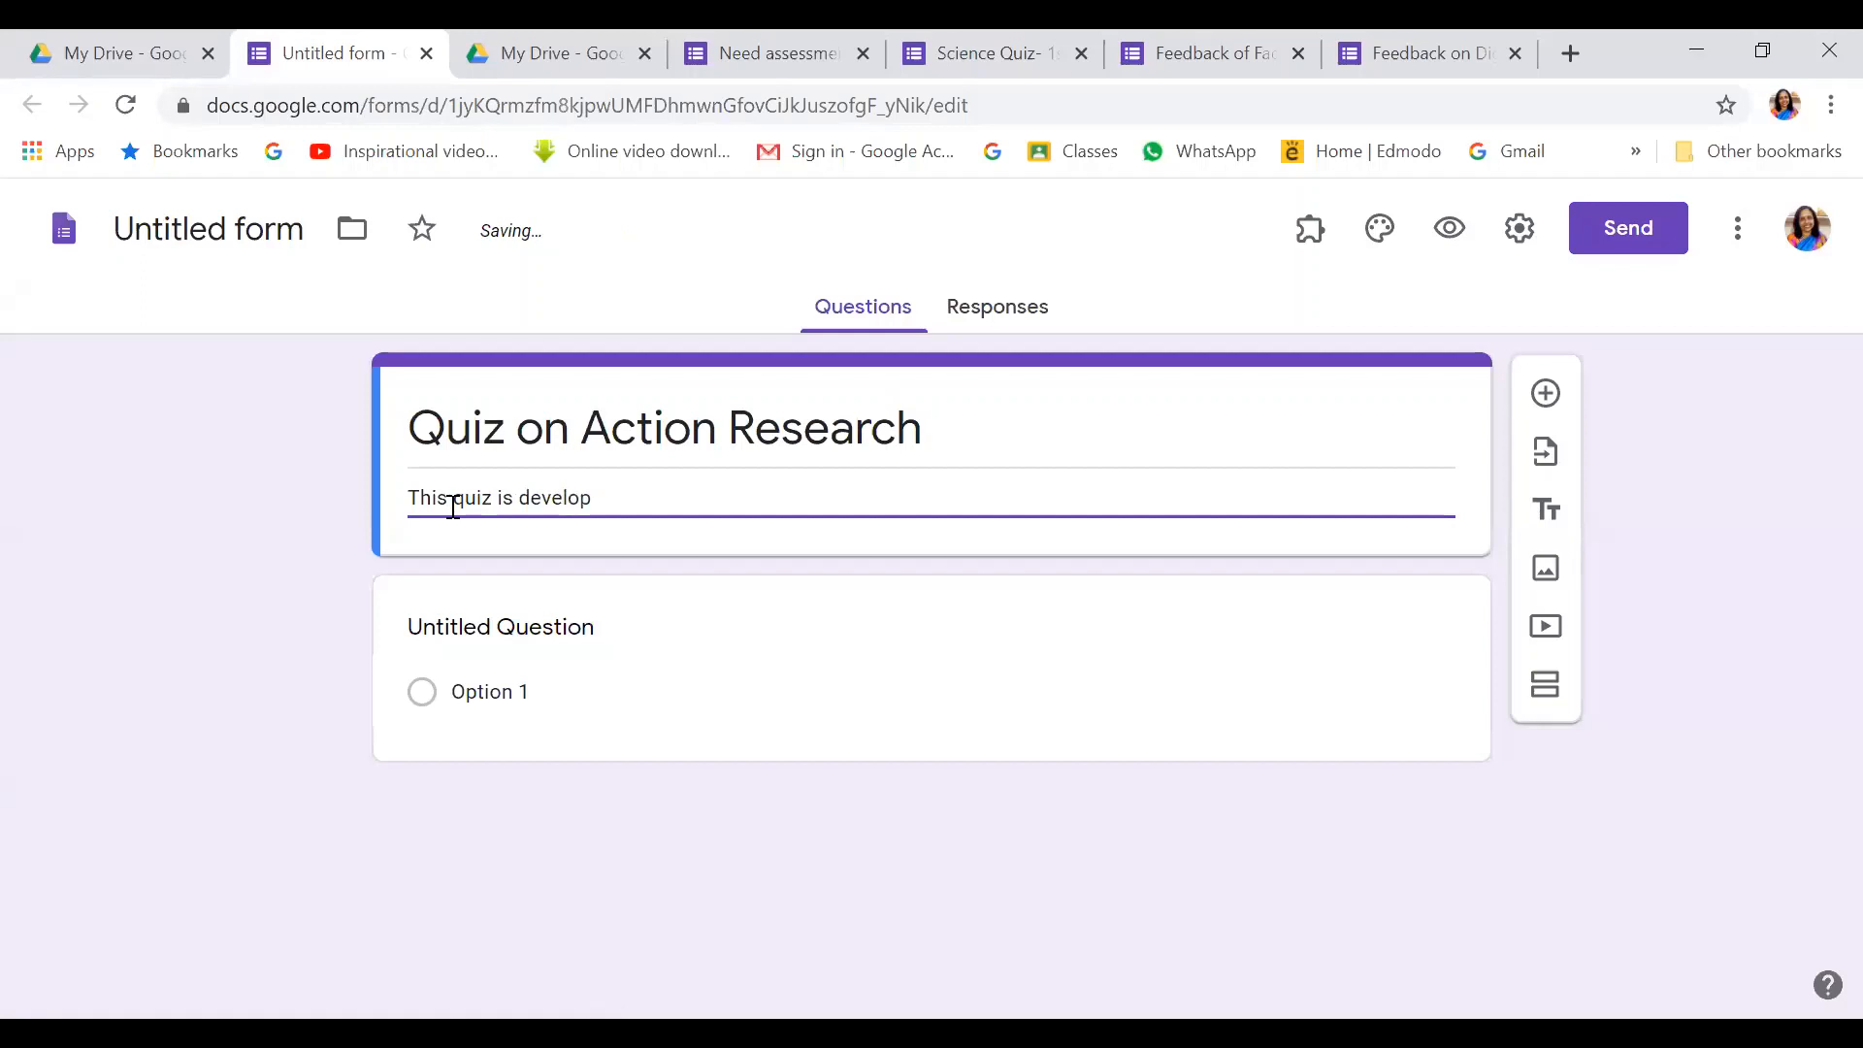
text(ed for student )
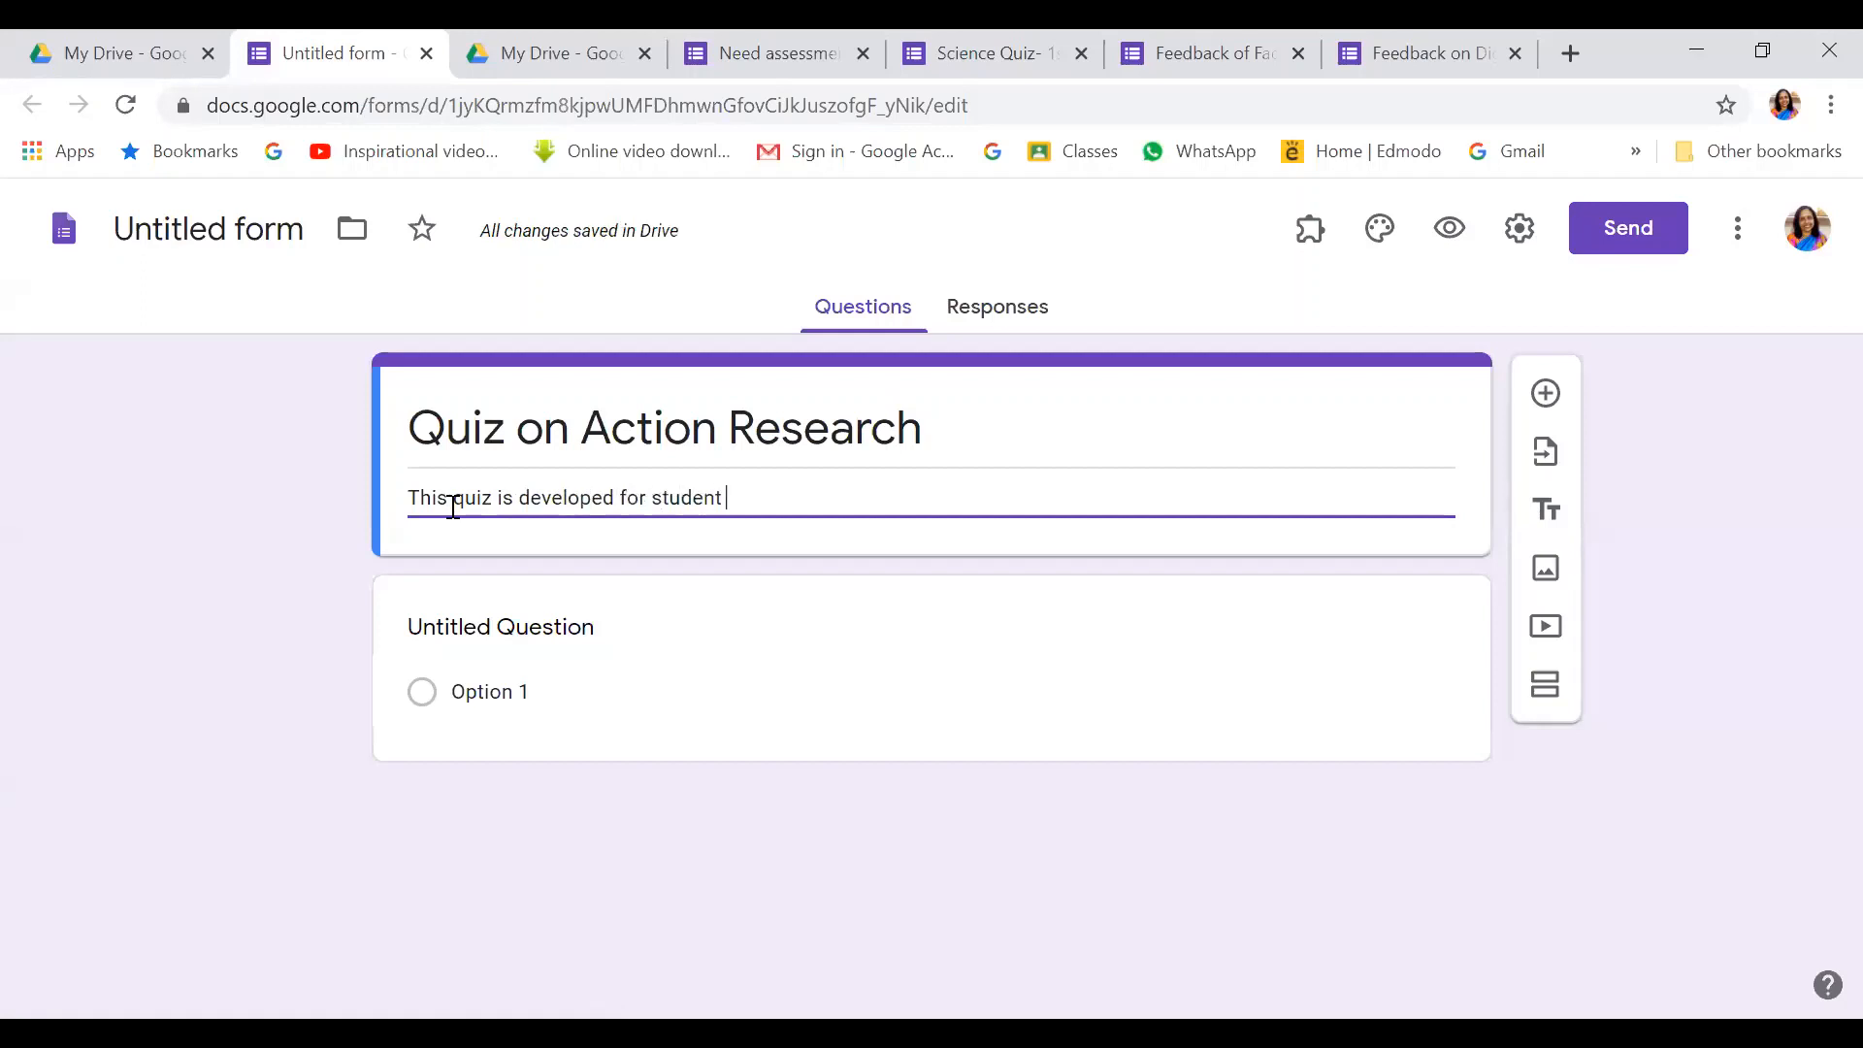
text(teachers)
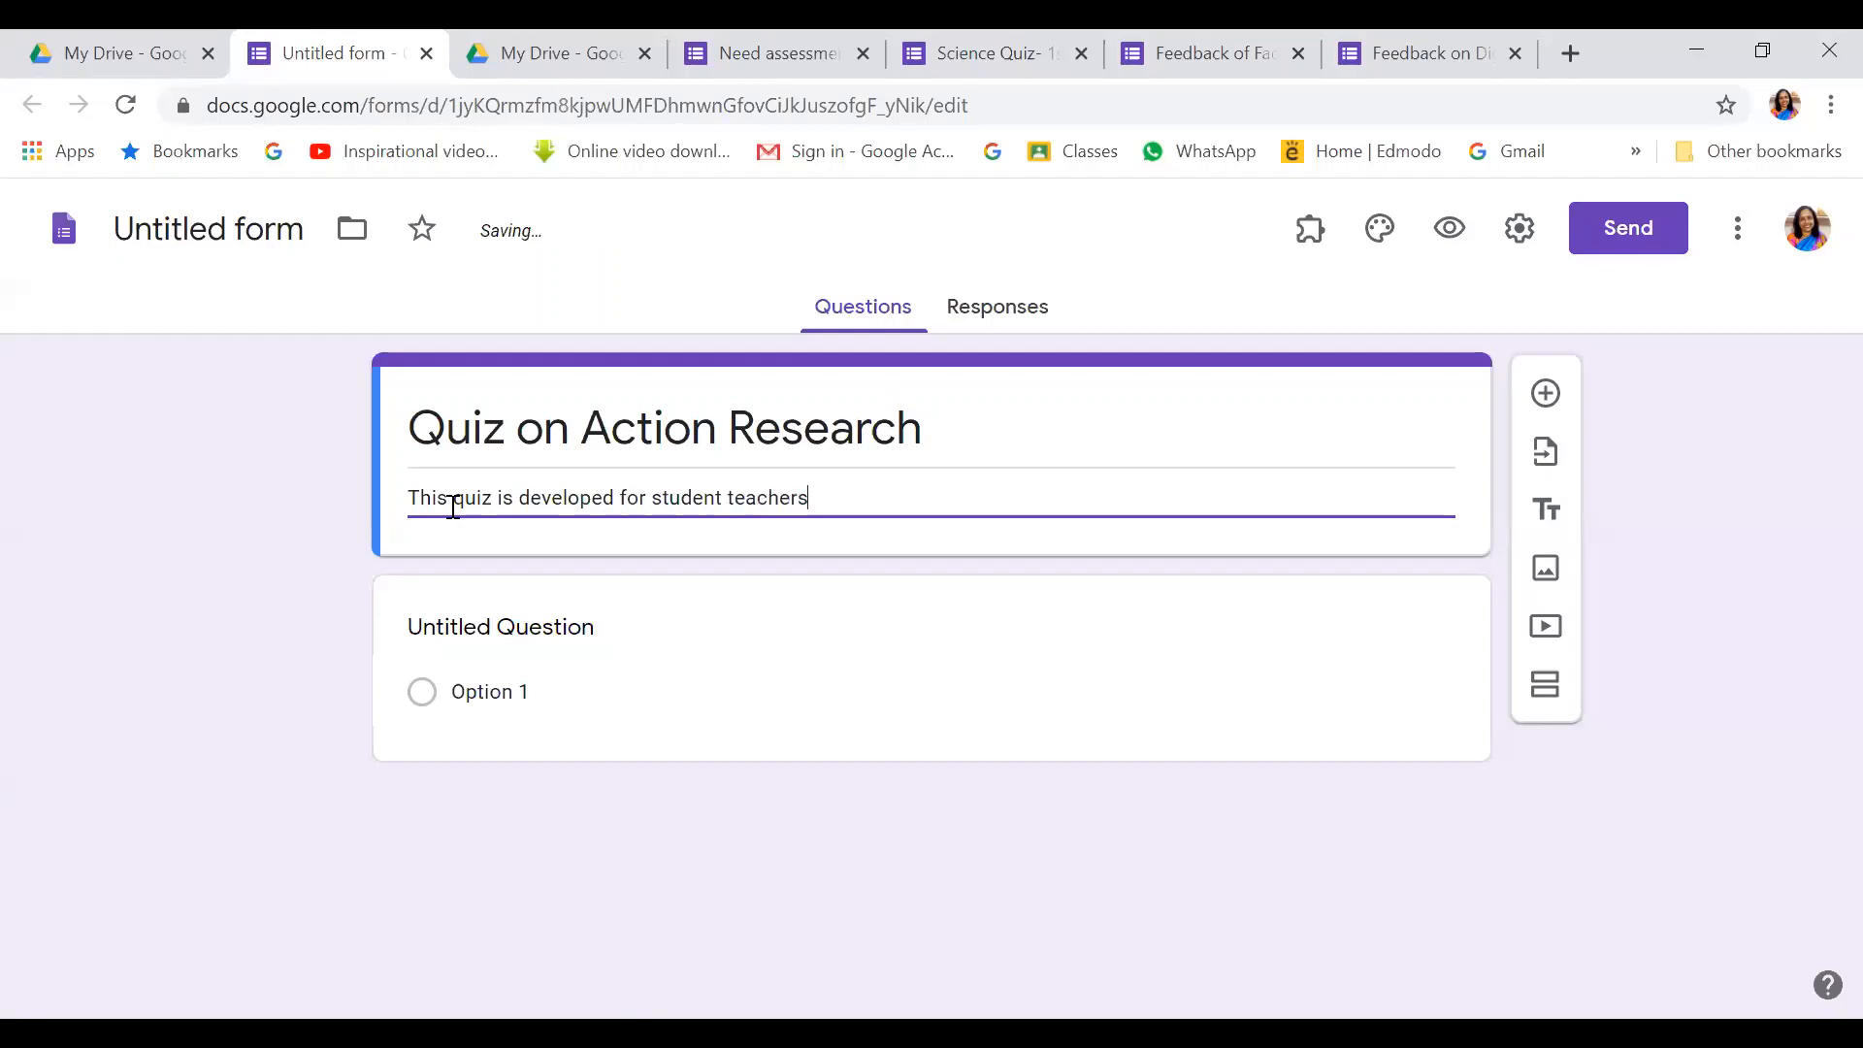
text( of DIE)
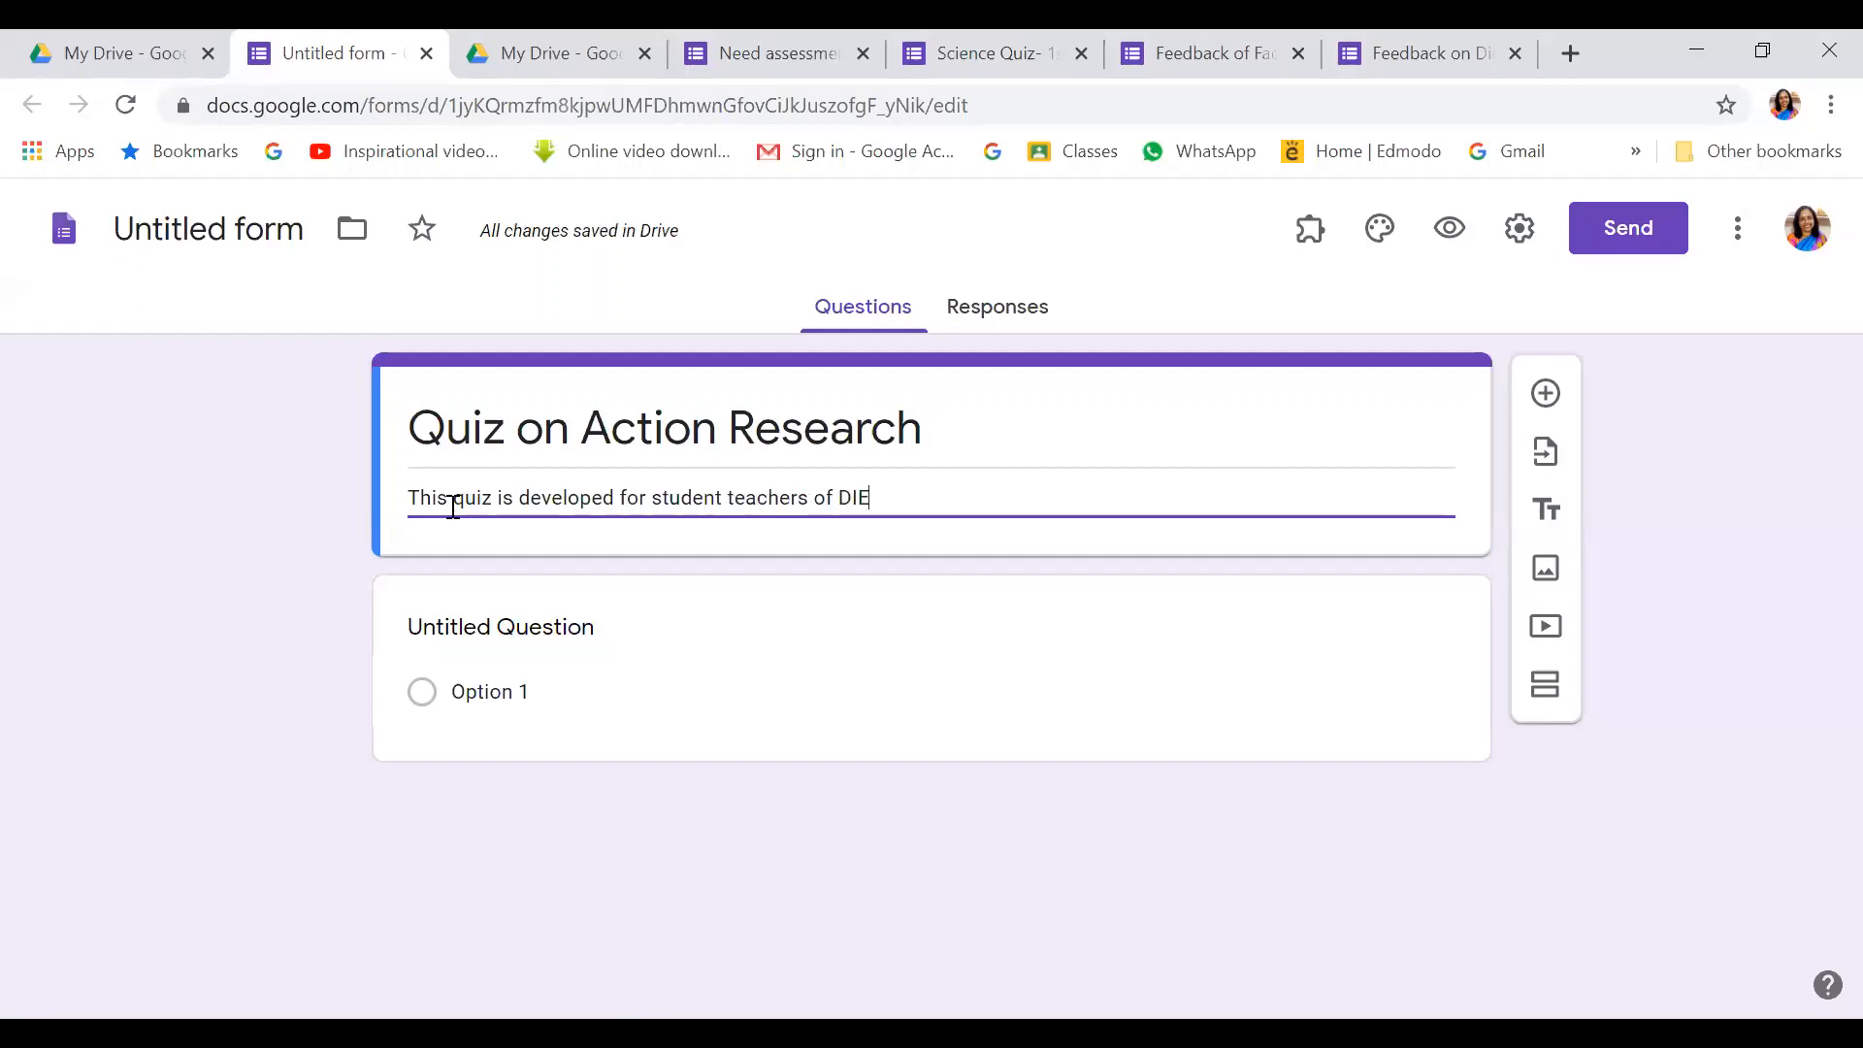
text(T Khordha)
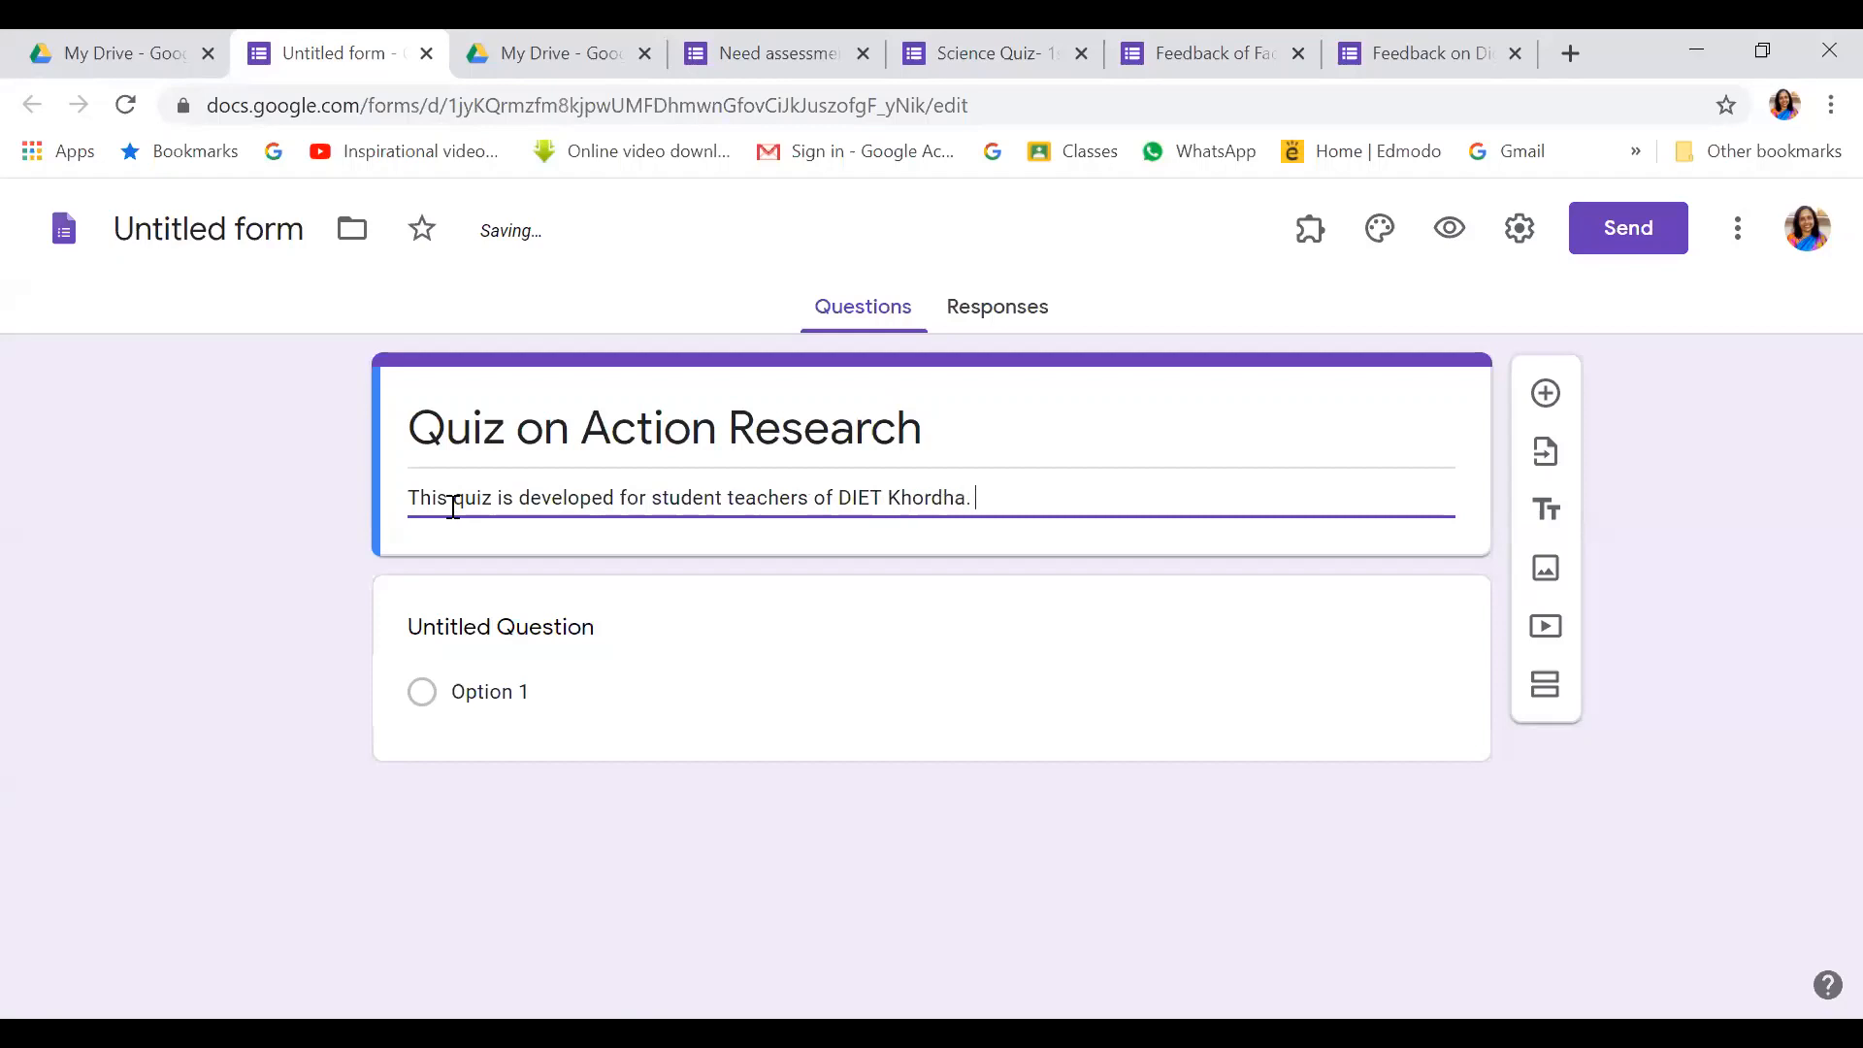
text(. It will be)
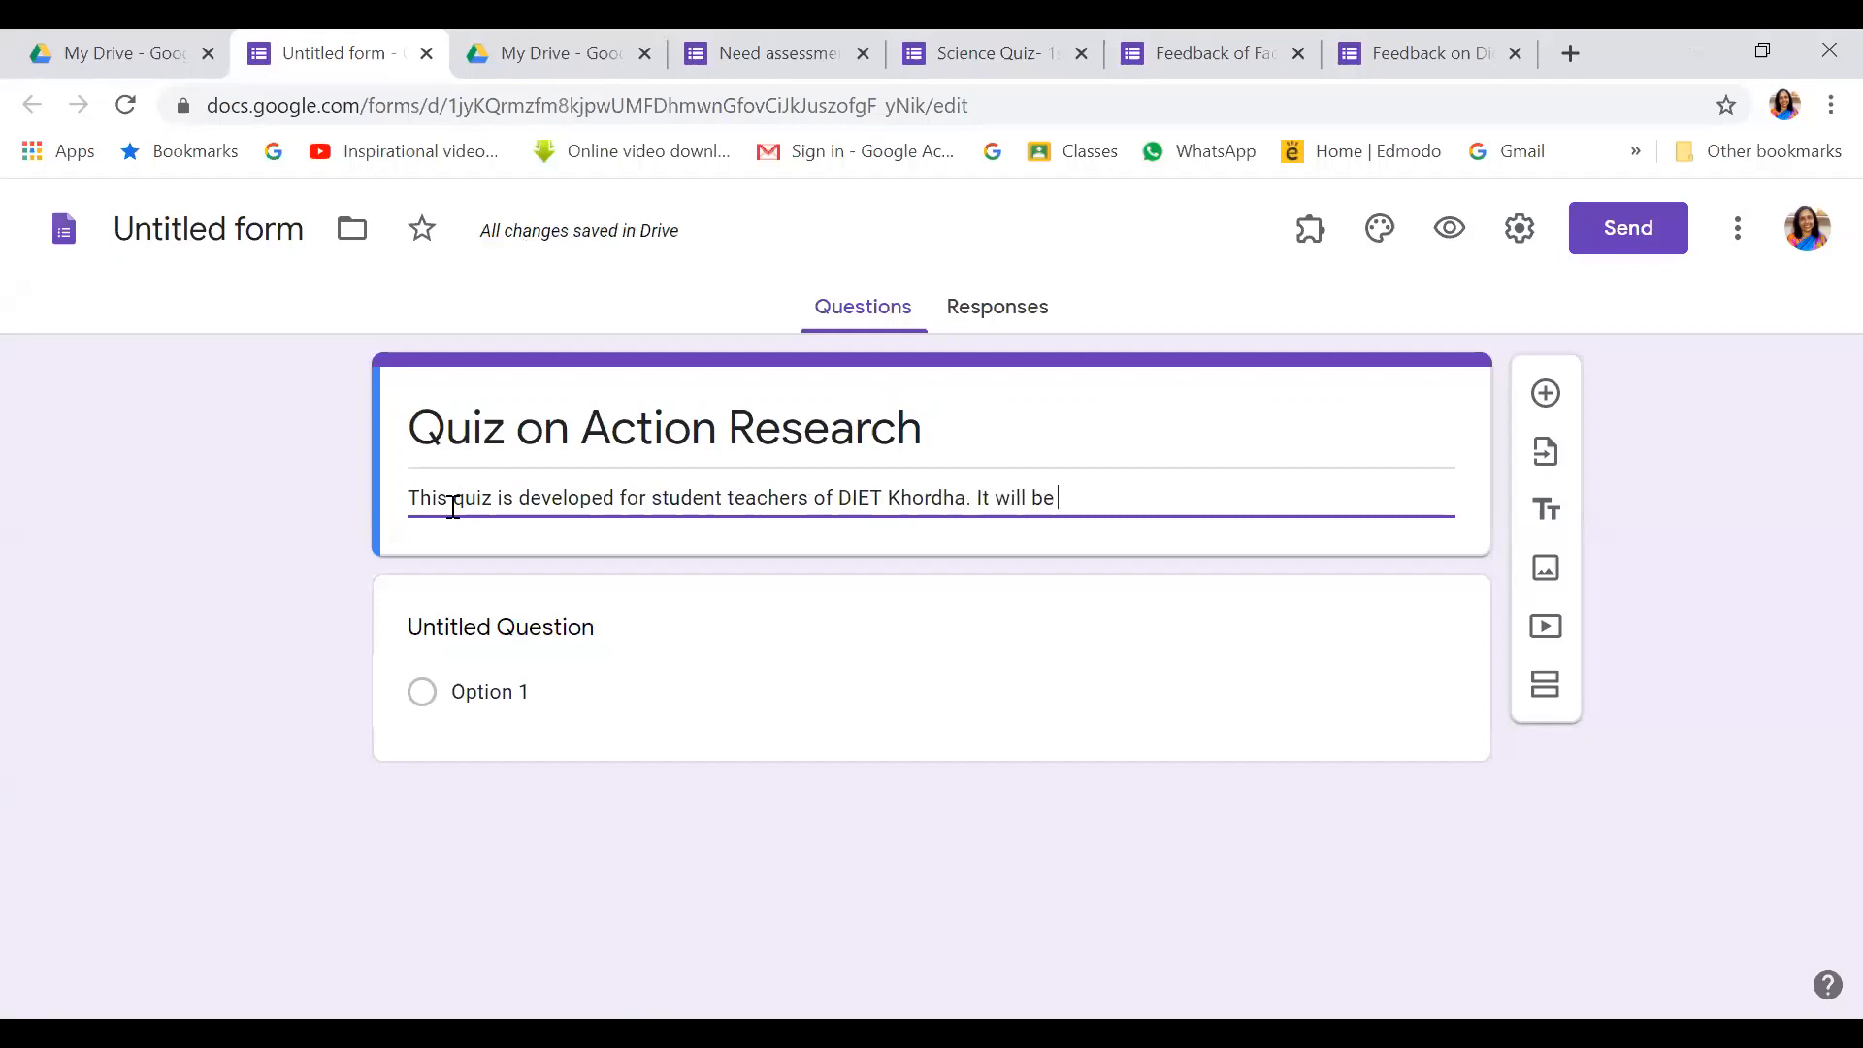
text( used t)
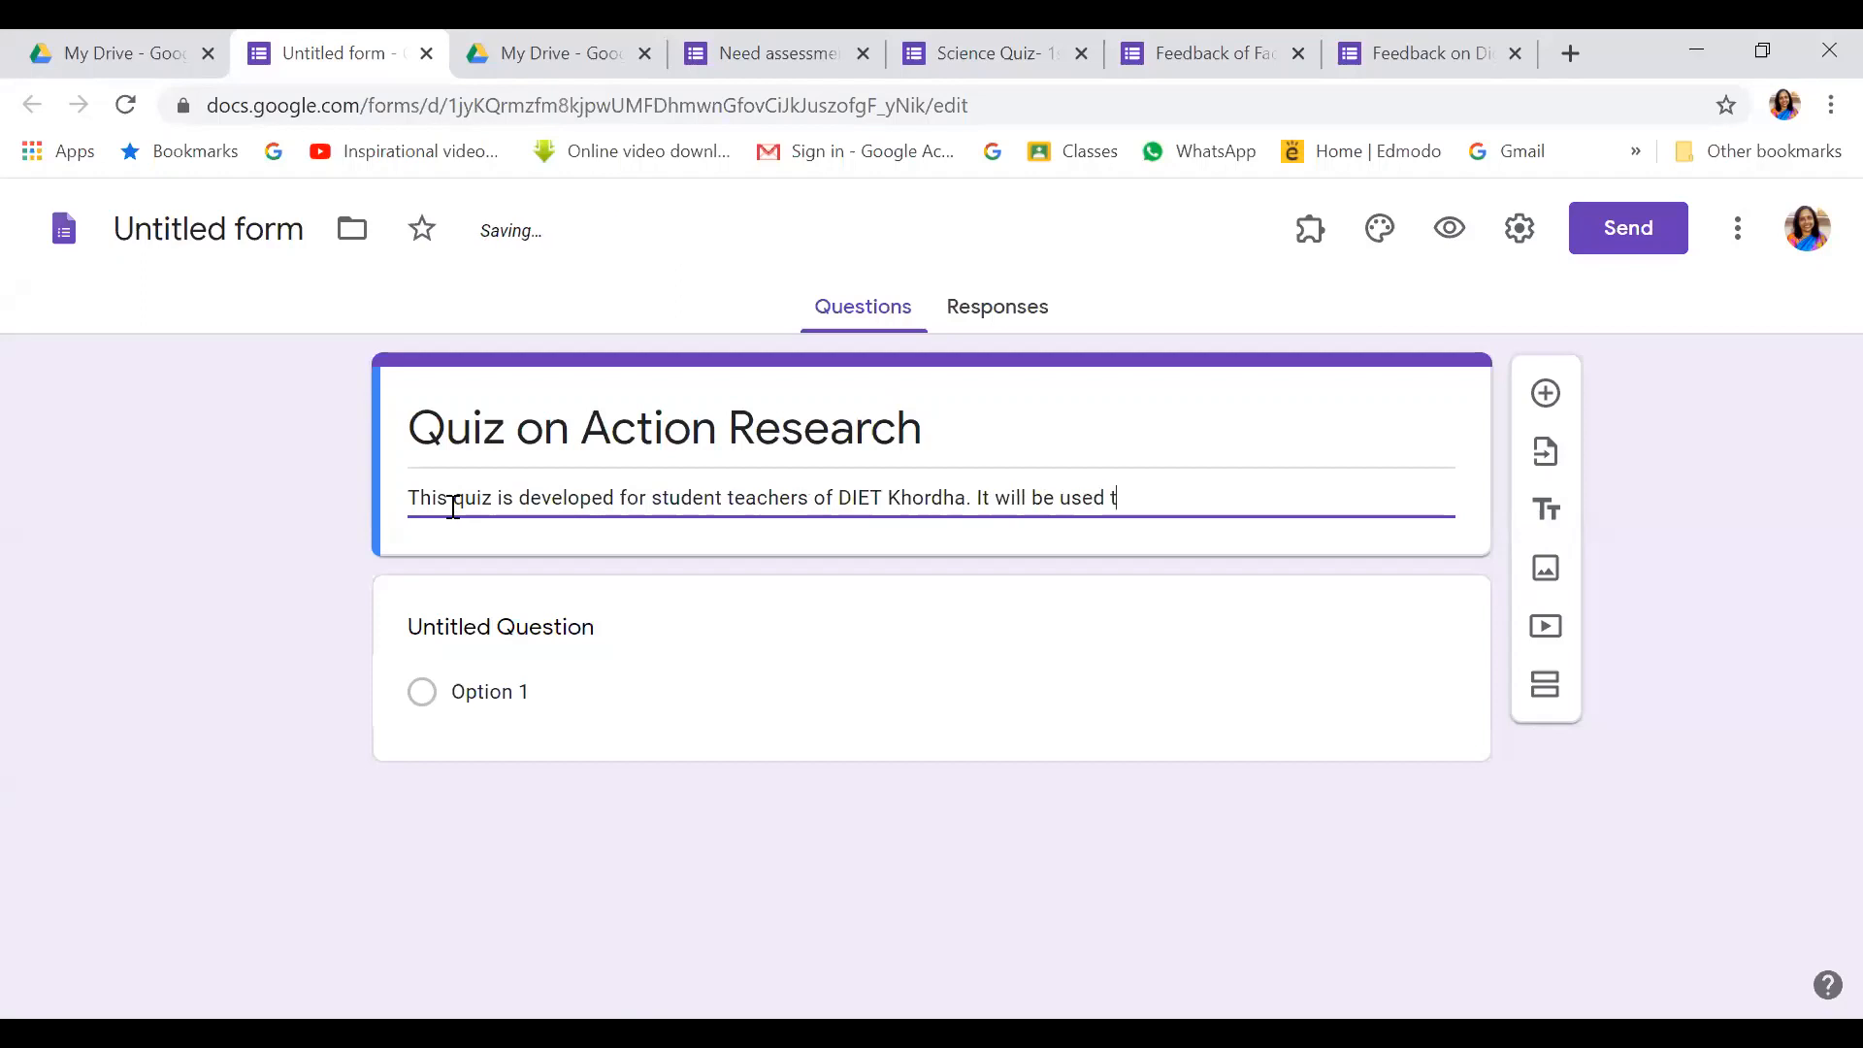
text(o know the level of unders)
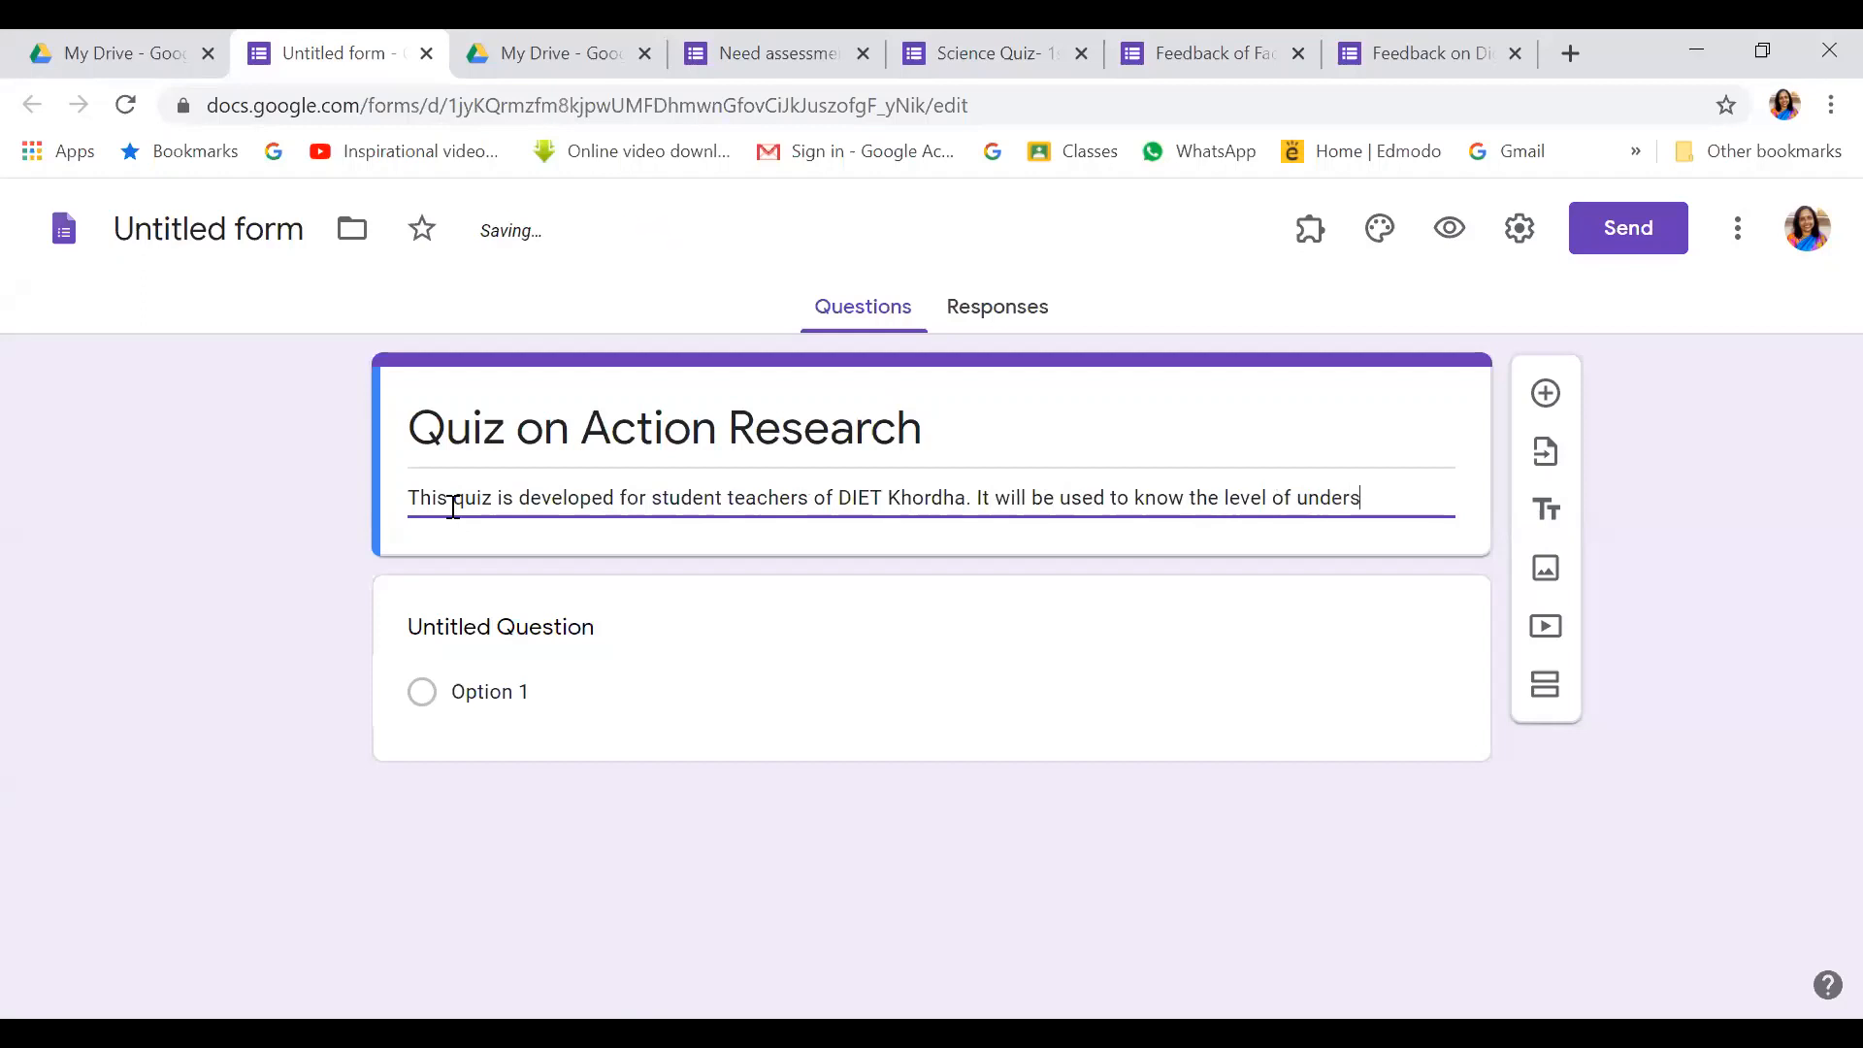
text(tanding on the c)
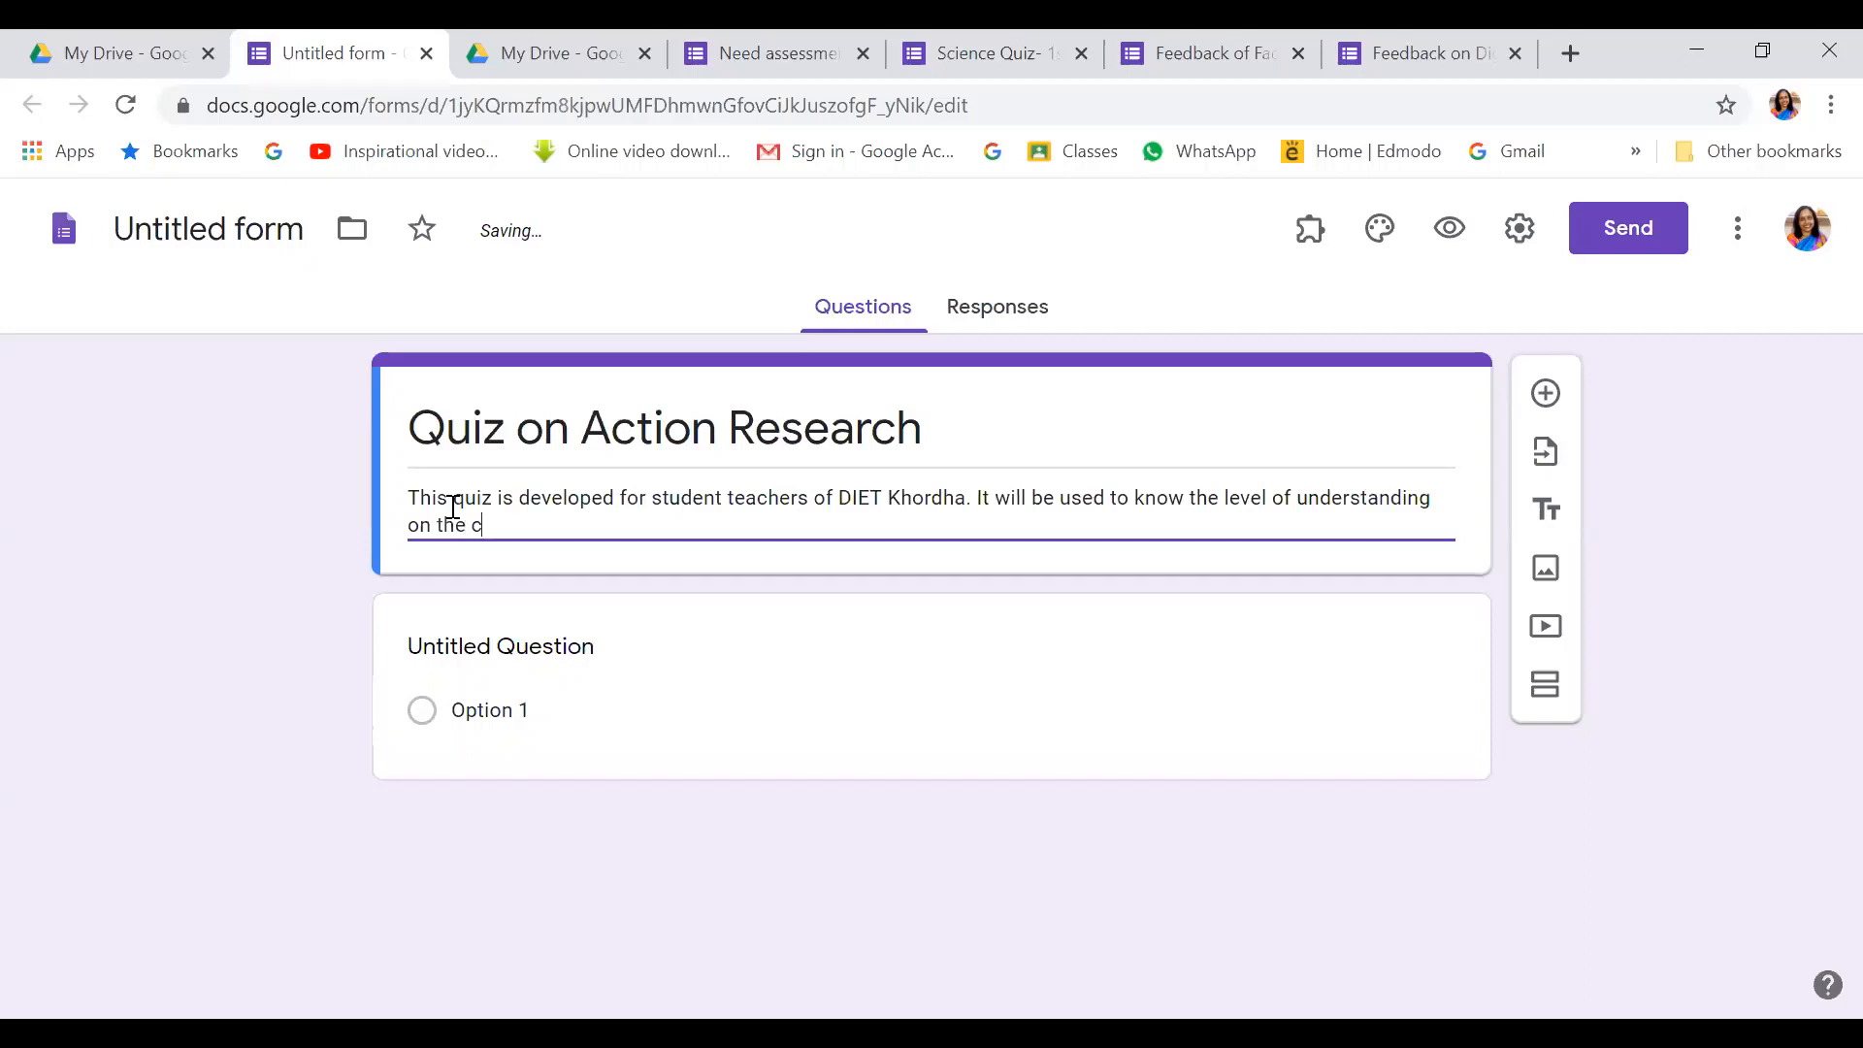
text(oncept of )
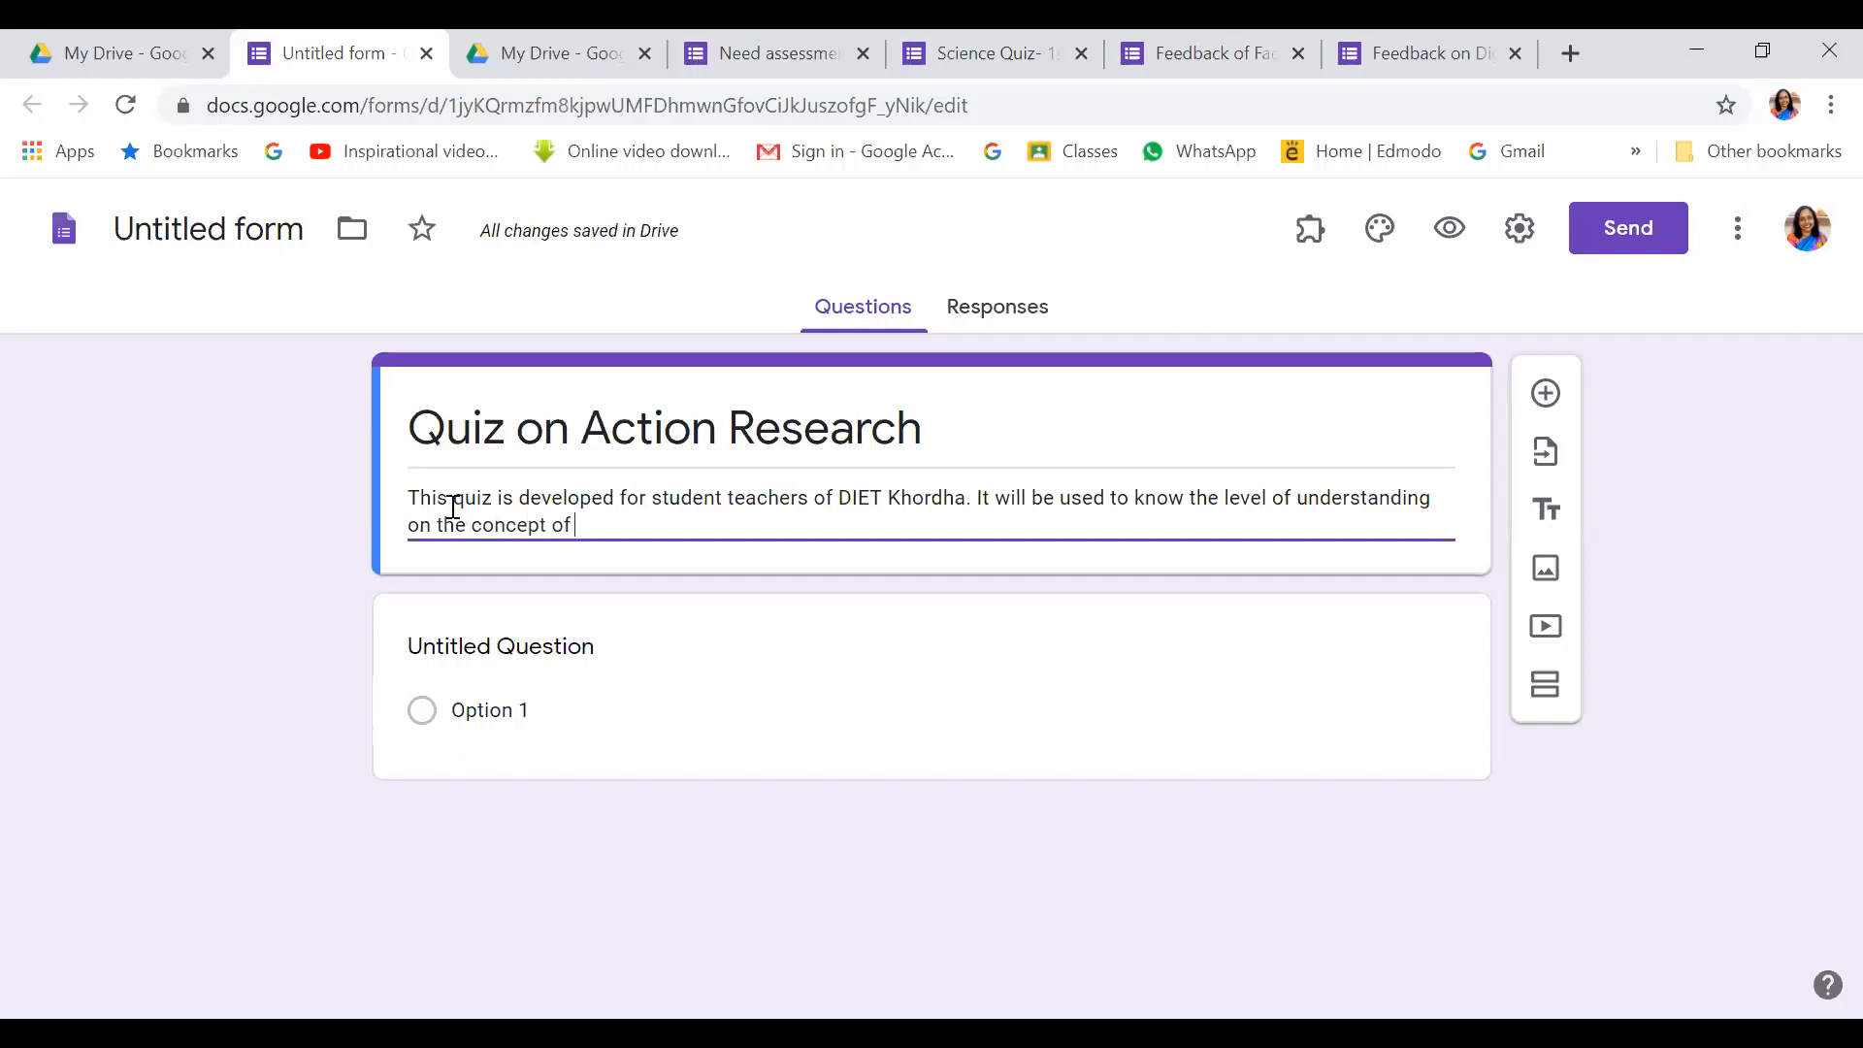
text(Acto)
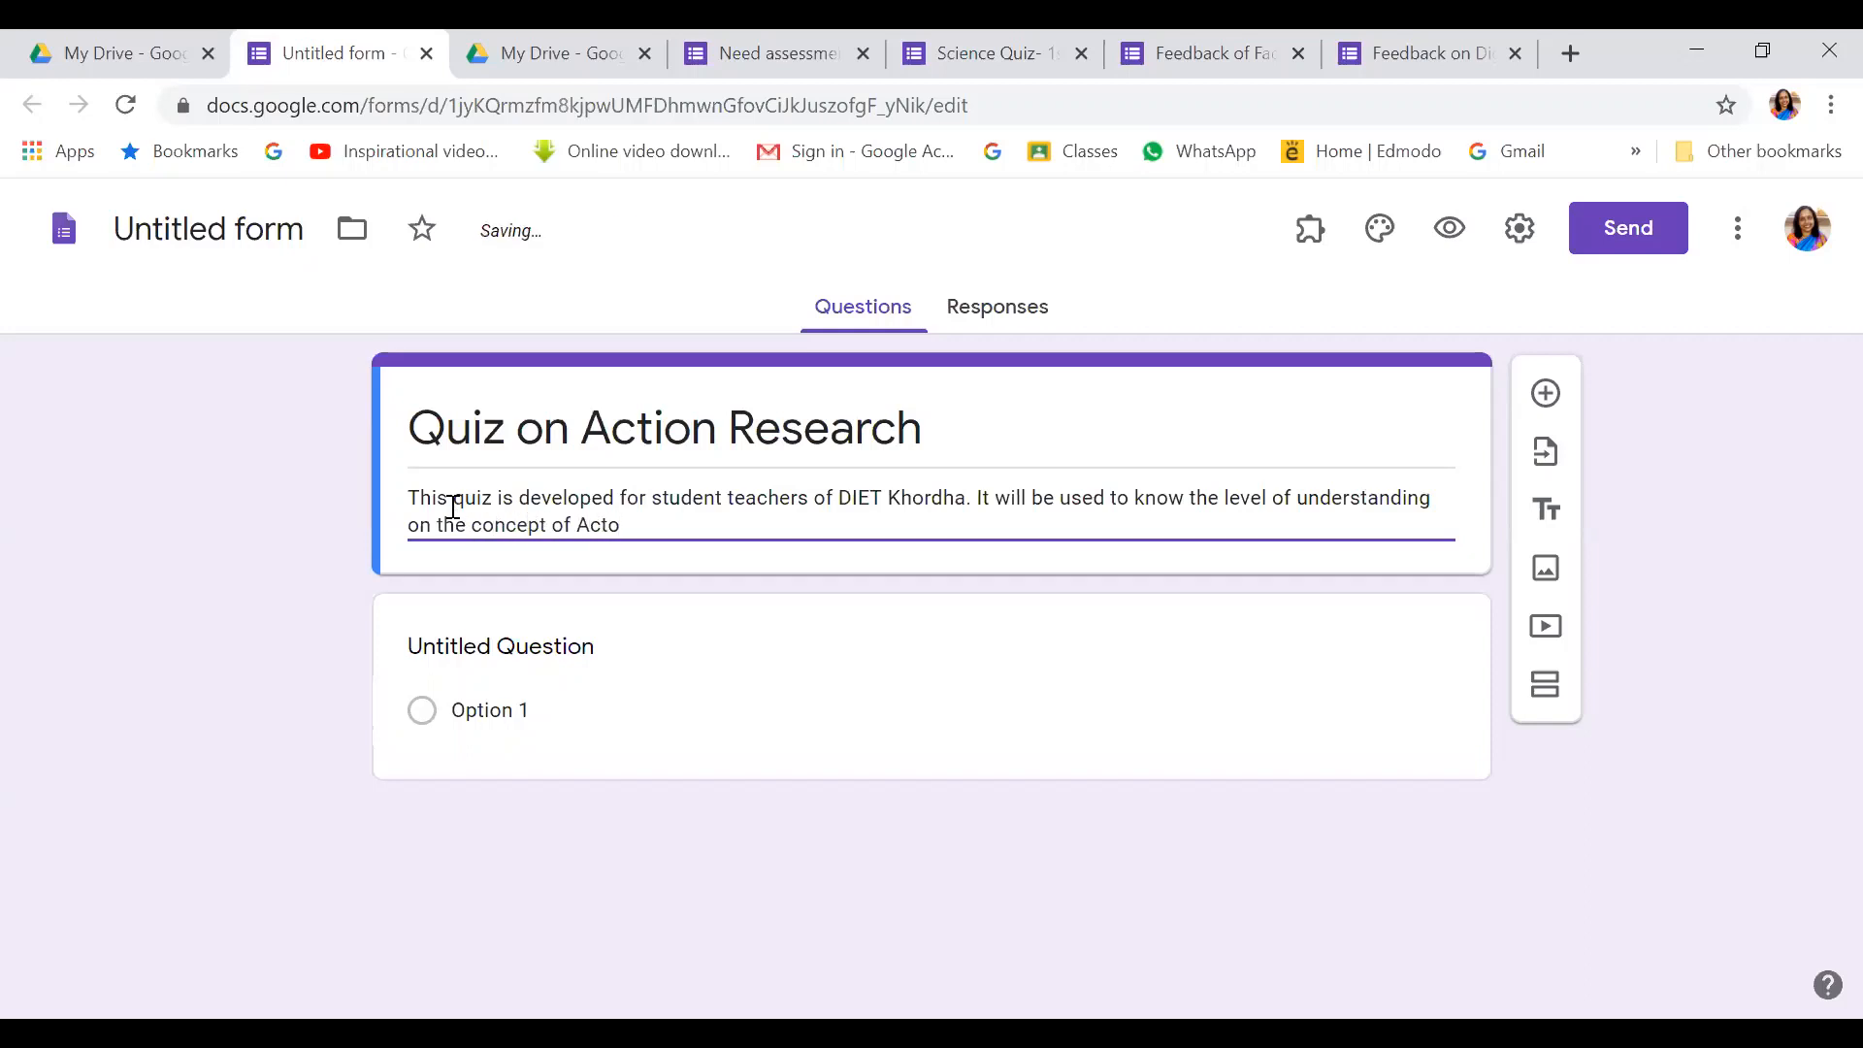
key(BackSpace)
text(ion Reseearch)
key(BackSpace)
key(BackSpace)
key(BackSpace)
key(BackSpace)
text(arch.)
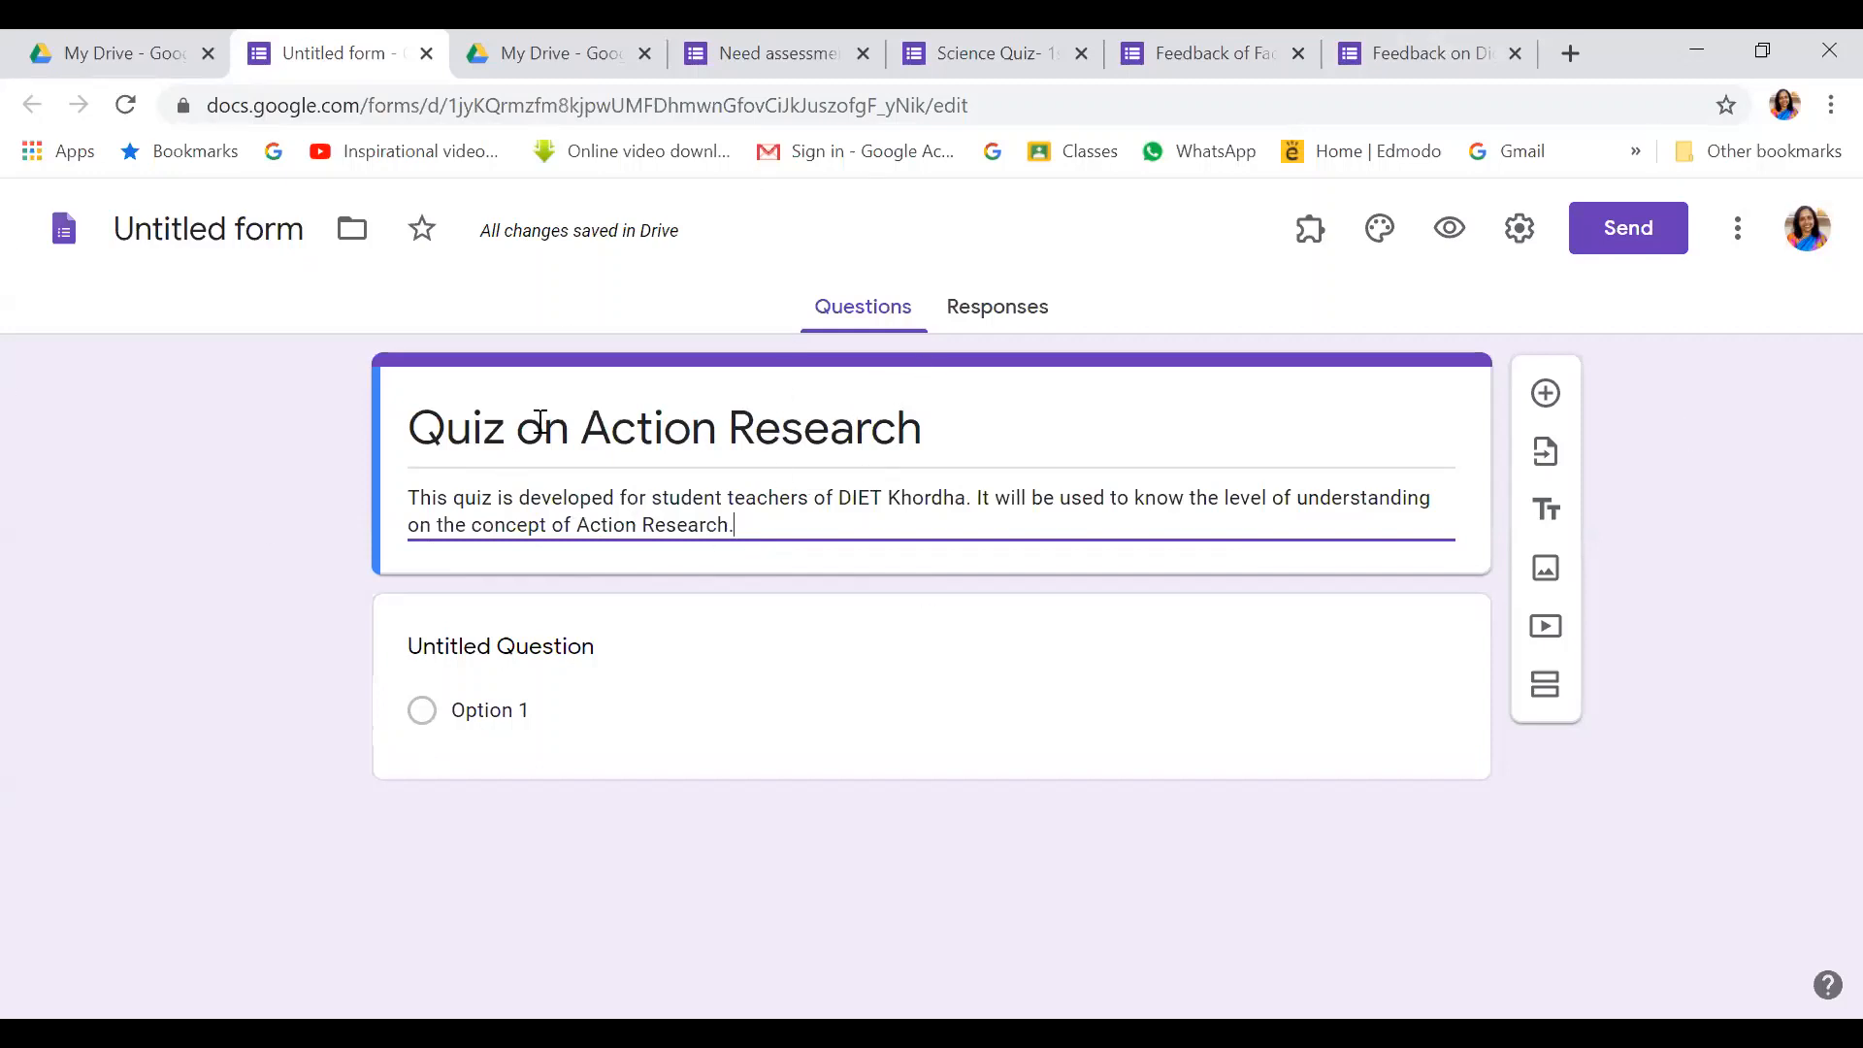
Accept 'Quiz on Action Research' as the Drive file name in place of Untitled form
click(211, 229)
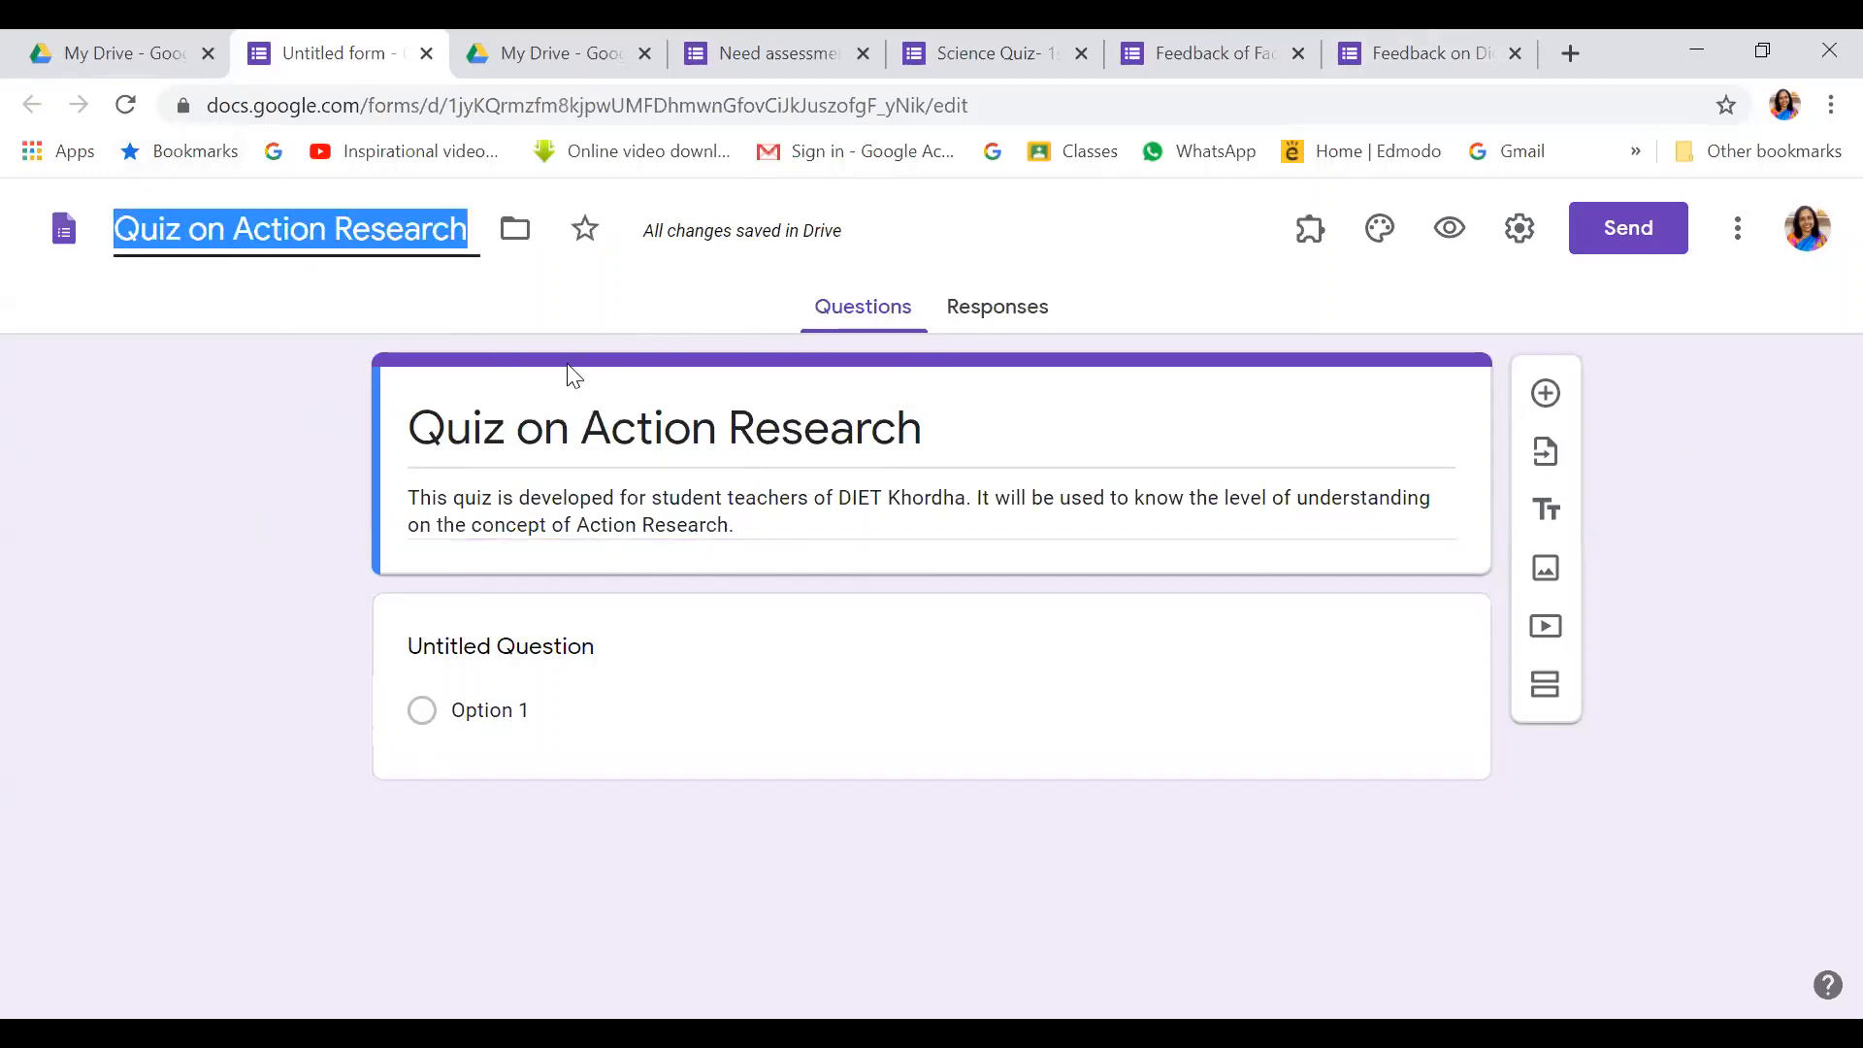
click(284, 303)
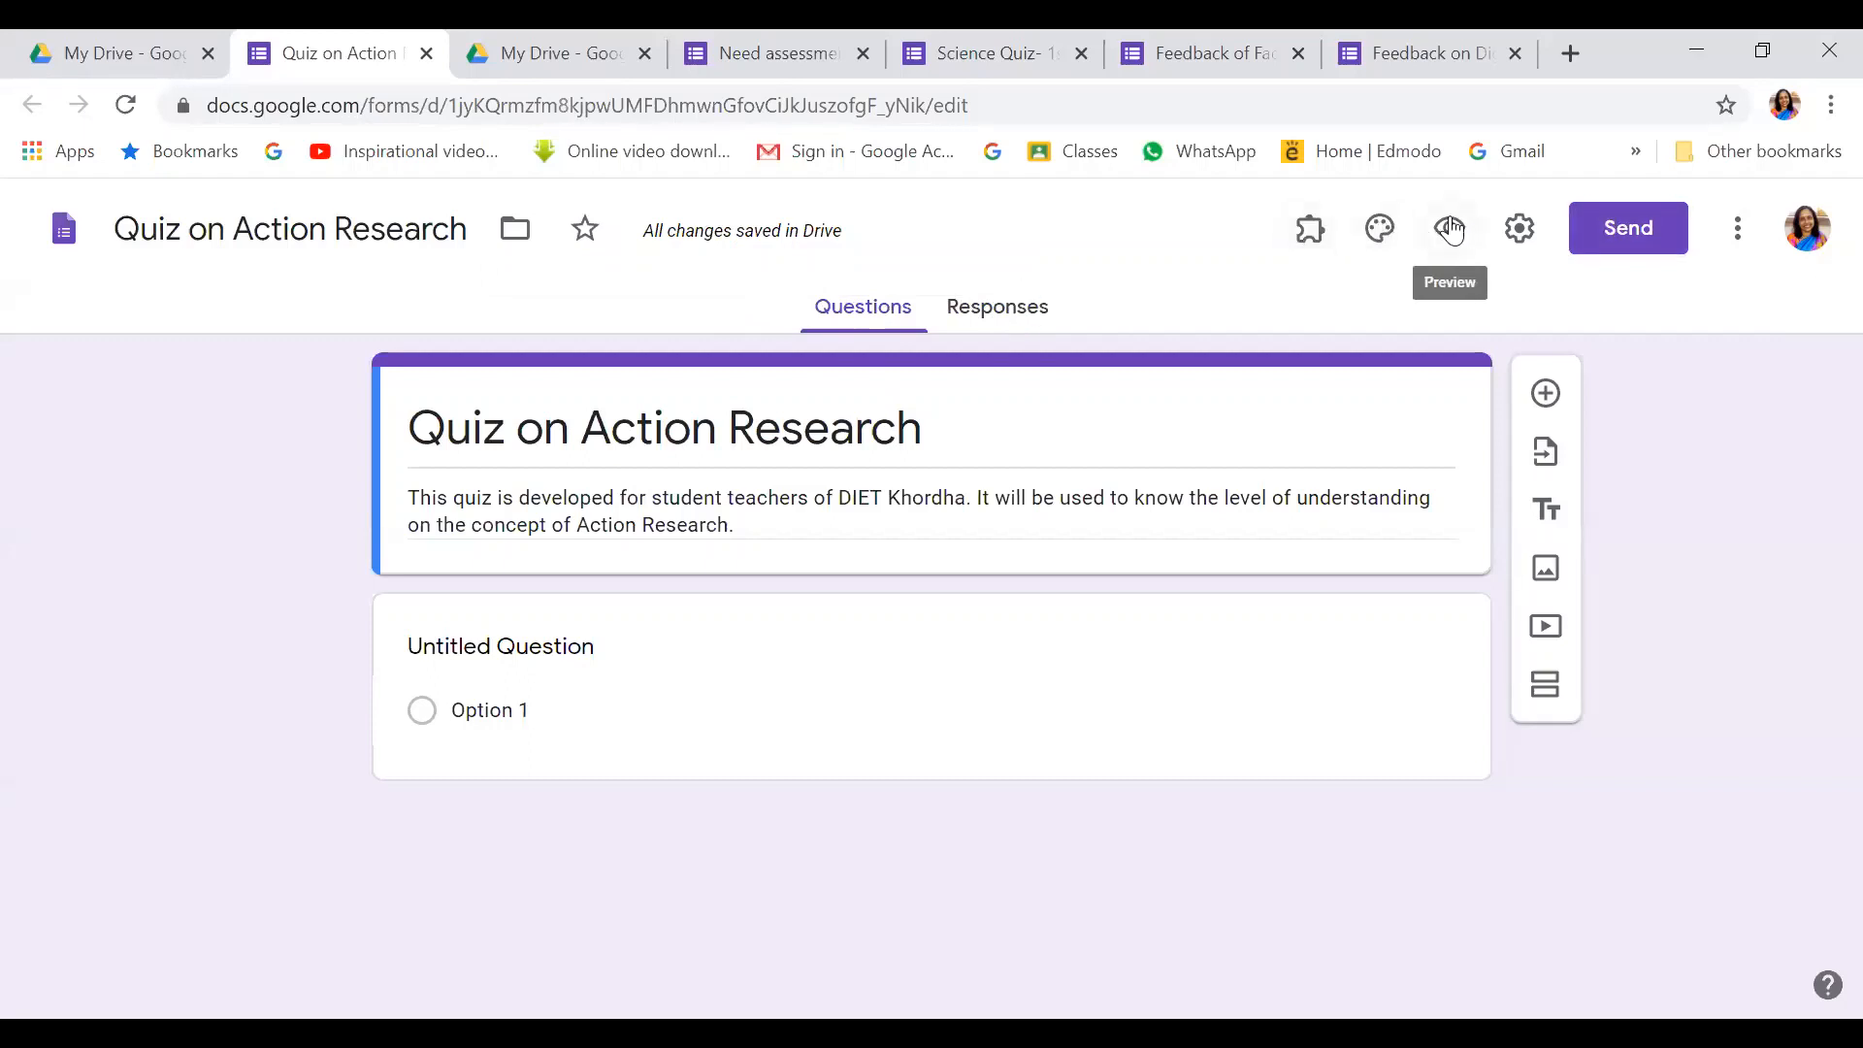
Collect email addresses, always send response receipts, limit to 1 response, keep editing after submit off
click(1520, 230)
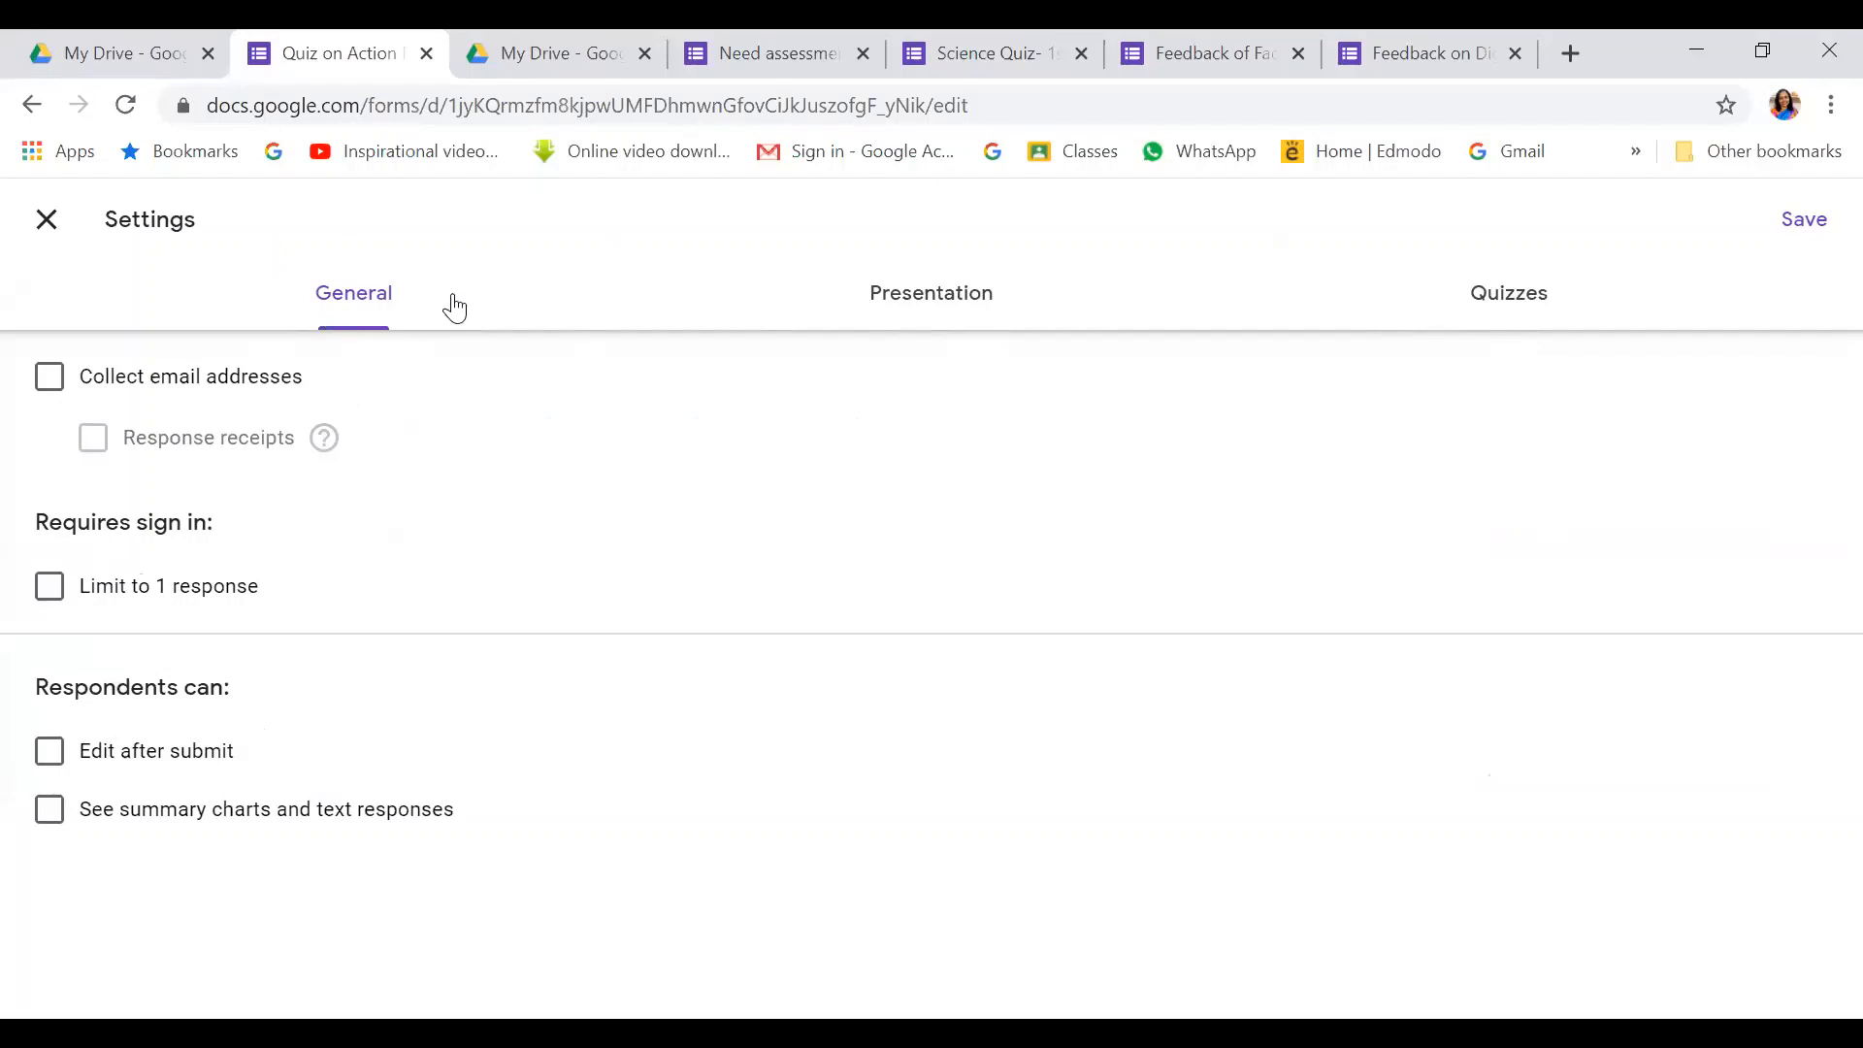
click(51, 384)
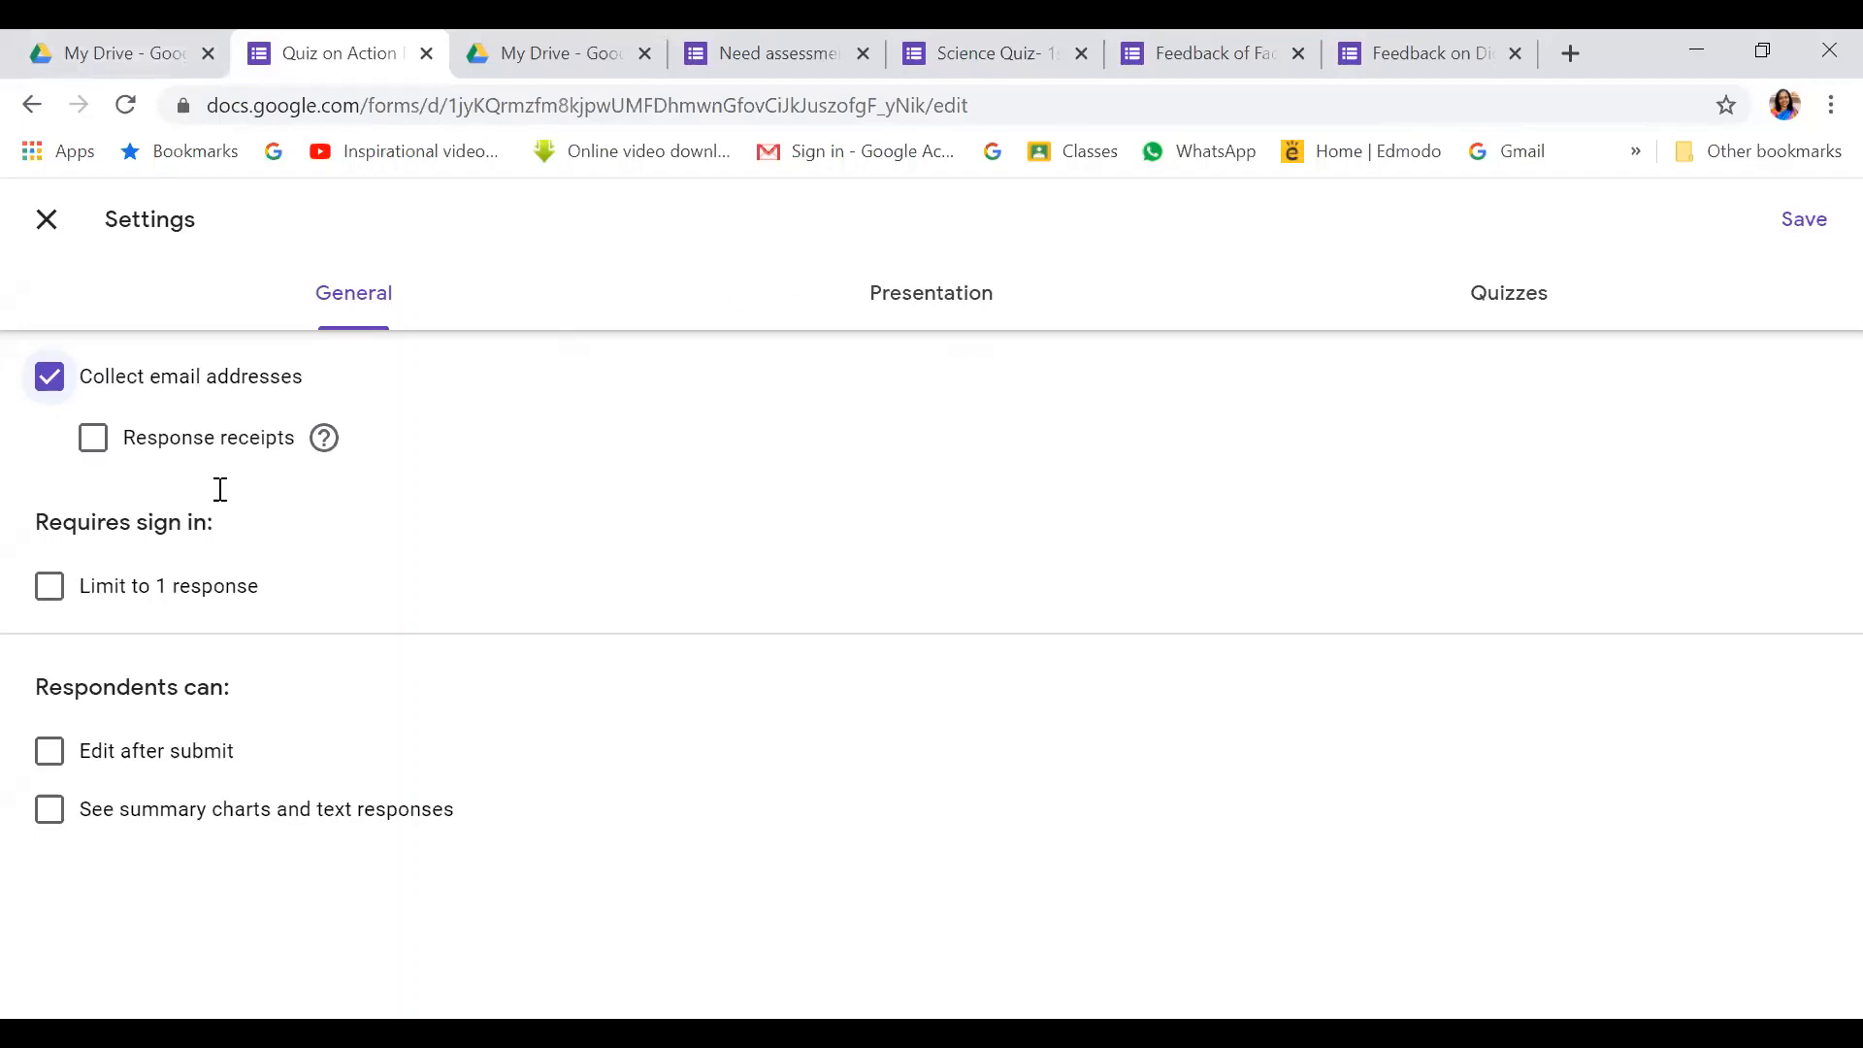
click(93, 438)
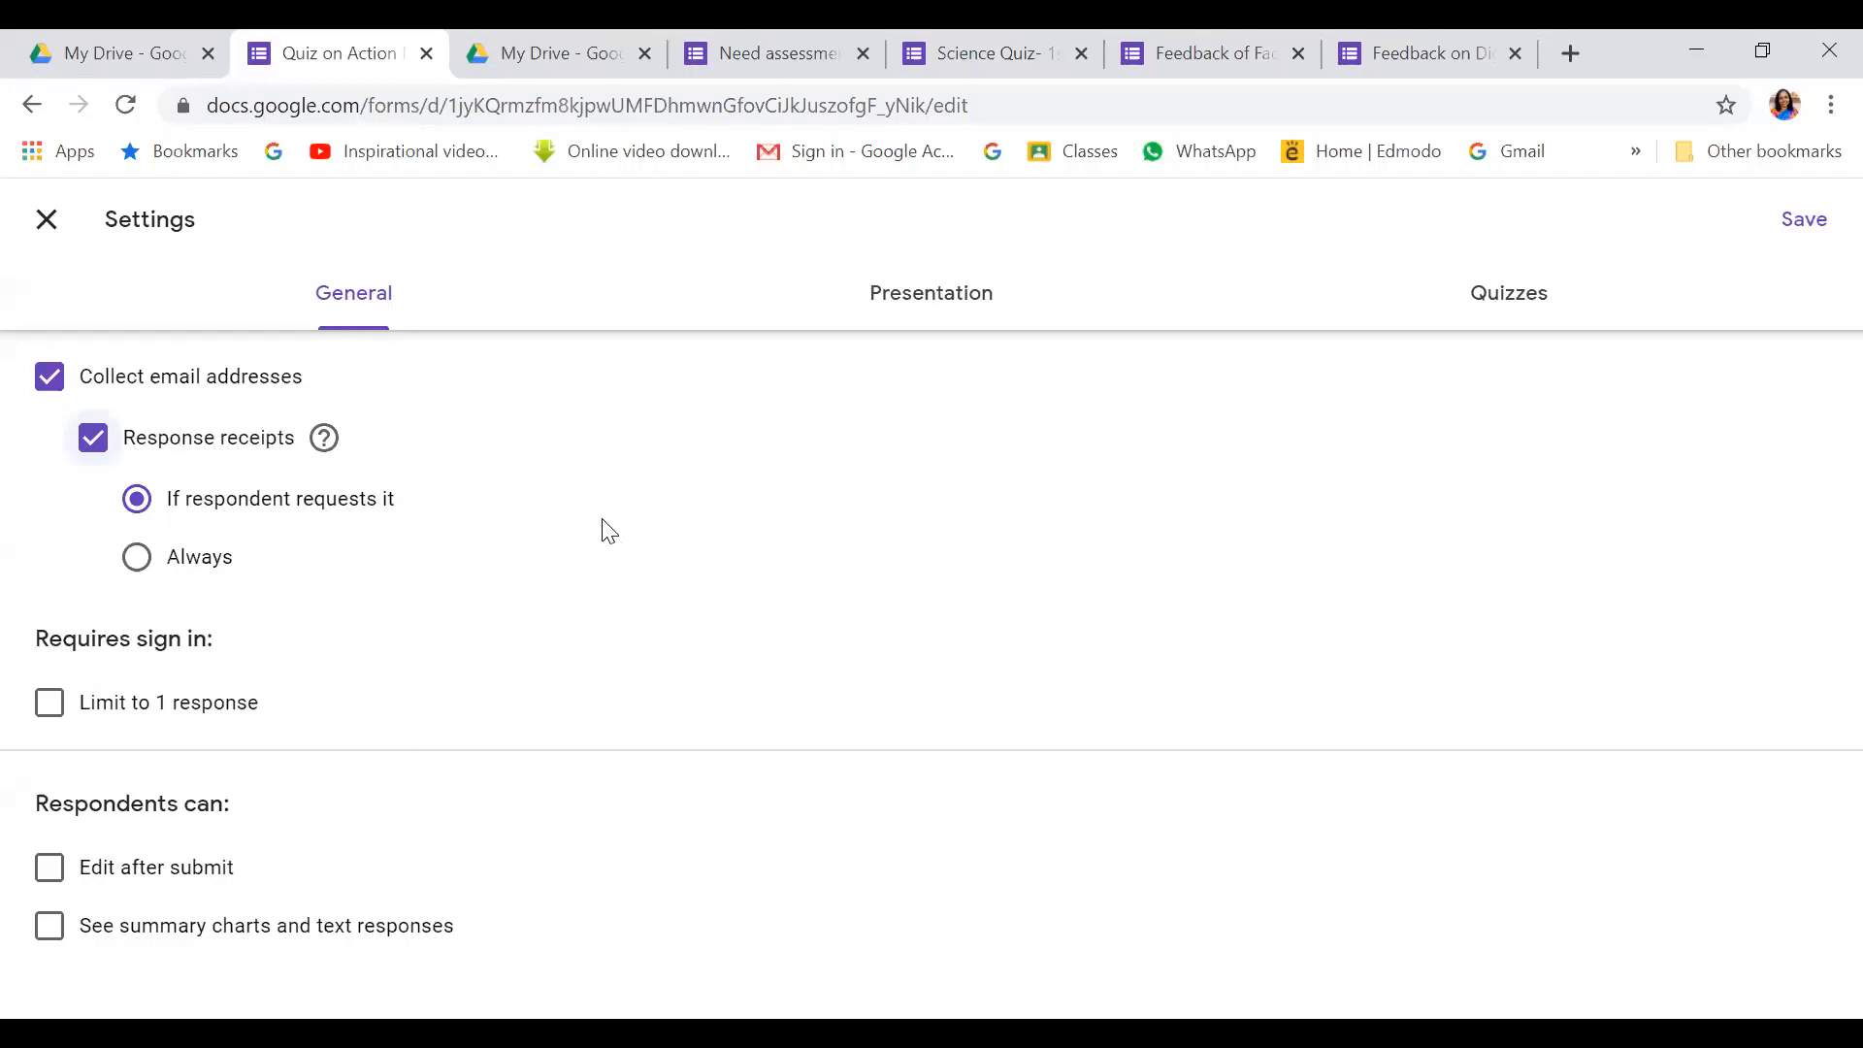
click(137, 557)
click(46, 716)
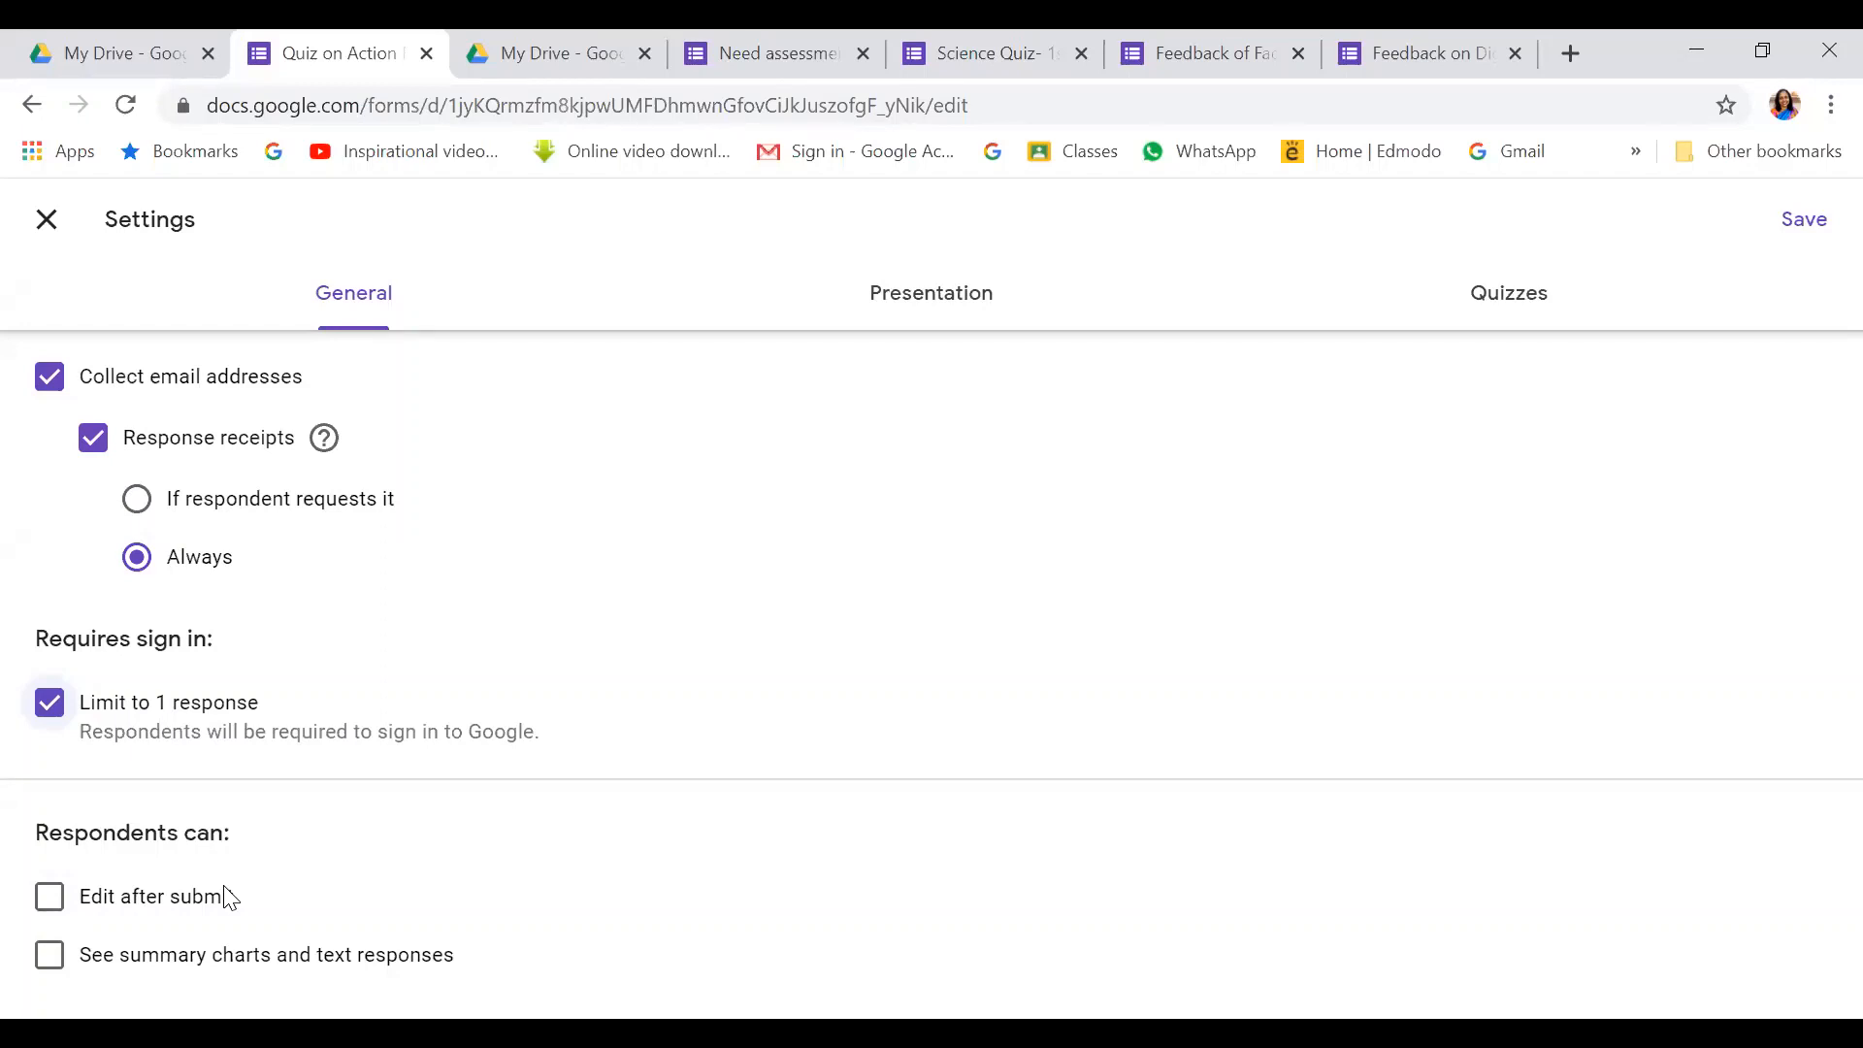
click(56, 907)
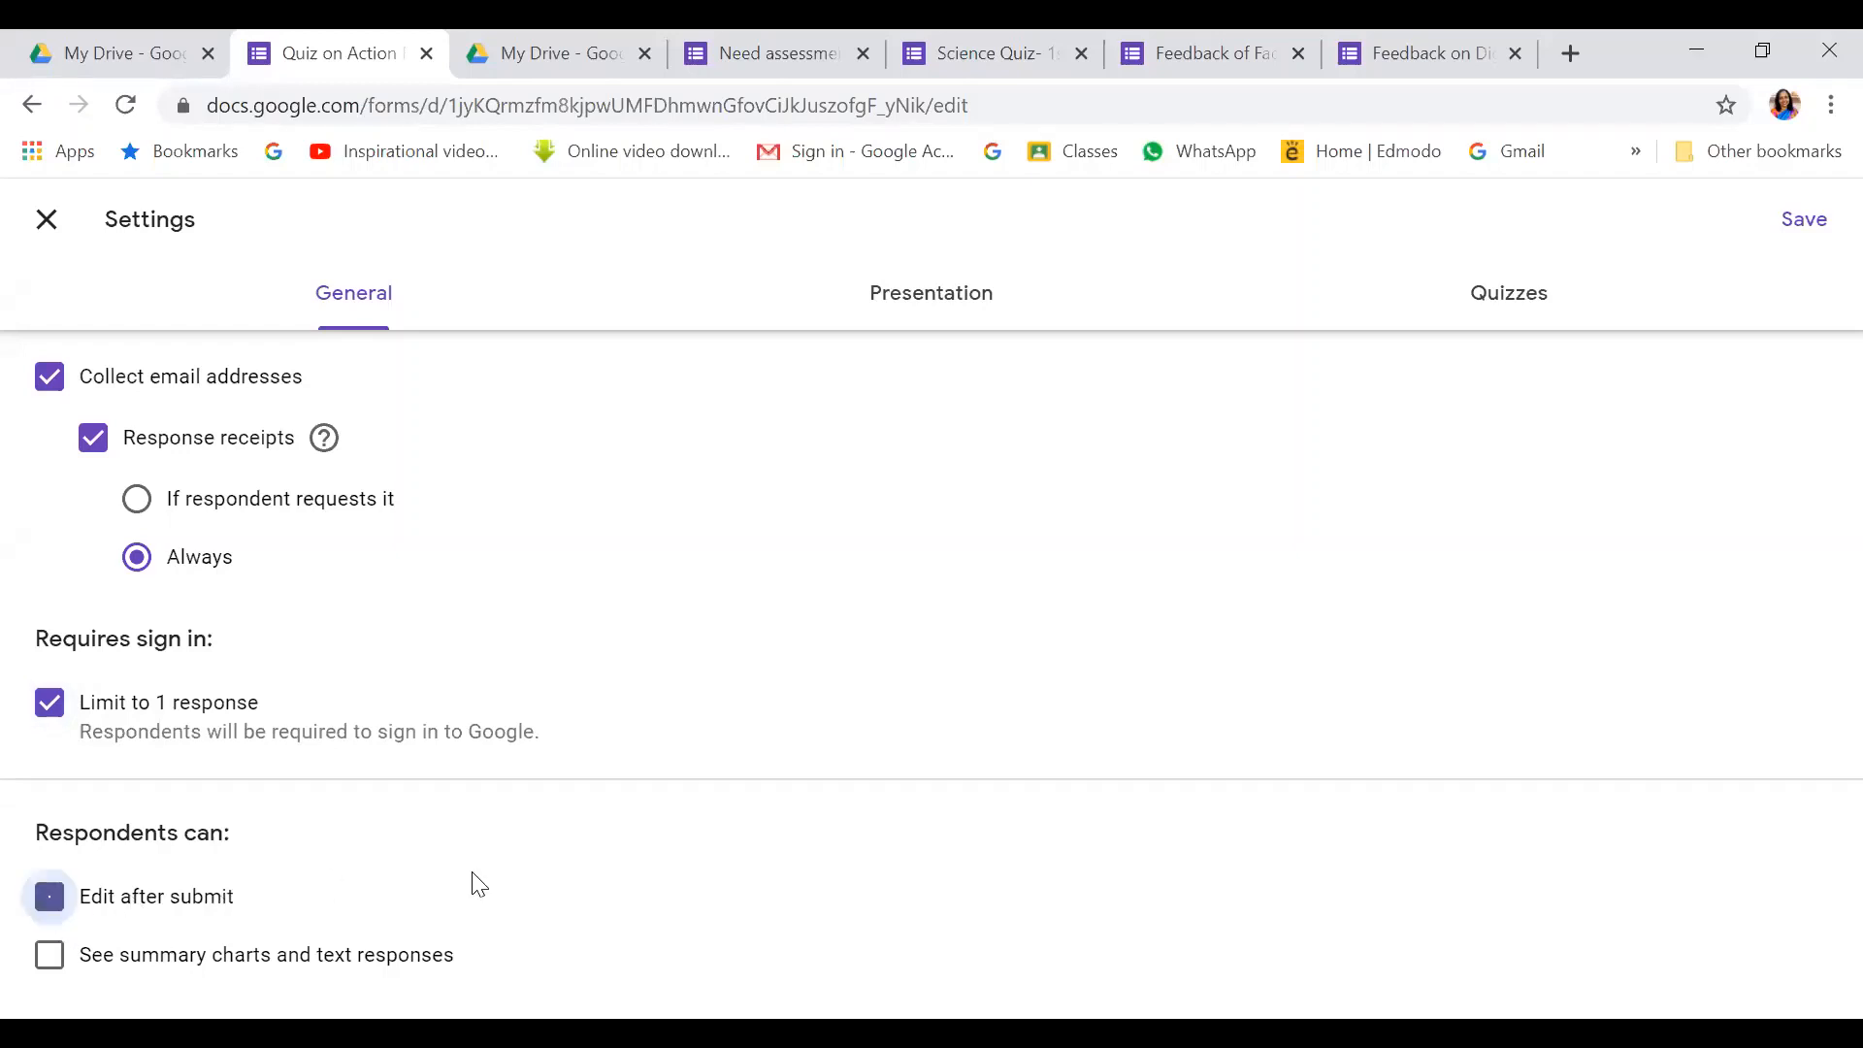
click(49, 897)
Leave progress bar and shuffling off and set the confirmation message to 'Thank you for attempting the quiz'
click(922, 303)
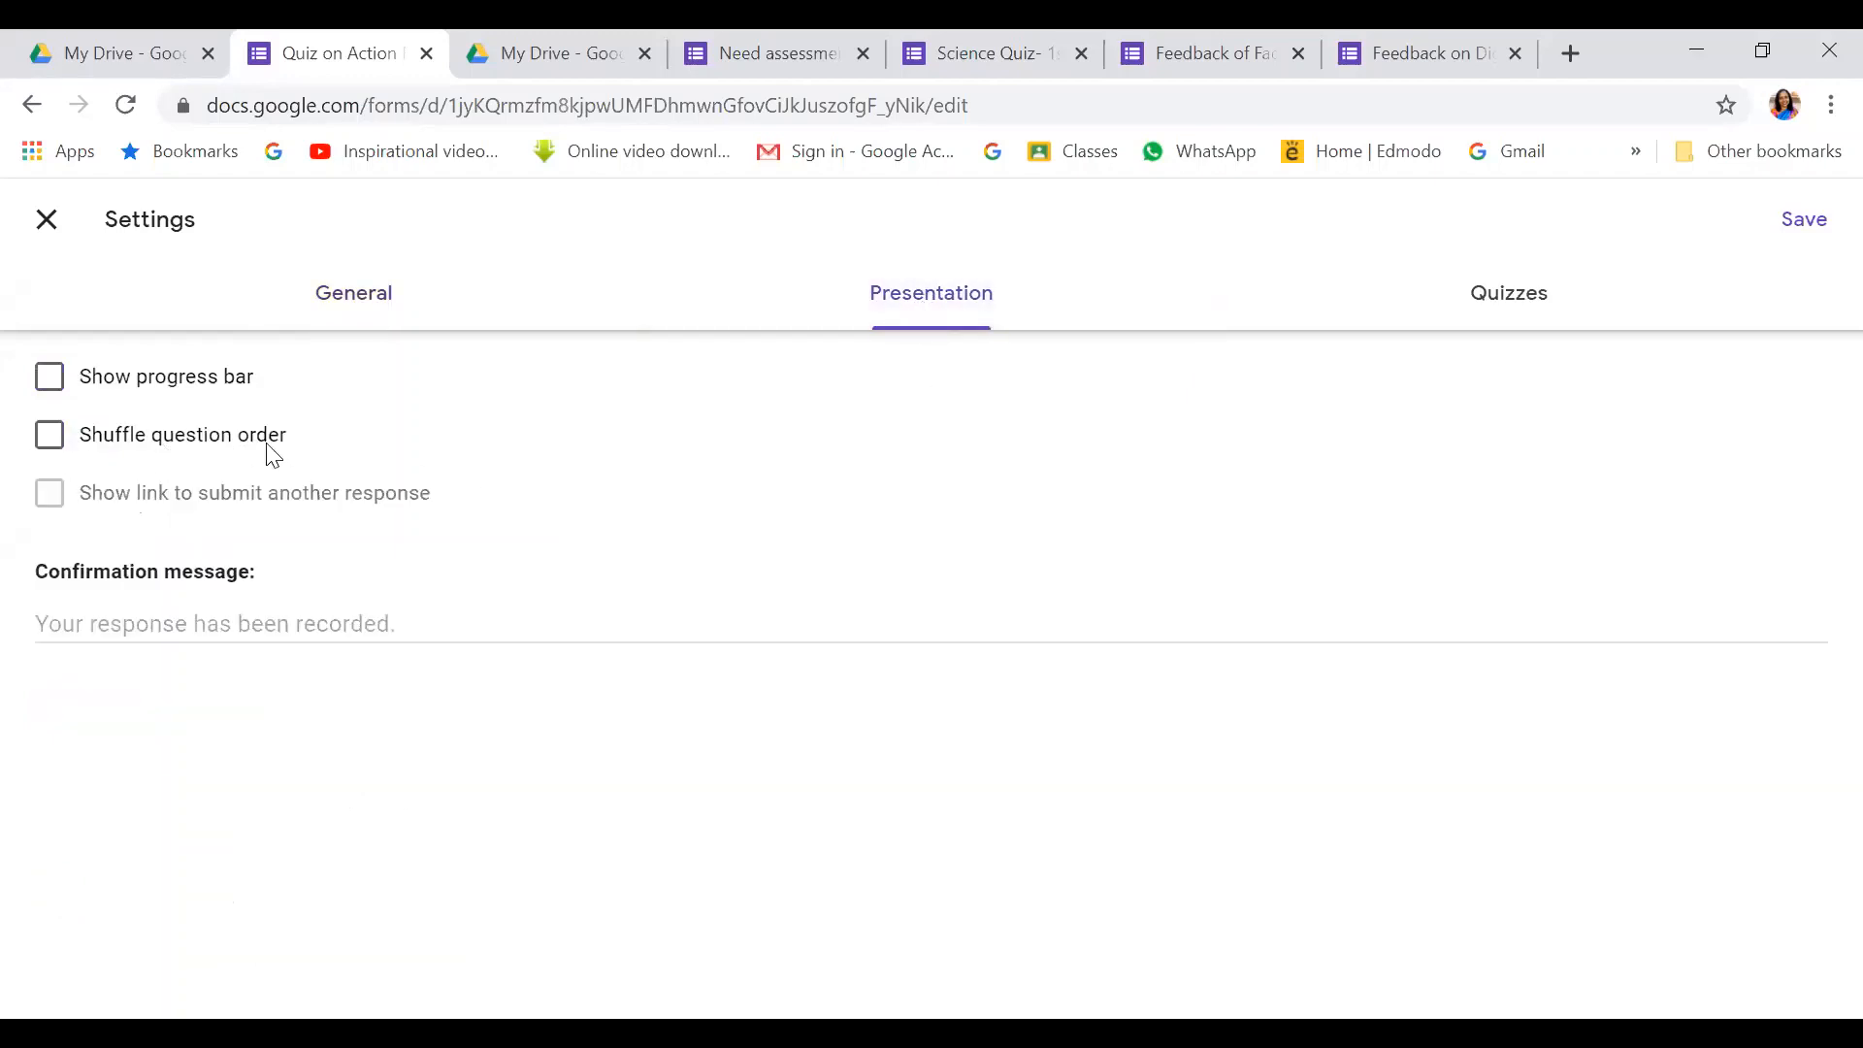
click(49, 436)
click(54, 373)
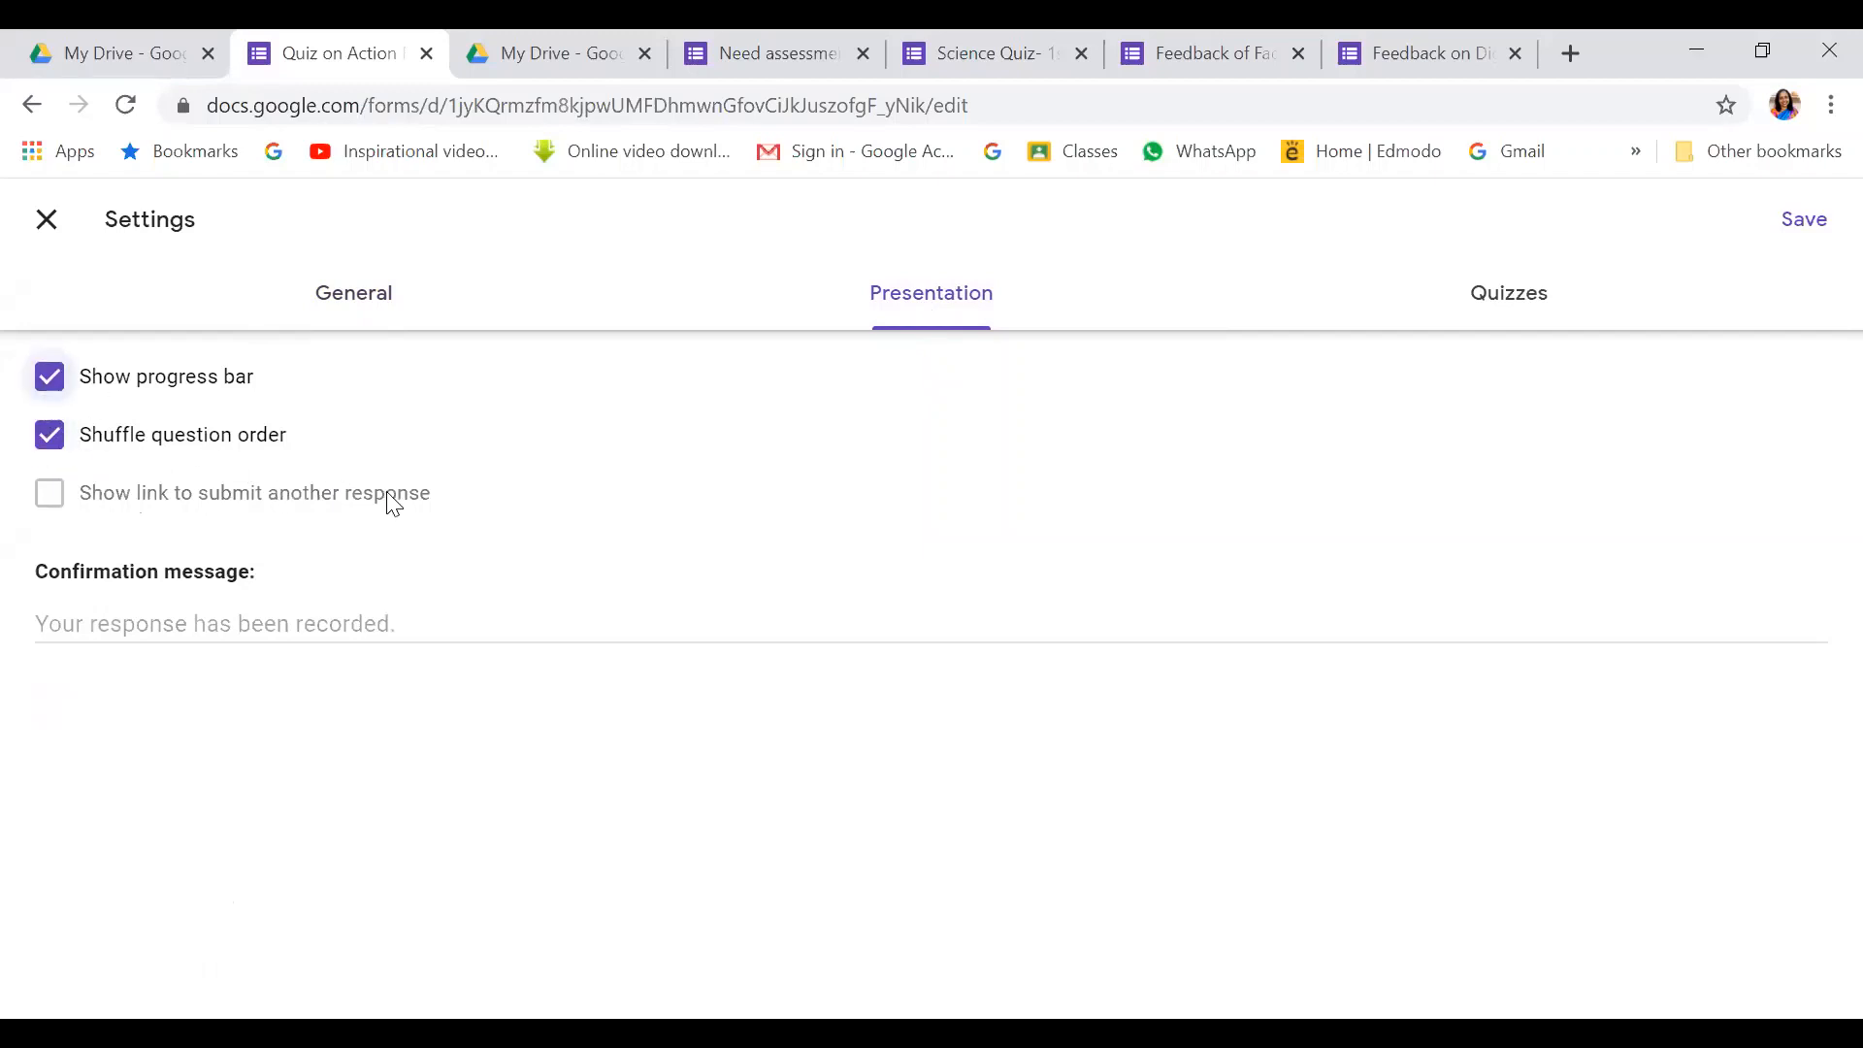
click(41, 376)
click(49, 435)
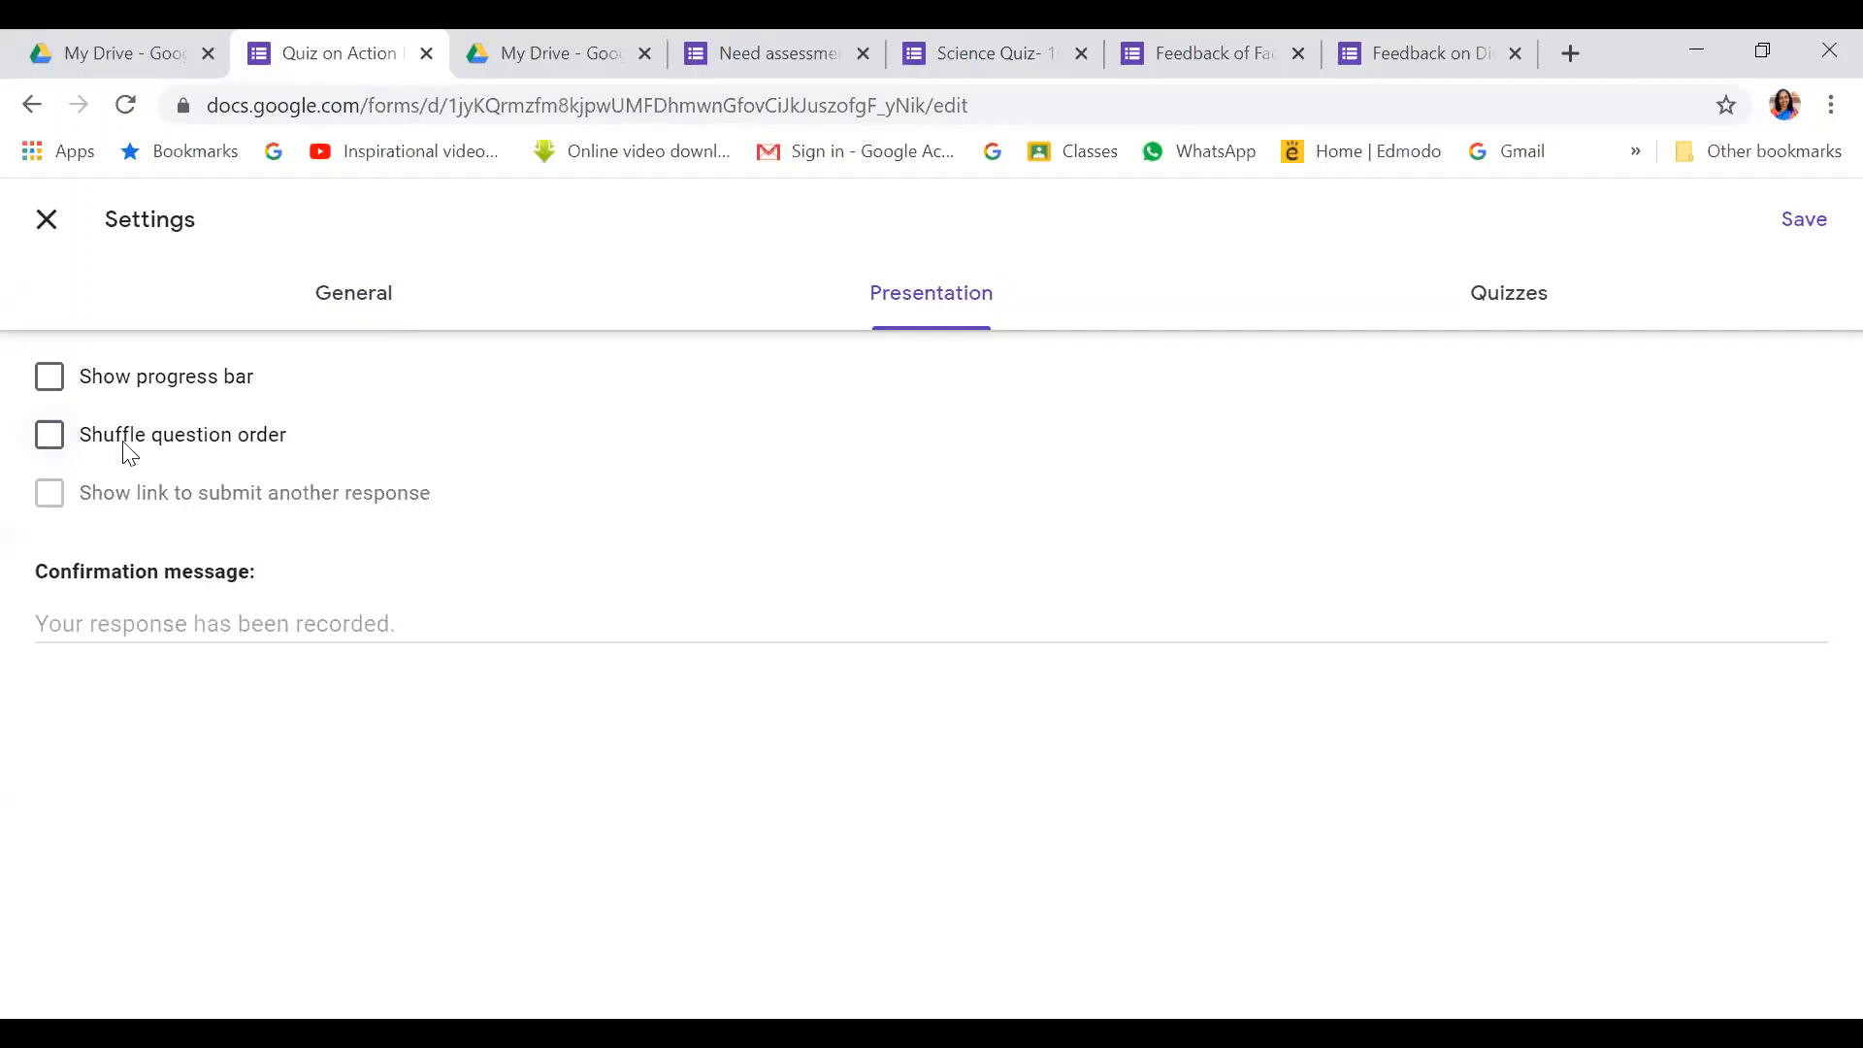
click(186, 614)
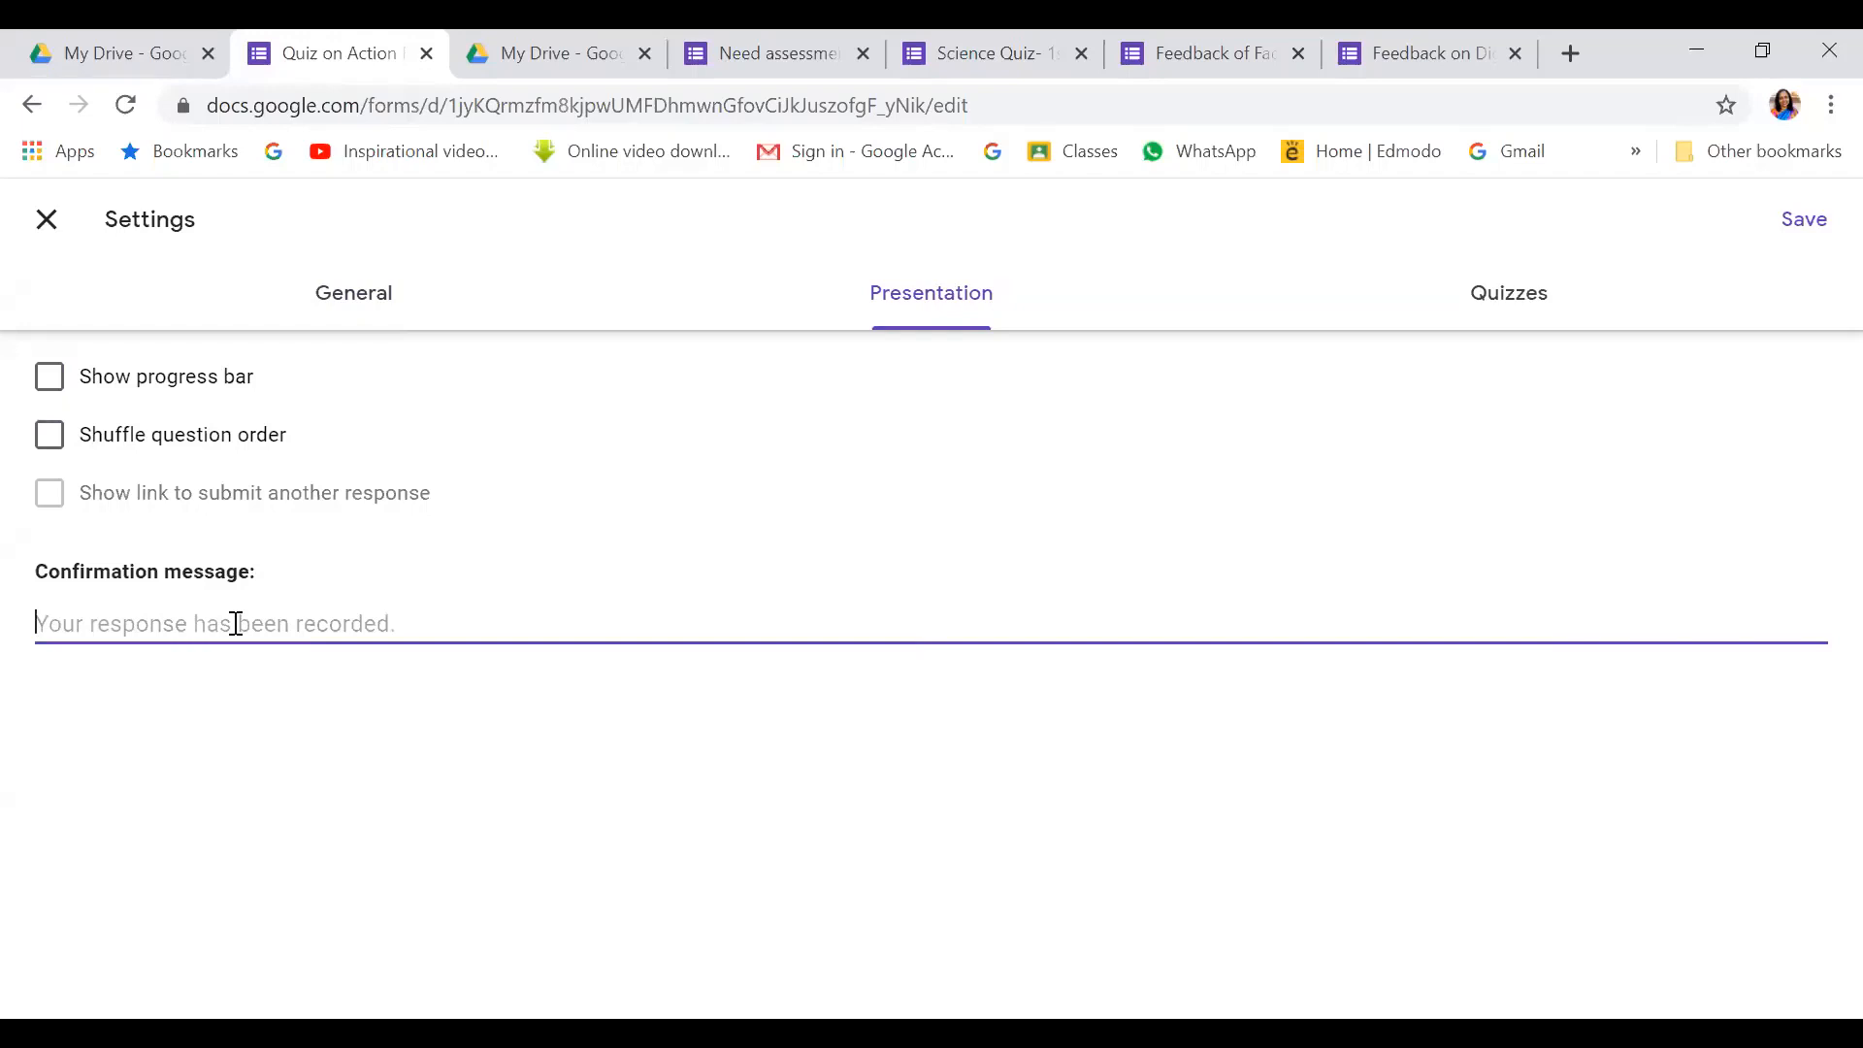
text(Th)
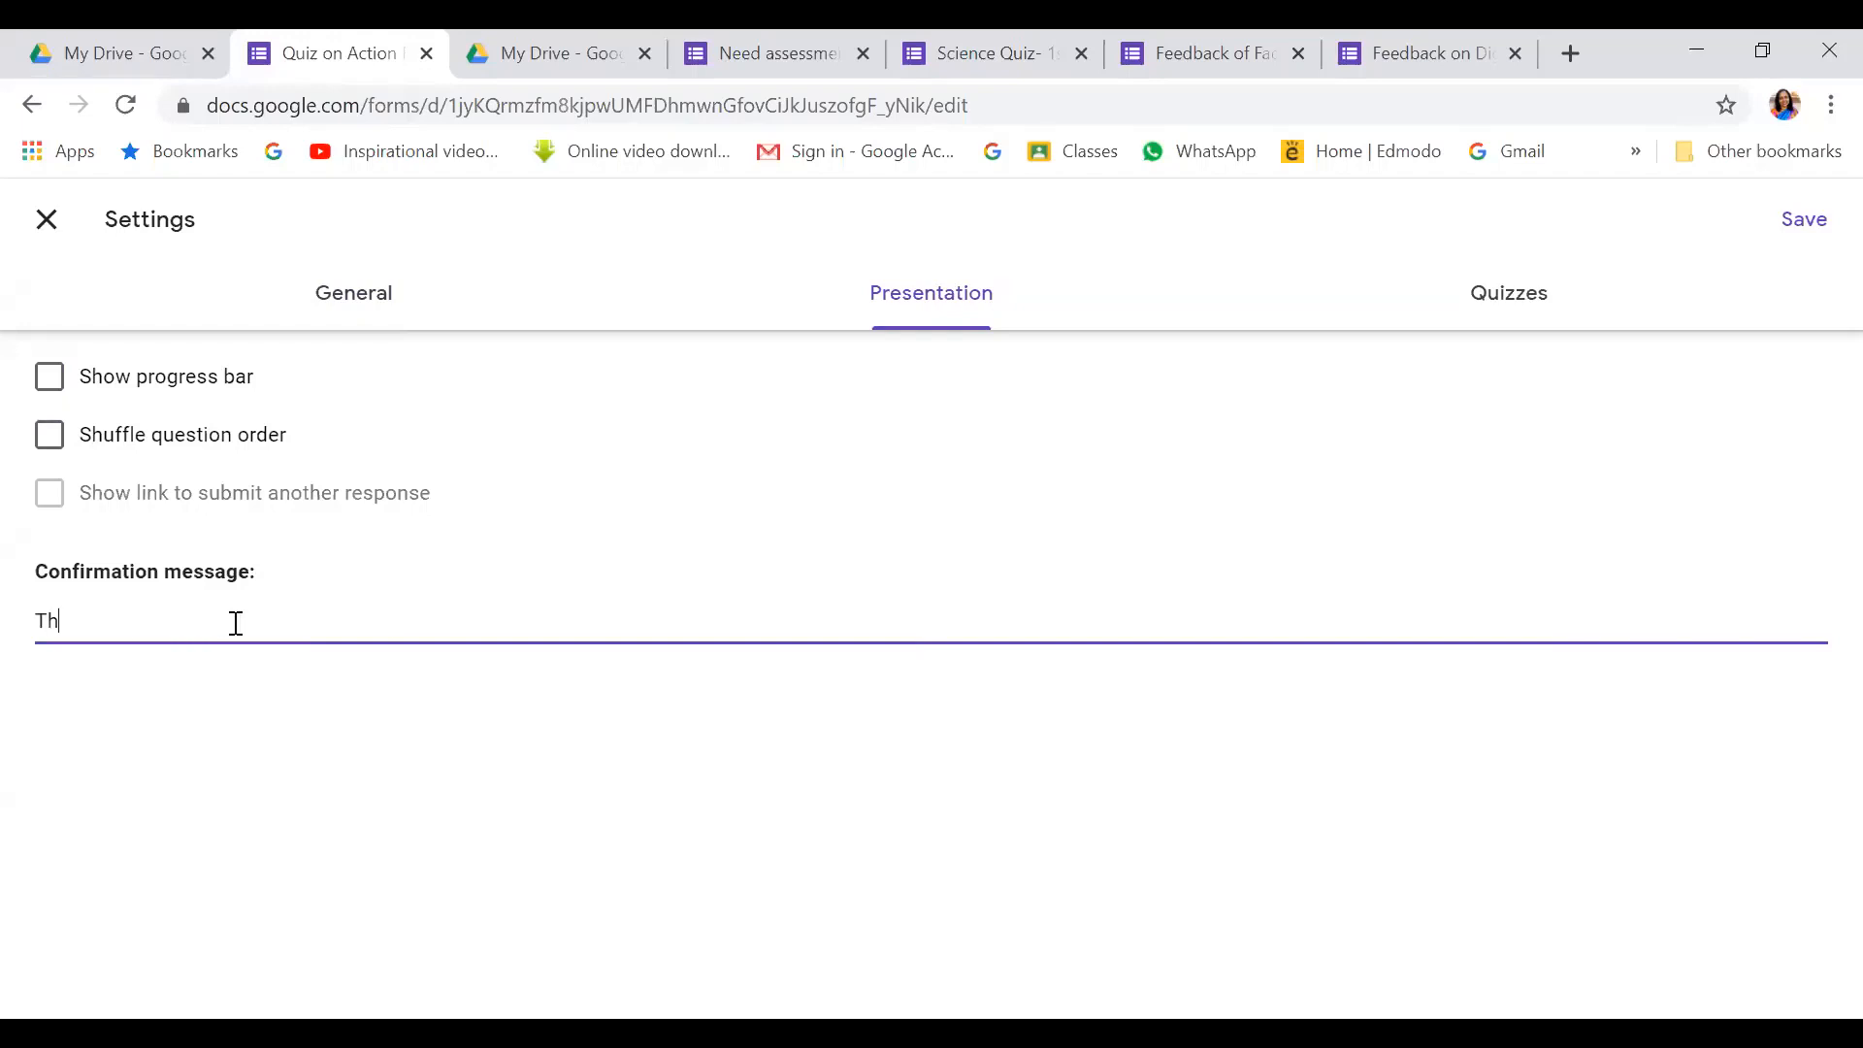
text(ank you for attempting the quiz.)
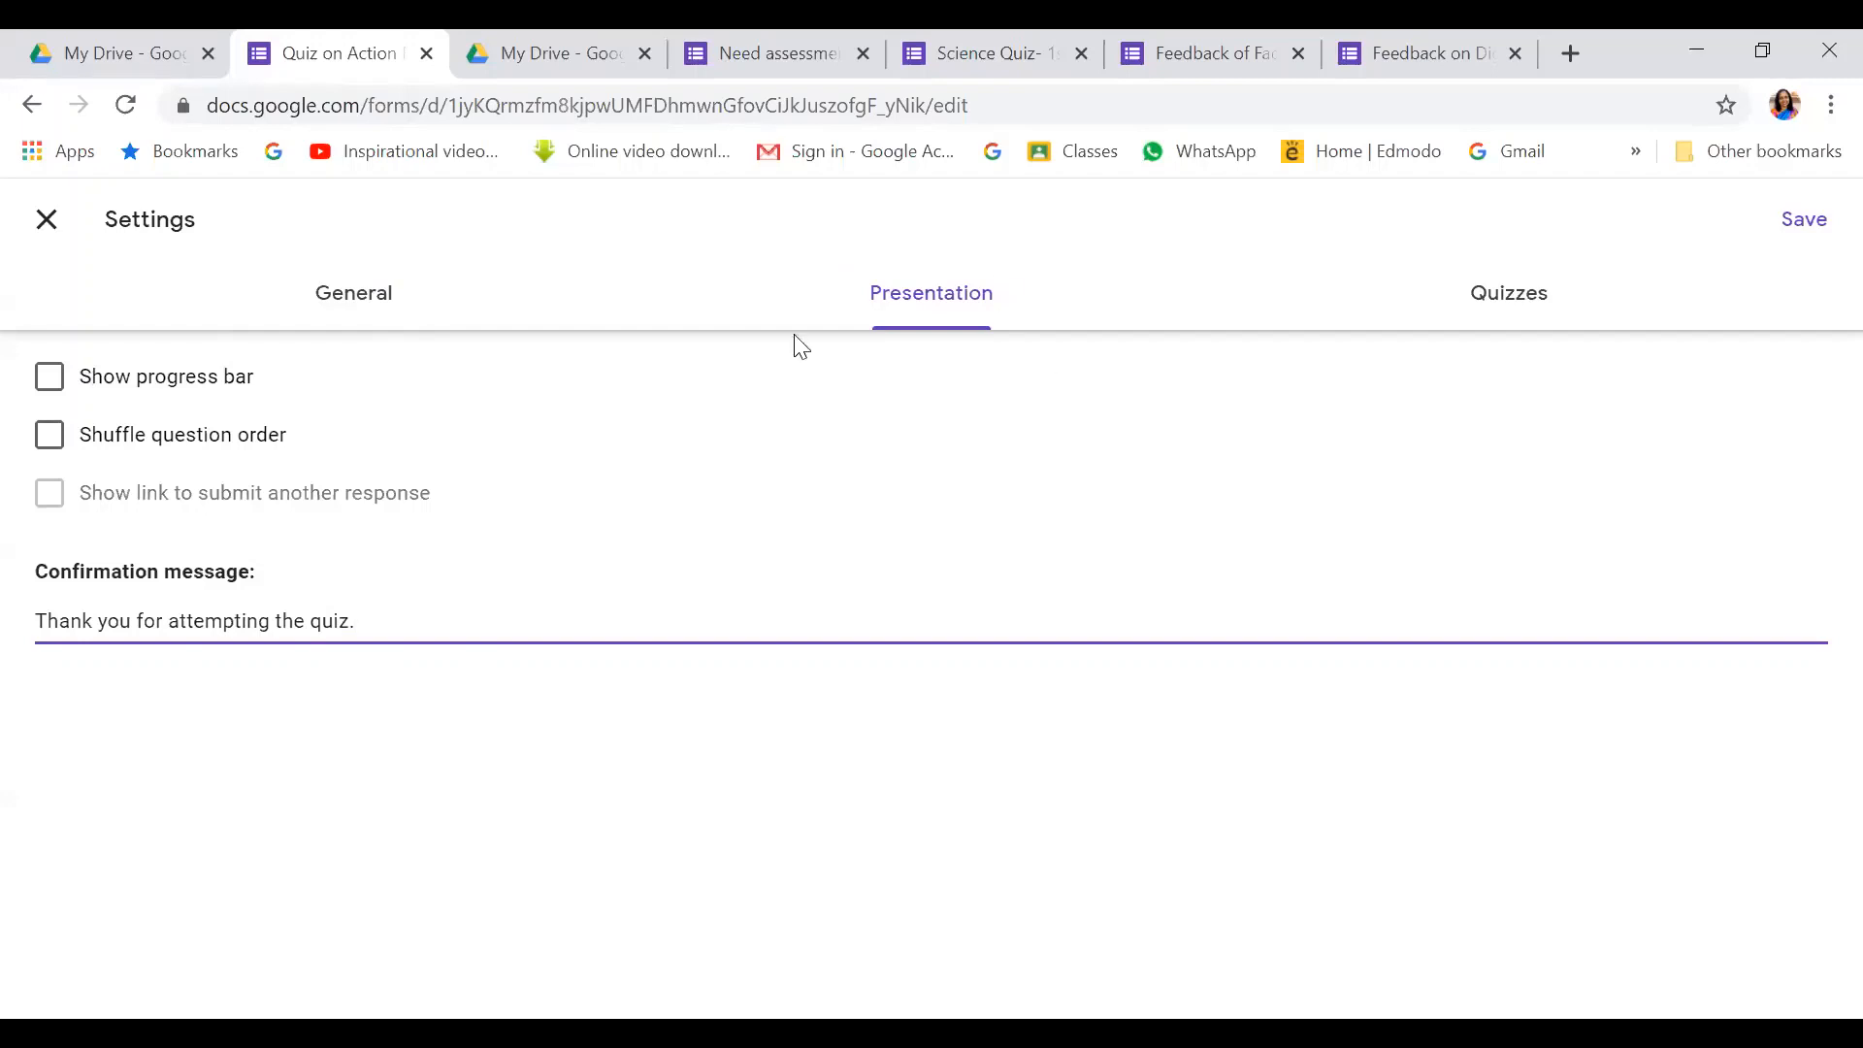
click(1506, 300)
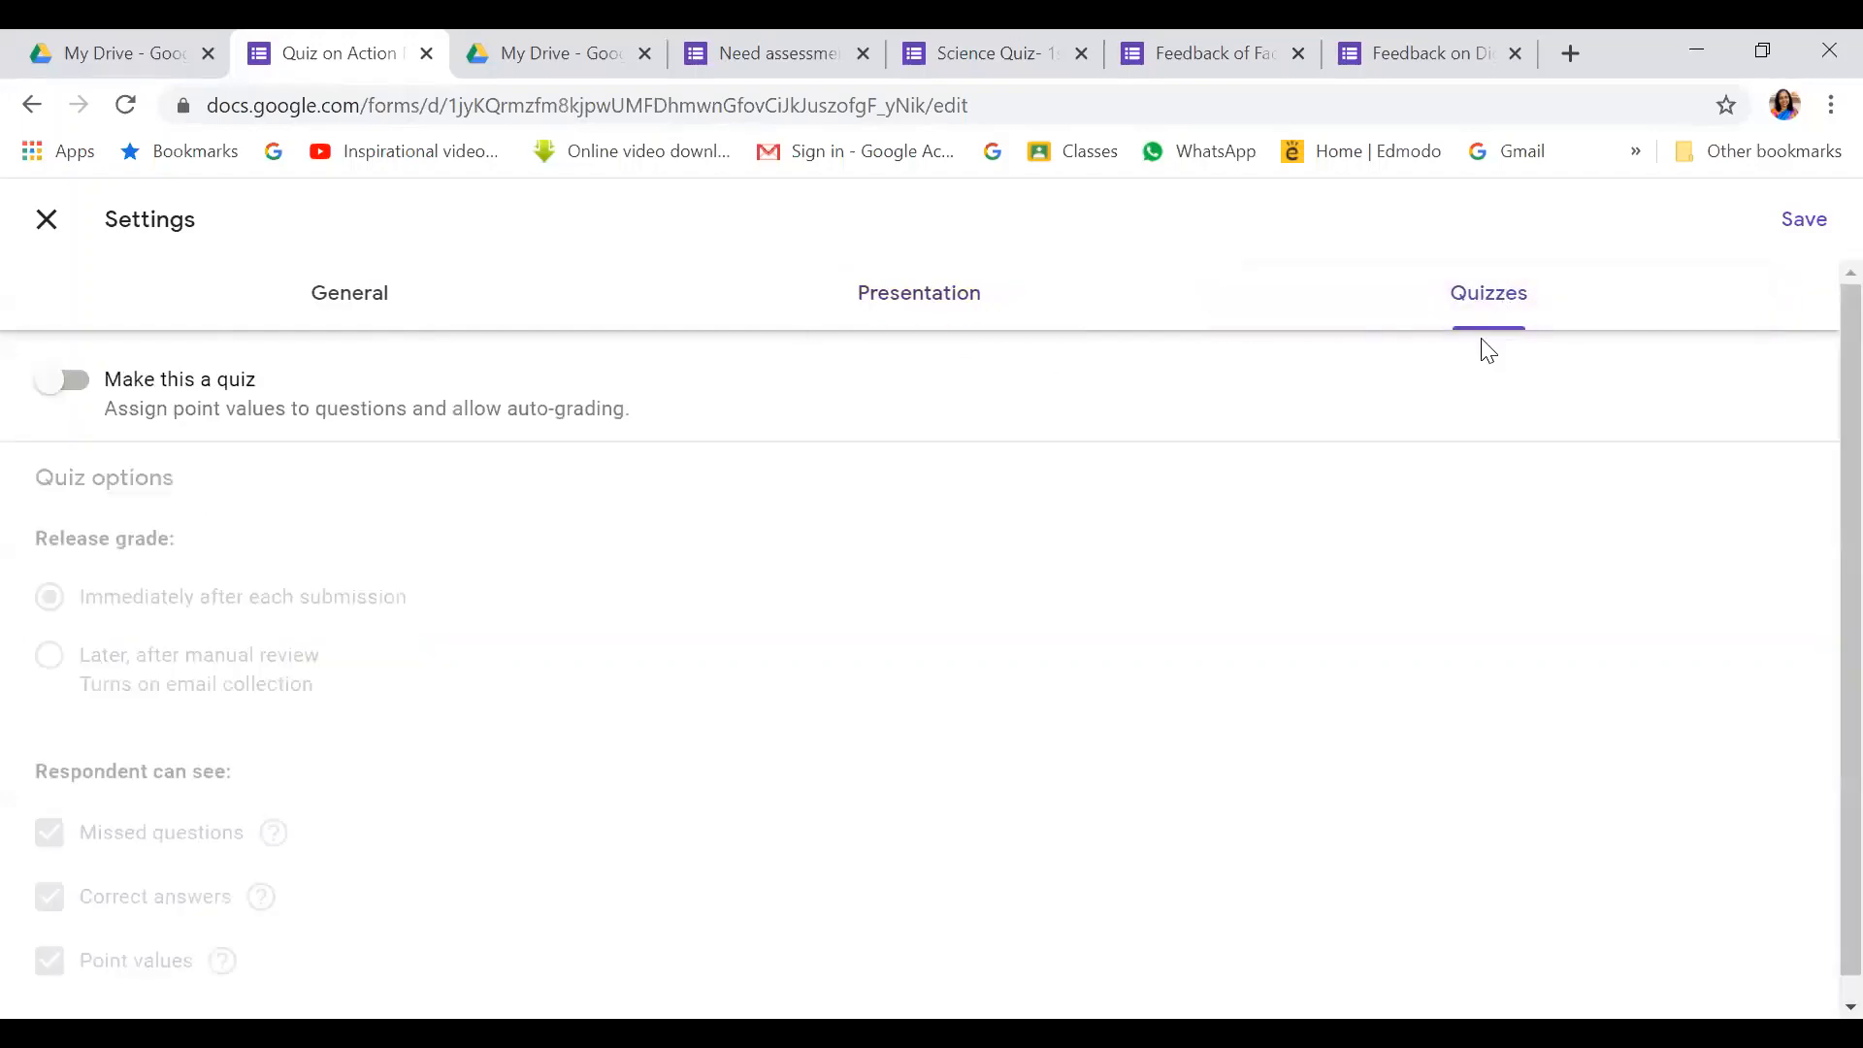
Make it a quiz releasing grades immediately, showing missed questions, correct answers and point values
click(88, 391)
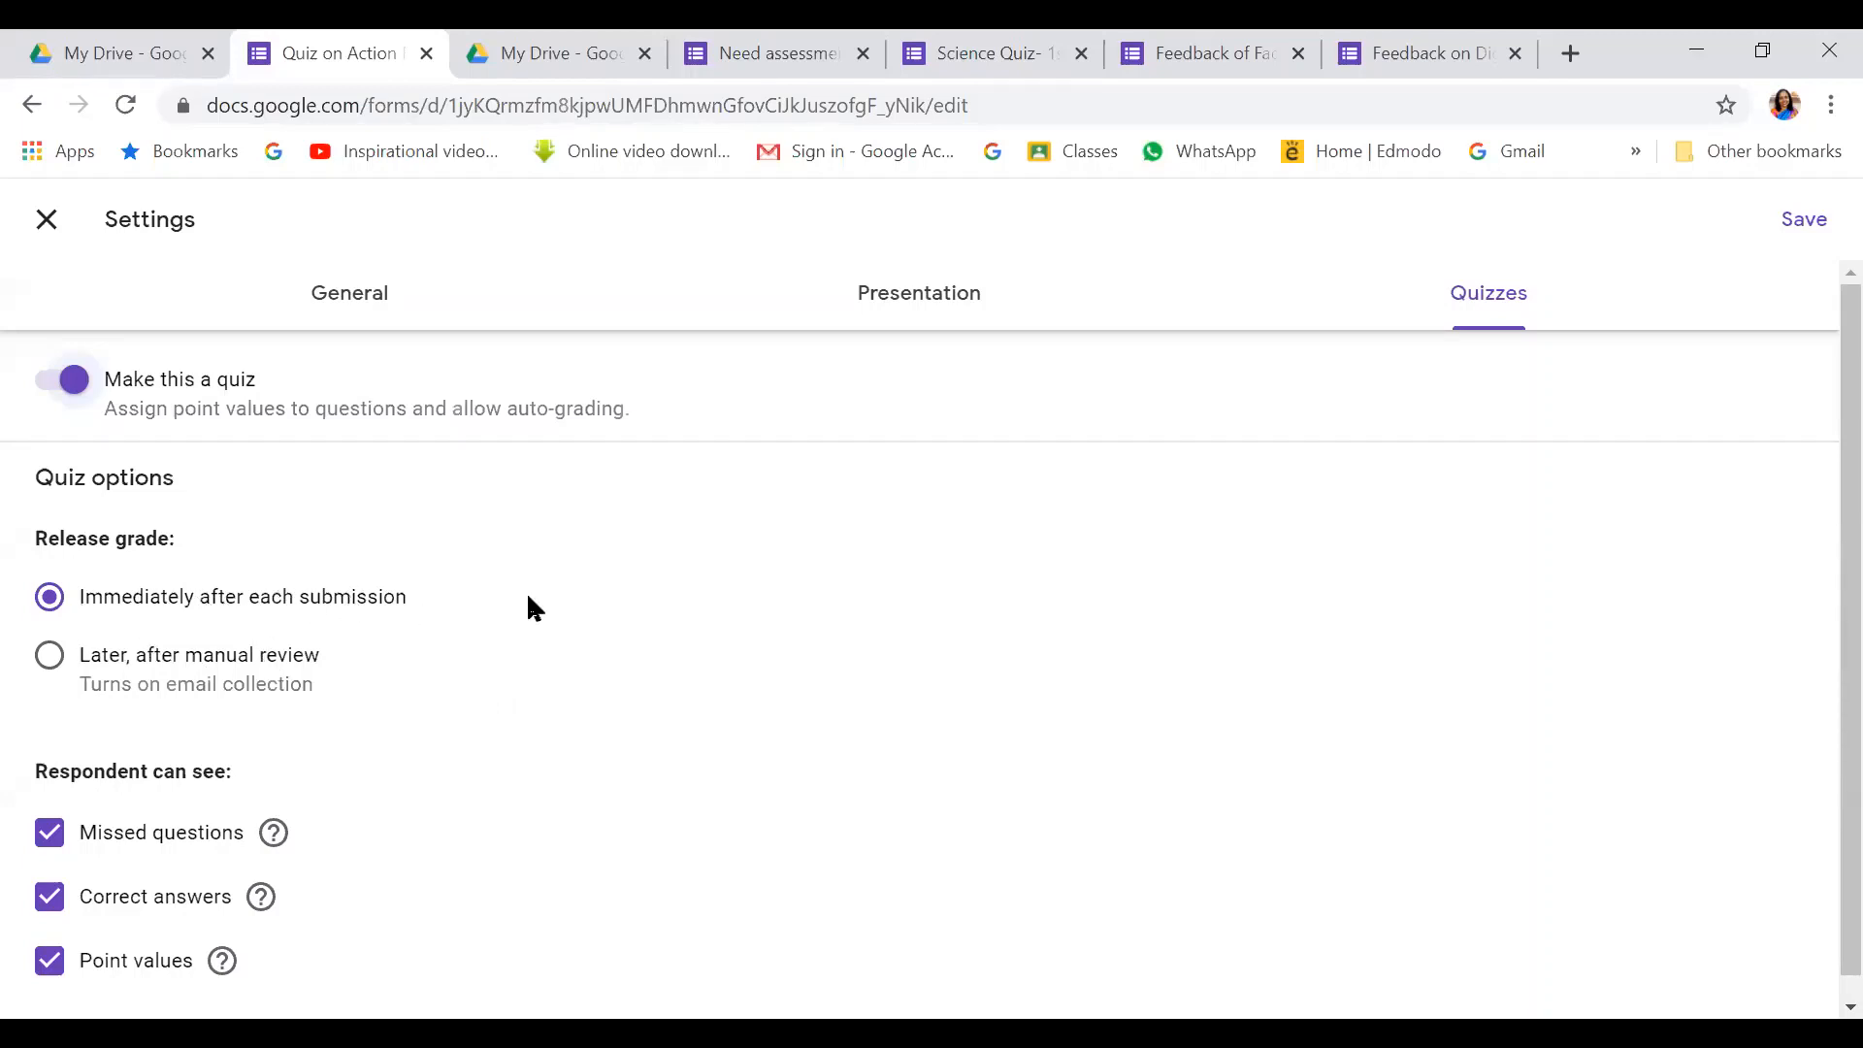
scroll(526, 591, down, 1)
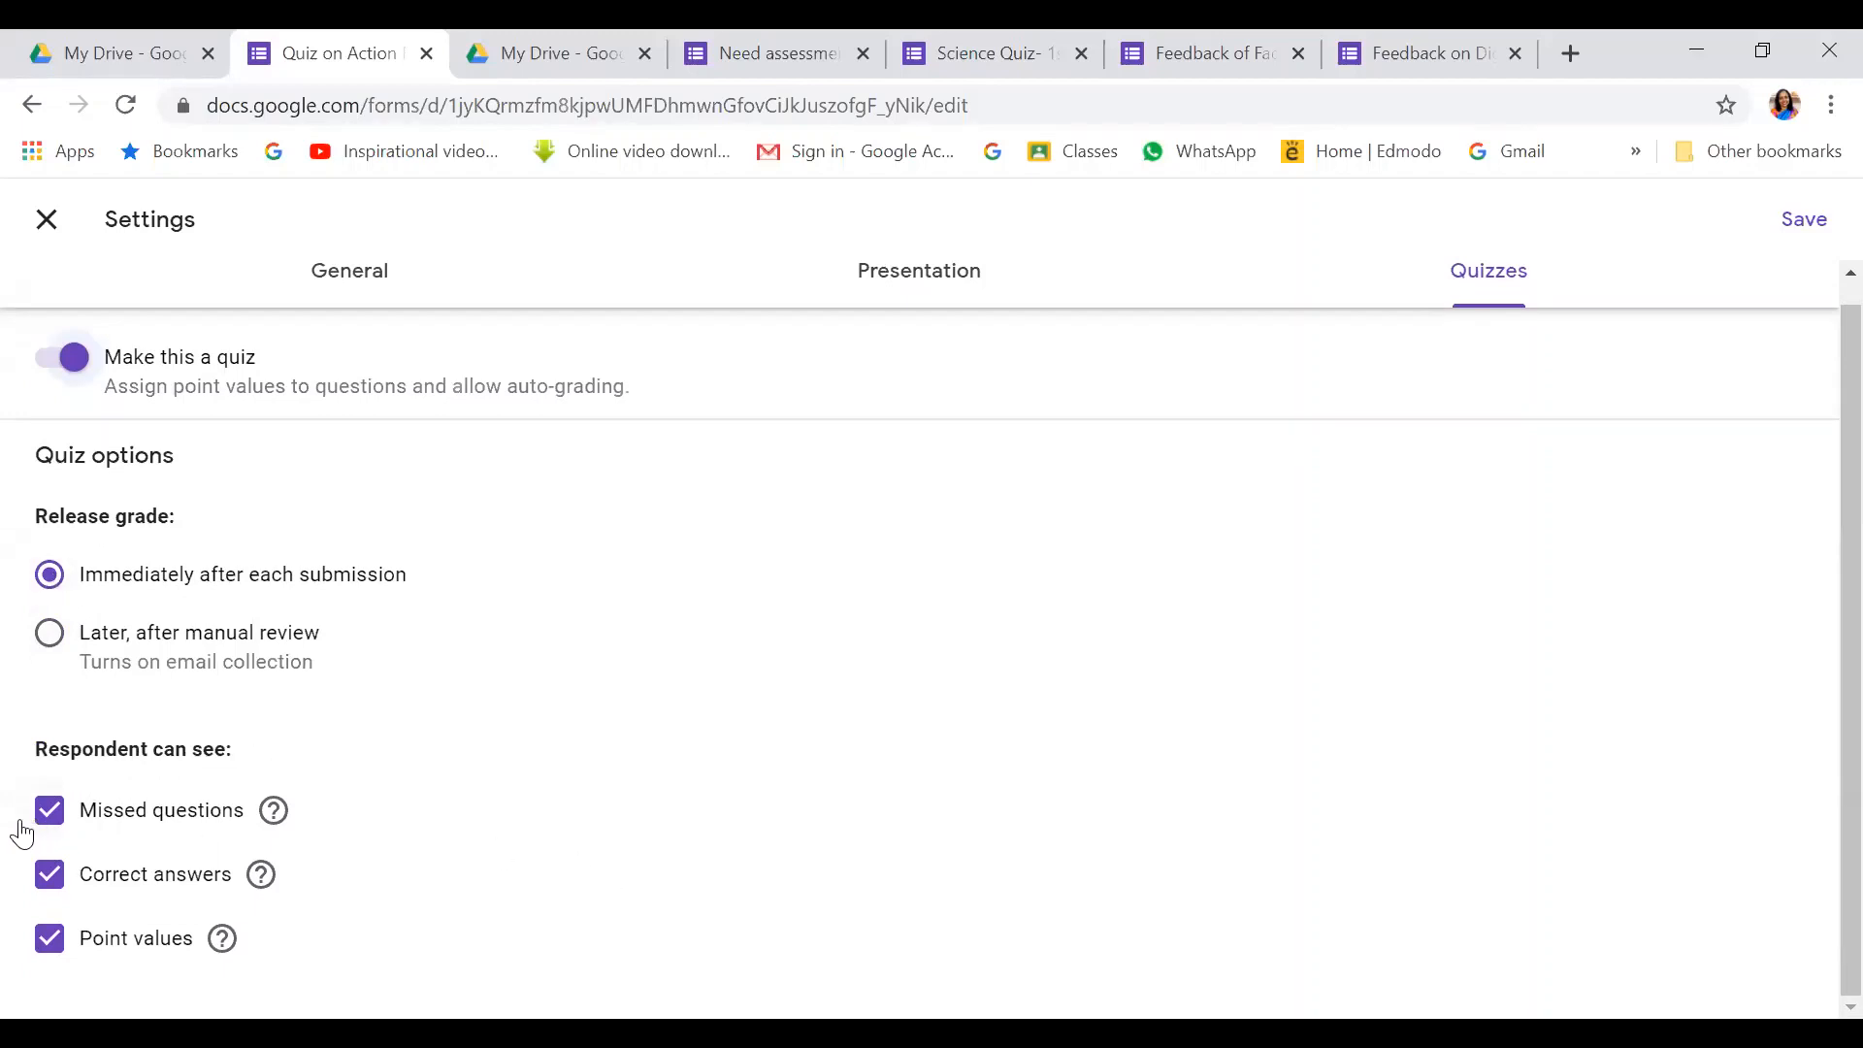
click(49, 811)
click(48, 875)
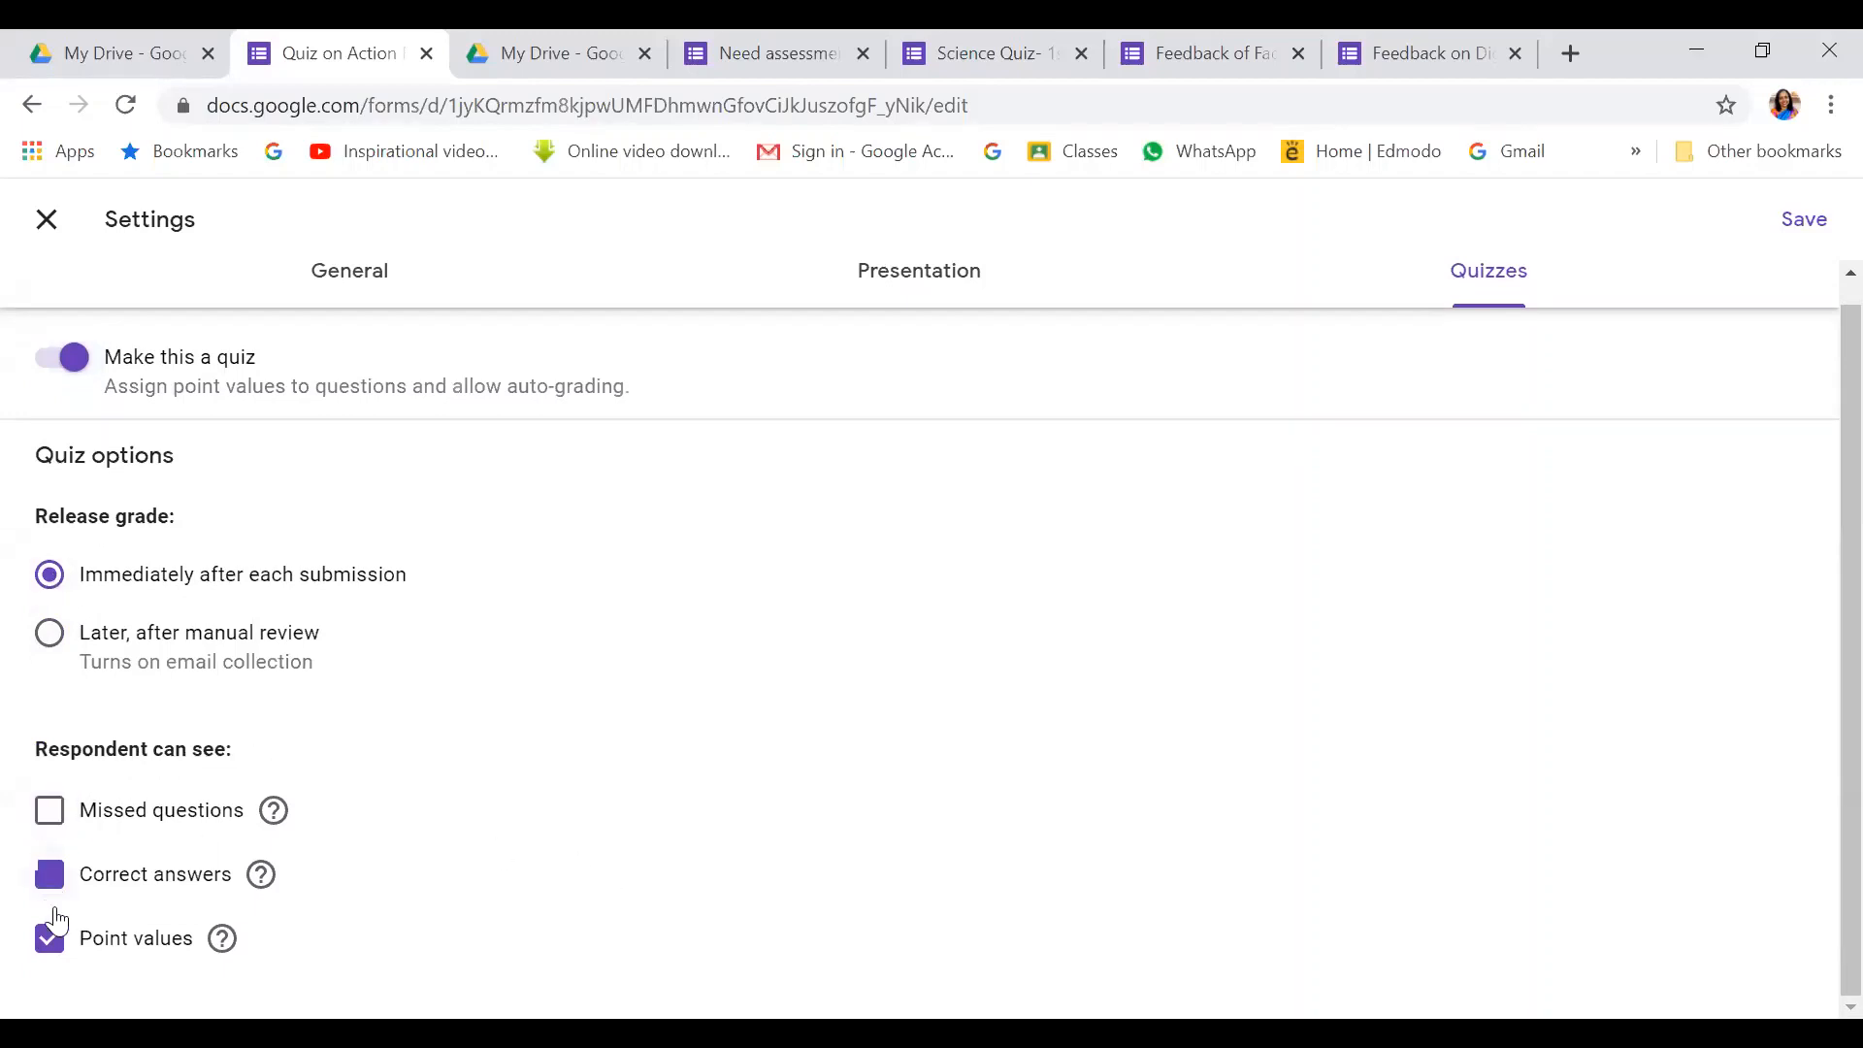
click(109, 947)
click(64, 813)
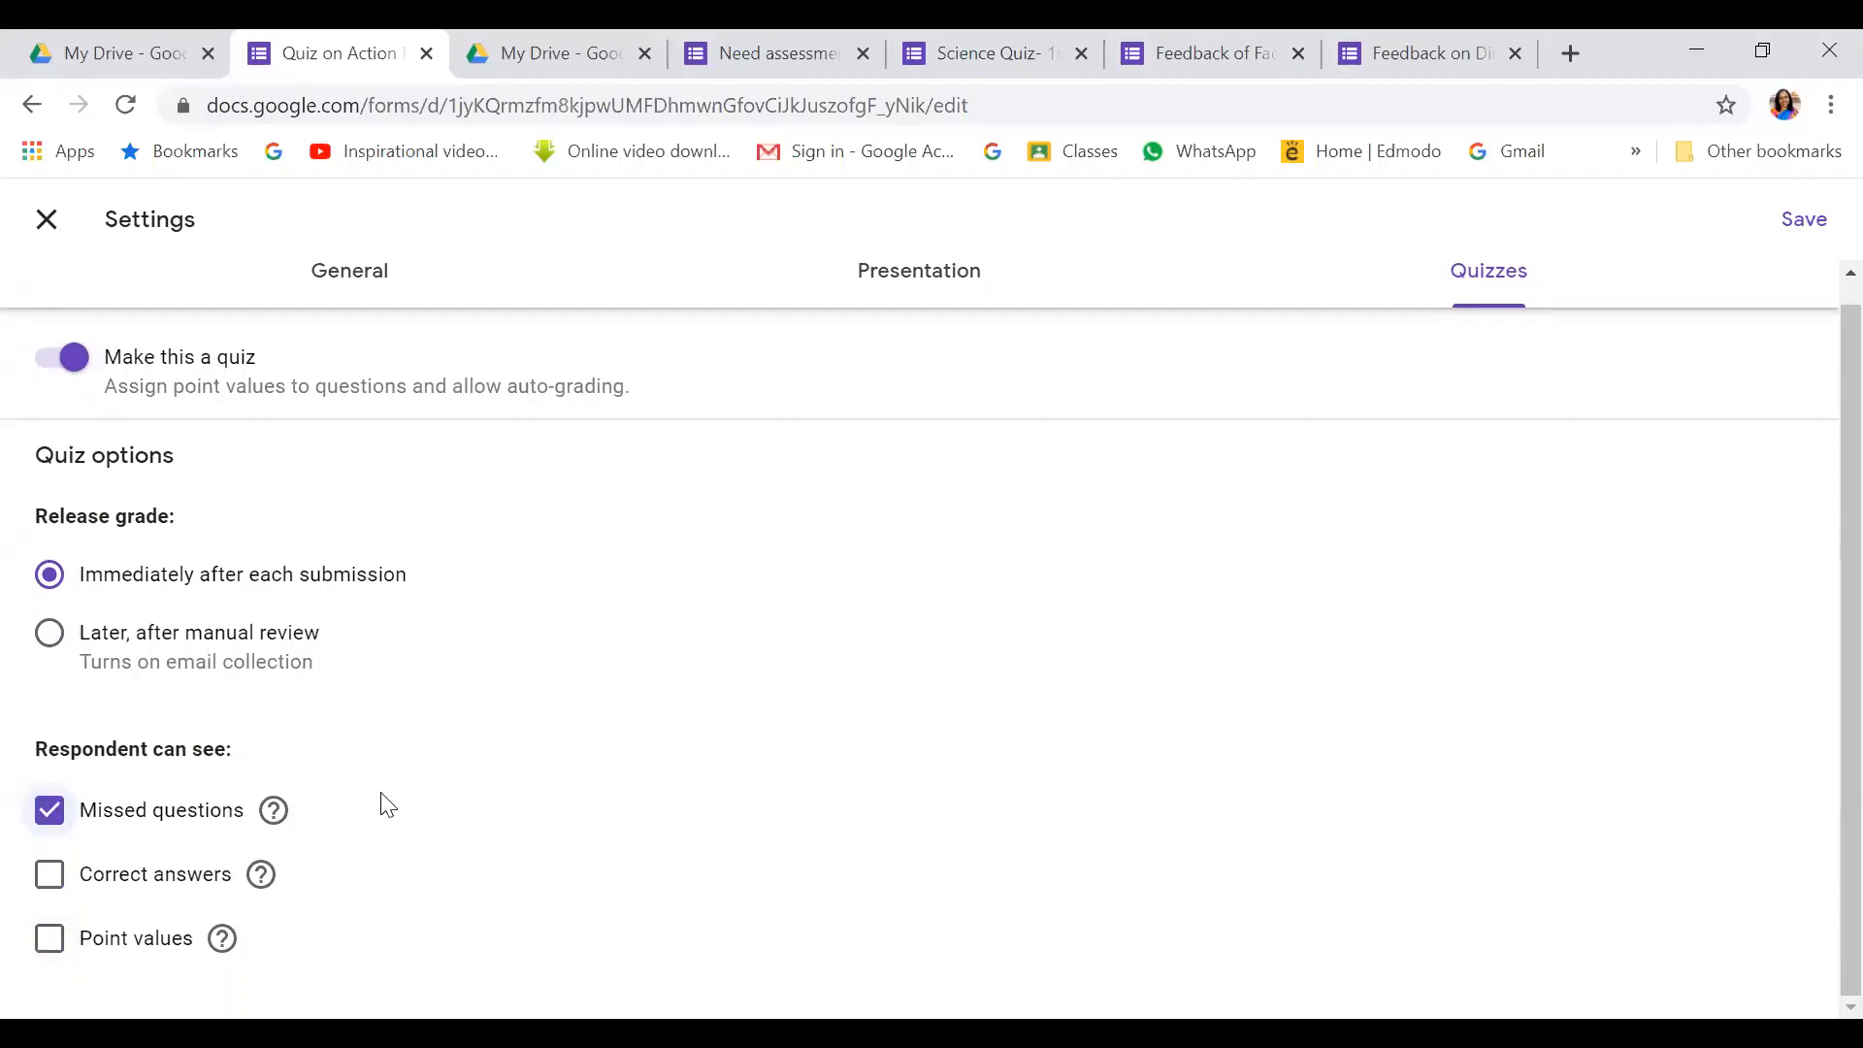
click(52, 877)
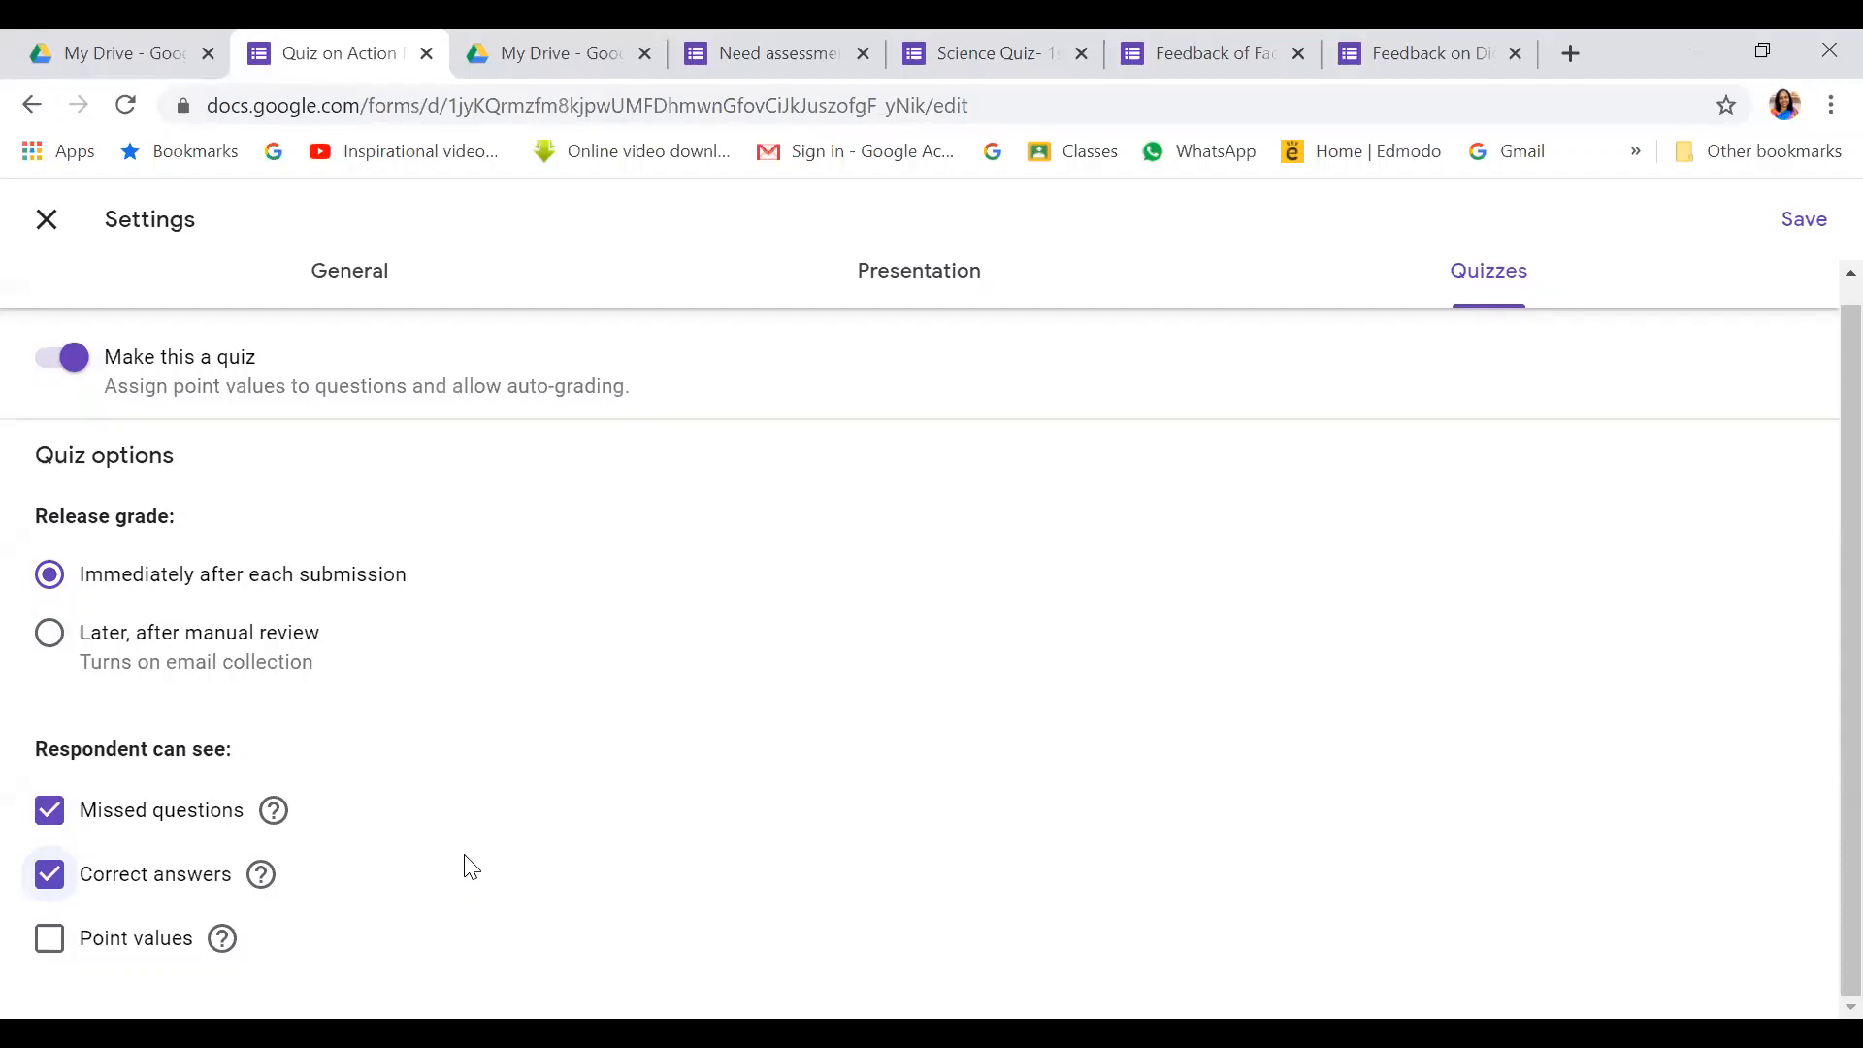
click(39, 941)
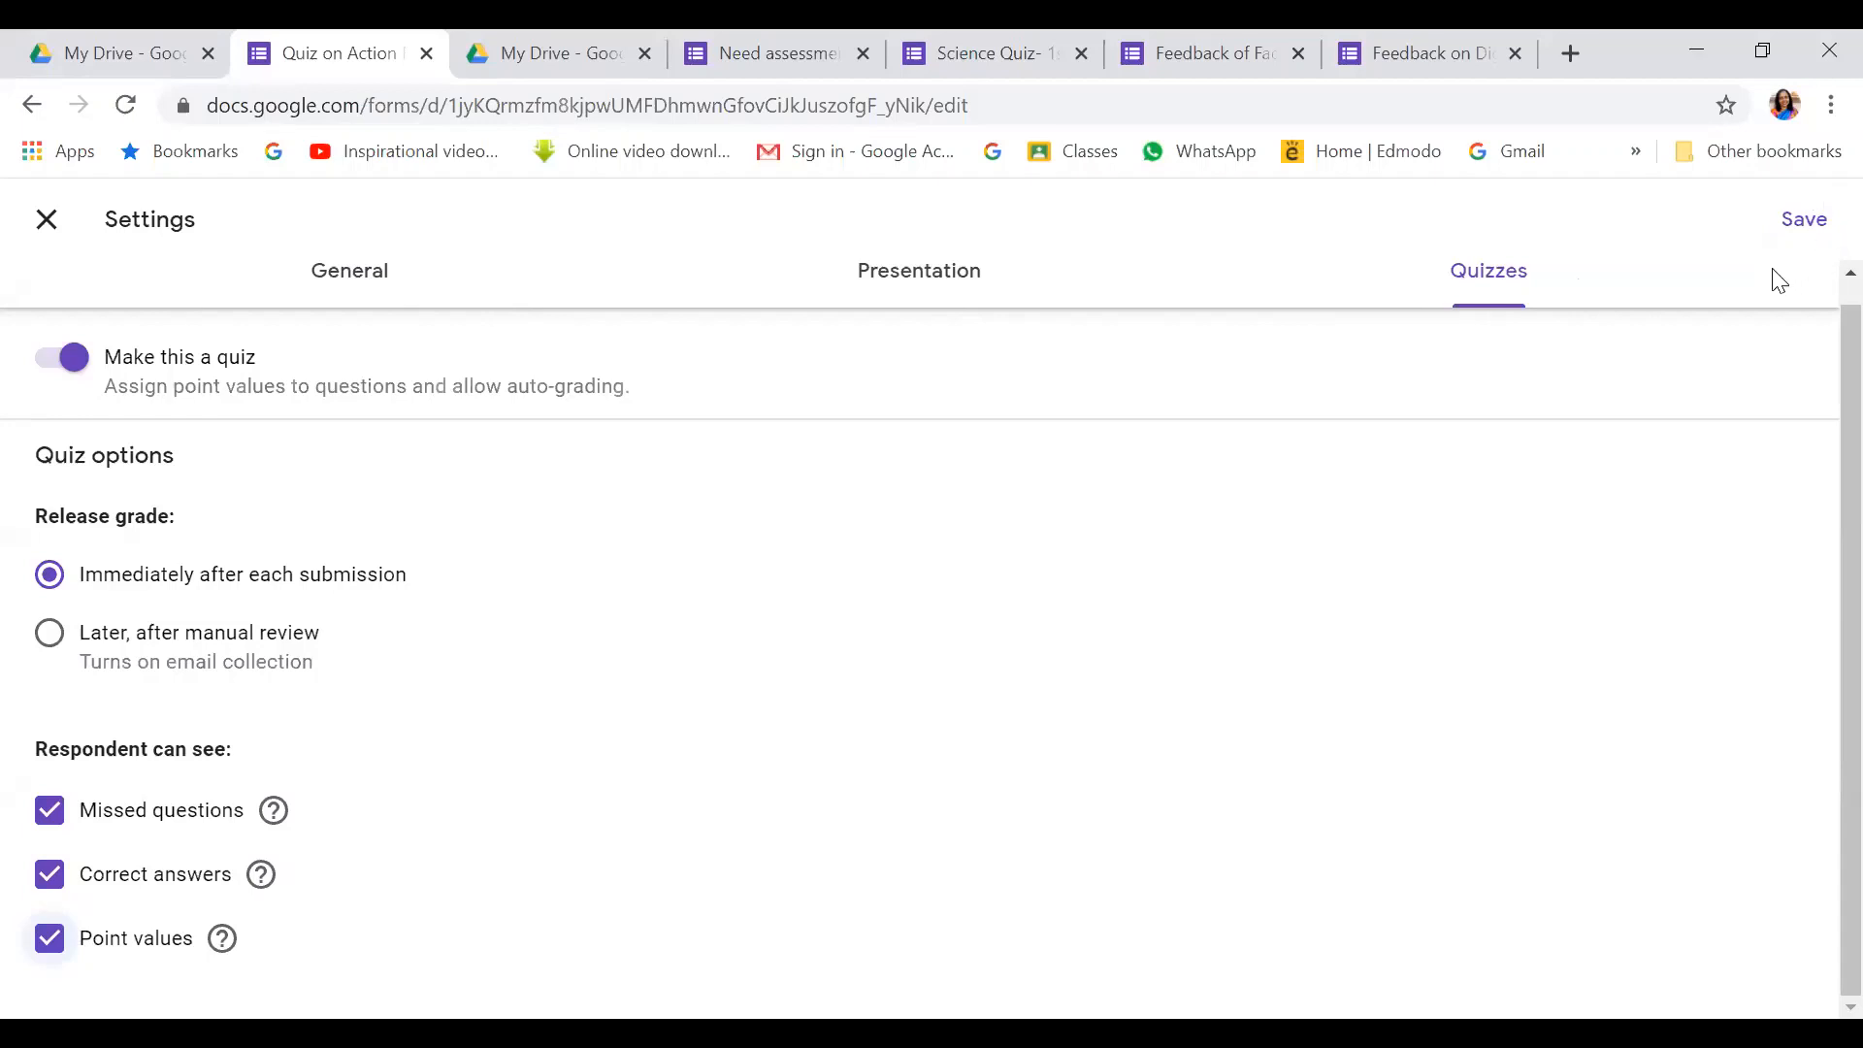
Save the settings and close the Settings dialog
click(1797, 219)
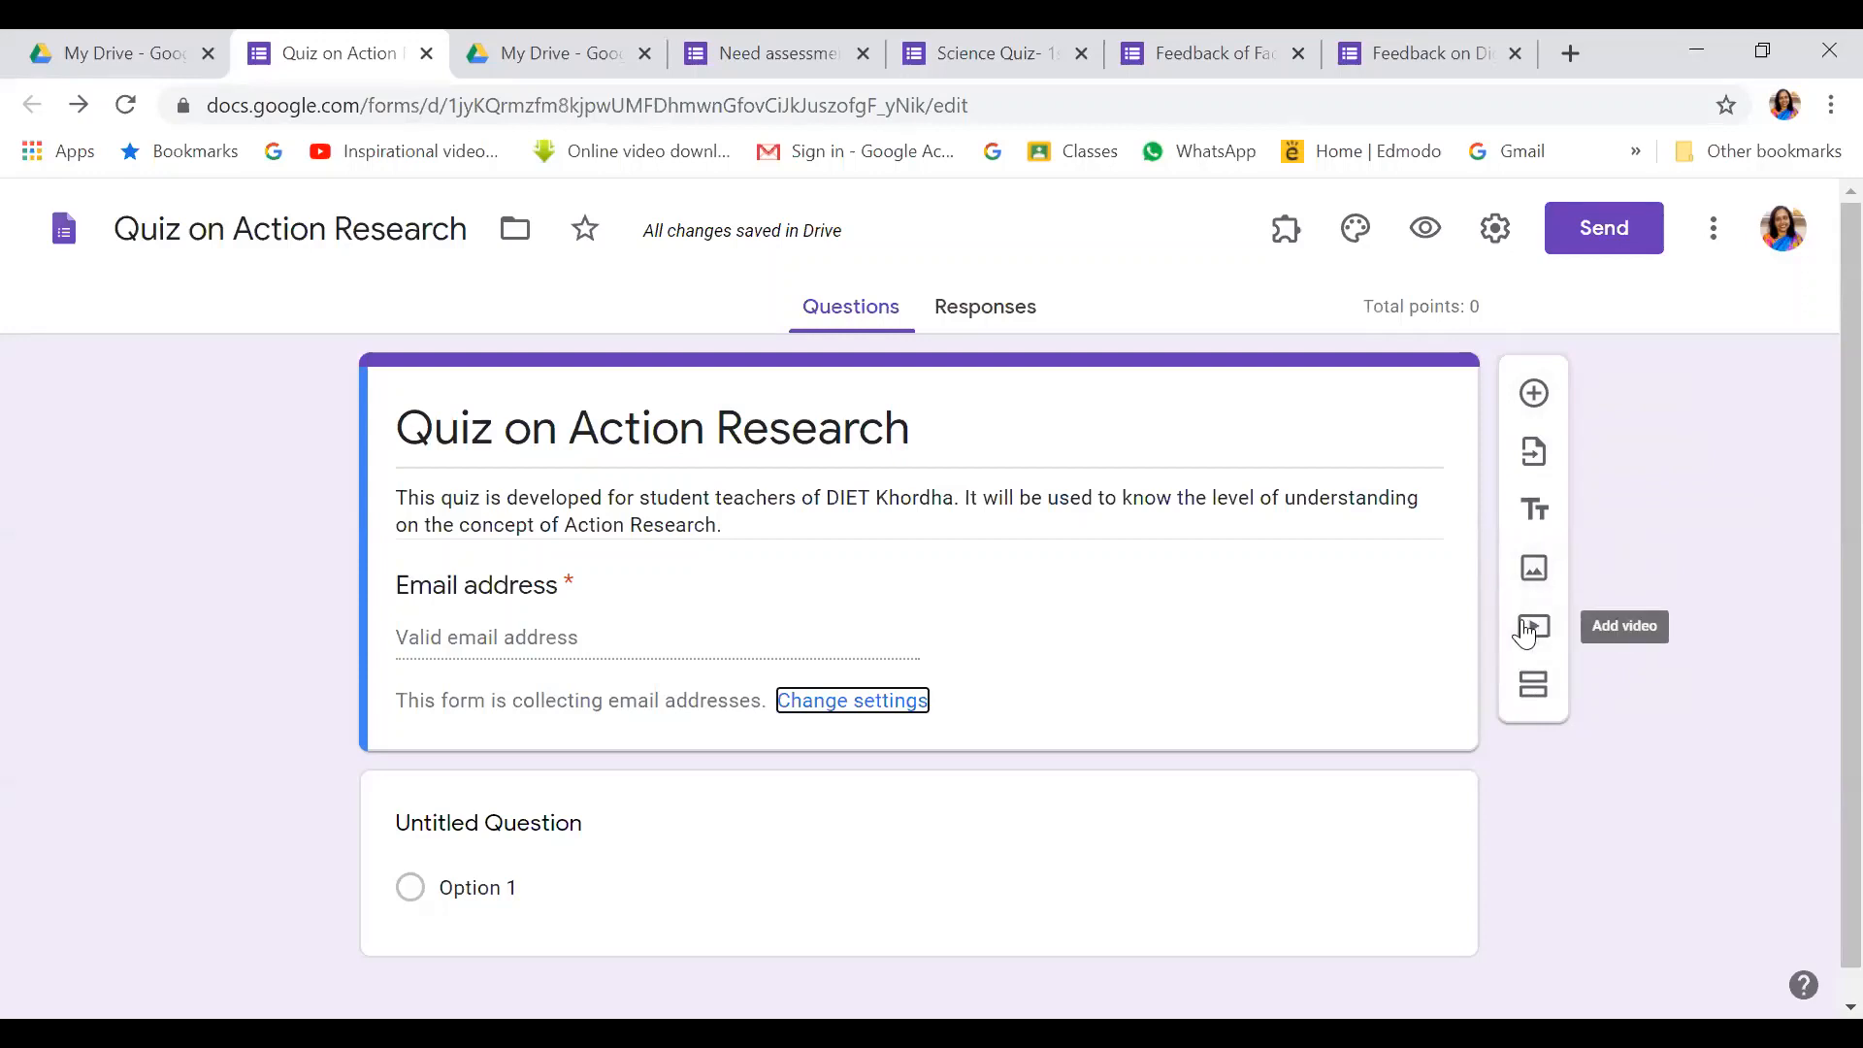
Split the form by adding a new section after the current question
click(1534, 689)
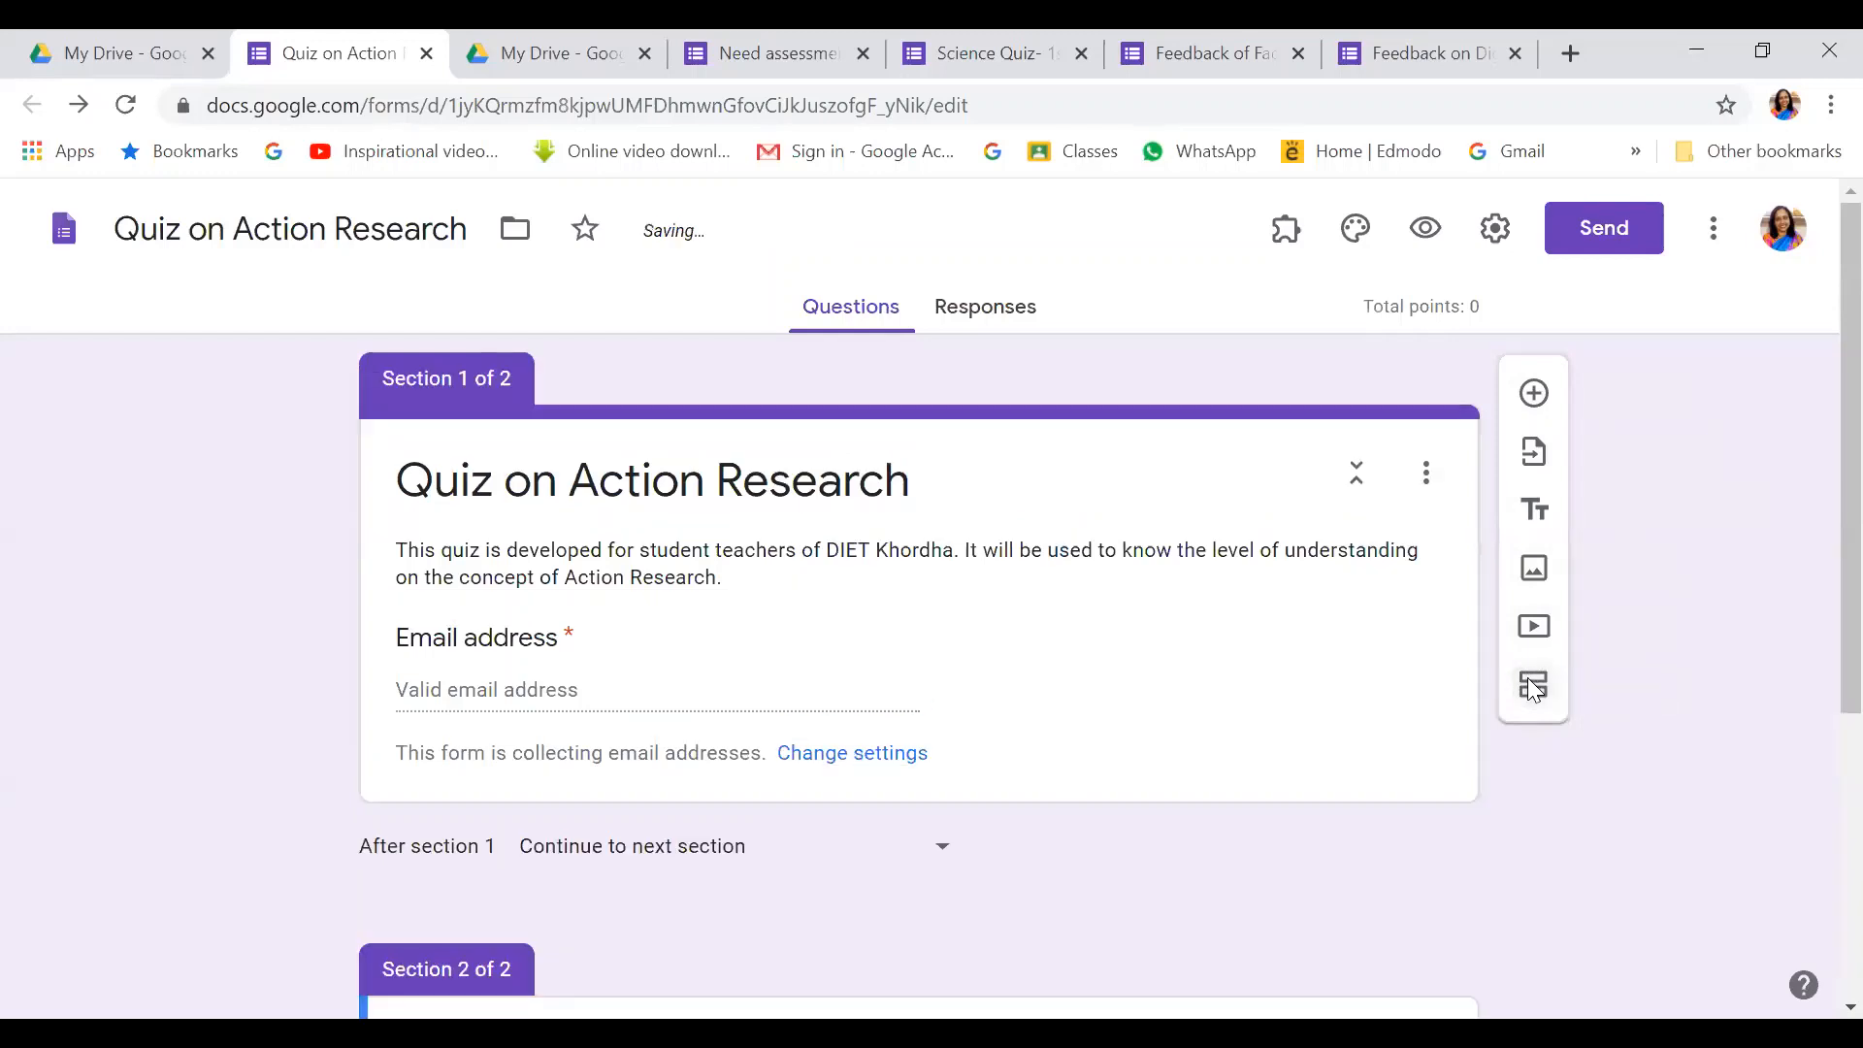
scroll(1528, 684, down, 5)
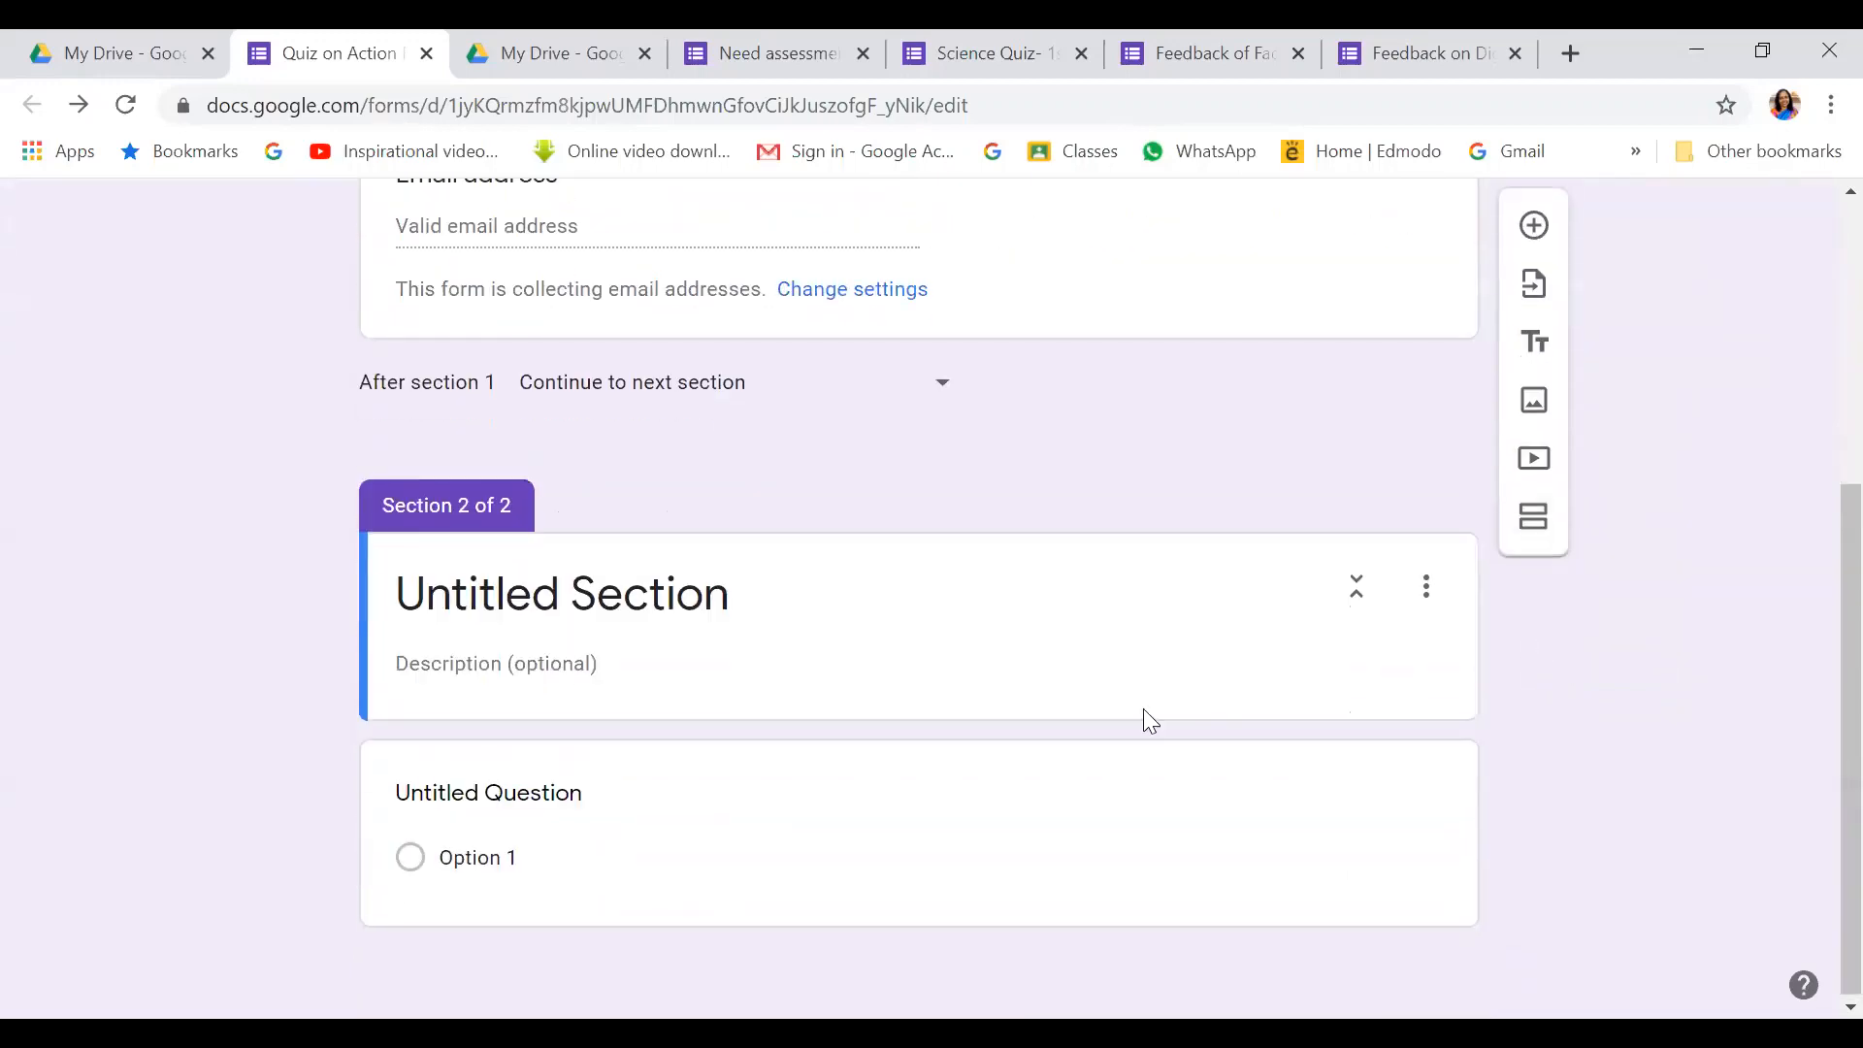
scroll(494, 508, up, 5)
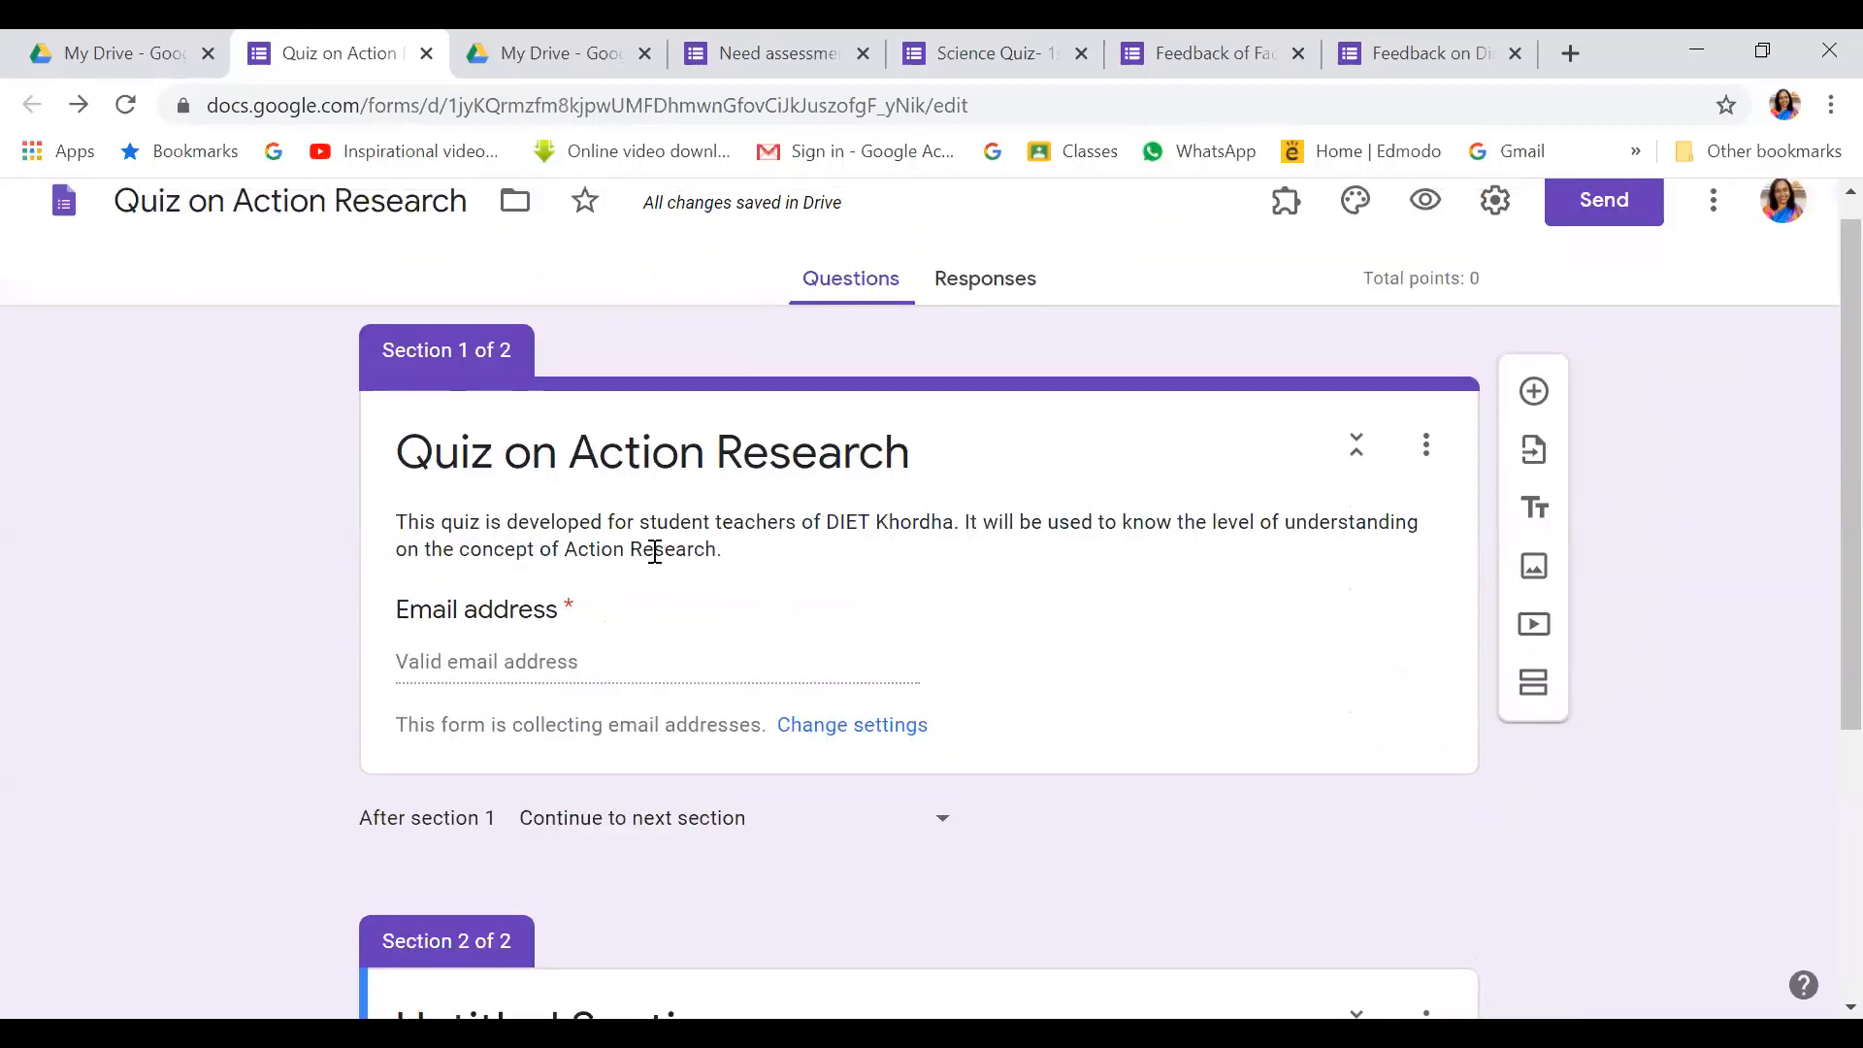
scroll(928, 665, down, 3)
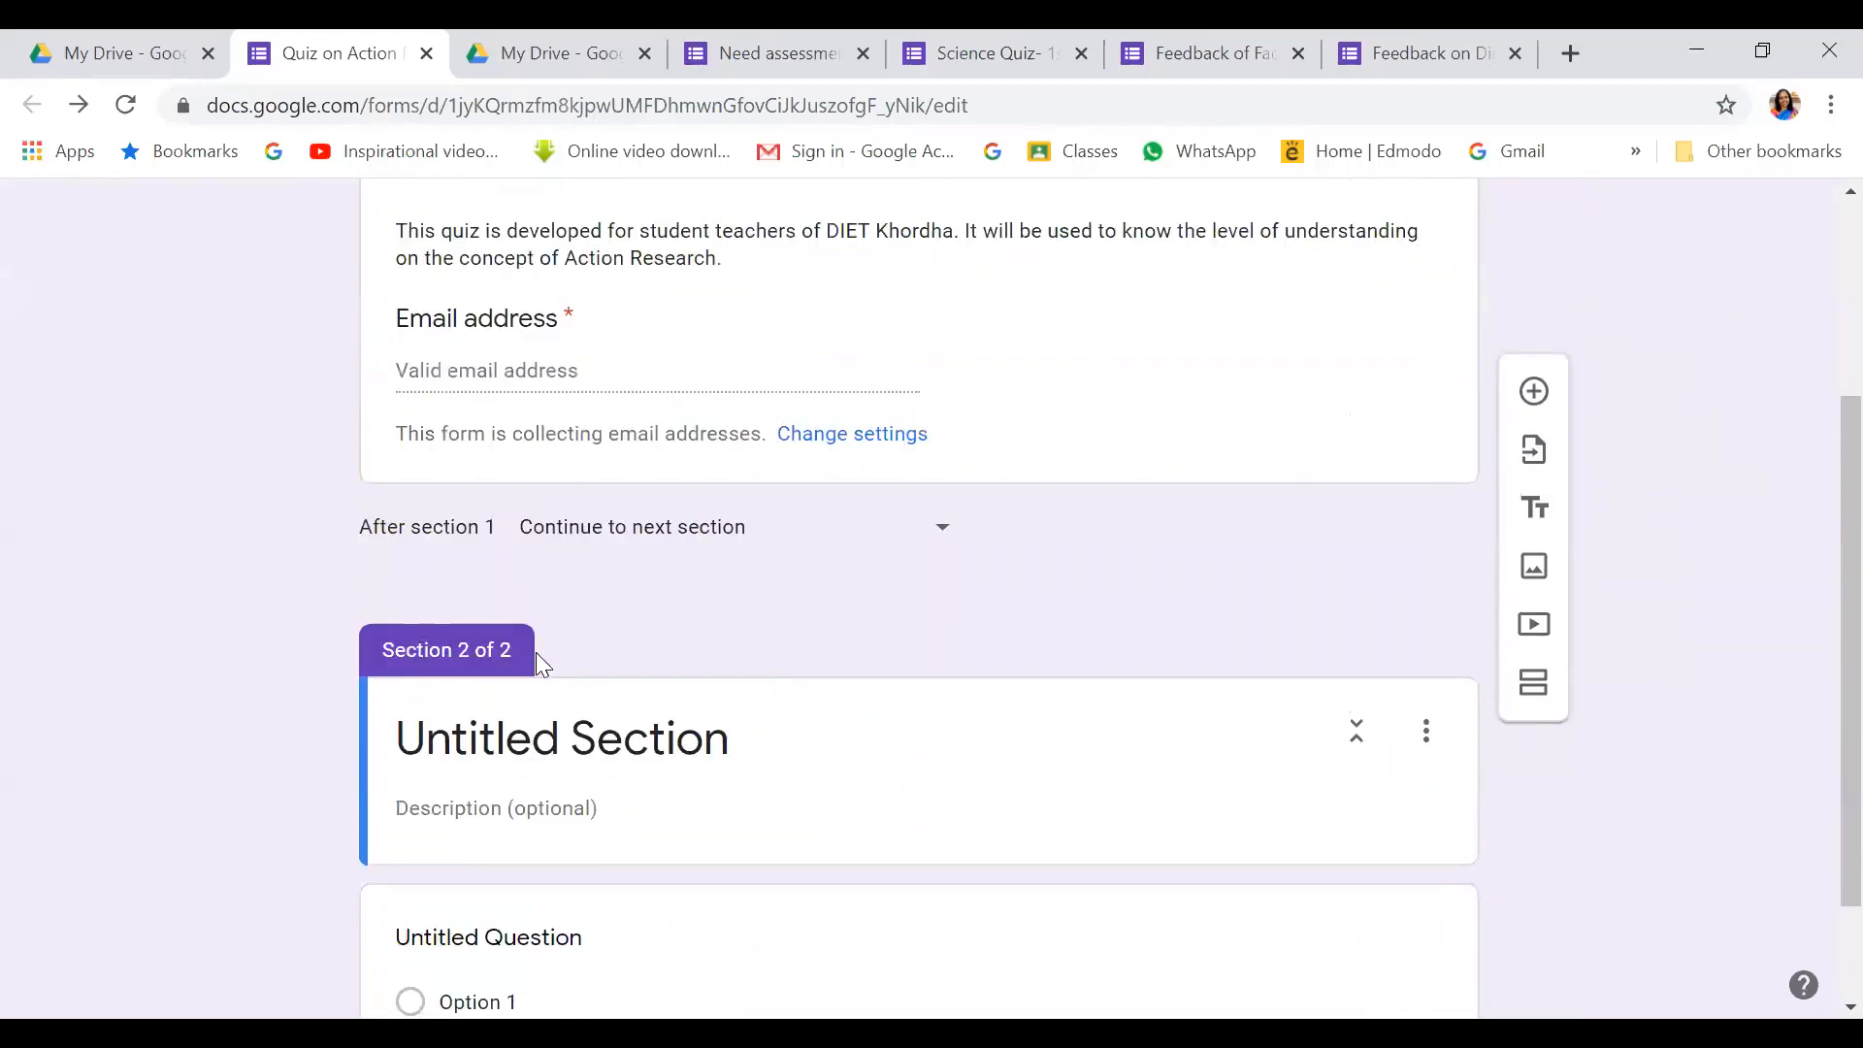
scroll(558, 656, down, 2)
Replace the 'Untitled Section' title with the start of 'General Information'
click(516, 600)
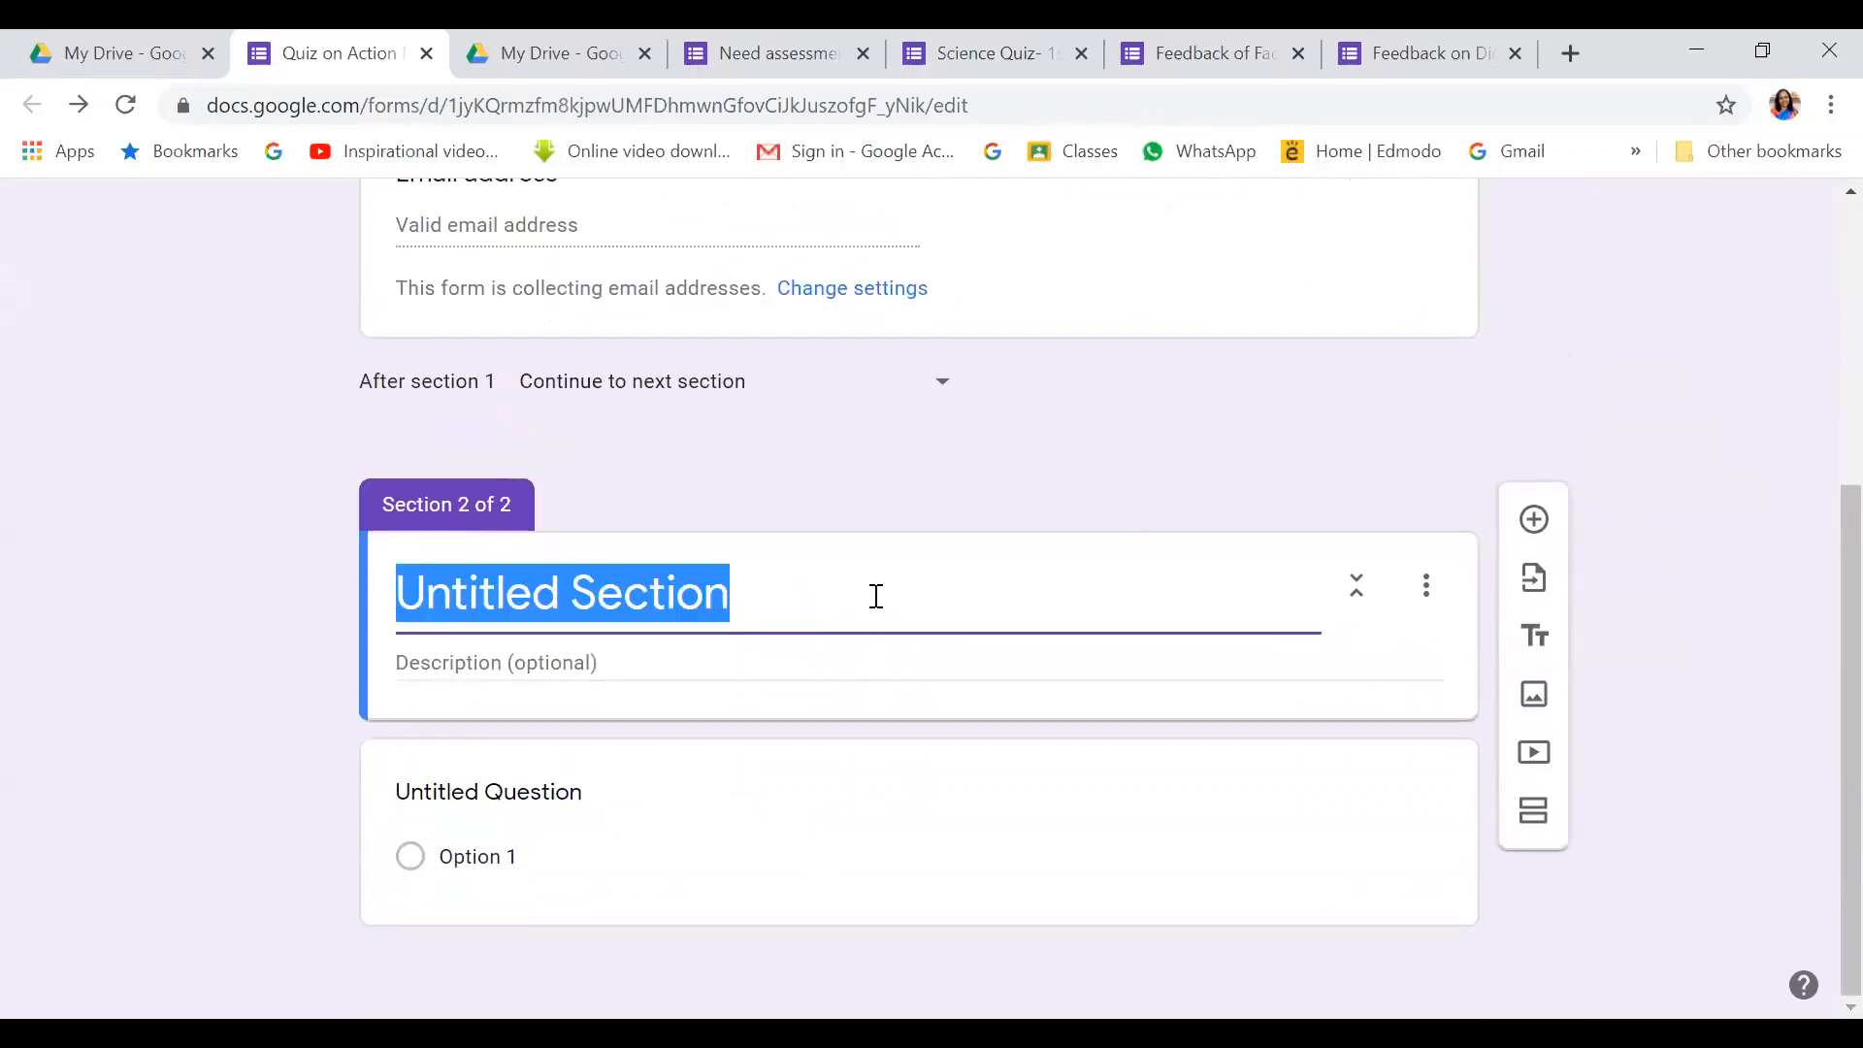
key(BackSpace)
text(Gene)
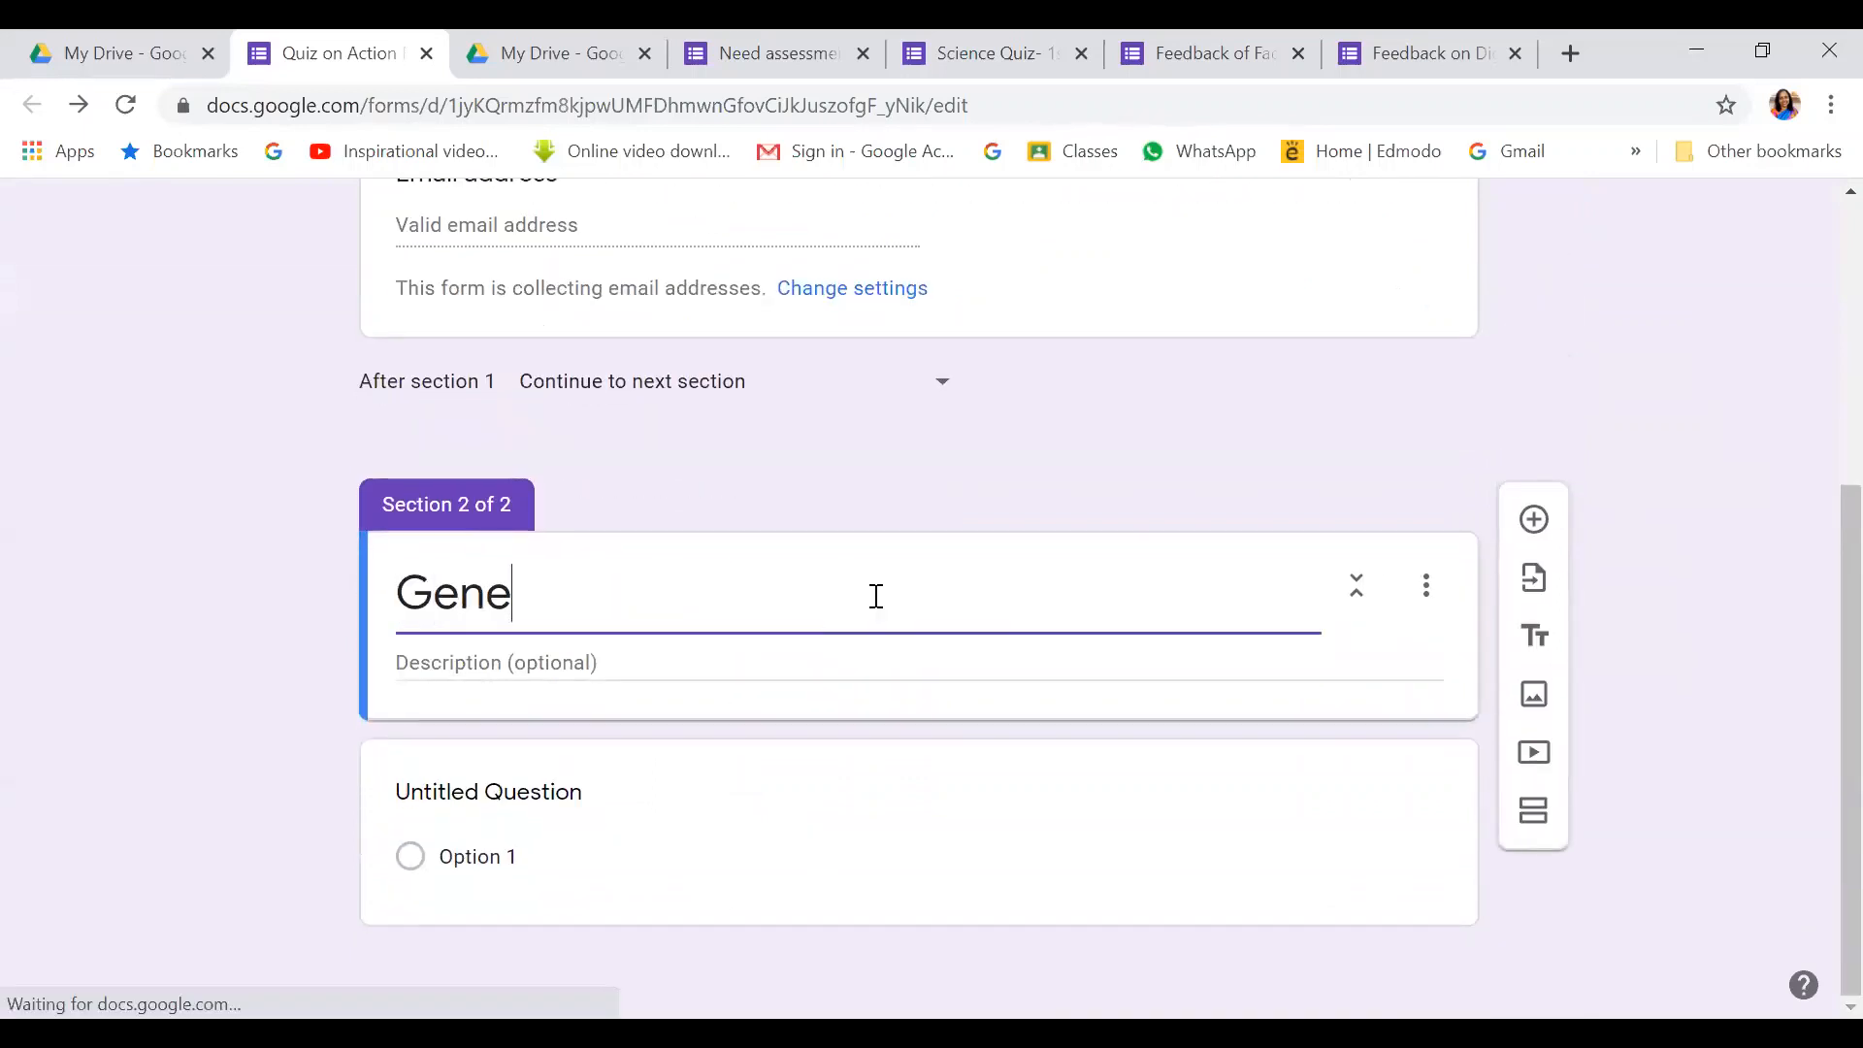
text(ral Infr)
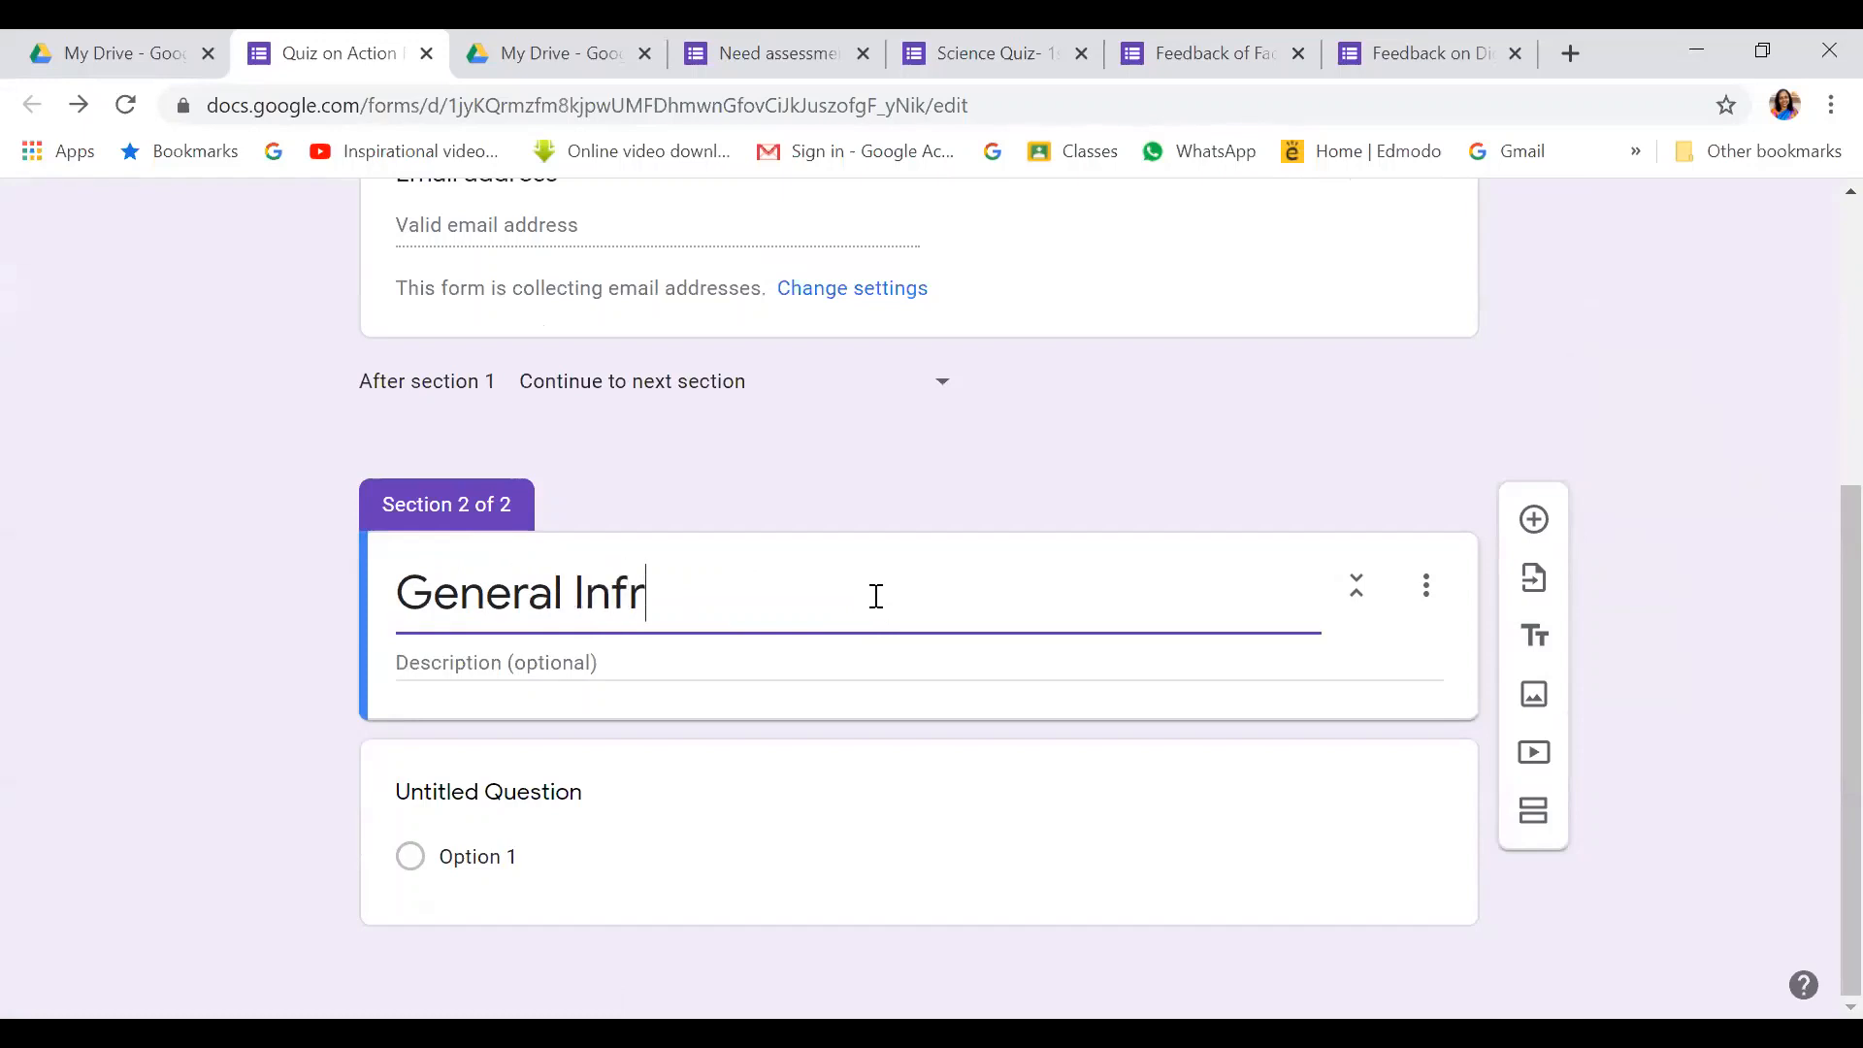
key(BackSpace)
Complete the title 'General Information' and describe the section as general information about the student teachers
text(ormation)
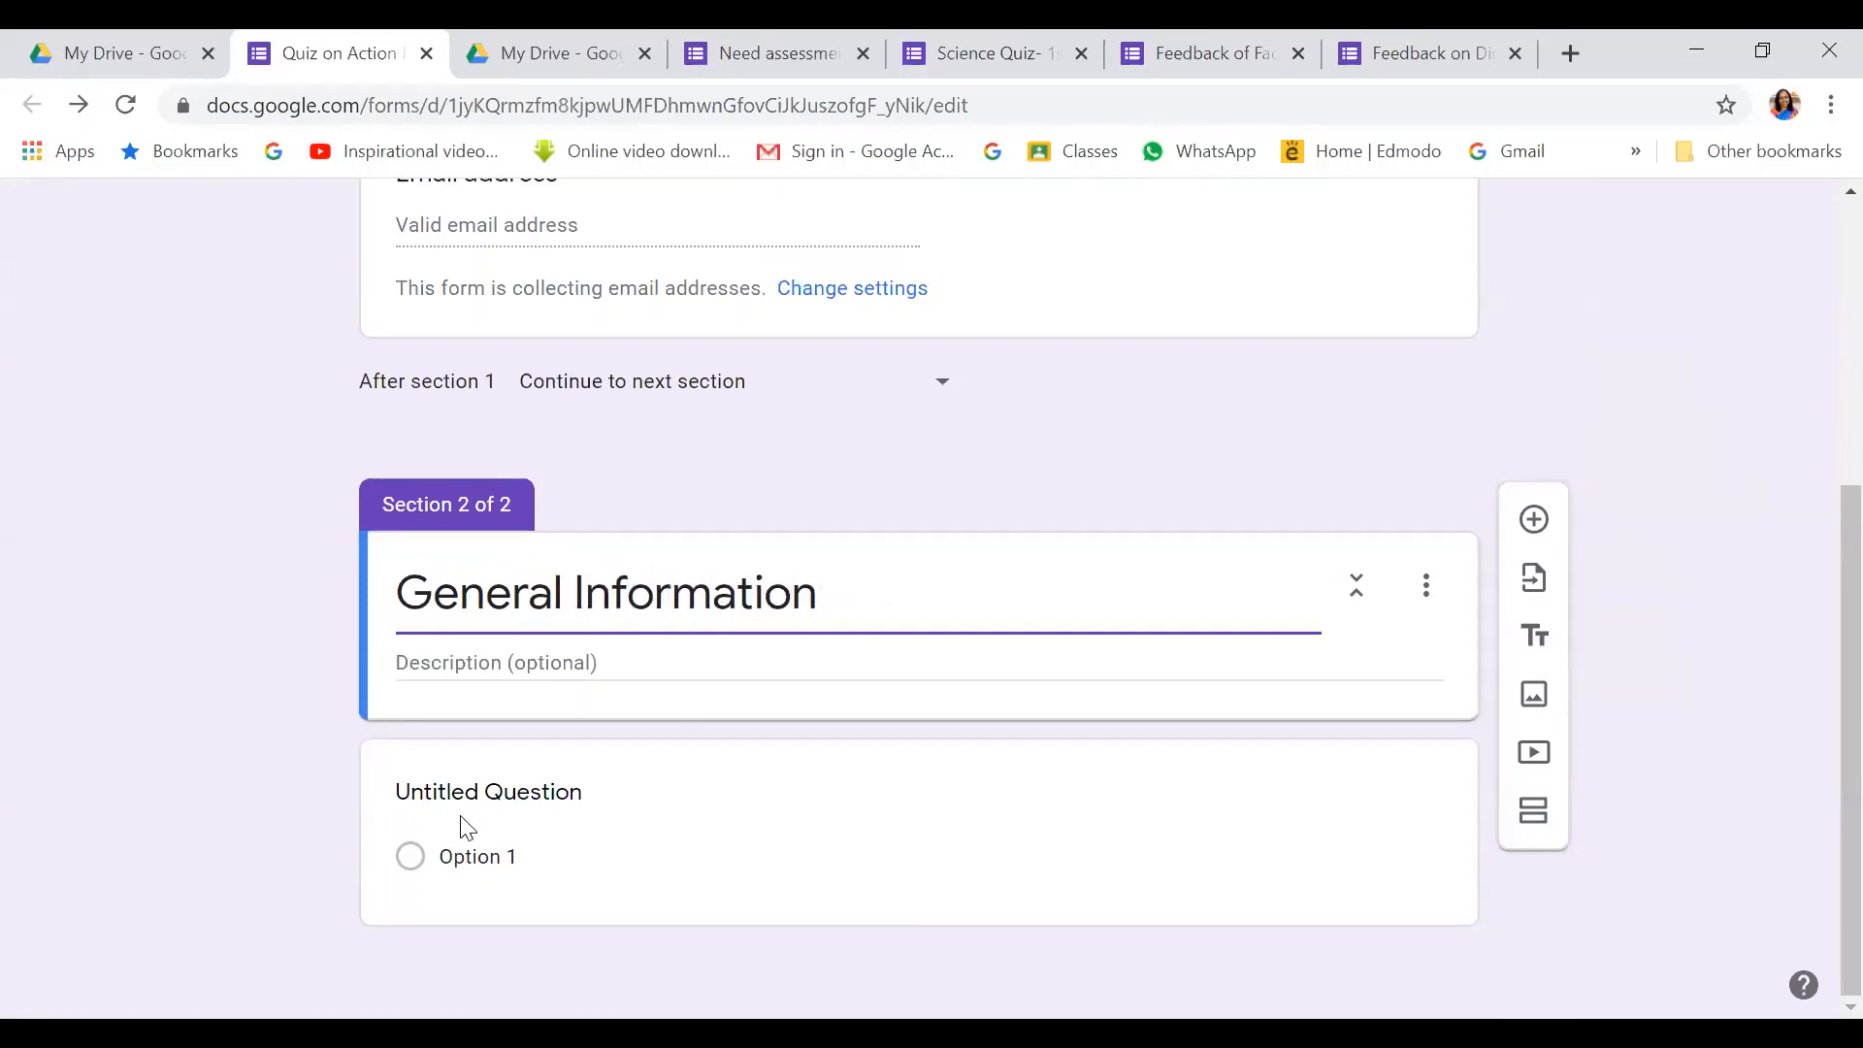
click(431, 662)
text(Th)
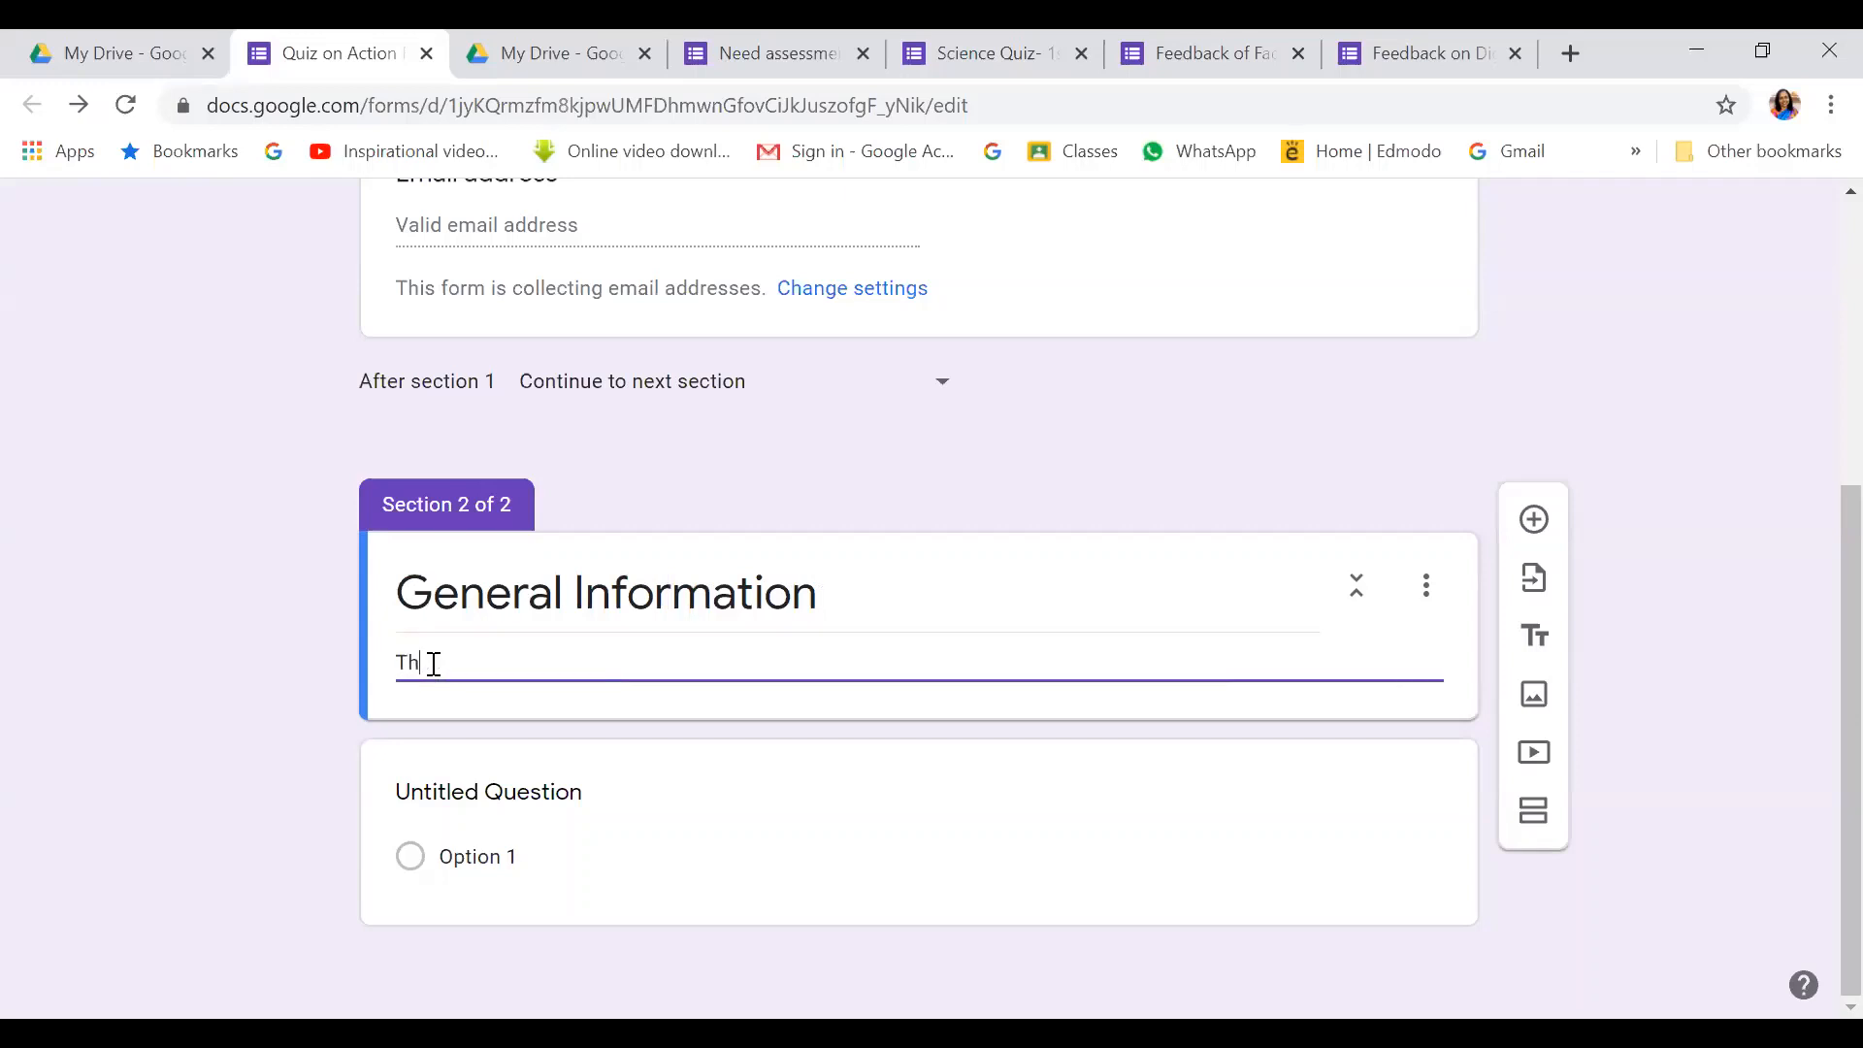
text(is section describes the ge)
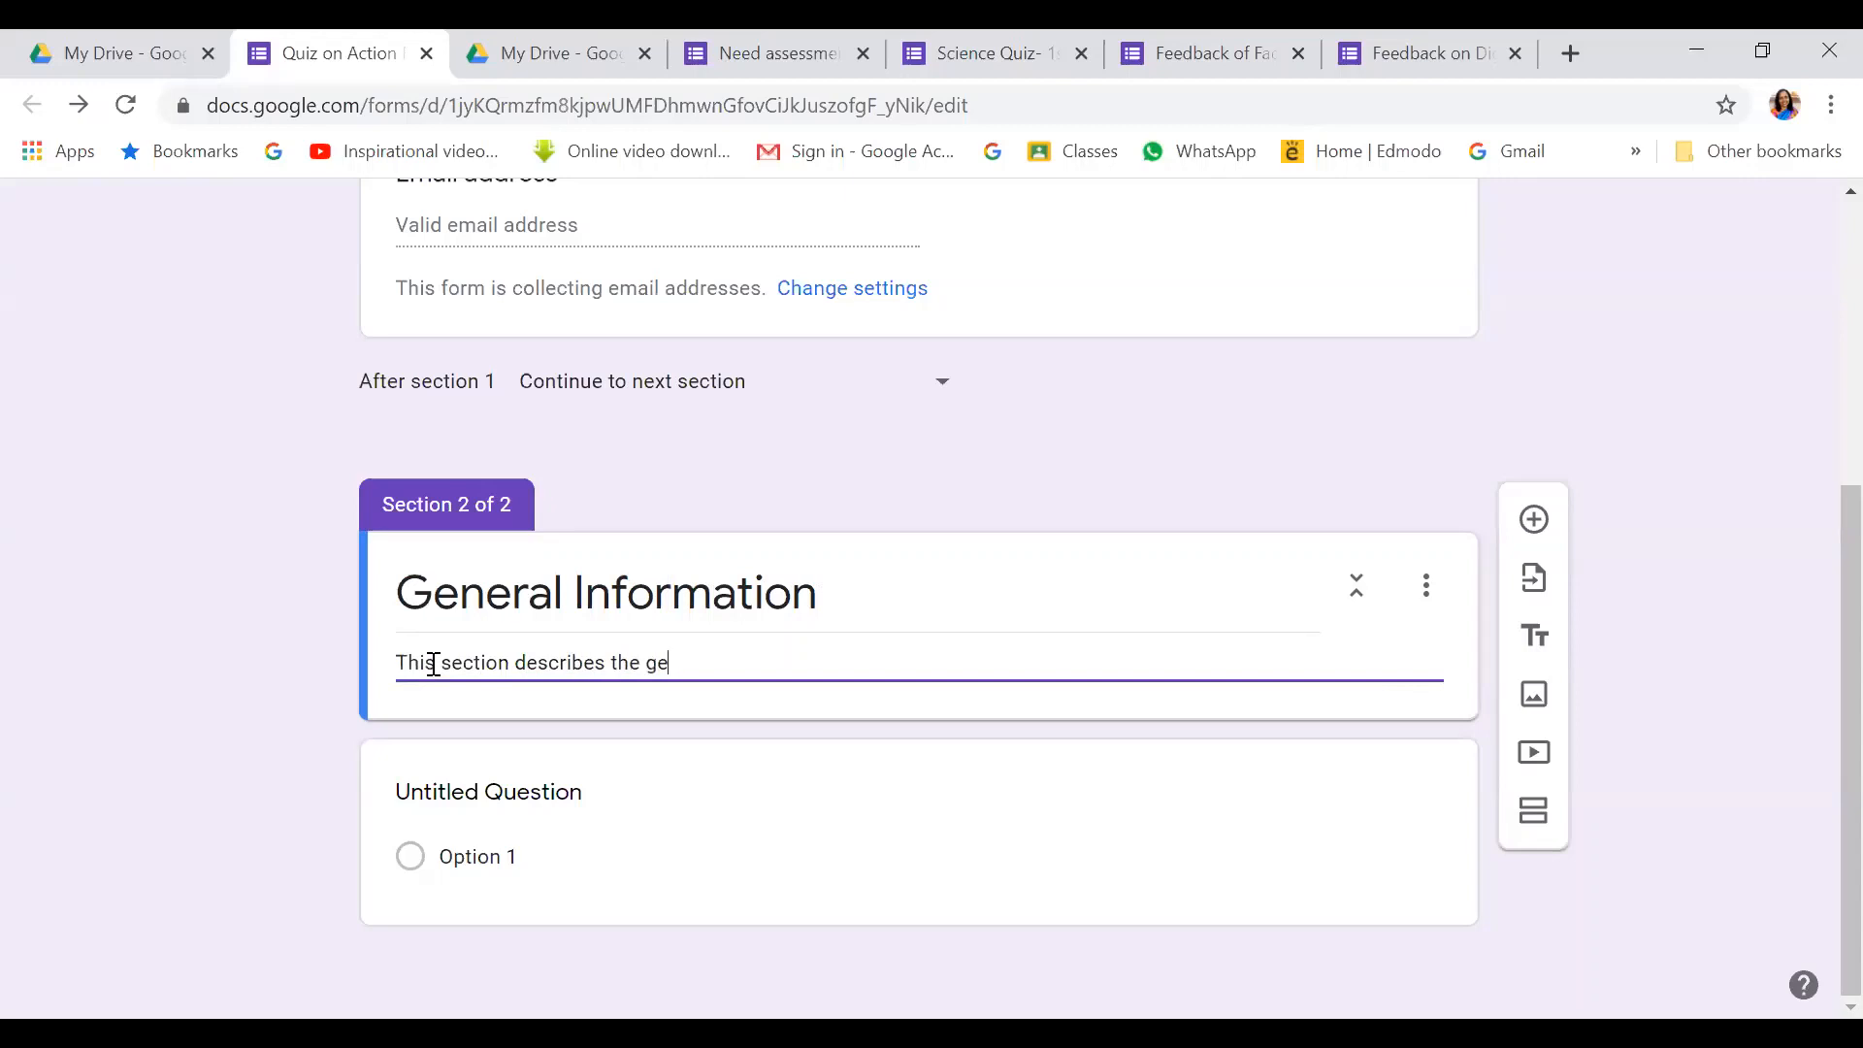
text(neral information about the st)
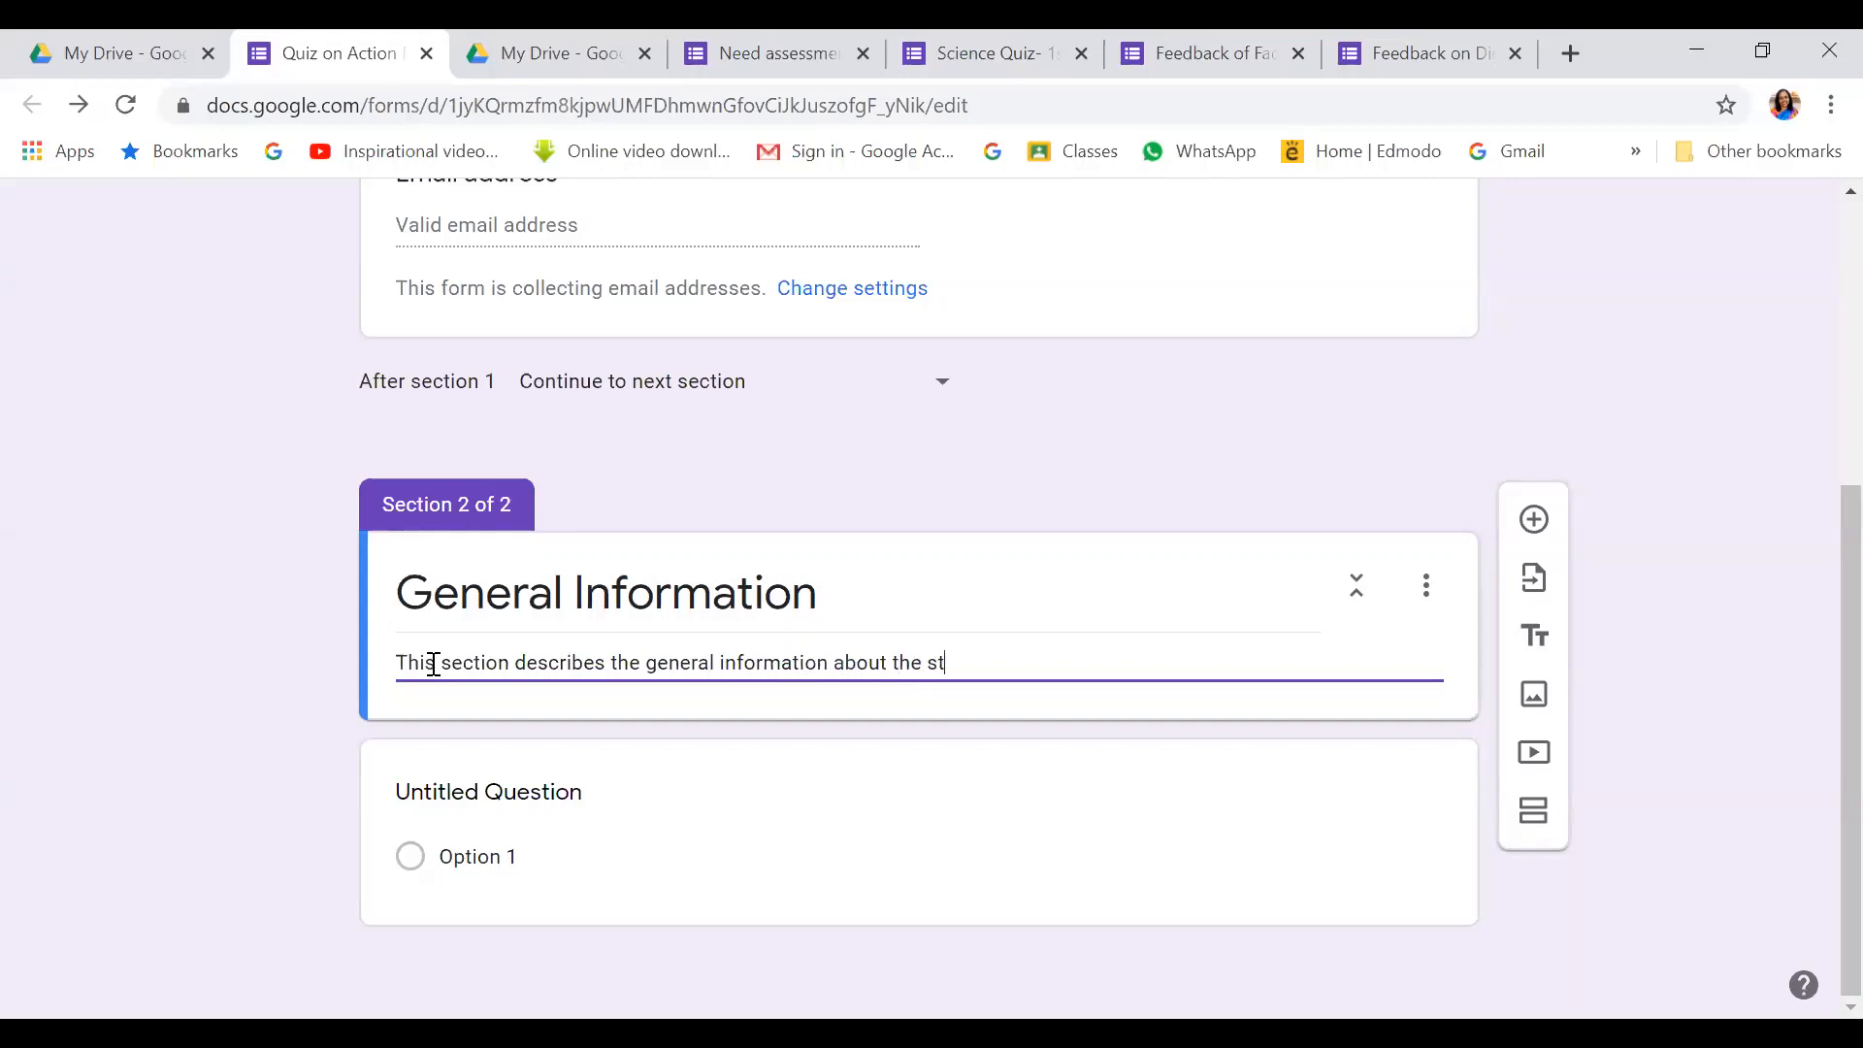
text(udnet teachers.)
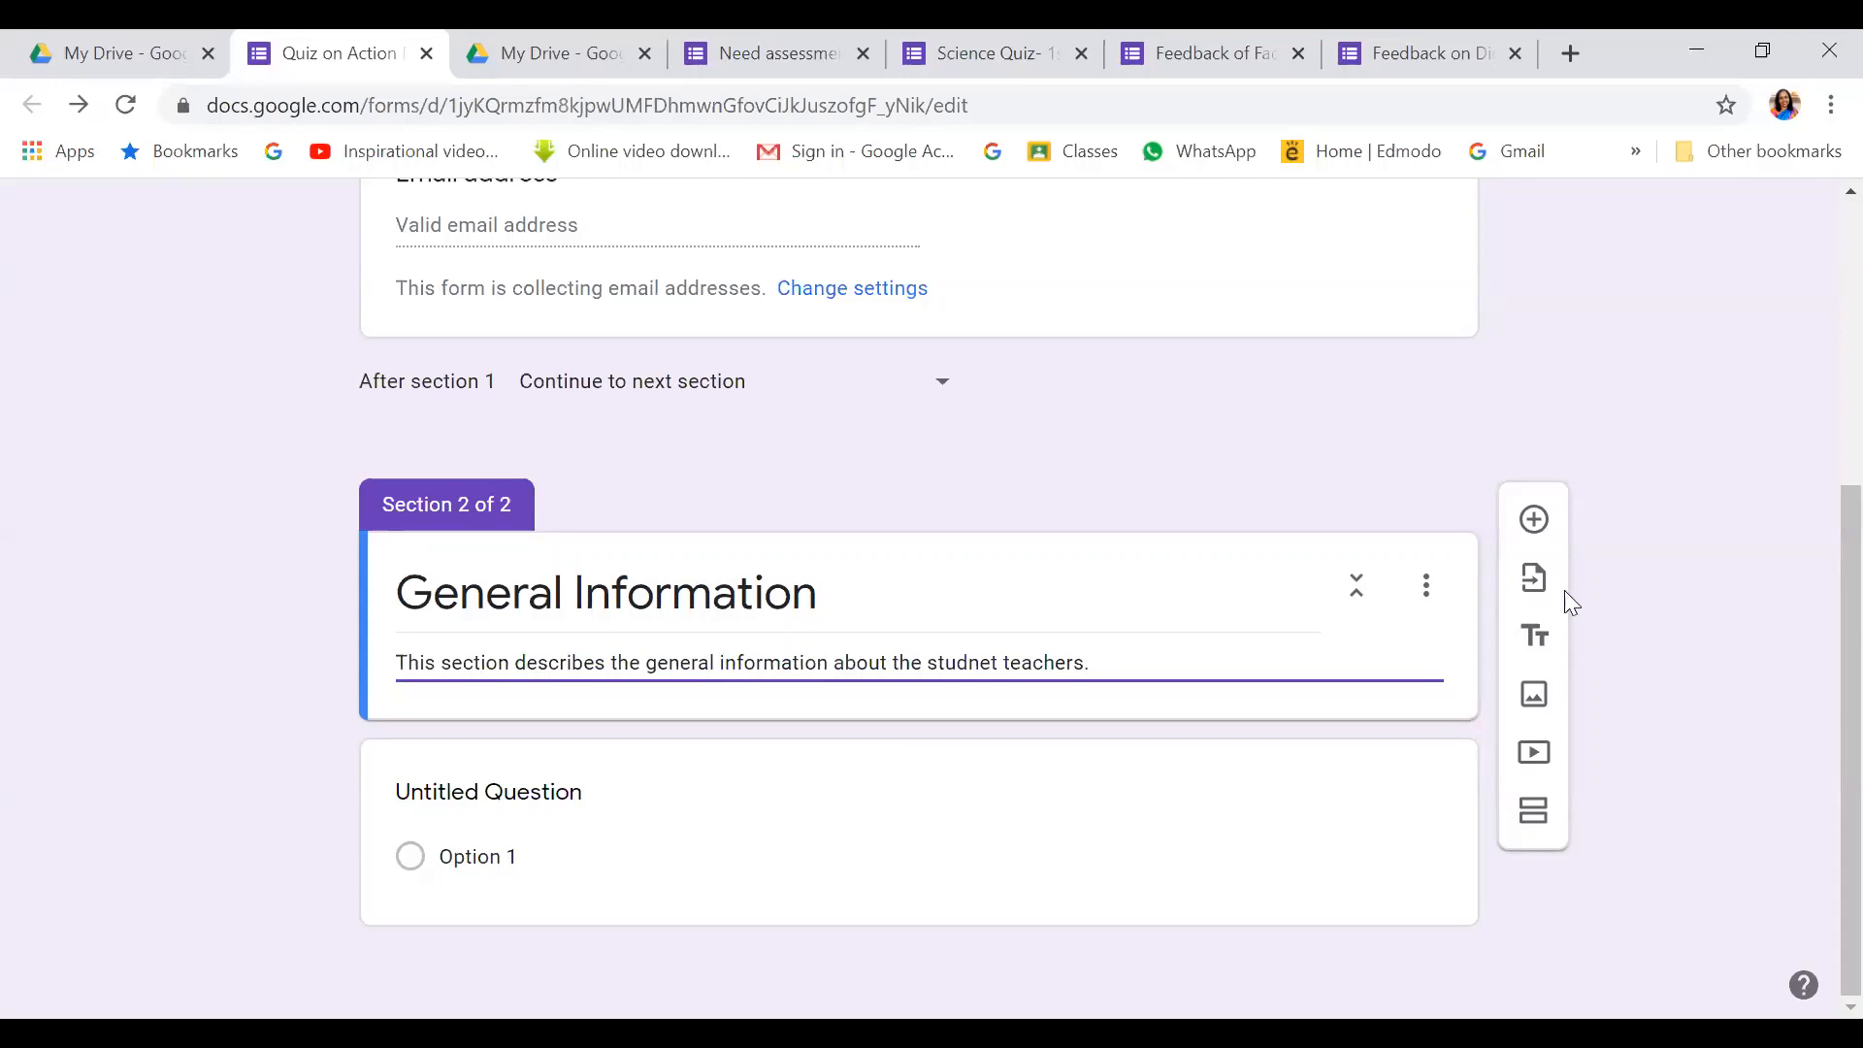
click(1522, 527)
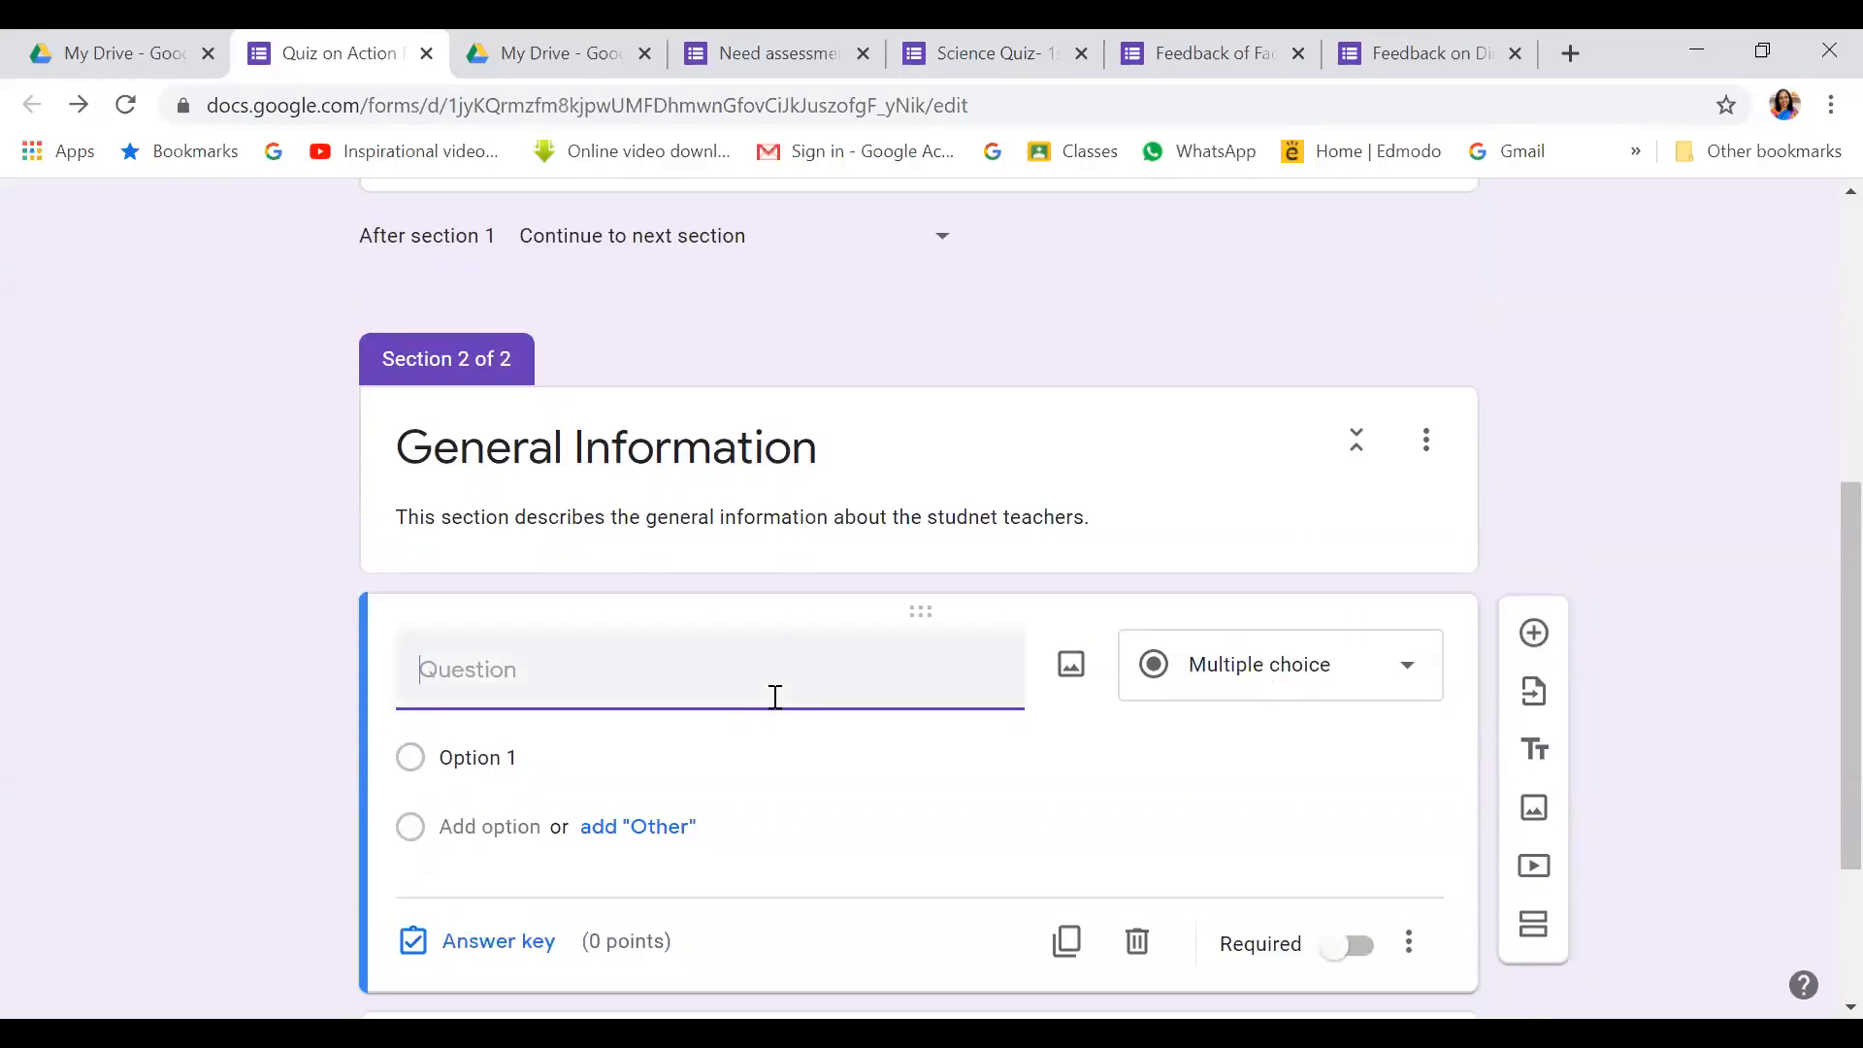
scroll(775, 697, down, 1)
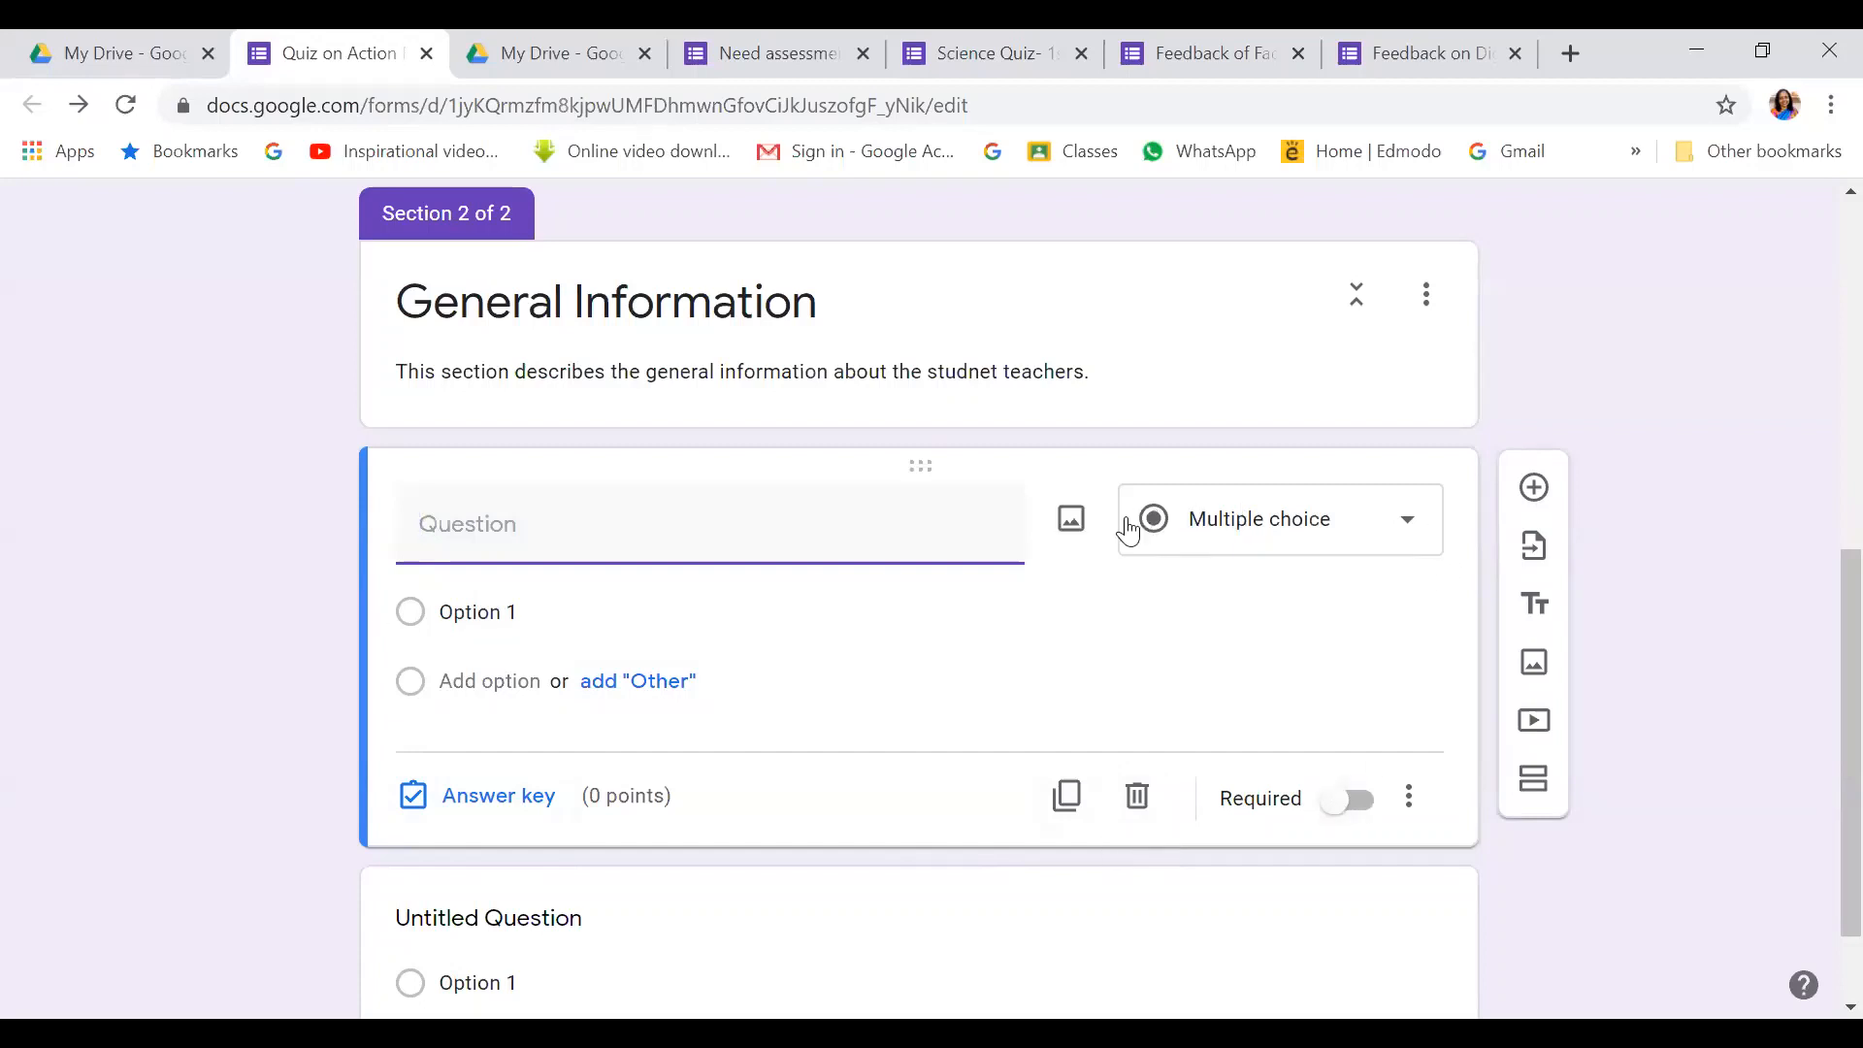
click(1412, 532)
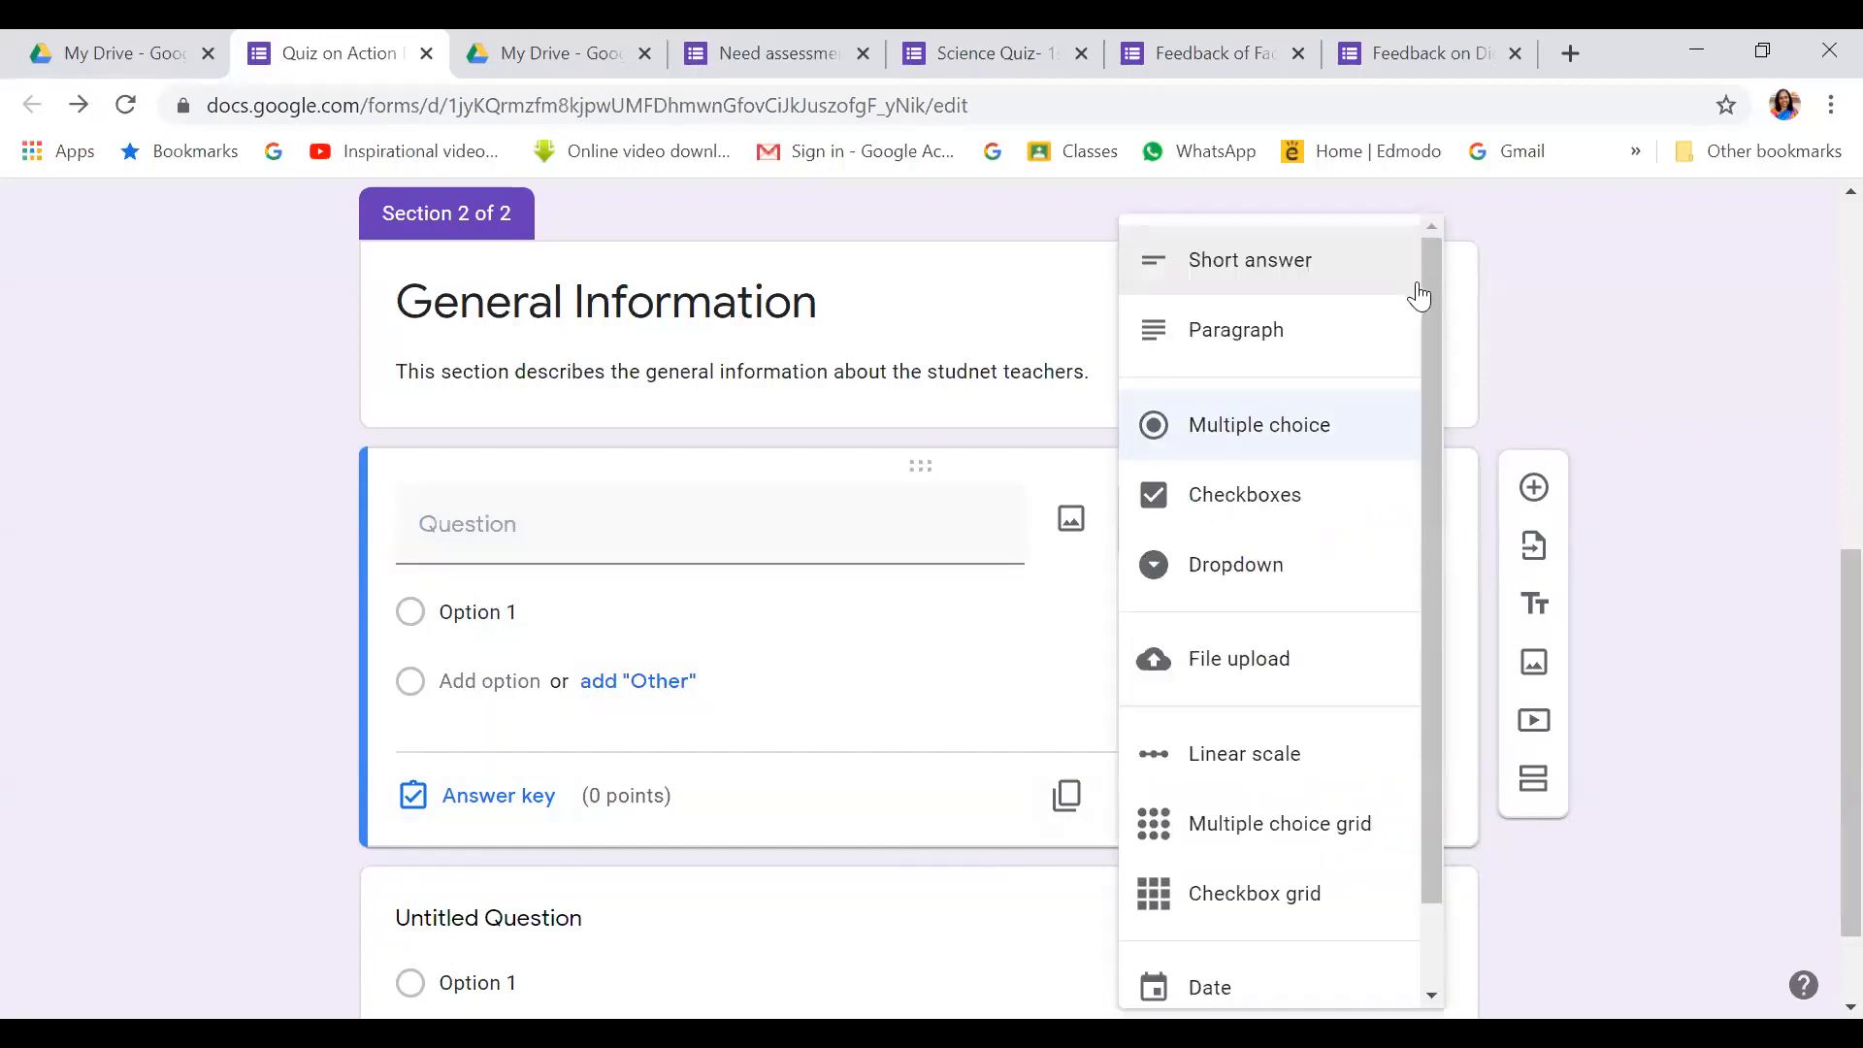
scroll(1430, 276, down, 1)
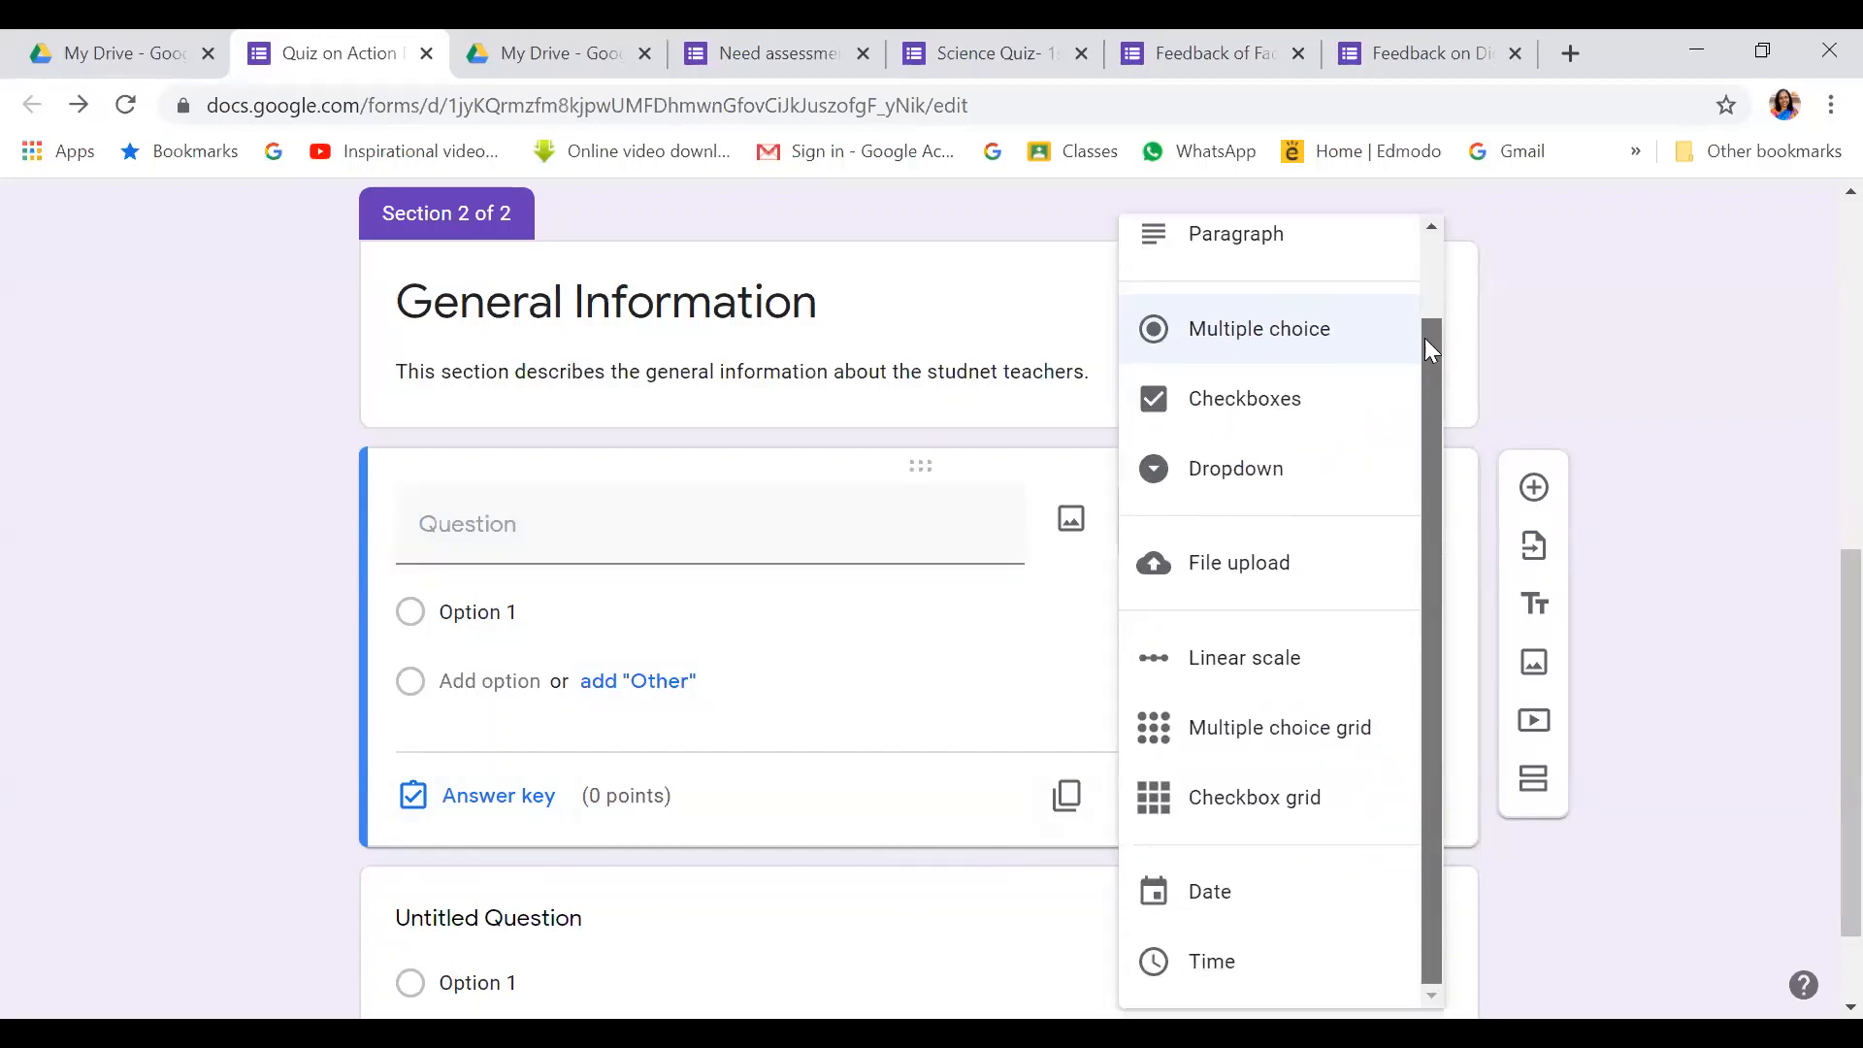
scroll(1424, 338, up, 1)
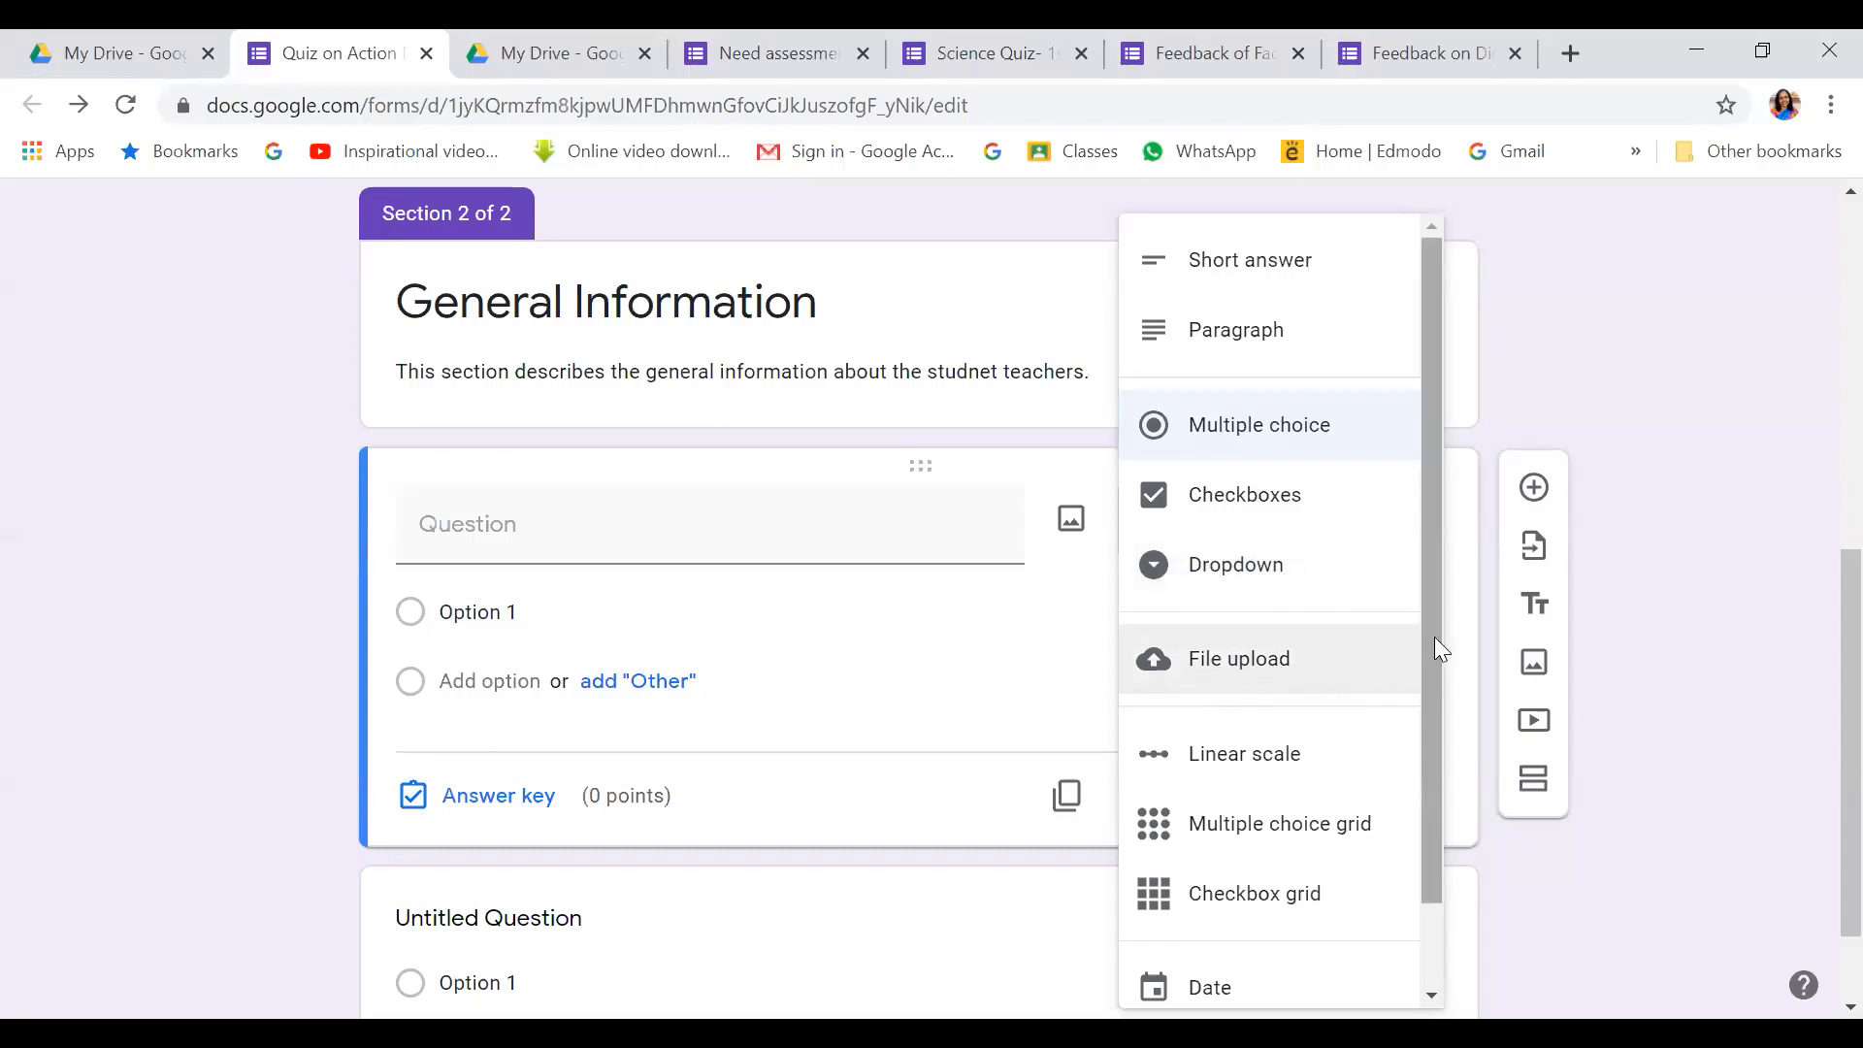
scroll(1426, 658, down, 1)
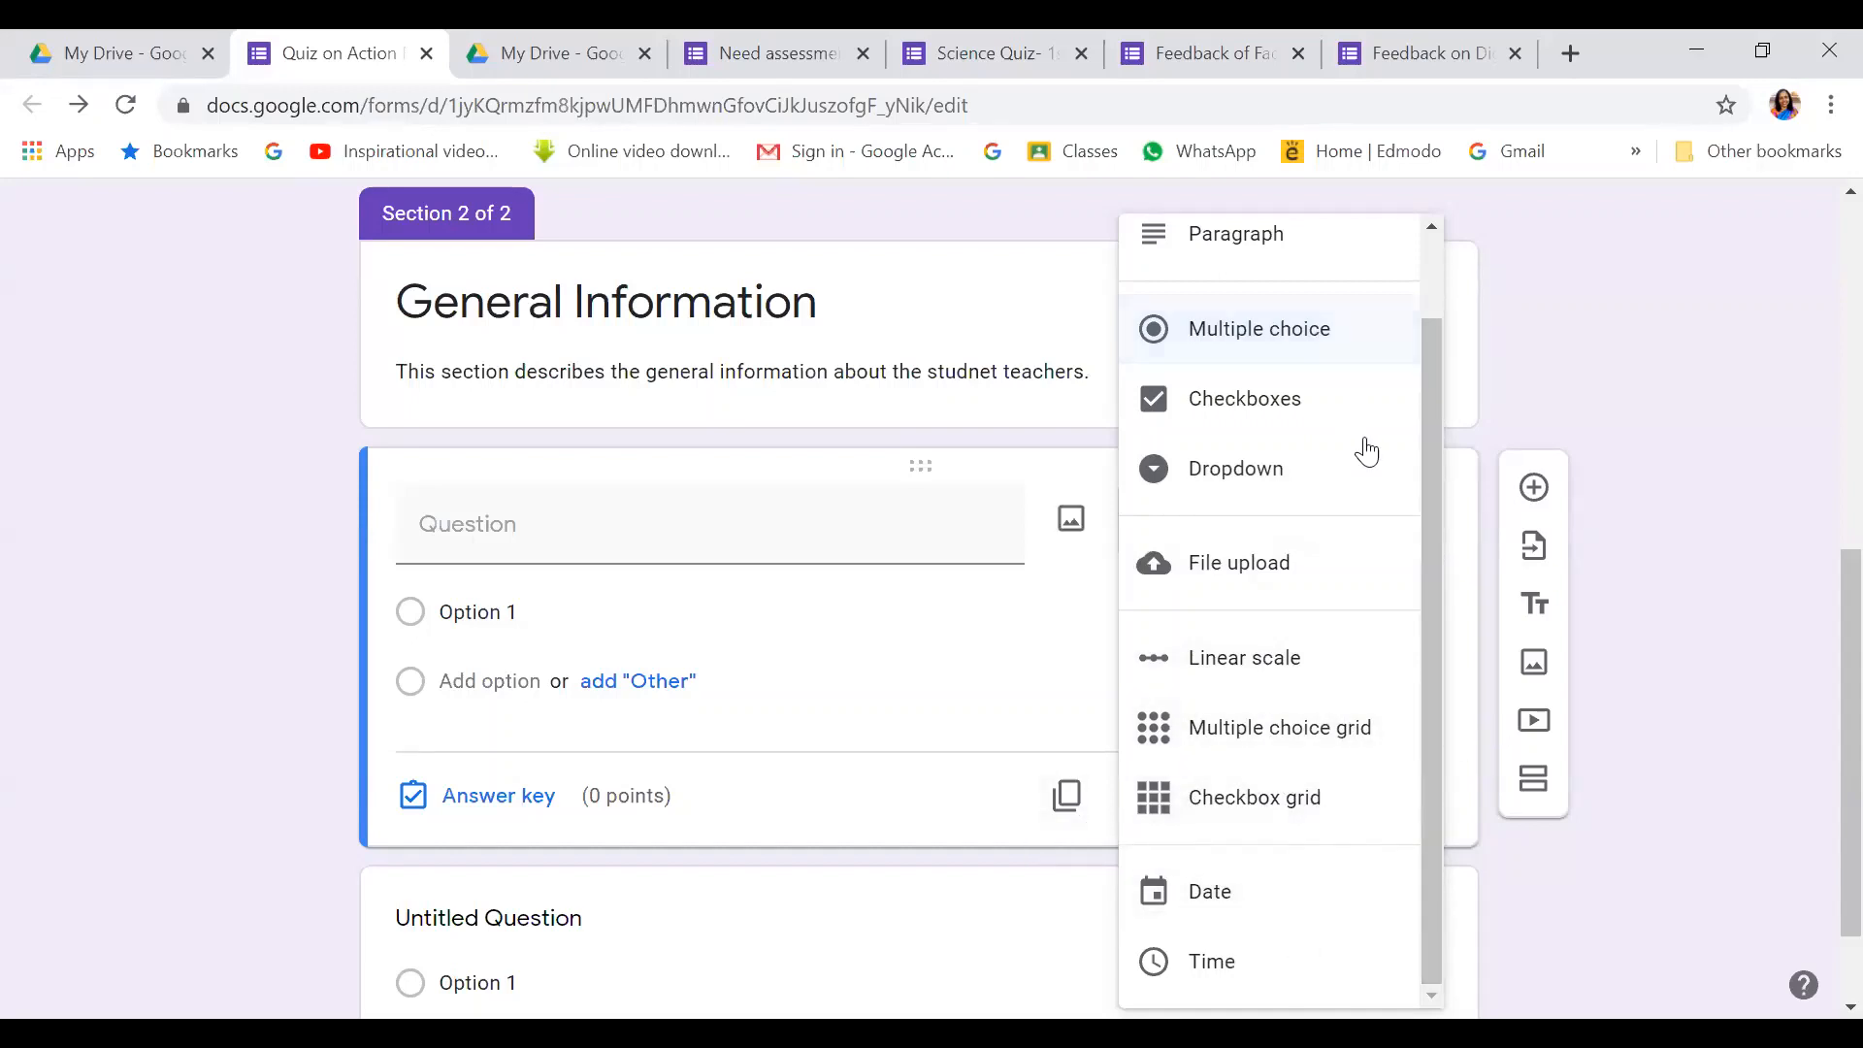
click(1649, 340)
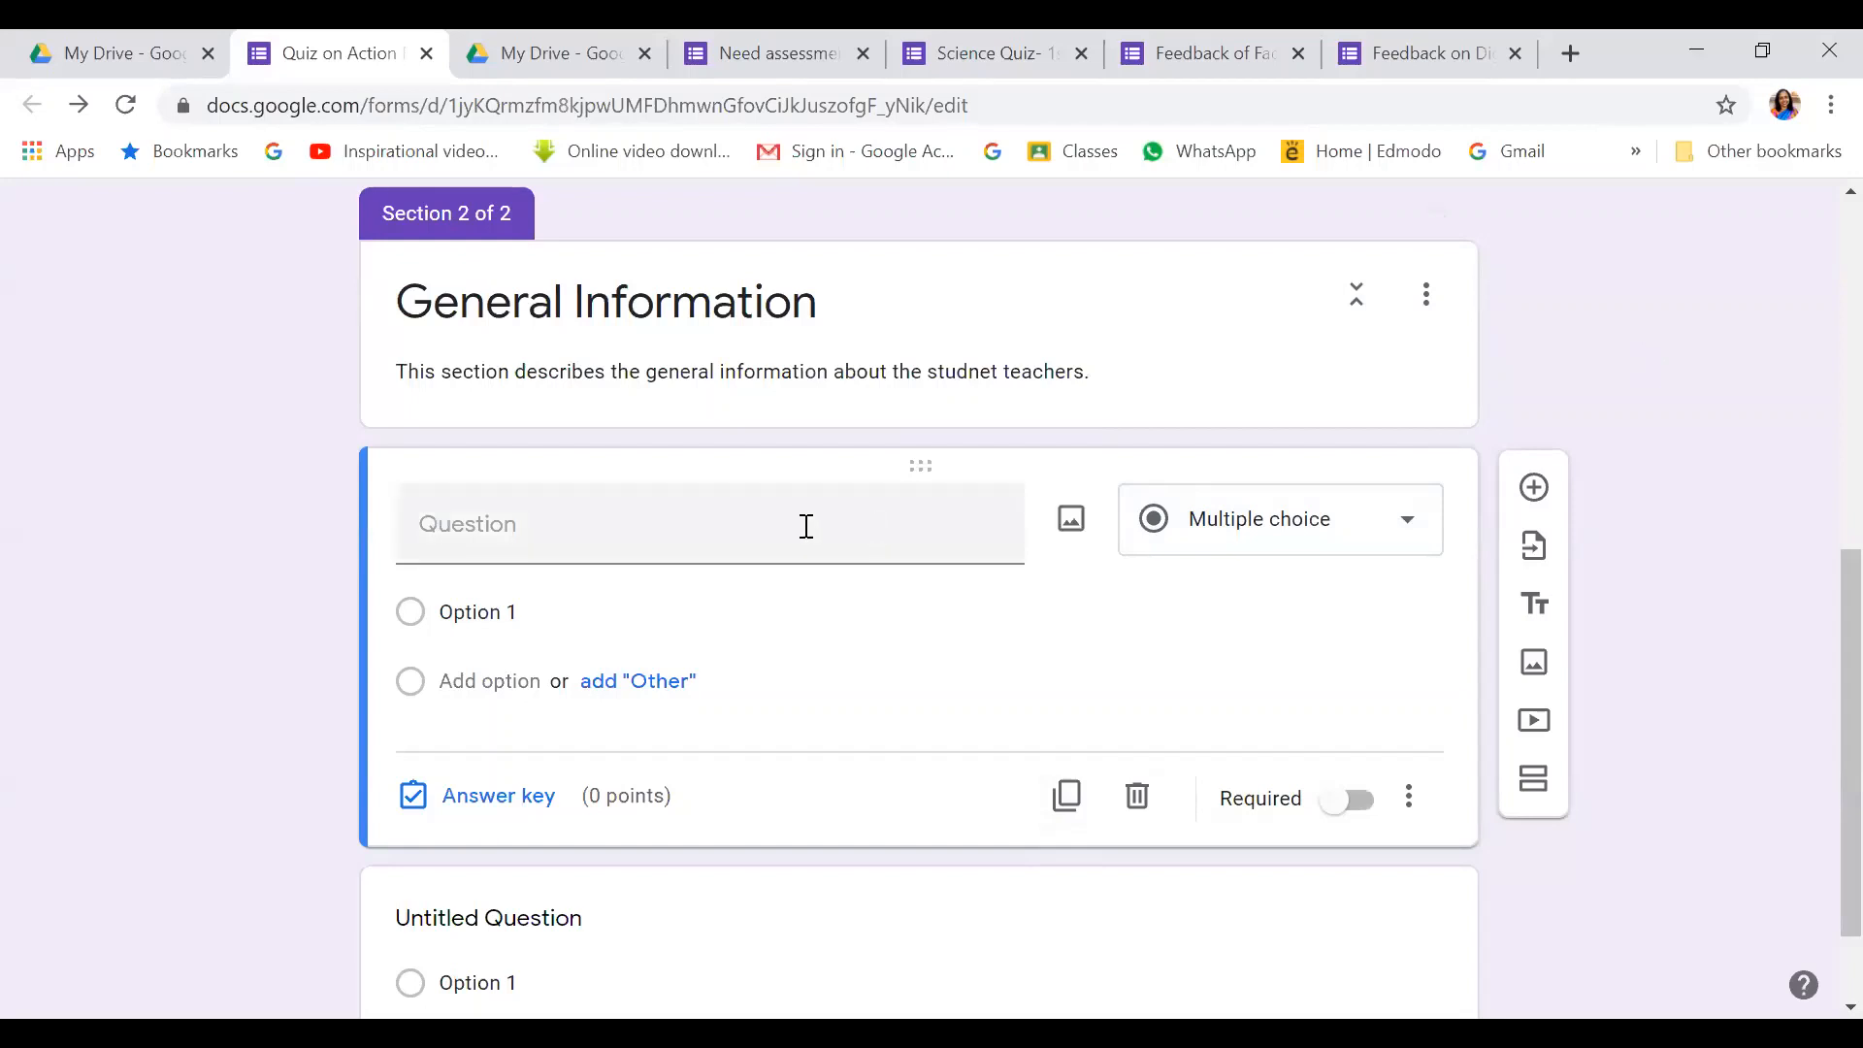
Title the question 'Name of the Student teacher'
click(518, 543)
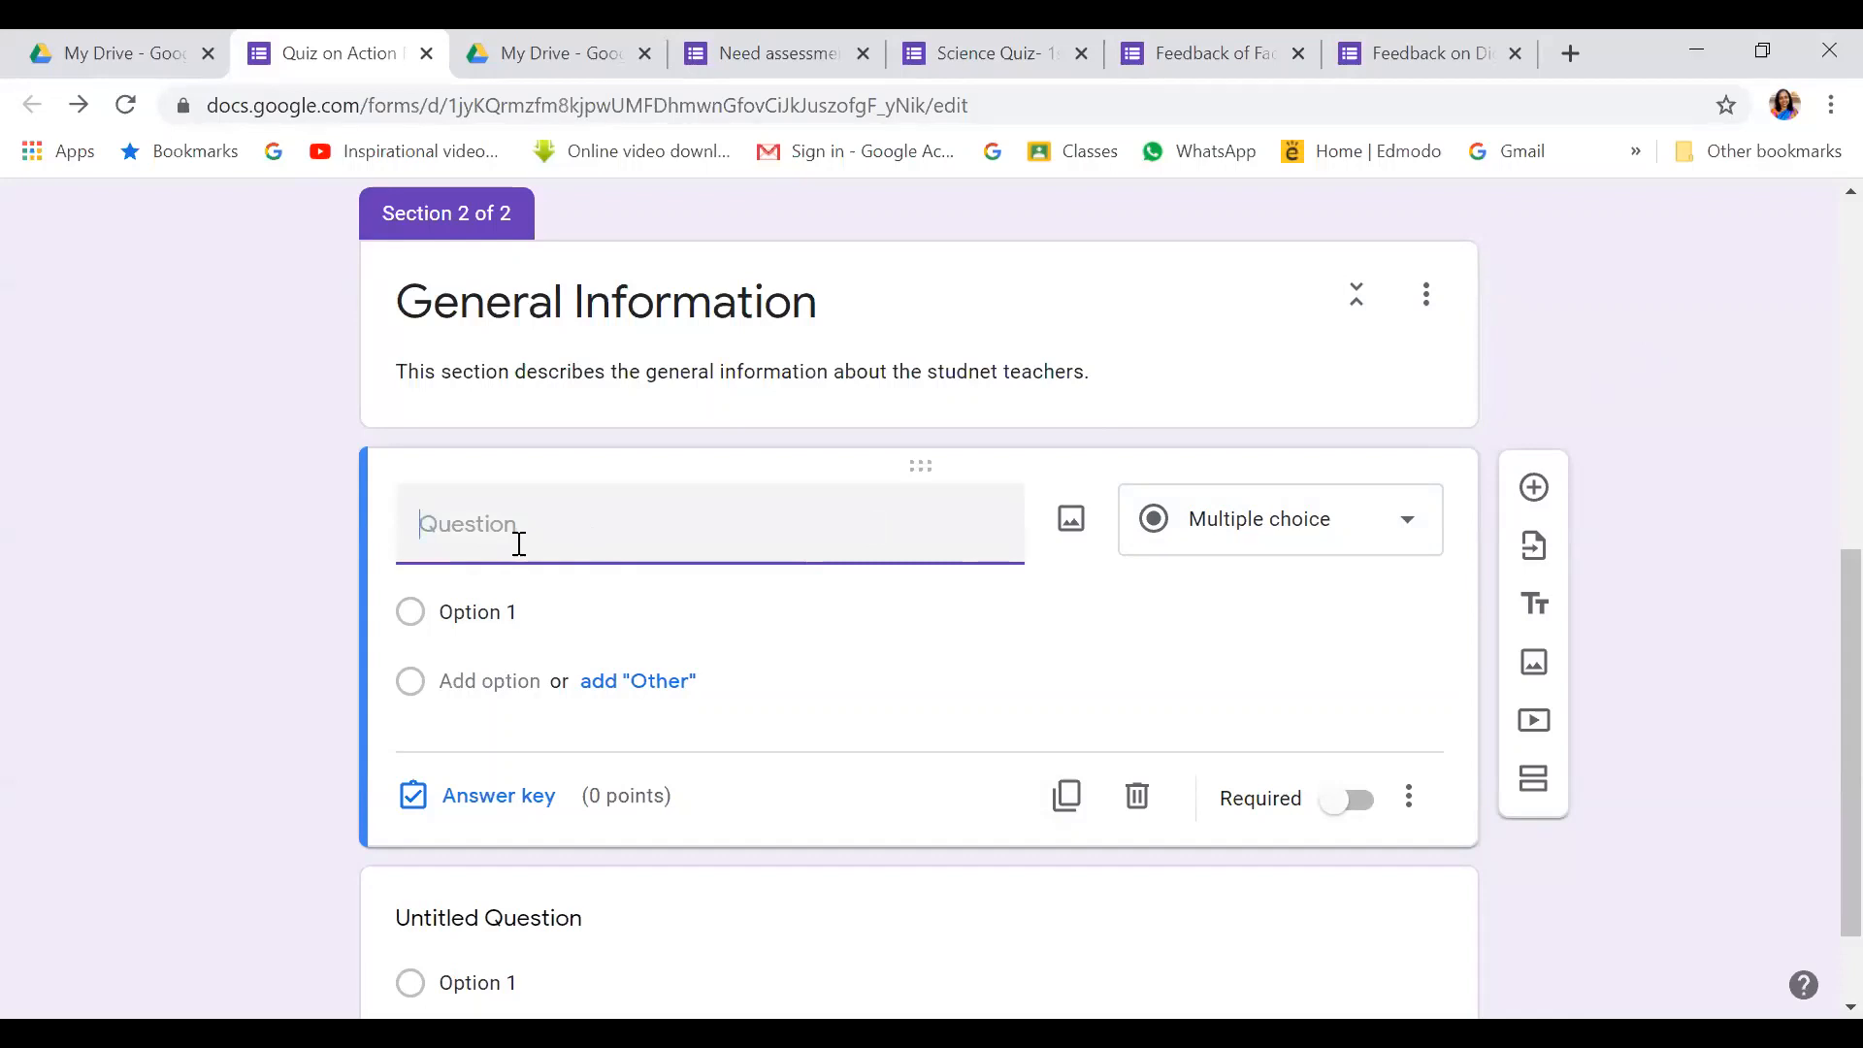
text(name of the)
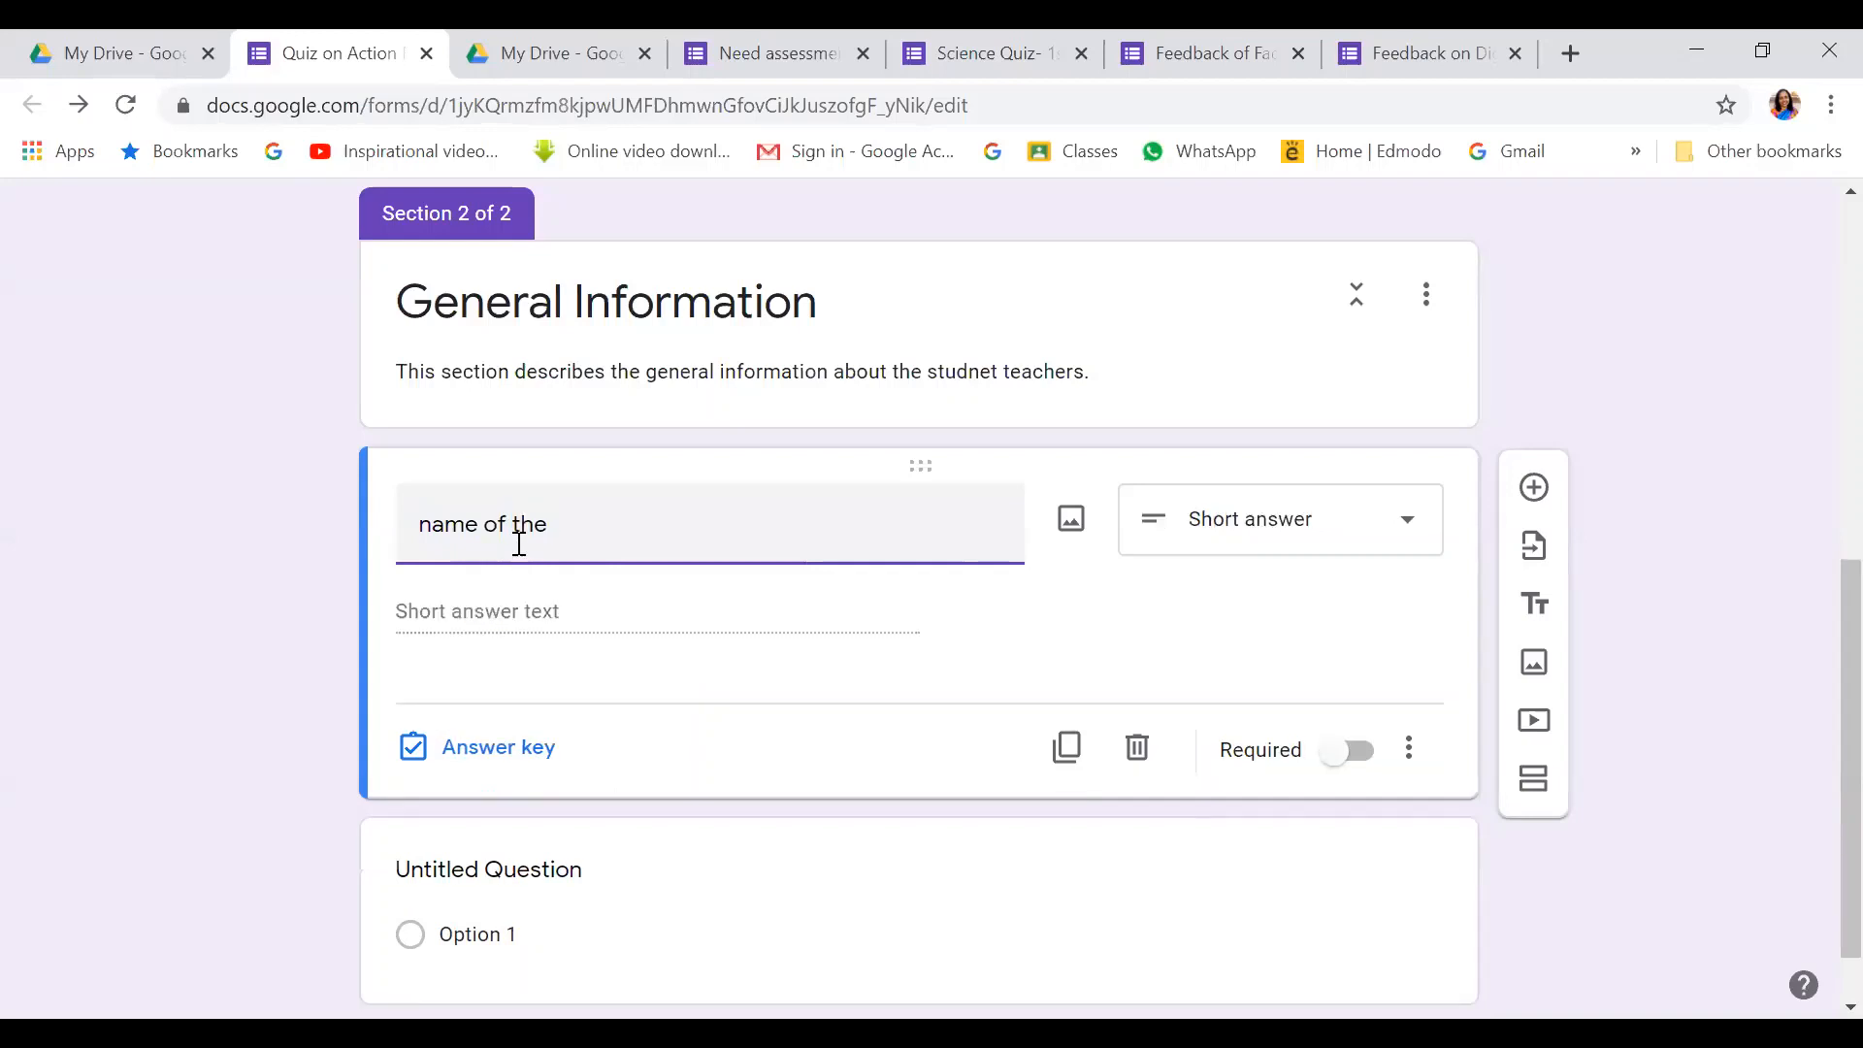
key(BackSpace)
key(BackSpace)
key(BackSpace)
key(BackSpace)
key(BackSpace)
key(BackSpace)
key(BackSpace)
key(BackSpace)
key(BackSpace)
key(BackSpace)
key(BackSpace)
key(BackSpace)
text(ame of)
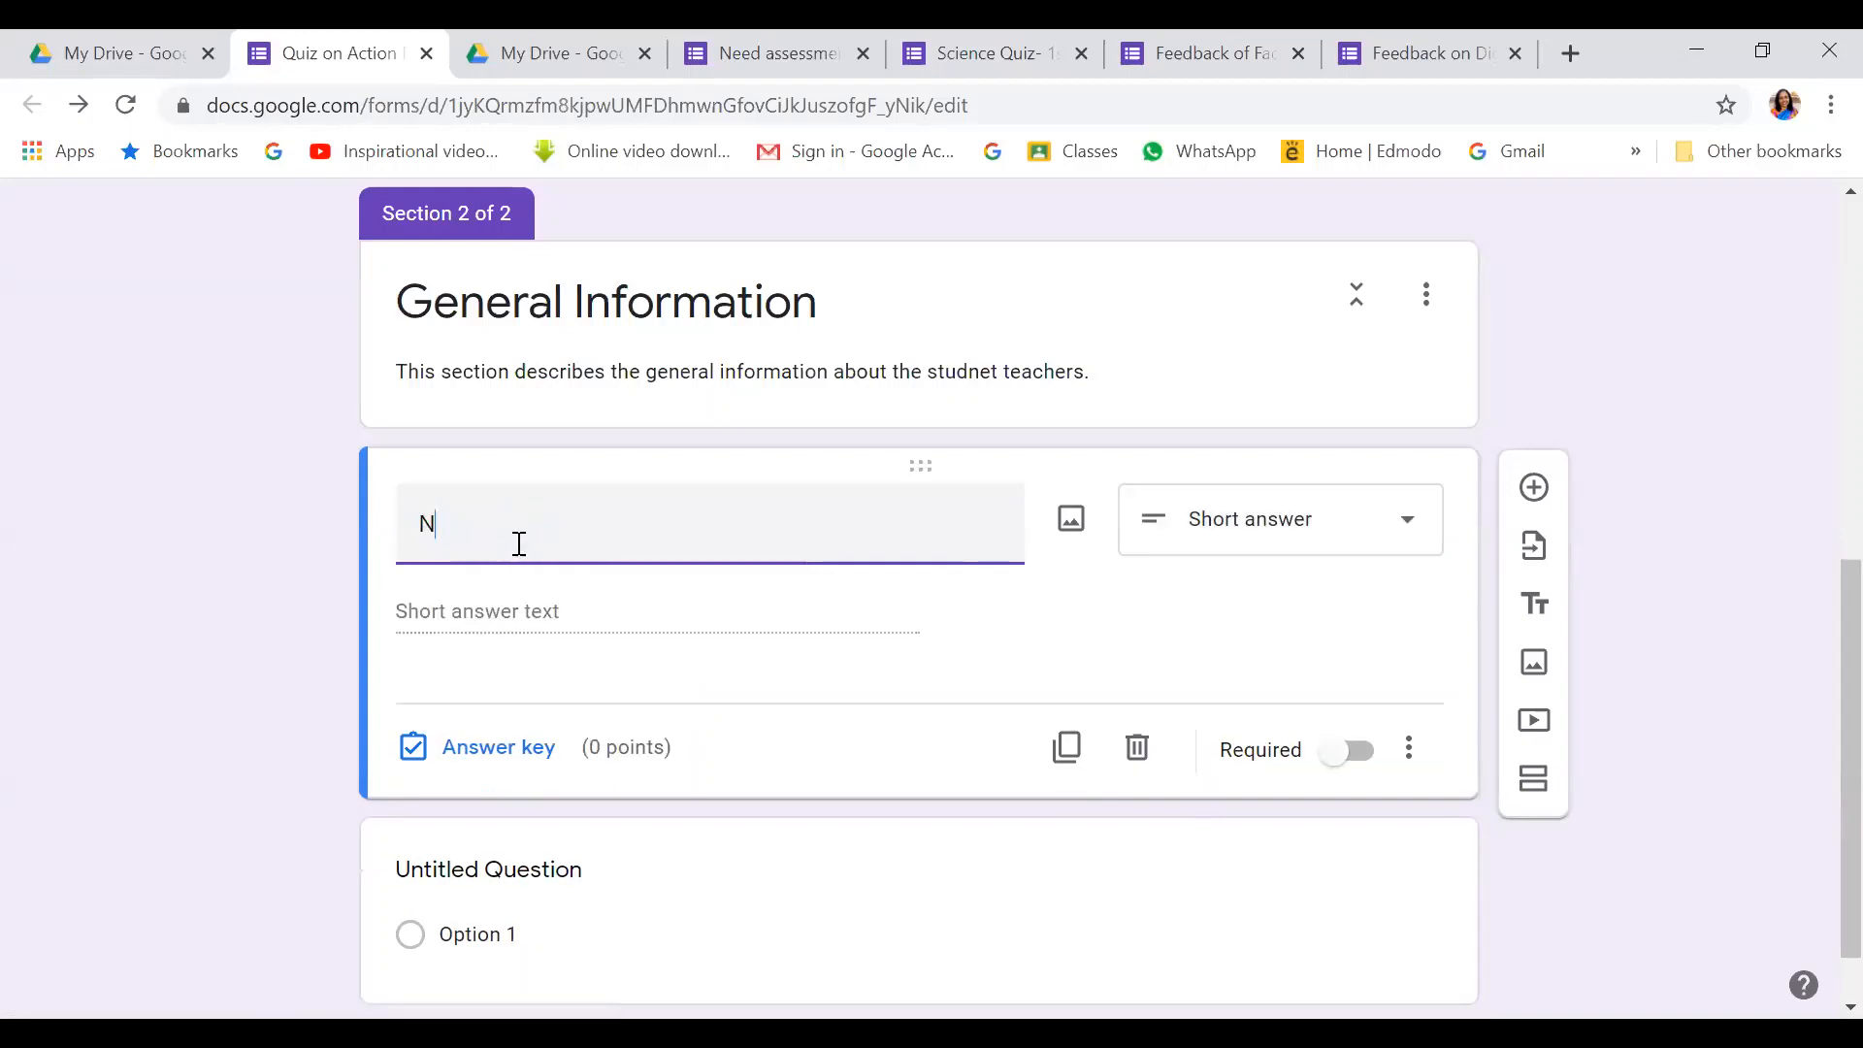
text( th)
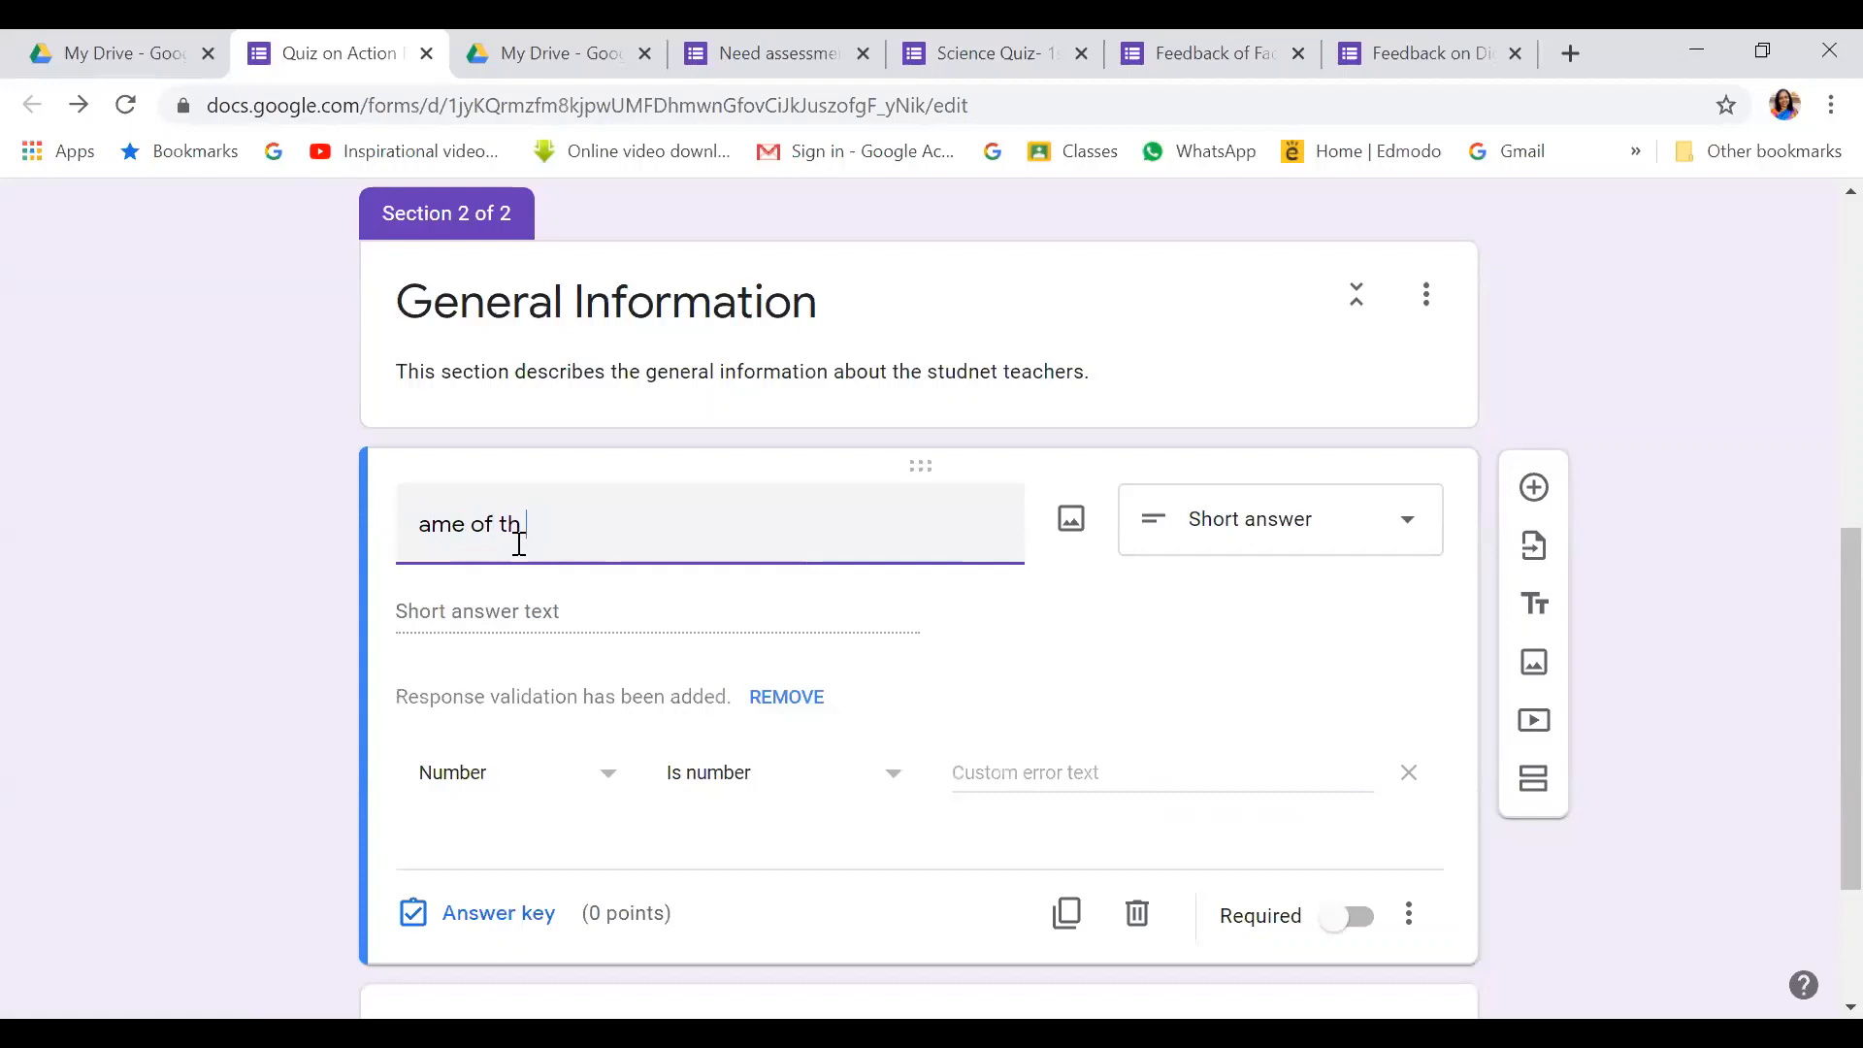
text(e Student teacher)
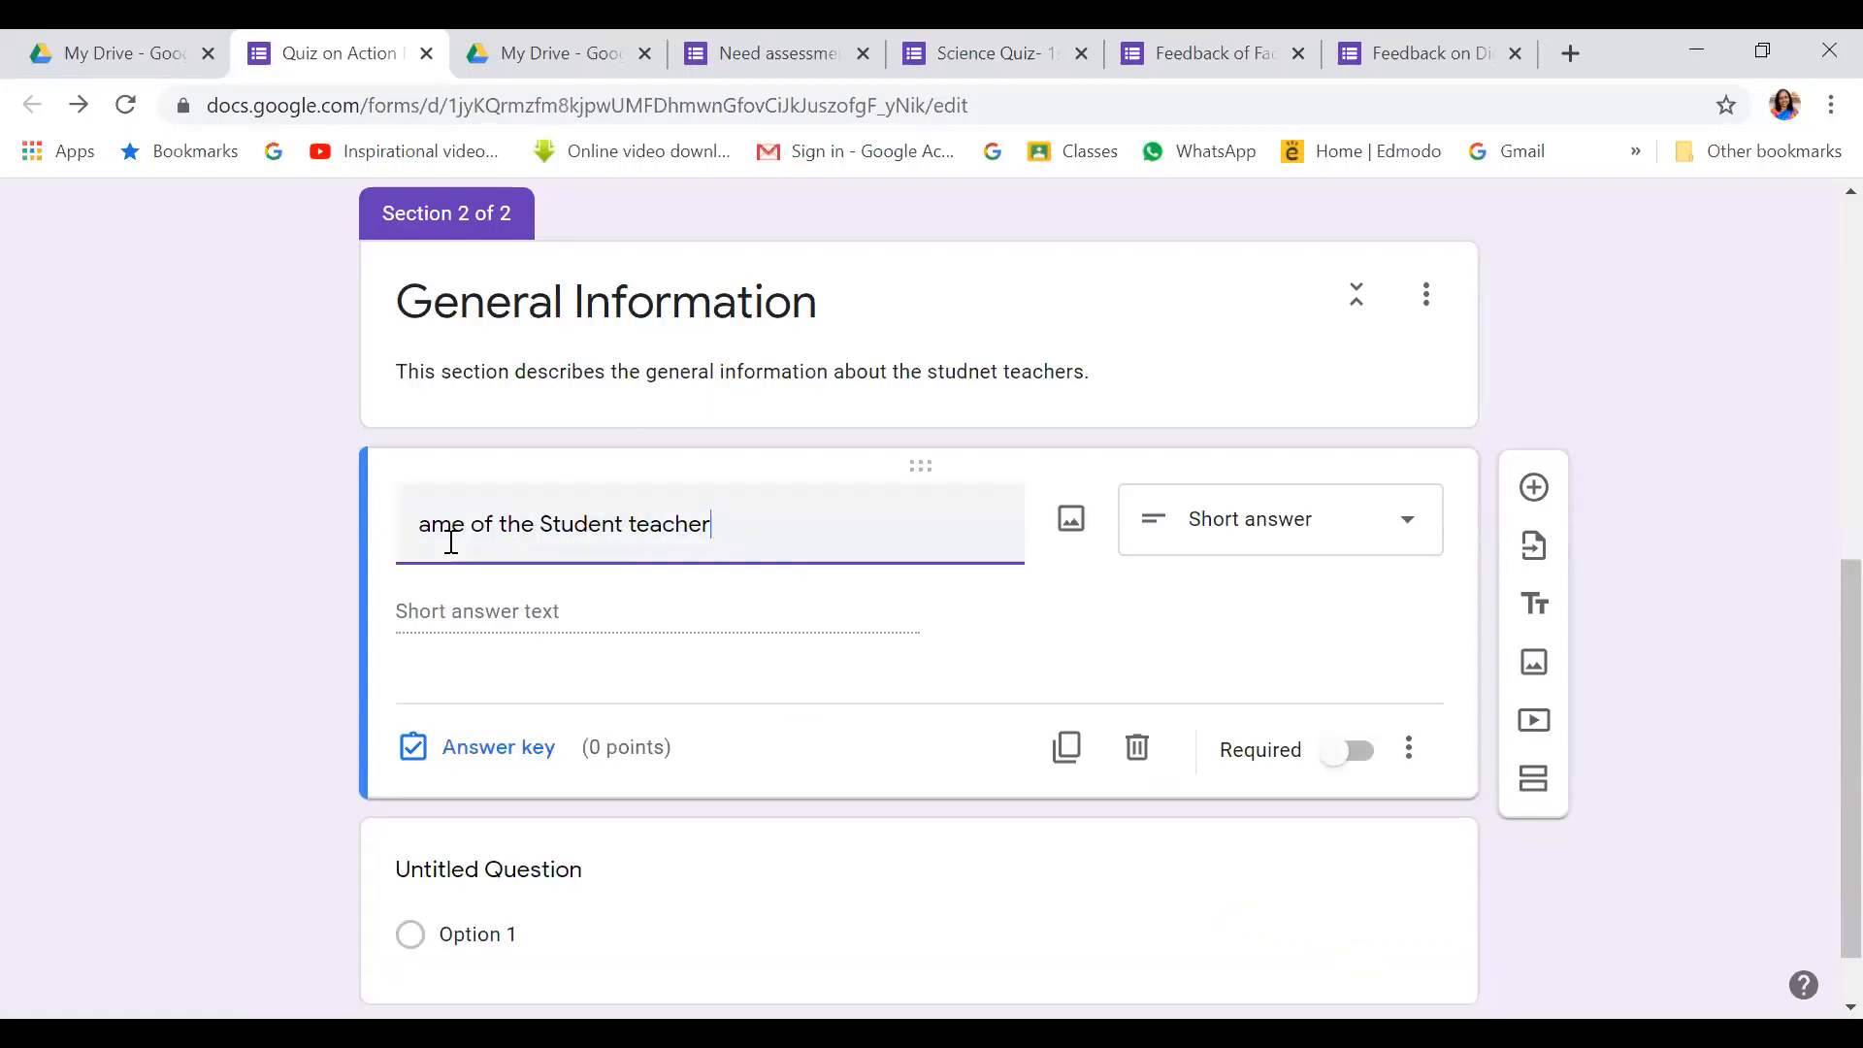
click(424, 525)
text(N)
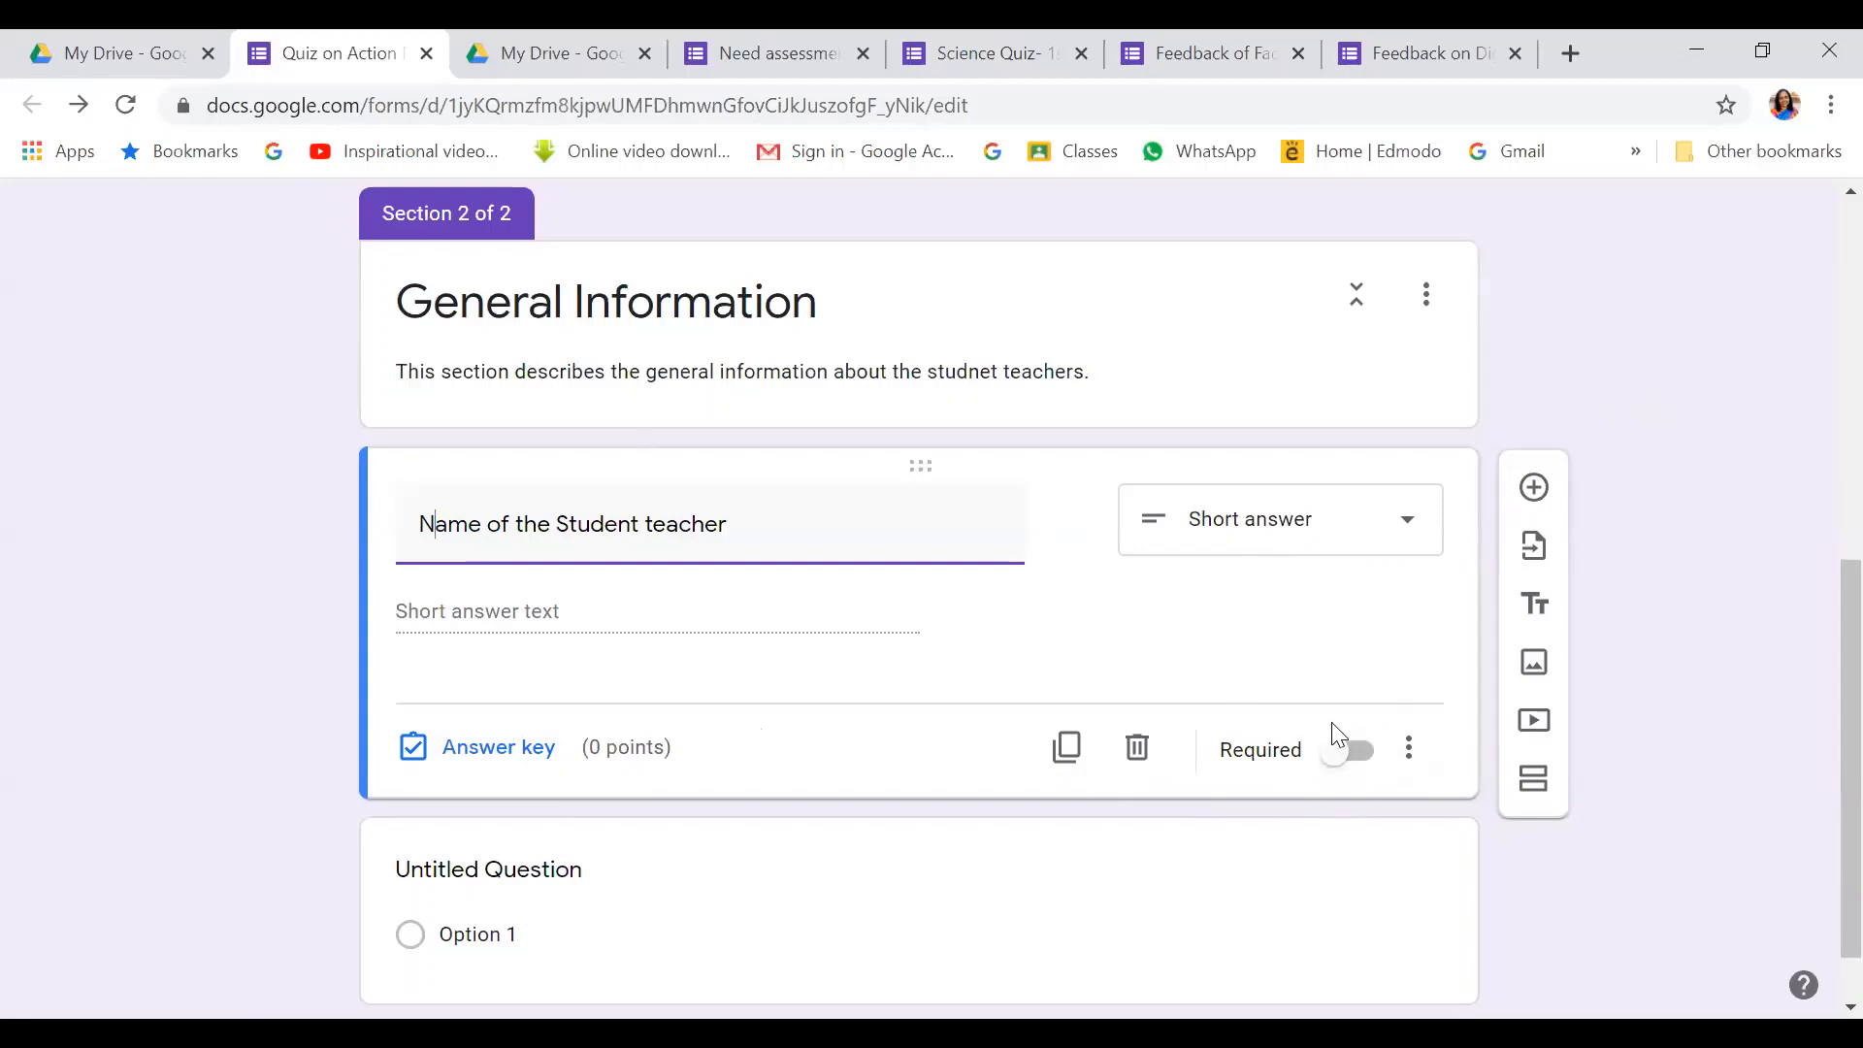
Make the student name question required
click(1364, 761)
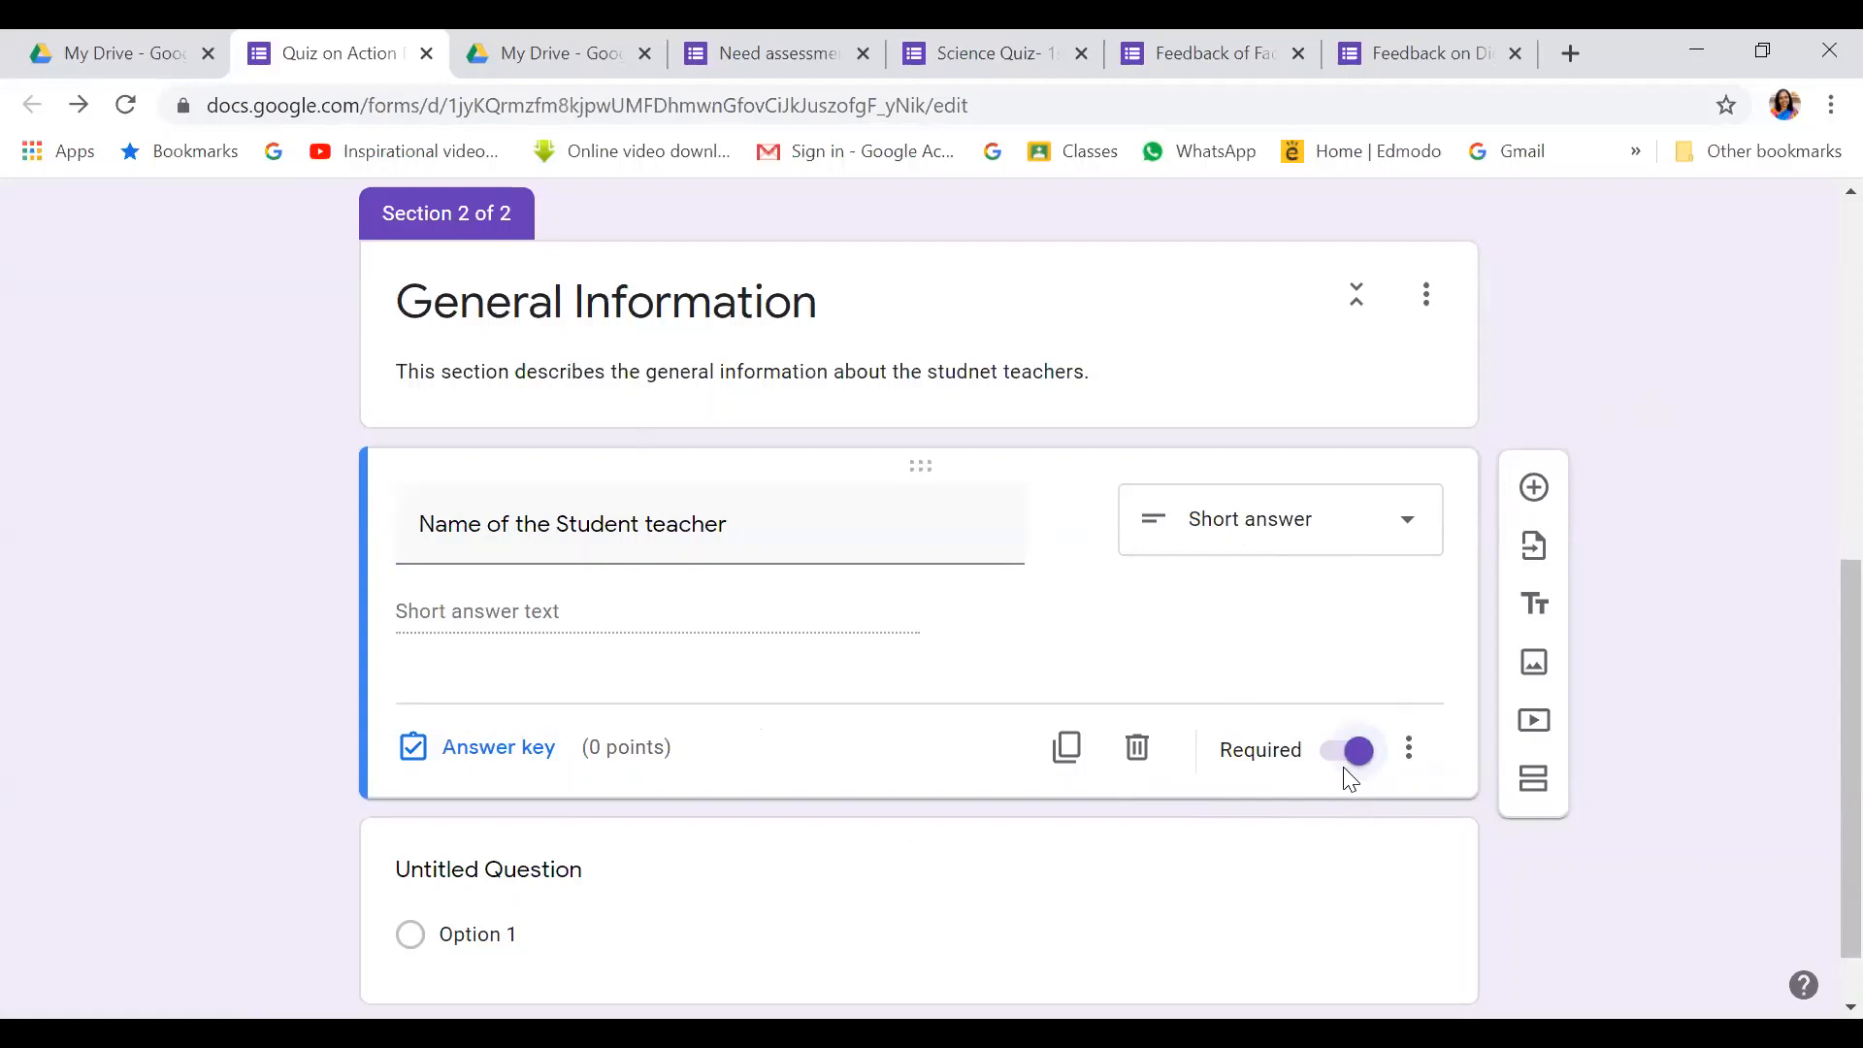
click(1323, 767)
click(1359, 755)
Add a new question titled 'Section' as a Dropdown
click(1537, 489)
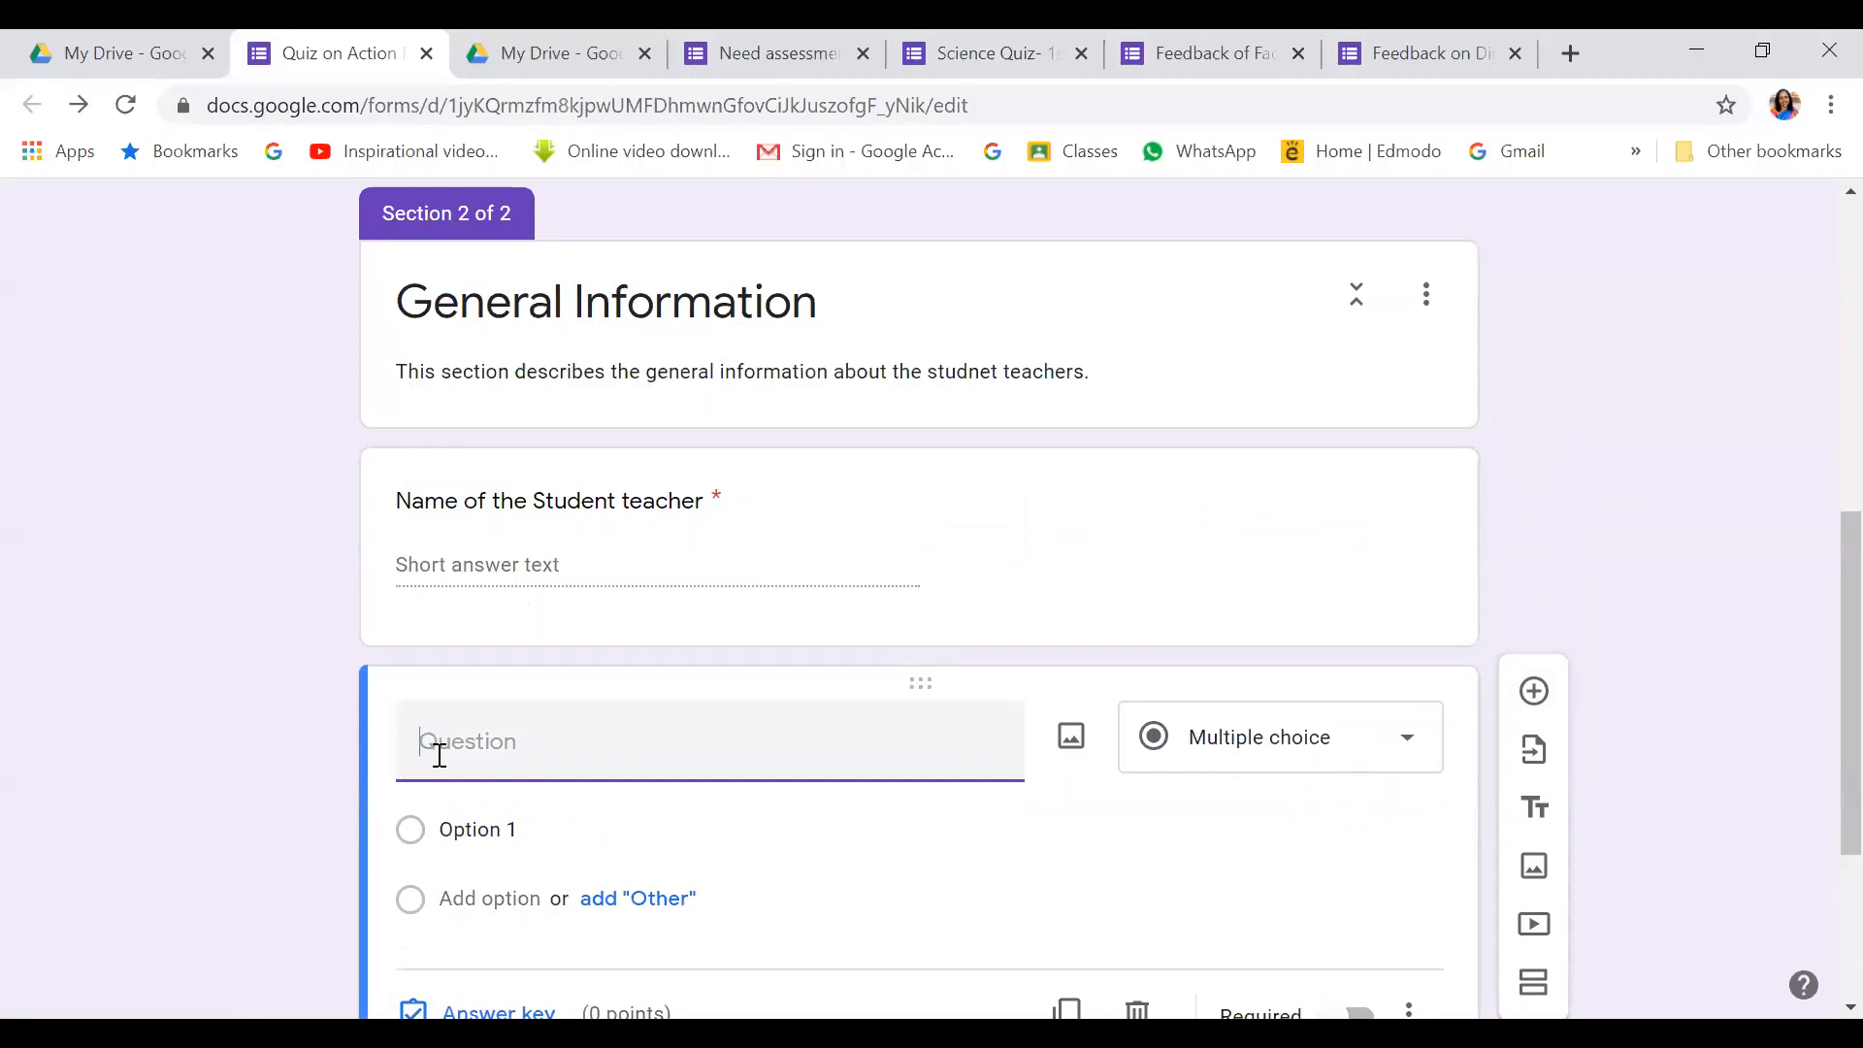
text(Section)
click(1412, 747)
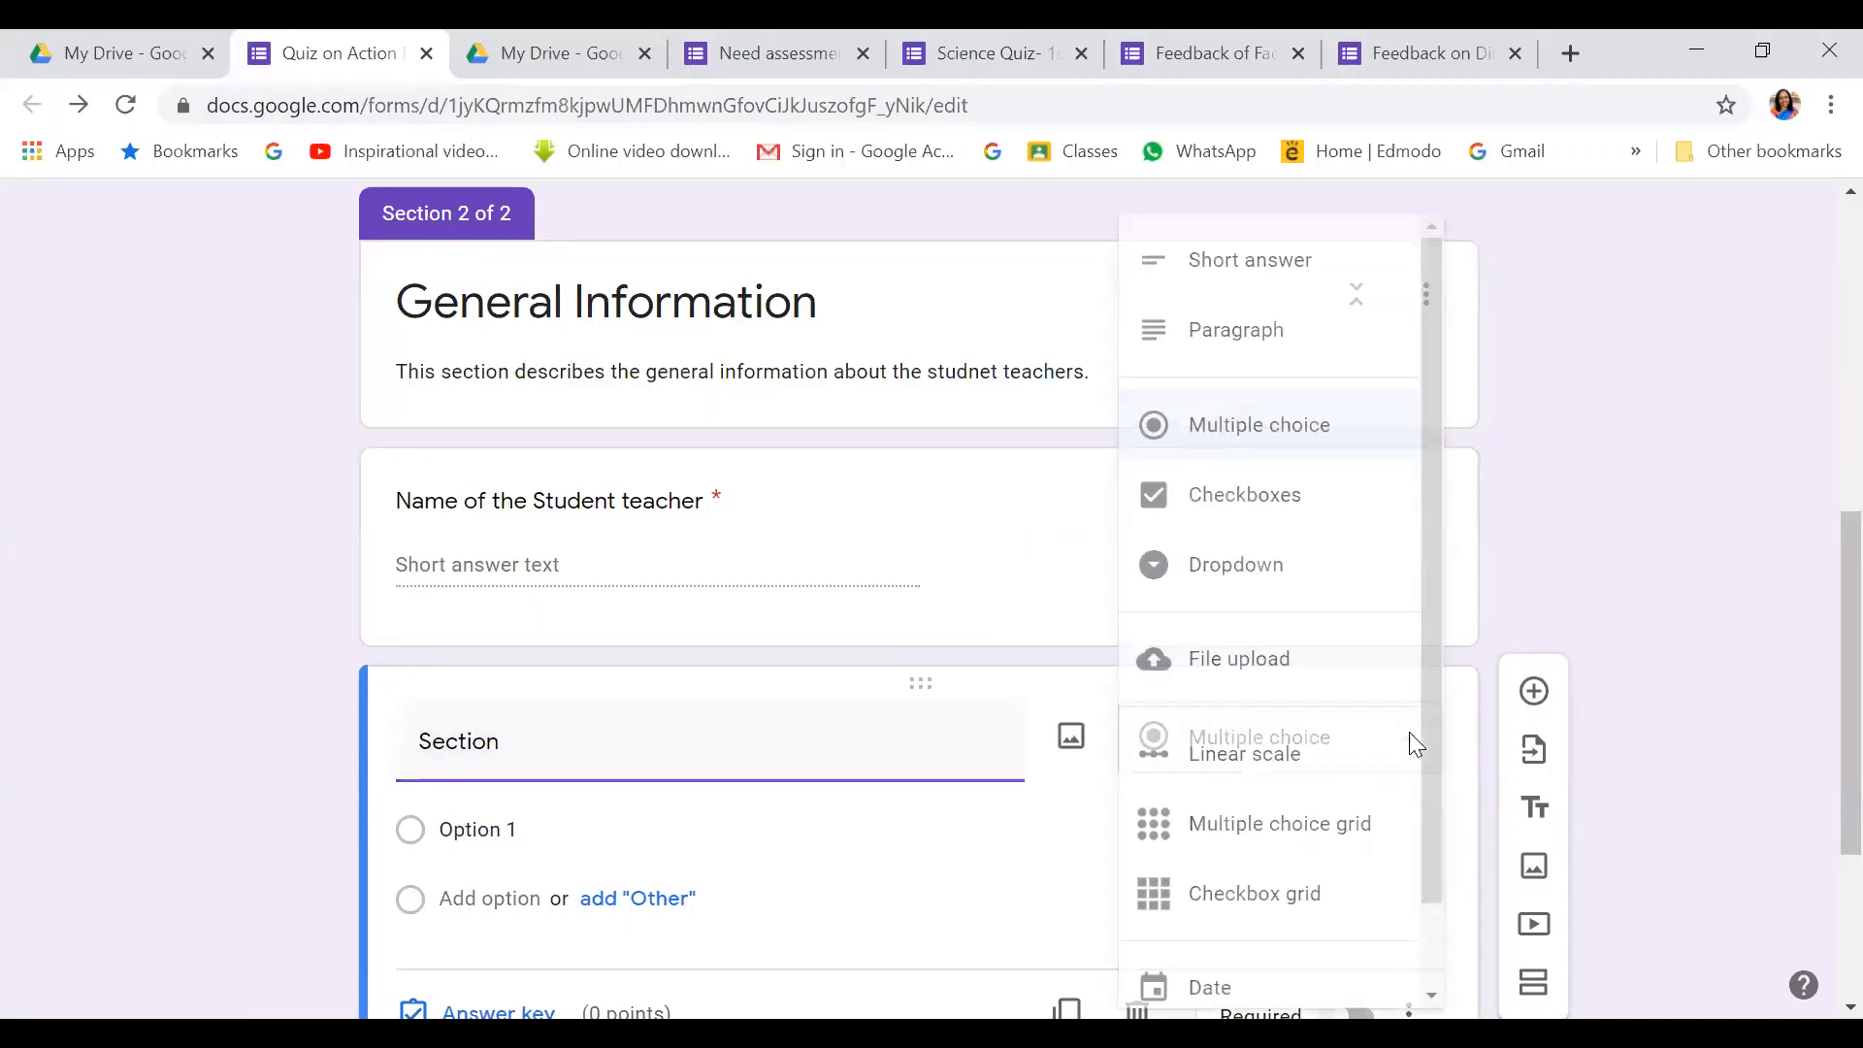
click(1258, 571)
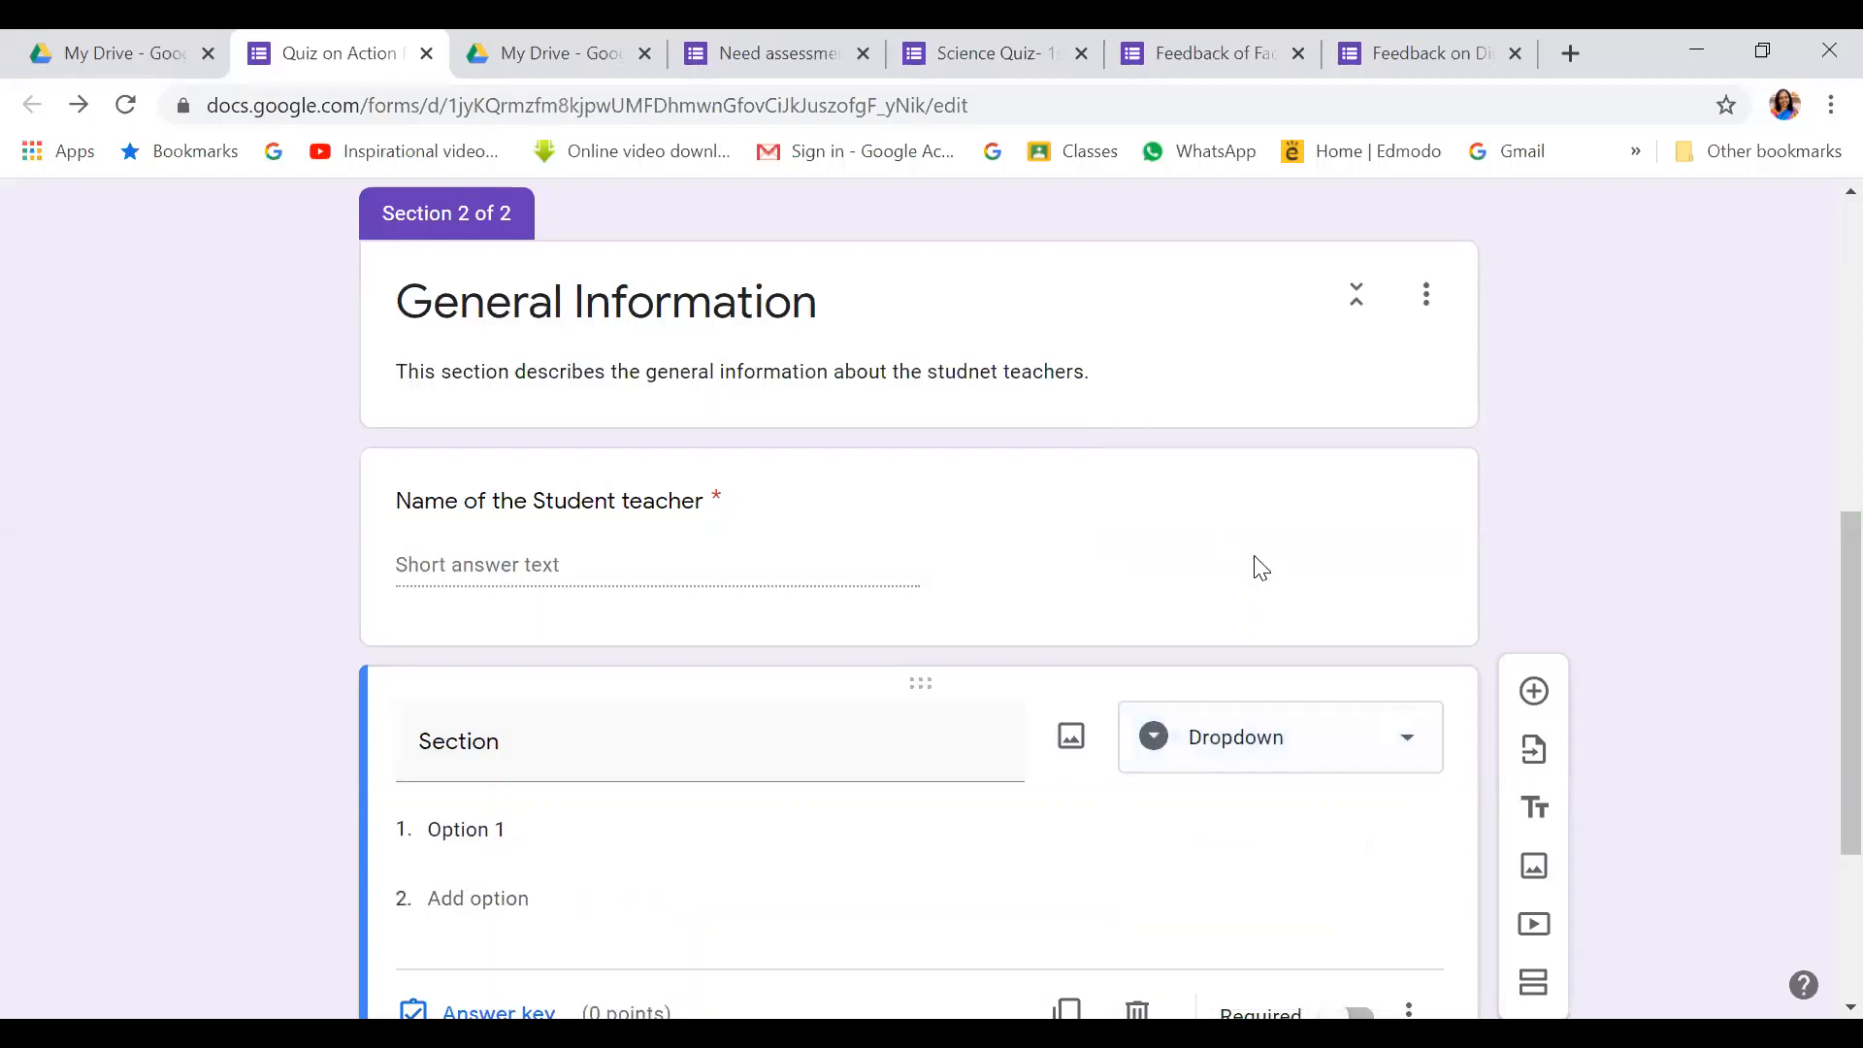
Give the dropdown options A and B, make it required, and add a blank question below
click(504, 836)
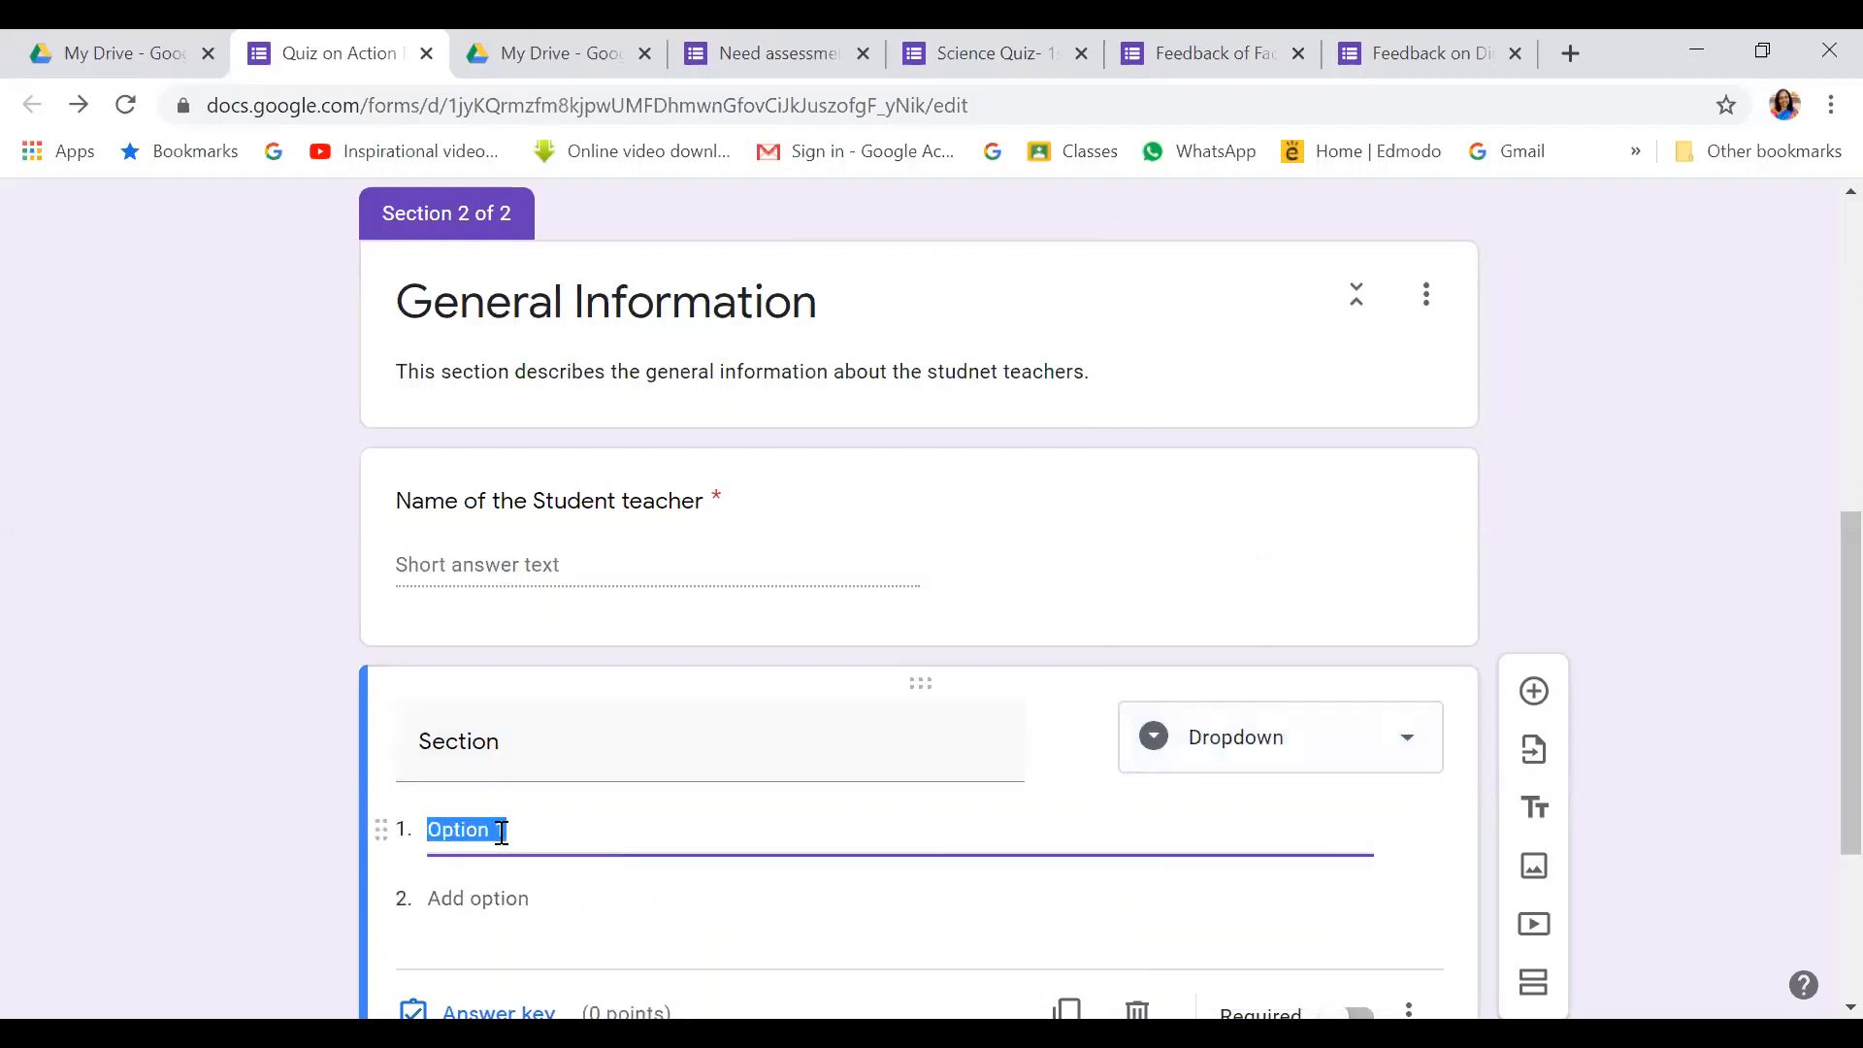
text(A)
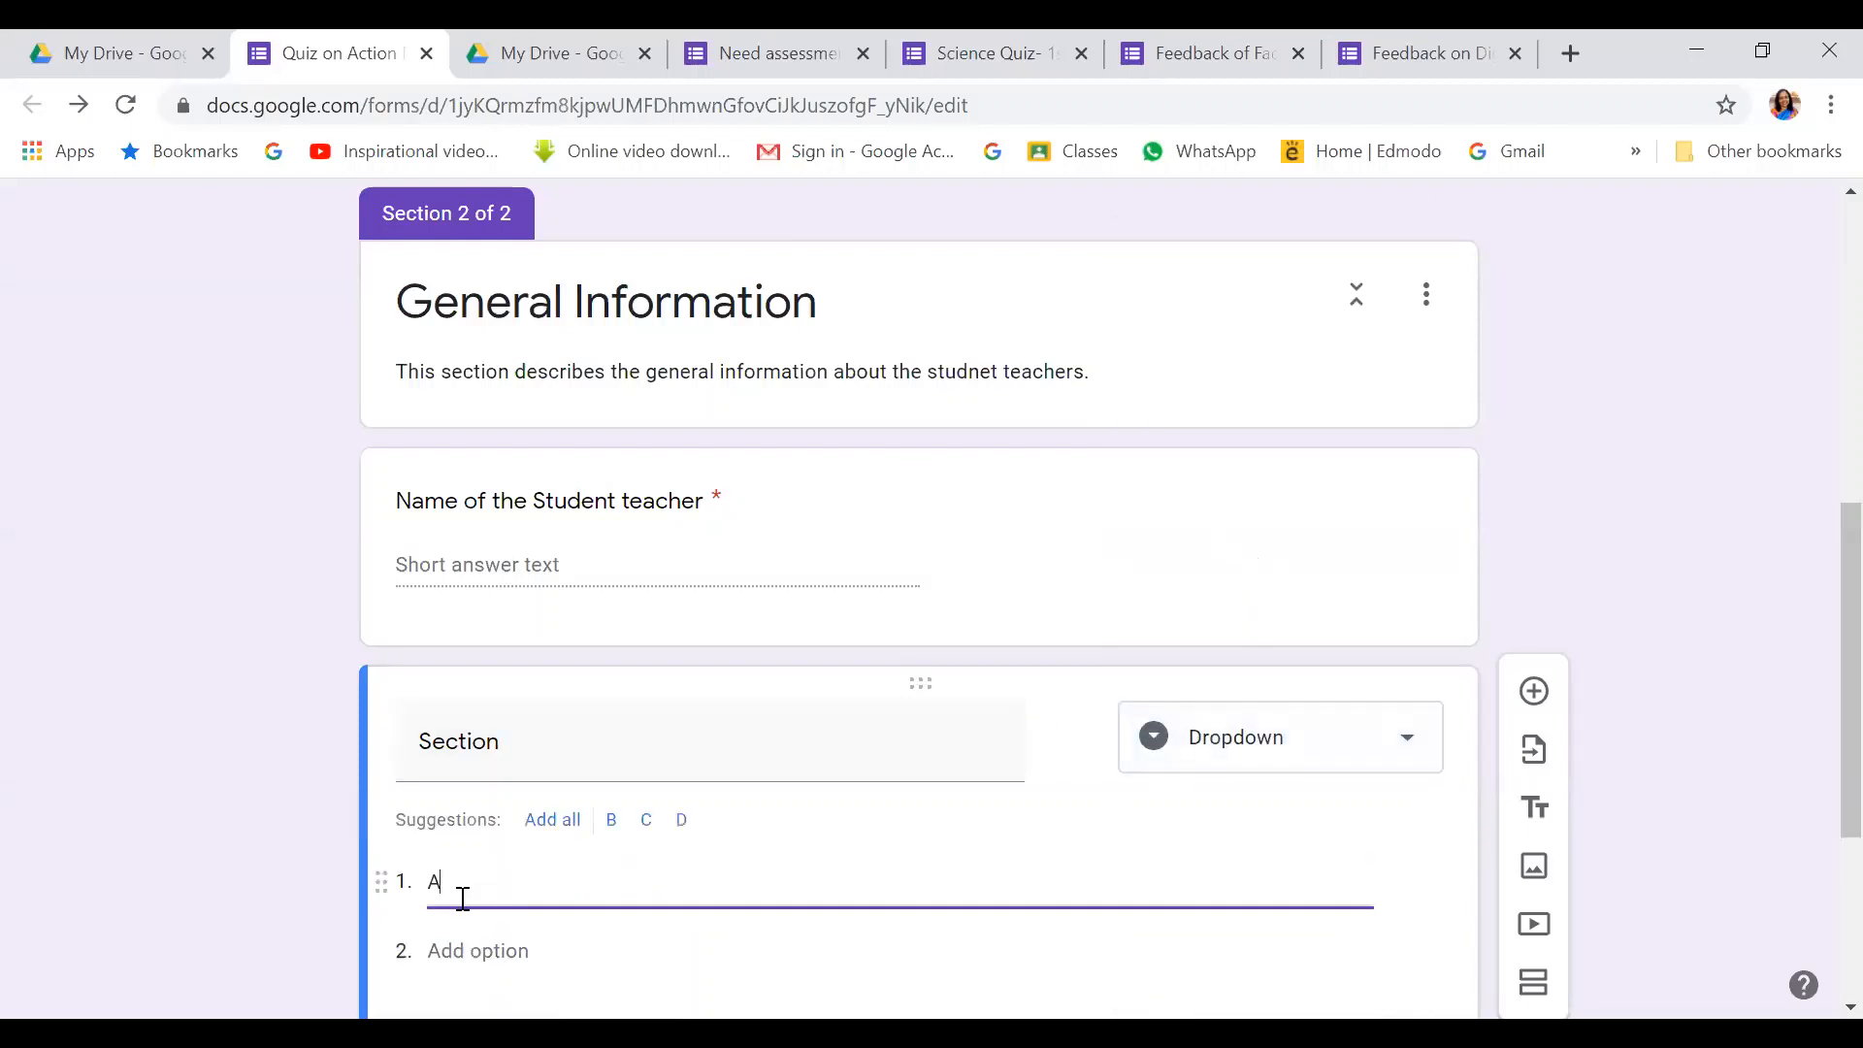
click(468, 951)
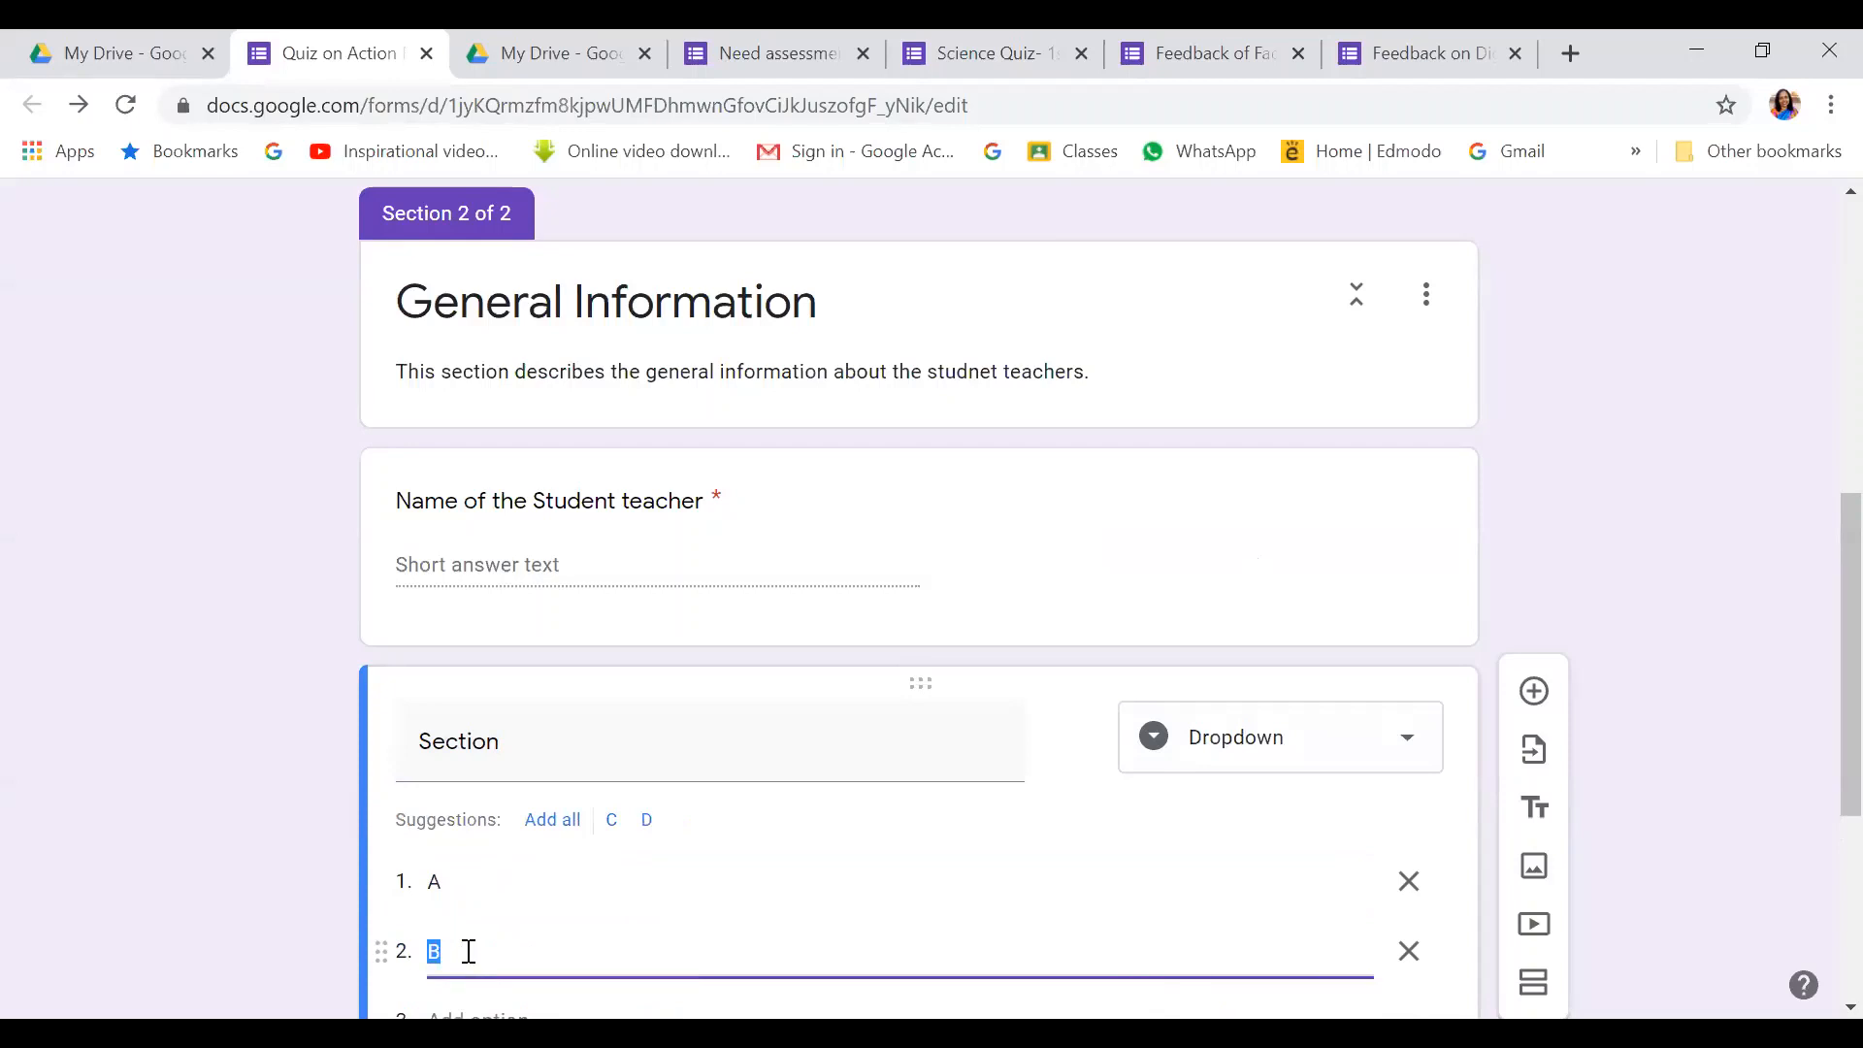
click(469, 951)
scroll(686, 786, down, 5)
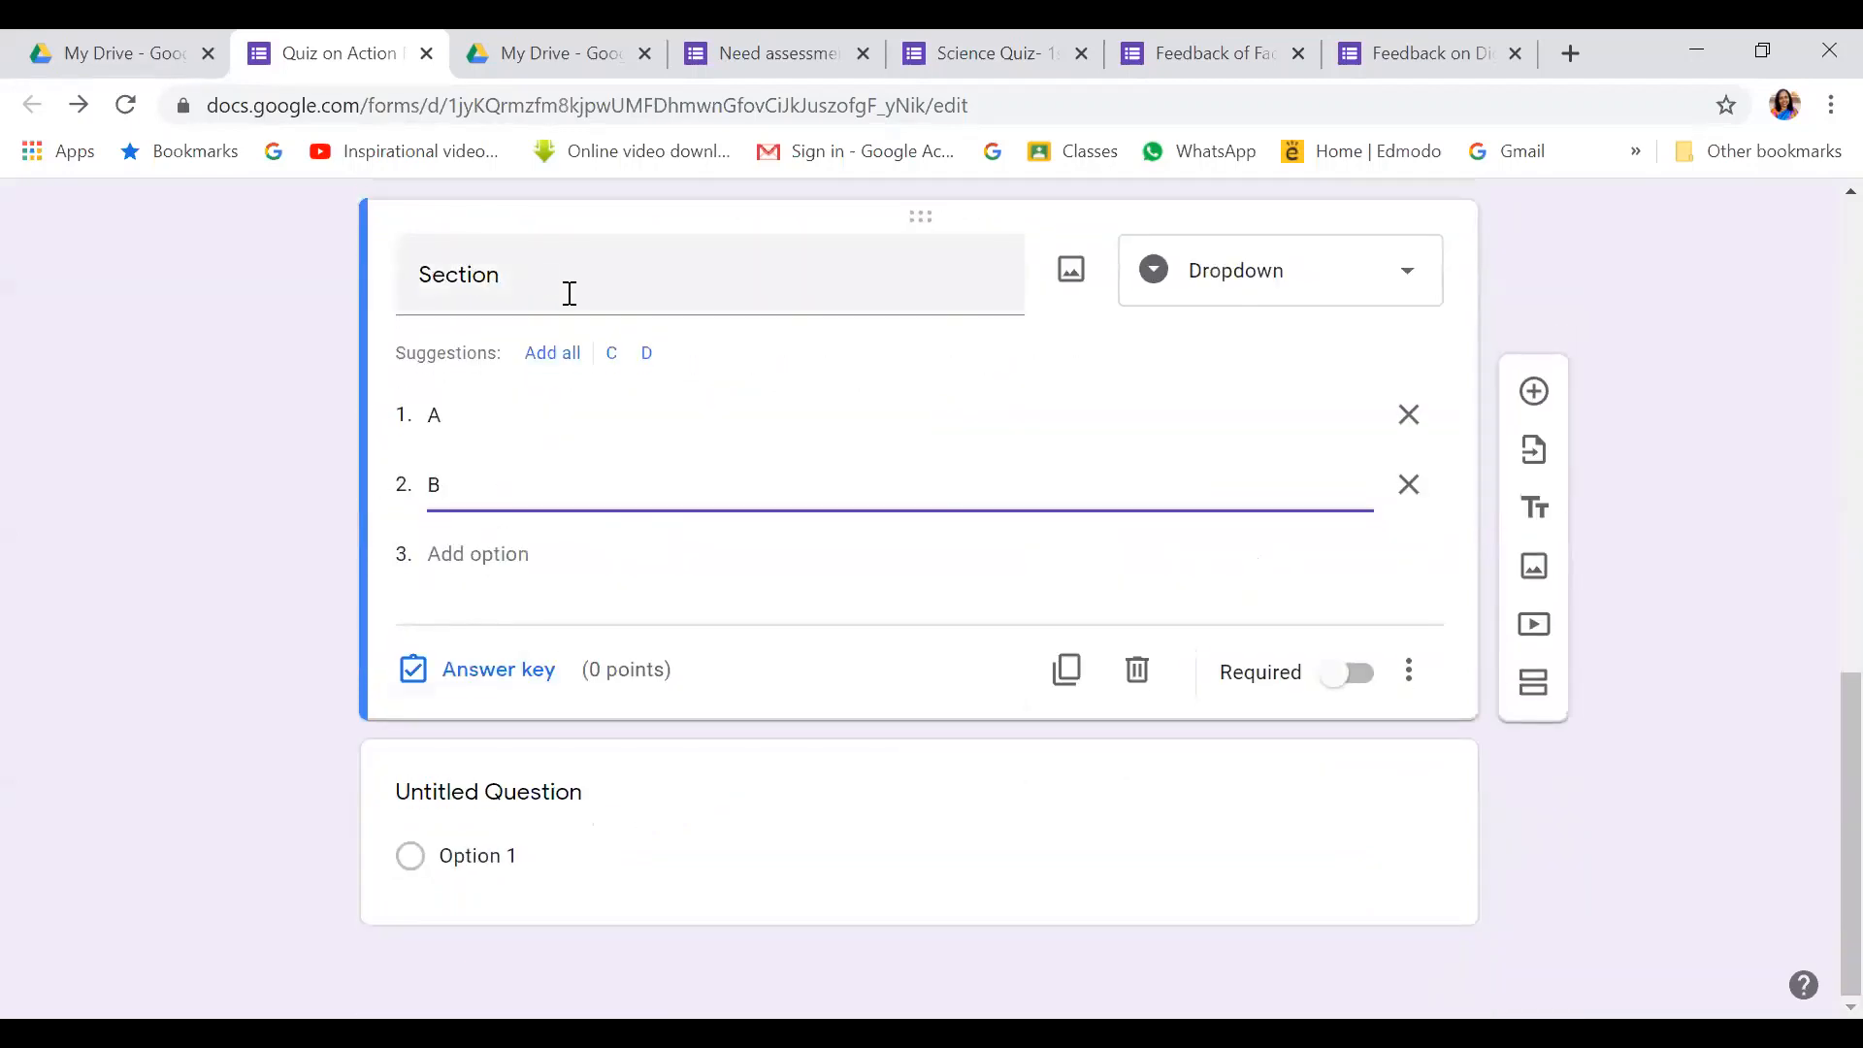
scroll(1349, 301, up, 6)
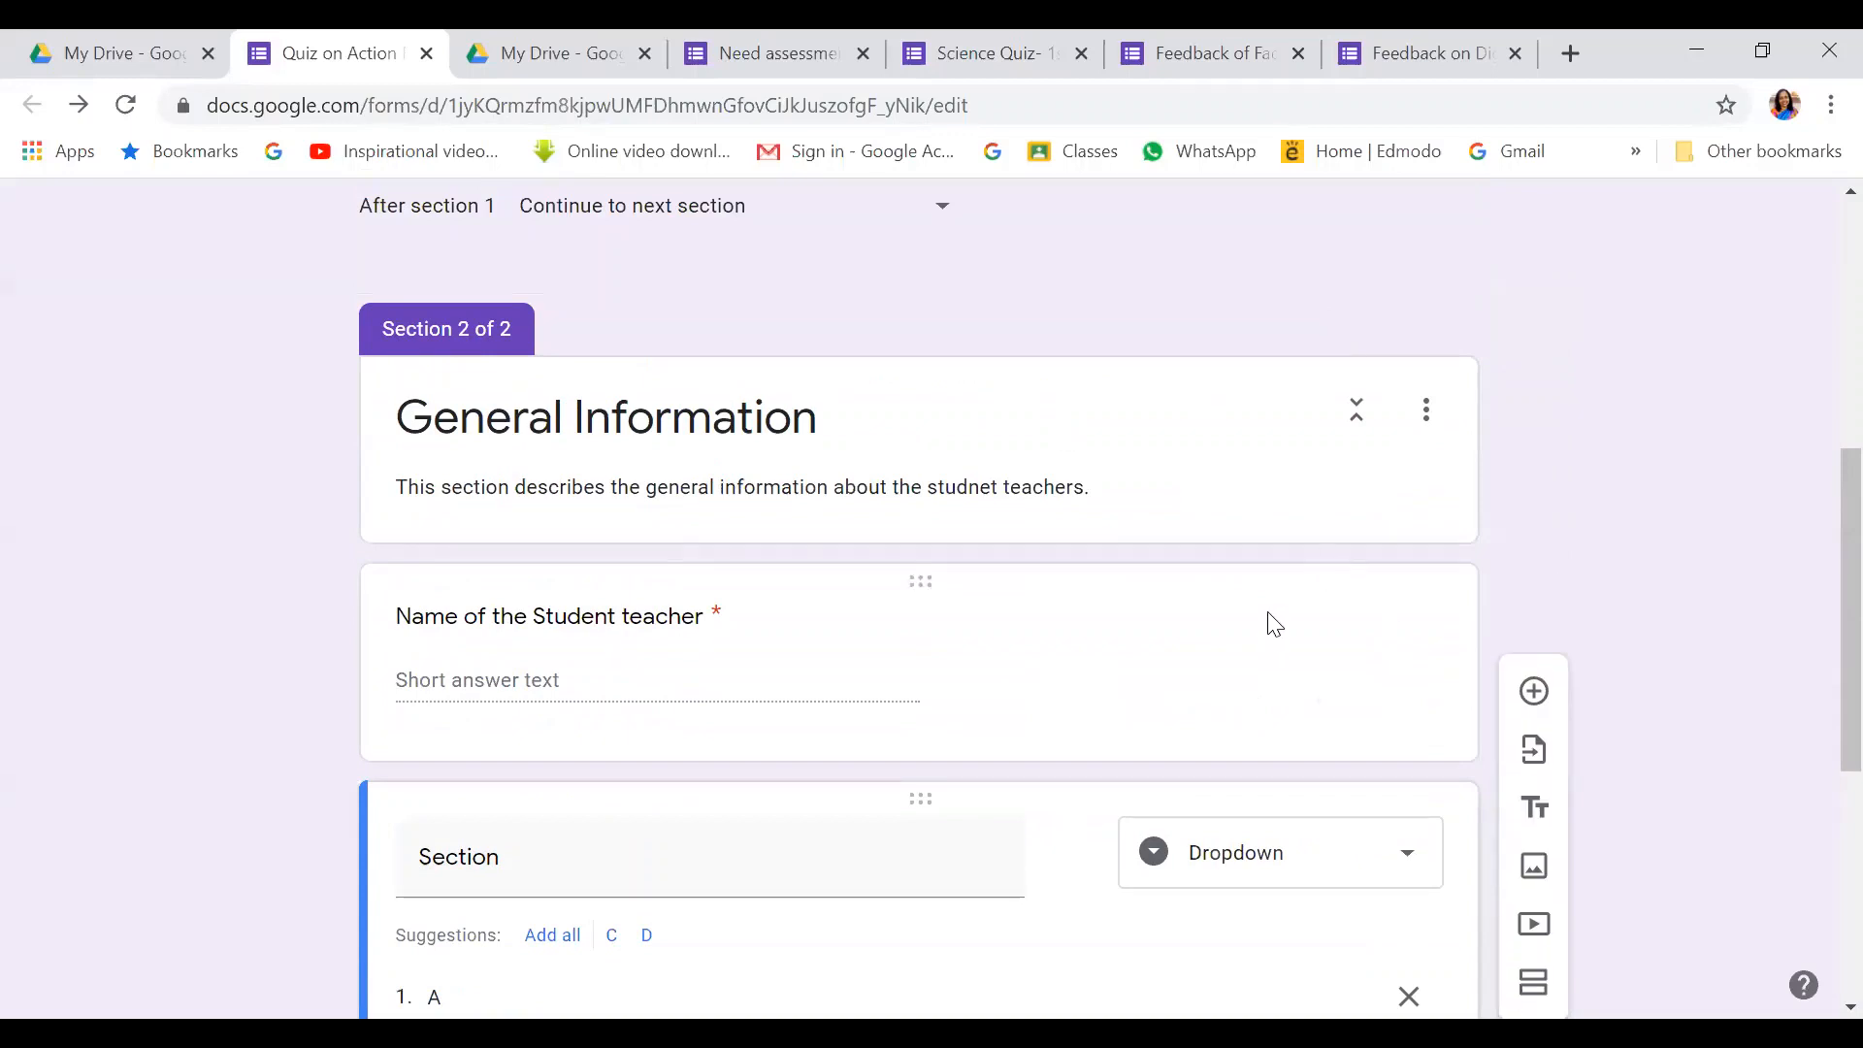
scroll(1269, 624, down, 6)
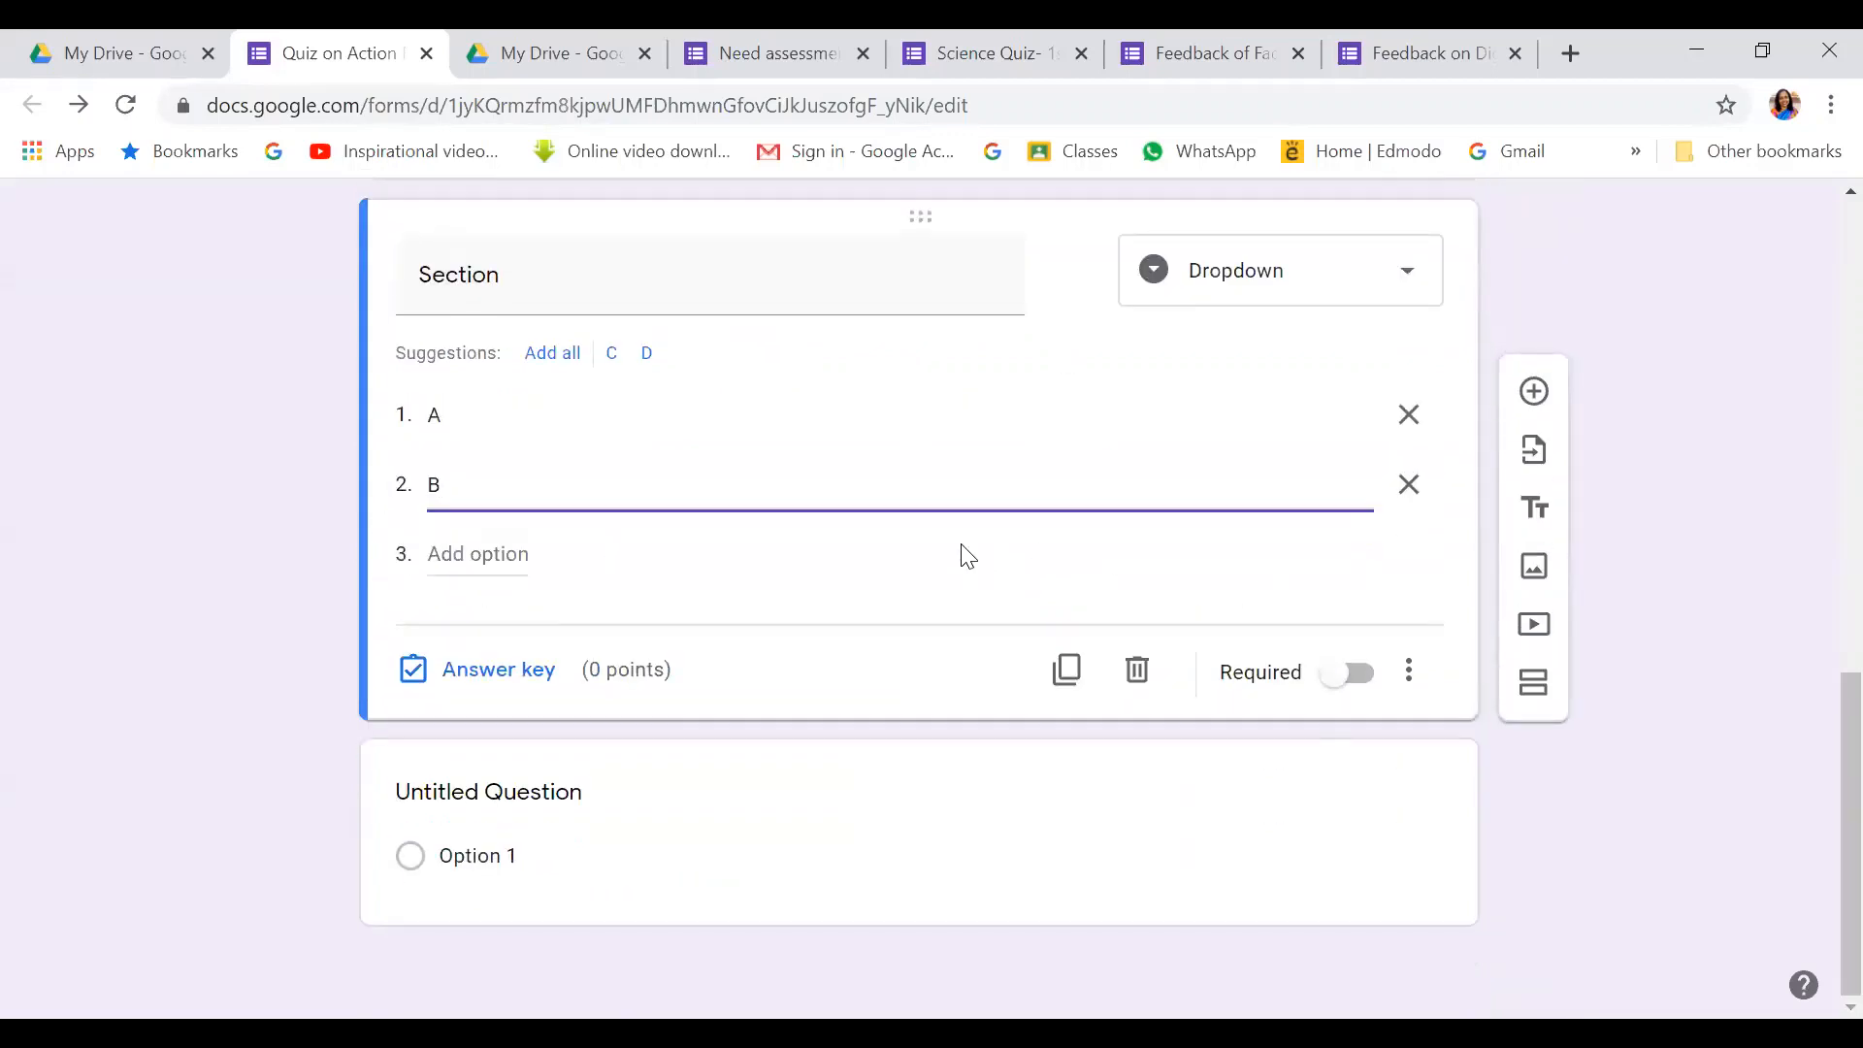
click(1352, 679)
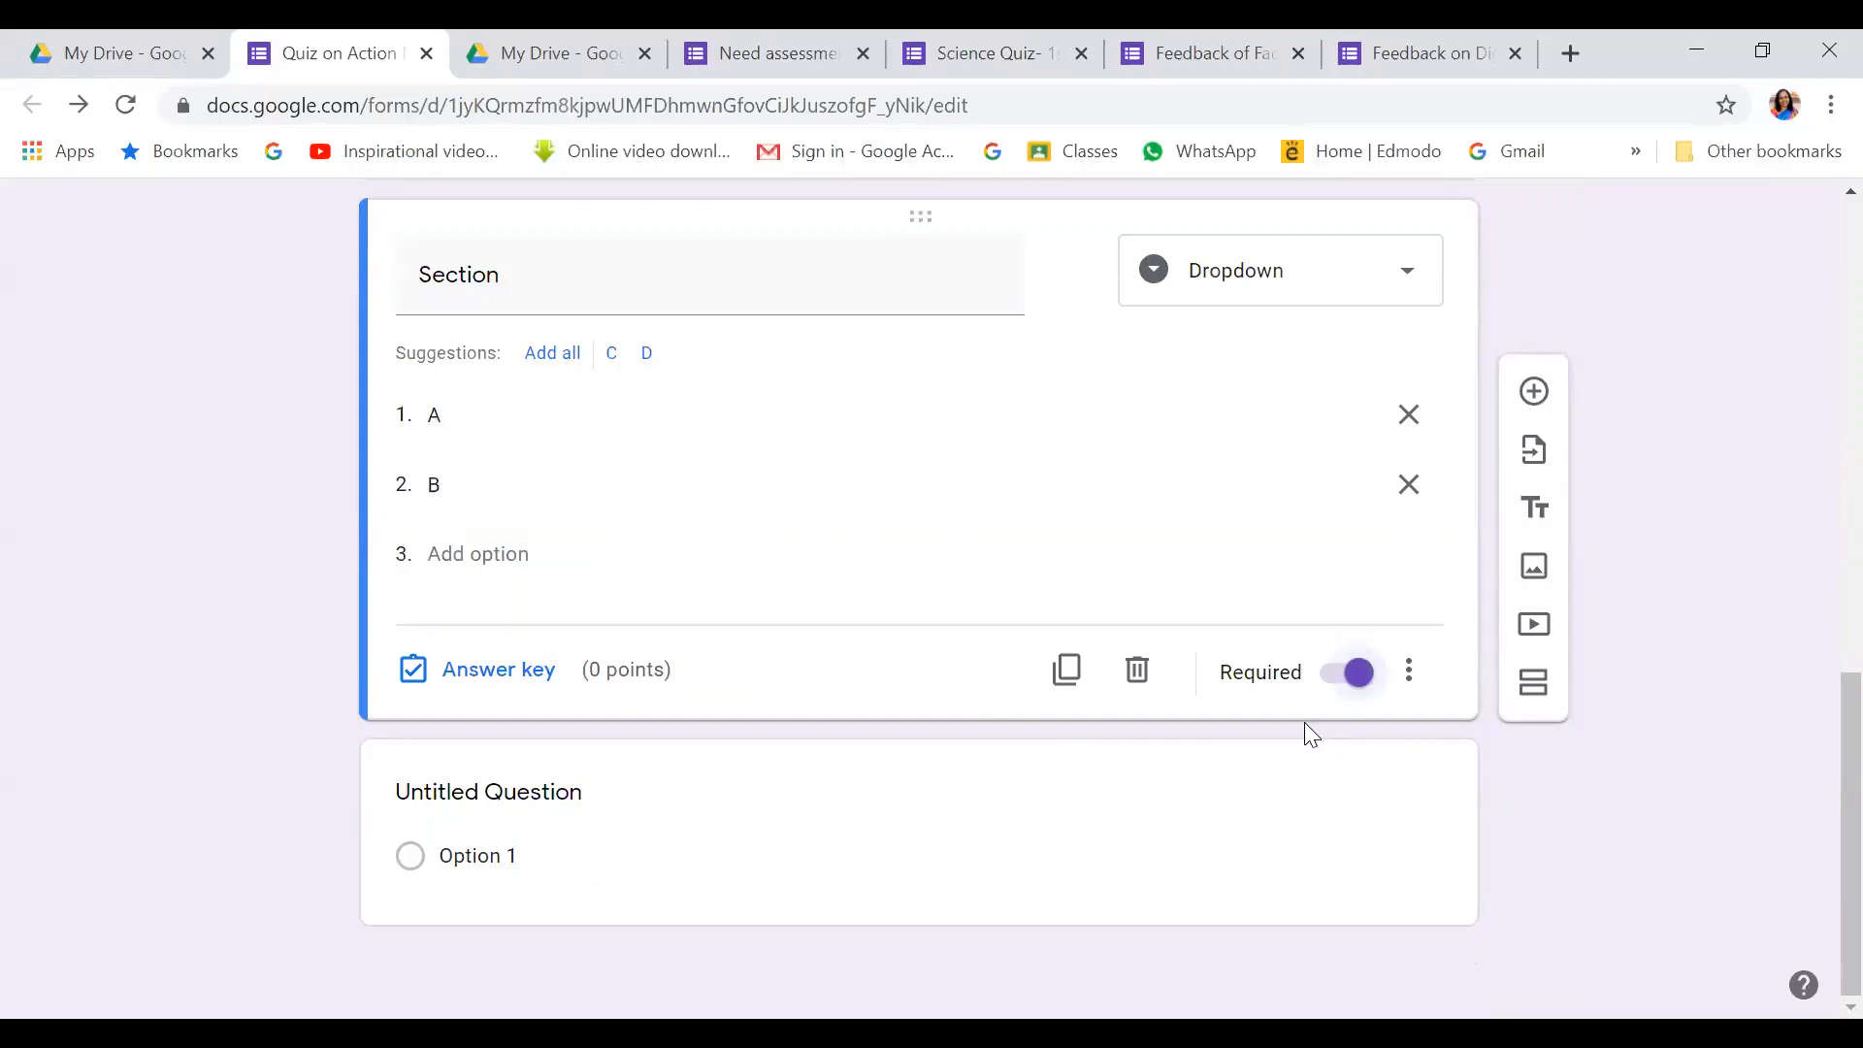
click(1534, 392)
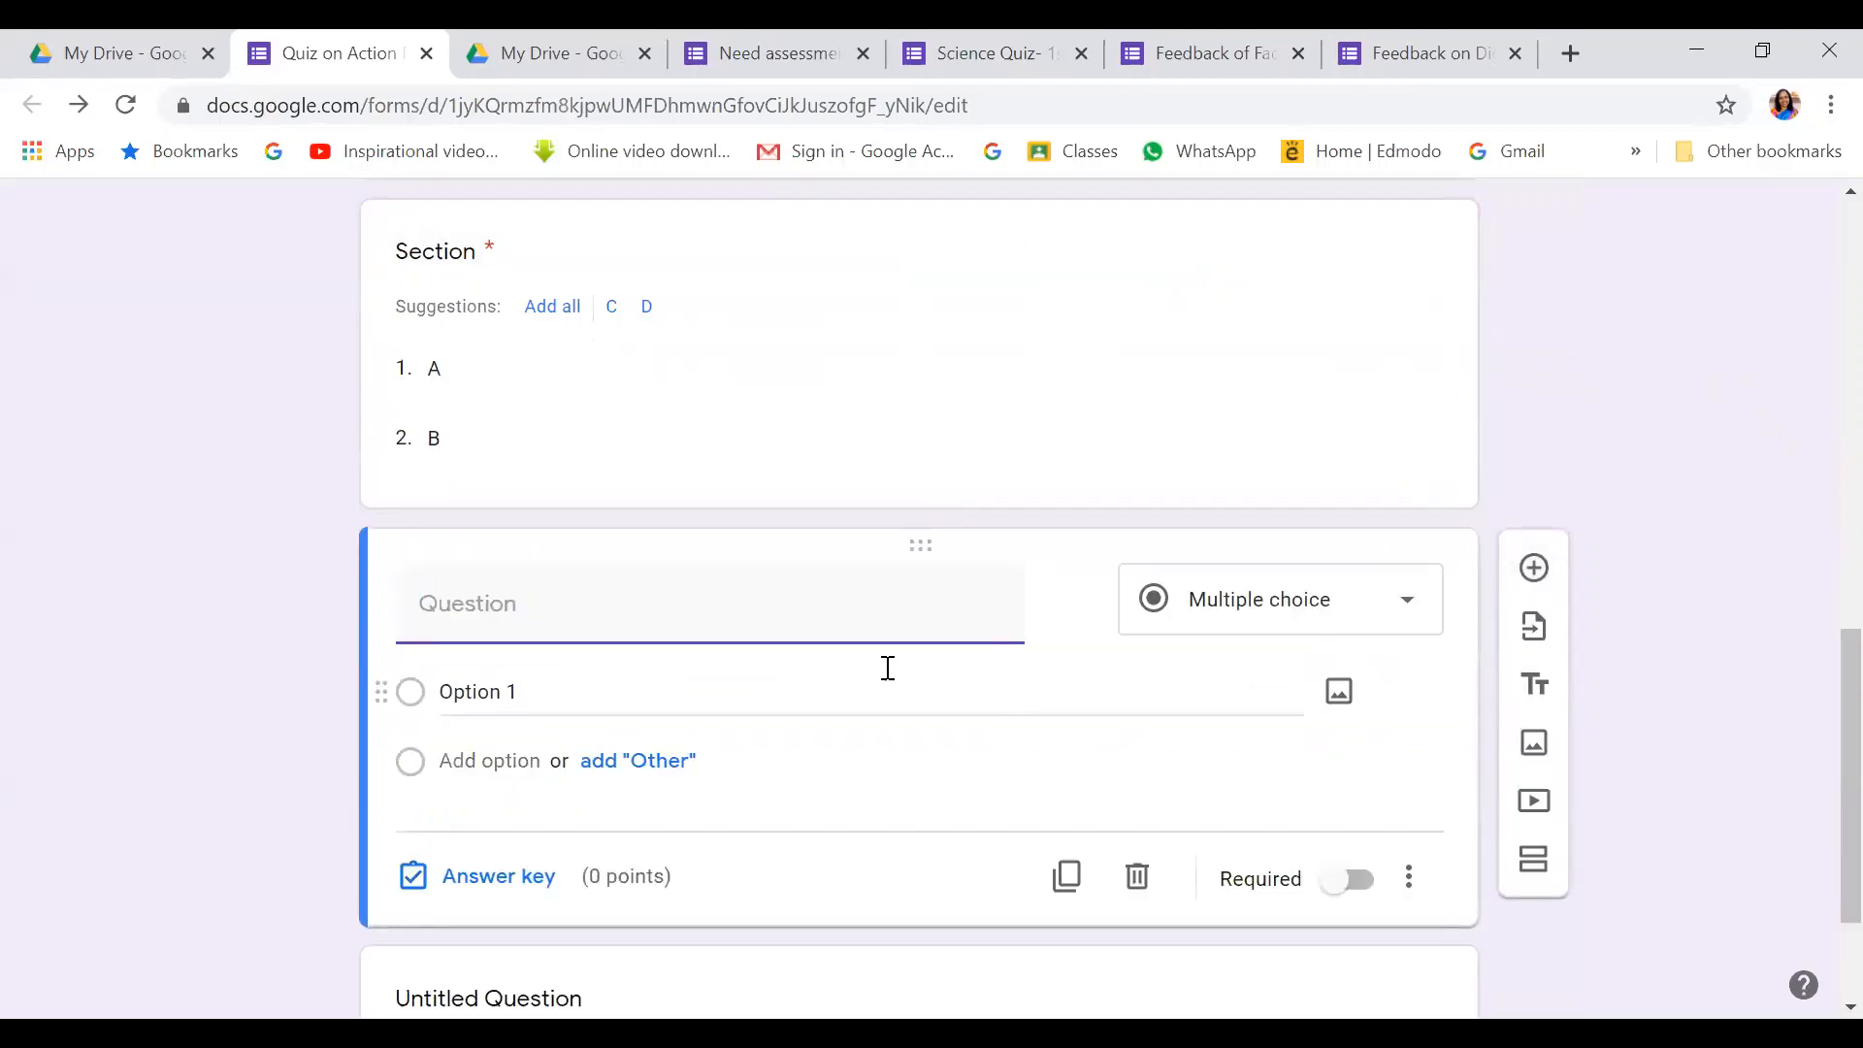
Title the new question 'Roll Number' and make it required
text(R)
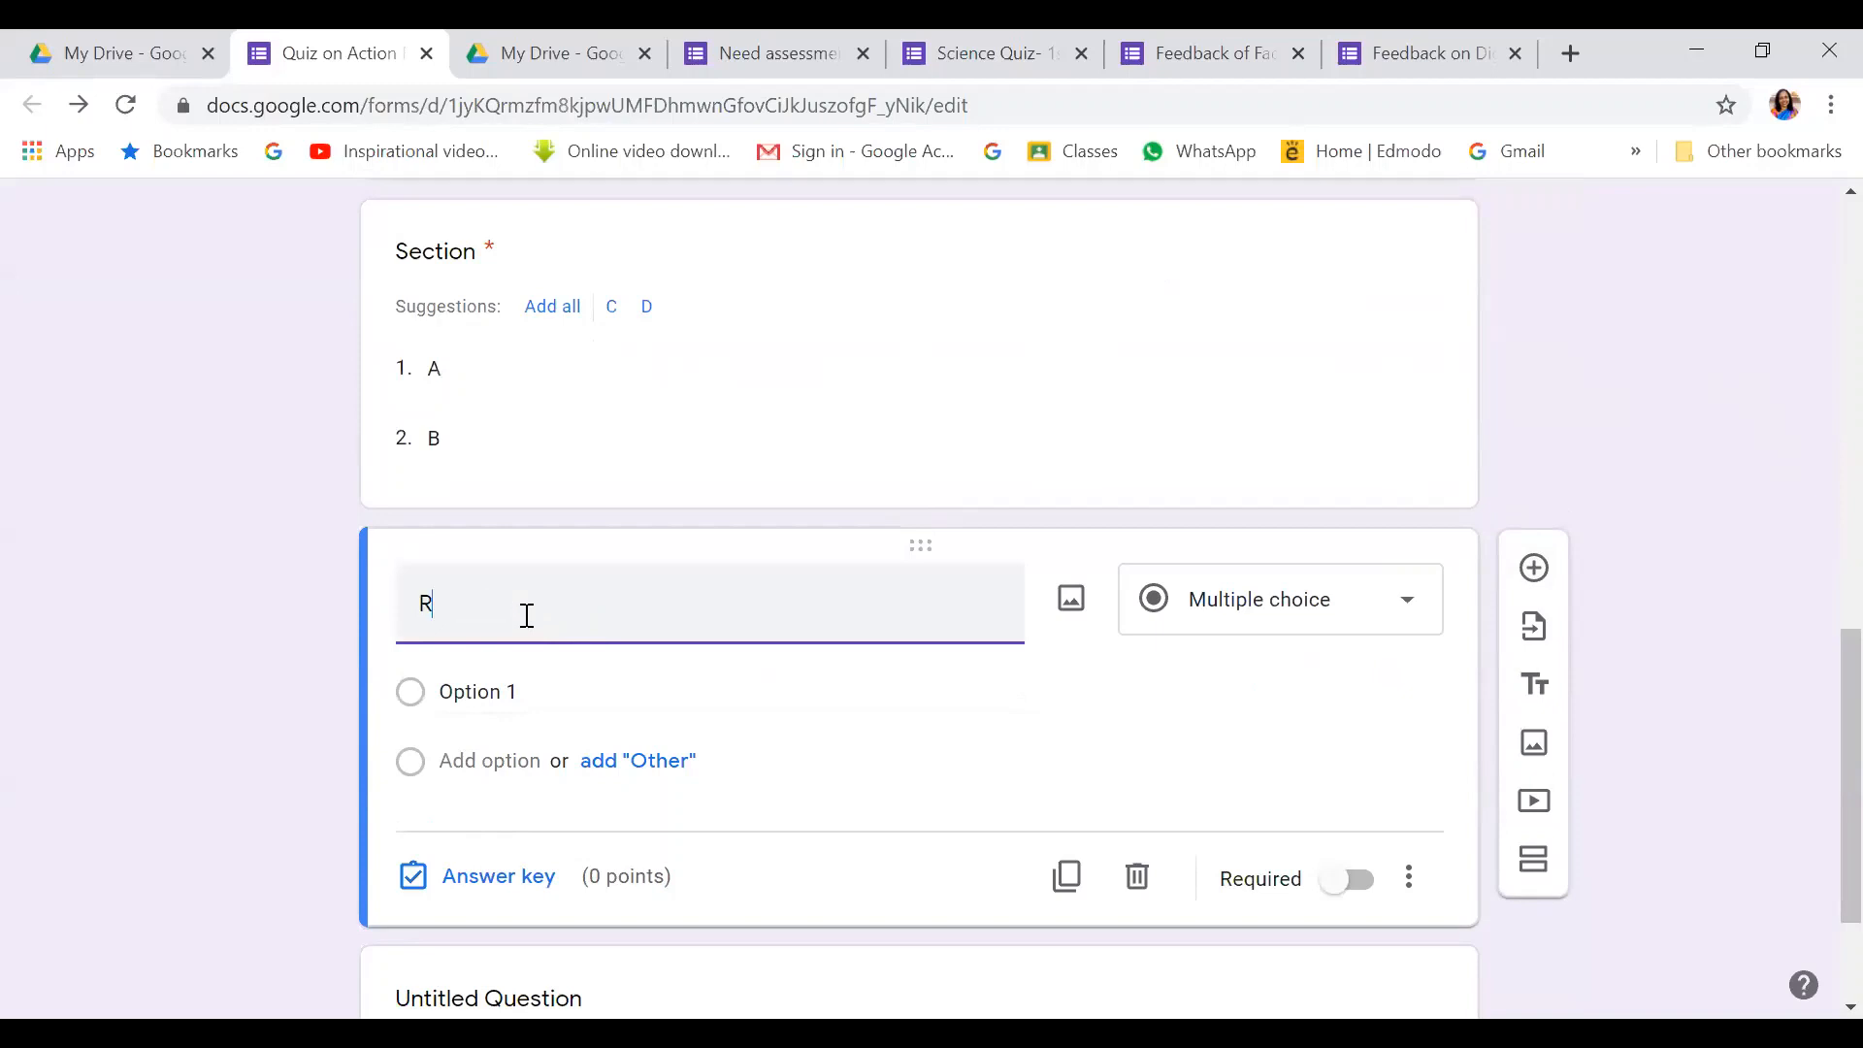
text(oll Number)
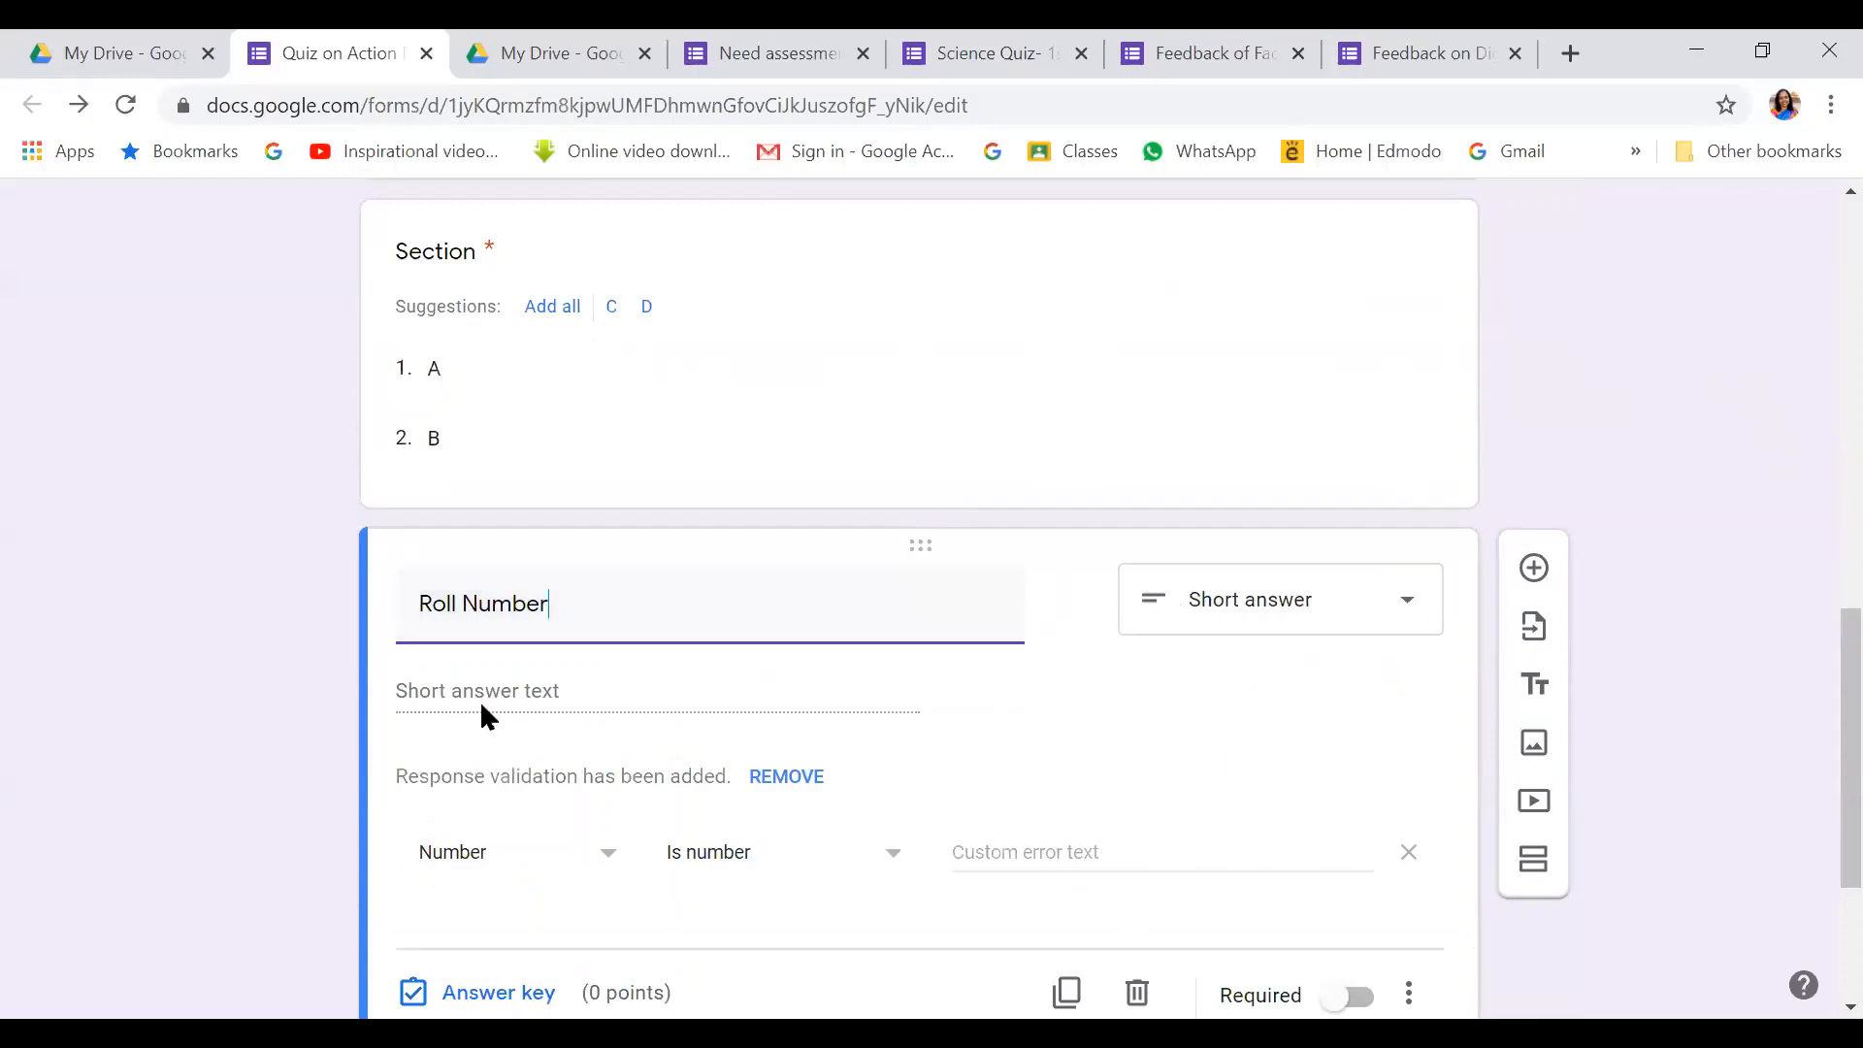
scroll(1072, 699, down, 1)
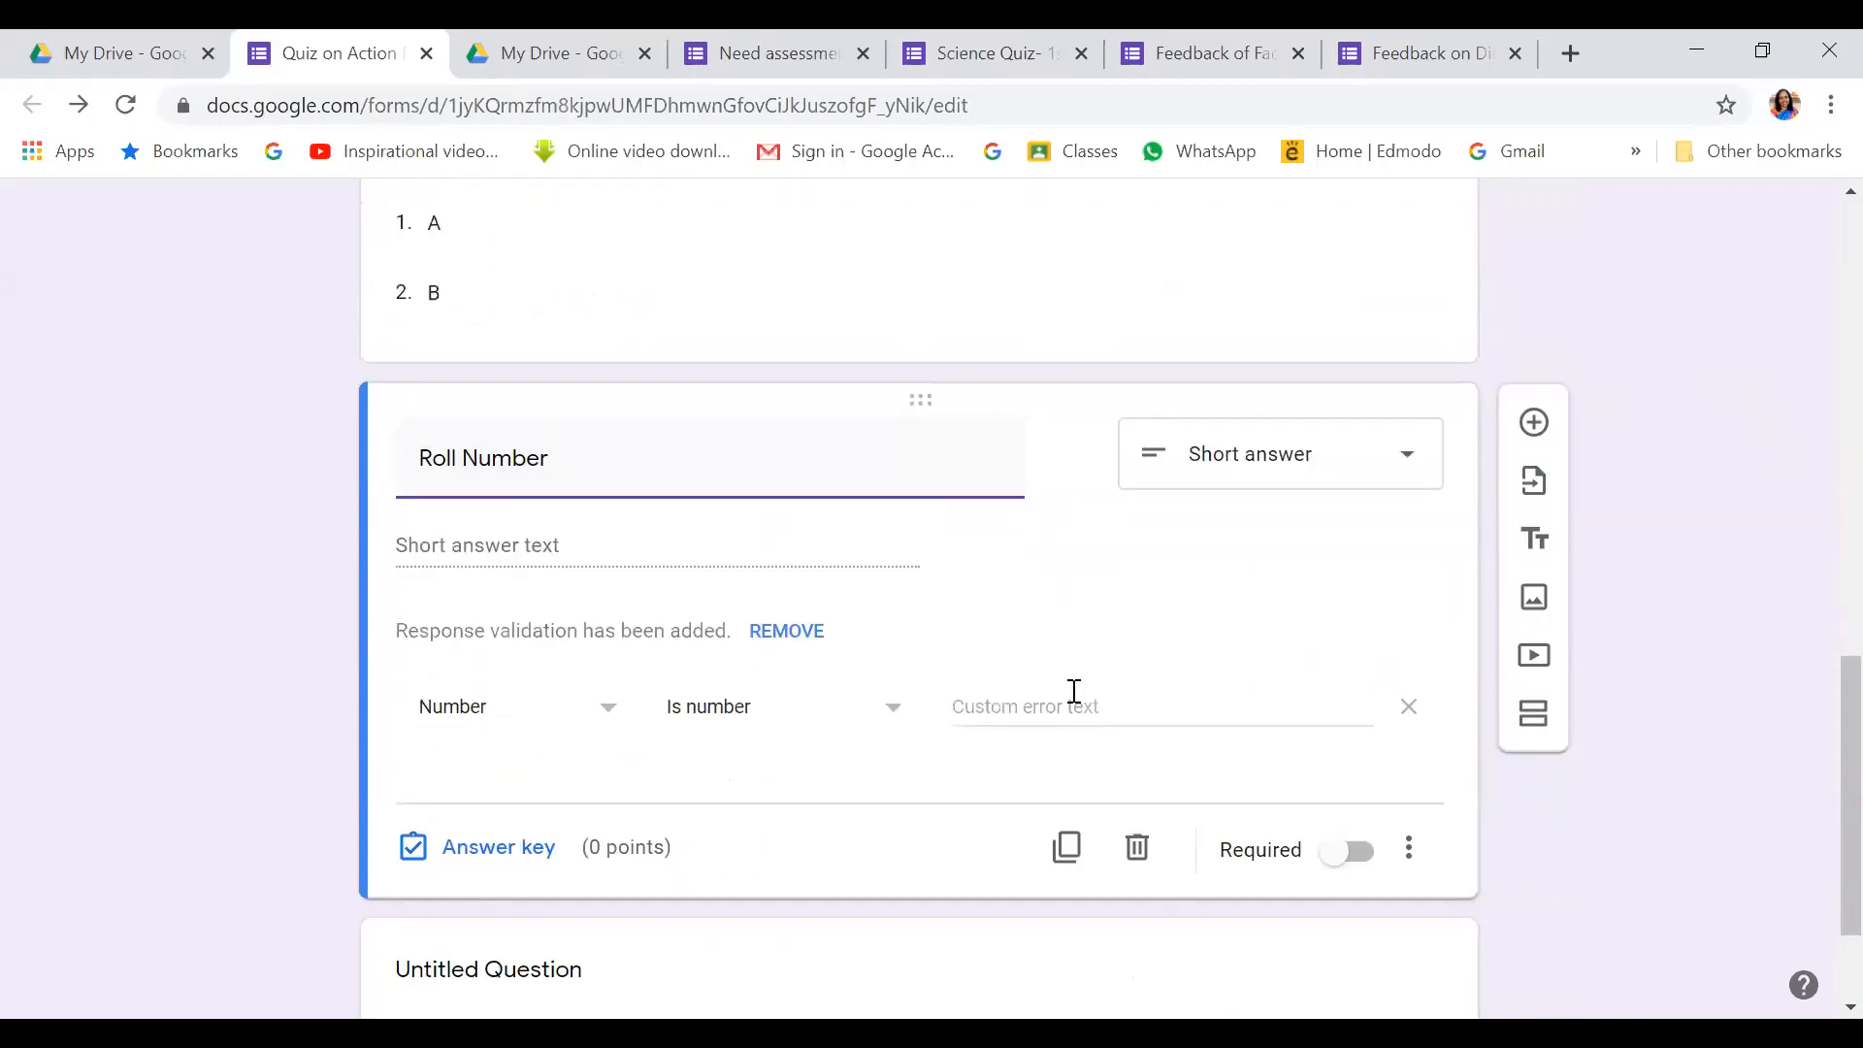
click(1354, 859)
scroll(1243, 694, up, 12)
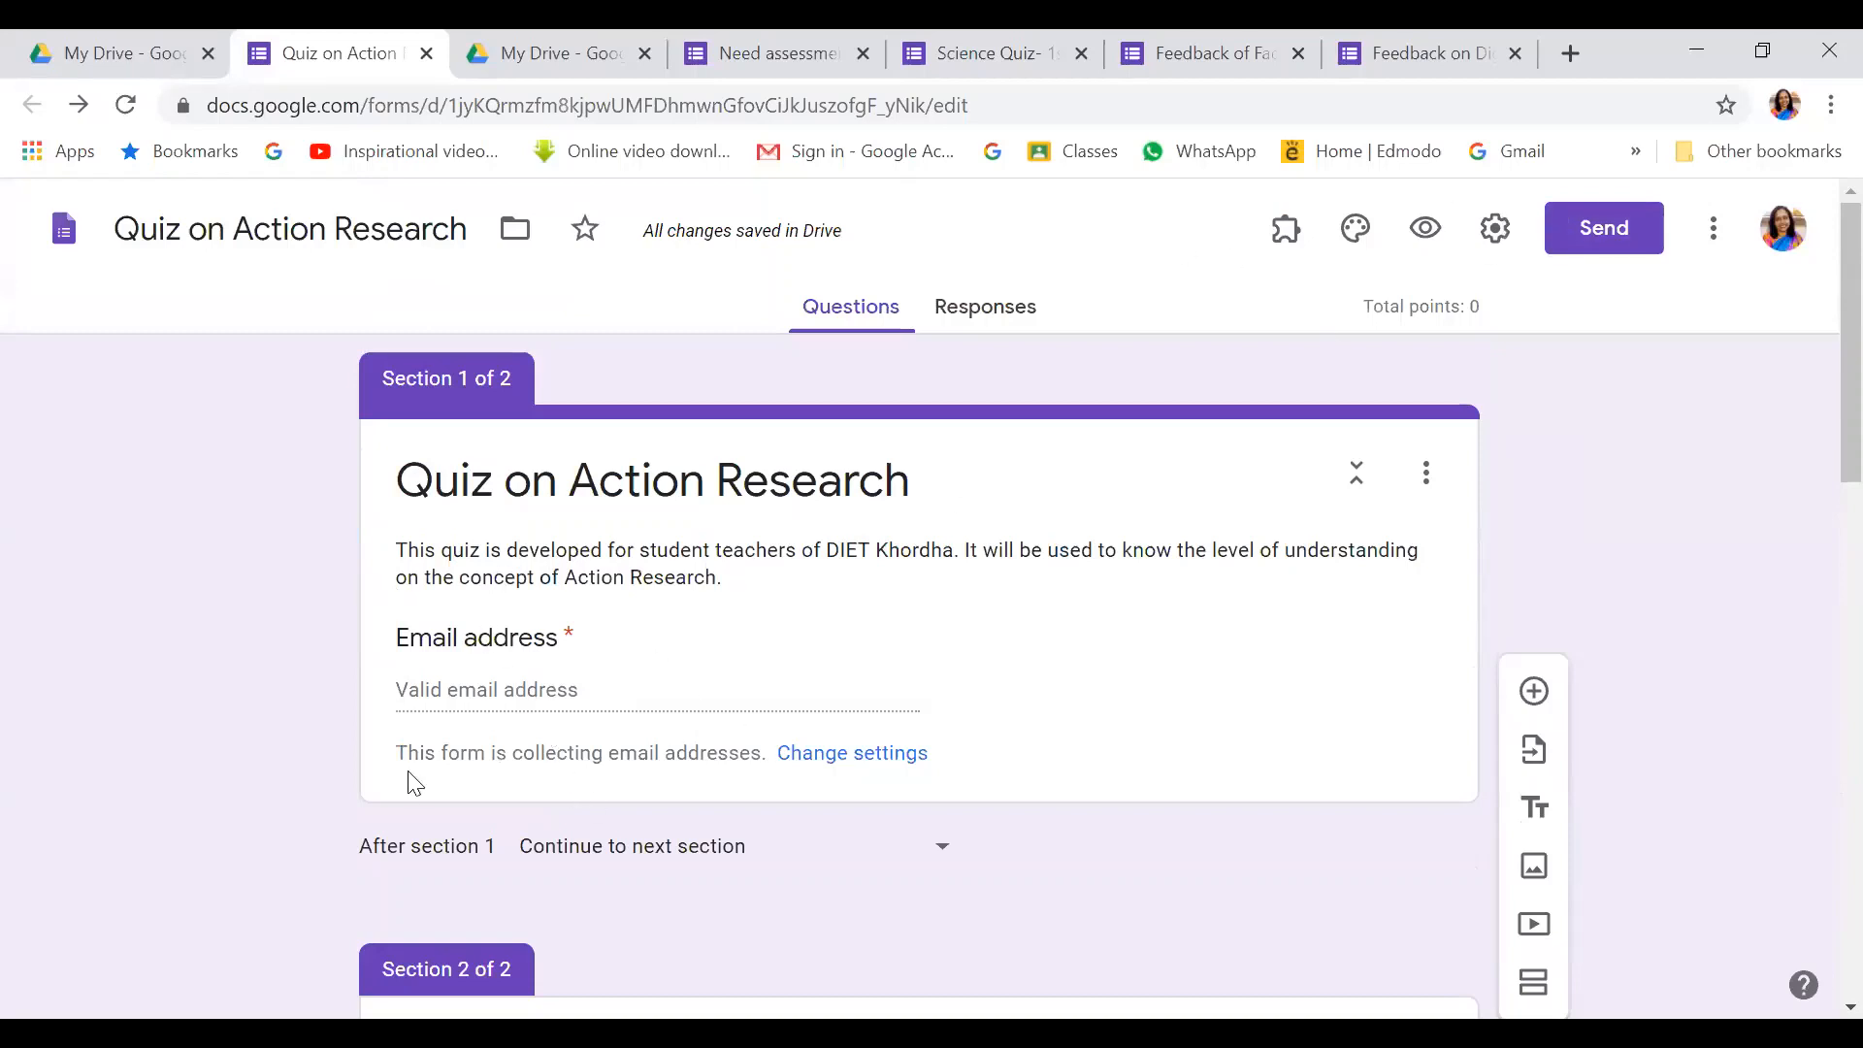
scroll(1352, 682, down, 5)
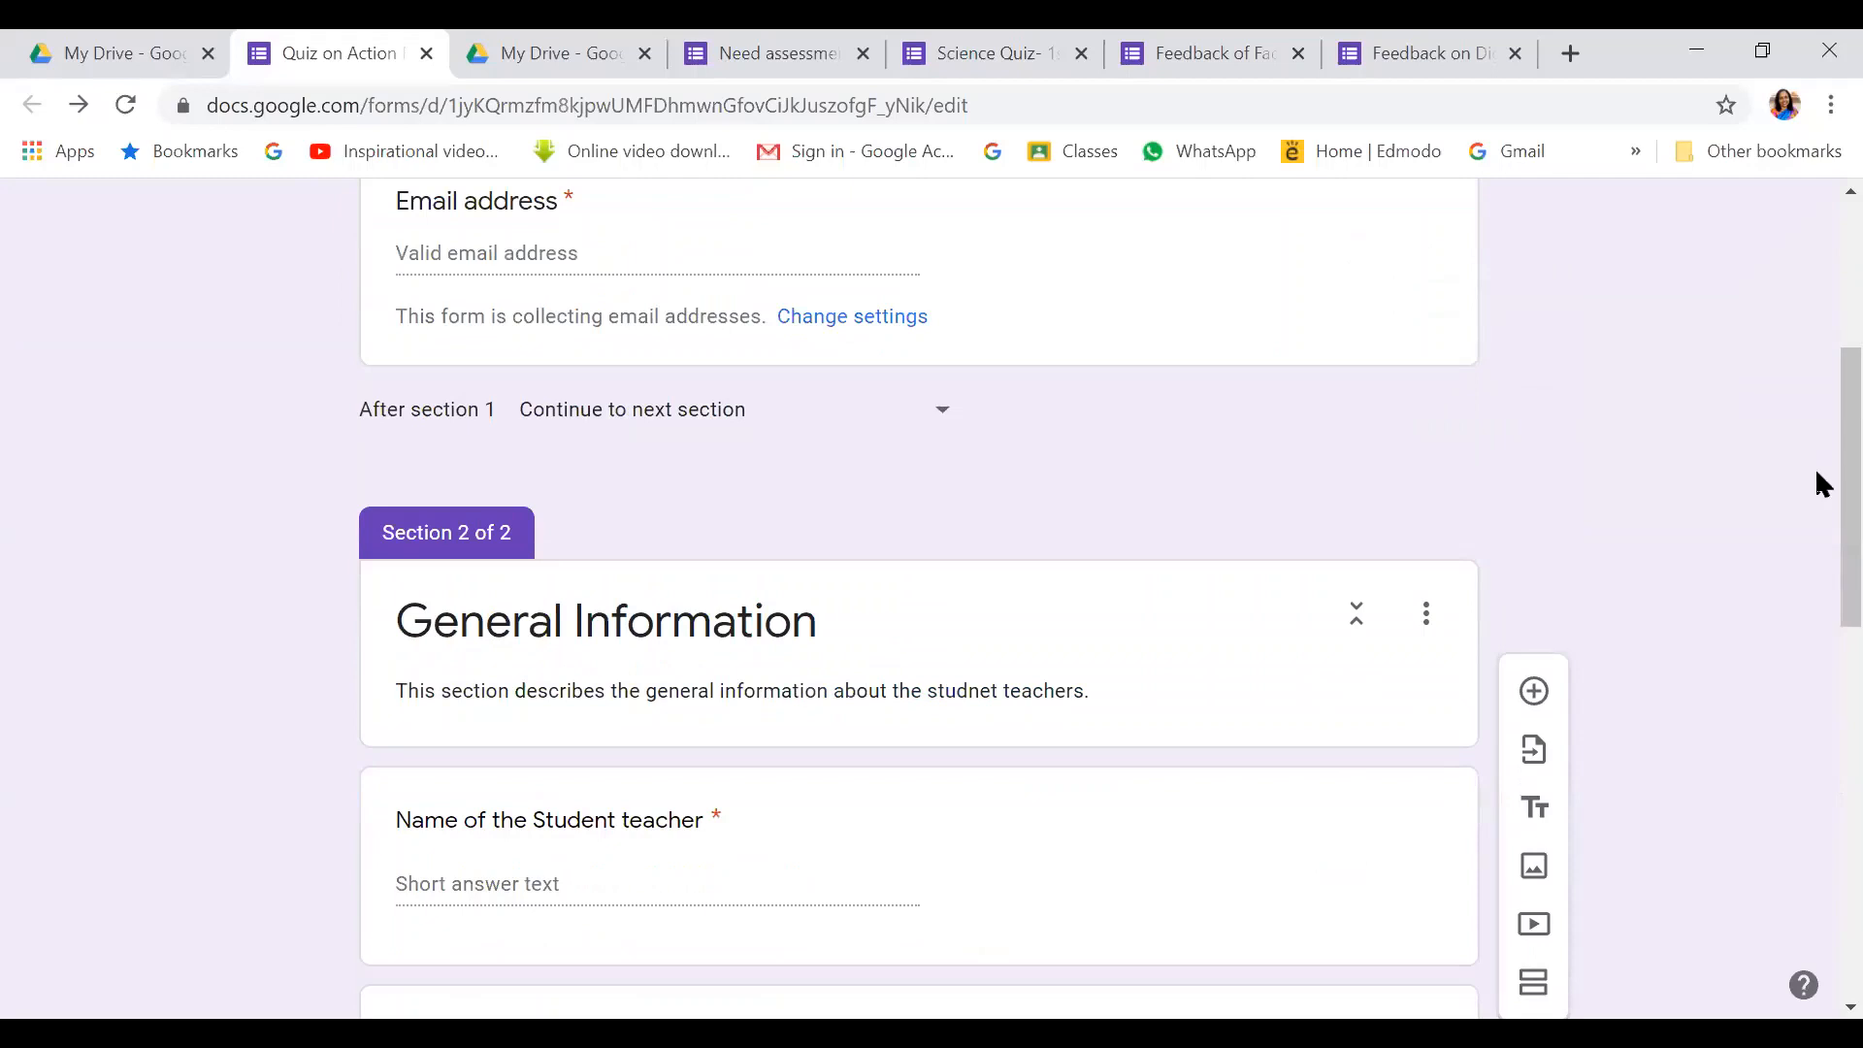
scroll(1818, 504, down, 3)
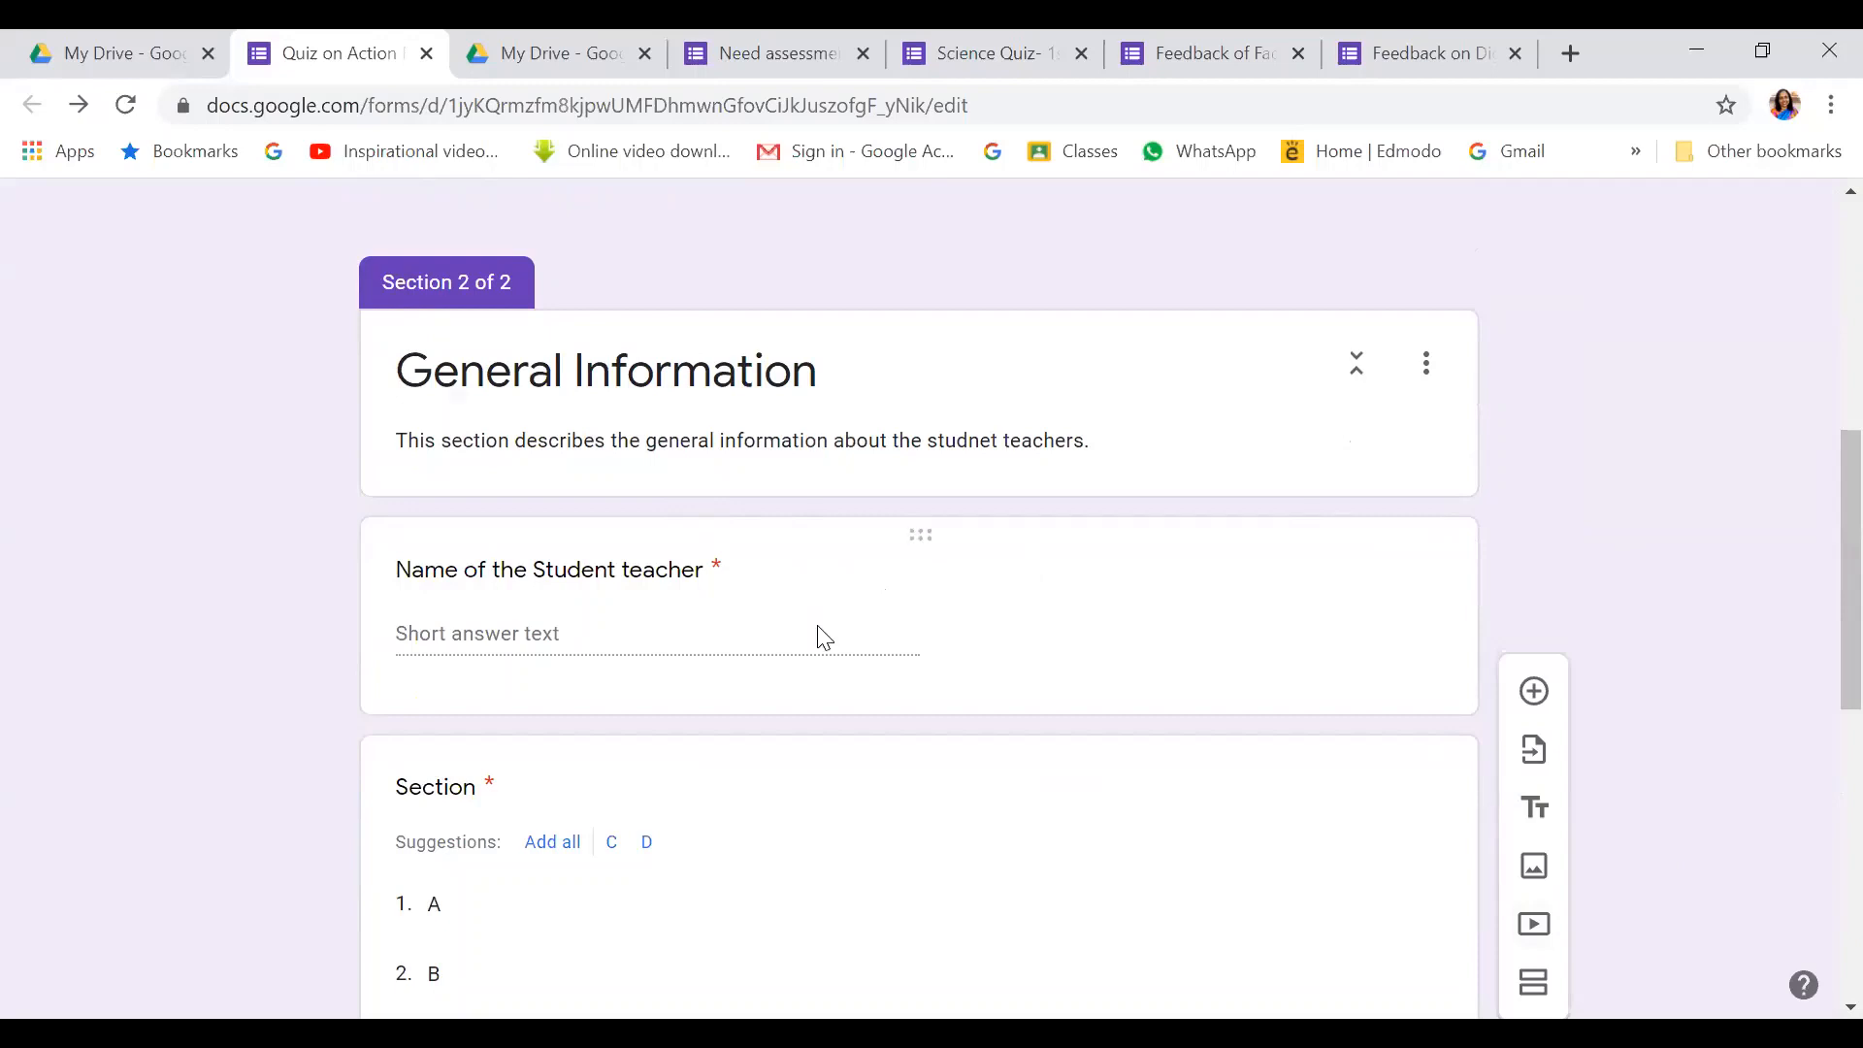
scroll(819, 637, down, 5)
scroll(649, 517, down, 3)
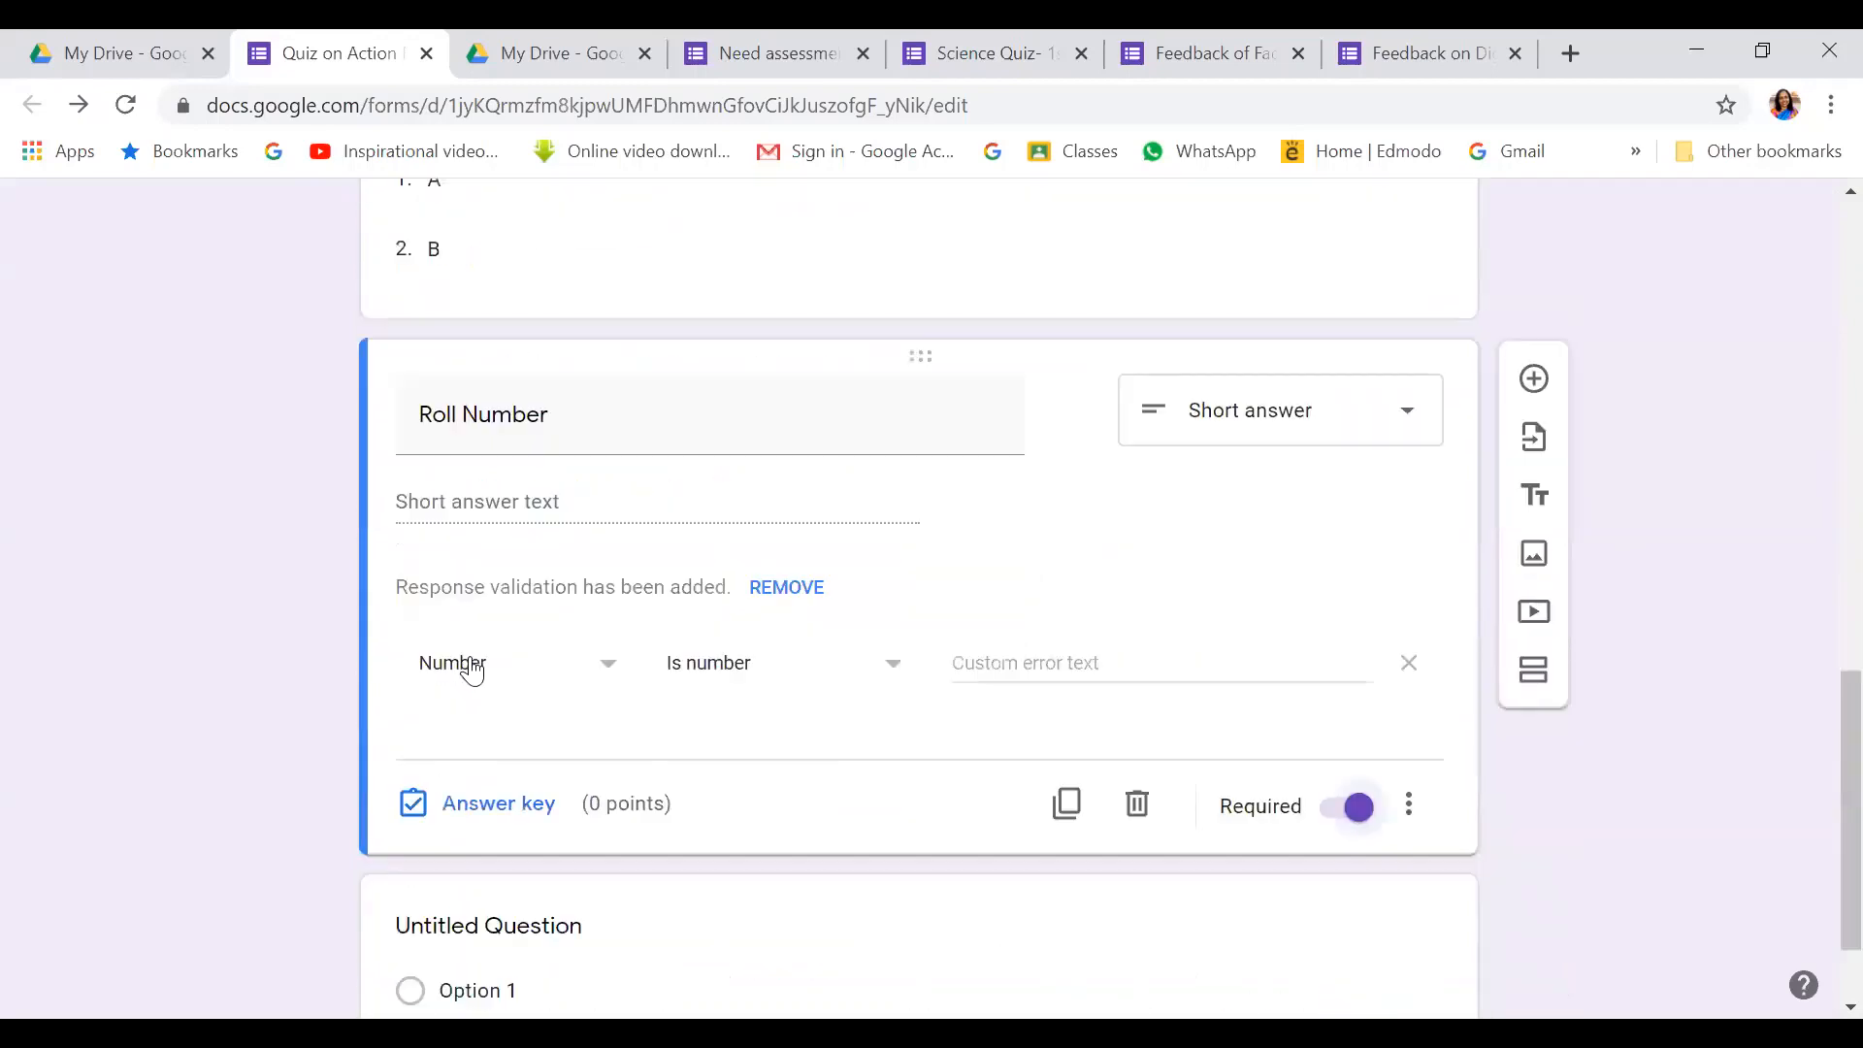
scroll(686, 658, down, 2)
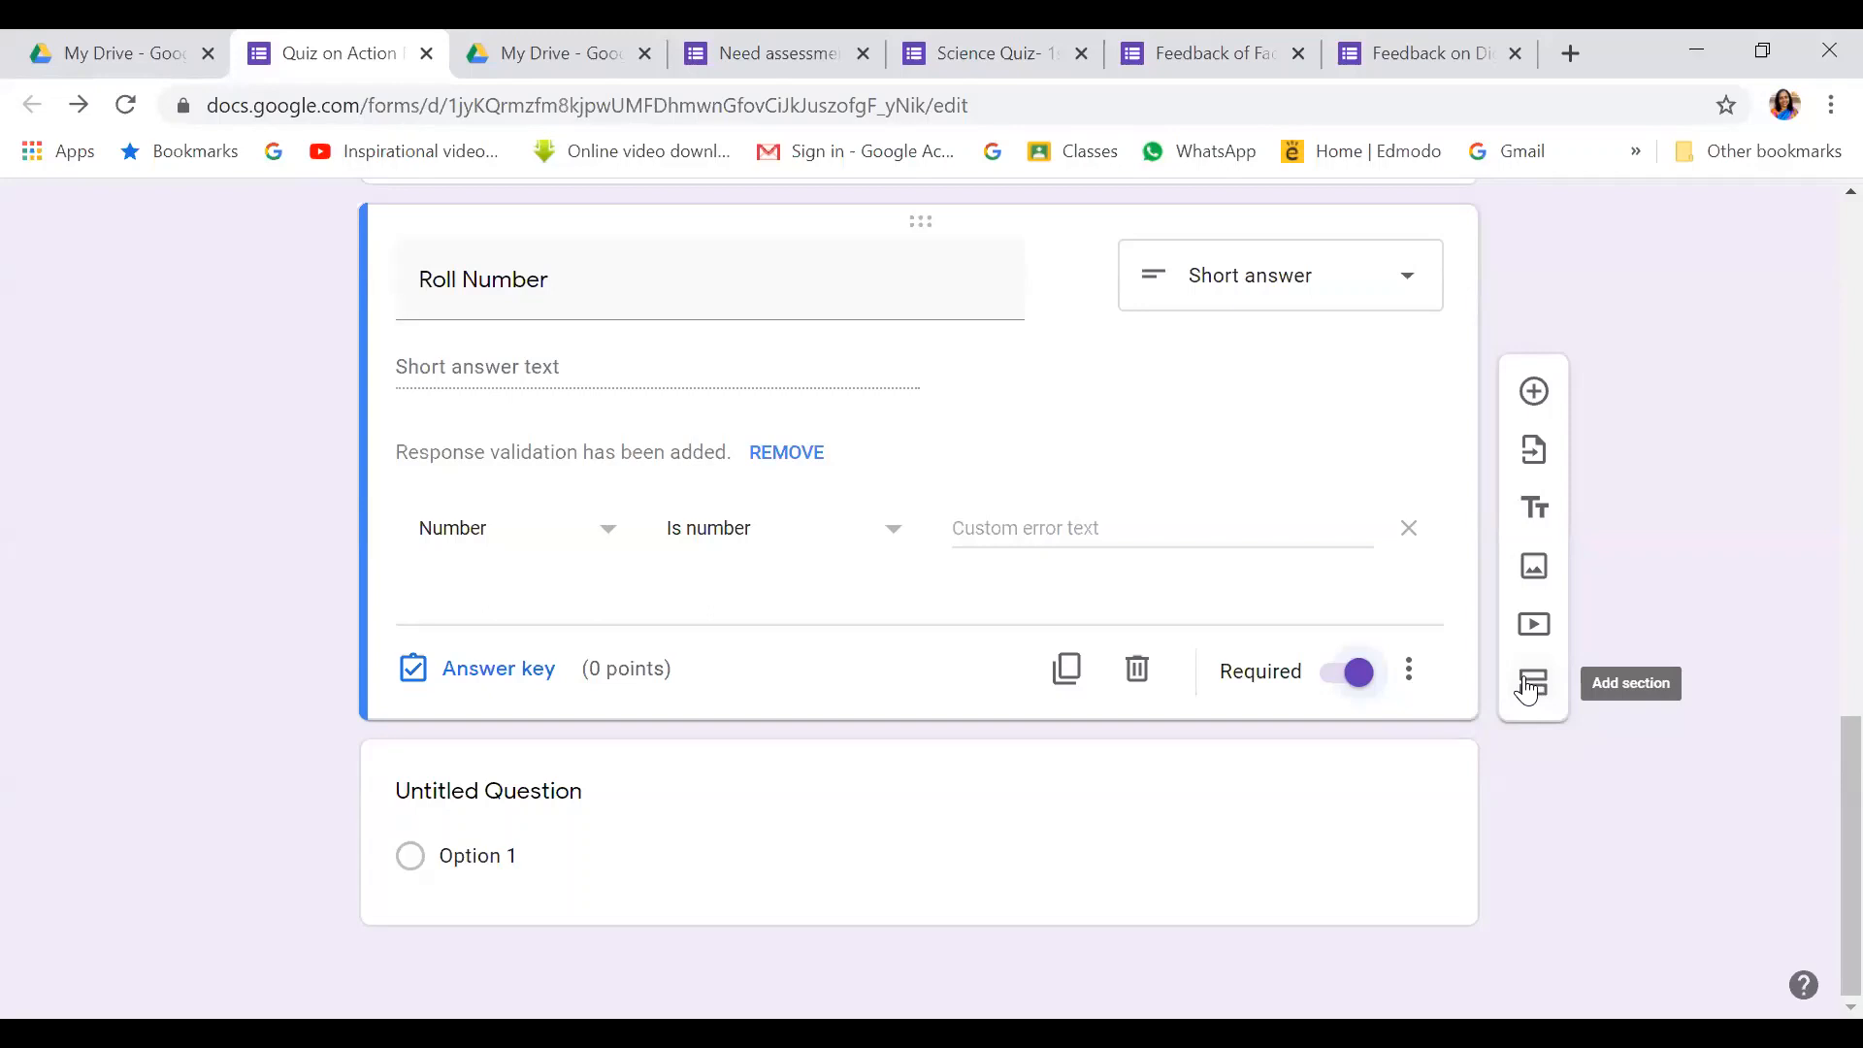
Insert a third section after Roll Number and clear its default title
click(1530, 685)
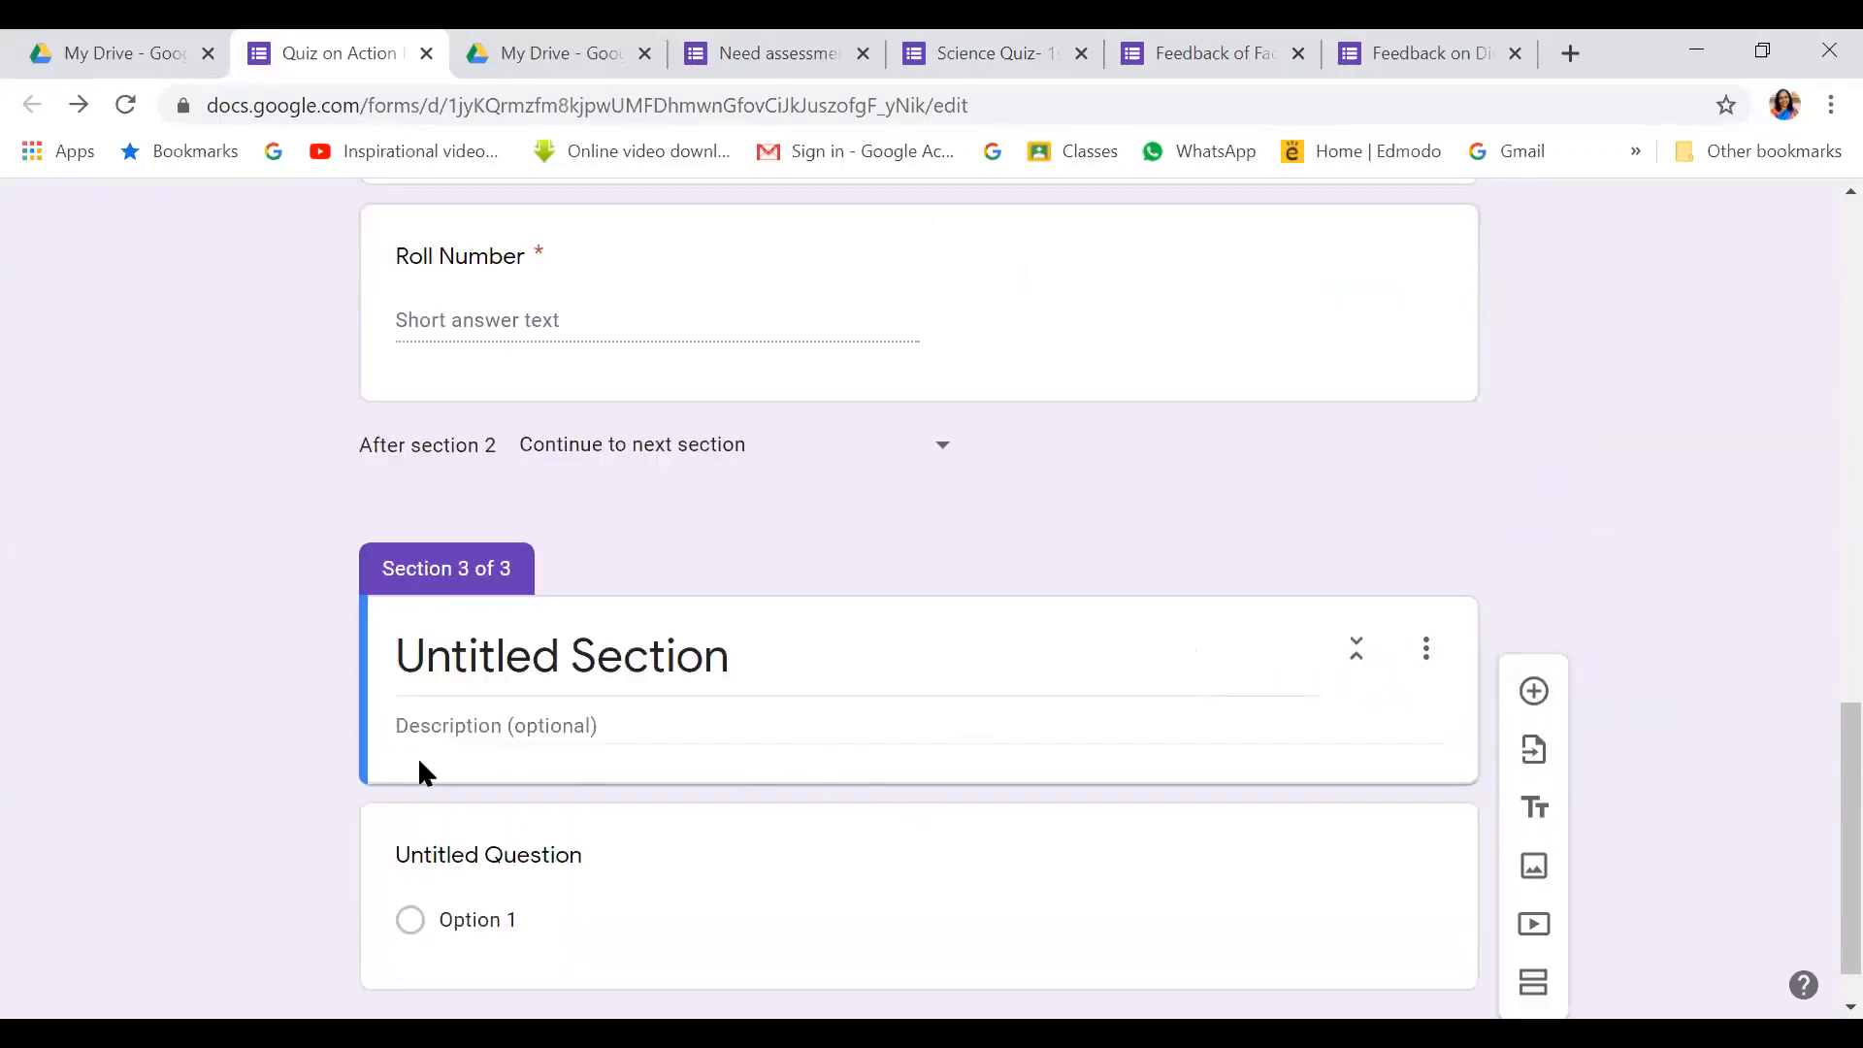
click(768, 666)
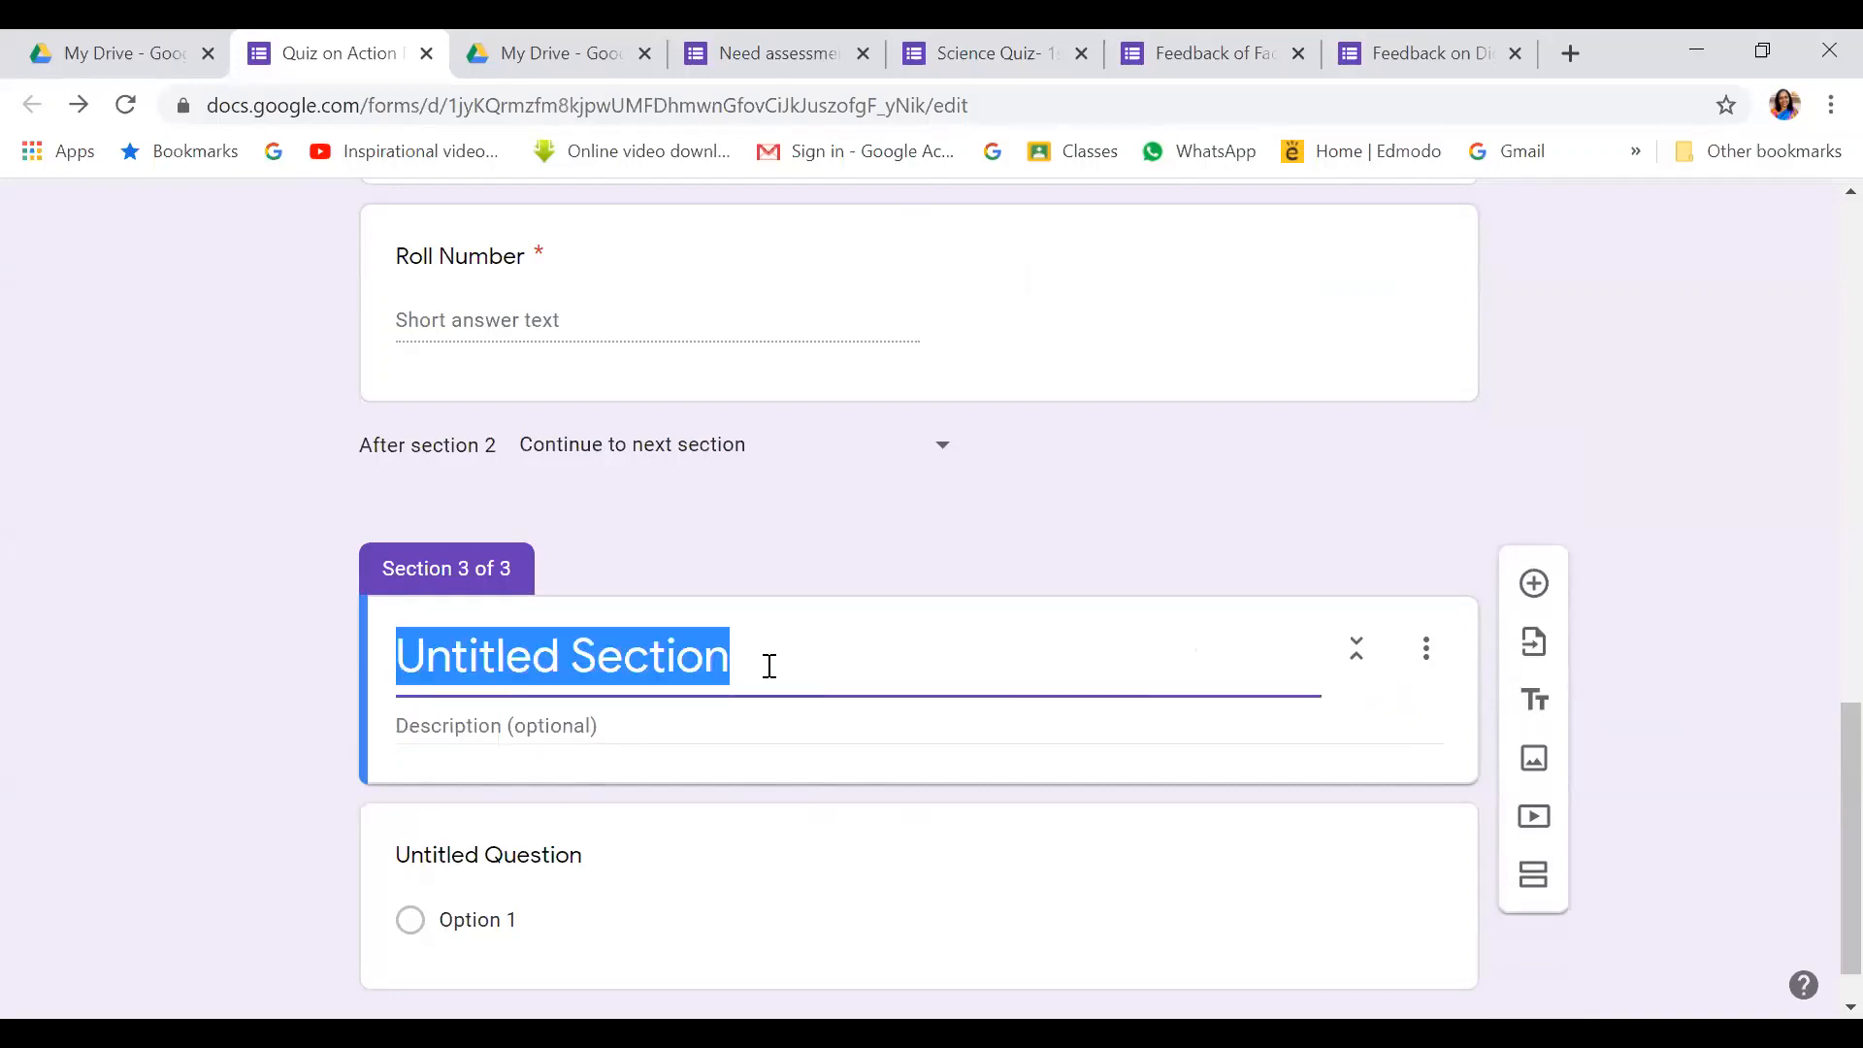
key(BackSpace)
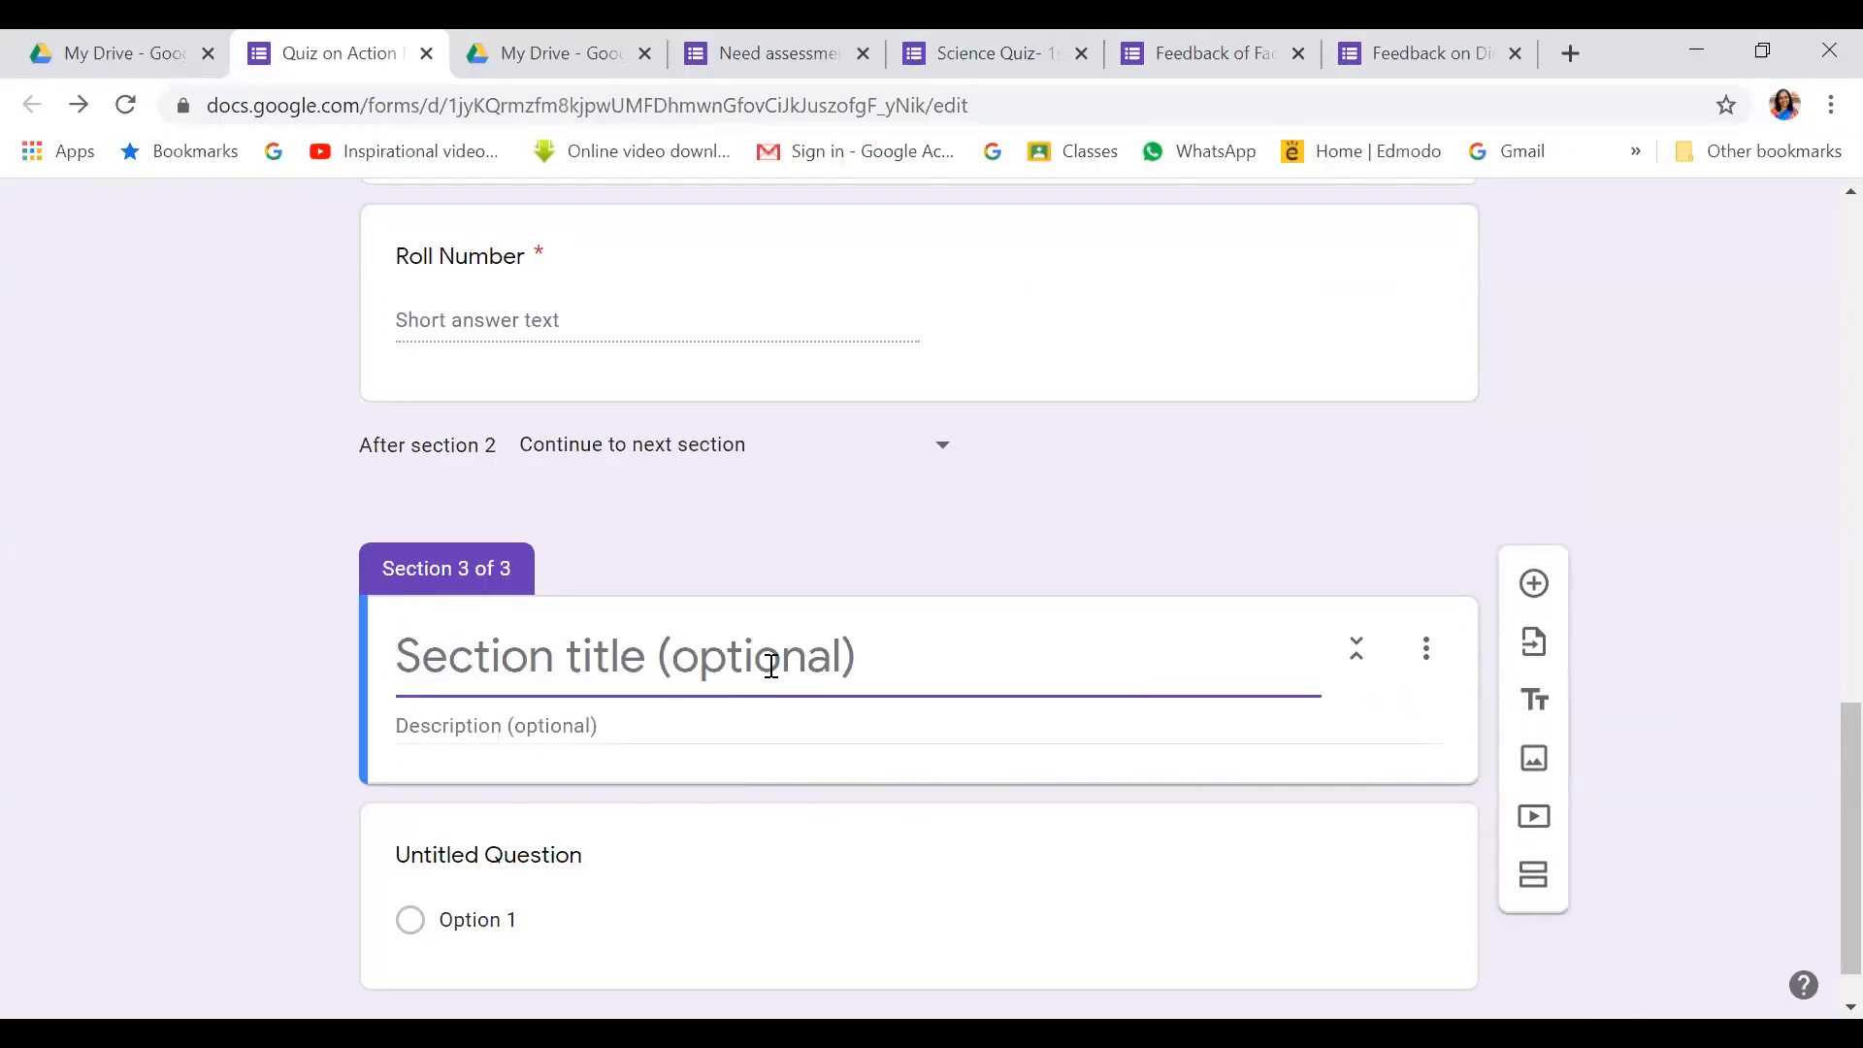
Title section 3 'Questions' and describe it: read carefully, choose the correct option(s), each question compulsory
text(Qu)
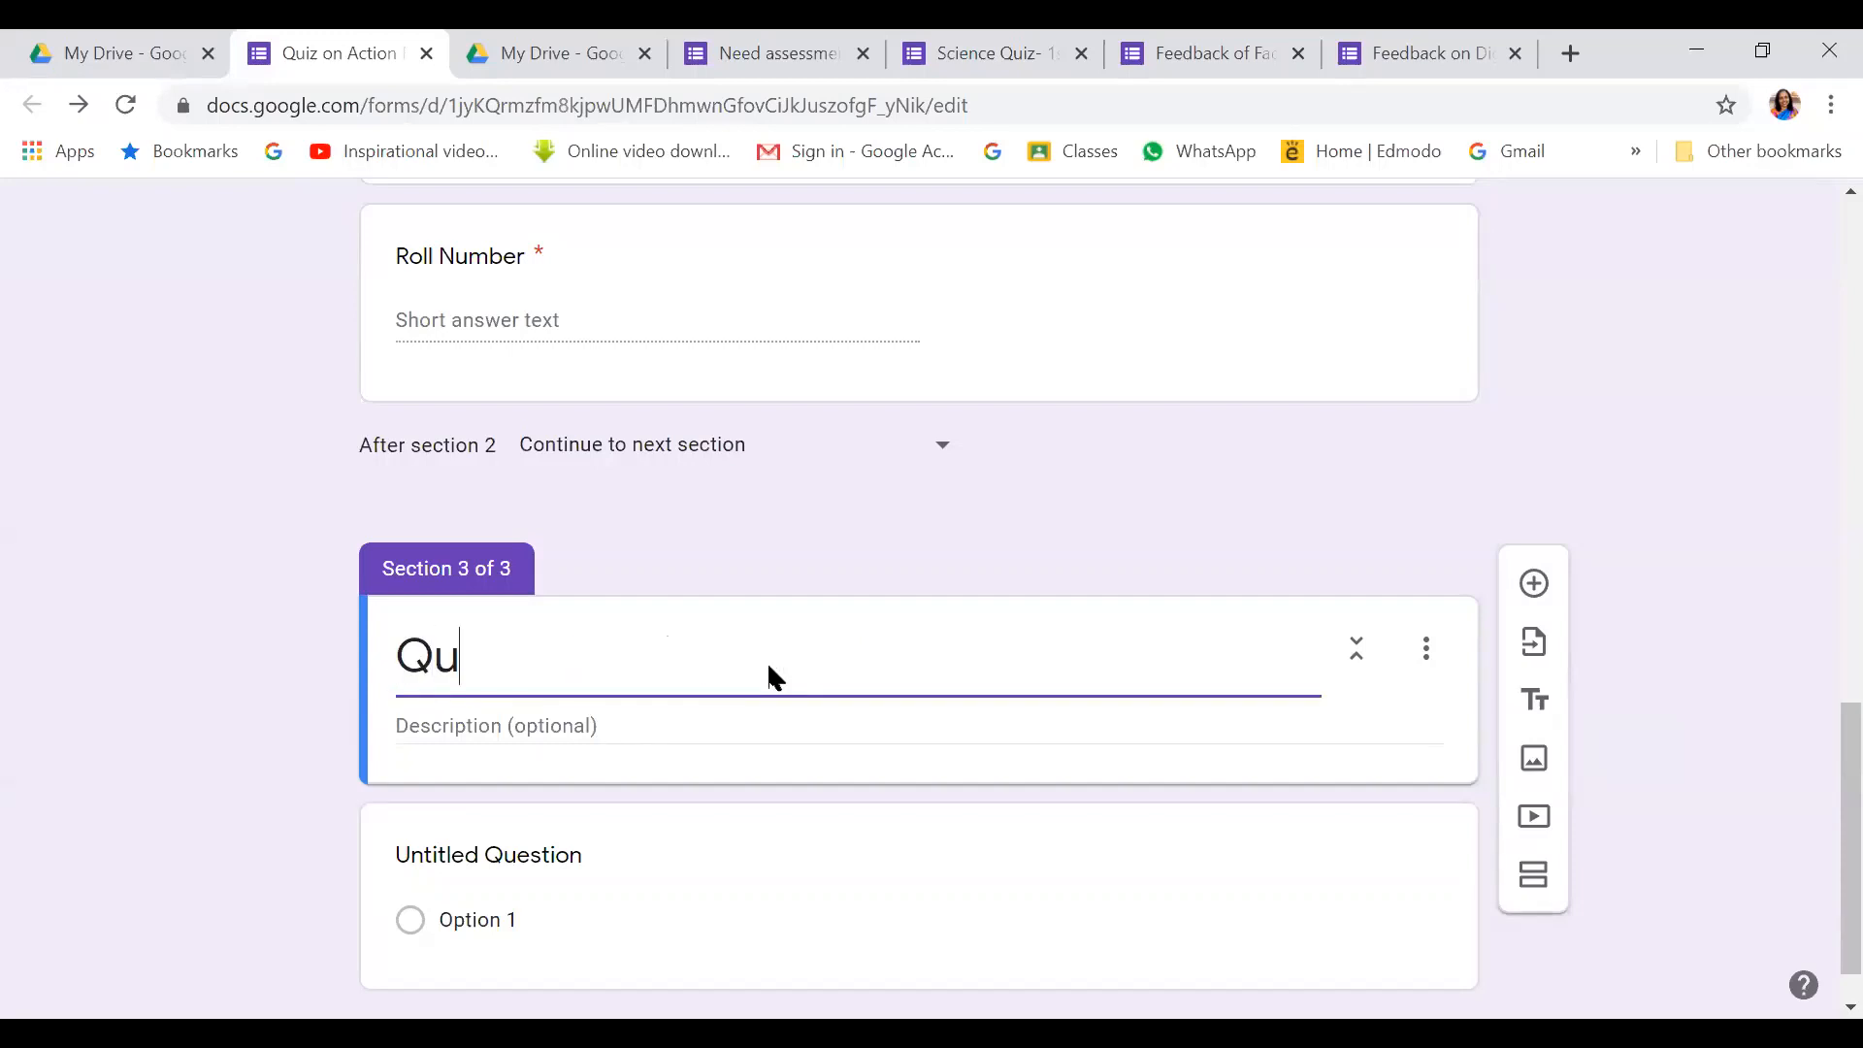
text(estions)
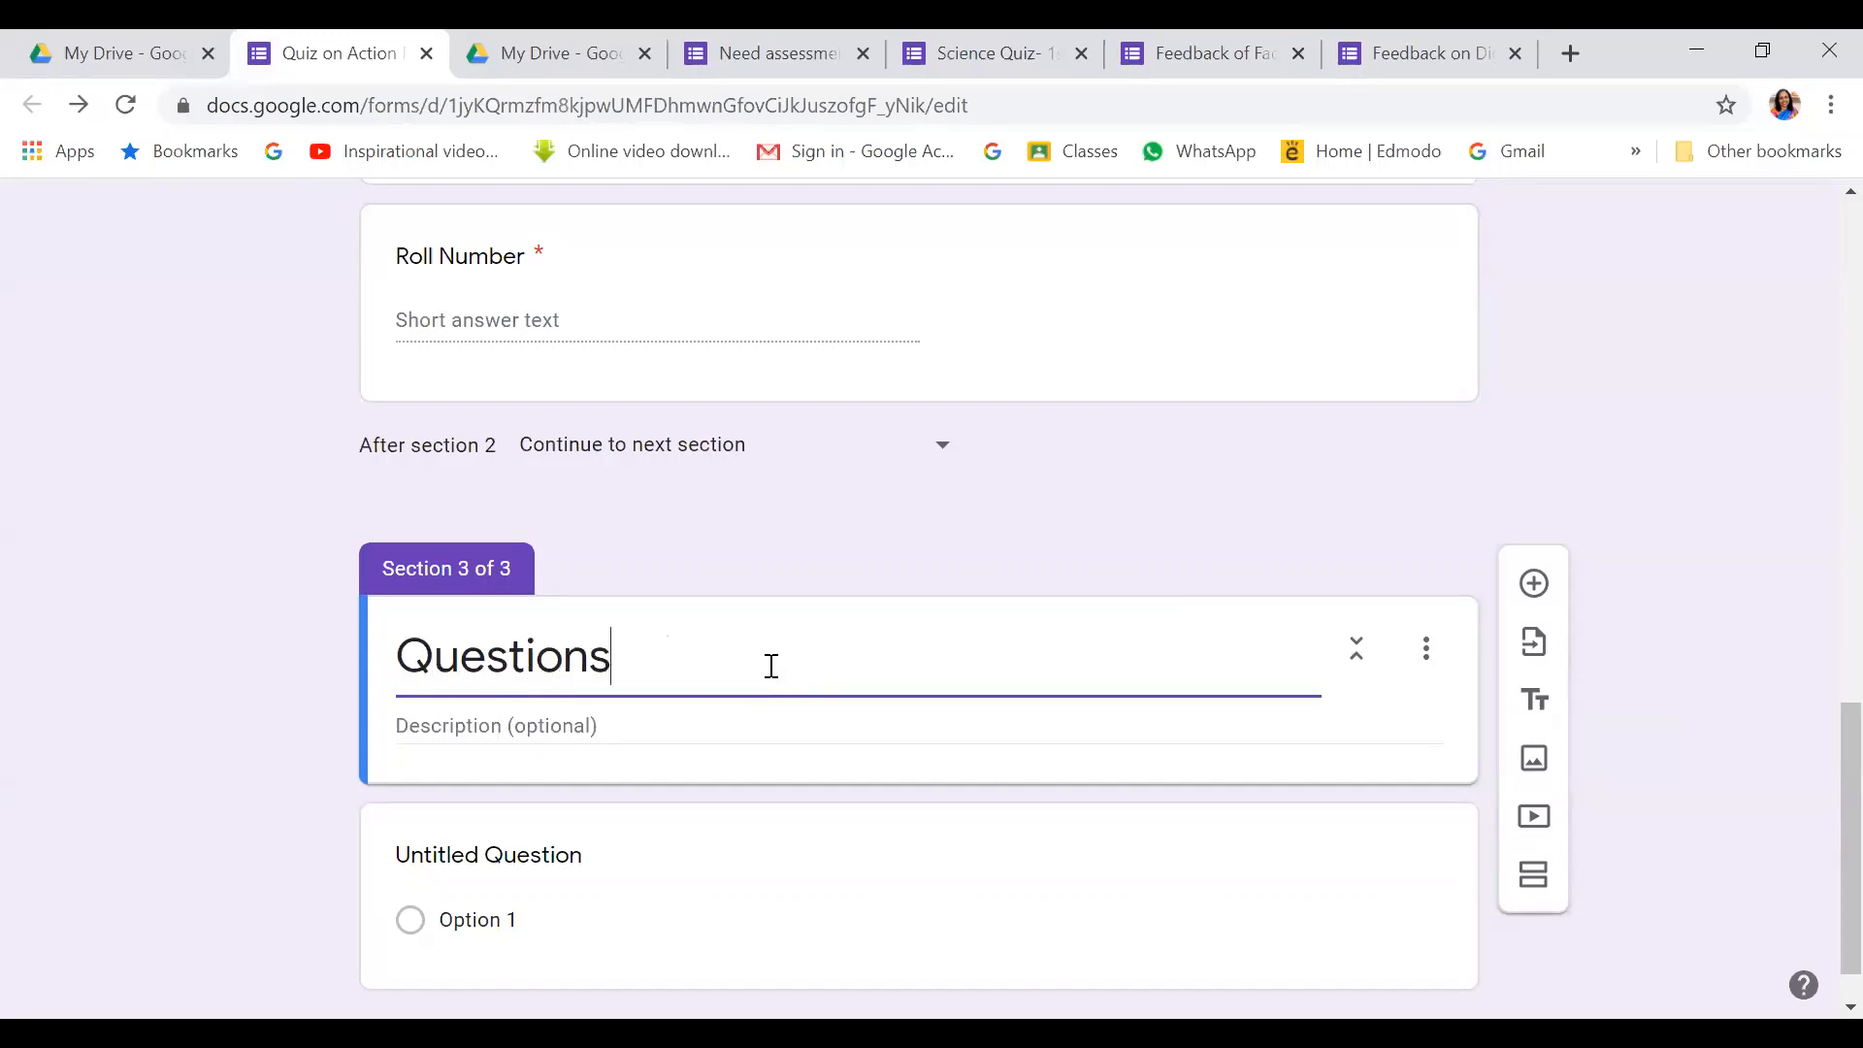
click(434, 736)
text(Read th)
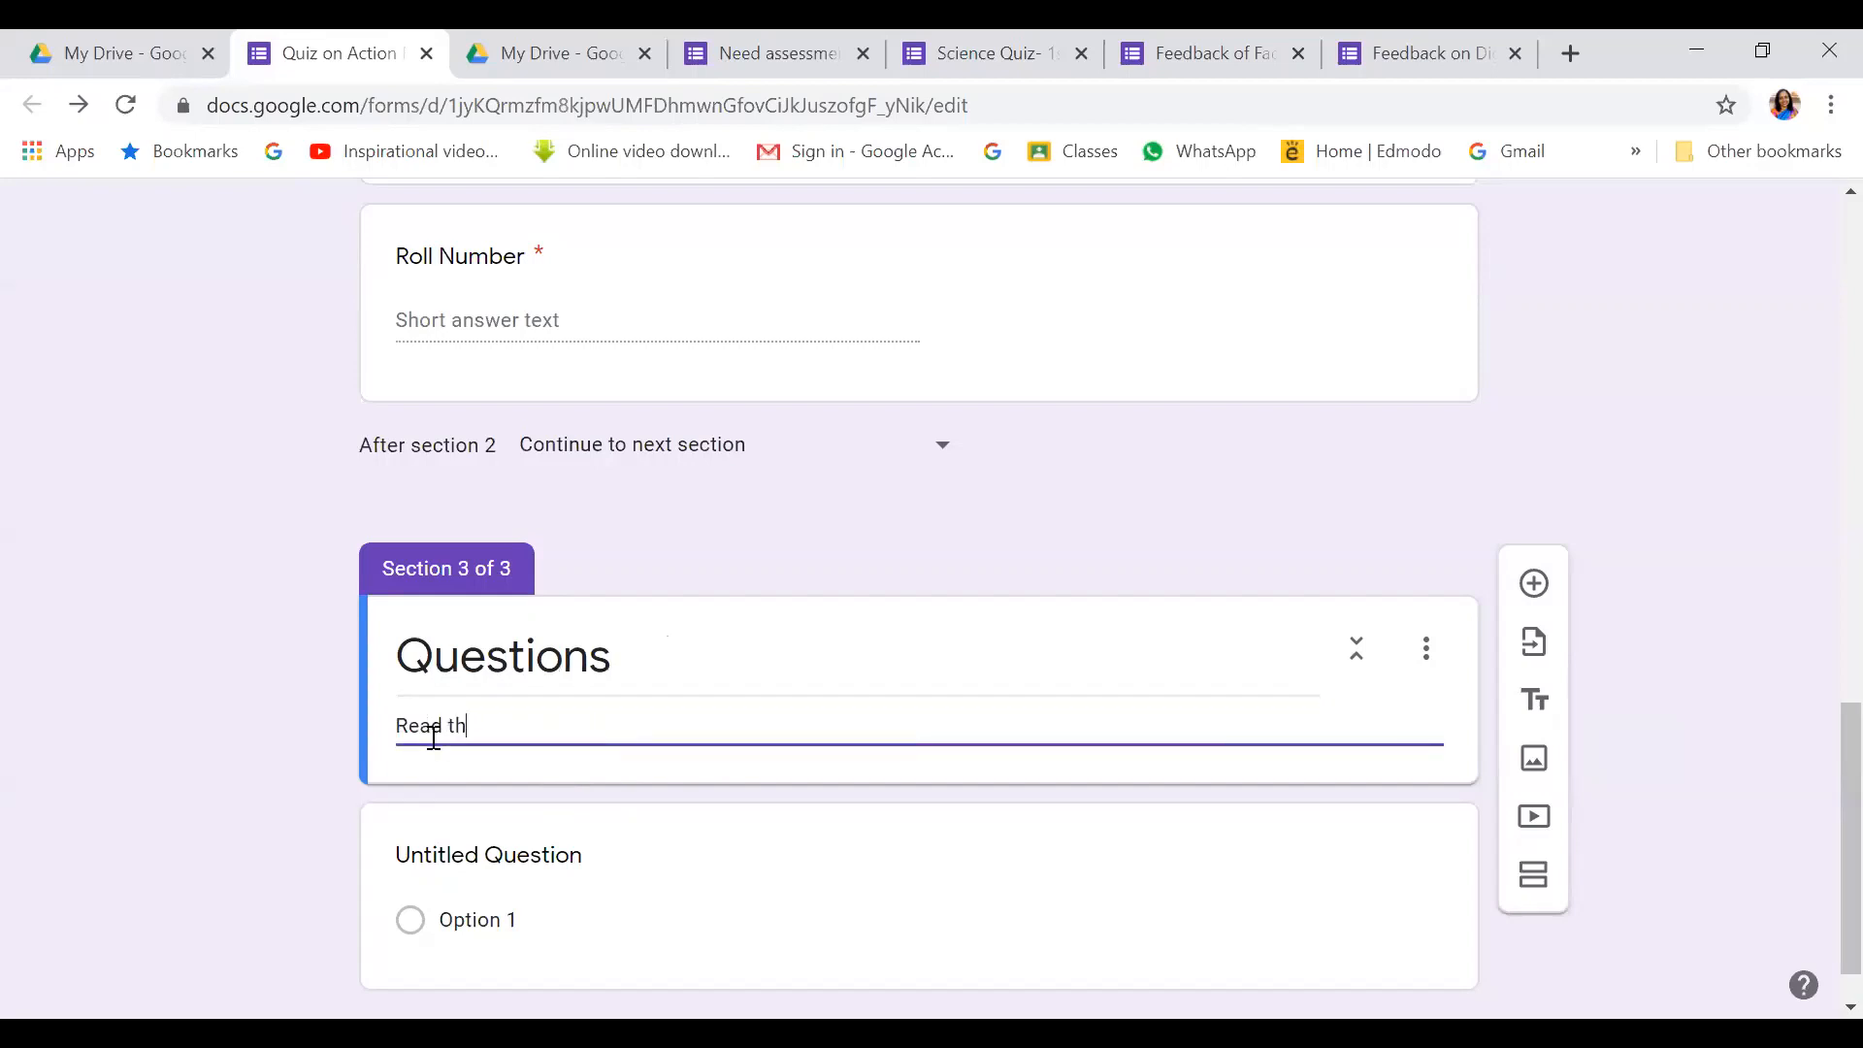
text(e questions carefully. Each)
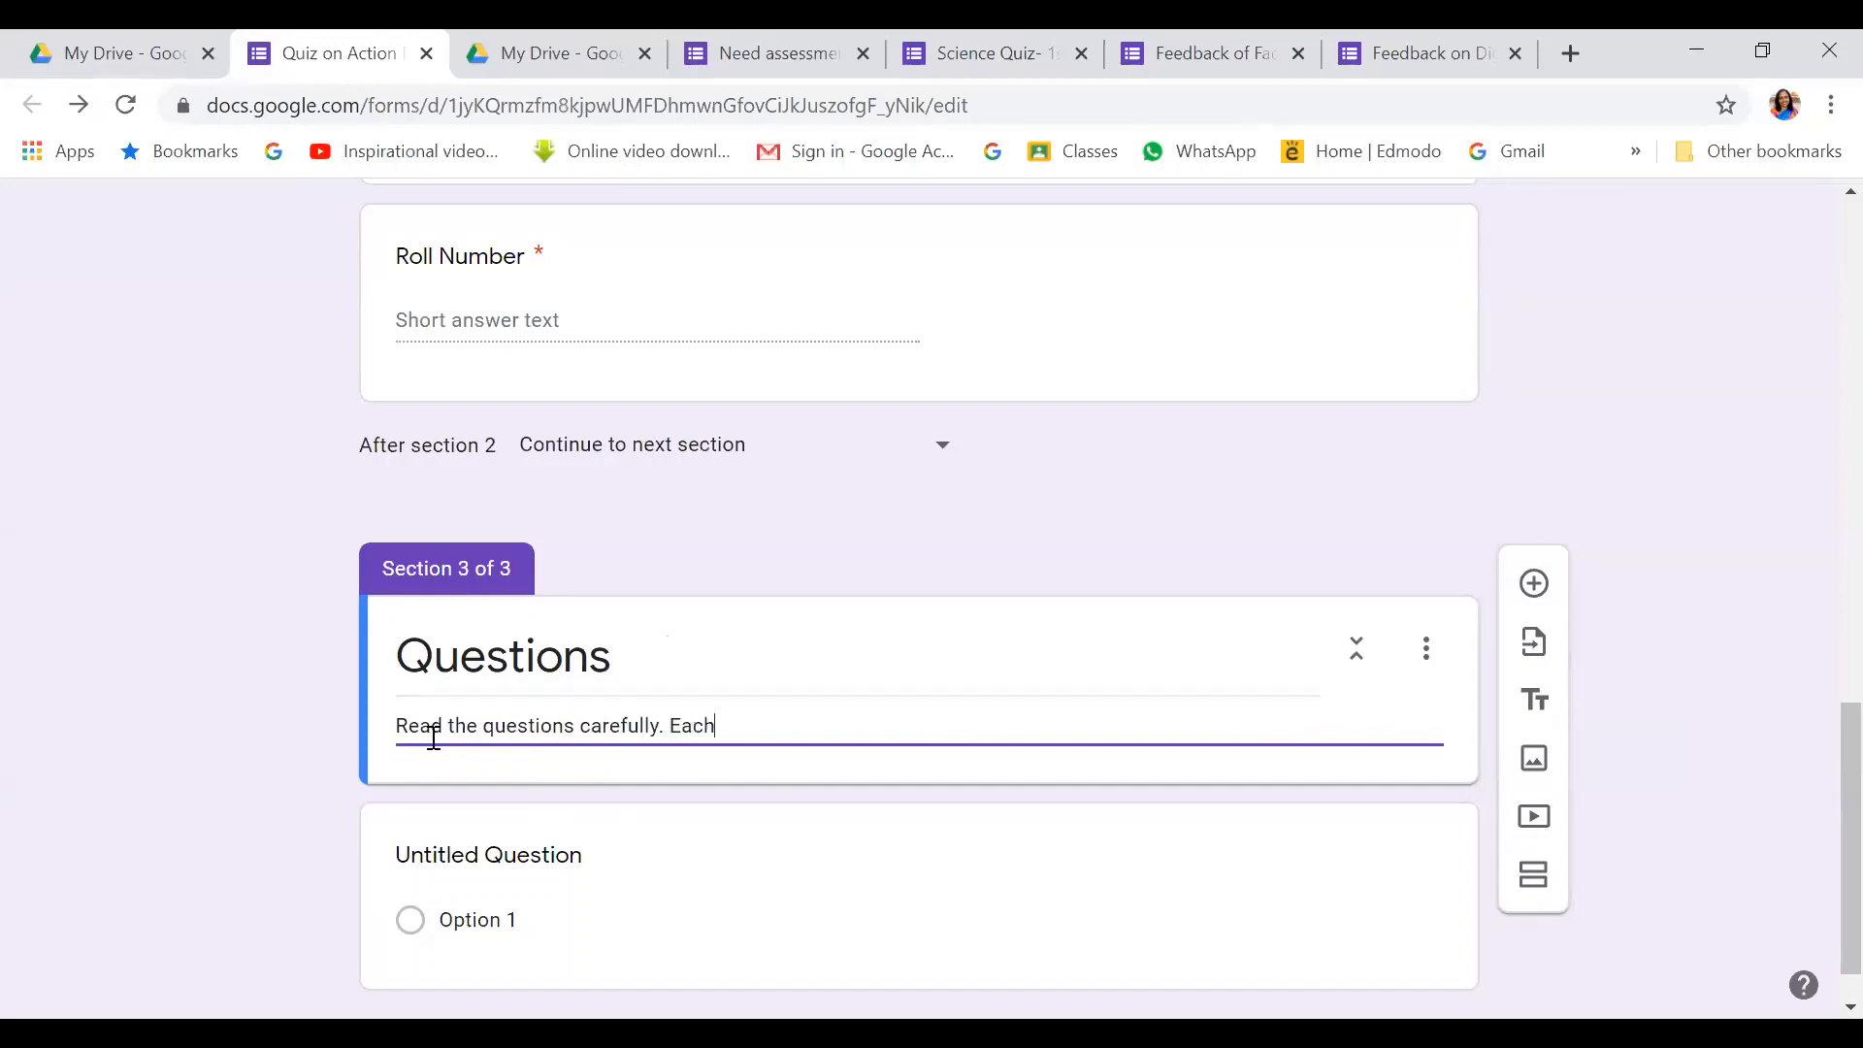
text( question has options)
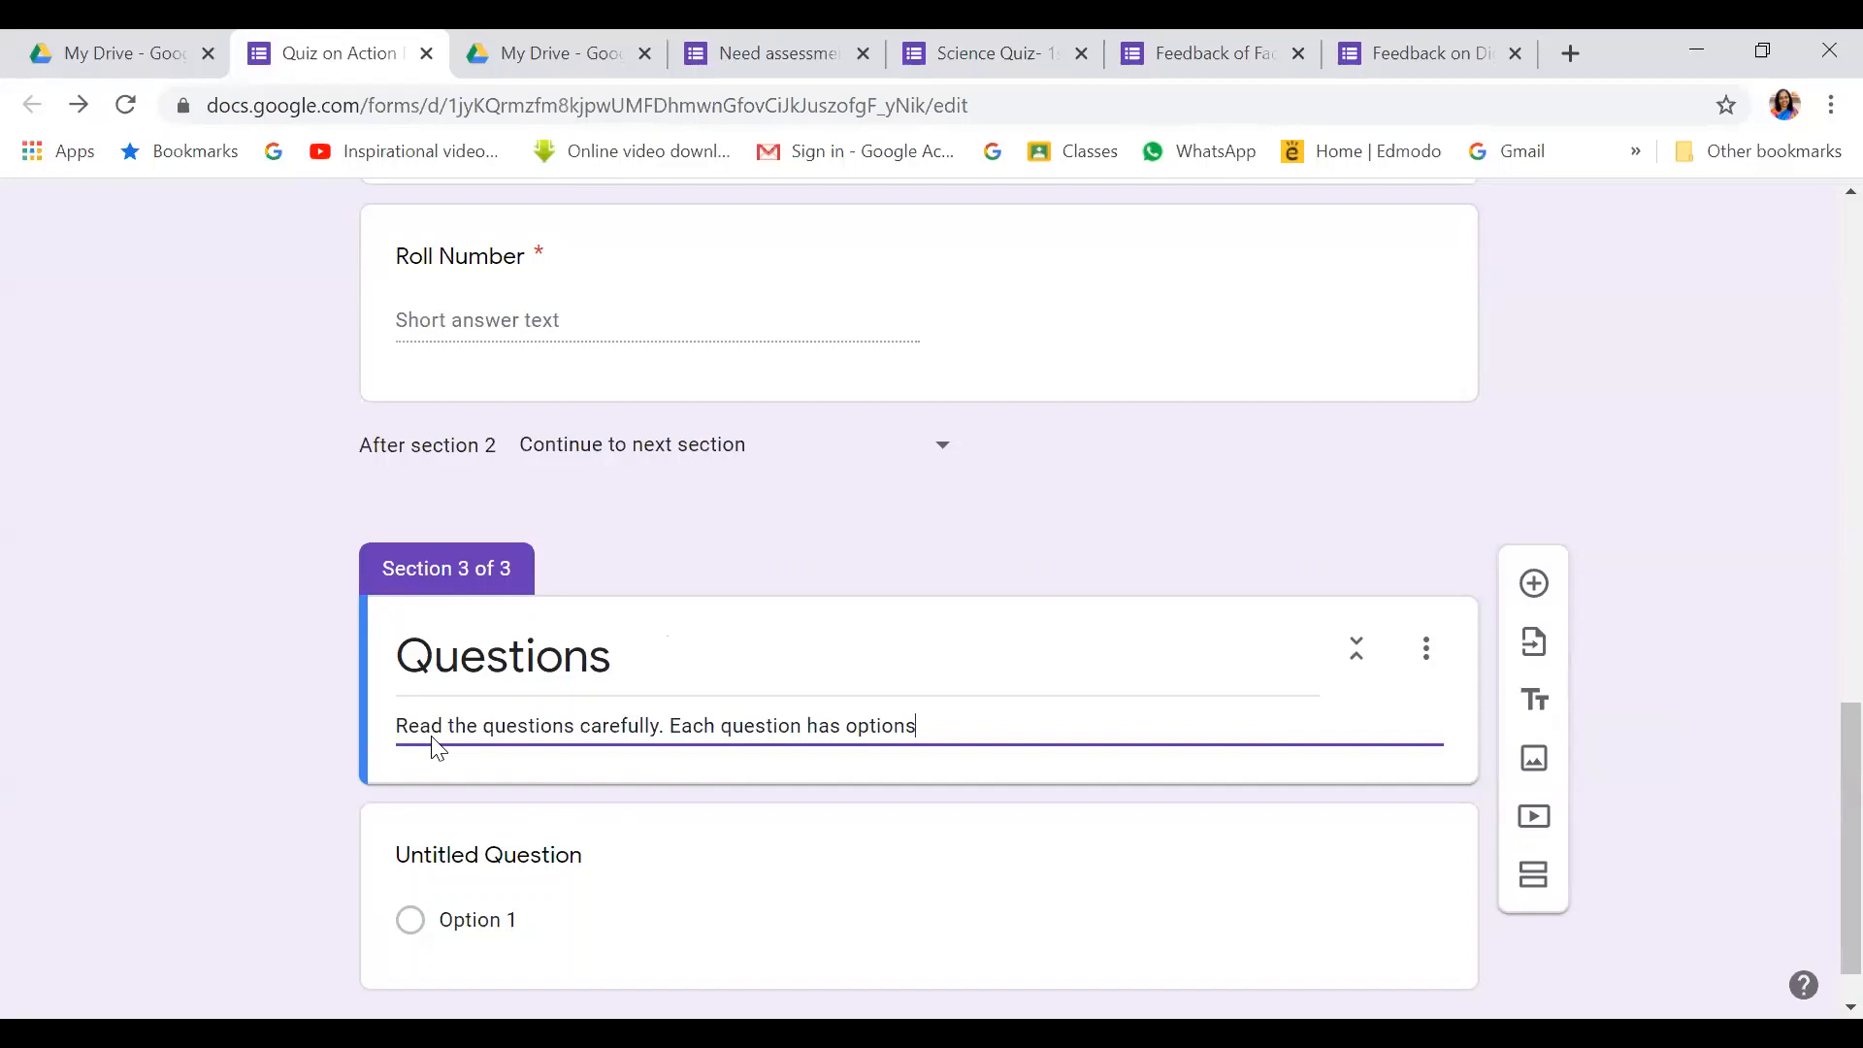
text(. Cohoose the correct option)
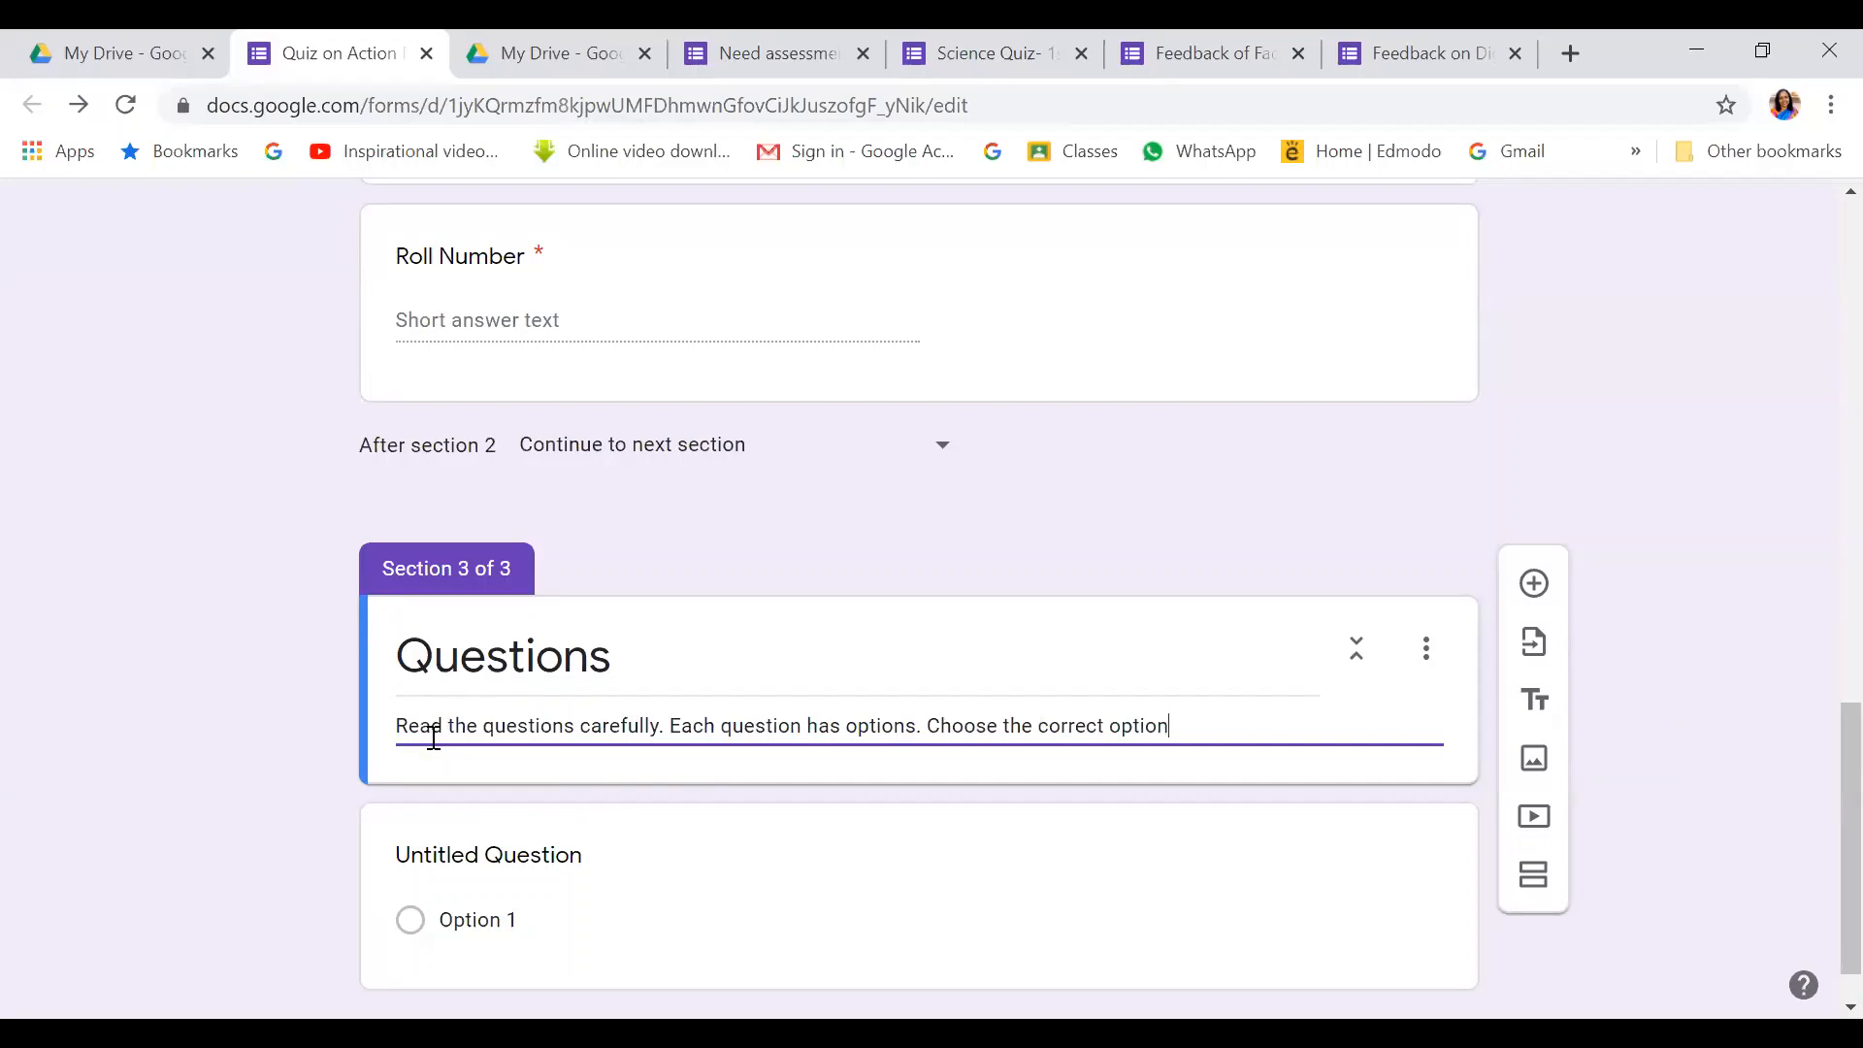
text((s).)
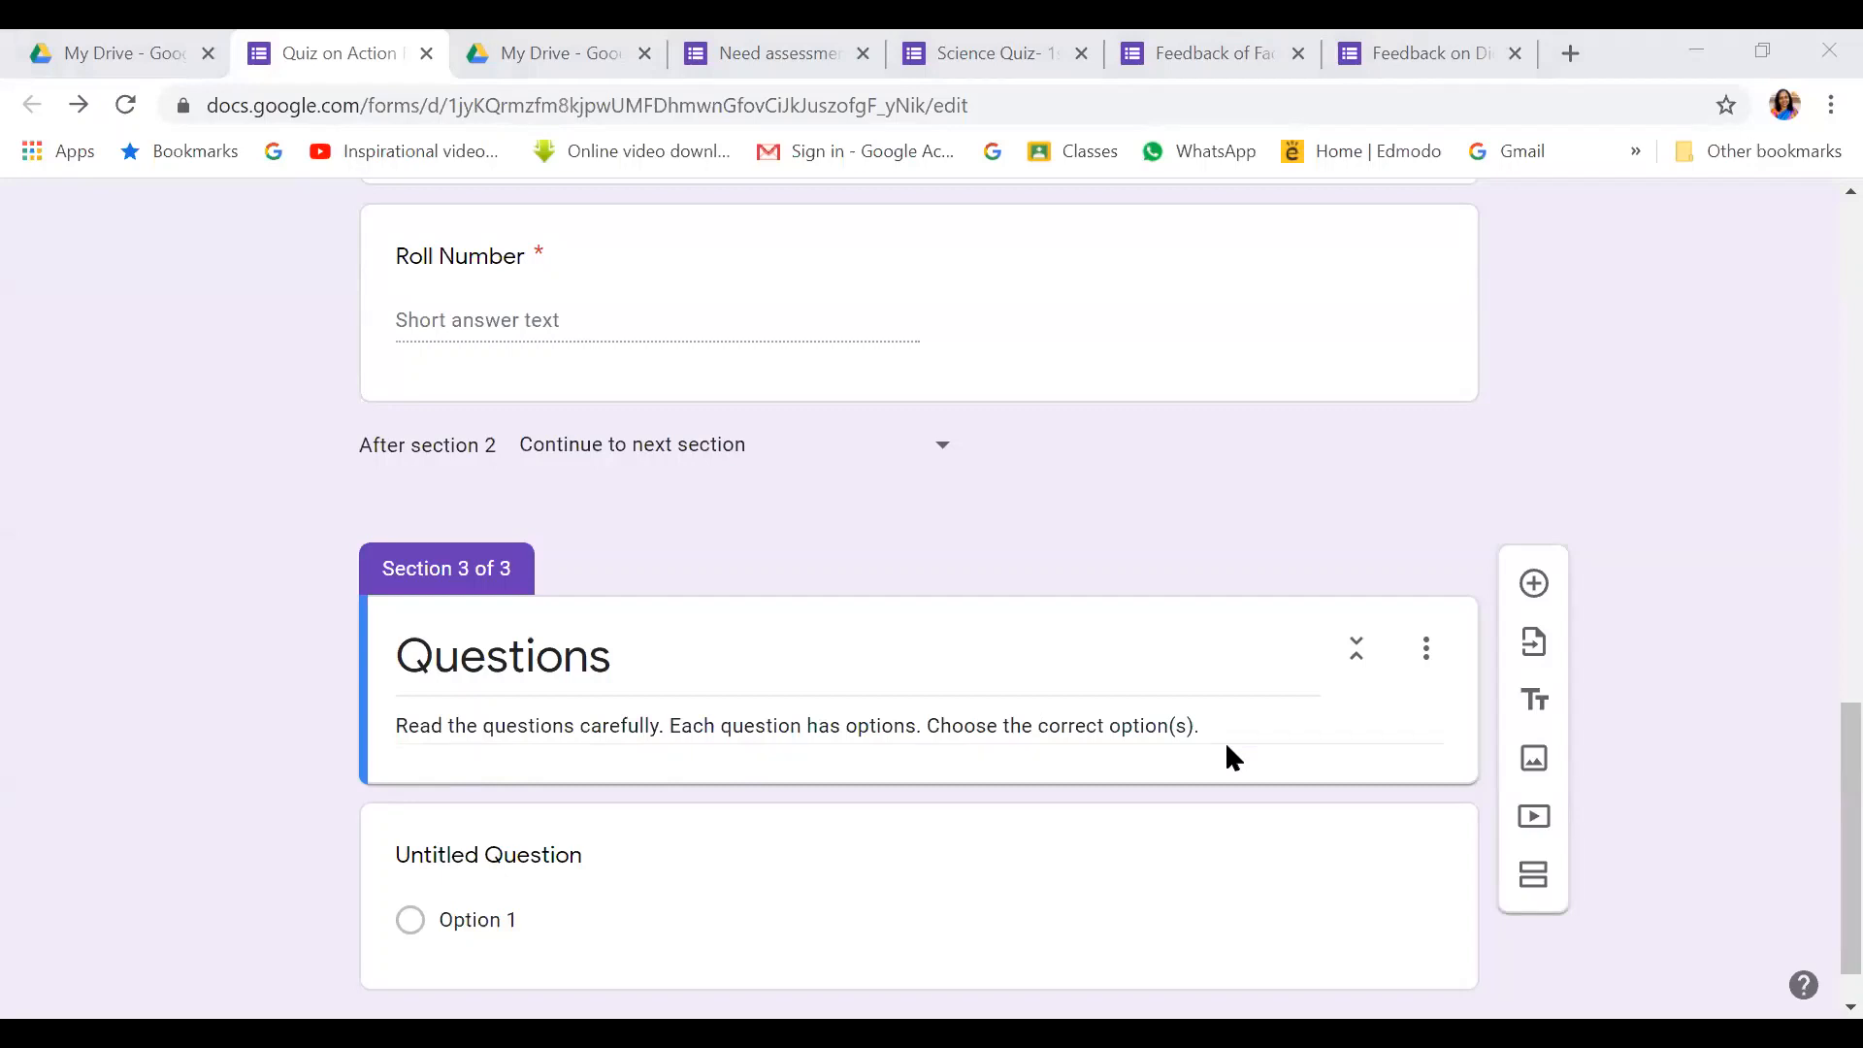
click(1396, 669)
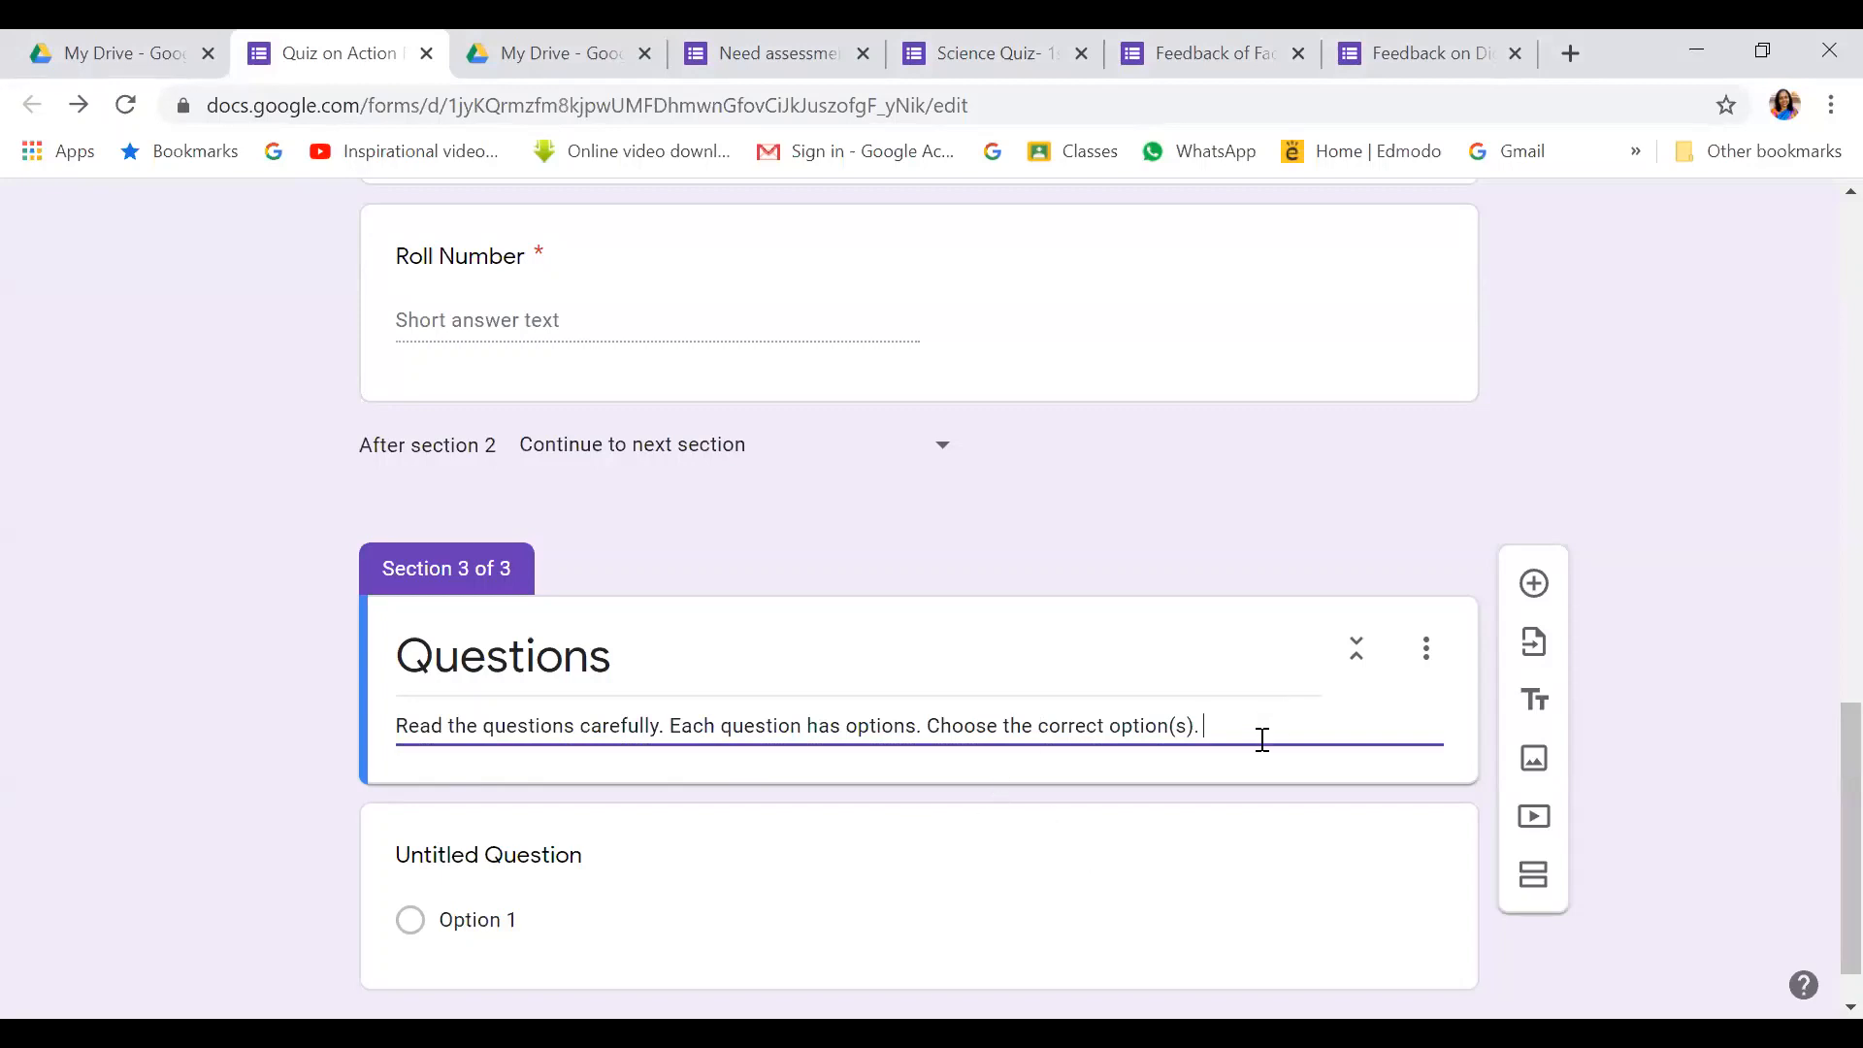
text(EAch question is compulso)
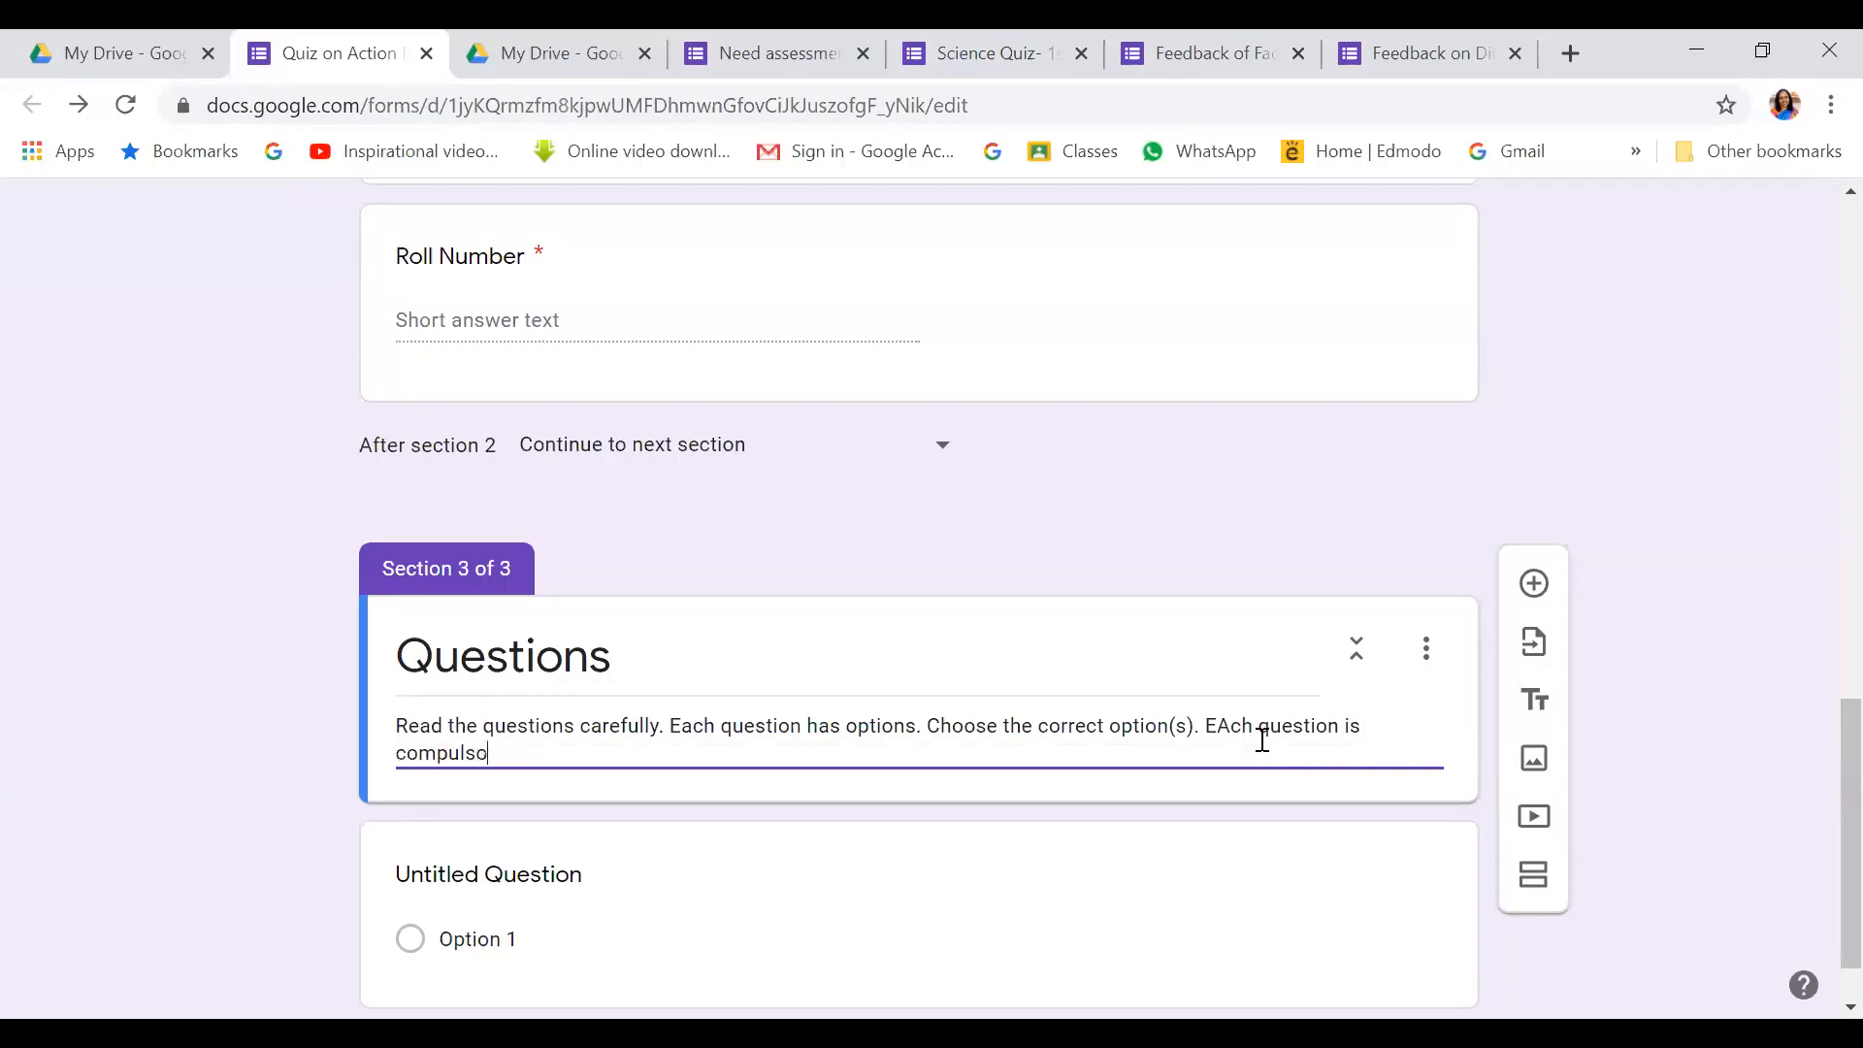
text(ry.)
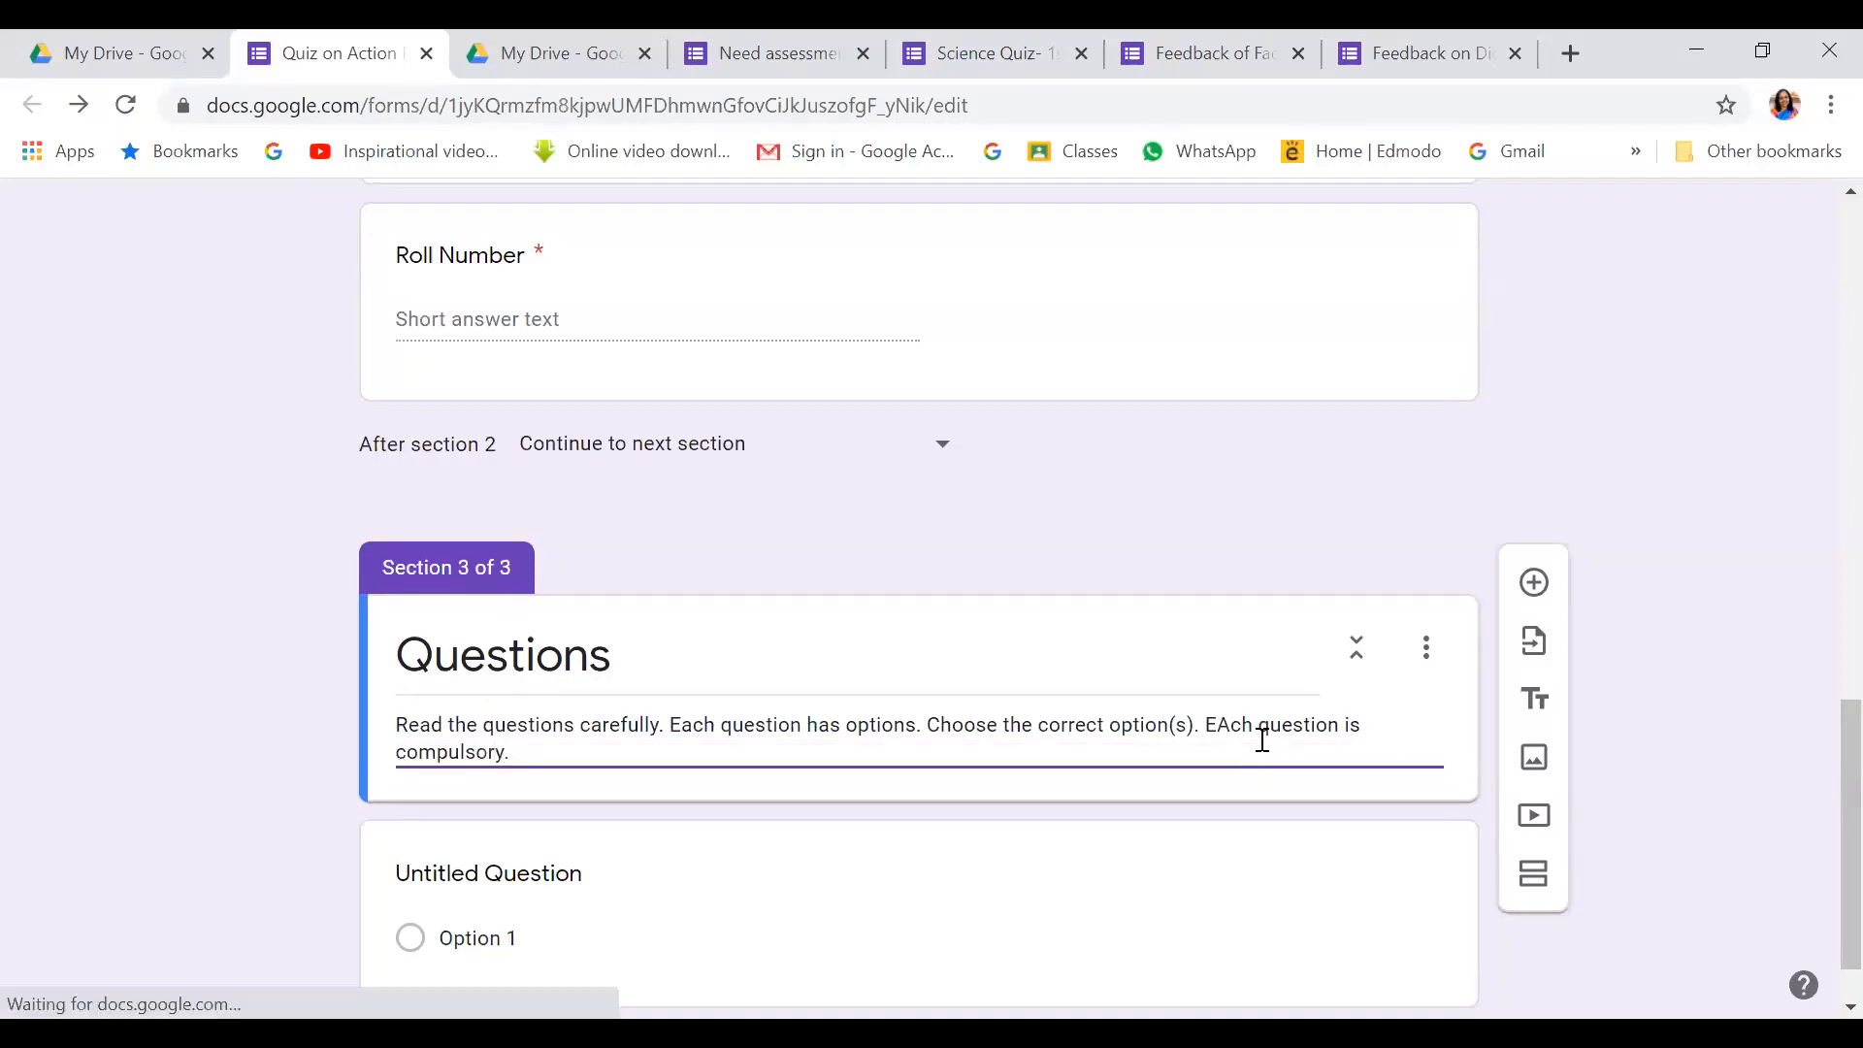
scroll(1251, 747, down, 1)
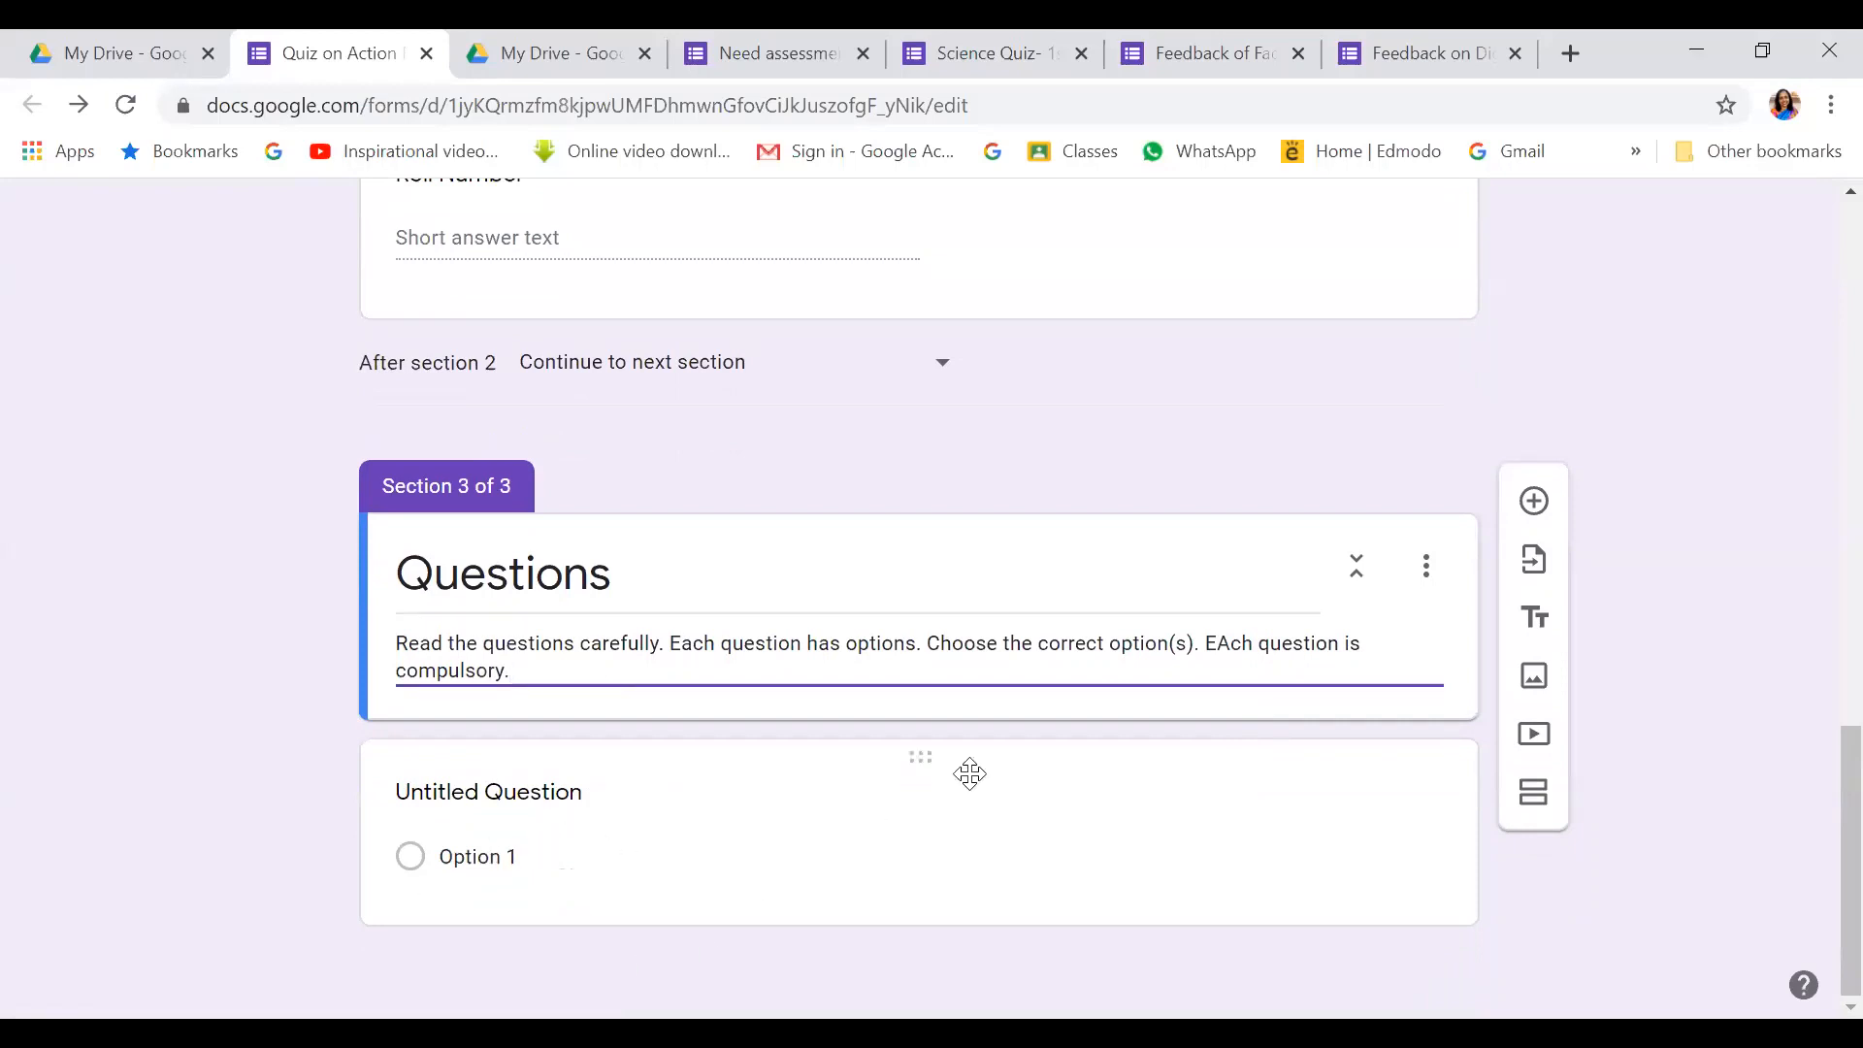
Add multiple-choice question '1. Why is it important to conduct Action Research ?'
click(1533, 501)
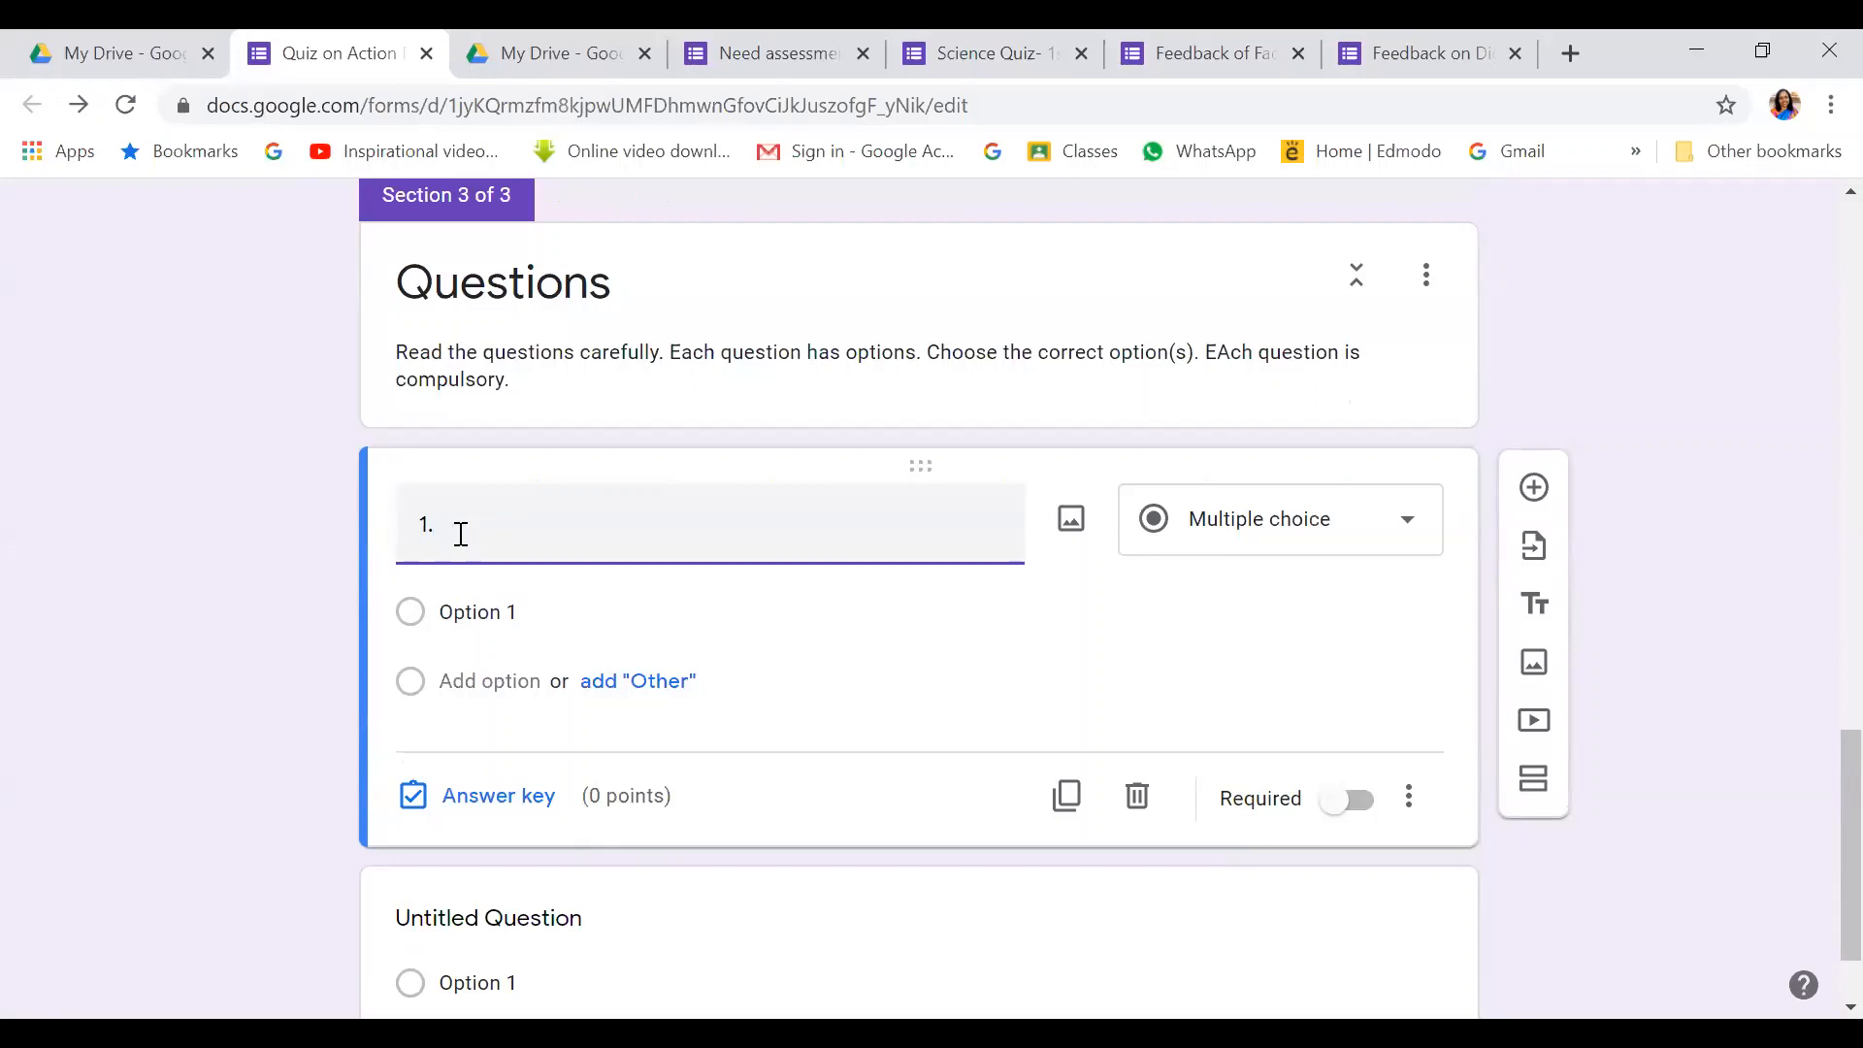
text(1. Why is it impo)
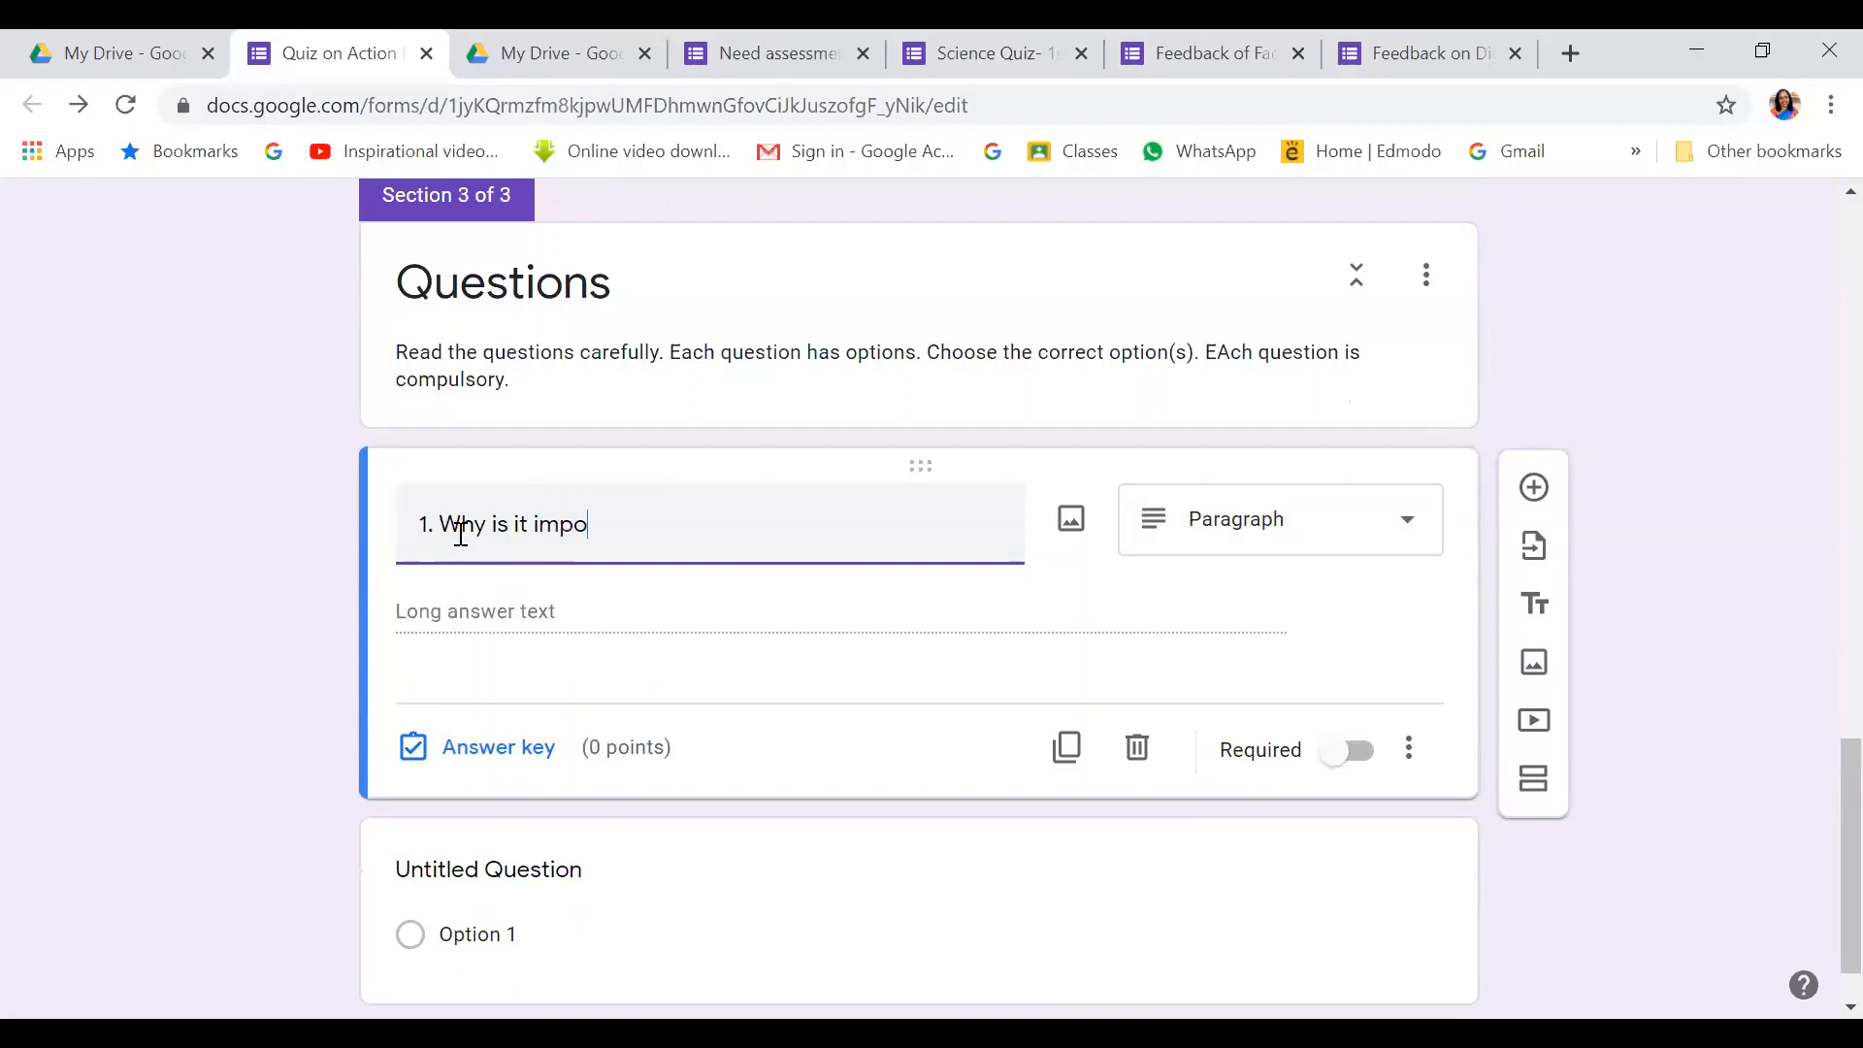
text(rtant to conduct A)
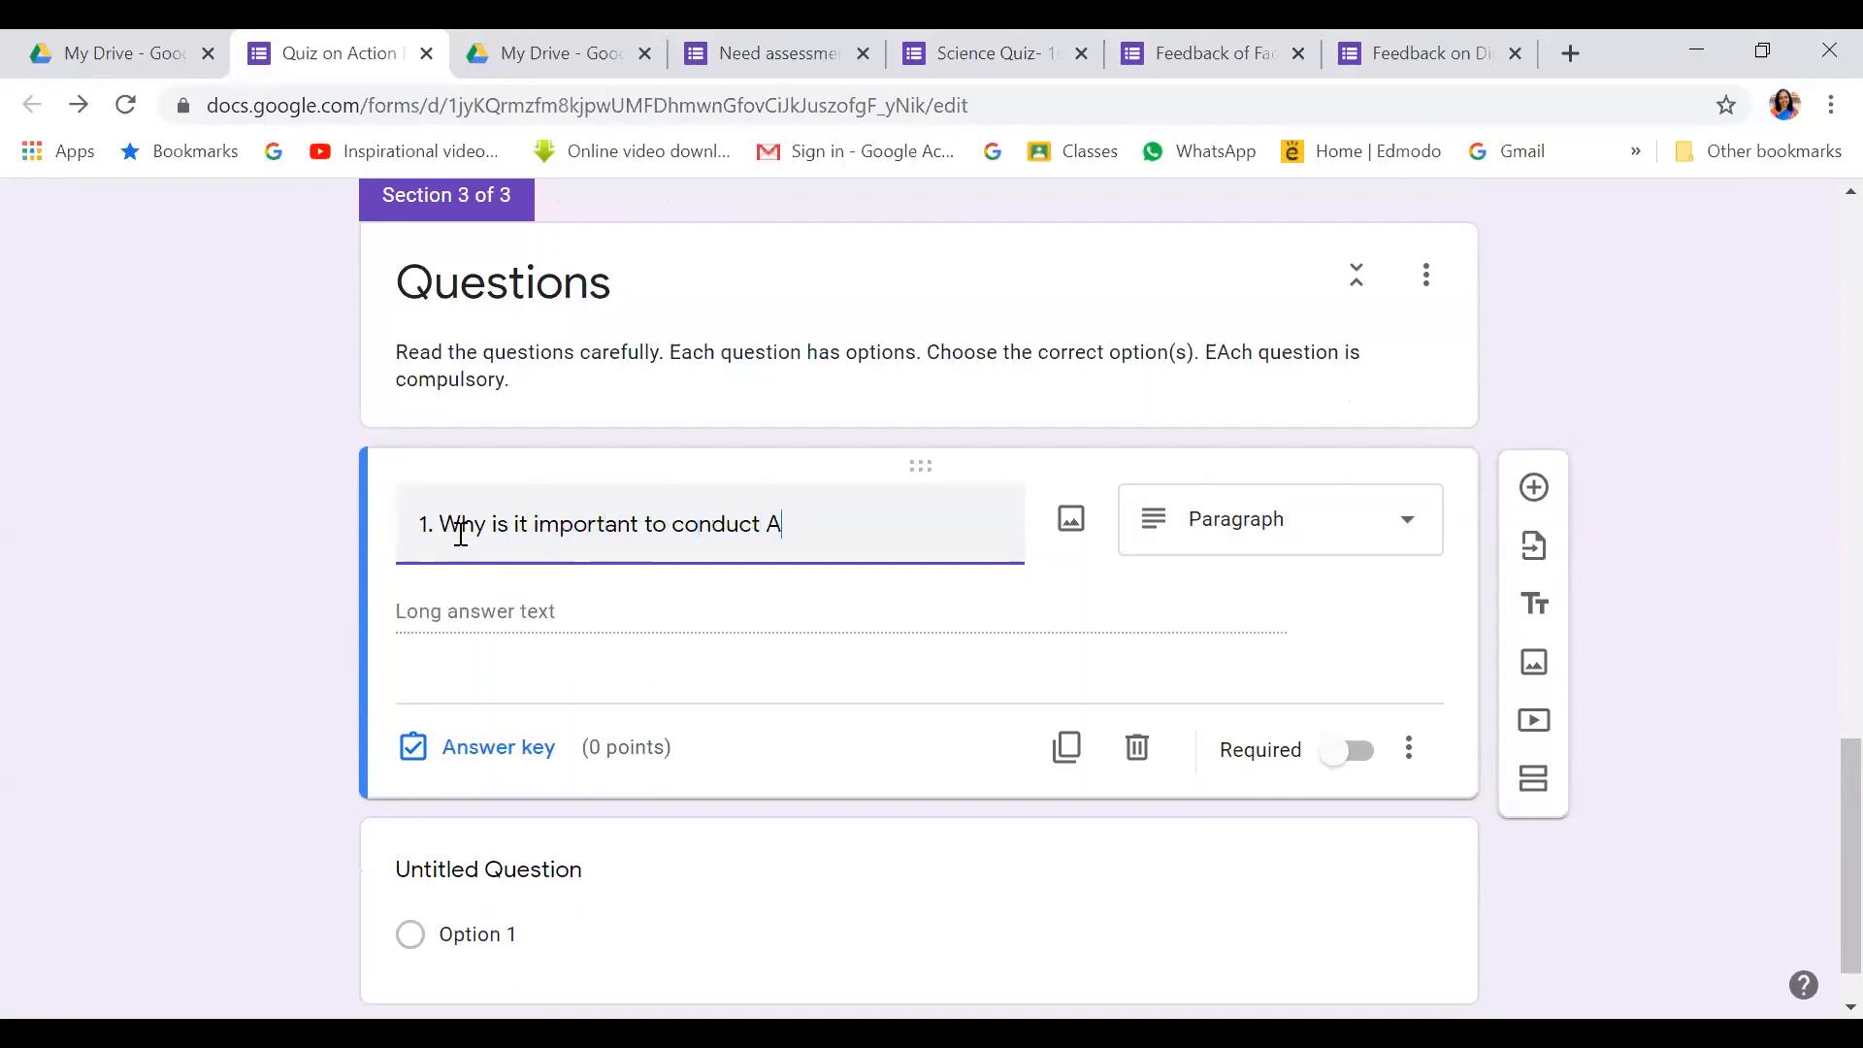
text(ction Research ?)
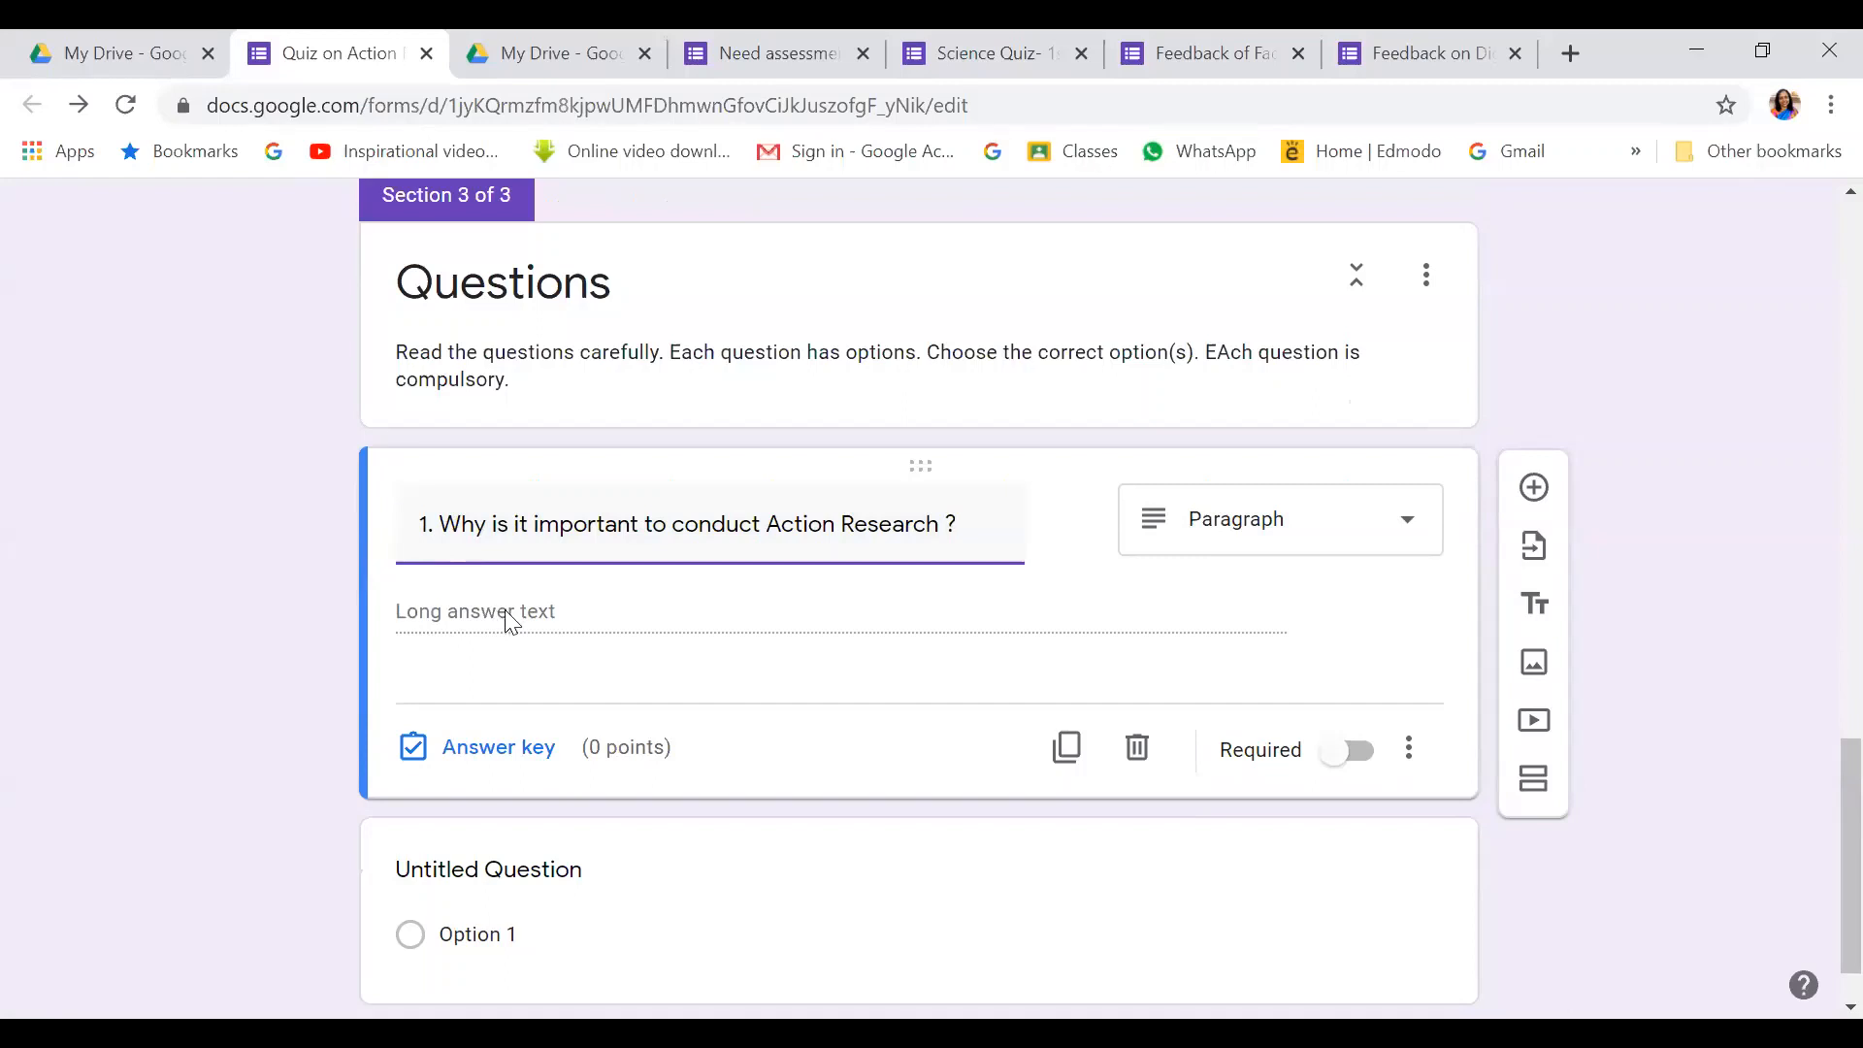
click(1409, 530)
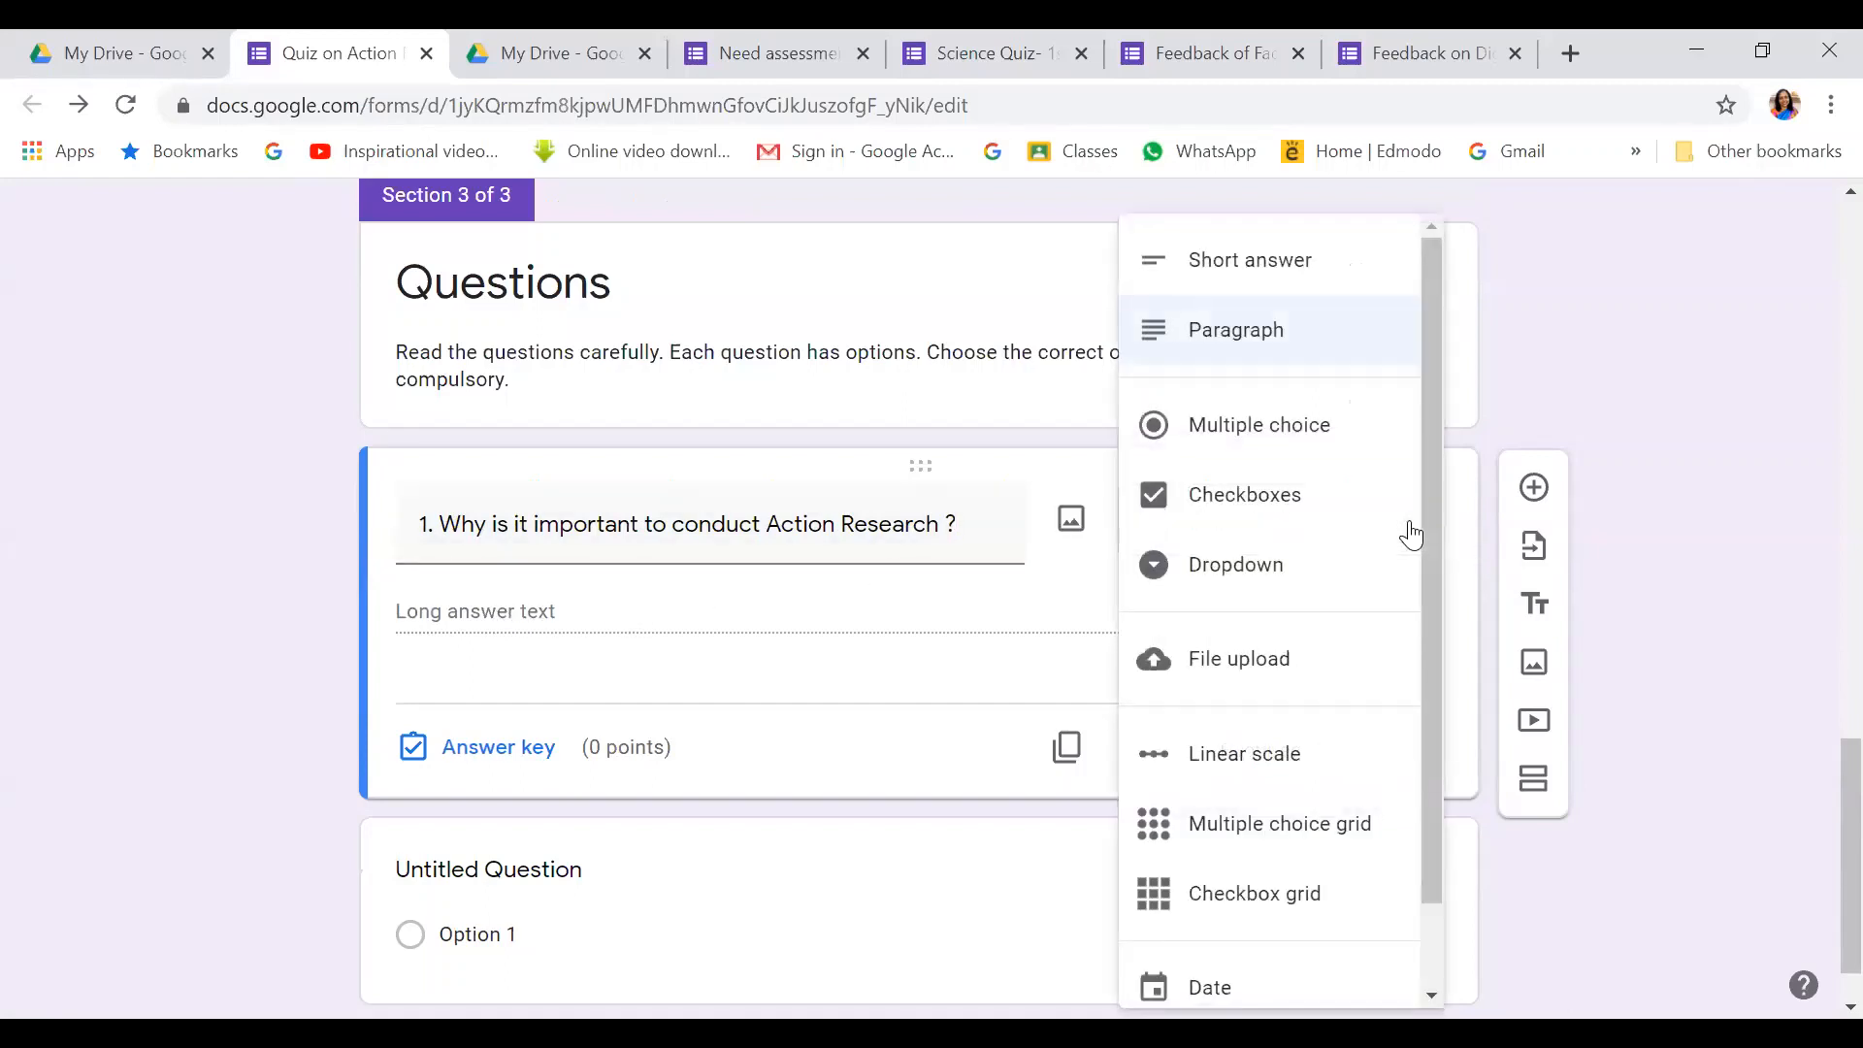
click(1034, 619)
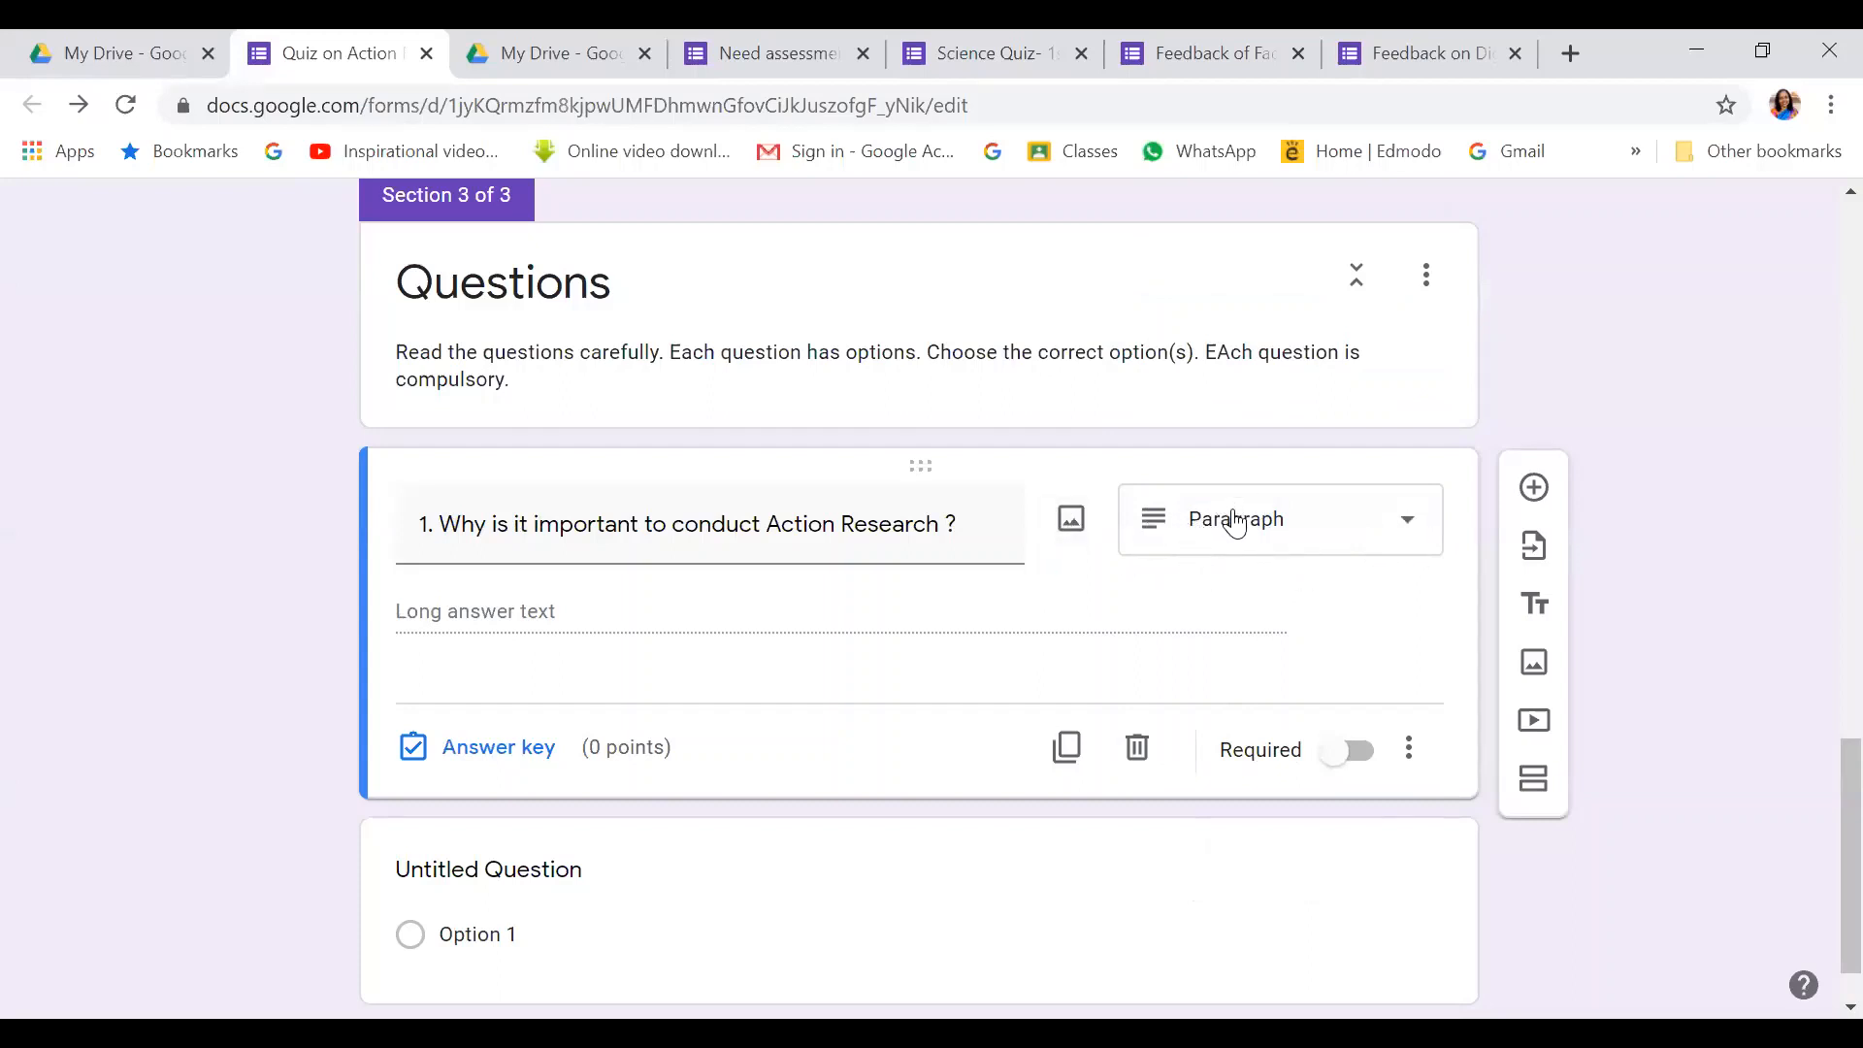
click(1409, 521)
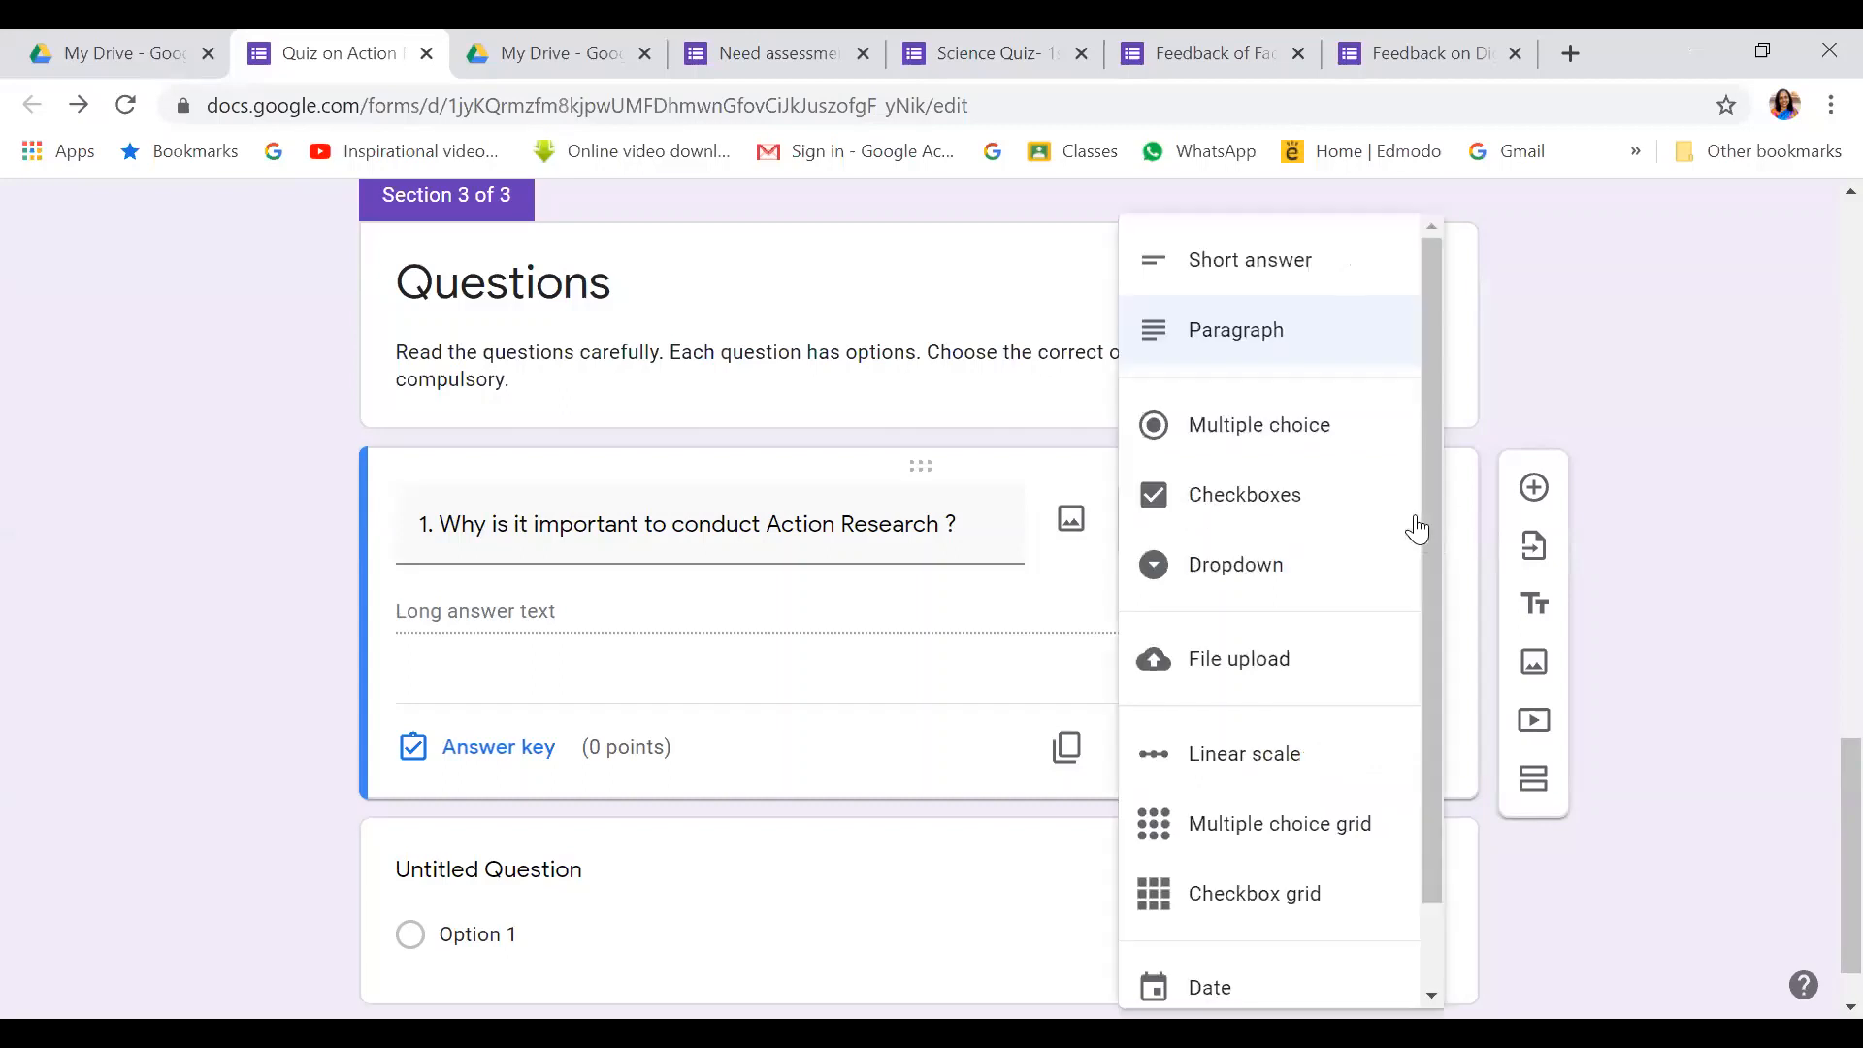
click(1279, 427)
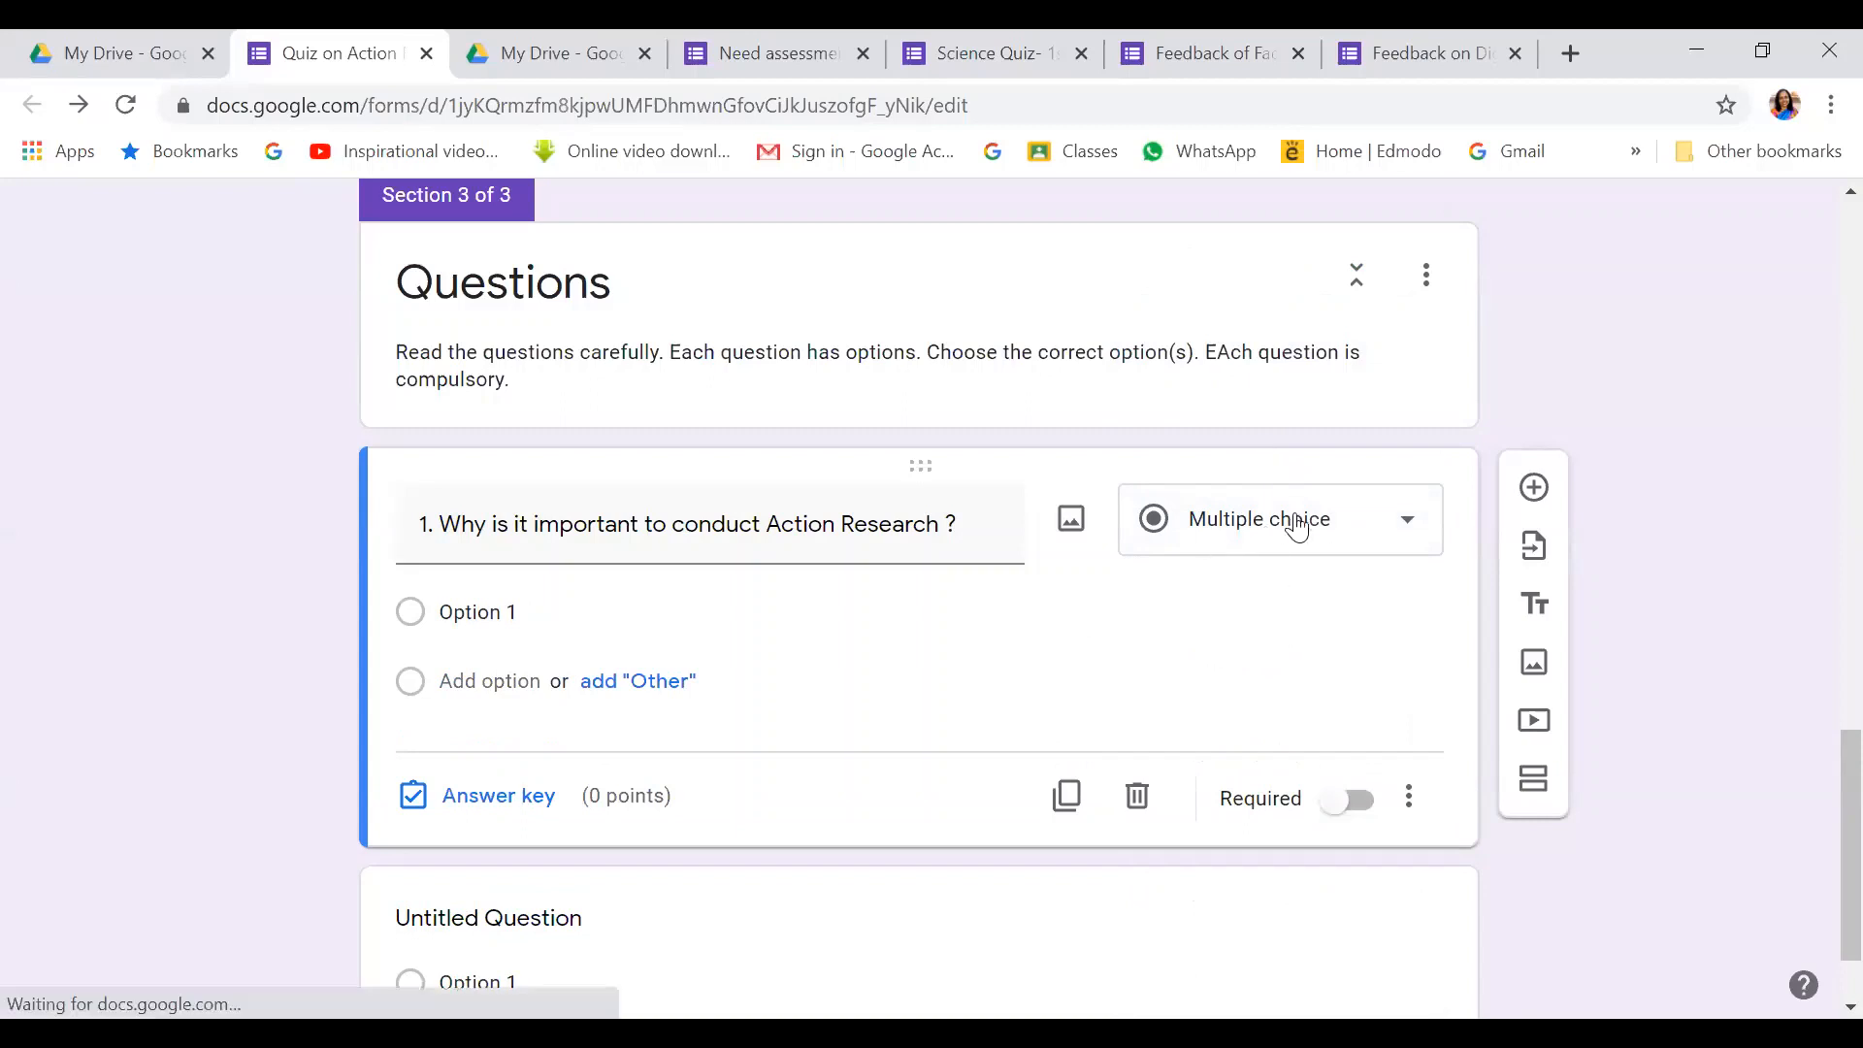
Enter options 'It leads teachers in critical reflection' and 'It acknowledges teacher's experience and knowledge'
click(490, 614)
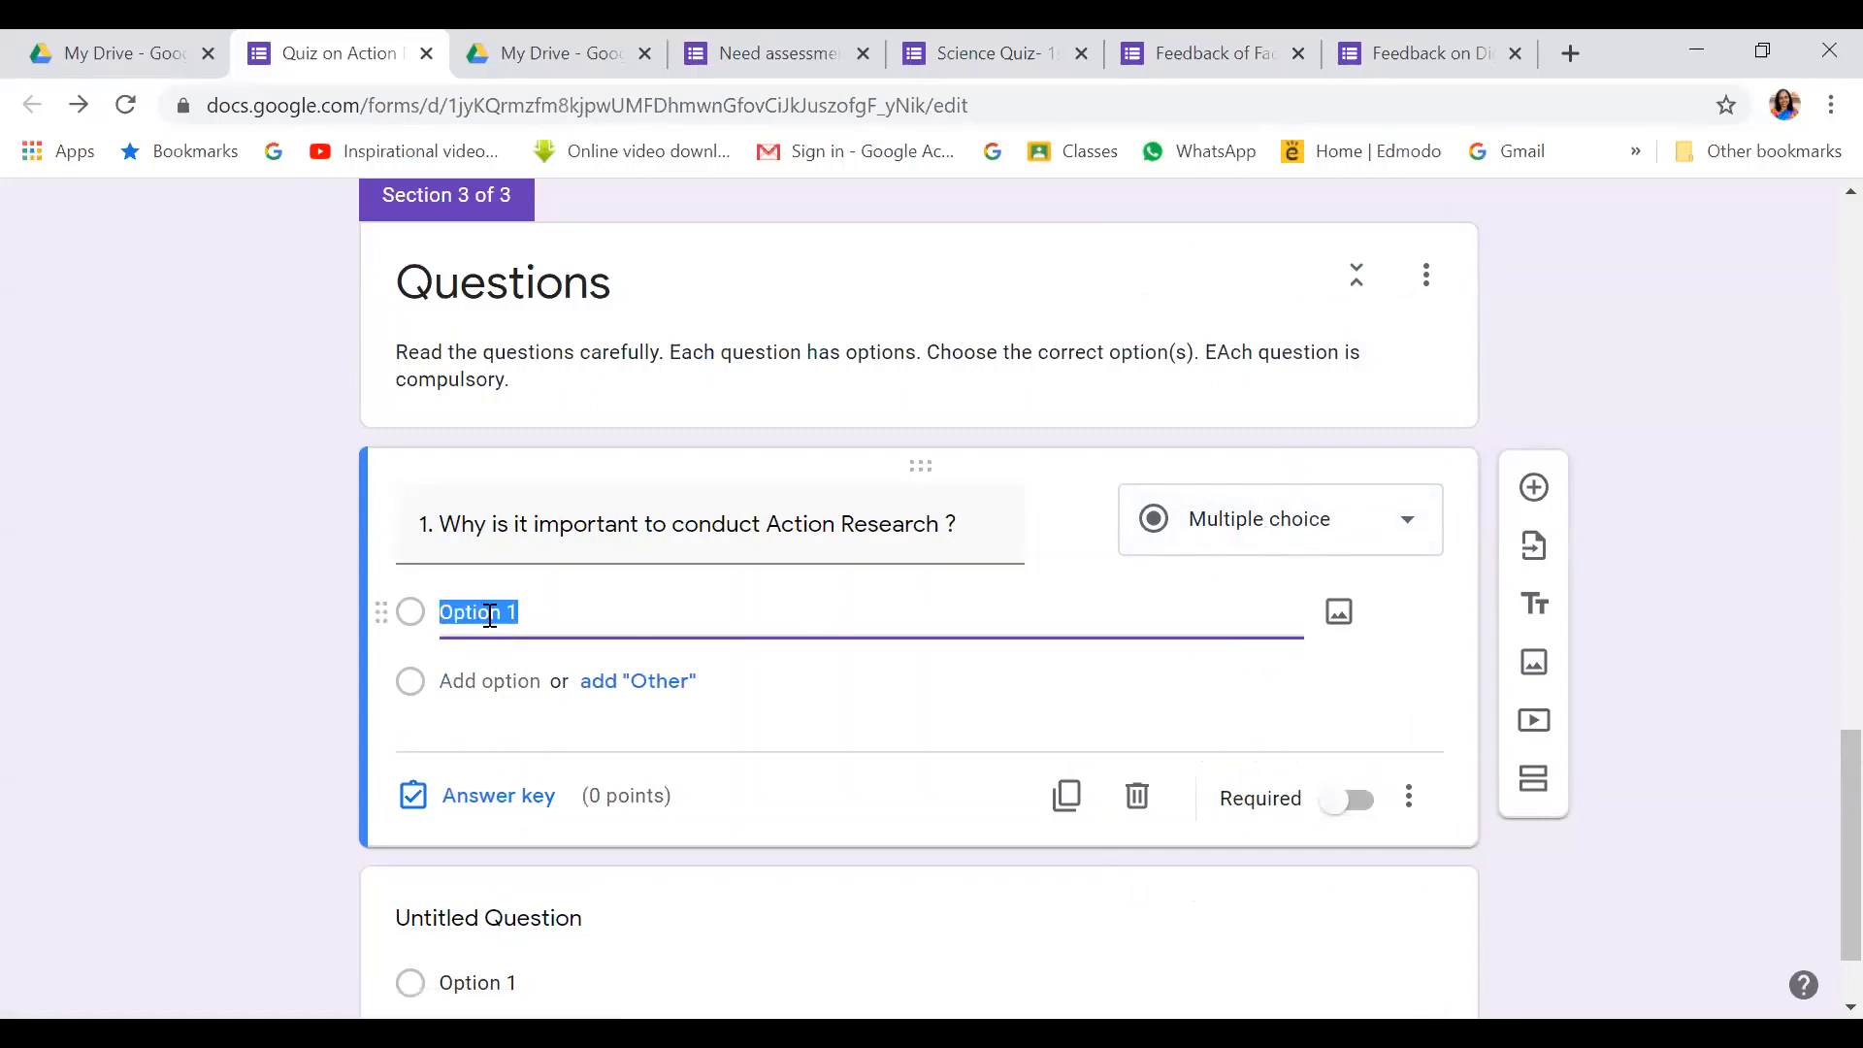
key(BackSpace)
text(It leads teachers in critical re)
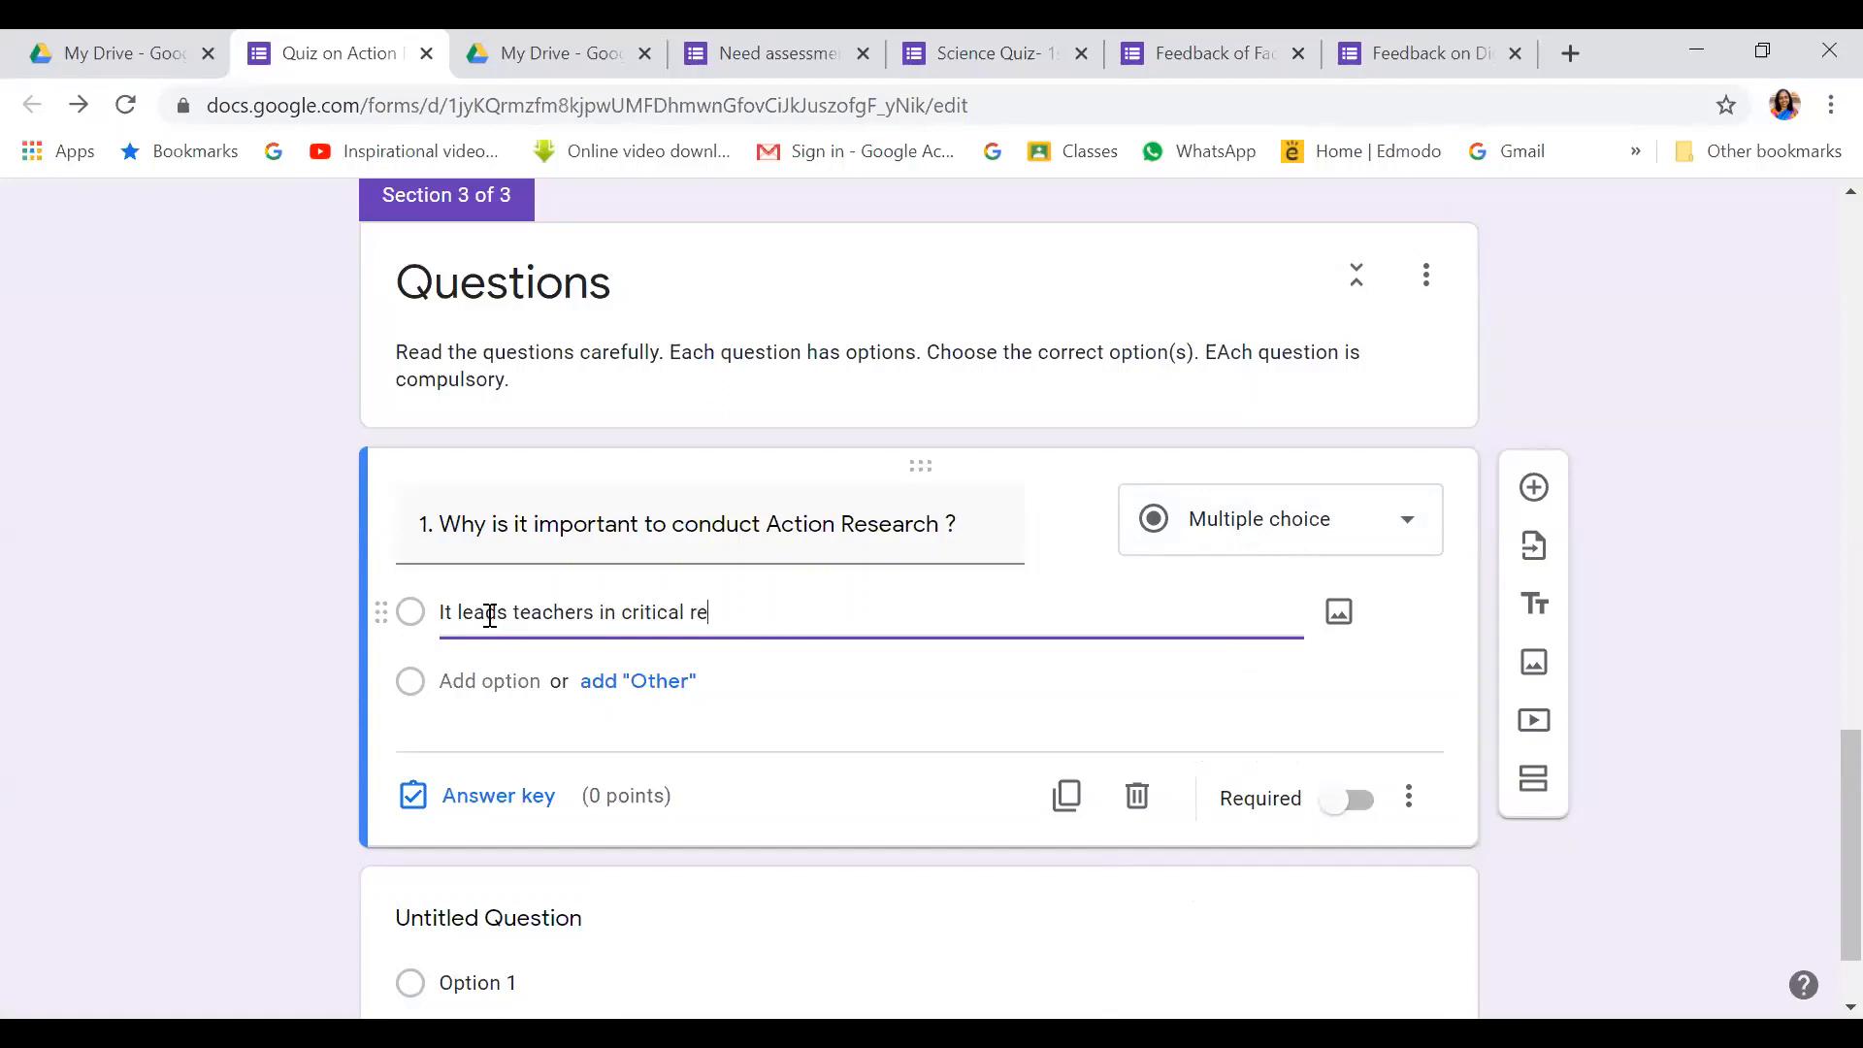
text(flection)
click(468, 681)
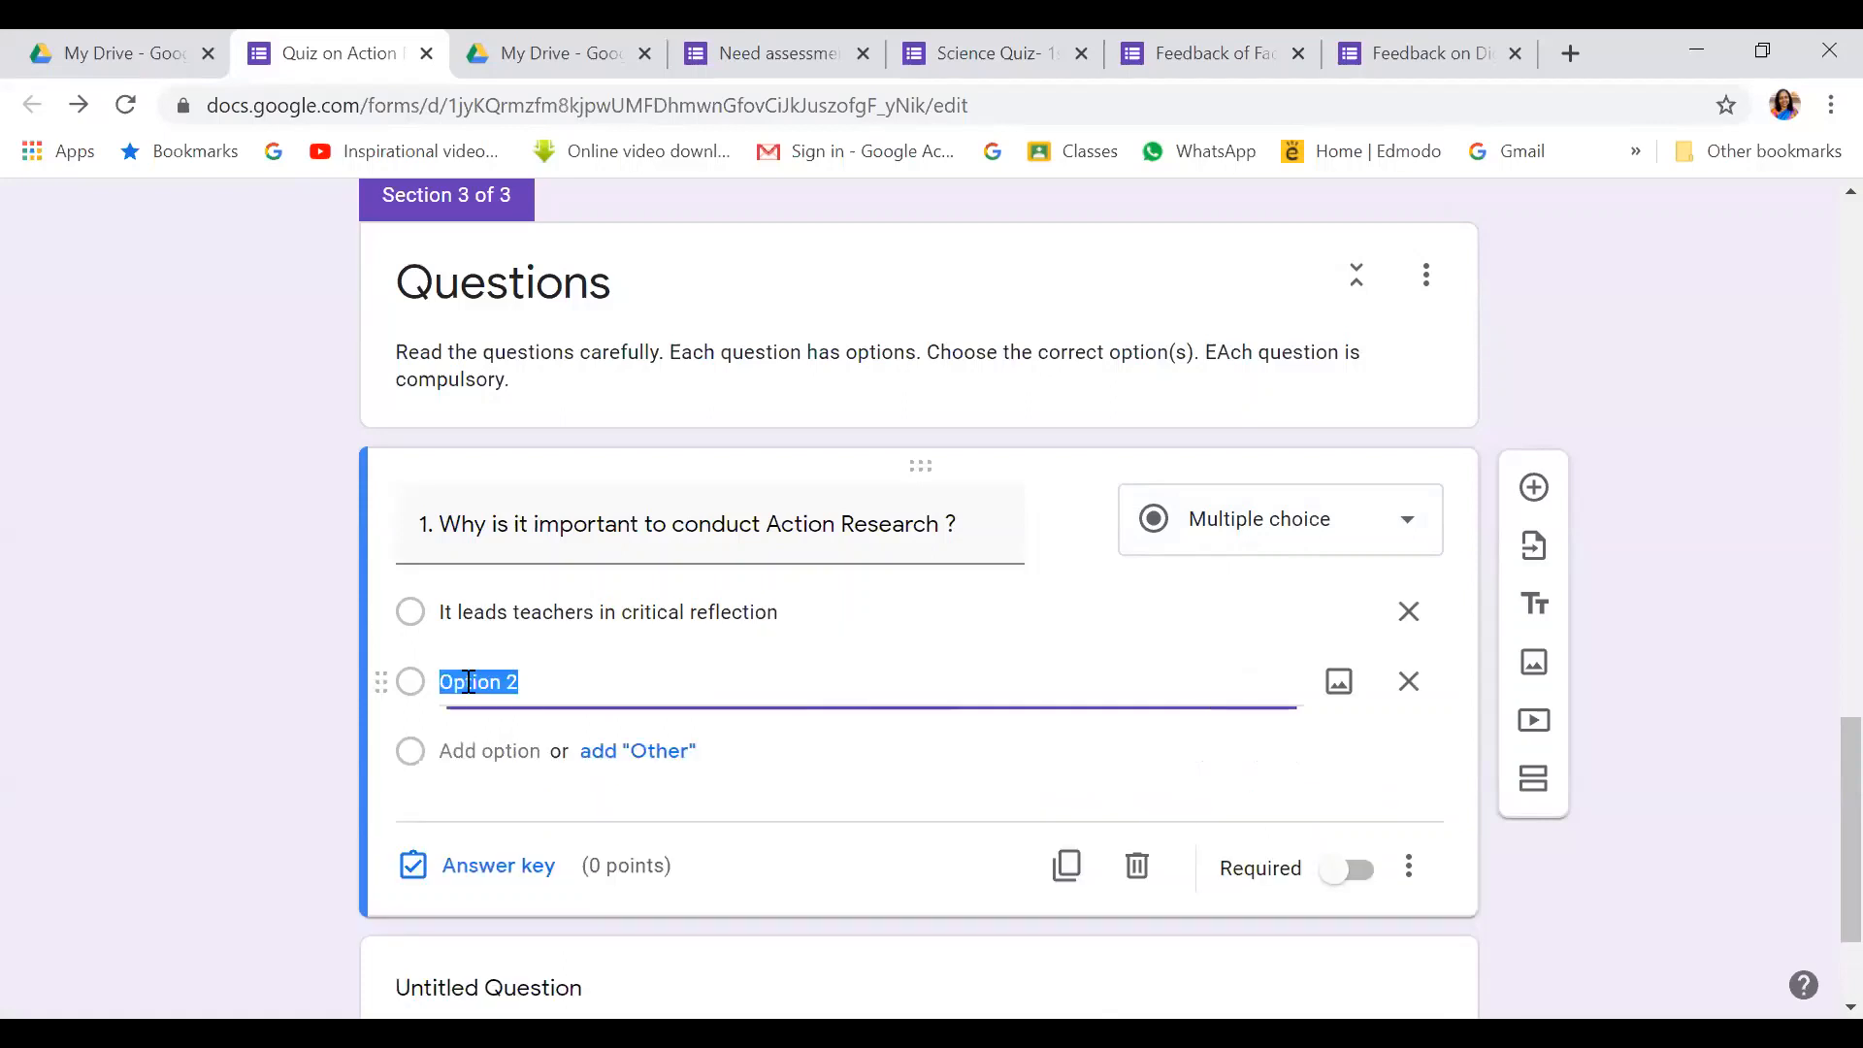
text(It acknowledges)
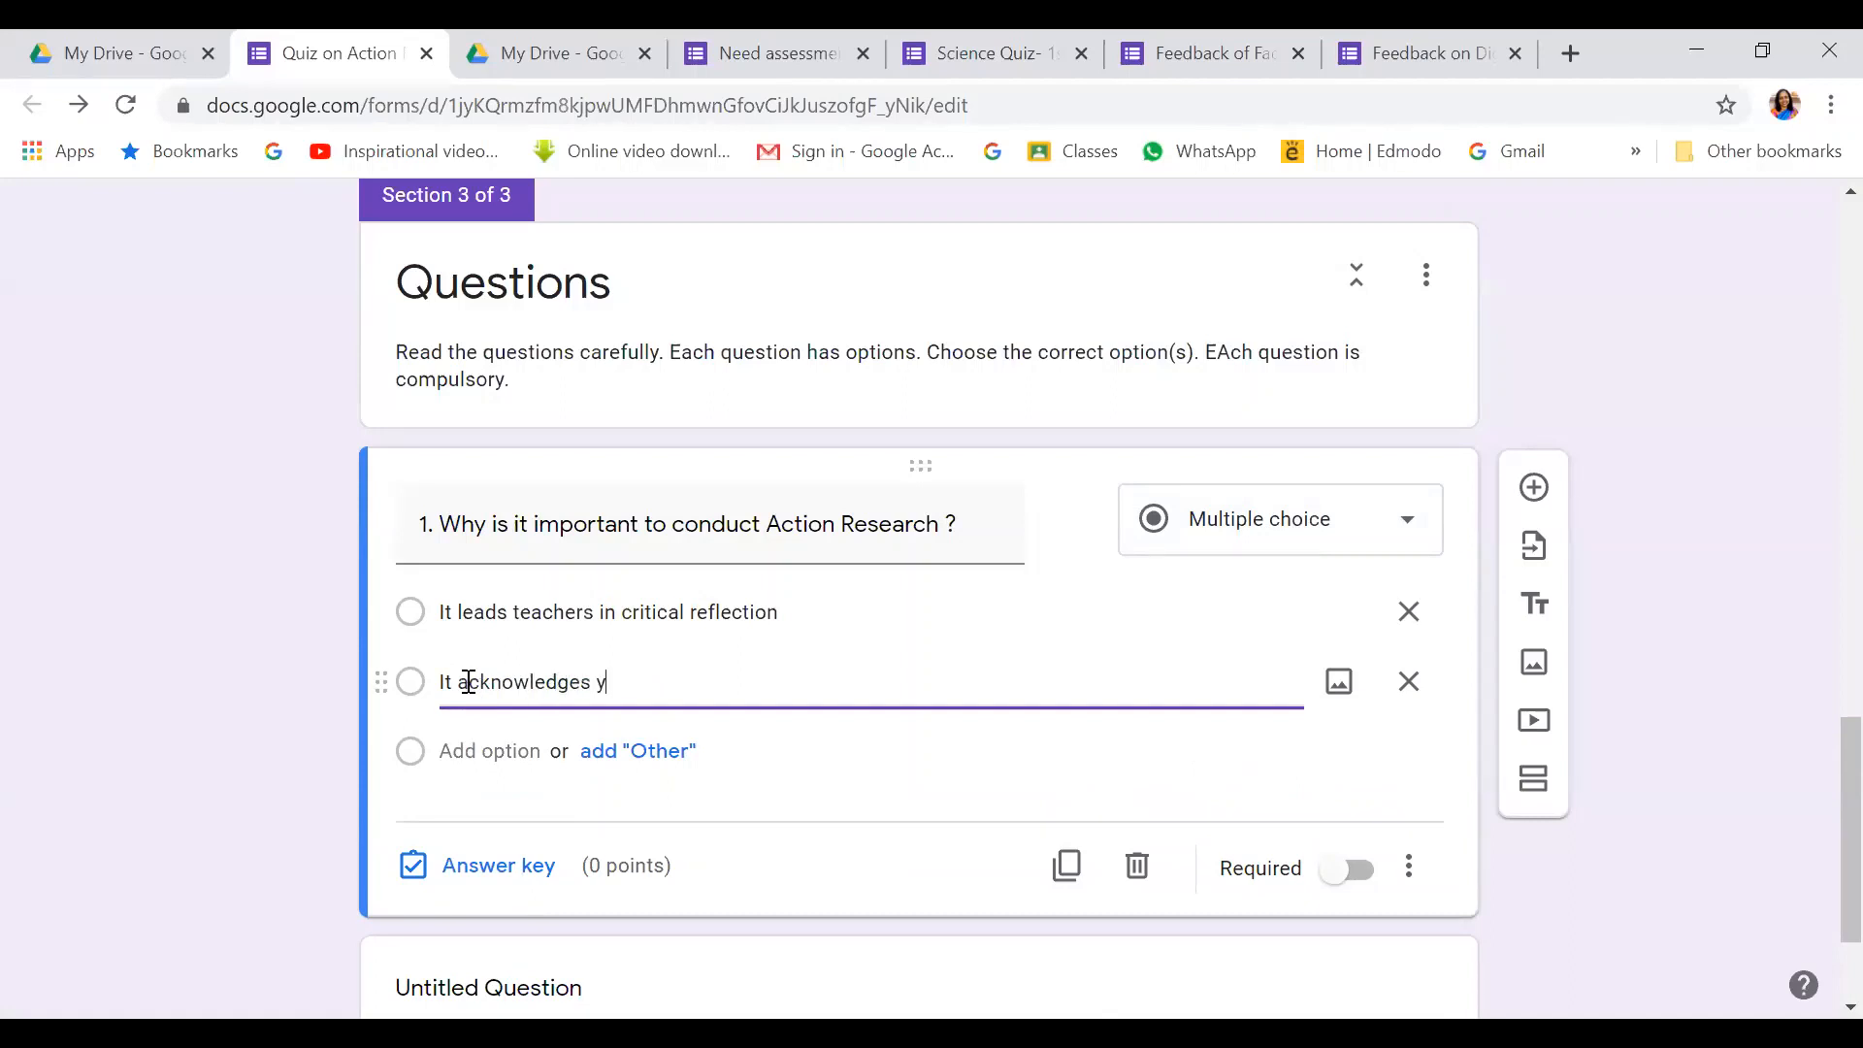
text( teacher's experiecn)
key(BackSpace)
text(nc)
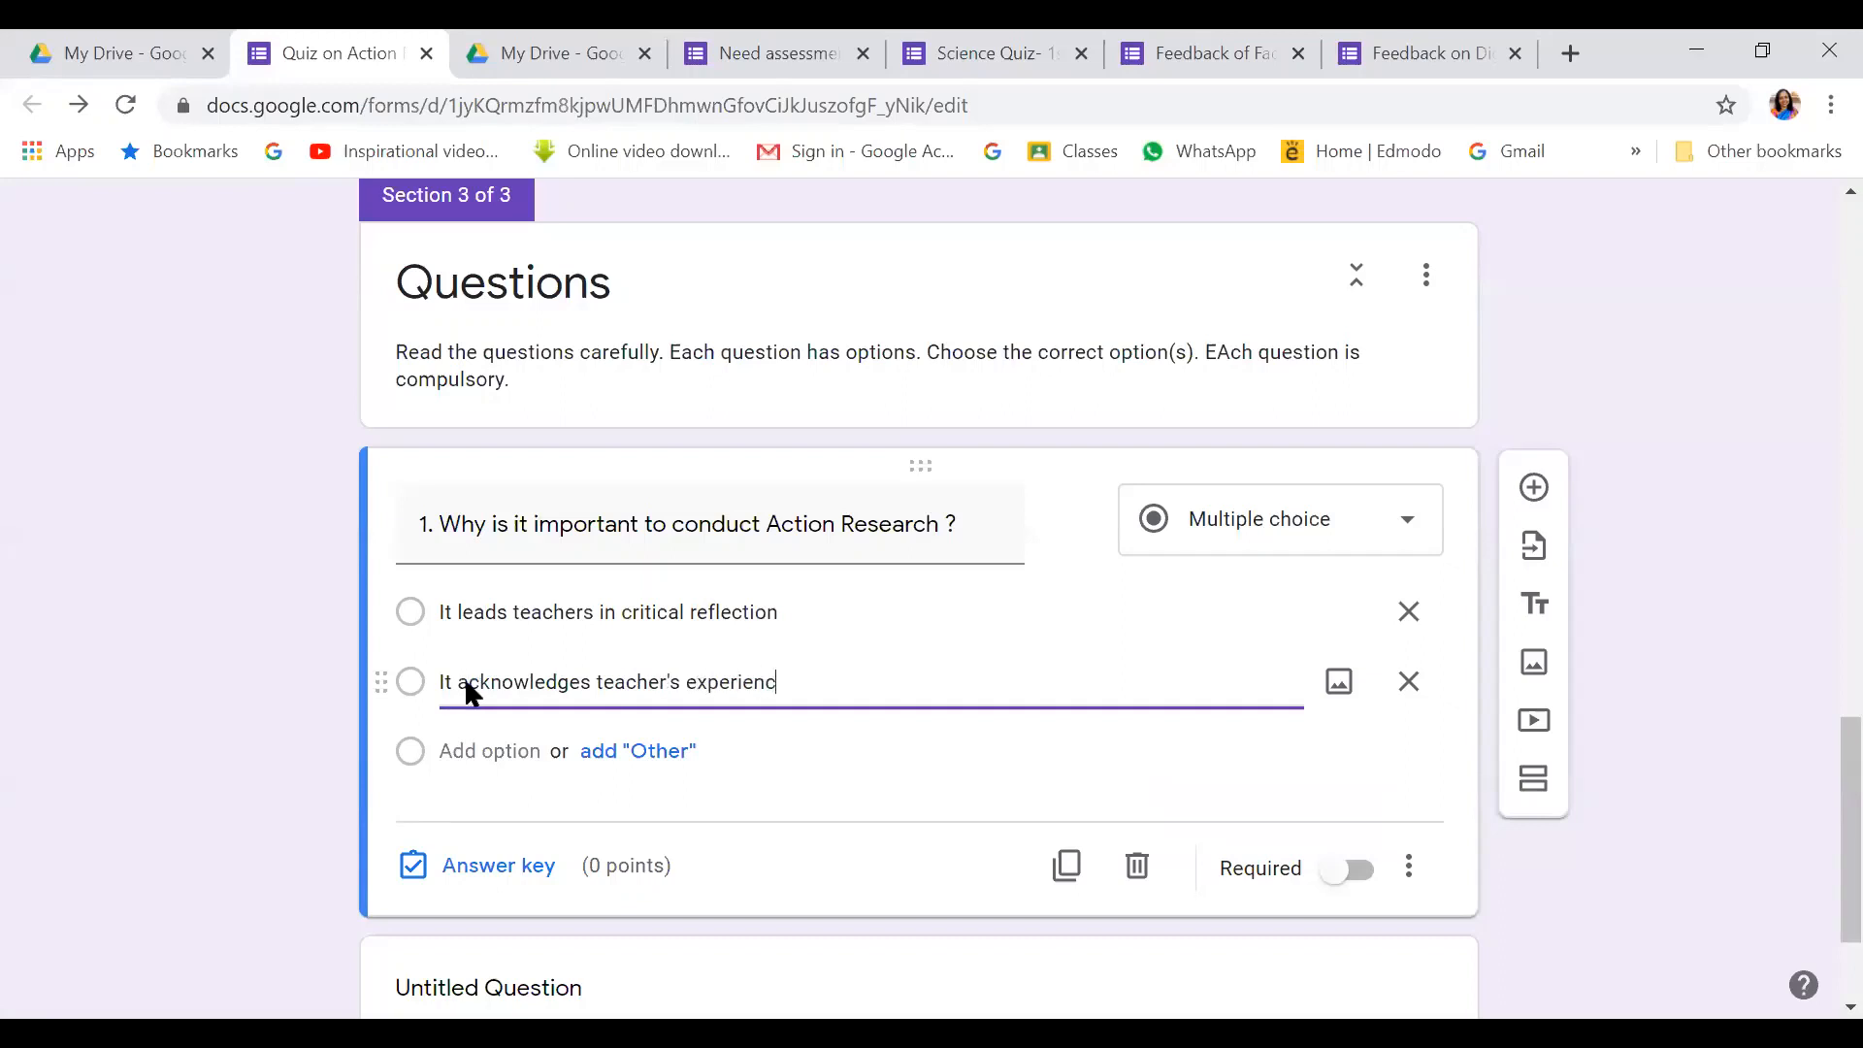
text(e and knowl)
text(d)
text(dge)
Add options 'The results can help taechers modify the instruction' and 'All of the above'
click(486, 752)
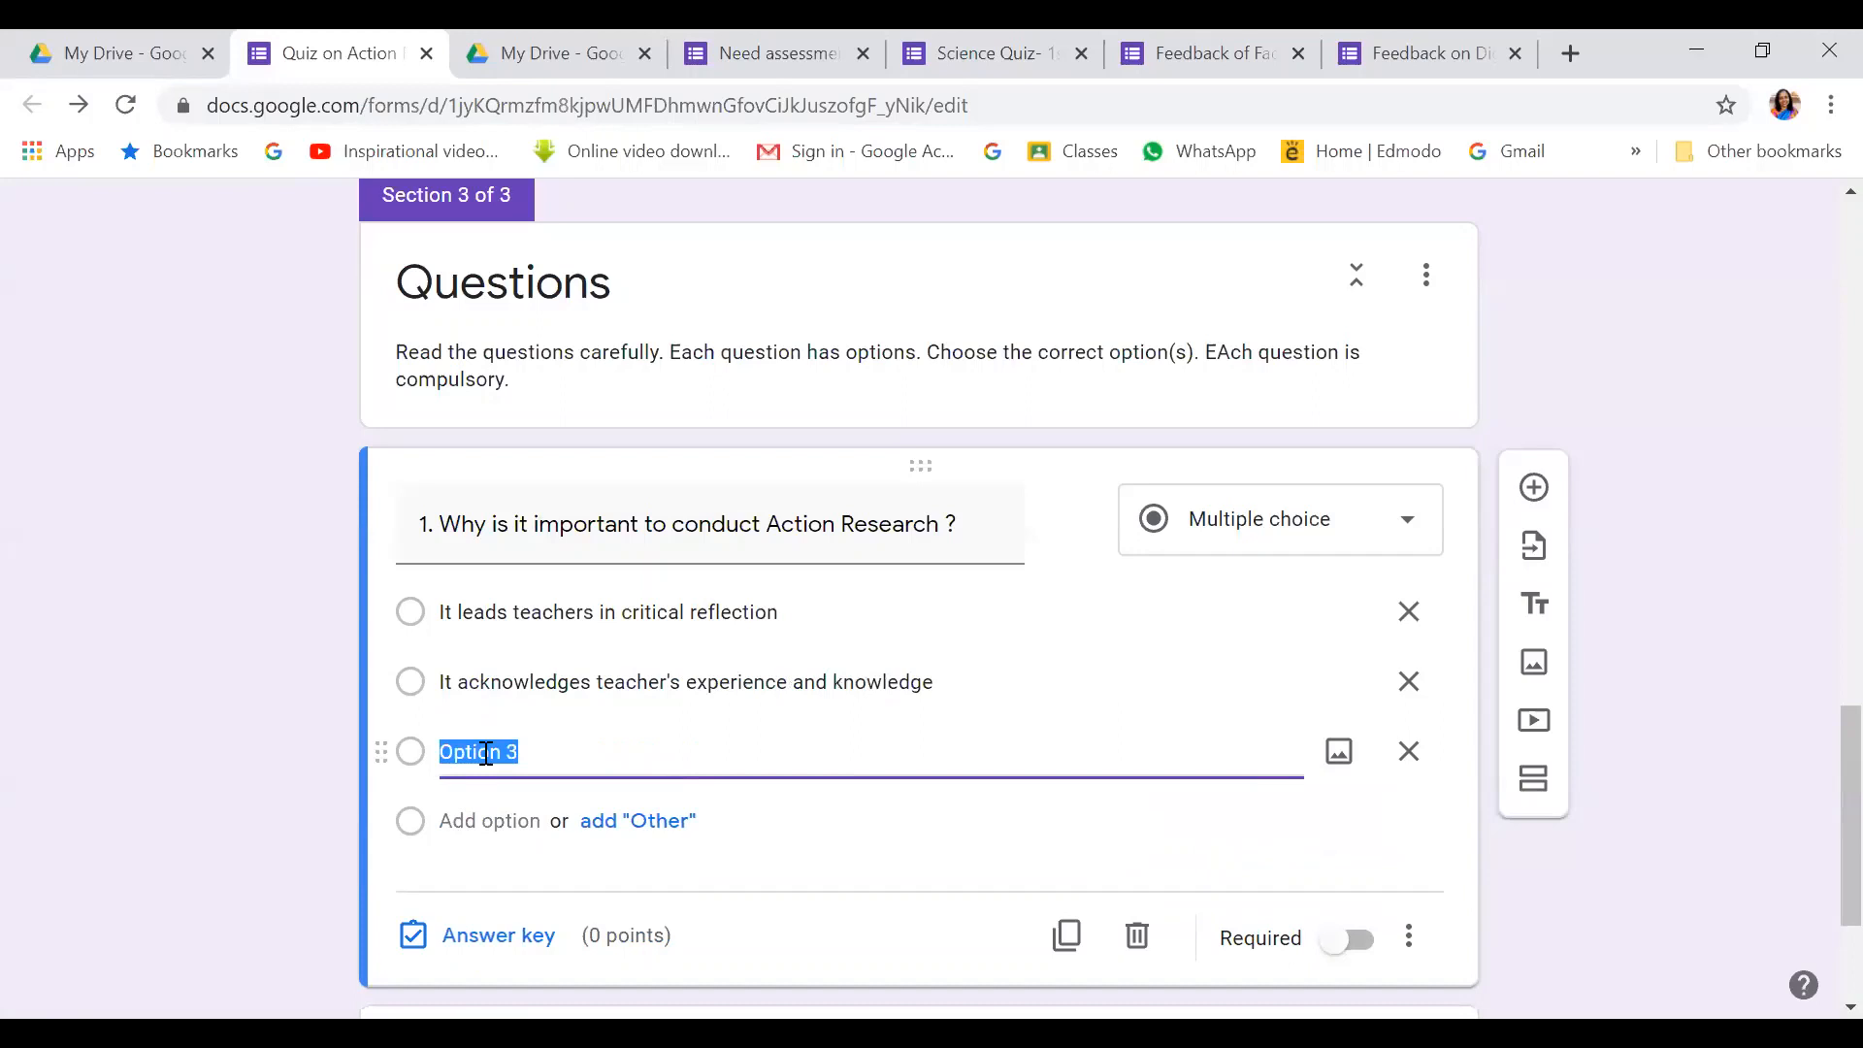
text(The results can help taechers)
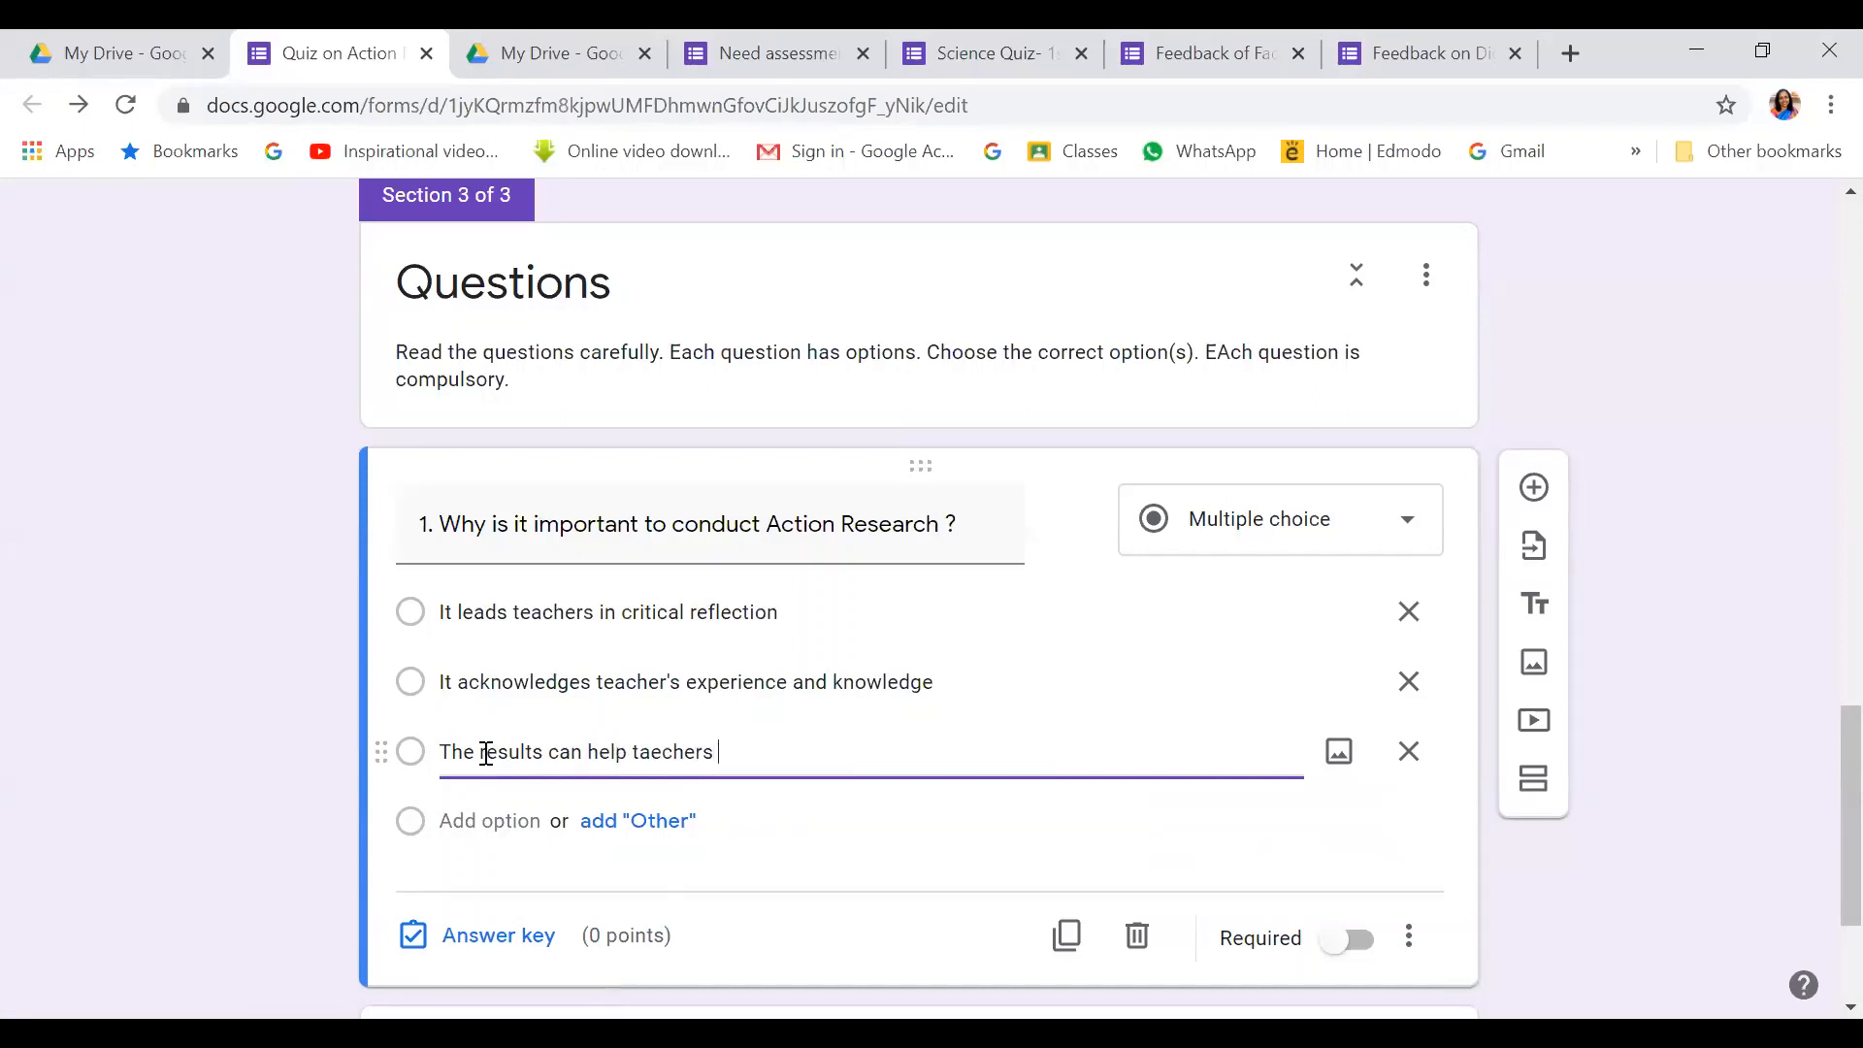
text( modify the instruct)
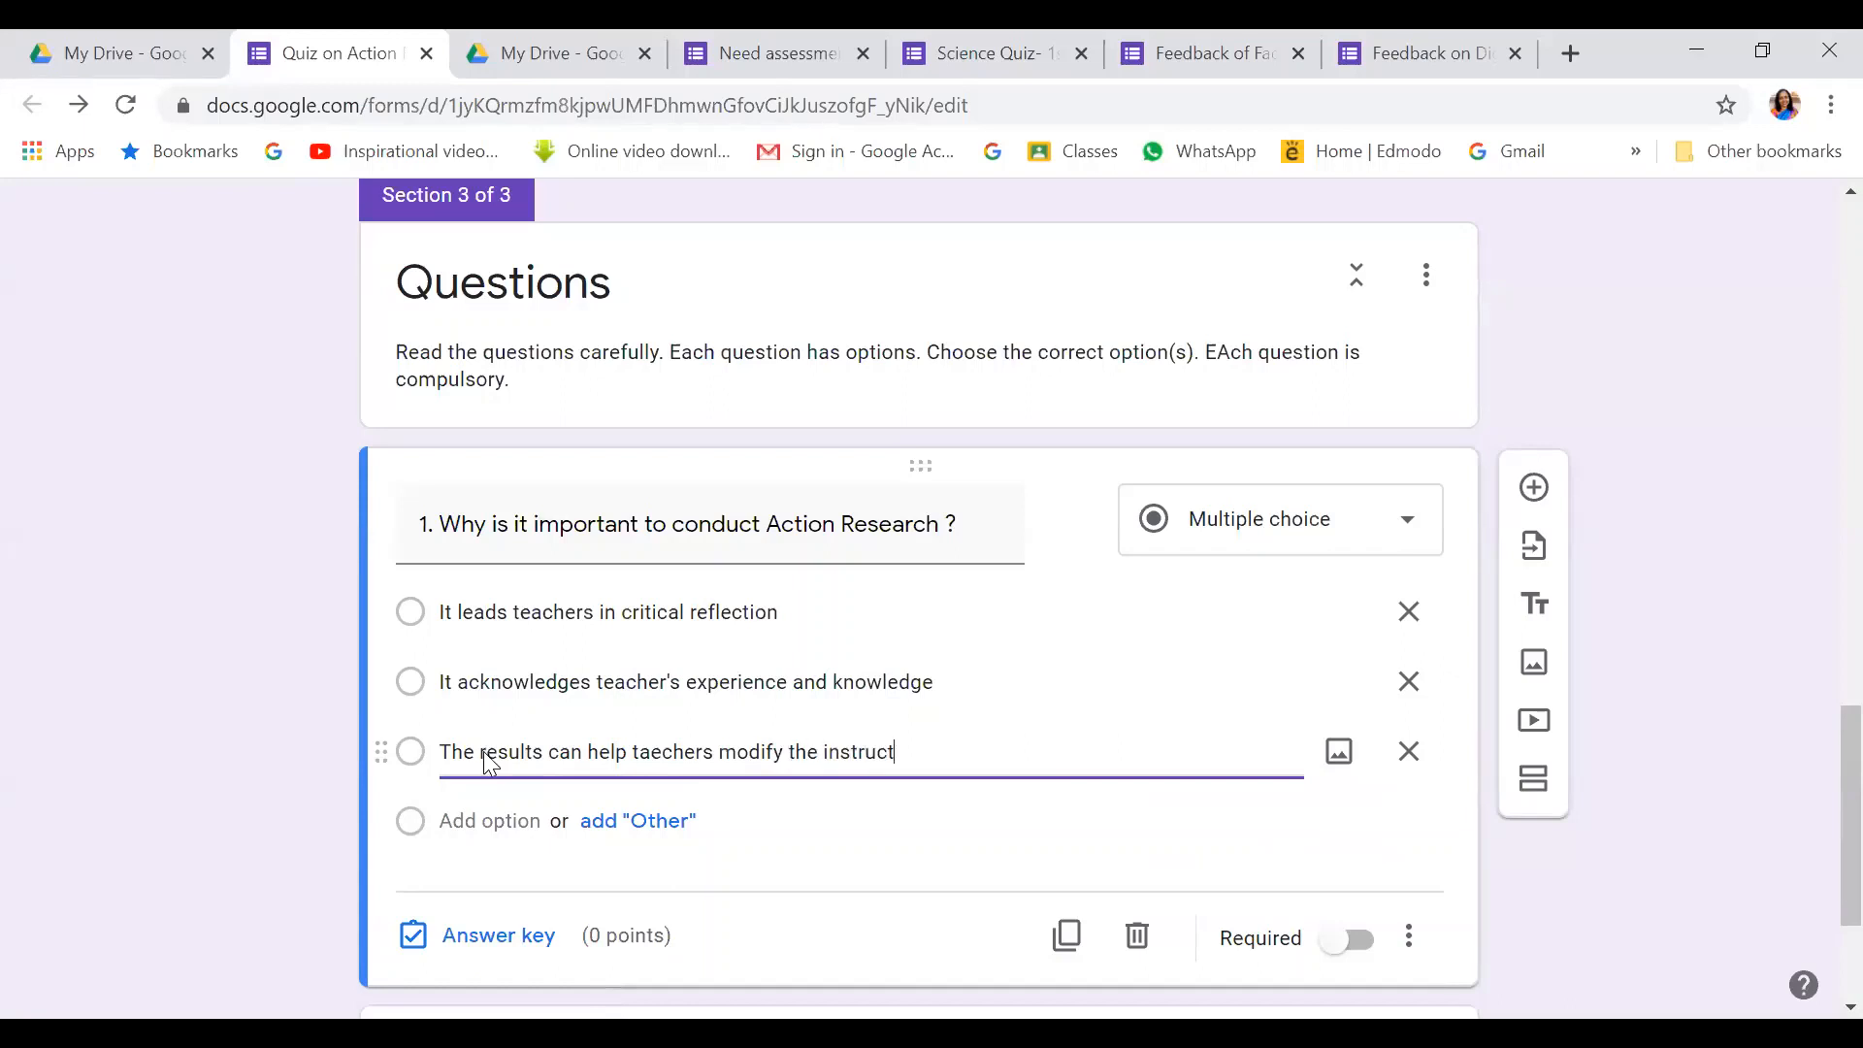
text(ion)
click(487, 823)
text(All of t)
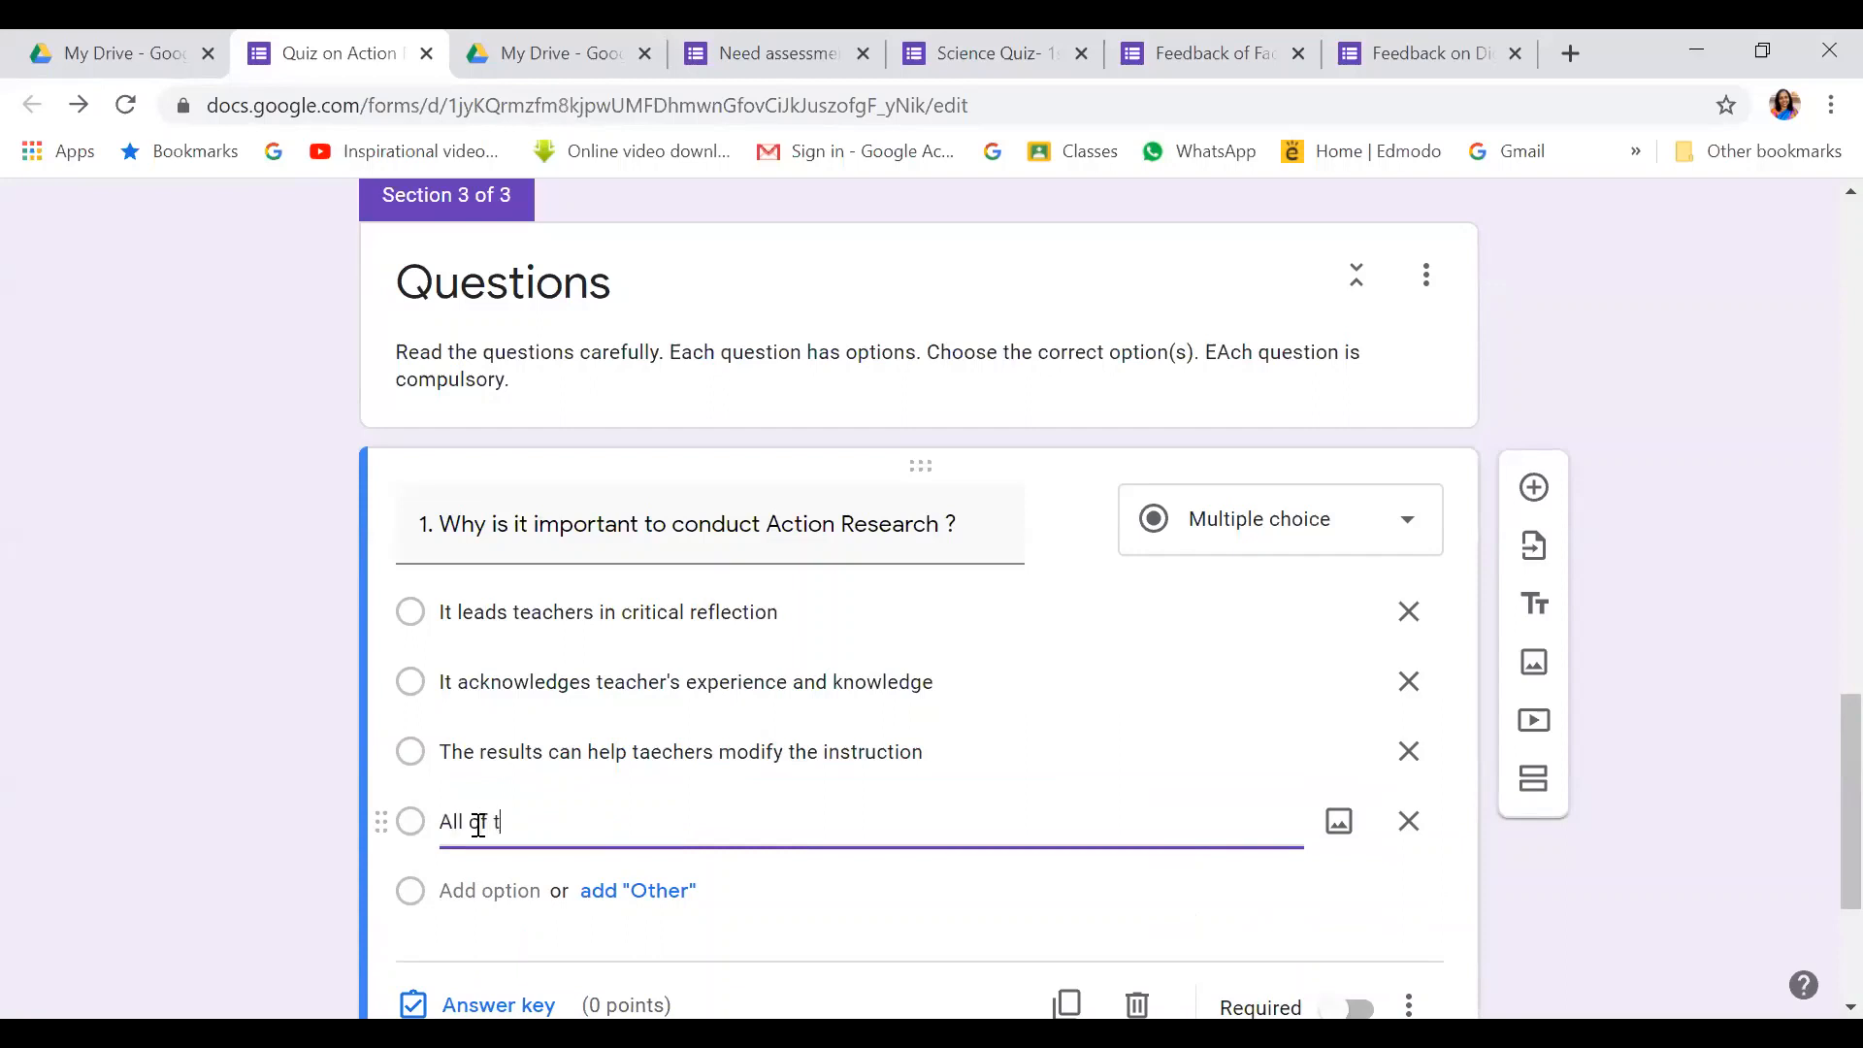
text(he above)
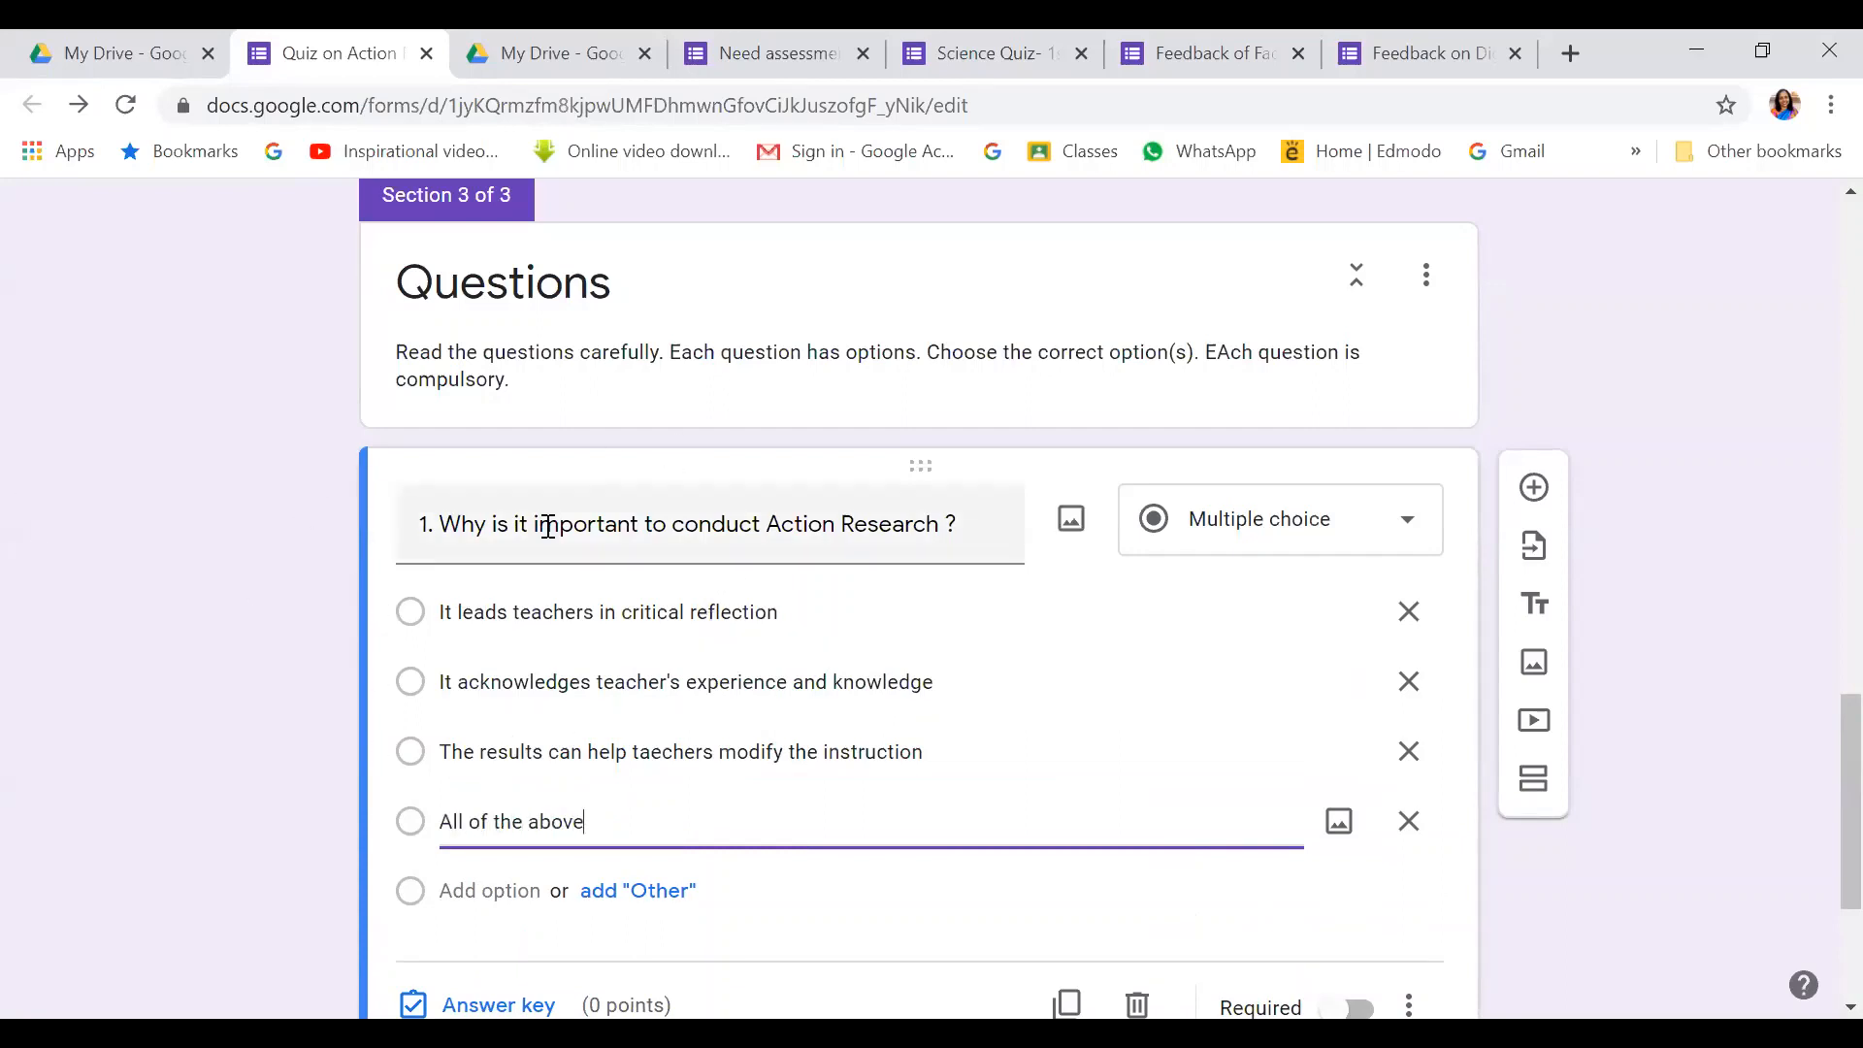
scroll(702, 857, down, 1)
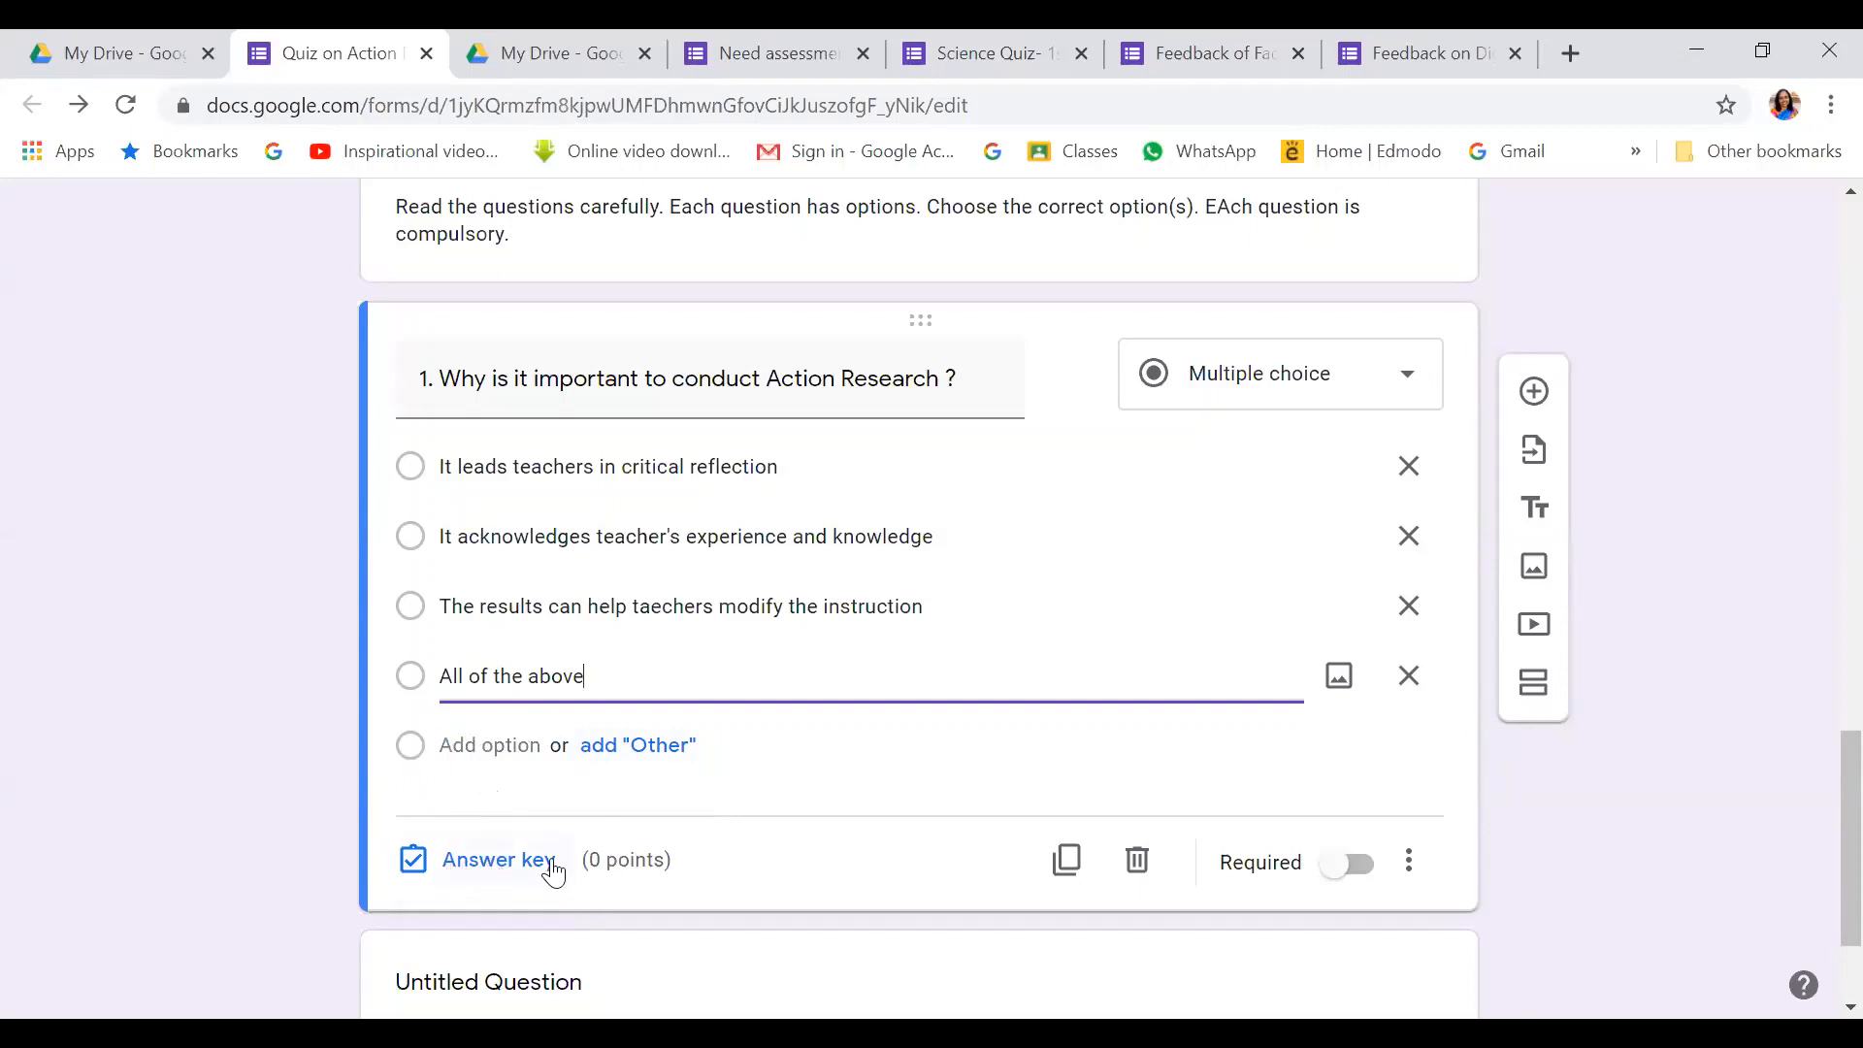
Mark 'All of the above' as question 1's correct answer, worth 1 point, and make it required
click(485, 863)
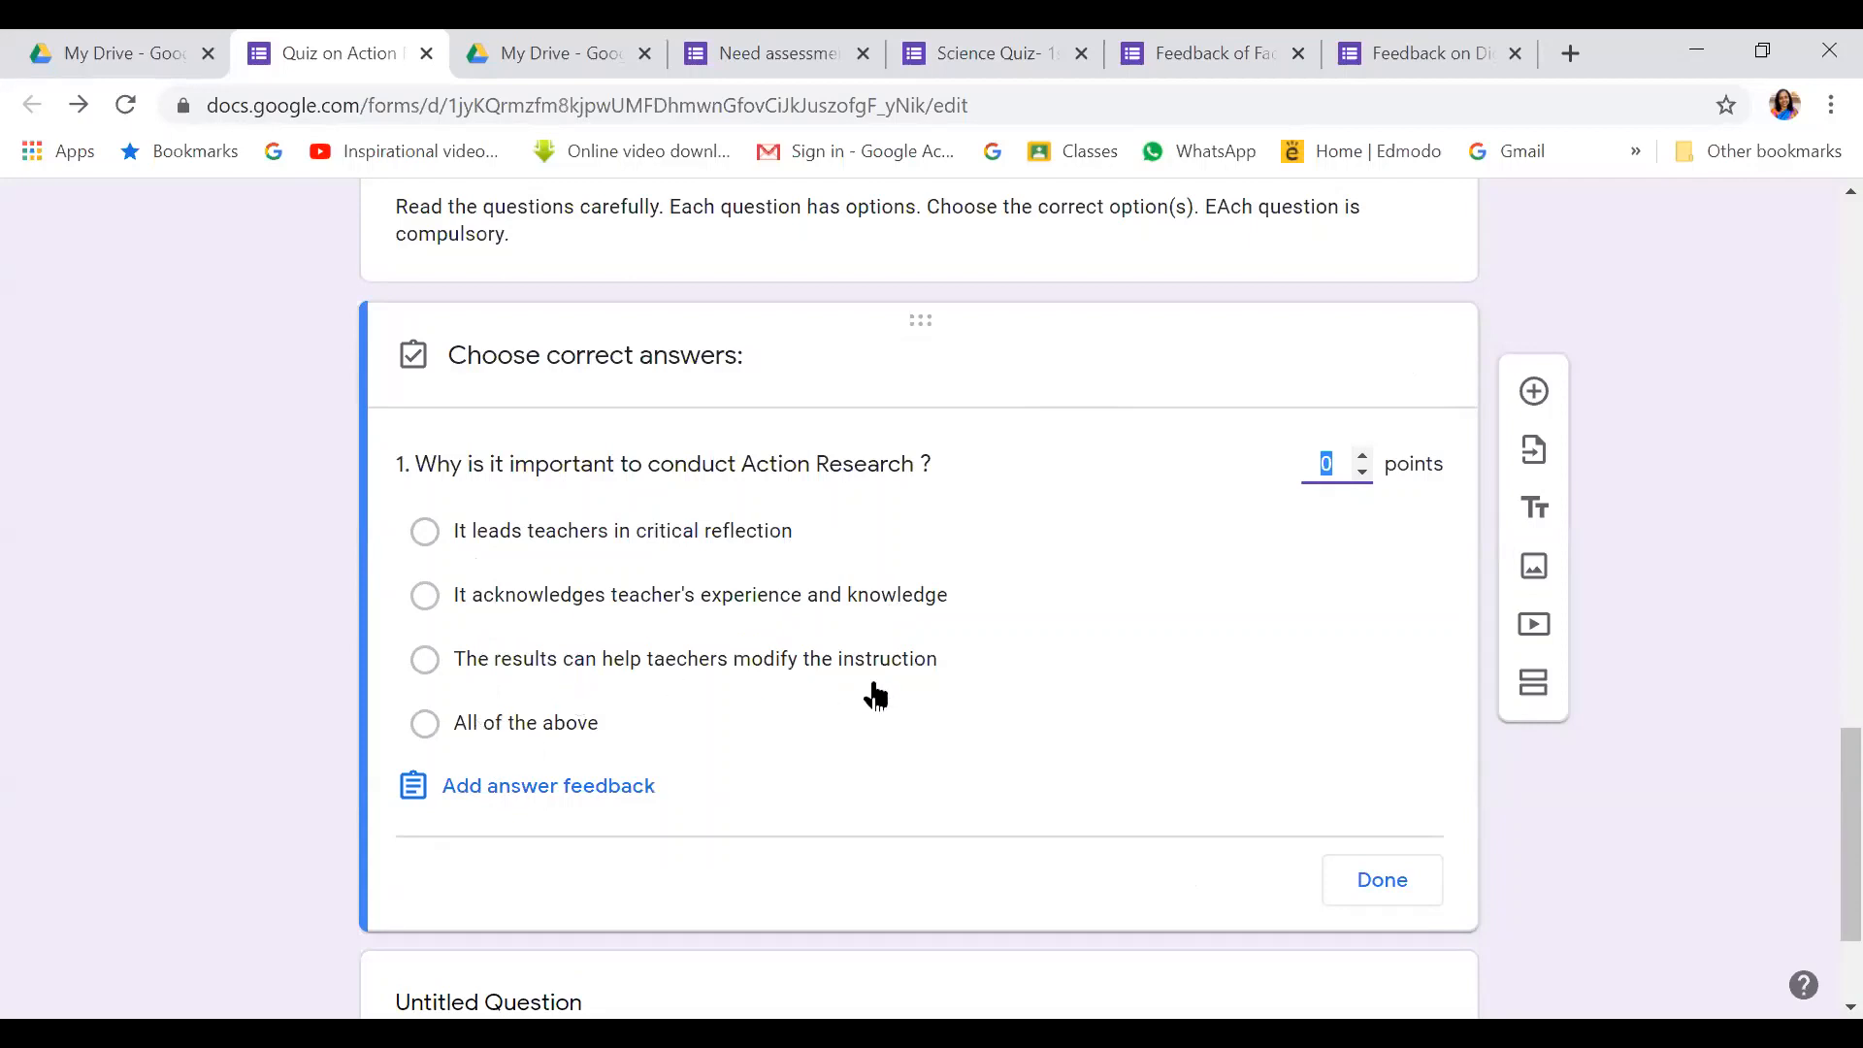
click(423, 735)
click(419, 730)
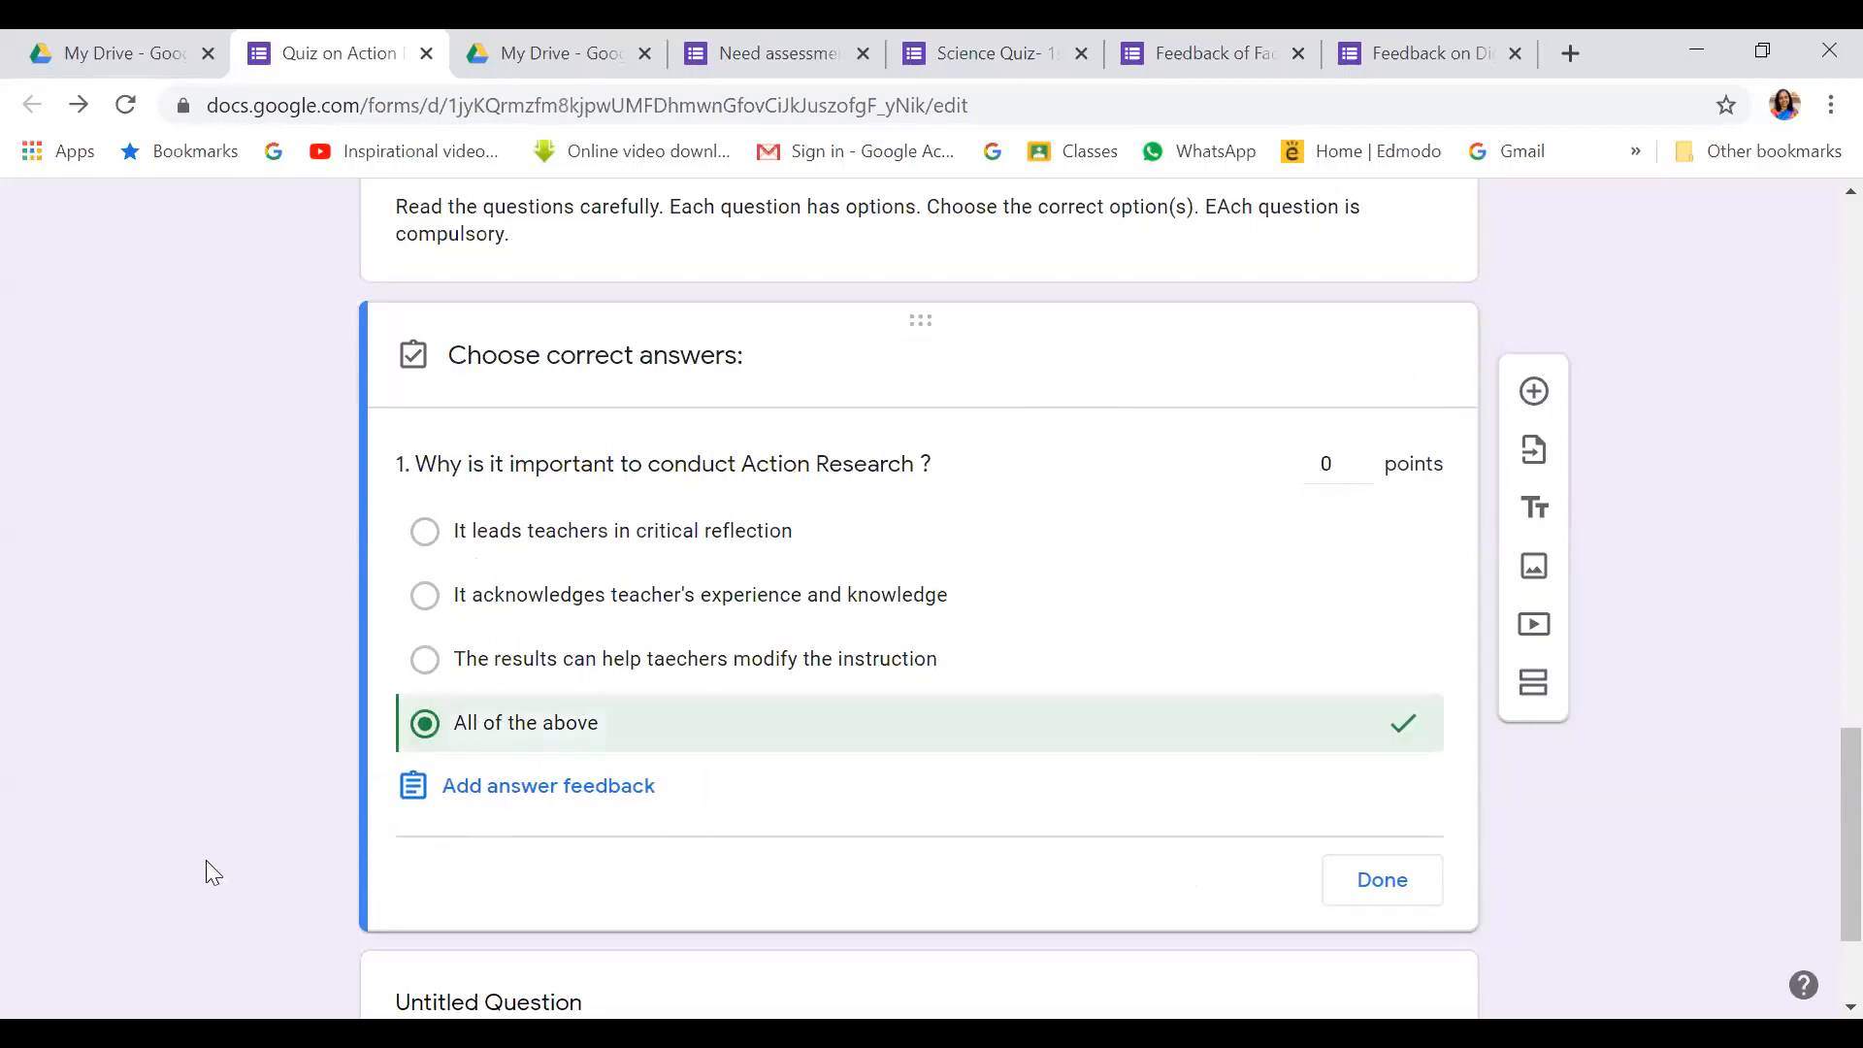
click(1337, 464)
click(1361, 459)
click(1380, 878)
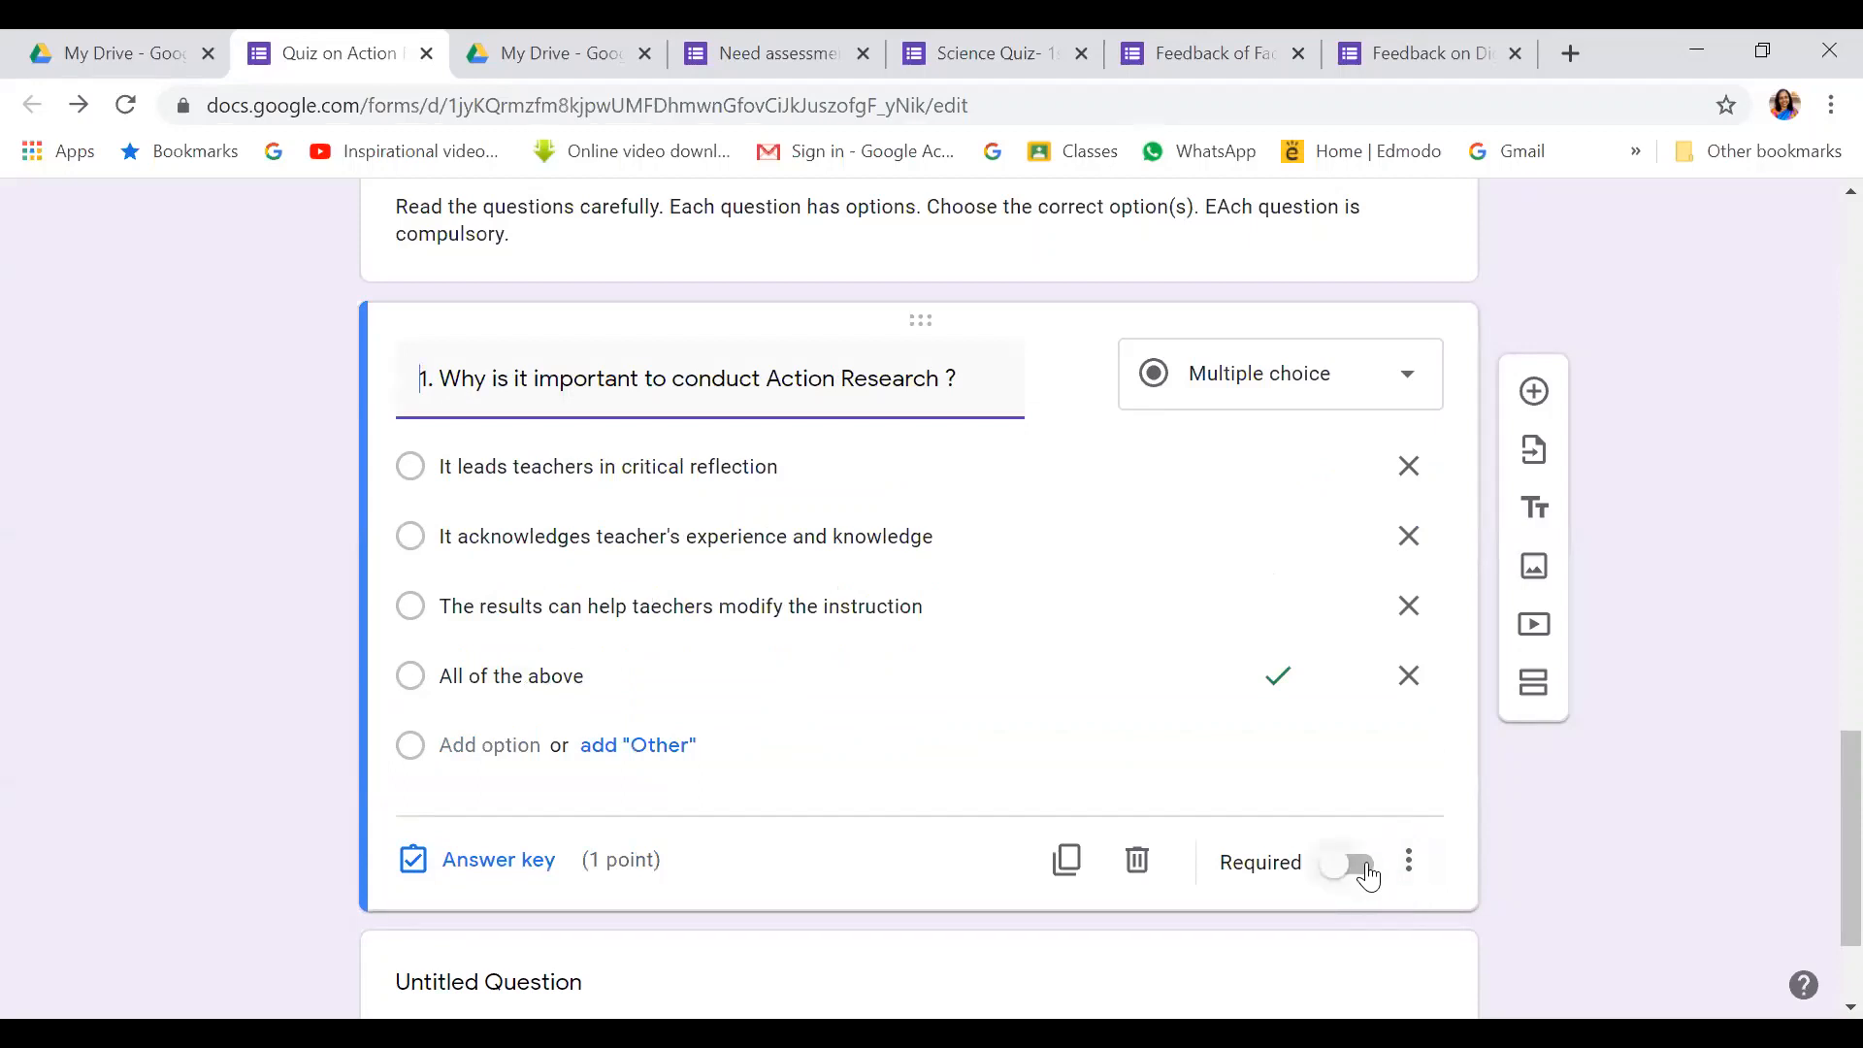
click(1358, 866)
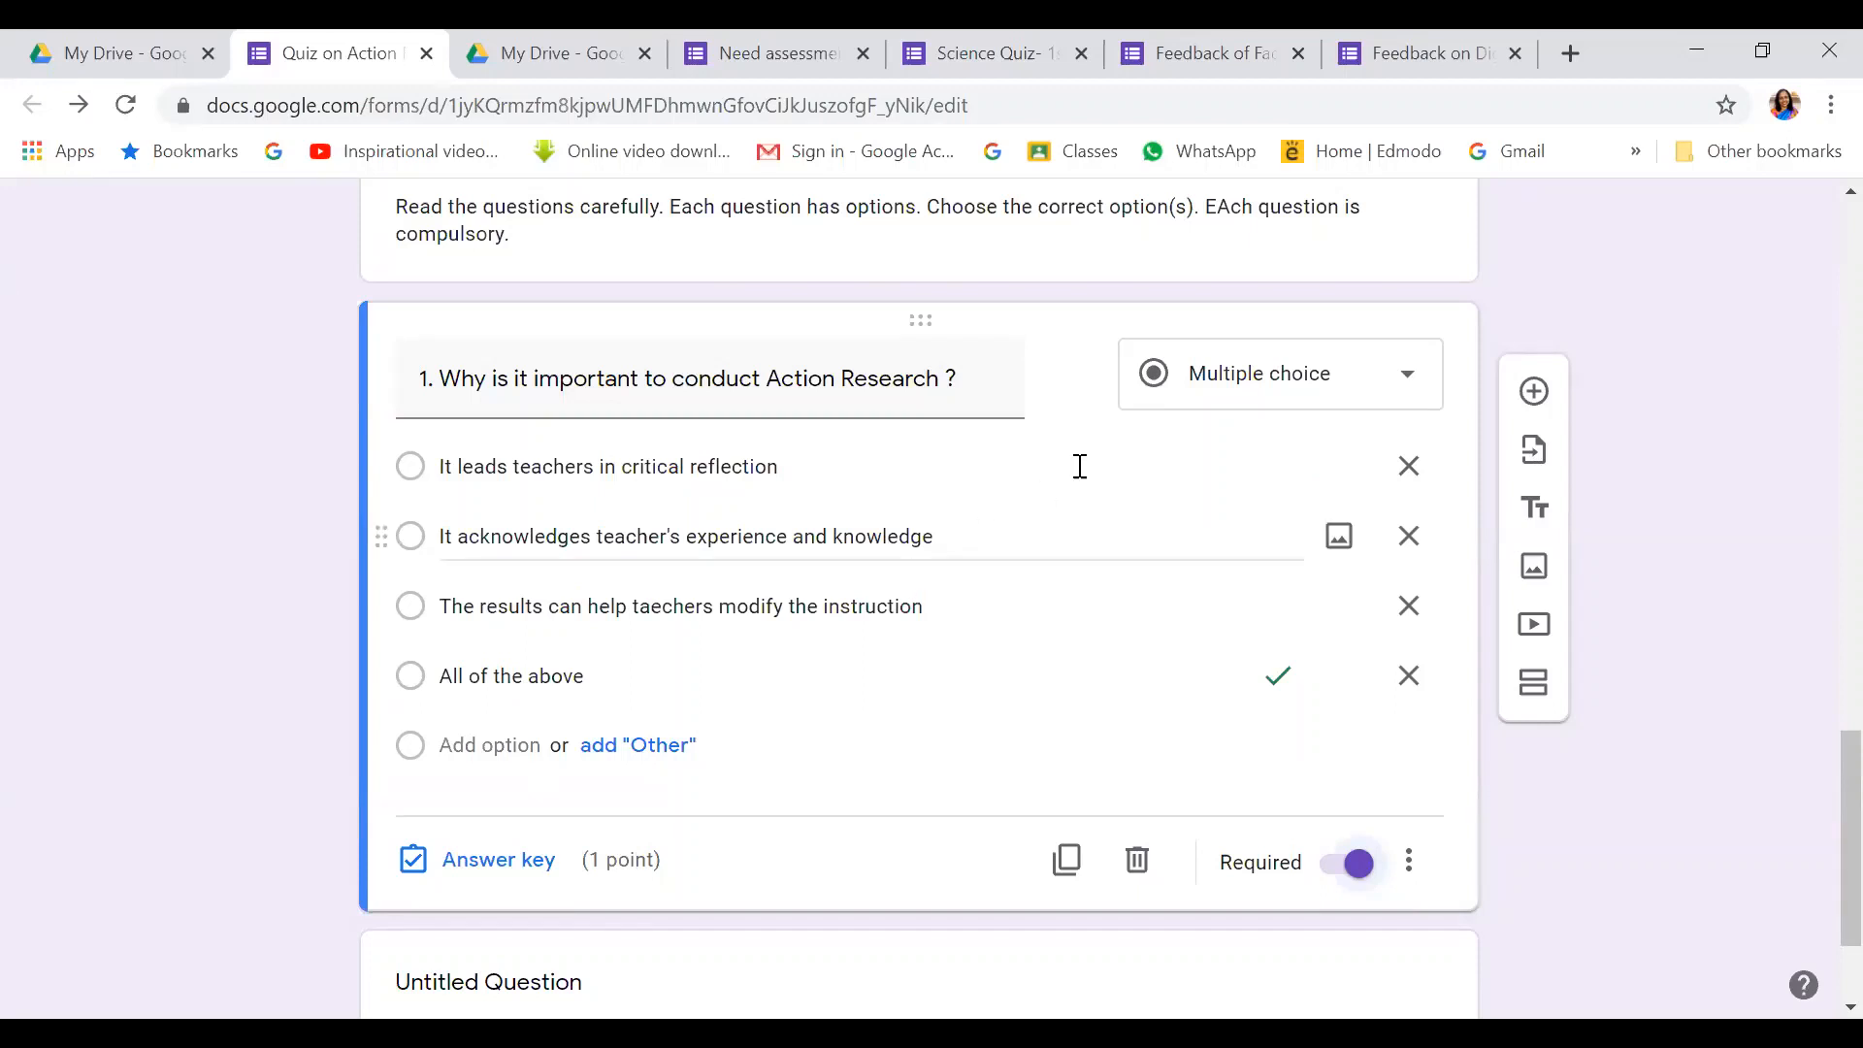
Add question 2 on the first step in the research process, first choice 'Searching the sources of information'
click(1535, 393)
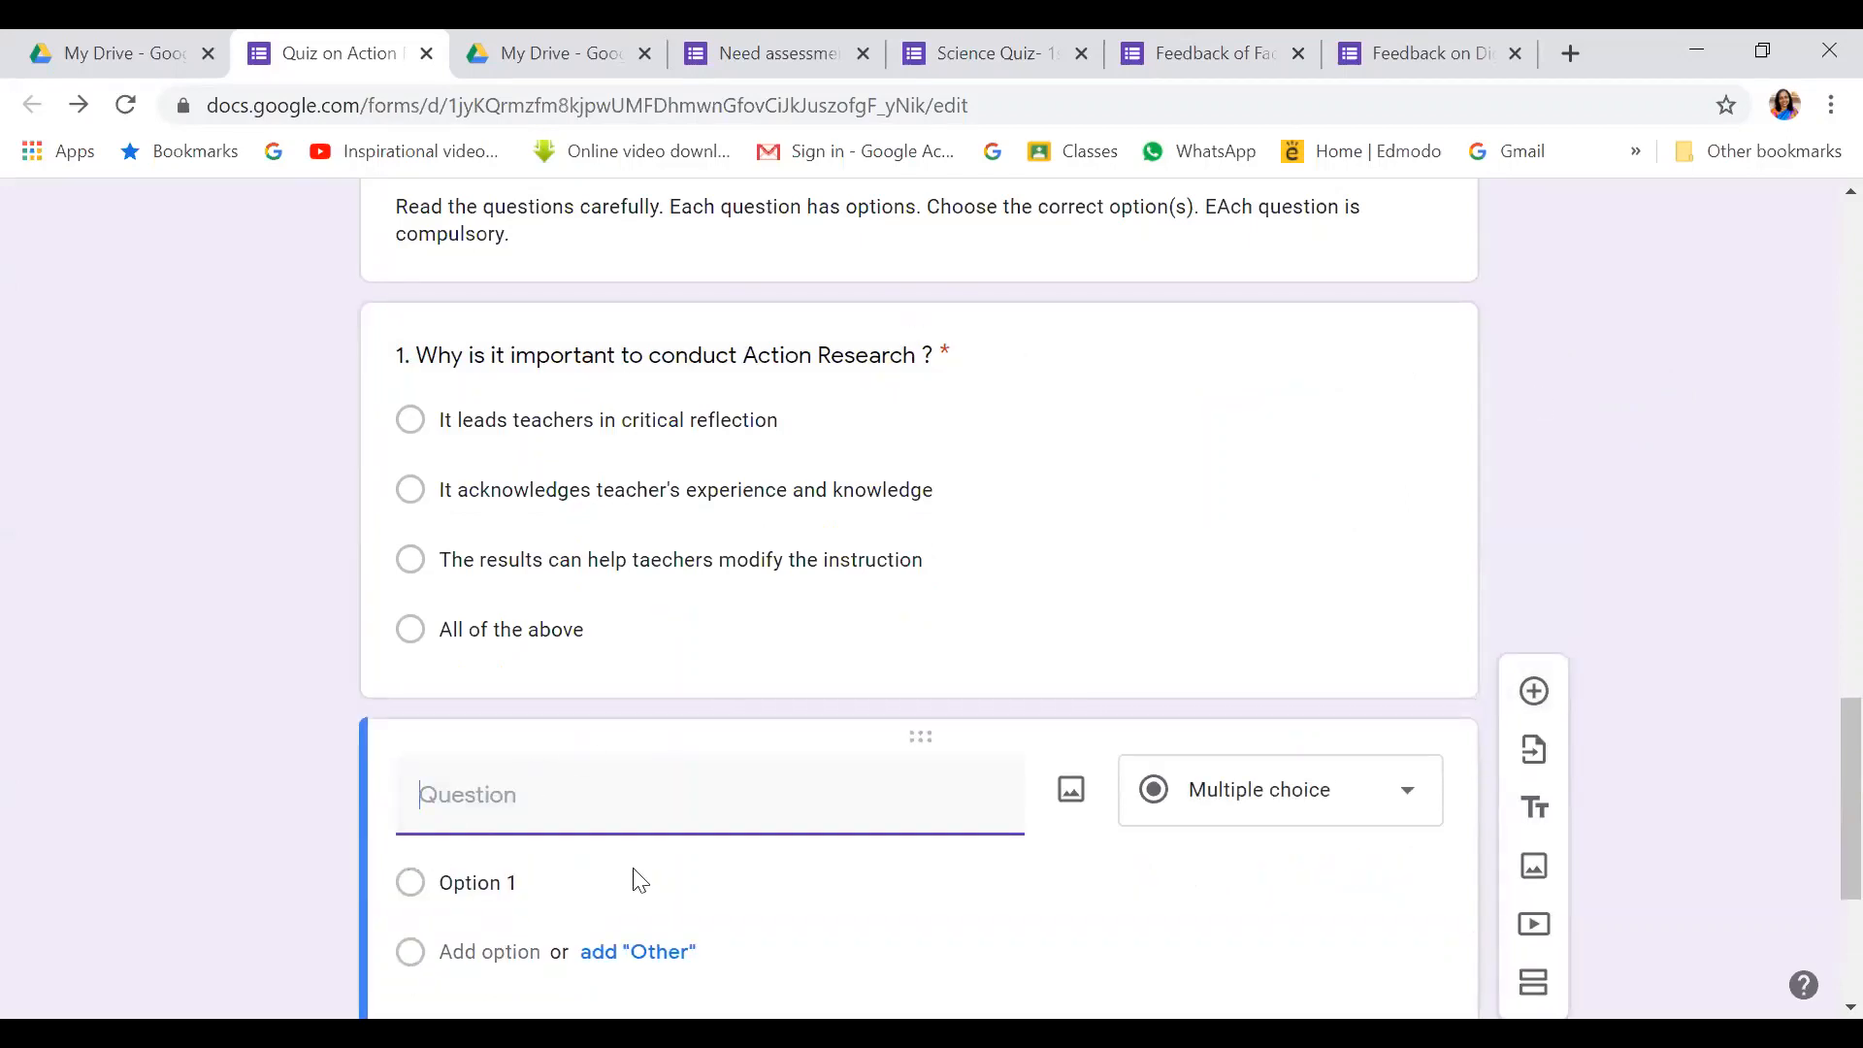
text(2. Which of the fio)
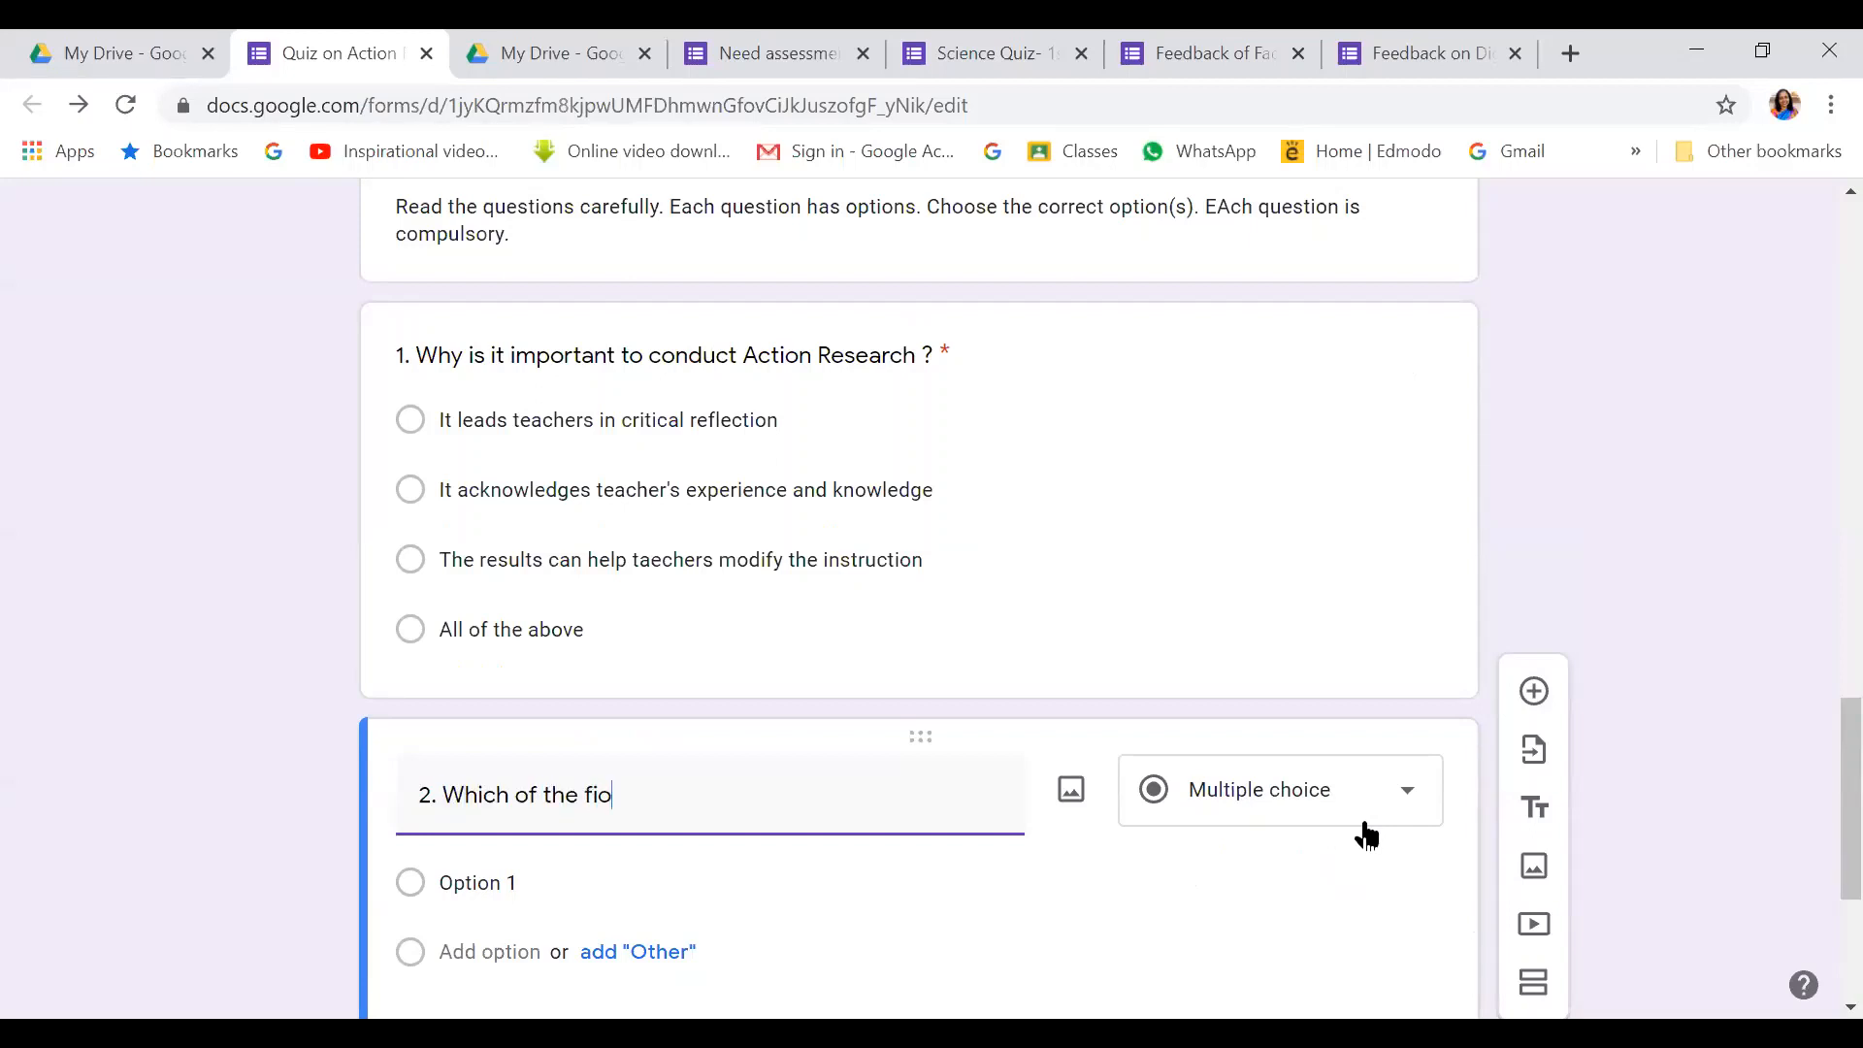
key(BackSpace)
key(BackSpace)
text(ollowing is the fi)
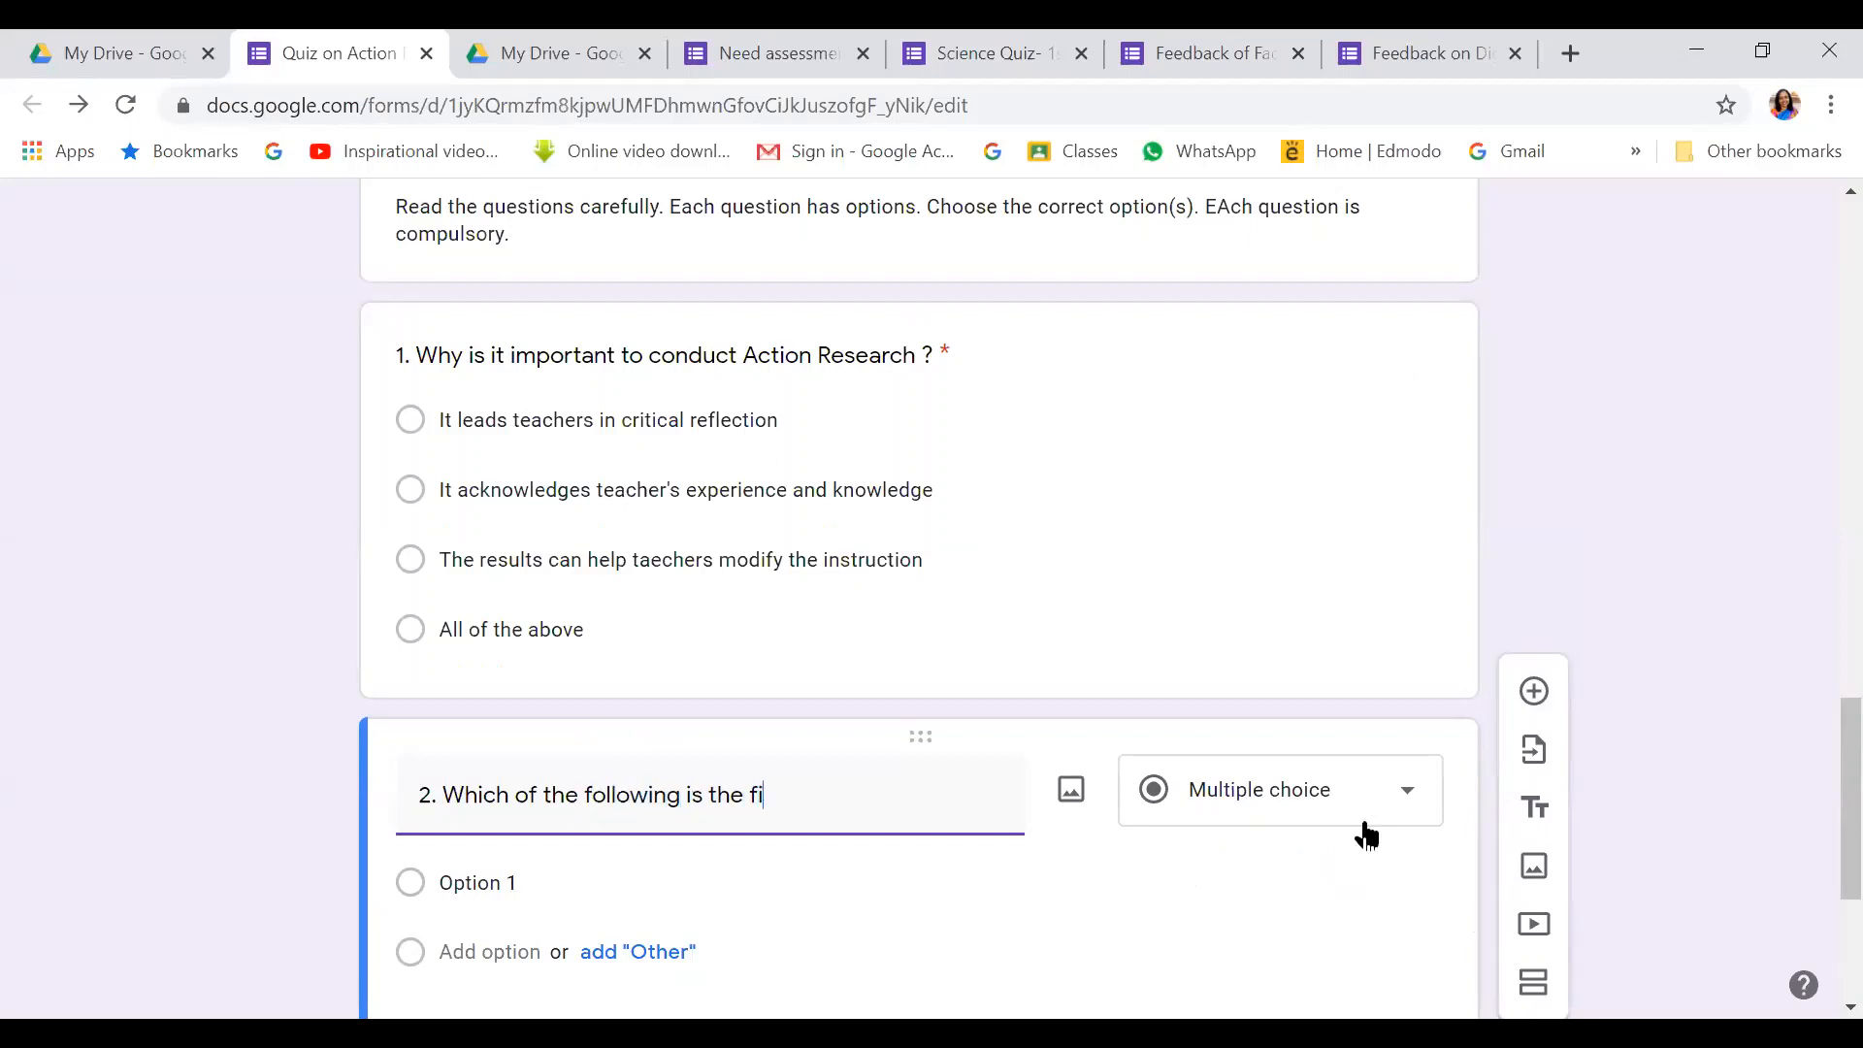
text(rst step in starting t)
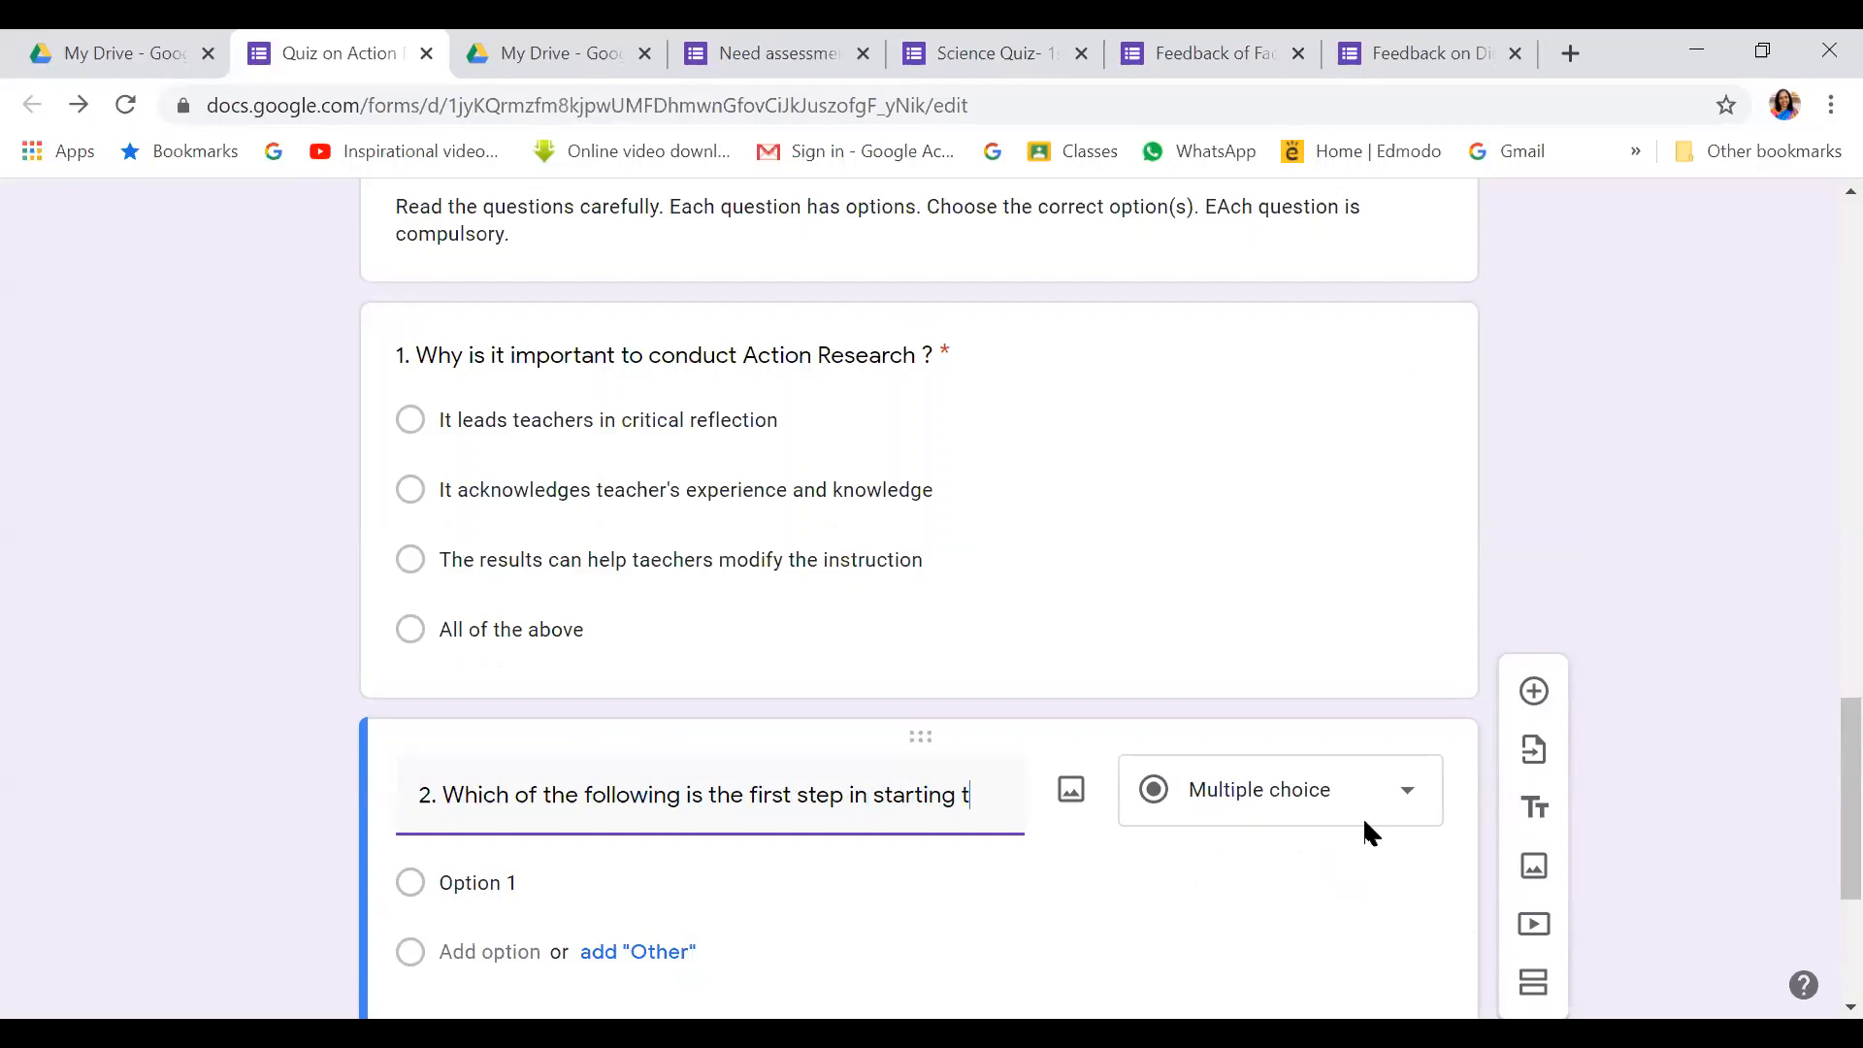
text(he rease)
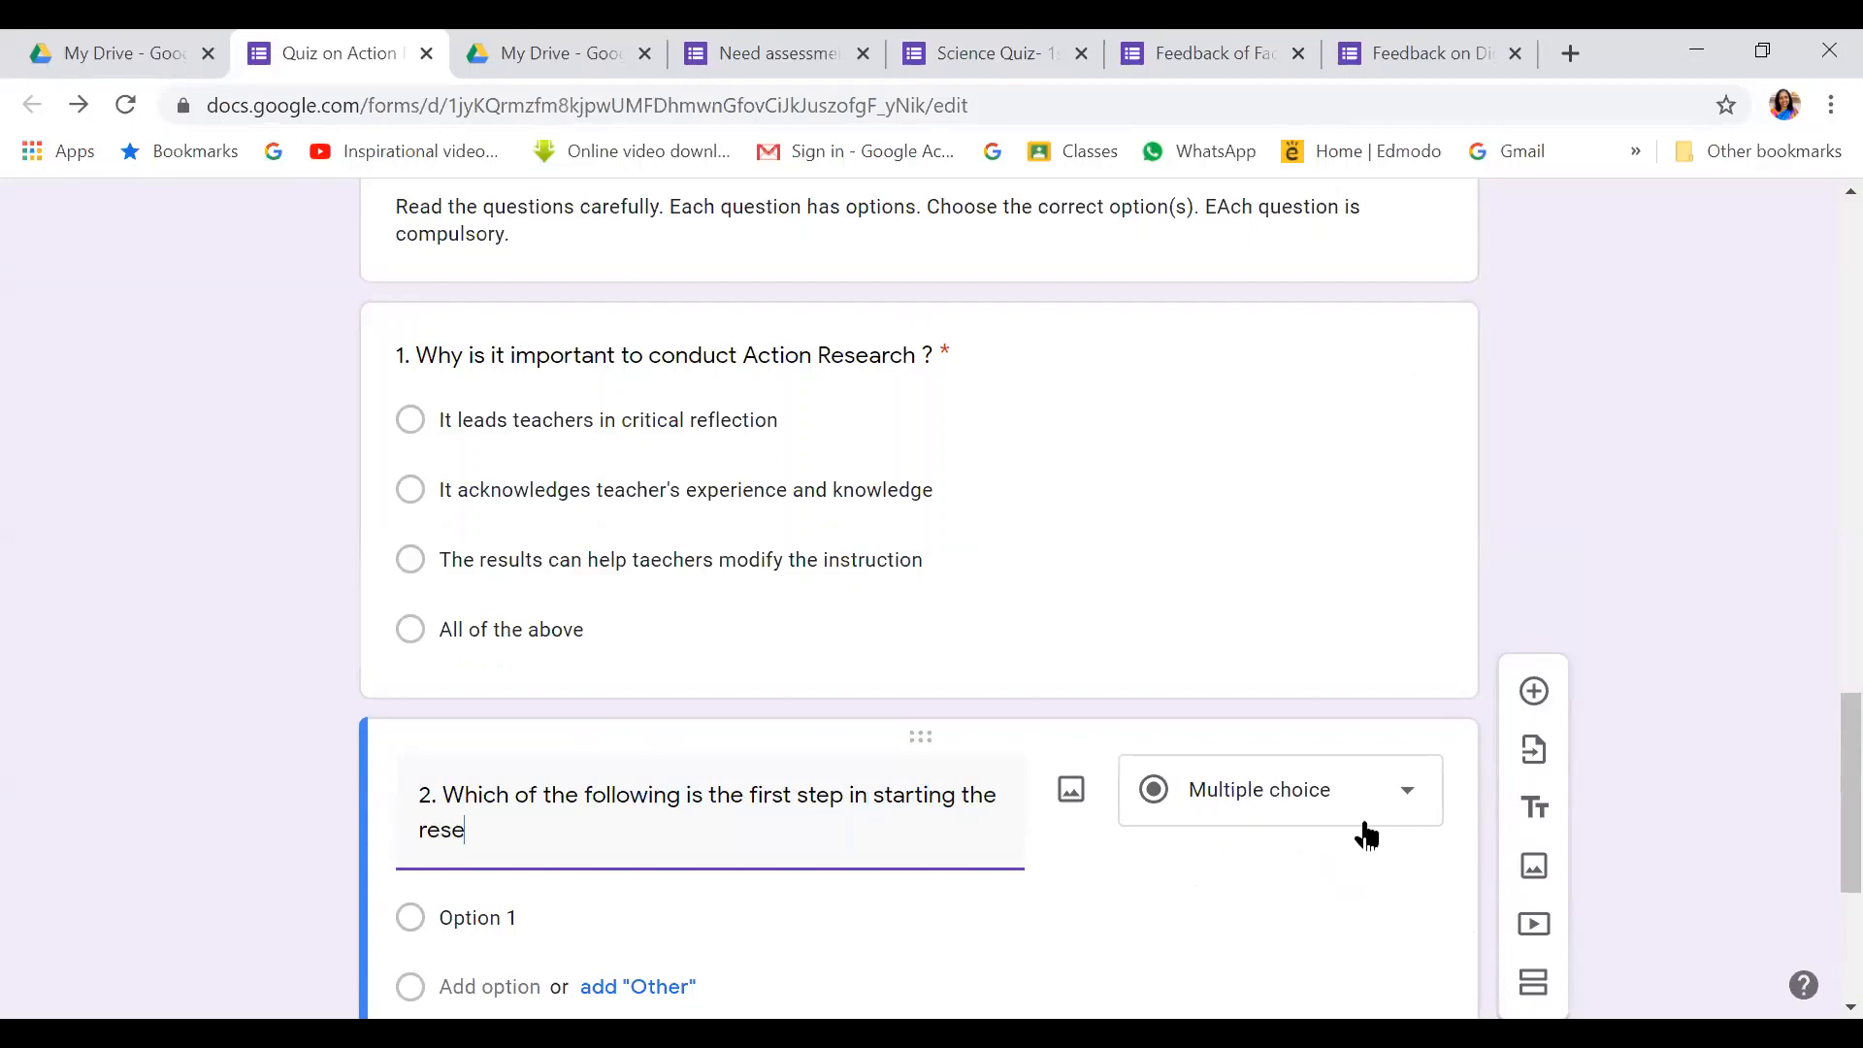
text(arch process ?)
scroll(844, 839, down, 1)
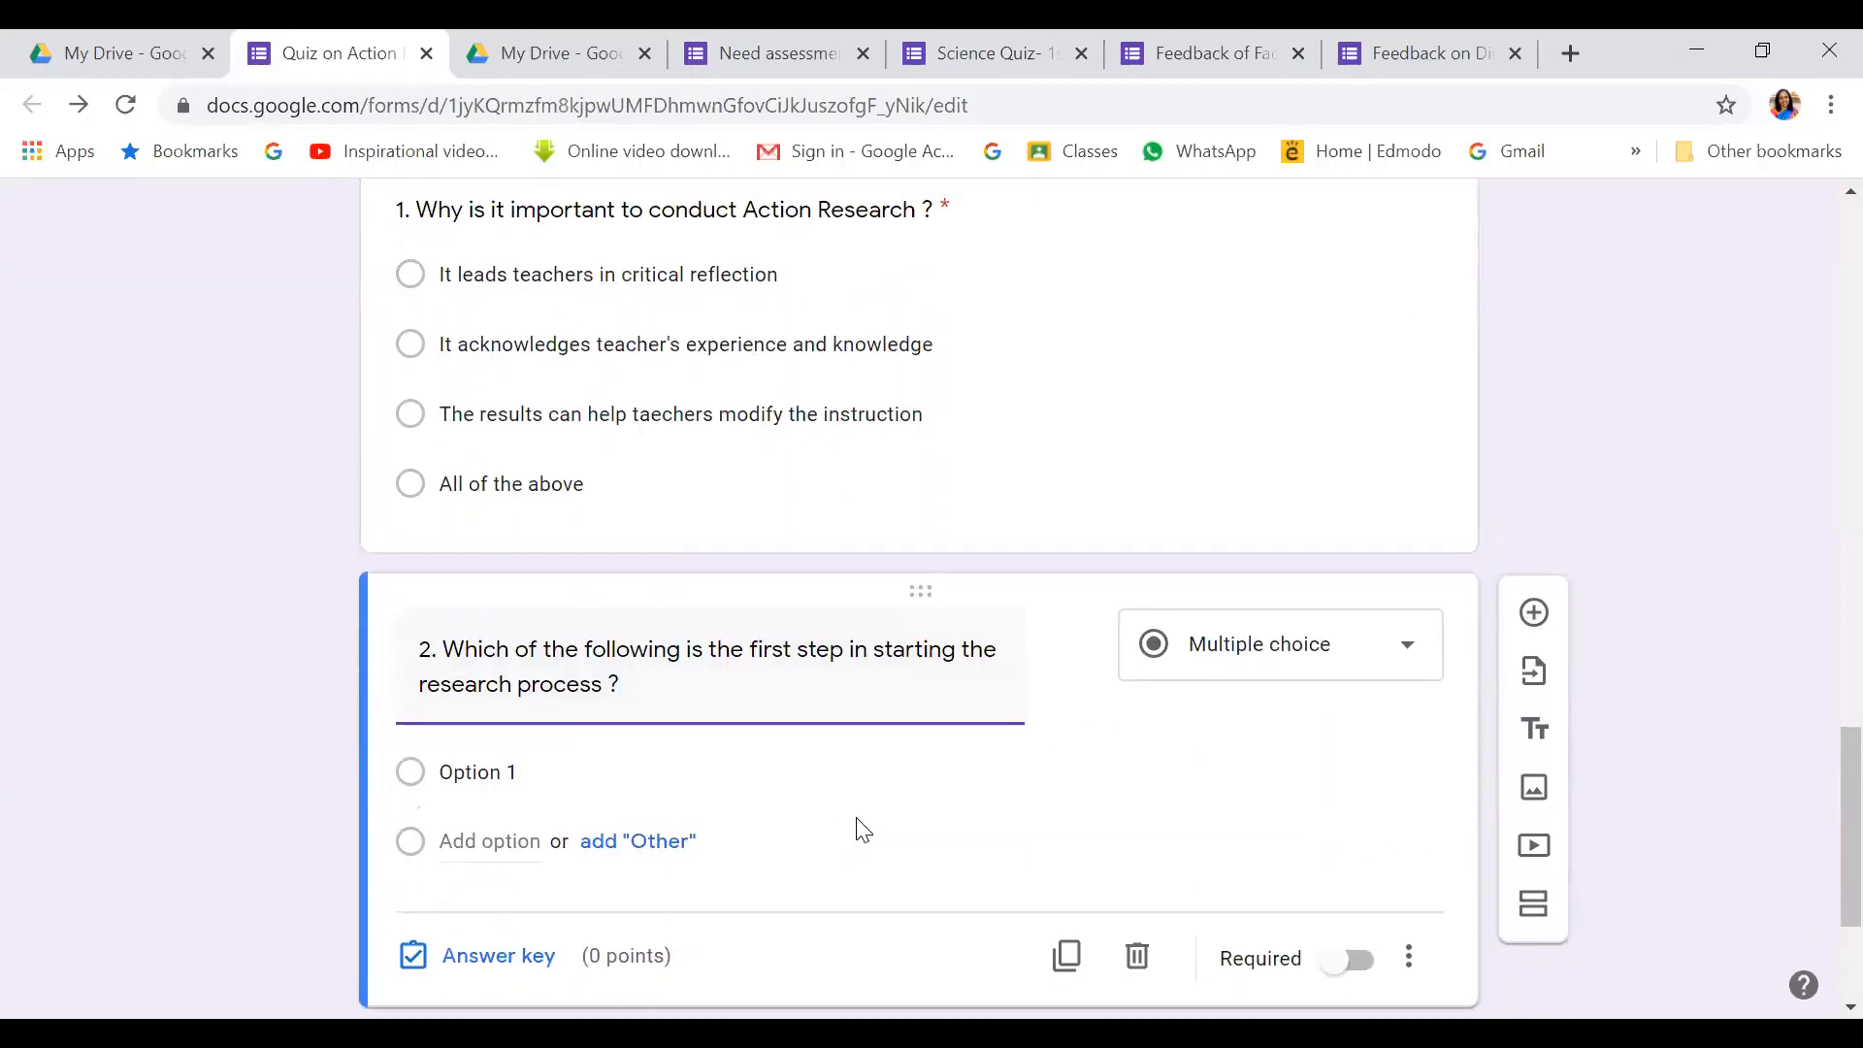
scroll(407, 715, down, 3)
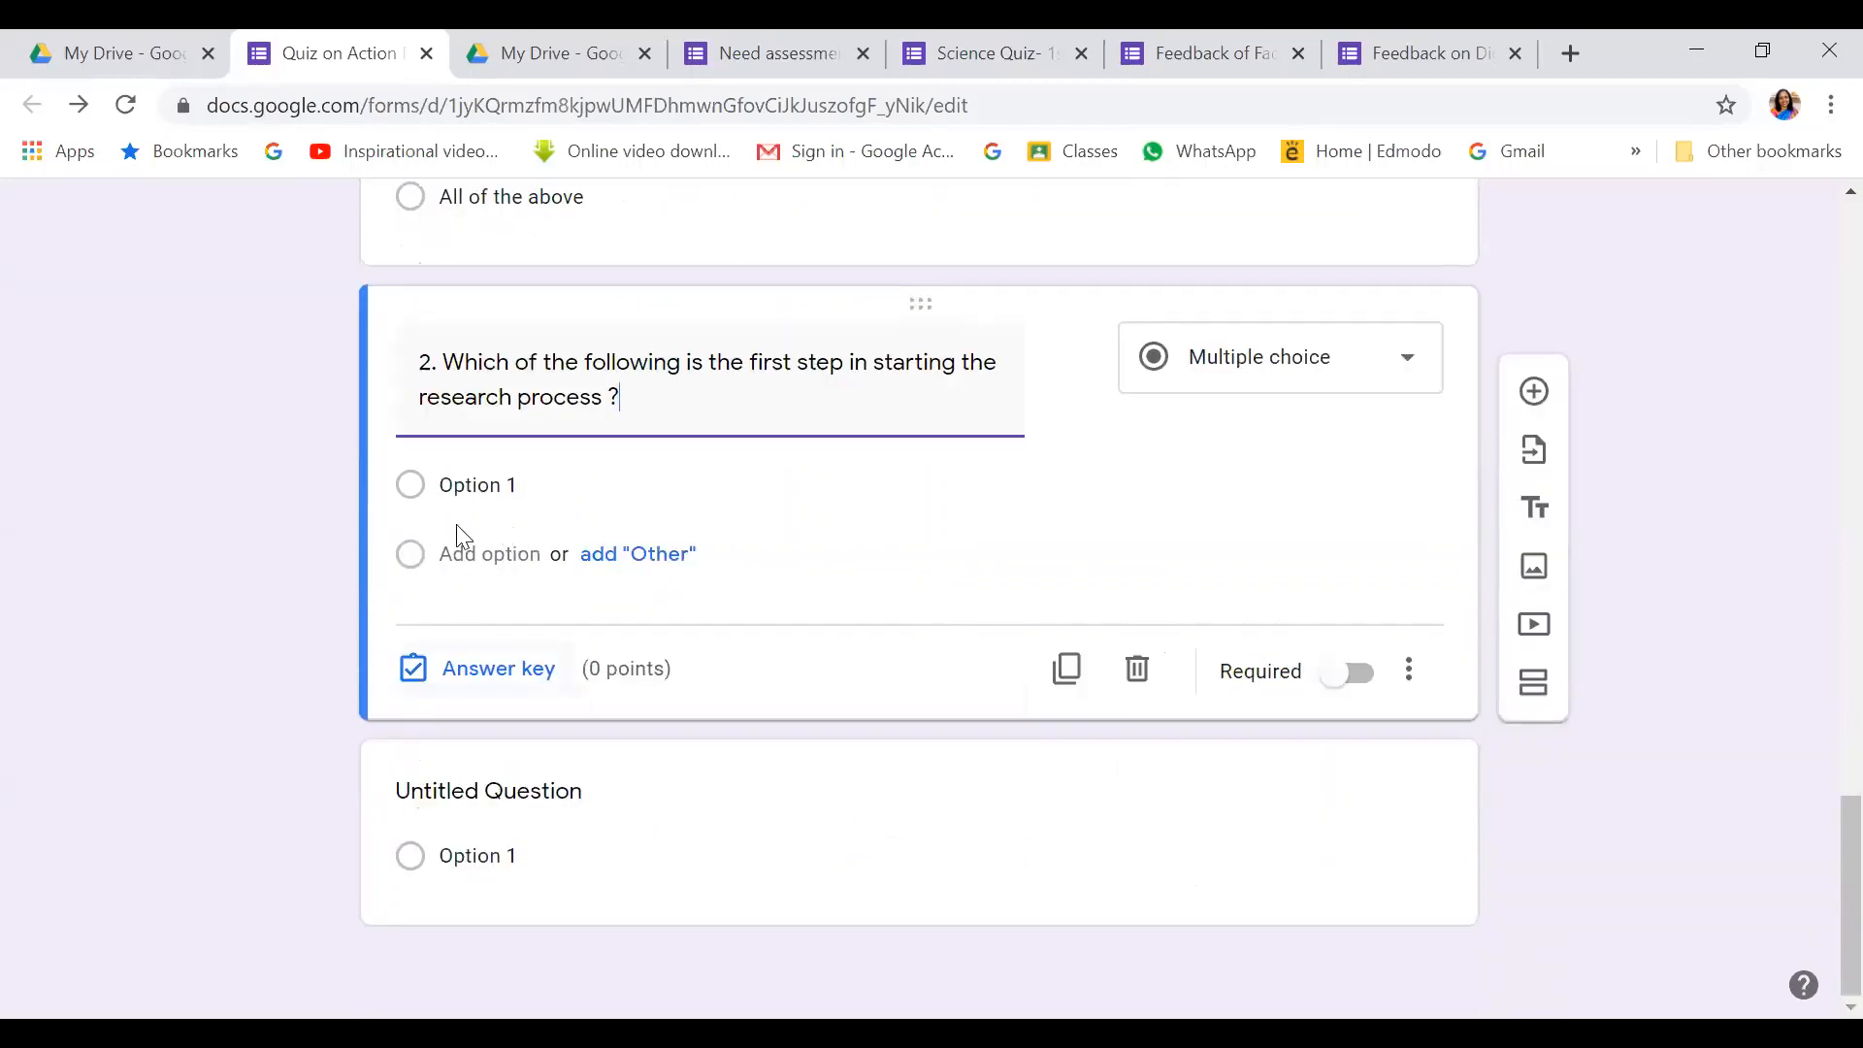
click(491, 486)
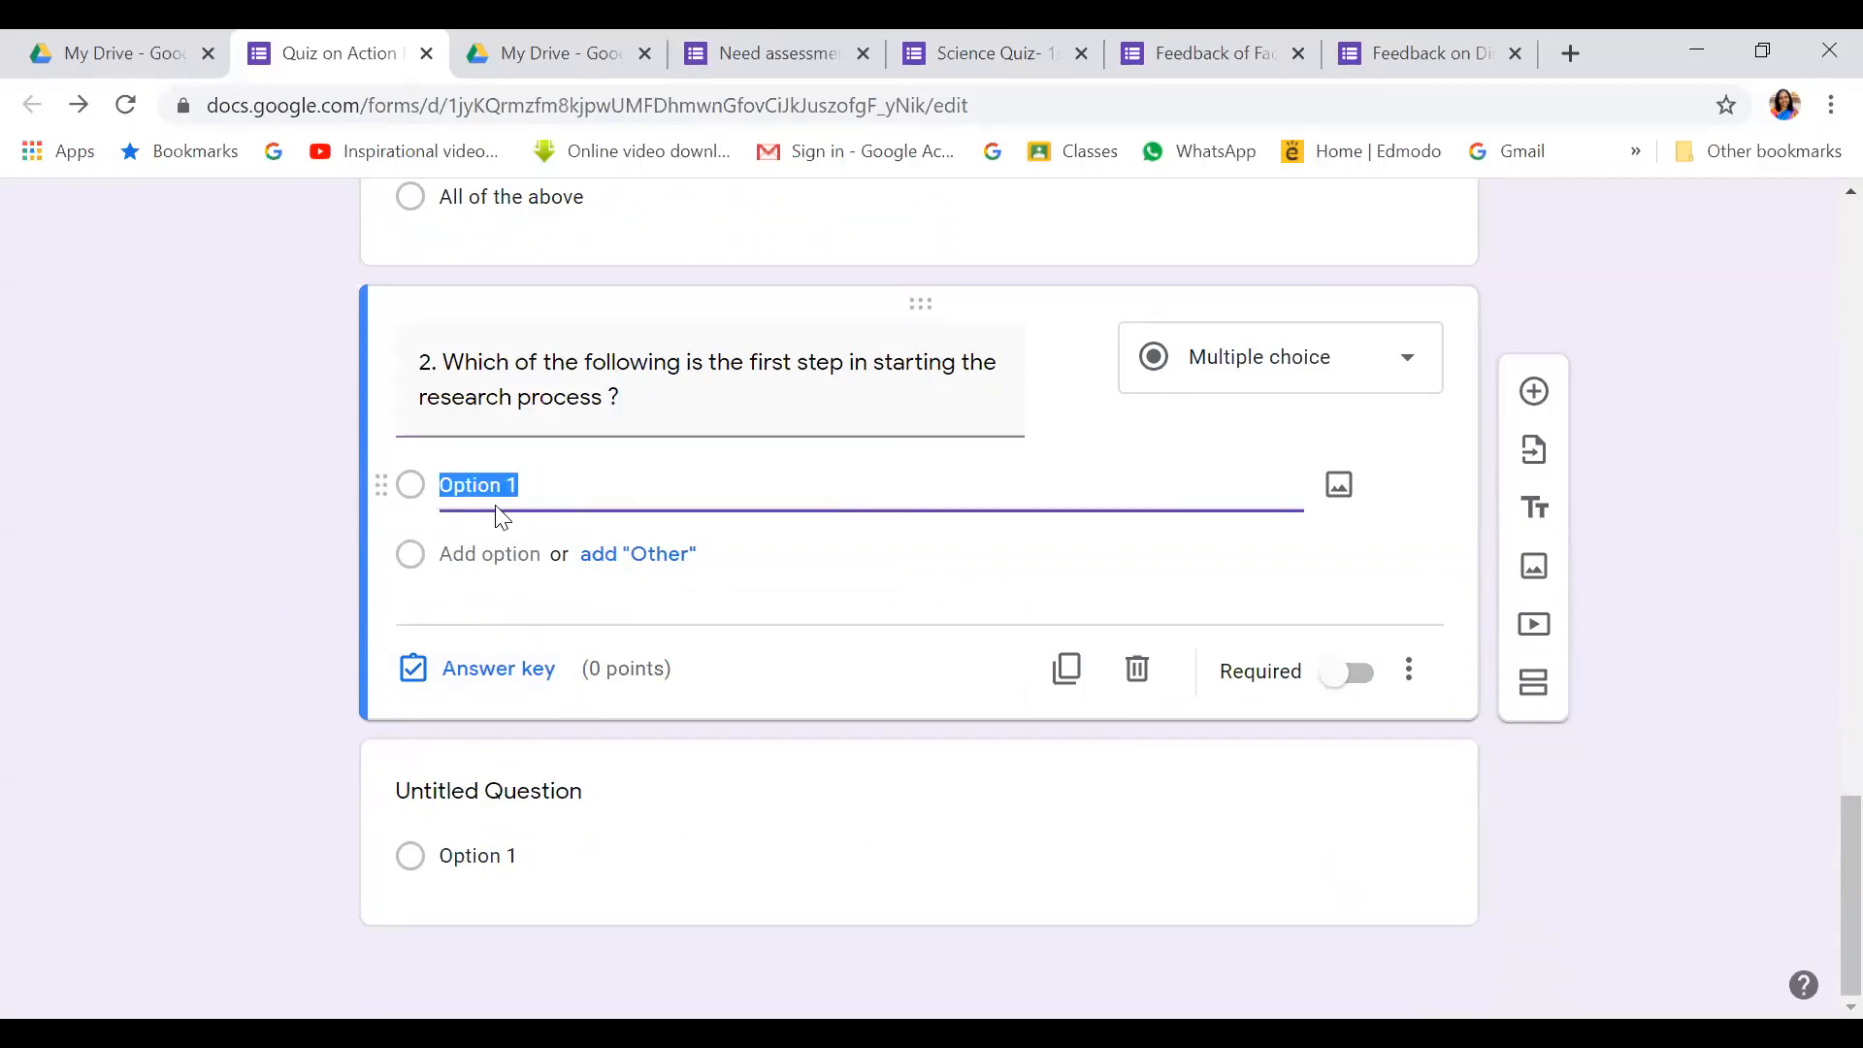
text(Searching the source)
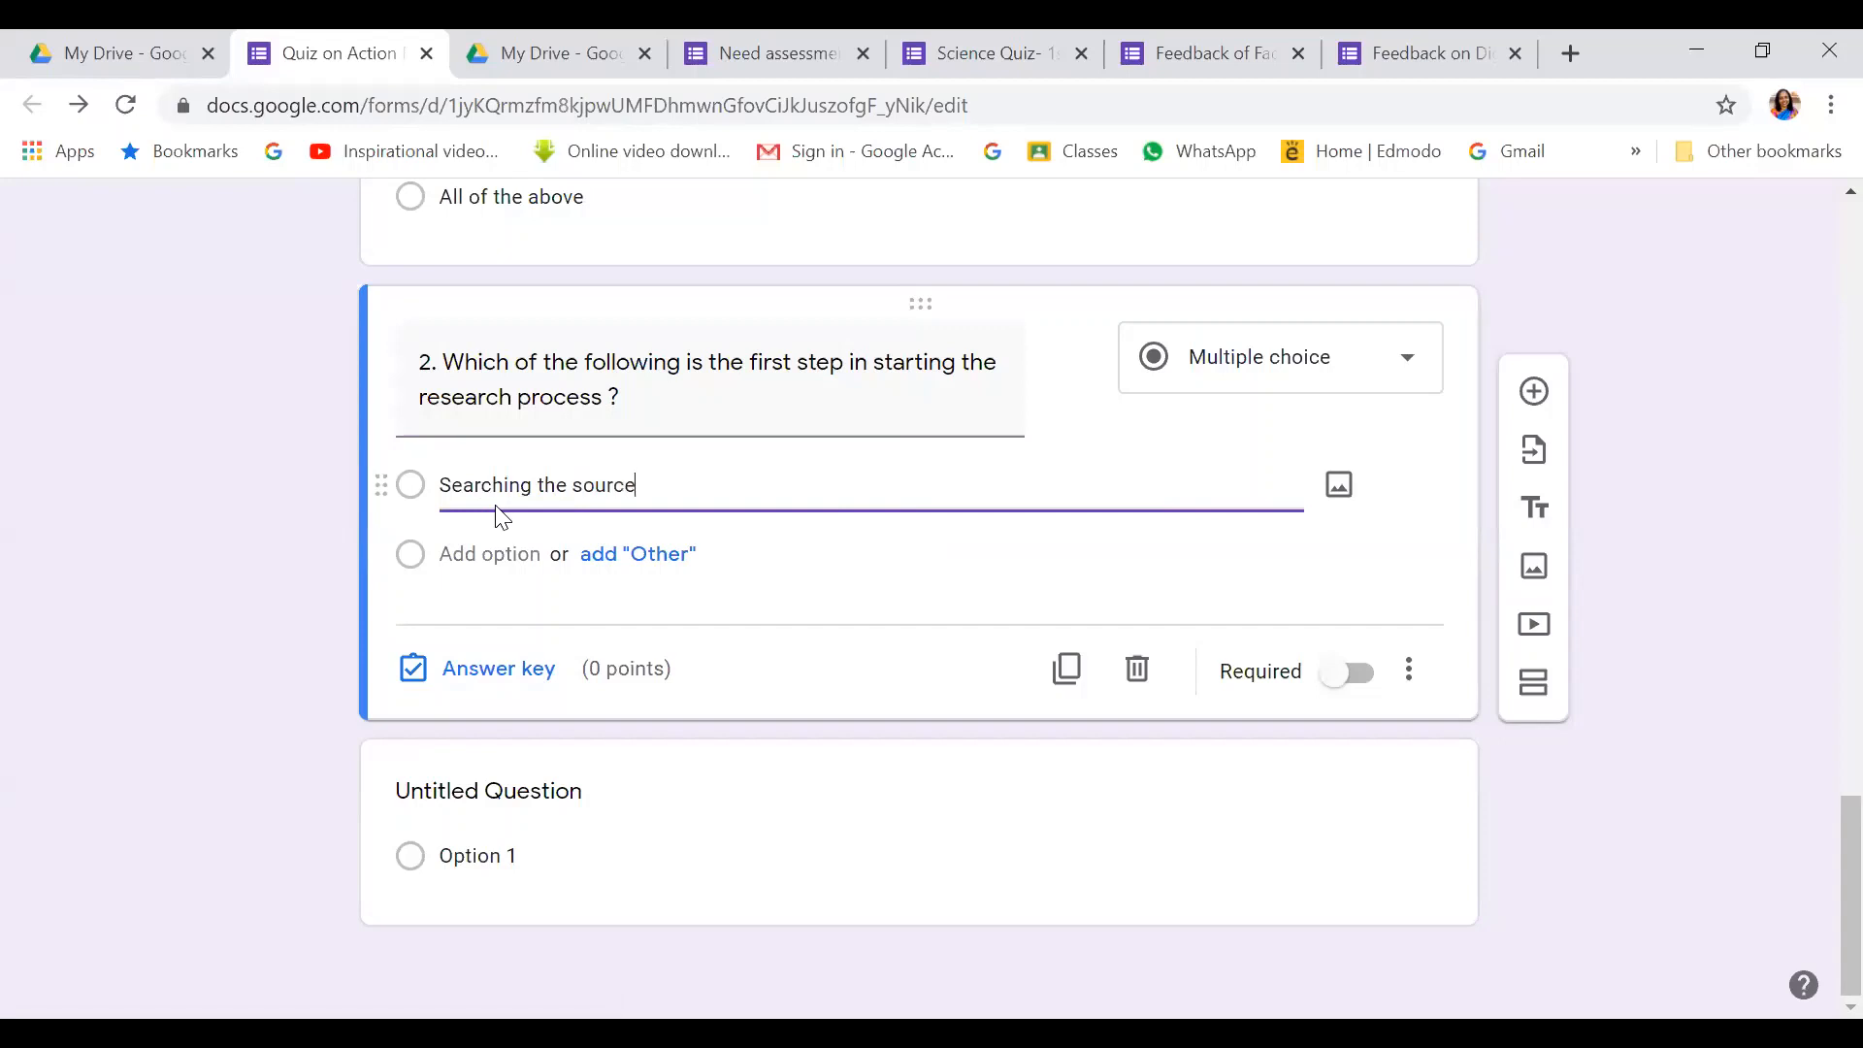
text(s of information)
Add choices 'Survey of related reterature', 'Identification of the problem', 'Searching for solution to the problem'
click(483, 553)
text(Su)
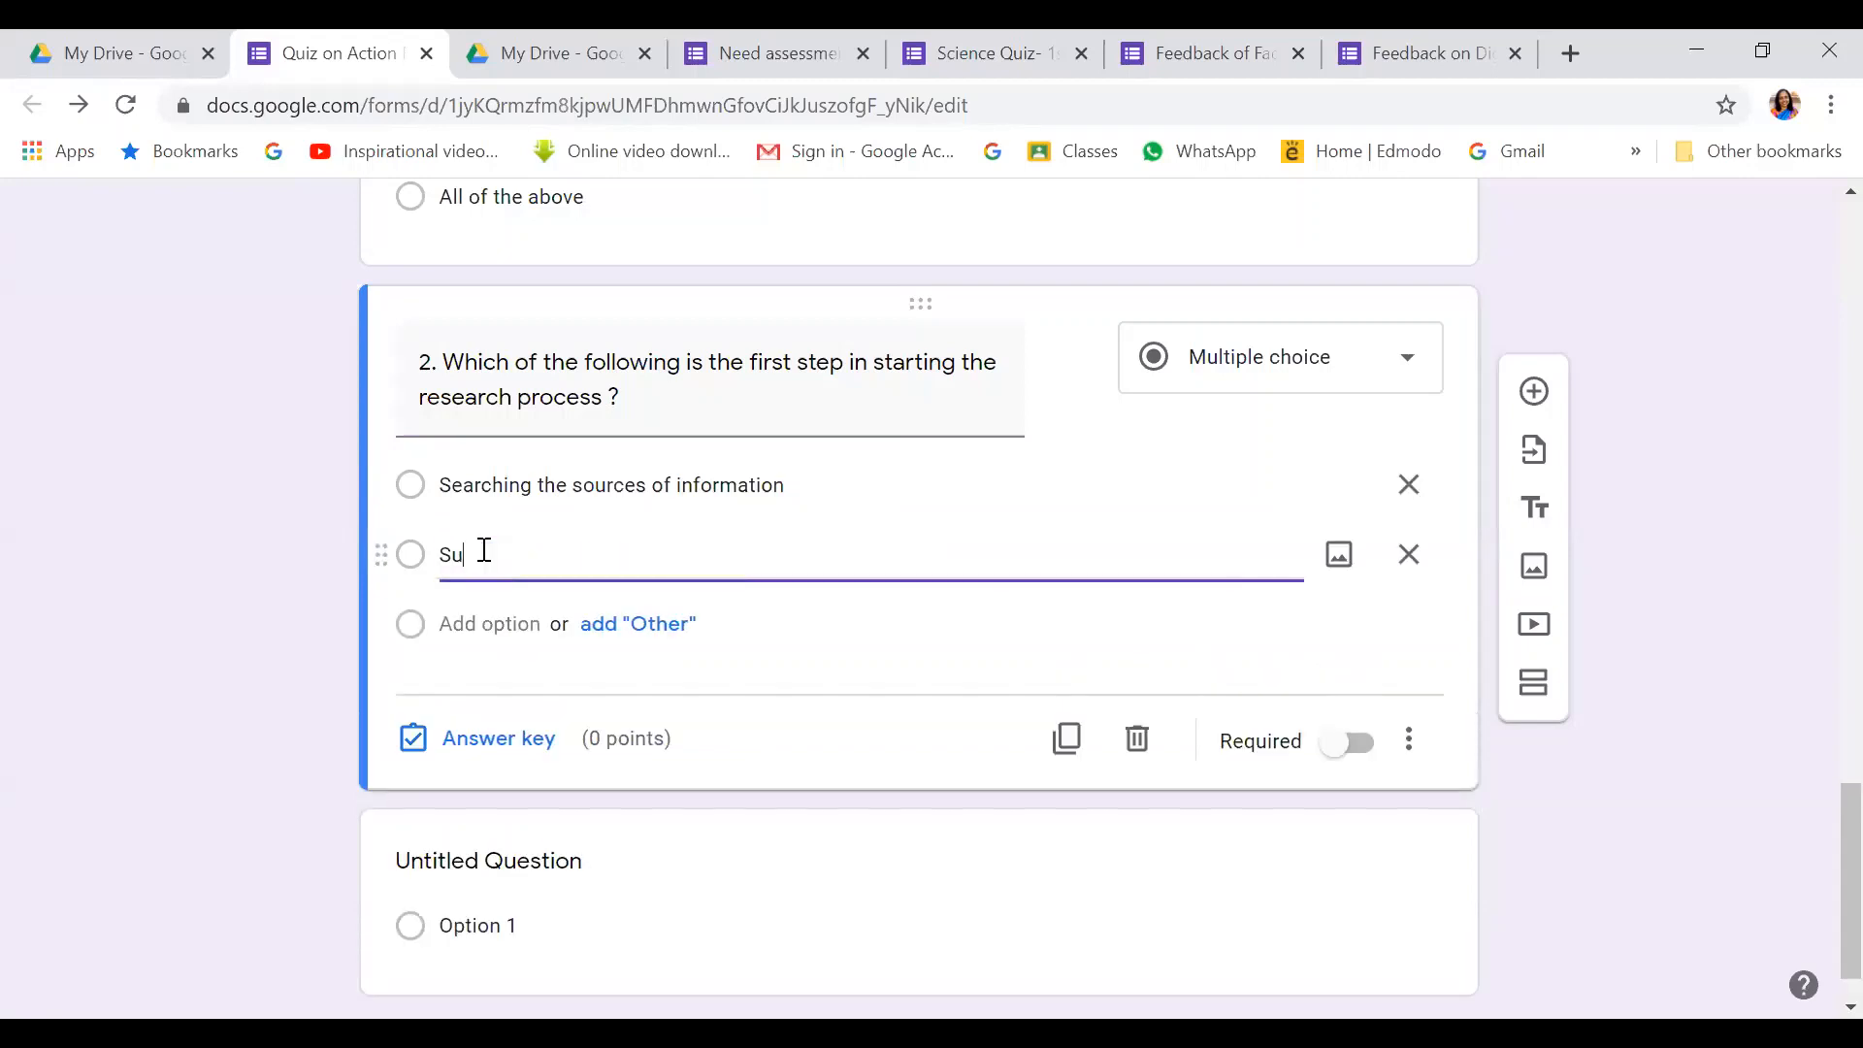
text(rvey of related re)
text(terature)
click(475, 624)
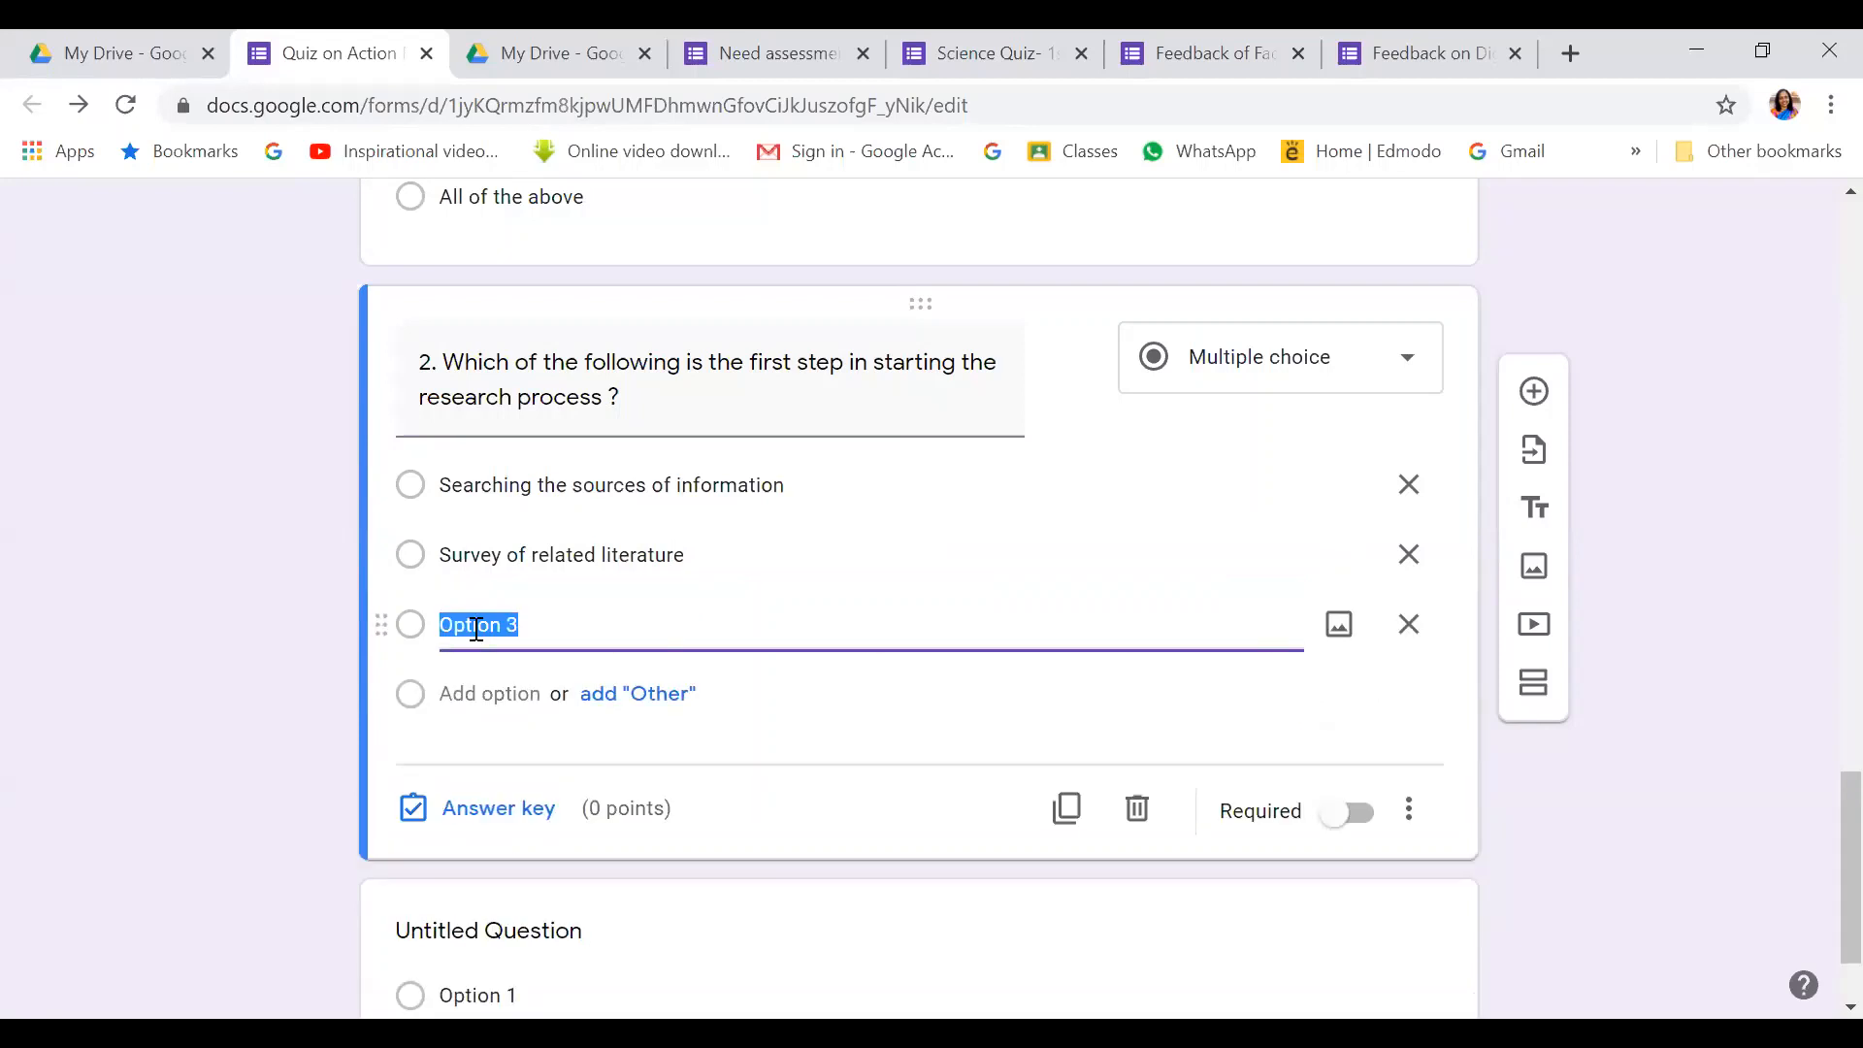
text(Identification of the problem)
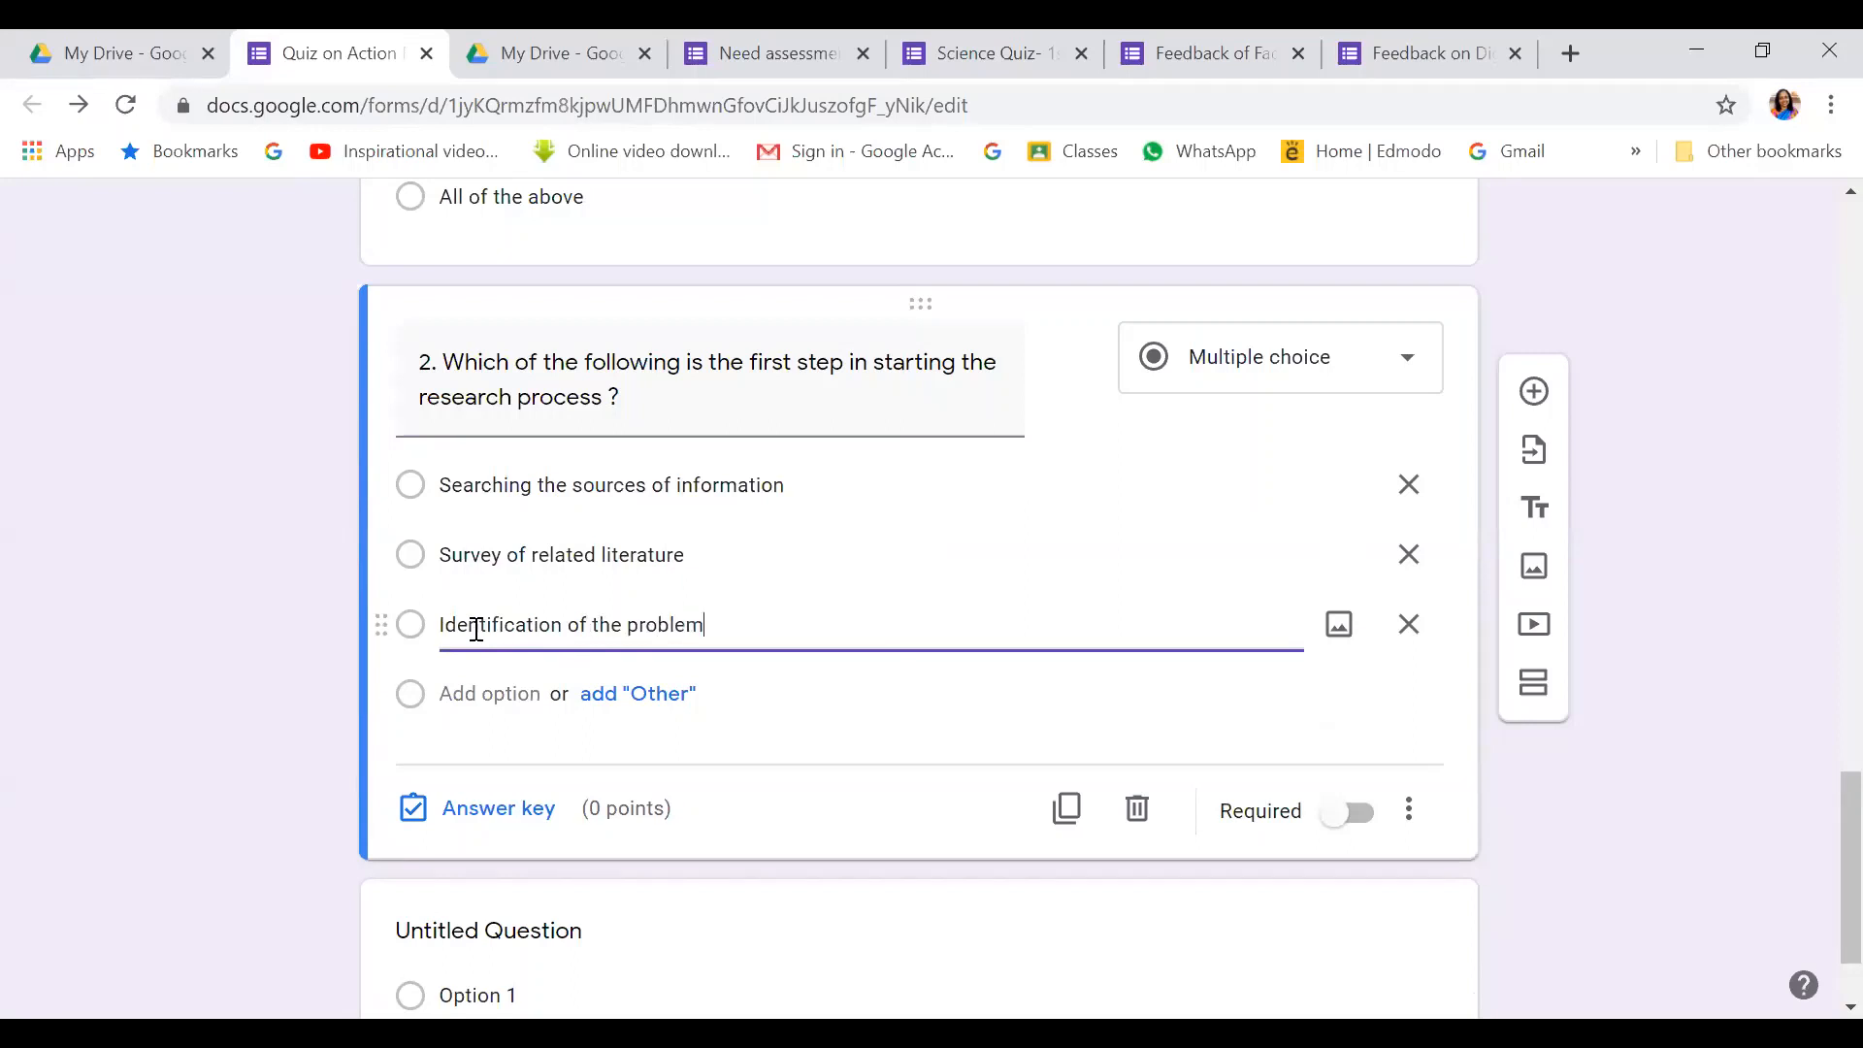
click(471, 694)
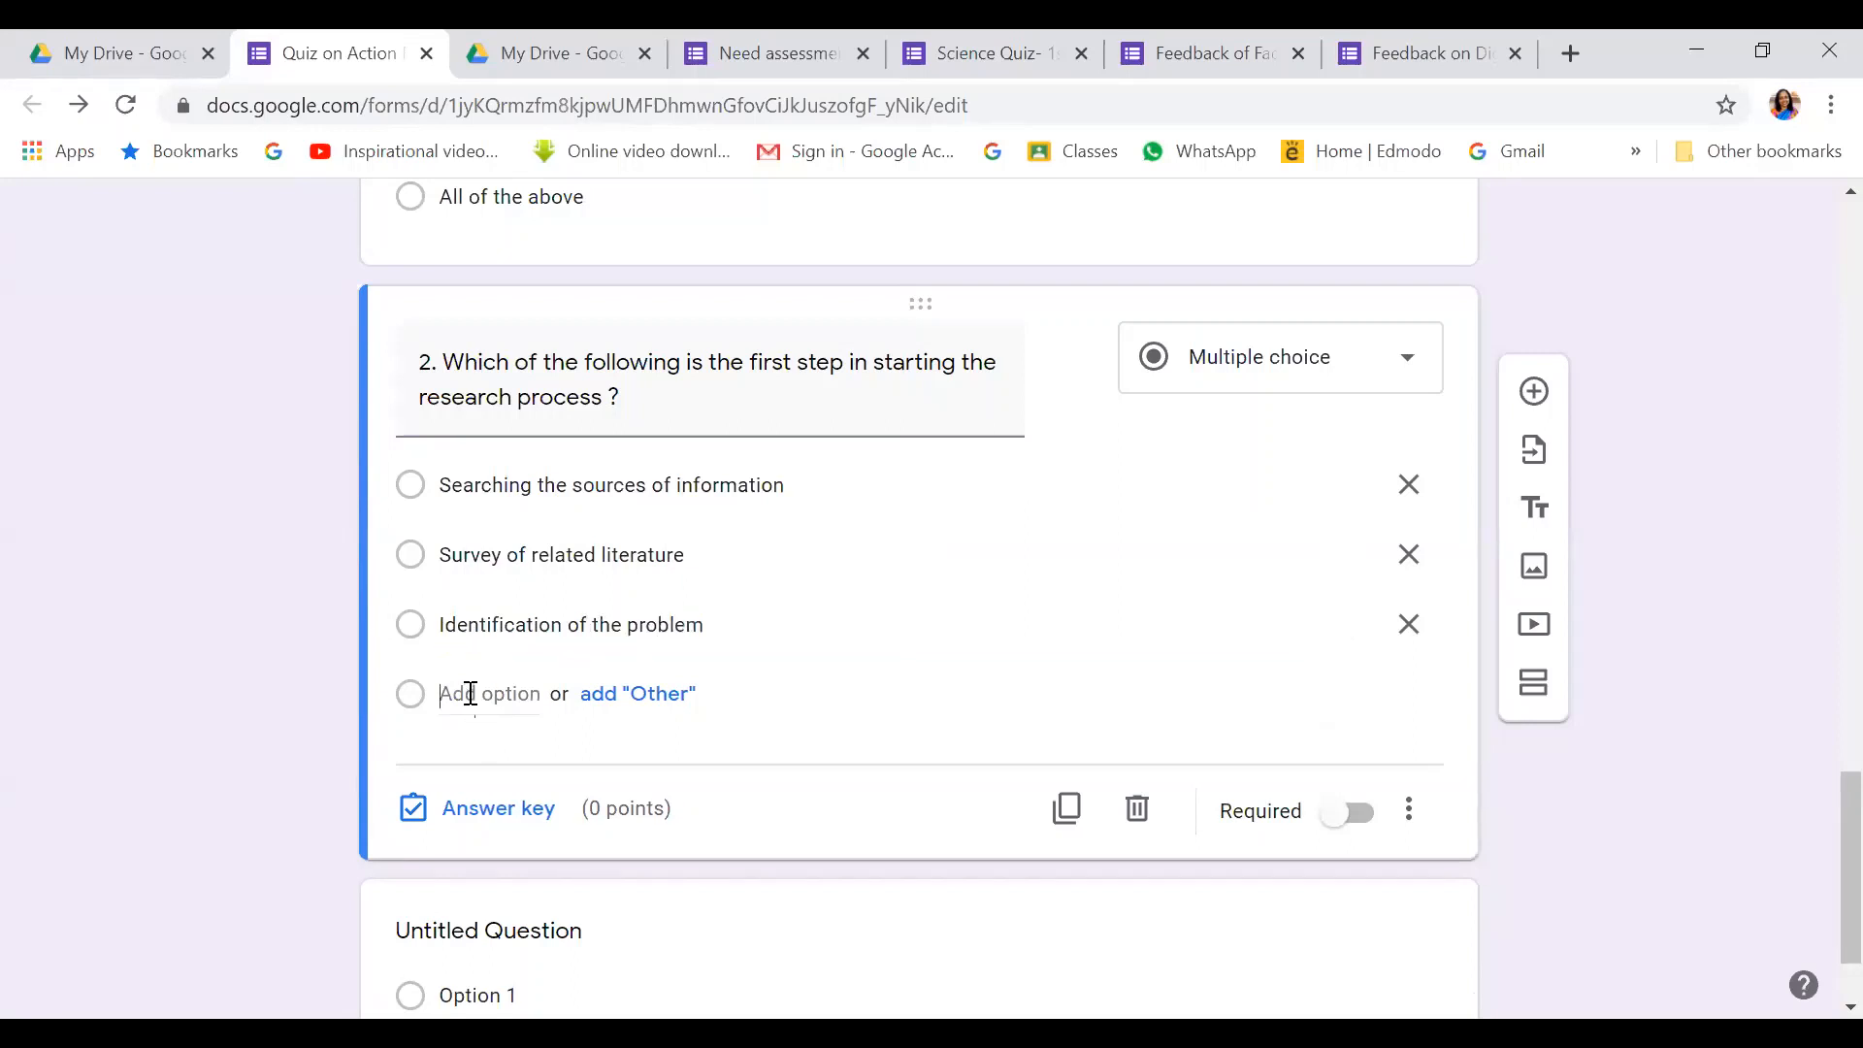
text(Sear)
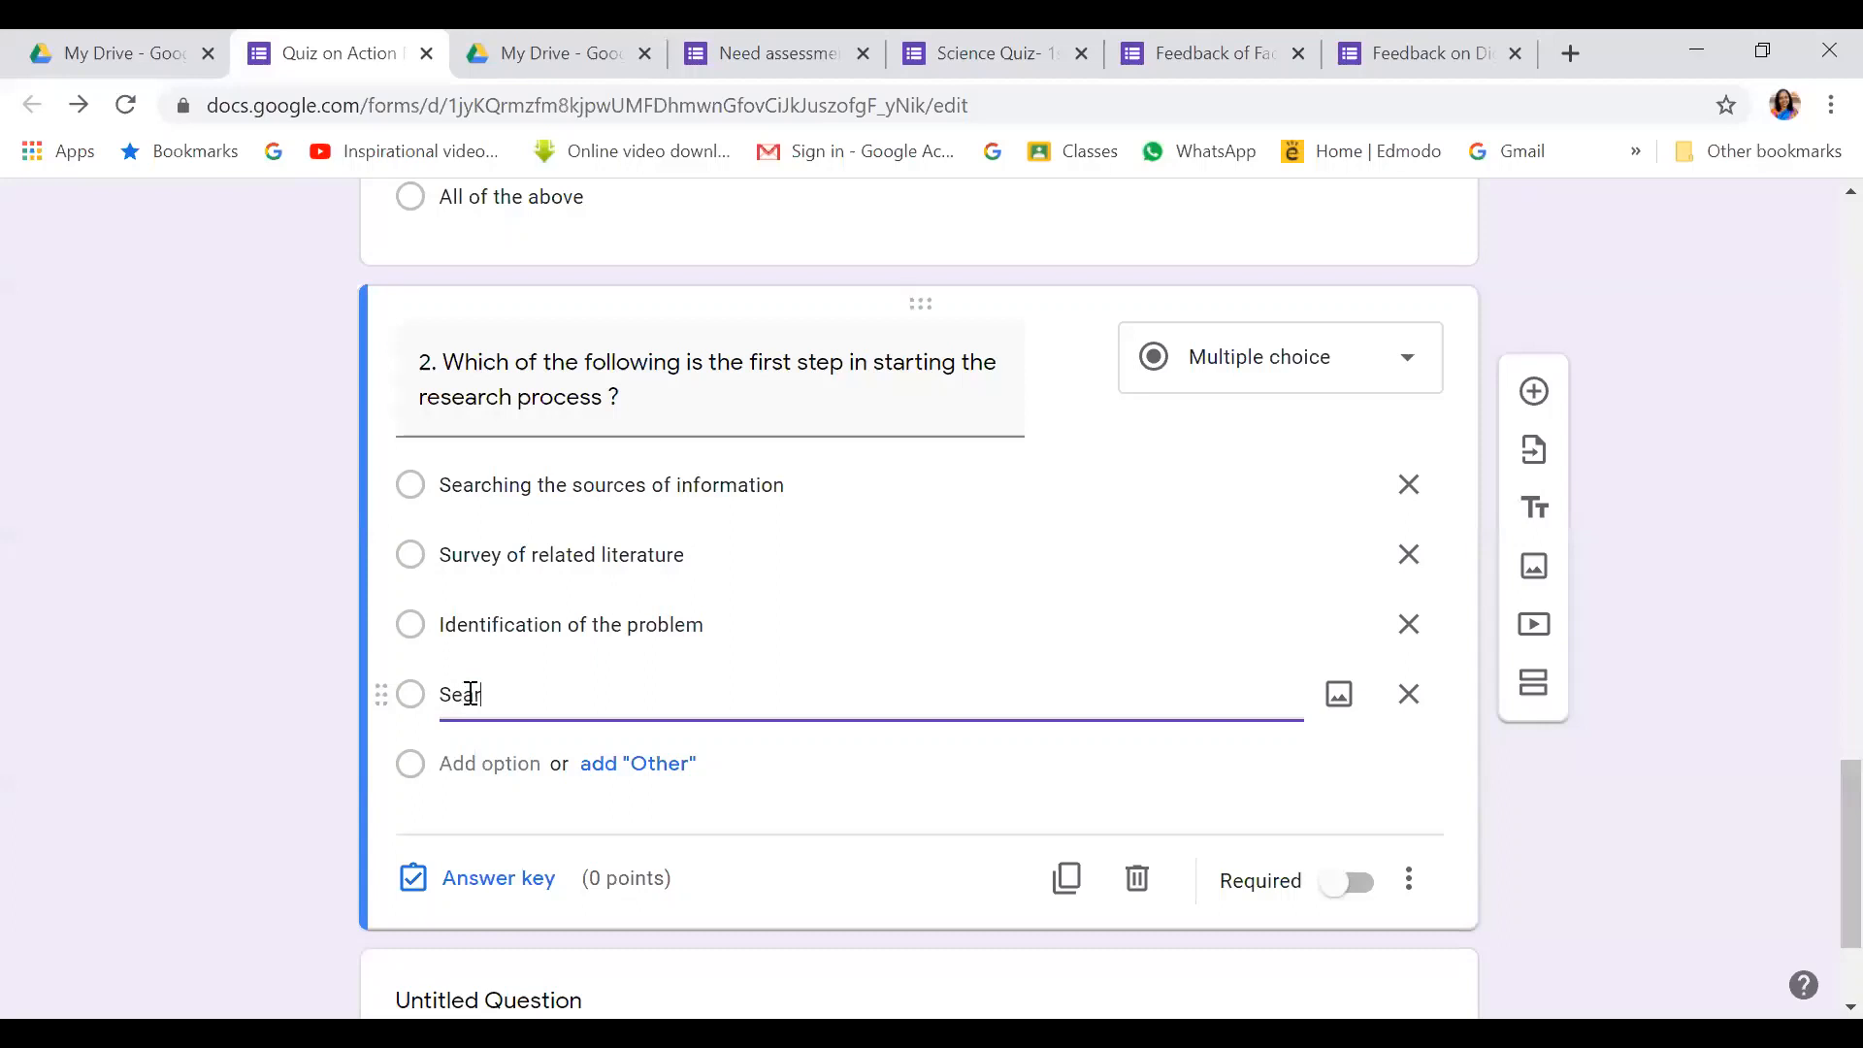
text(ching for solution to the problem)
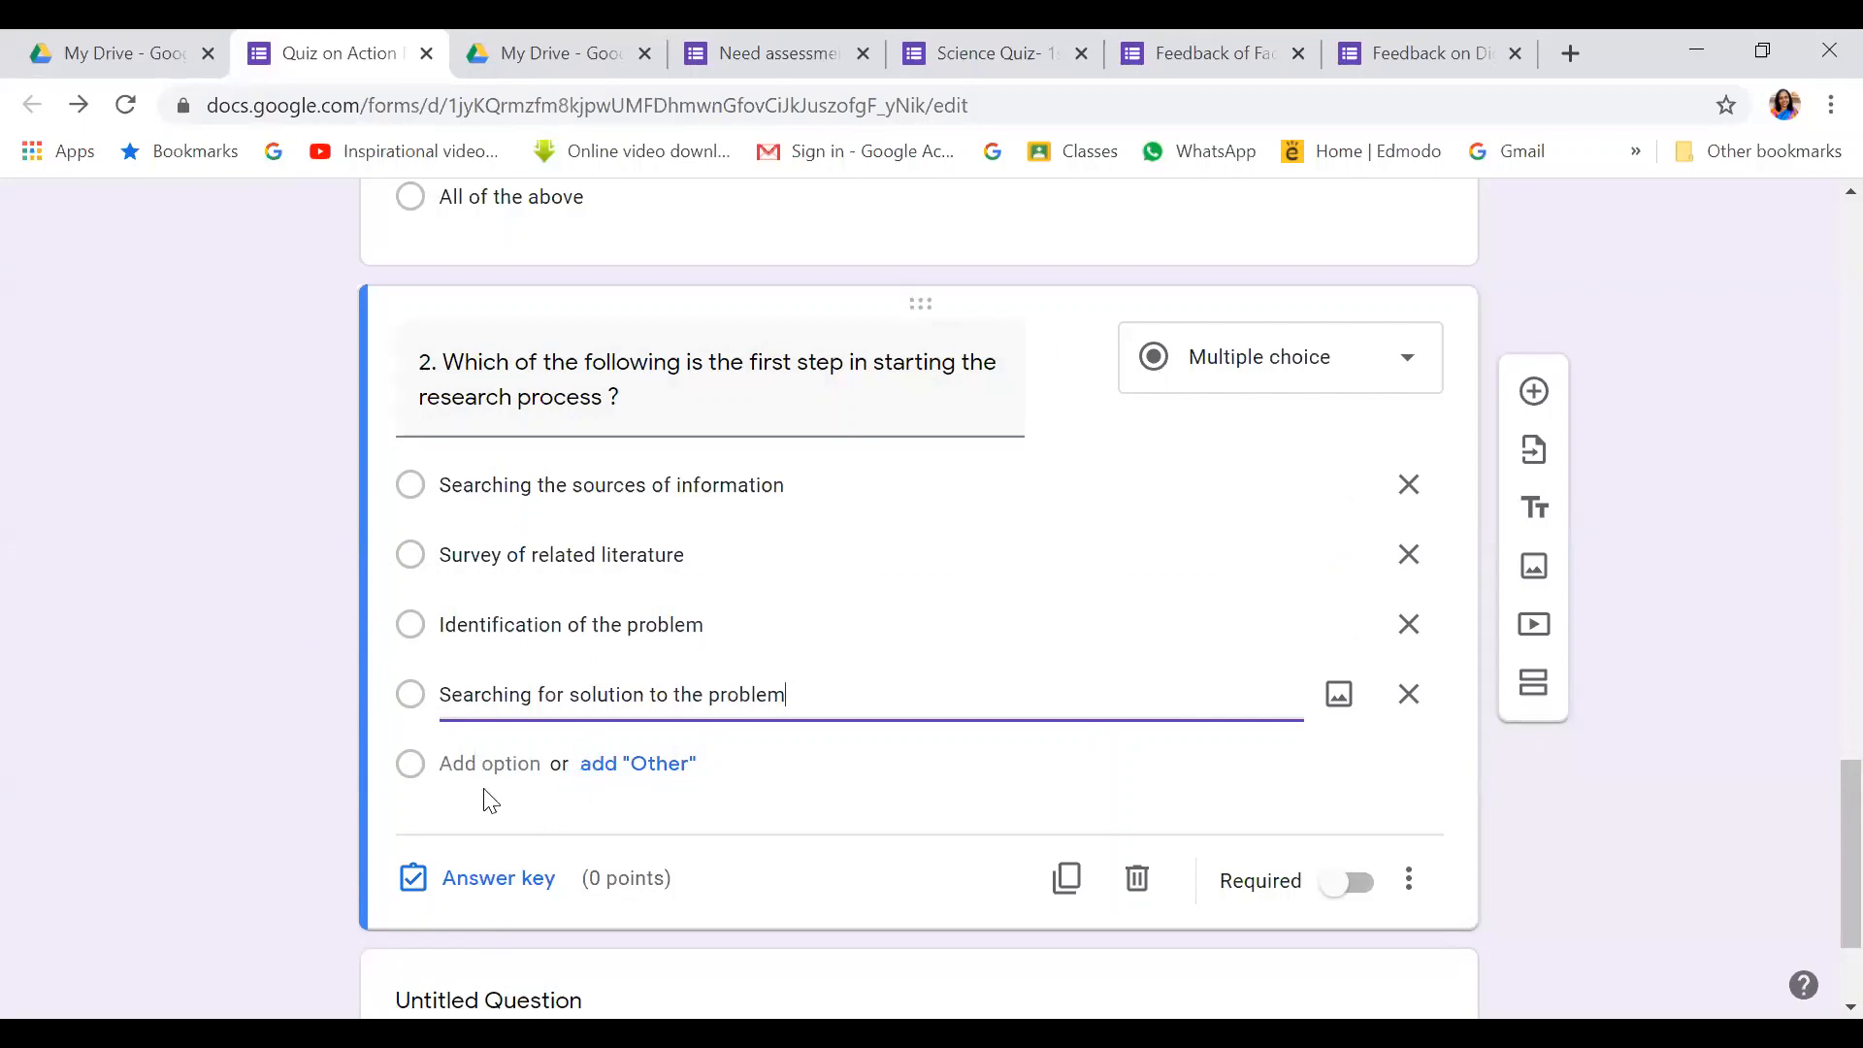
Mark 'Identification of the problem' as question 2's correct answer for 1 point and make it required
click(488, 879)
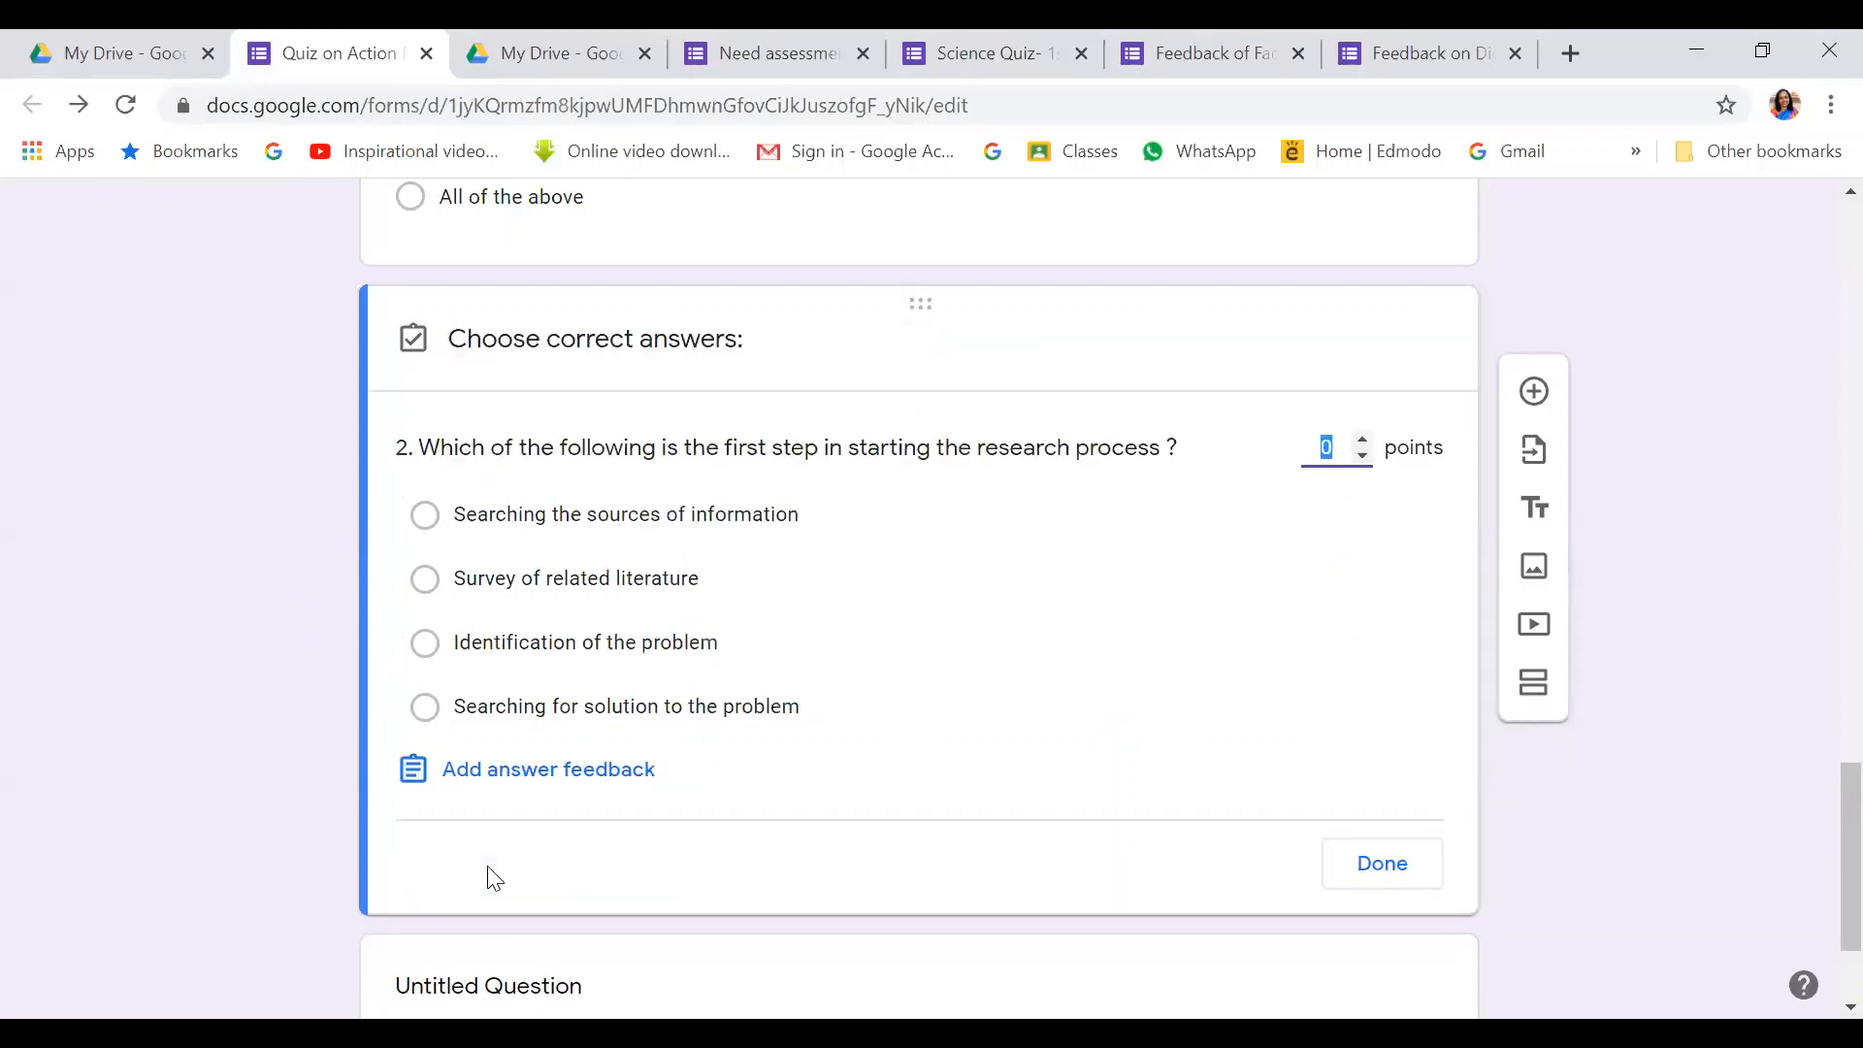
click(423, 645)
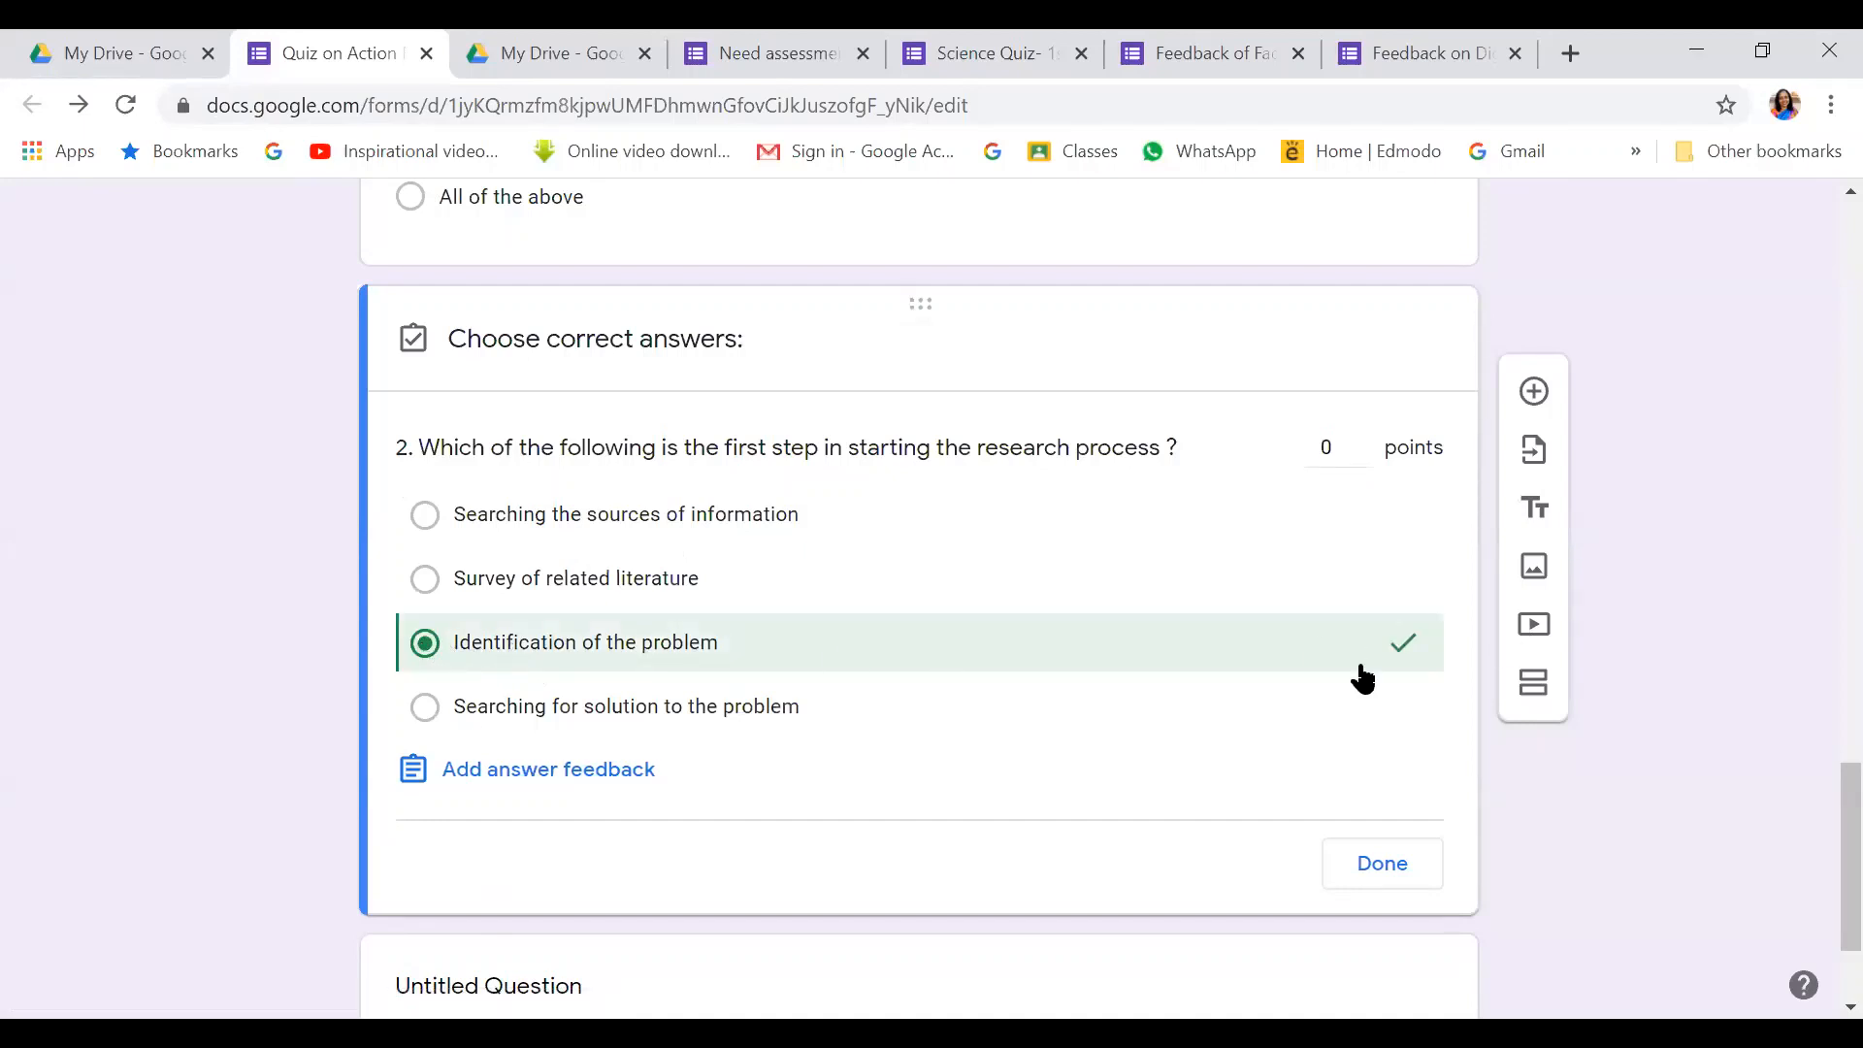
click(1365, 439)
click(1382, 864)
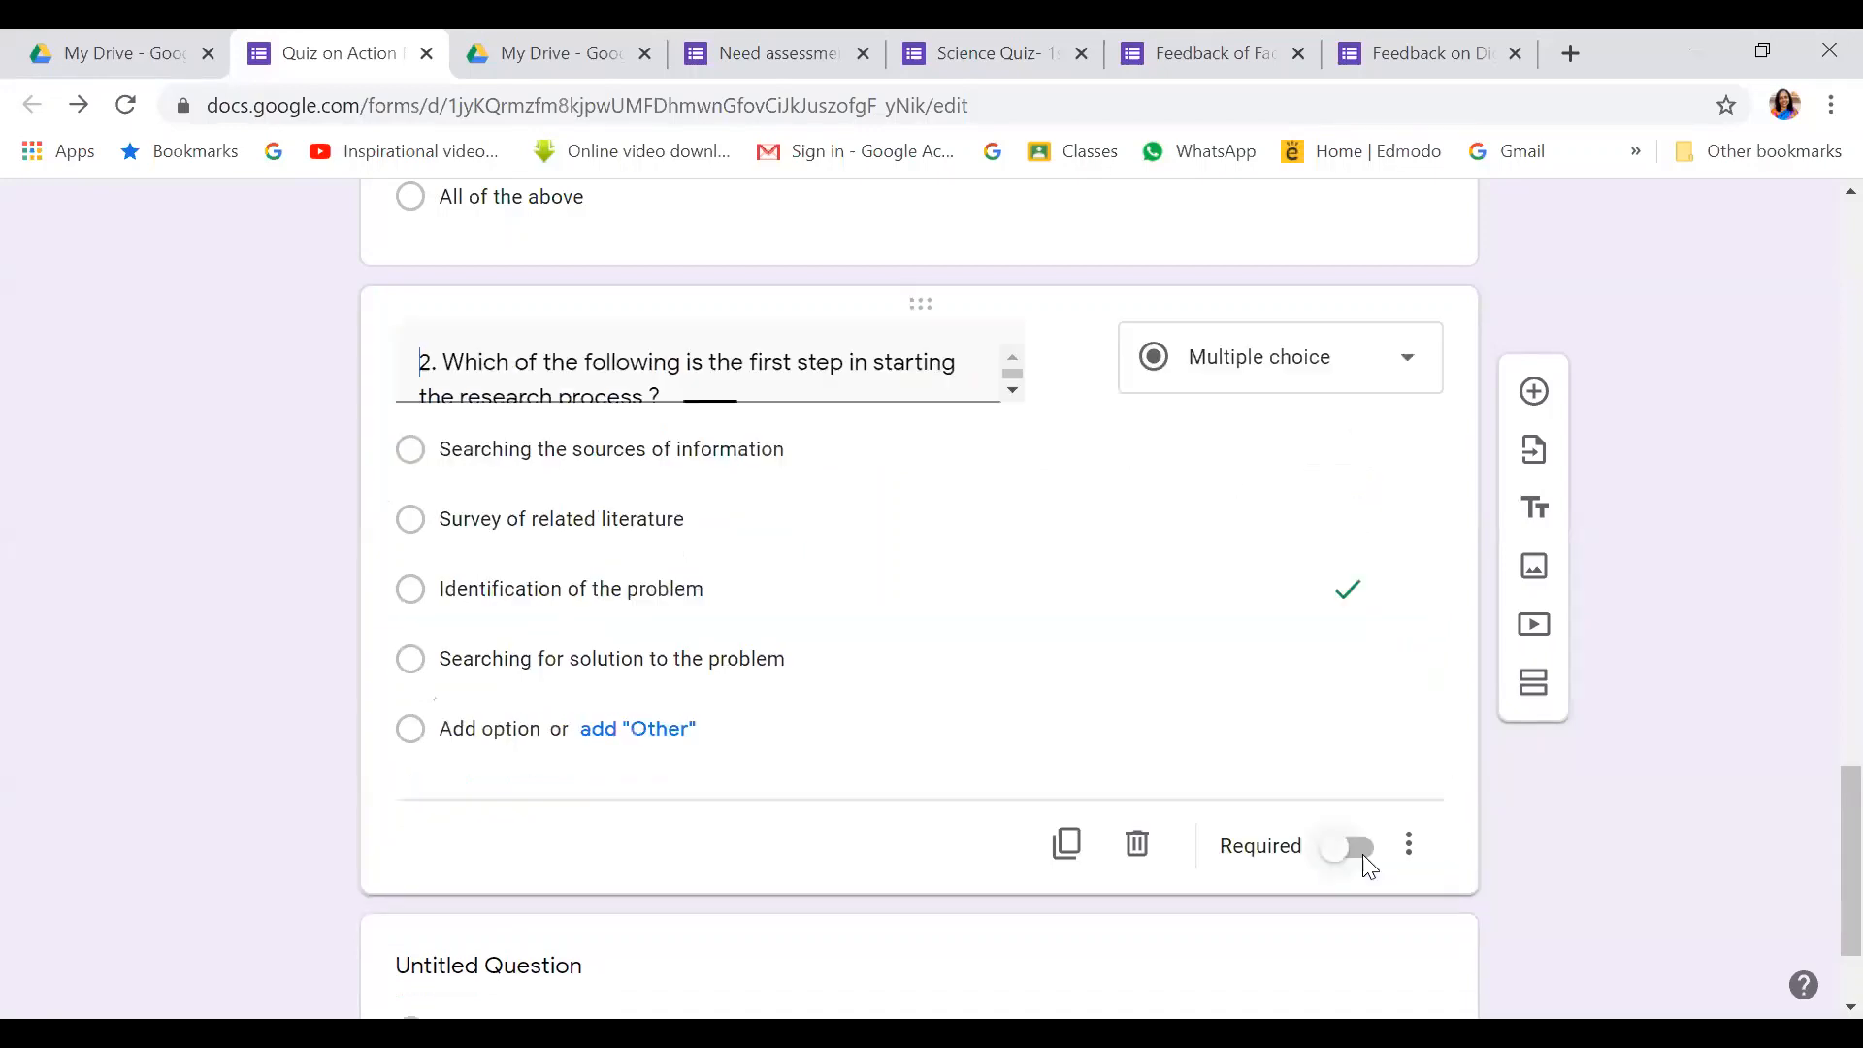
click(1349, 883)
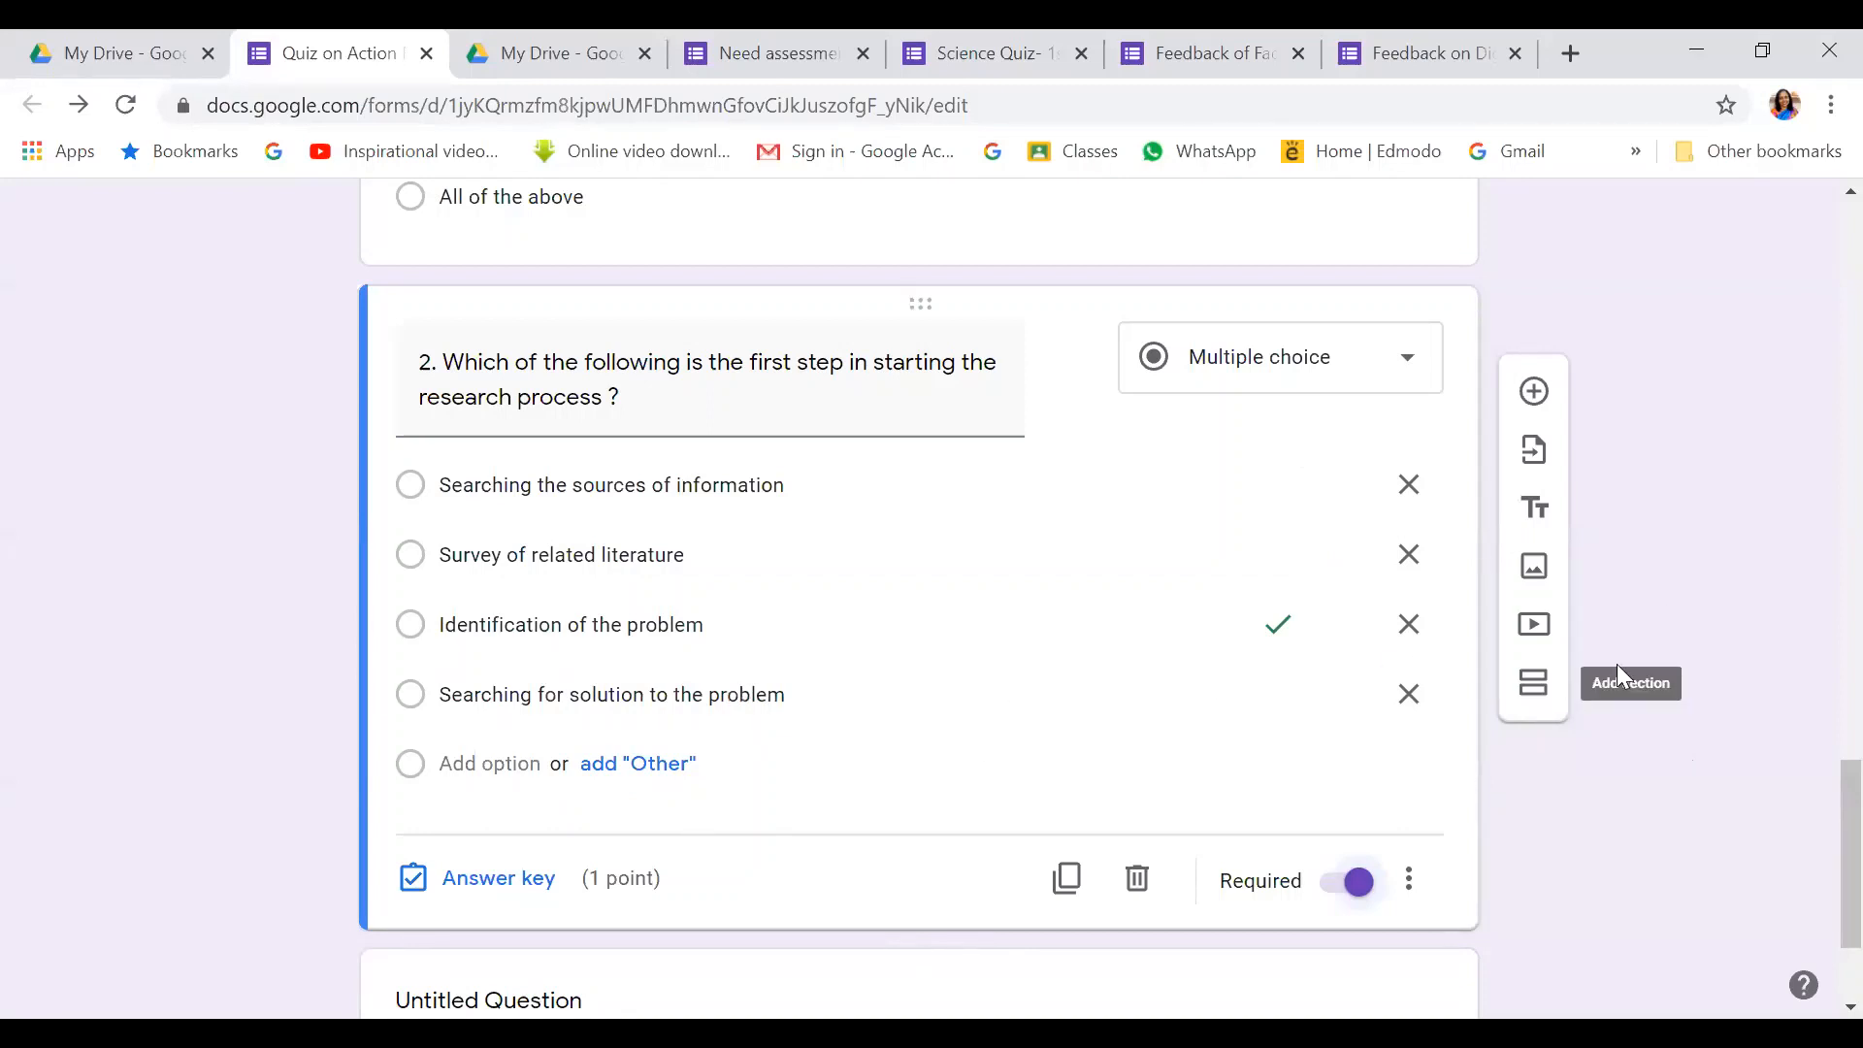
scroll(1815, 792, down, 1)
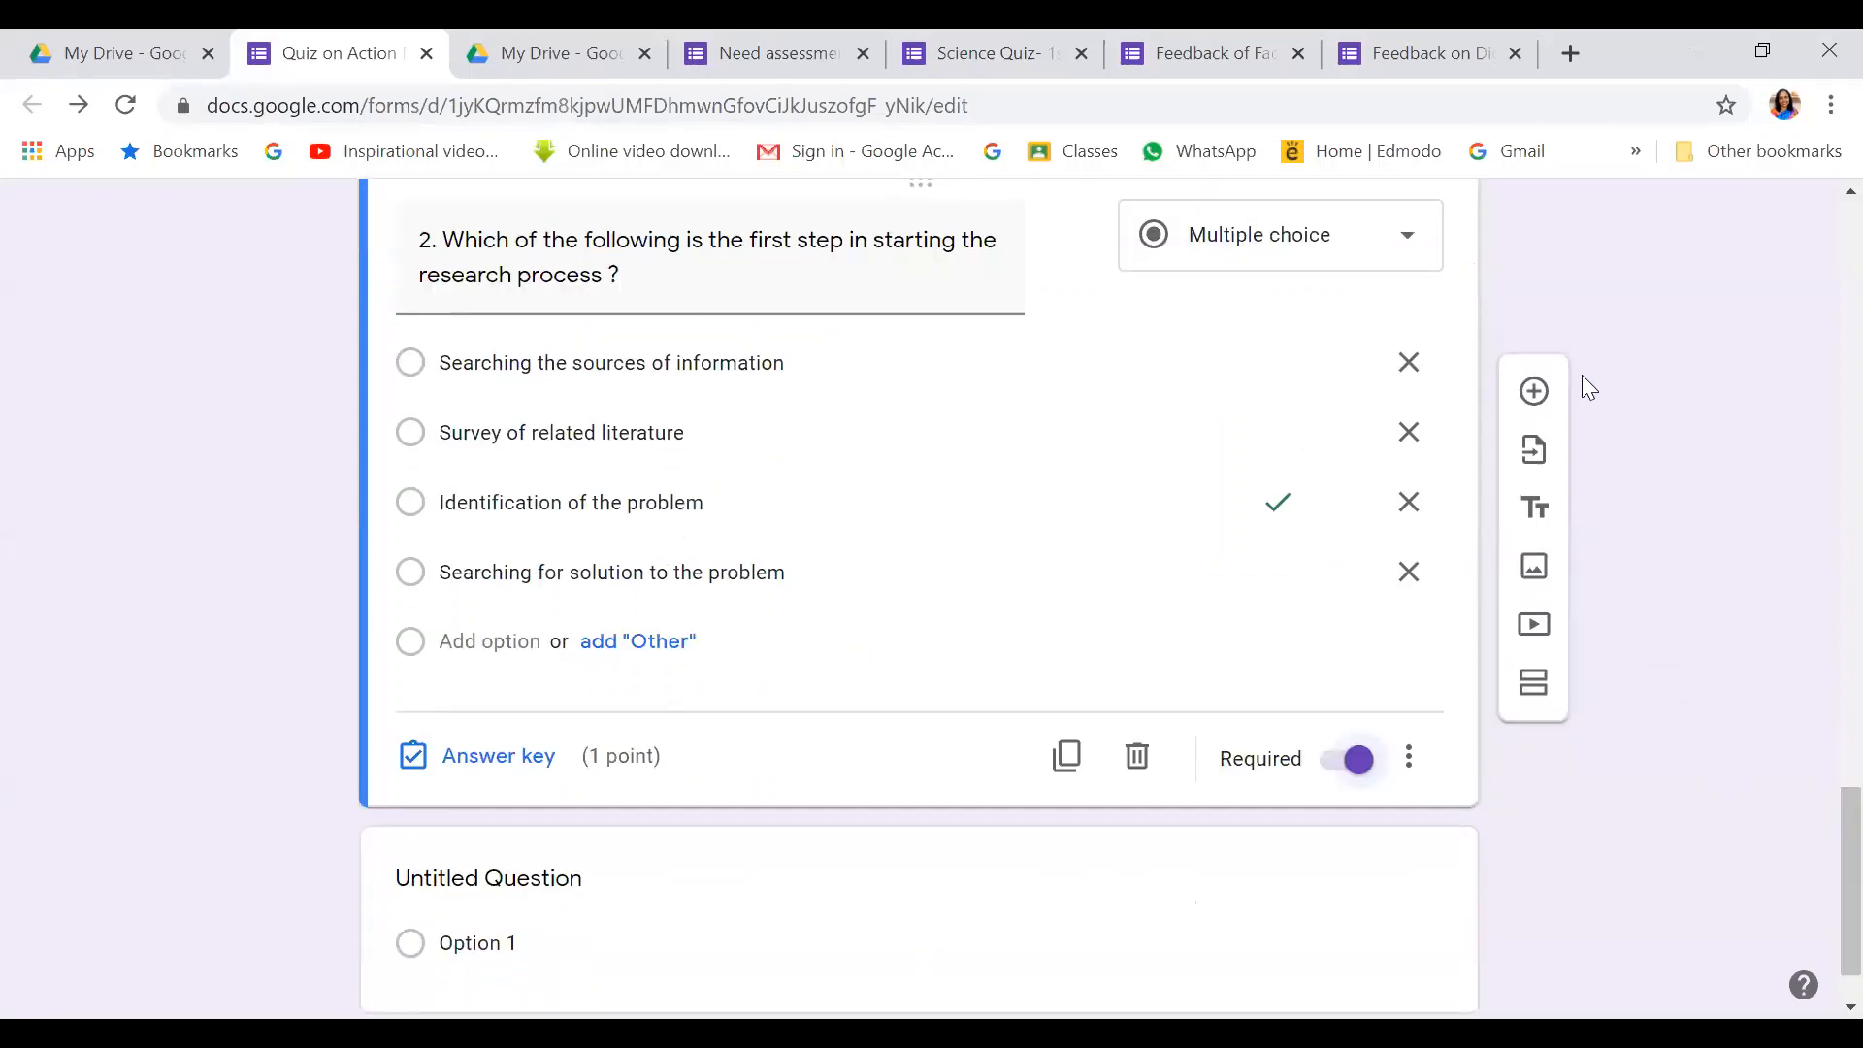
Add a new question reading '3.Which of the following are the objectives of Action Reserach ?'
click(1534, 392)
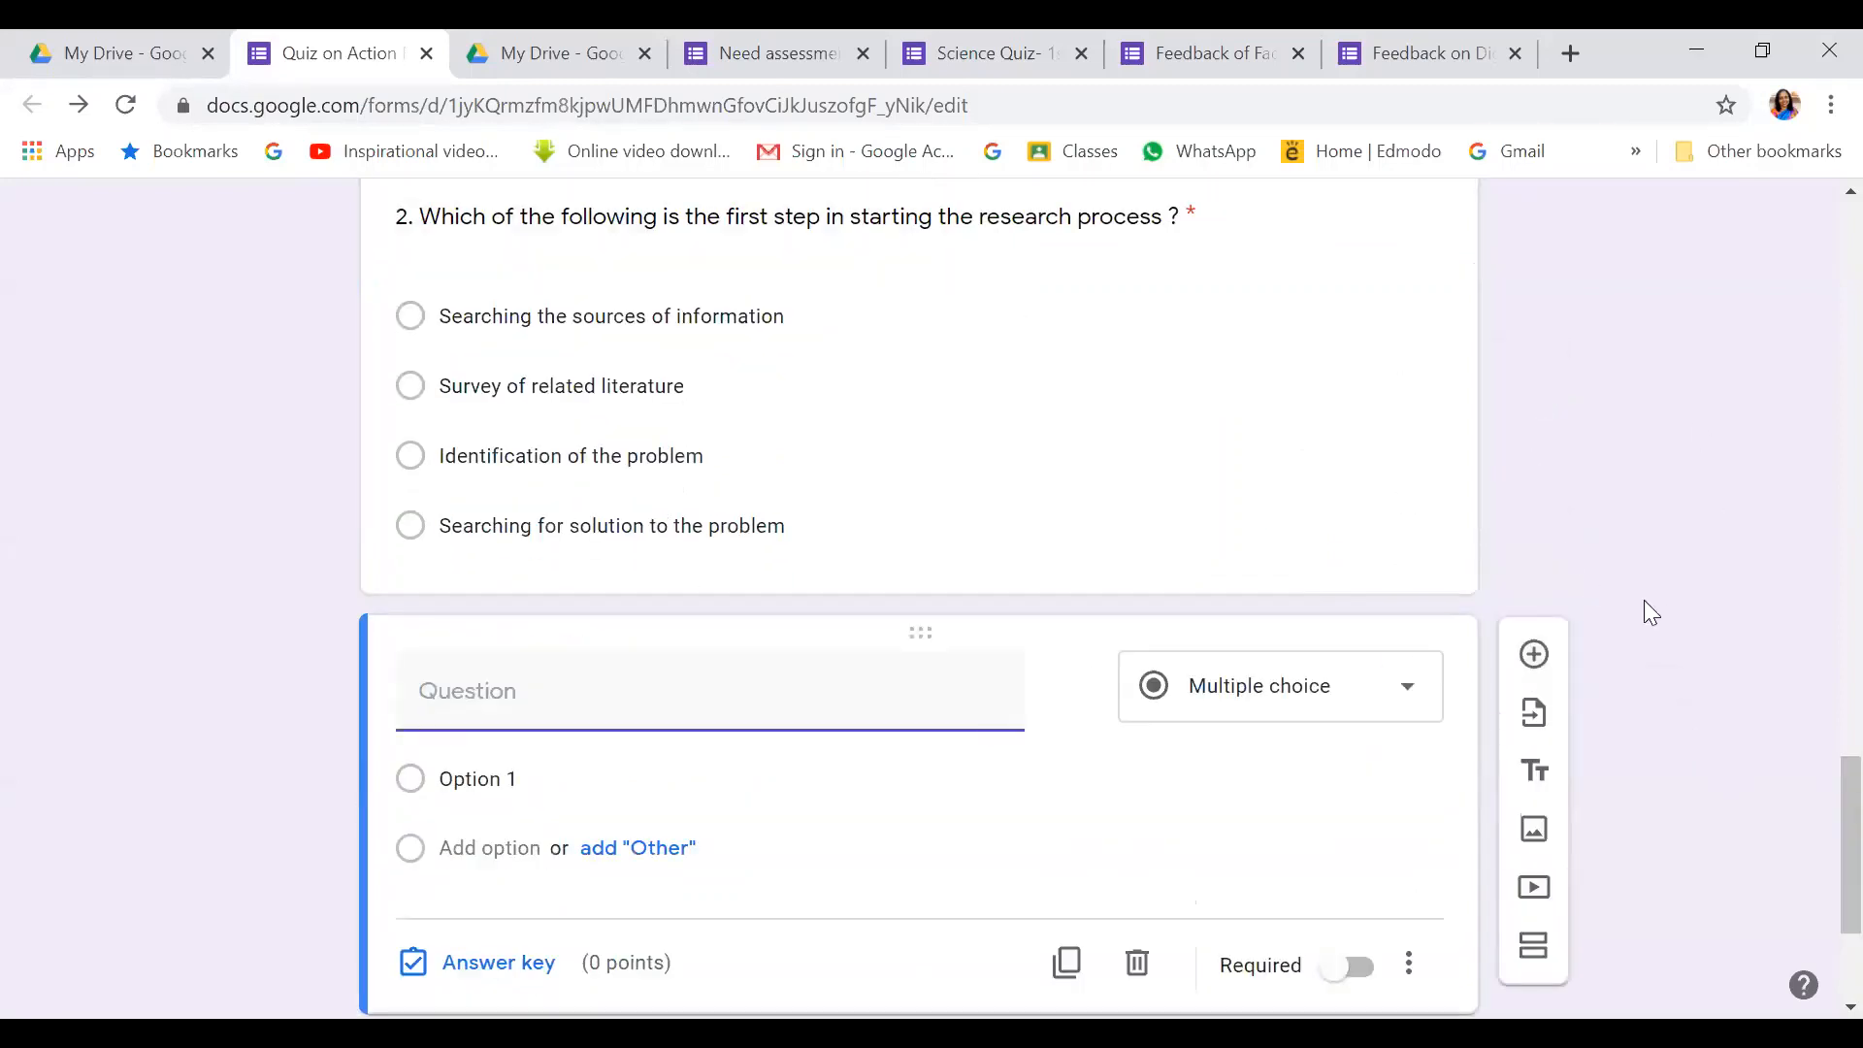
scroll(1653, 598, down, 3)
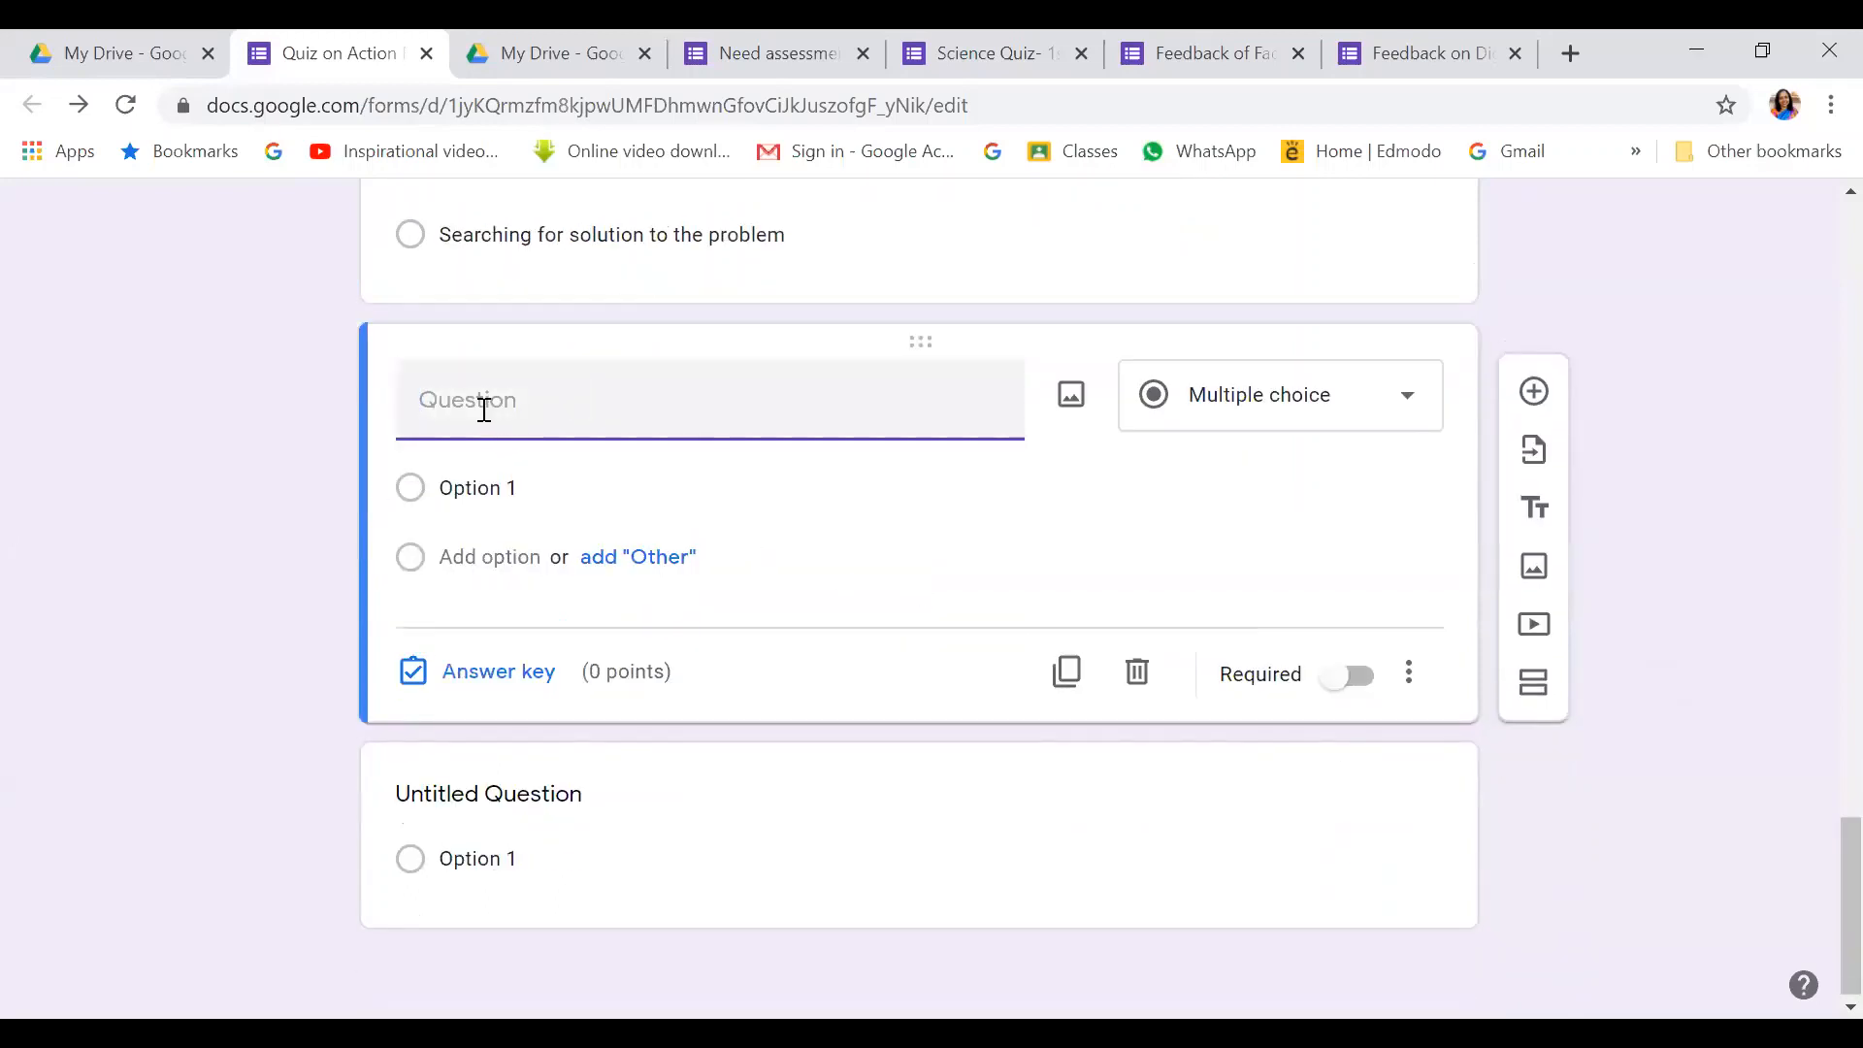
text(3.Which of the following are)
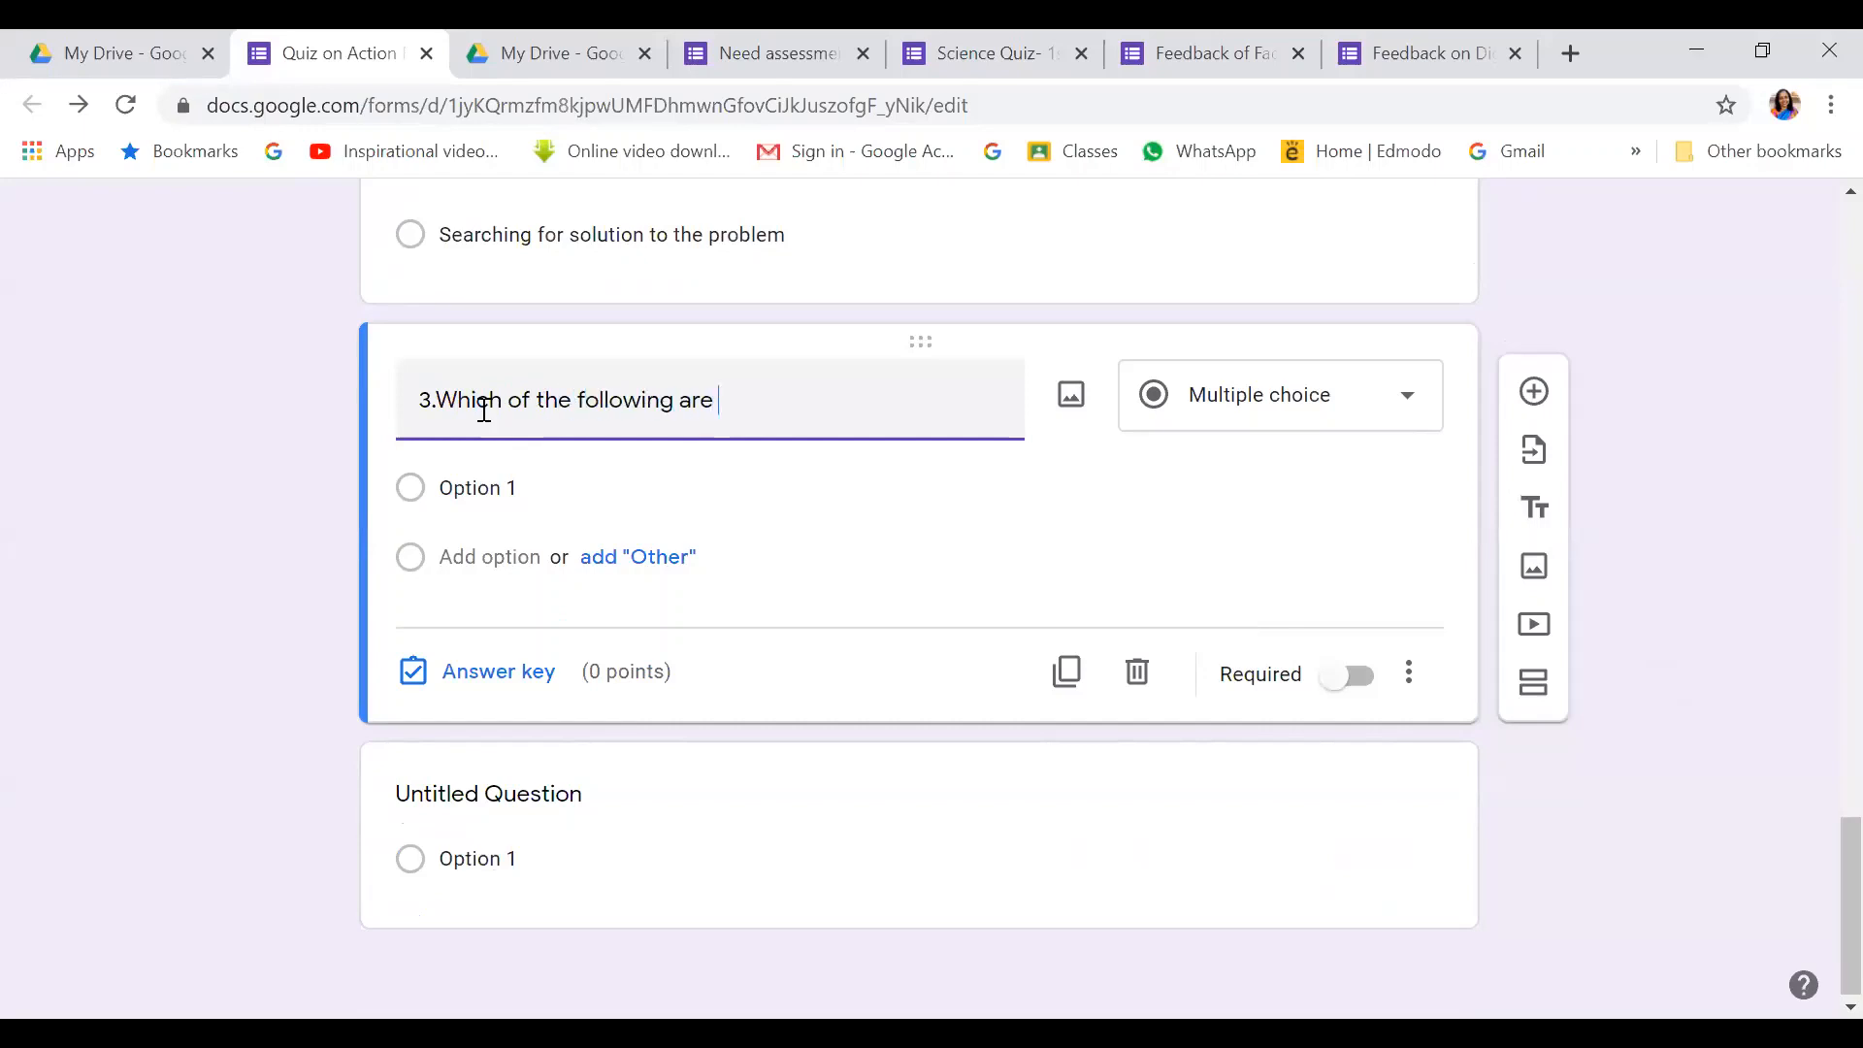
text( the objectives of Ac)
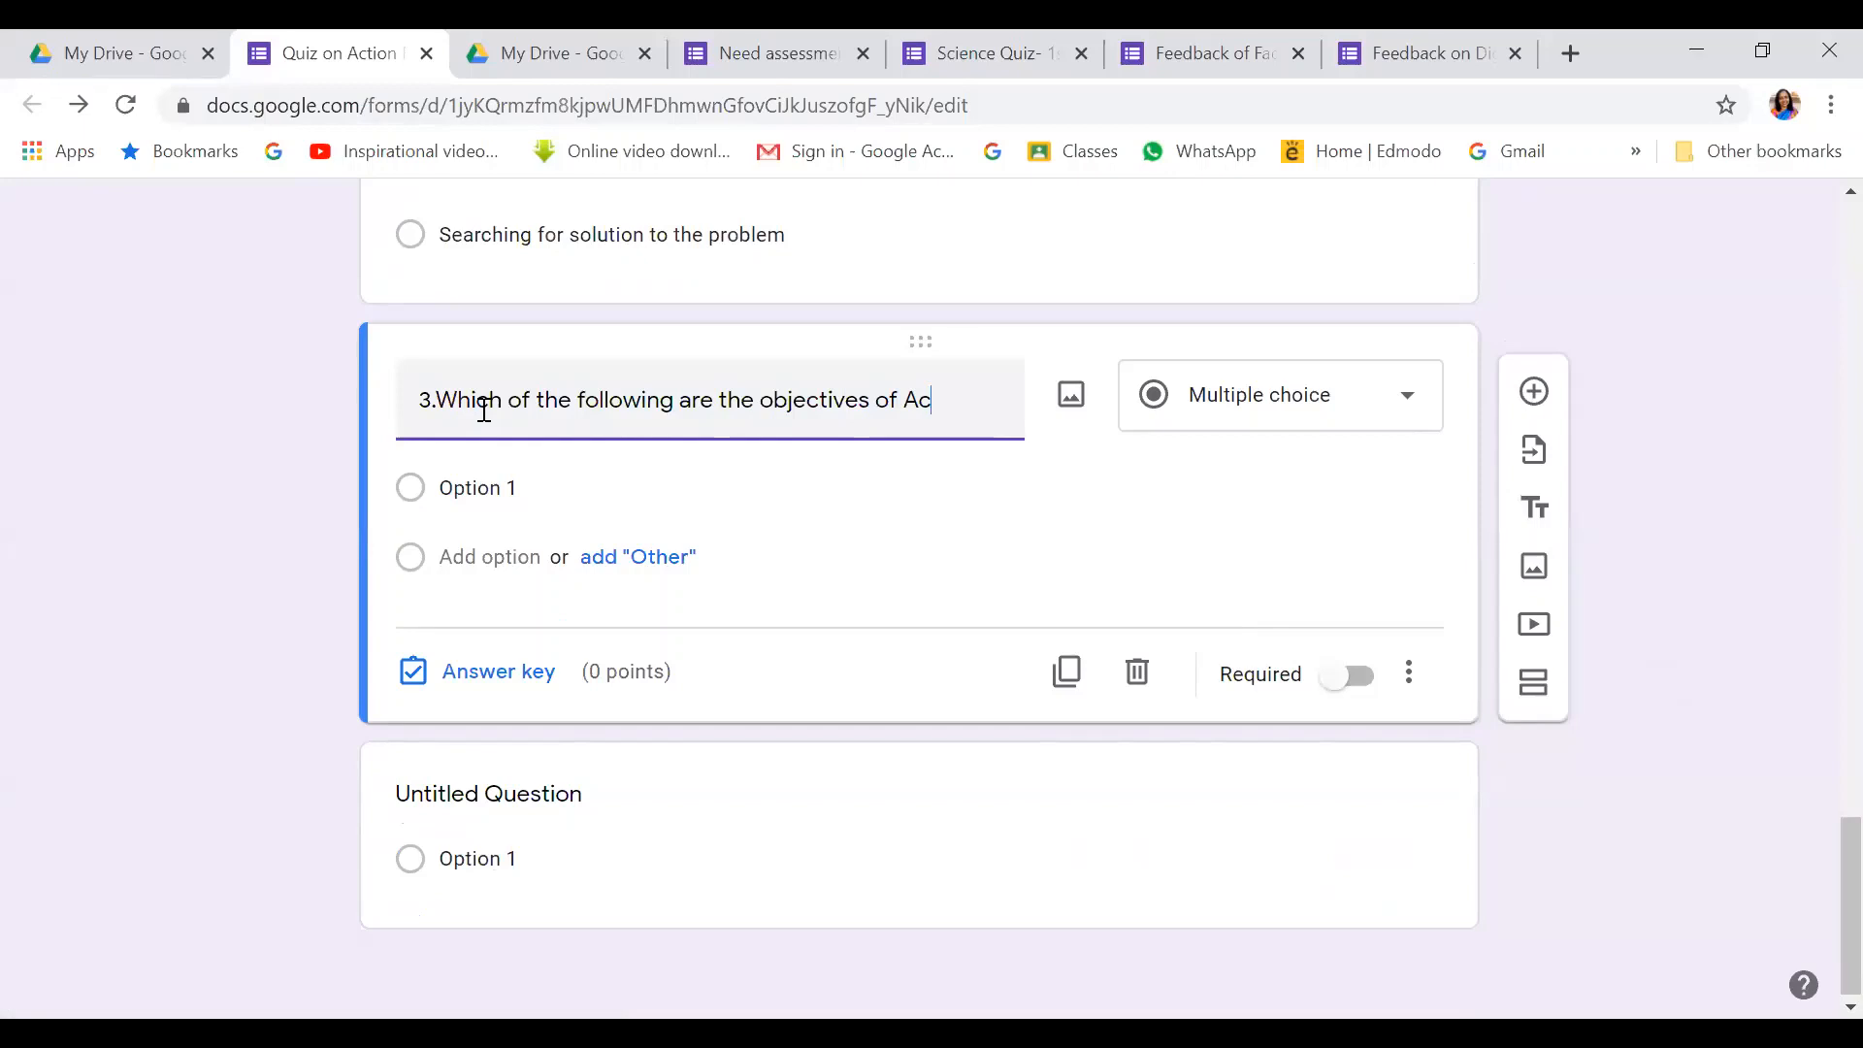
text(tion Reserach ?)
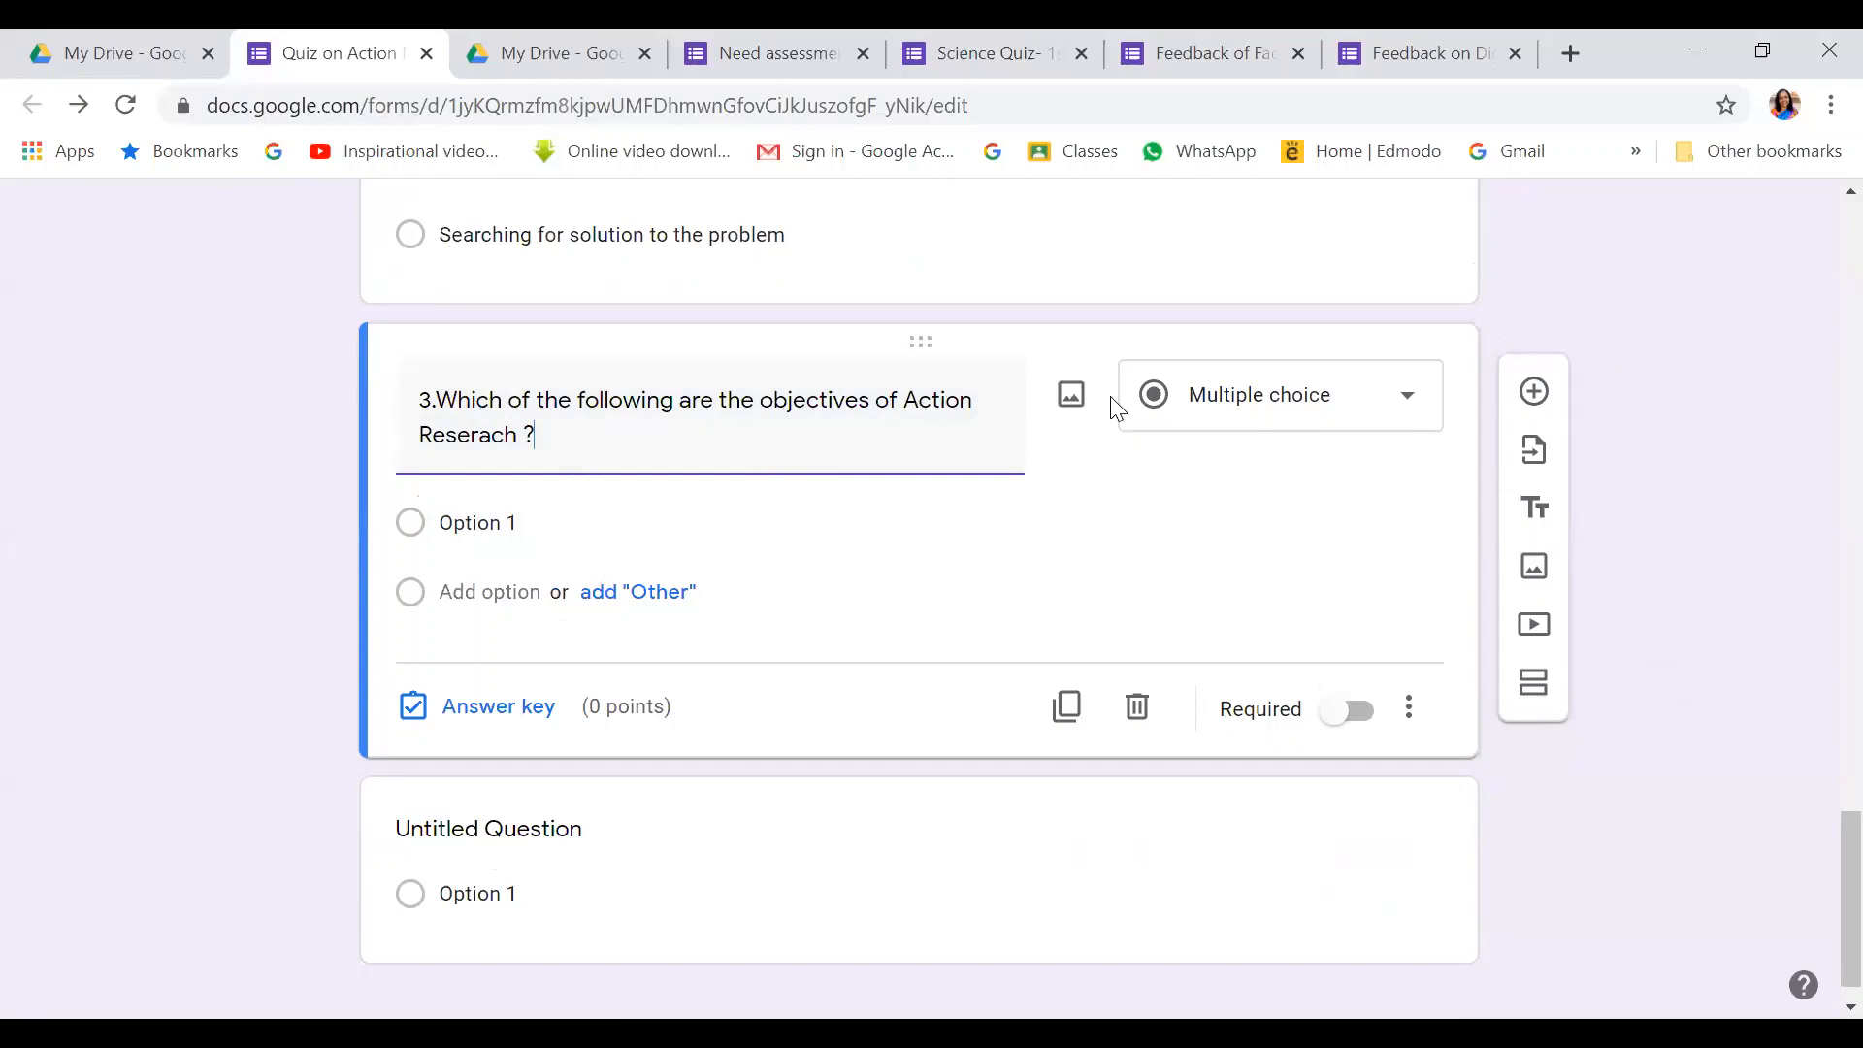
Make question 3 a Checkboxes question with first choice 'Improve eductaion practice'
click(1417, 411)
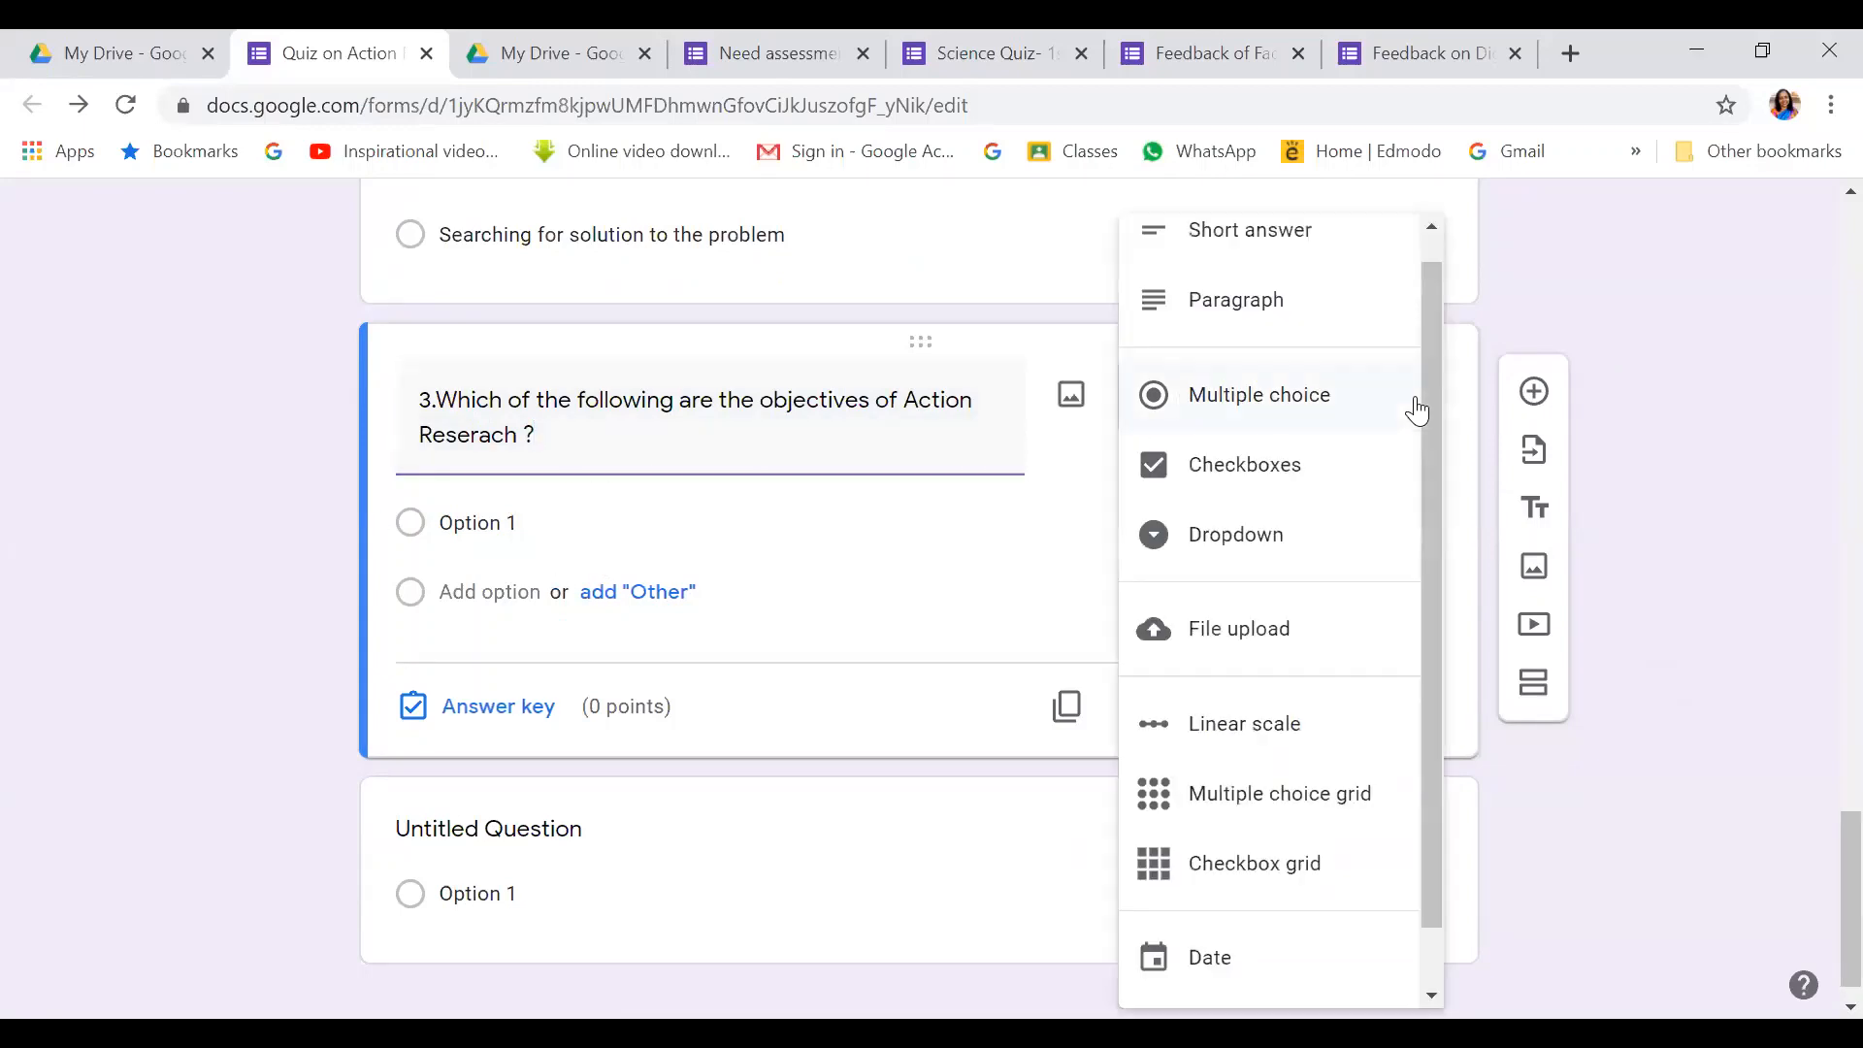
click(1282, 473)
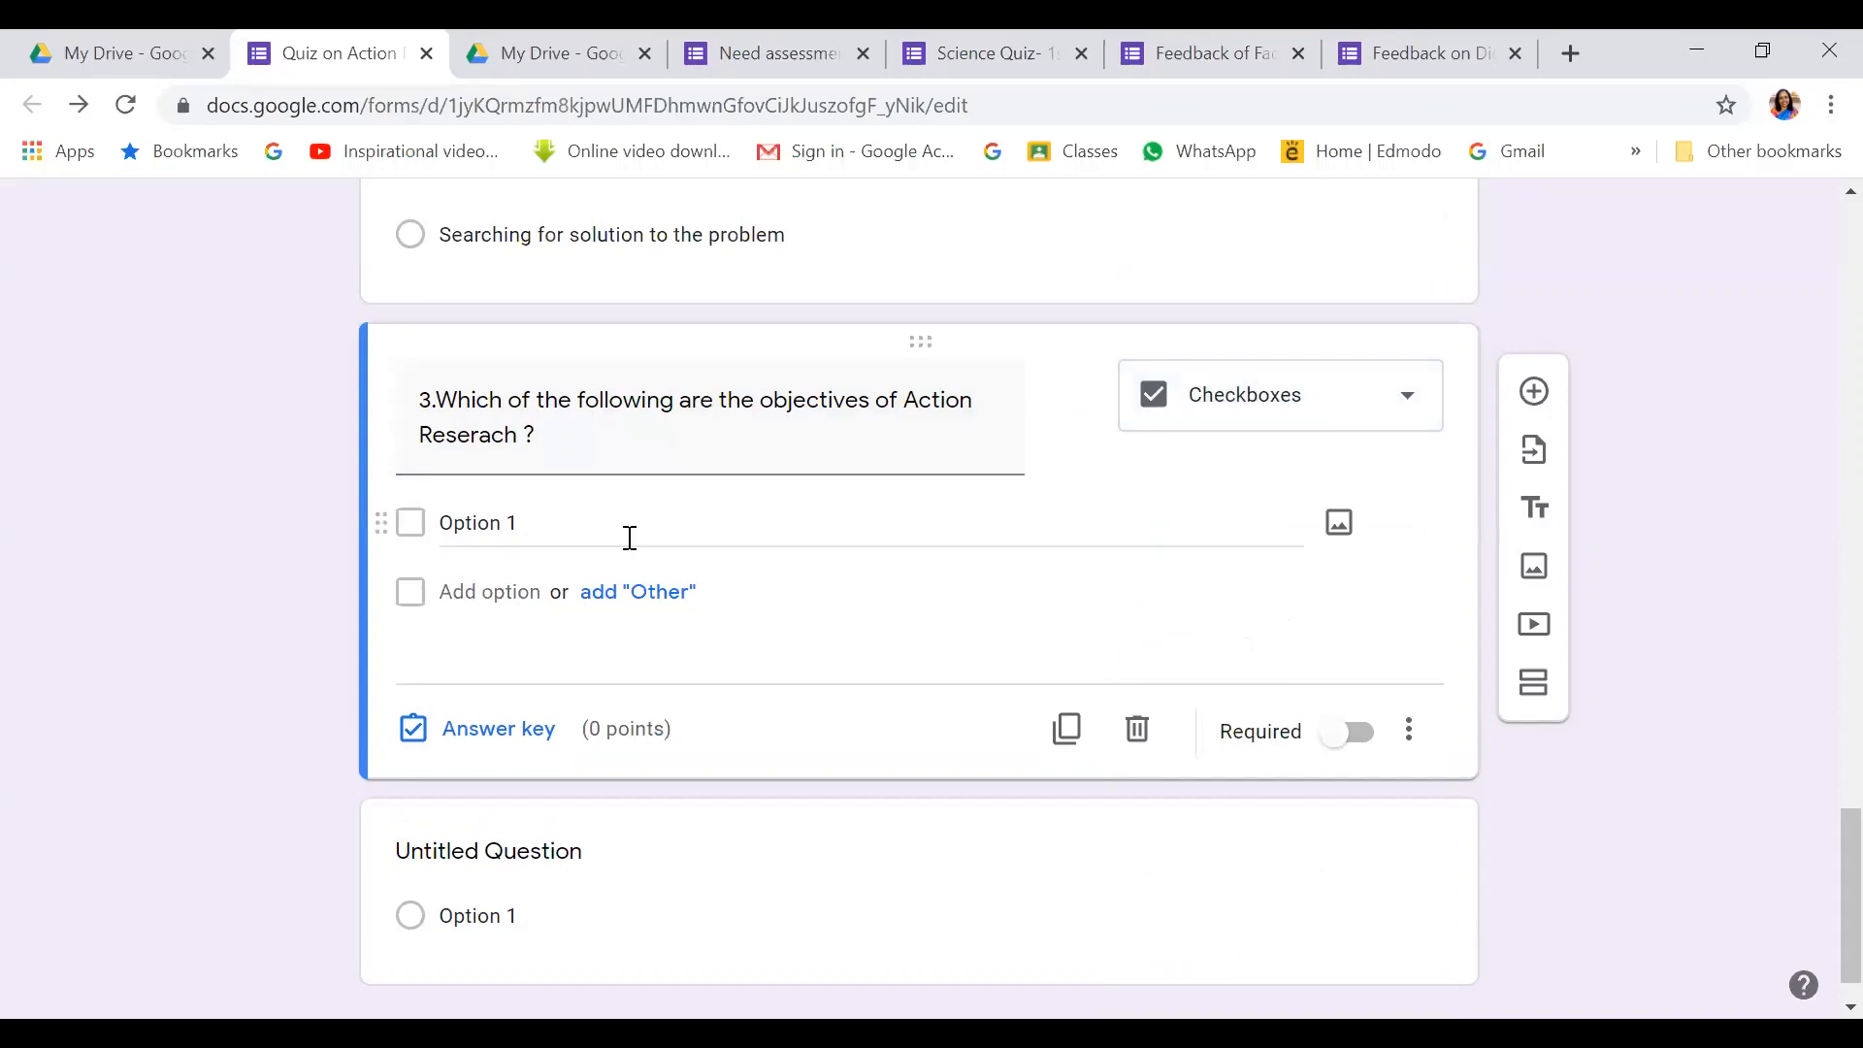
click(495, 524)
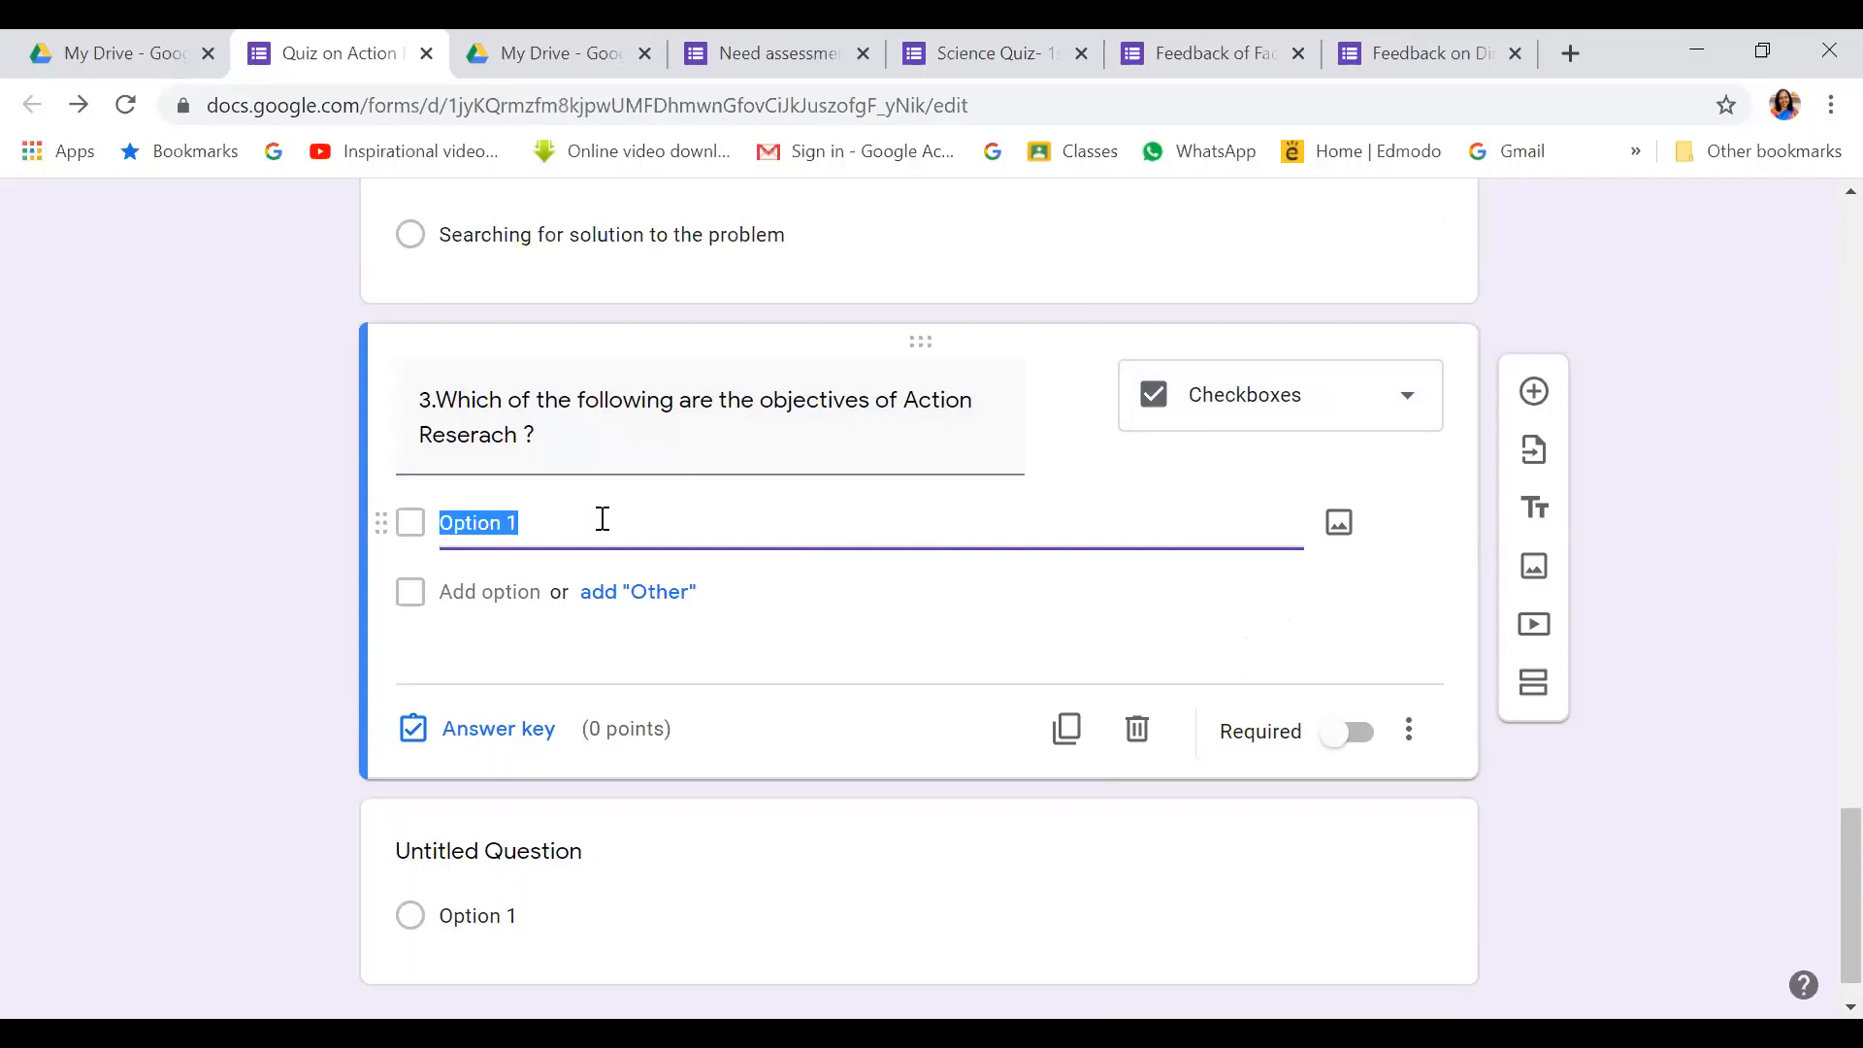
text(Im)
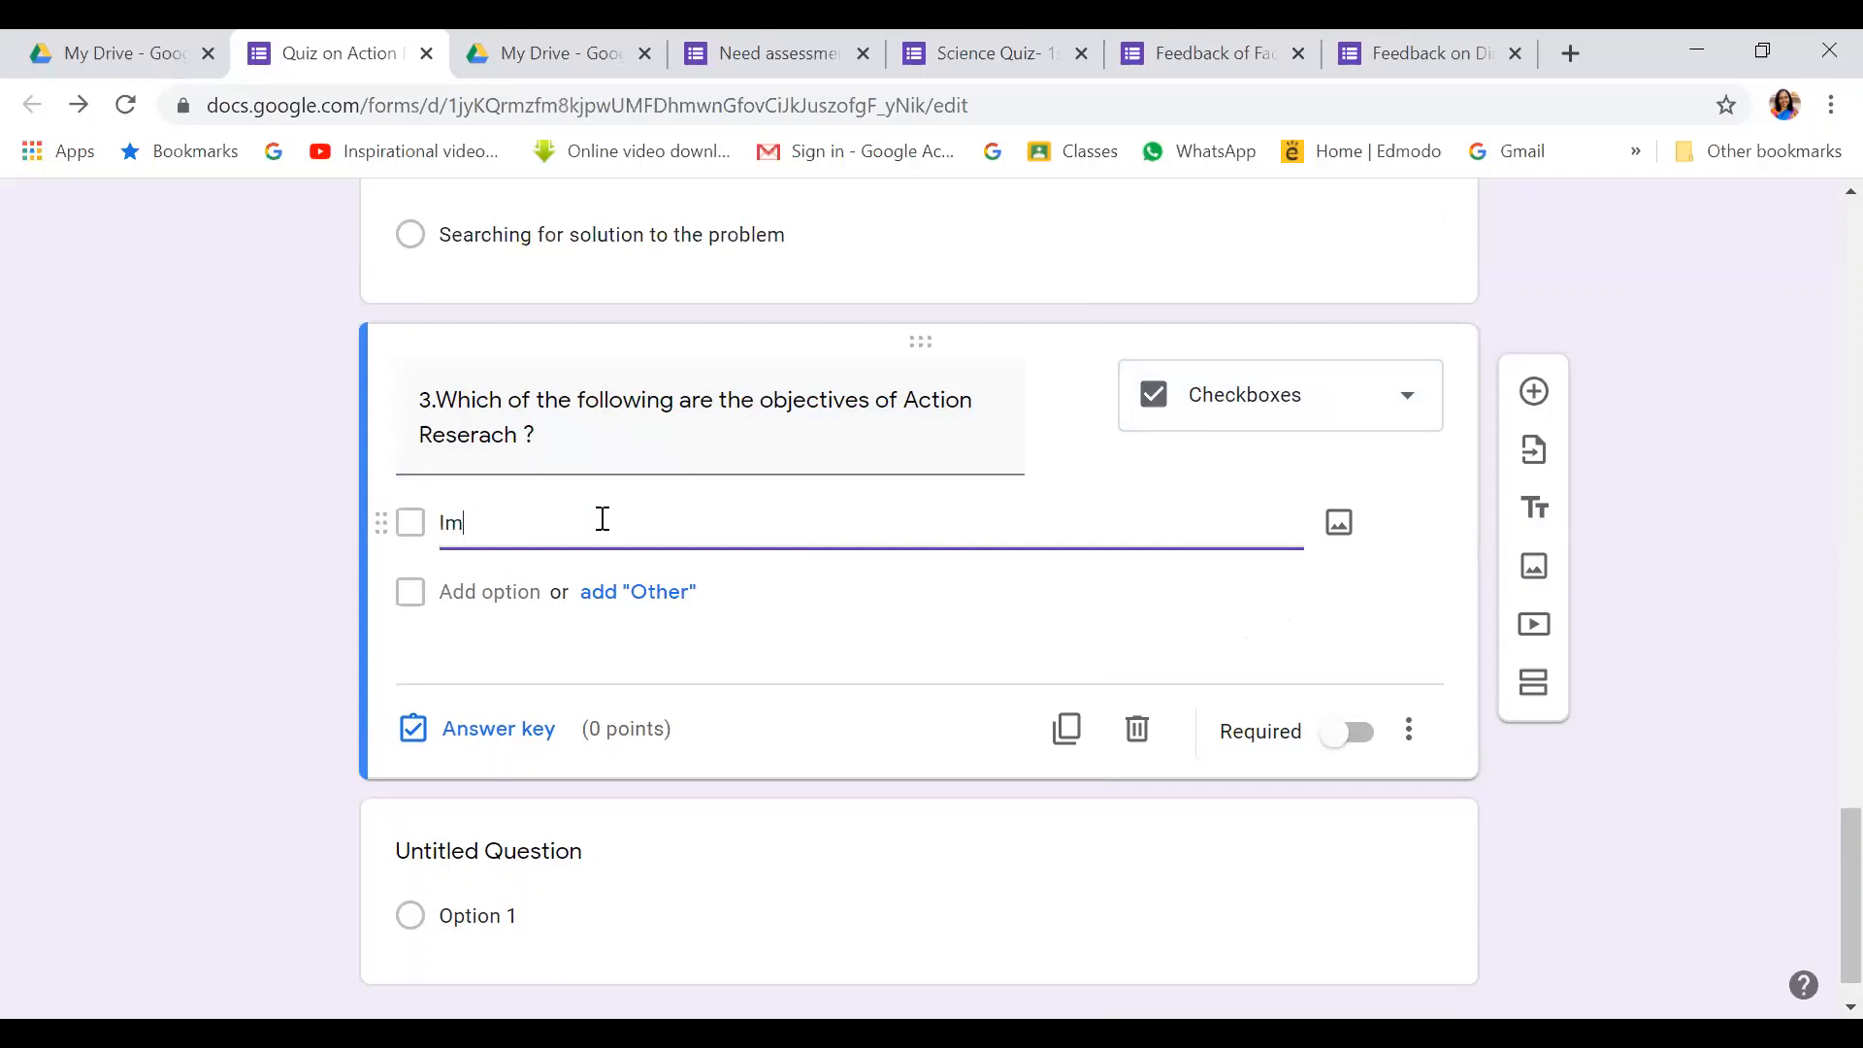
text(prove eductaion practice)
Add choices 'Improve teachers own craft', 'Satisfy curosity' and 'Respond to the call of 21st century learners'
click(472, 565)
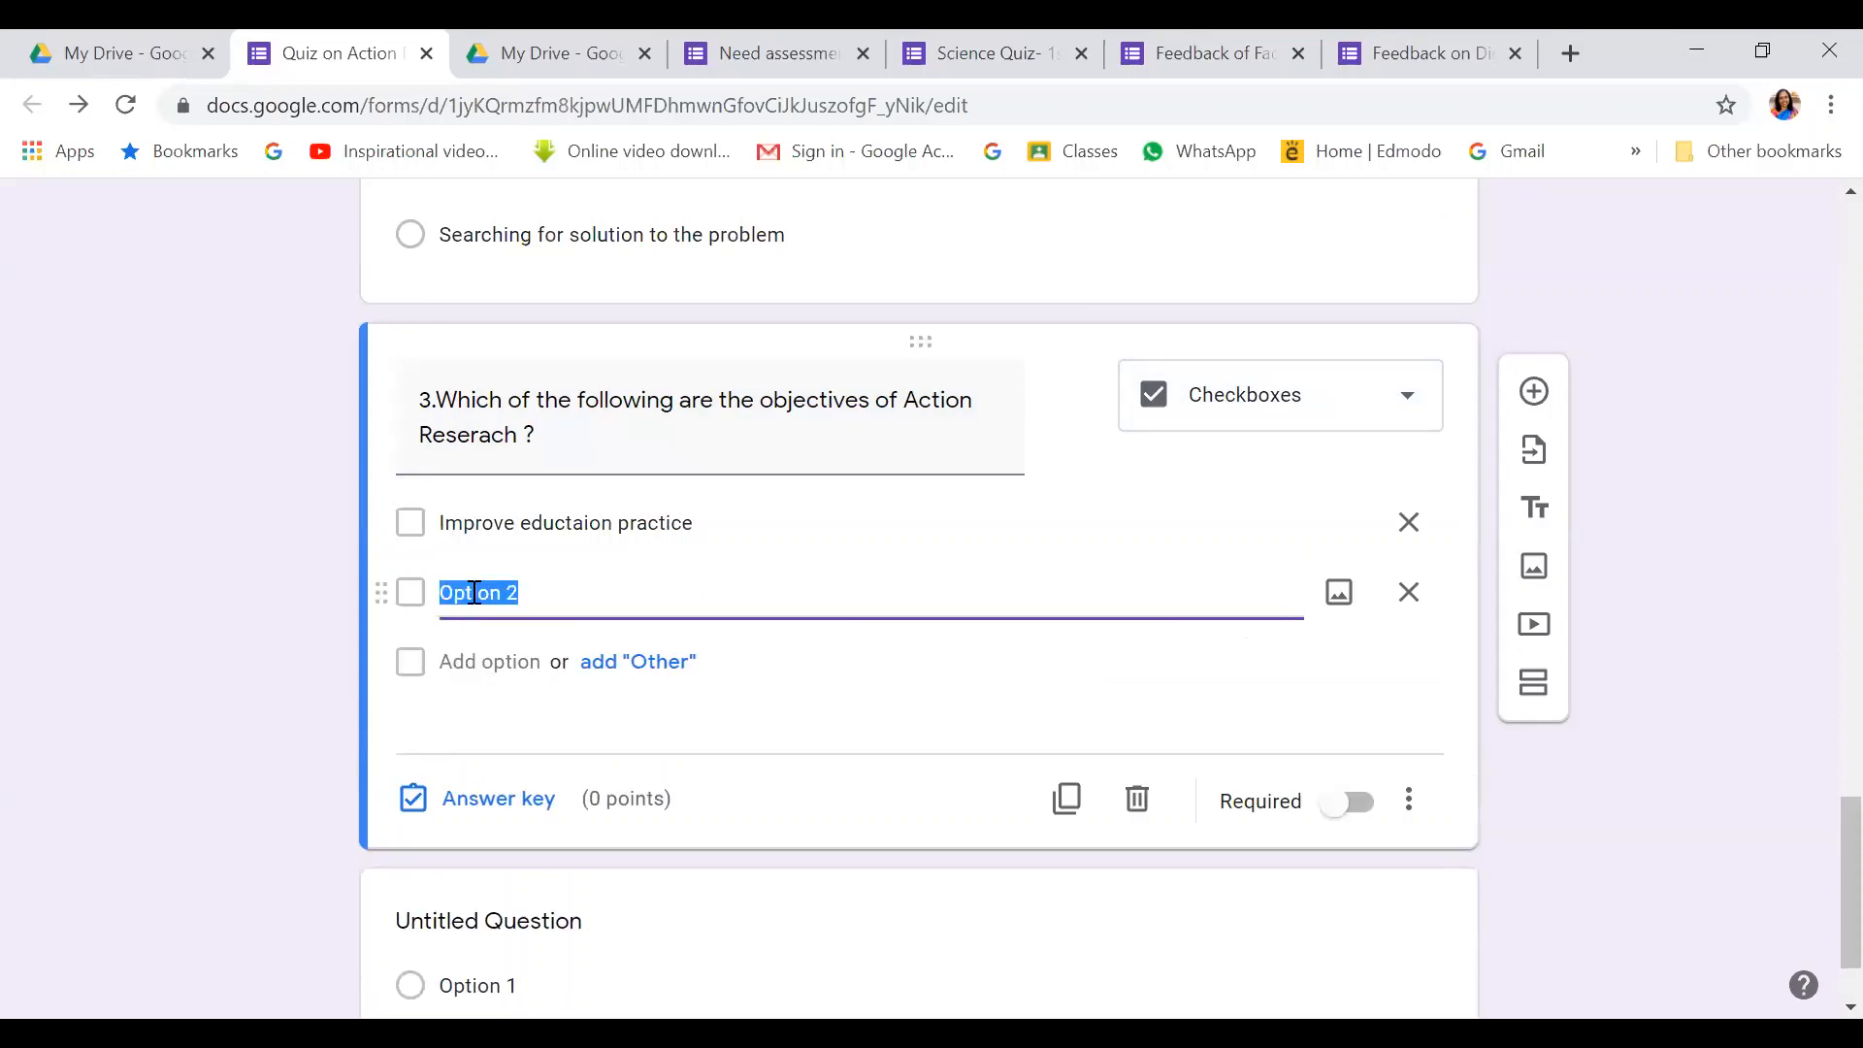
text(In)
text(prove teachers)
text( own craft)
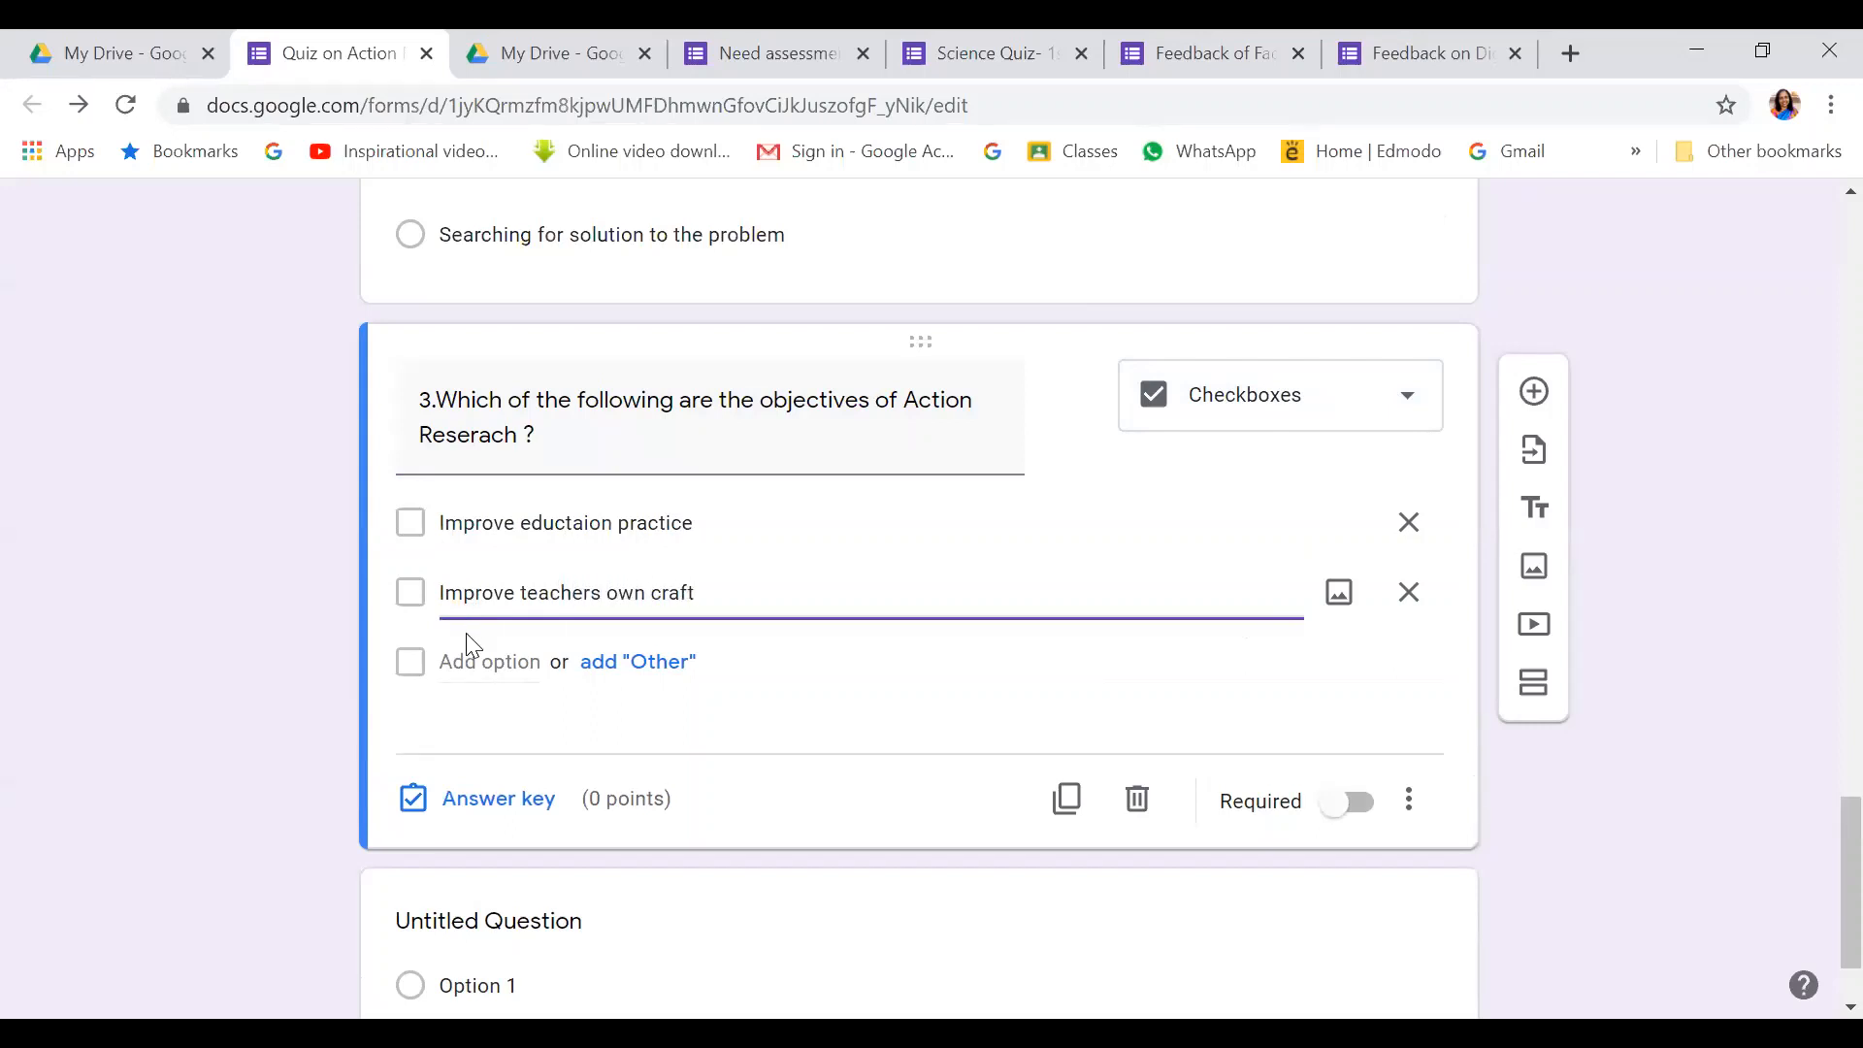
click(463, 664)
text(Satisfy)
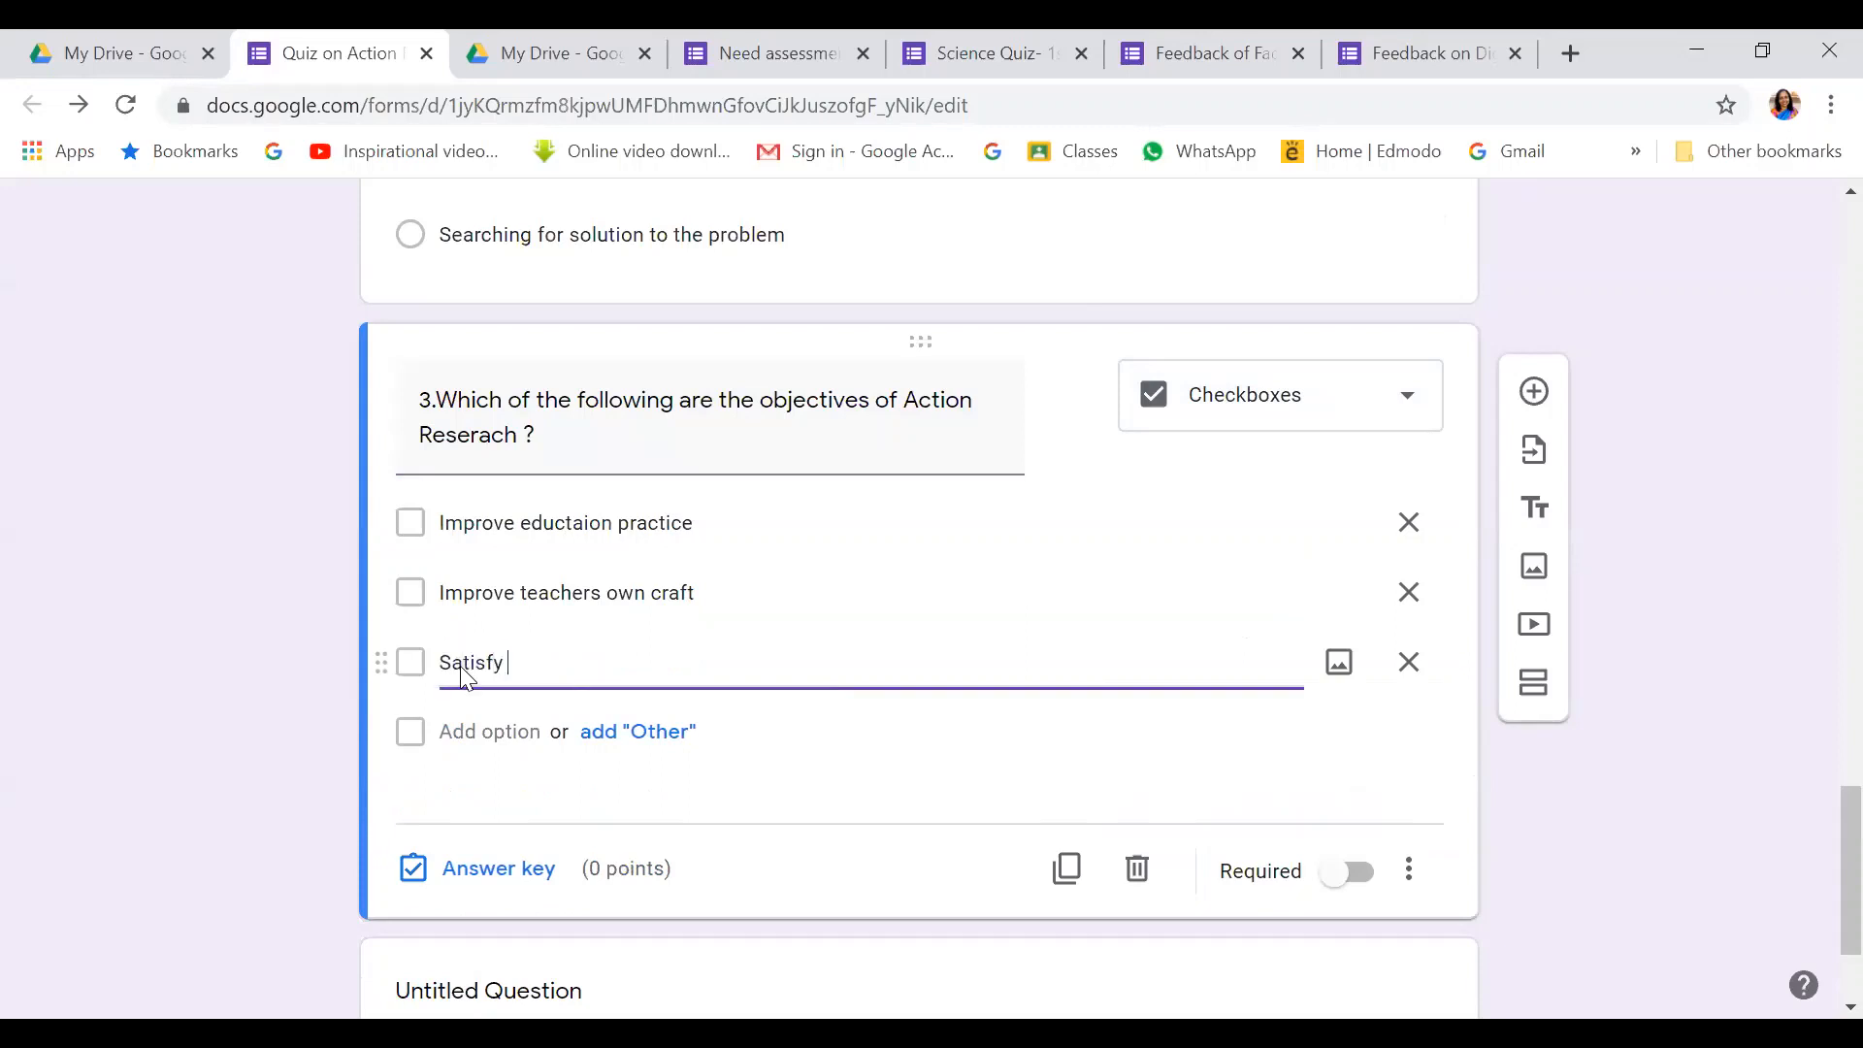
text( curosity)
click(464, 733)
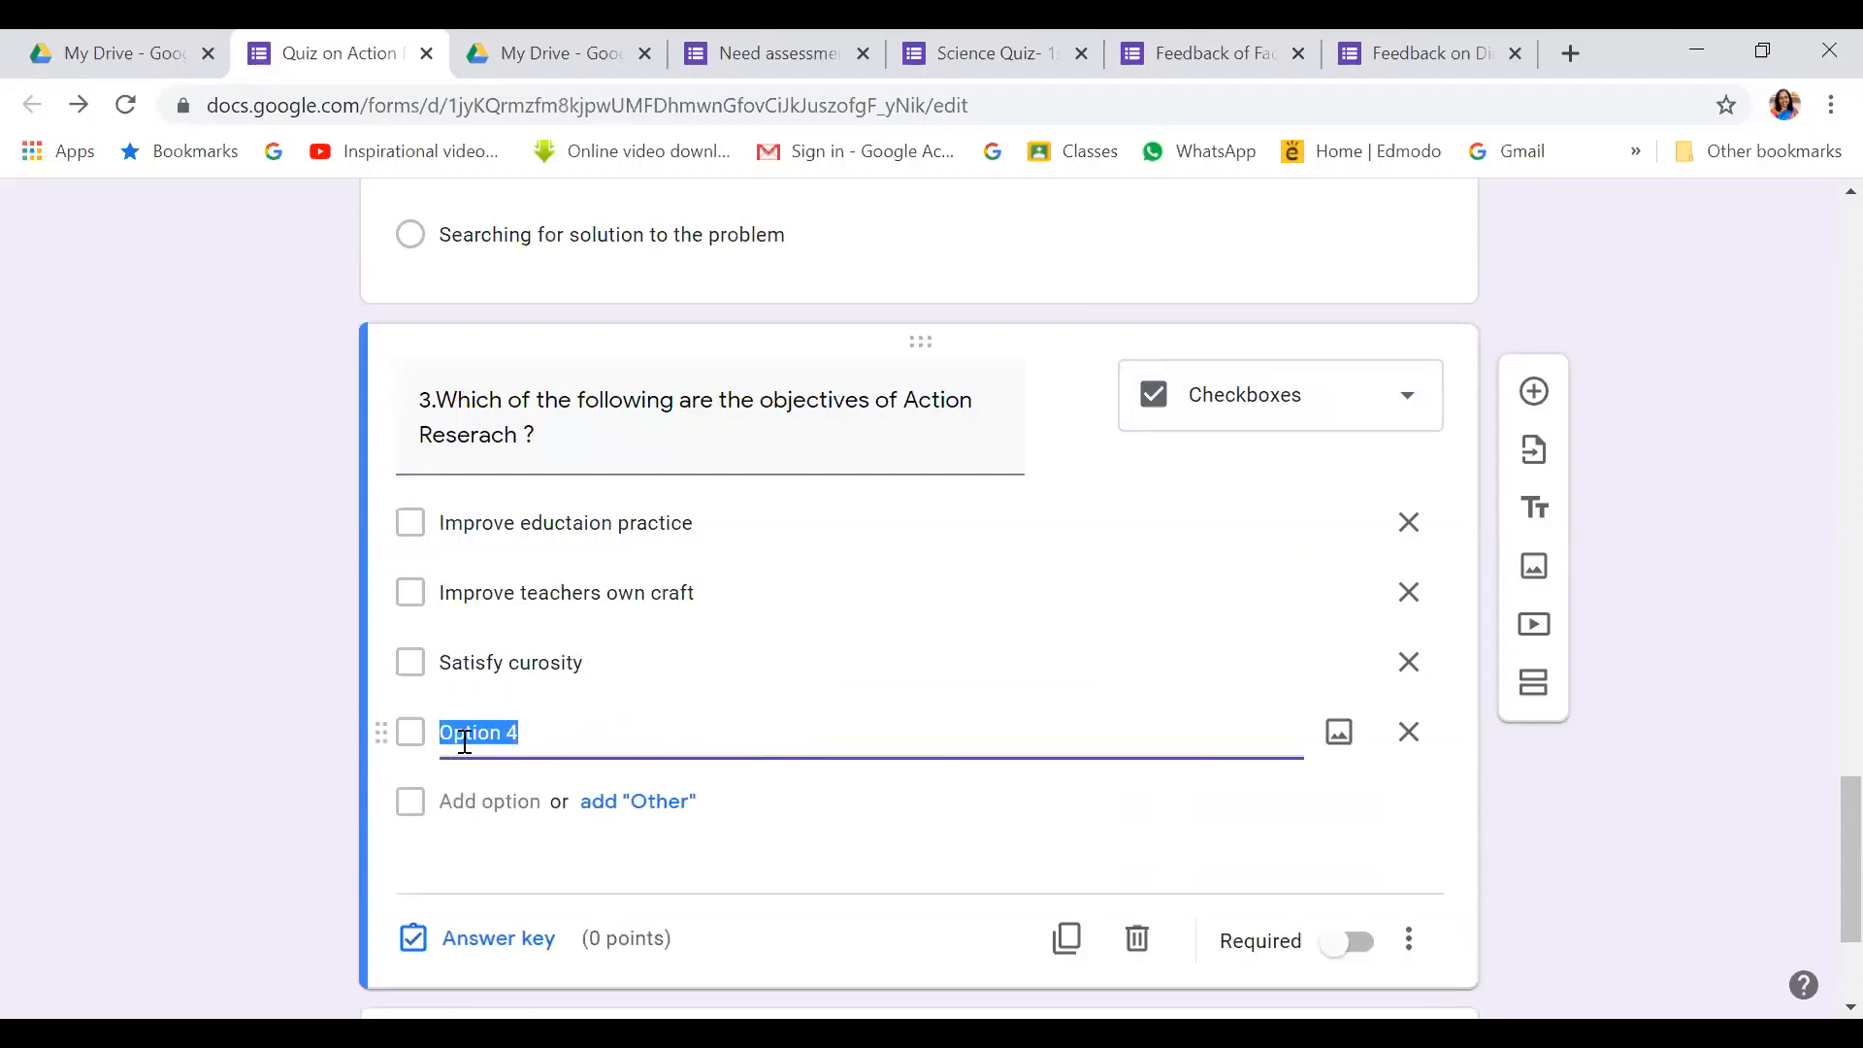
text(Respond to the call of 21st cen)
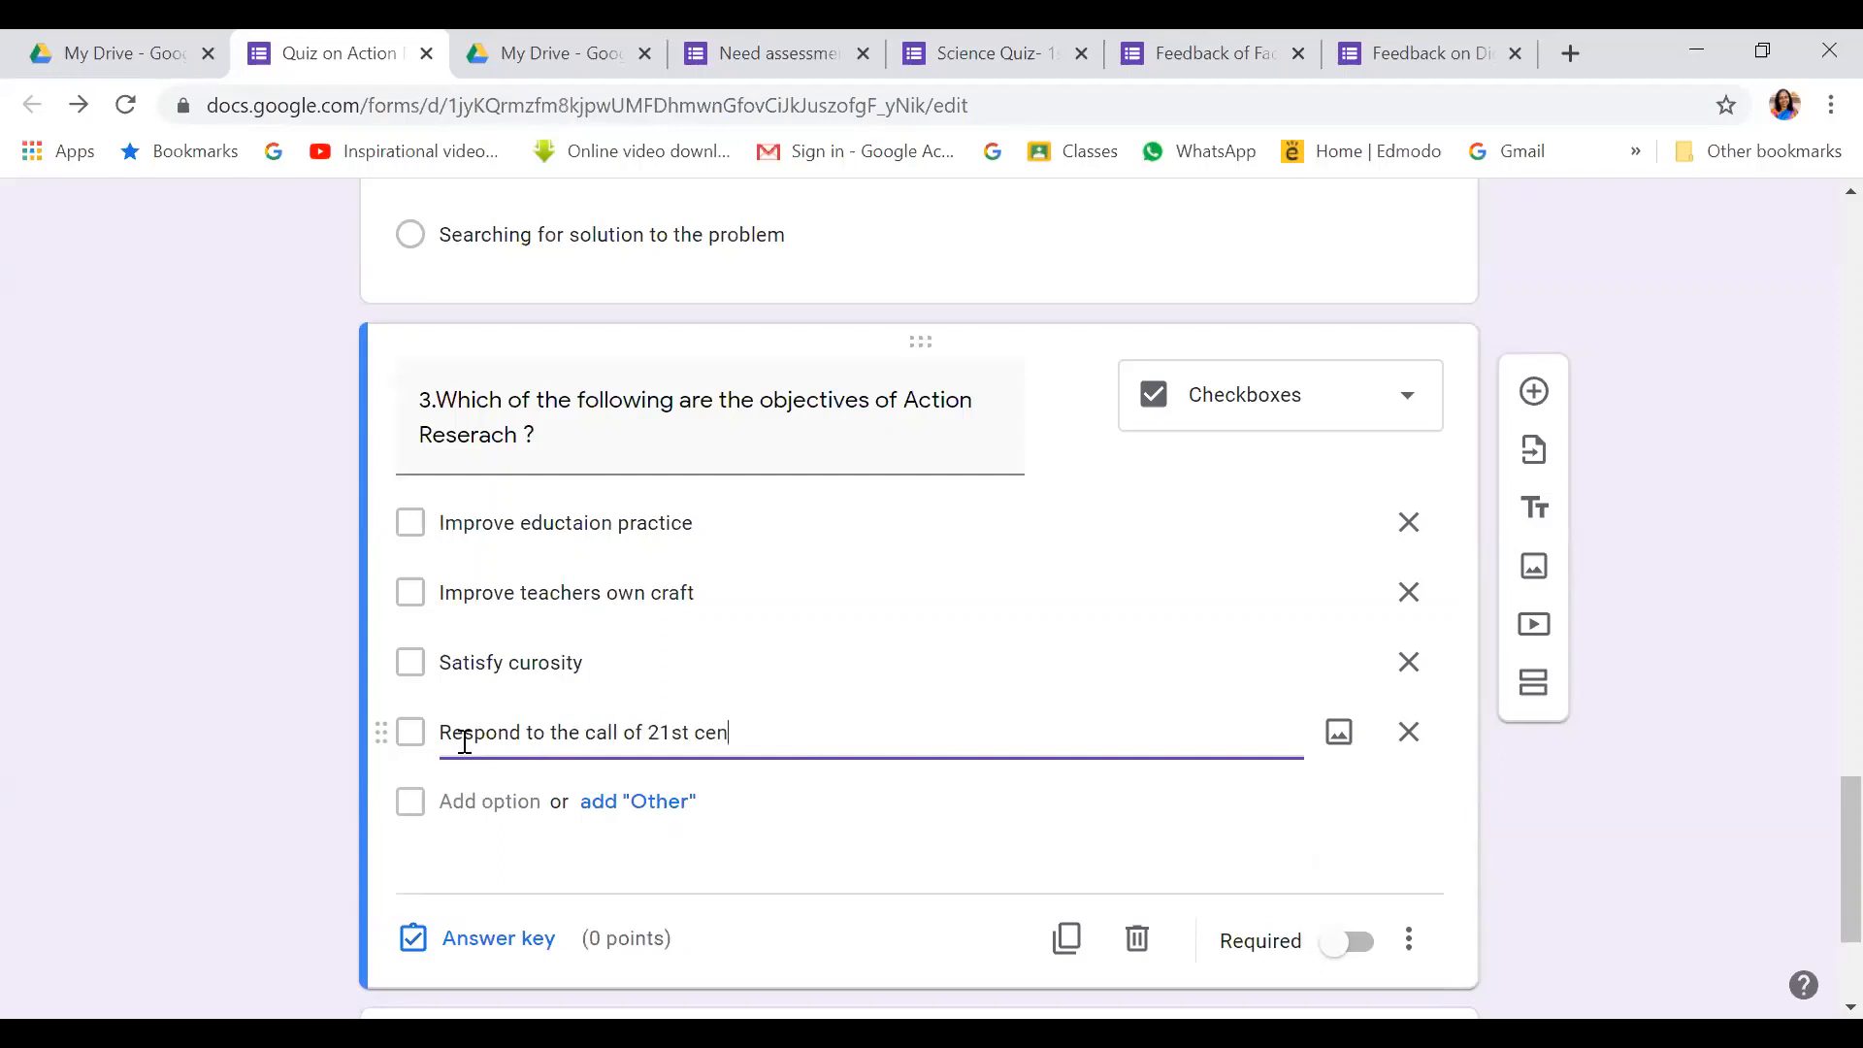
text(tury learners)
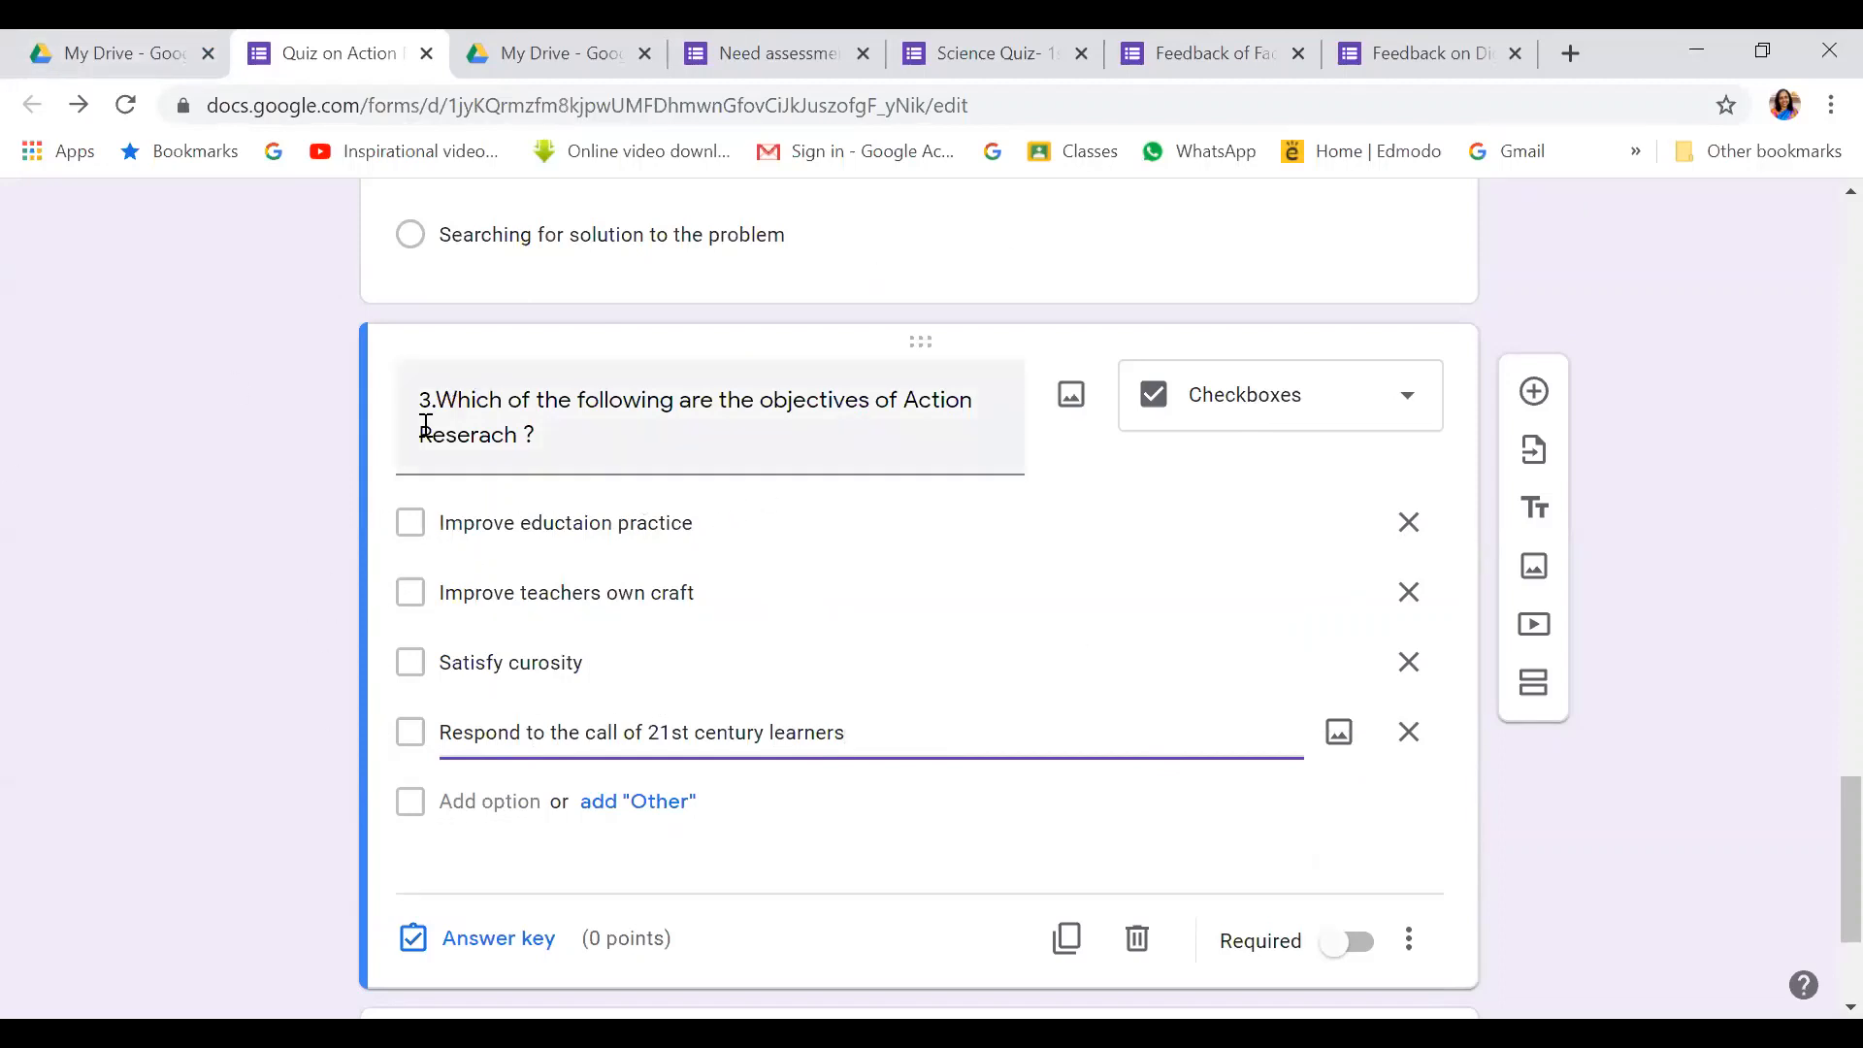
Set question 3's answer key: Improve eductaion practice, Improve teachers own craft, Respond to the call of 21st century learners, 1 point
click(490, 941)
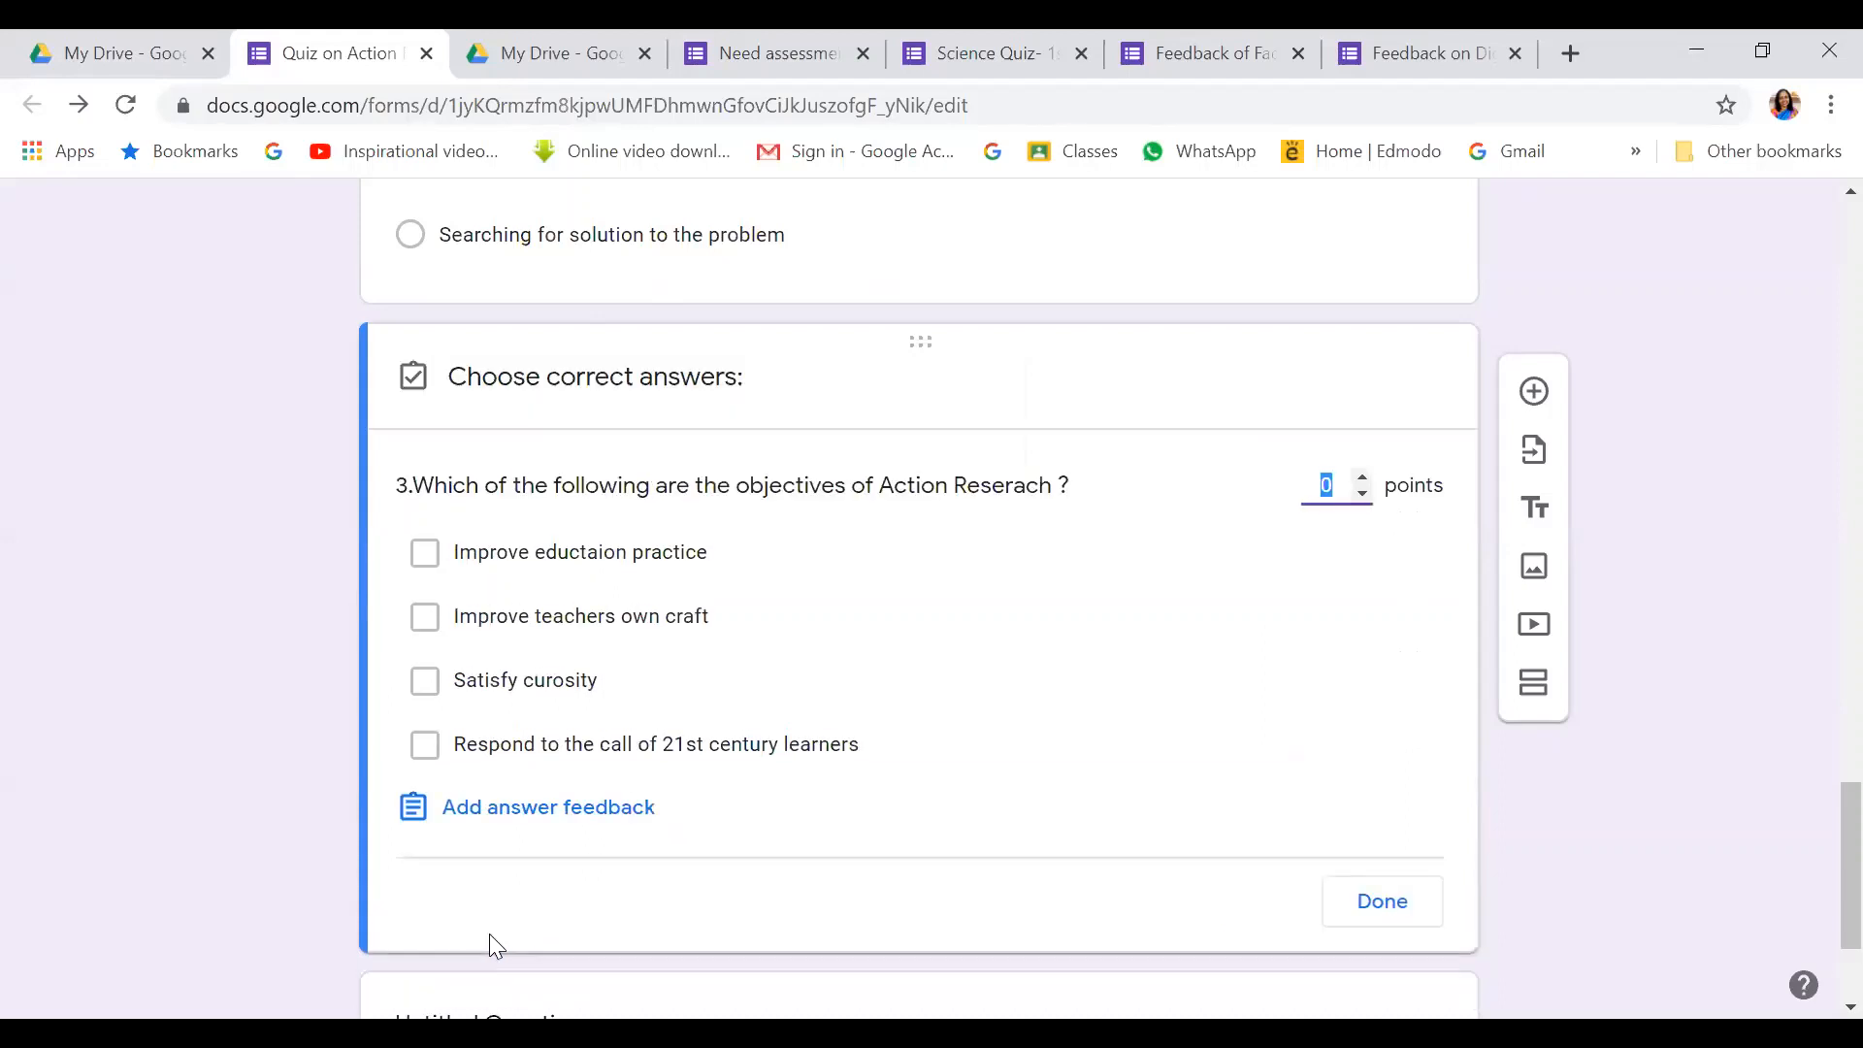
click(425, 553)
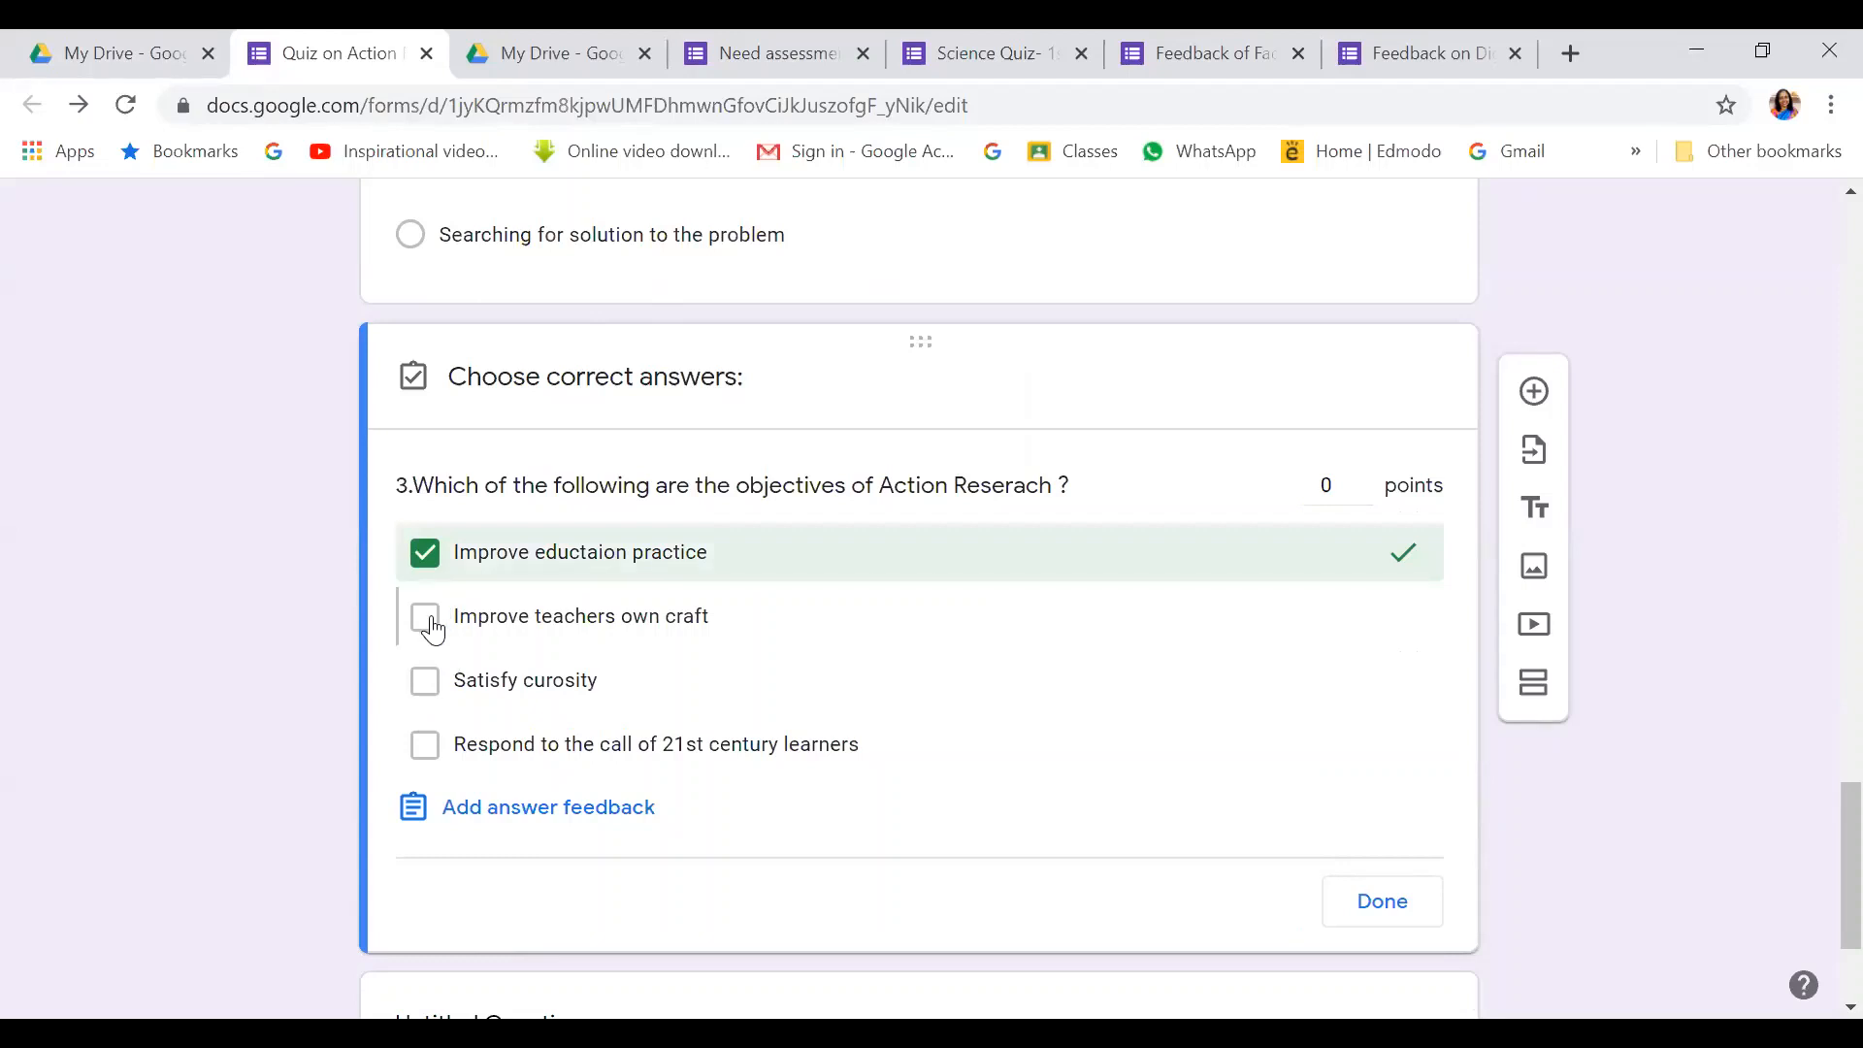
click(433, 629)
click(423, 748)
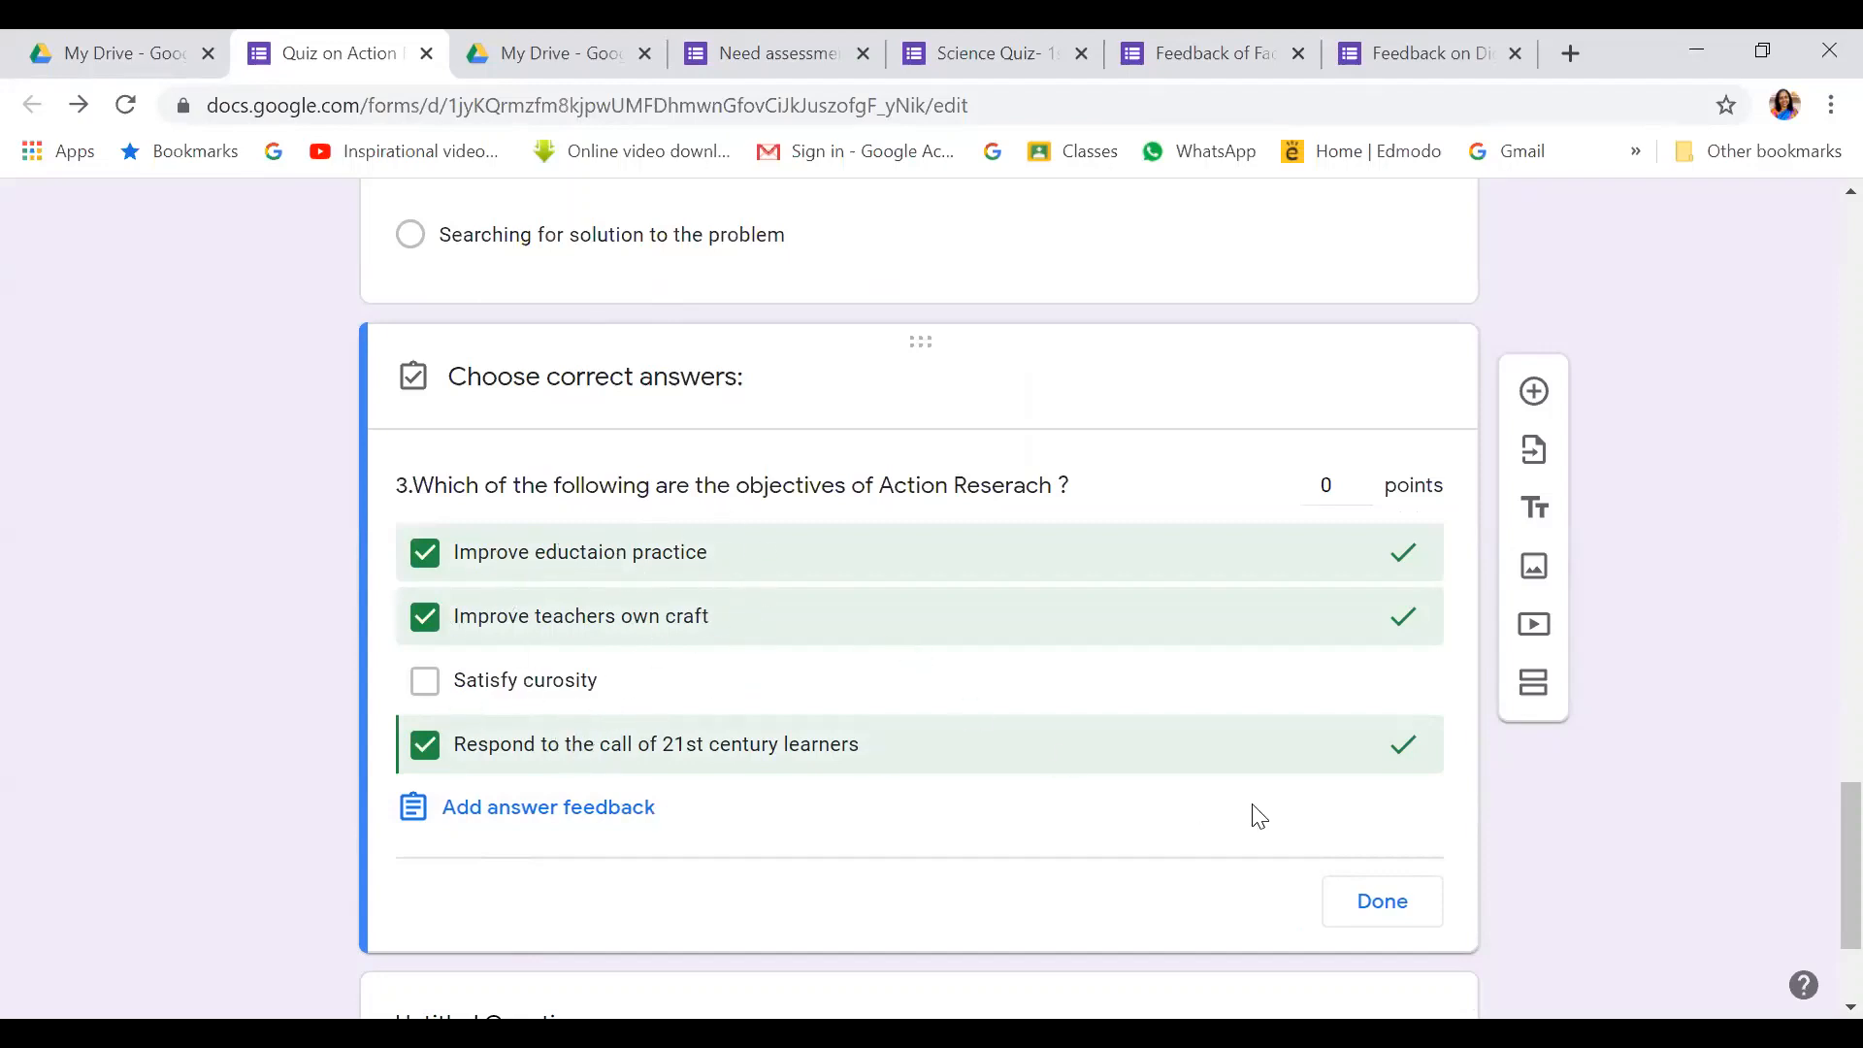
click(1361, 475)
click(1383, 900)
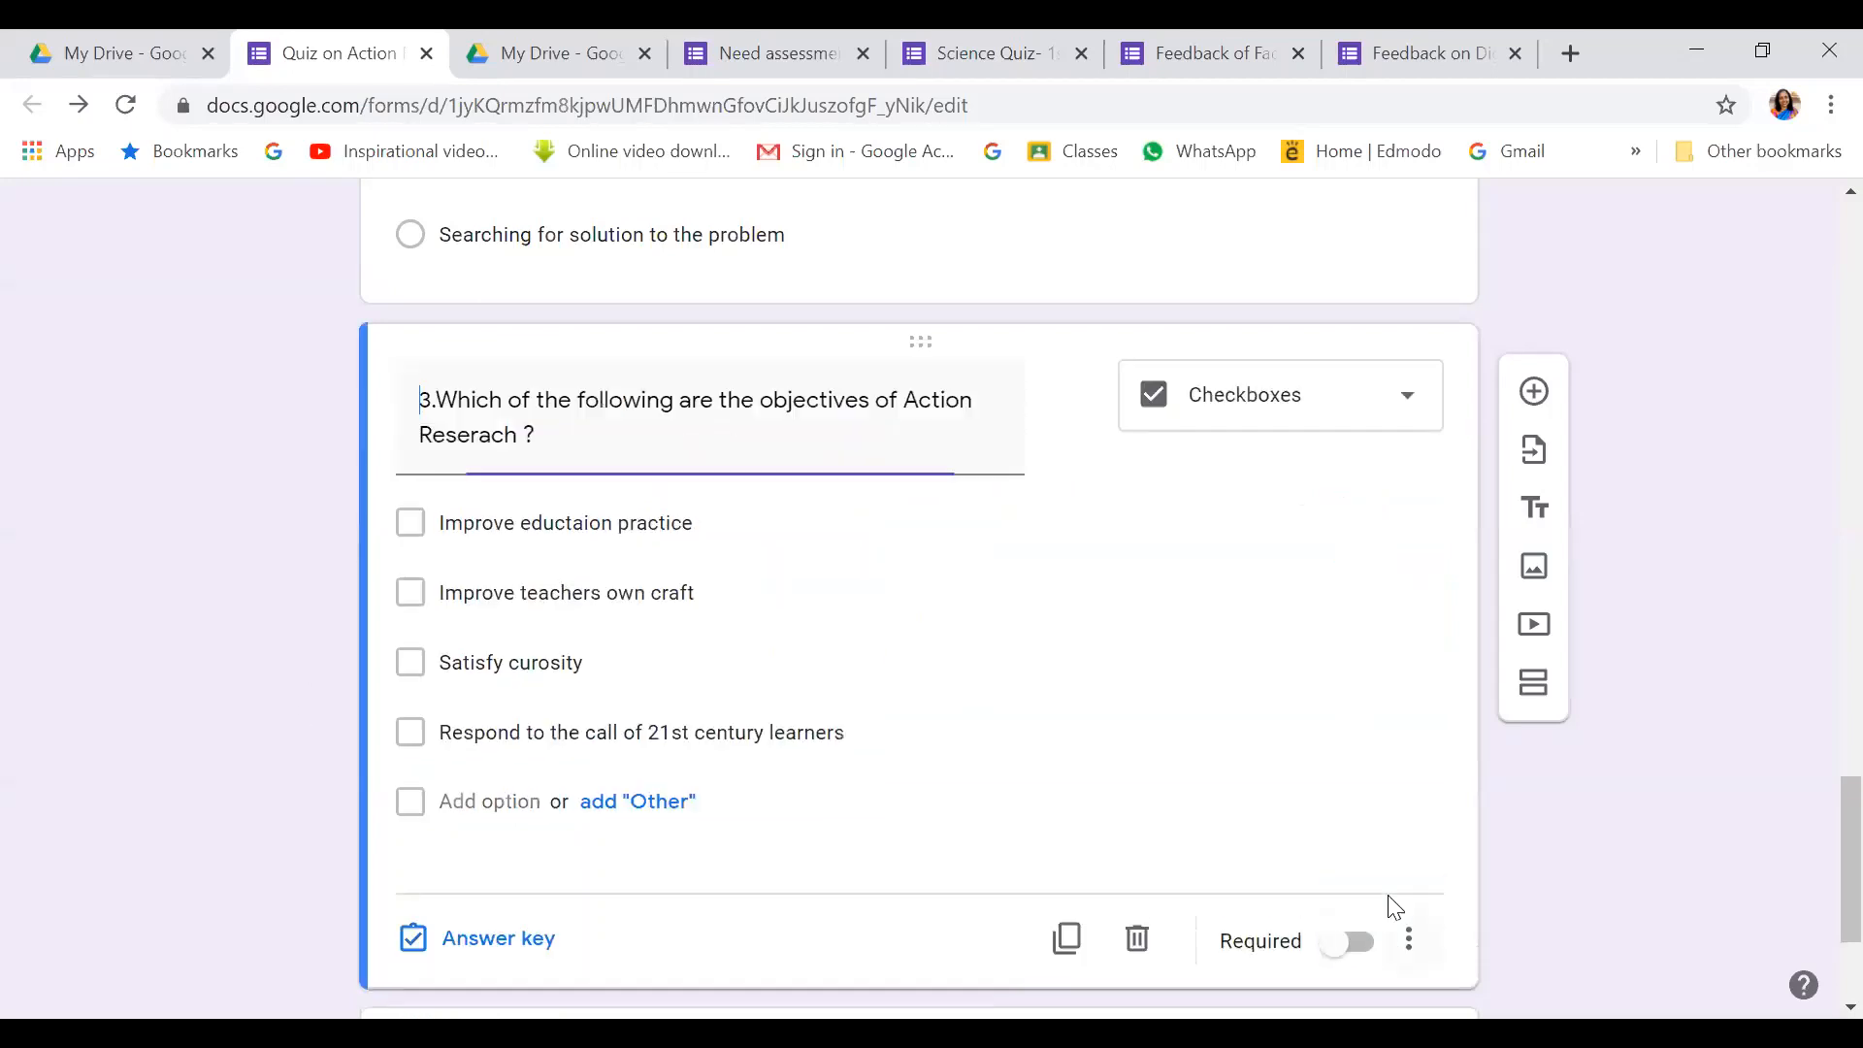
Make question 3 required and add a new blank question after it
click(1368, 953)
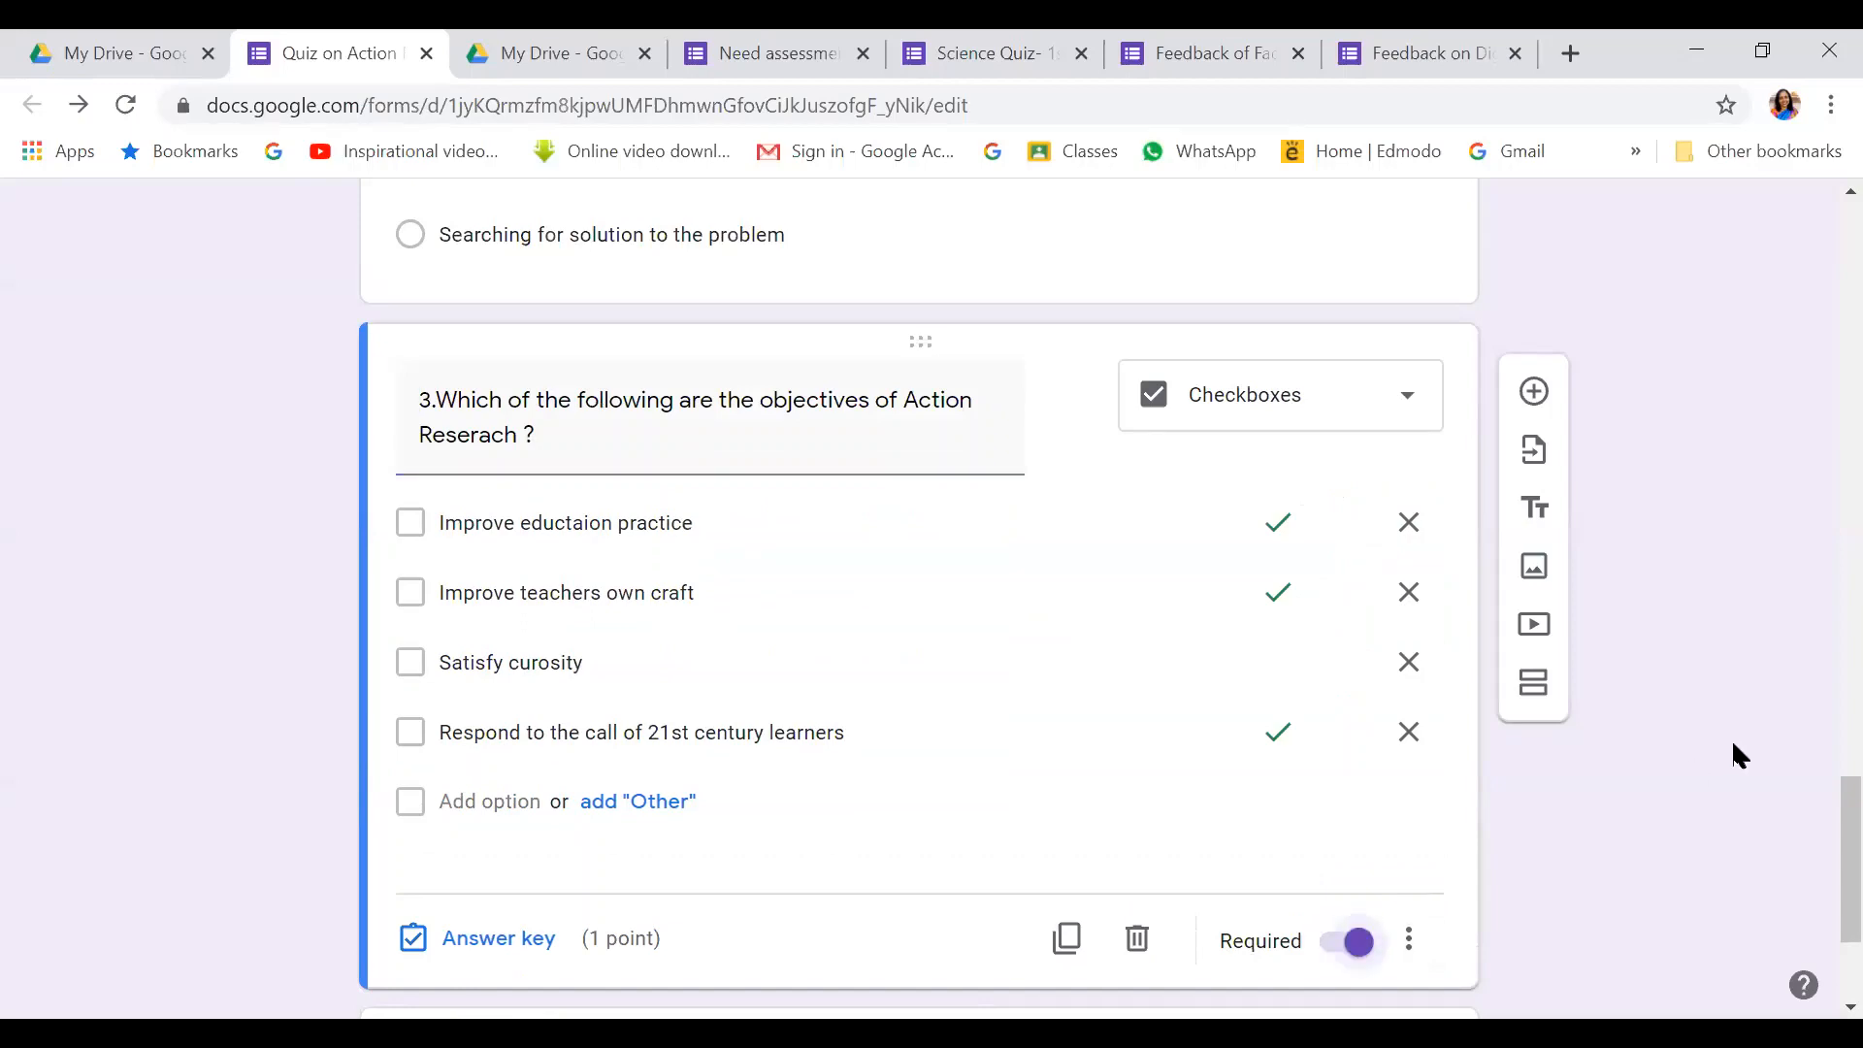
scroll(1732, 755, down, 3)
scroll(1735, 746, up, 5)
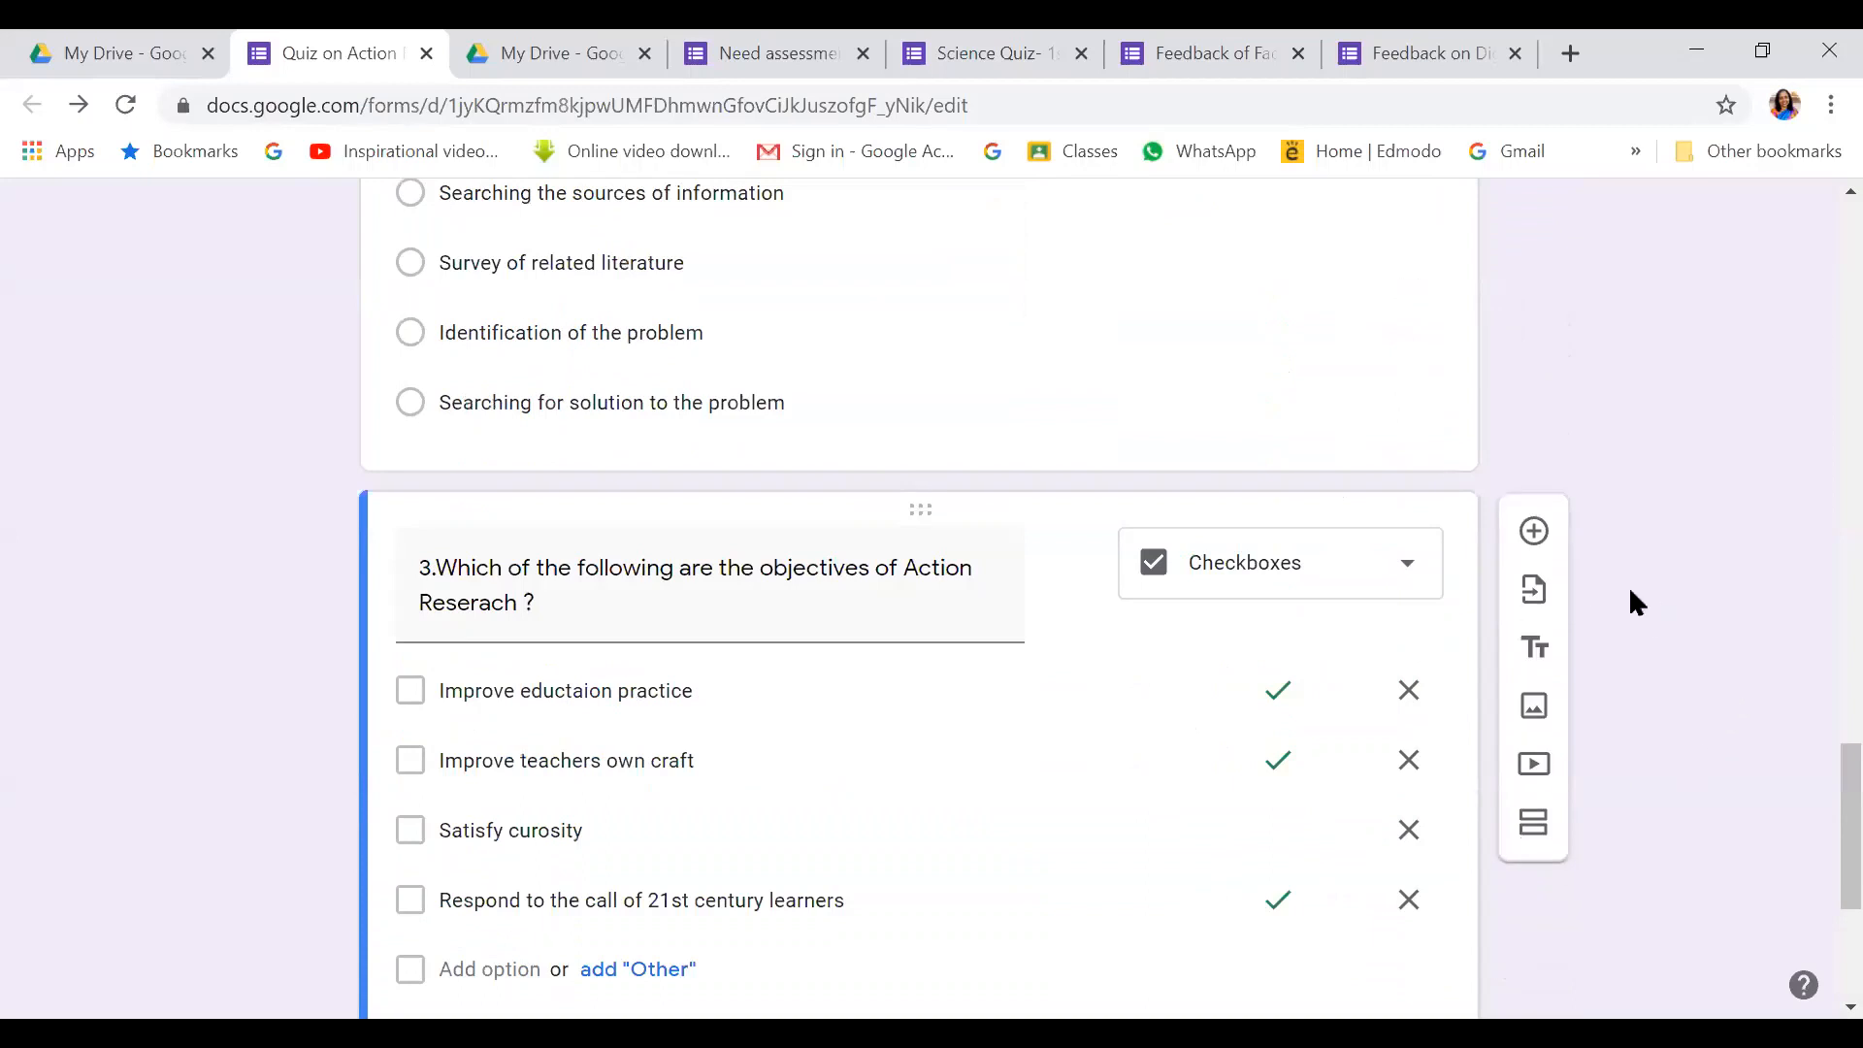
click(1534, 531)
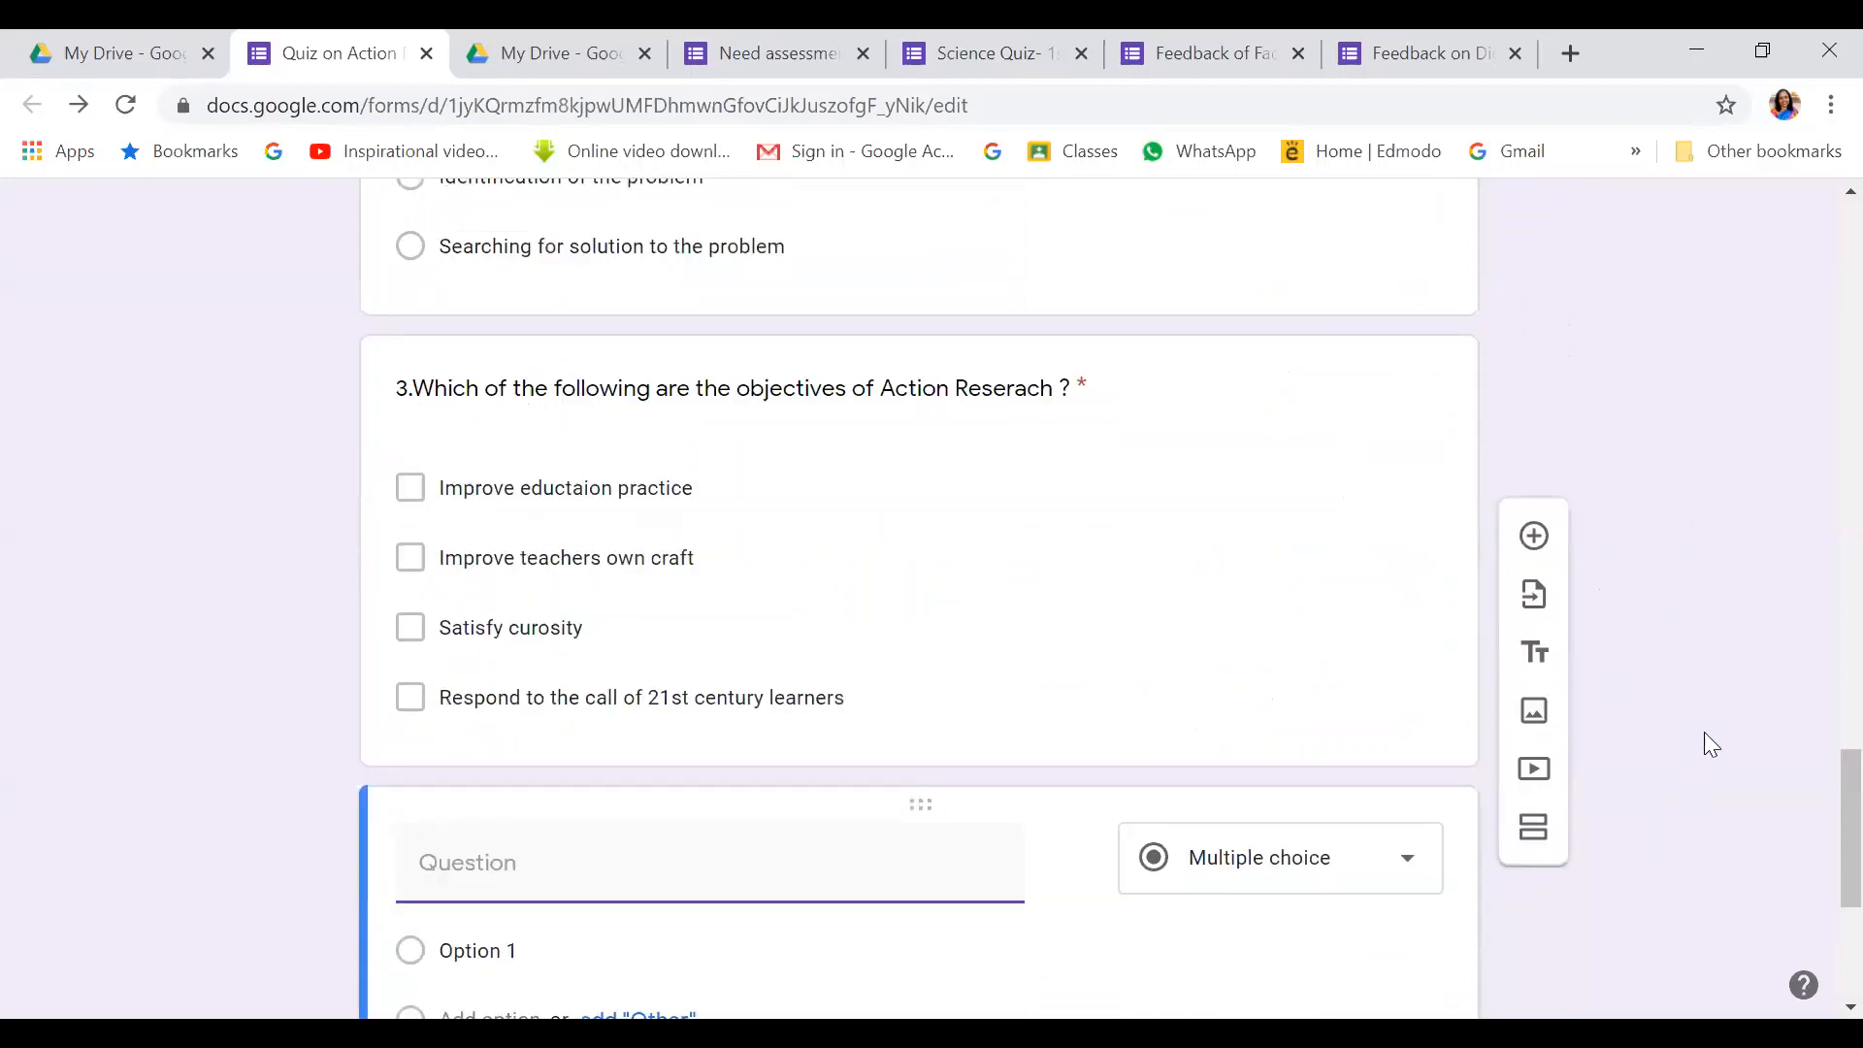
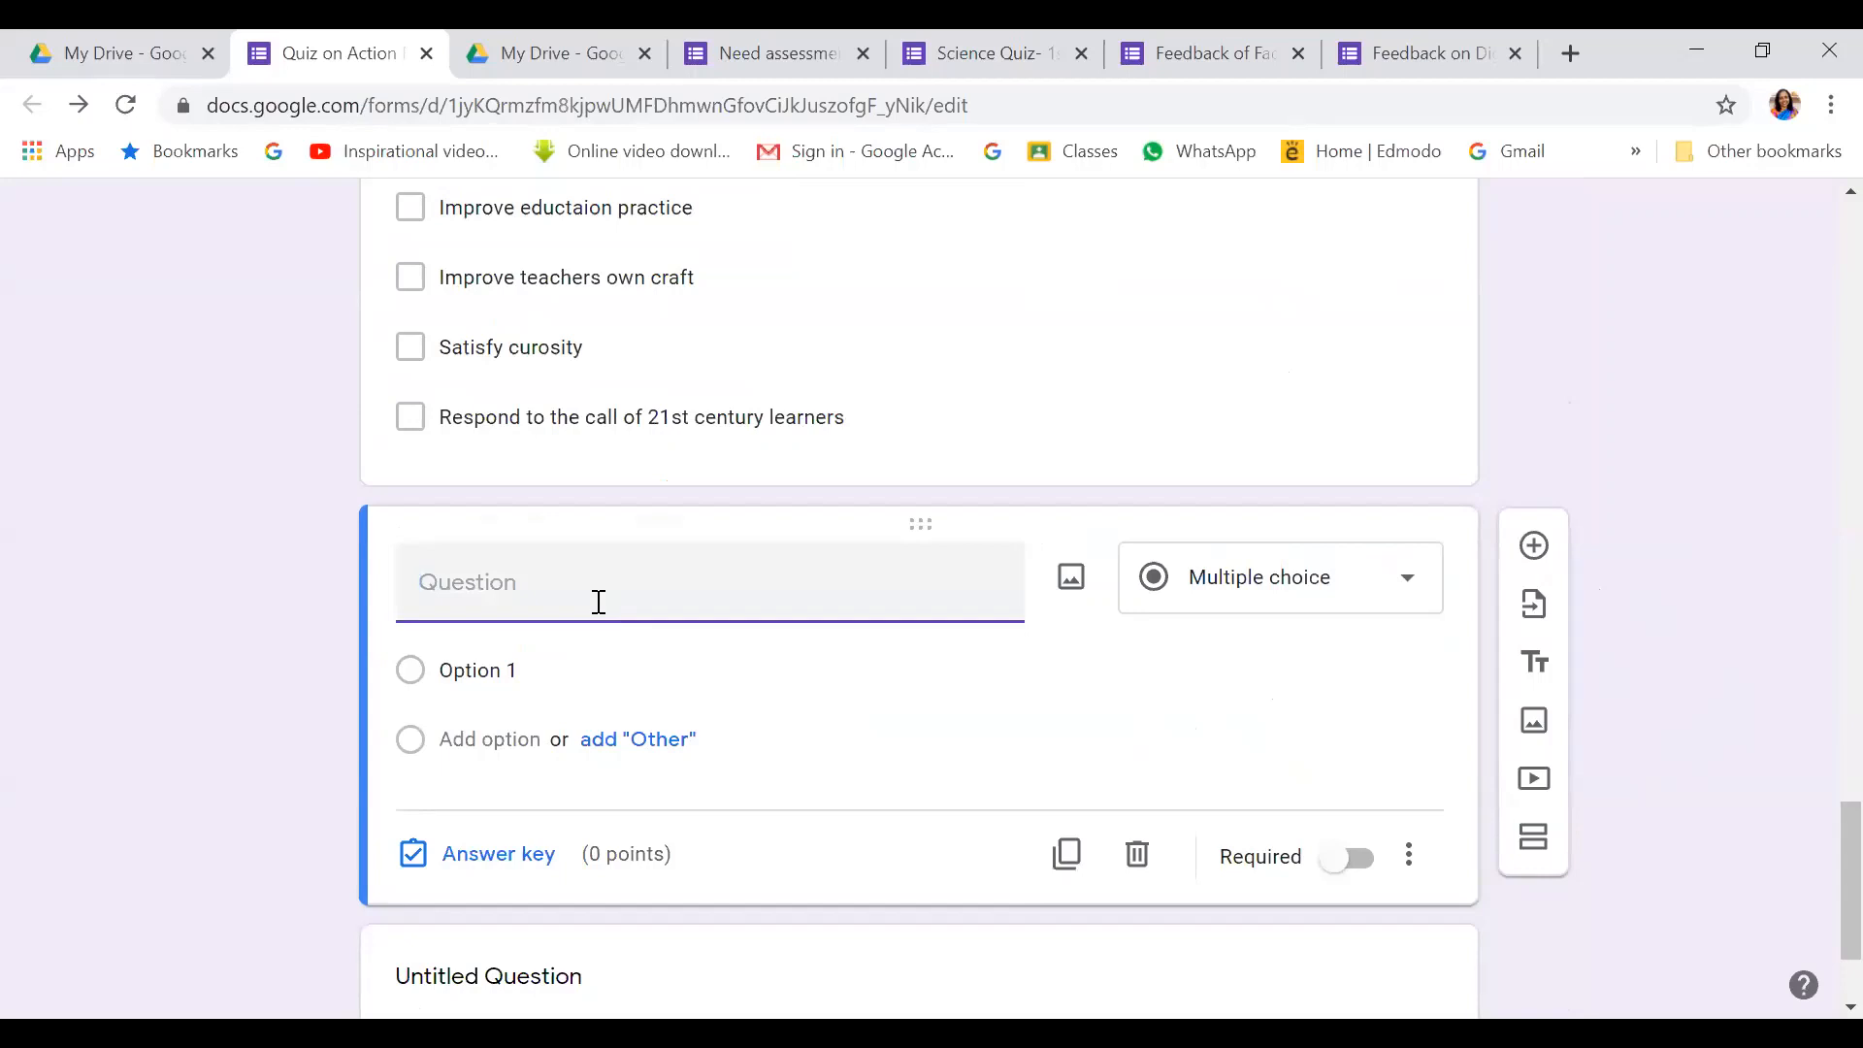
Title question 4 'In action research, which one is important ?' with options Sample and Duration
text(4.)
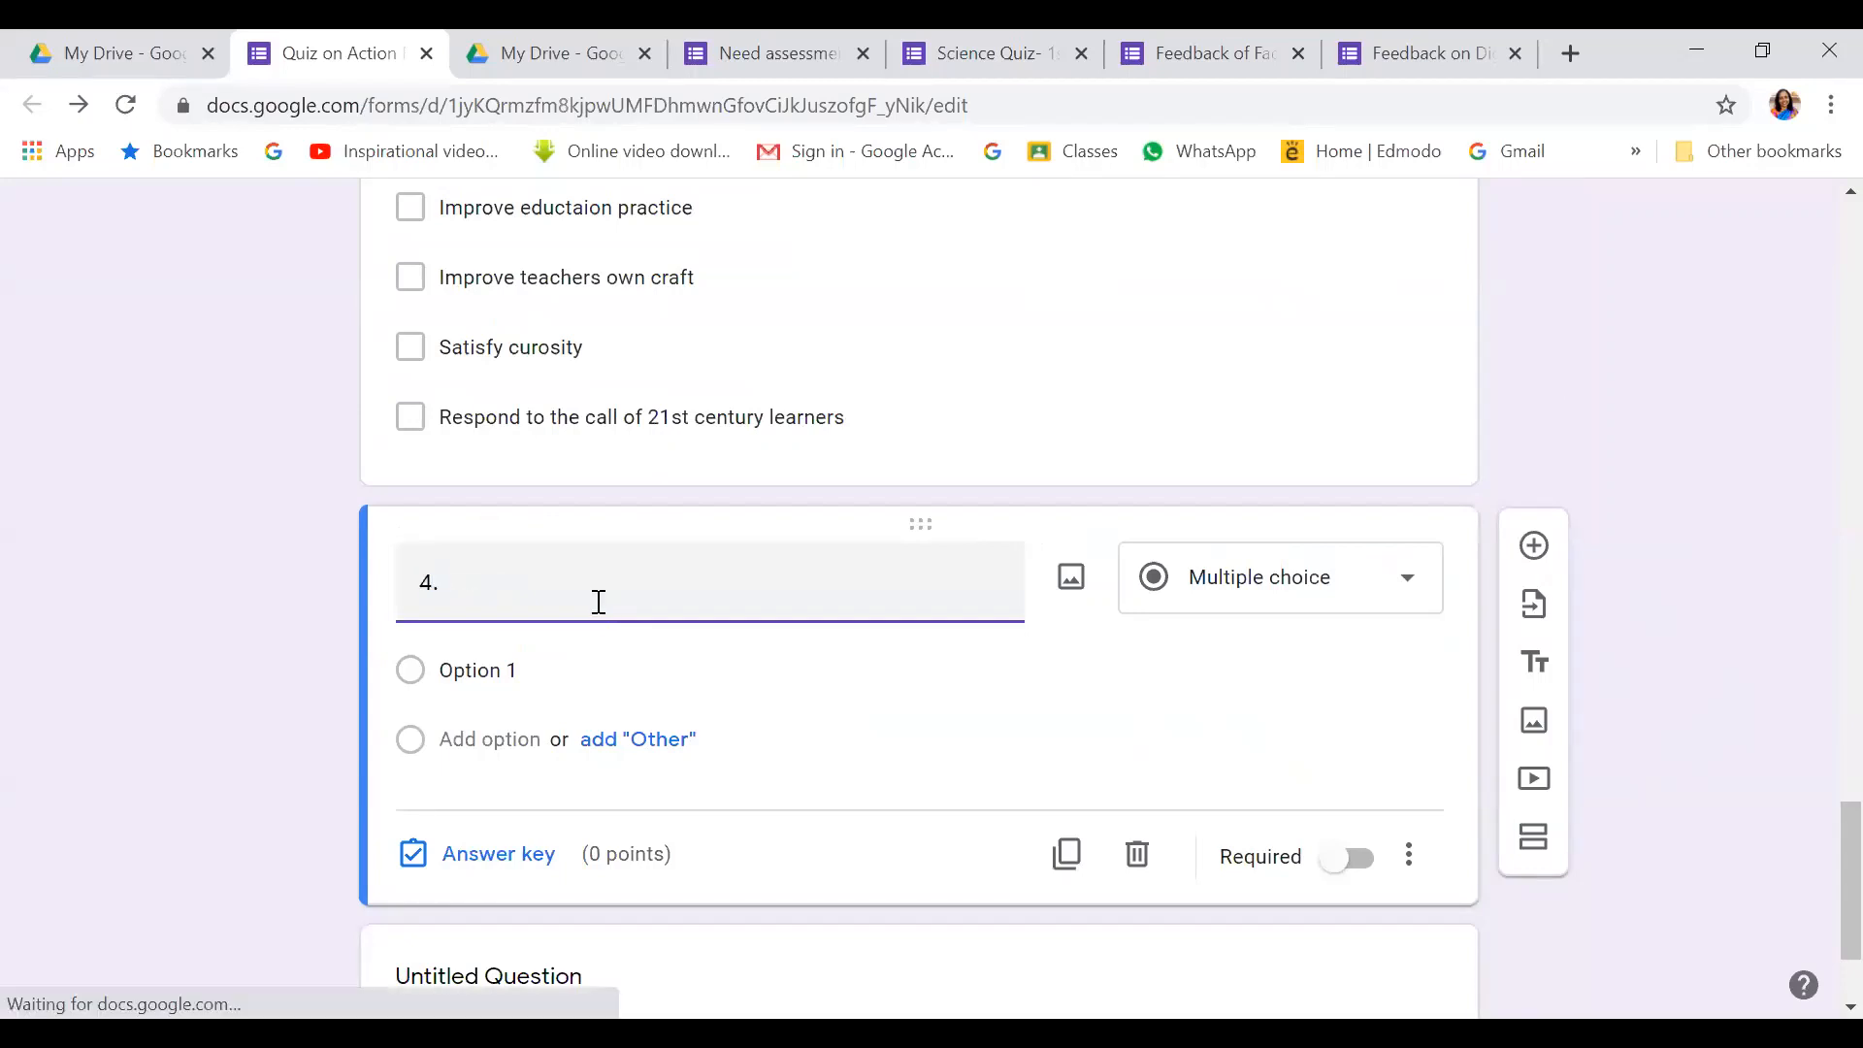
text( In action )
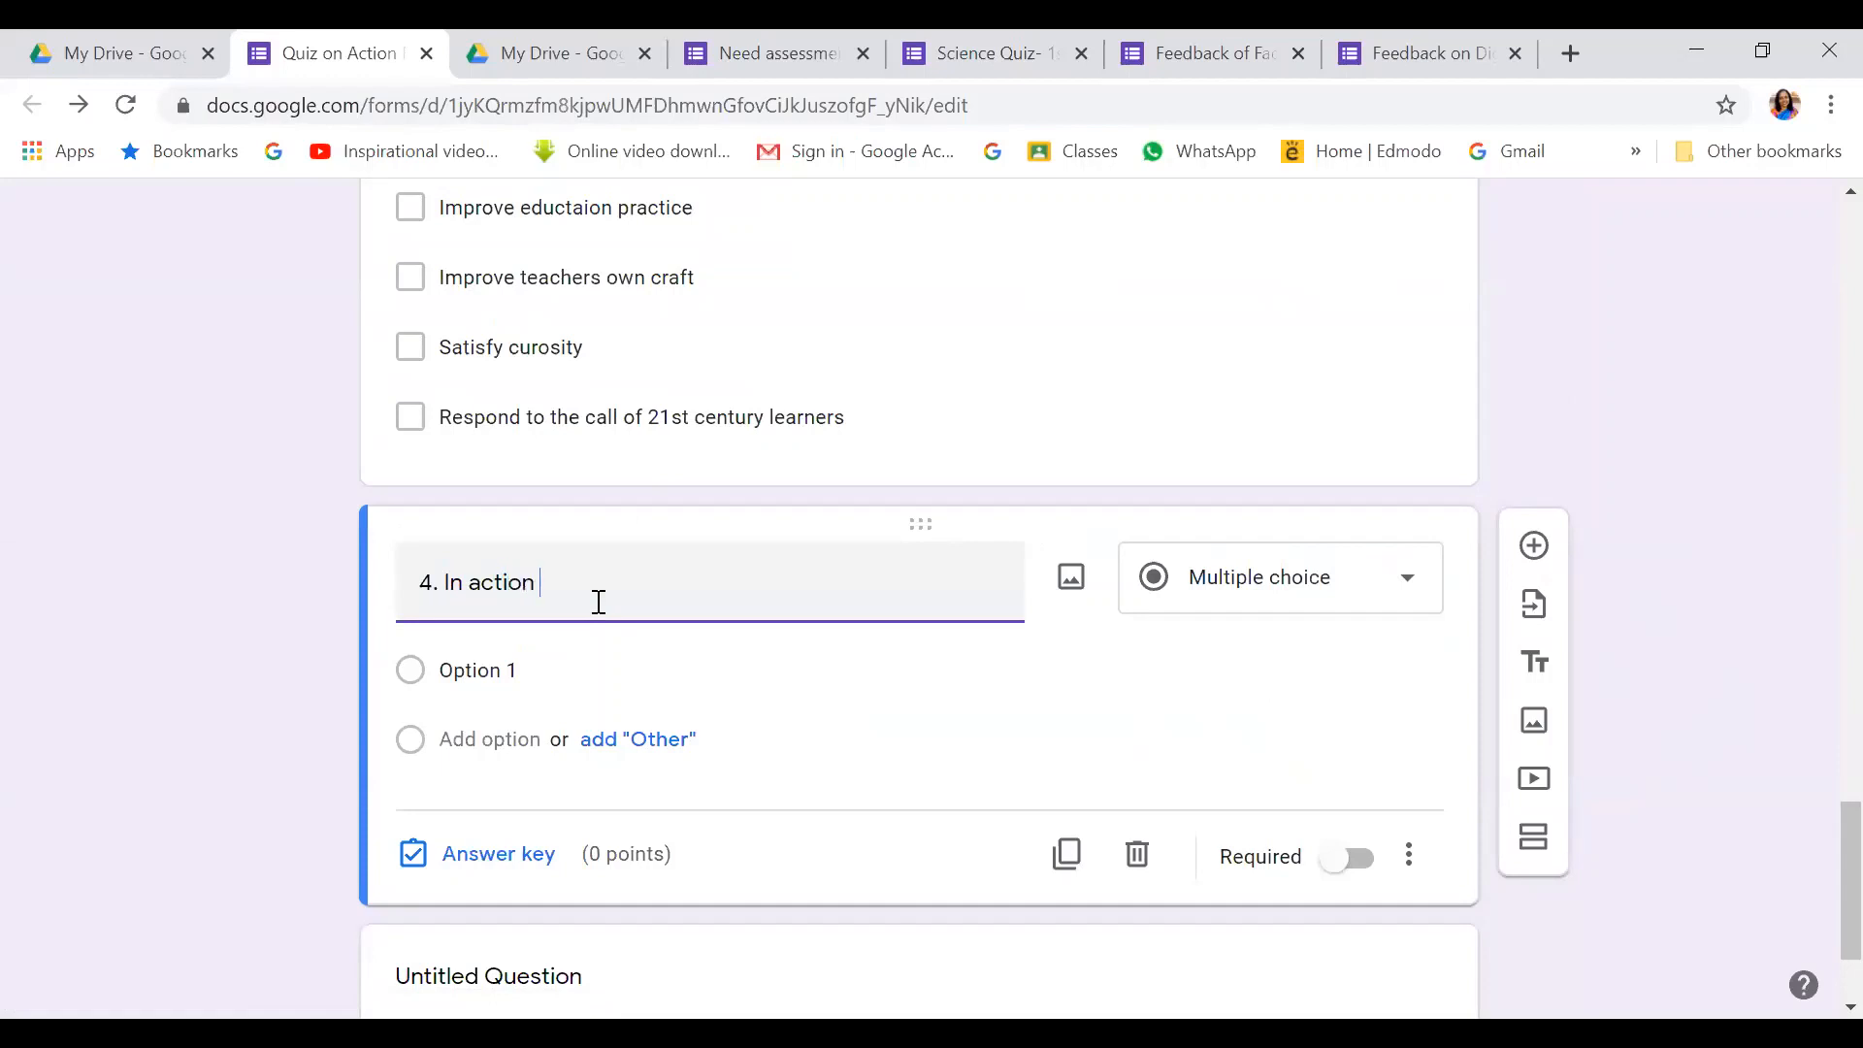
text(research, which one is im)
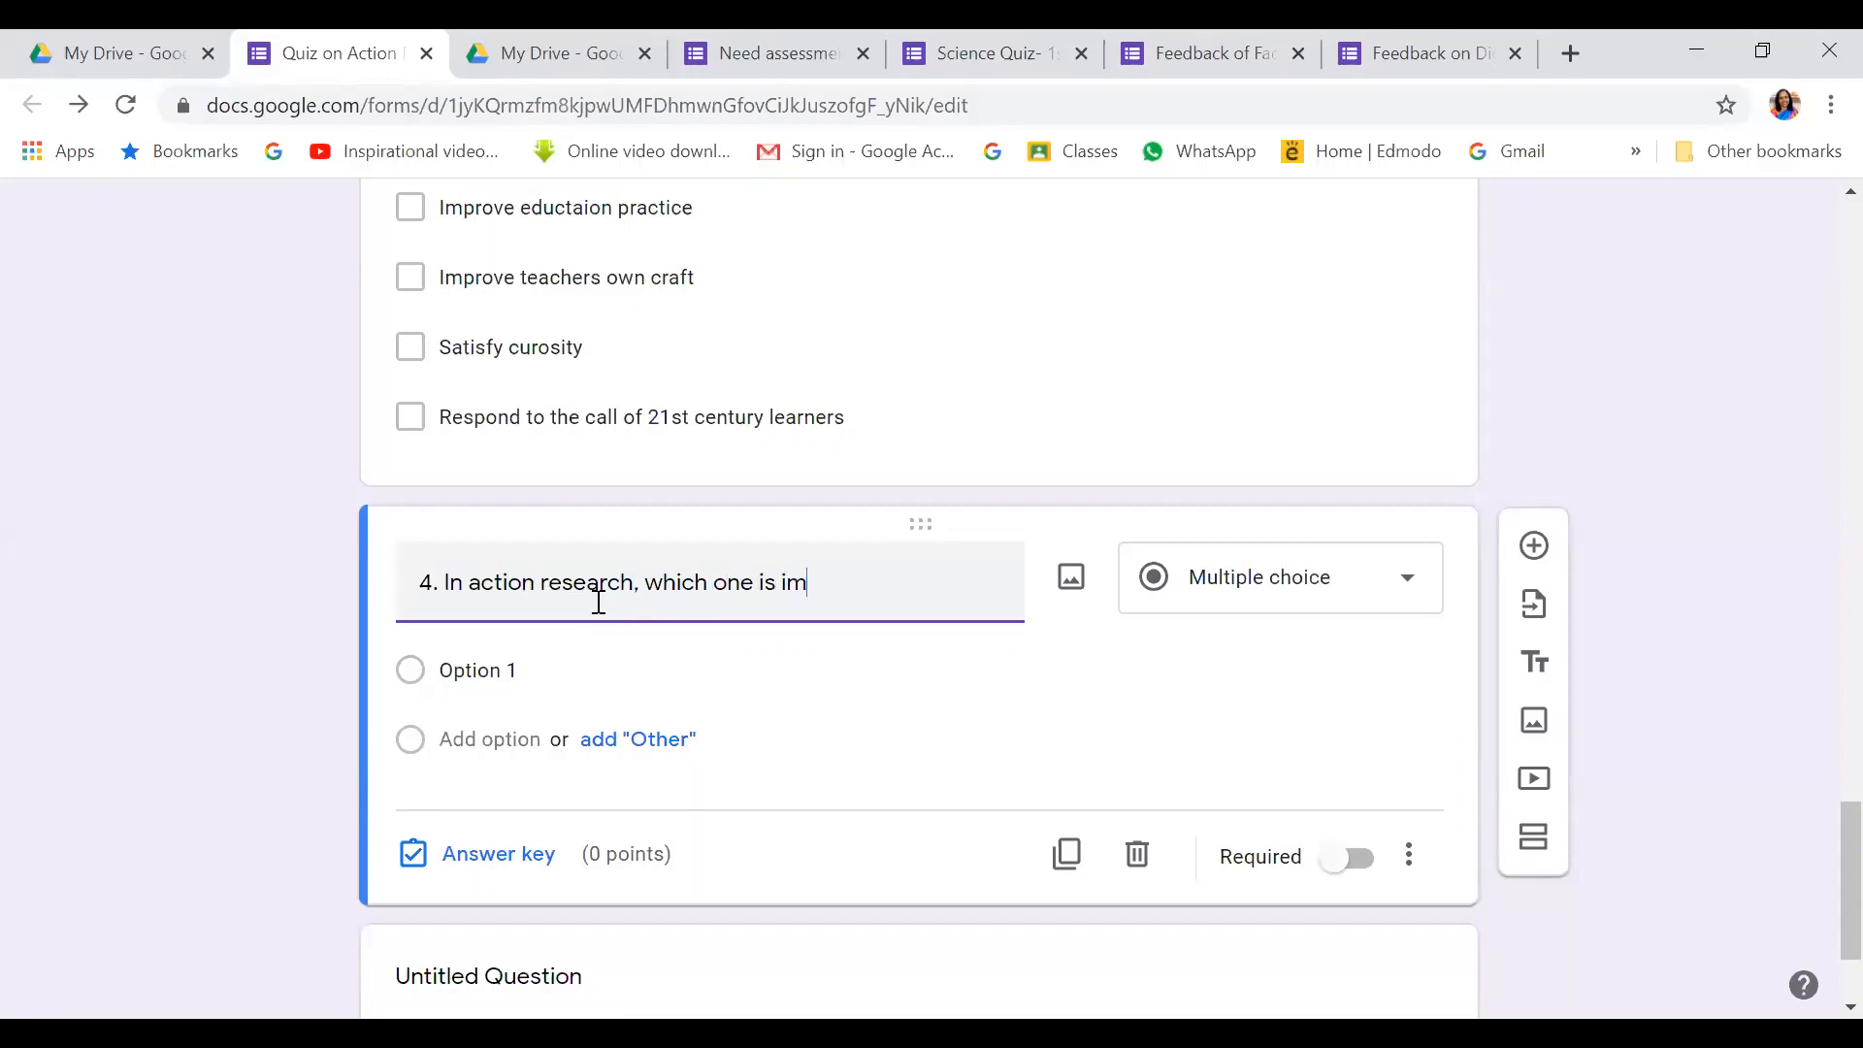
text(portant ?)
click(502, 673)
text(Sampl)
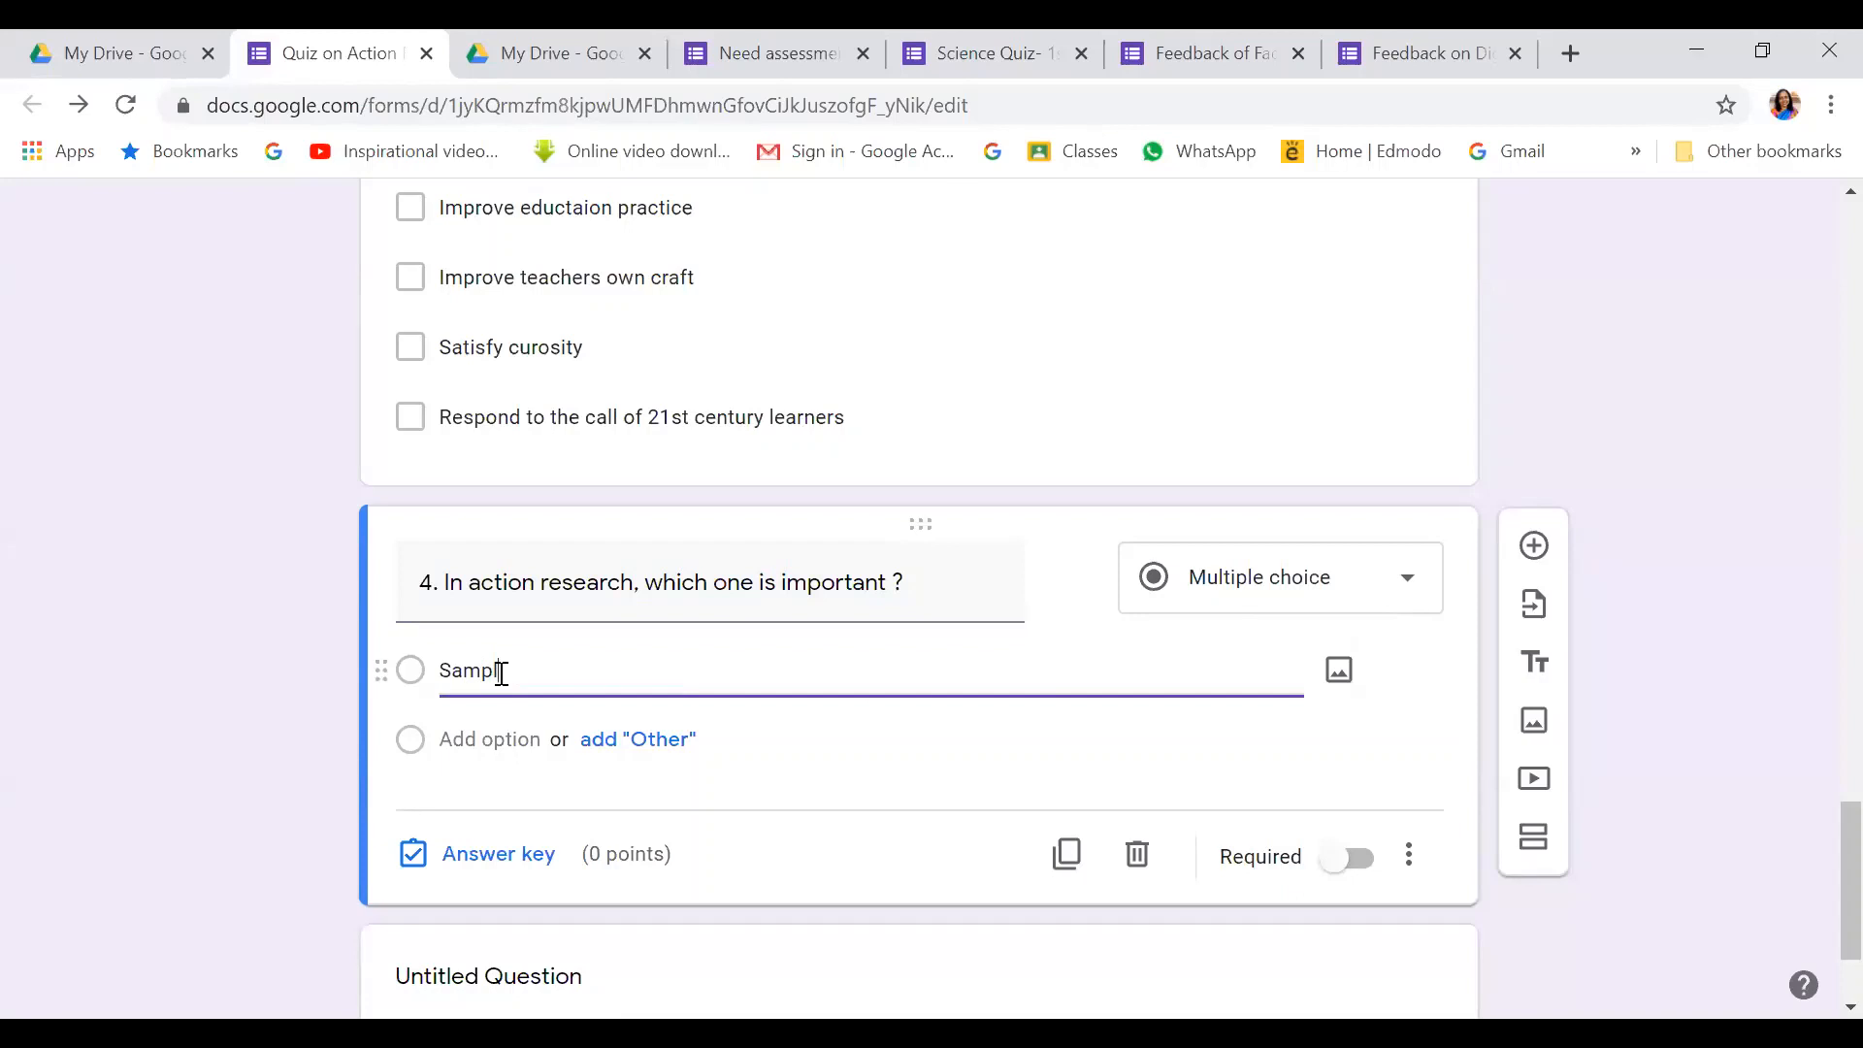
text(e)
key(Return)
text(Durat)
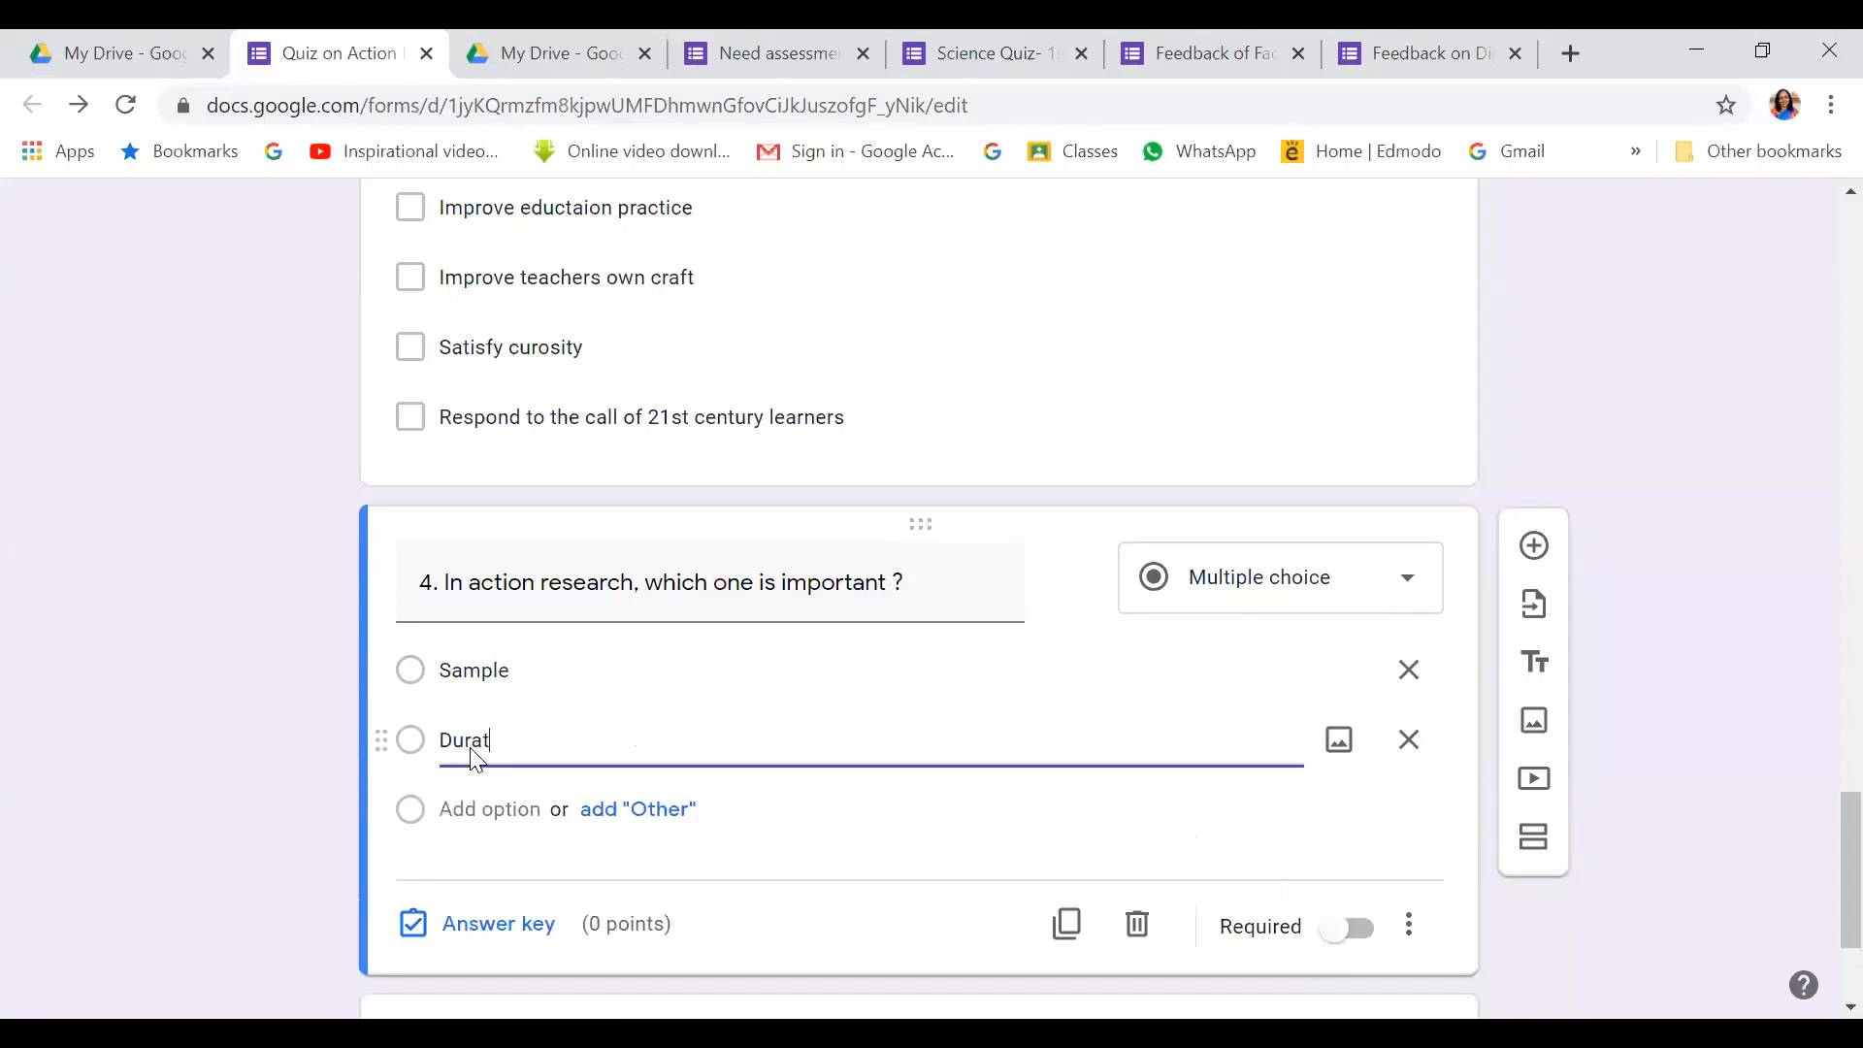
text(ion)
Add the third and fourth options, Result and Process
click(444, 807)
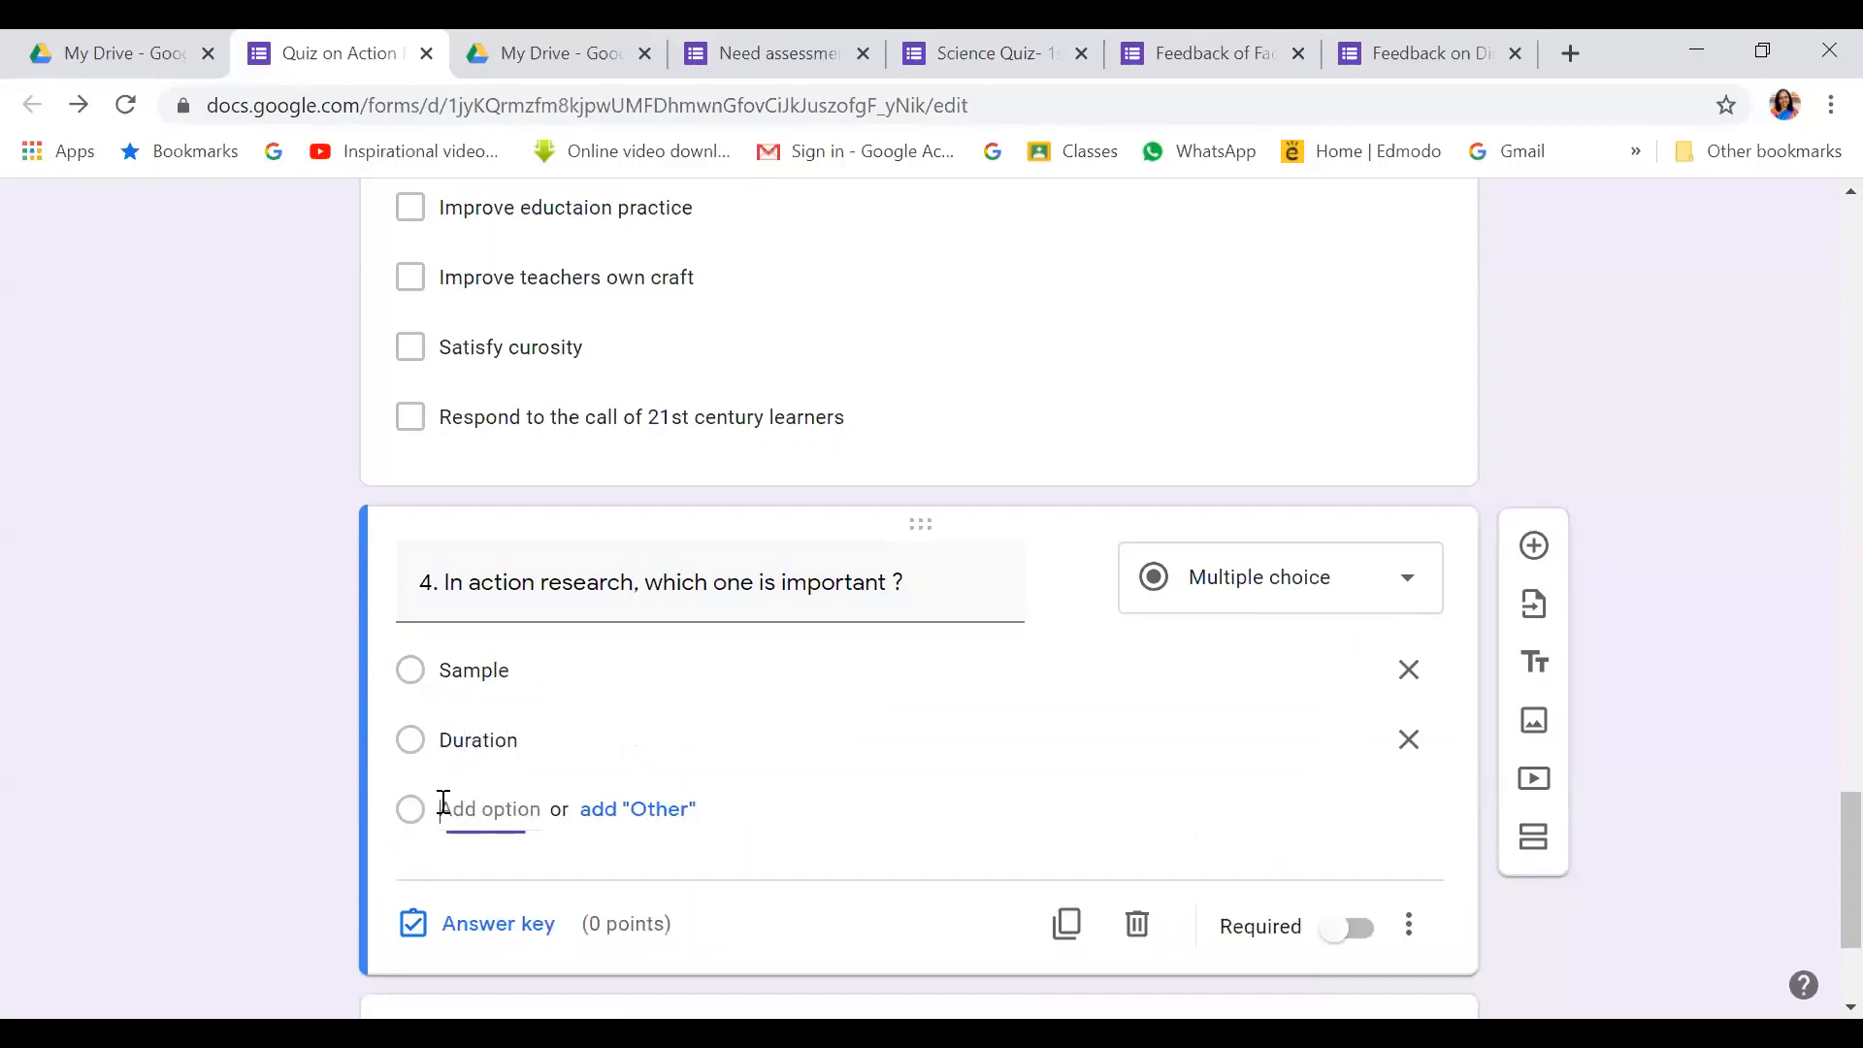
text(Result)
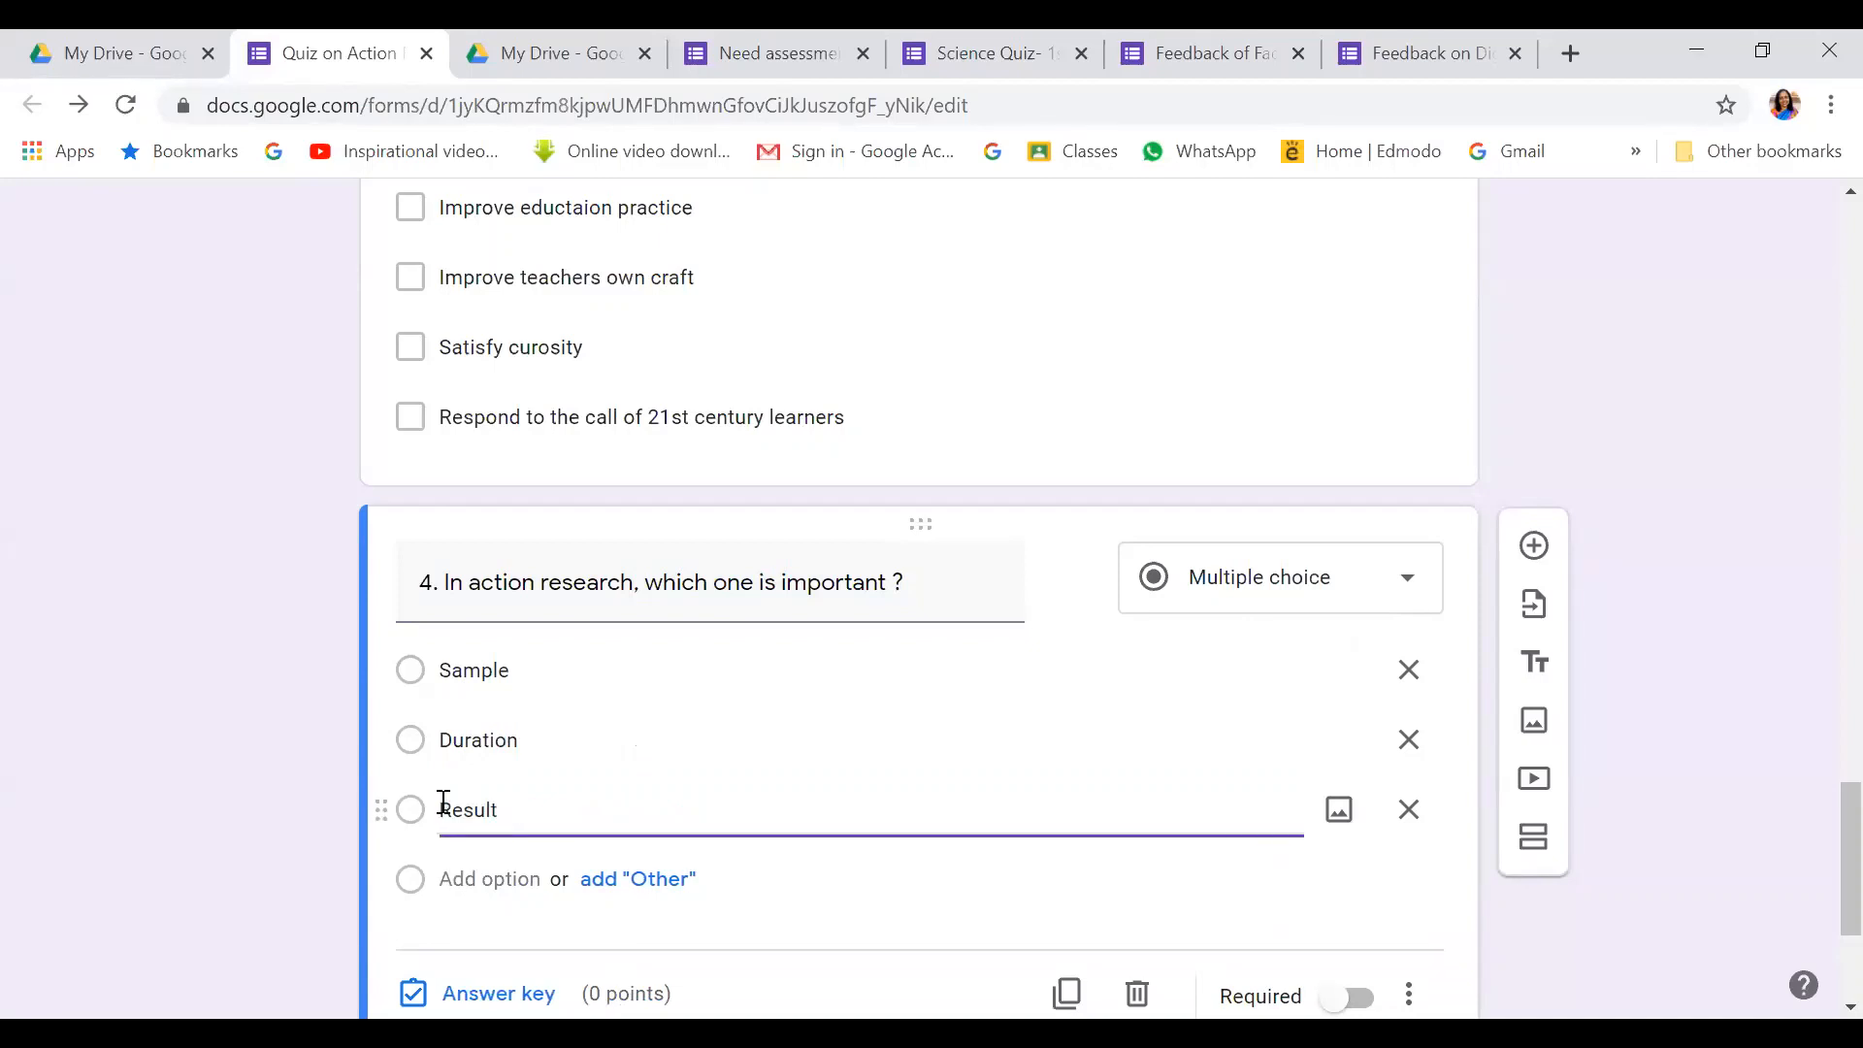
click(491, 879)
text(Process)
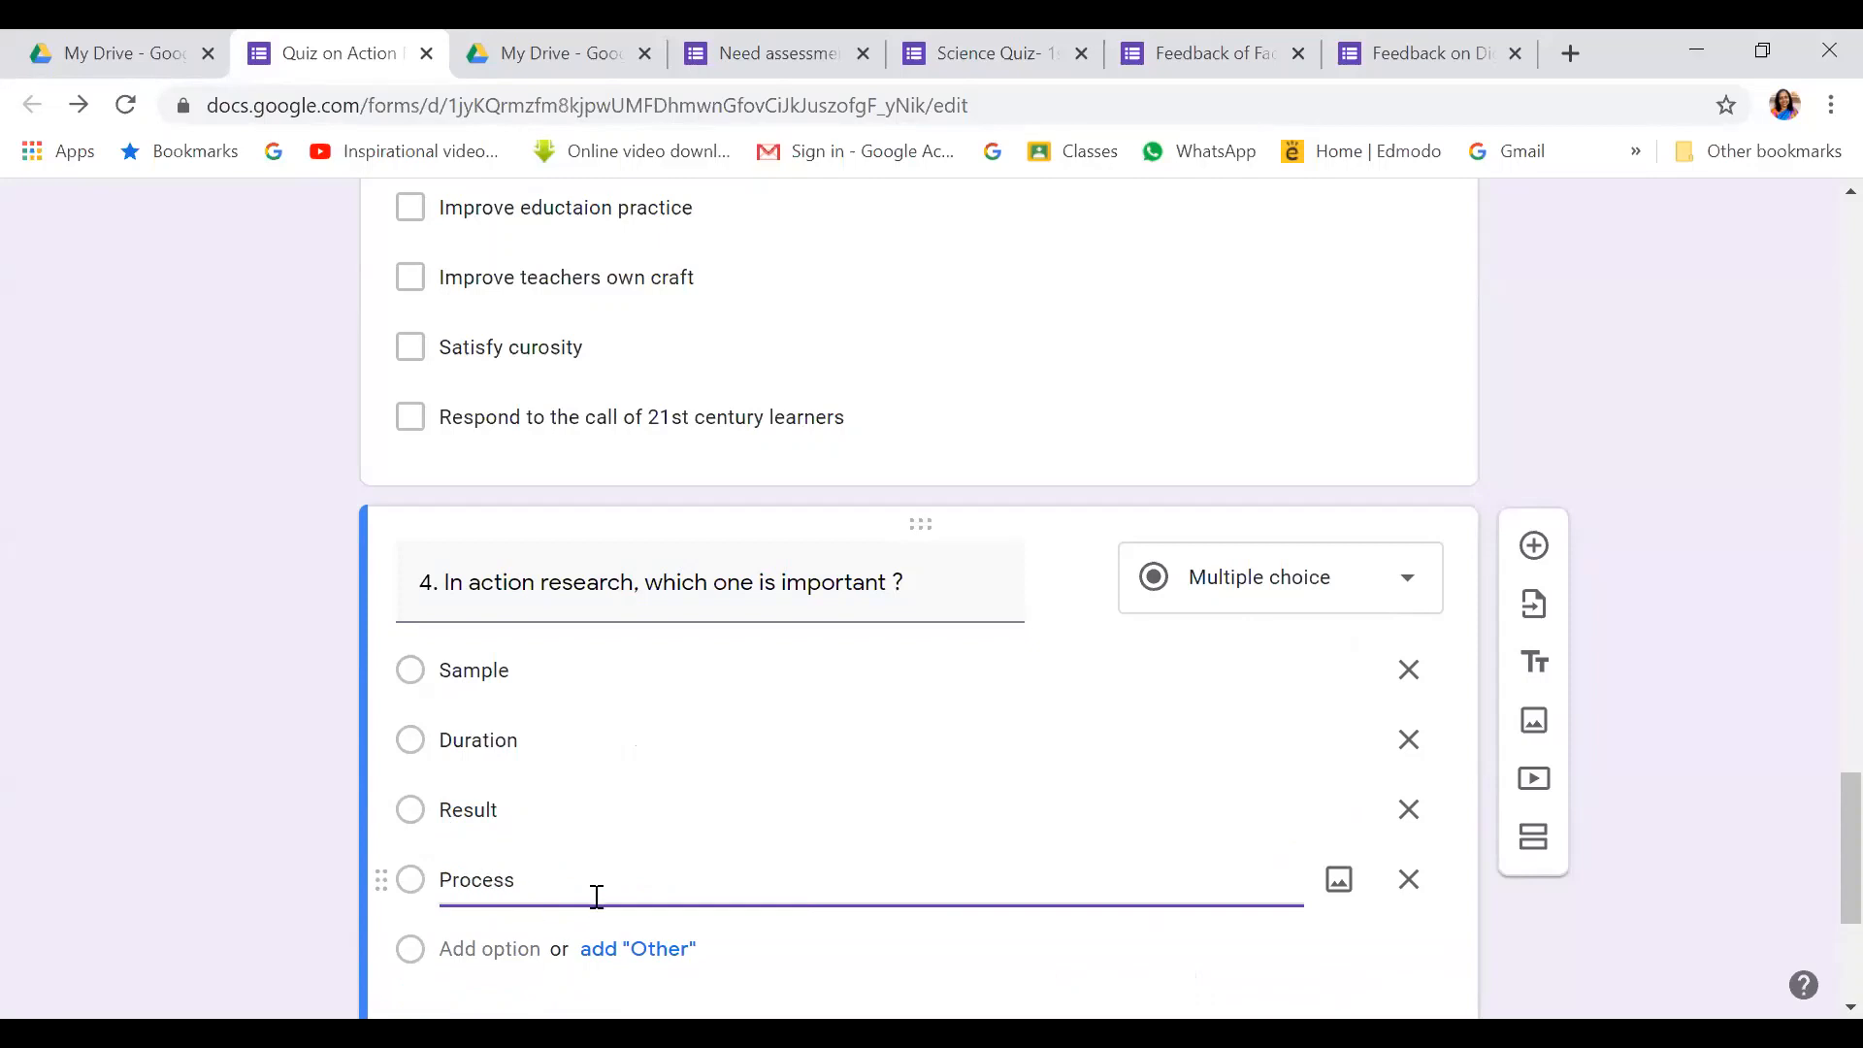
scroll(594, 894, down, 2)
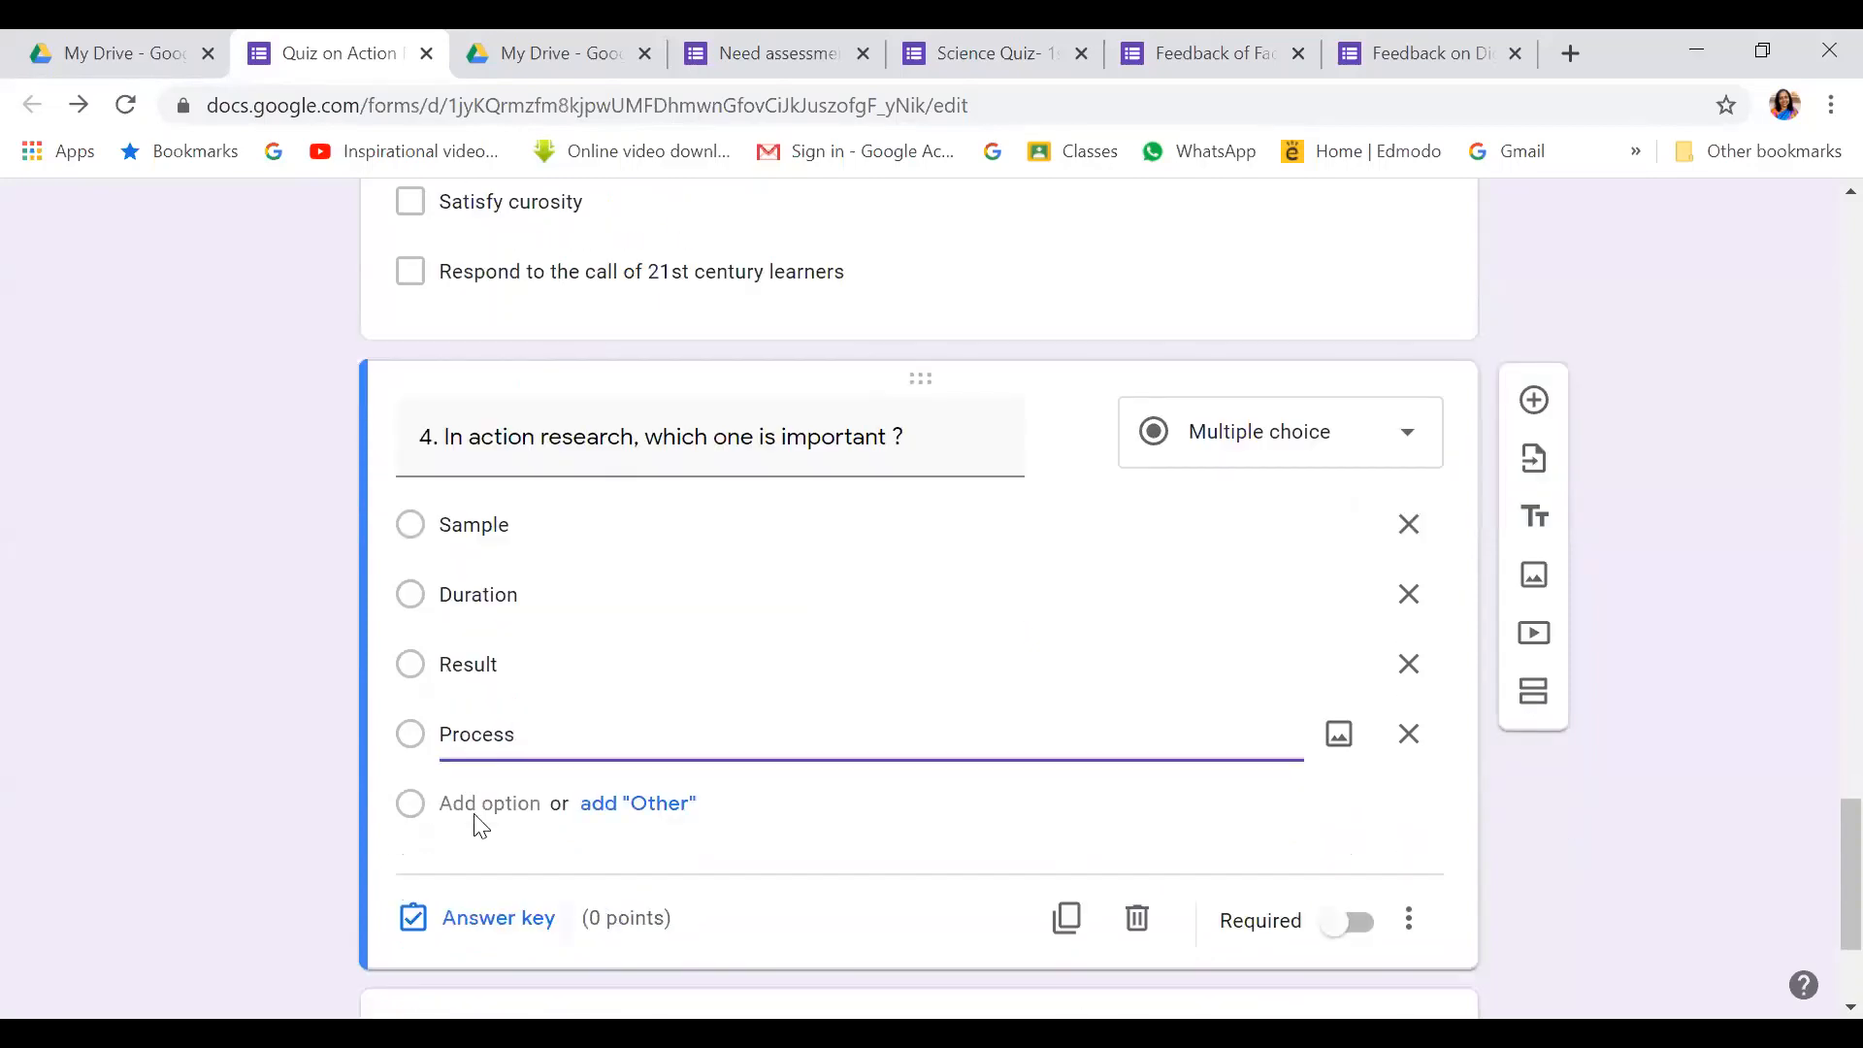
Set question 4's answer key to Process, worth 1 point
click(488, 917)
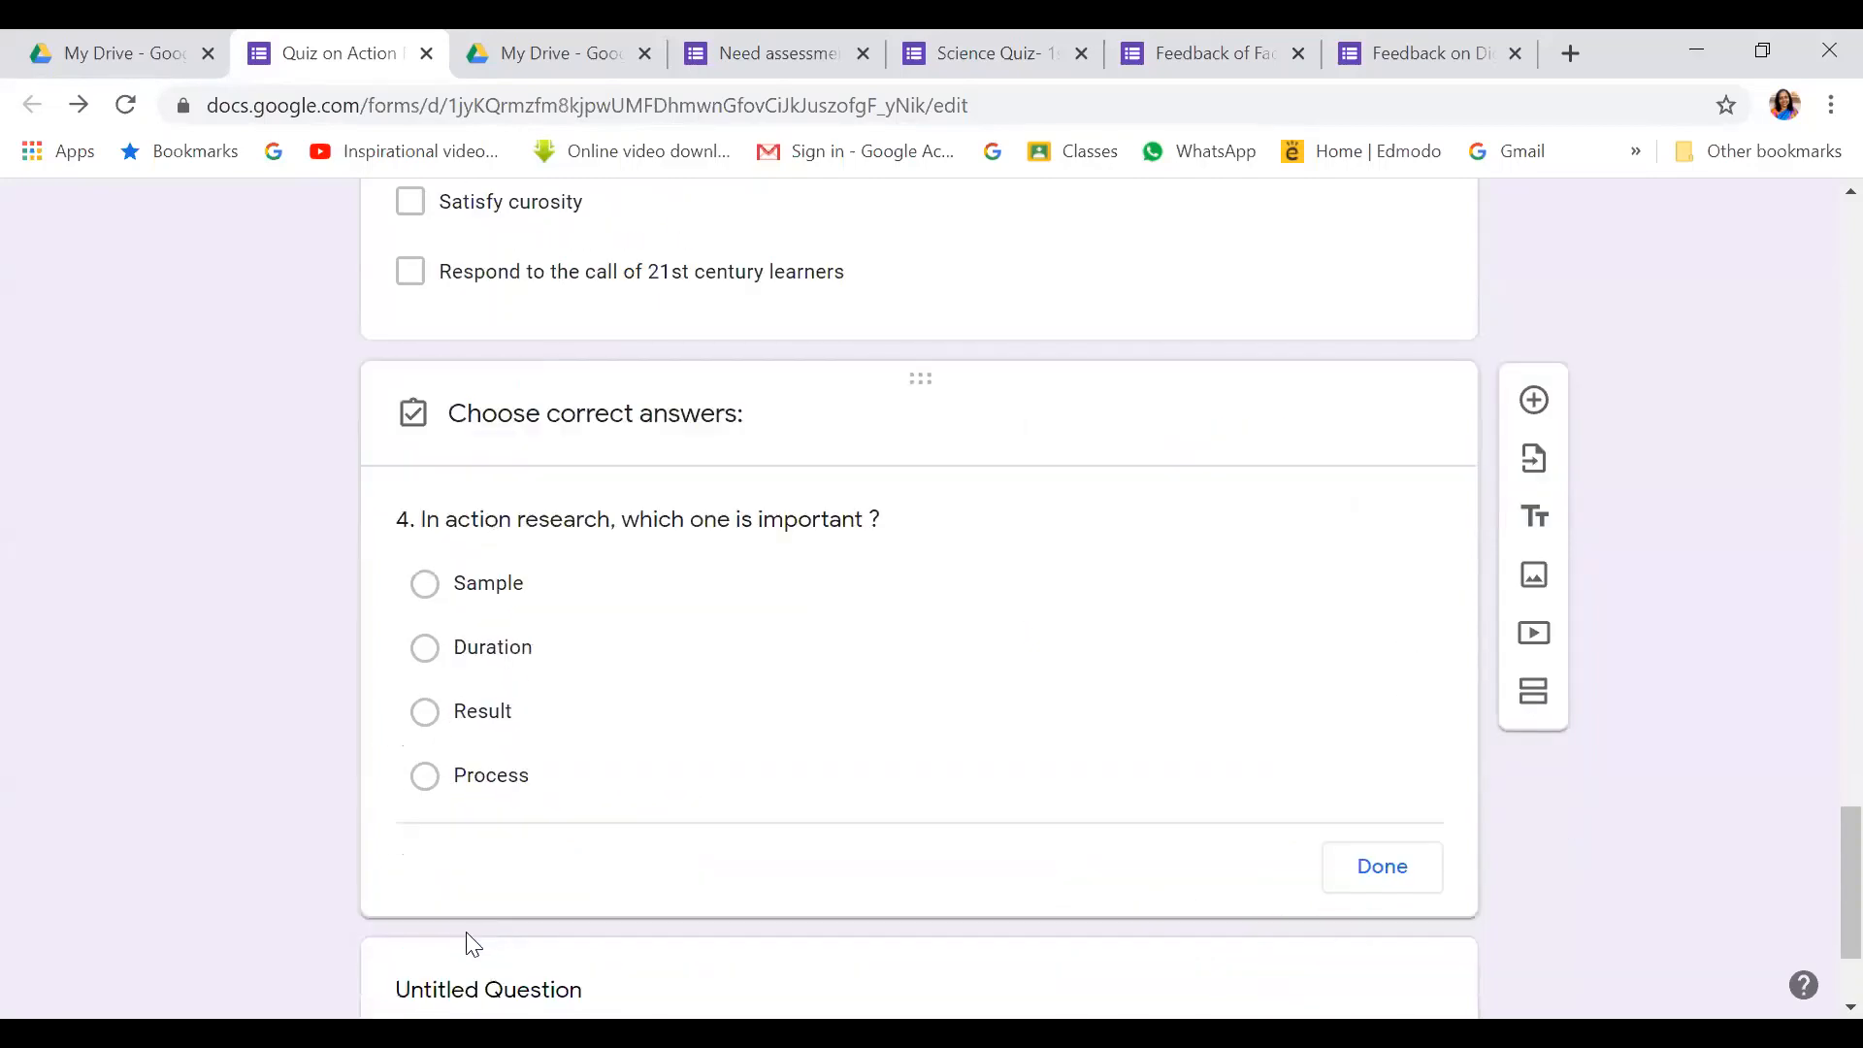
click(429, 788)
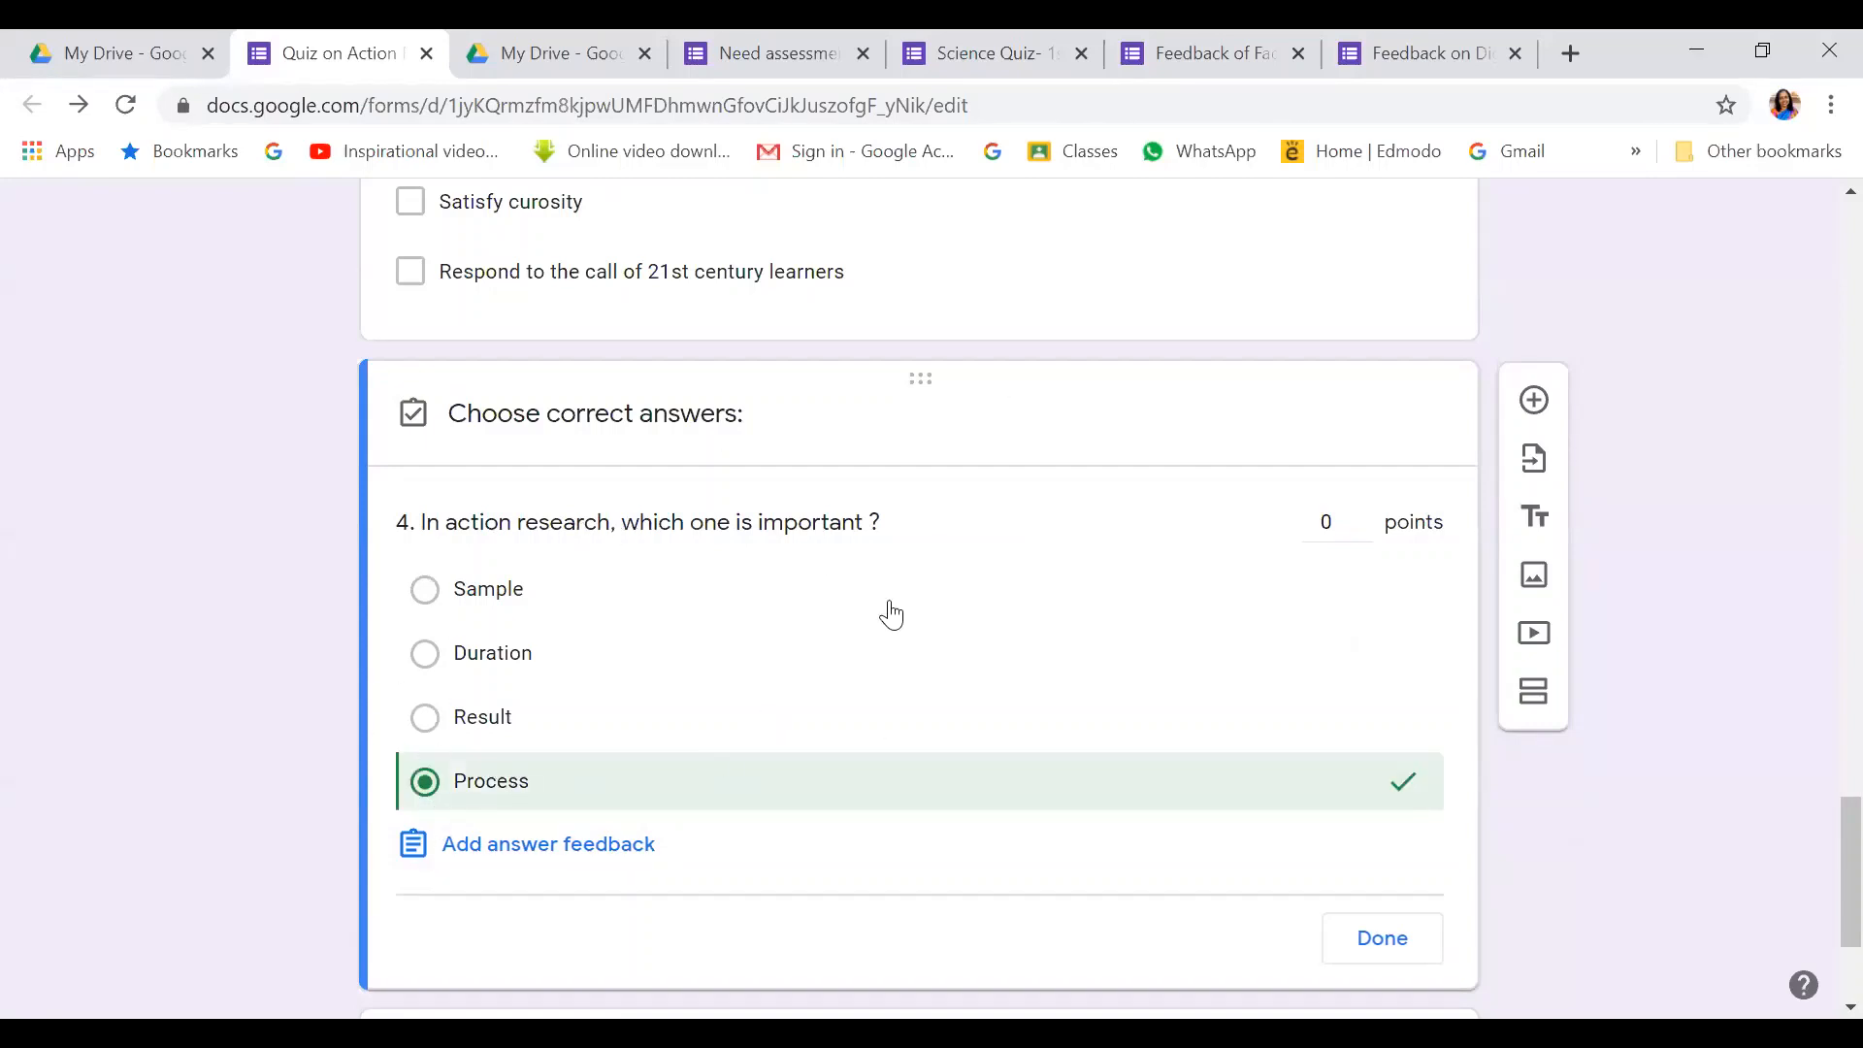
click(1362, 515)
scroll(1378, 563, down, 3)
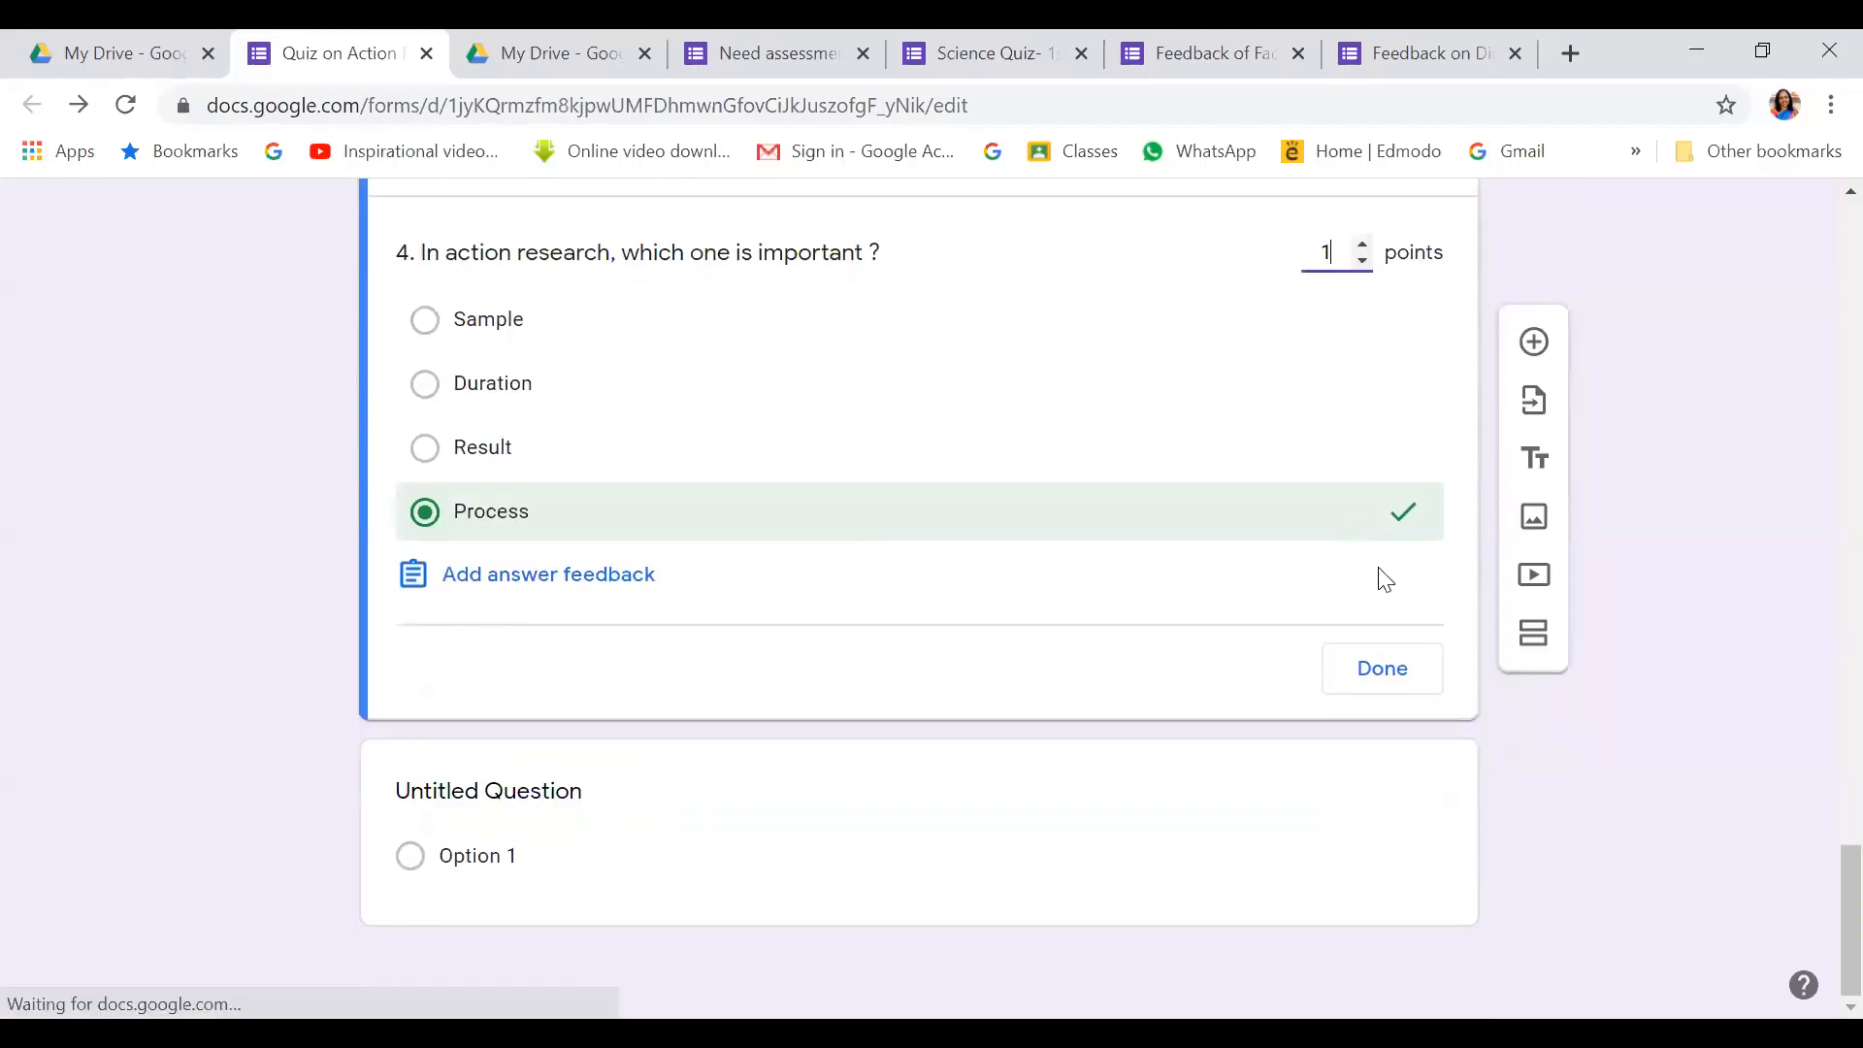
click(1375, 669)
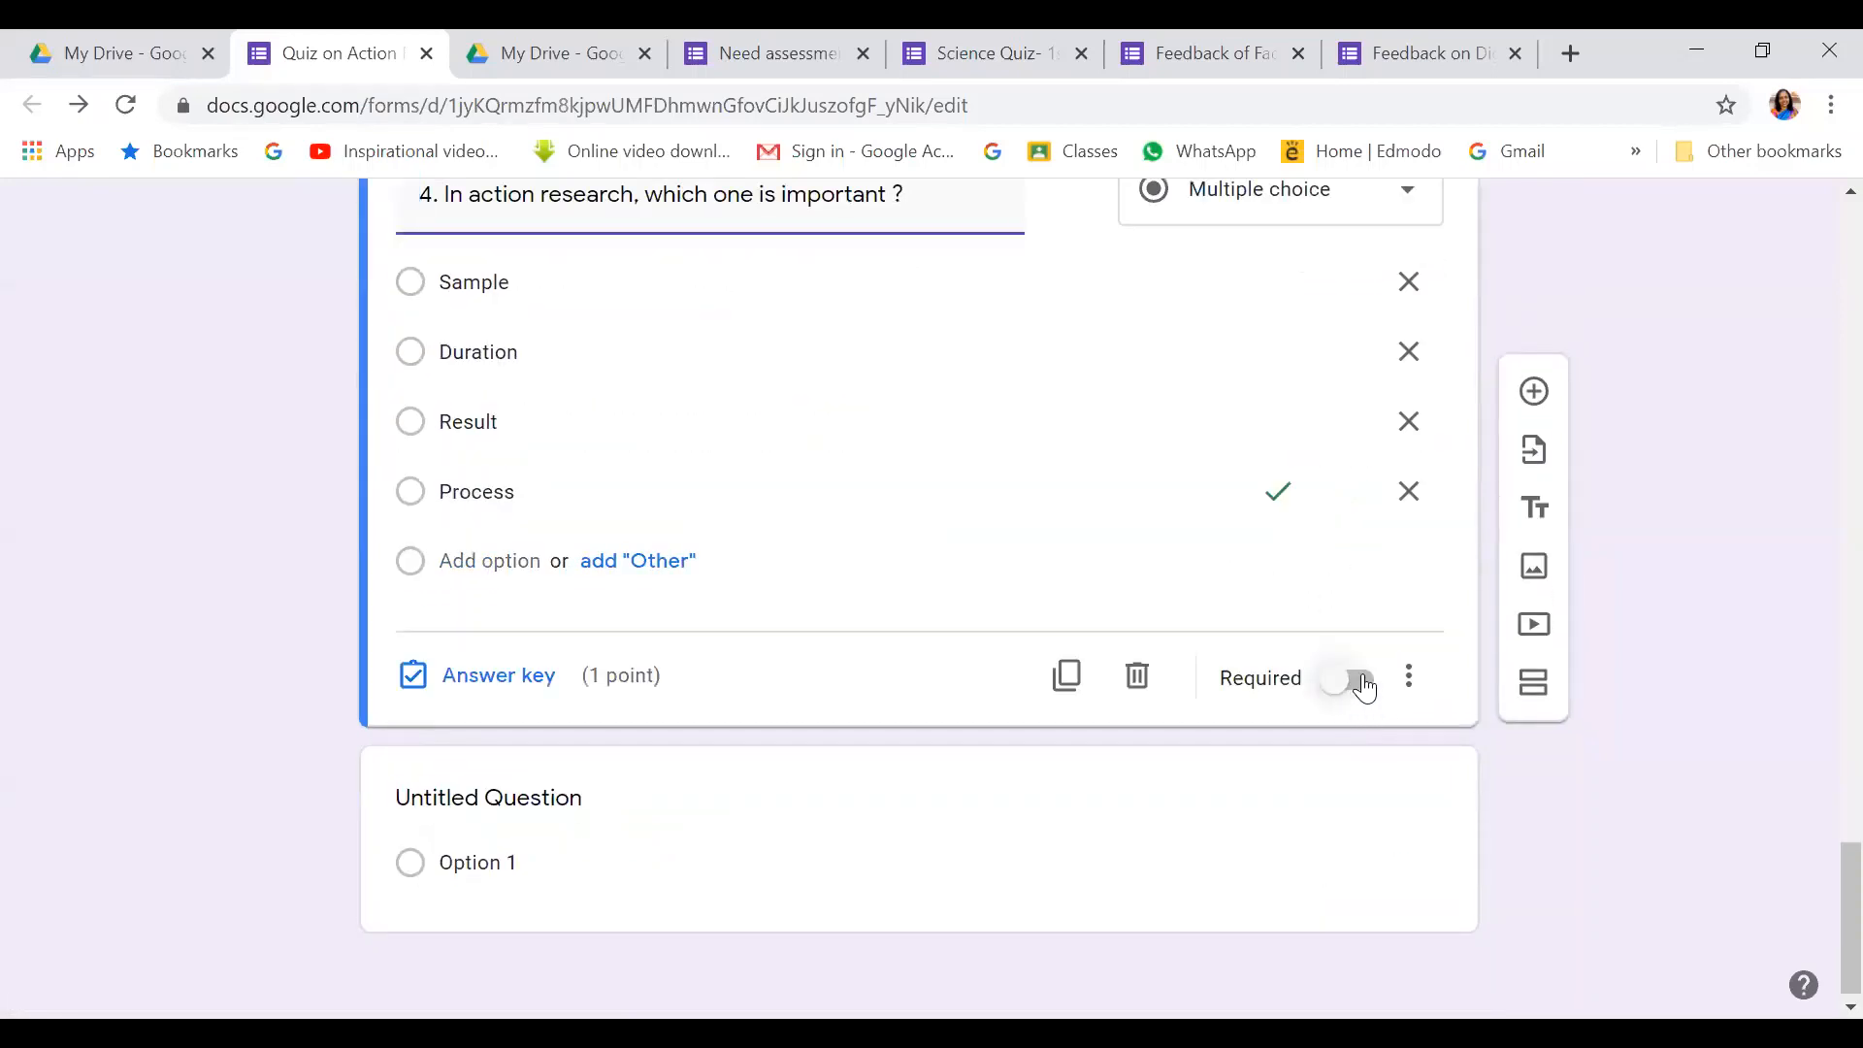
Make question 4 required
click(1358, 682)
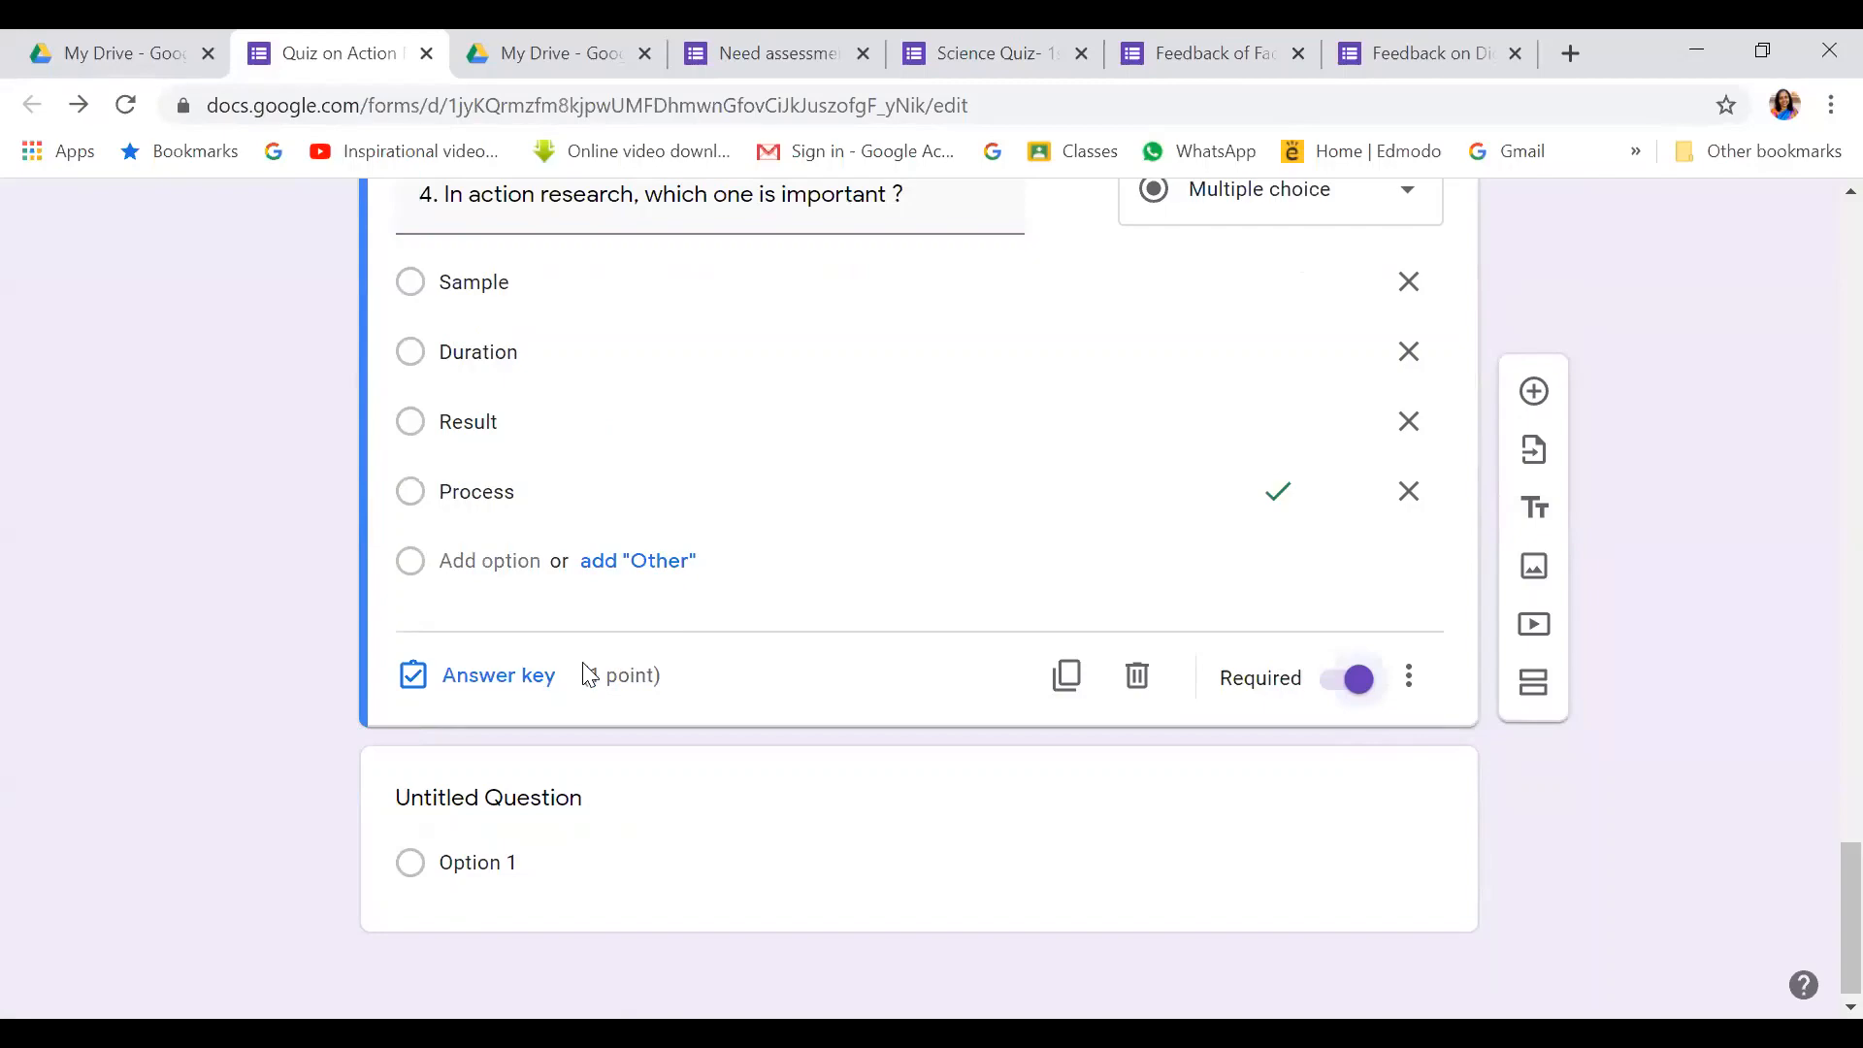
scroll(589, 674, up, 6)
scroll(589, 675, up, 10)
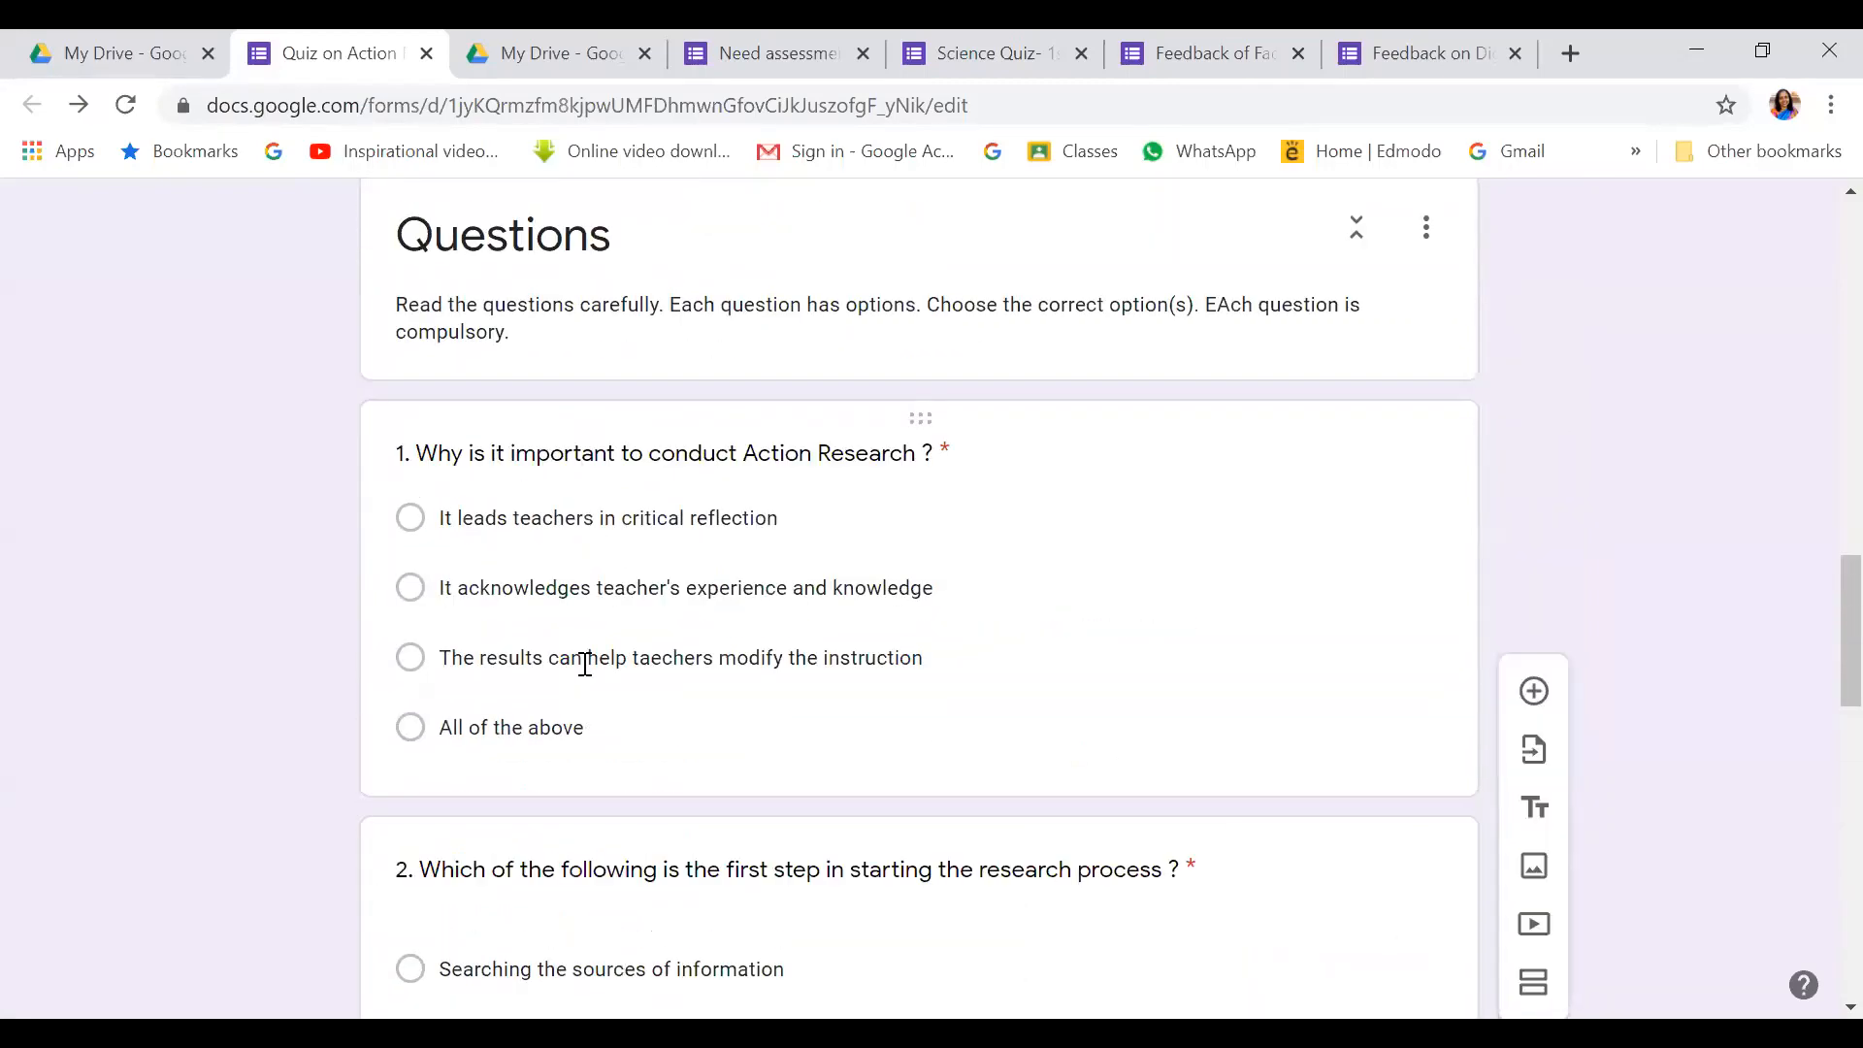
scroll(585, 664, down, 16)
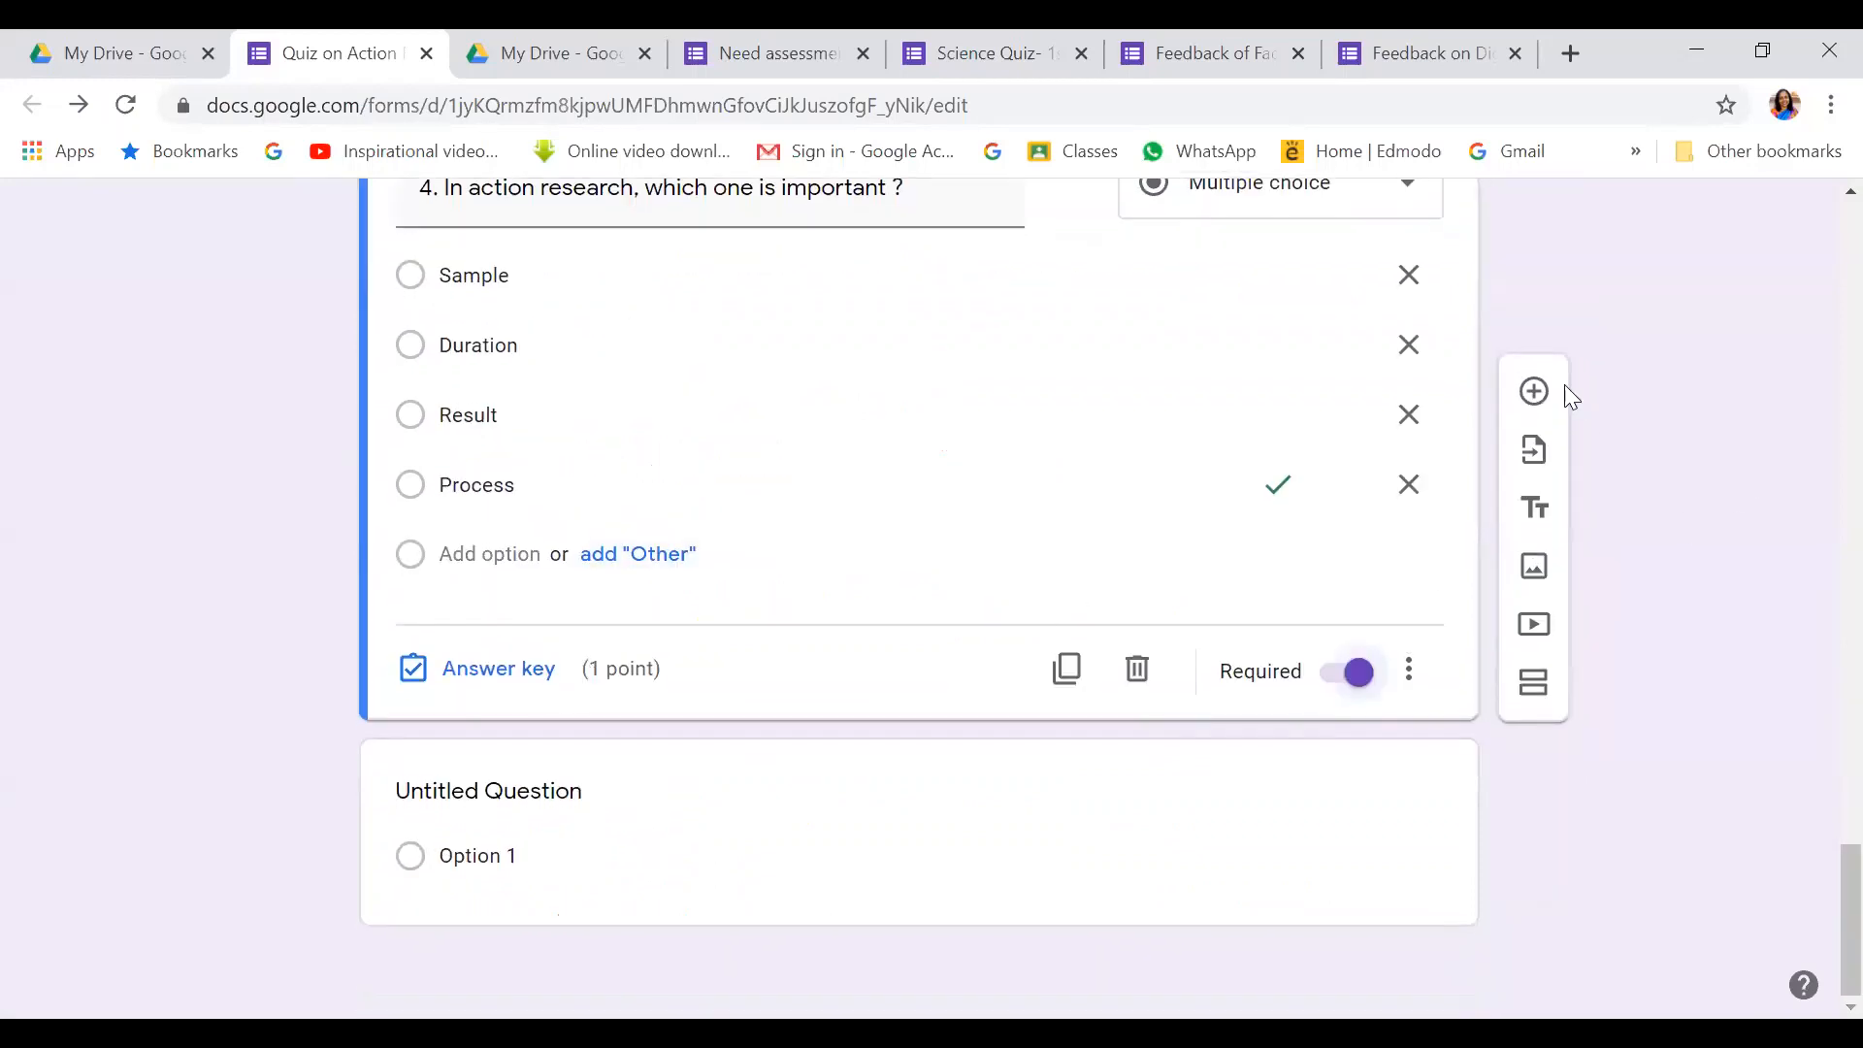
Add a new question titled '5' after question 4 and start inserting an image into it
click(1535, 392)
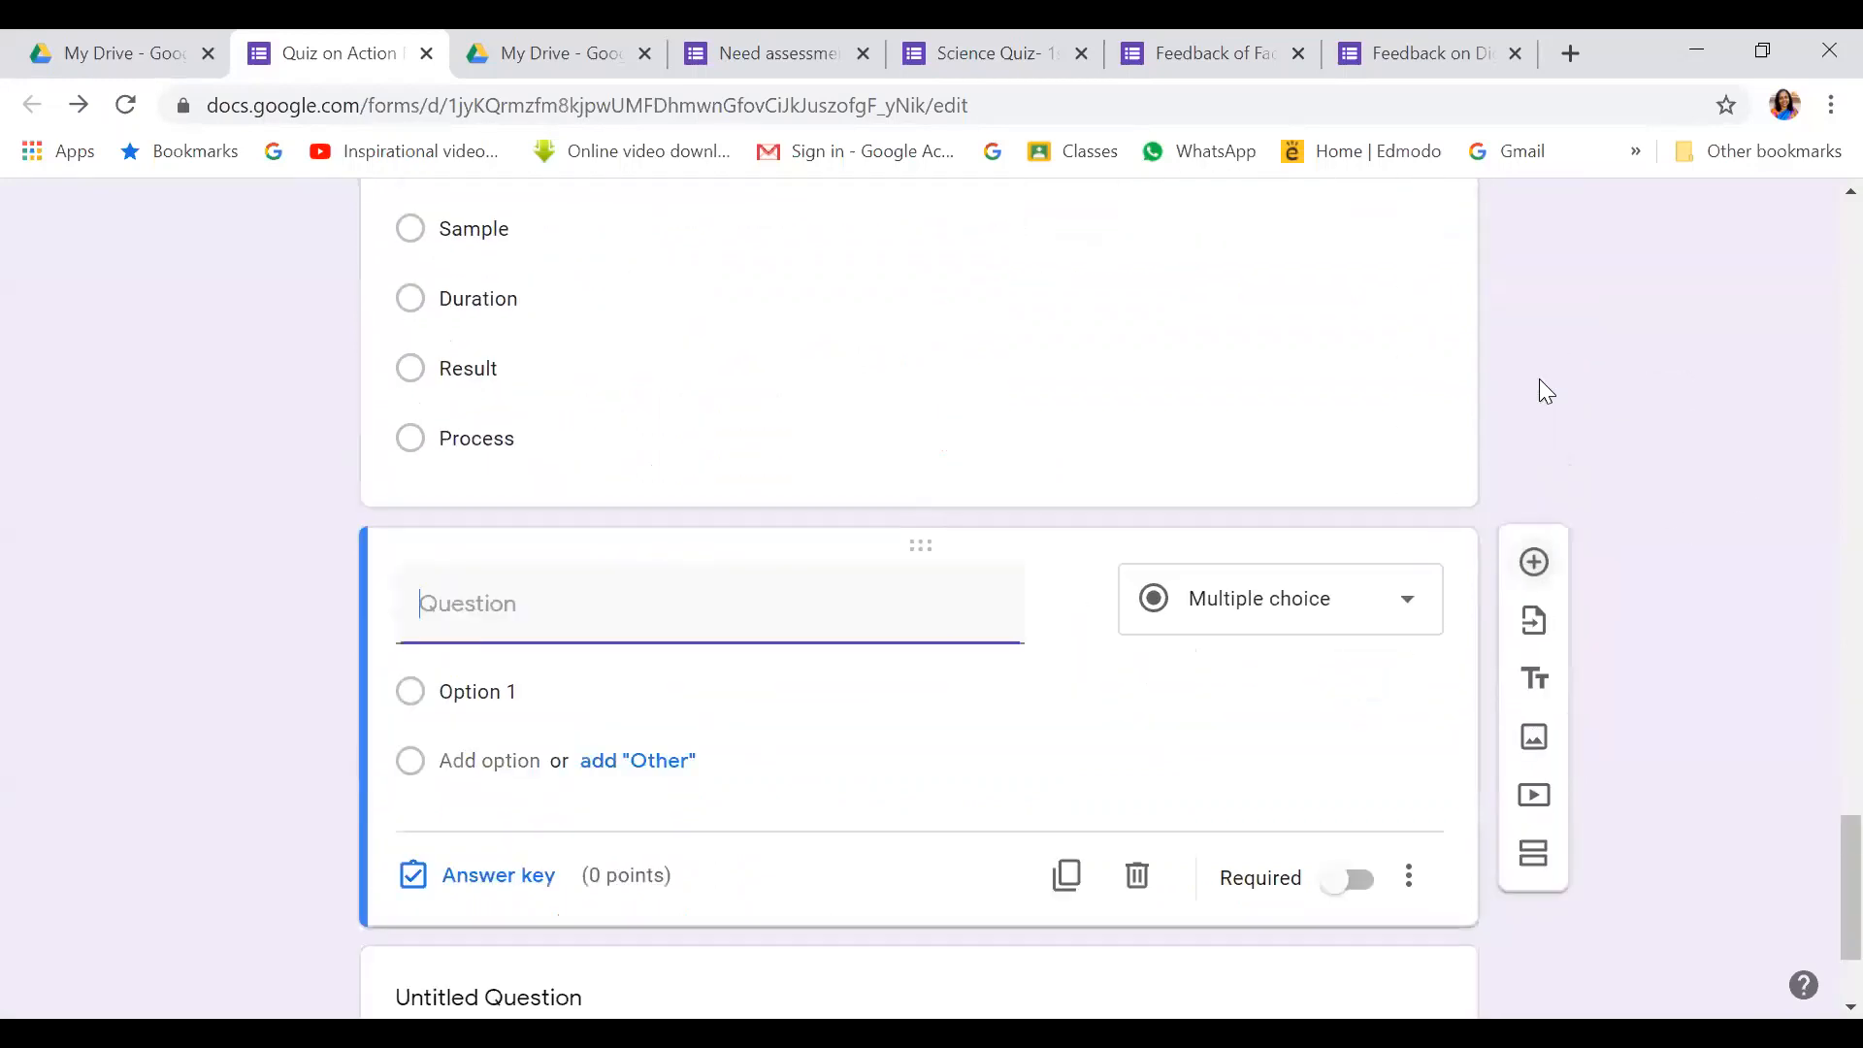
text(5.)
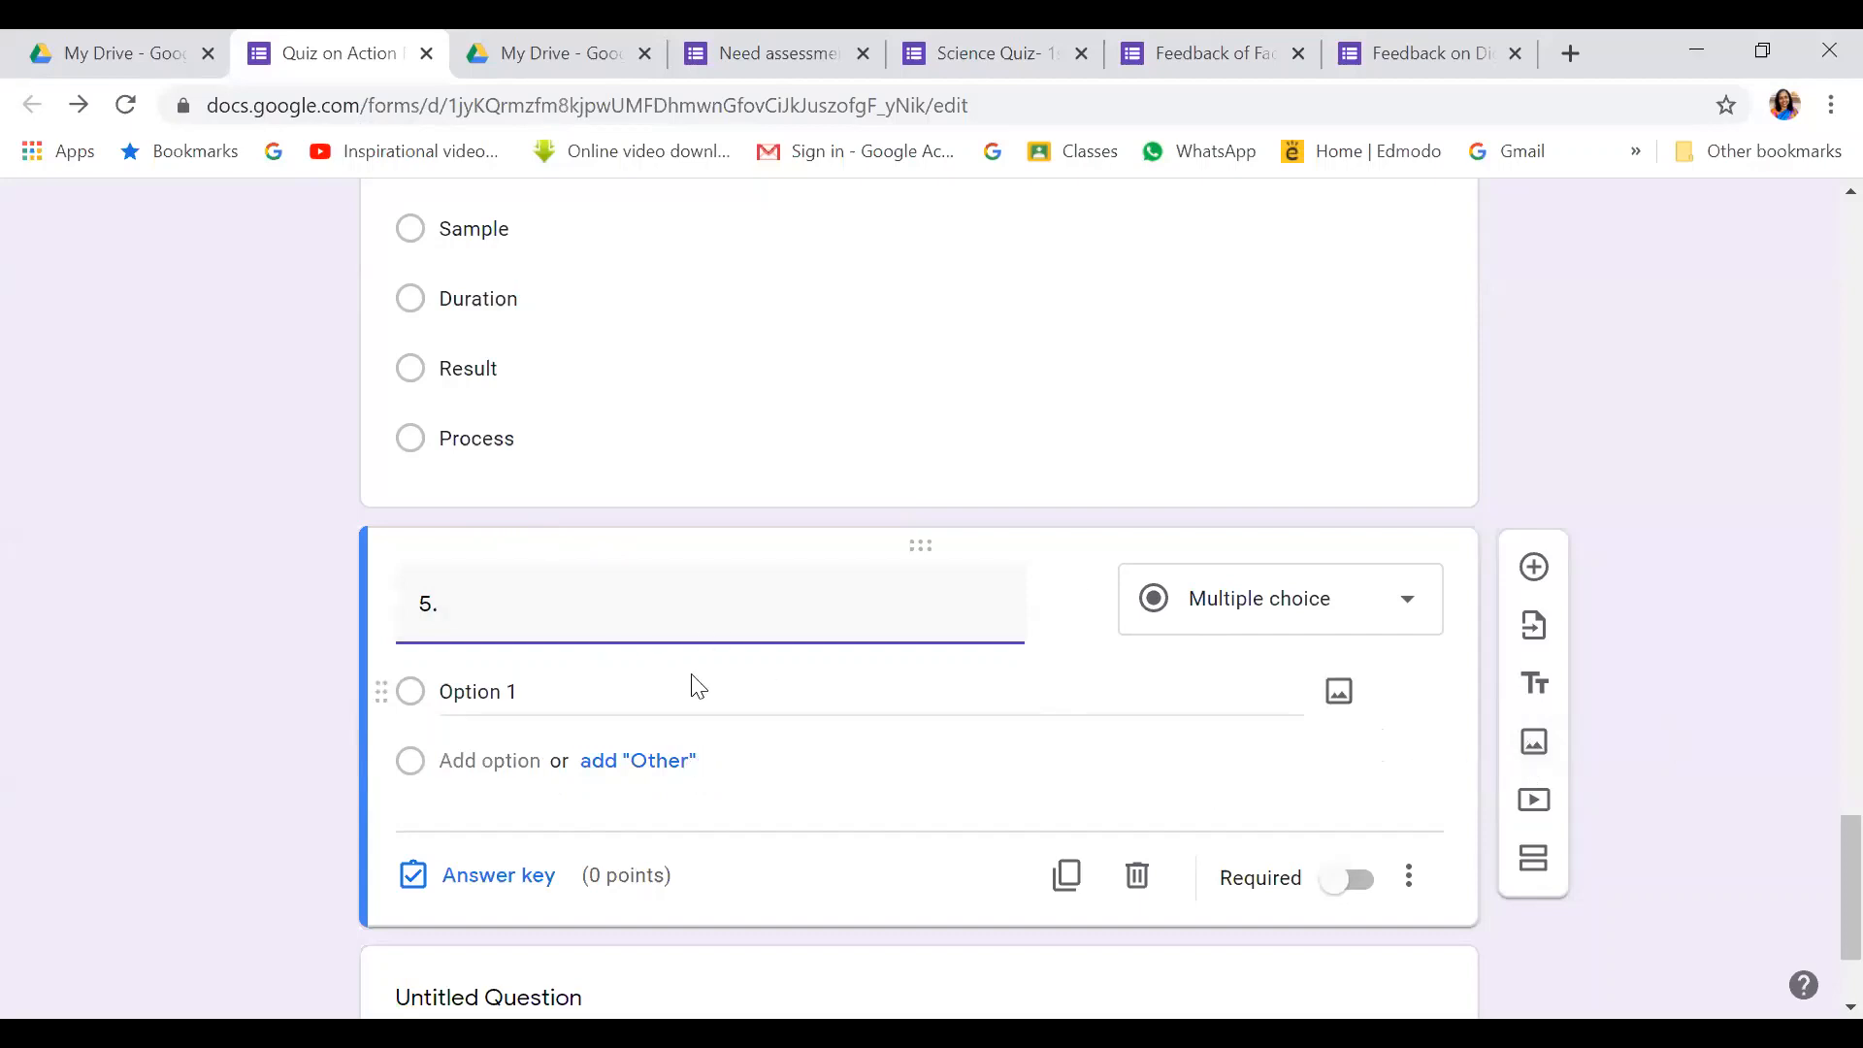
click(1071, 601)
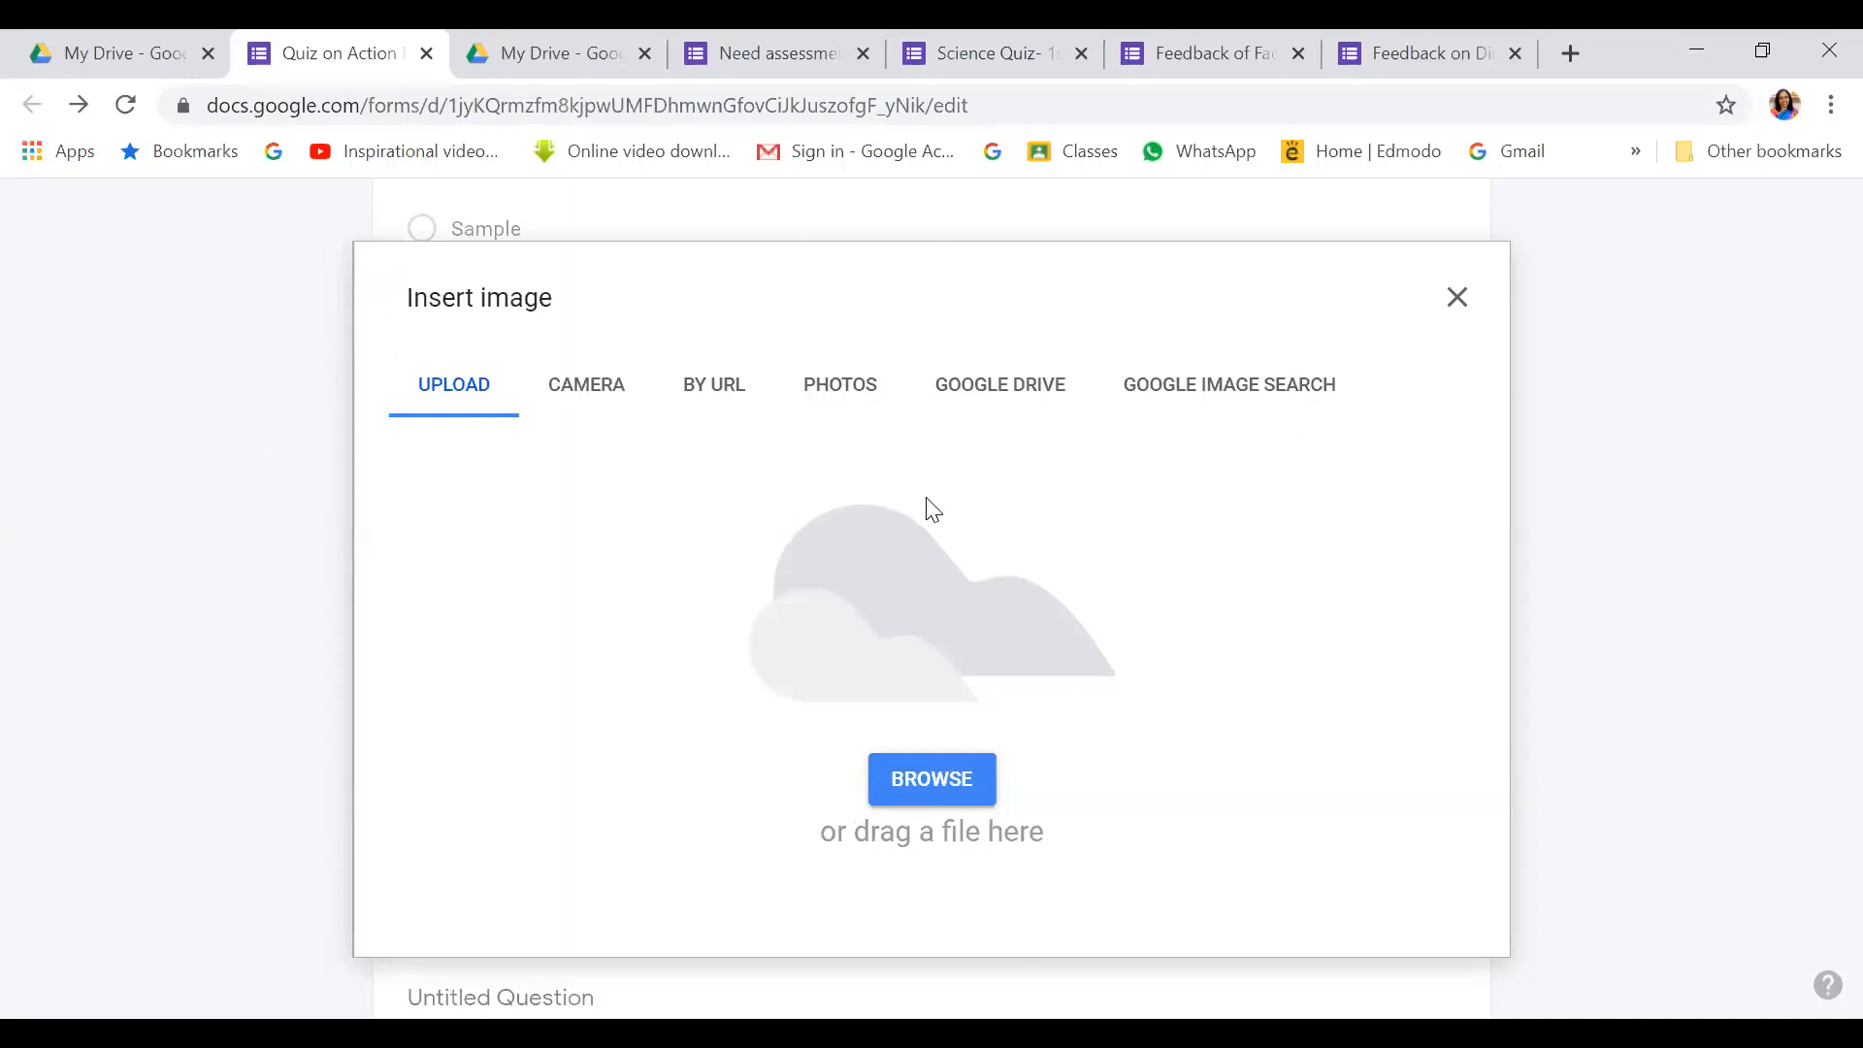
Upload the 'Types of AR' image from the Desktop into question 5
click(935, 771)
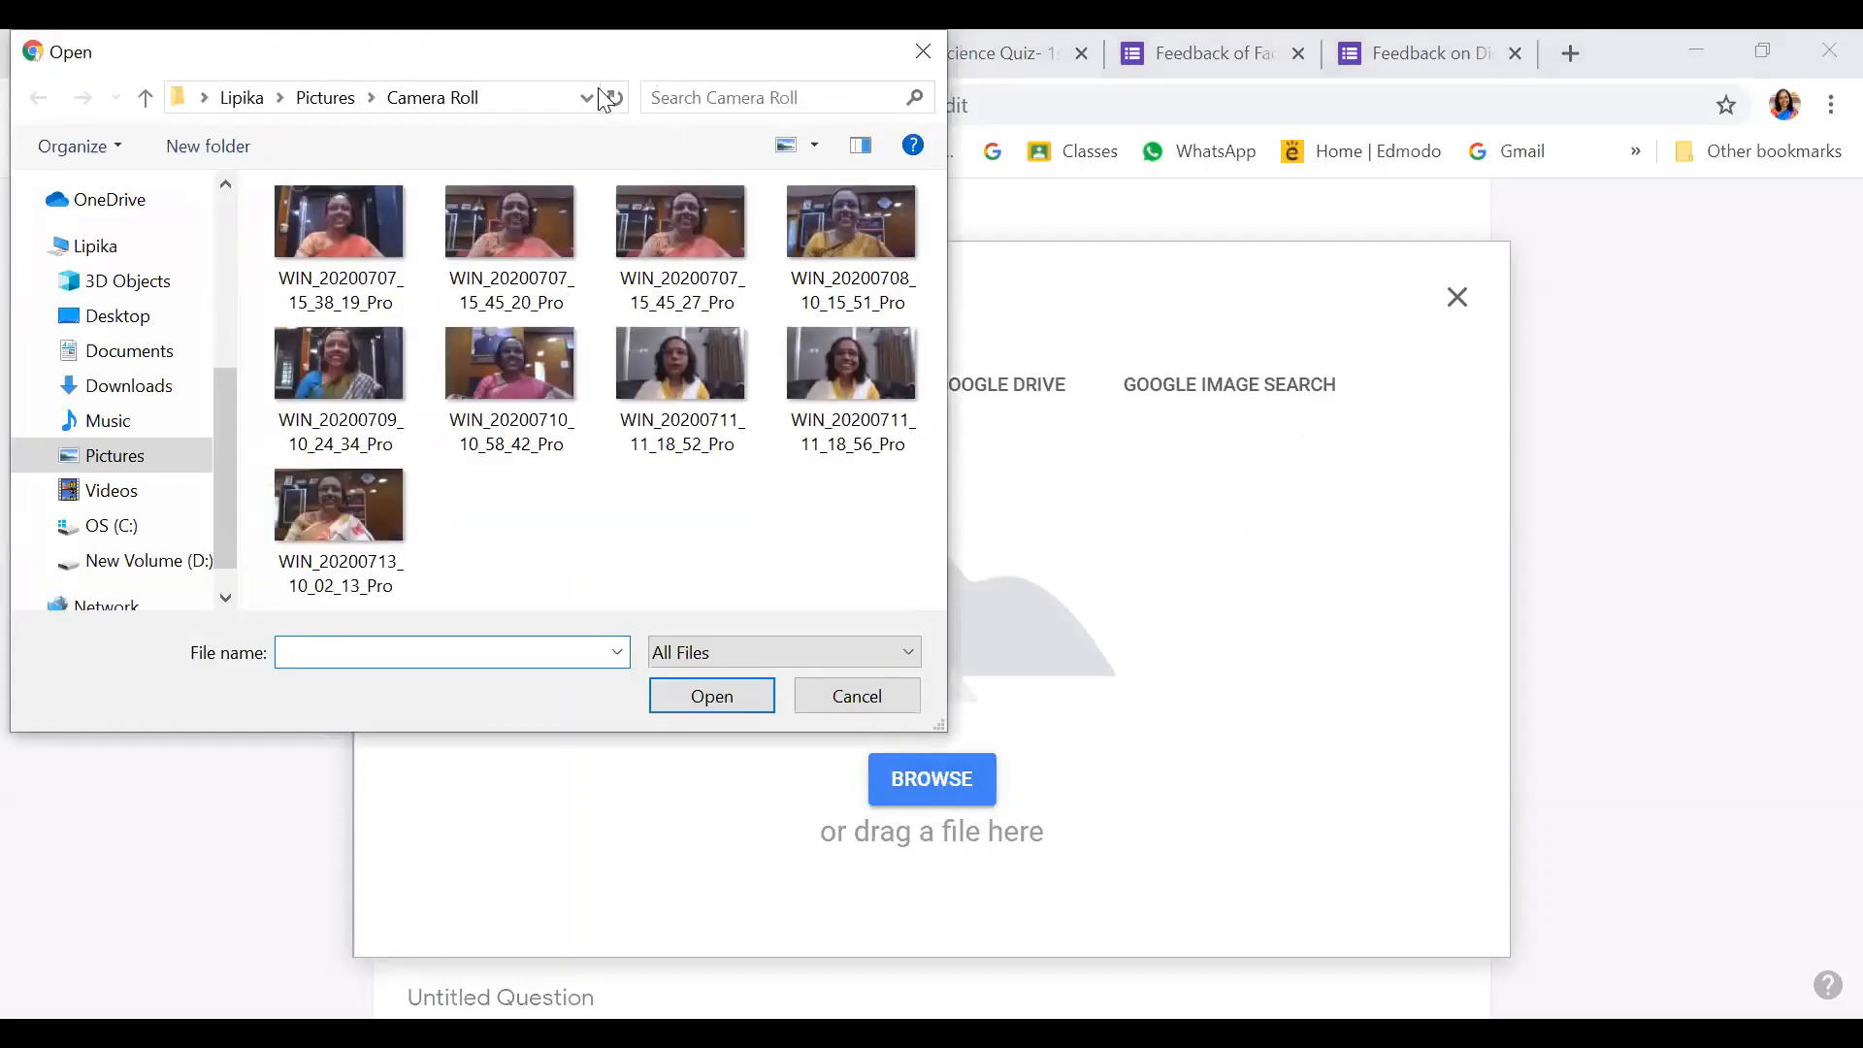
click(587, 98)
click(532, 124)
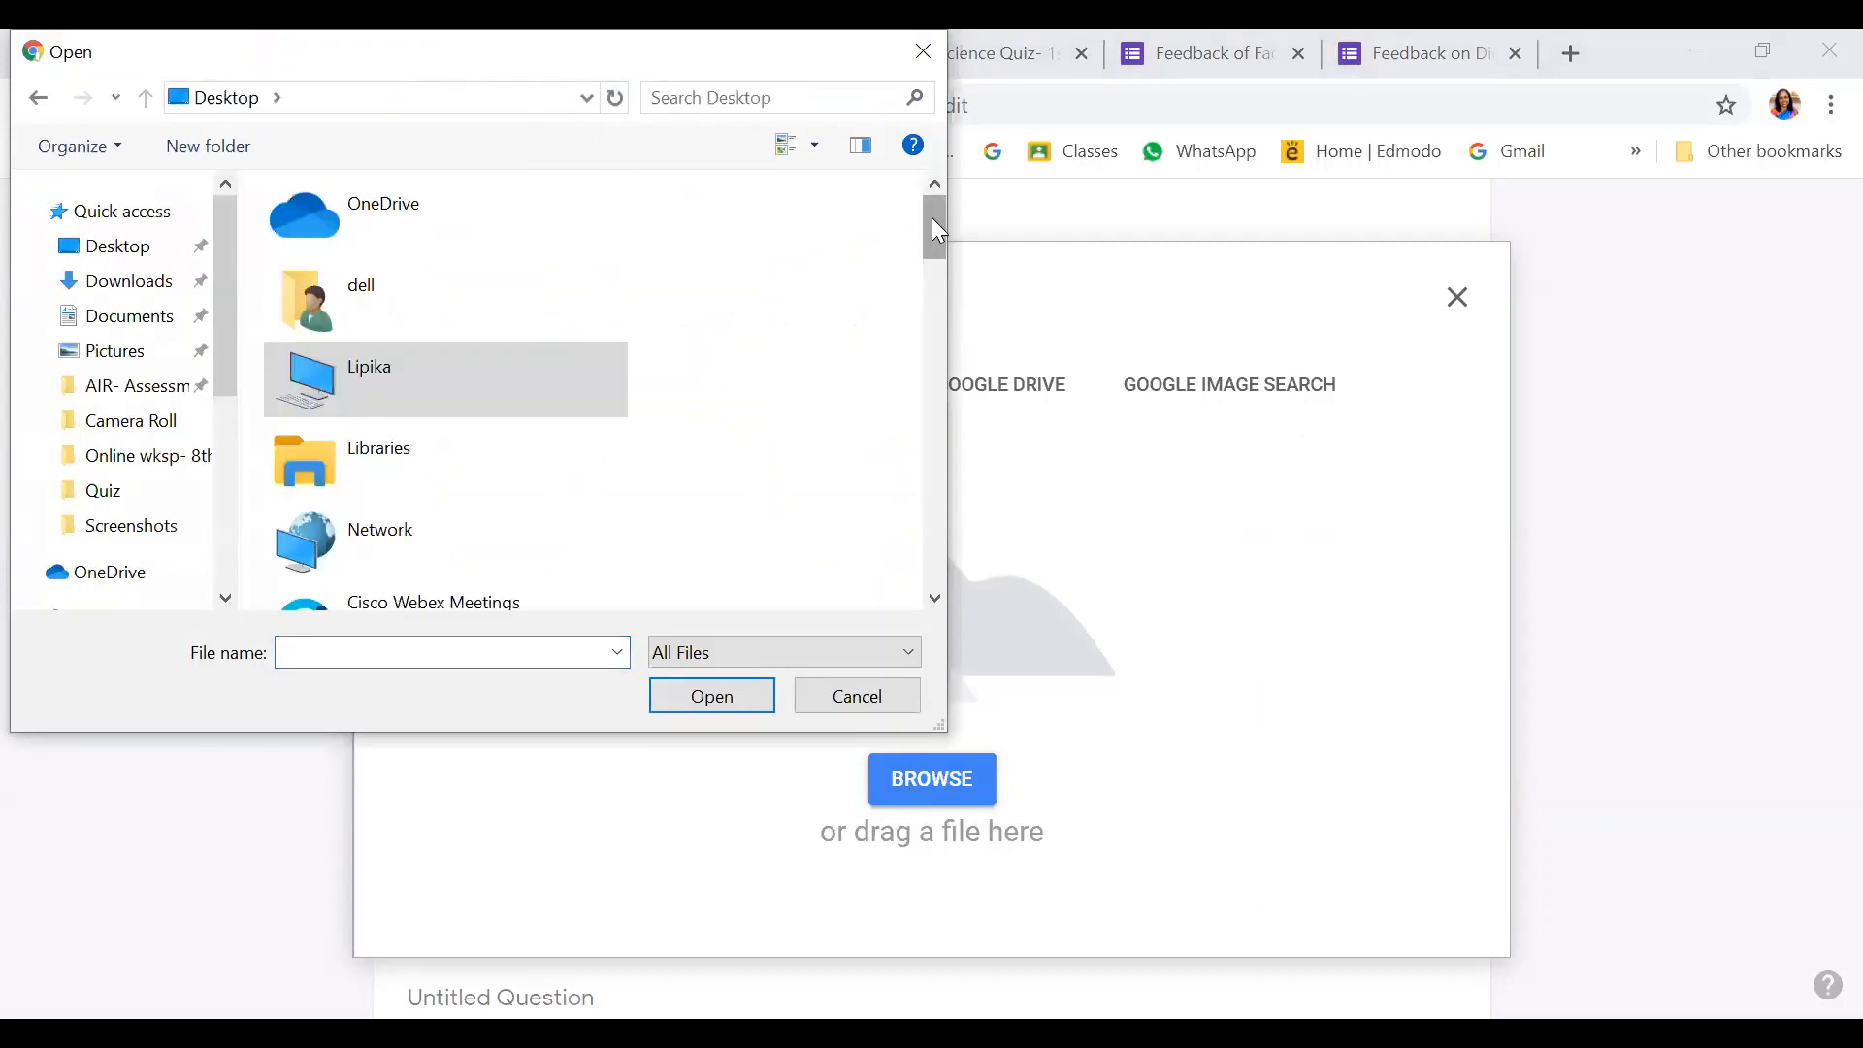
mouse_move(937, 229)
mouse_down()
mouse_move(958, 383)
mouse_move(938, 551)
mouse_up()
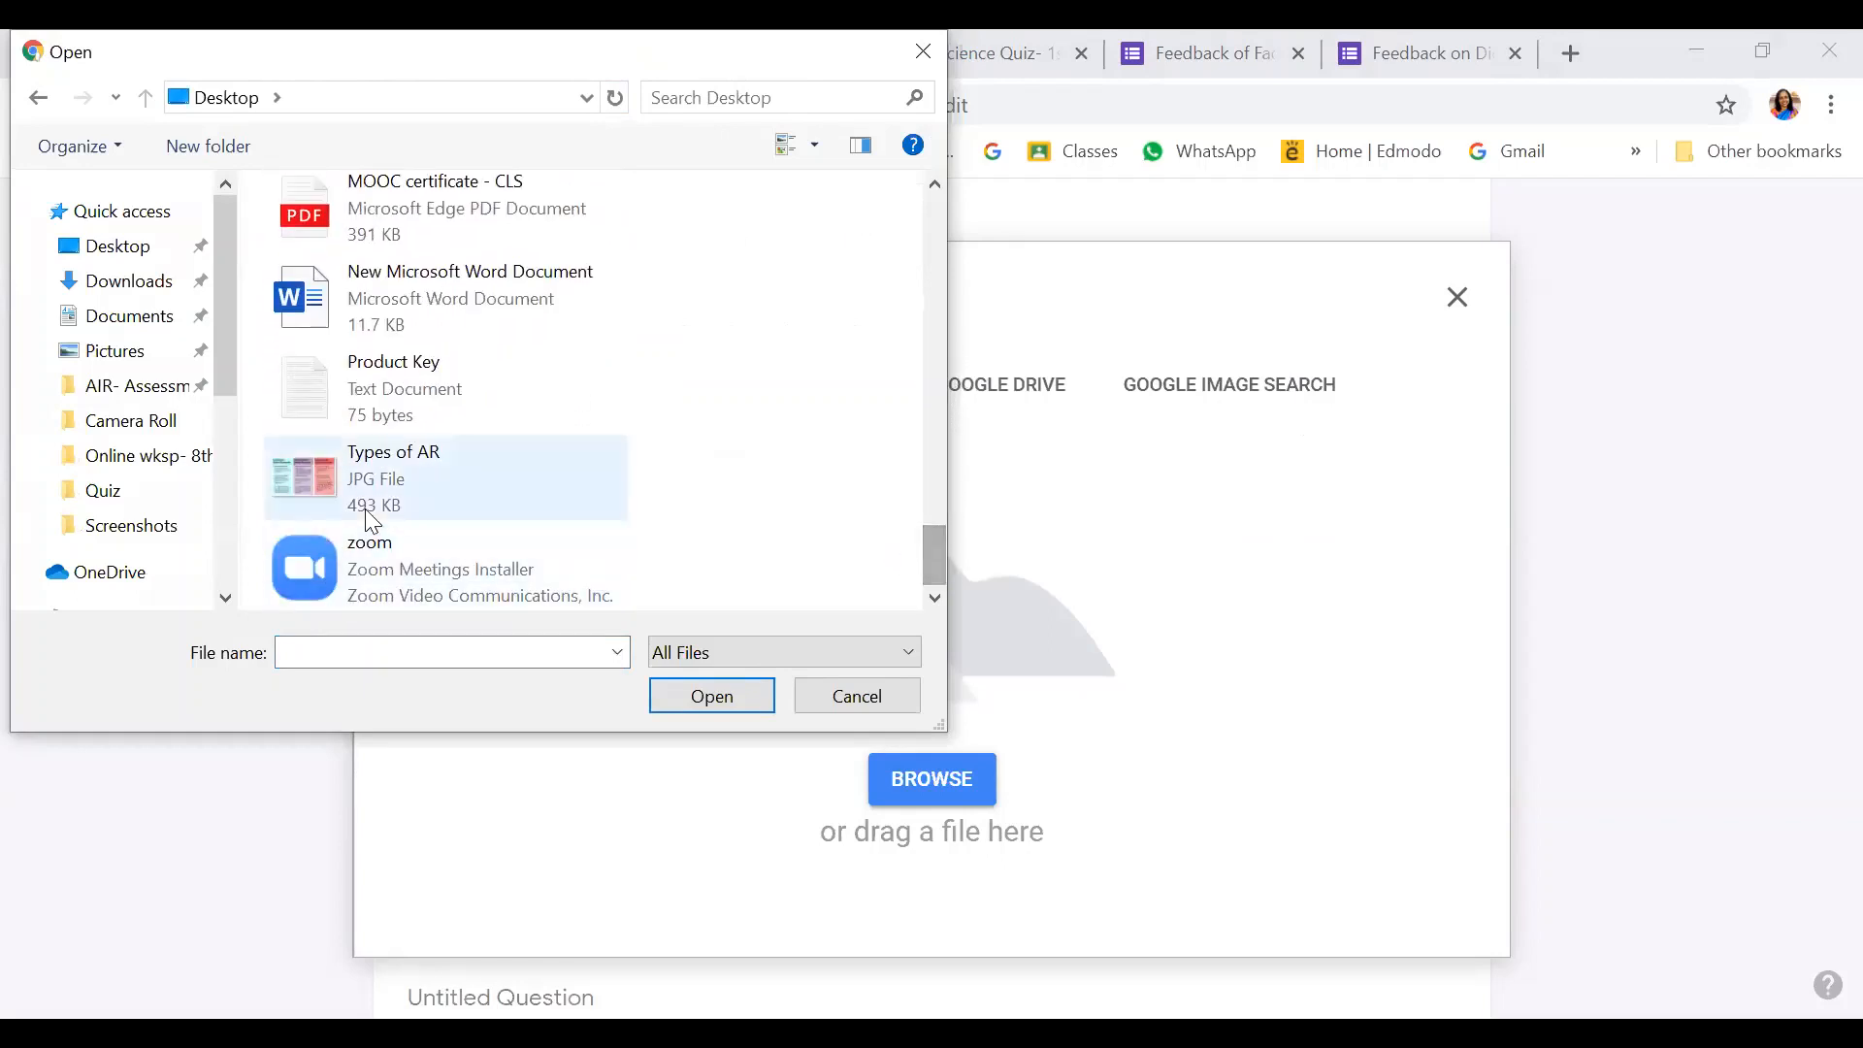
click(412, 464)
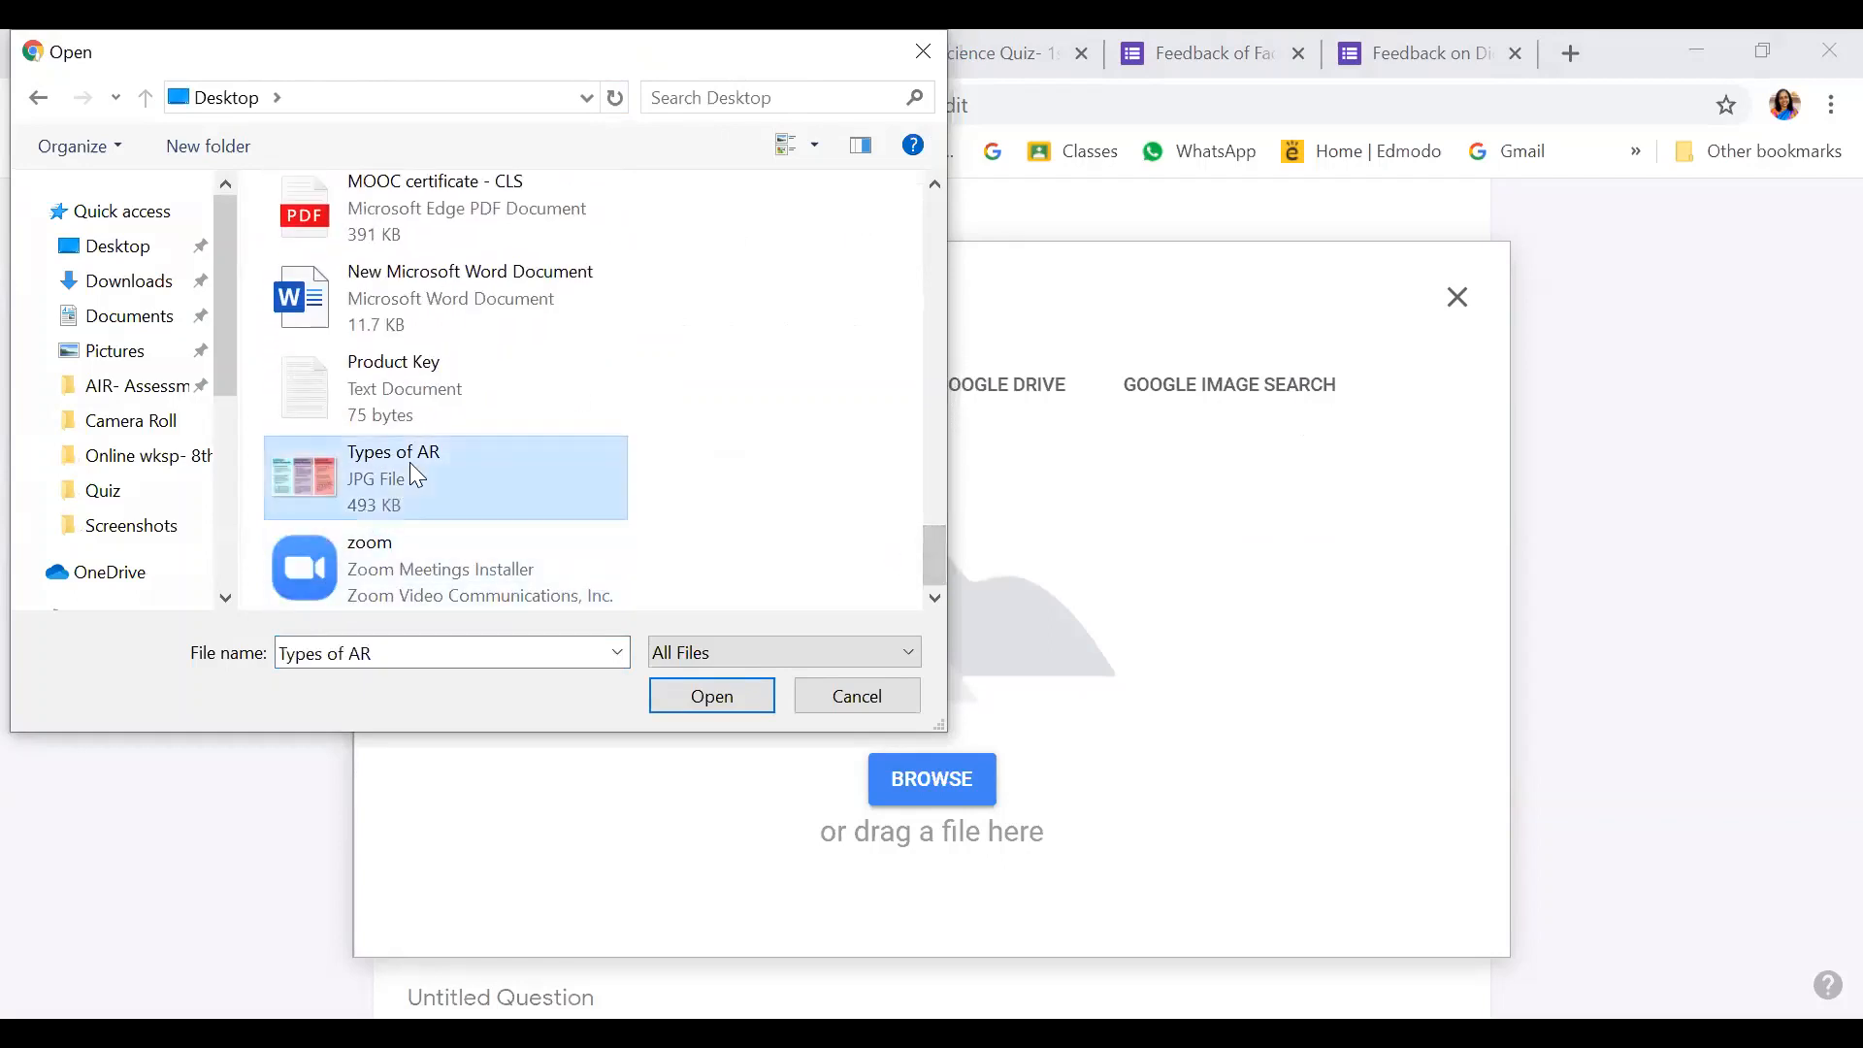
click(704, 696)
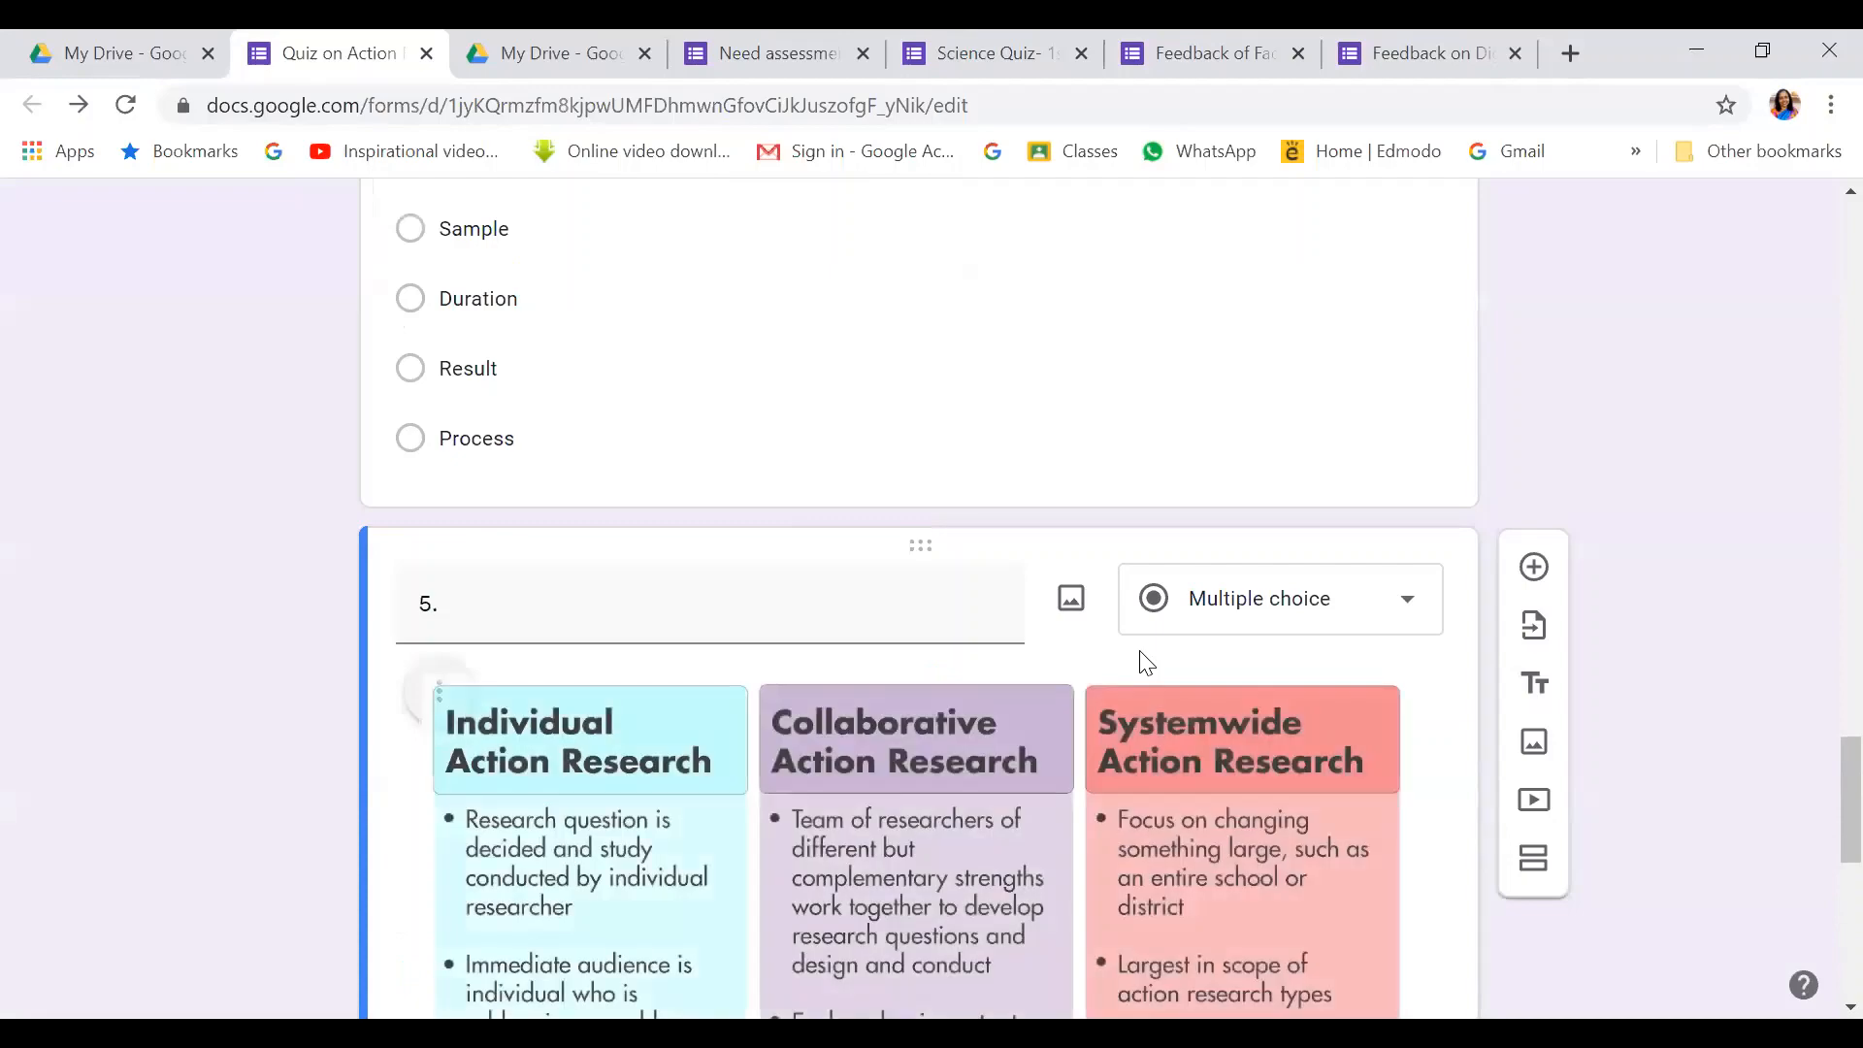
scroll(1202, 762, down, 3)
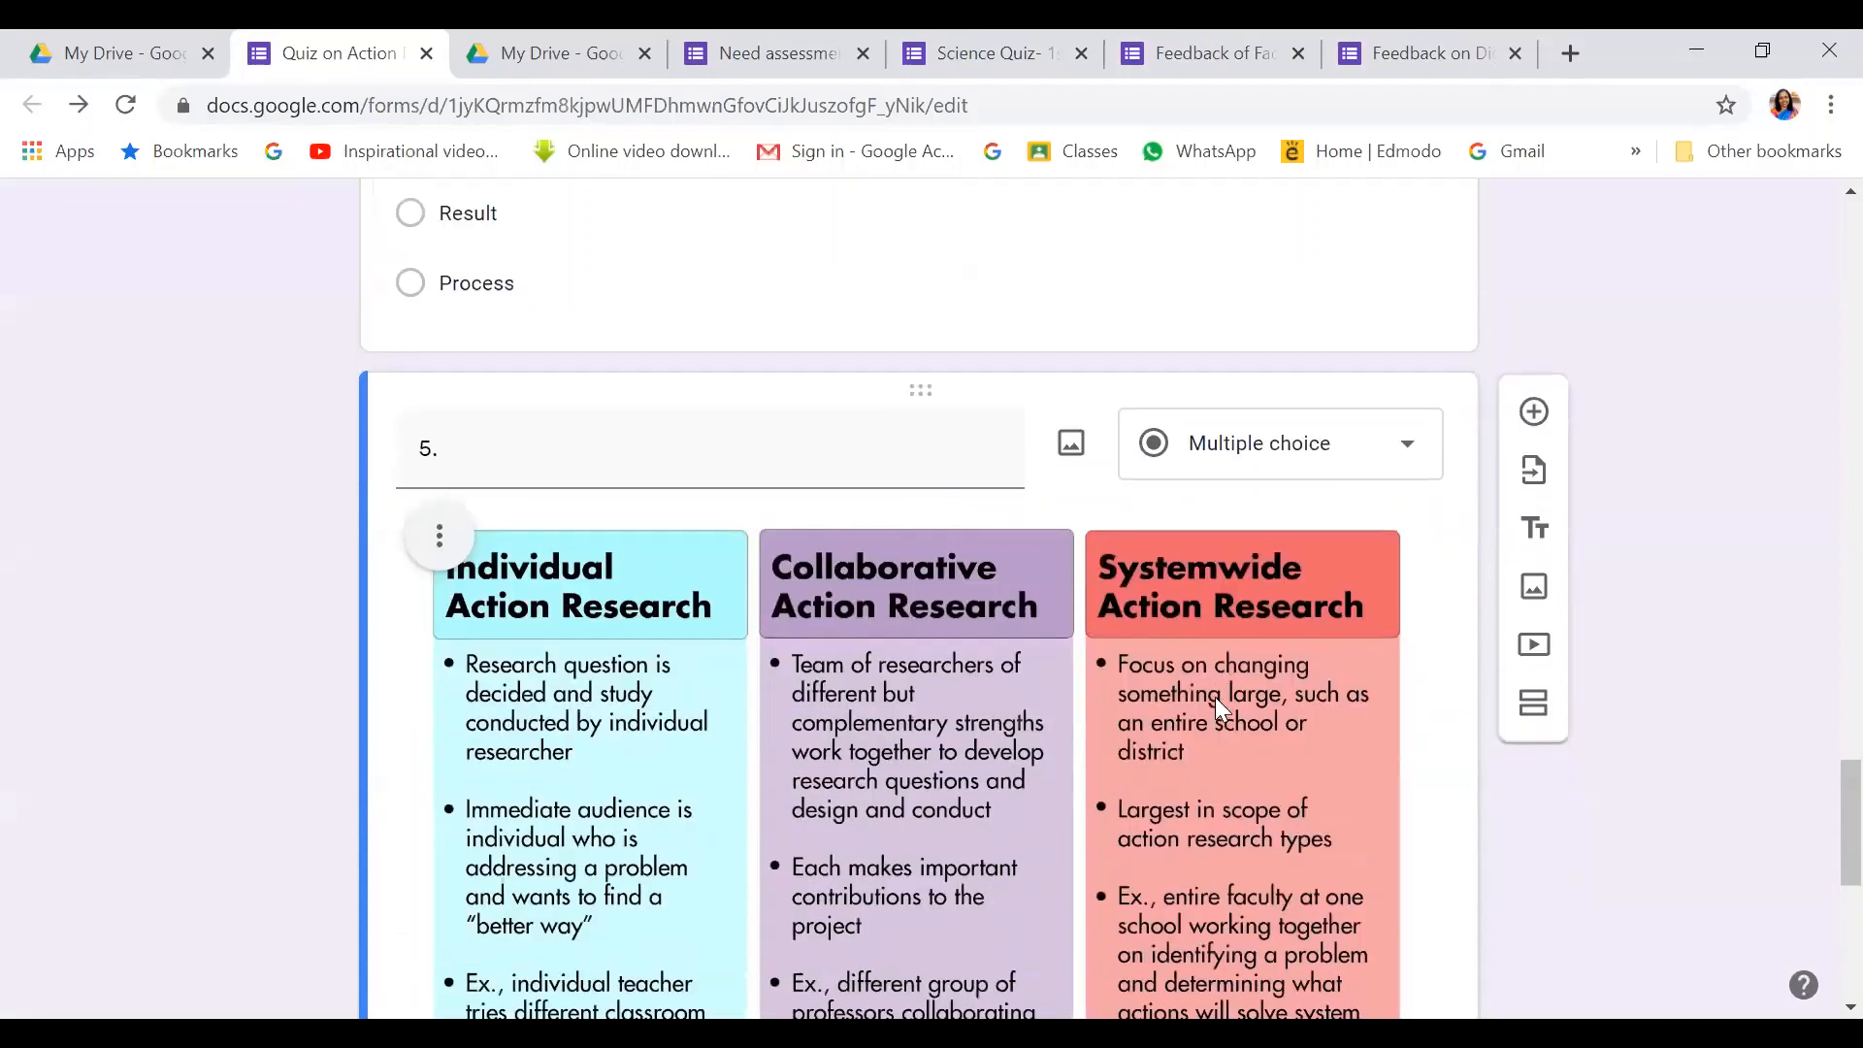
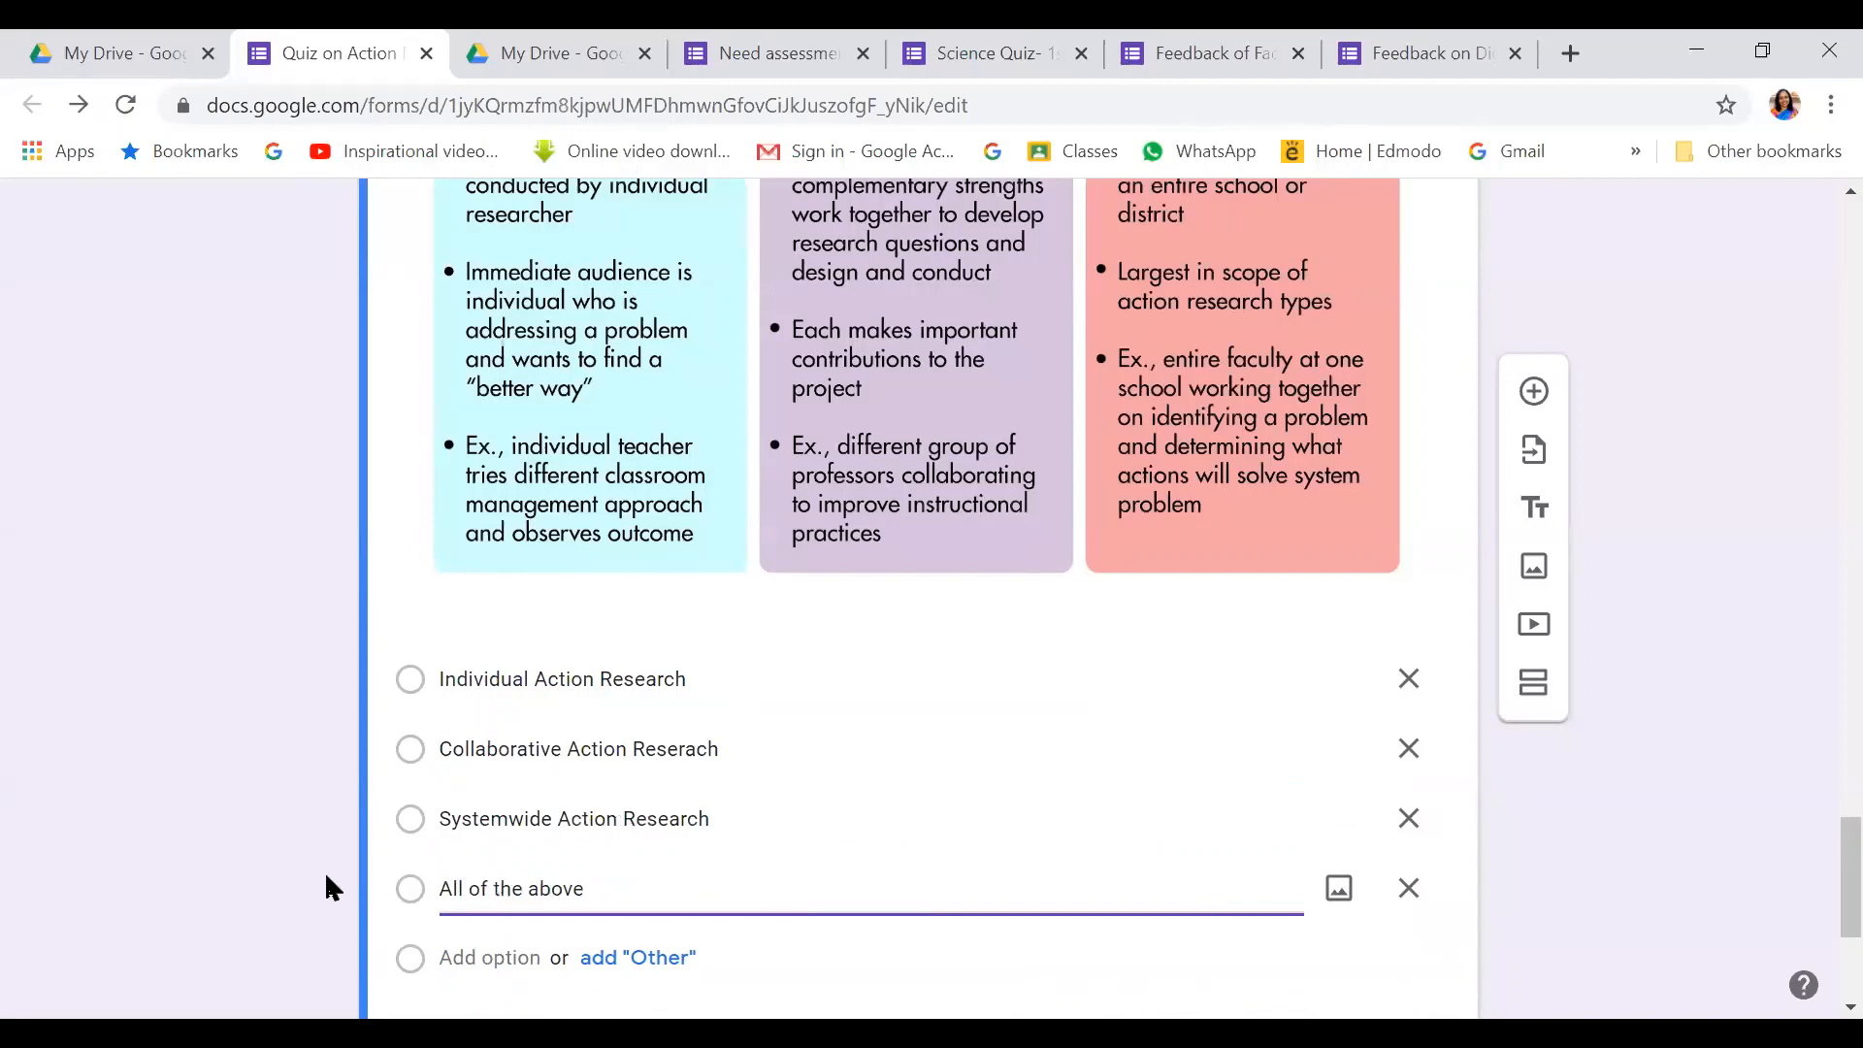
Mark Systemwide Action Research as question 5's correct answer, worth 1 point
scroll(724, 873, up, 3)
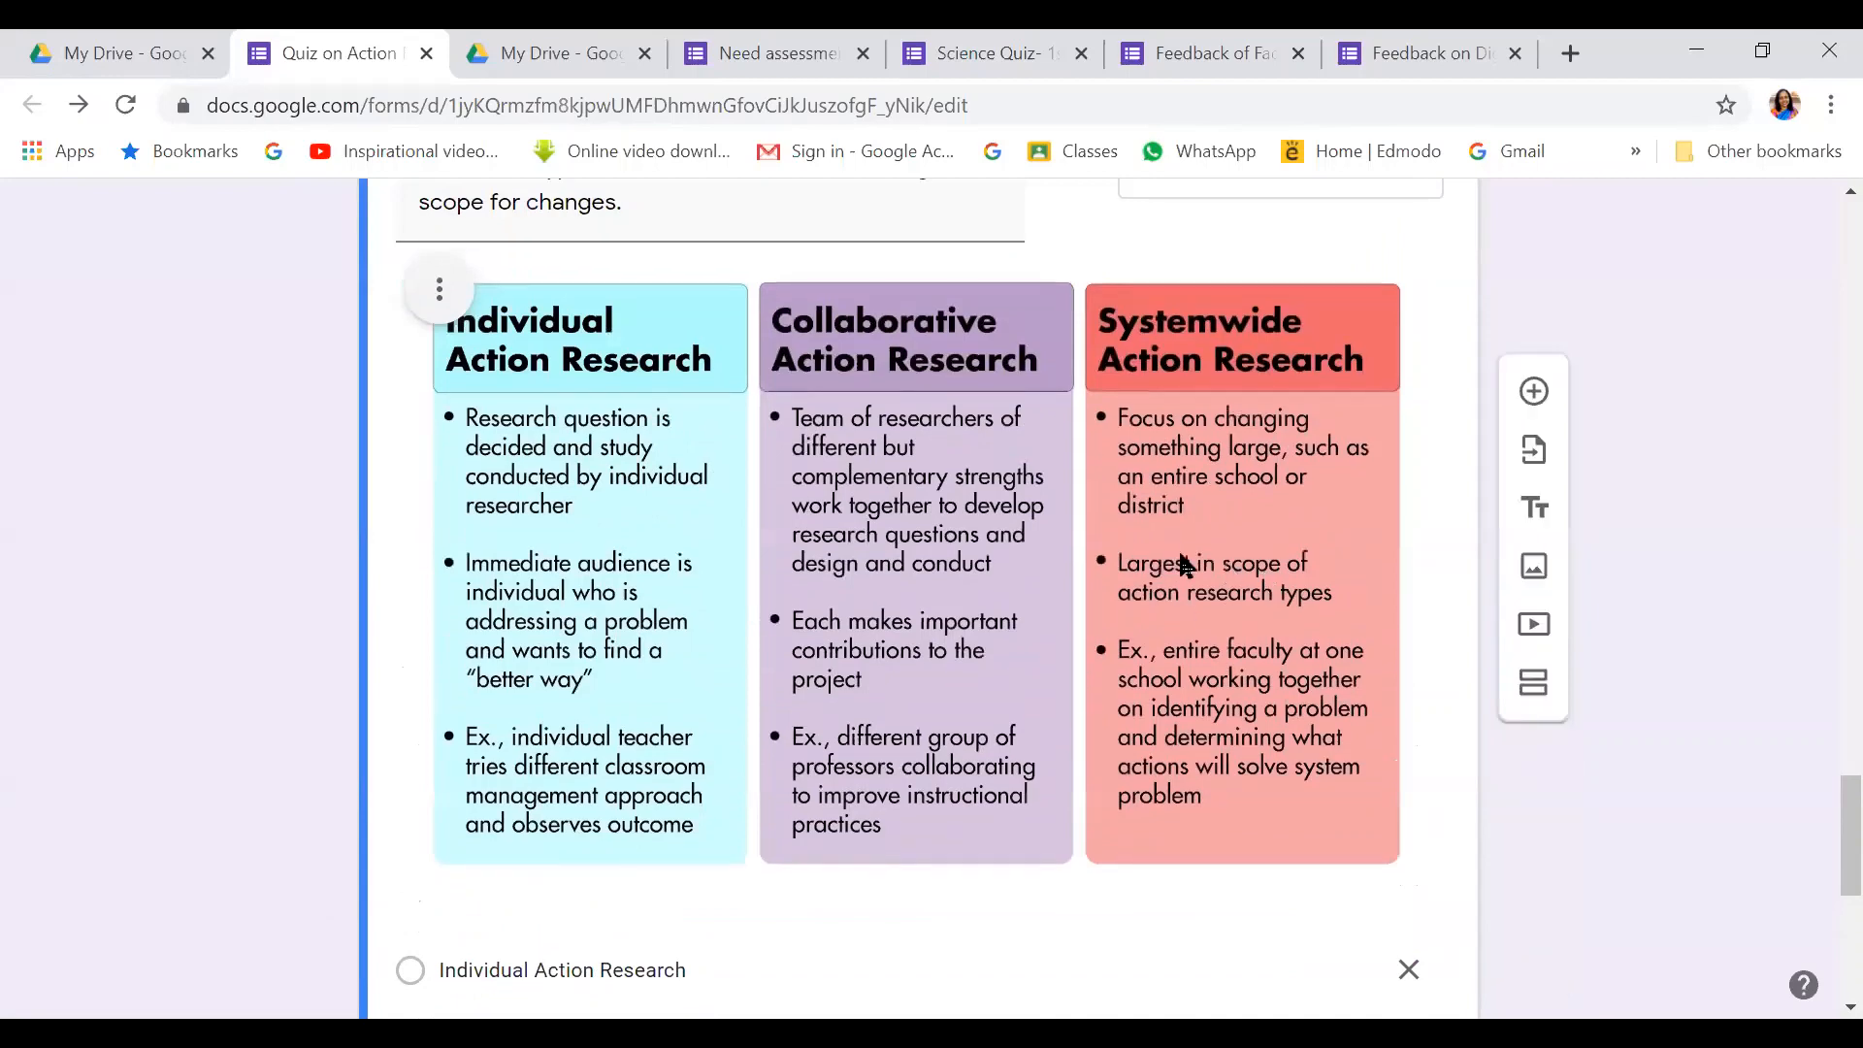
scroll(1266, 567, down, 6)
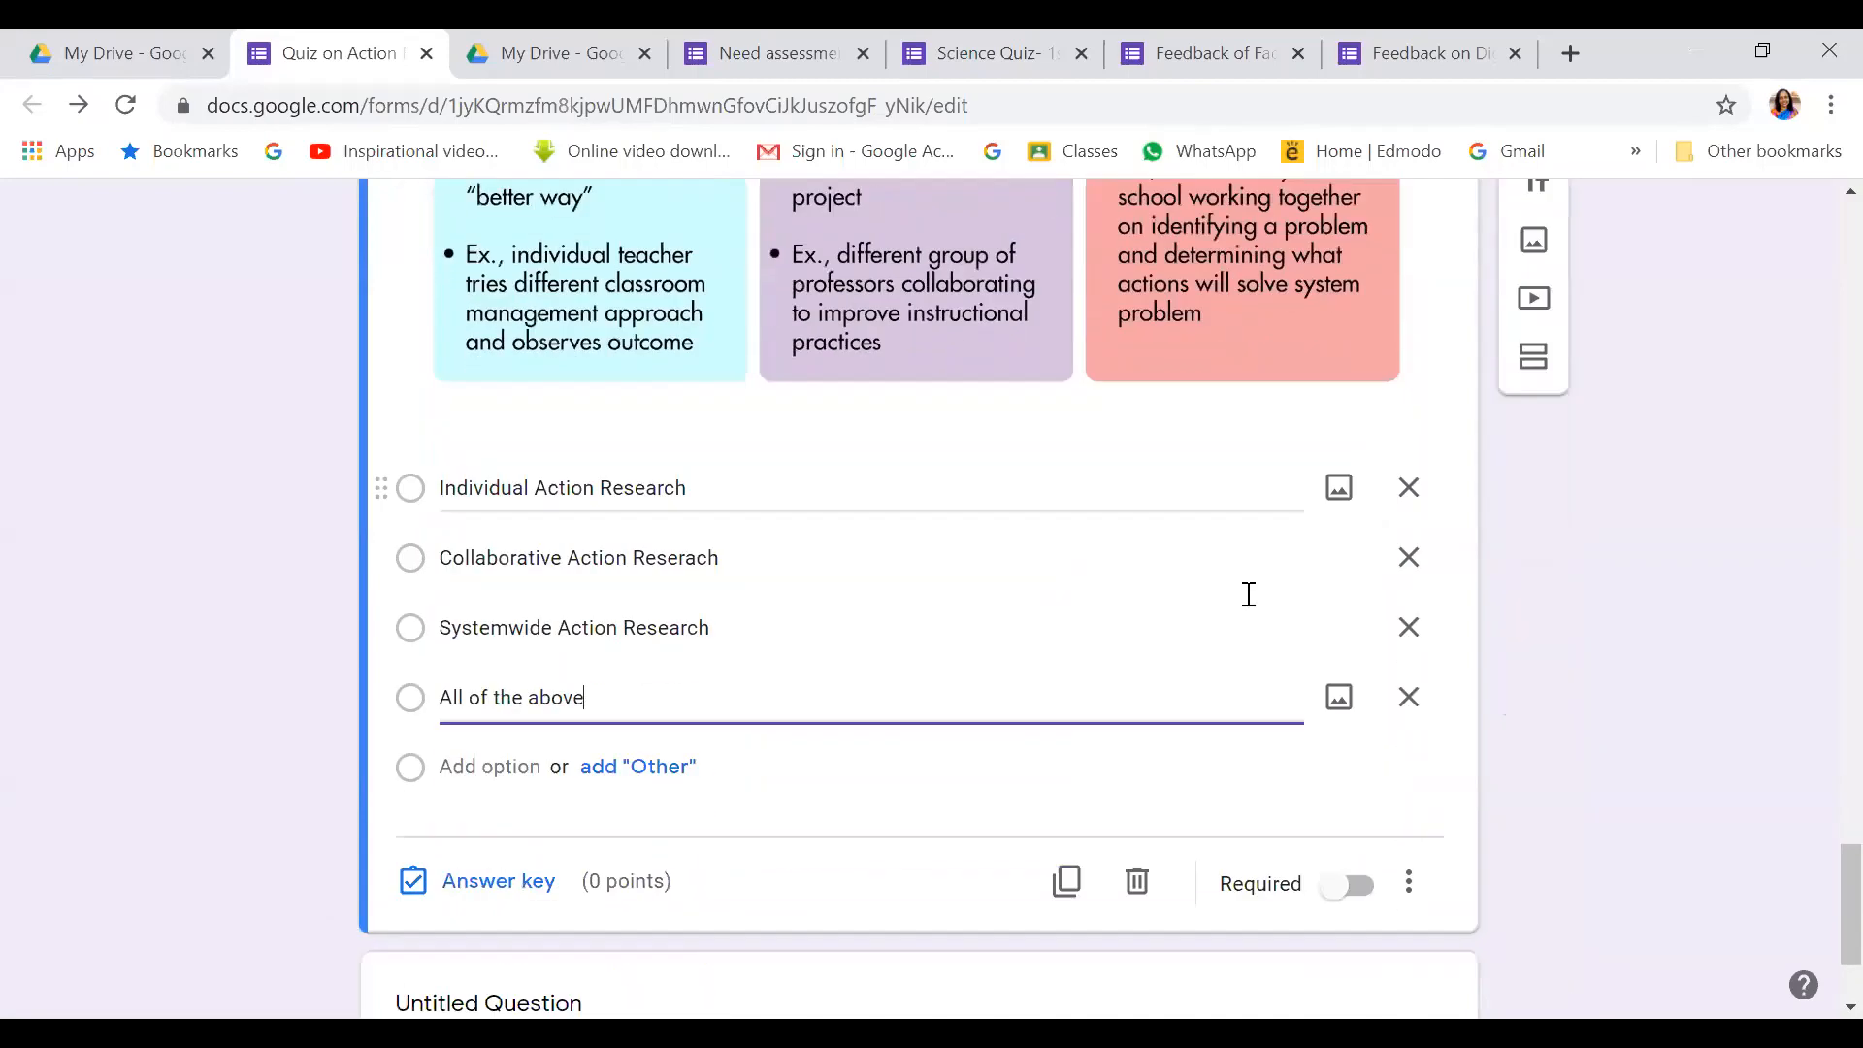
click(500, 798)
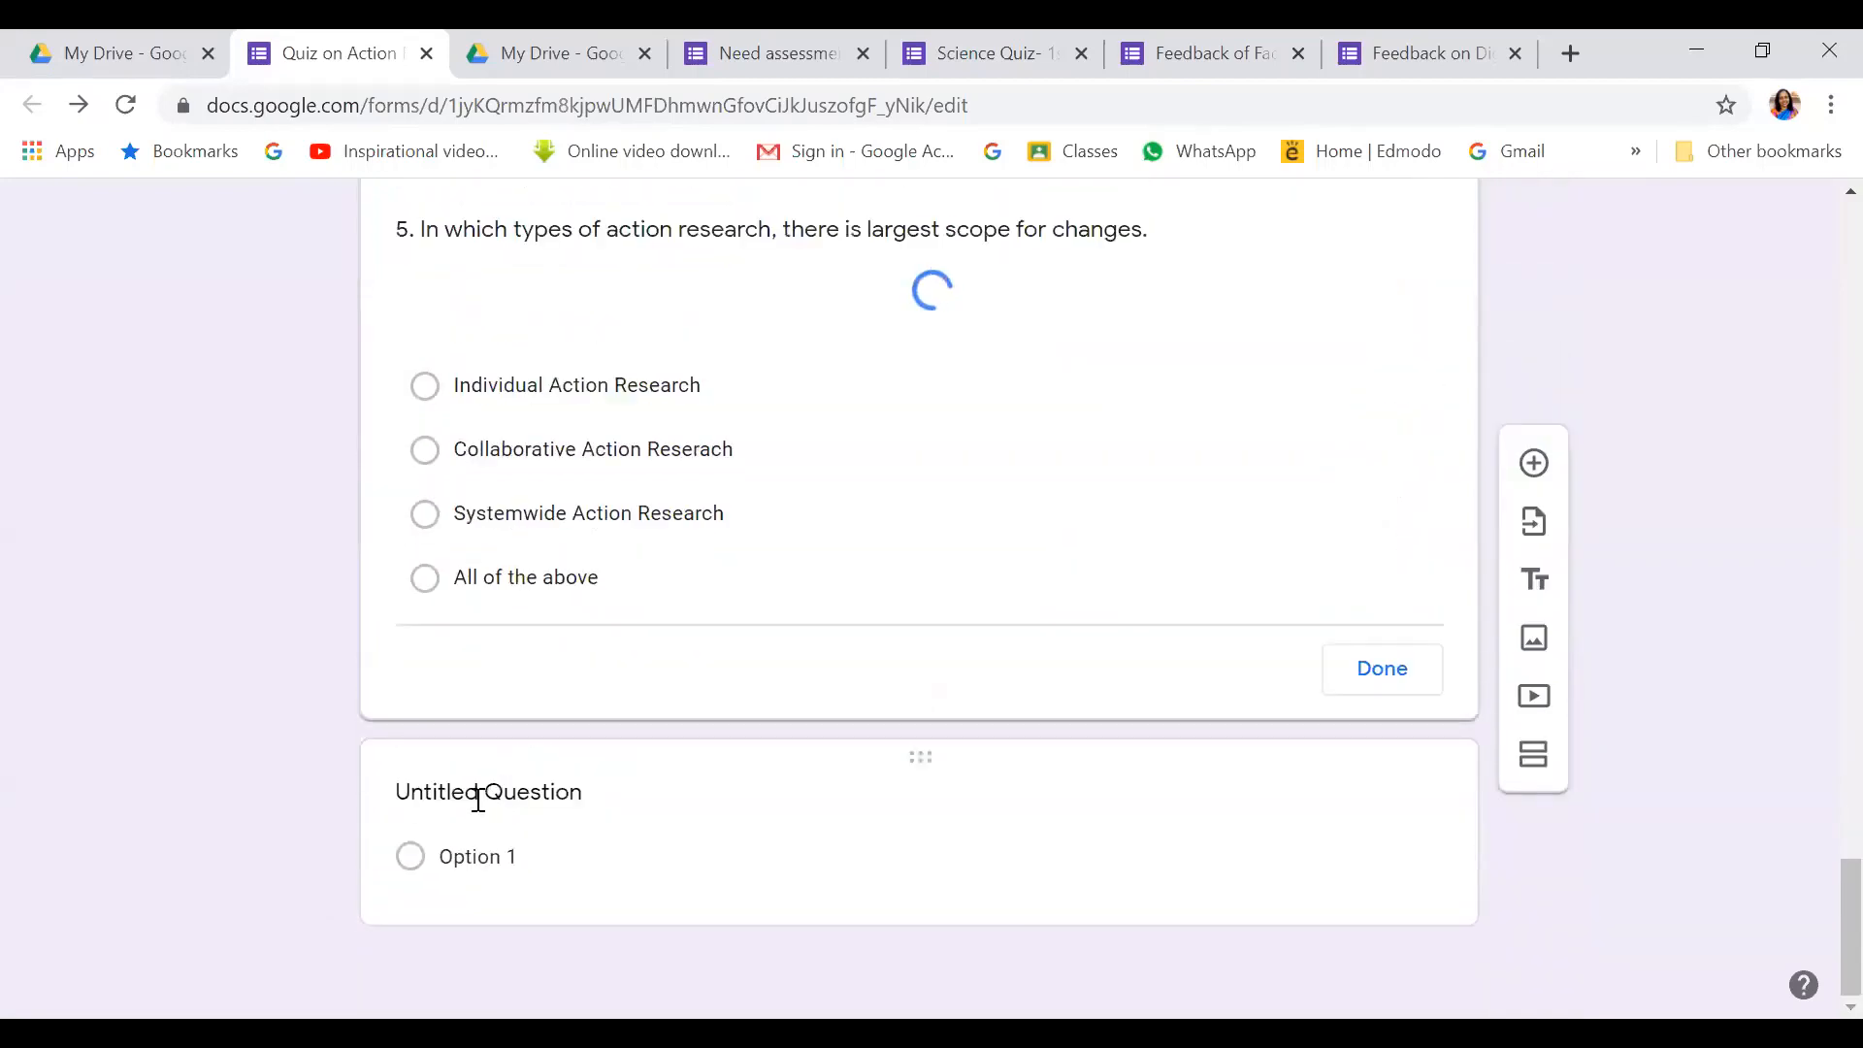
scroll(657, 594, down, 4)
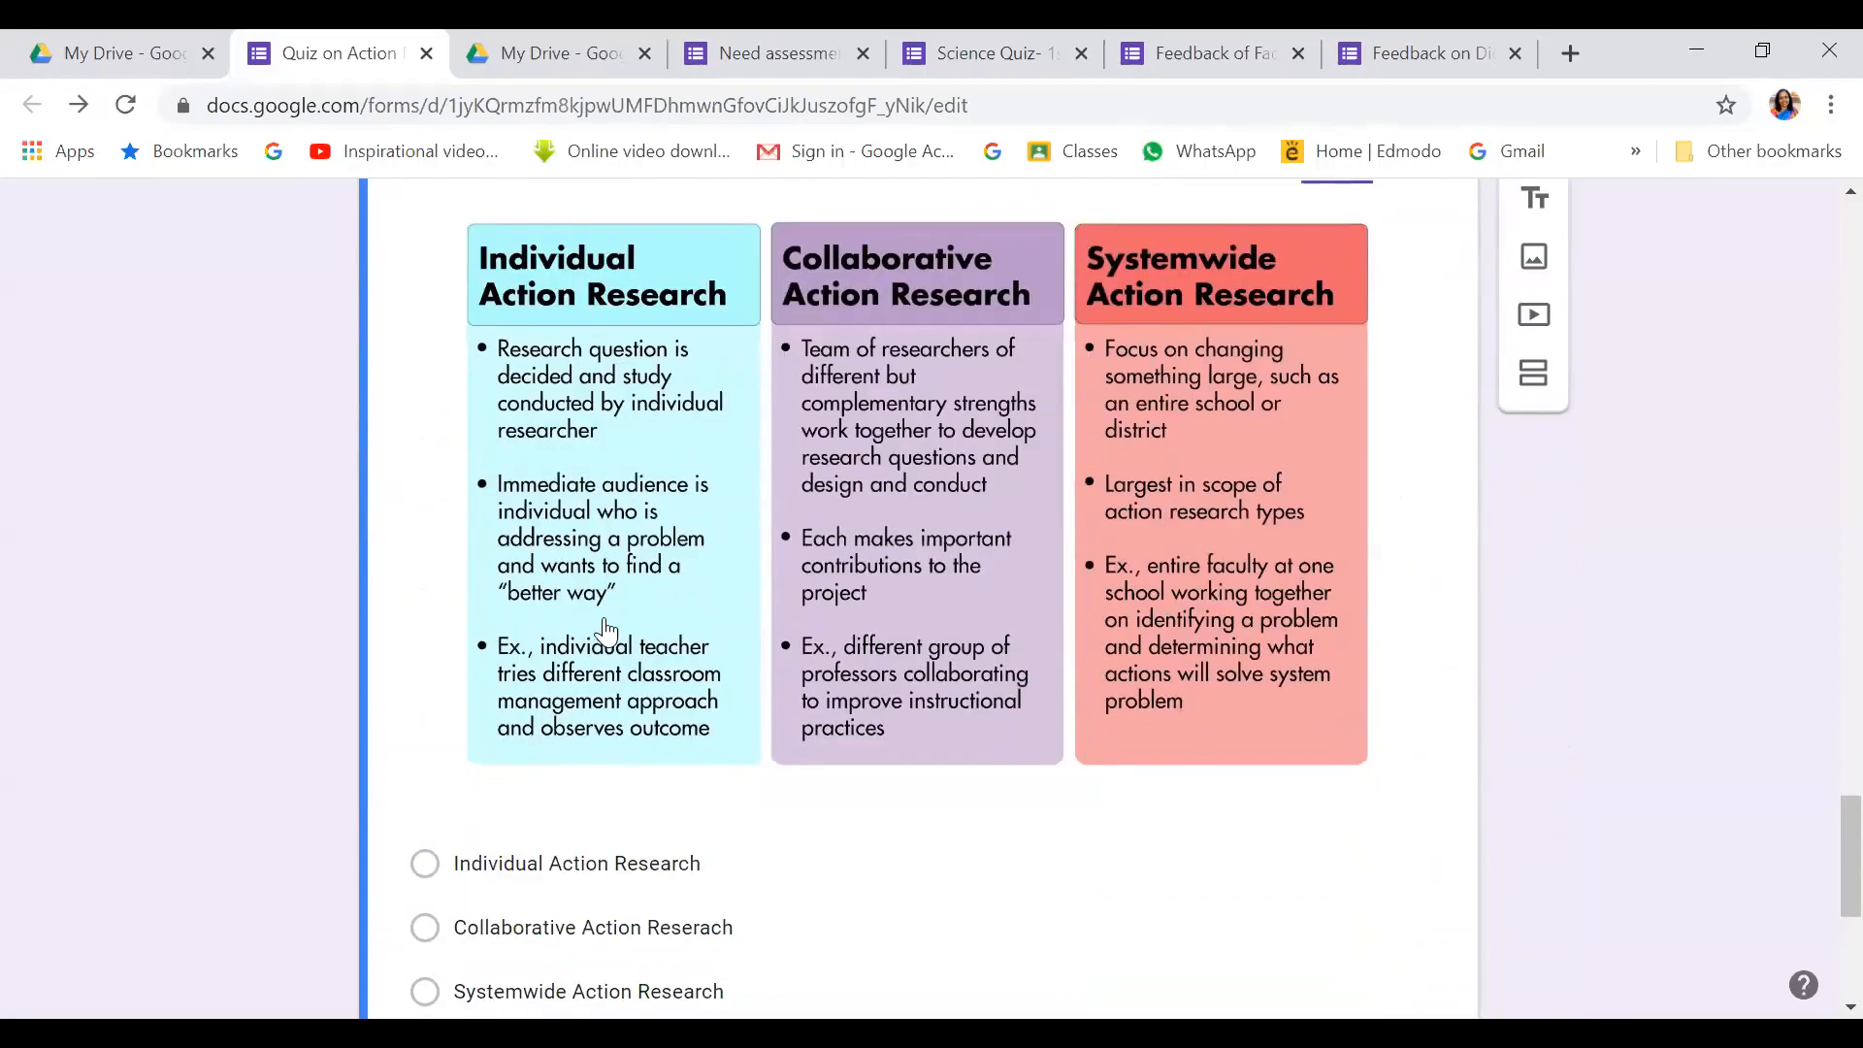
scroll(604, 629, down, 4)
click(428, 561)
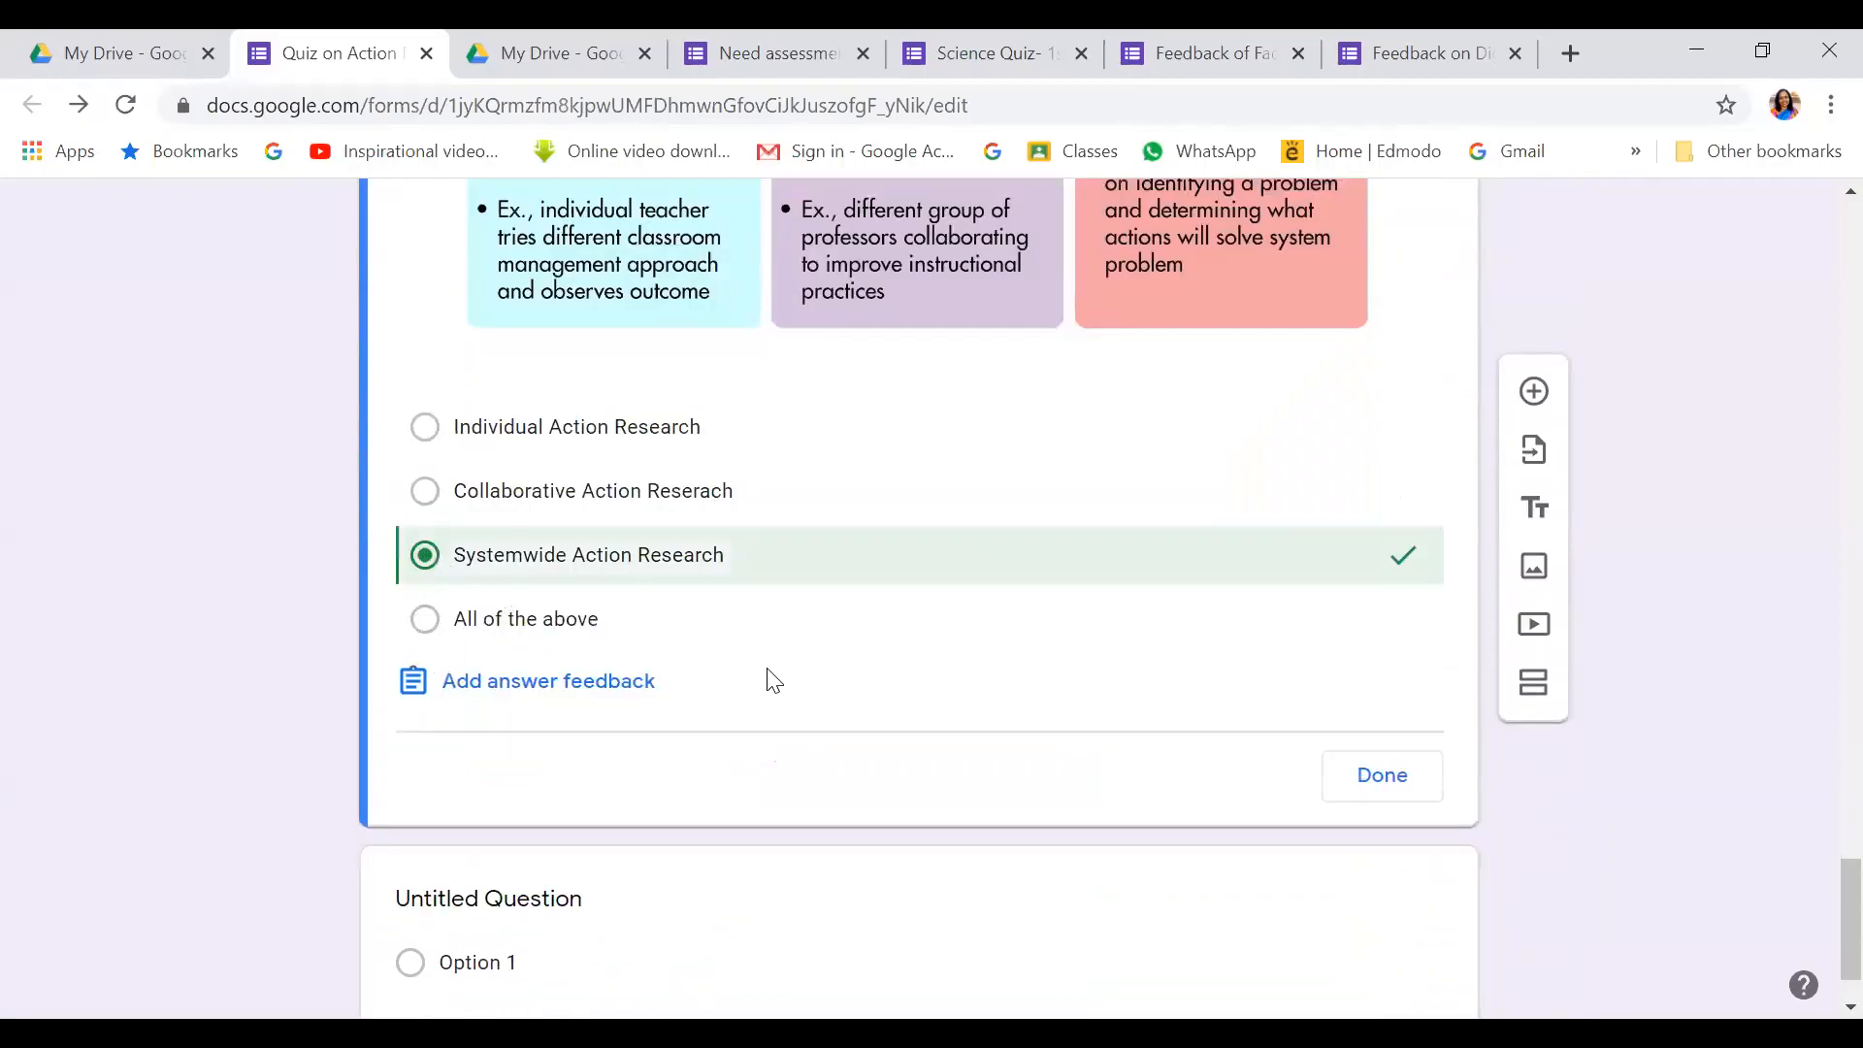
scroll(772, 681, up, 1)
scroll(771, 681, up, 5)
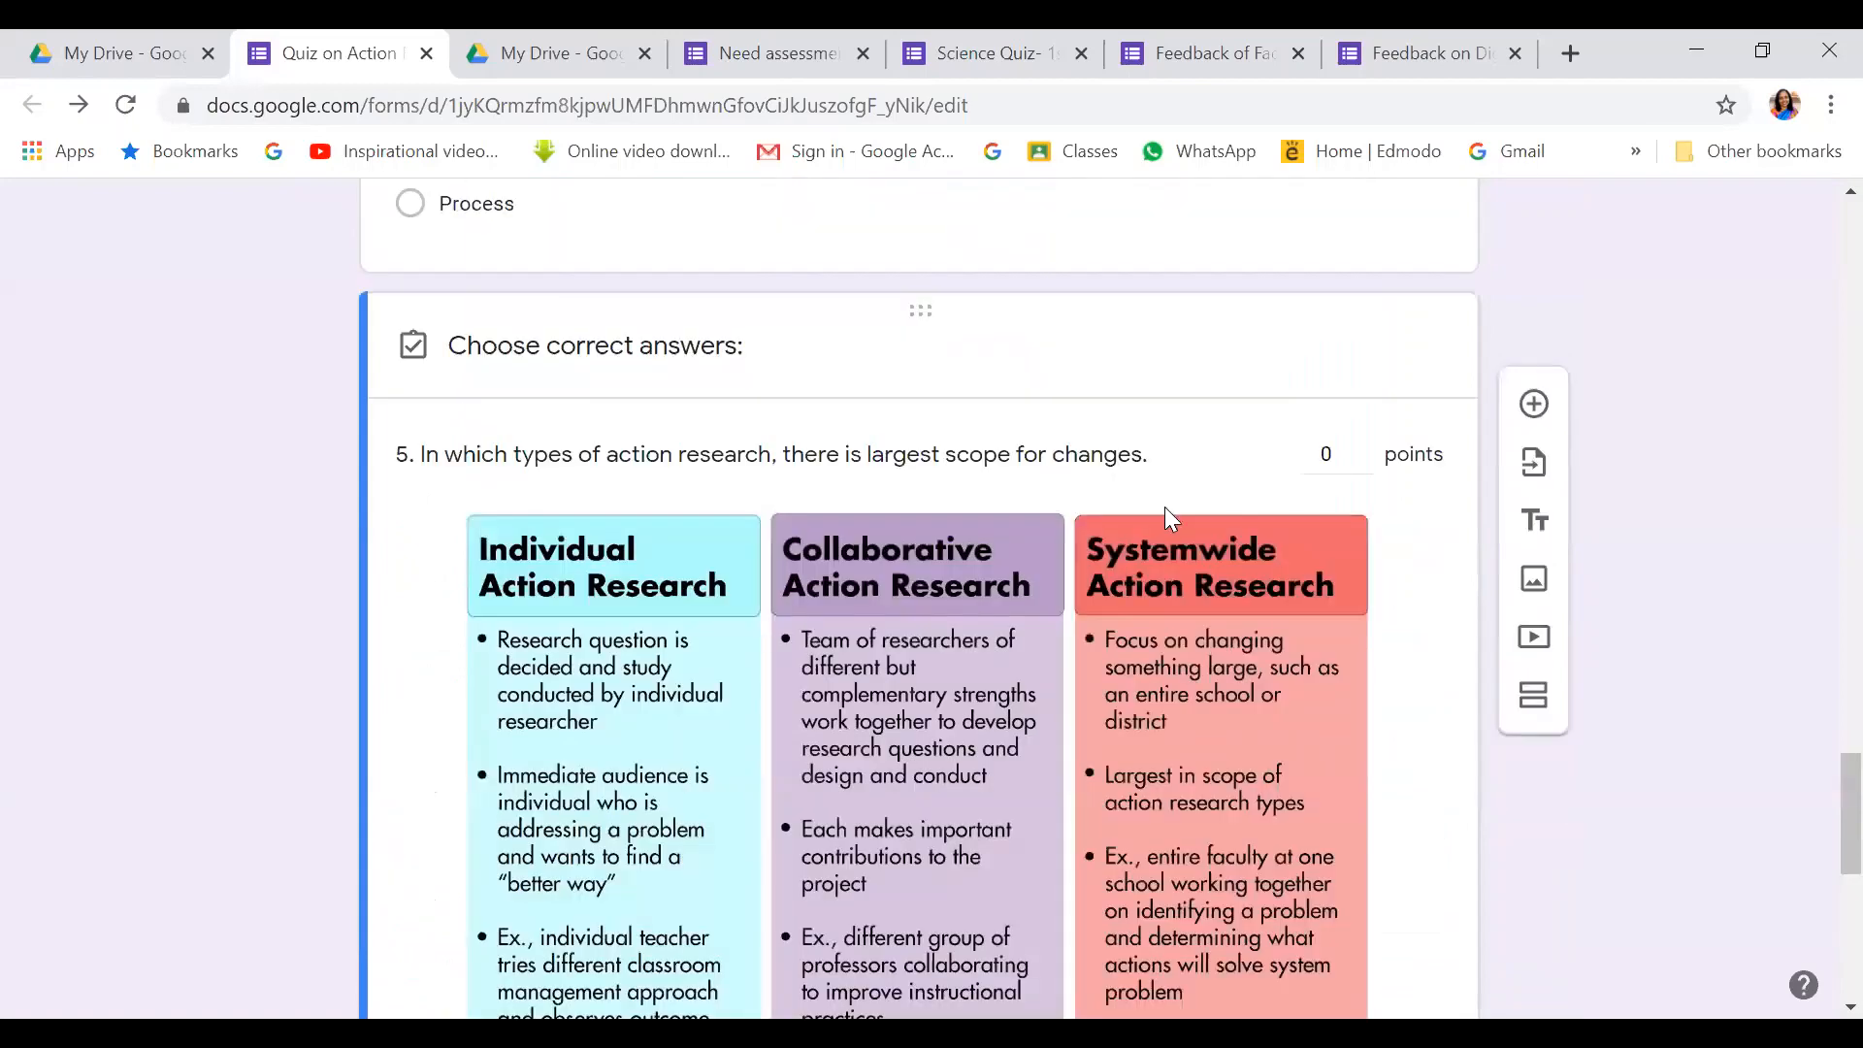
click(1362, 446)
scroll(1361, 524, down, 7)
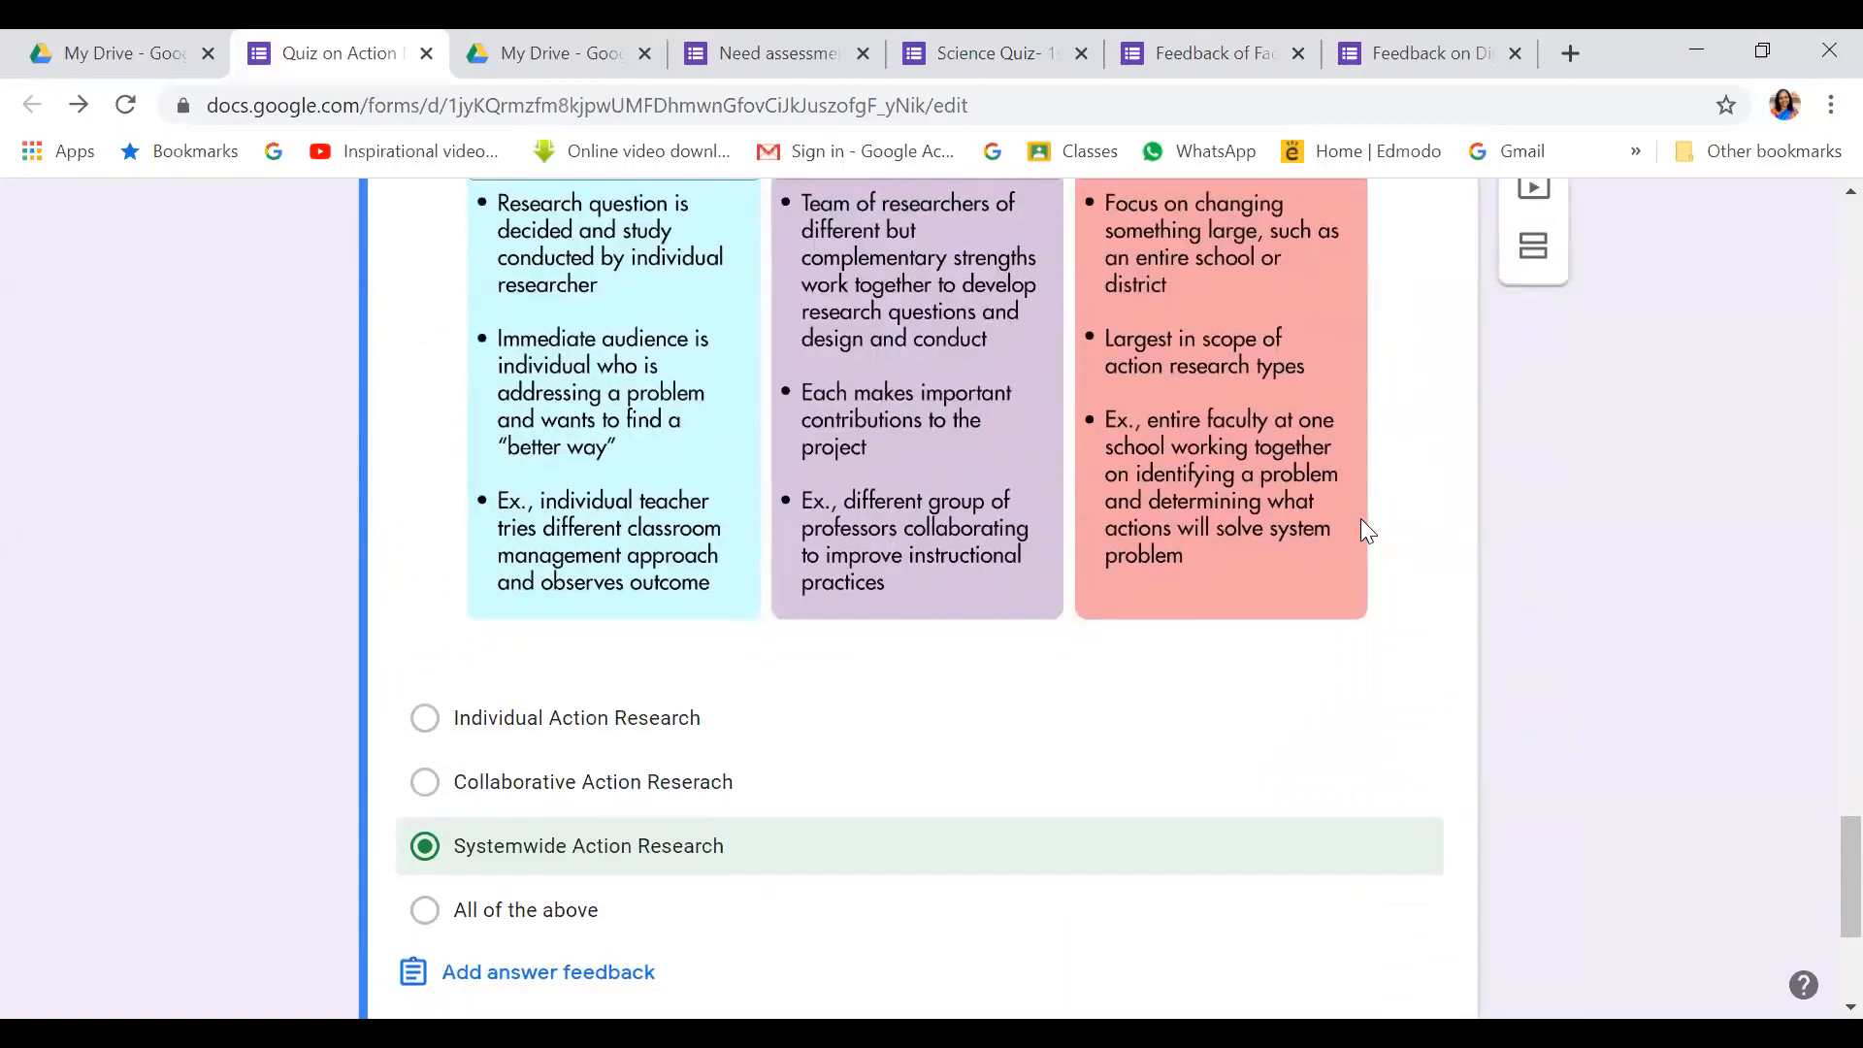
click(1369, 781)
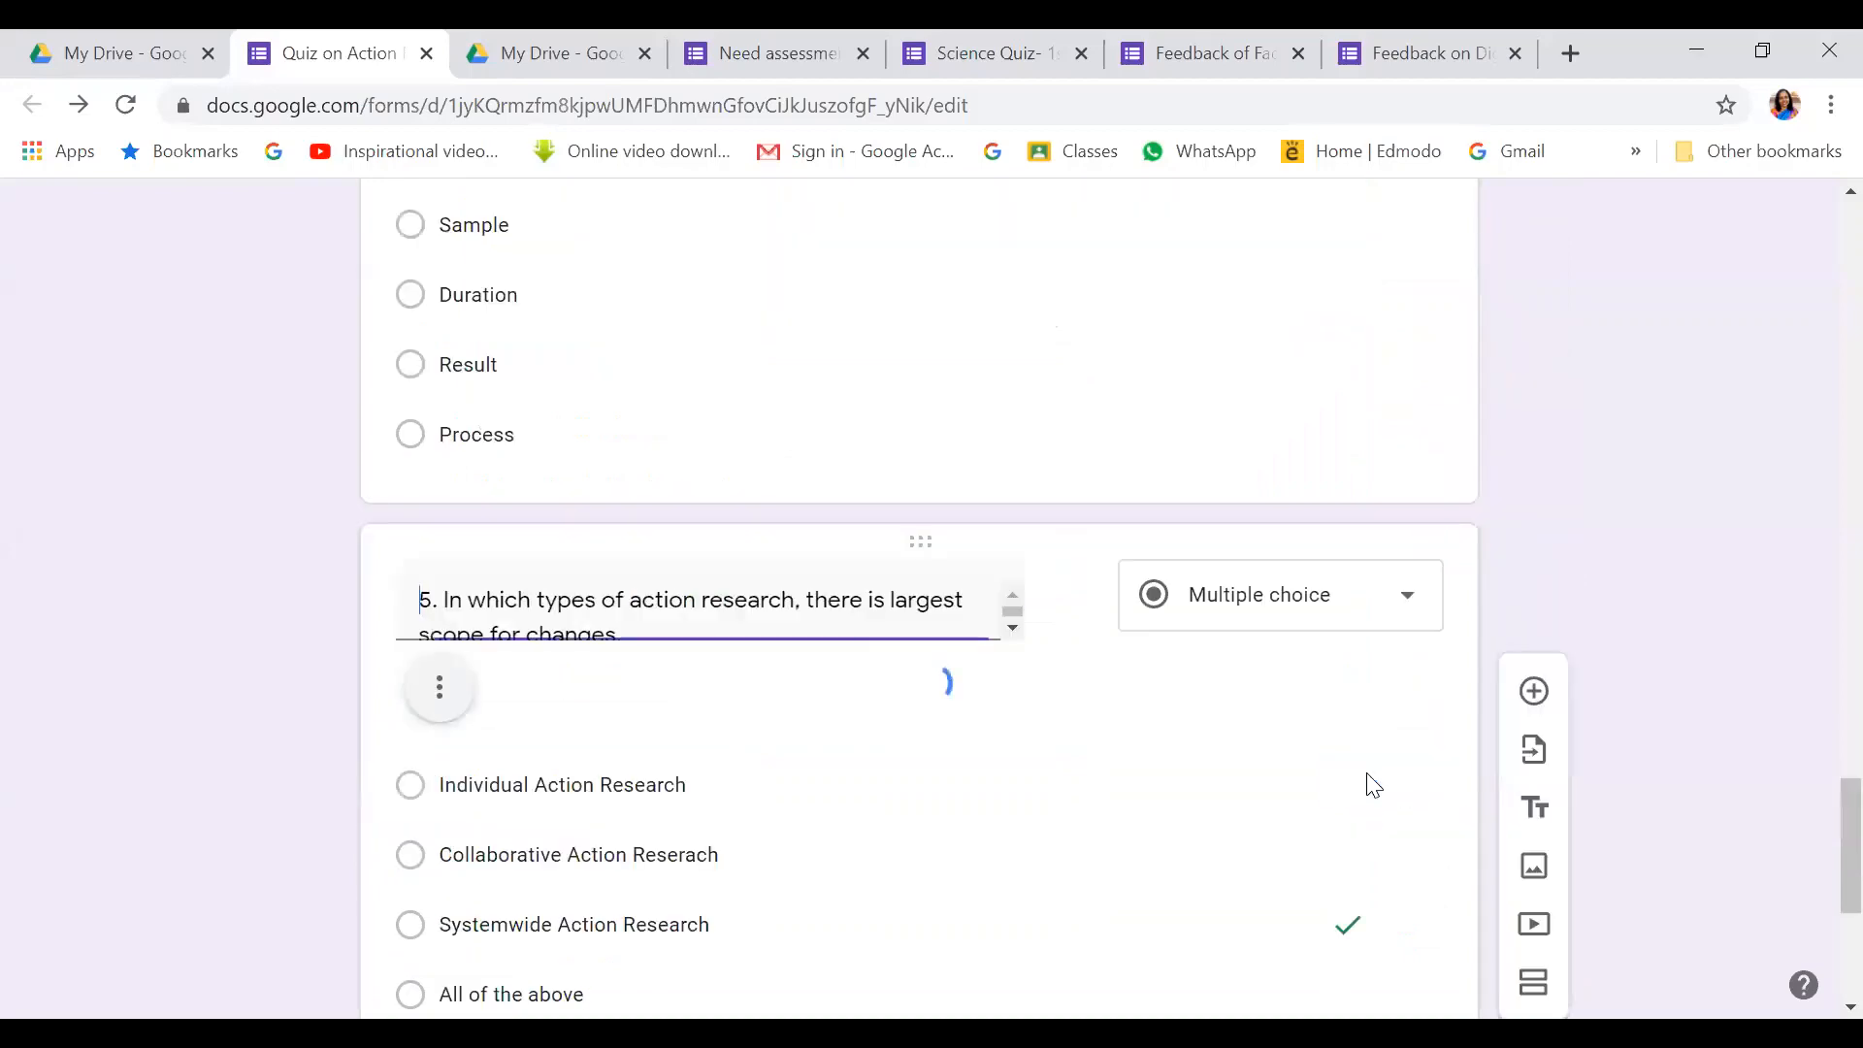
Make question 5 required and add a new blank question below it
scroll(1283, 679, down, 6)
scroll(1290, 680, down, 4)
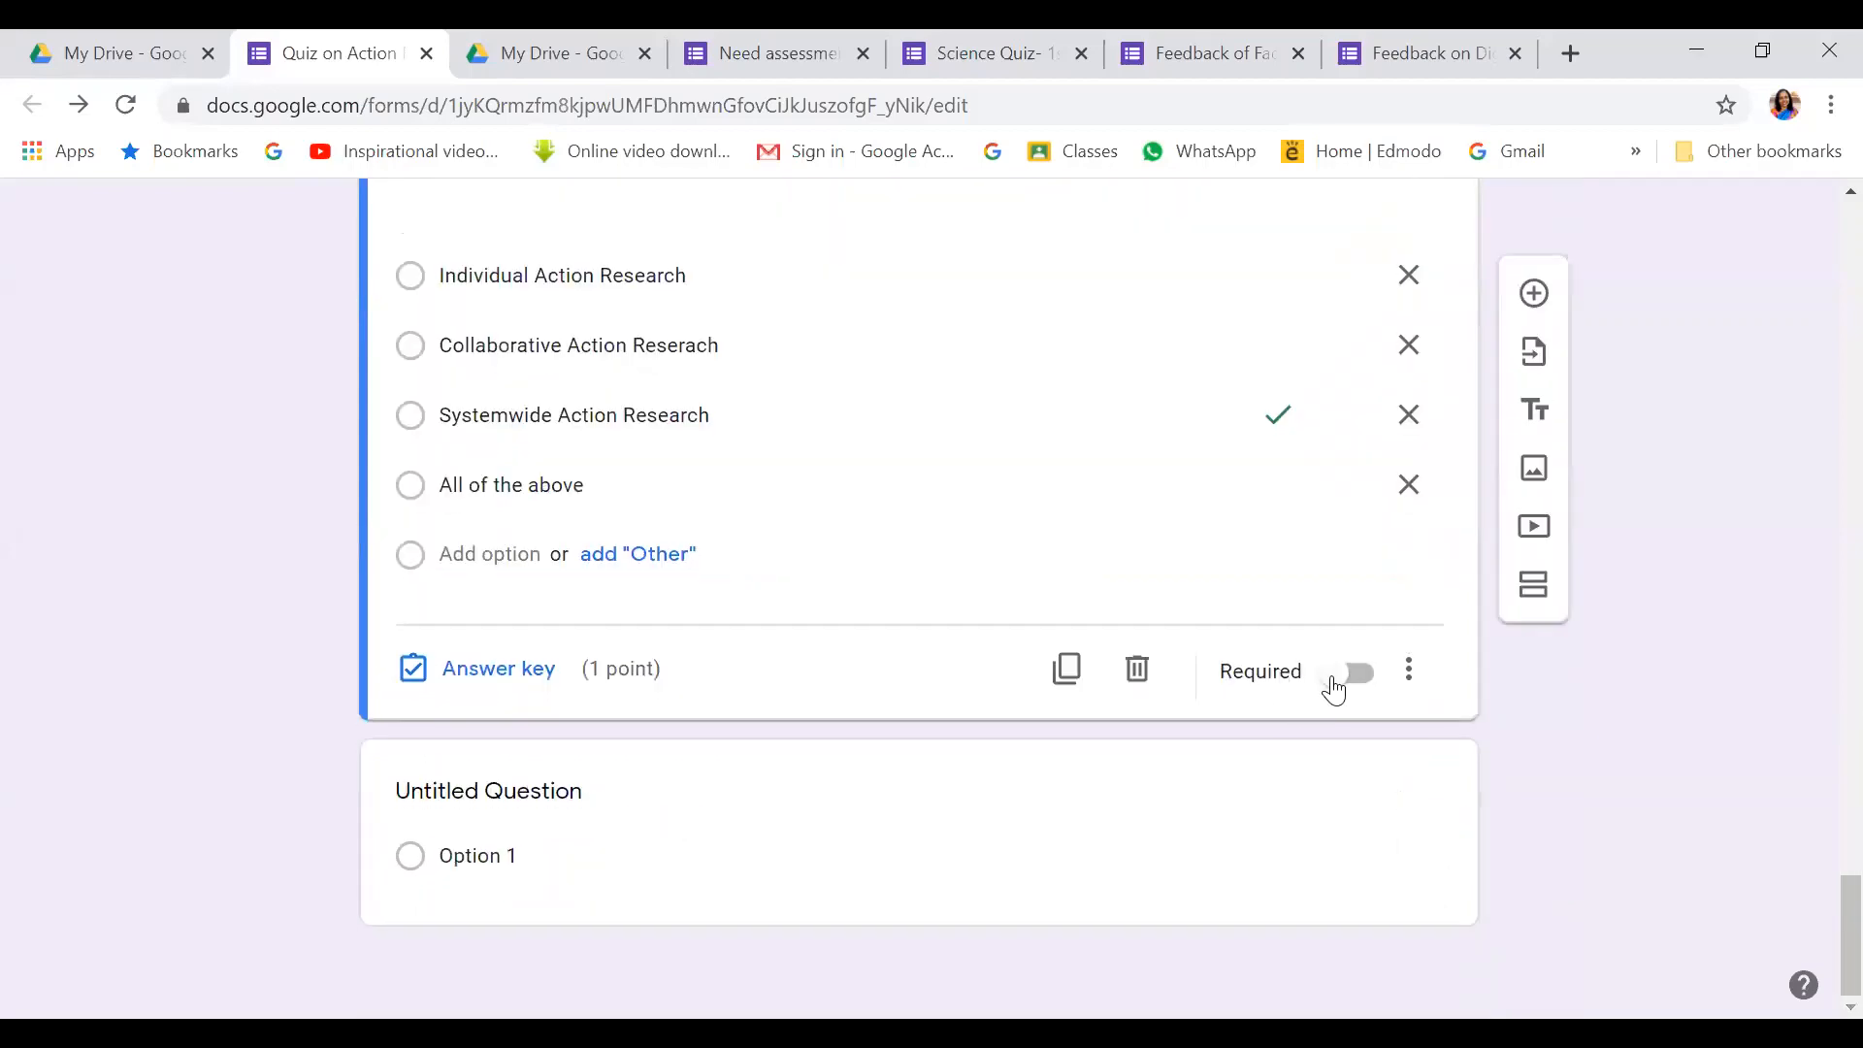
click(1364, 673)
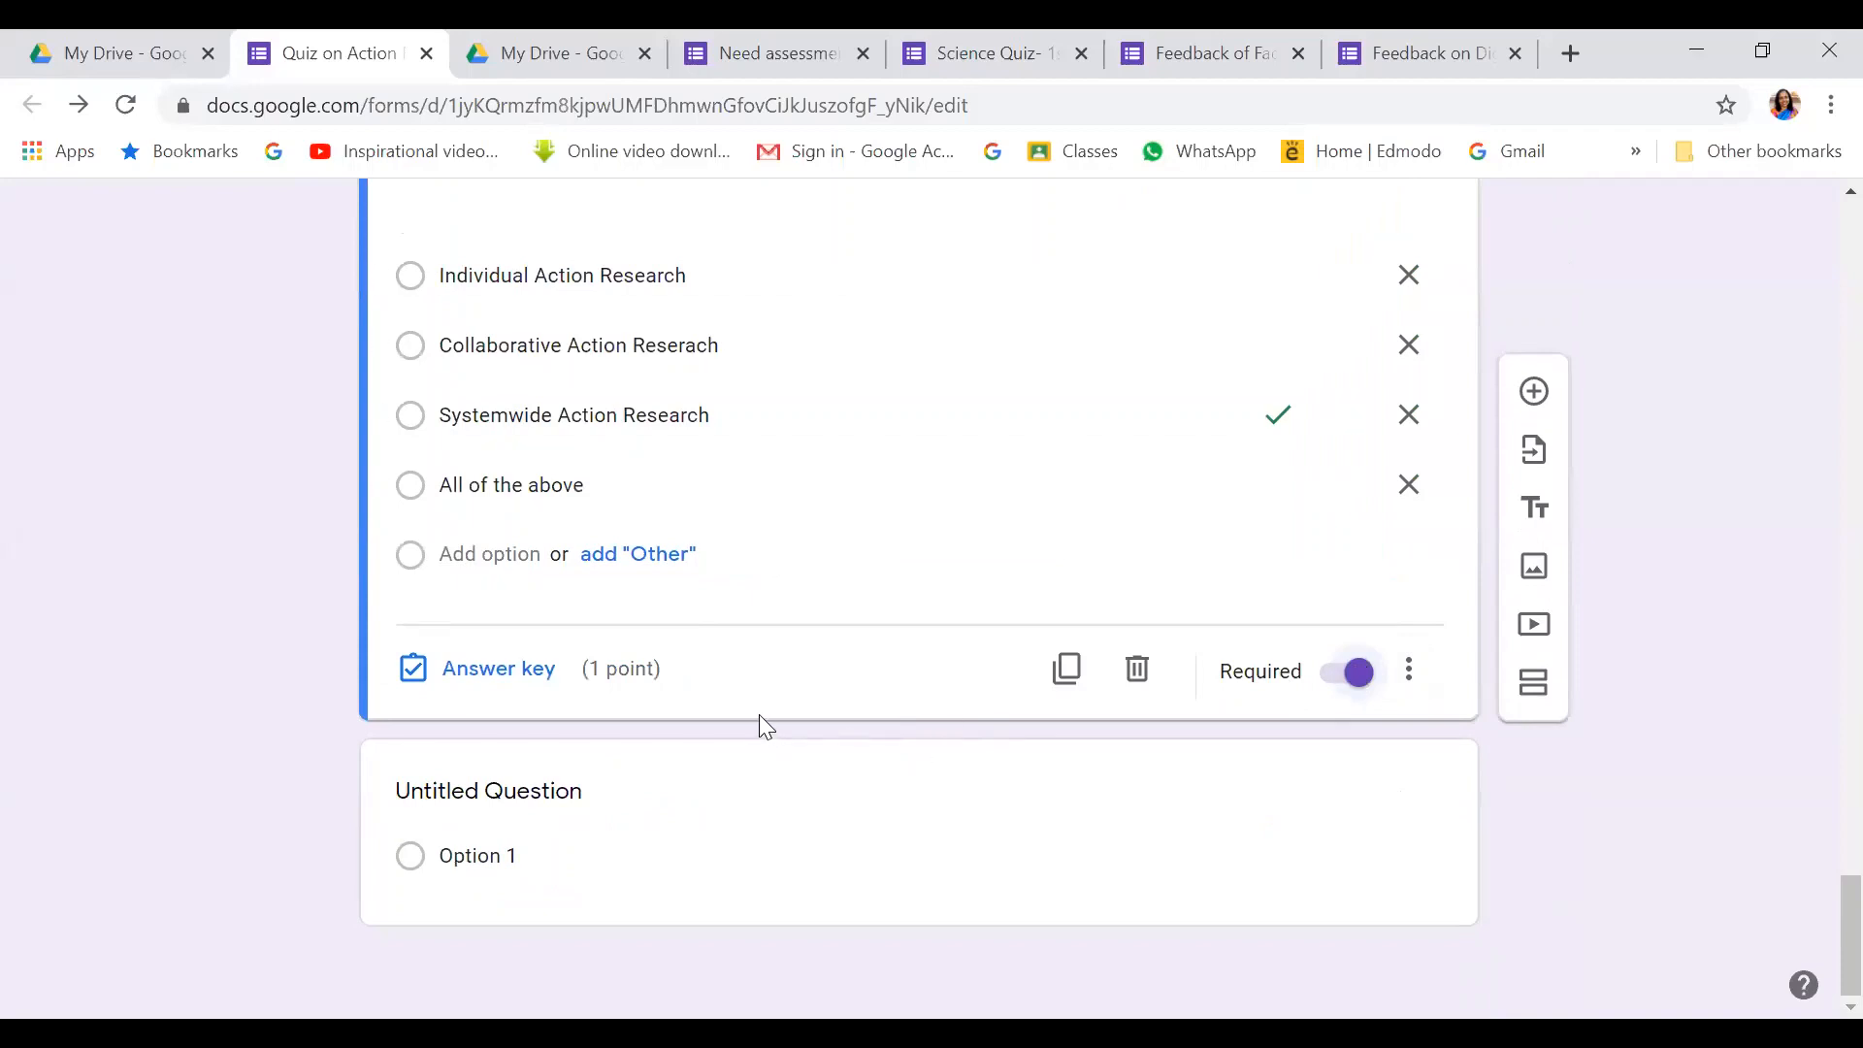
click(1535, 396)
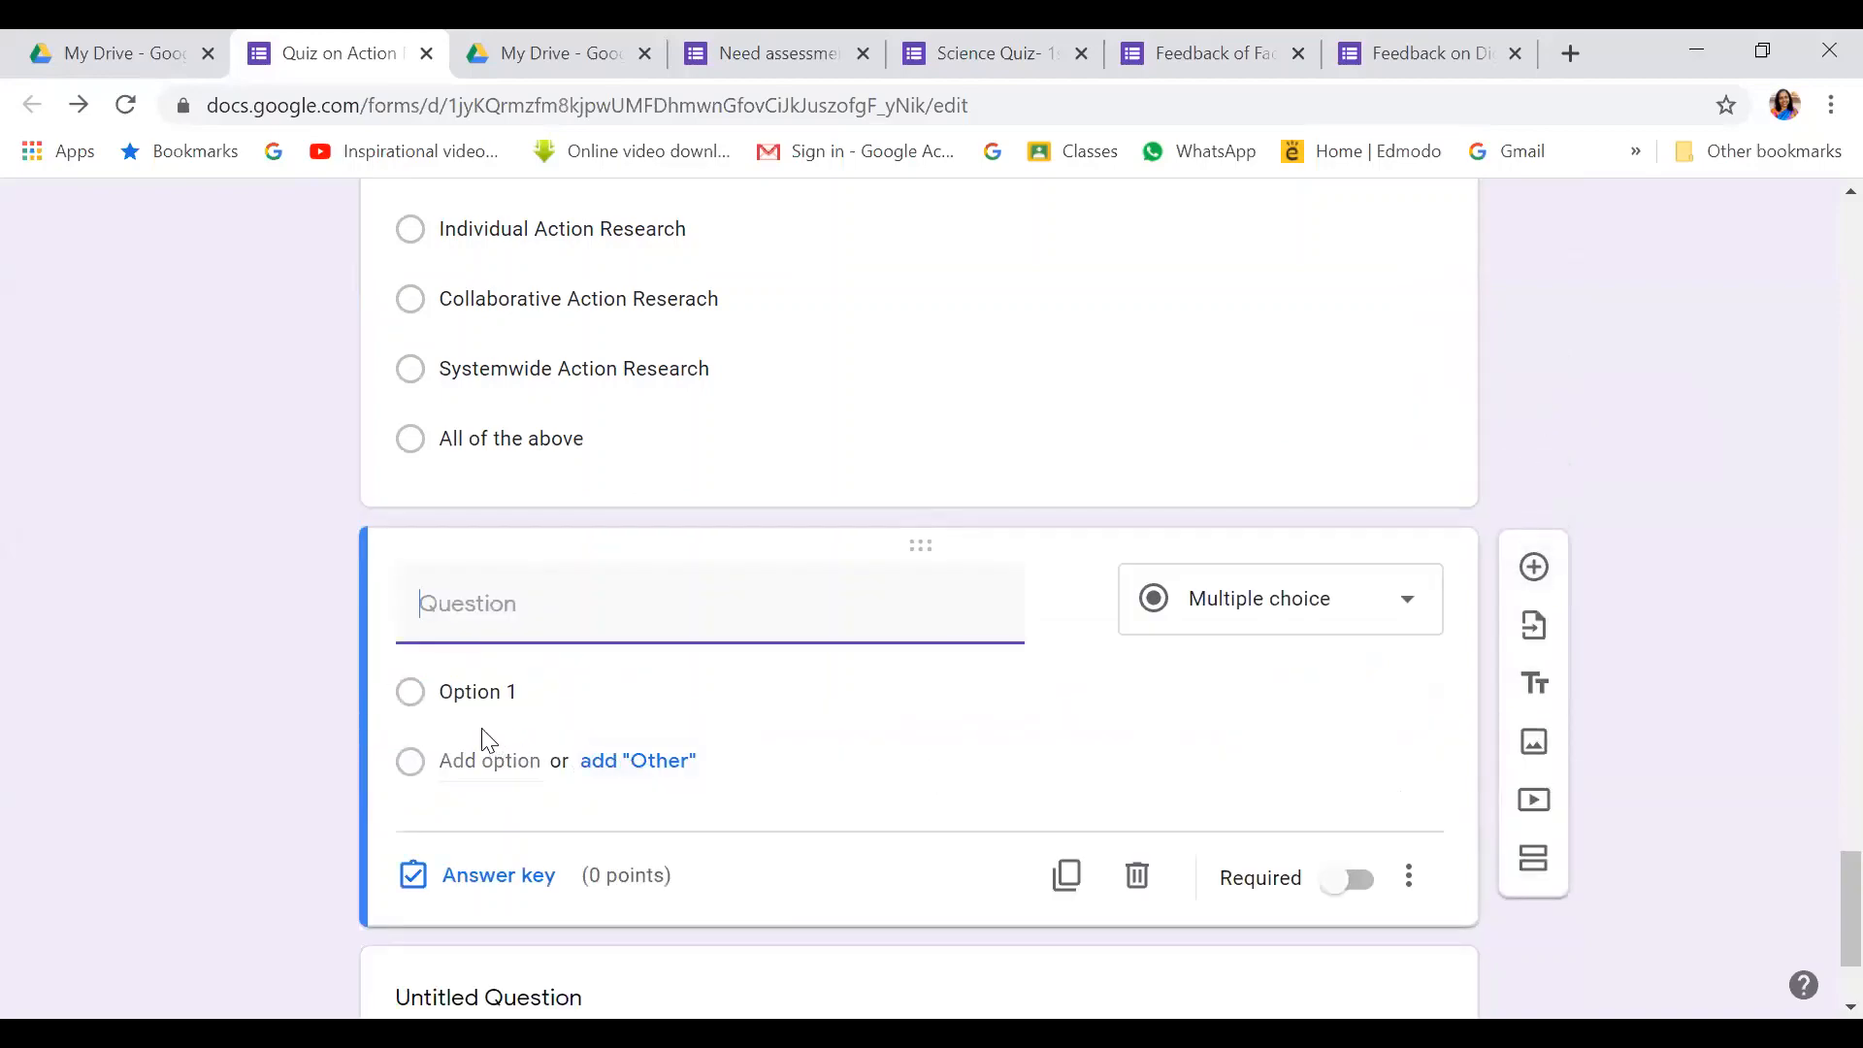
Start question 6's title as '6. Match the measure of' and change its type to Multiple choice grid
scroll(488, 741, up, 10)
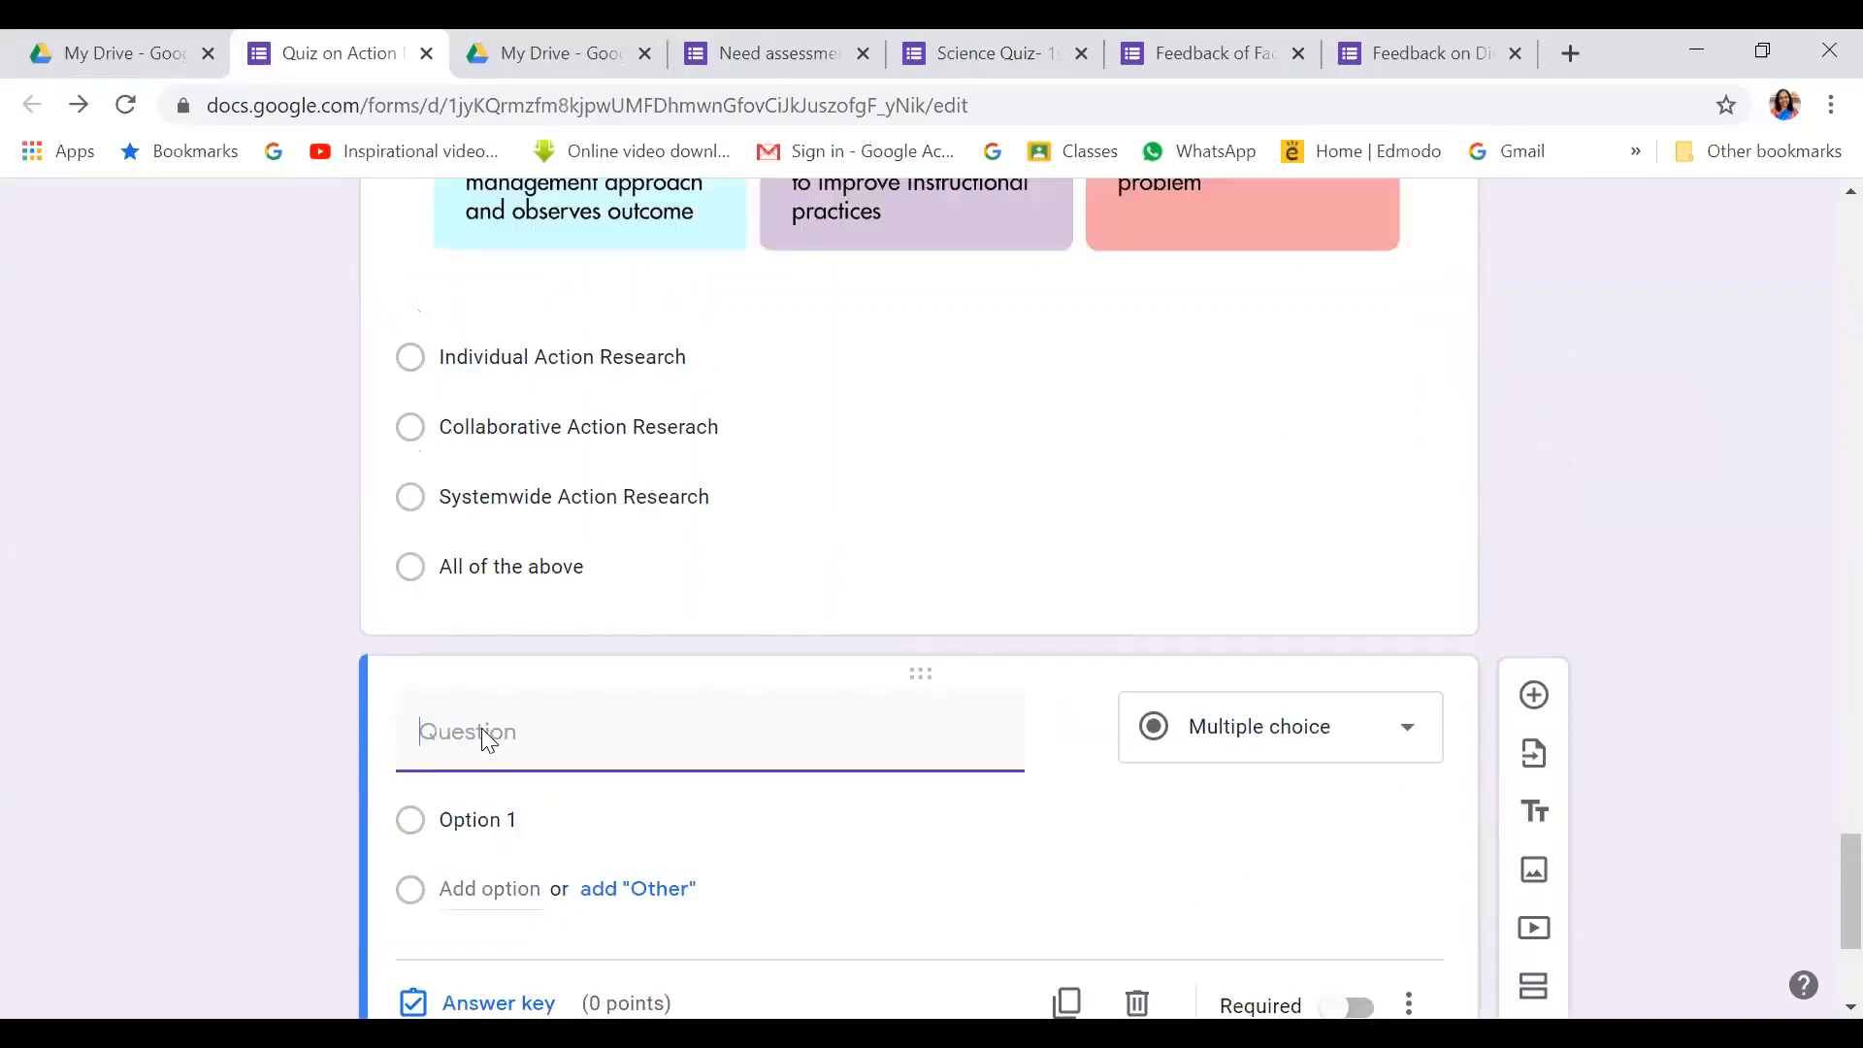
scroll(485, 740, down, 10)
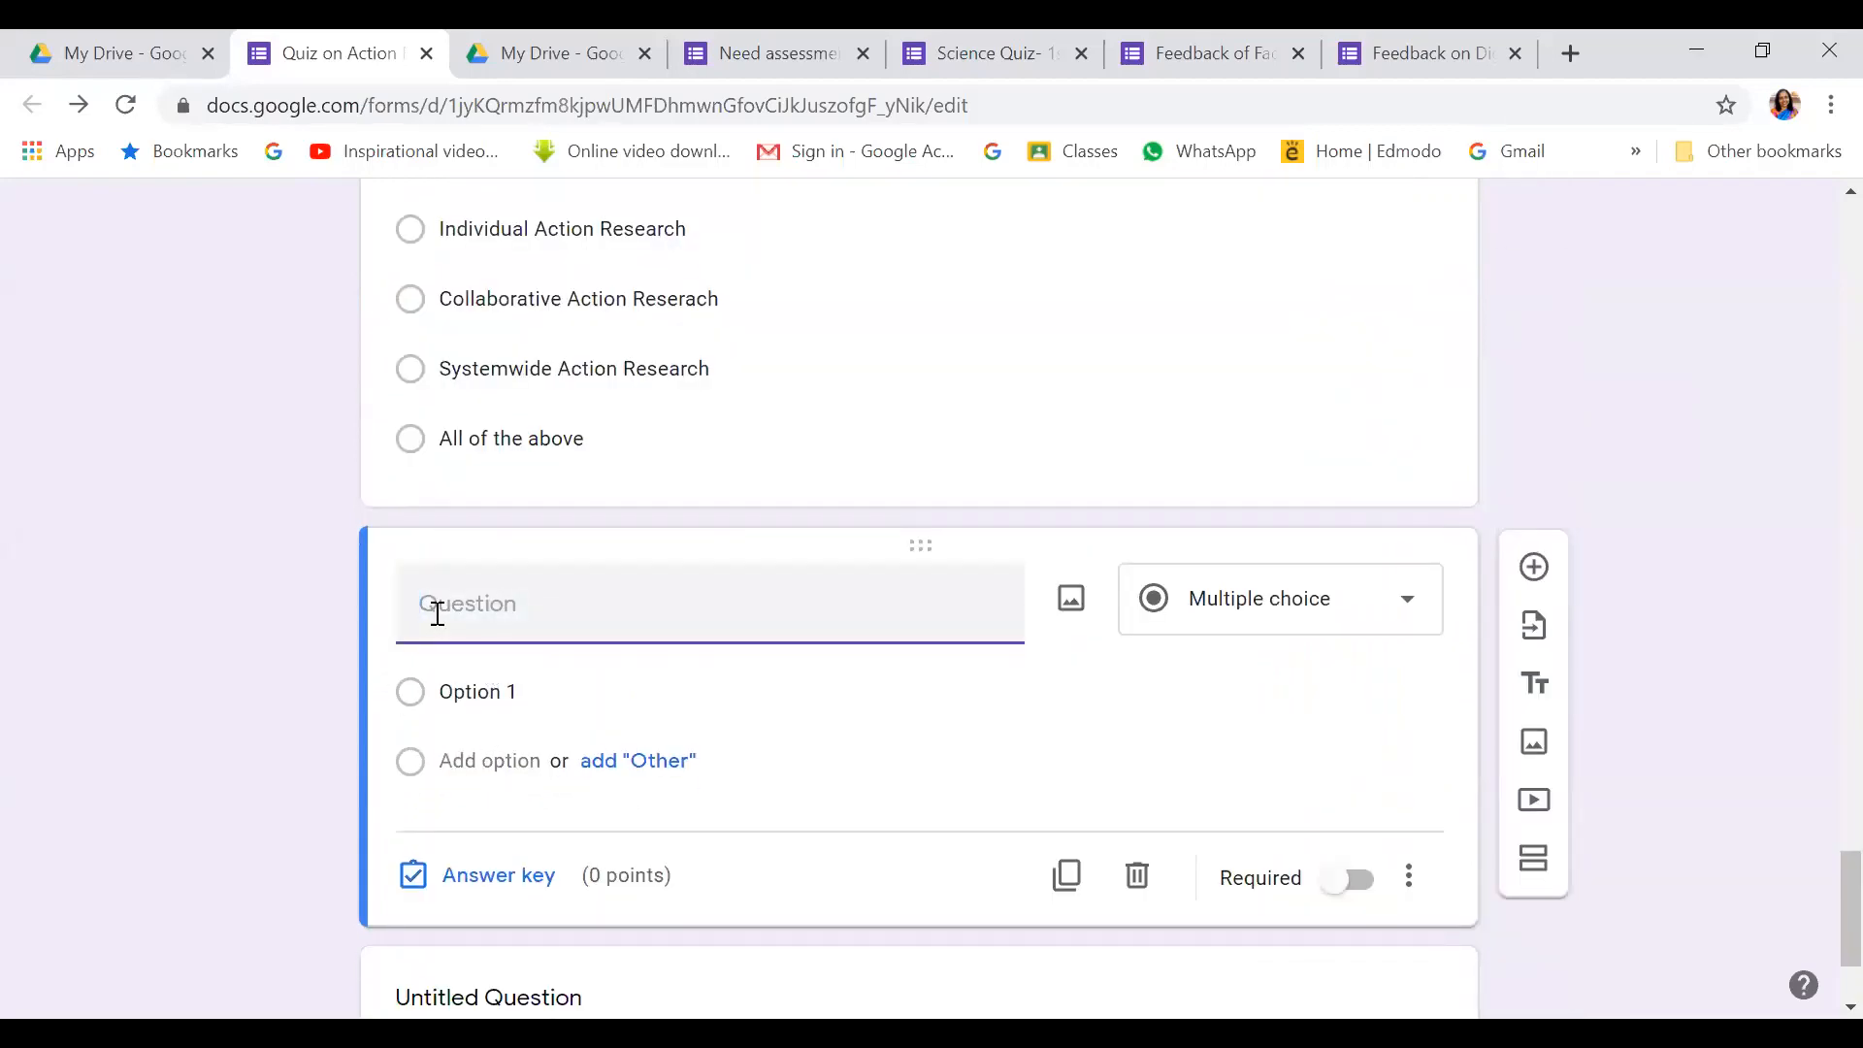
text(6)
text(. Match the measure of)
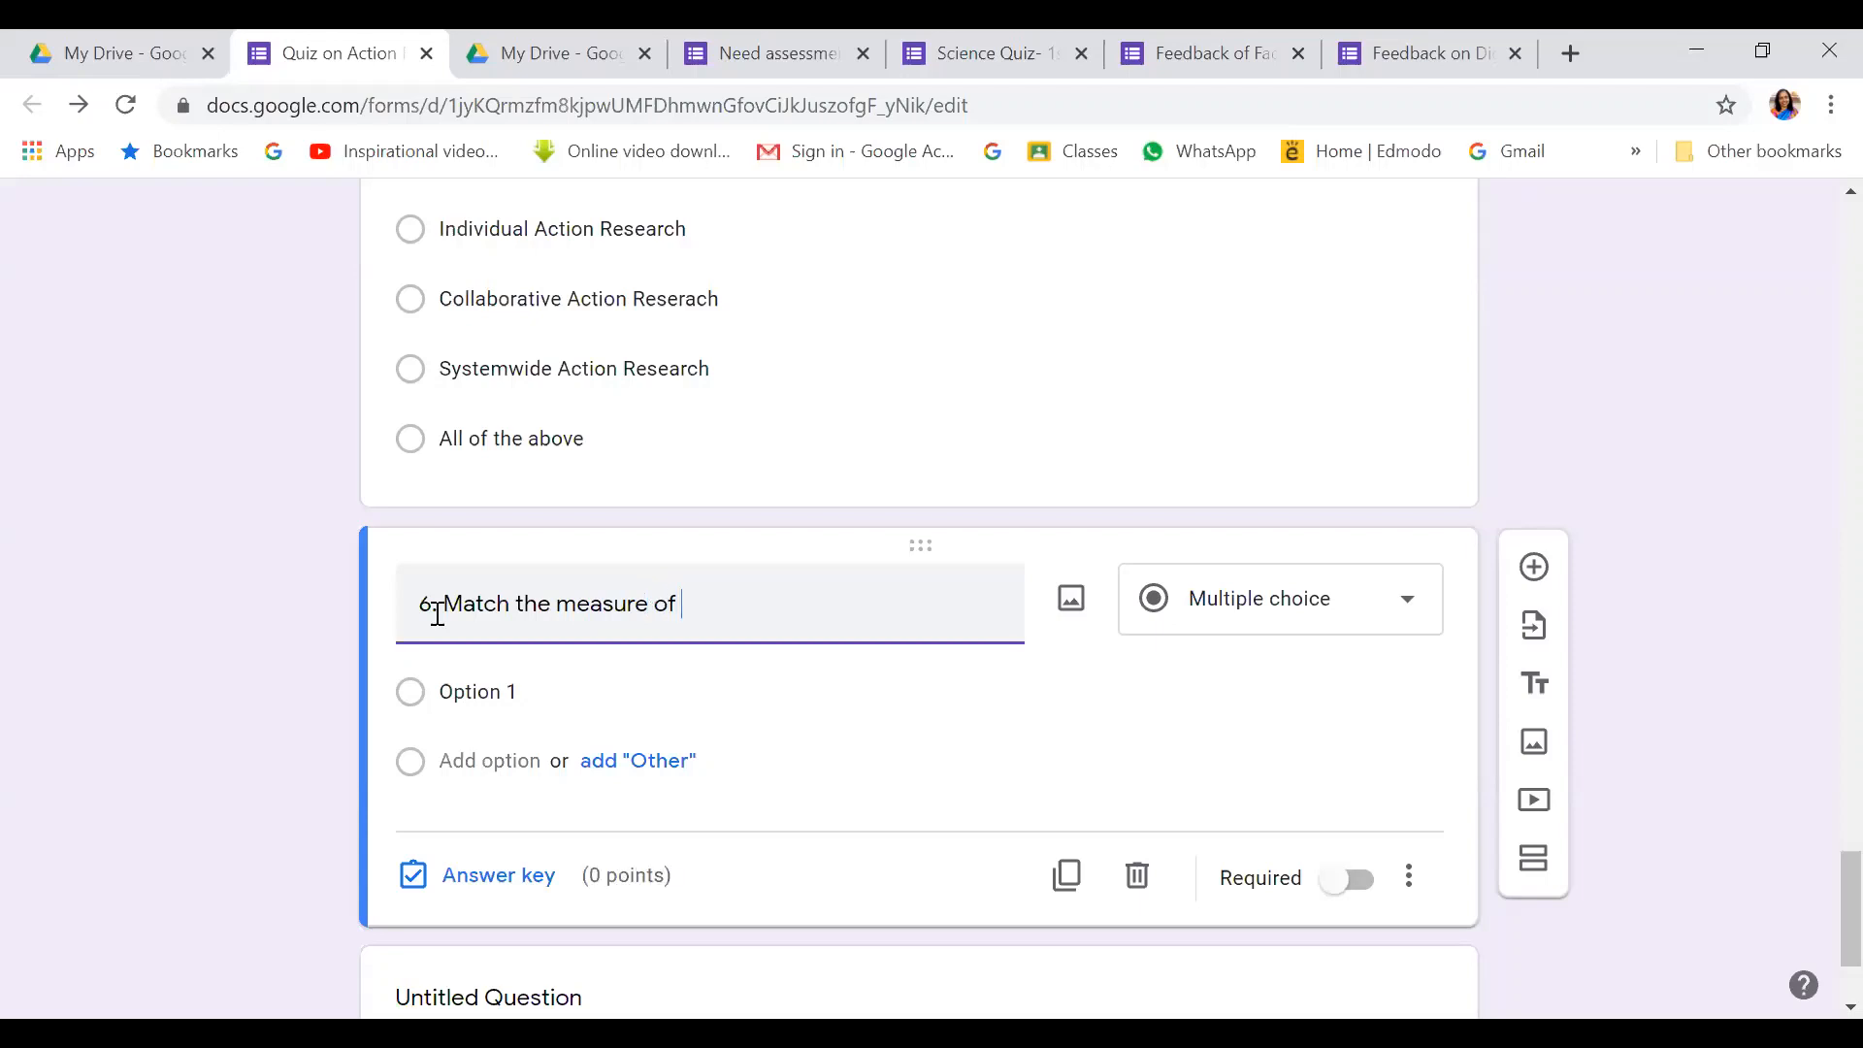
click(1415, 608)
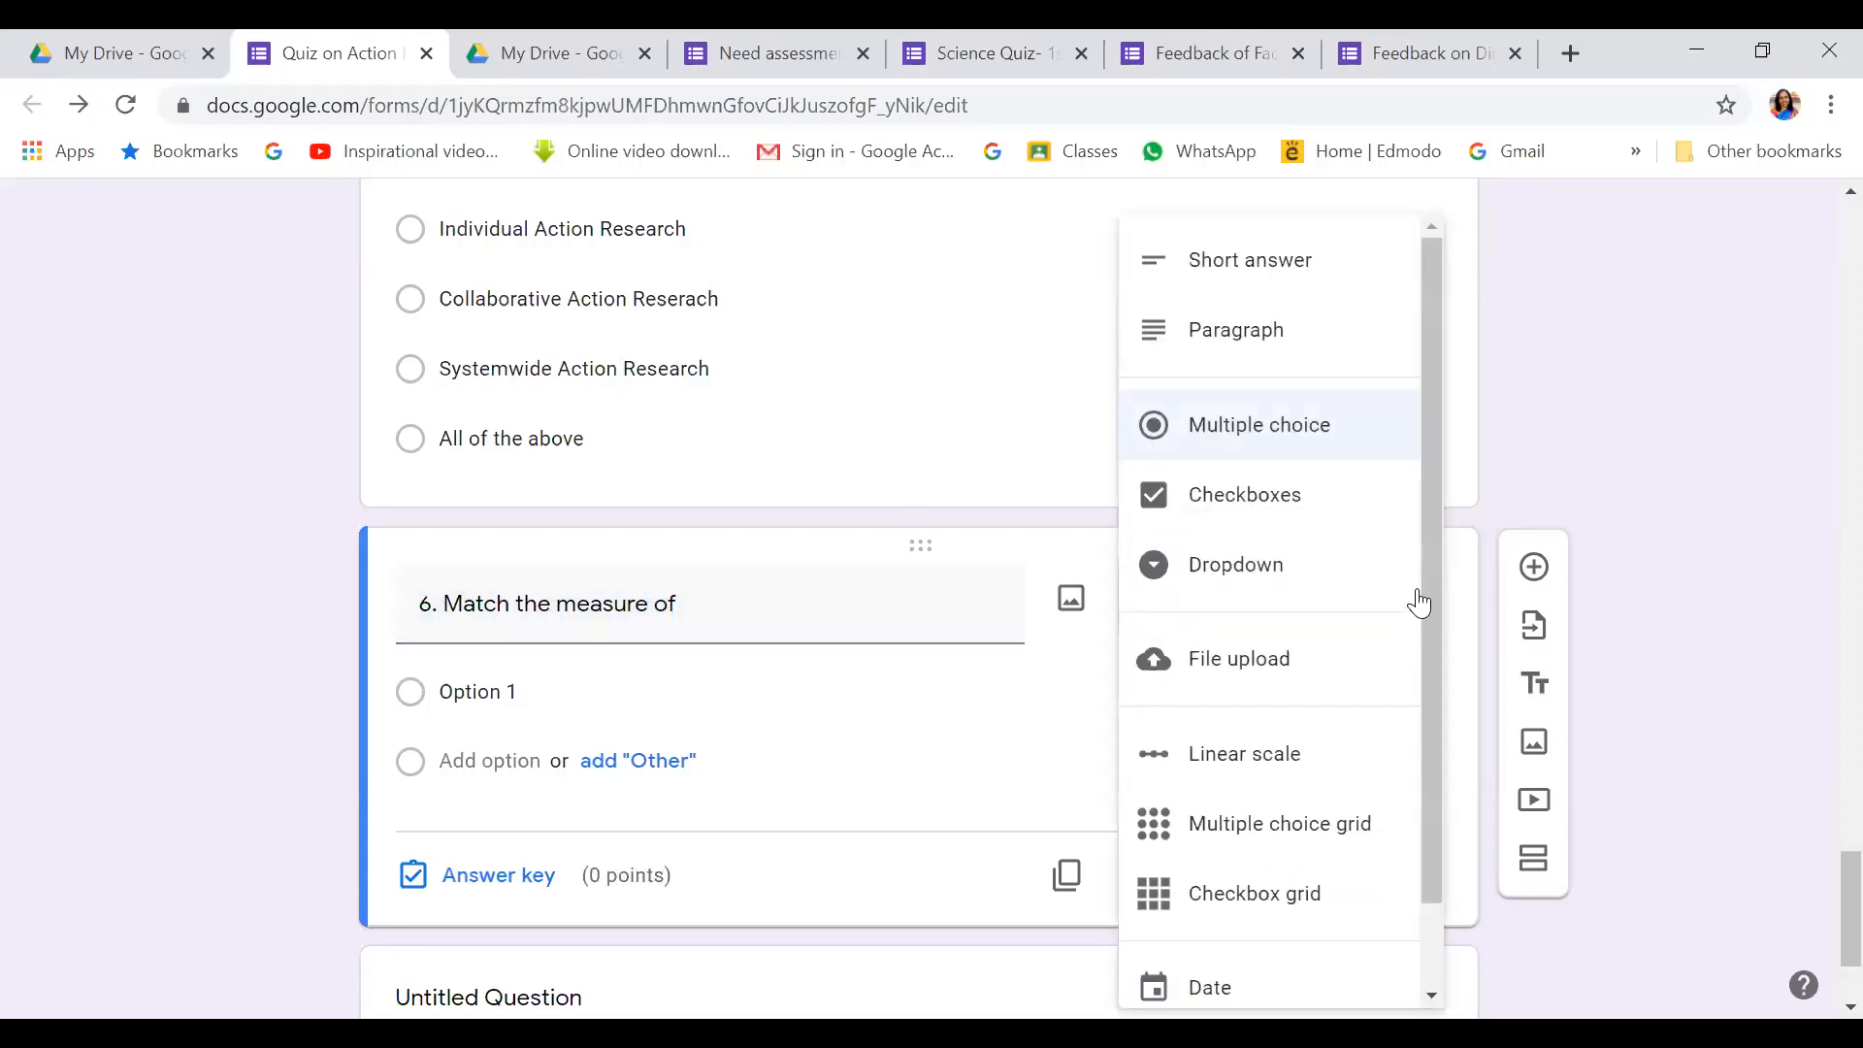
drag(1436, 583, 1434, 670)
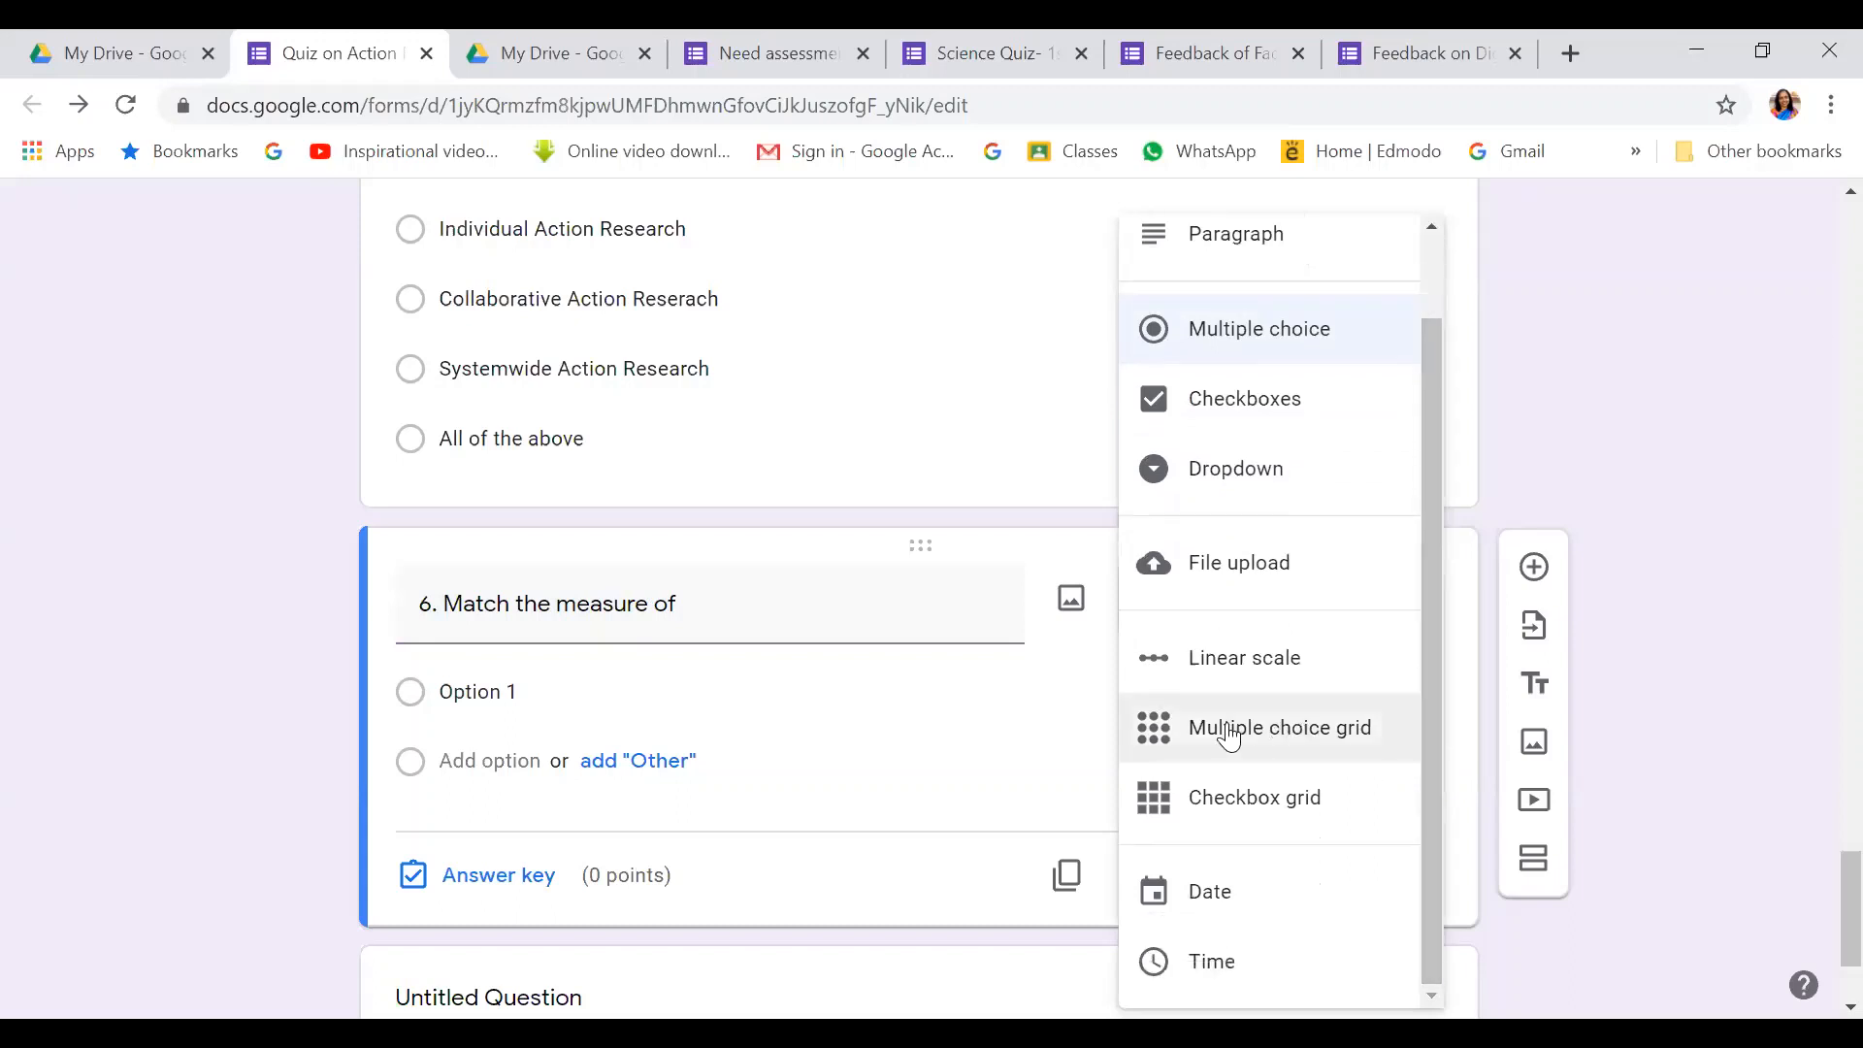
click(1318, 730)
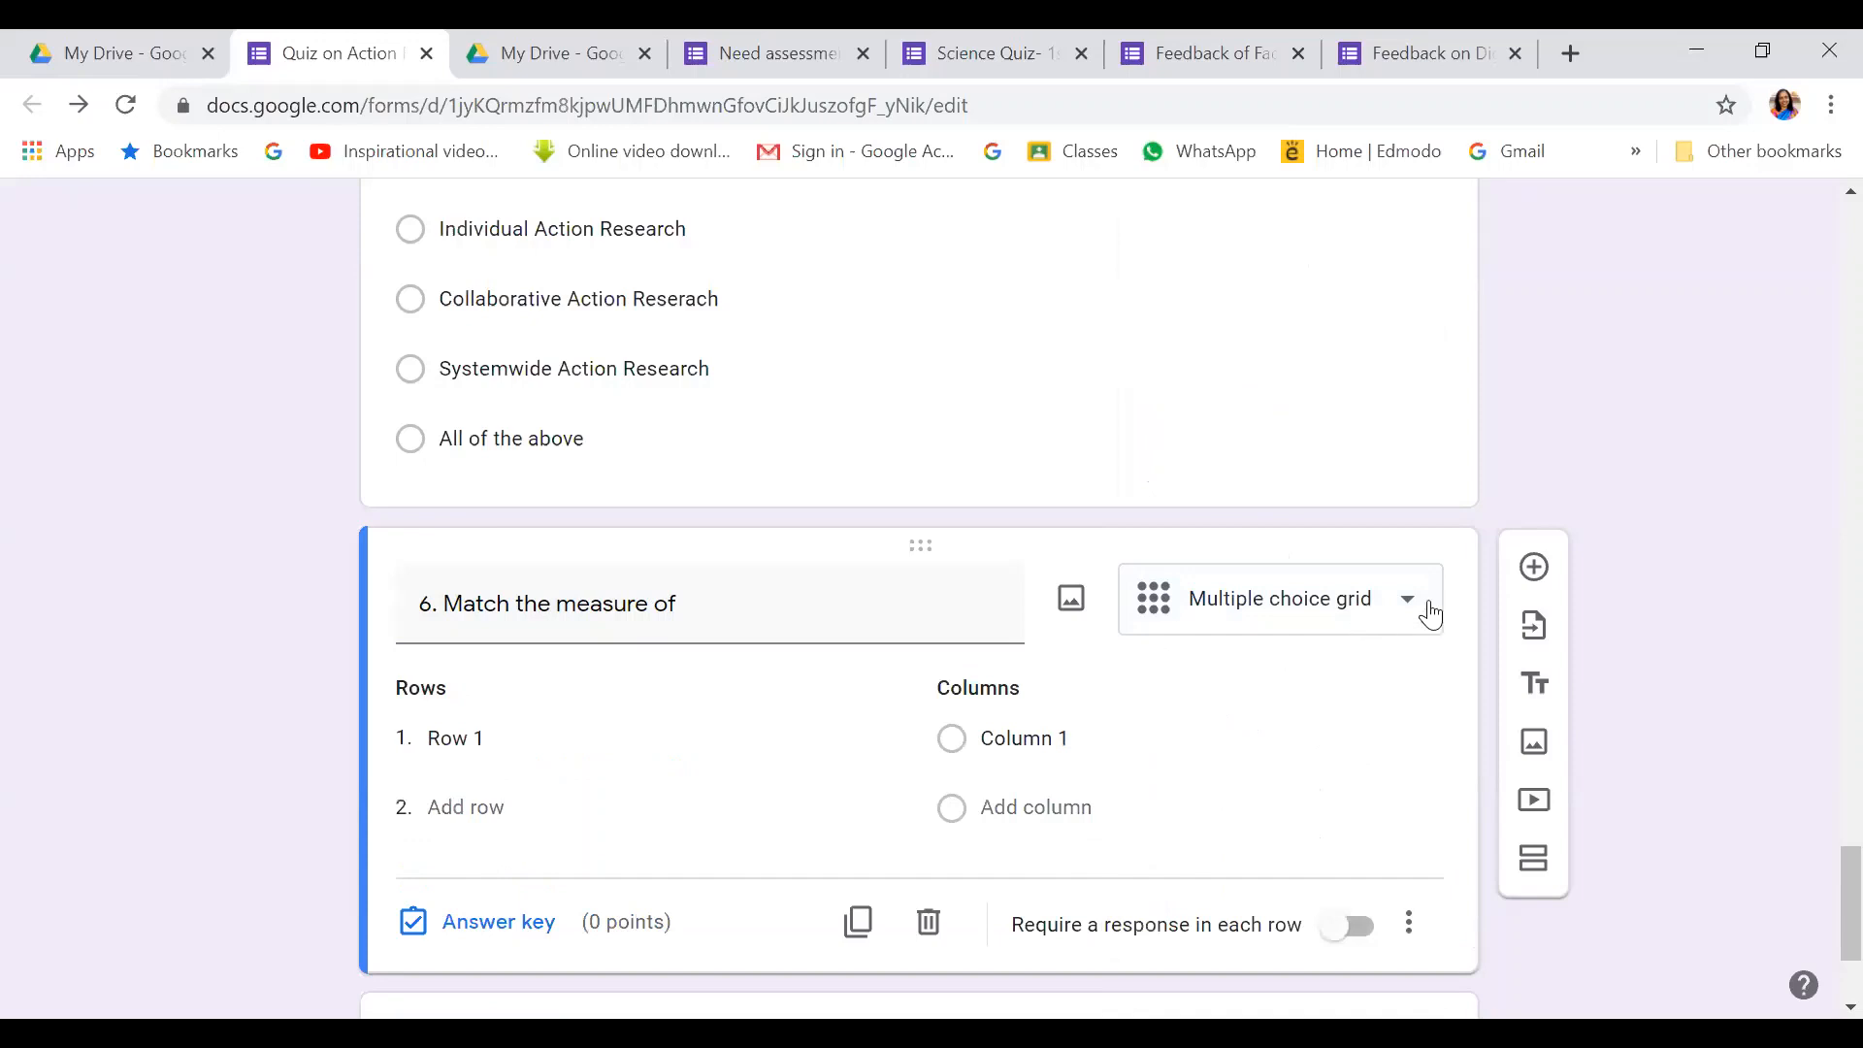
Complete the title with 'central tendency with its use during data analysis'
triple_click(723, 607)
click(725, 608)
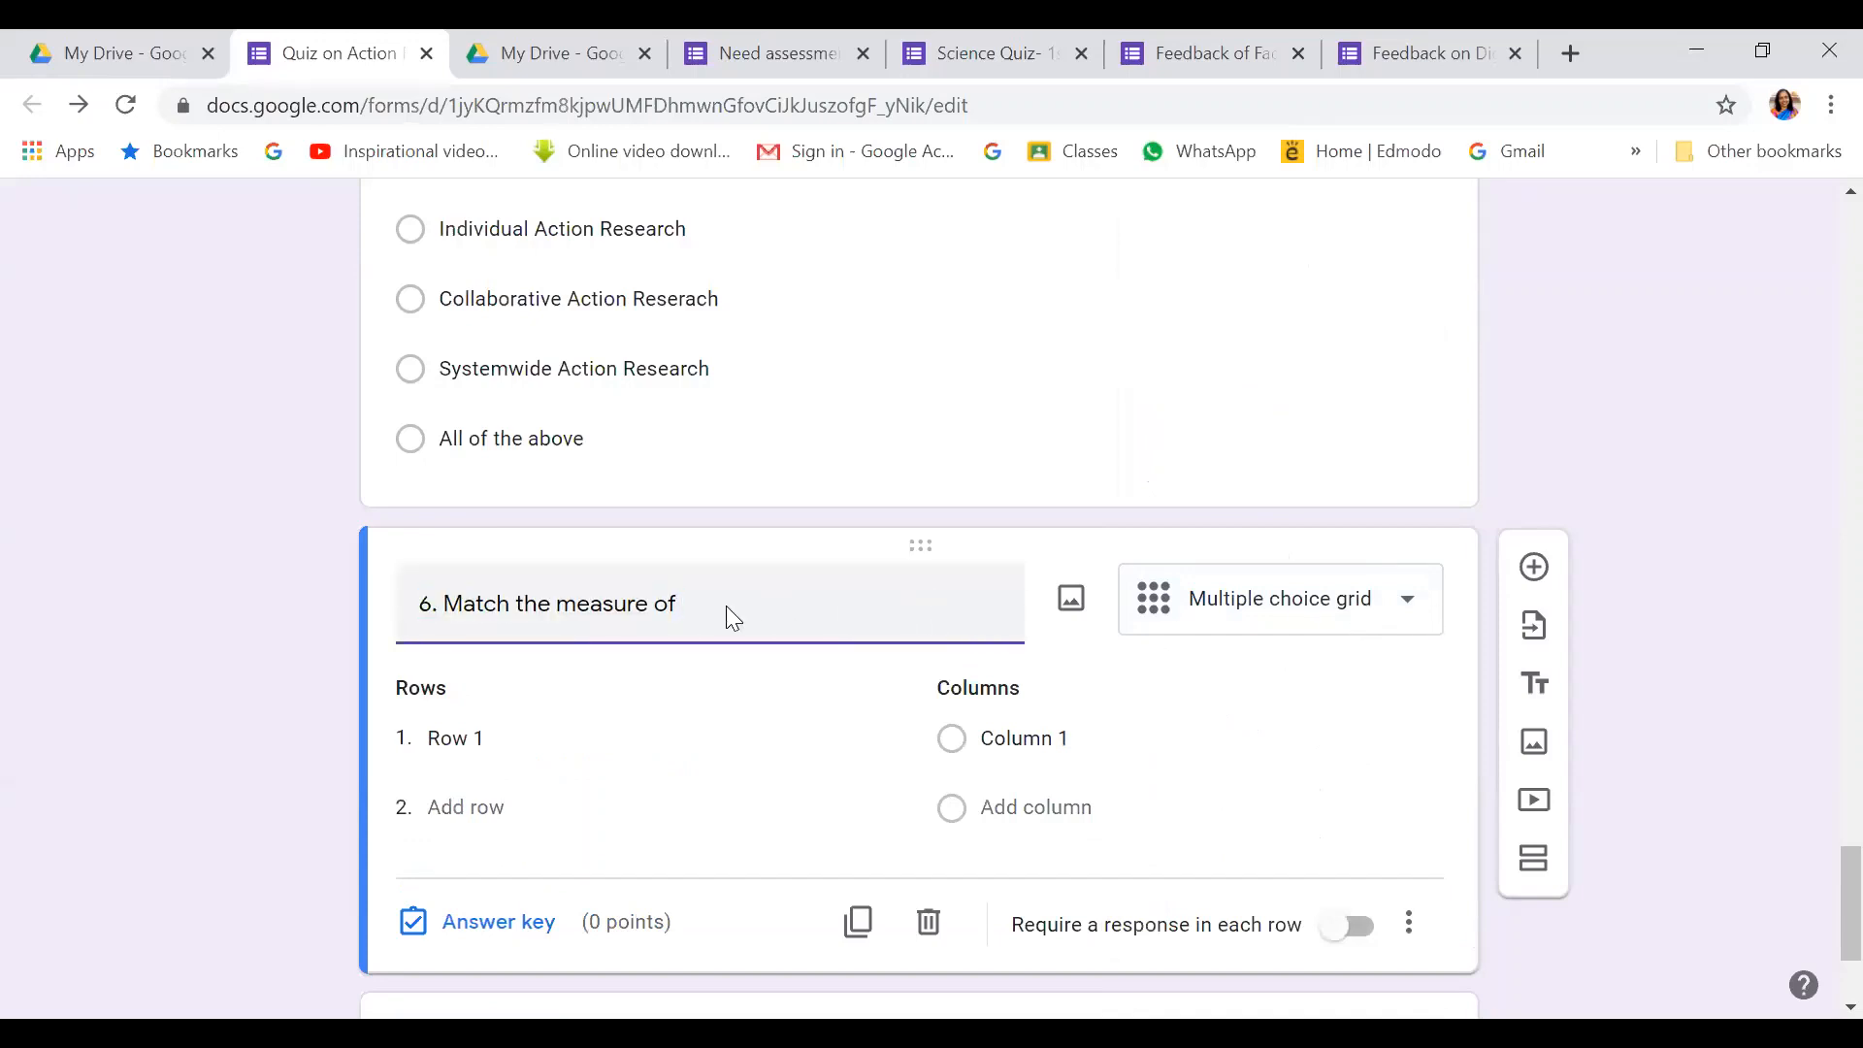
text(central tendency with its us)
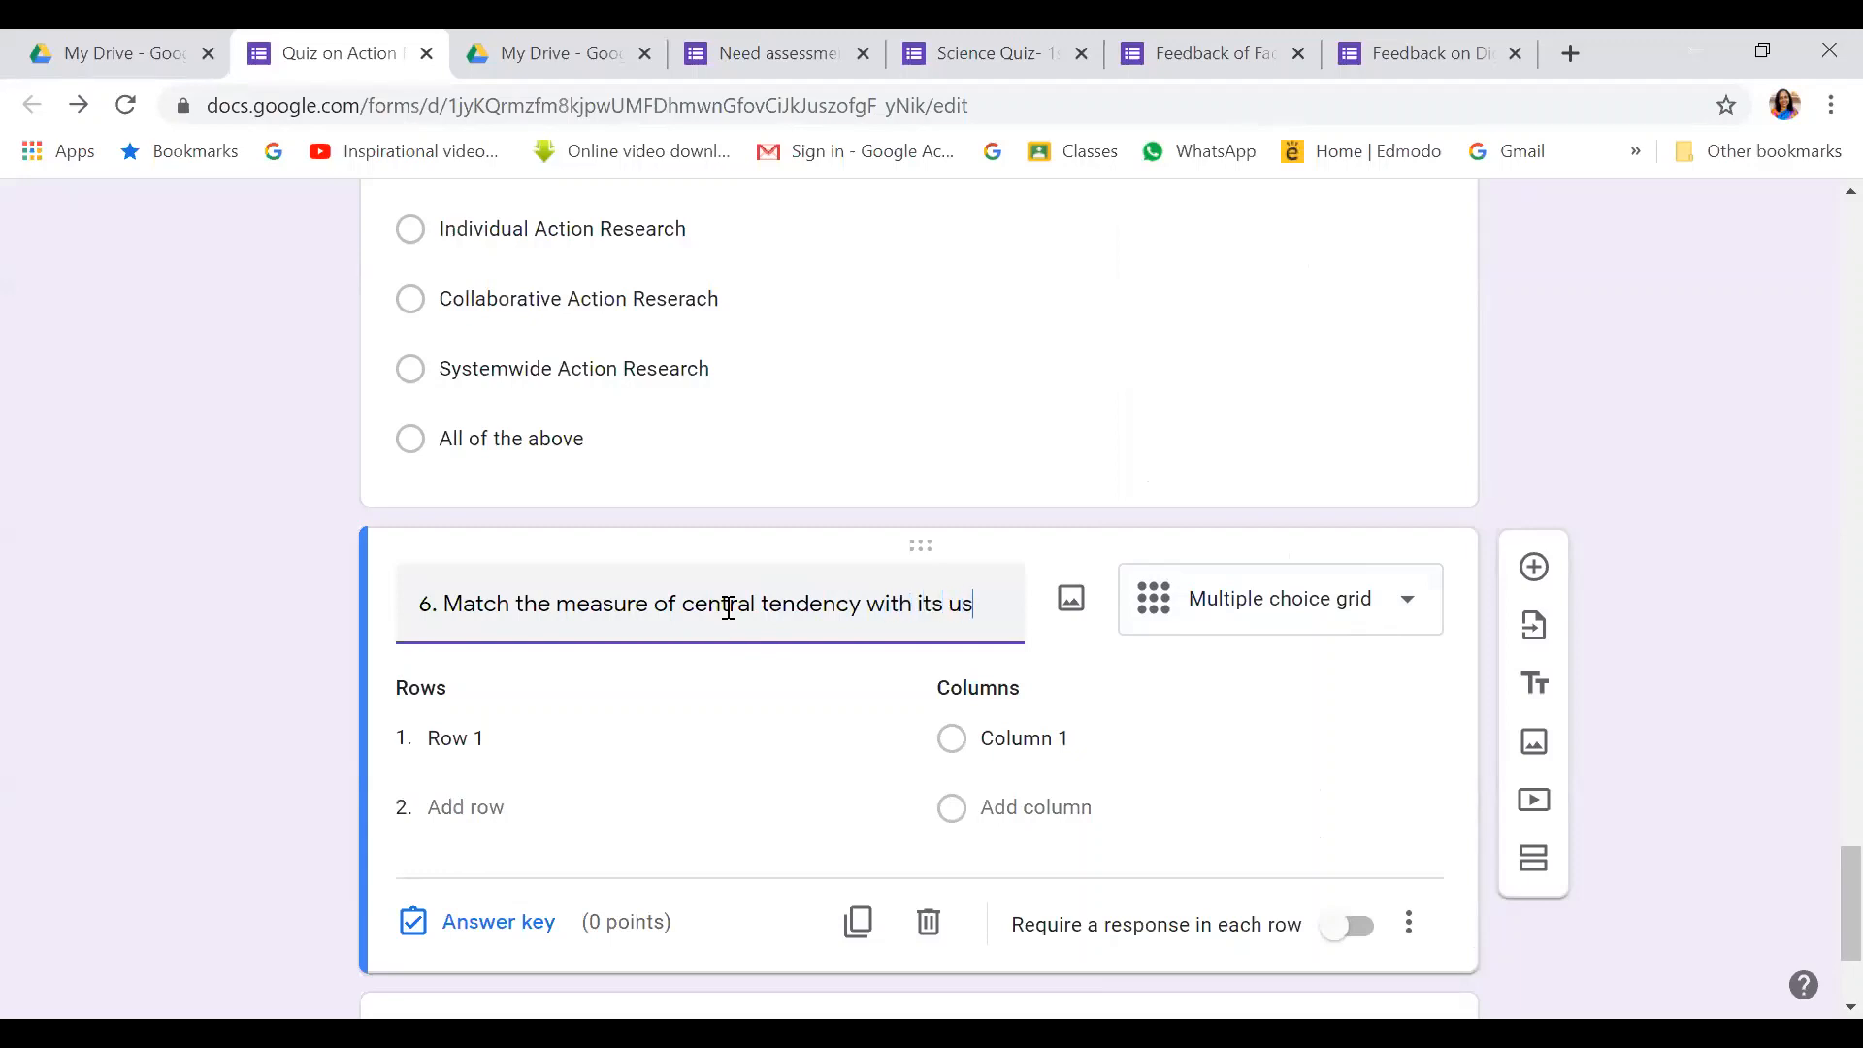
text(e d)
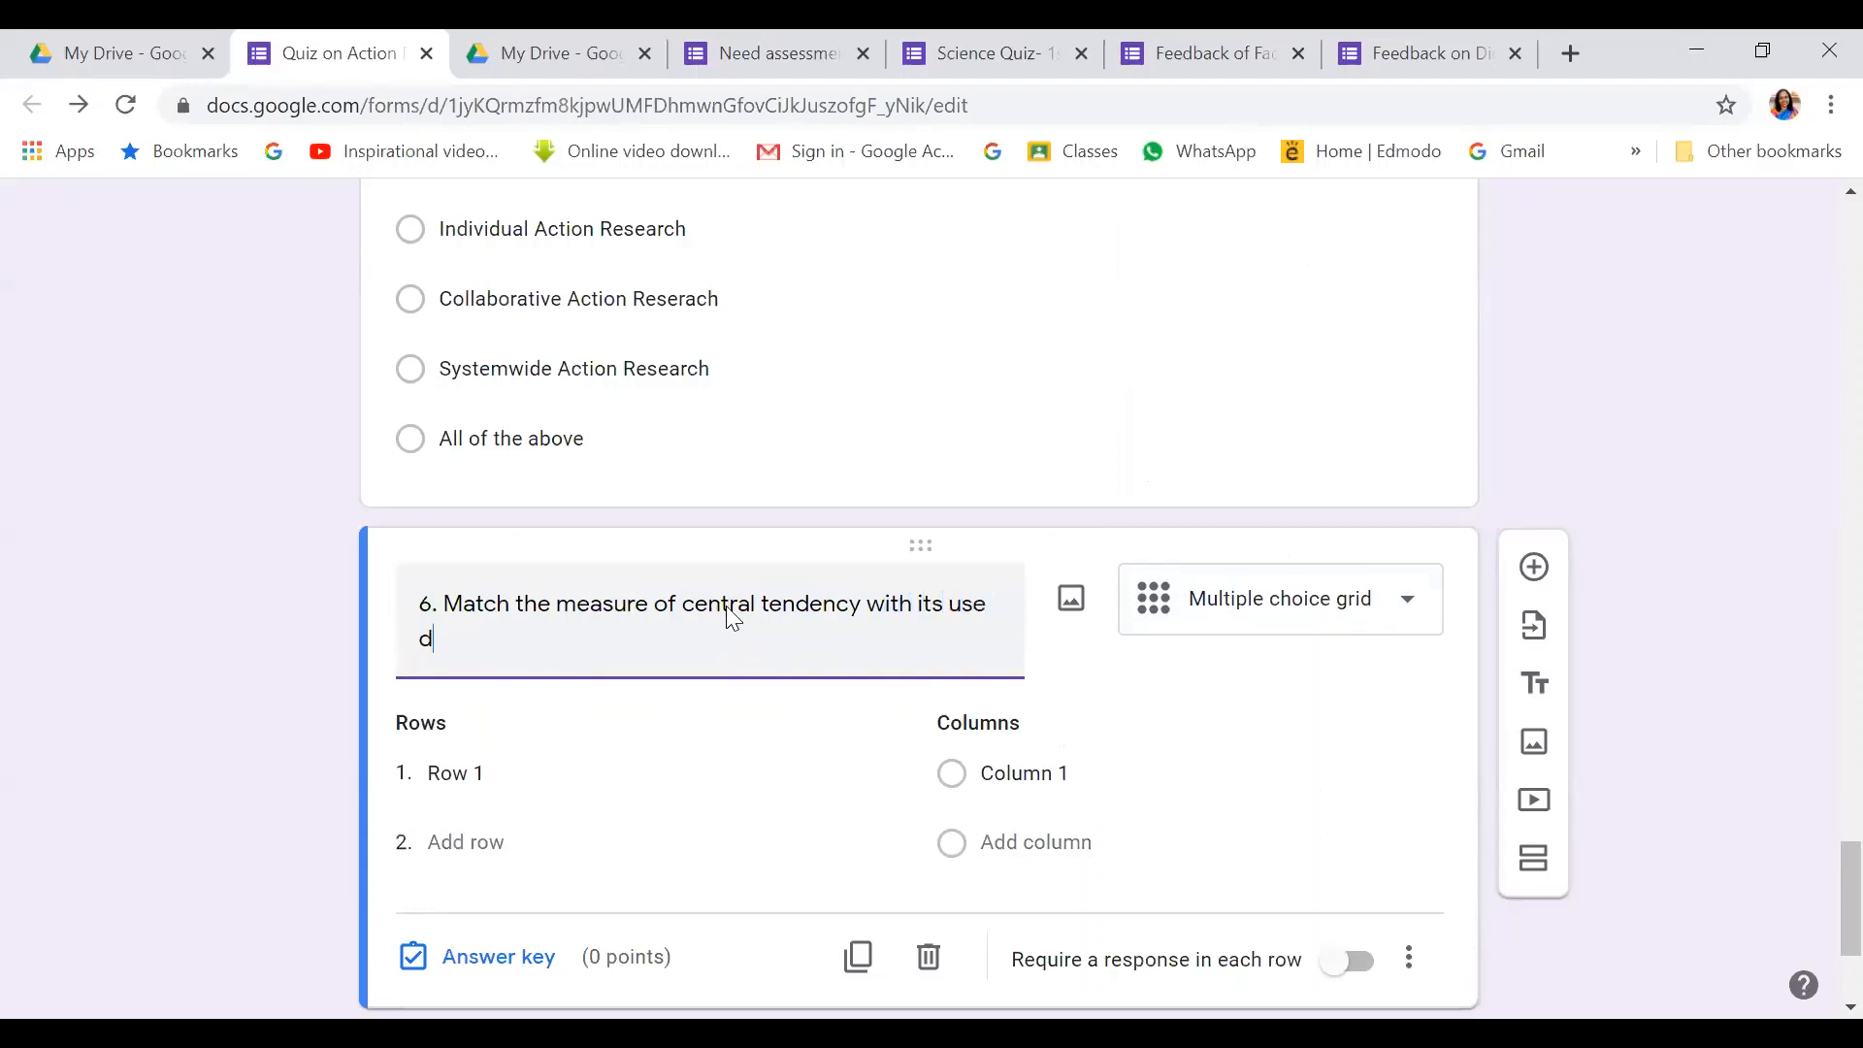
text(uring data analu)
key(BackSpace)
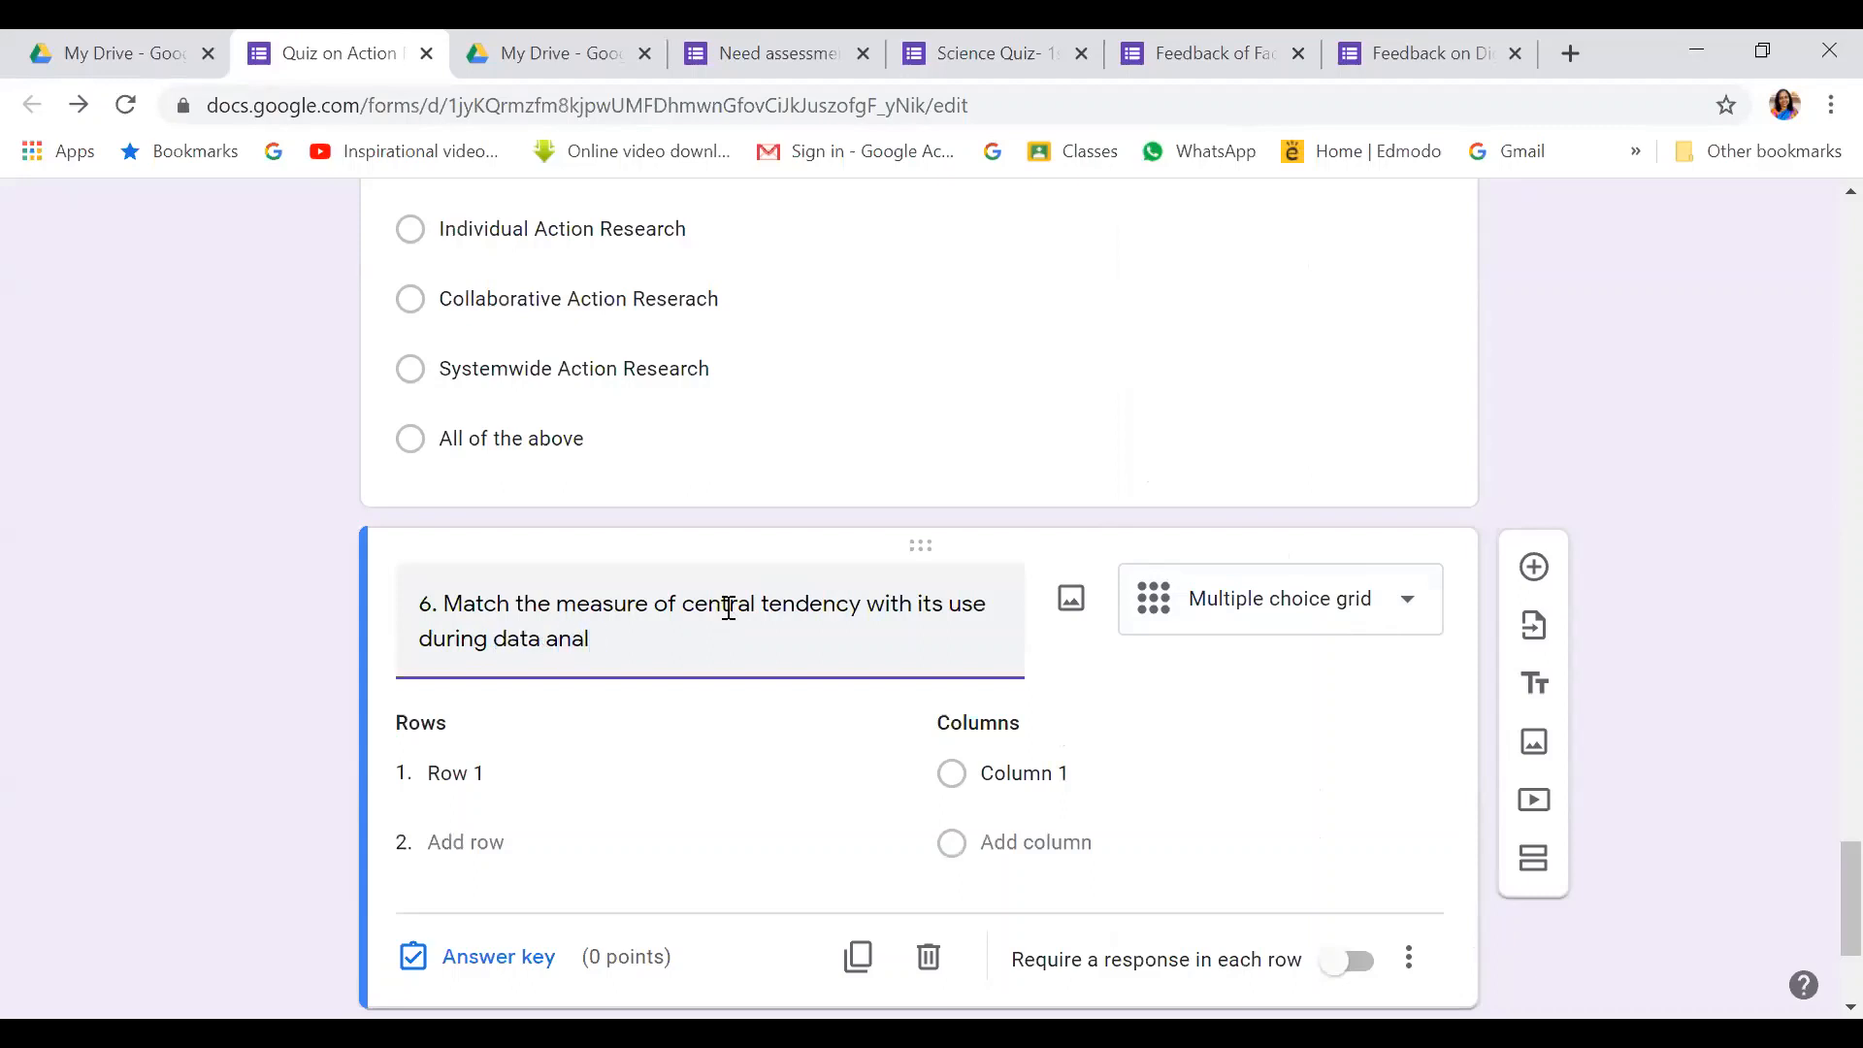
text(ysis ?)
Replace Row 1 with 'The most frequent score in our data set'
scroll(729, 609, down, 3)
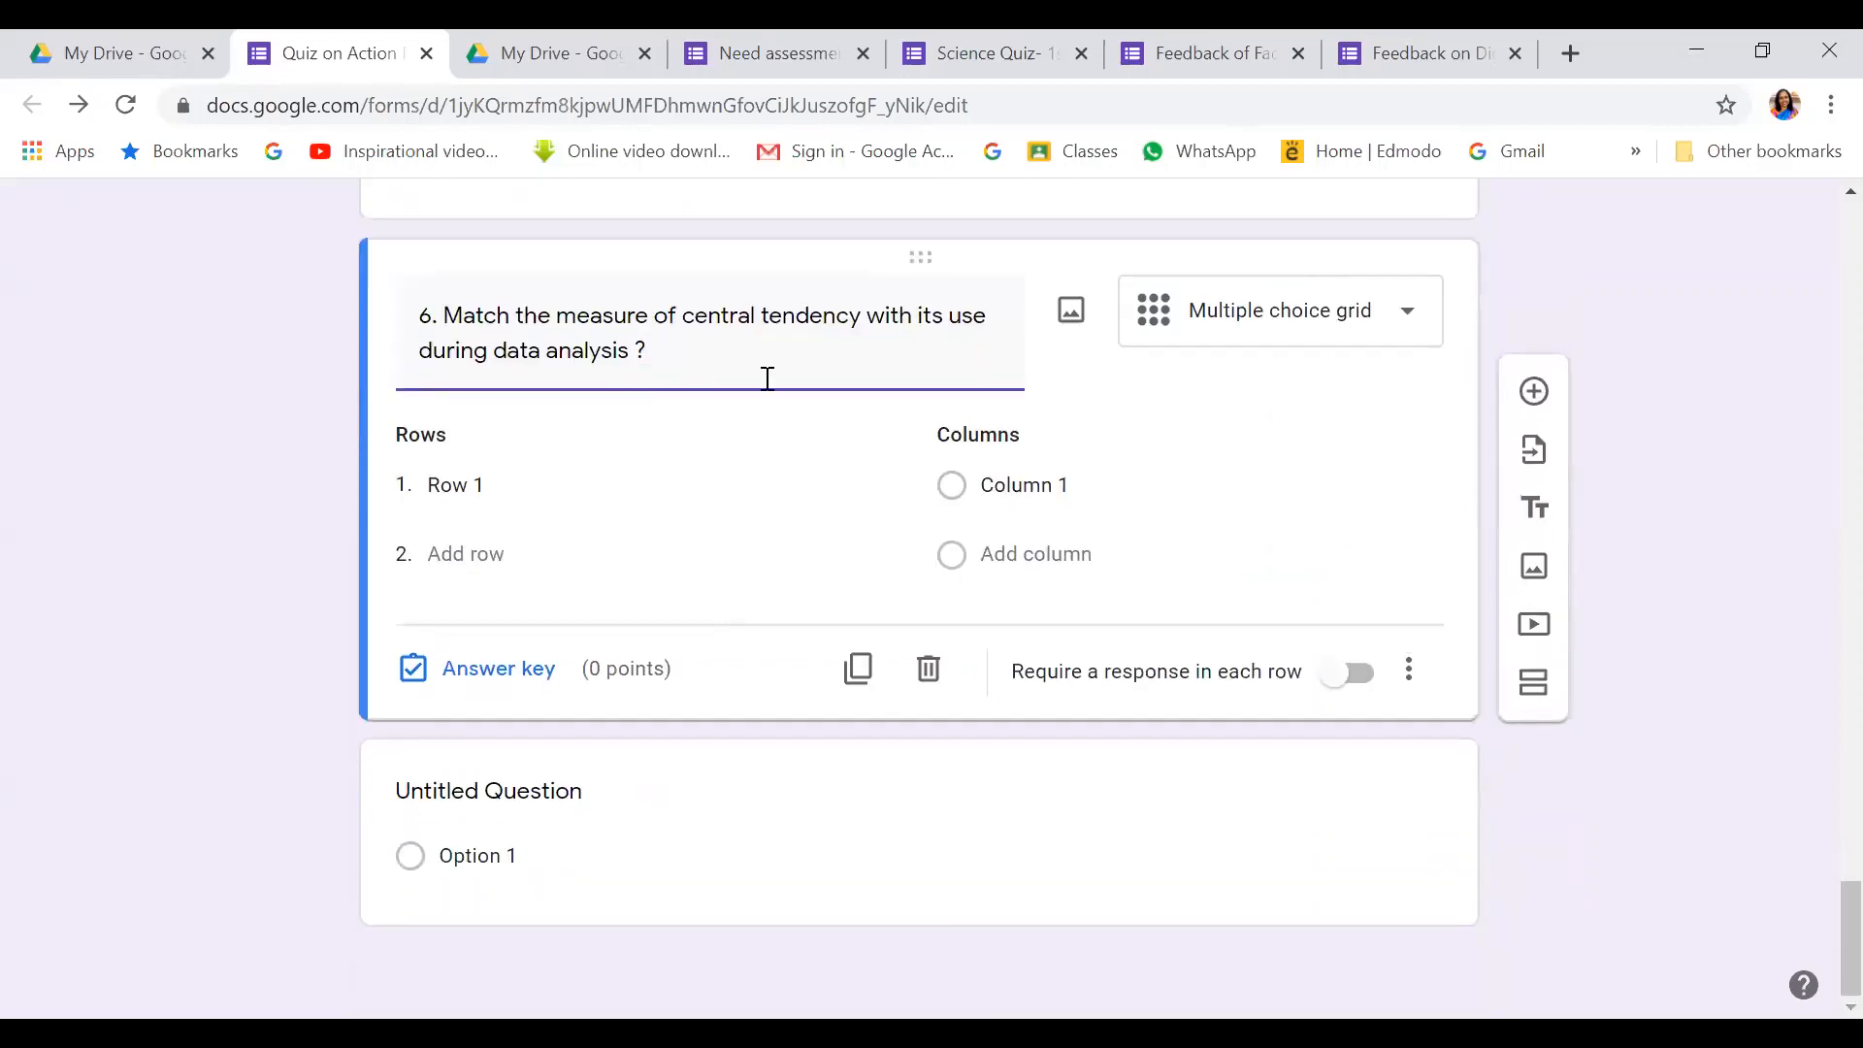
click(452, 488)
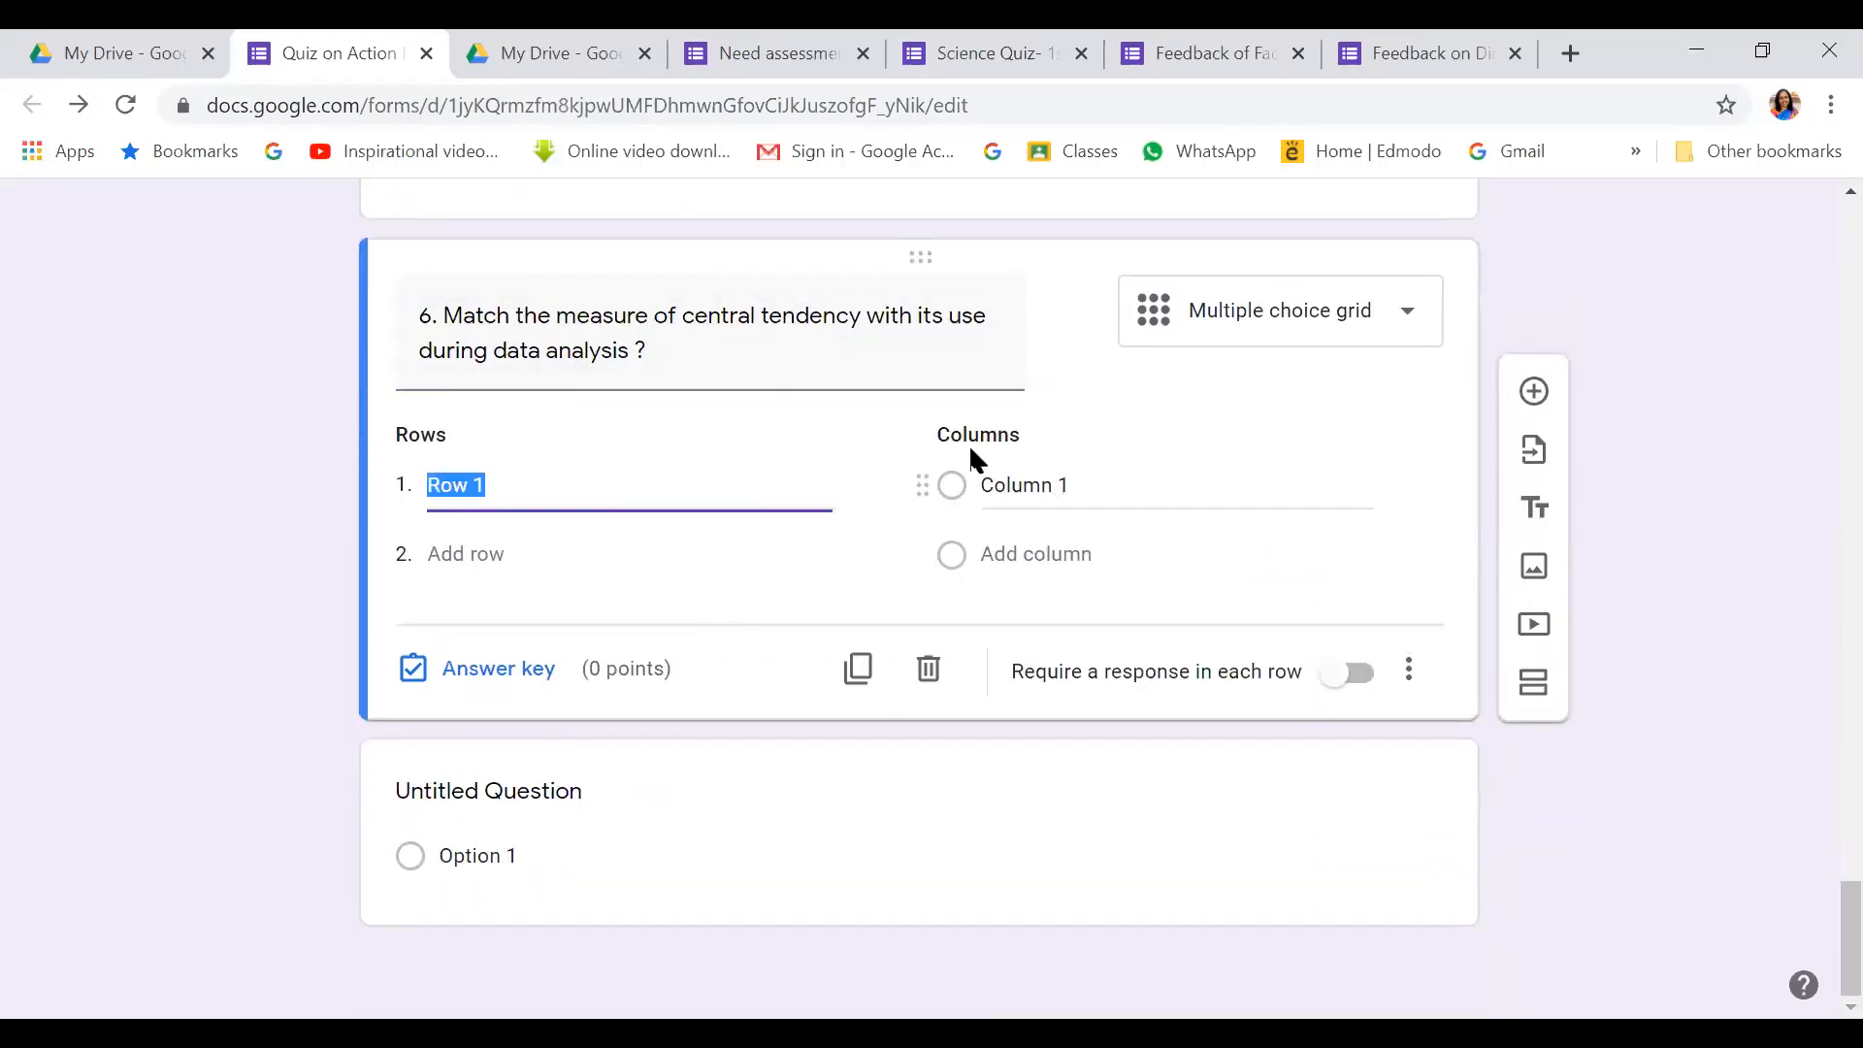
click(542, 487)
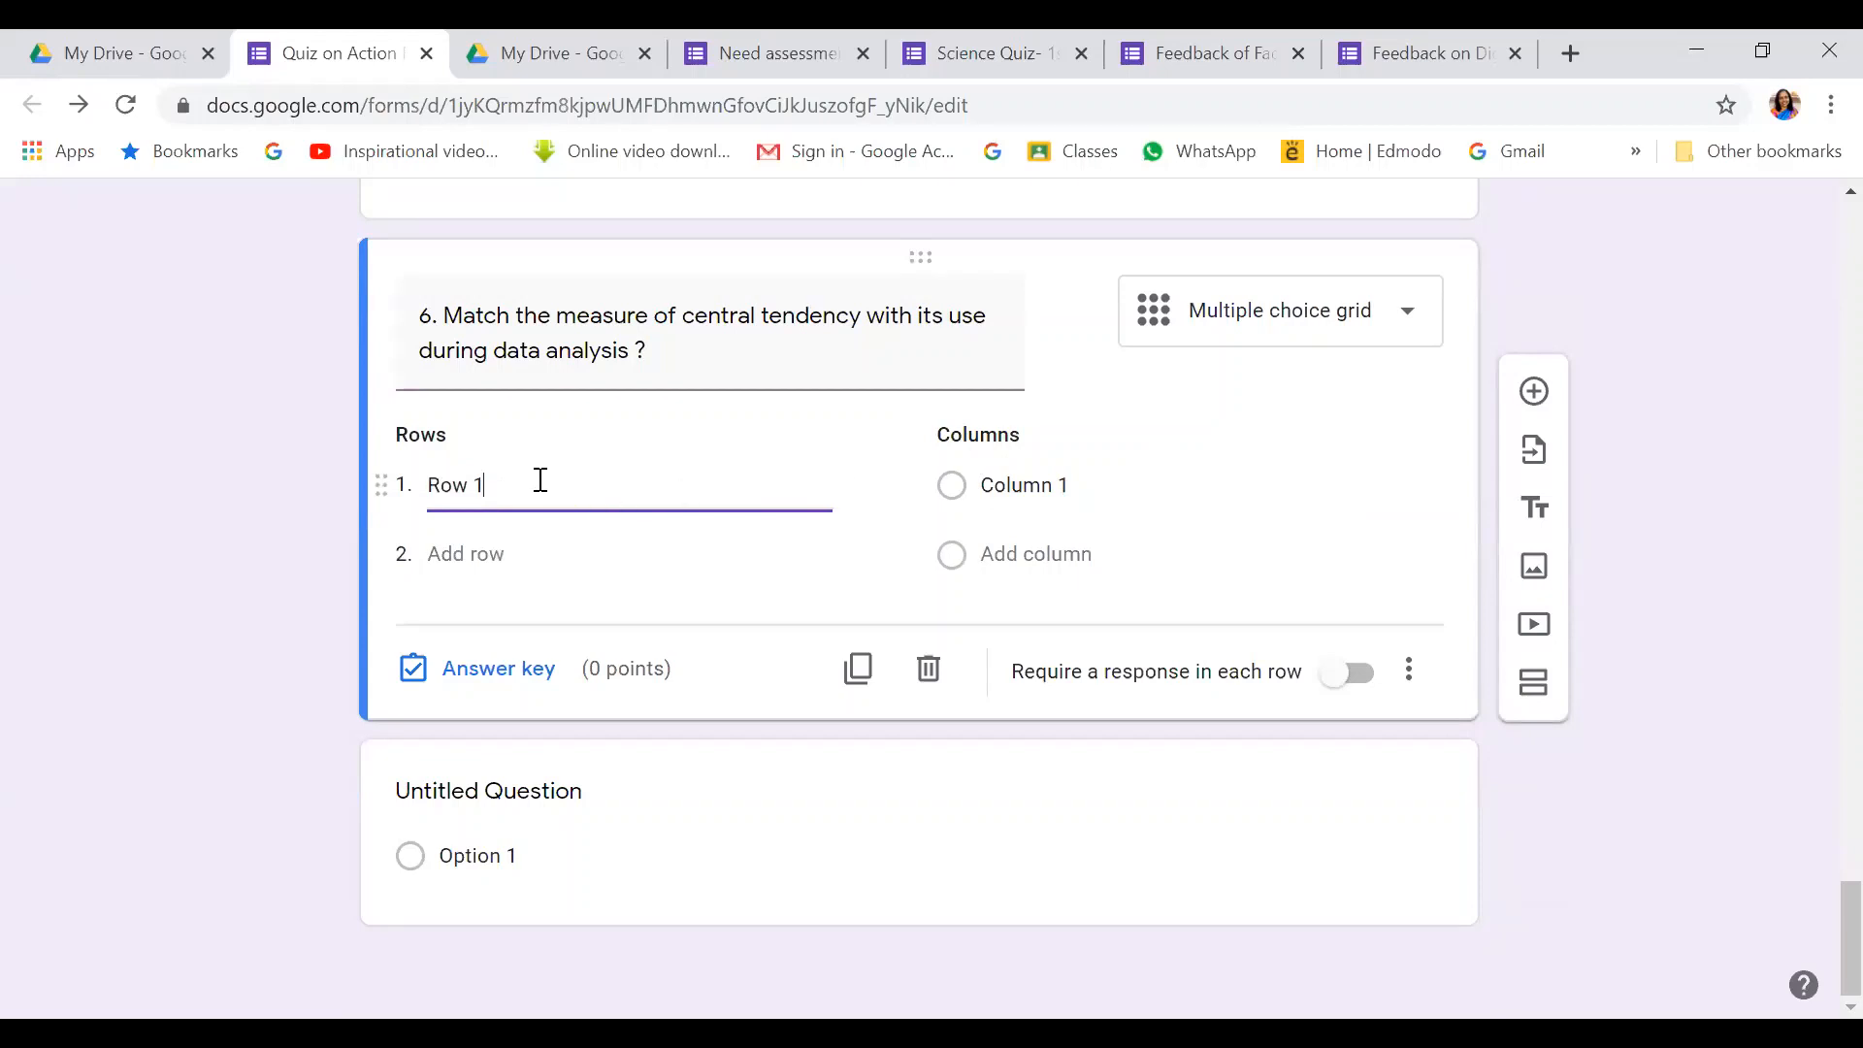
key(BackSpace)
key(BackSpace)
key(BackSpace)
text(The most freques)
key(BackSpace)
text(nt score in our)
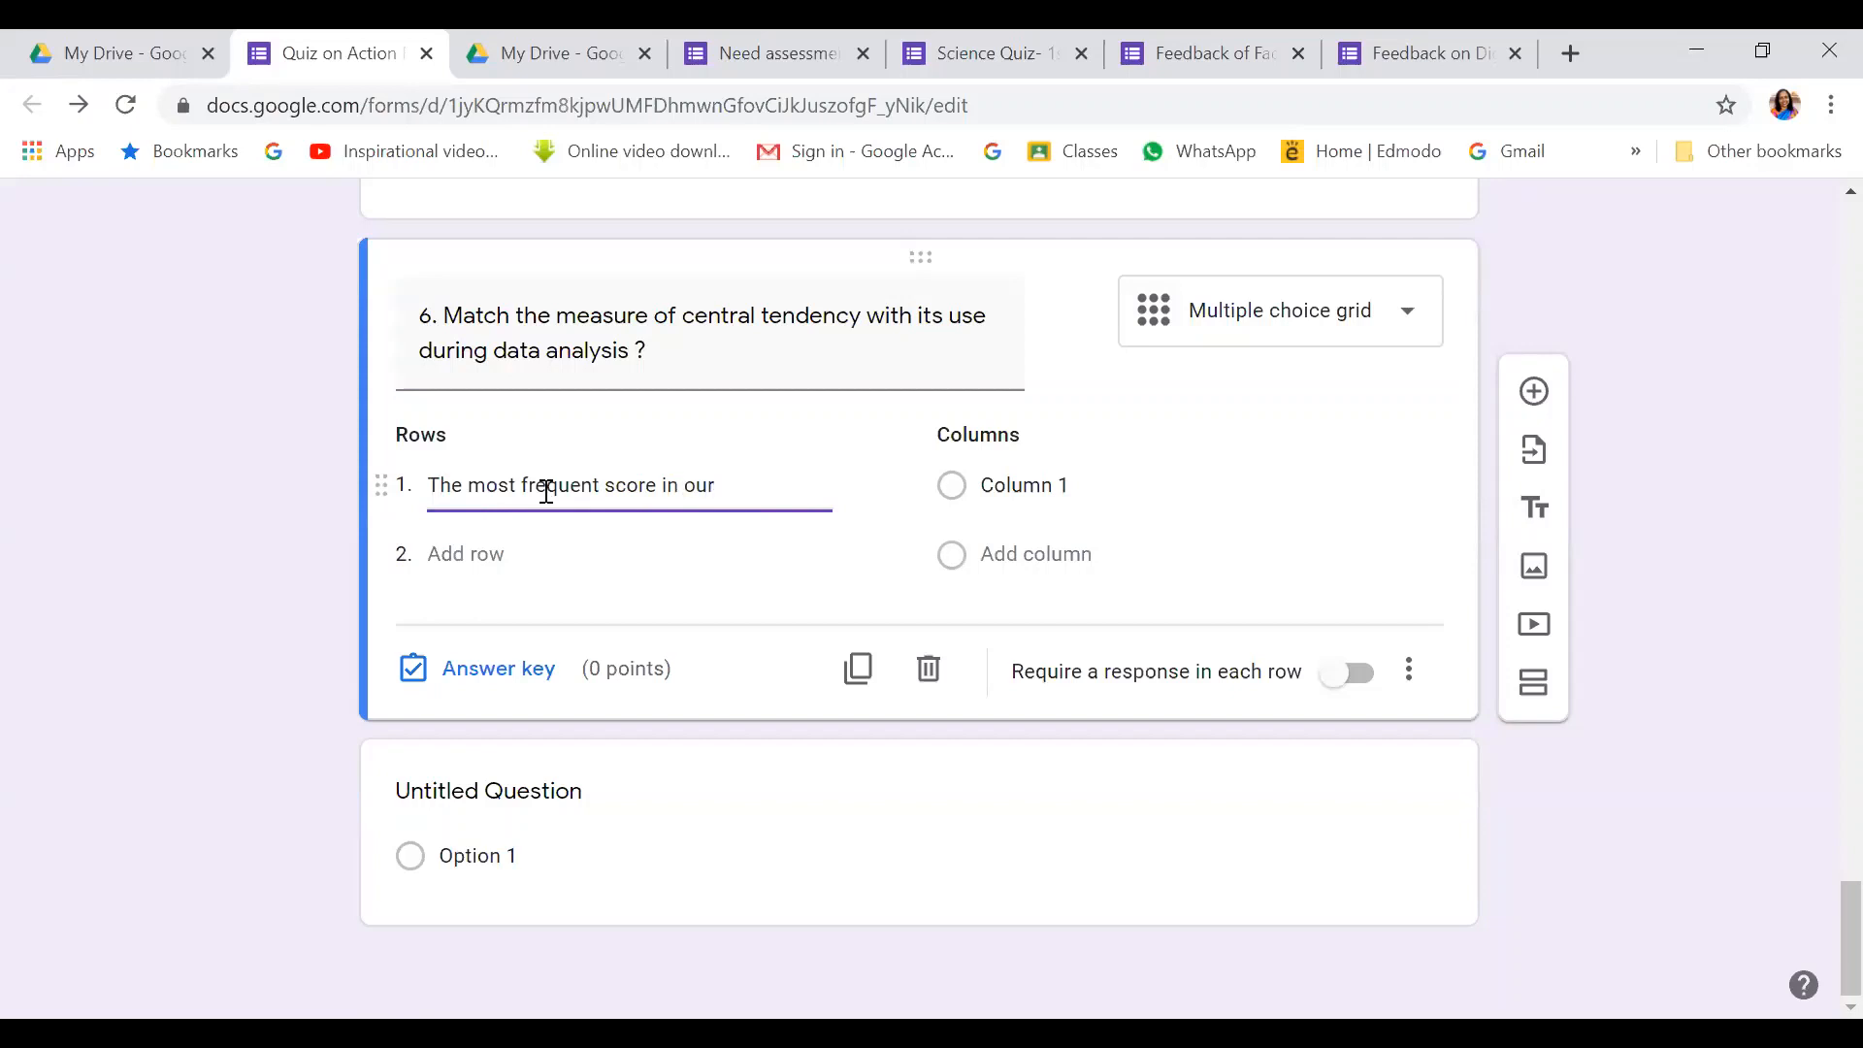
text( data s)
key(BackSpace)
text(data se)
Add rows 'The average score of the given set of data' and 'Middle score for a set of data arranged in order of magnitude'
click(491, 562)
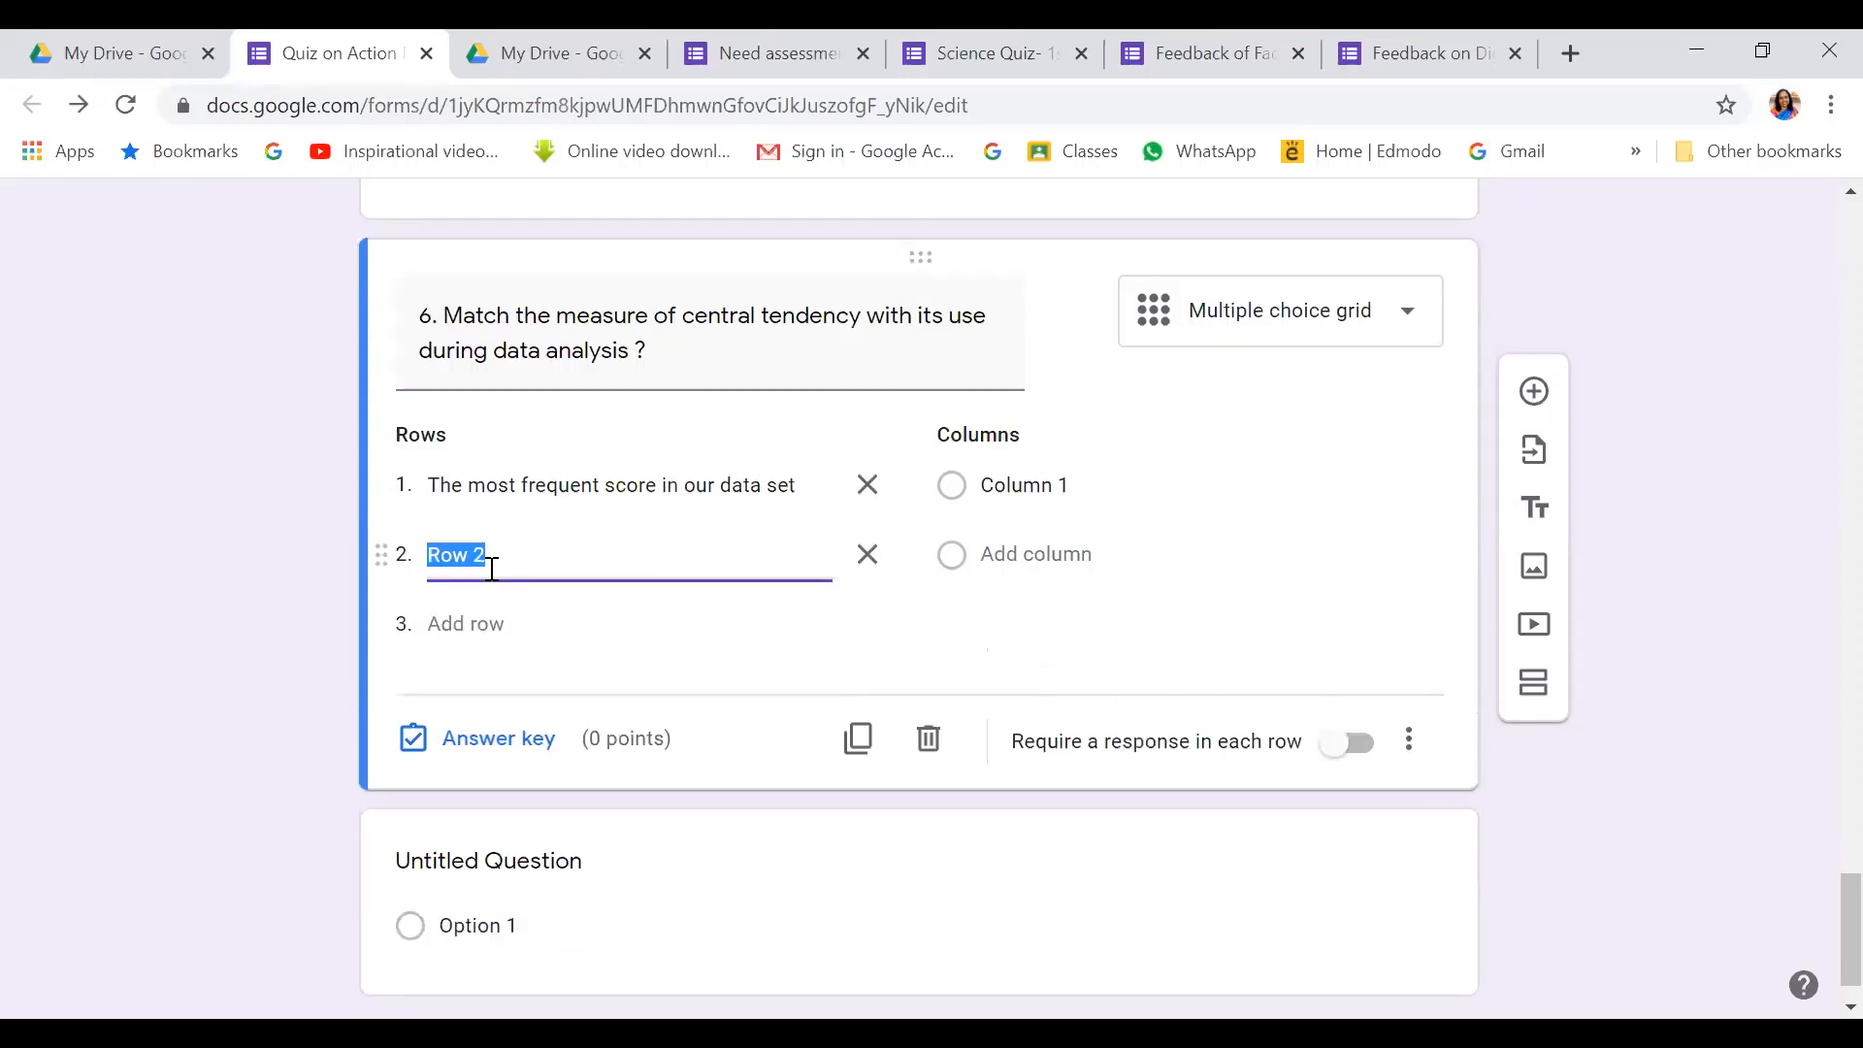
text(The average score of the )
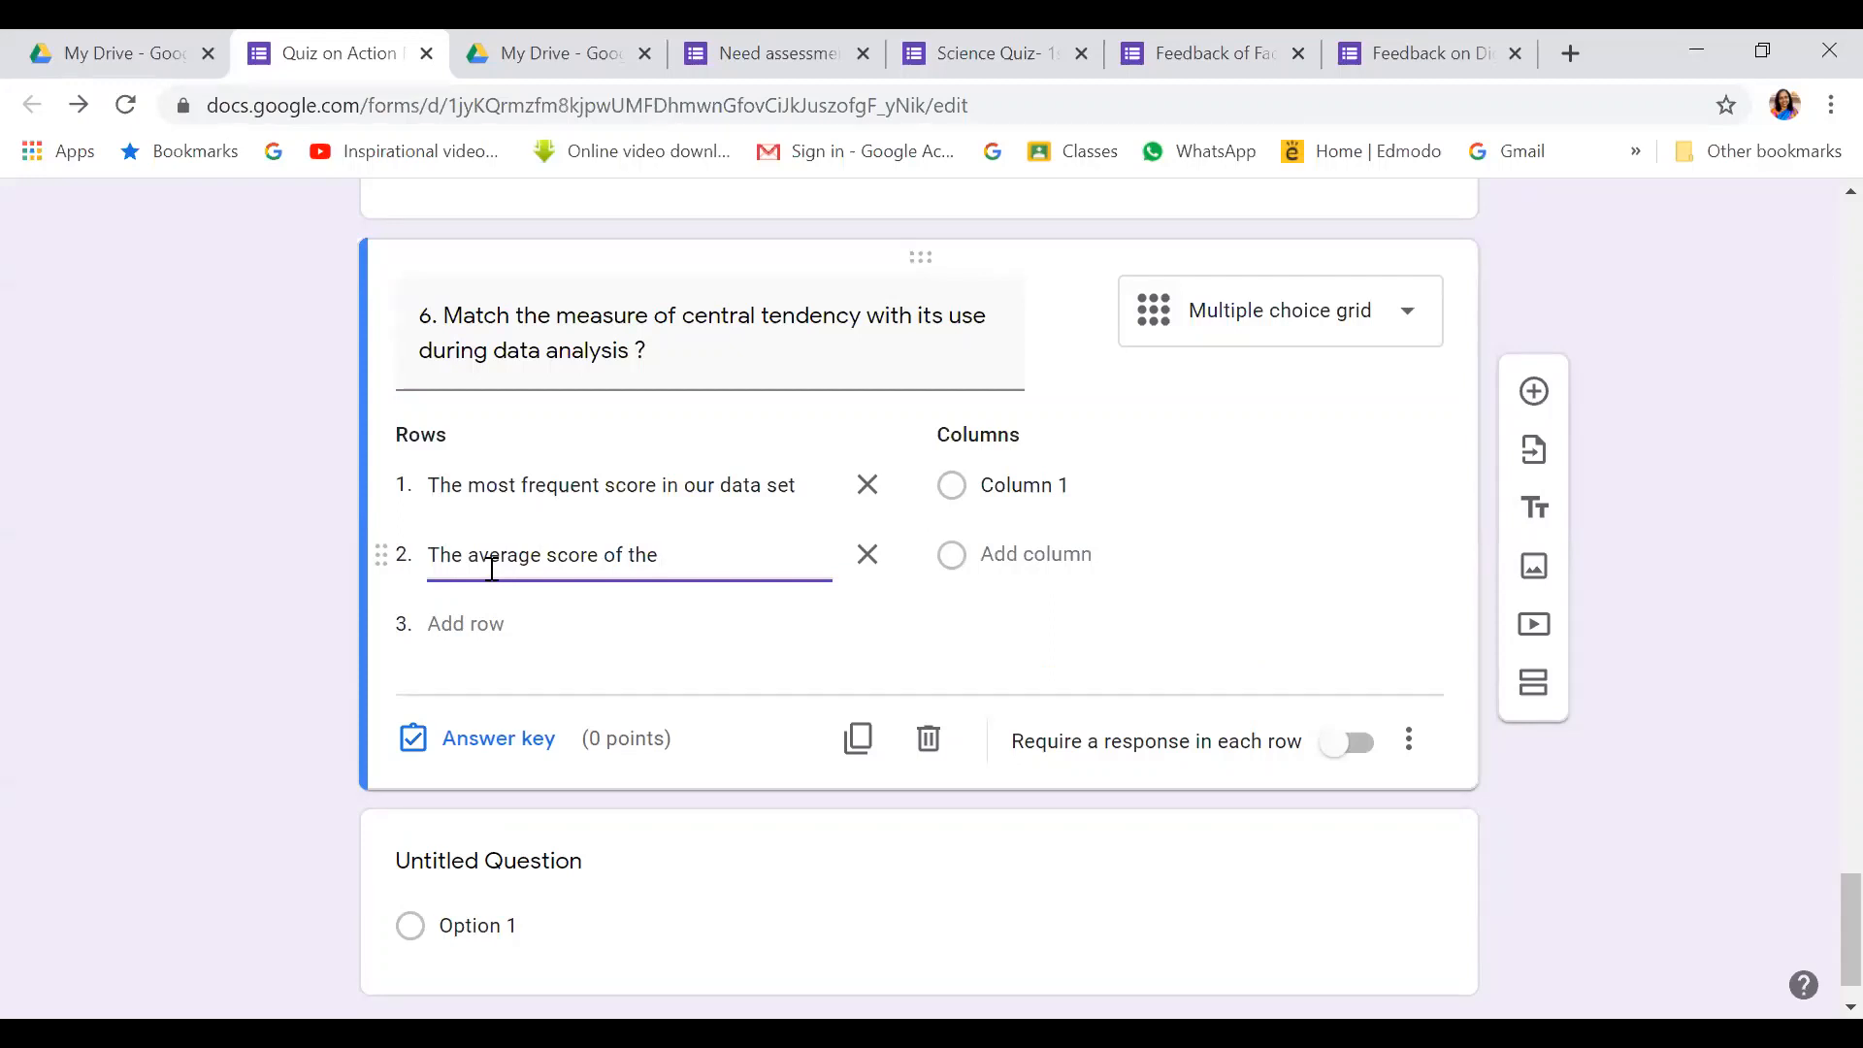
text(given set of data)
click(480, 633)
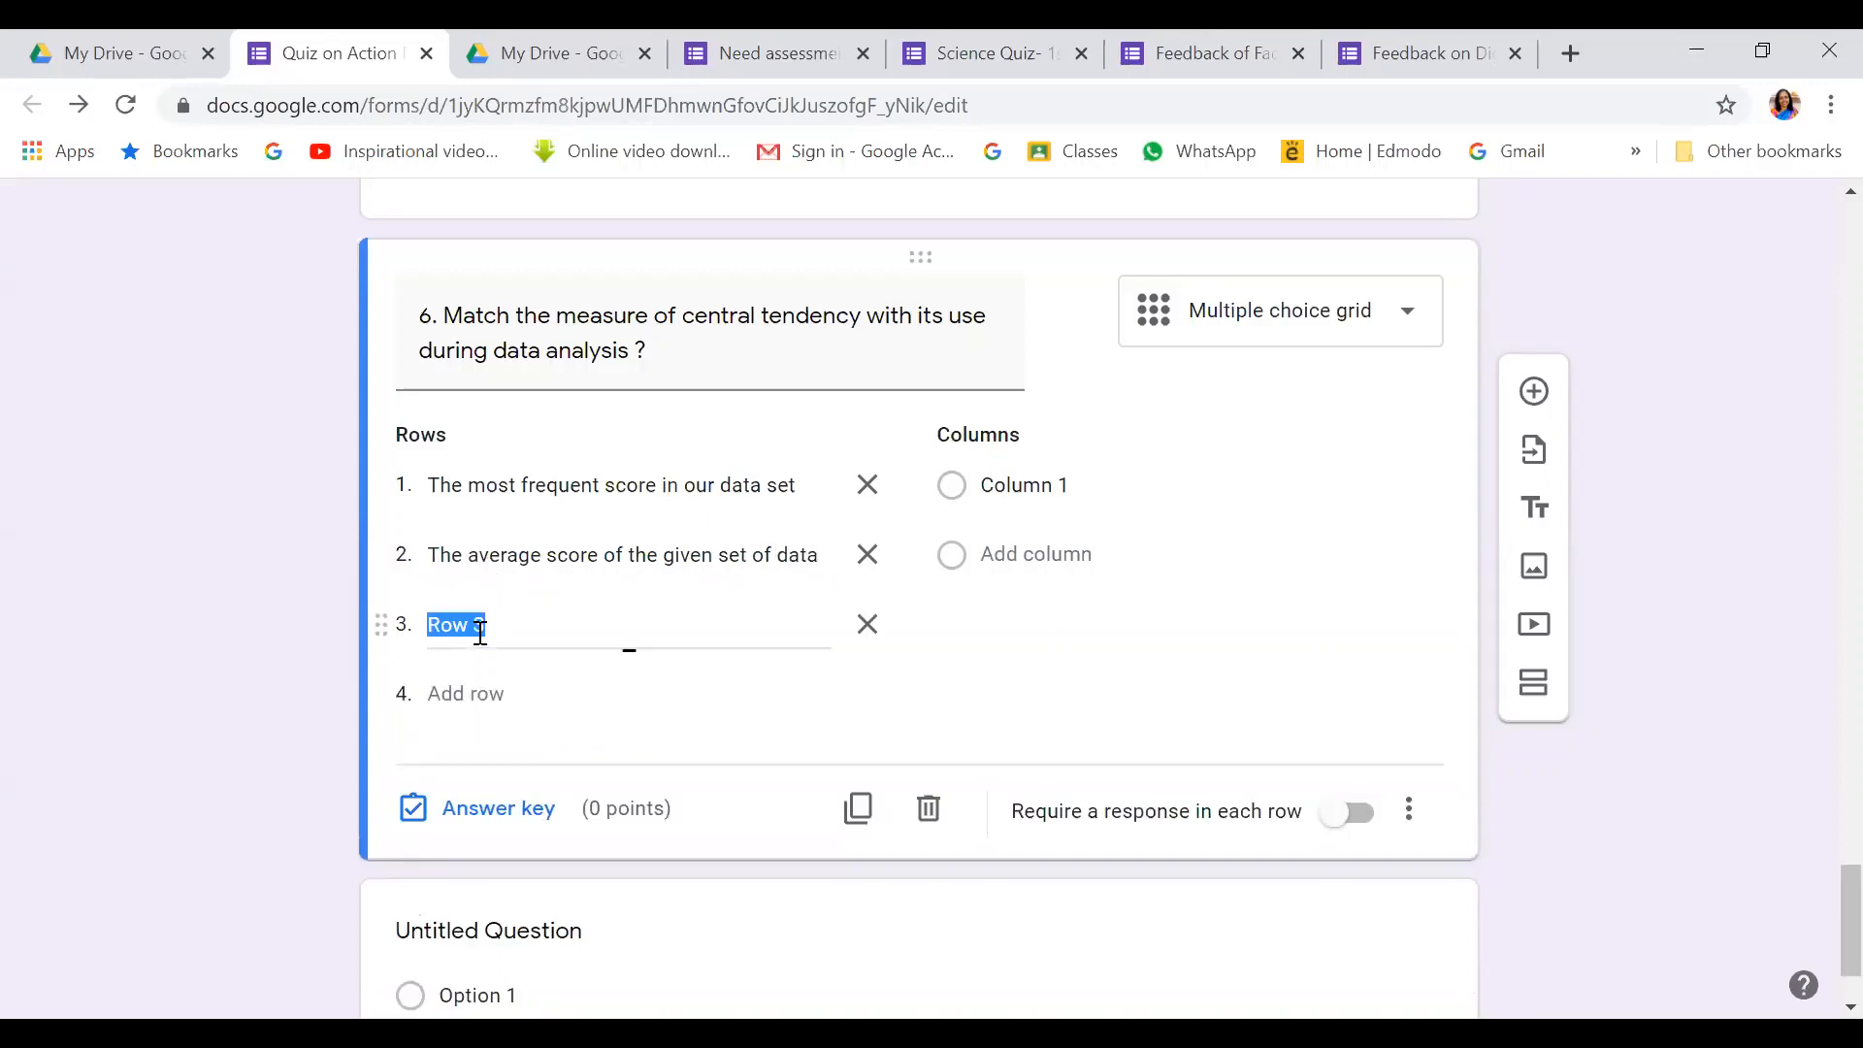
text(Middle score for)
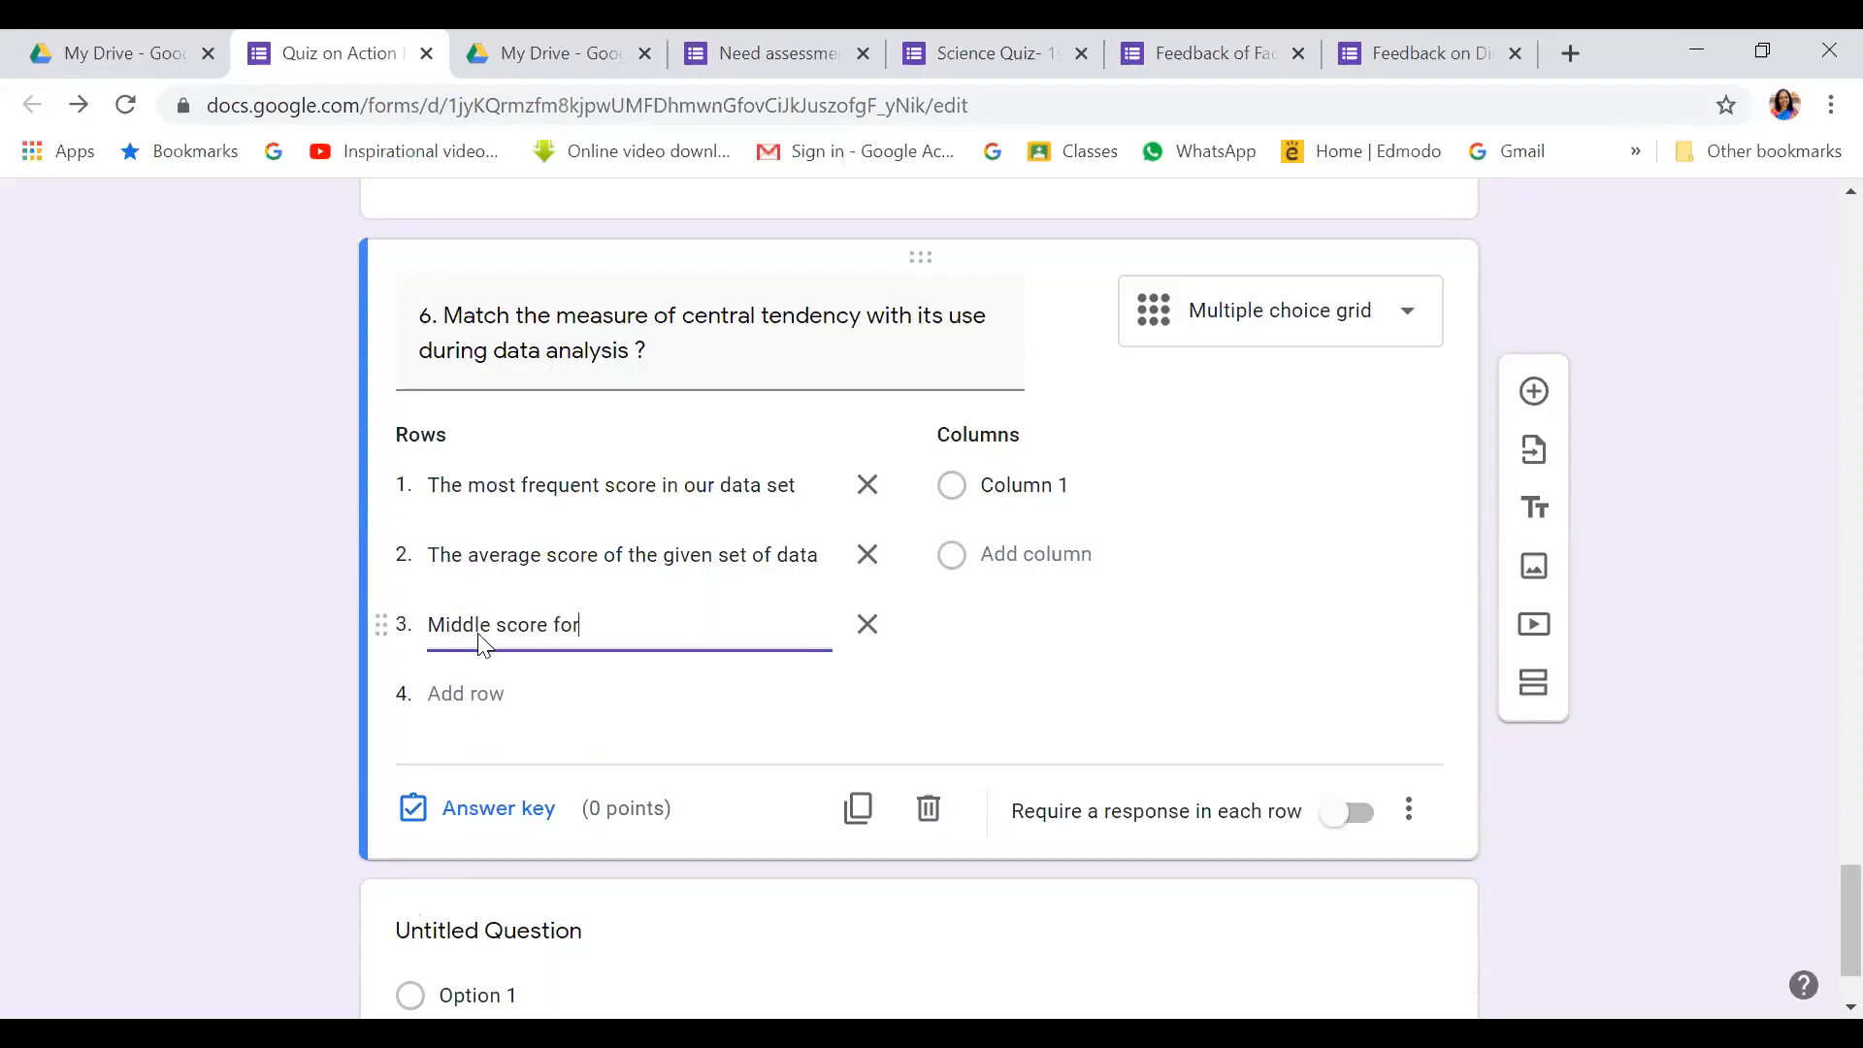
text( a set of data arranged )
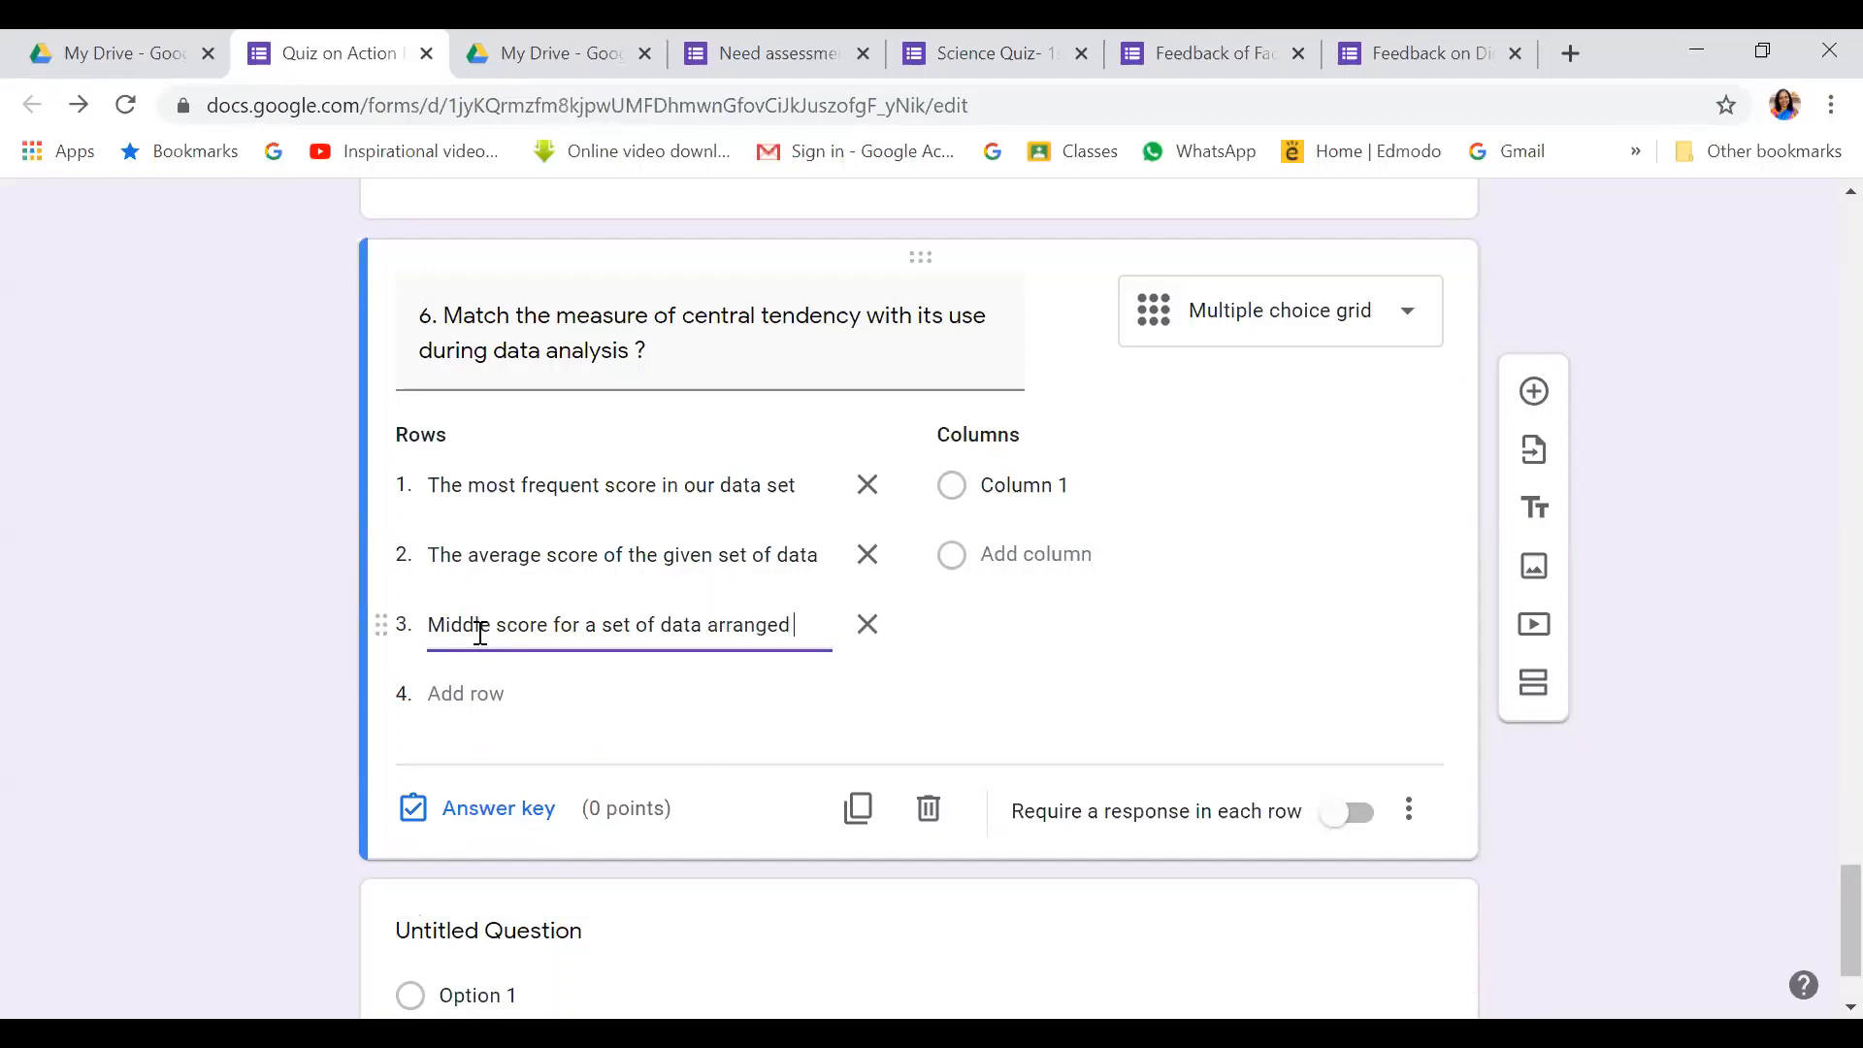
text(in or)
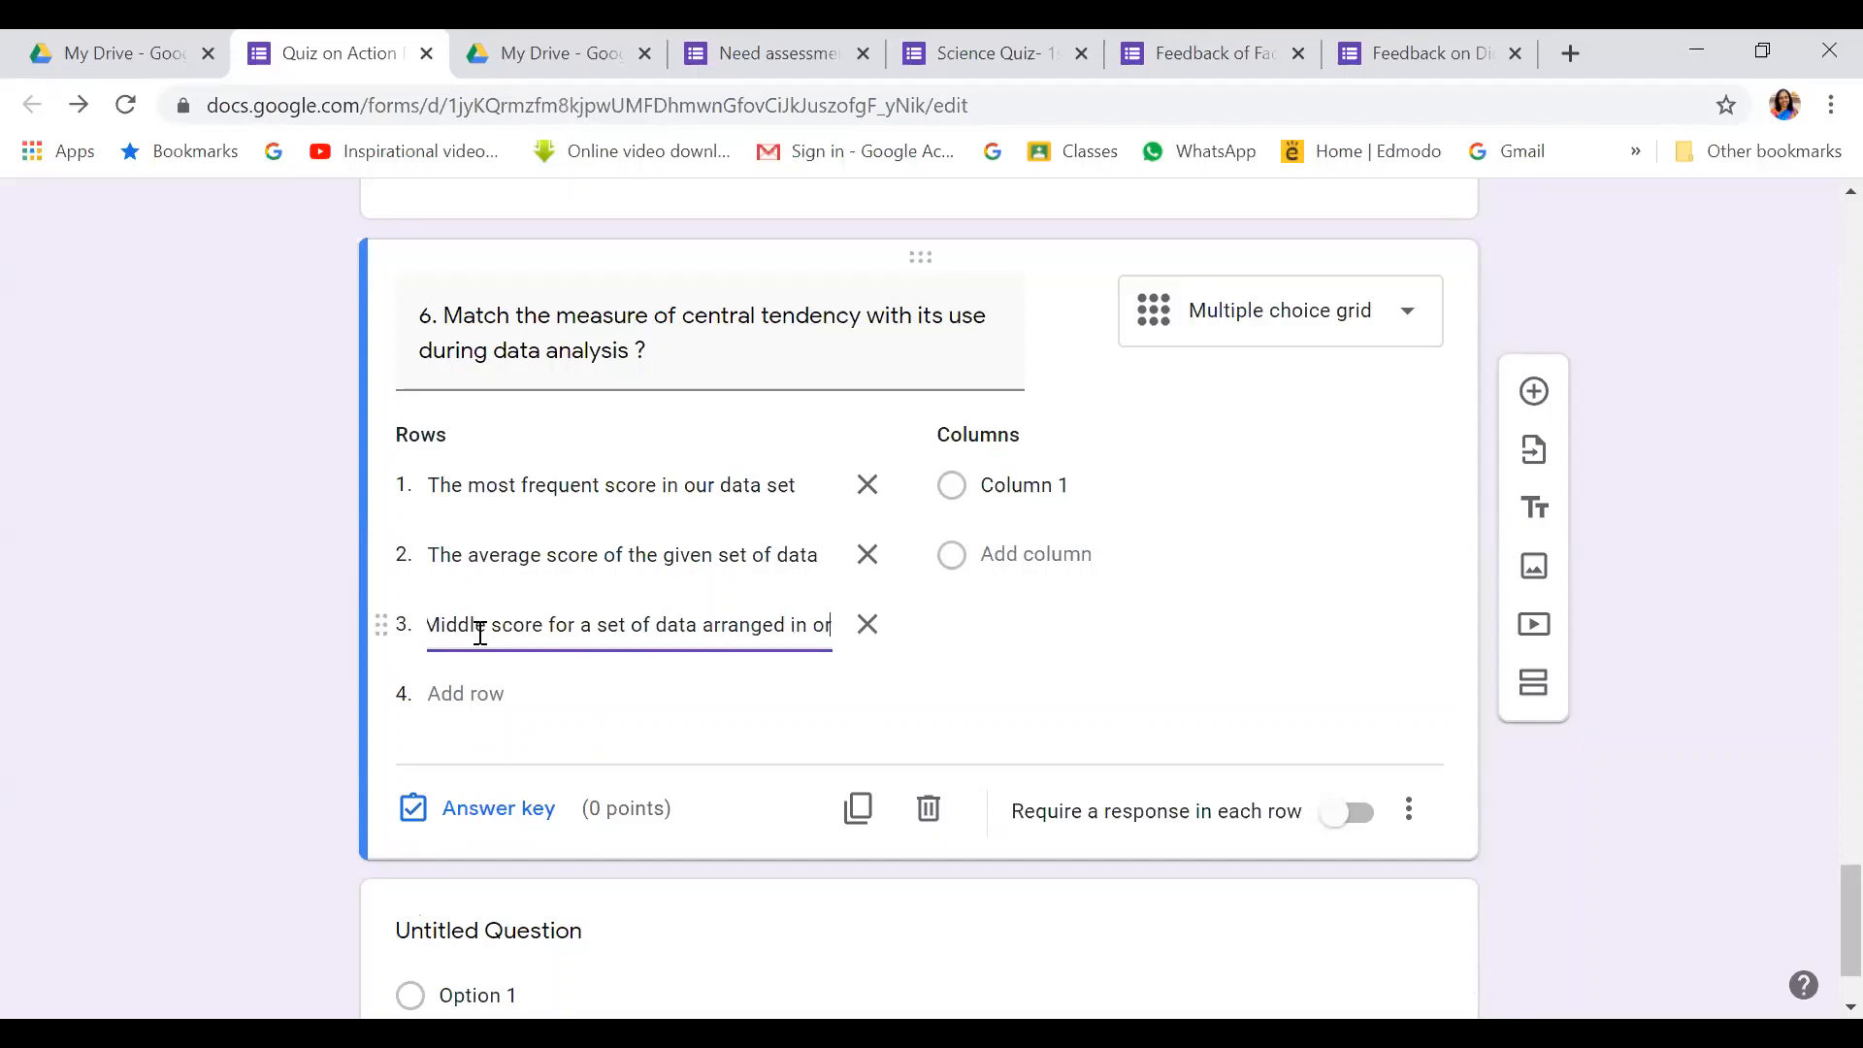
text(der of)
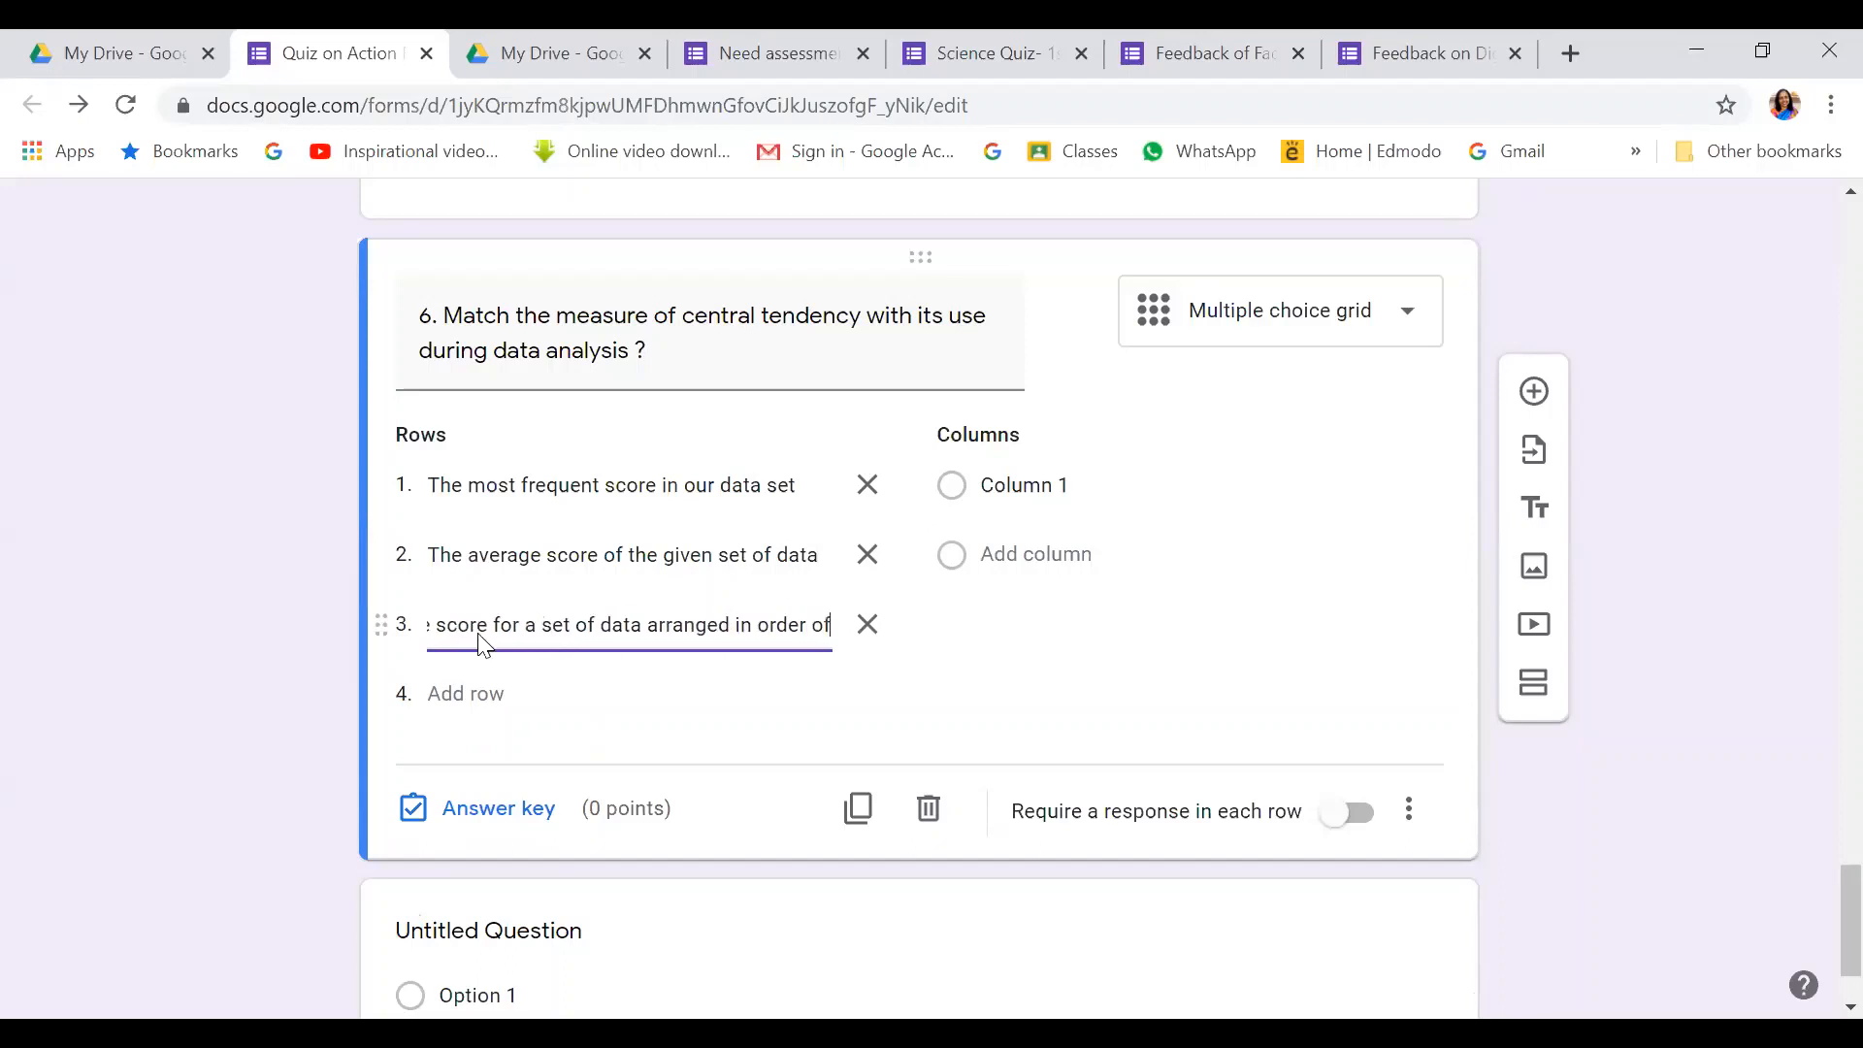
text( magnitude)
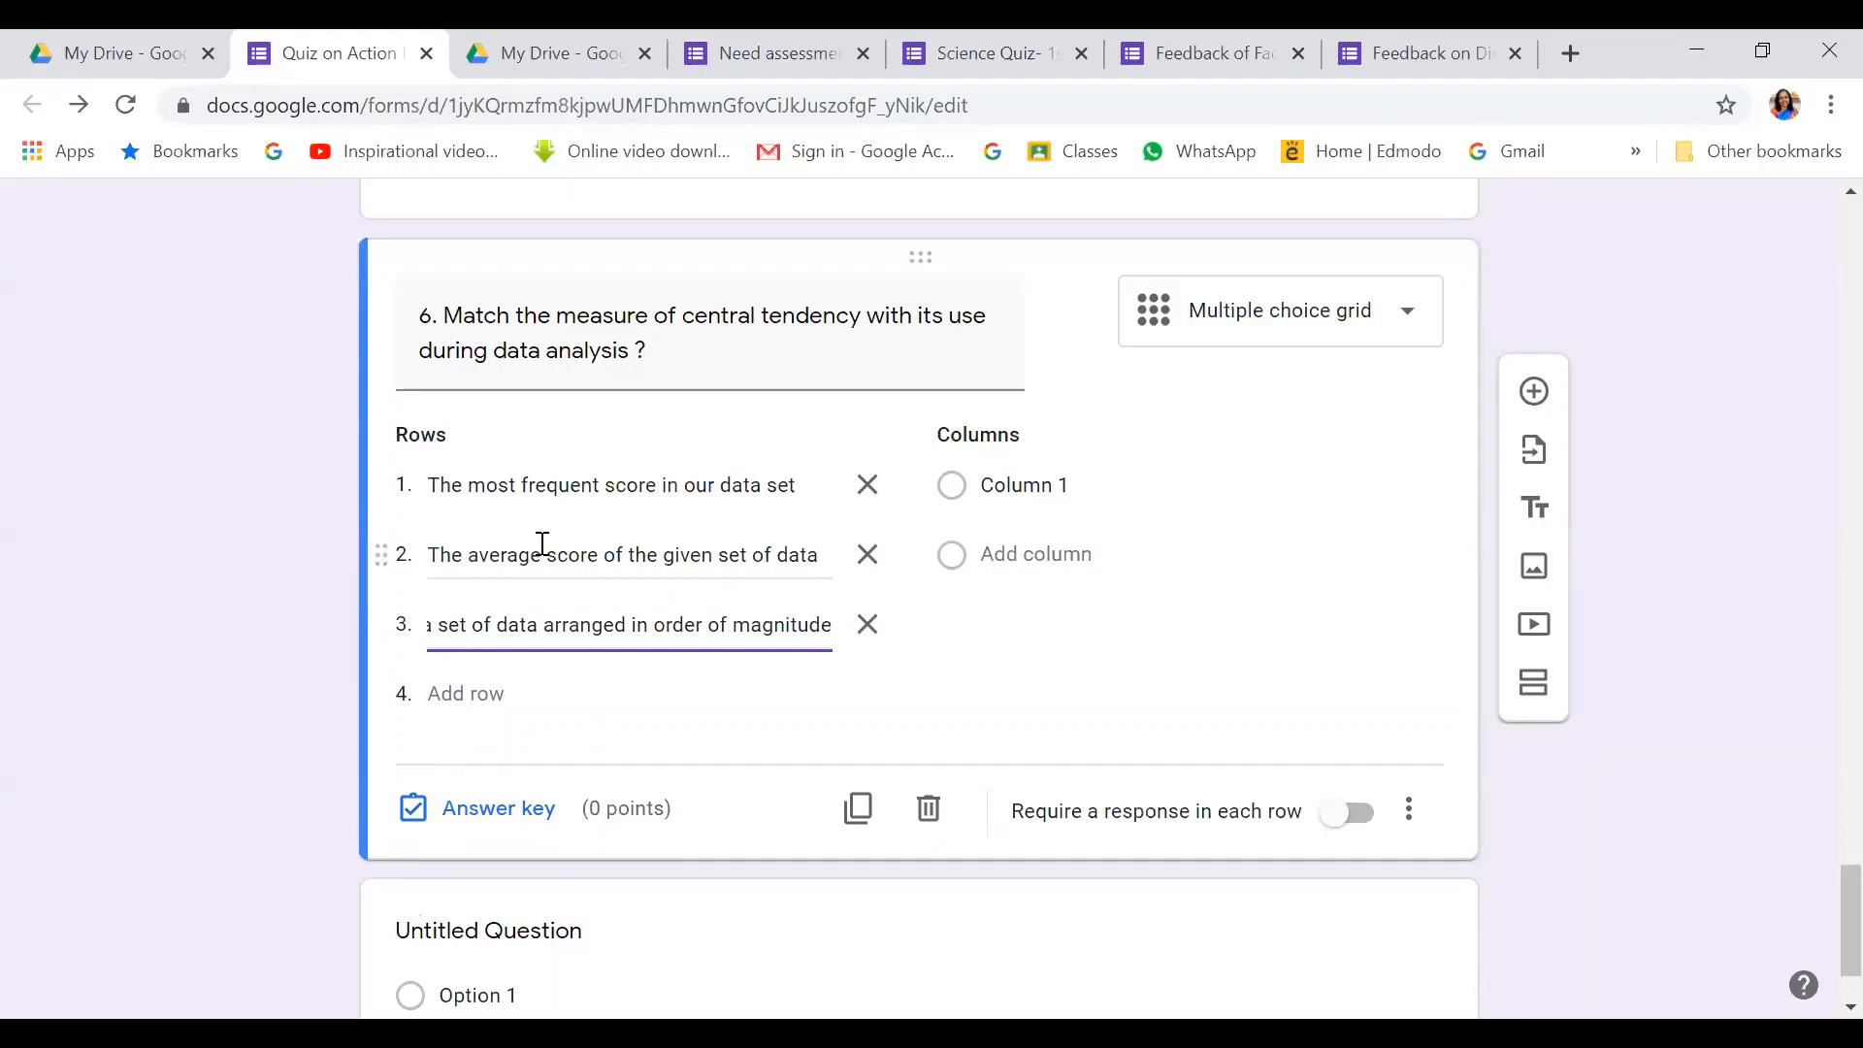
Name question 6's grid columns Mean, Mode and Median
click(1020, 481)
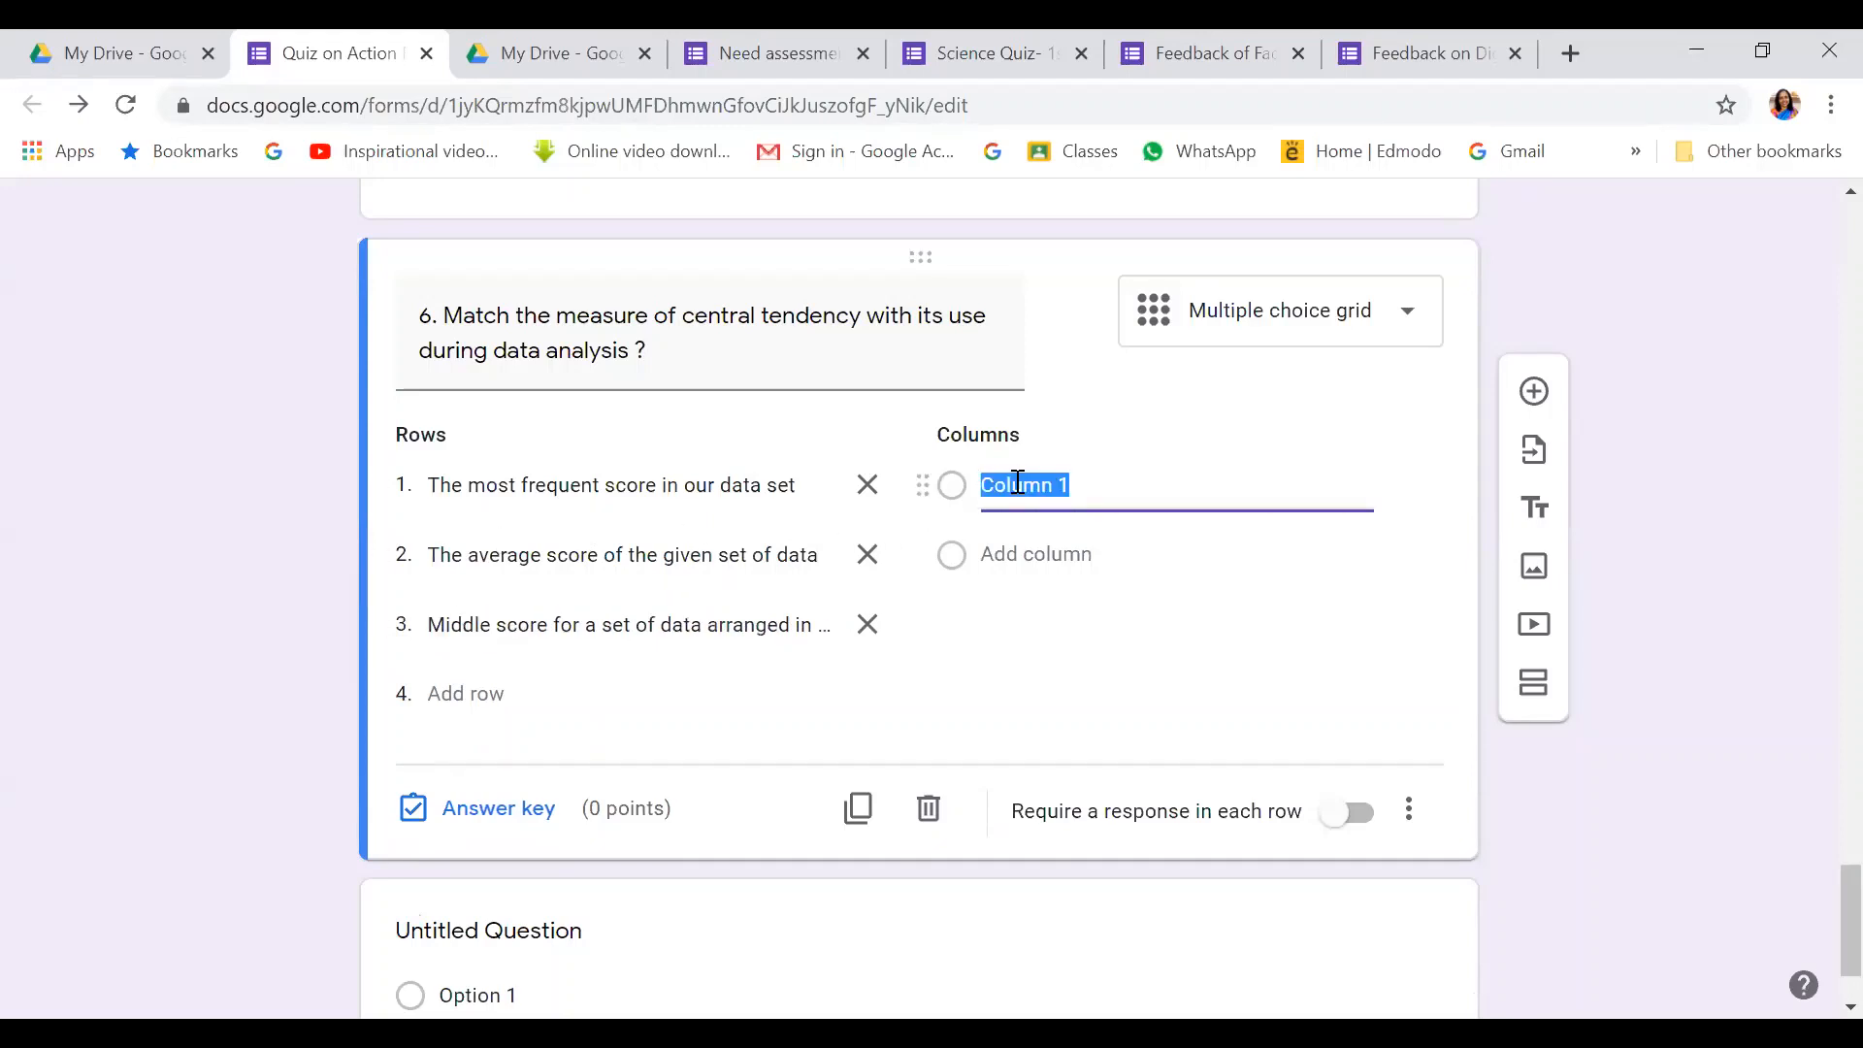
text(Mean)
click(1015, 554)
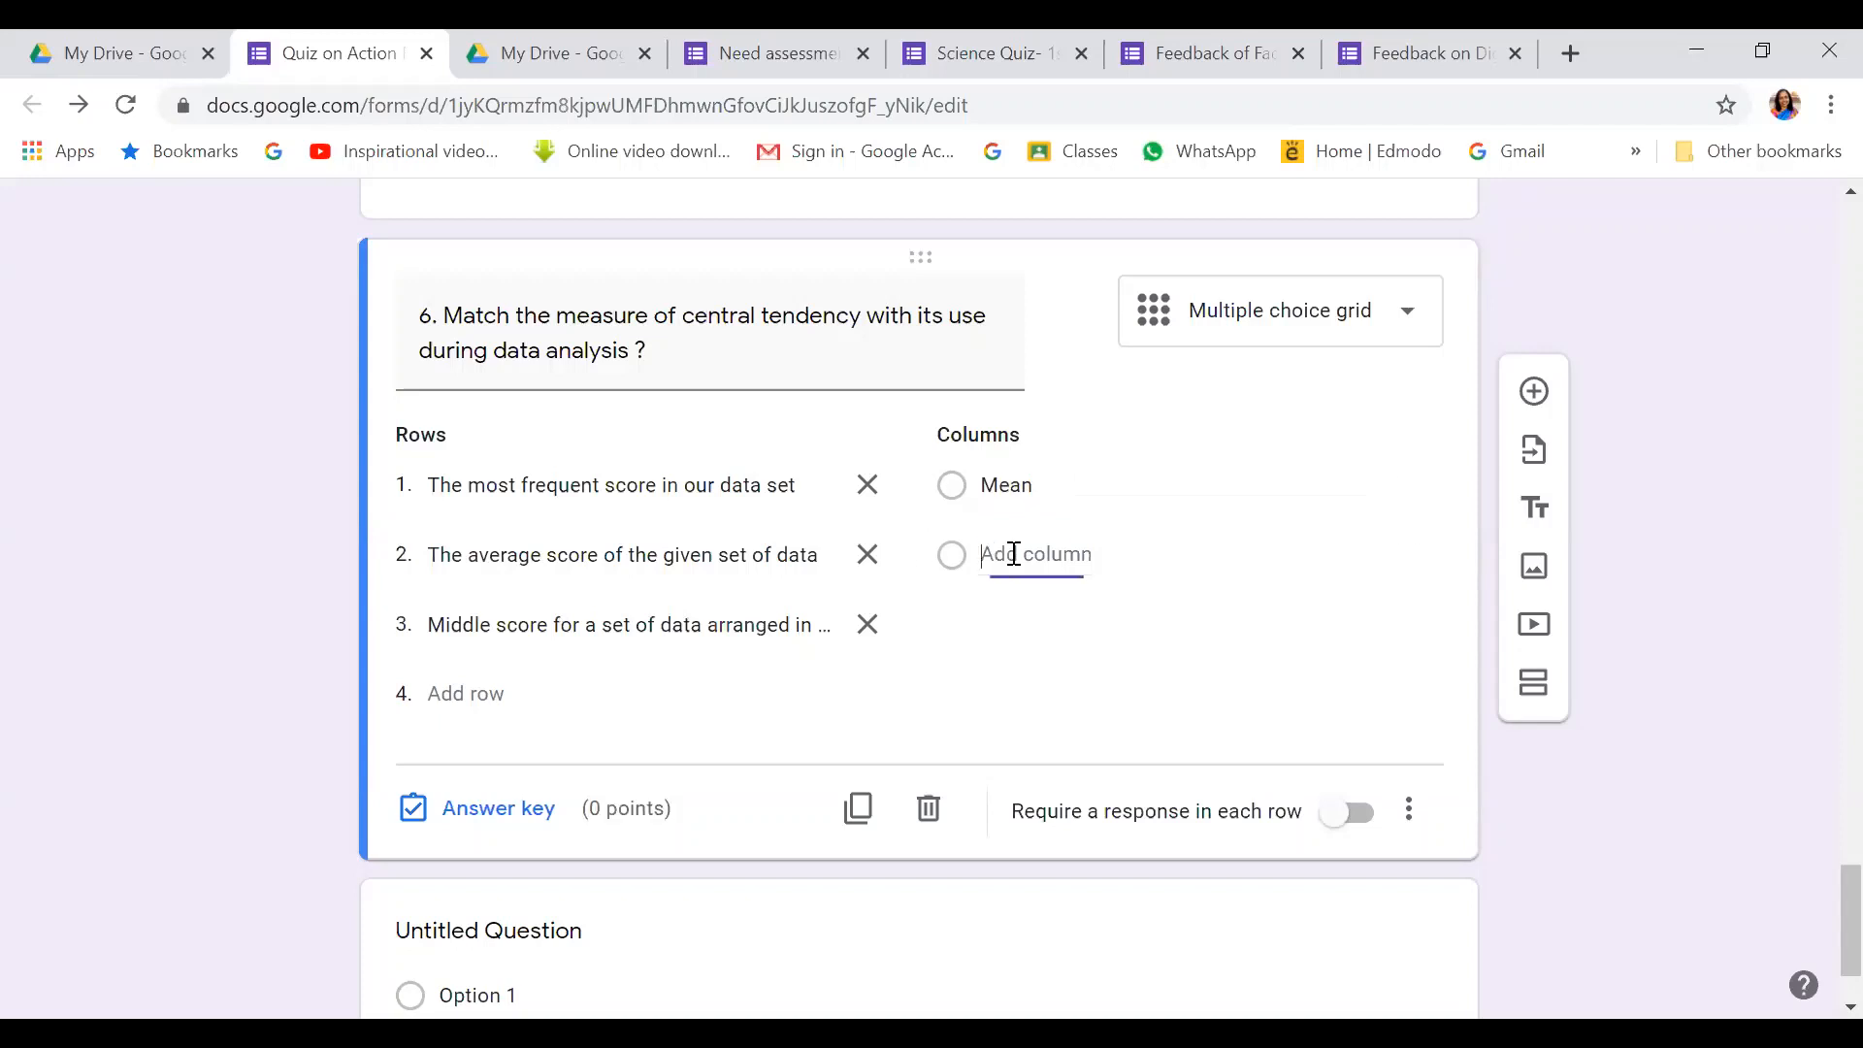
text(Mode)
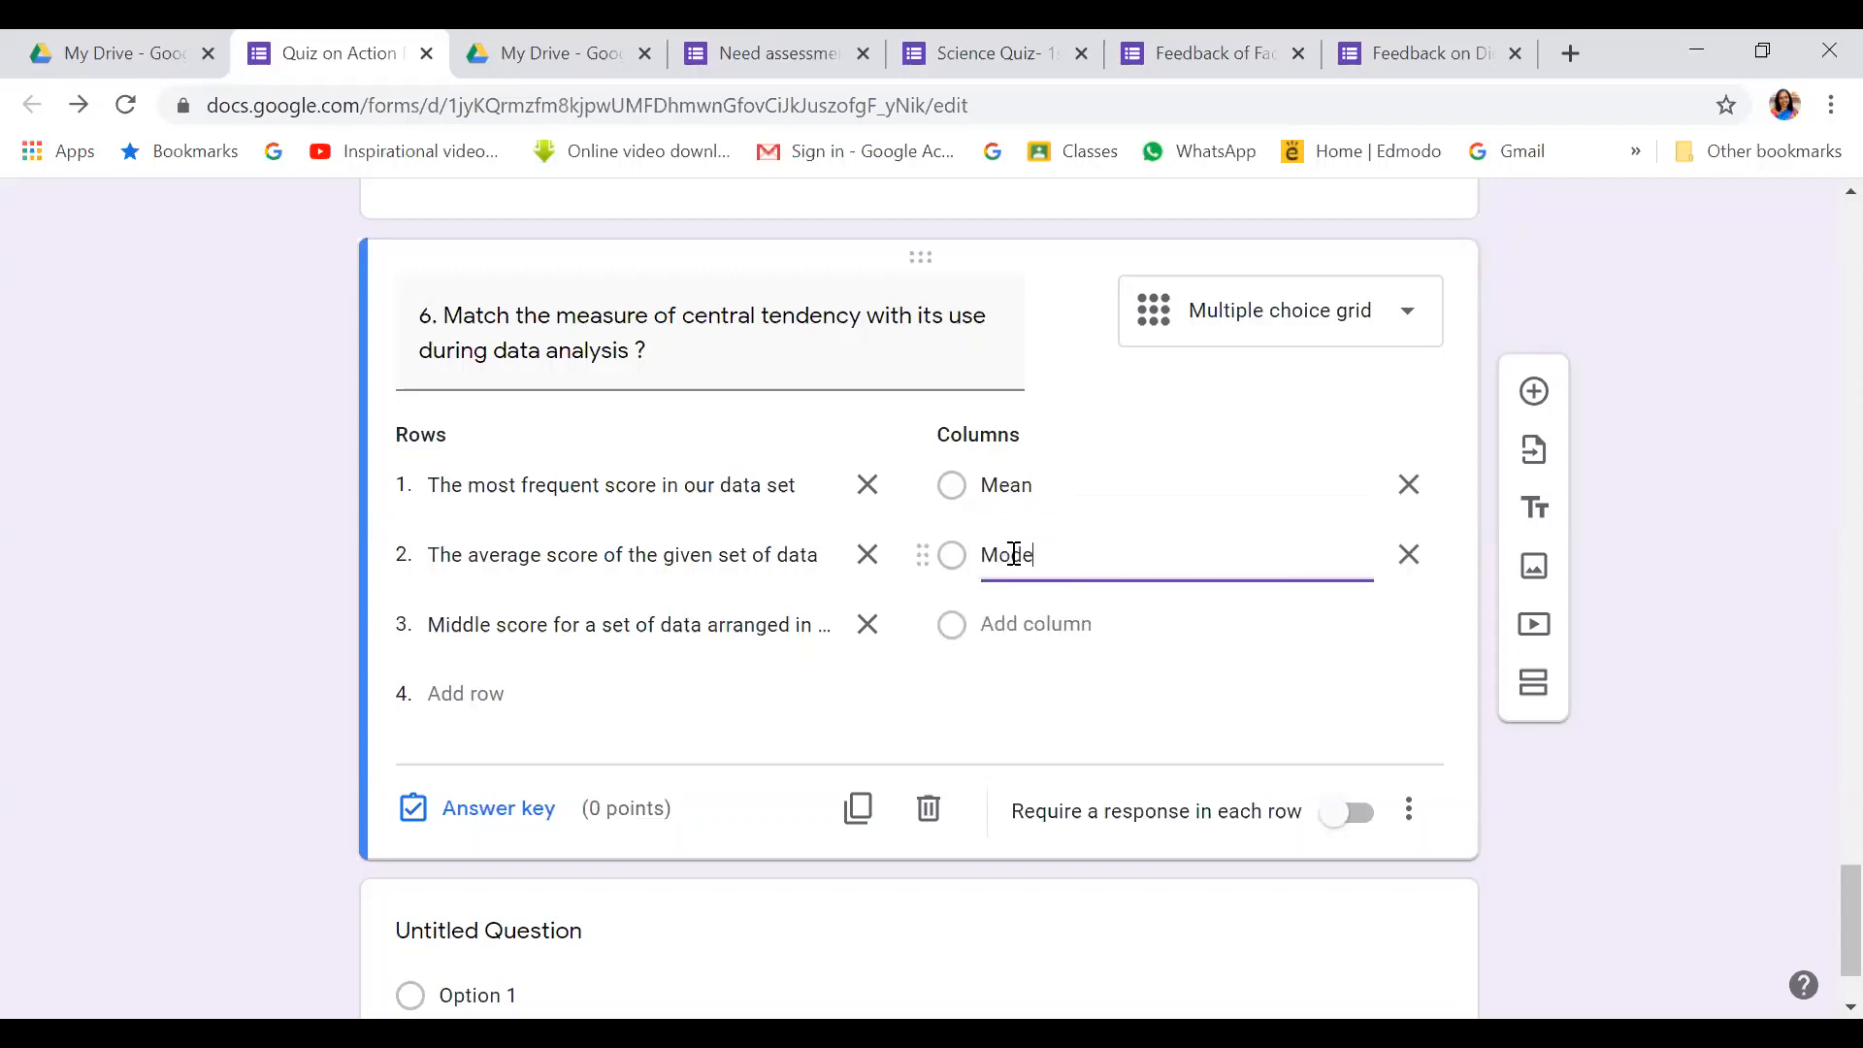
click(1009, 617)
text(Median)
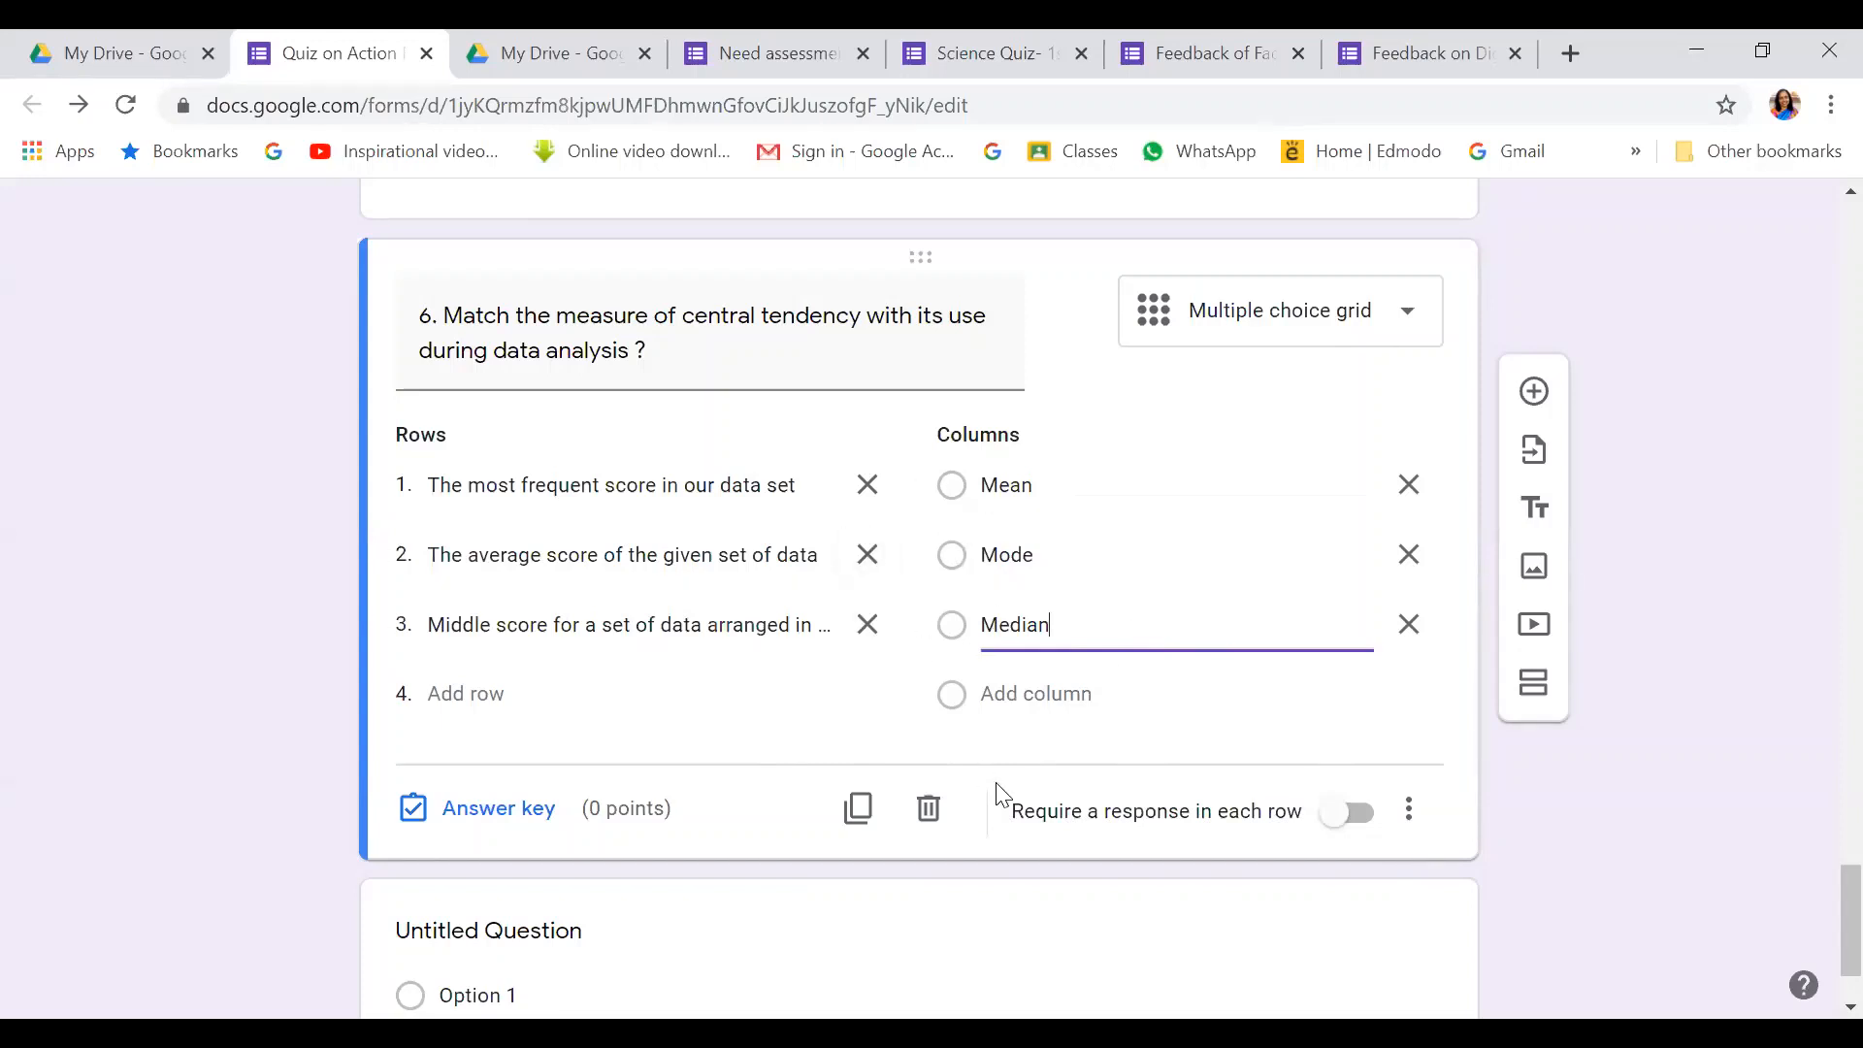
Require a response in each row and limit the grid to one response per column
click(1358, 815)
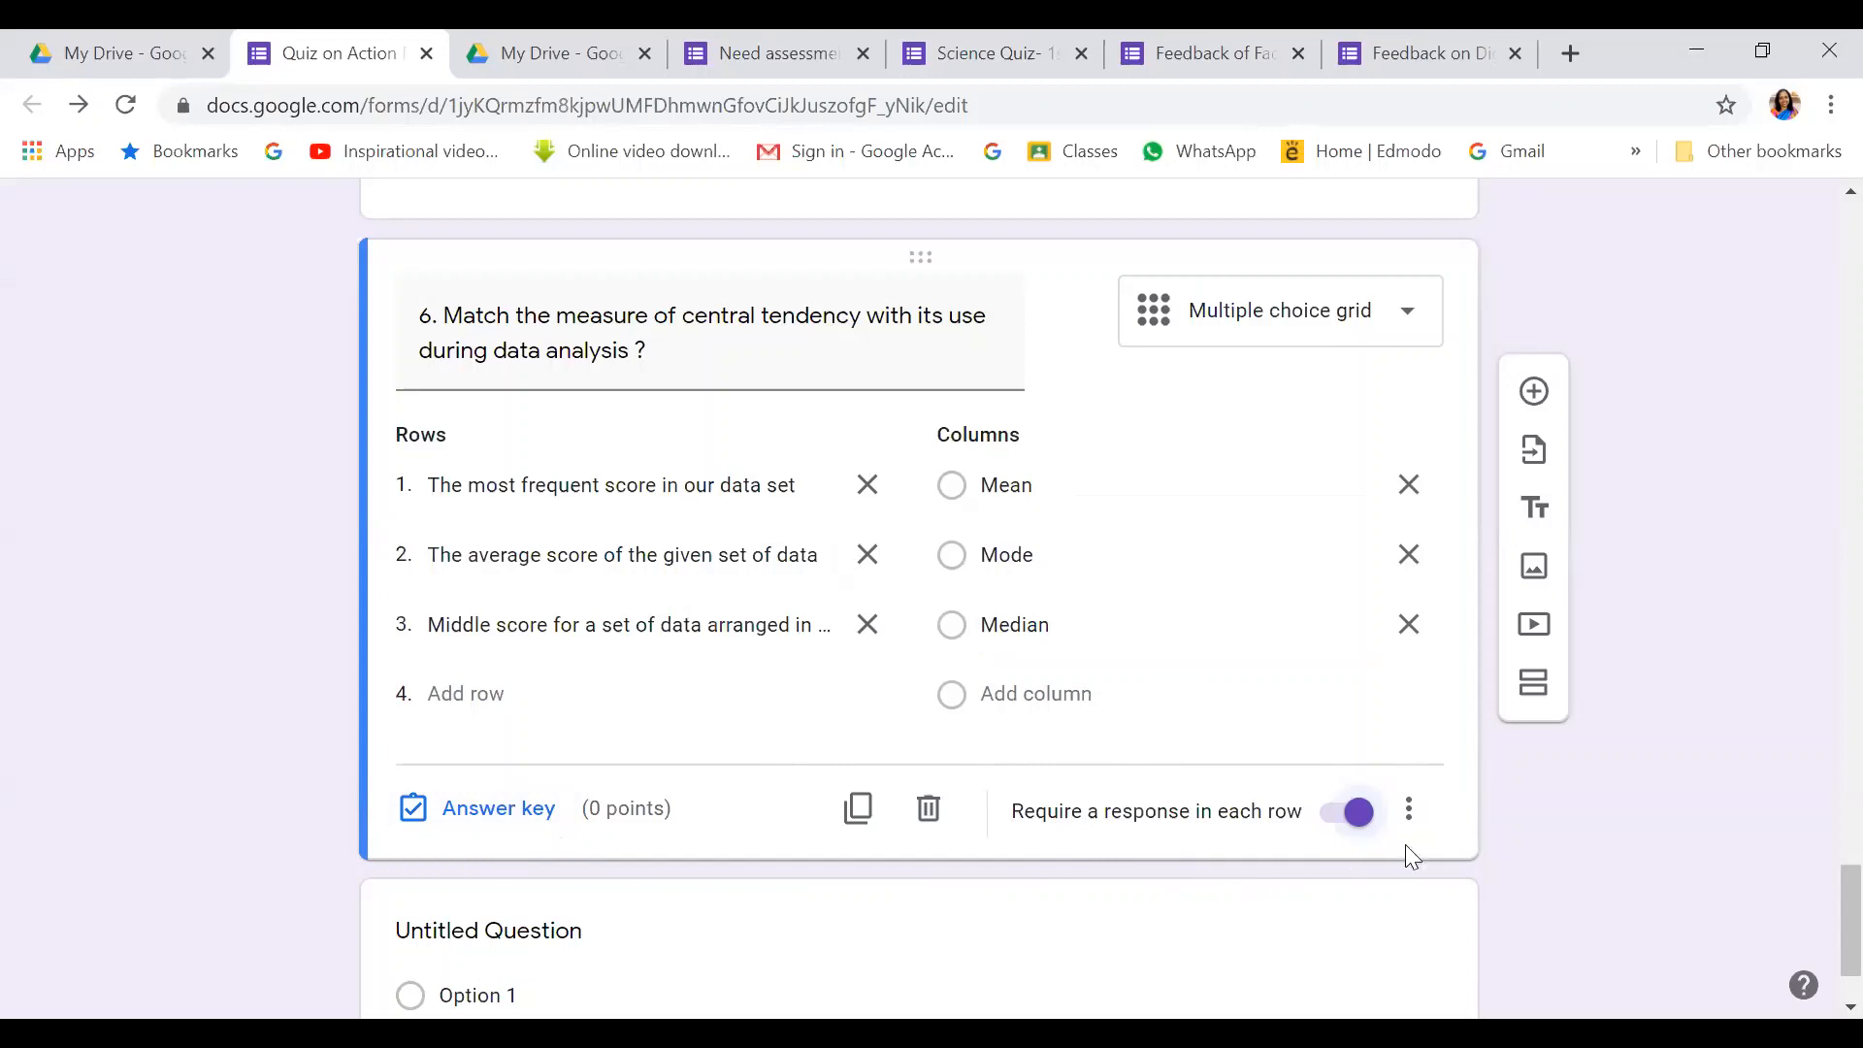
click(1410, 813)
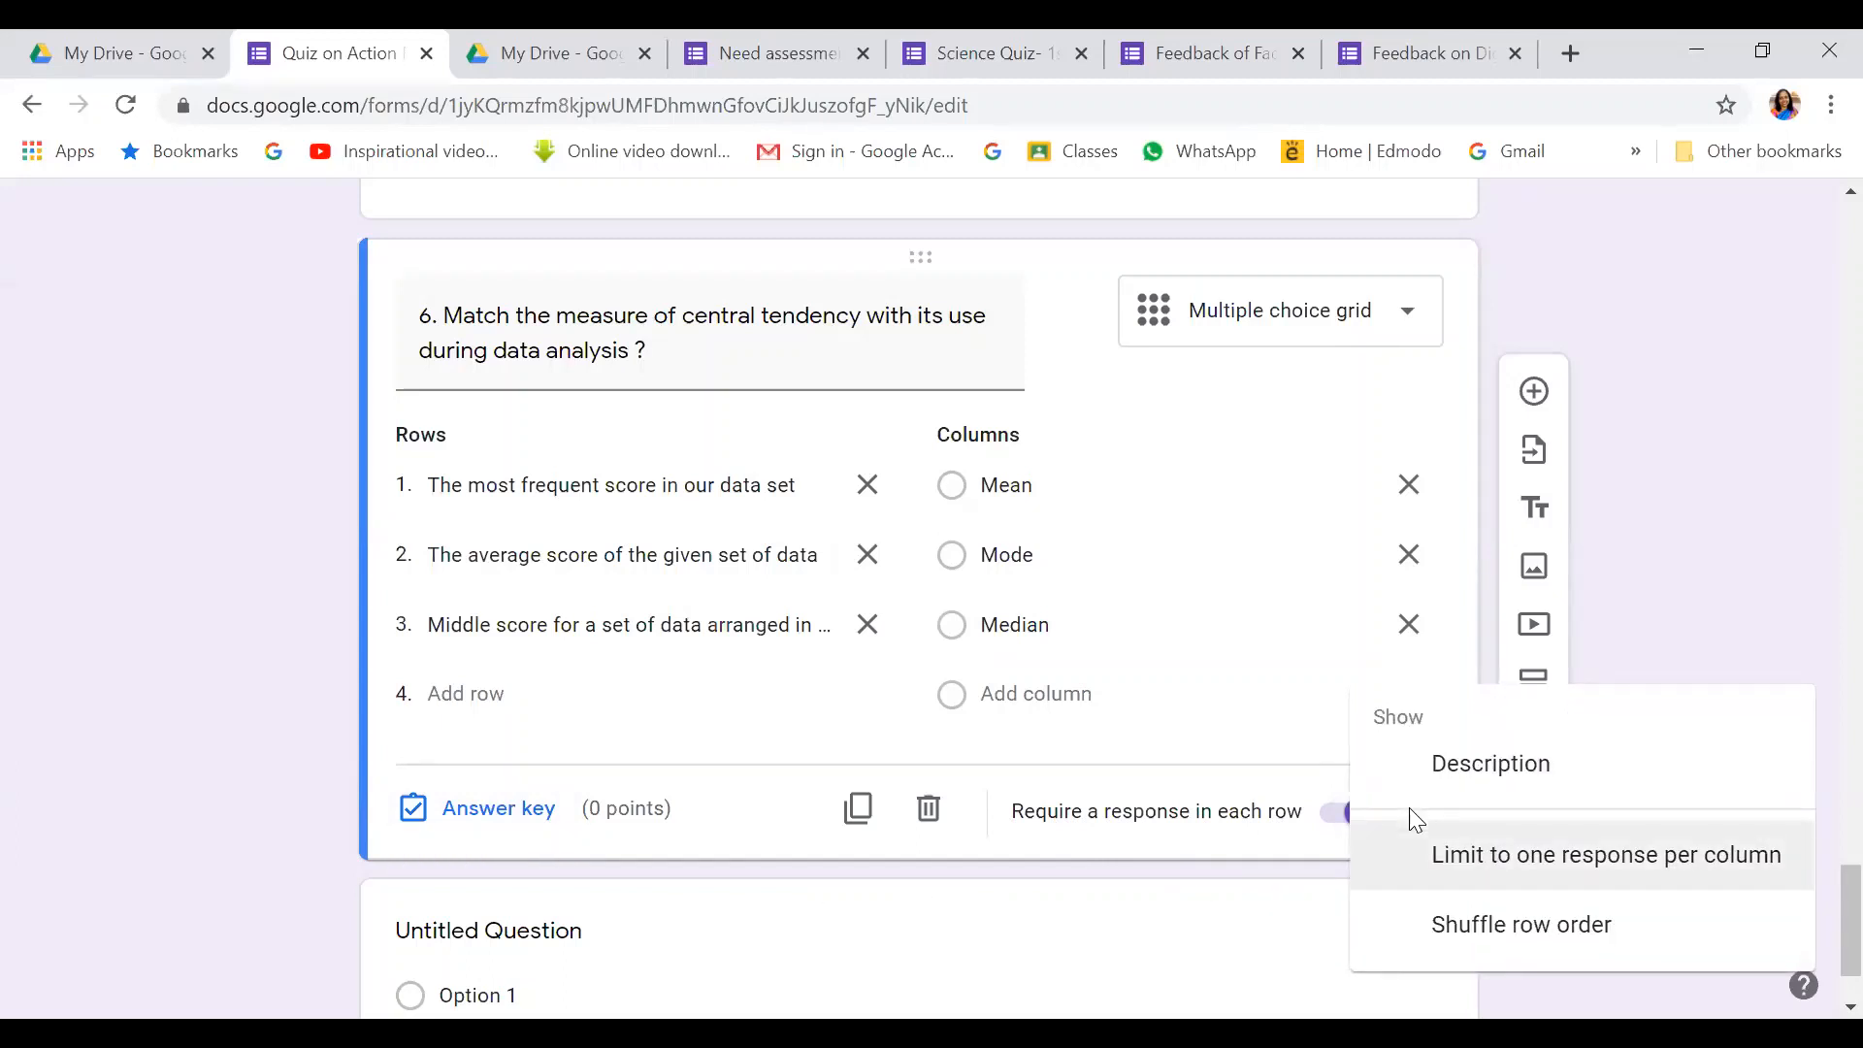
click(1409, 815)
click(1409, 811)
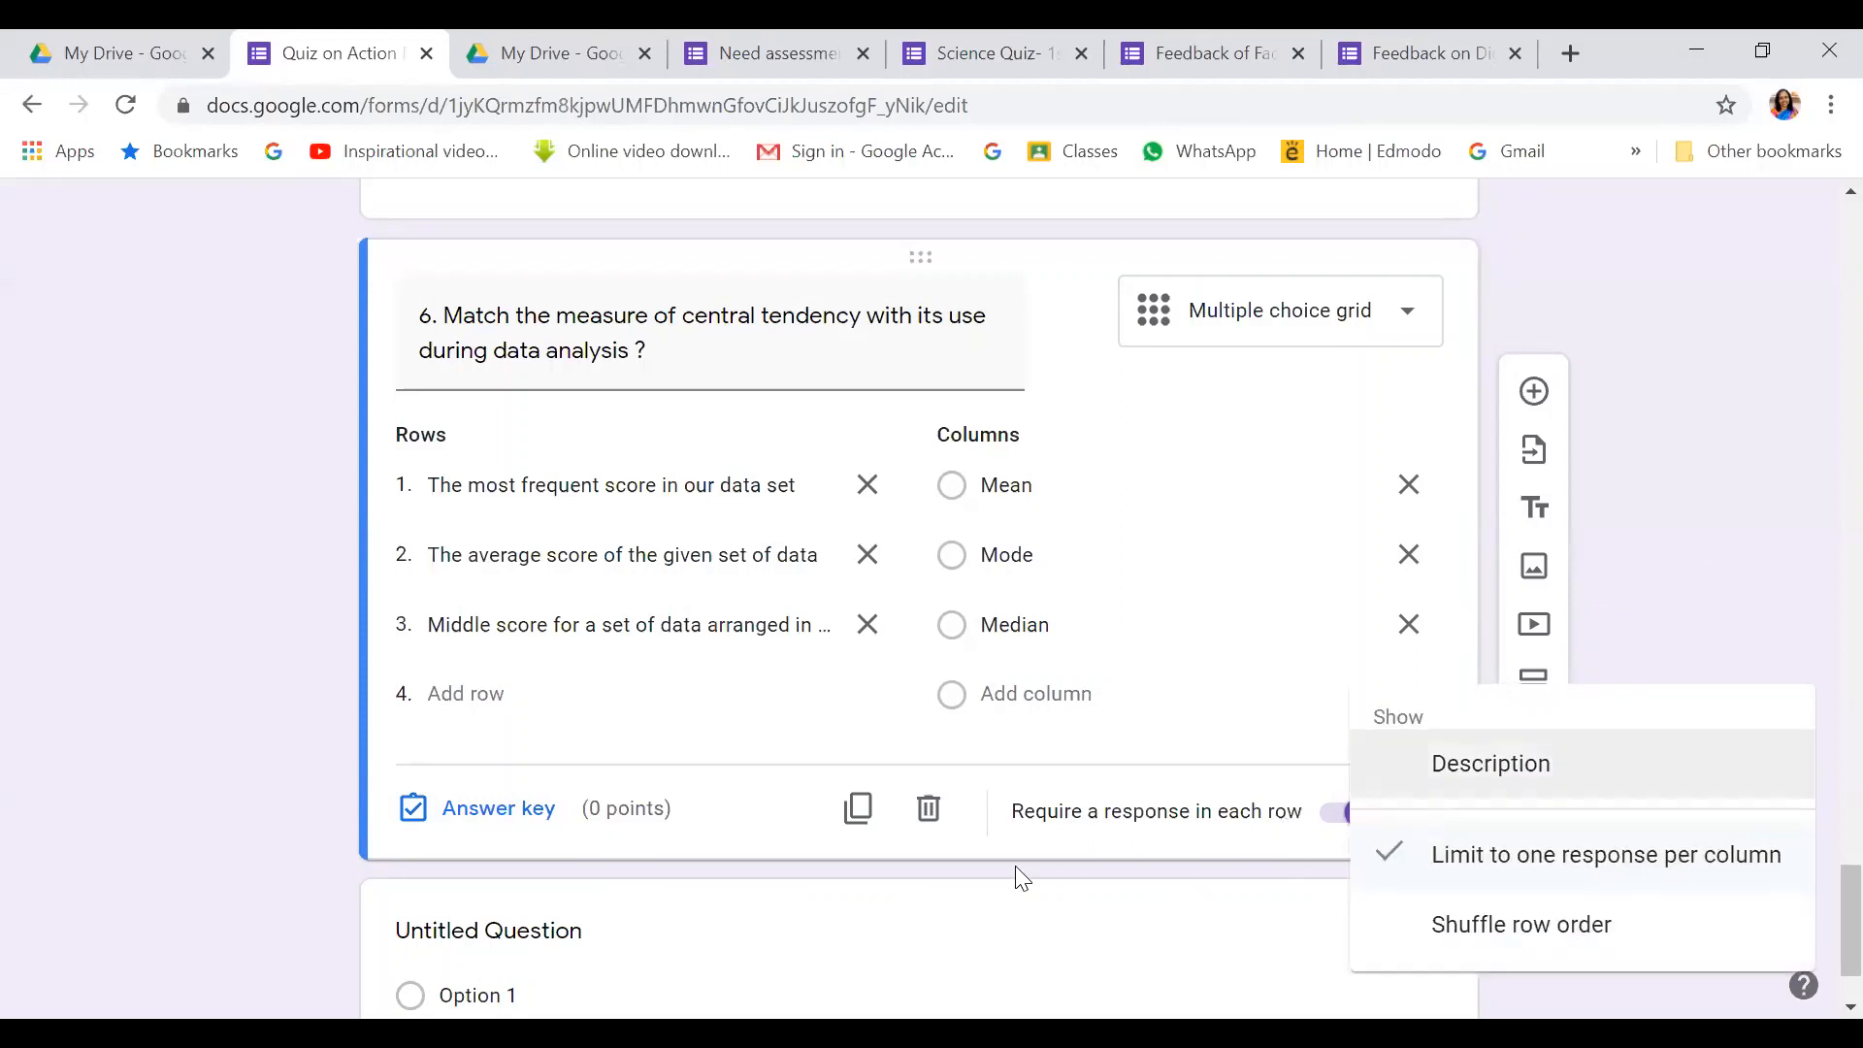
click(1038, 912)
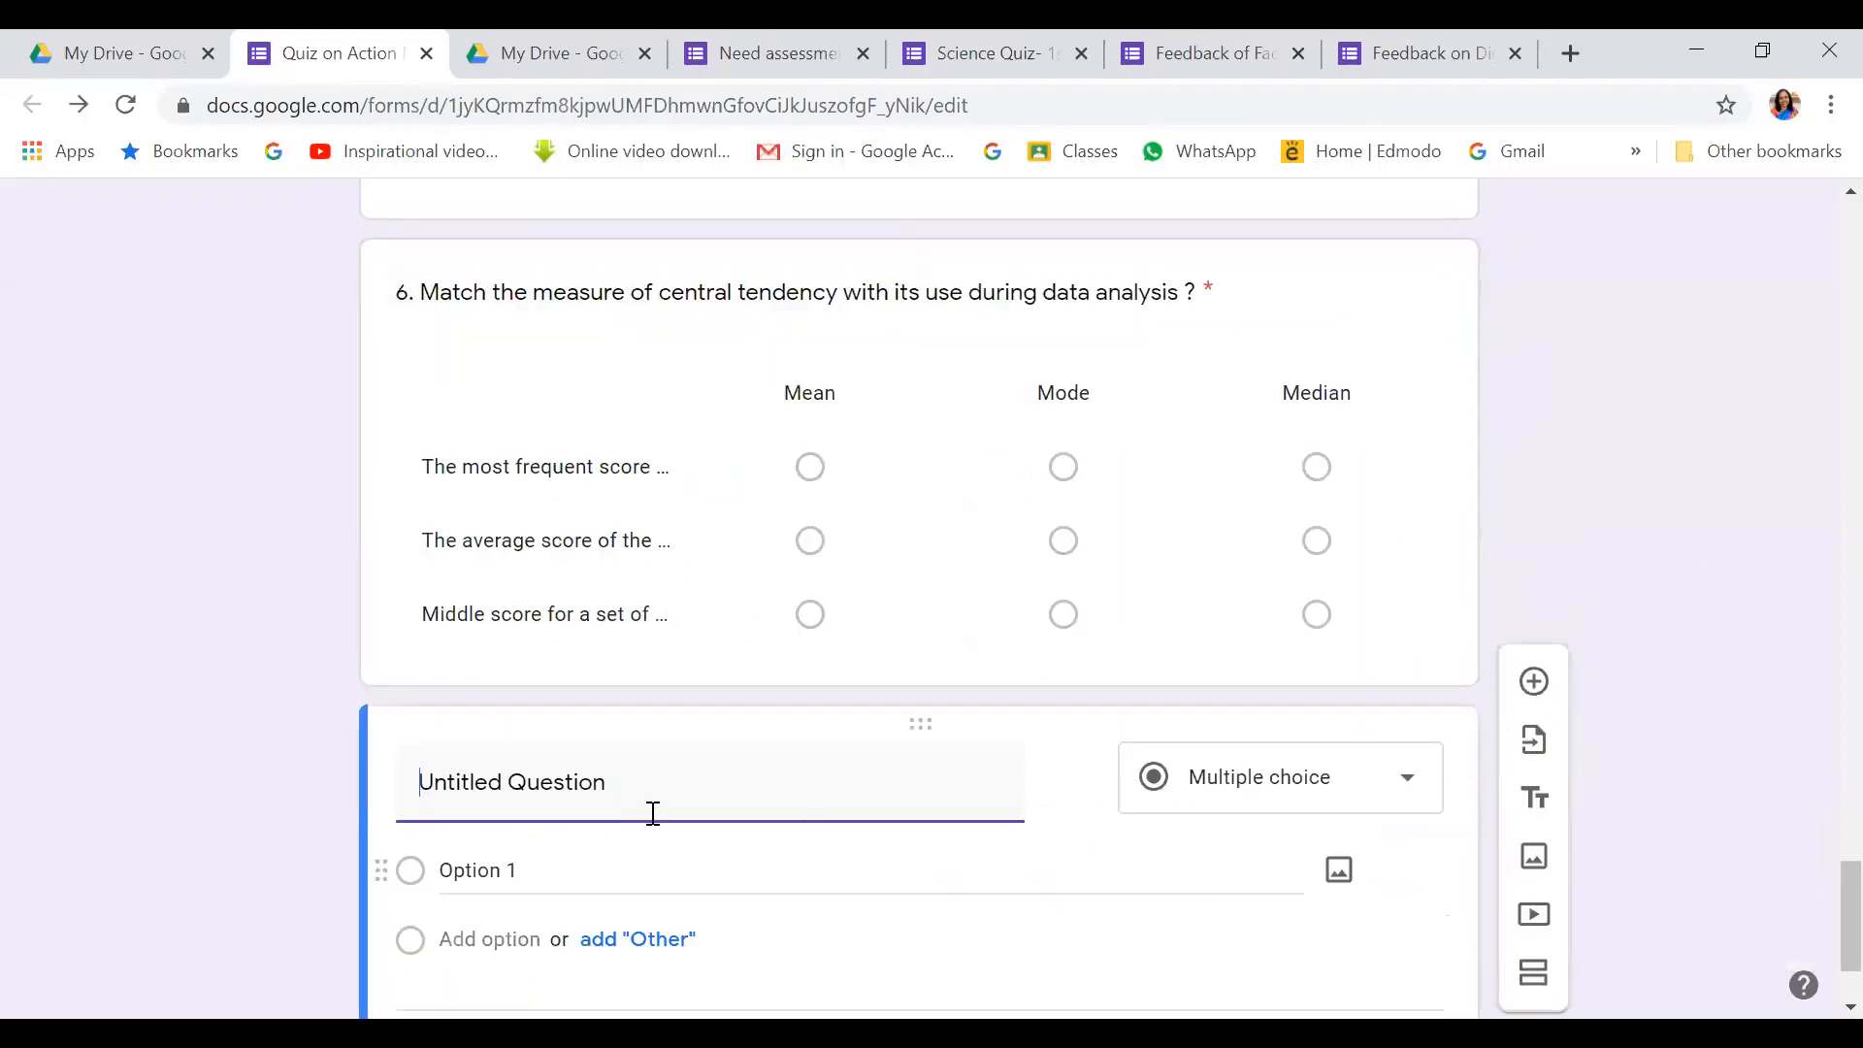
click(864, 587)
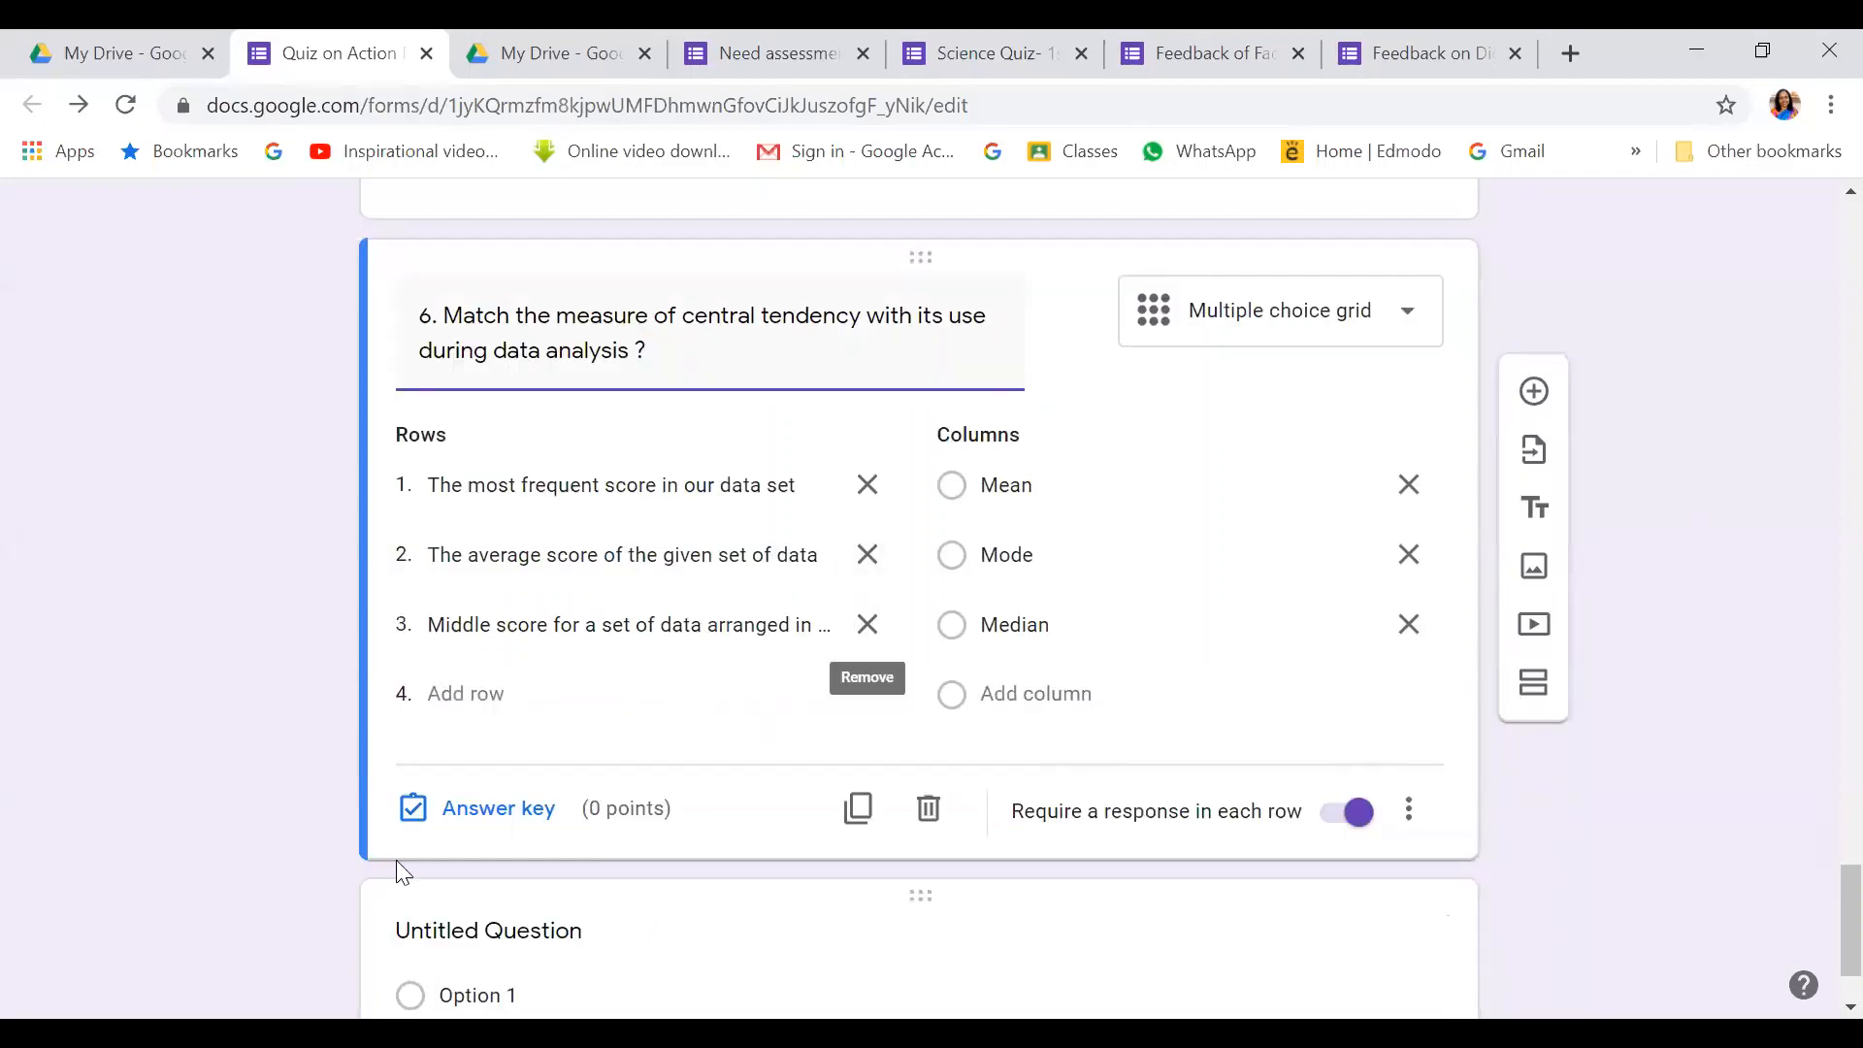
Key rows 1–3 as Mode, Mean and Median, totalling 3 points
click(489, 806)
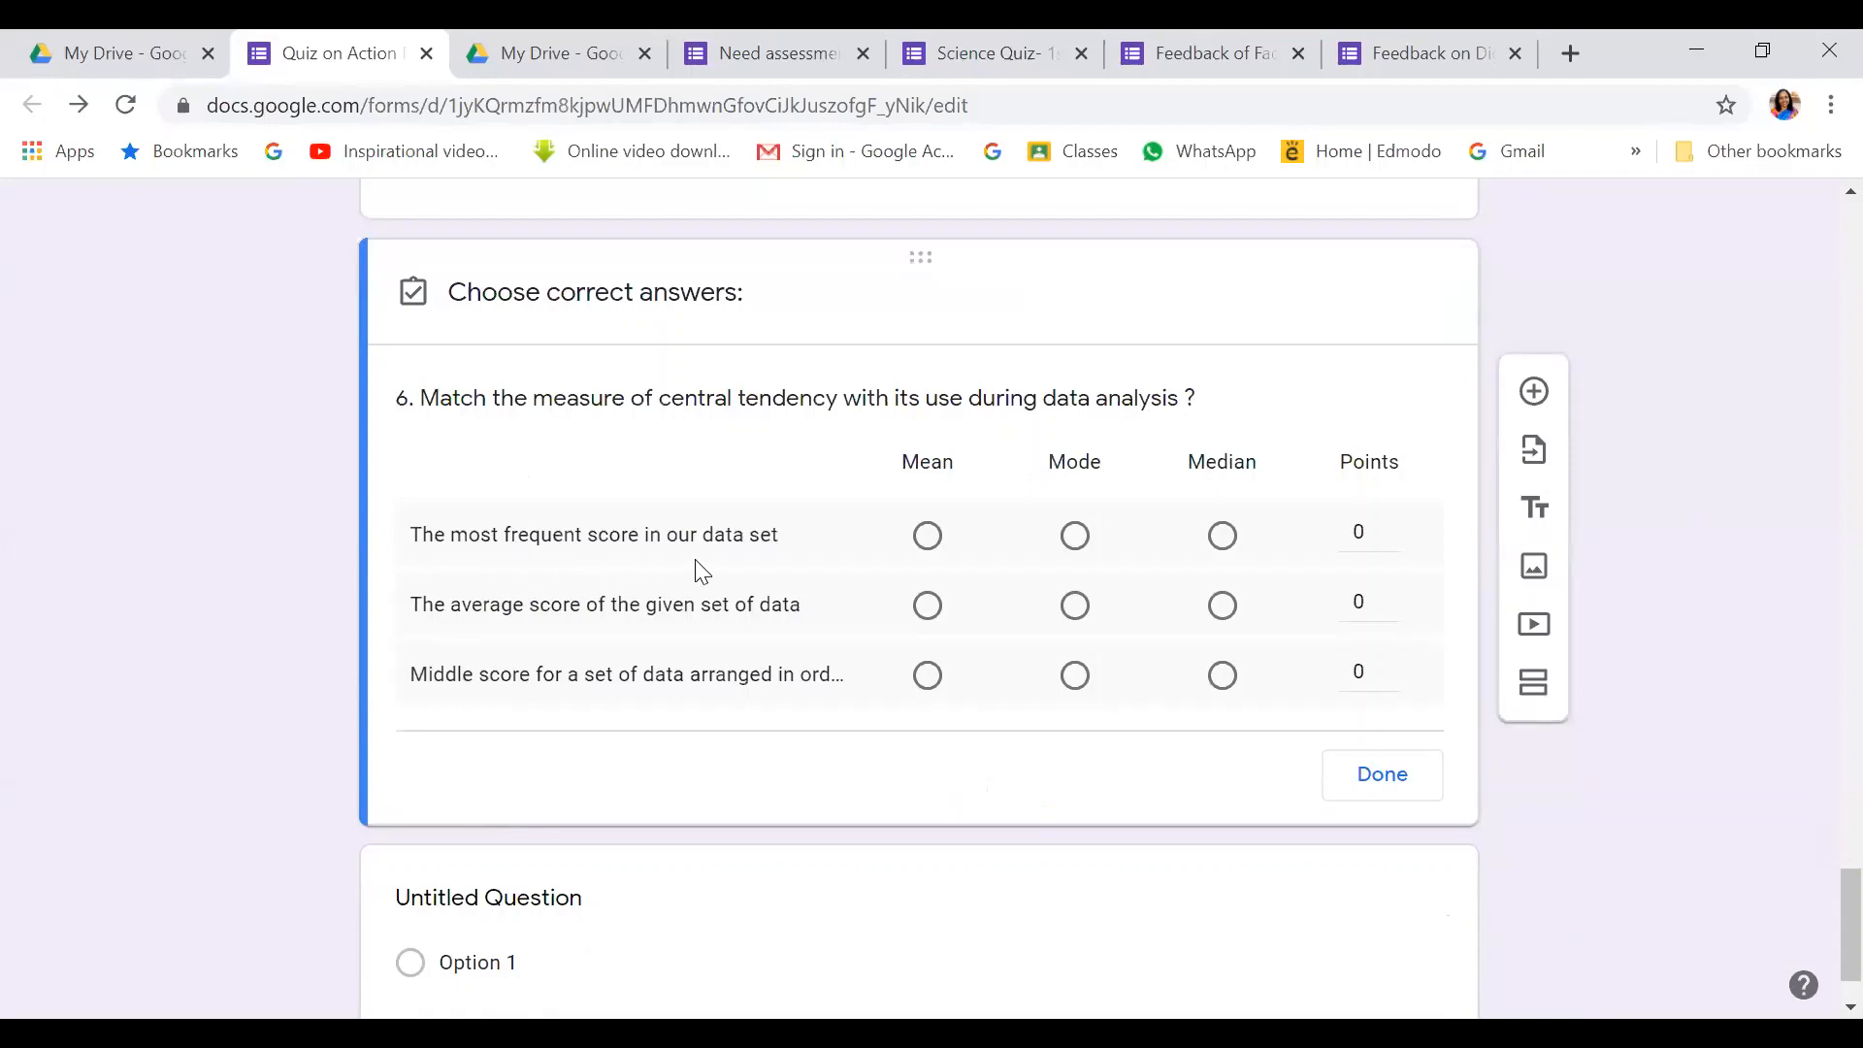
click(1076, 540)
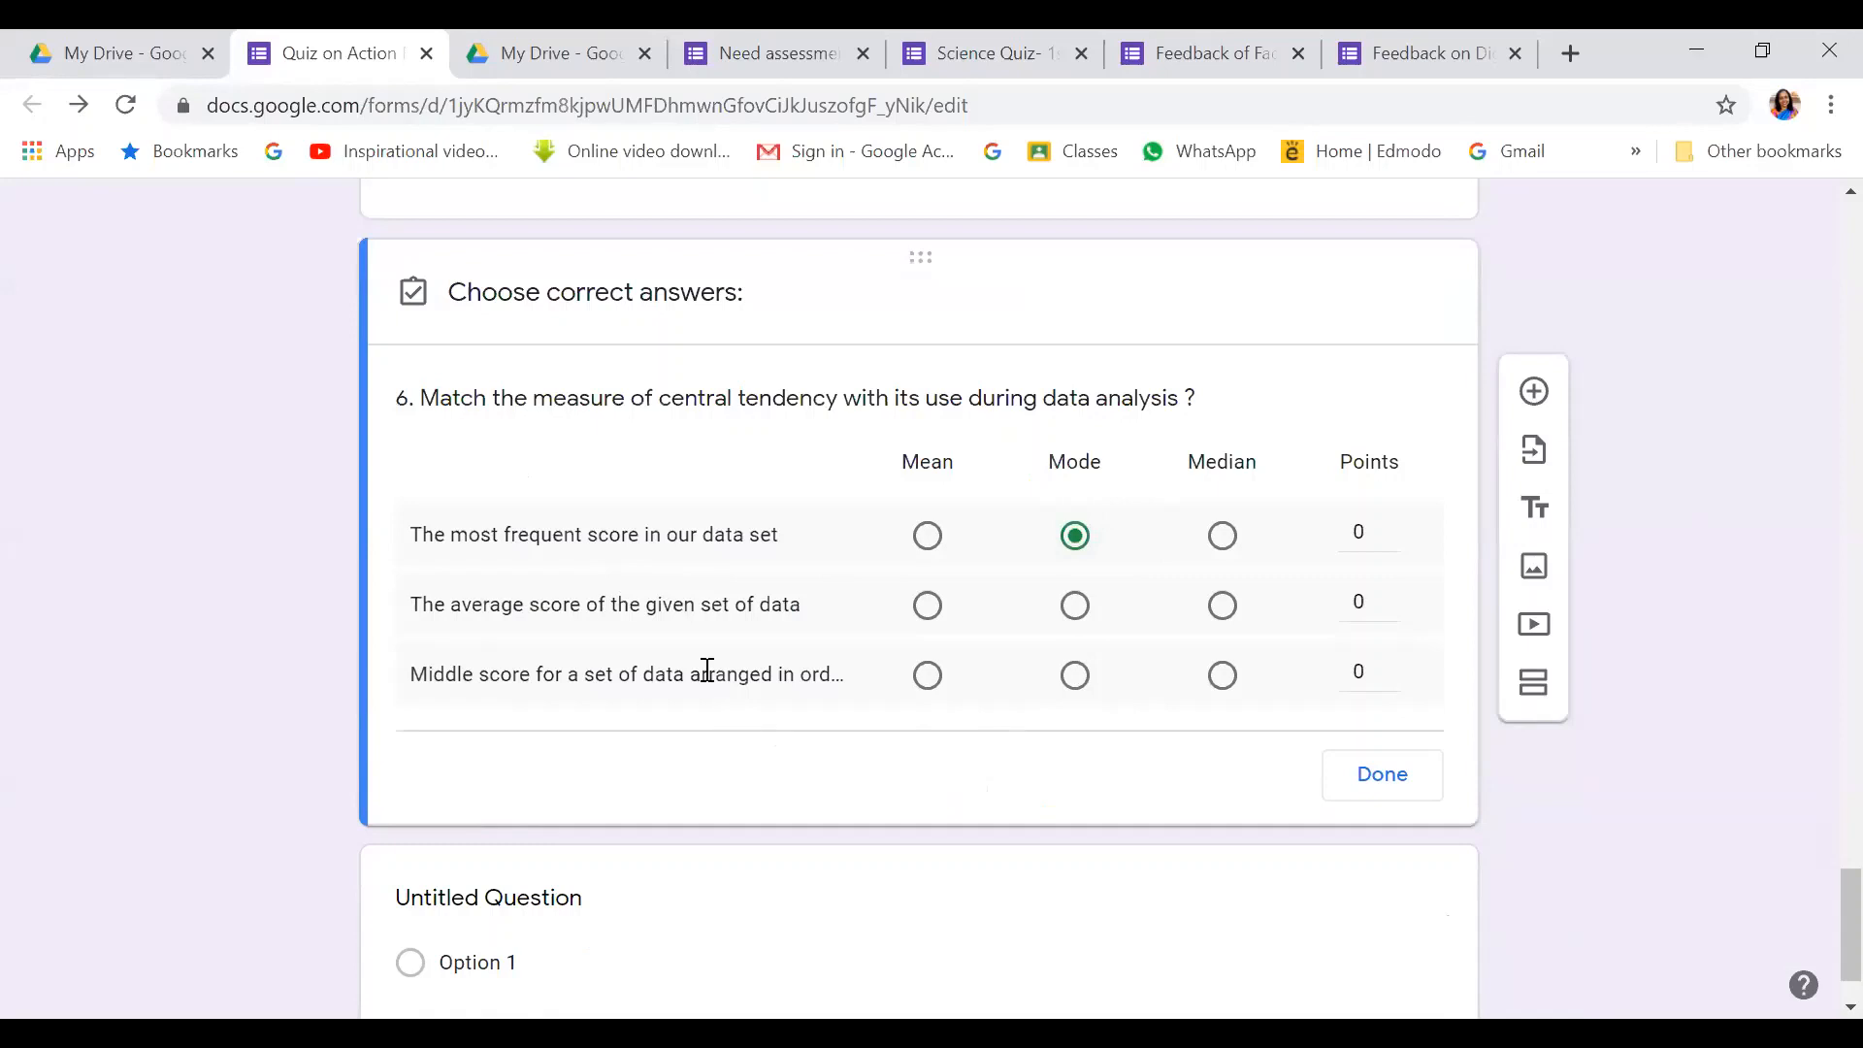
click(928, 606)
click(1222, 679)
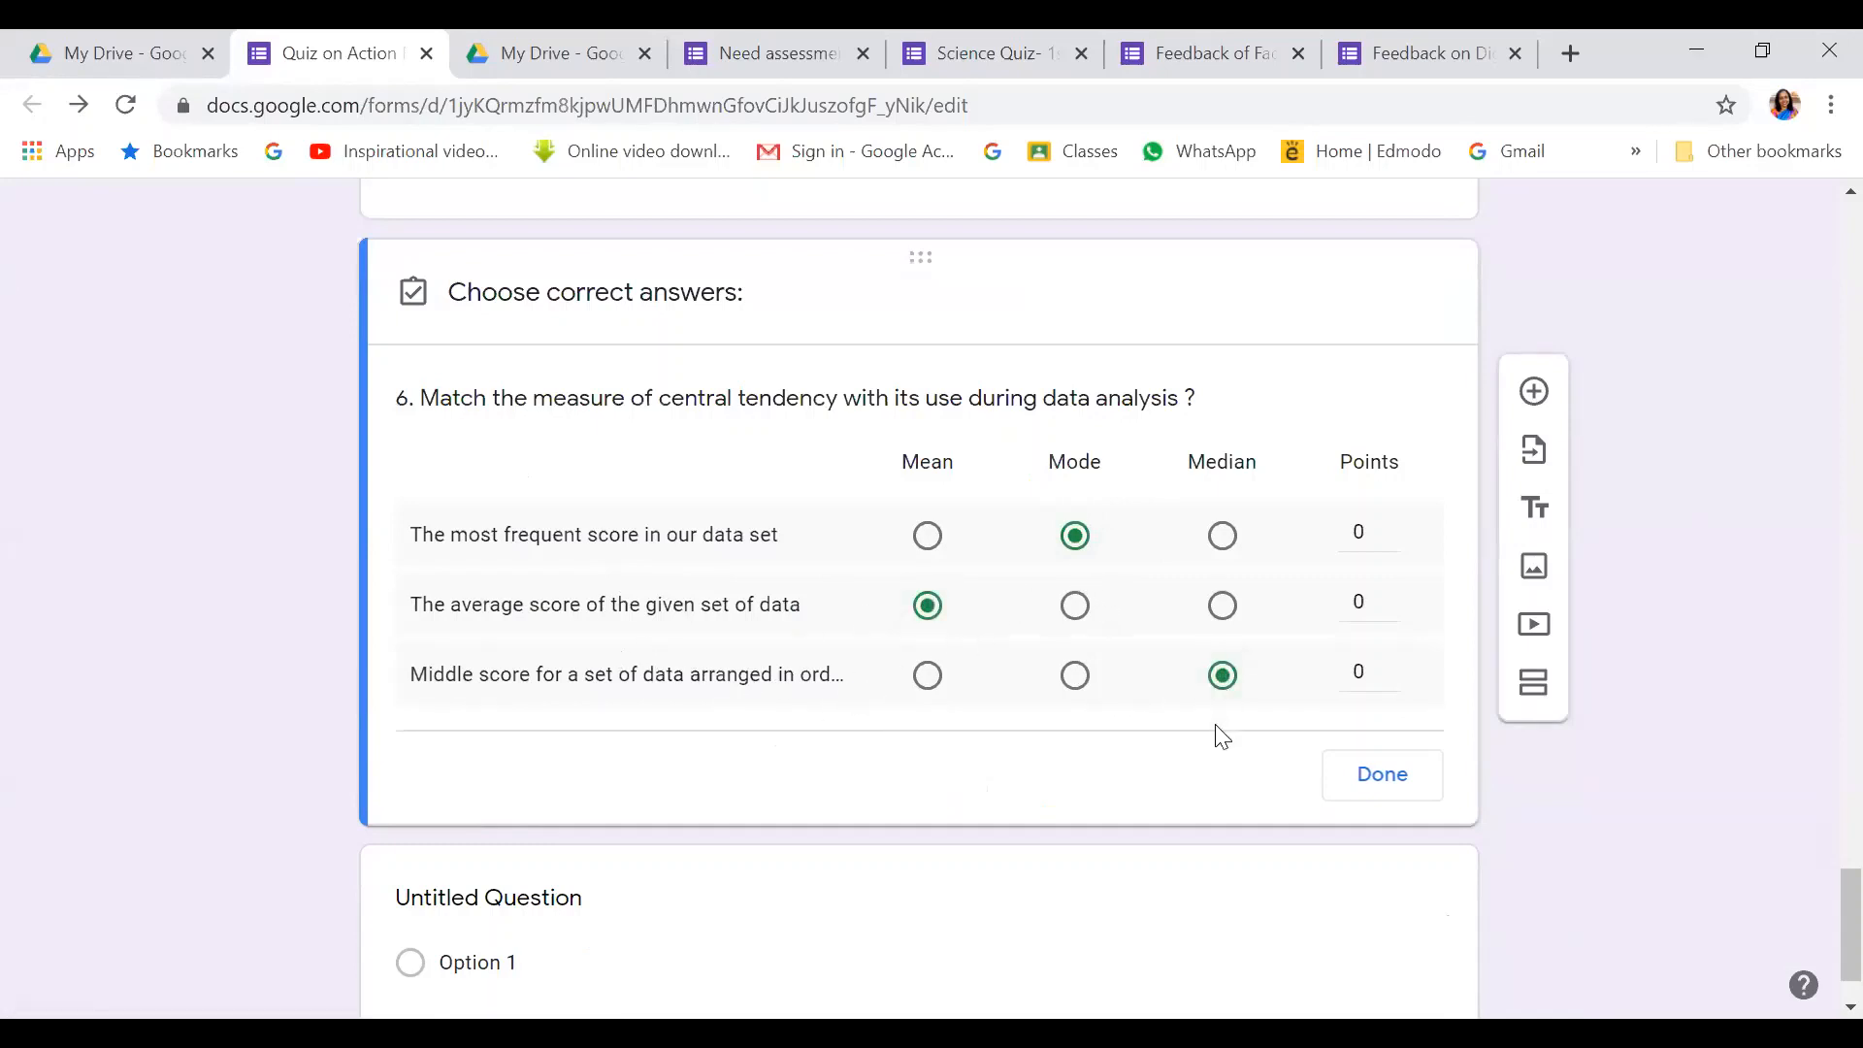
click(1392, 522)
click(1391, 594)
click(1383, 777)
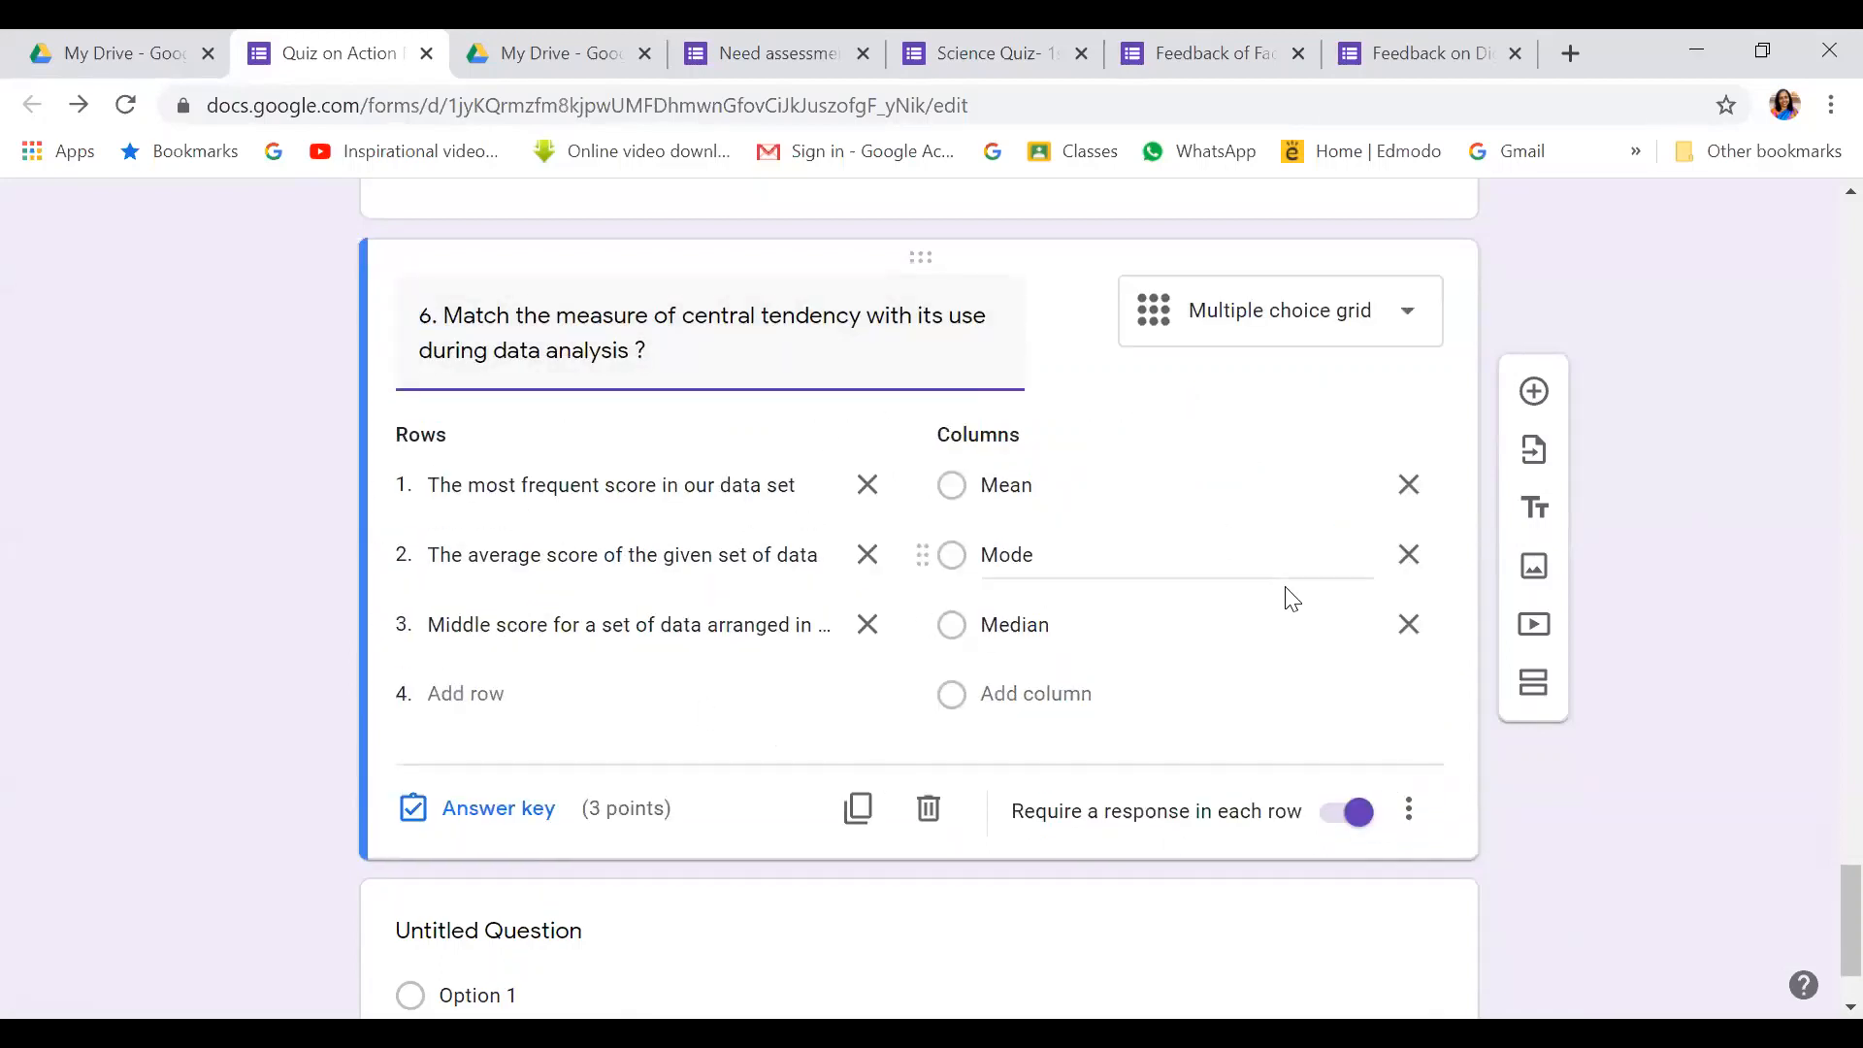
Add question 7 titled '7. Which type of tool can be used for which type of research ?'
scroll(1291, 599, down, 2)
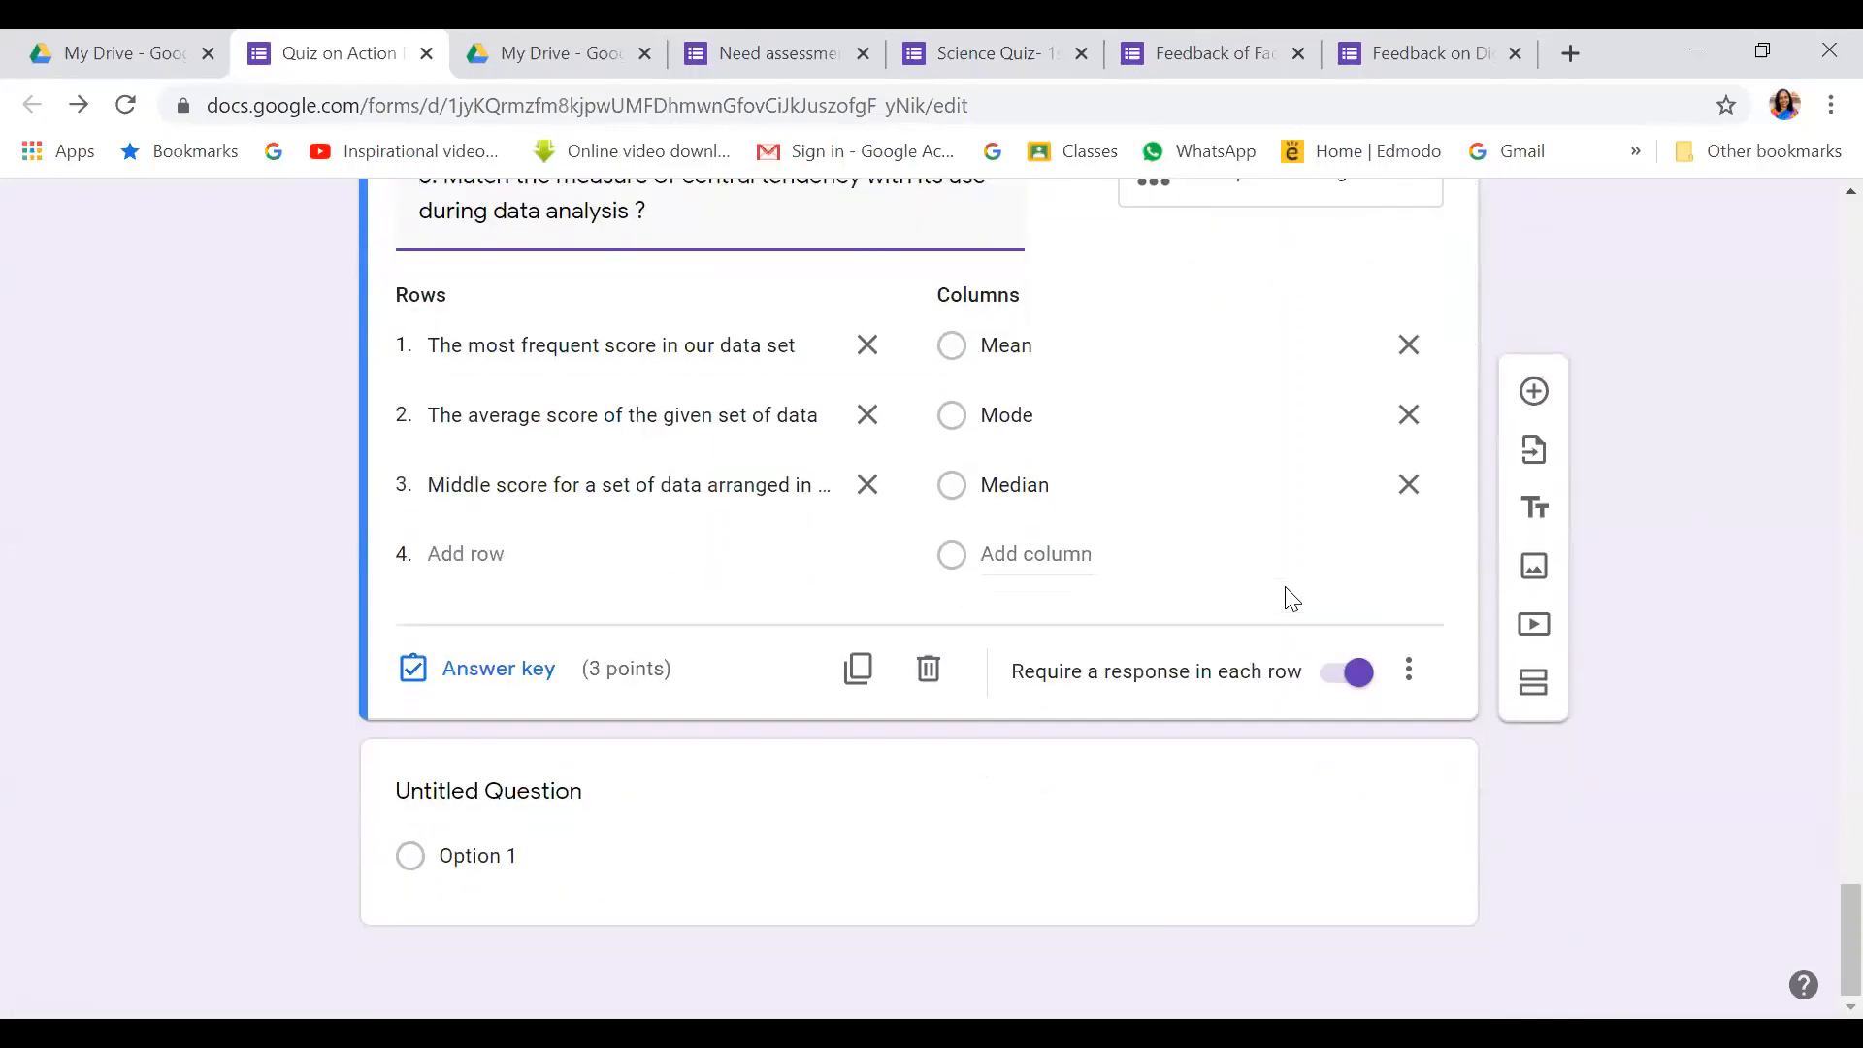
click(1534, 393)
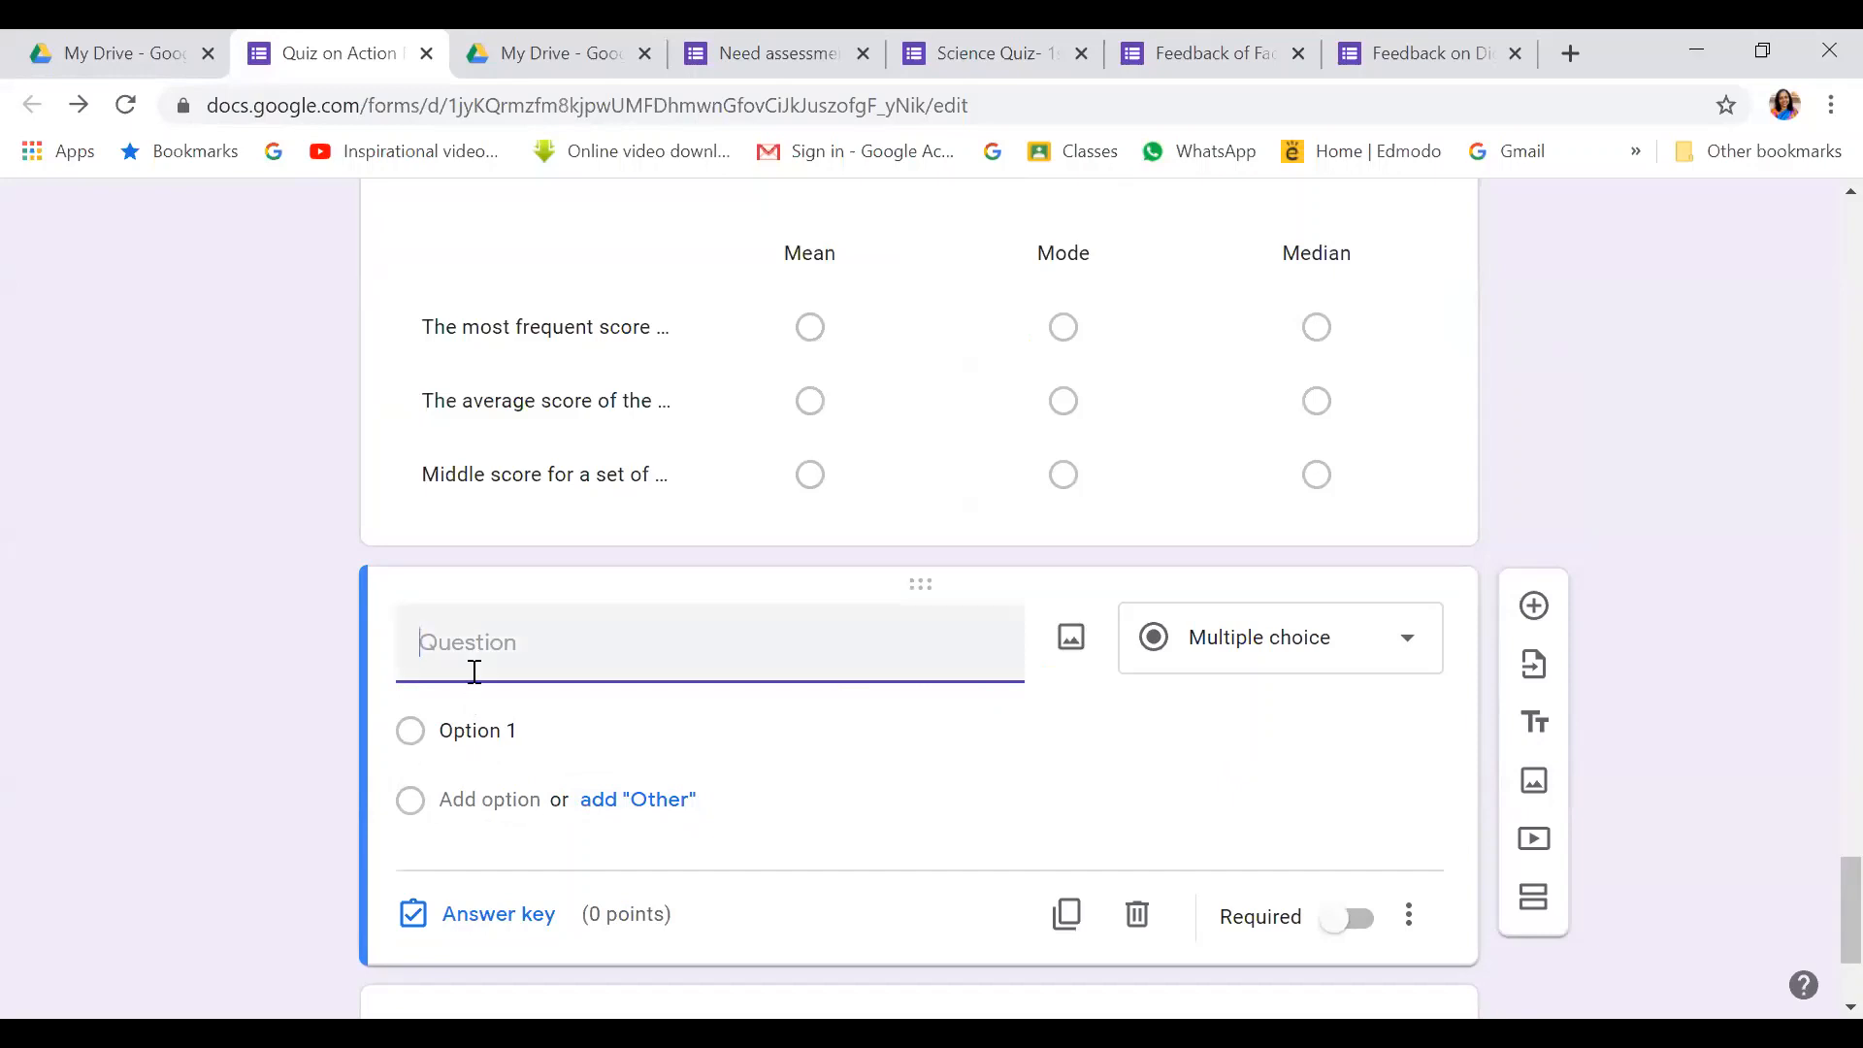
text(7)
text(. Which type of tool )
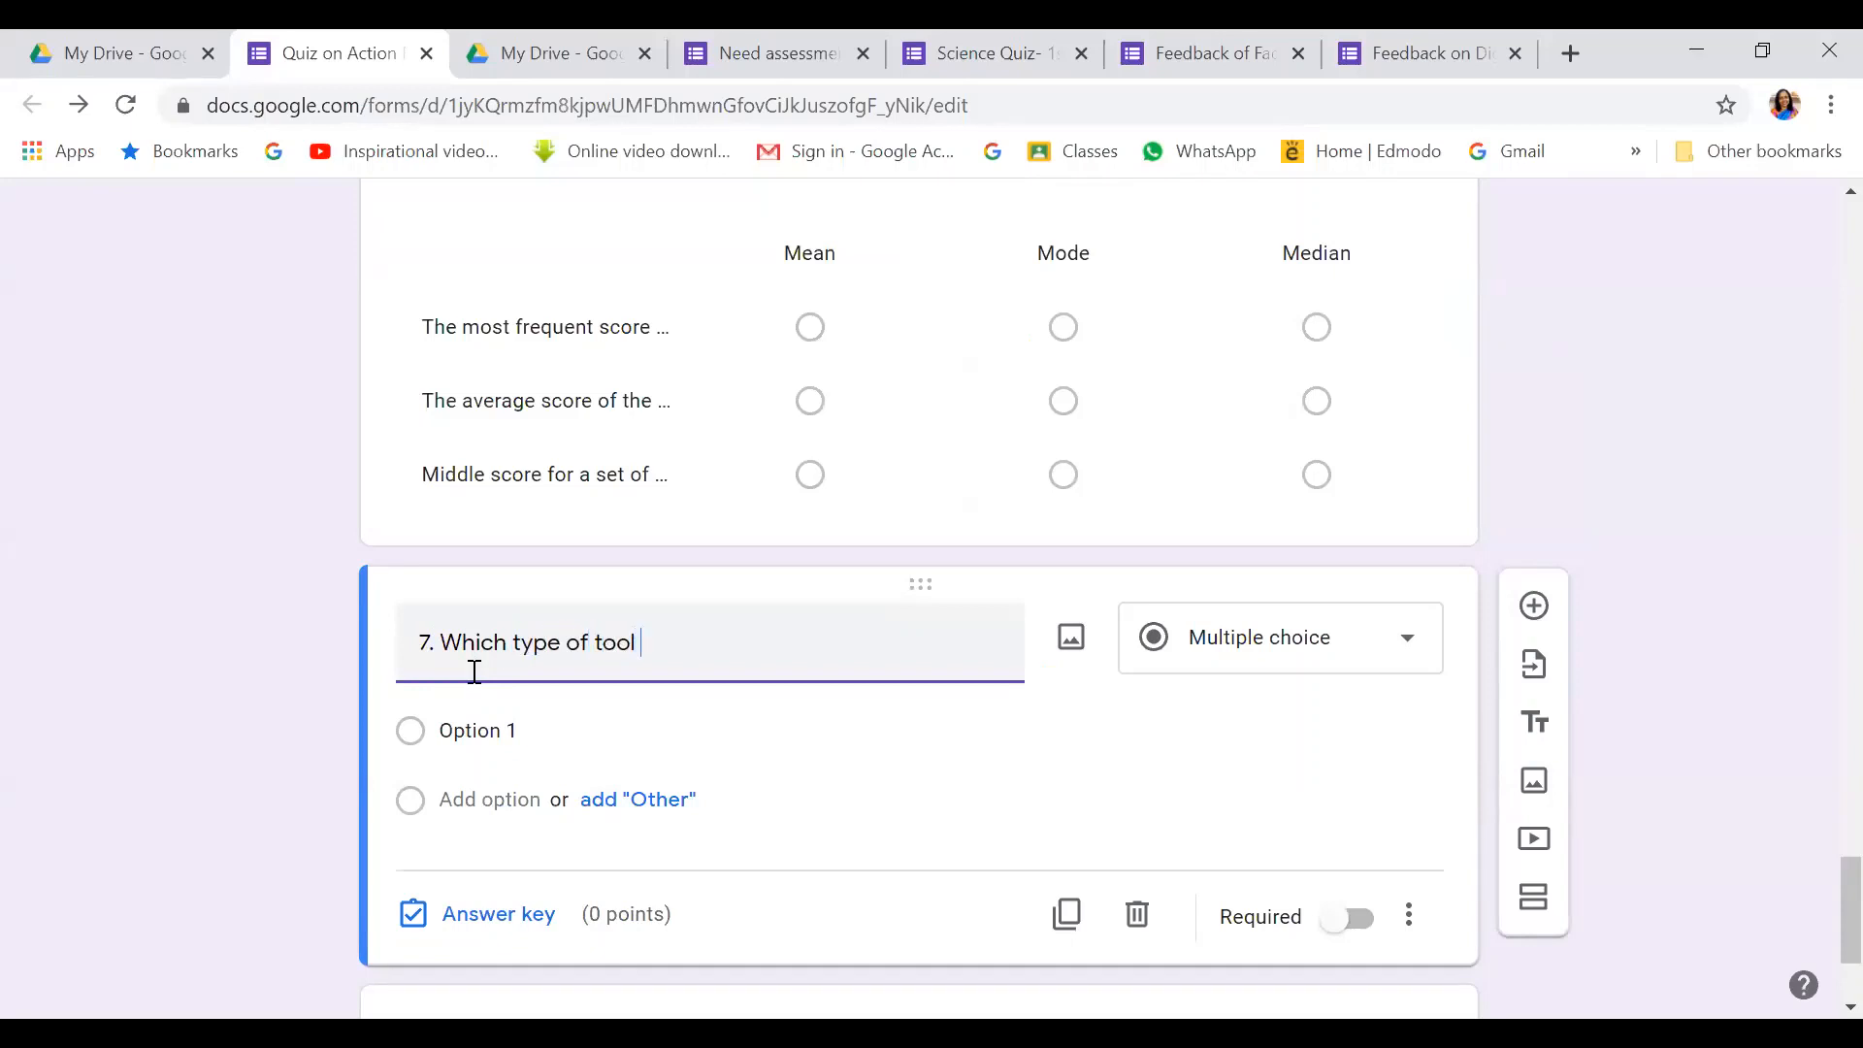
text(can be used for whu)
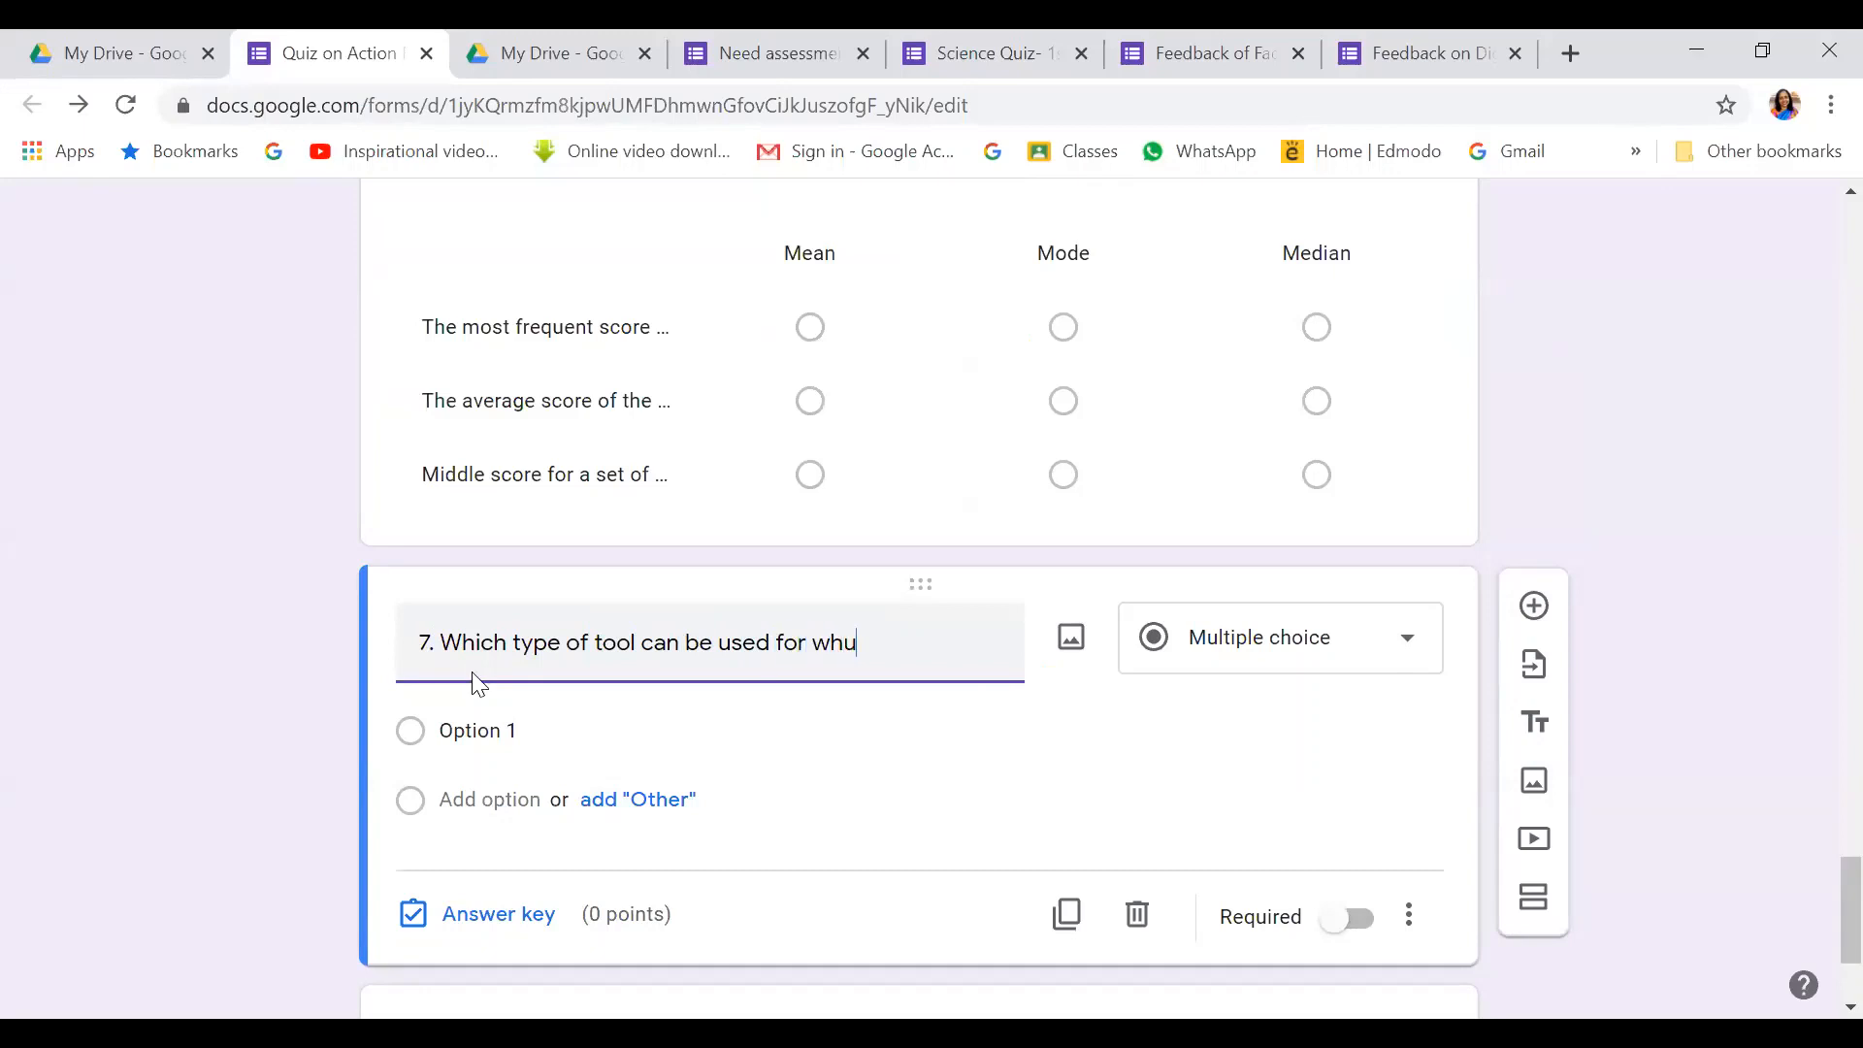
key(BackSpace)
text(ich ty)
text(pe of resea)
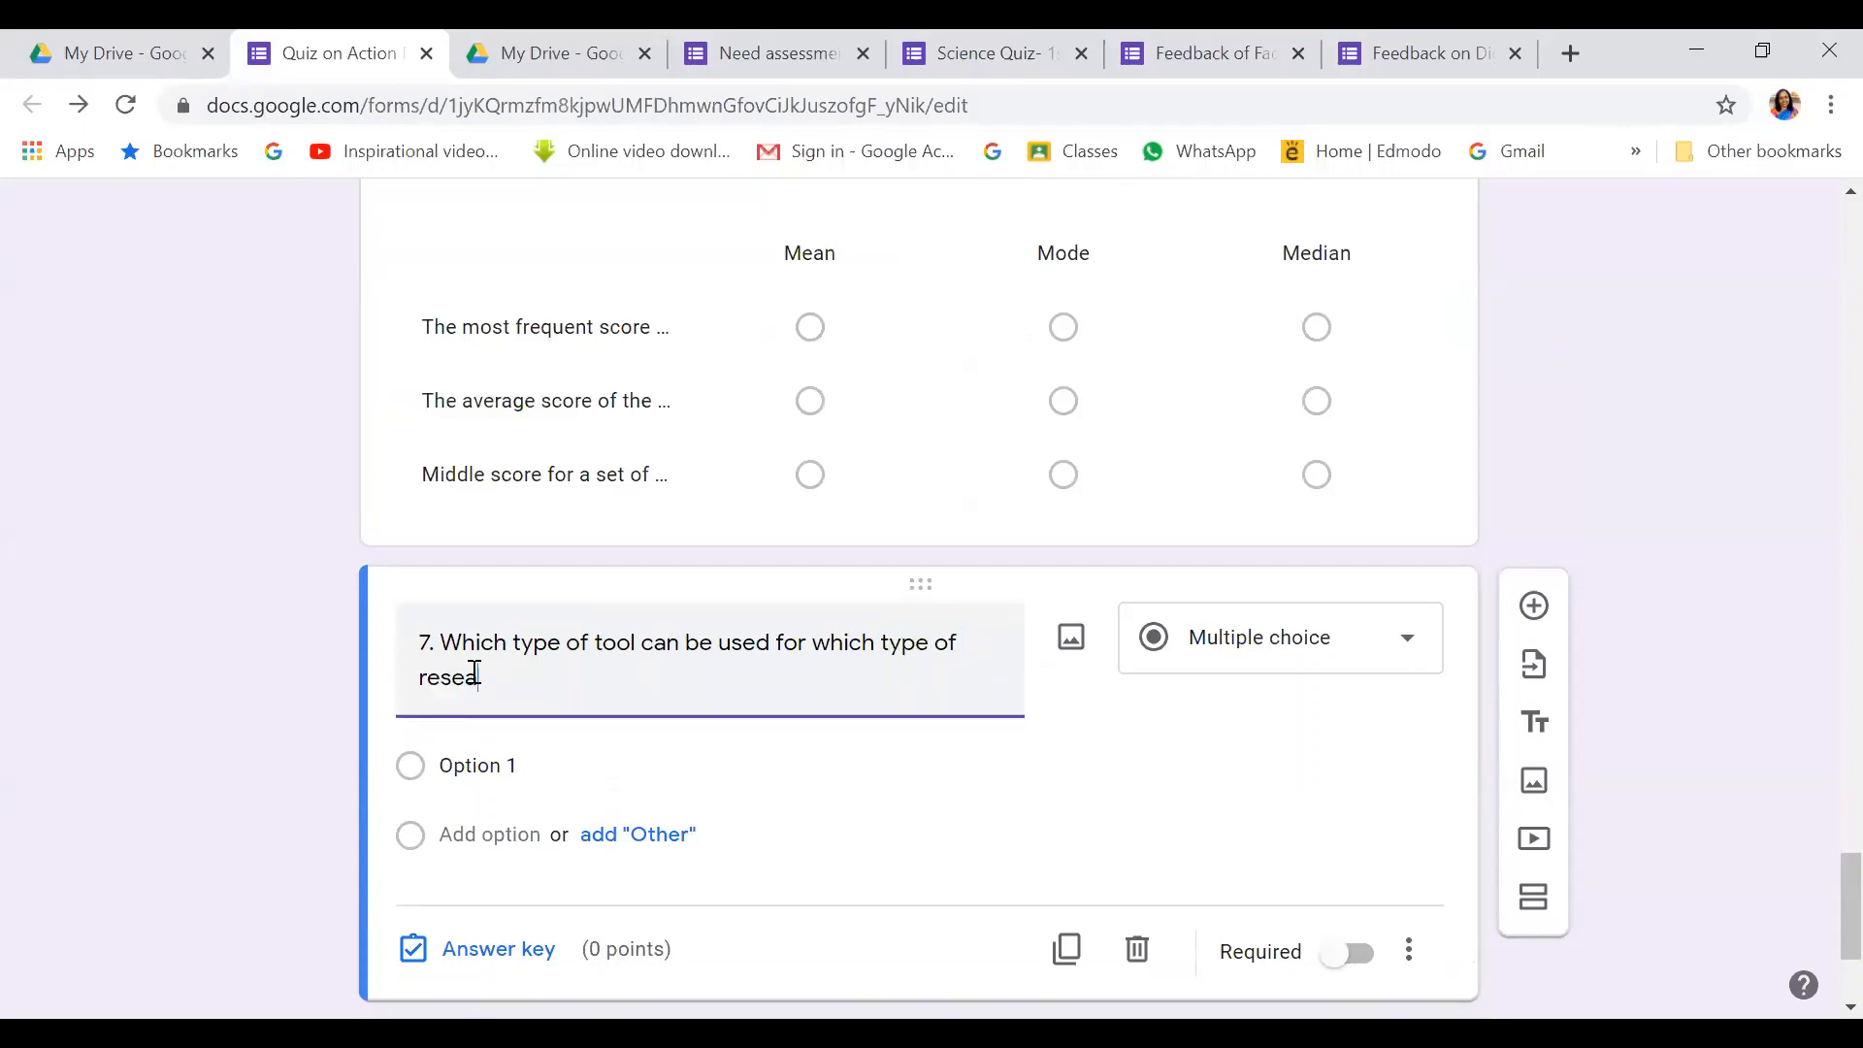
text(rch ?)
click(1409, 648)
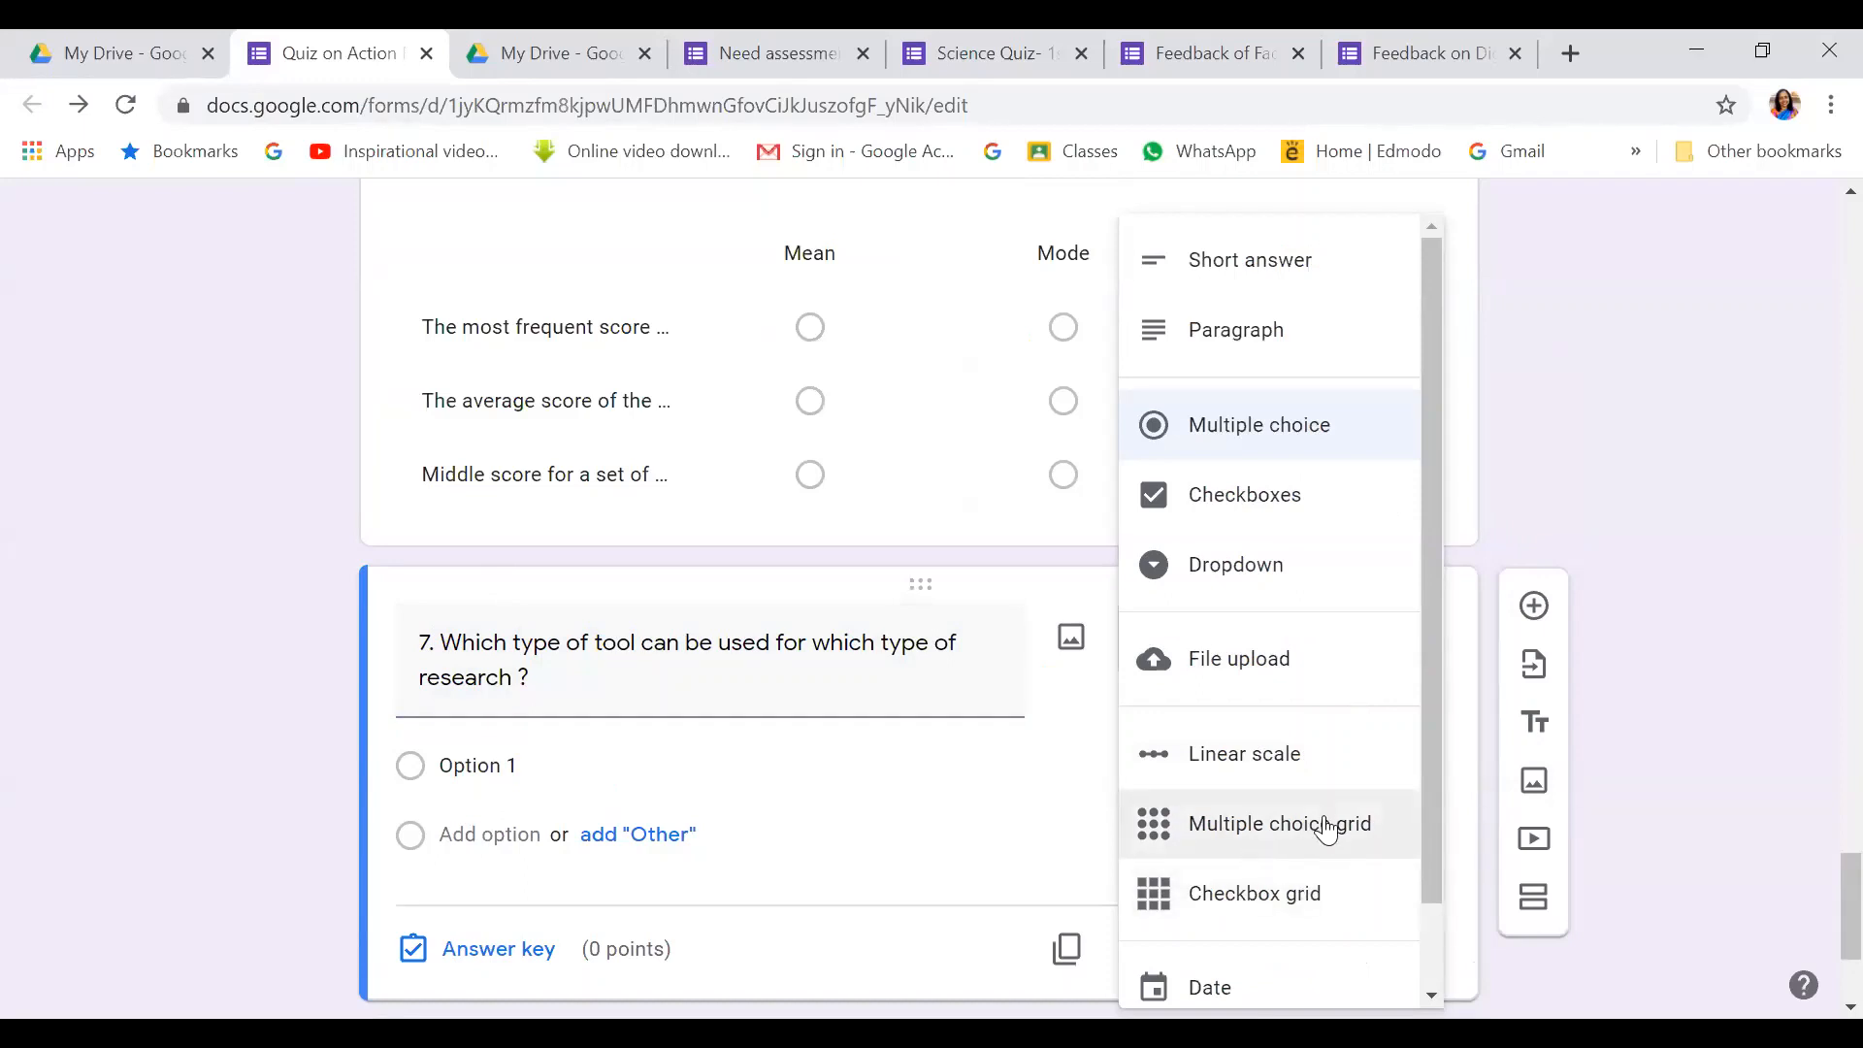
Make question 7 a checkbox grid with rows Observation schedule, Taecher made test and Focus group discussion
click(1301, 893)
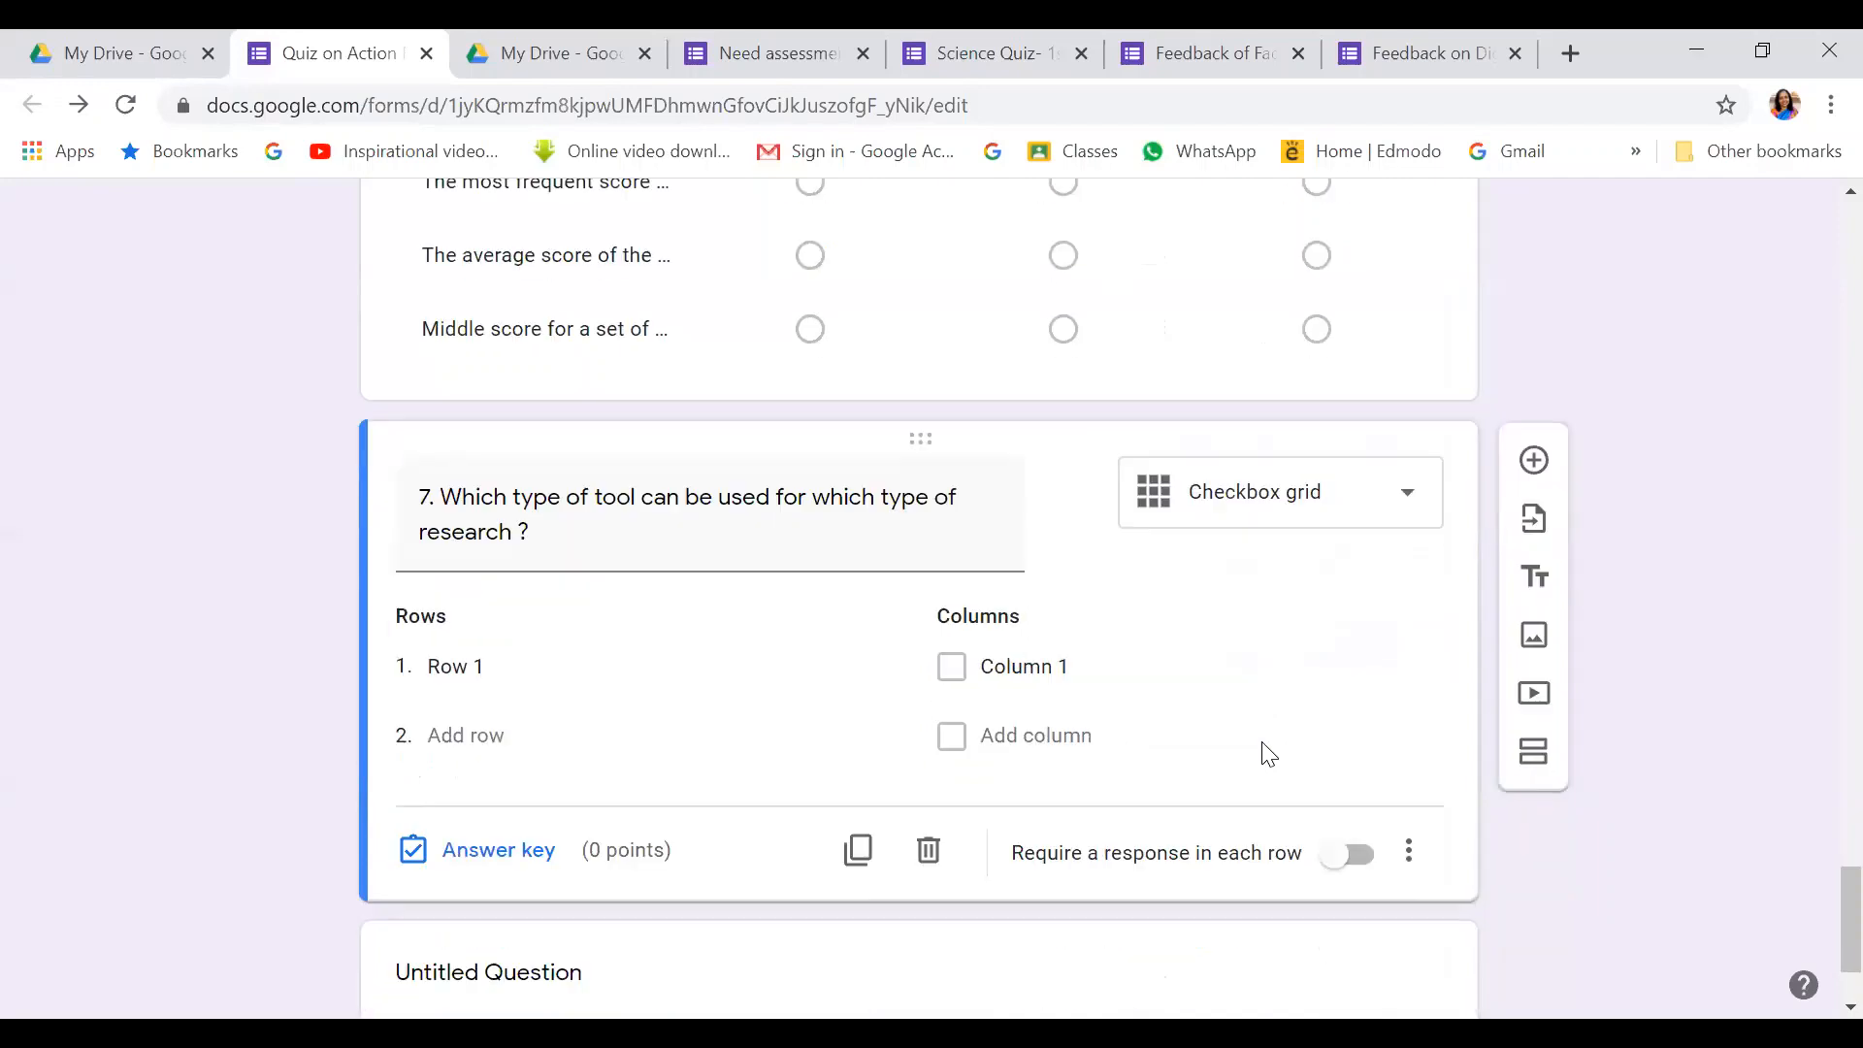
scroll(1264, 754, down, 1)
click(511, 673)
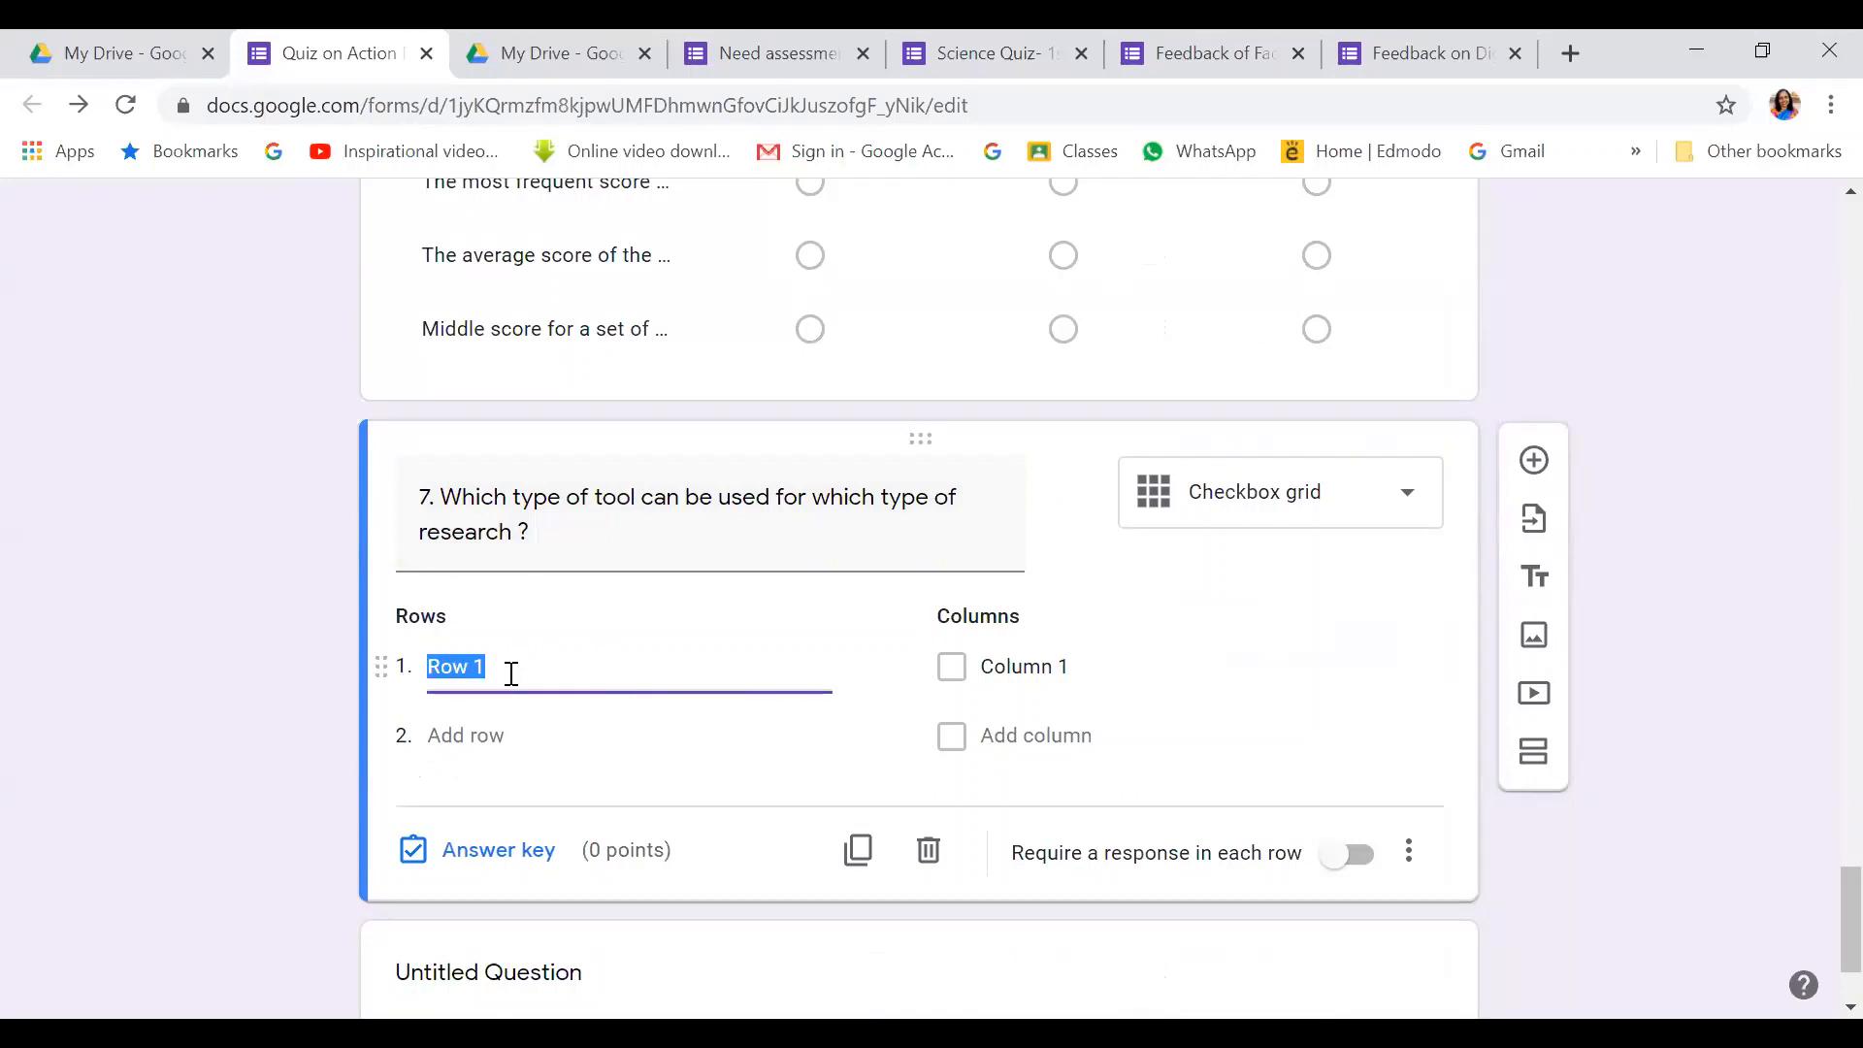
key(BackSpace)
text(Observation sch)
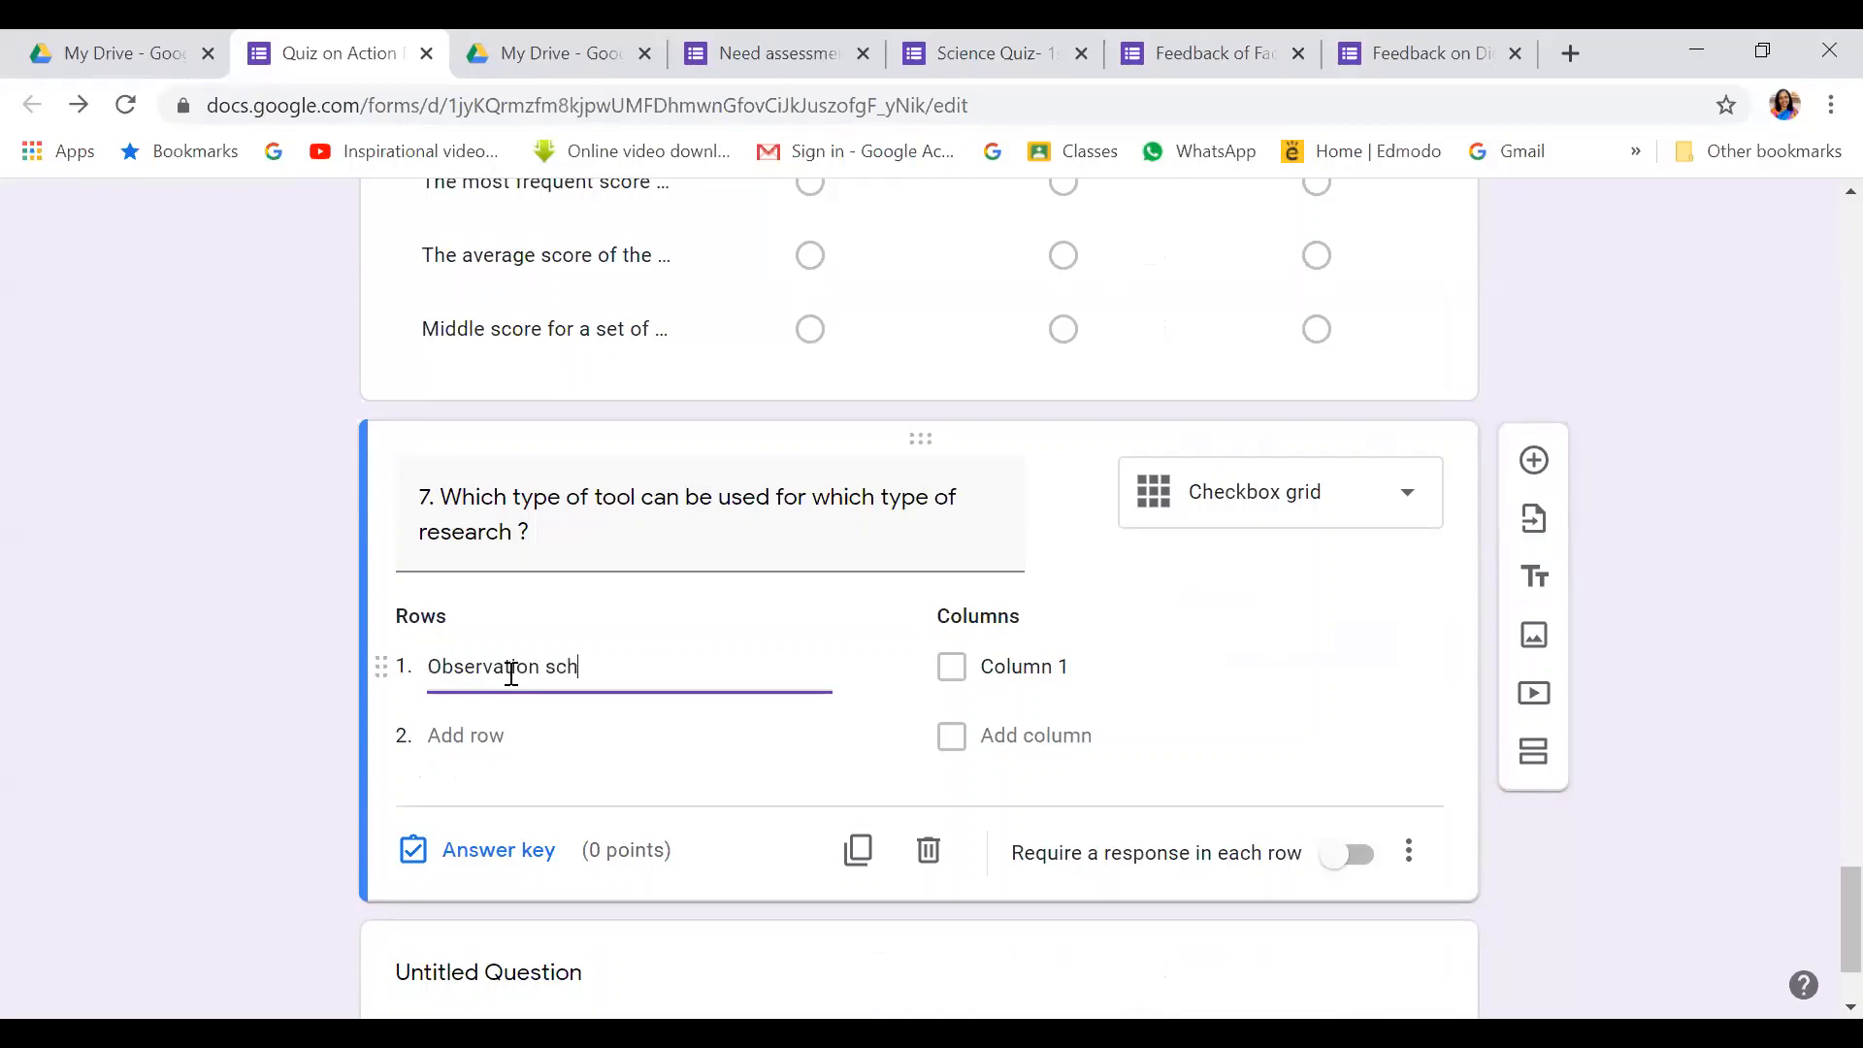
text(edule)
click(485, 736)
text(Taeche)
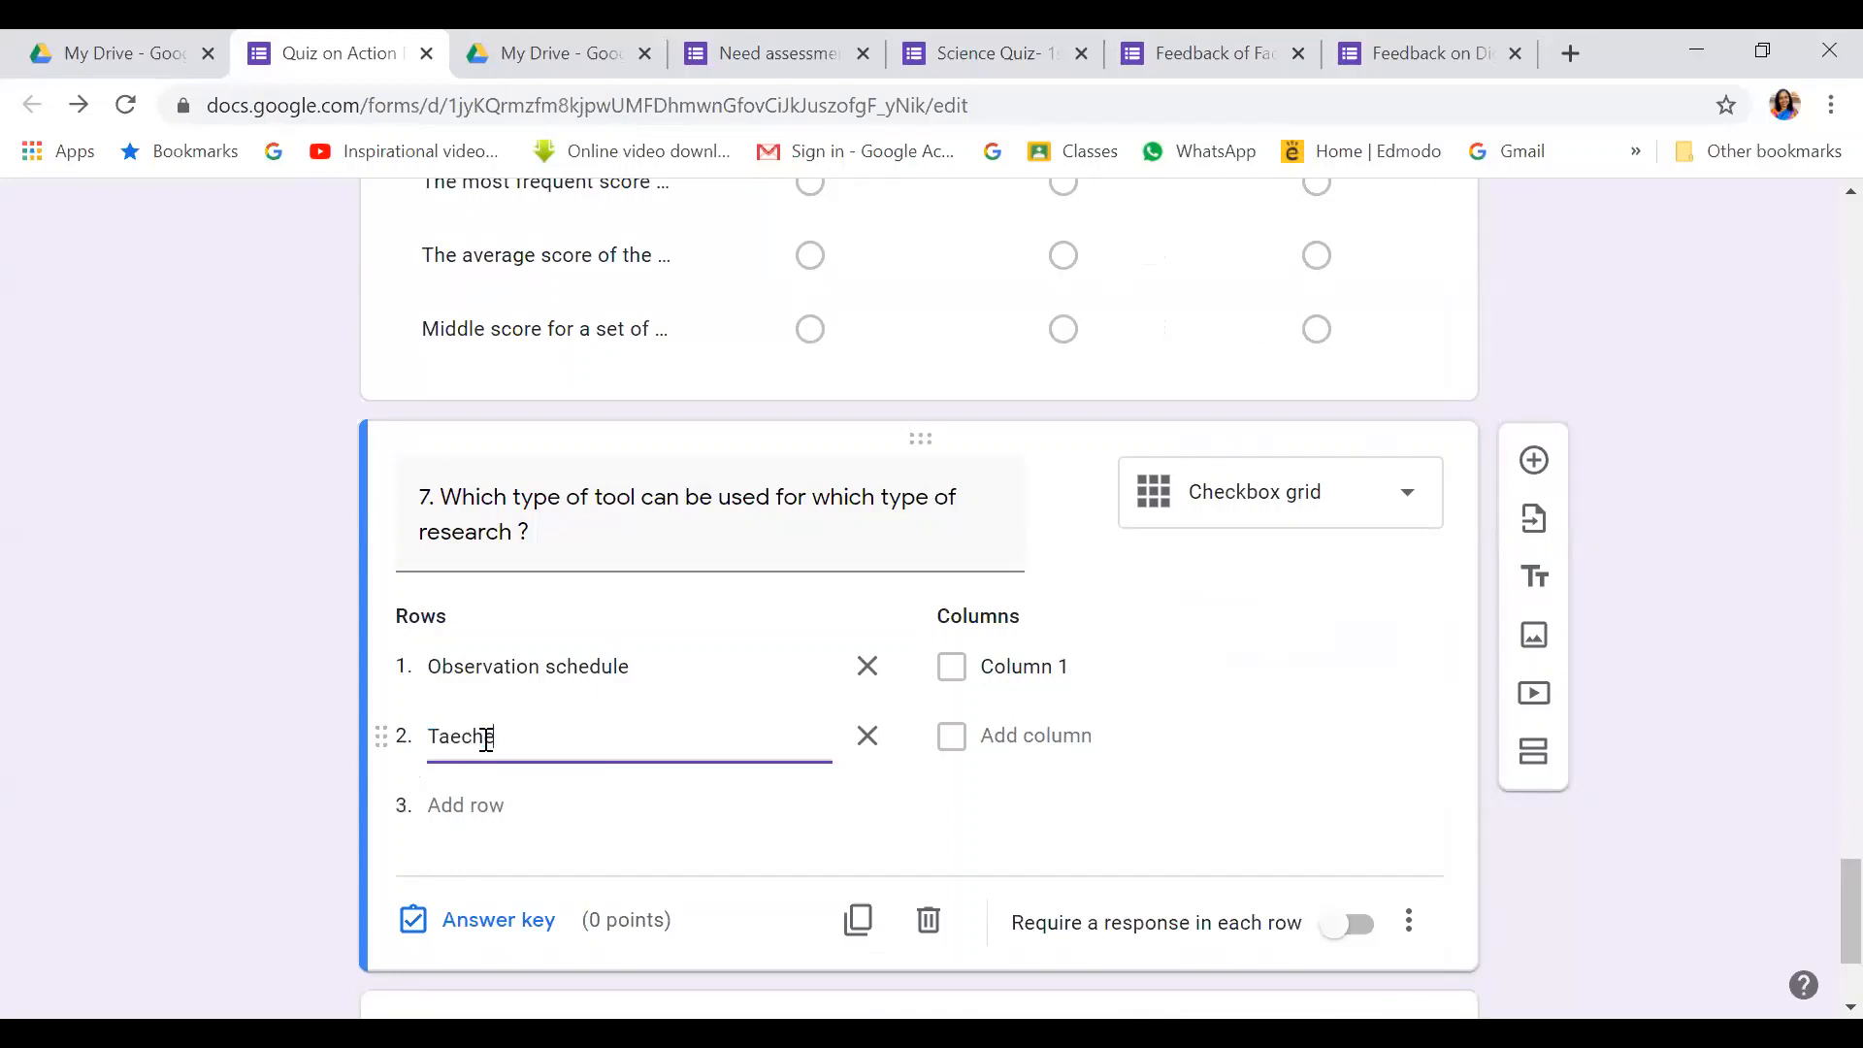
text(r made test)
click(482, 809)
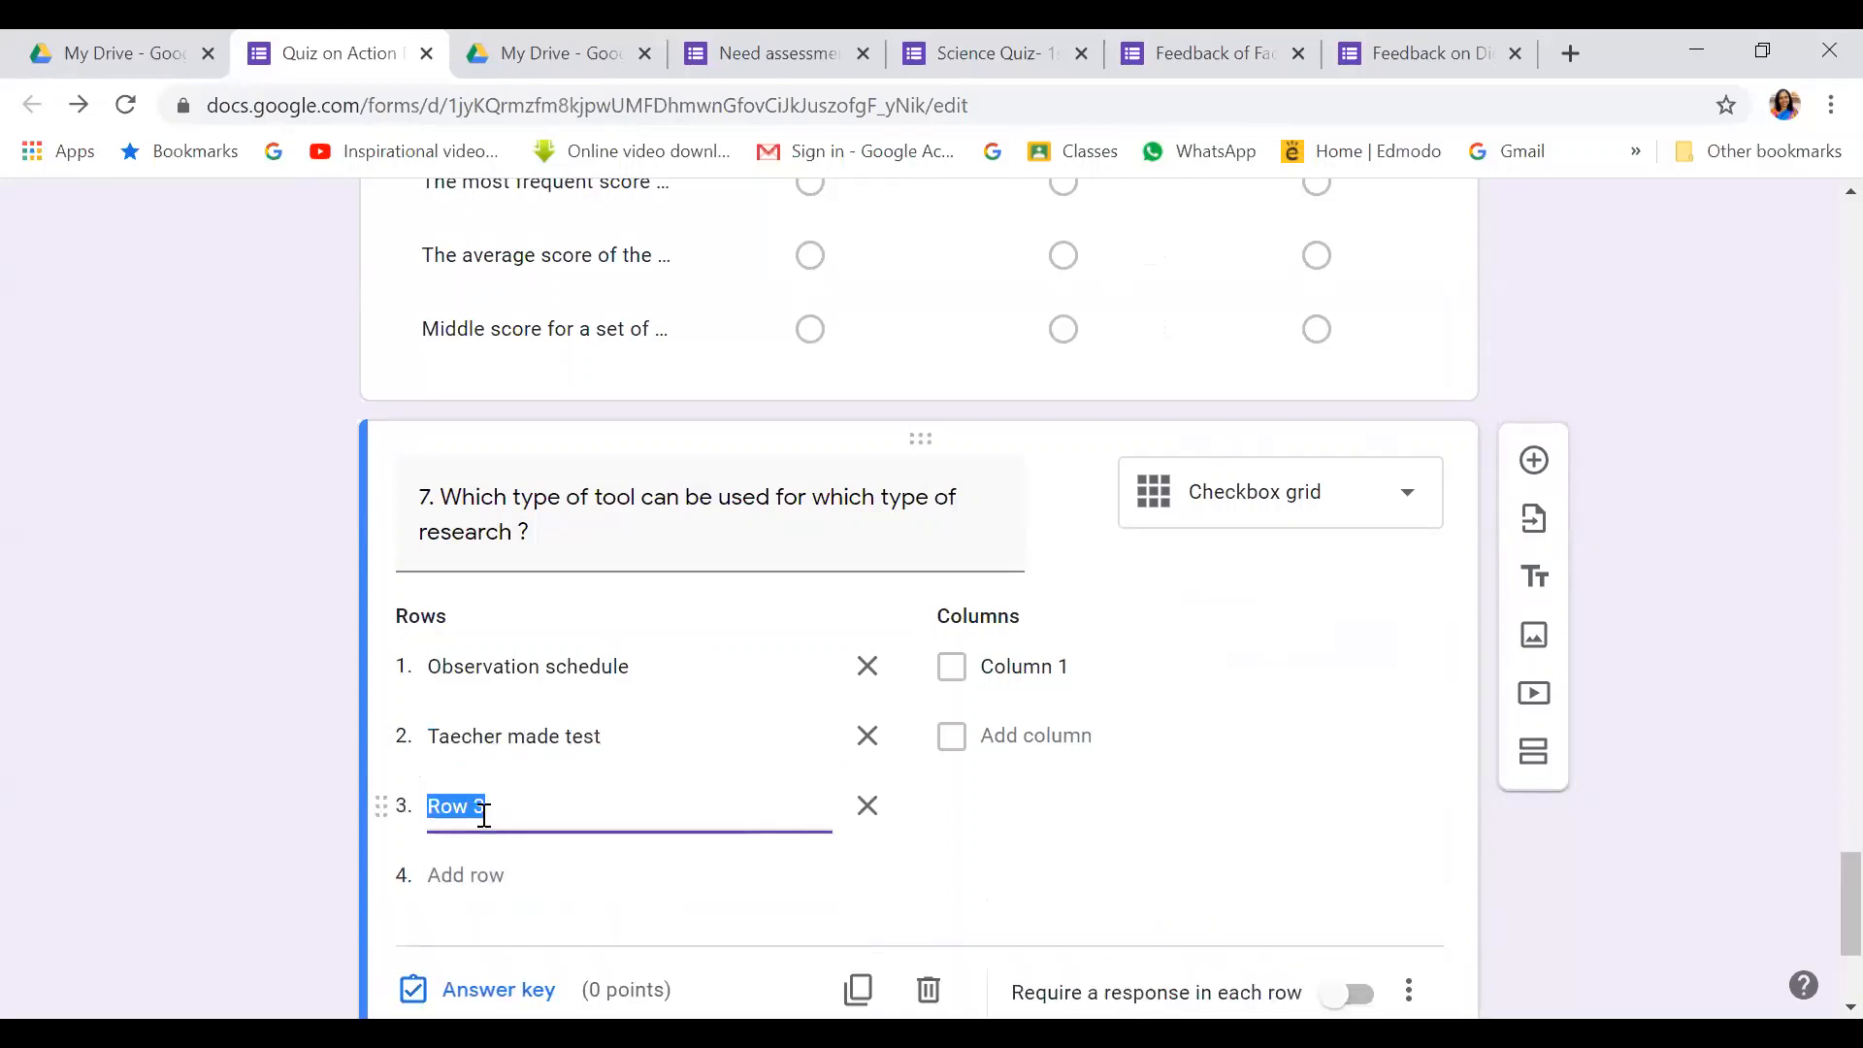
text(Focus grp)
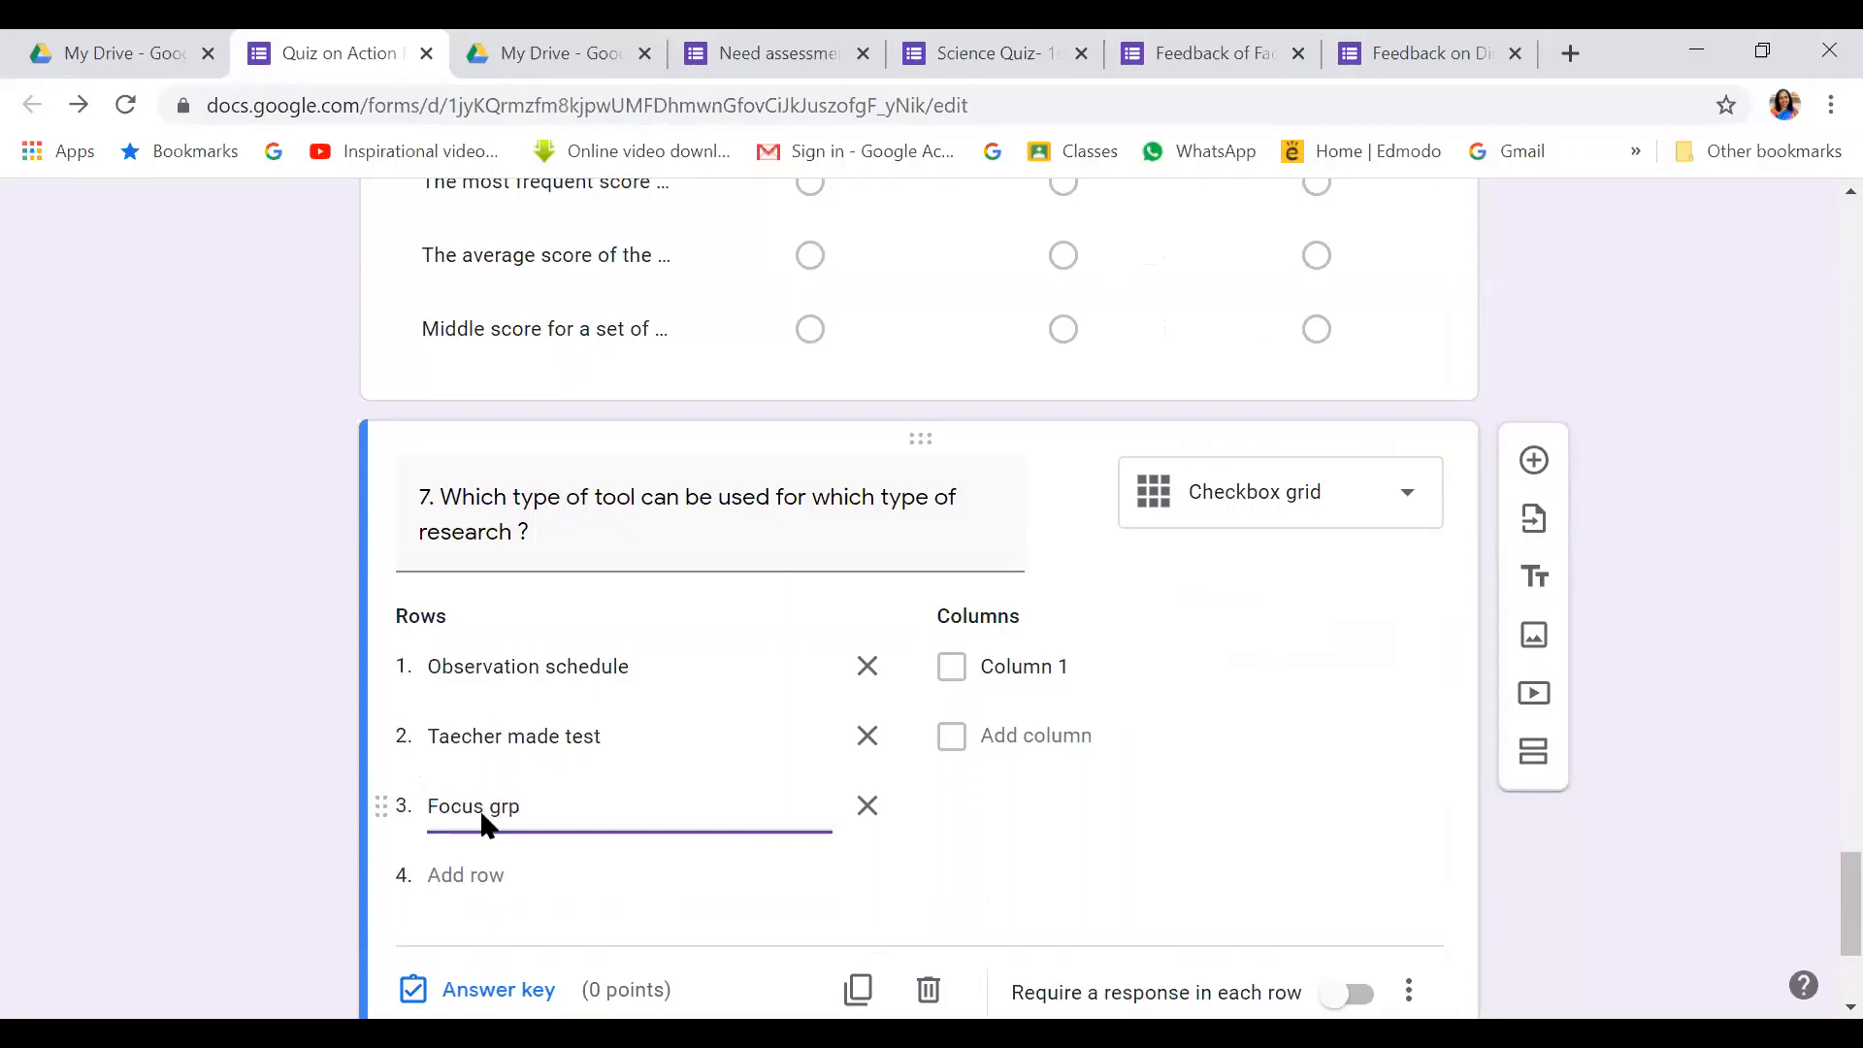
key(BackSpace)
text(oup discuss)
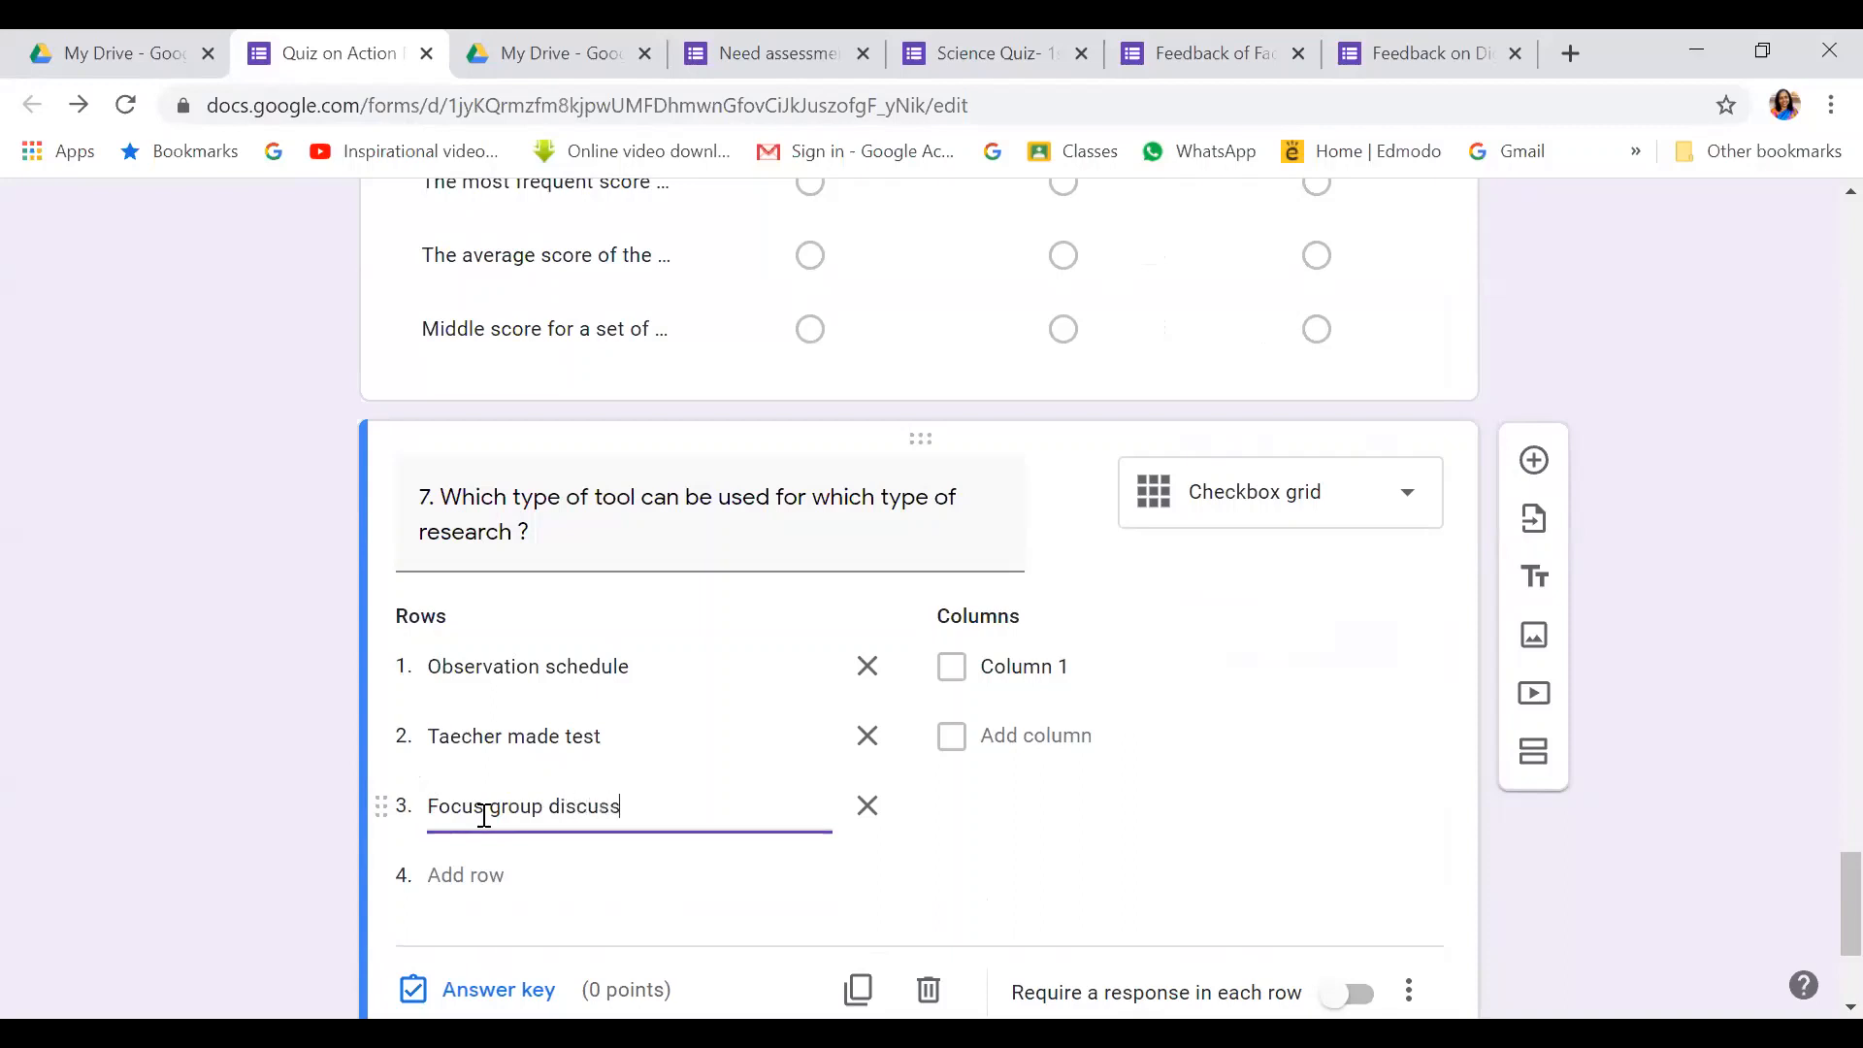
text(ion)
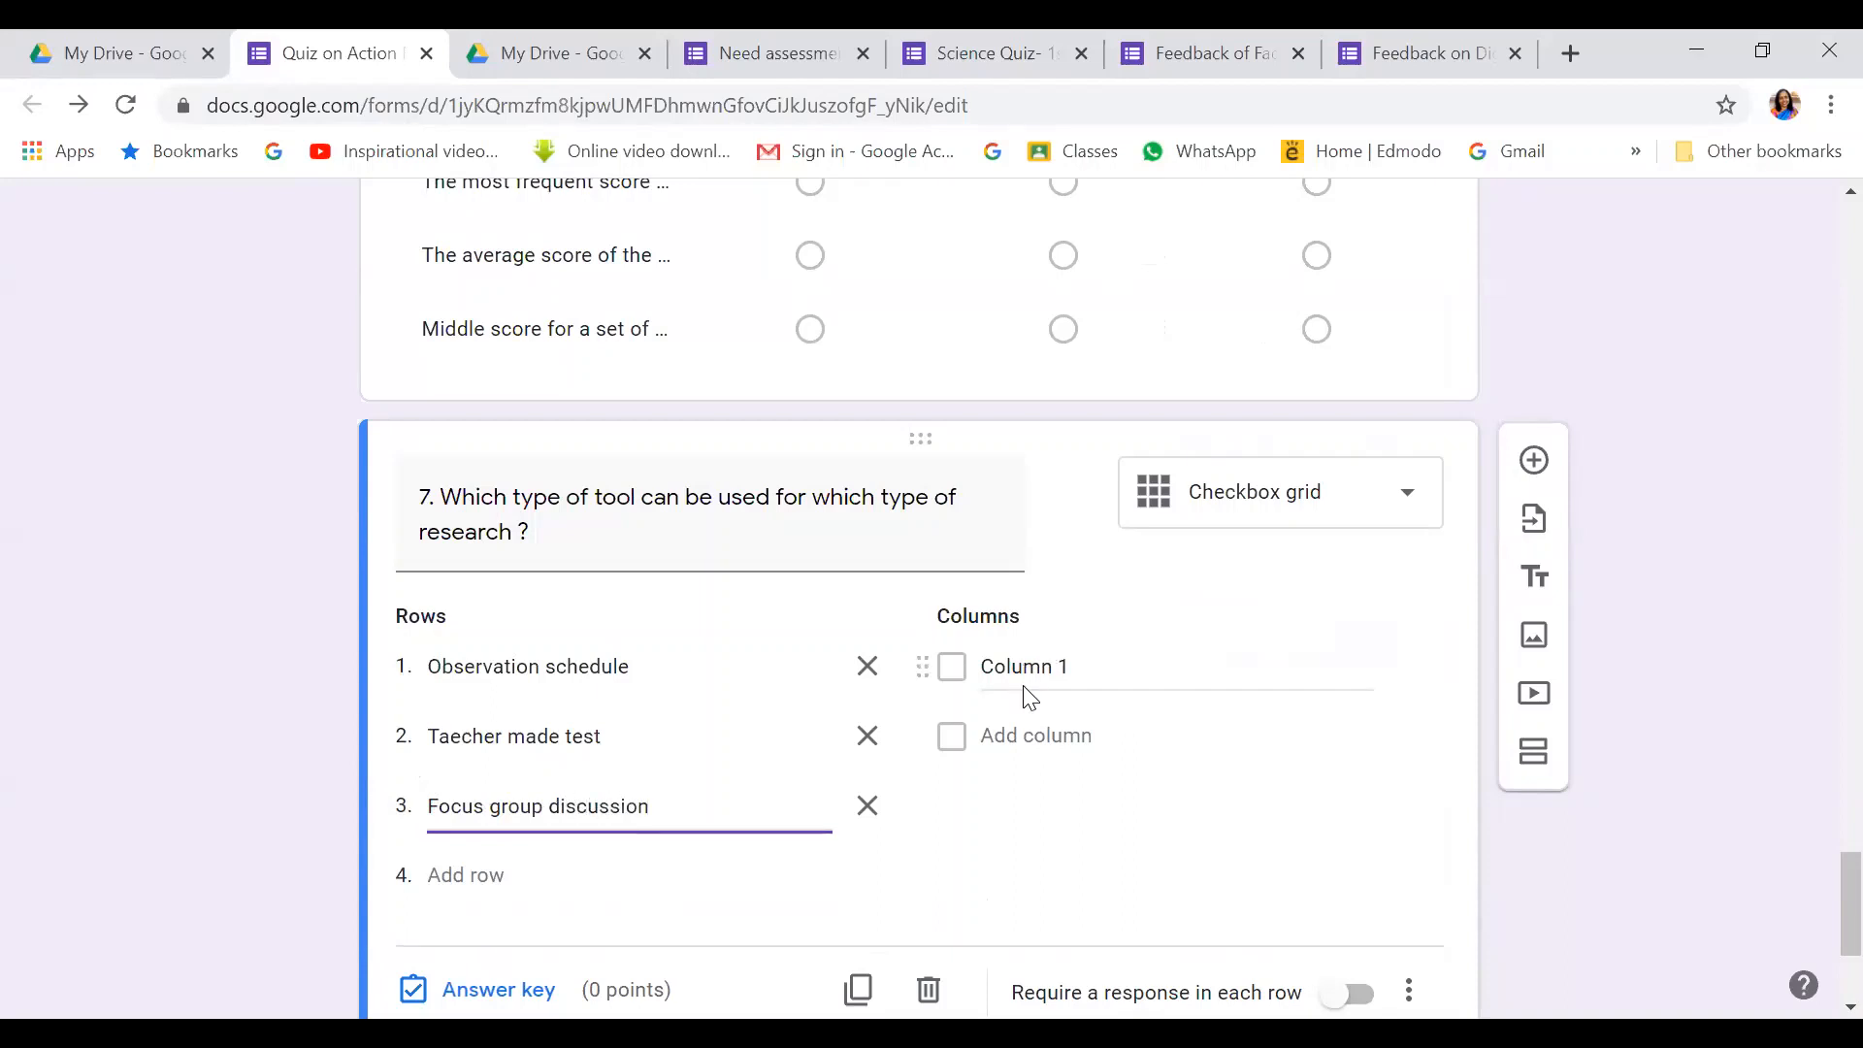
Label the grid columns 'Quantitative Action Research' and 'Qualitative Action Research'
click(1029, 670)
key(BackSpace)
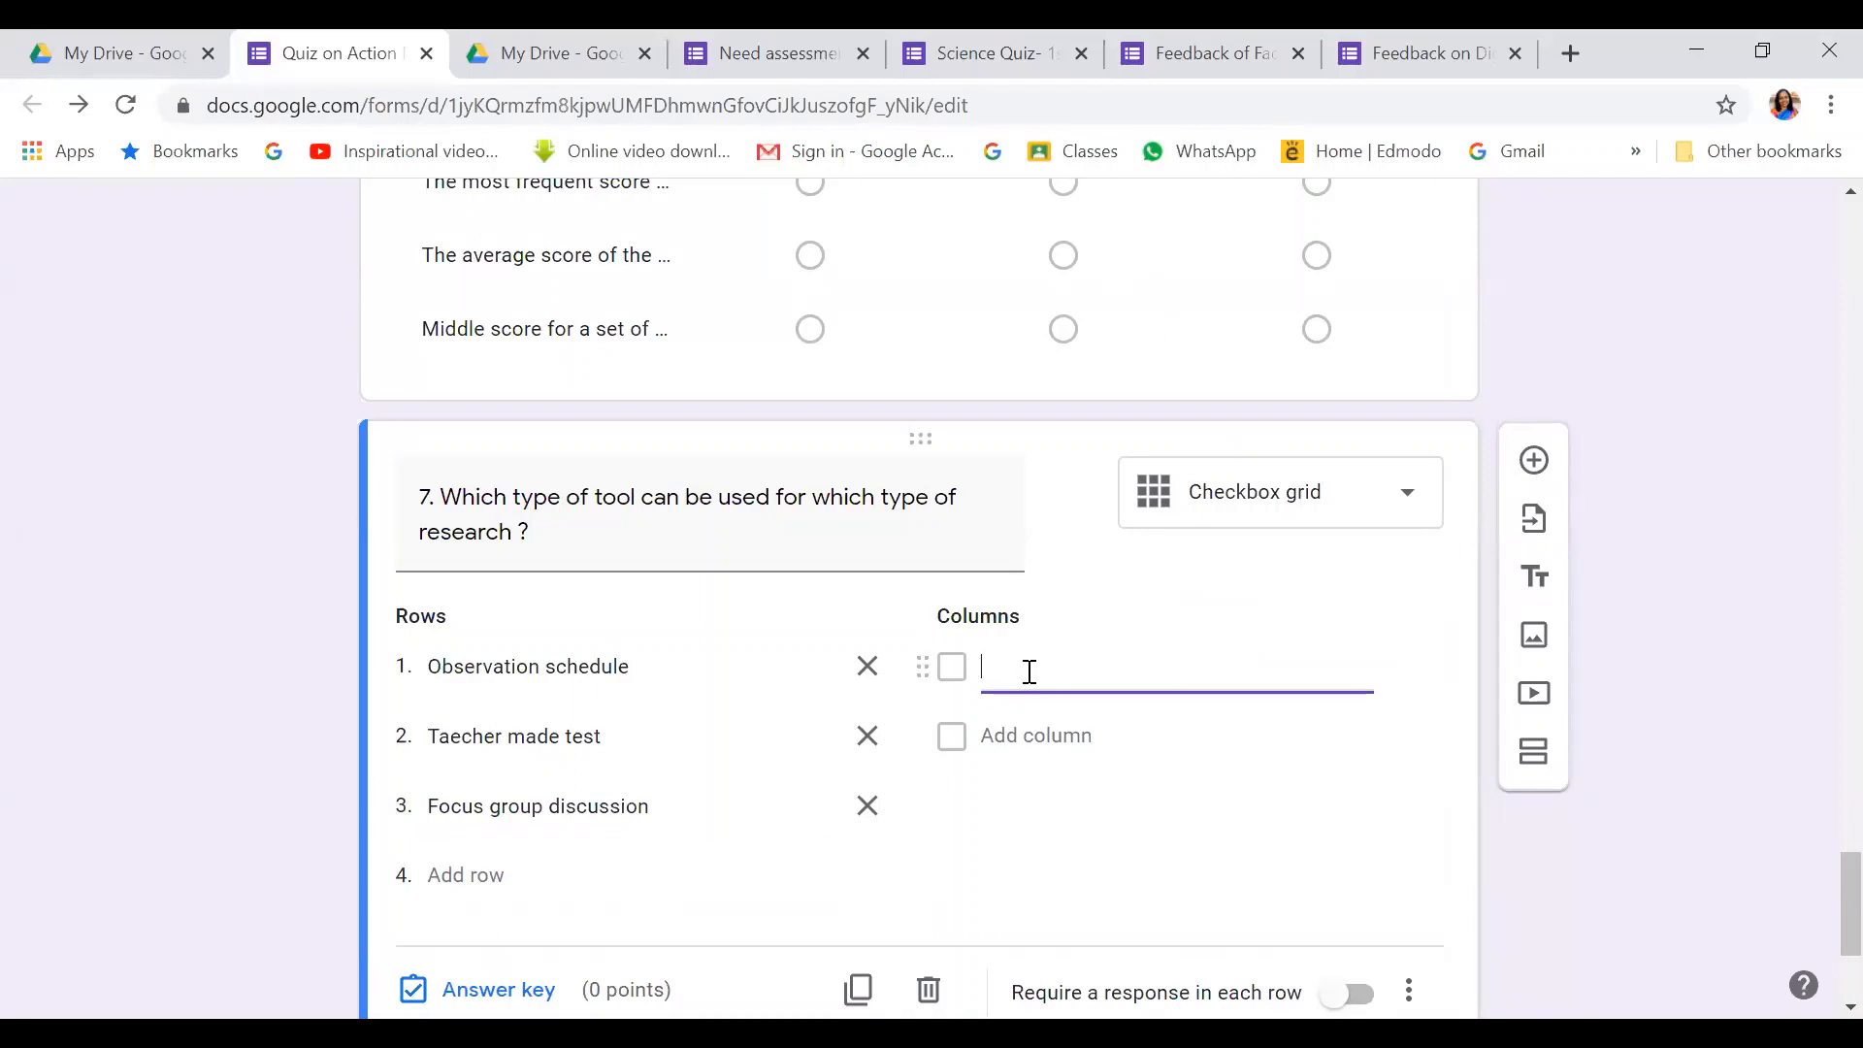
text(Quantitative Action Reserach)
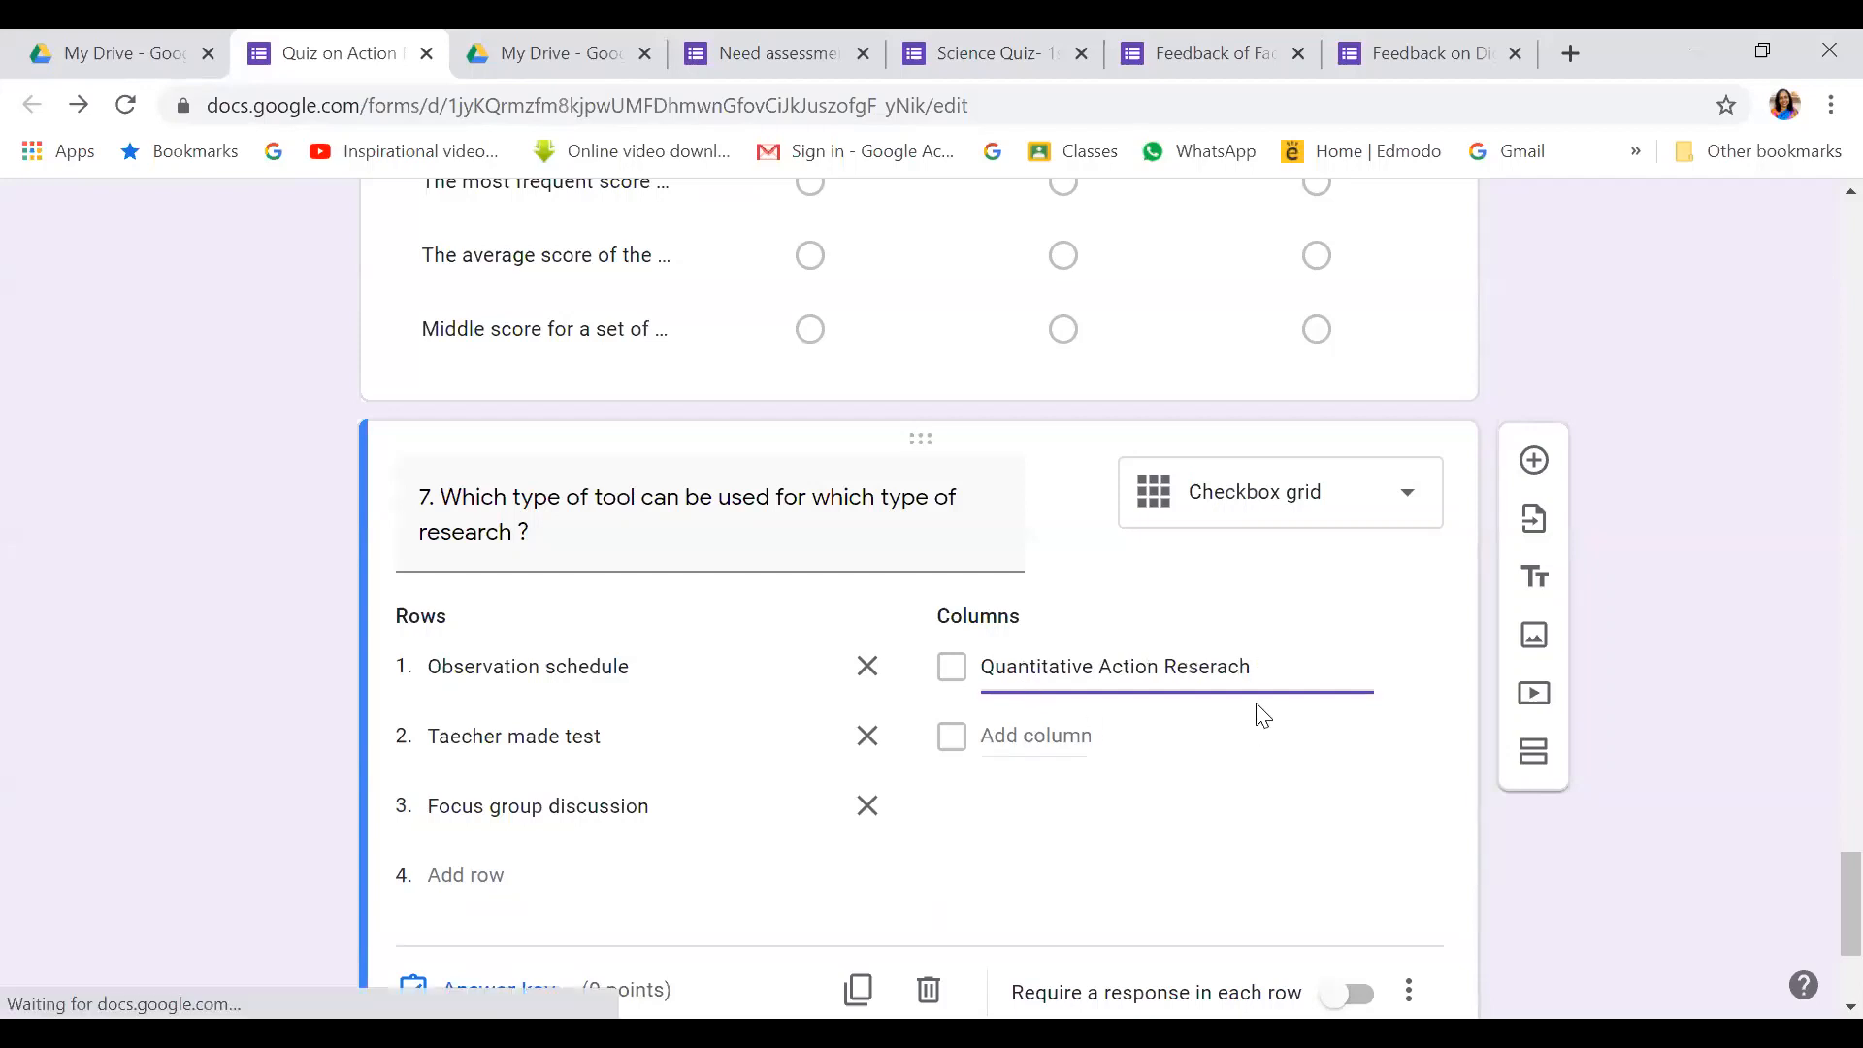
key(BackSpace)
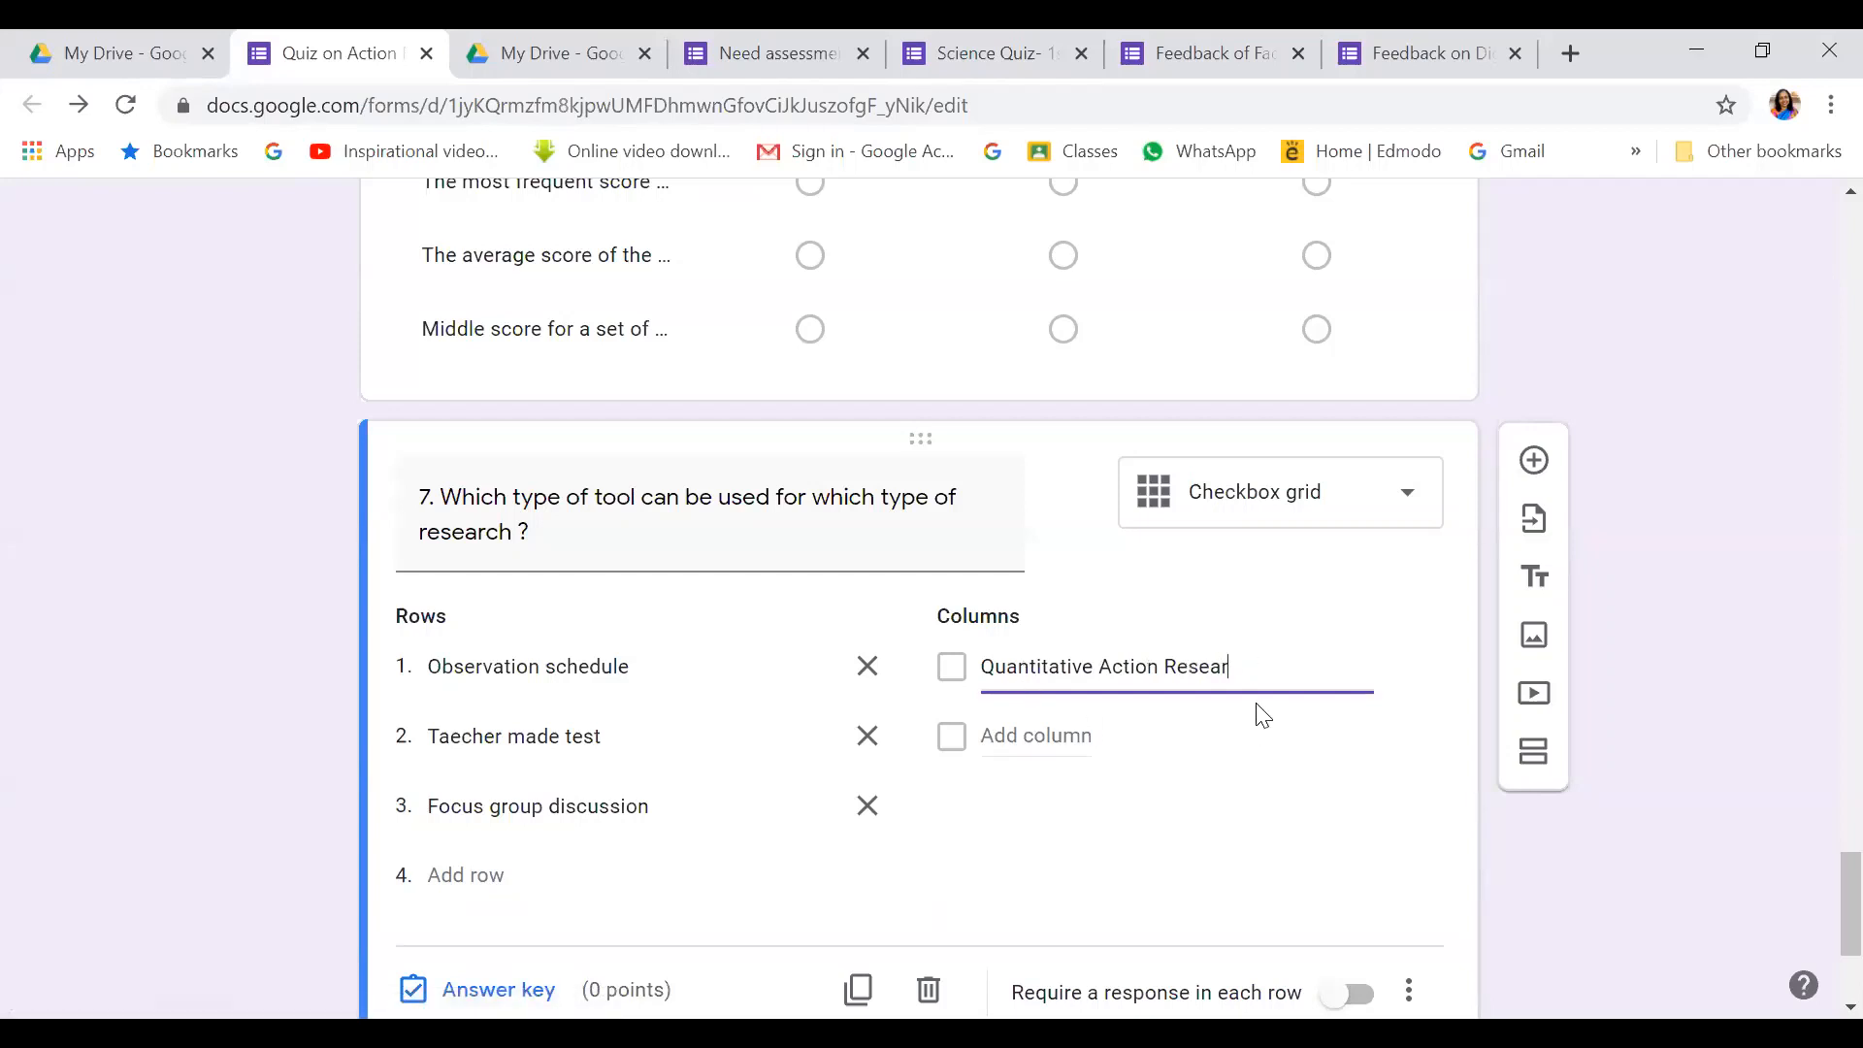
text(ch)
click(1018, 734)
text(Qua)
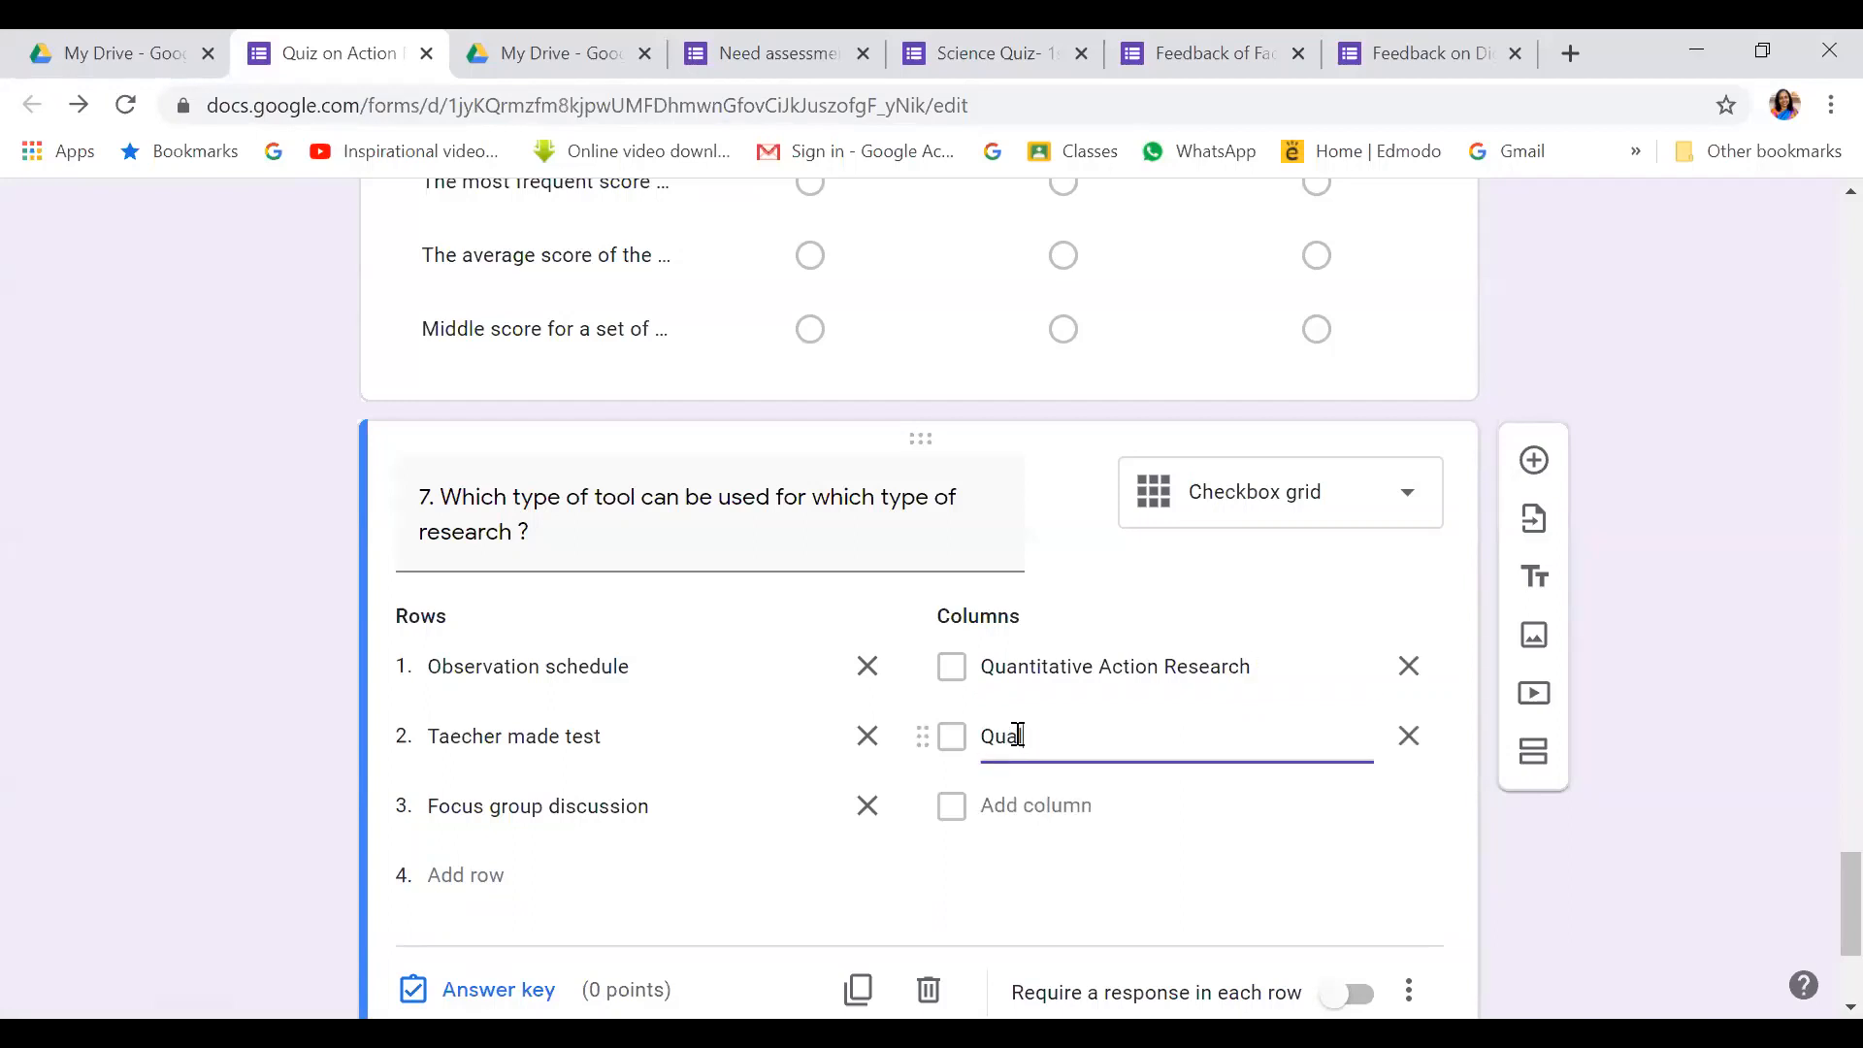
text(litative Action Reserach)
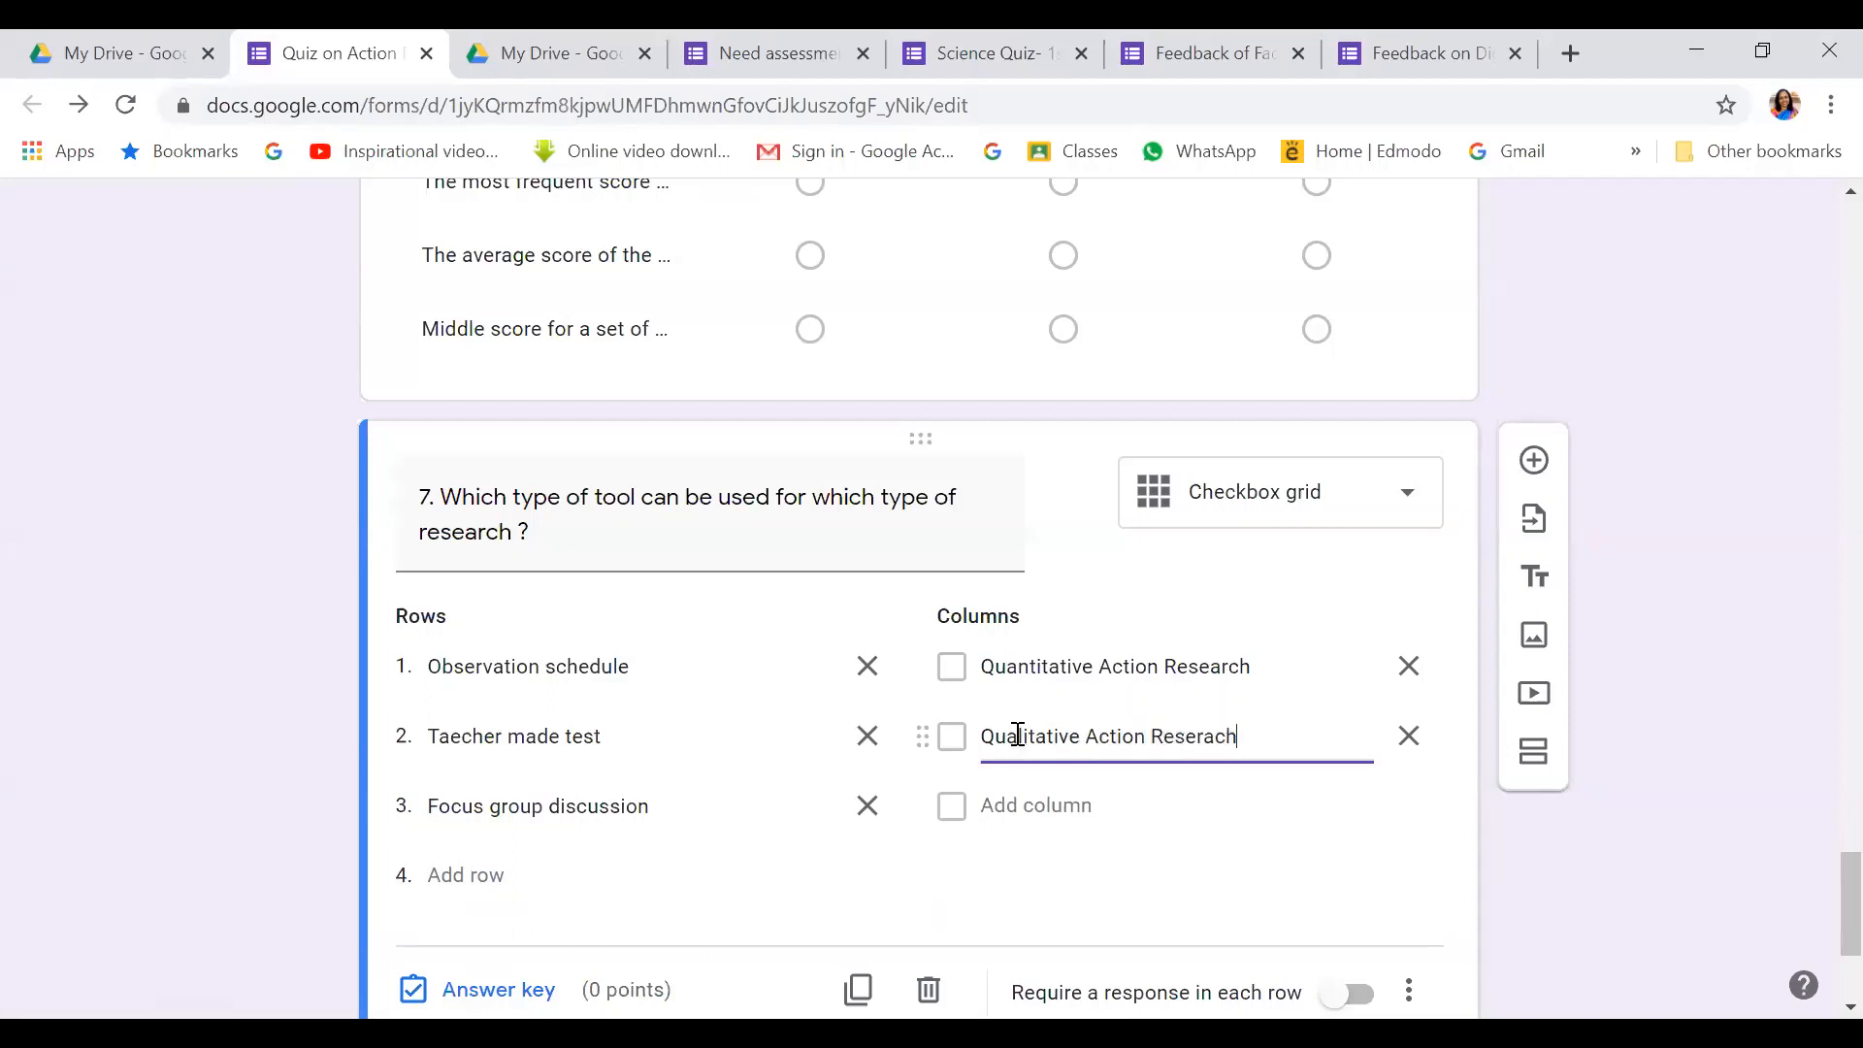
scroll(1353, 833, down, 1)
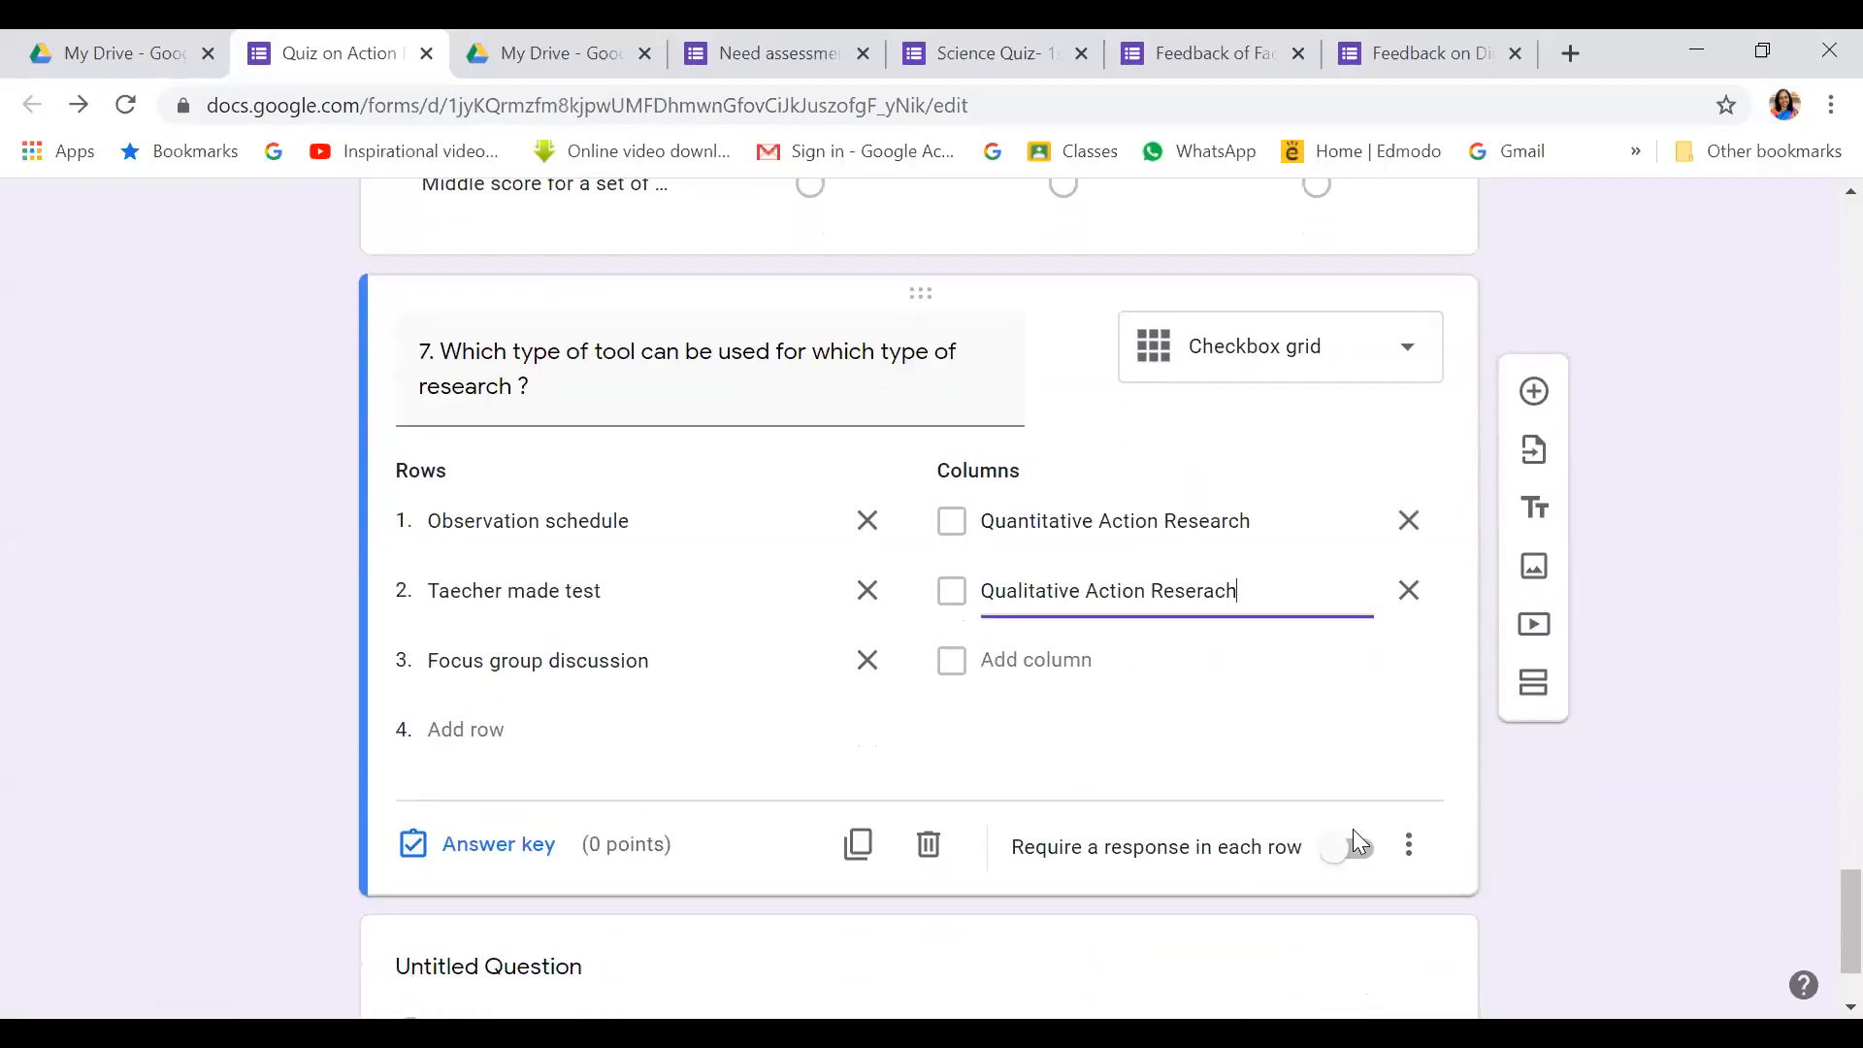
key(BackSpace)
key(BackSpace)
key(BackSpace)
key(BackSpace)
text(arch)
Key Observation schedule to both types, Taecher made test Quantitative, Focus group discussion Qualitative, 1 point each
click(511, 843)
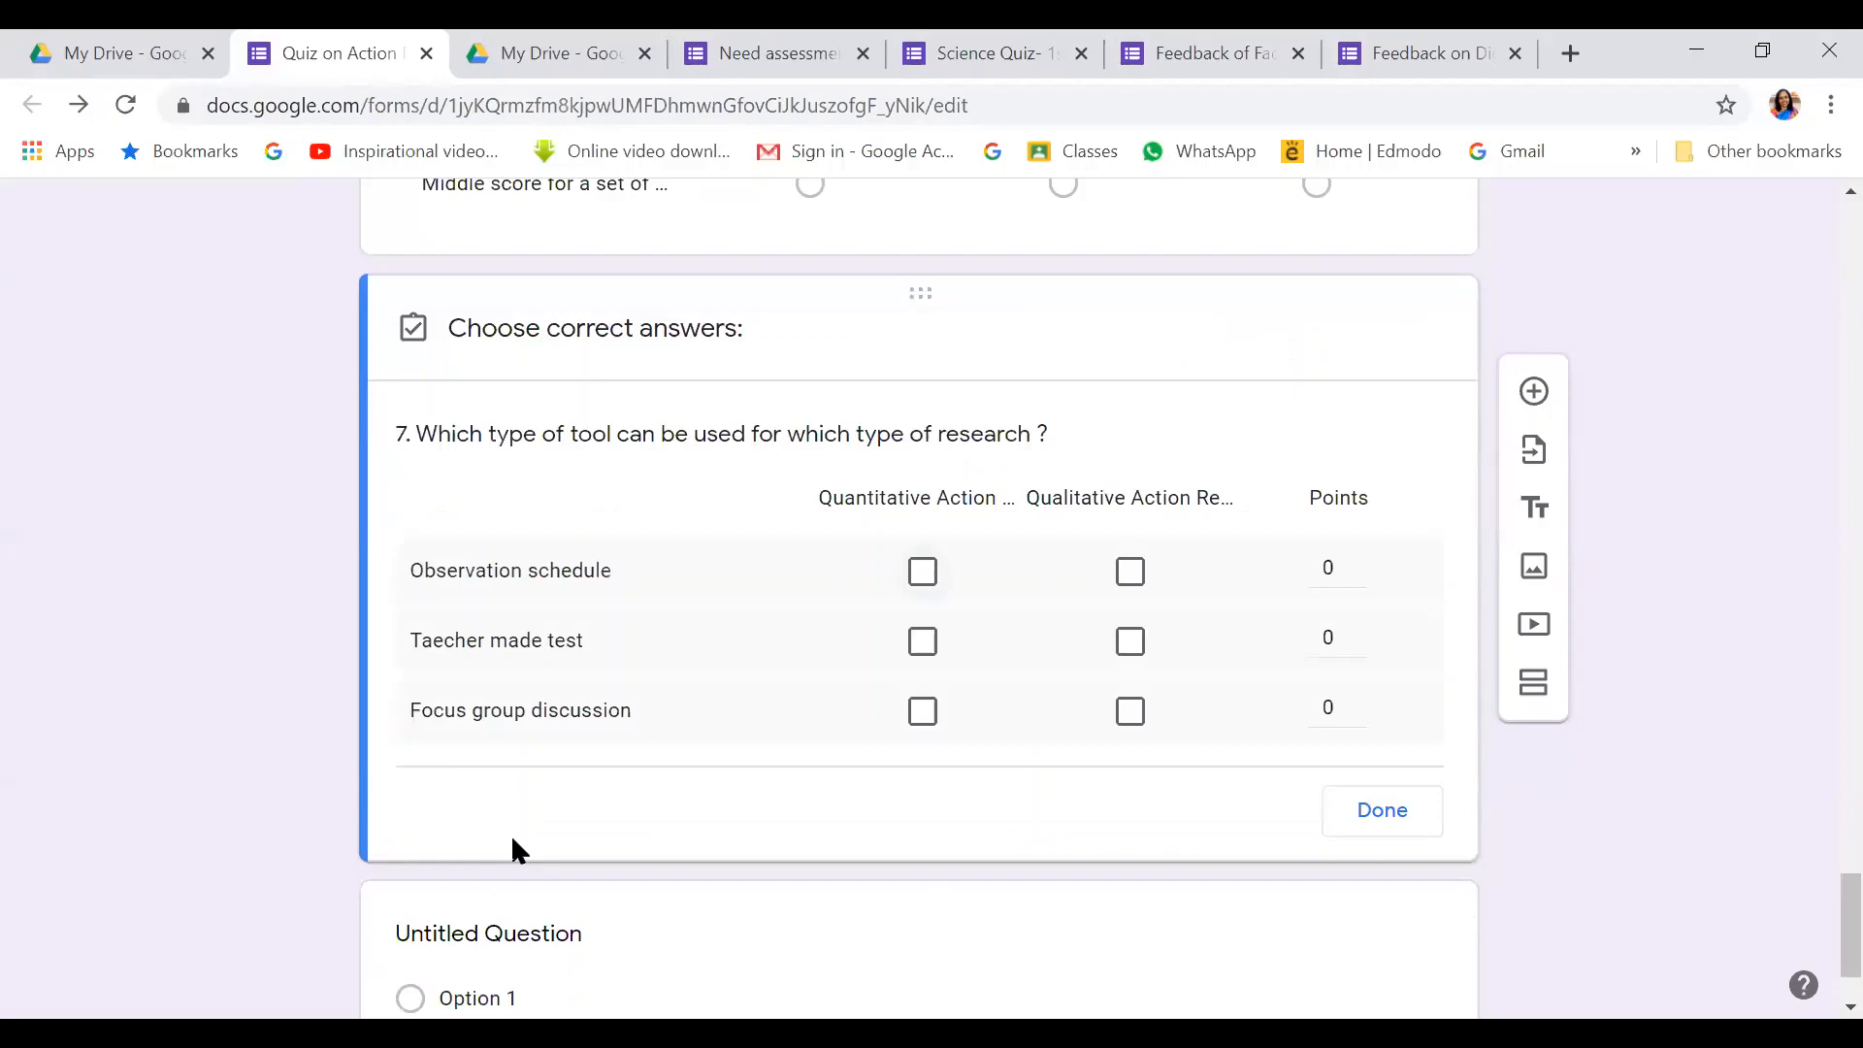
scroll(583, 825, up, 5)
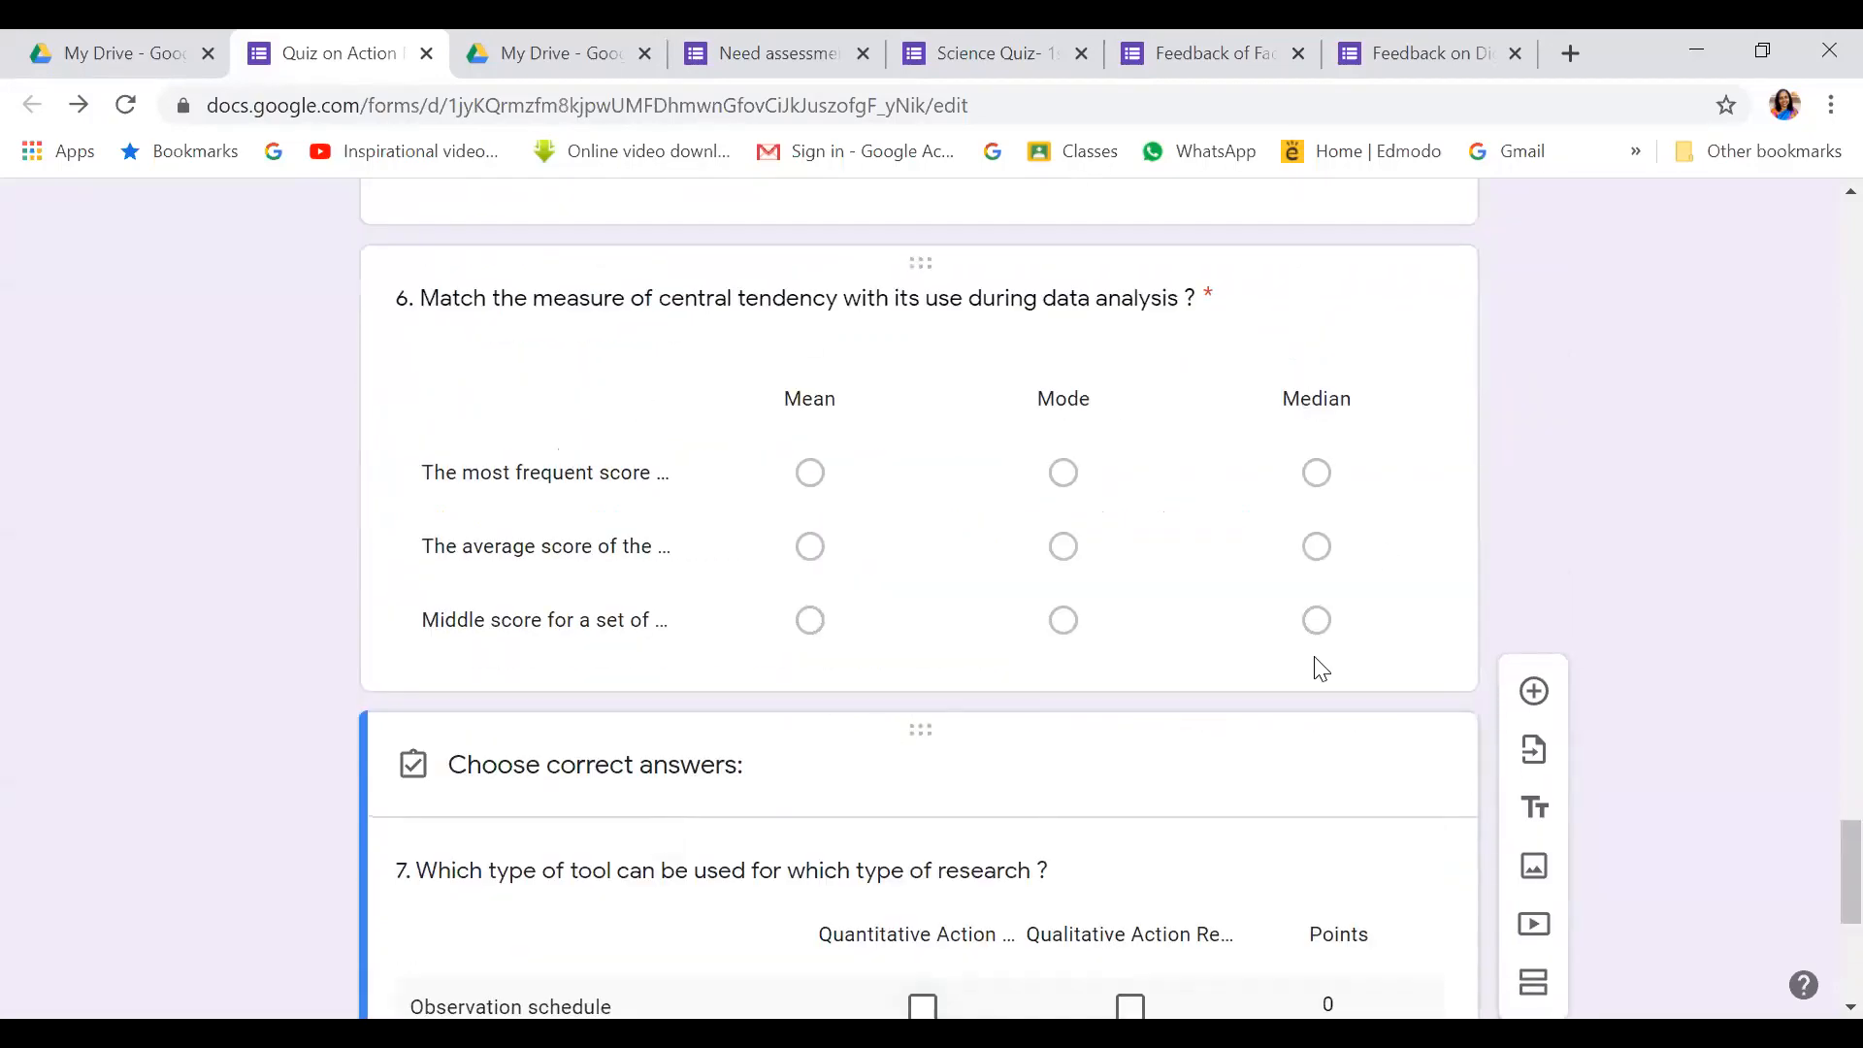
scroll(1148, 636, down, 5)
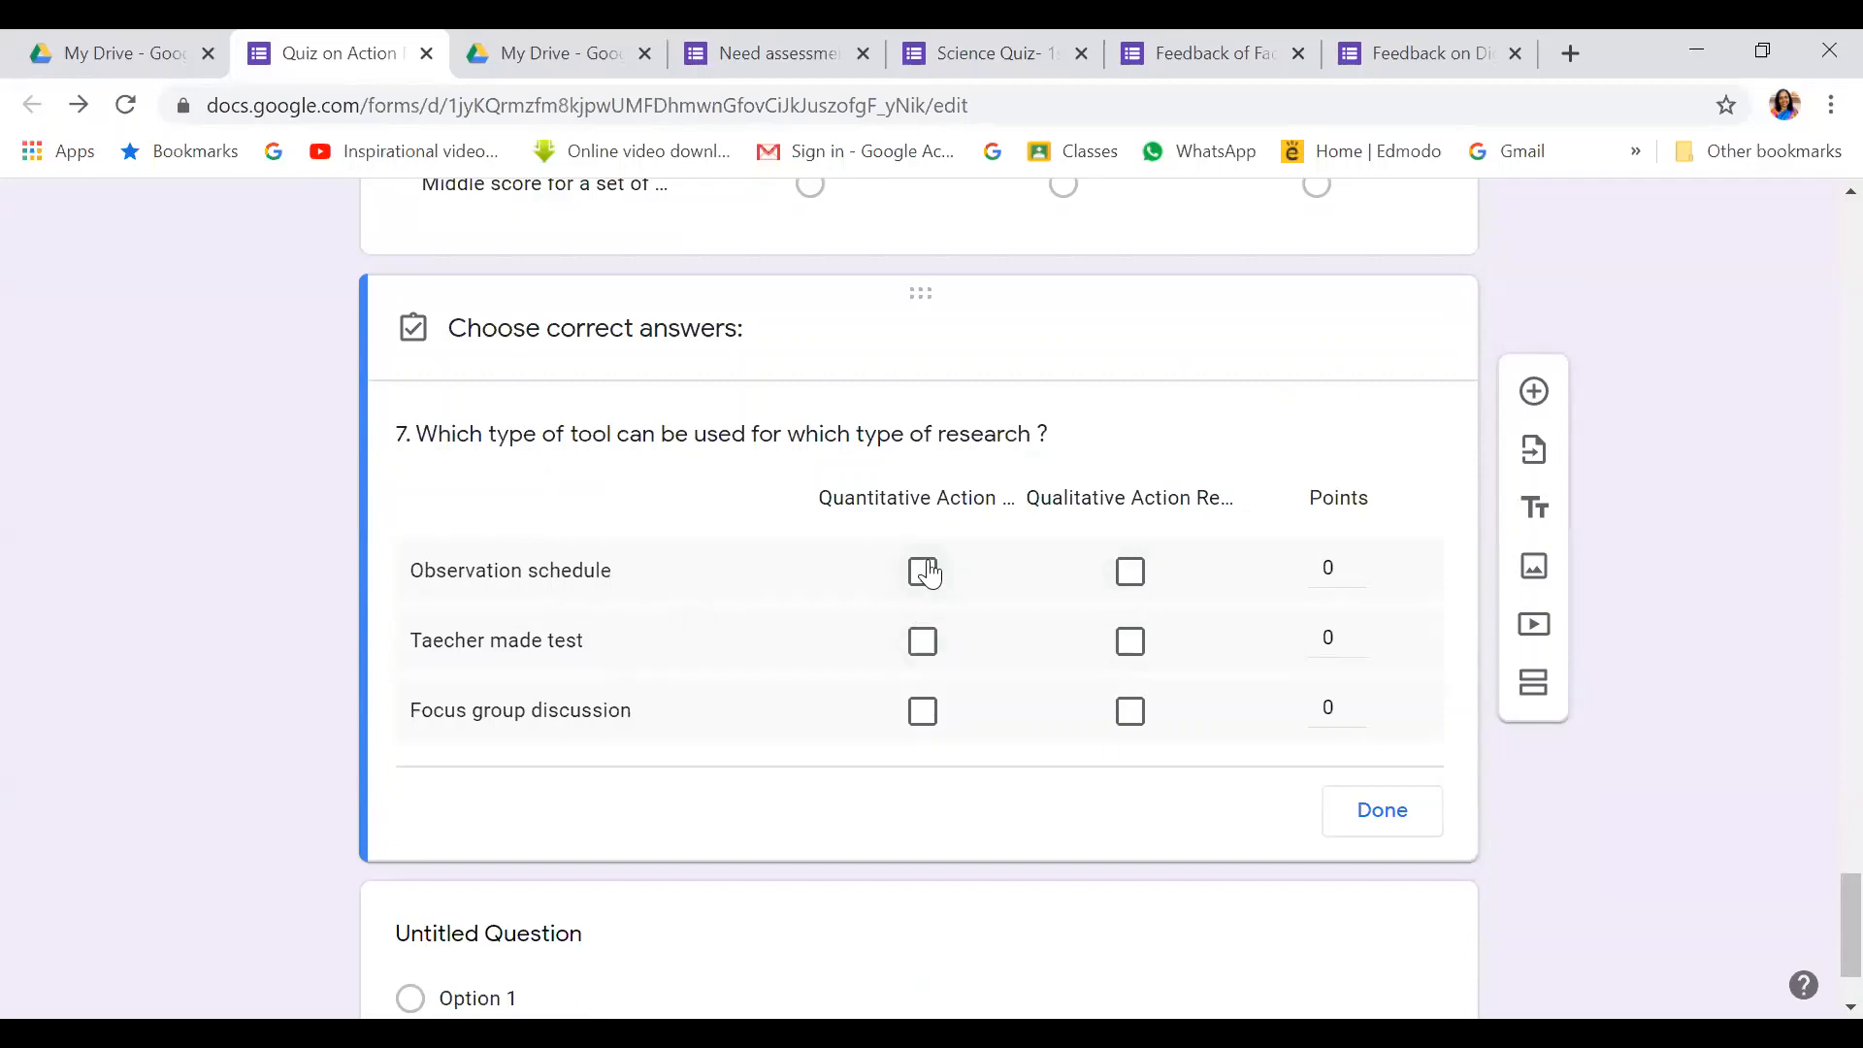
click(924, 572)
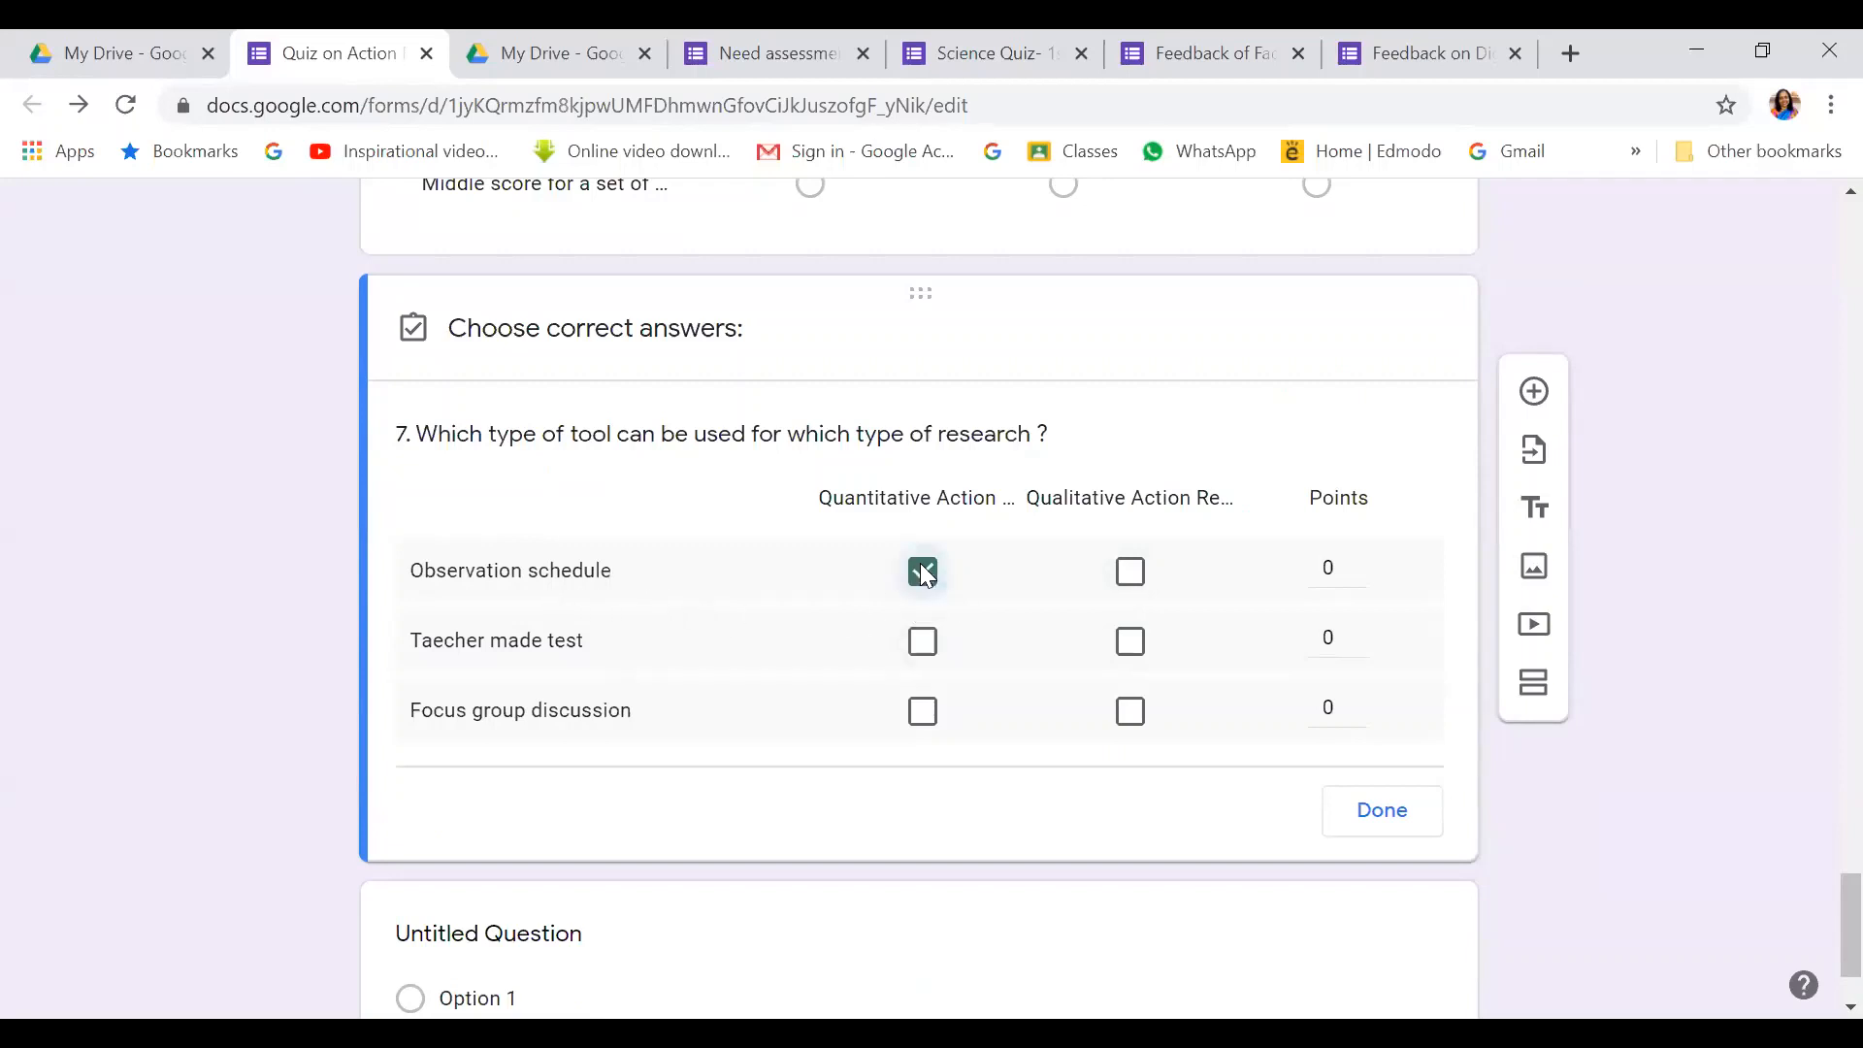
click(1127, 574)
click(1362, 560)
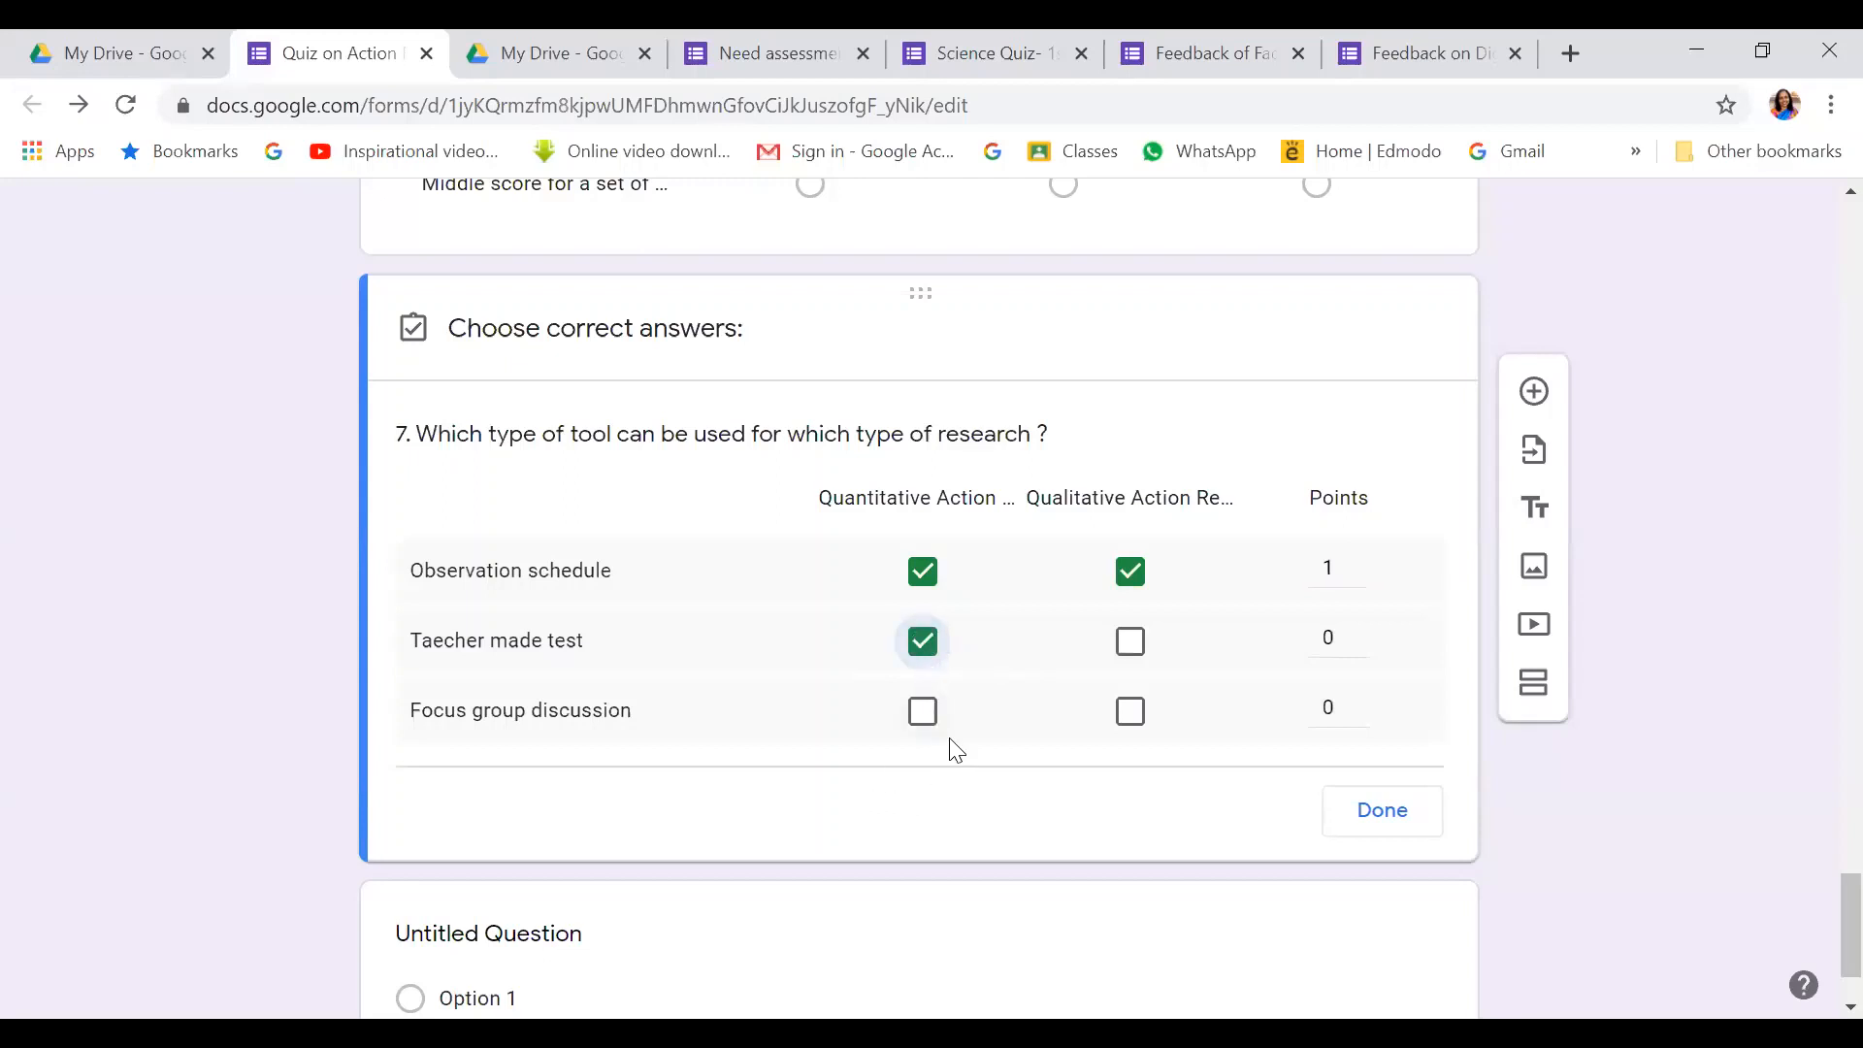
click(1132, 718)
click(1360, 631)
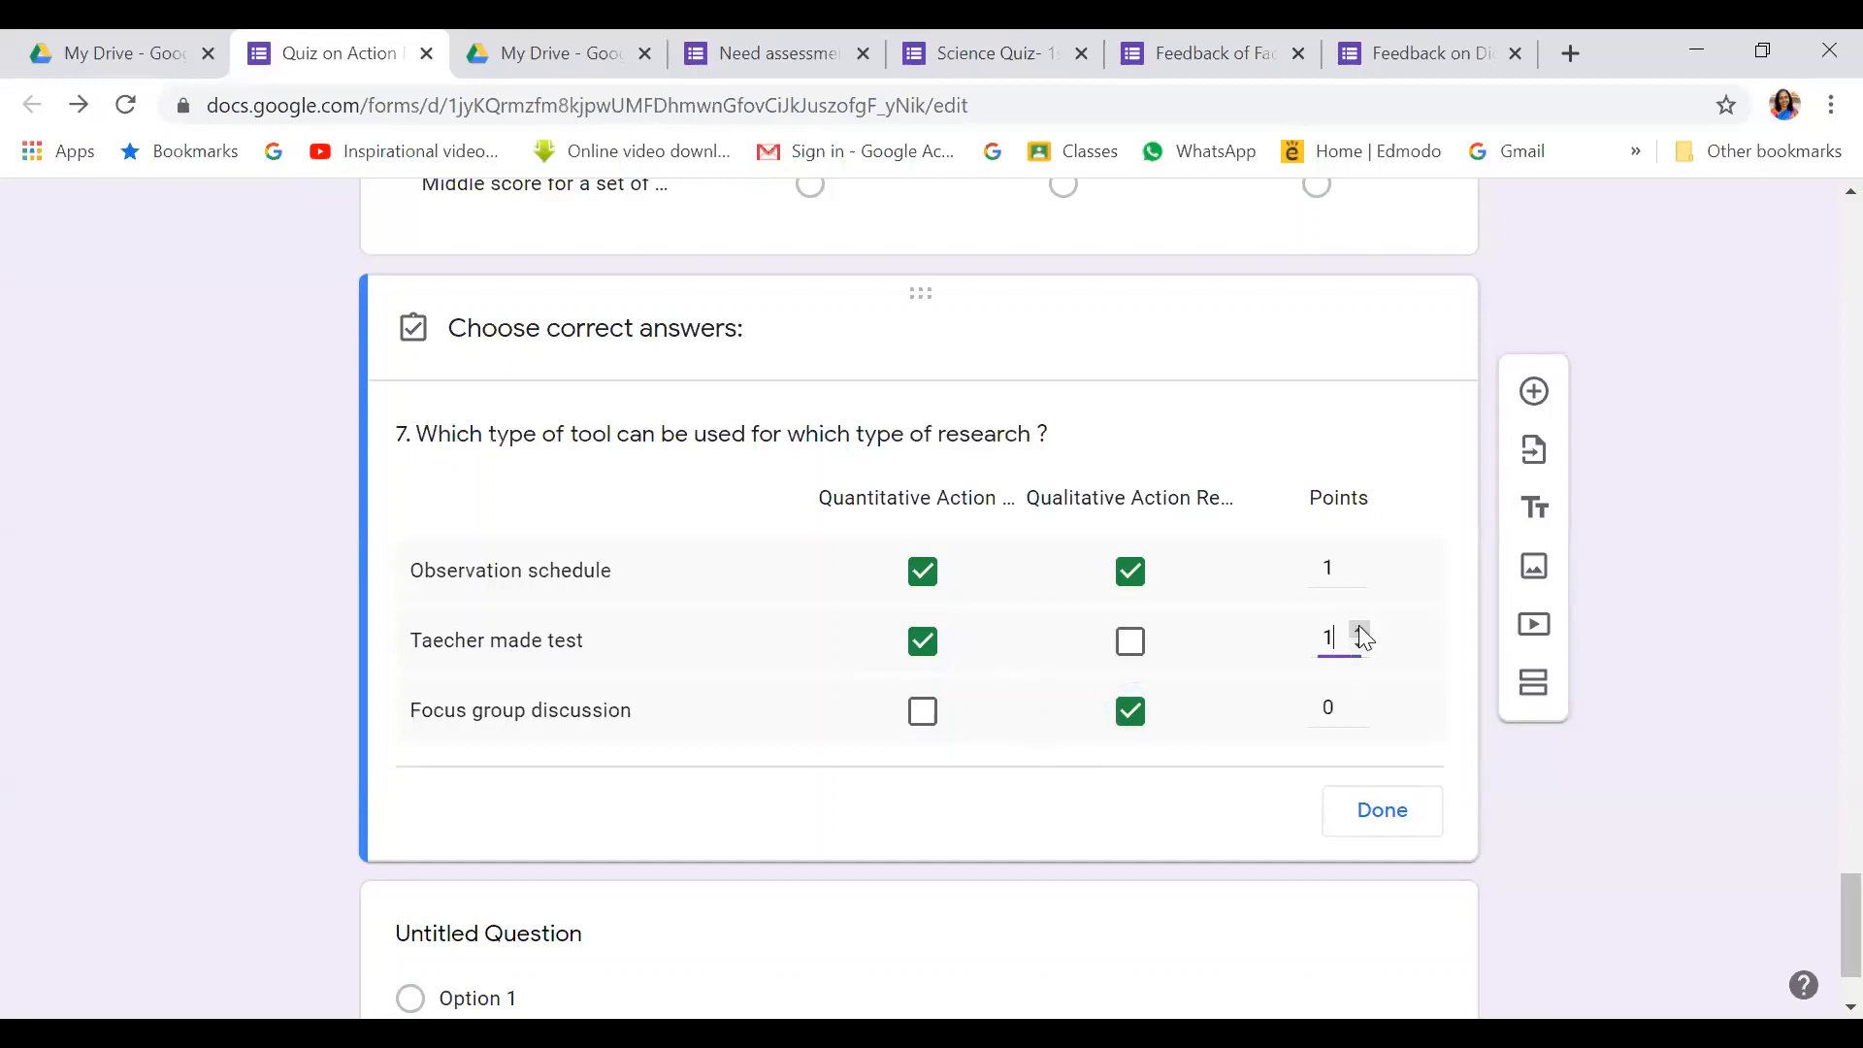
click(1360, 699)
click(1380, 813)
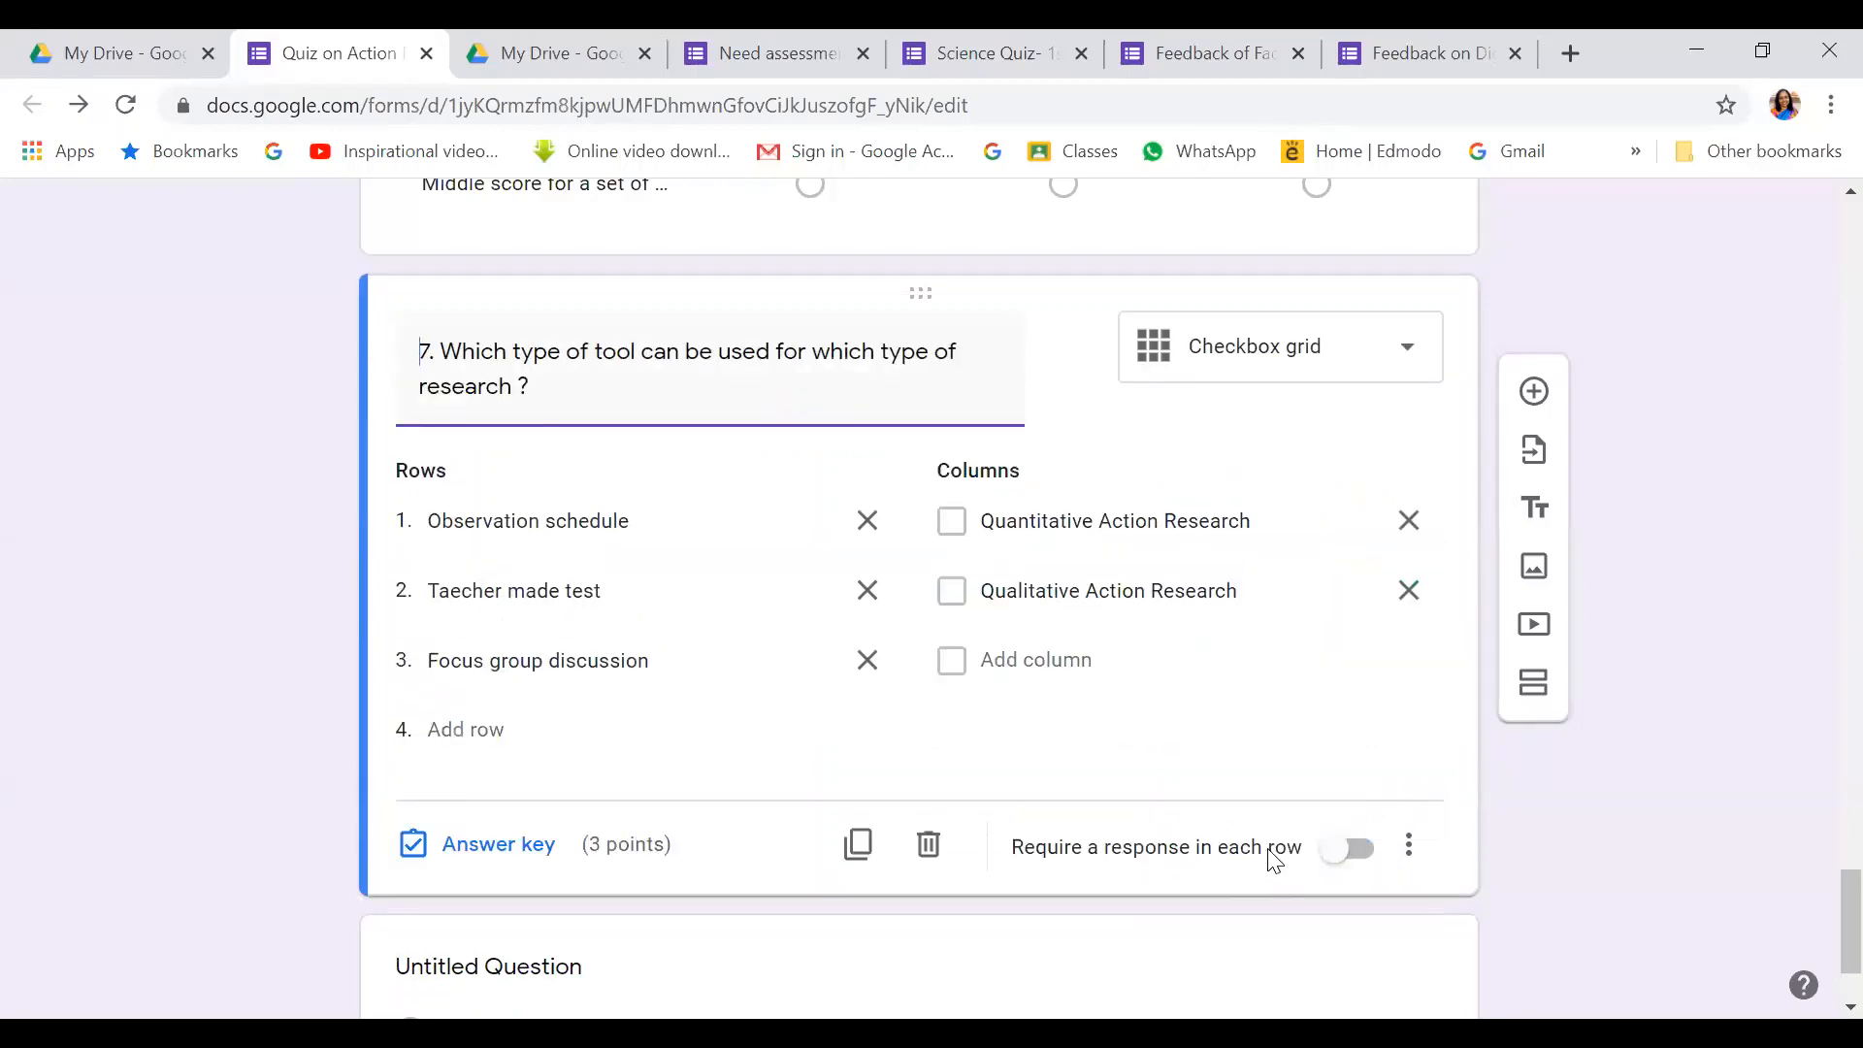
Switch on 'Require a response in each row' for question 7's checkbox grid
click(1358, 850)
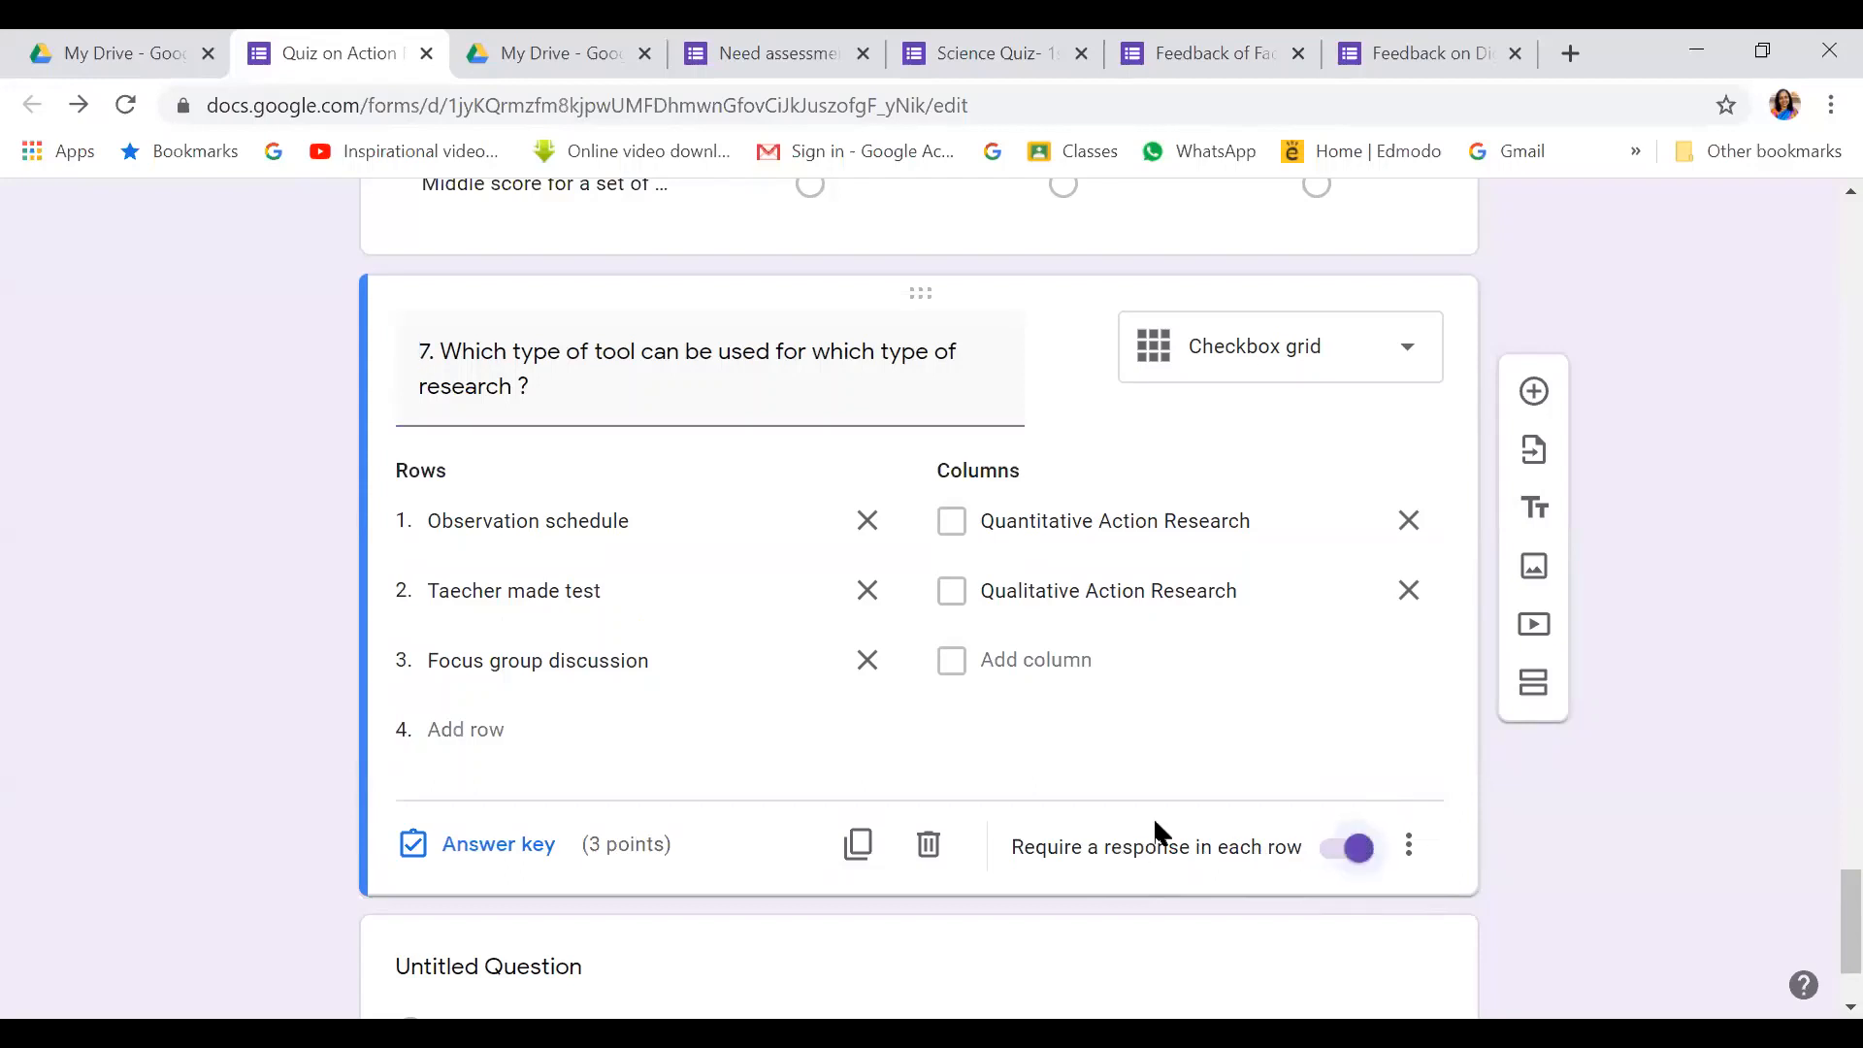
scroll(1557, 774, down, 1)
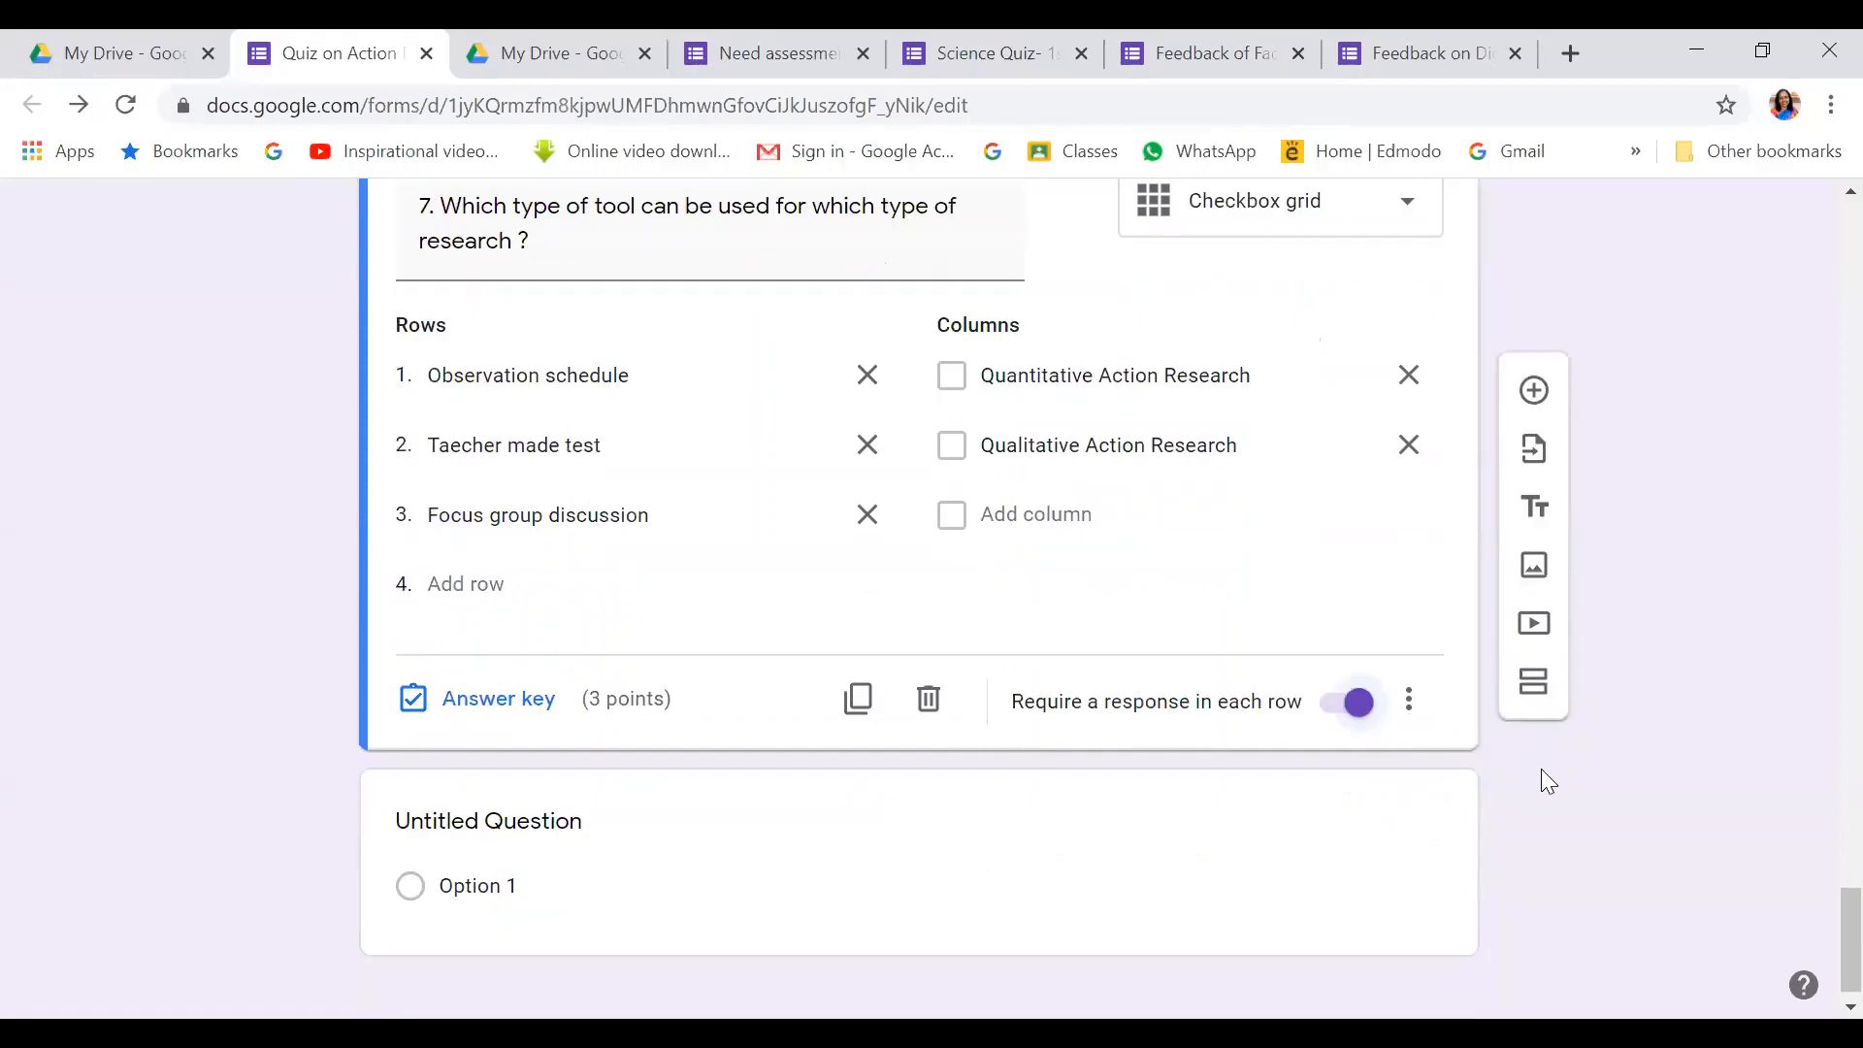
click(1409, 700)
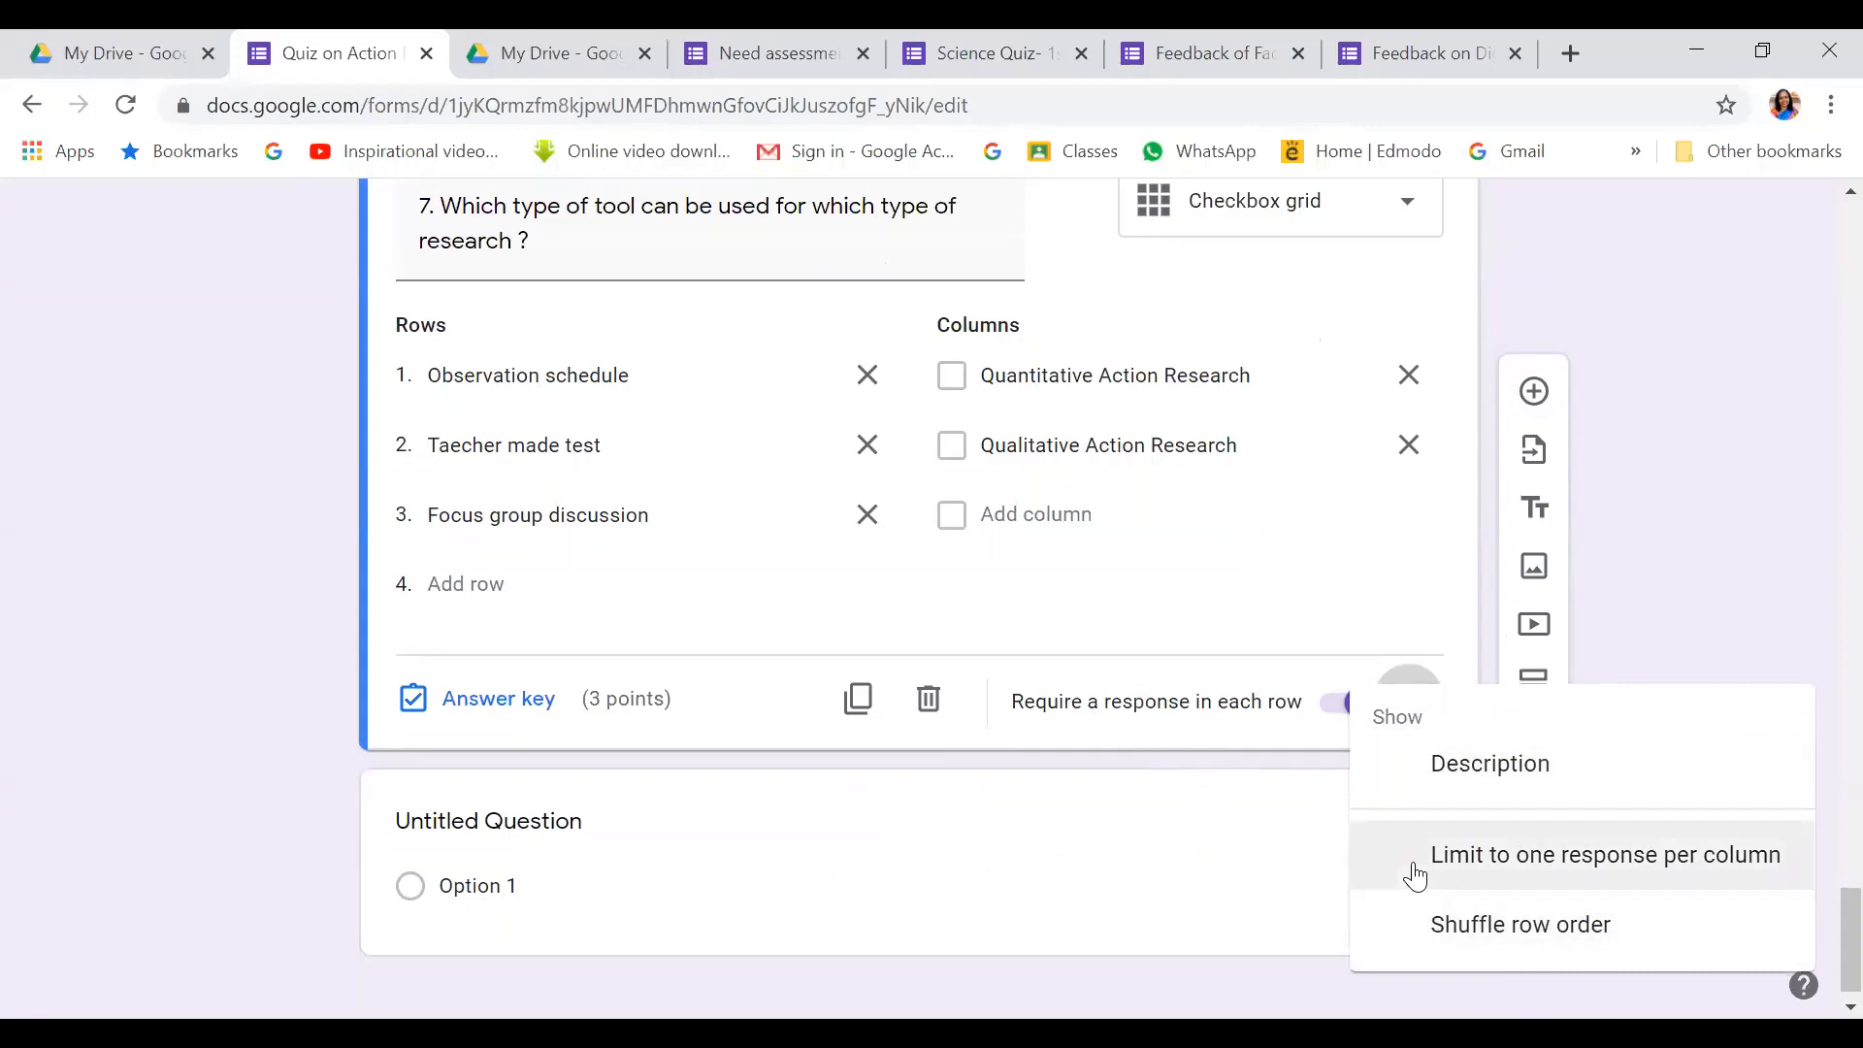
click(1675, 479)
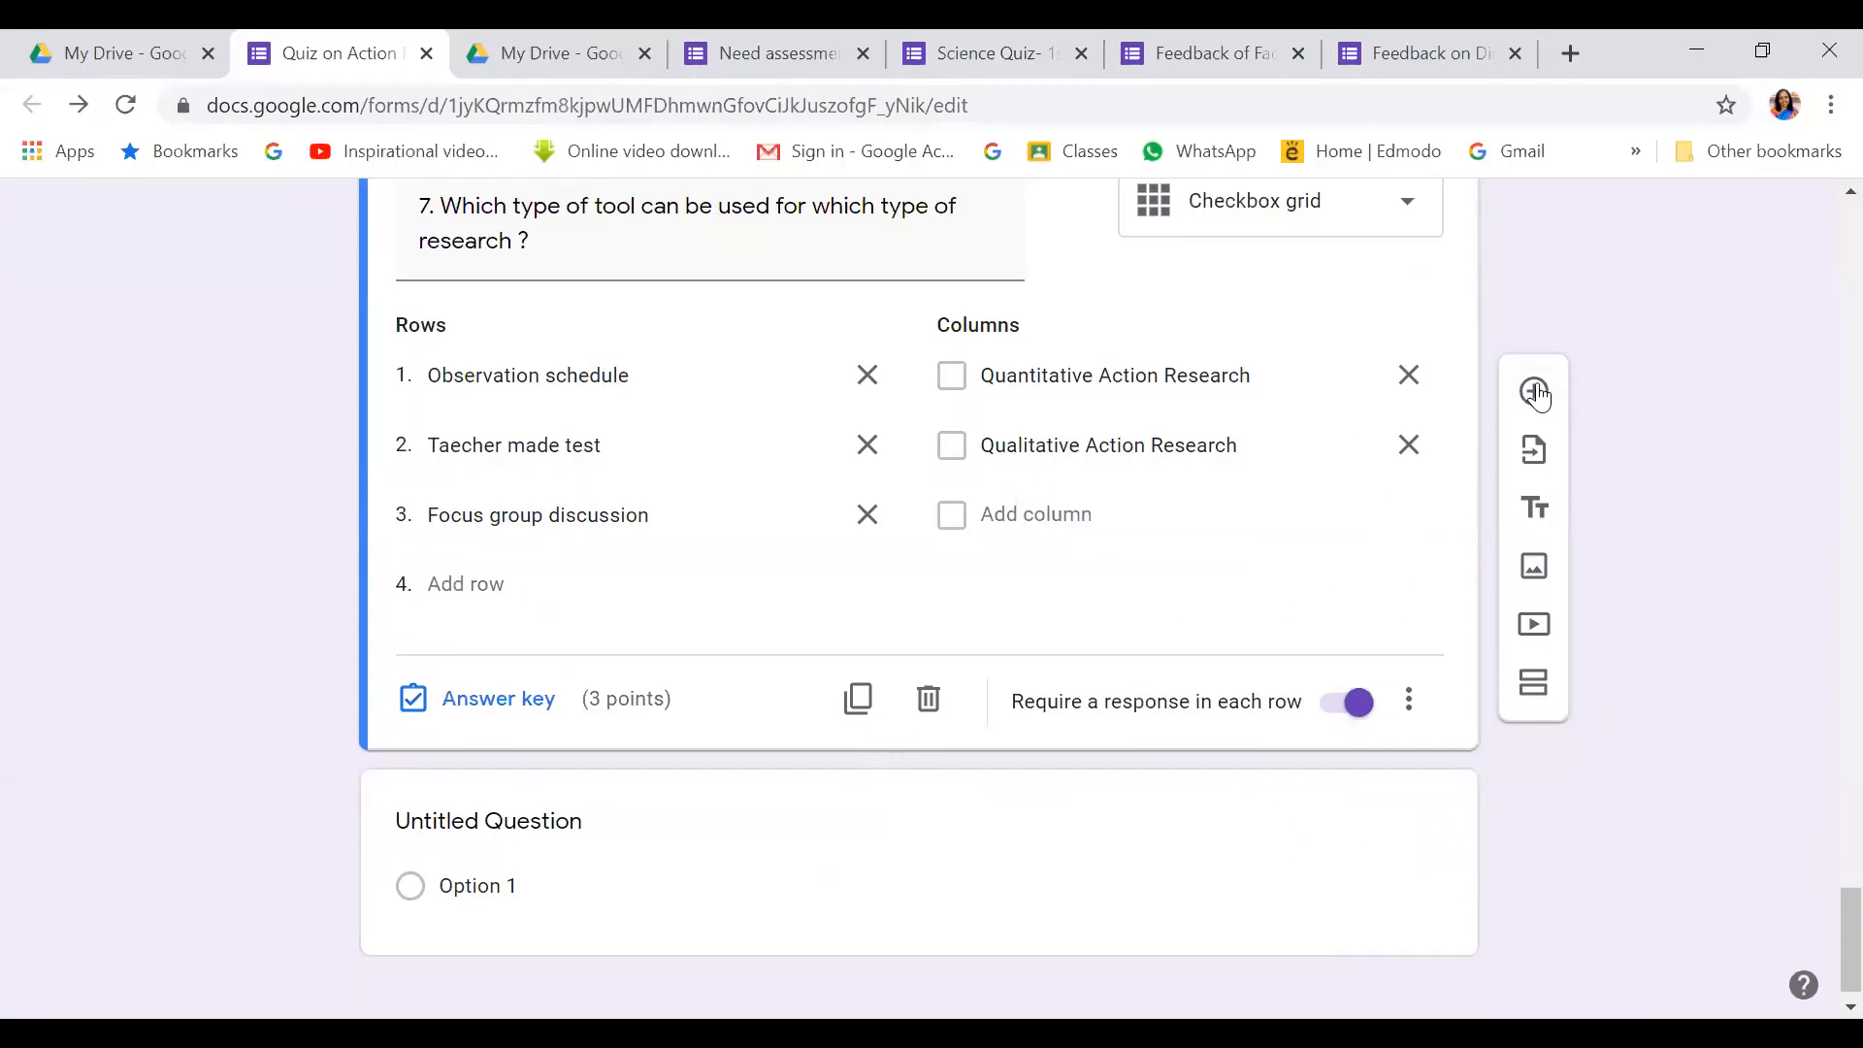
scroll(1165, 466, up, 10)
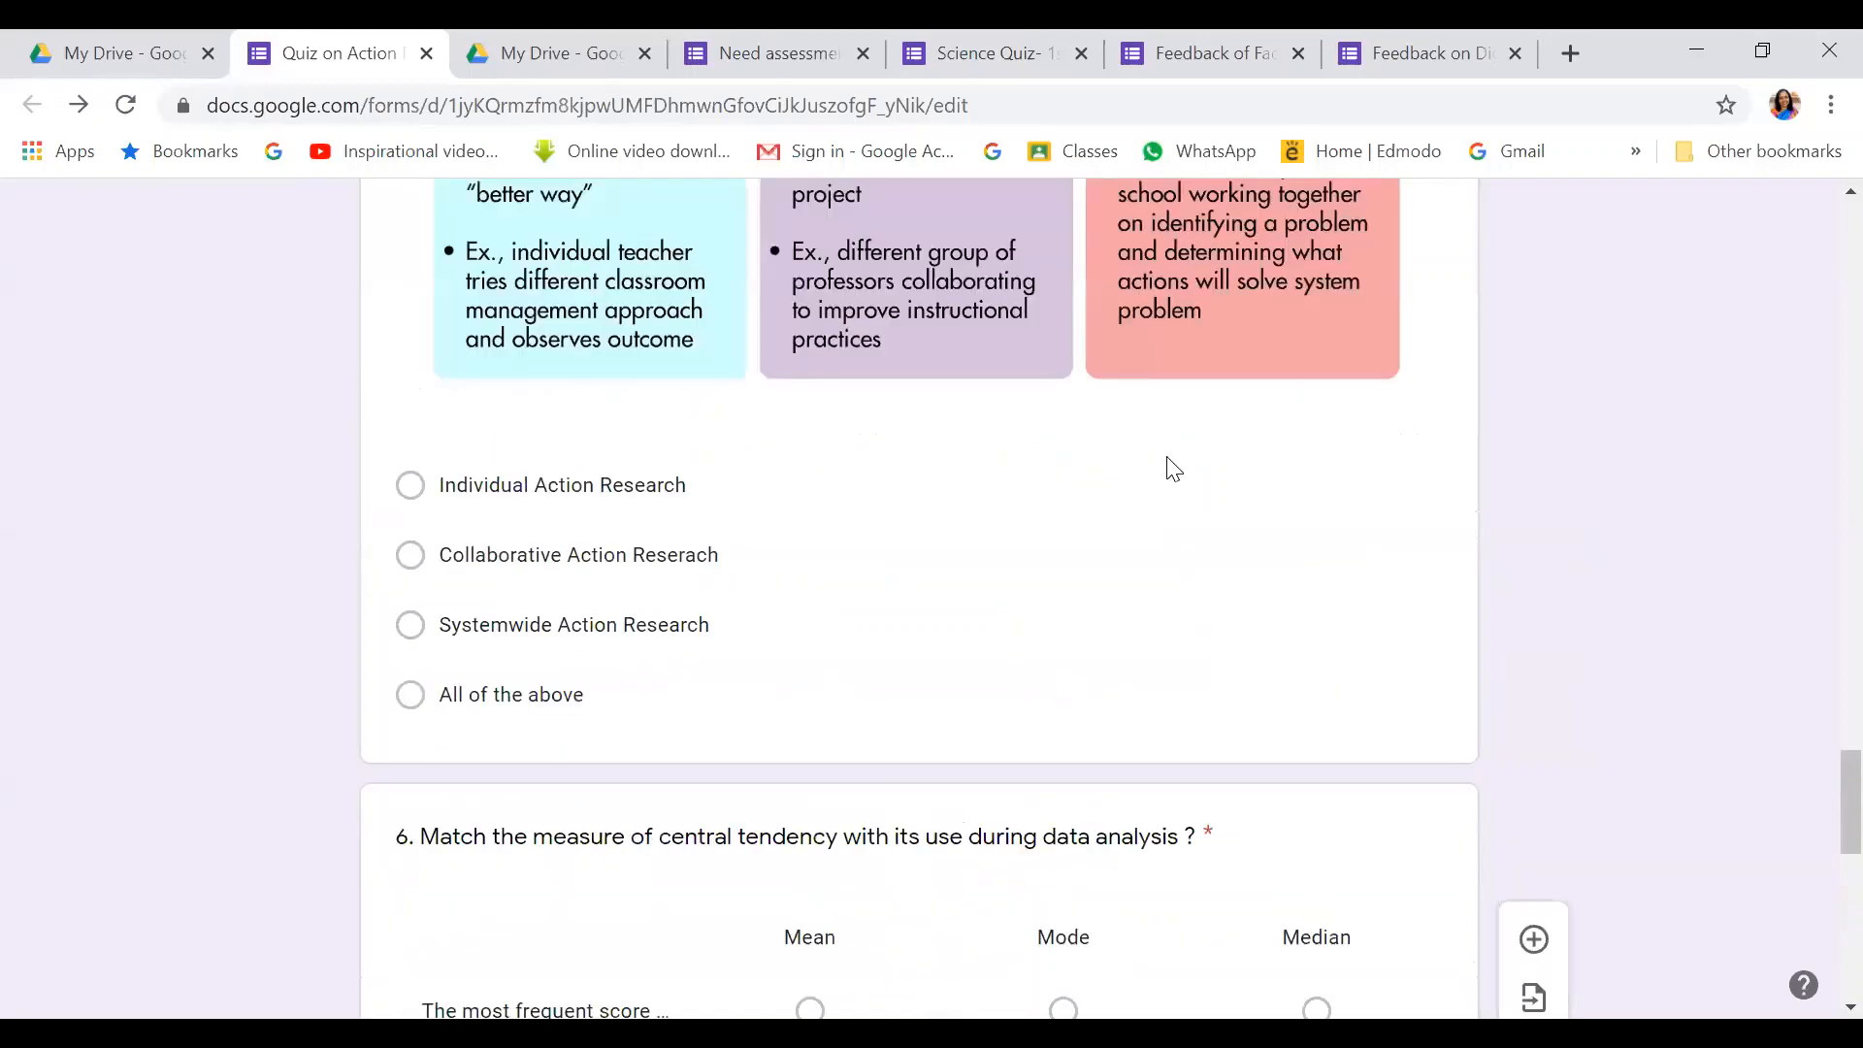
scroll(1168, 460, up, 15)
scroll(1169, 460, down, 8)
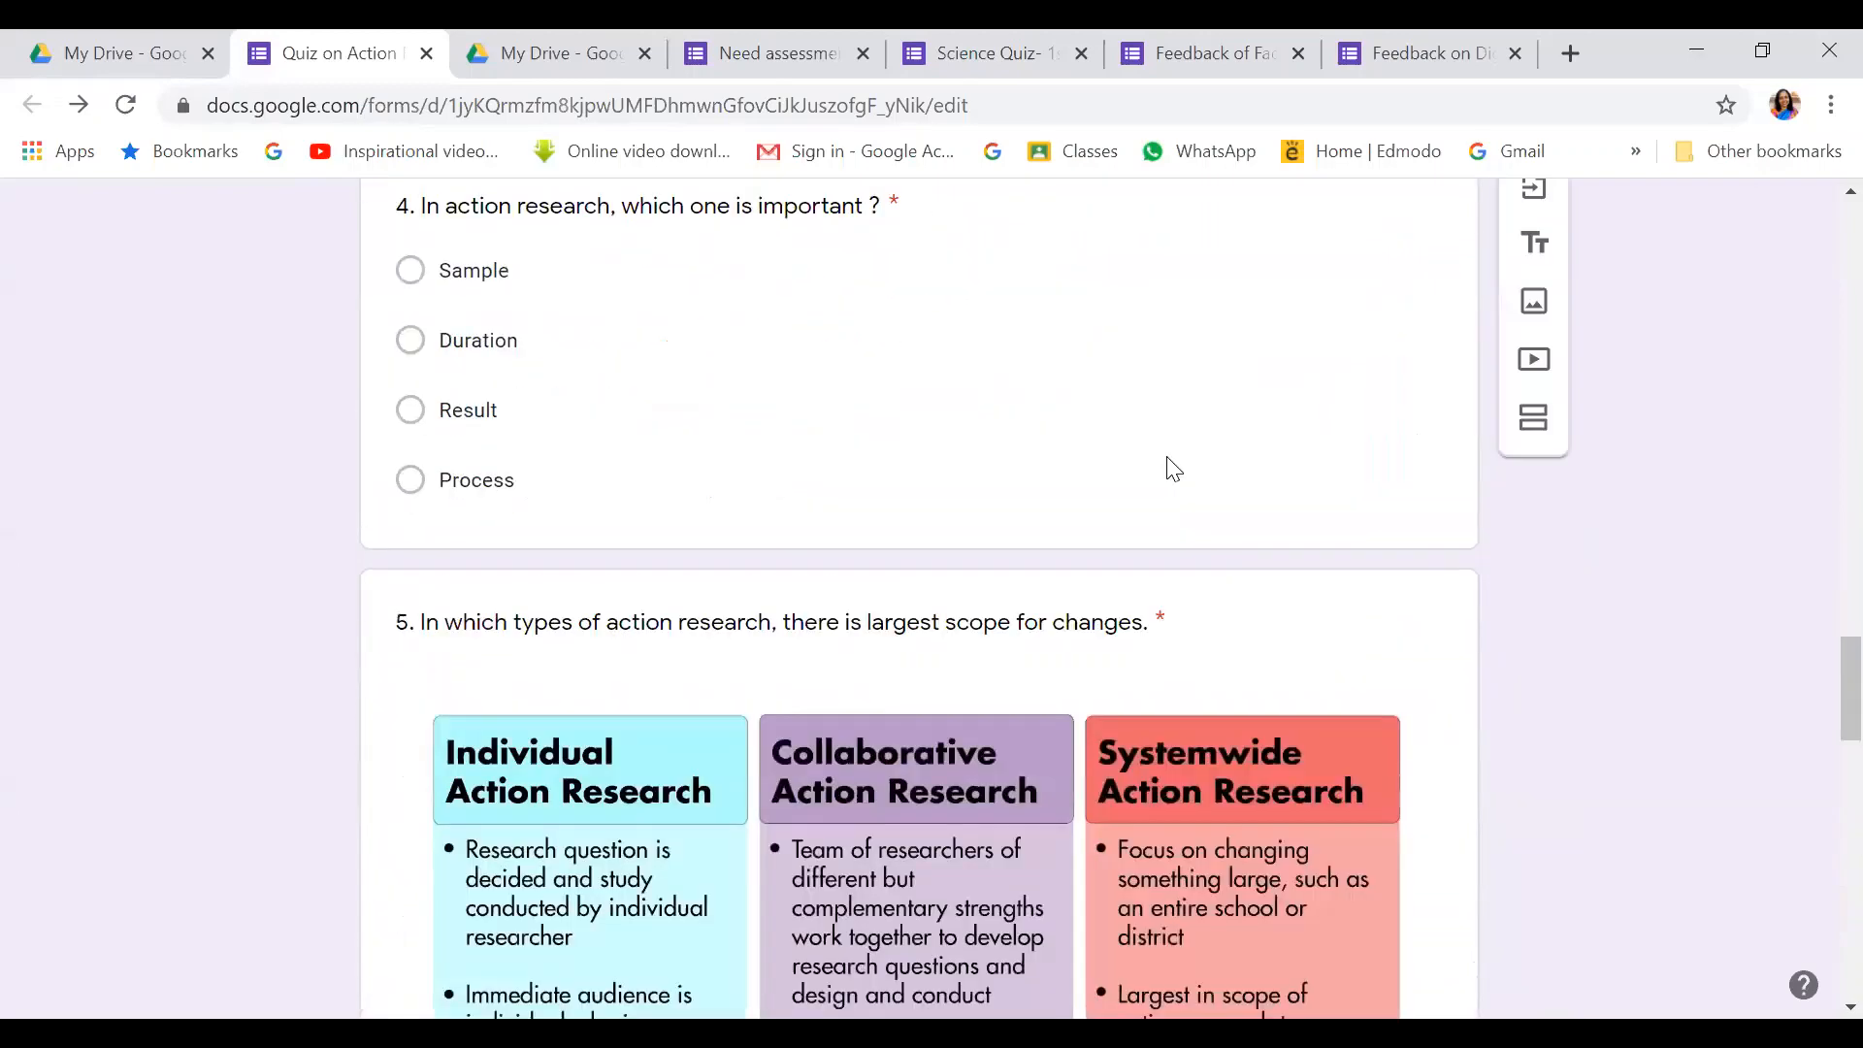
scroll(1169, 469, down, 10)
scroll(1172, 470, down, 3)
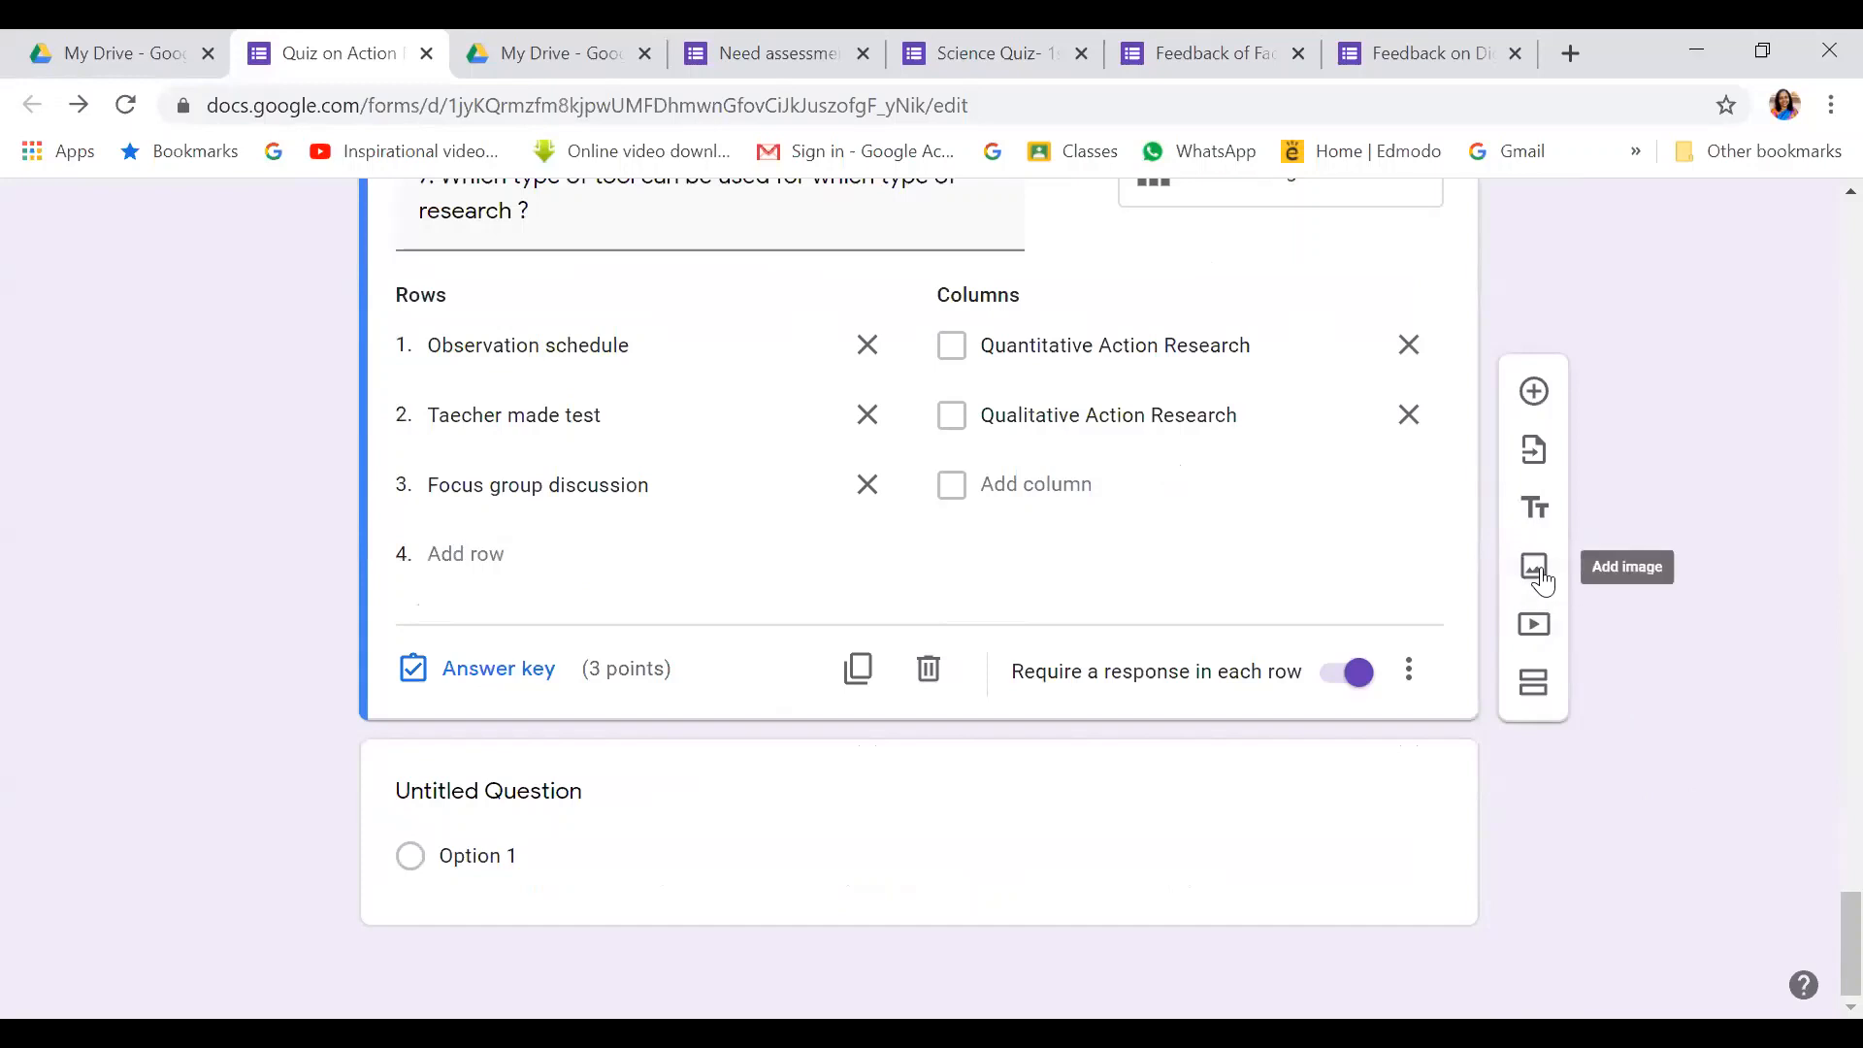
Add a new section after question 7 titled 'Image based questions'
click(1537, 689)
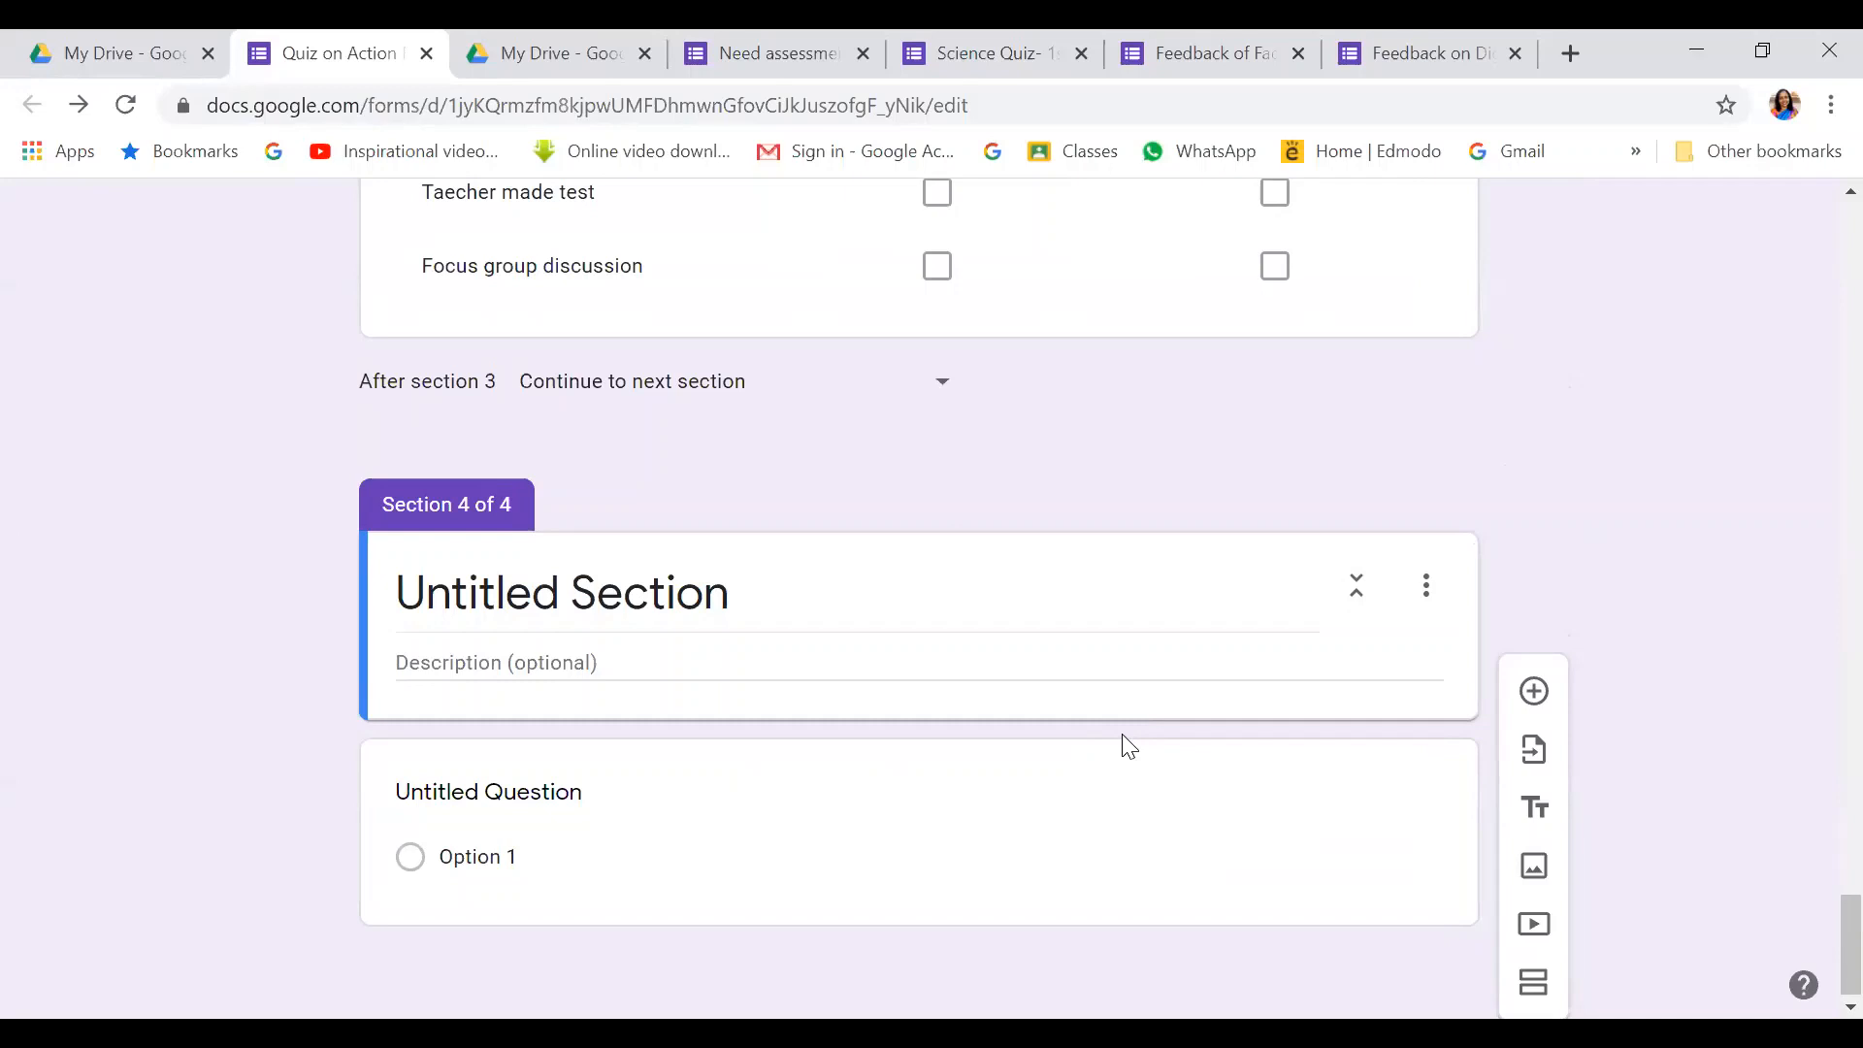
click(503, 592)
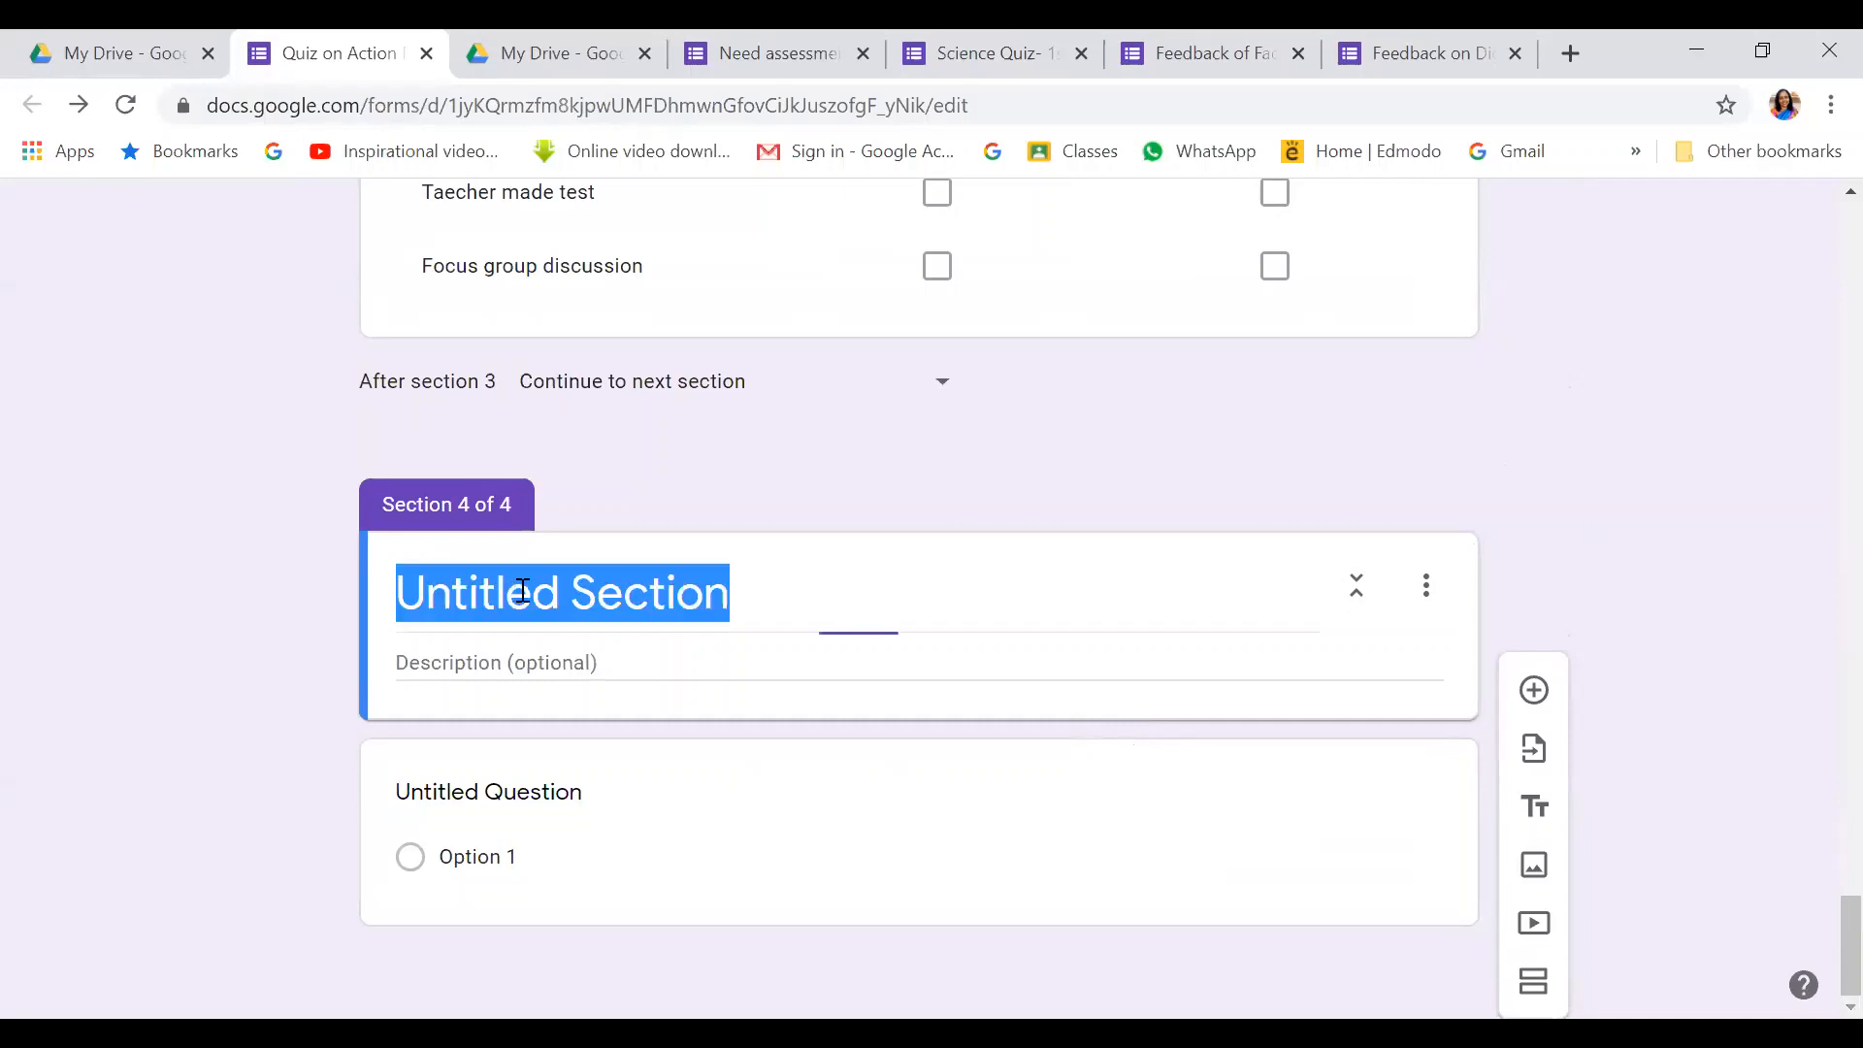
key(BackSpace)
text(Im)
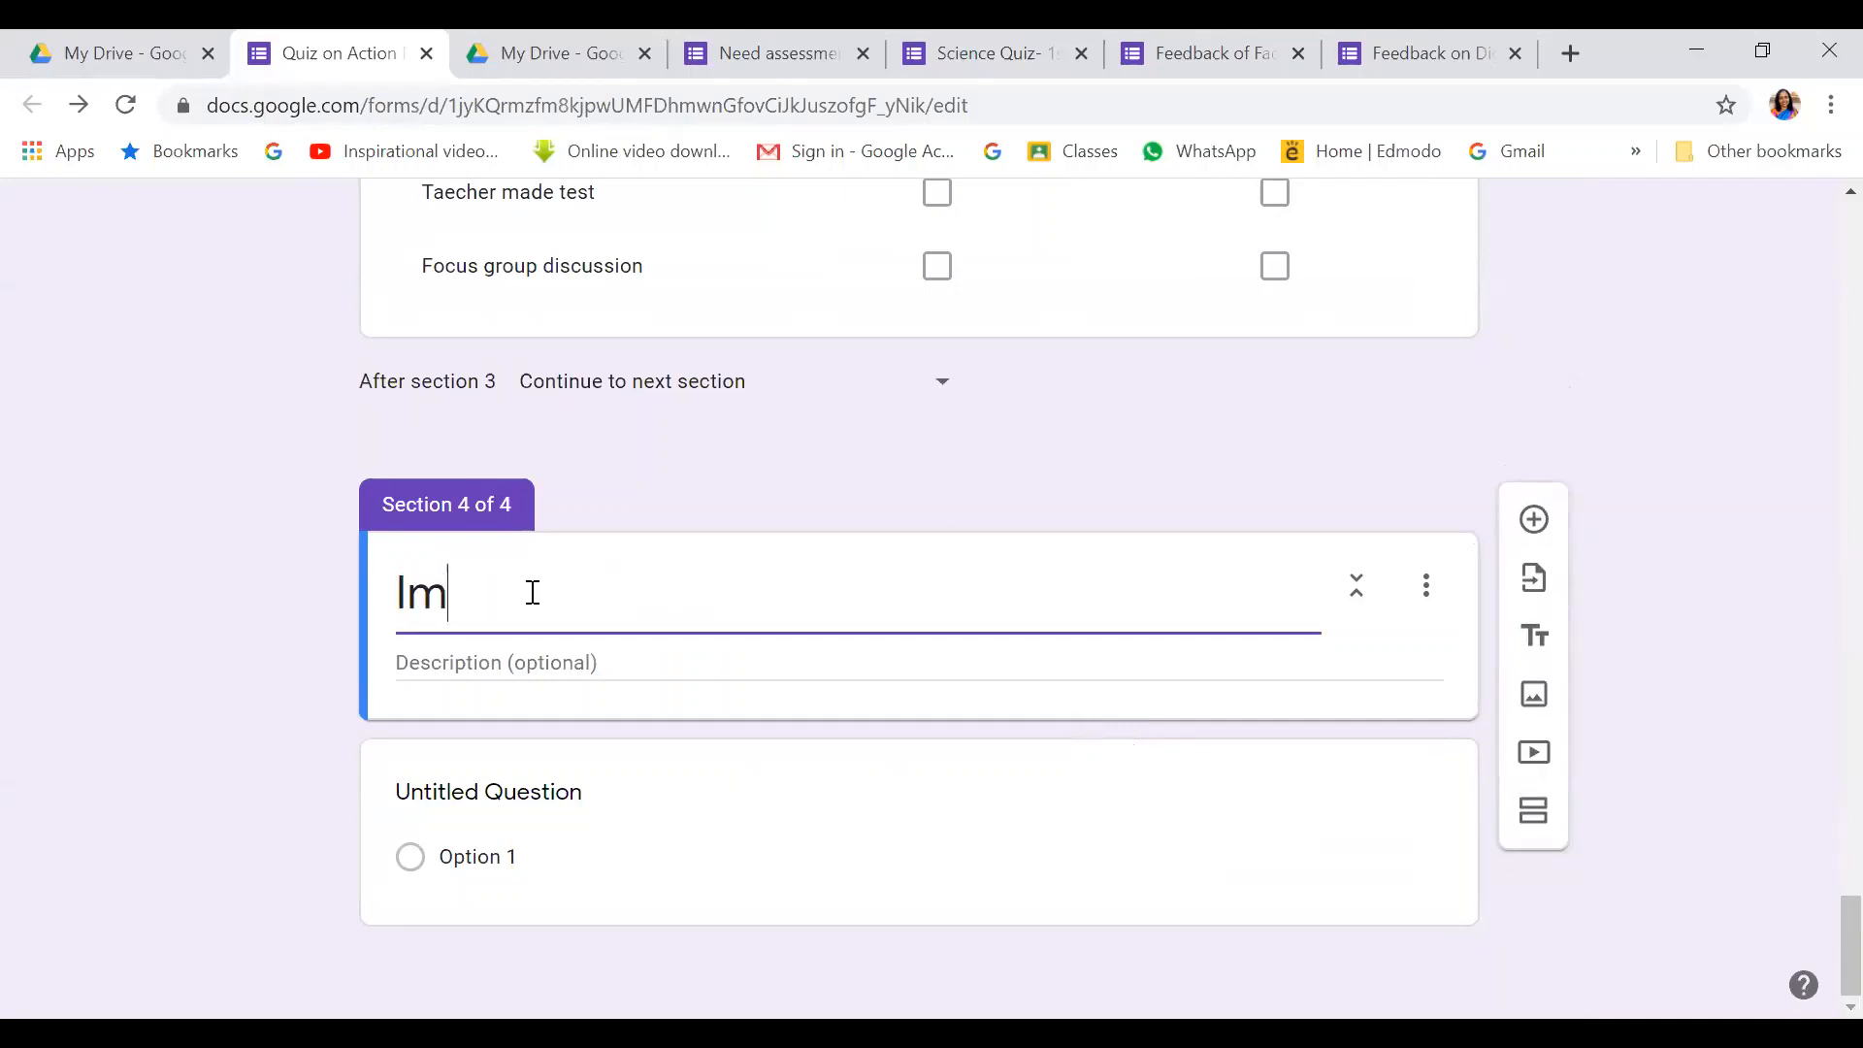
text(age based )
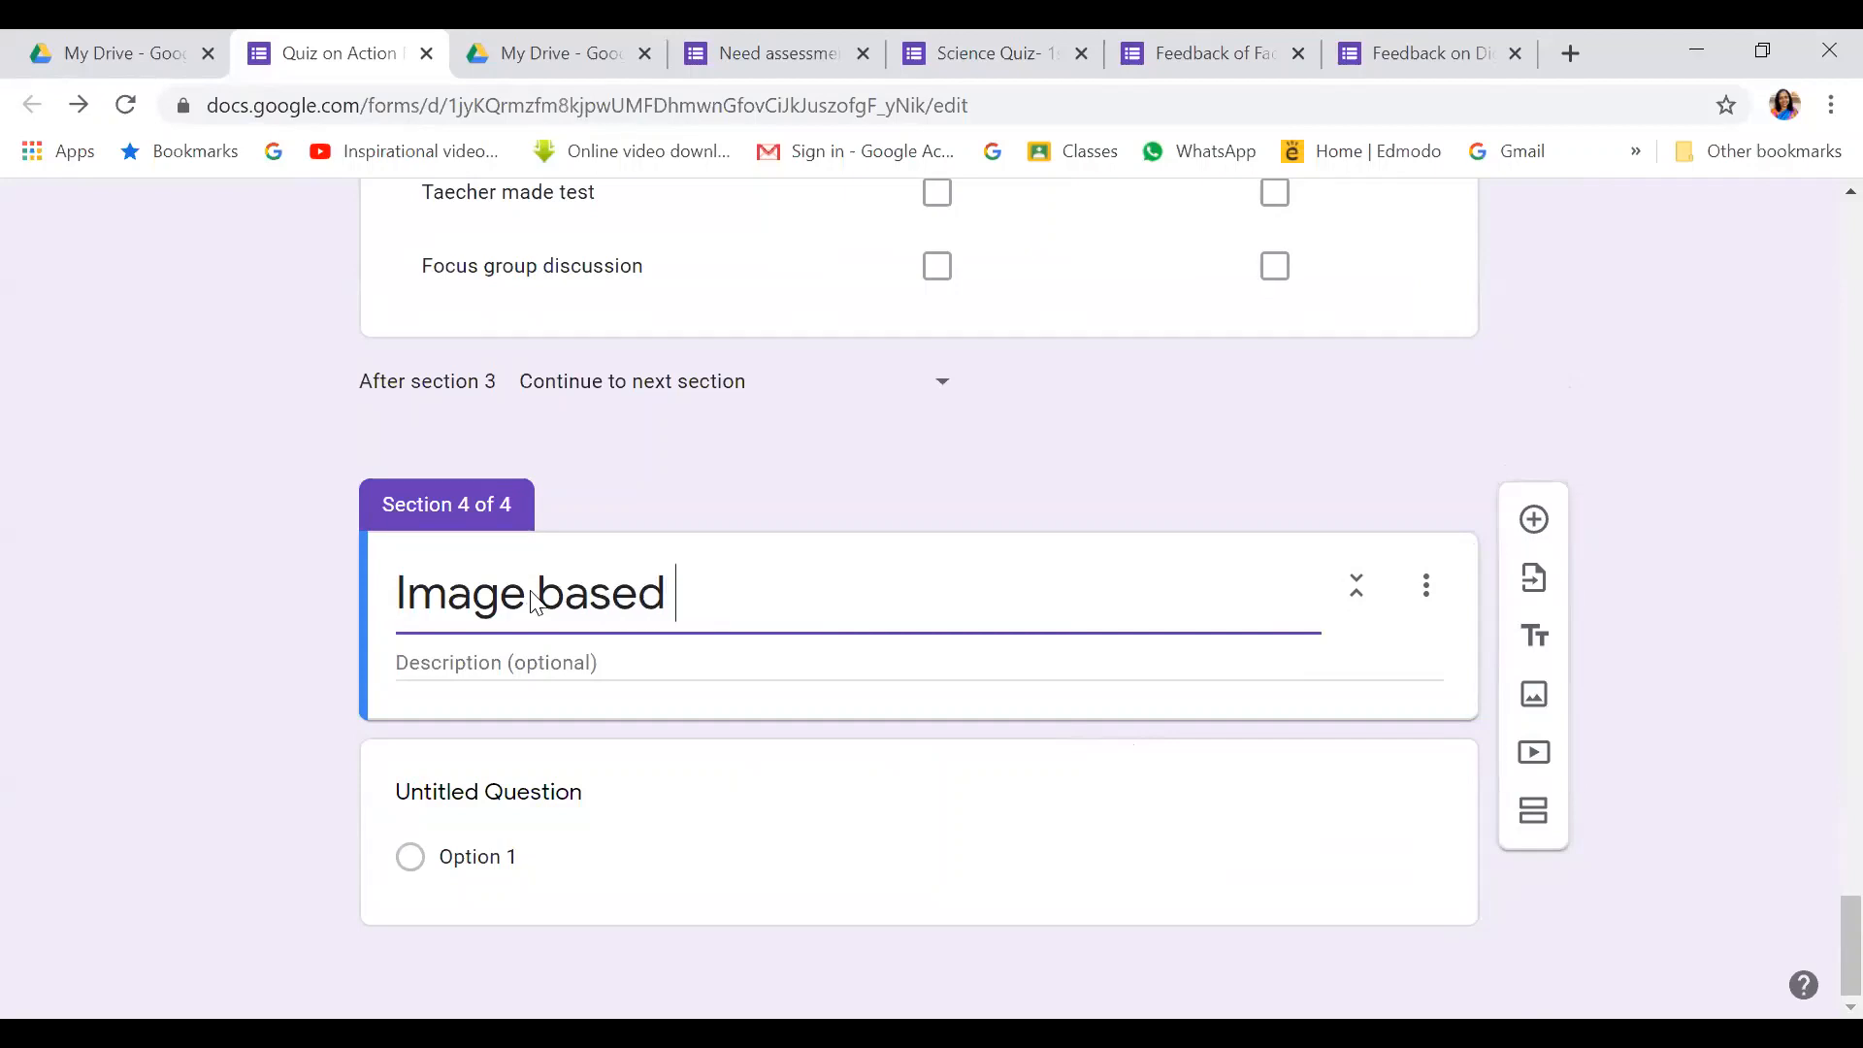
text(questions)
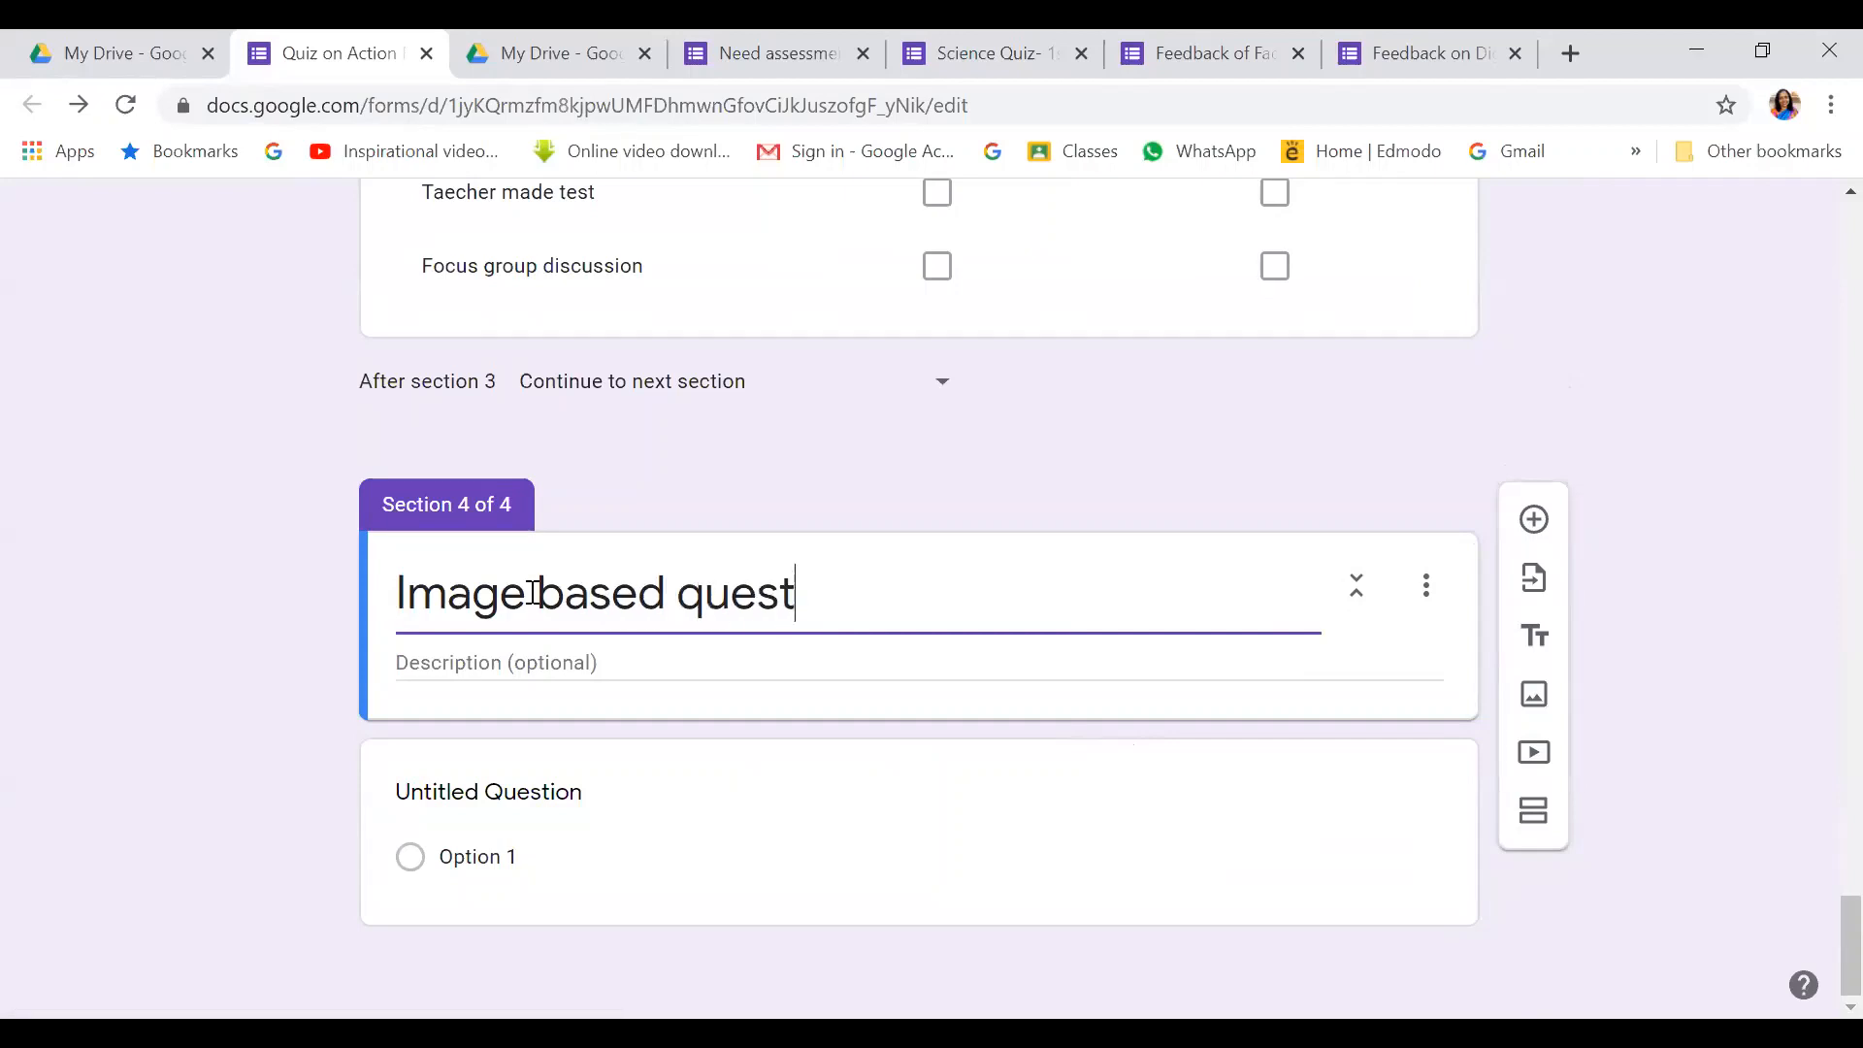
Describe the section as 'Please look at the image and answer the following questions.'
click(482, 655)
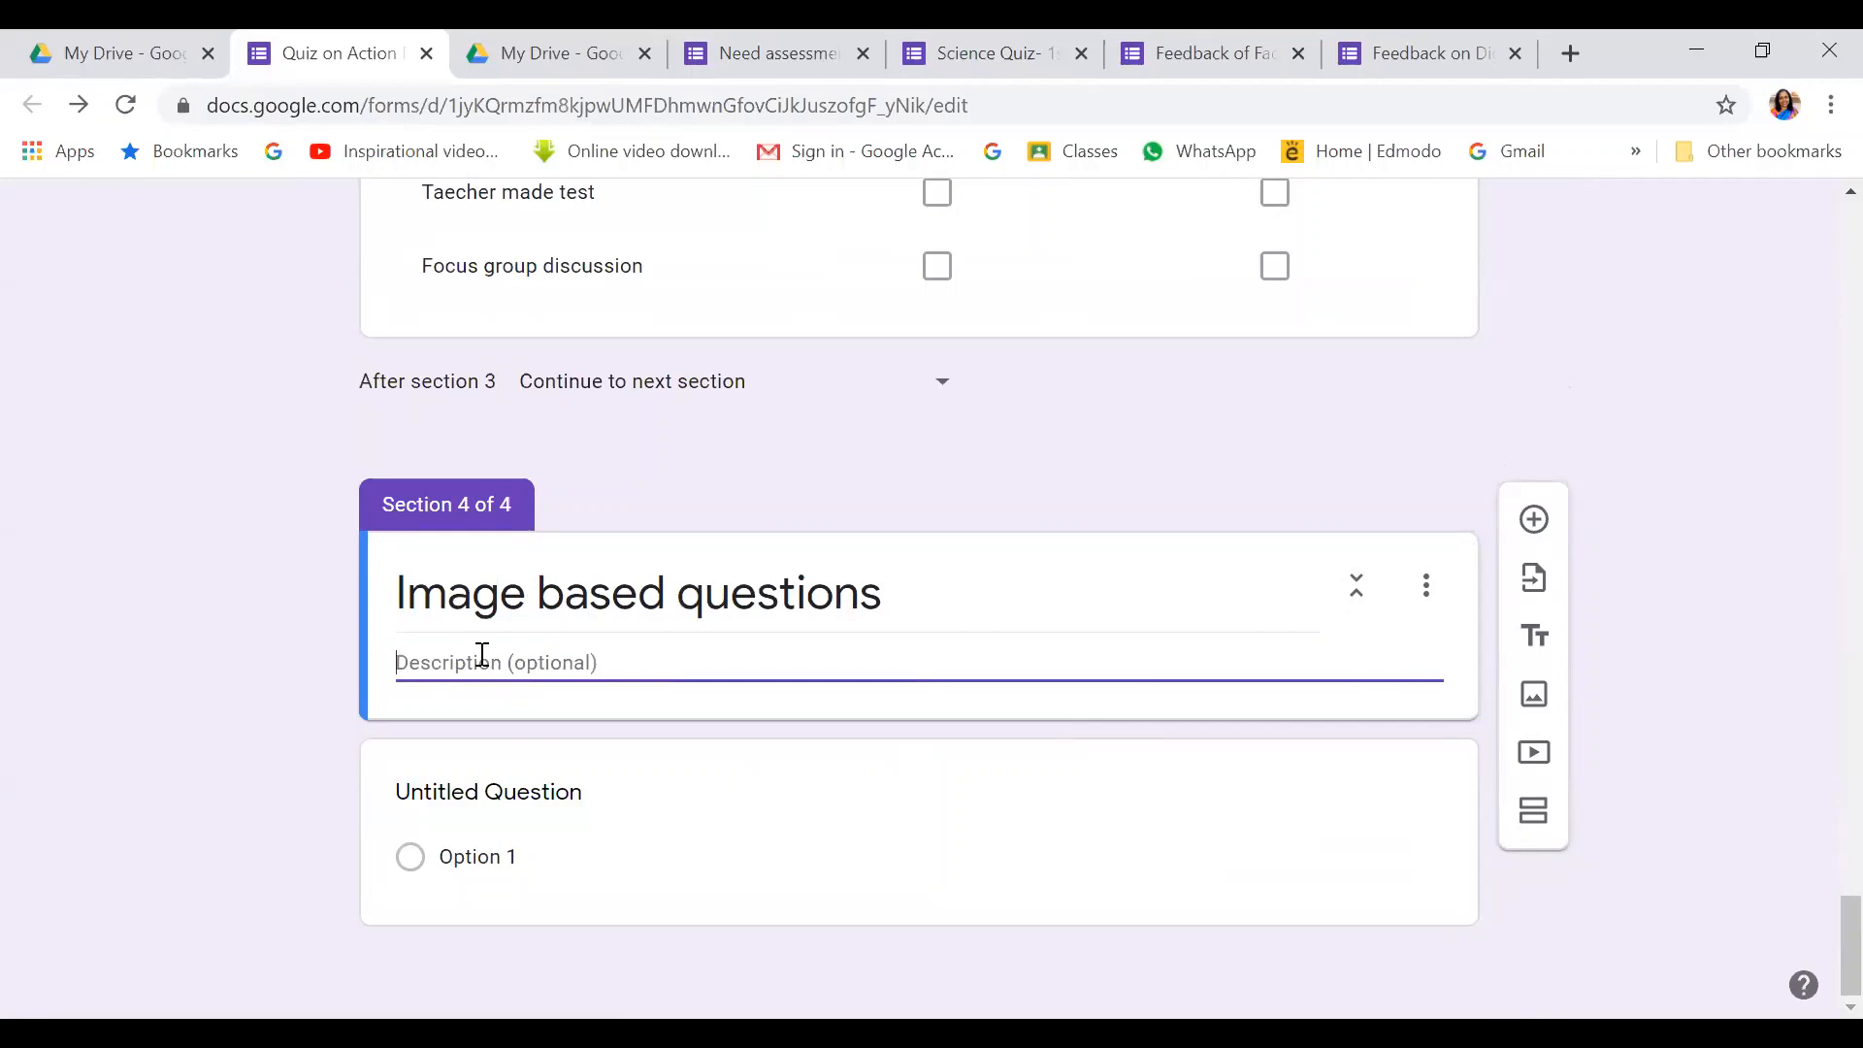
text(Please look)
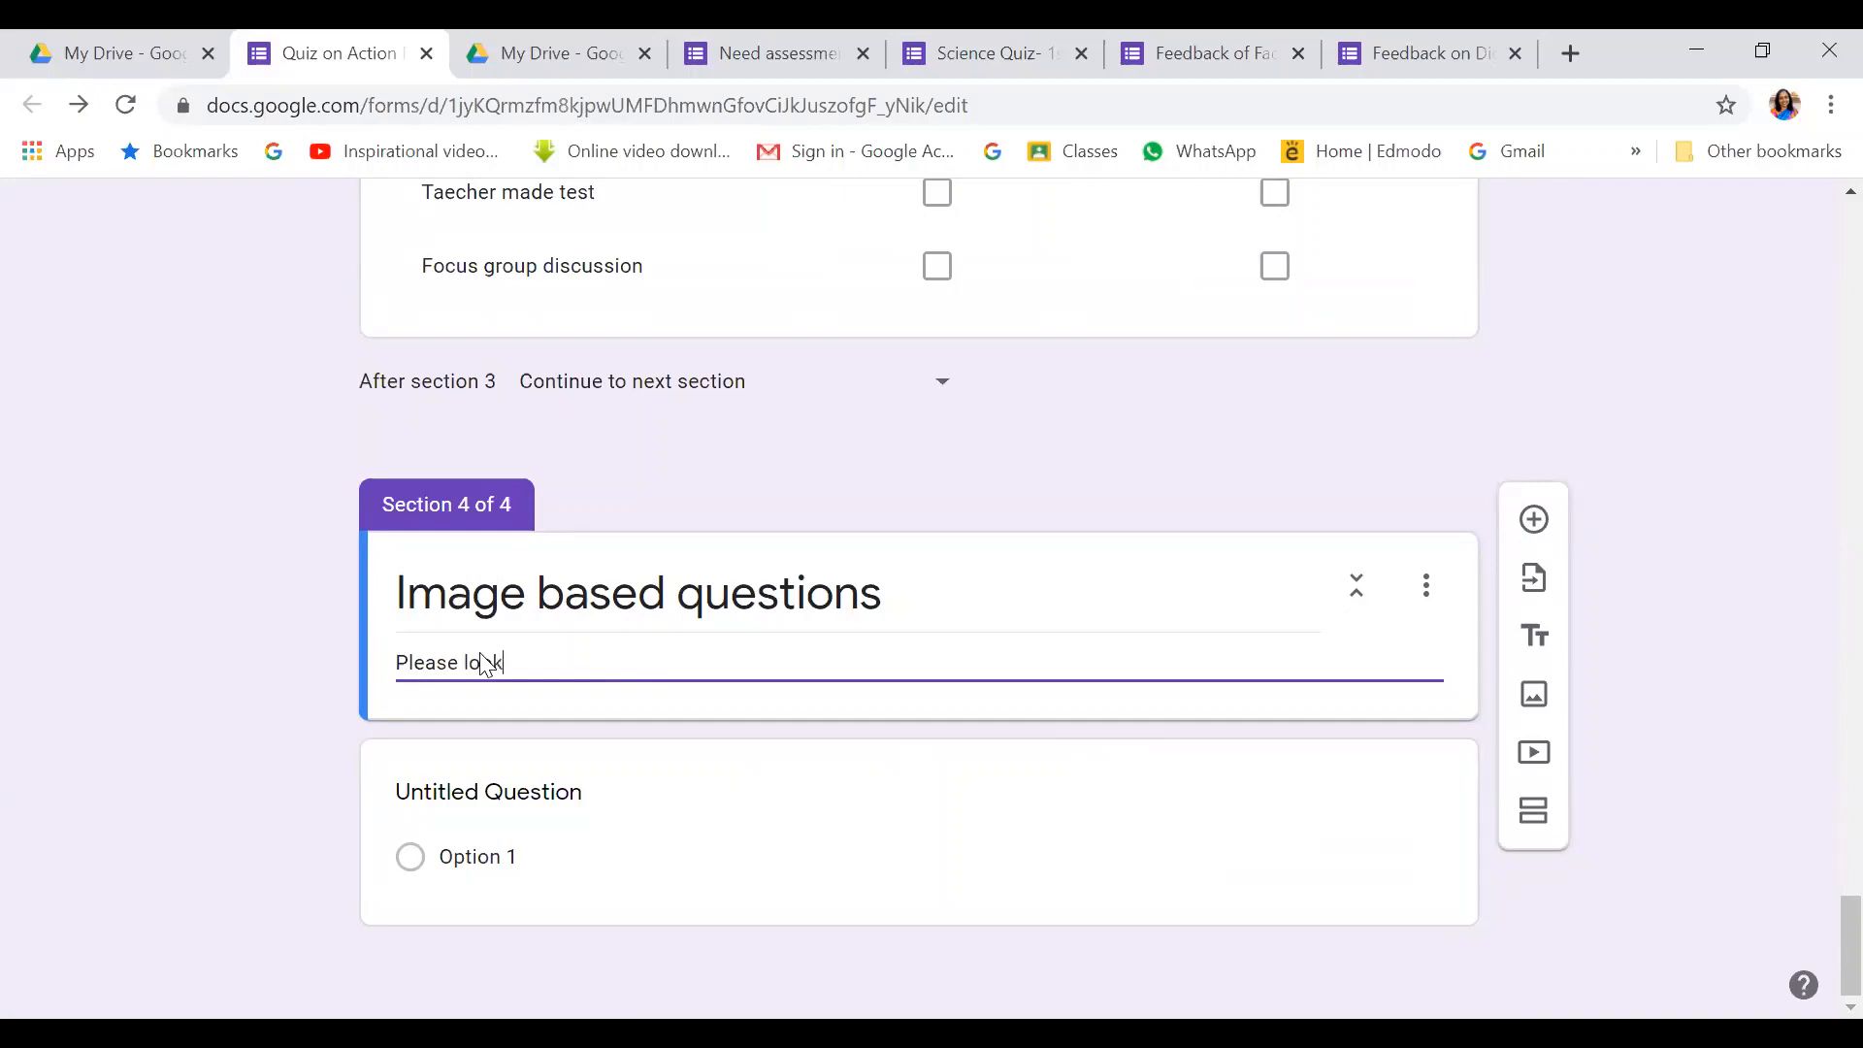
text( at the)
text( mmage and answer th)
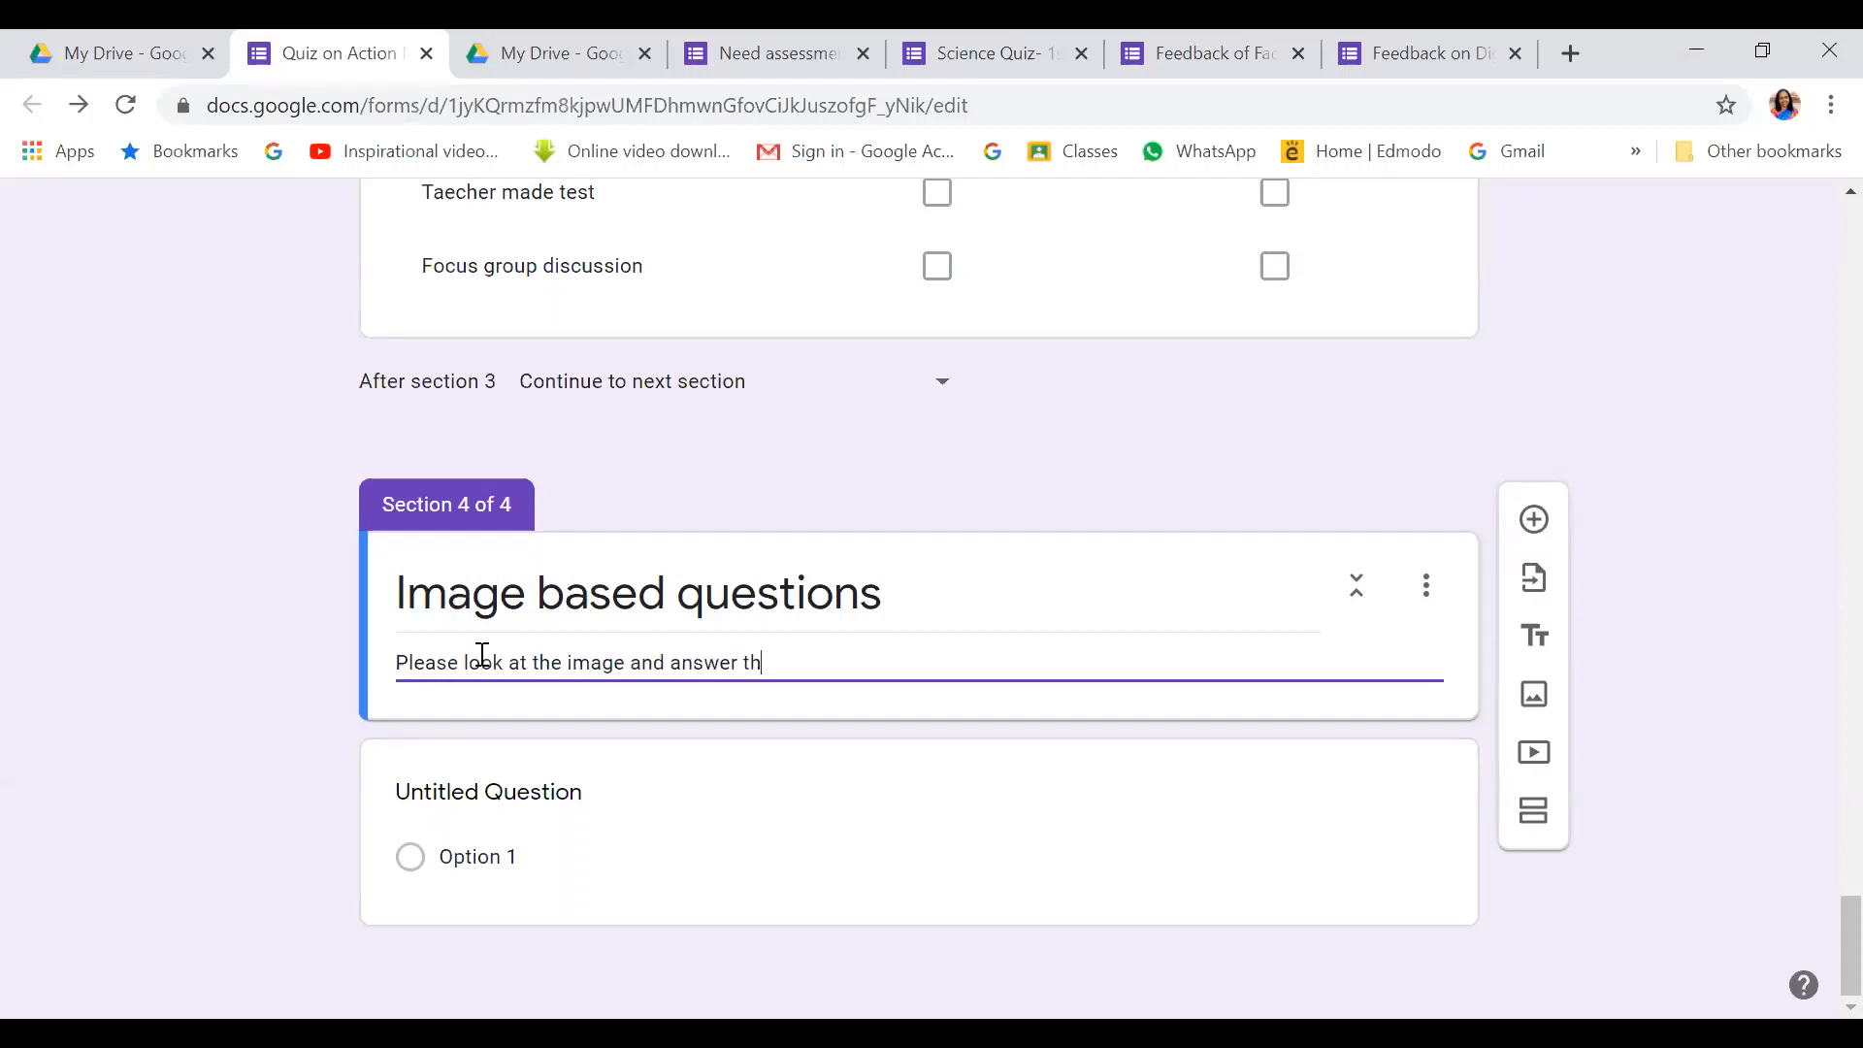
text(e following questions.)
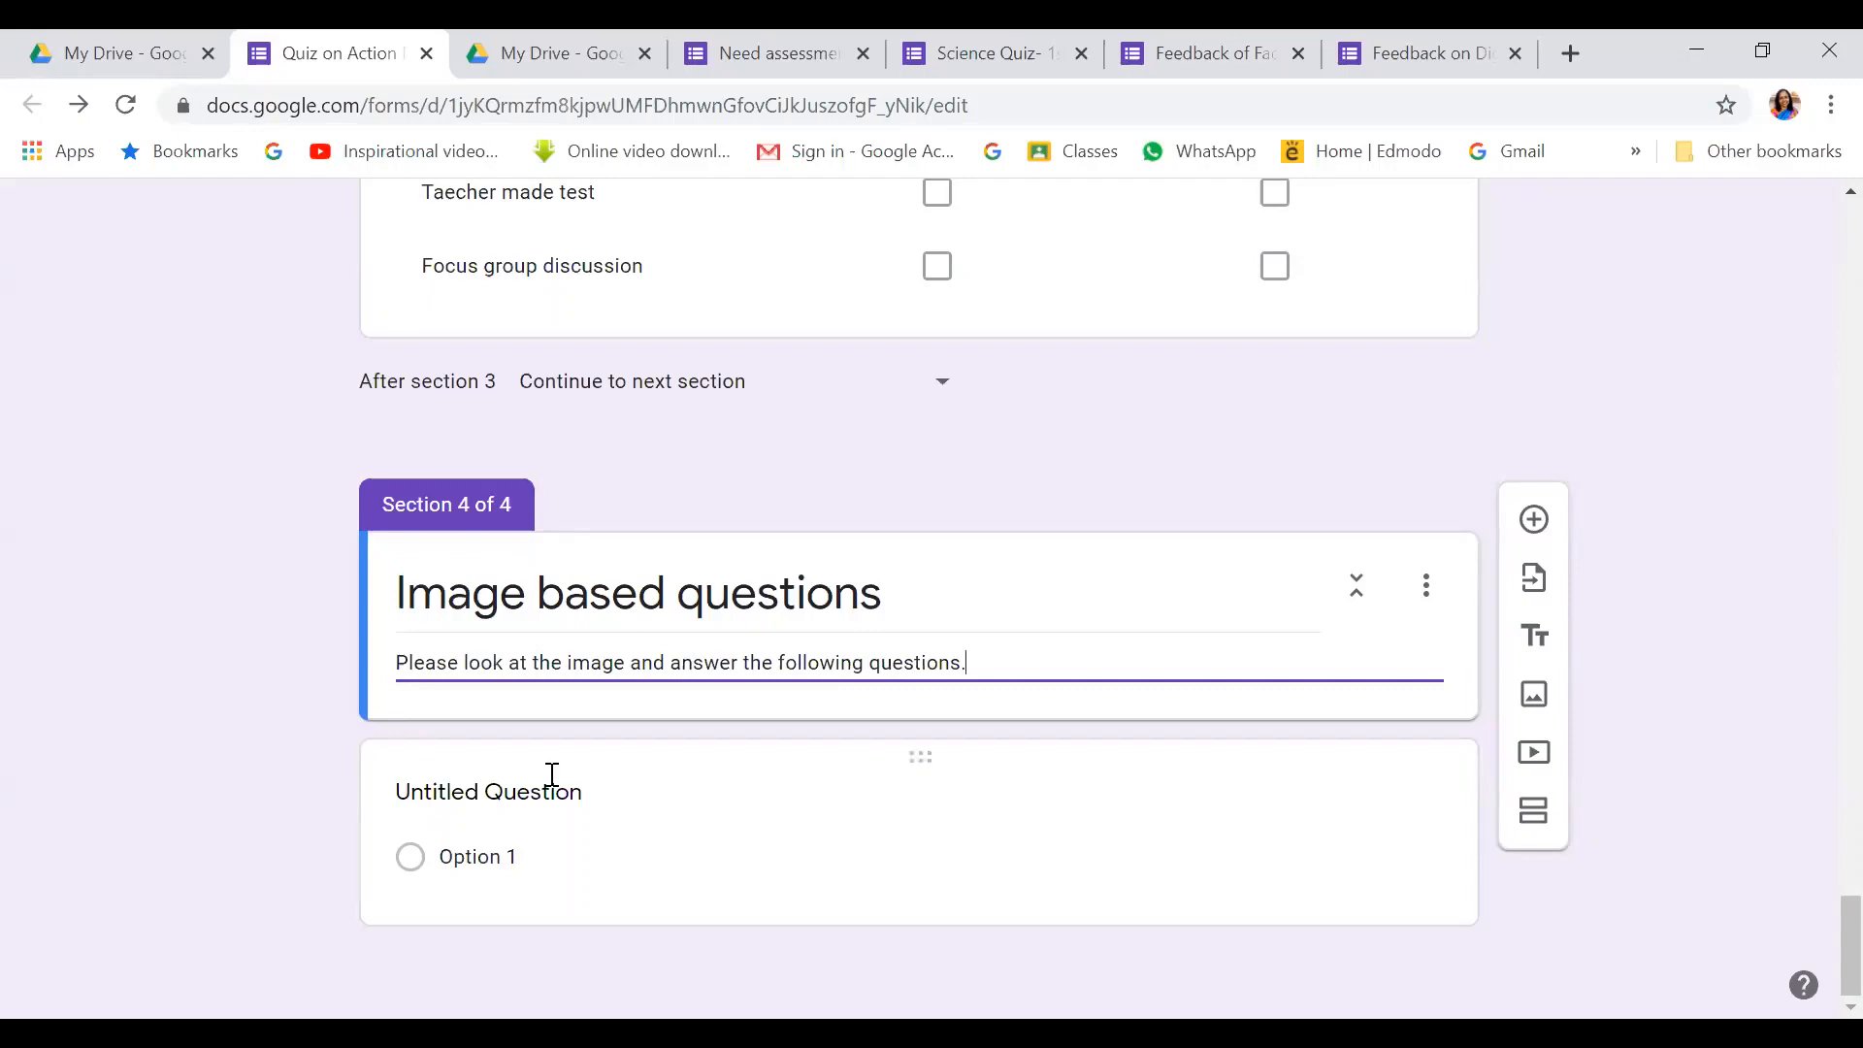
scroll(720, 714, up, 7)
scroll(719, 713, up, 10)
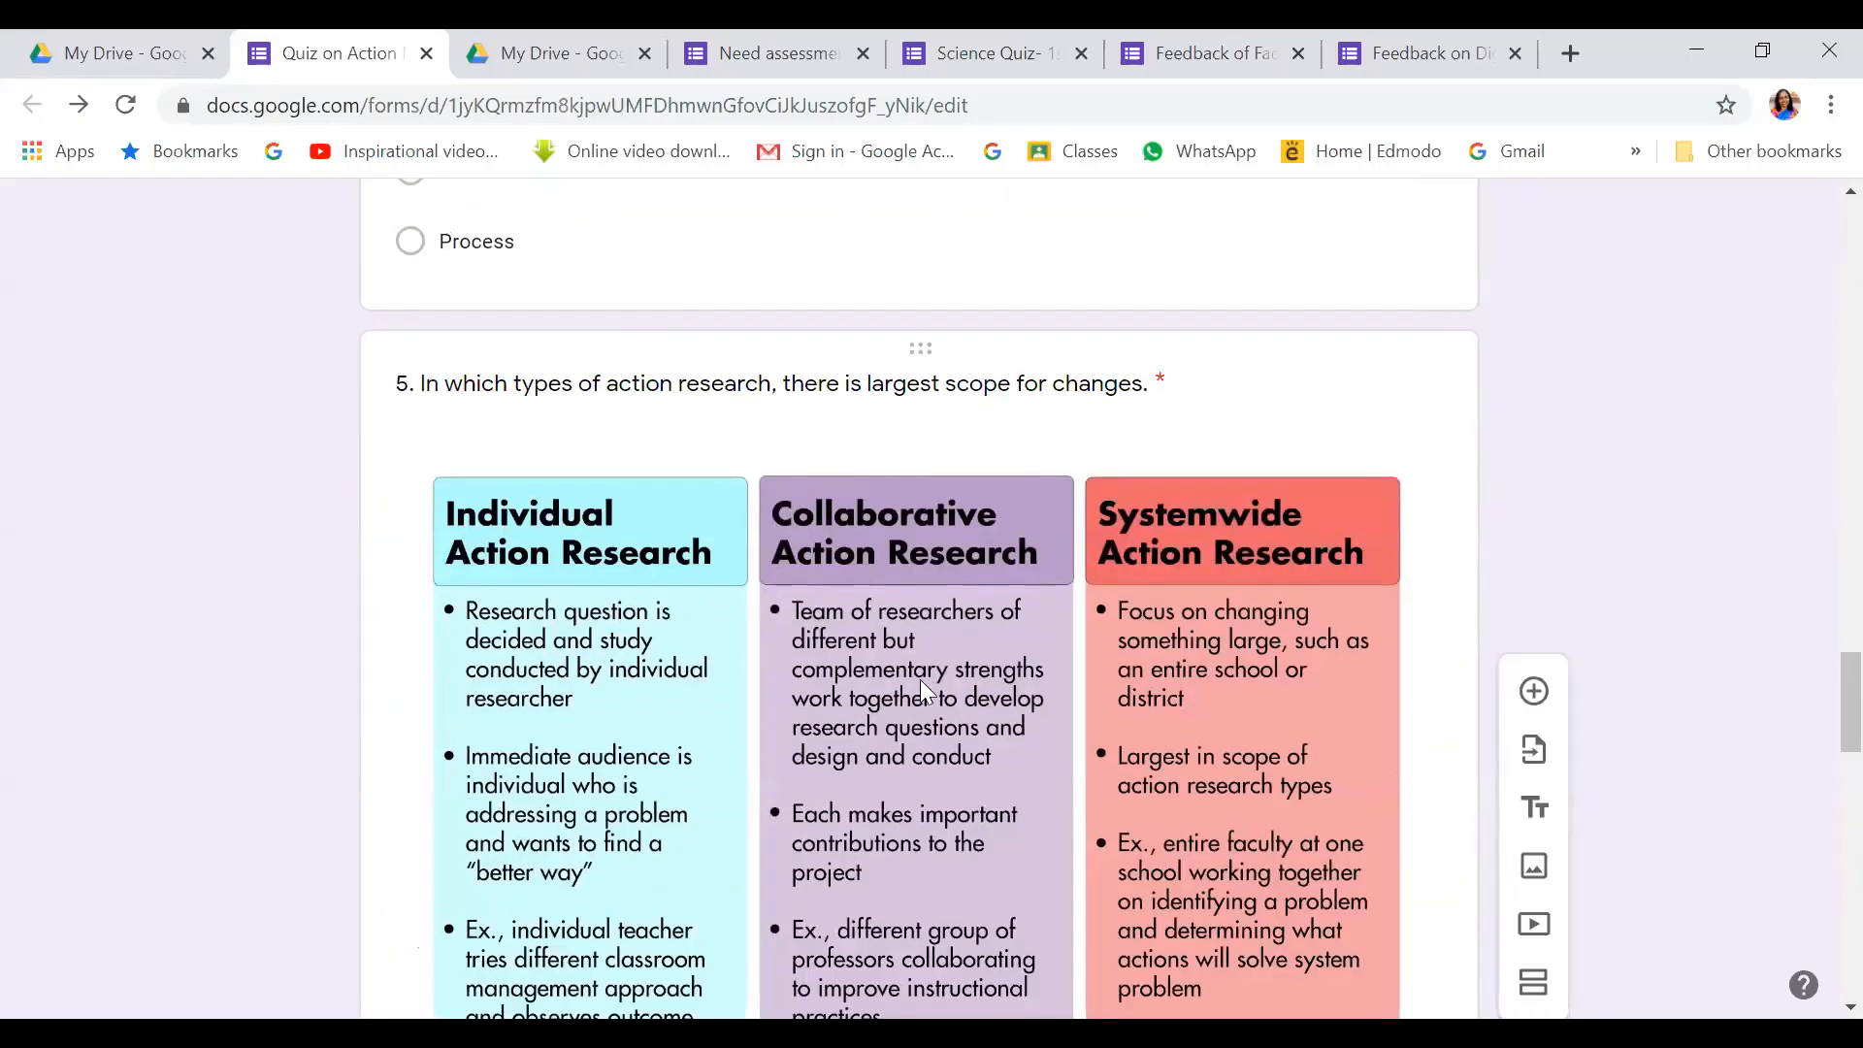
scroll(767, 553, down, 7)
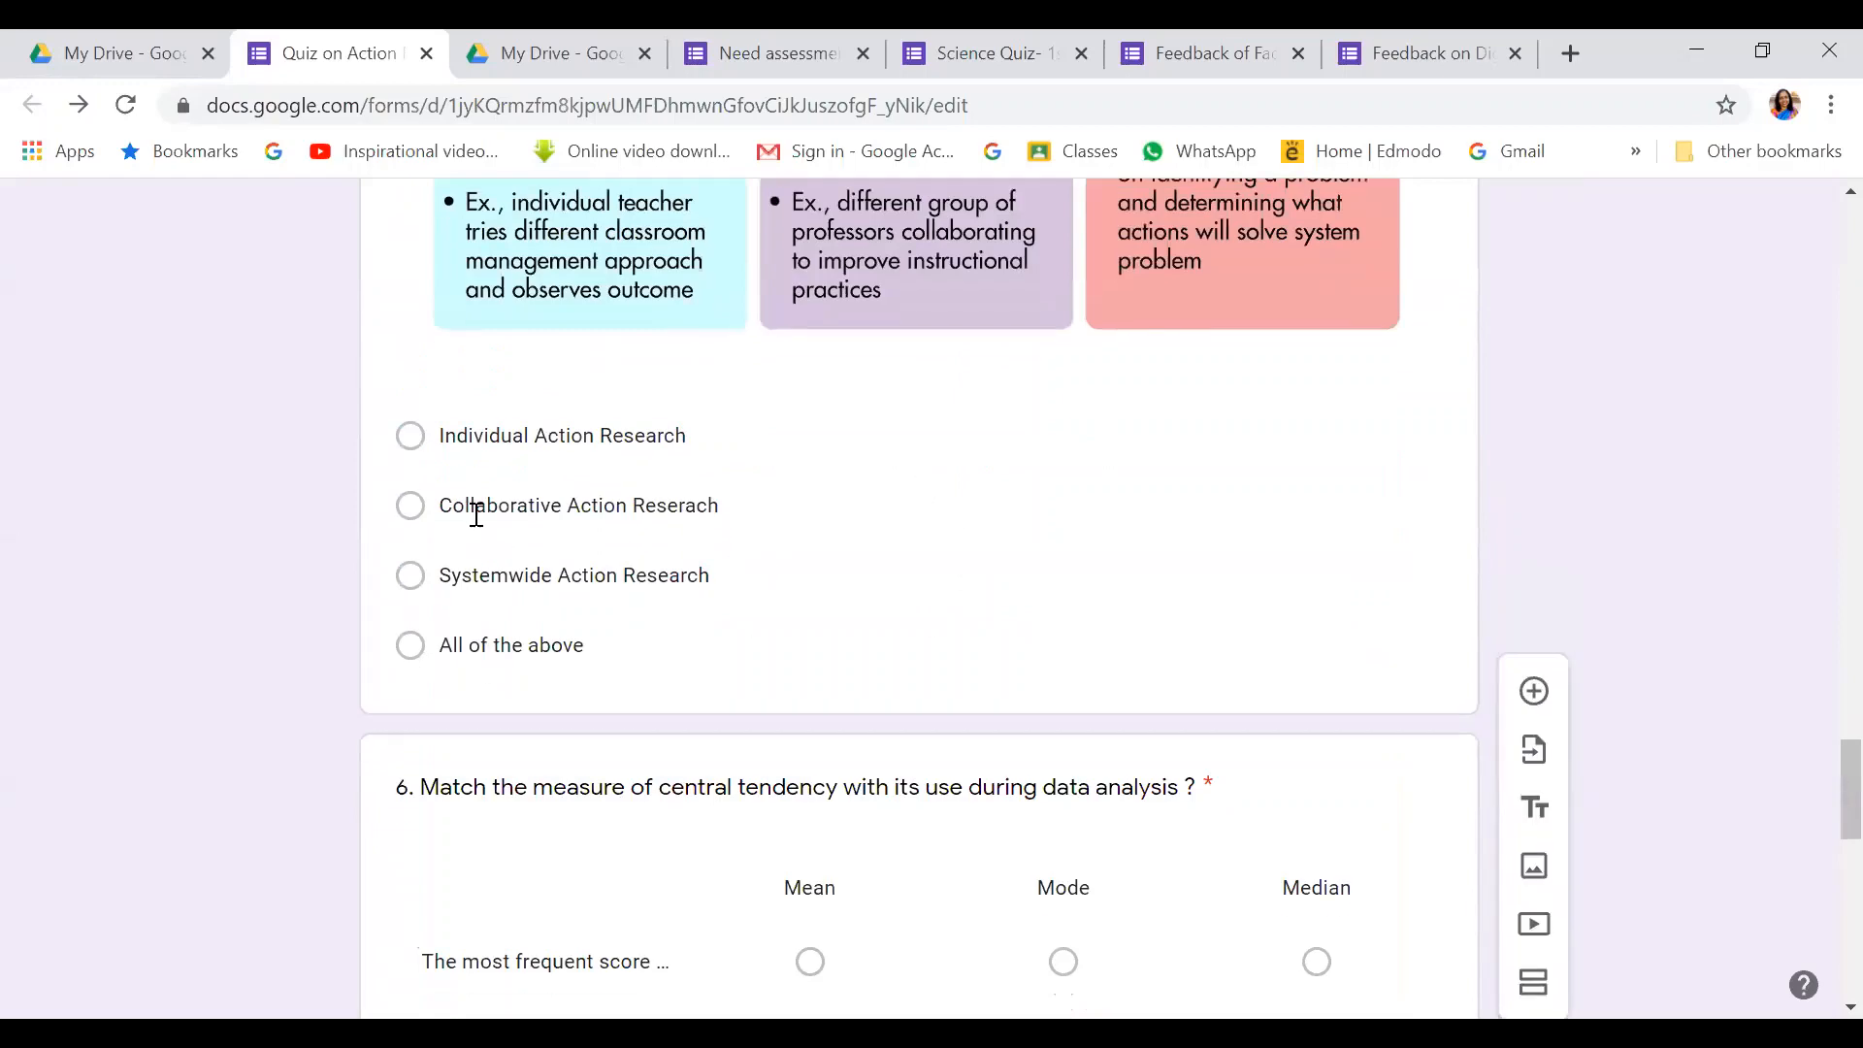
Scroll to the Section 4 'Image based questions' header and its blank untitled question
scroll(802, 454, up, 7)
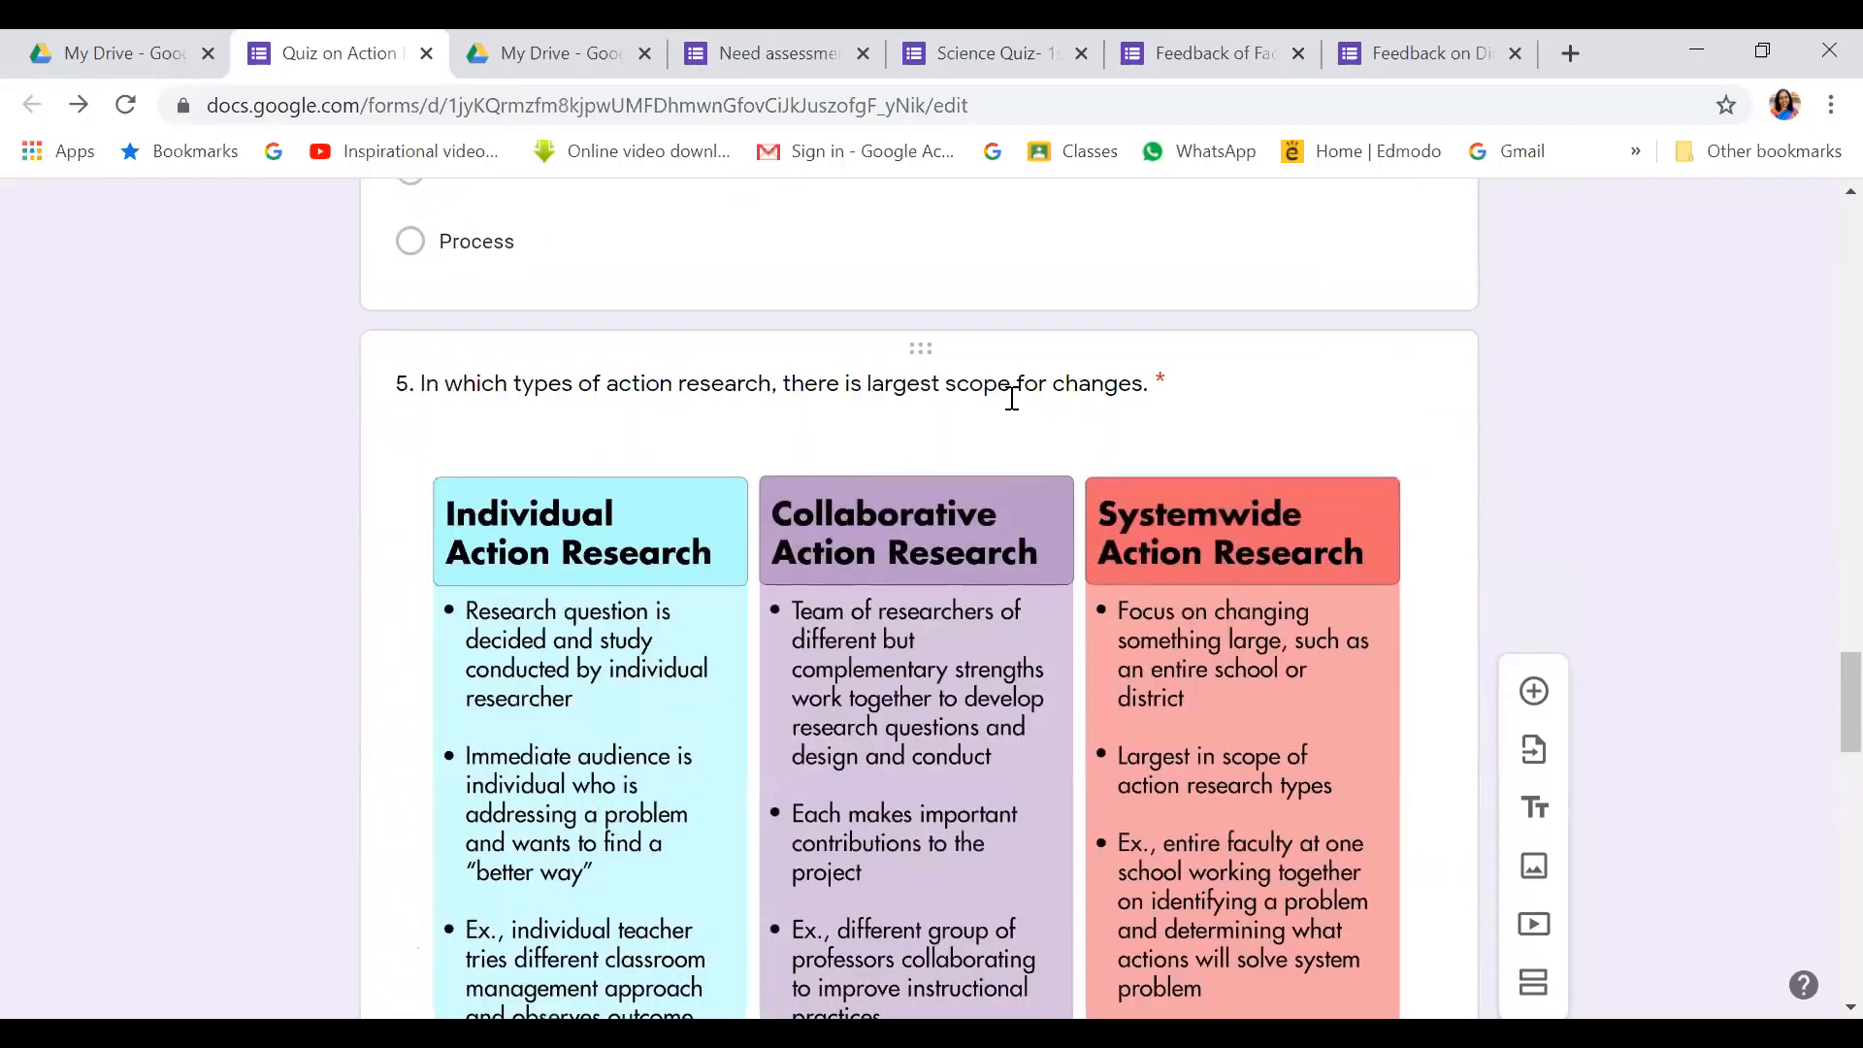
scroll(1082, 433, down, 18)
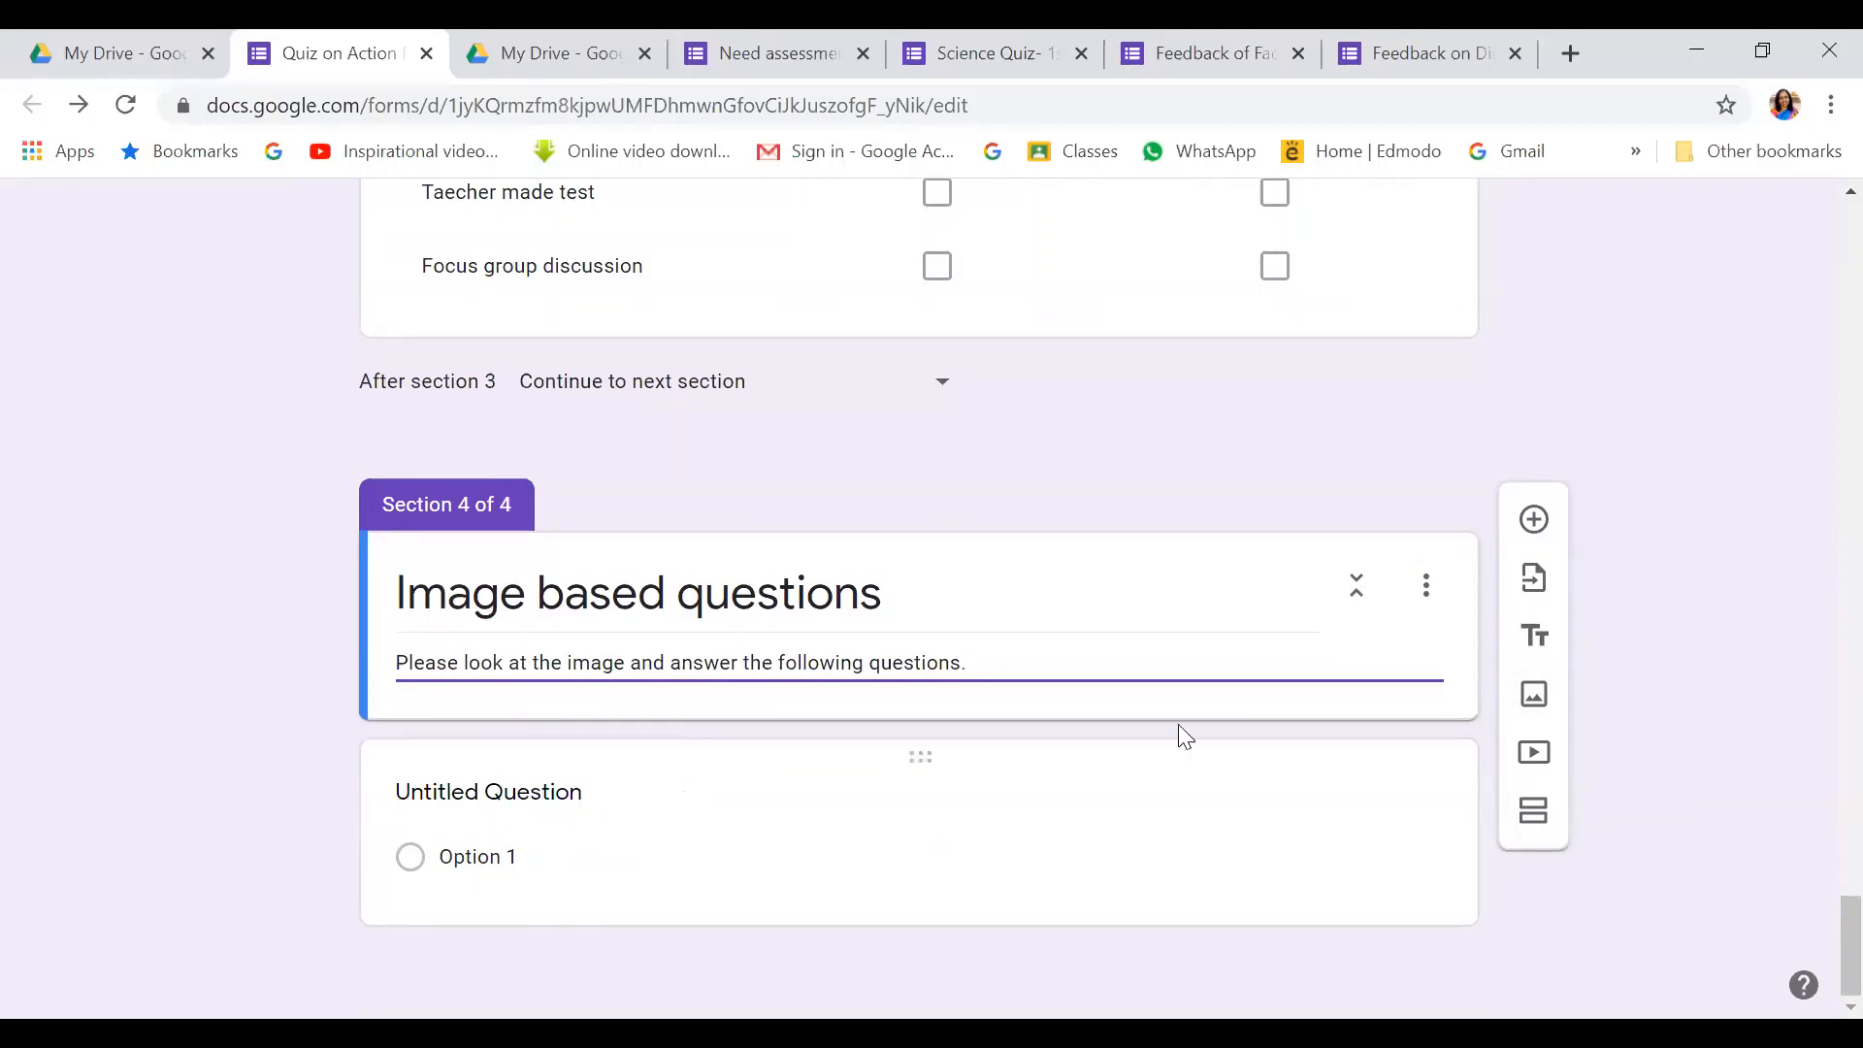
Upload the 'AR cycle' image from the Desktop into Section 4
click(1533, 701)
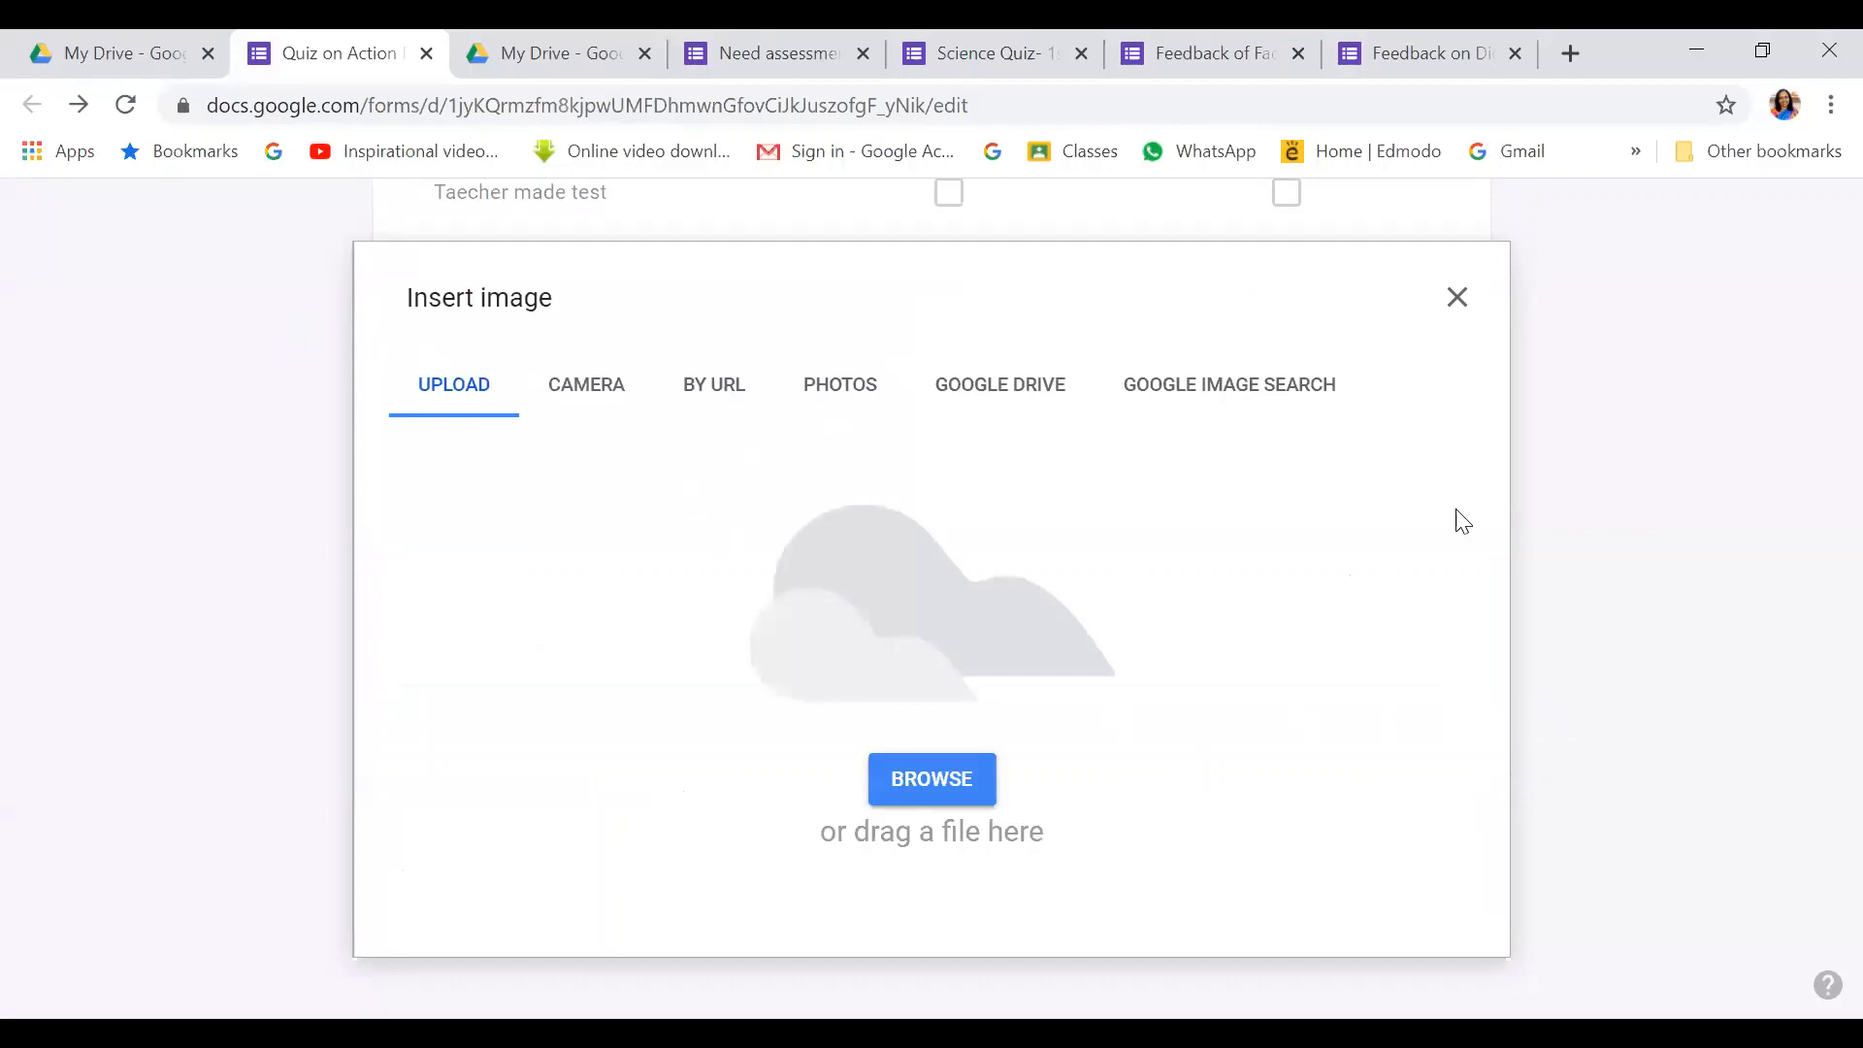
click(937, 779)
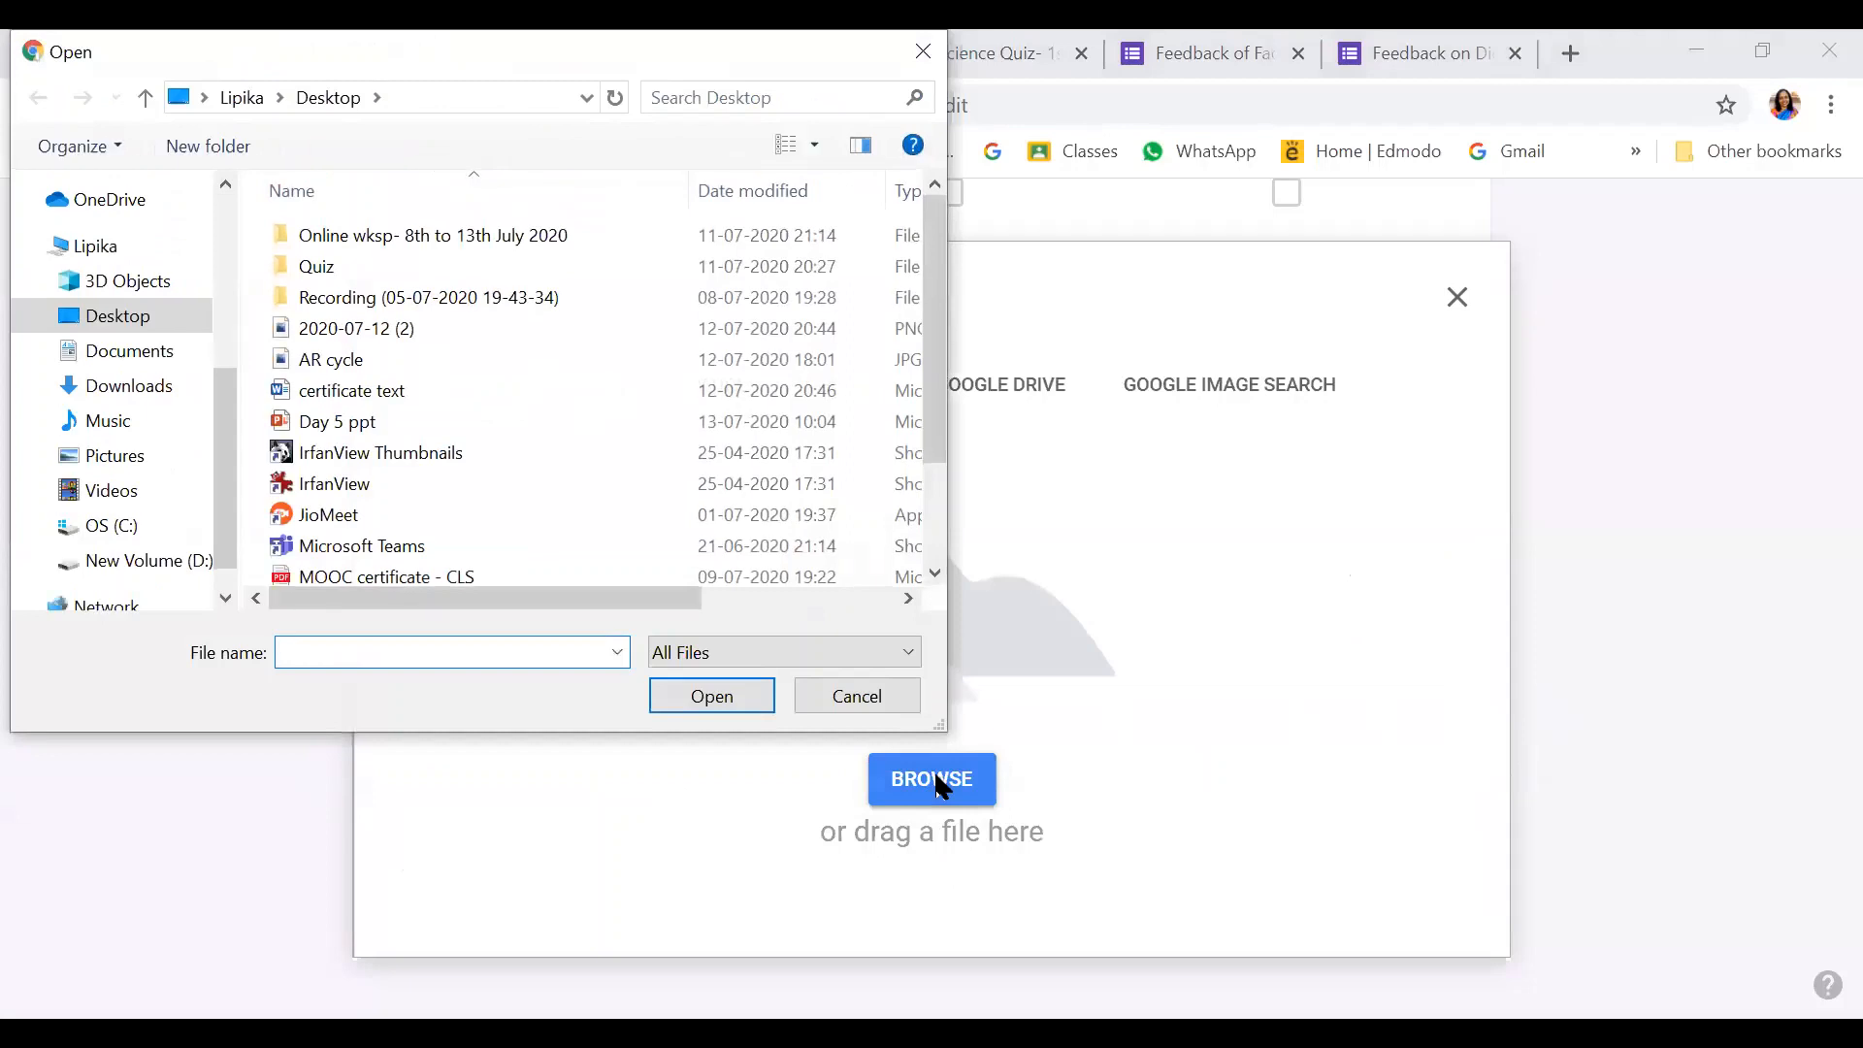
click(301, 369)
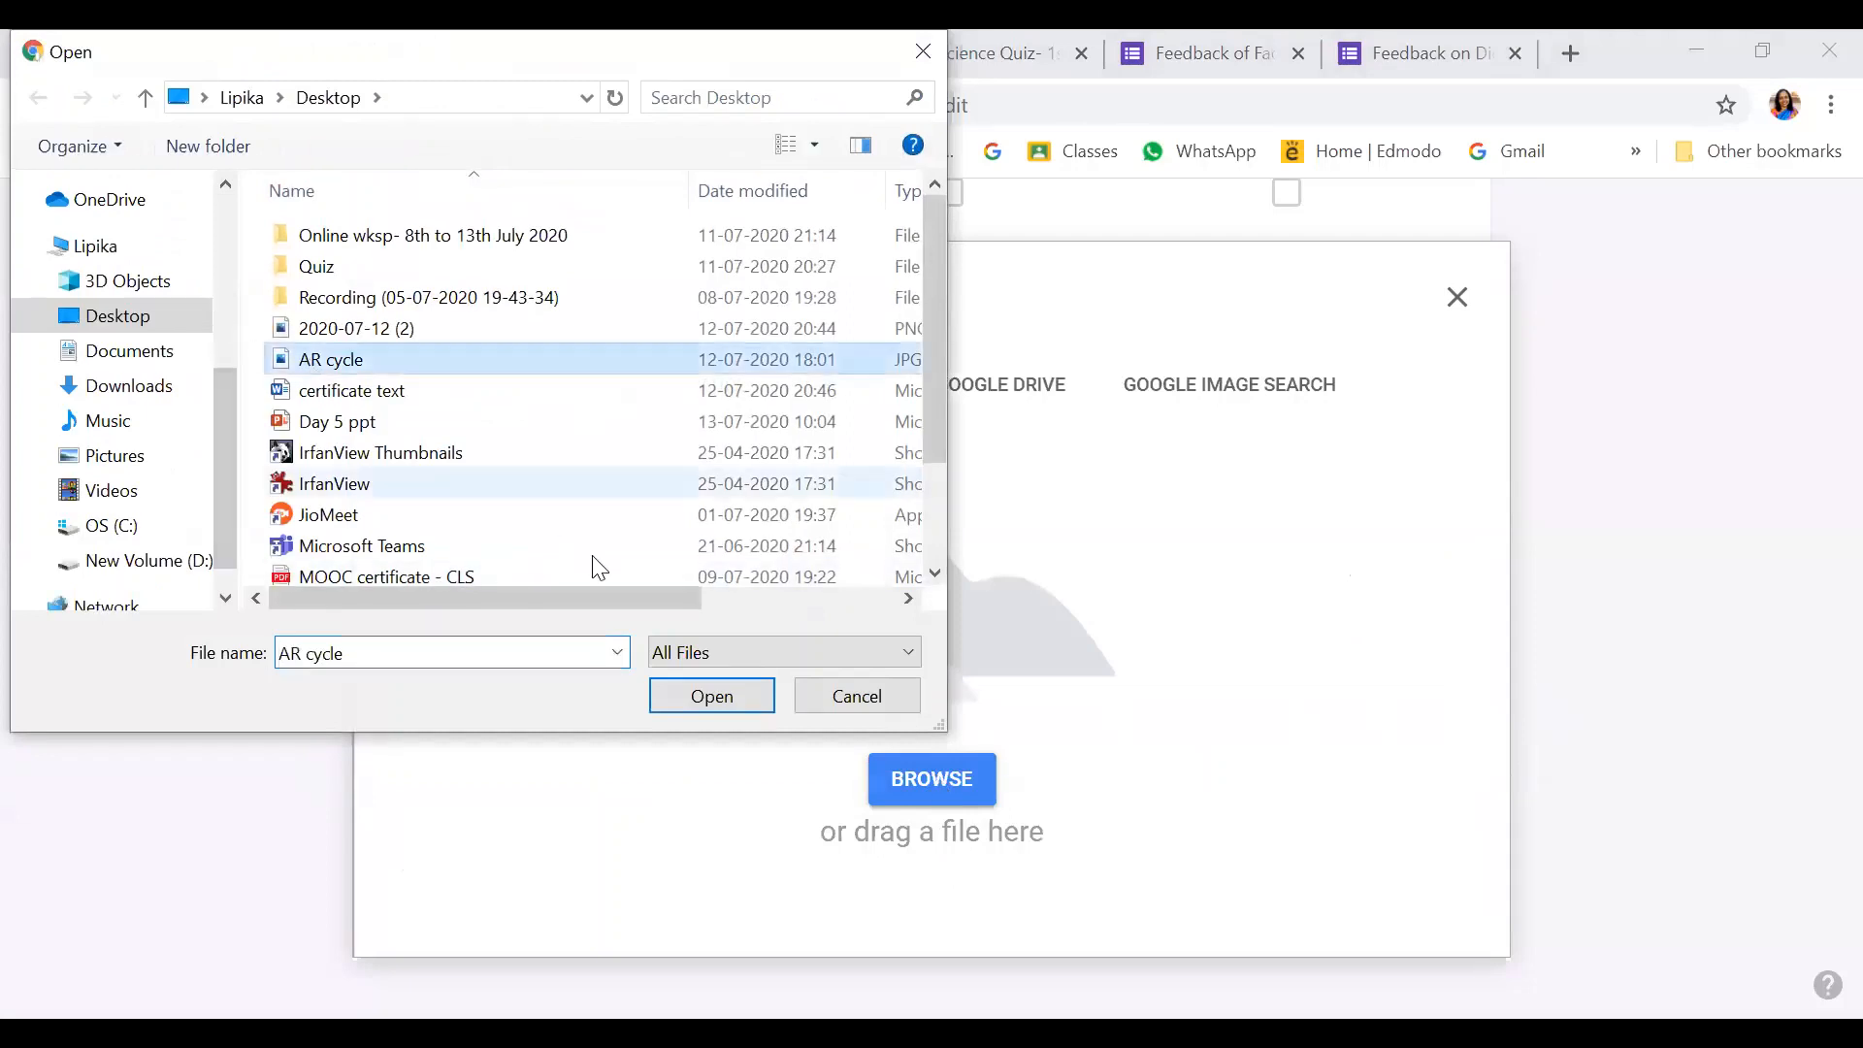
click(715, 698)
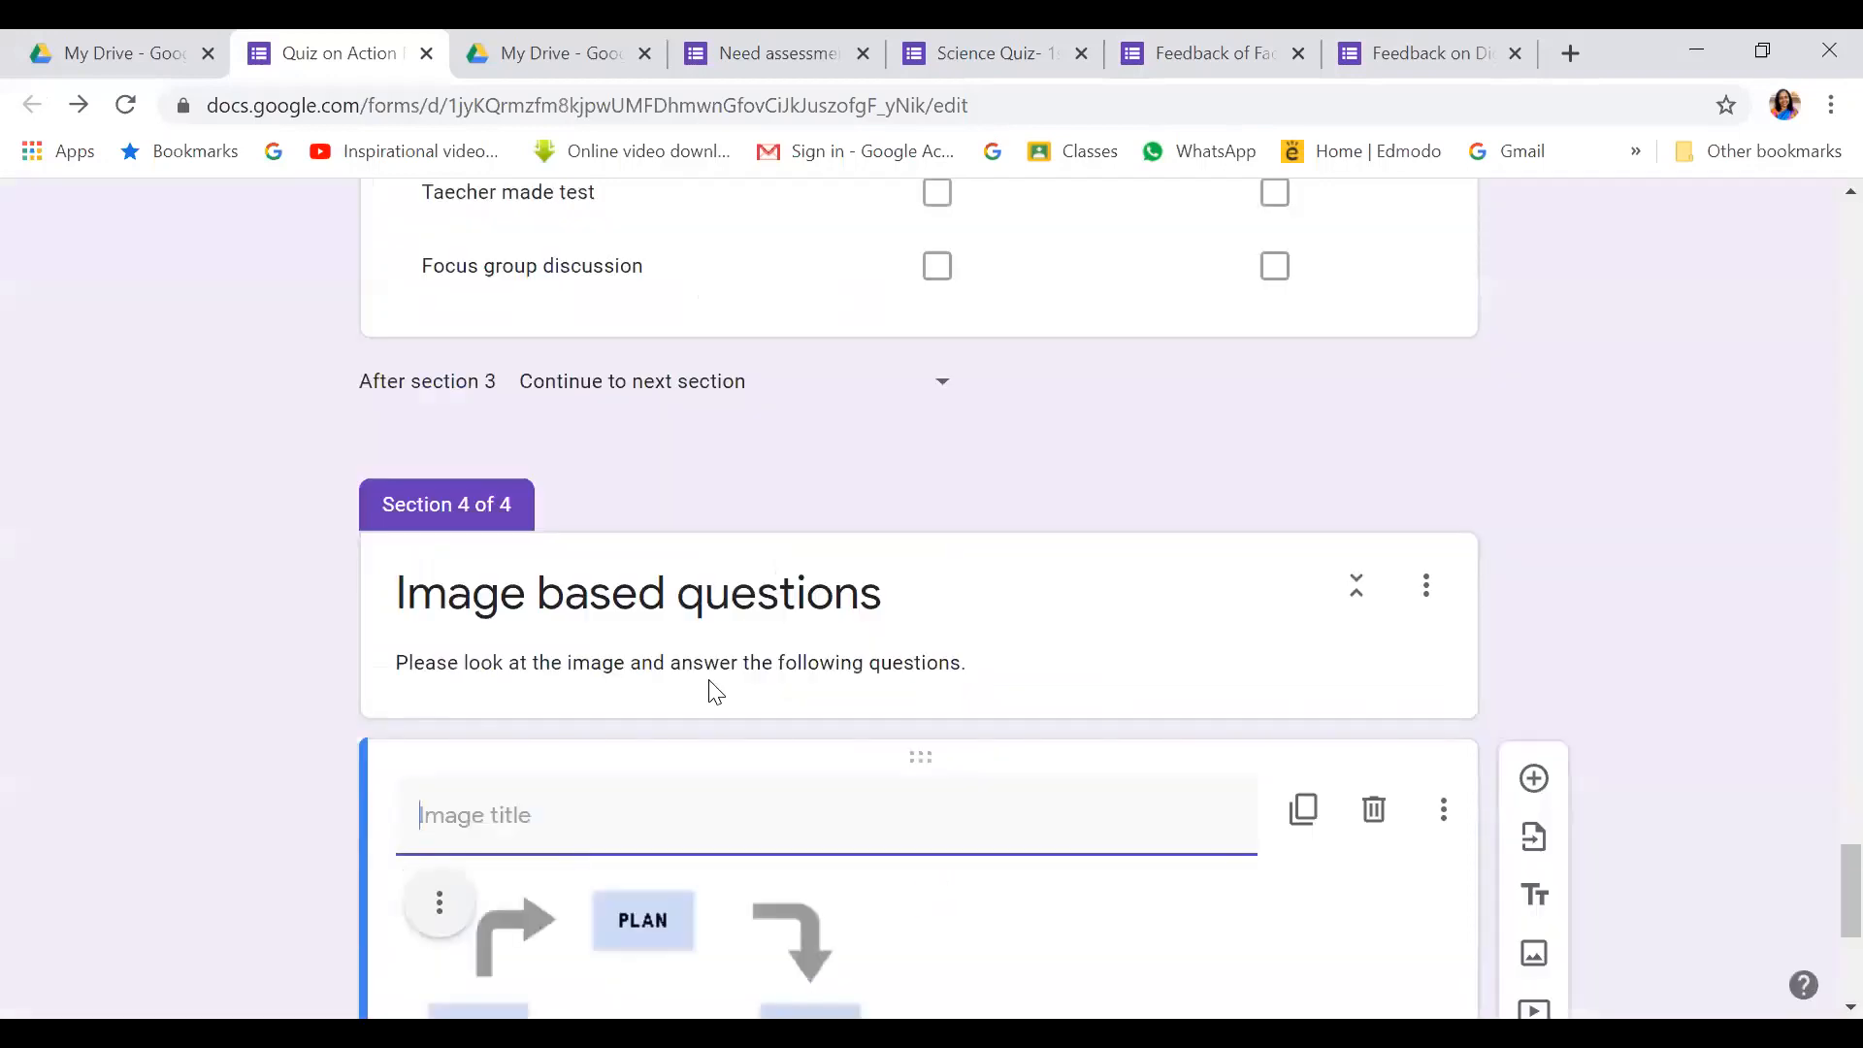
Center-align the cycle diagram in its card after briefly trying right alignment
scroll(707, 670, down, 5)
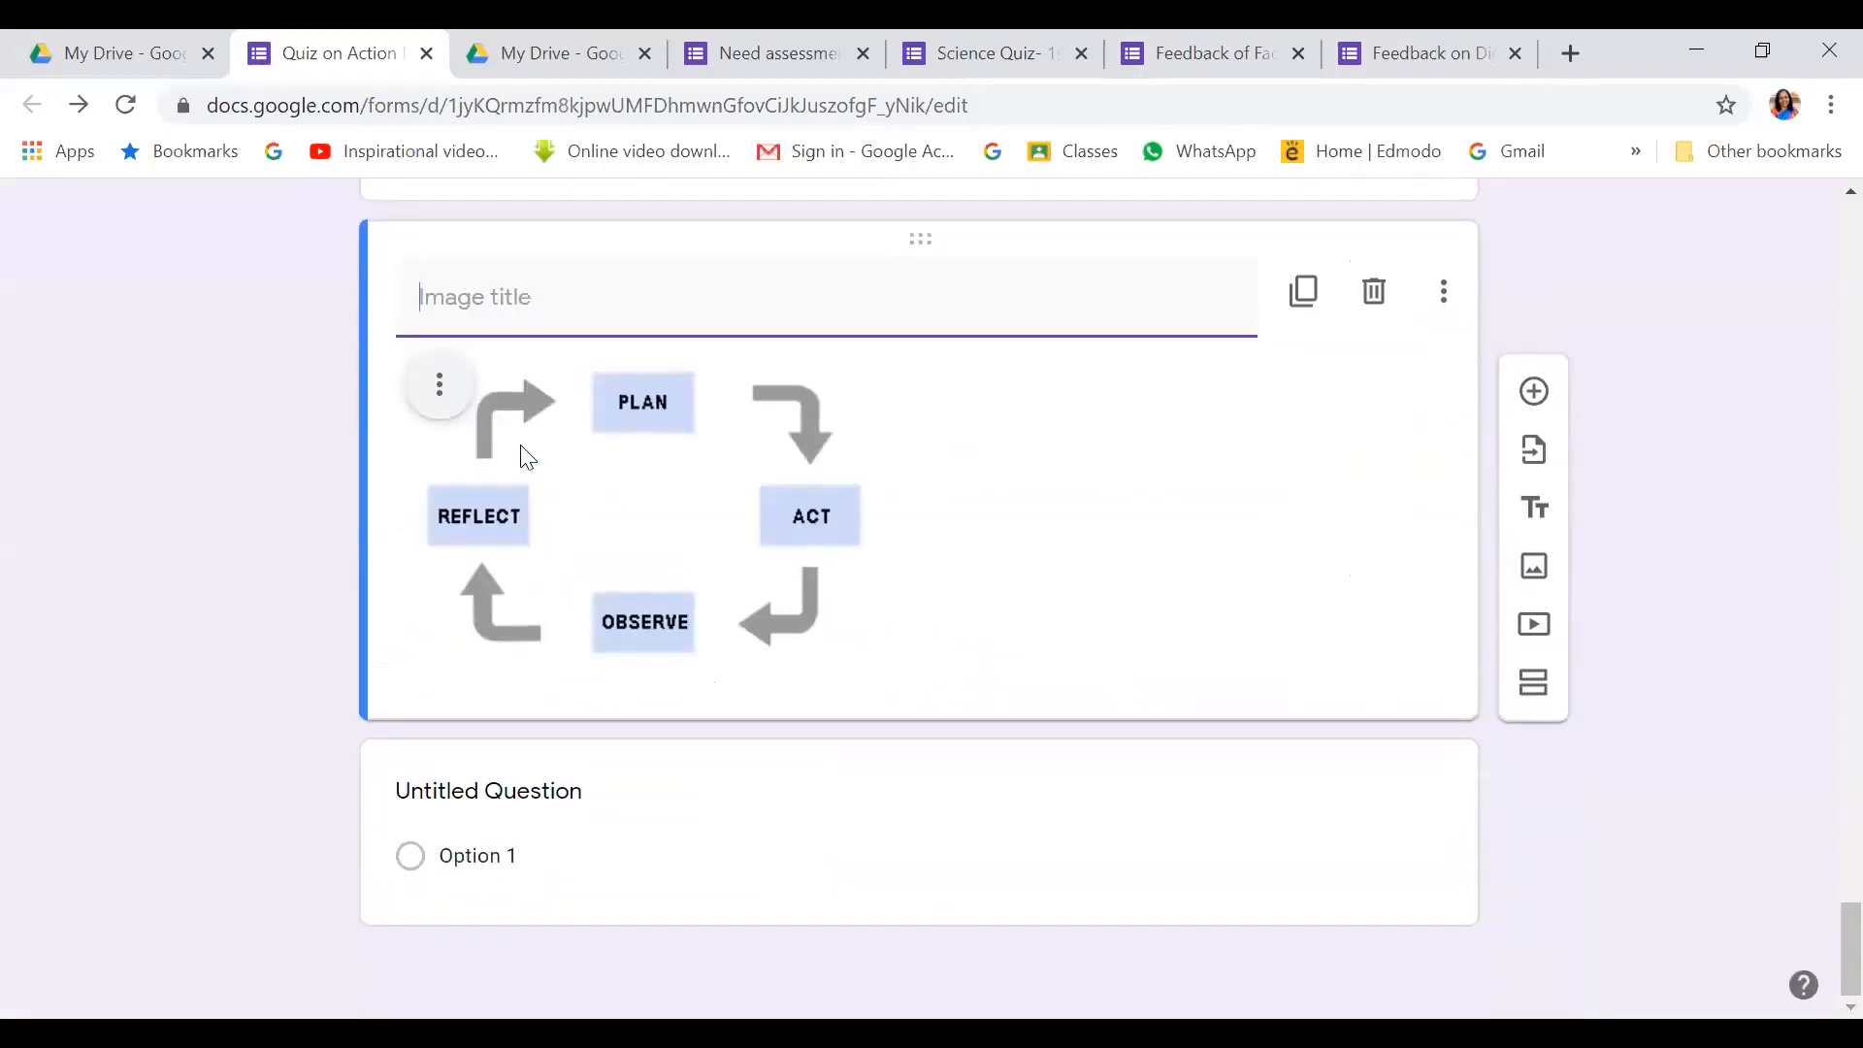
click(437, 387)
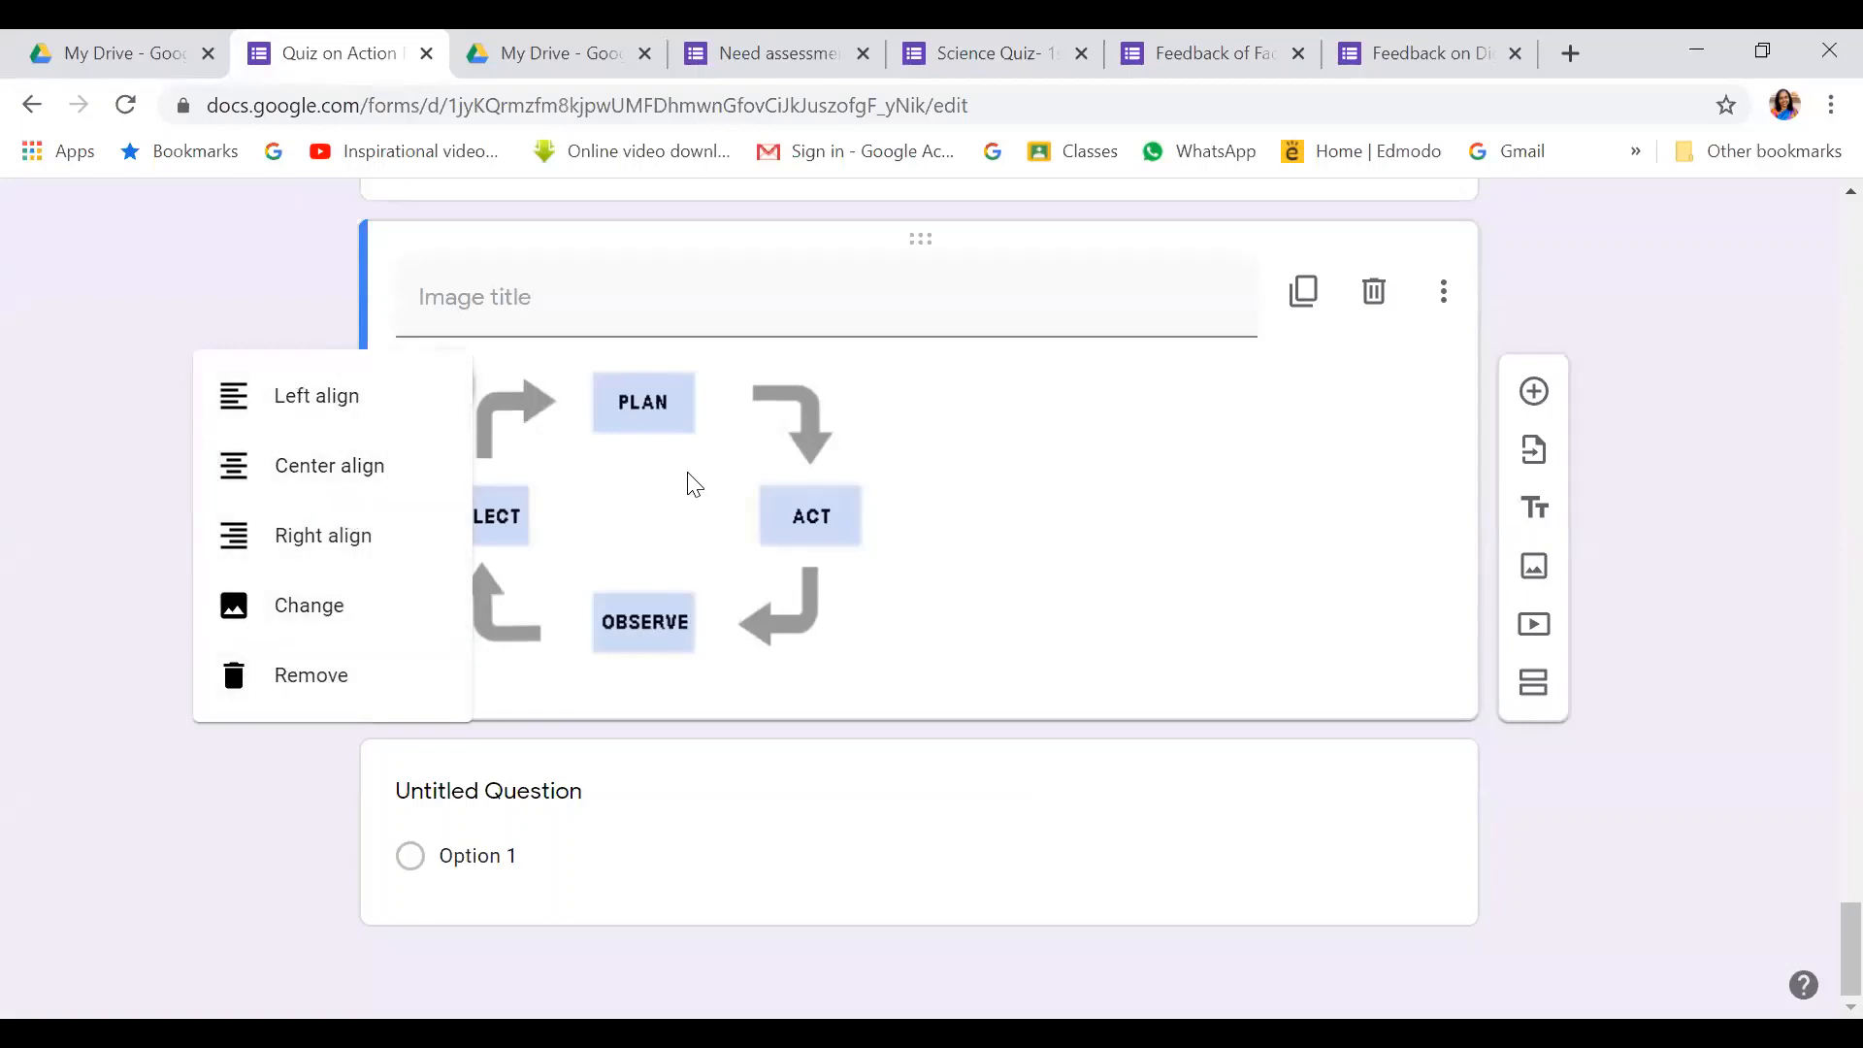
click(339, 468)
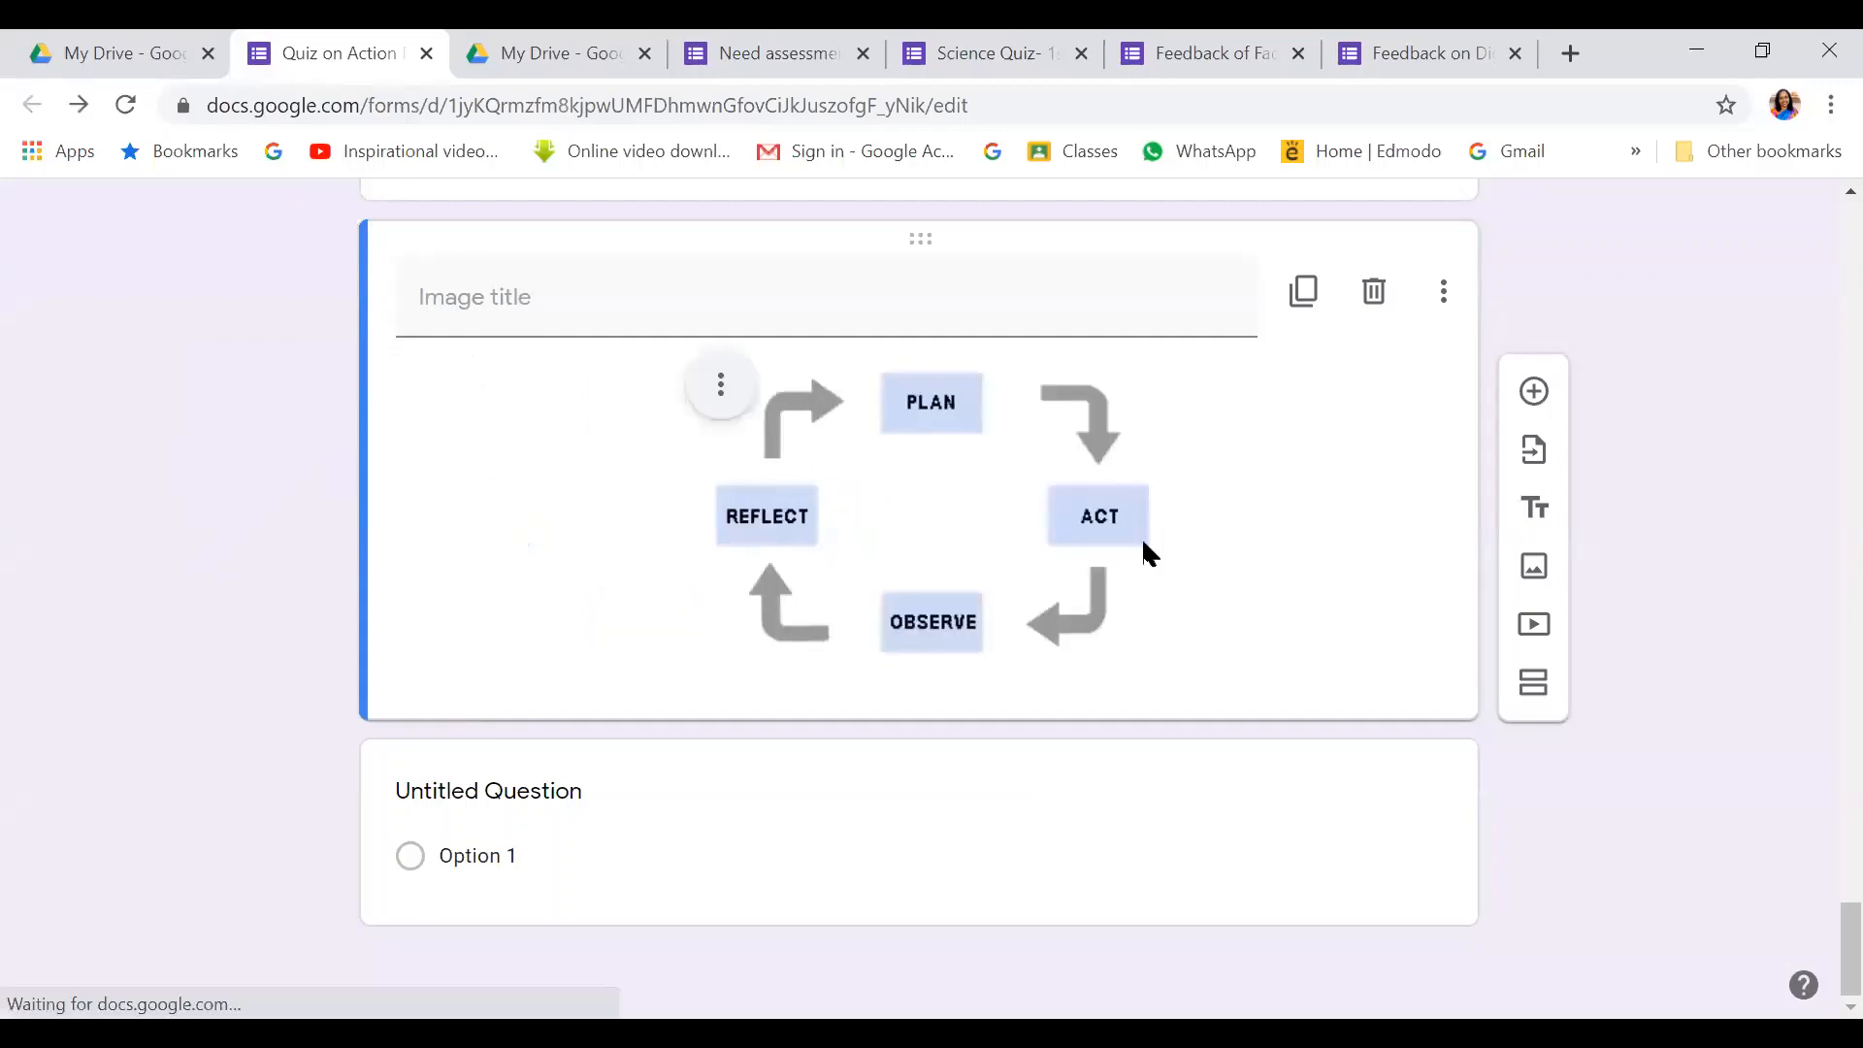
click(720, 390)
click(622, 543)
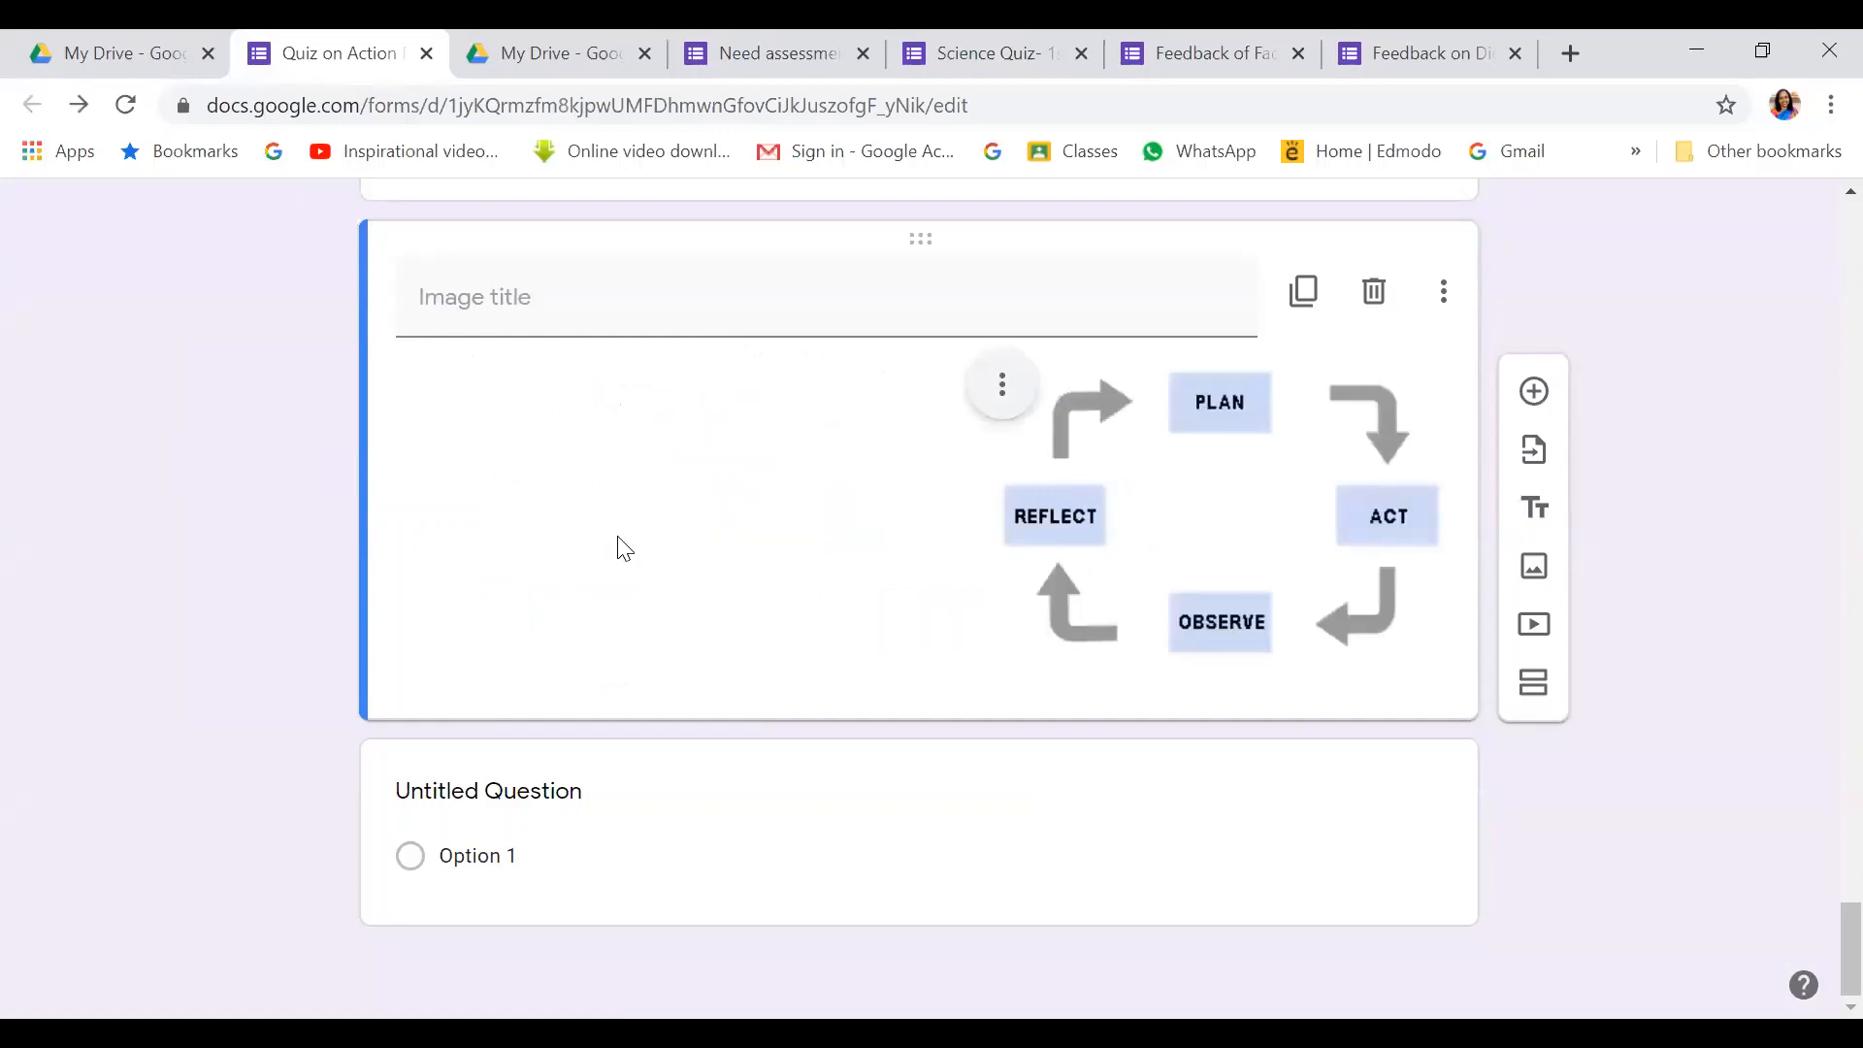
click(997, 386)
click(859, 467)
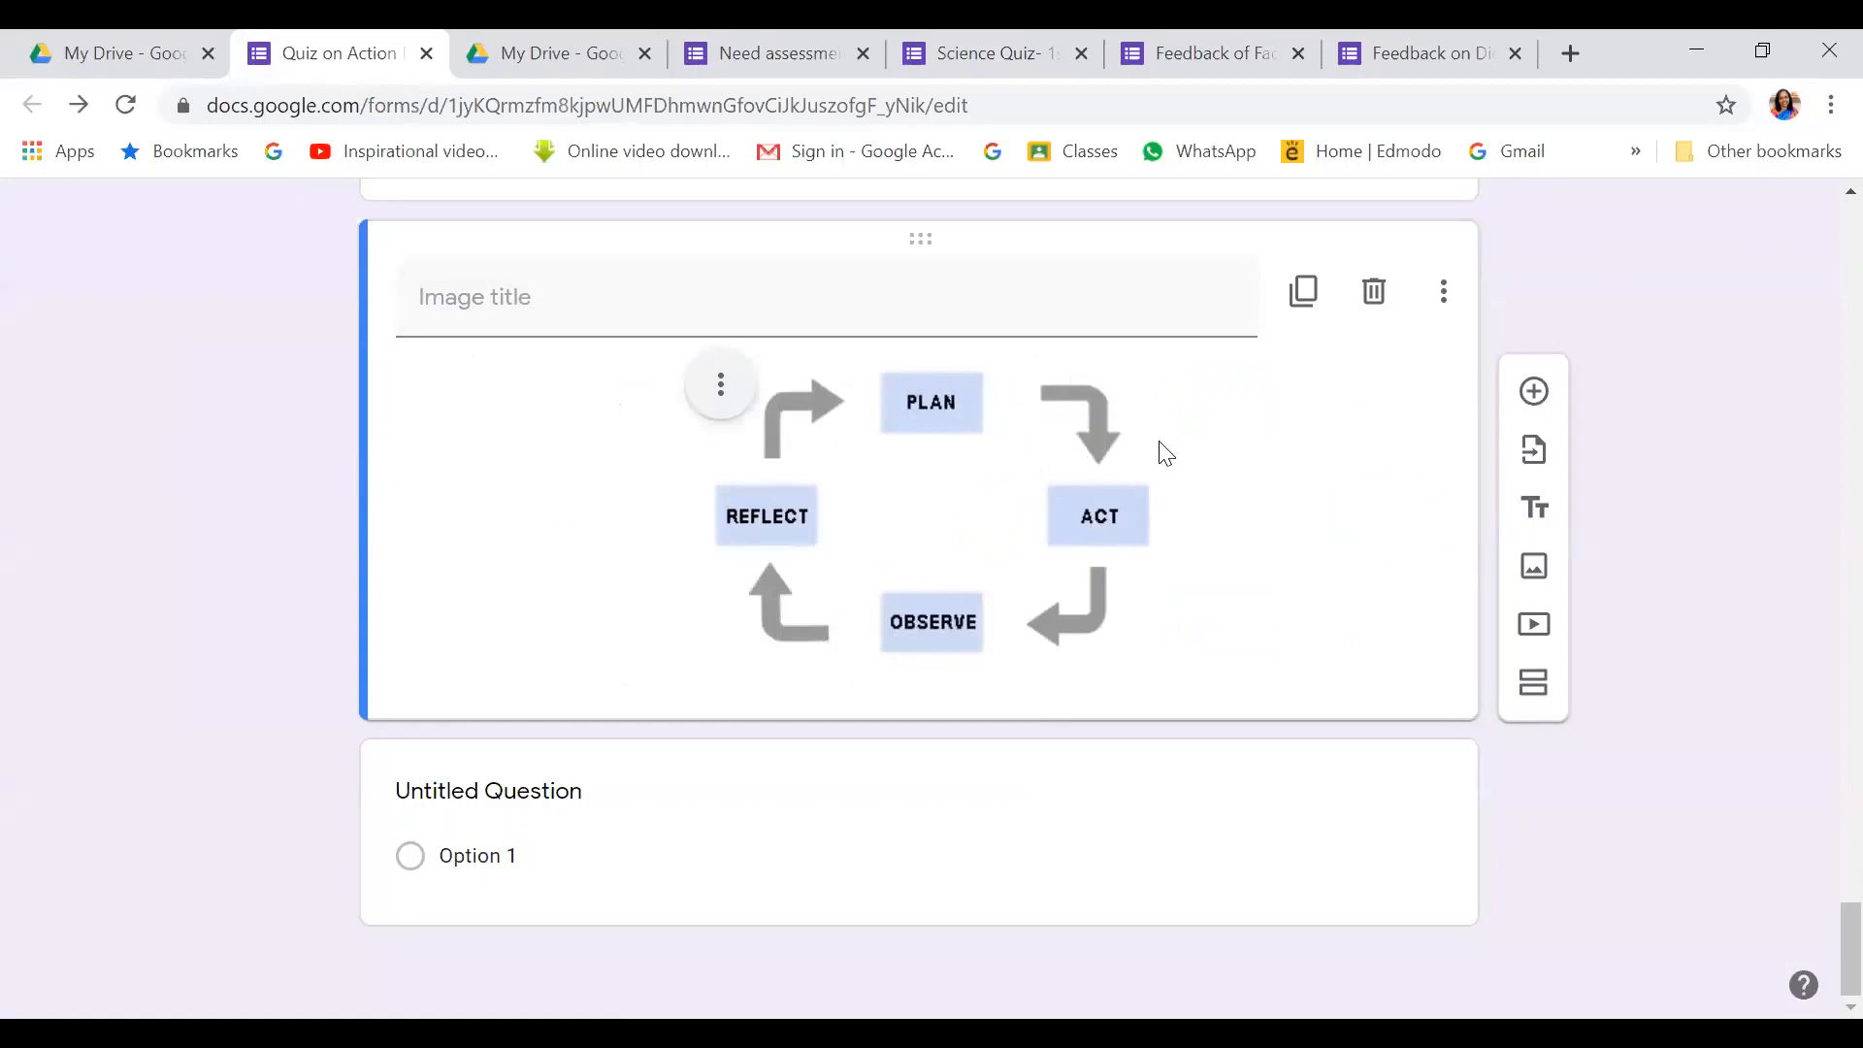
Title the image 'Action Research Cycle'
scroll(1165, 452, up, 1)
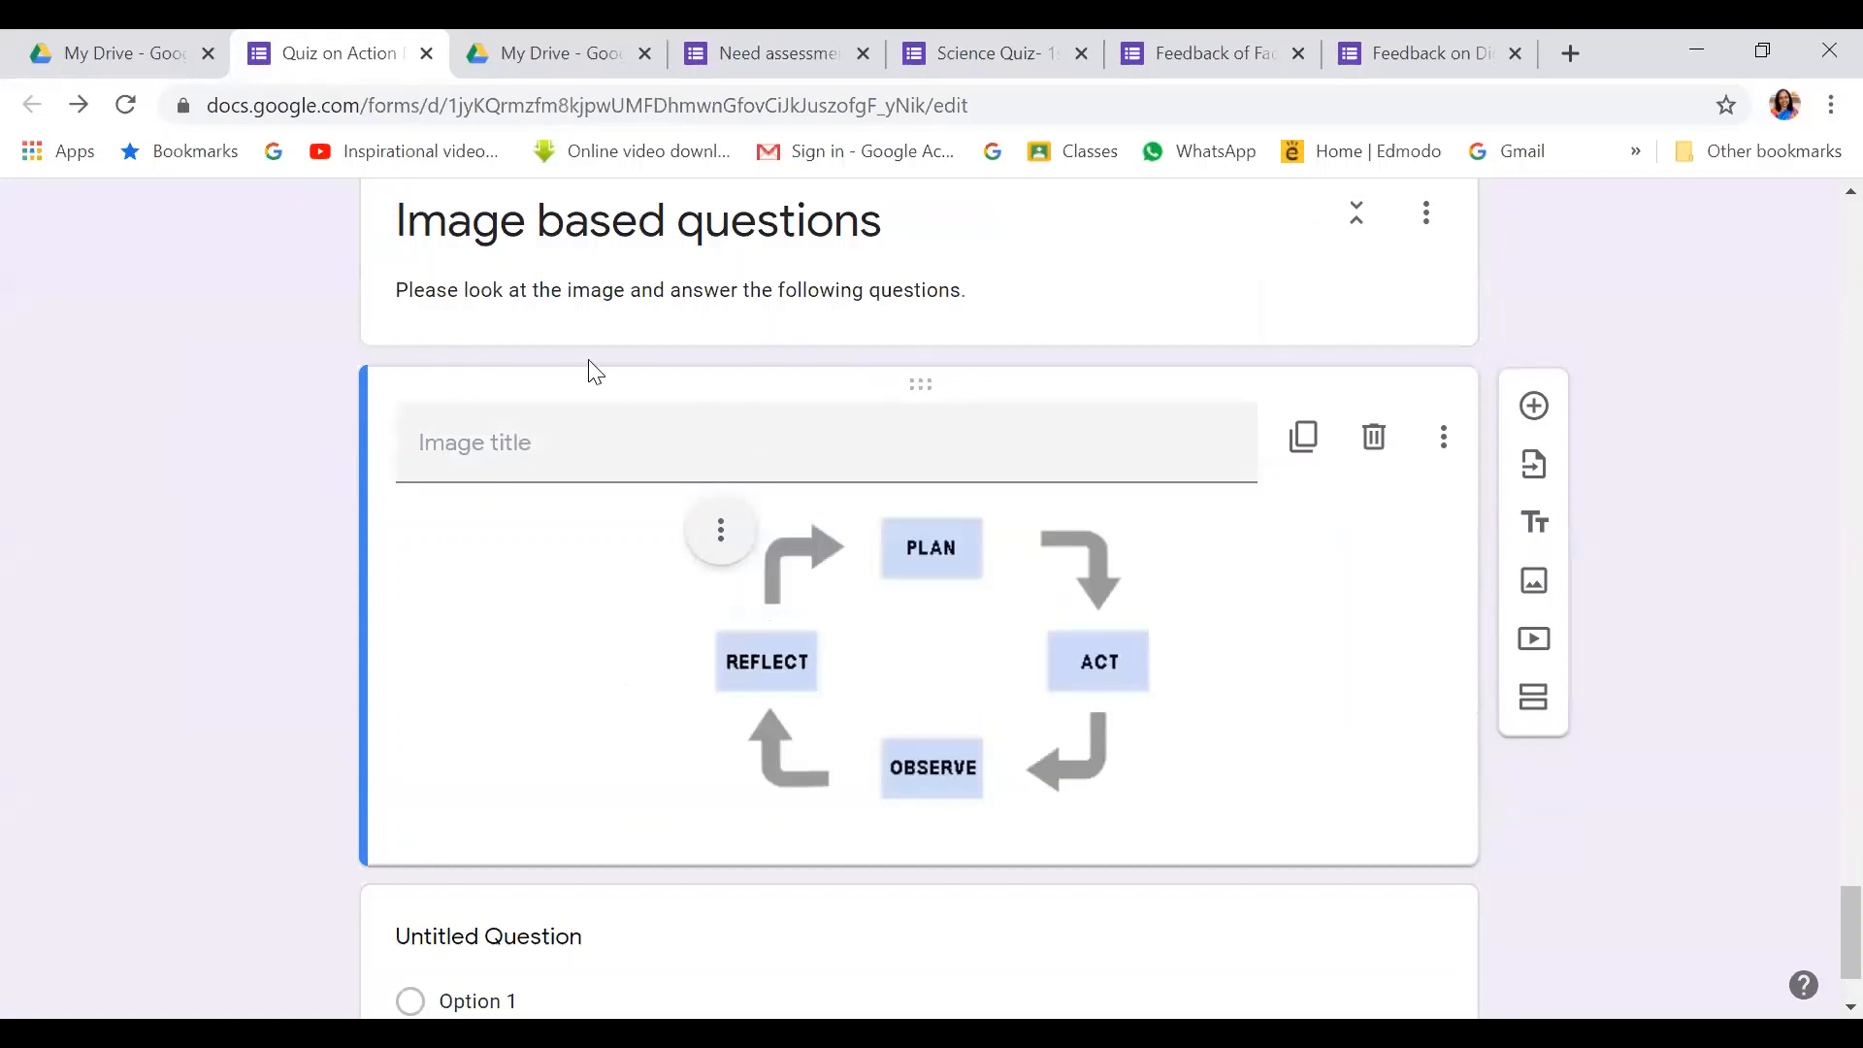
scroll(1007, 247, up, 3)
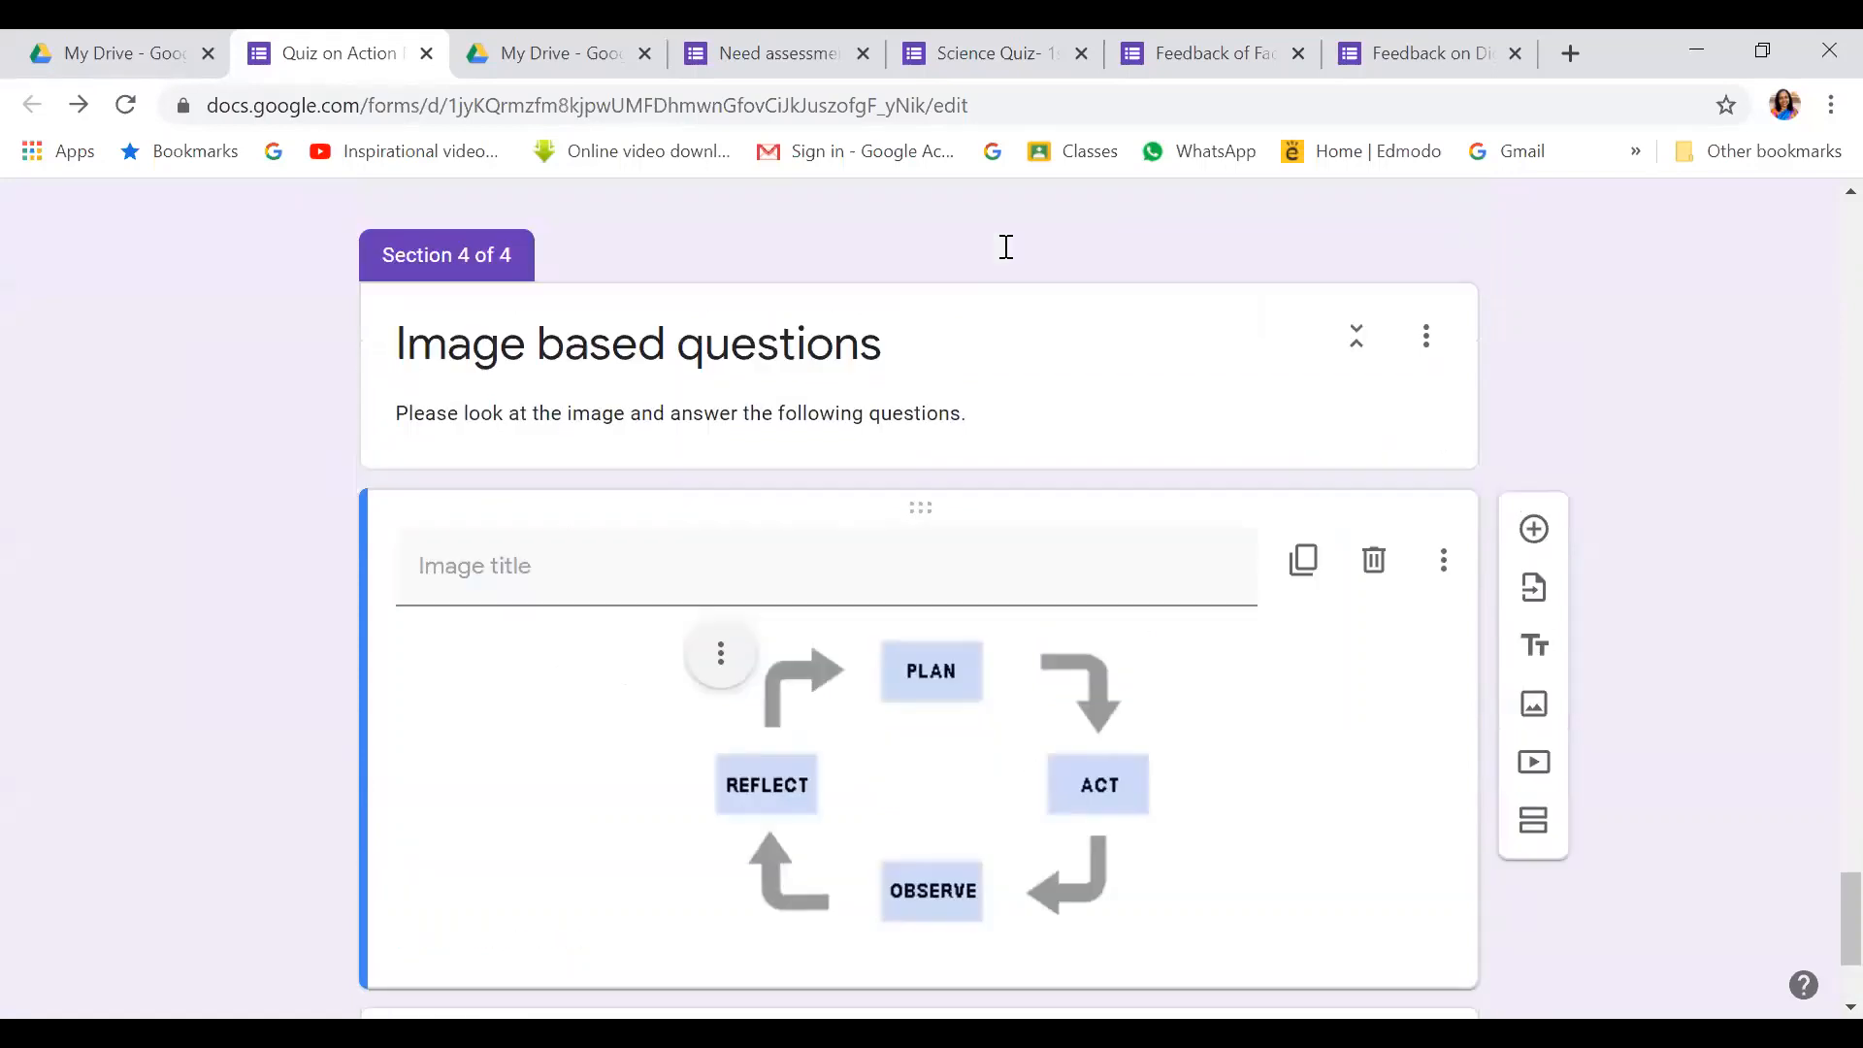
scroll(728, 417, down, 3)
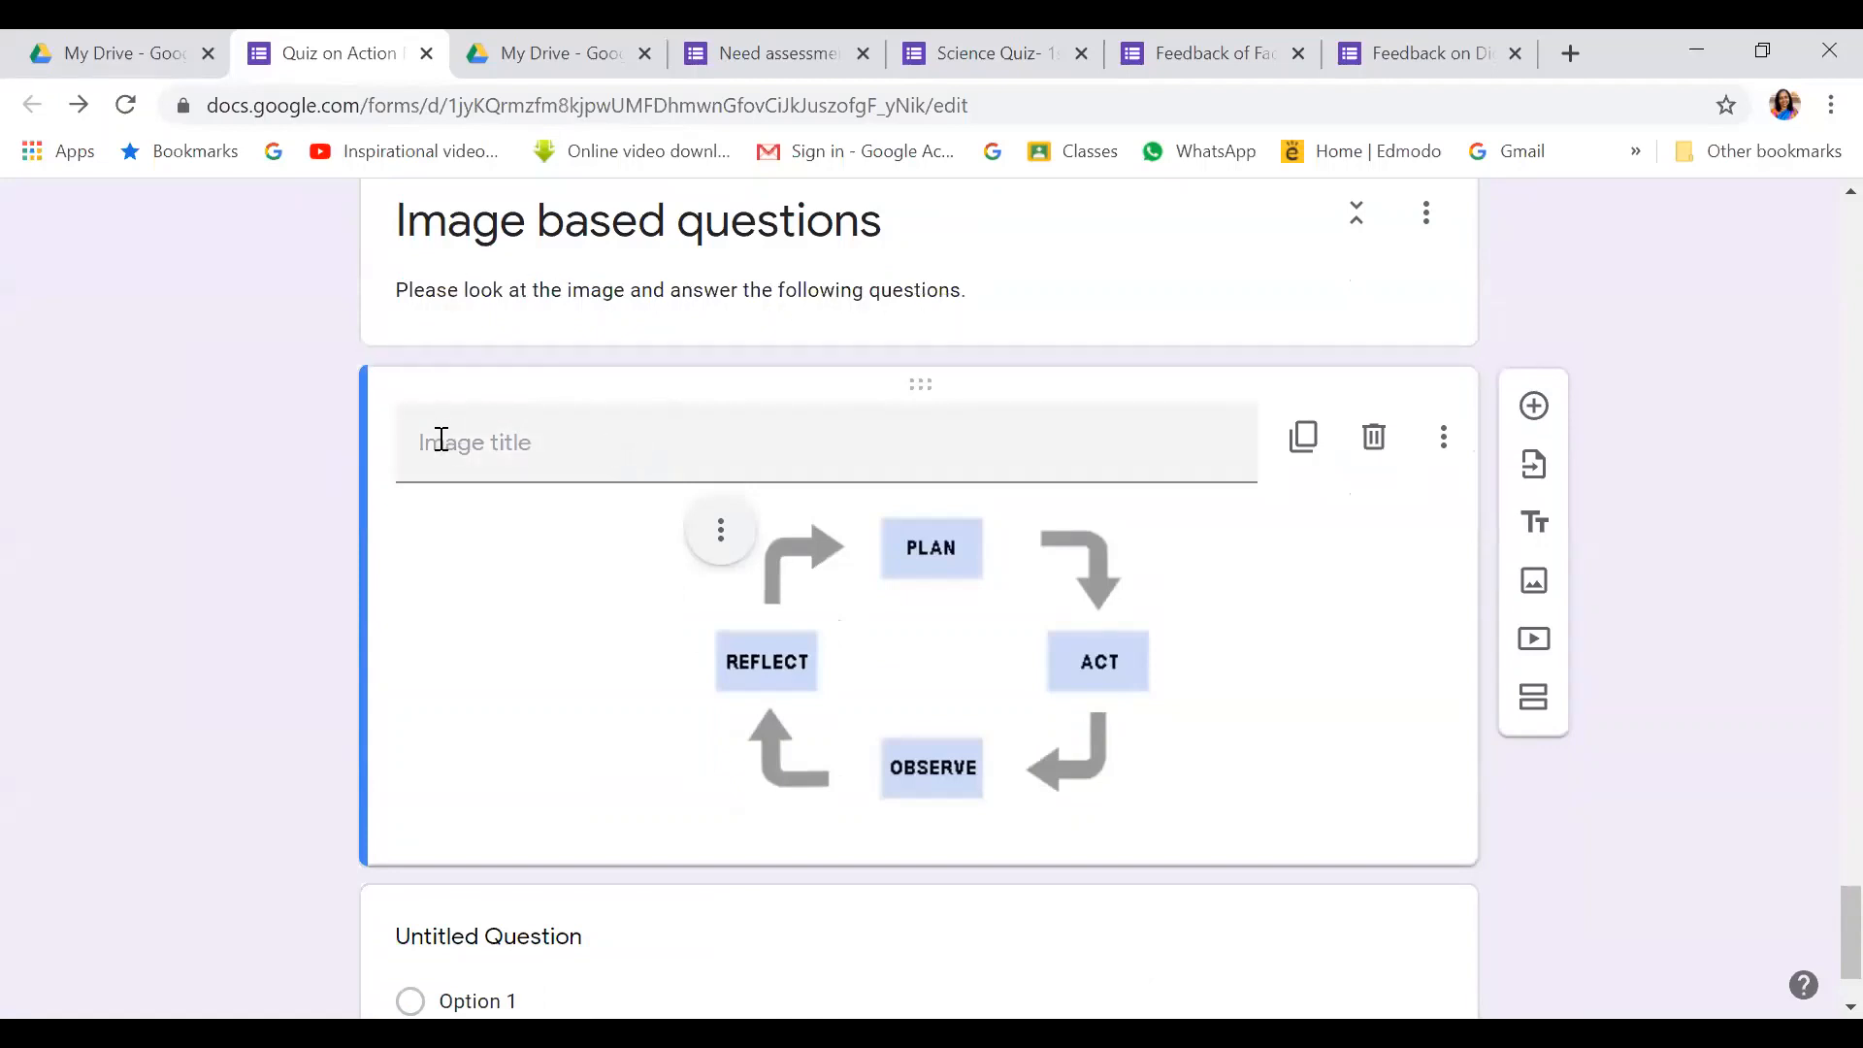
click(442, 442)
text(Action Re)
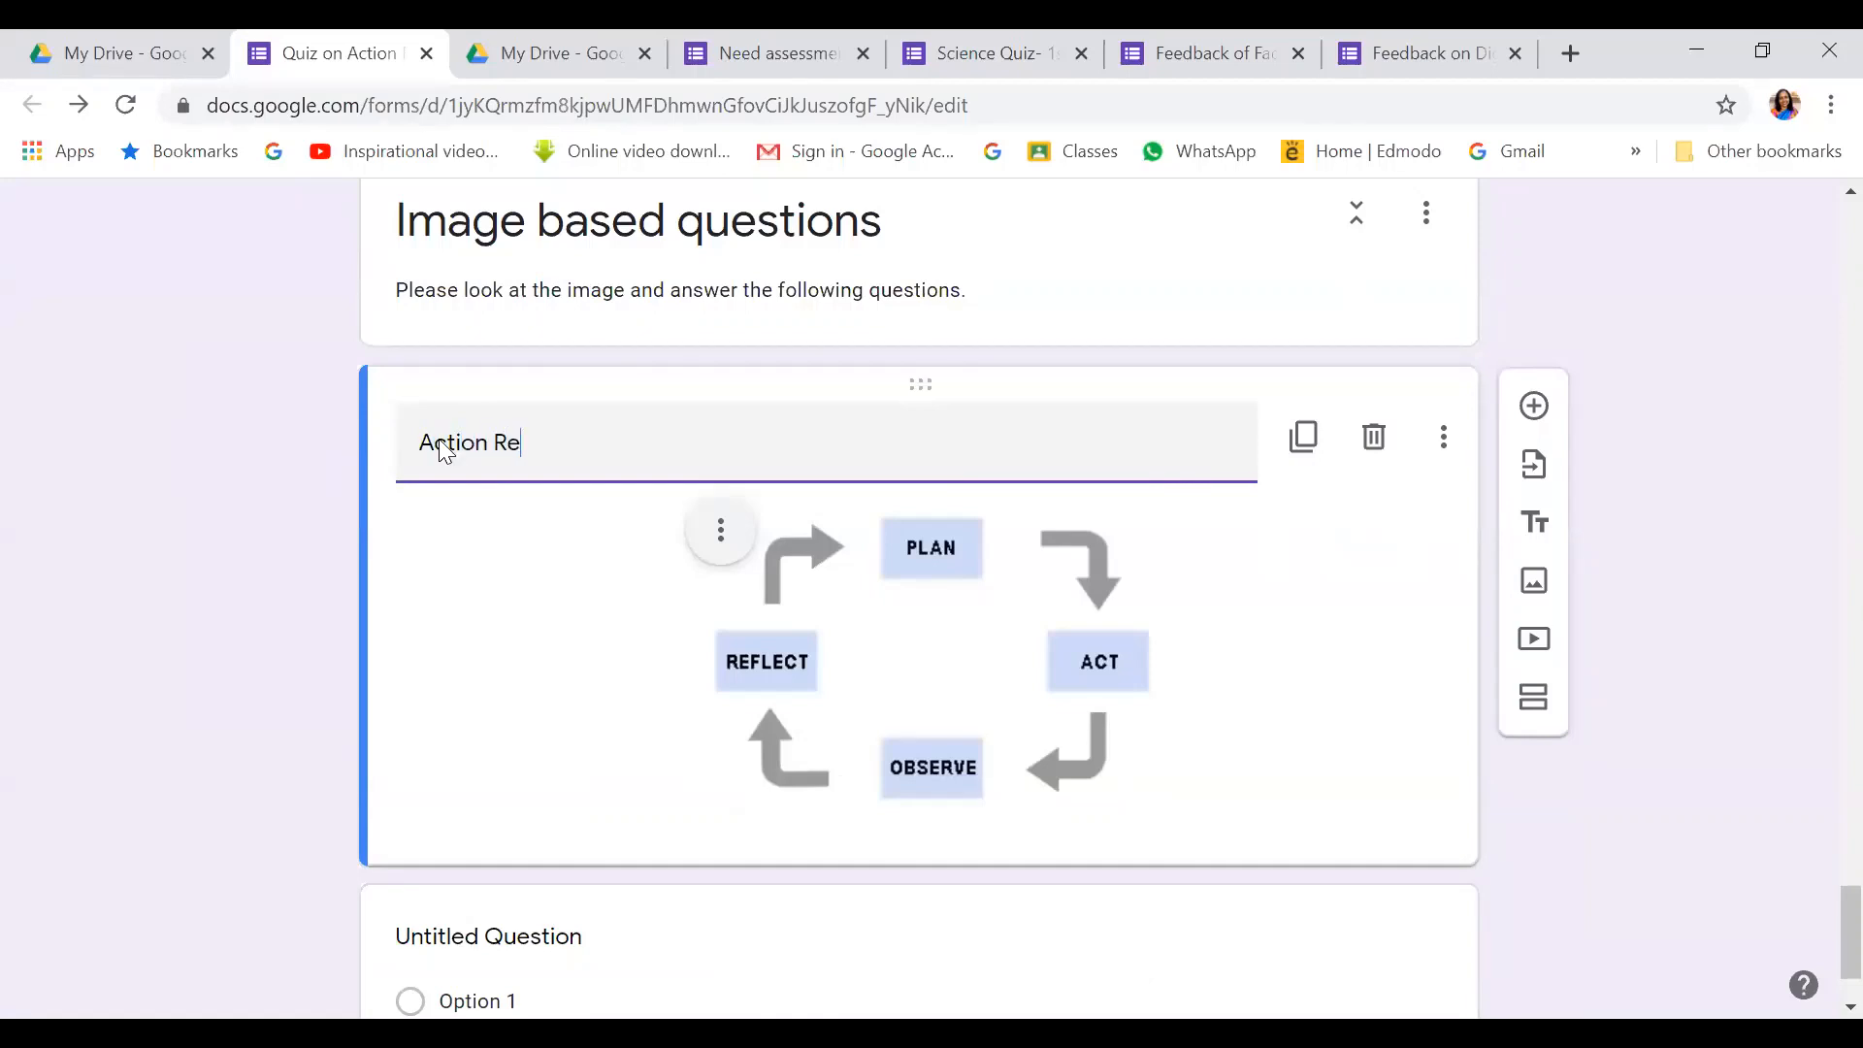
text(search Cycle)
scroll(466, 544, down, 1)
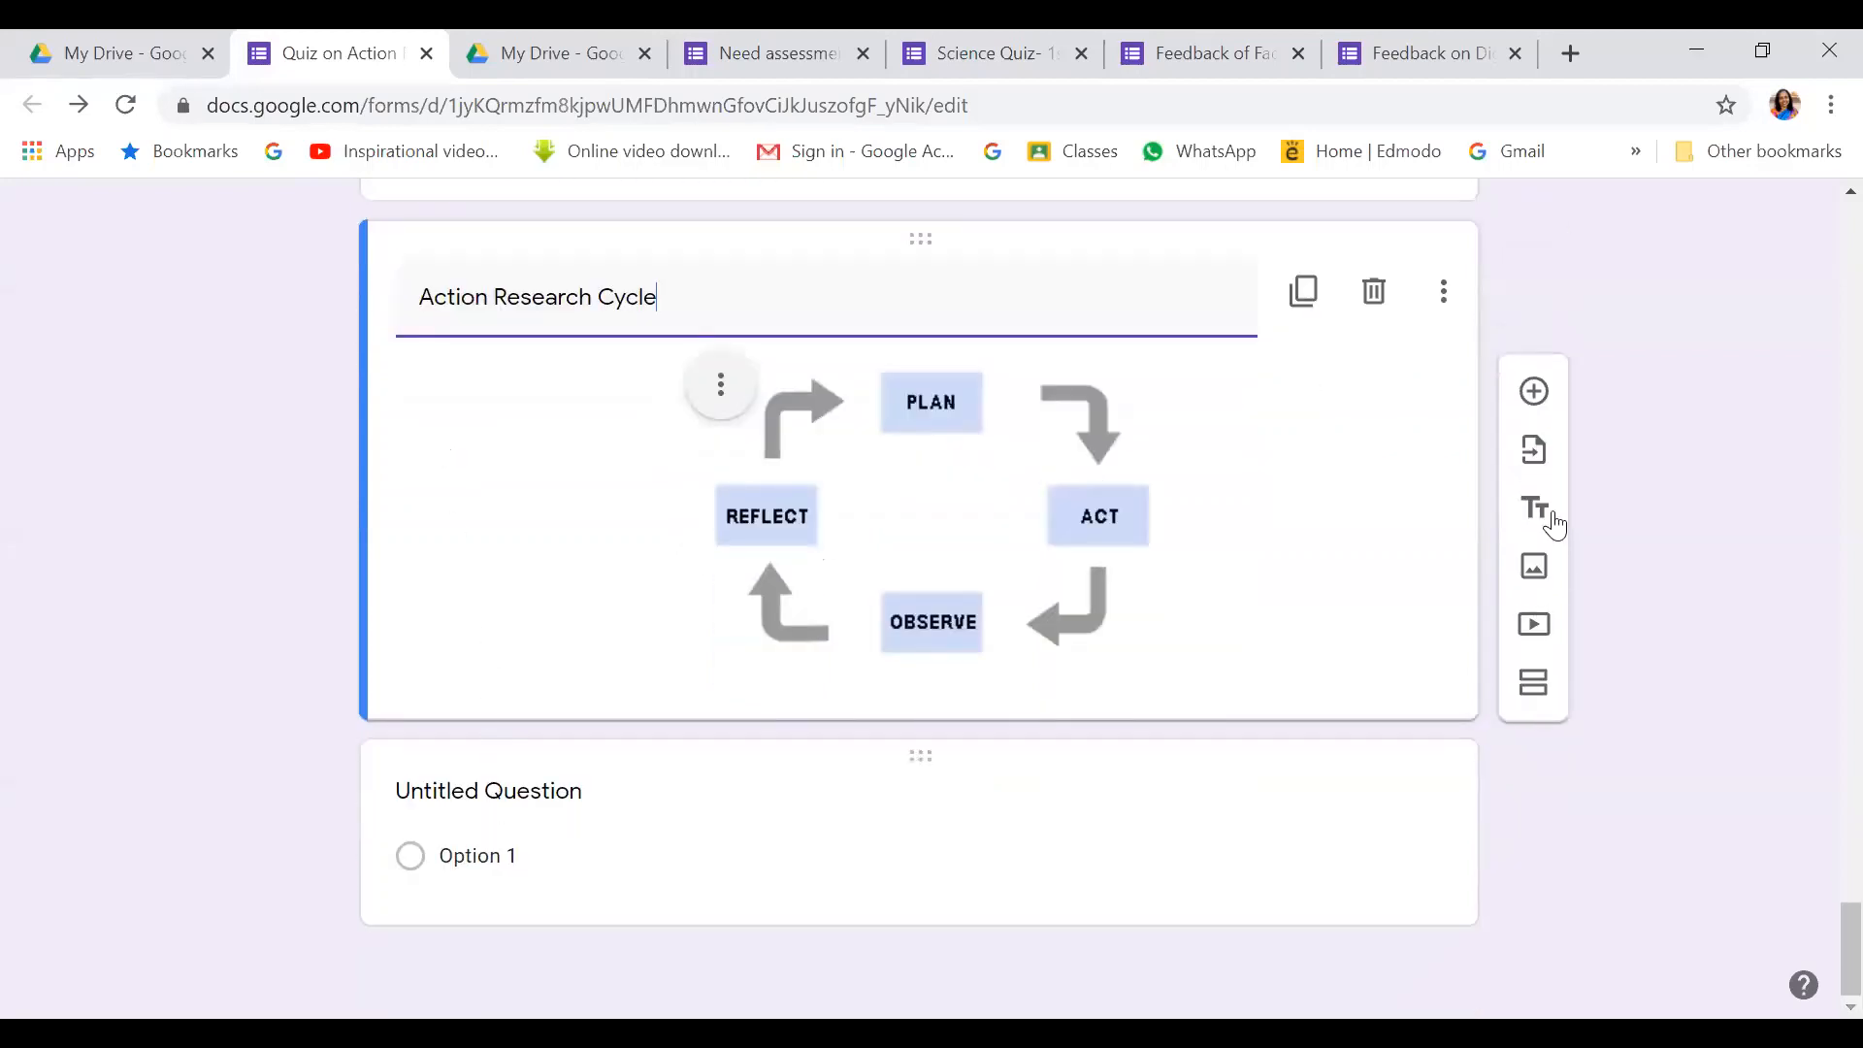
Add multiple-choice question 8: 'In which stage, the researcher will use the action plan?'
click(1535, 393)
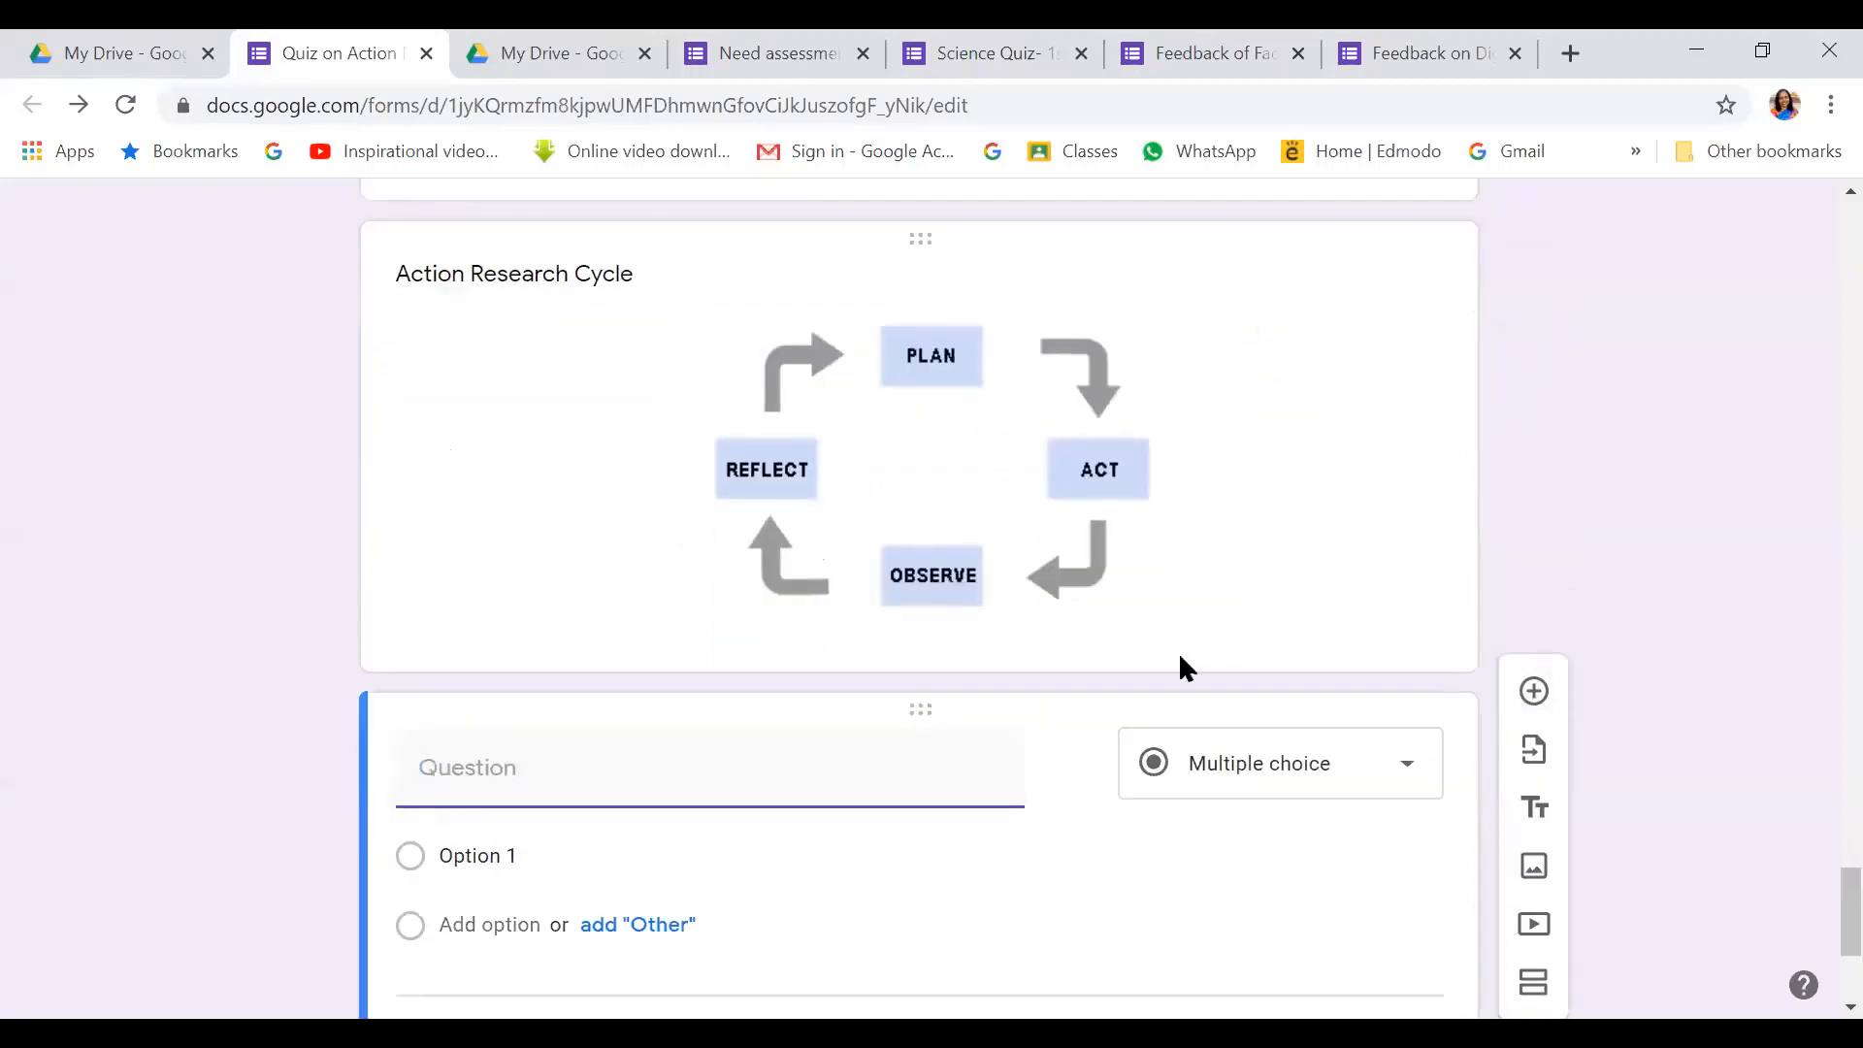
scroll(722, 663, down, 1)
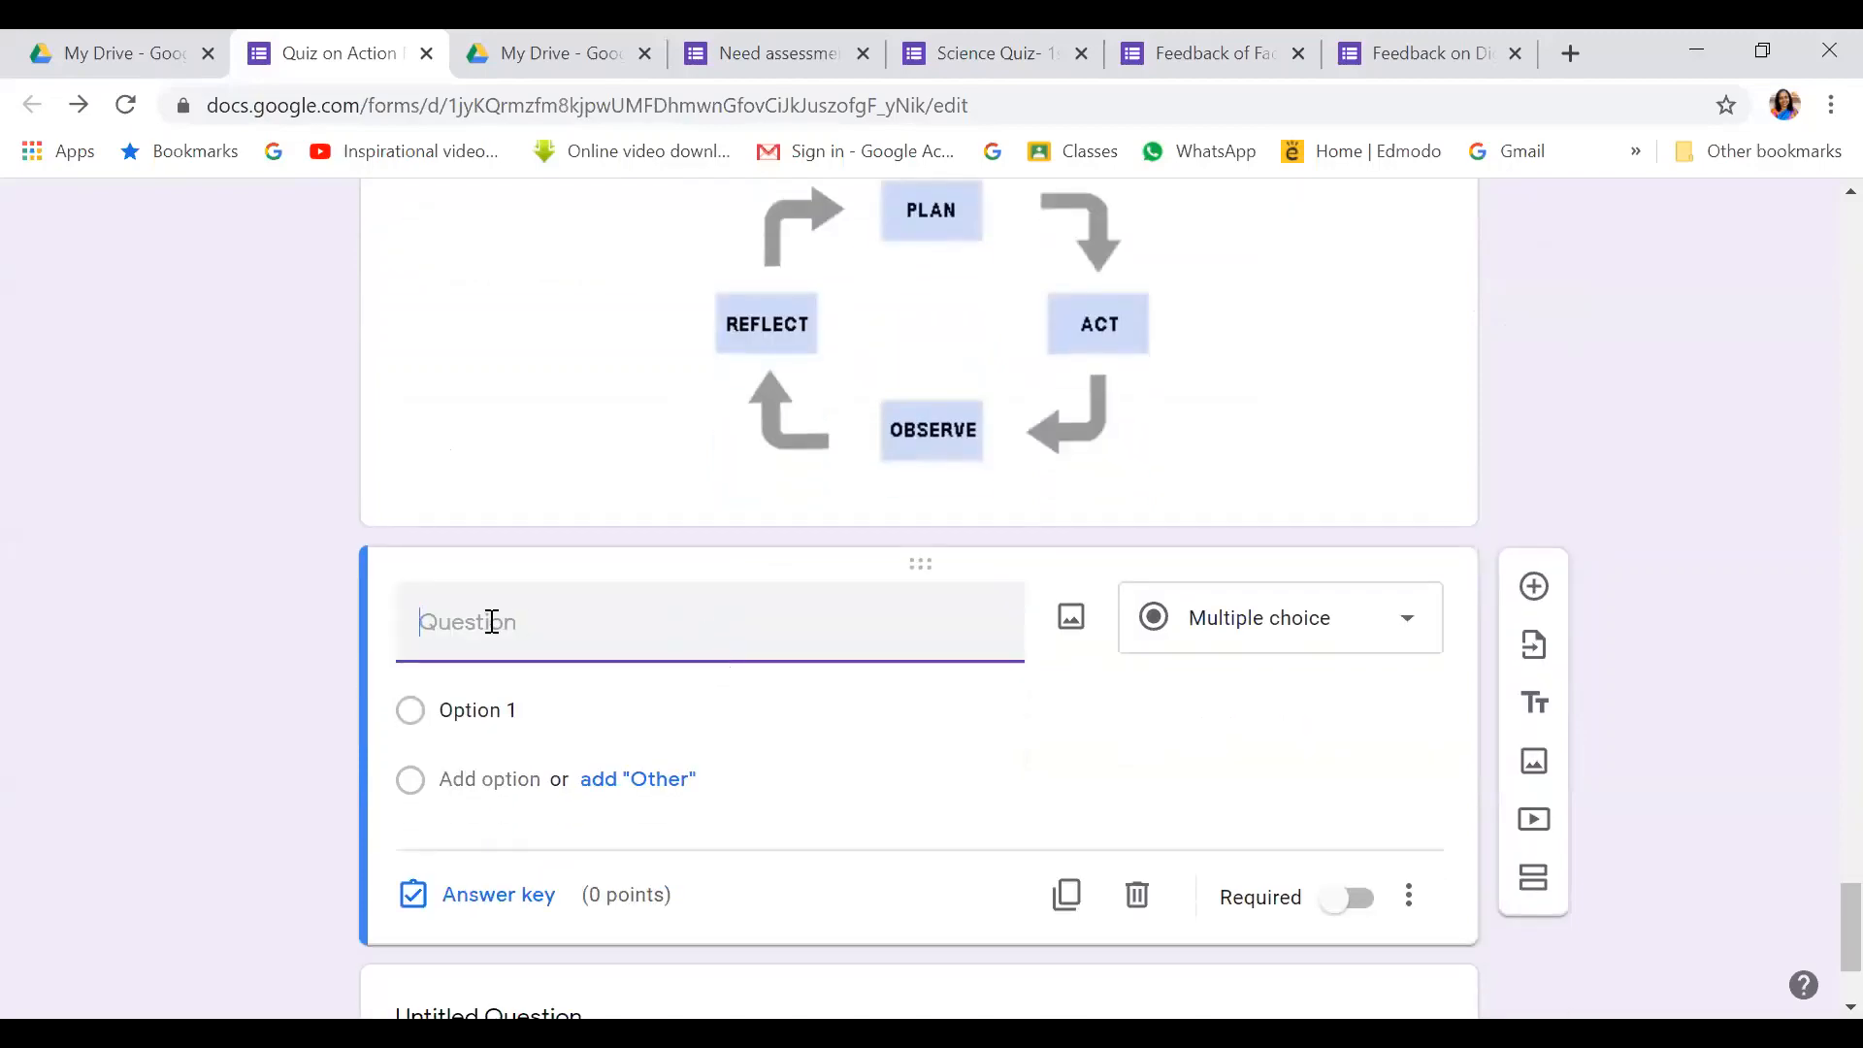
scroll(491, 607, up, 10)
scroll(495, 594, down, 6)
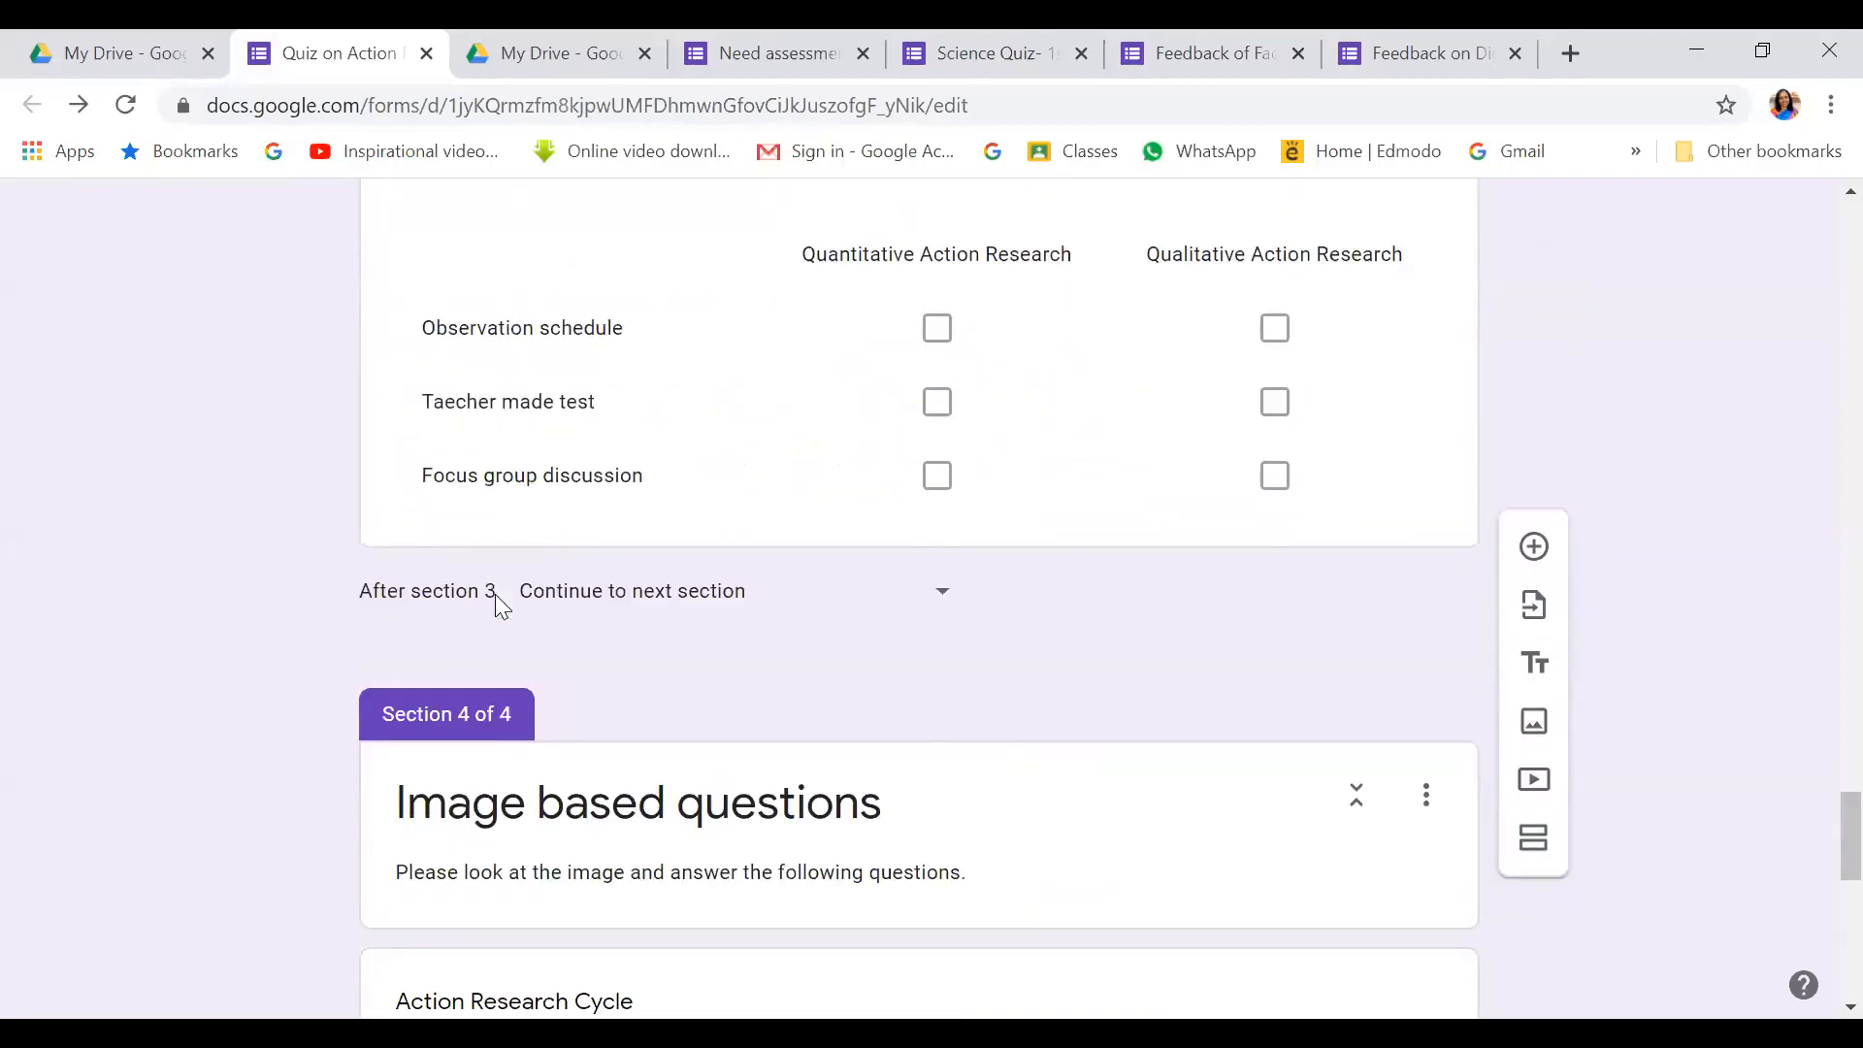
scroll(495, 592, down, 6)
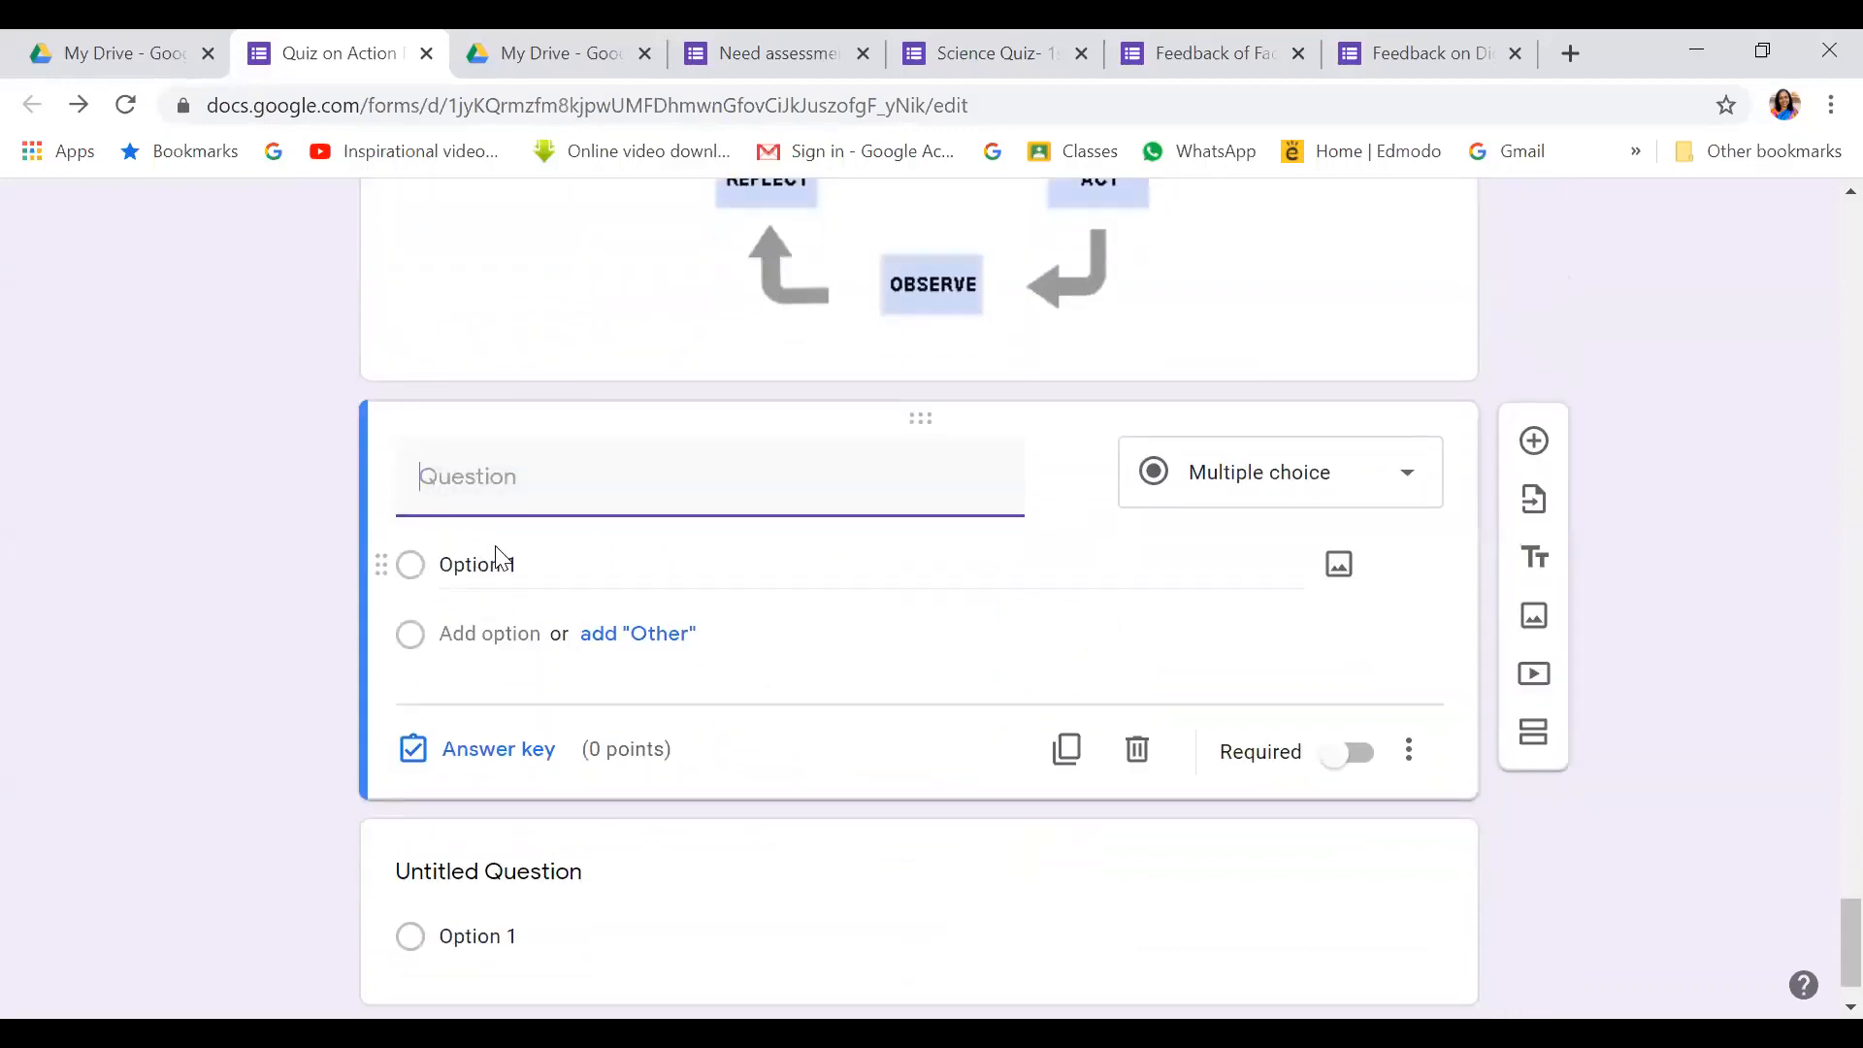
text(8.)
click(1404, 476)
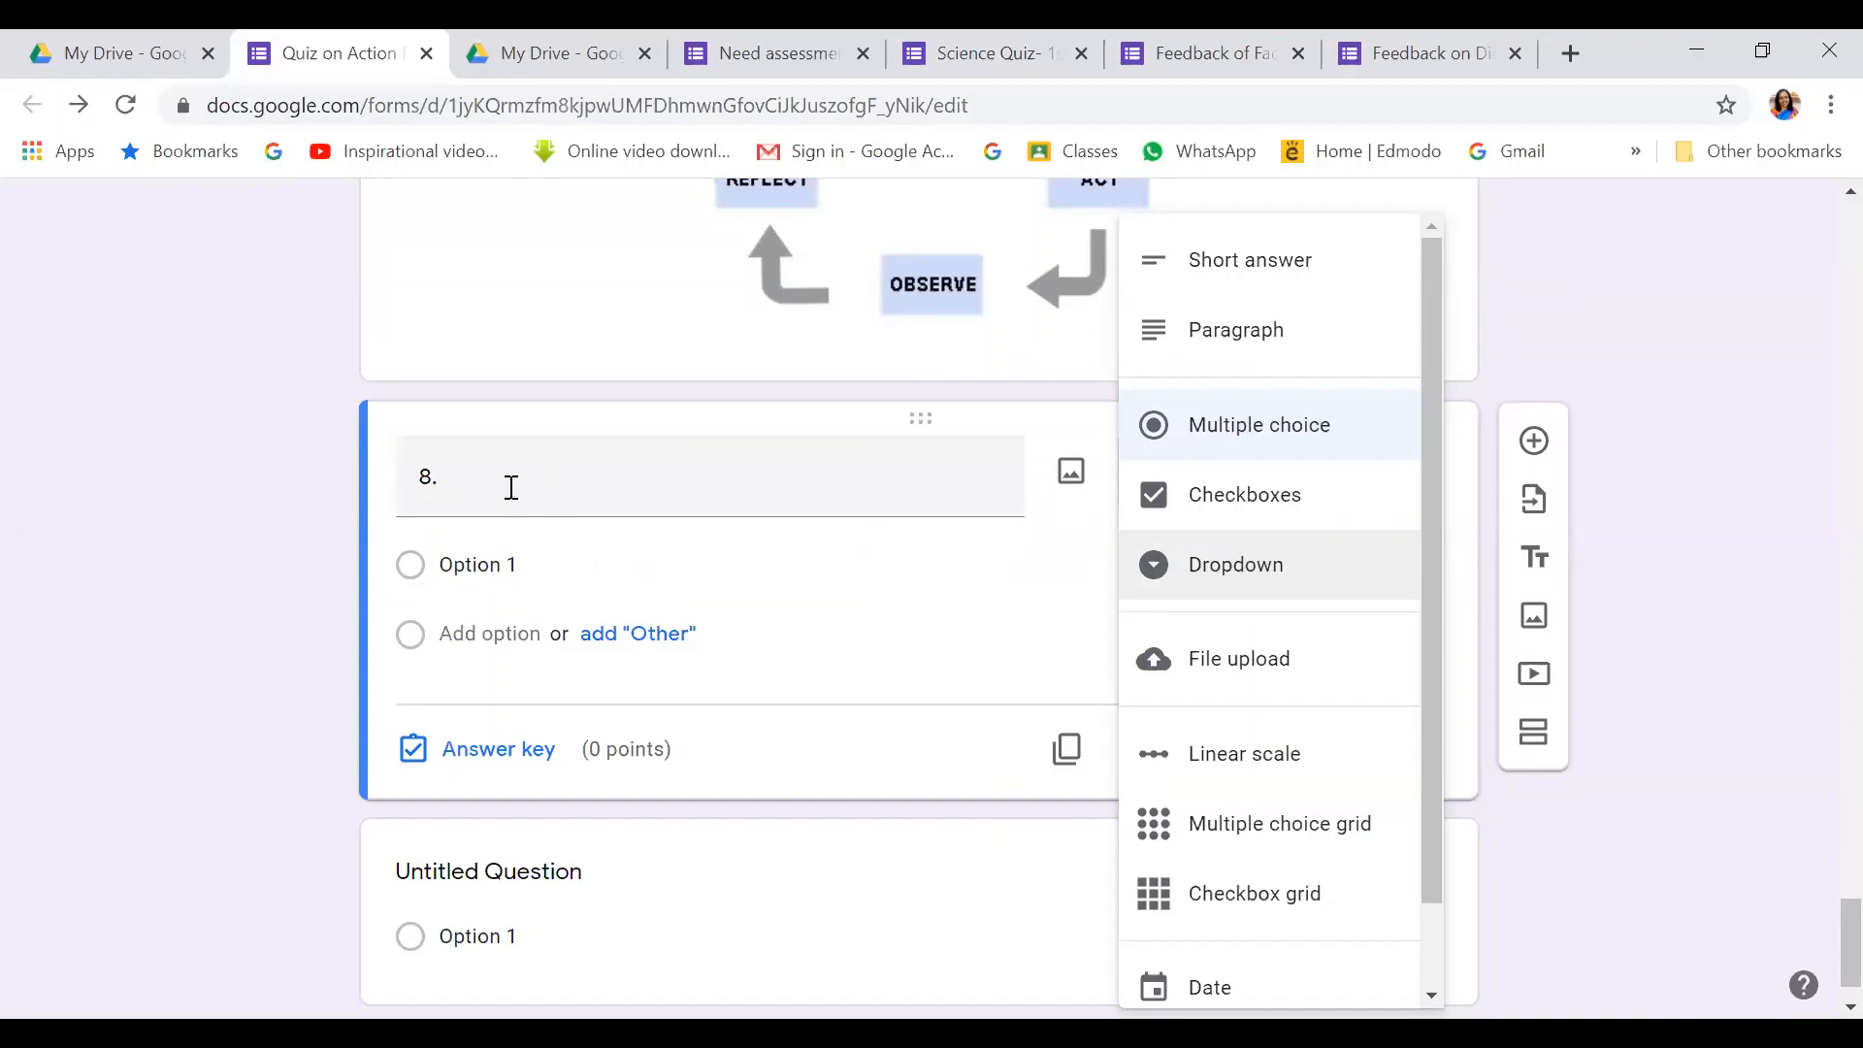
click(511, 487)
click(512, 487)
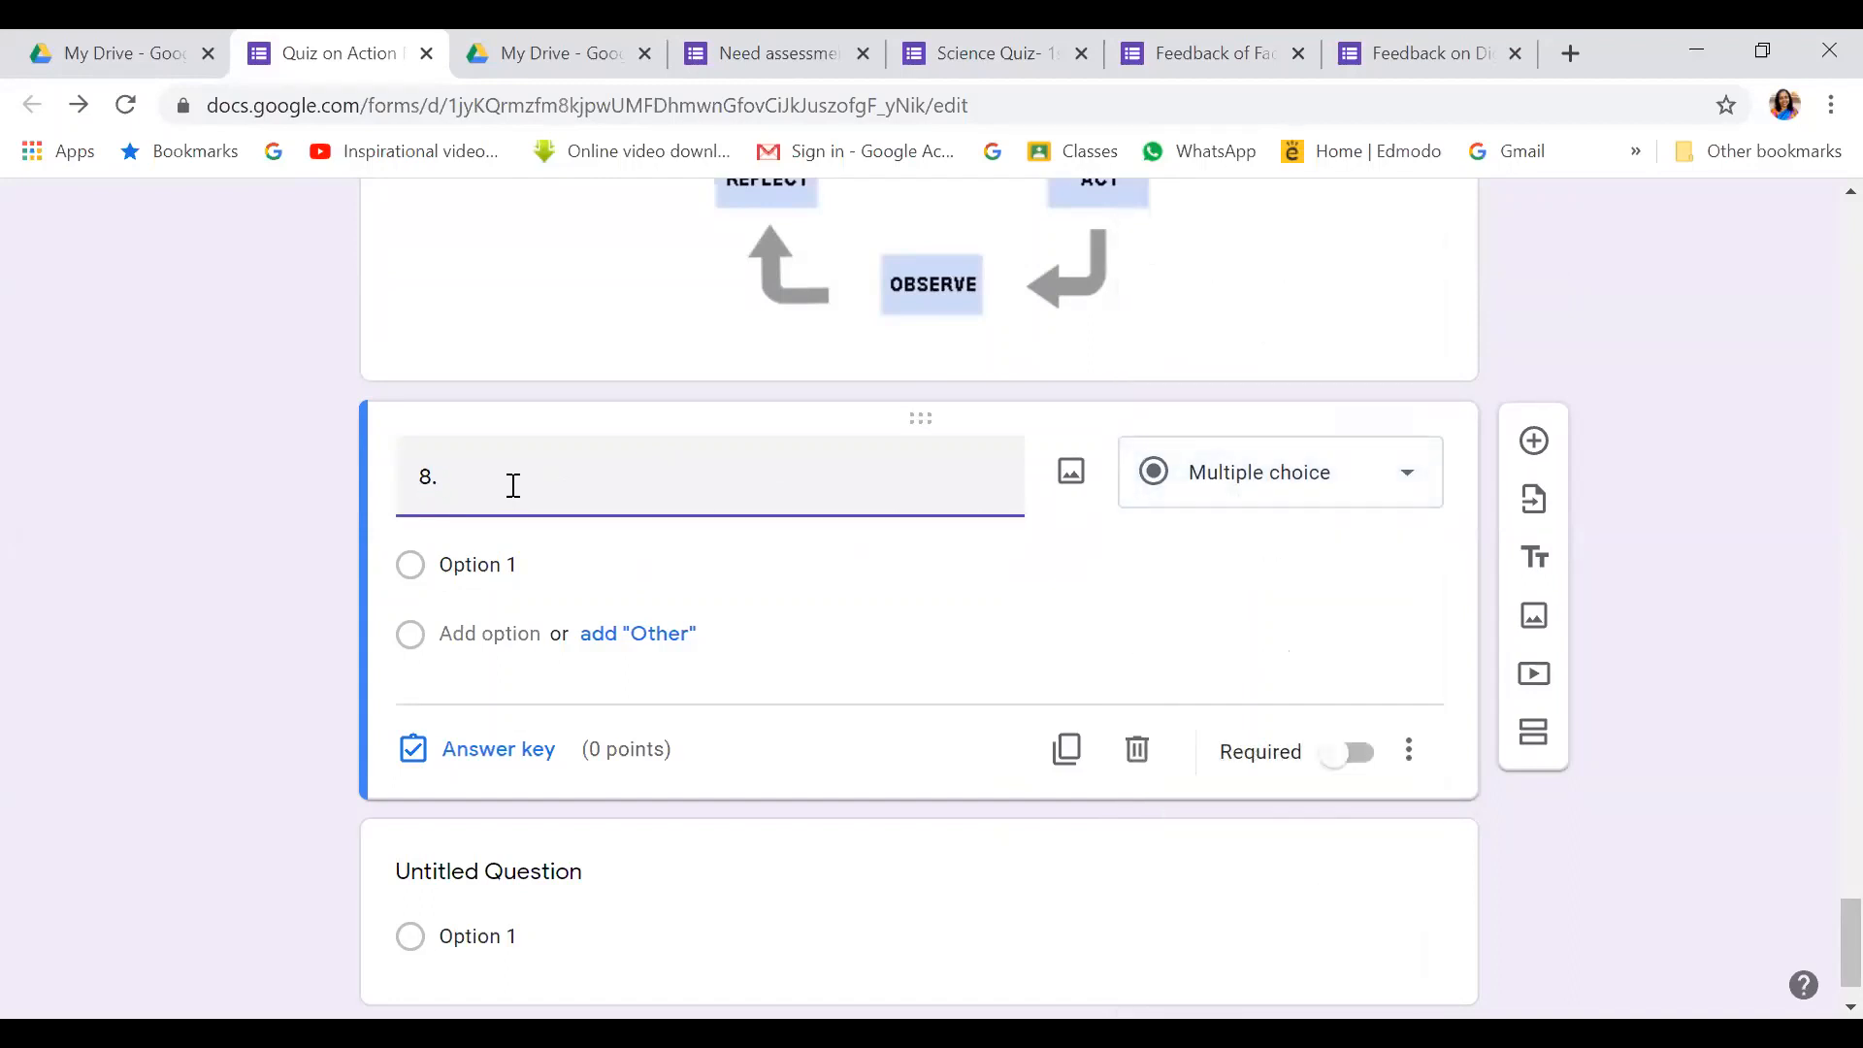
text(In)
text(hich stage, the res)
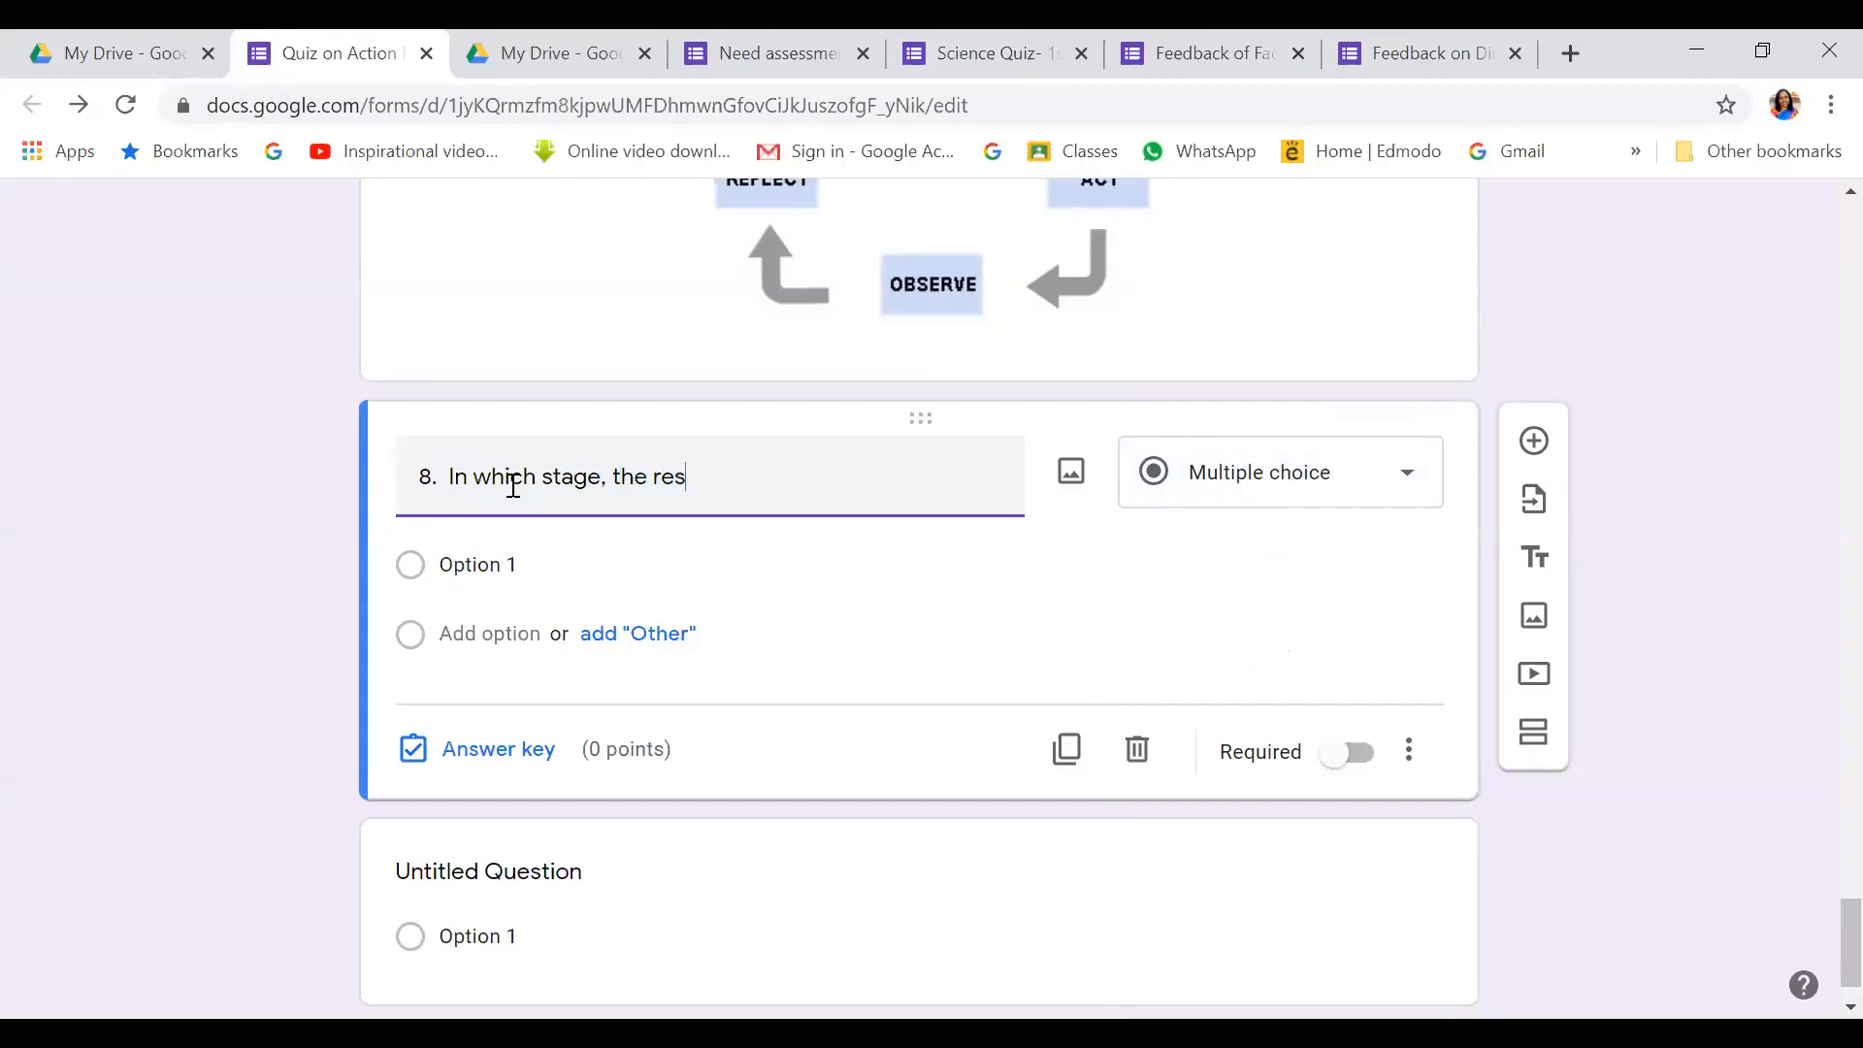
text(eacrher will)
key(BackSpace)
key(BackSpace)
key(Delete)
text(rcher will use)
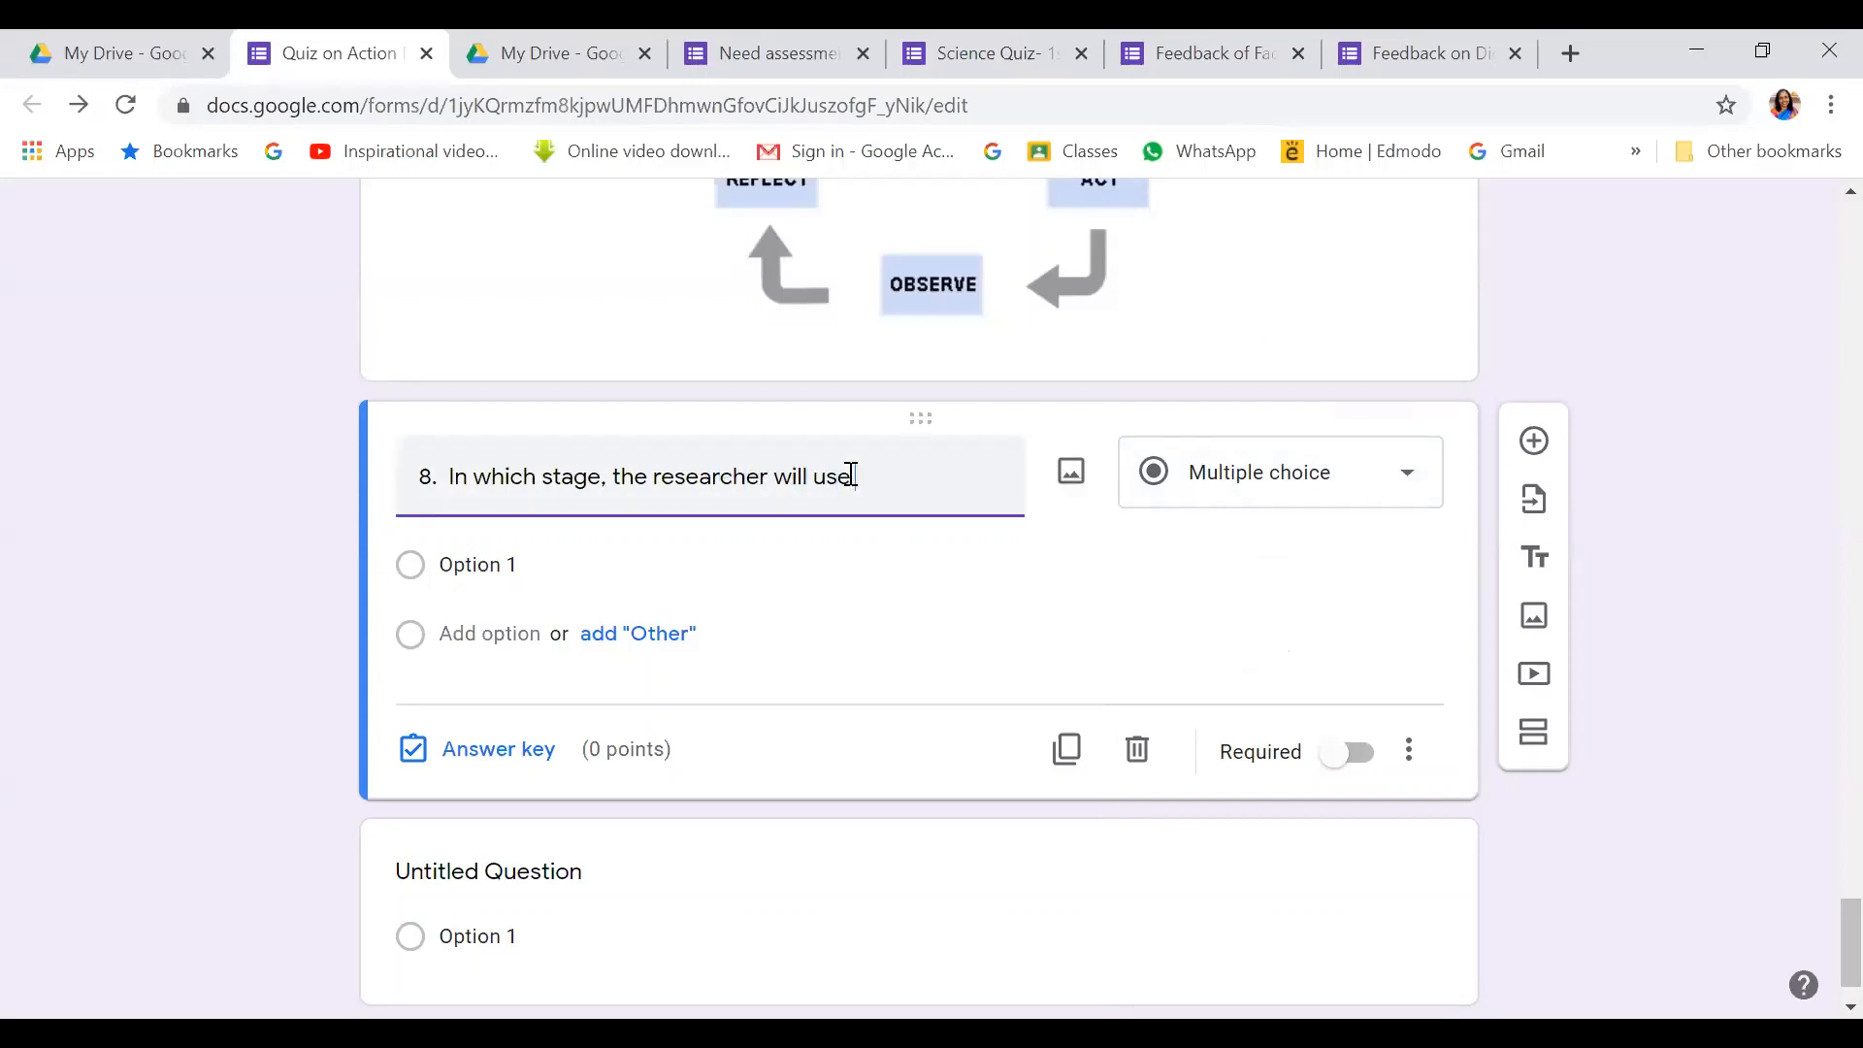
text( the action plan)
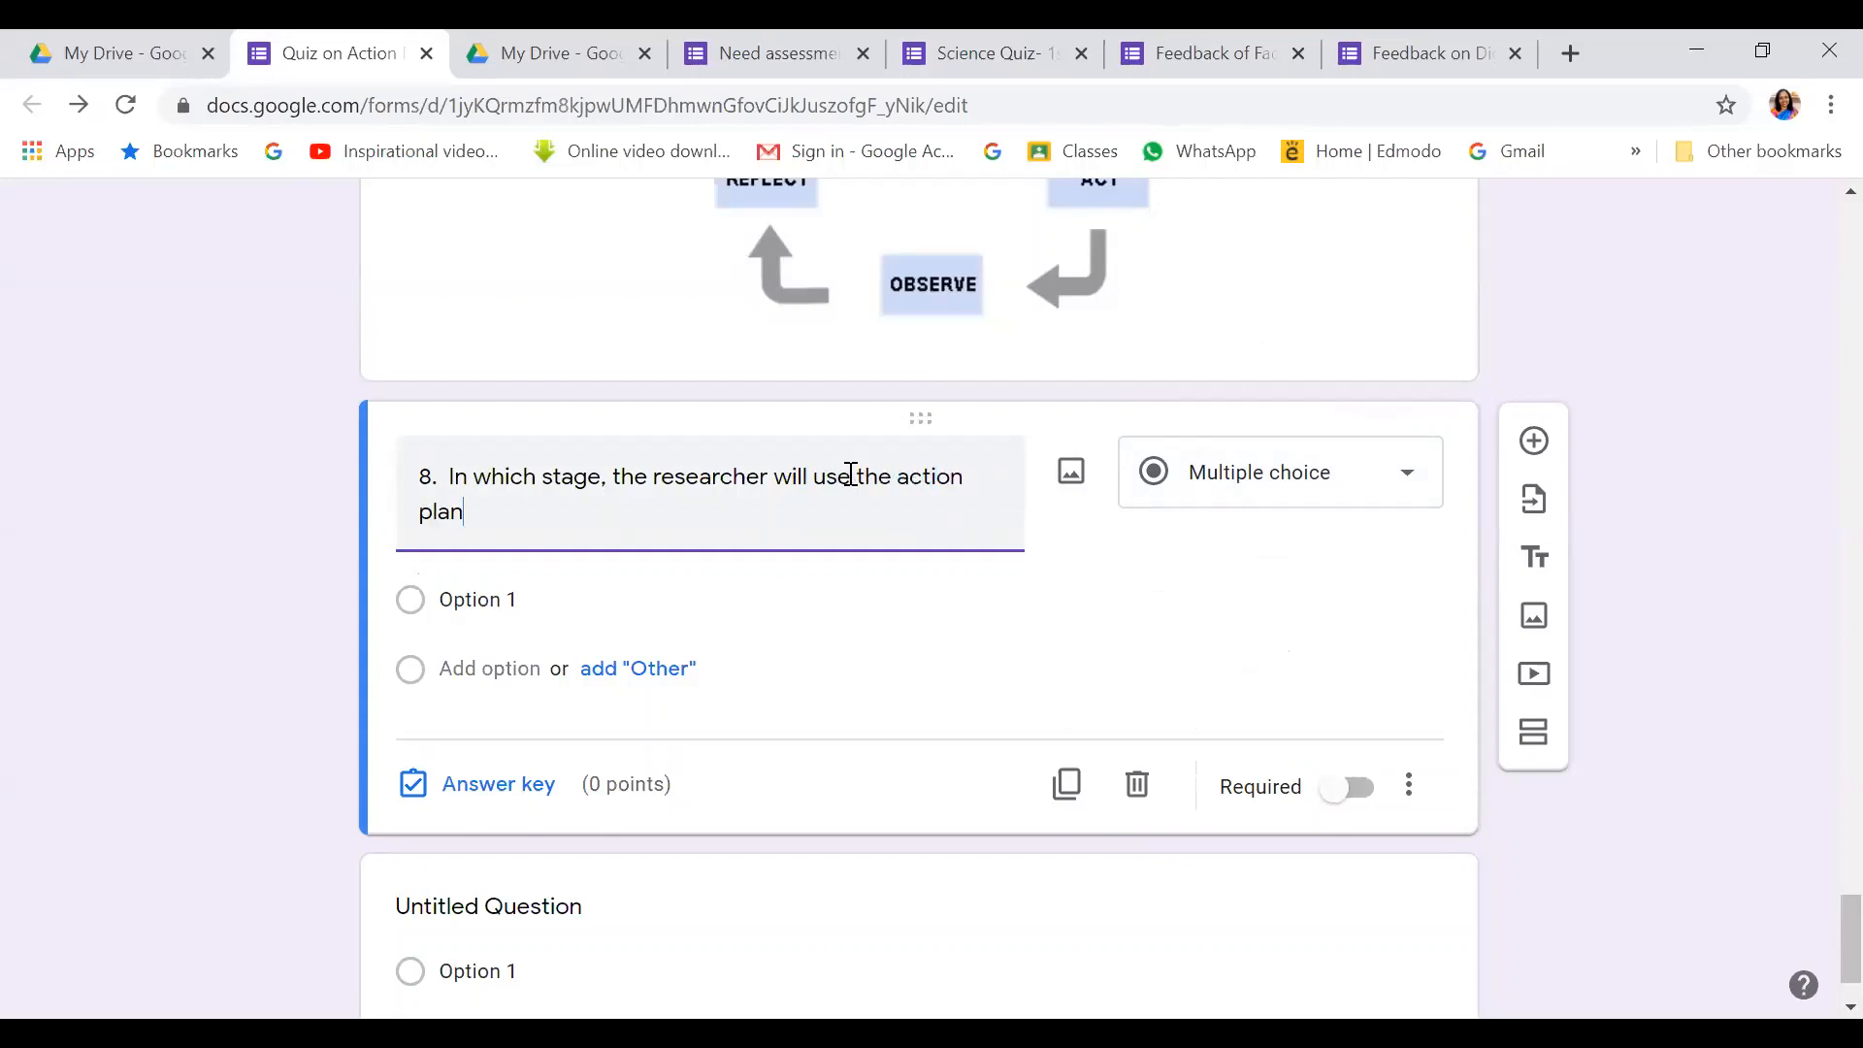
text(?)
Give question 8 the options Plan, Act, Observe and Reflect
click(490, 595)
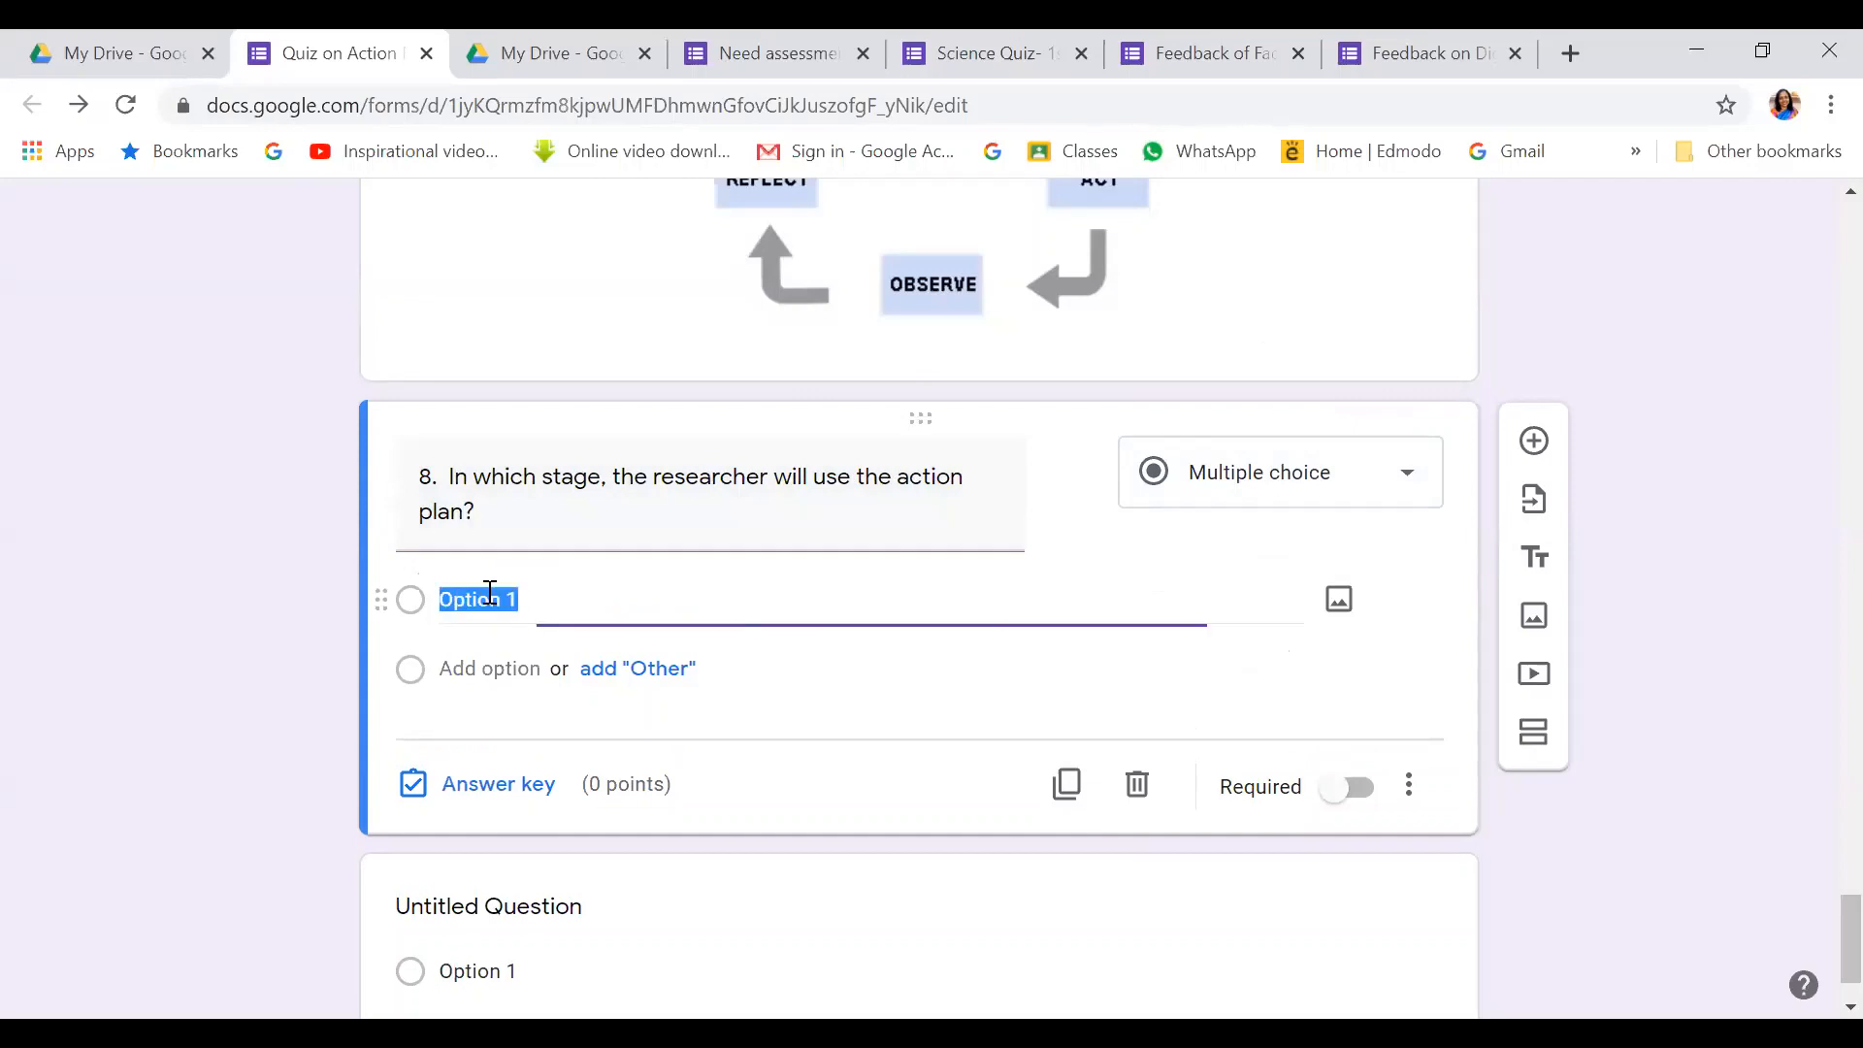
key(BackSpace)
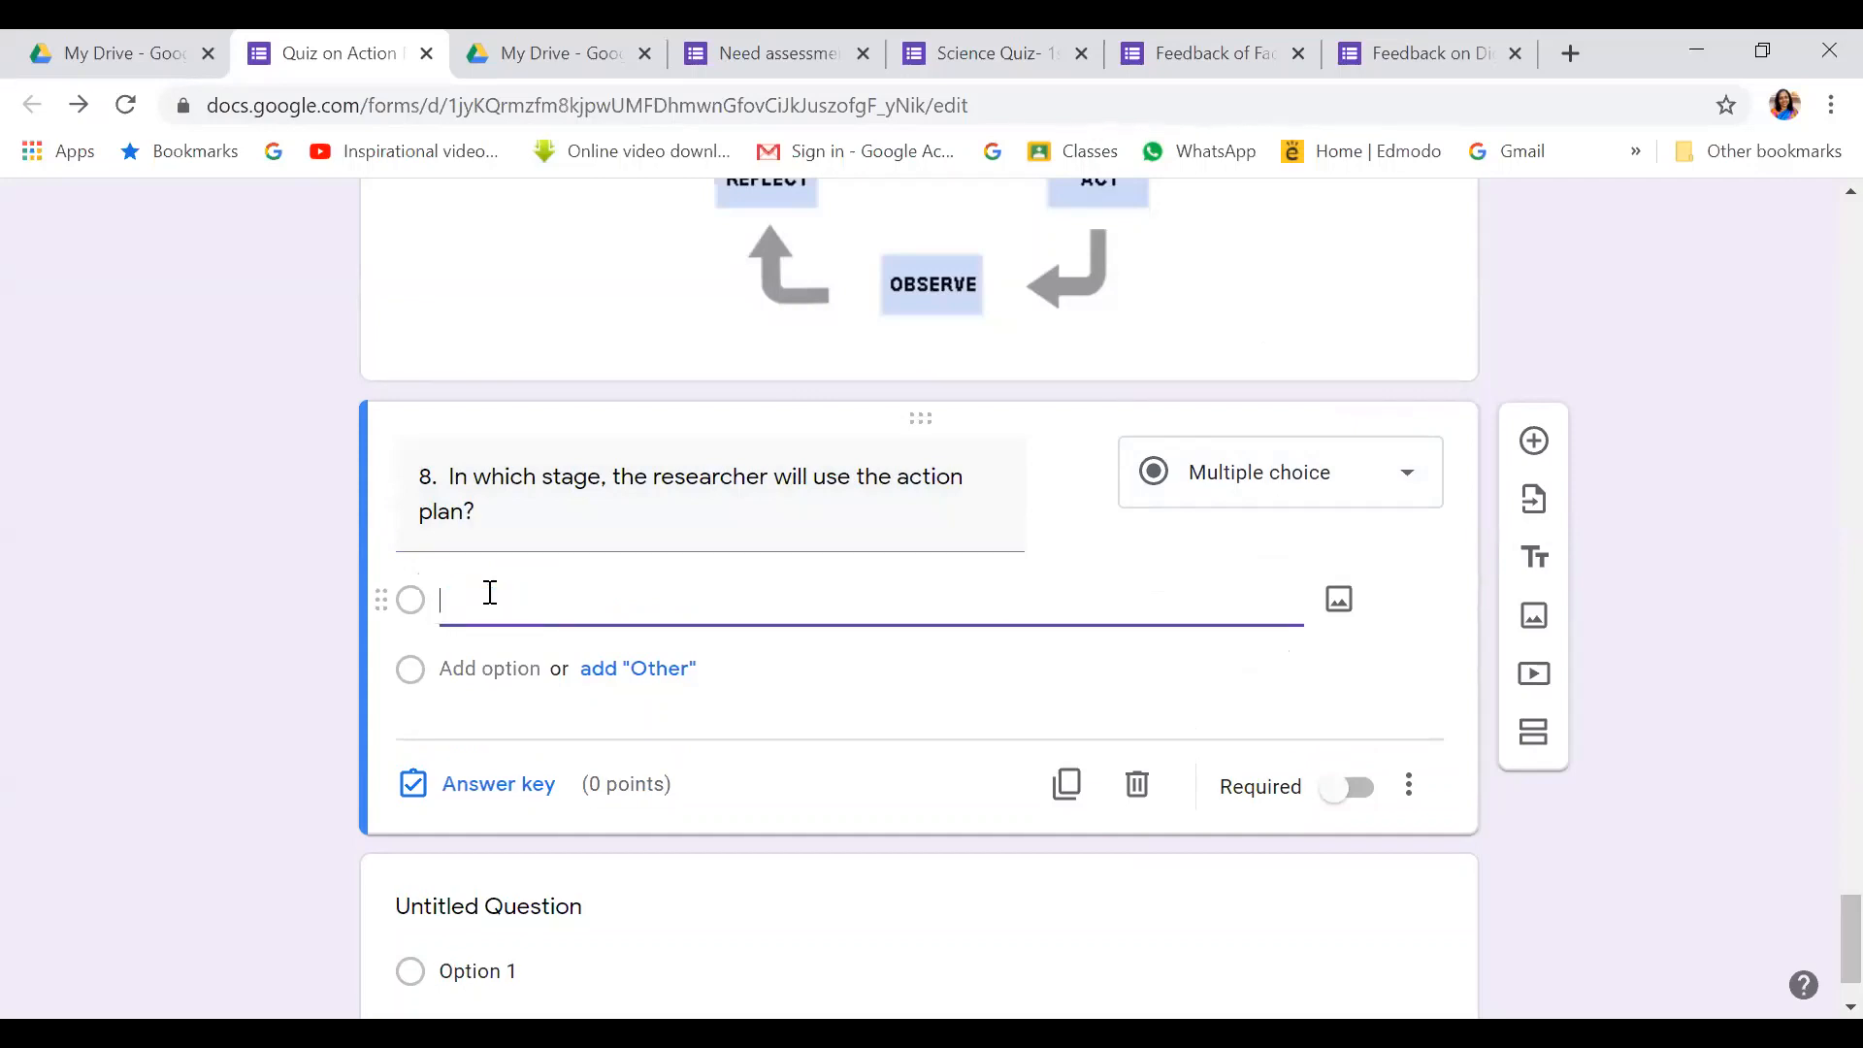
text(Plan)
click(479, 668)
text(Act)
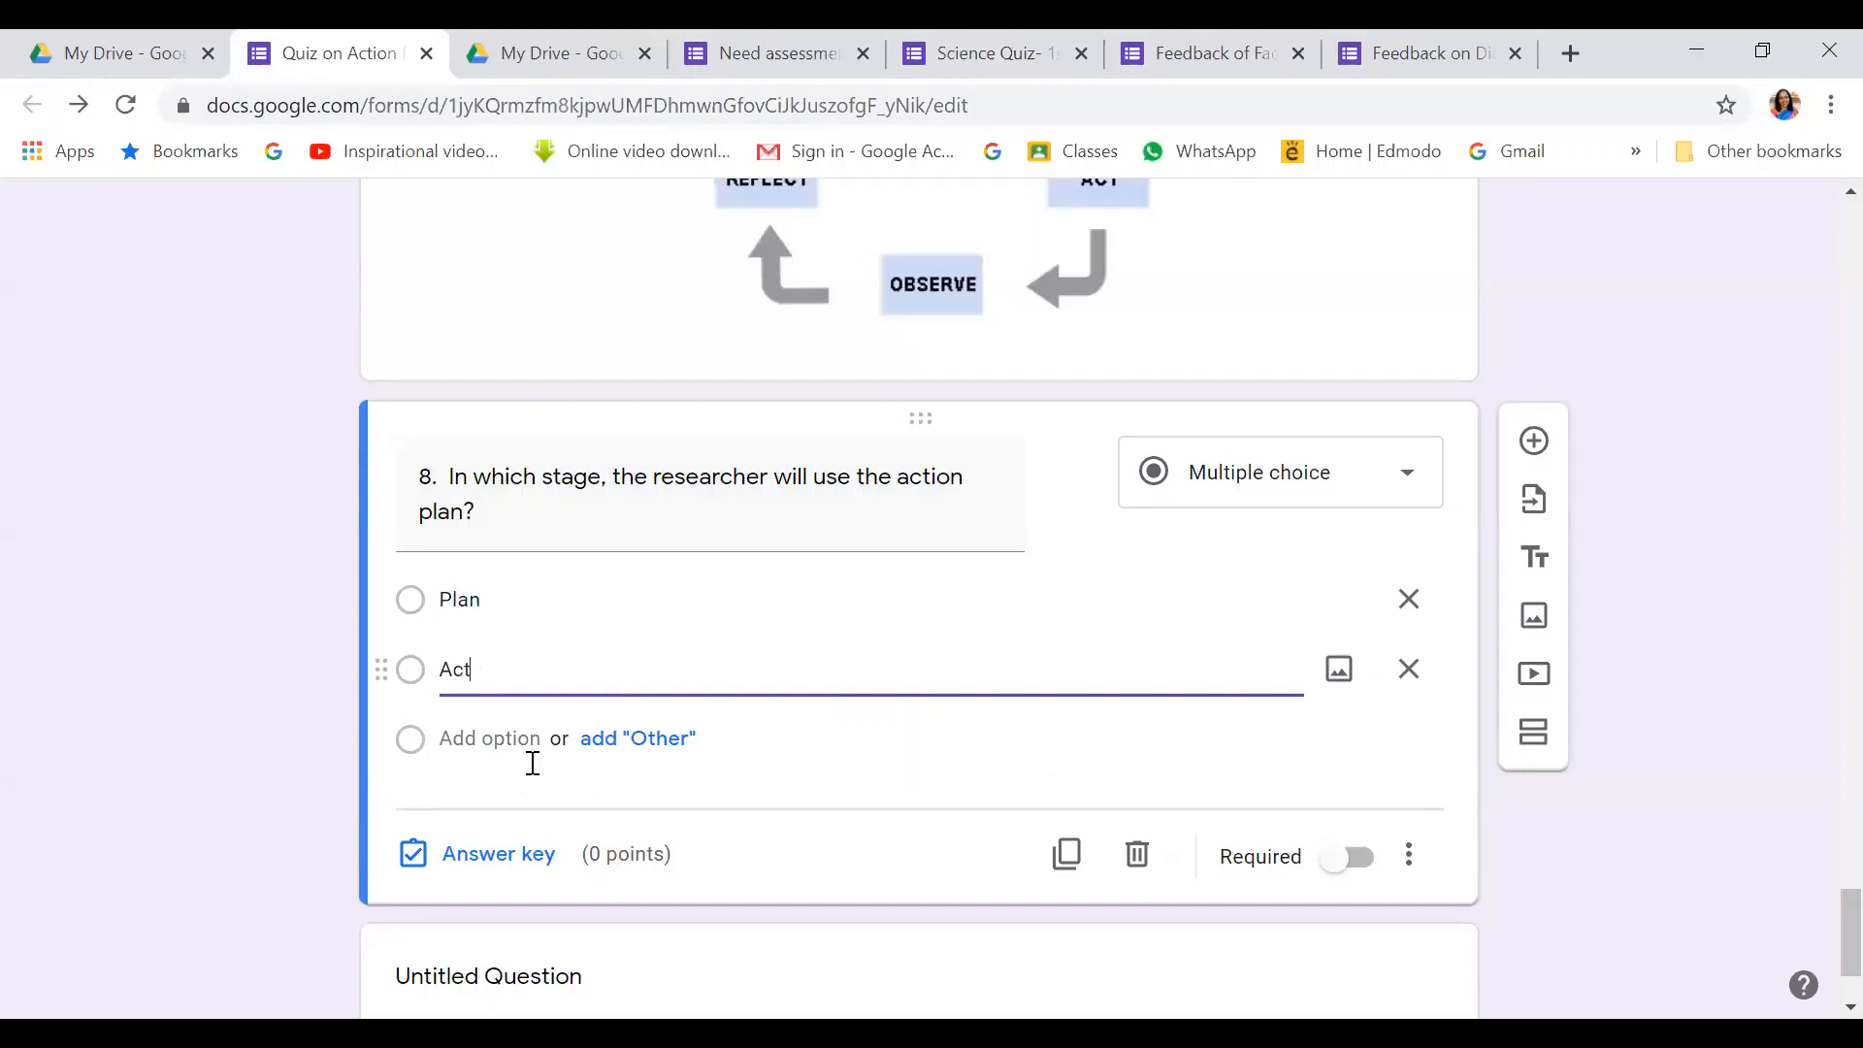
click(466, 738)
text(Ob)
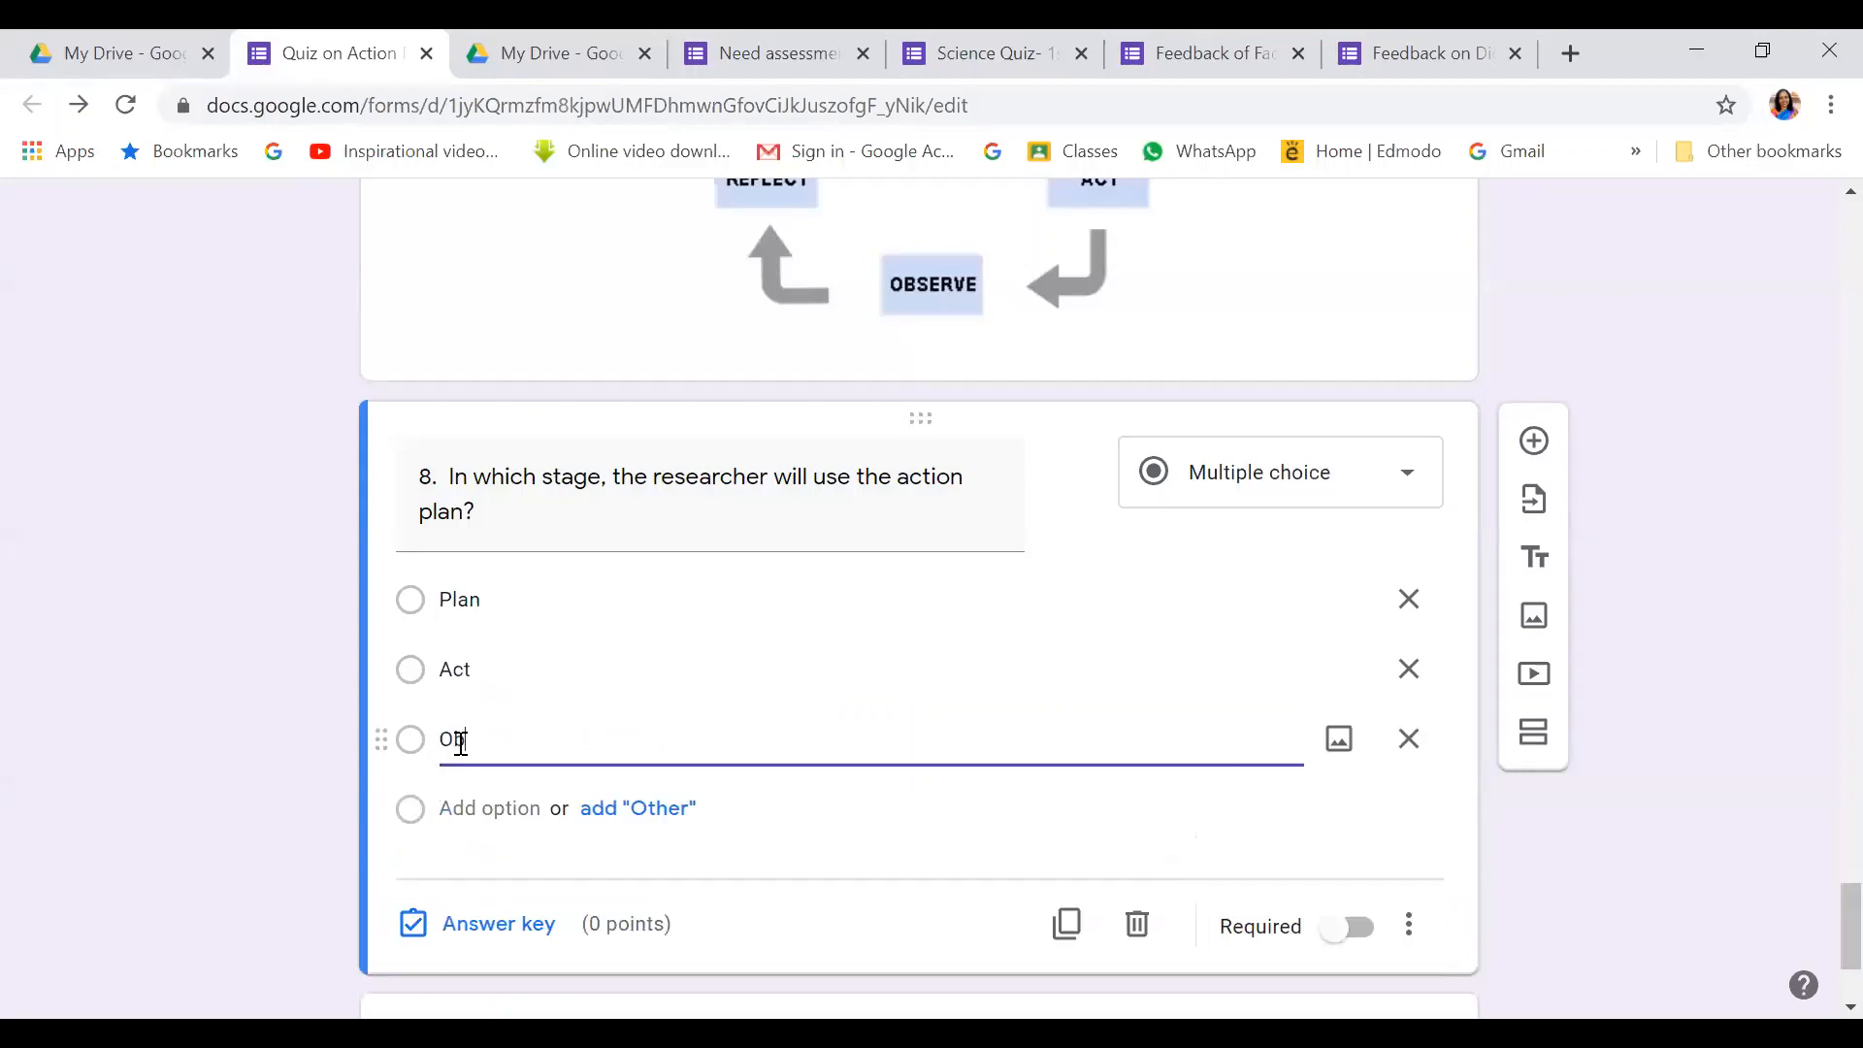
text(serve)
click(485, 812)
text(Refl)
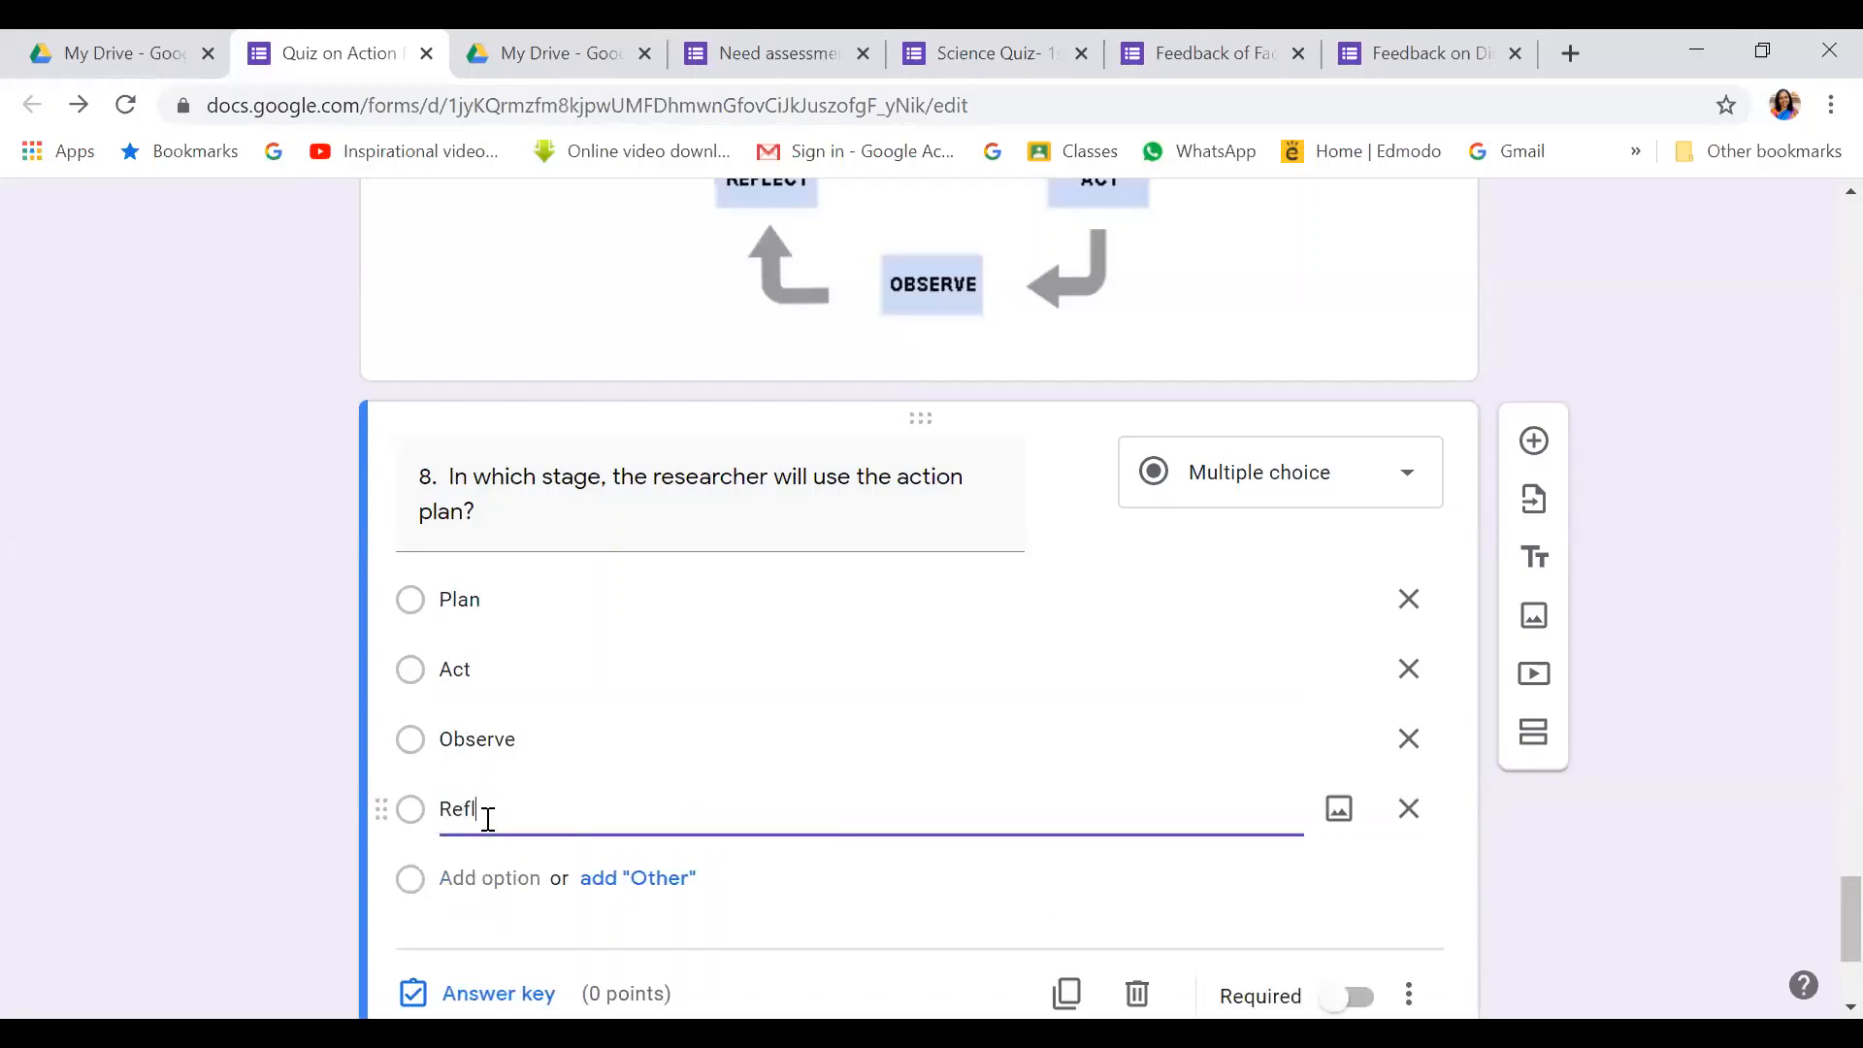
text(ect)
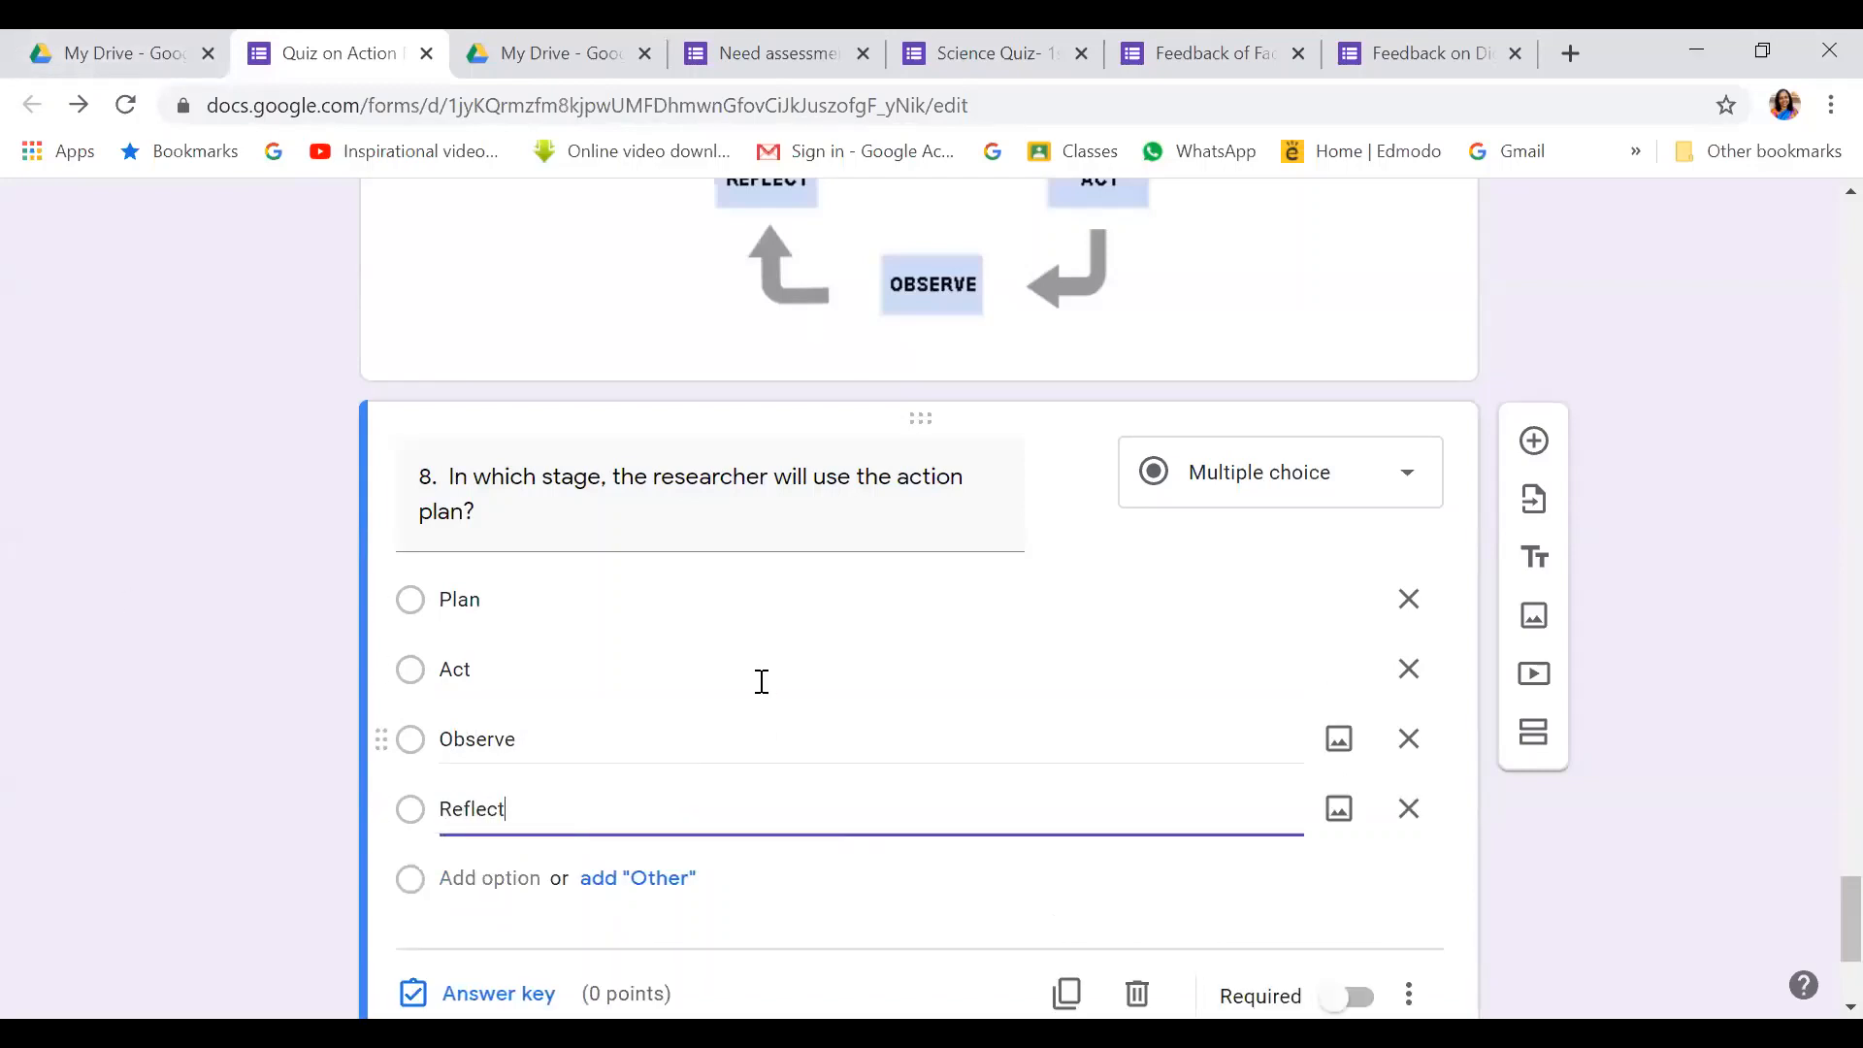
scroll(761, 678, down, 3)
scroll(863, 372, up, 2)
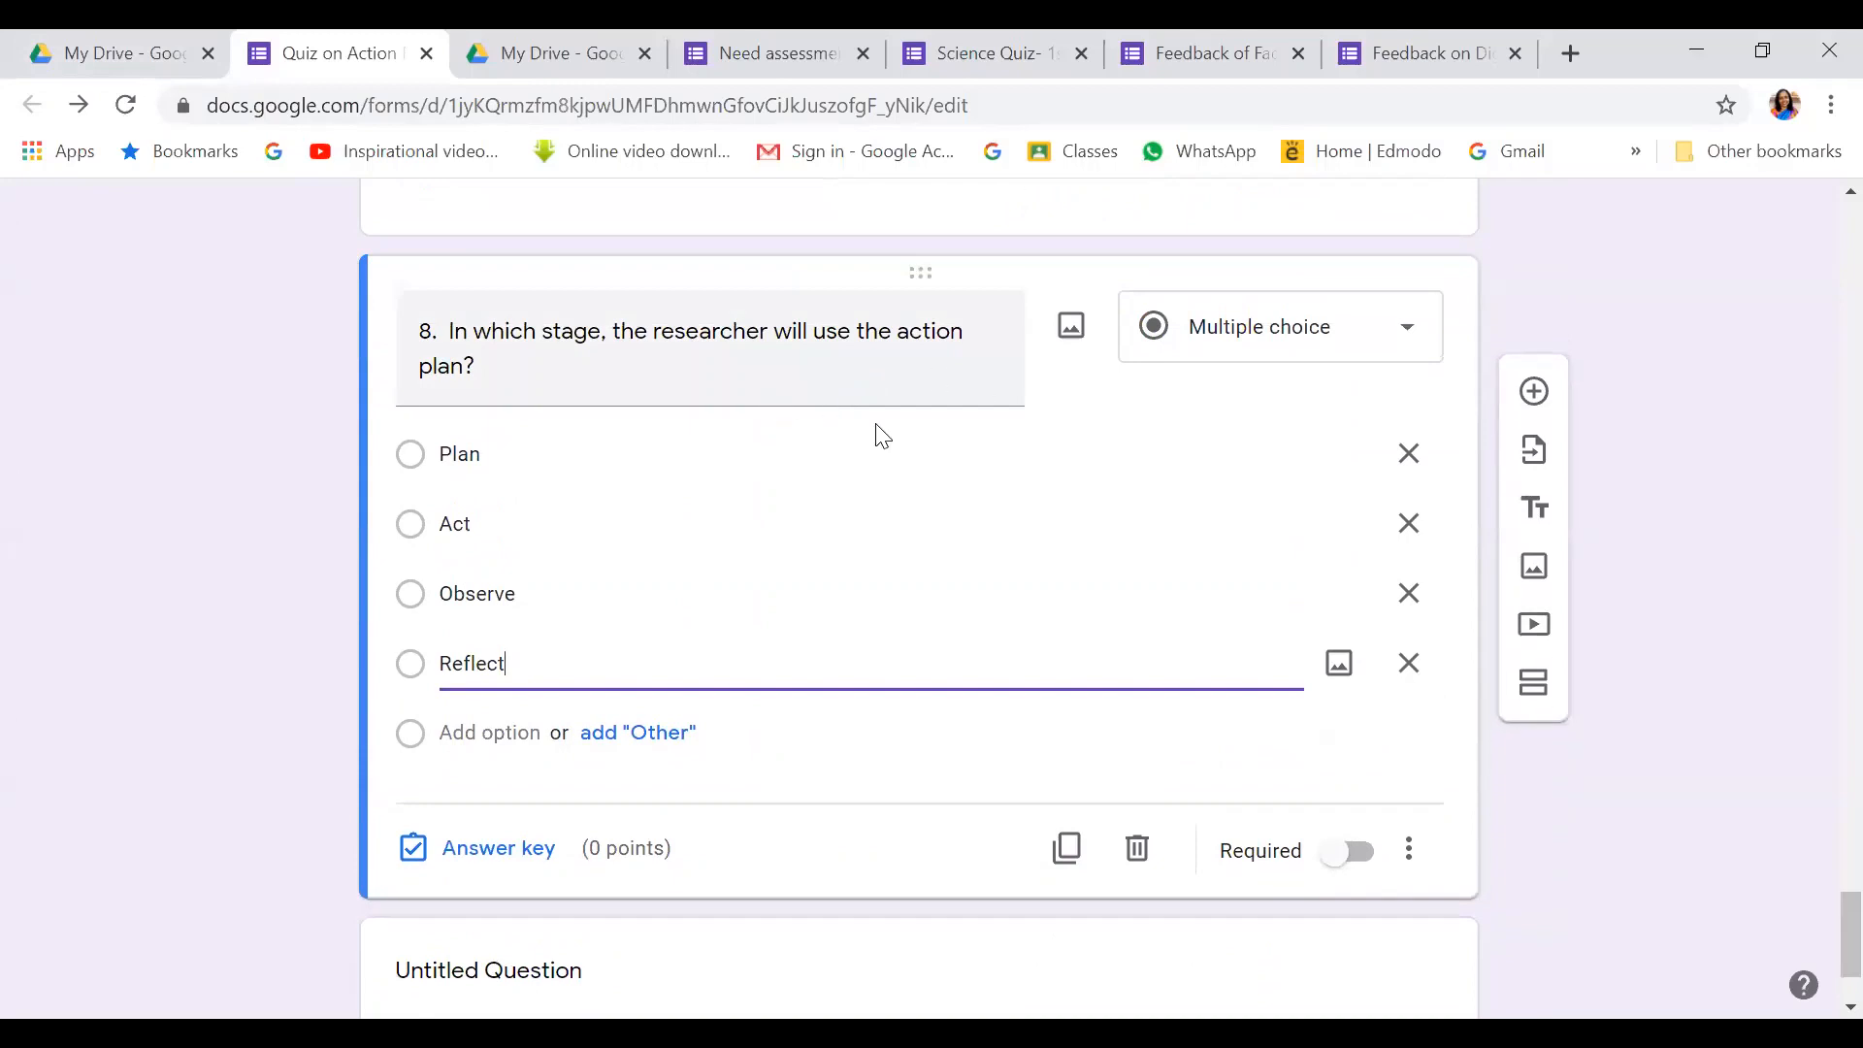
Set Act as question 8's 1-point correct answer and make the question required
click(486, 862)
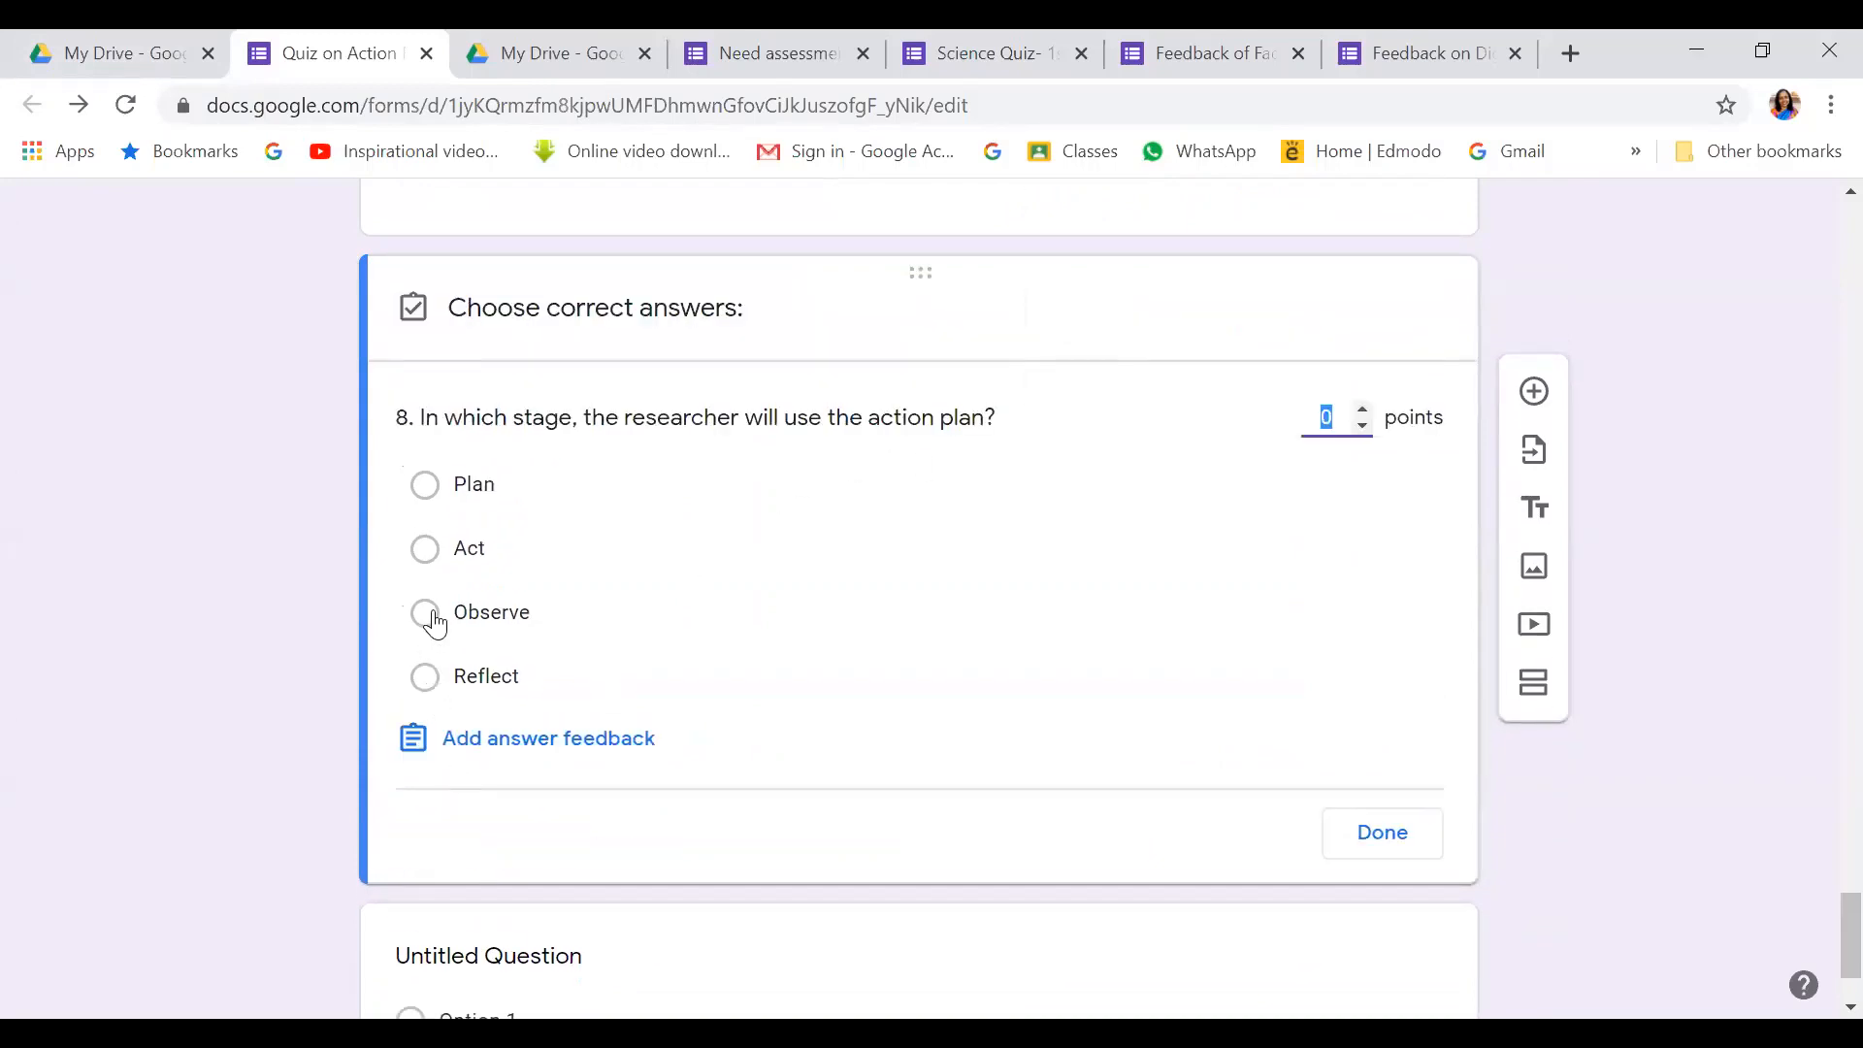
click(427, 551)
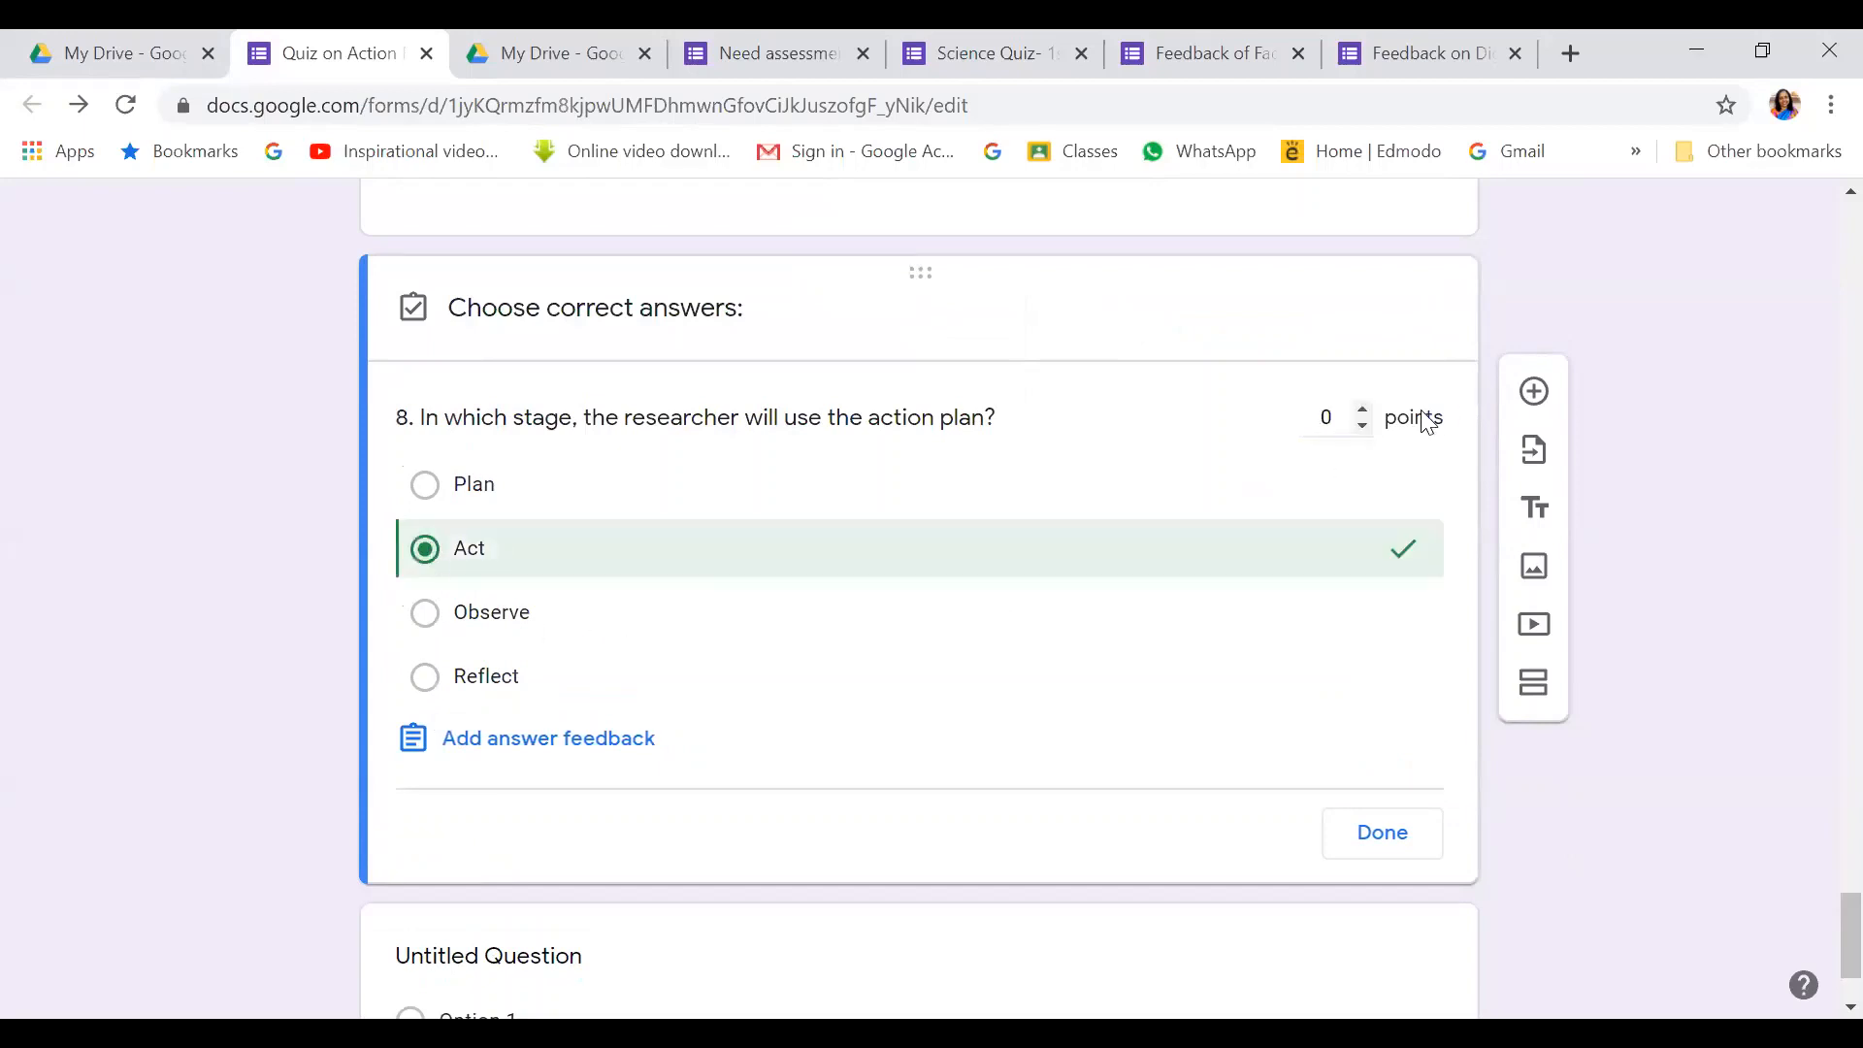
click(1395, 837)
click(1355, 853)
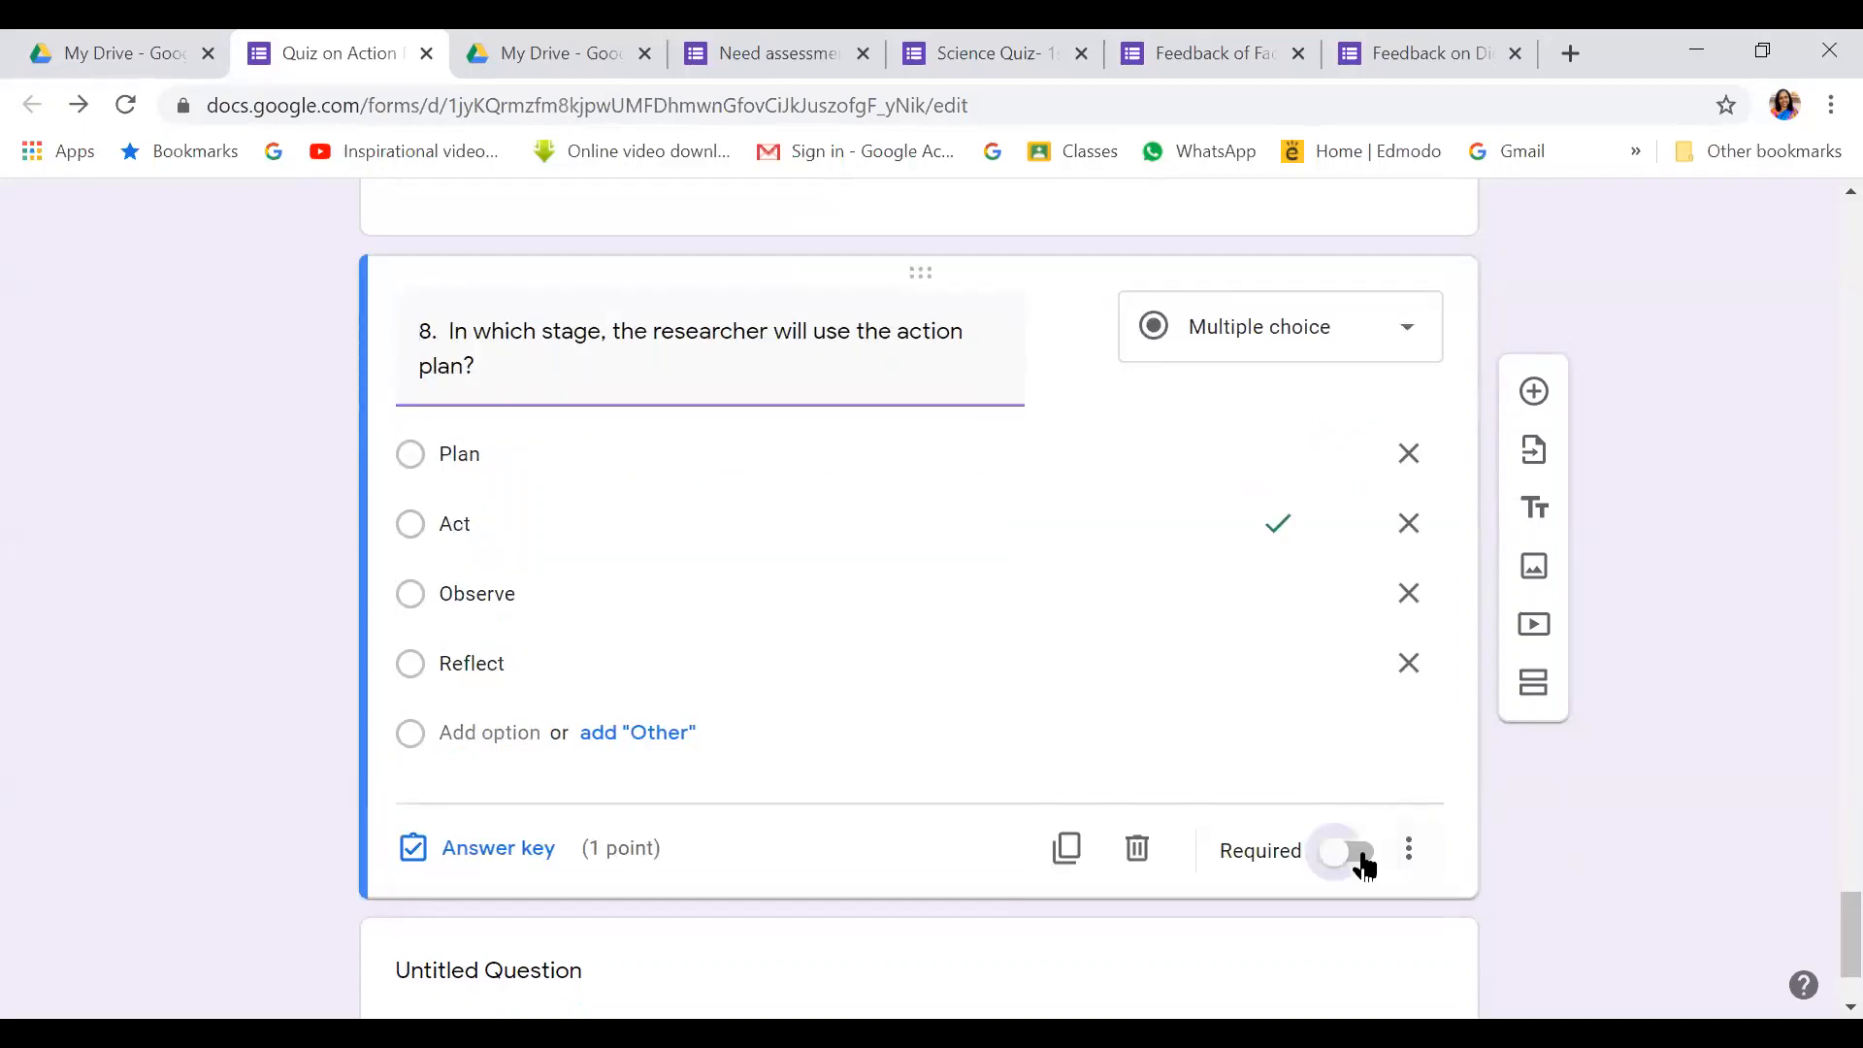
scroll(1052, 491, down, 2)
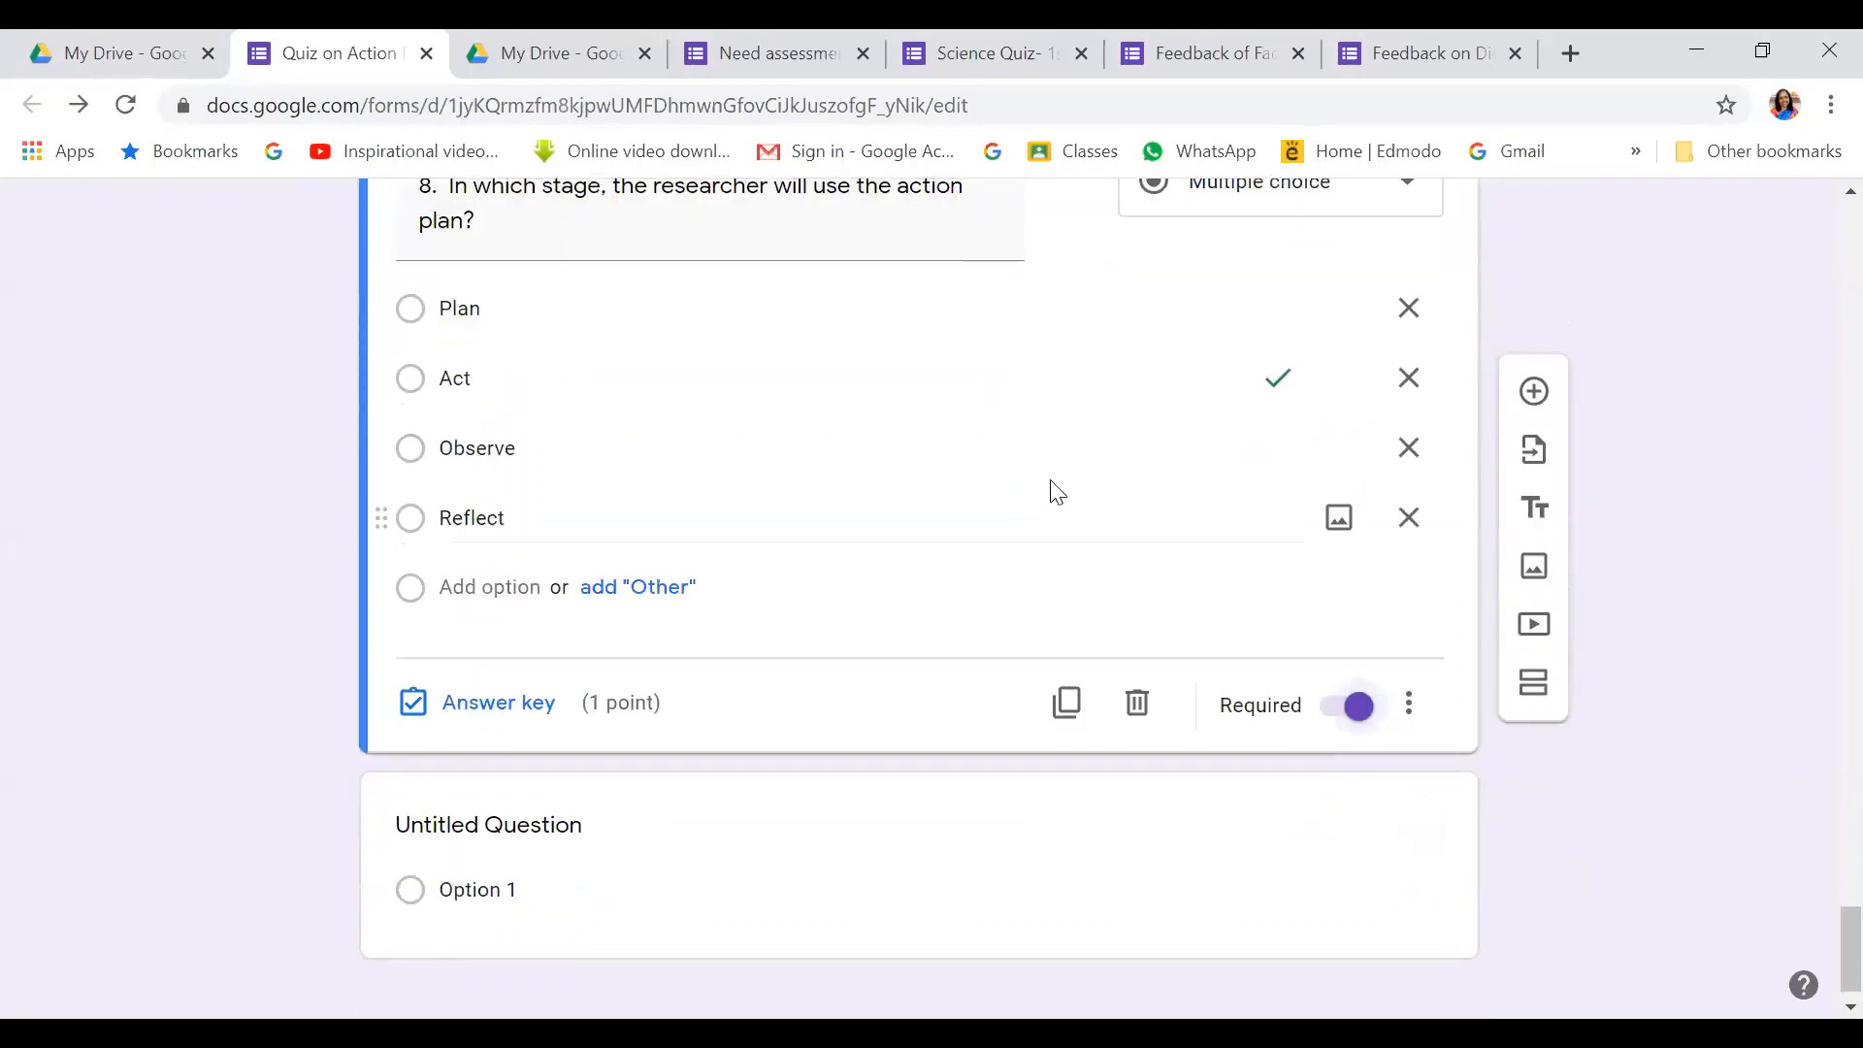
scroll(1052, 492, up, 5)
scroll(848, 563, down, 3)
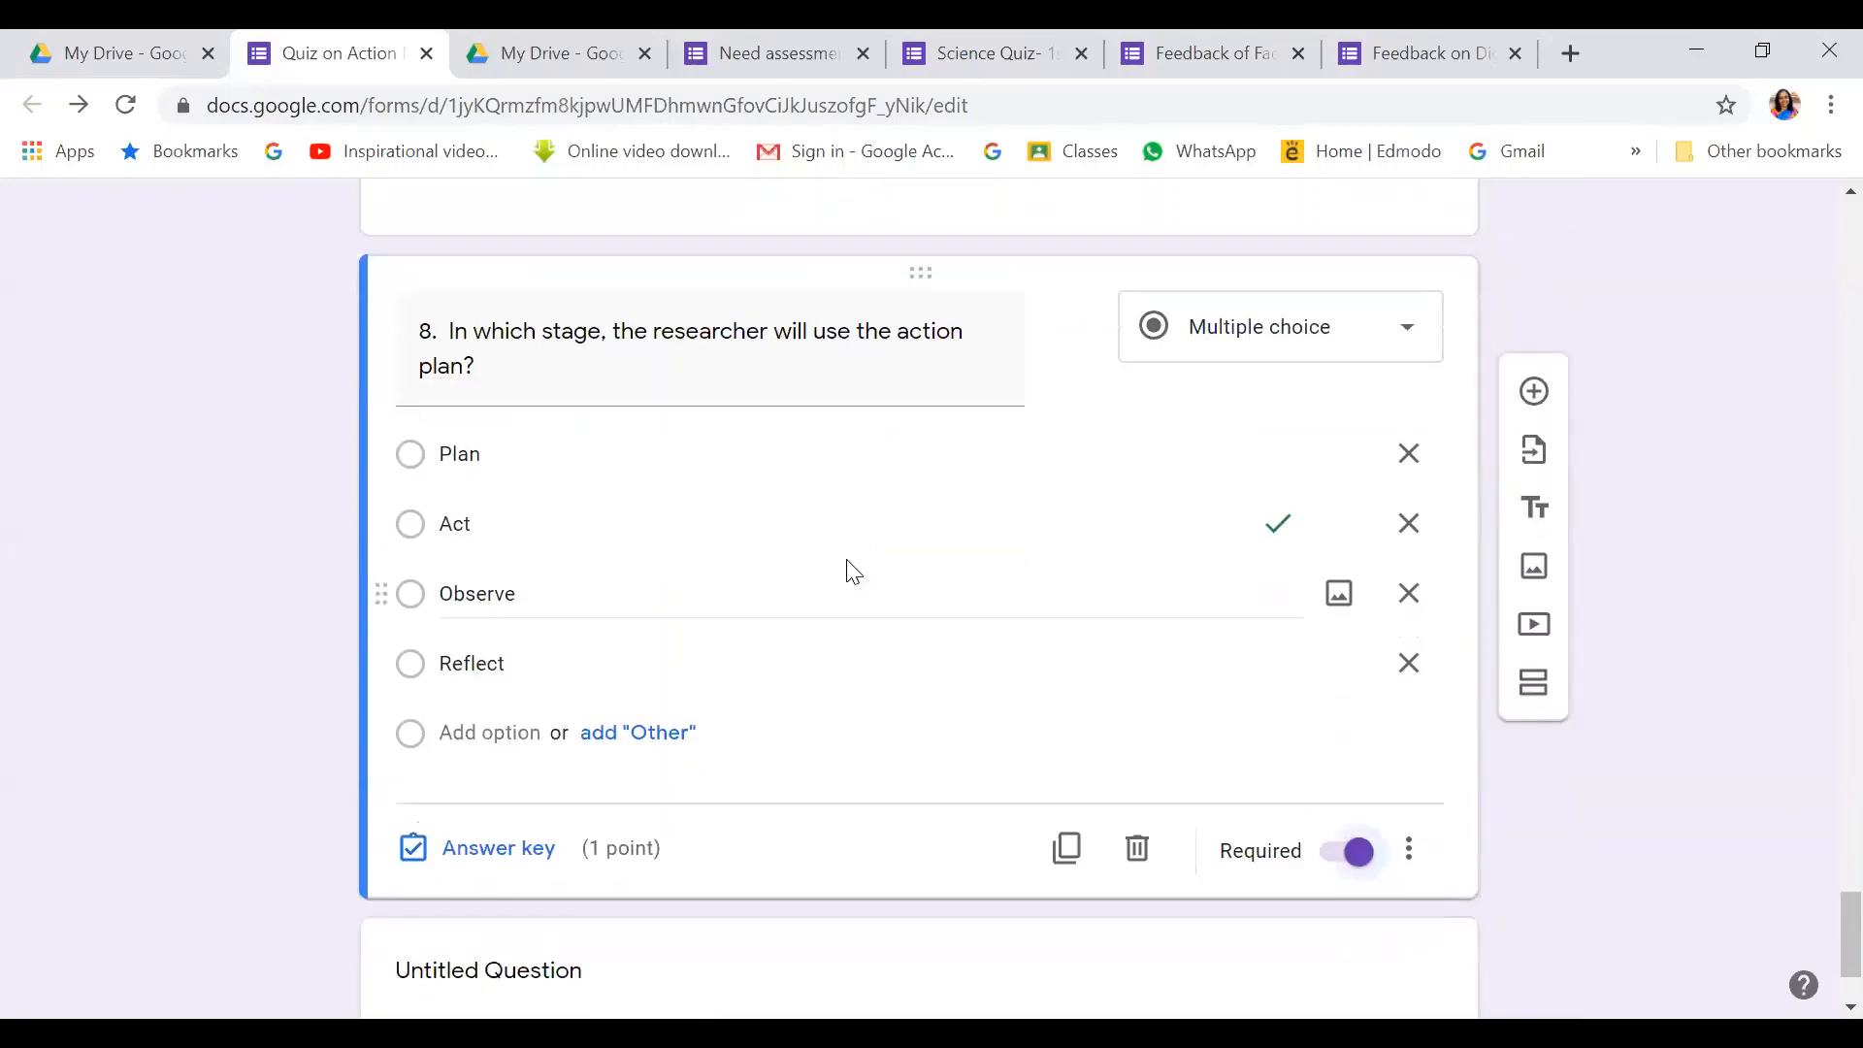
scroll(849, 563, down, 2)
Add question 9, 'The researcher can go back to previous step at any point with the action research cycle', as a dropdown
click(1537, 393)
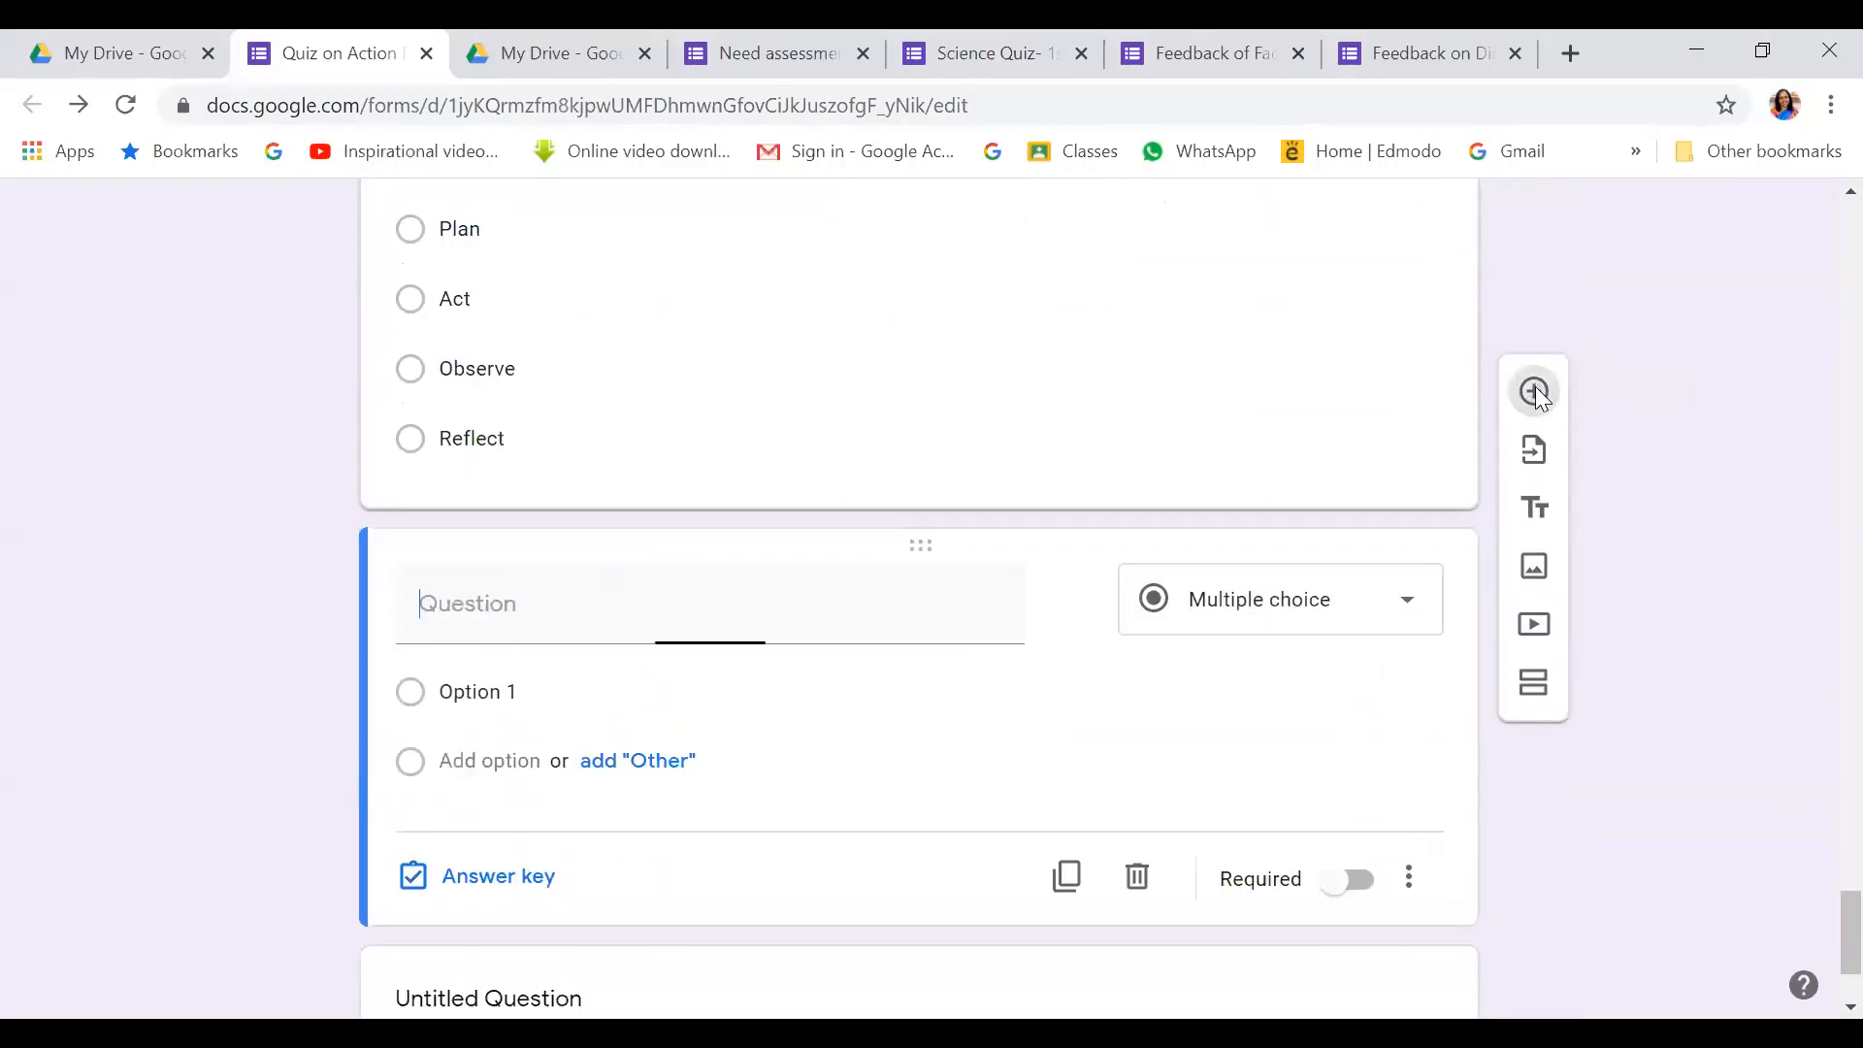
text(9.)
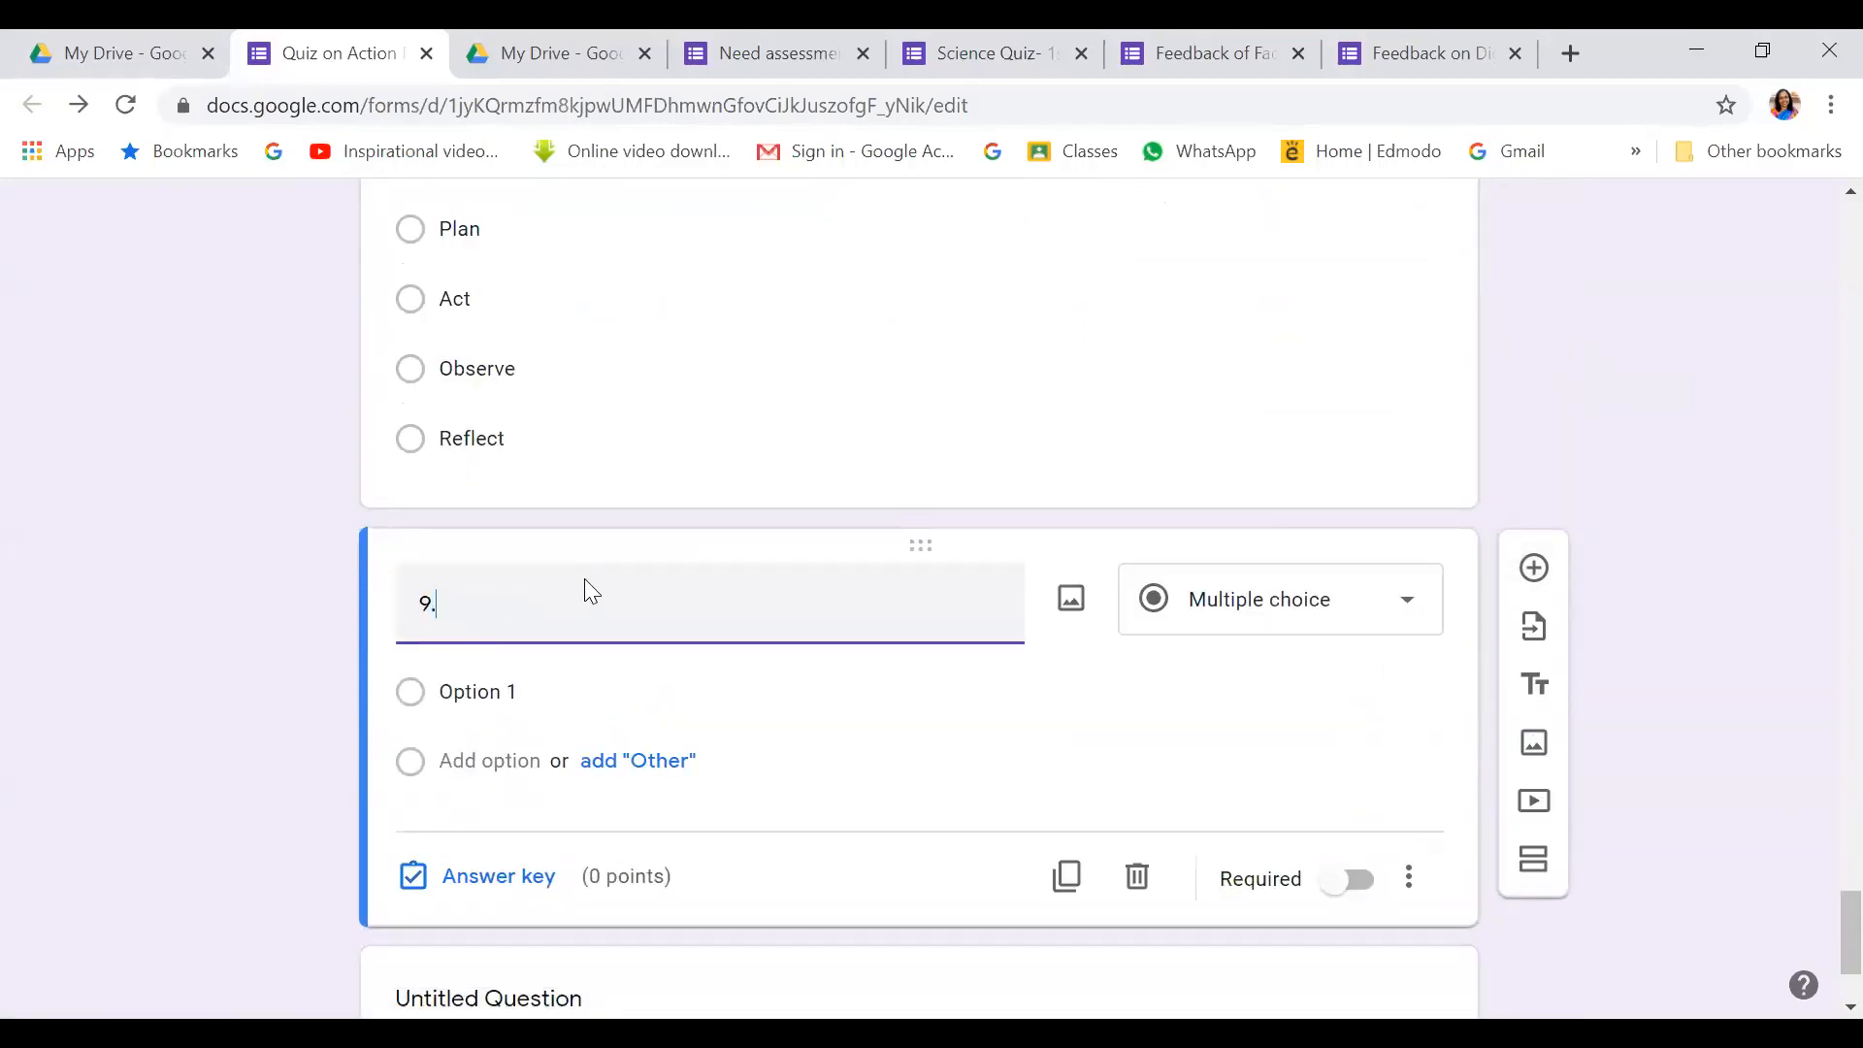
text( The reseacher can go back to pr)
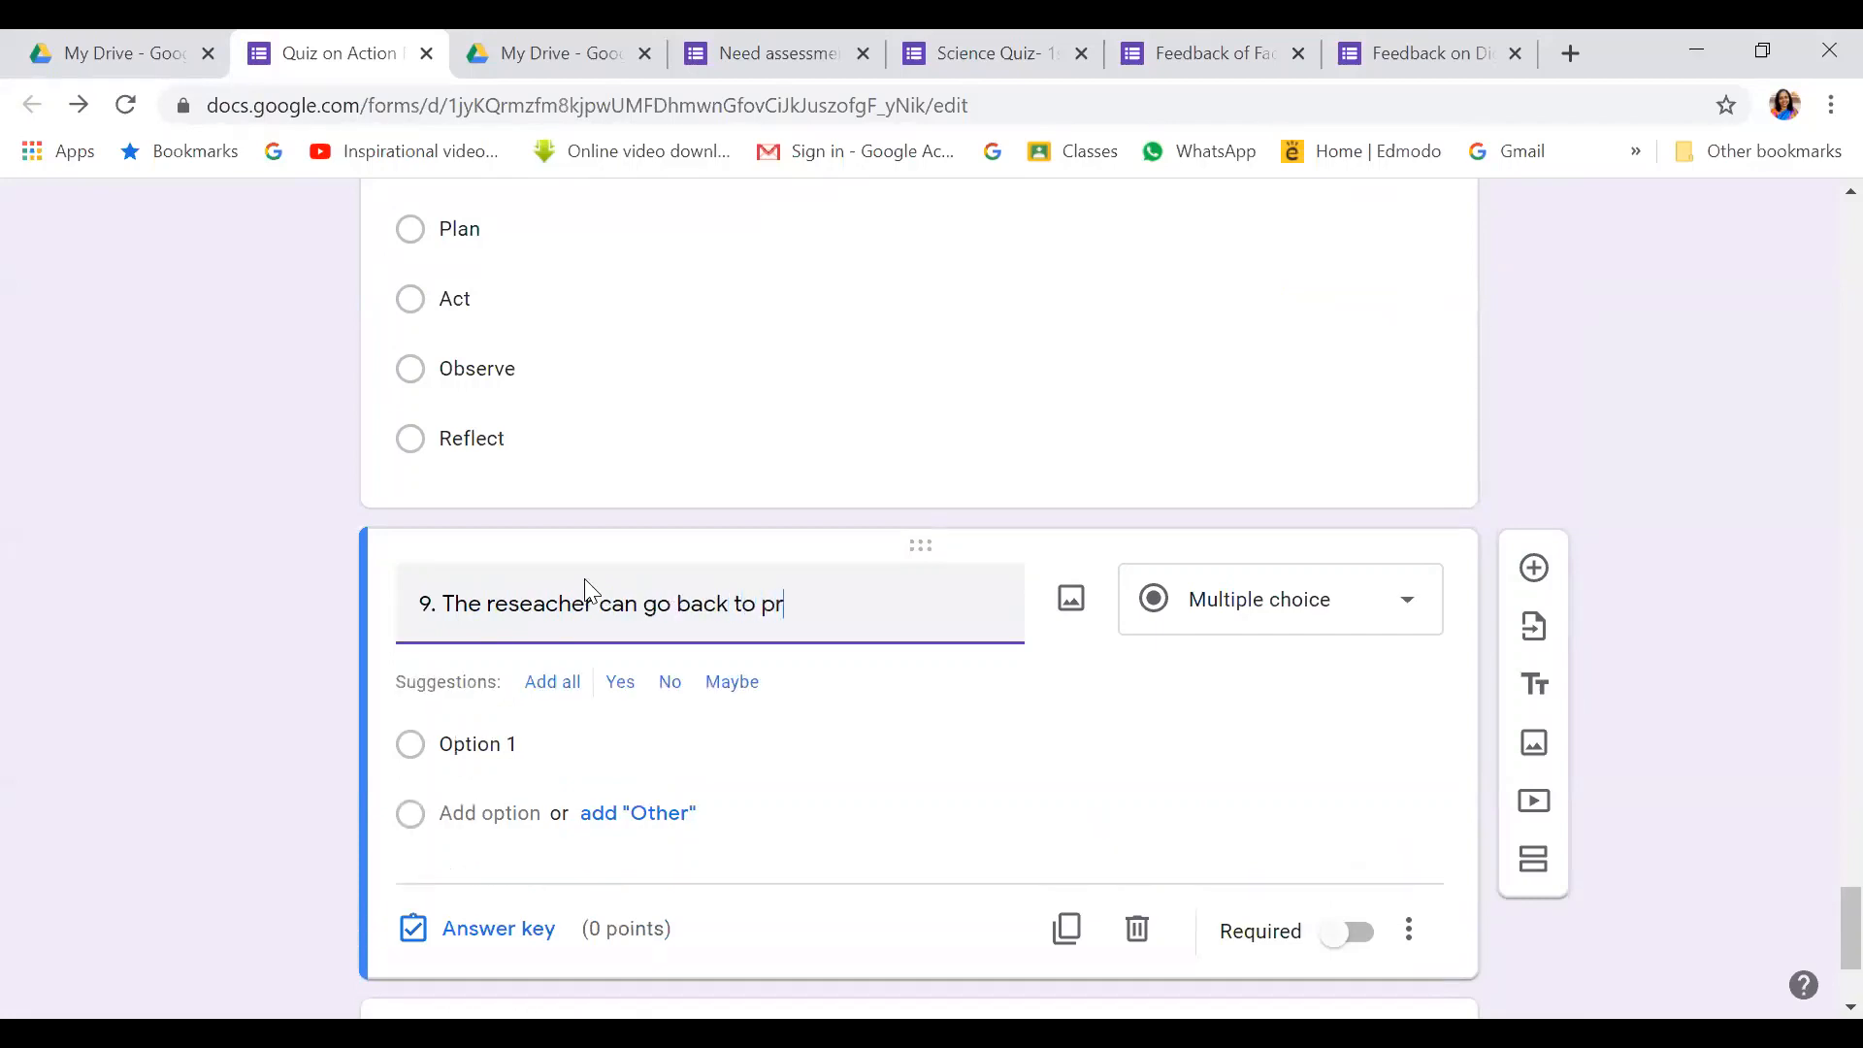
text(evious step at any poin)
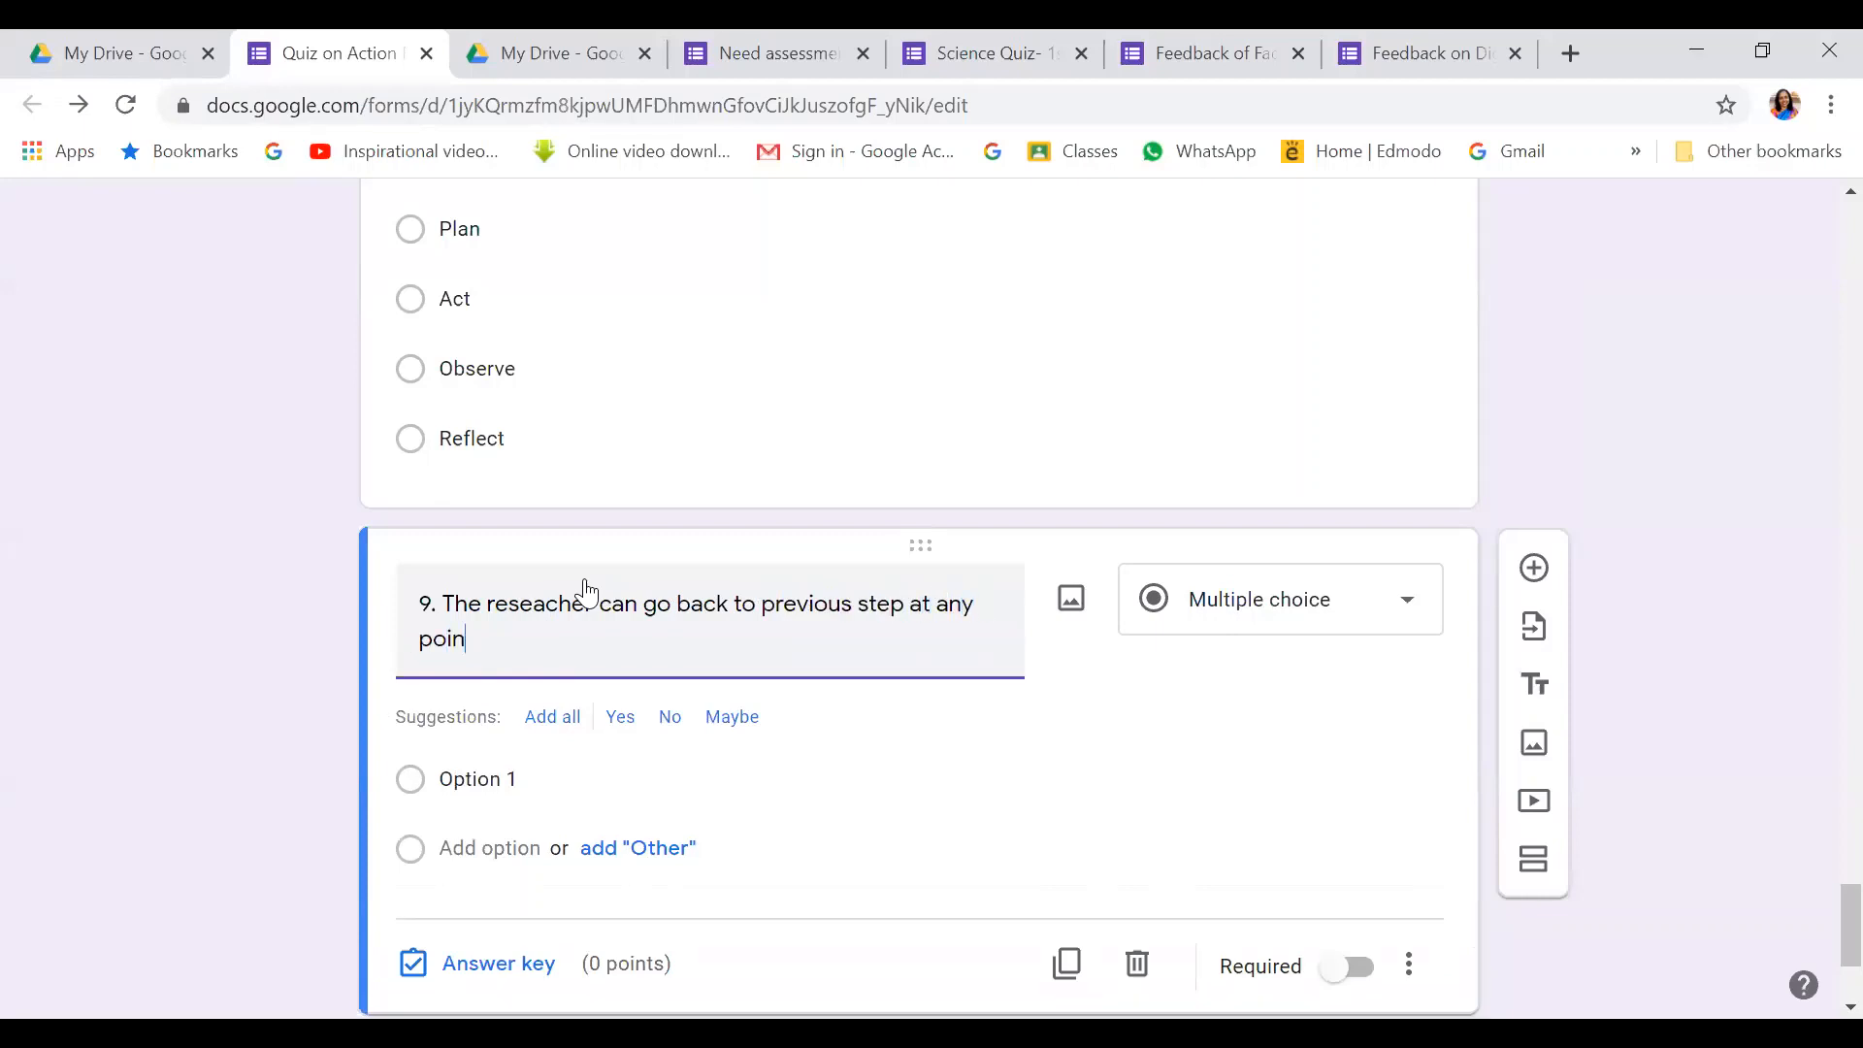
text(t with the action research c)
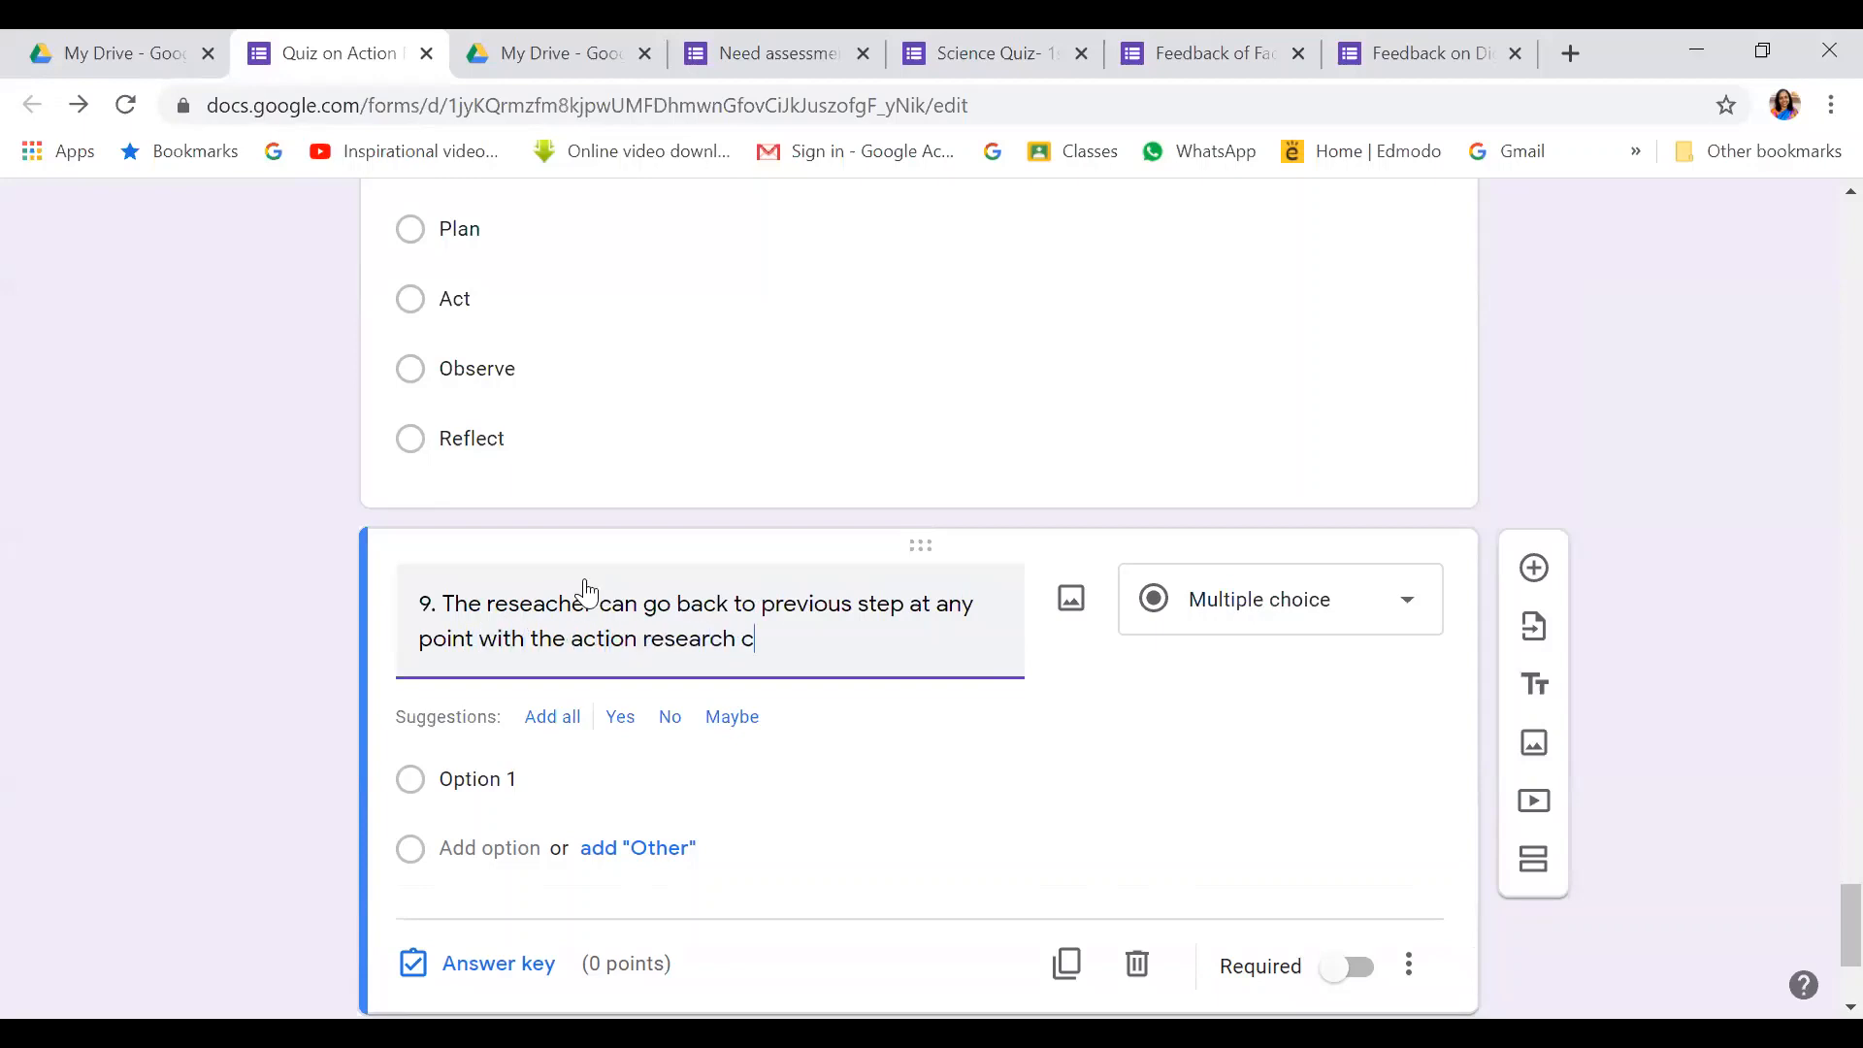
text(ycle .)
click(1413, 610)
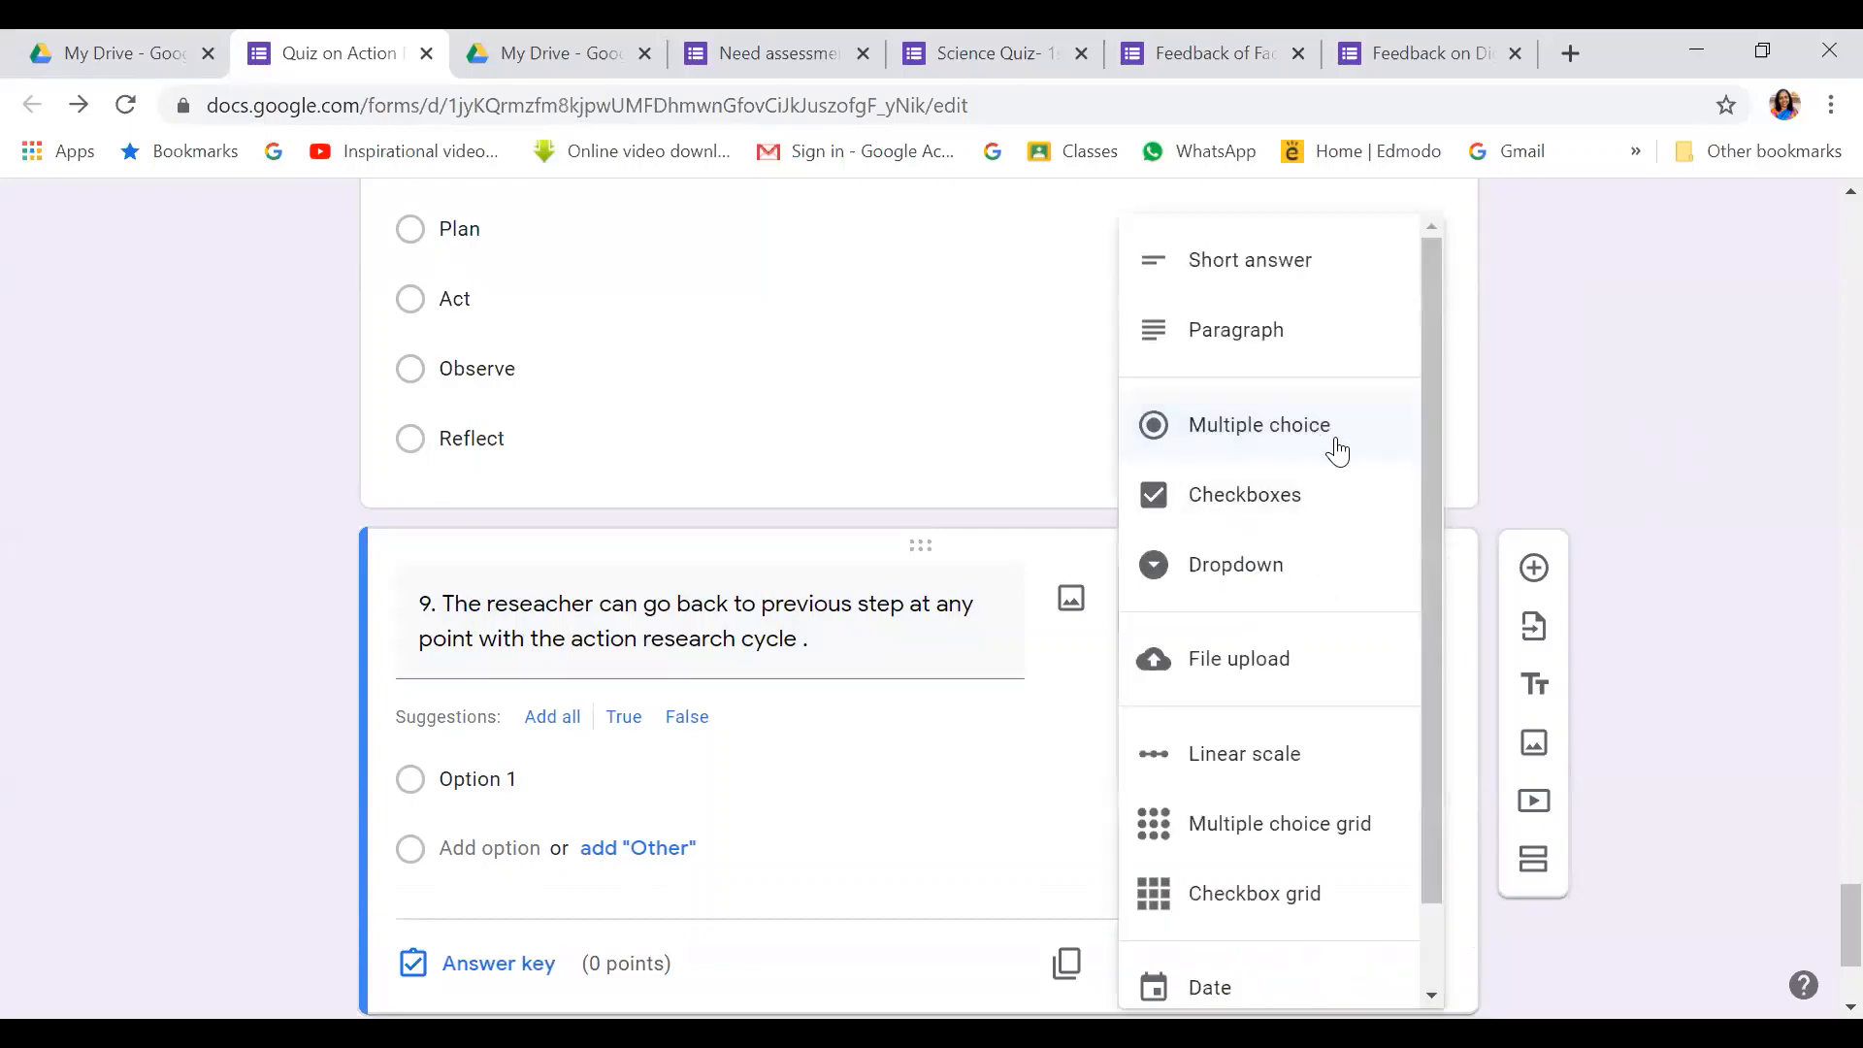
click(1233, 571)
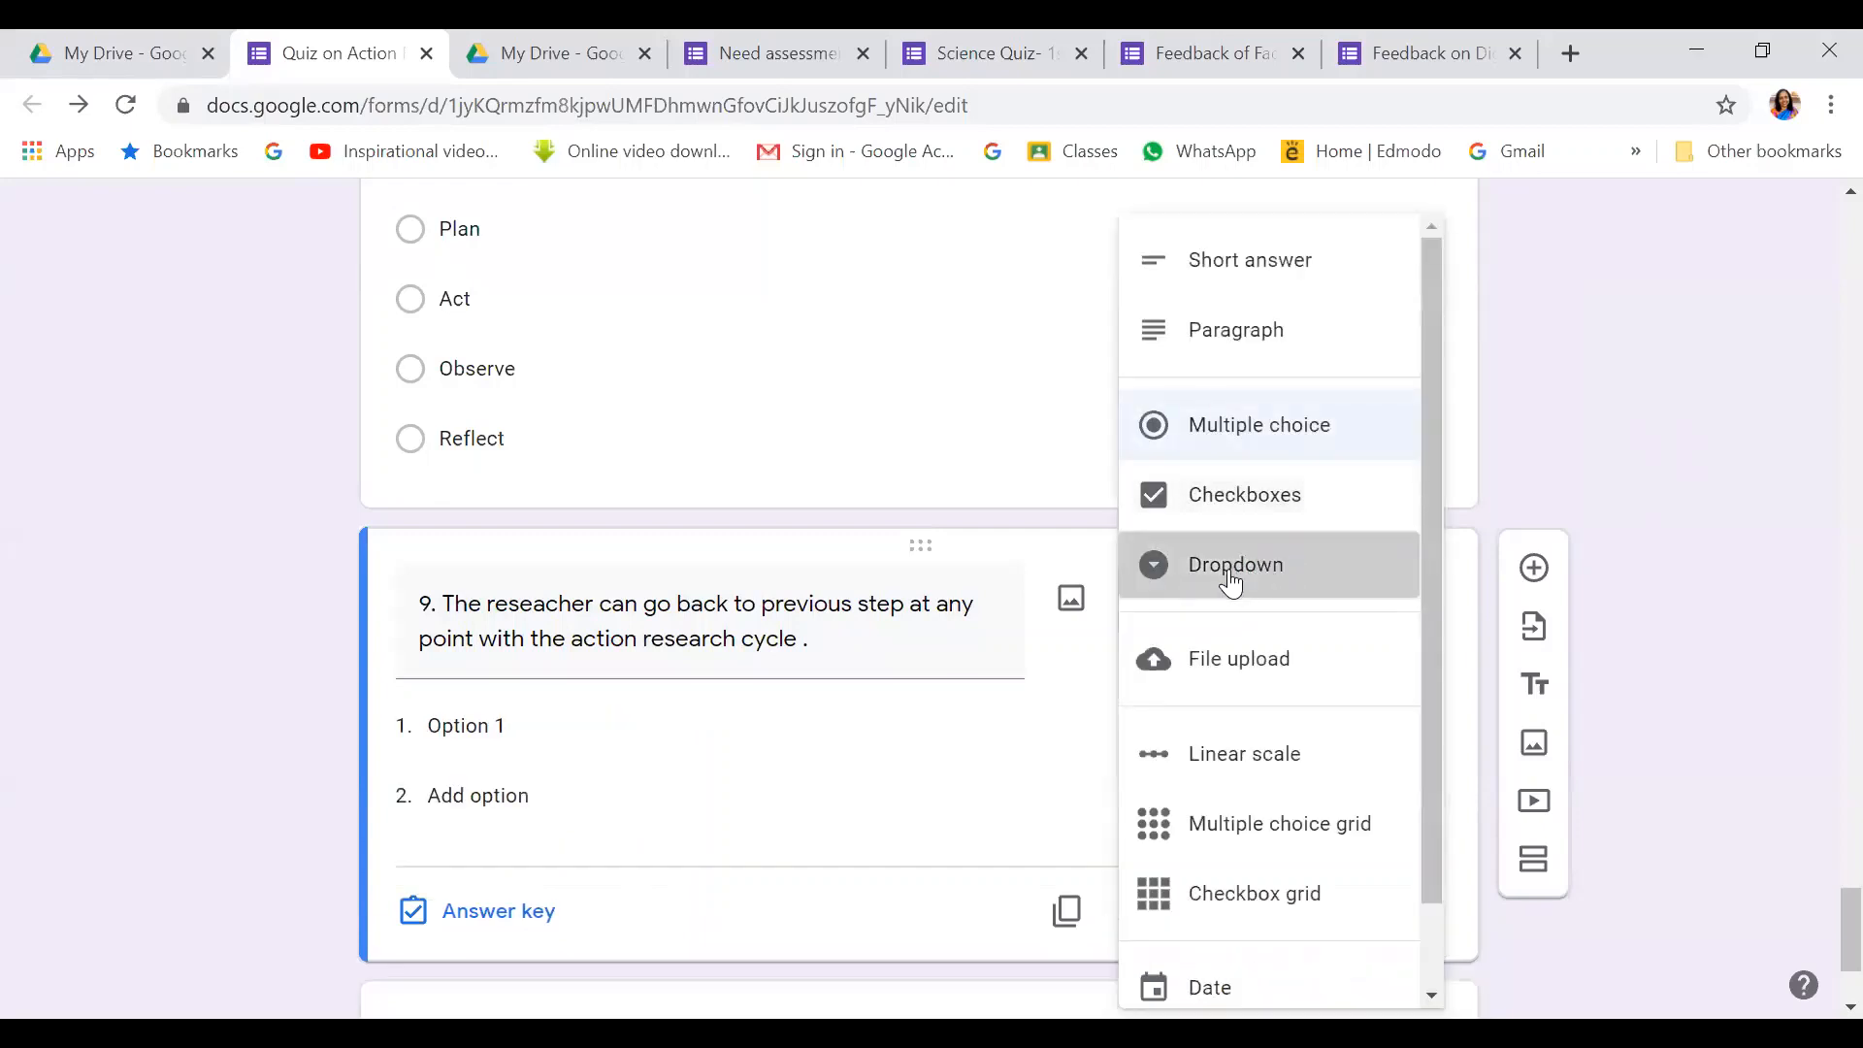
Give question 9 the options True and False
click(482, 727)
text(T)
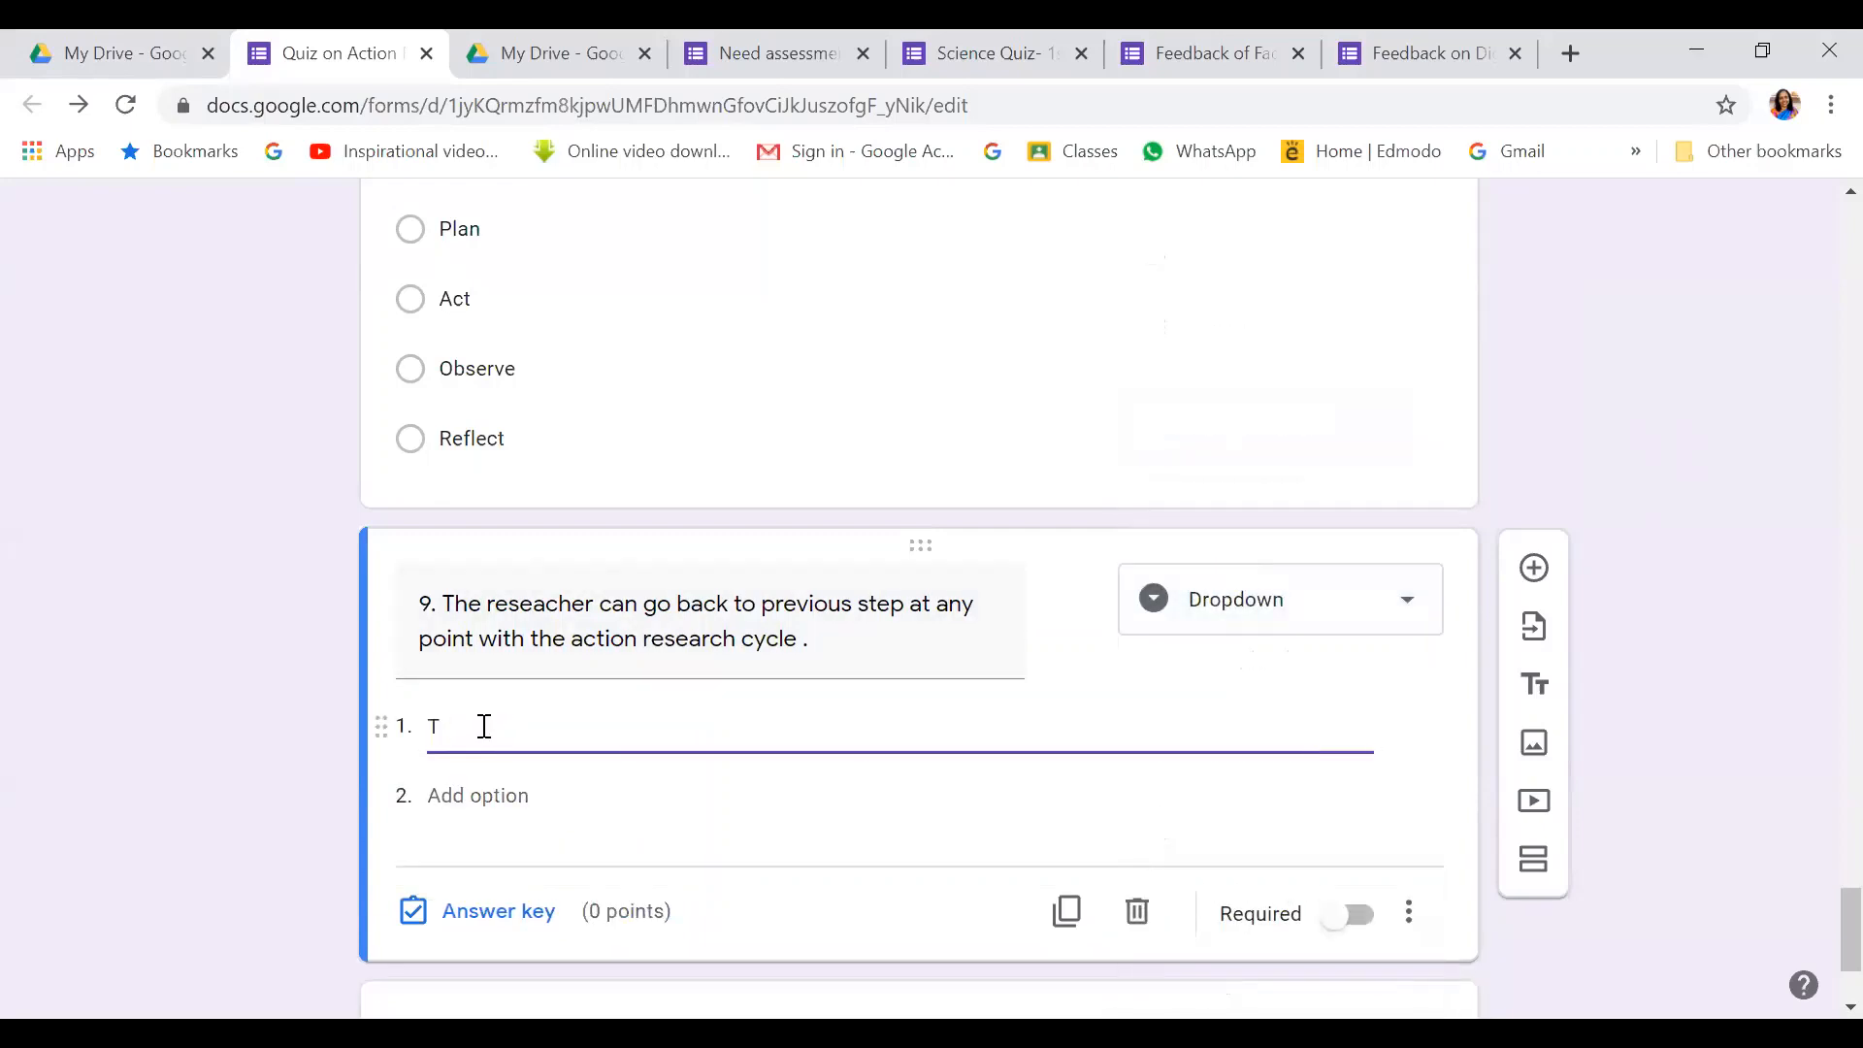
text(u)
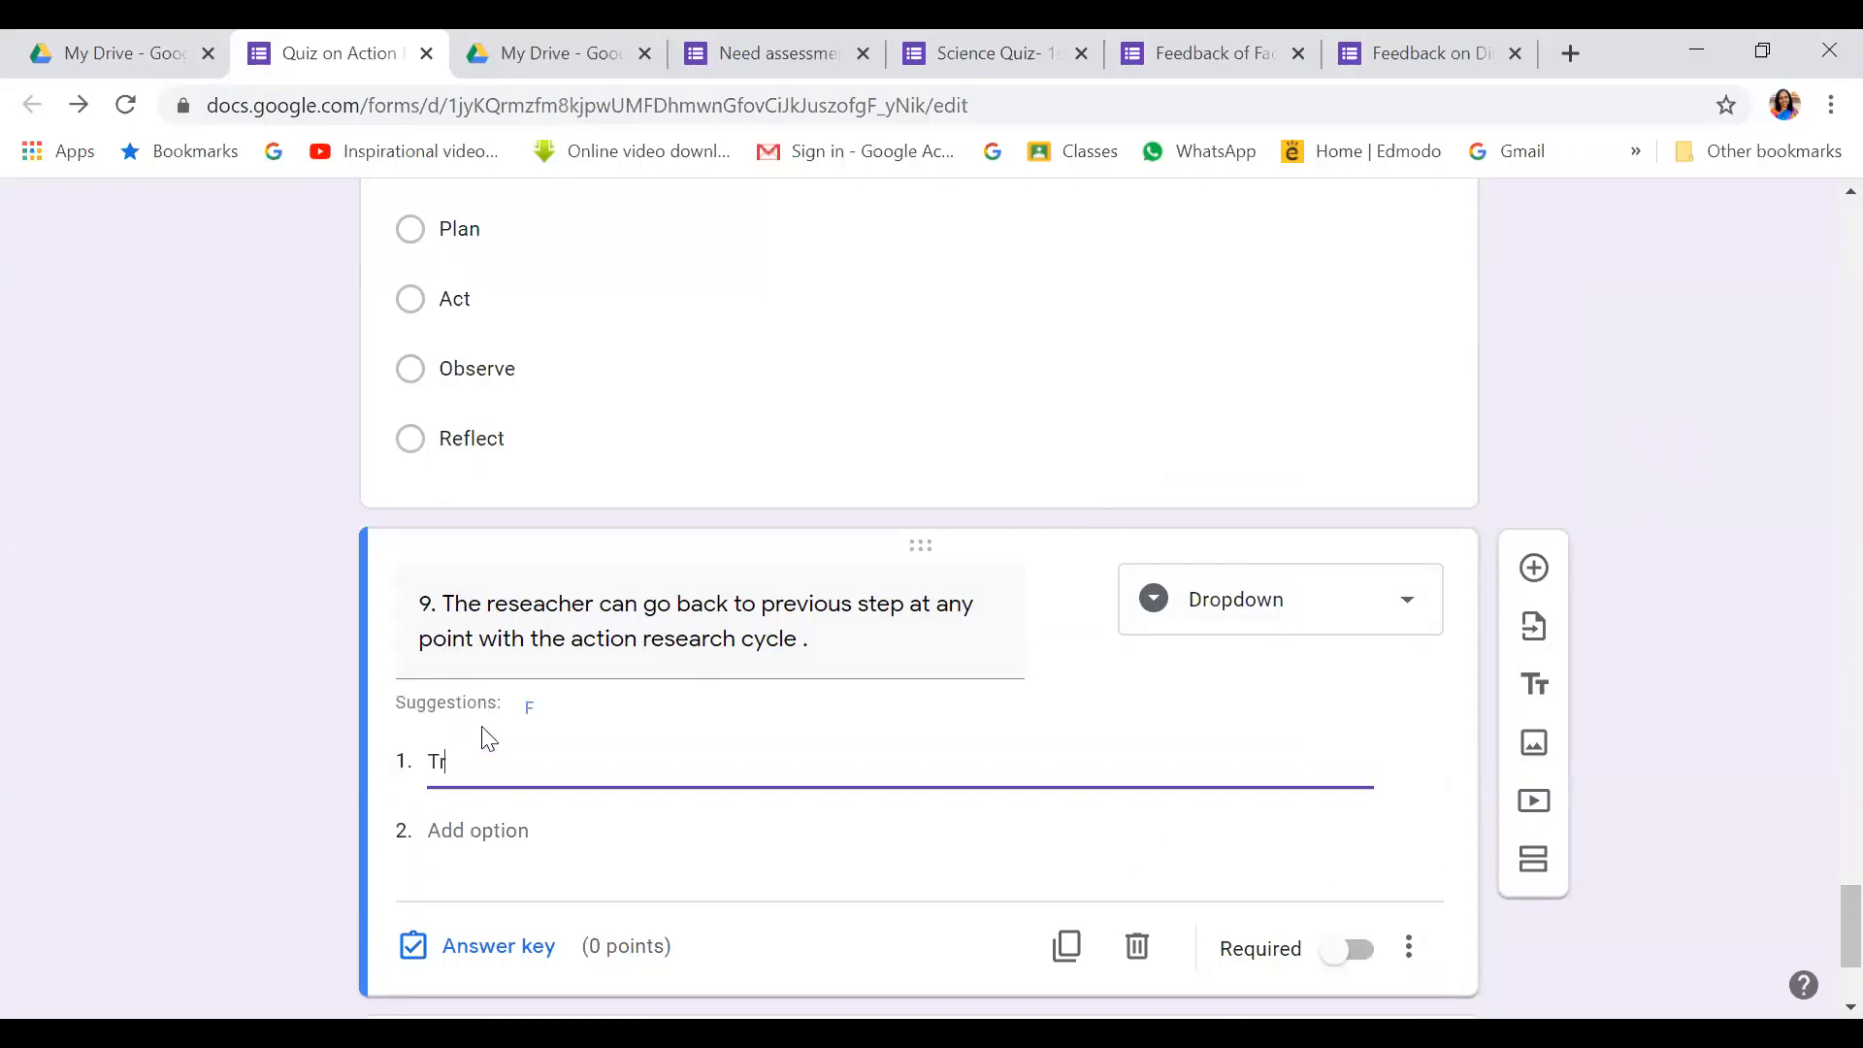
text(ue)
click(482, 833)
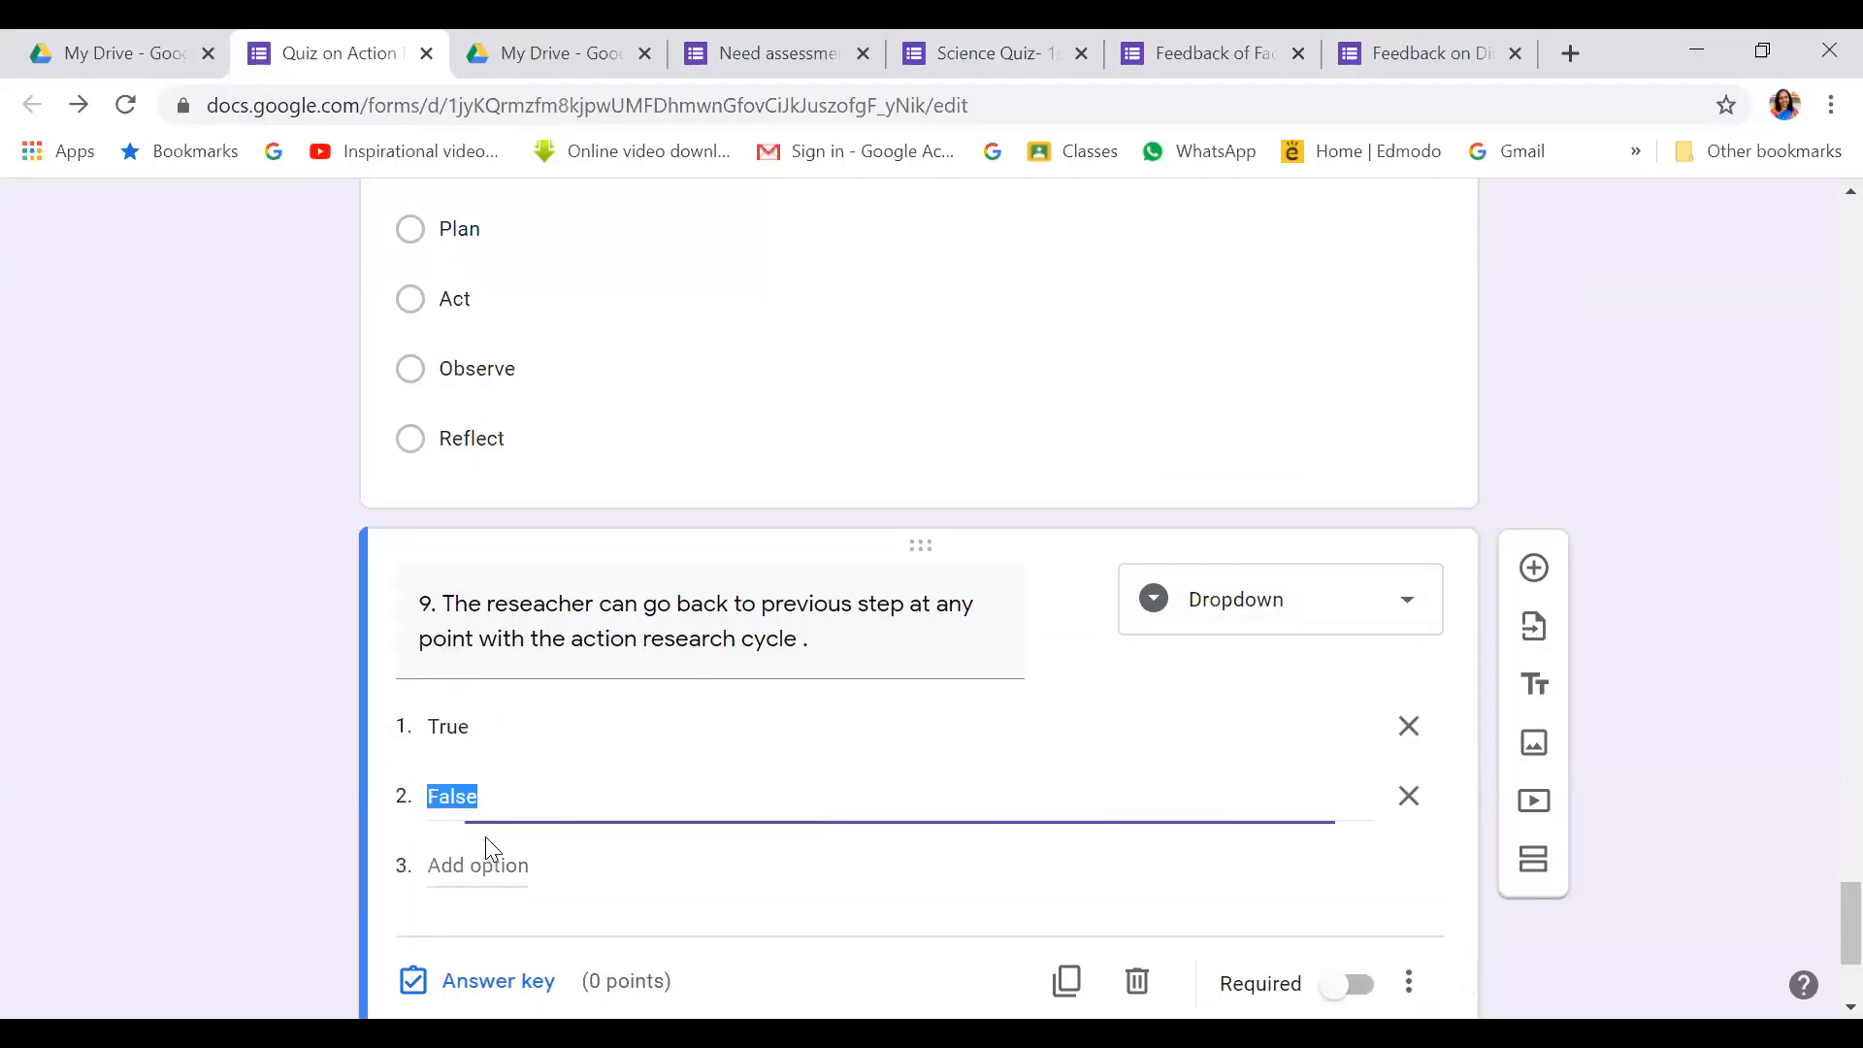
text(False)
scroll(724, 595, down, 3)
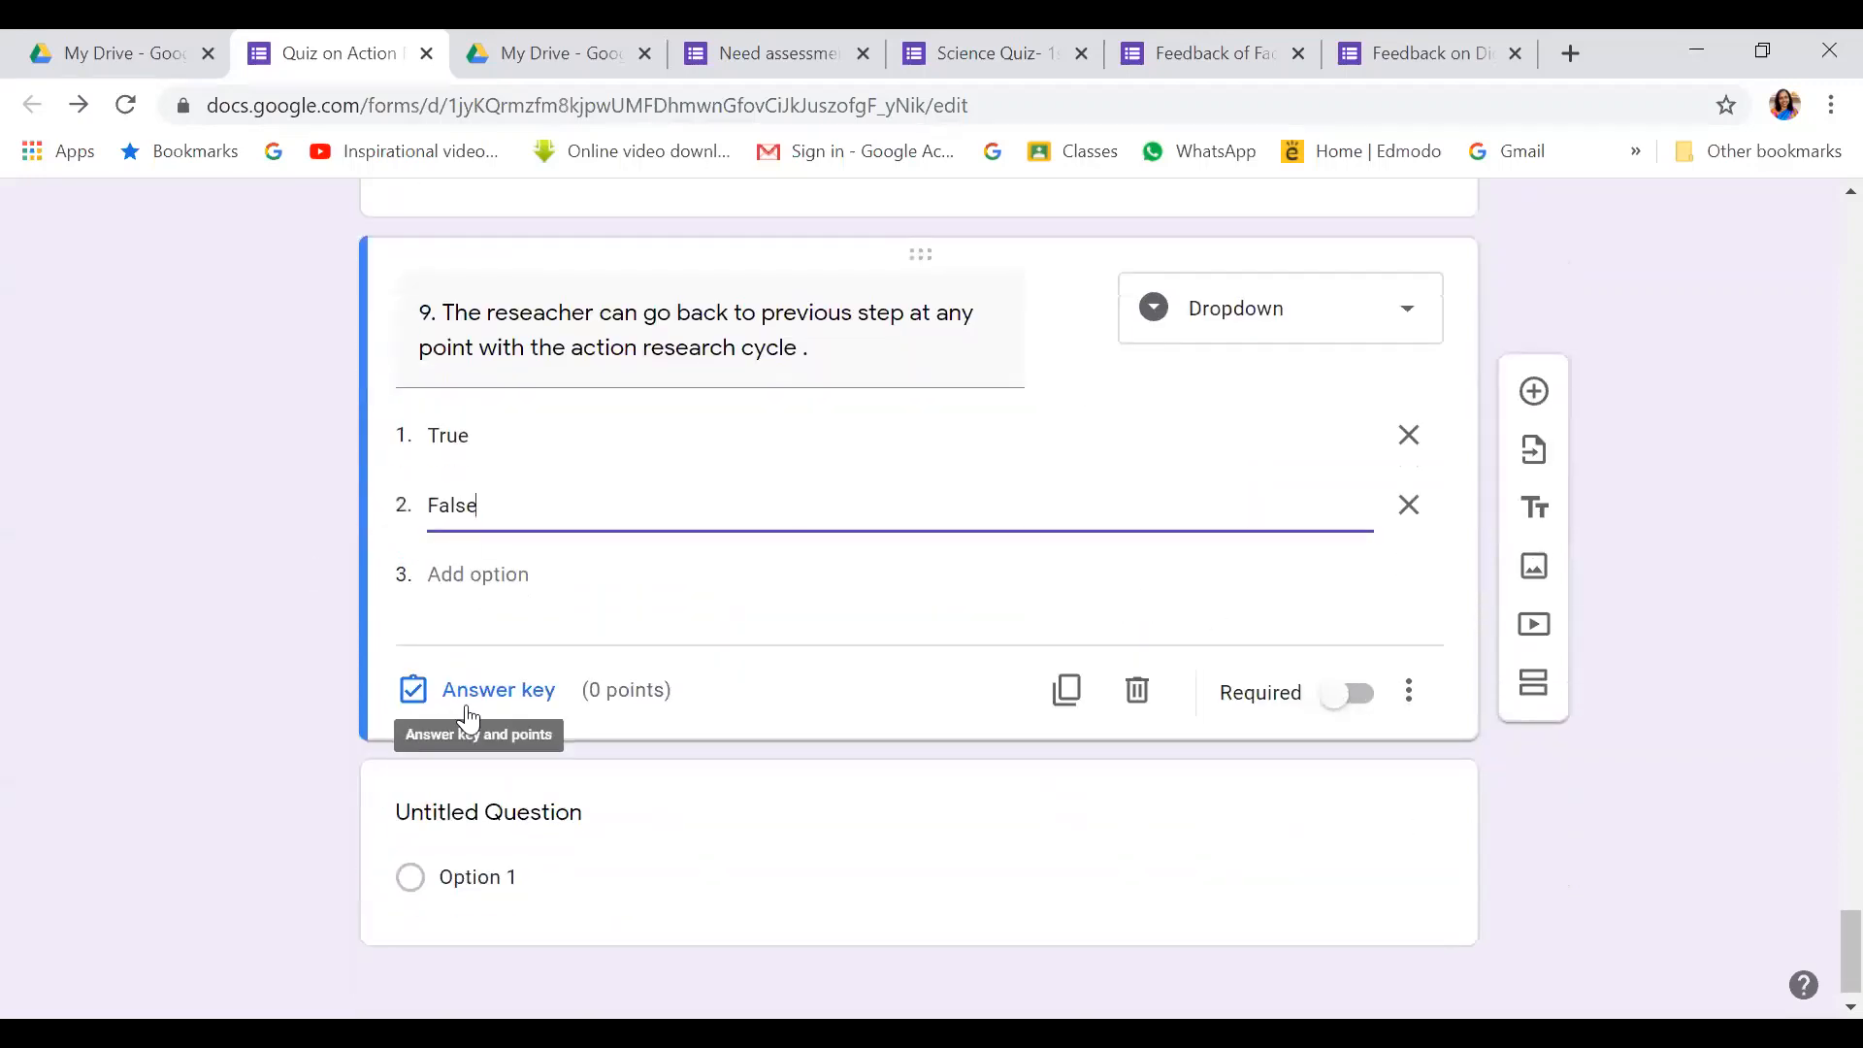
Set True as question 9's correct answer, worth 1 point
click(501, 689)
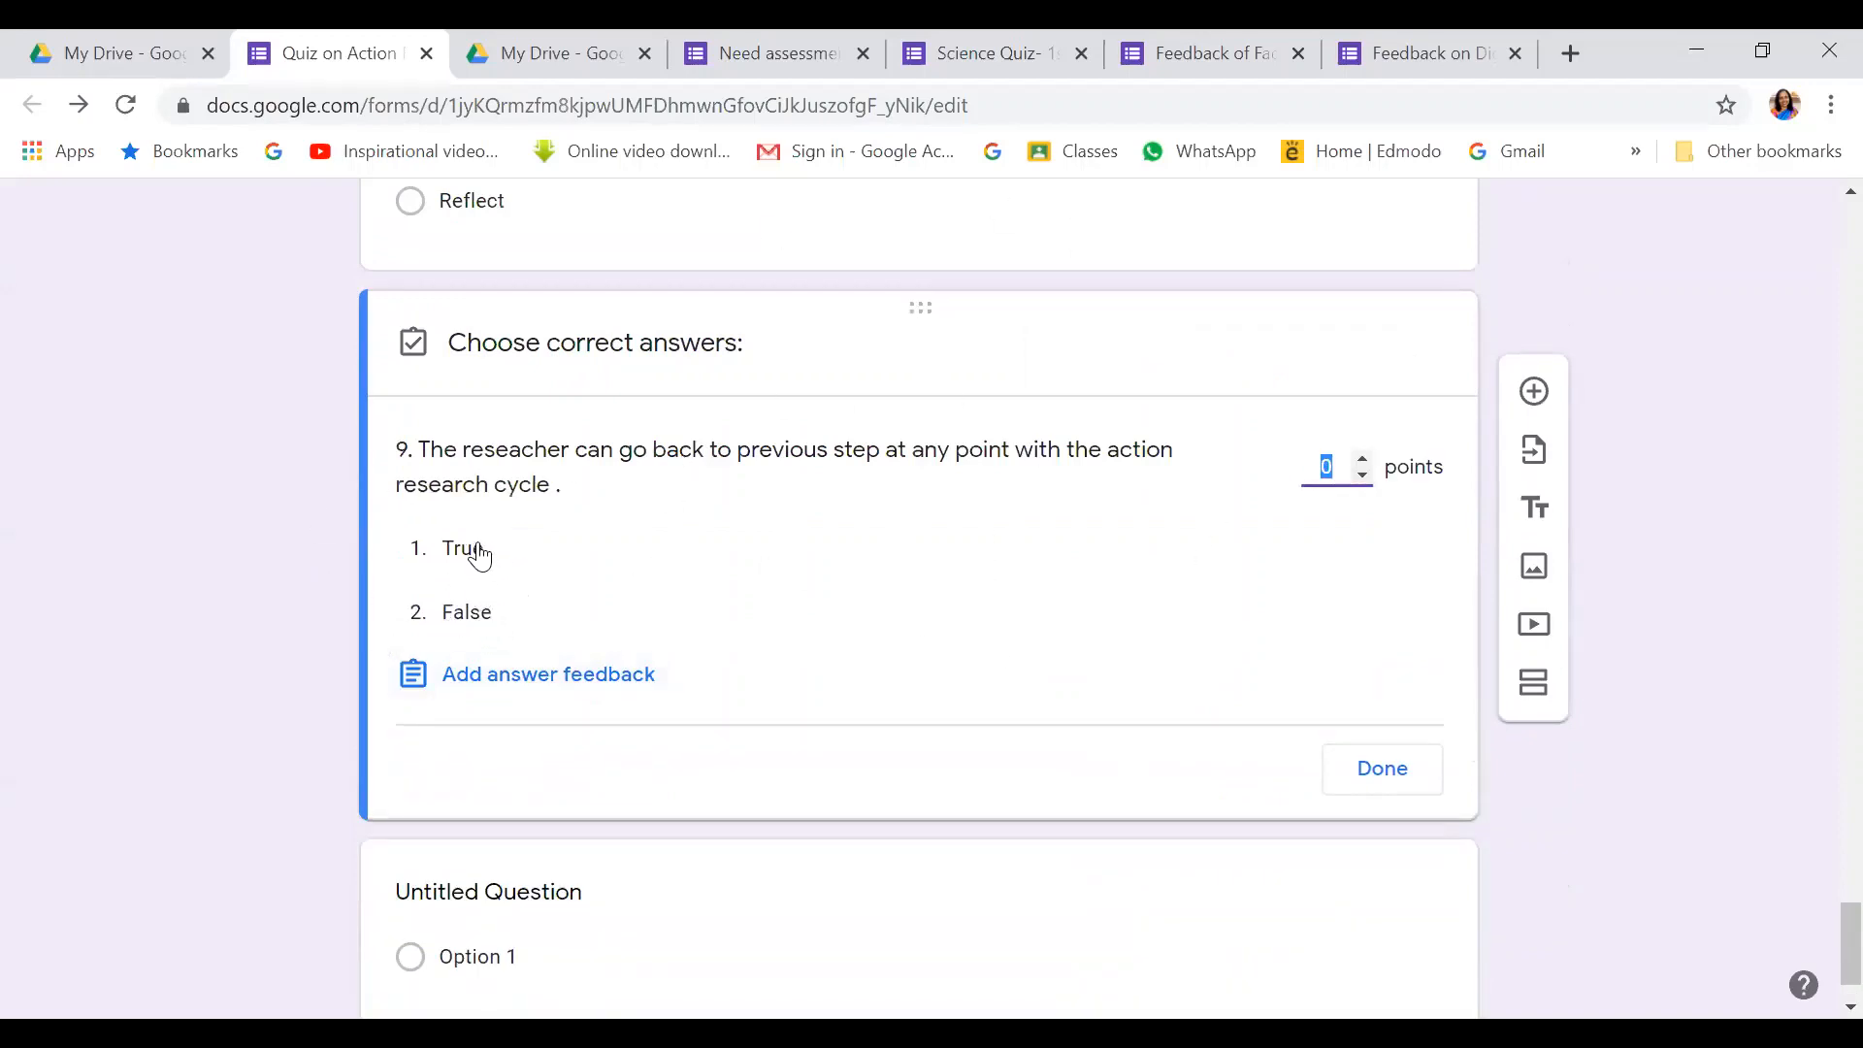
click(479, 553)
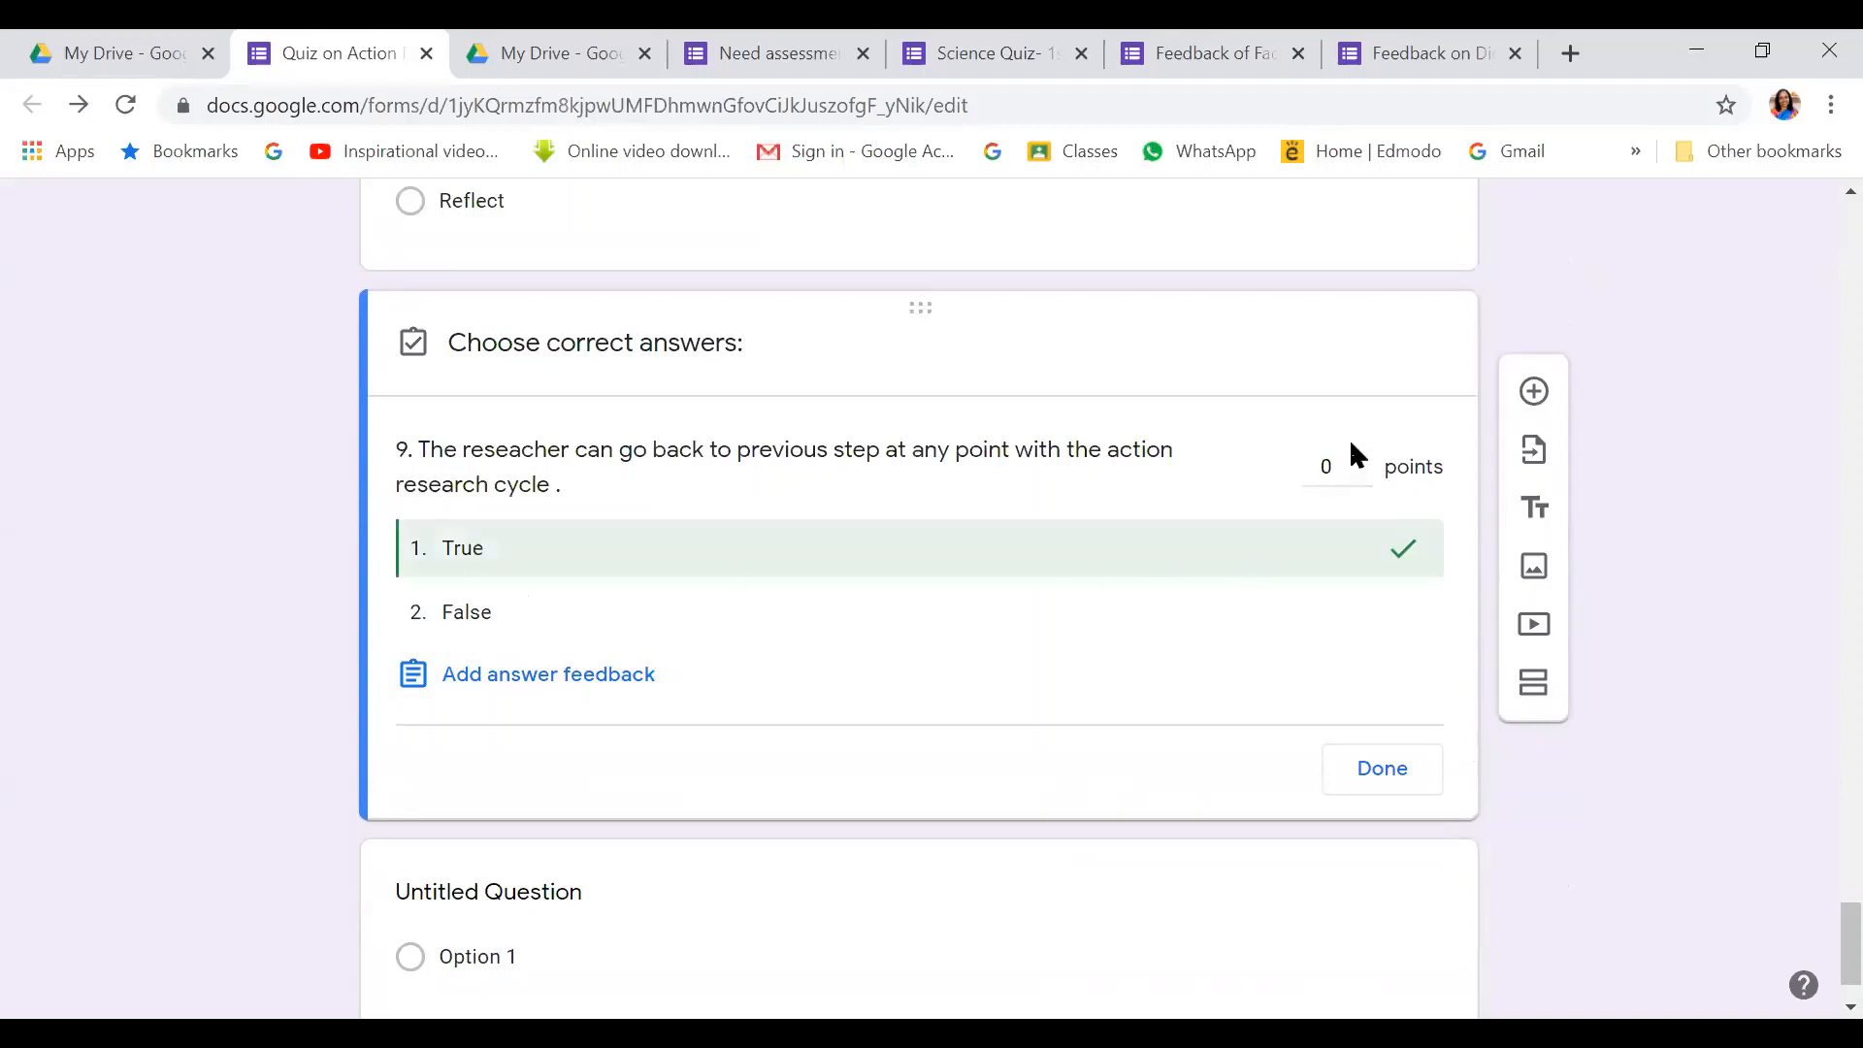
click(1361, 461)
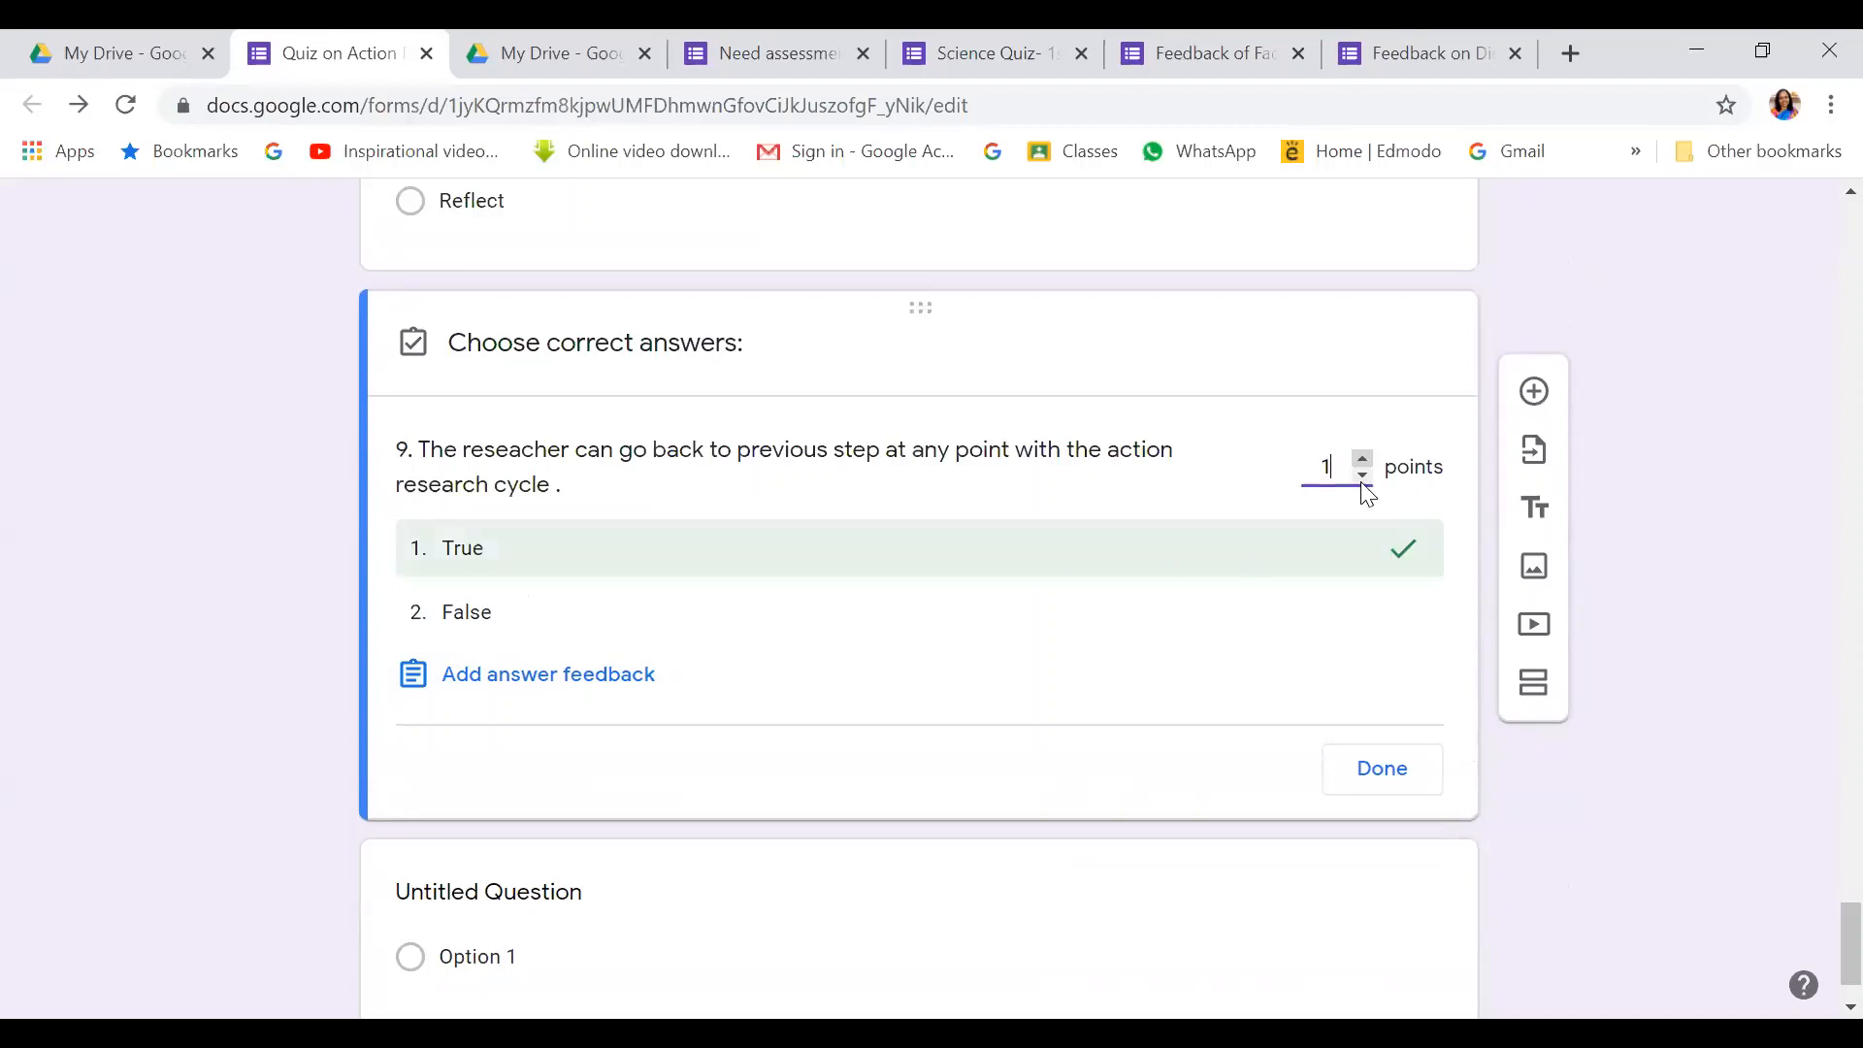
Finish question 9's answer key and add question 10, 'Problem identification is the part of which step ?'
click(1386, 771)
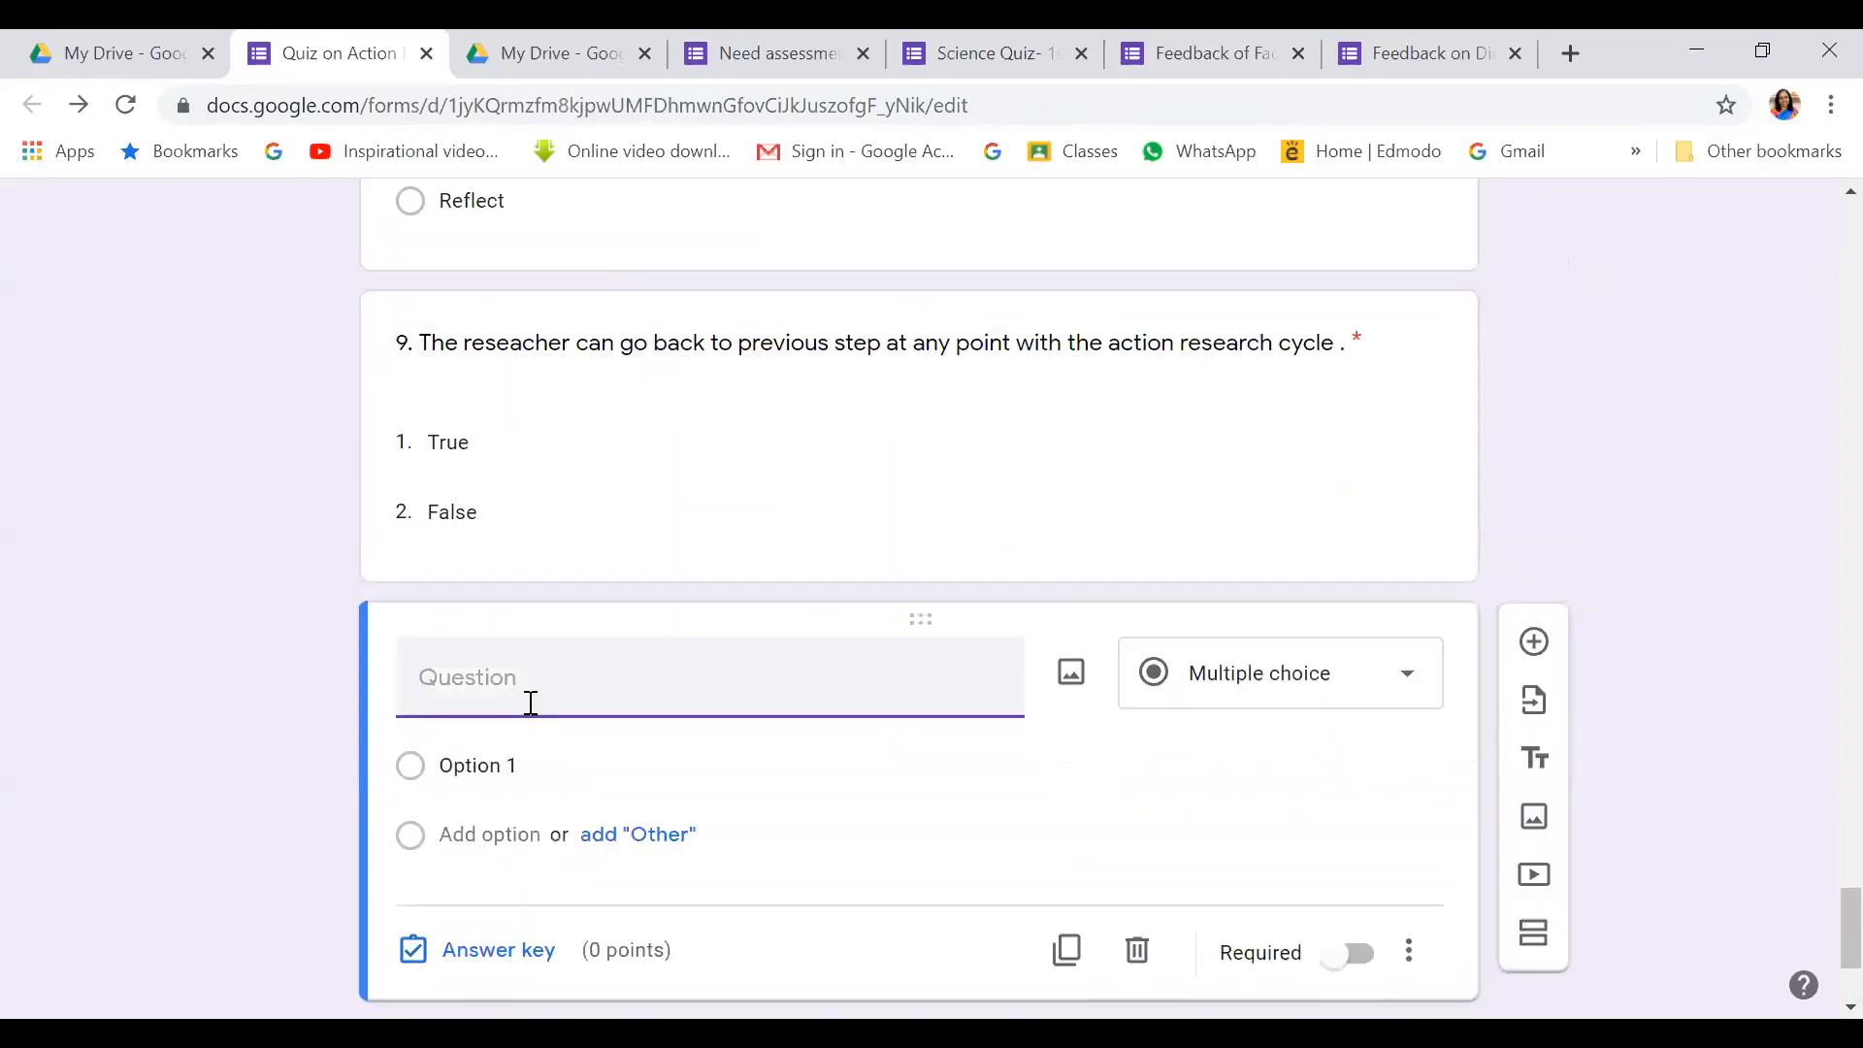
text(10. Problem identi)
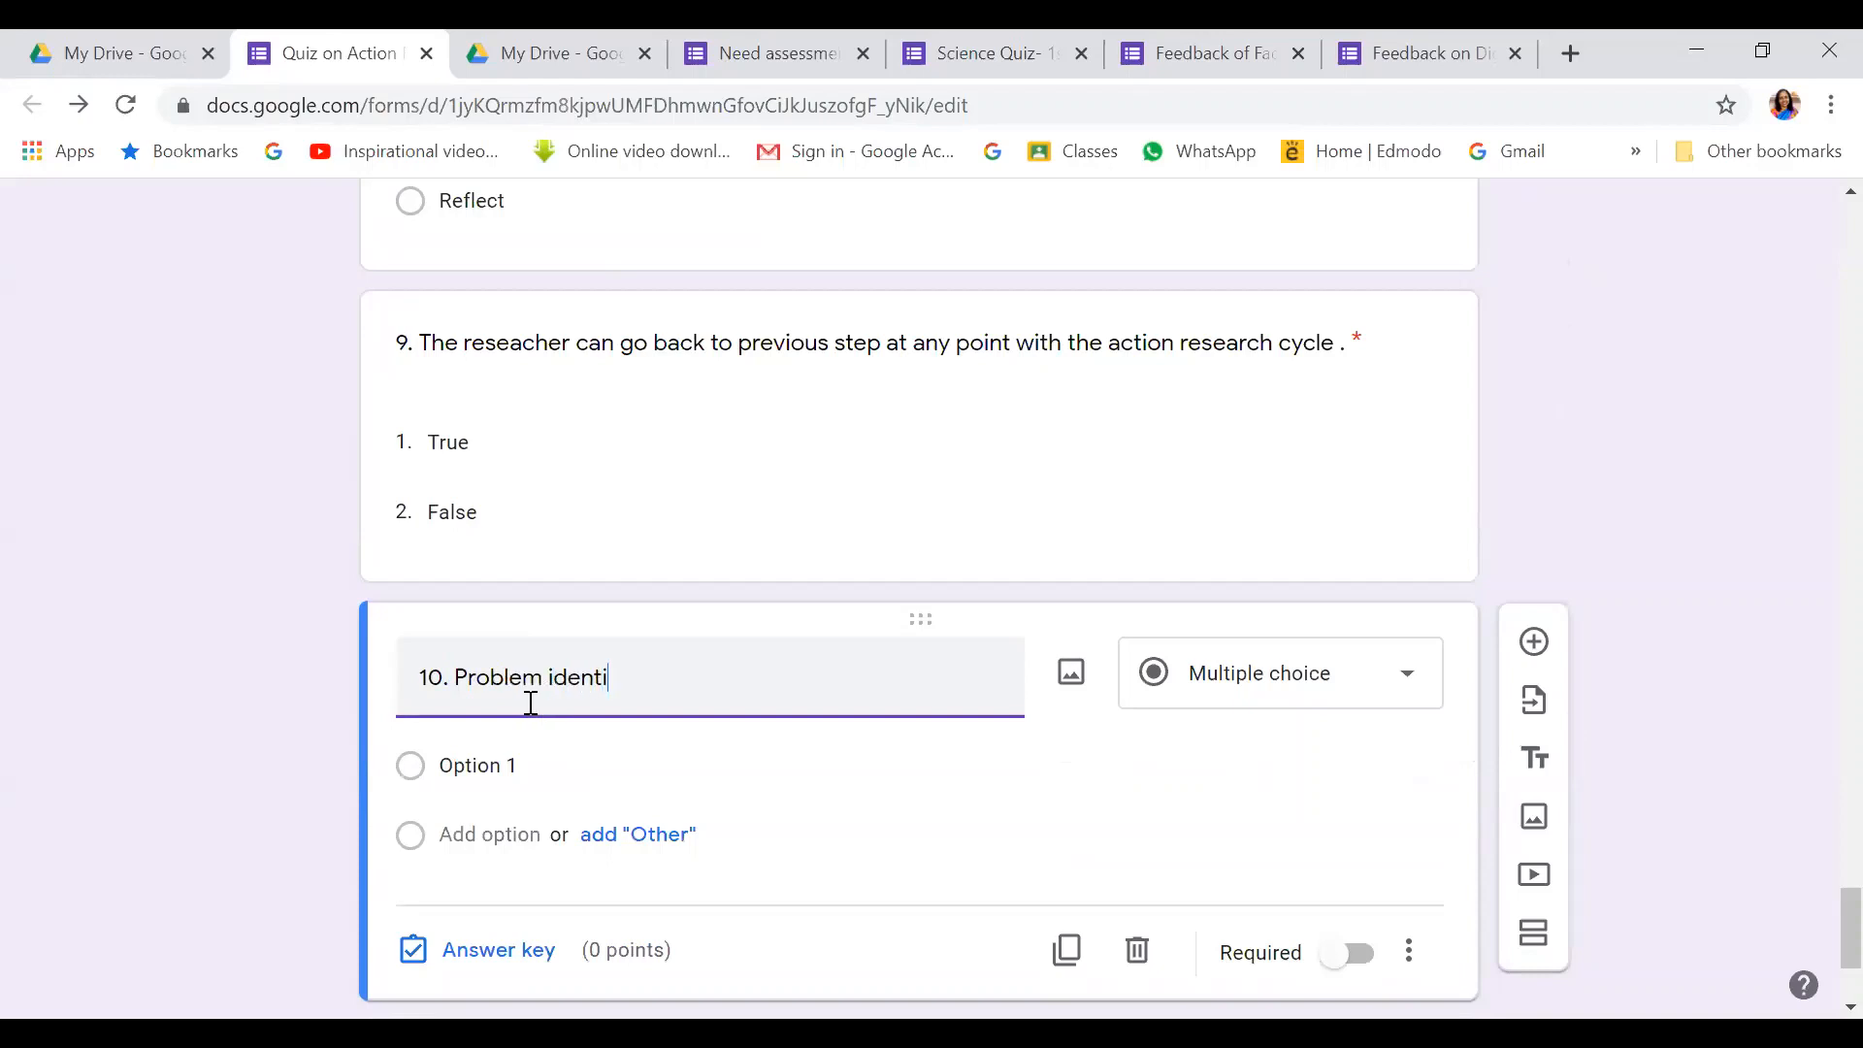
text(fication is the pa)
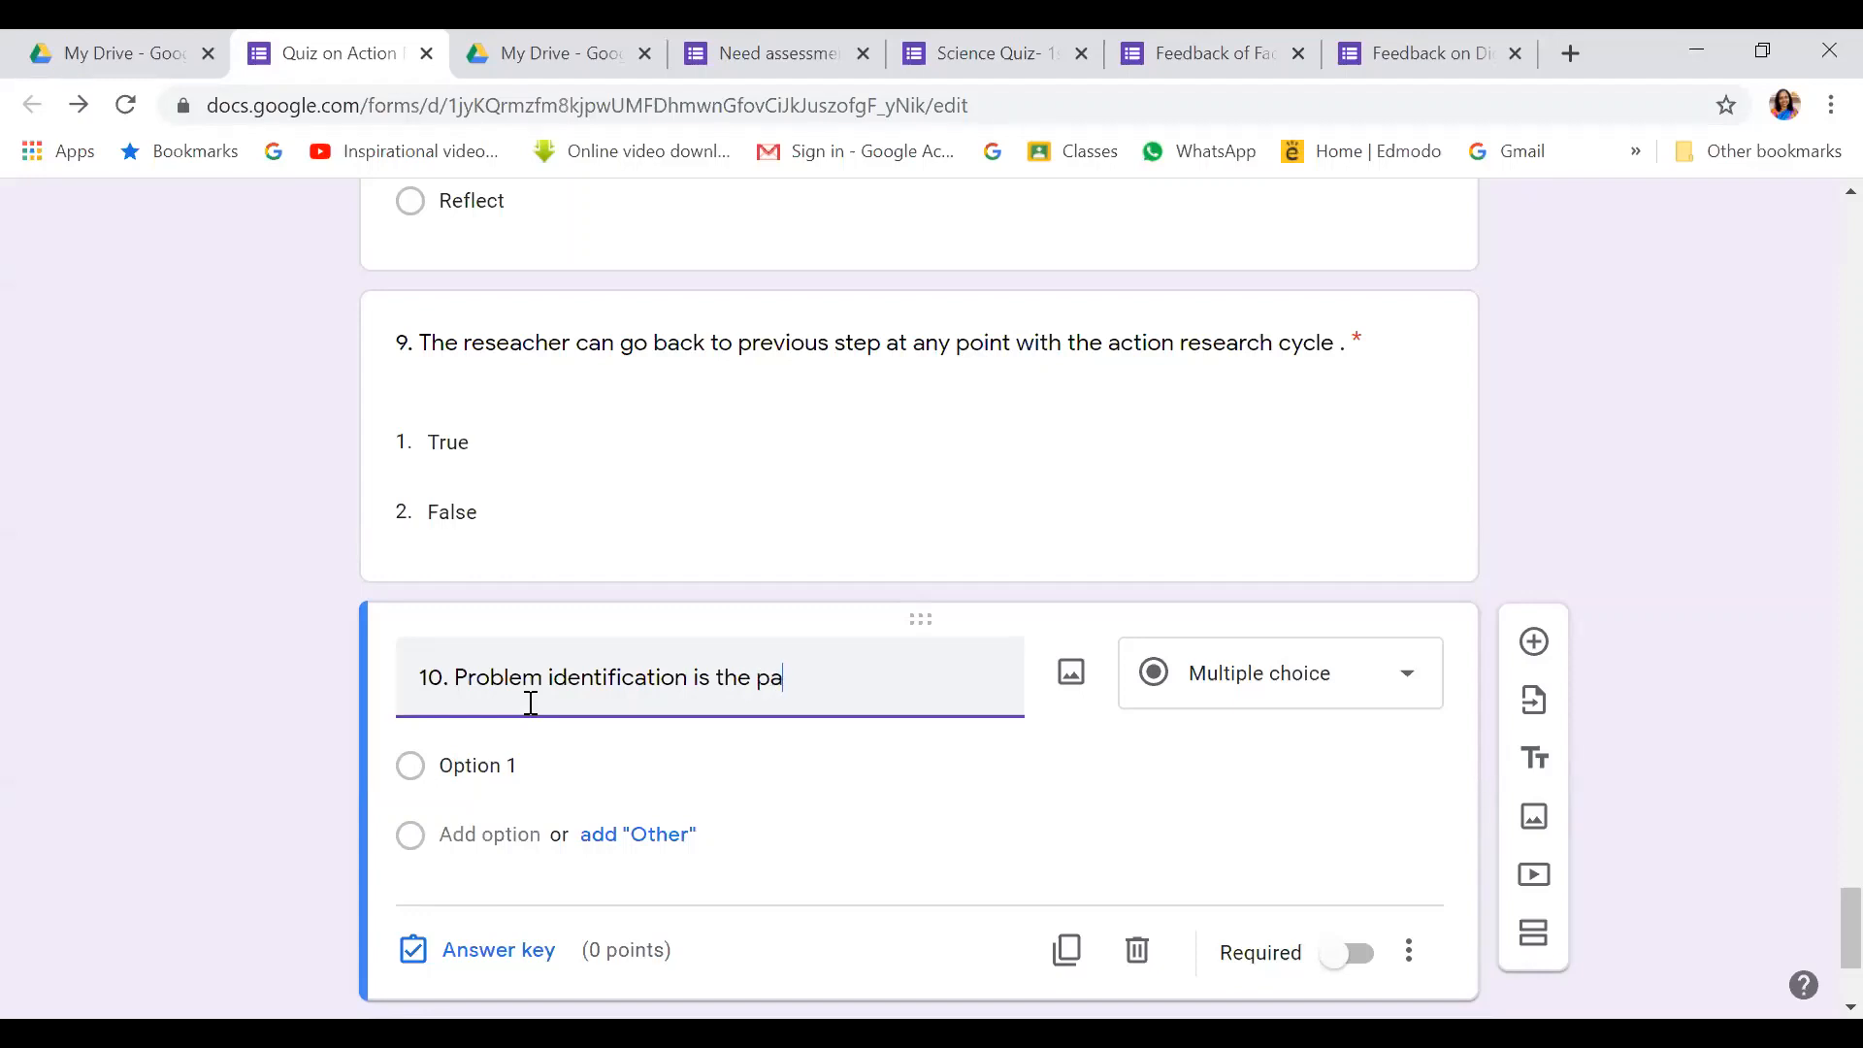
text(rt of which step ?)
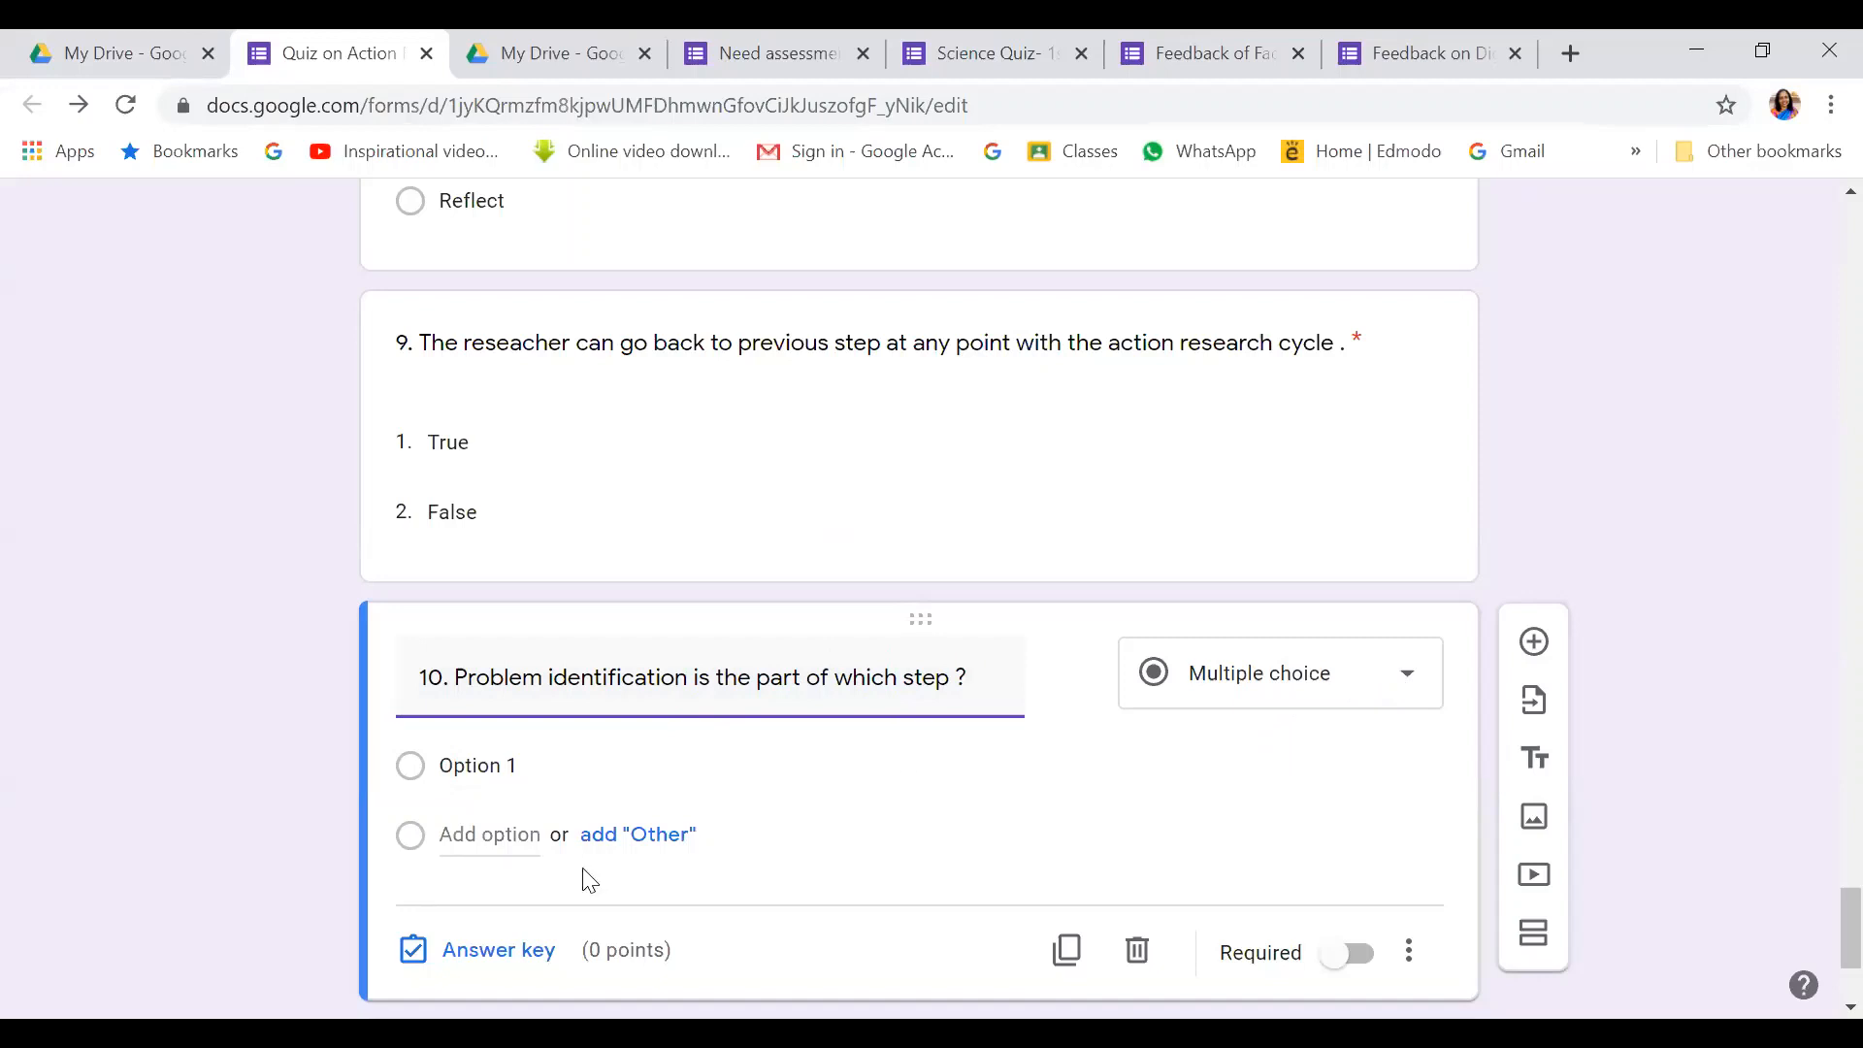
click(490, 772)
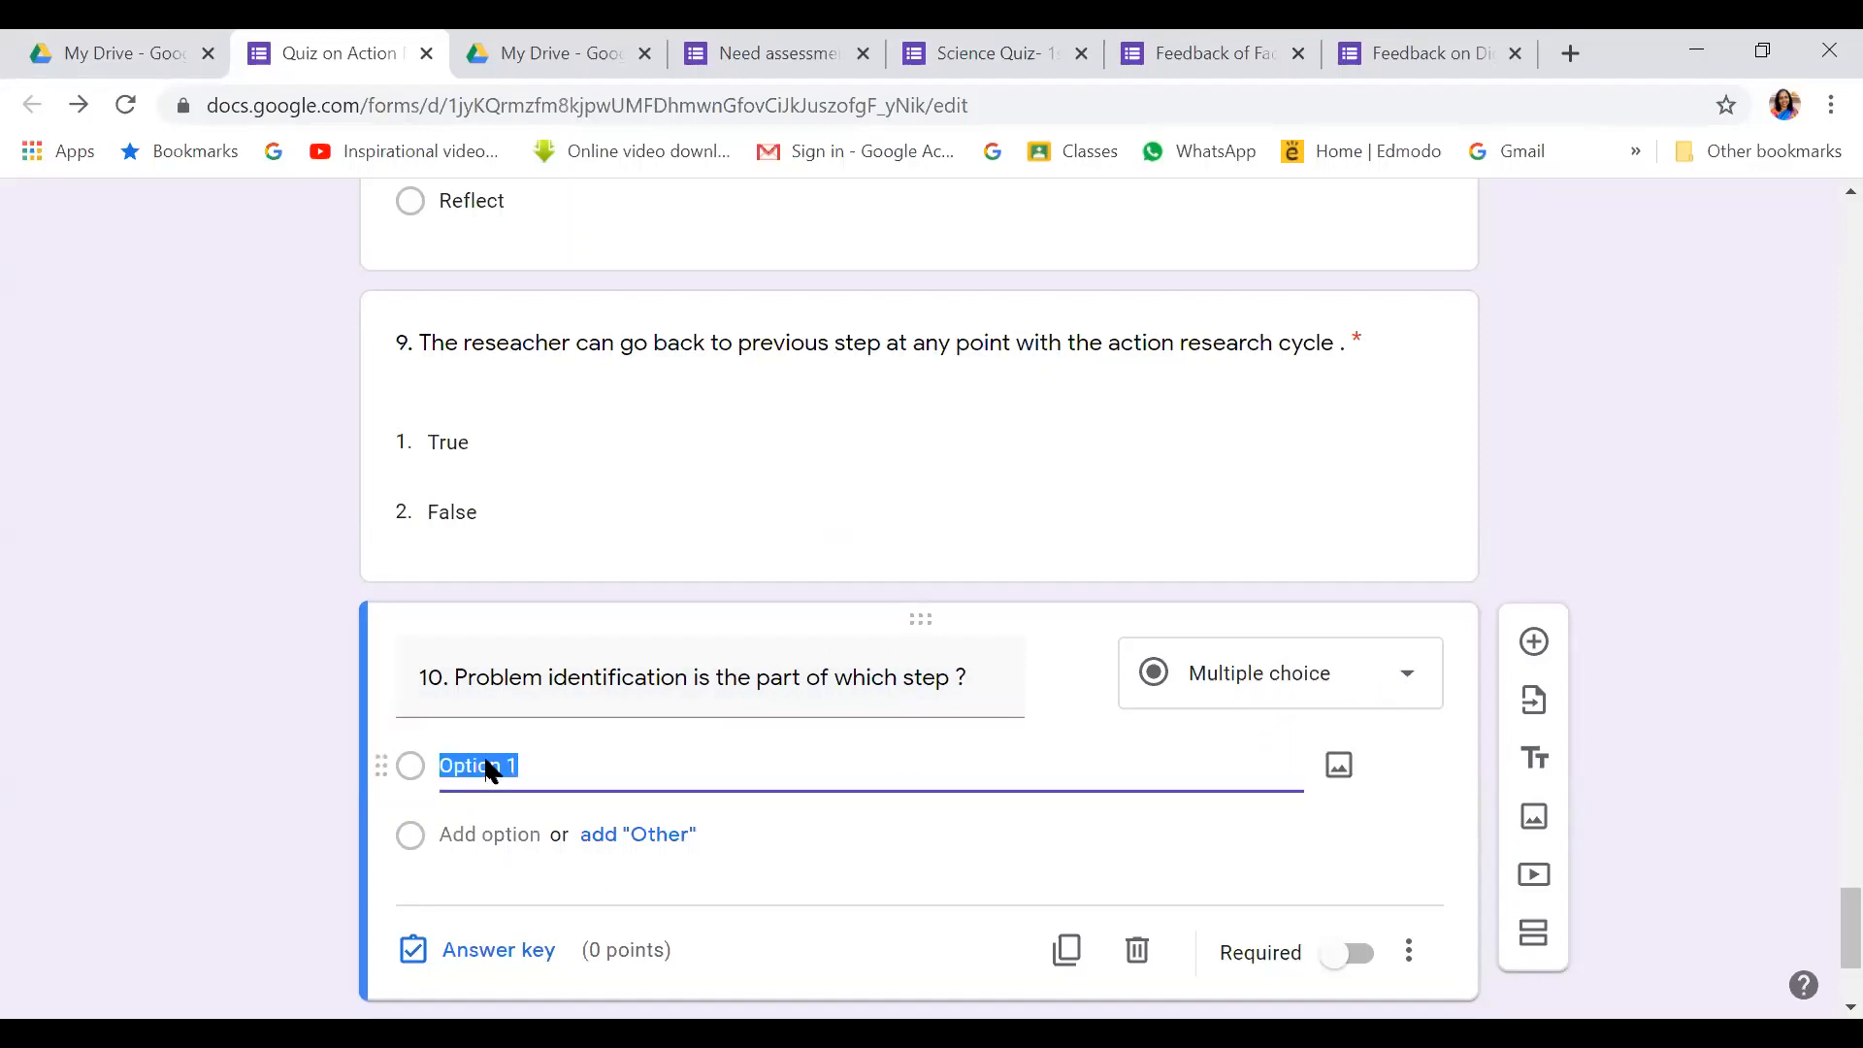
Add question 10's remaining options Act, Observe and Reflect
click(485, 840)
text(Act)
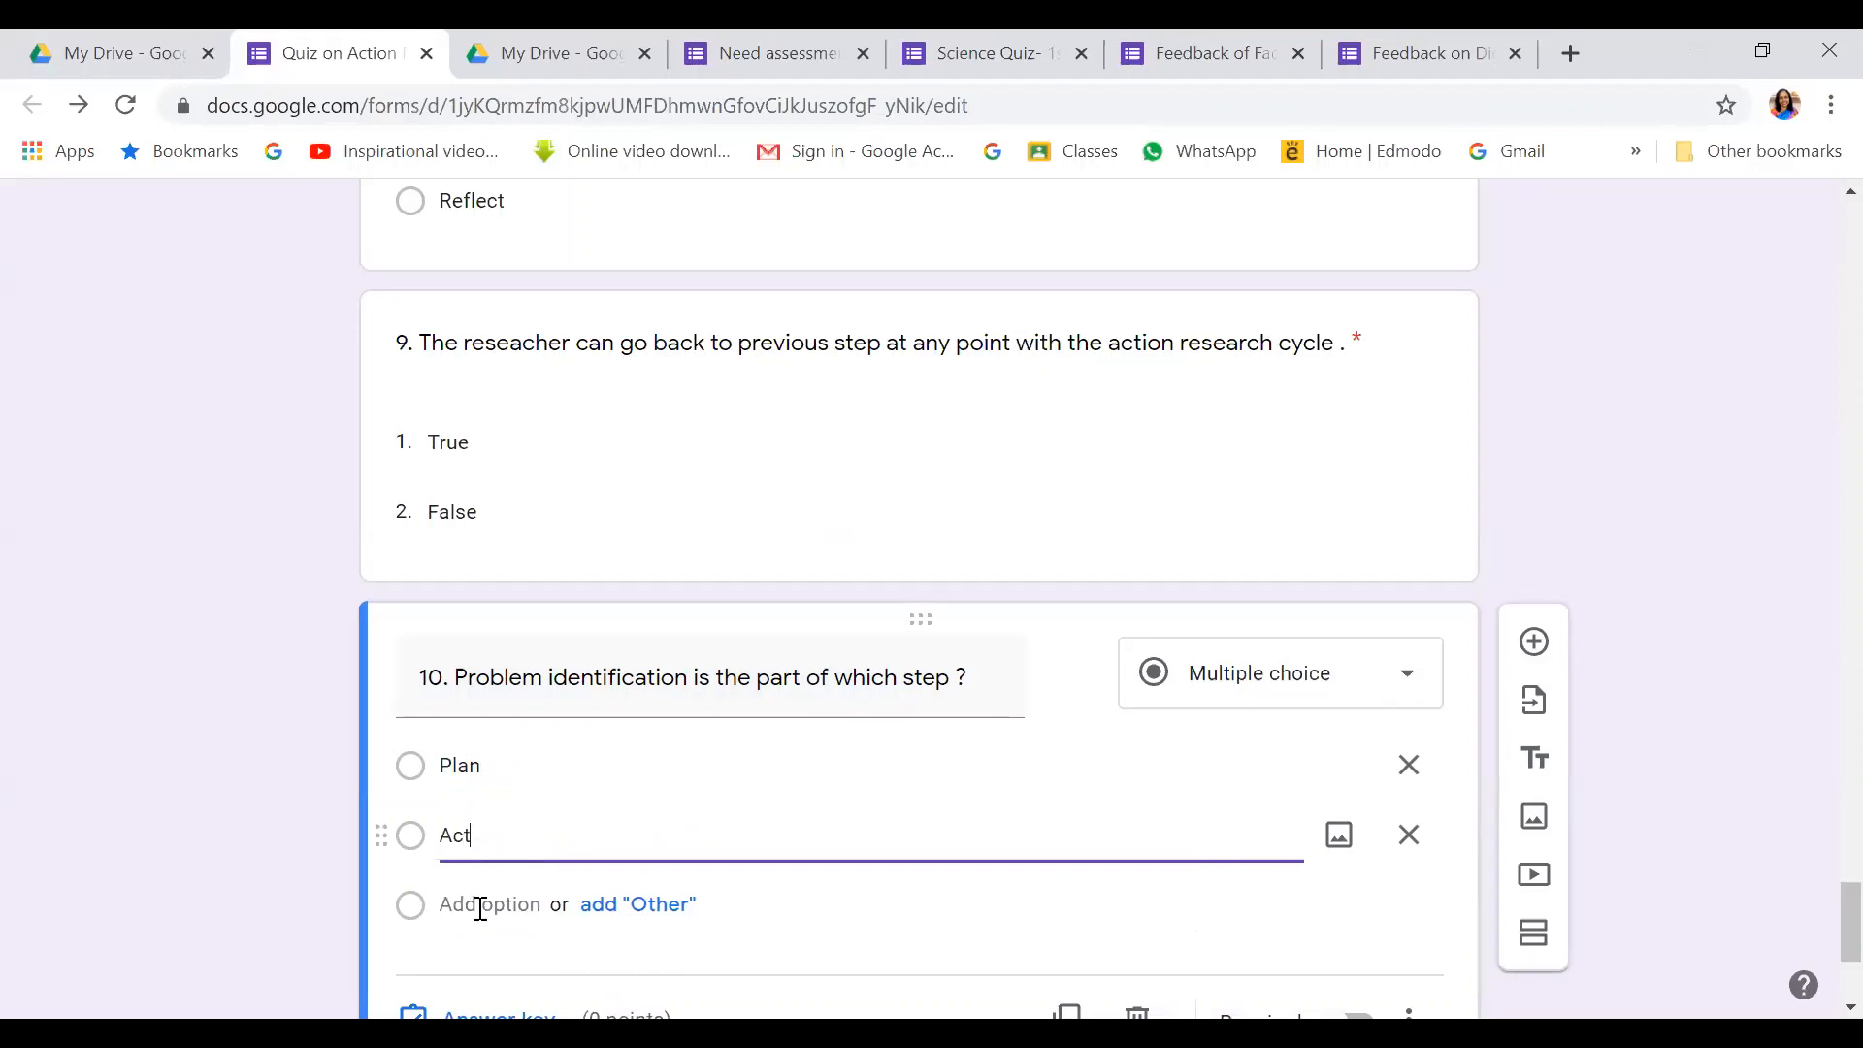
click(480, 905)
text(Ob)
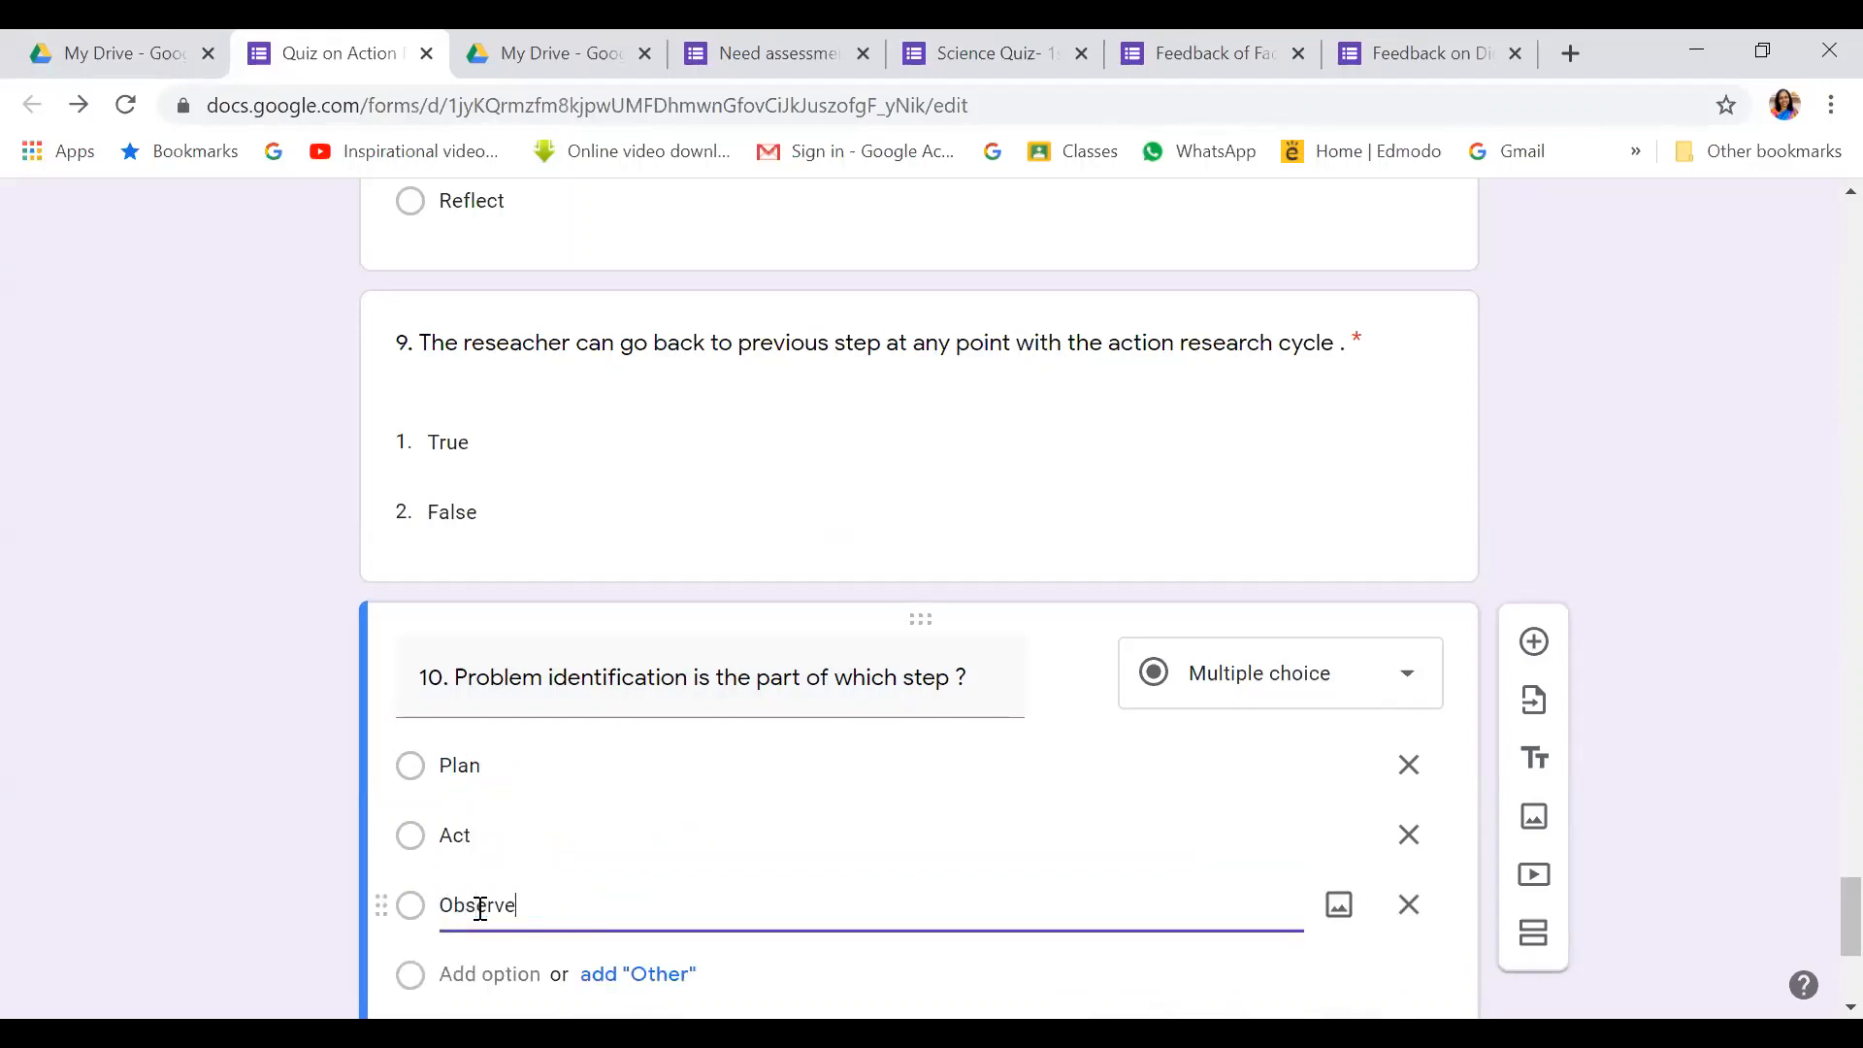
text(serve)
scroll(487, 940, down, 2)
click(493, 832)
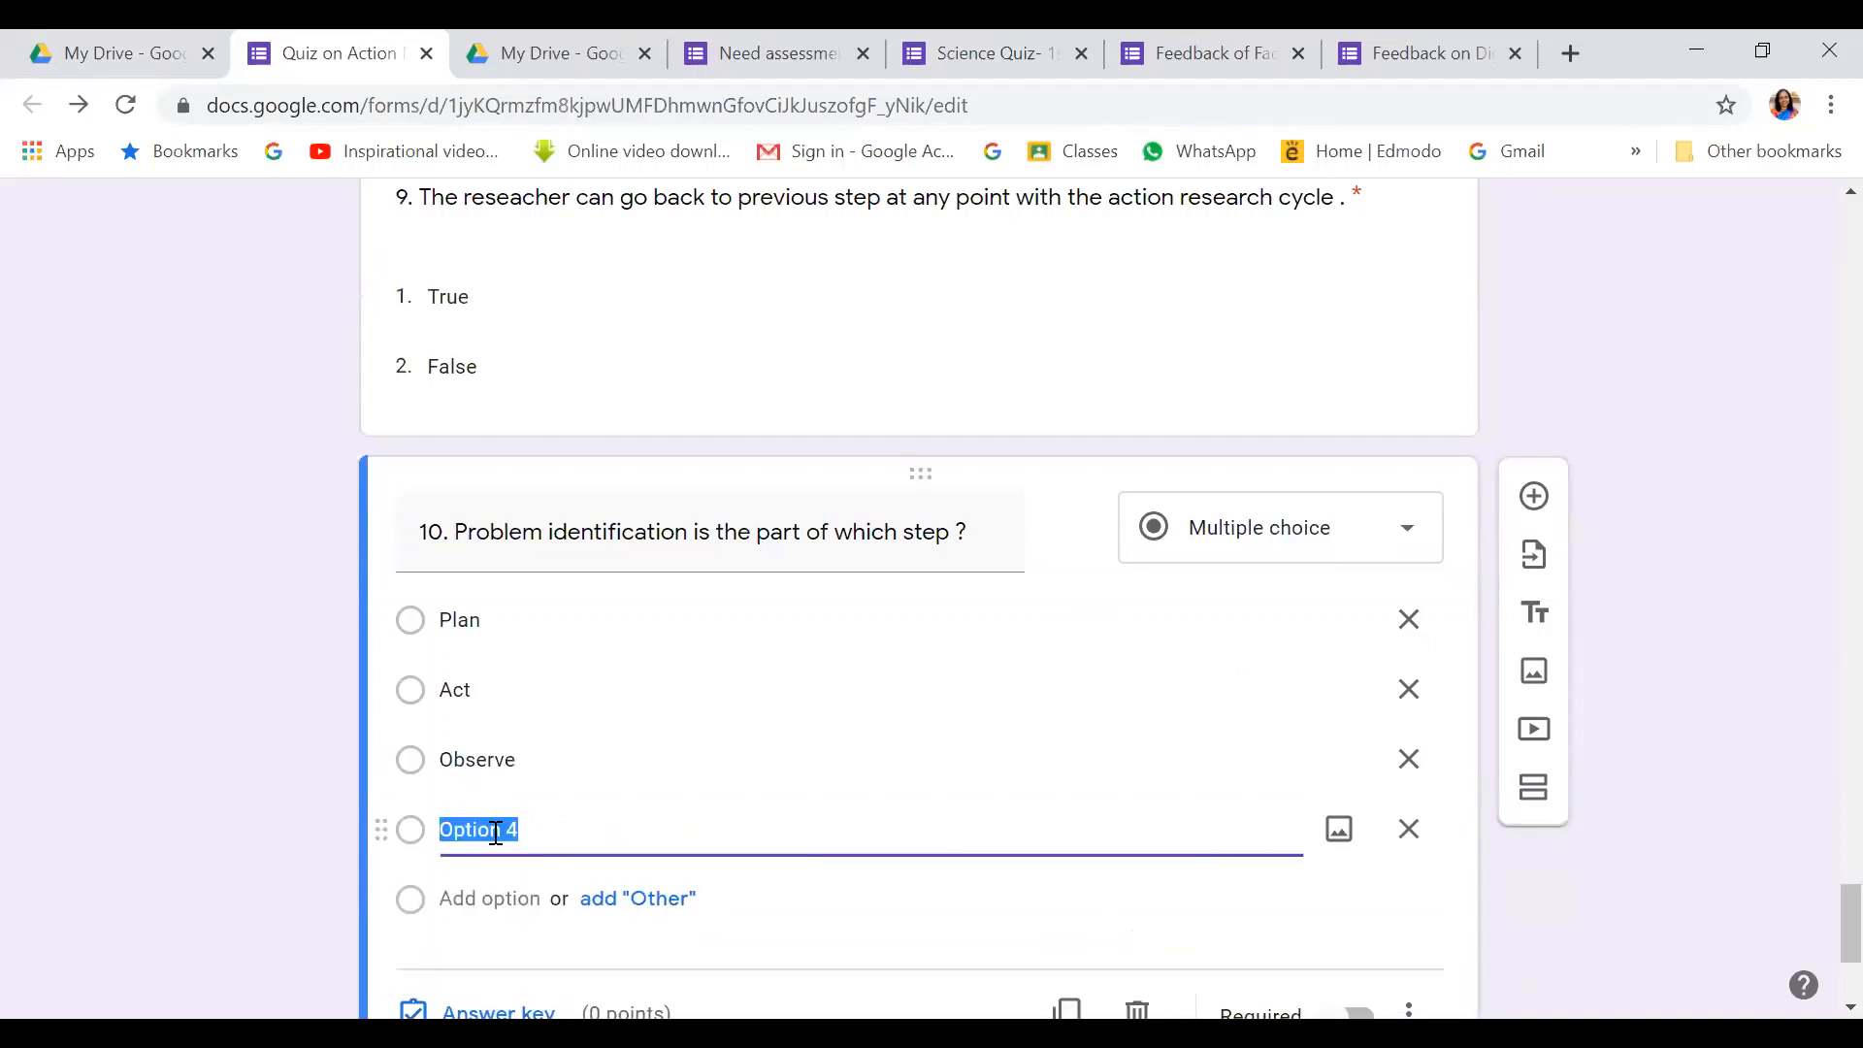
text(Reflect)
Reword question 10 to 'Designing alternative activities are conducted in which step ?'
triple_click(686, 534)
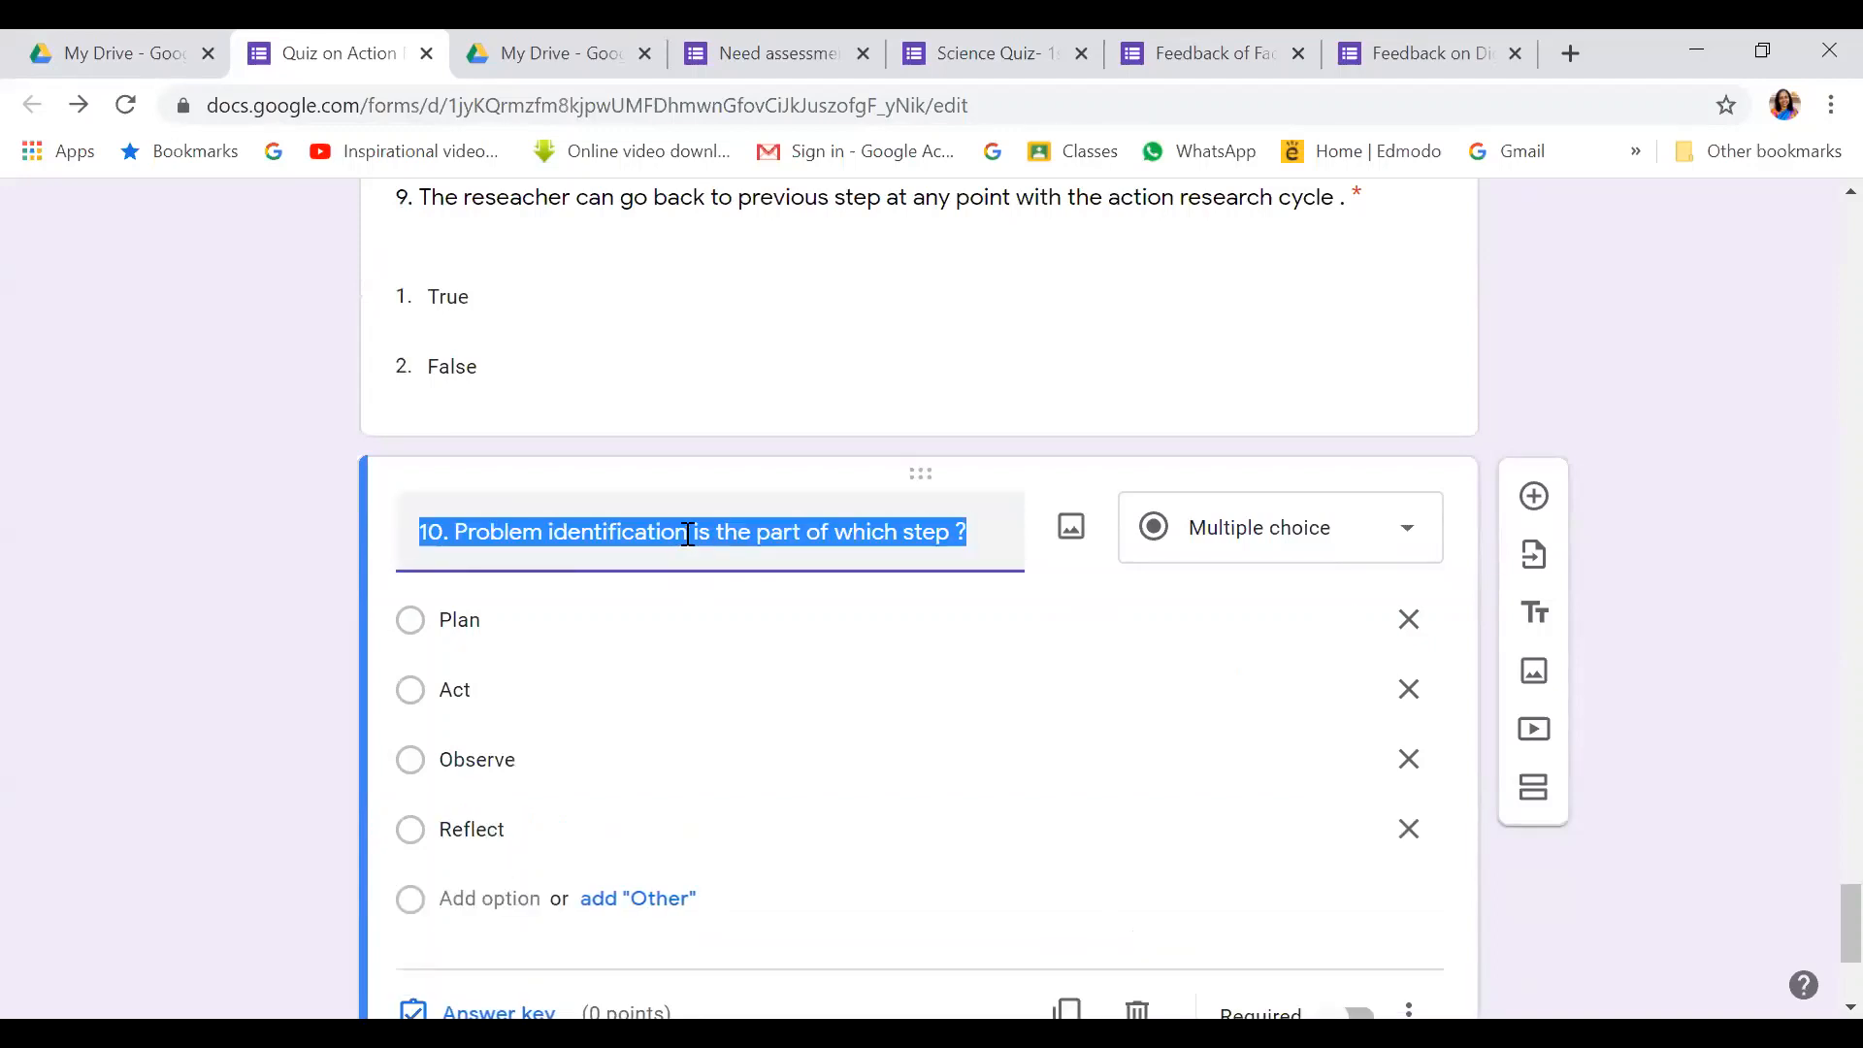
click(689, 534)
key(BackSpace)
key(BackSpace)
key(BackSpace)
key(BackSpace)
key(BackSpace)
key(BackSpace)
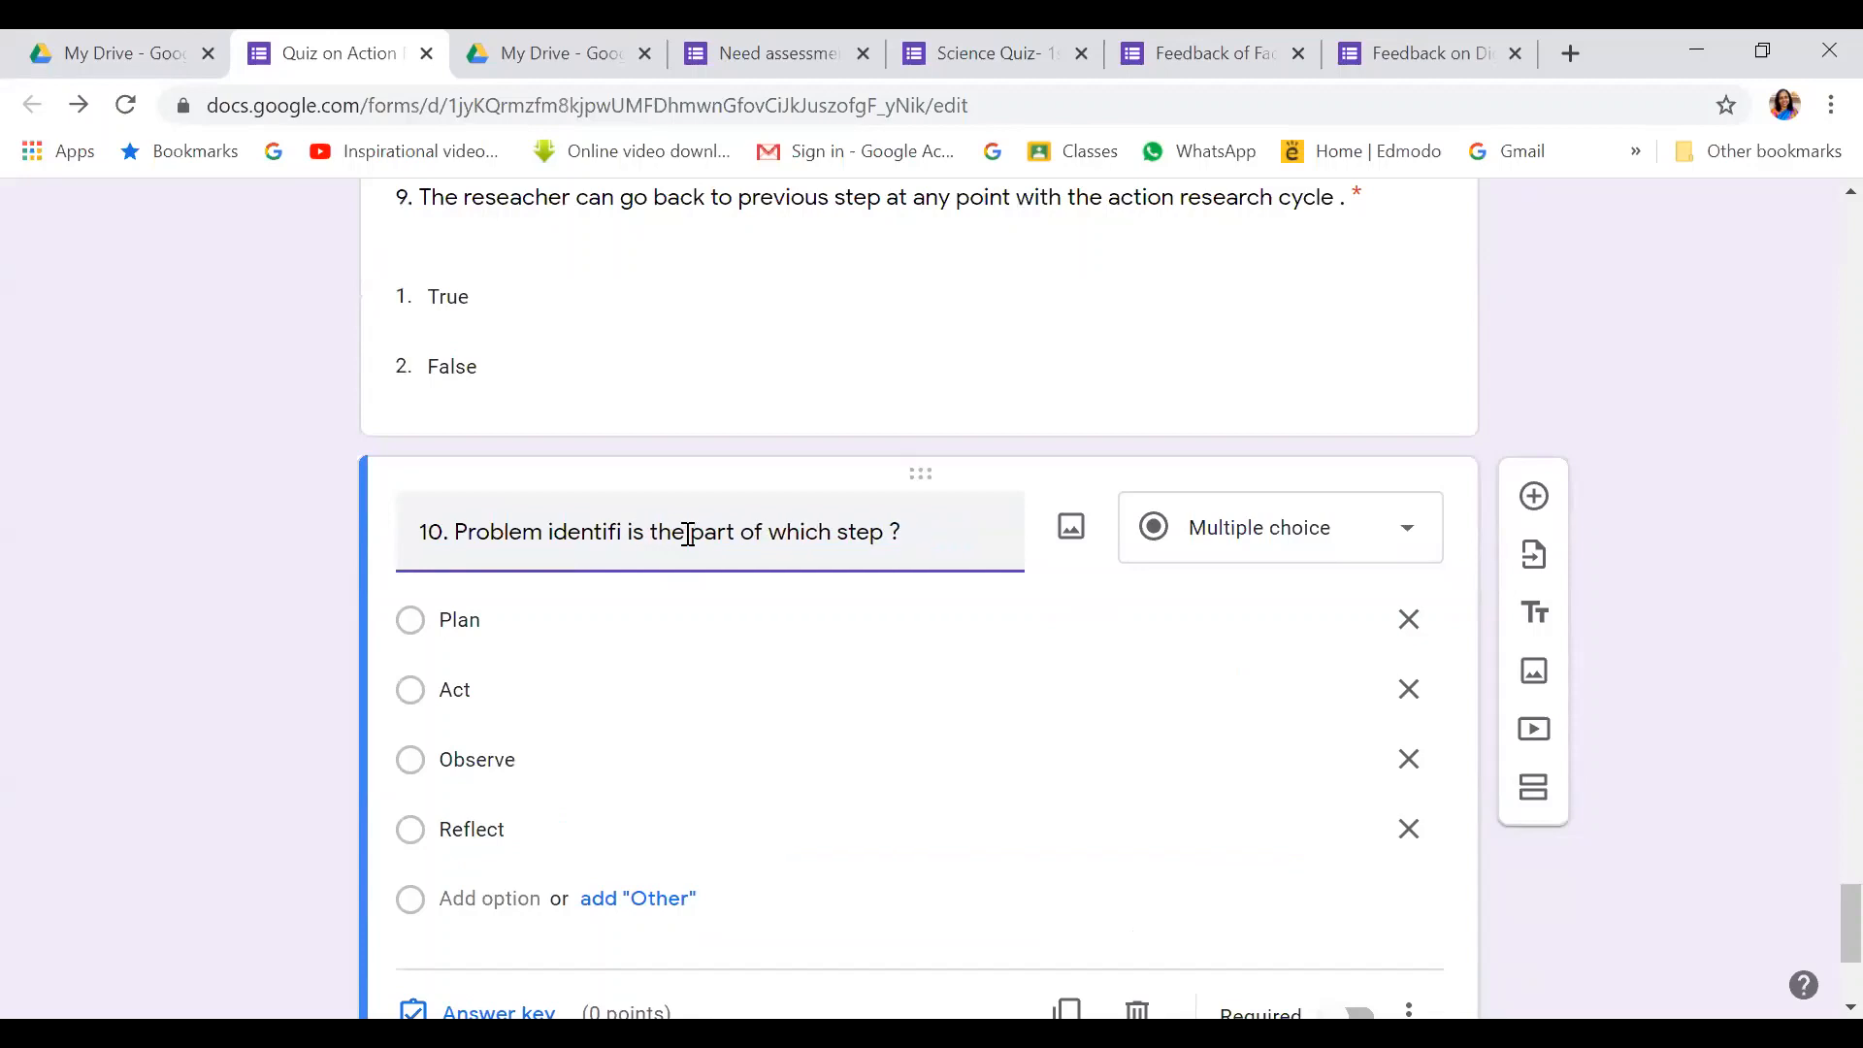
key(BackSpace)
key(BackSpace)
key(BackSpace)
key(BackSpace)
key(BackSpace)
key(BackSpace)
key(BackSpace)
key(BackSpace)
key(BackSpace)
key(BackSpace)
key(BackSpace)
key(BackSpace)
key(BackSpace)
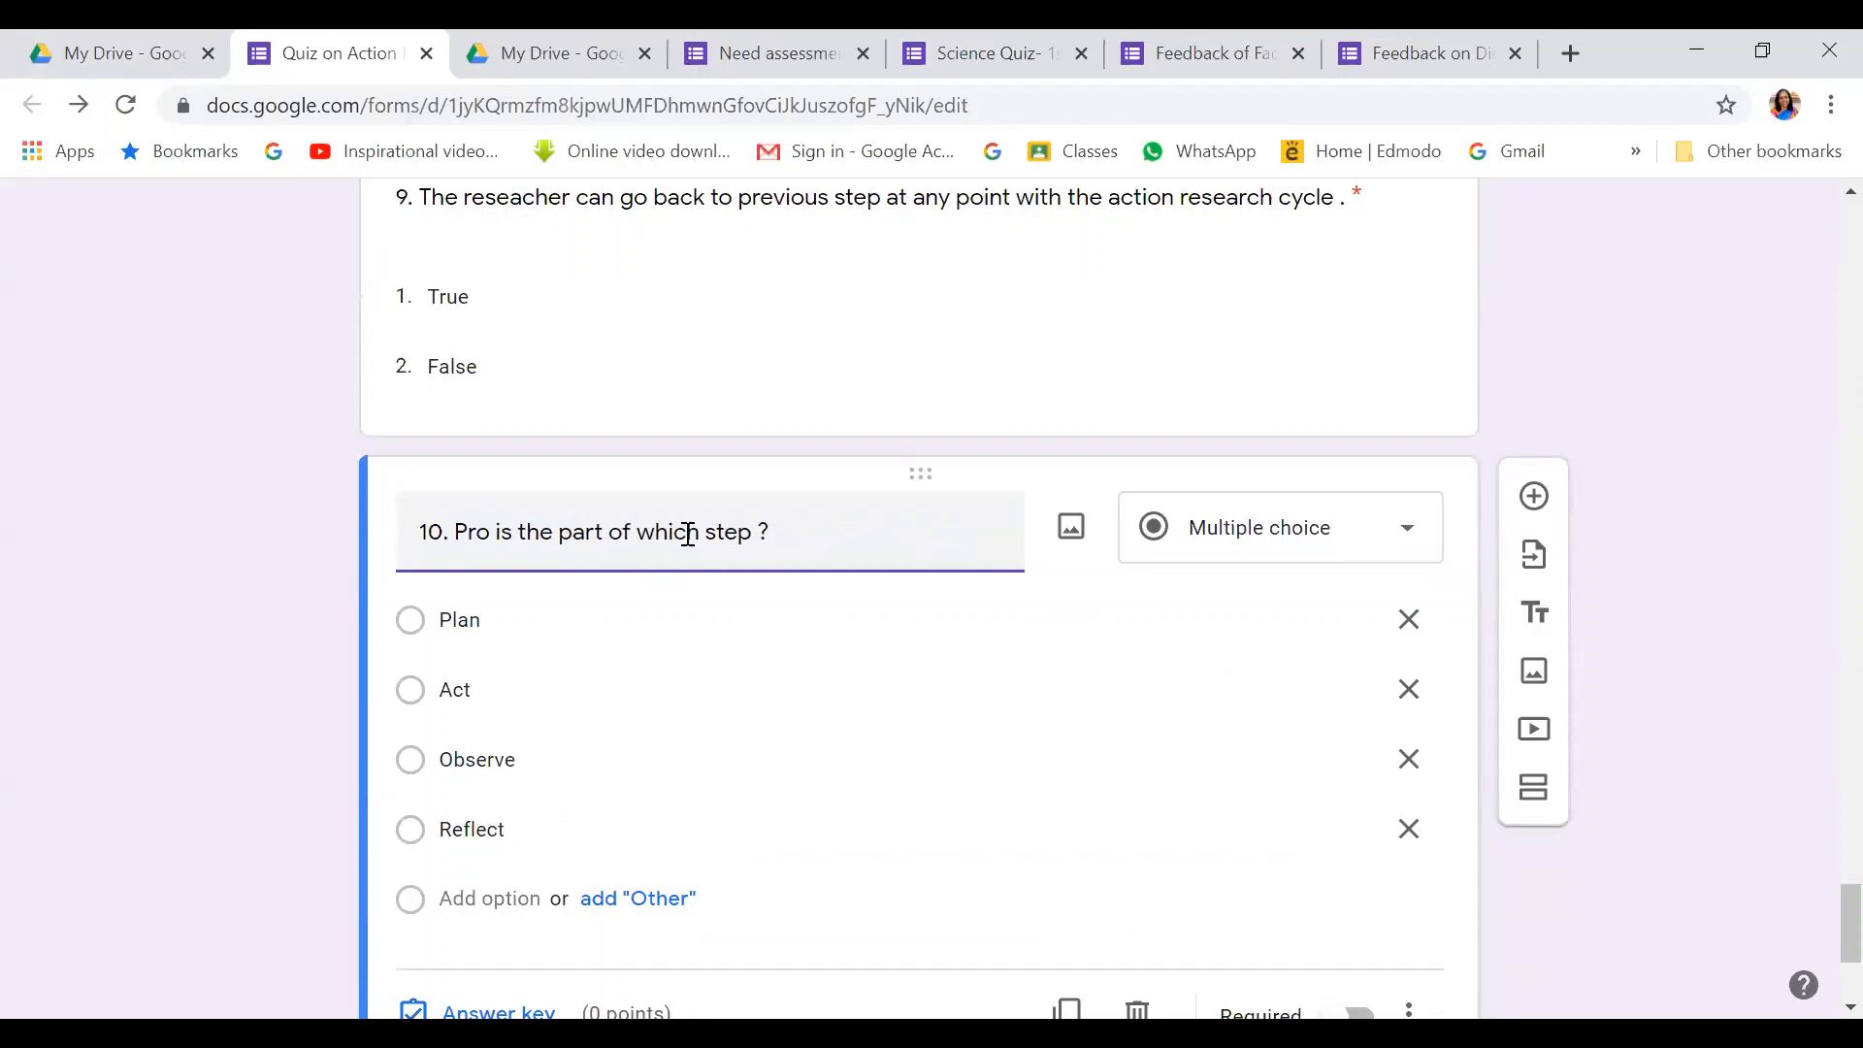
key(BackSpace)
key(BackSpace)
key(BackSpace)
text(DEsign)
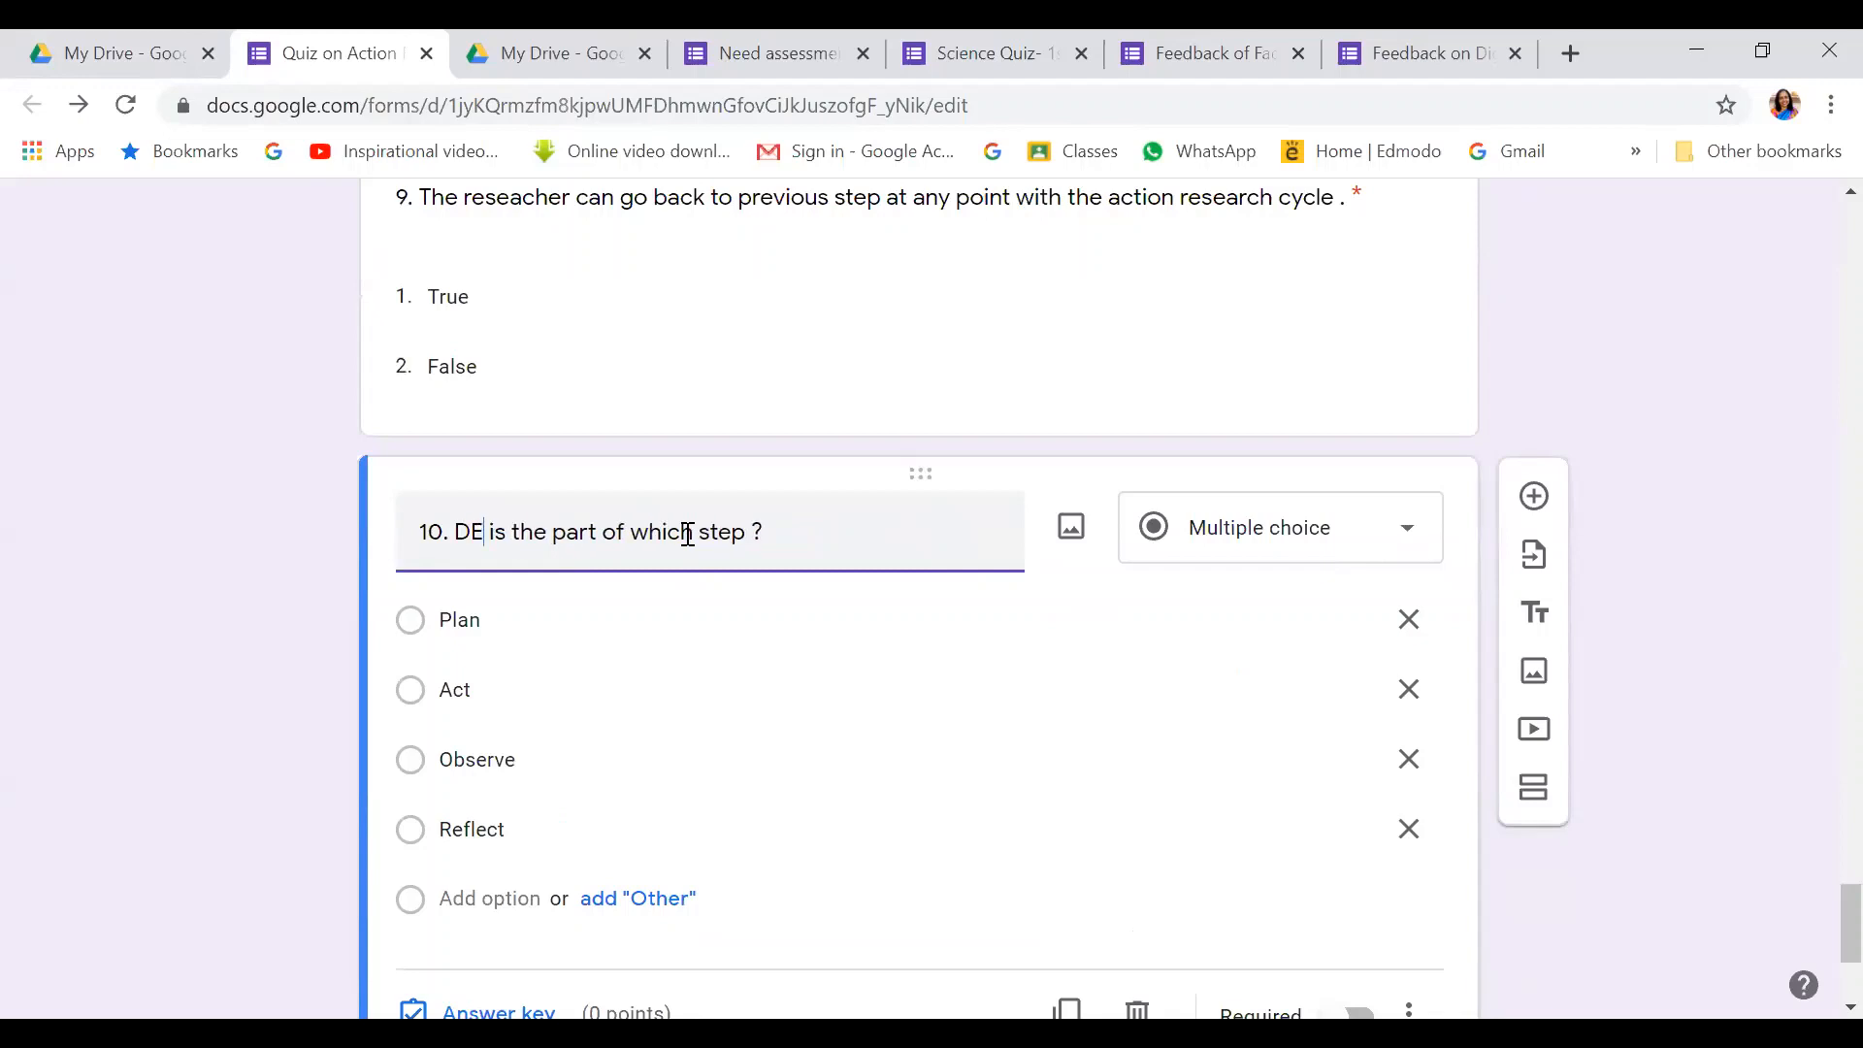
text(ing al)
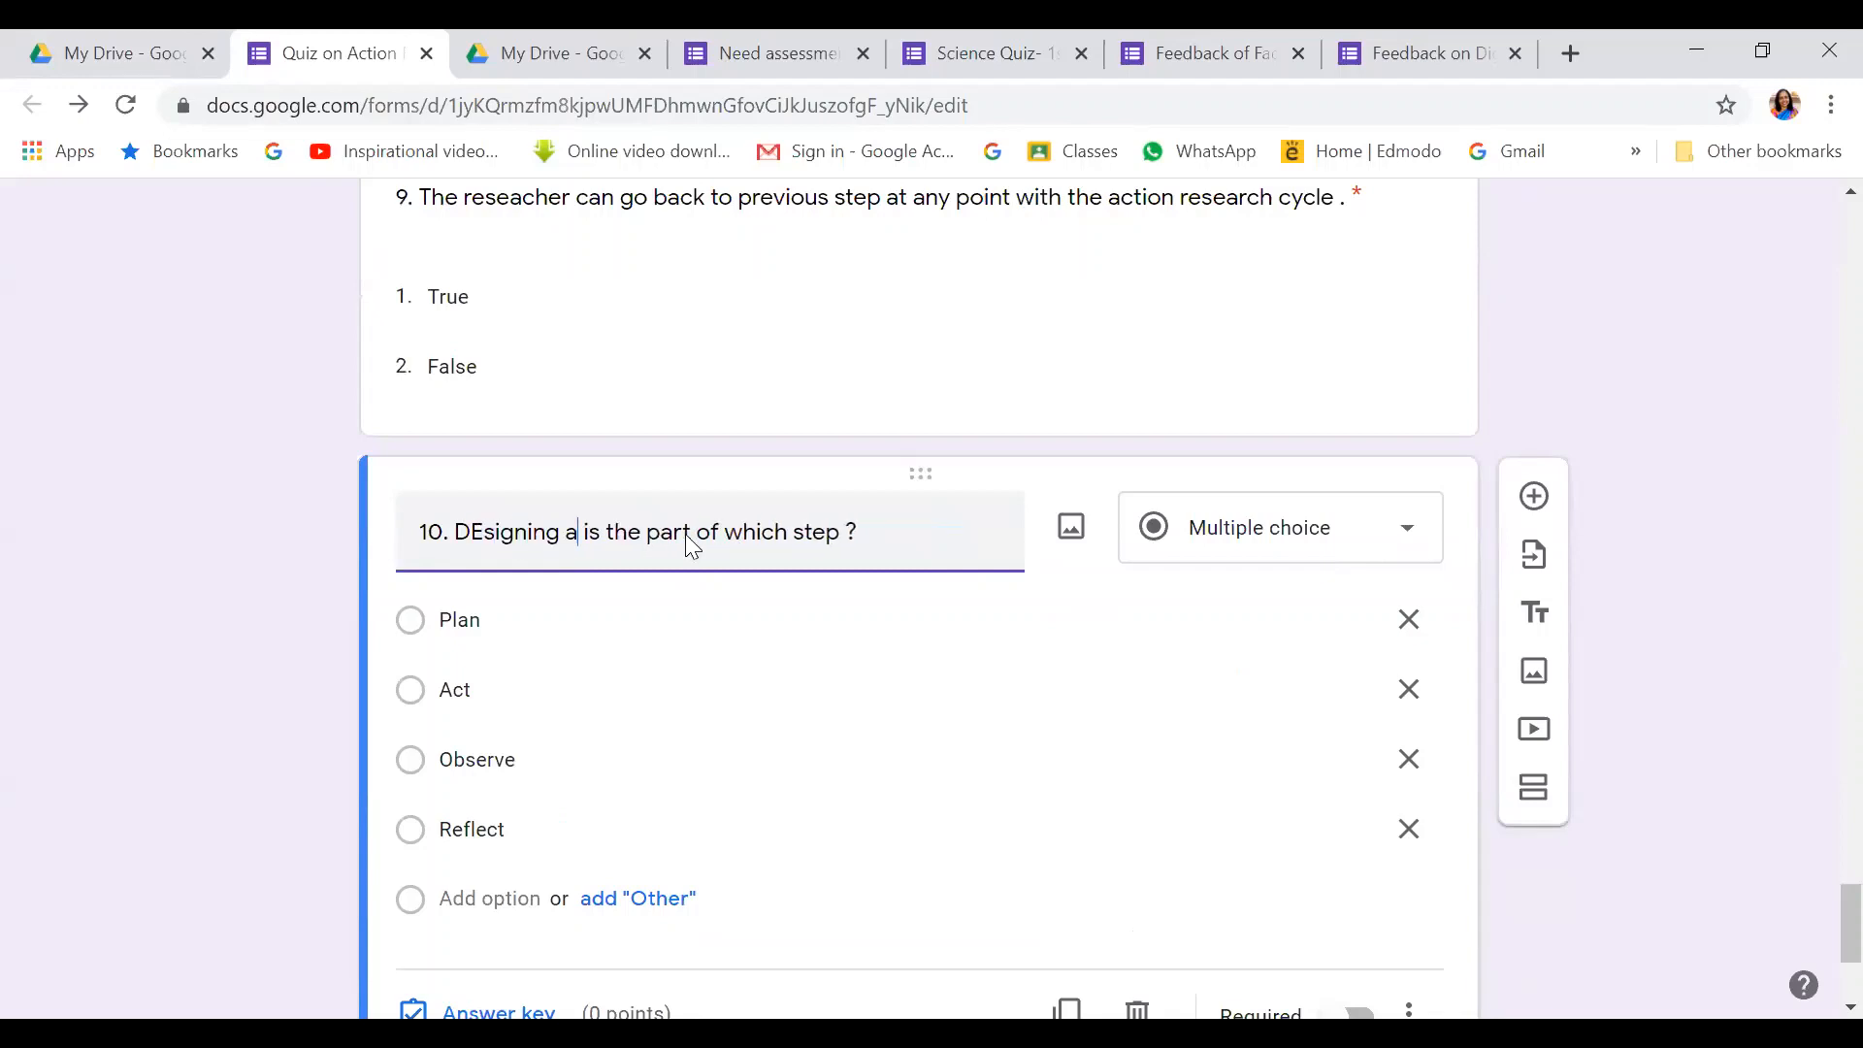
text(ternative acti)
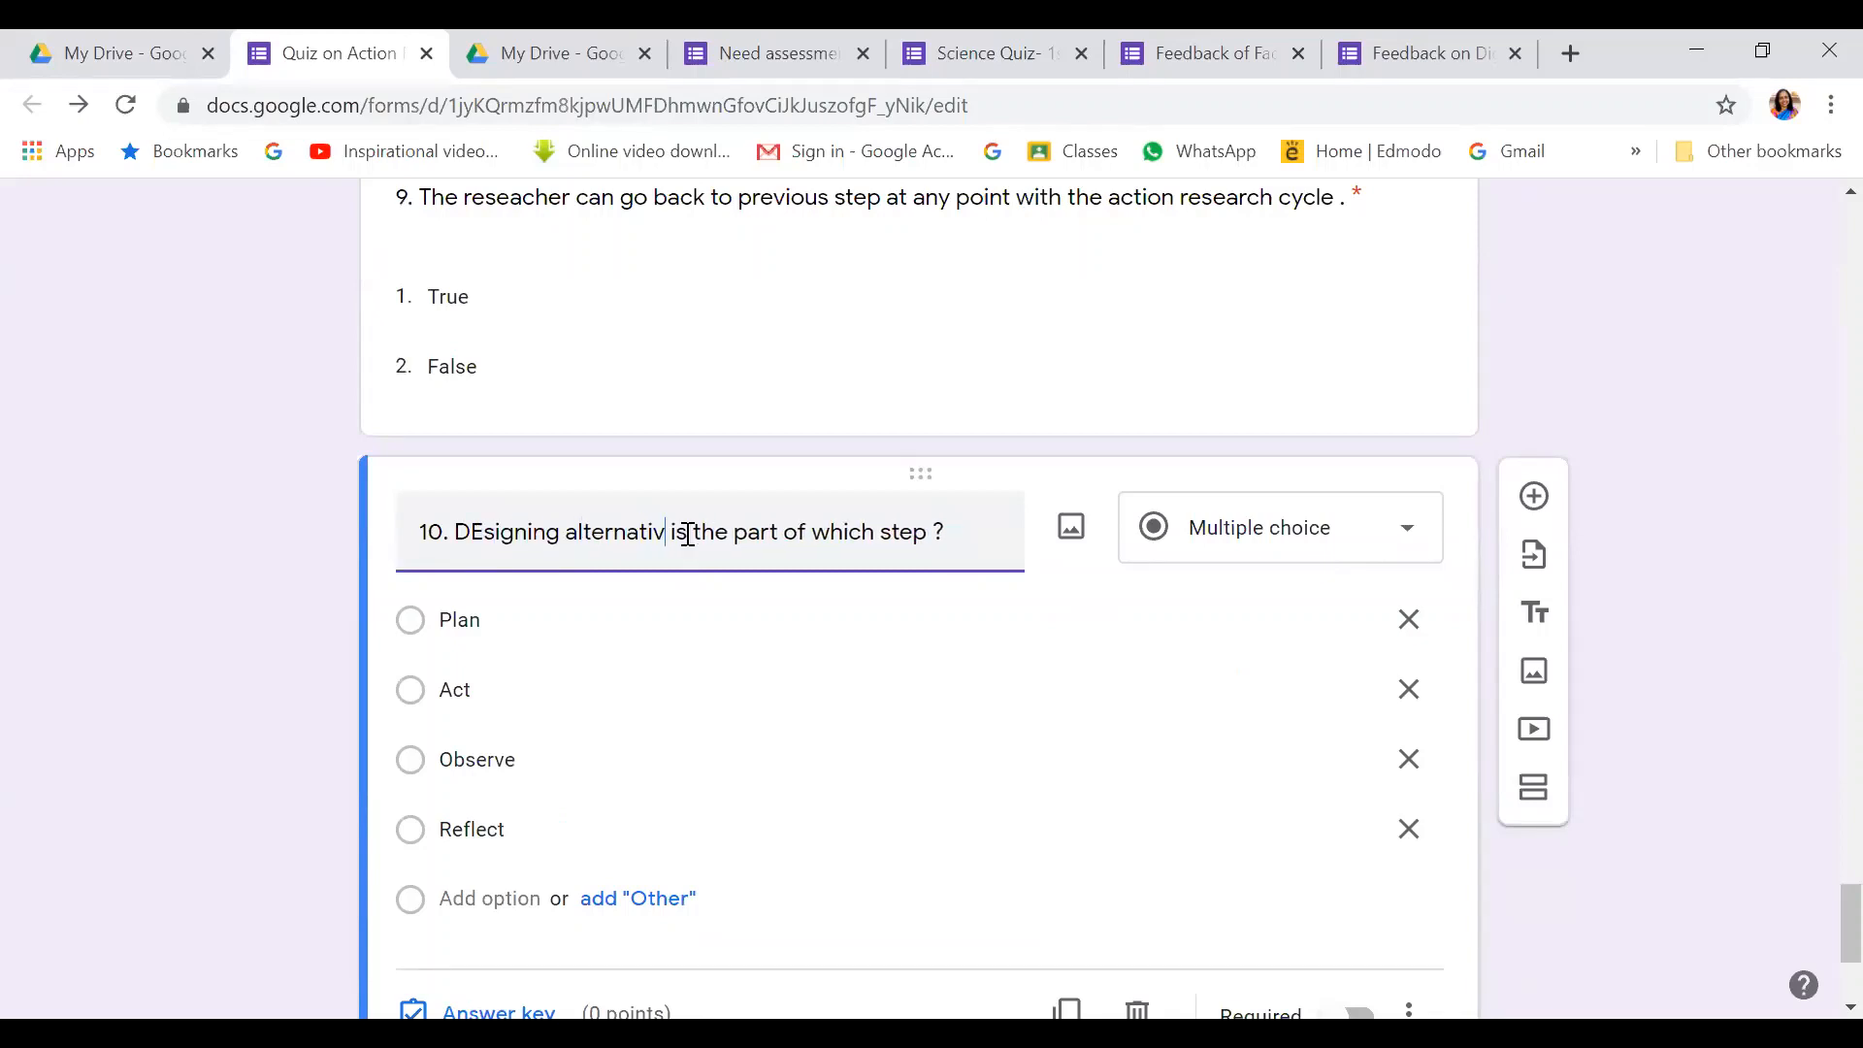
text(viites )
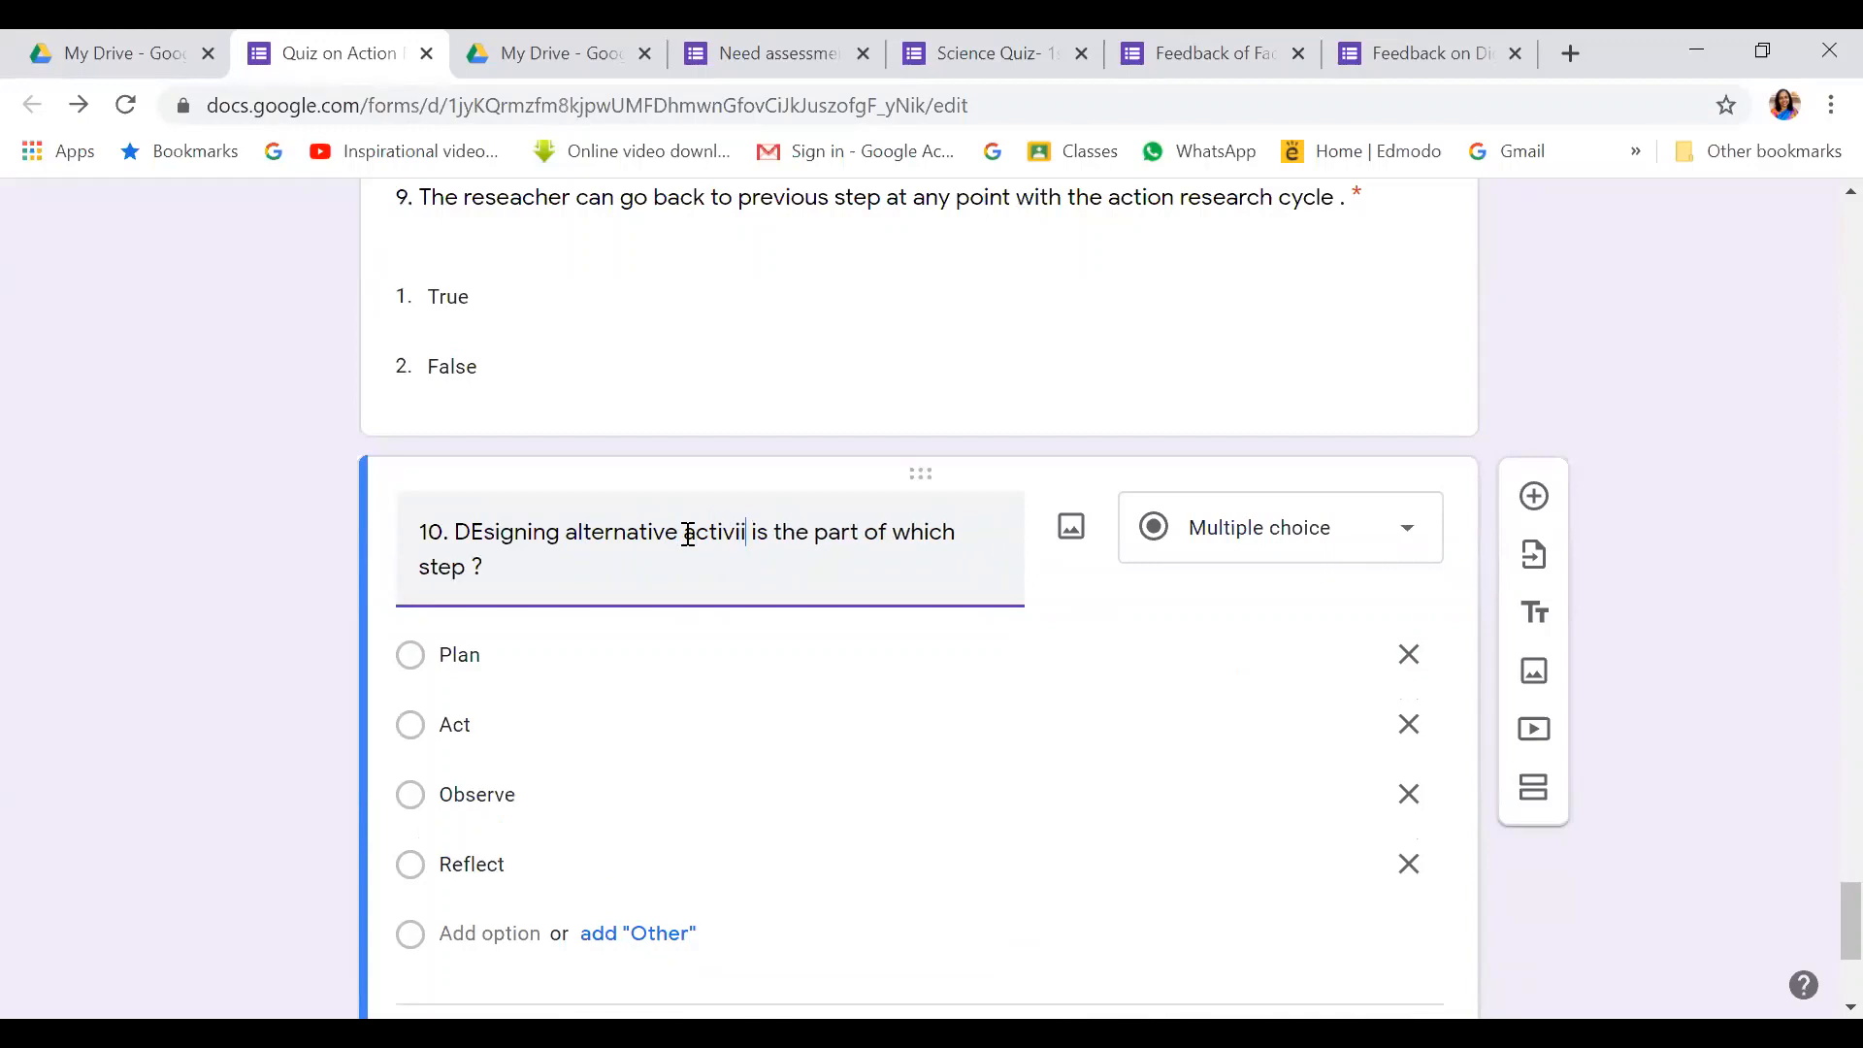
text(are c)
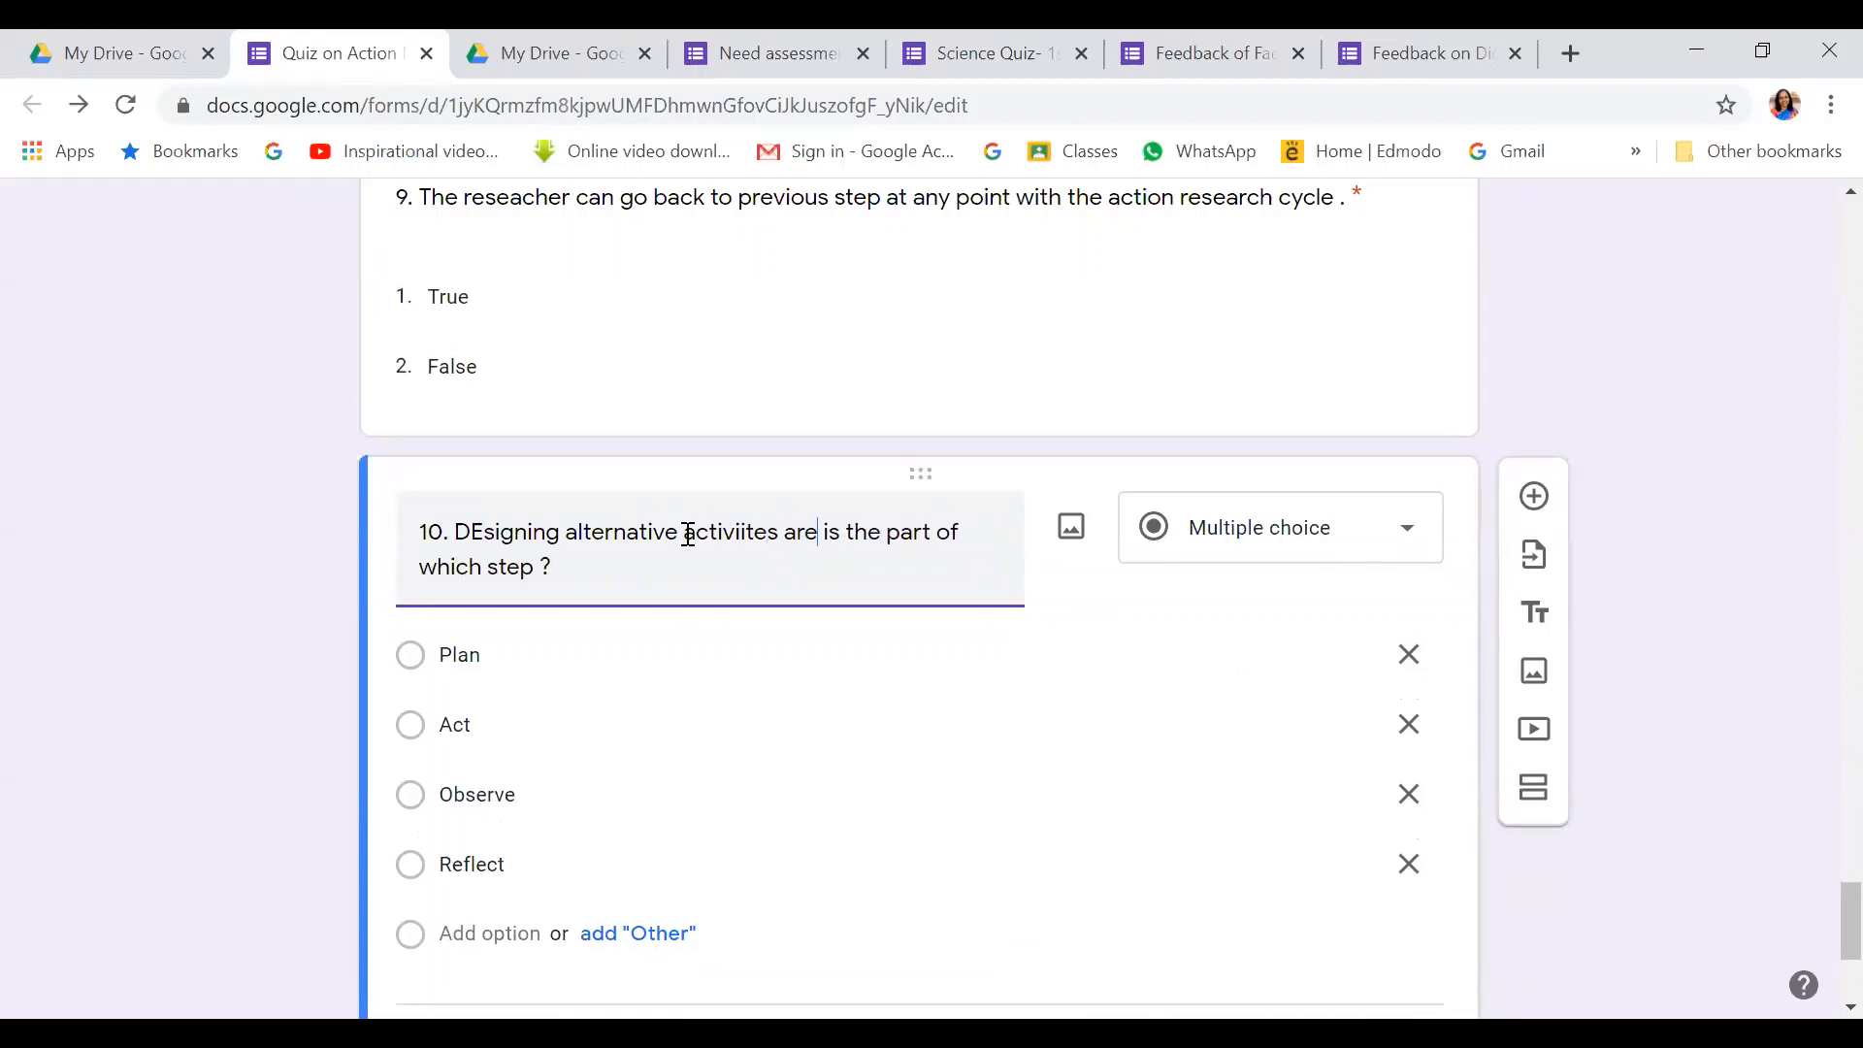
text(onducted i)
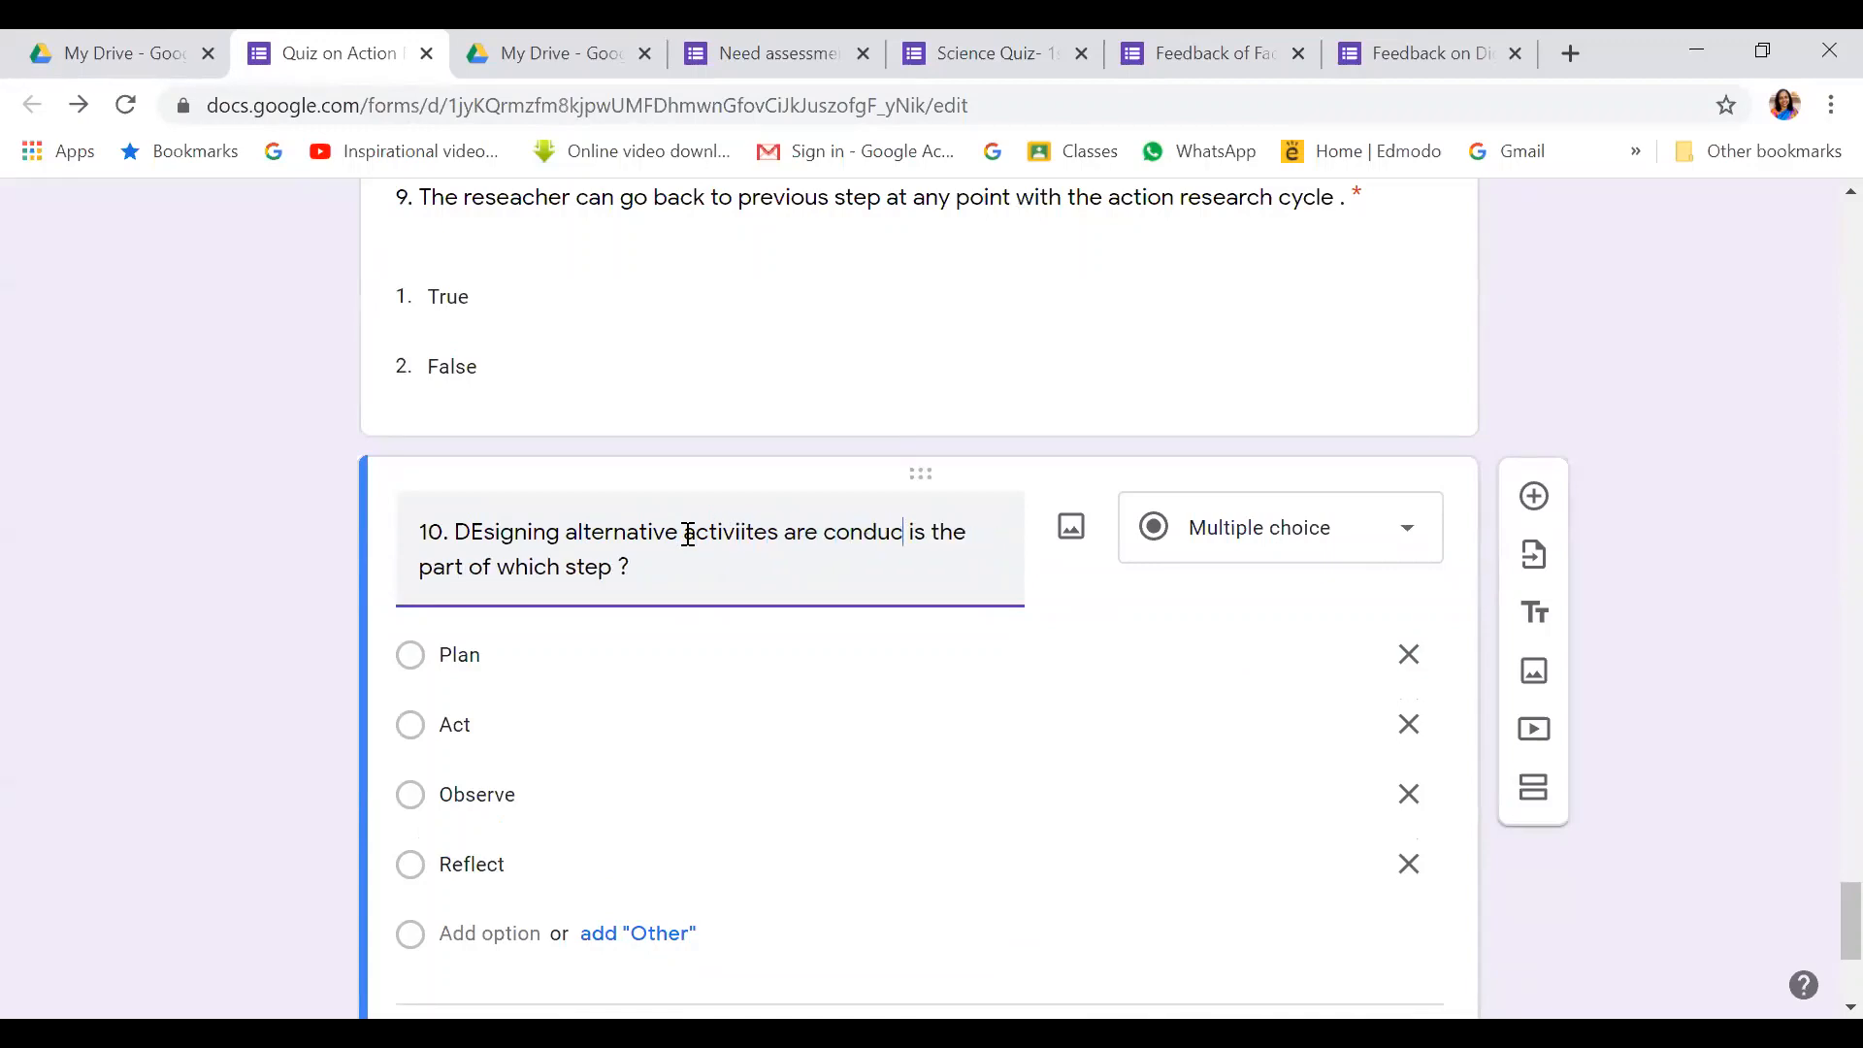
text(n which)
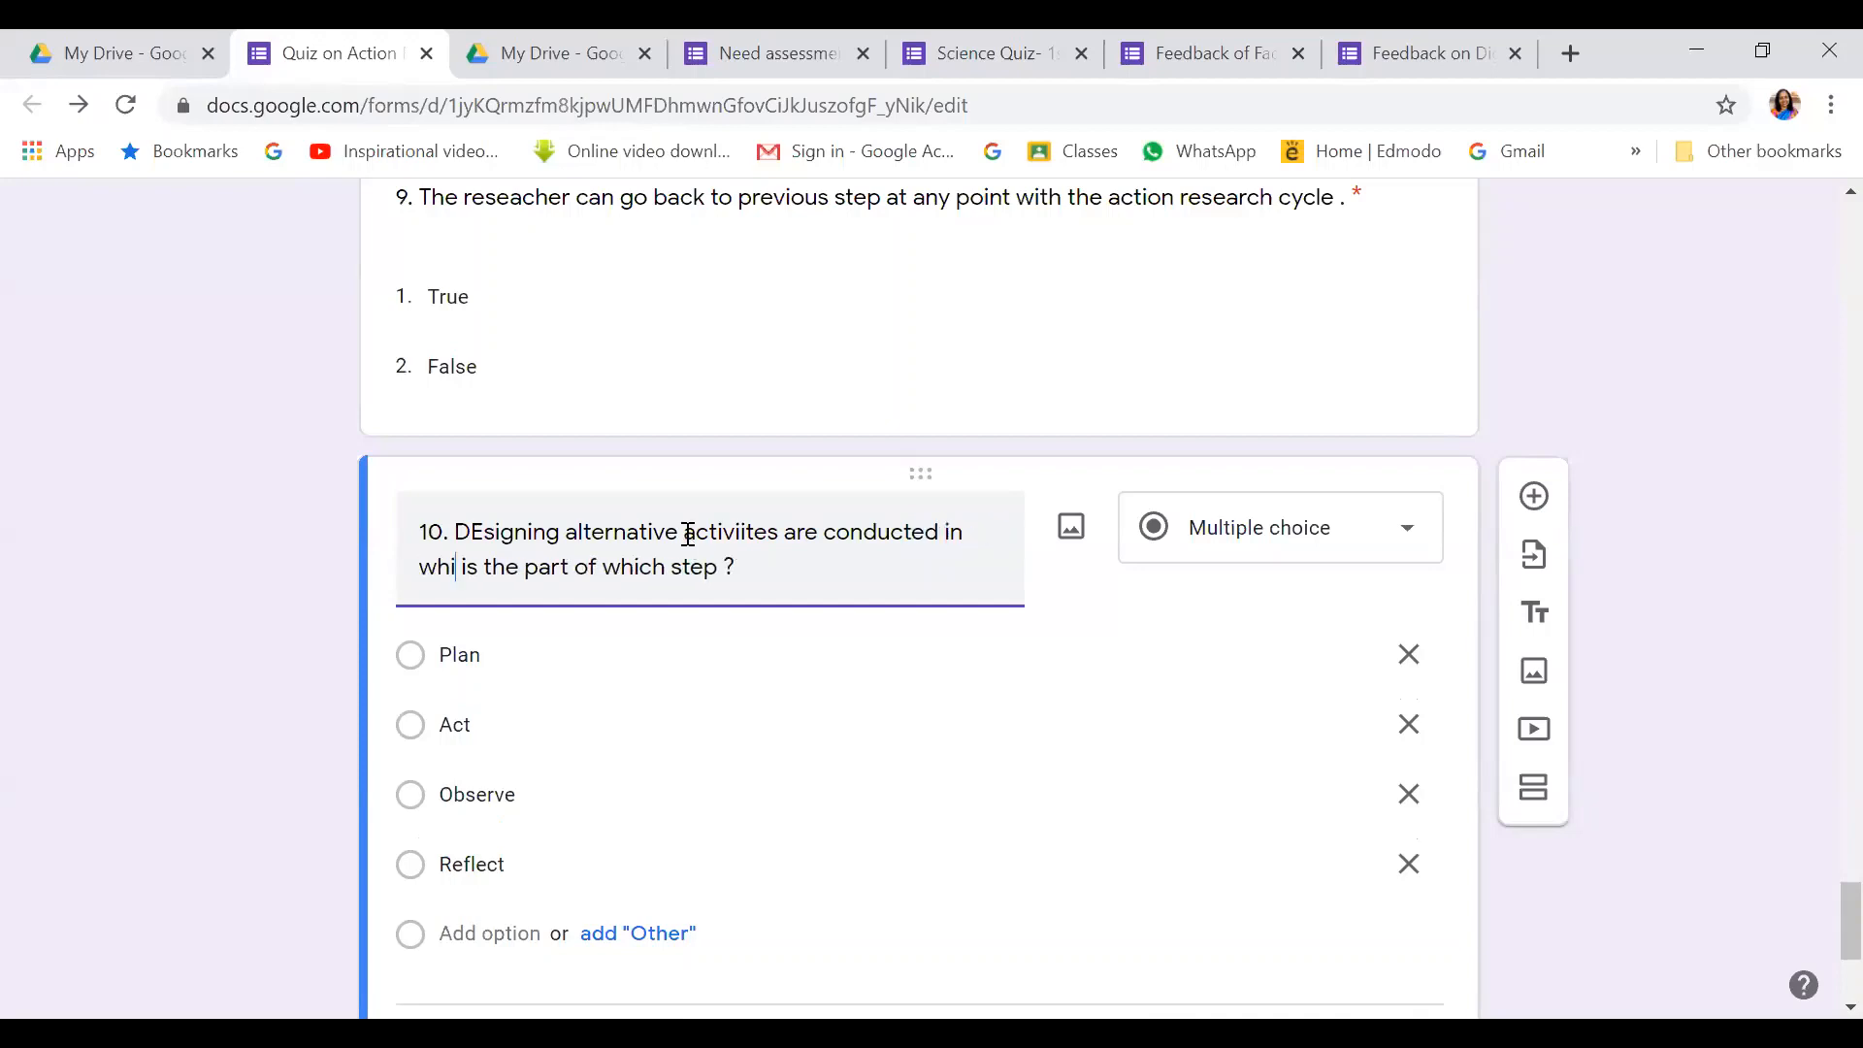
click(541, 570)
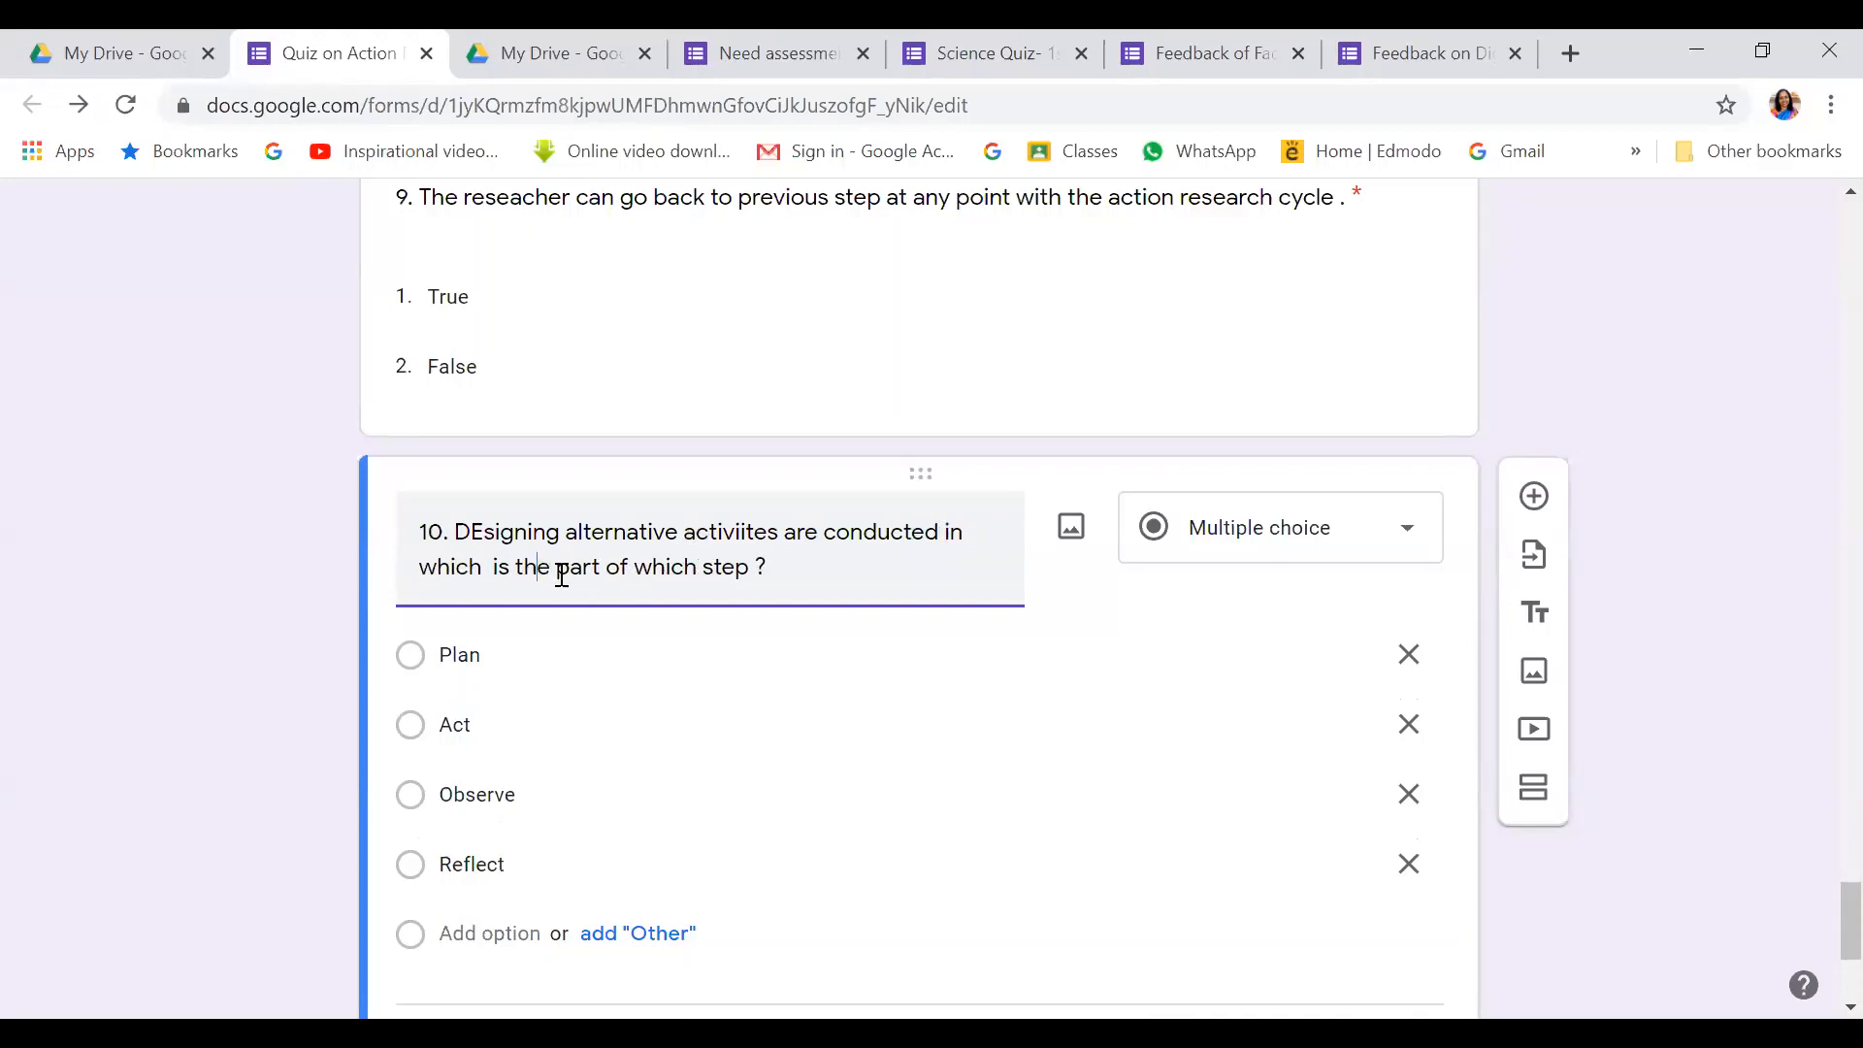
click(698, 567)
key(BackSpace)
key(BackSpace)
key(BackSpace)
key(BackSpace)
key(BackSpace)
key(BackSpace)
key(BackSpace)
key(BackSpace)
key(BackSpace)
key(BackSpace)
key(BackSpace)
key(BackSpace)
key(BackSpace)
key(BackSpace)
key(BackSpace)
key(BackSpace)
key(BackSpace)
key(BackSpace)
key(BackSpace)
key(BackSpace)
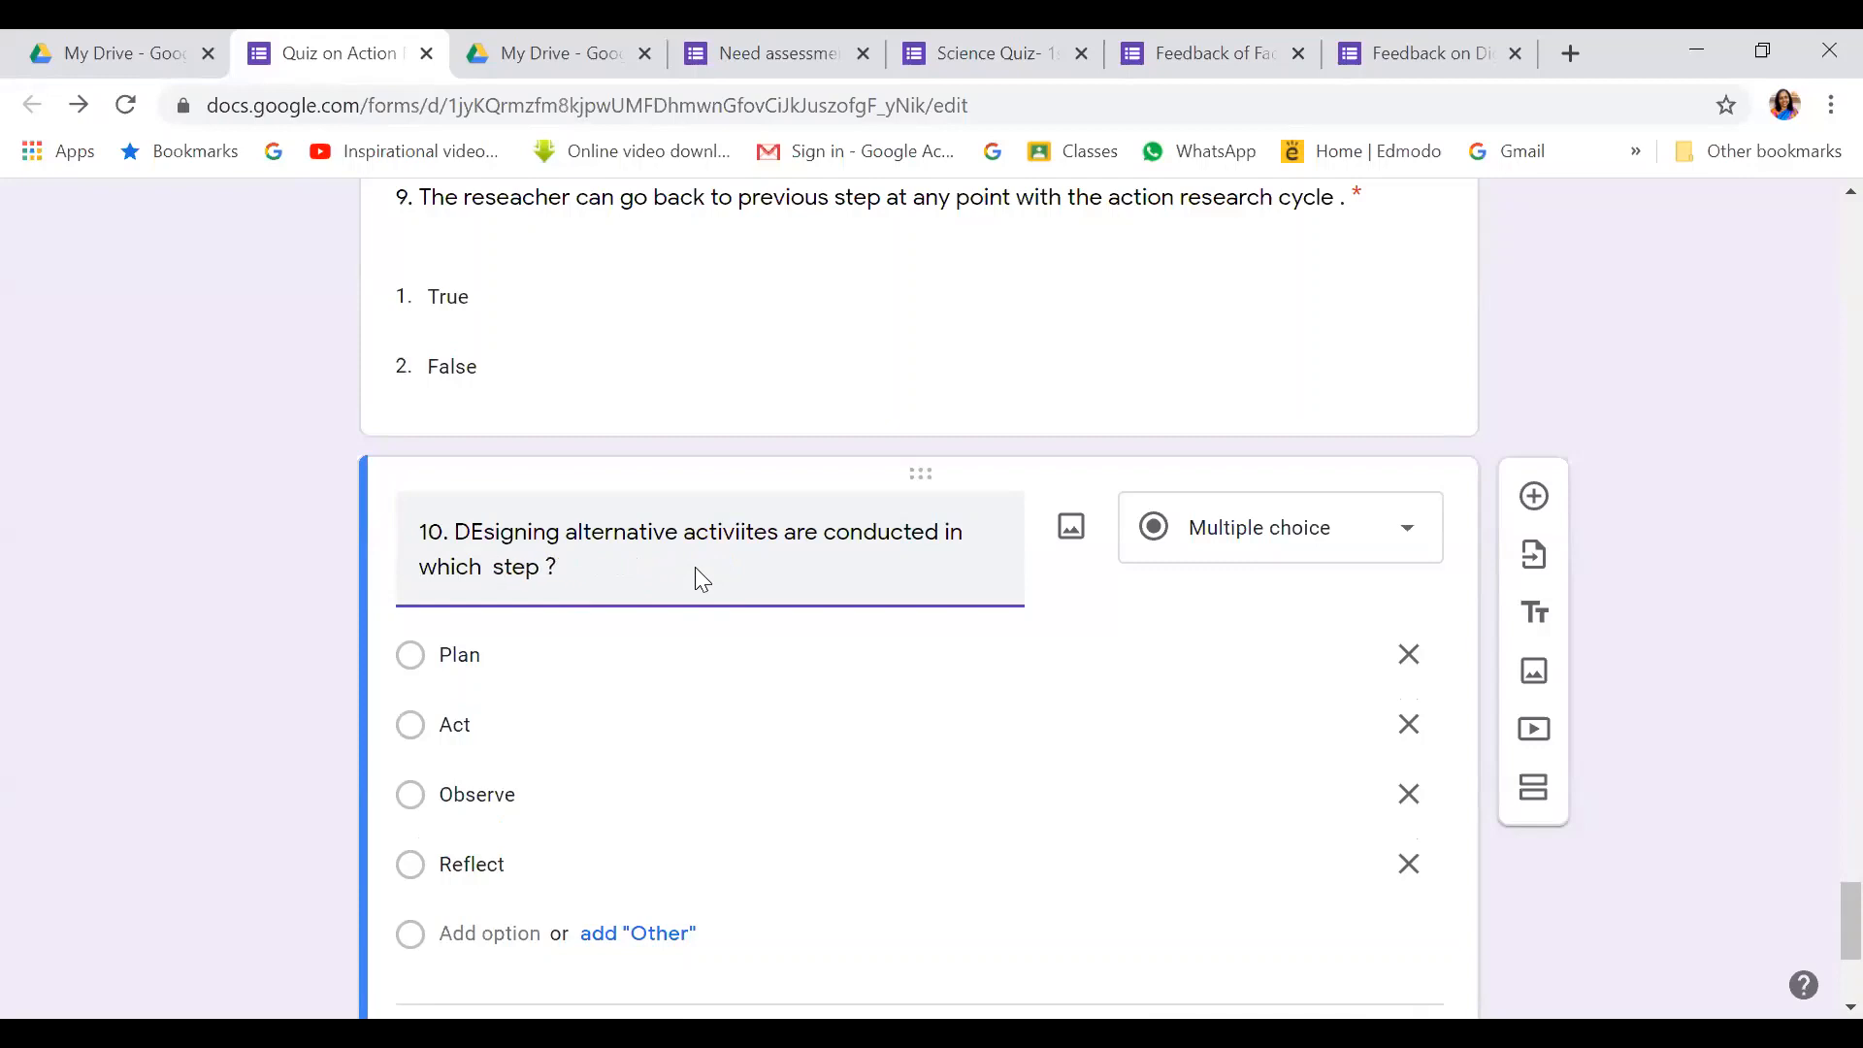
Fix the capitalisation of 'Designing' and the spelling of 'activities' in question 10
click(490, 532)
key(BackSpace)
text(e)
right_click(722, 534)
click(703, 569)
click(762, 531)
key(BackSpace)
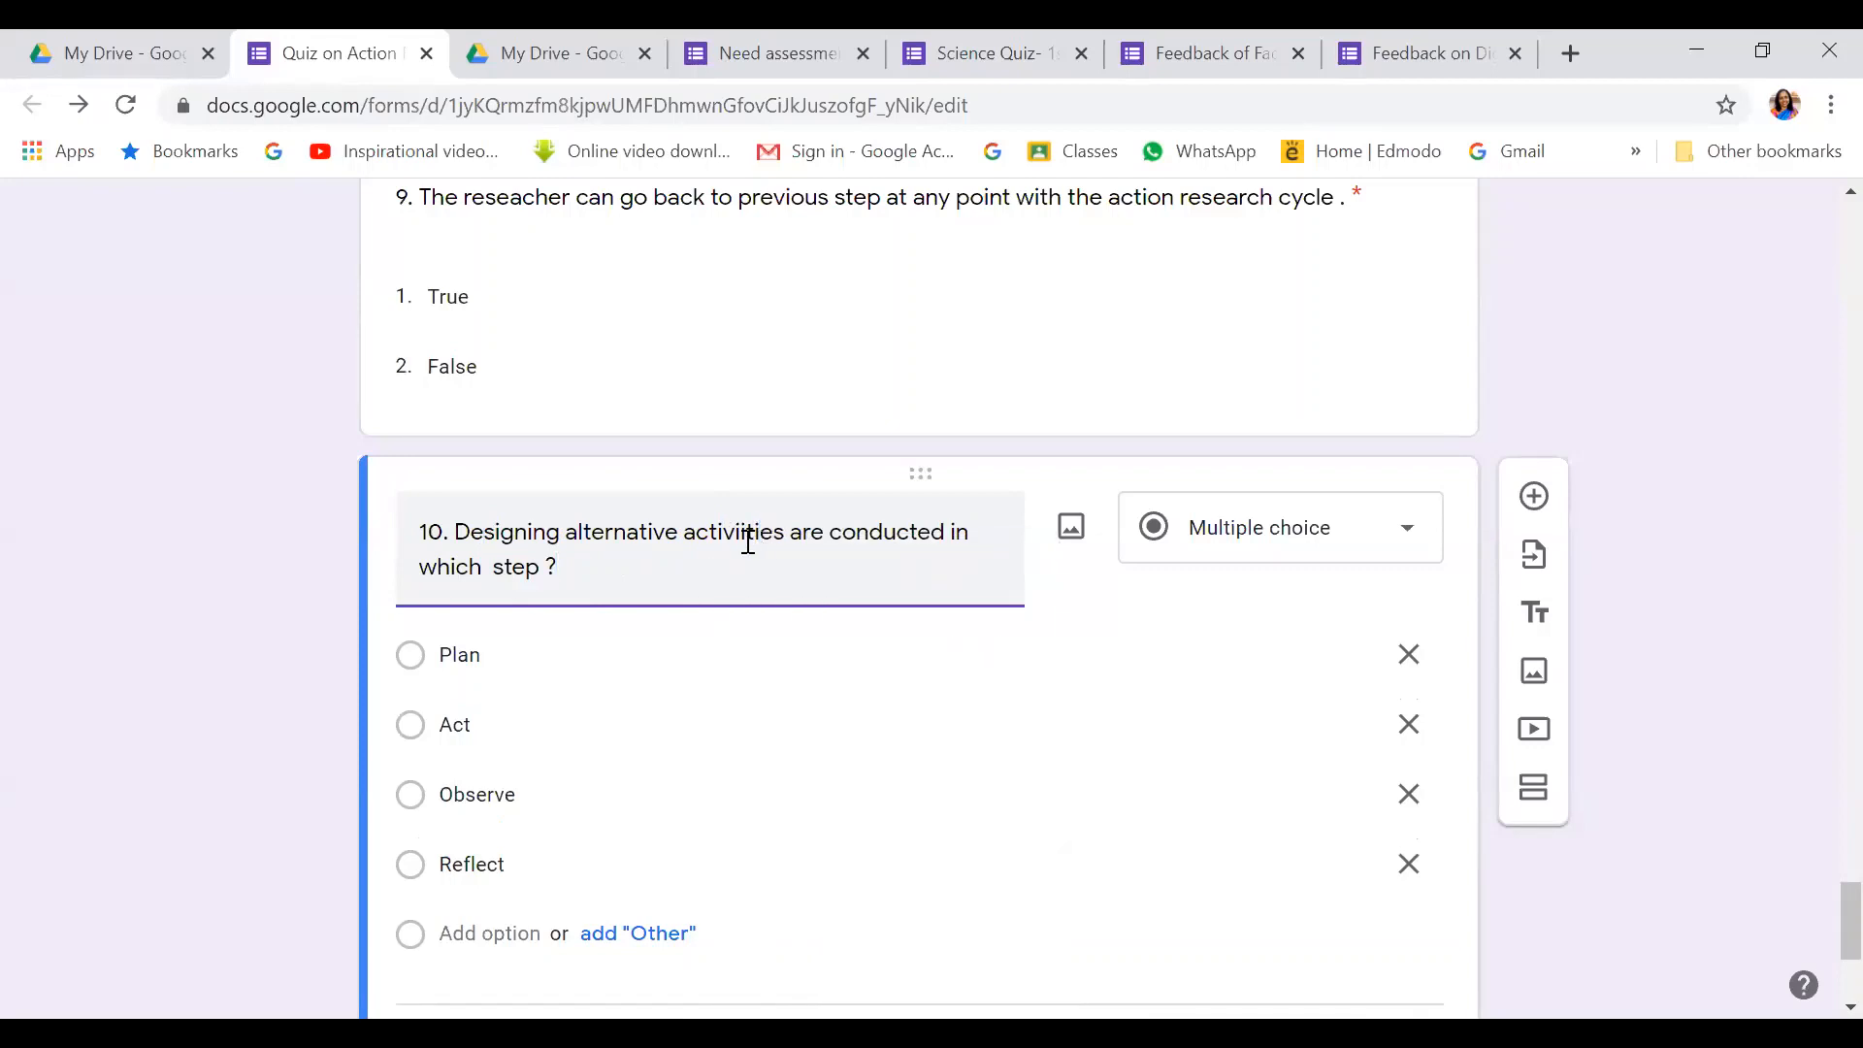
click(746, 533)
text(t)
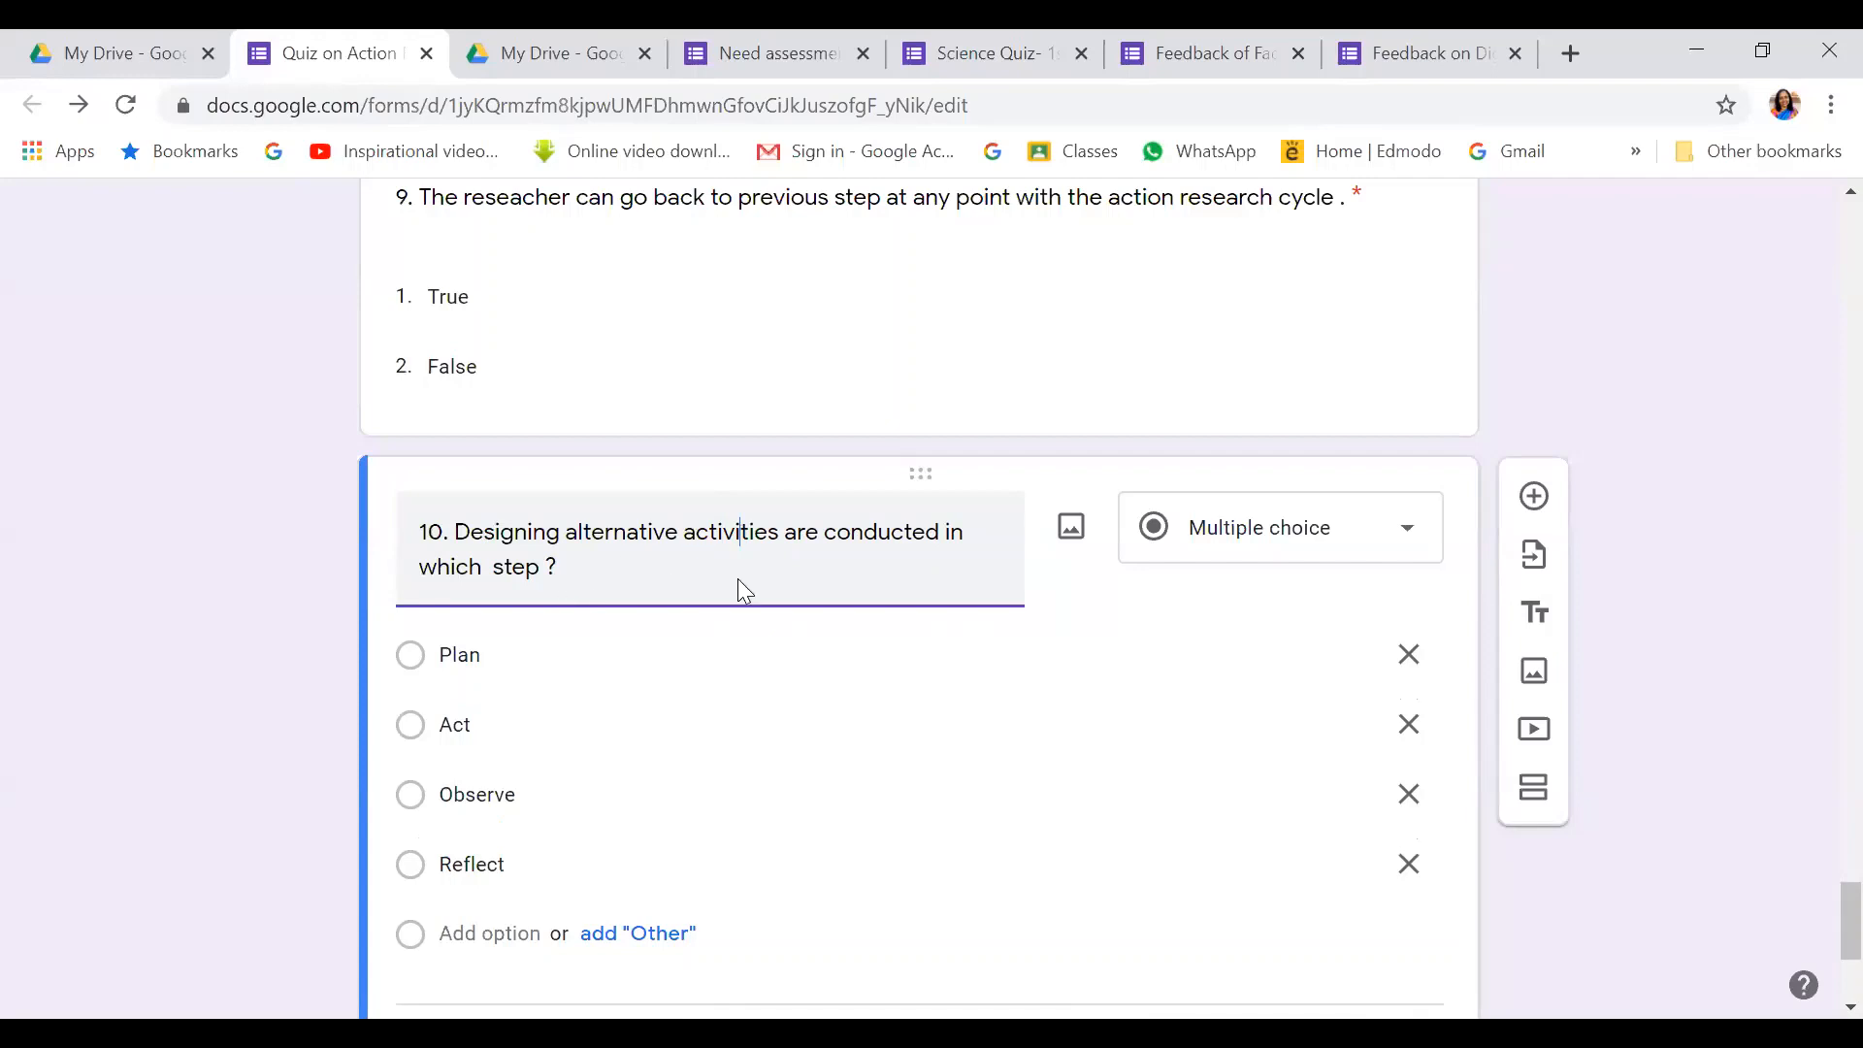
scroll(533, 678, down, 2)
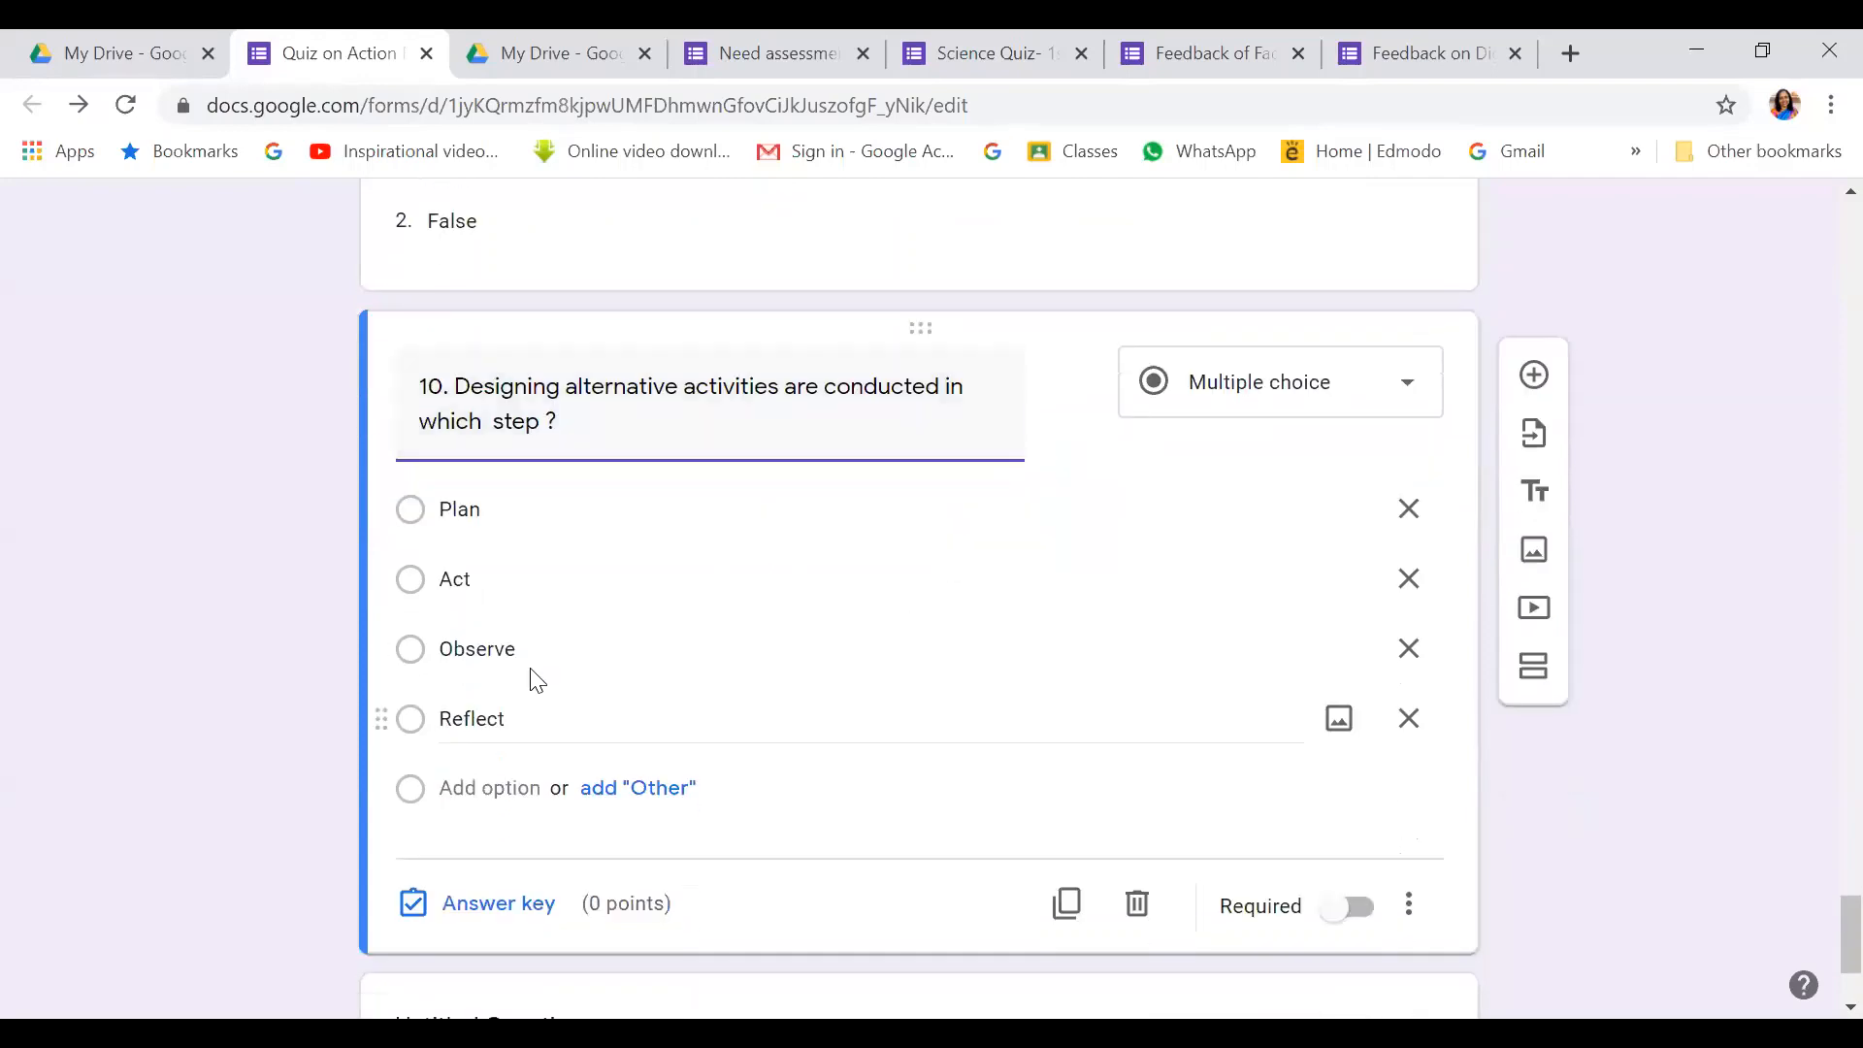
Make Plan question 10's 1-point correct answer and mark the question required
click(504, 902)
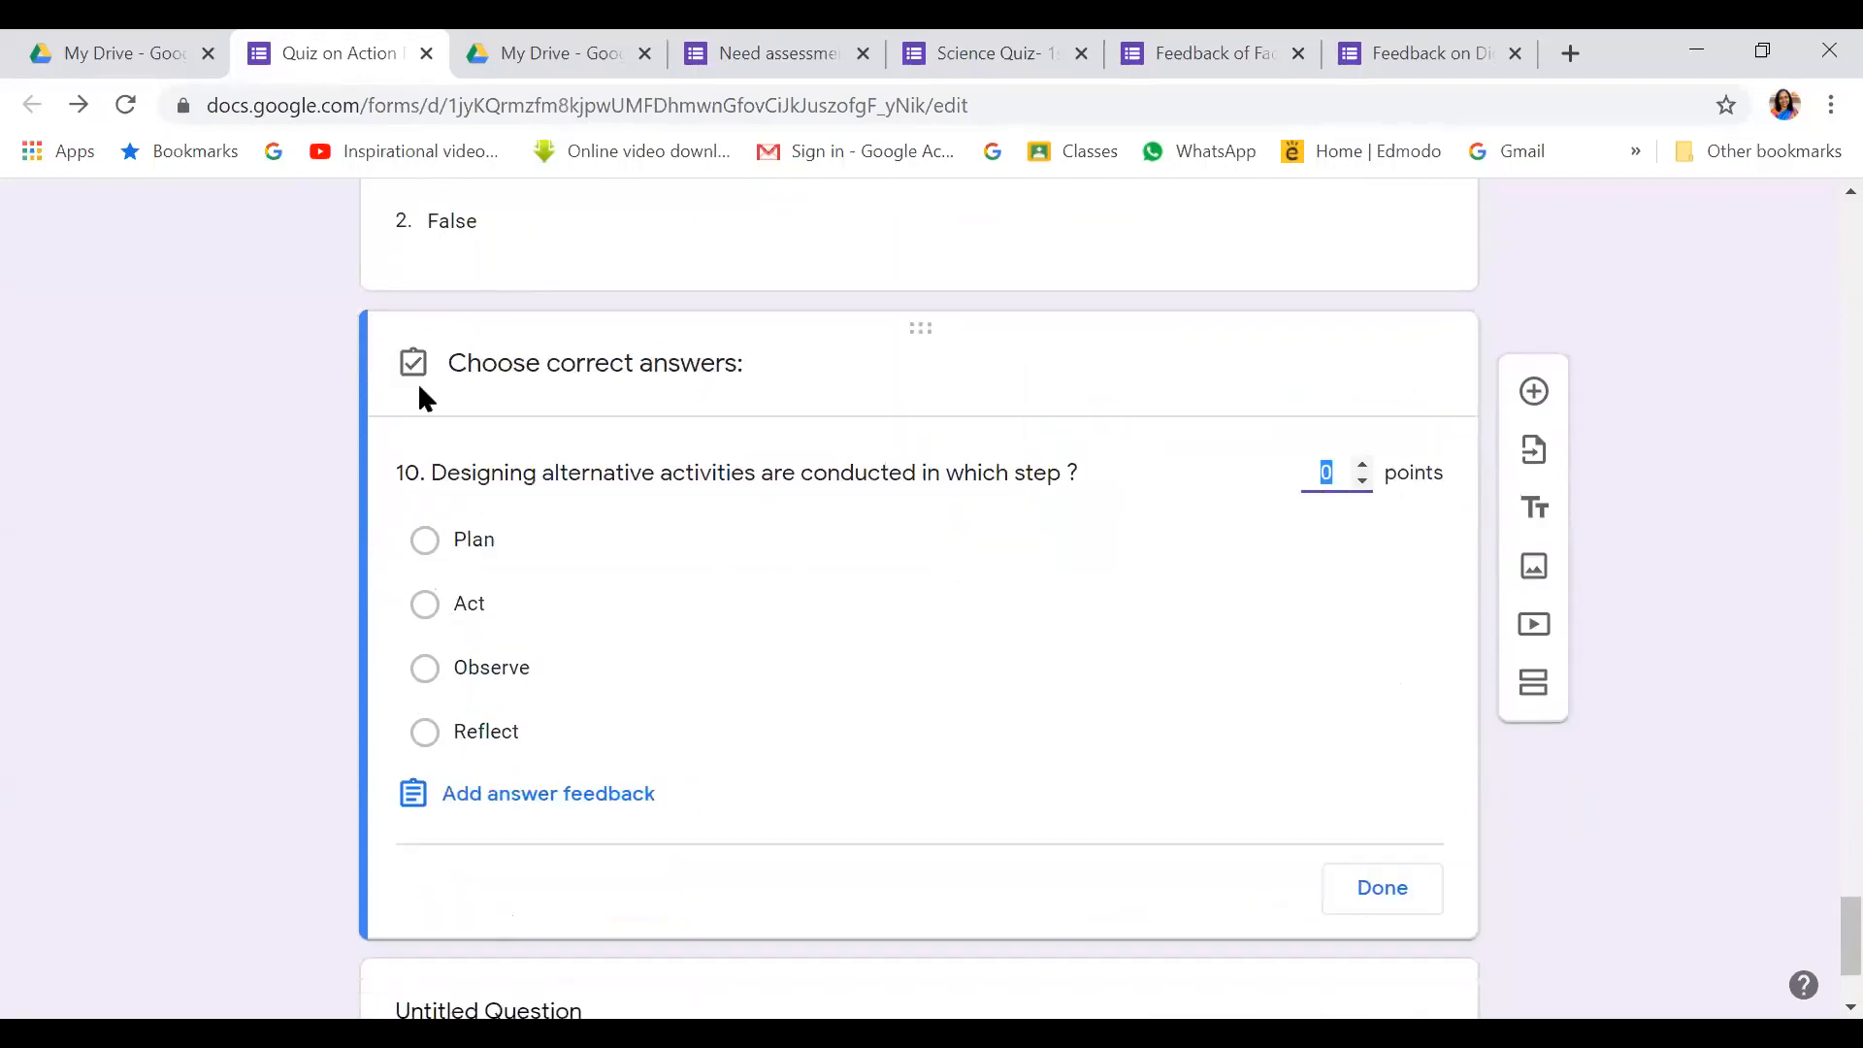
click(427, 539)
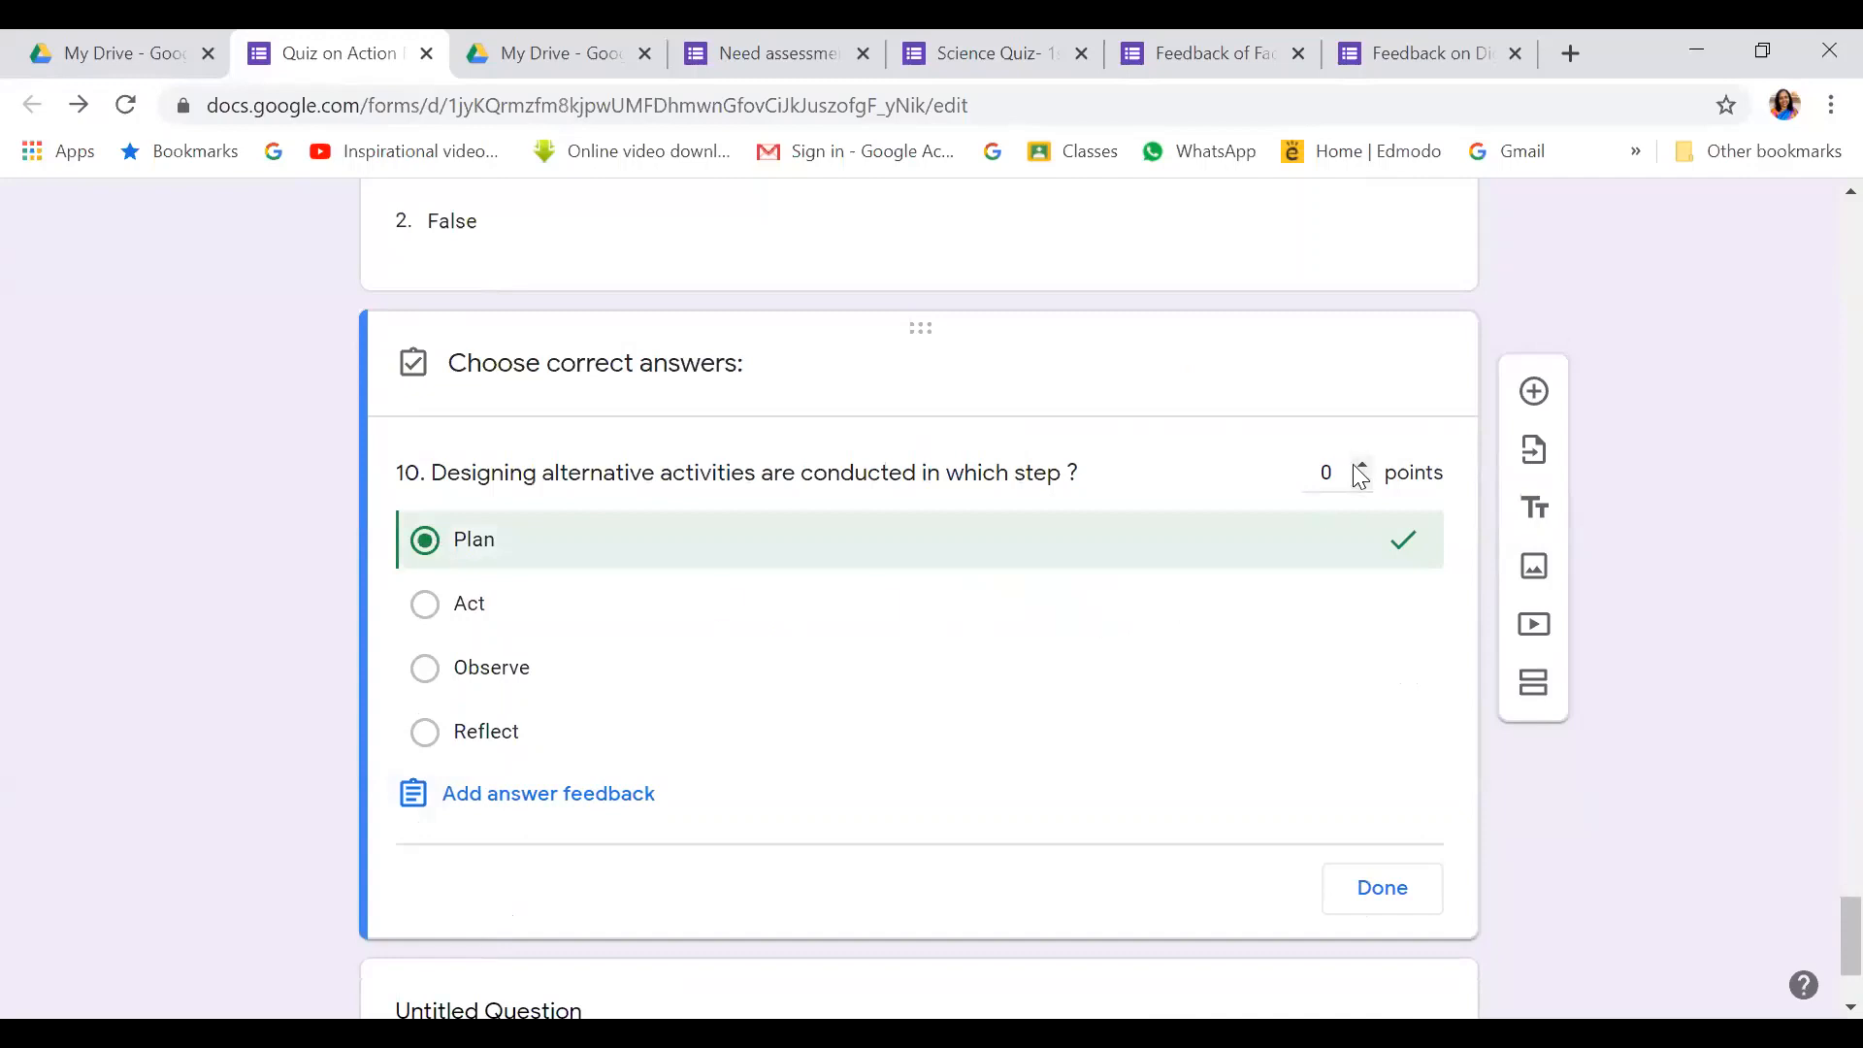
click(1392, 889)
click(1361, 918)
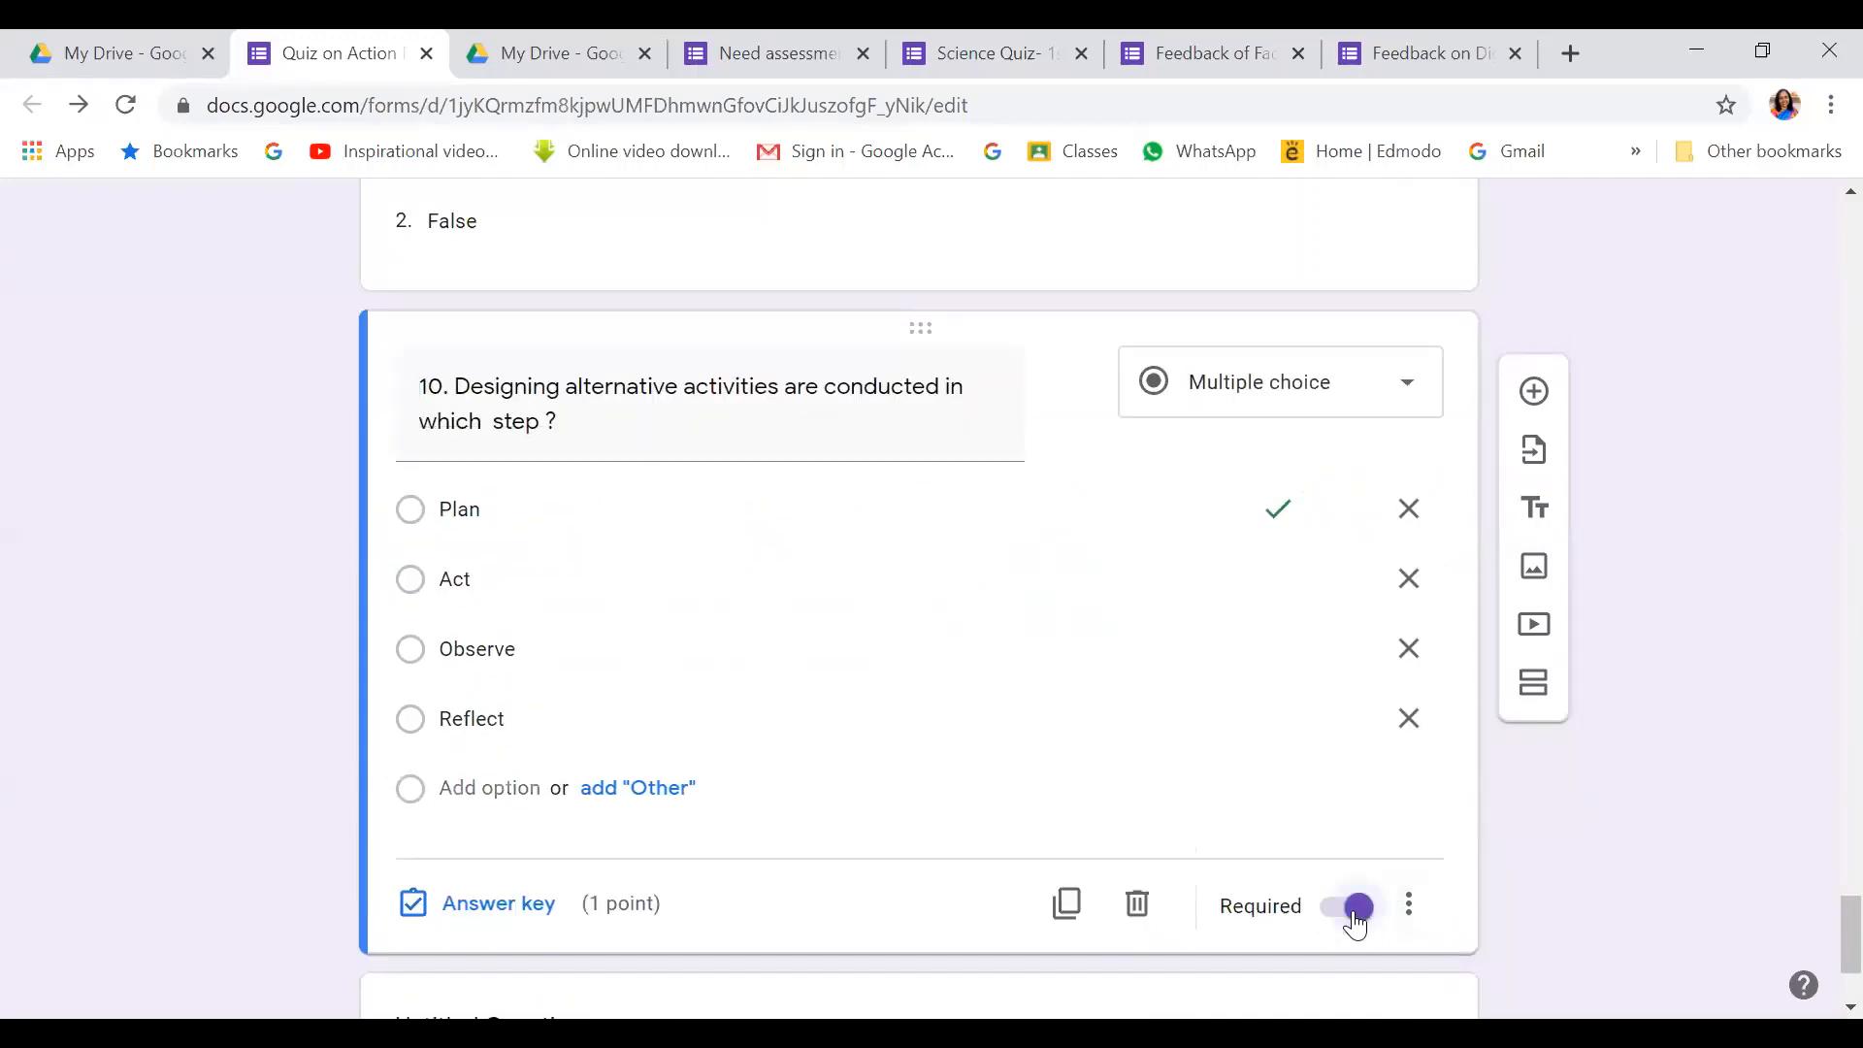
scroll(1357, 912, up, 20)
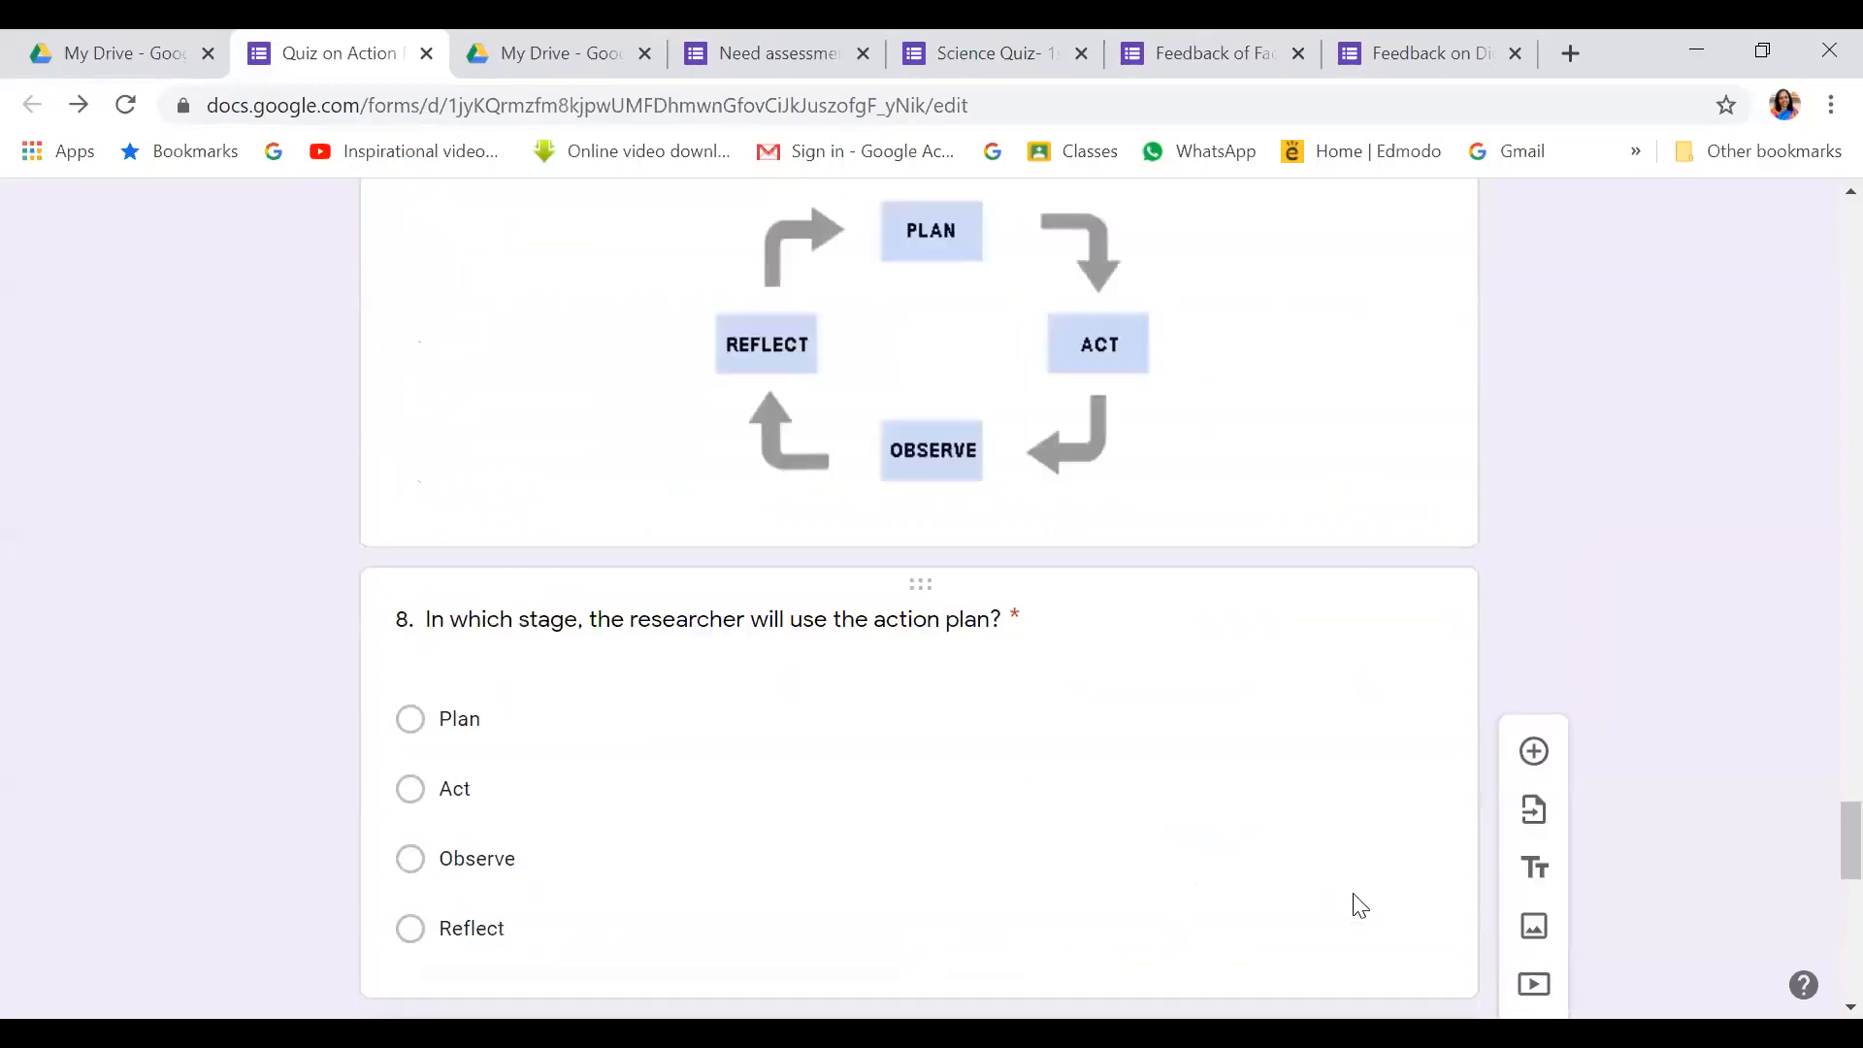
Review question 5's type options, keeping it as Multiple choice
scroll(1360, 905, up, 15)
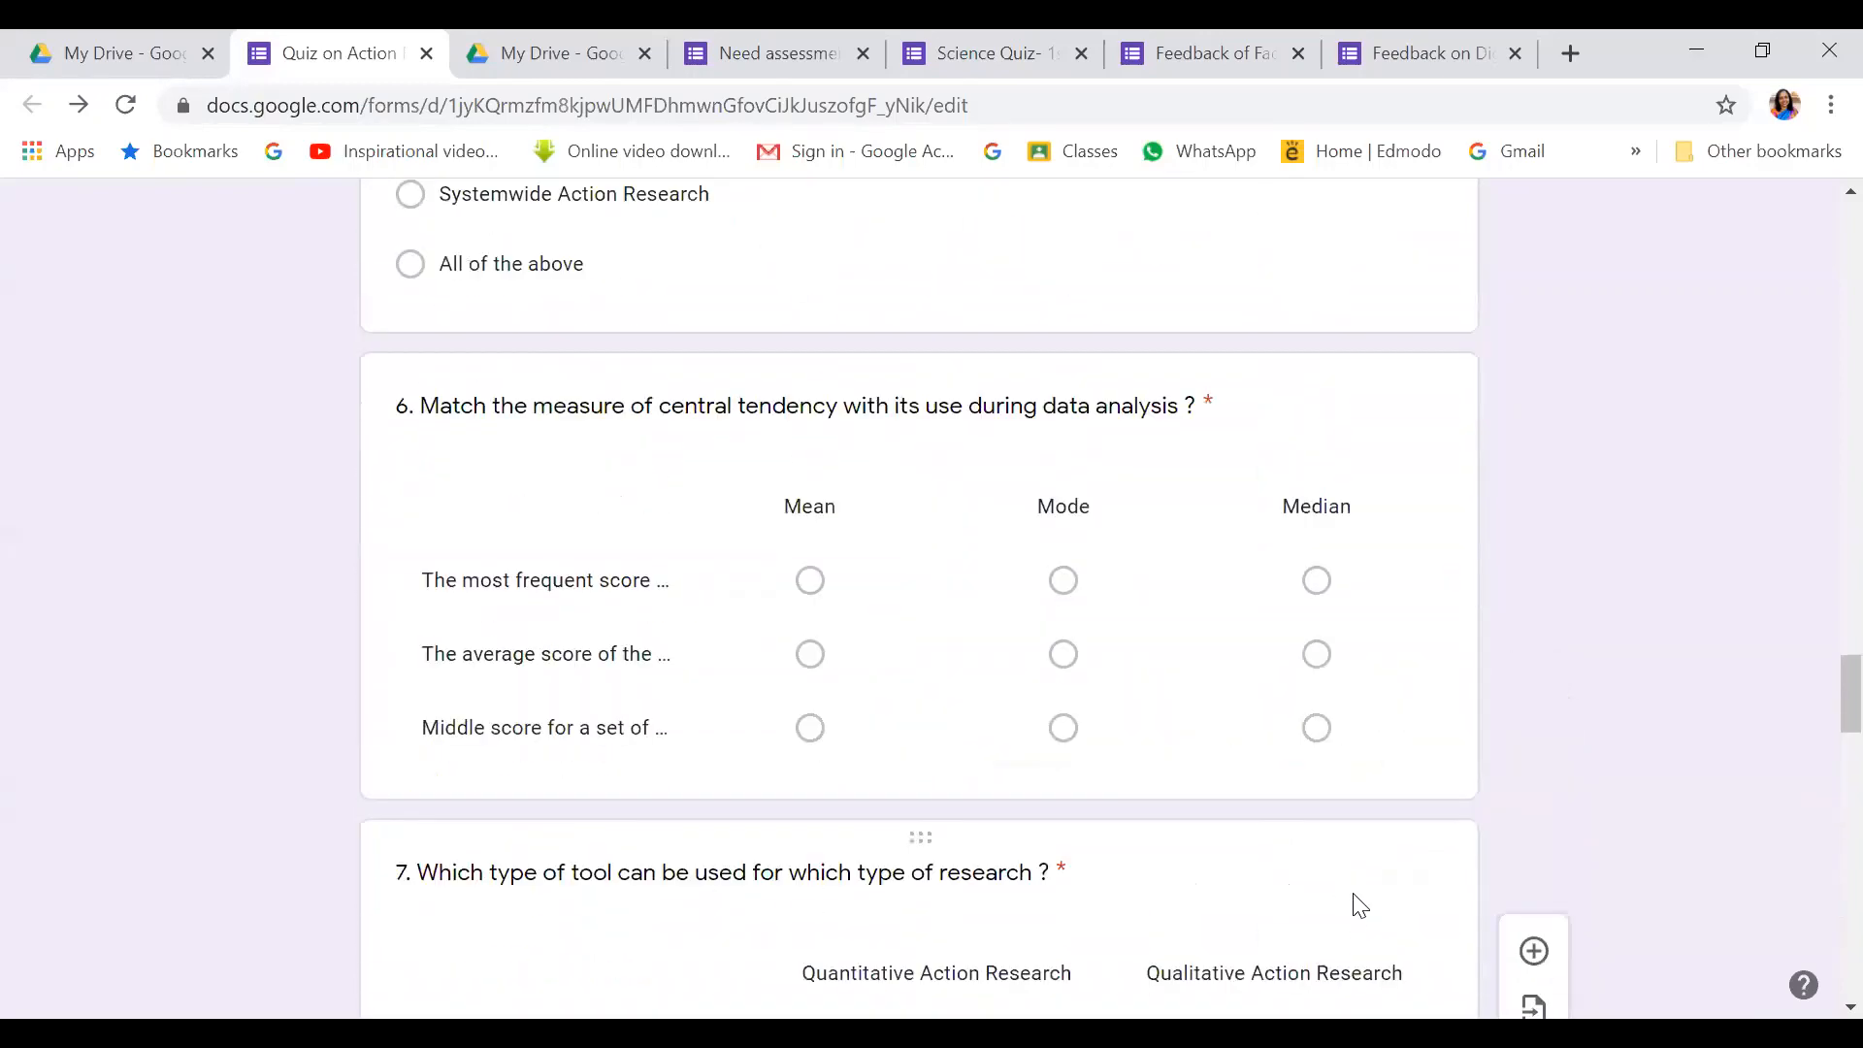
scroll(1353, 893, up, 6)
scroll(1447, 357, up, 2)
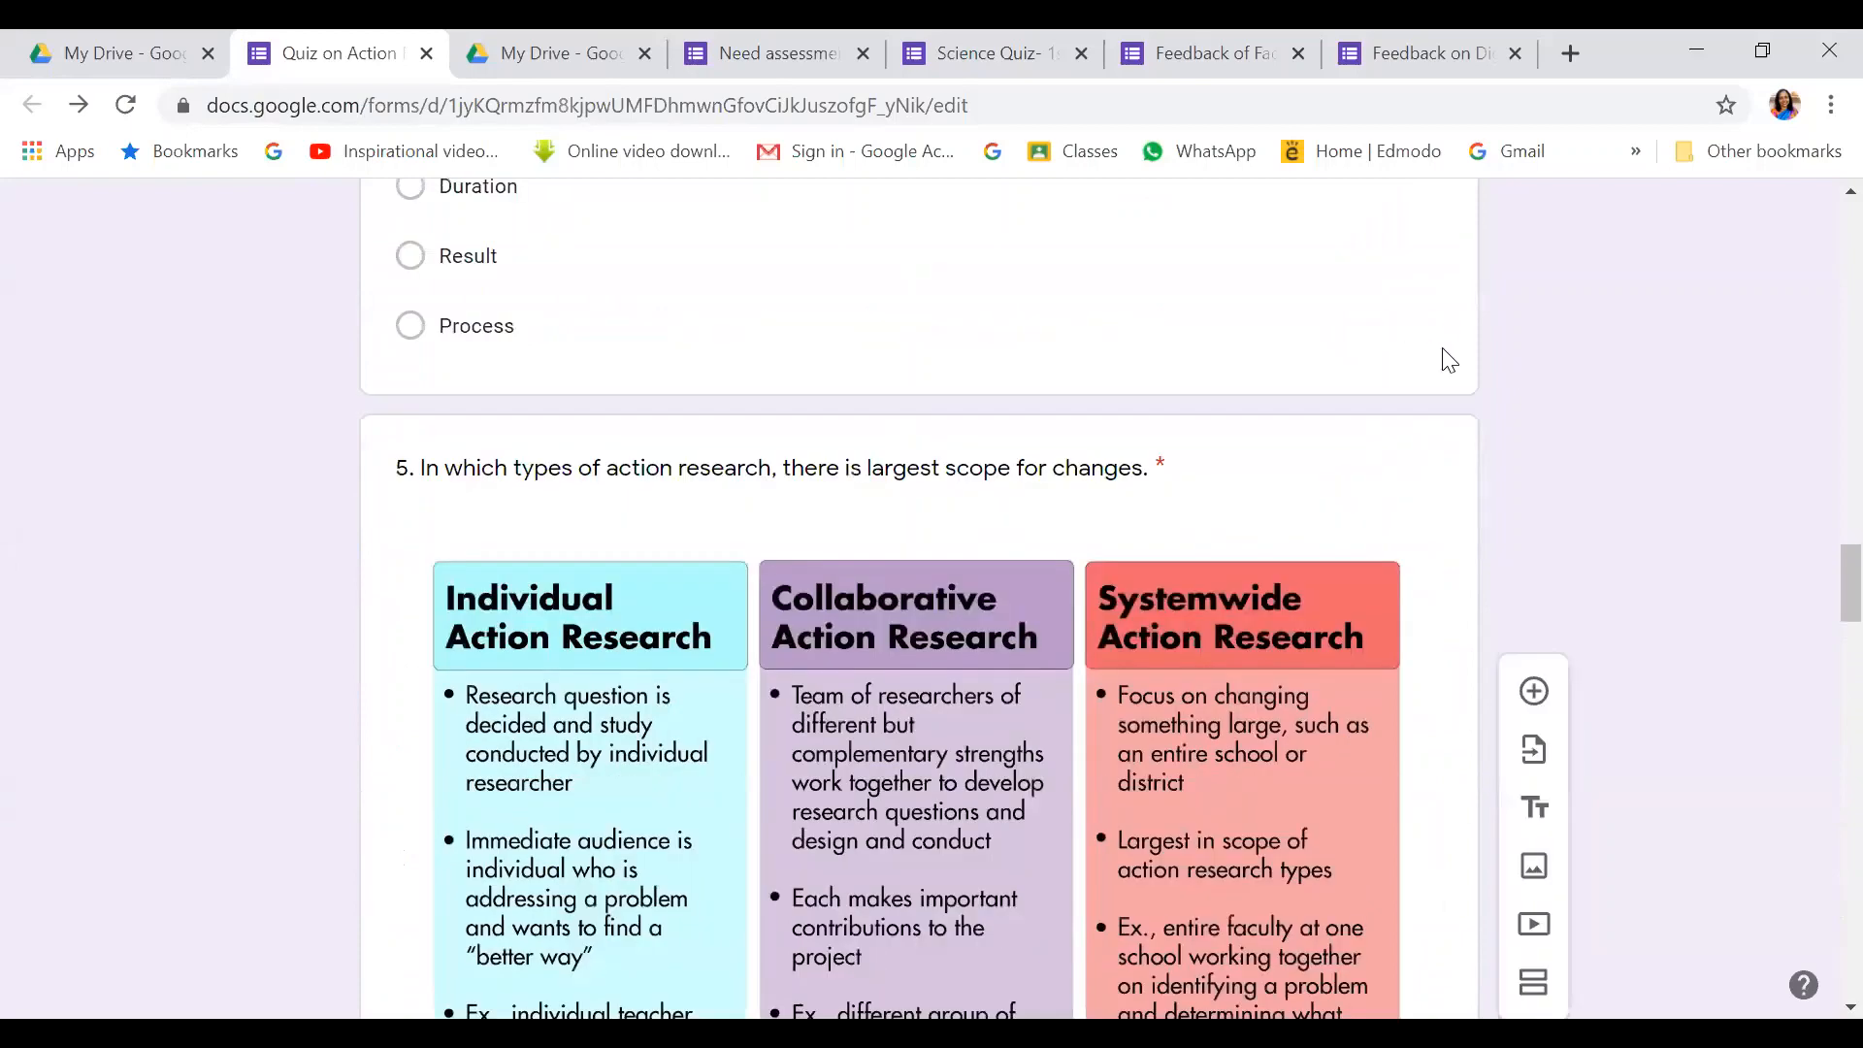
click(1412, 469)
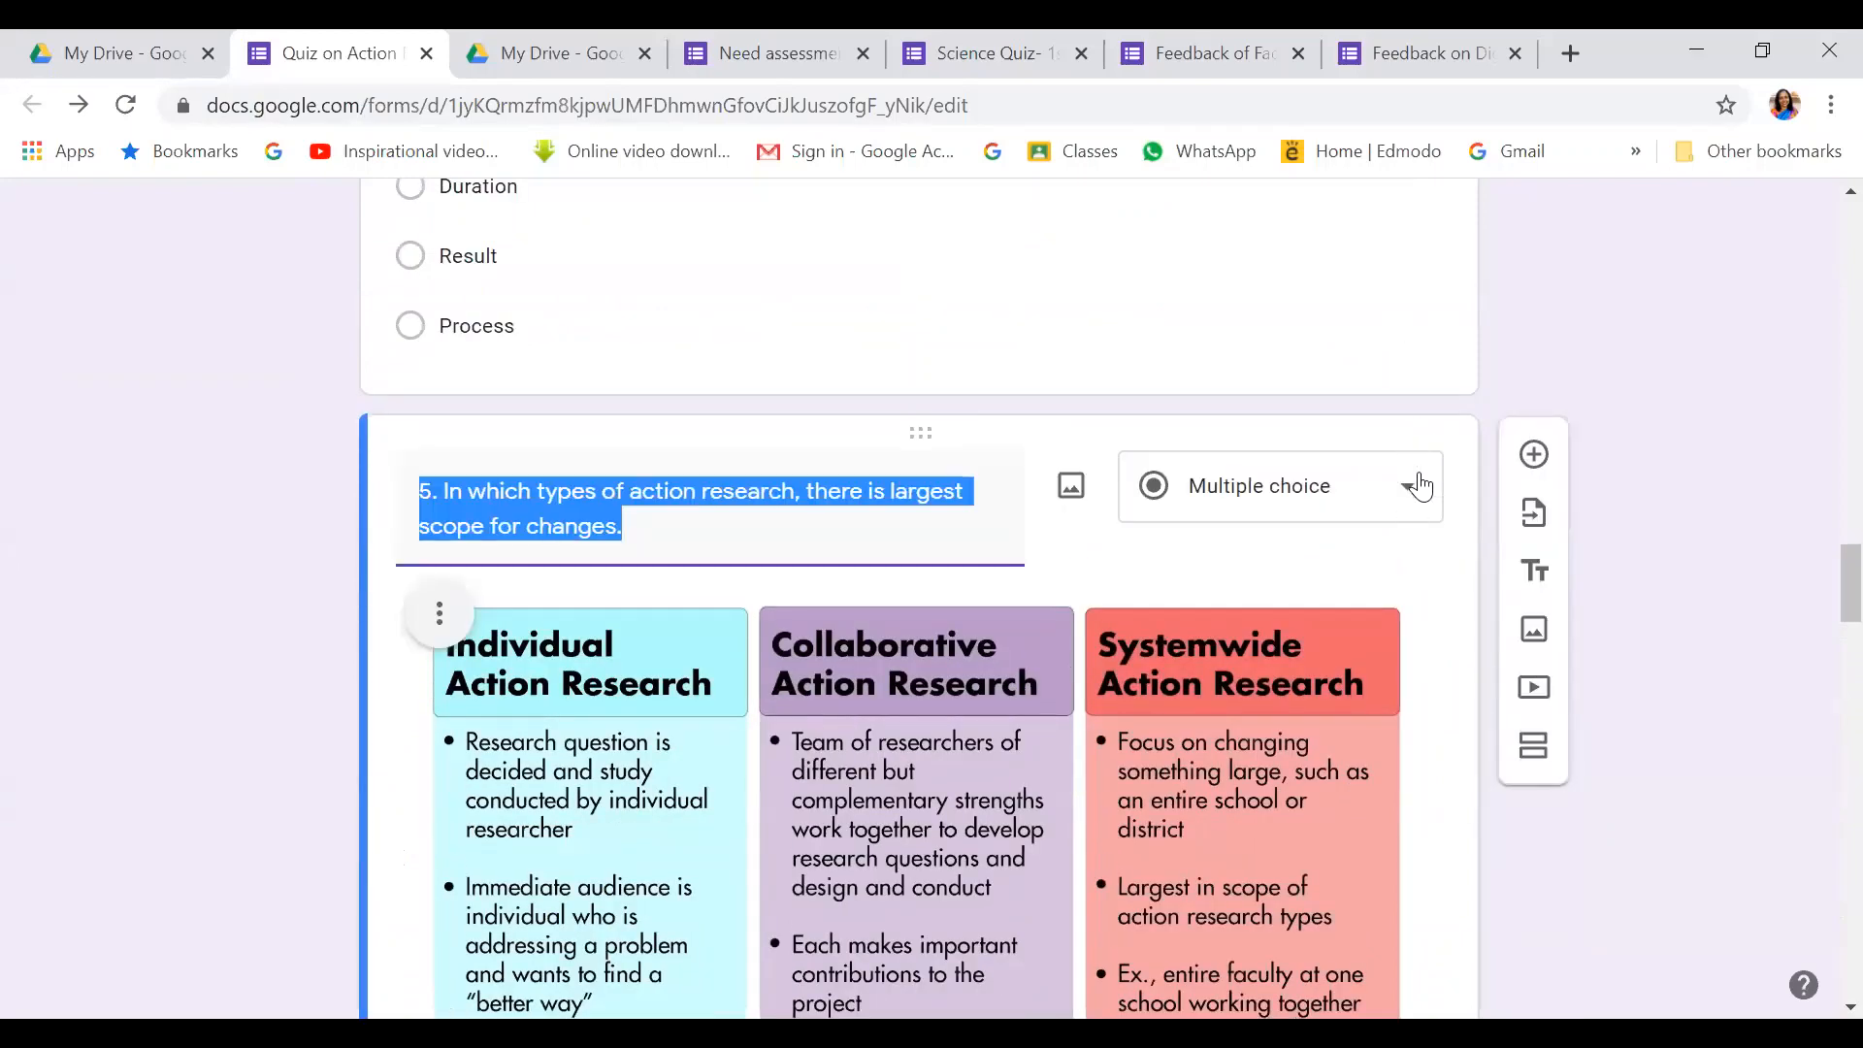
click(1409, 488)
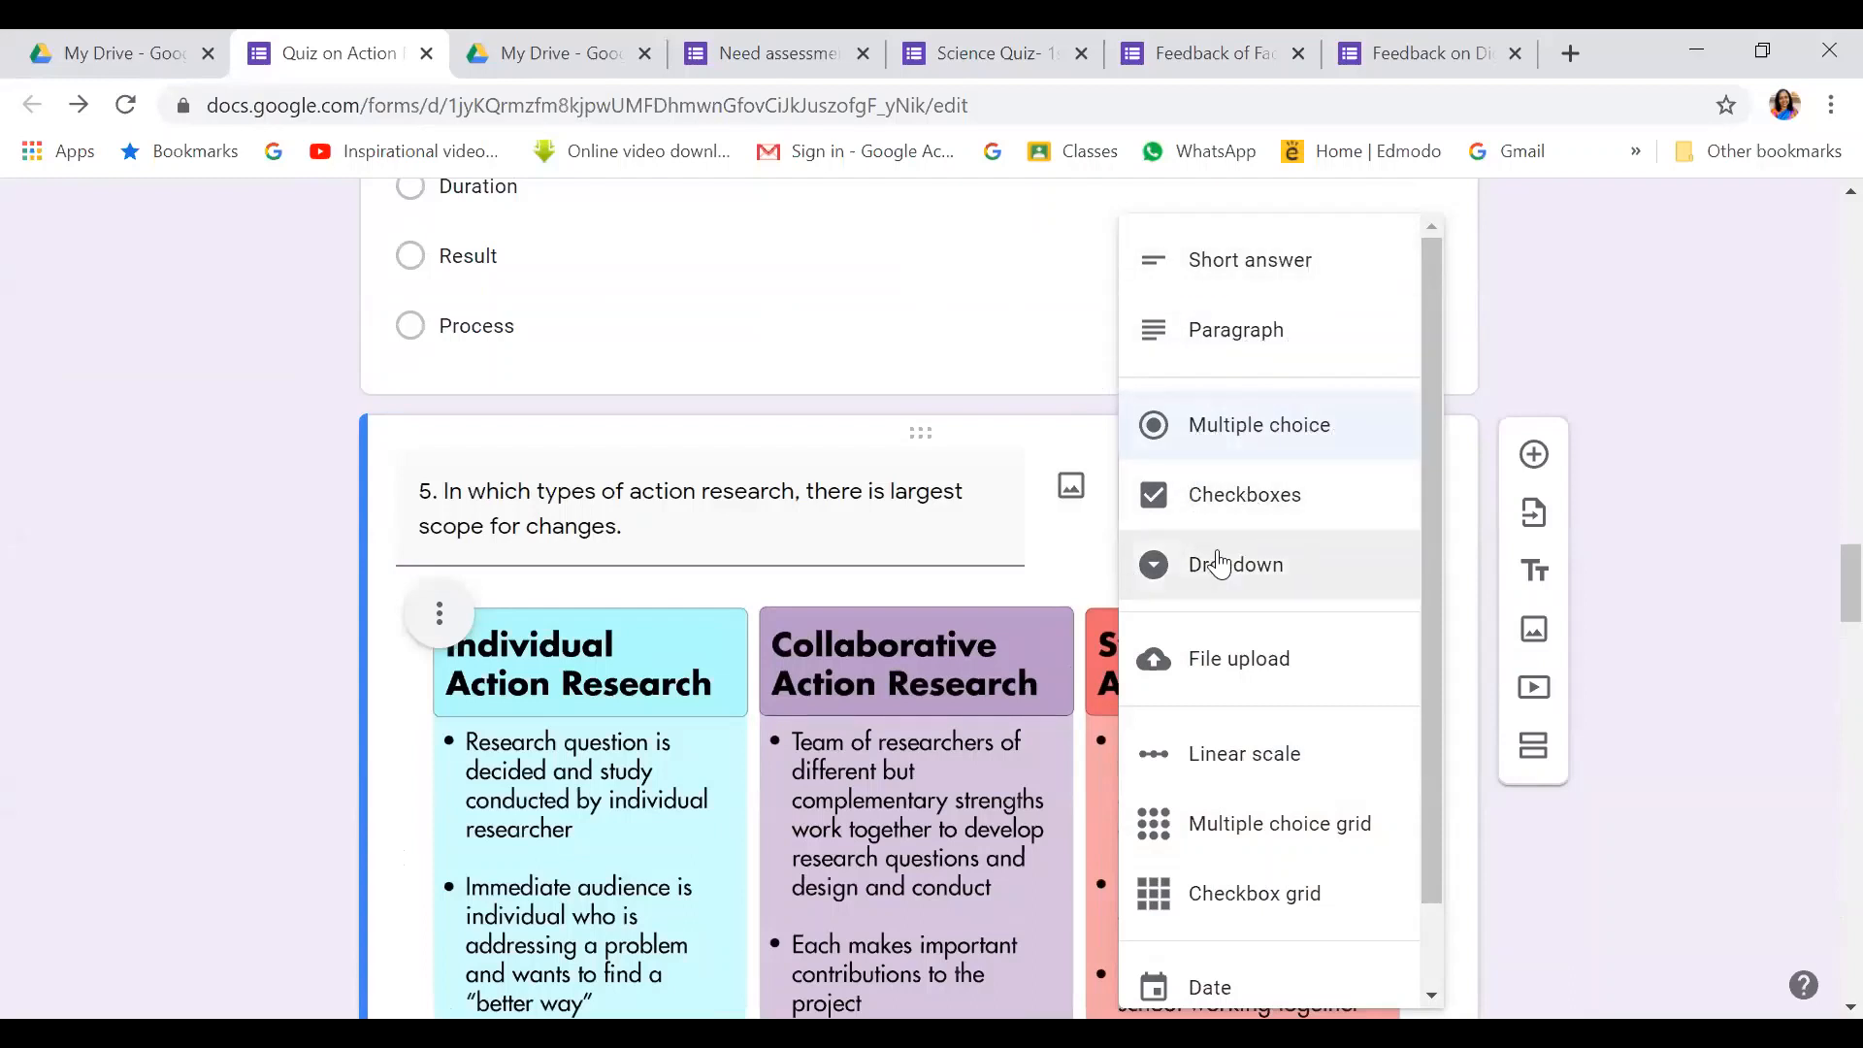
scroll(1407, 592, down, 1)
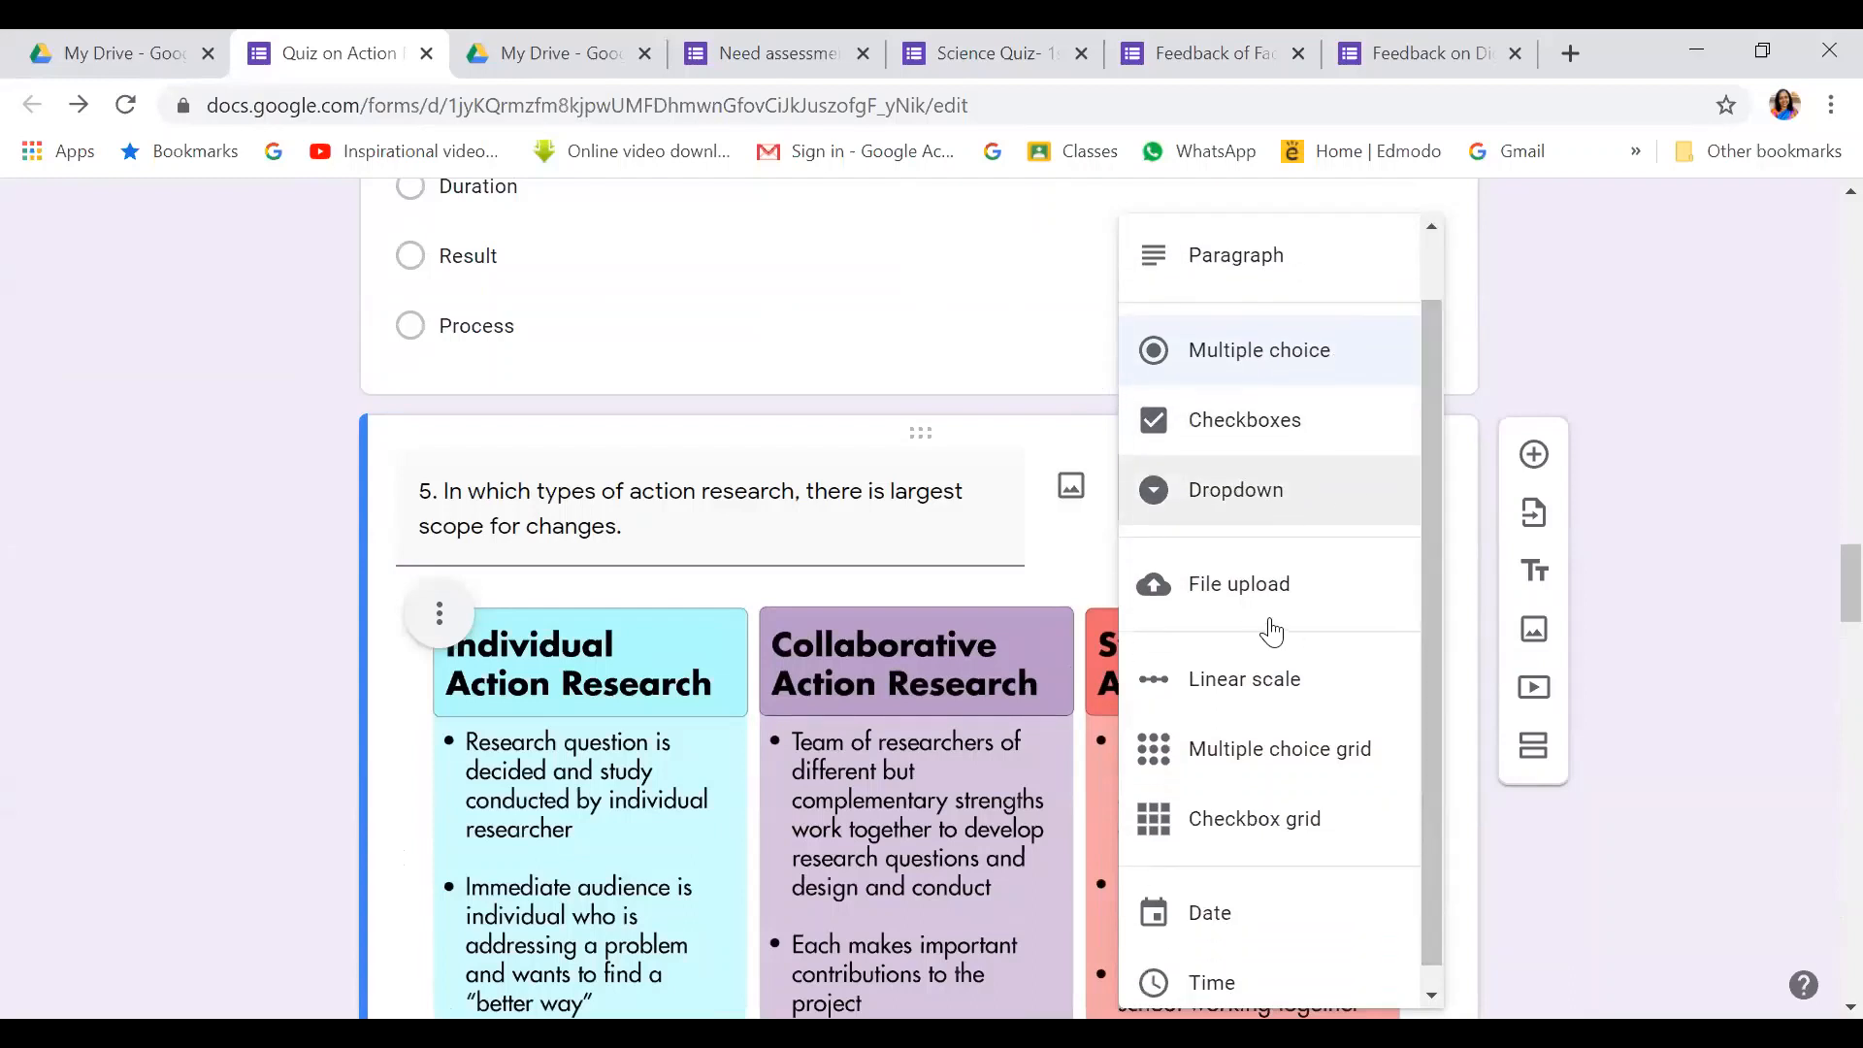
scroll(1427, 630, down, 1)
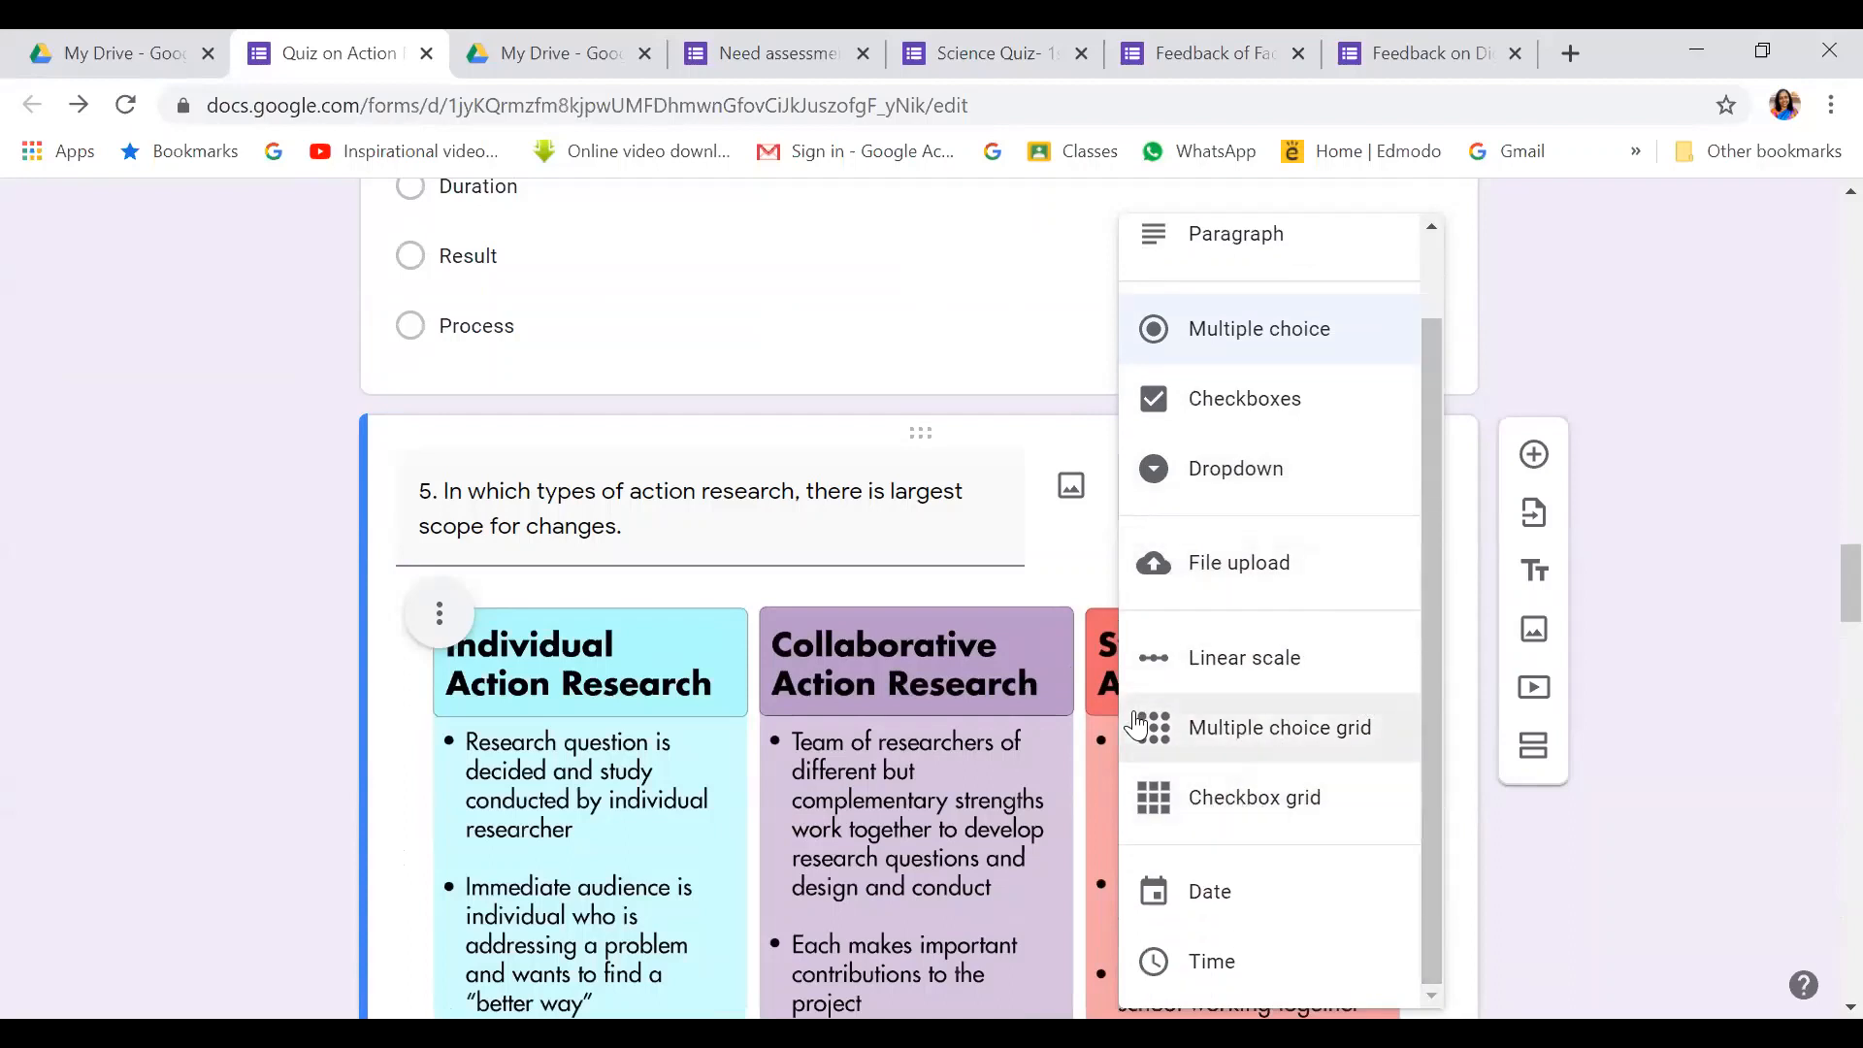
click(1674, 309)
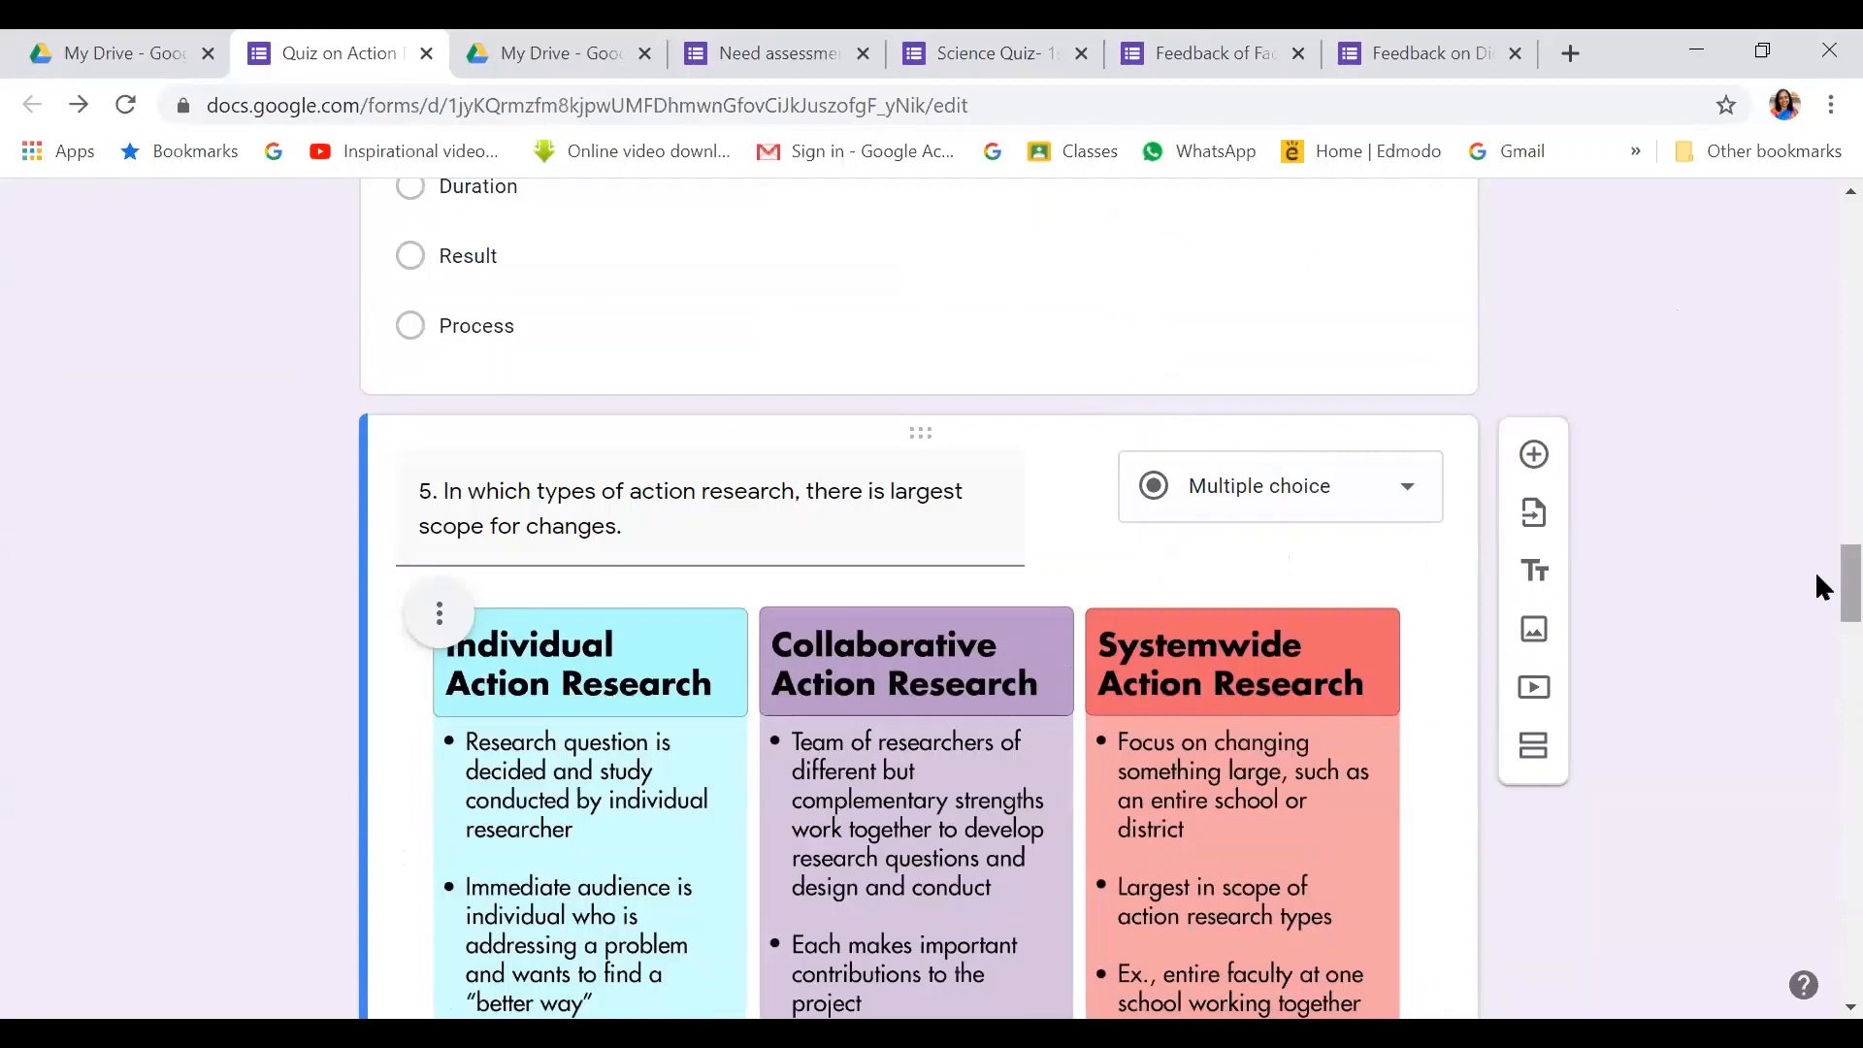
Open question 1's answer key, showing All of the above as correct for 1 point
drag(1817, 571, 1815, 207)
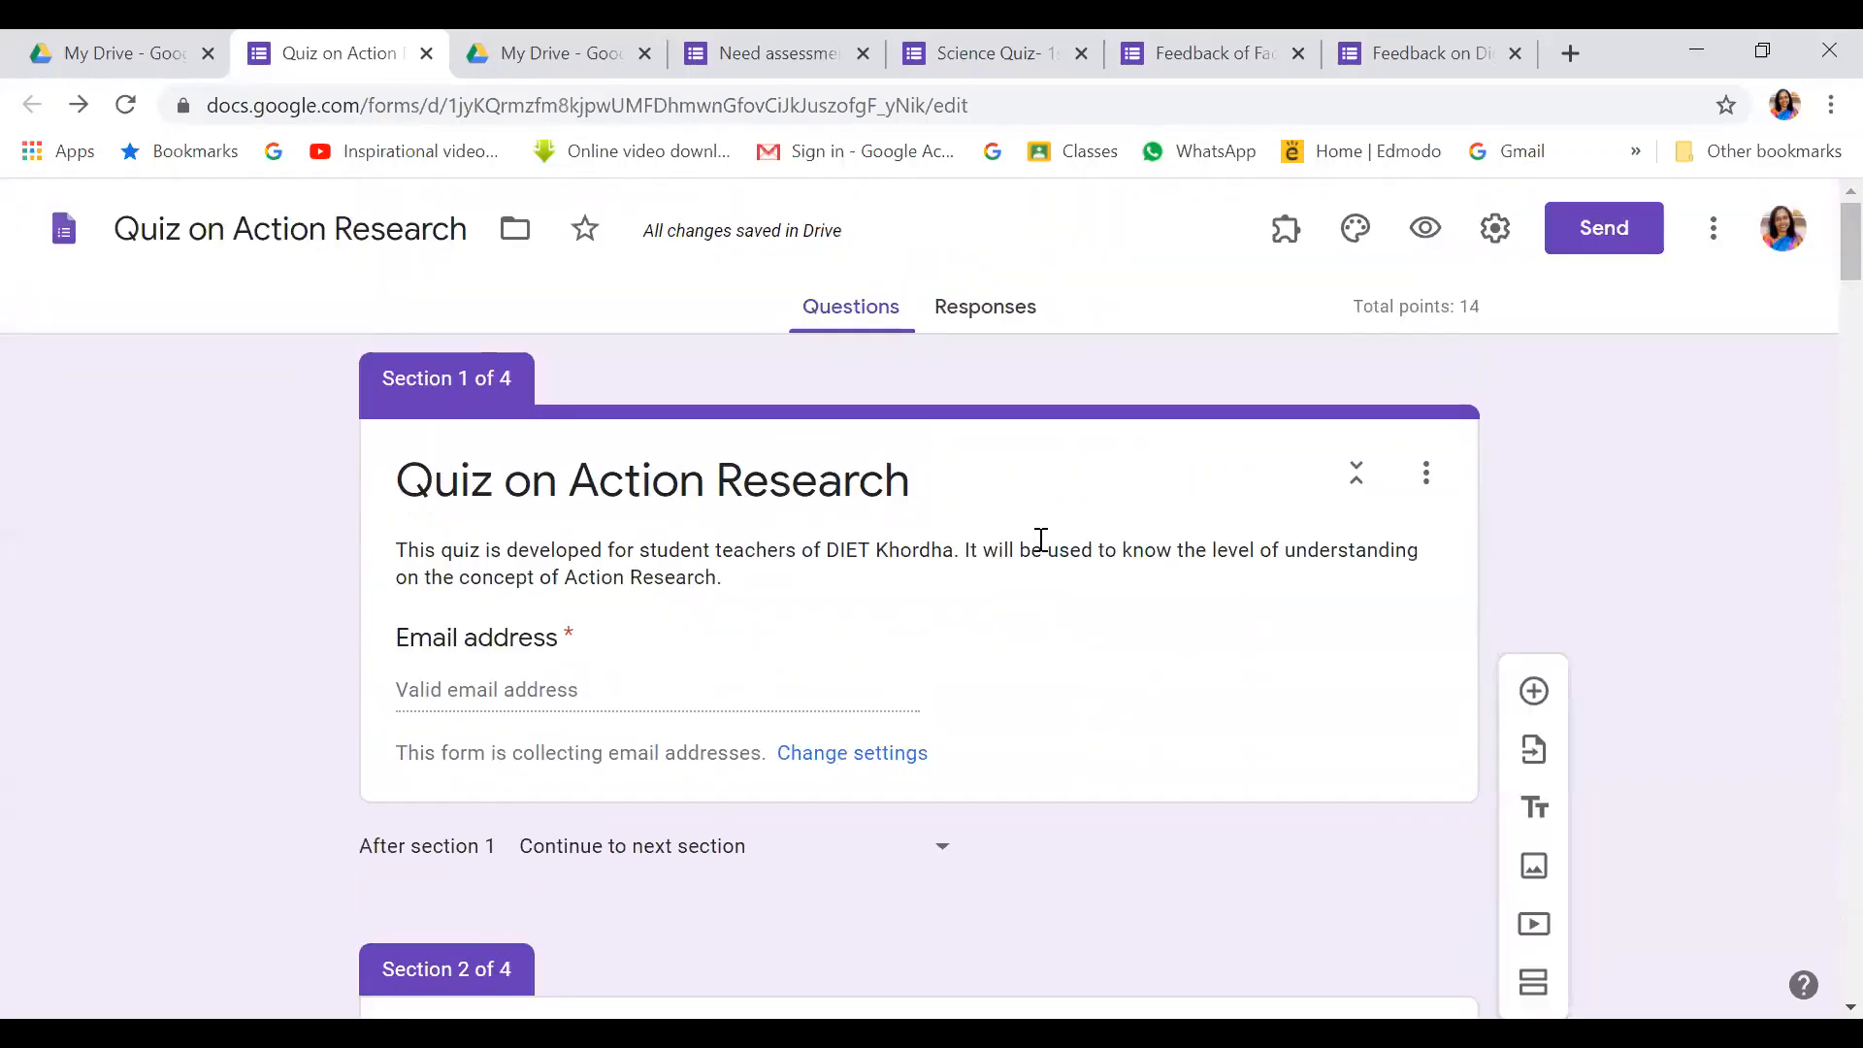
drag(1816, 233, 1818, 448)
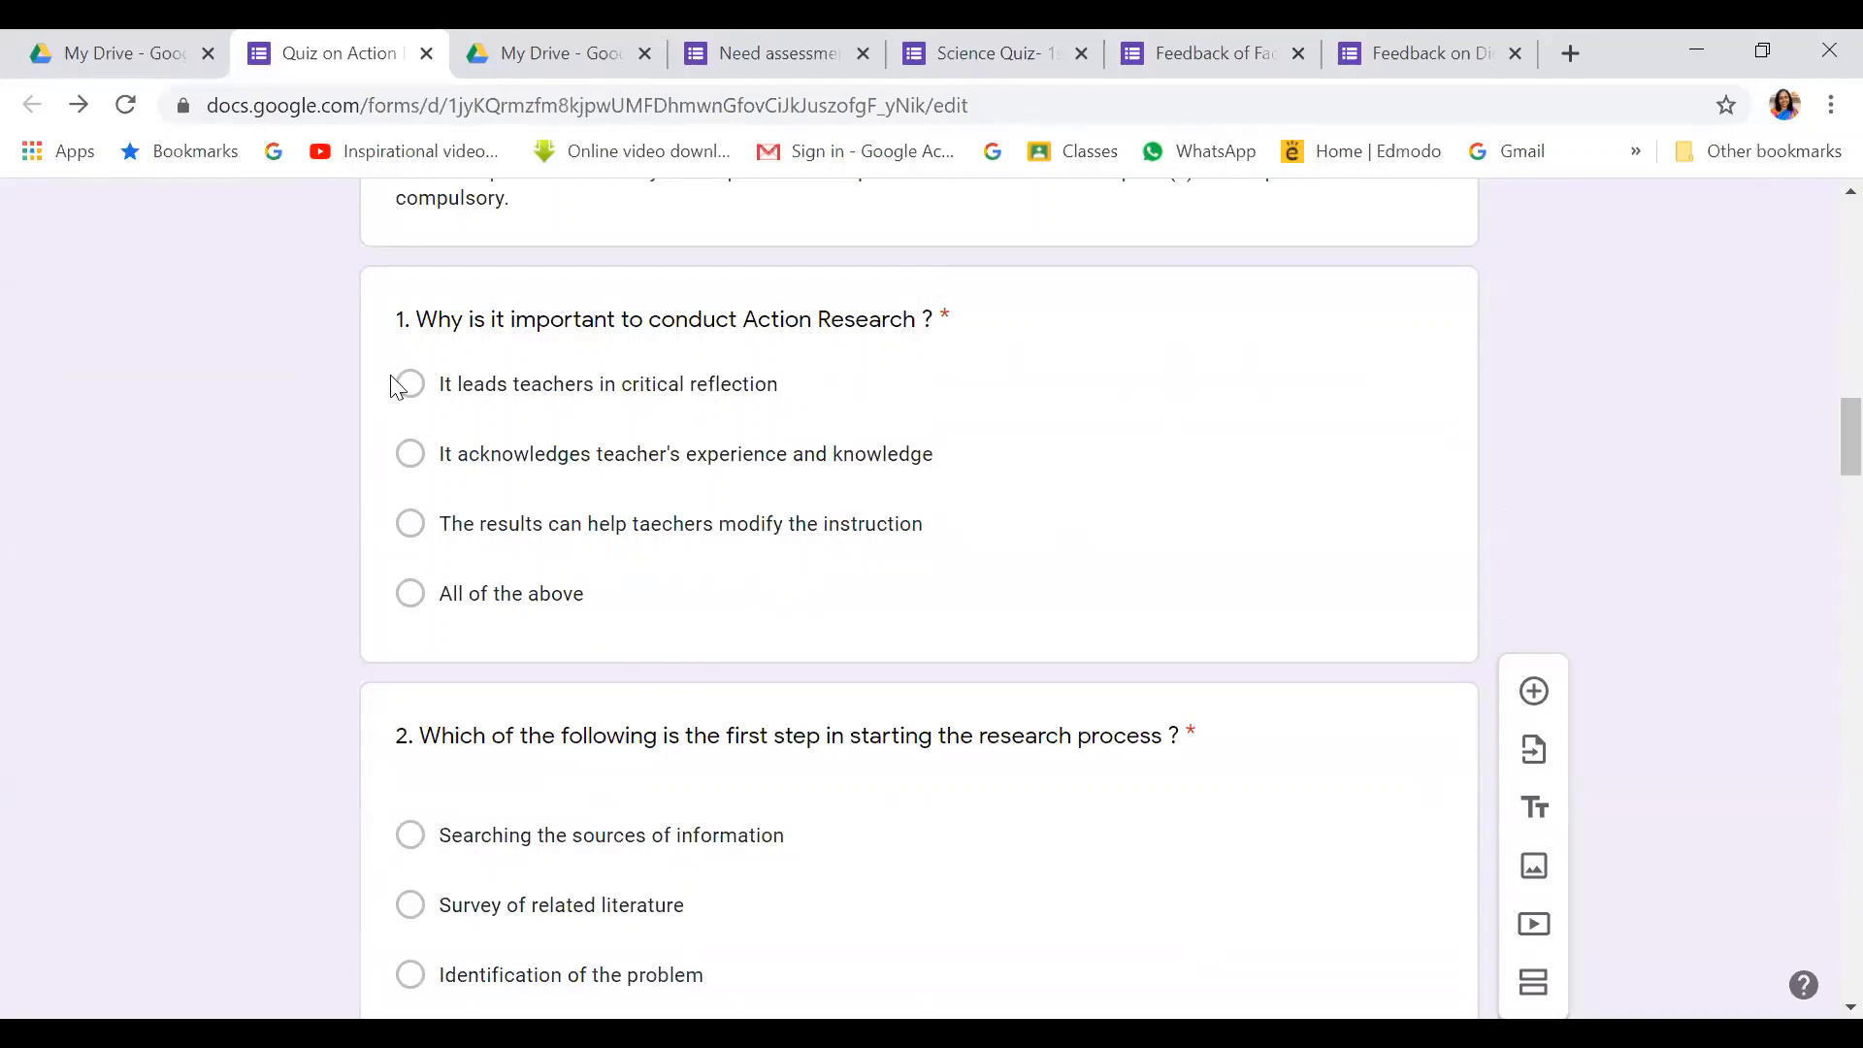
click(582, 629)
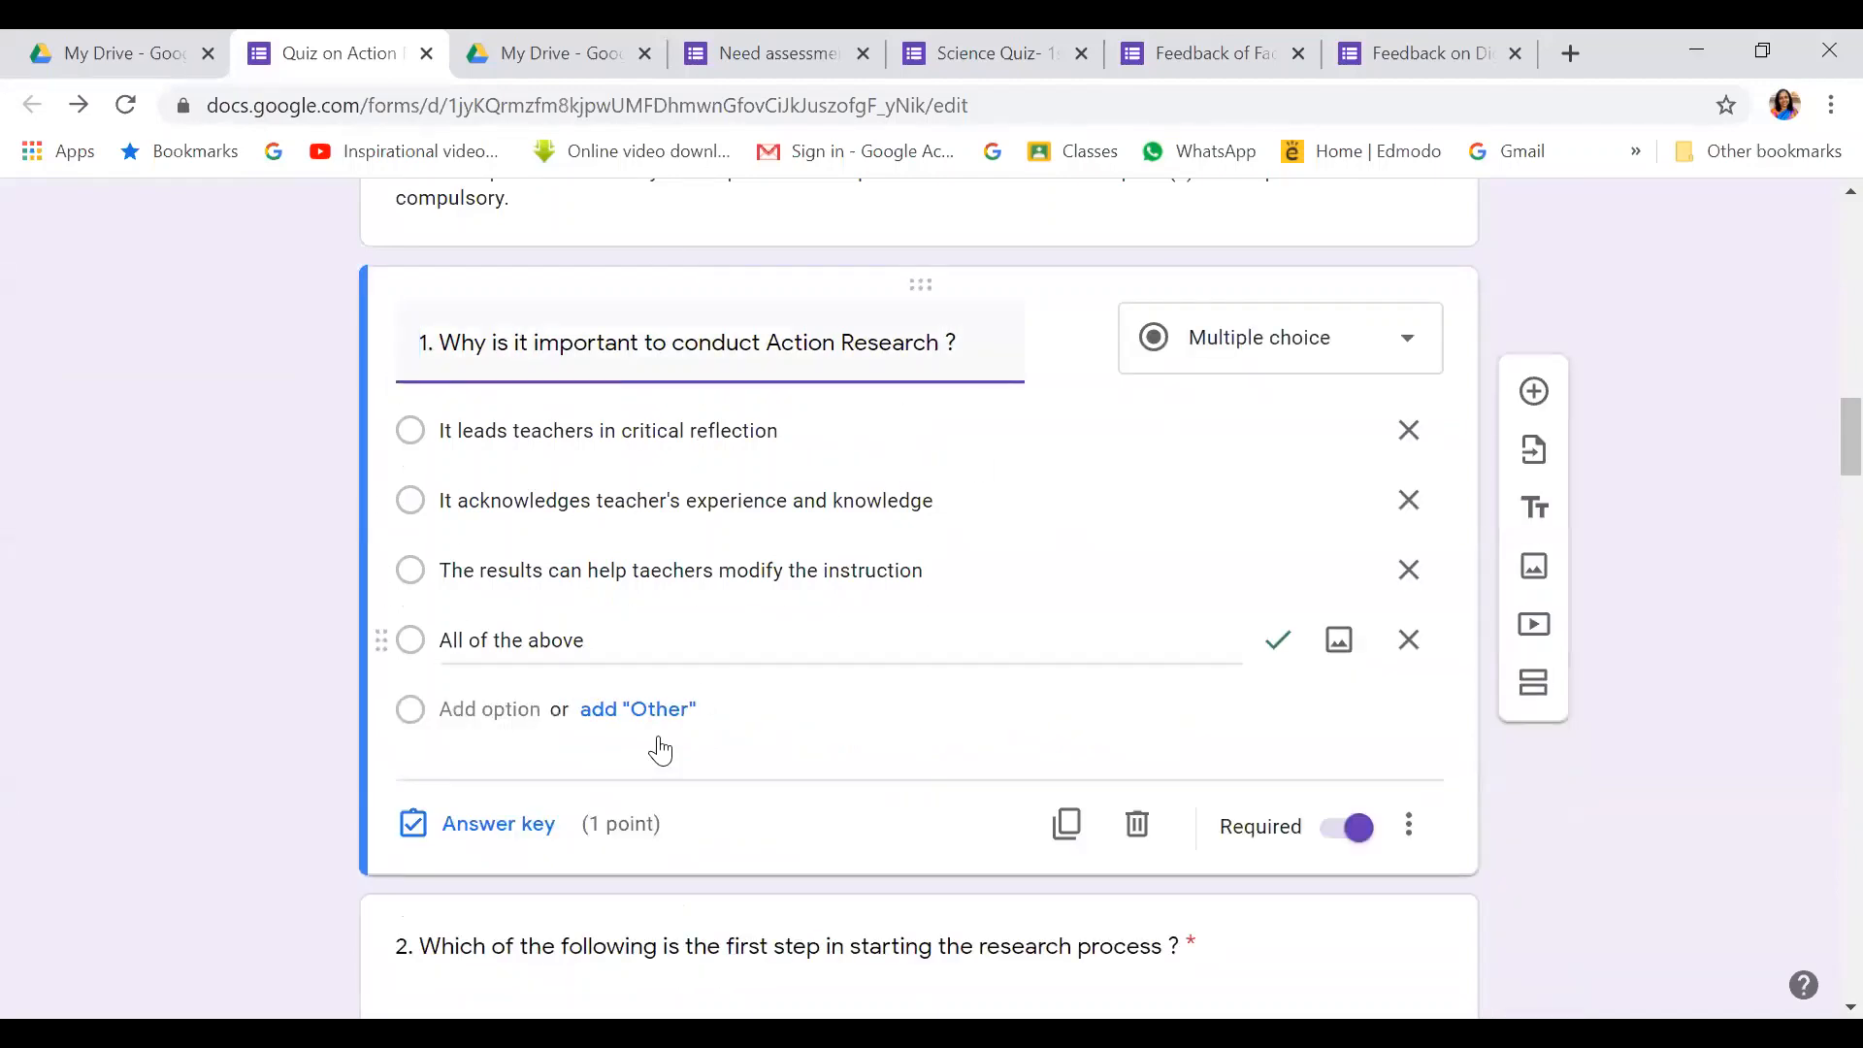
click(442, 825)
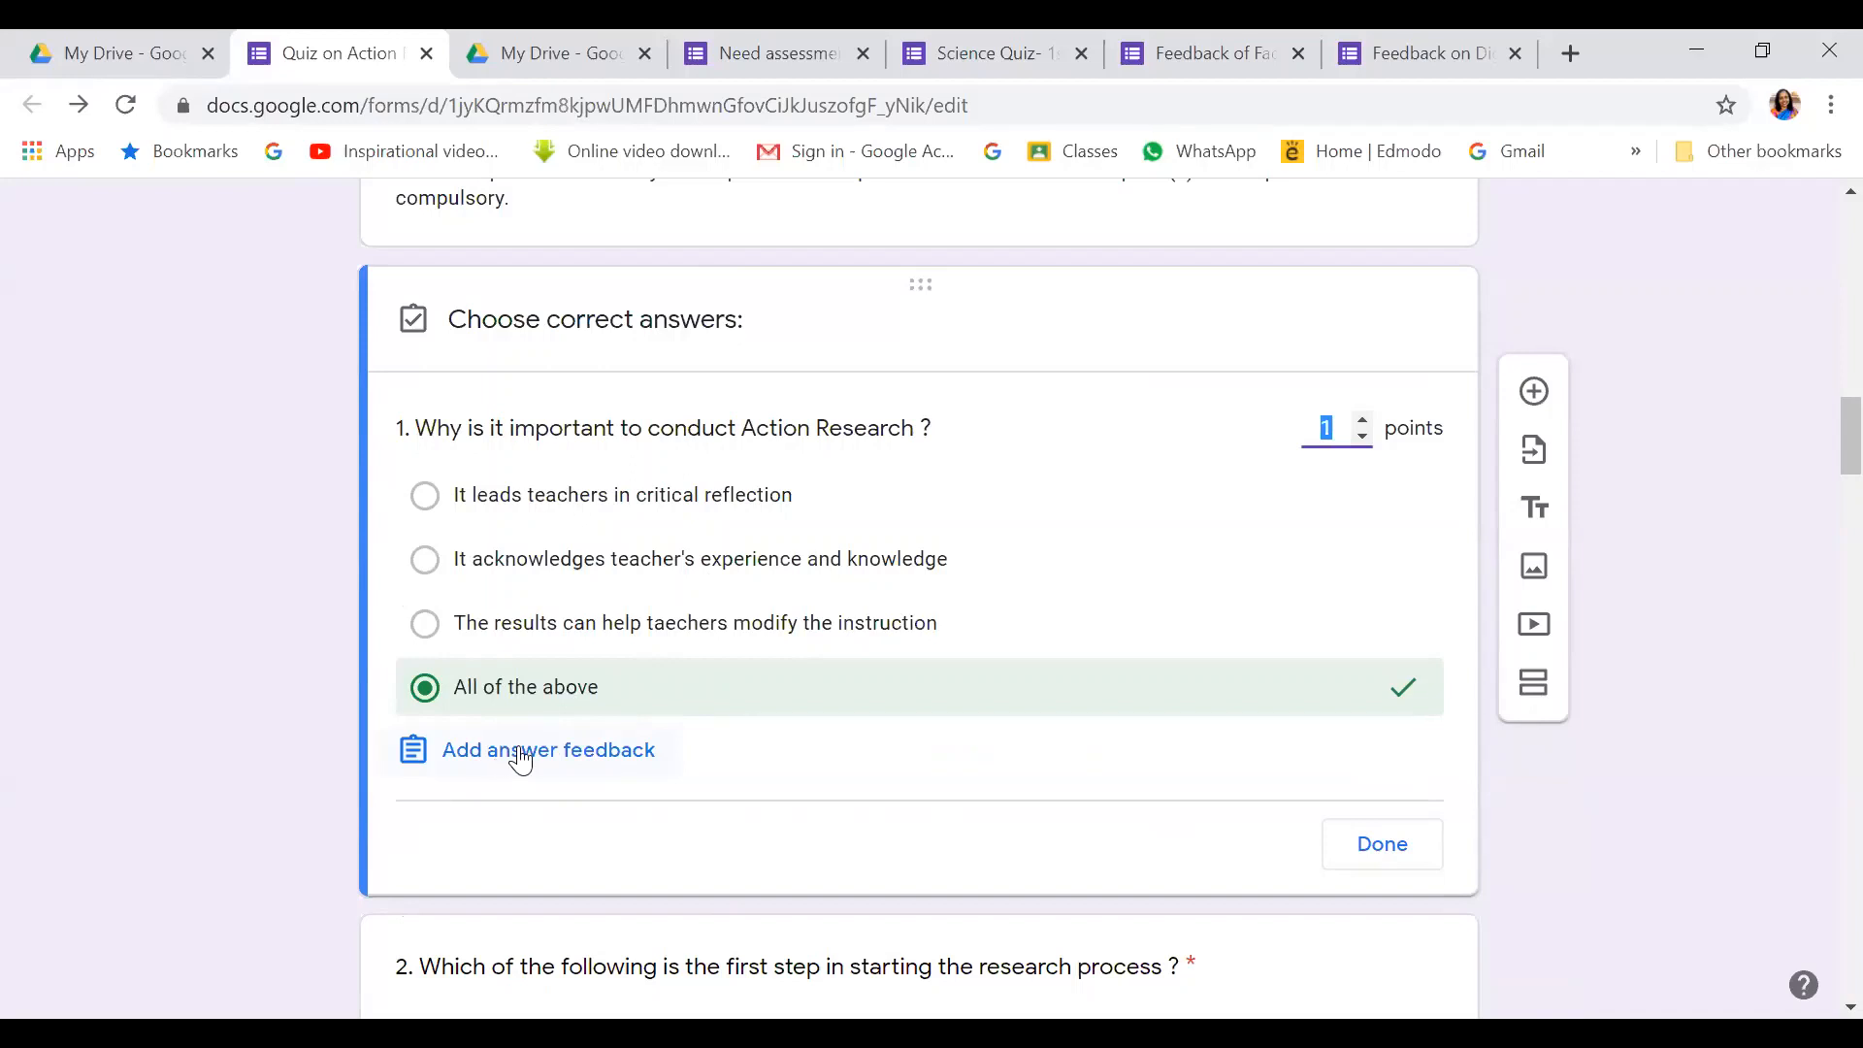
Add the correct-answer feedback 'Very good.' to question 1
click(519, 752)
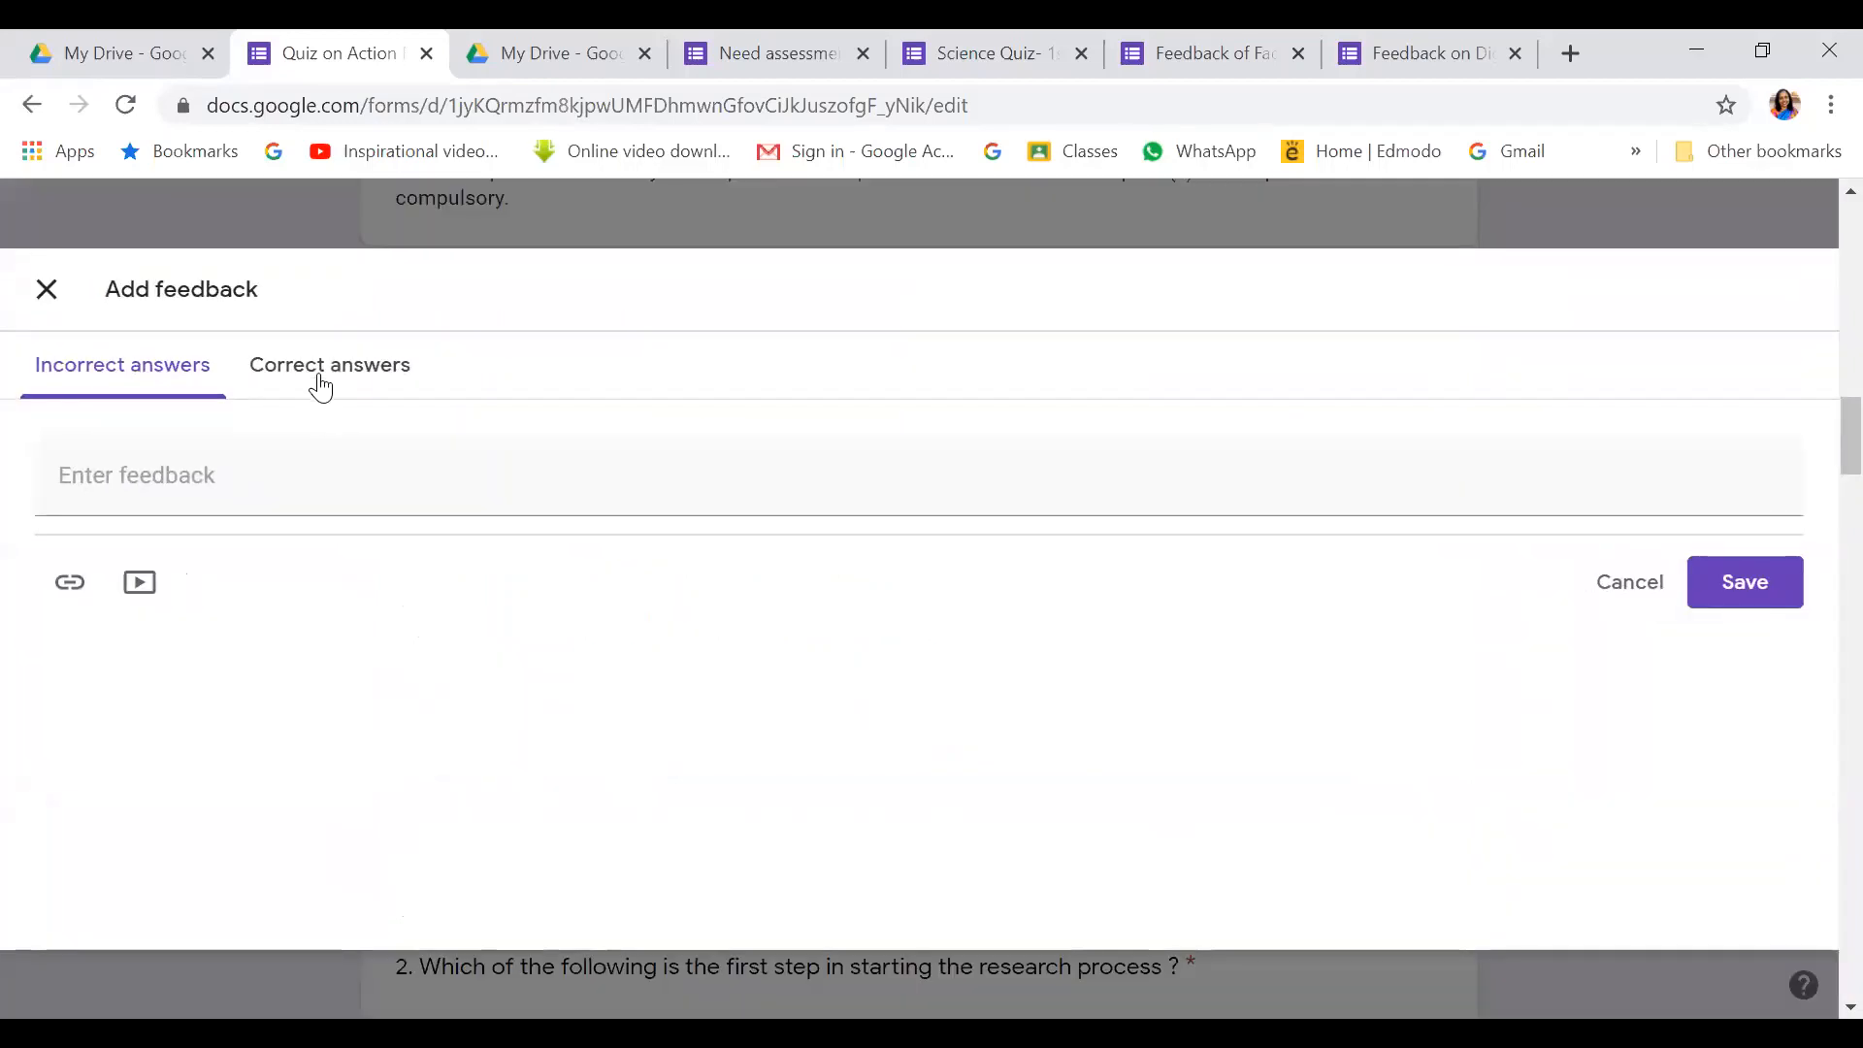
click(314, 376)
click(158, 477)
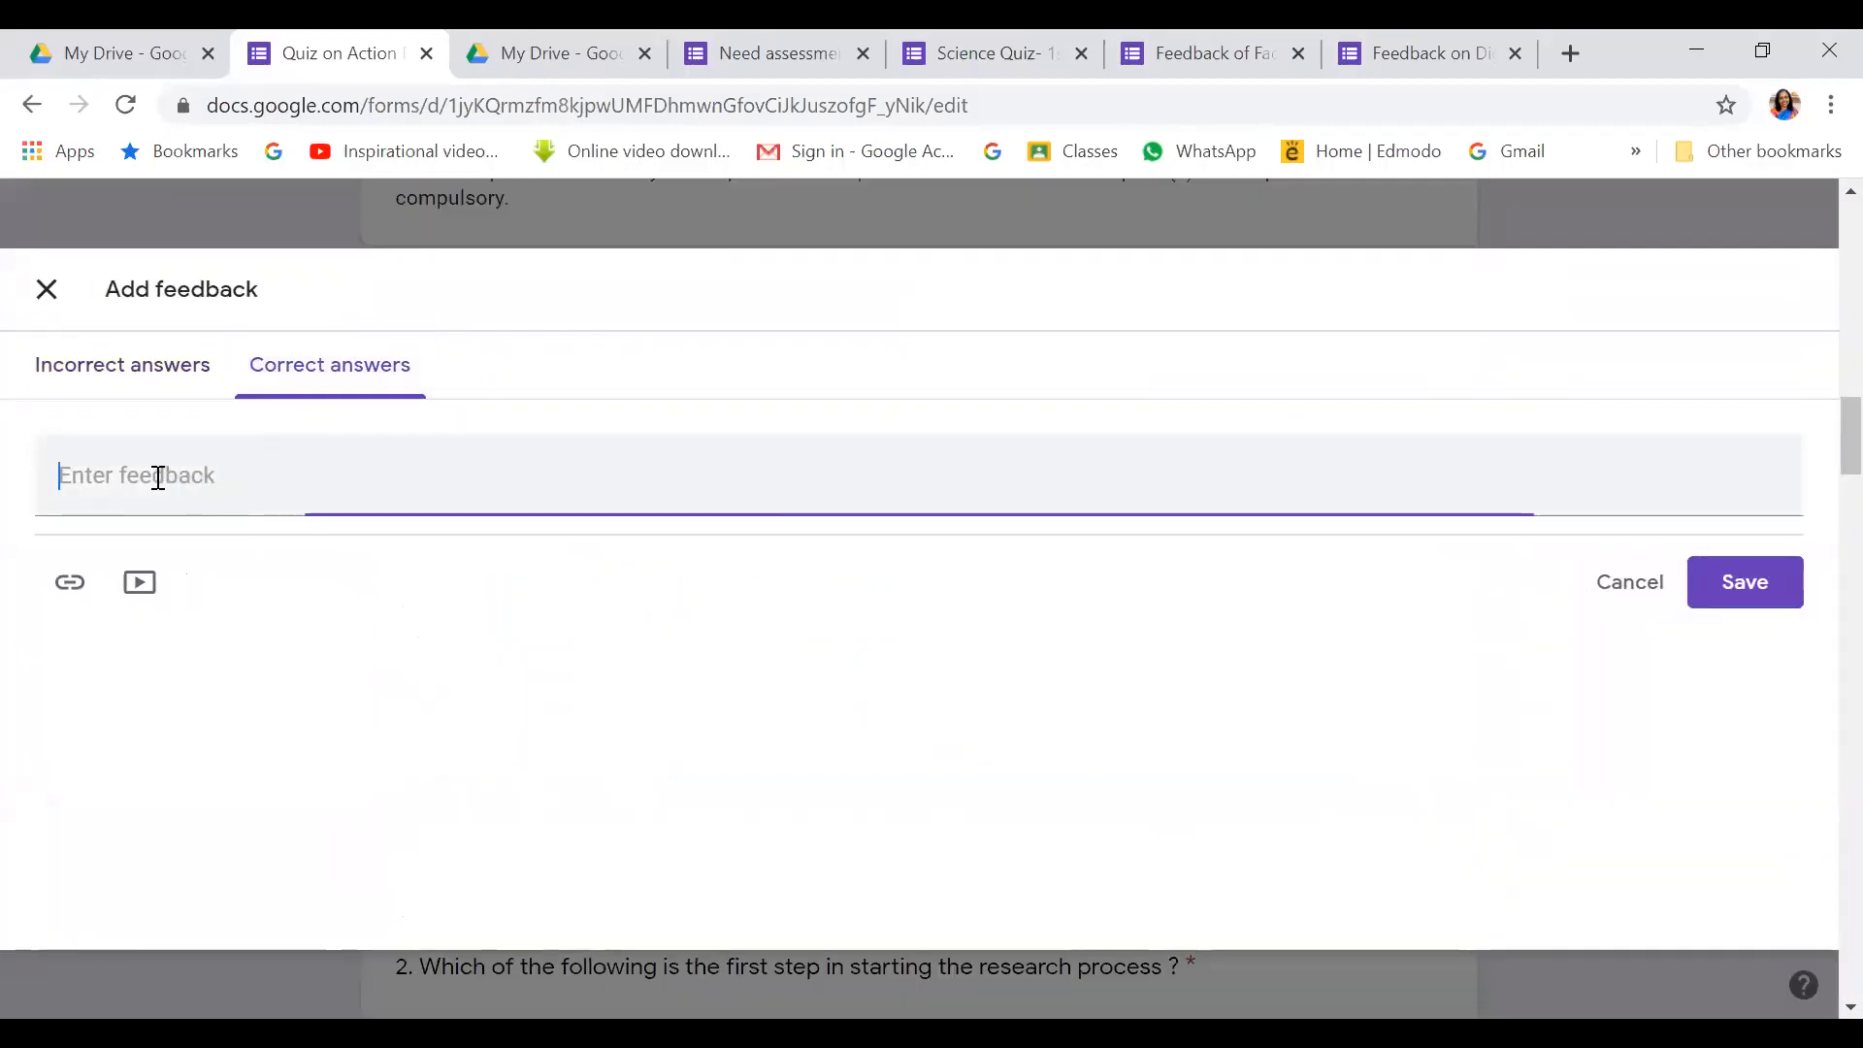
text(Very)
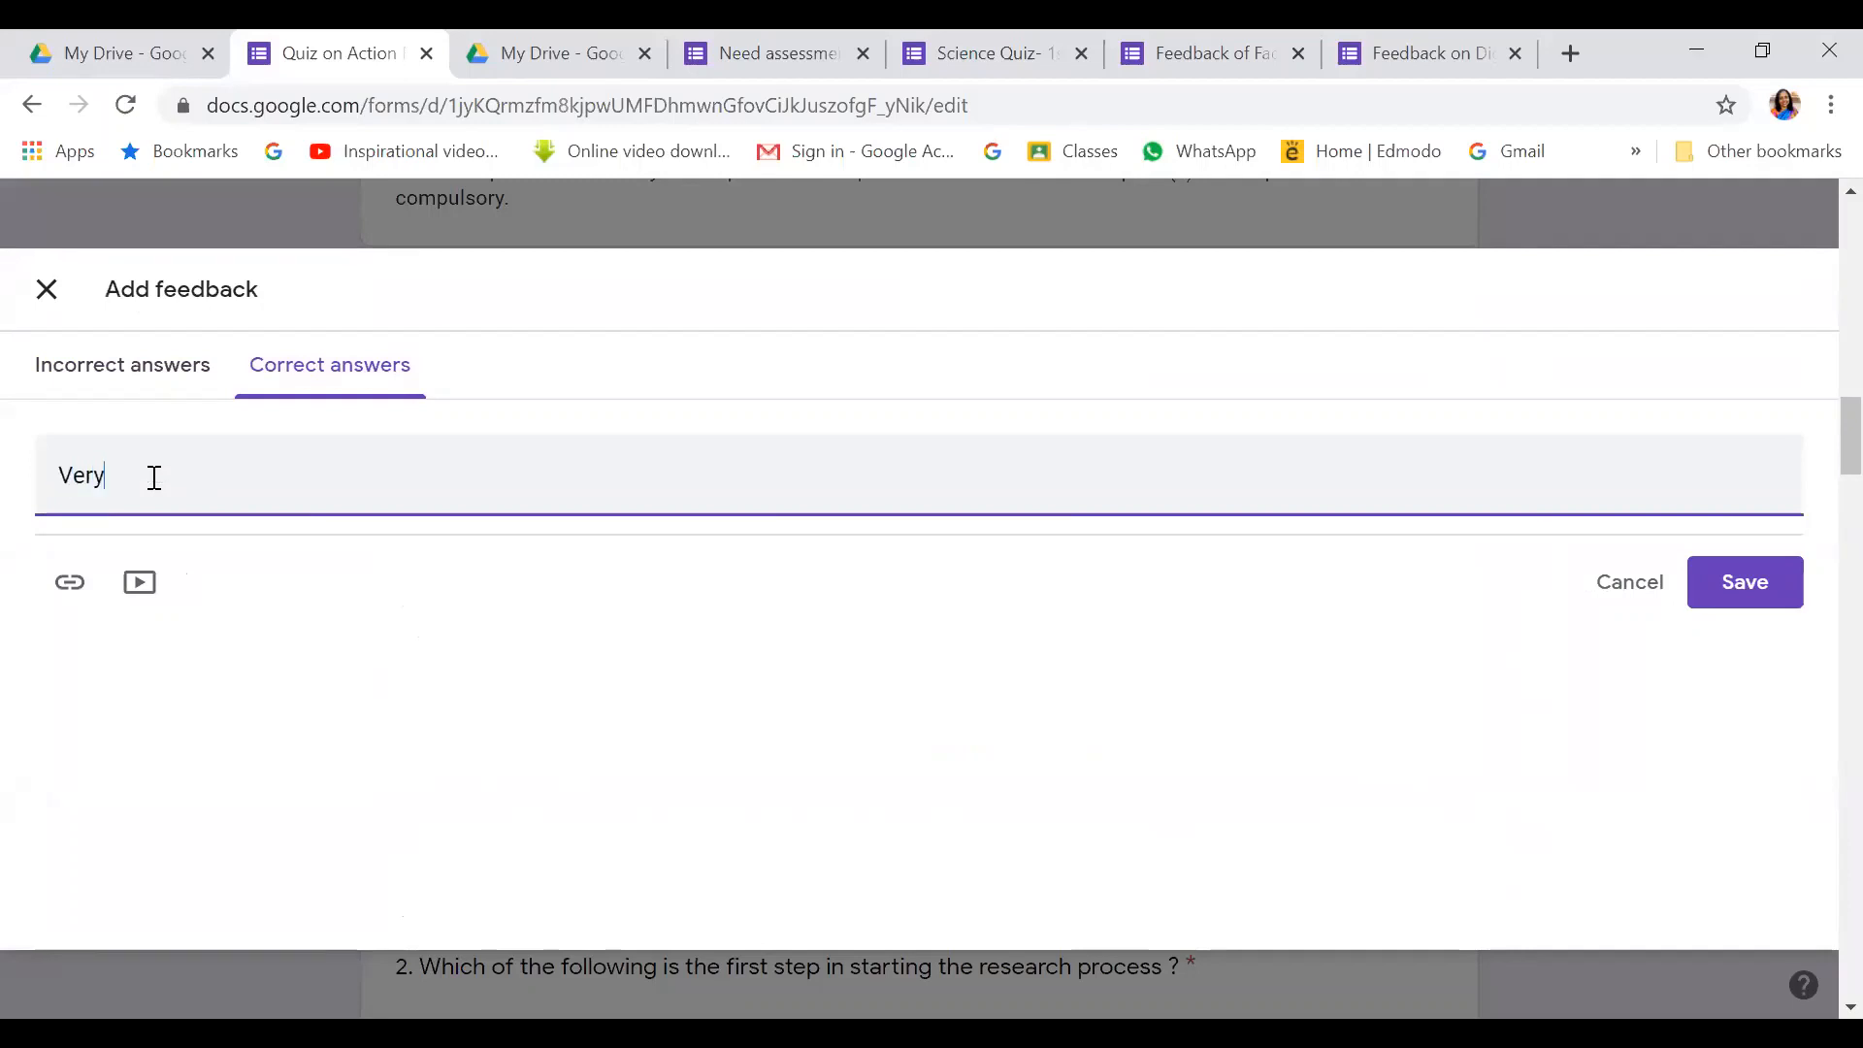
text( good.)
click(1753, 582)
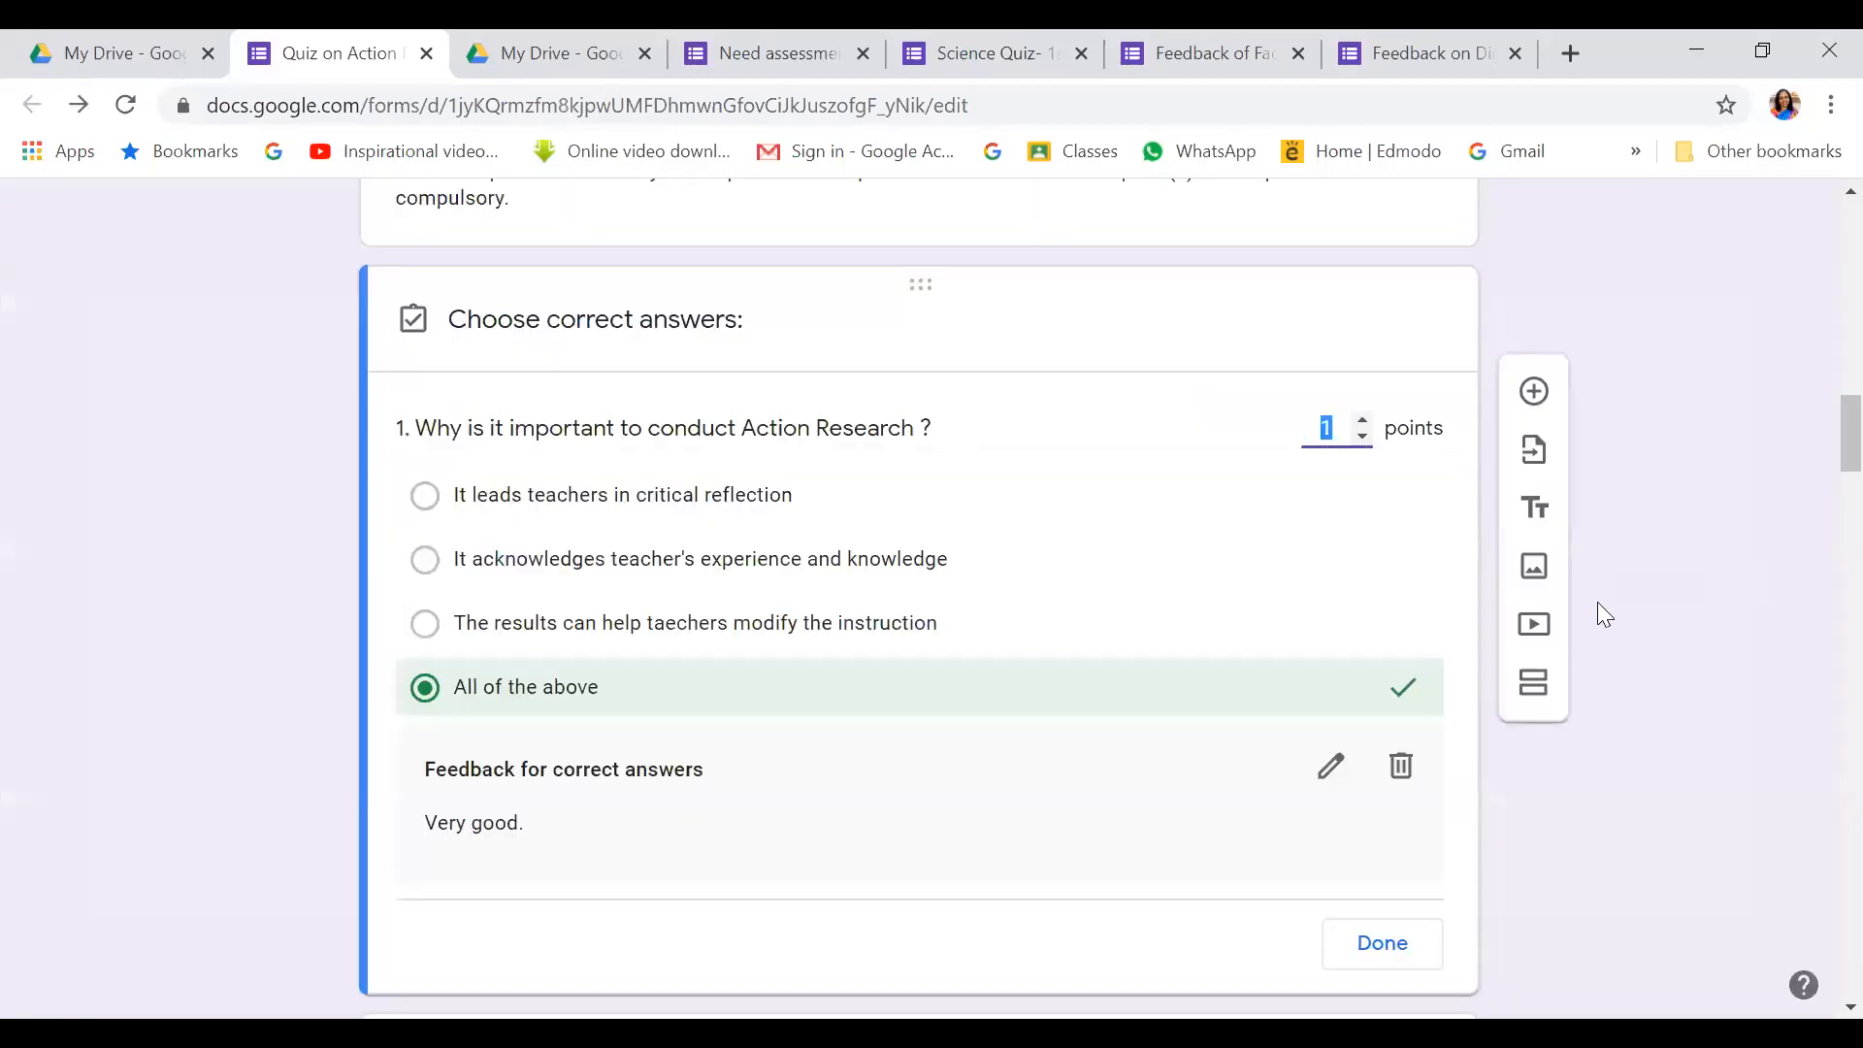
Finish question 1's answer key, then reopen it
click(650, 871)
scroll(1060, 802, down, 3)
click(1376, 652)
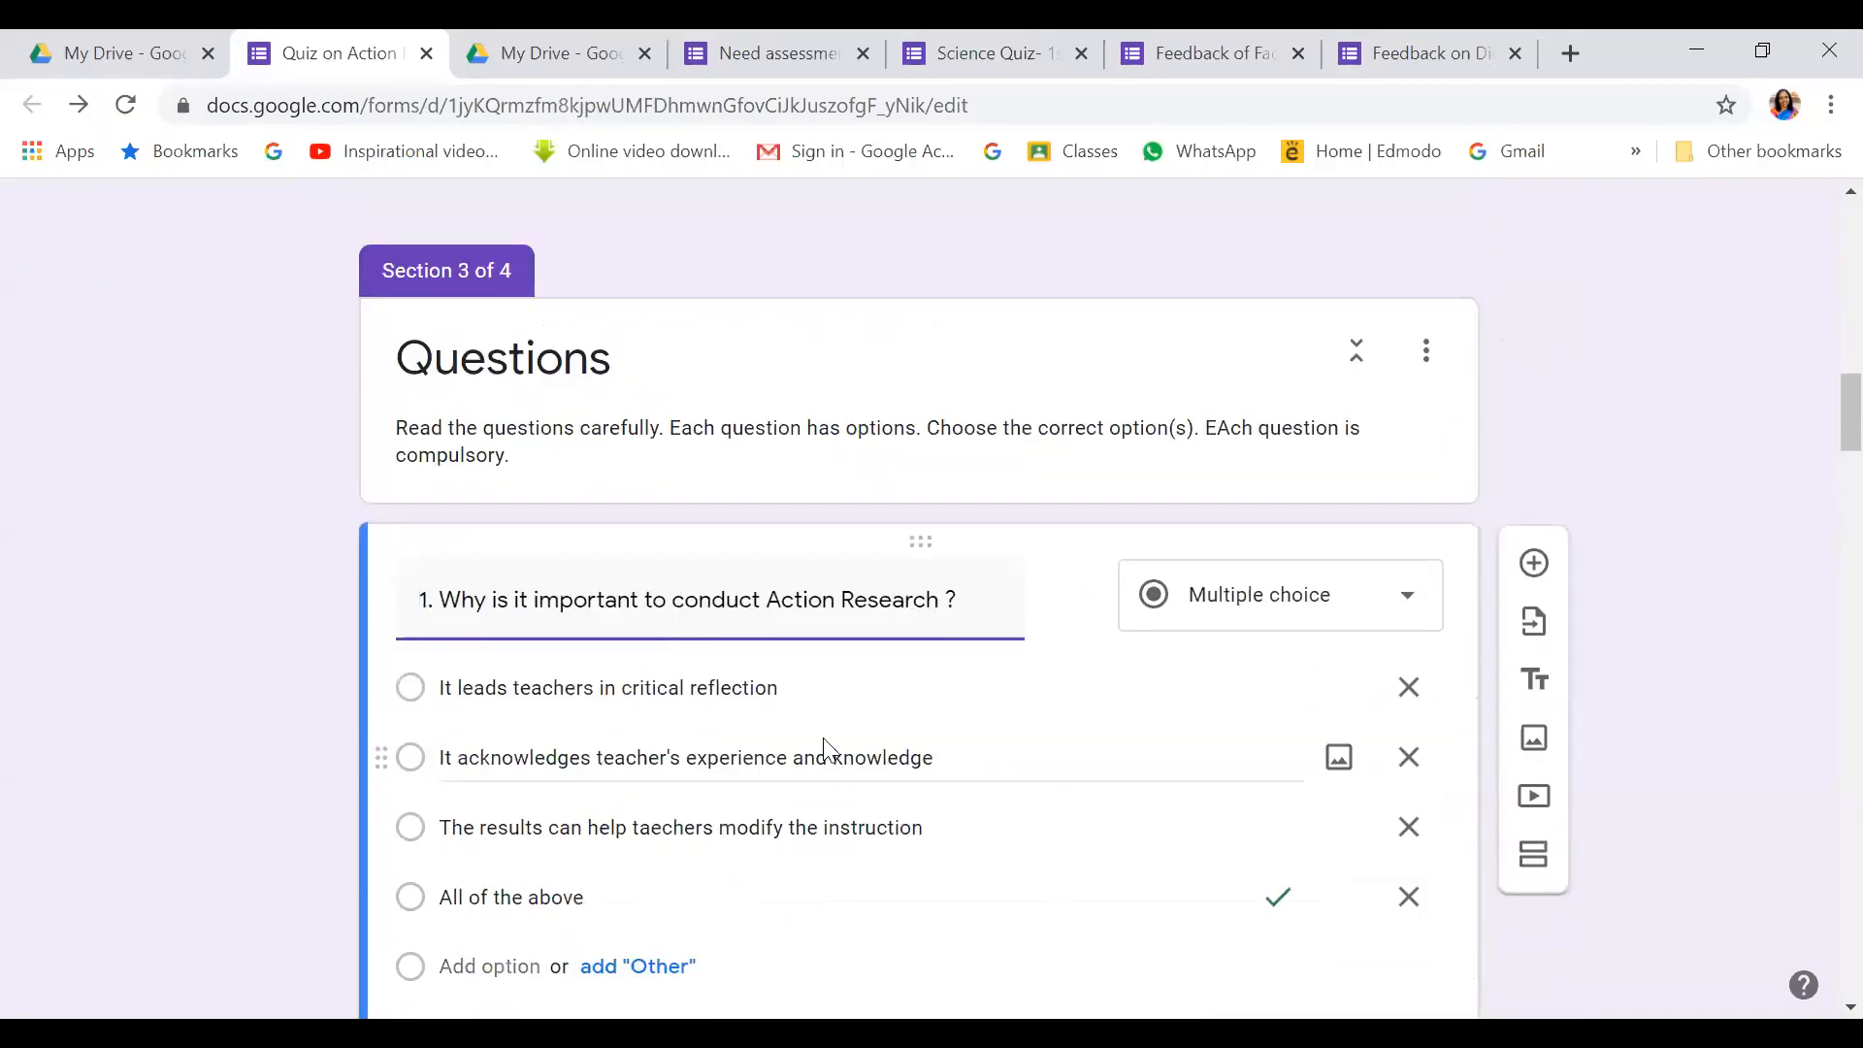
scroll(825, 749, down, 5)
click(502, 645)
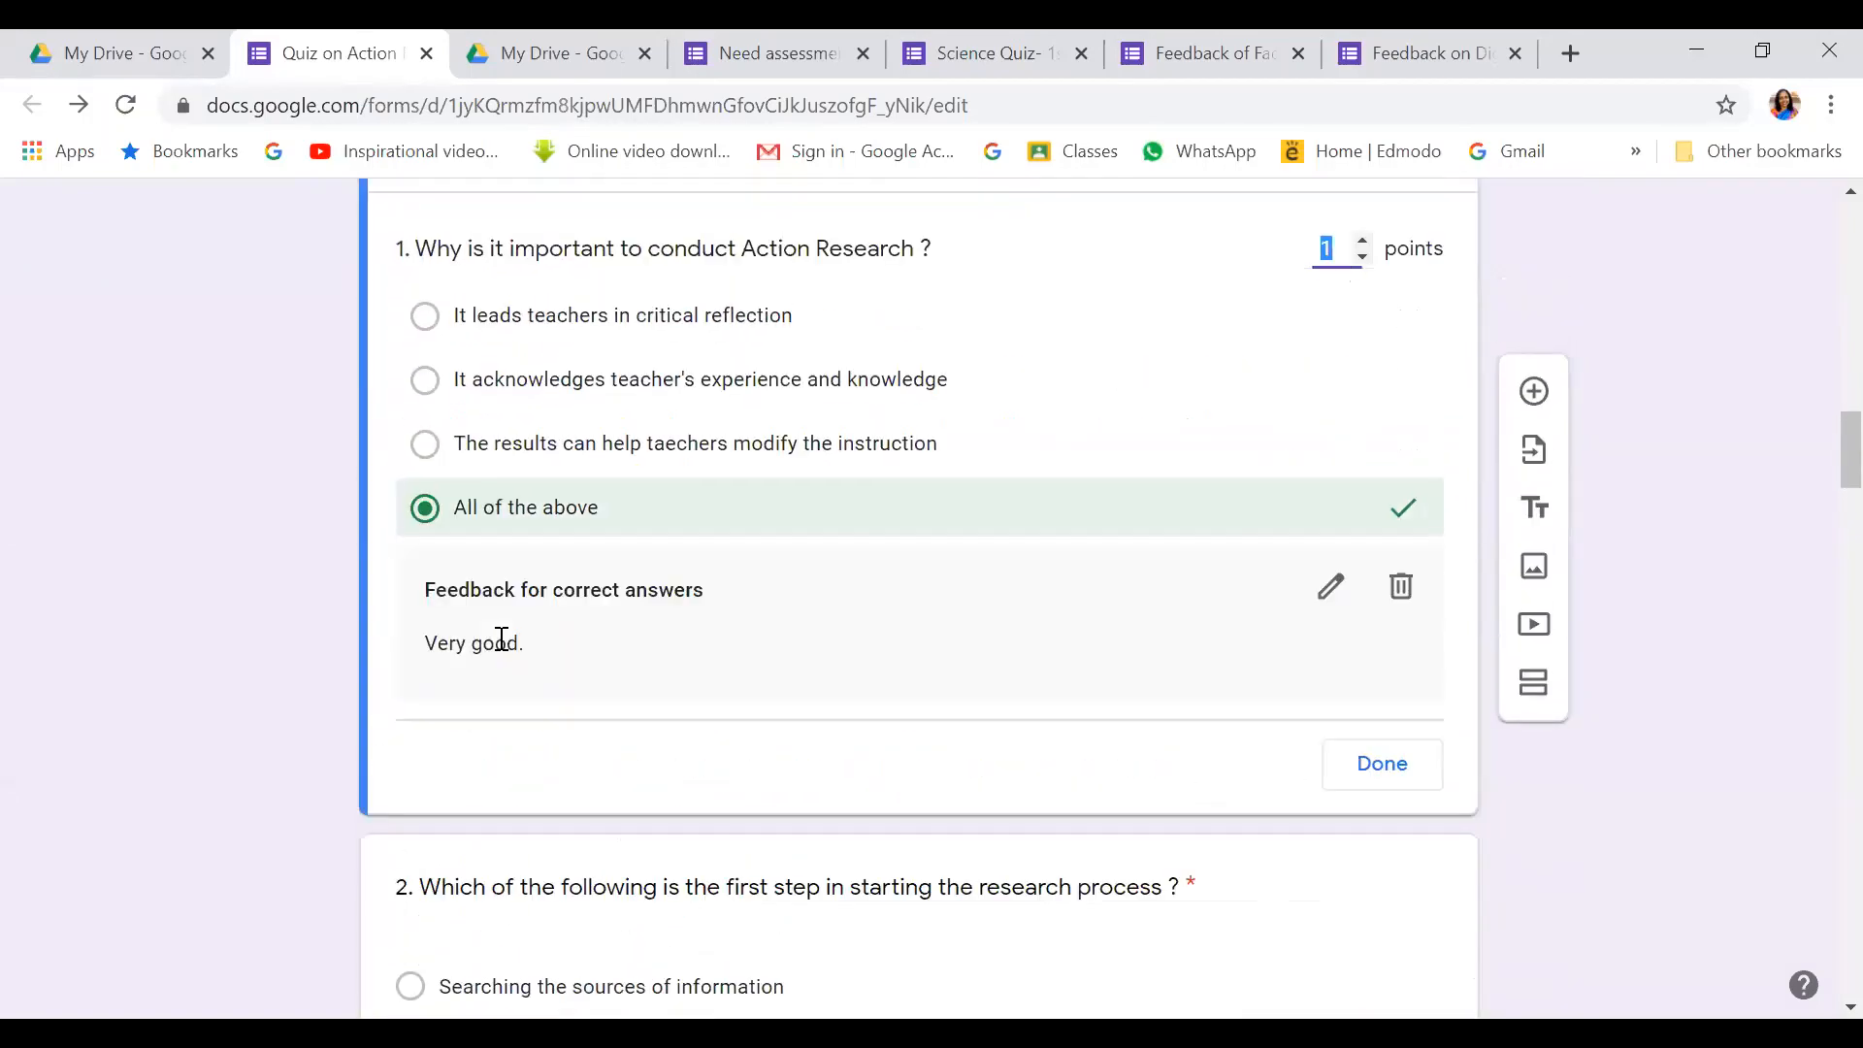
scroll(555, 661, down, 2)
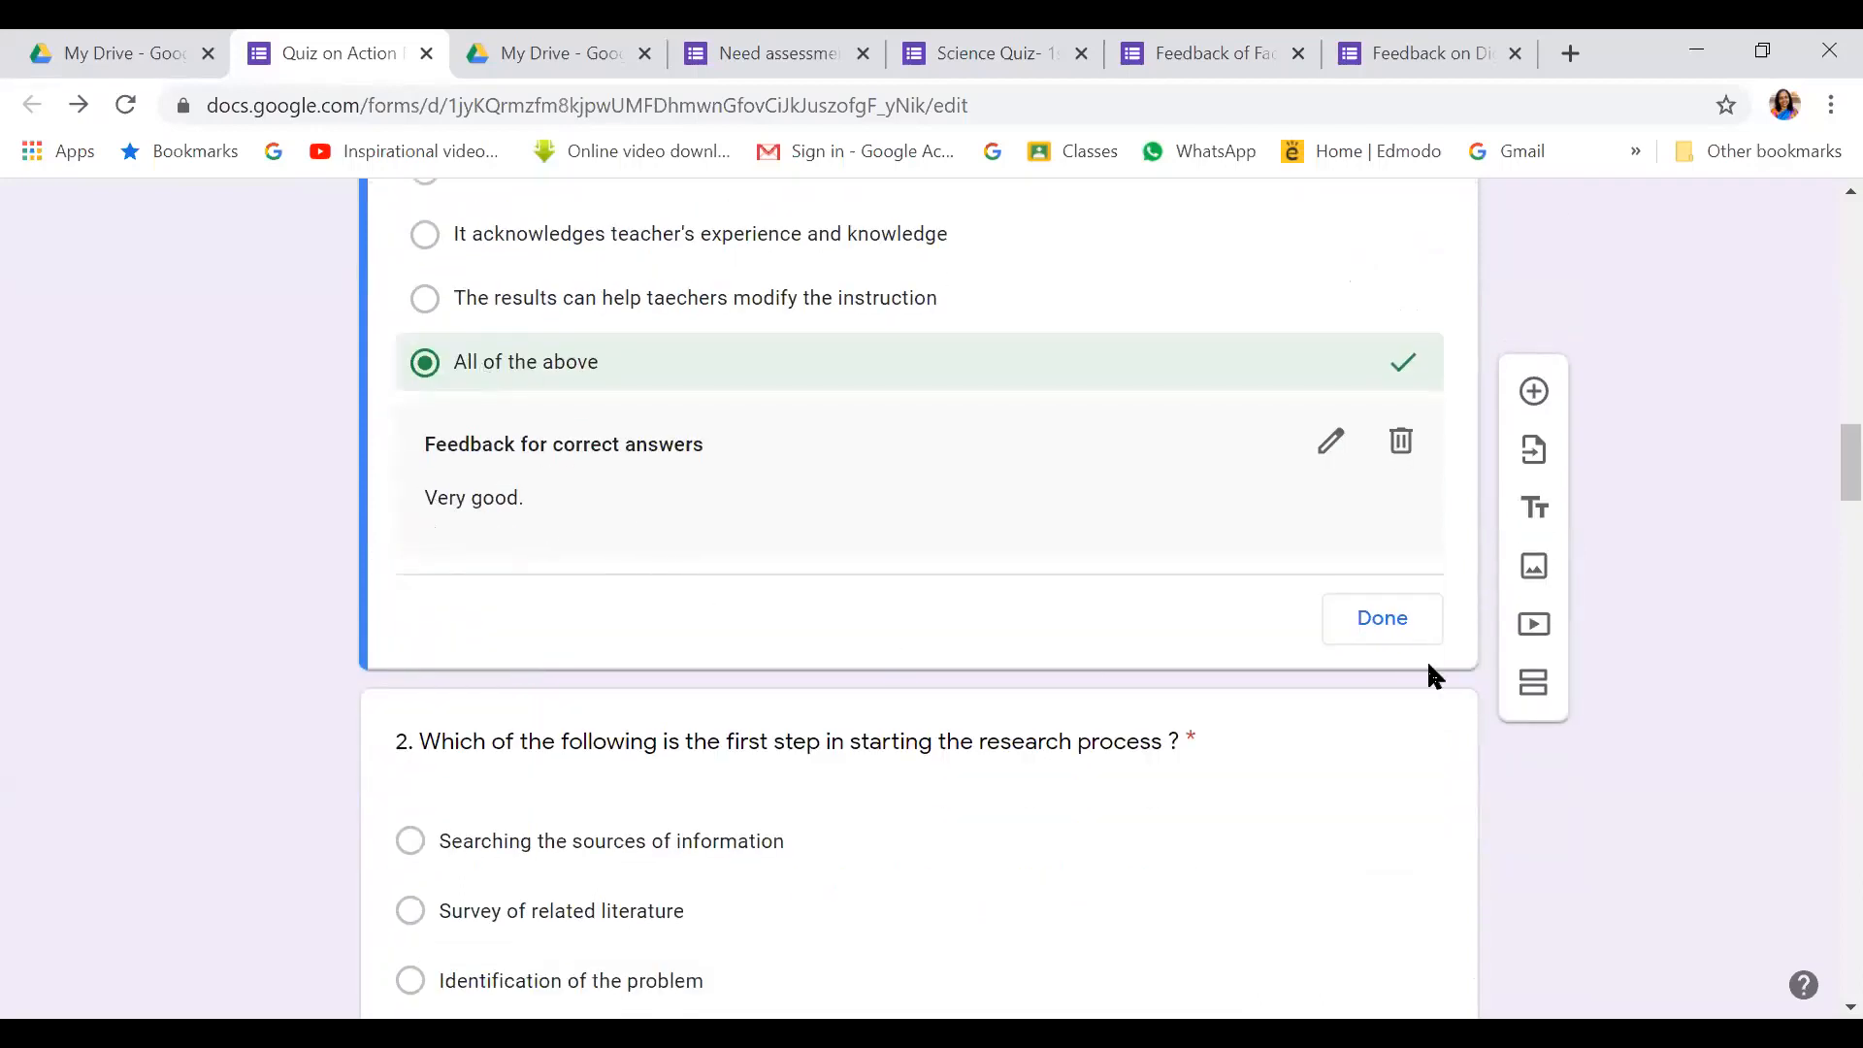
Type incorrect-answer feedback asking students to read this material and comprehend the basics of action research
click(1327, 445)
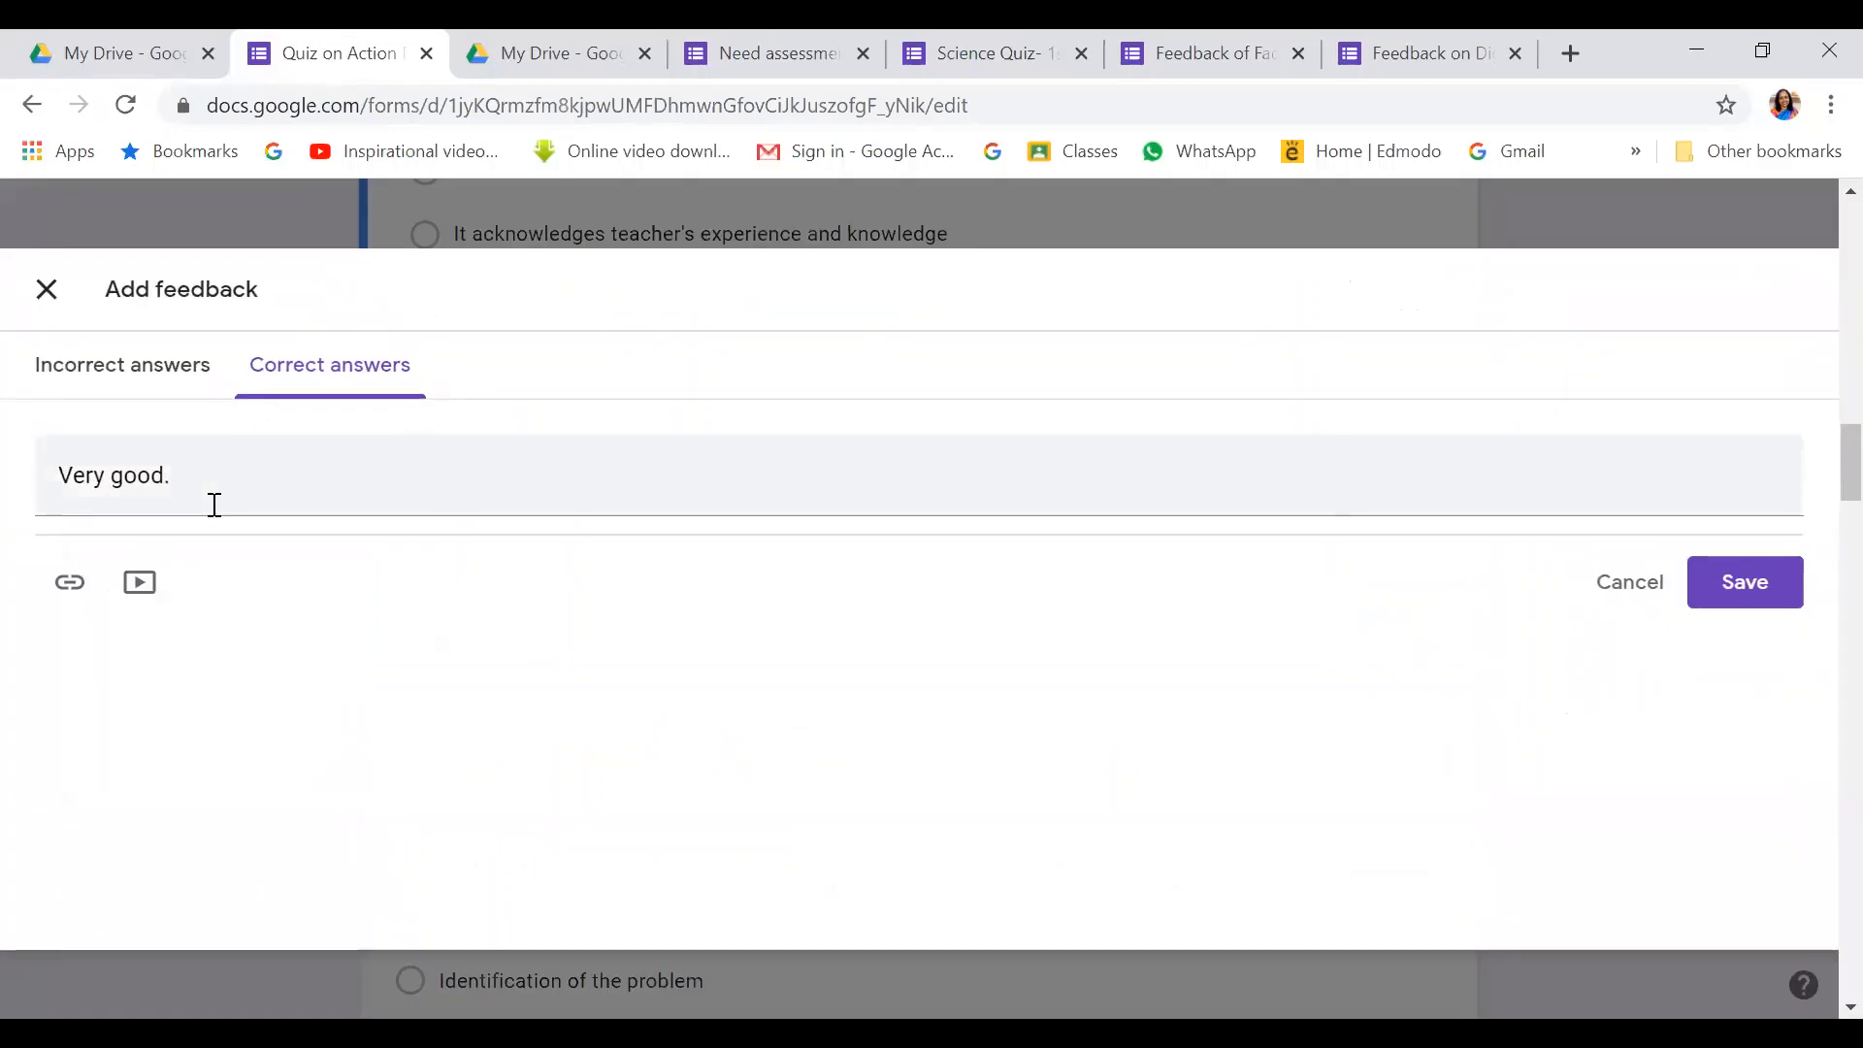
click(133, 365)
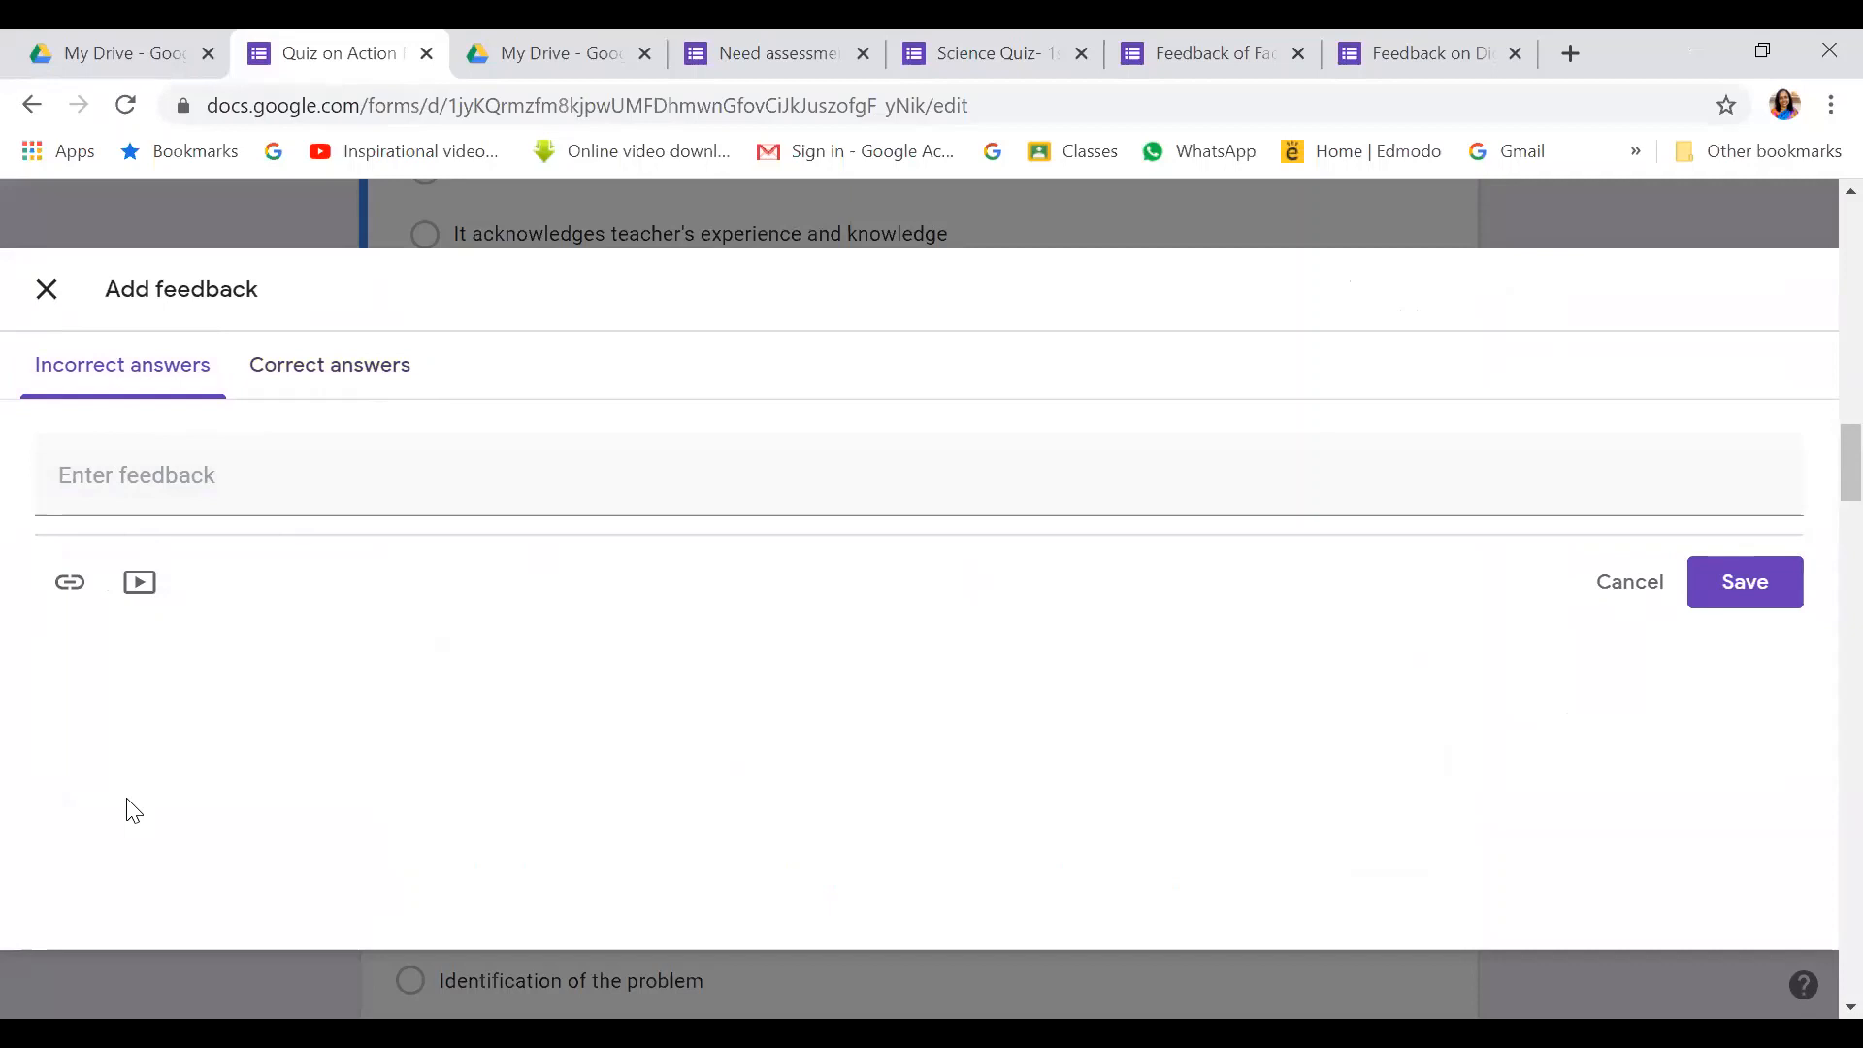
click(179, 493)
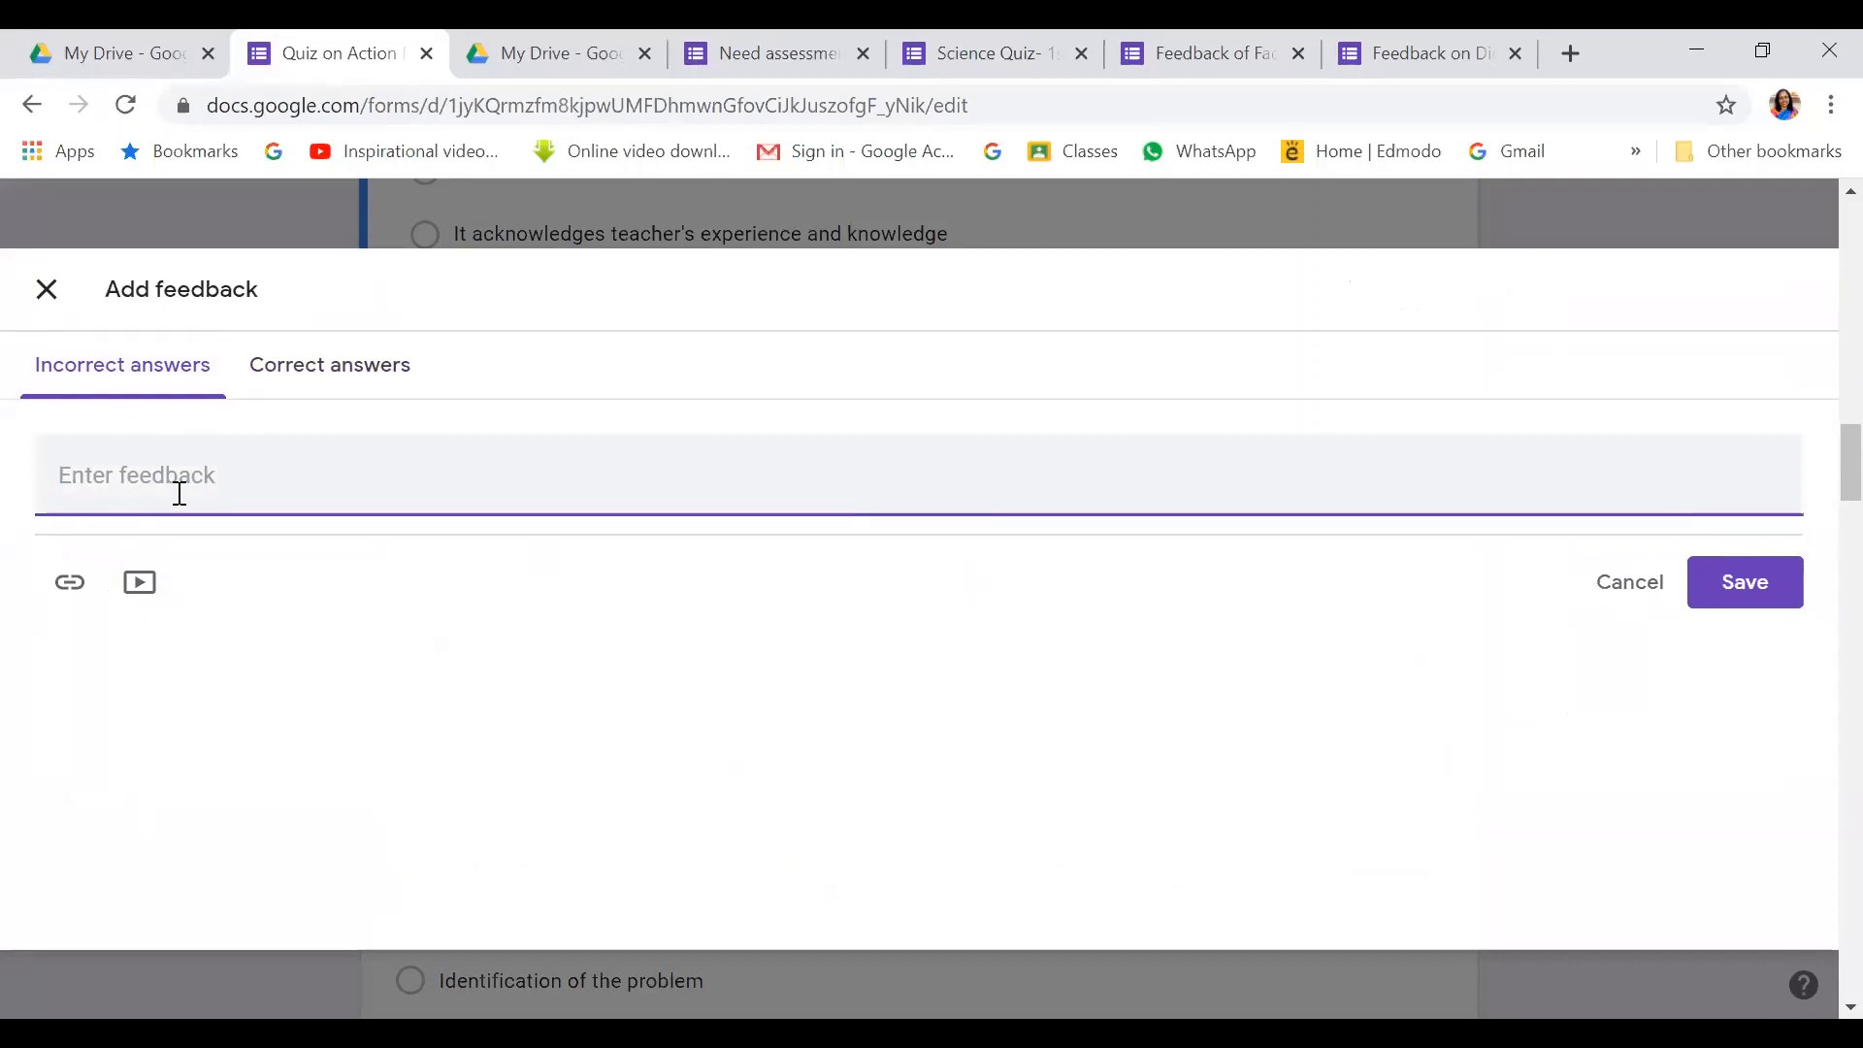
text(T)
key(BackSpace)
text(Plesea read this material and ge)
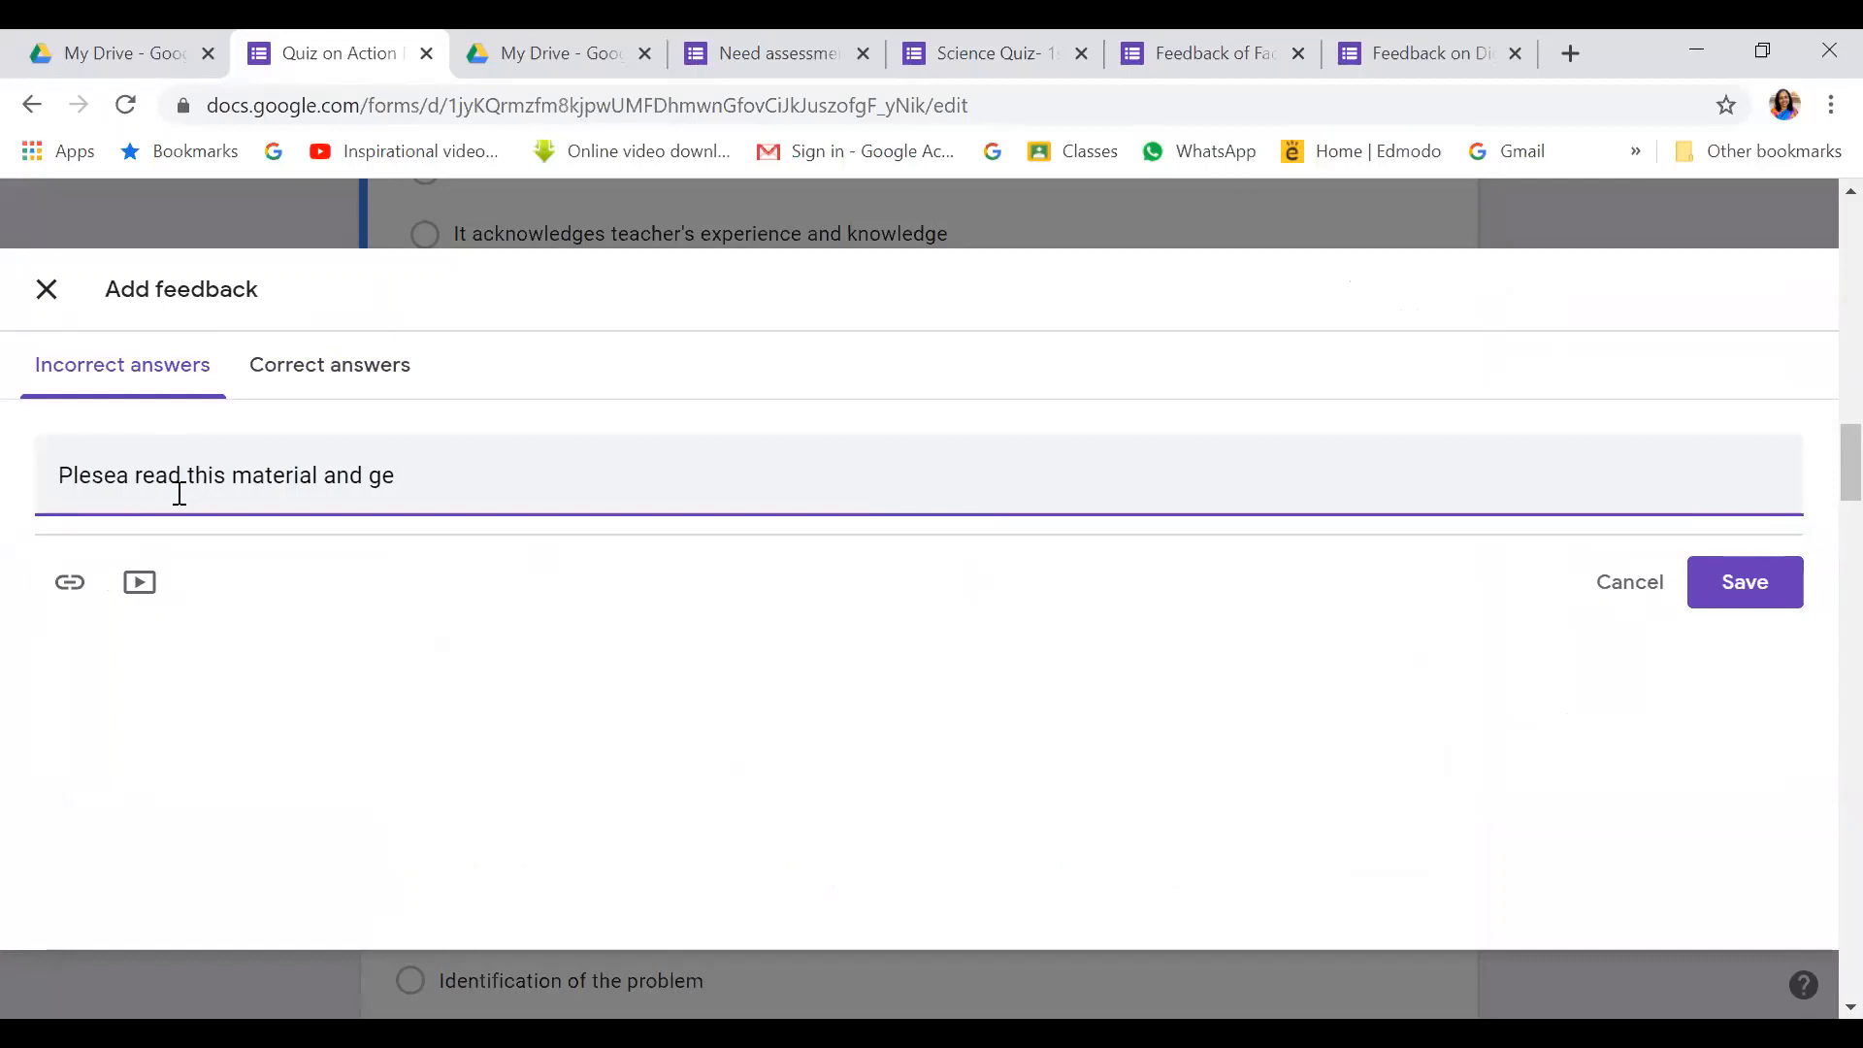
key(BackSpace)
key(BackSpace)
text(comprehend )
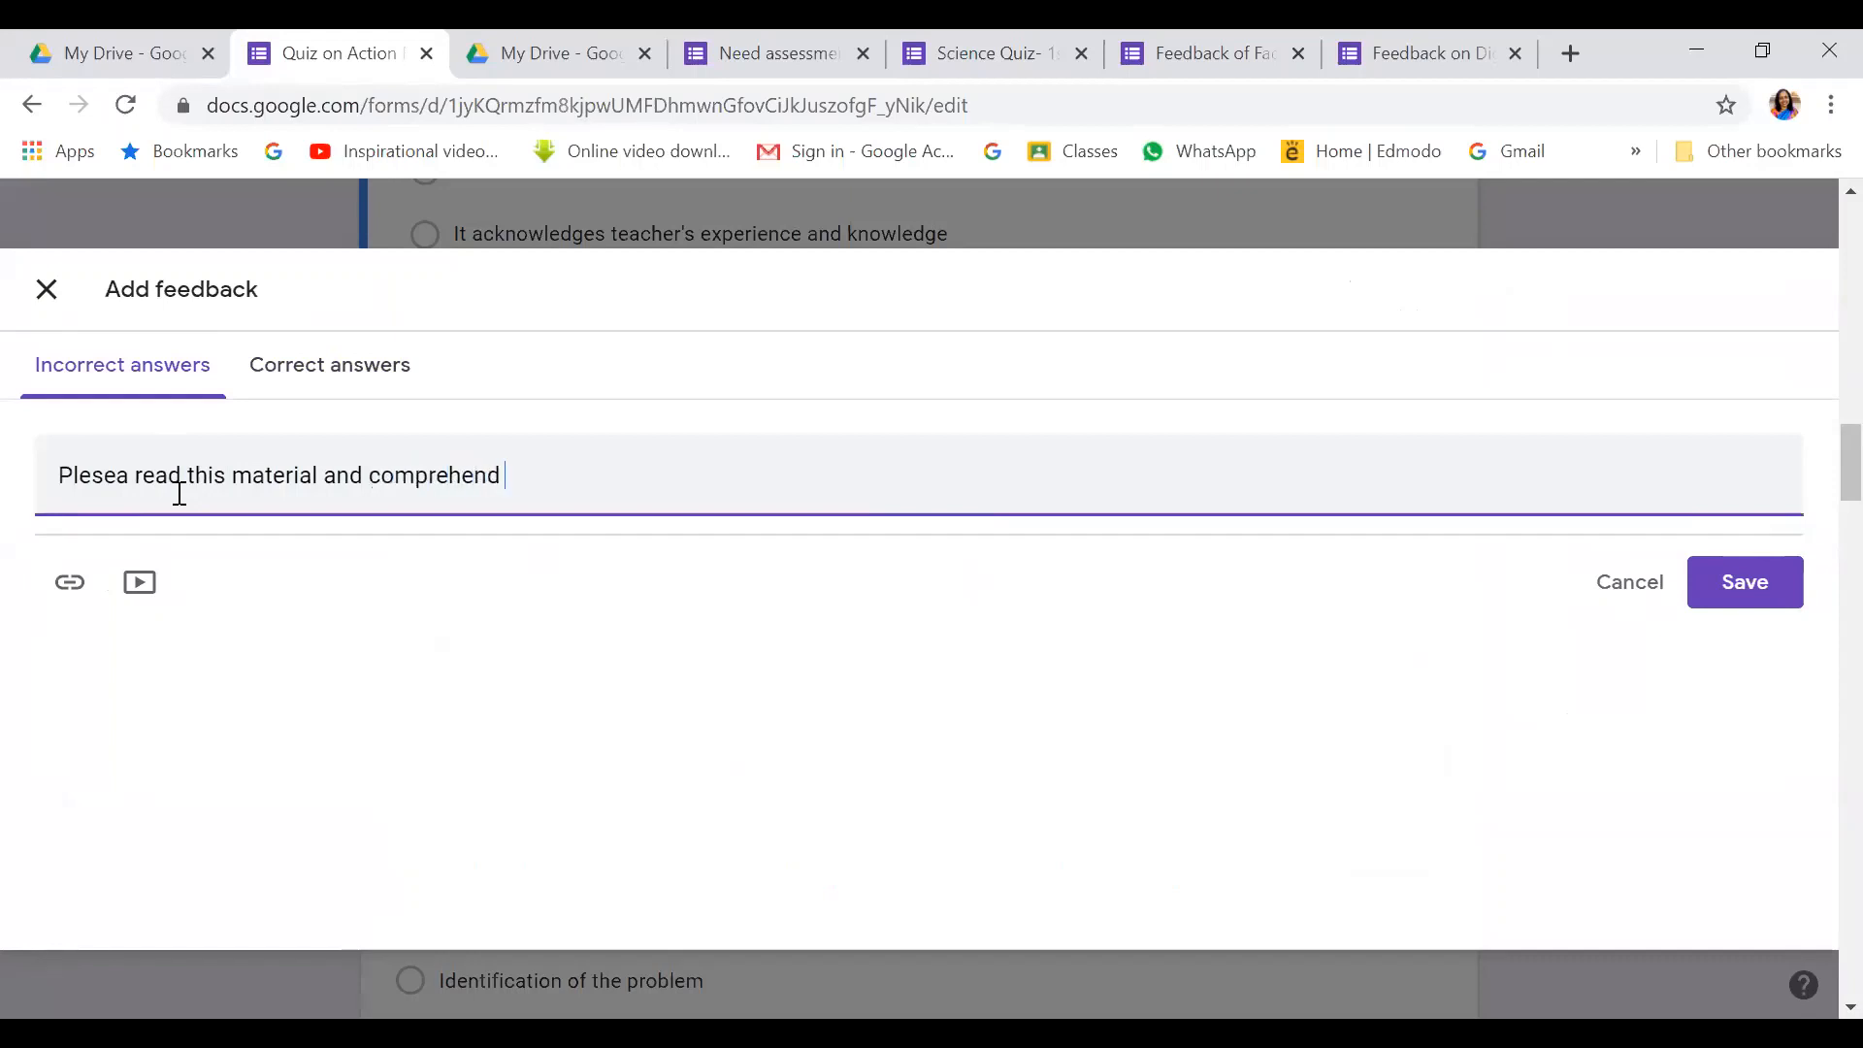
text(the basis)
text(s of ac)
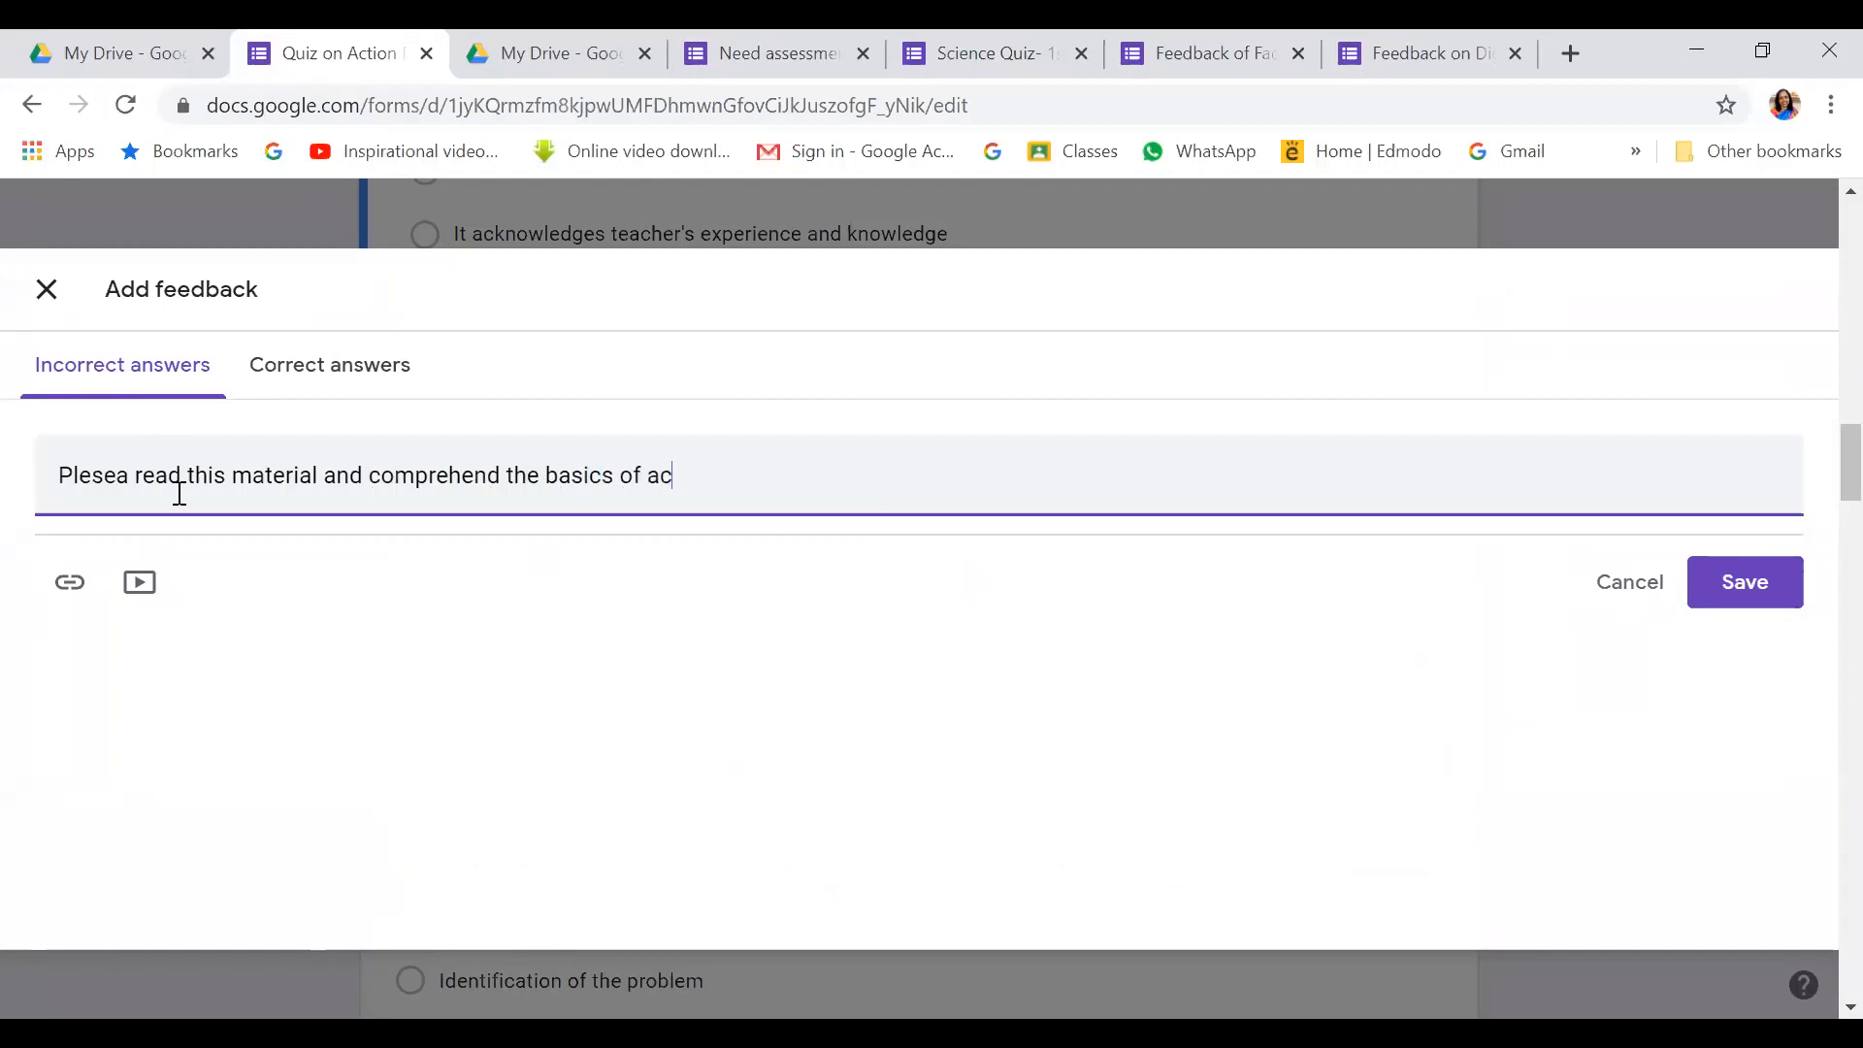
text(tion research.)
Add a Link to field to question 1's incorrect-answer feedback, skipping the video option
click(67, 587)
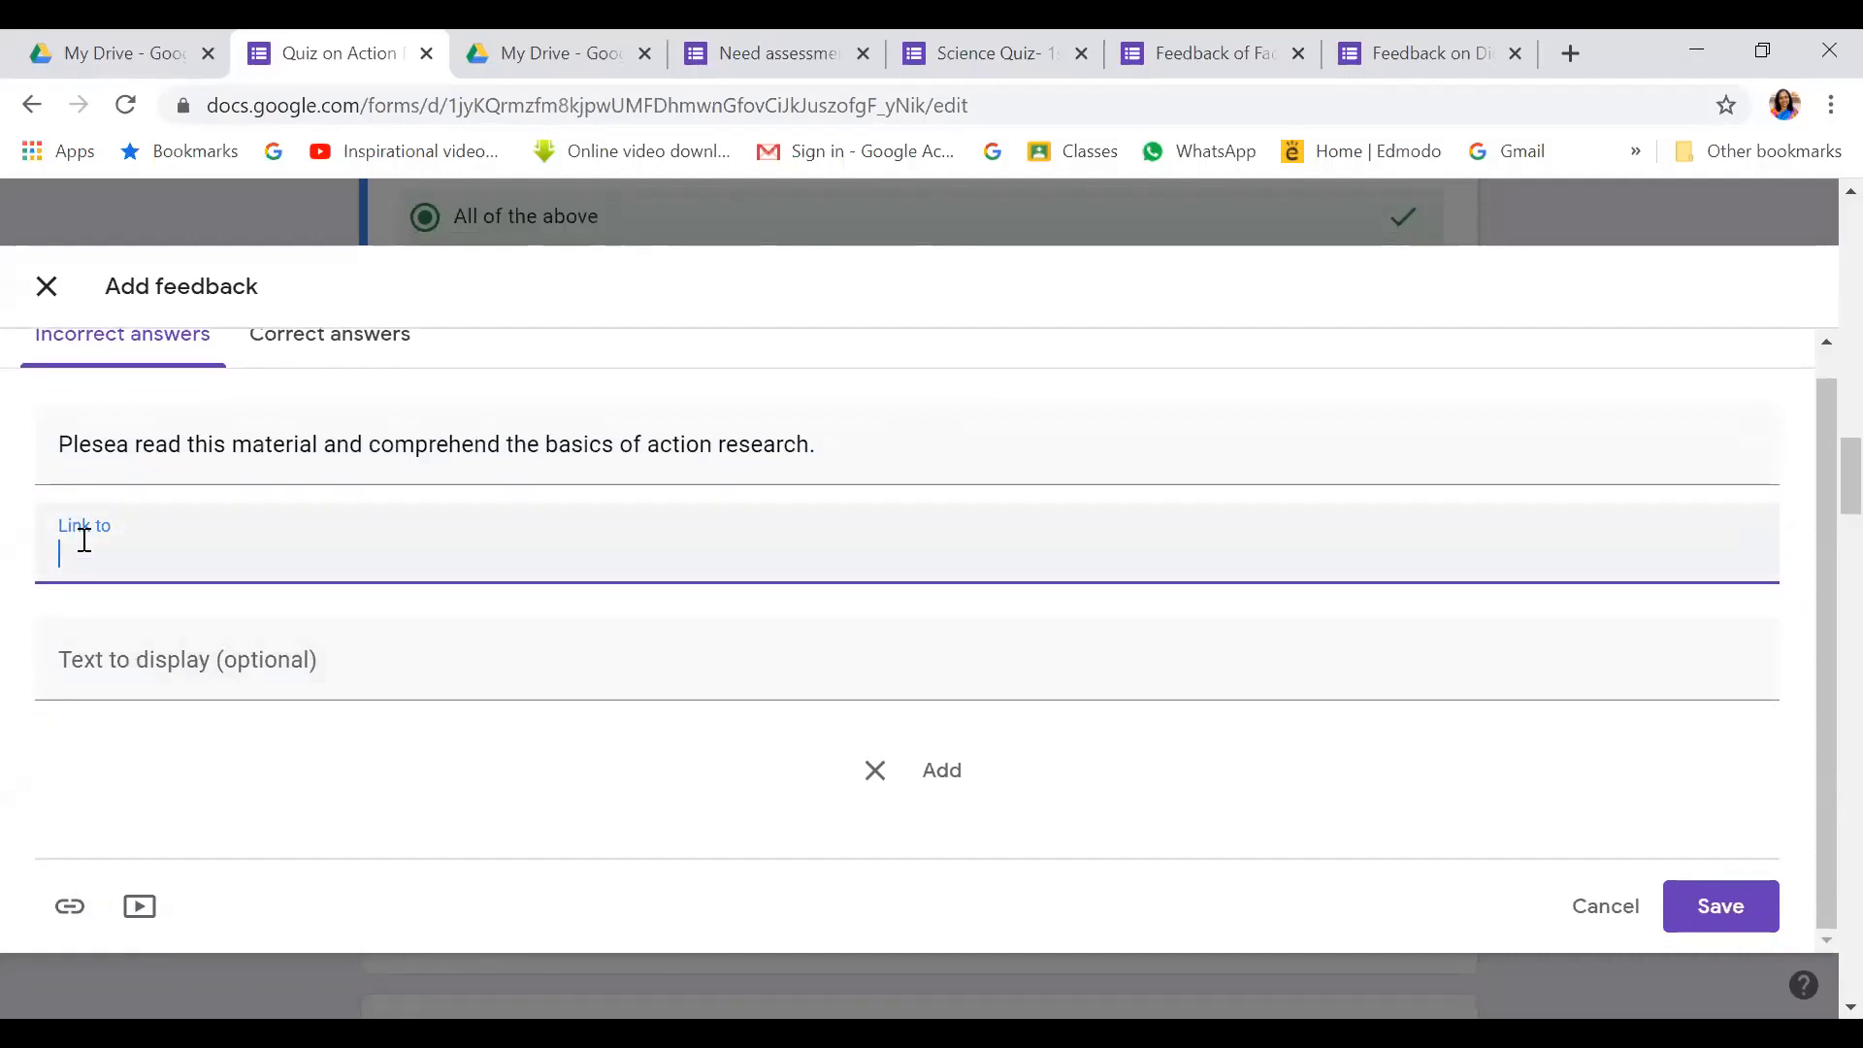
click(137, 916)
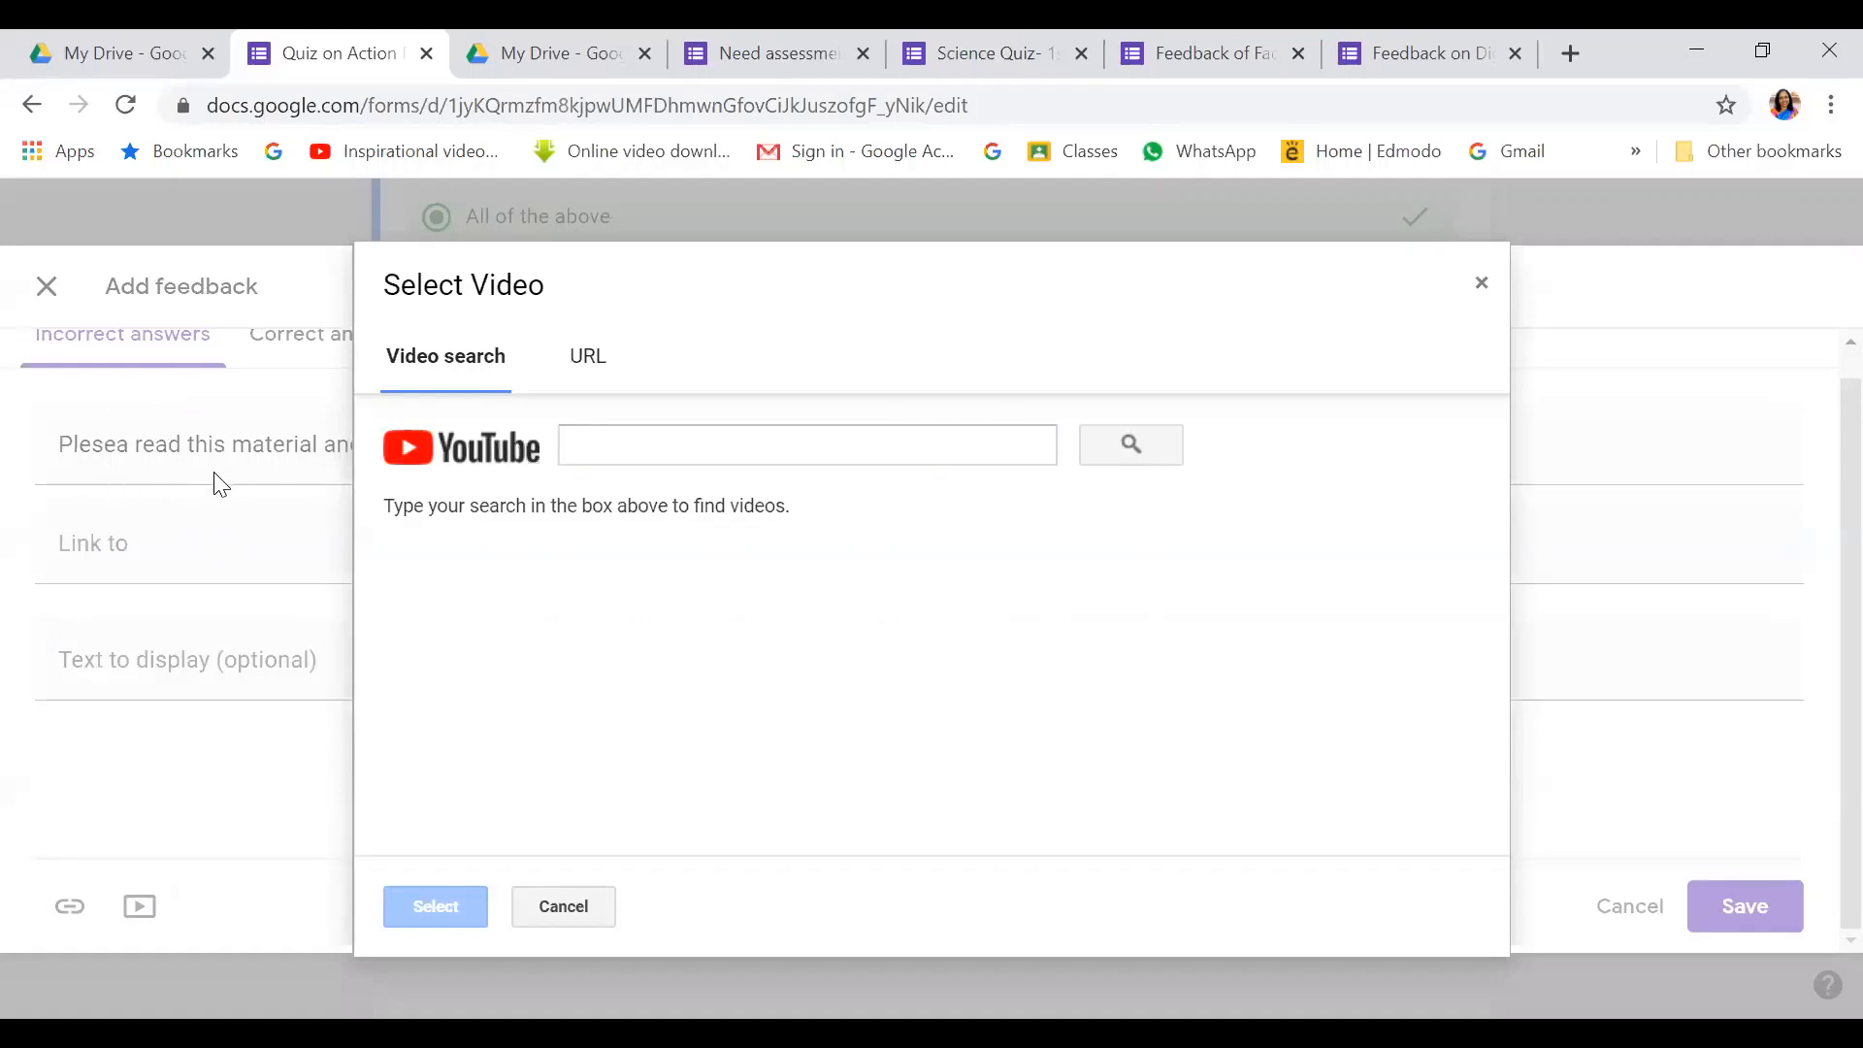
click(1481, 284)
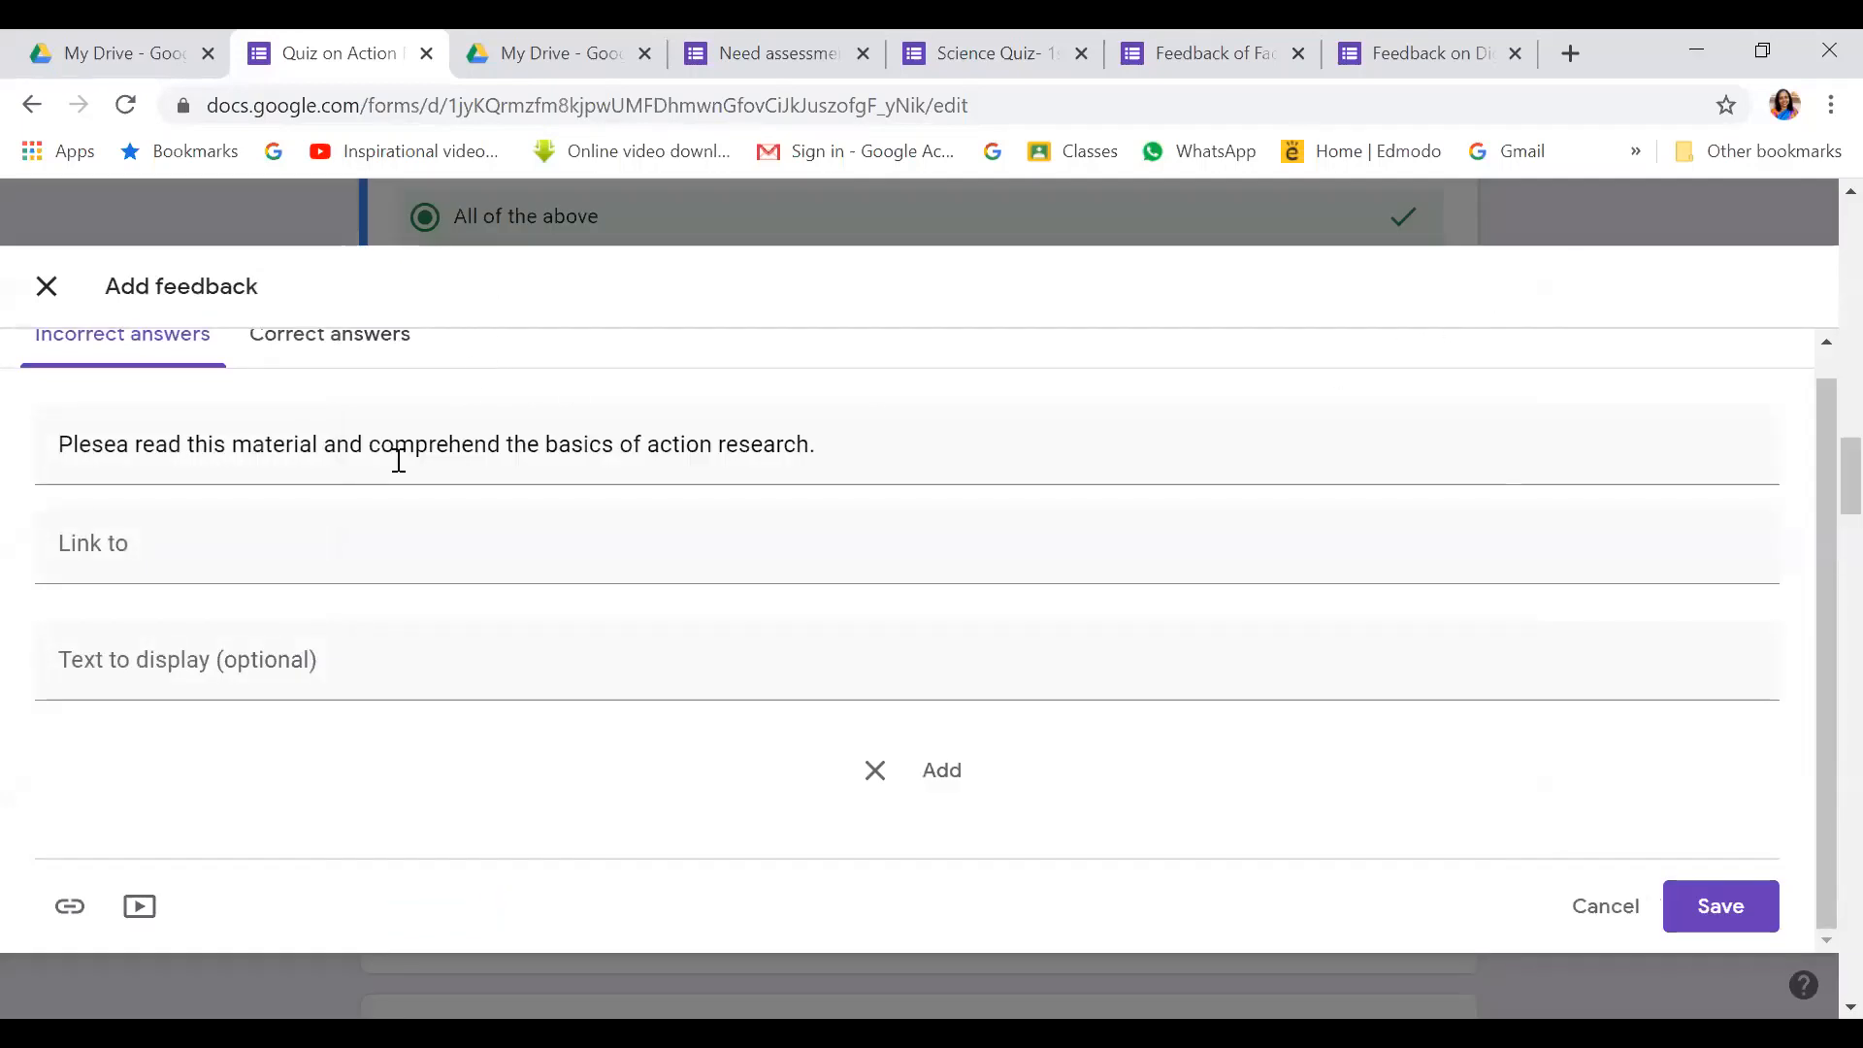
click(129, 541)
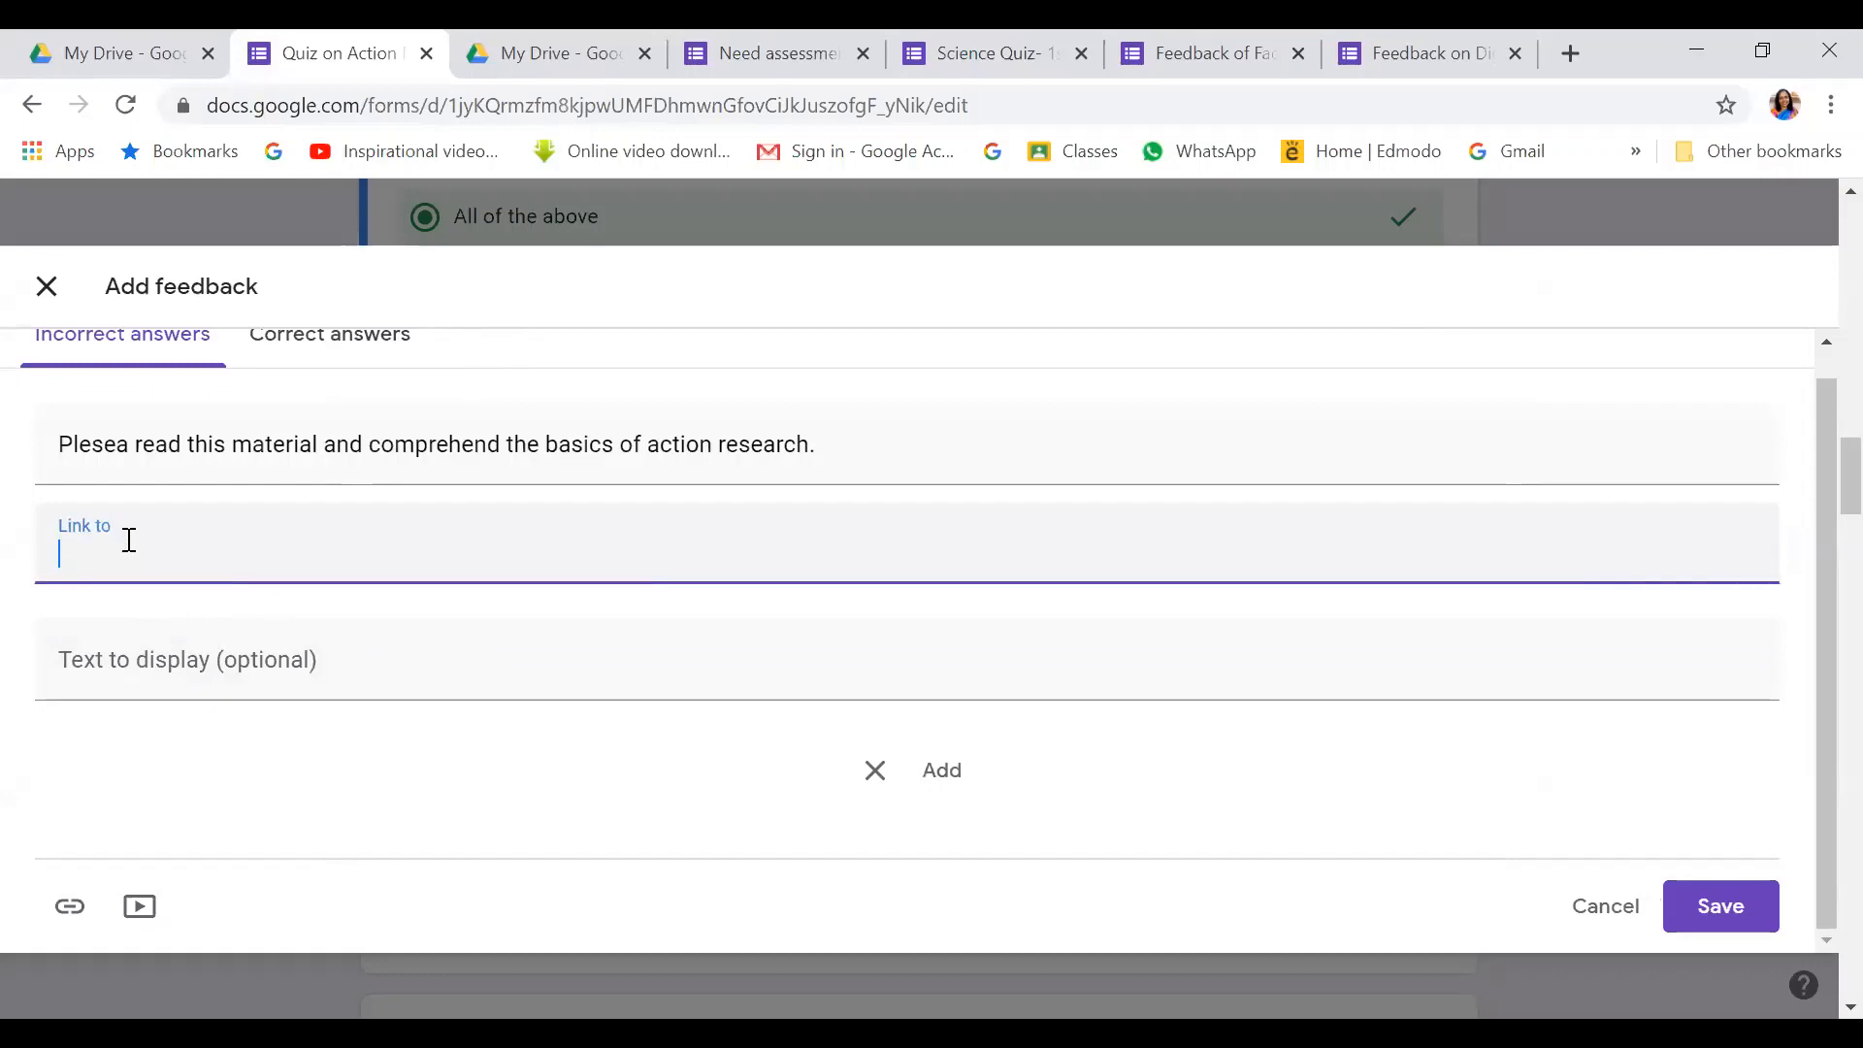
Search Google for action research and open the infed.org article on it
click(1571, 53)
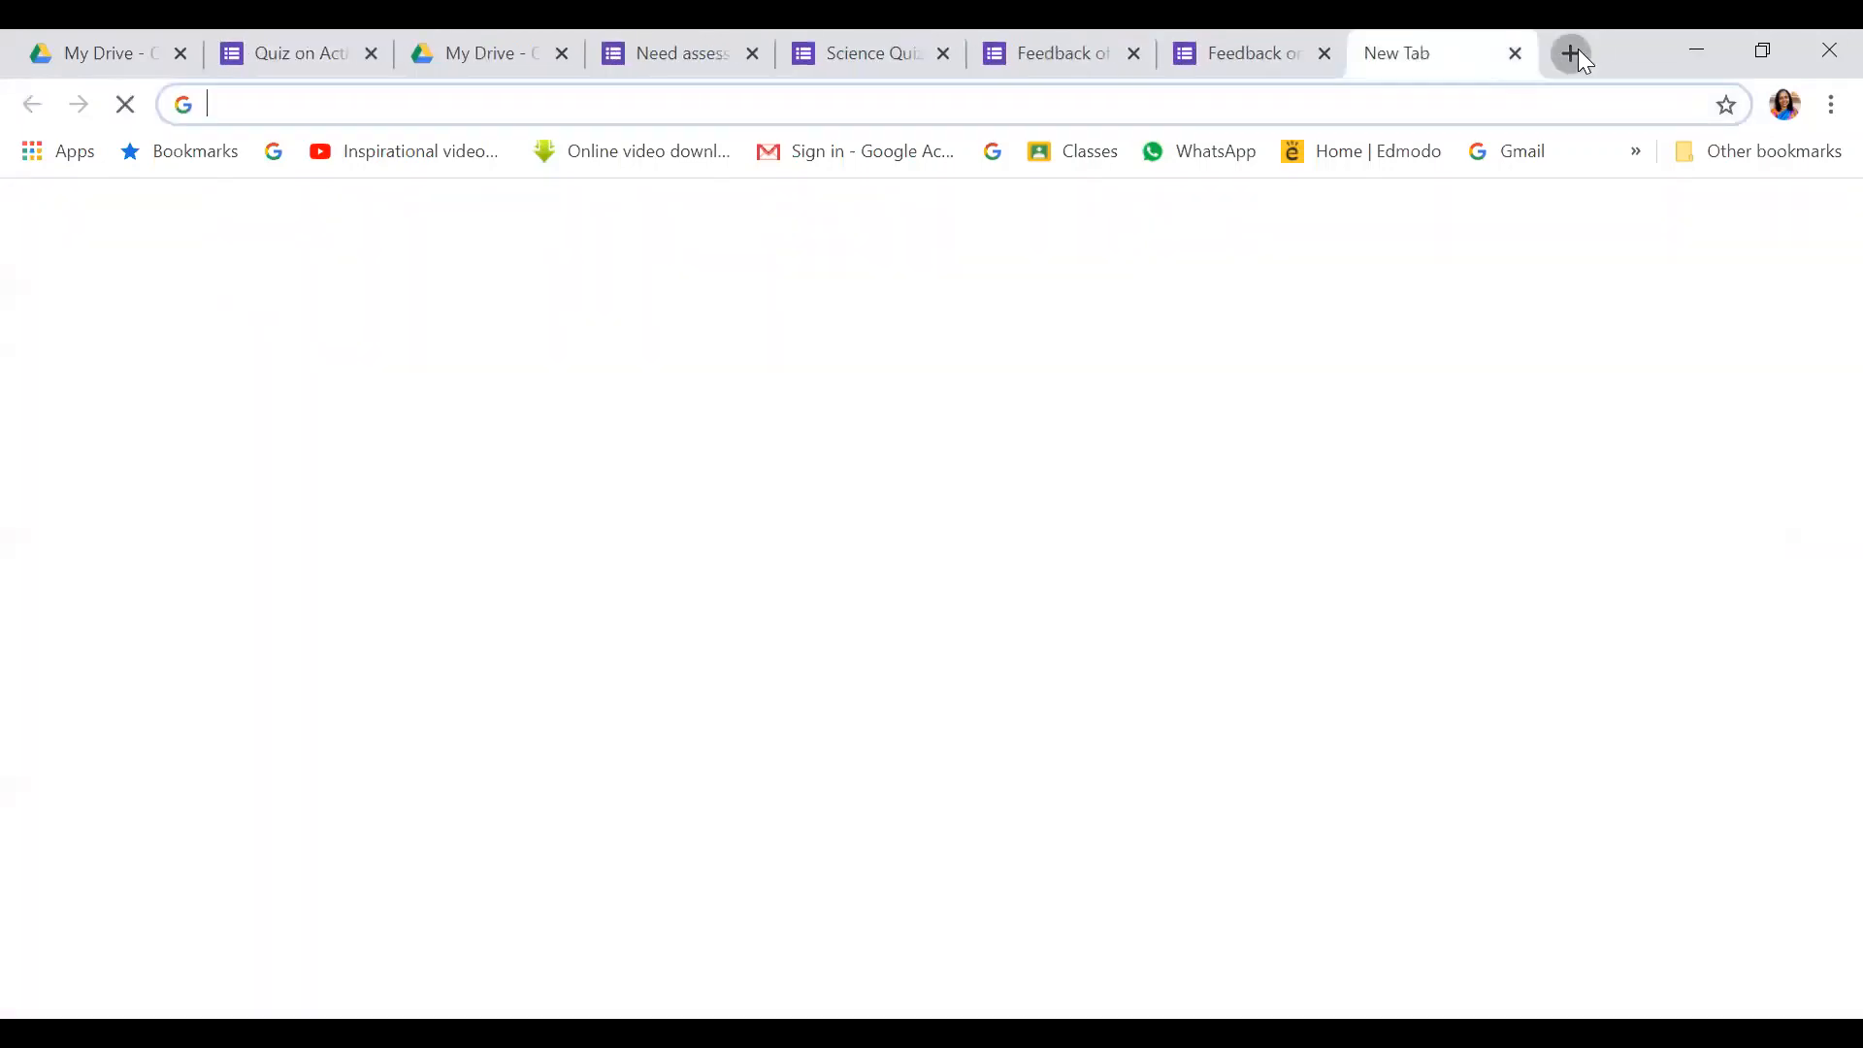
text(ac)
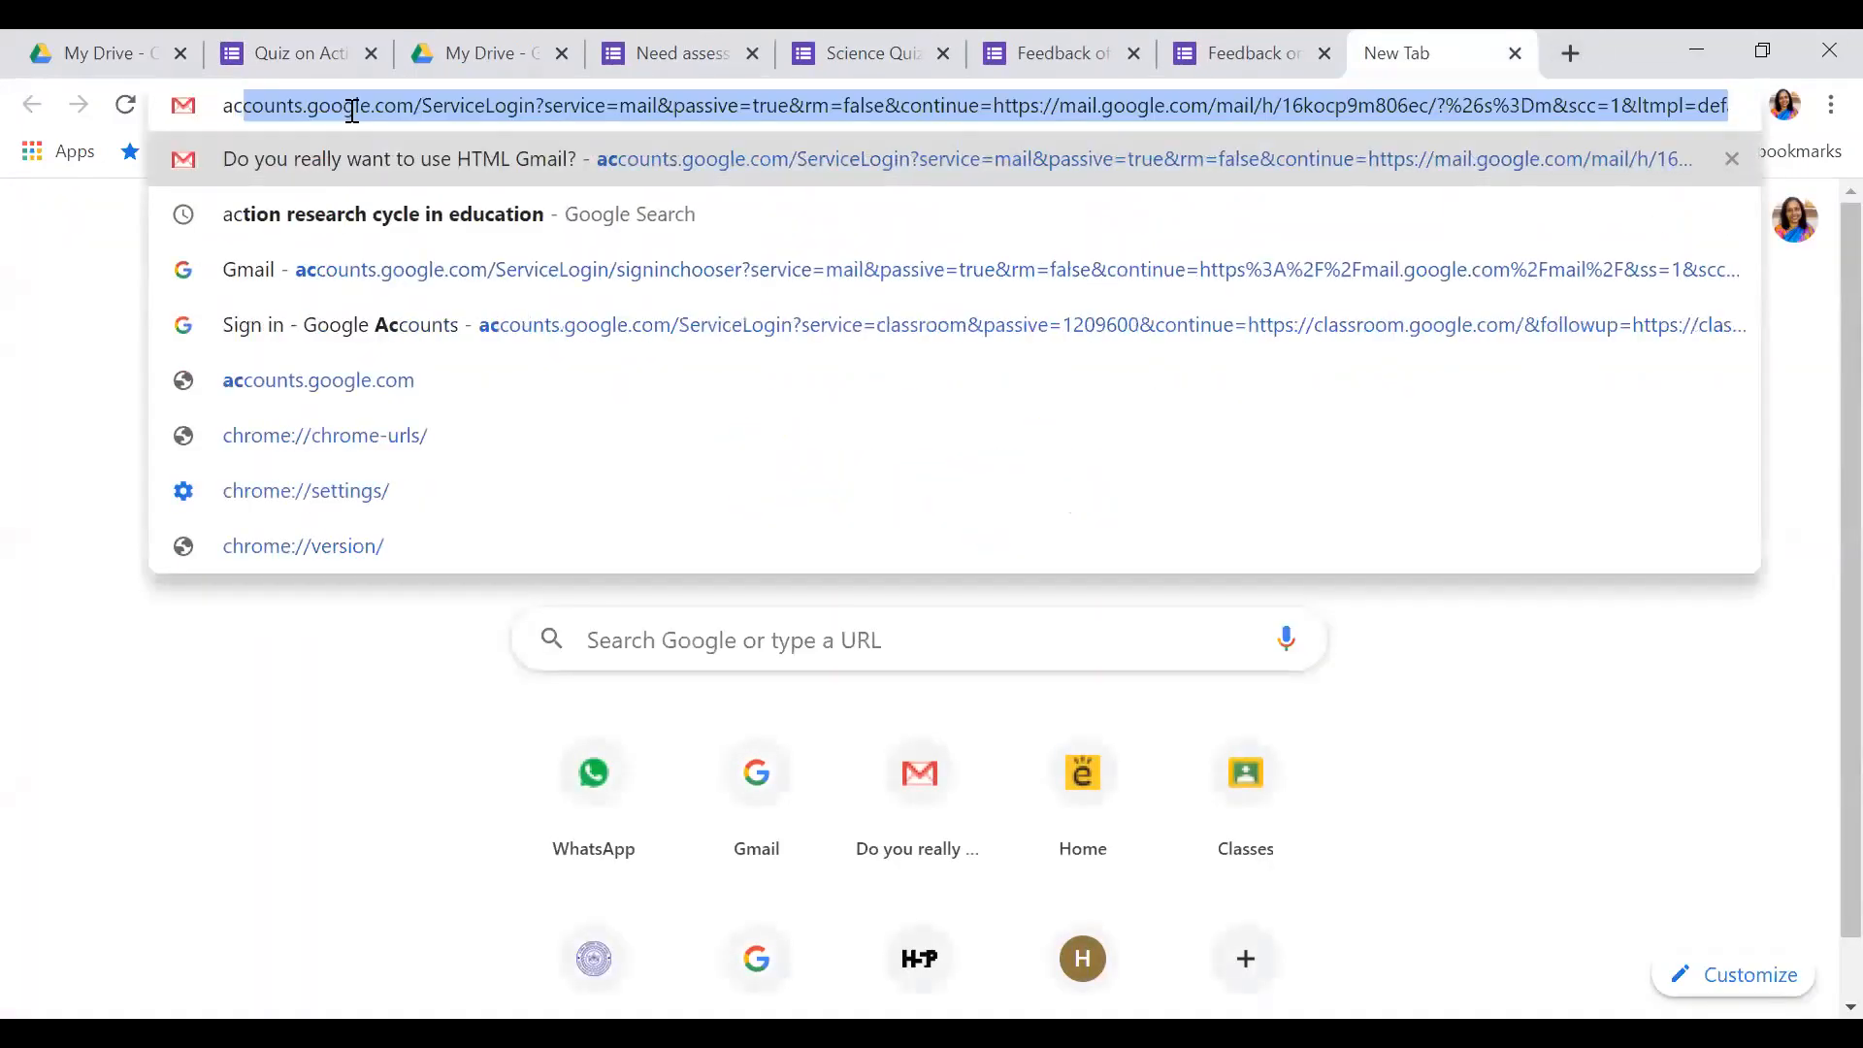
text(tion t)
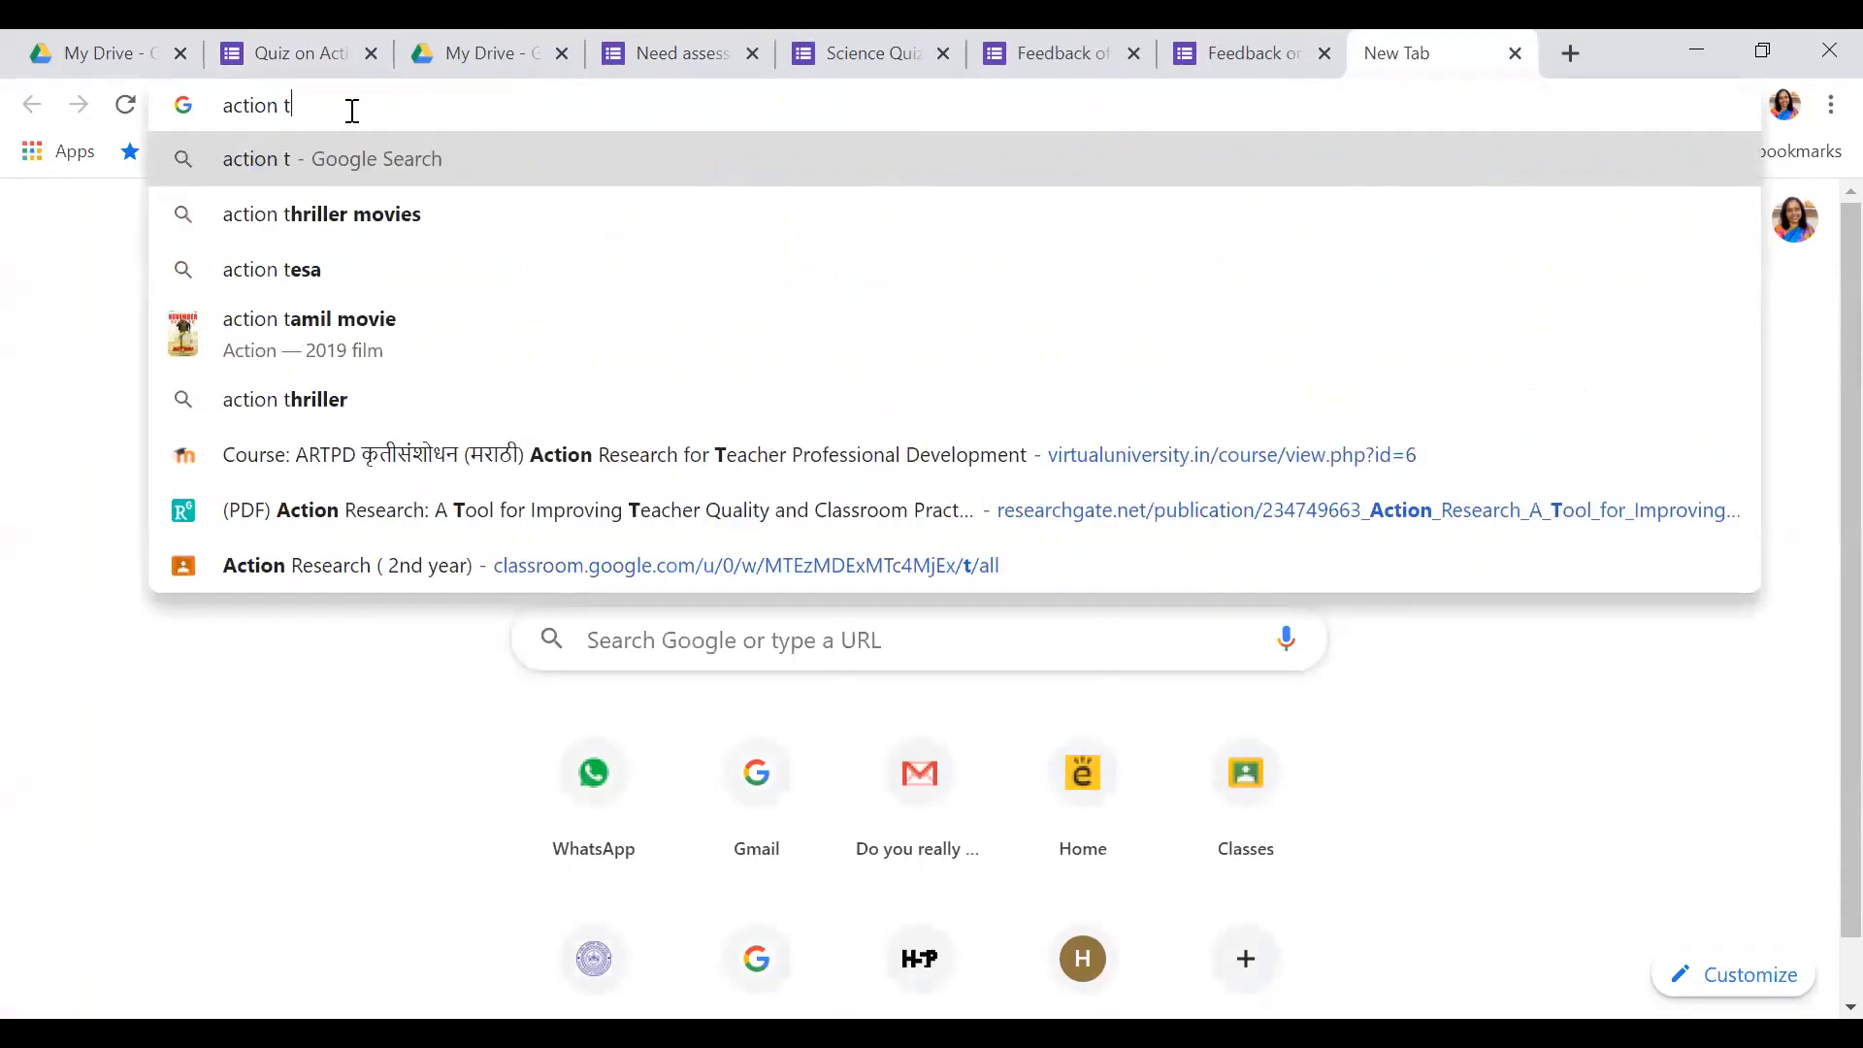
key(BackSpace)
text(research)
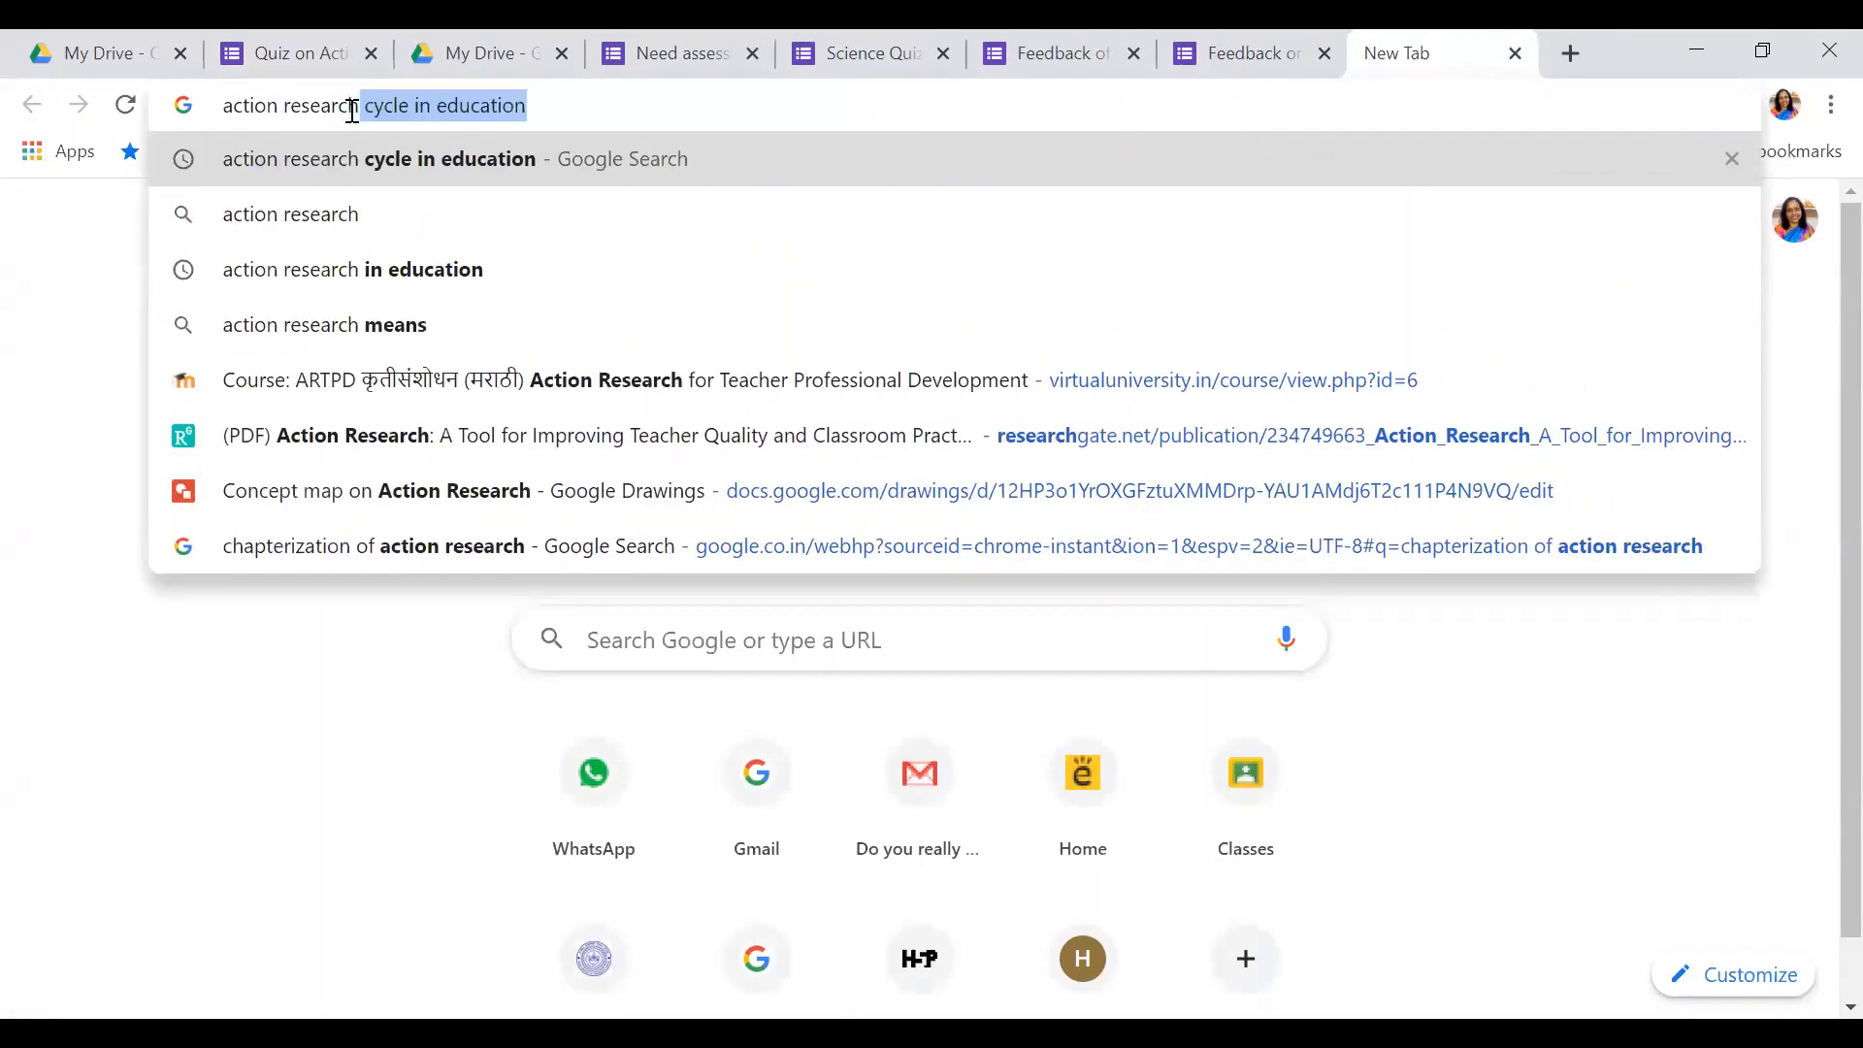
click(359, 270)
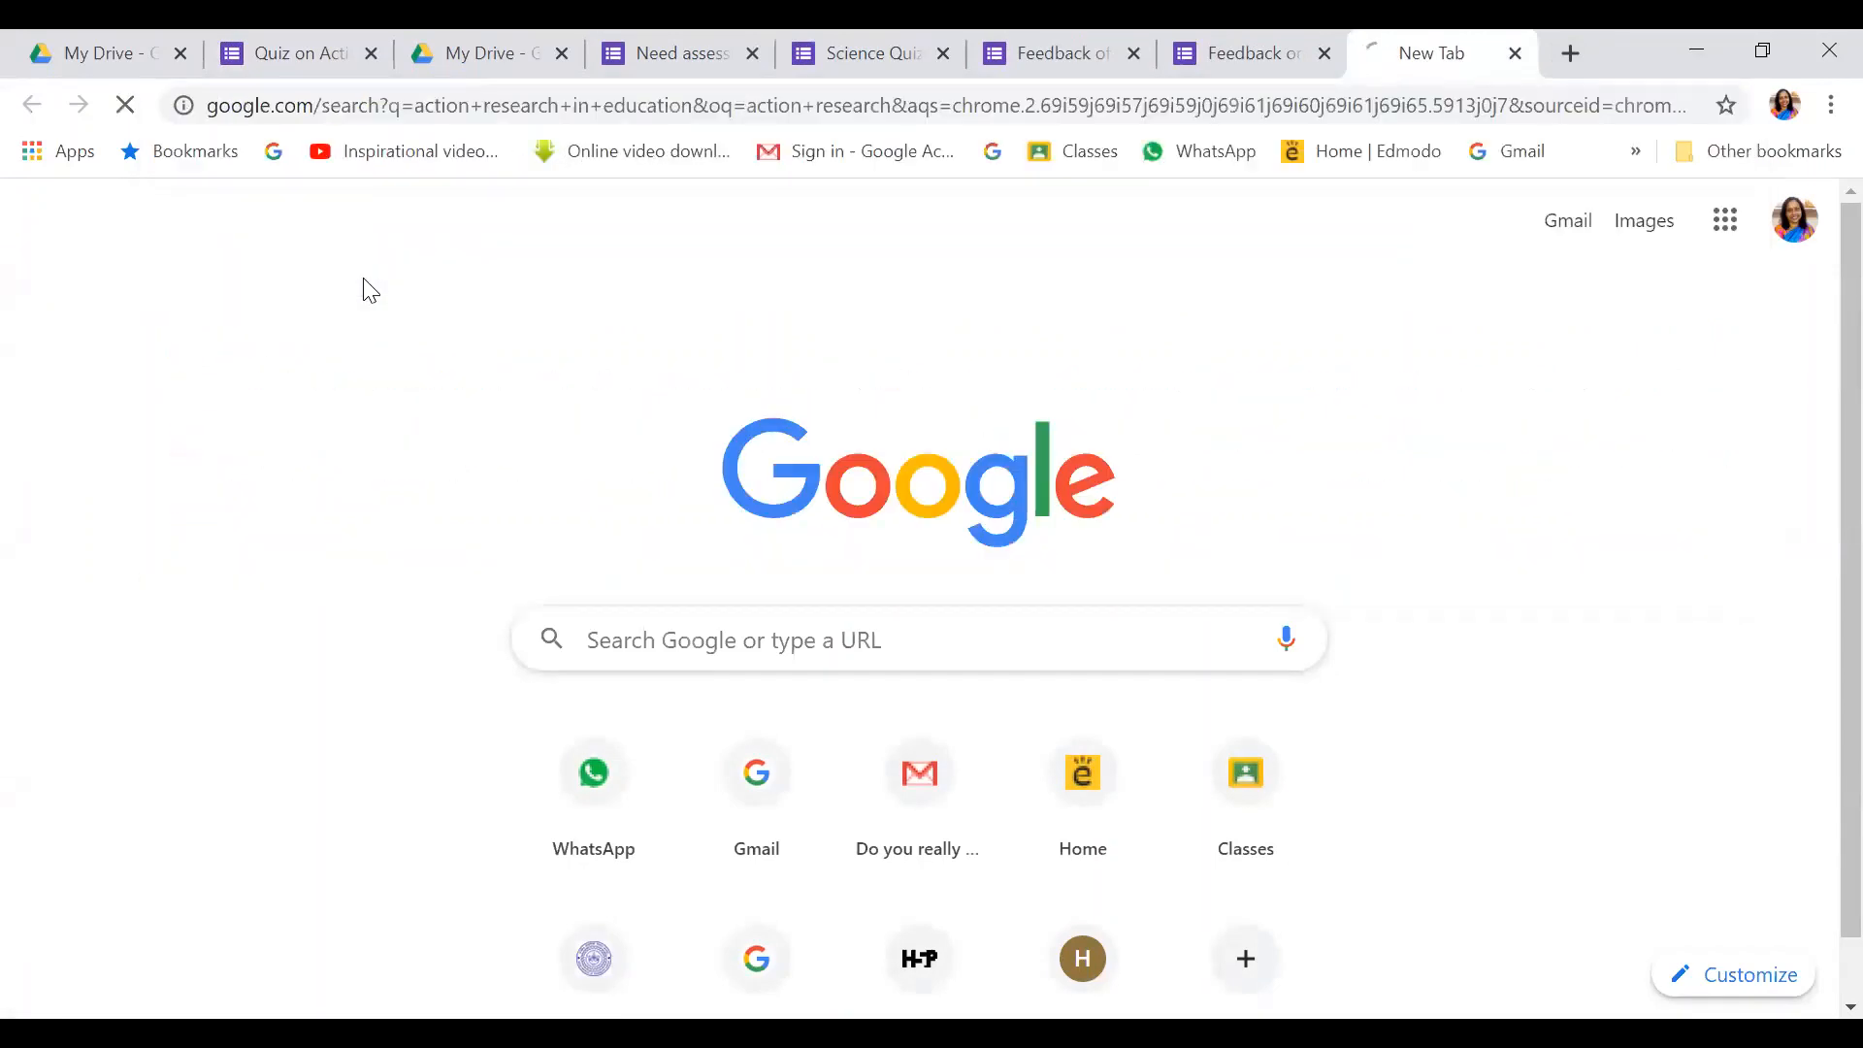
scroll(680, 500, down, 8)
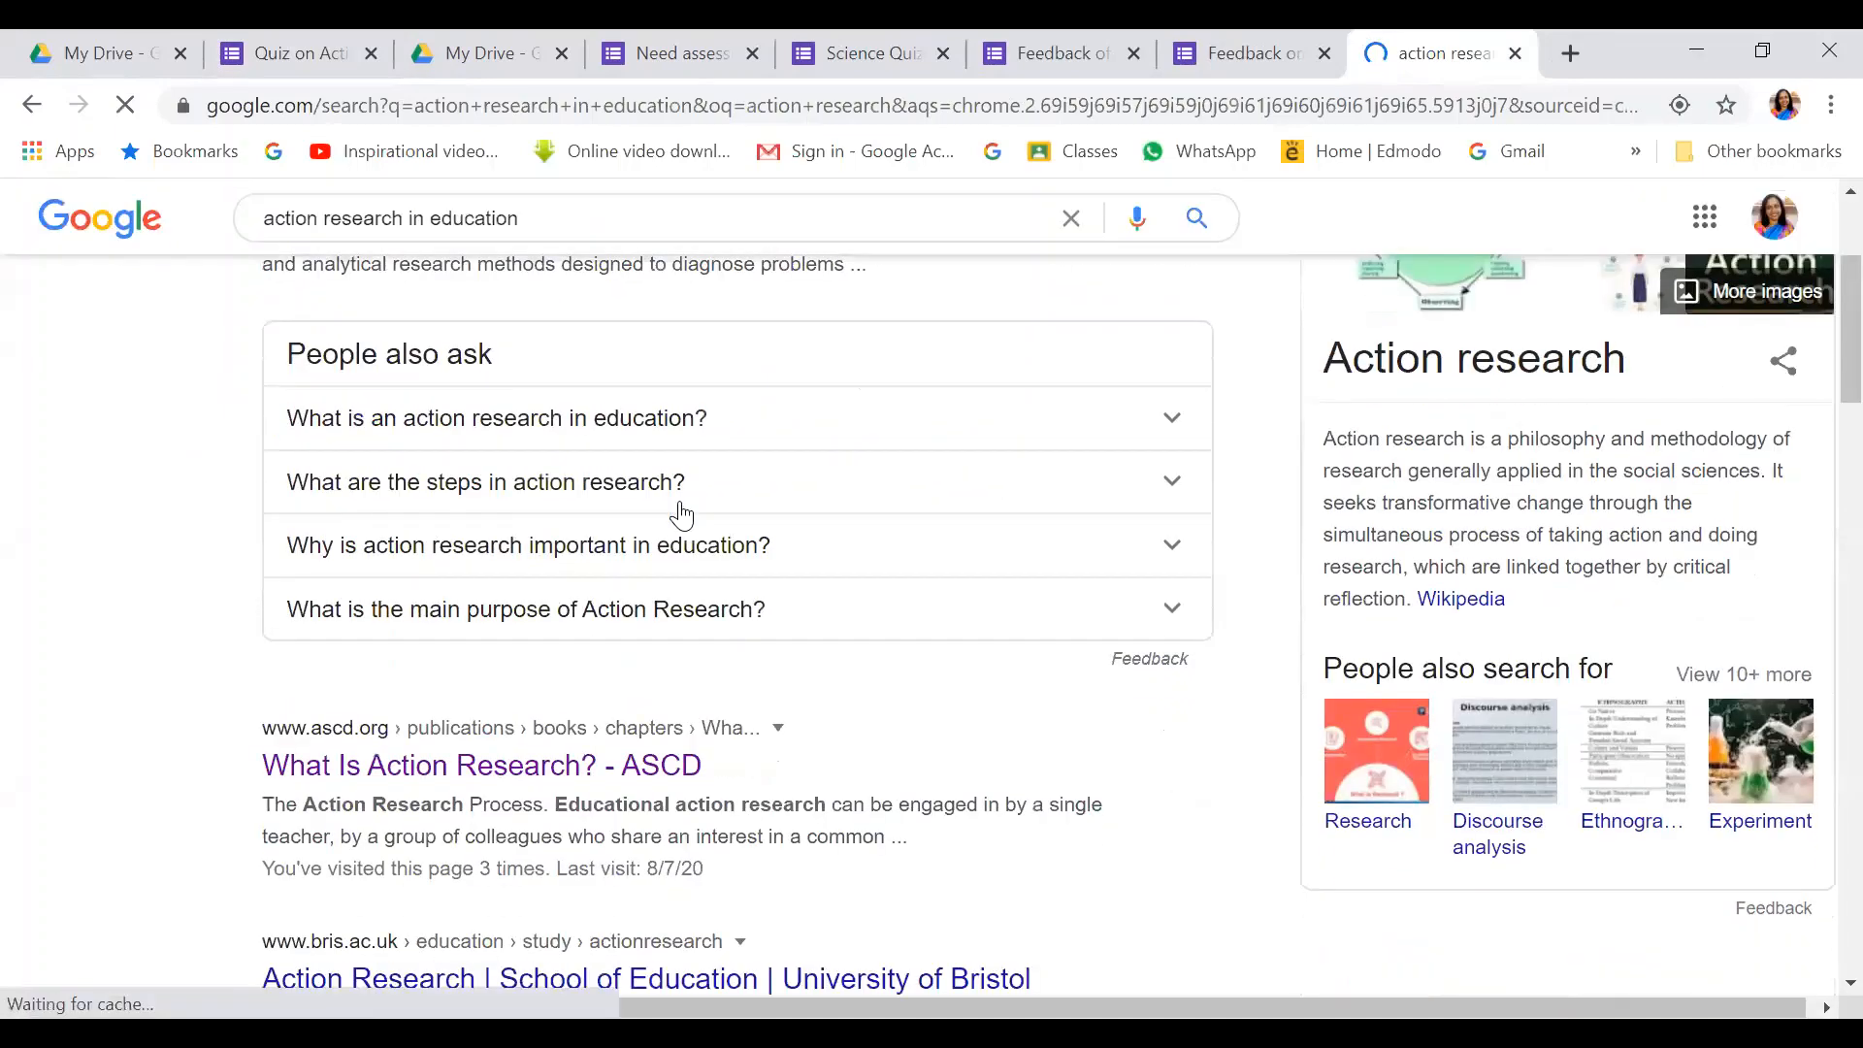
scroll(621, 553, down, 4)
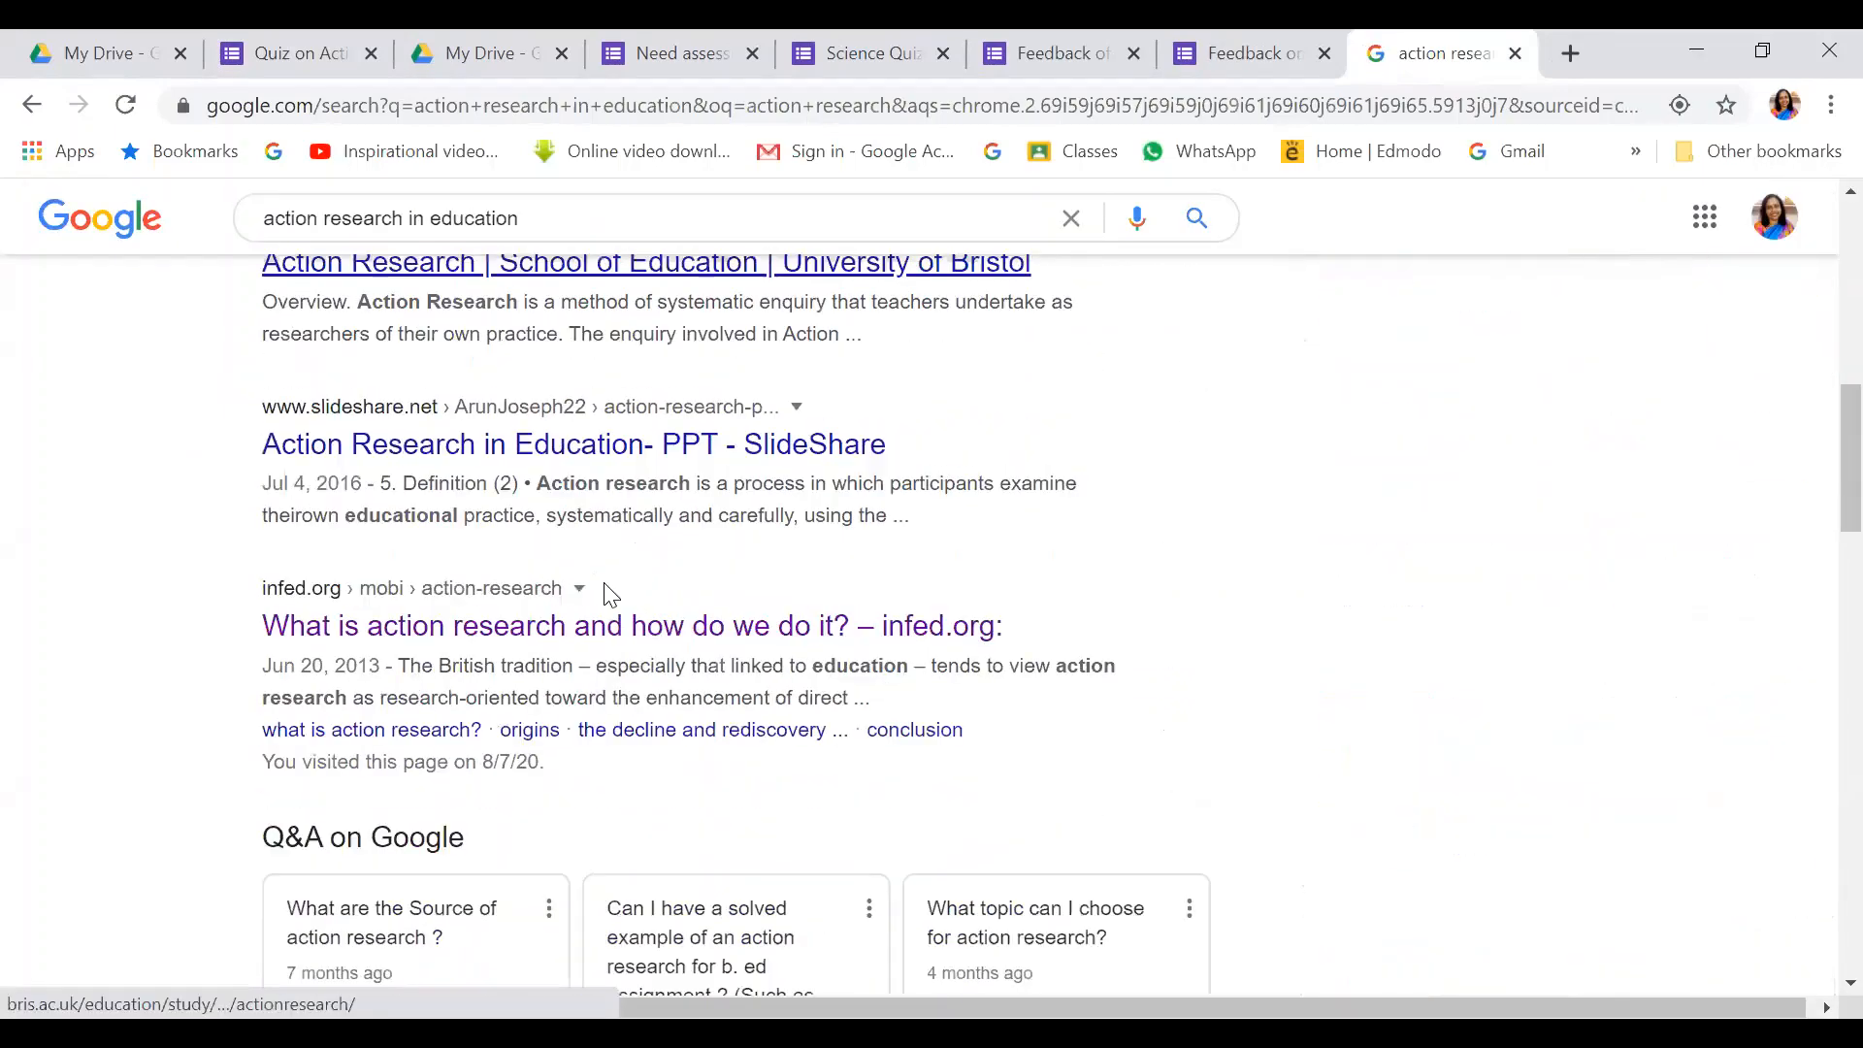
scroll(604, 349, down, 2)
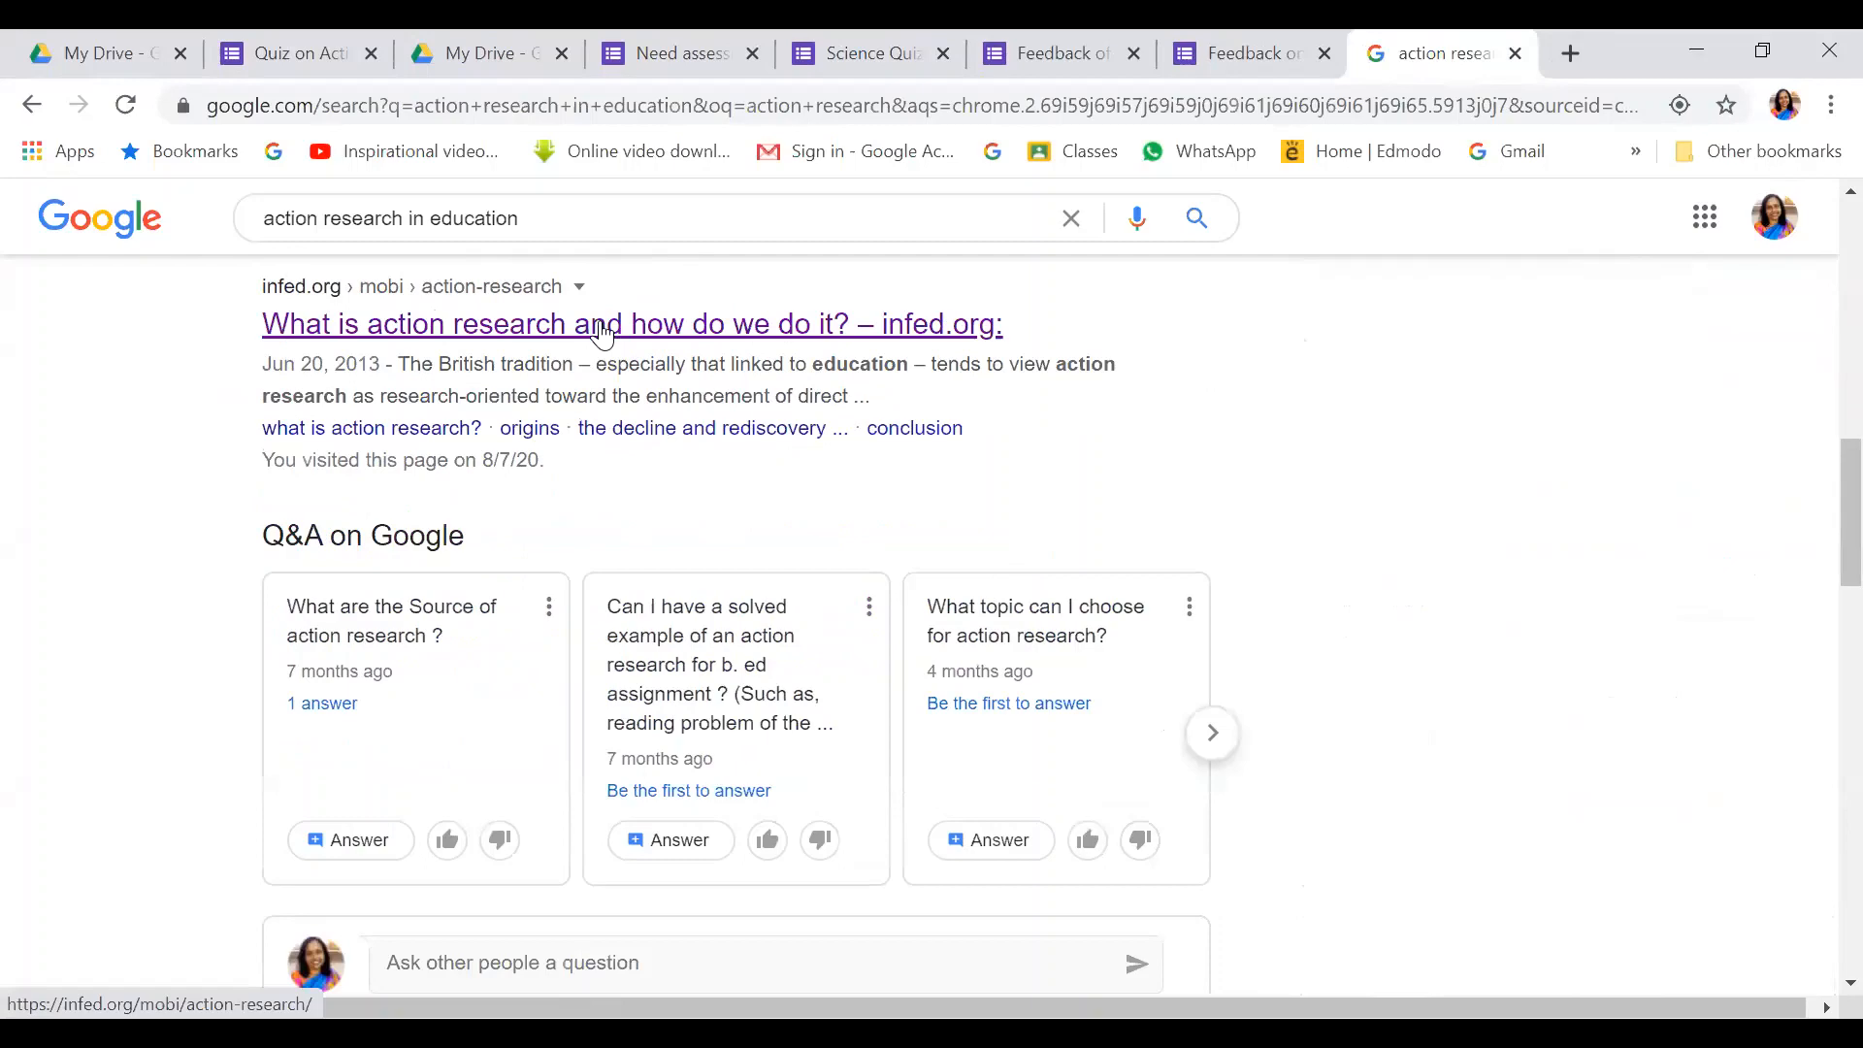
click(602, 329)
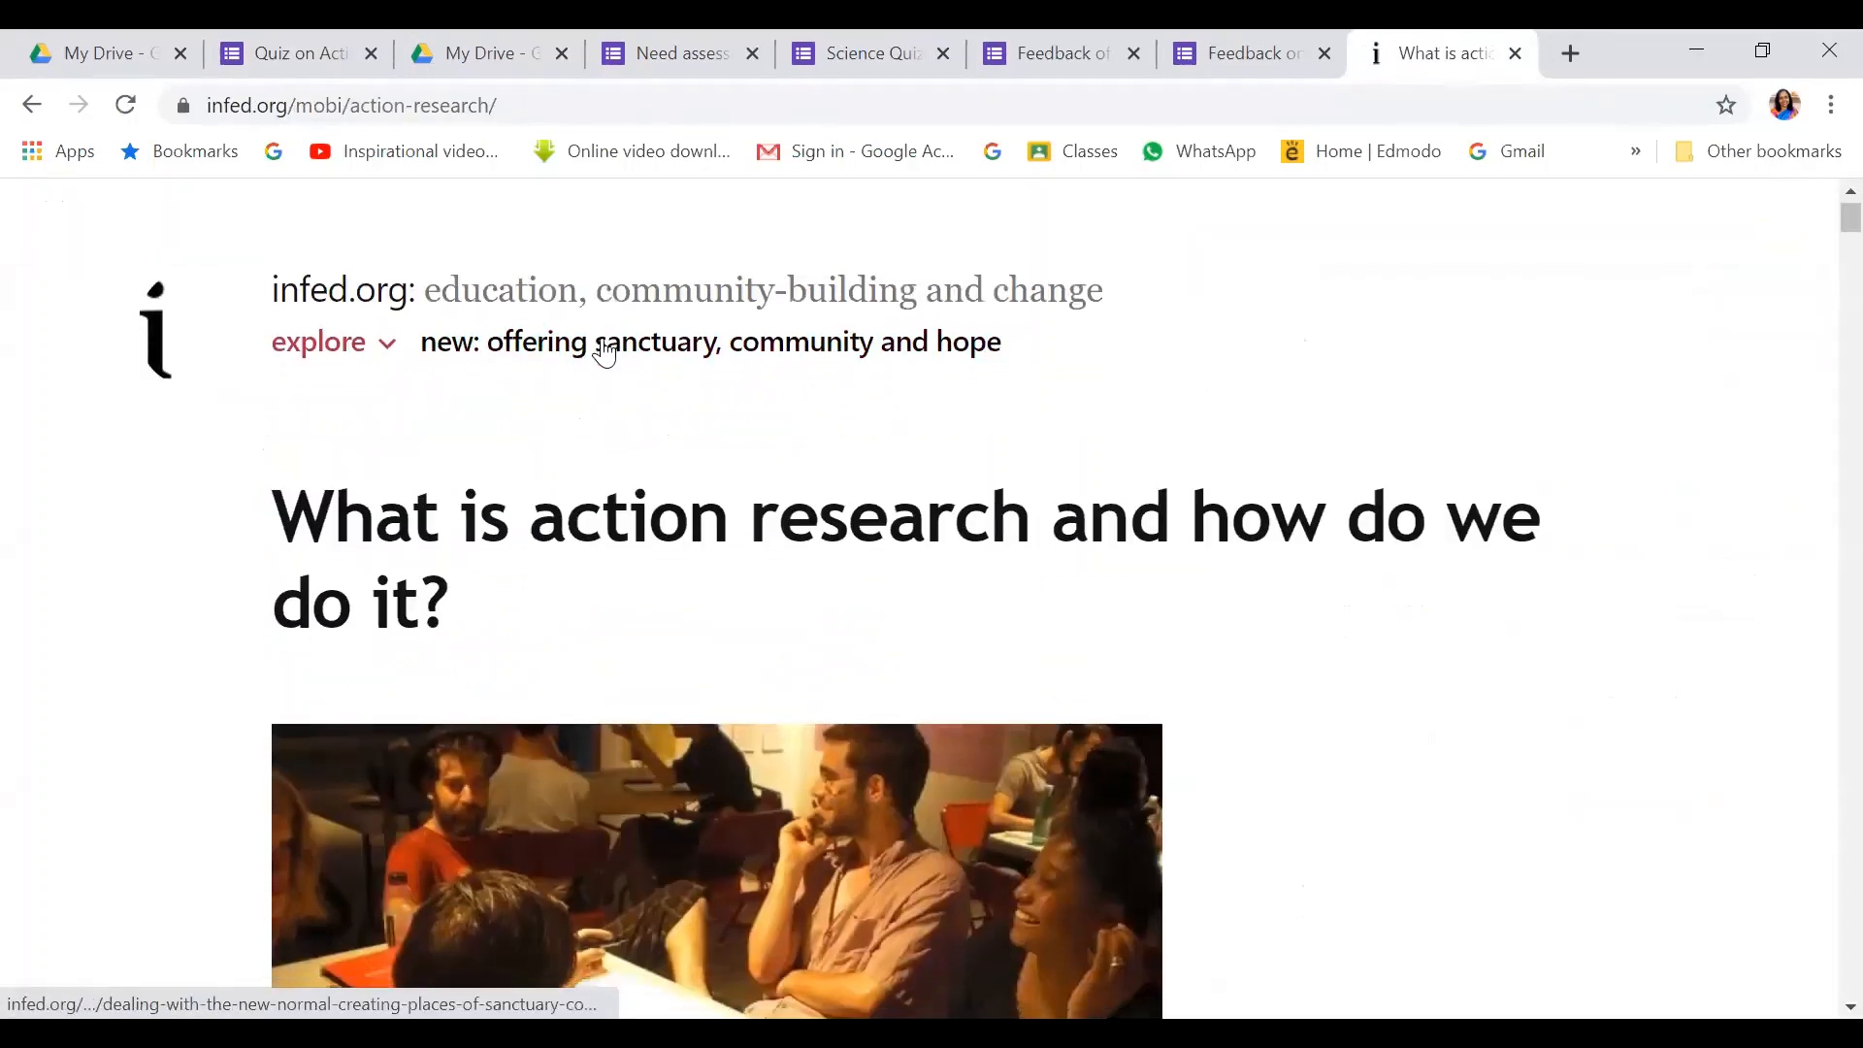
scroll(604, 351, down, 9)
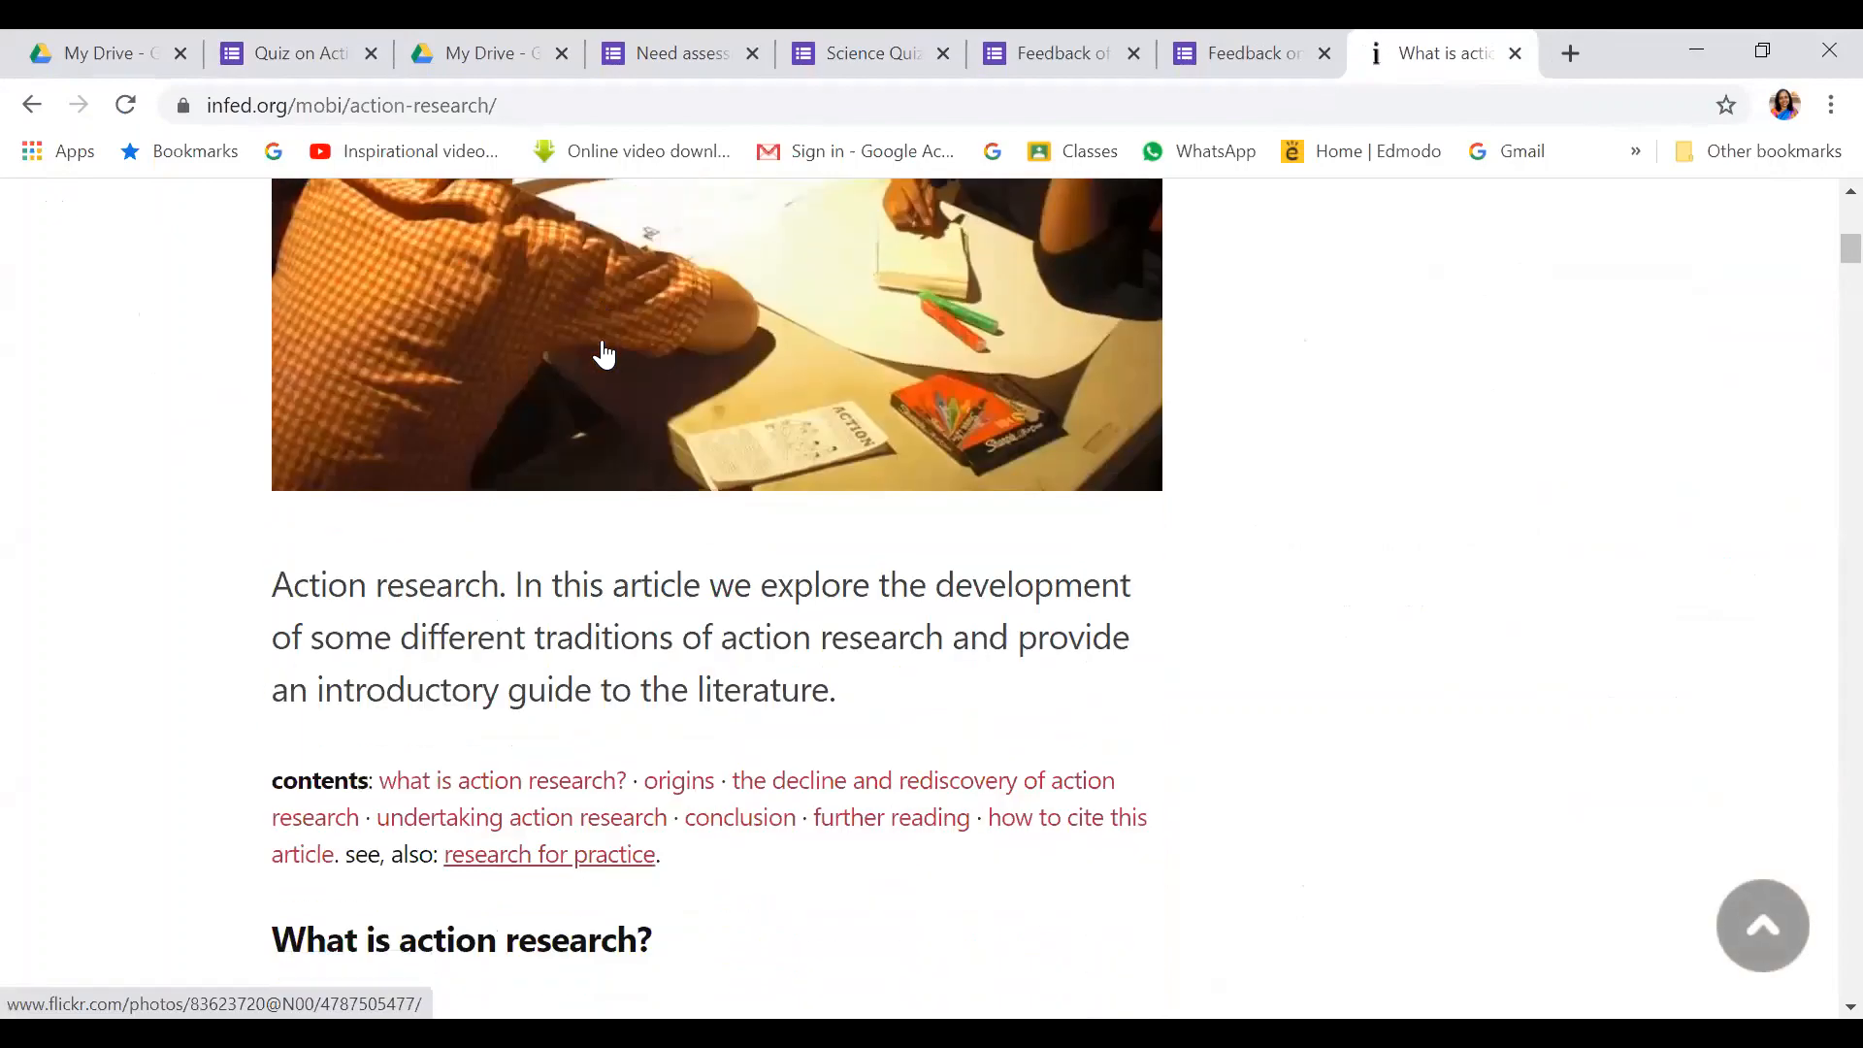
scroll(604, 354, down, 14)
scroll(603, 352, down, 6)
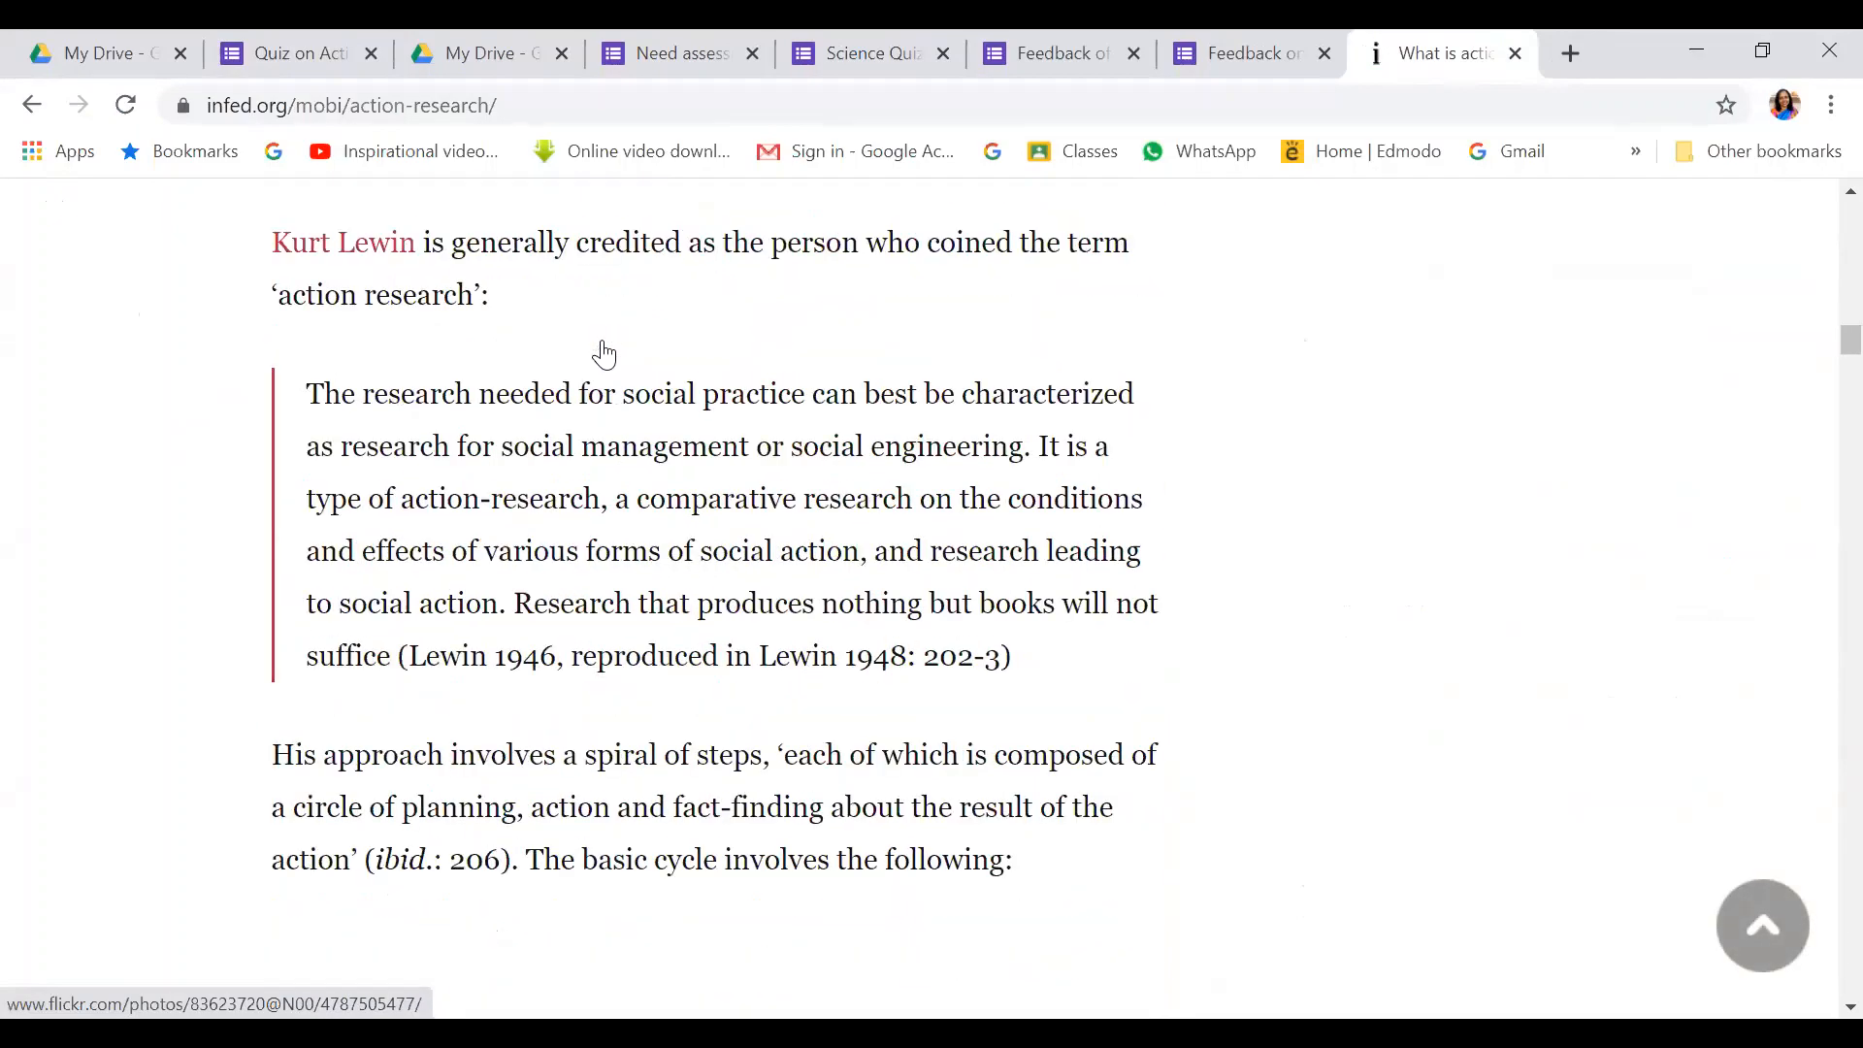
scroll(603, 352, down, 12)
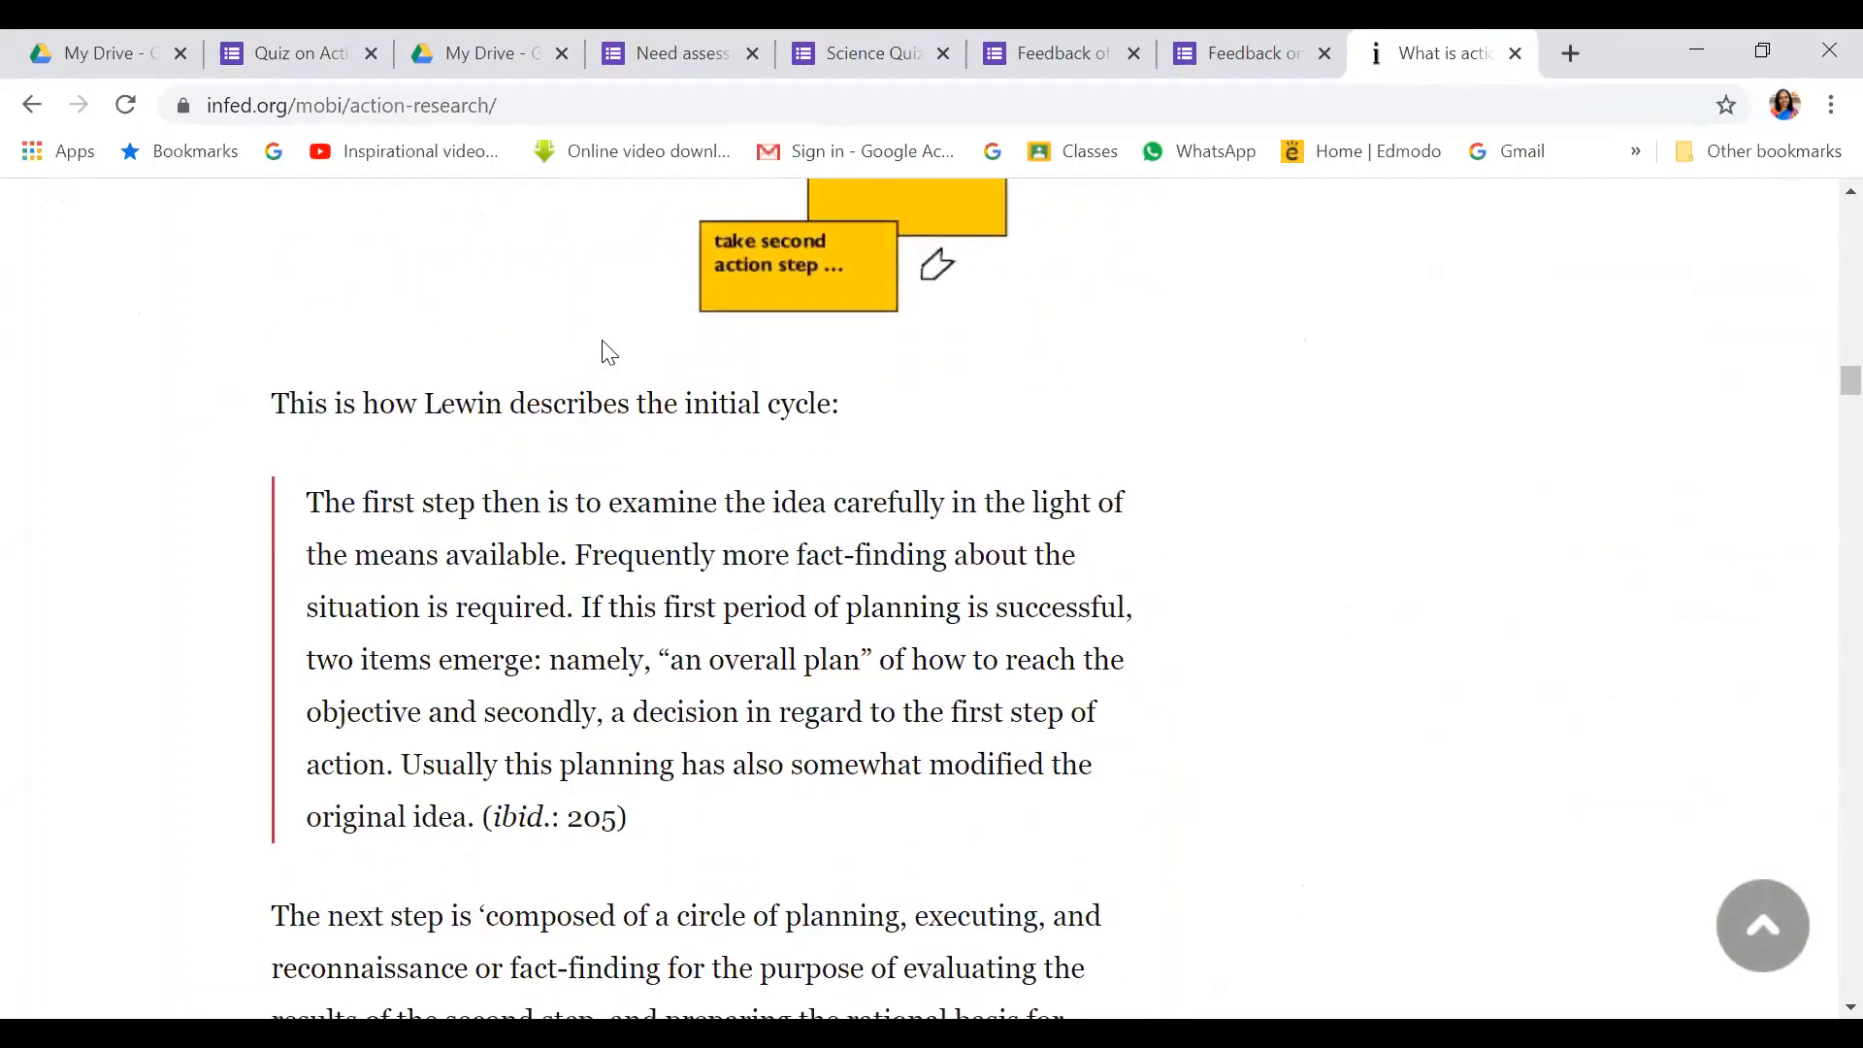
scroll(609, 352, down, 4)
scroll(603, 341, down, 16)
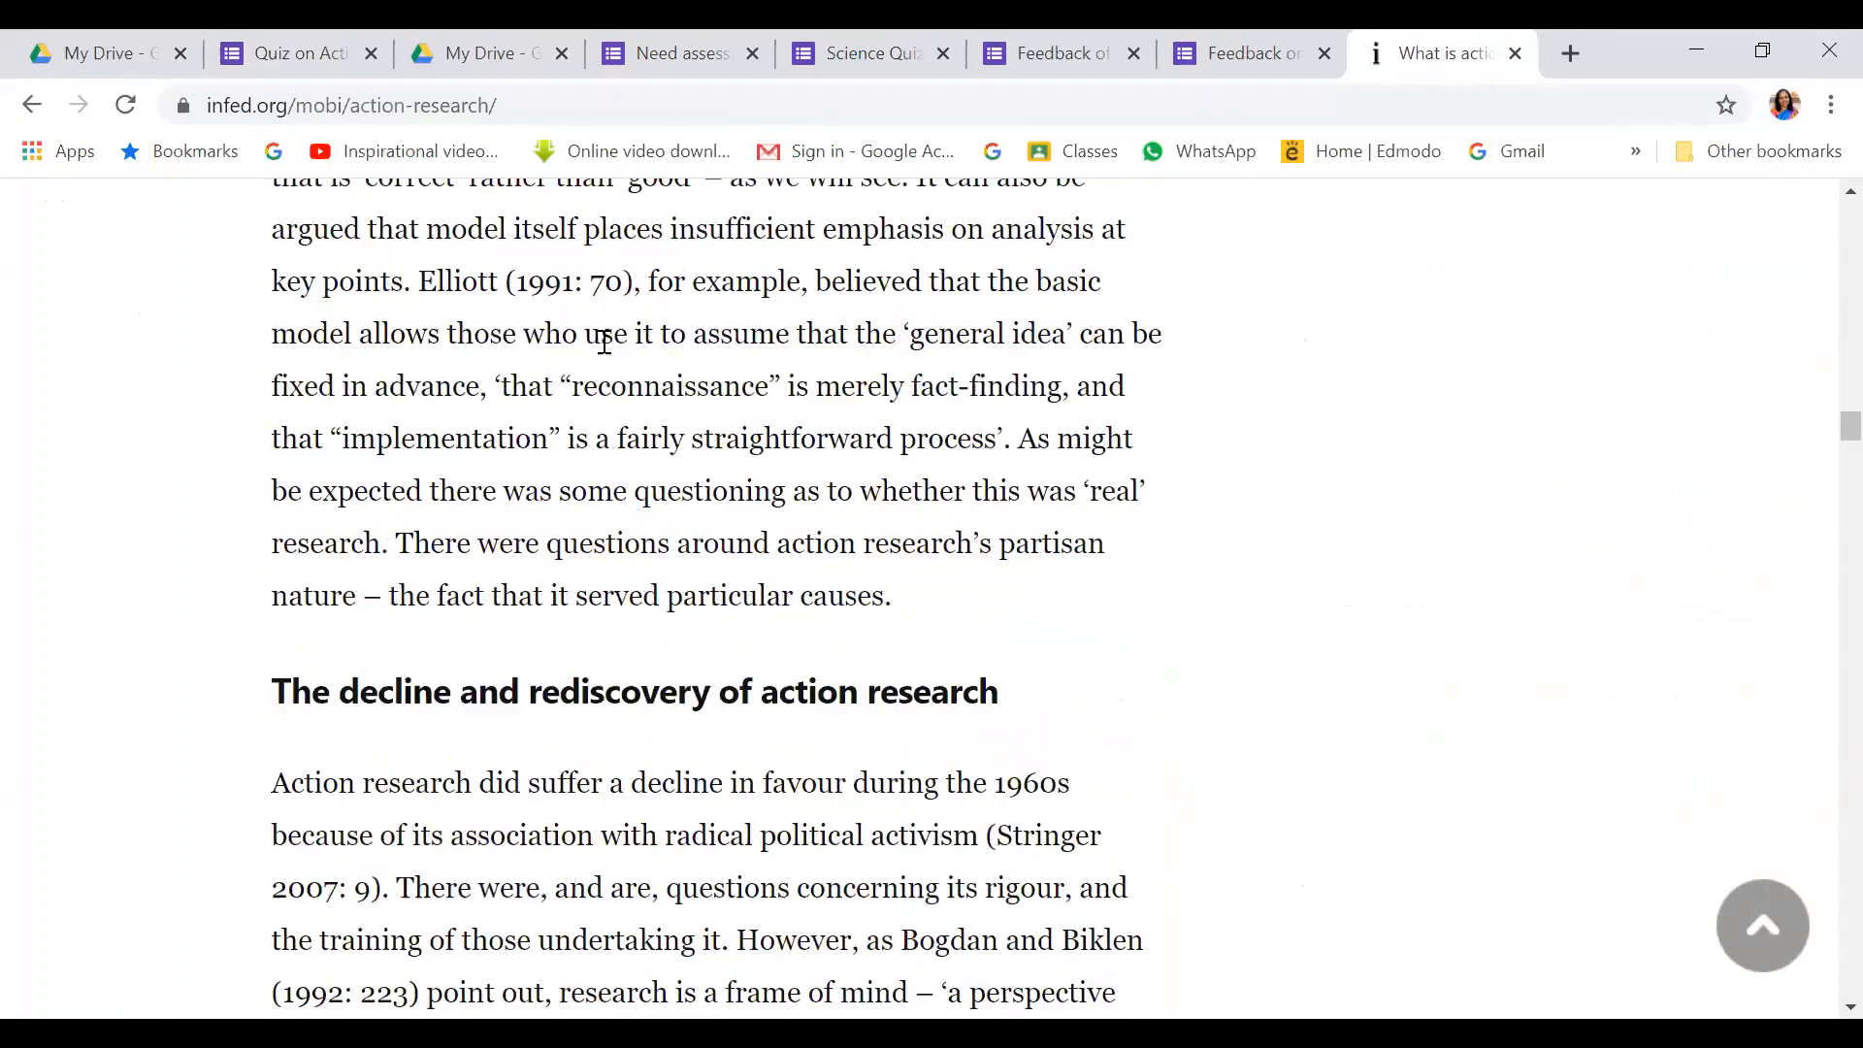
scroll(604, 341, up, 20)
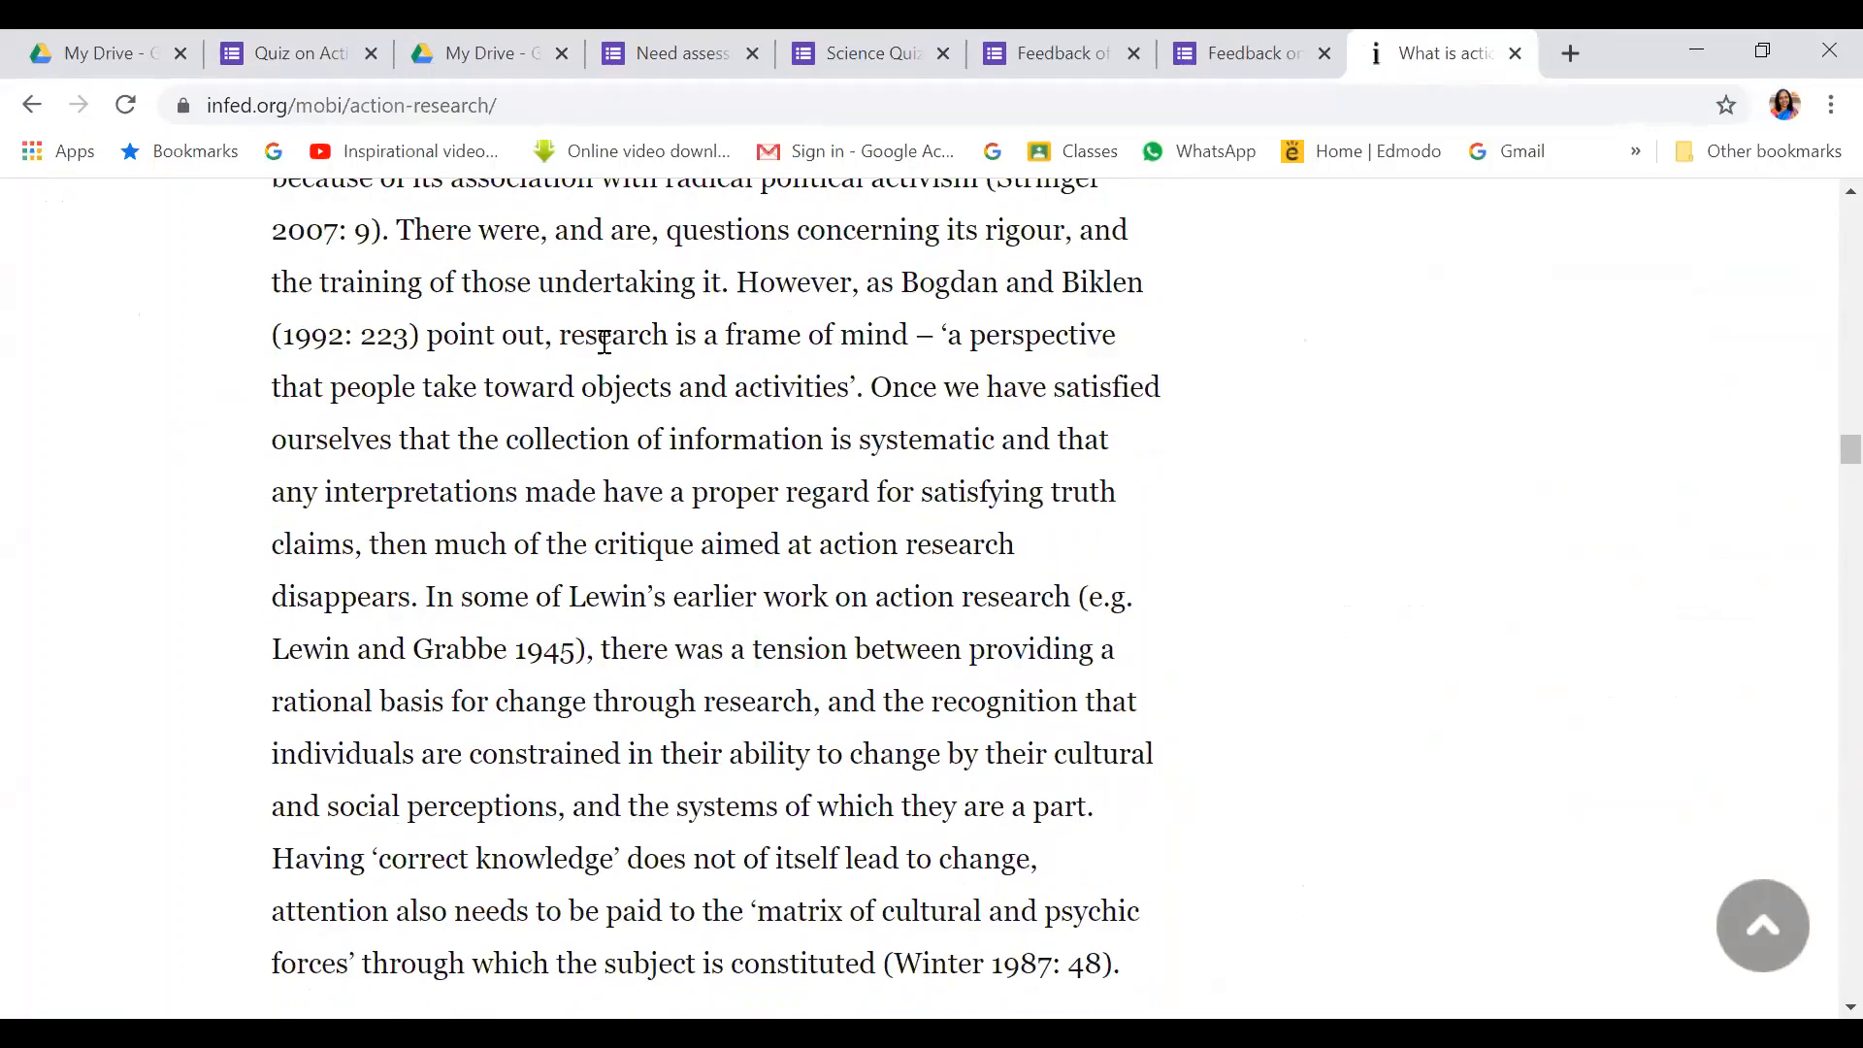
scroll(599, 342, up, 15)
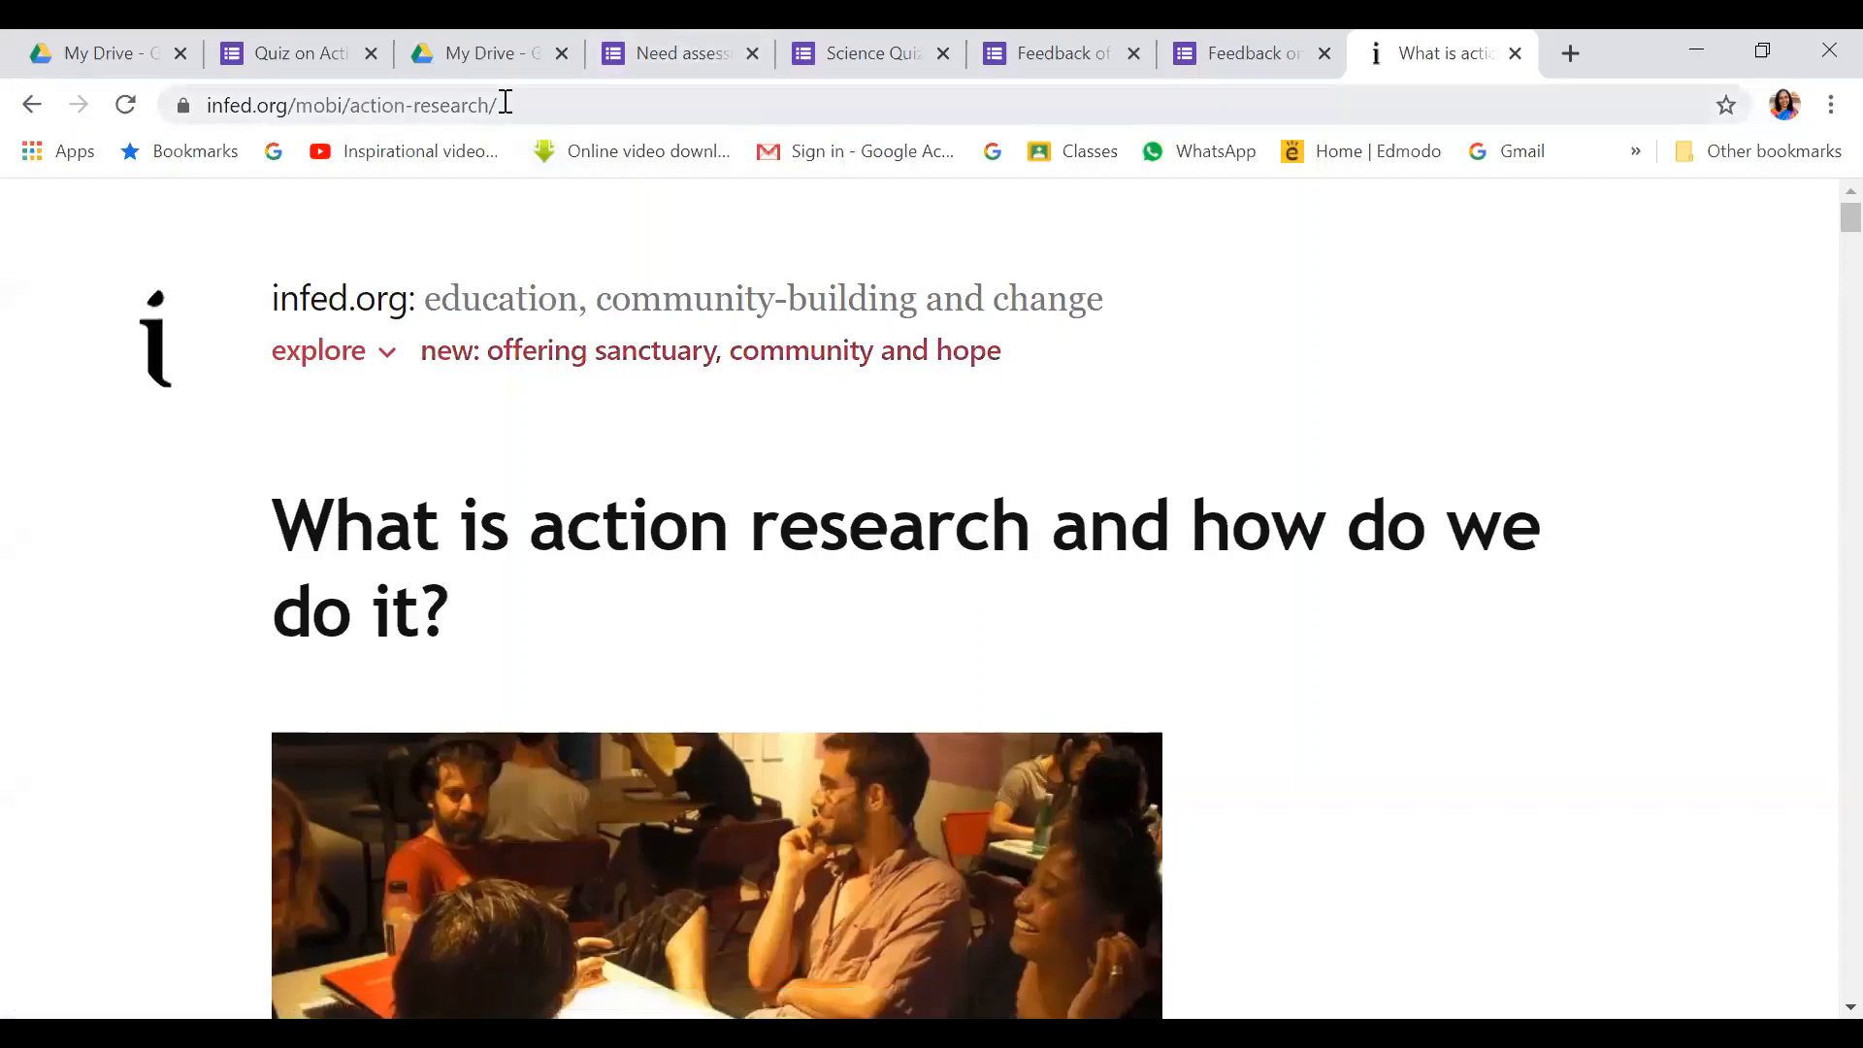
Copy the infed.org article's web address and return to the quiz tab
click(437, 114)
drag(499, 108, 173, 129)
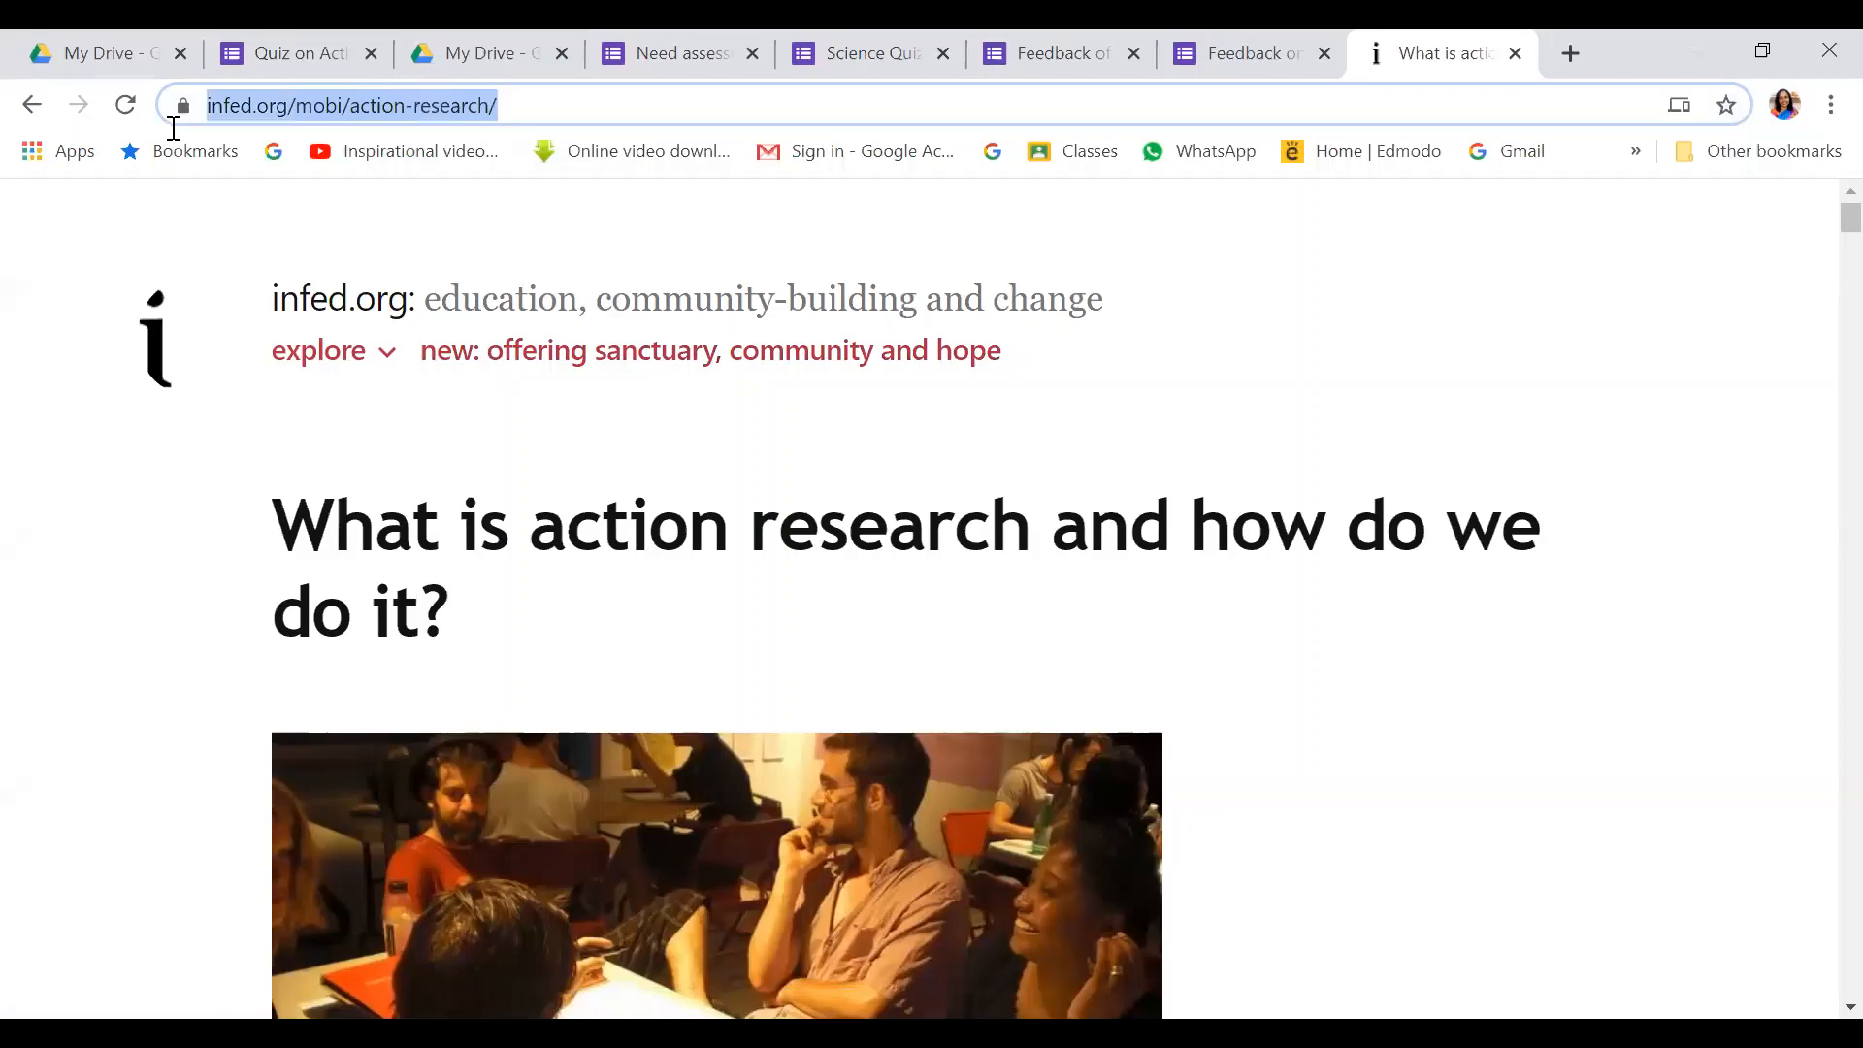
right_click(274, 107)
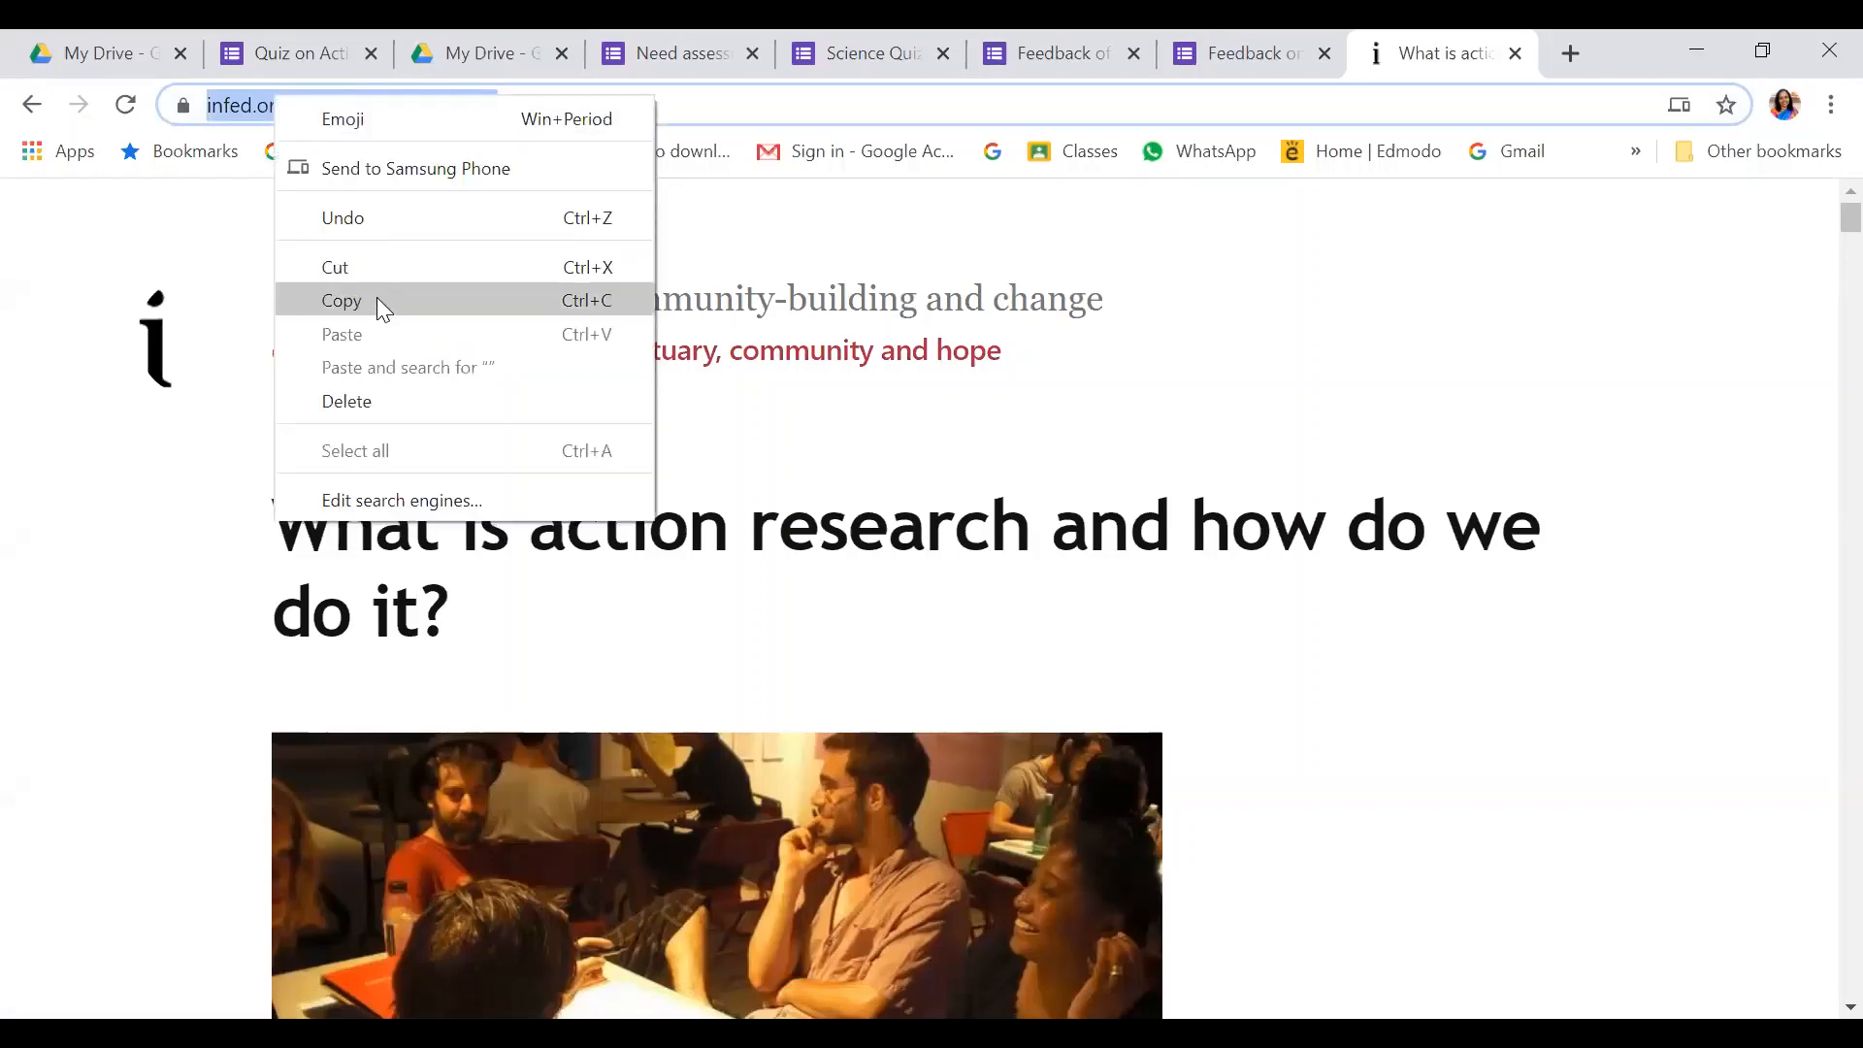
click(376, 297)
click(282, 55)
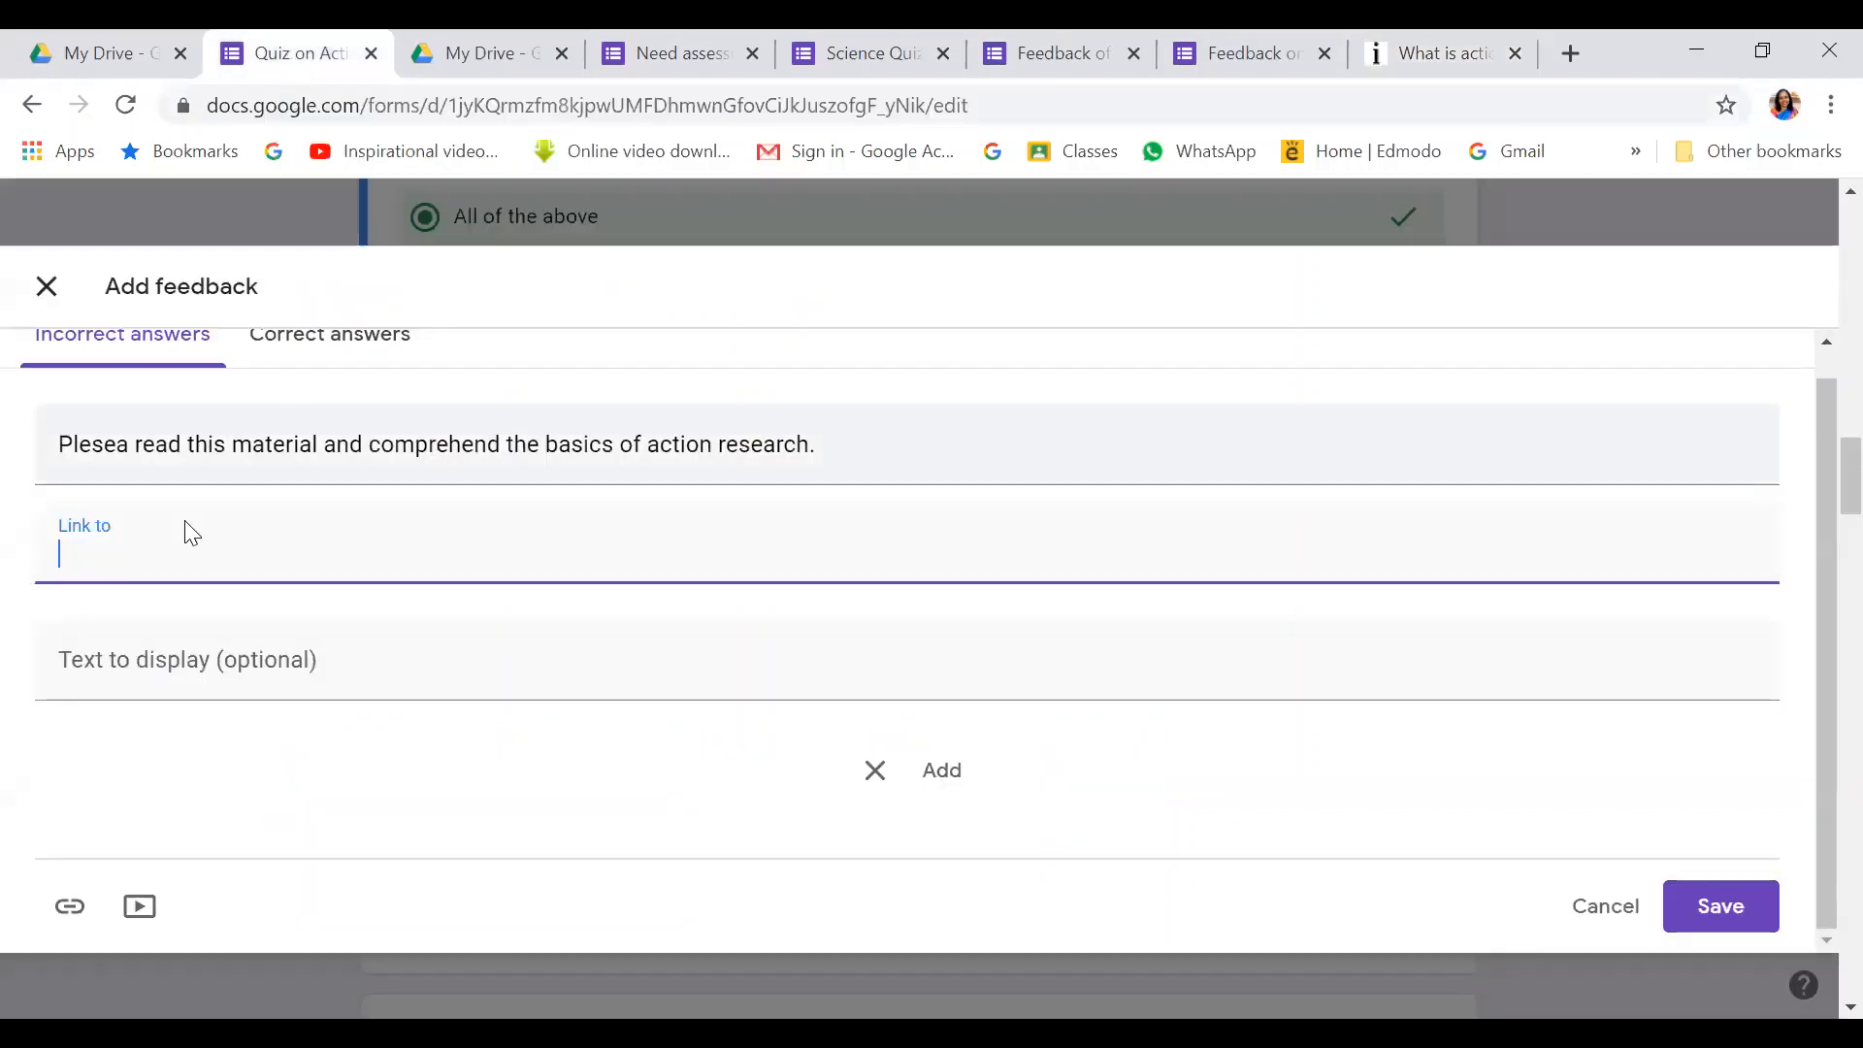
Paste and add the infed.org article link to the feedback, then start a second link
right_click(78, 550)
click(173, 788)
click(944, 773)
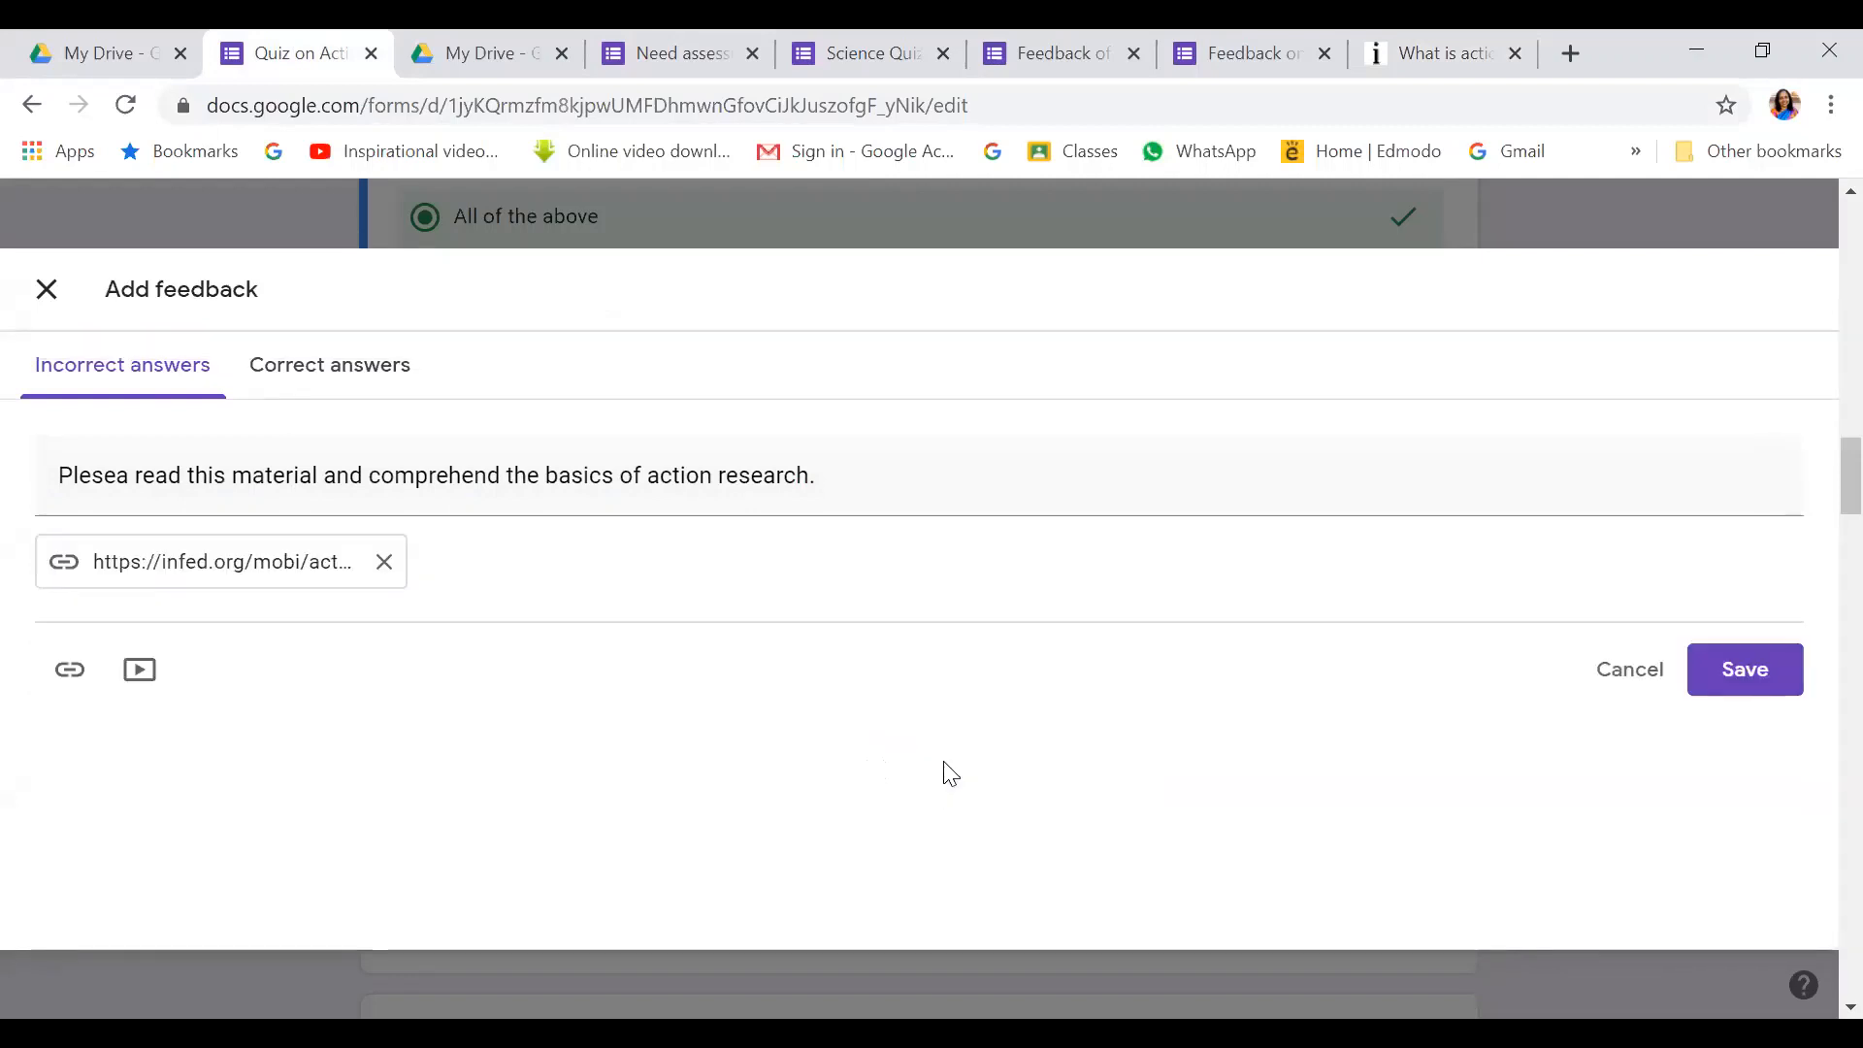
click(66, 670)
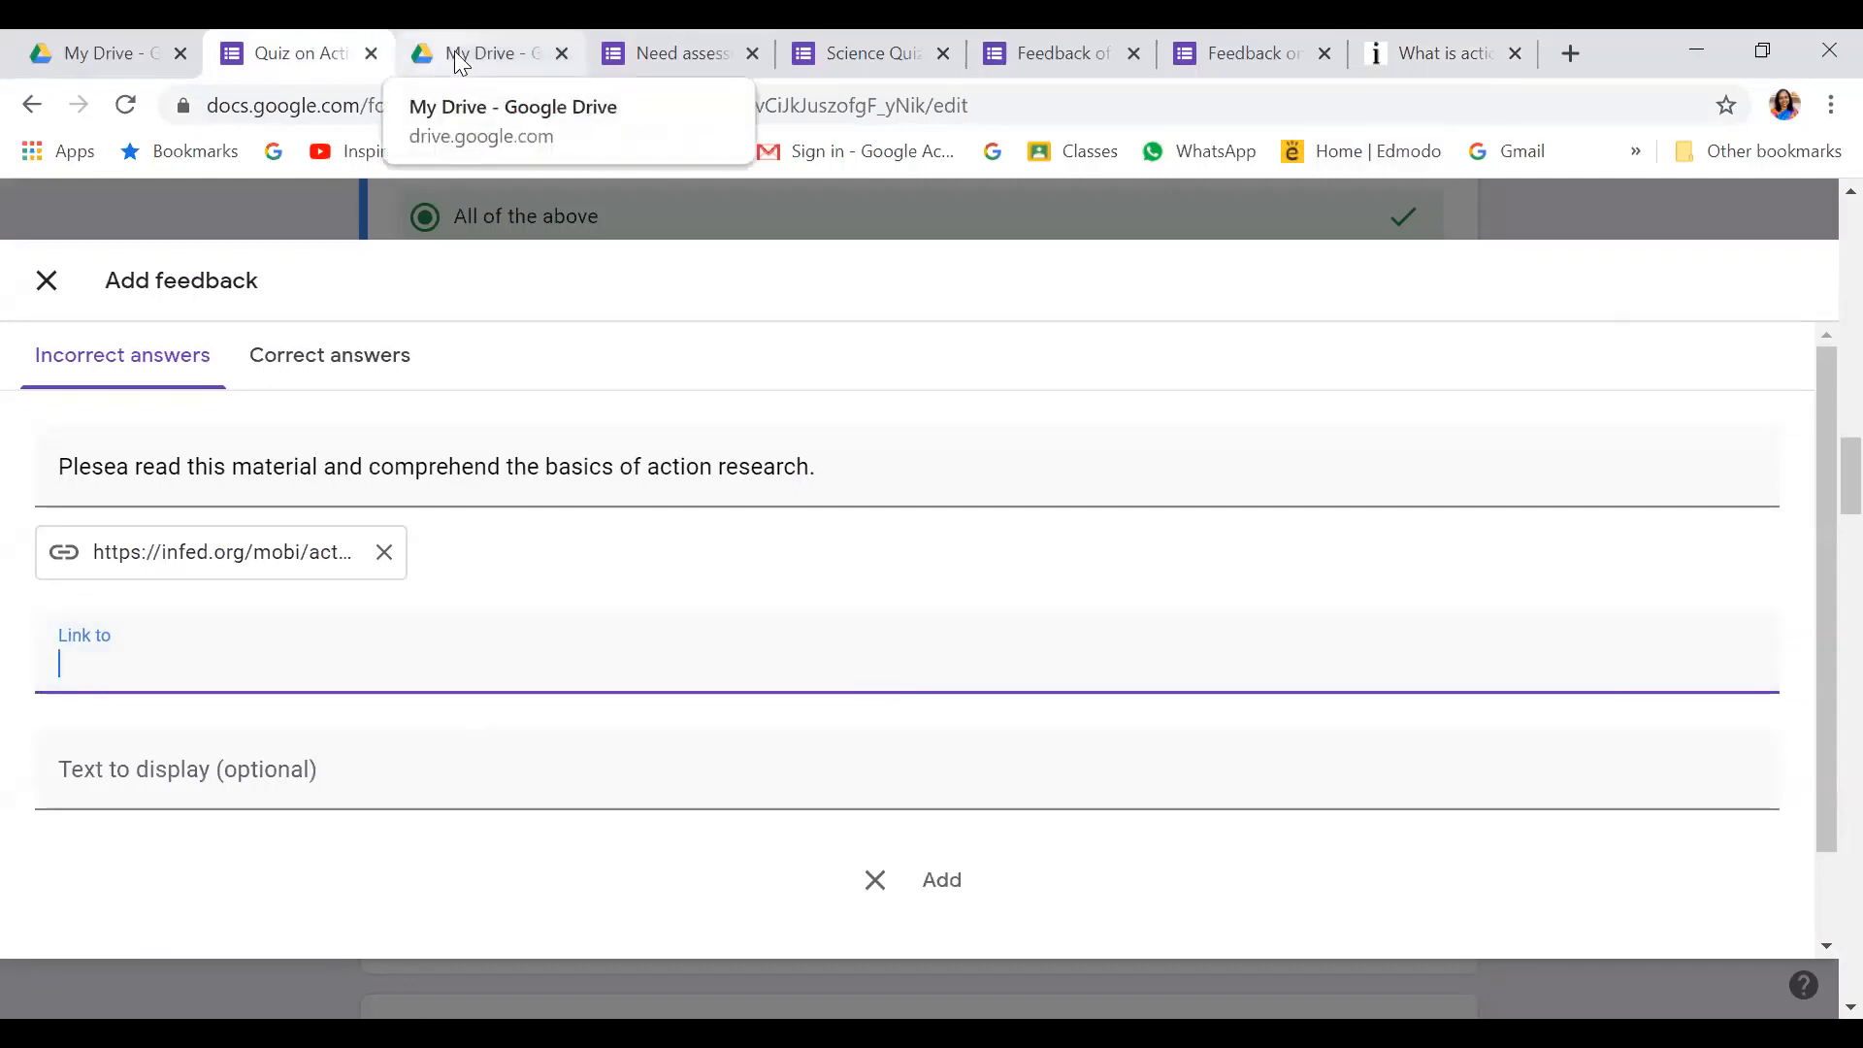
click(1572, 55)
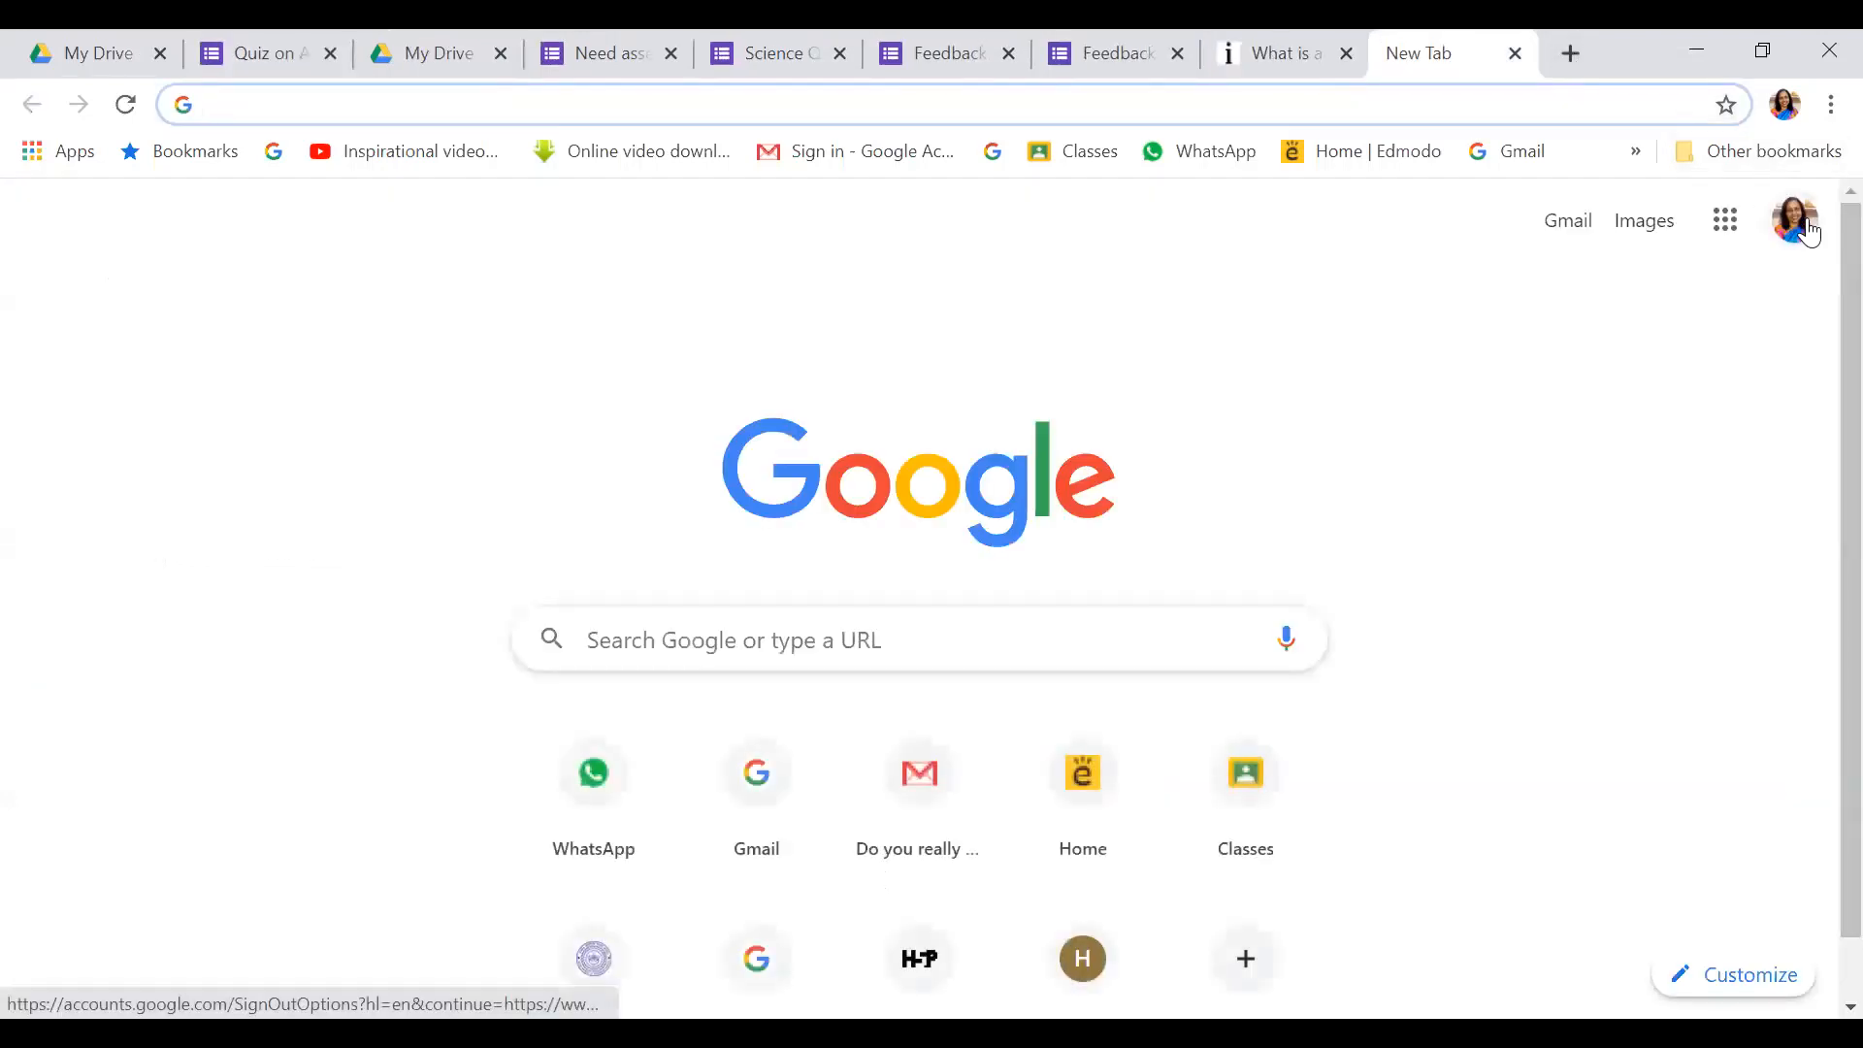
click(1795, 219)
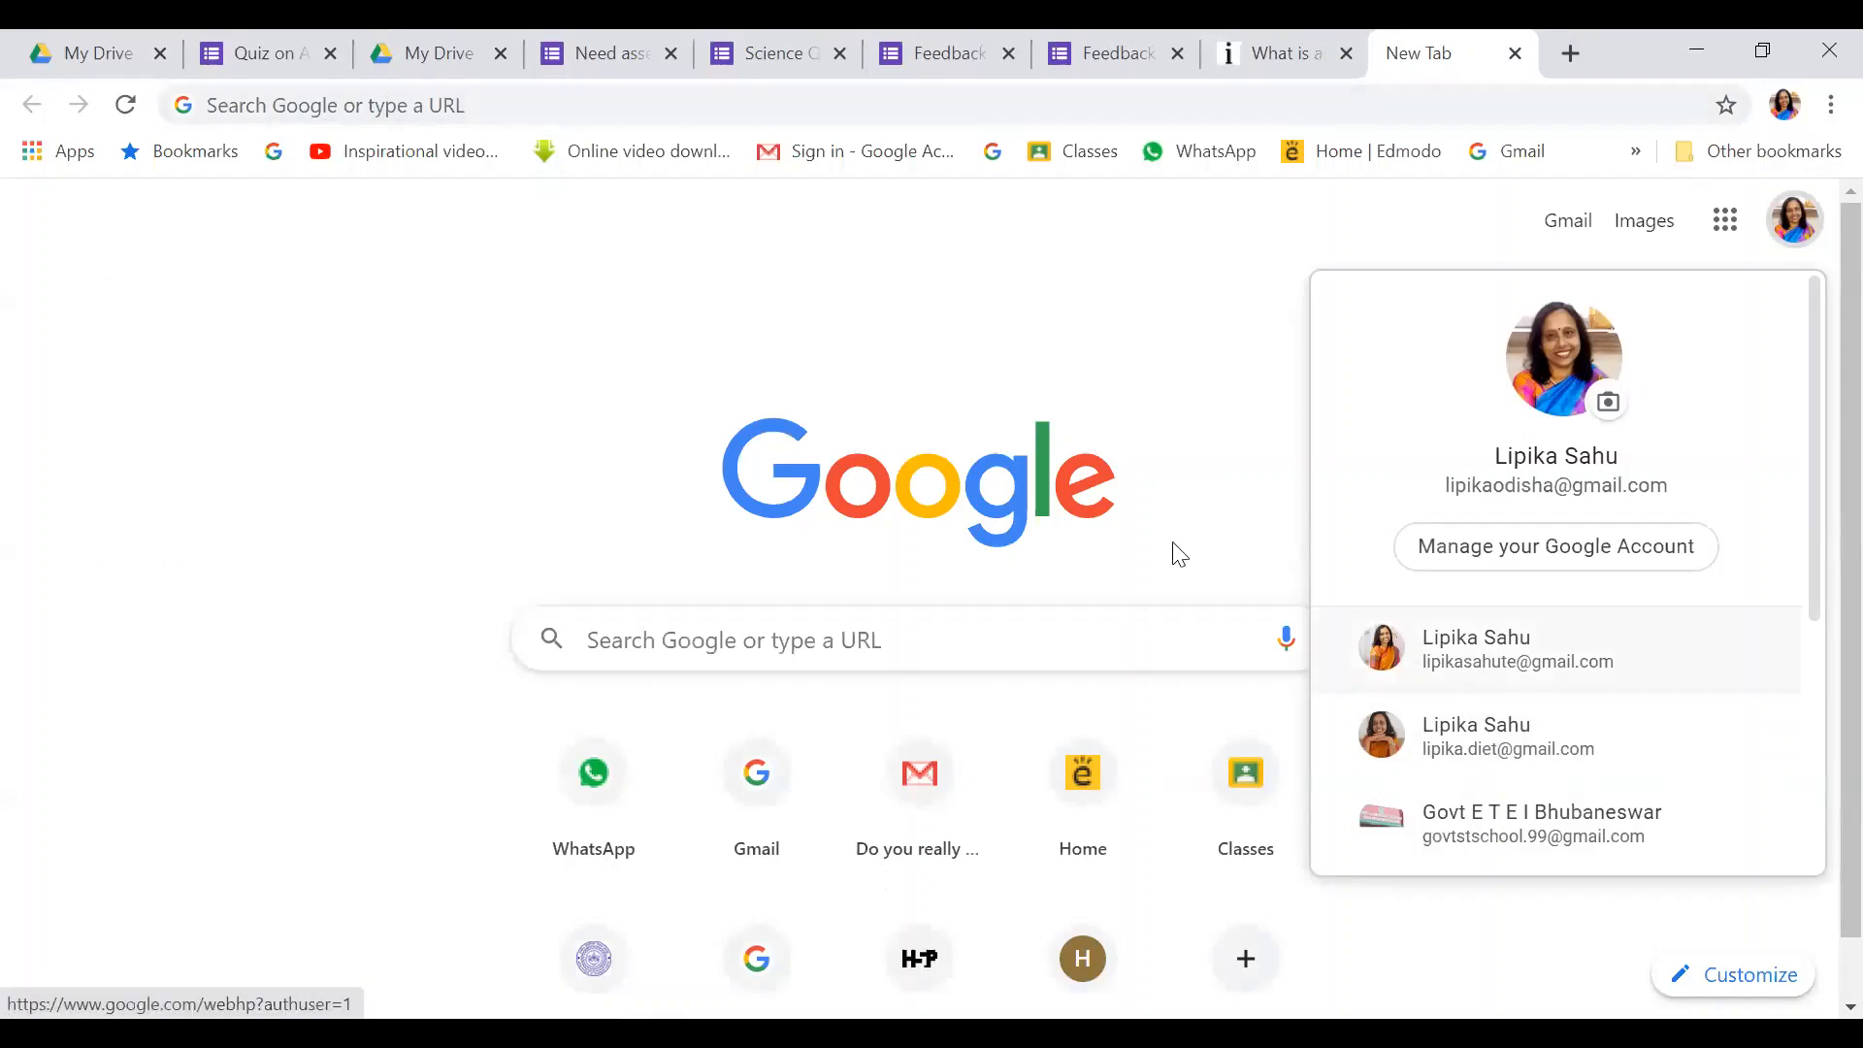
click(281, 60)
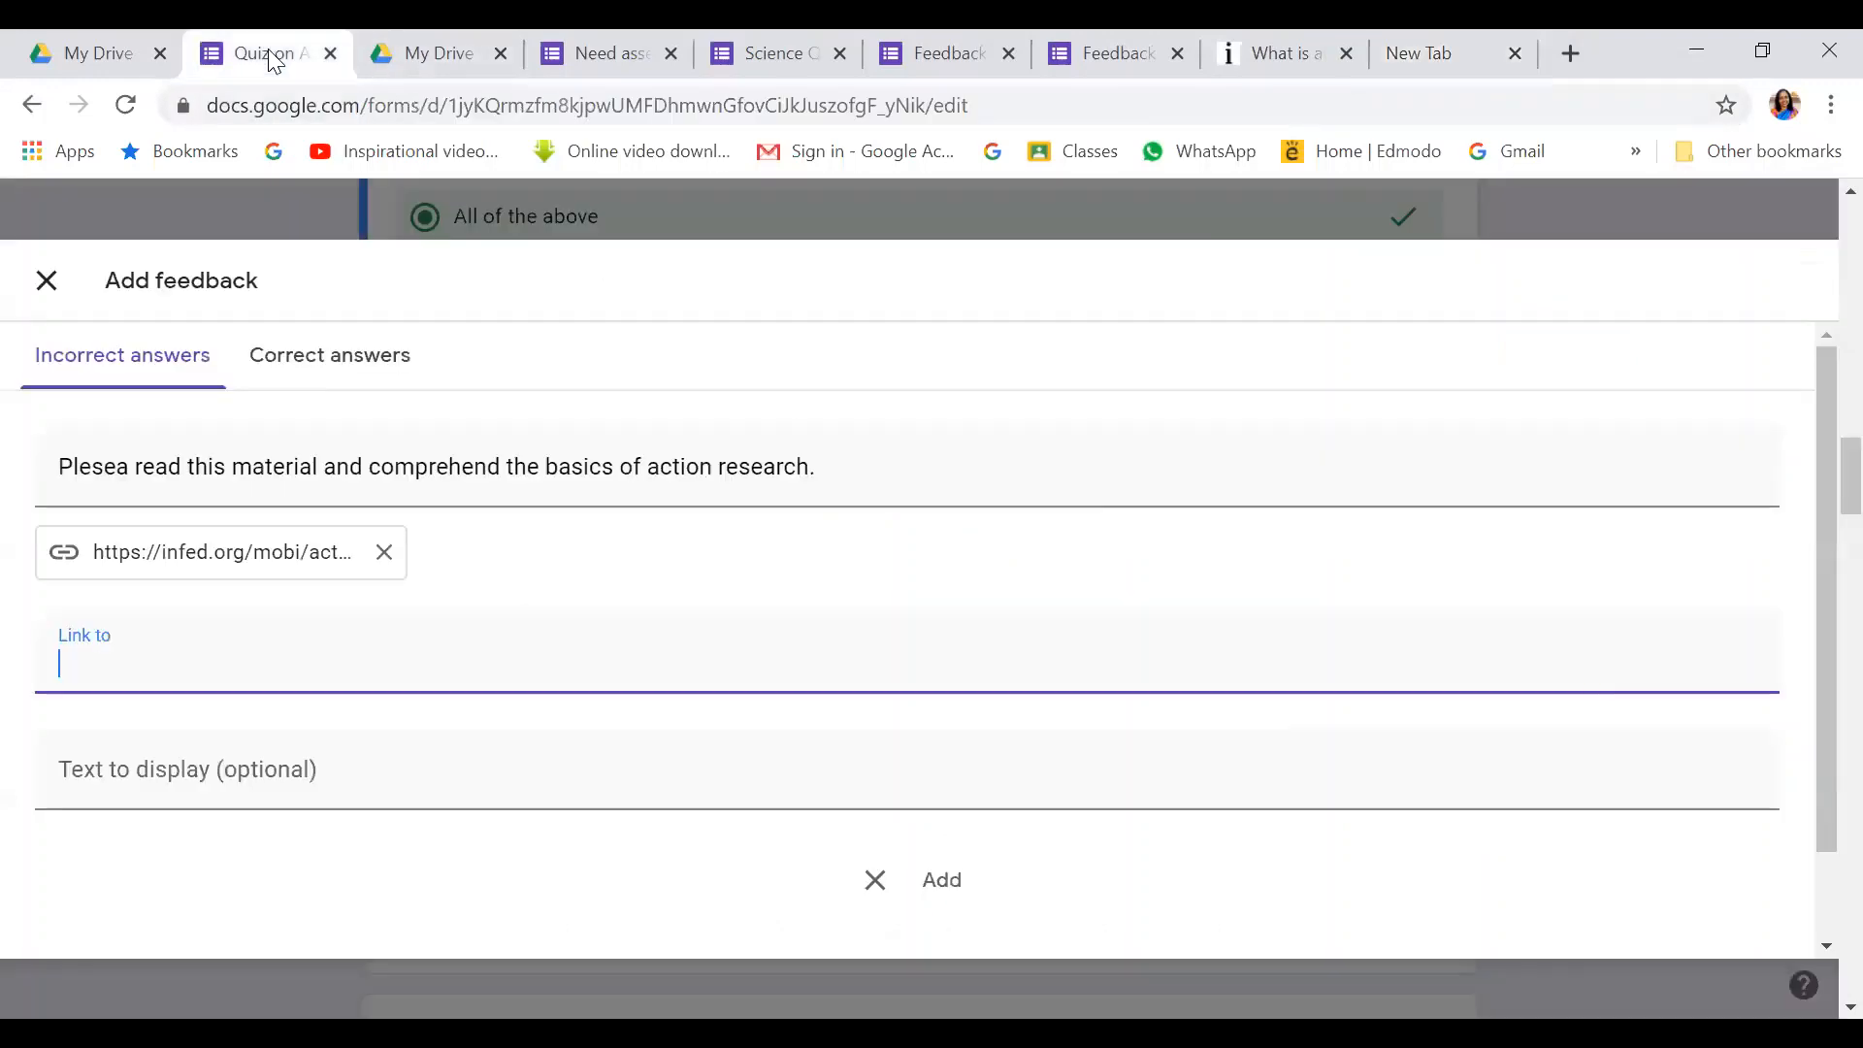
Find Action research.pdf in the My Drive file list
click(446, 55)
scroll(827, 691, down, 8)
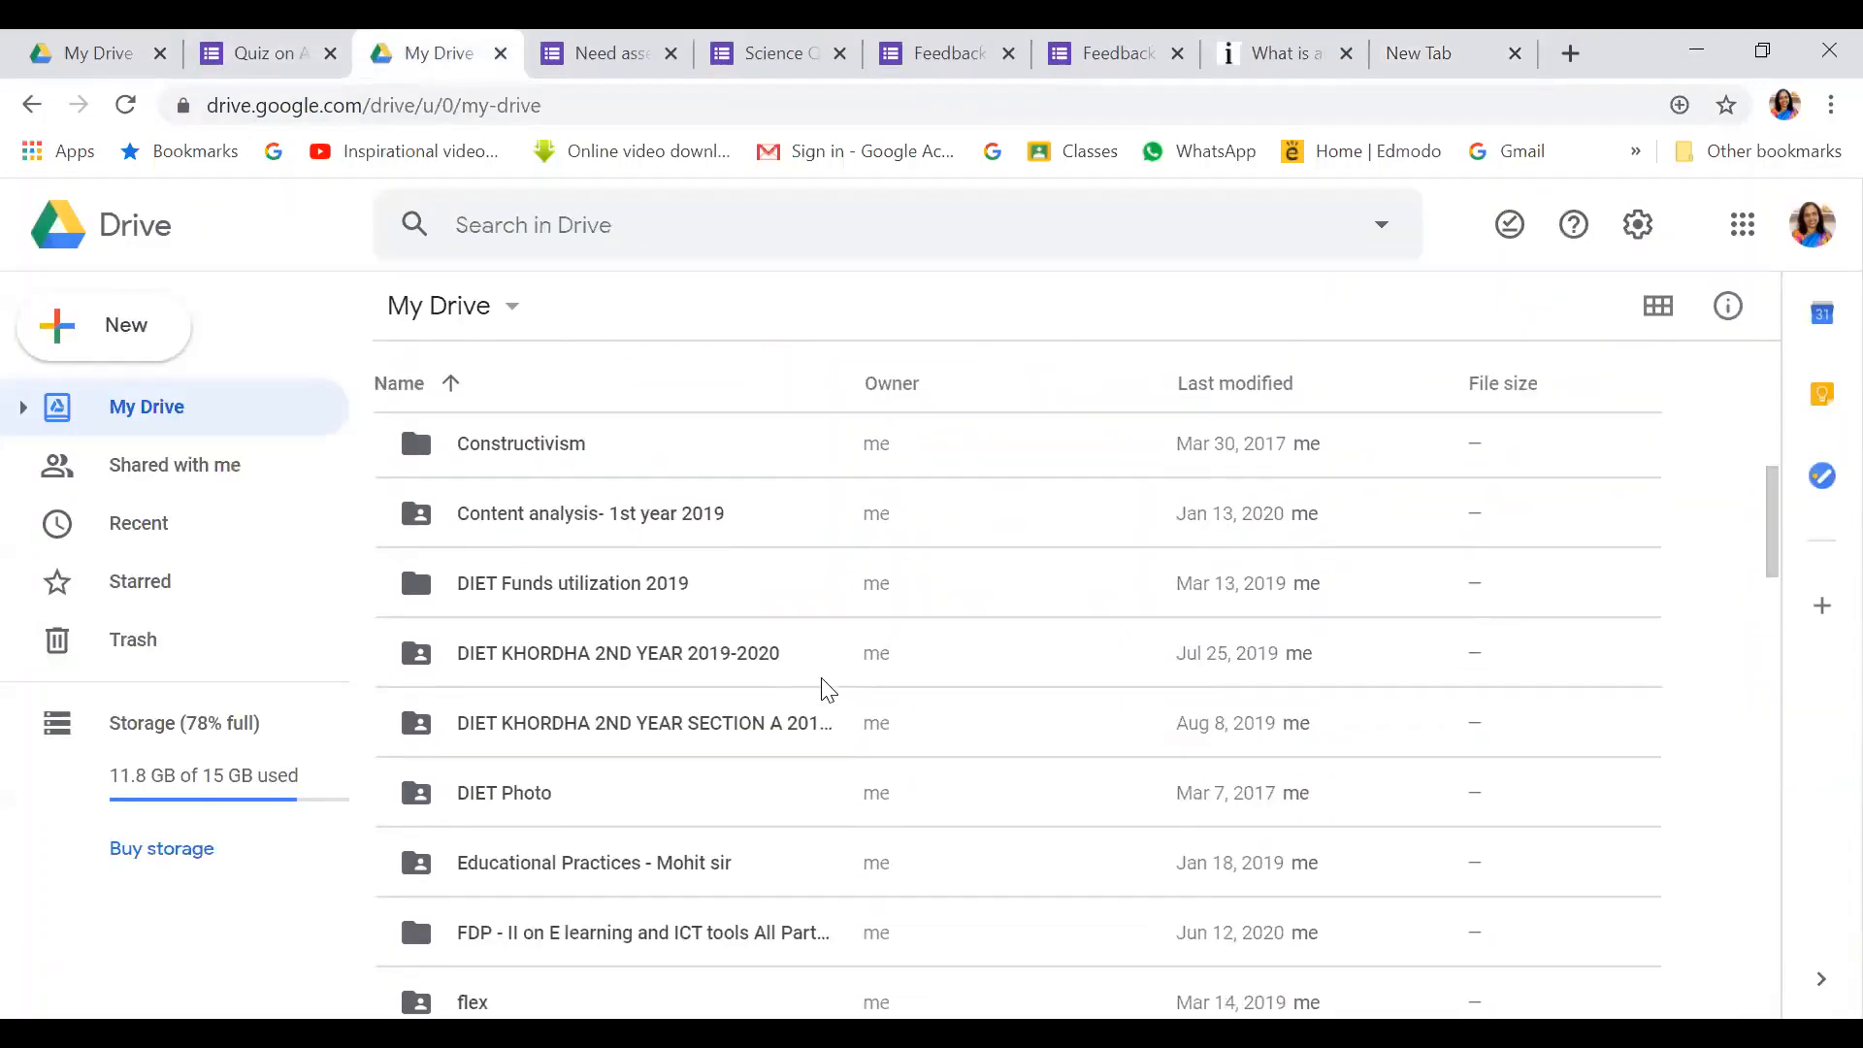
scroll(826, 691, down, 4)
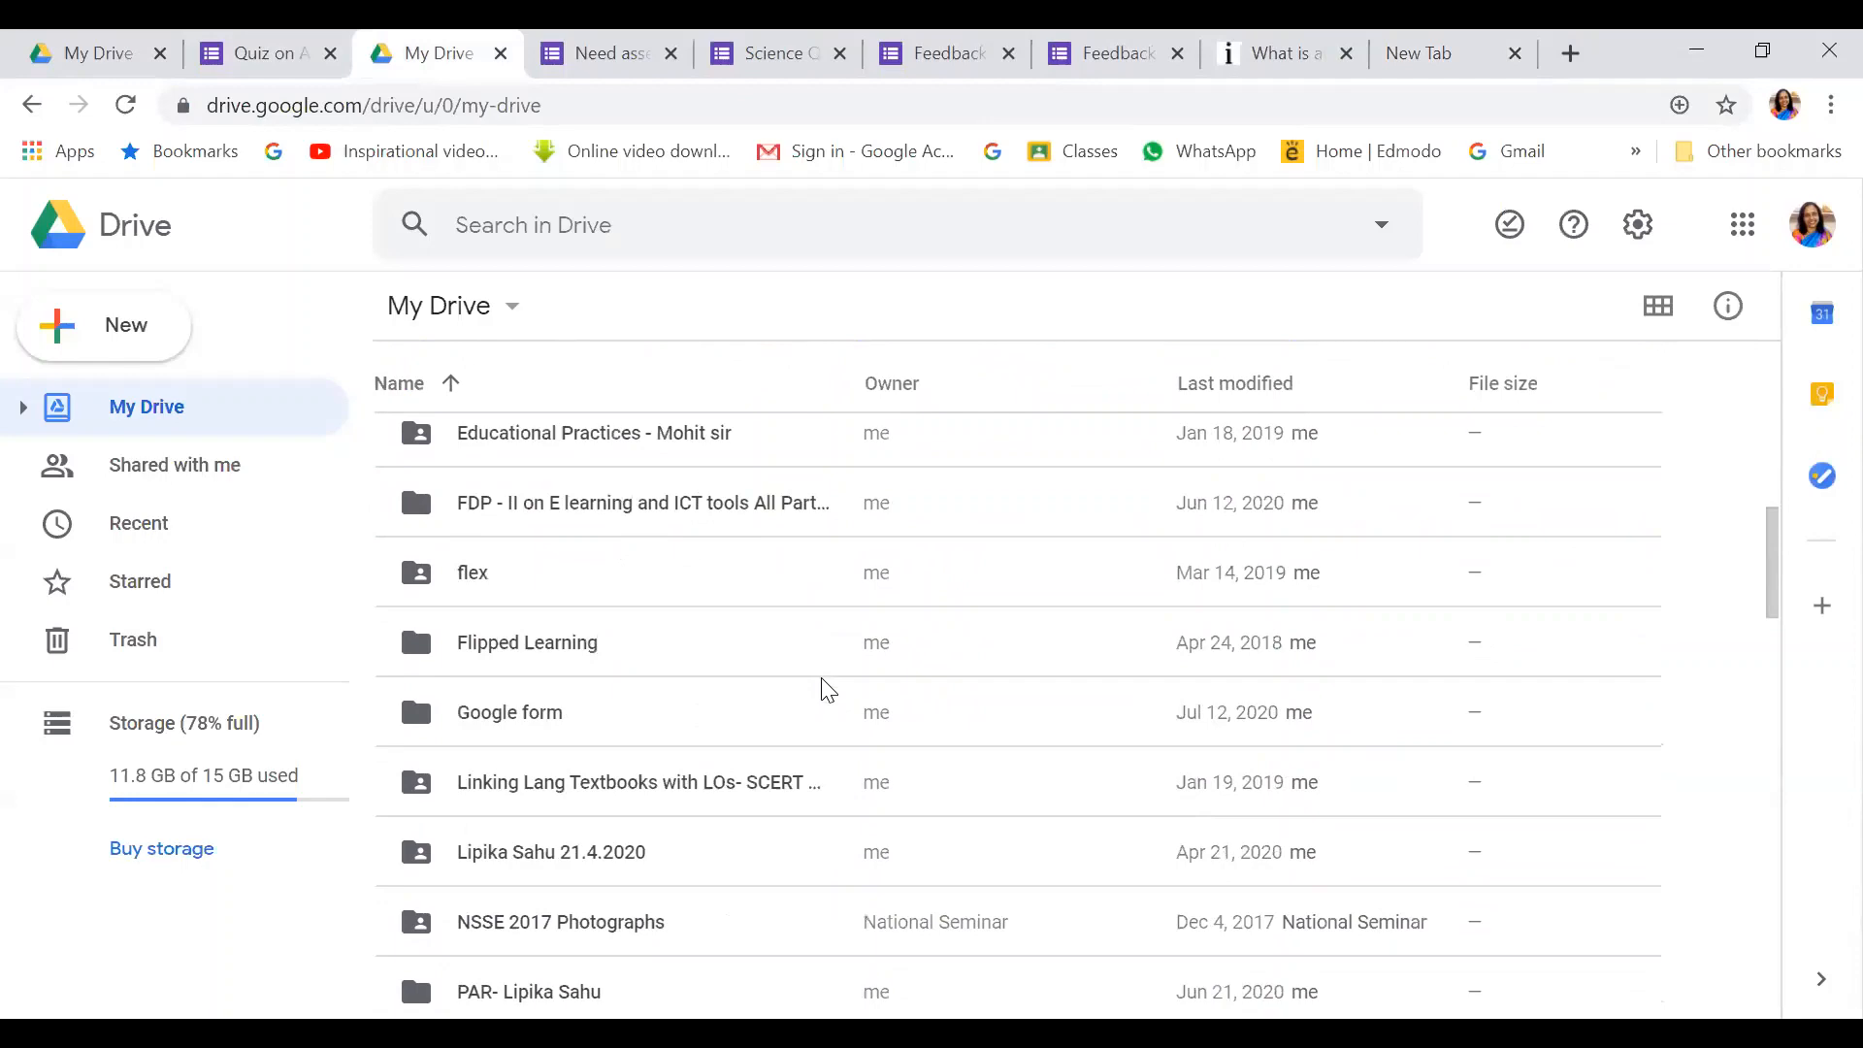
scroll(827, 691, down, 12)
scroll(827, 691, down, 7)
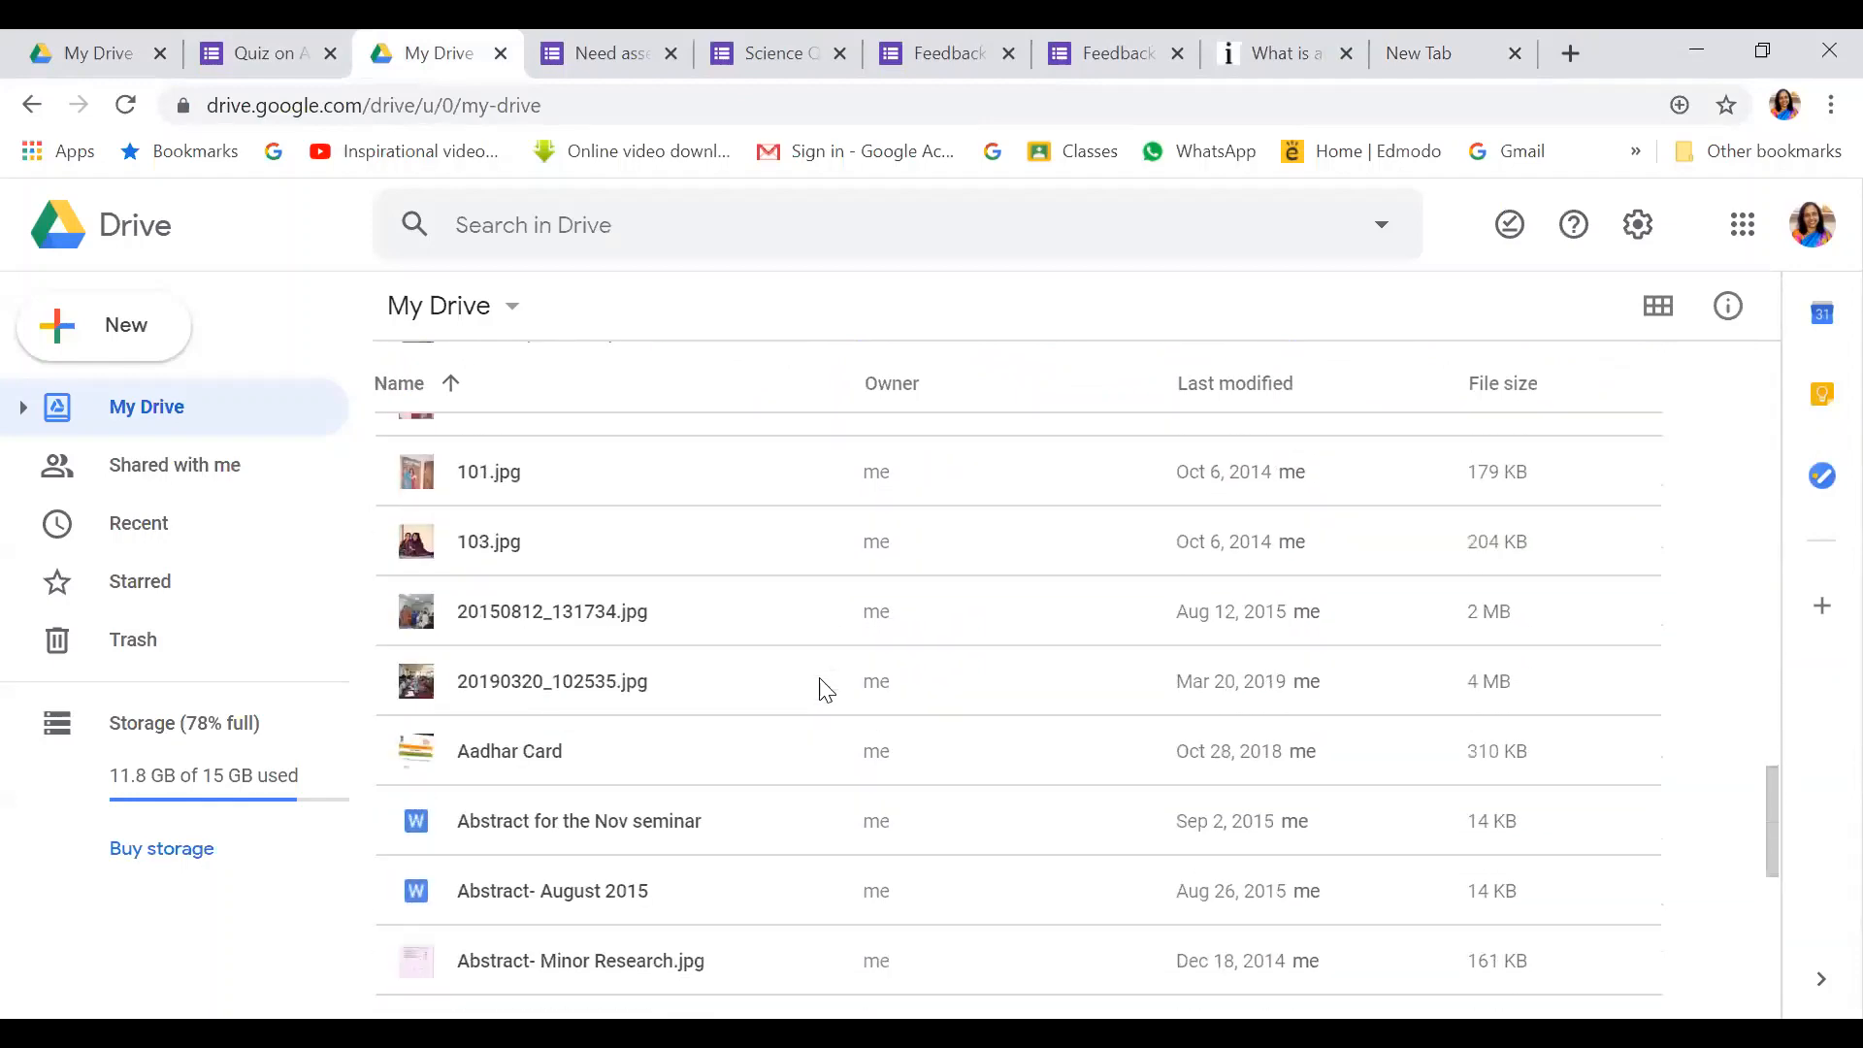
scroll(827, 691, down, 1)
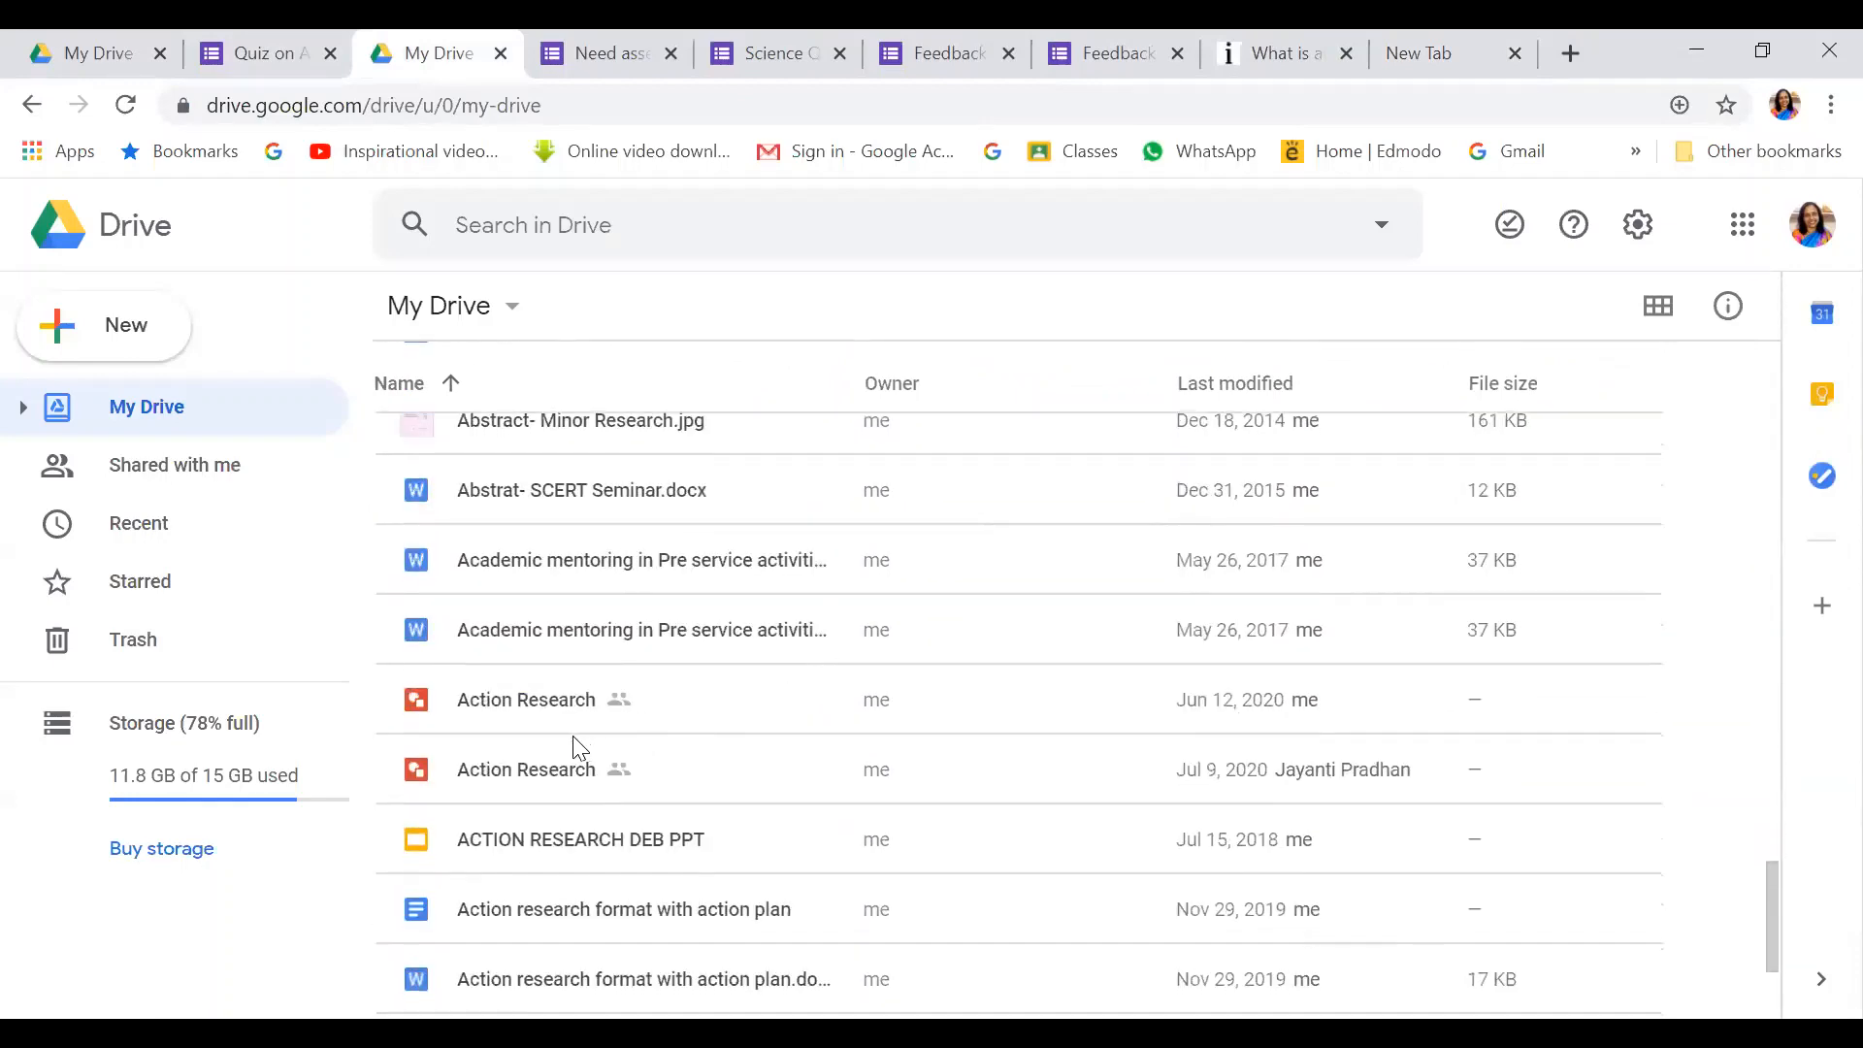
scroll(555, 707, down, 3)
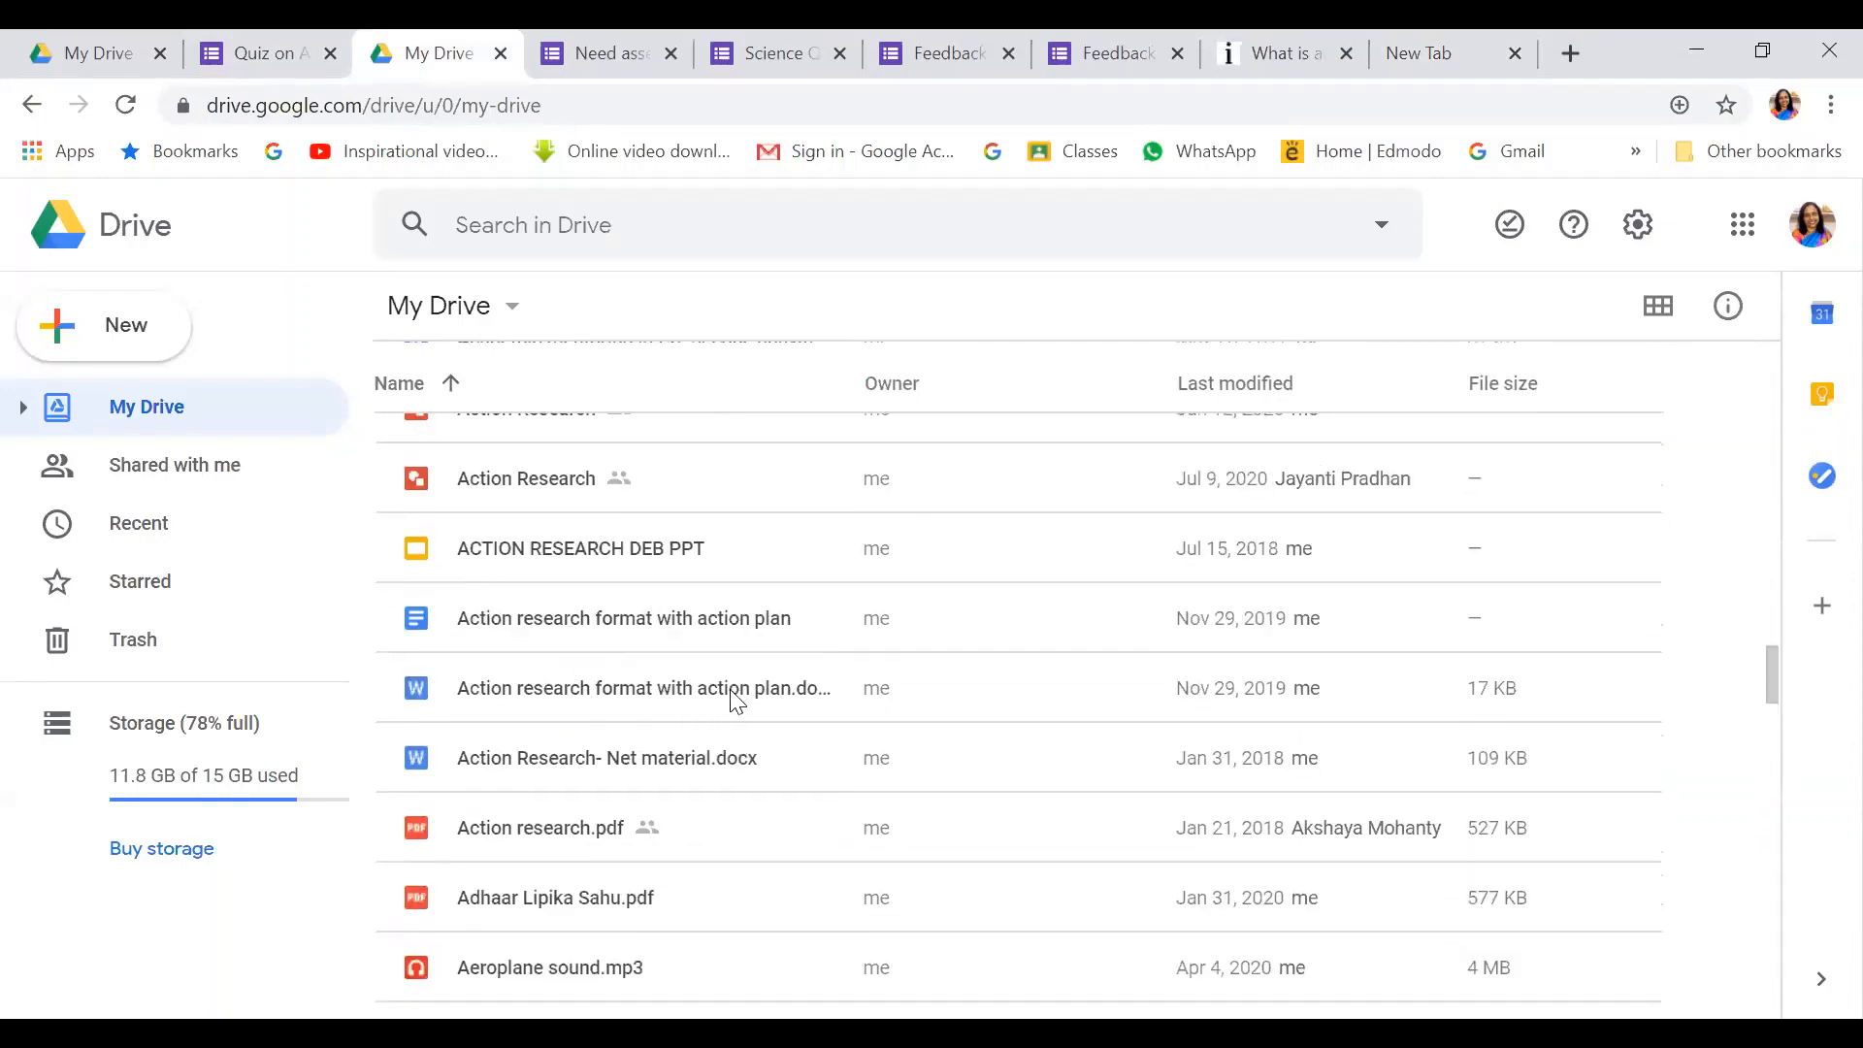
scroll(641, 777, down, 2)
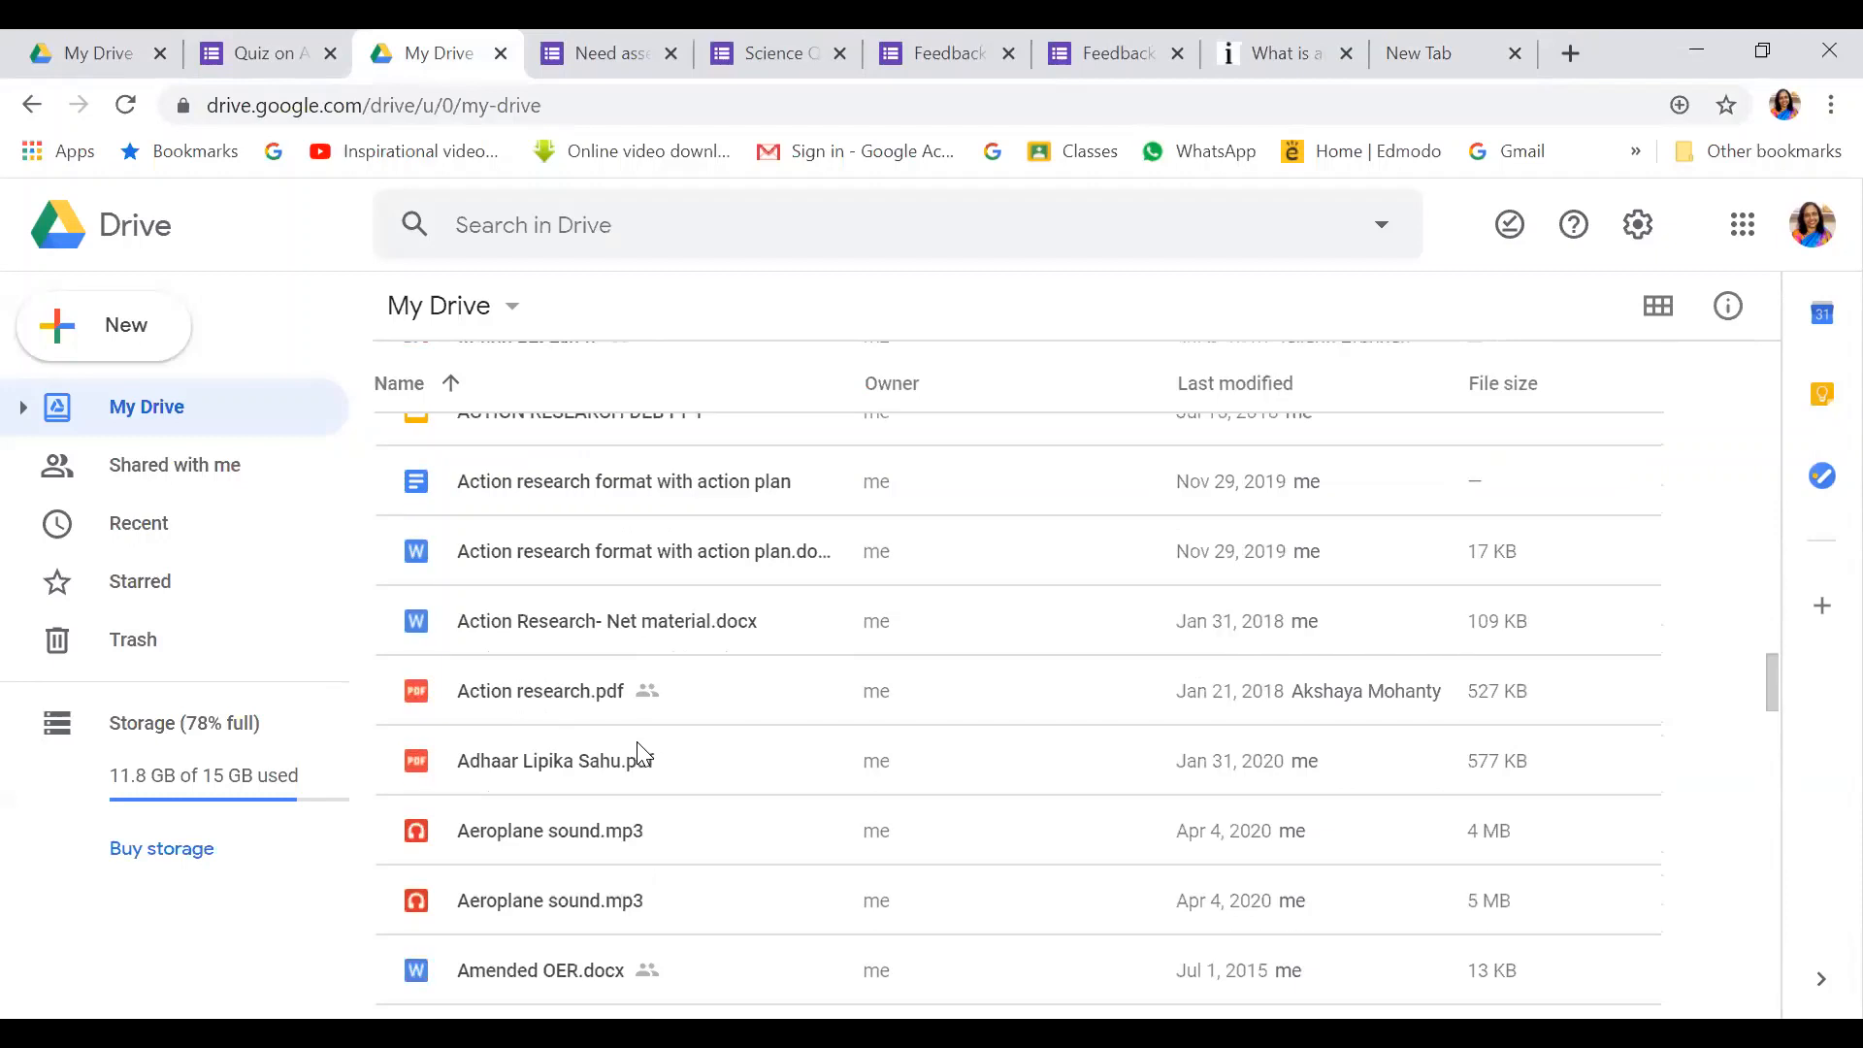
right_click(580, 691)
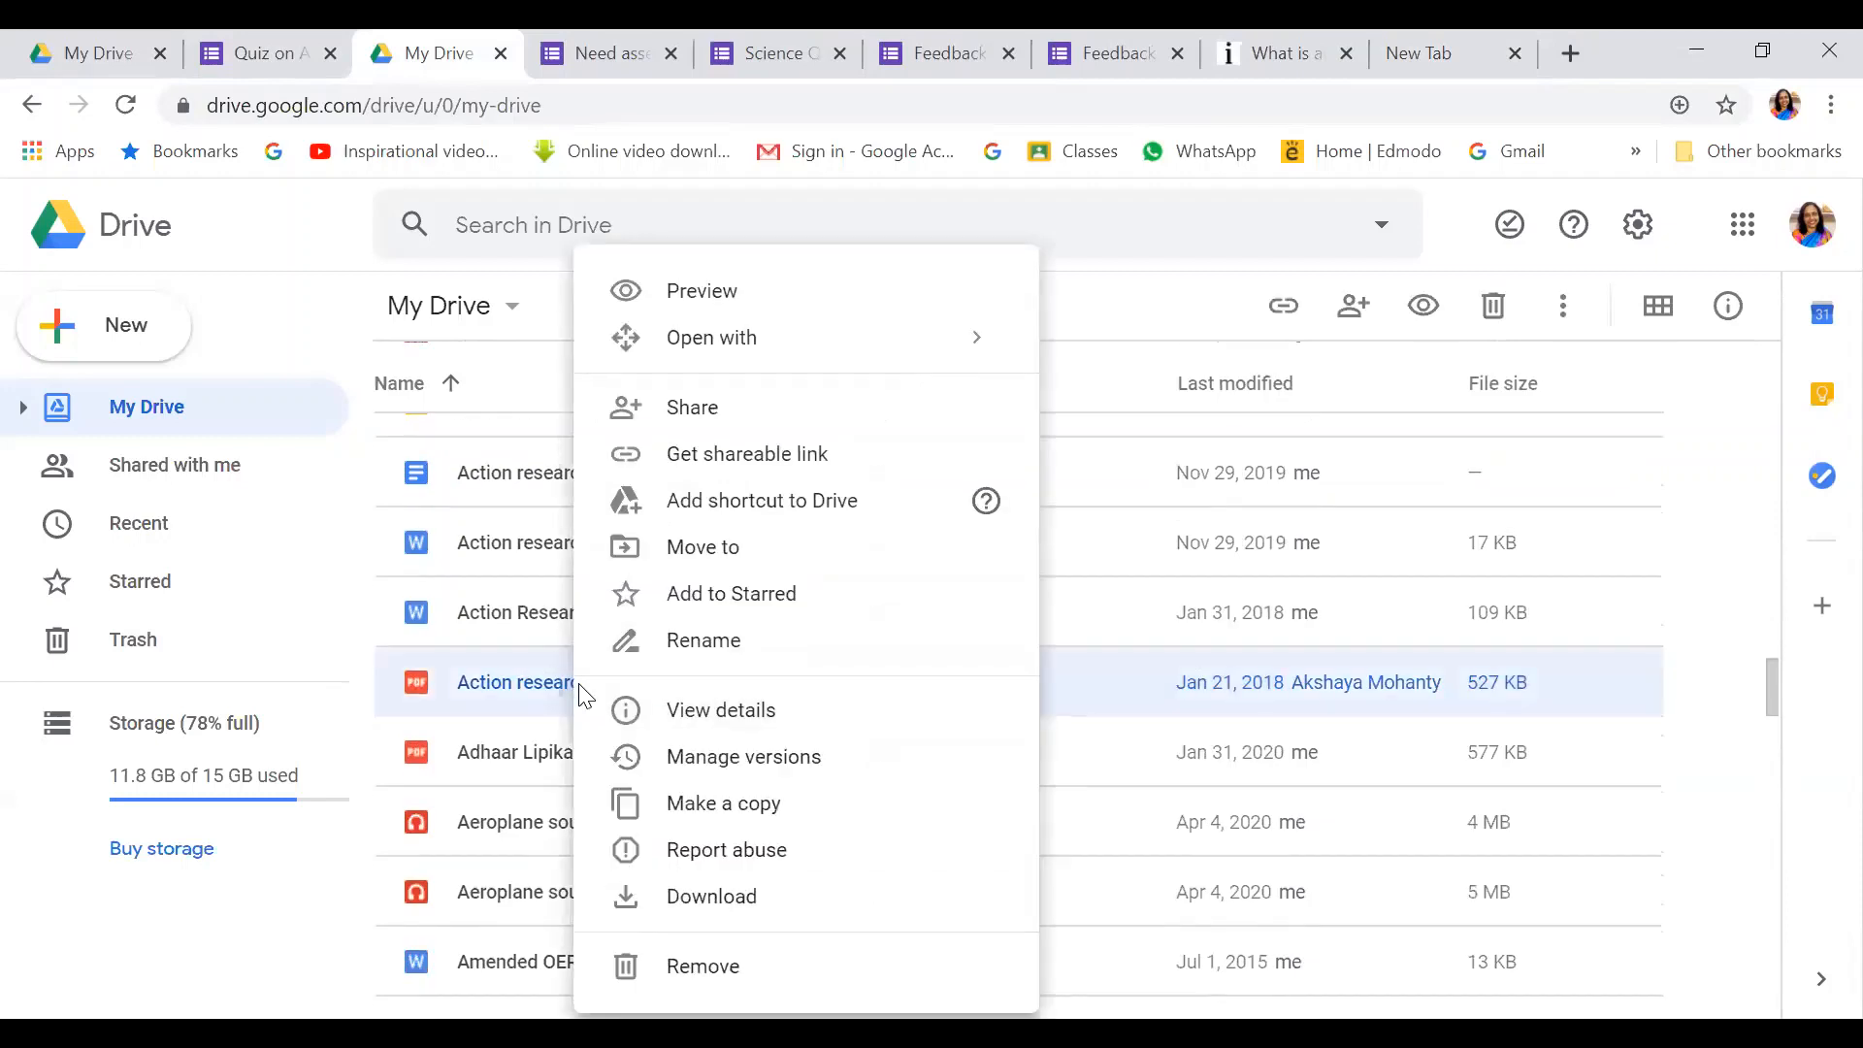
click(449, 691)
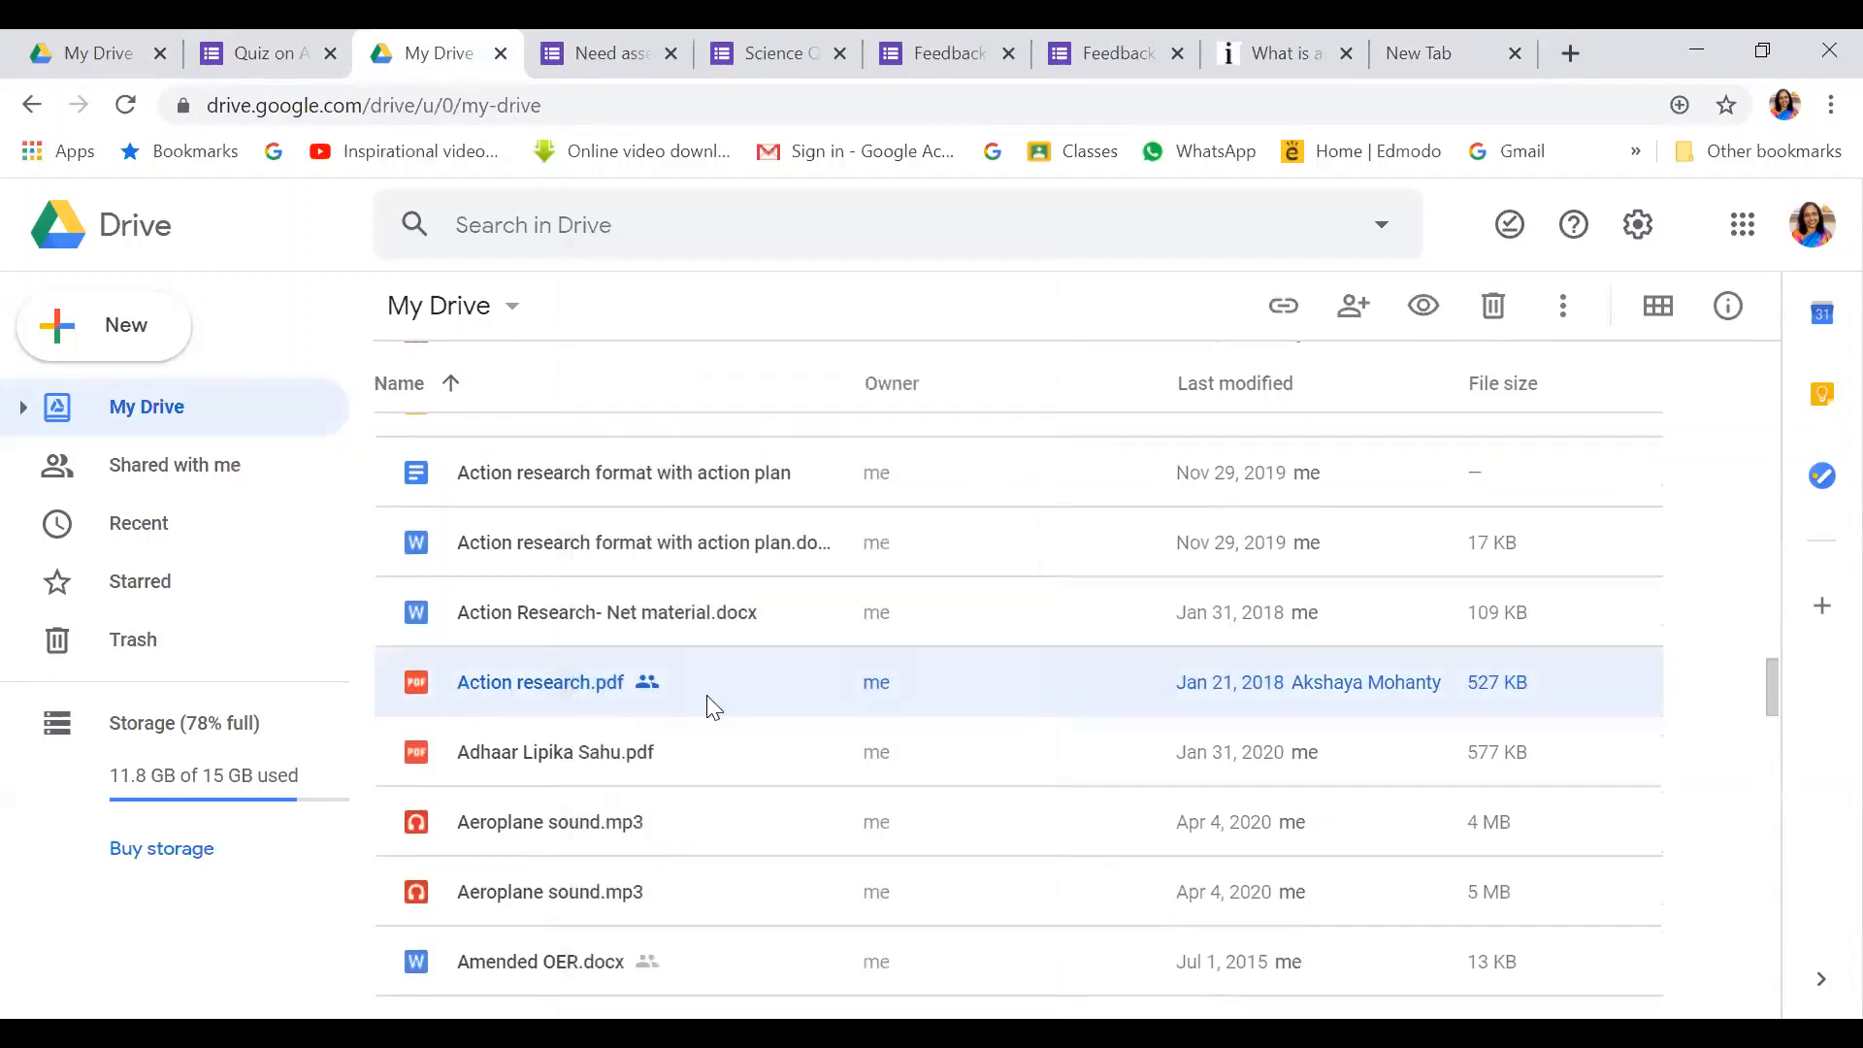
Copy Action research.pdf's shareable link and return to the quiz
right_click(652, 680)
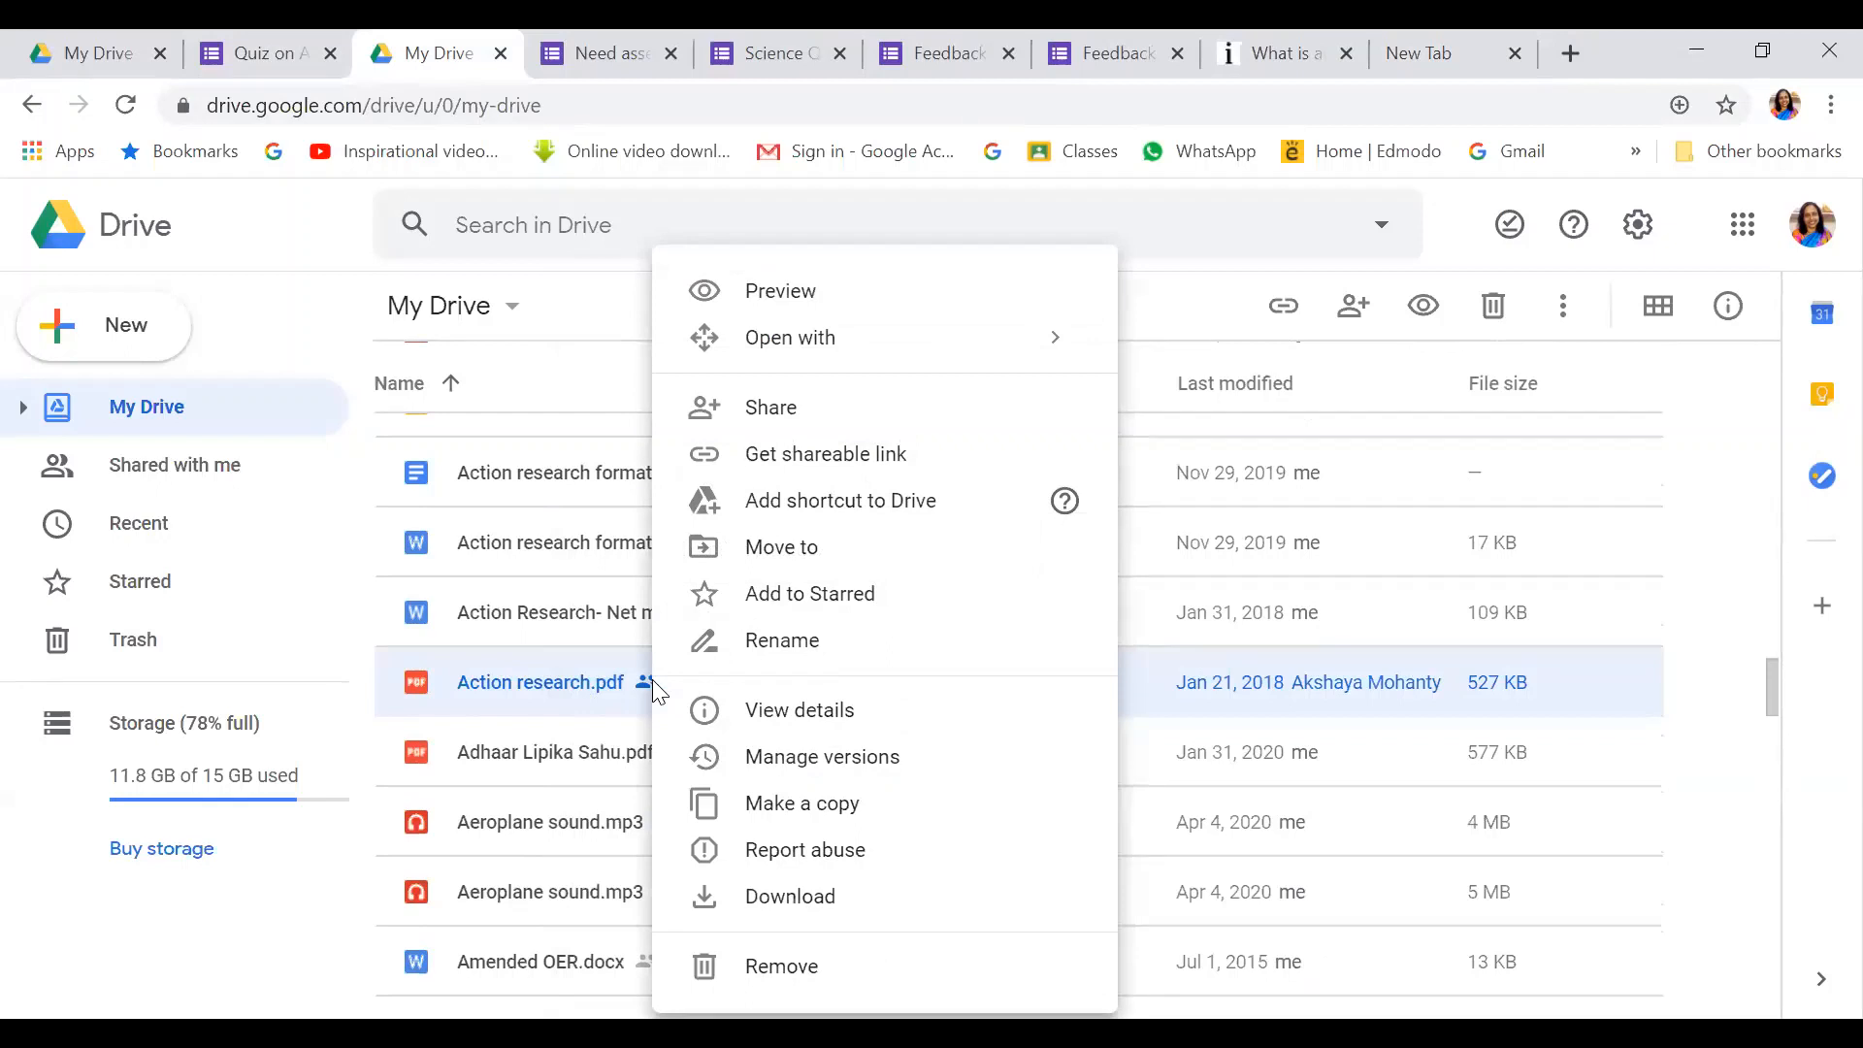
click(826, 456)
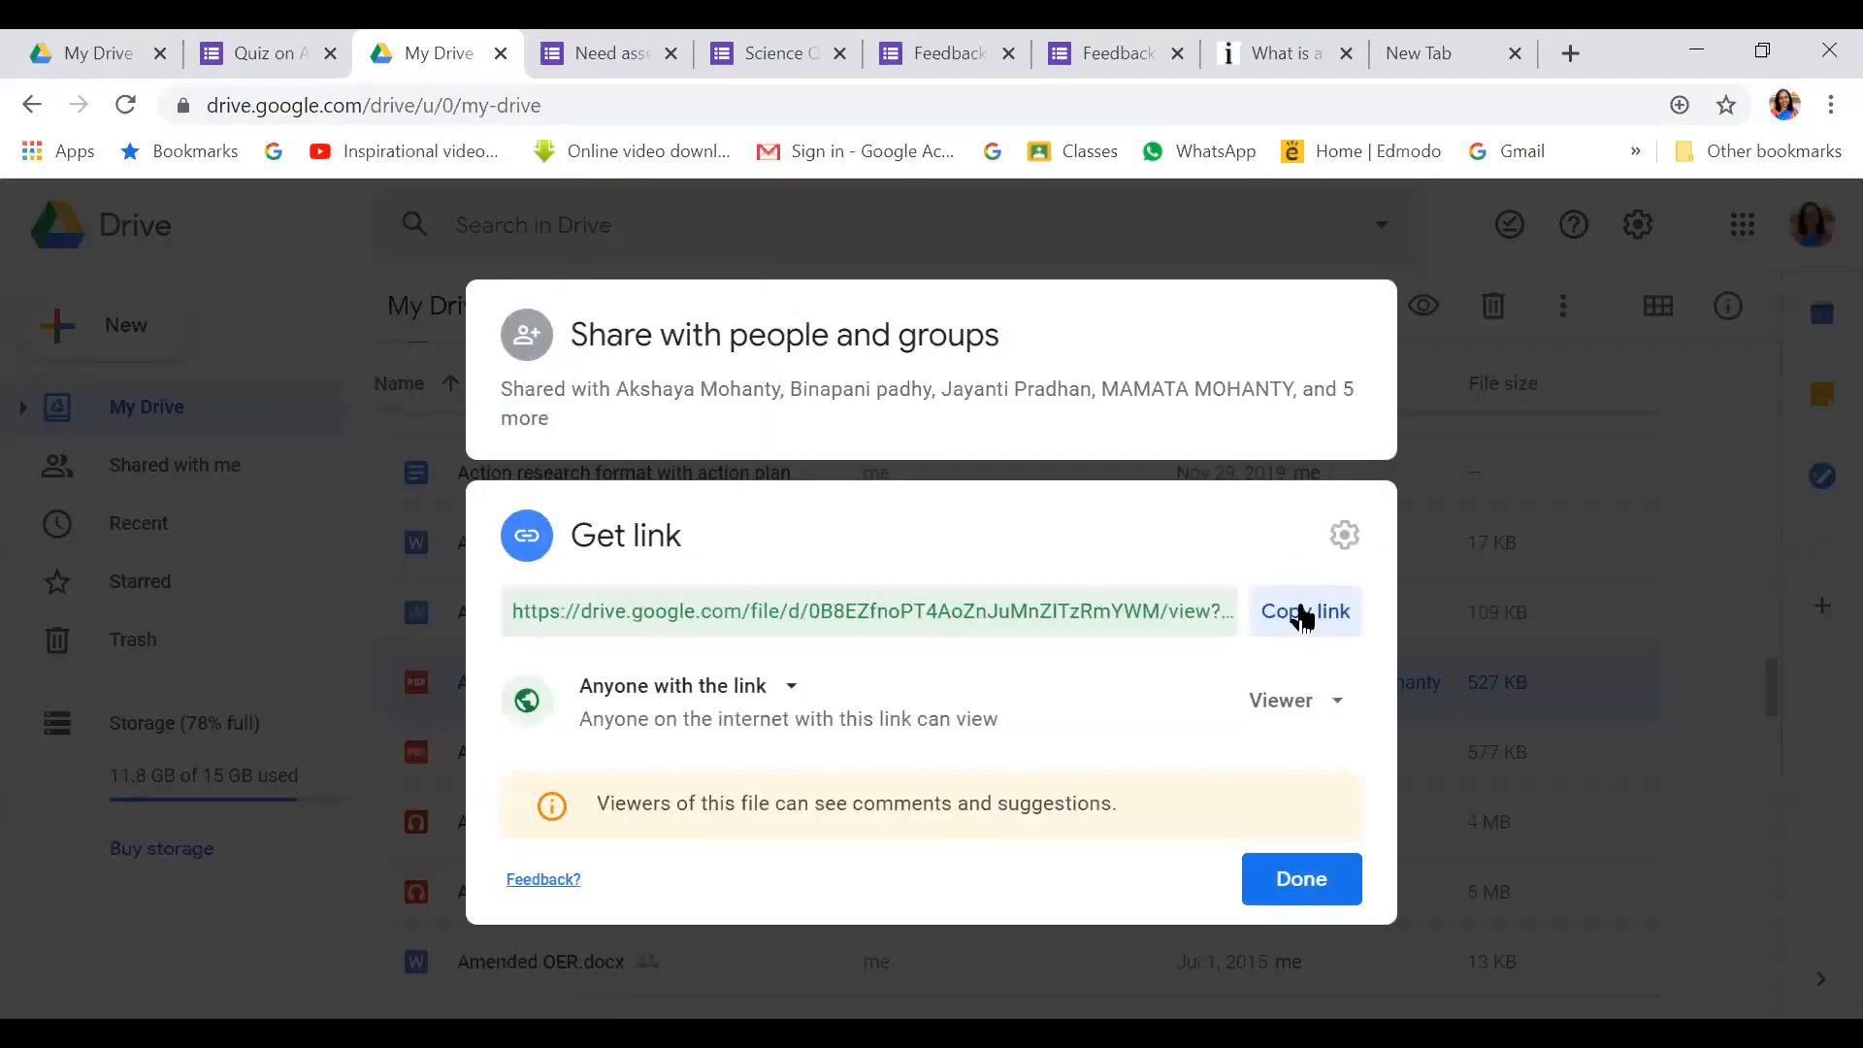
click(1303, 614)
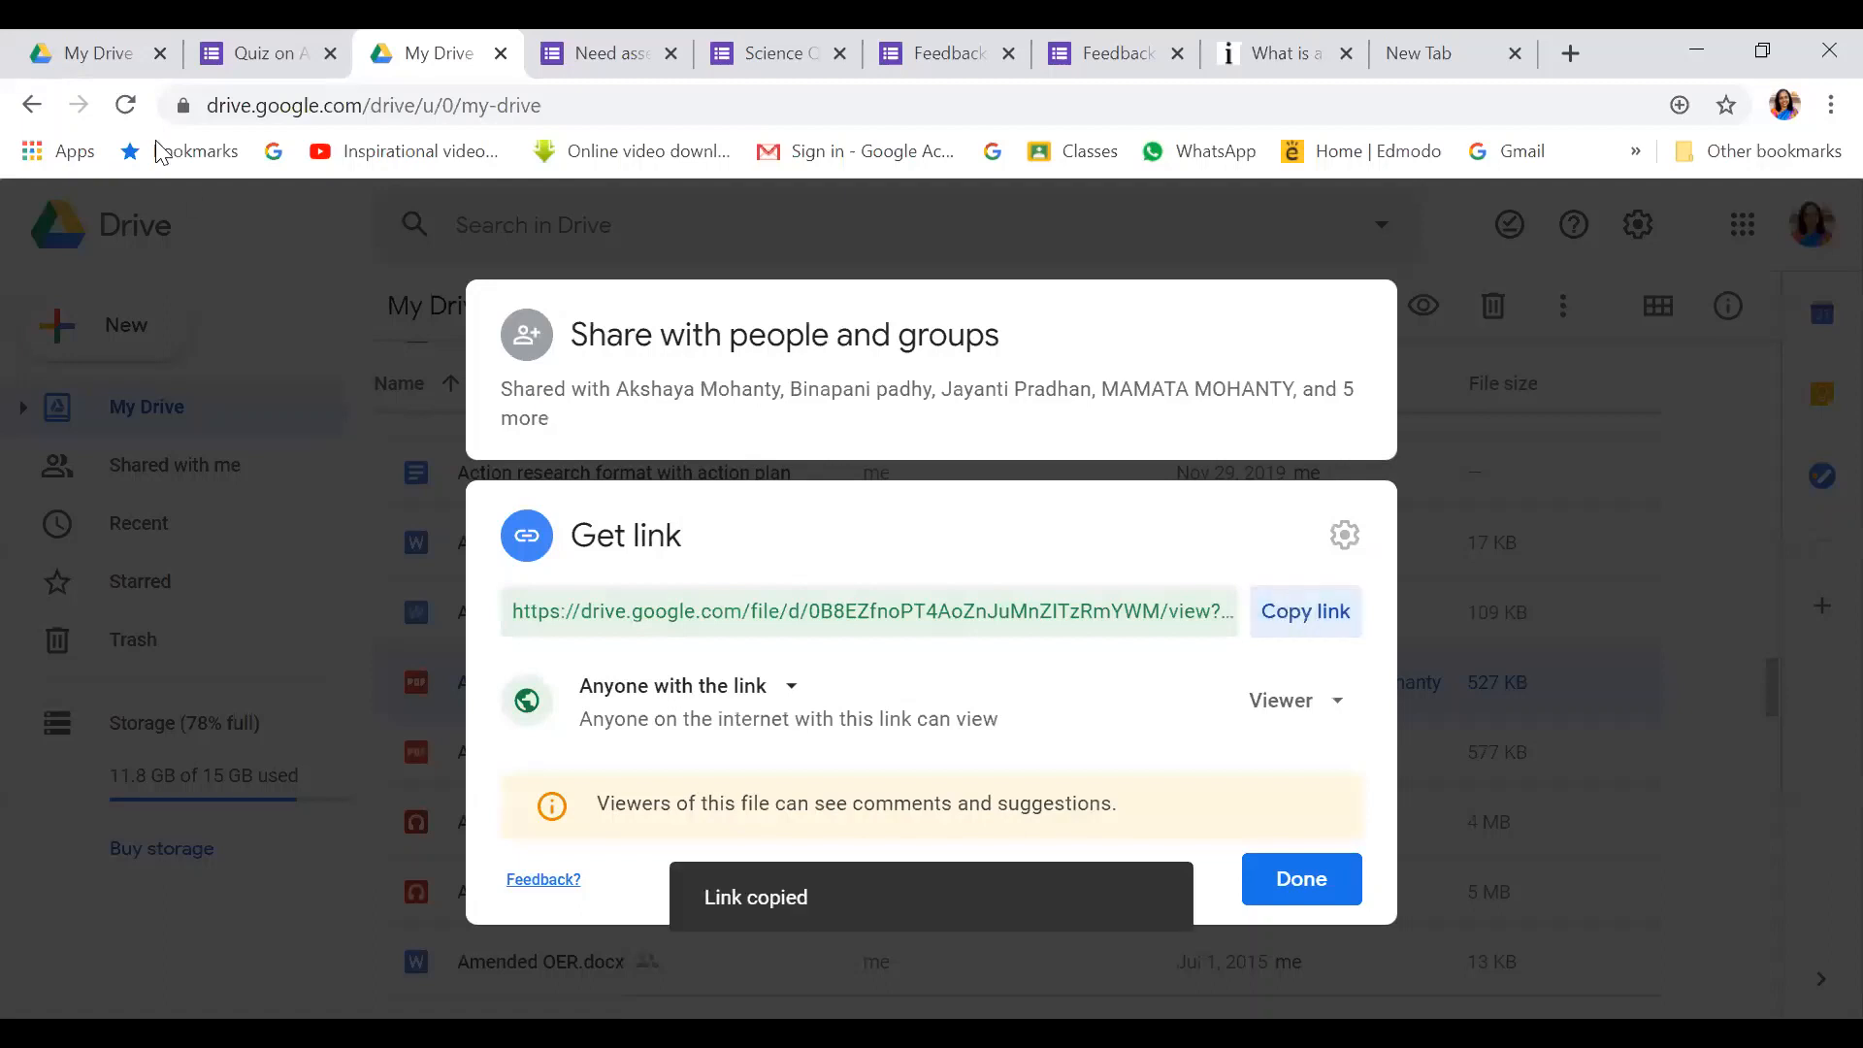
click(257, 56)
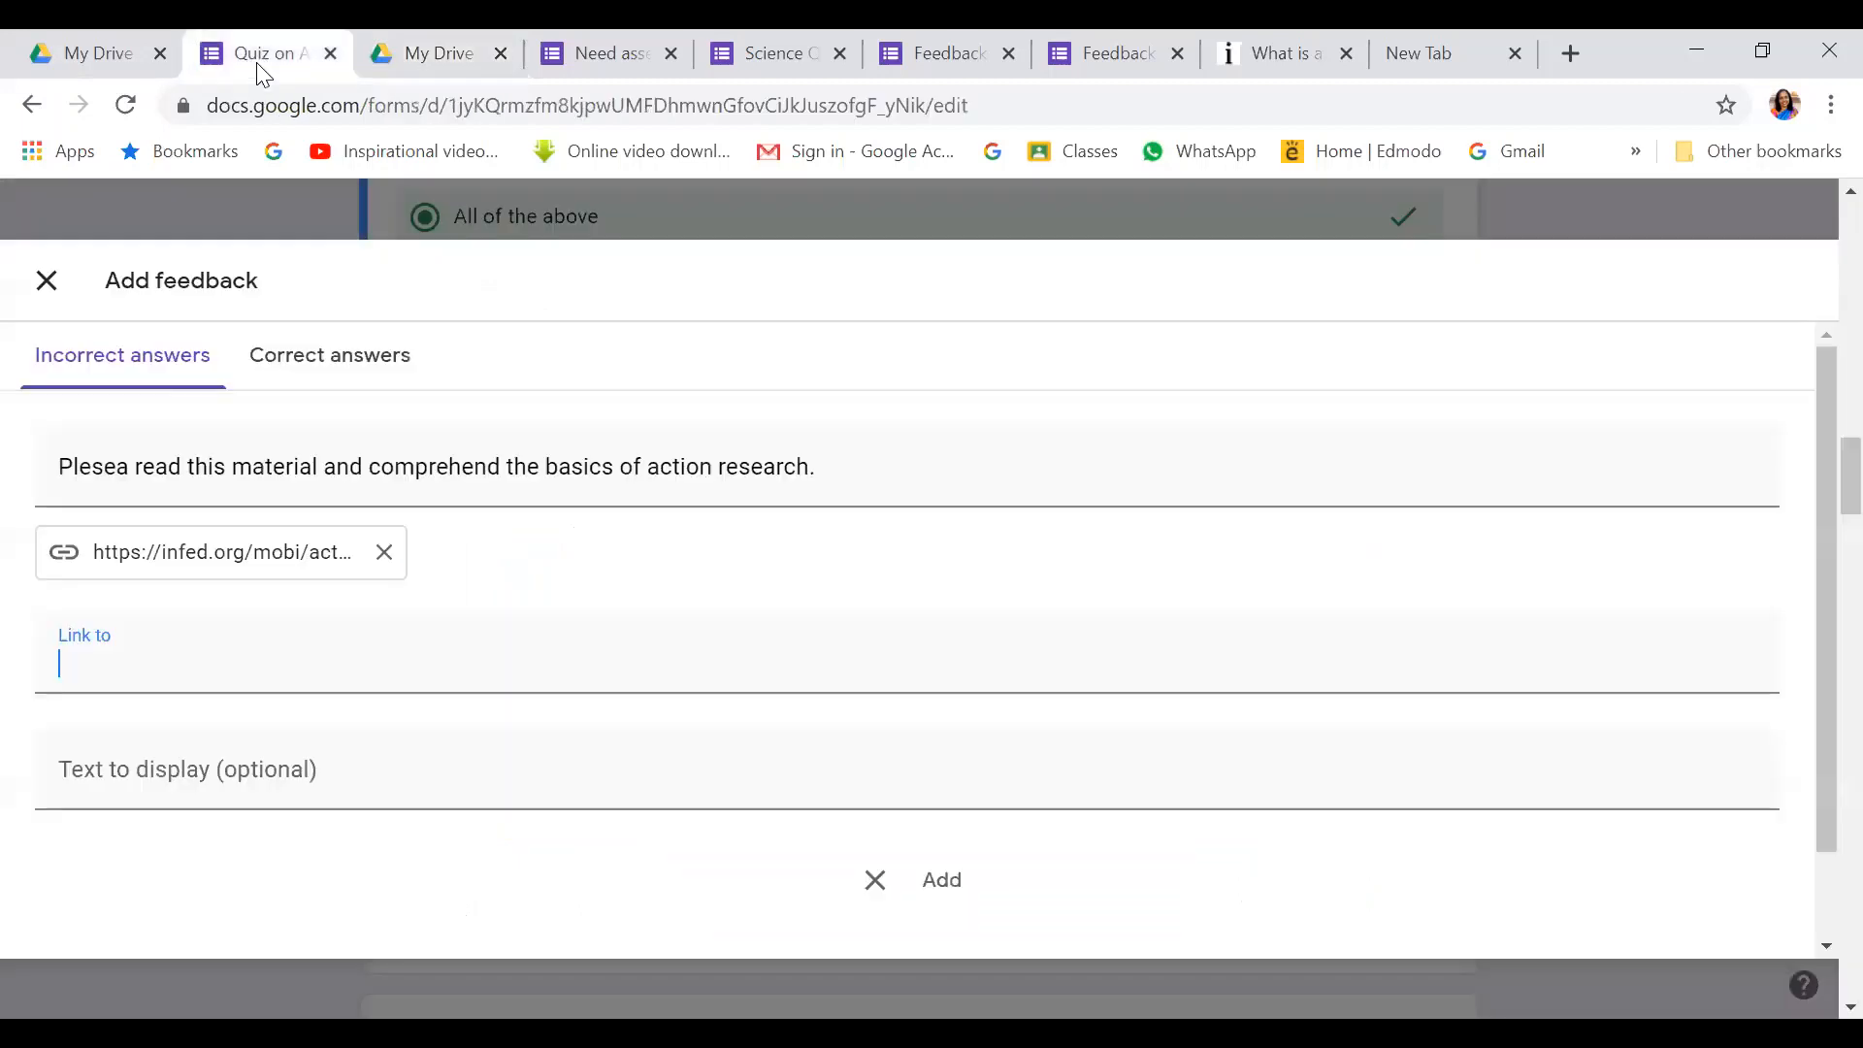
Paste the Drive PDF link into the second link field and save the incorrect-answer feedback
right_click(71, 662)
click(161, 433)
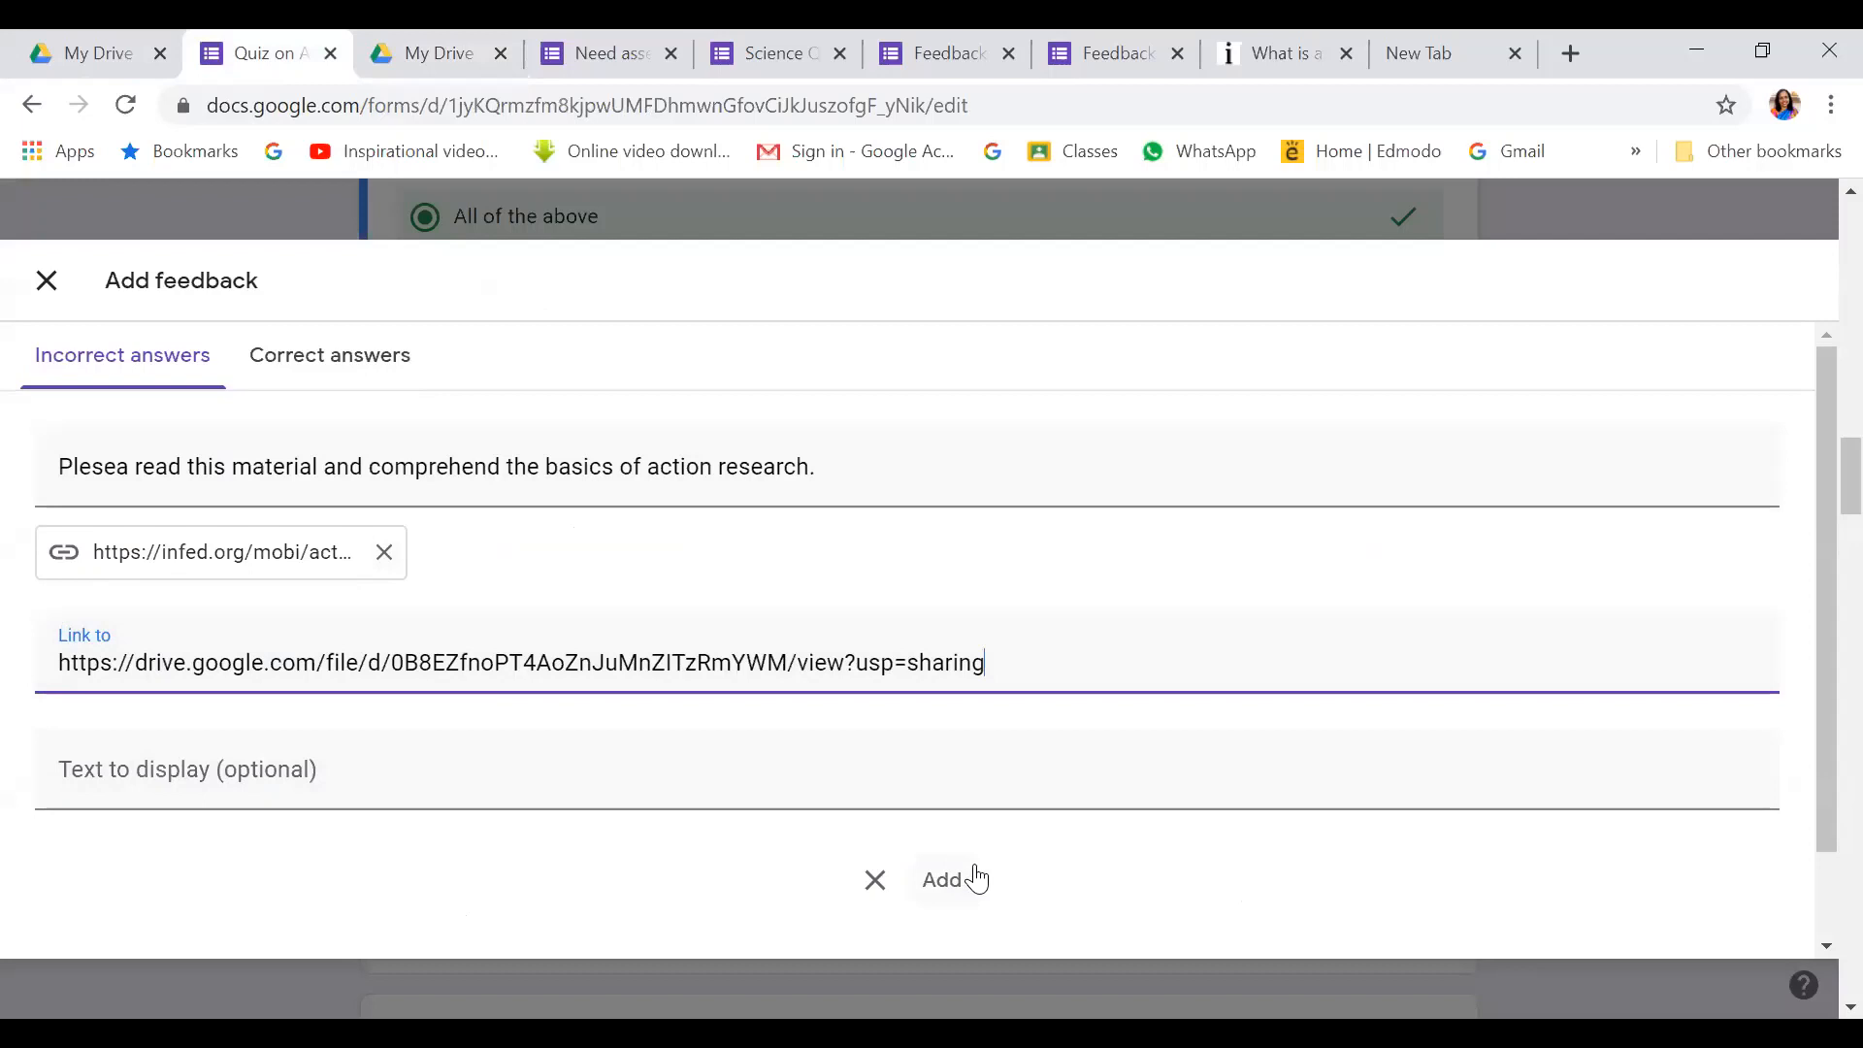
drag(1815, 599, 1817, 769)
click(1720, 912)
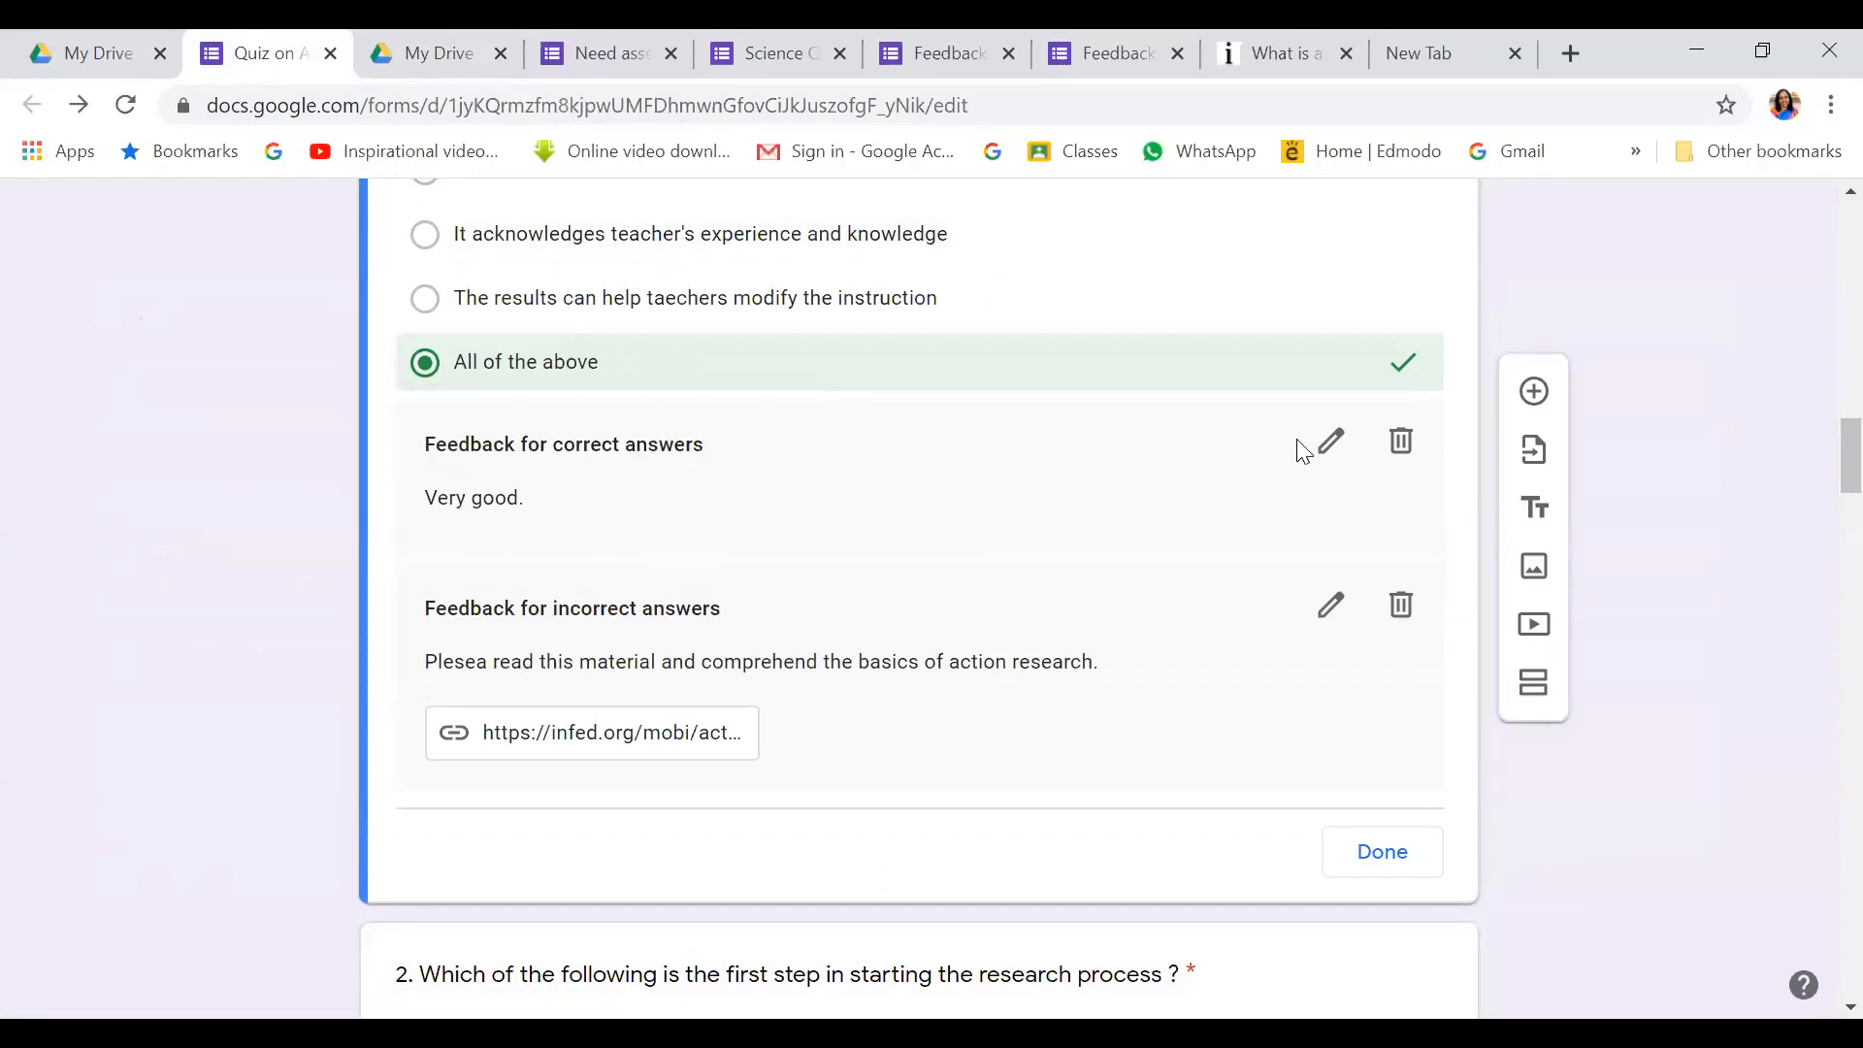
Finish question 1's answer key and open question 3's answer key to mark its correct options
click(1361, 856)
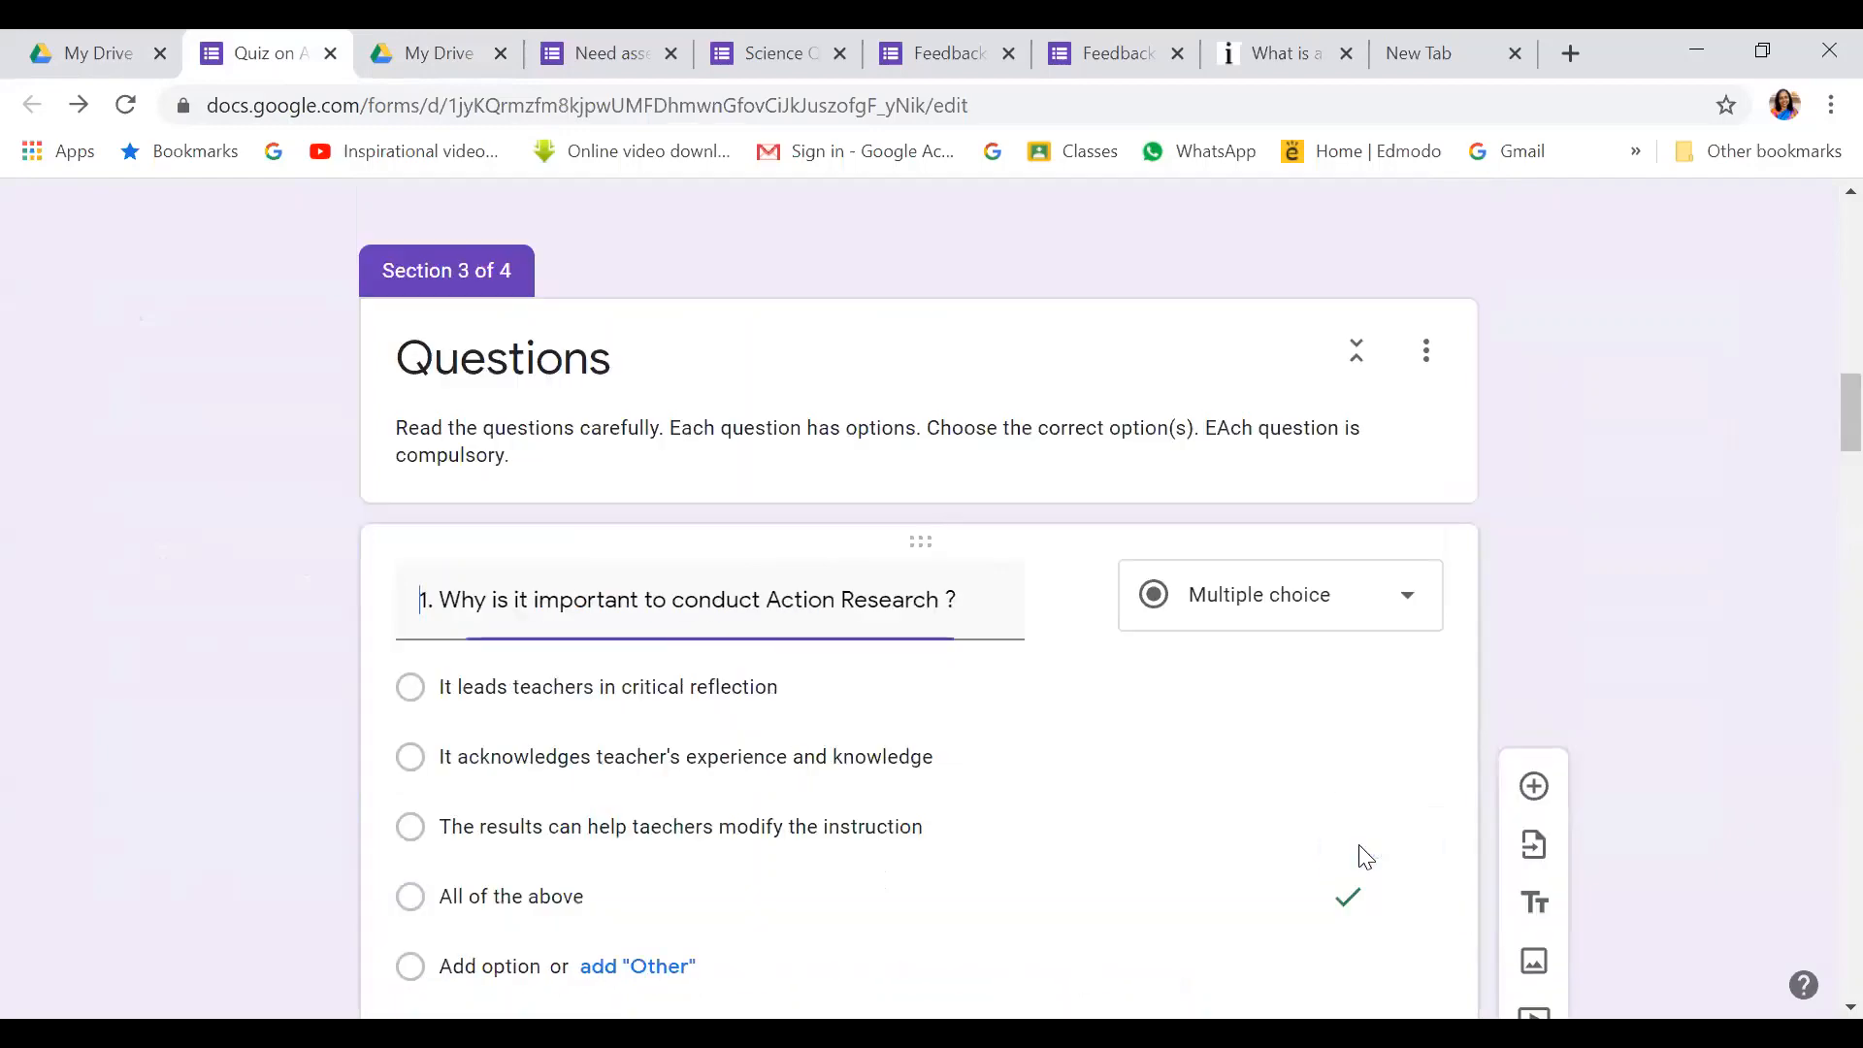
scroll(1229, 679, down, 5)
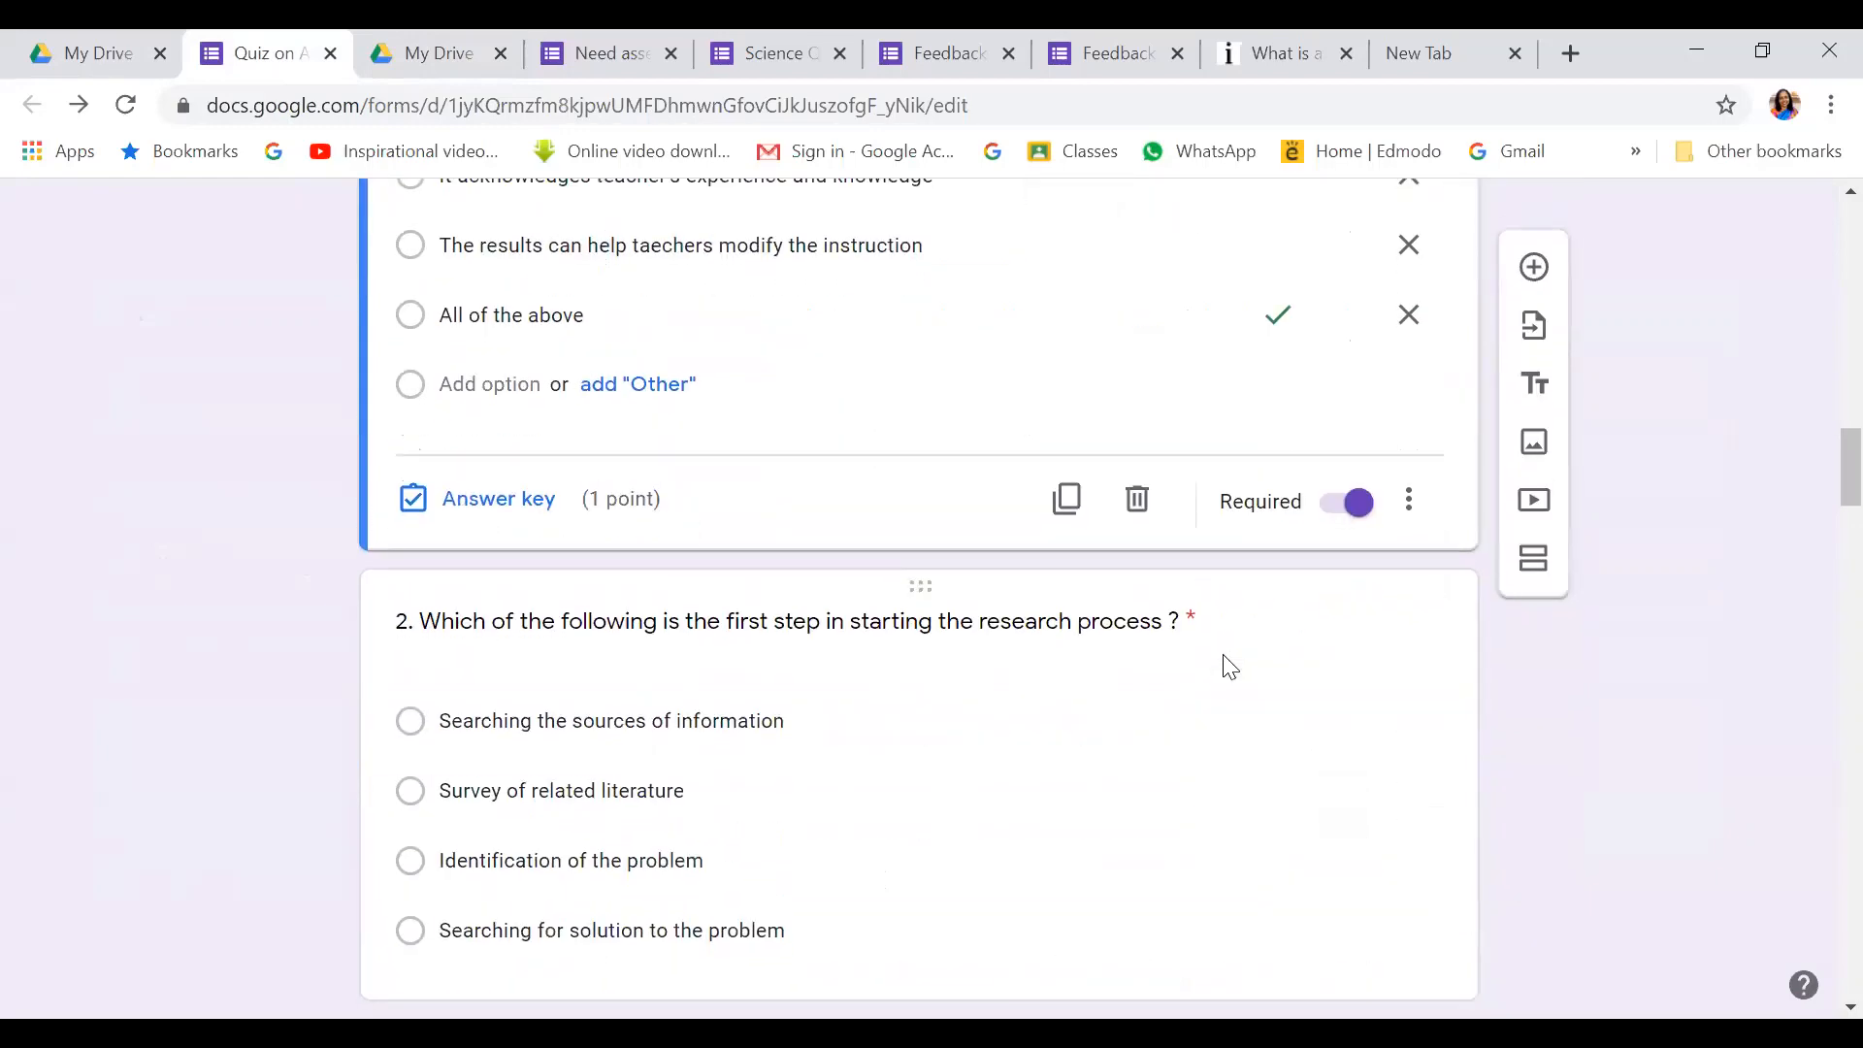
scroll(666, 520, down, 3)
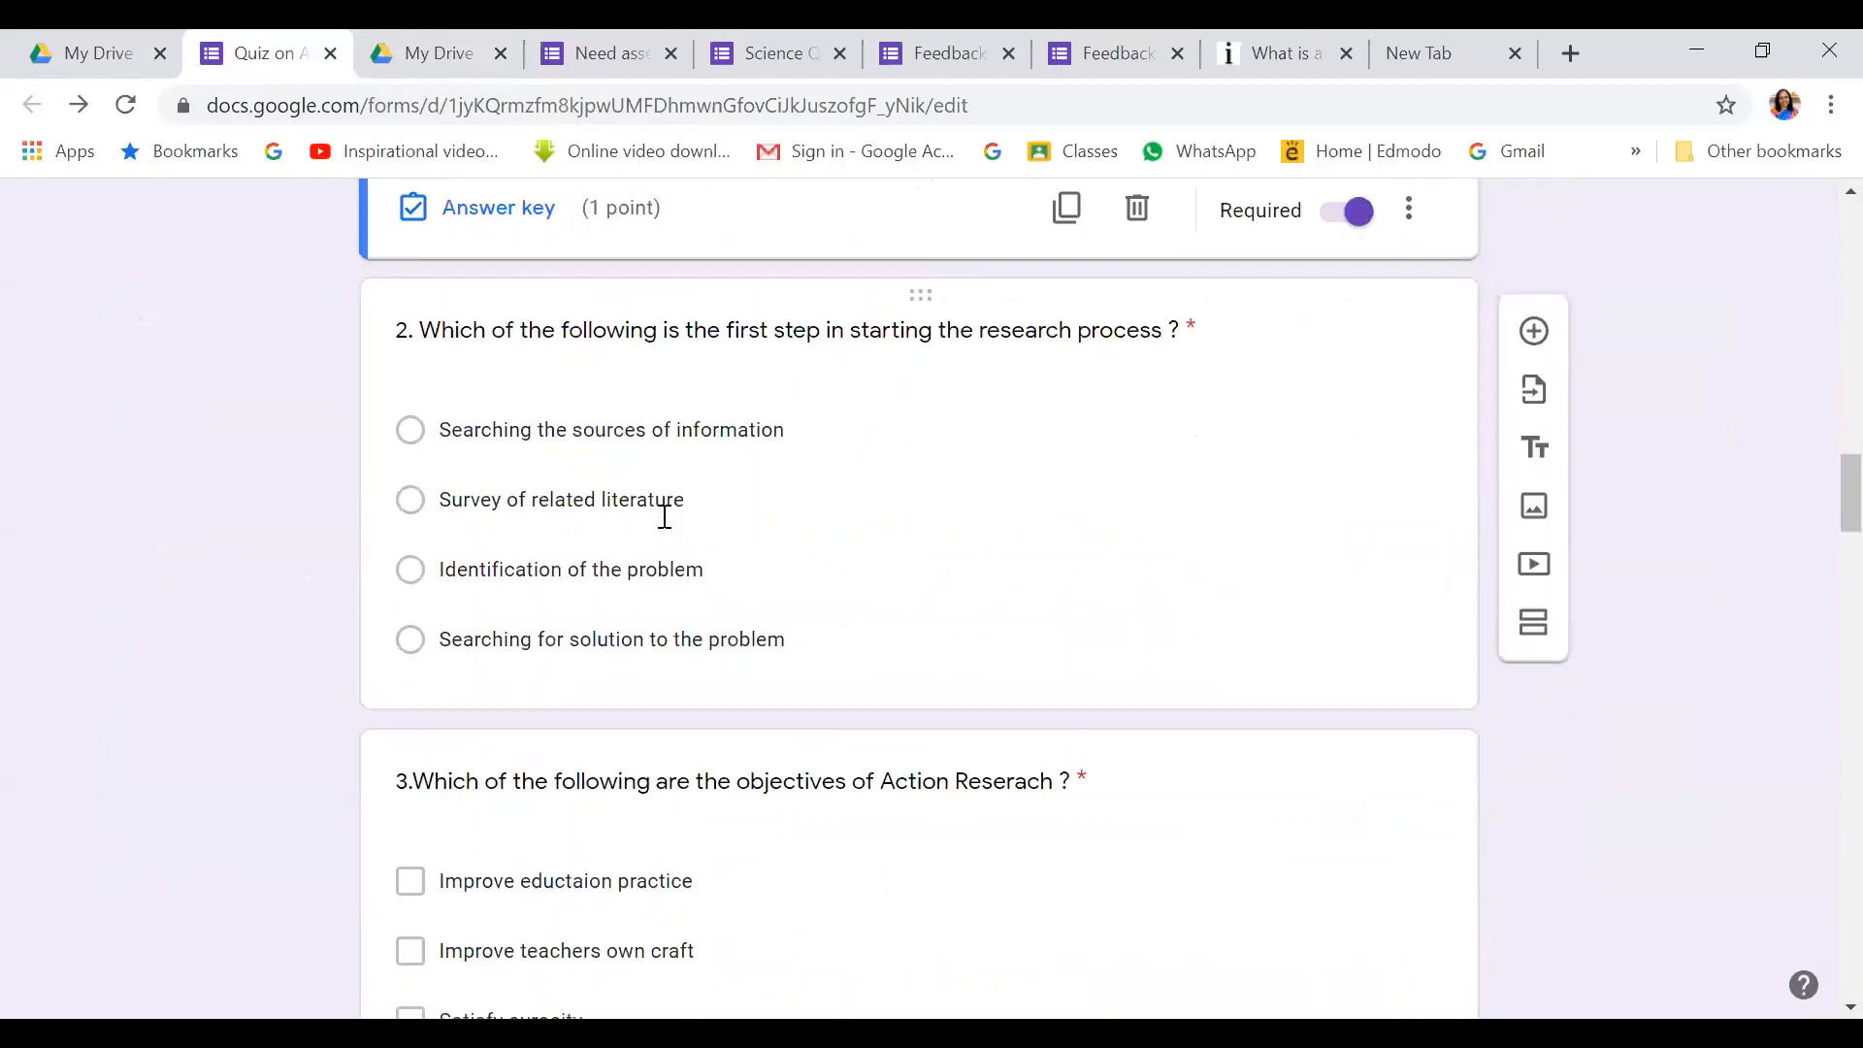
scroll(664, 515, down, 5)
click(654, 516)
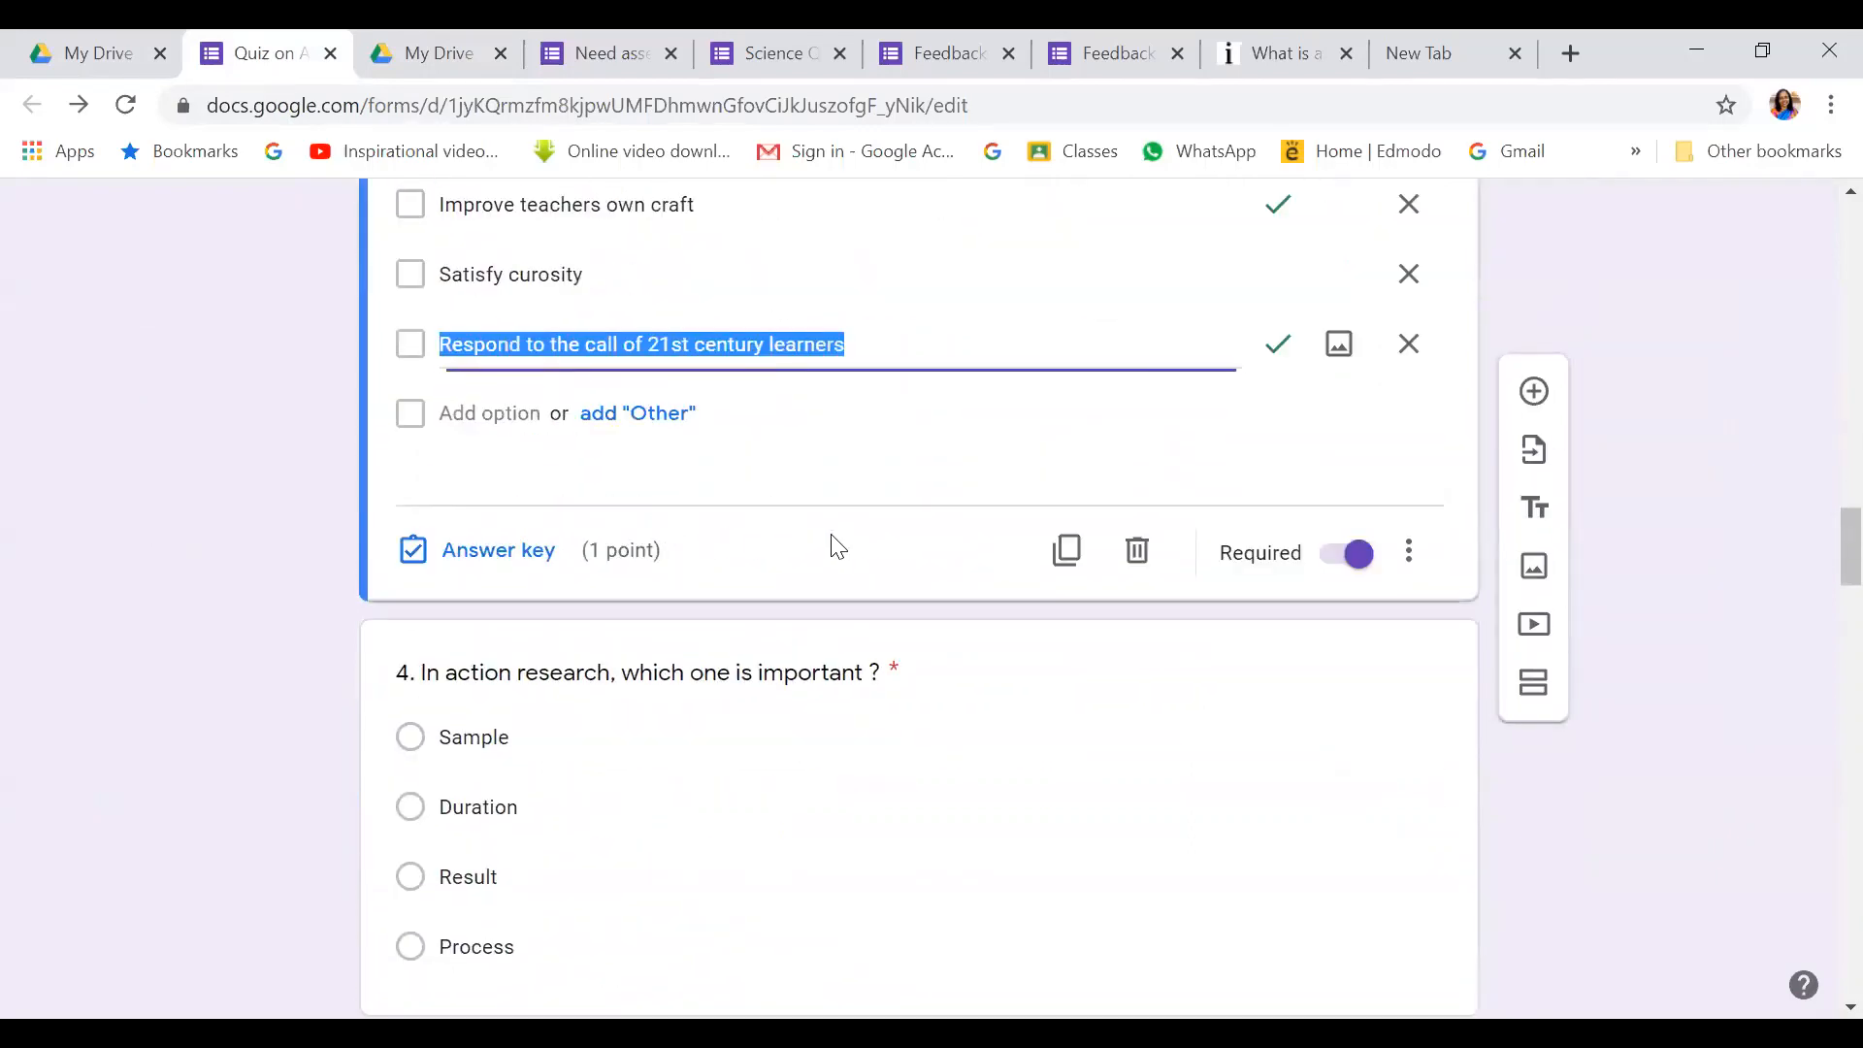
click(515, 560)
scroll(621, 583, down, 3)
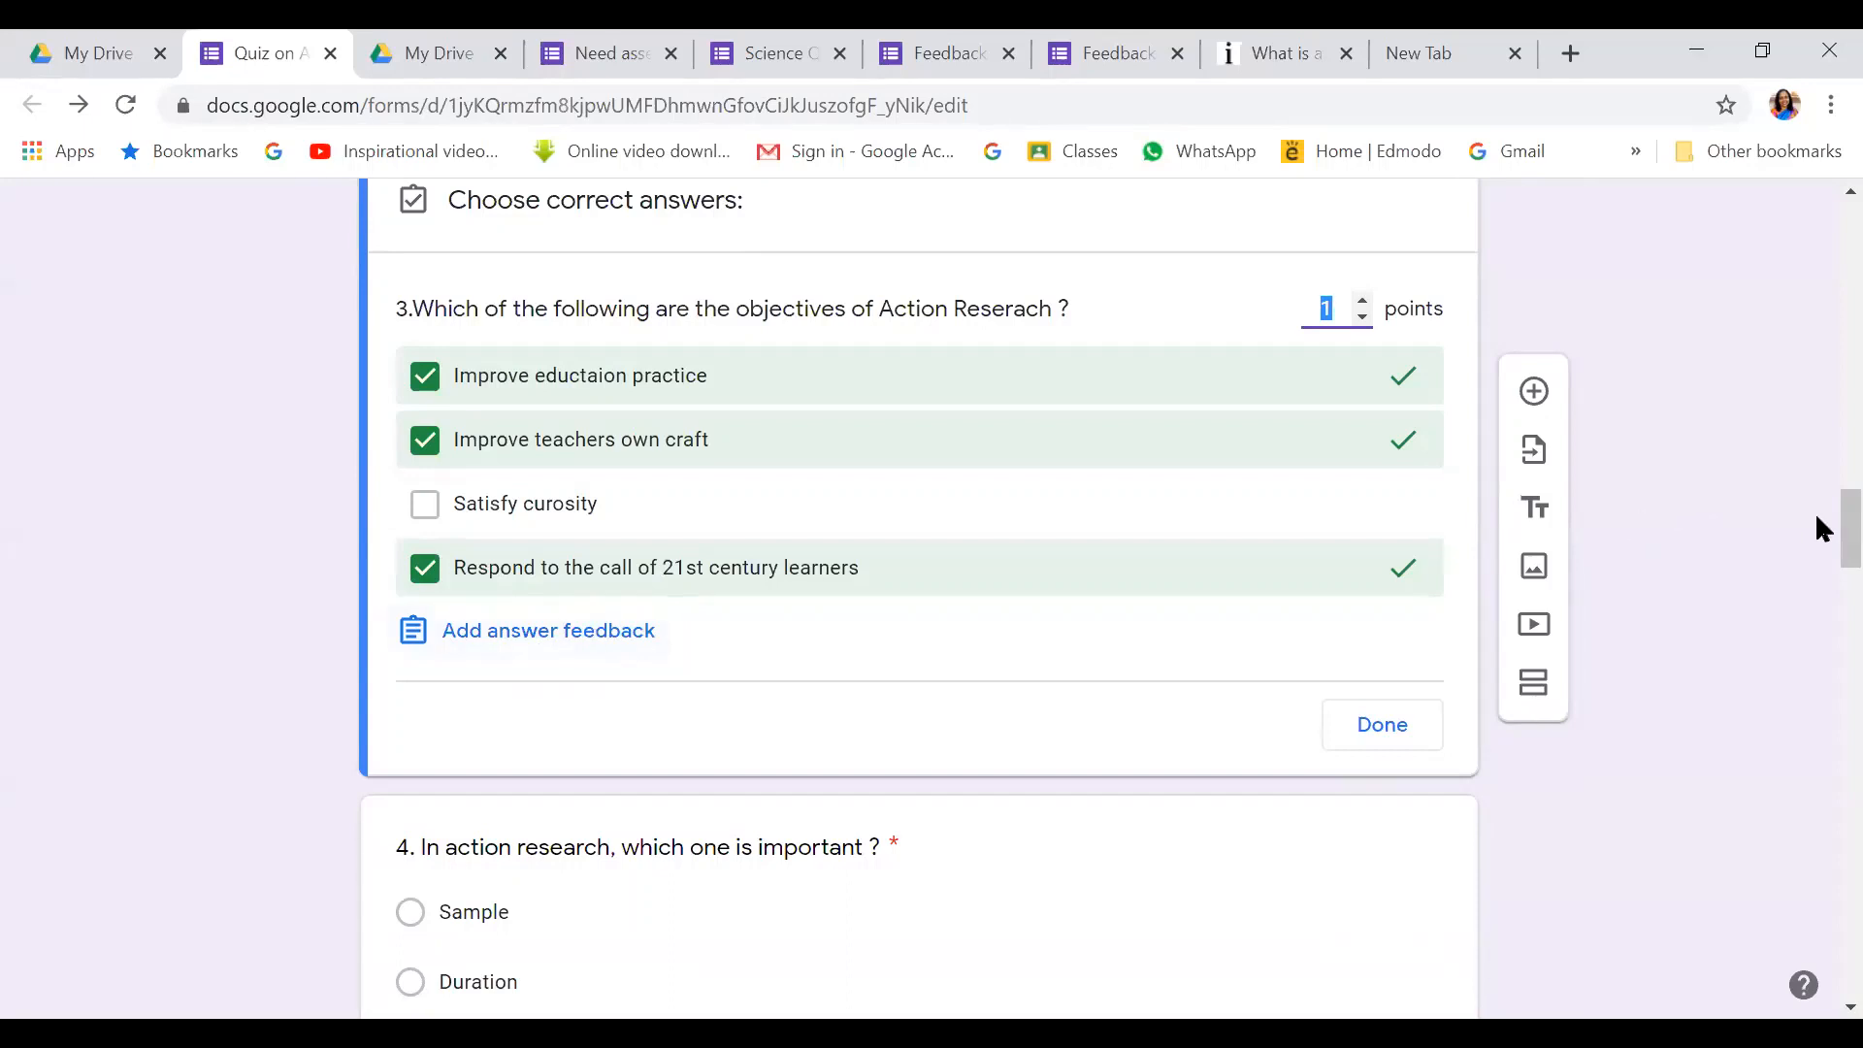
scroll(1814, 510, up, 15)
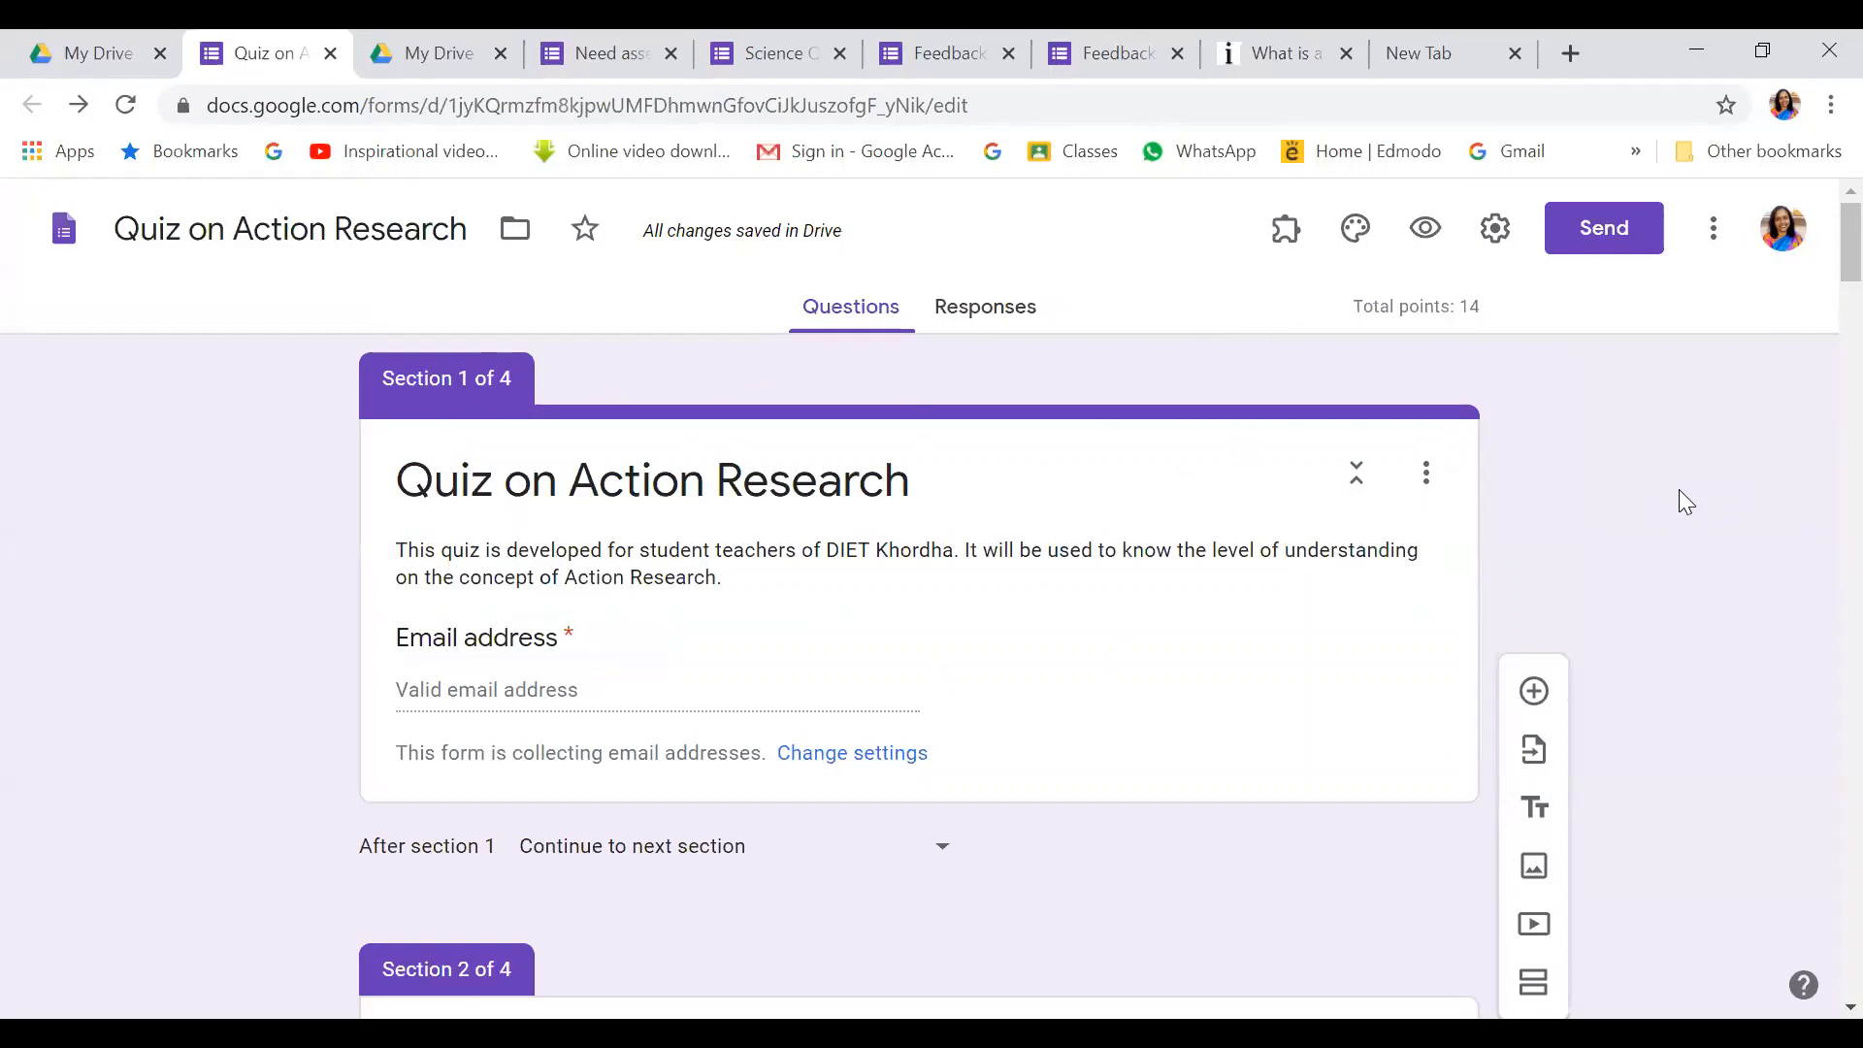
Try orange, then set the theme colour to light blue and bring up header image choices
click(1359, 231)
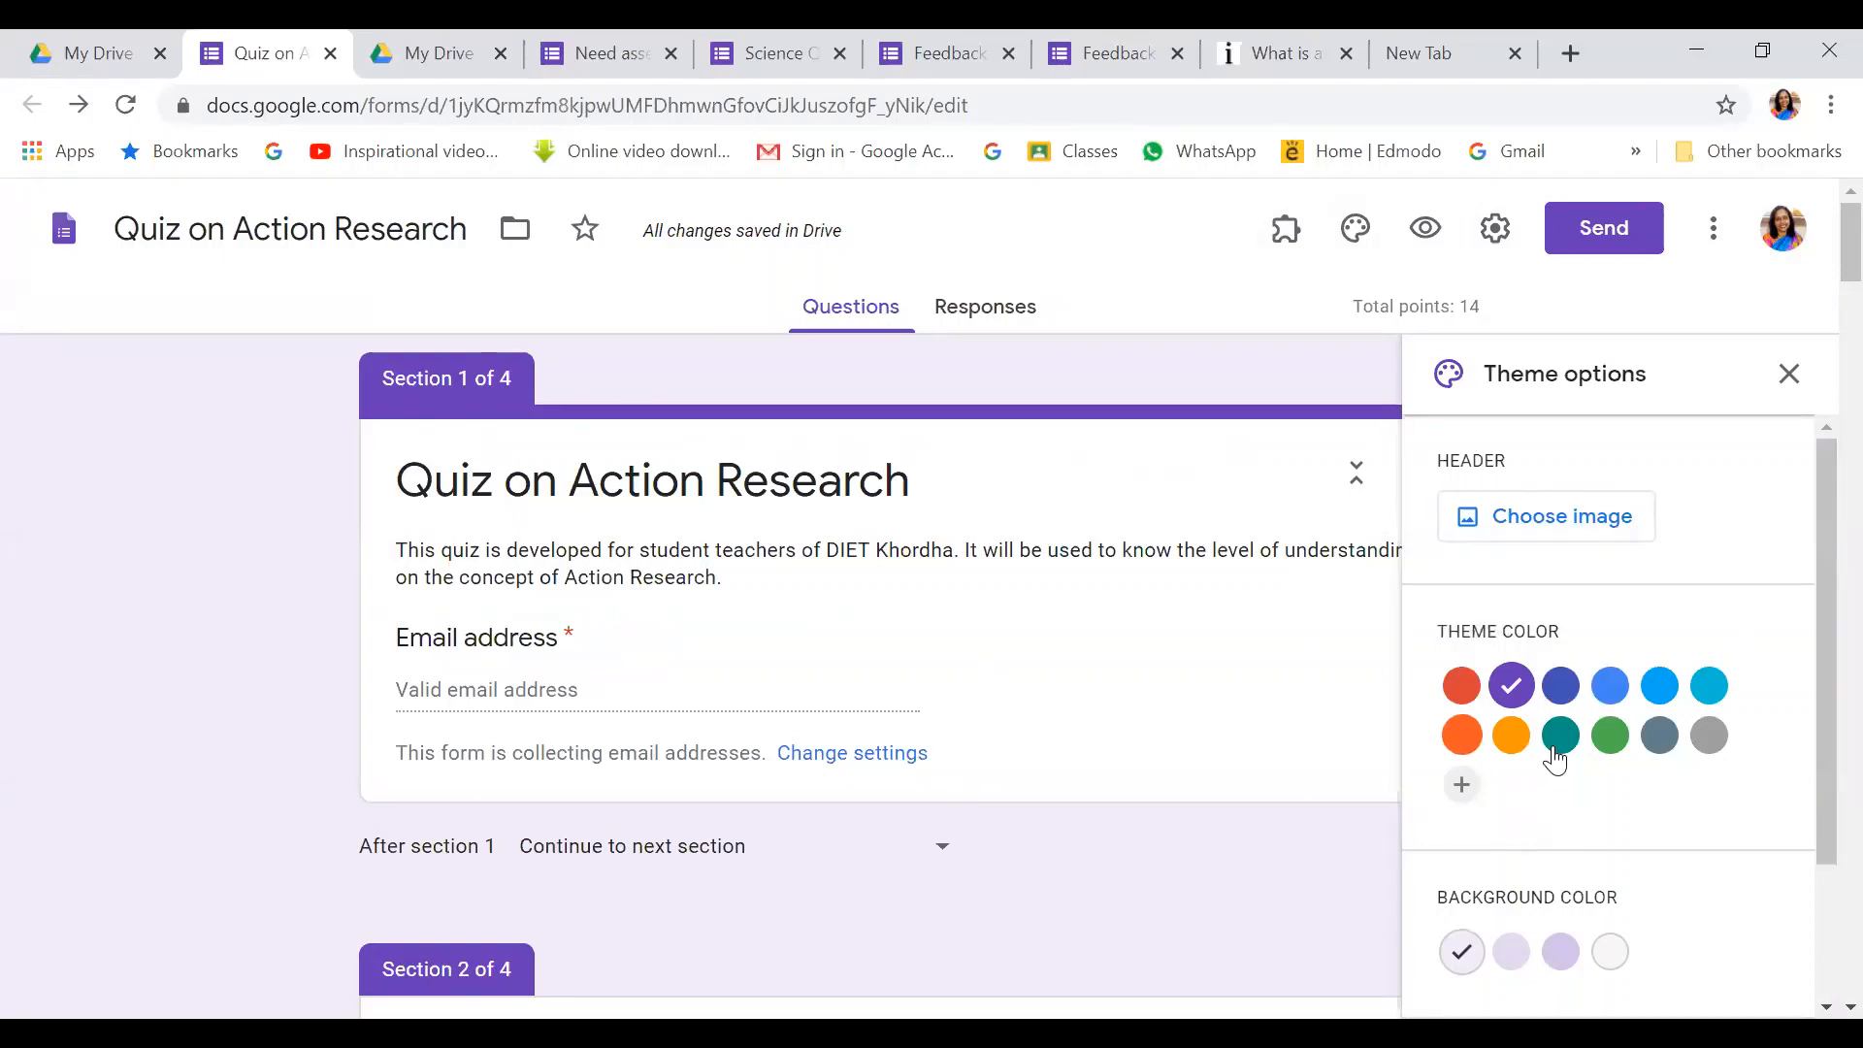
click(1511, 737)
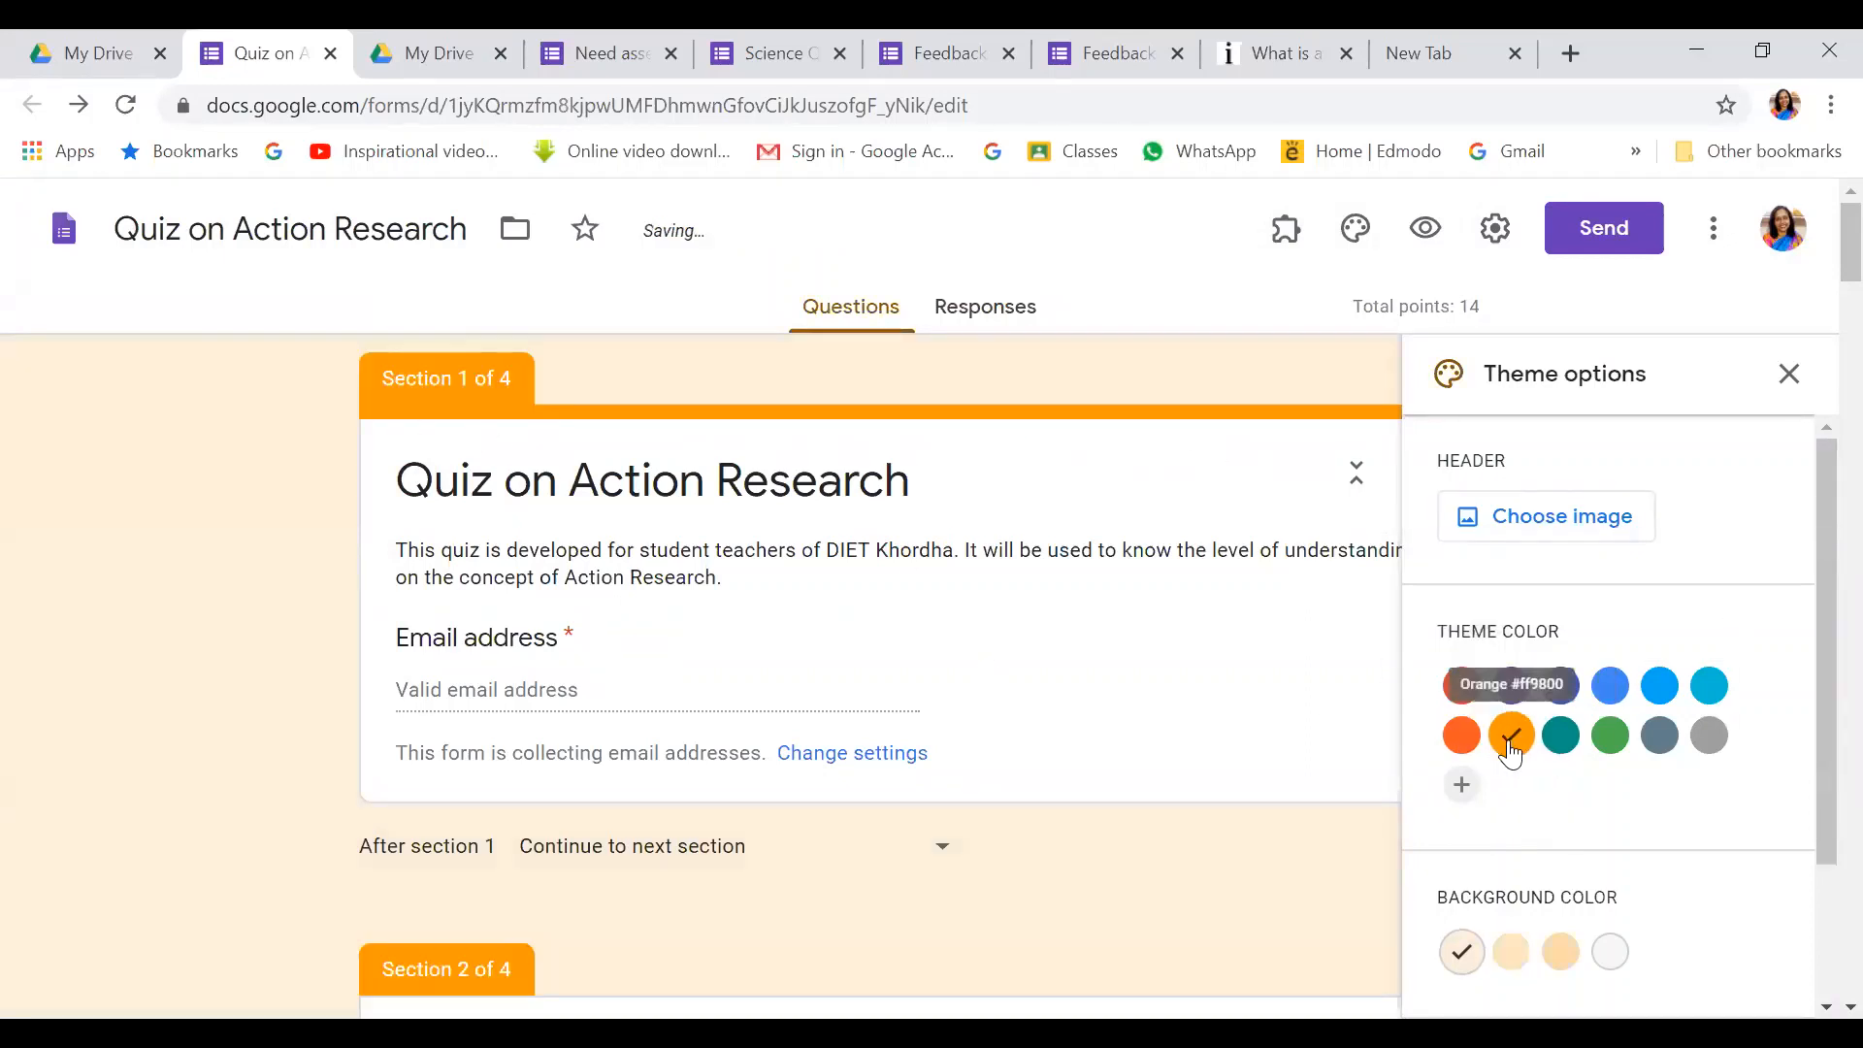
click(1658, 689)
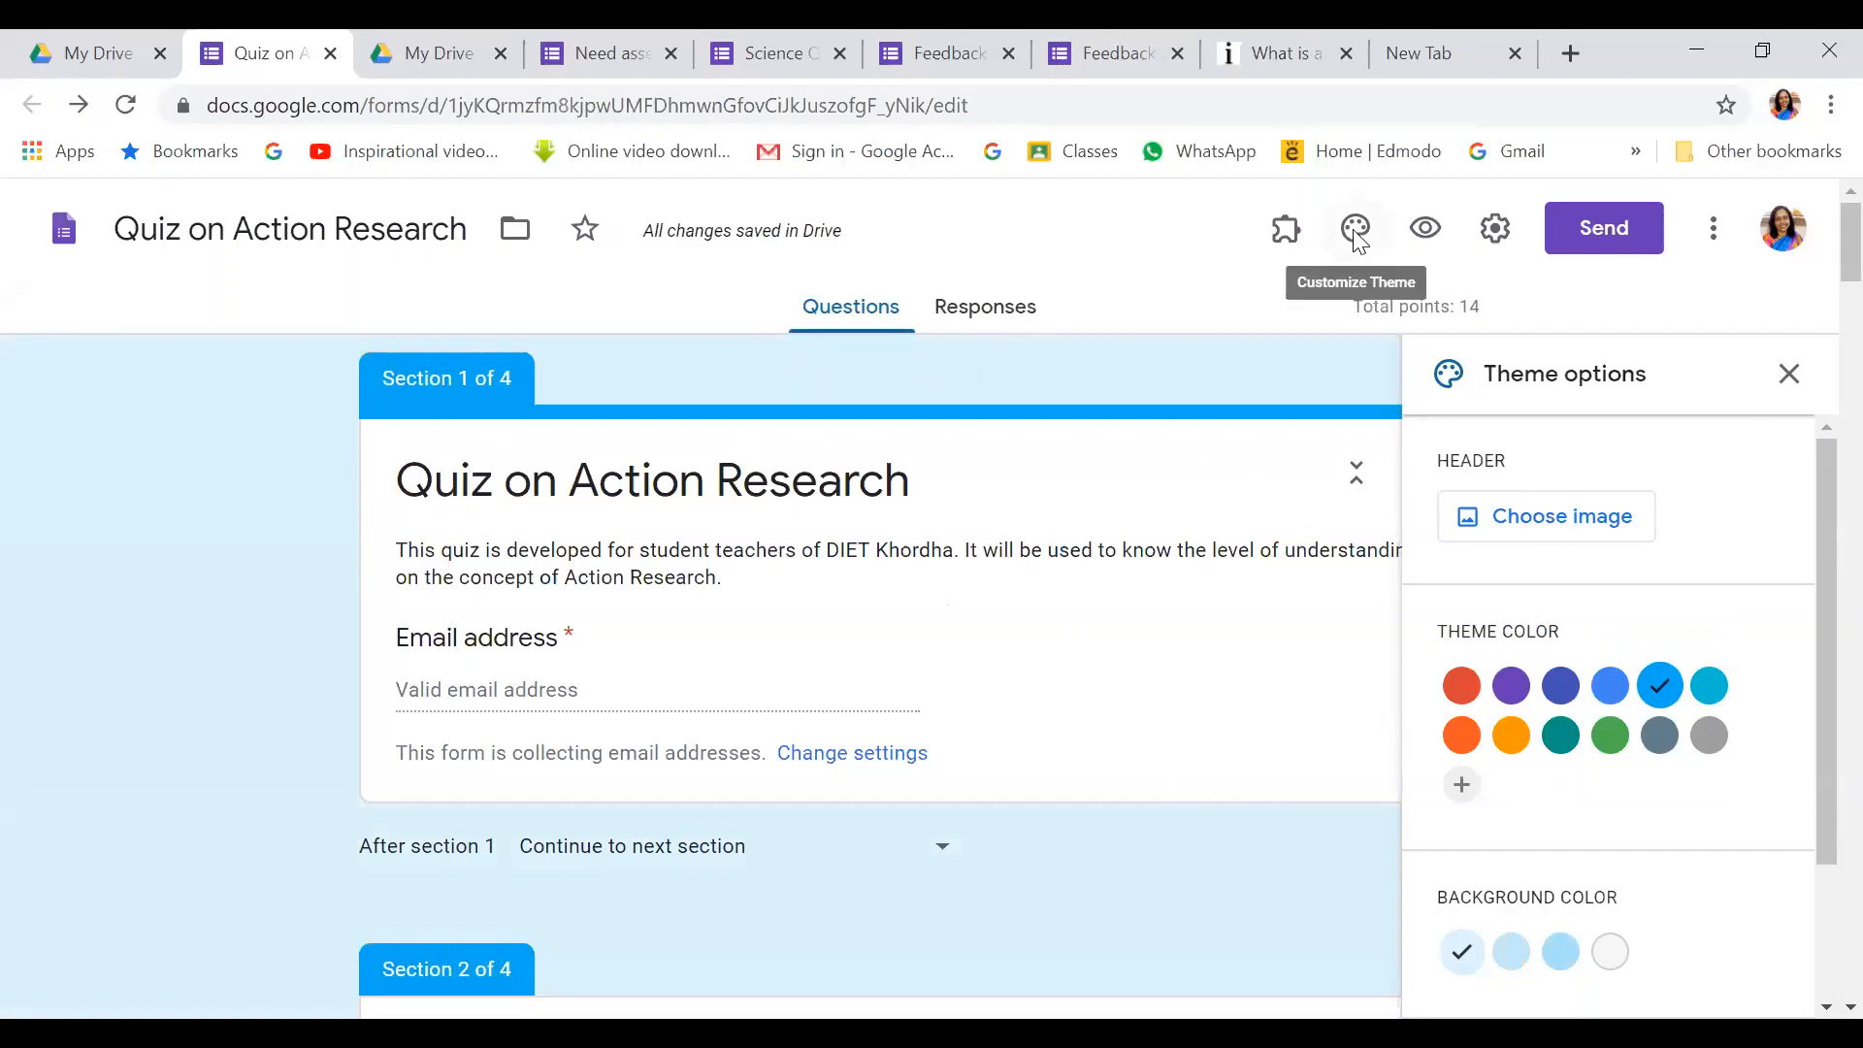
click(1513, 529)
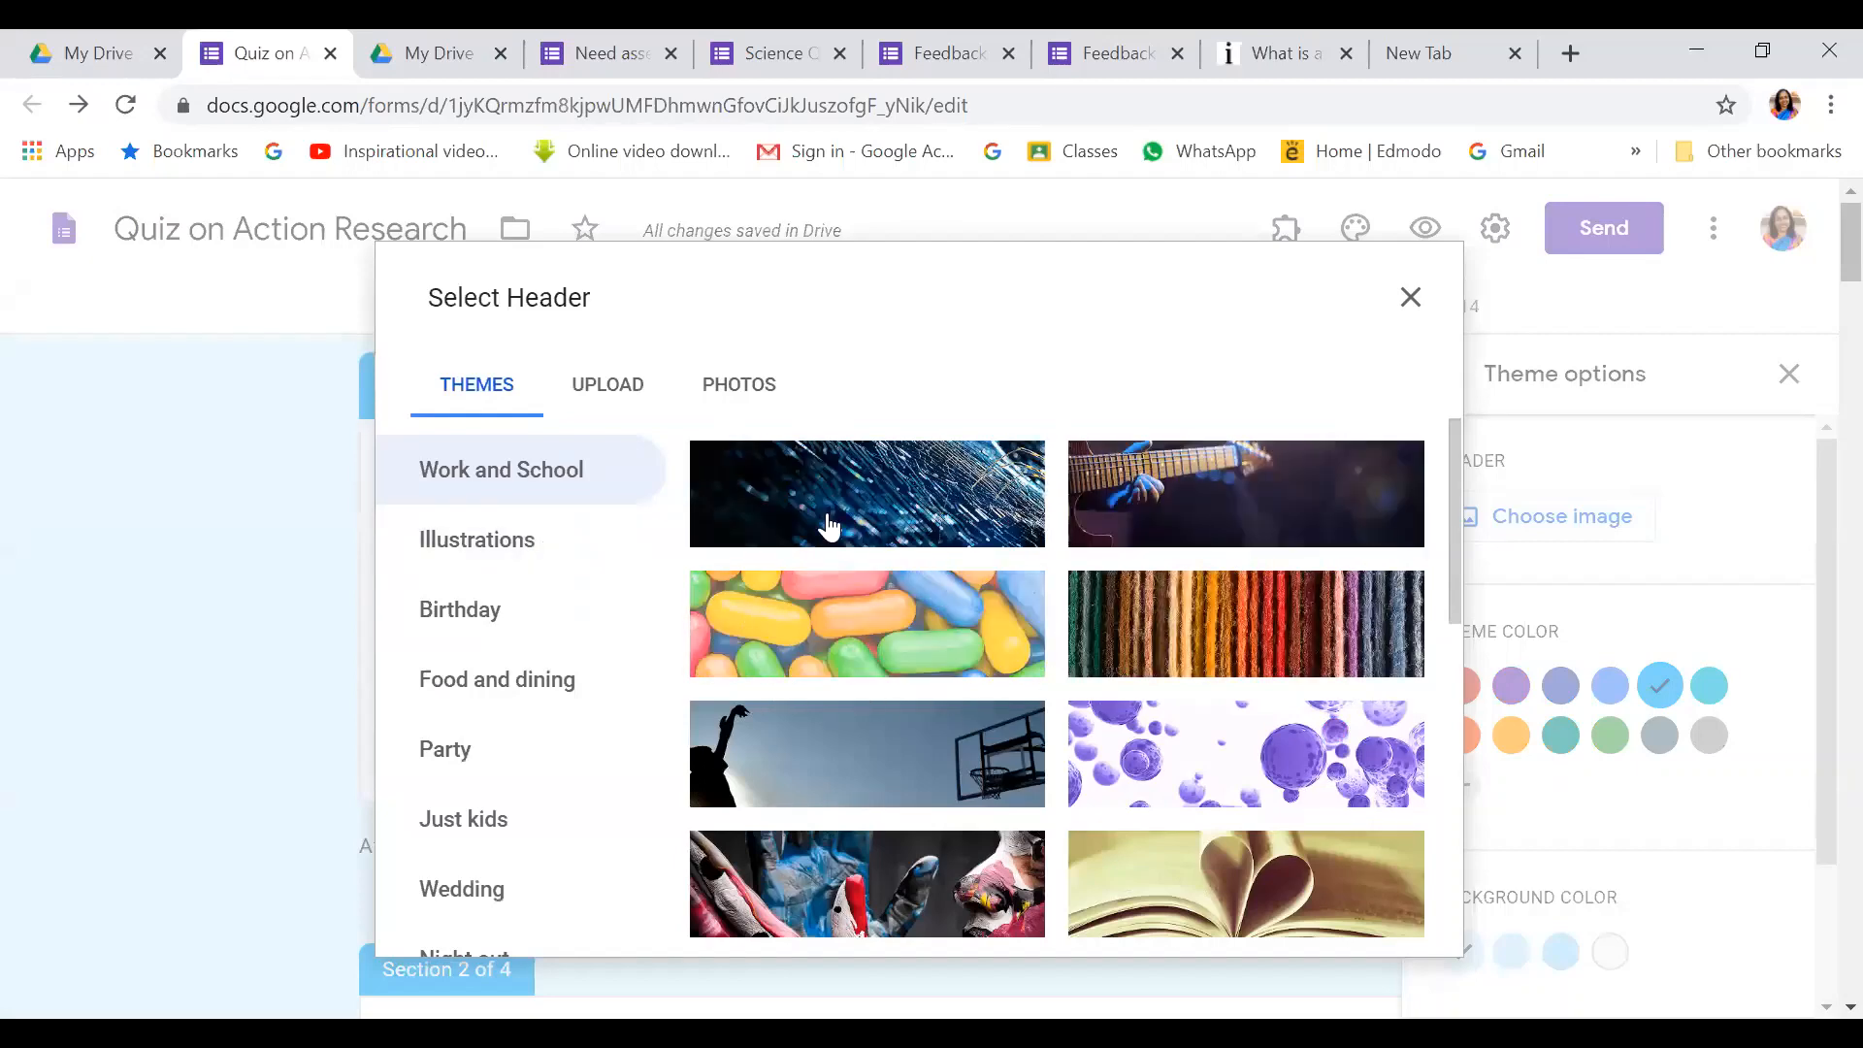
Browse the Upload, Photos and Themes tabs of the header picker
click(595, 384)
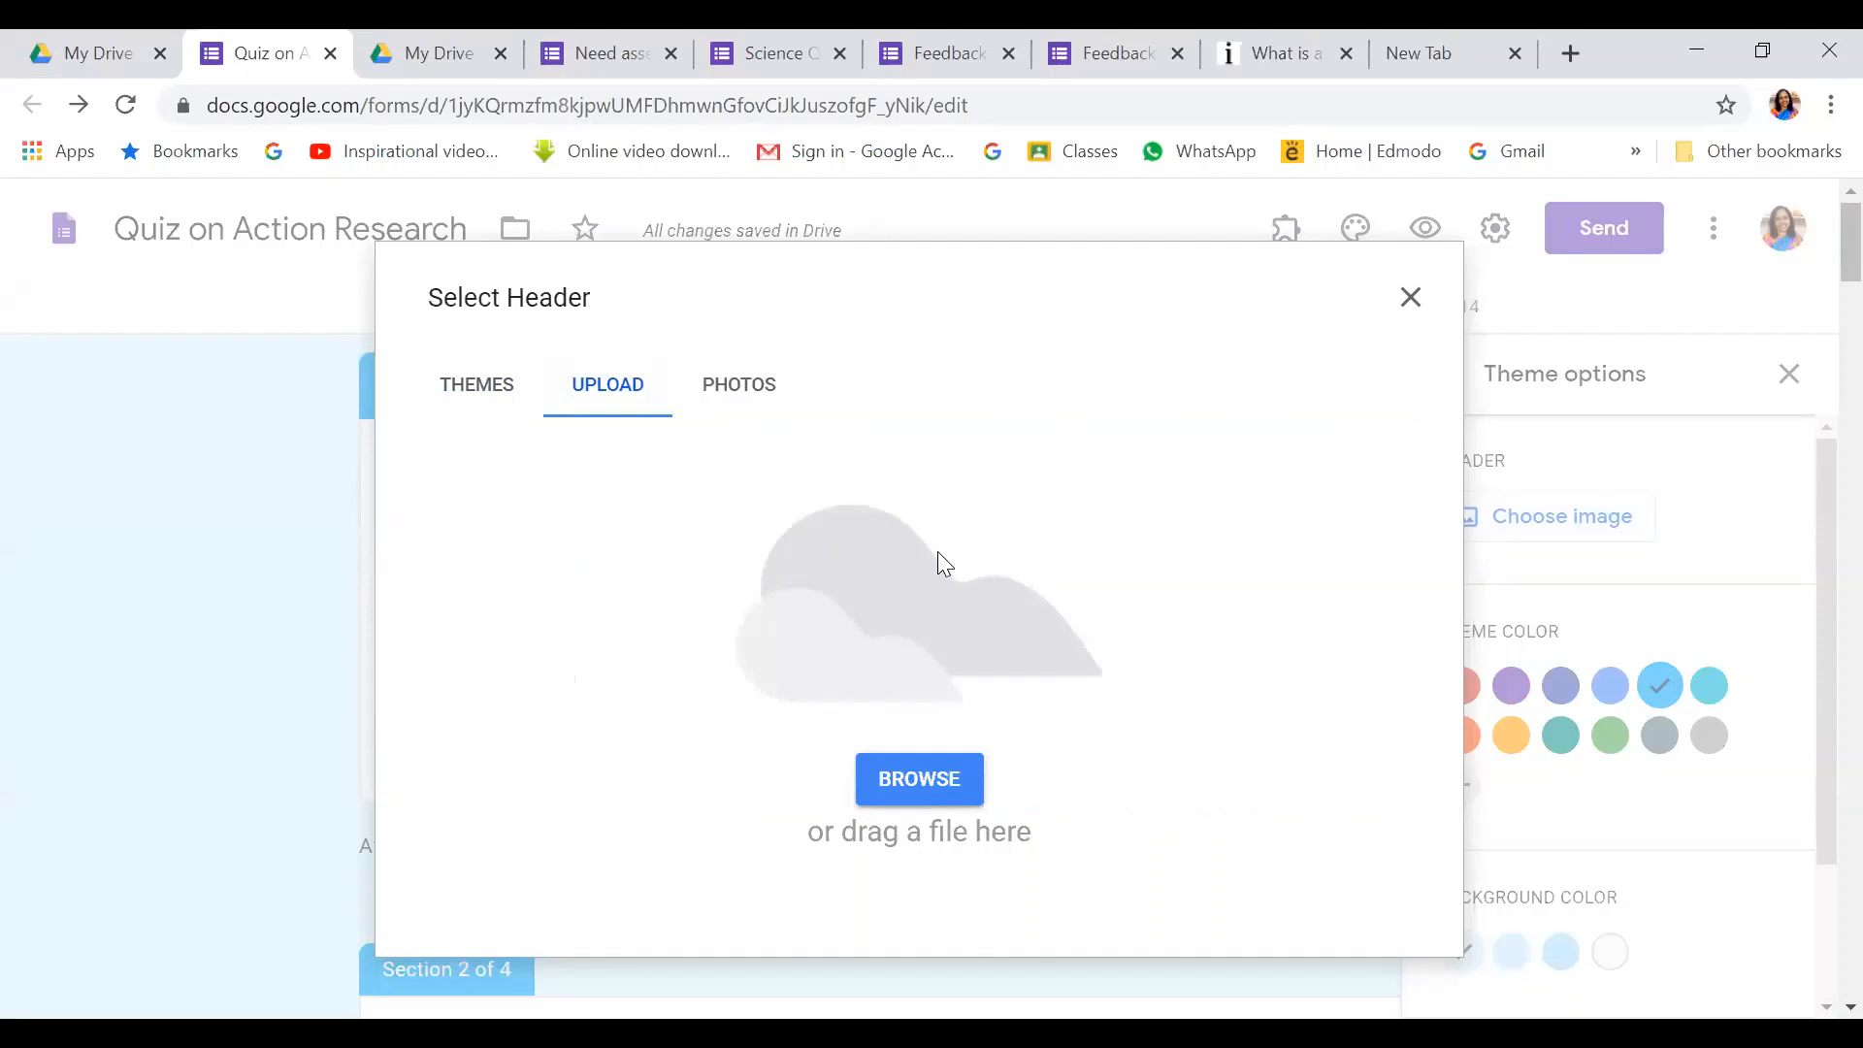
click(736, 383)
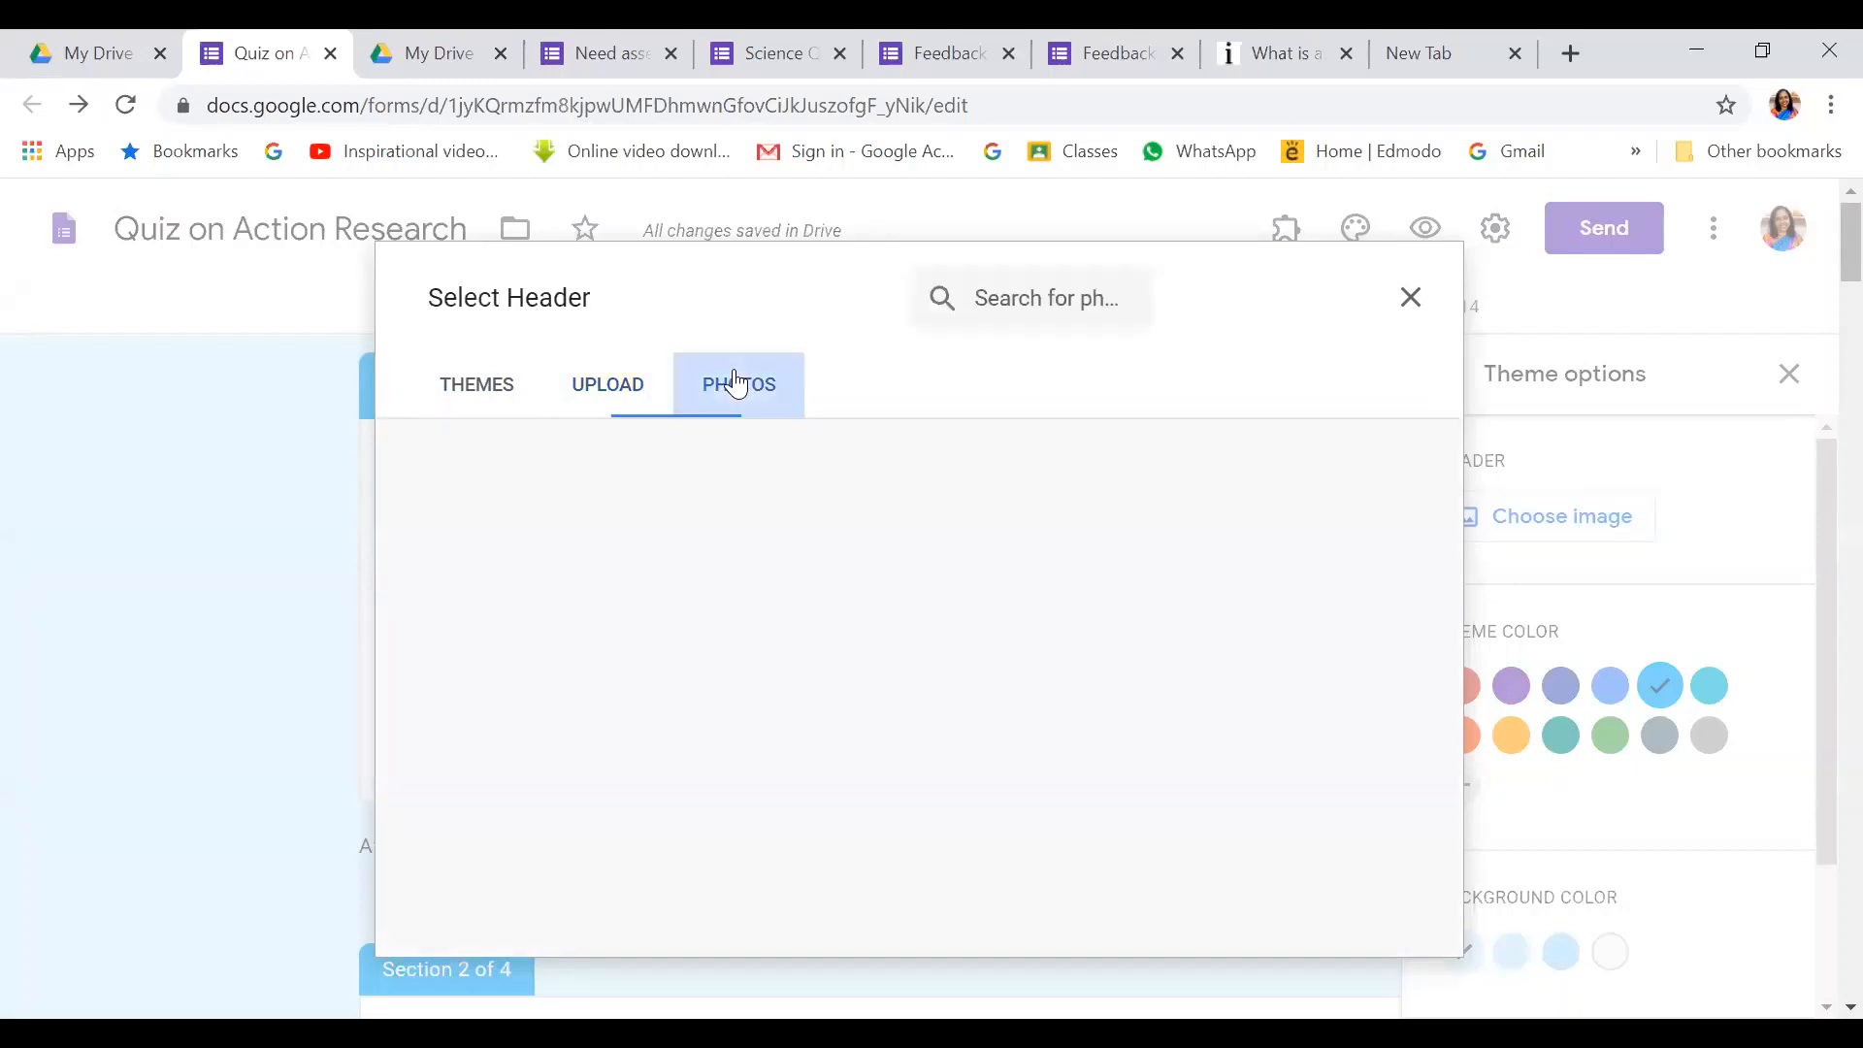
click(611, 391)
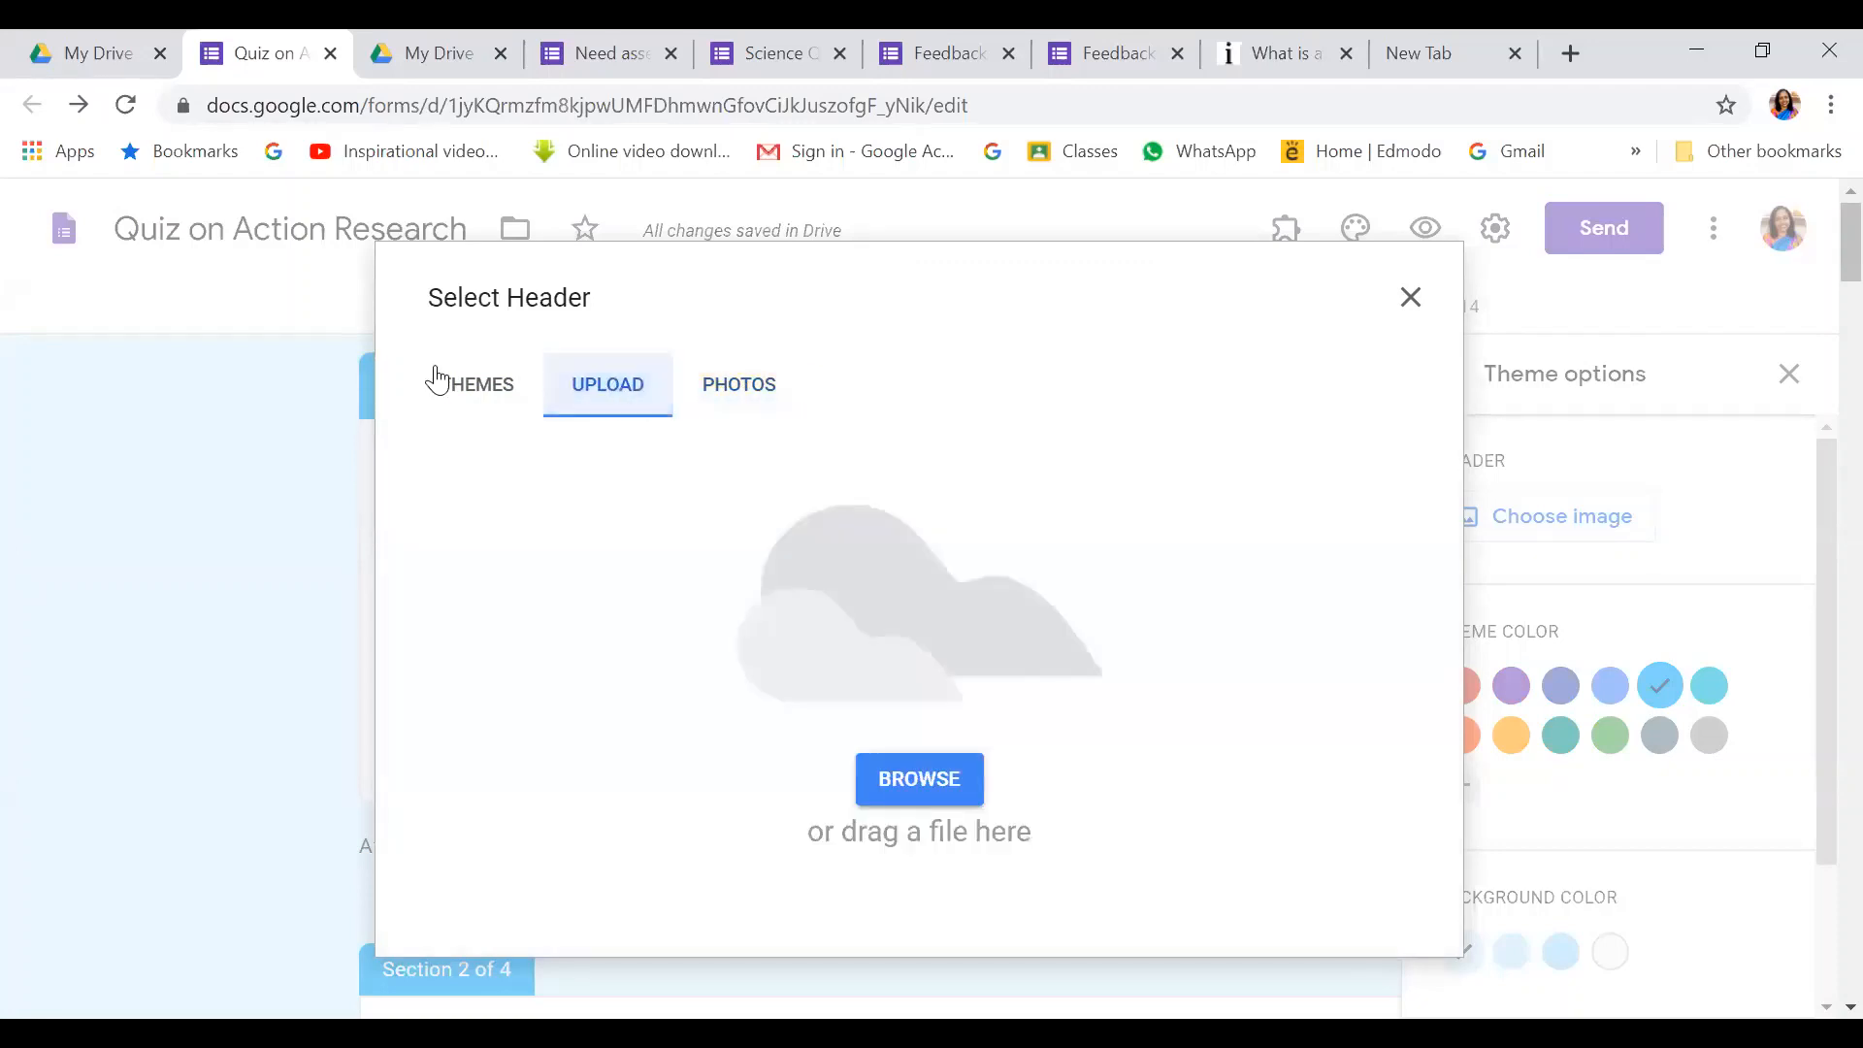
click(459, 381)
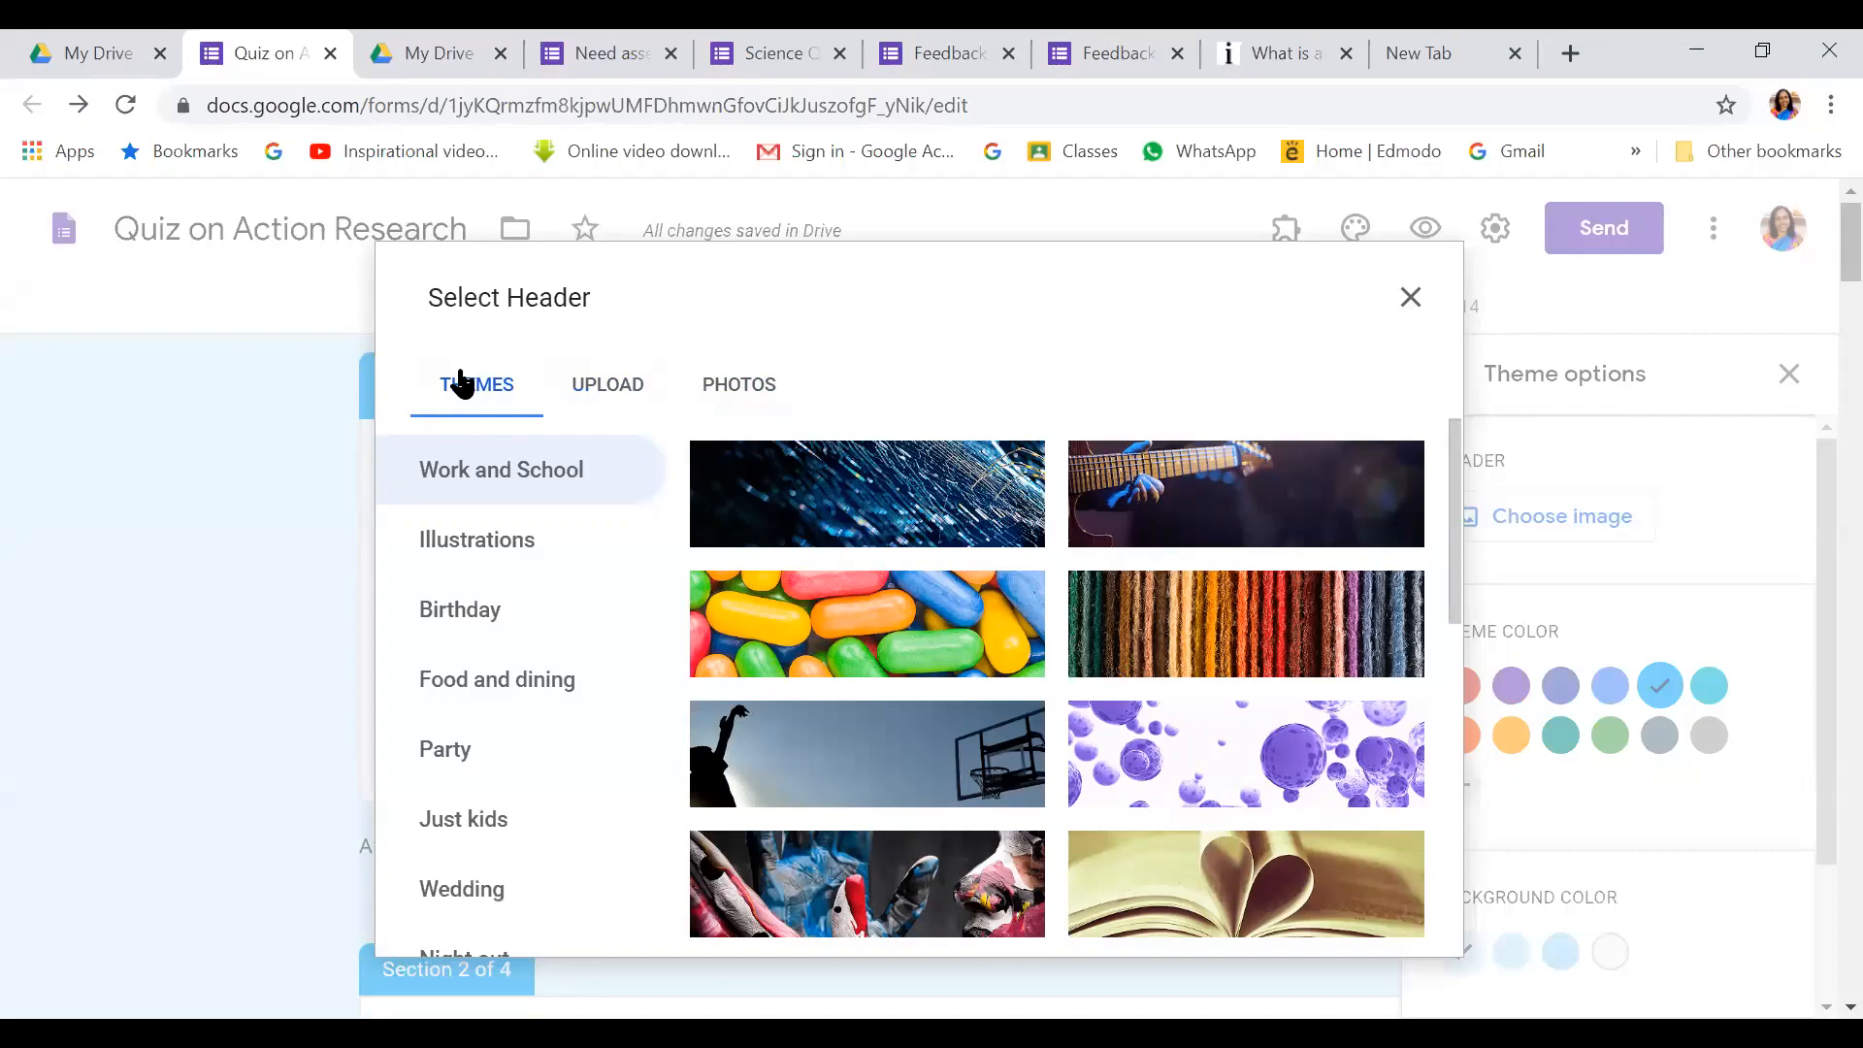
scroll(883, 515, down, 3)
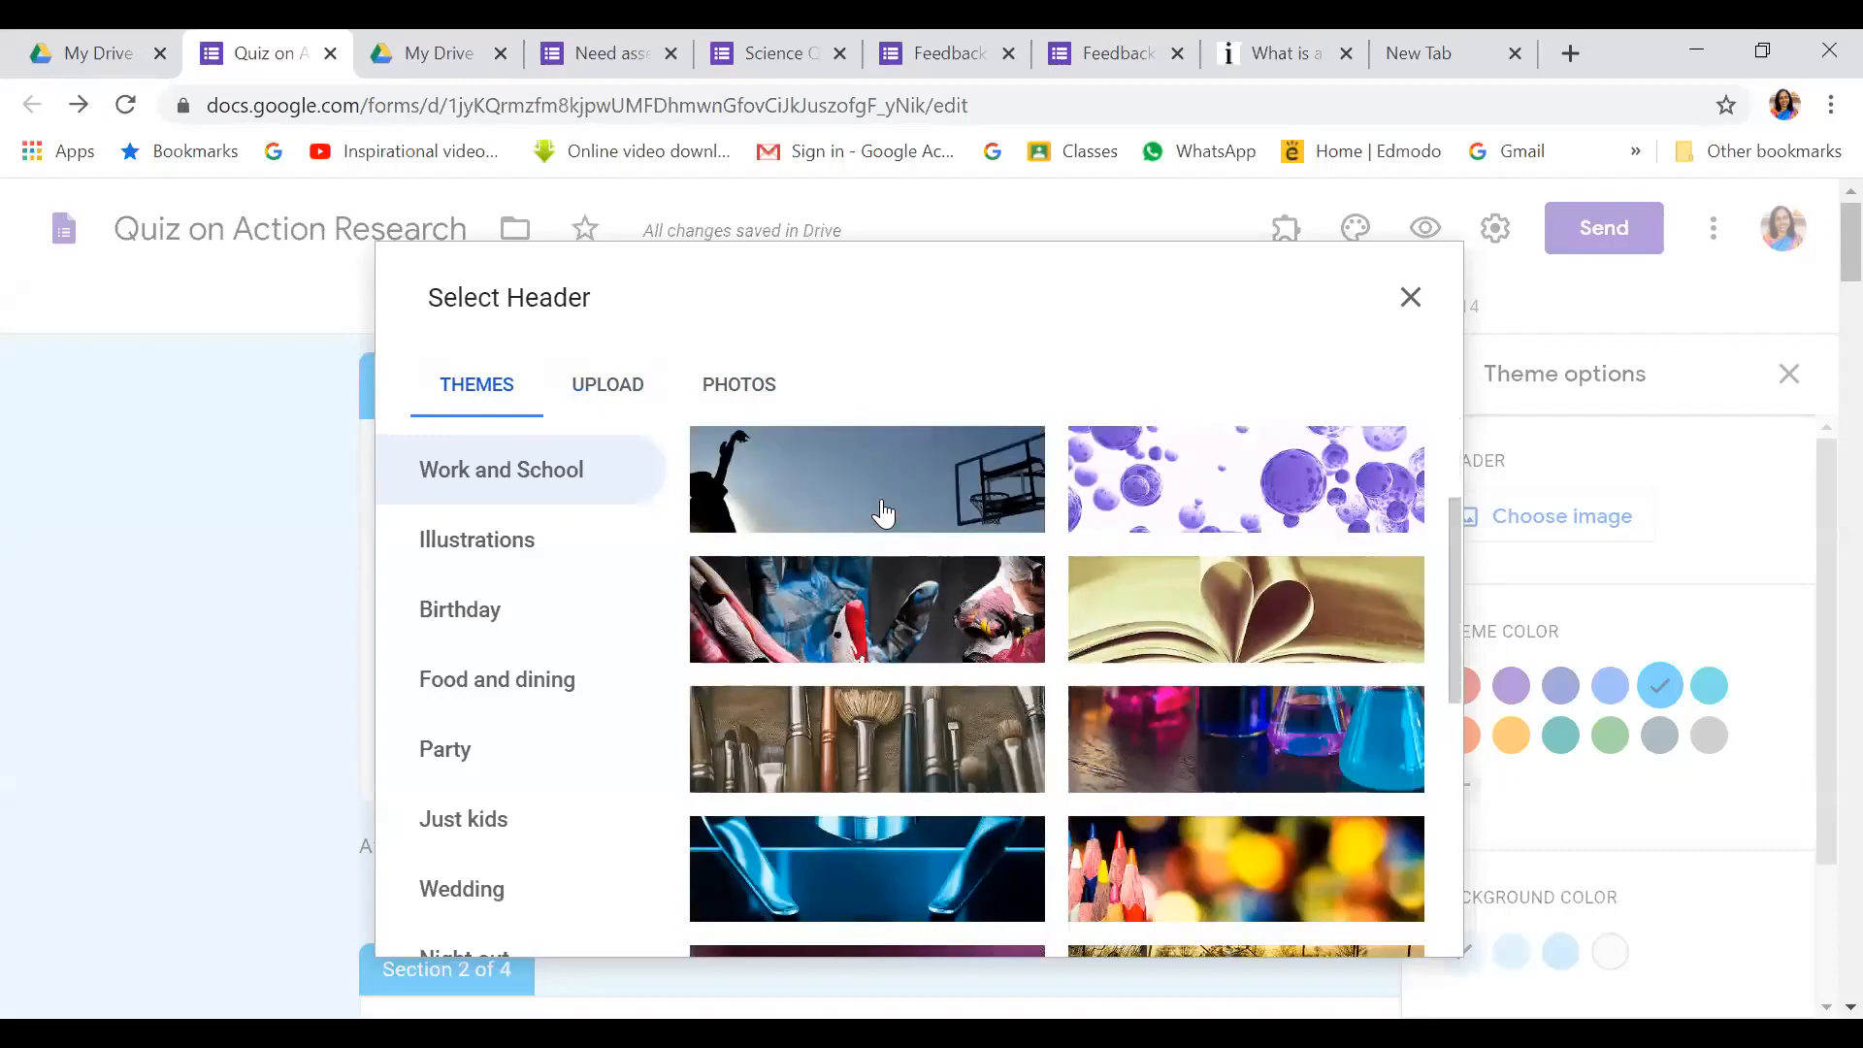
scroll(883, 514, down, 5)
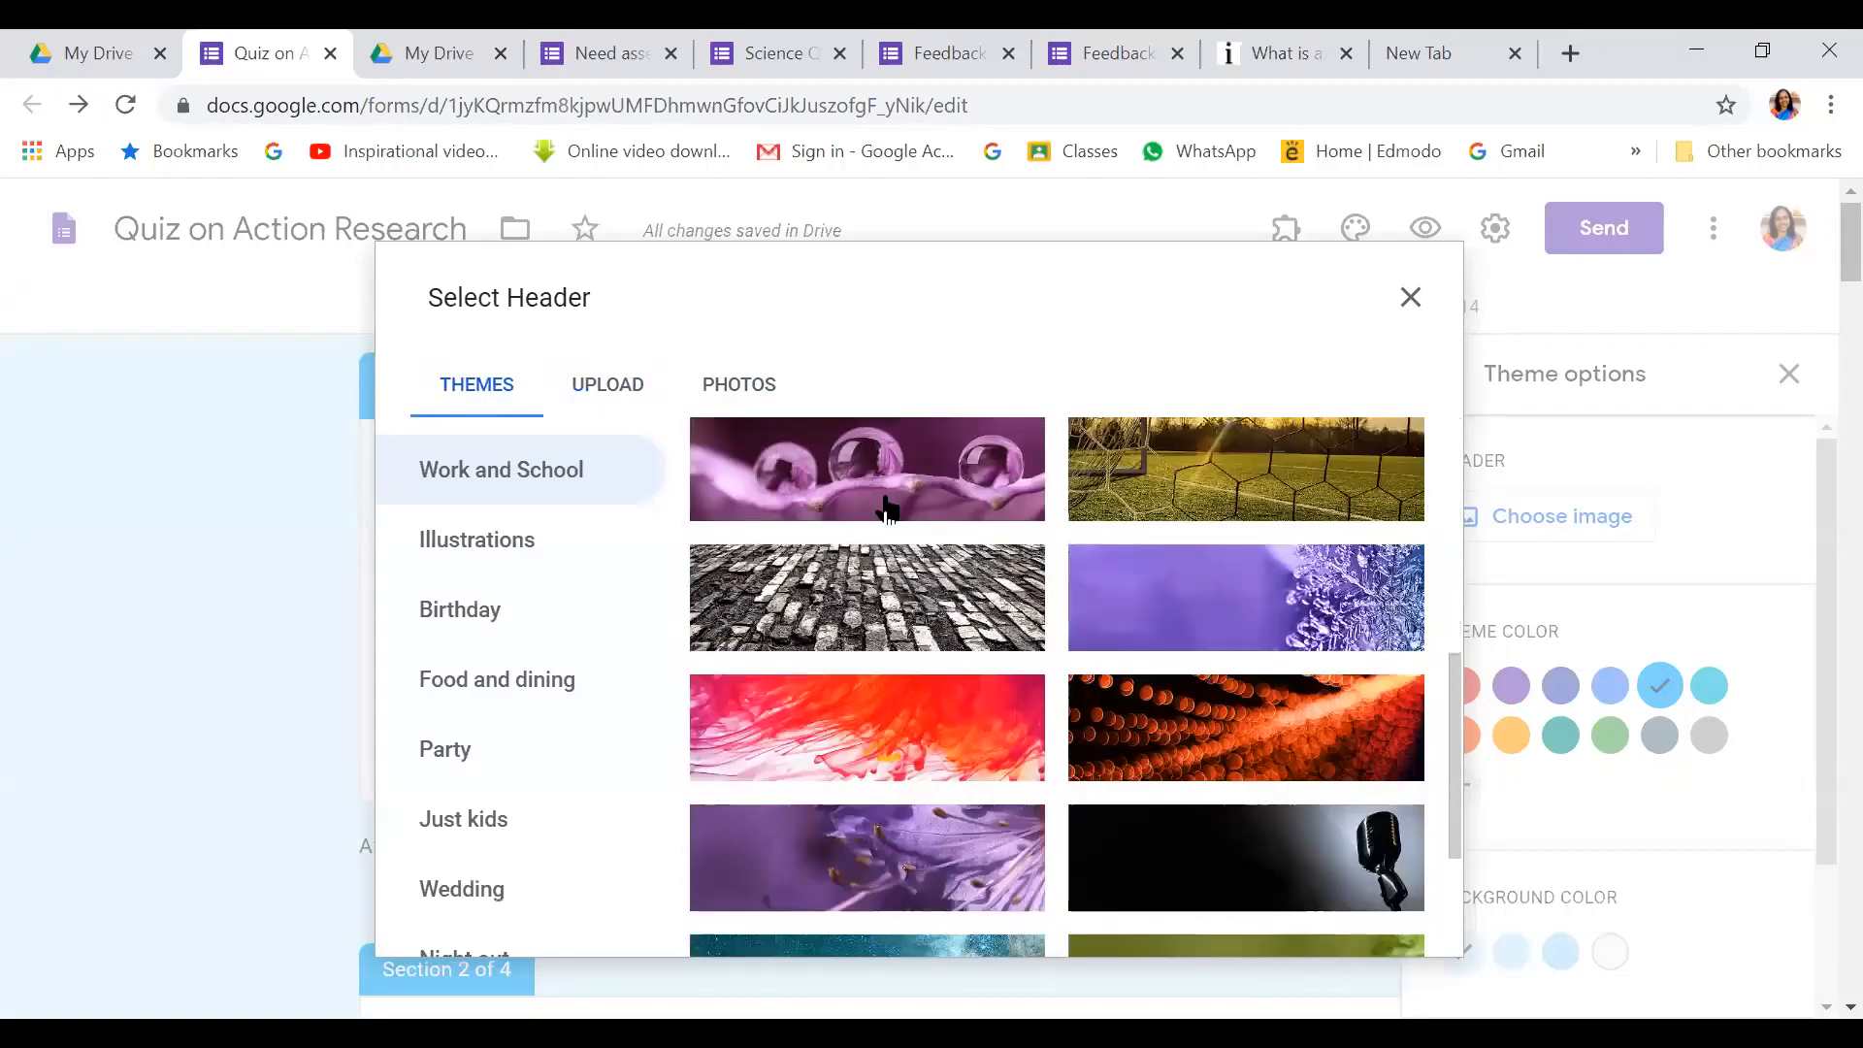
scroll(886, 509, down, 2)
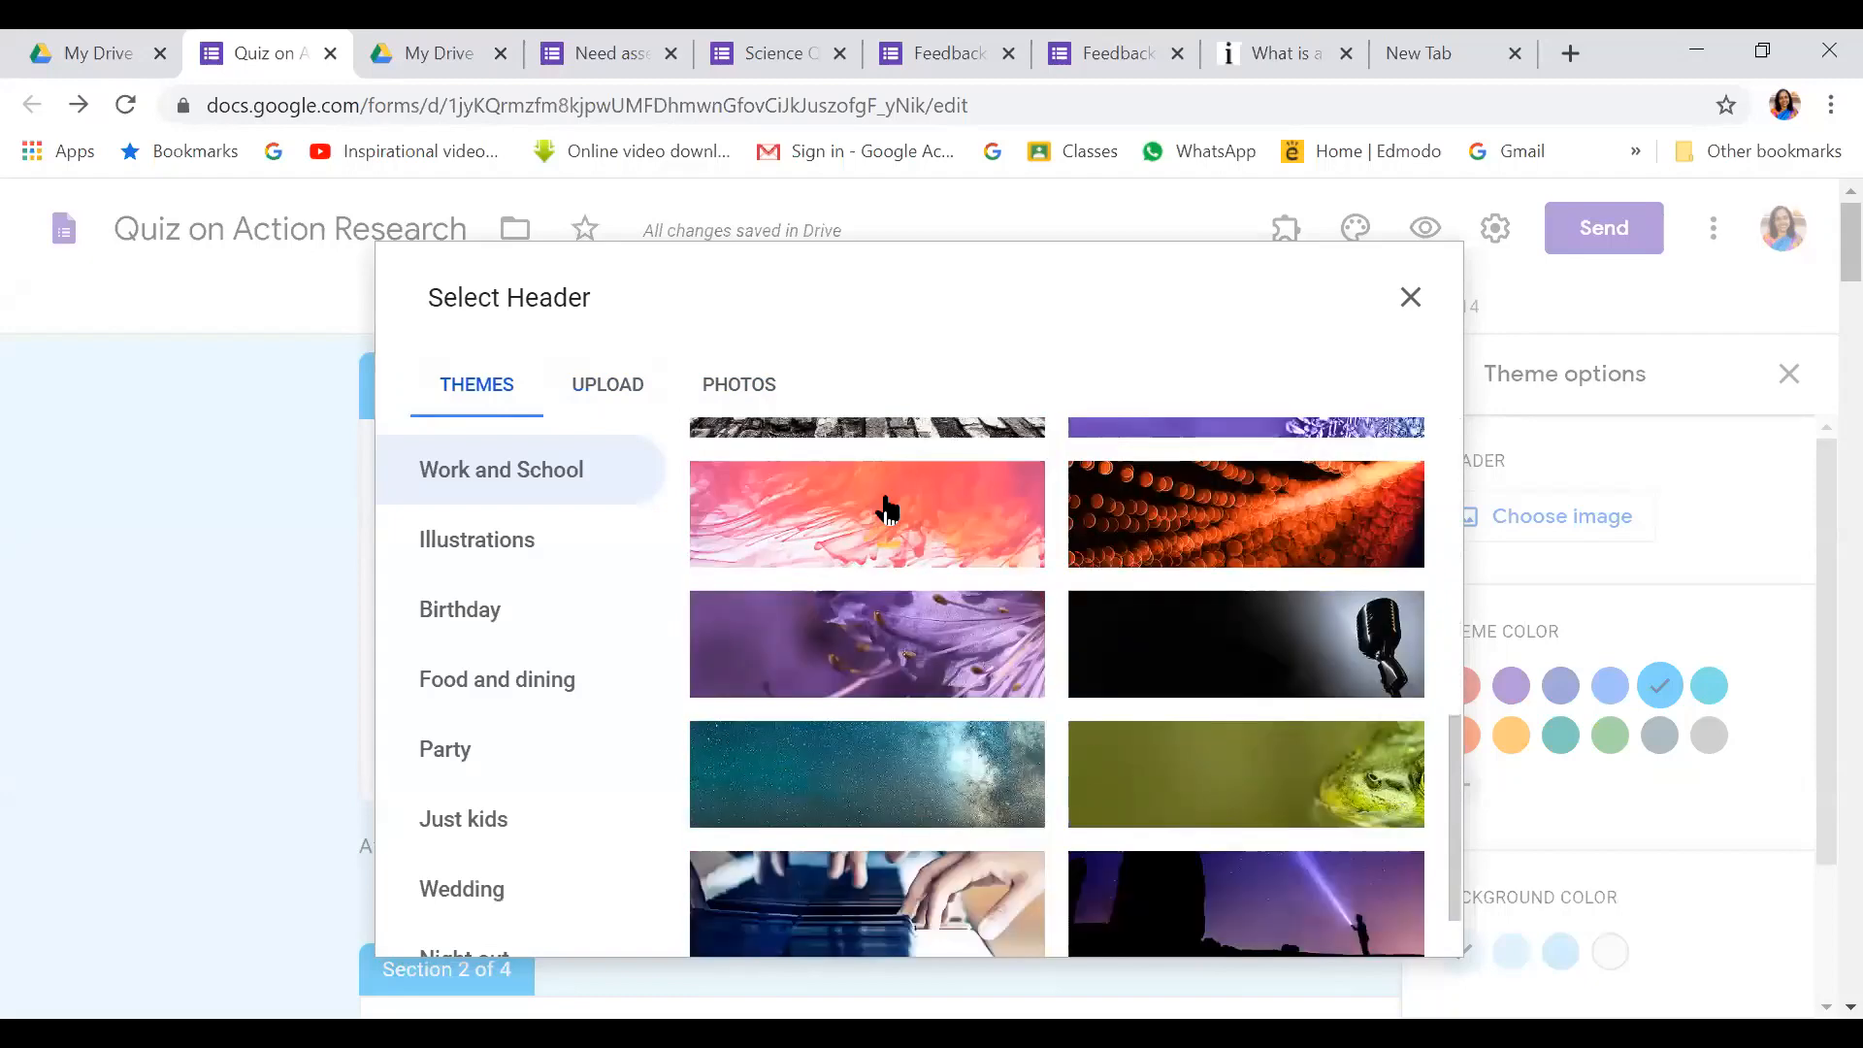
scroll(889, 512, down, 3)
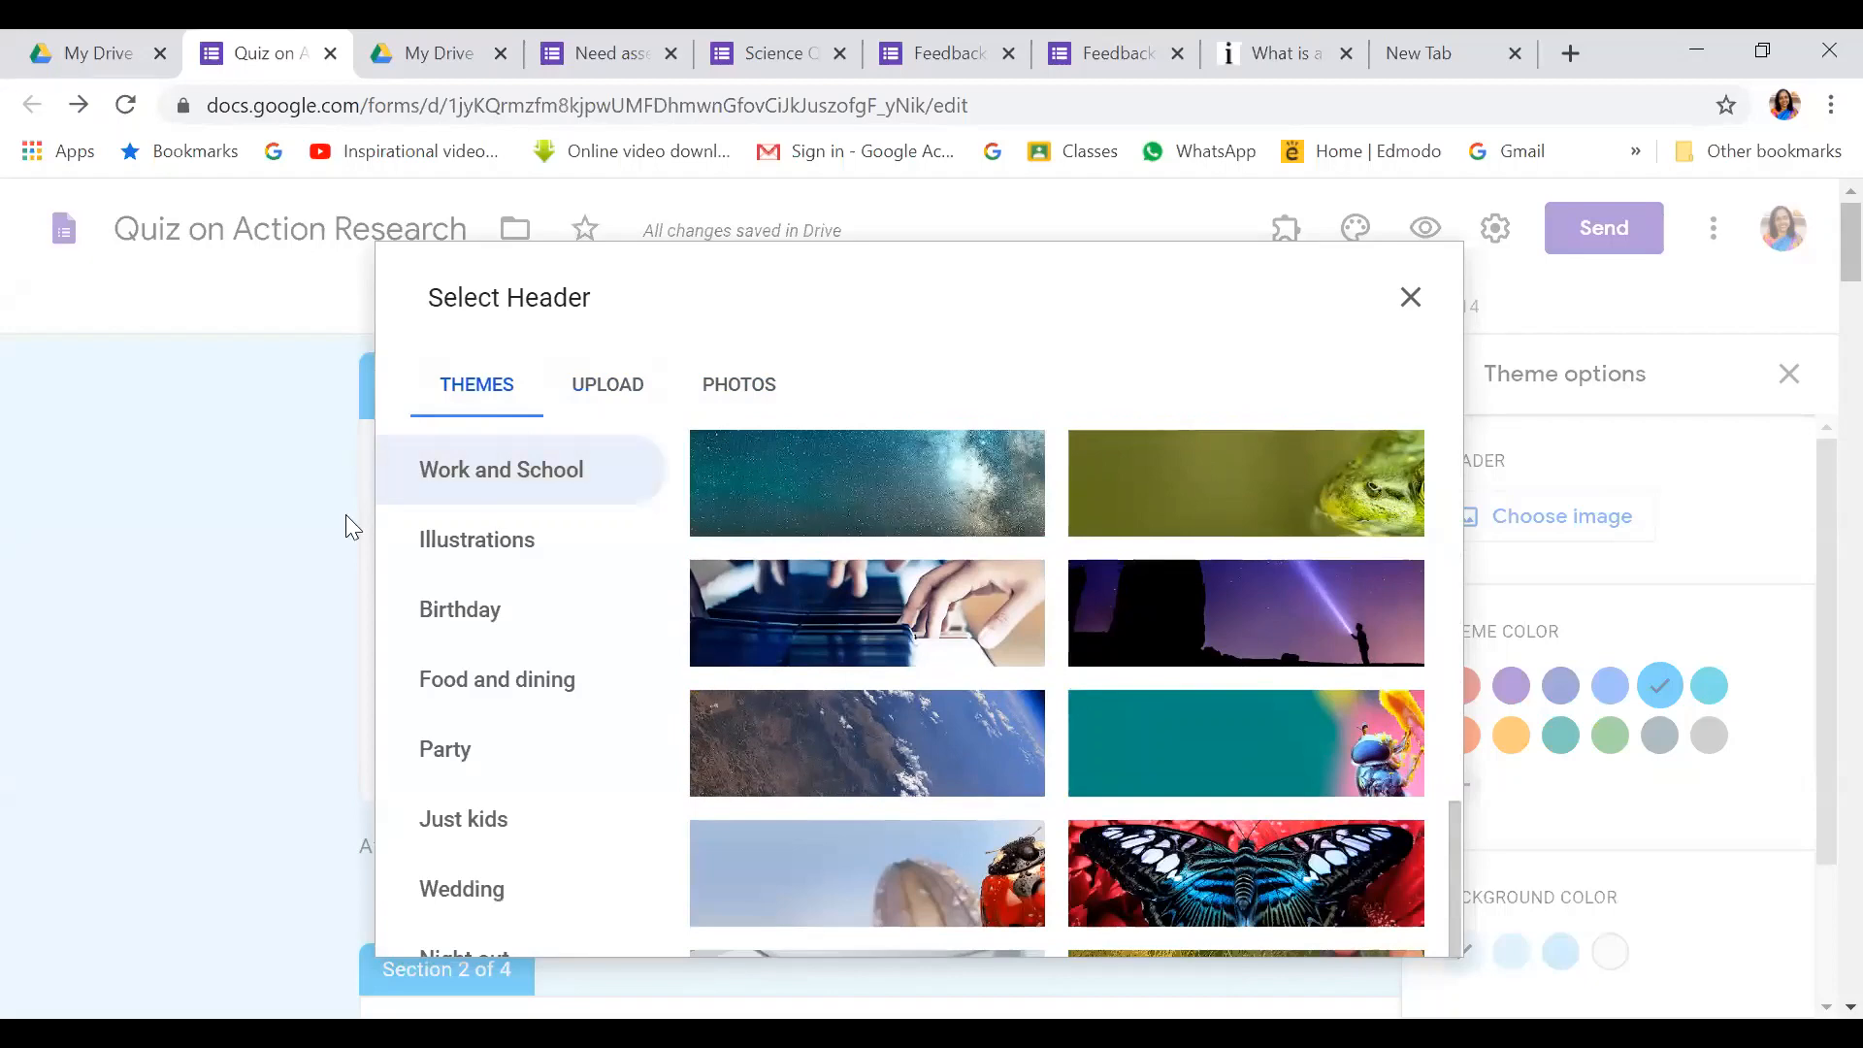
Insert the illustrated bookshelf image from Work and School as the form header
click(524, 546)
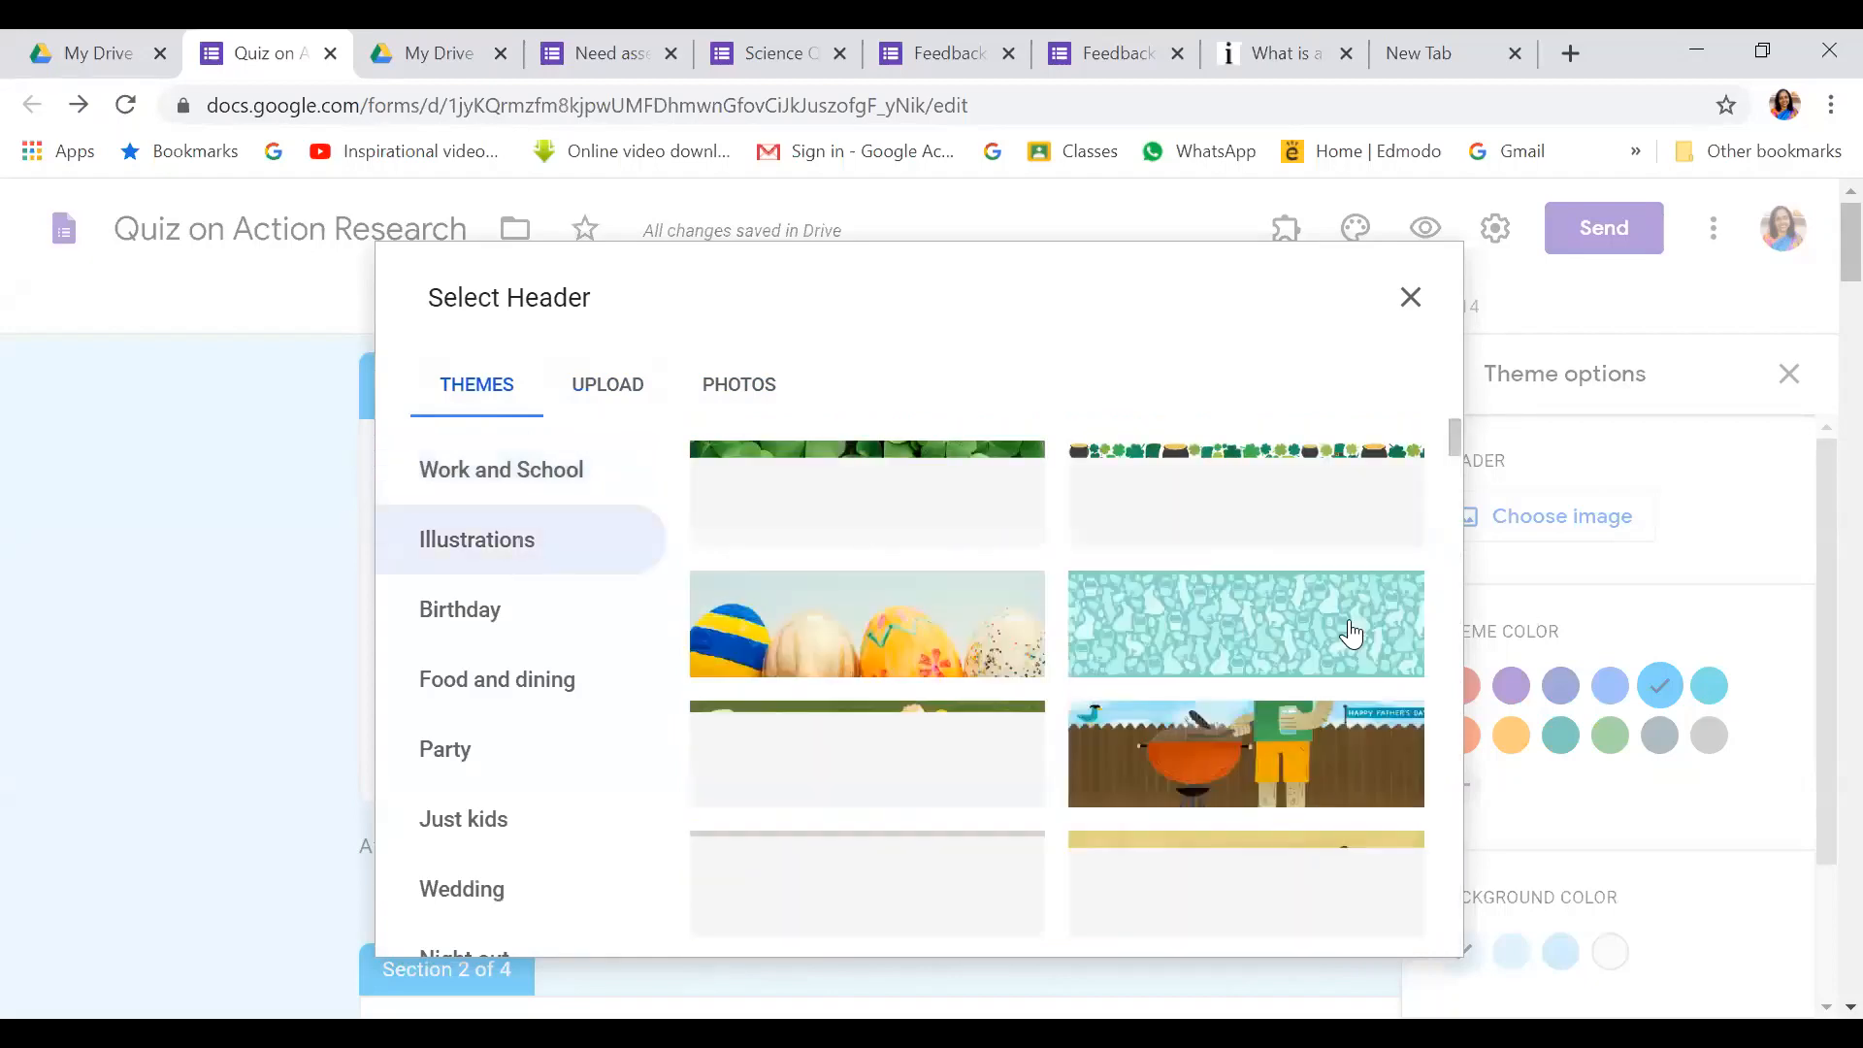
scroll(574, 312, down, 3)
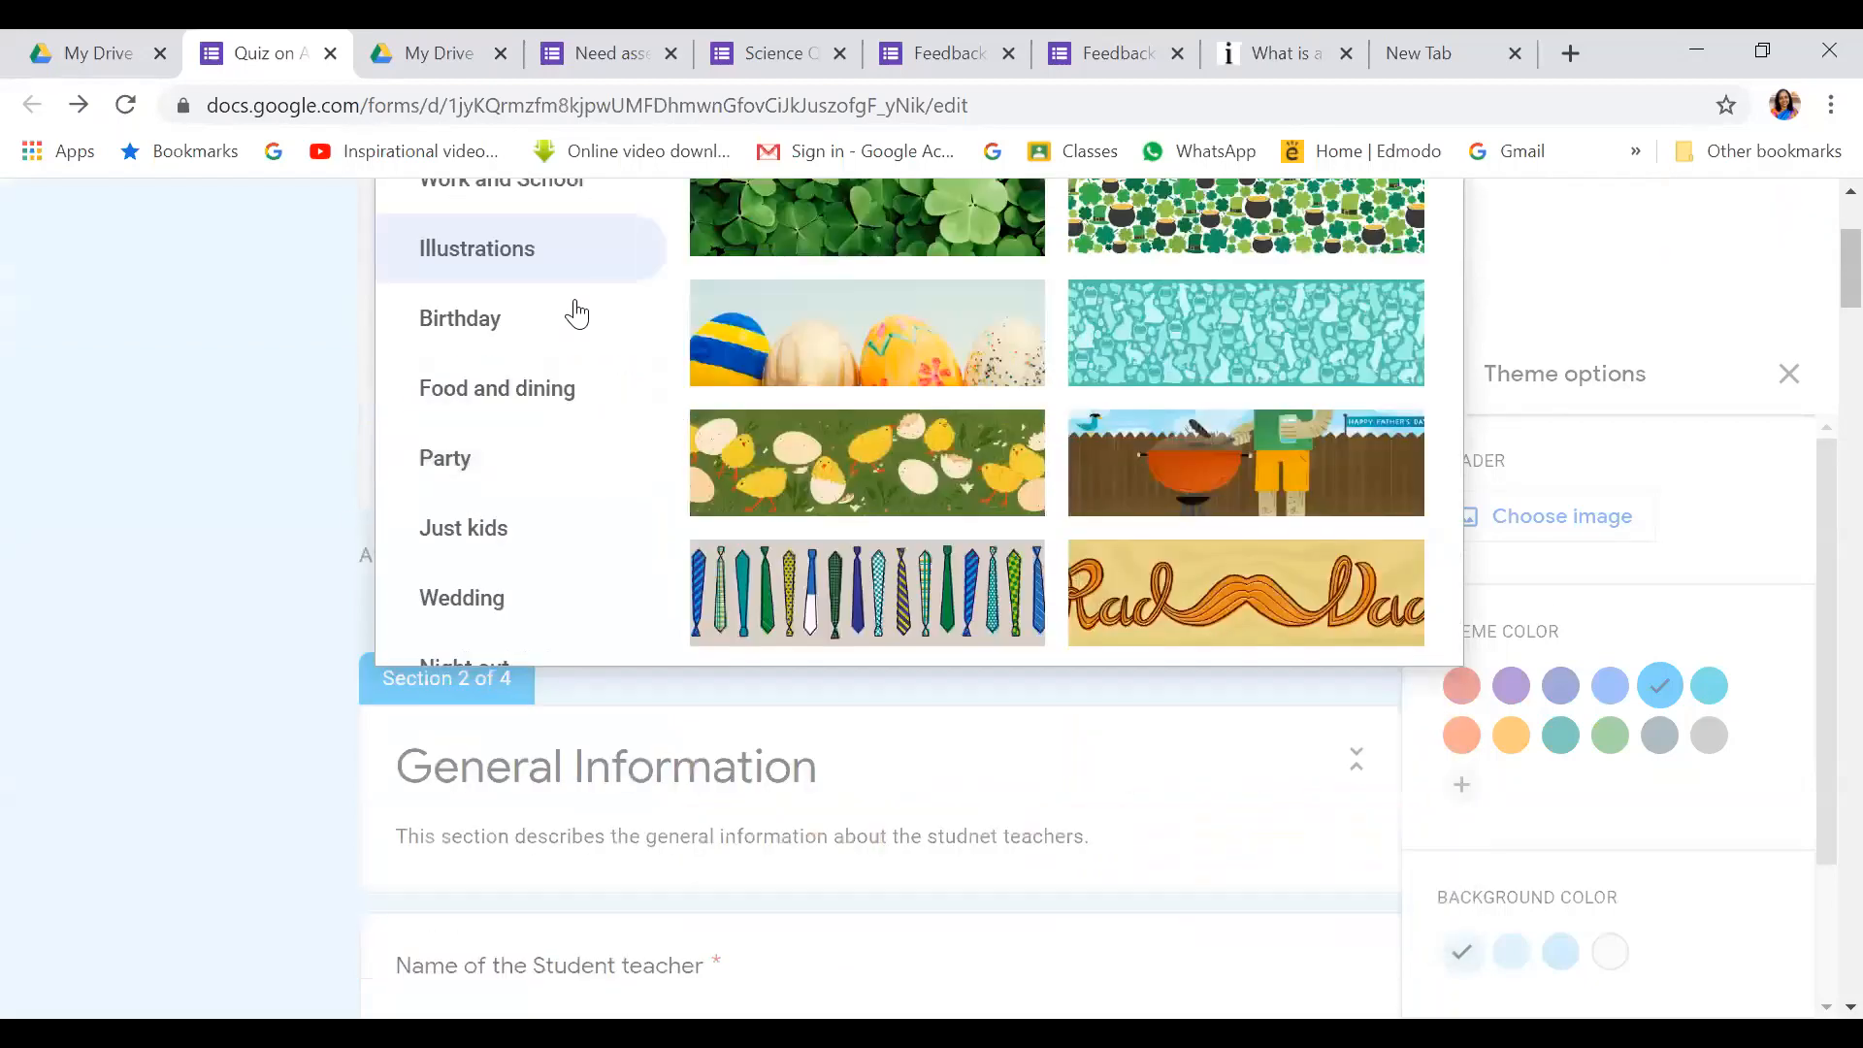
click(519, 315)
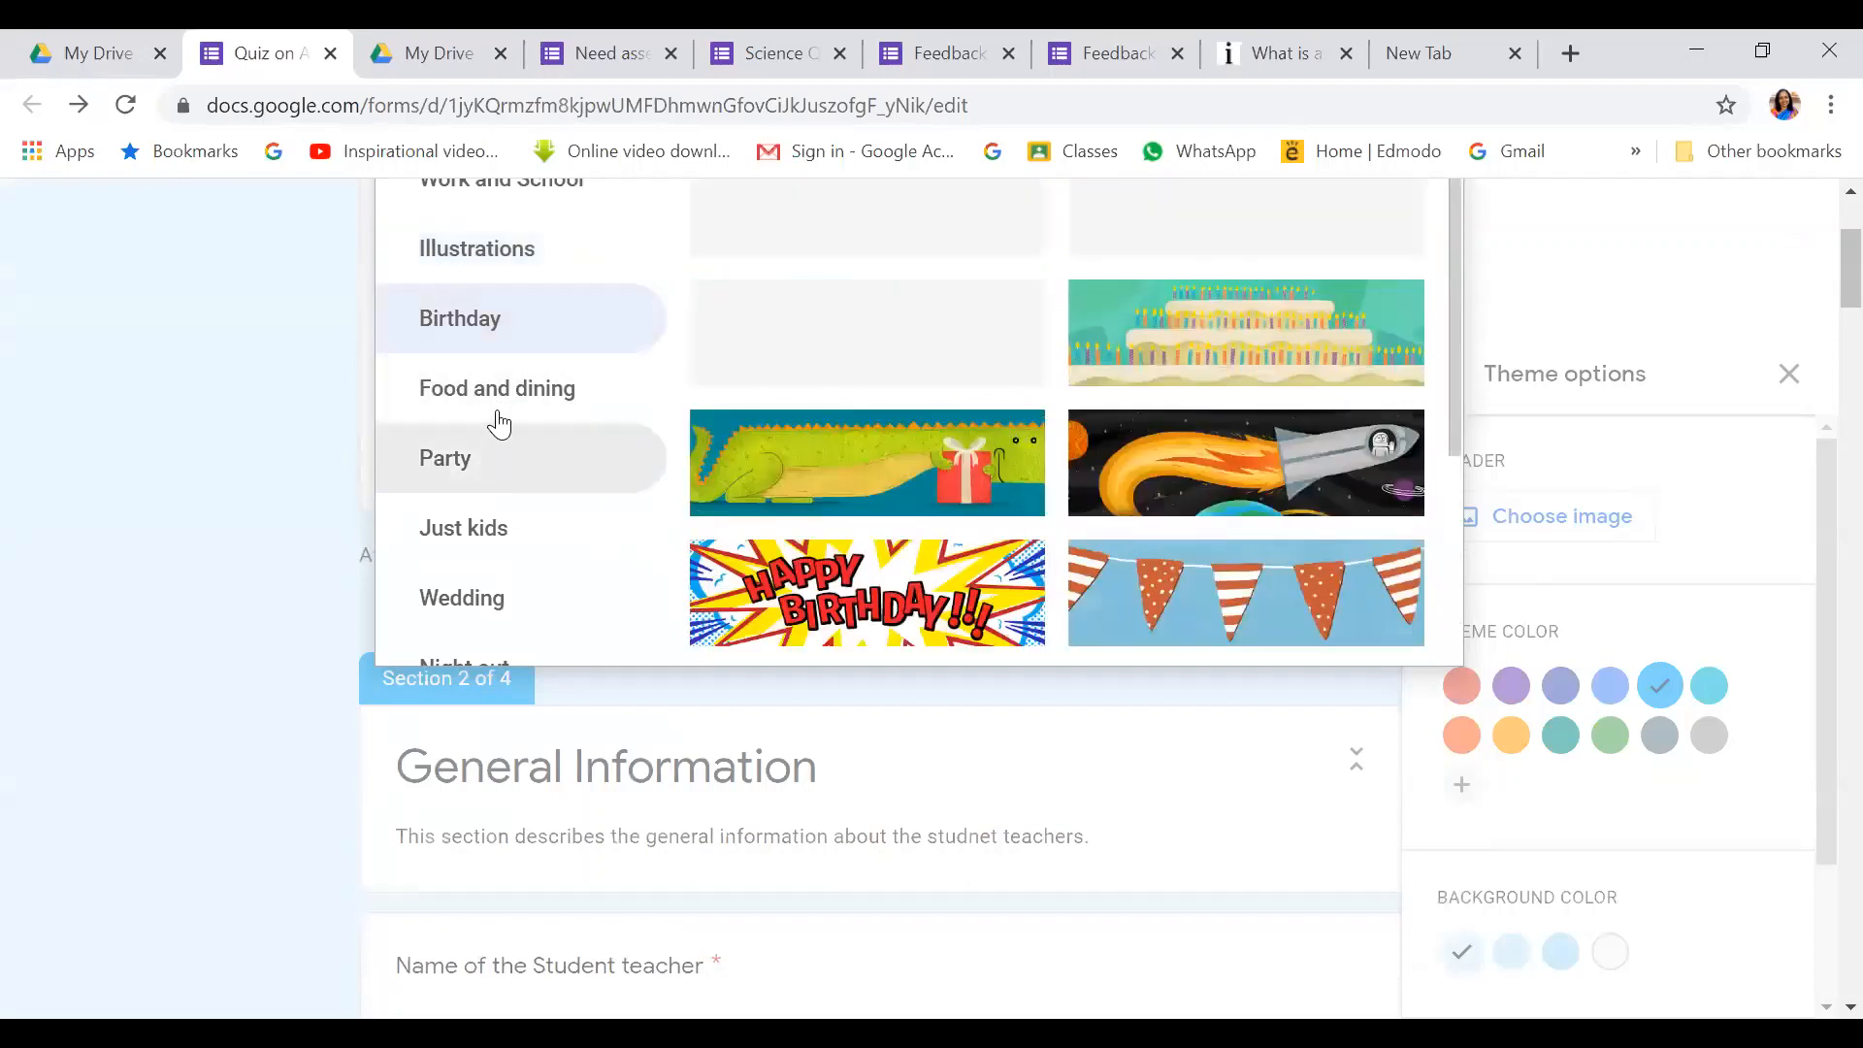
scroll(493, 427, up, 3)
click(490, 474)
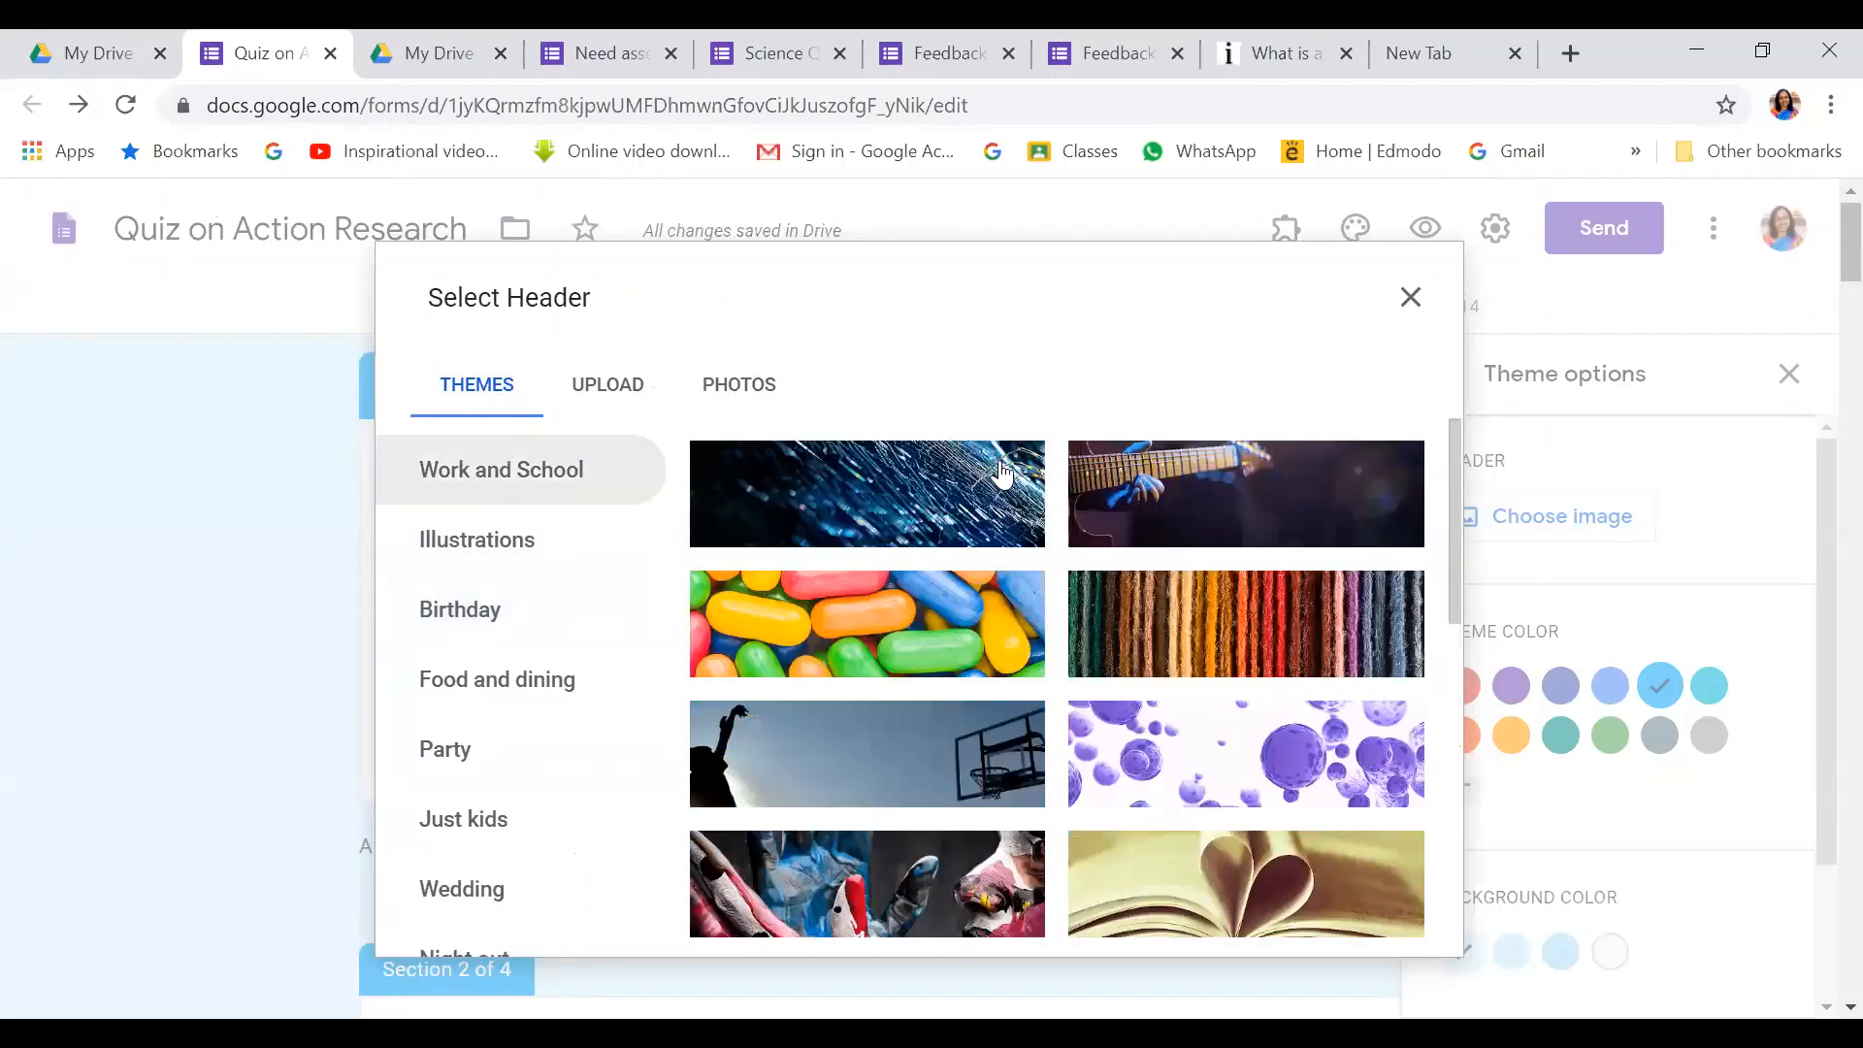
scroll(1182, 599, down, 5)
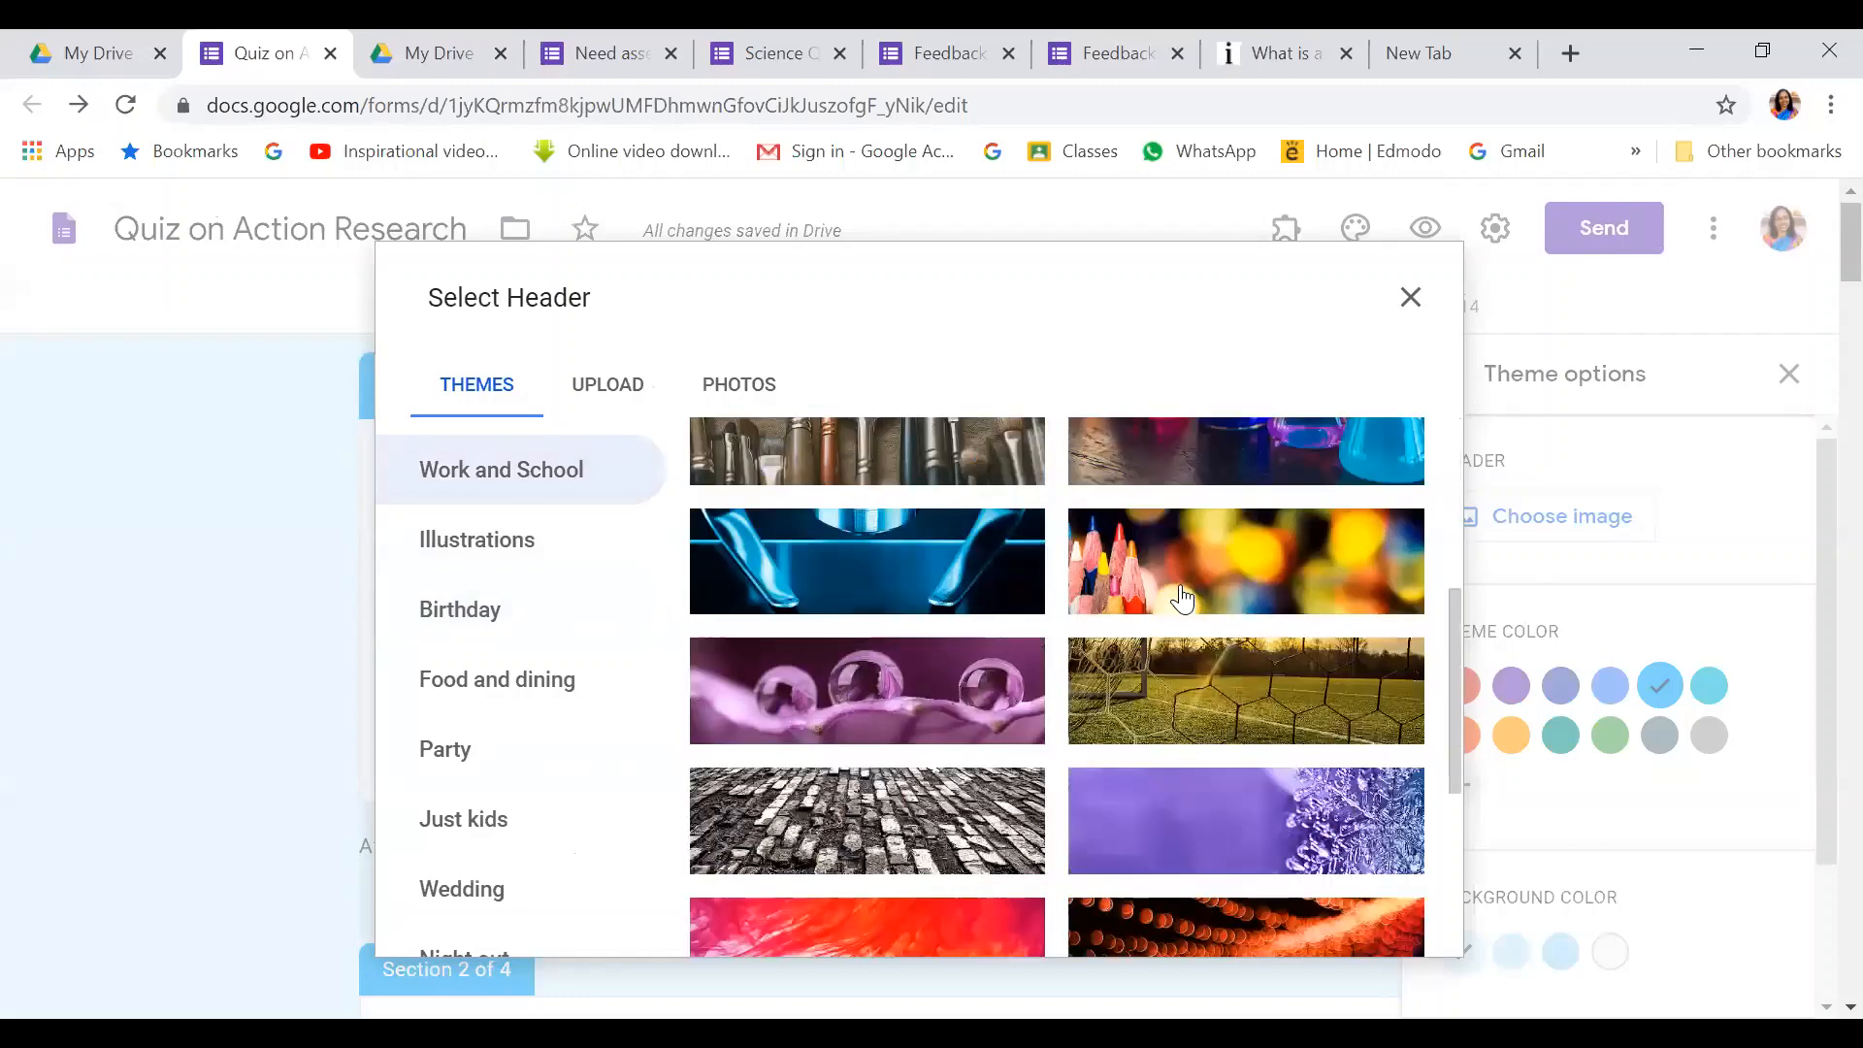
scroll(1182, 599, down, 5)
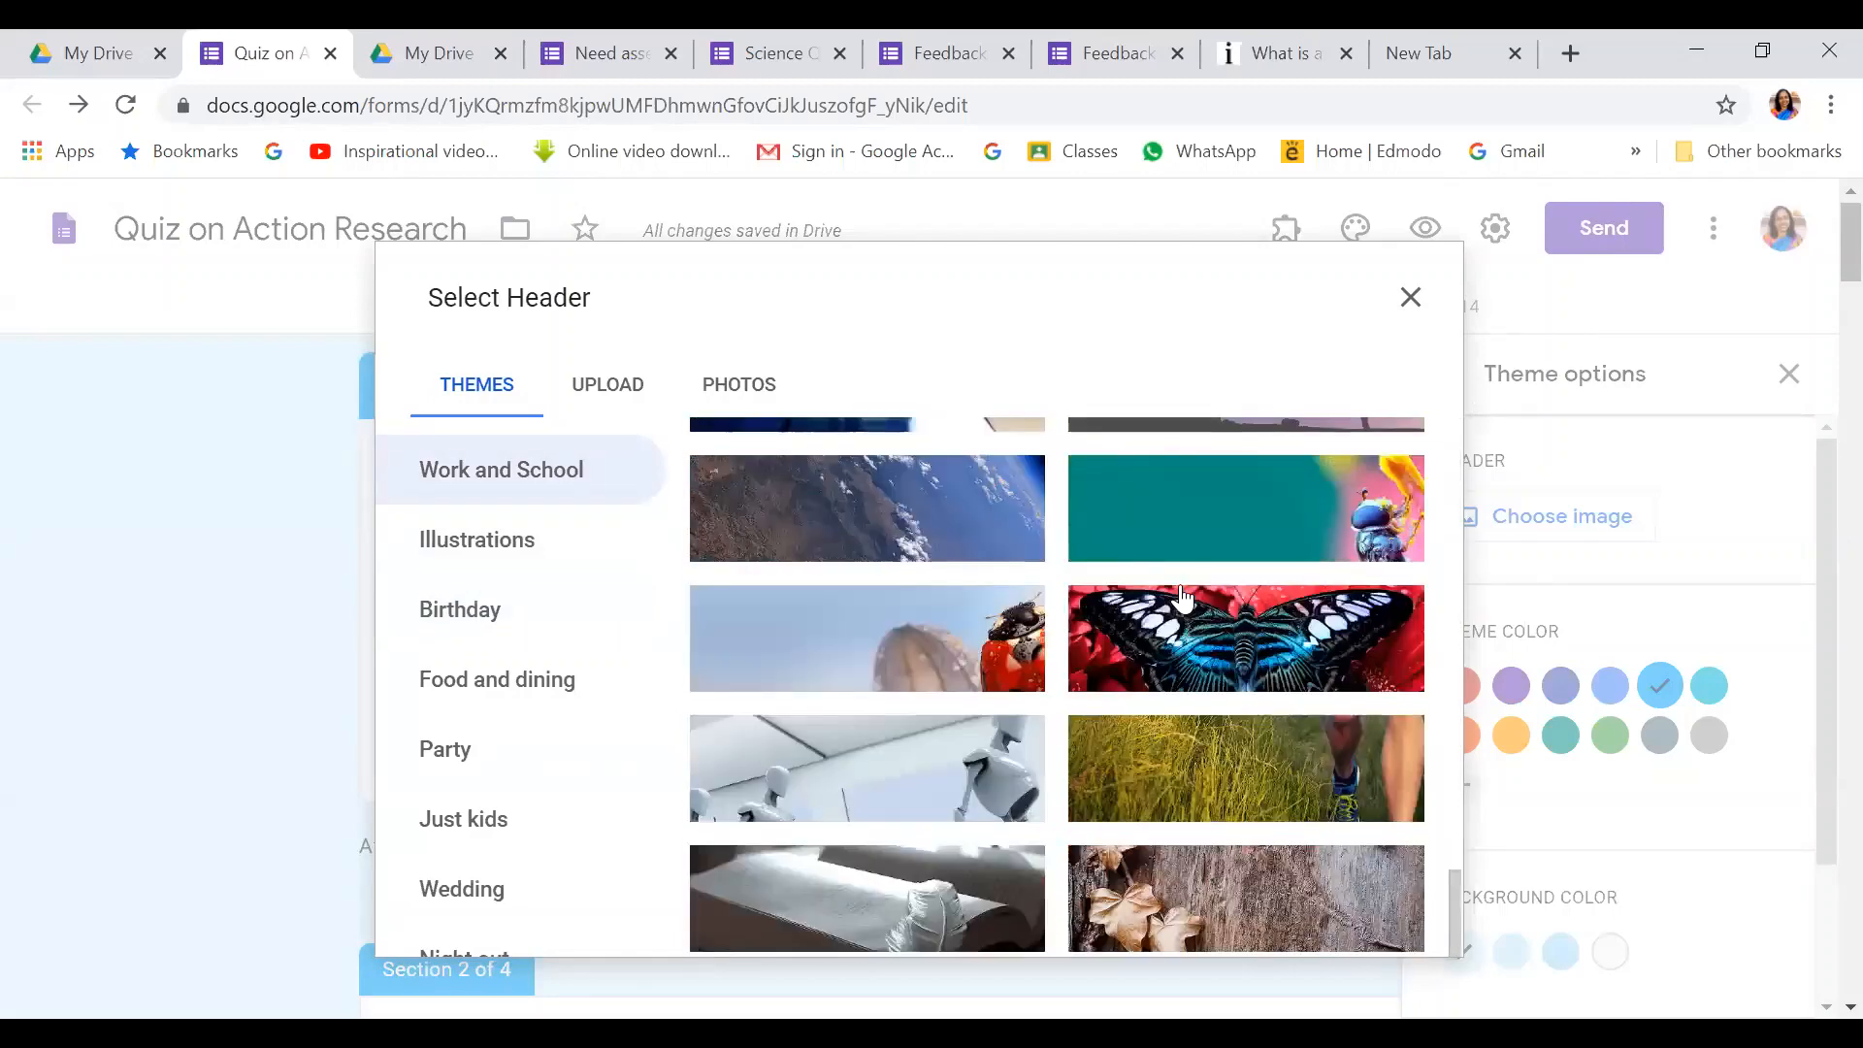
scroll(1182, 598, down, 3)
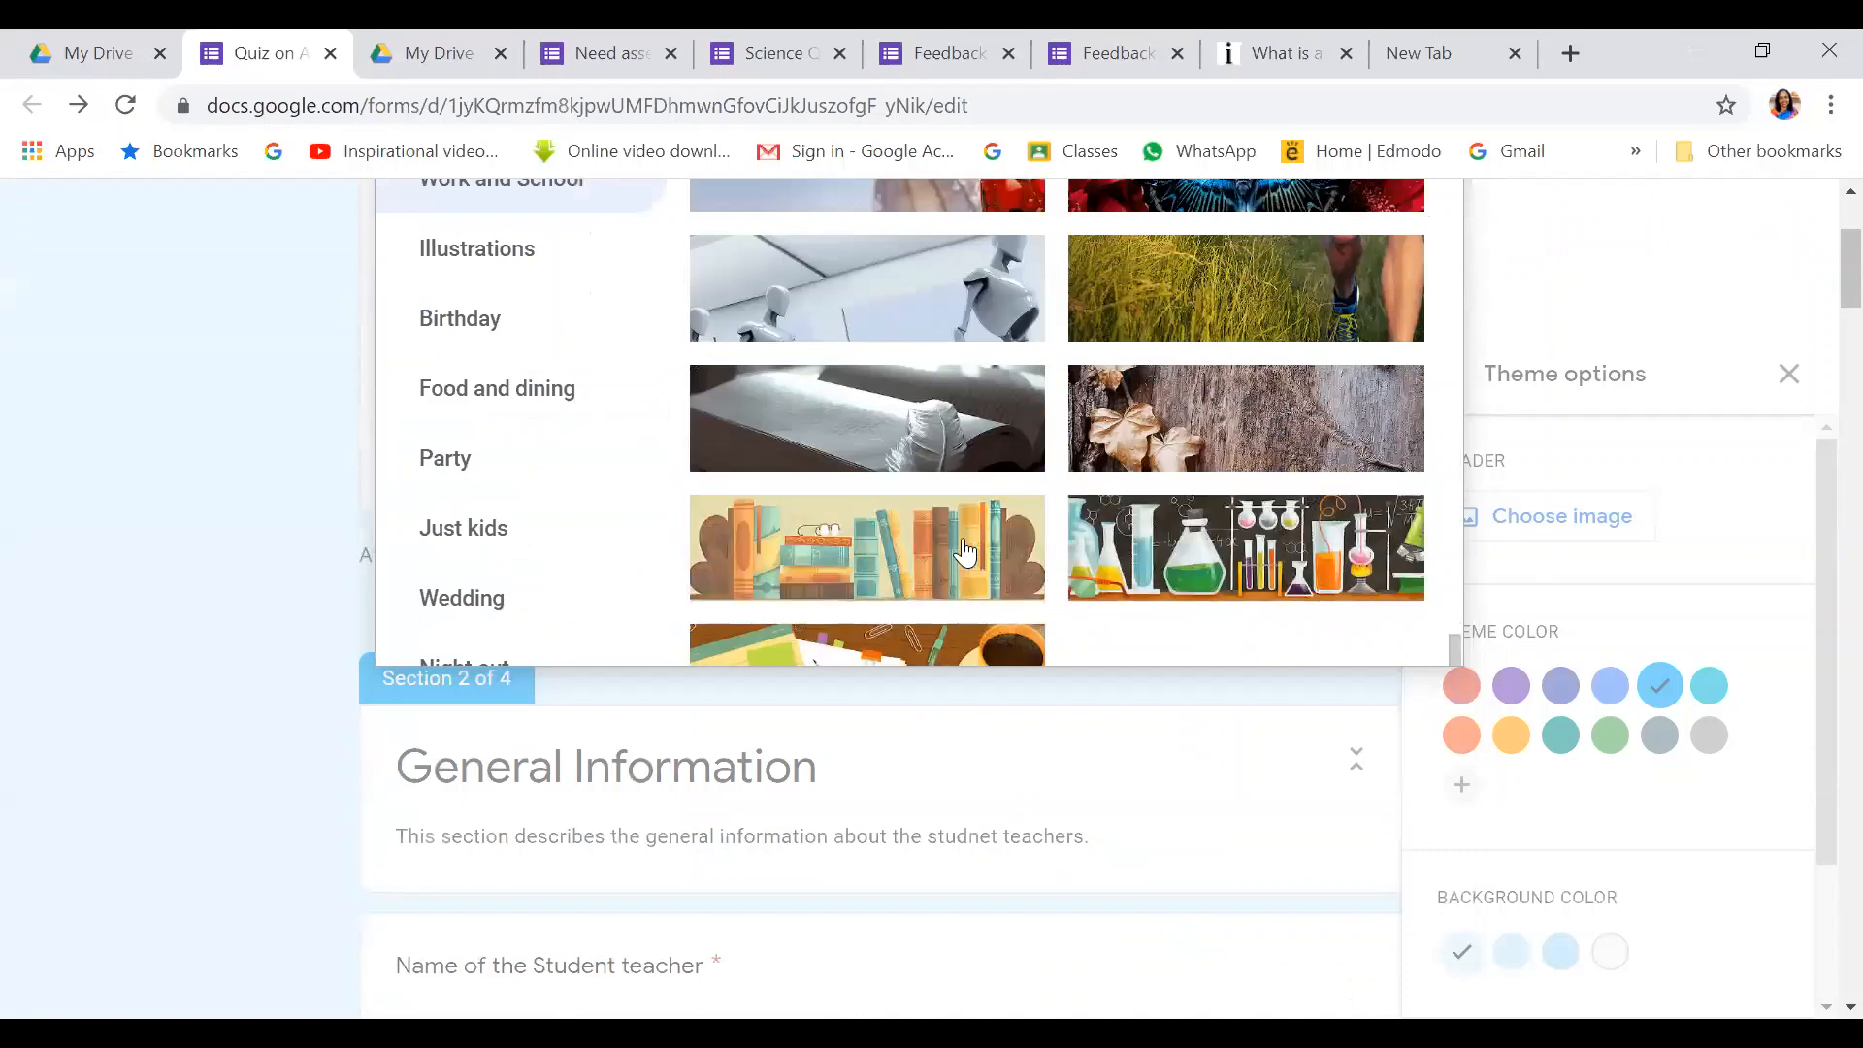
click(872, 558)
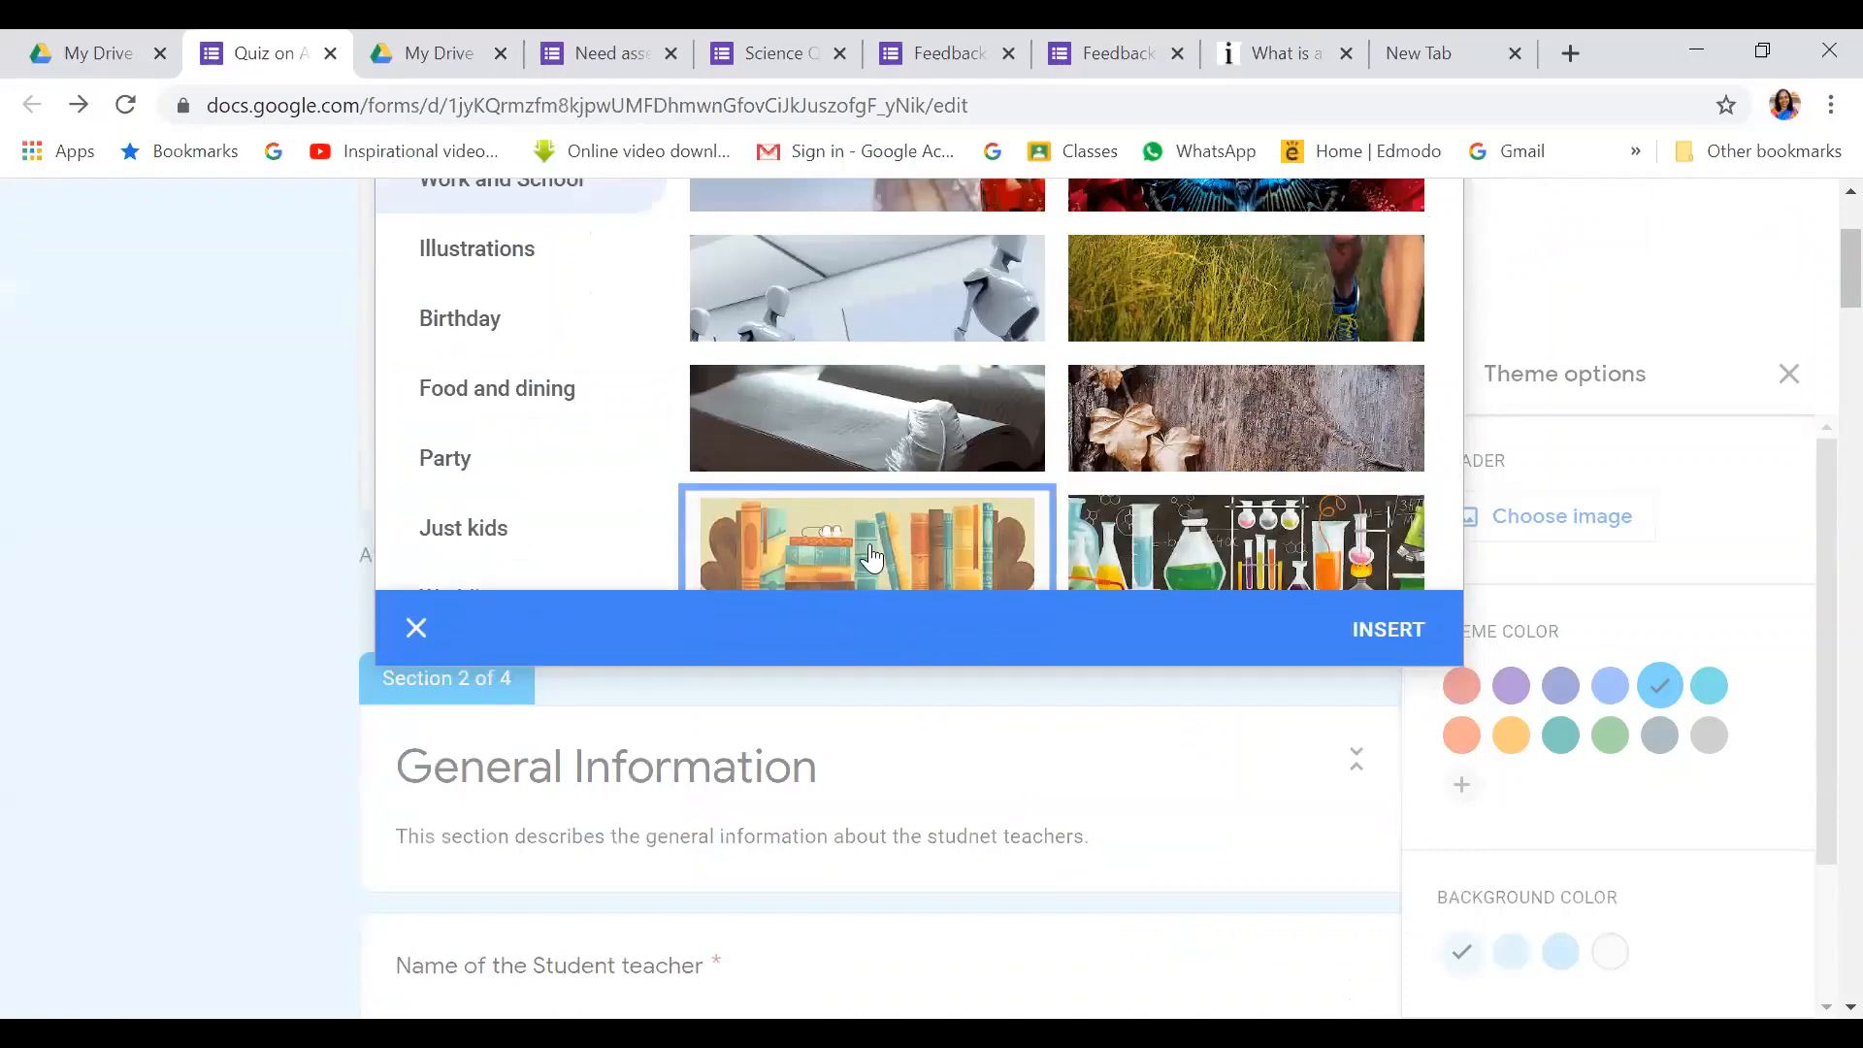
click(1382, 629)
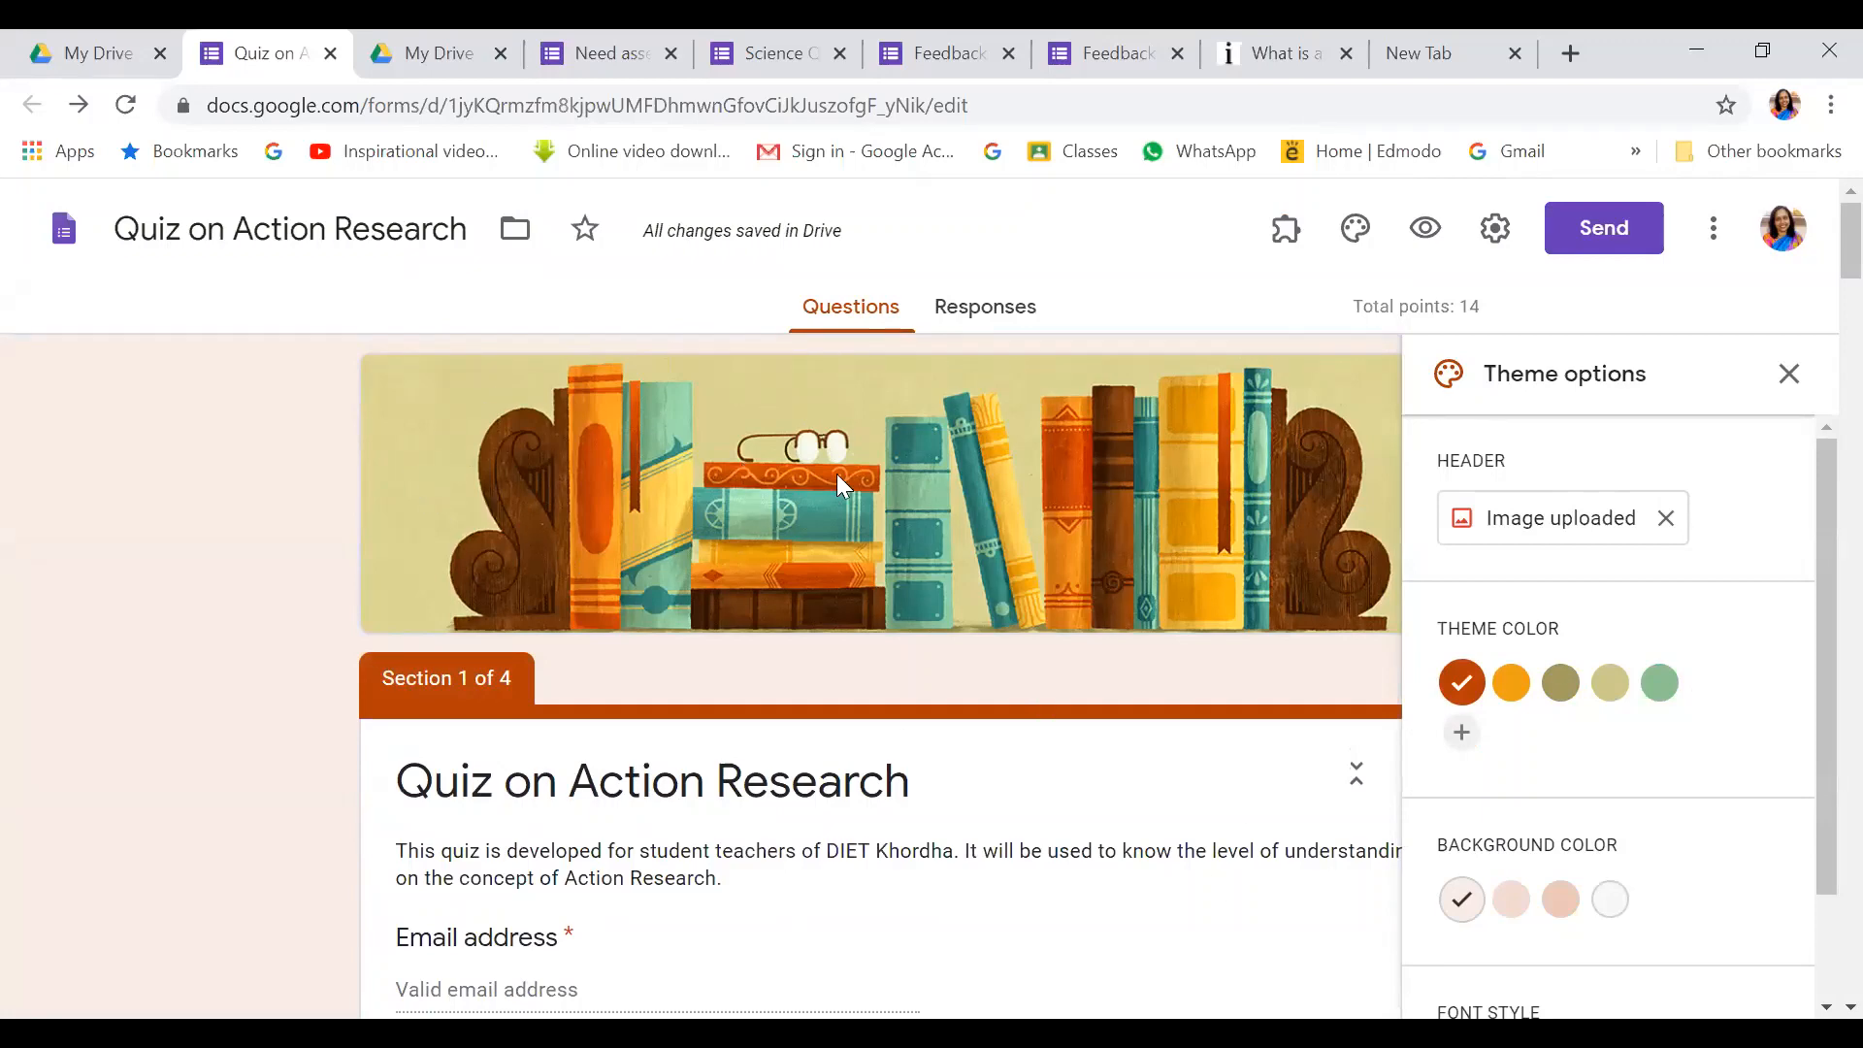
Scroll through the quiz to review it, then view its Responses page showing 0 responses
scroll(837, 473, down, 8)
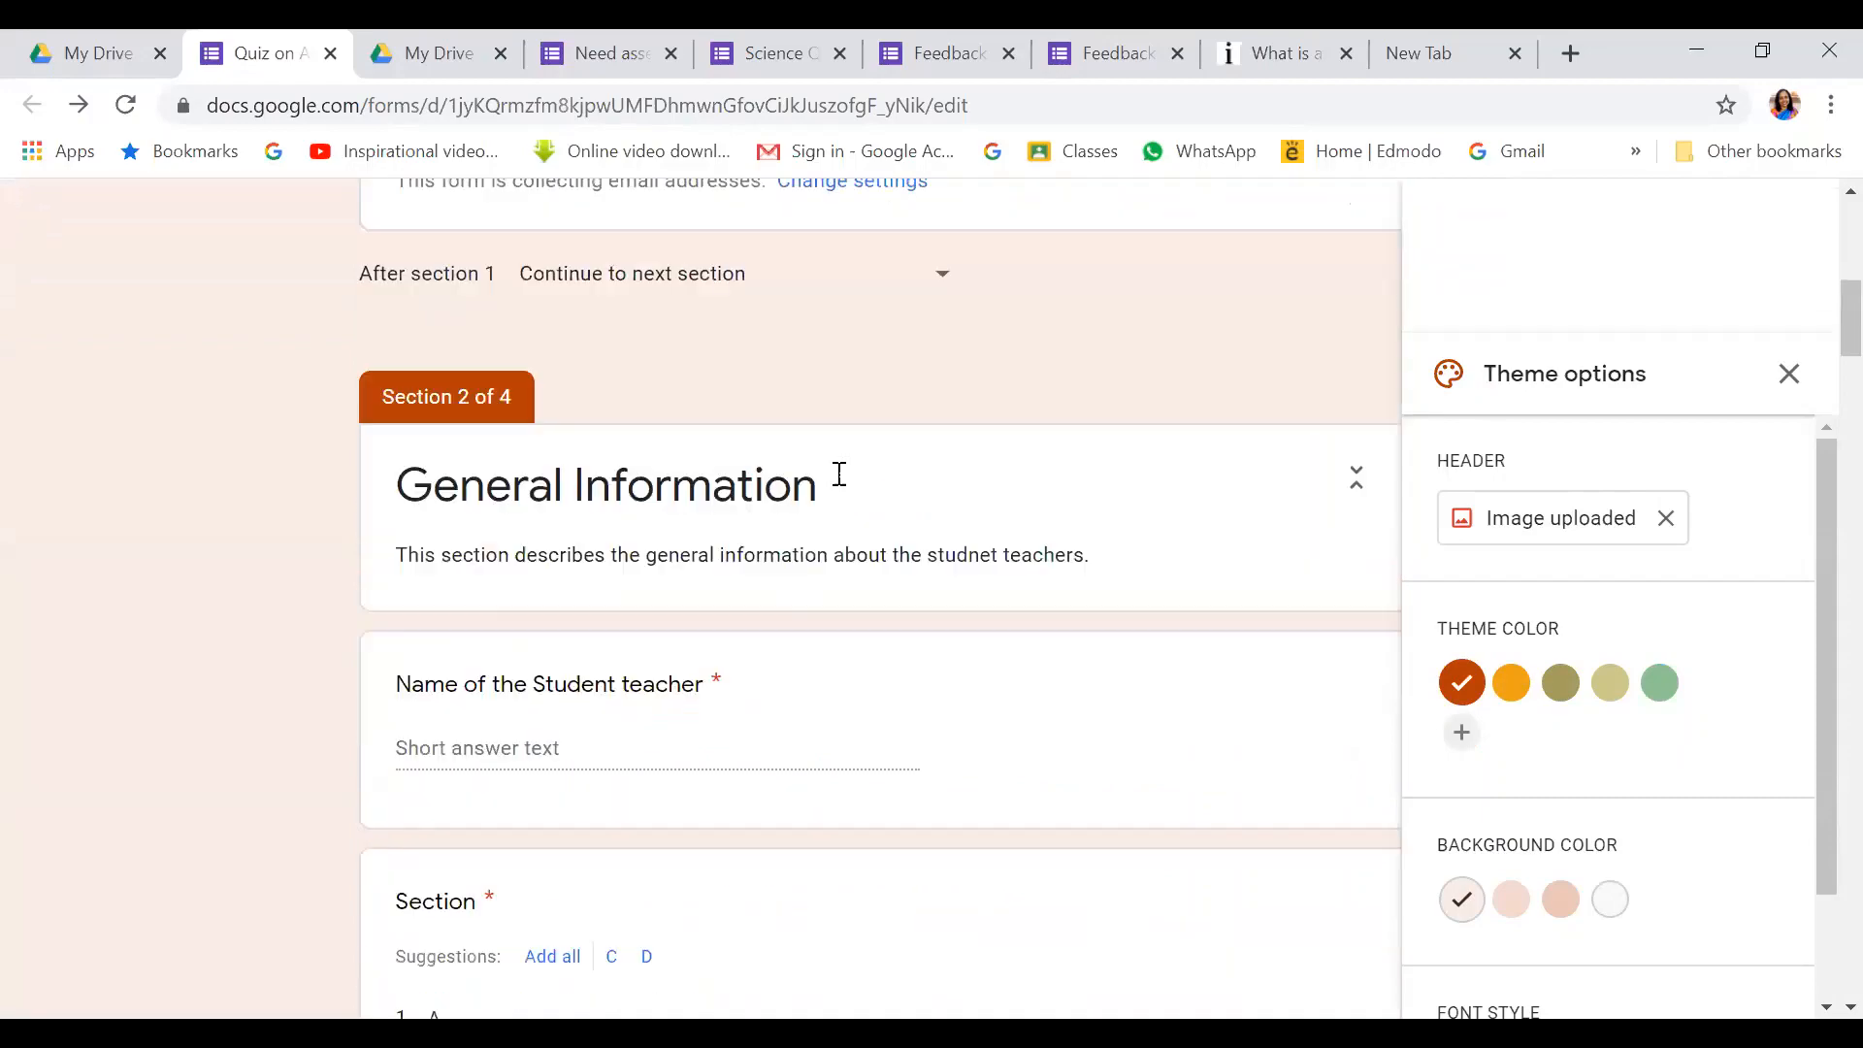
scroll(839, 474, down, 4)
scroll(840, 474, down, 8)
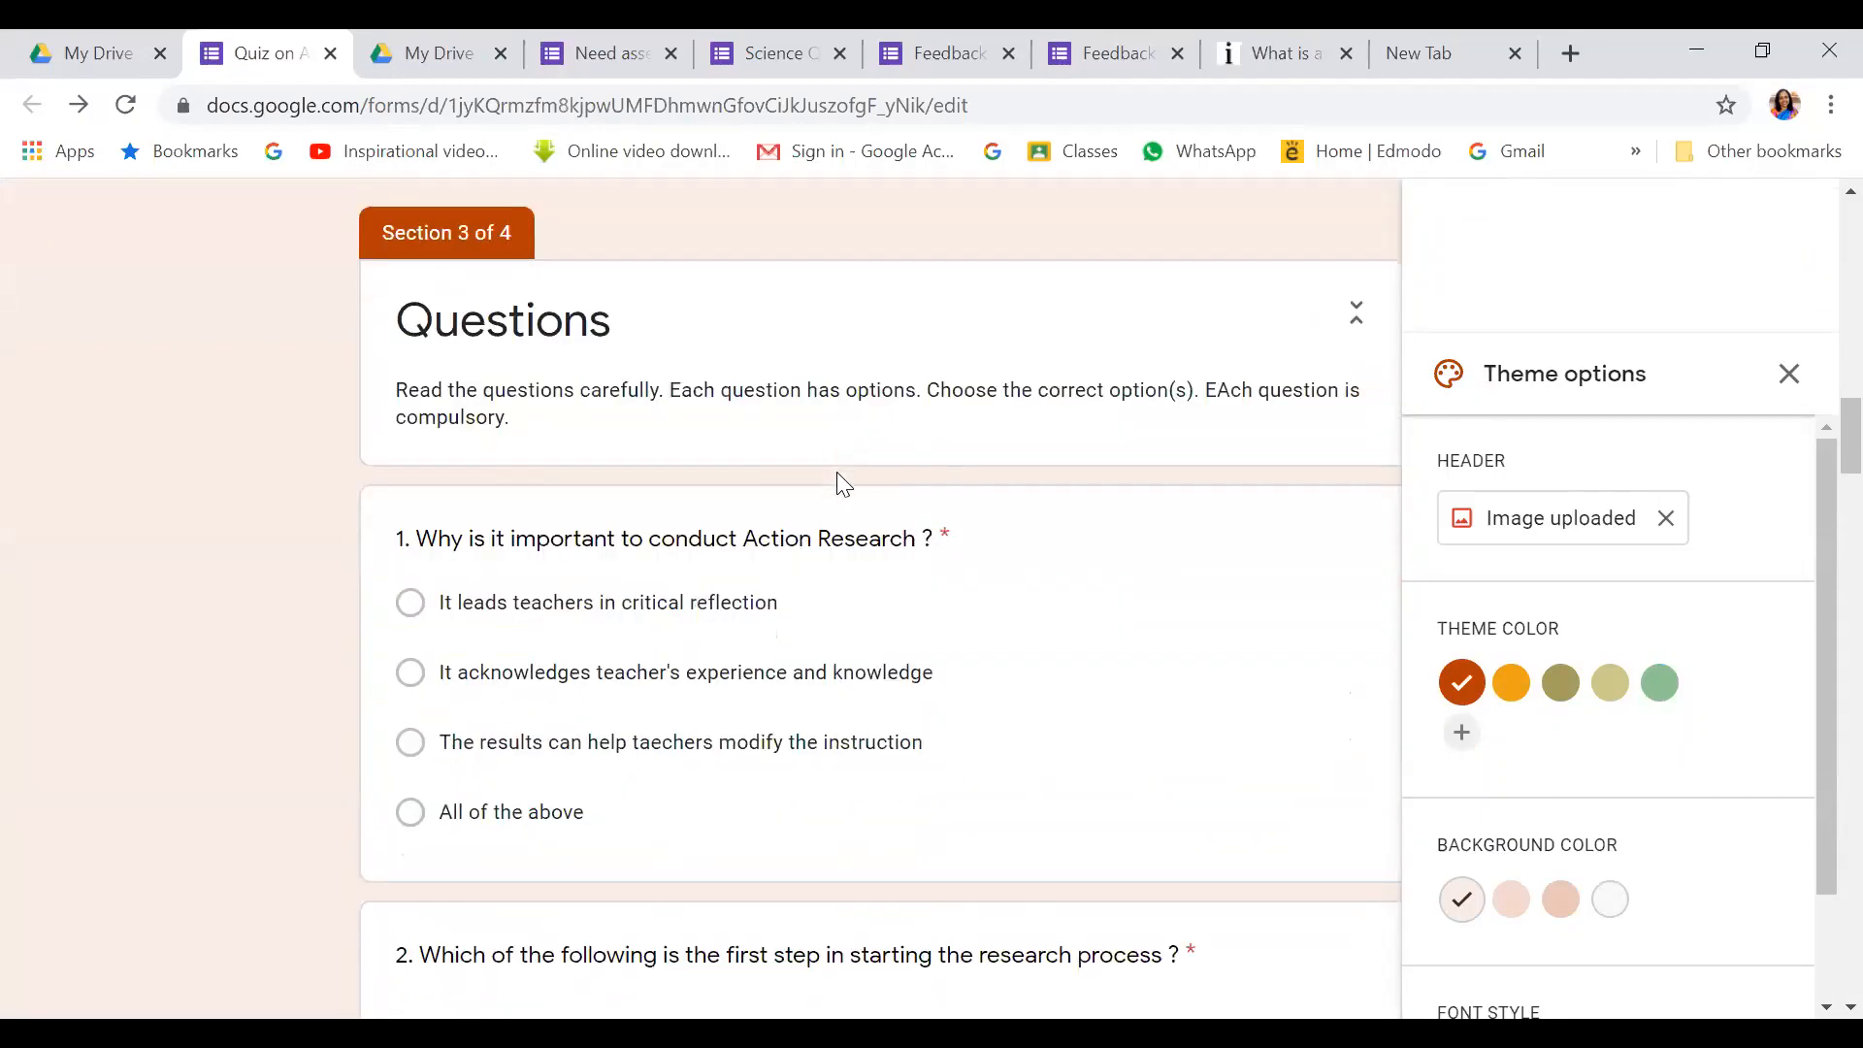
scroll(840, 476, up, 10)
scroll(1138, 352, up, 12)
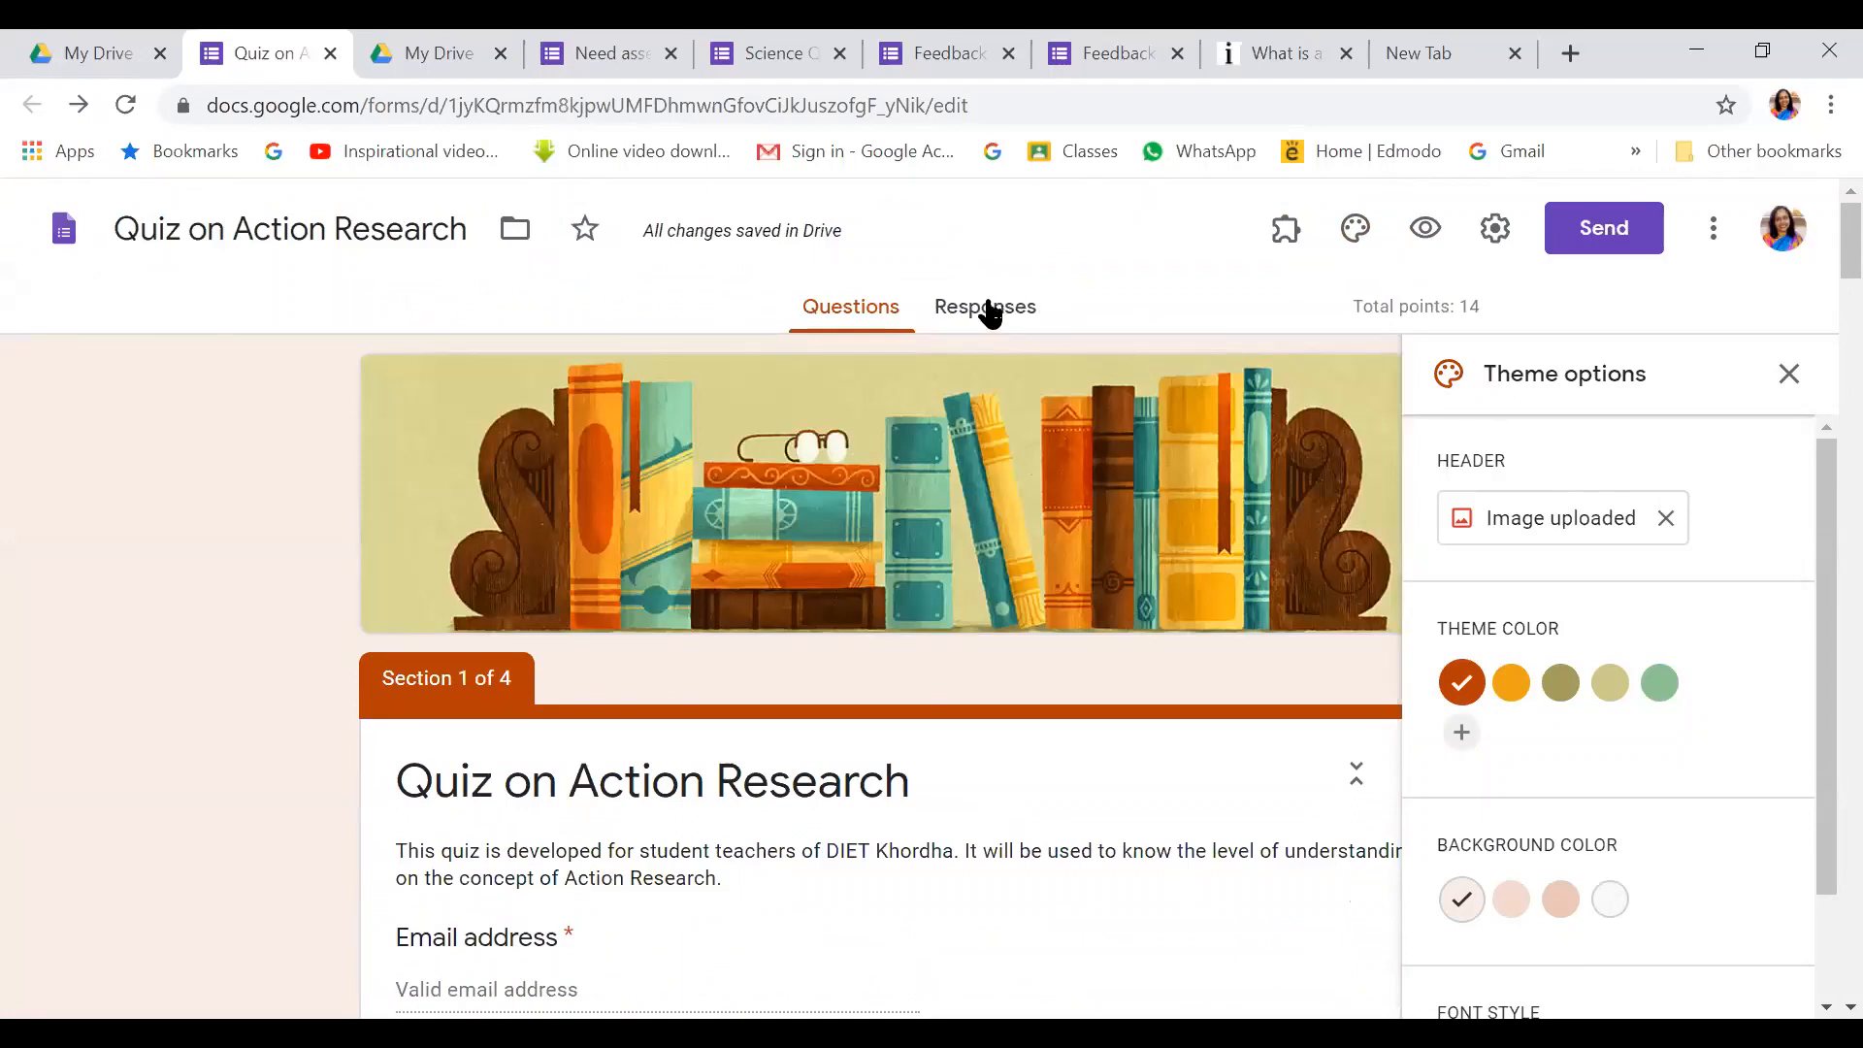
click(989, 314)
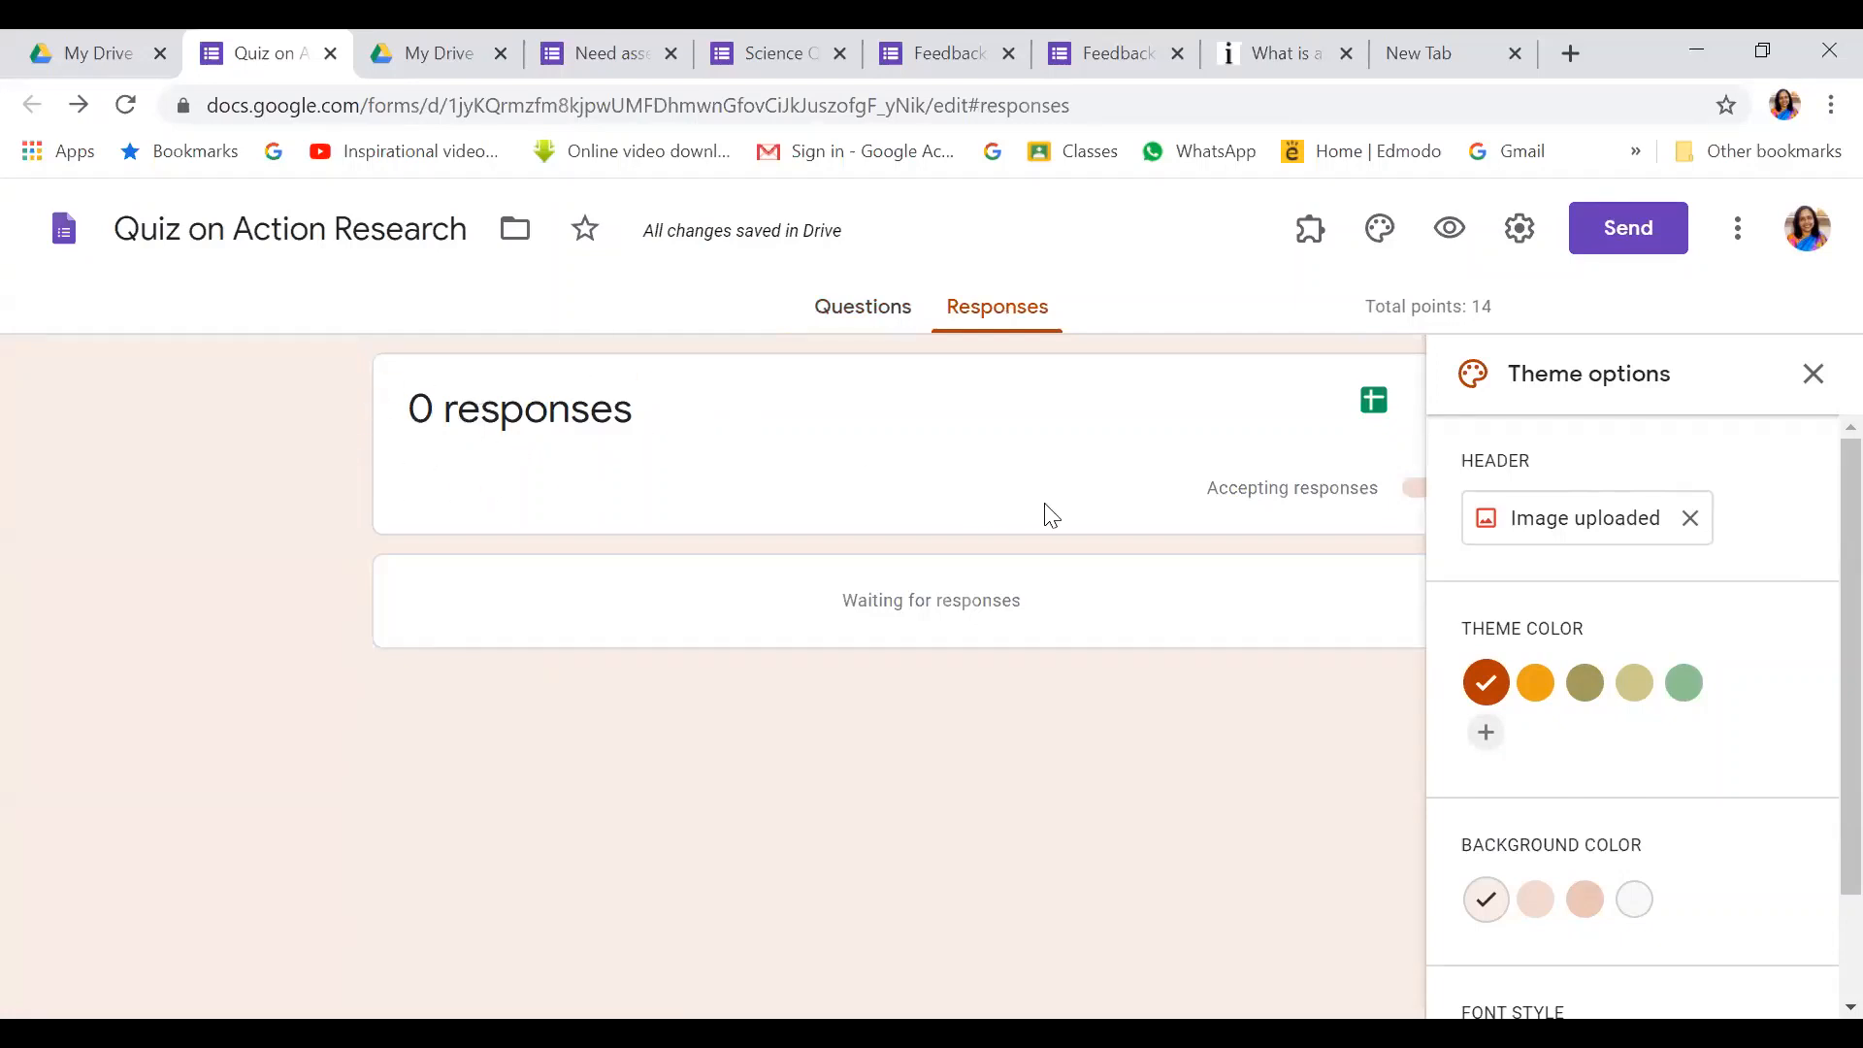
Dismiss the collected-responses options menu and return to the quiz's Questions editor
click(1813, 373)
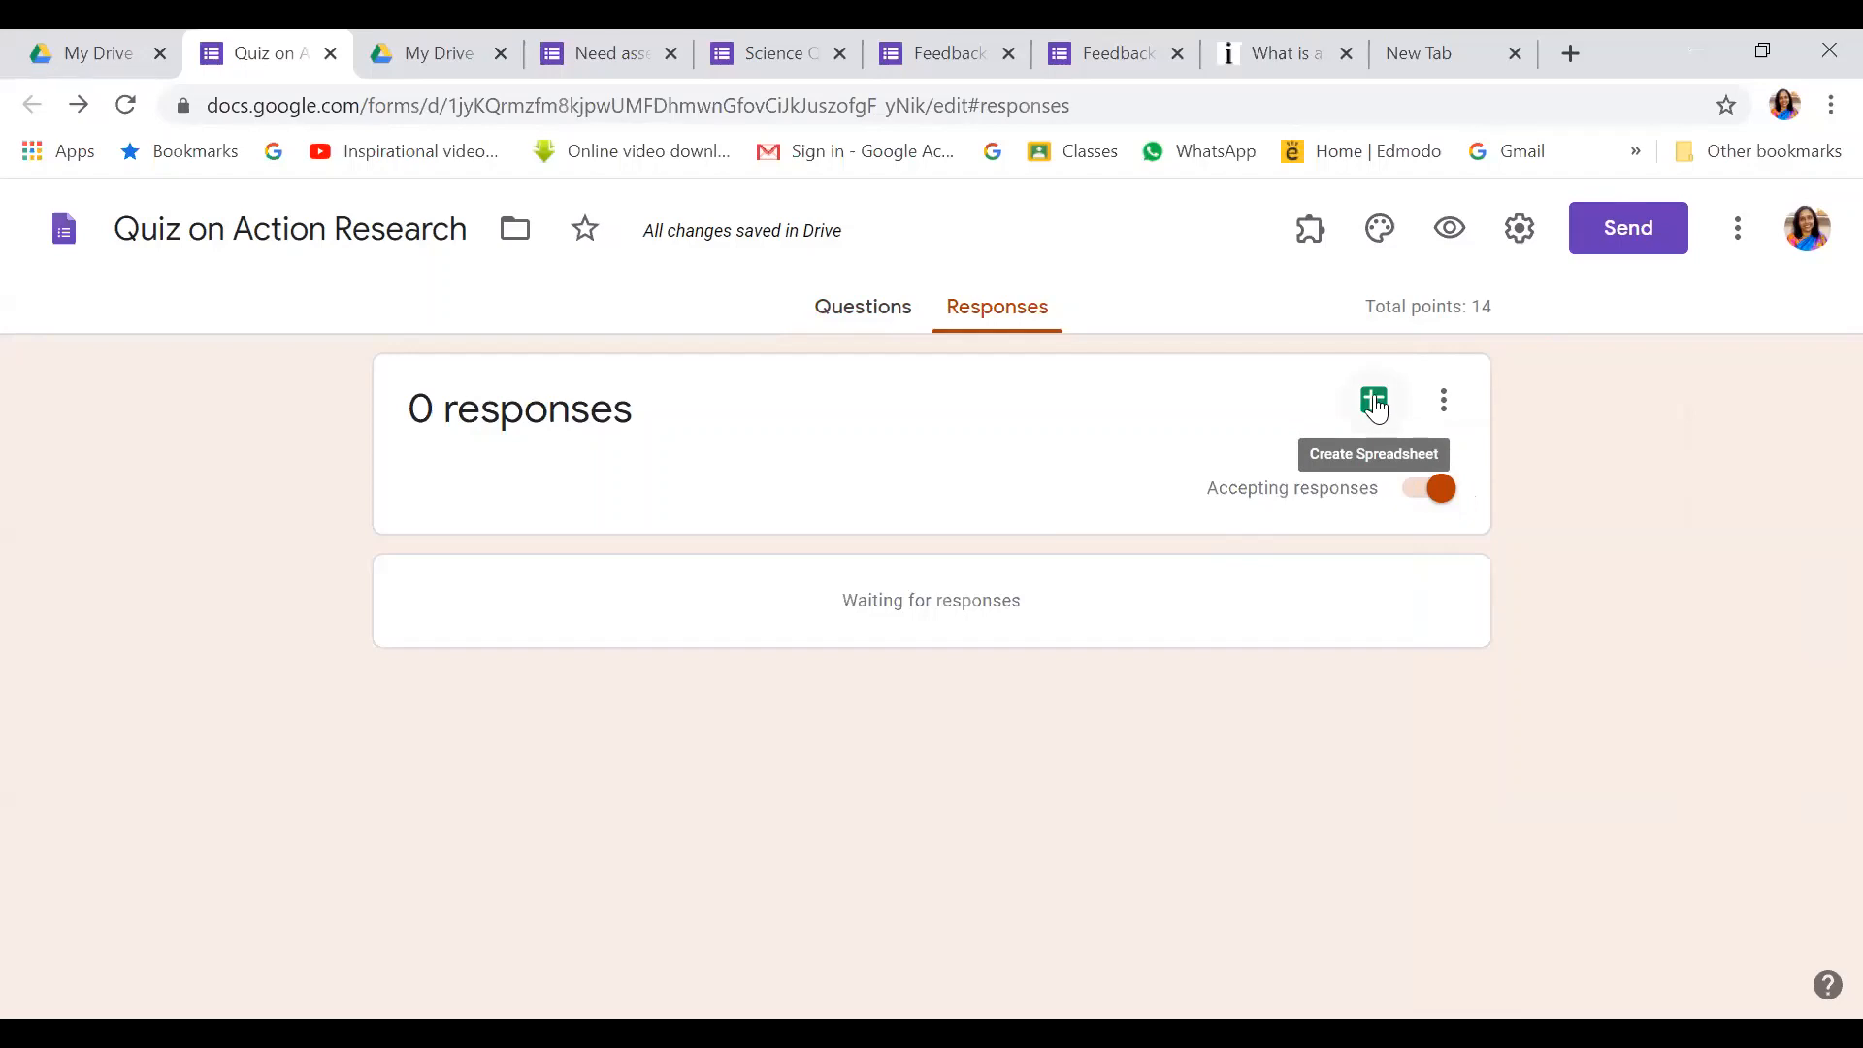
click(1444, 400)
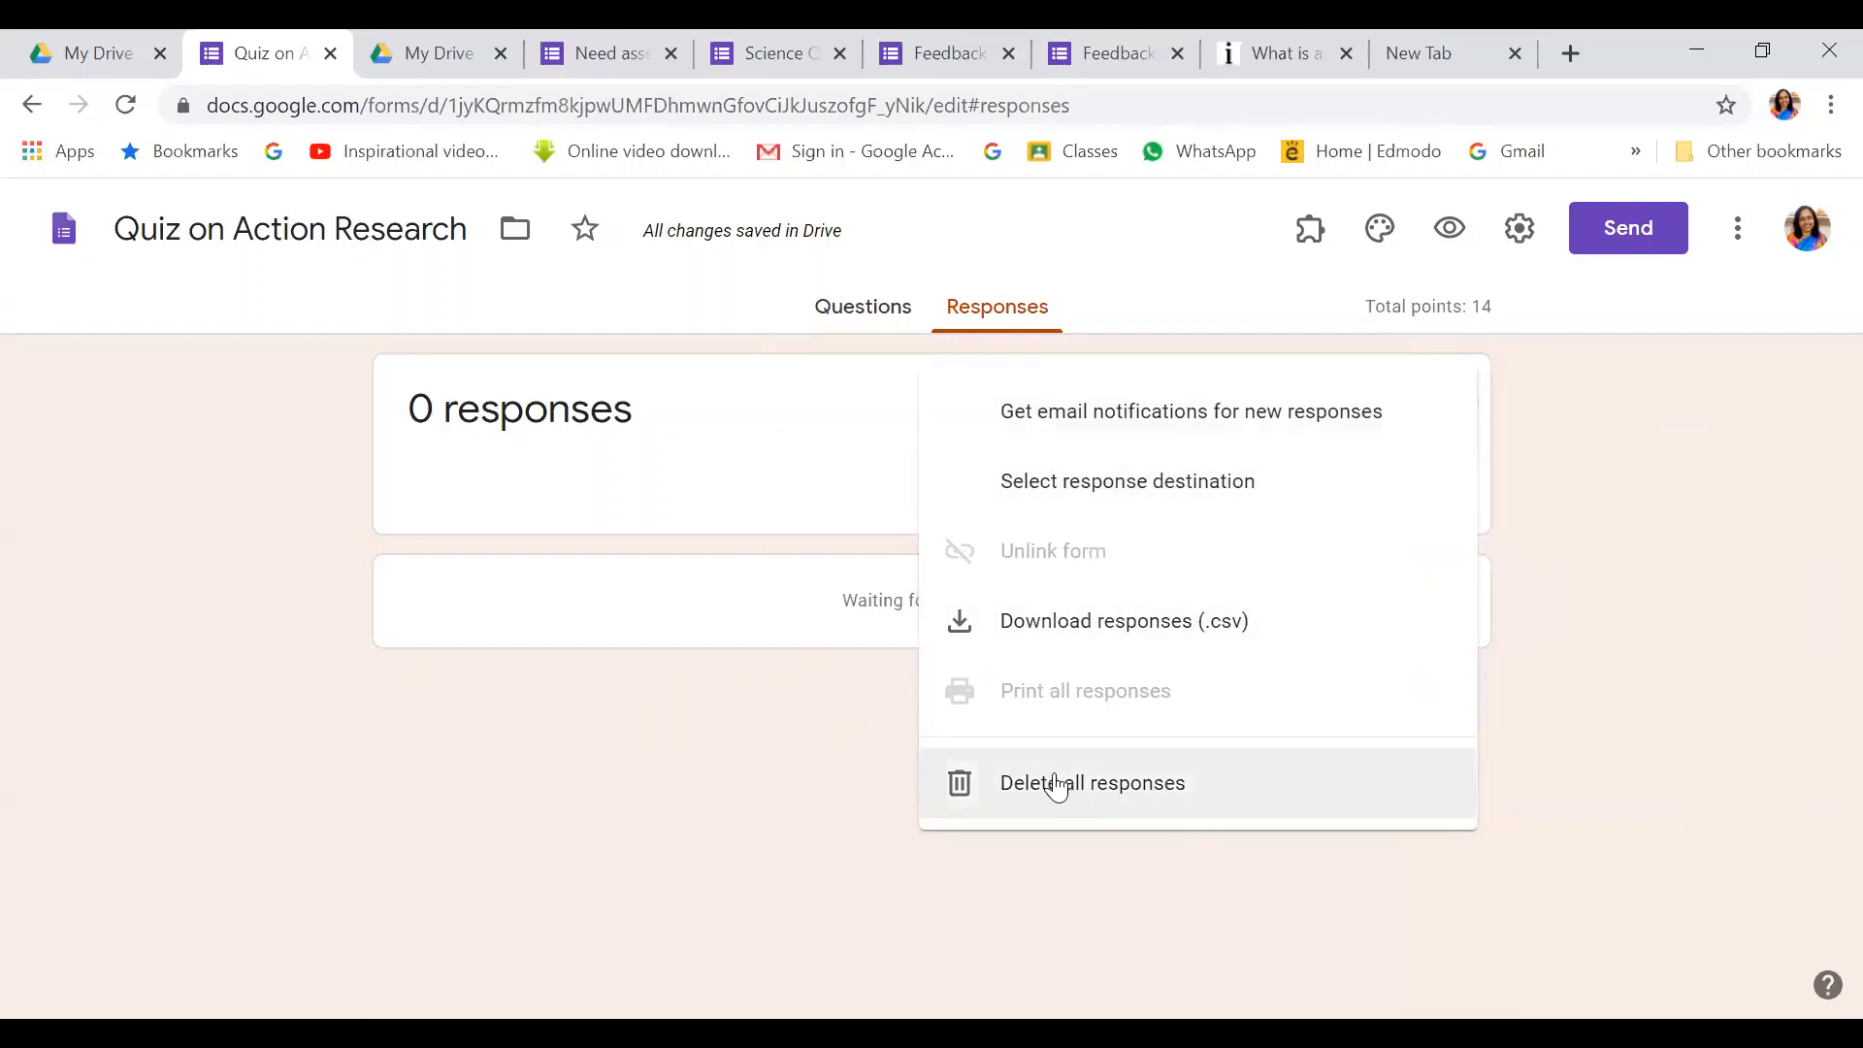
click(1615, 520)
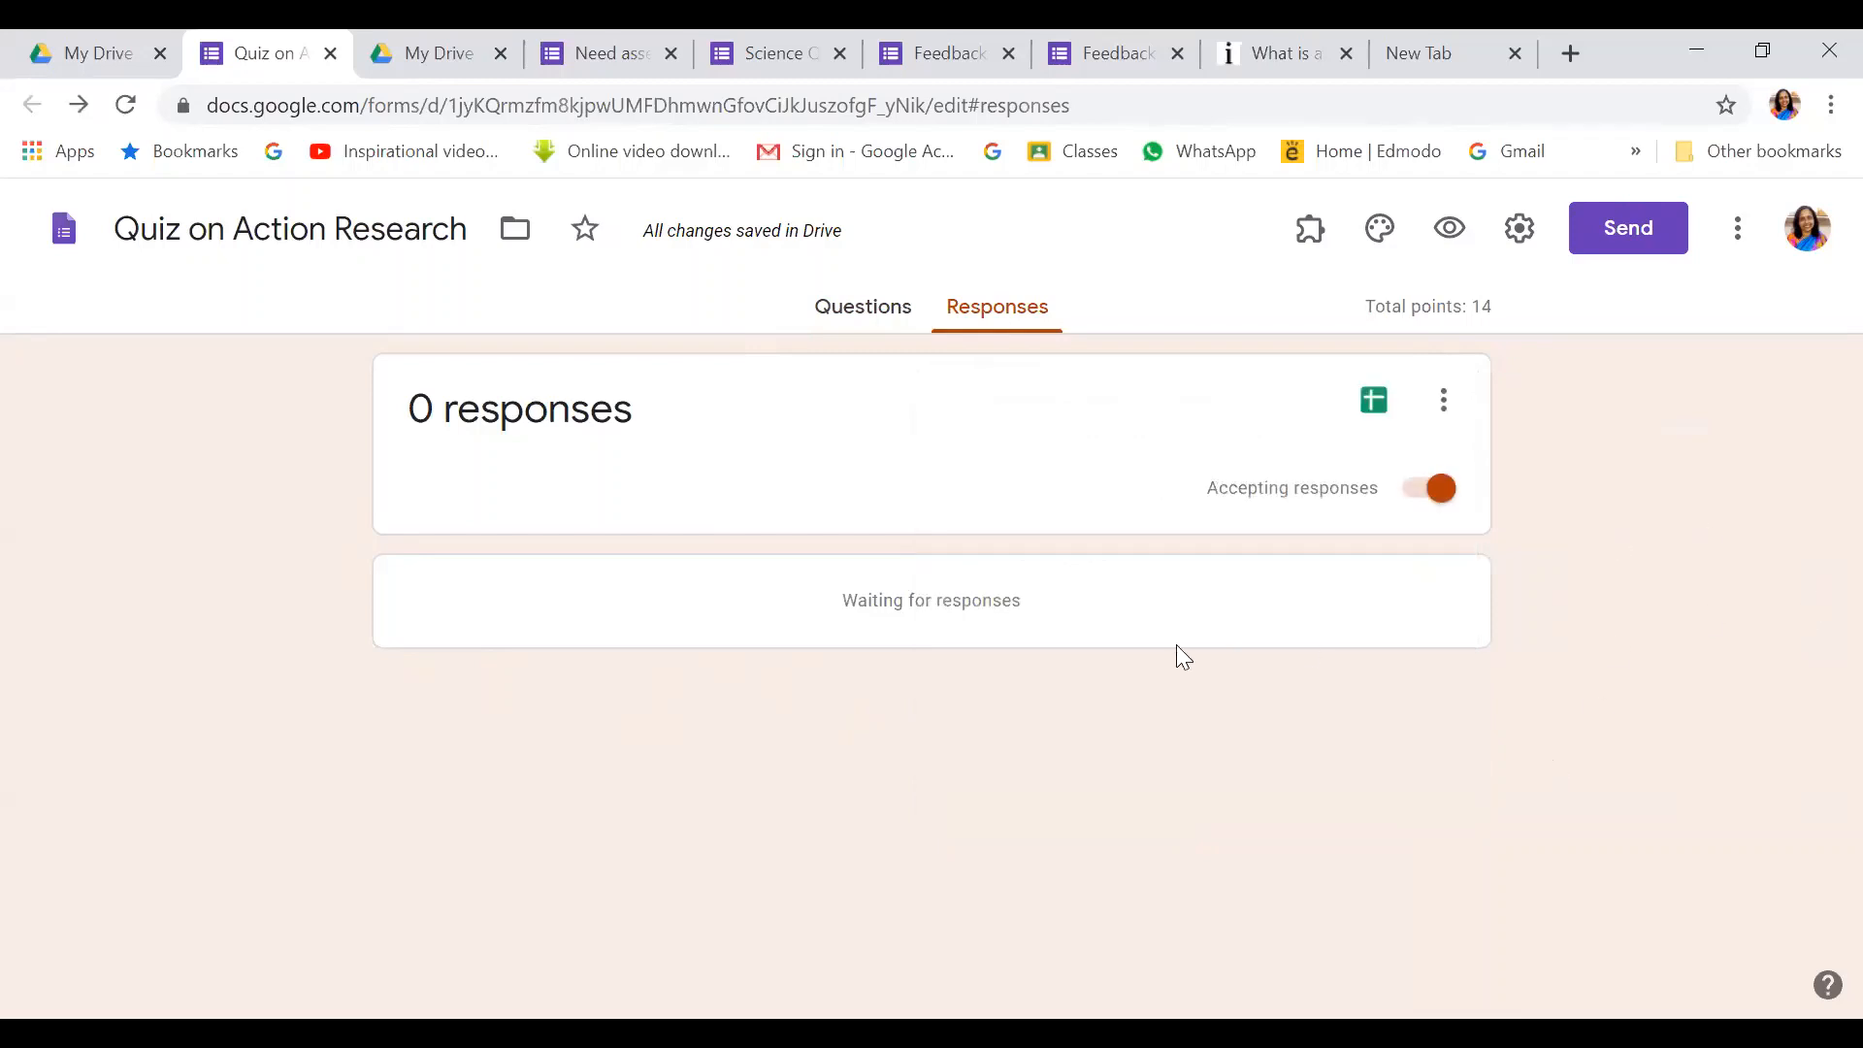
click(866, 311)
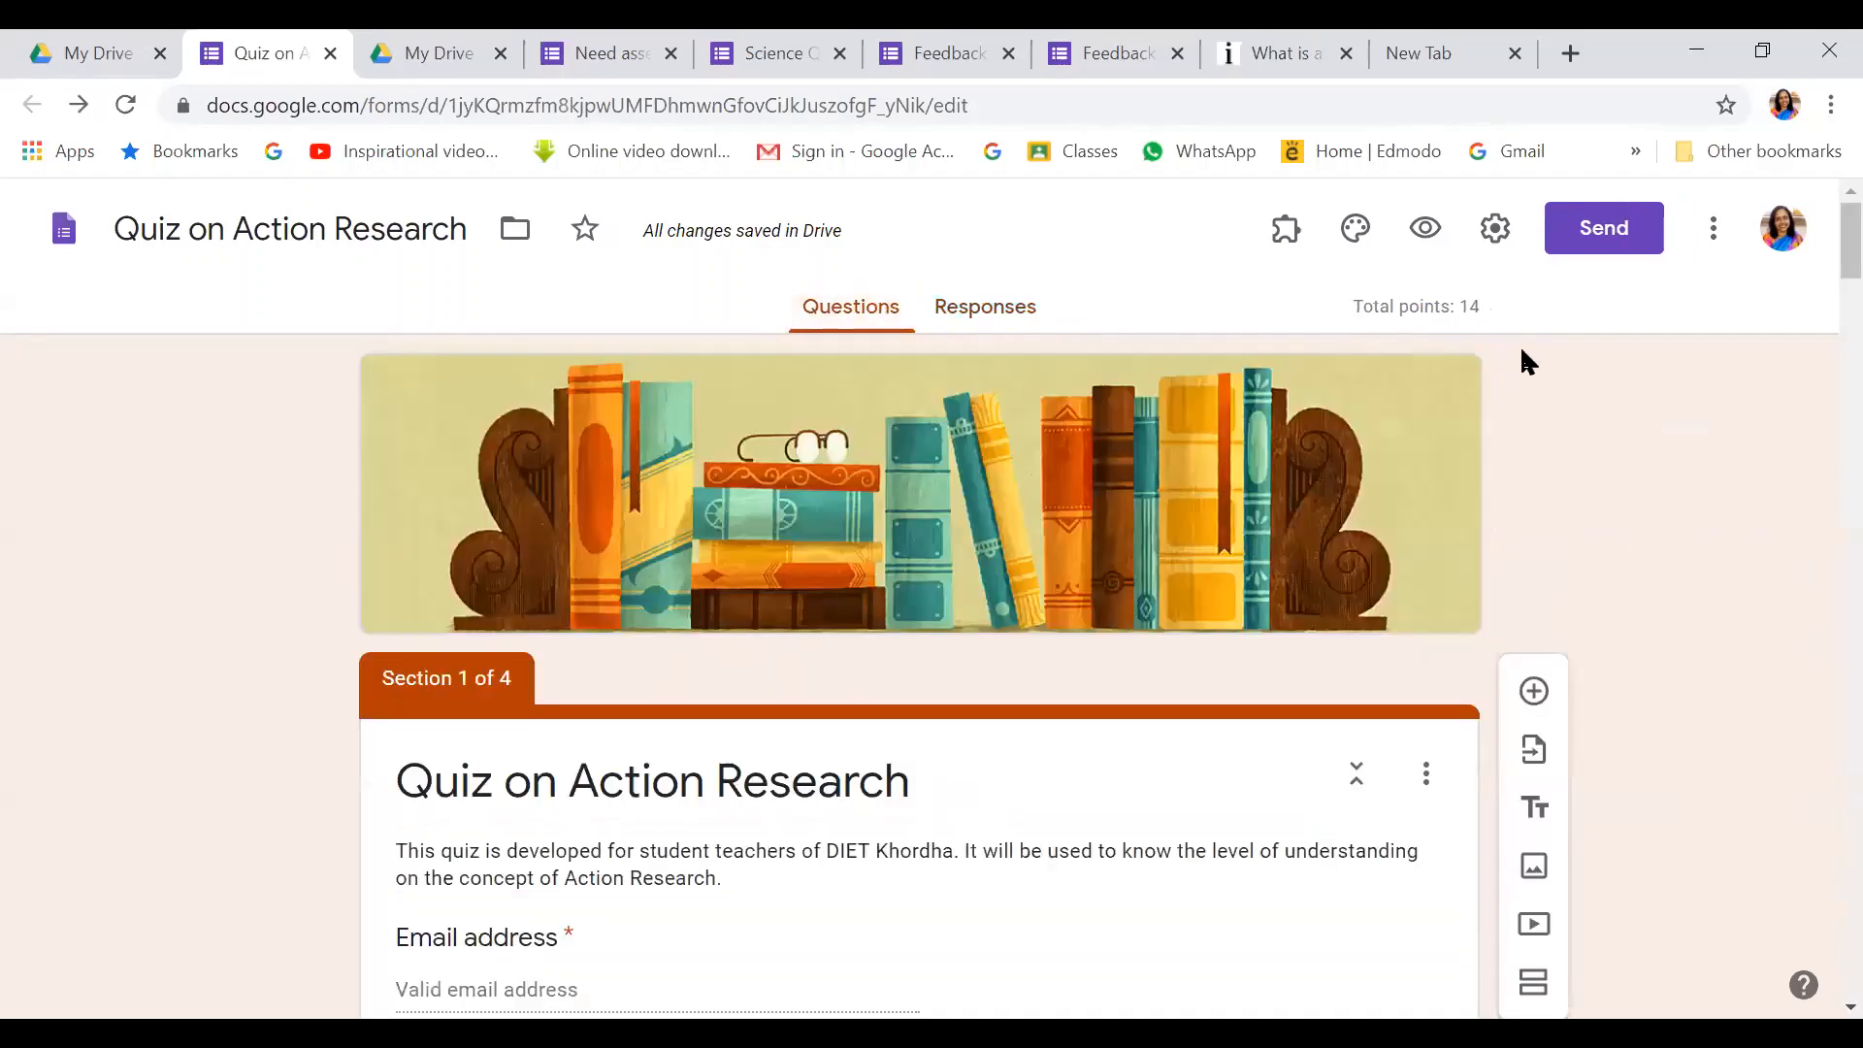
Preview the quiz as a respondent, enter an email address and continue to General Information
click(1426, 228)
scroll(1342, 444, down, 1)
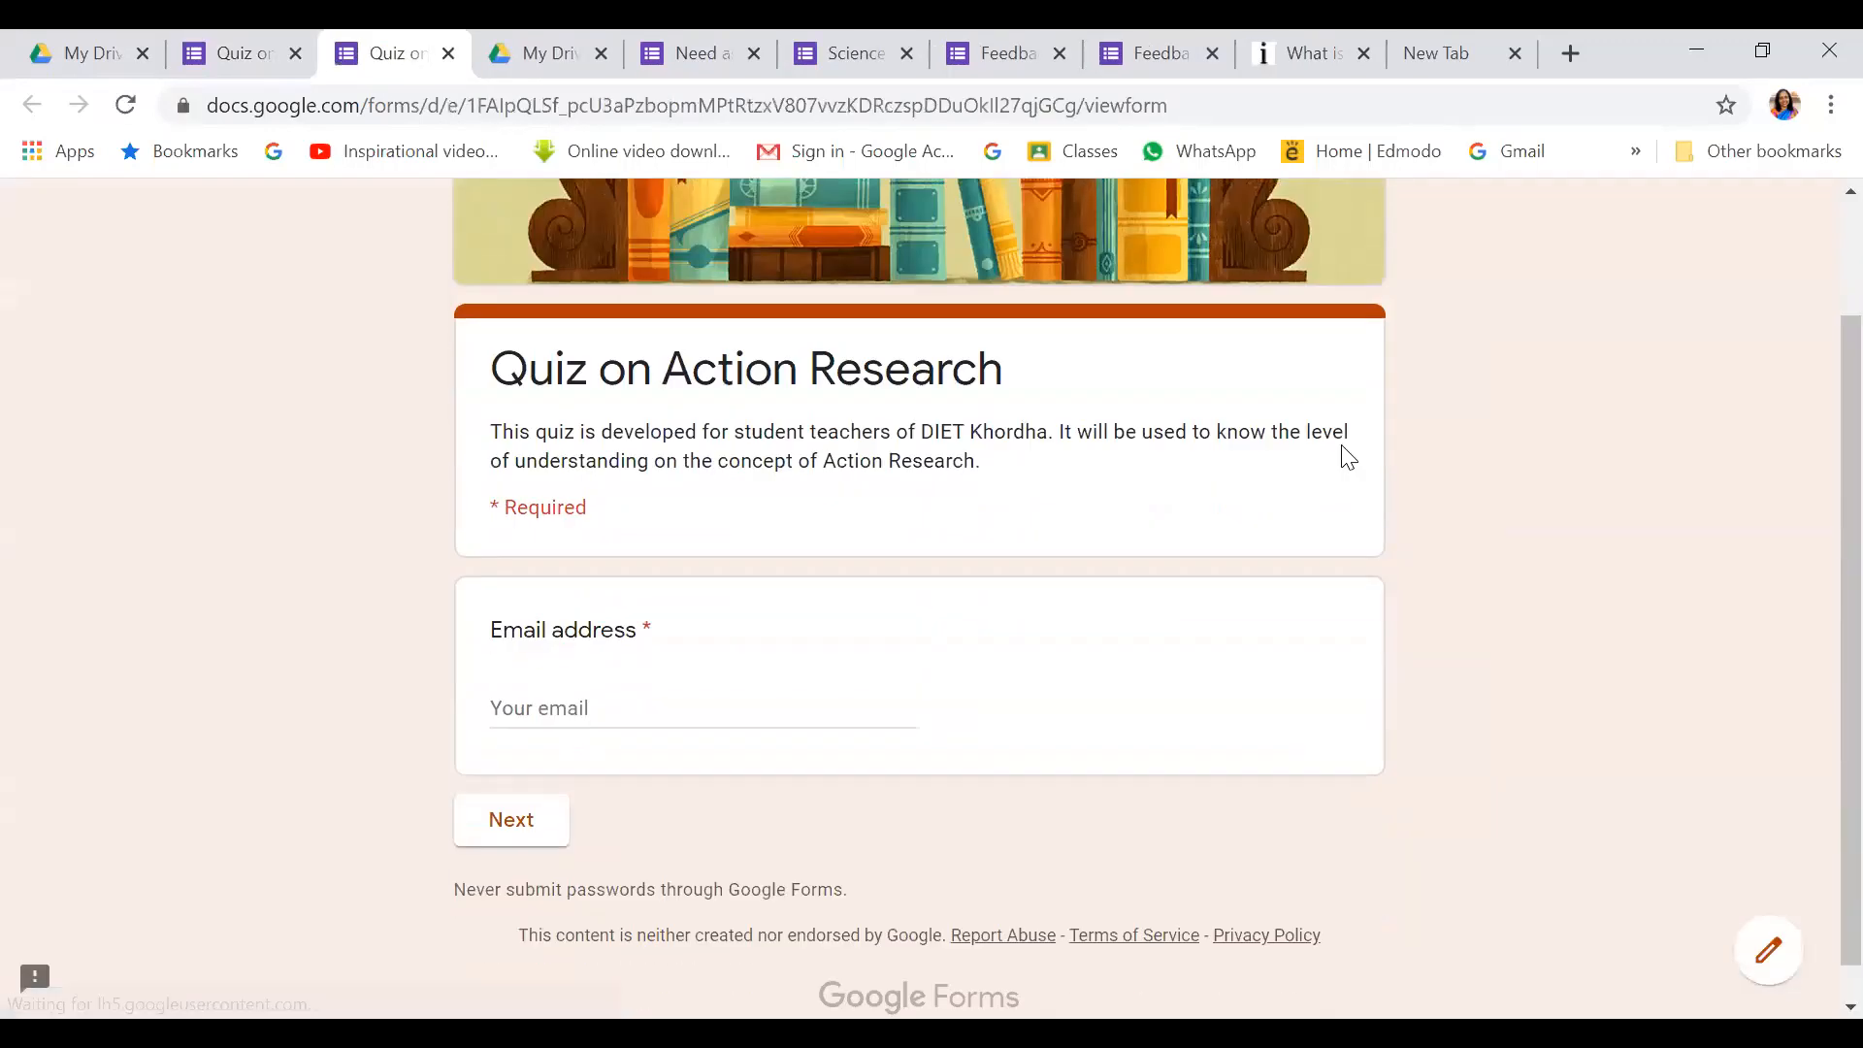
click(521, 709)
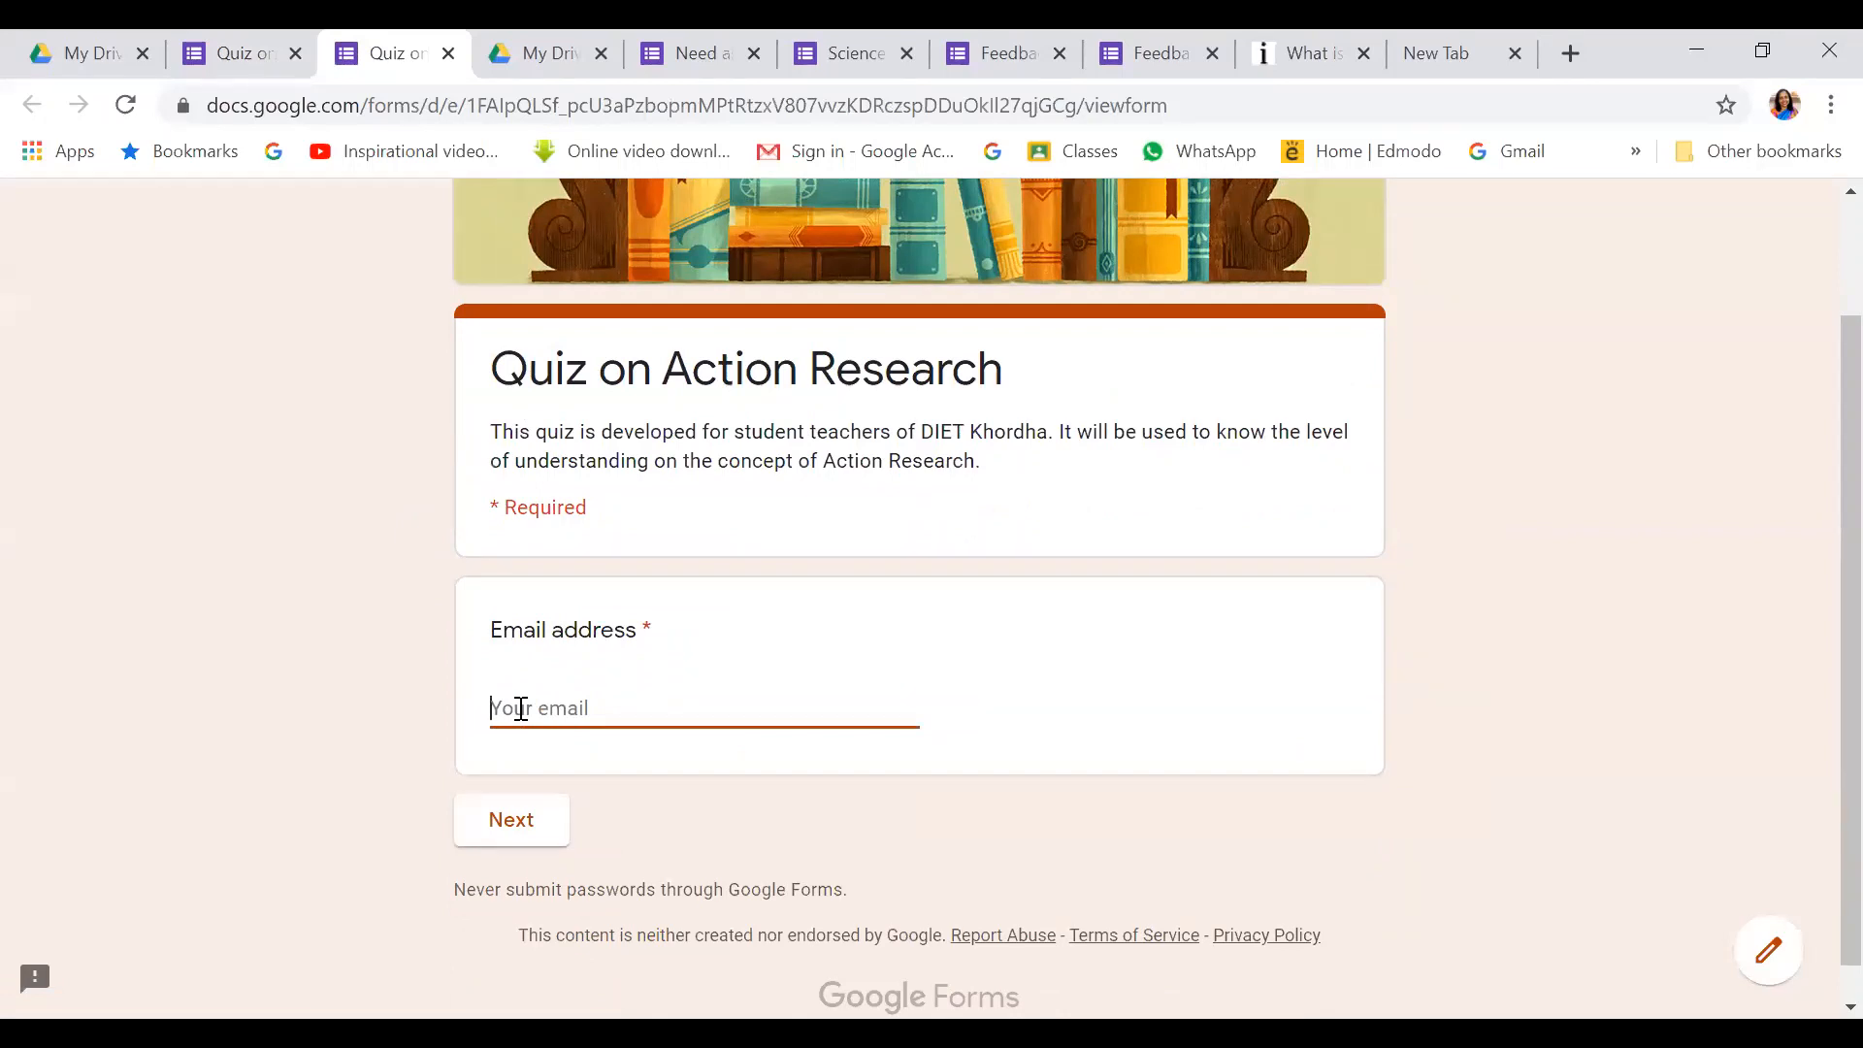
click(515, 825)
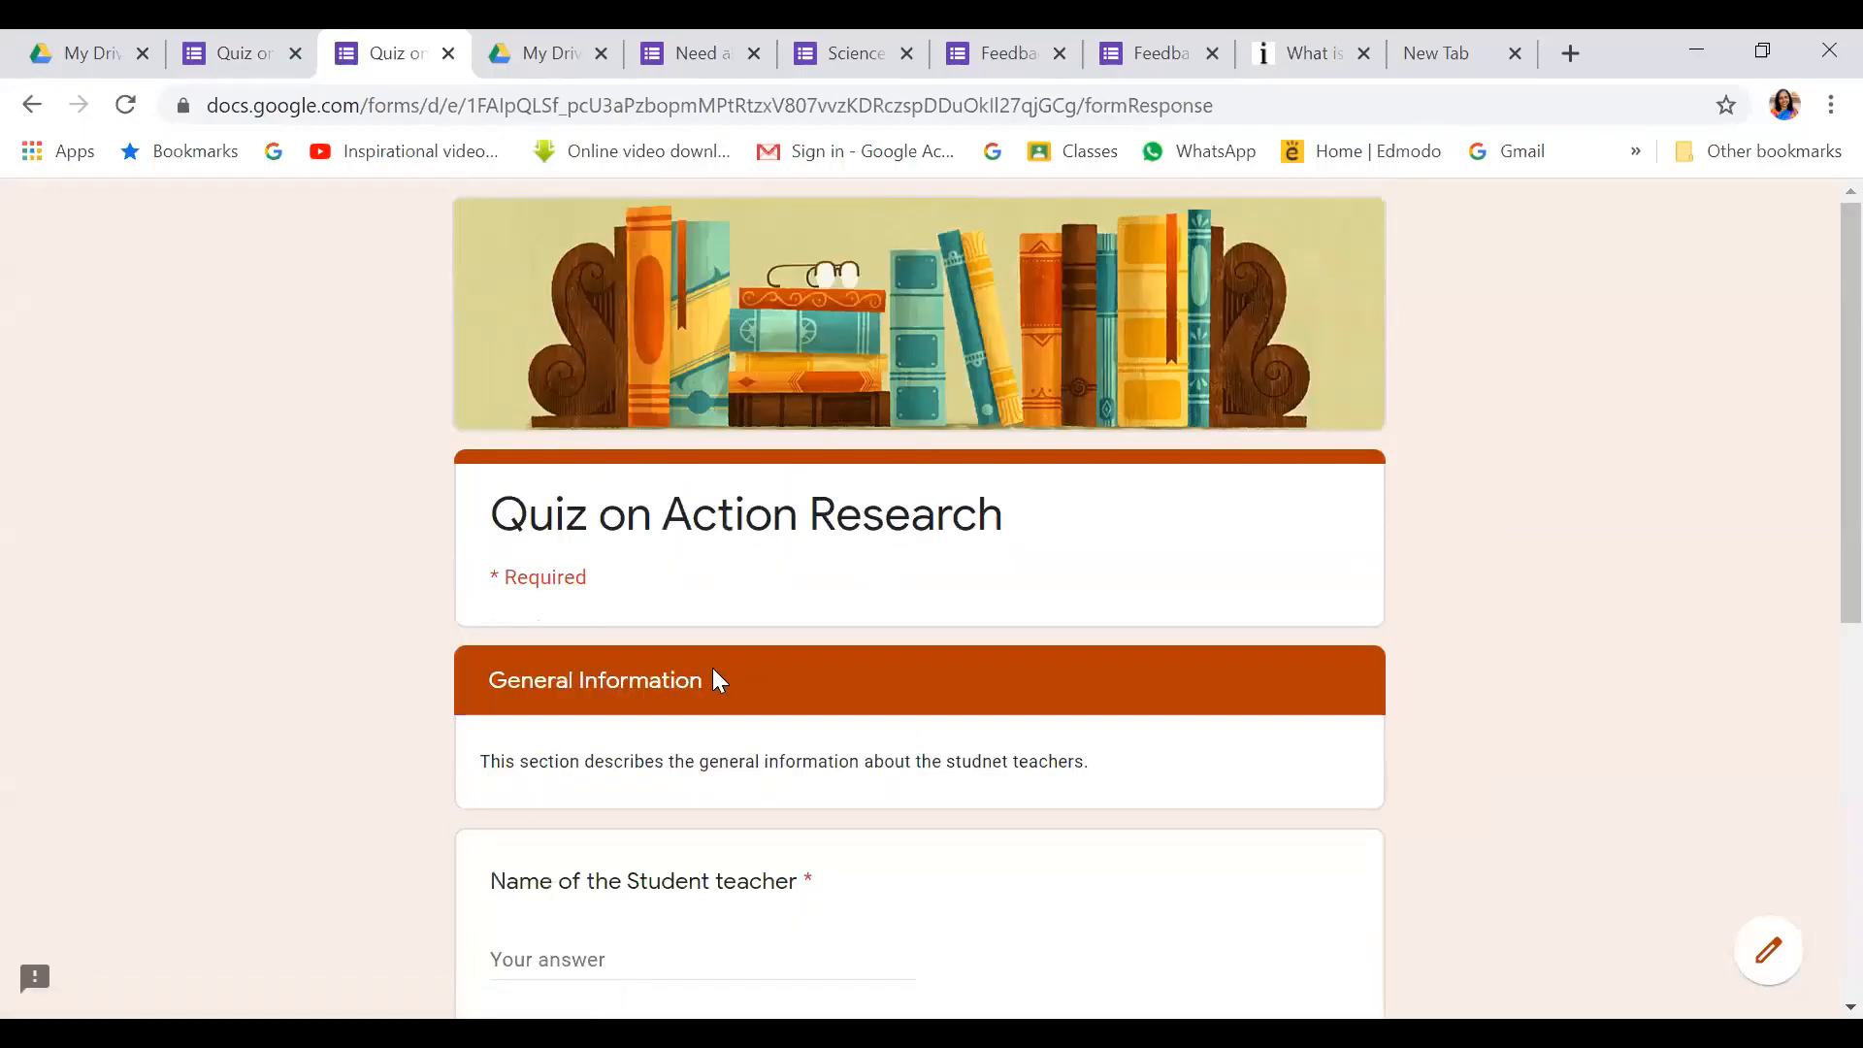
Fill in the student teacher's name, choose Section A, enter Roll Number 35 and continue
scroll(714, 672, down, 5)
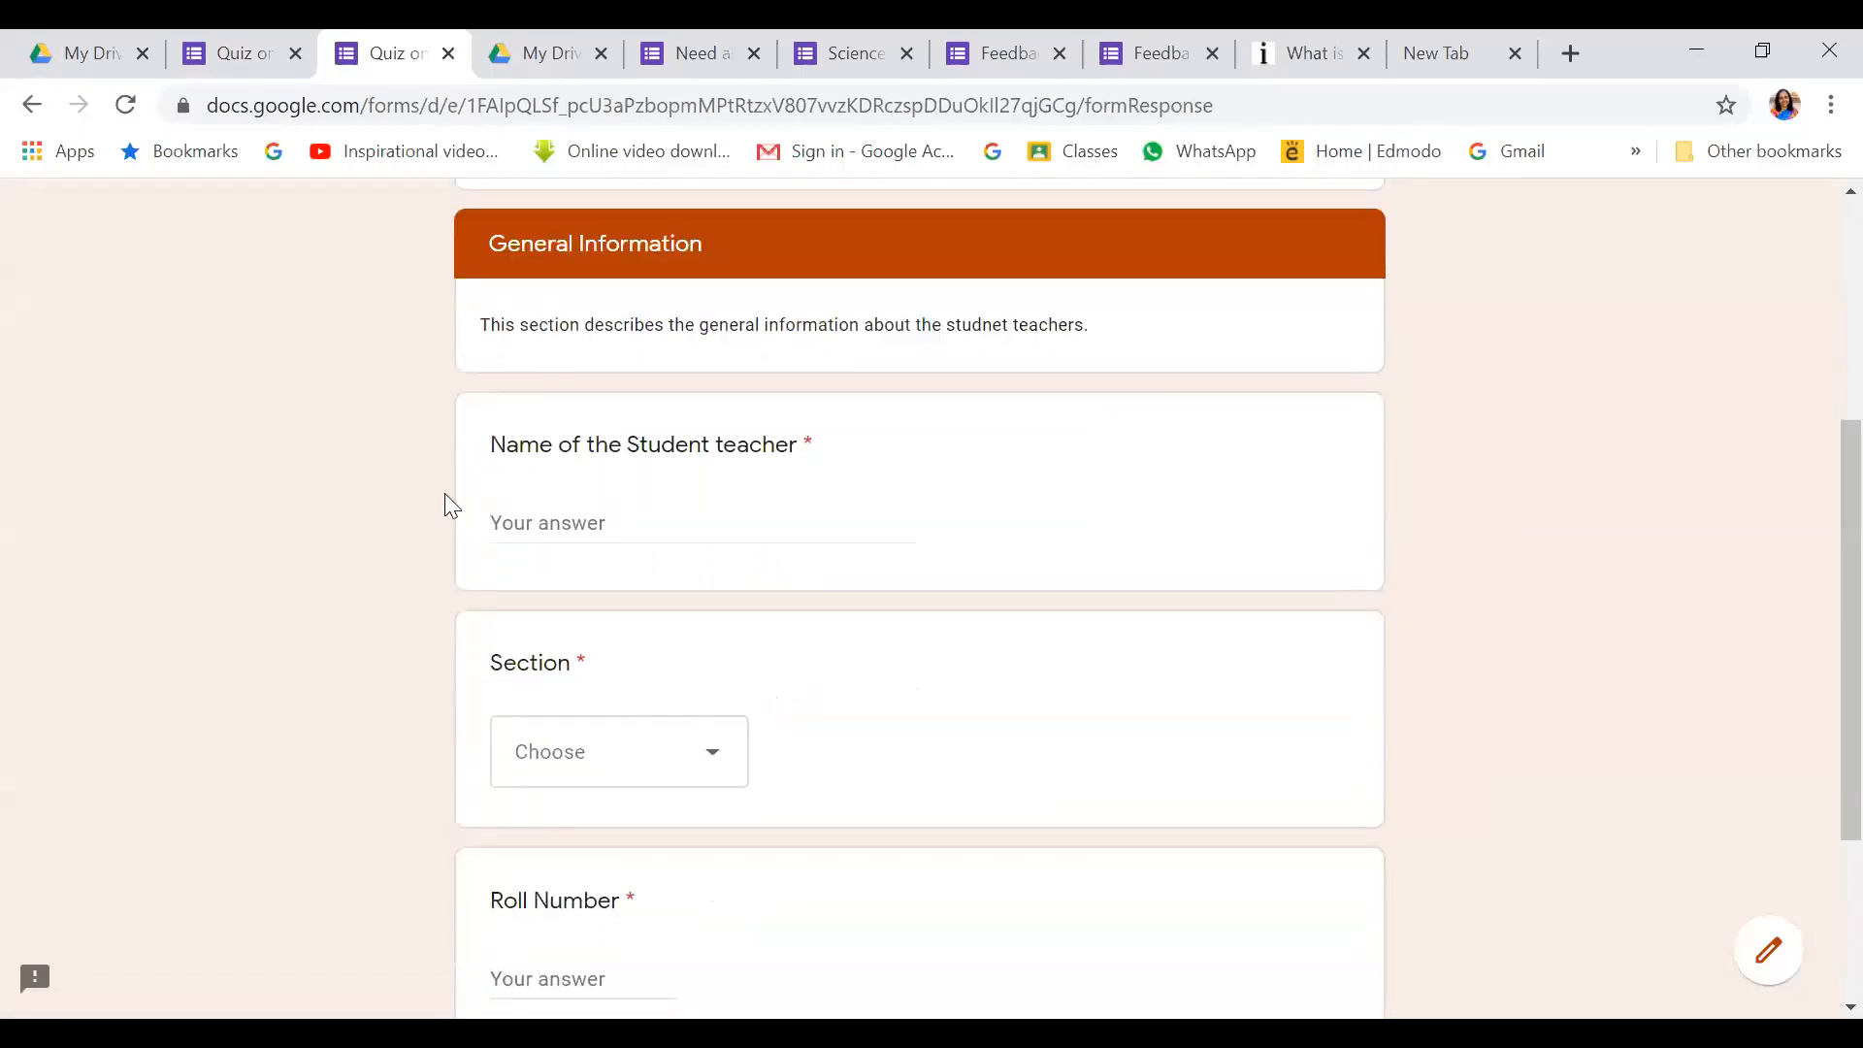
click(561, 523)
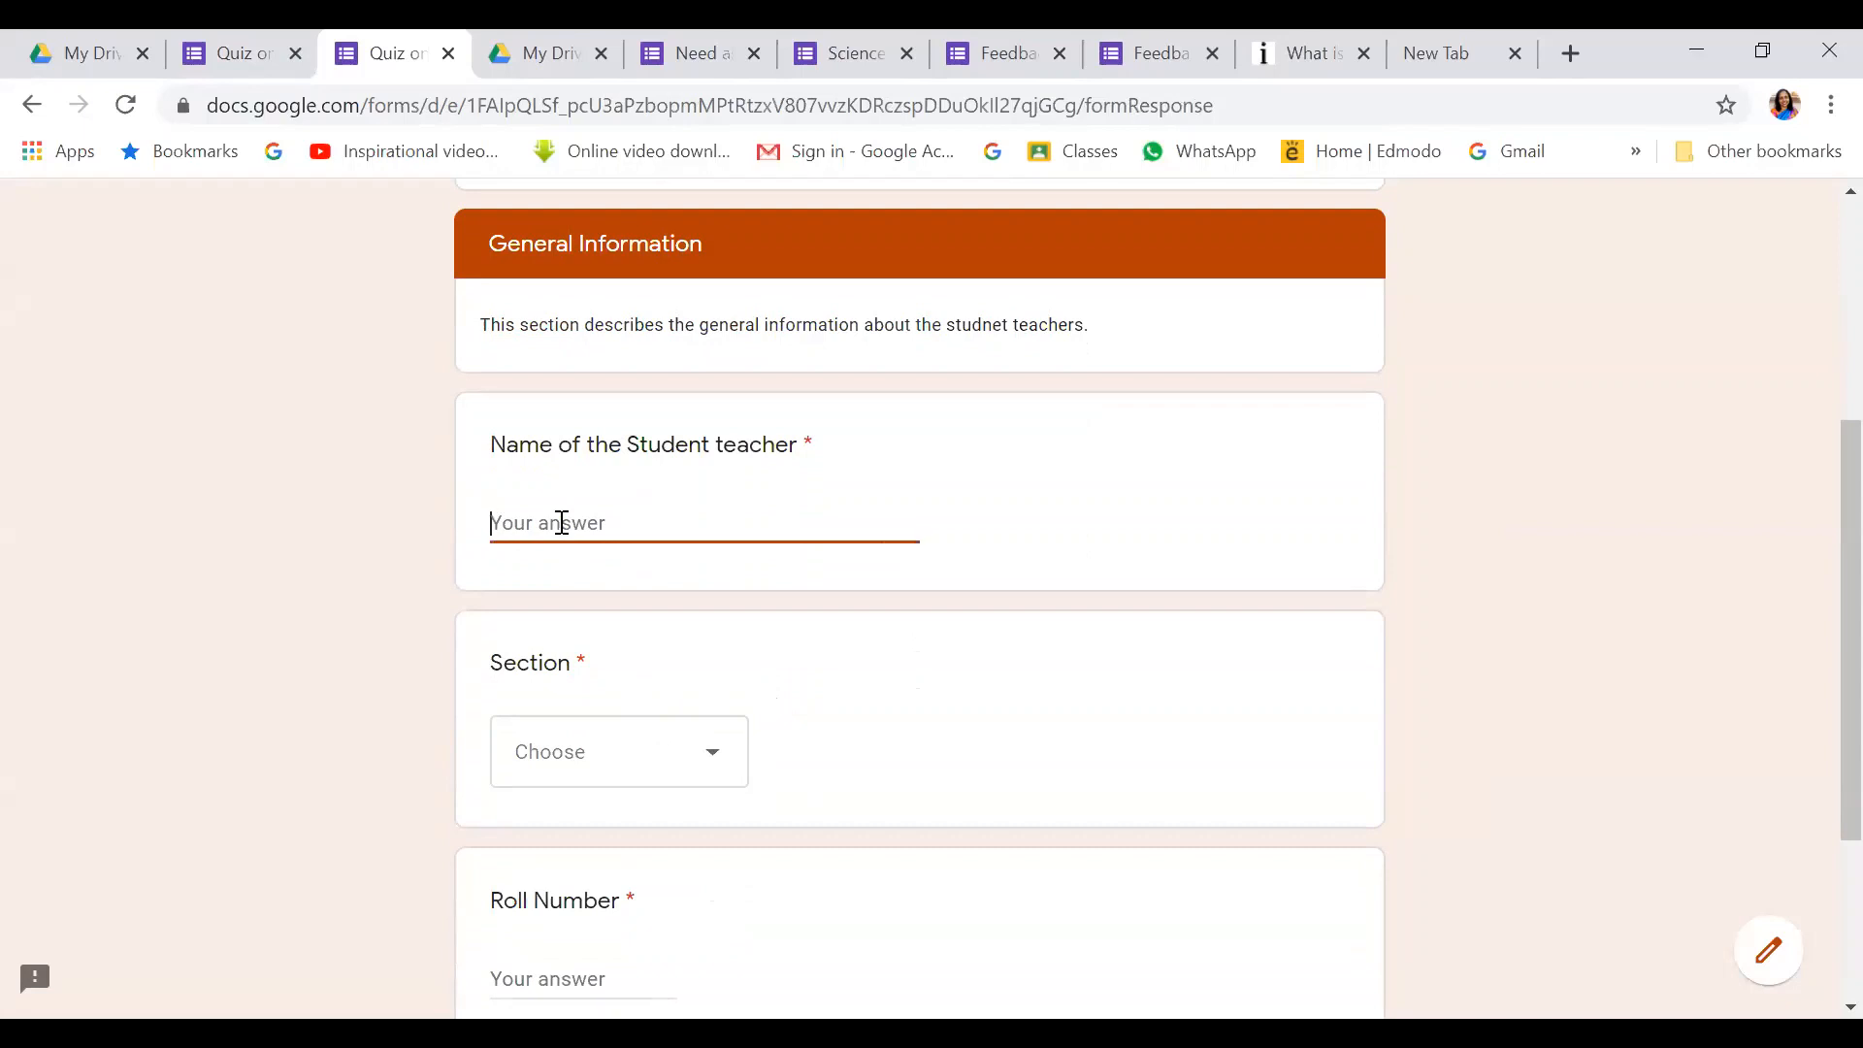
text(Sunita)
click(709, 762)
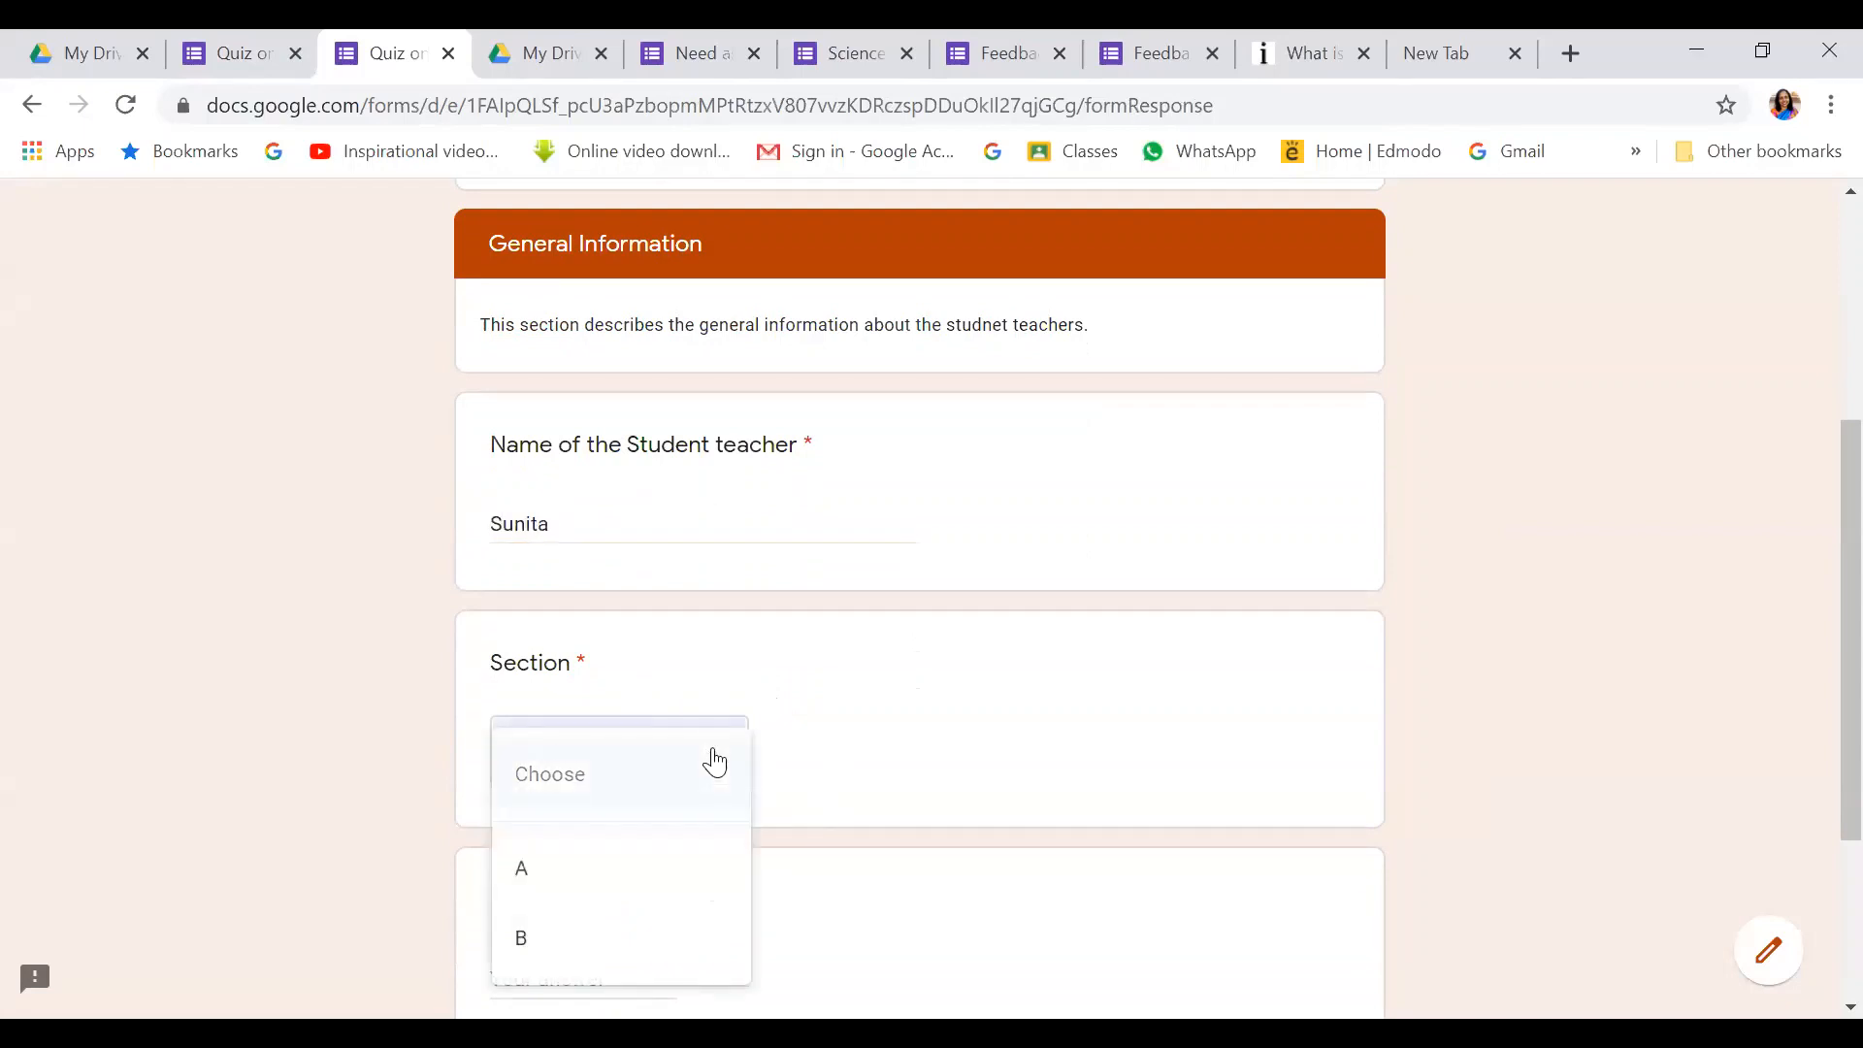
click(934, 743)
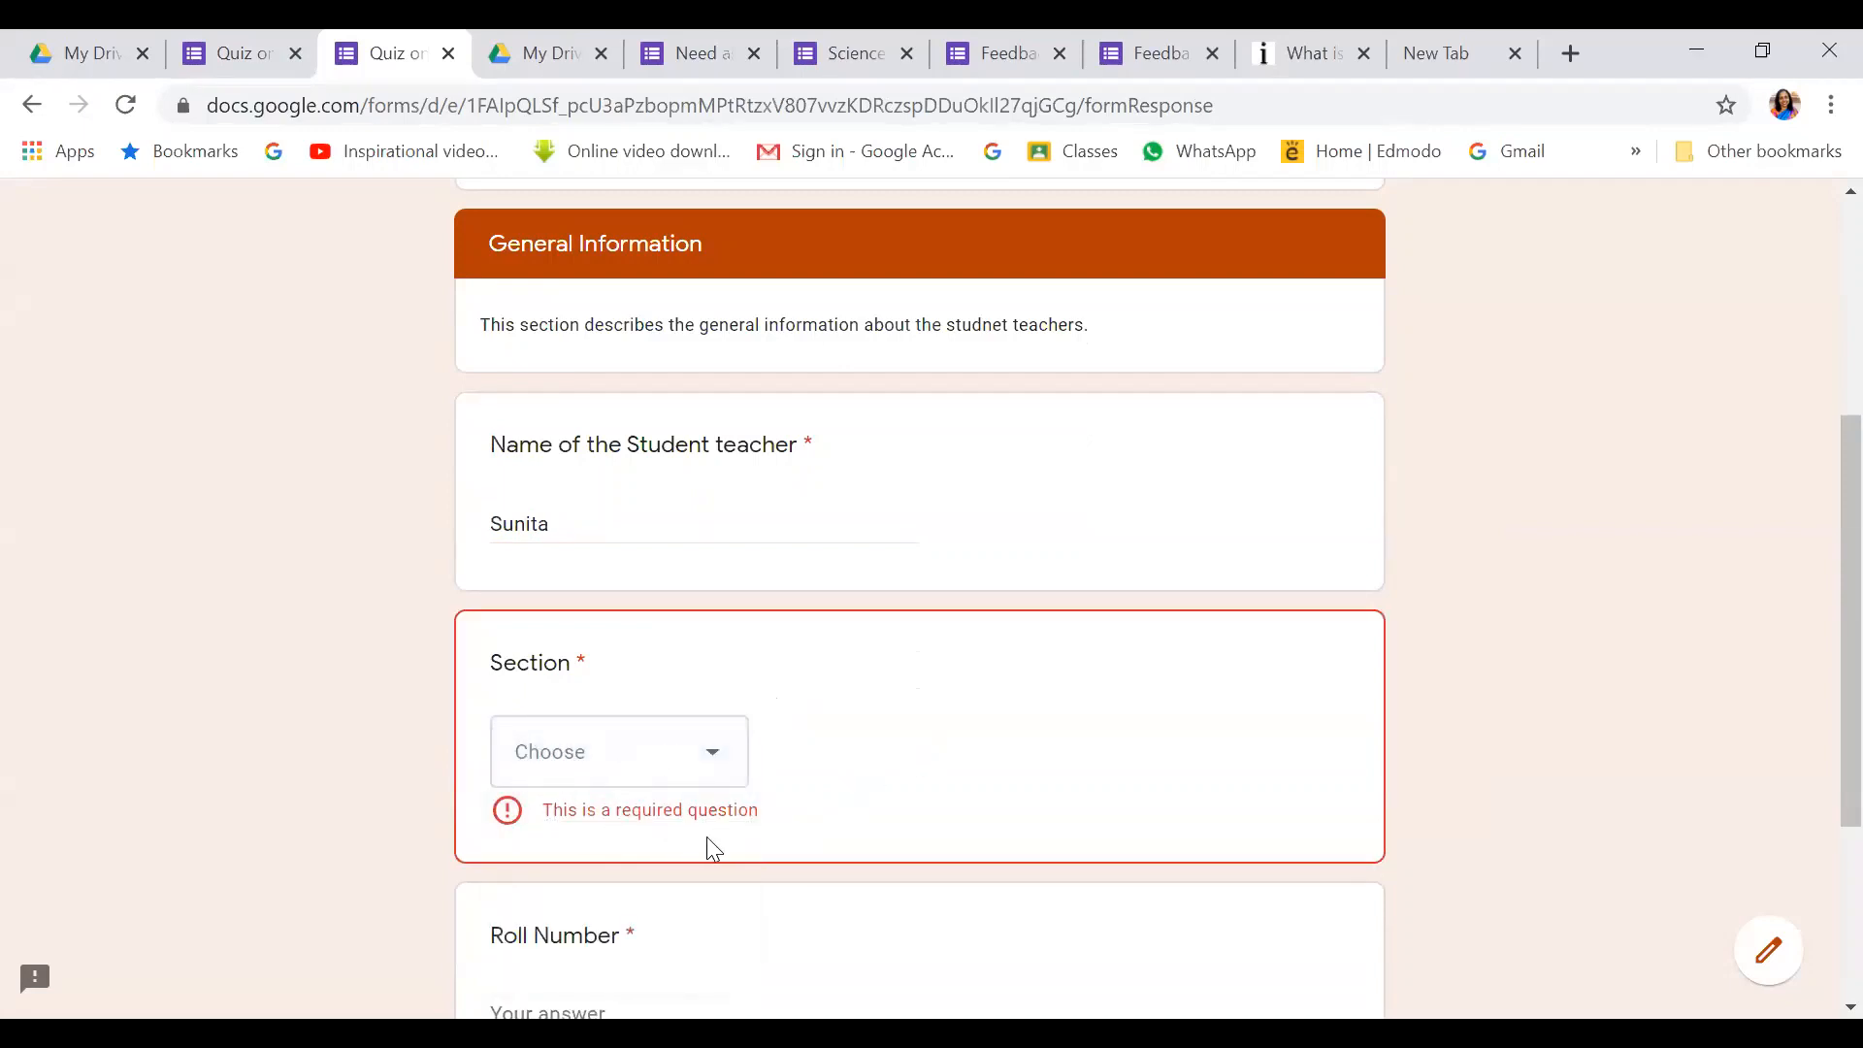
scroll(750, 771, down, 3)
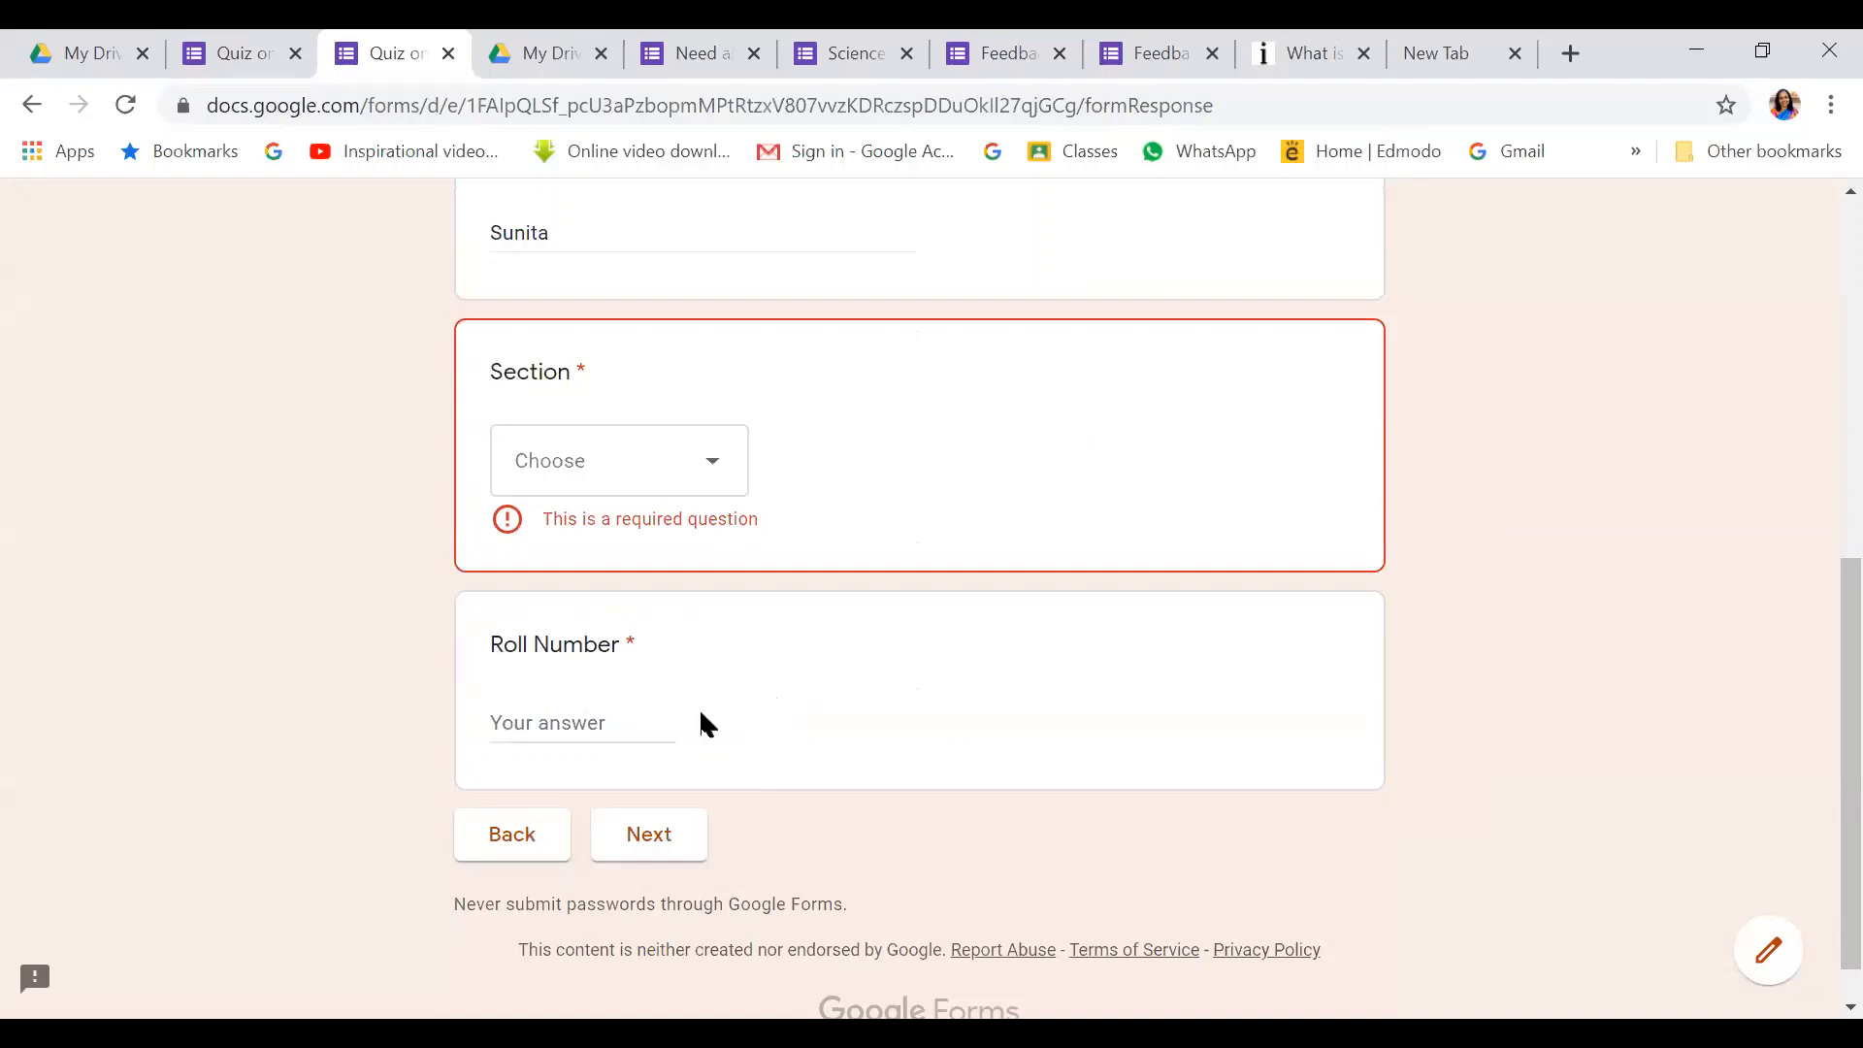
click(659, 842)
scroll(718, 525, up, 1)
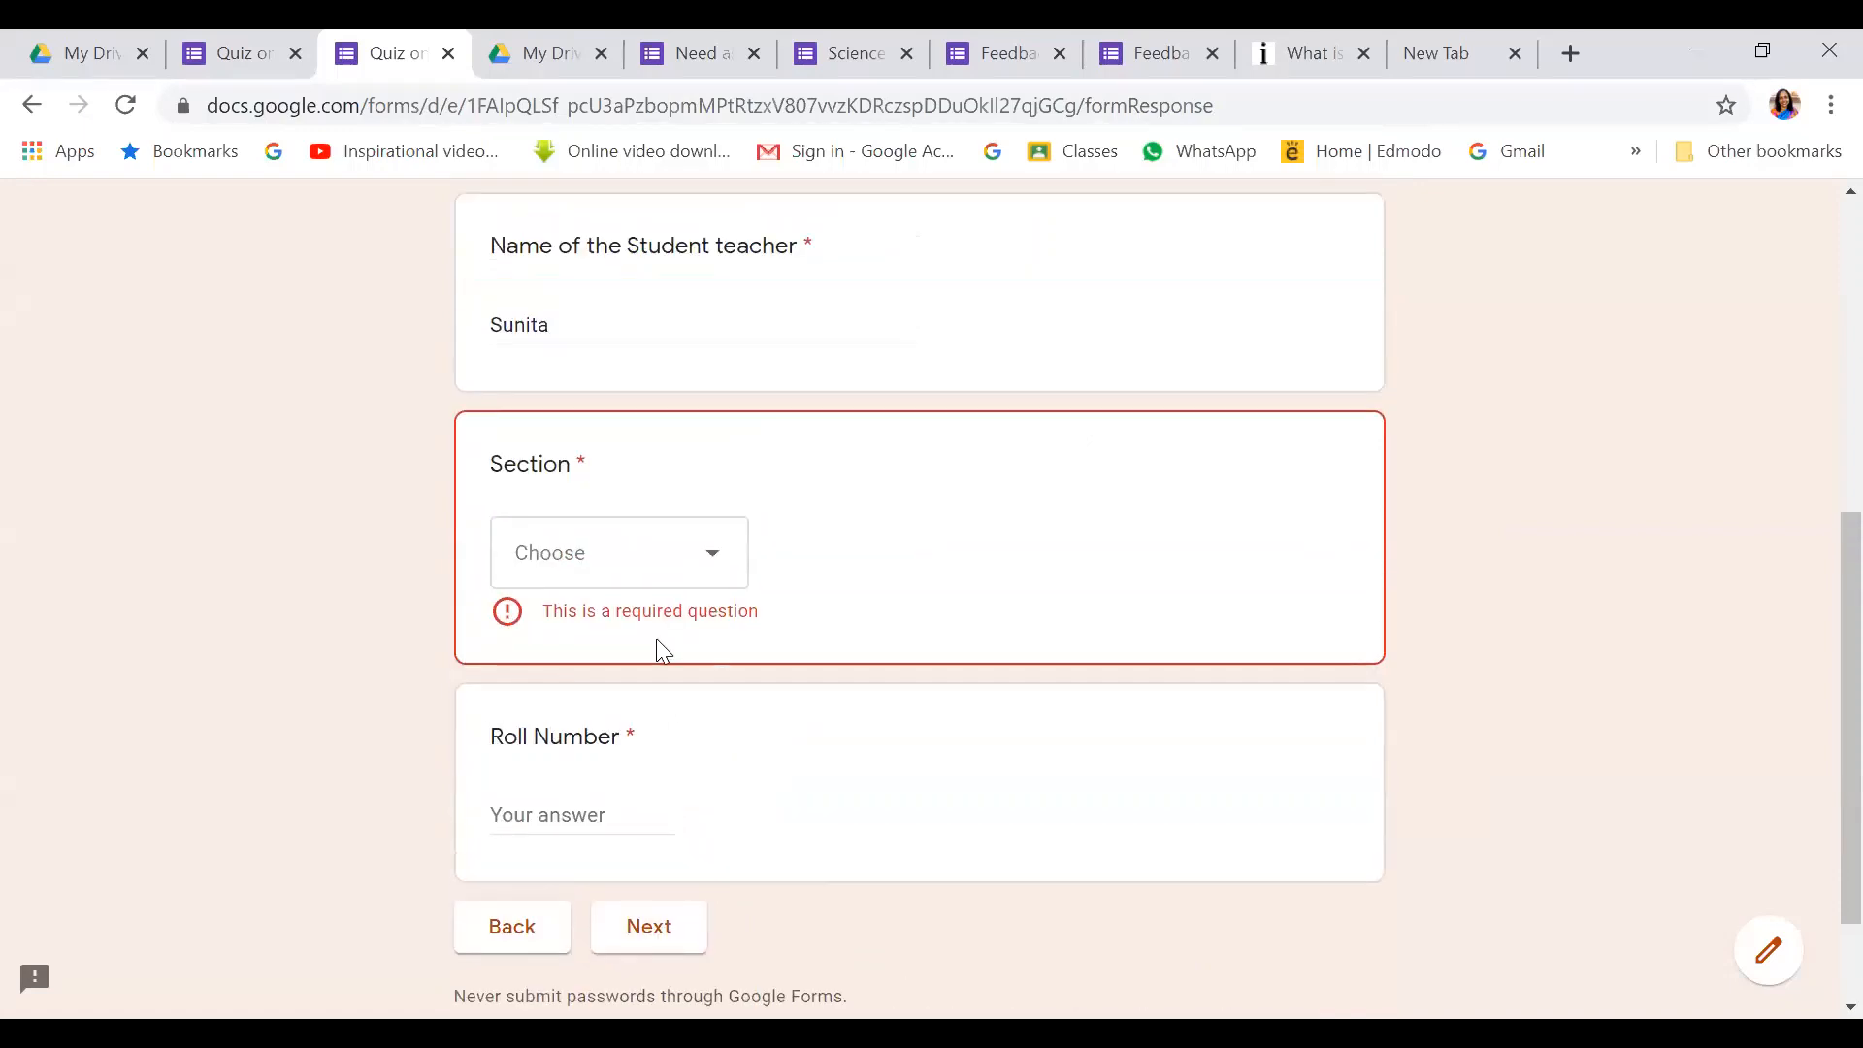
click(713, 561)
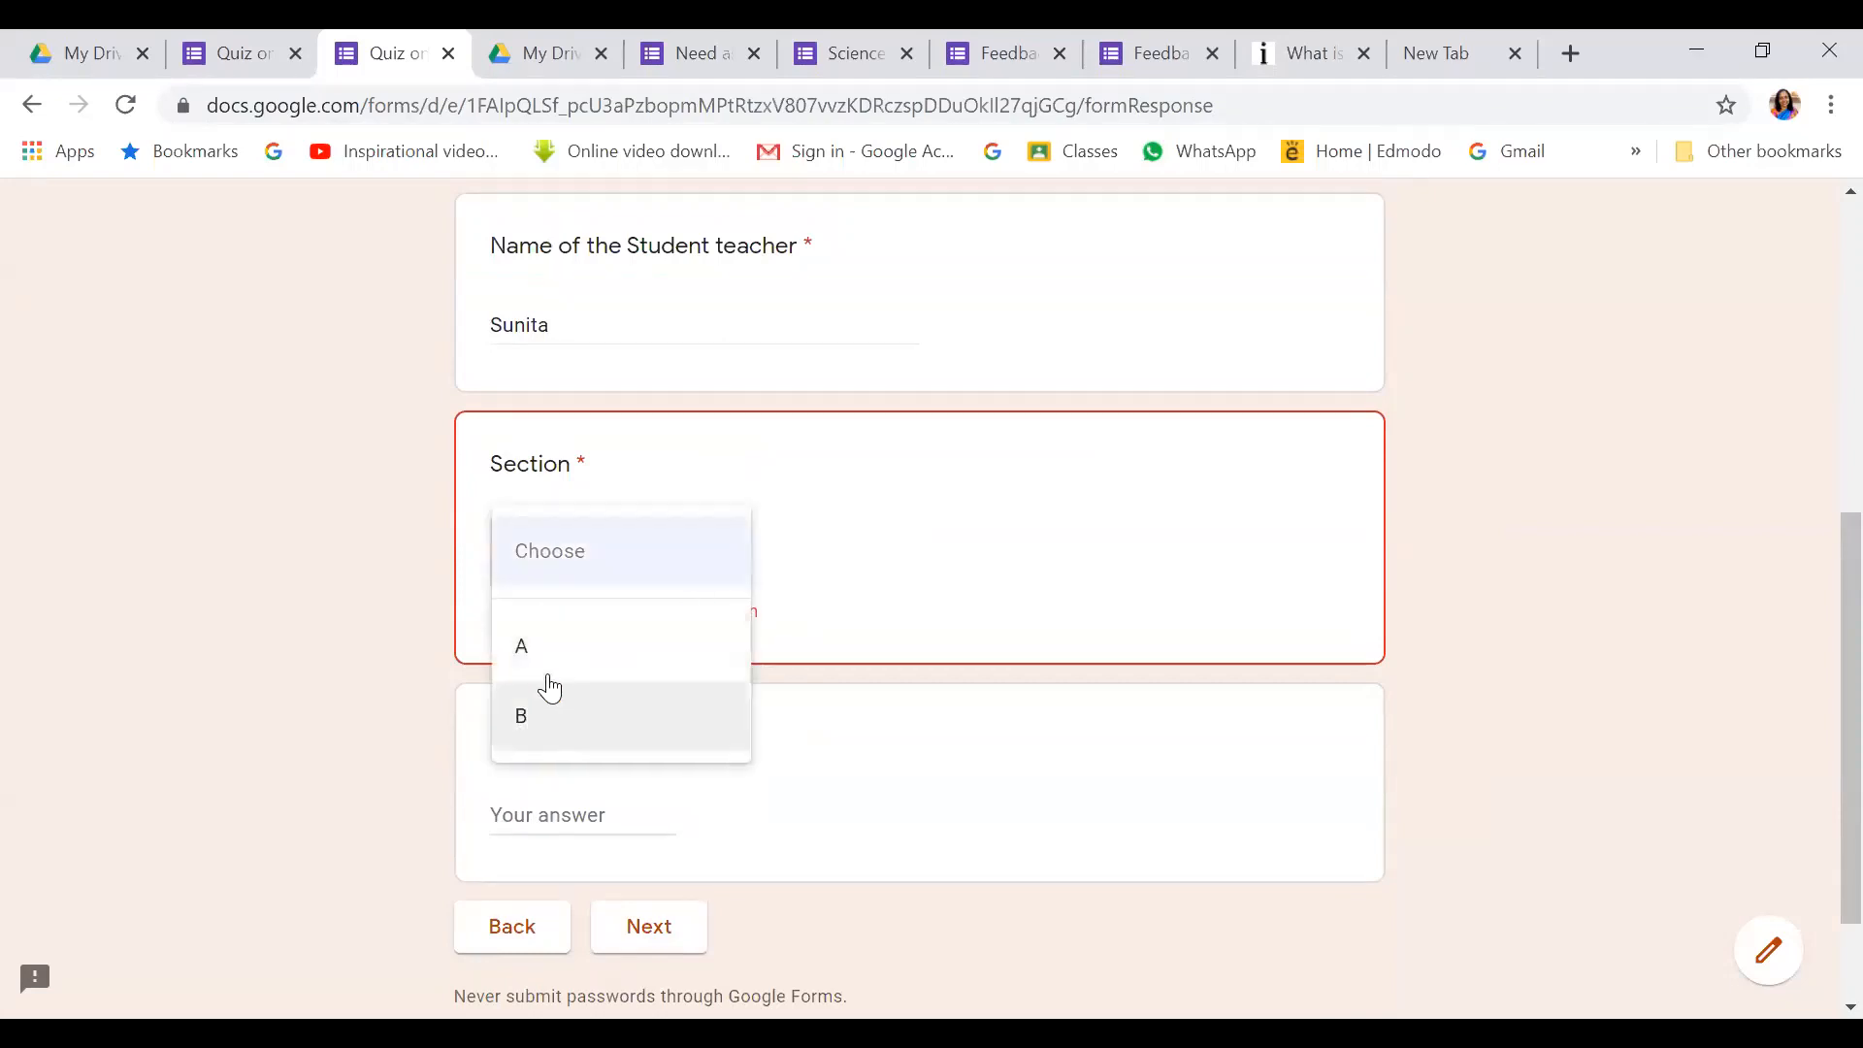
click(544, 665)
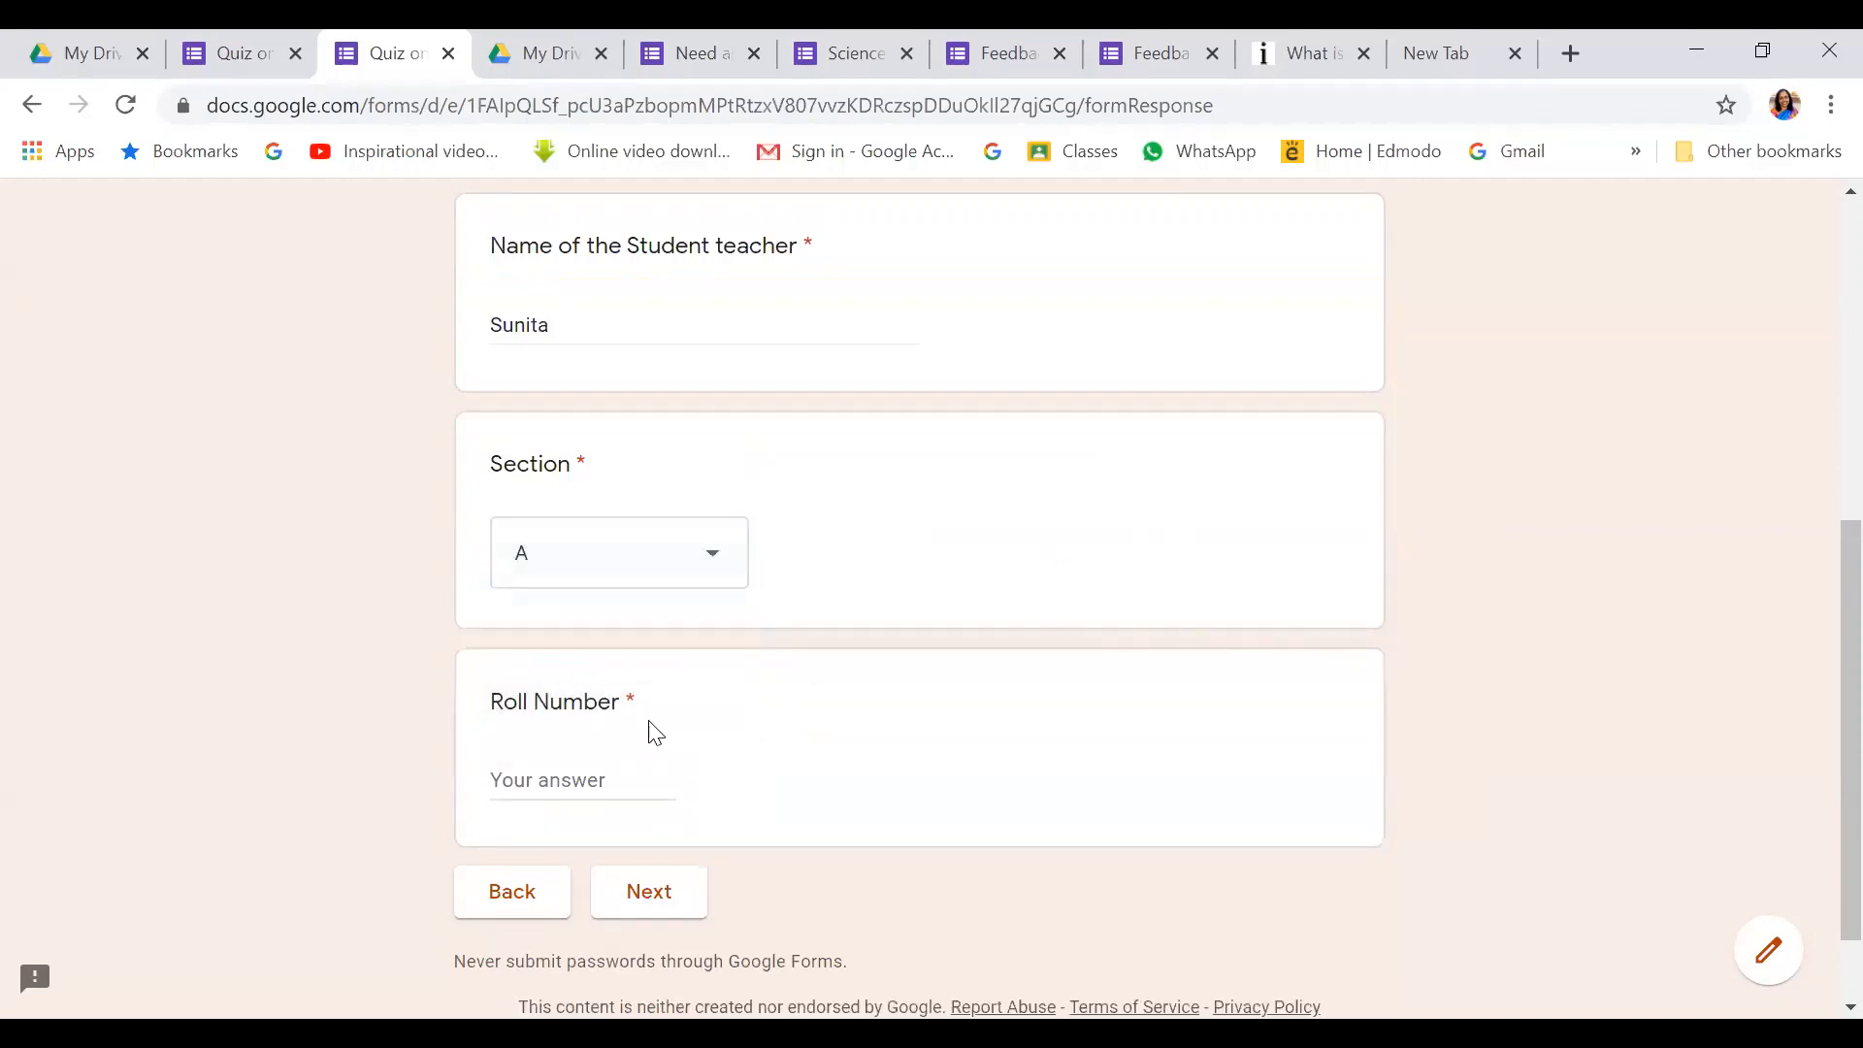
click(563, 765)
text(35)
click(655, 891)
Answer question 1 with All of the above, question 2 with Searching the sources of information, and tick question 3 options
scroll(665, 838, down, 5)
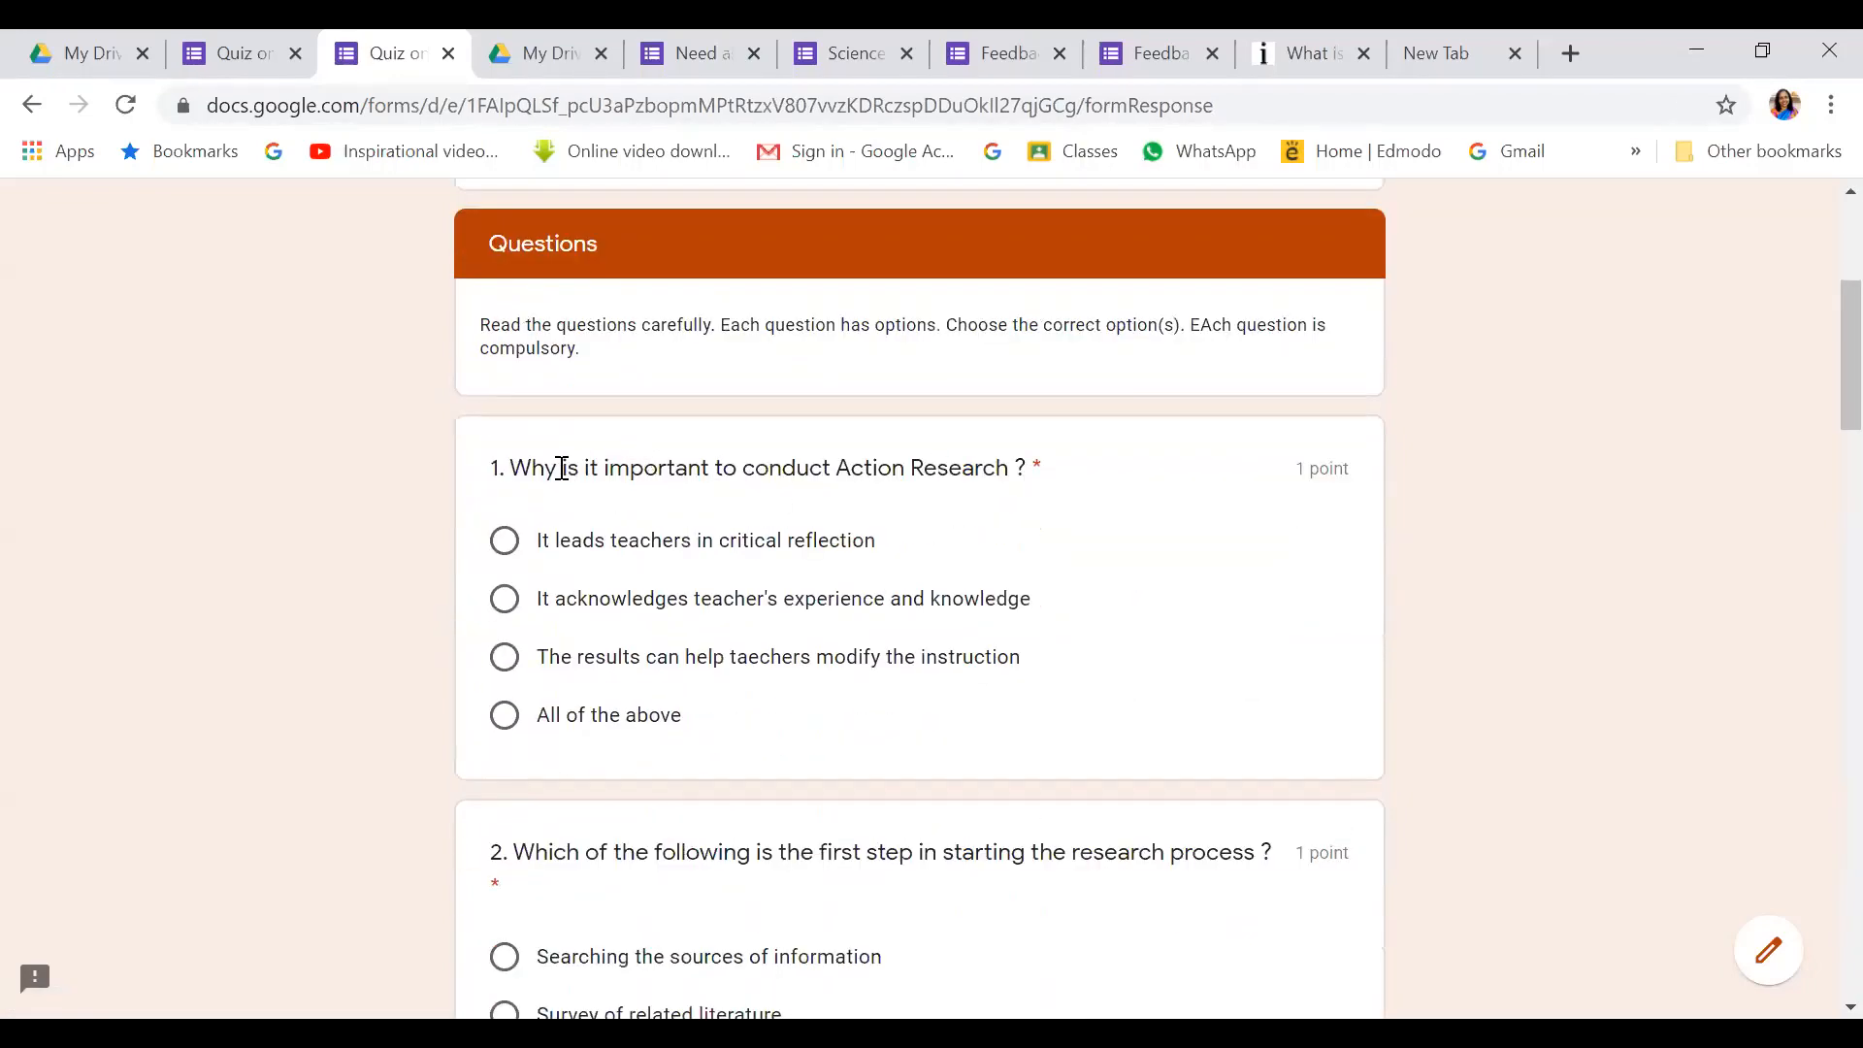
click(504, 718)
scroll(657, 757, down, 3)
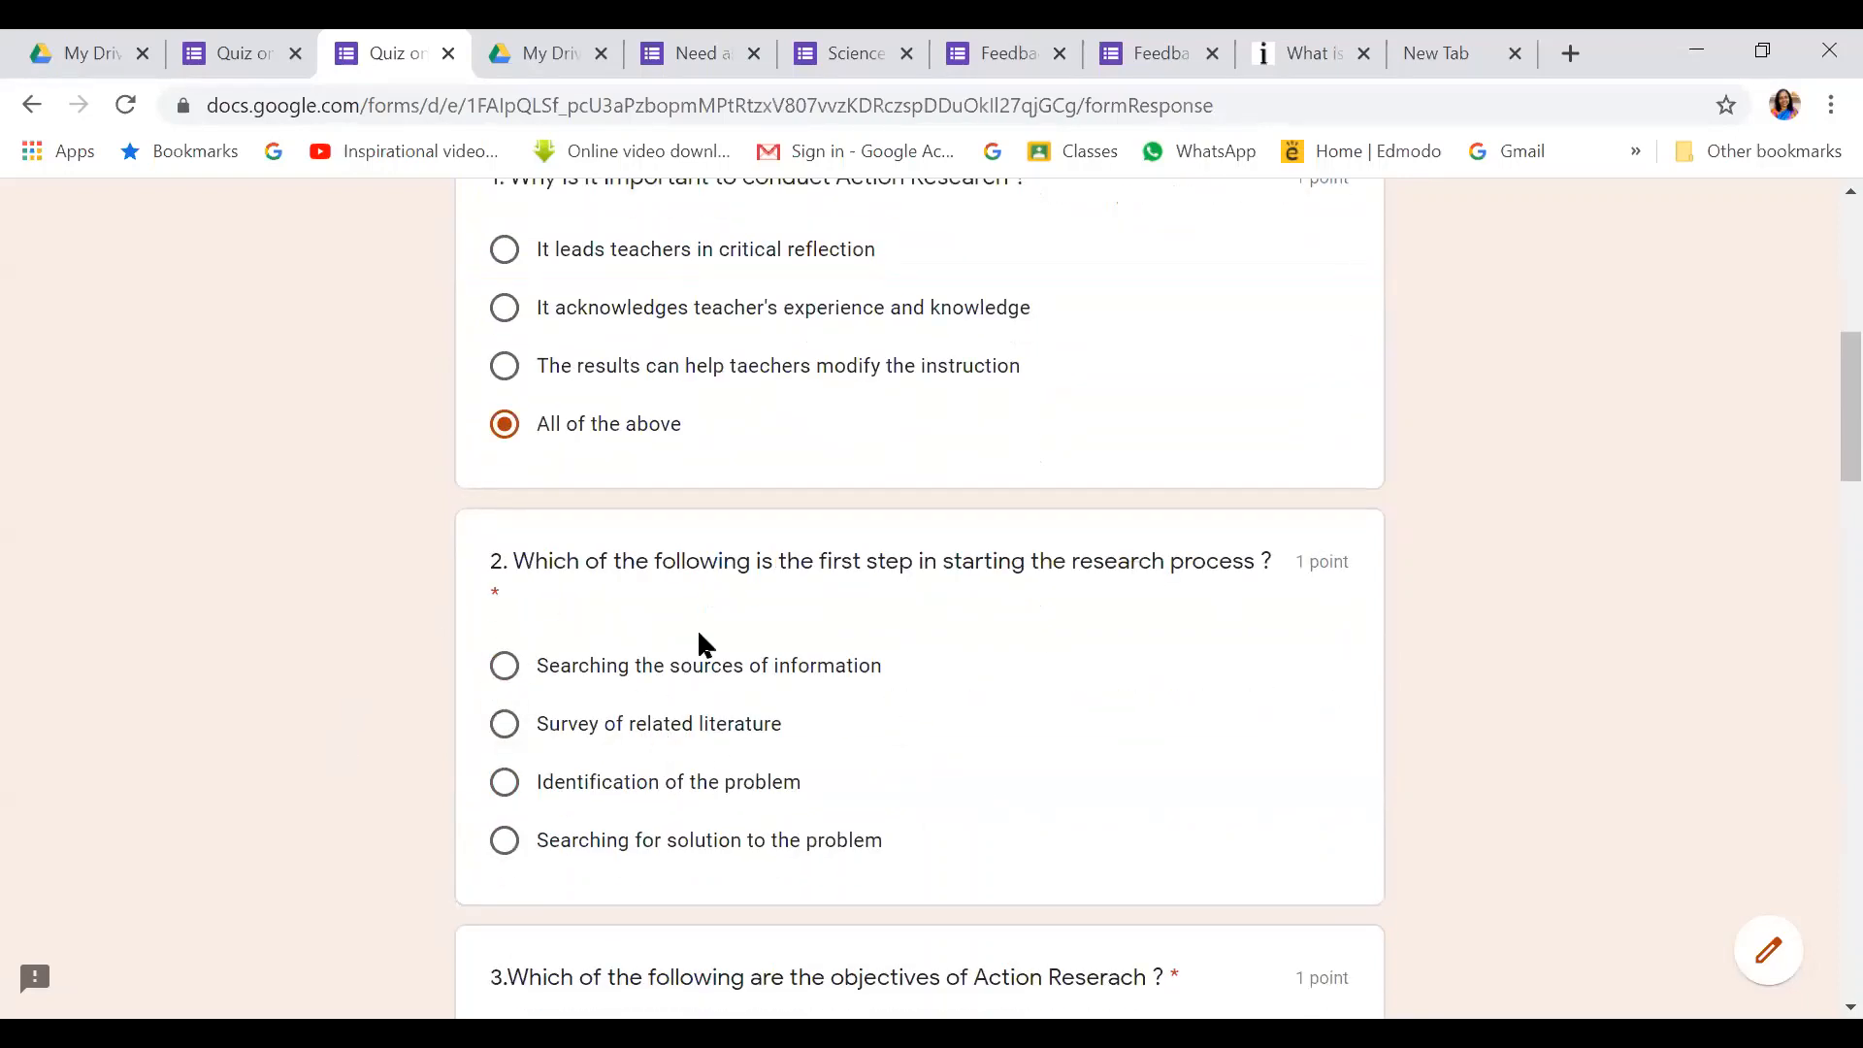
click(514, 668)
scroll(529, 749, down, 5)
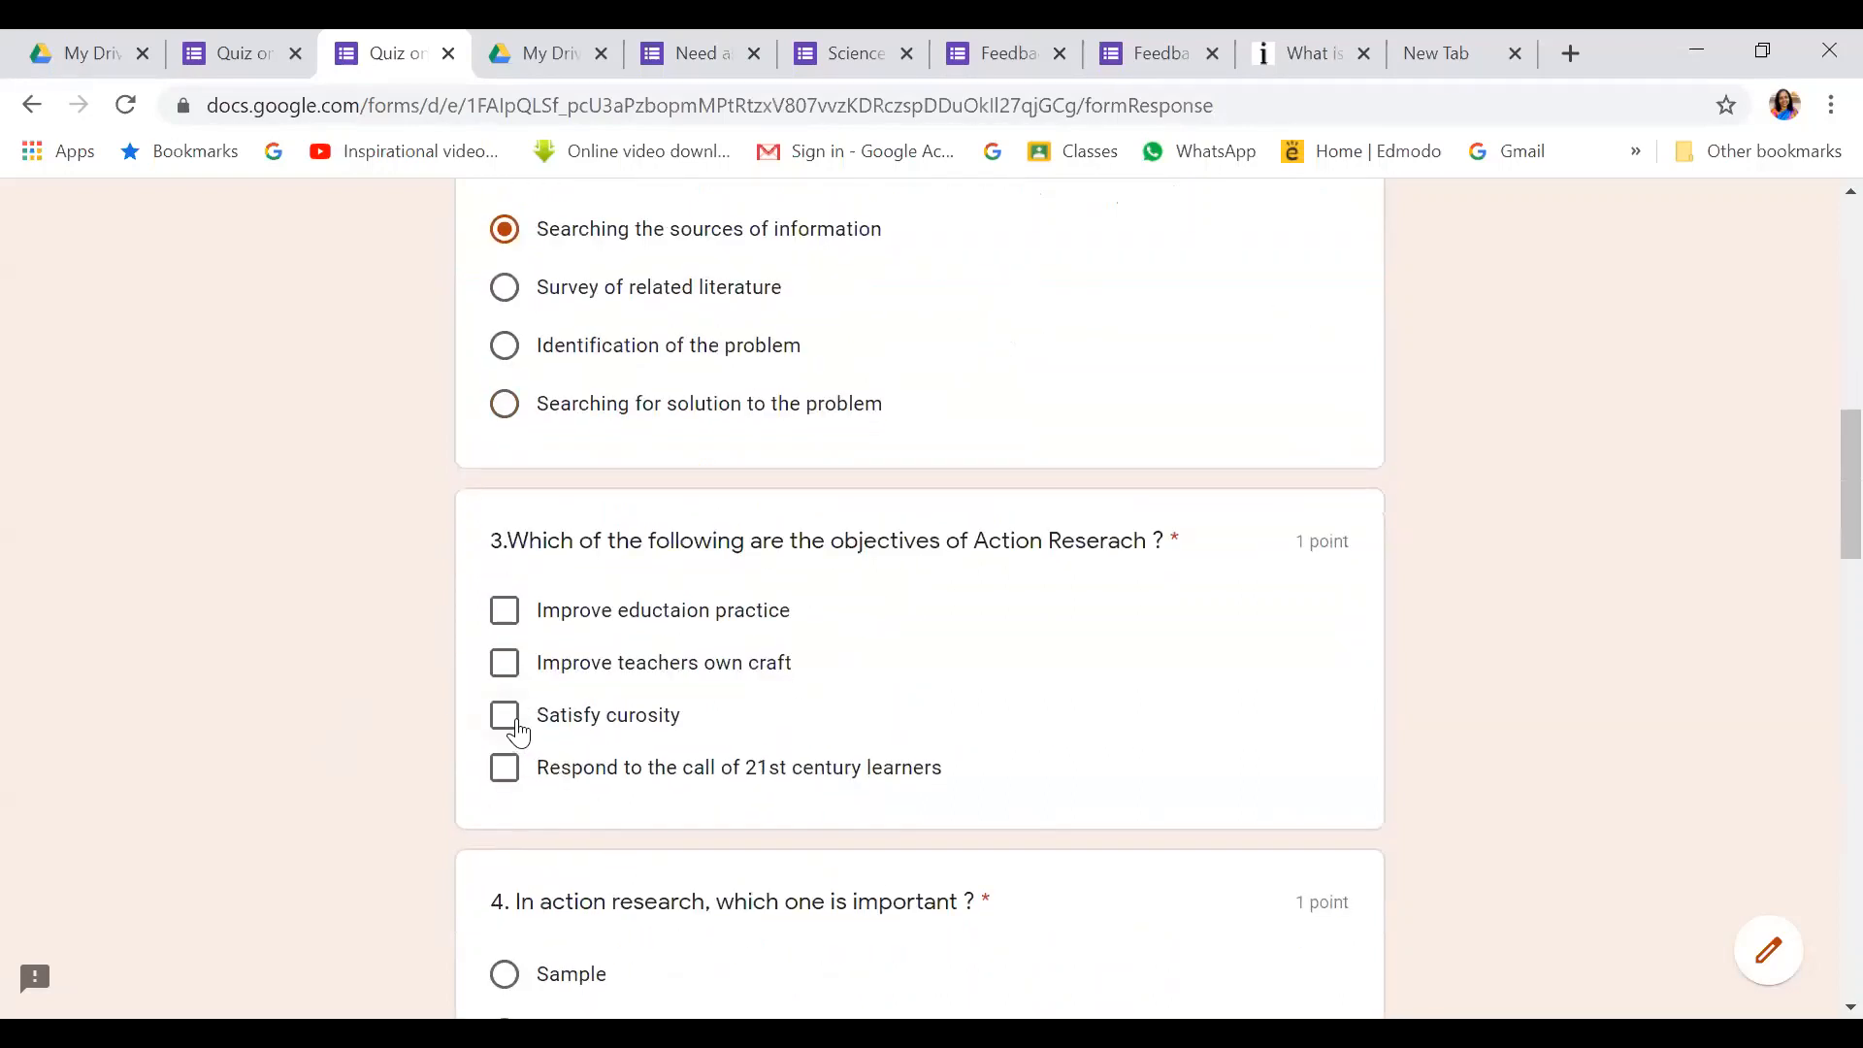
click(514, 719)
click(507, 668)
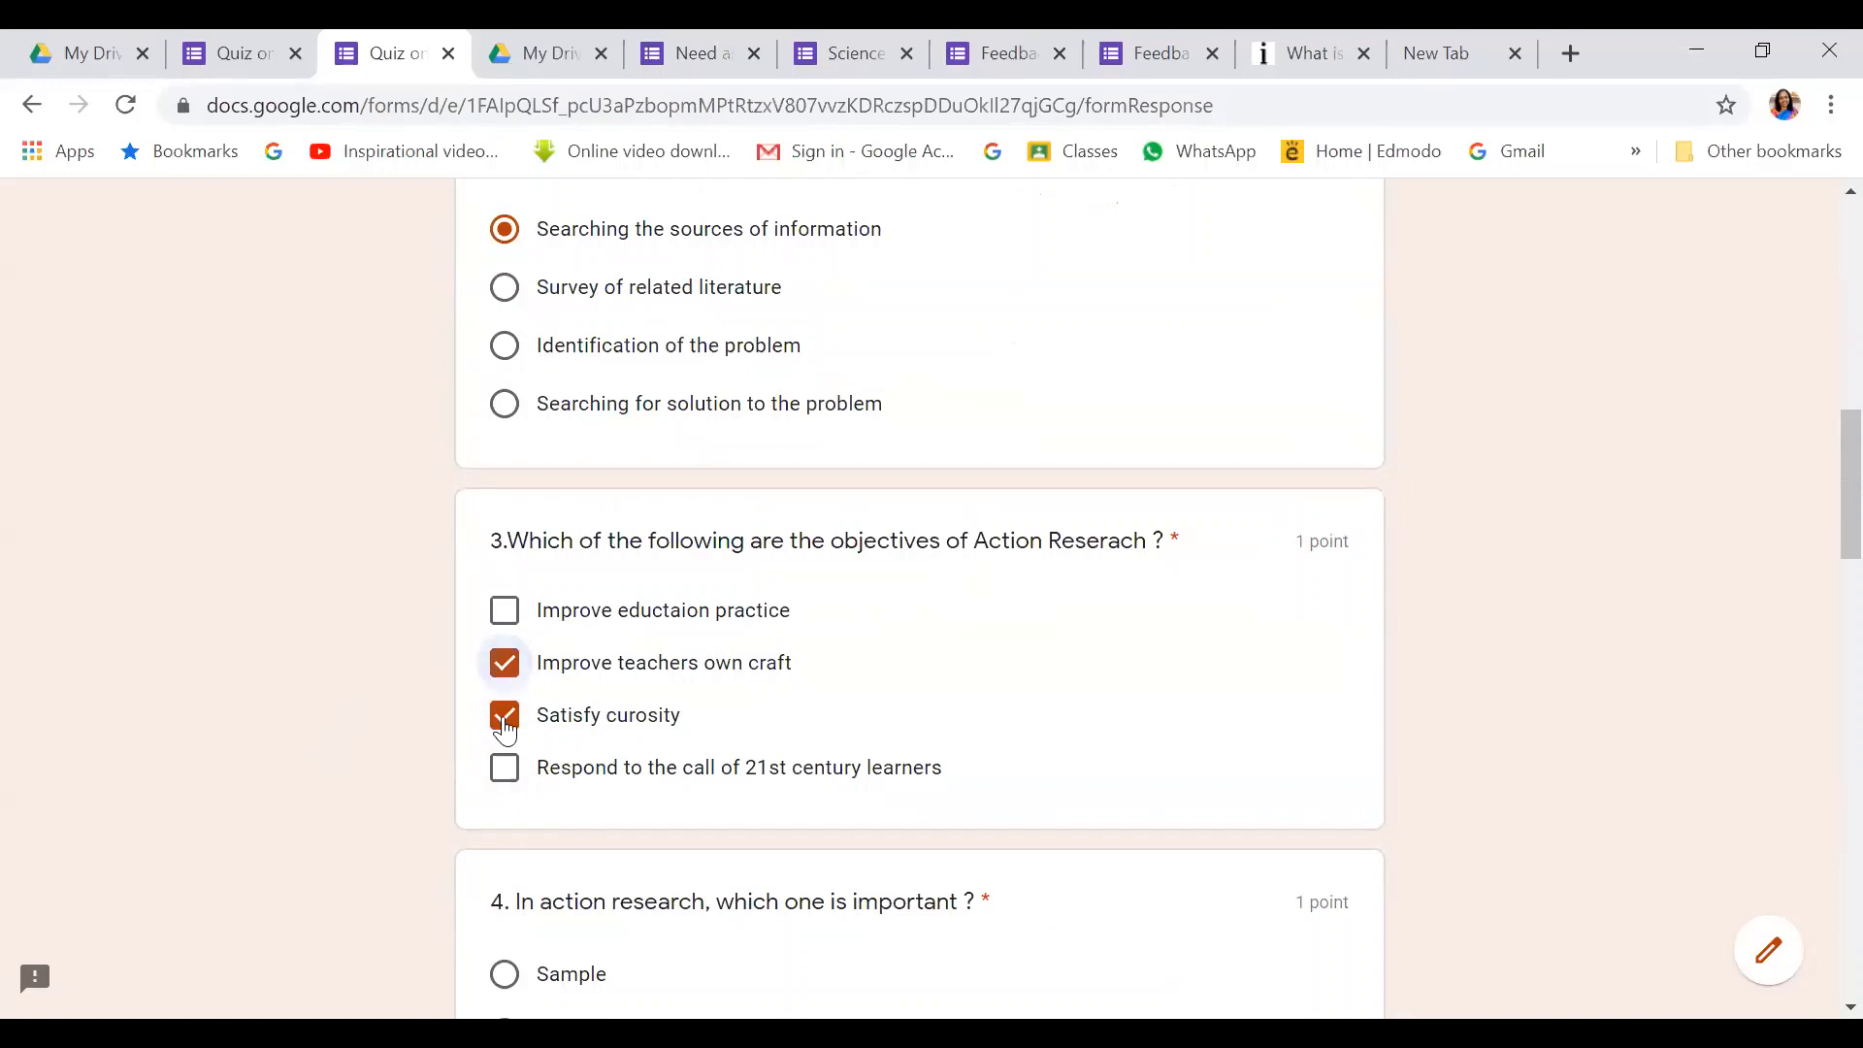
click(504, 716)
click(509, 609)
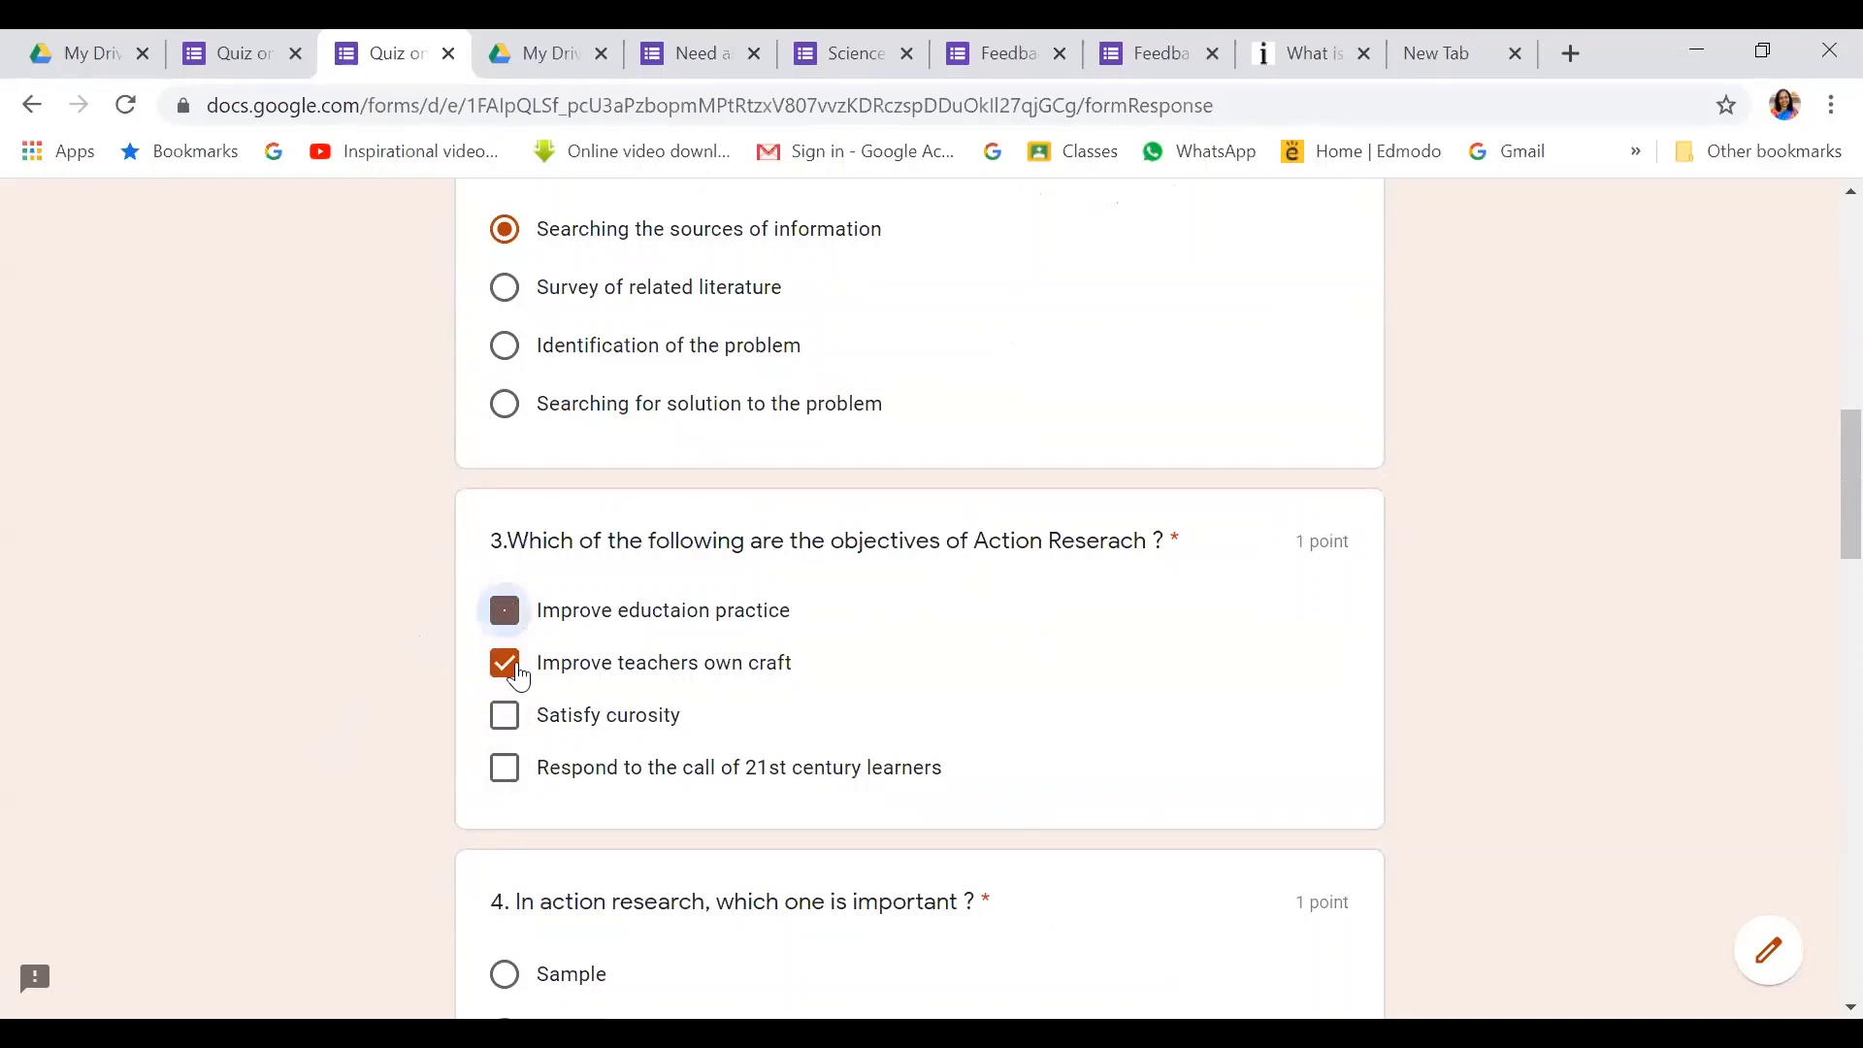
click(515, 776)
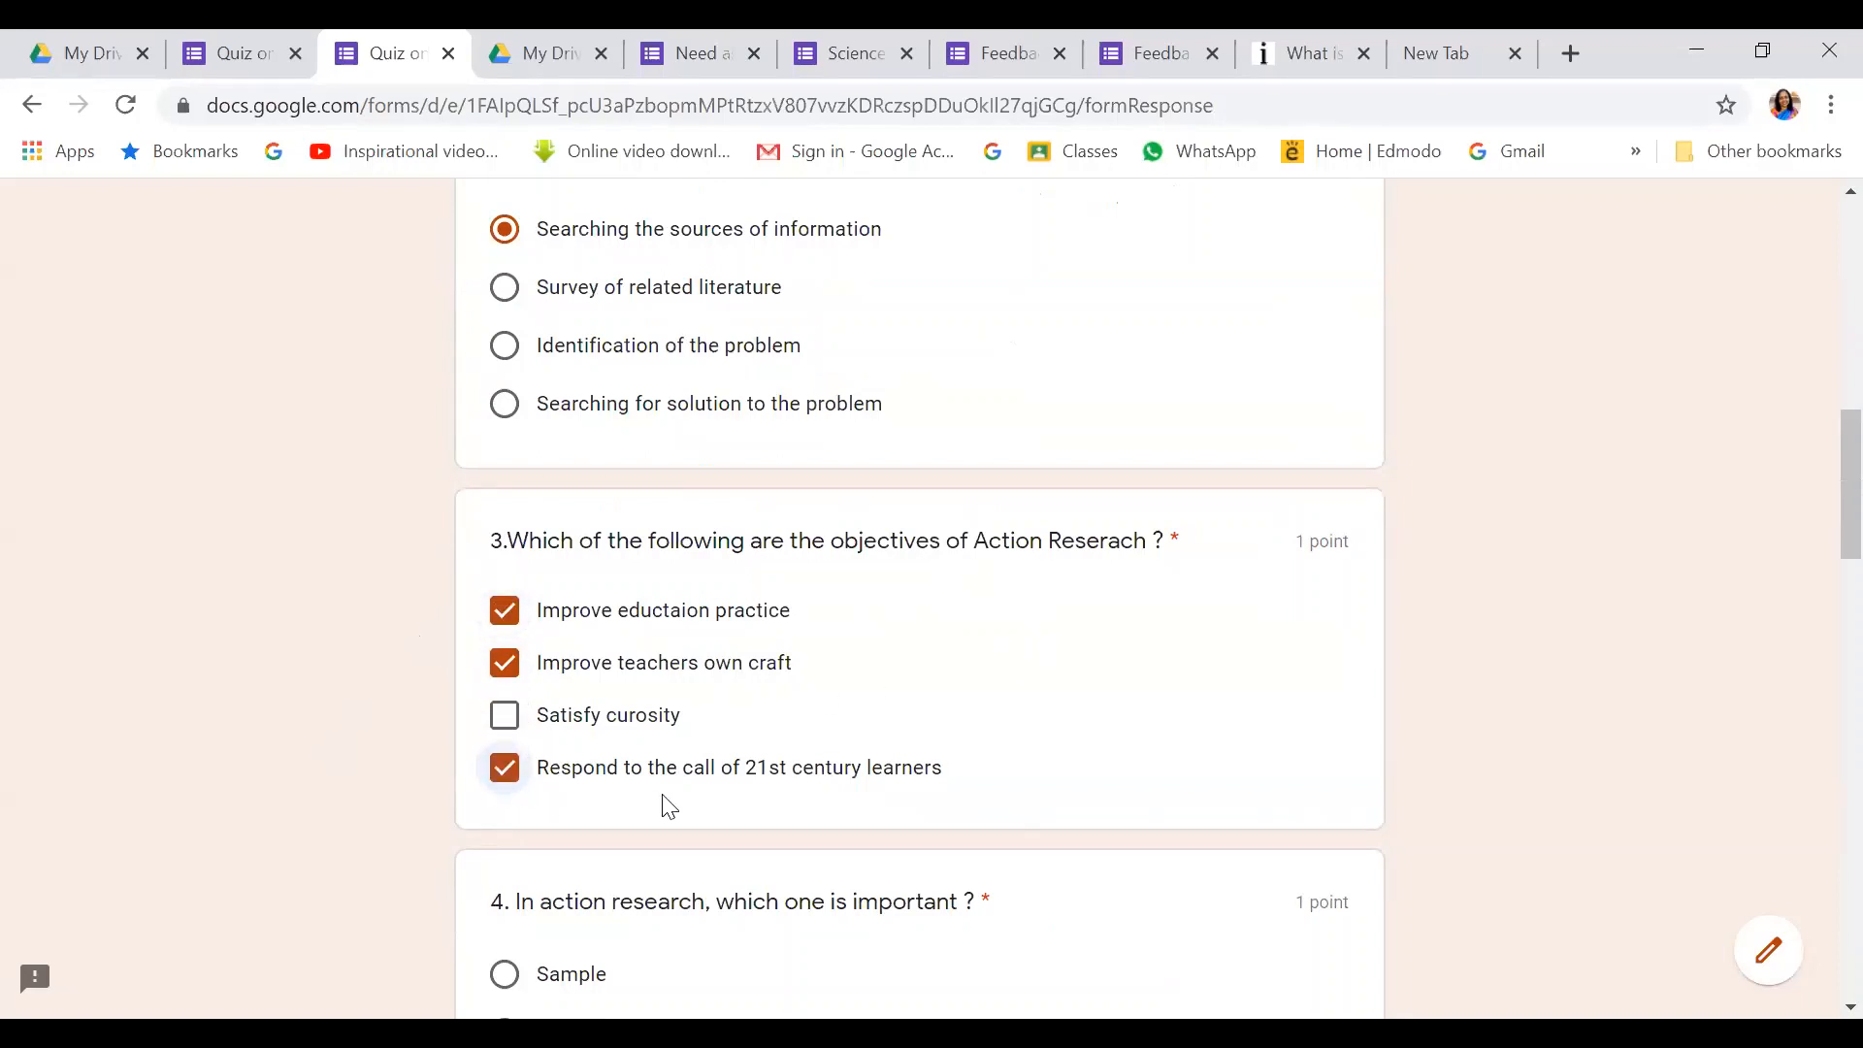
Revise question 2 to Searching for solution to the problem and question 3 to Improve education practice and teachers own craft
scroll(666, 801, up, 3)
click(515, 648)
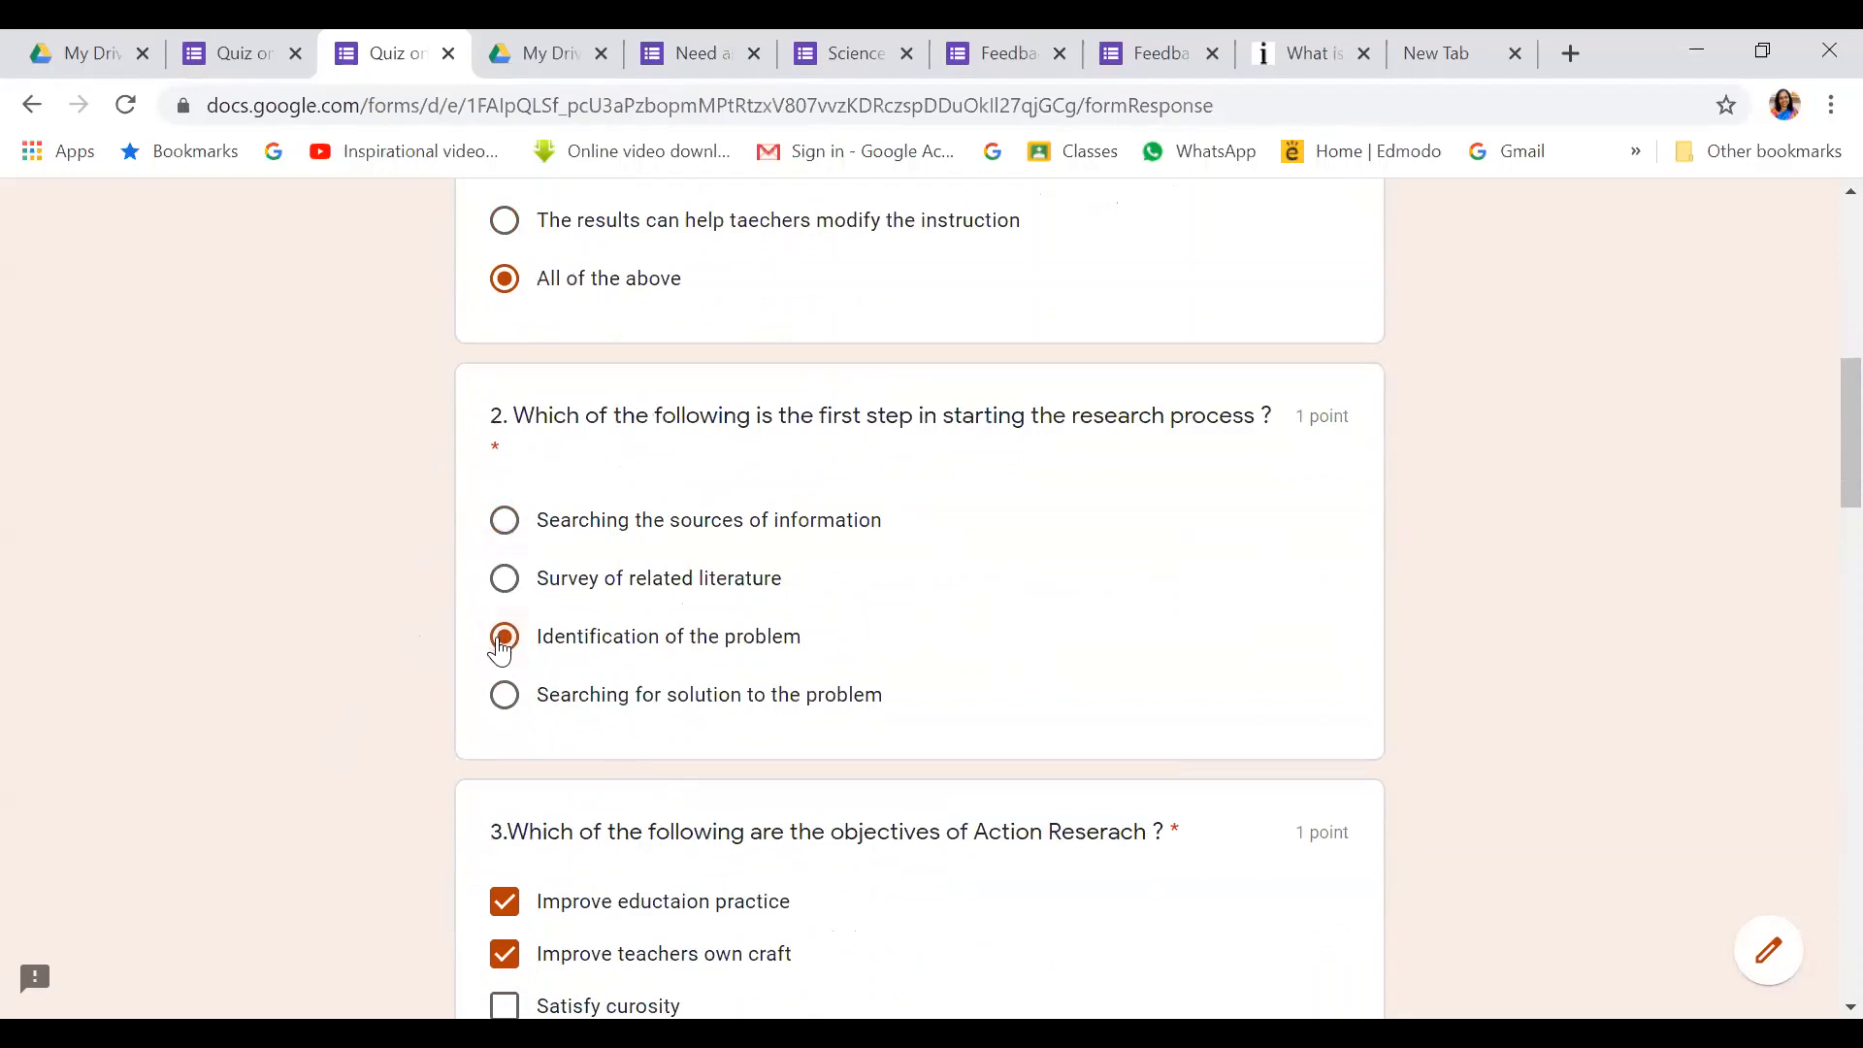
scroll(675, 619, down, 3)
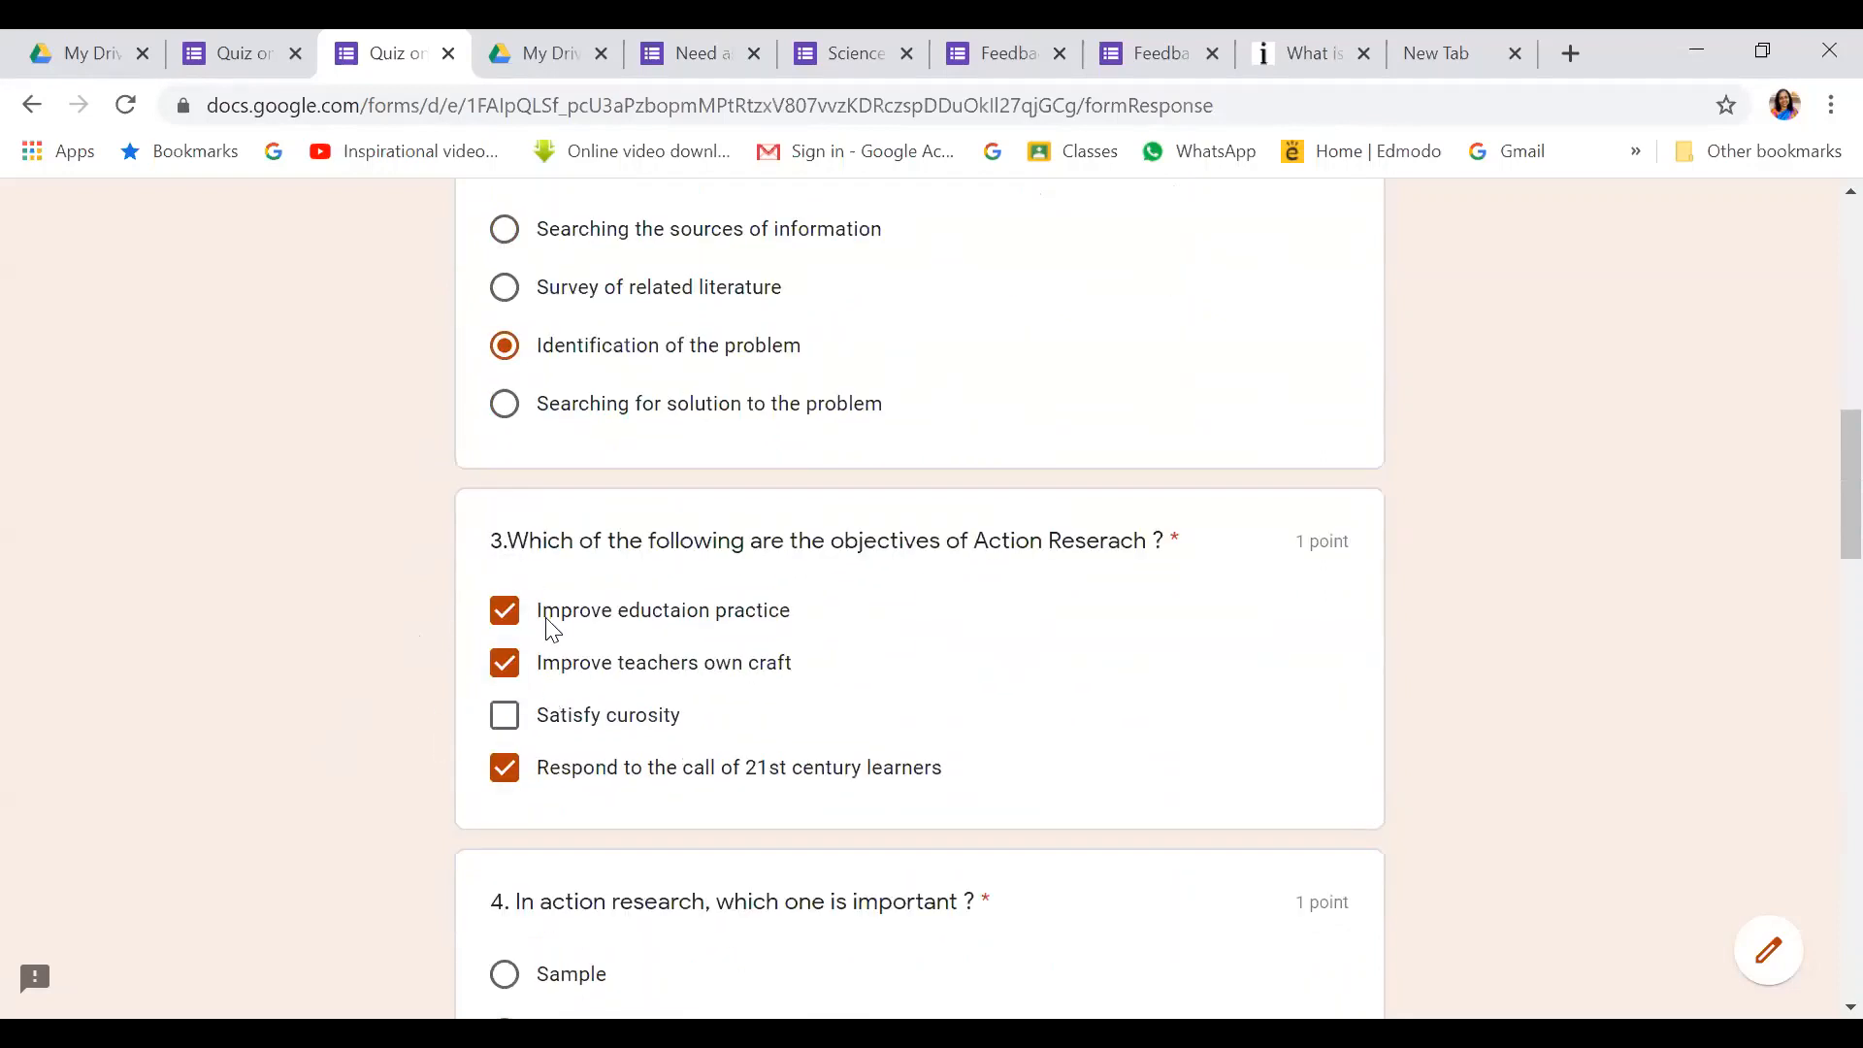
click(587, 720)
click(504, 767)
click(504, 715)
click(533, 652)
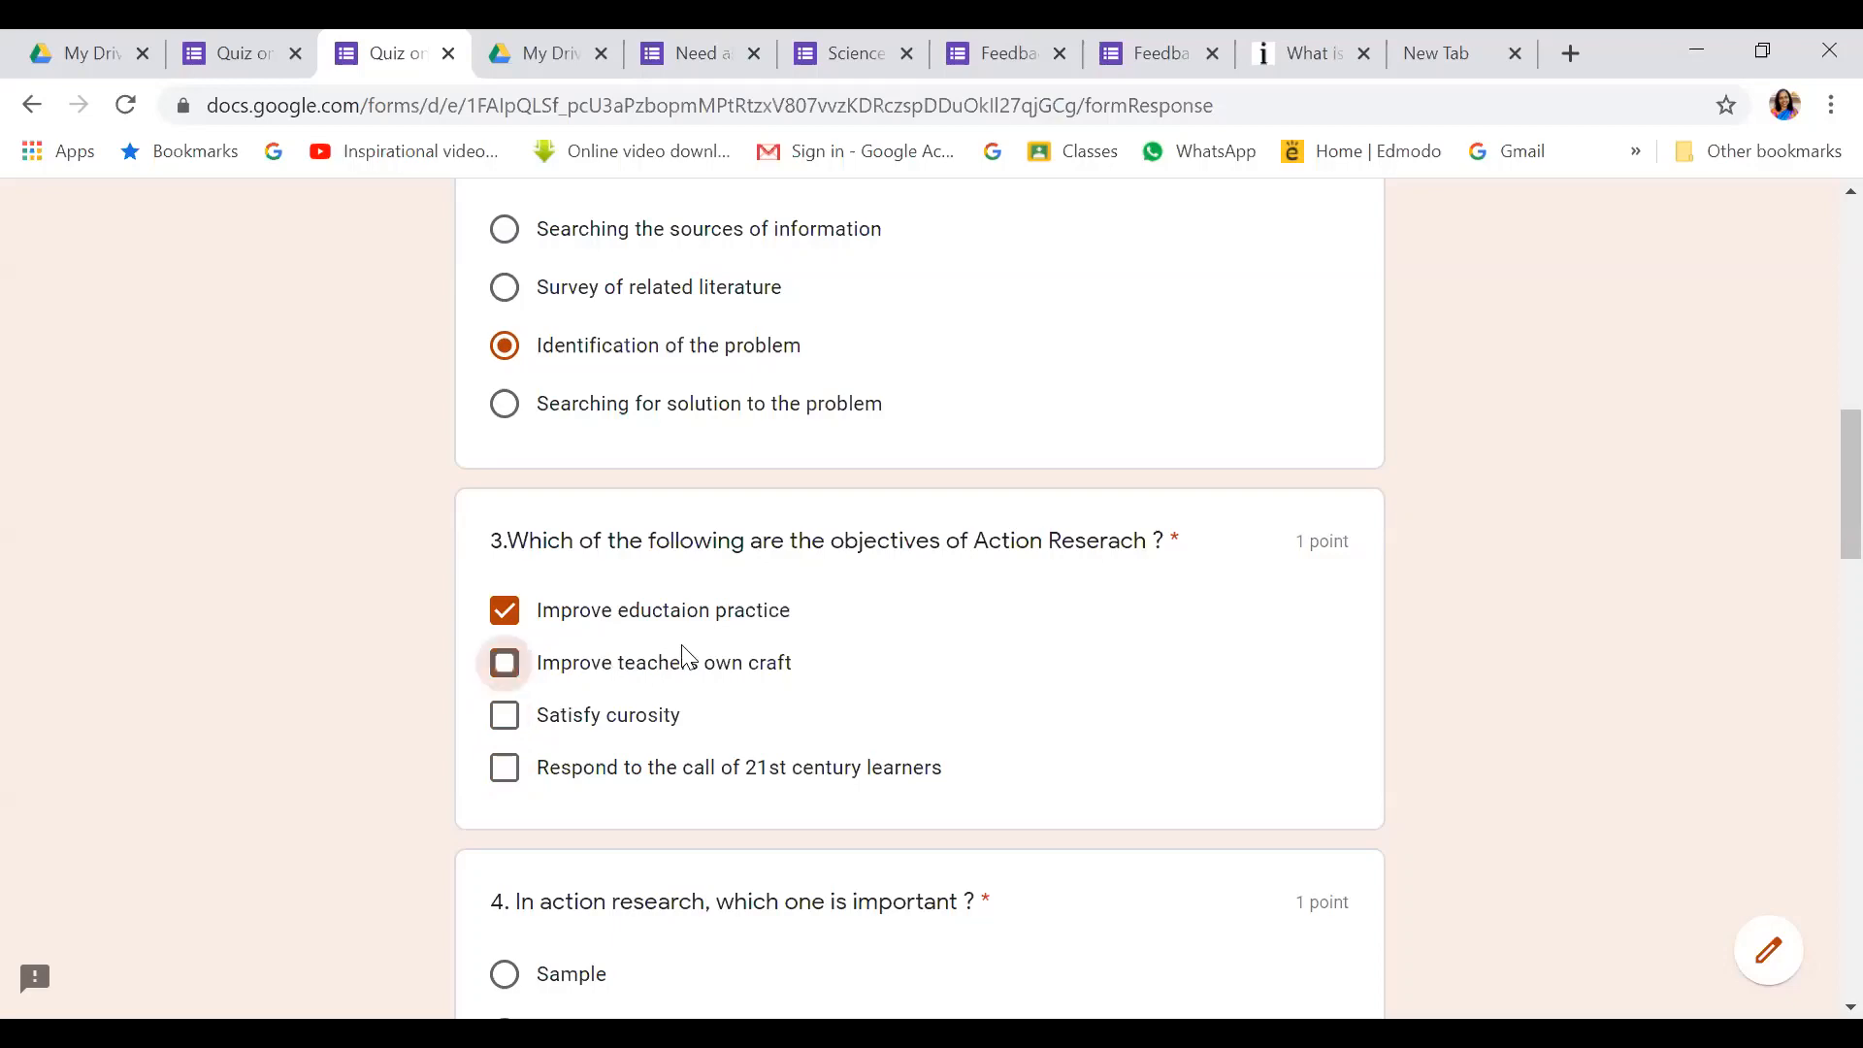
scroll(679, 330, up, 2)
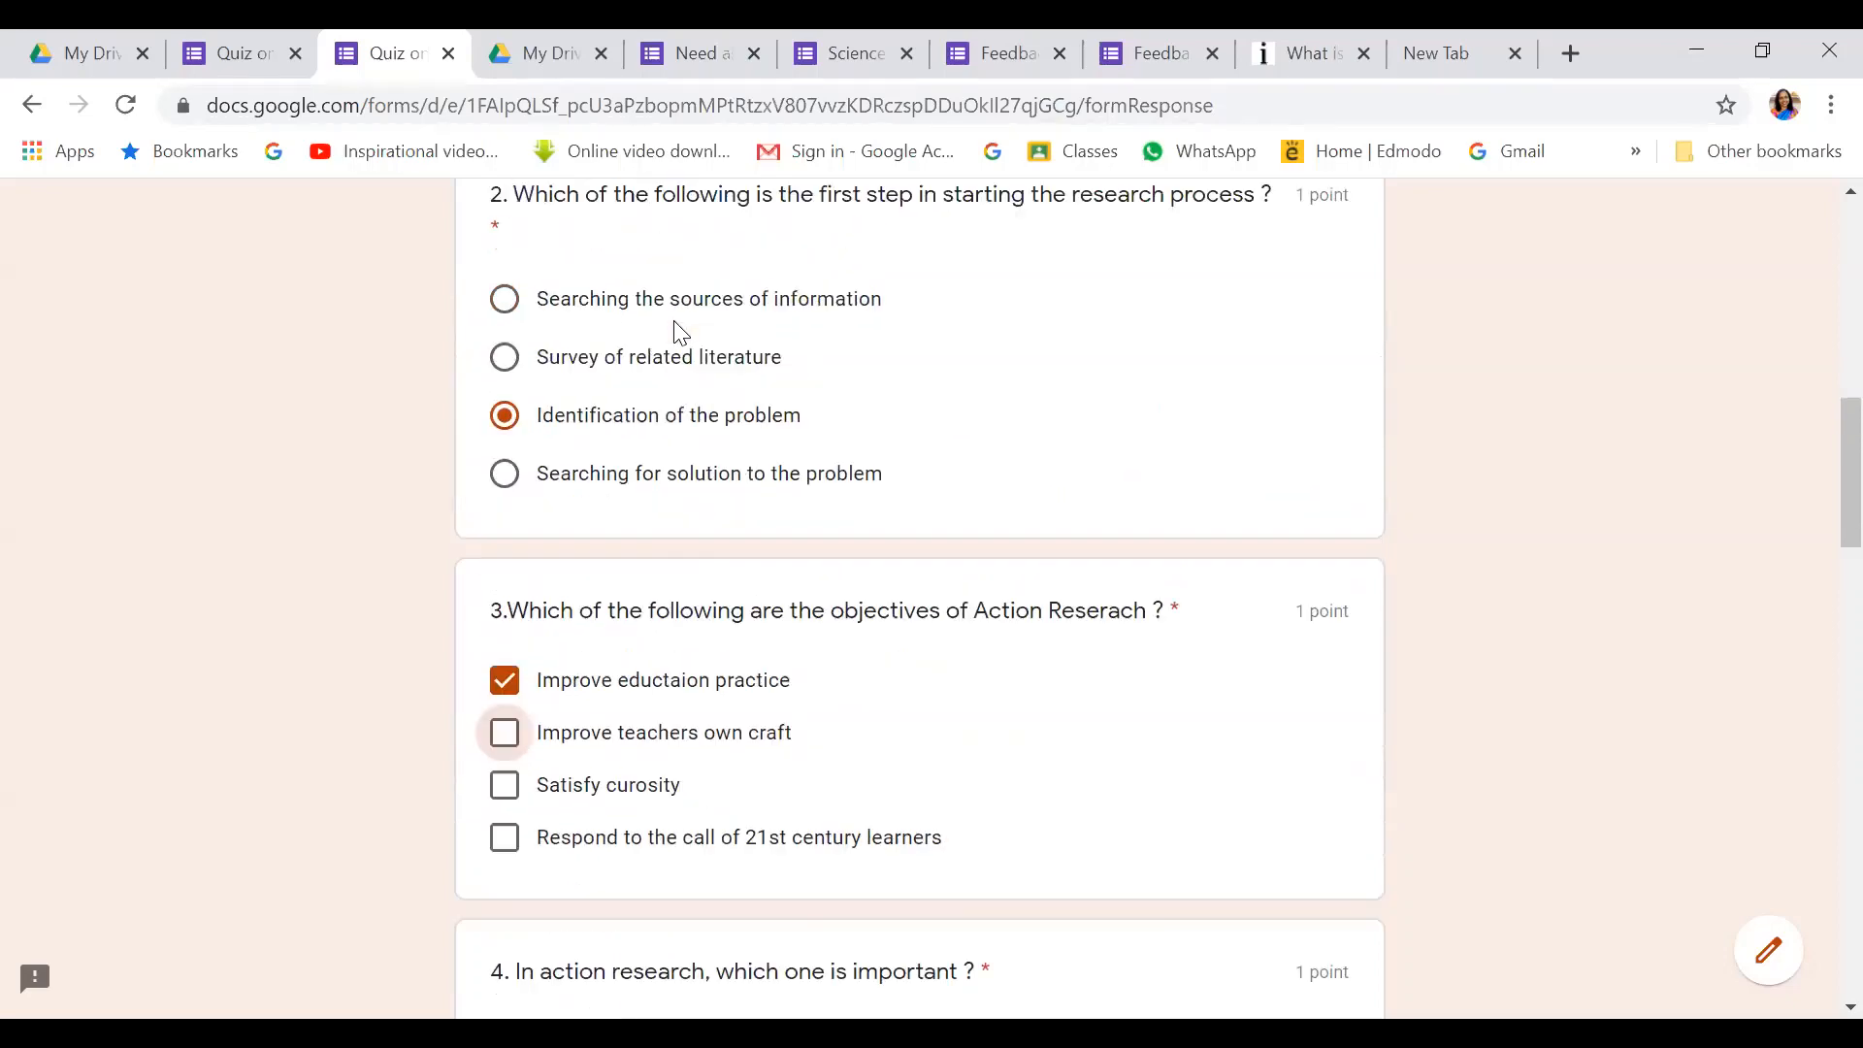
click(502, 436)
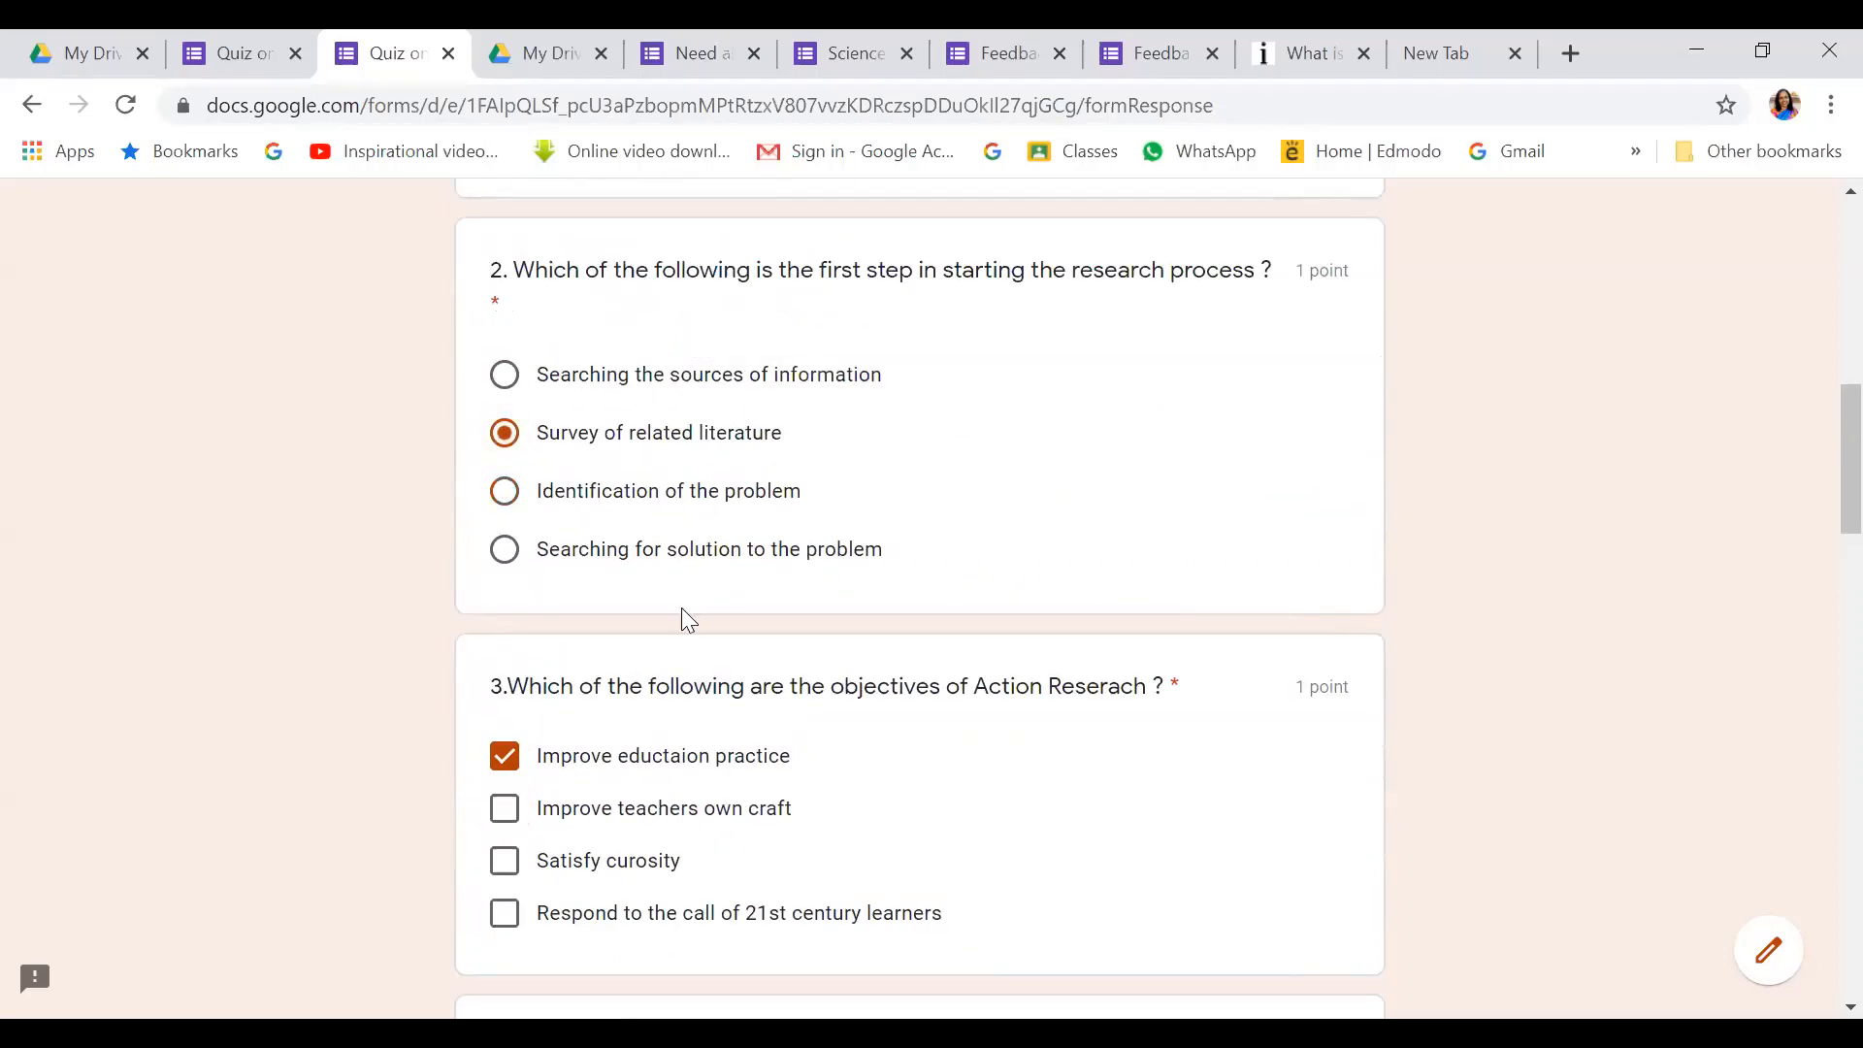
click(497, 551)
click(504, 812)
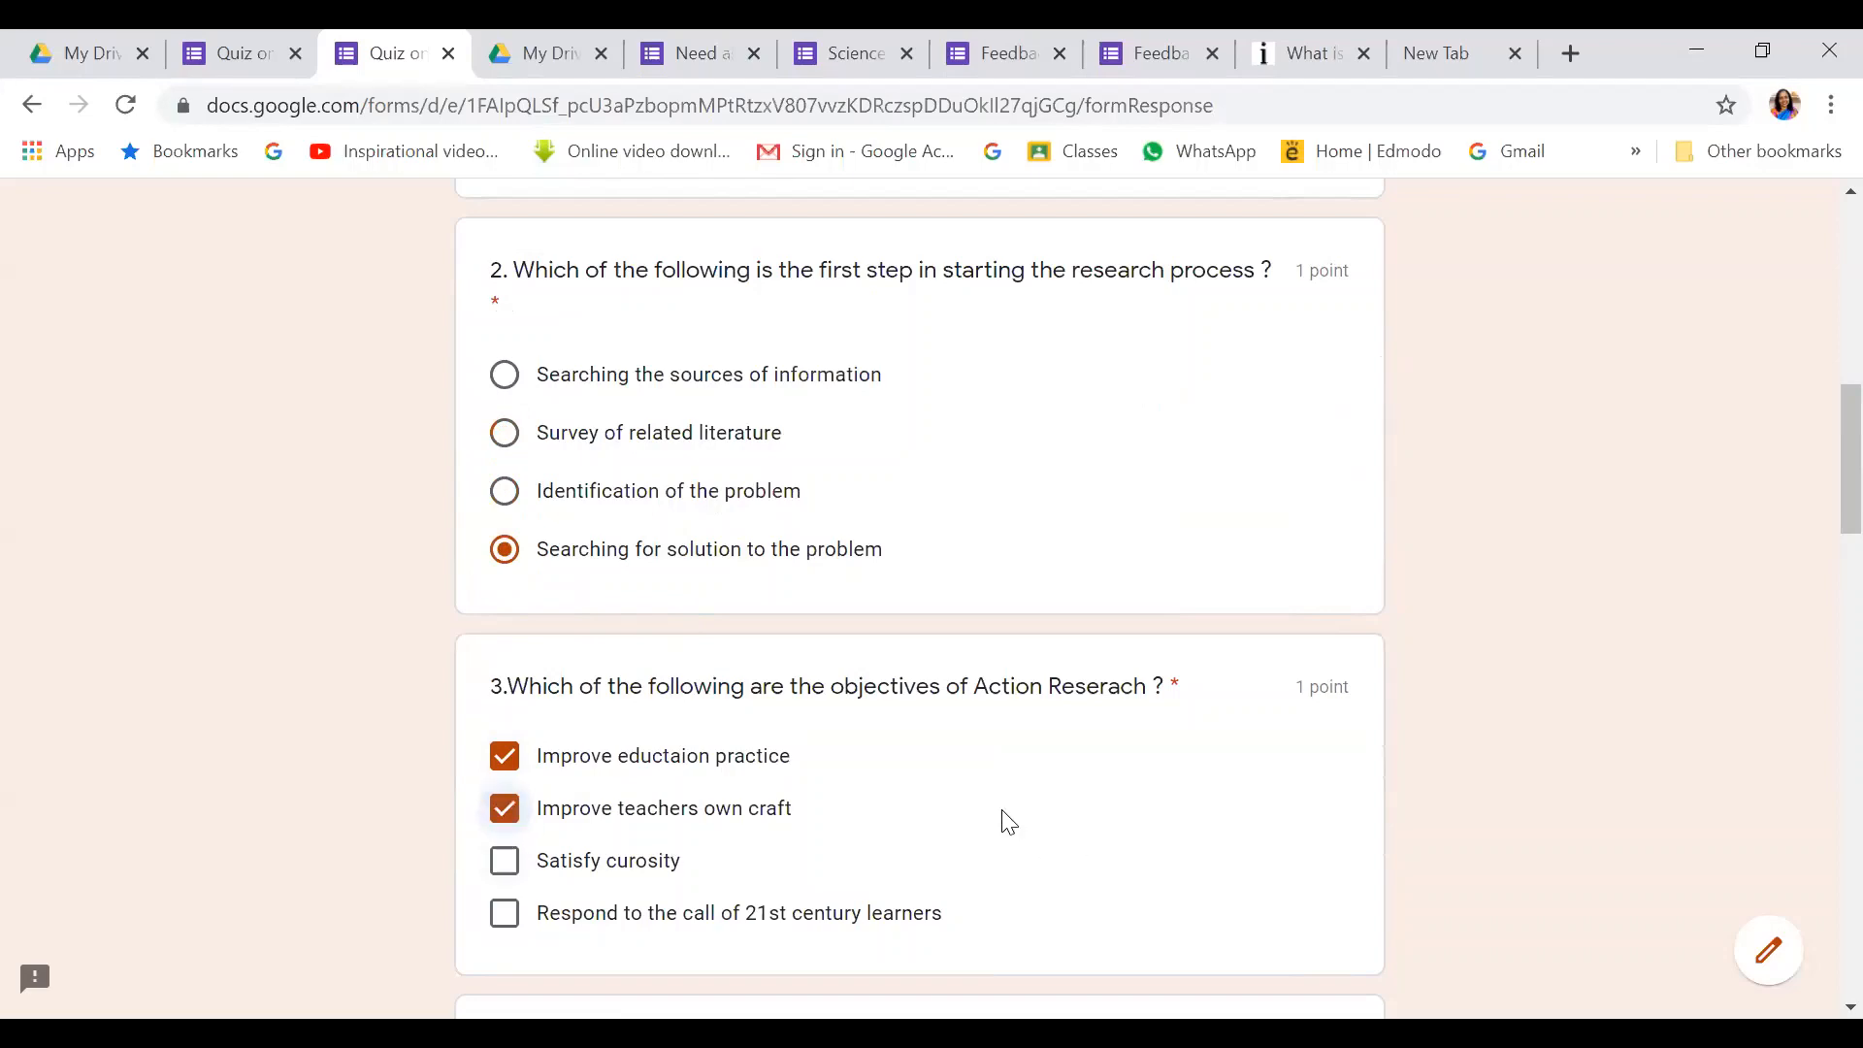
Answer question 4 with Process and question 5 with Systemwide Action Research
scroll(1010, 822, down, 4)
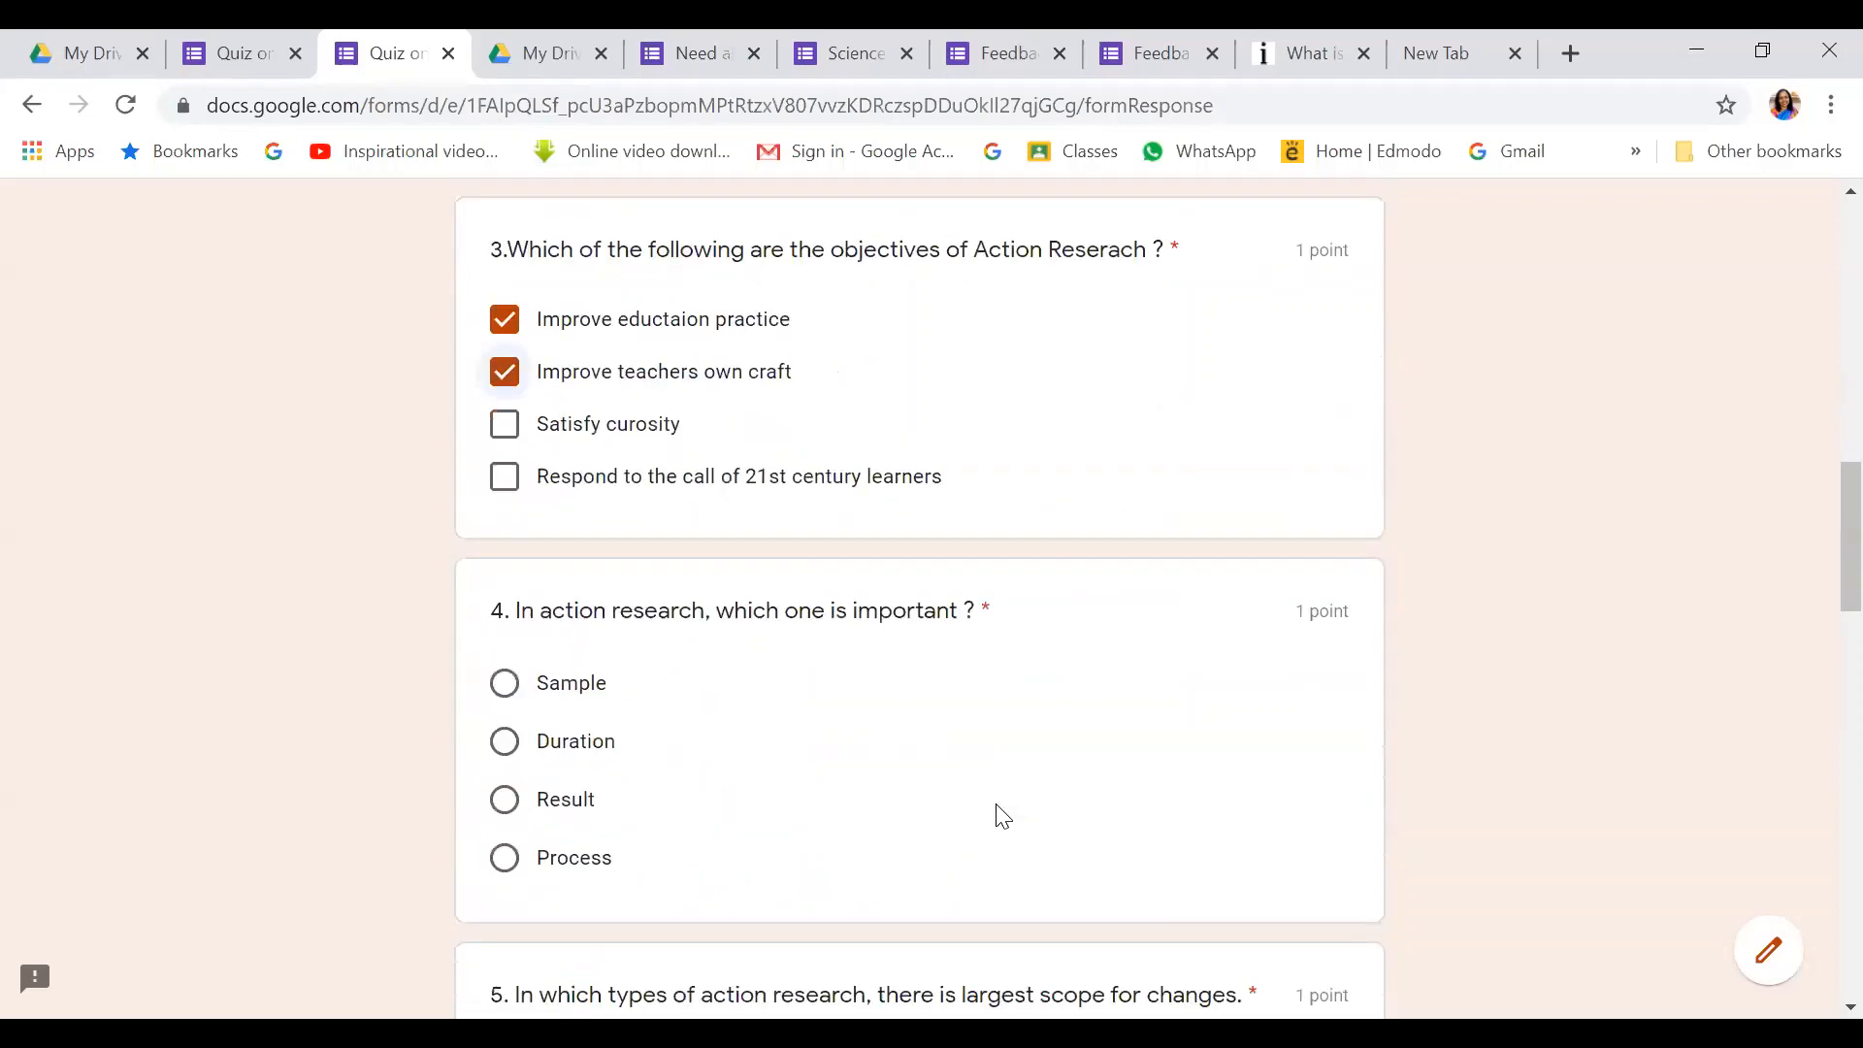
click(504, 858)
scroll(582, 794, down, 10)
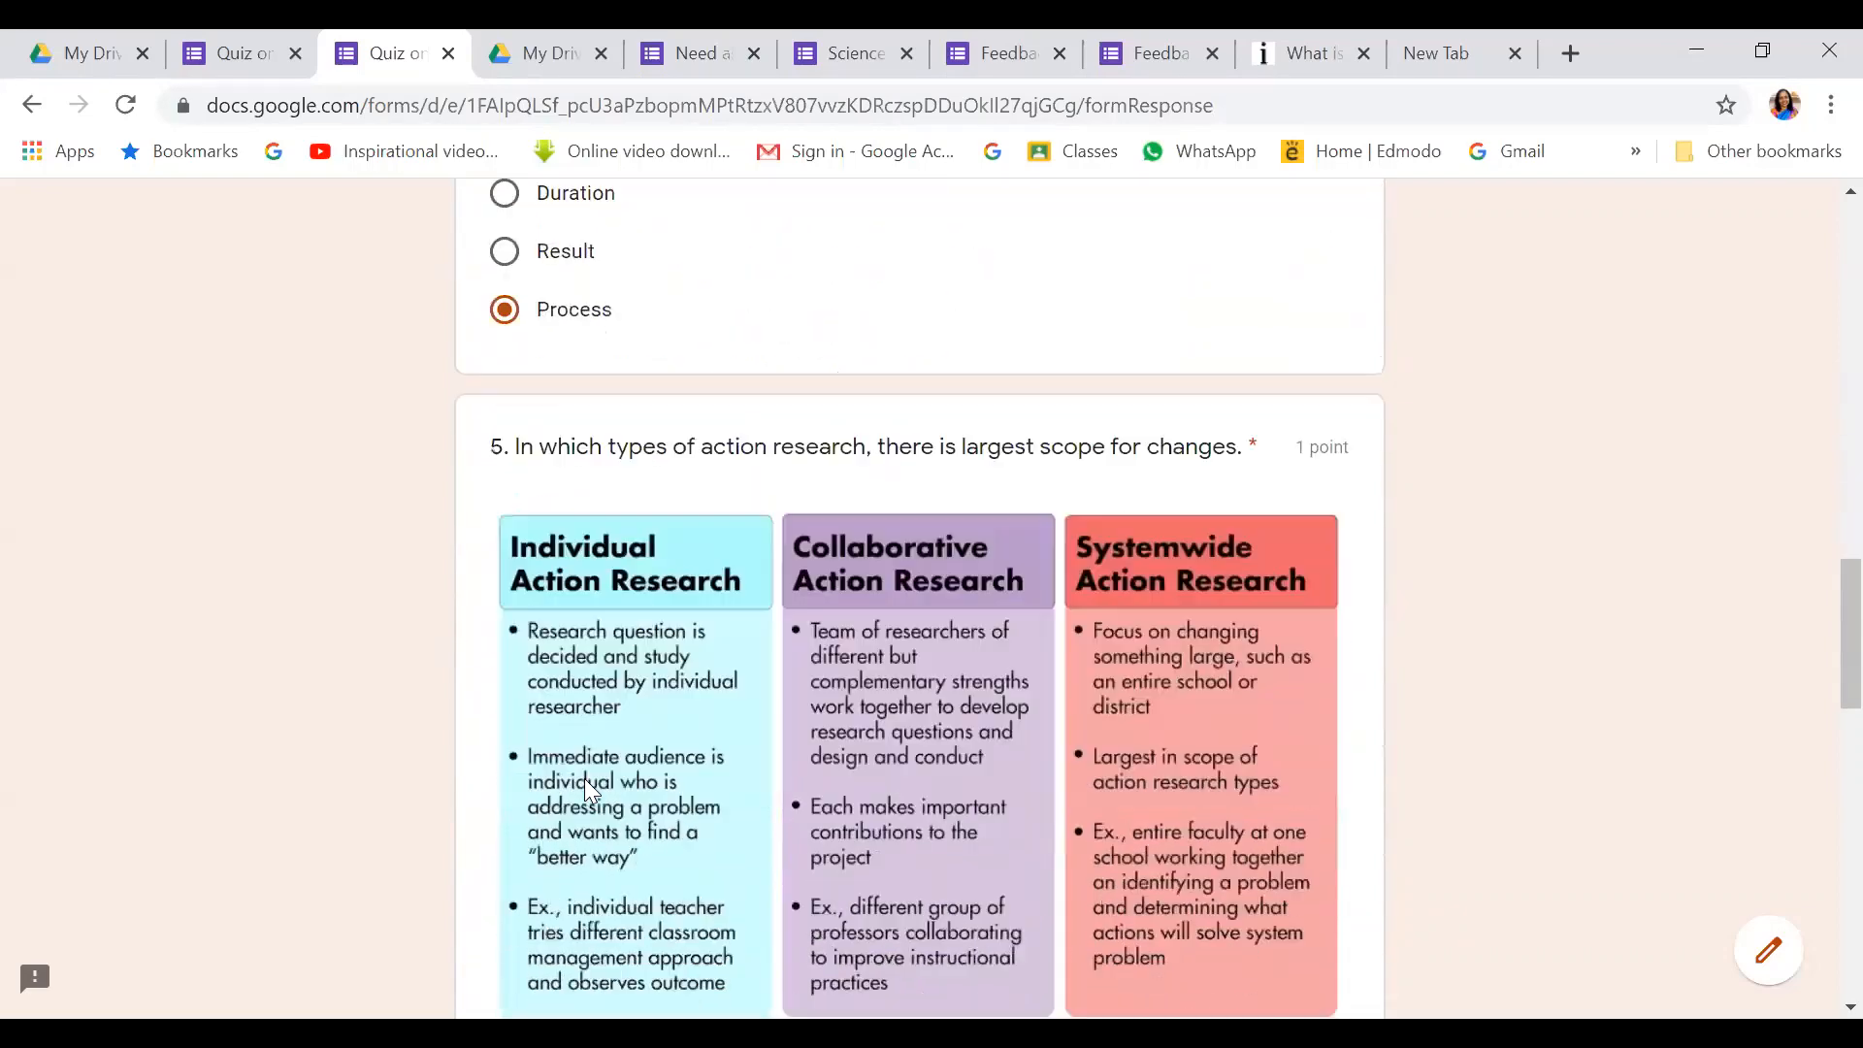
click(505, 707)
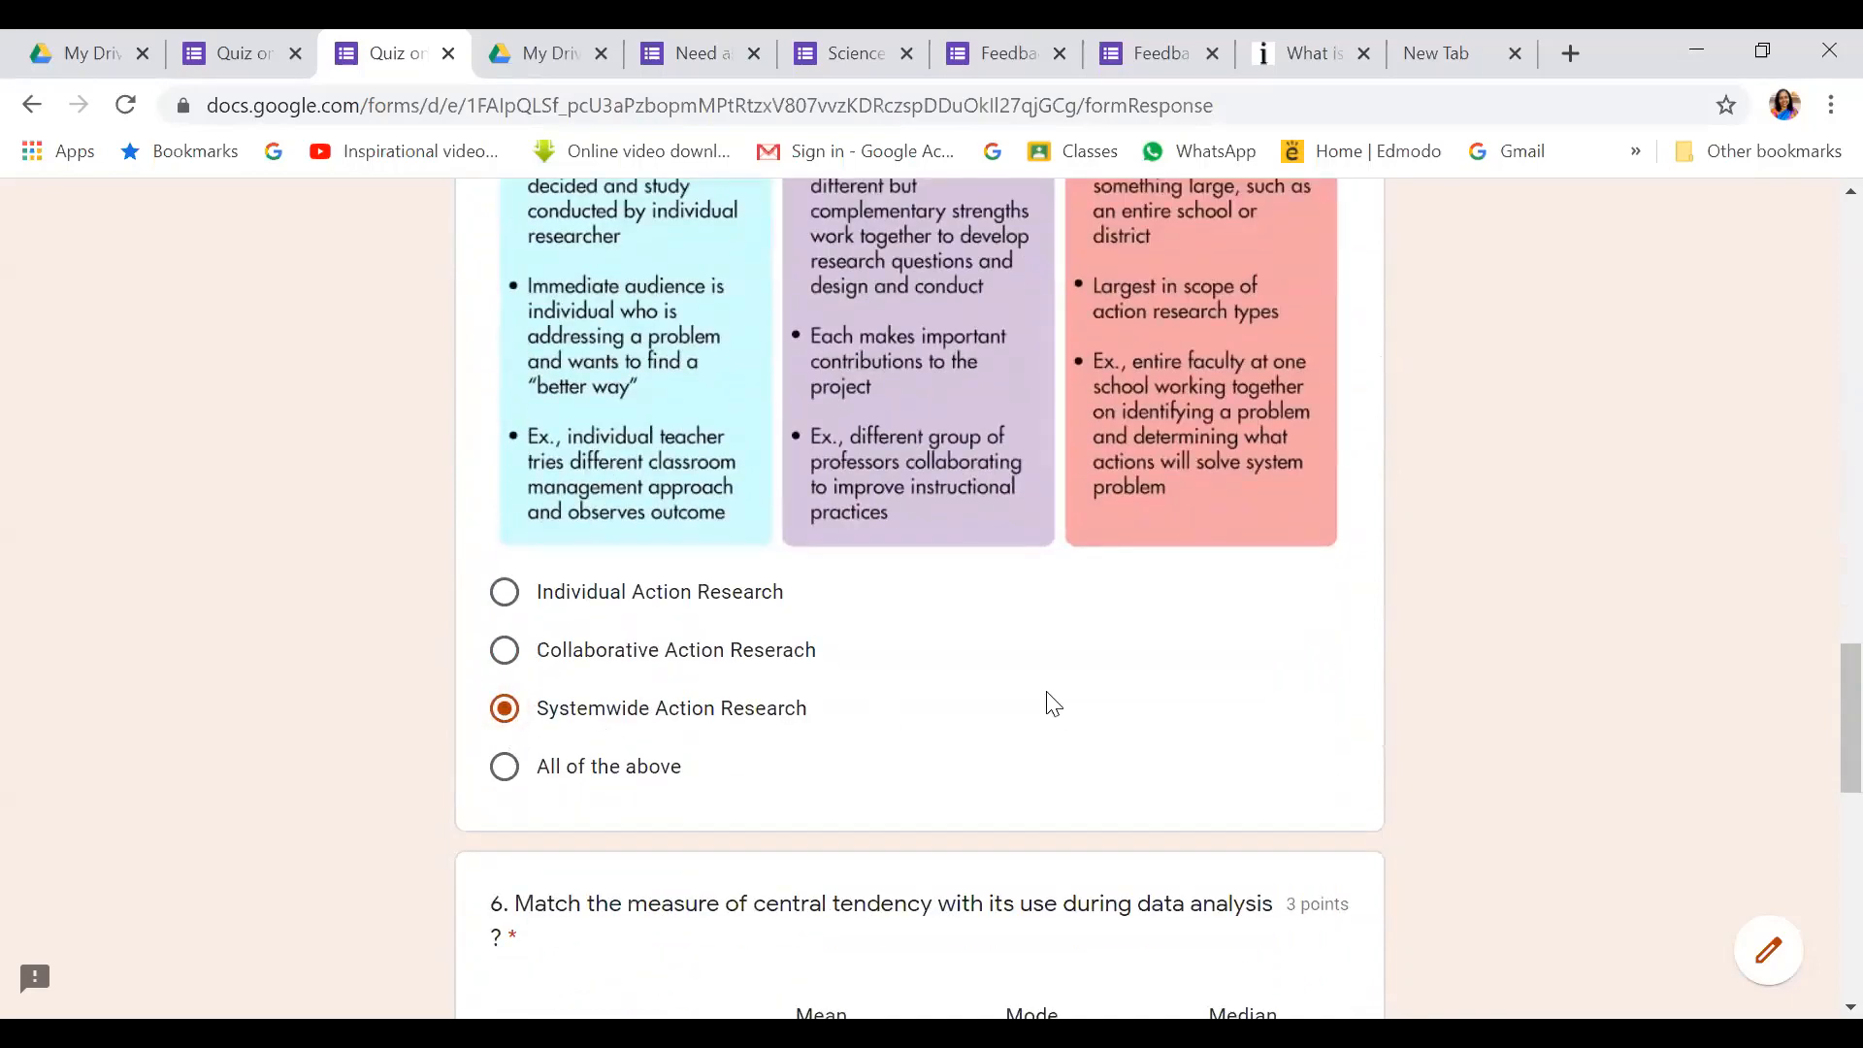
scroll(651, 828, down, 3)
scroll(650, 828, down, 3)
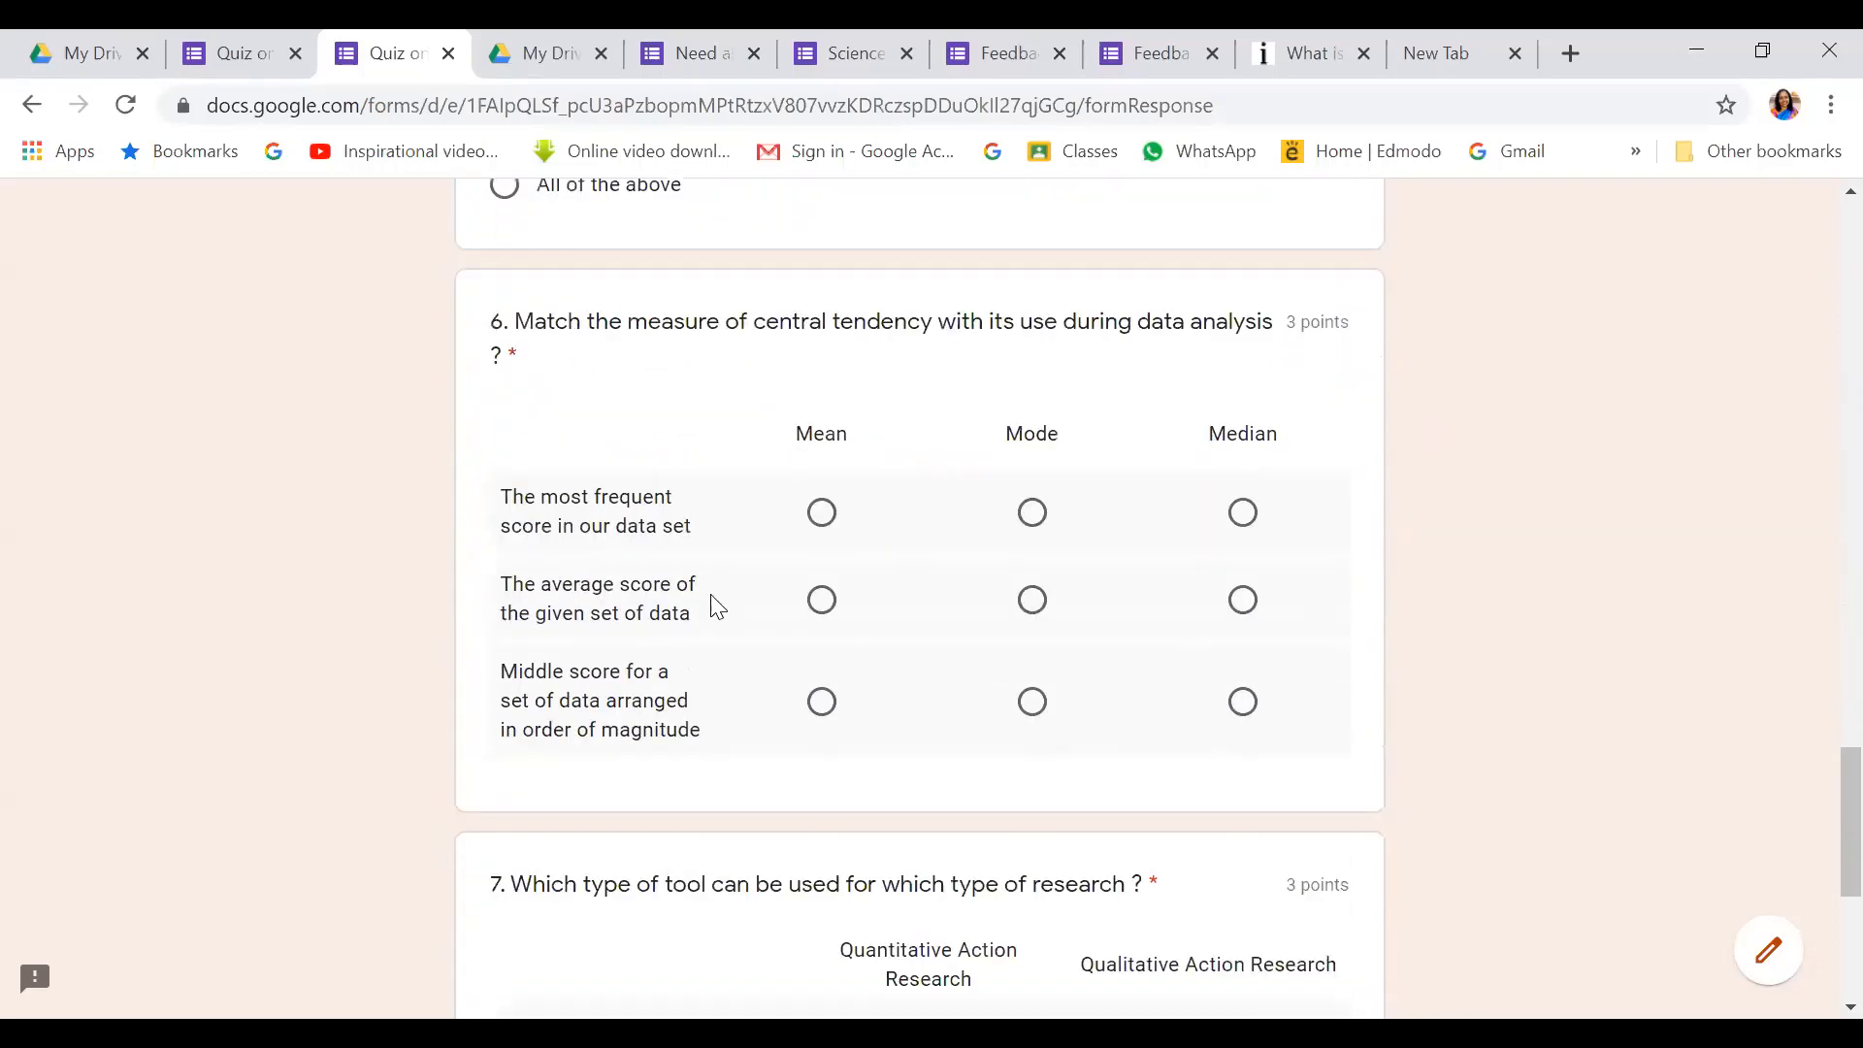
In question 6's grid, match most frequent score to Mode, average to Mean, middle to Median
click(824, 515)
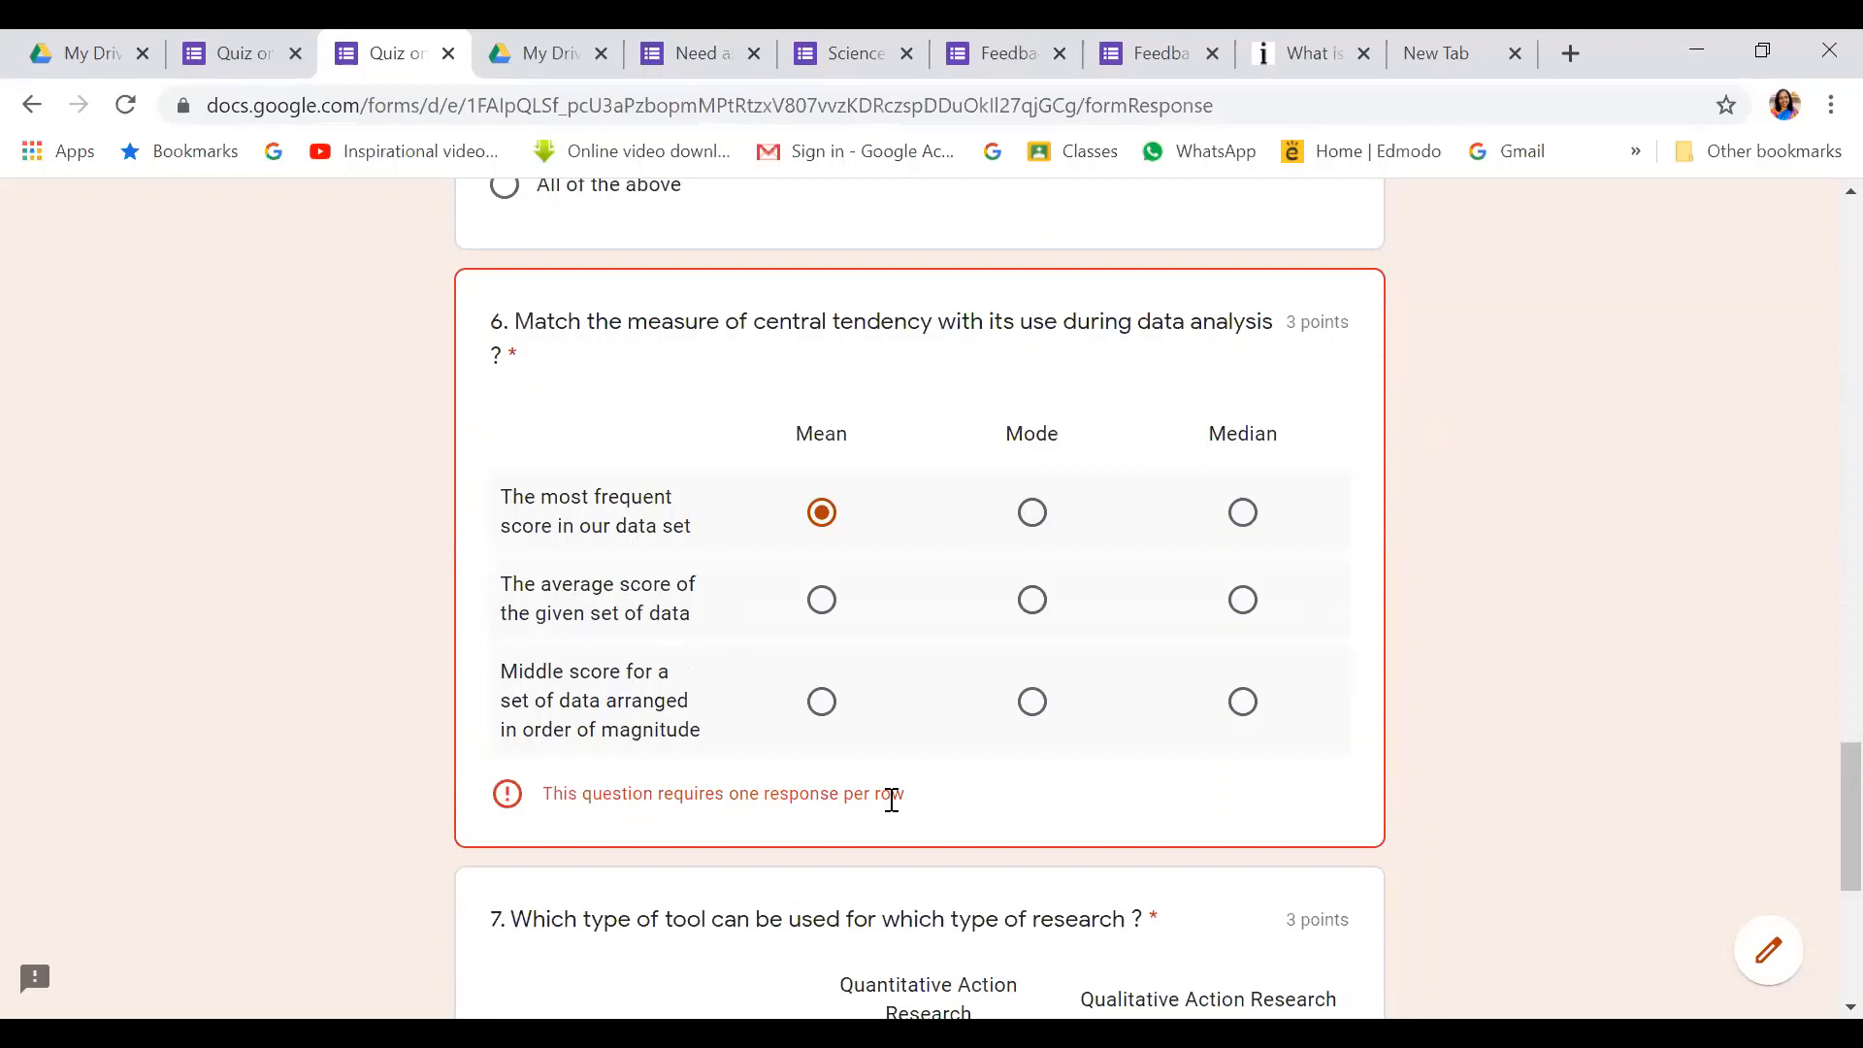
key(Right)
click(821, 603)
click(1246, 704)
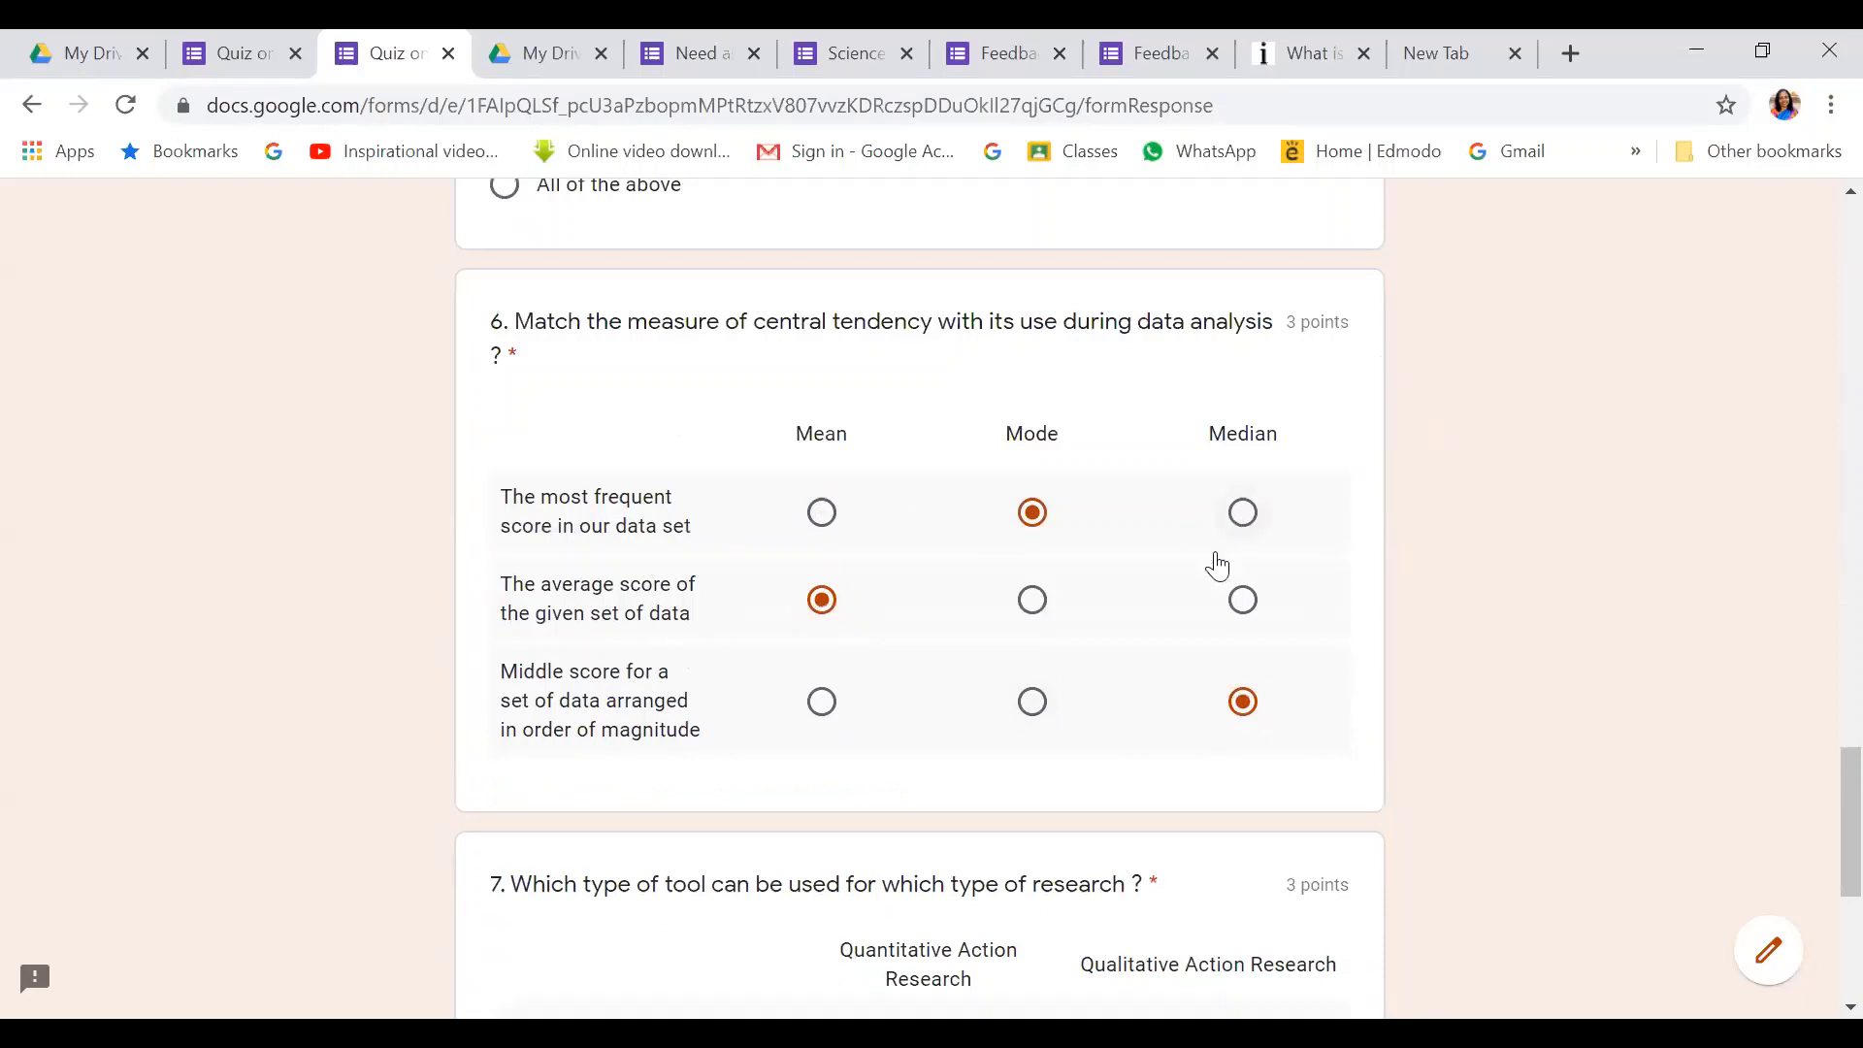
Tick question 7's boxes for Observation schedule, Teacher made test and Focus group discussion, then go to the next page
scroll(1335, 707, down, 4)
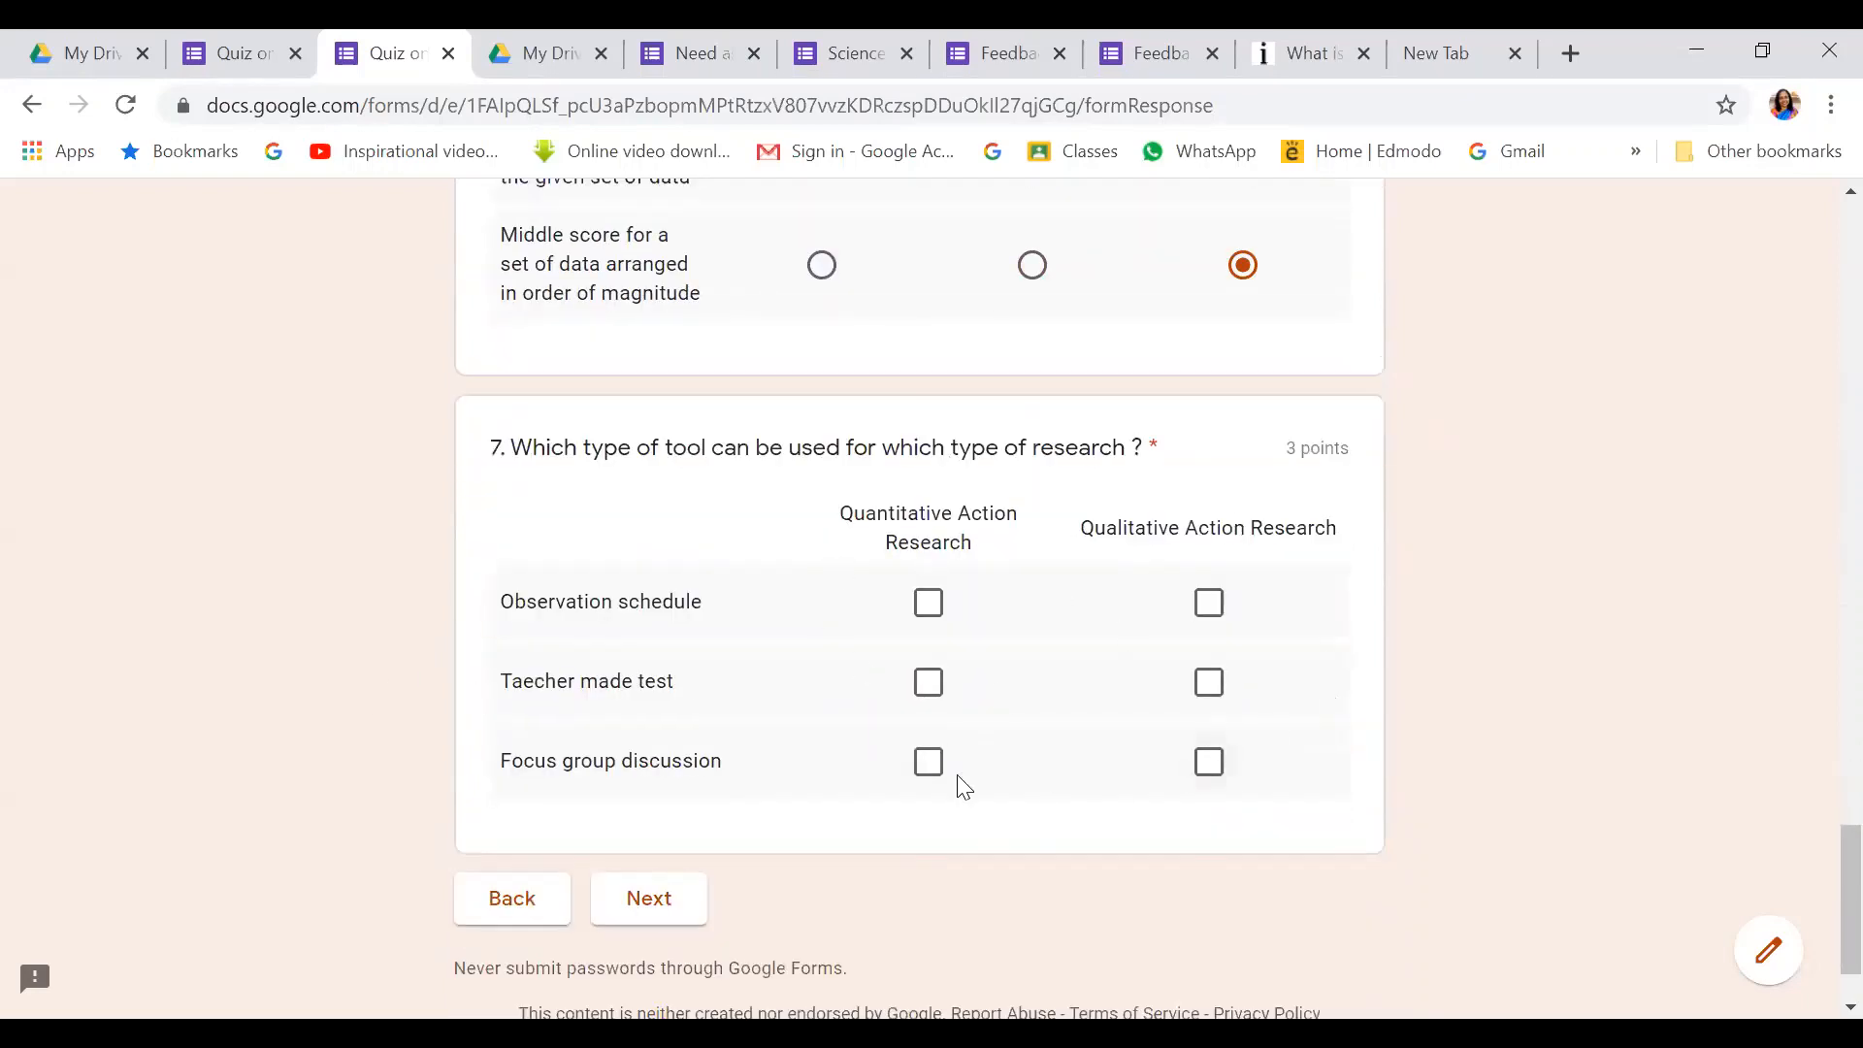
click(929, 604)
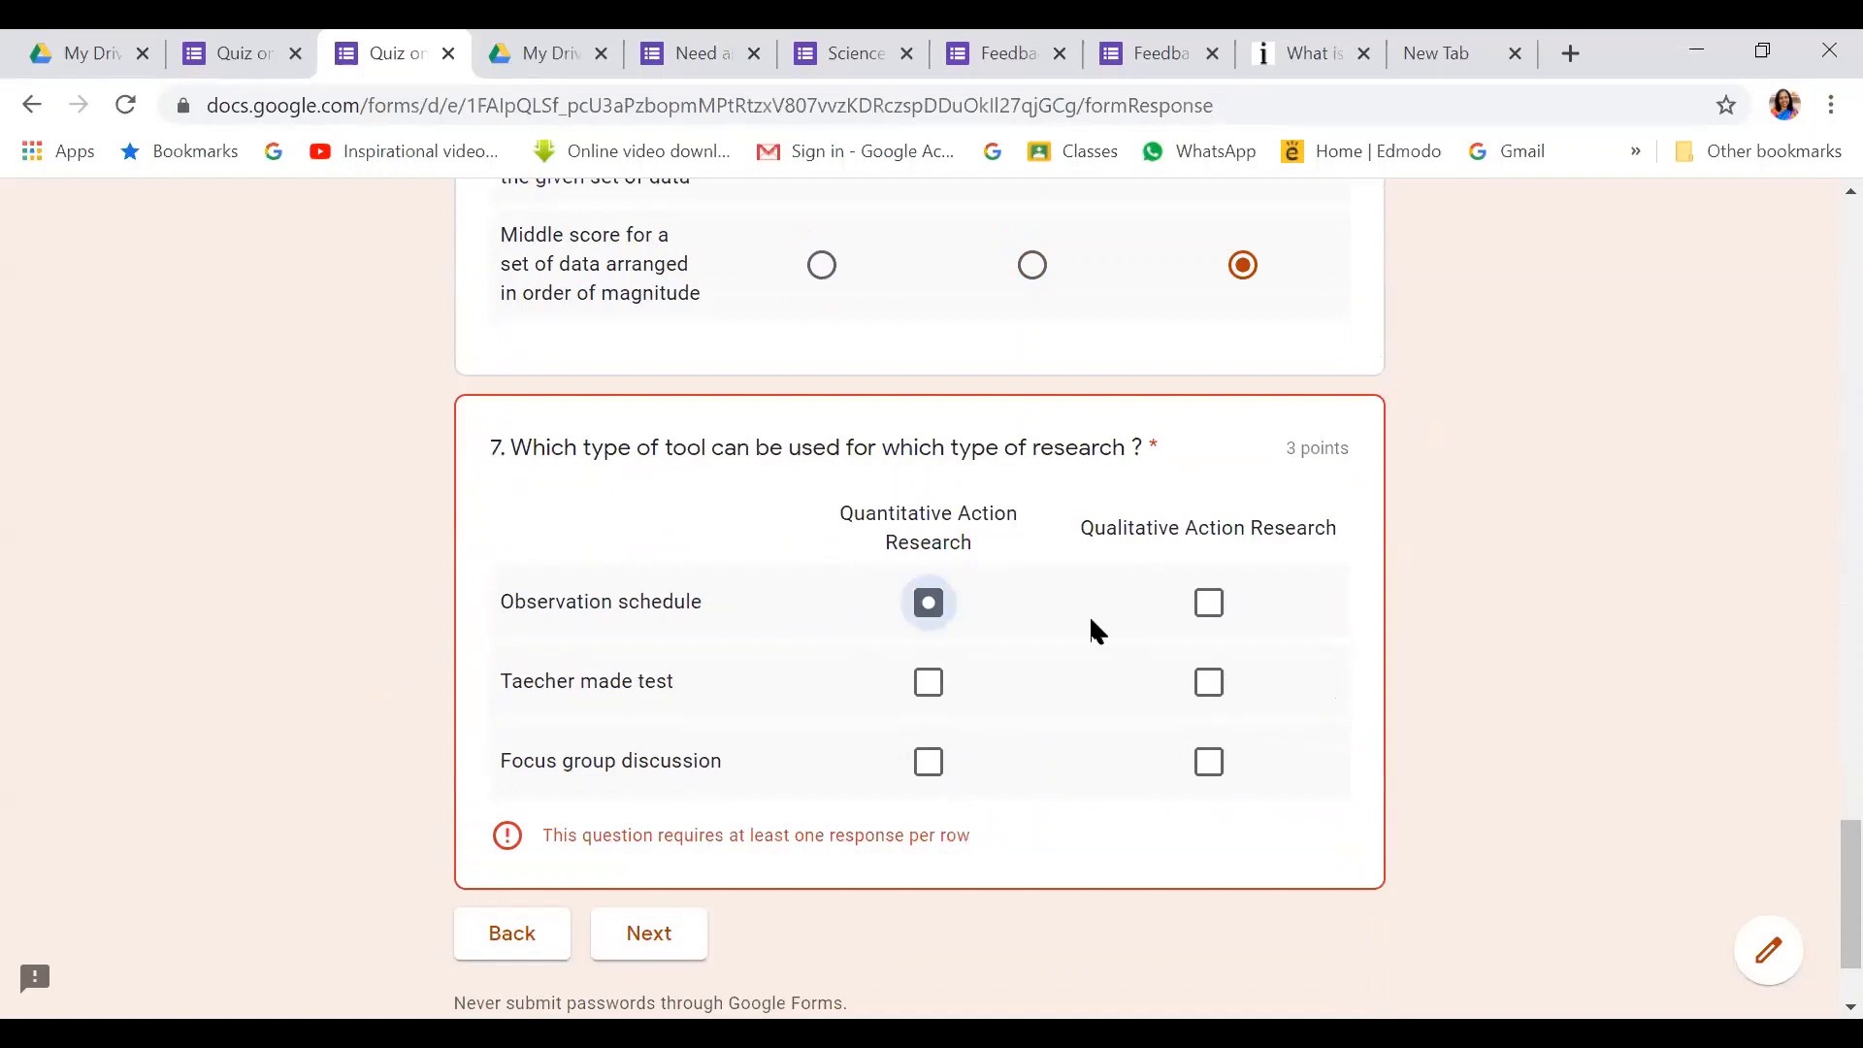
click(1213, 610)
click(927, 682)
click(927, 761)
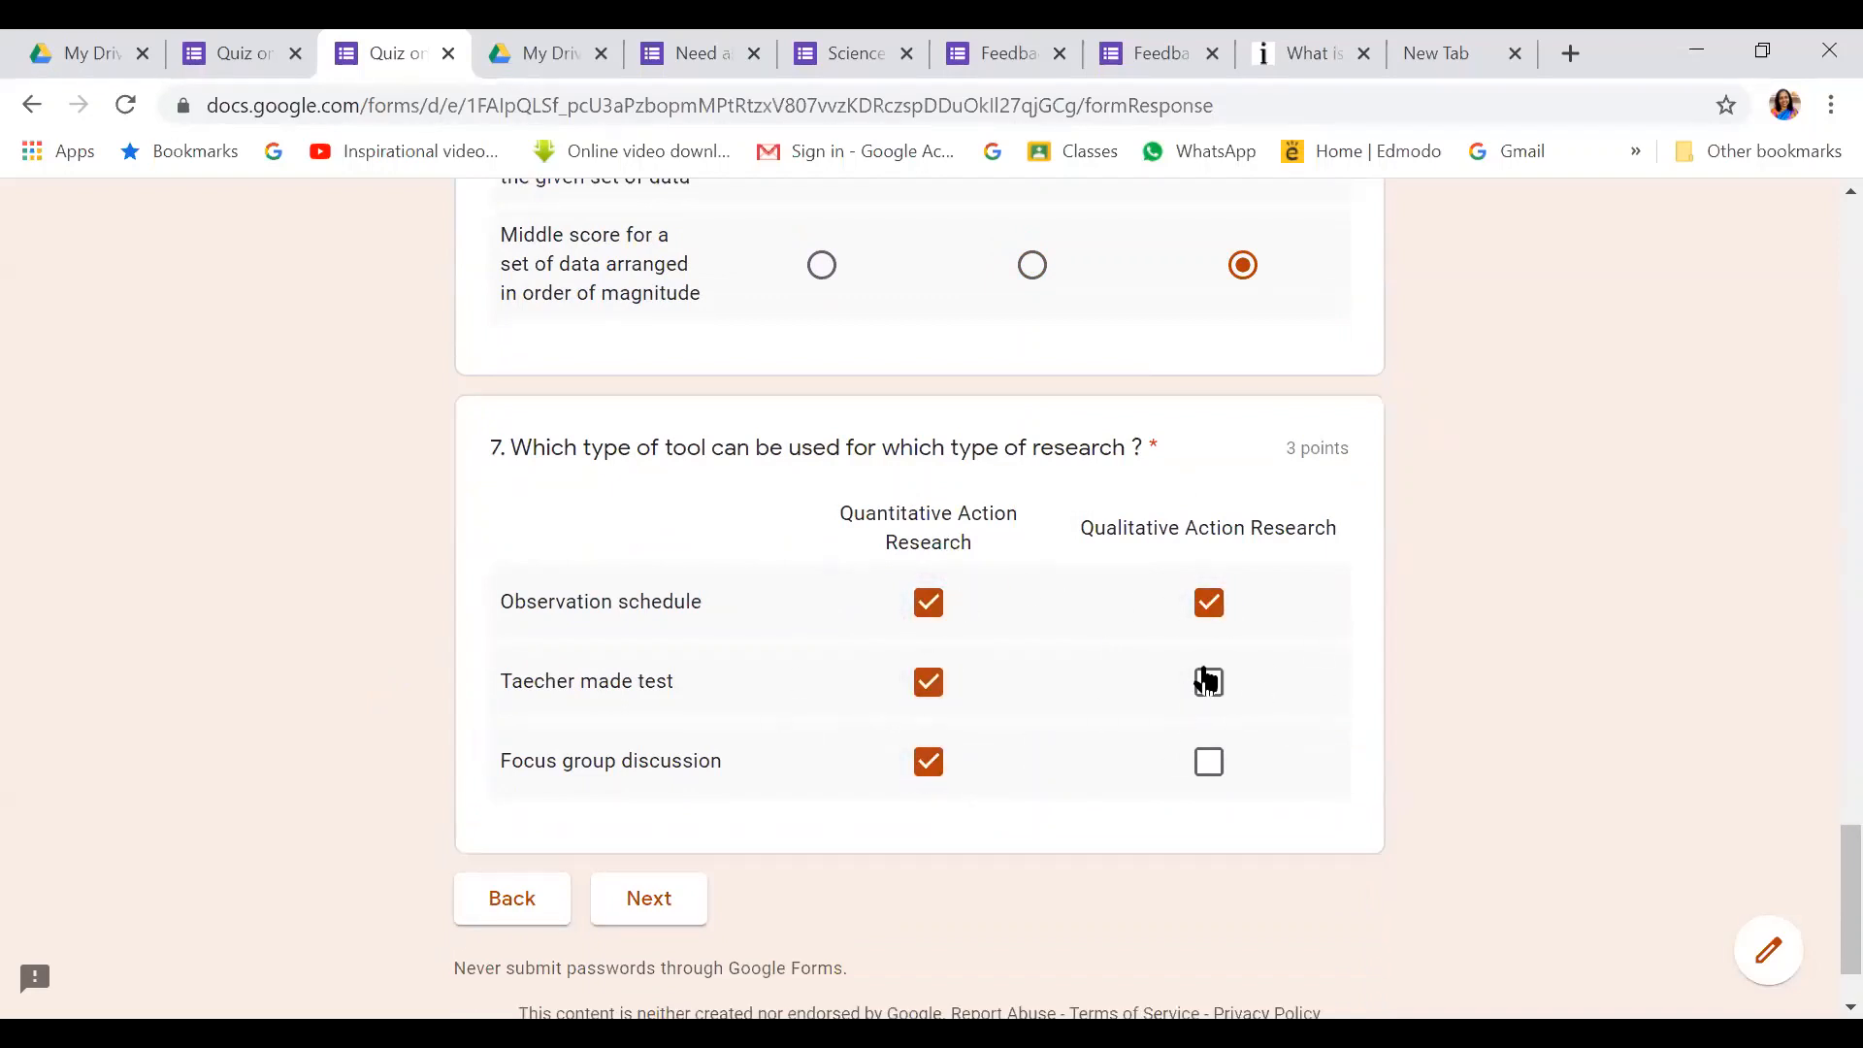
click(1231, 681)
scroll(1032, 420, up, 3)
scroll(626, 781, down, 1)
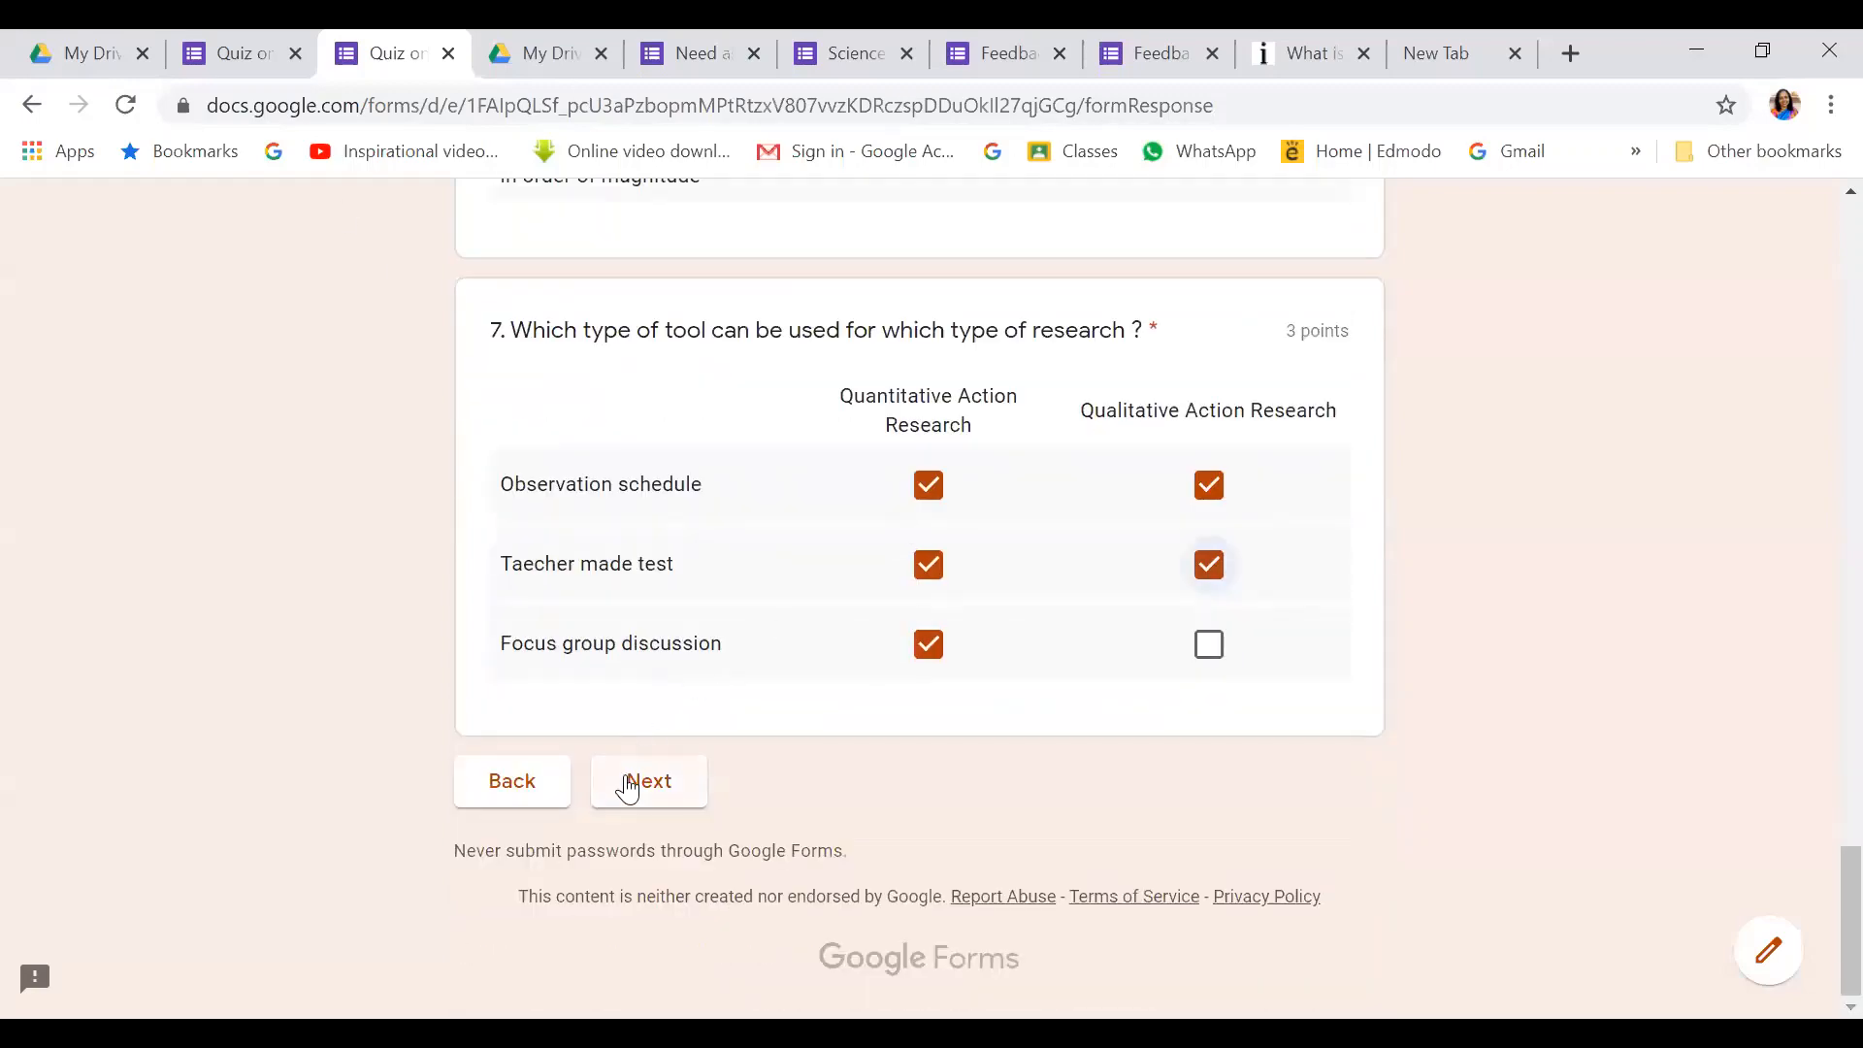
click(635, 788)
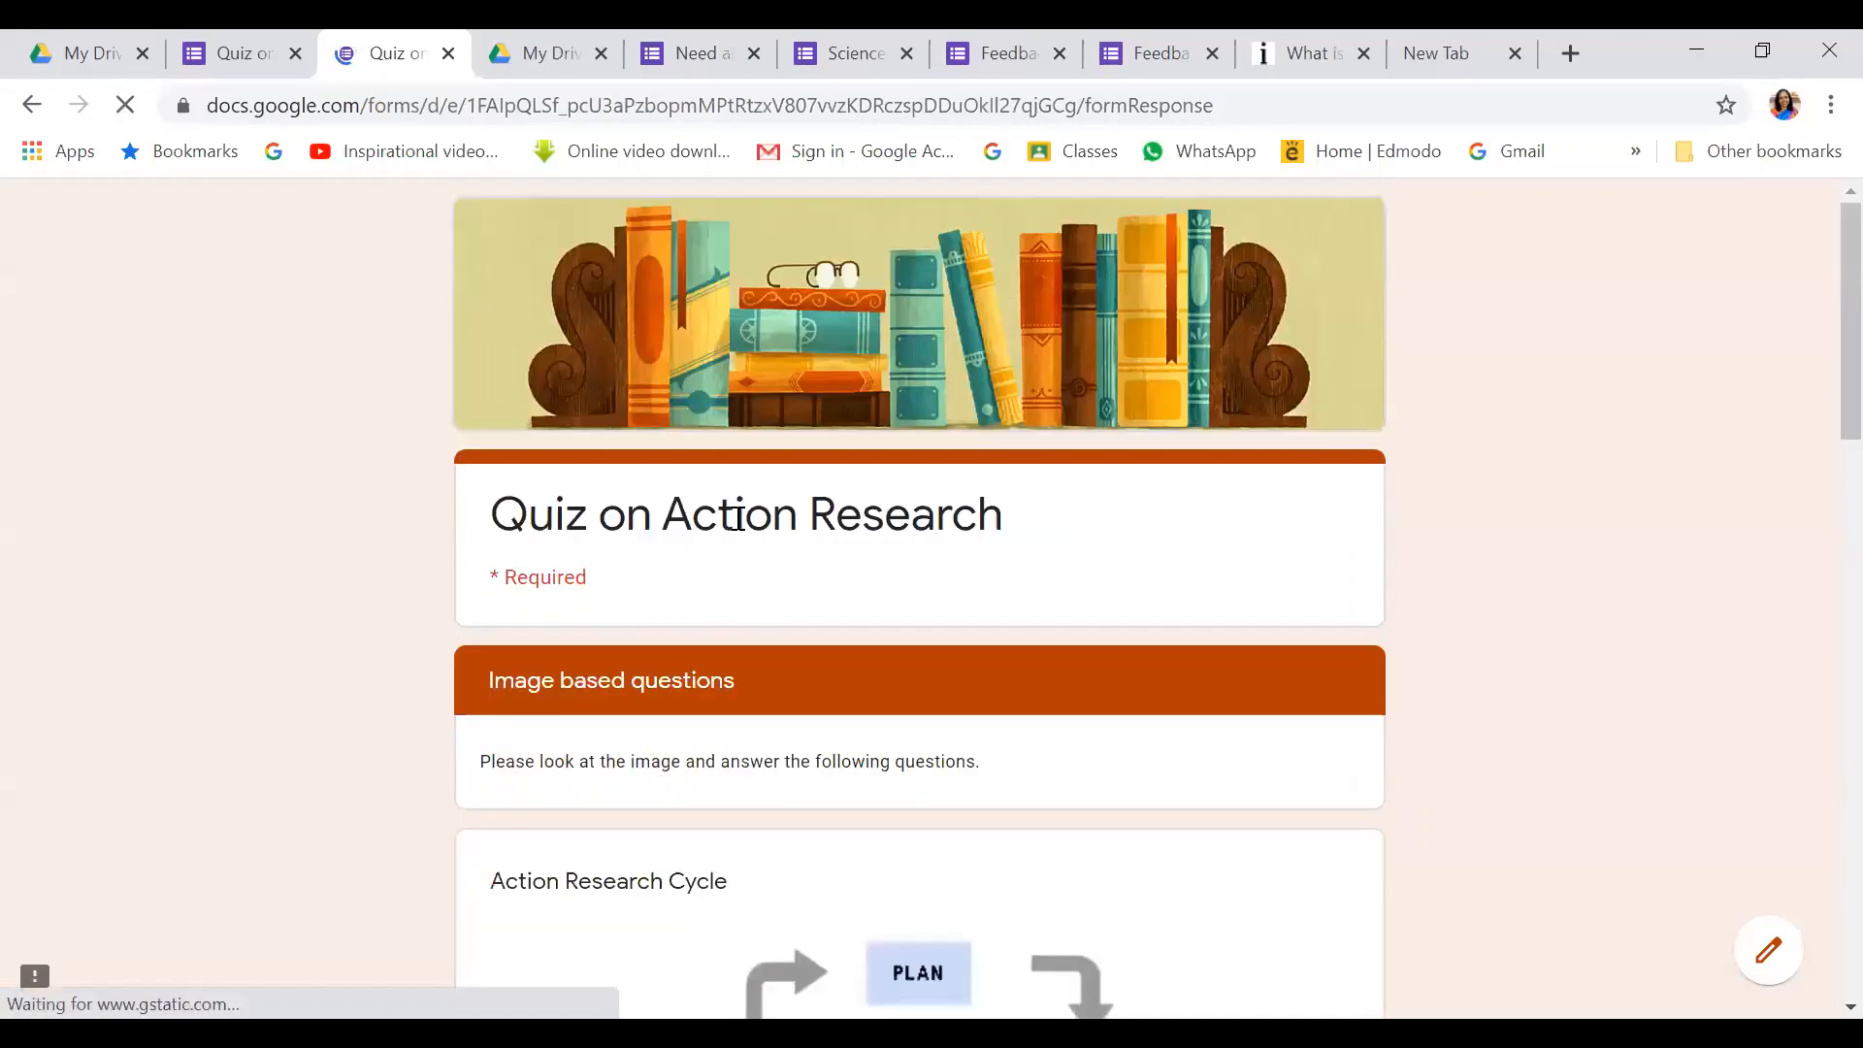
Answer question 8 with Act, question 9 with True and question 10 with Plan
scroll(770, 550, down, 5)
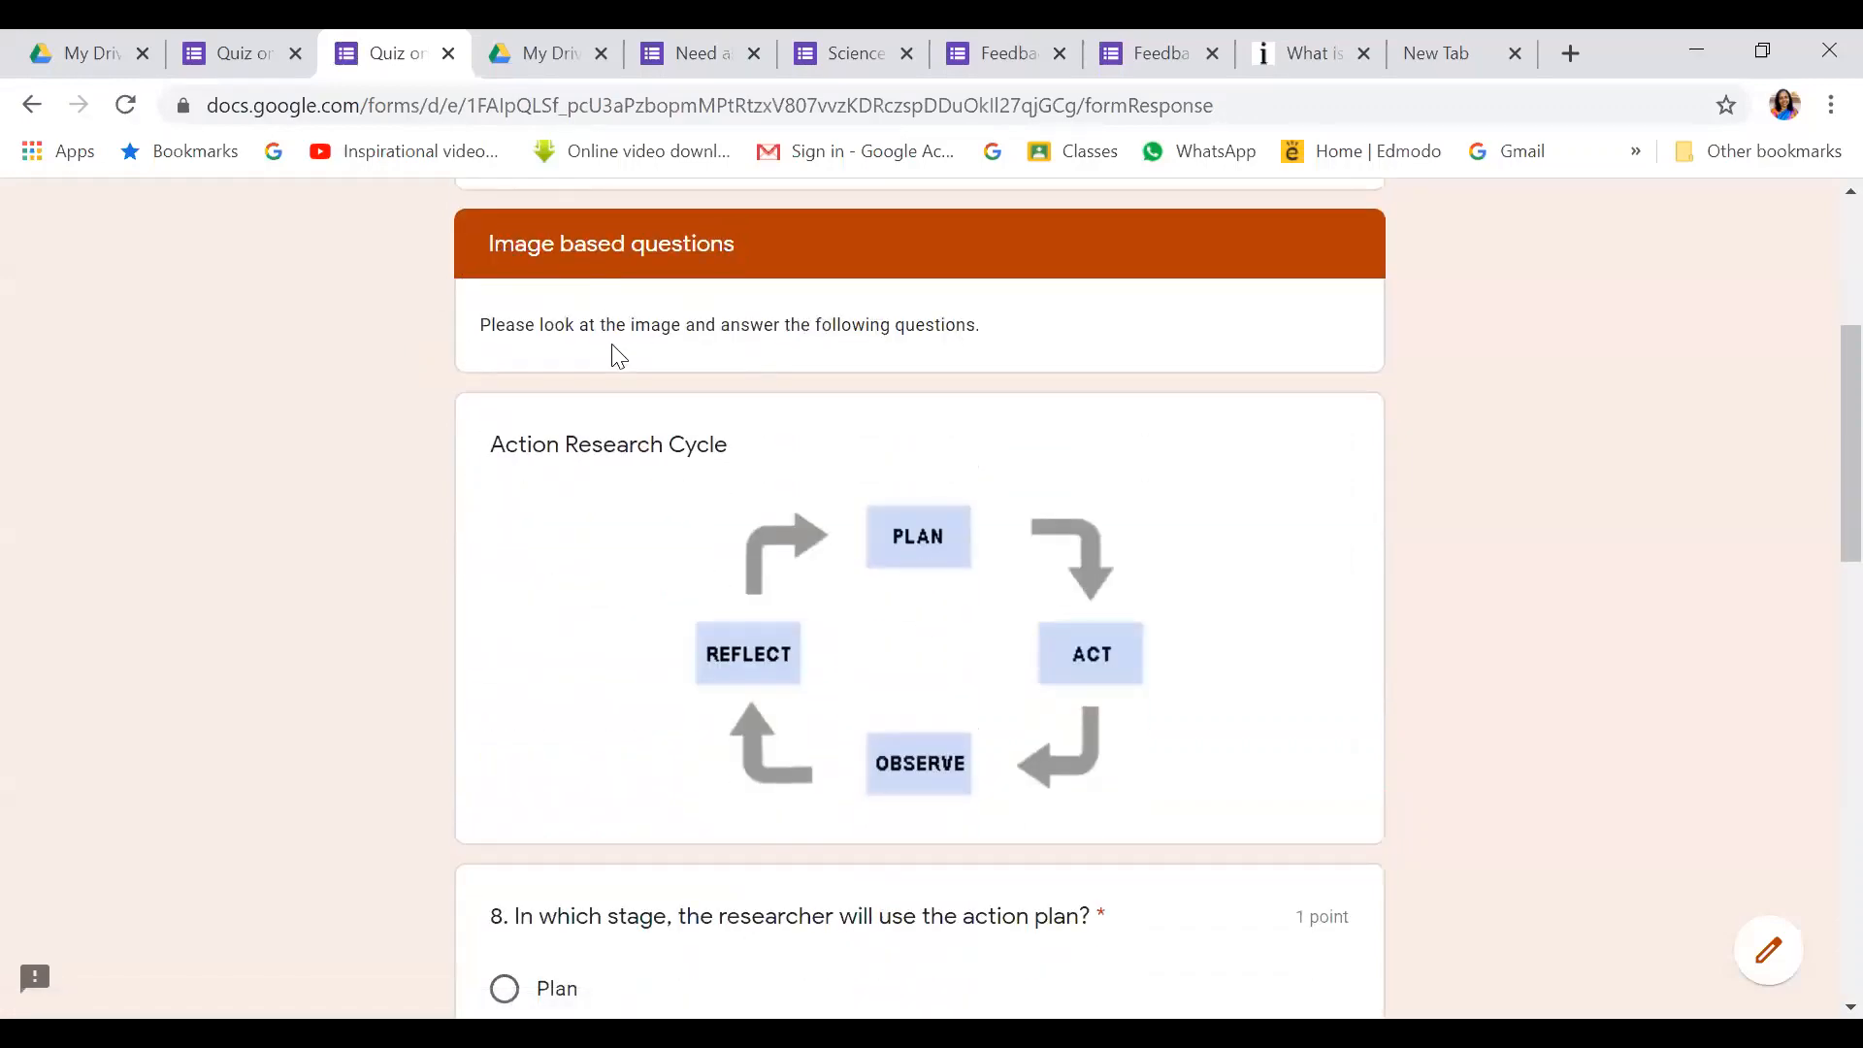
scroll(611, 343, up, 5)
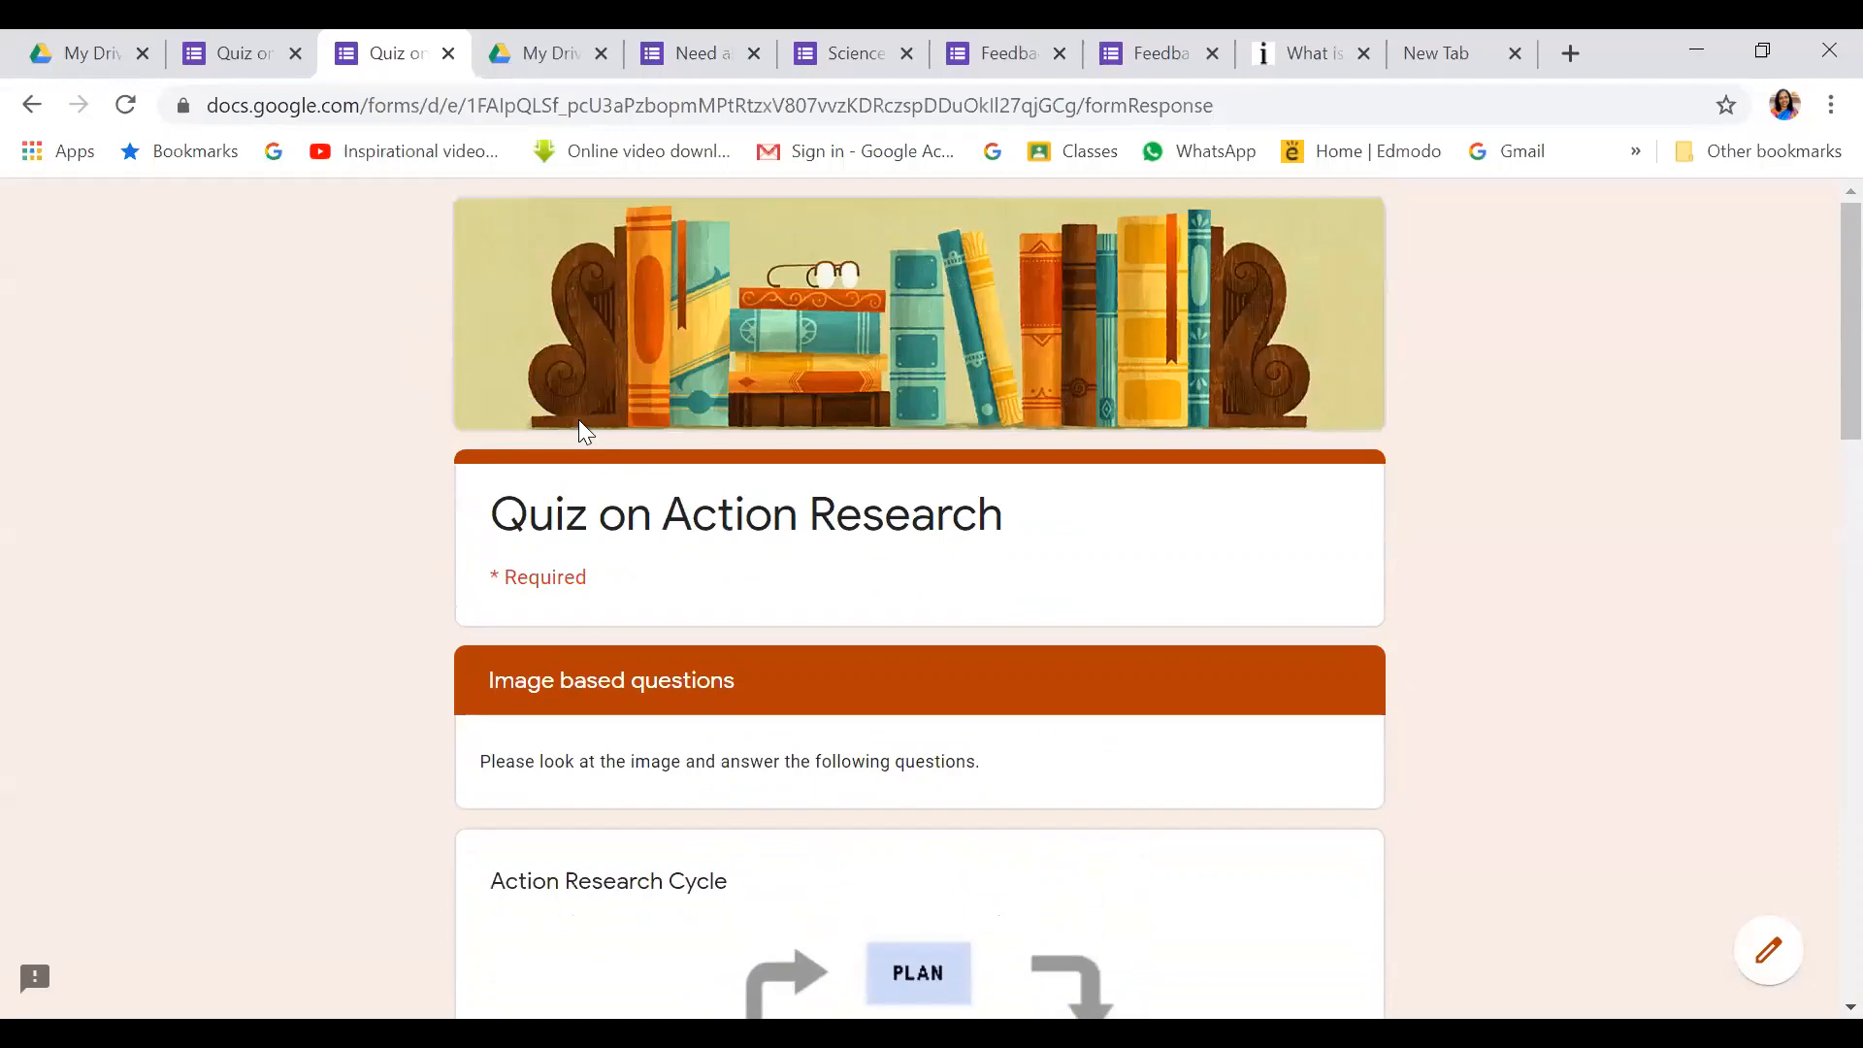
scroll(556, 532, down, 5)
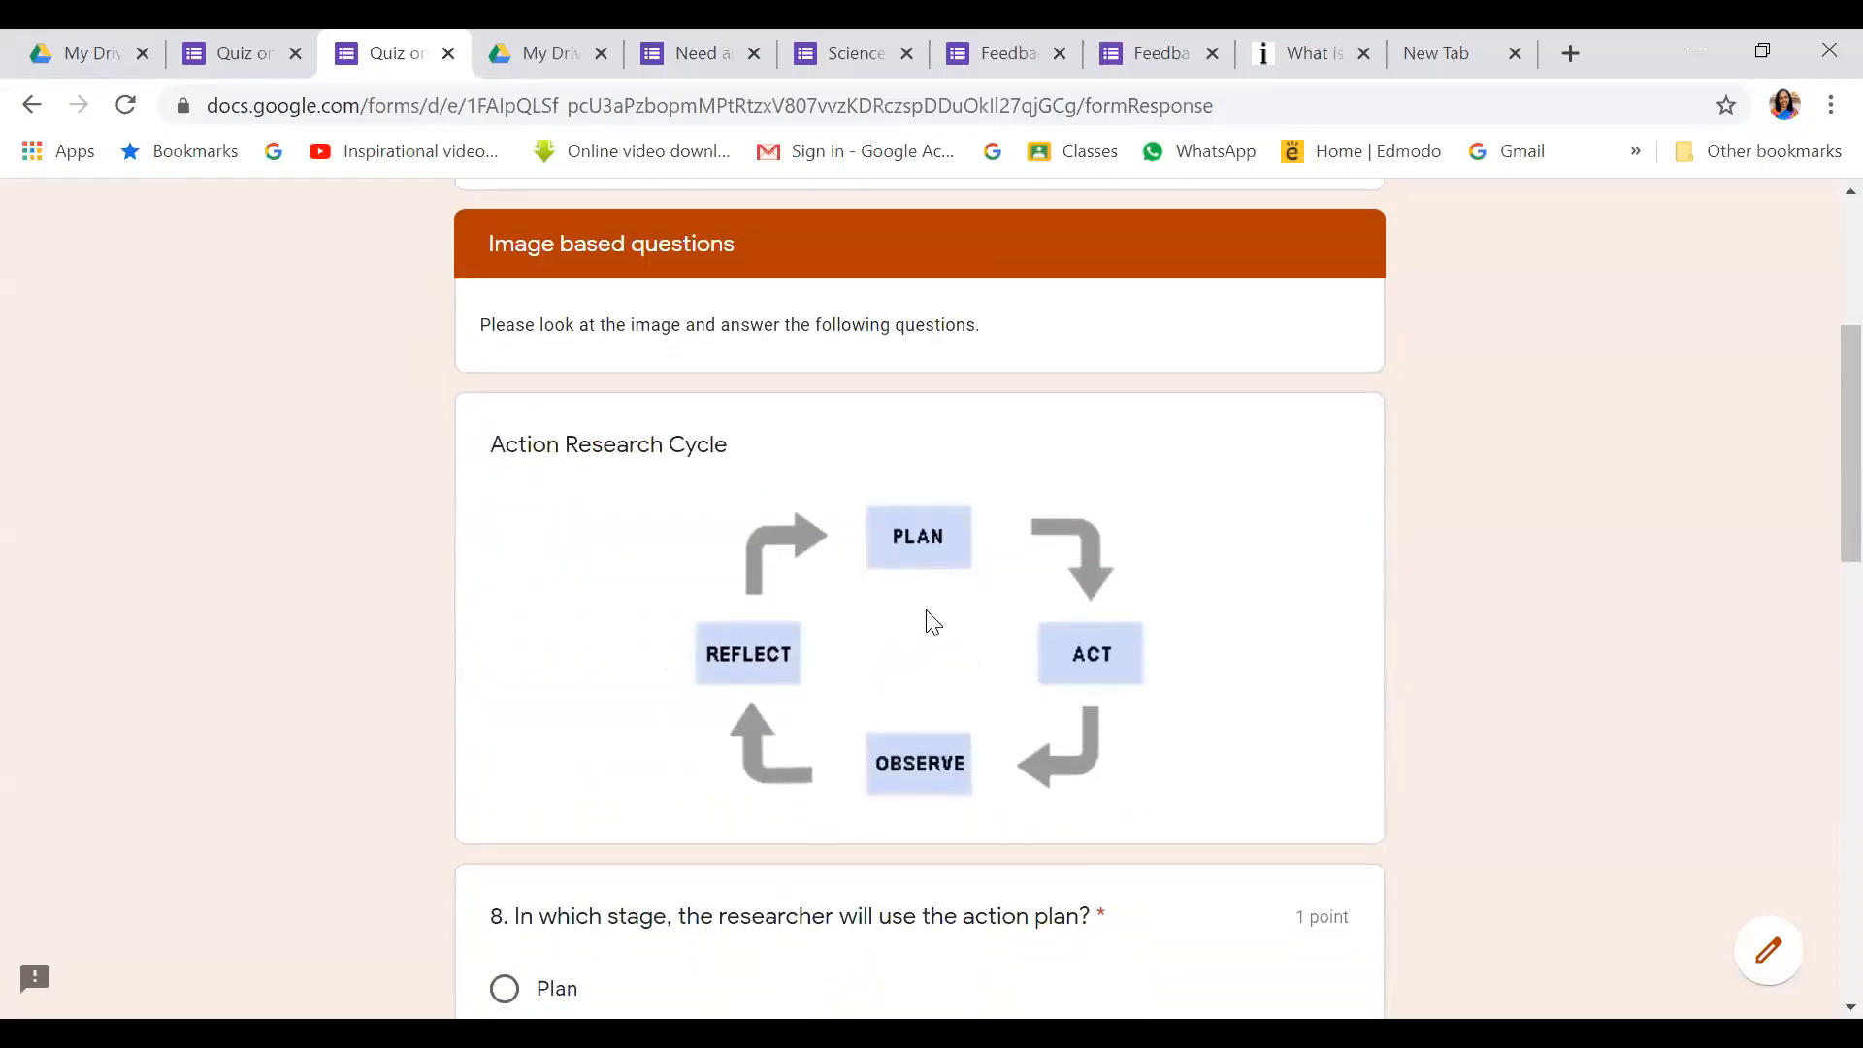
scroll(902, 528, down, 3)
scroll(791, 670, down, 2)
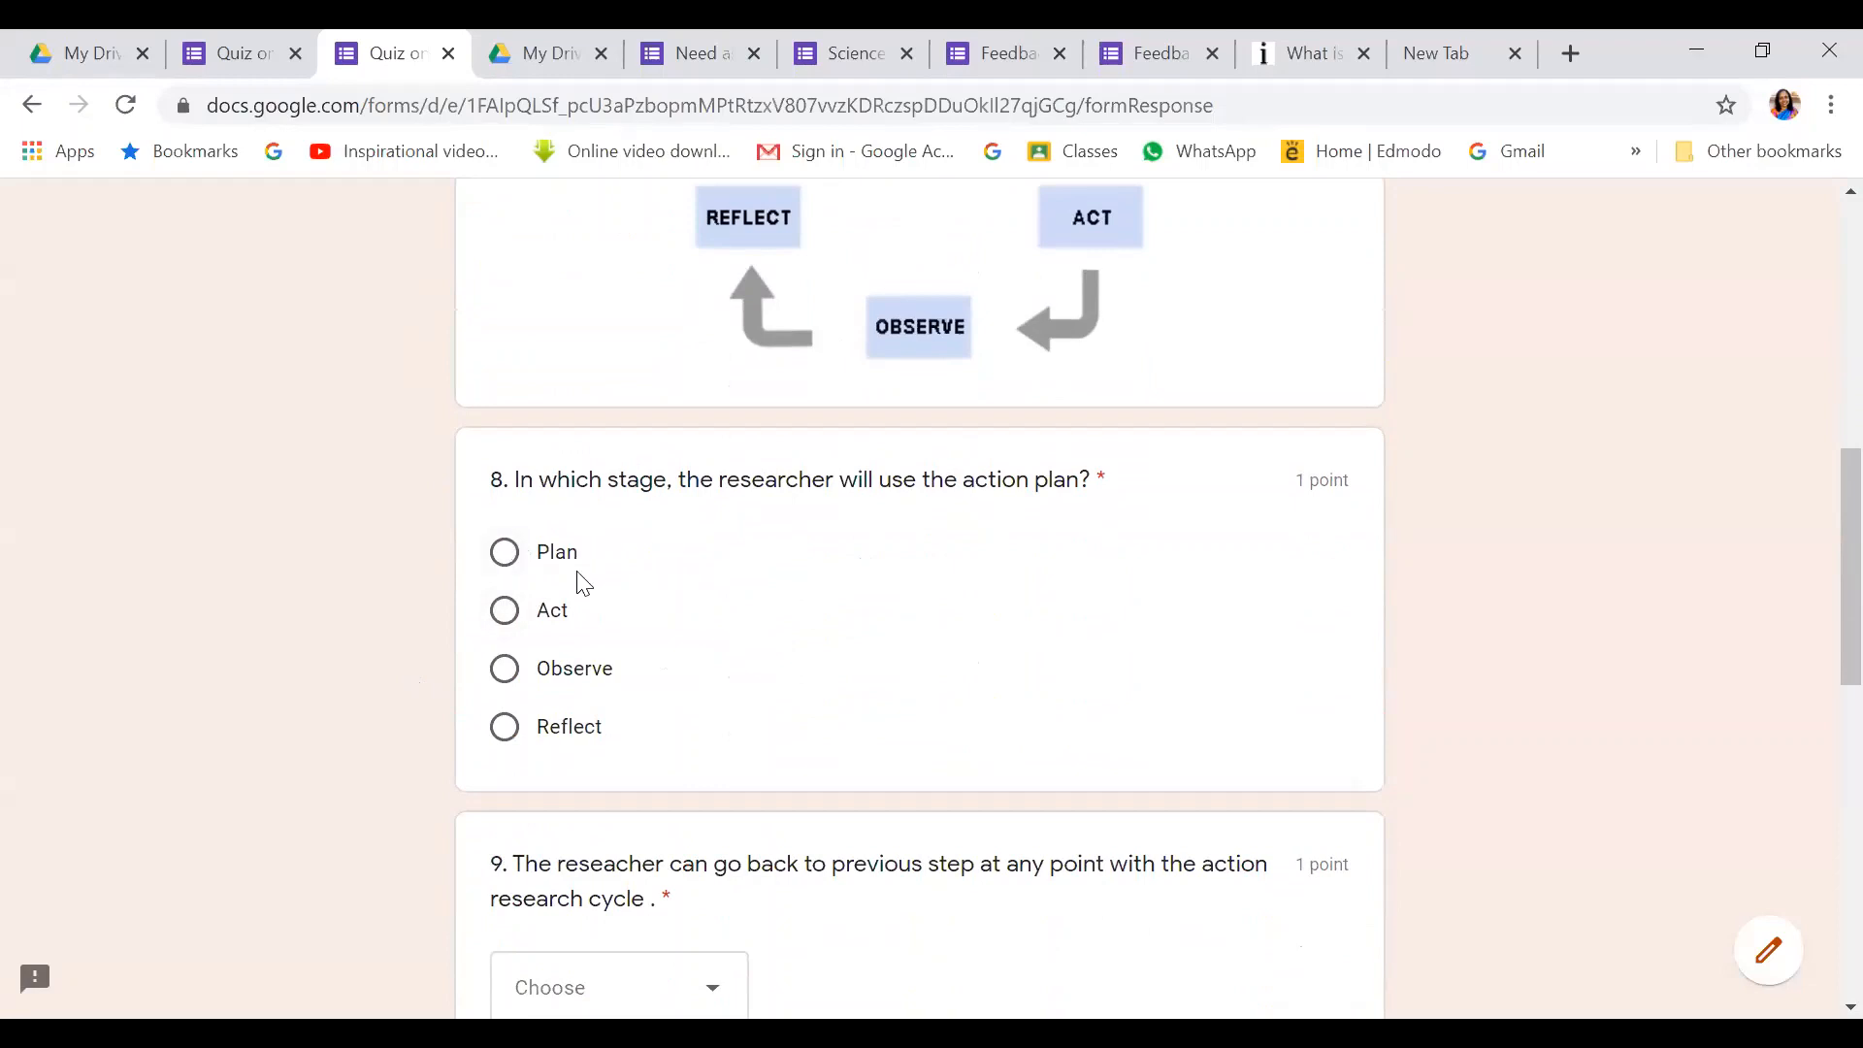
click(507, 610)
scroll(894, 445, down, 4)
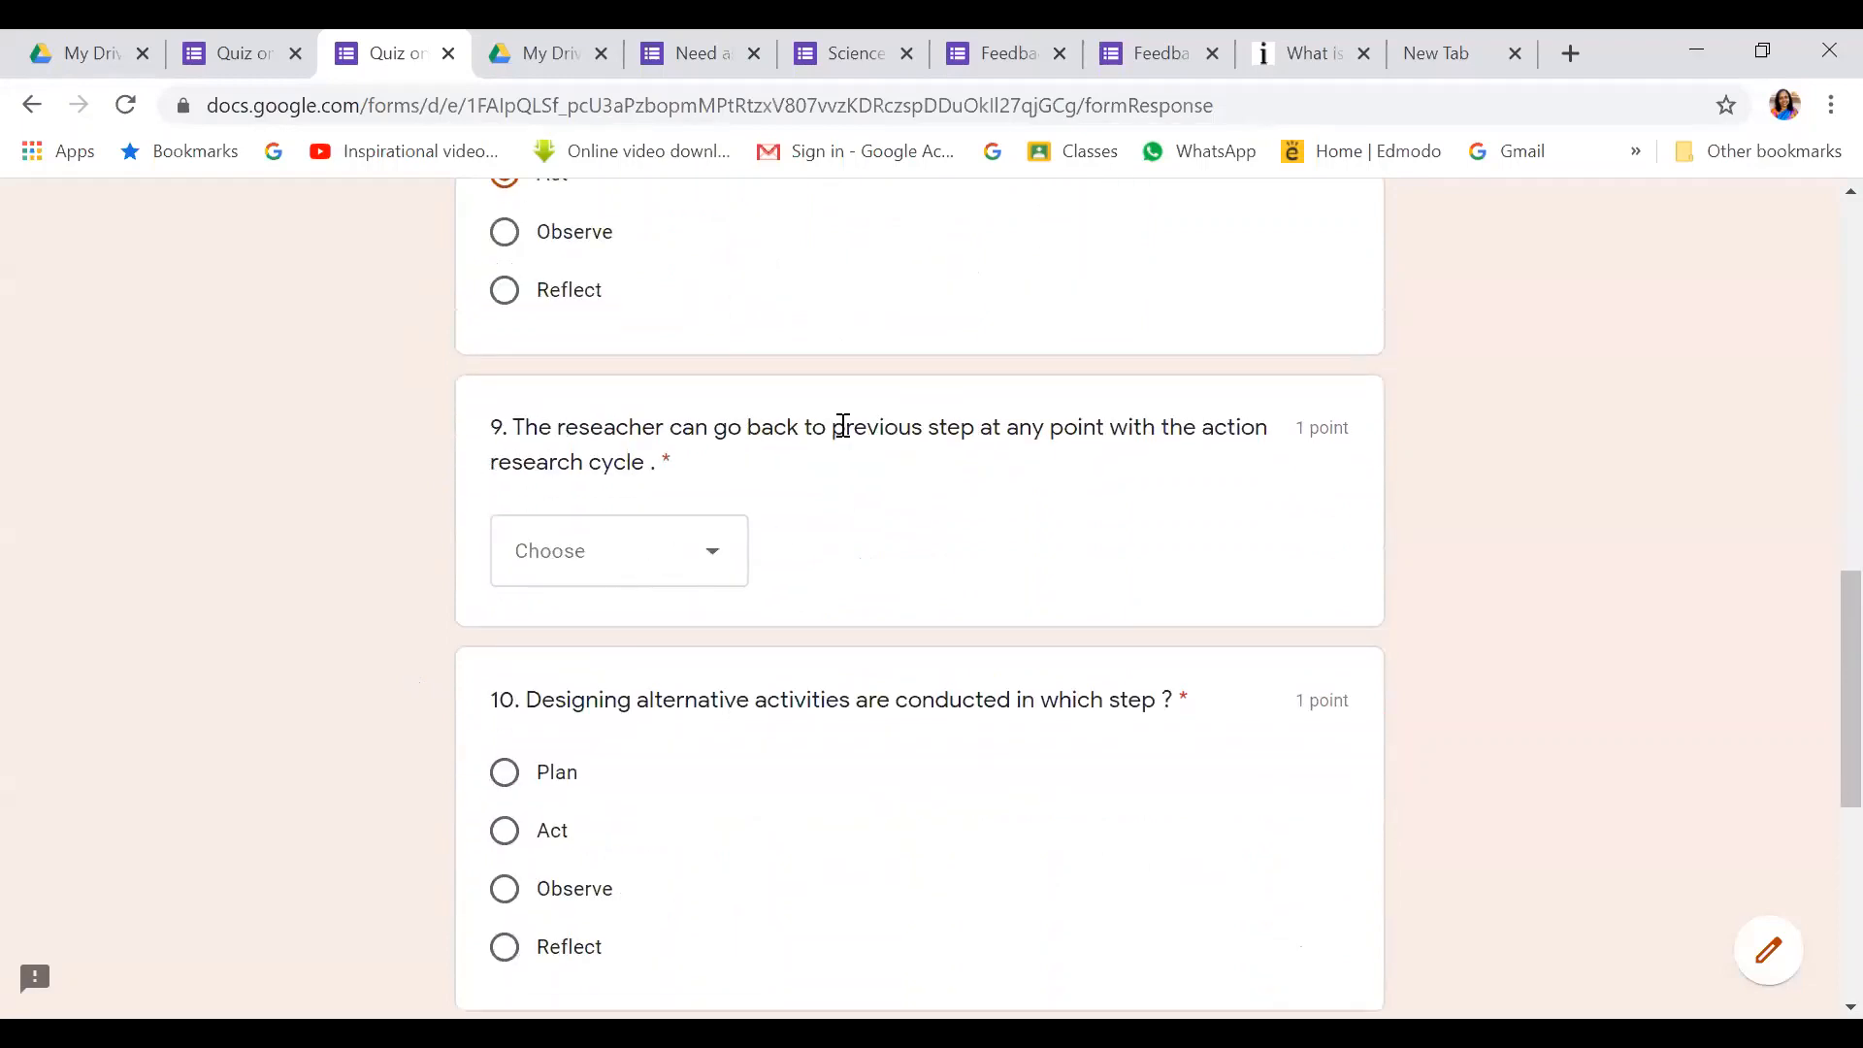
click(712, 557)
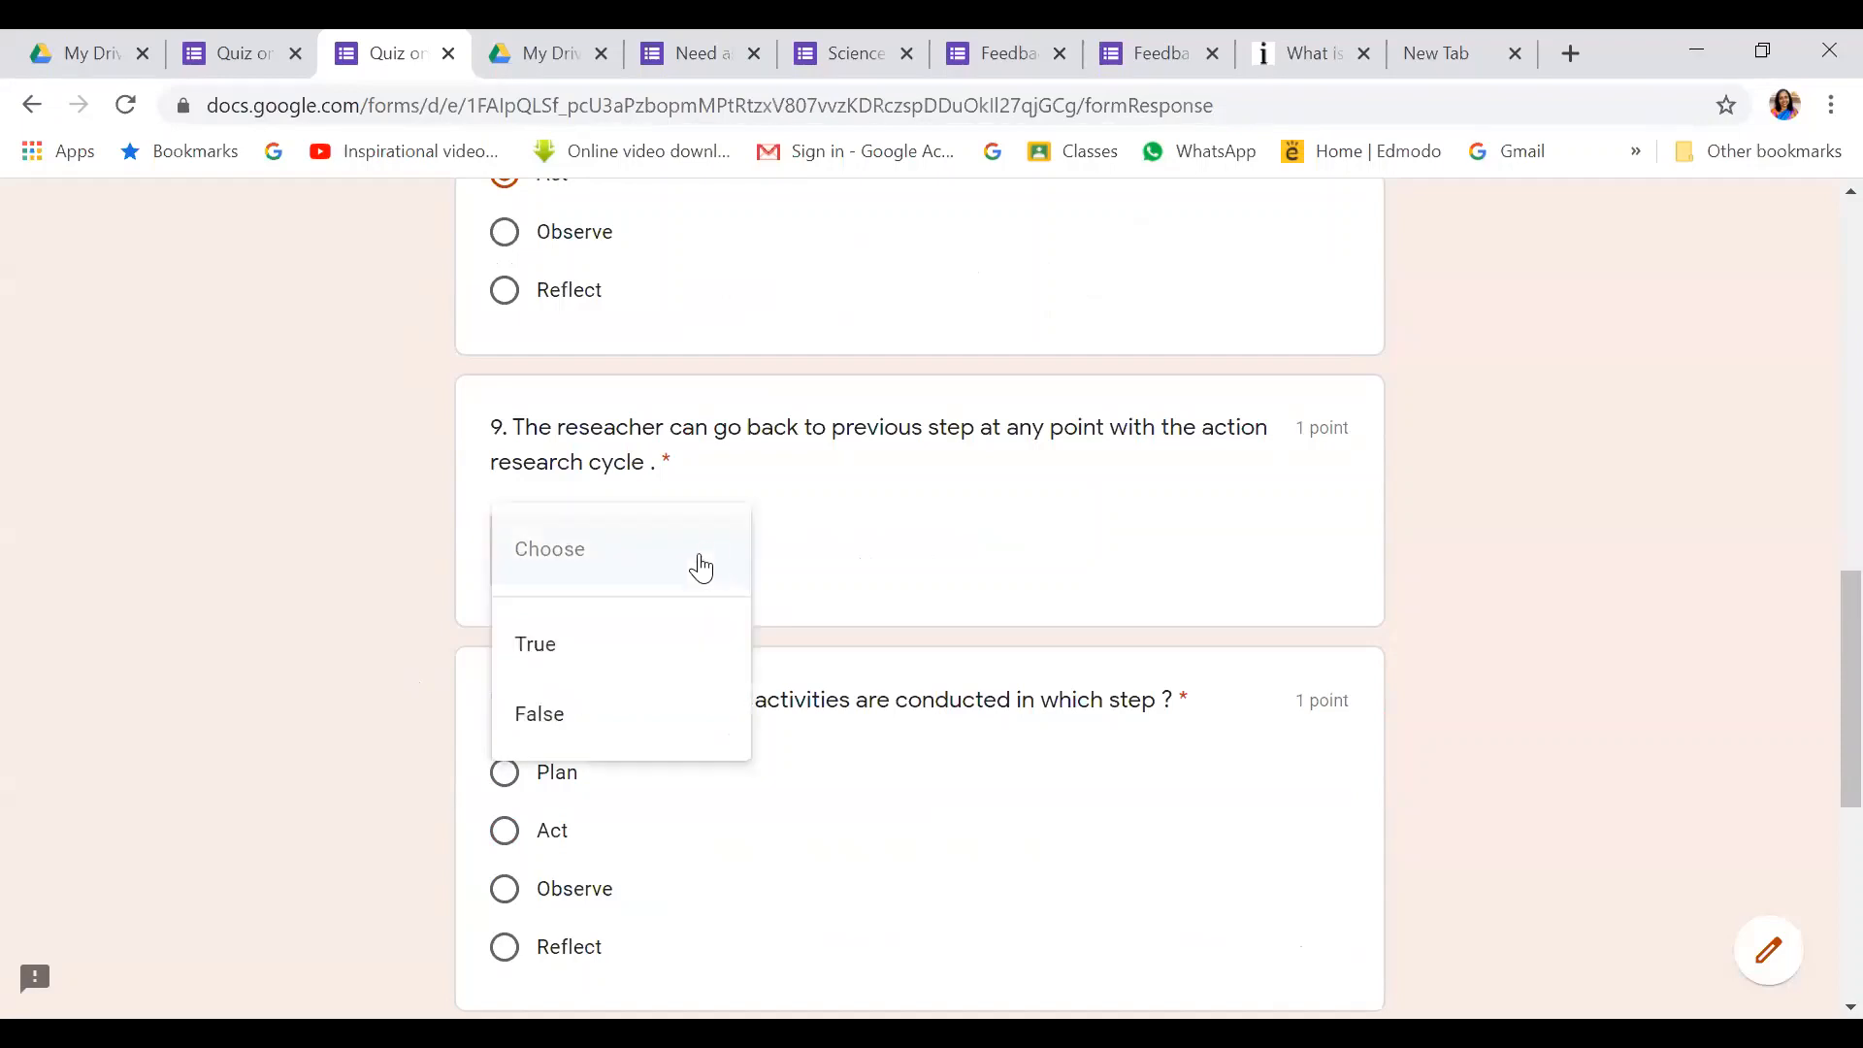
key(Return)
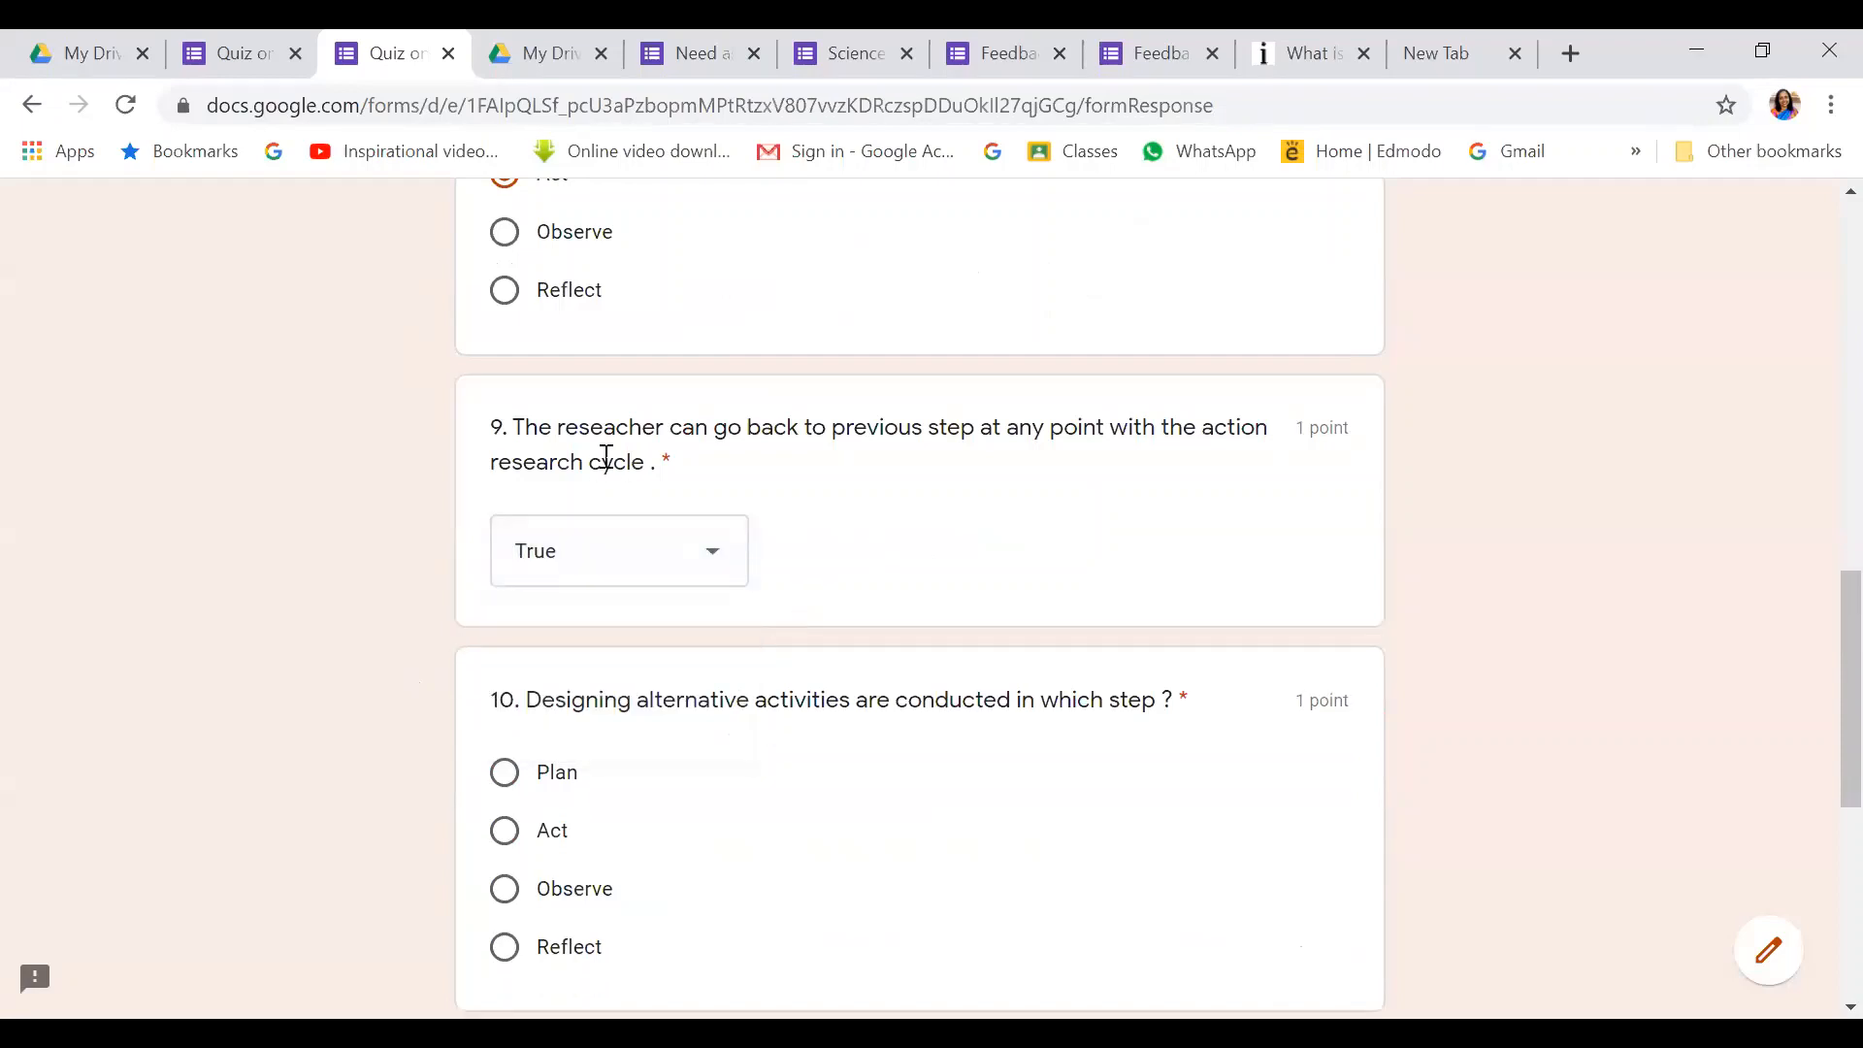
scroll(874, 579, down, 1)
scroll(874, 578, down, 4)
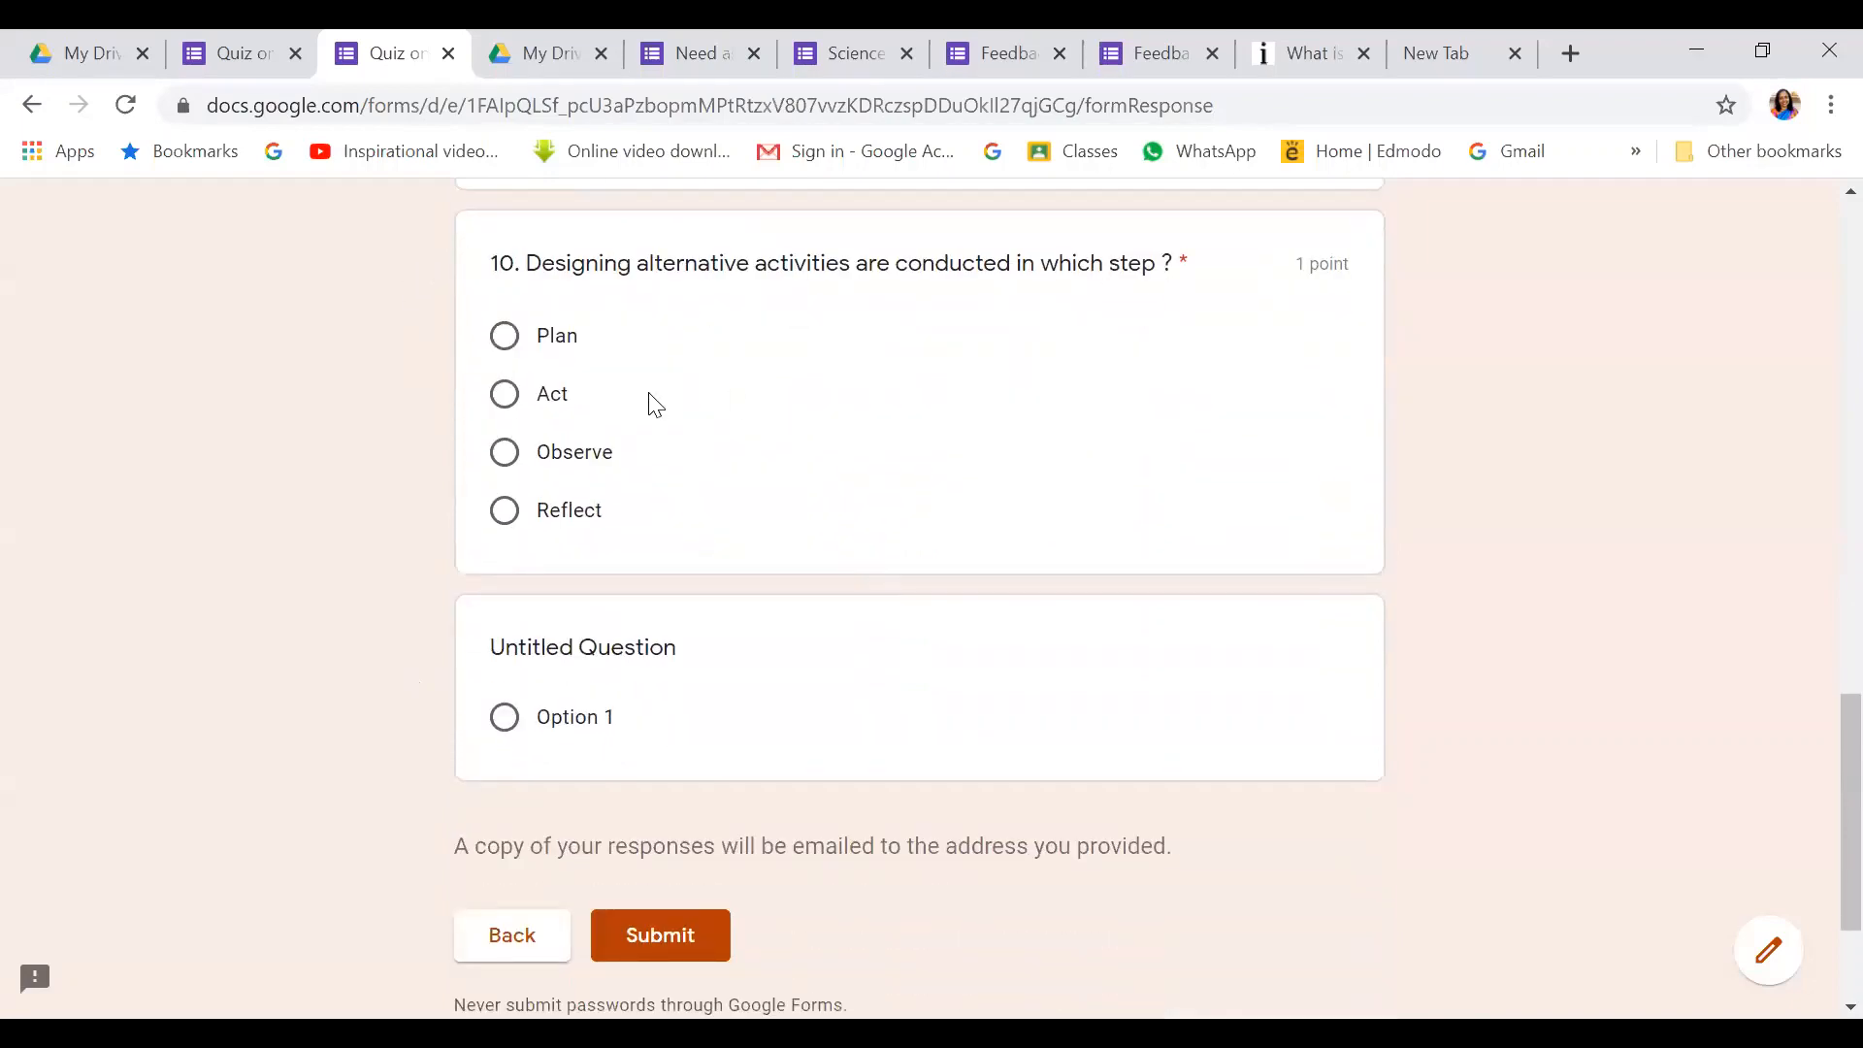
click(504, 336)
Clear the untitled question's Option 1 answer and submit the quiz
scroll(1022, 561, down, 2)
click(558, 572)
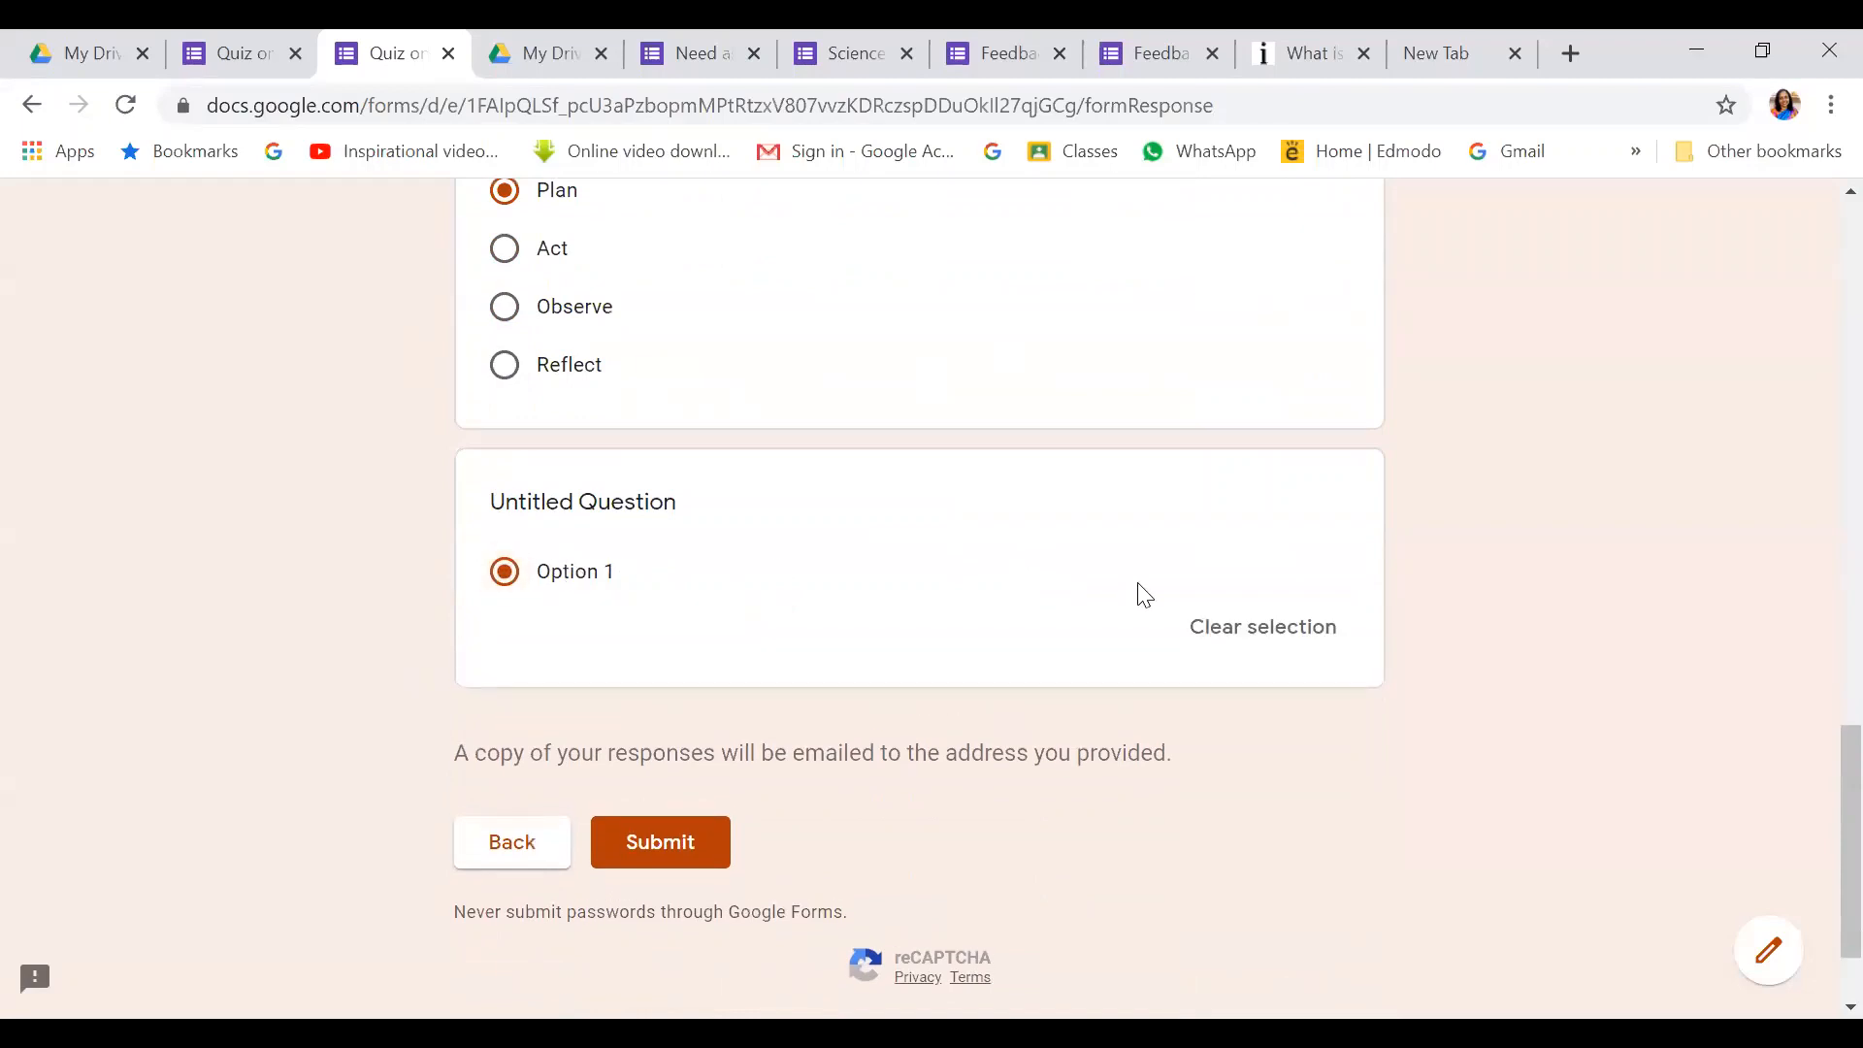
click(1273, 638)
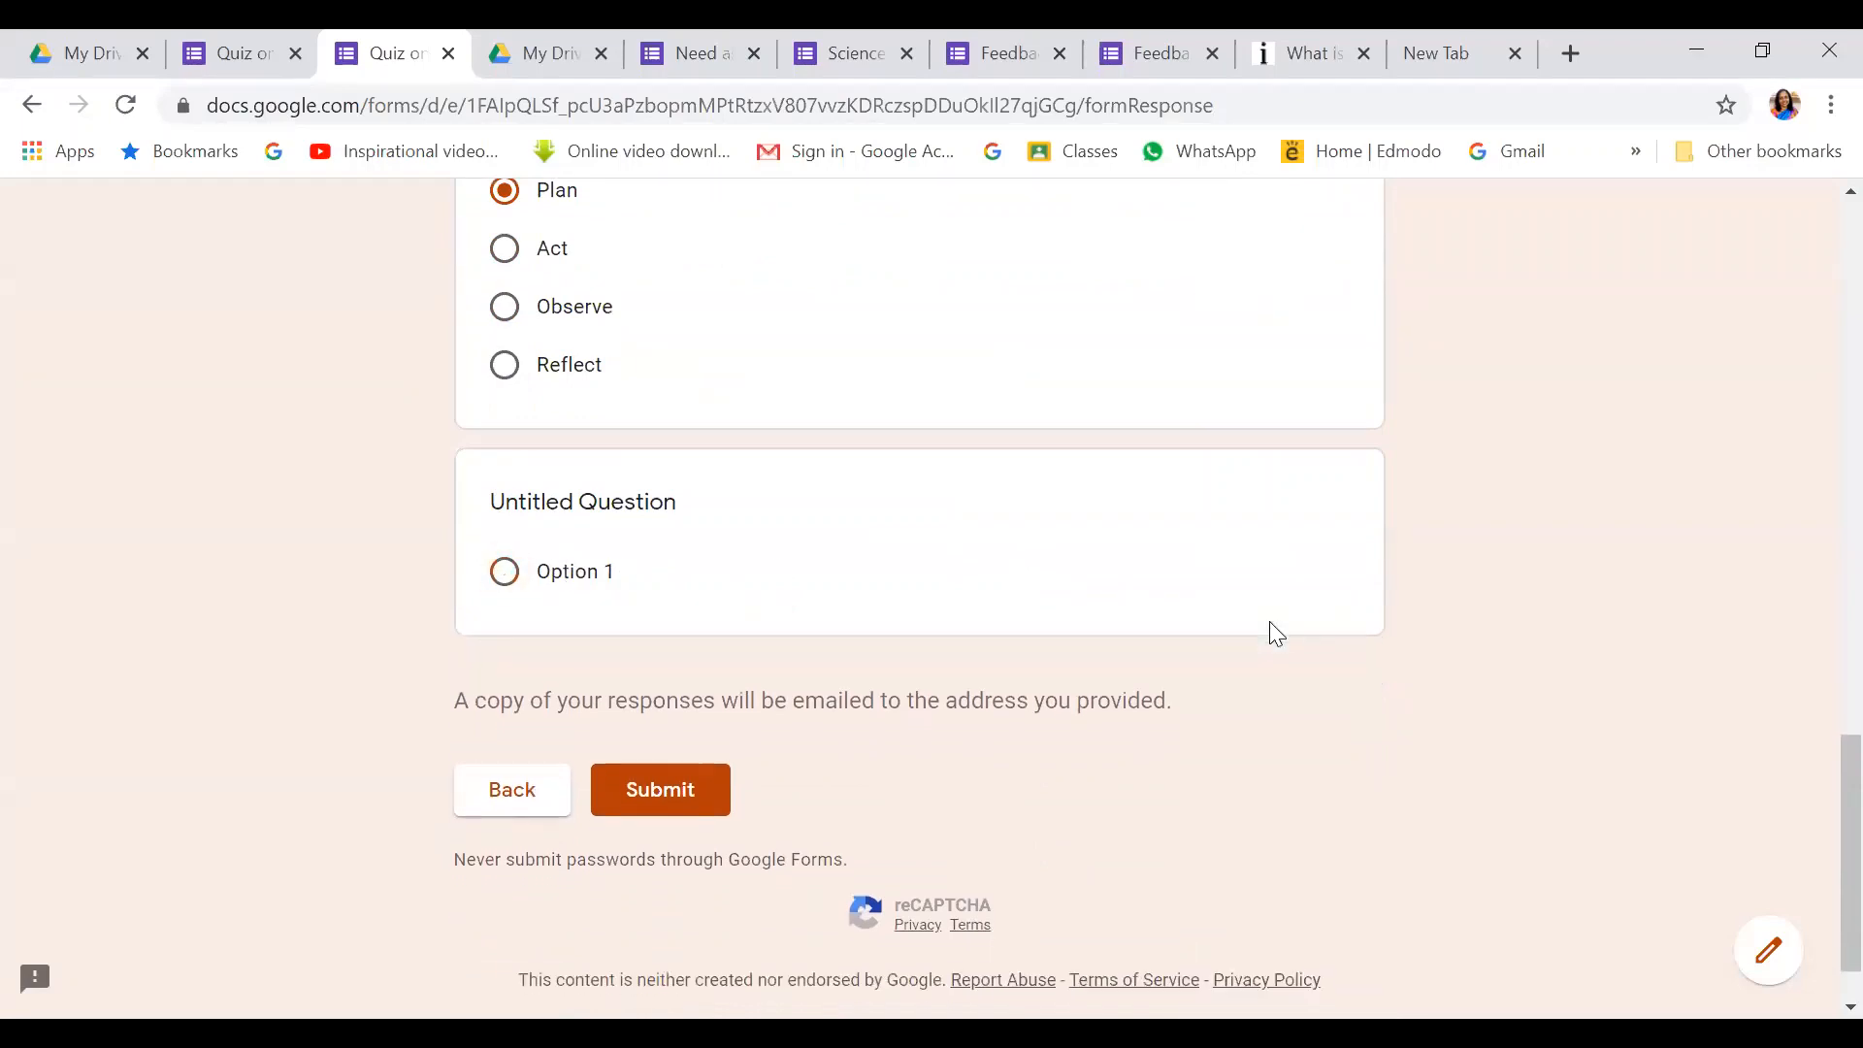
click(658, 793)
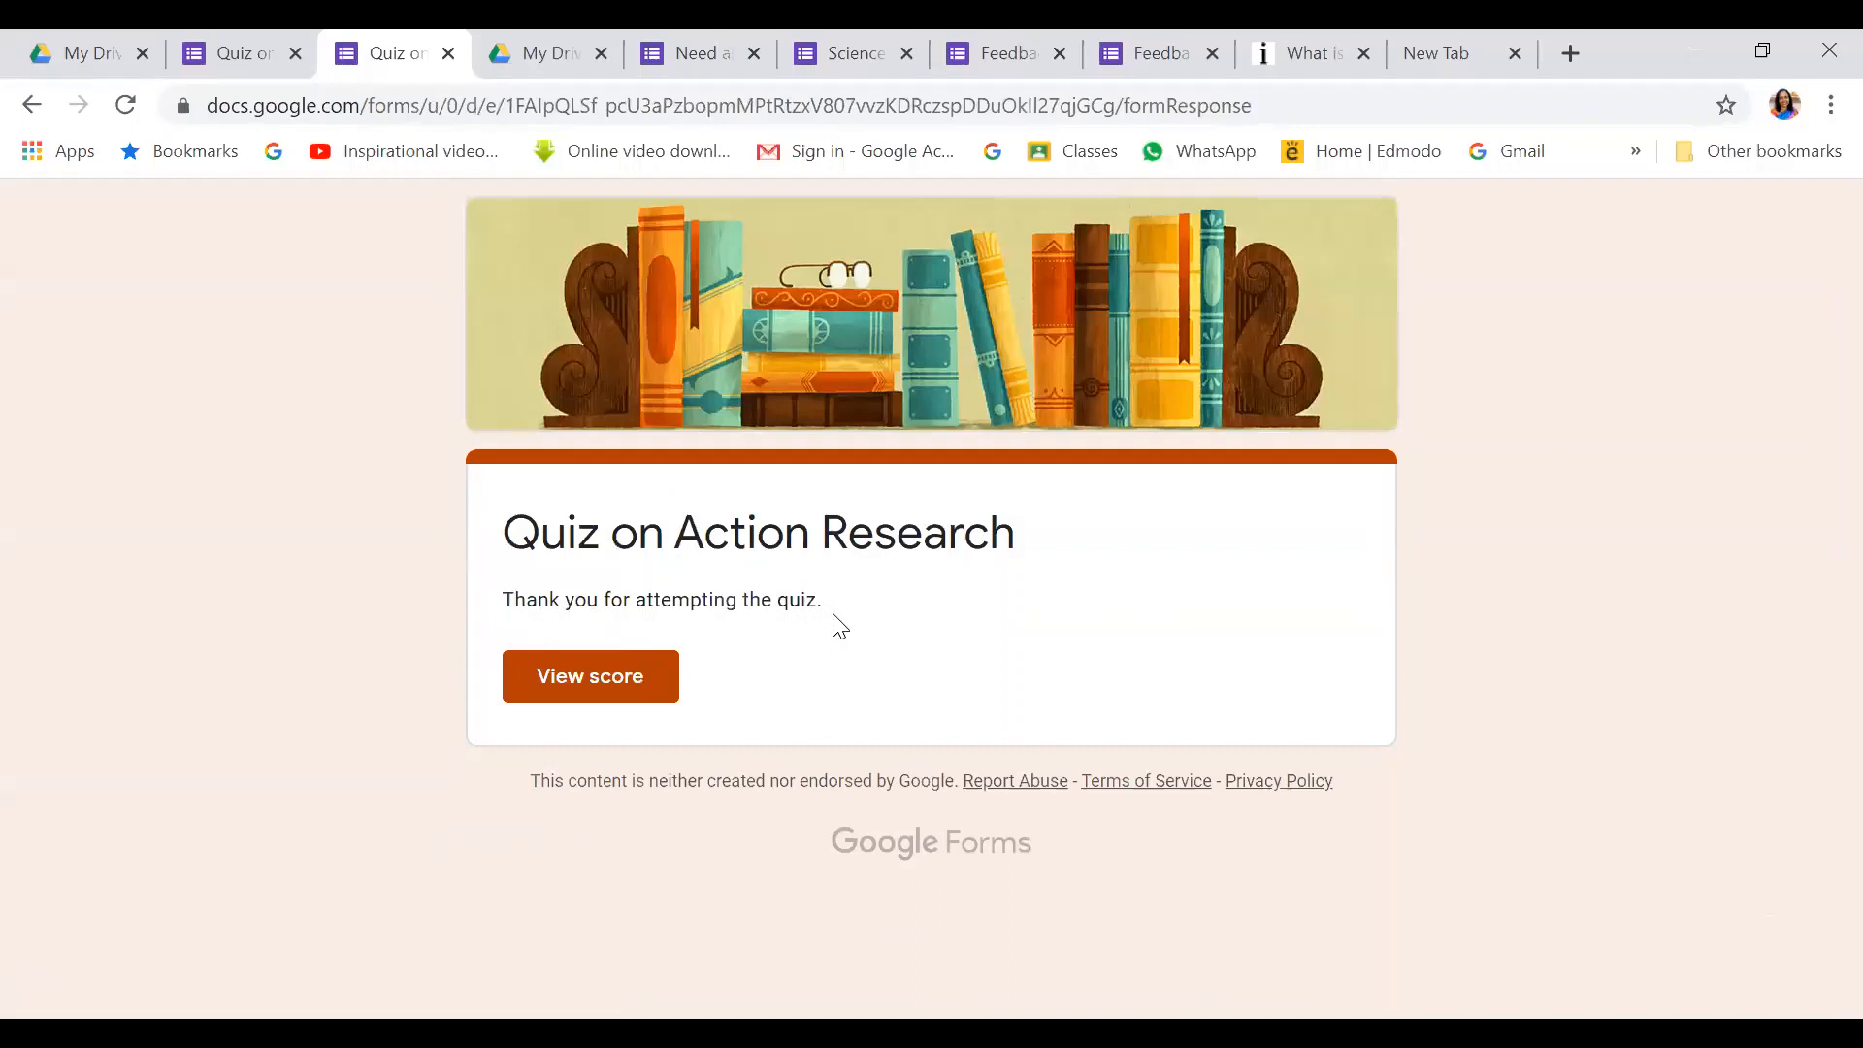
click(611, 679)
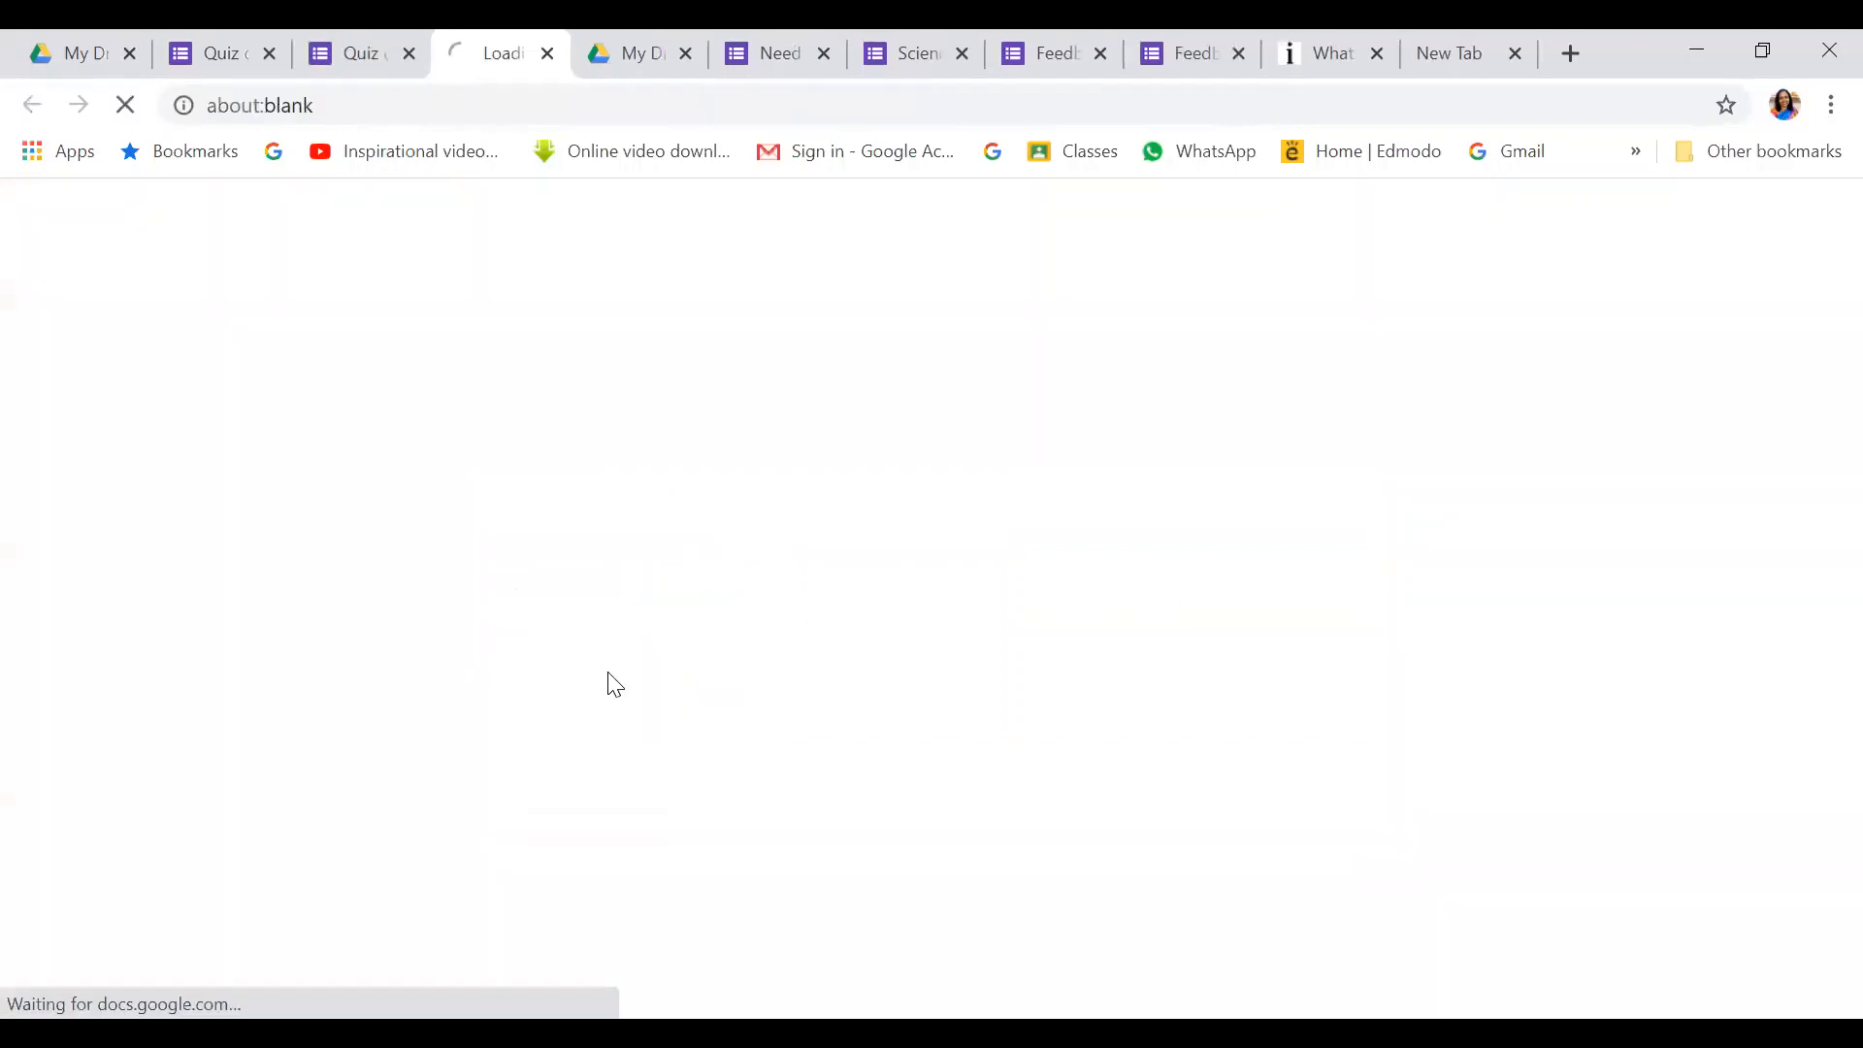
scroll(1310, 499, down, 2)
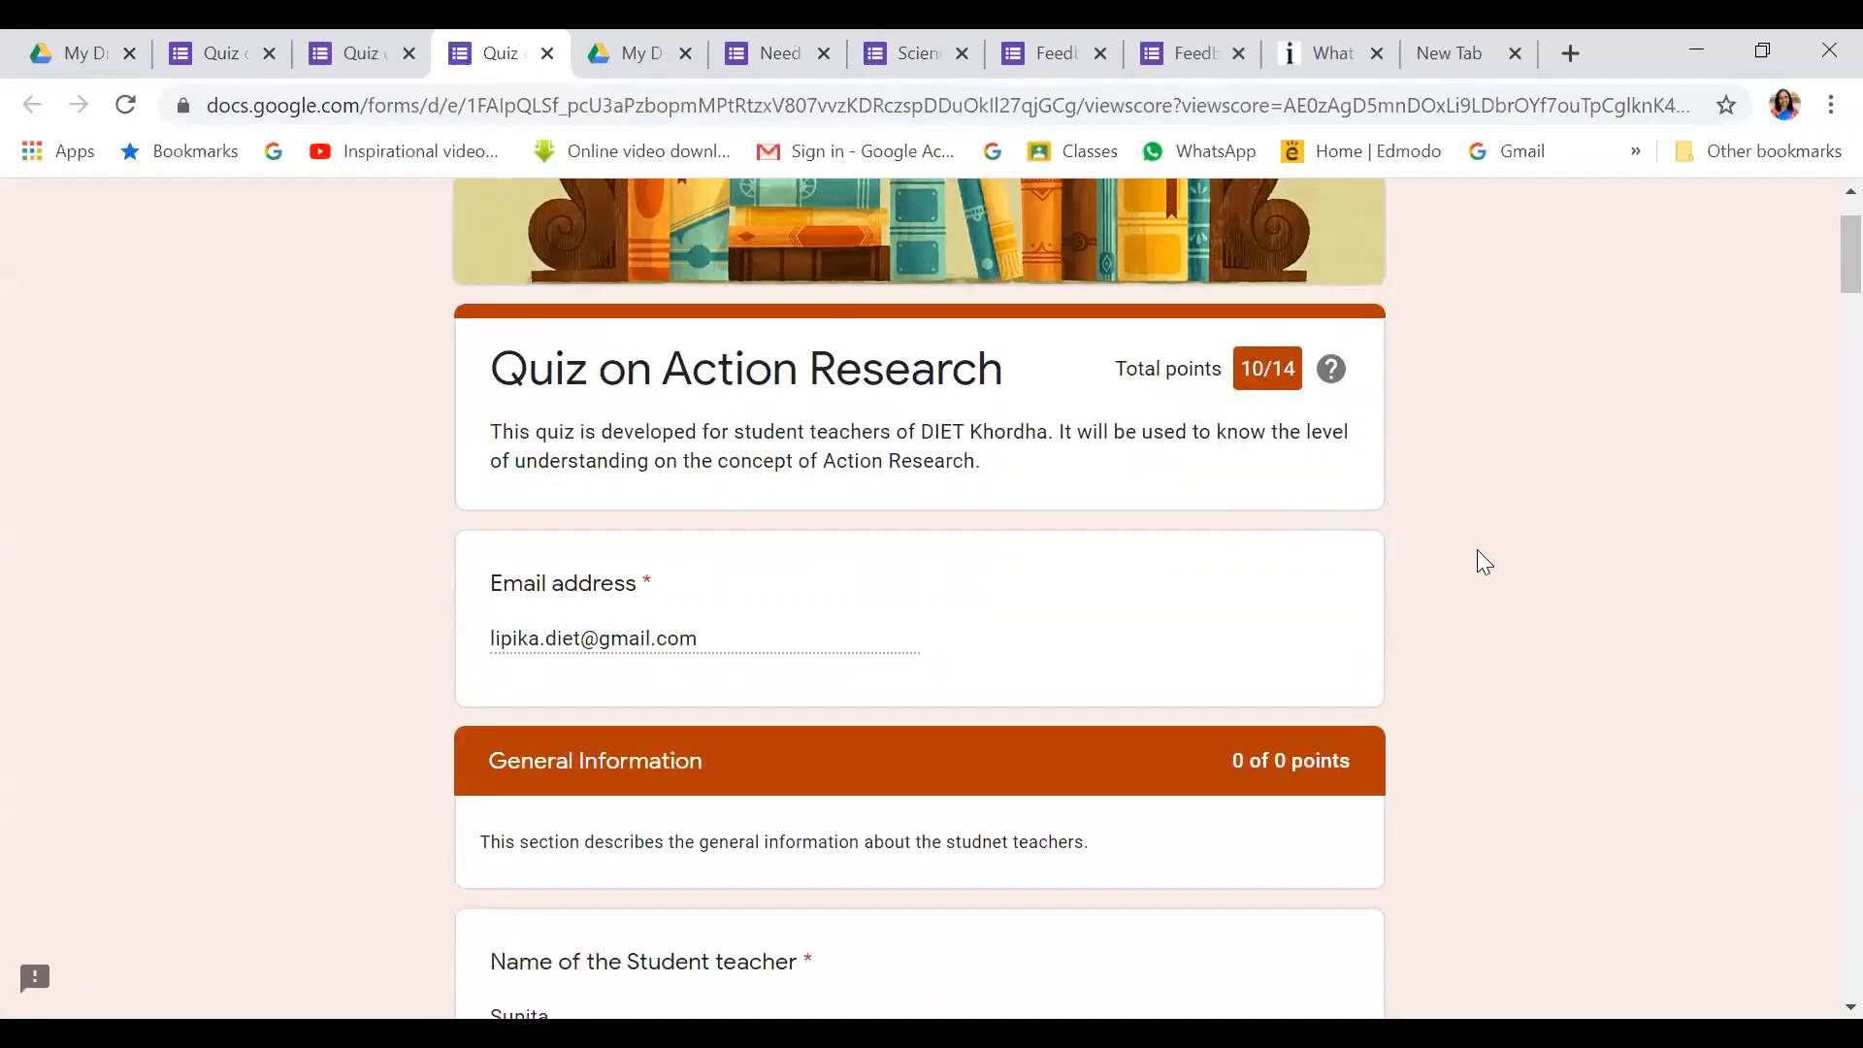
scroll(1479, 553, down, 3)
scroll(1479, 551, down, 9)
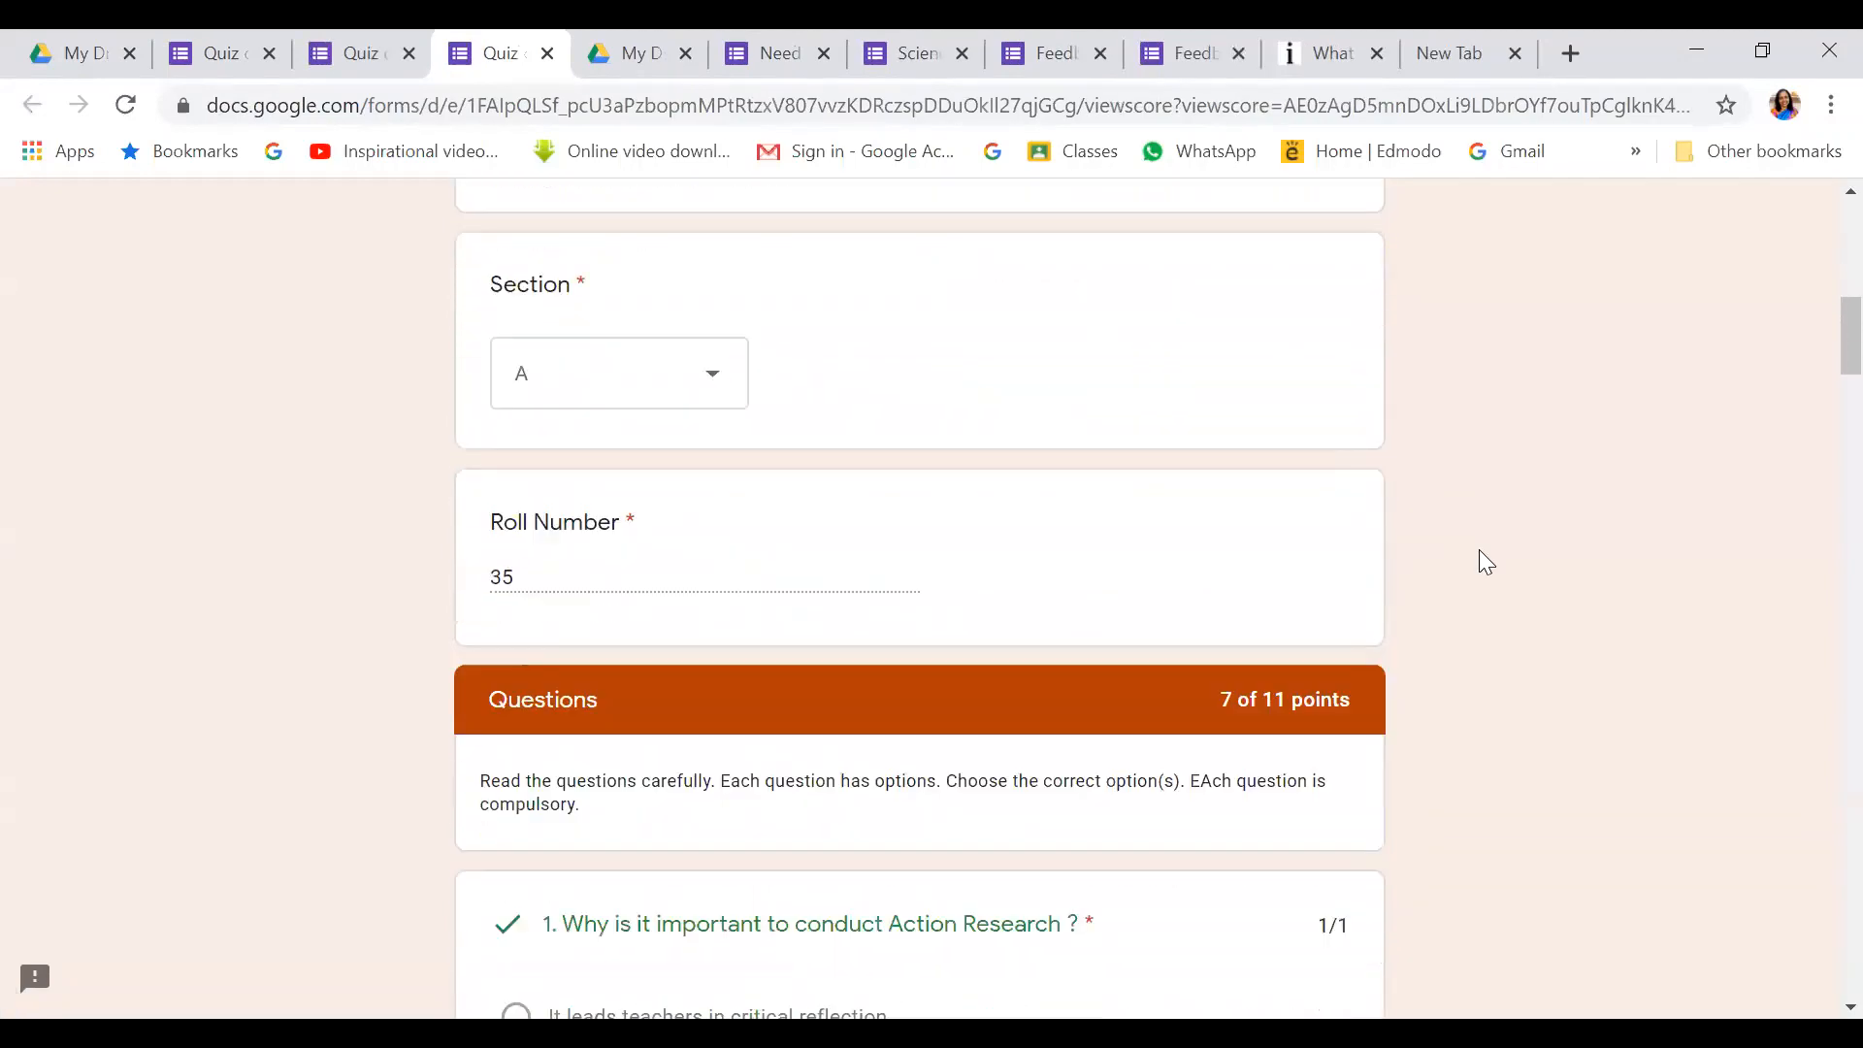
scroll(1479, 549, down, 5)
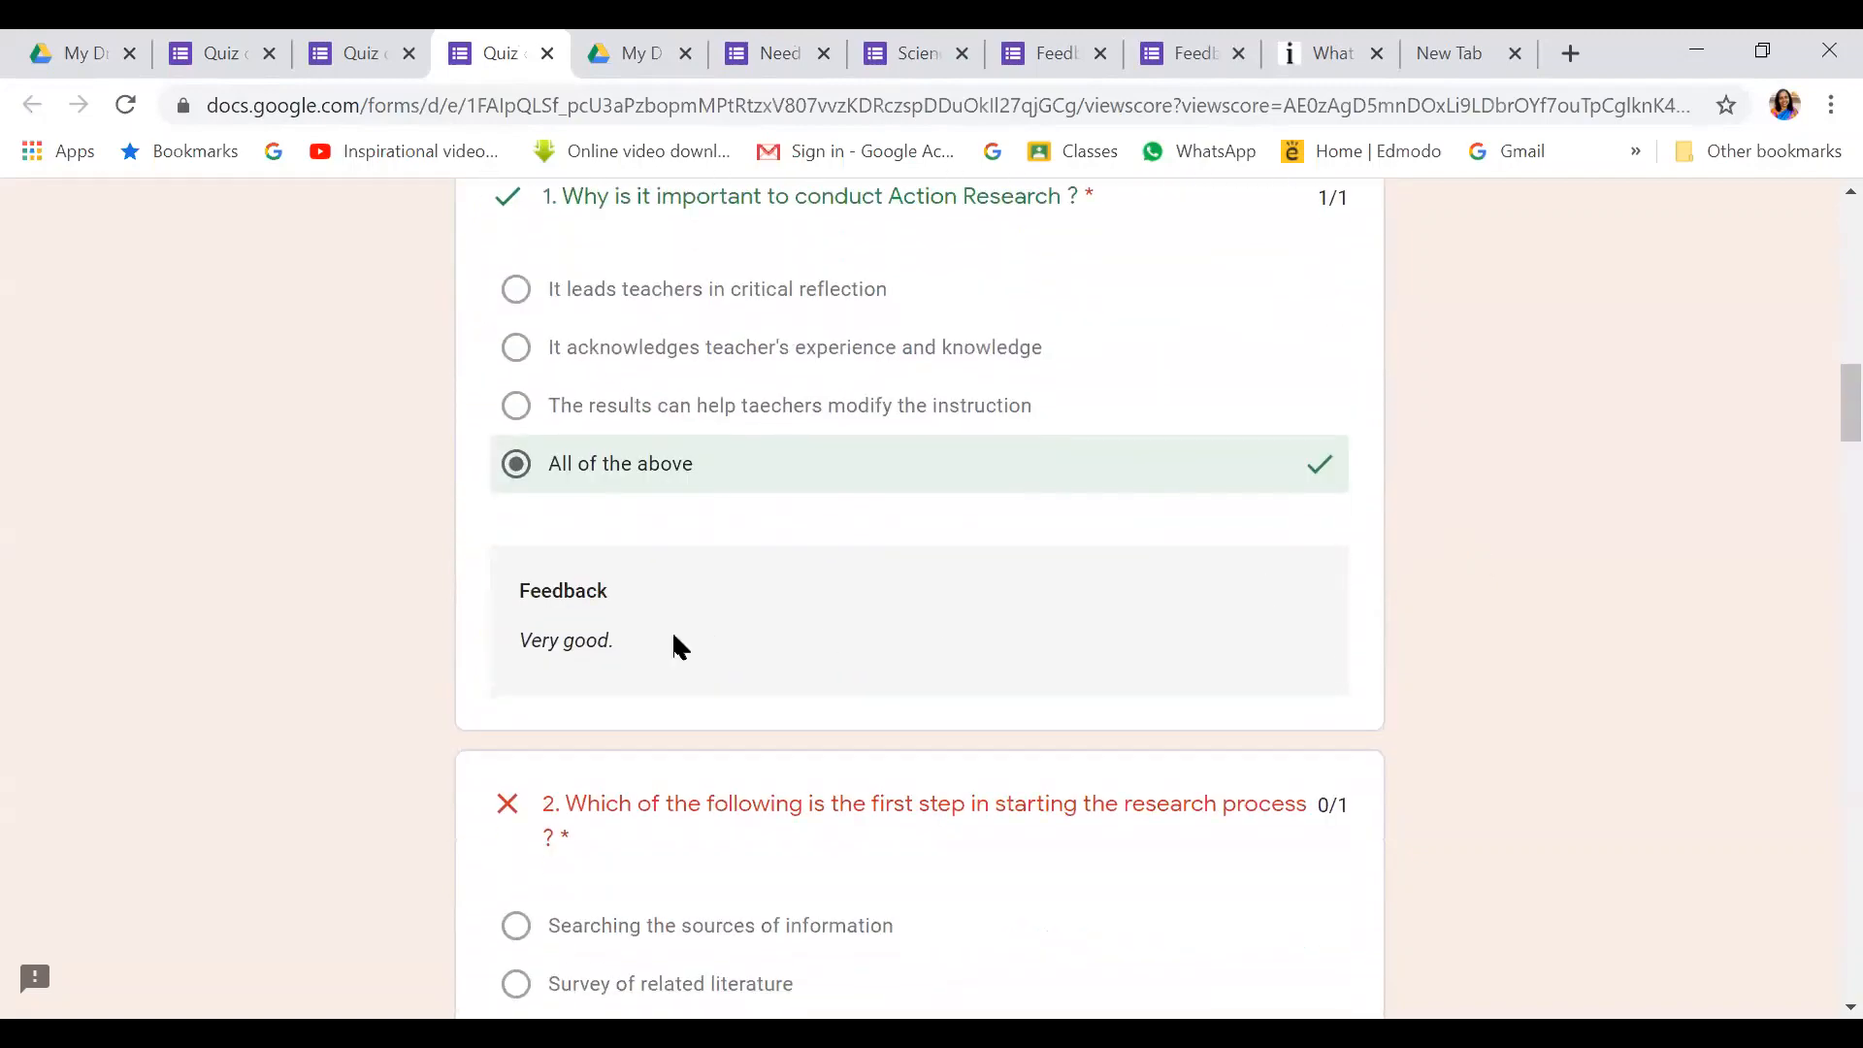
scroll(681, 640, down, 5)
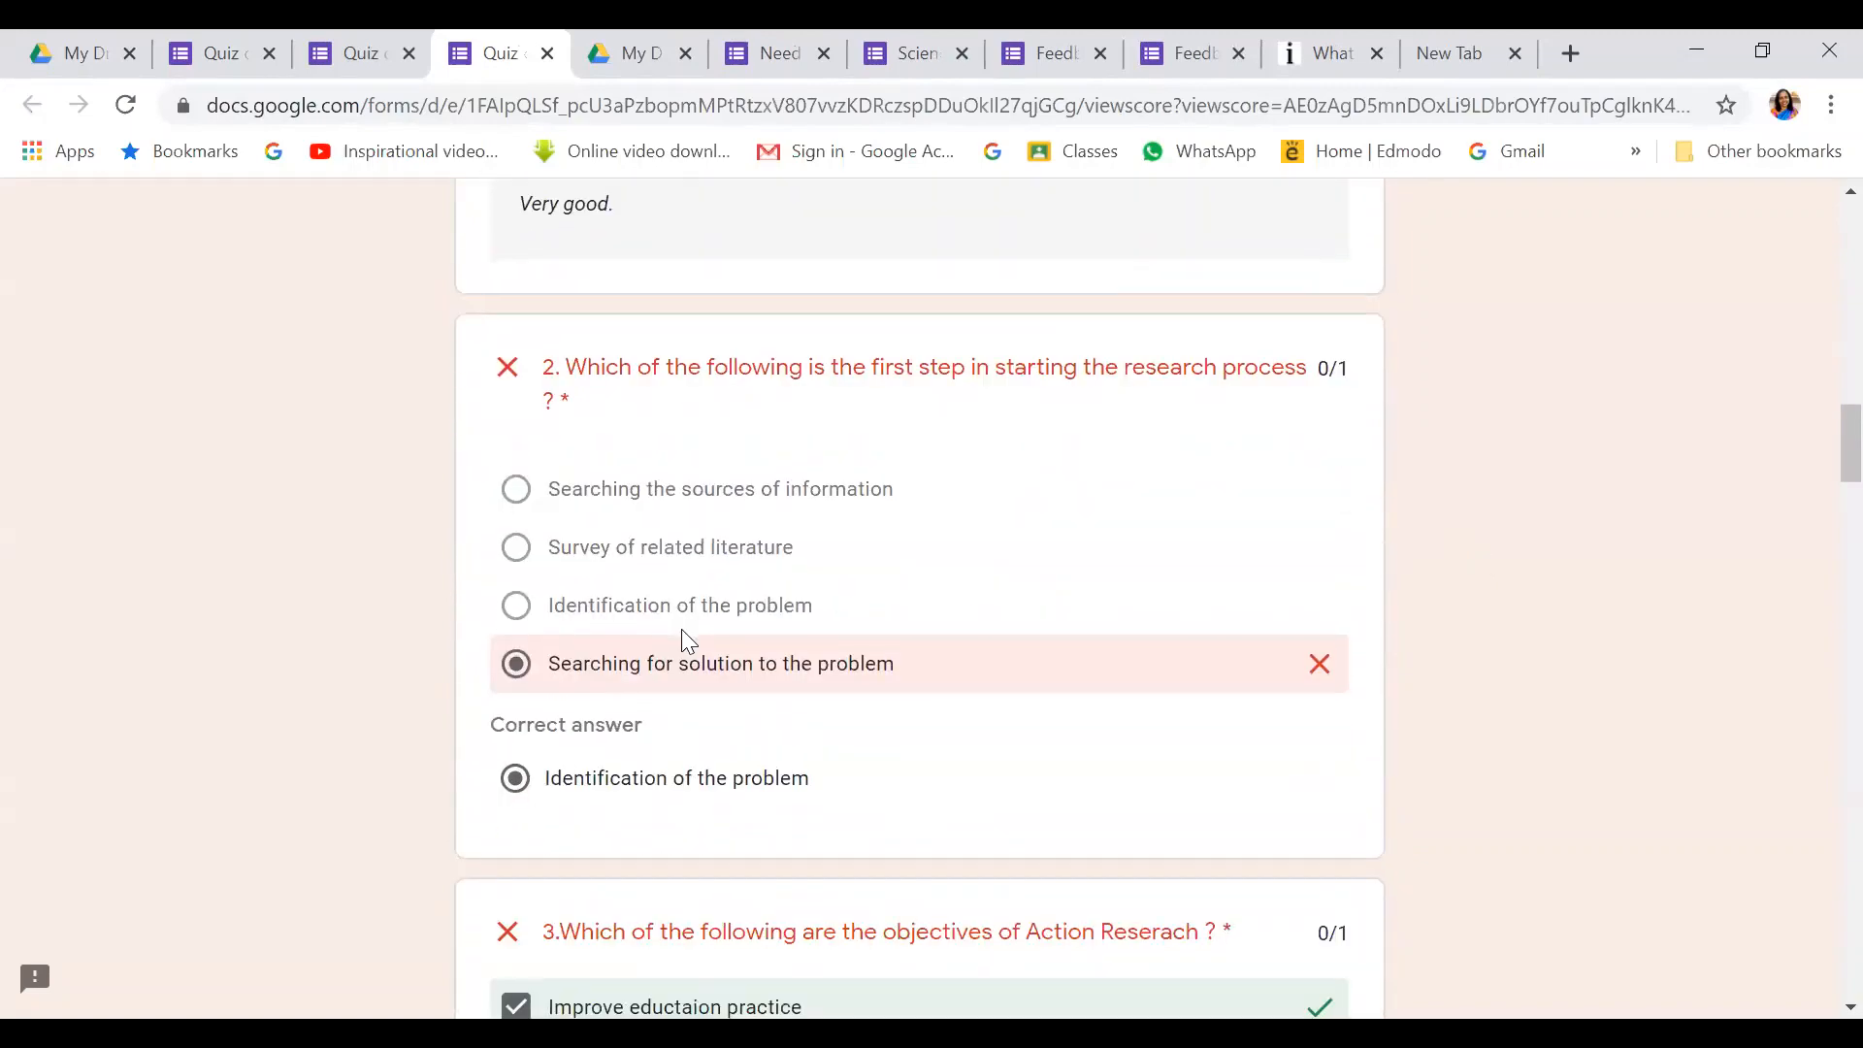
scroll(681, 640, up, 2)
scroll(685, 626, down, 6)
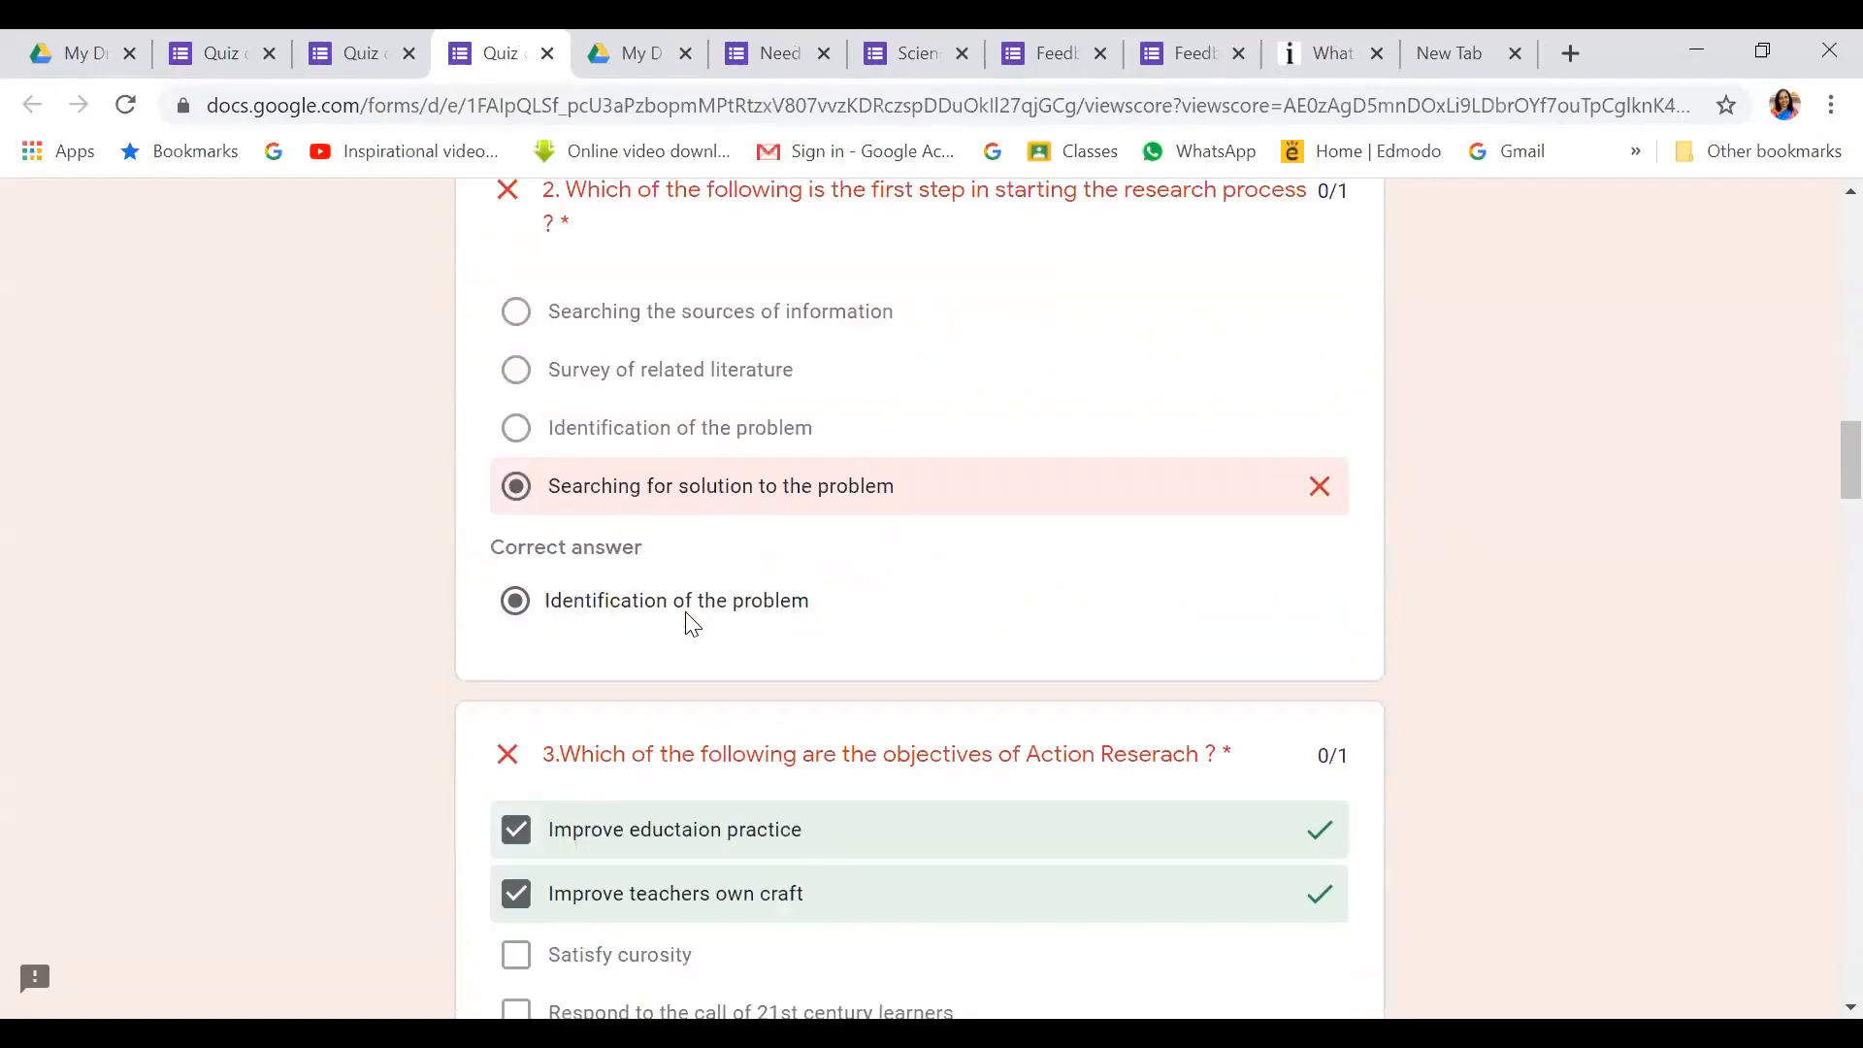
scroll(686, 624, down, 5)
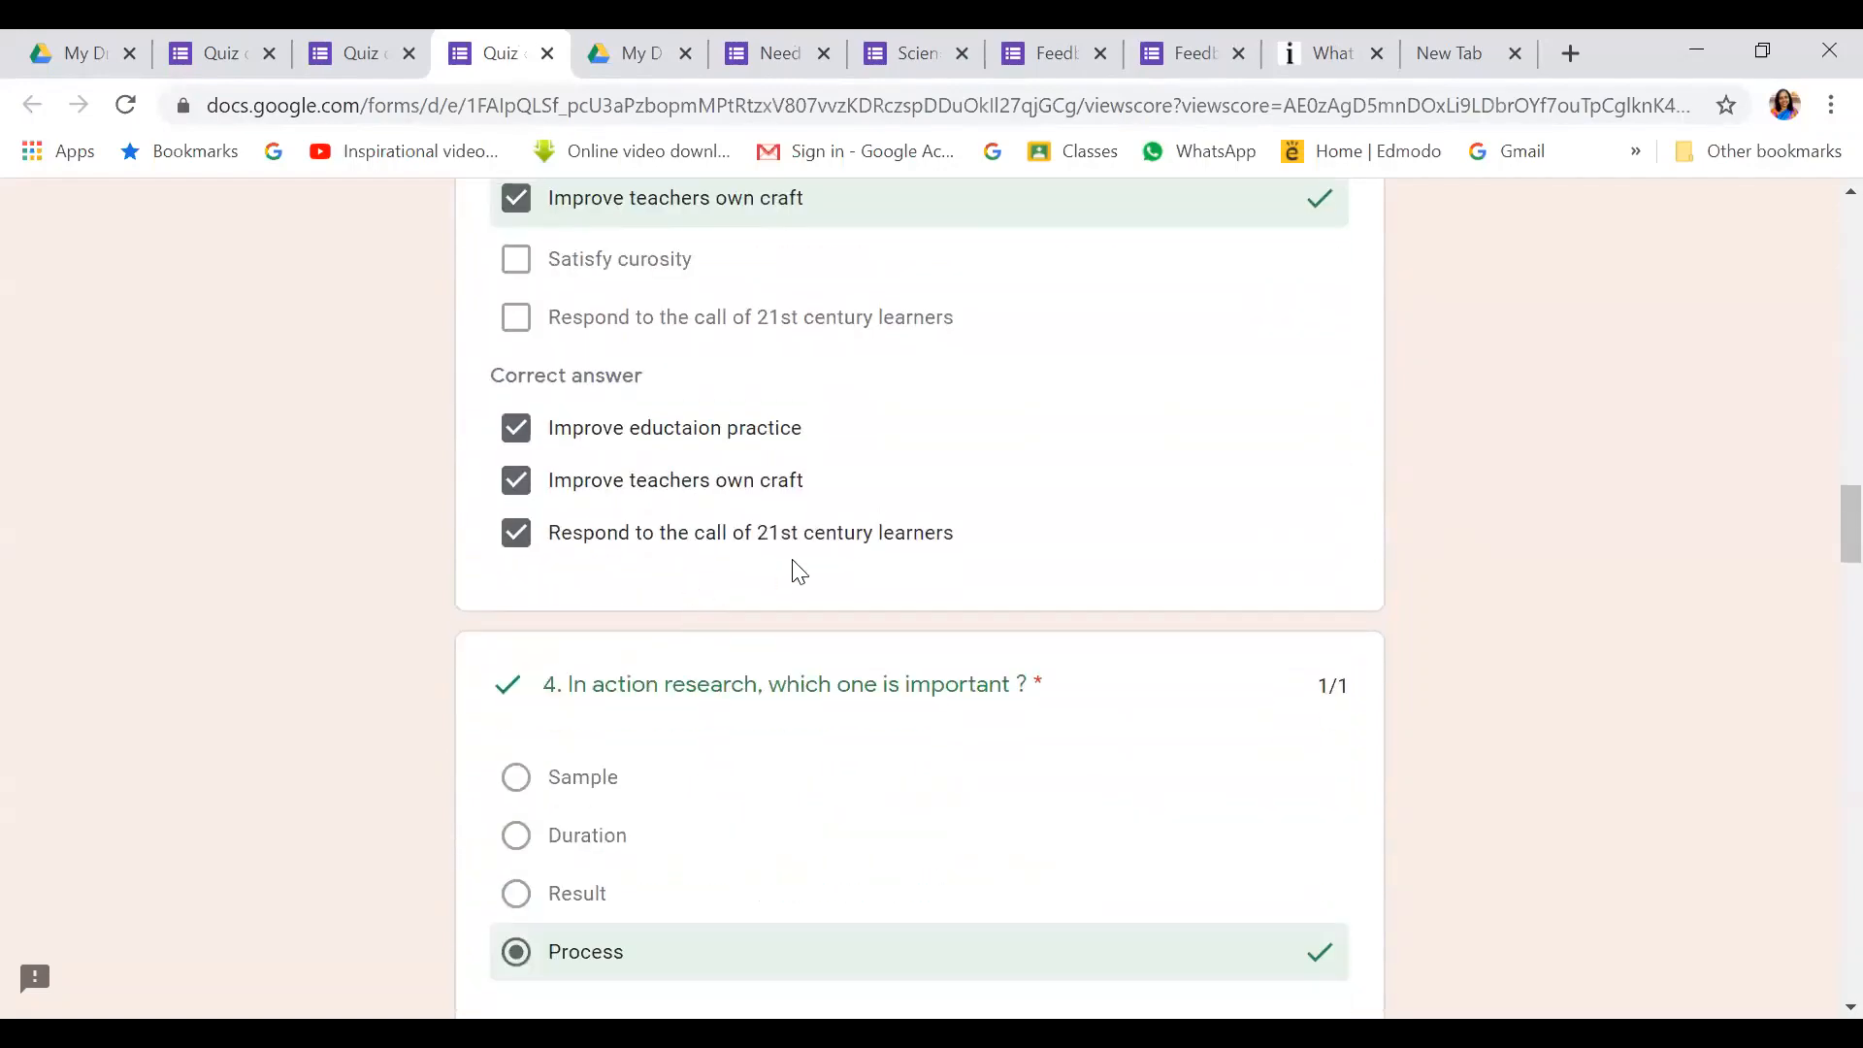
scroll(728, 581, up, 3)
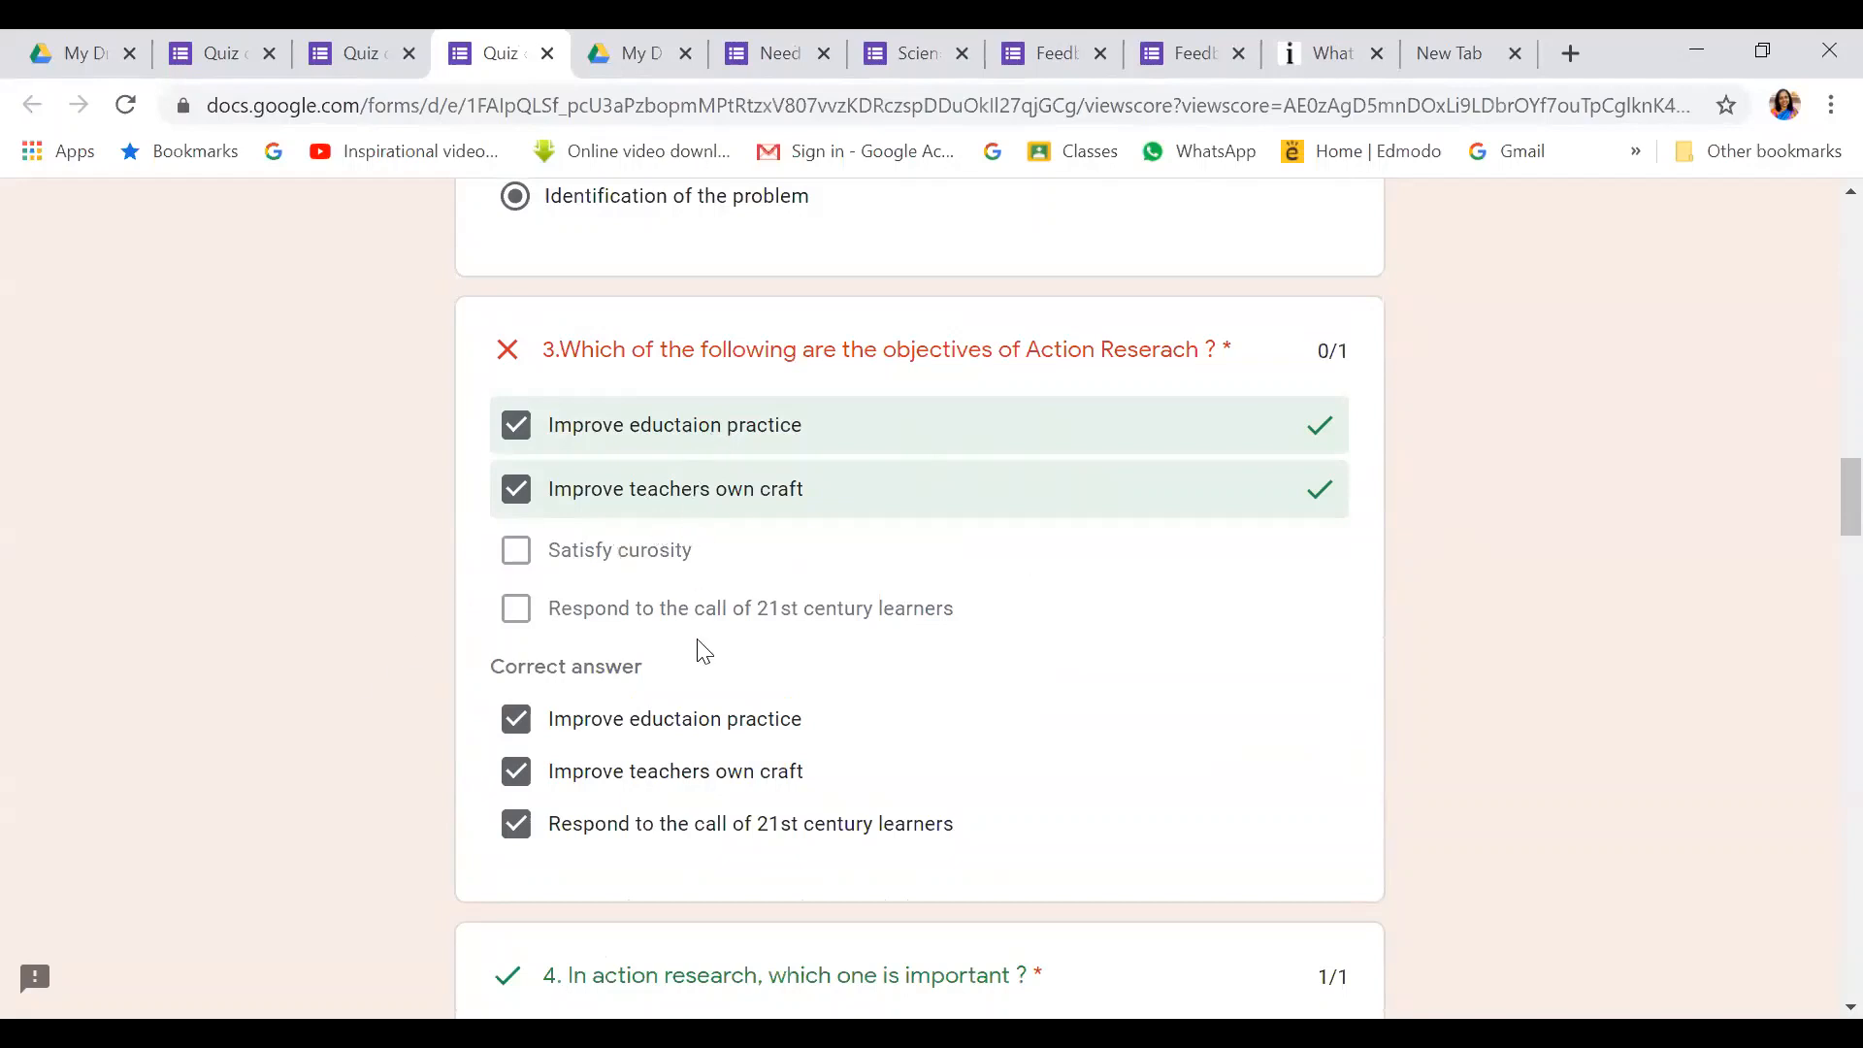
scroll(1311, 357, down, 15)
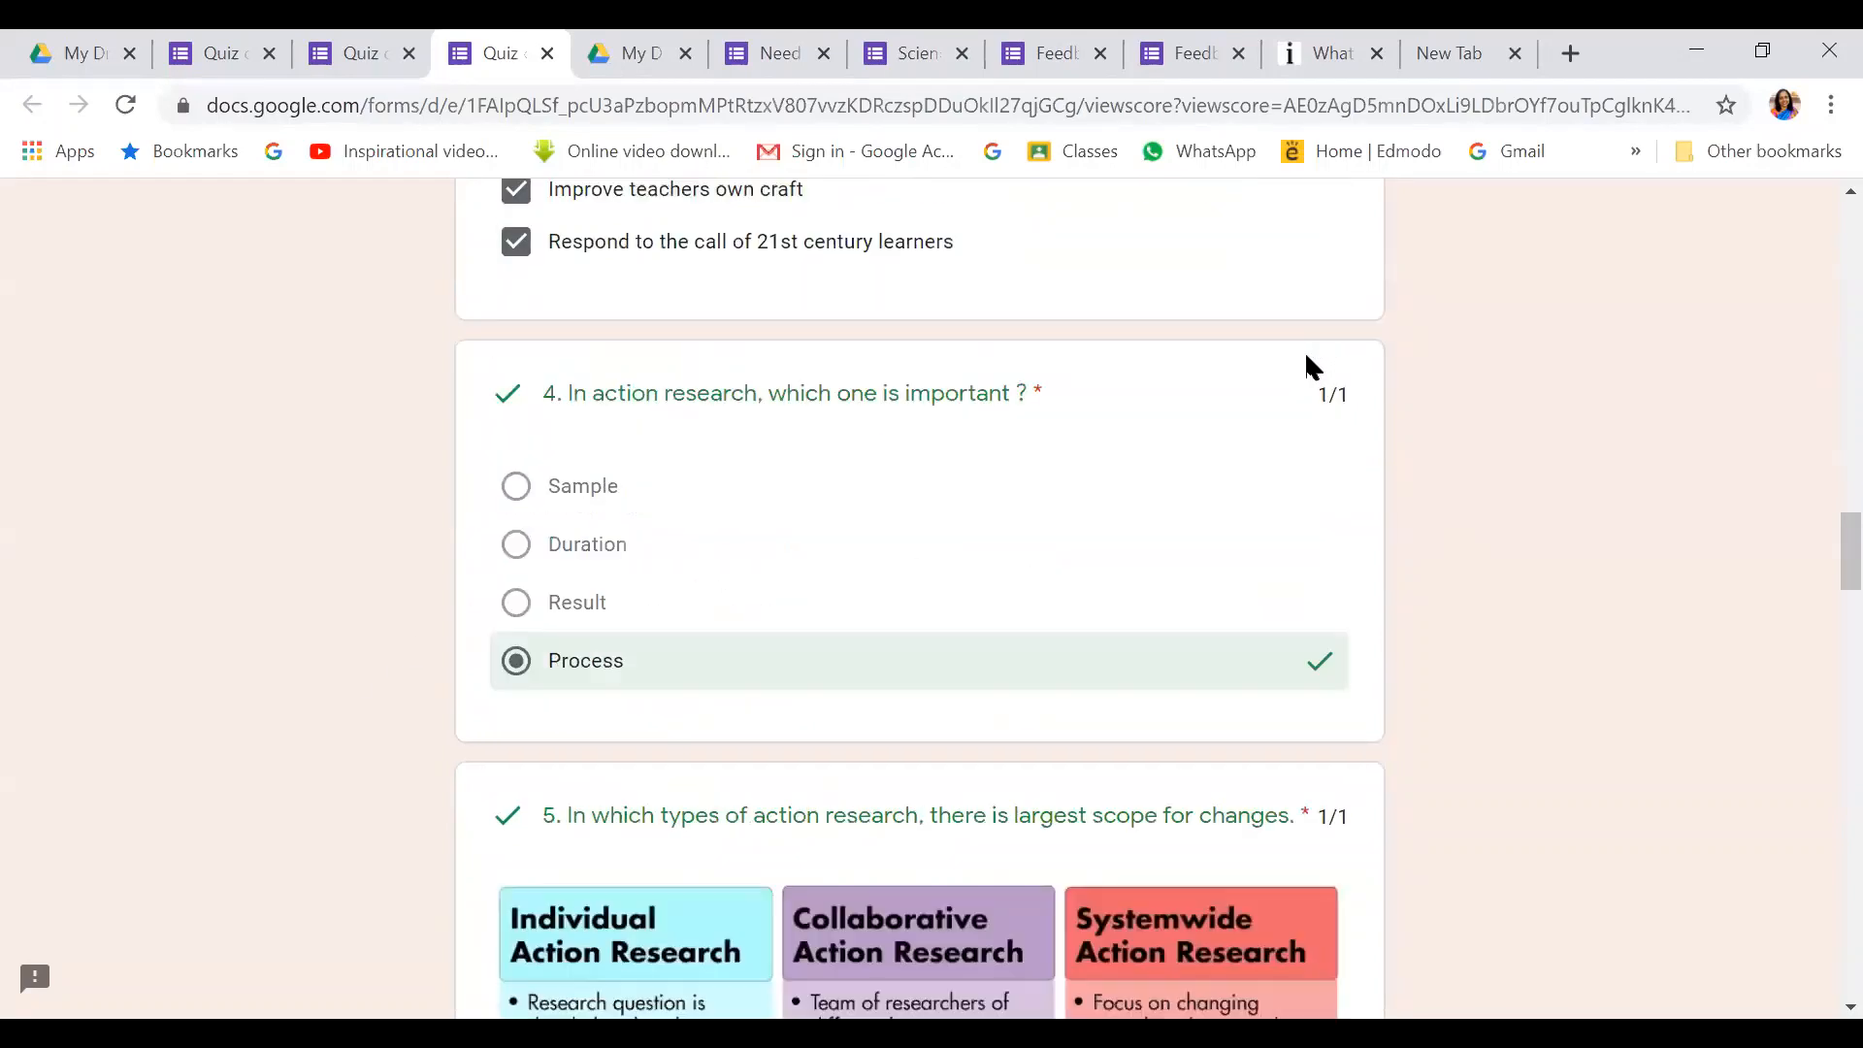
scroll(1306, 358, down, 15)
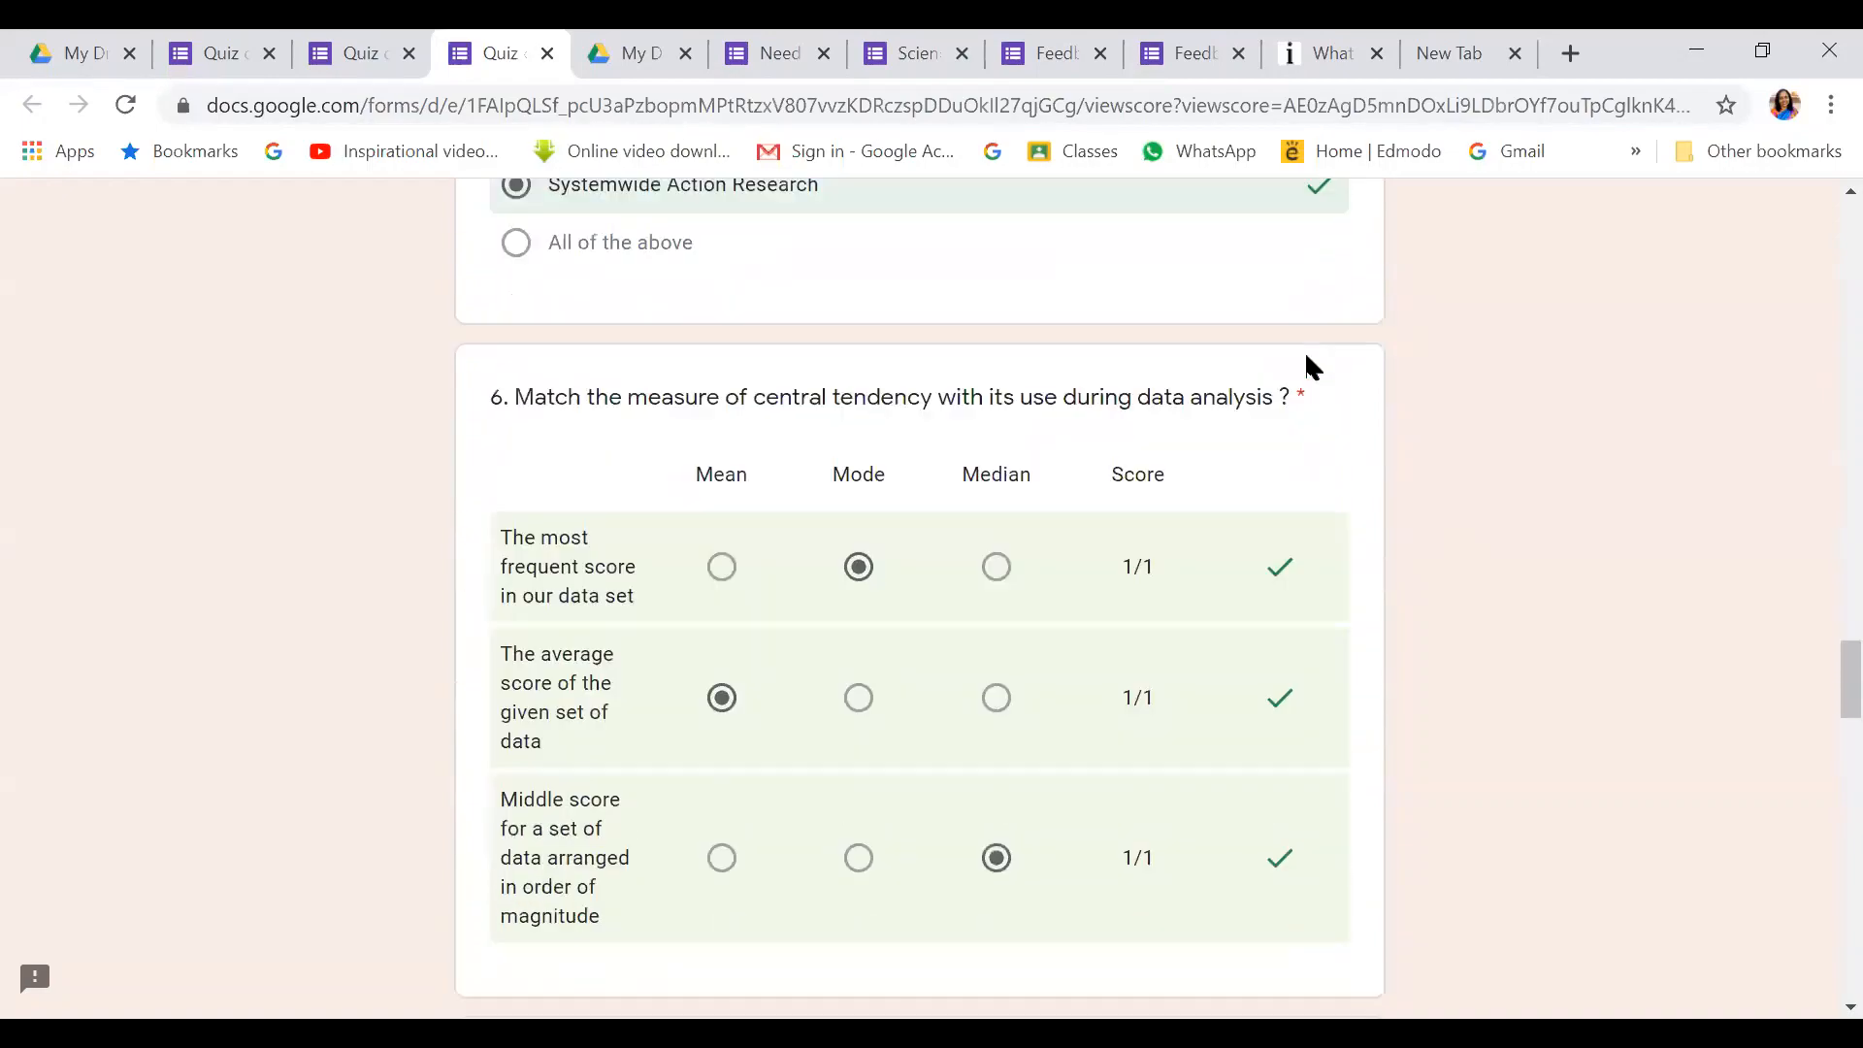
scroll(1312, 367, down, 10)
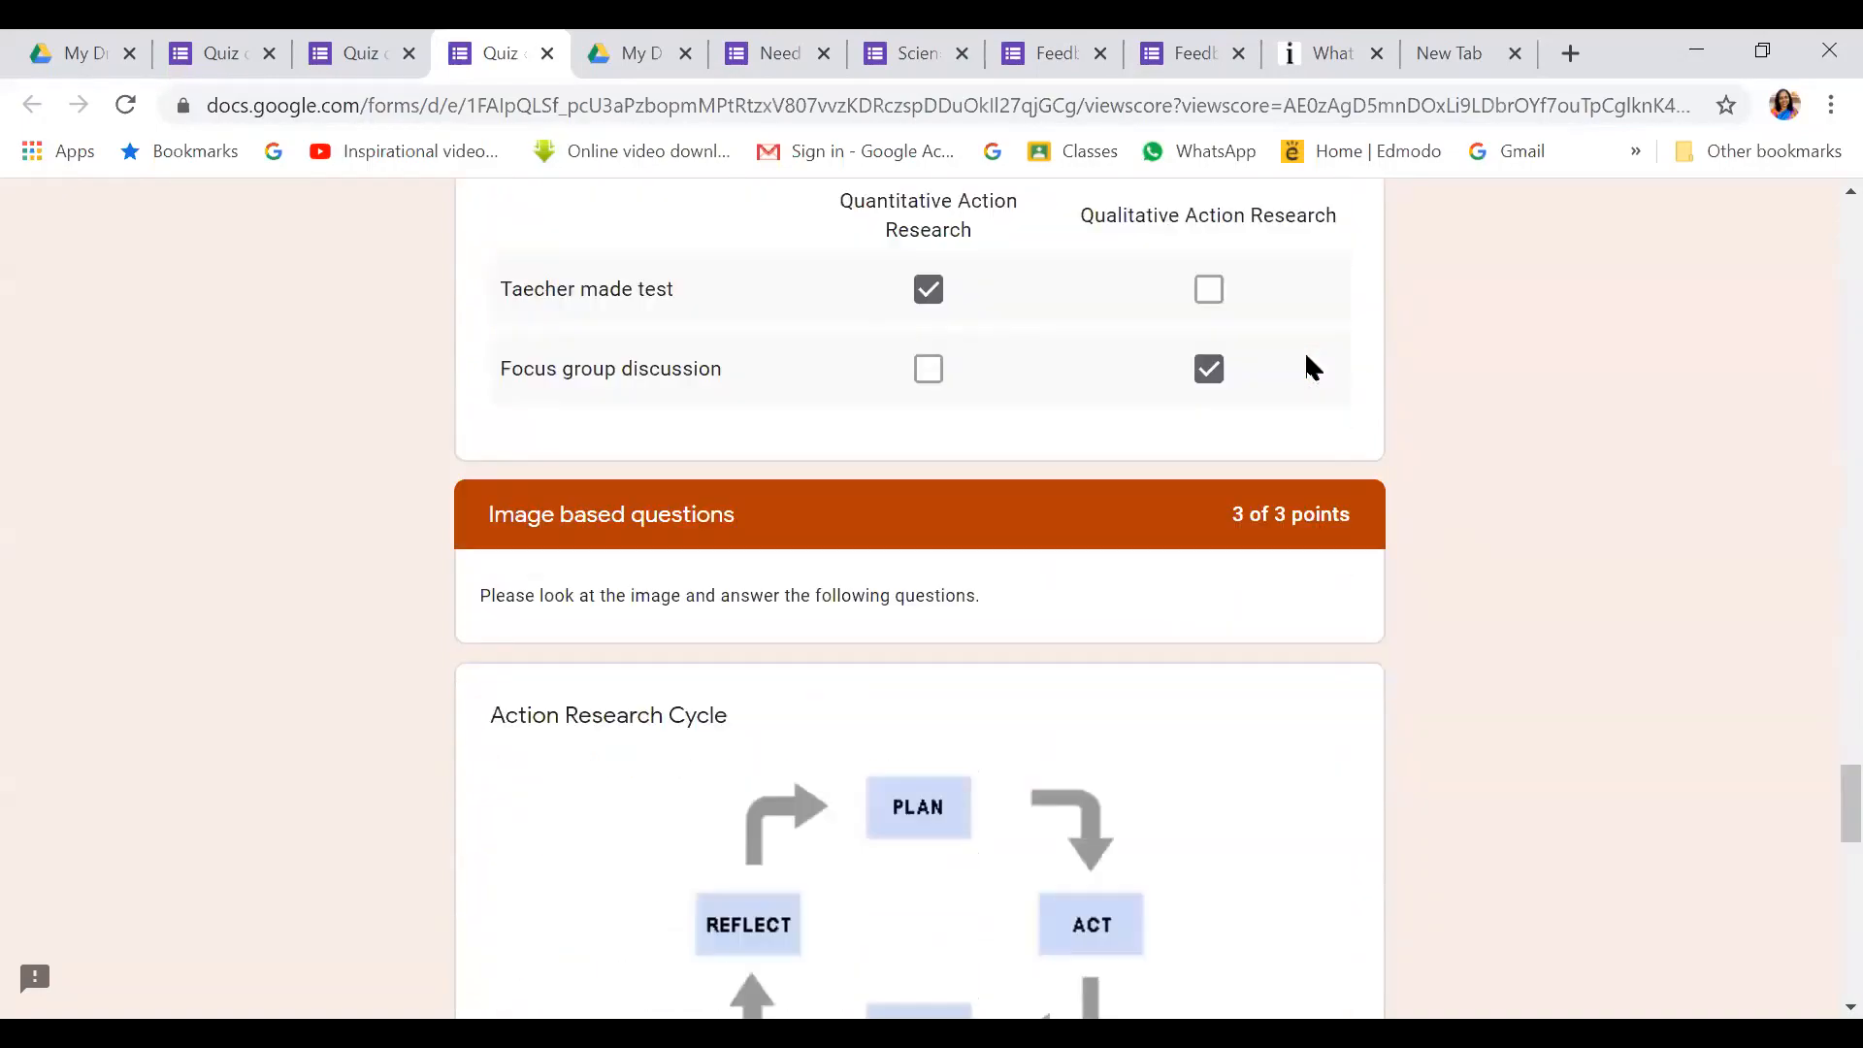
scroll(1310, 367, down, 9)
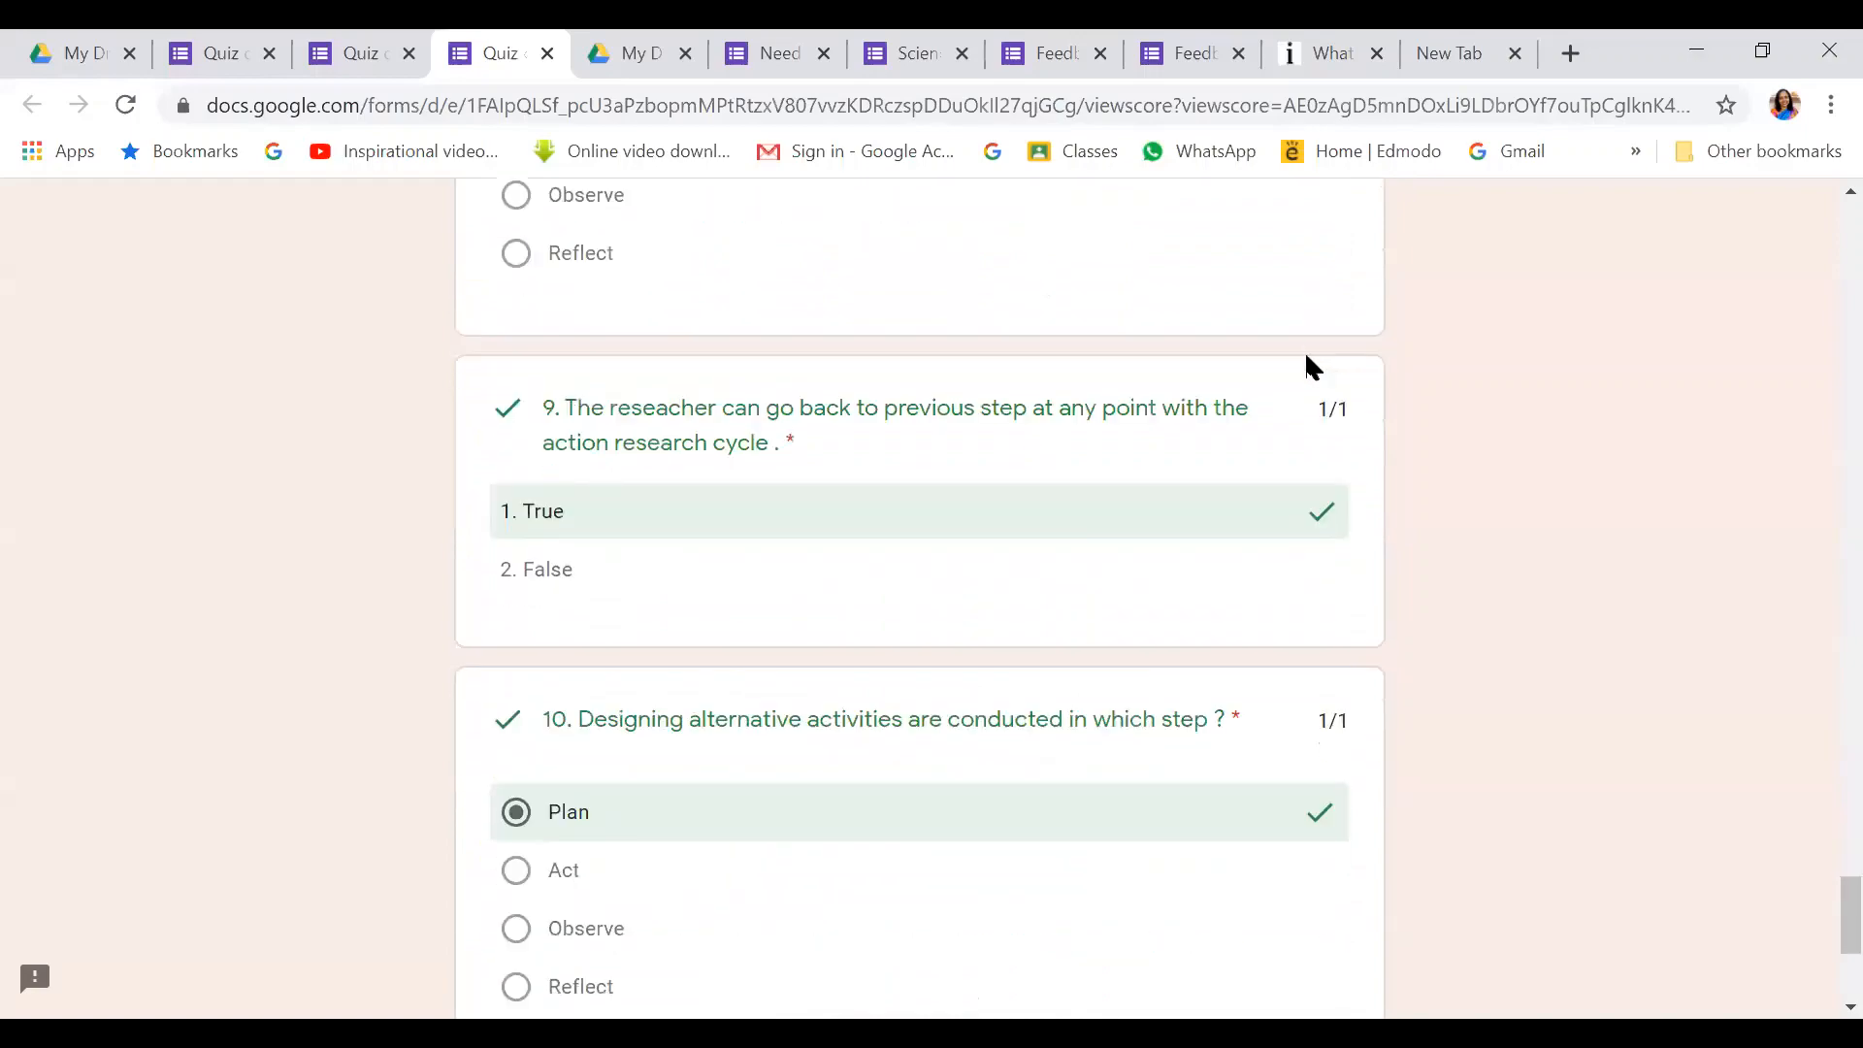
scroll(1304, 352, up, 20)
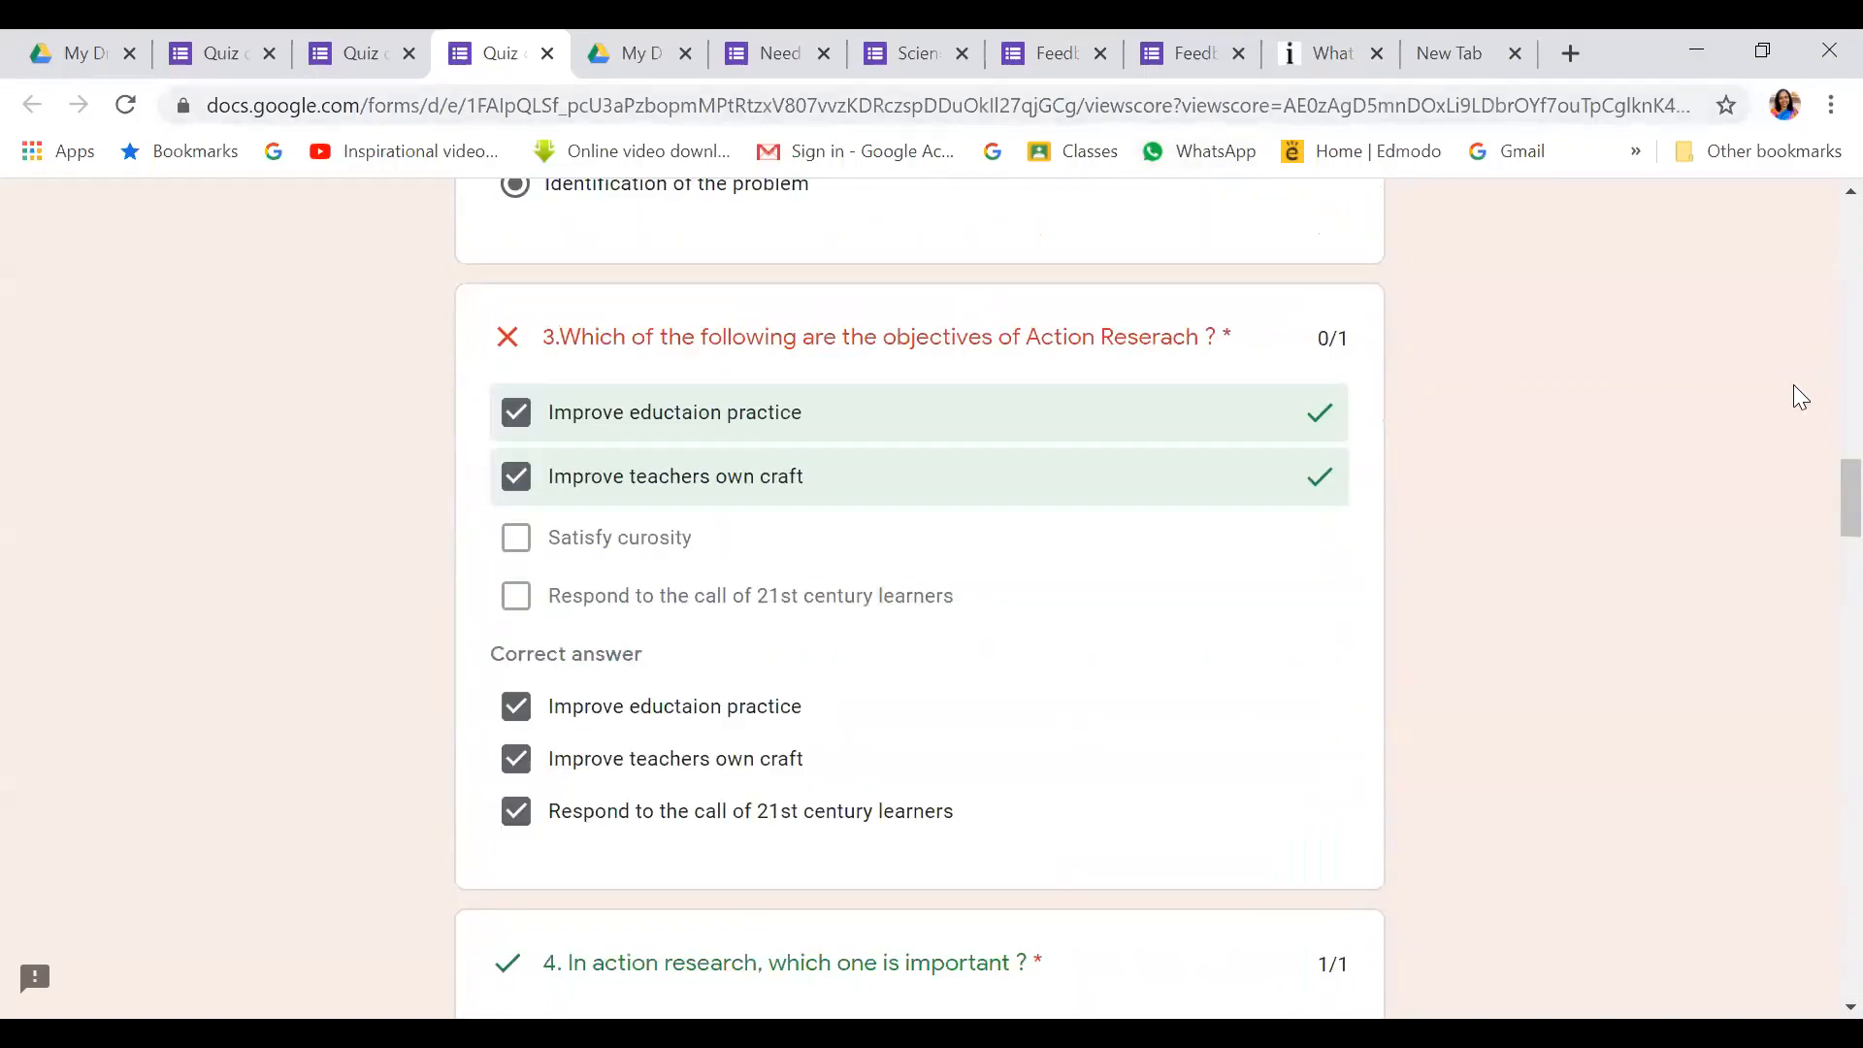
scroll(1815, 769, down, 15)
scroll(1815, 769, down, 15)
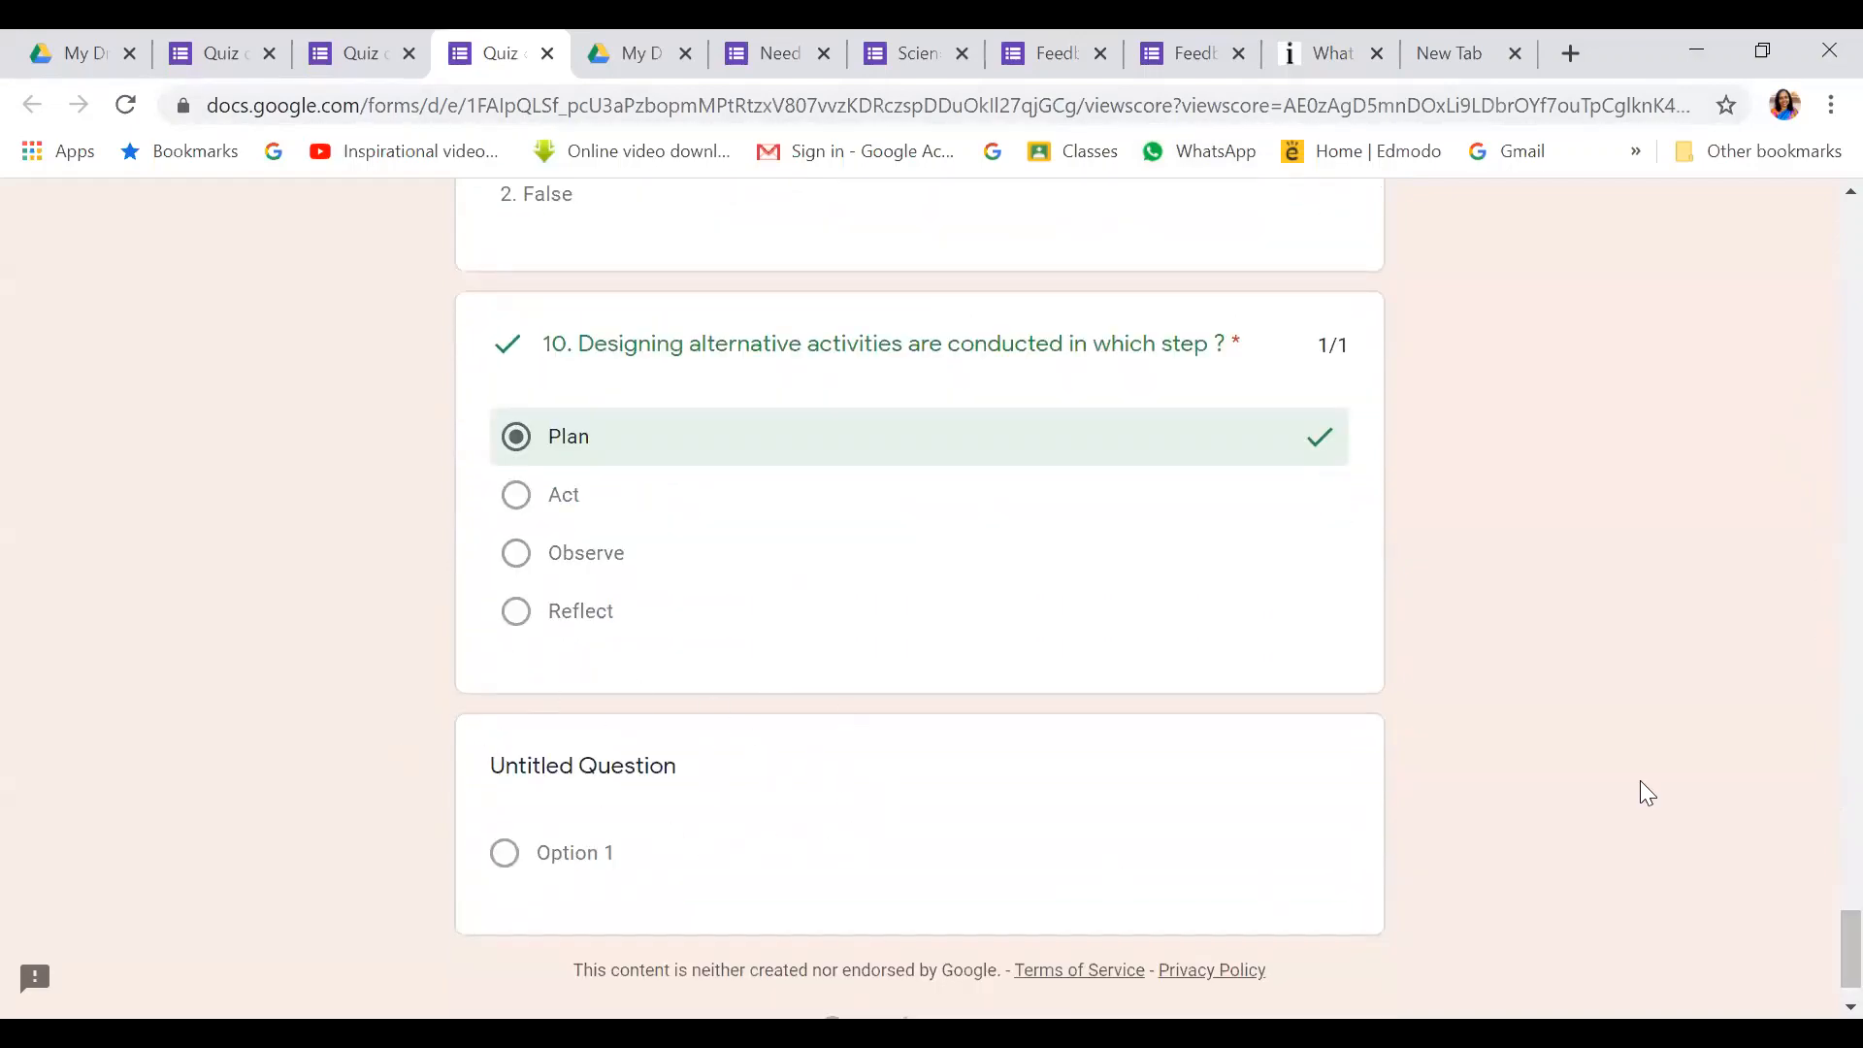
drag(1850, 946, 1817, 208)
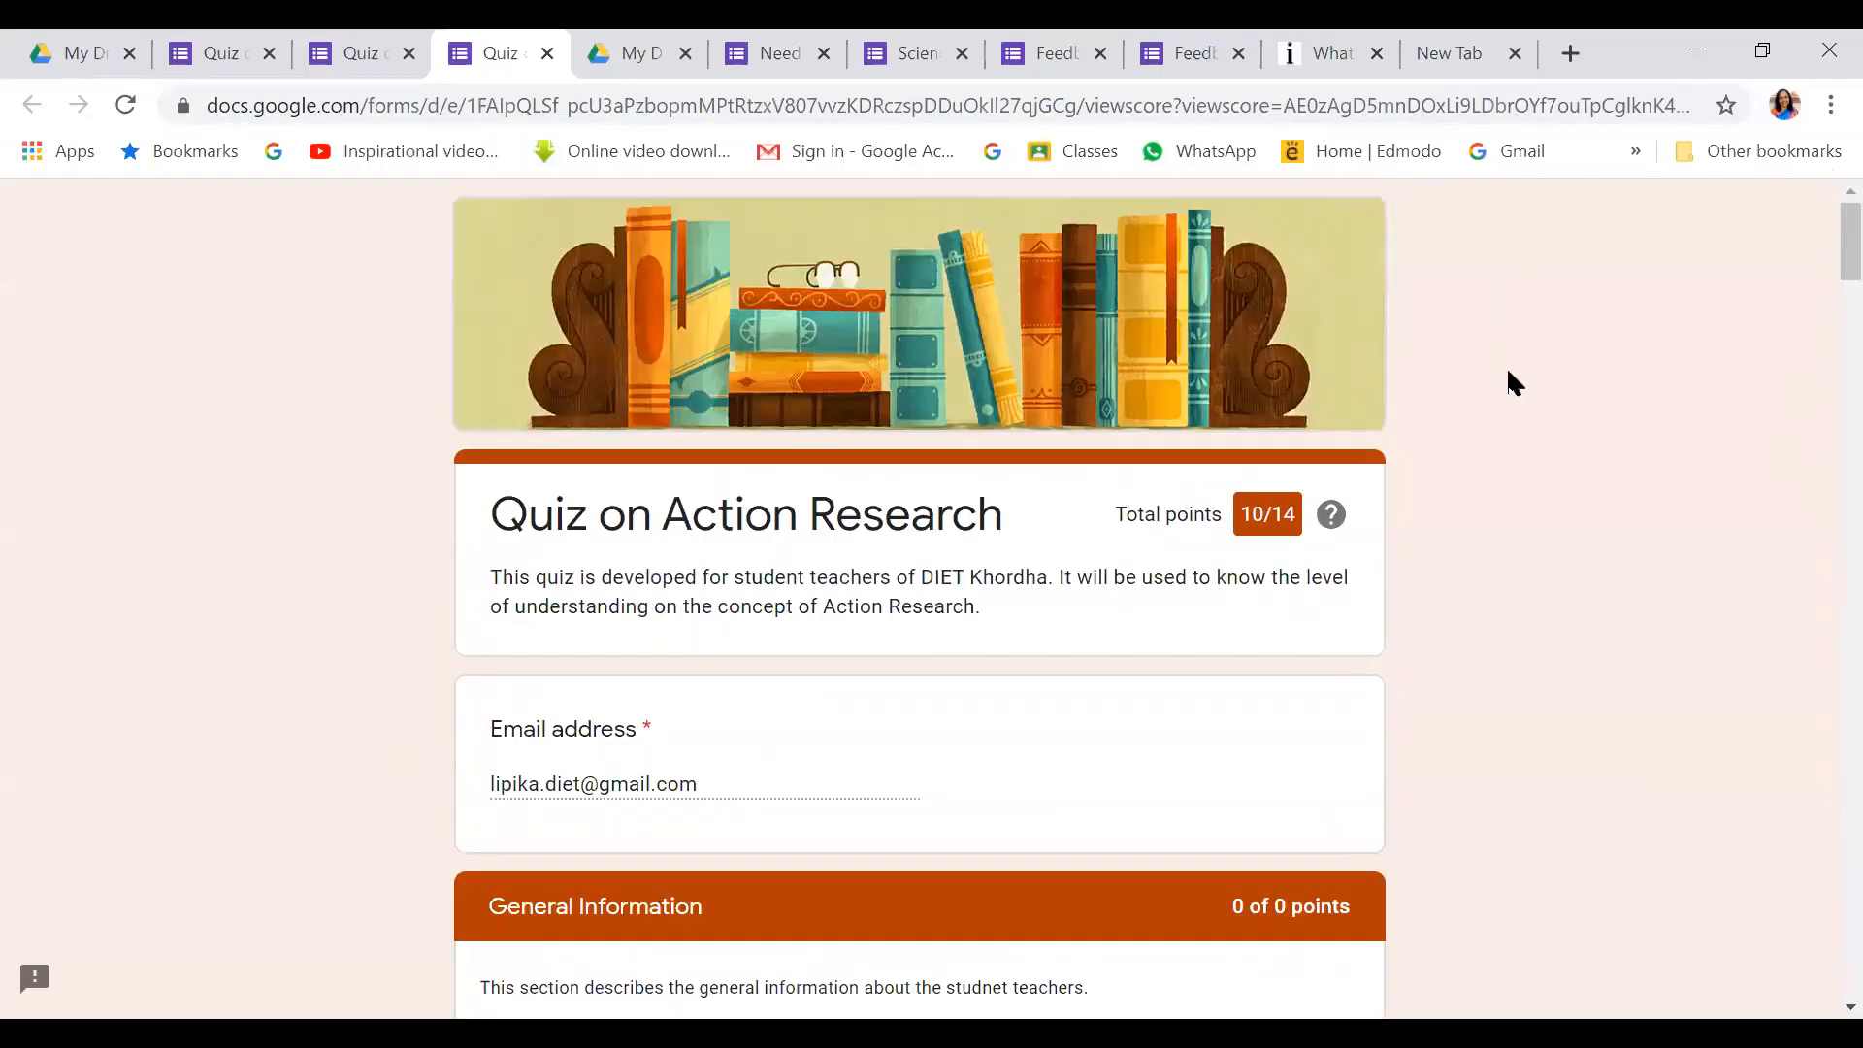
Delete the empty Untitled Question at the end of the quiz in the editor
click(219, 50)
scroll(1172, 349, down, 20)
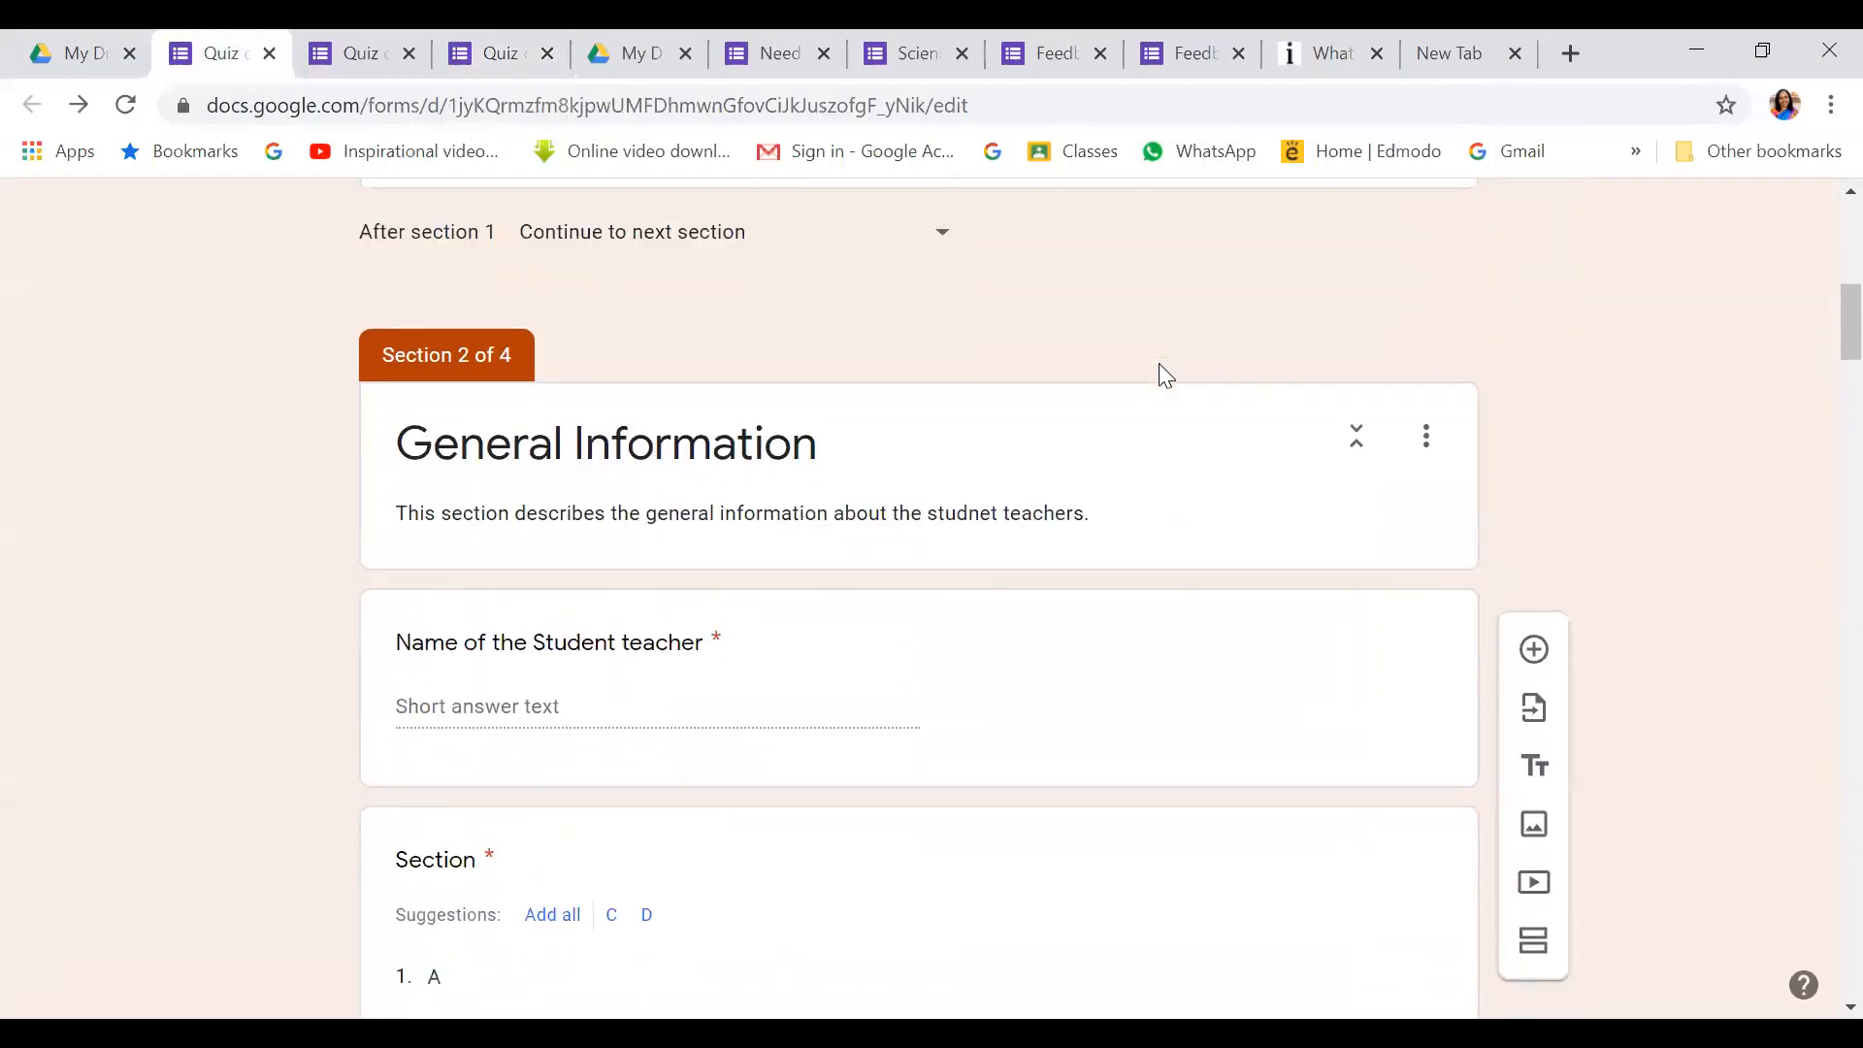
scroll(1173, 350, down, 20)
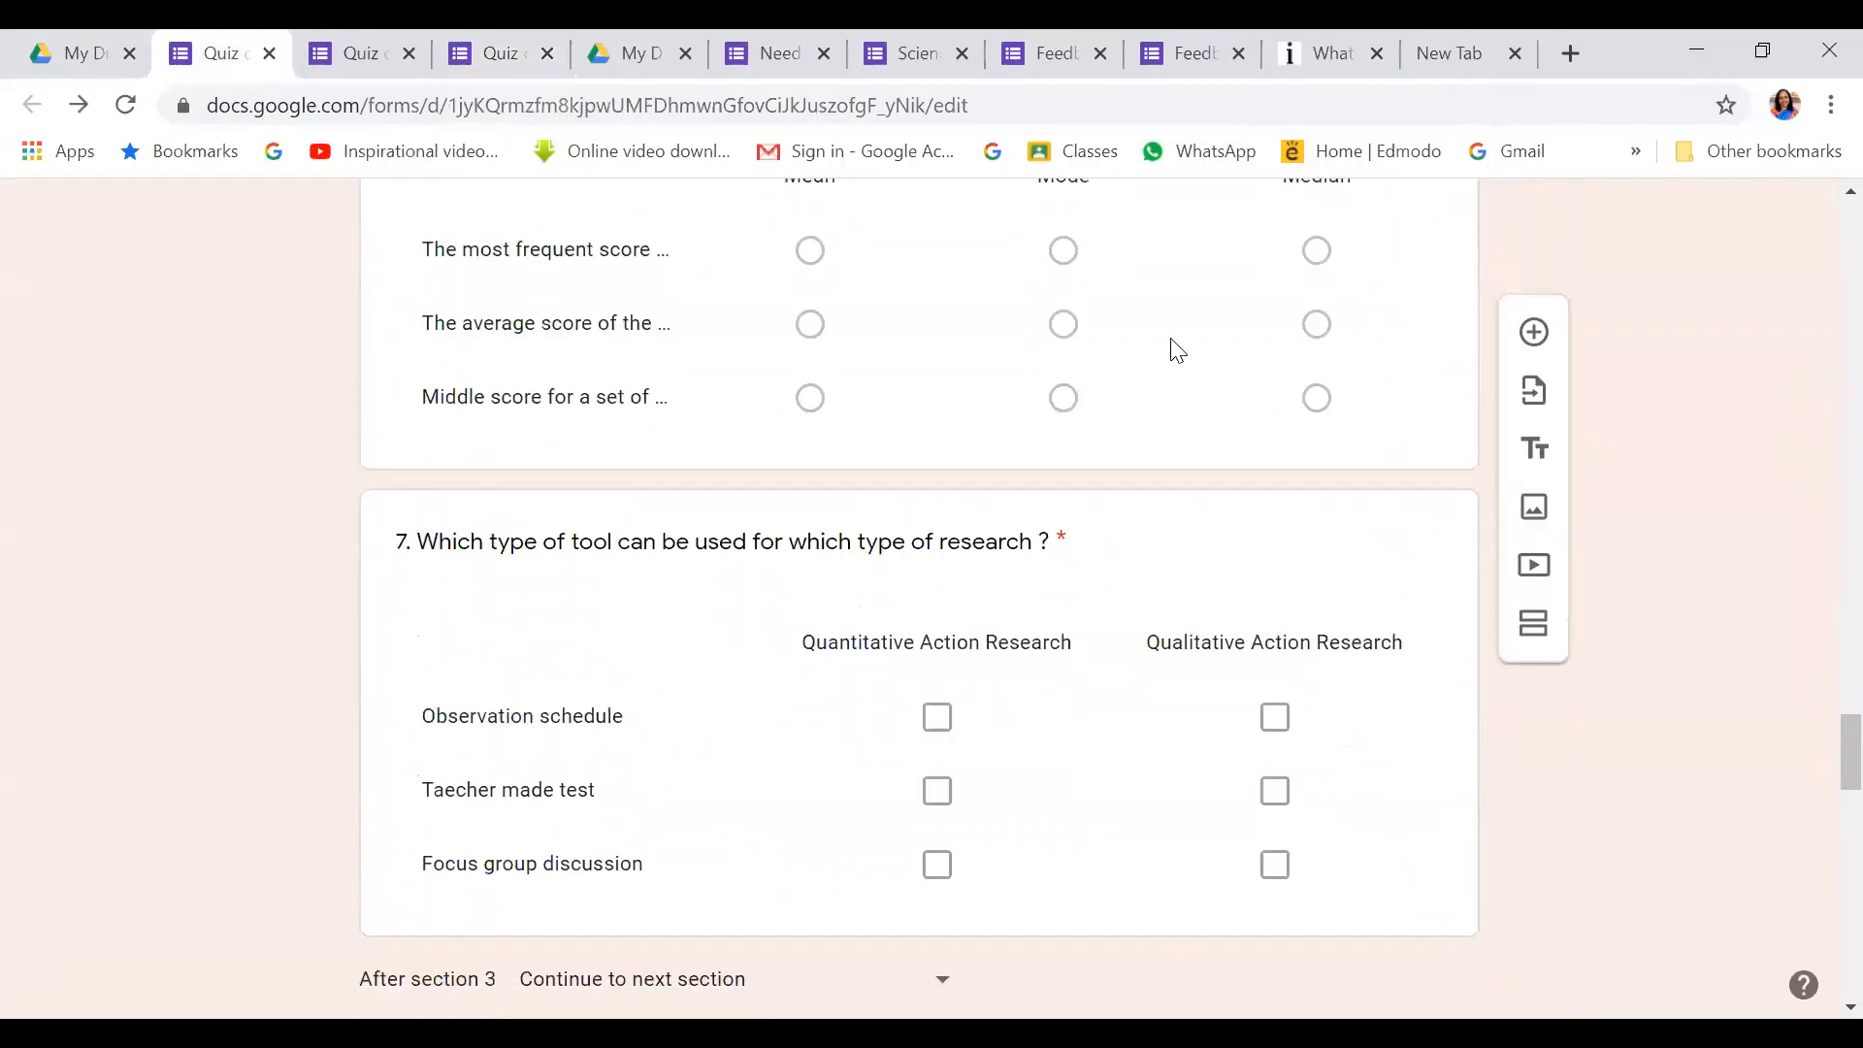
scroll(1170, 345, down, 4)
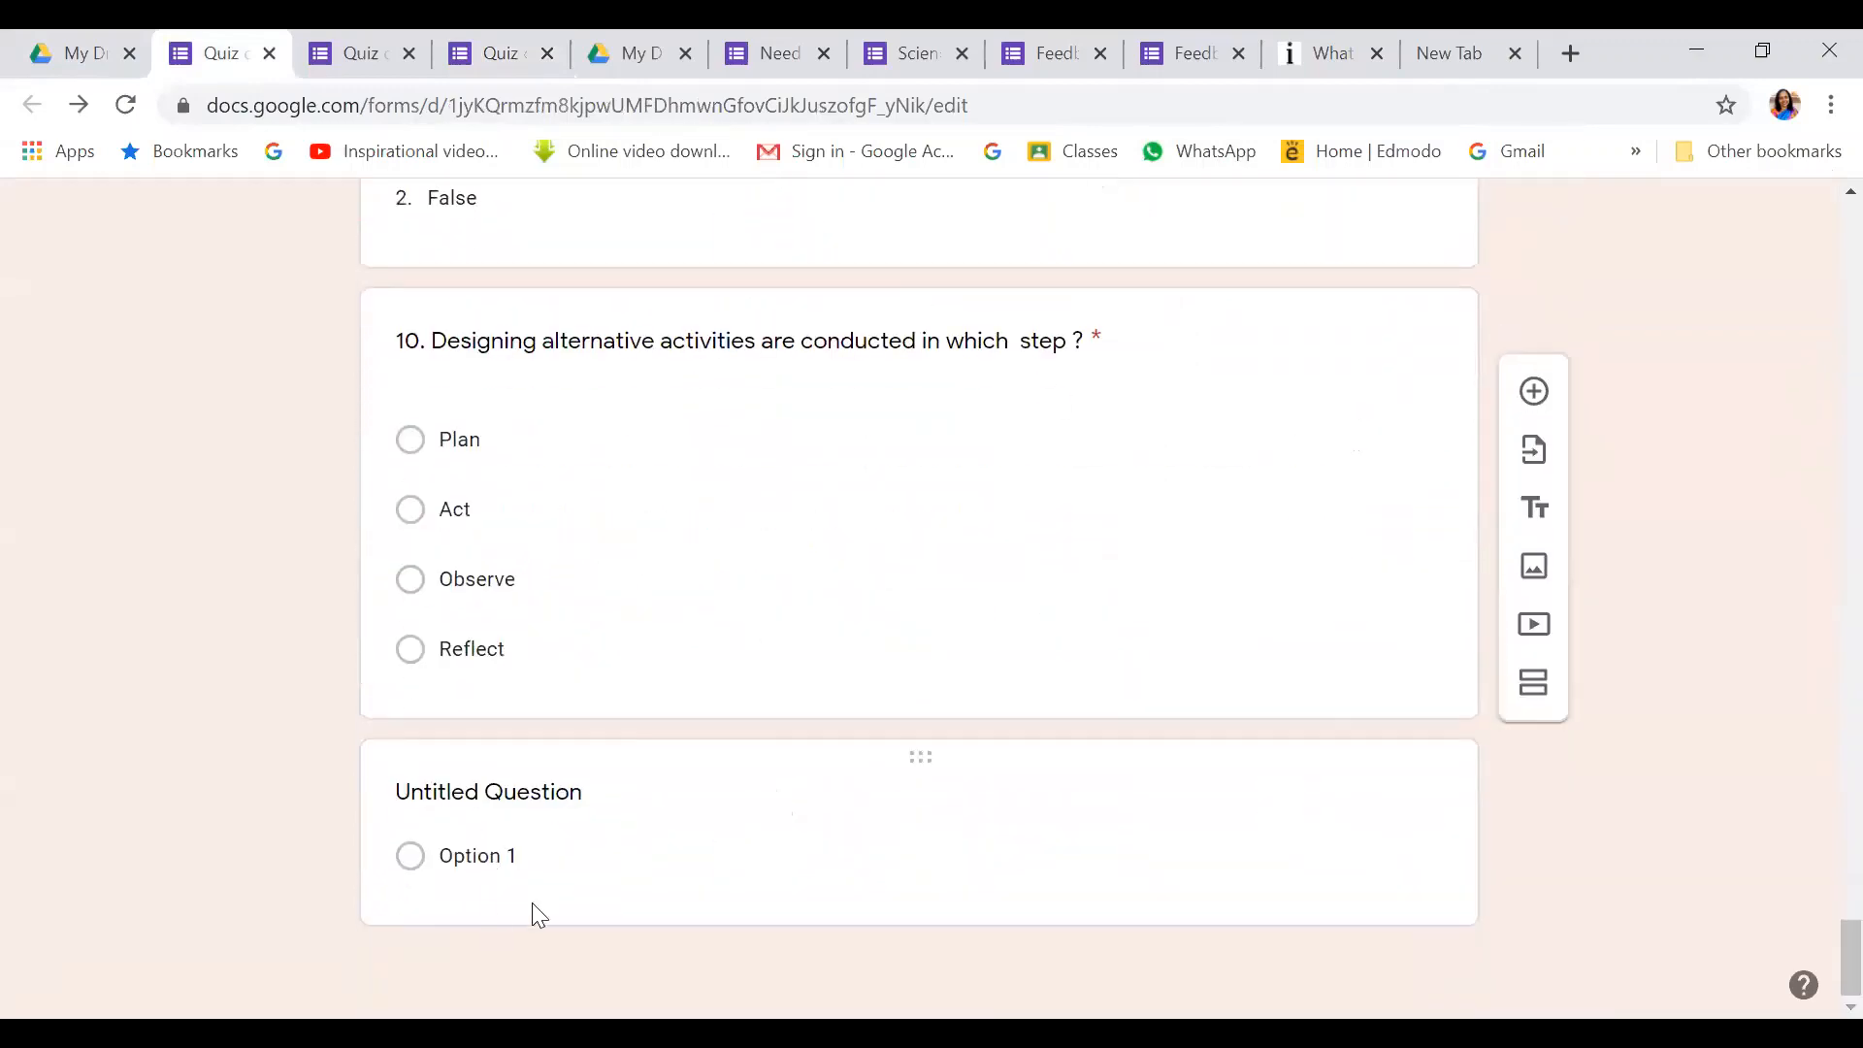
click(582, 842)
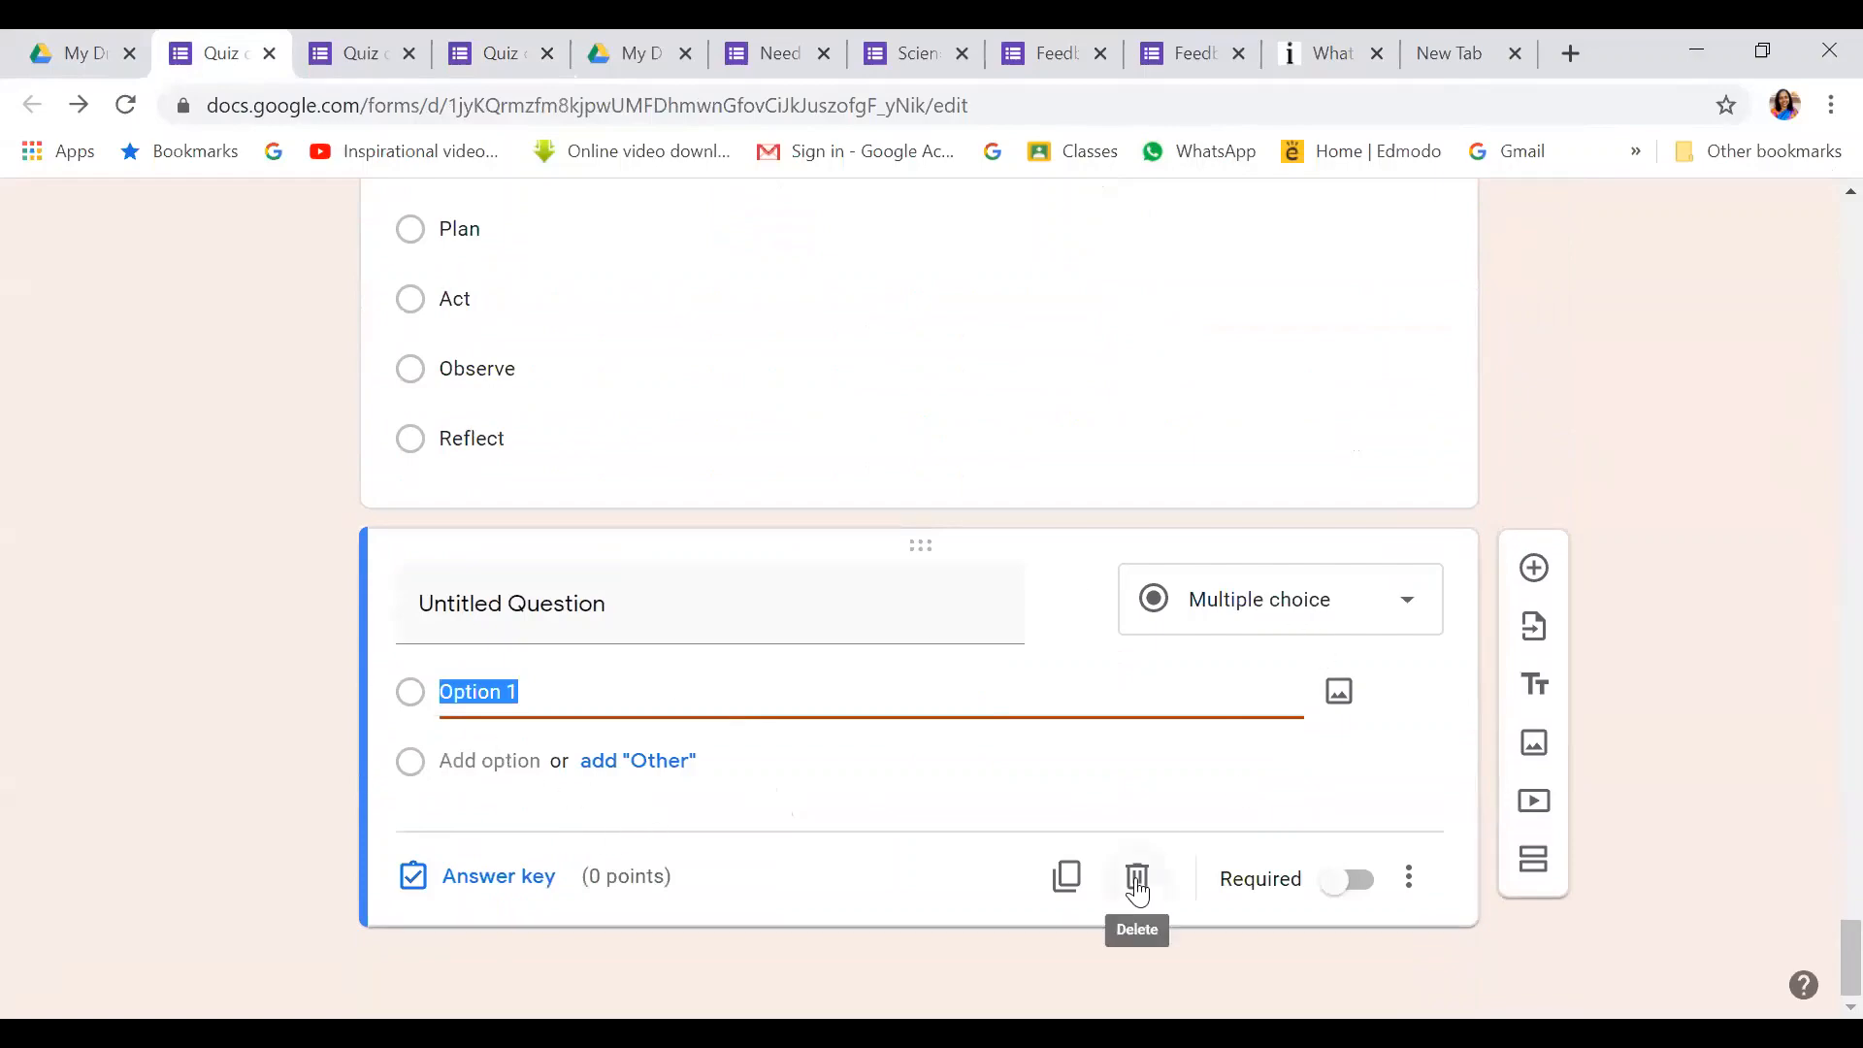
click(1138, 878)
scroll(844, 453, up, 20)
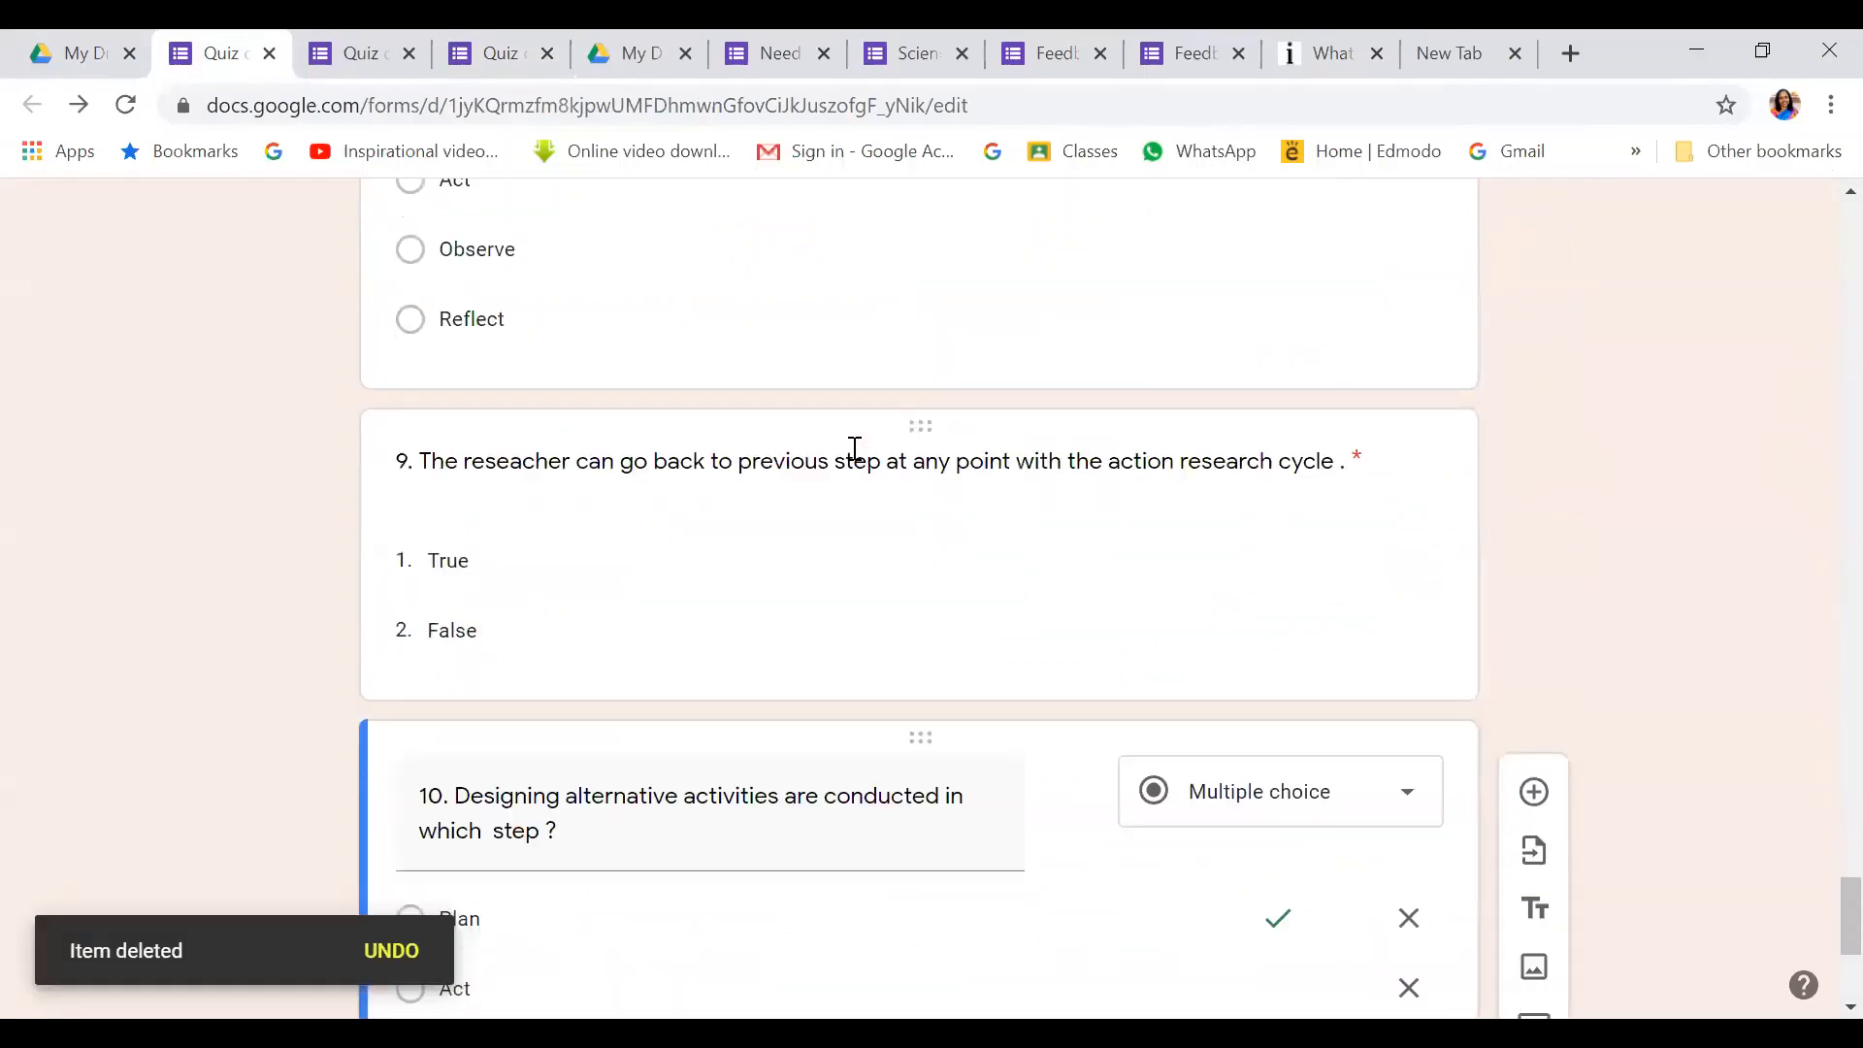
scroll(836, 456, up, 12)
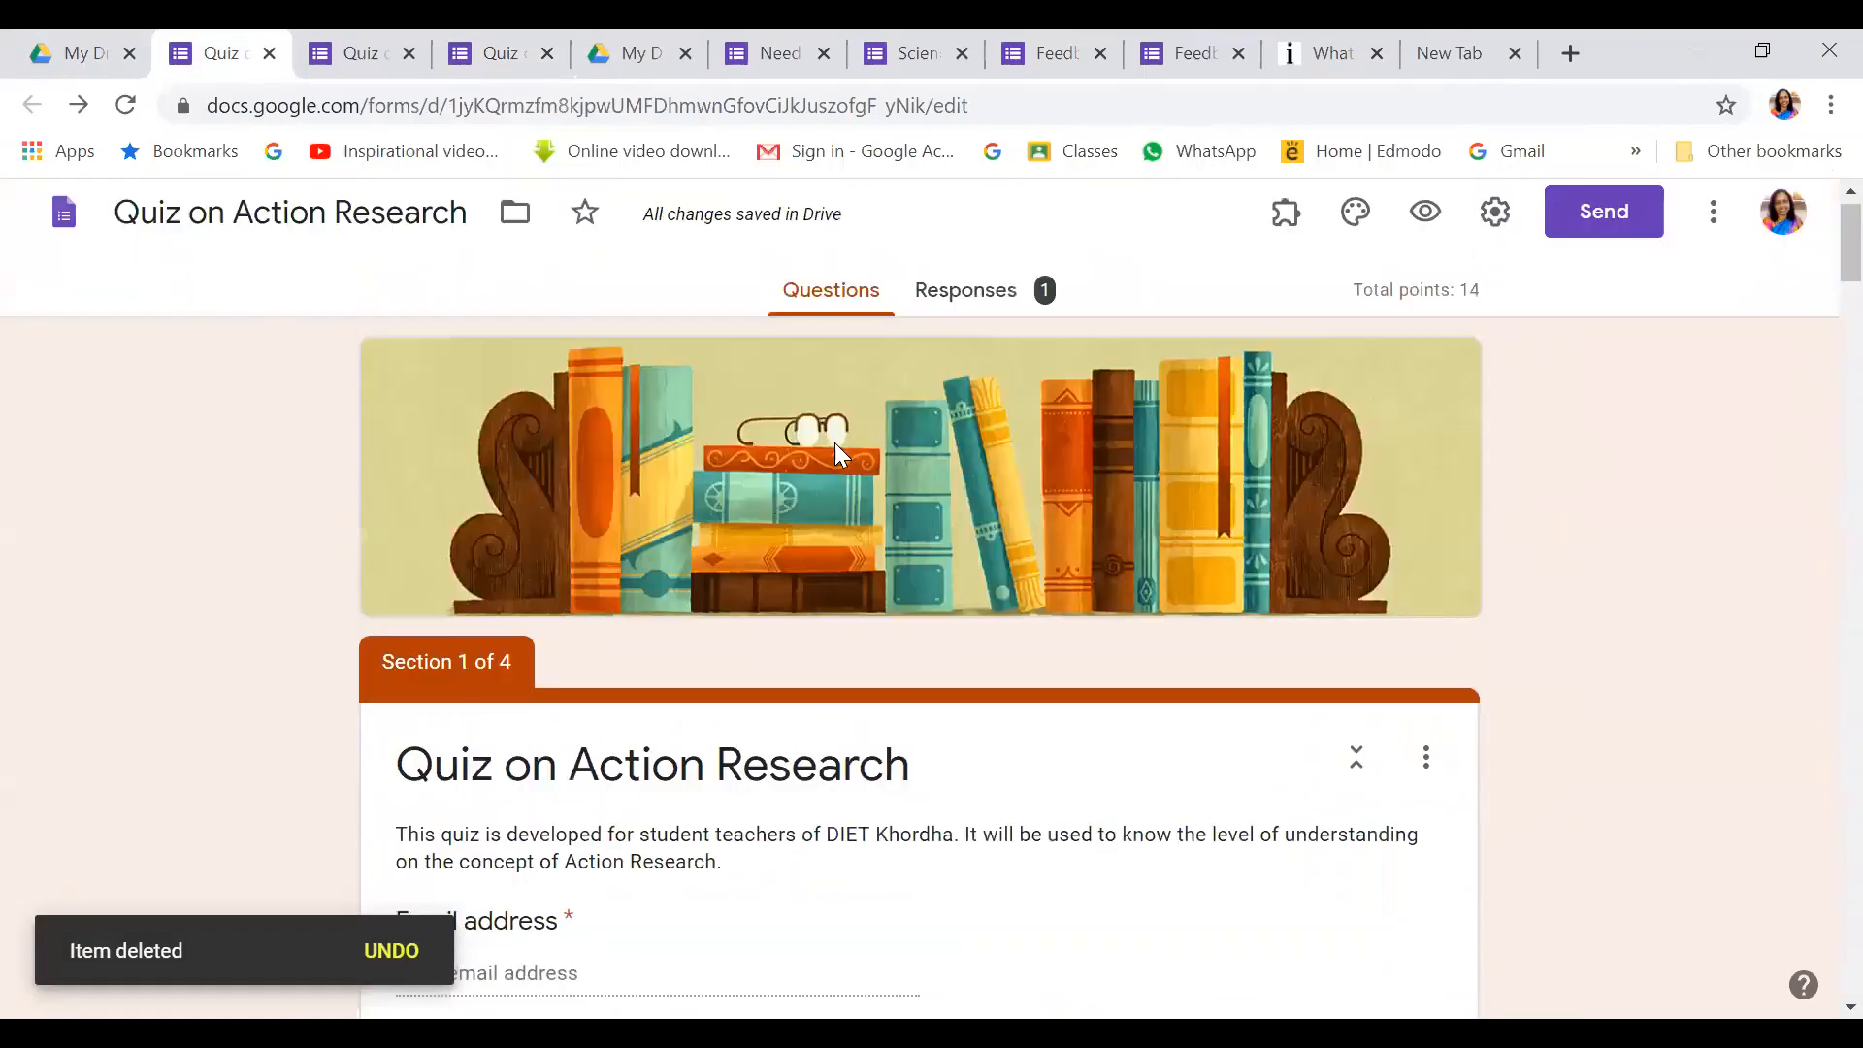
Open the quiz's responses and switch between Individual and Summary views of the 1 response
click(968, 309)
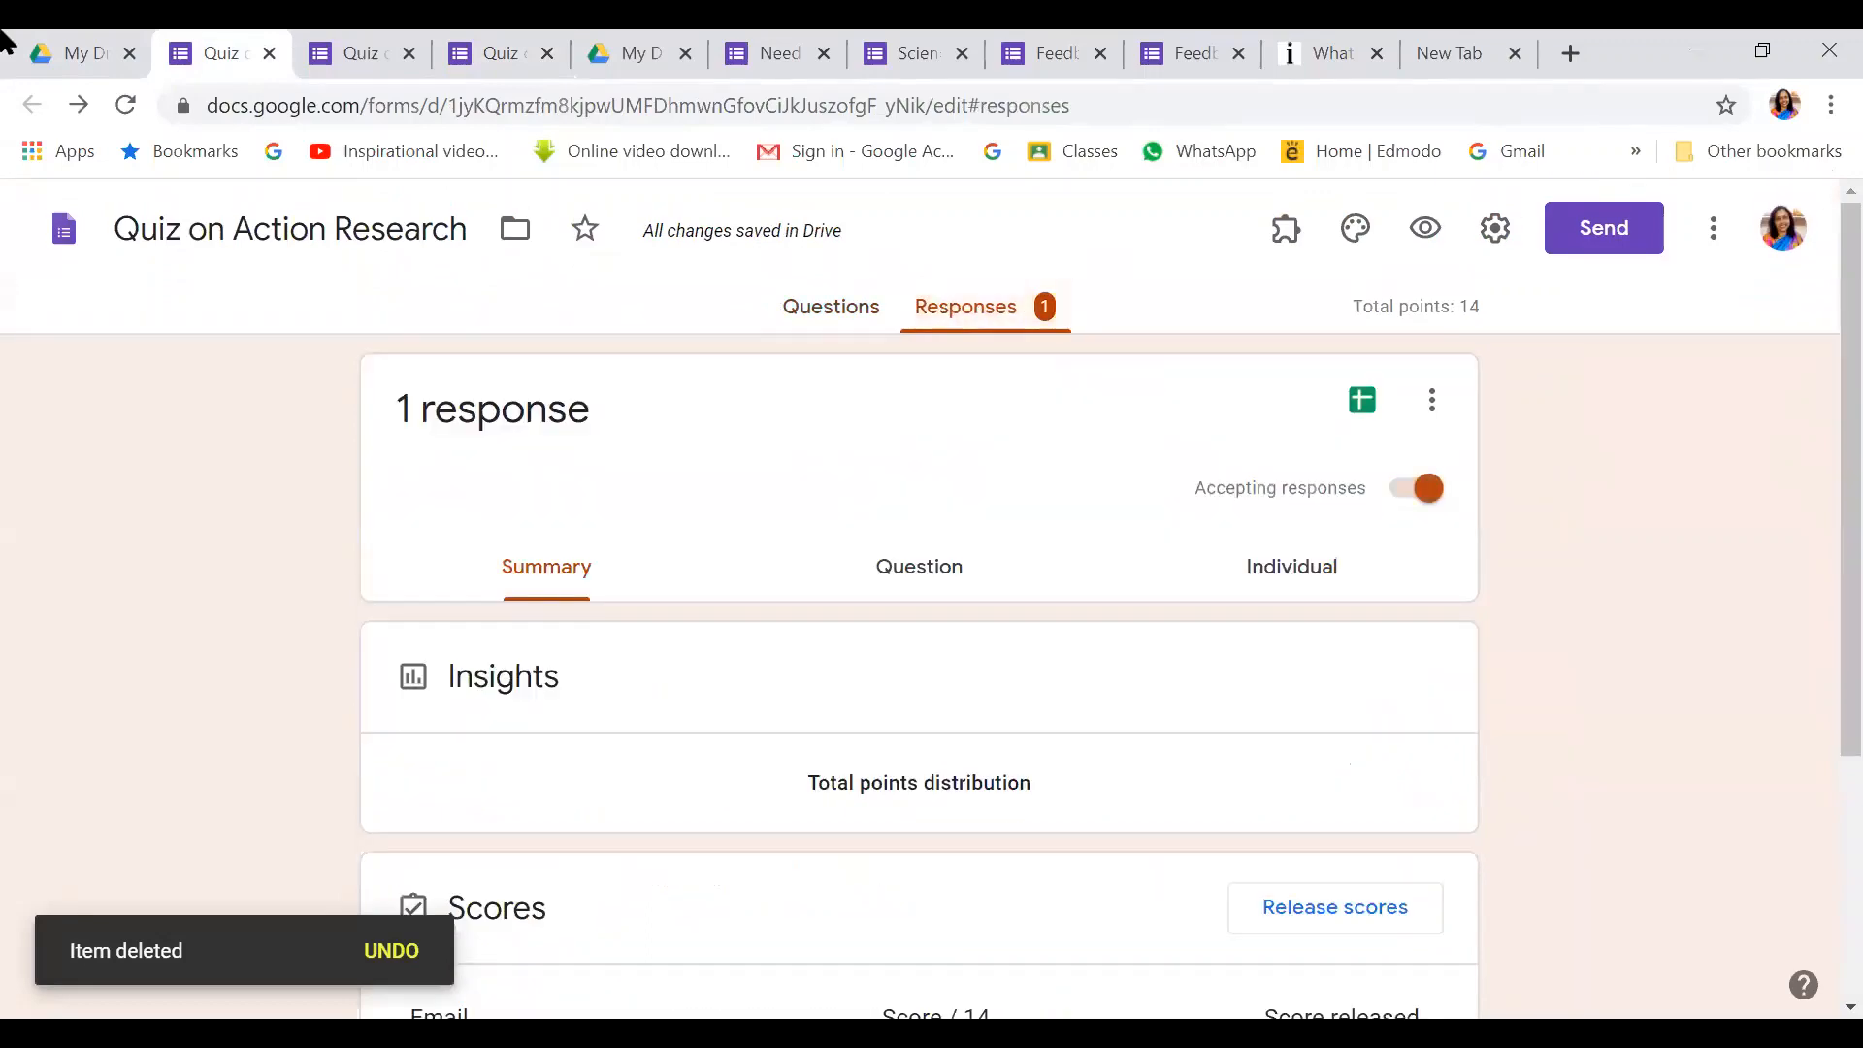
scroll(755, 970, down, 1)
scroll(755, 970, down, 1)
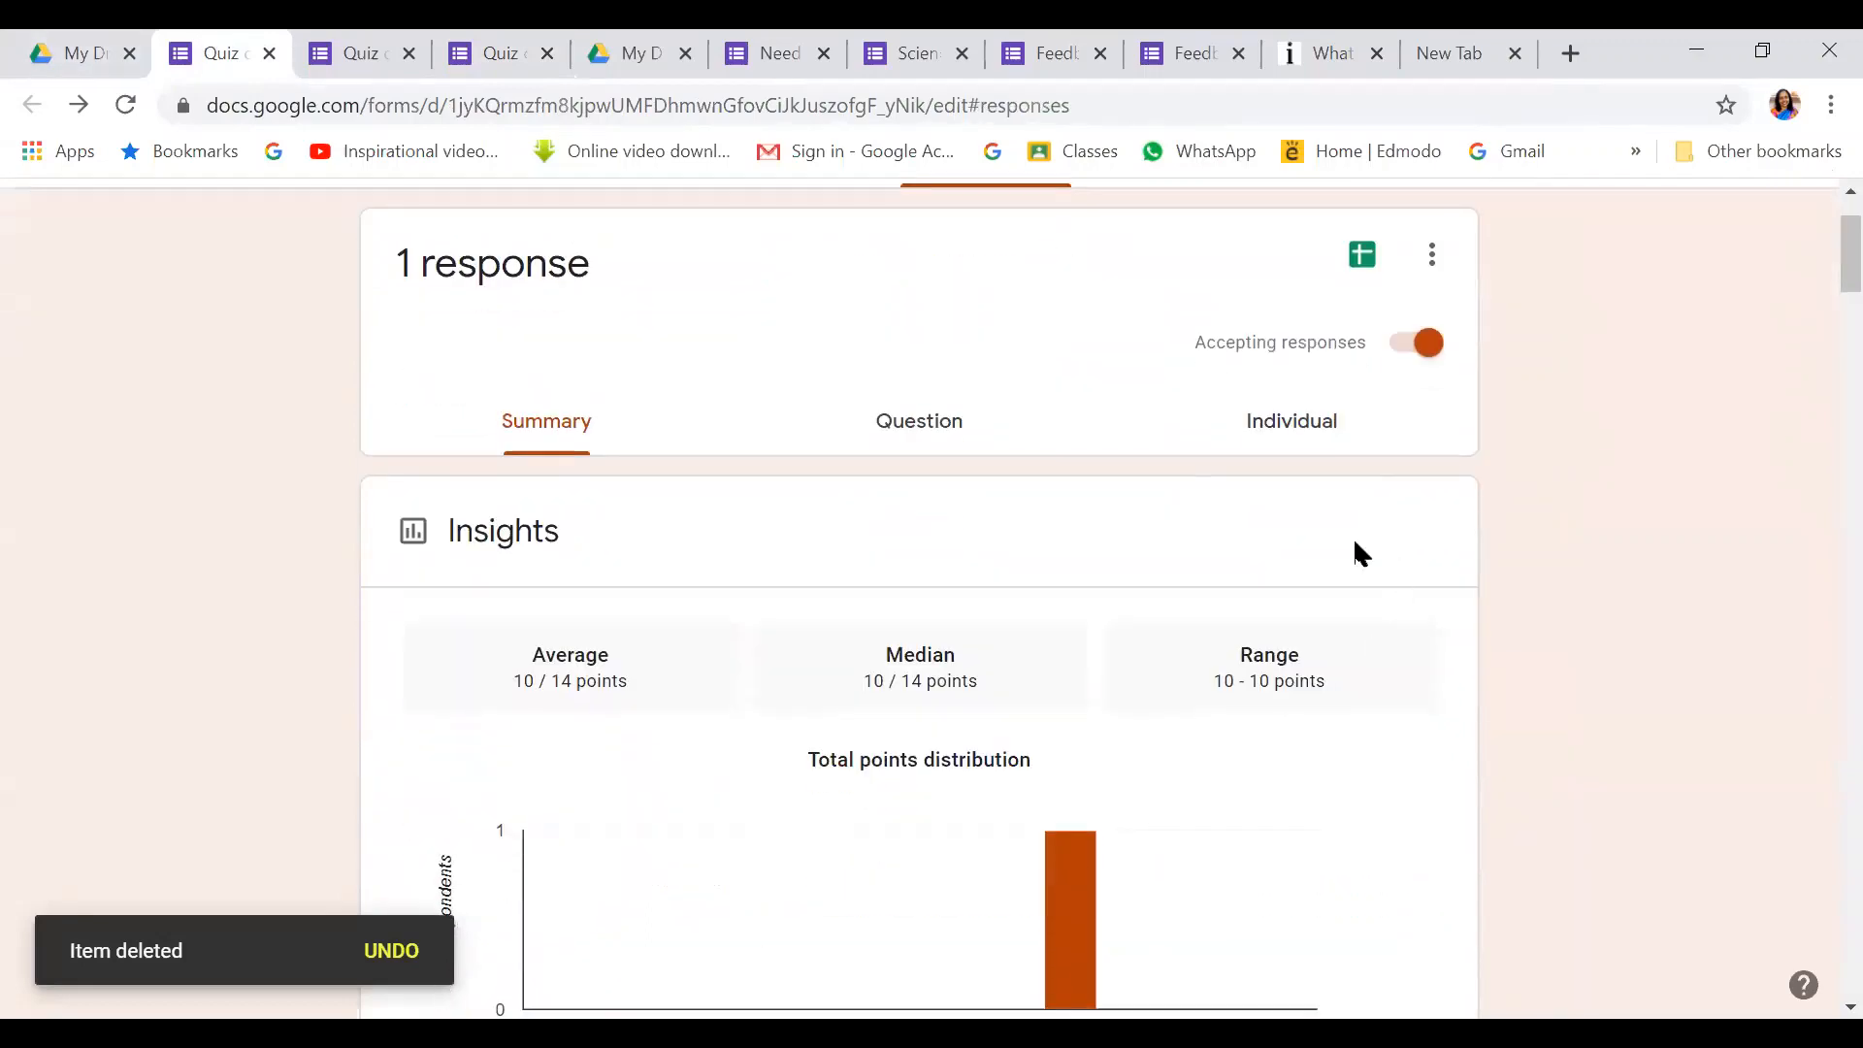
click(1294, 430)
click(553, 571)
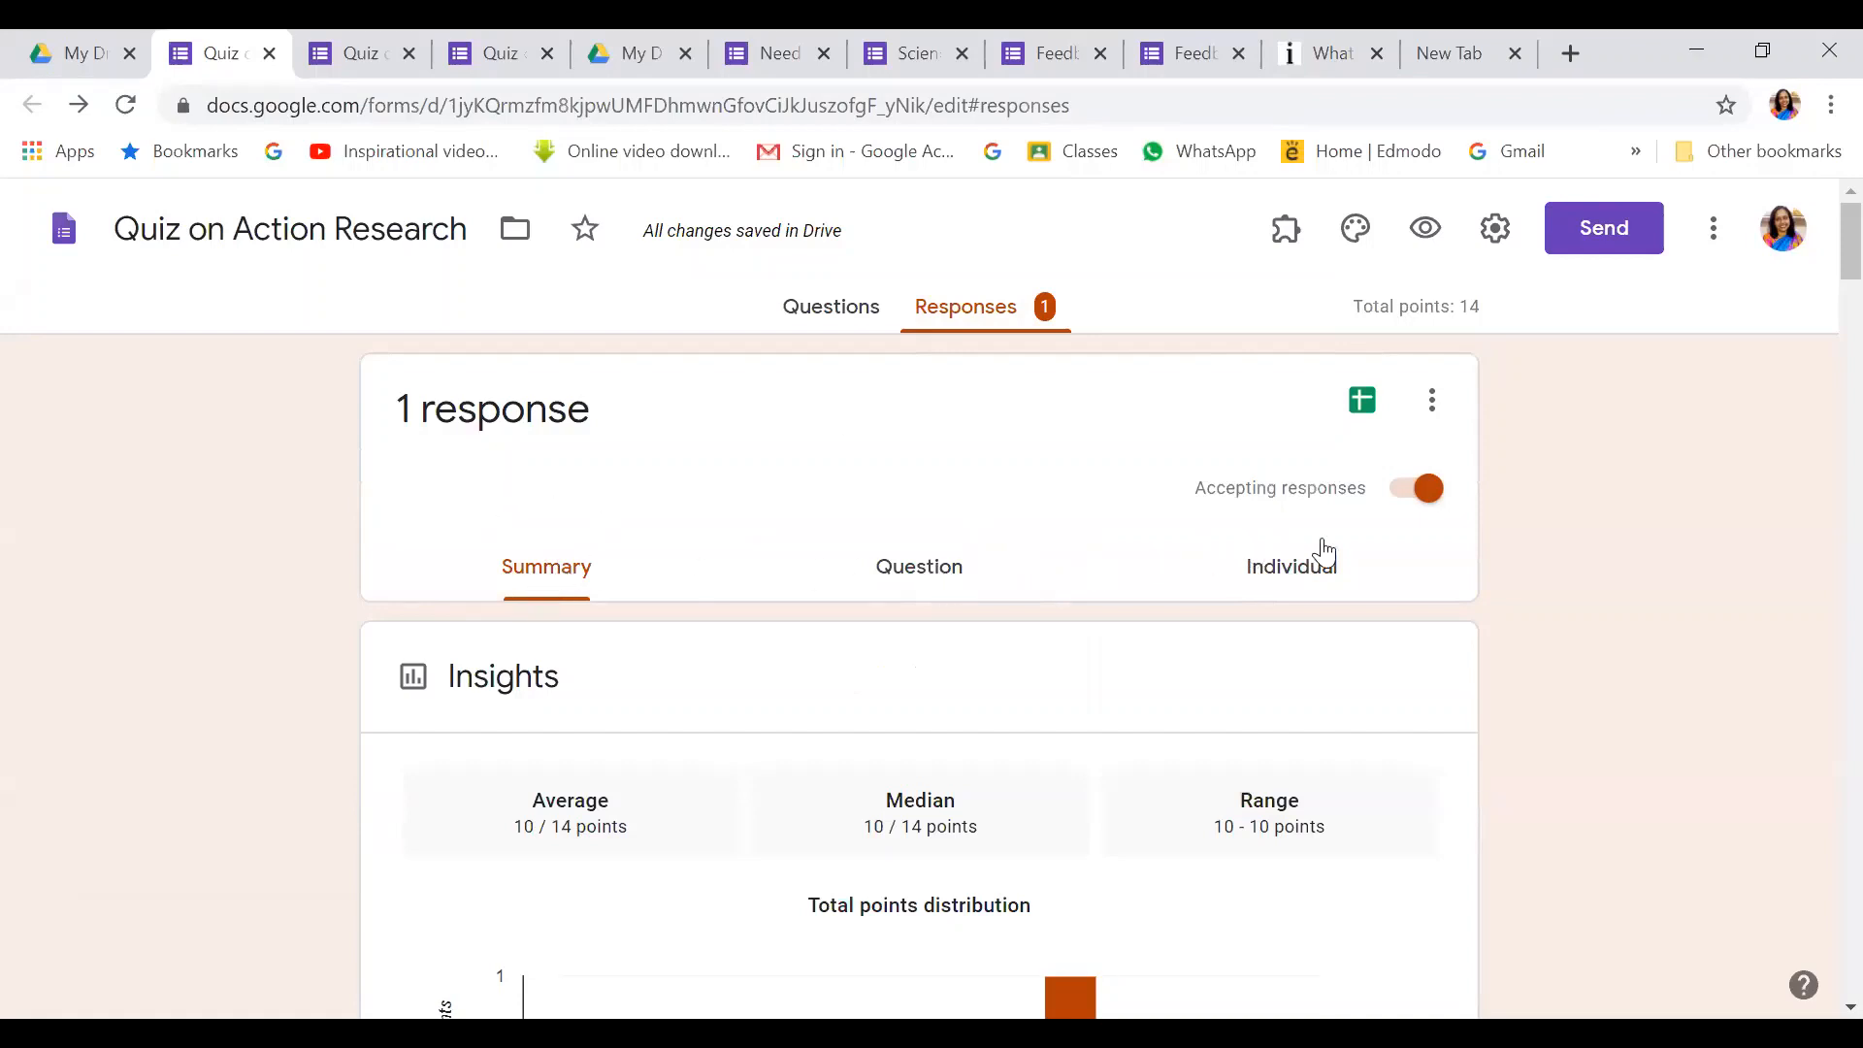
Toggle Accepting responses off and on twice, leaving it switched on
click(1423, 489)
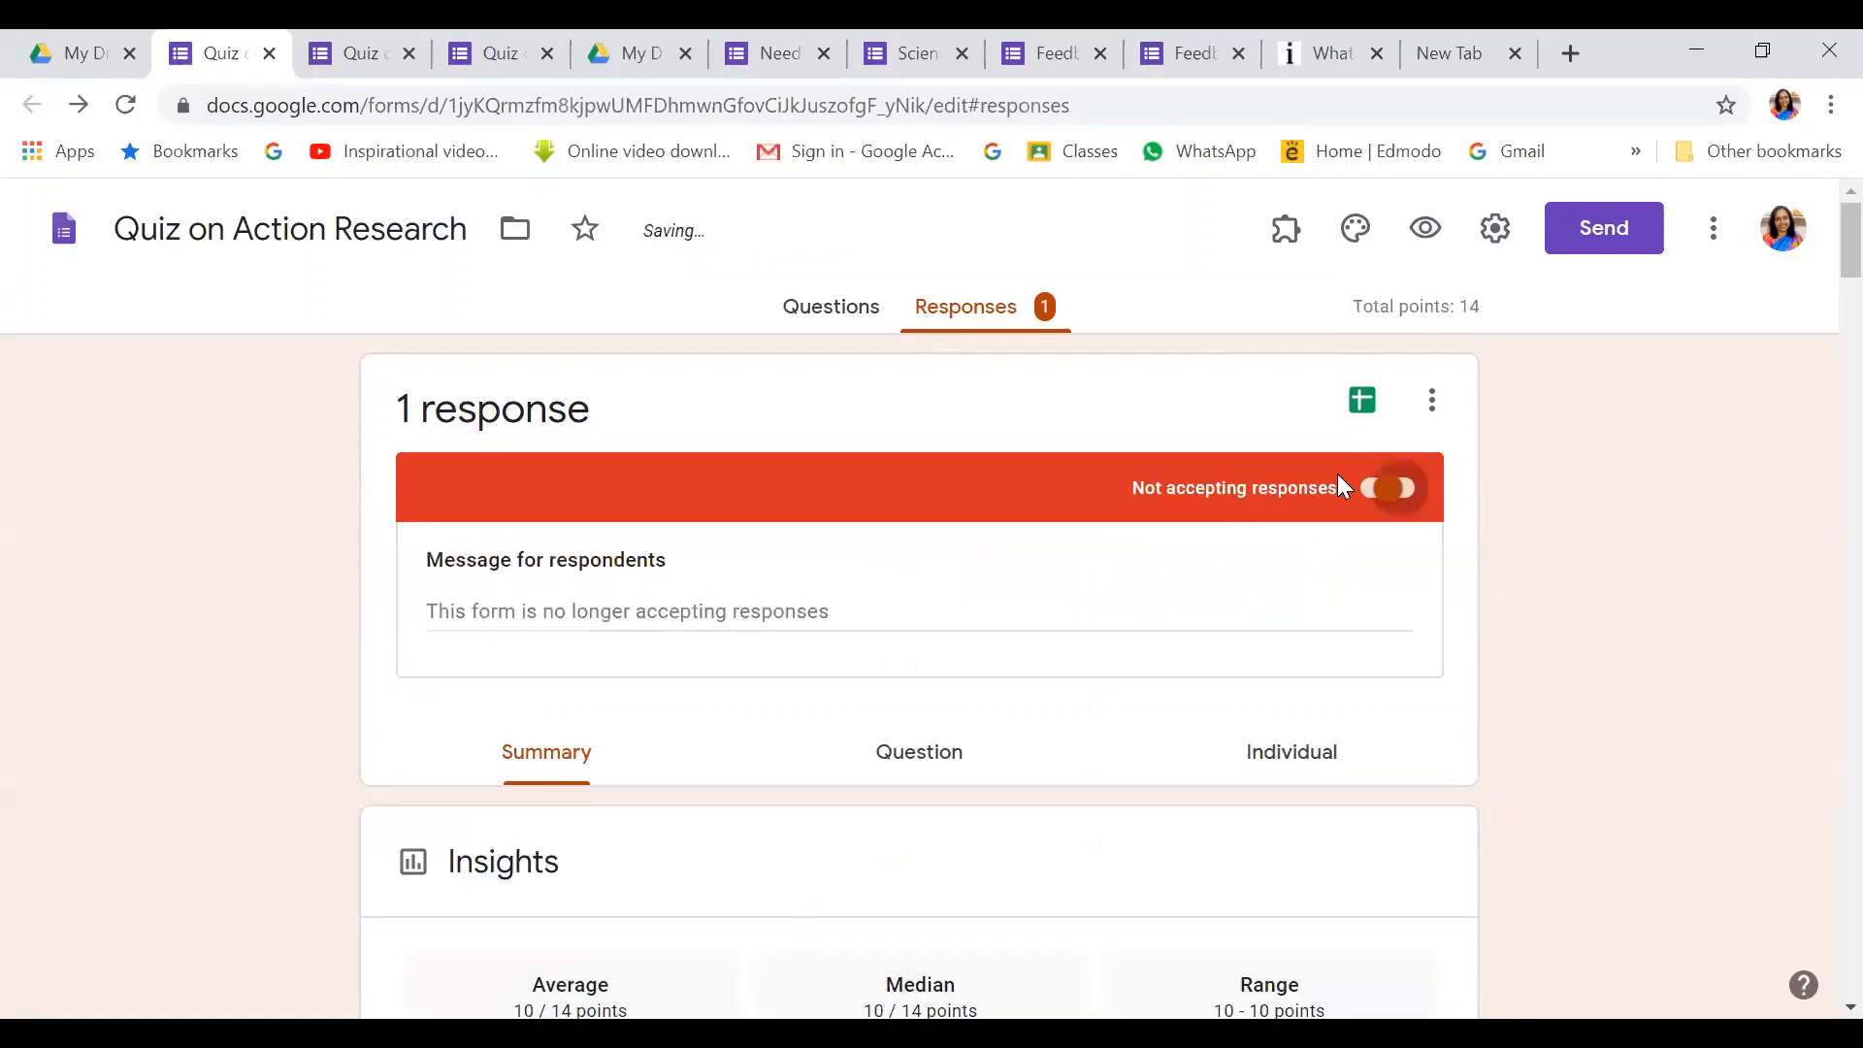
click(1388, 490)
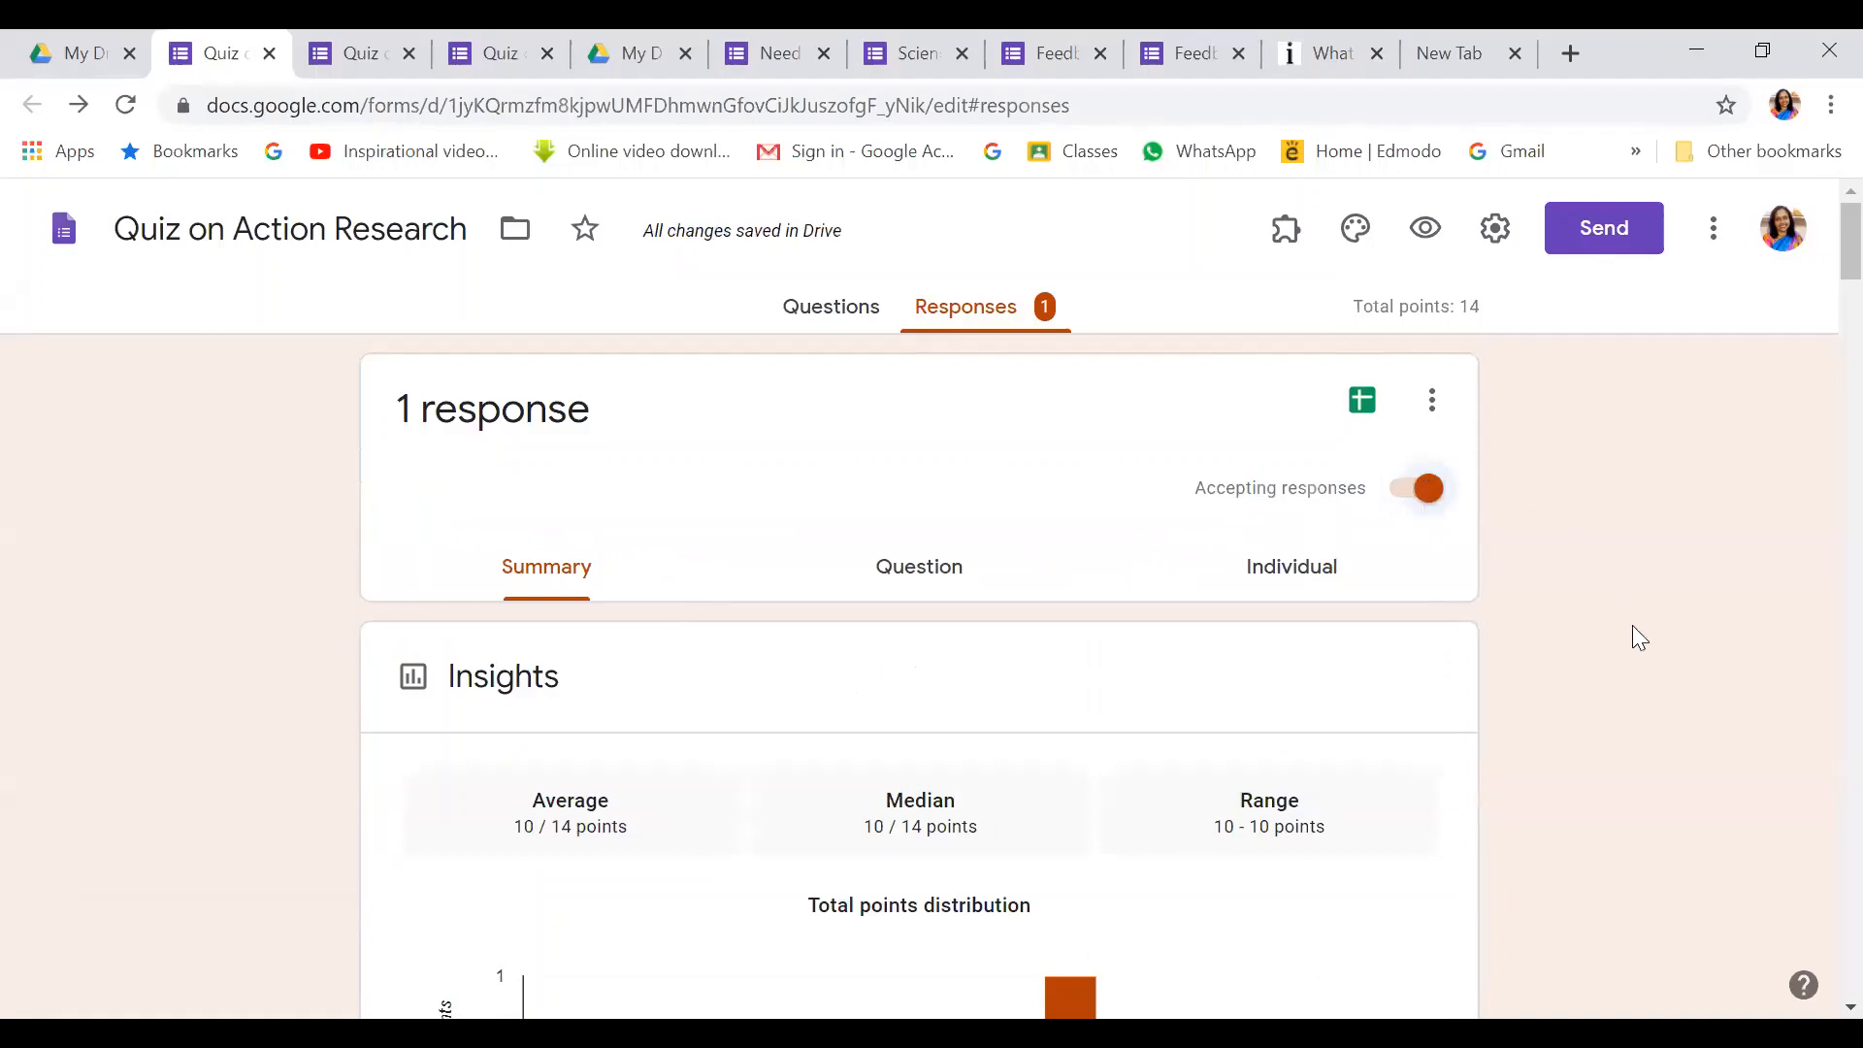
scroll(1633, 627, down, 1)
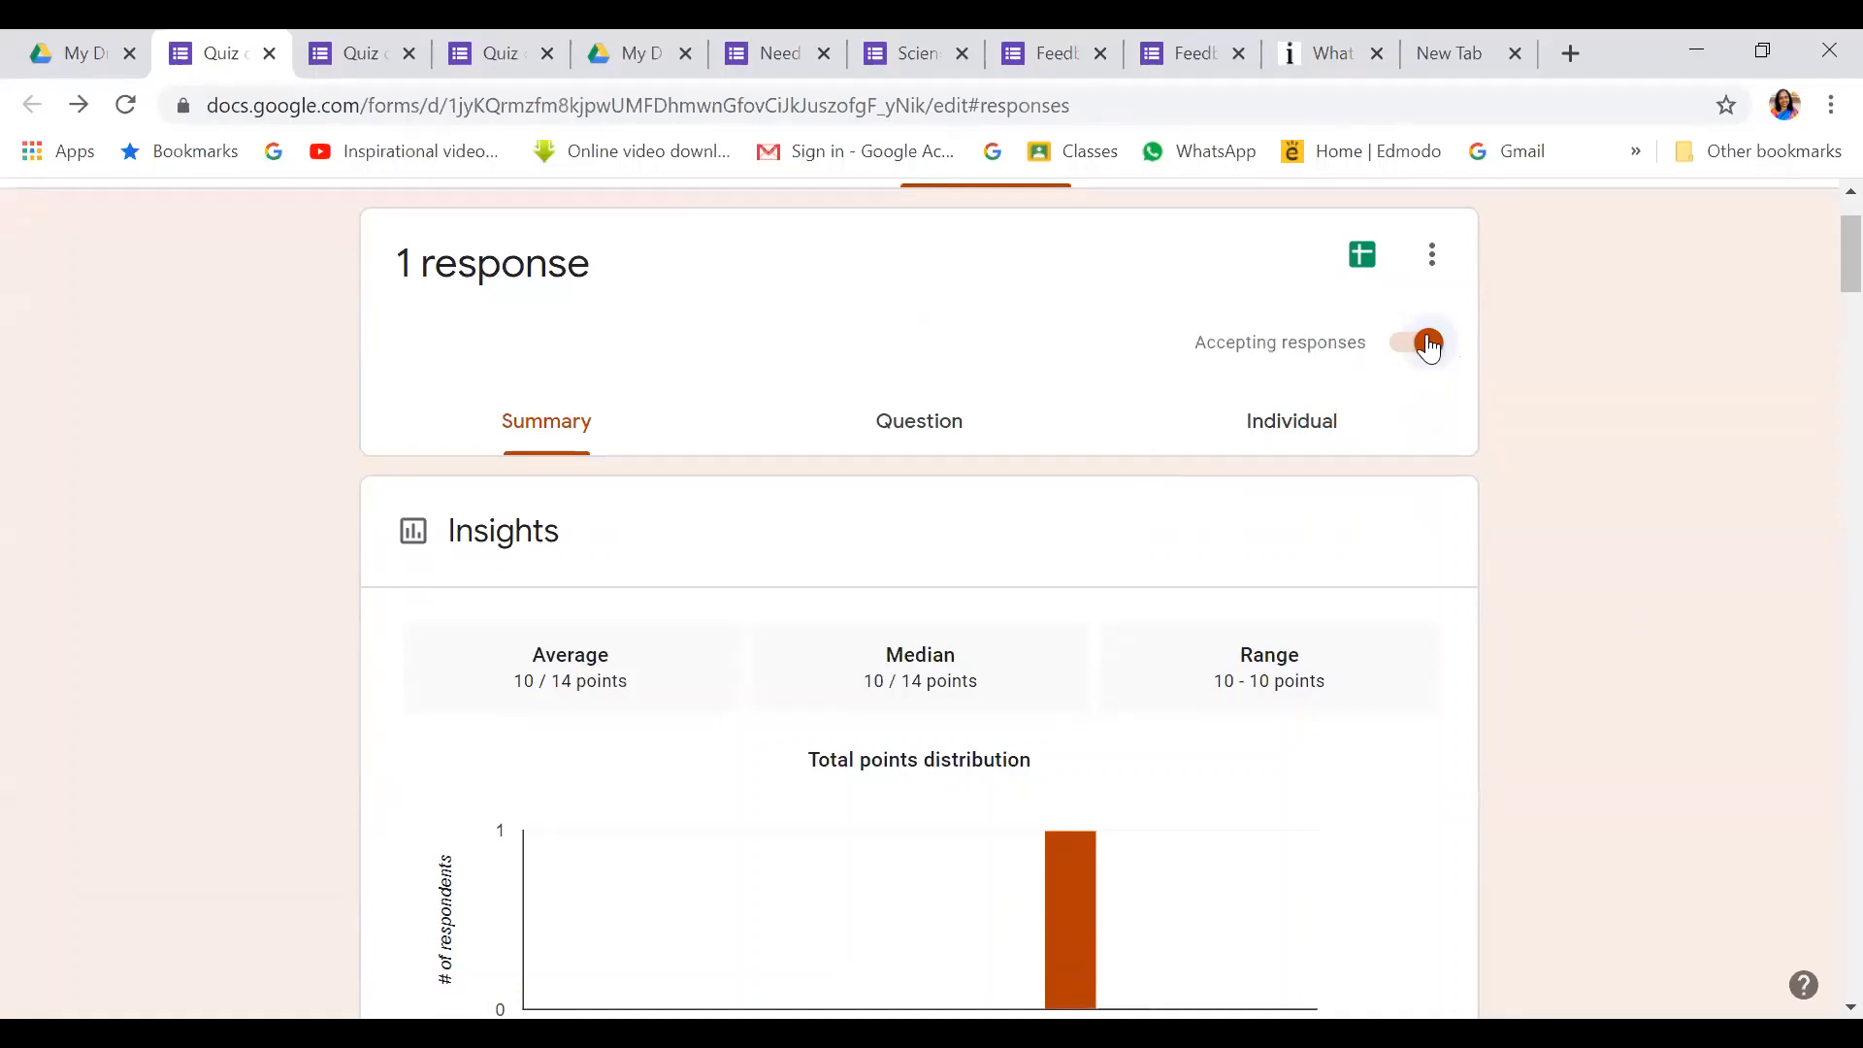
click(1369, 345)
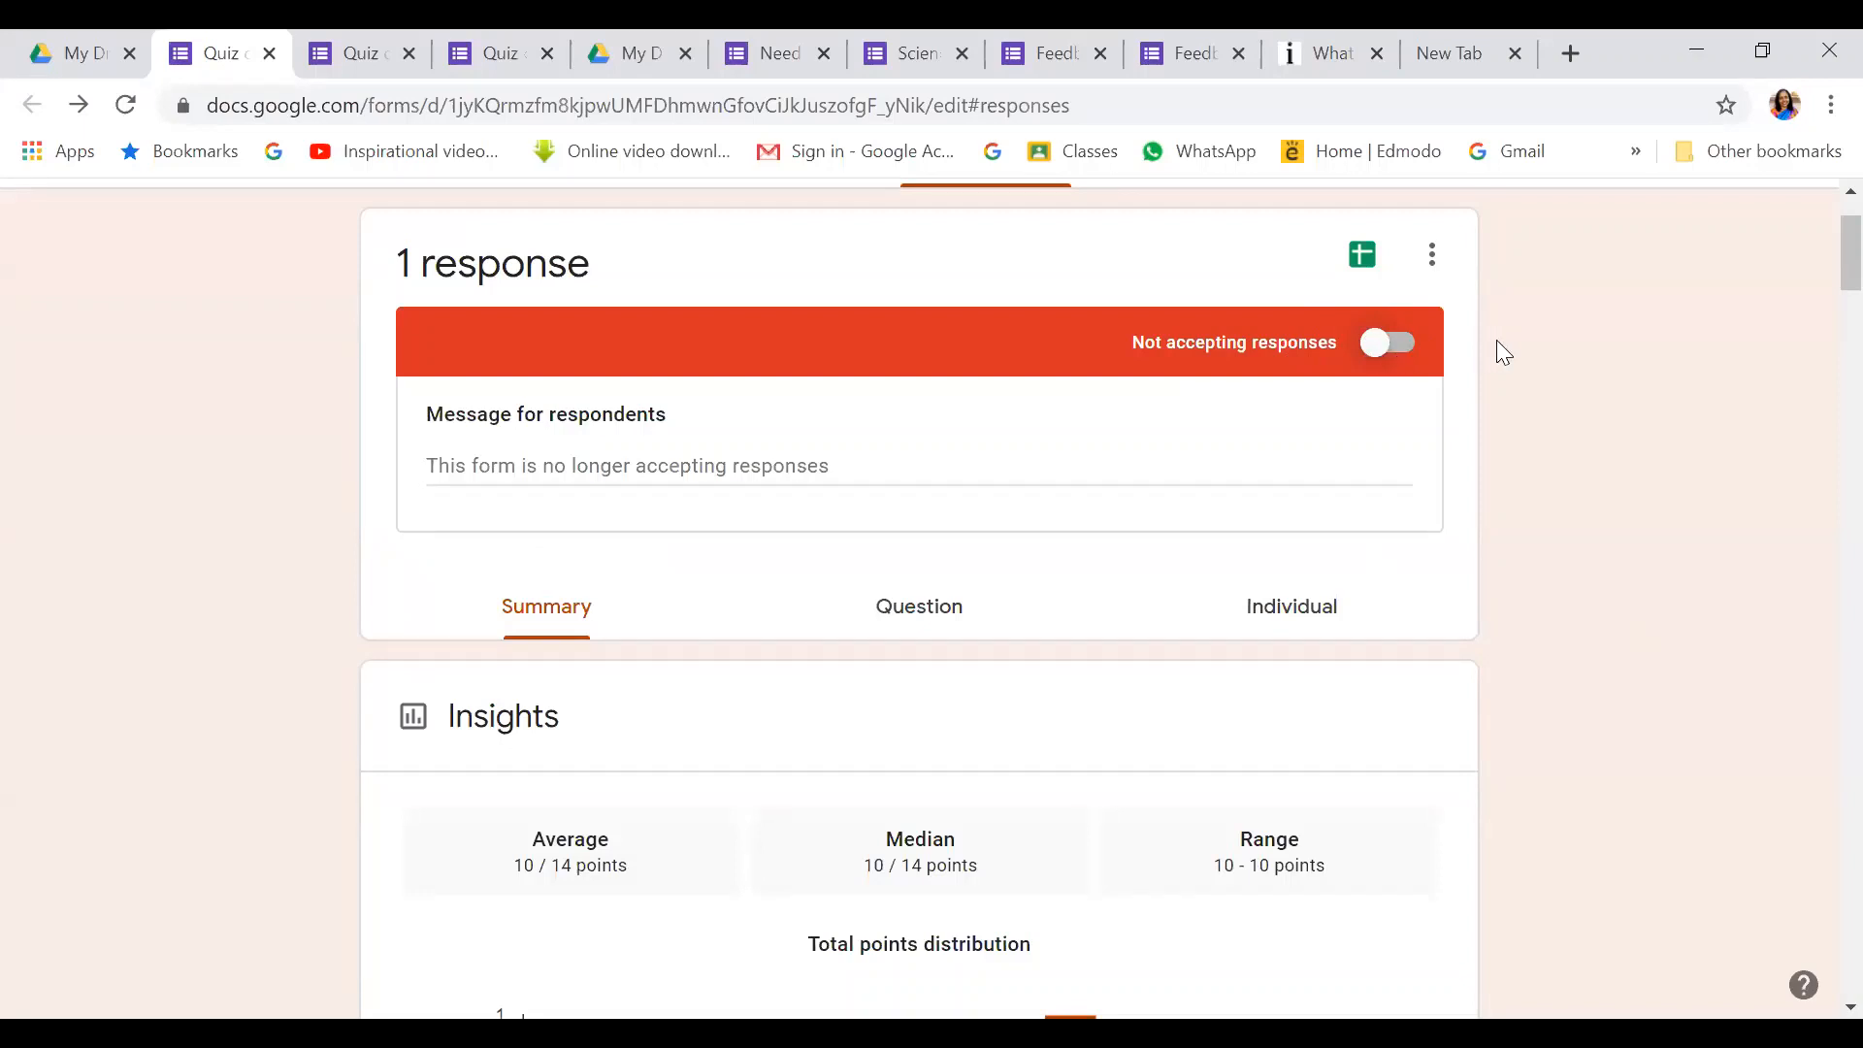
click(1413, 348)
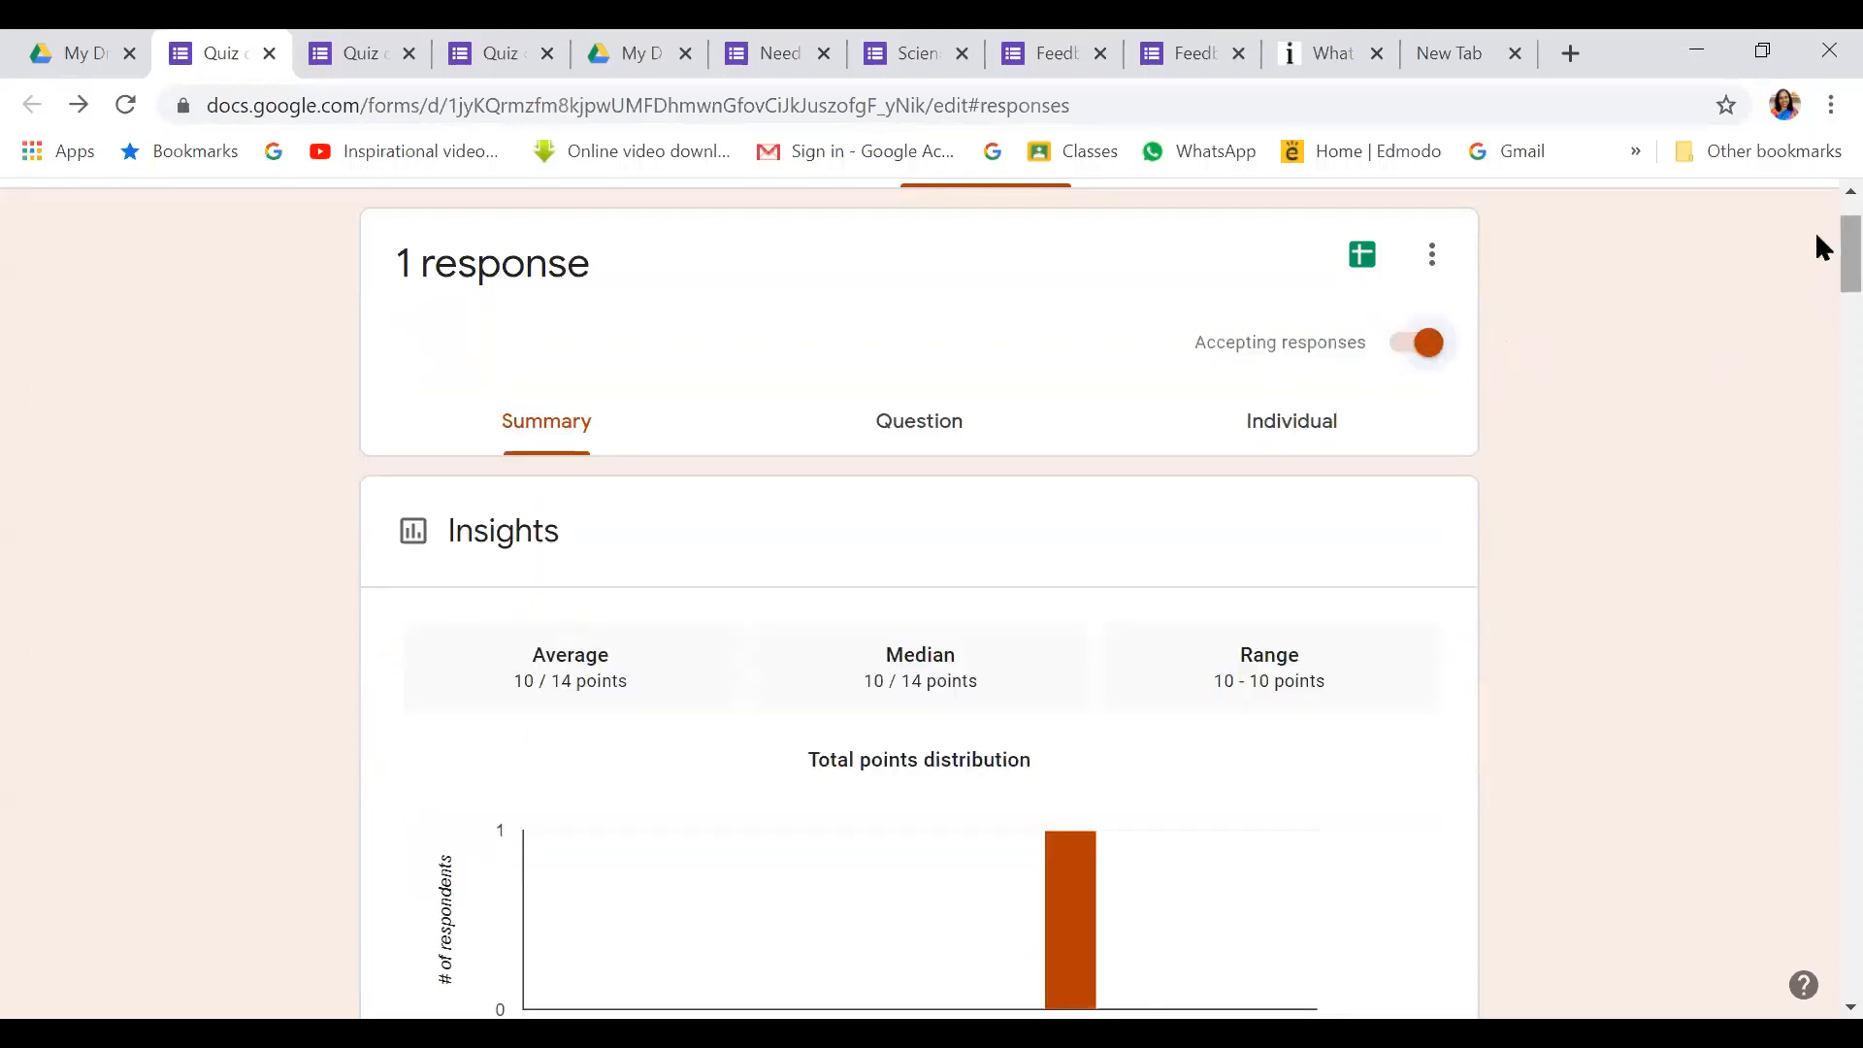
scroll(1817, 242, down, 2)
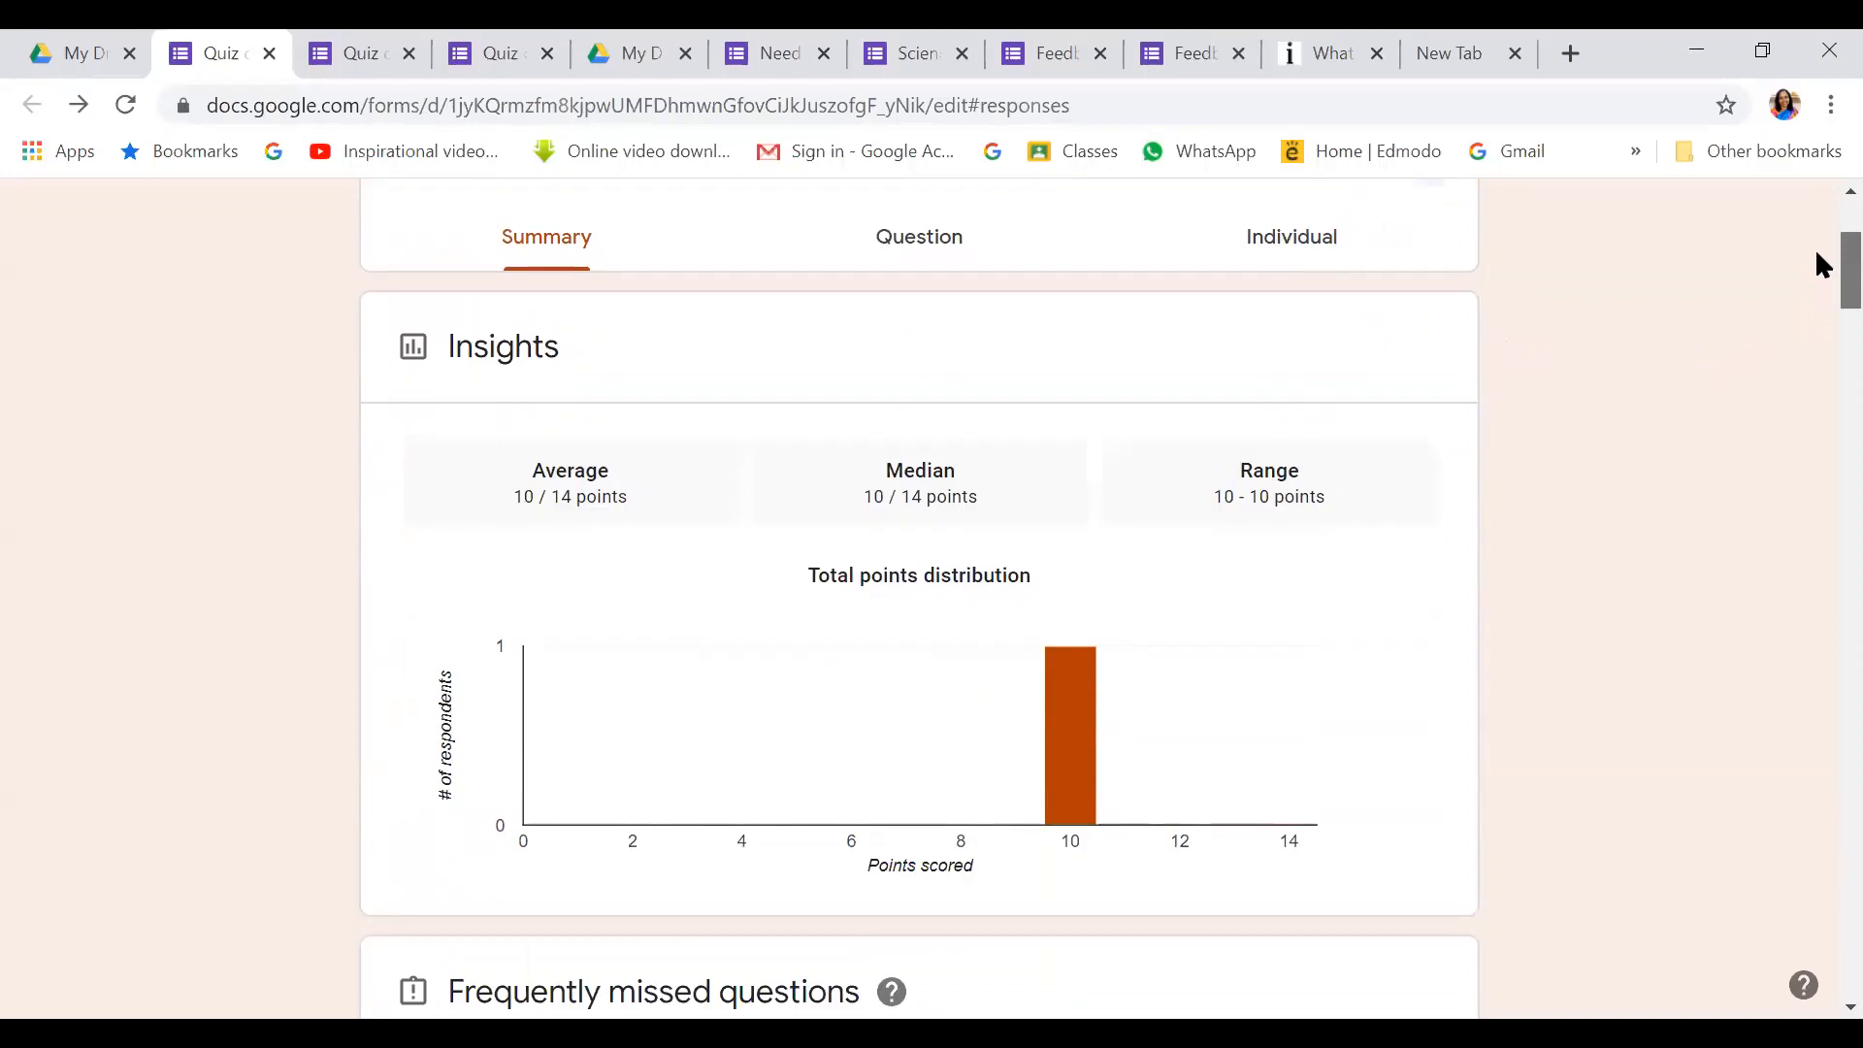
scroll(1815, 304, down, 6)
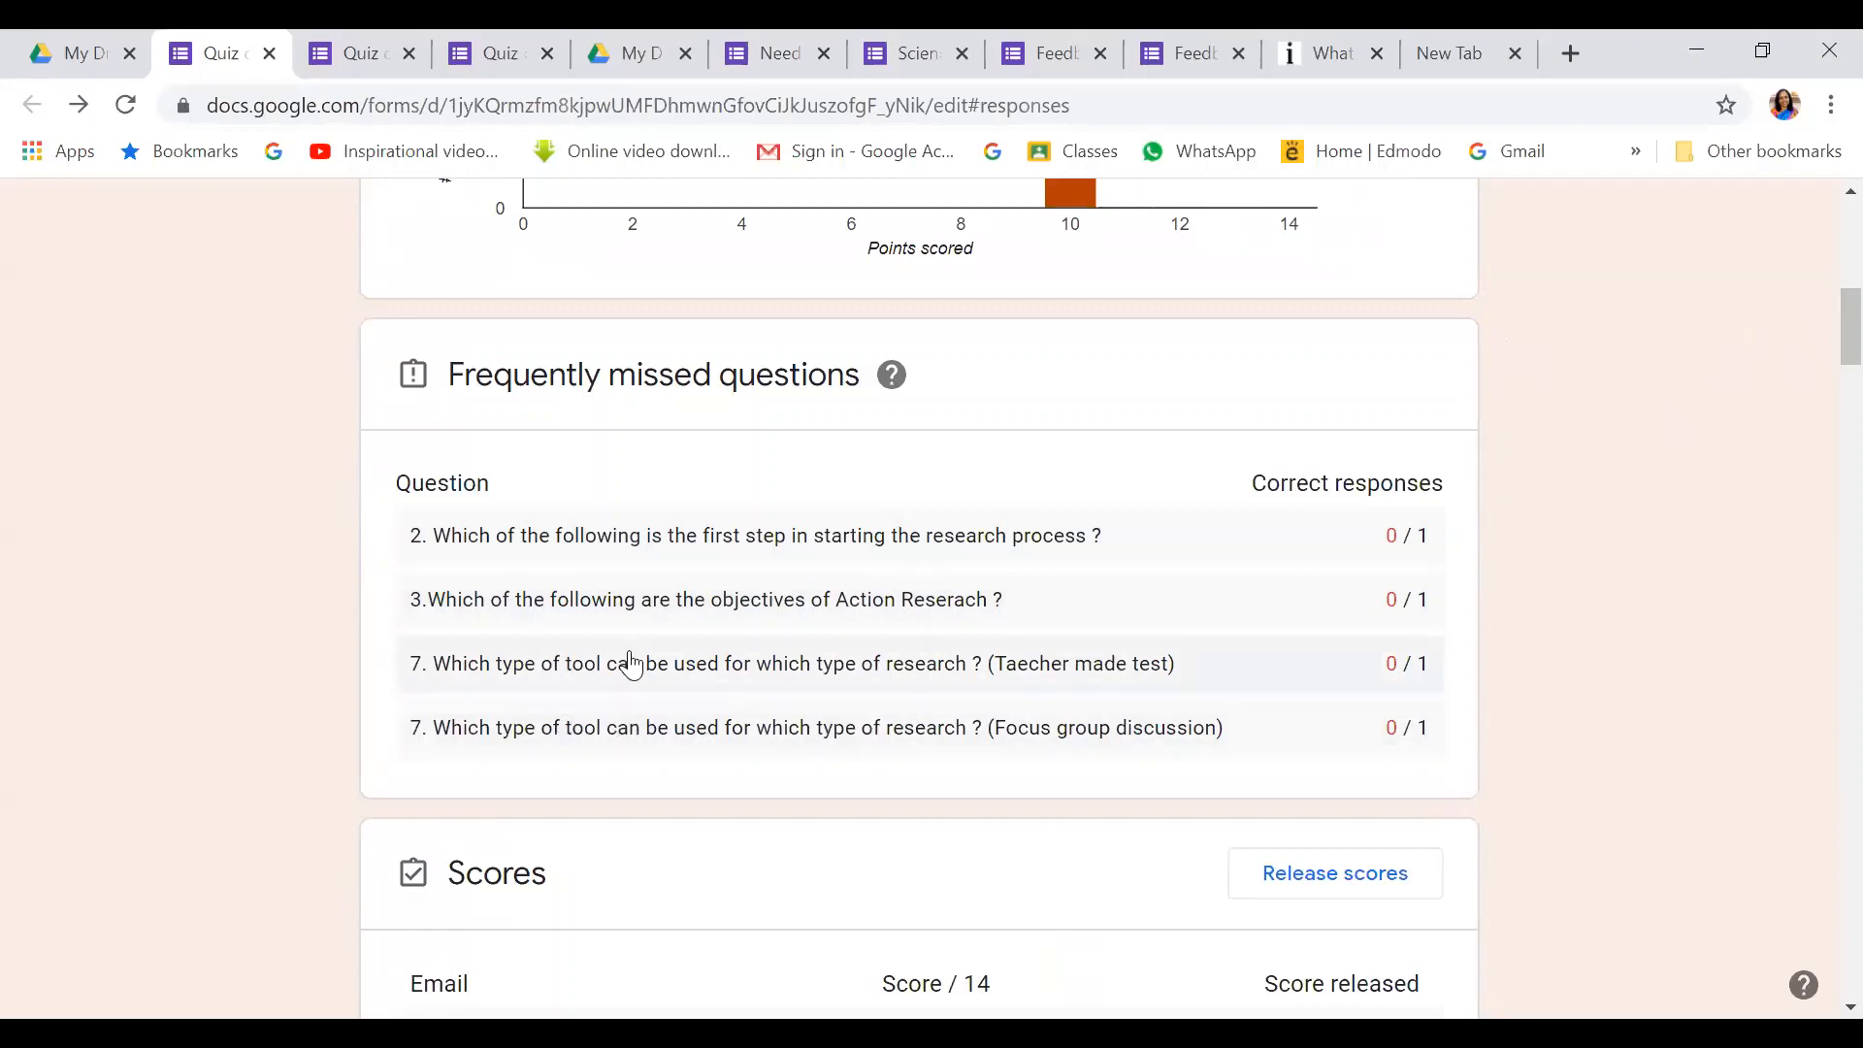
scroll(703, 697, down, 1)
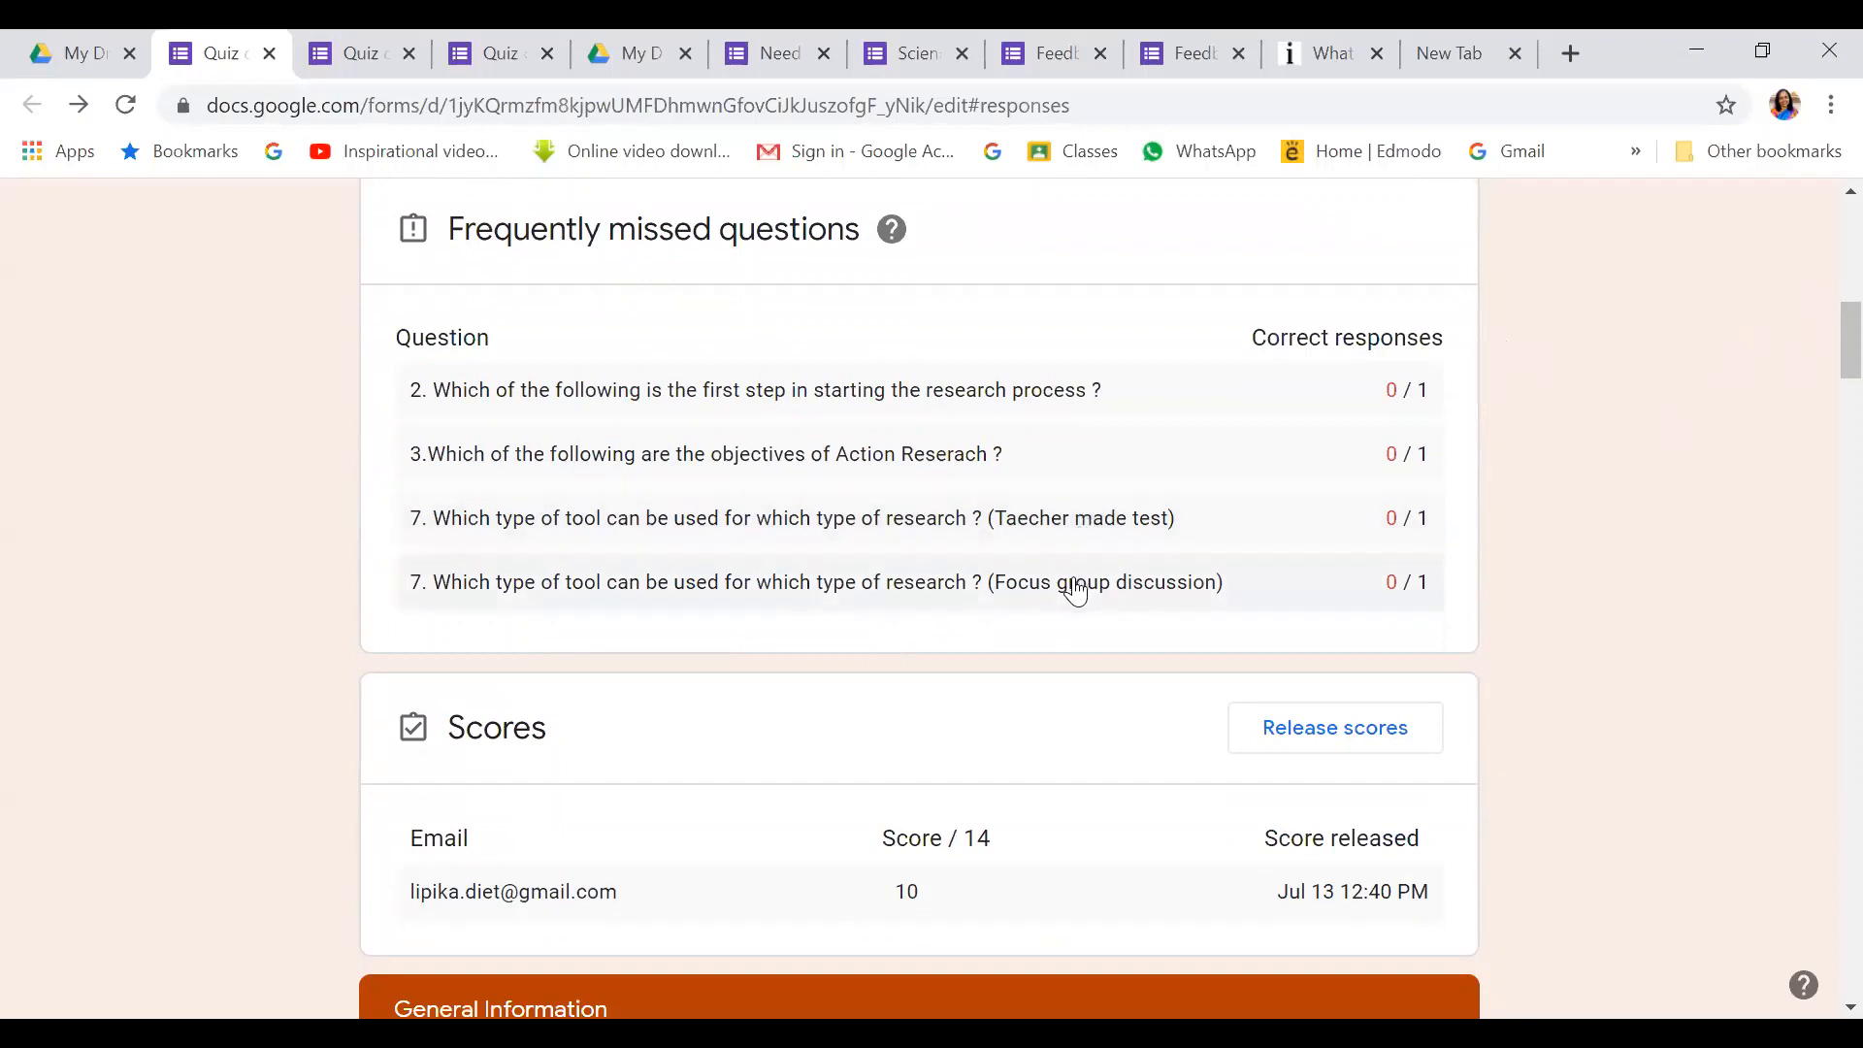
scroll(1075, 589, down, 3)
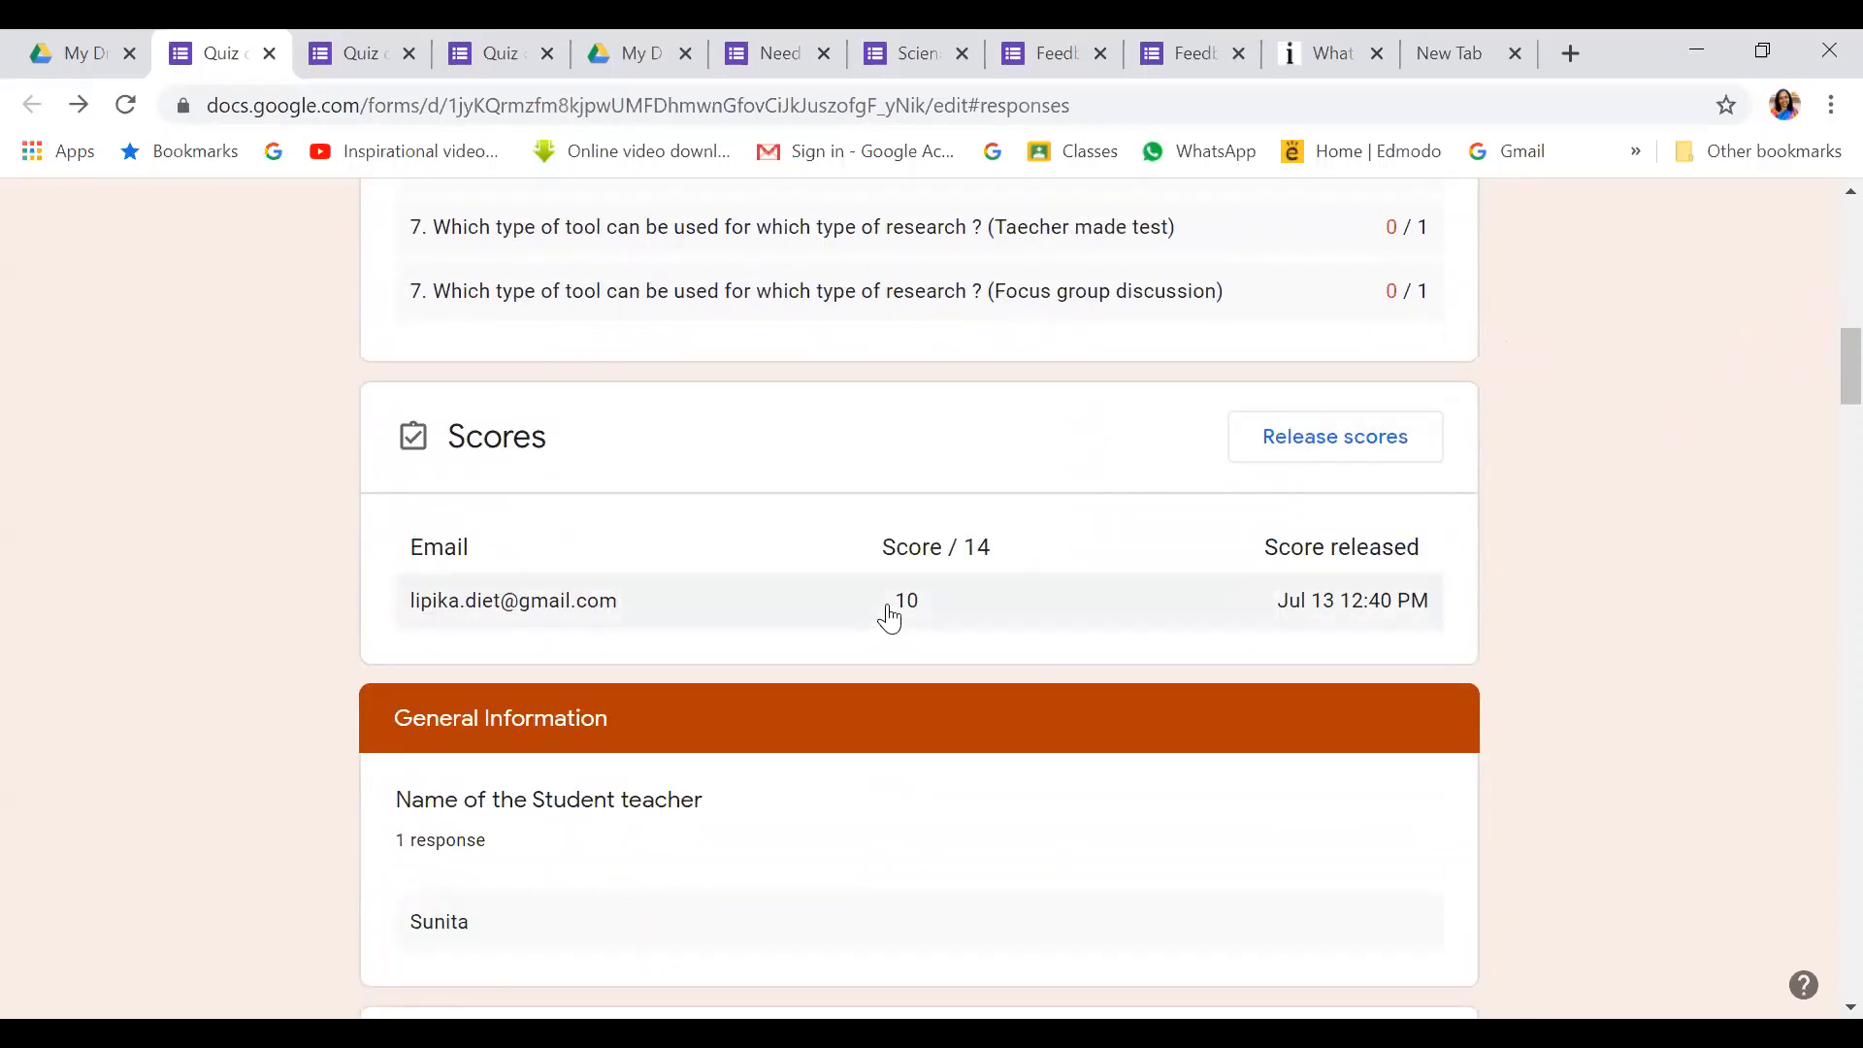
scroll(1354, 613, down, 2)
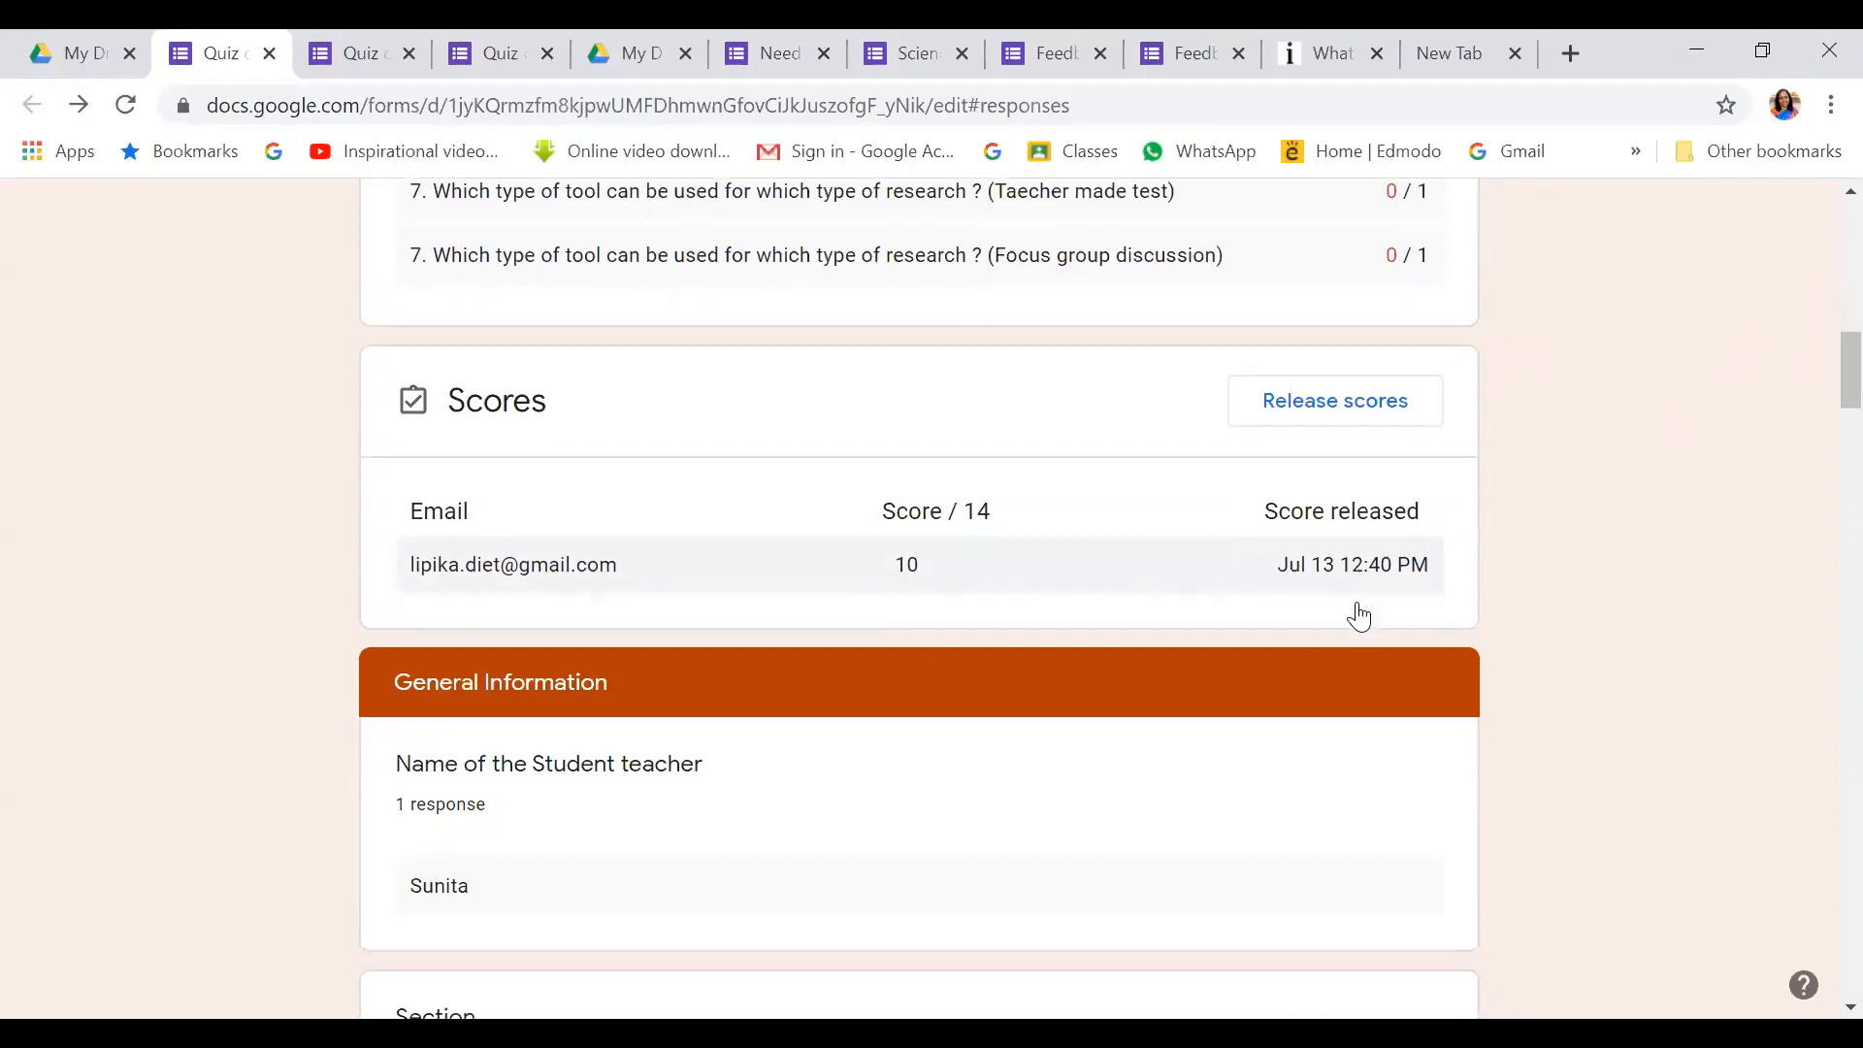
scroll(1359, 617, down, 5)
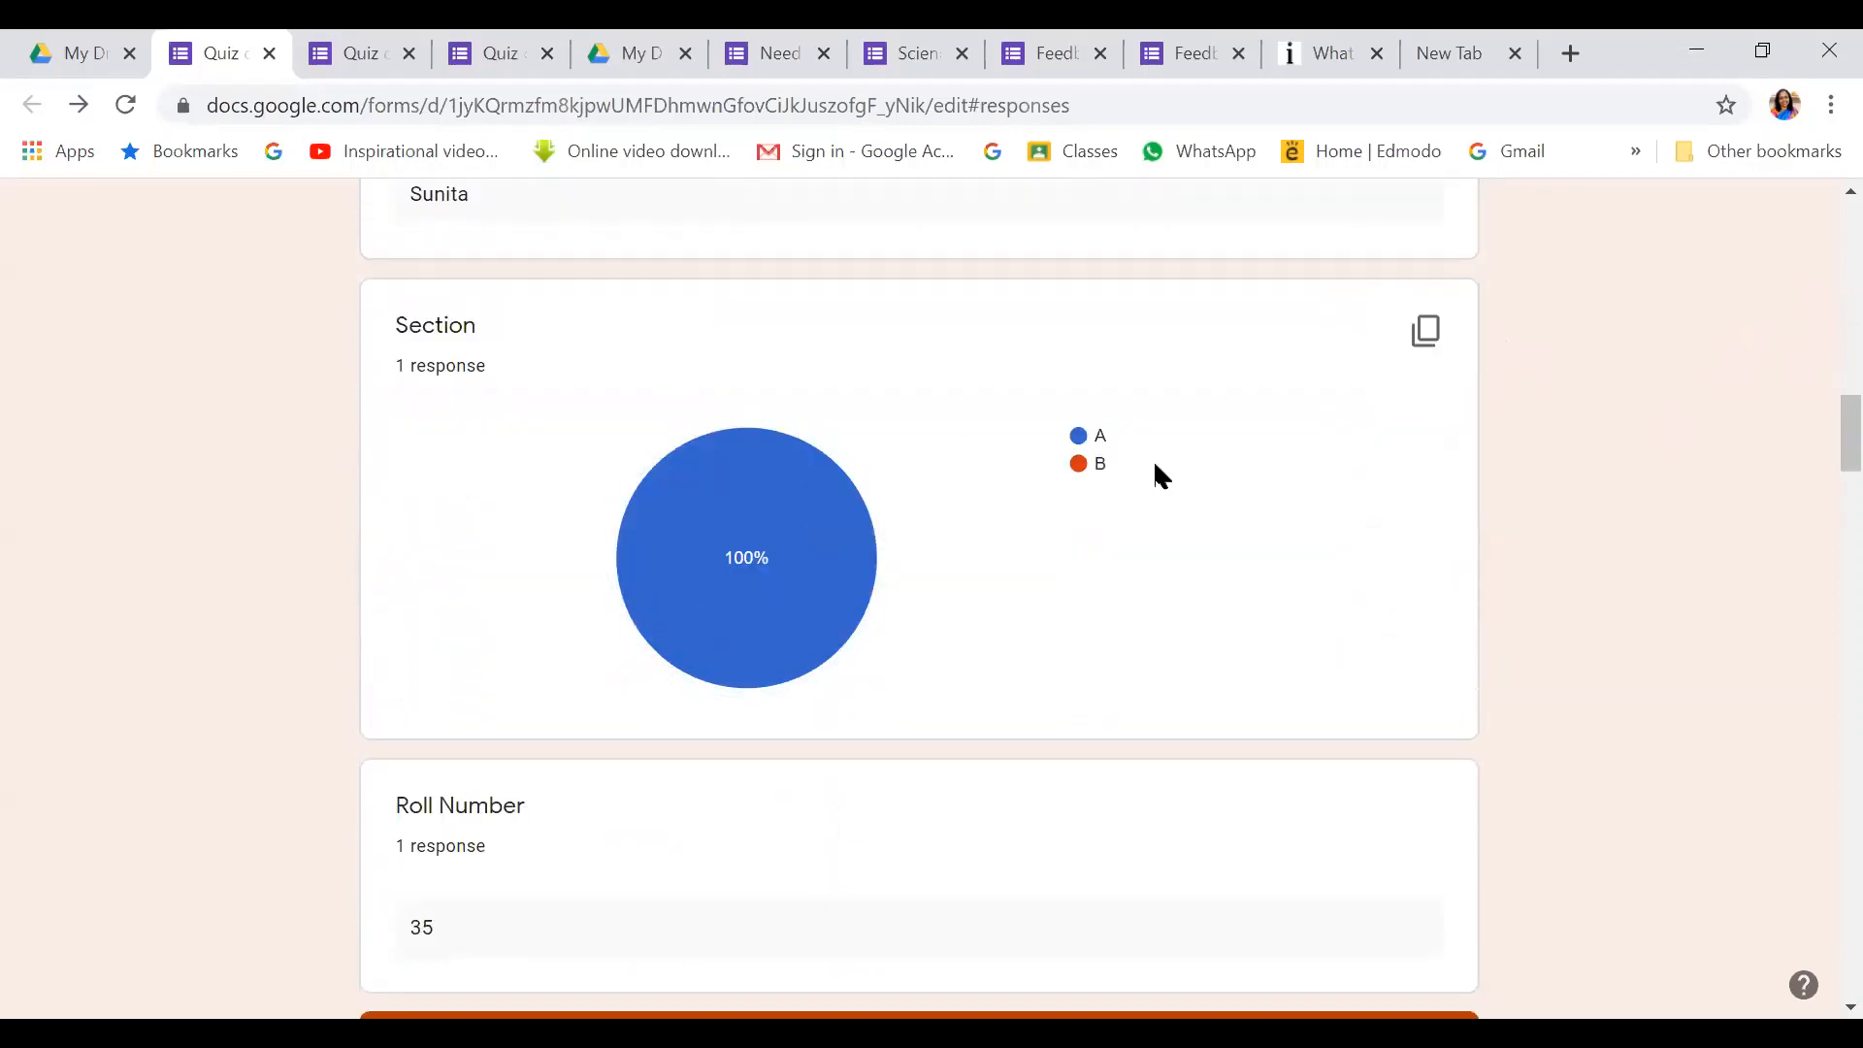
mouse_move(778, 506)
scroll(854, 543, down, 4)
scroll(586, 559, down, 5)
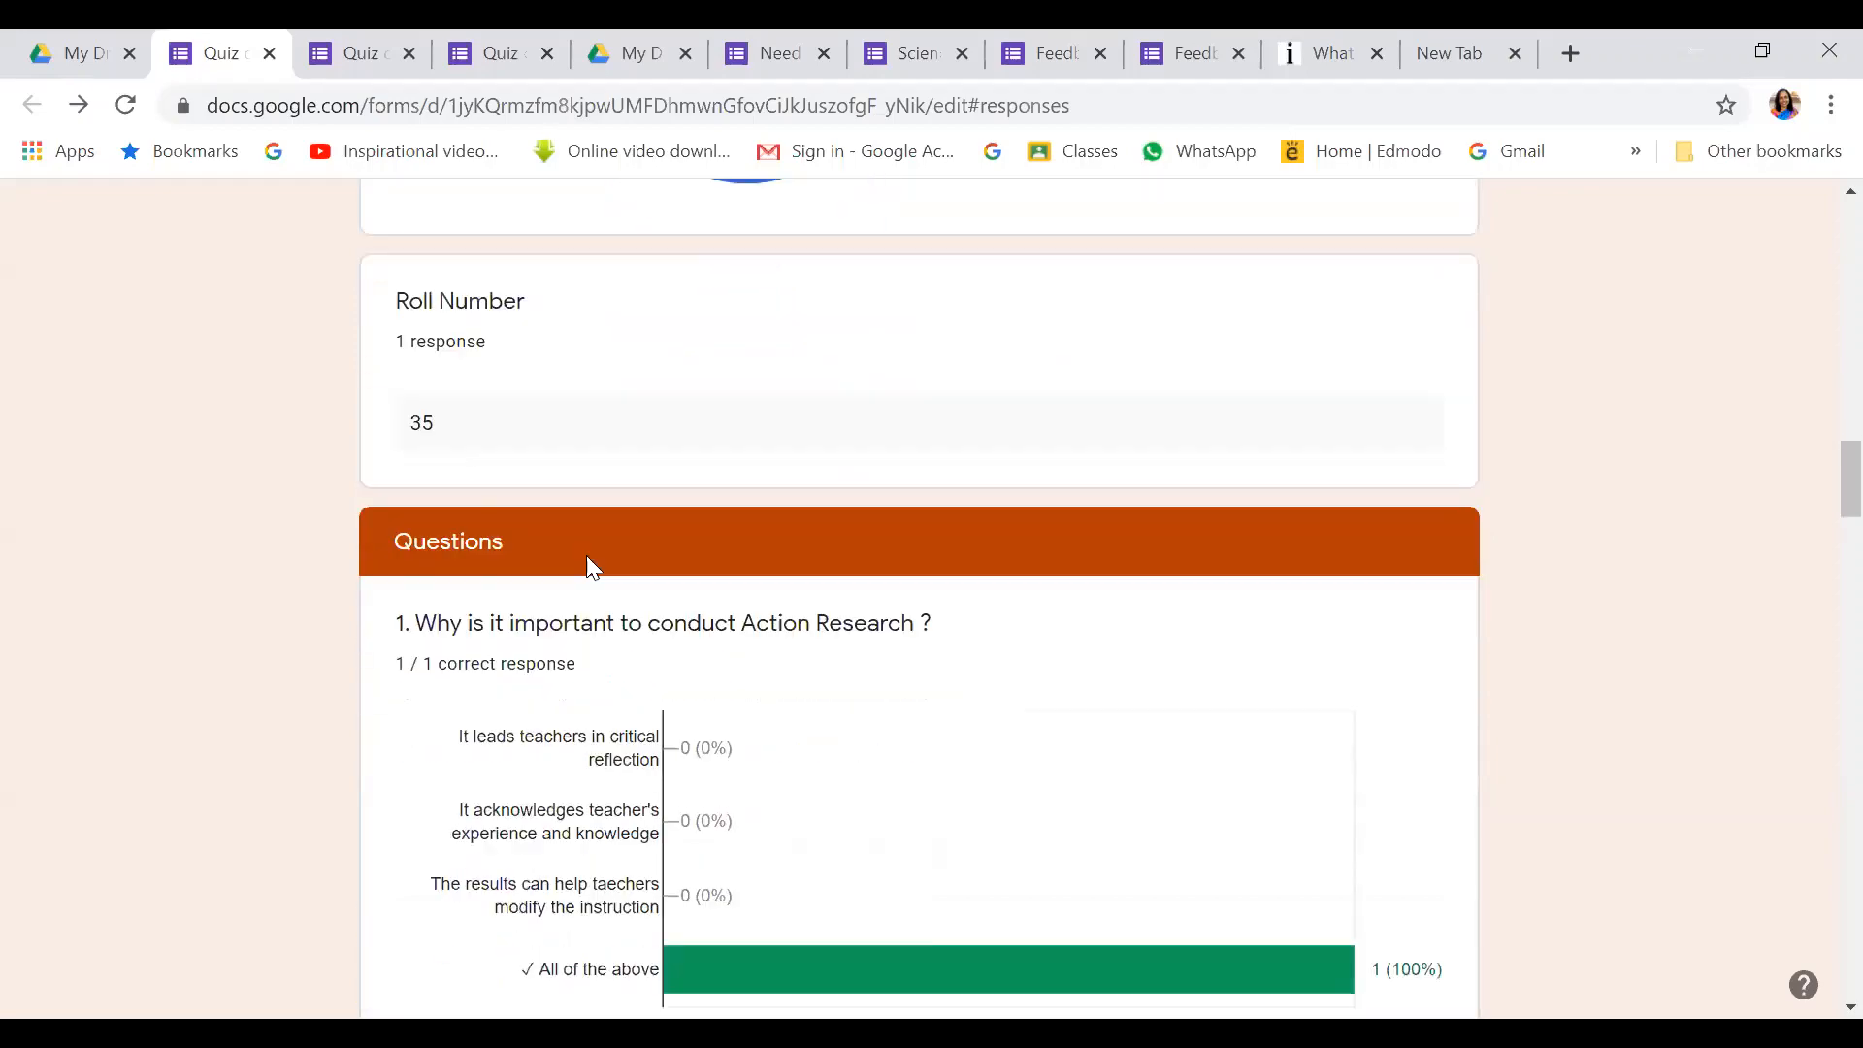
mouse_move(1074, 595)
scroll(1075, 595, down, 3)
scroll(1071, 583, down, 8)
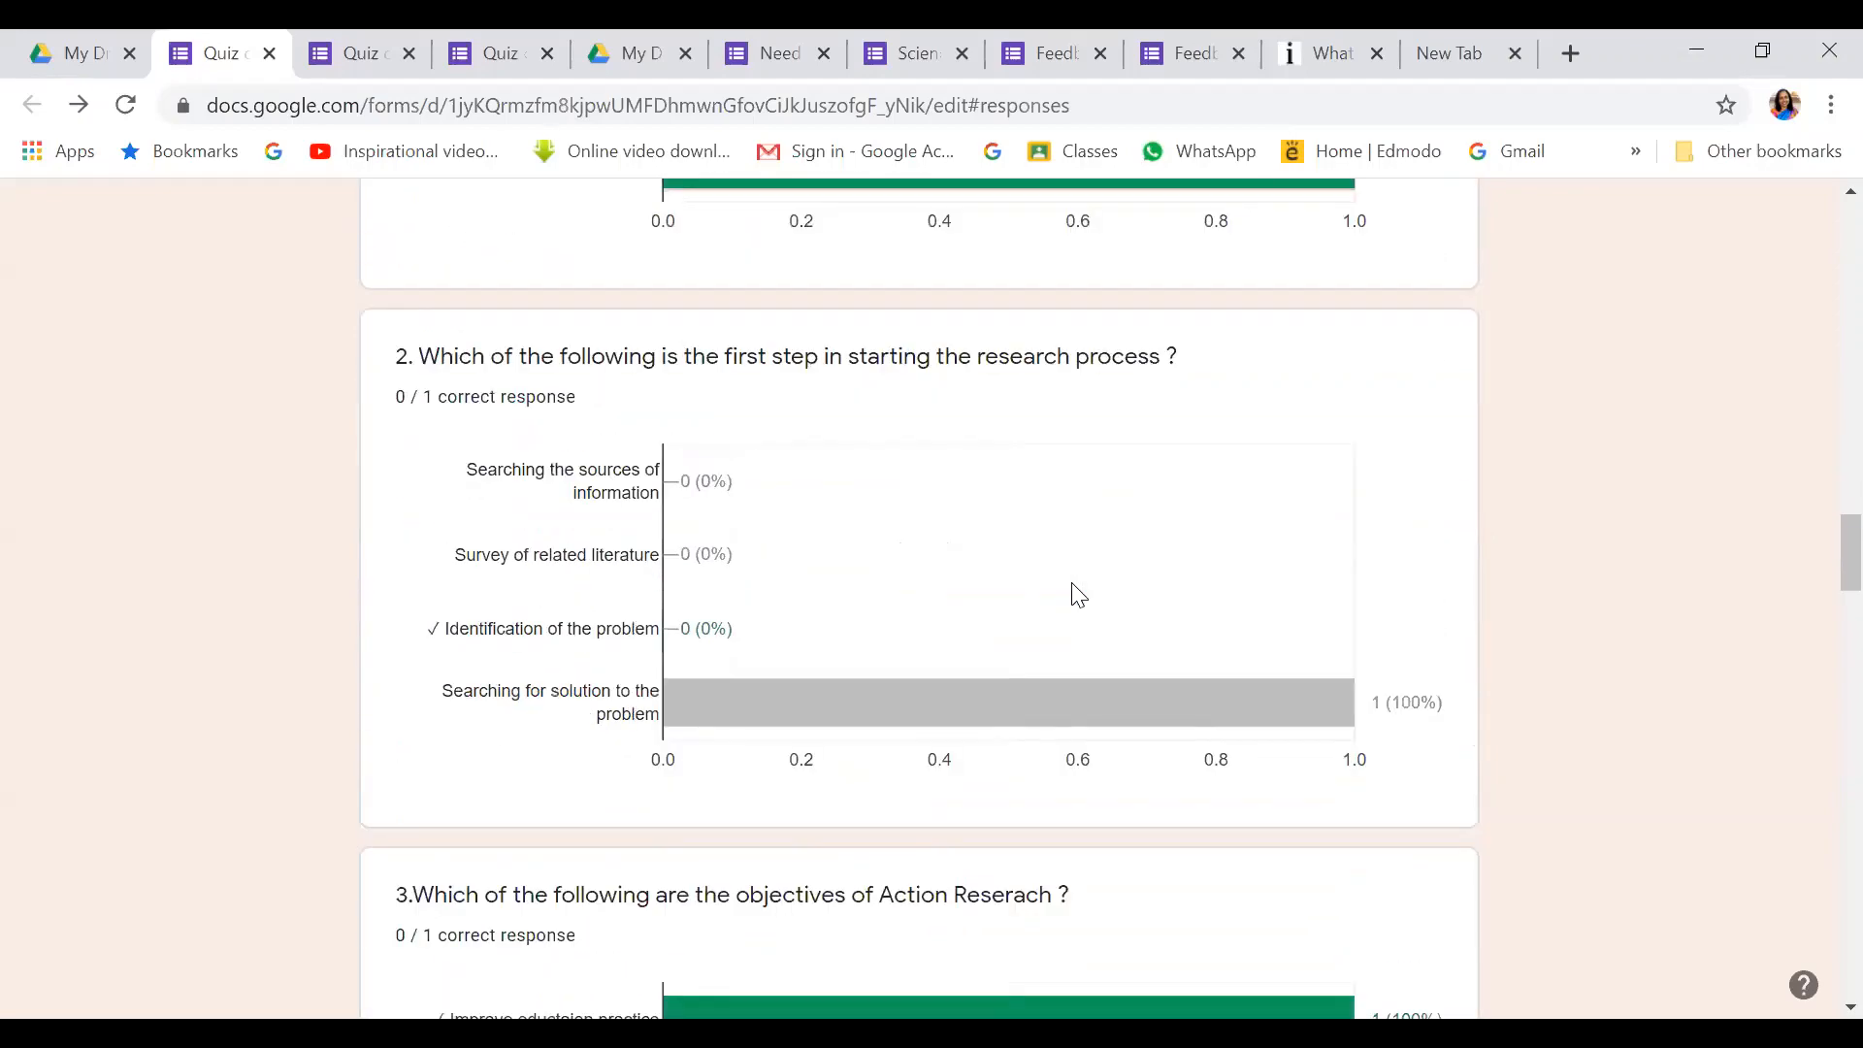
scroll(1073, 585, down, 11)
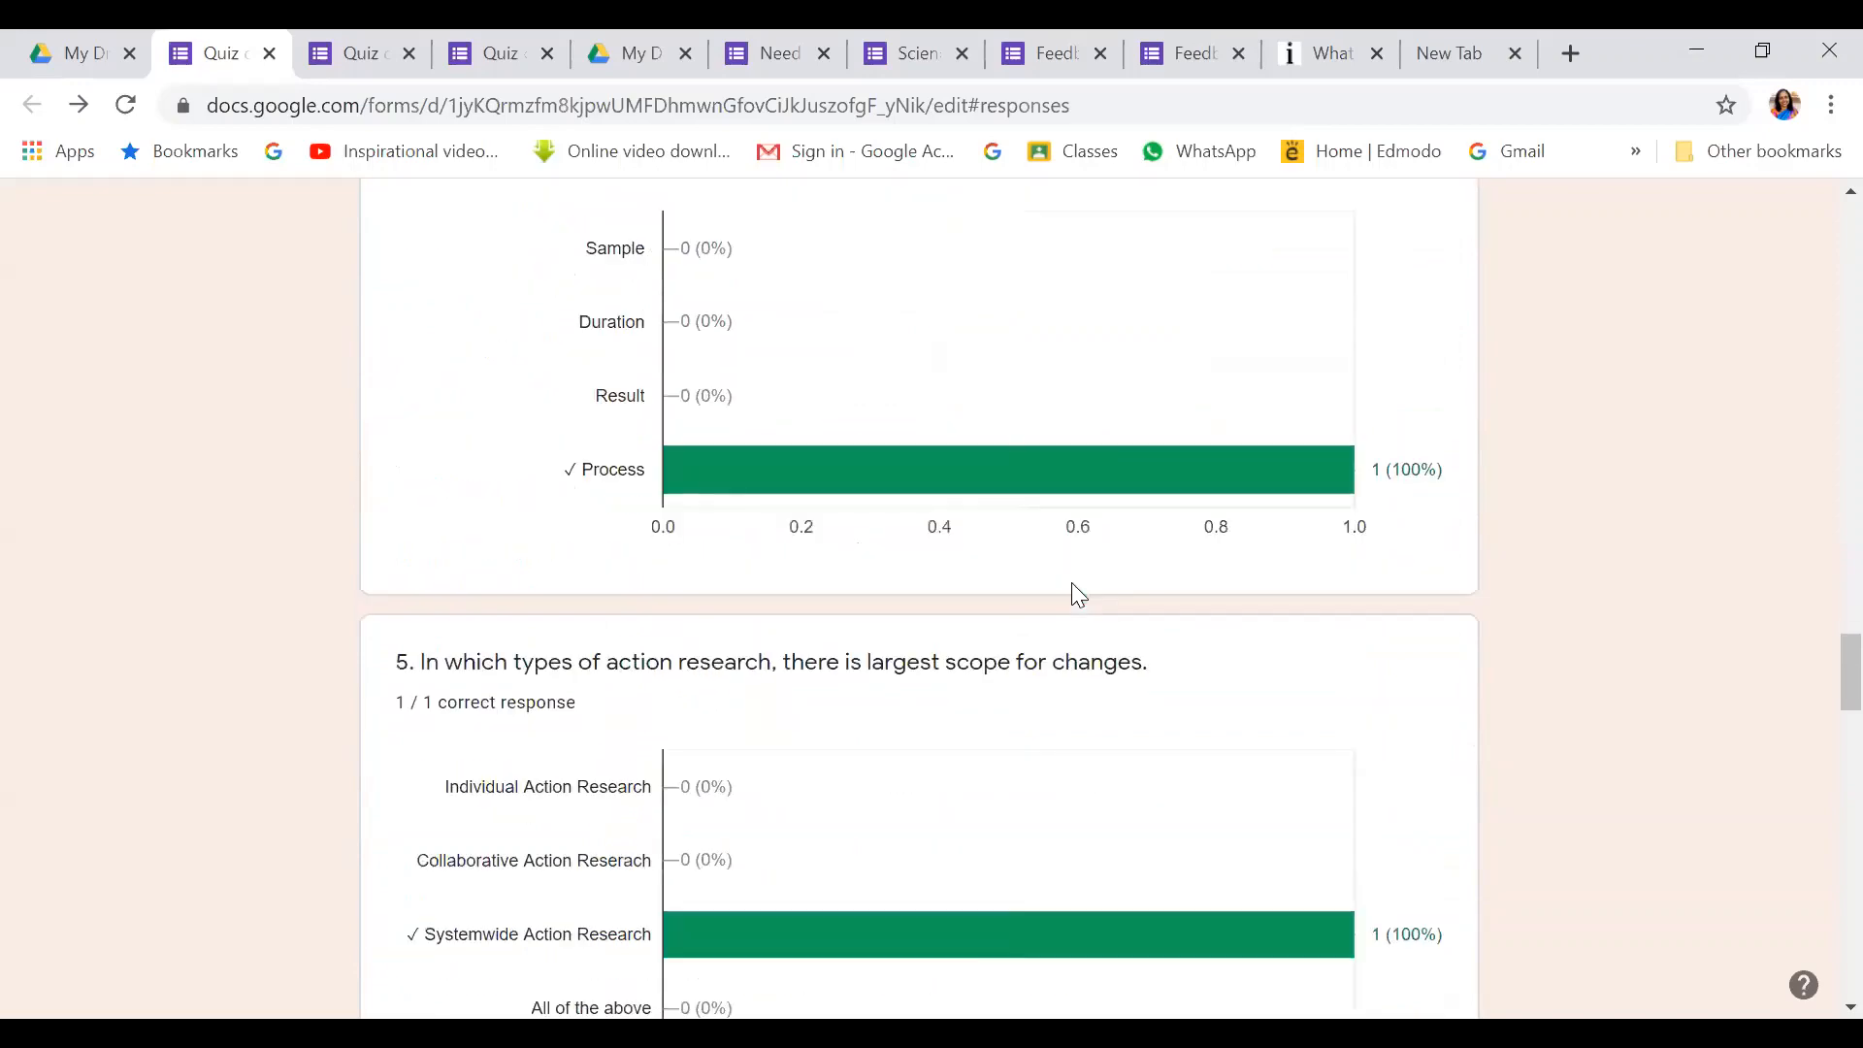
scroll(1074, 583, down, 10)
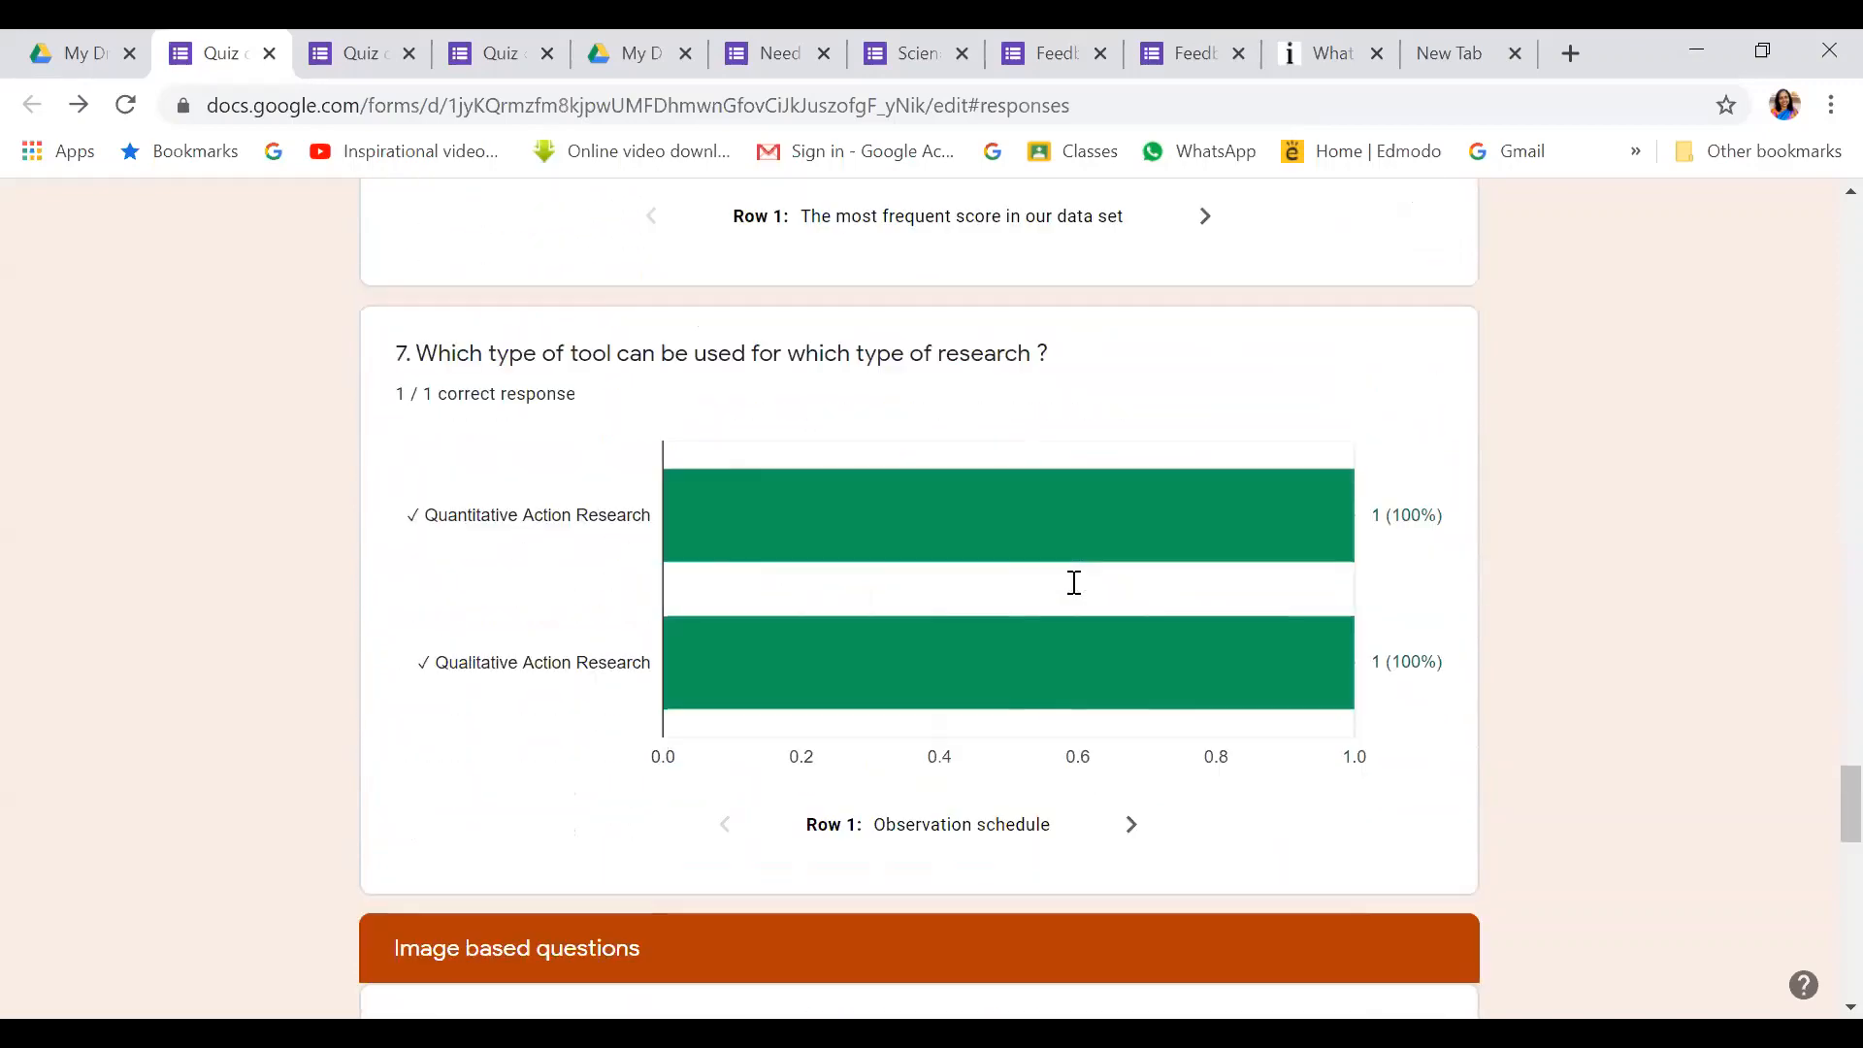
scroll(1072, 583, down, 6)
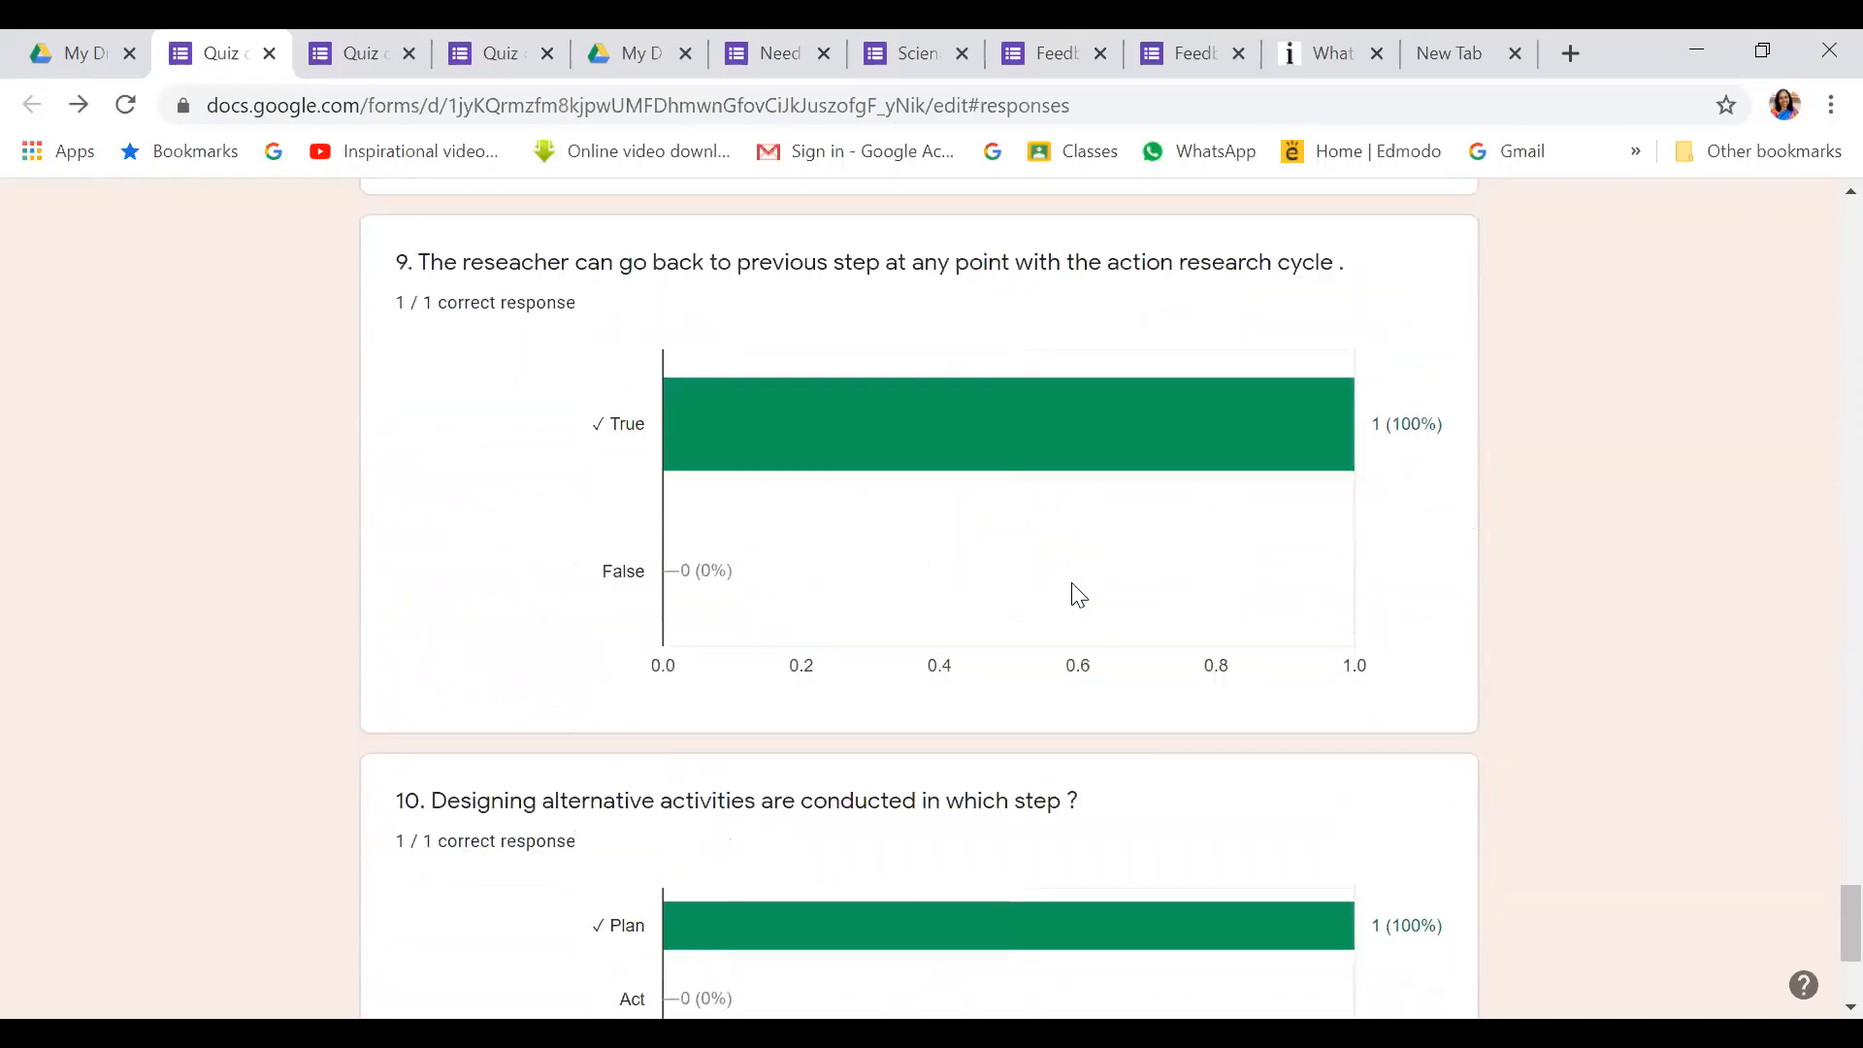
scroll(1073, 584, up, 6)
scroll(1079, 590, up, 20)
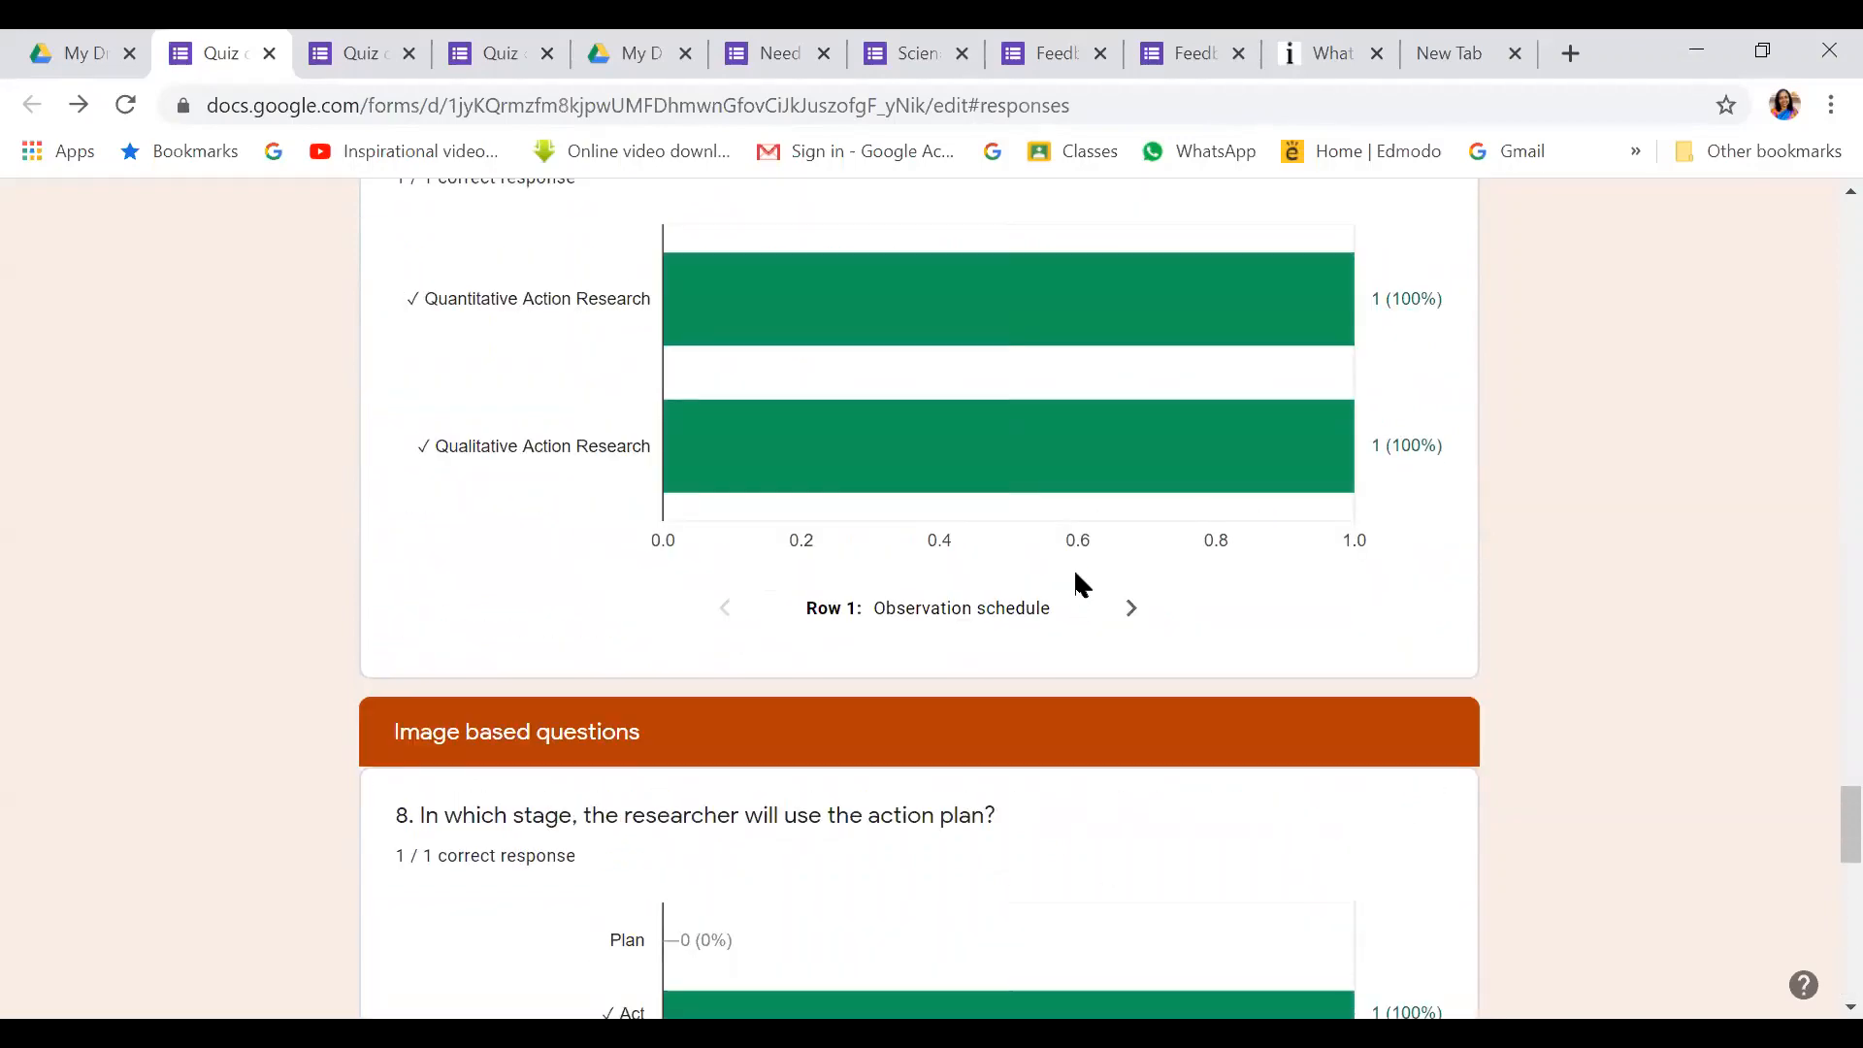
scroll(1077, 573, up, 20)
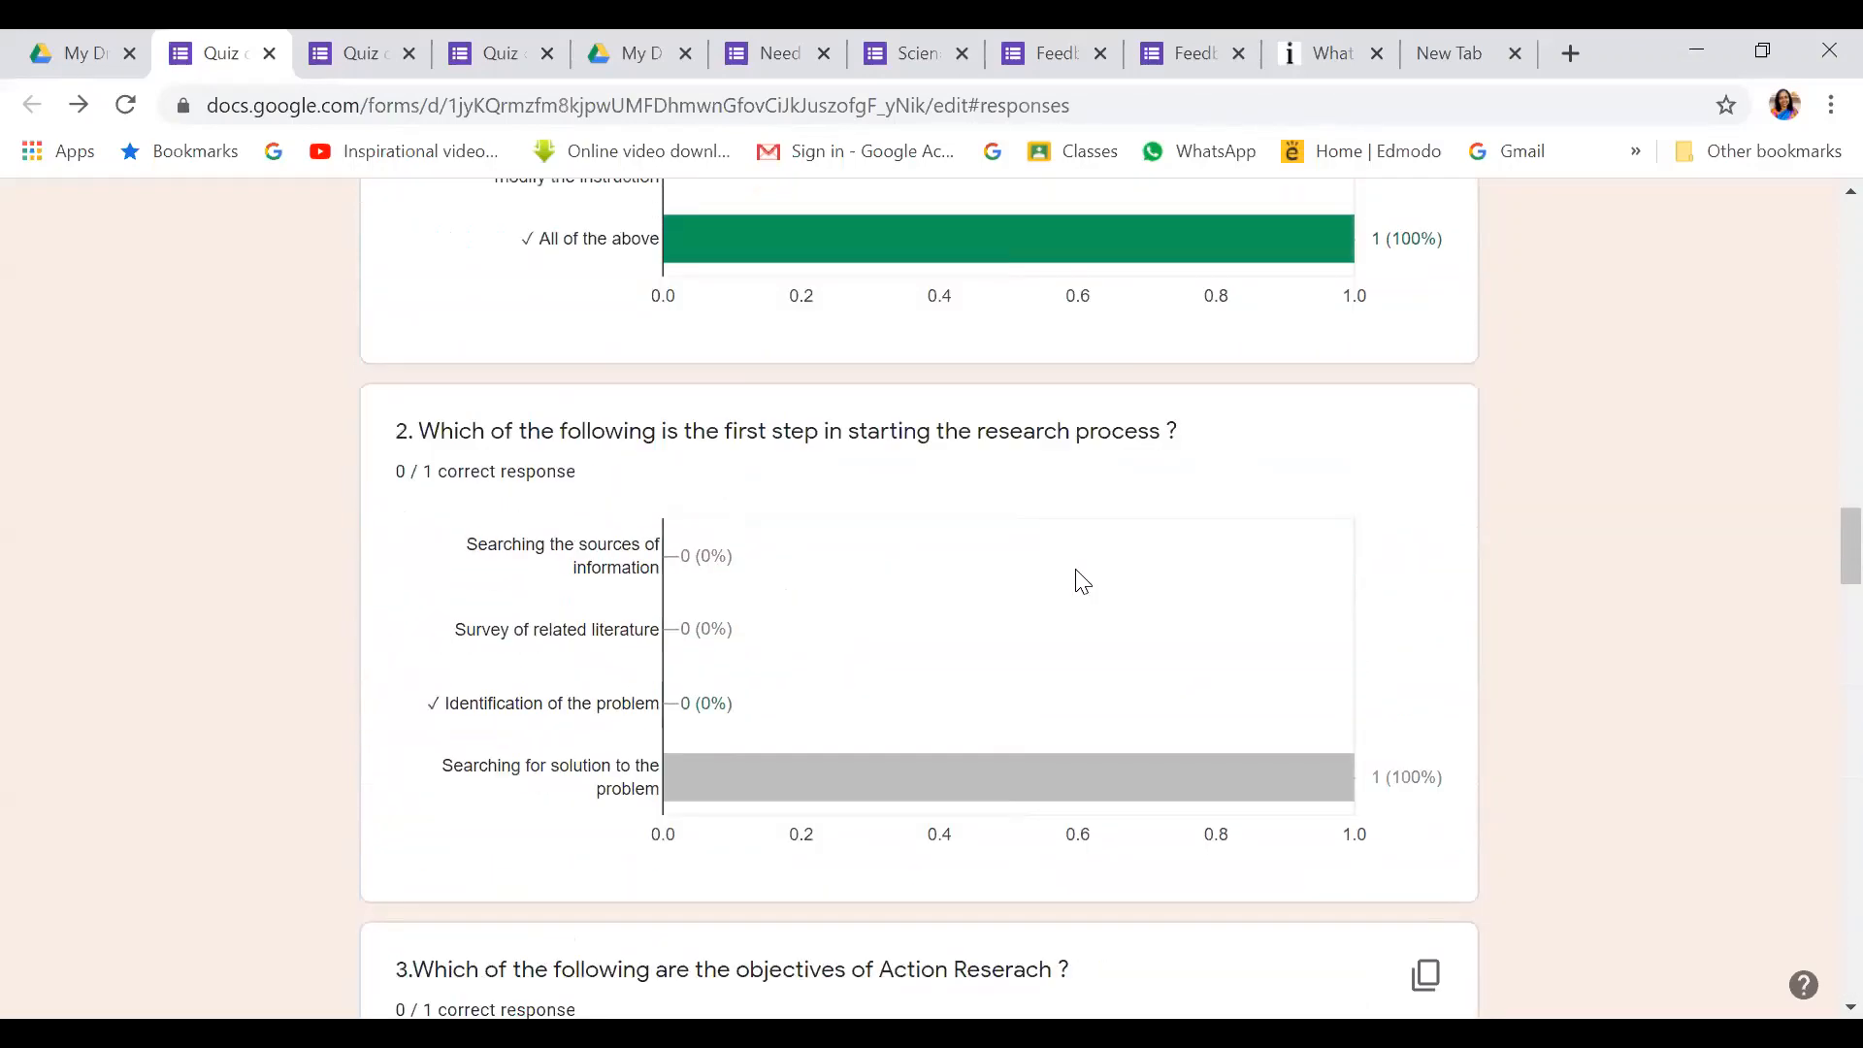
scroll(1078, 567, up, 5)
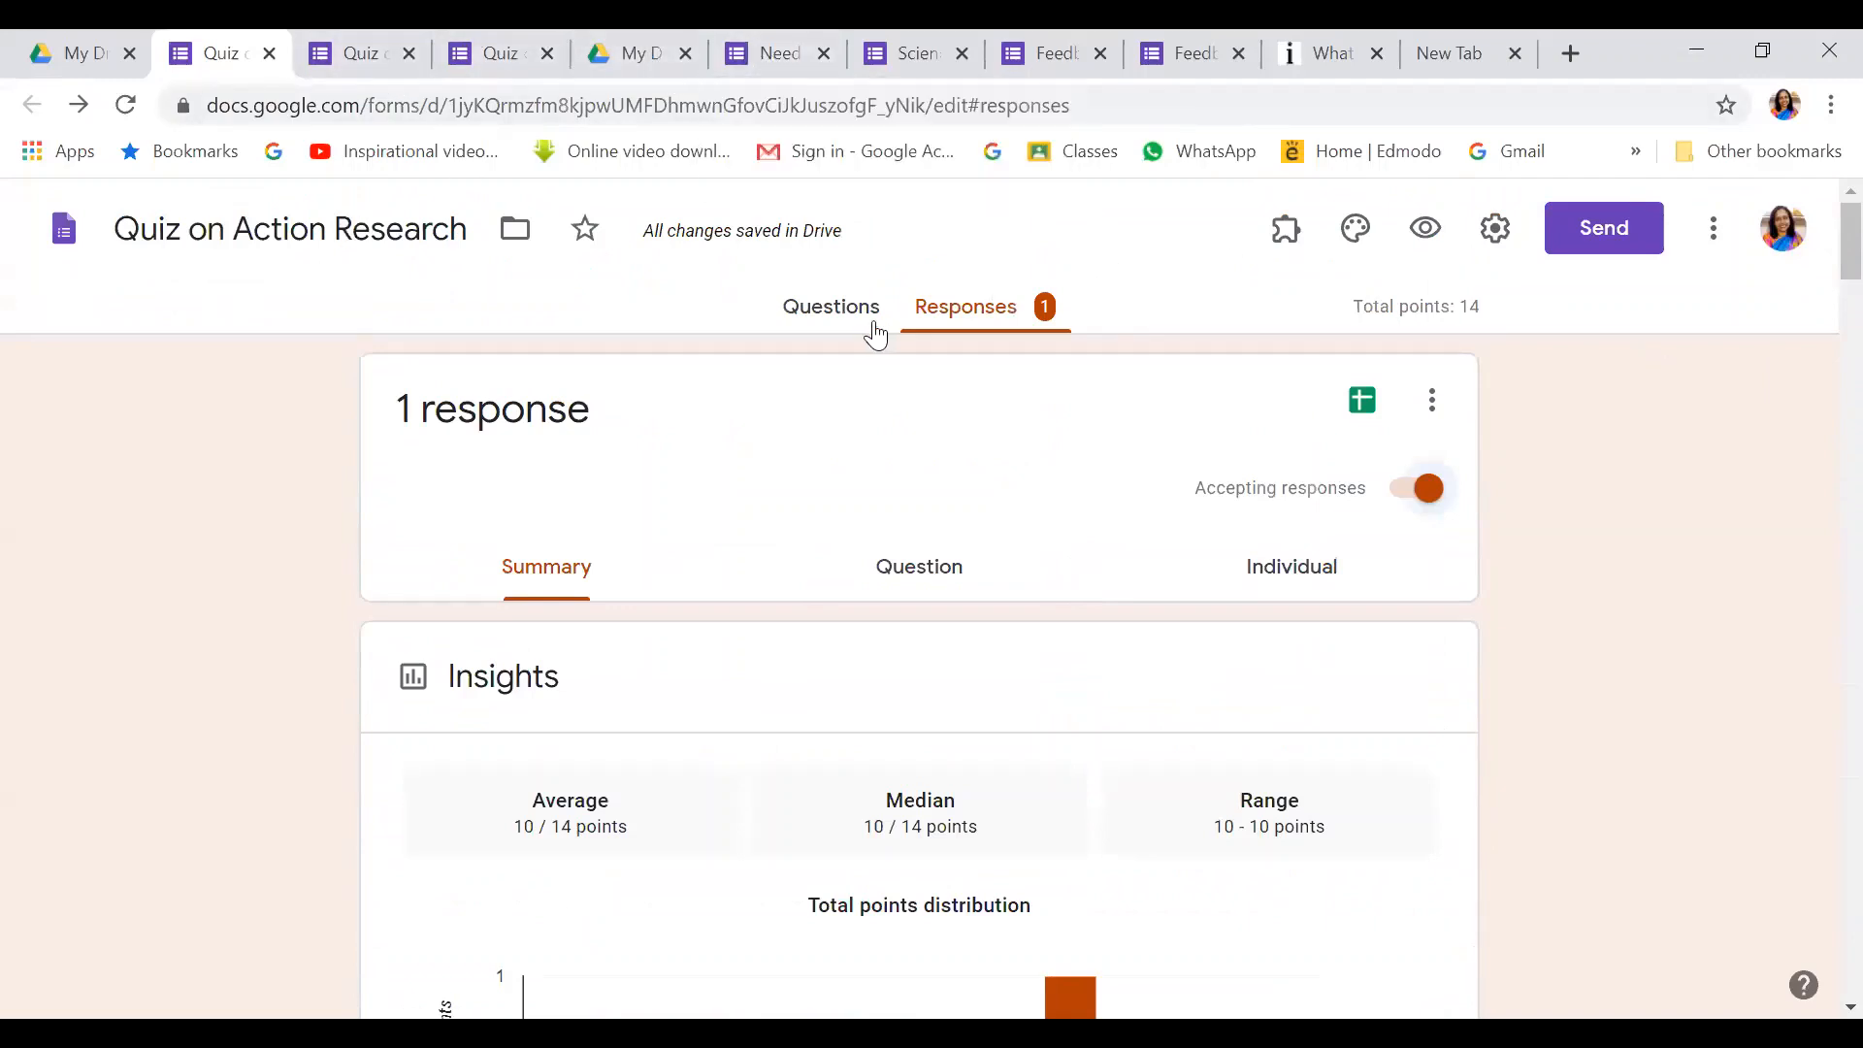
Return to the Questions editor and open the Send form dialog
click(820, 313)
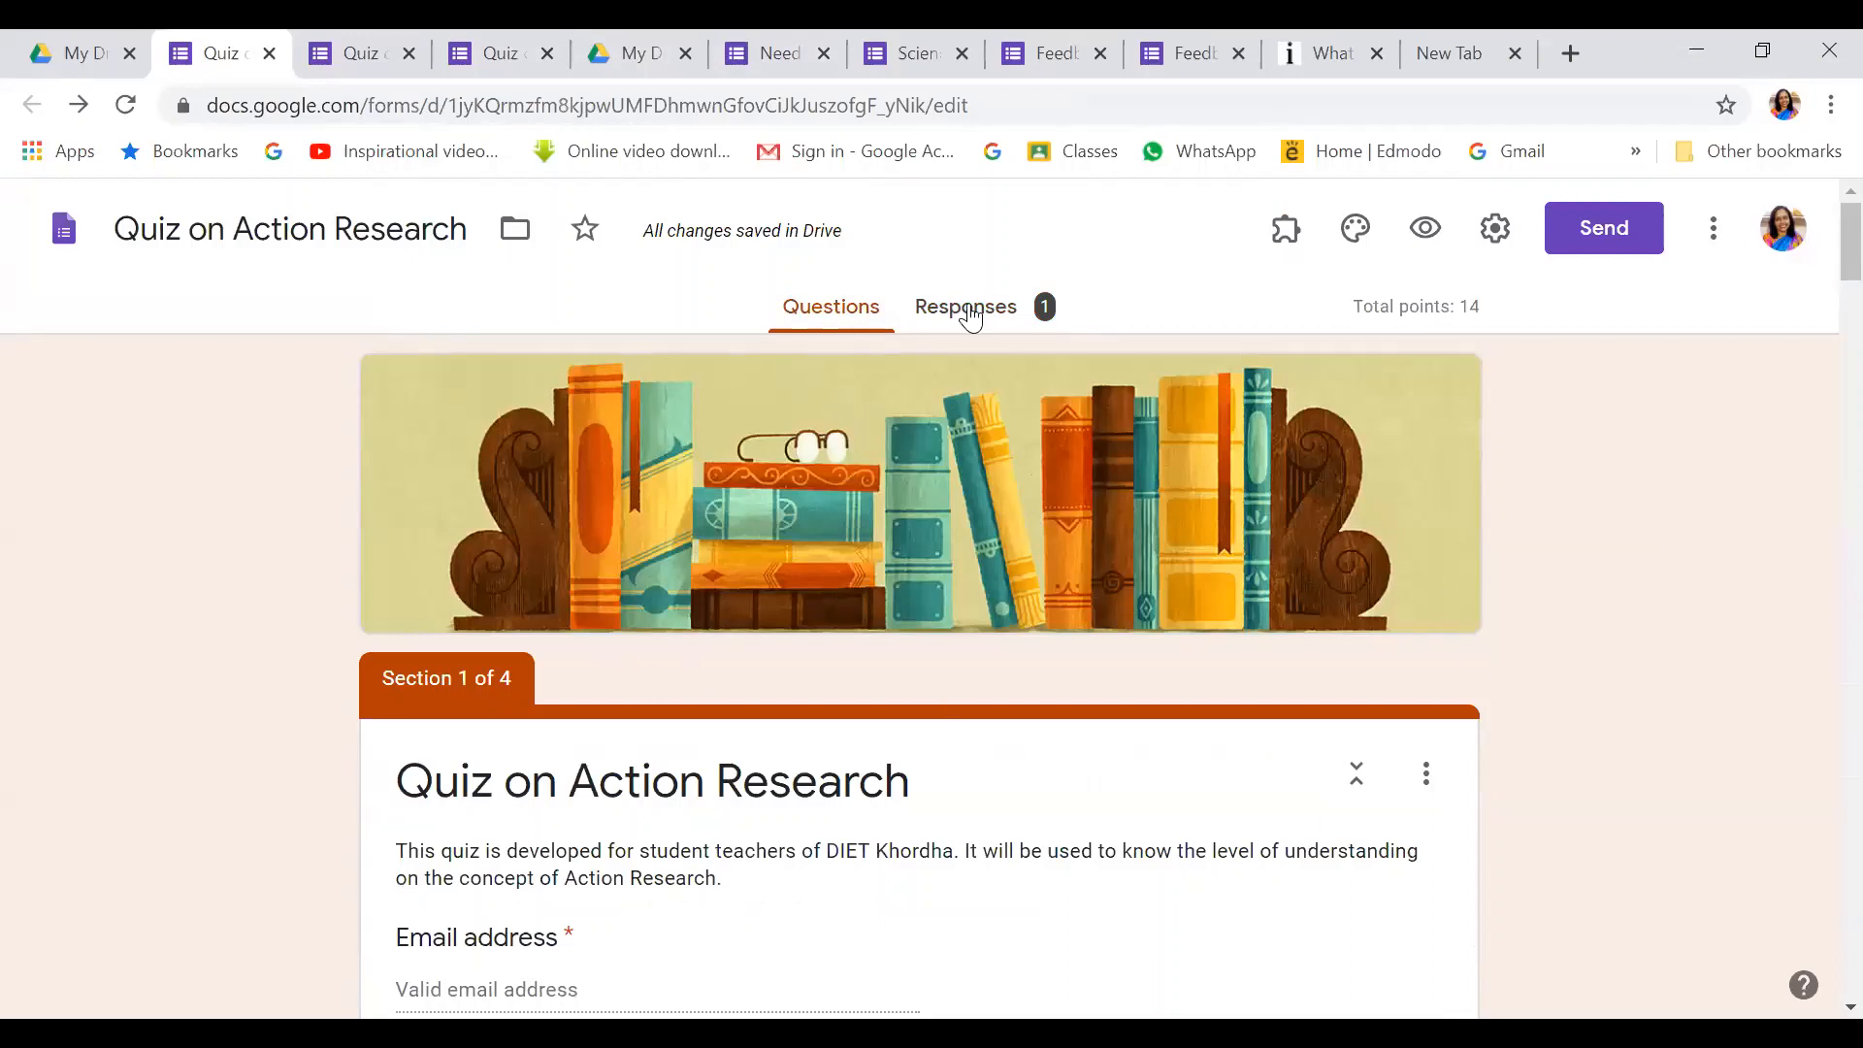
click(1631, 238)
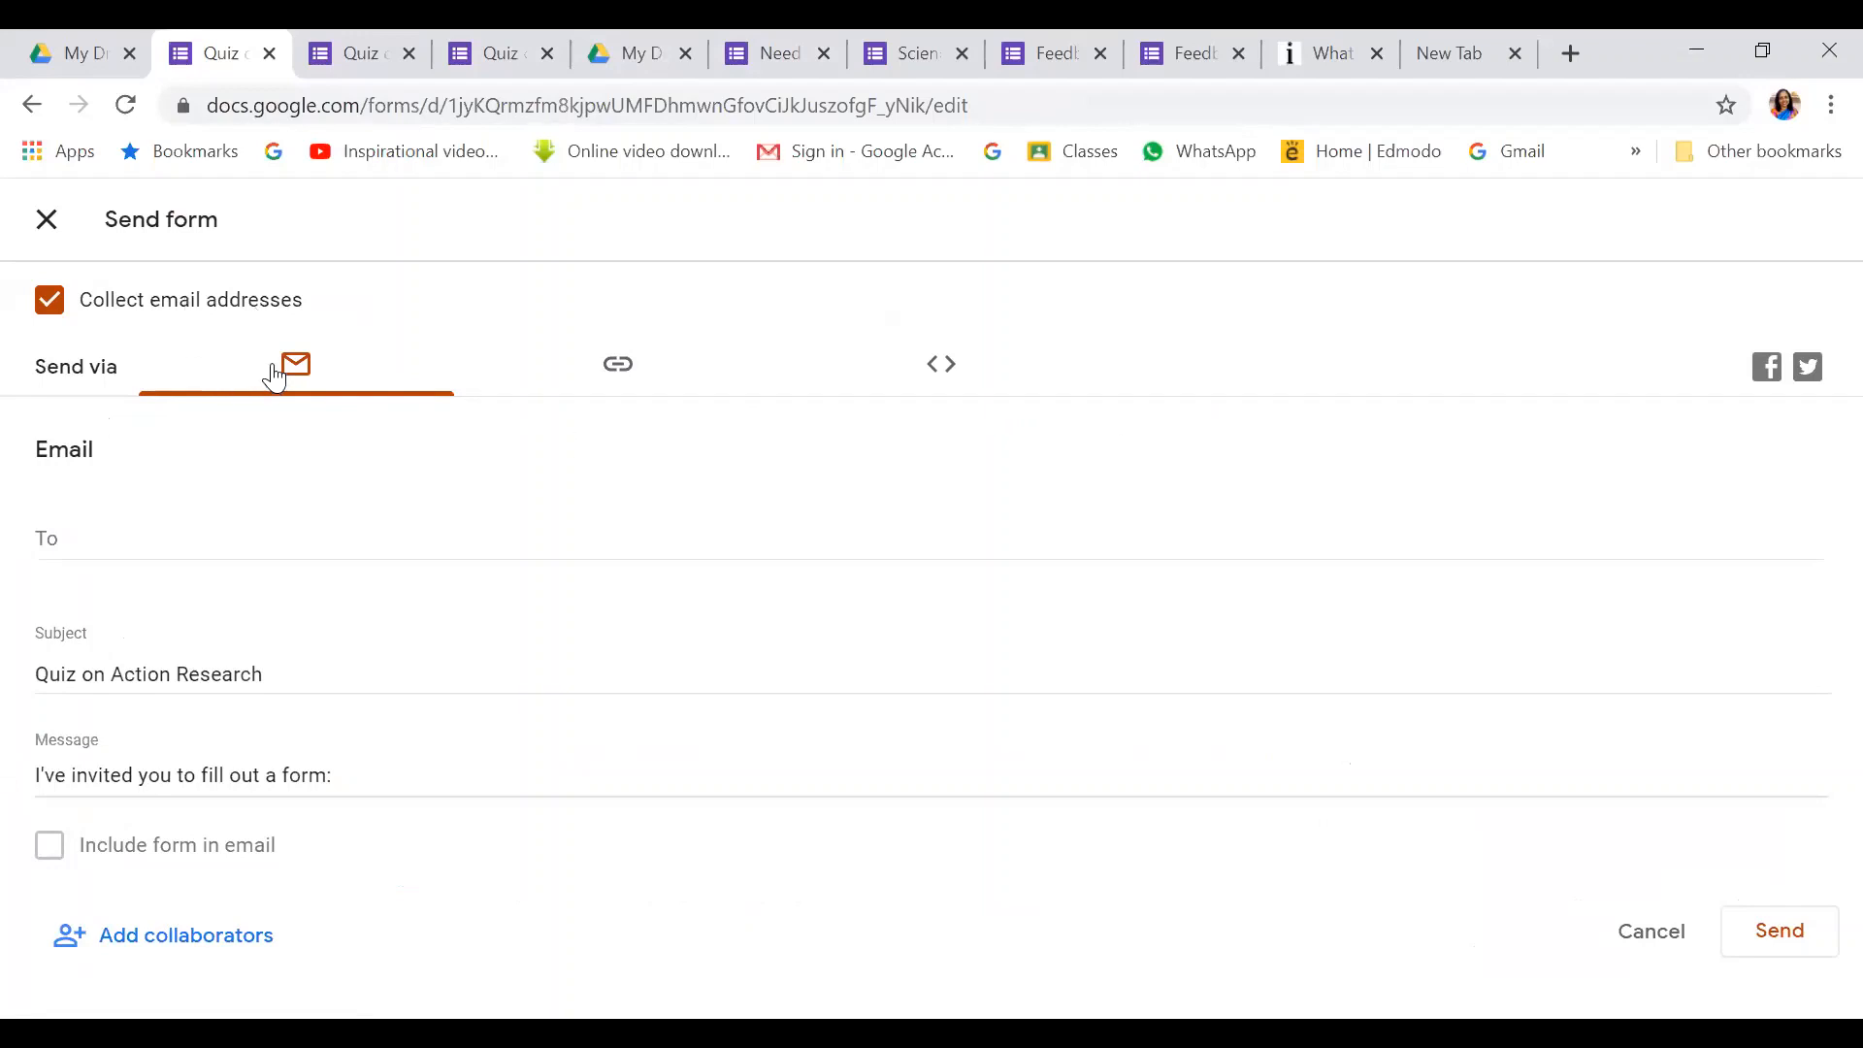
Compare the Link, Embed and Email send options, then copy the shortened forms.gle link
click(622, 366)
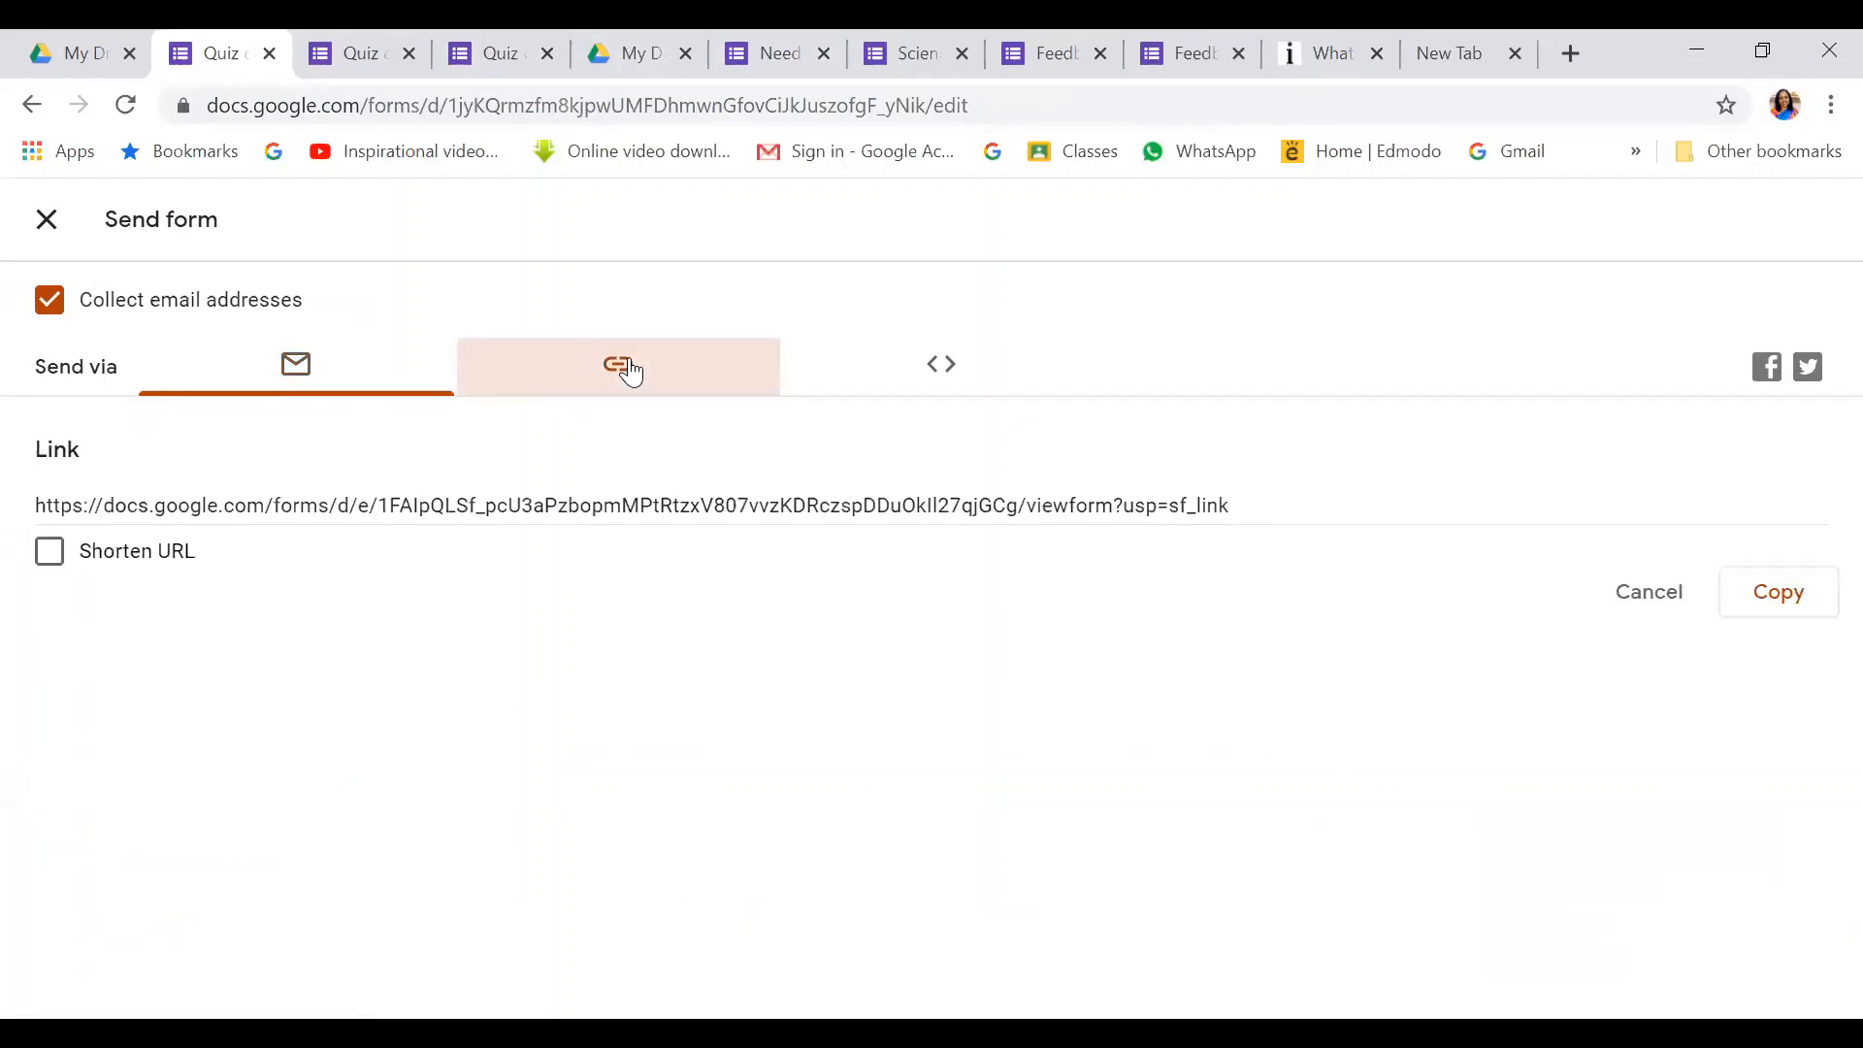
click(949, 369)
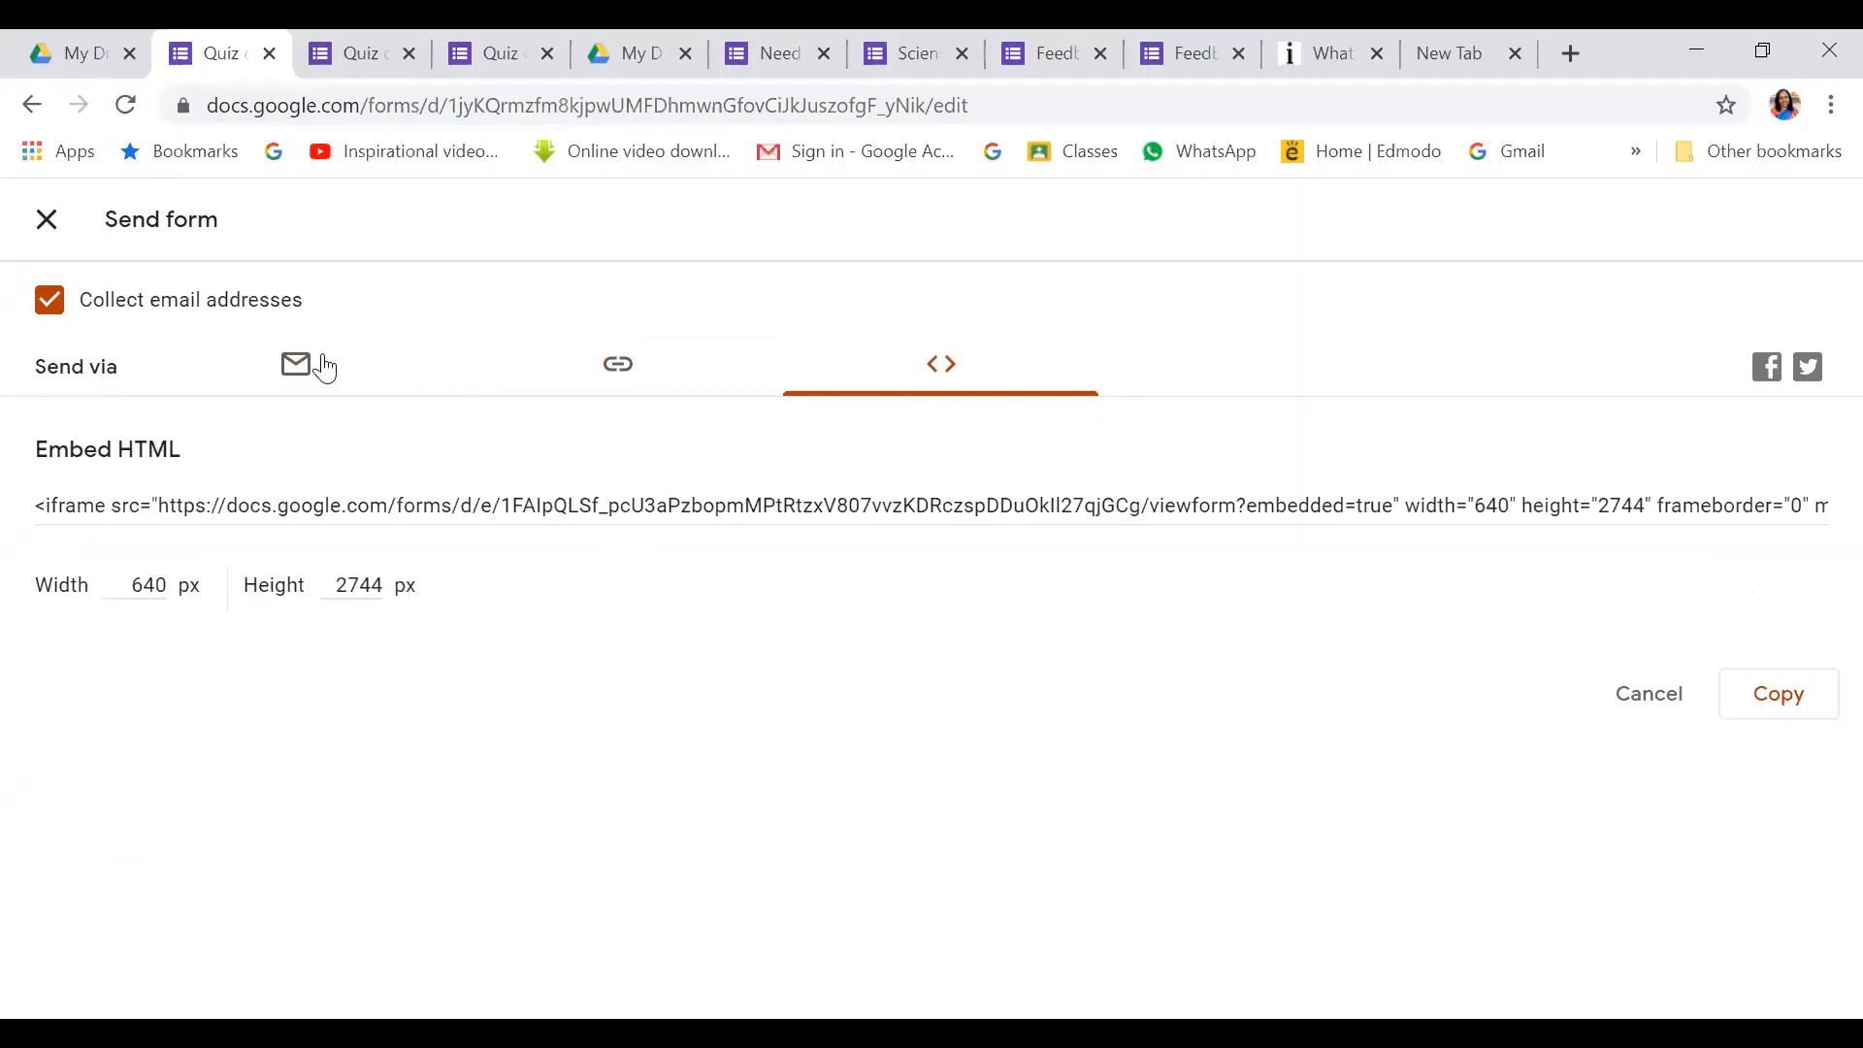
click(296, 364)
click(628, 377)
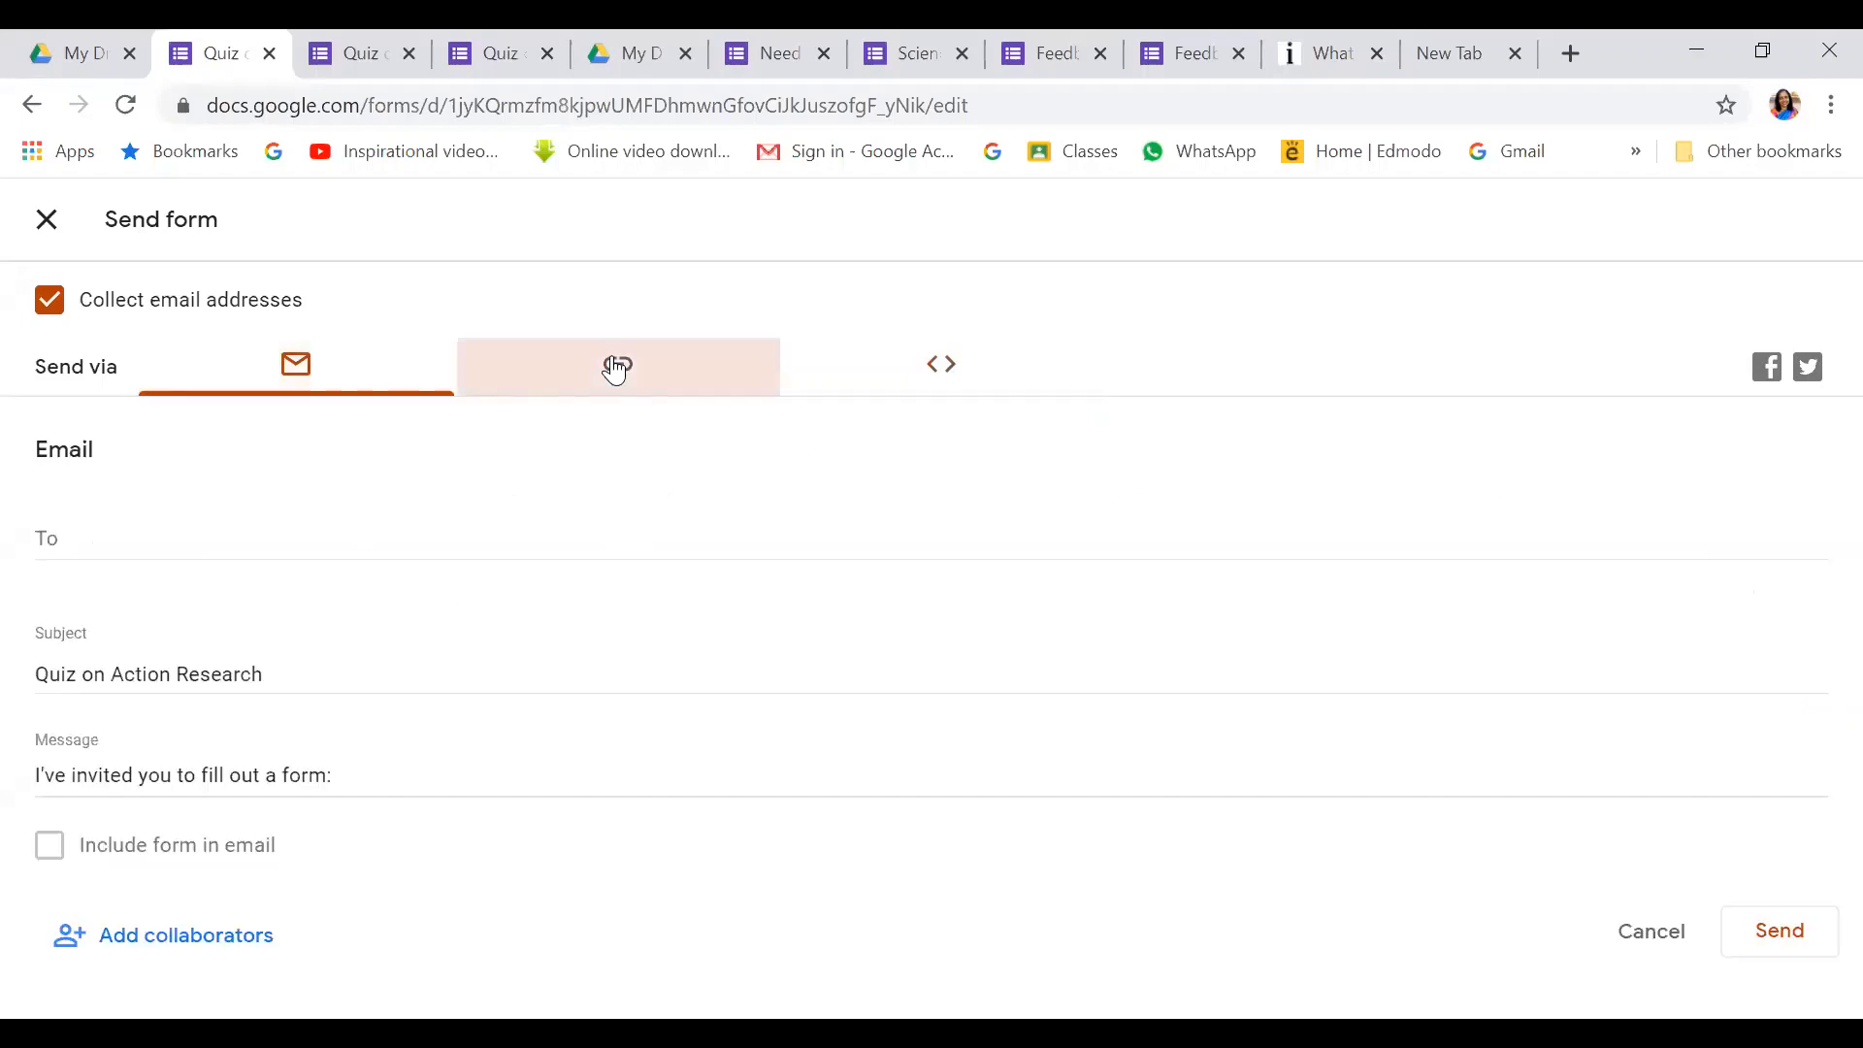
click(936, 366)
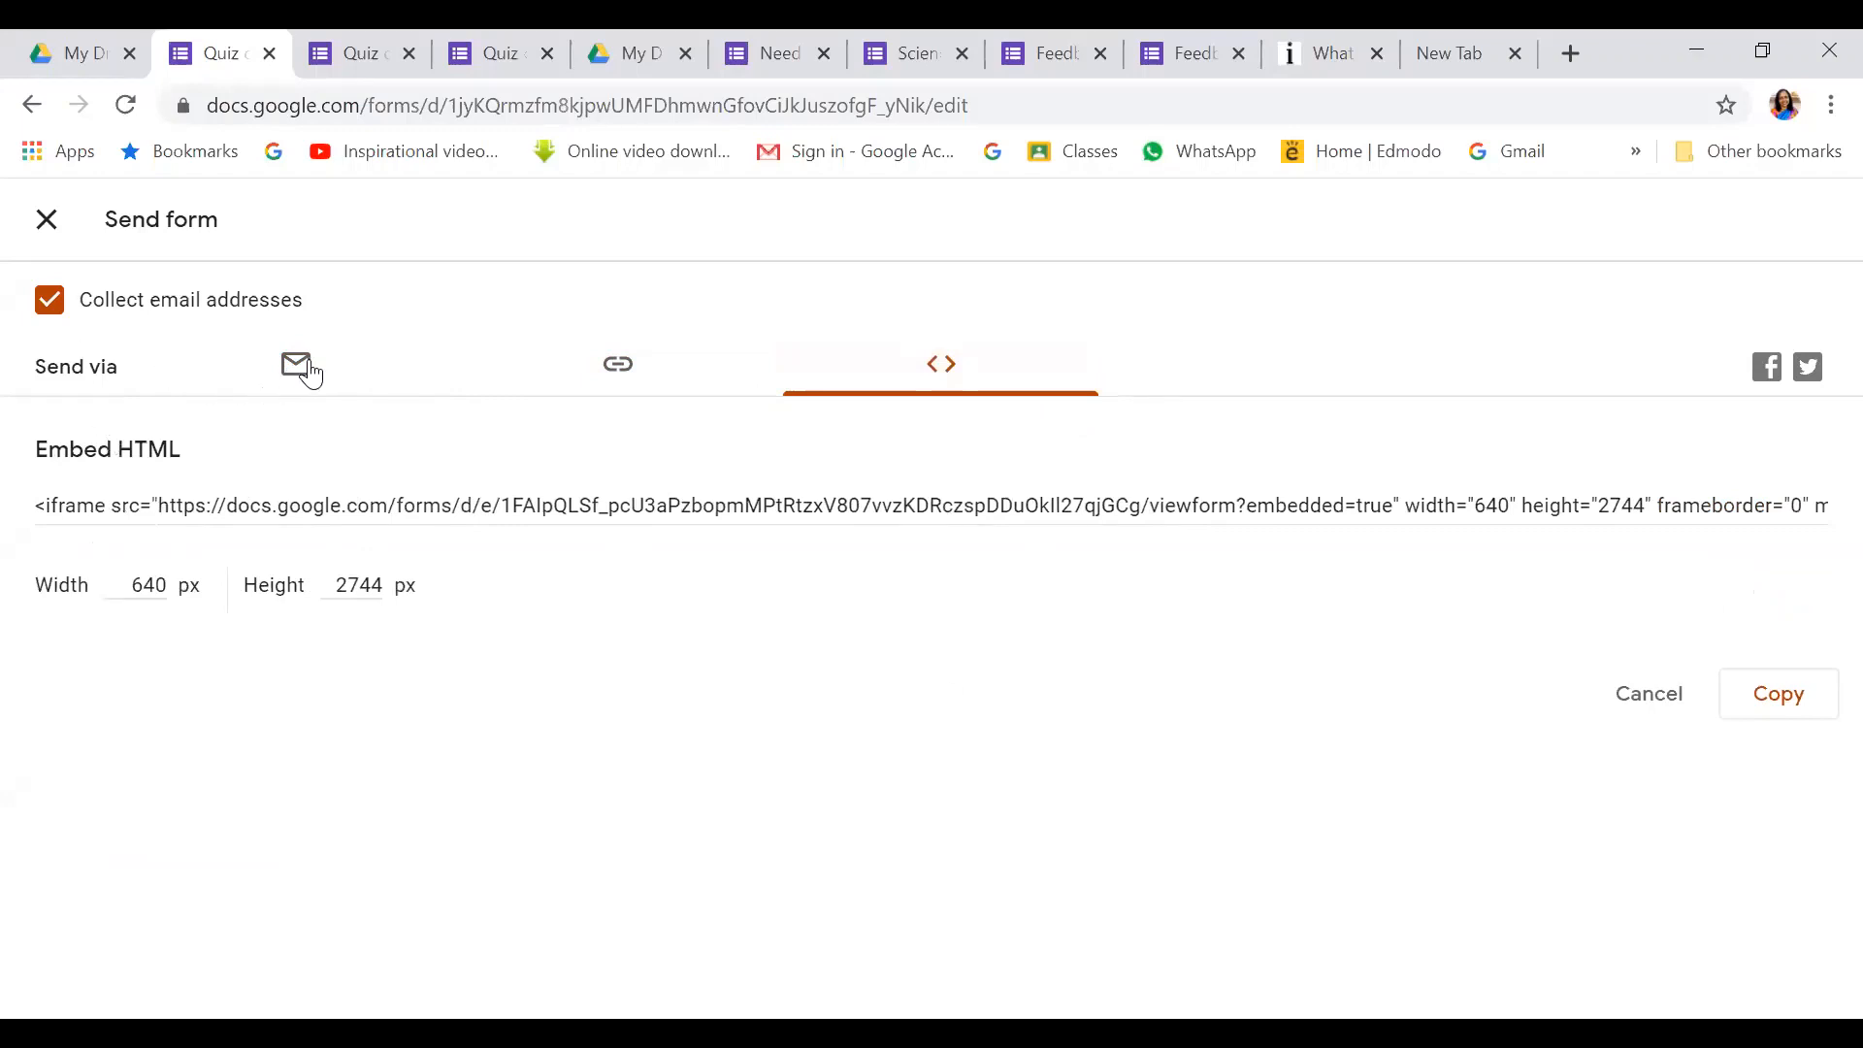
click(619, 366)
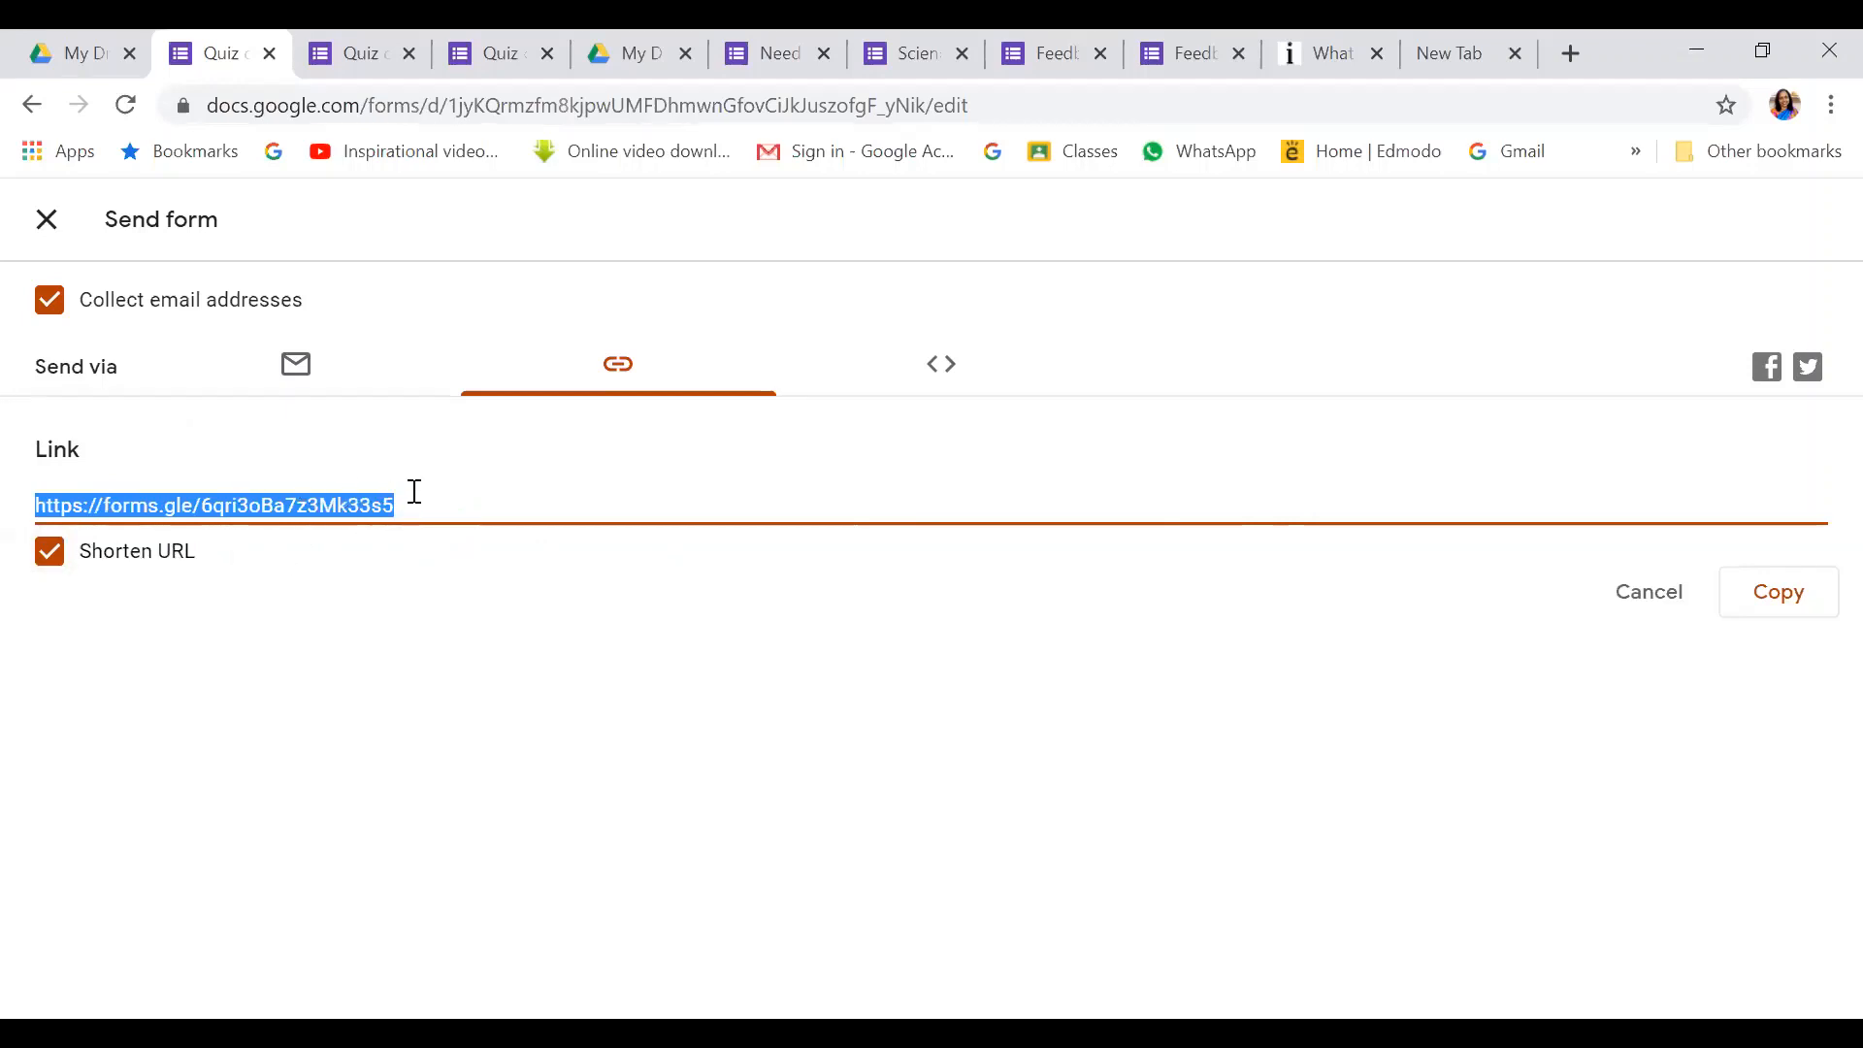
click(1795, 603)
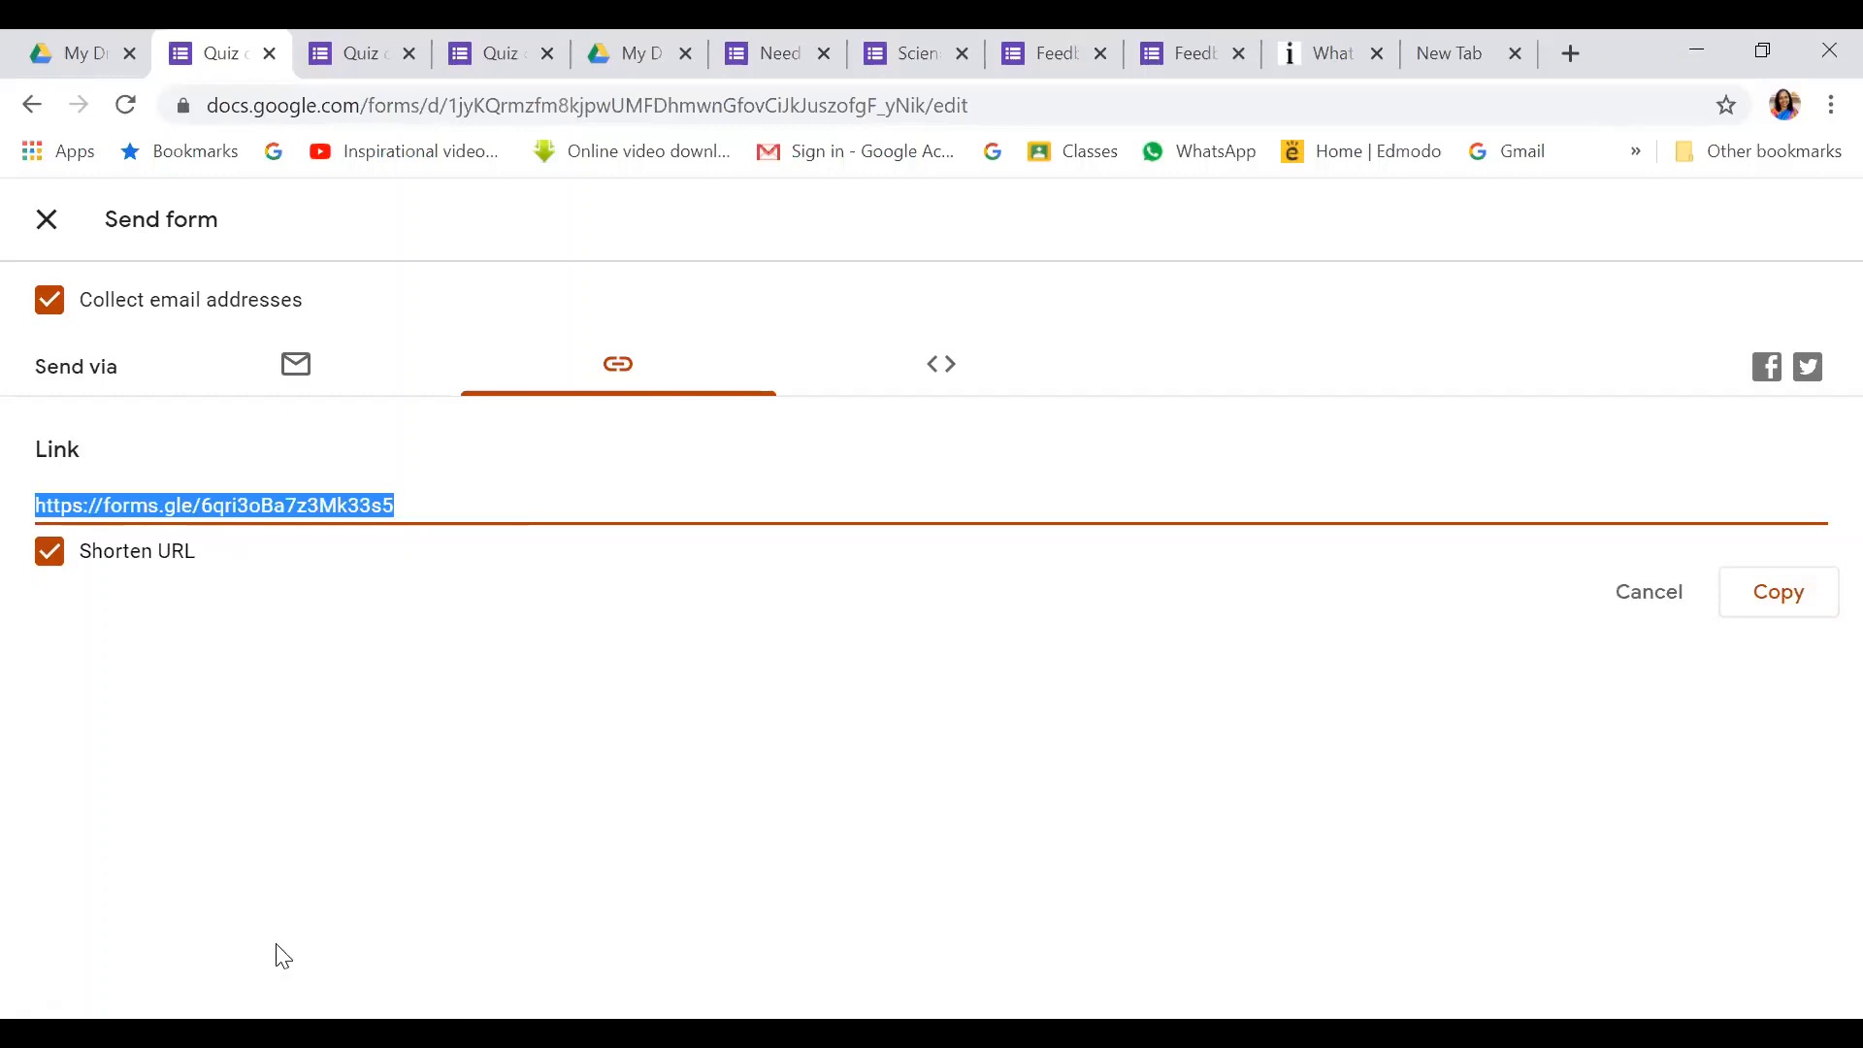
Open Gmail in a new browser tab and start composing a new email
click(1569, 53)
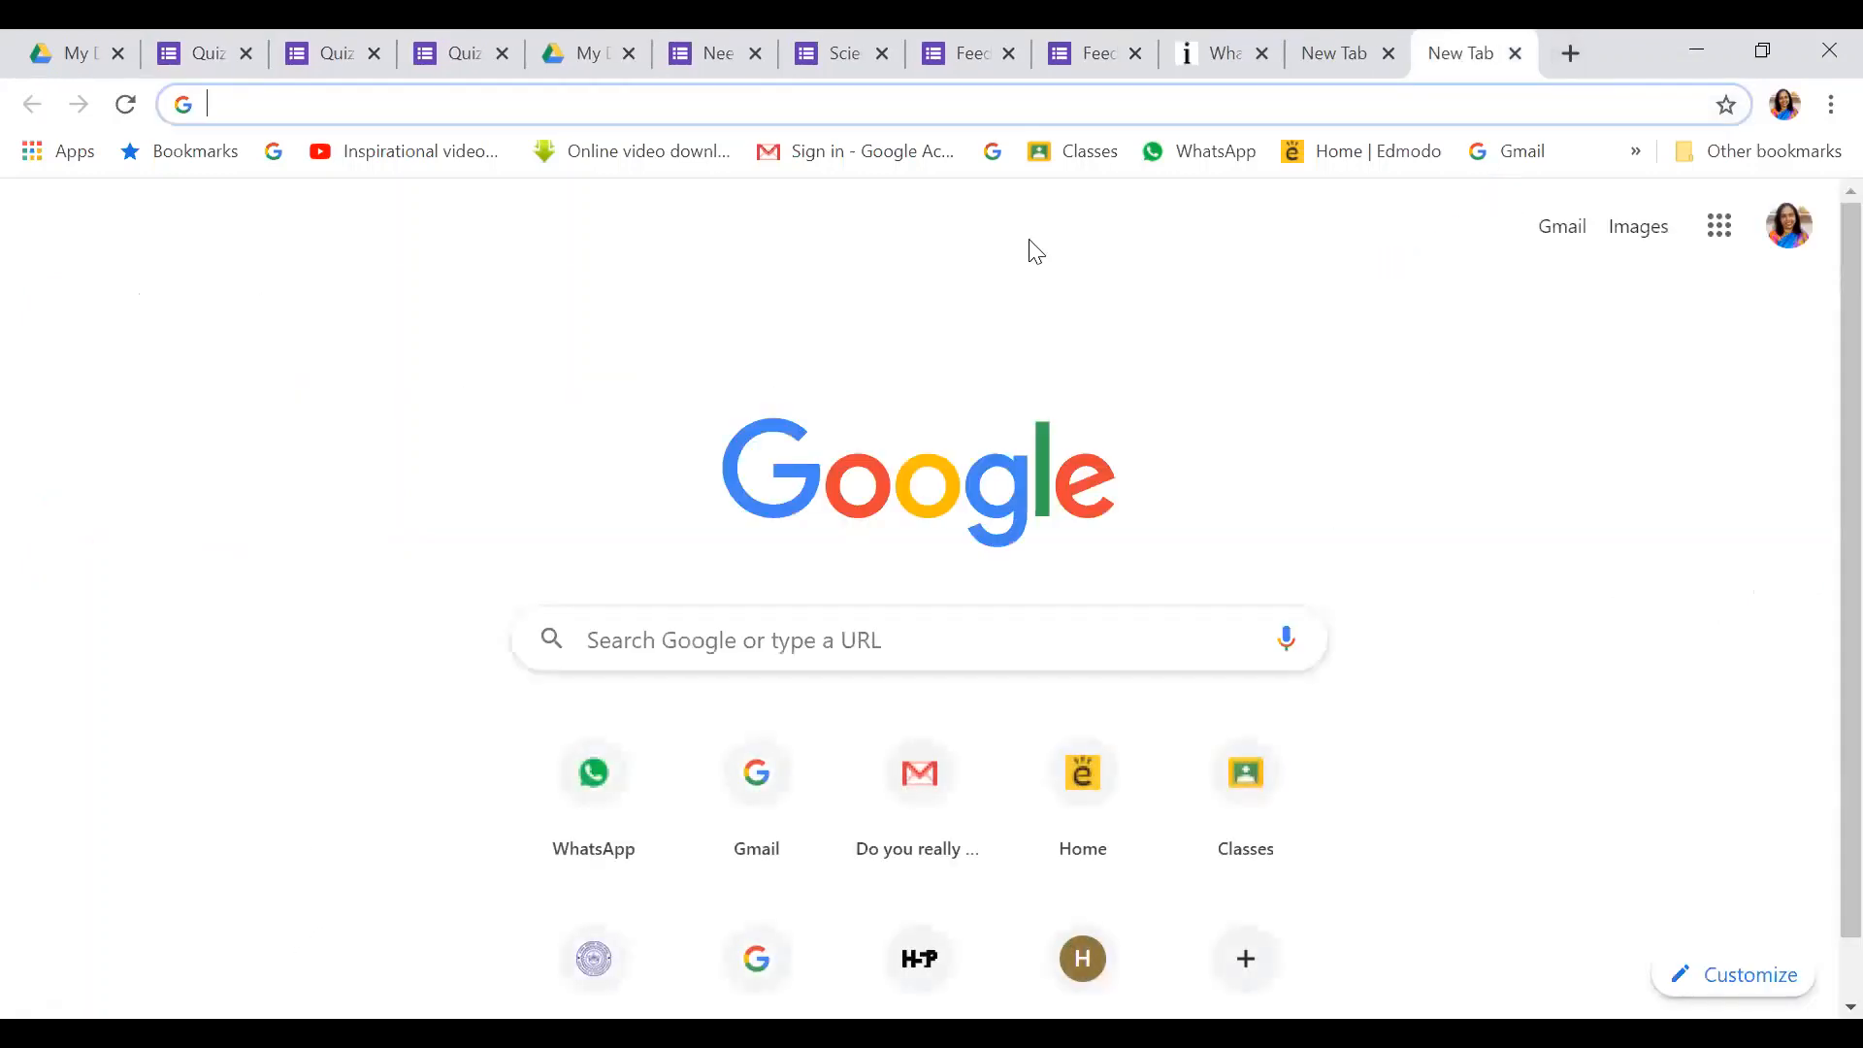
click(1562, 237)
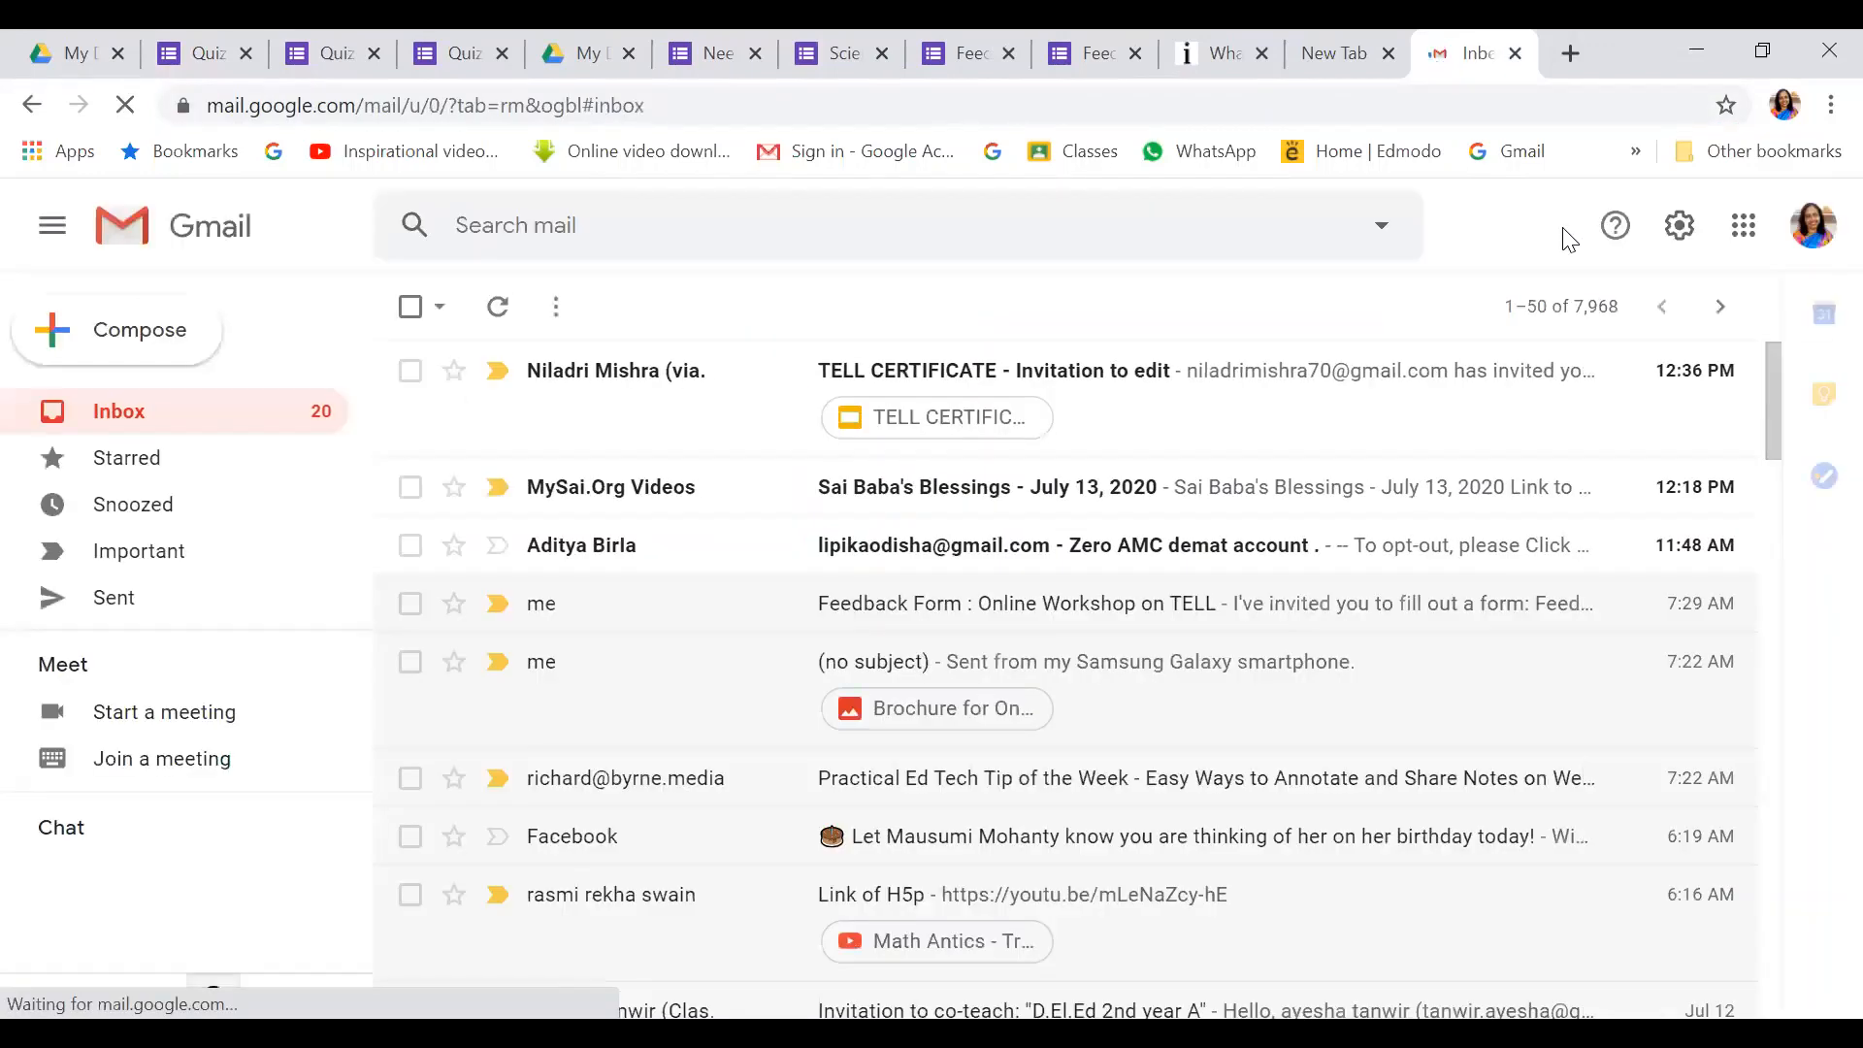
click(111, 330)
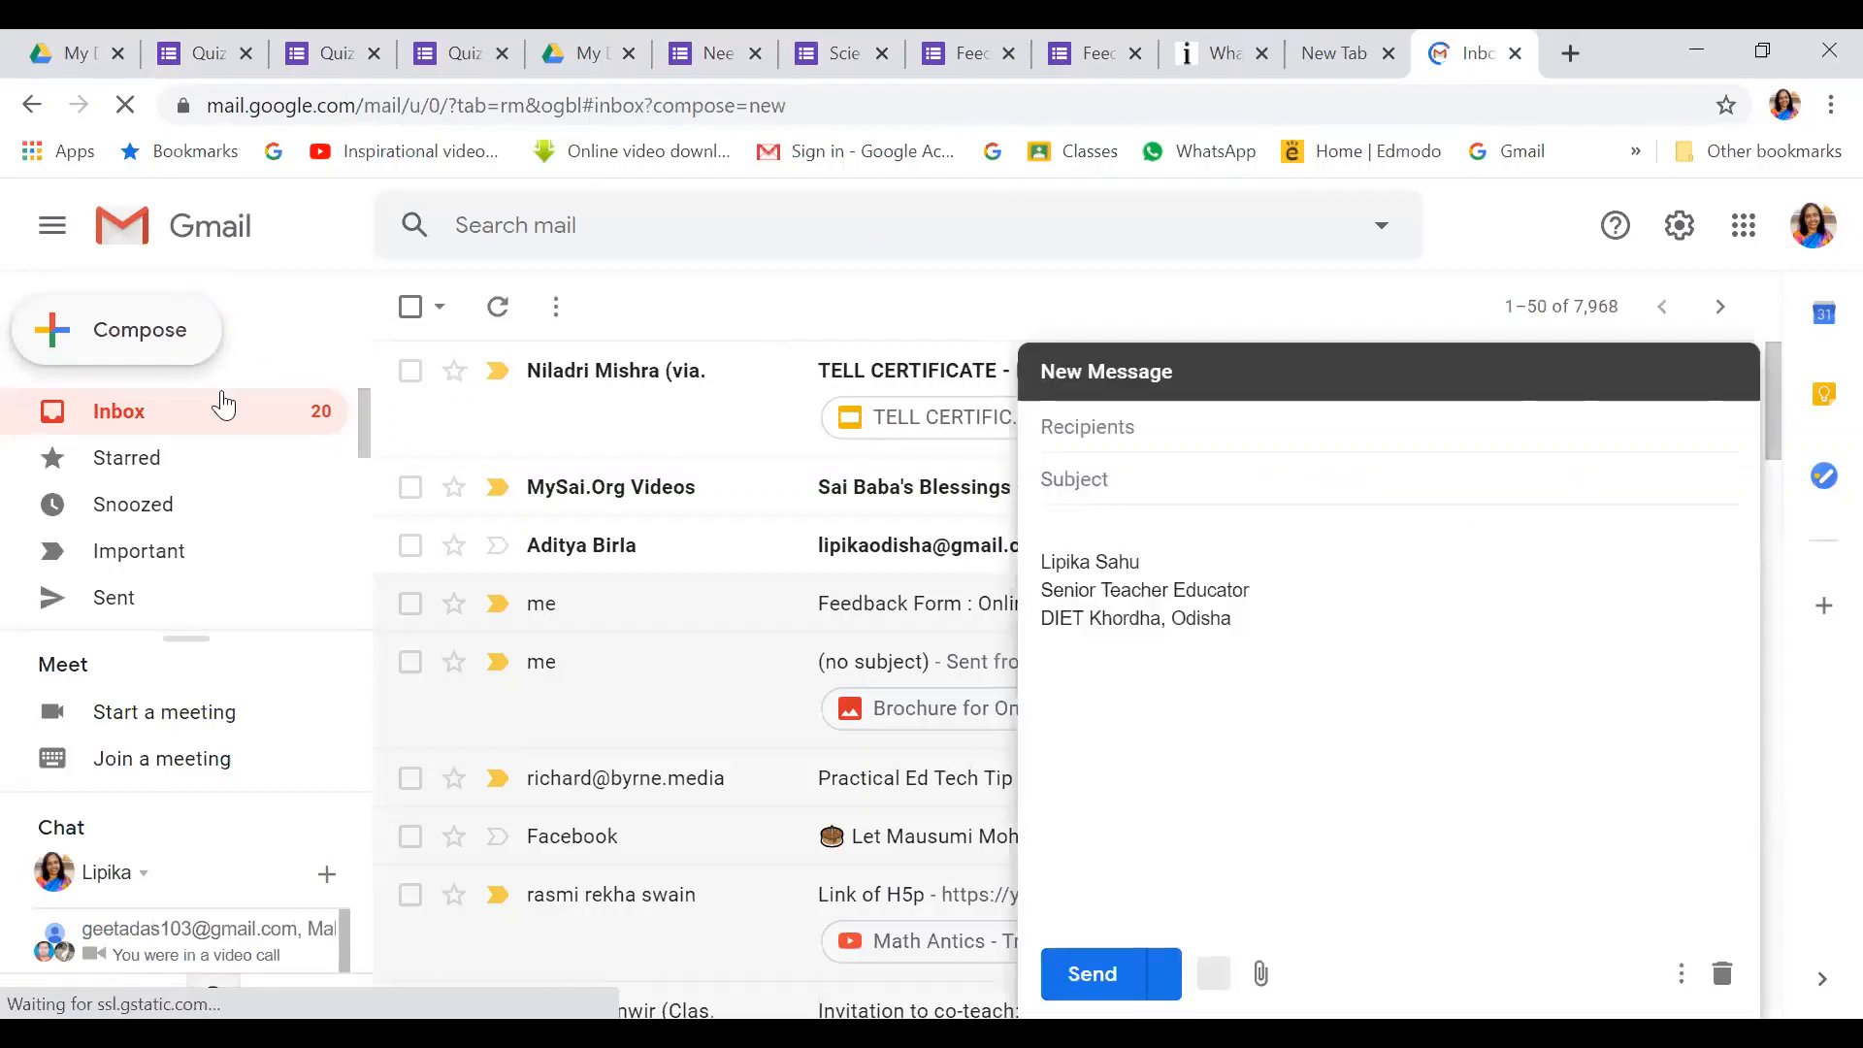
Add four contacts as recipients by typing part of each name and picking the suggestion
text(jpra)
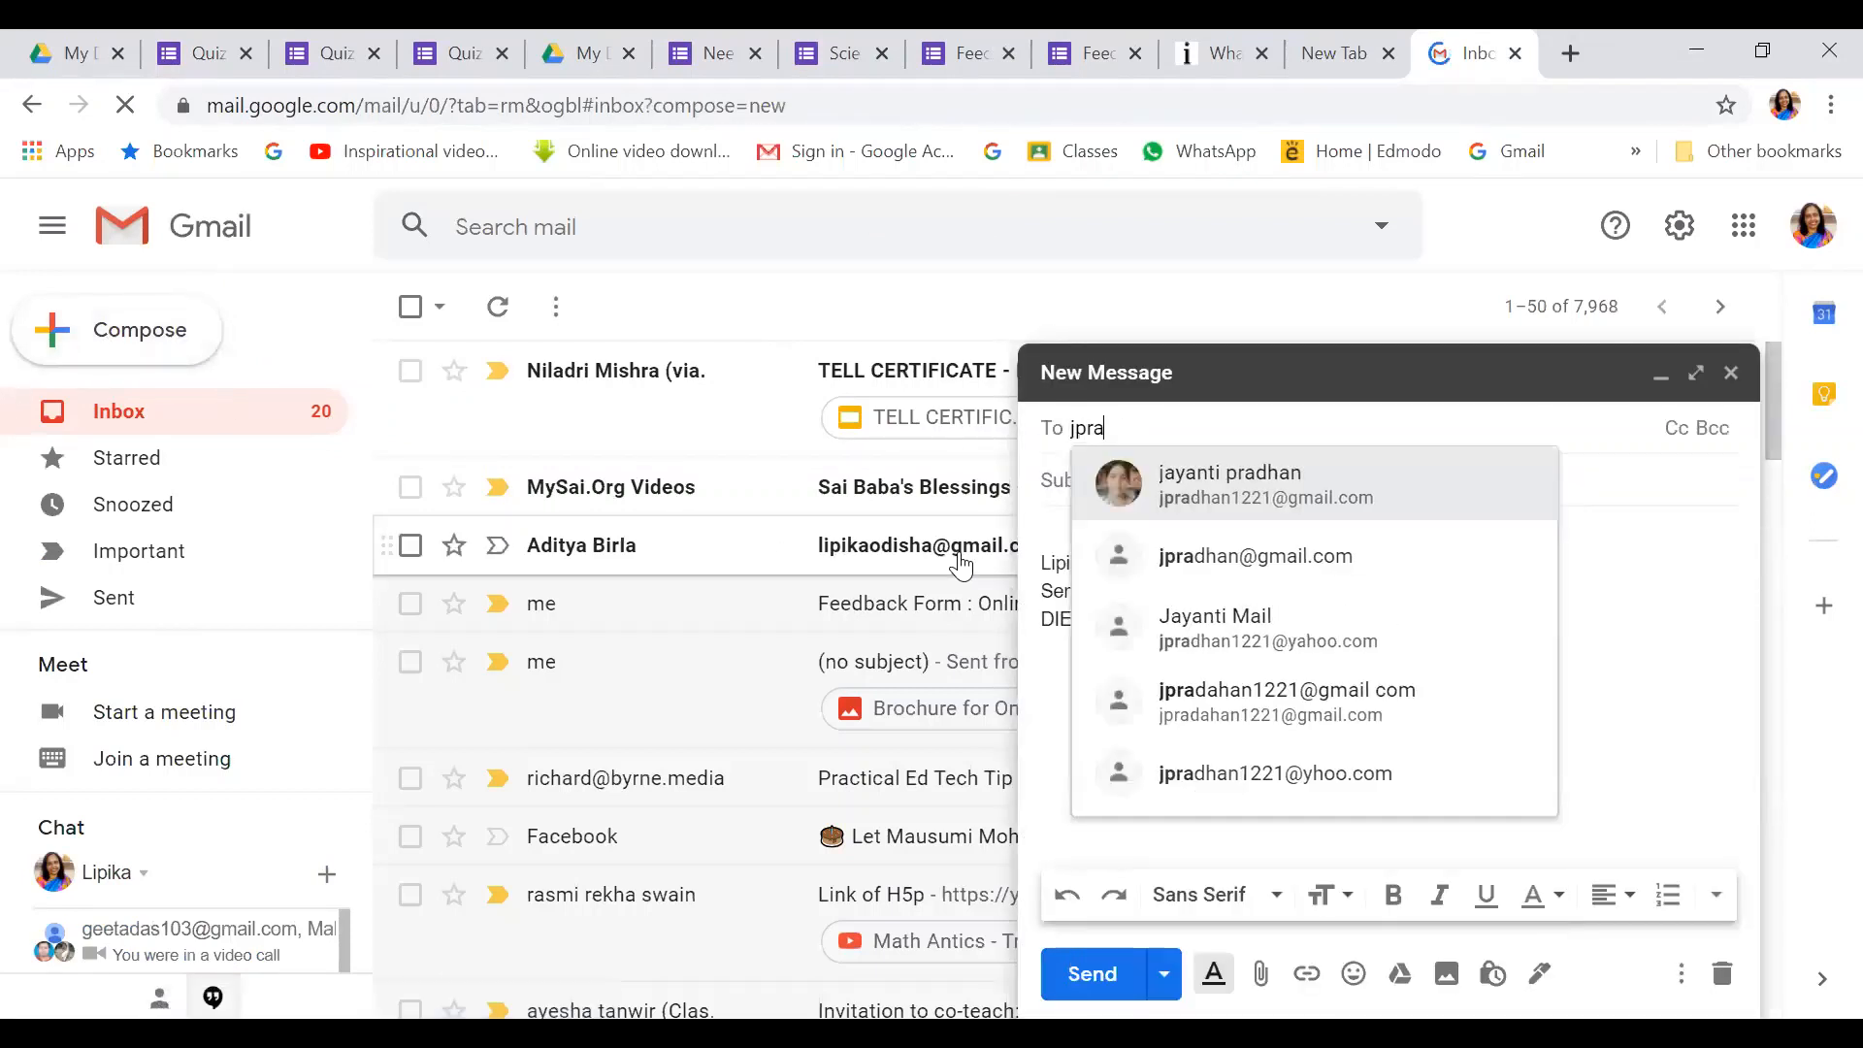
click(1284, 482)
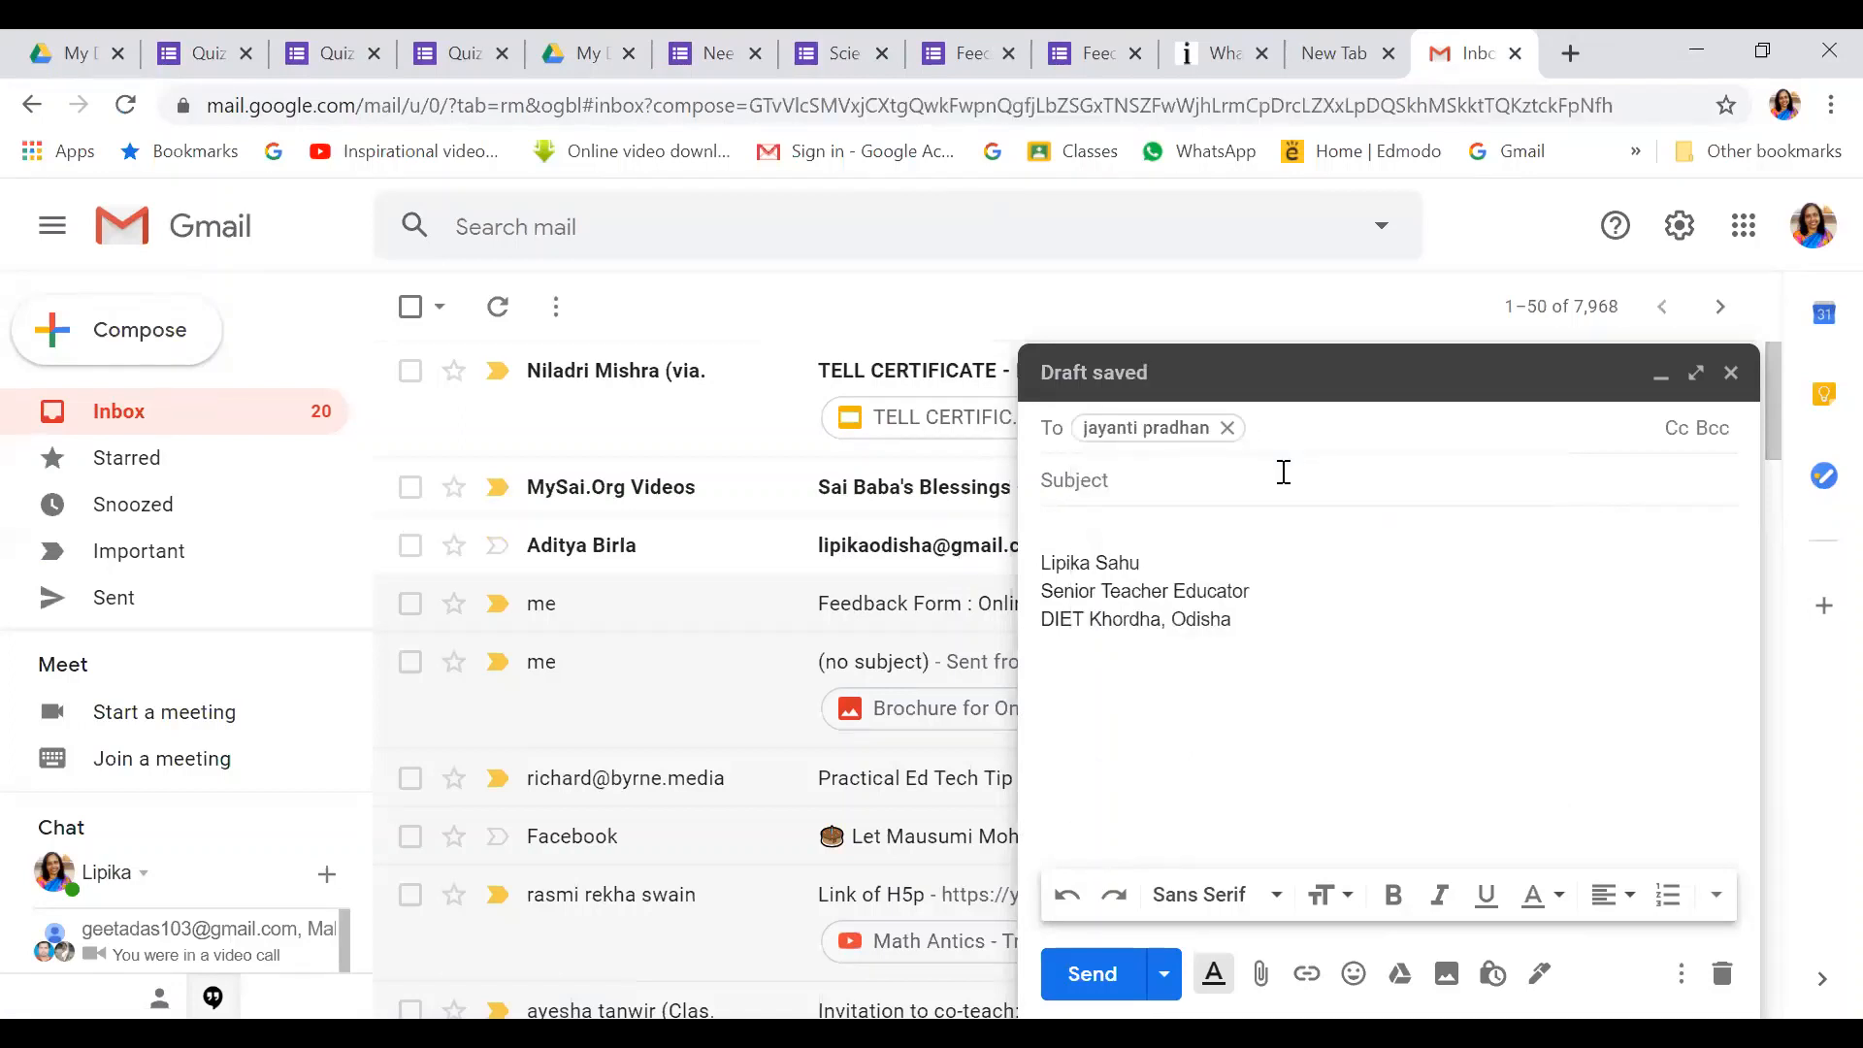
text(nila)
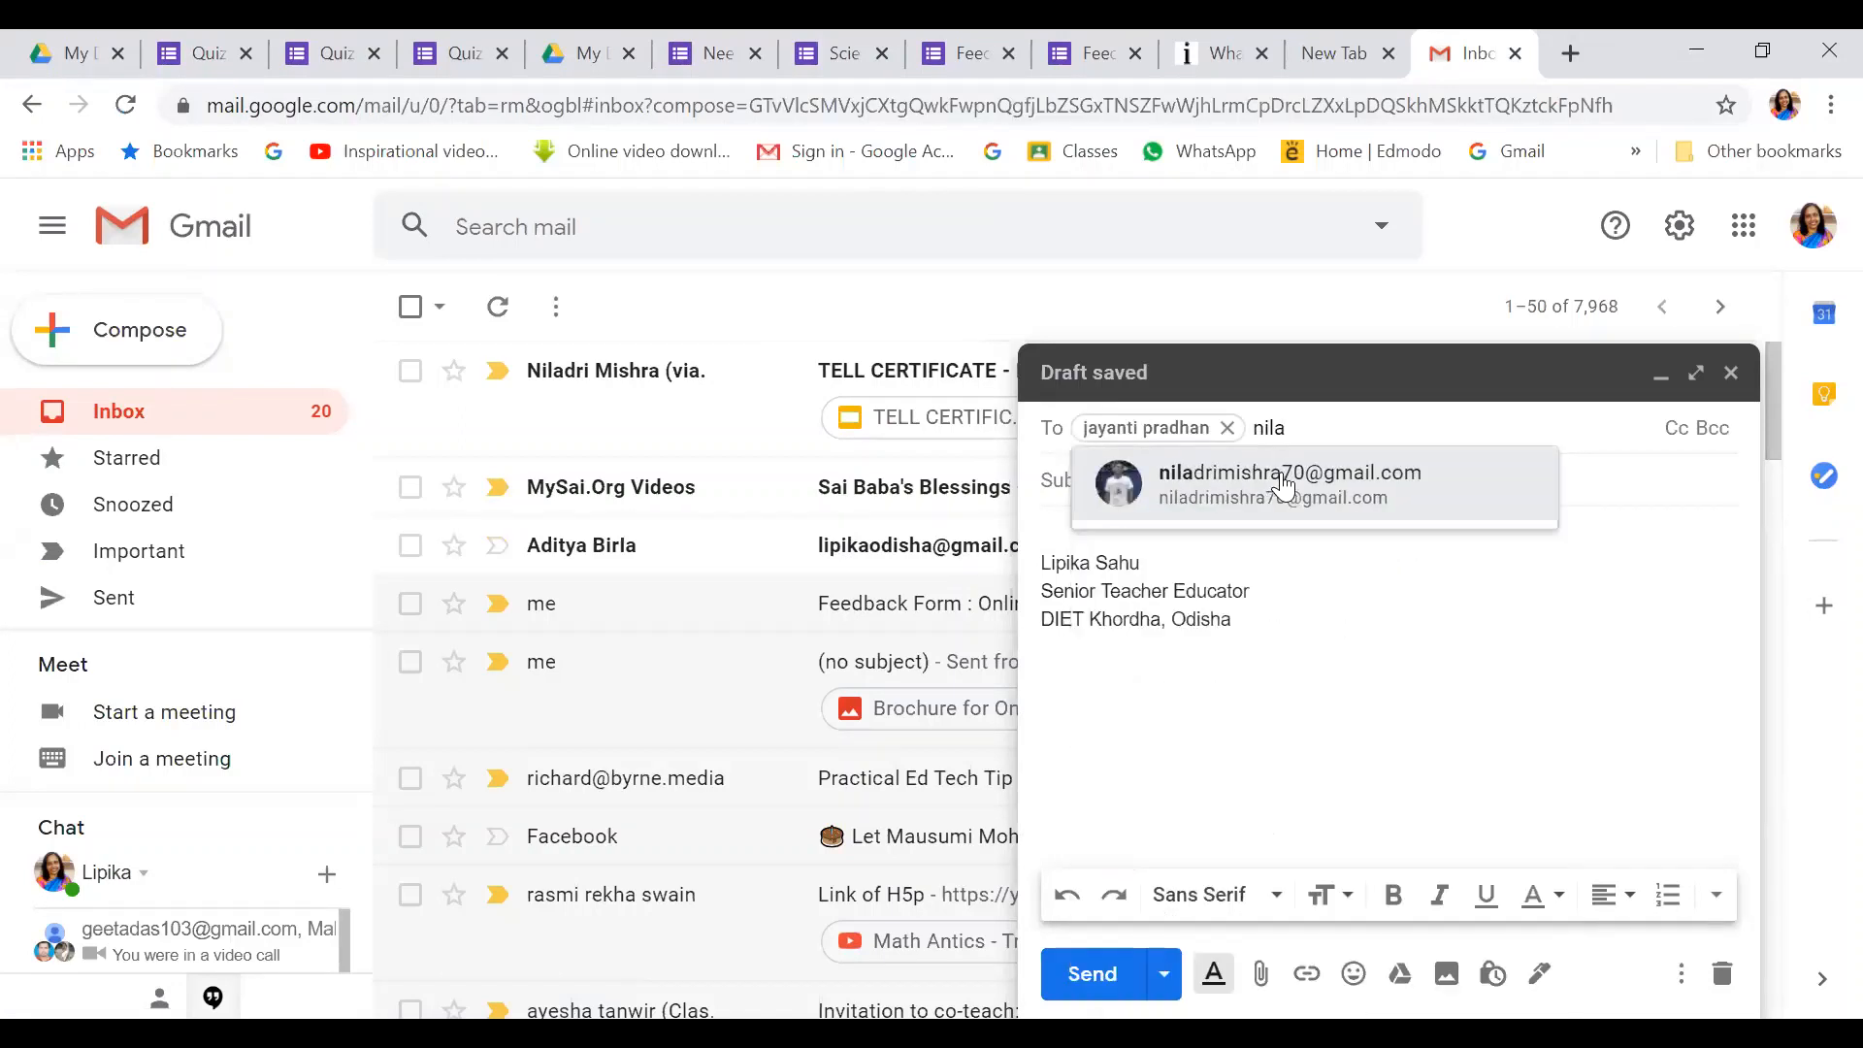
click(1284, 482)
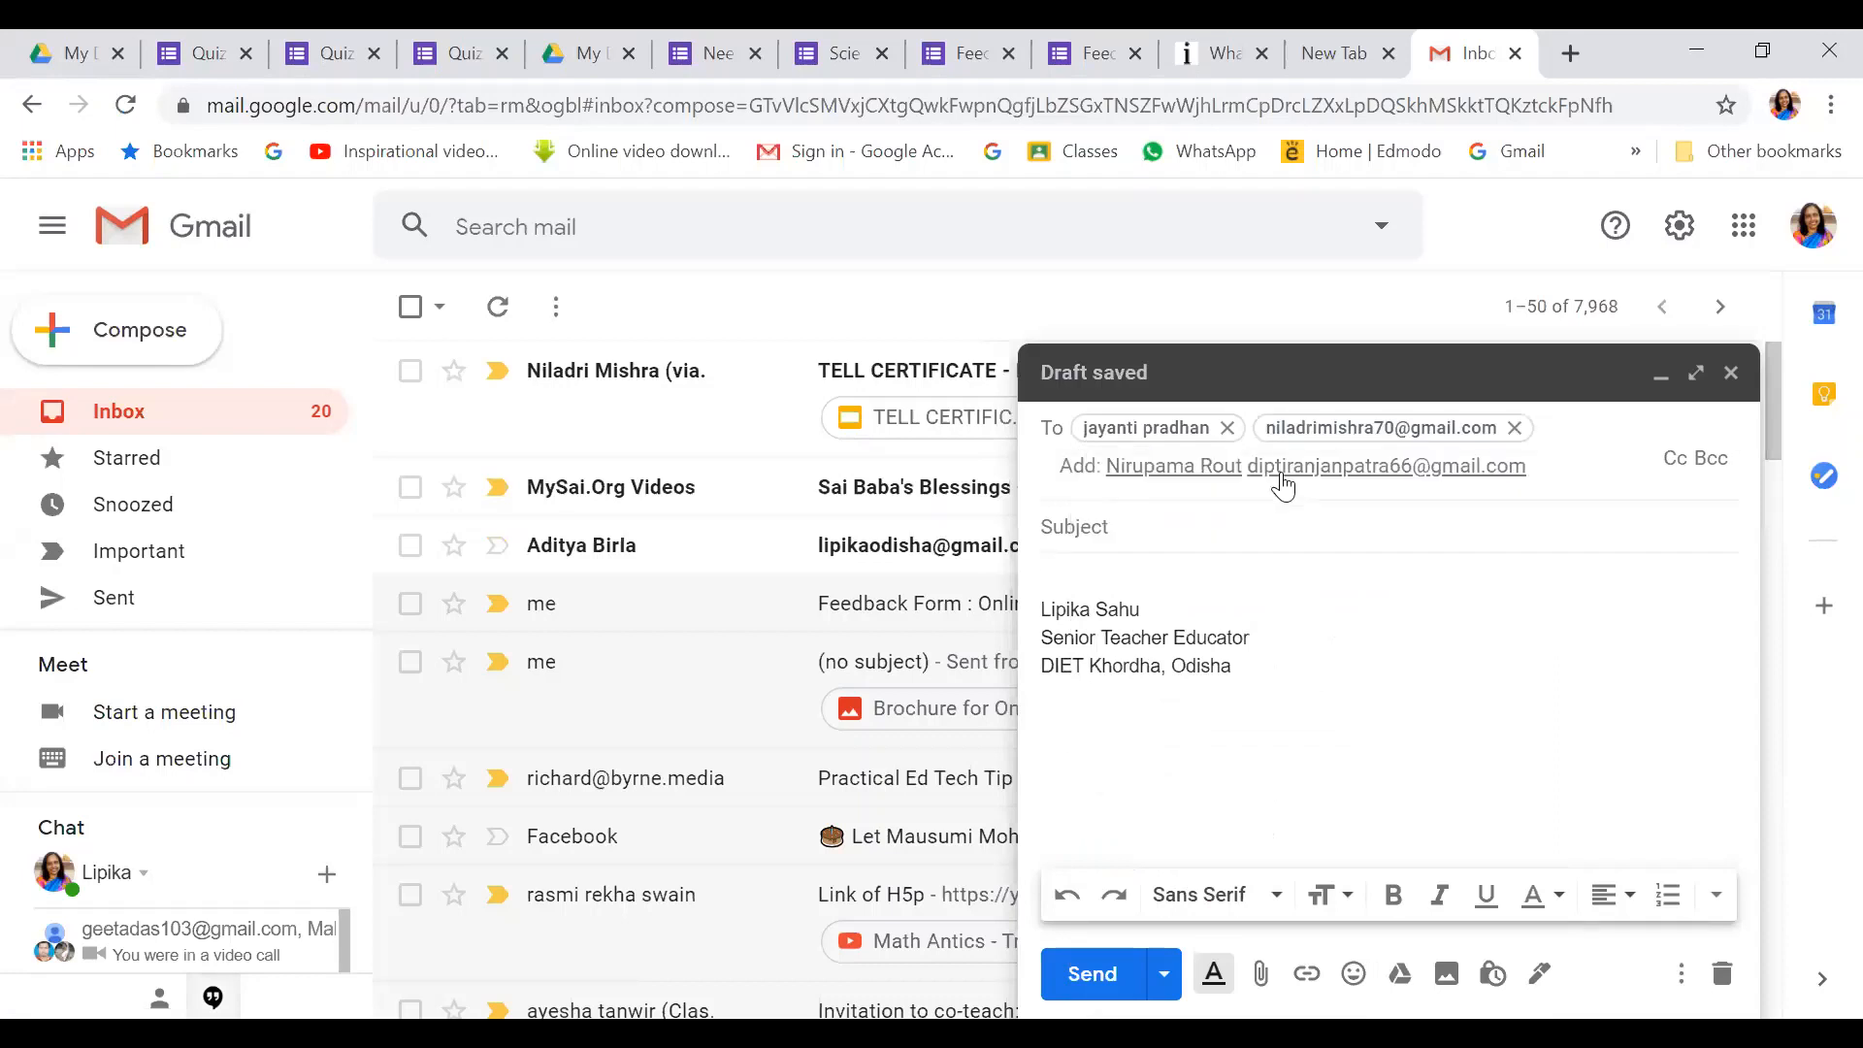
text(braje)
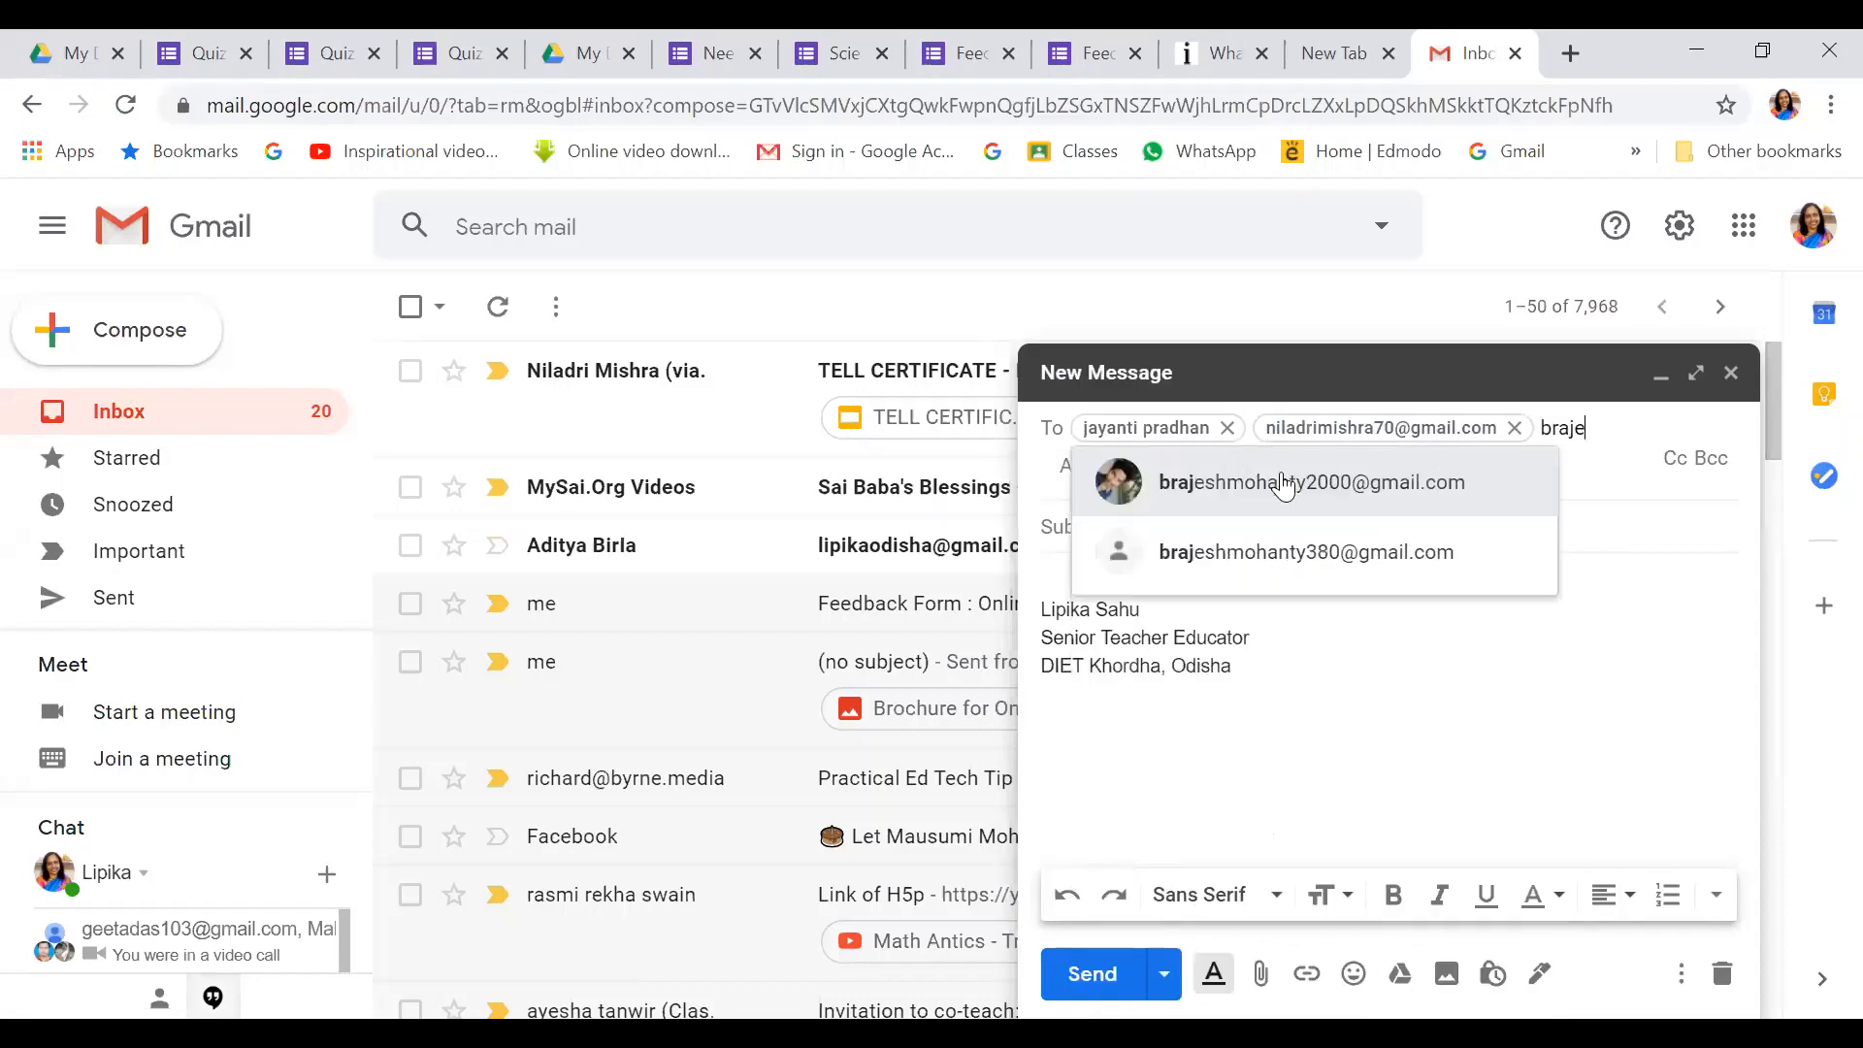
click(1283, 482)
text(mus)
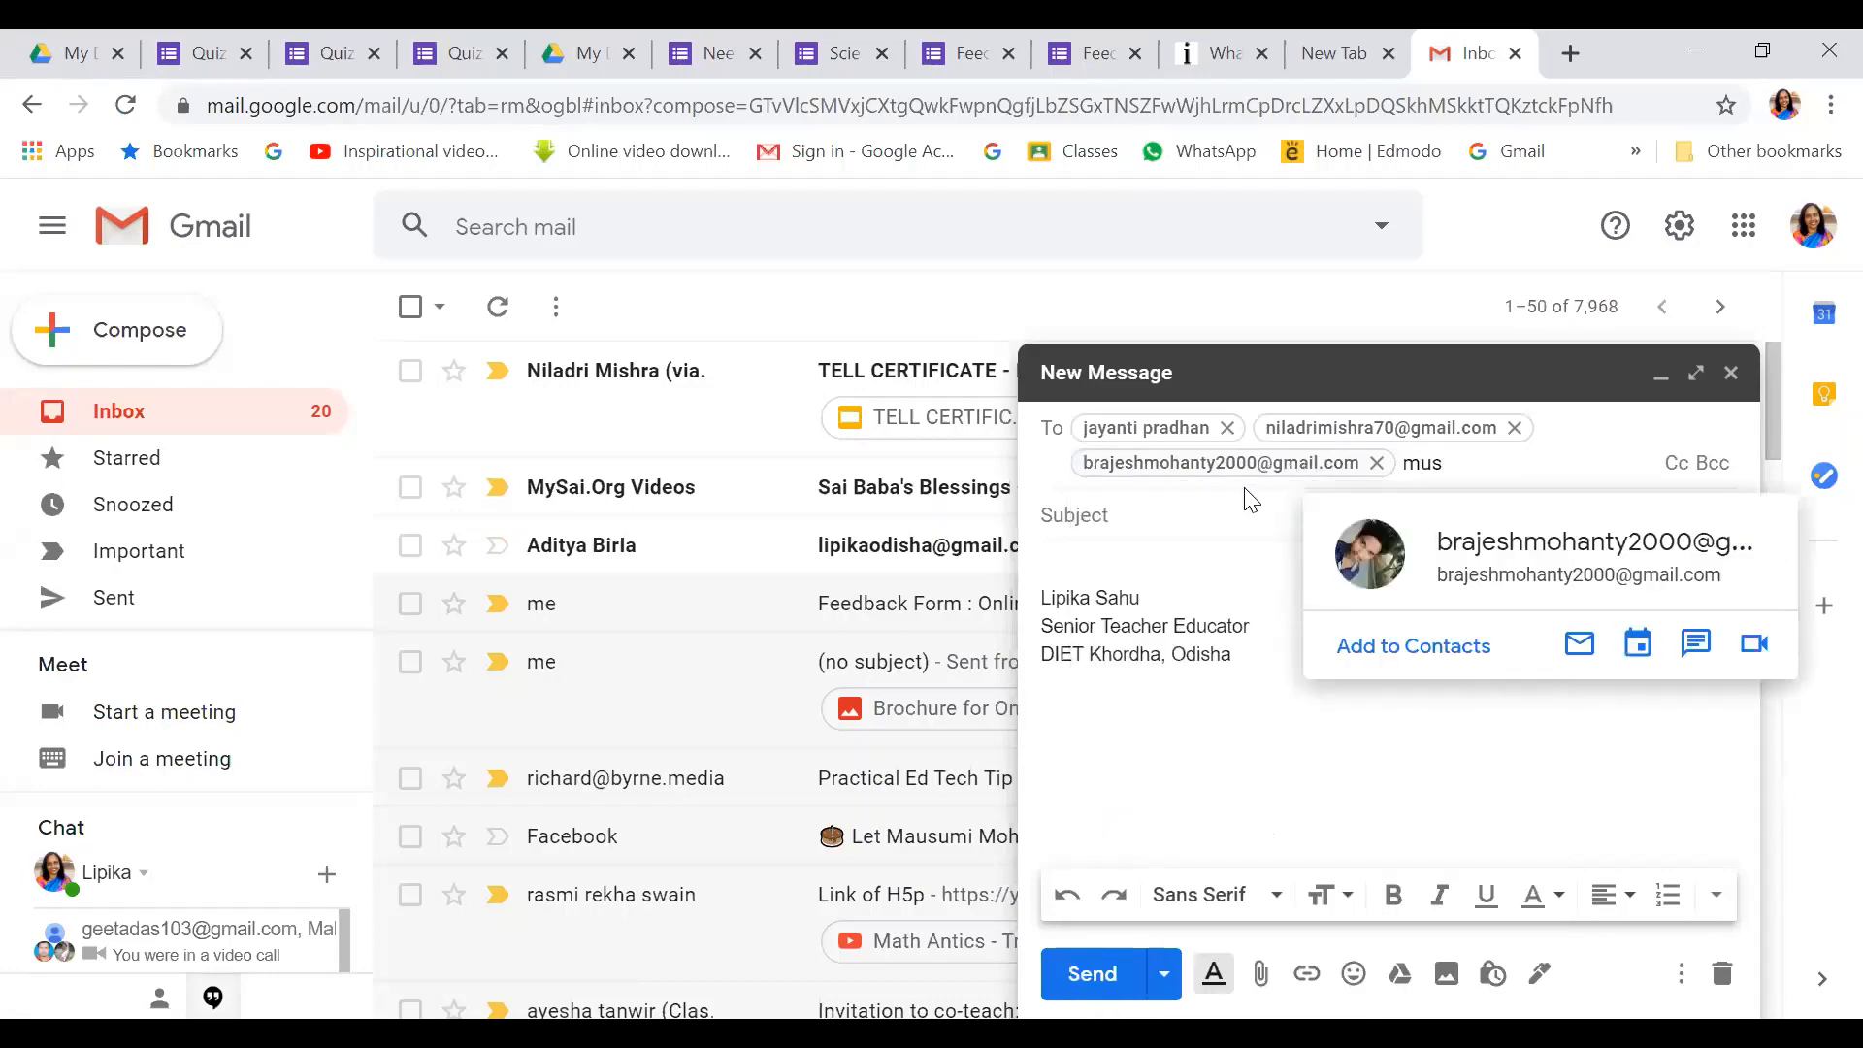
key(BackSpace)
key(BackSpace)
text(aus)
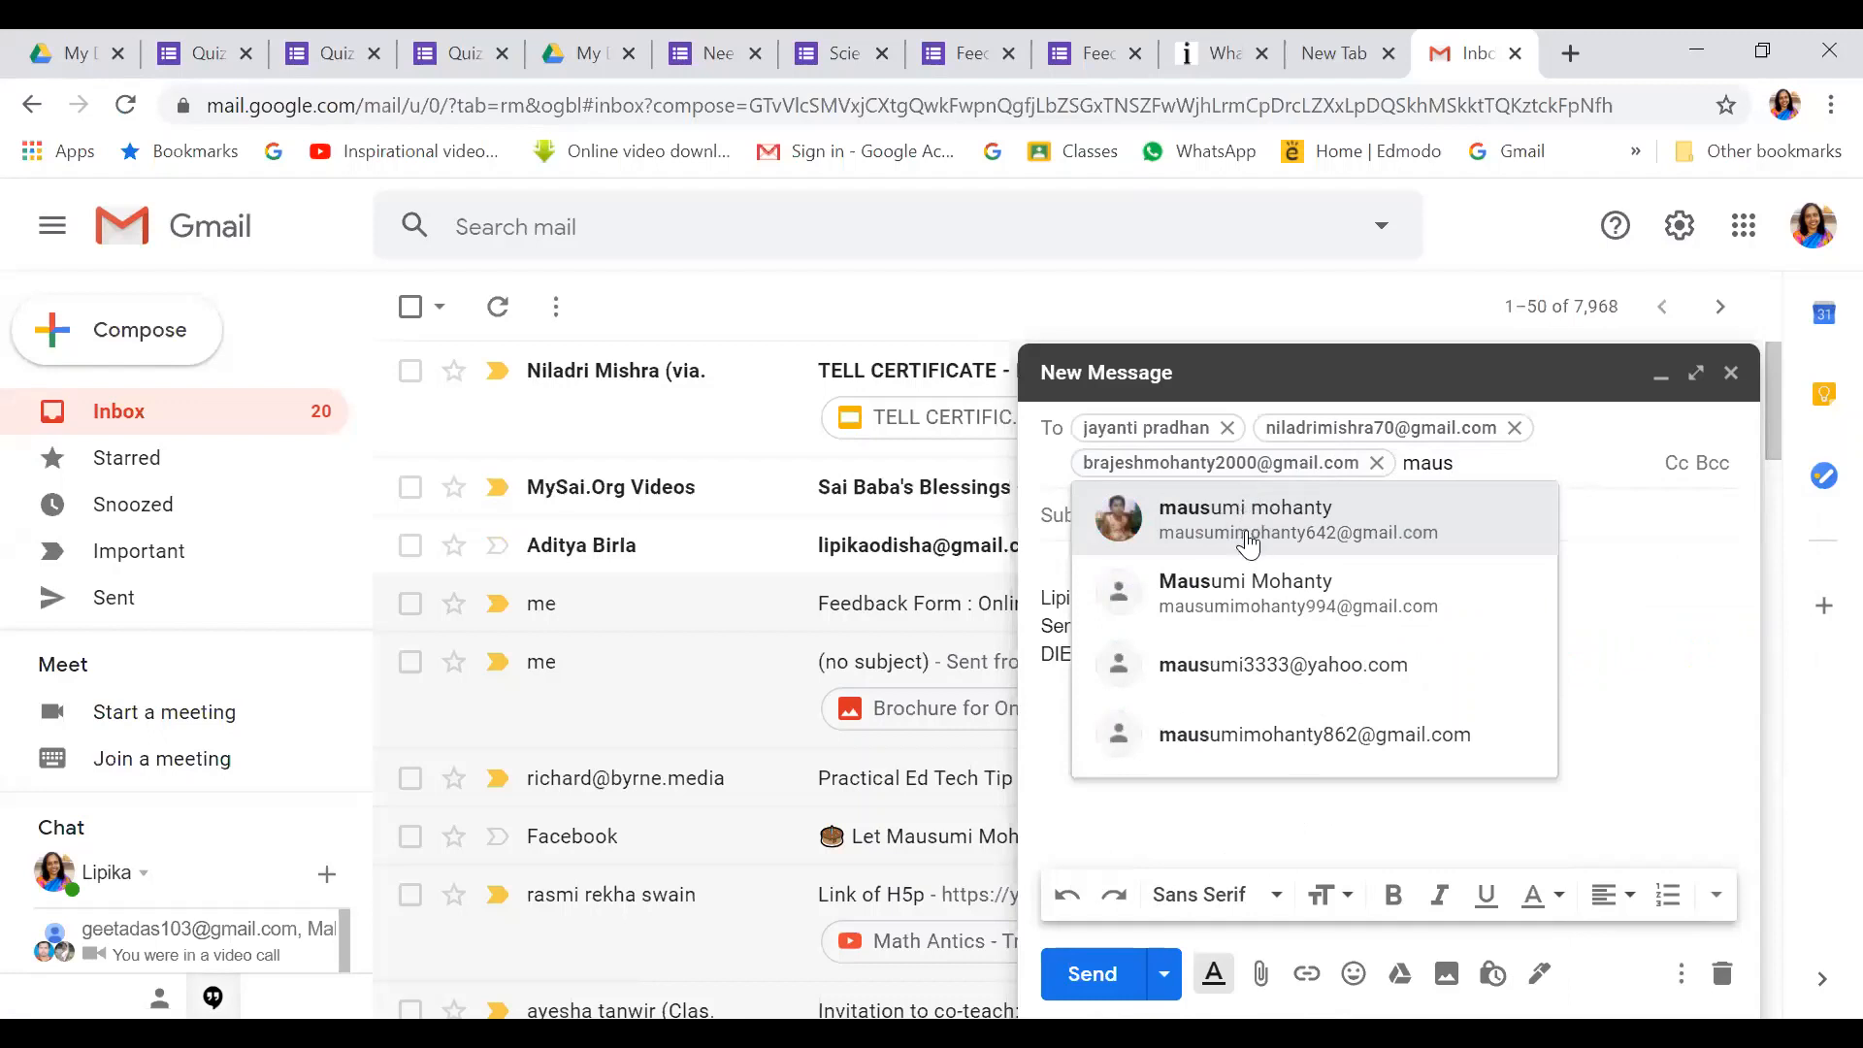
click(1249, 545)
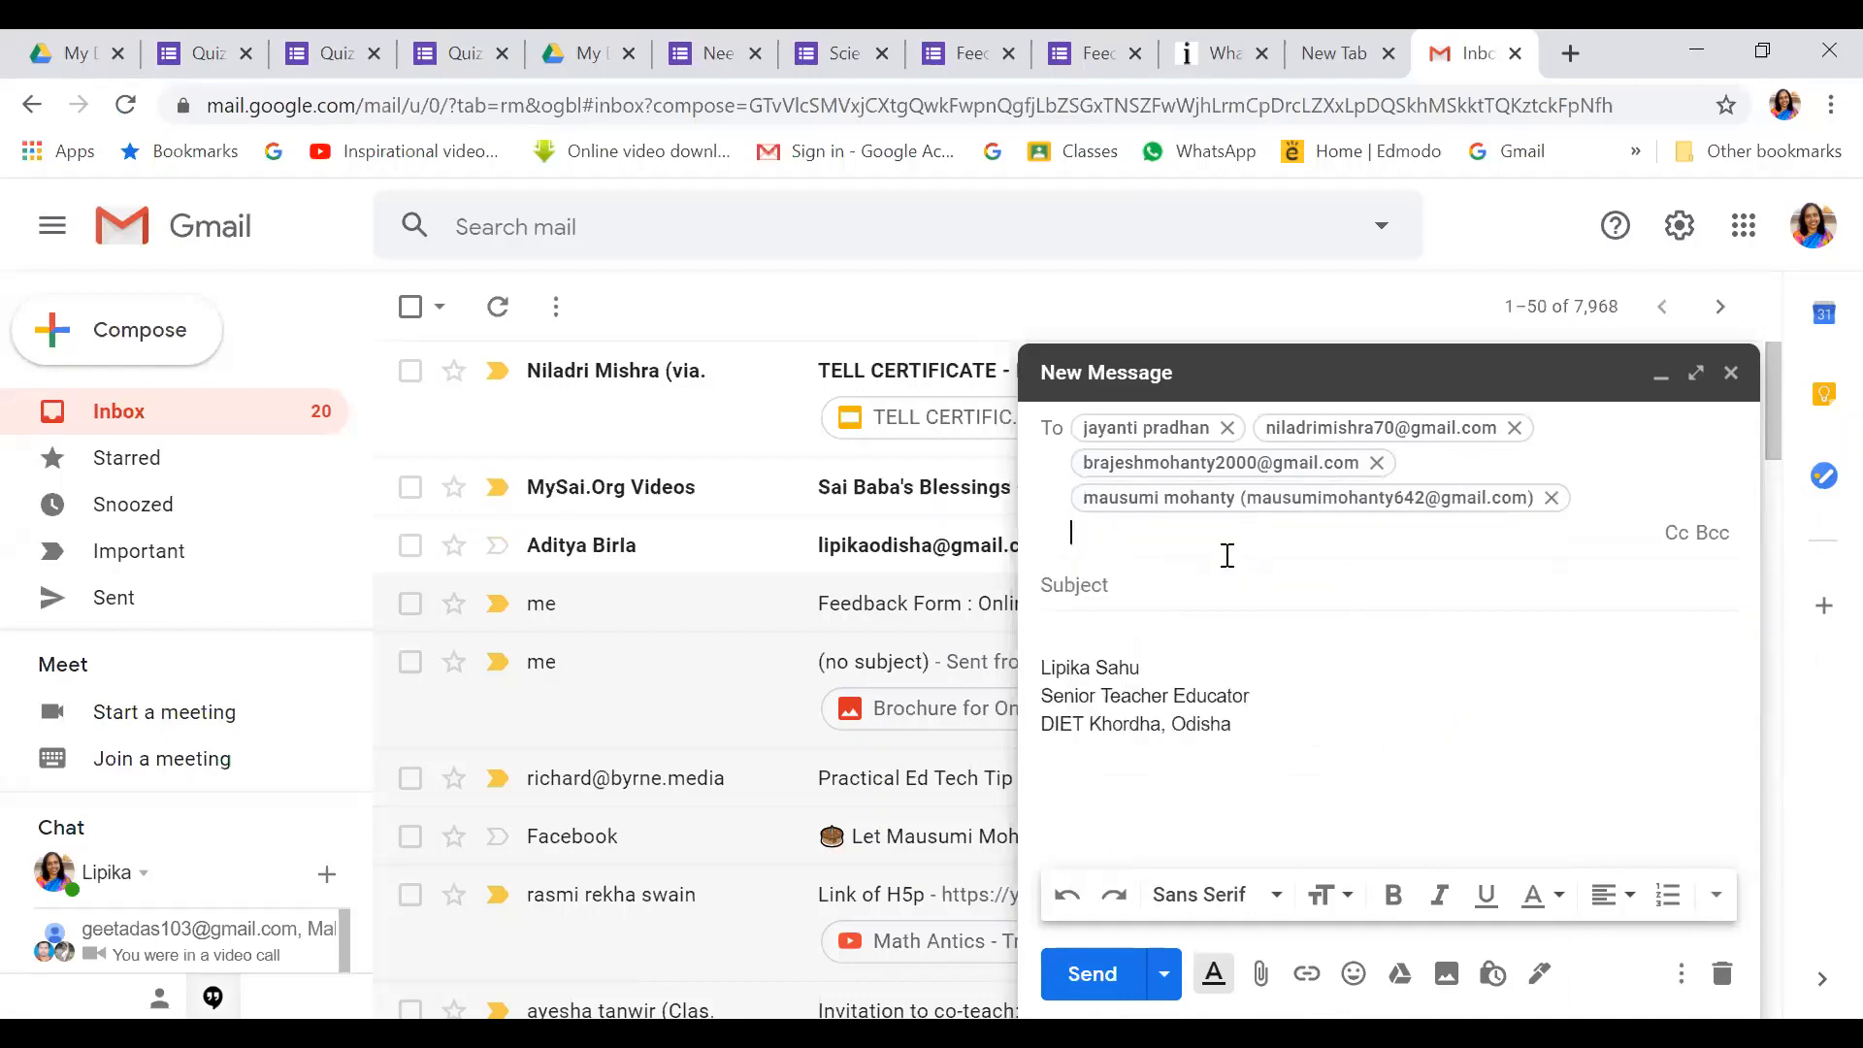
Paste the forms.gle quiz link into the body, trim recipients to two, and send
right_click(1086, 655)
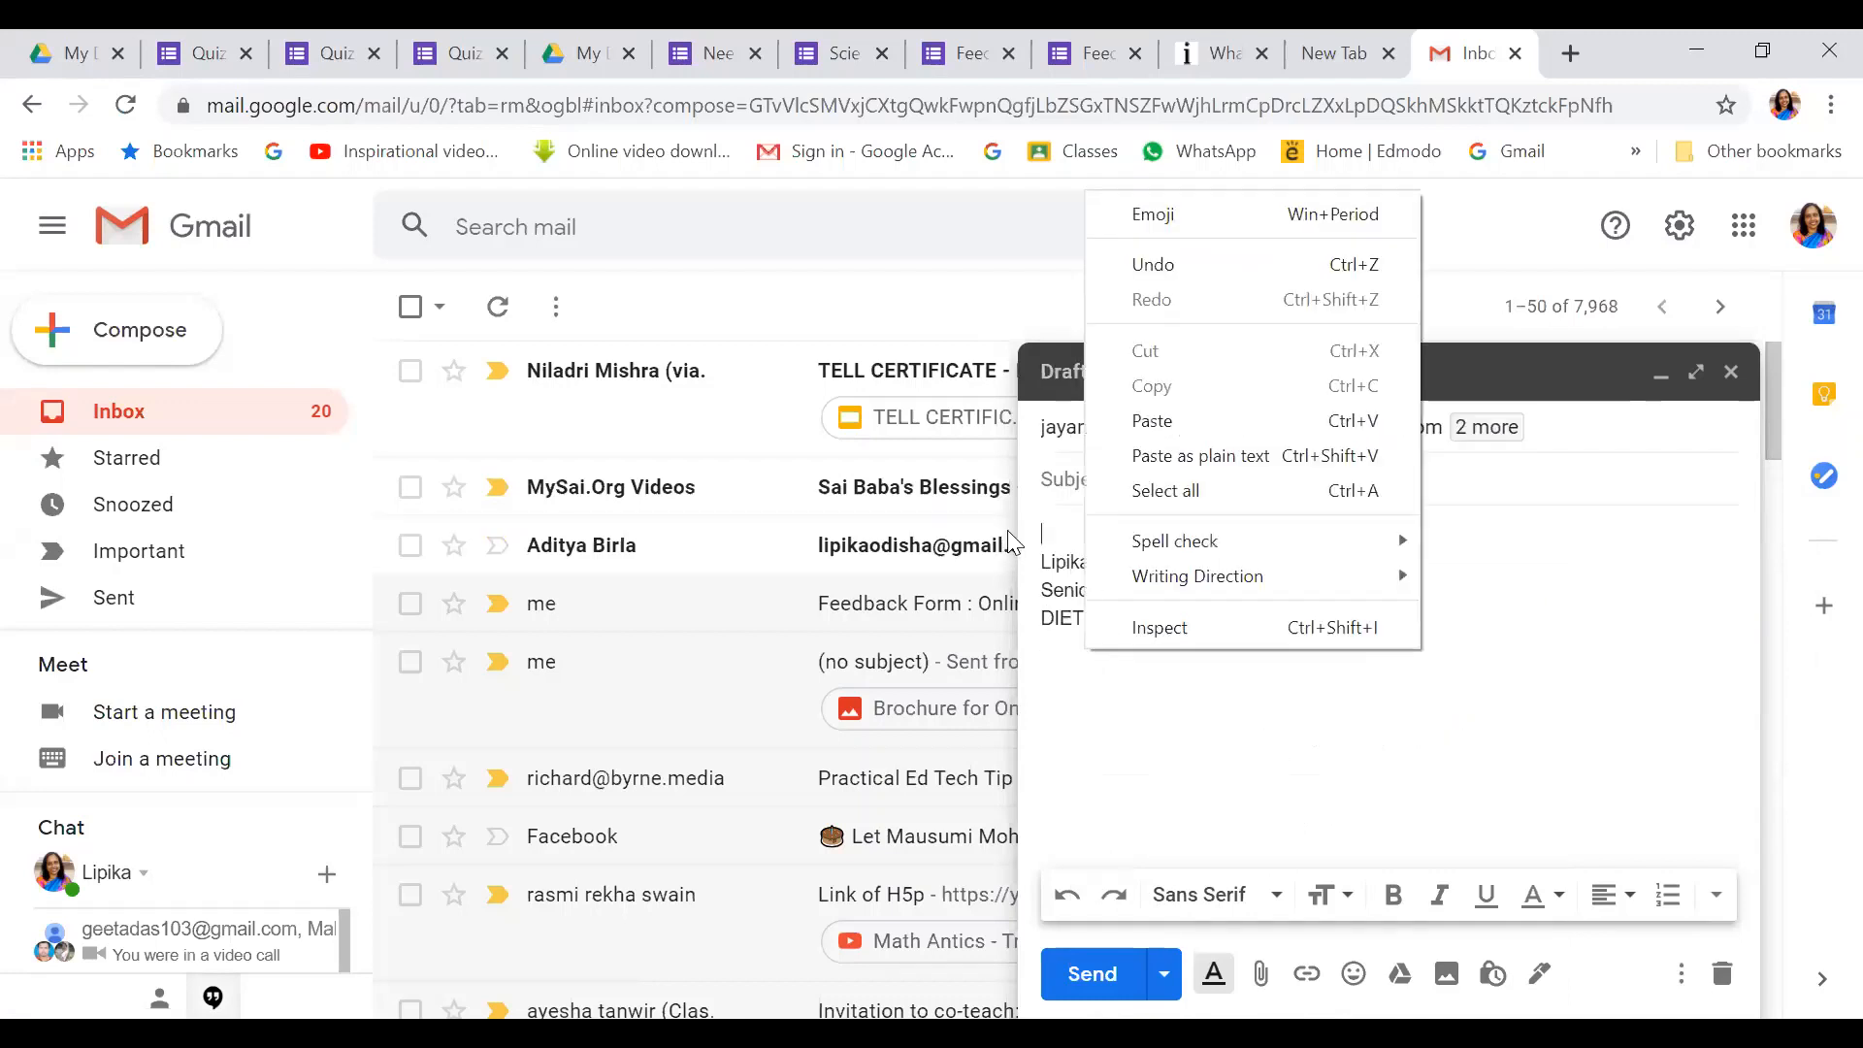
click(1162, 422)
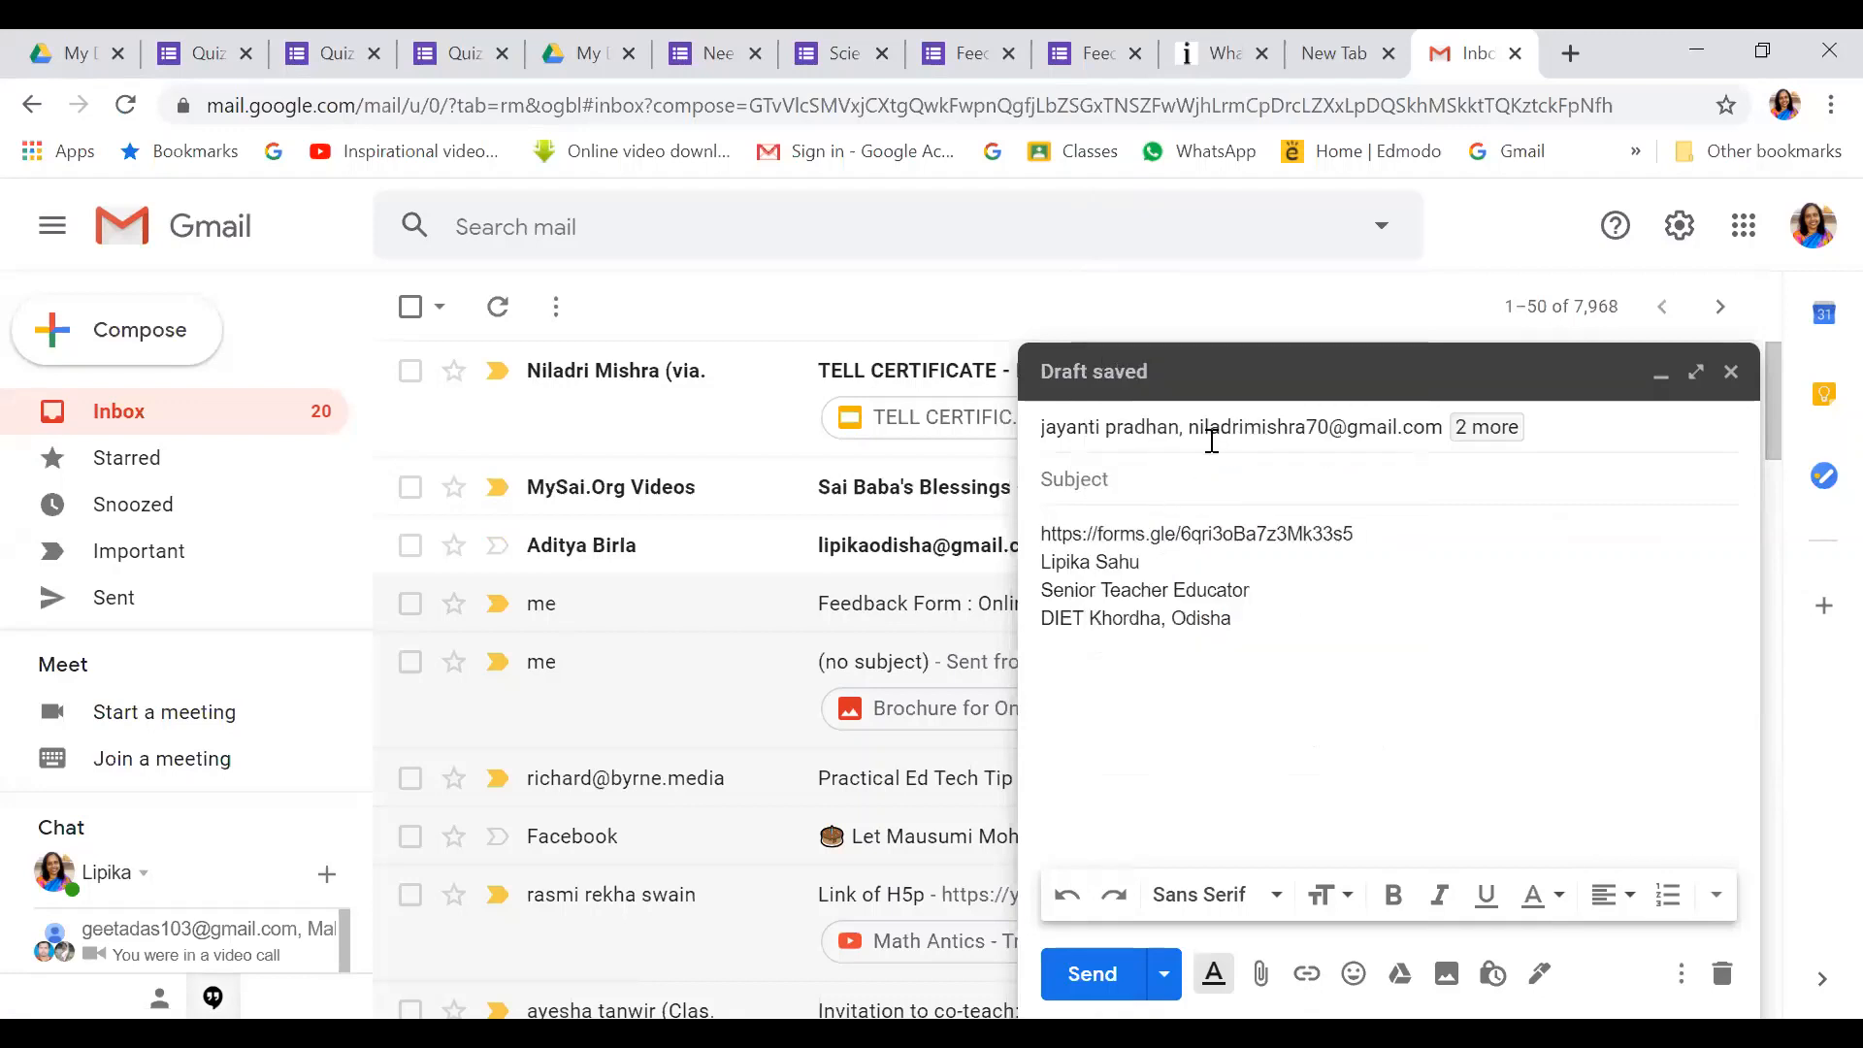
click(1228, 425)
click(1237, 426)
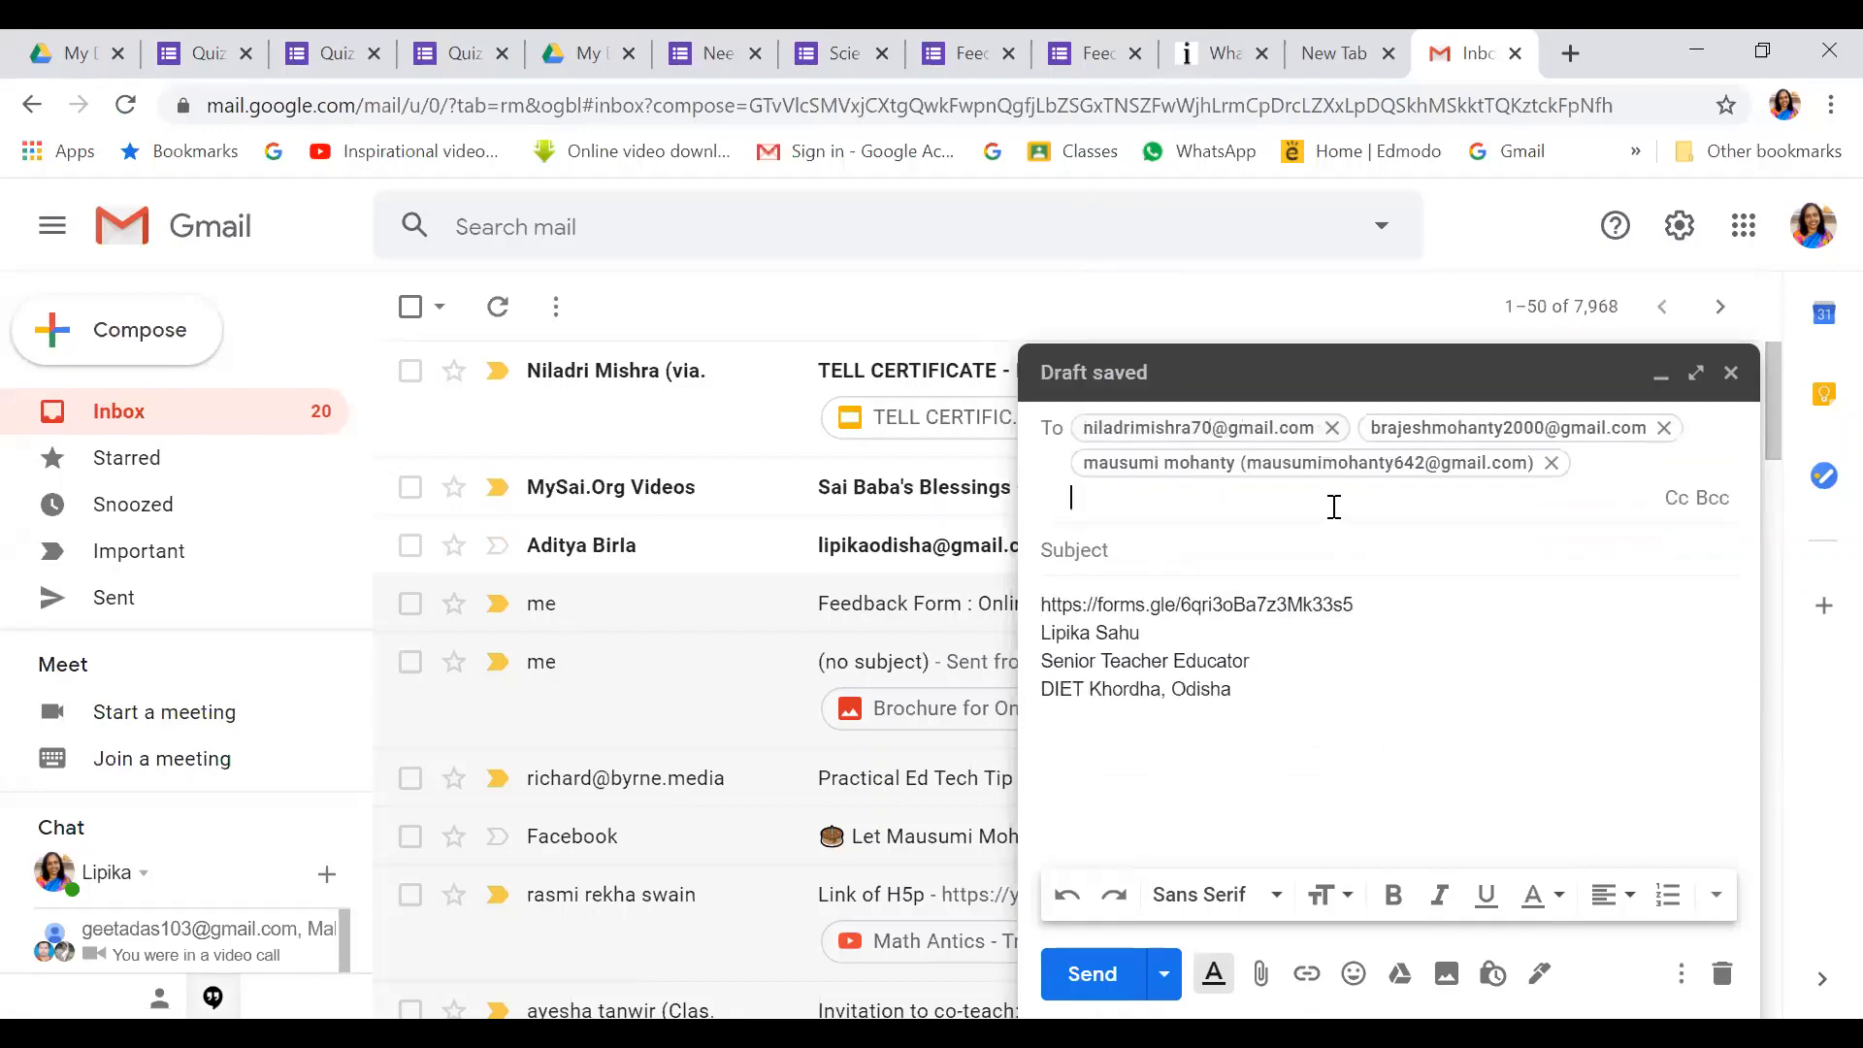
click(1551, 463)
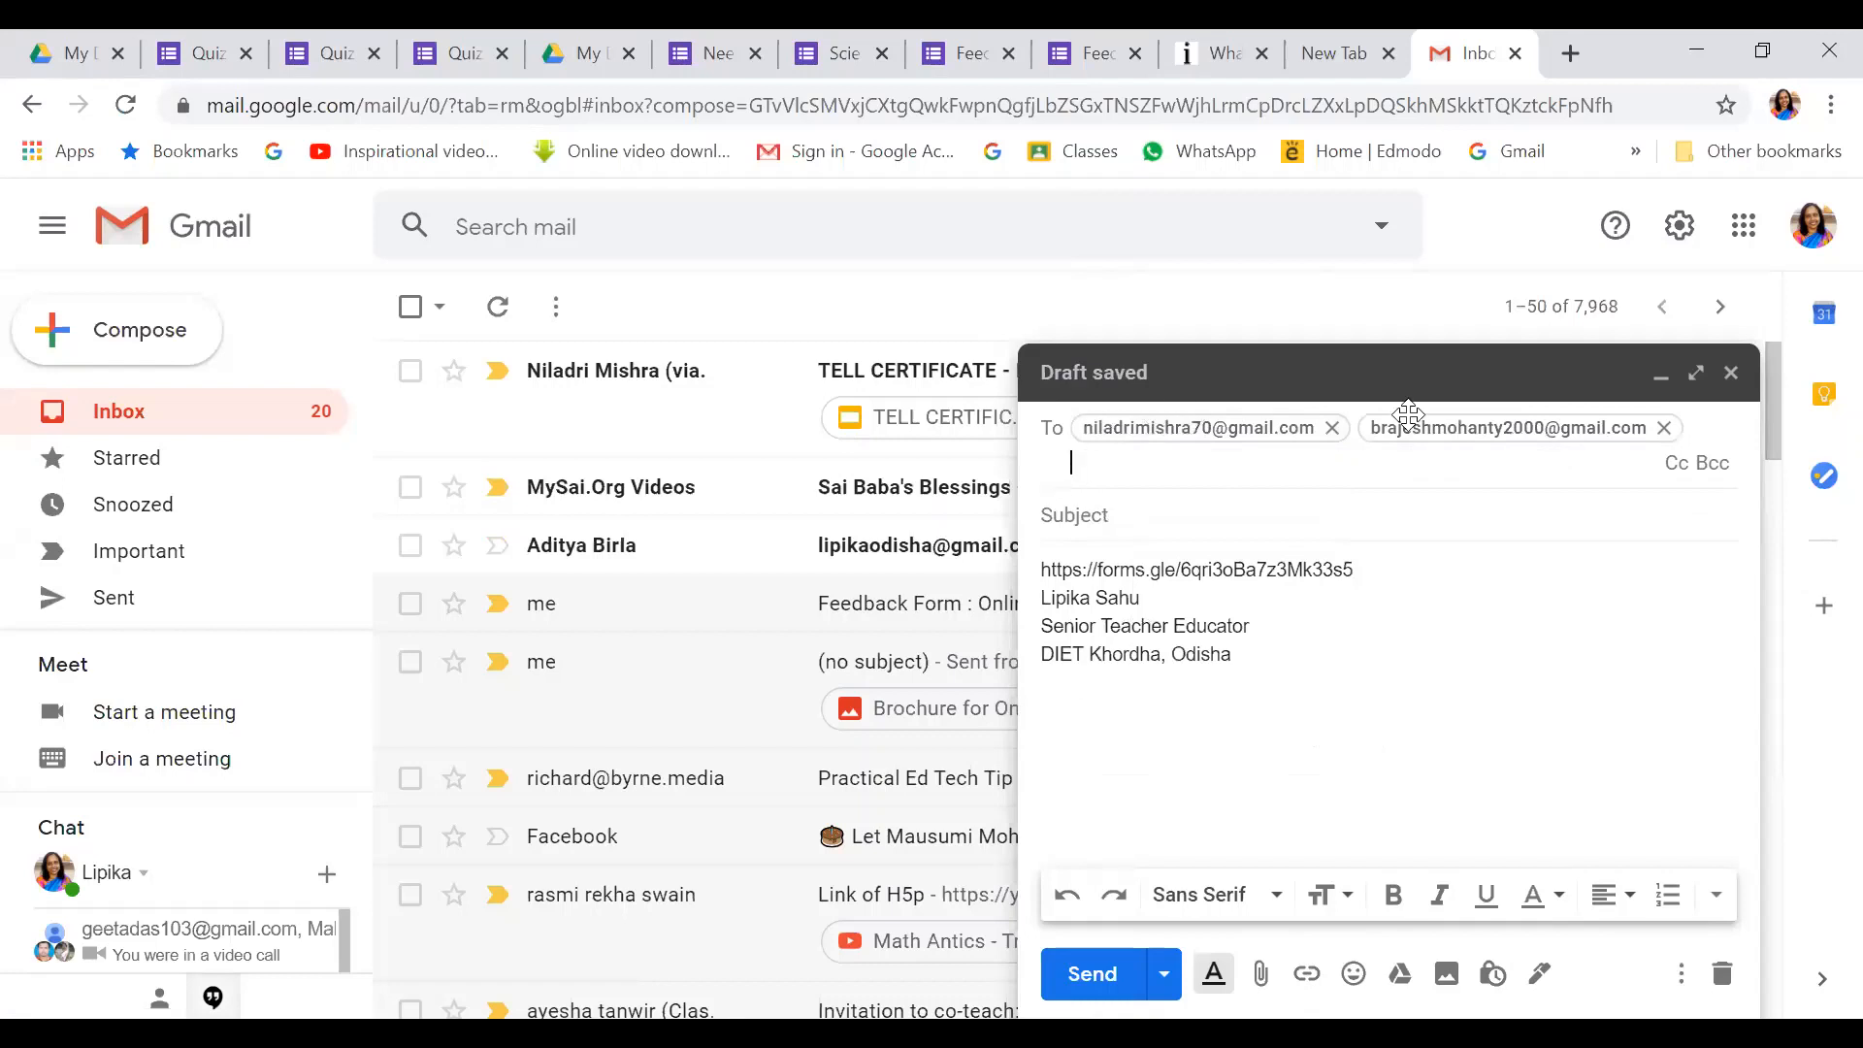
click(1105, 975)
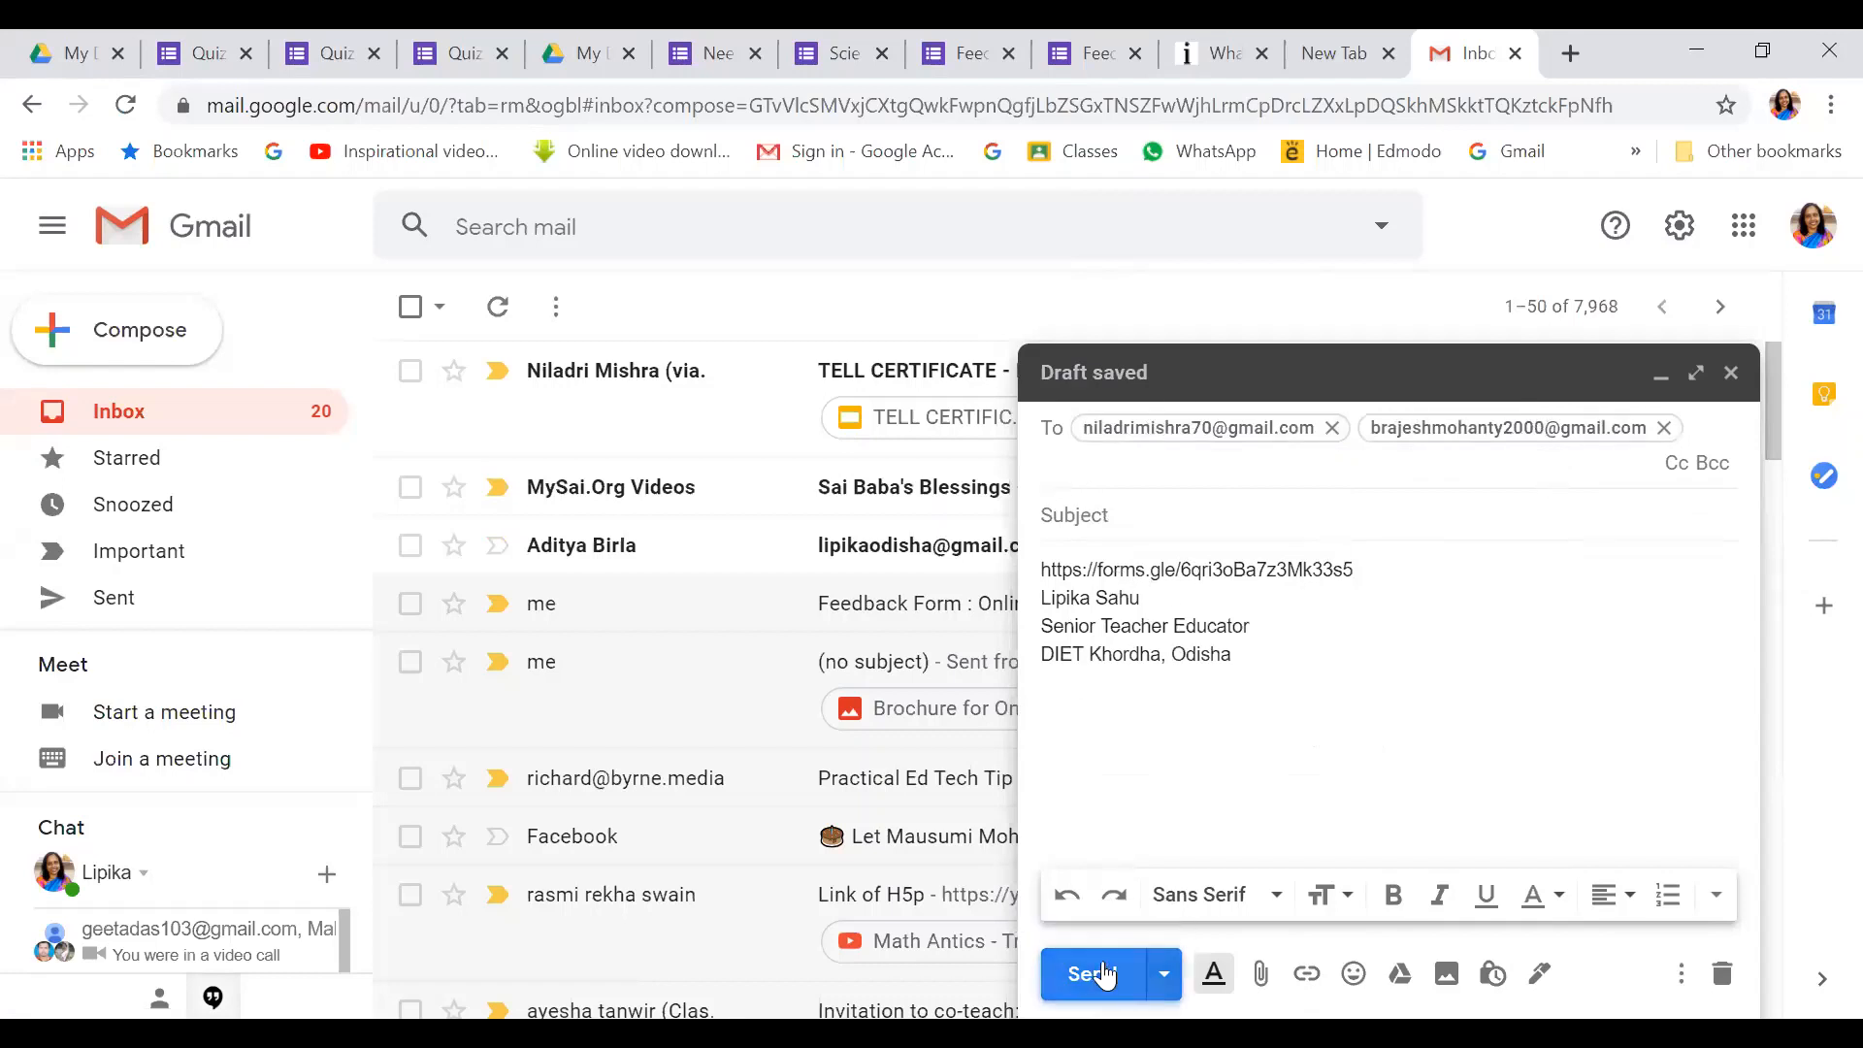
Back on the quiz tab, reopen the Send options and bring up Add collaborators
click(208, 59)
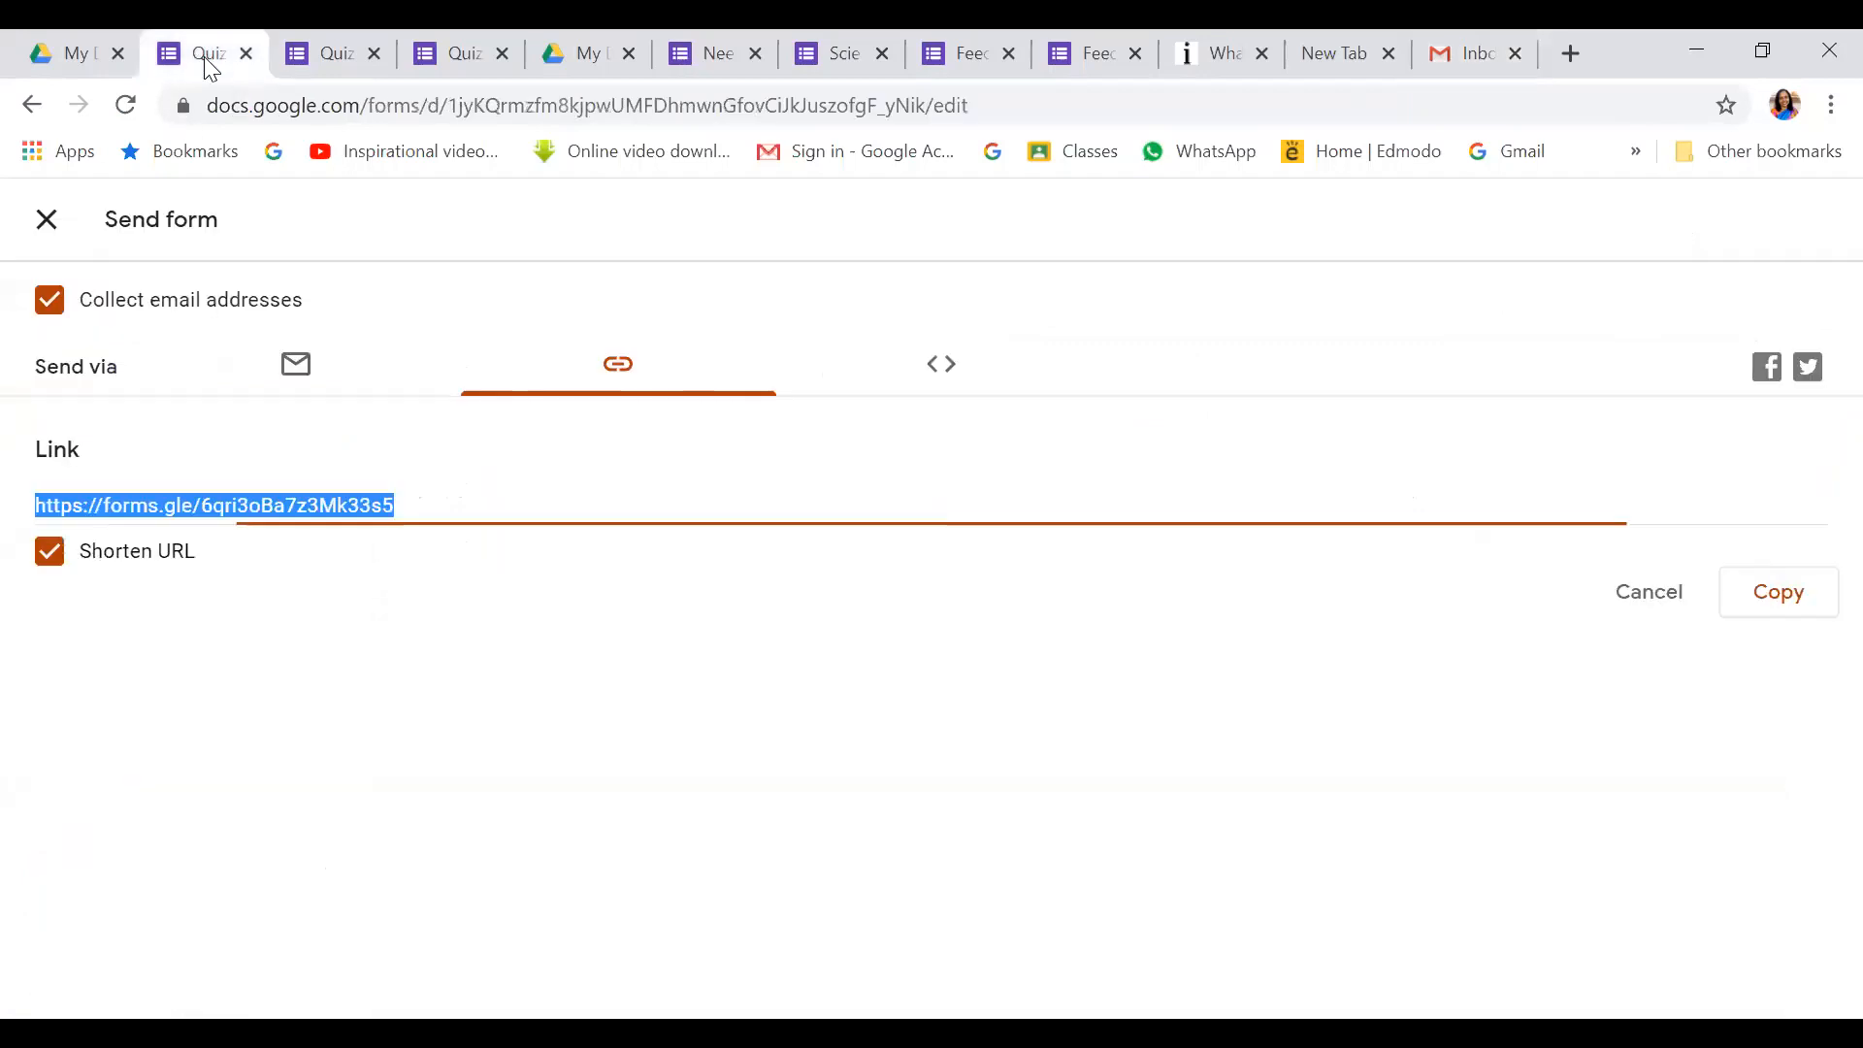
click(45, 212)
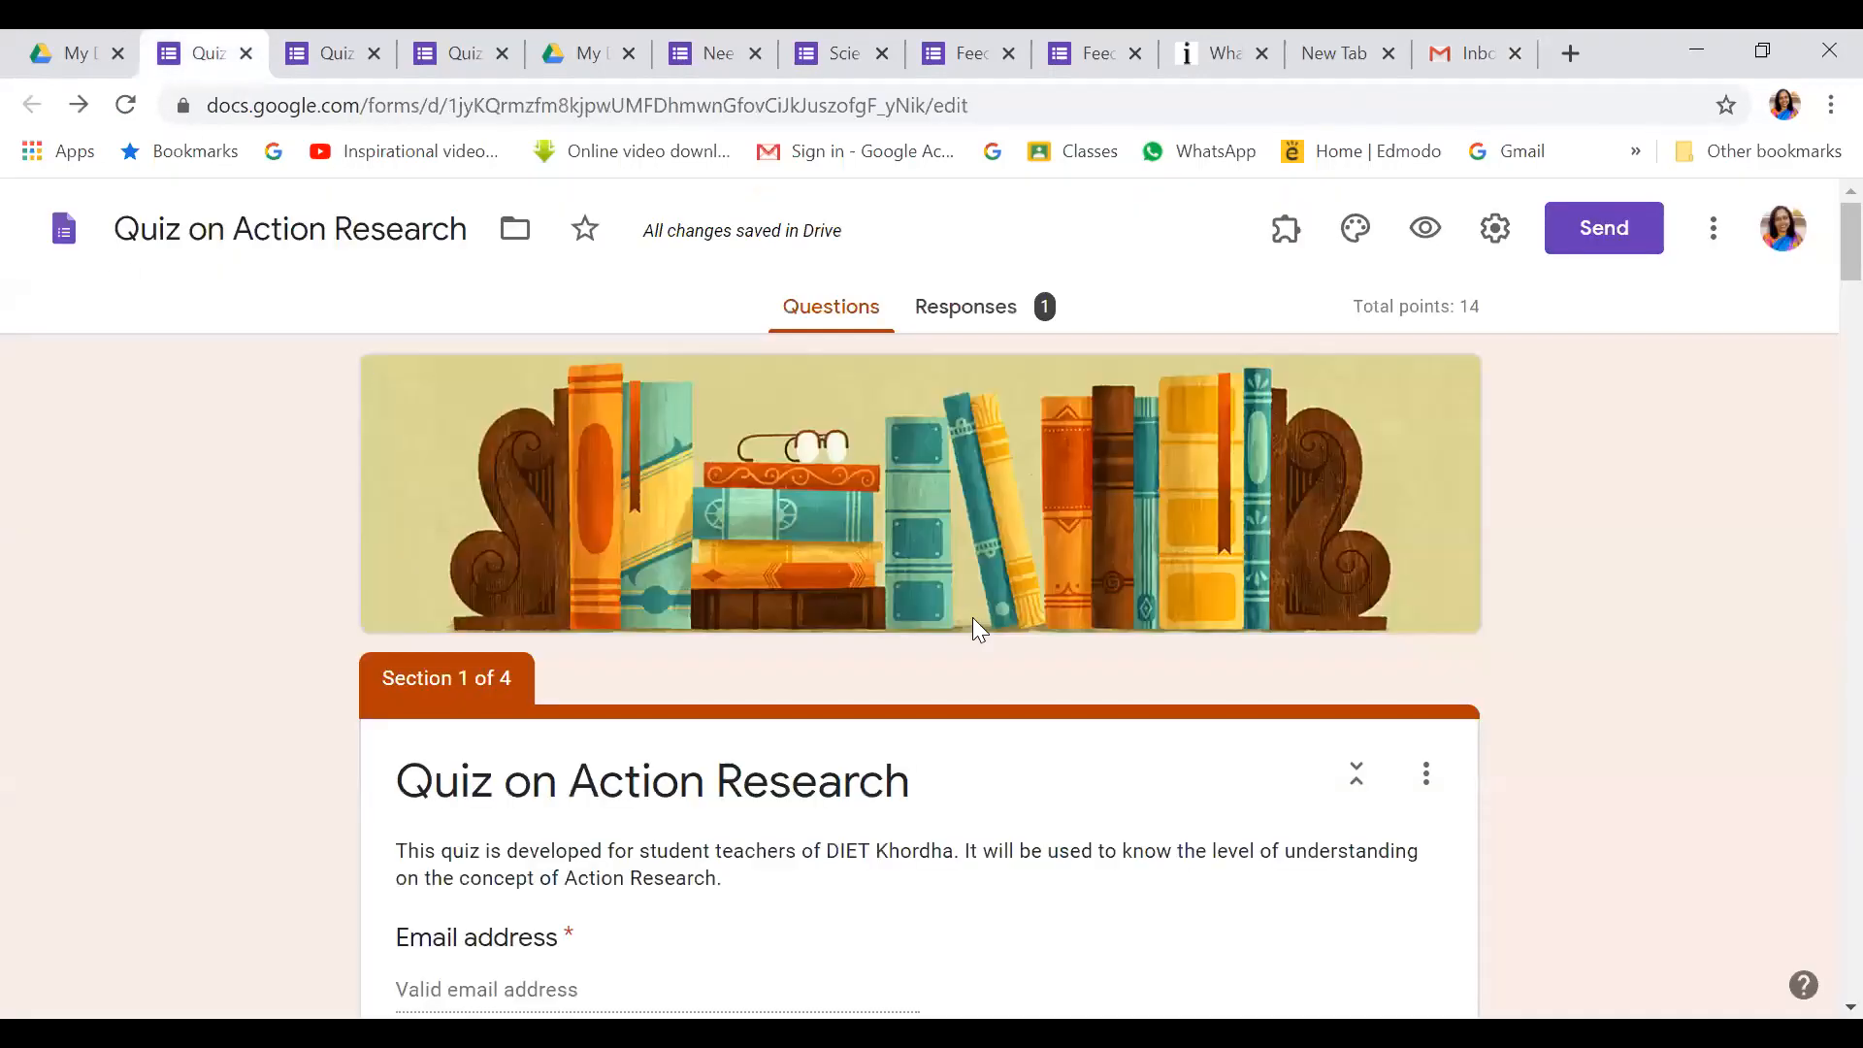
click(1595, 233)
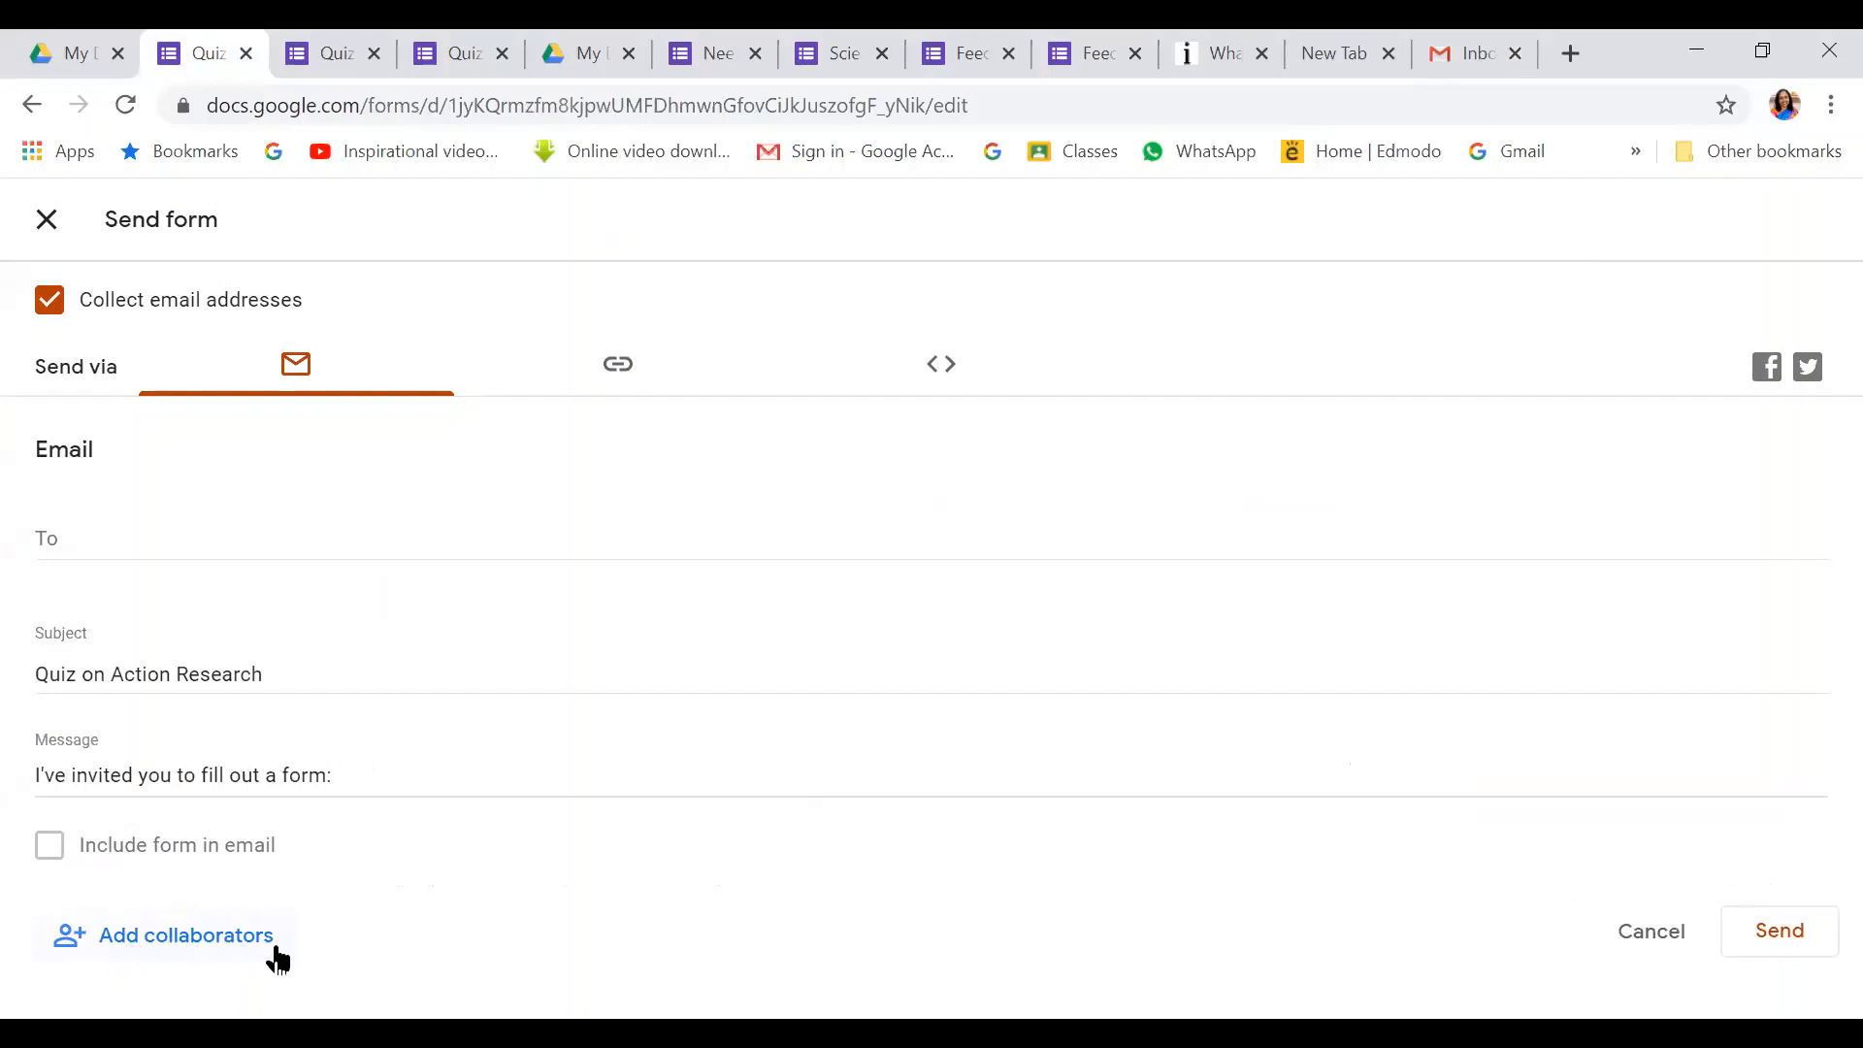
click(205, 938)
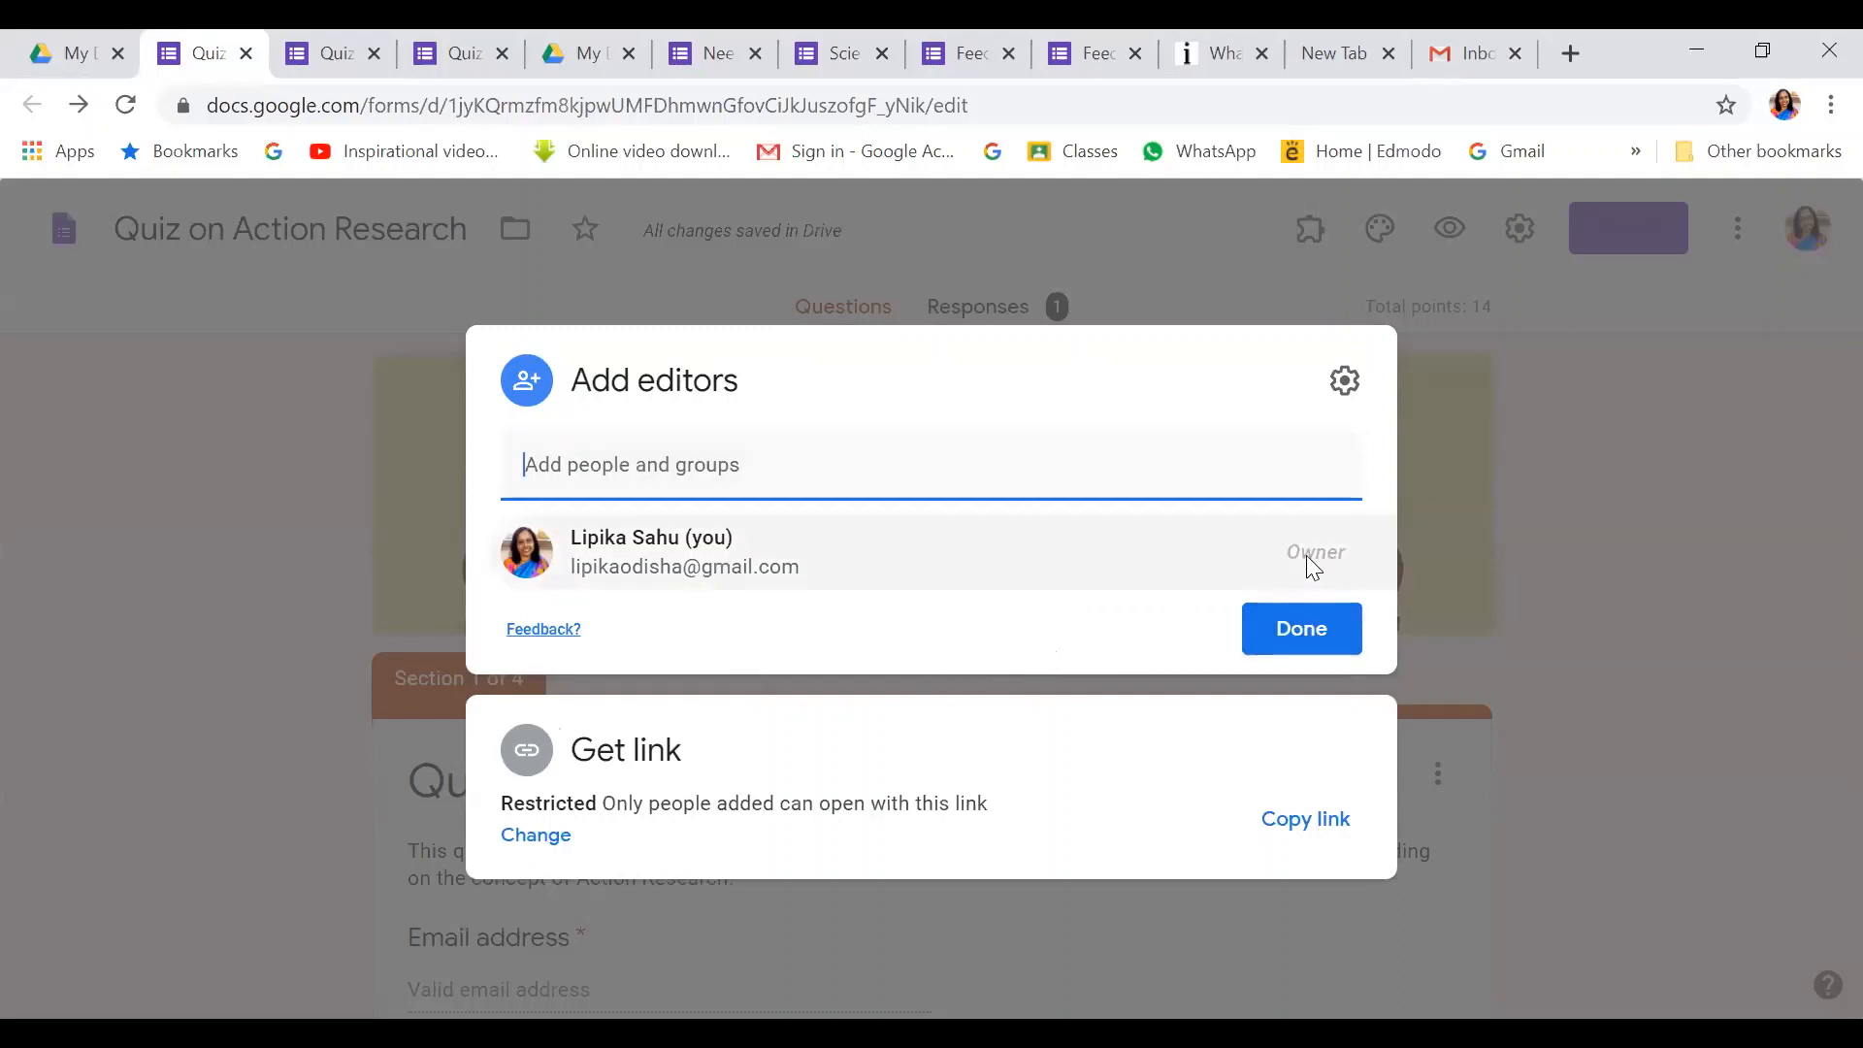
Add four contacts from the suggestions as editors of the quiz
click(840, 458)
click(711, 568)
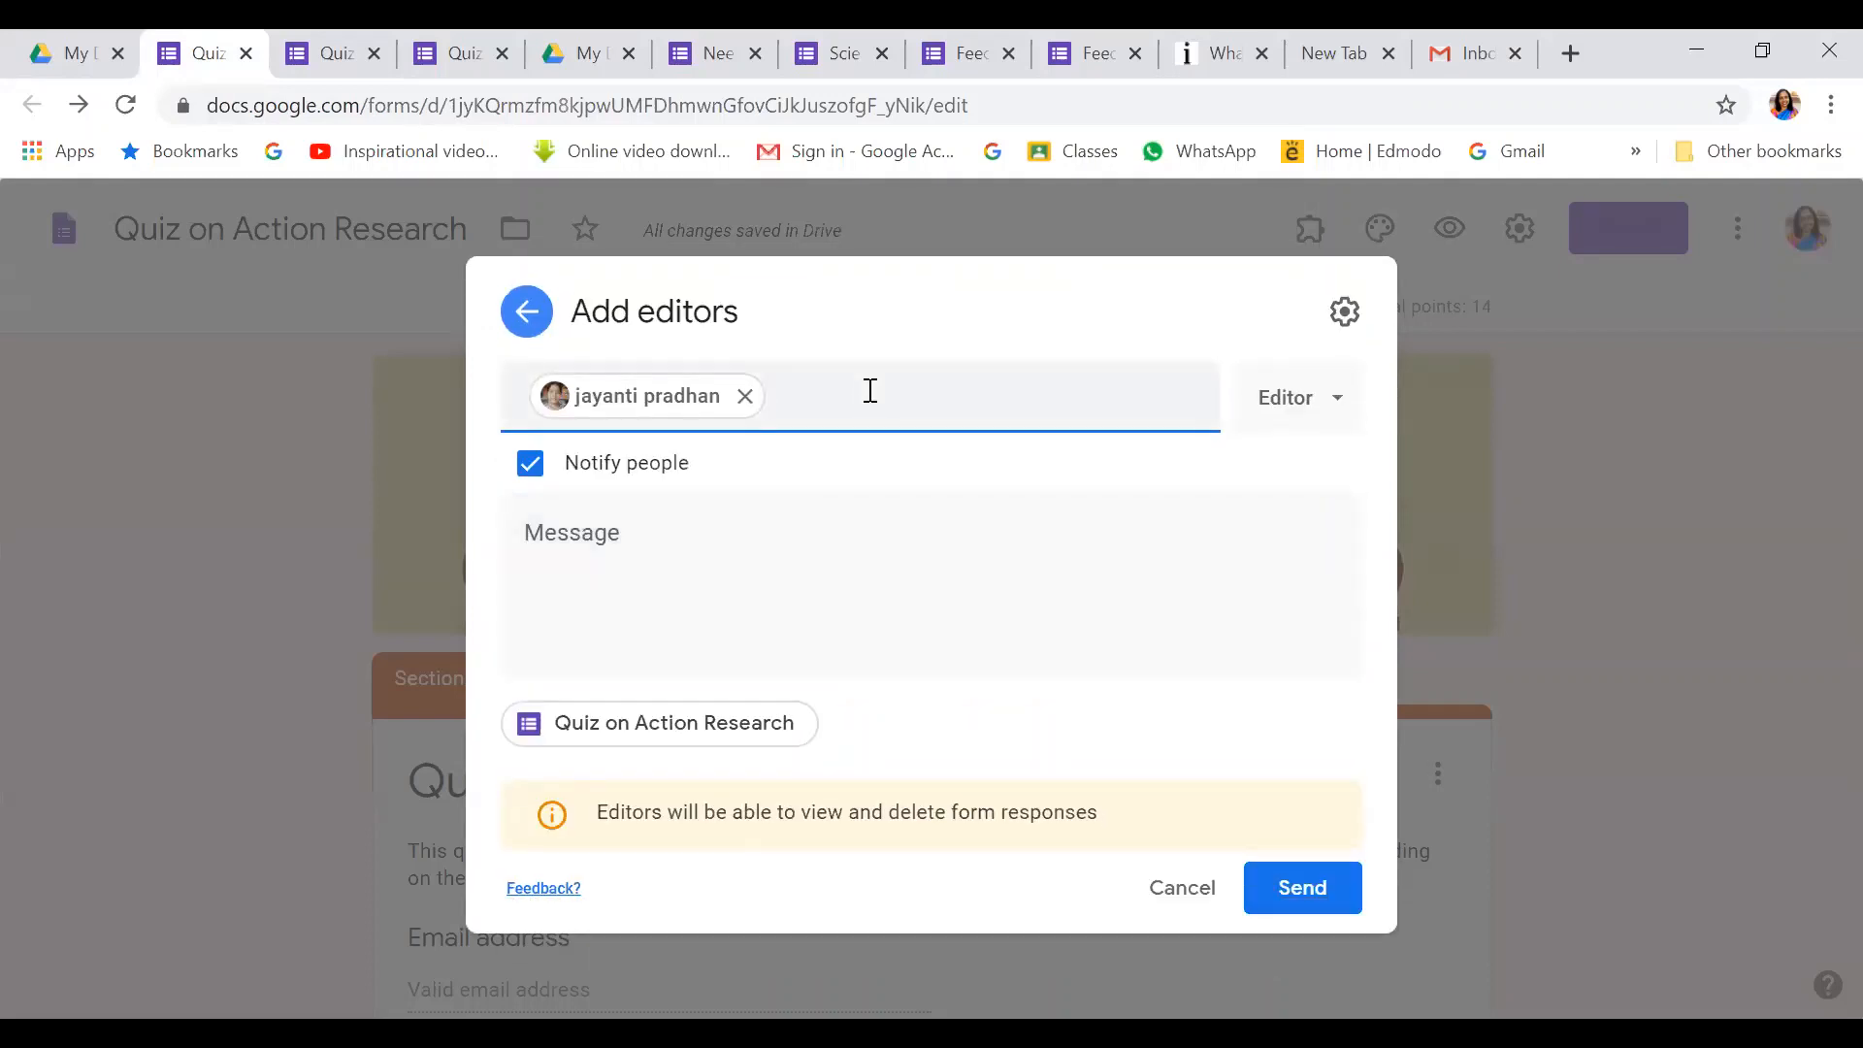
text(mau)
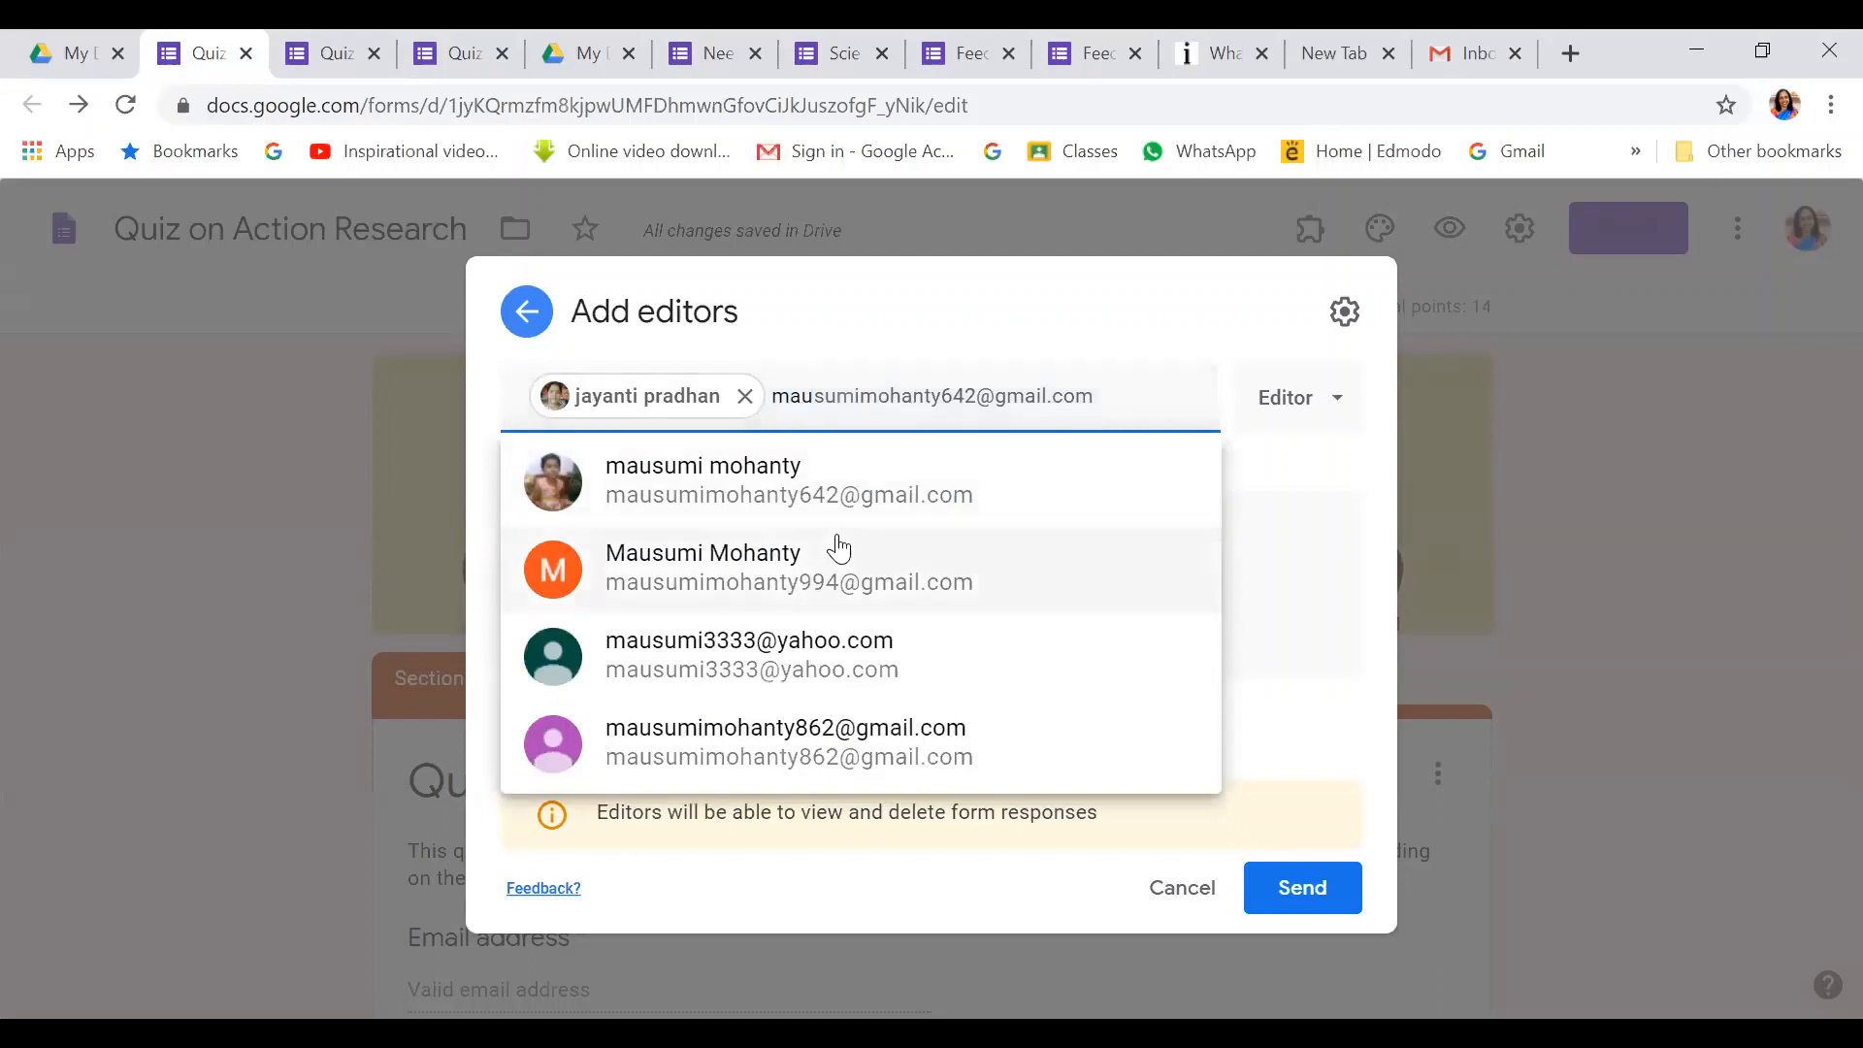
click(846, 495)
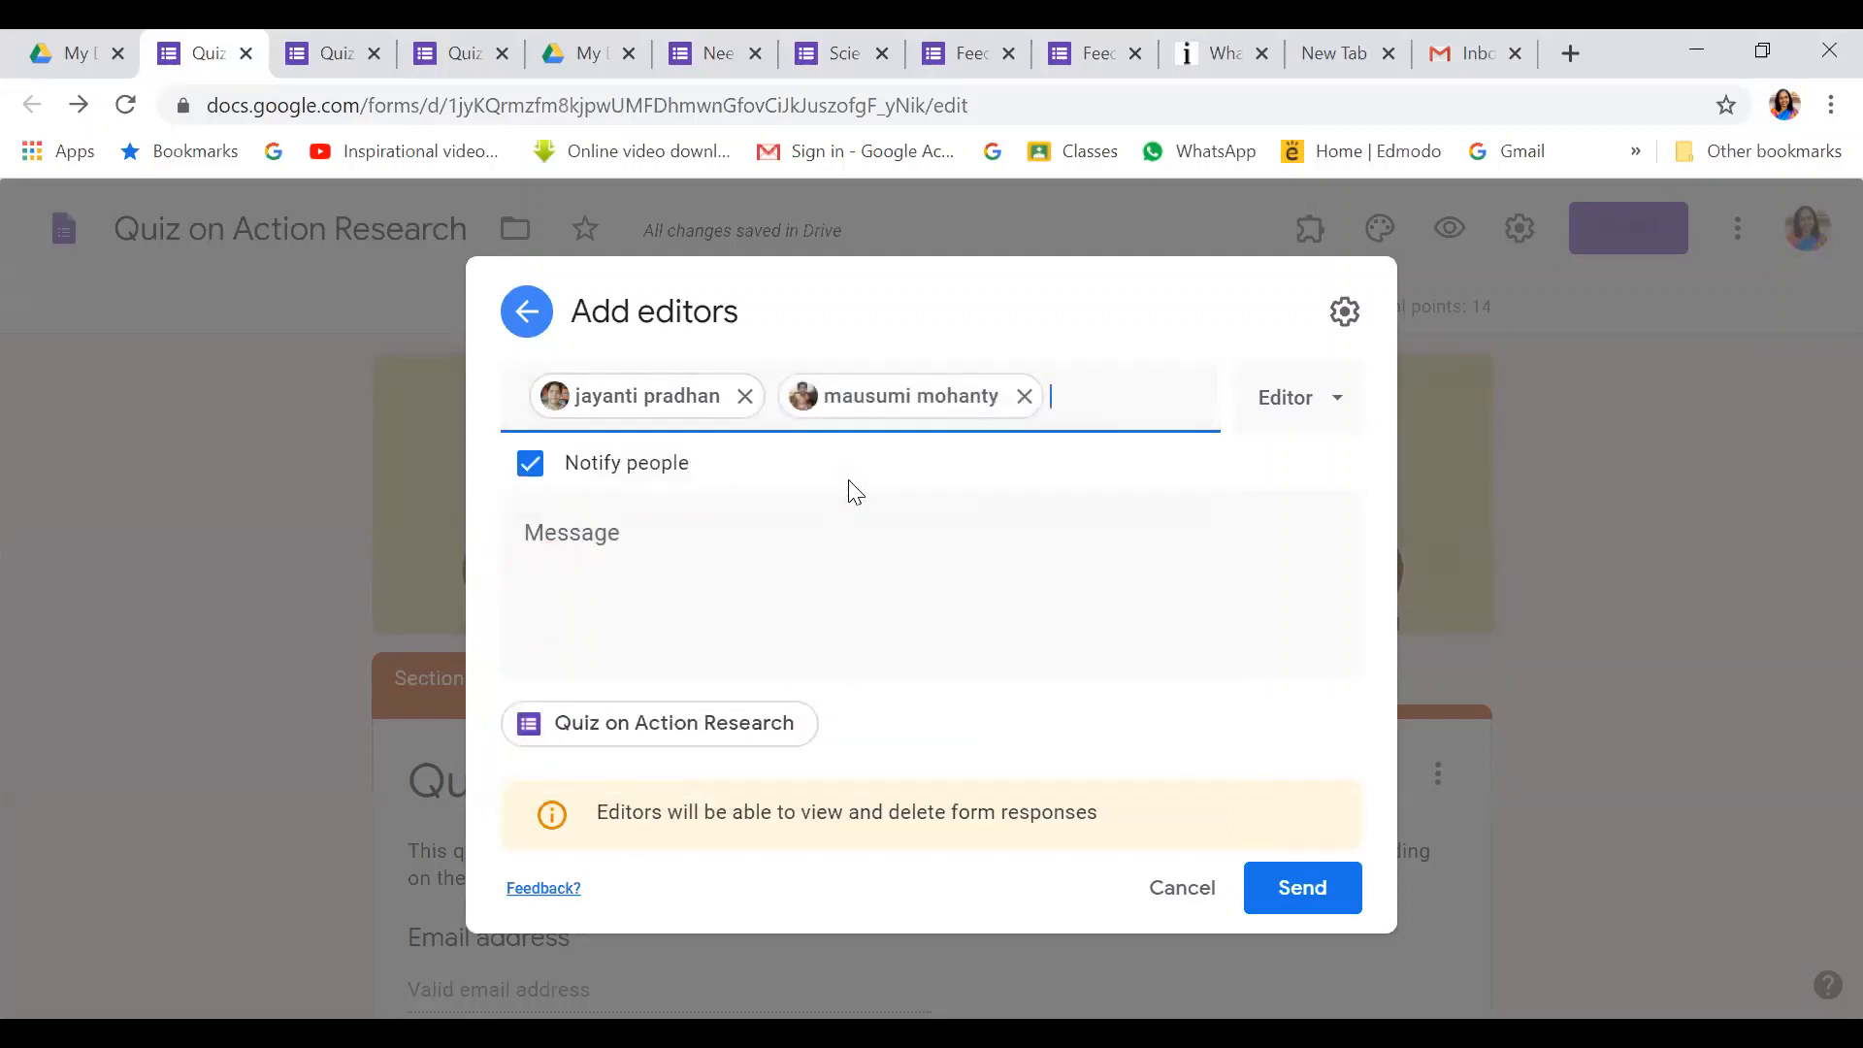
text(mahe)
click(852, 499)
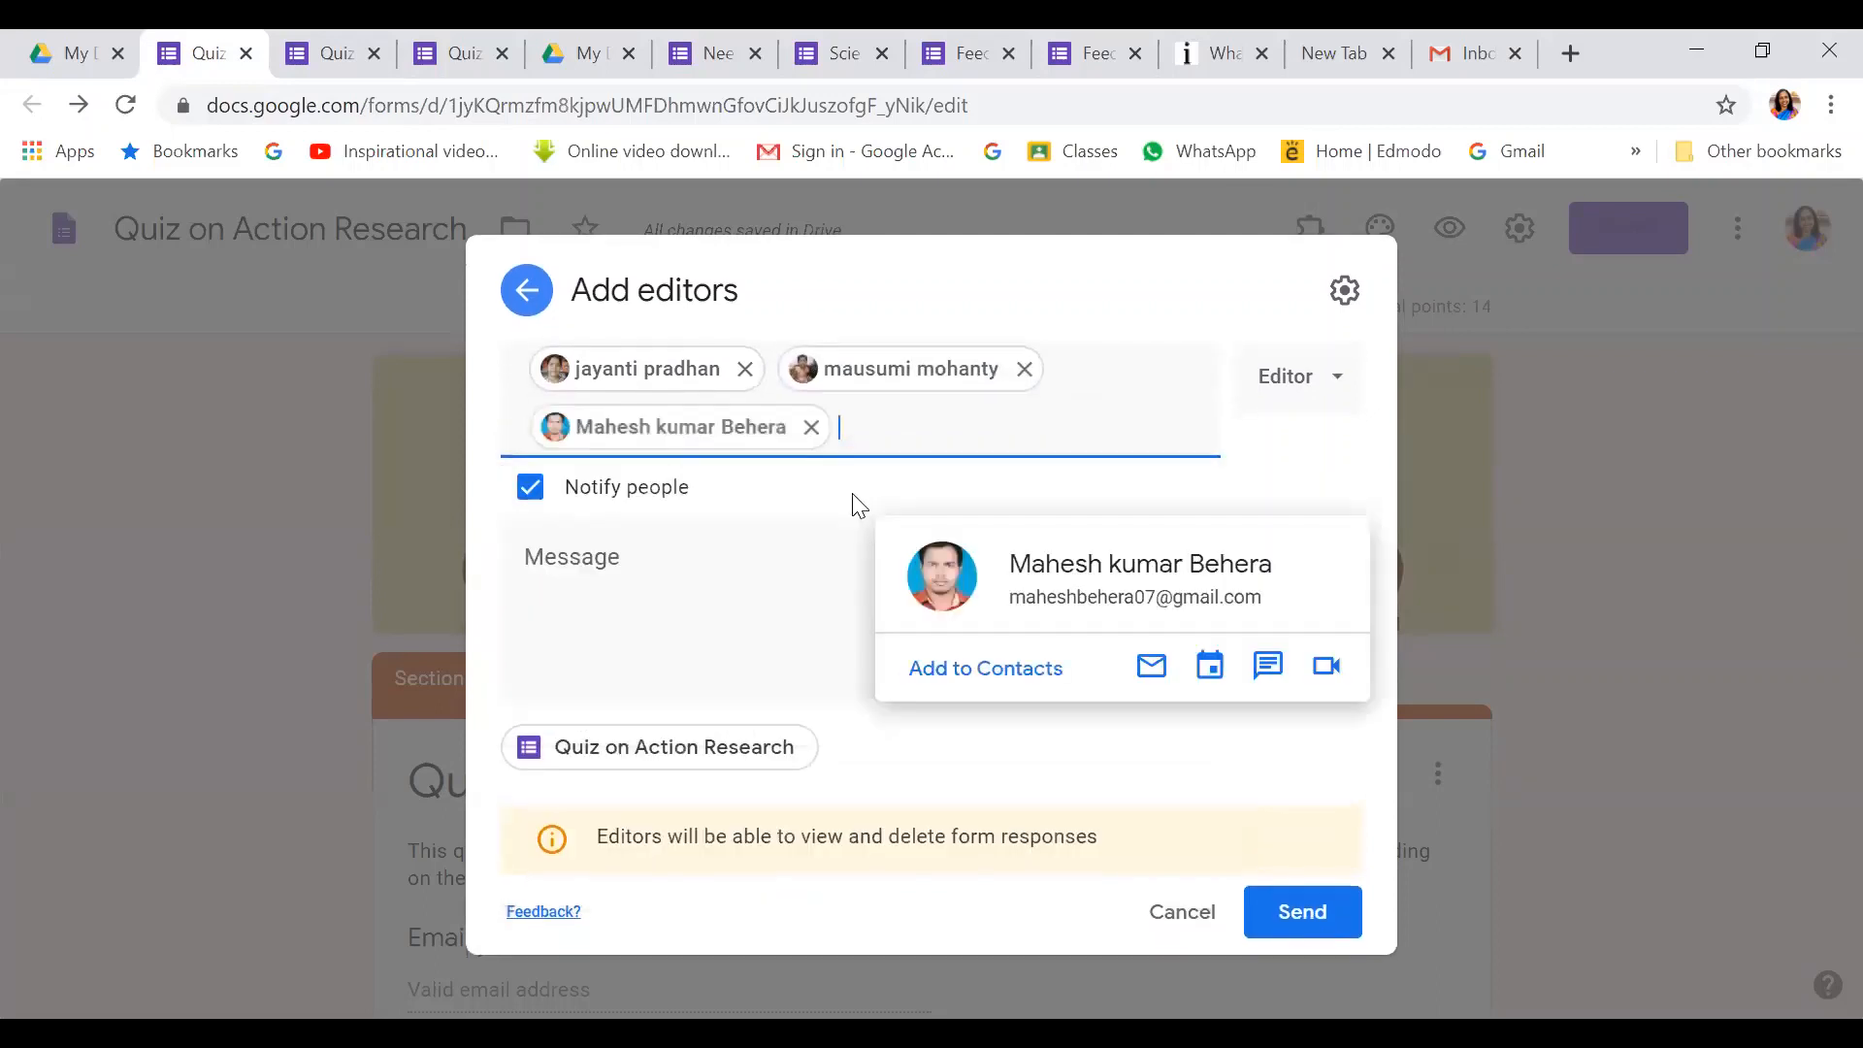
text(aye)
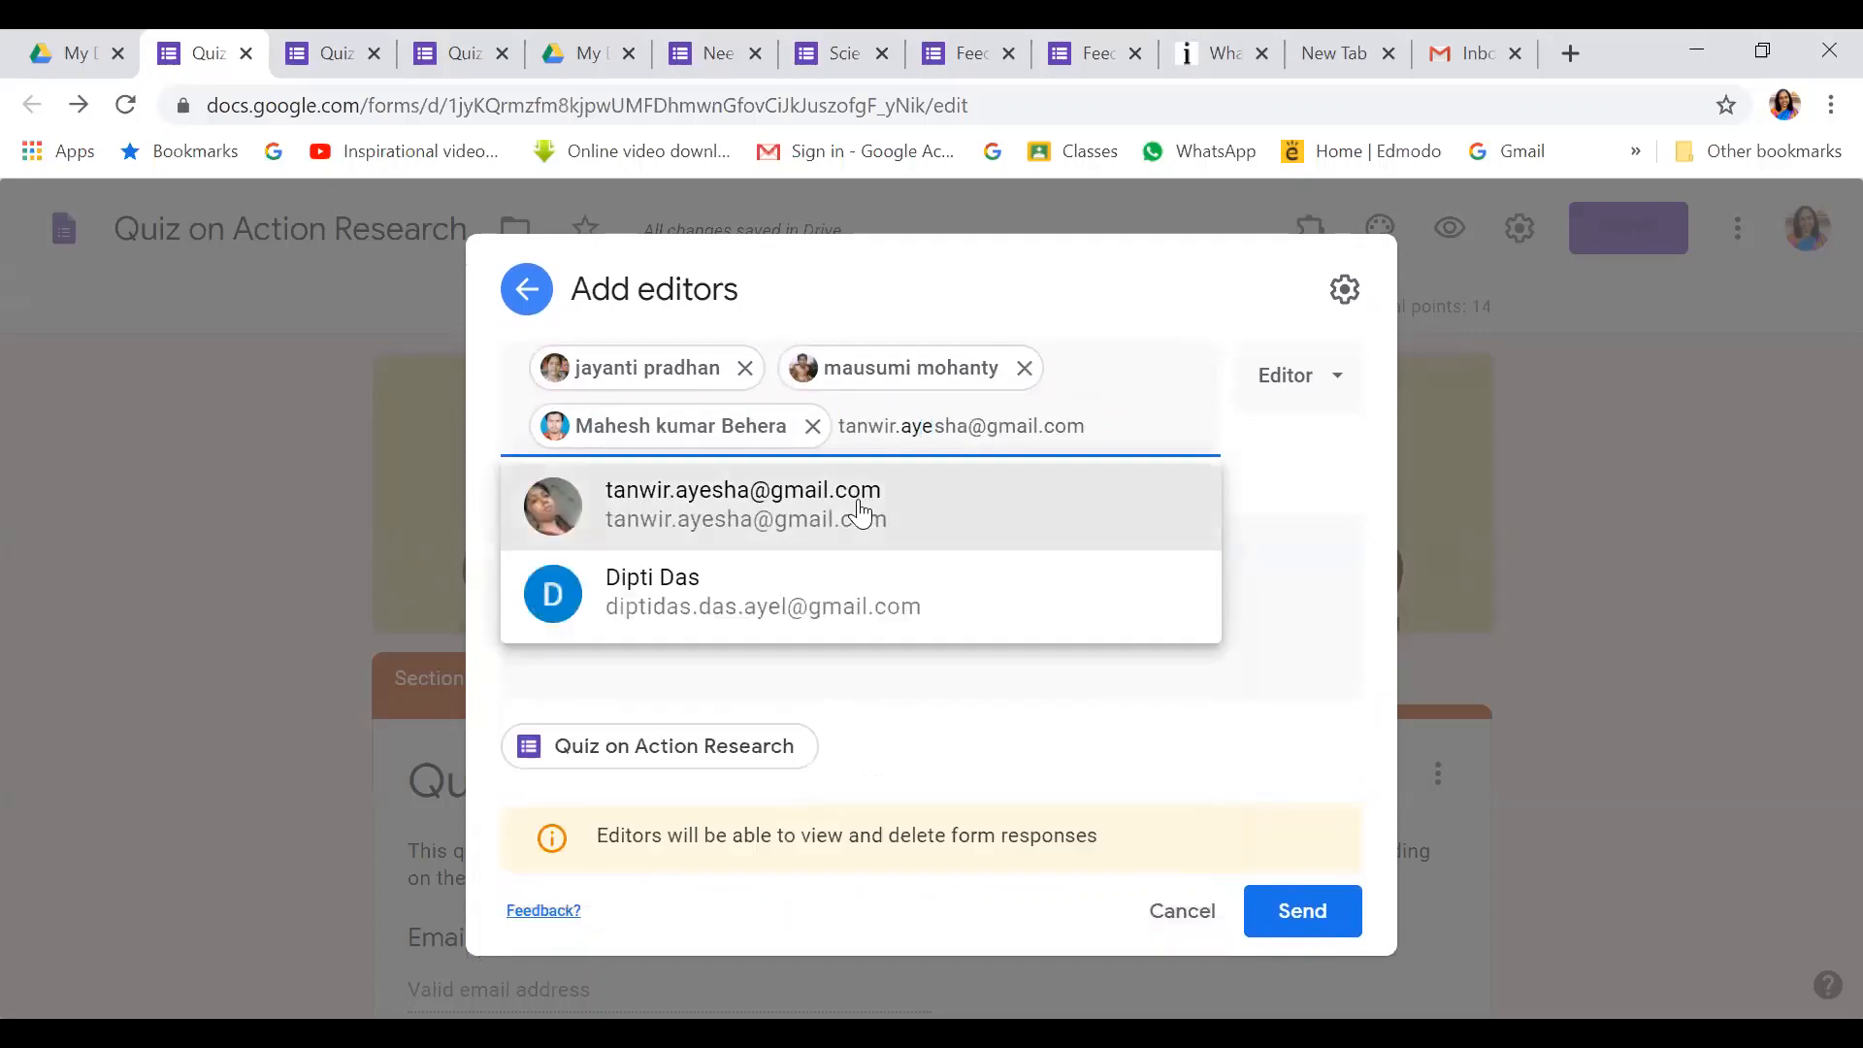
click(861, 511)
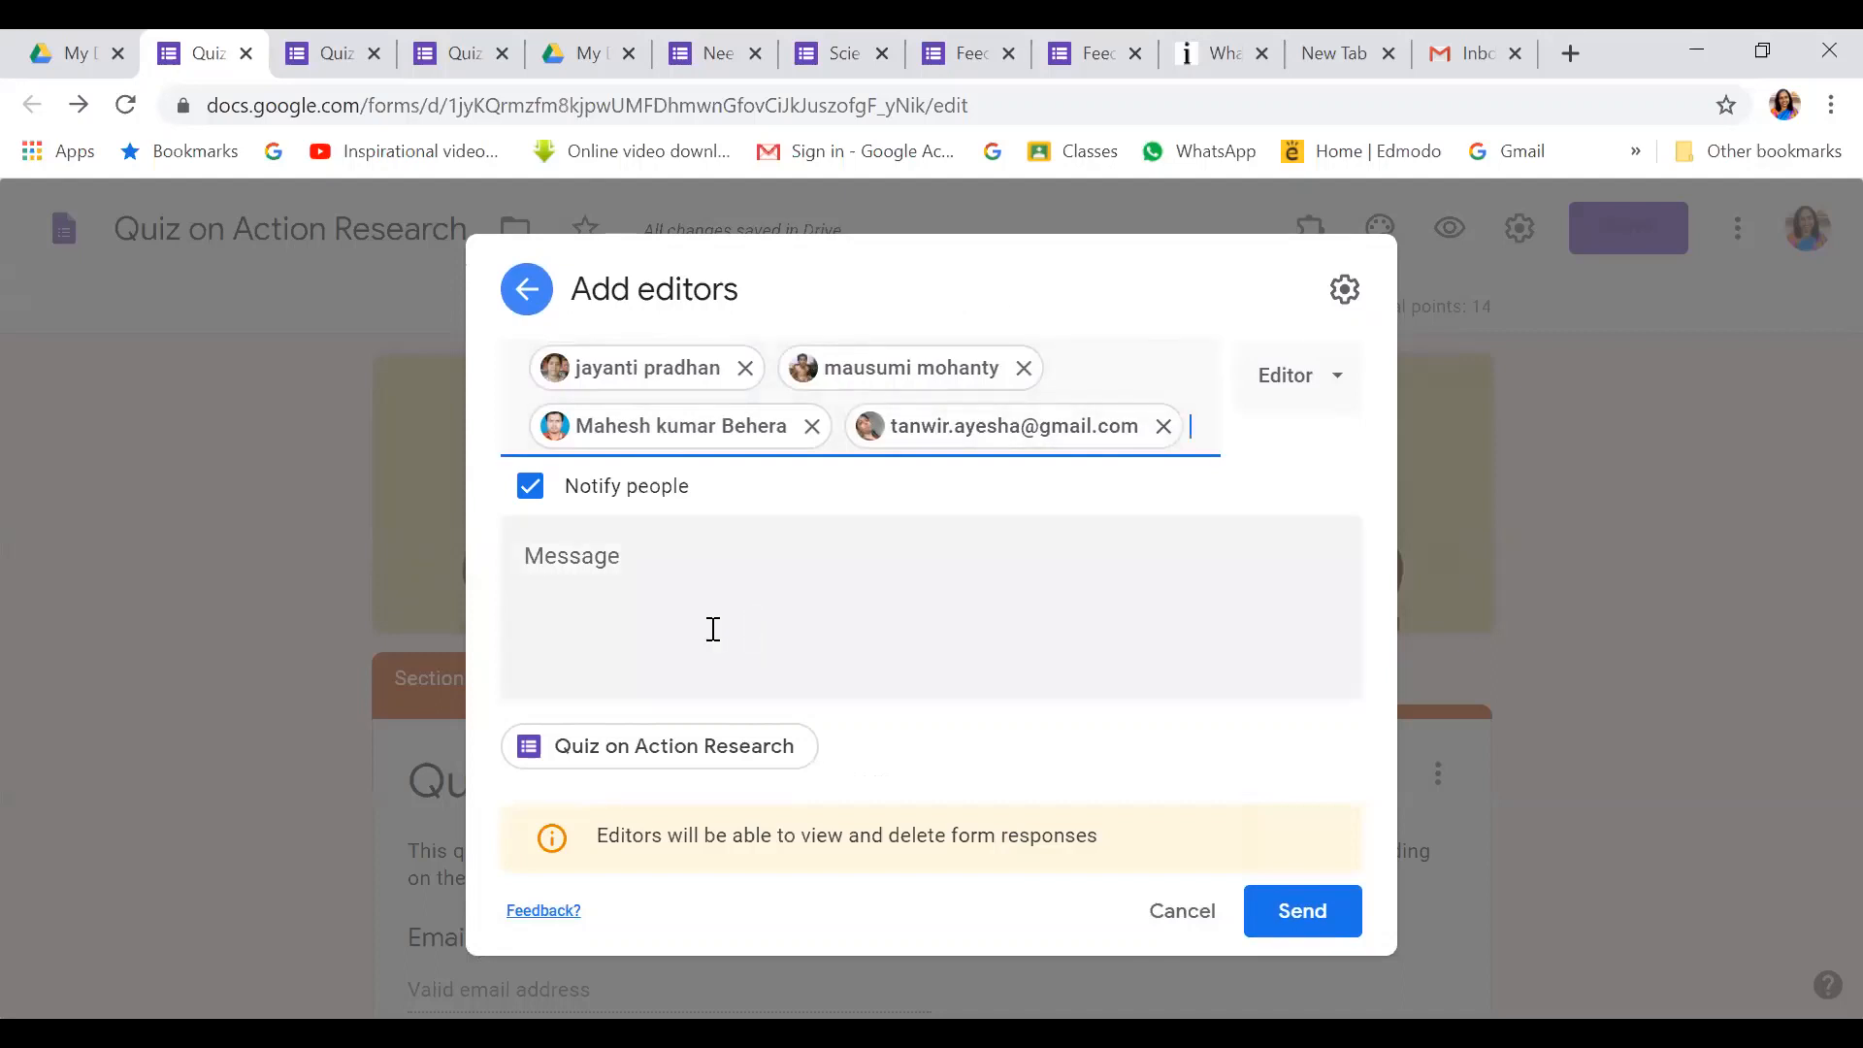
Check the invitee access, start an invitation message, then discard the invites and close the panel
click(1339, 397)
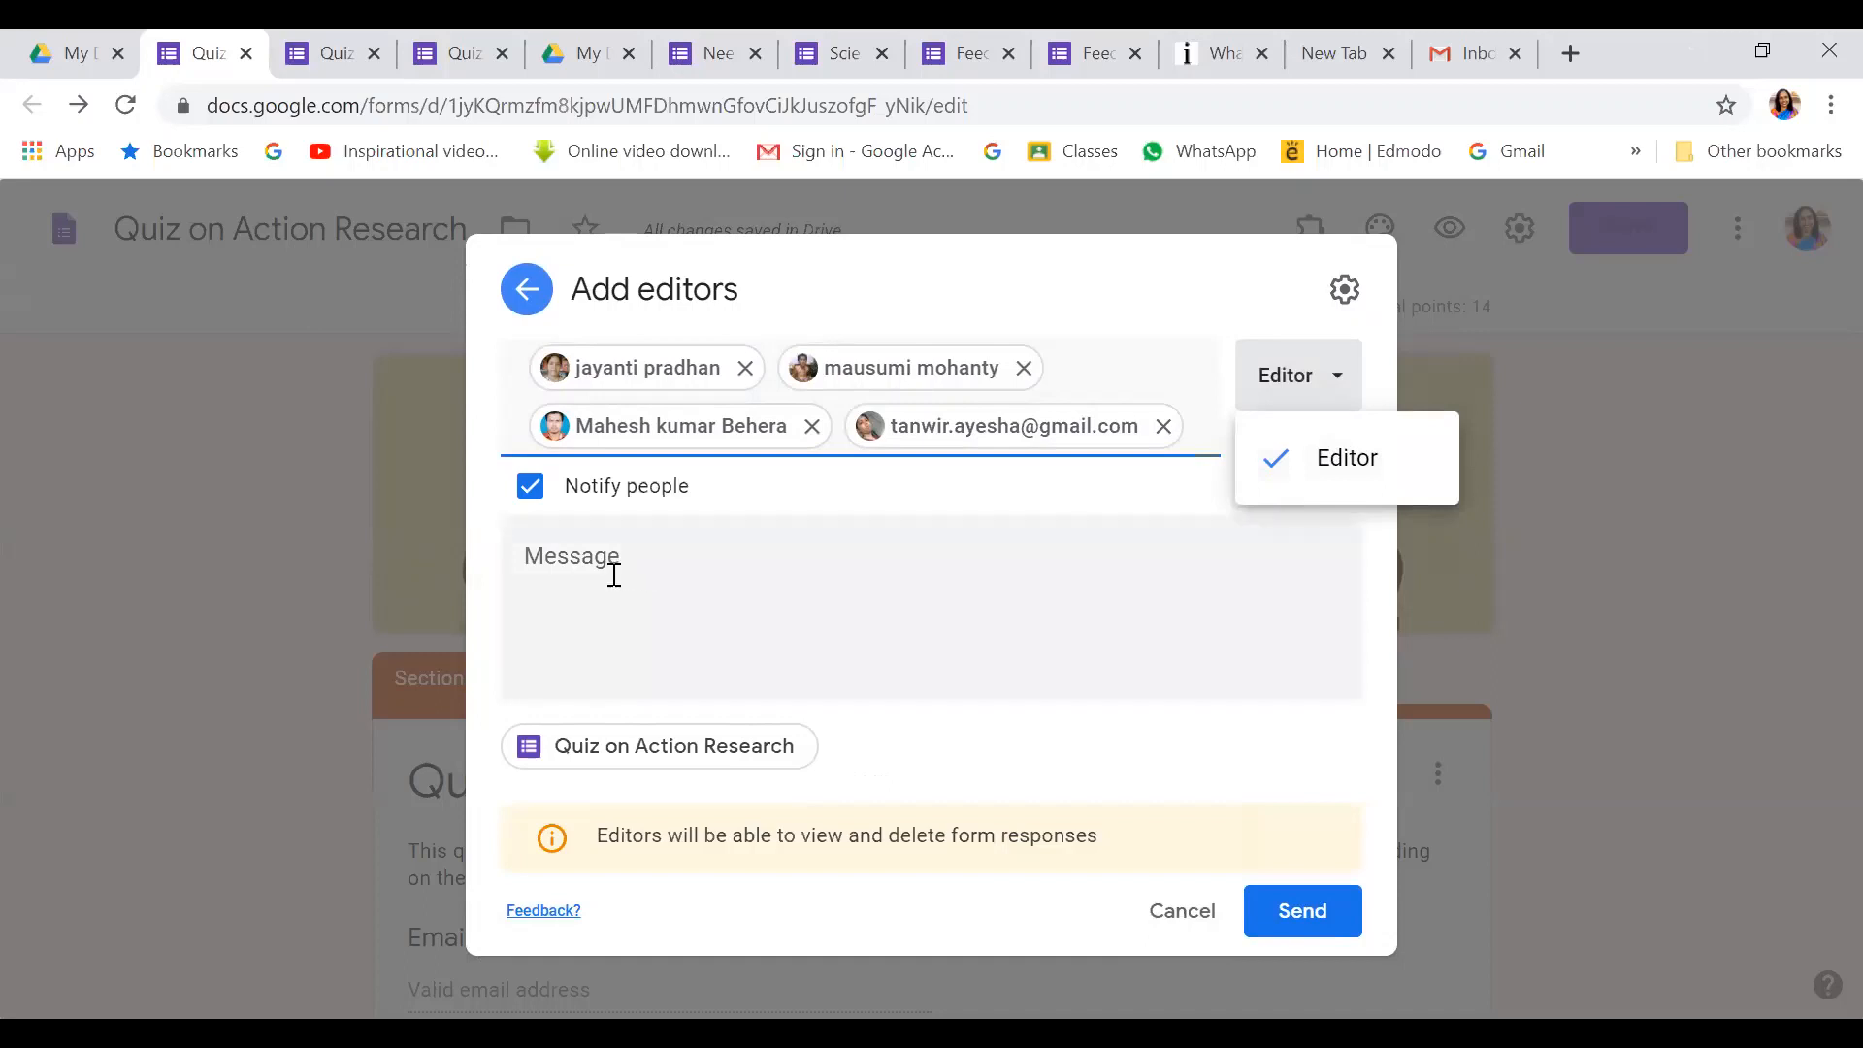
click(615, 575)
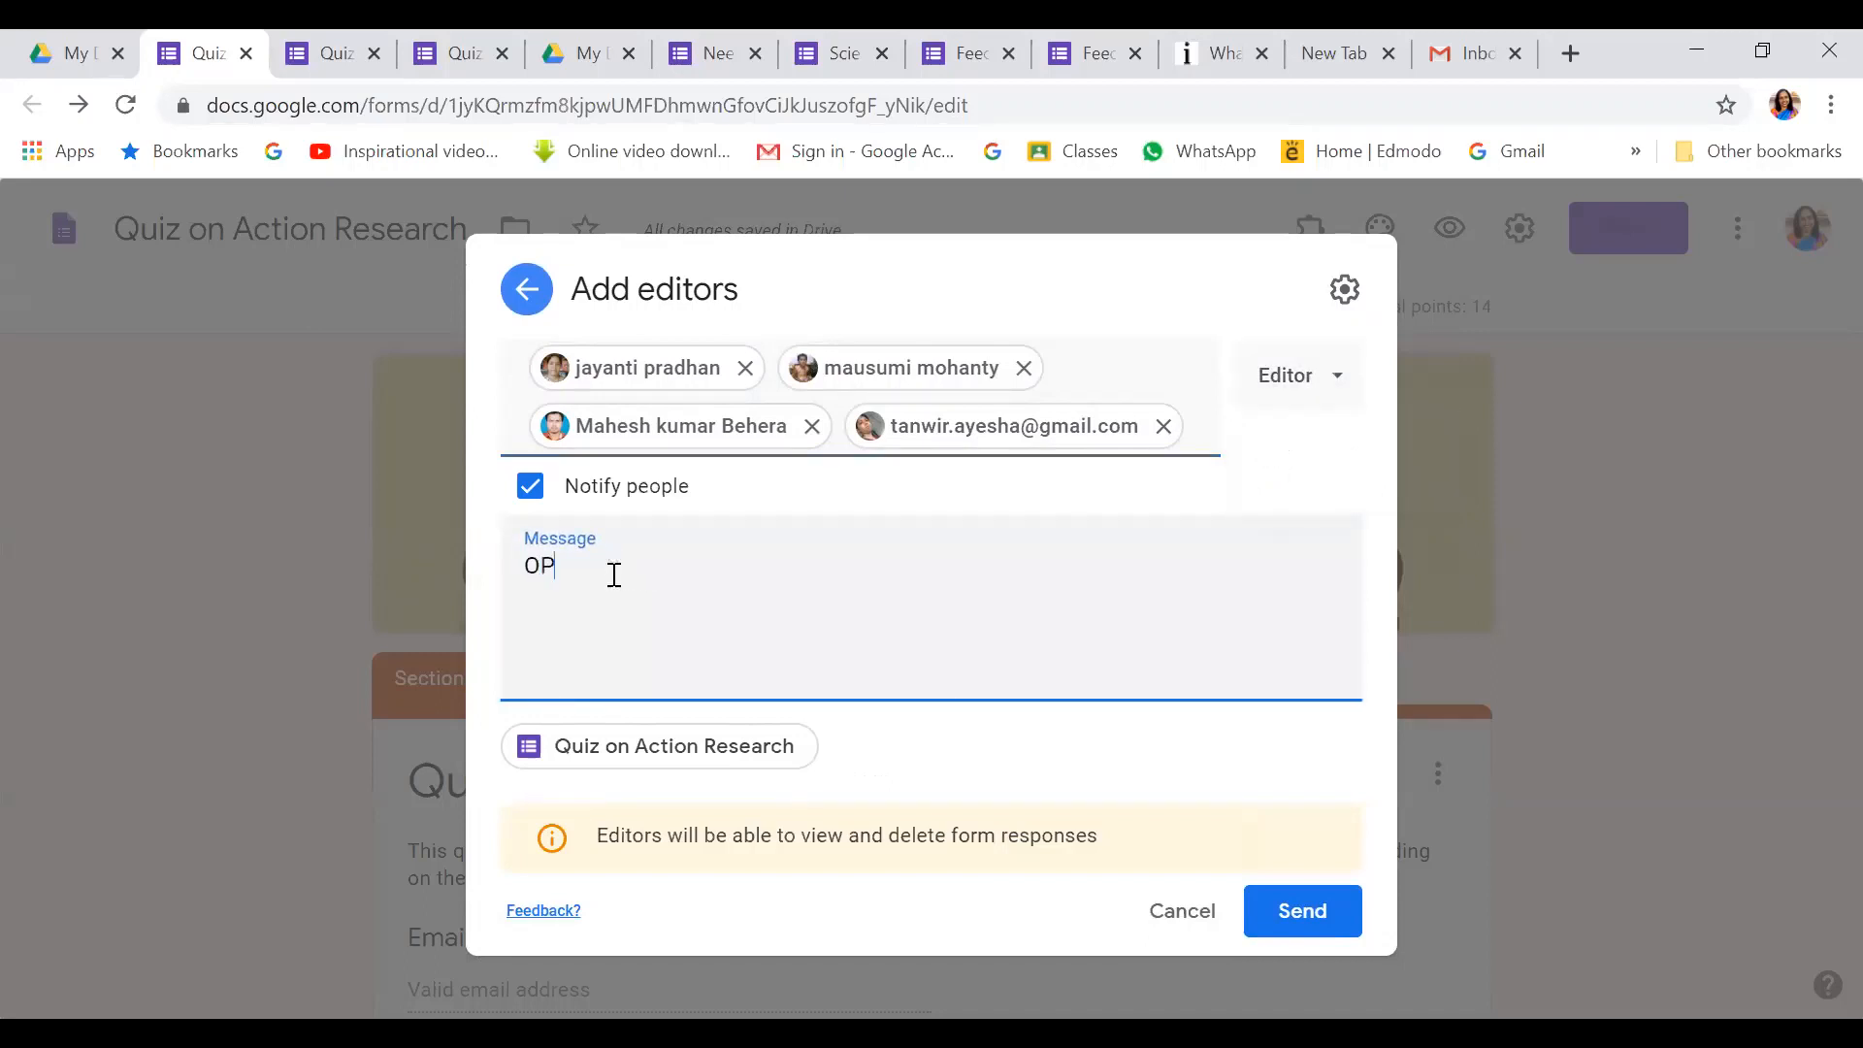
key(BackSpace)
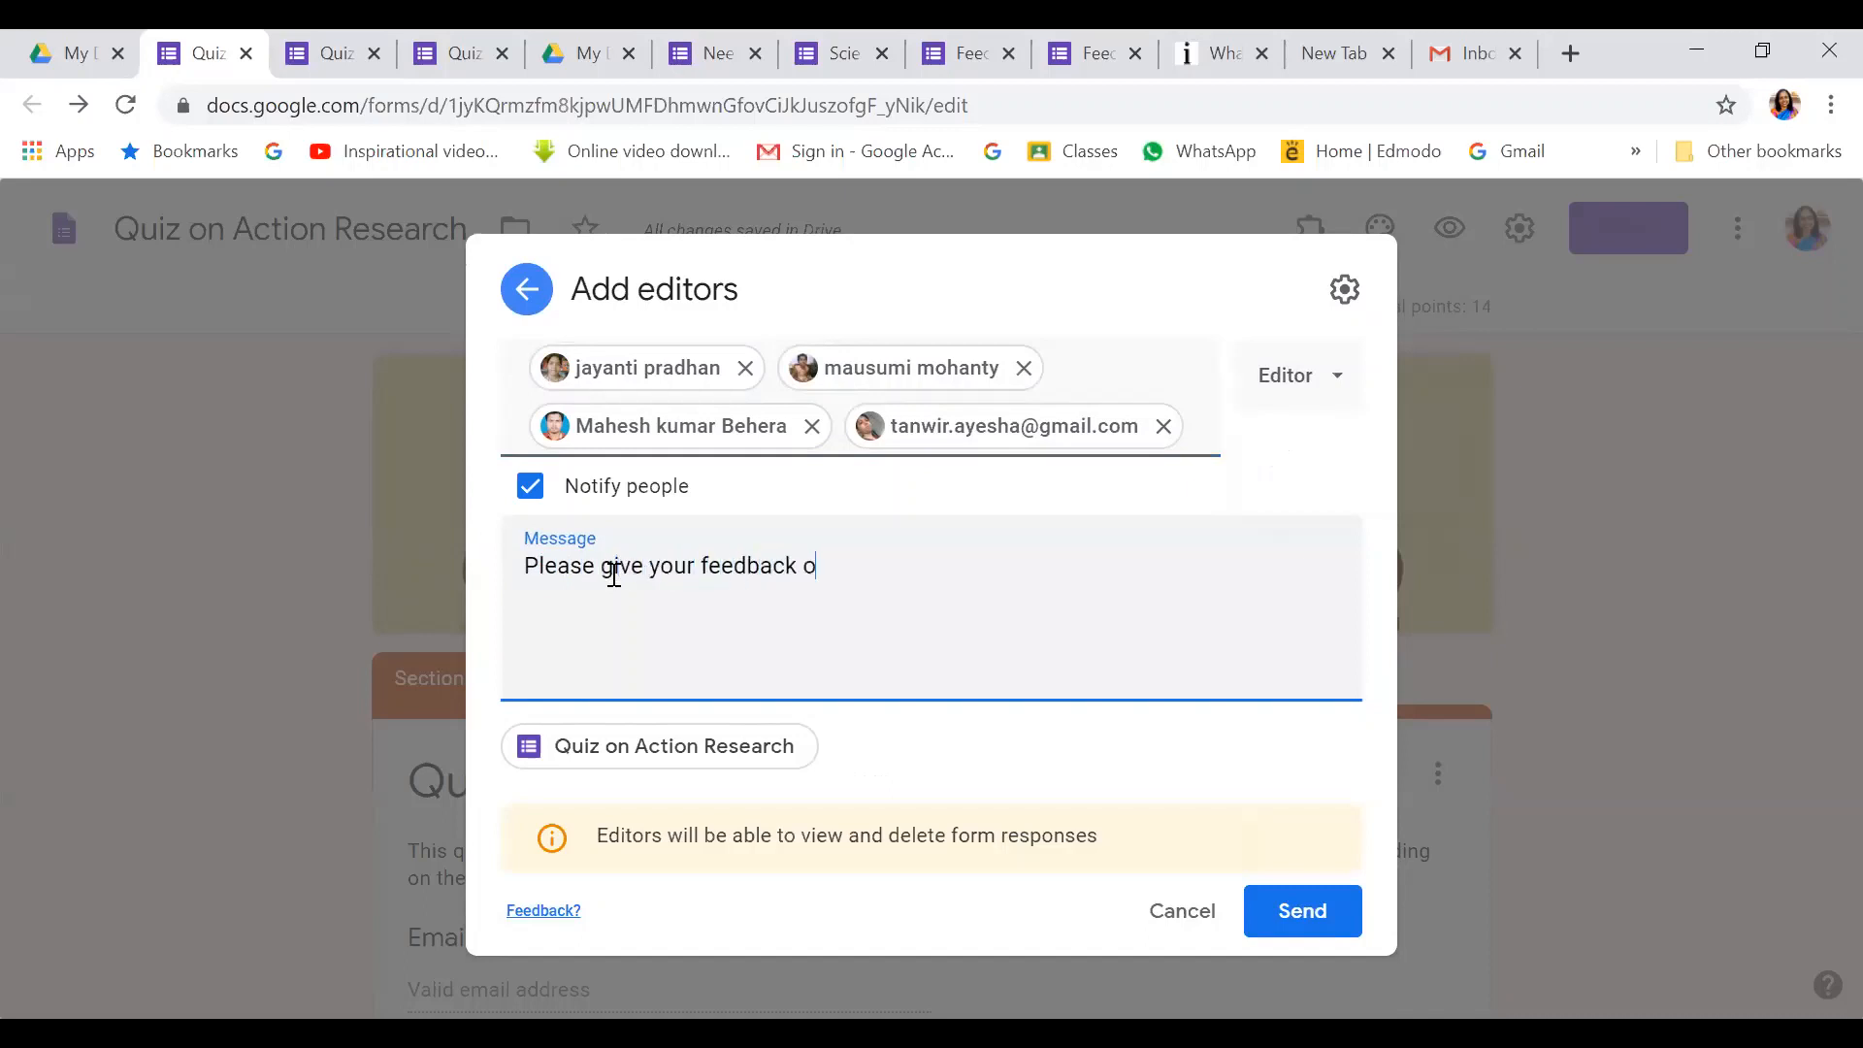
text(is quiz.)
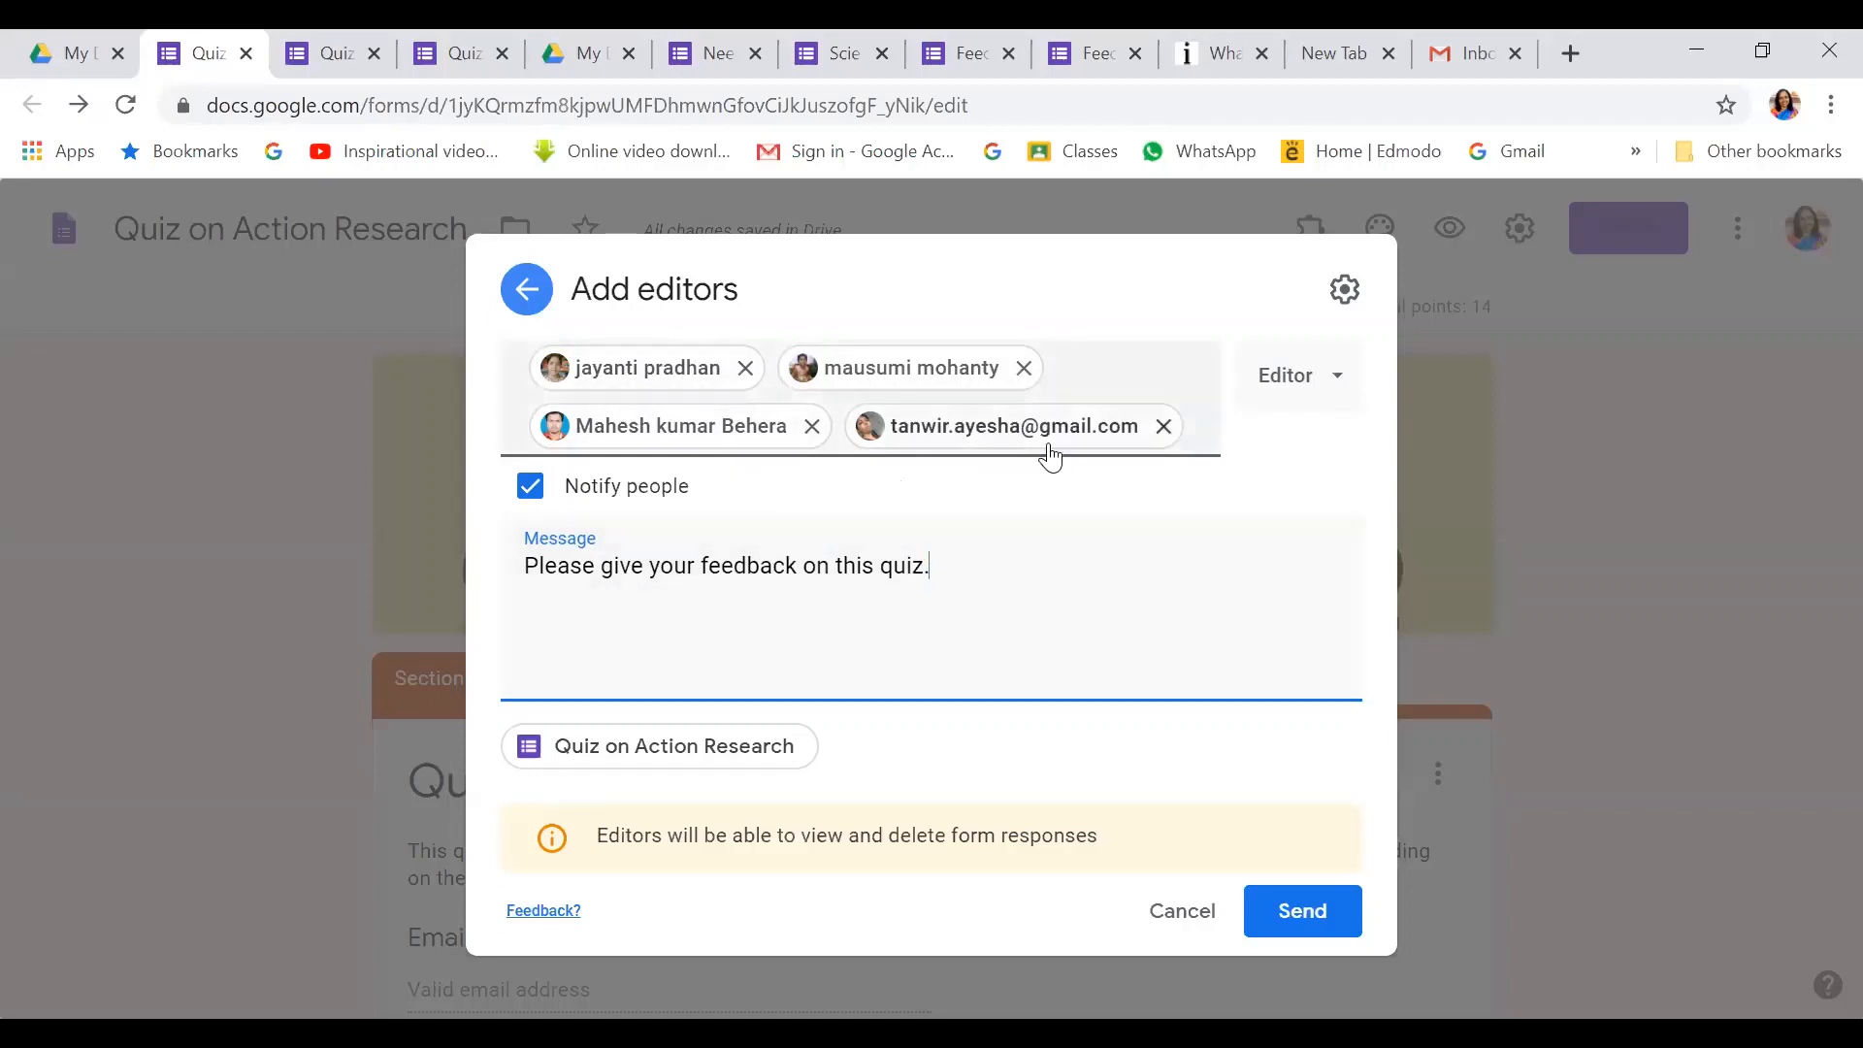
mouse_move(1051, 457)
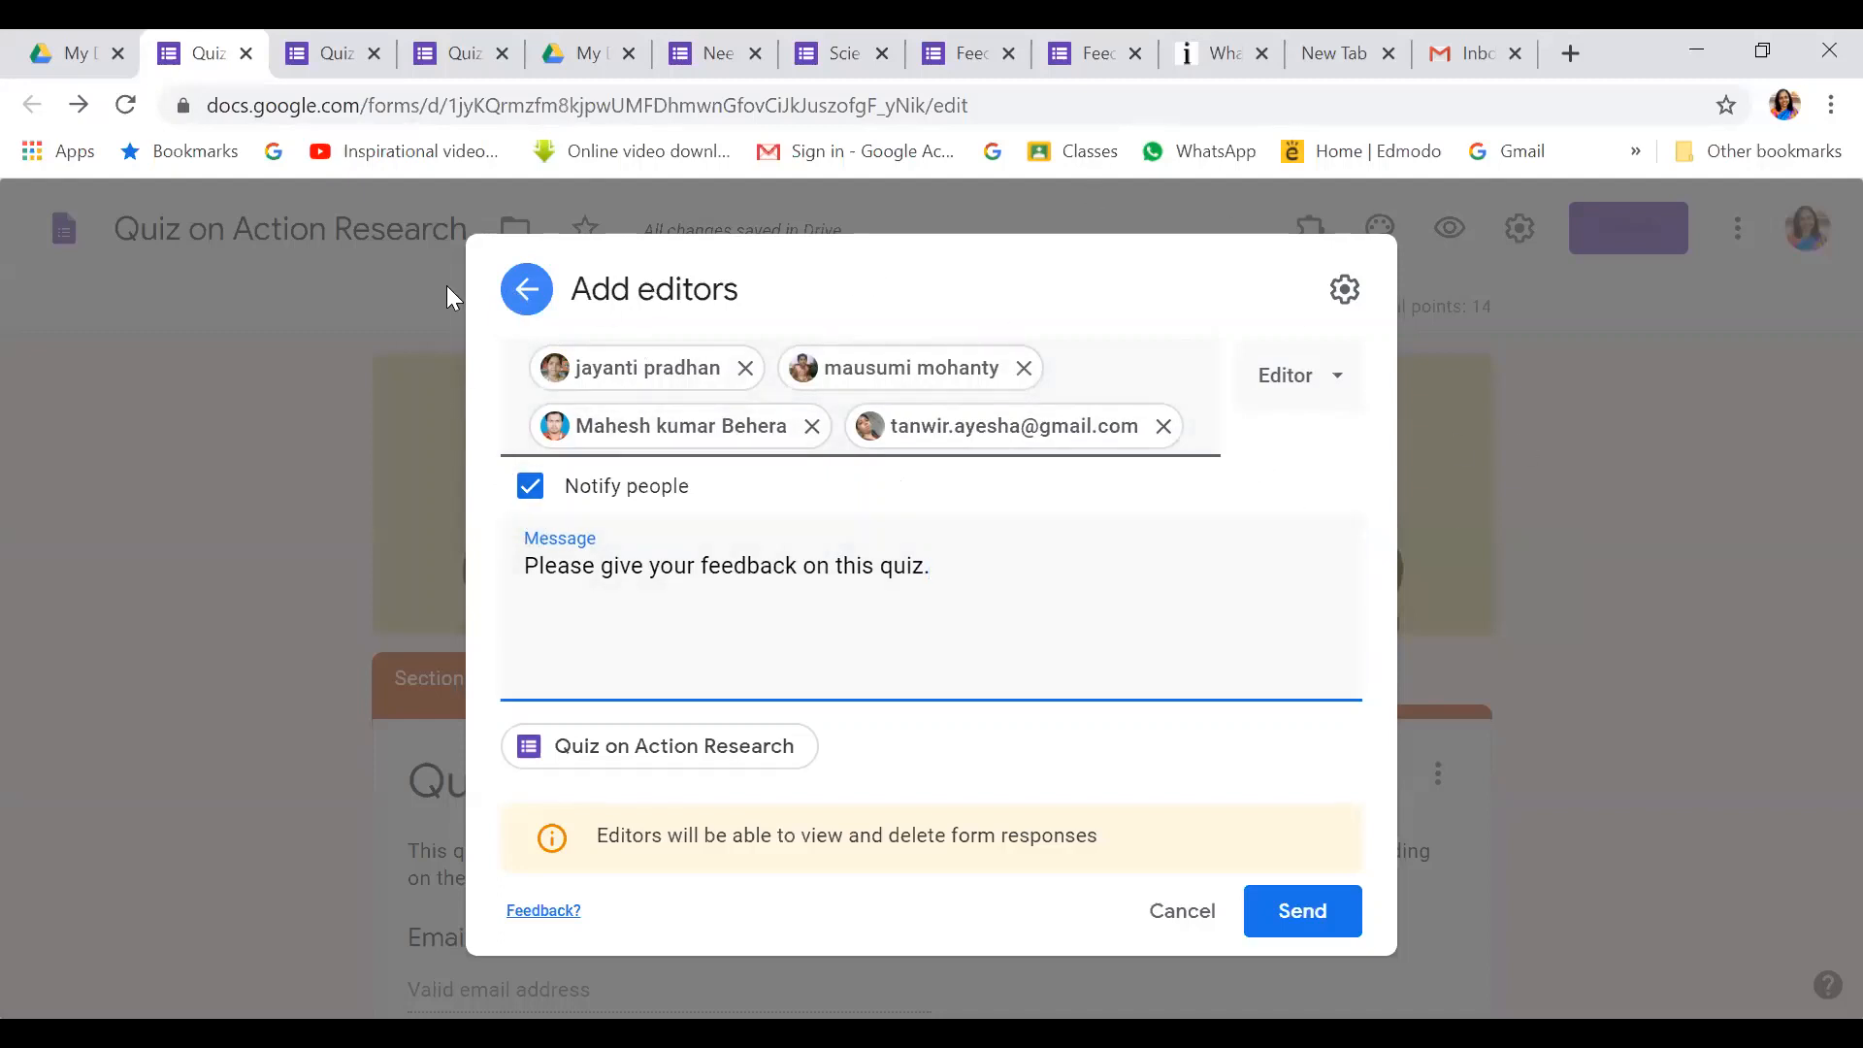
click(529, 289)
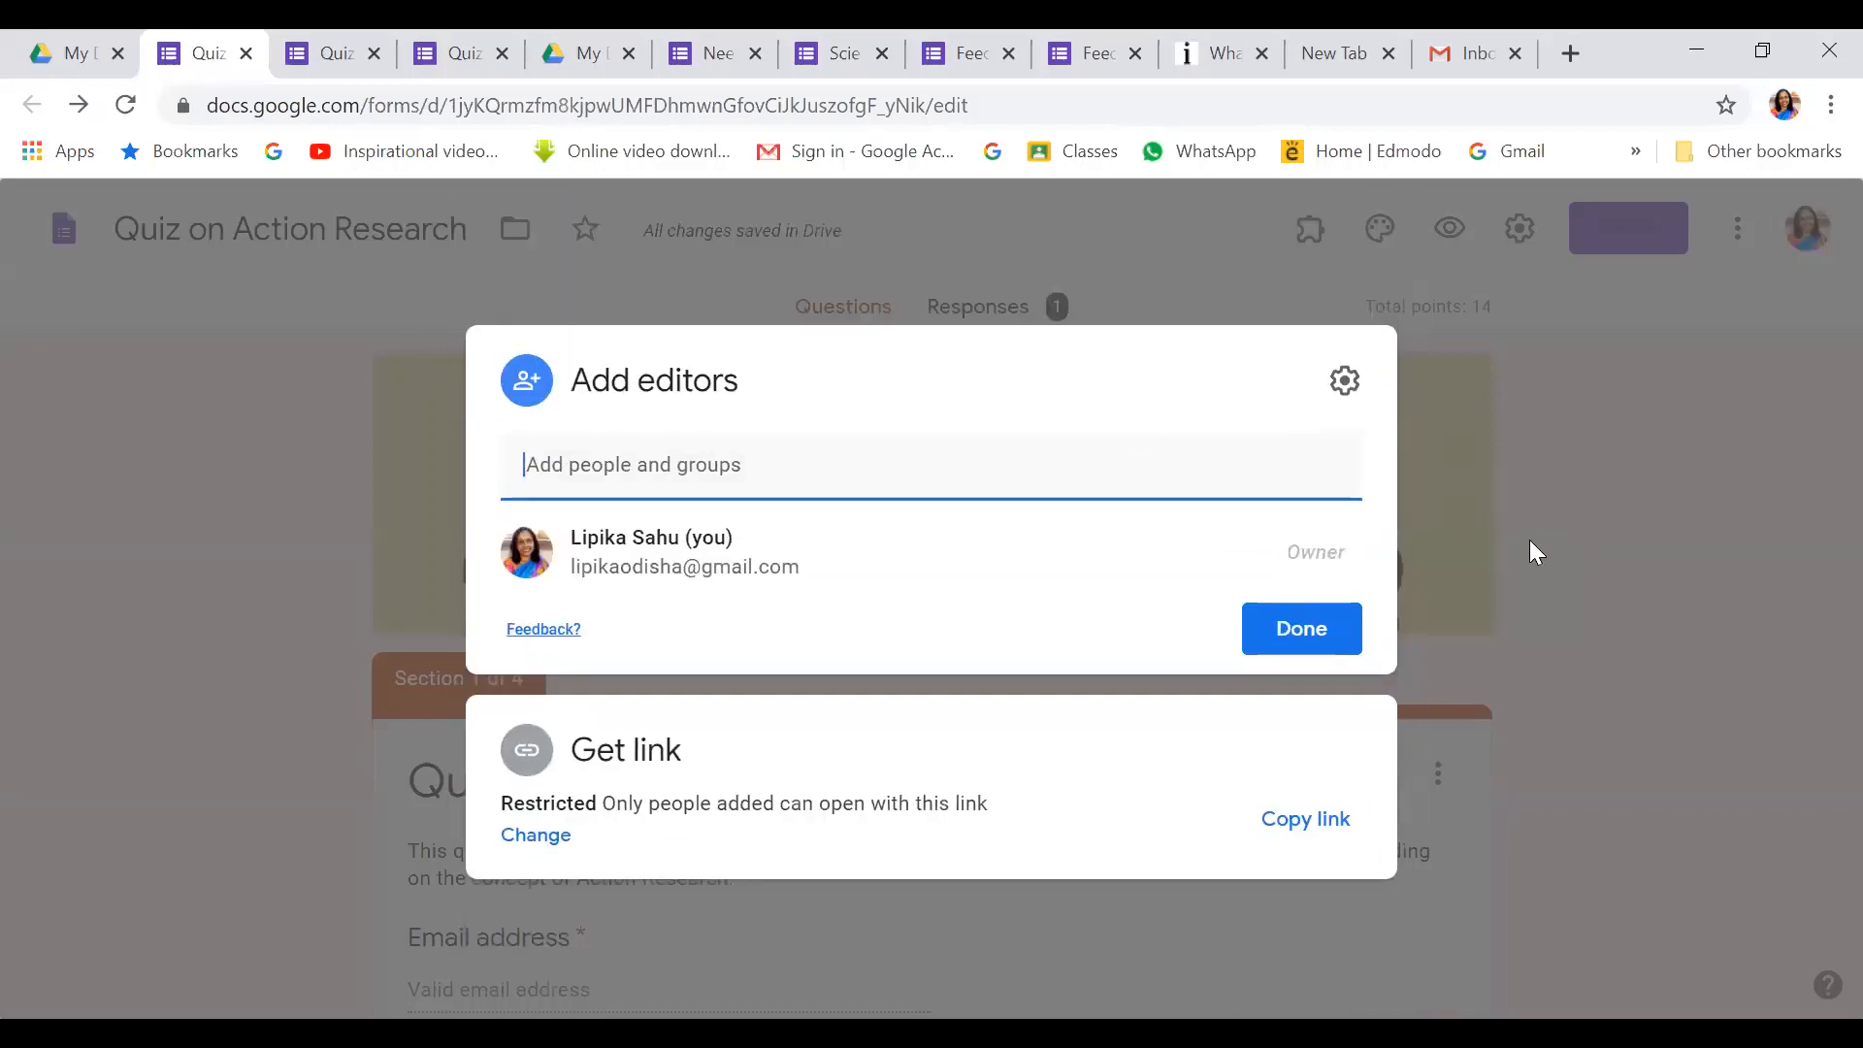
click(1592, 505)
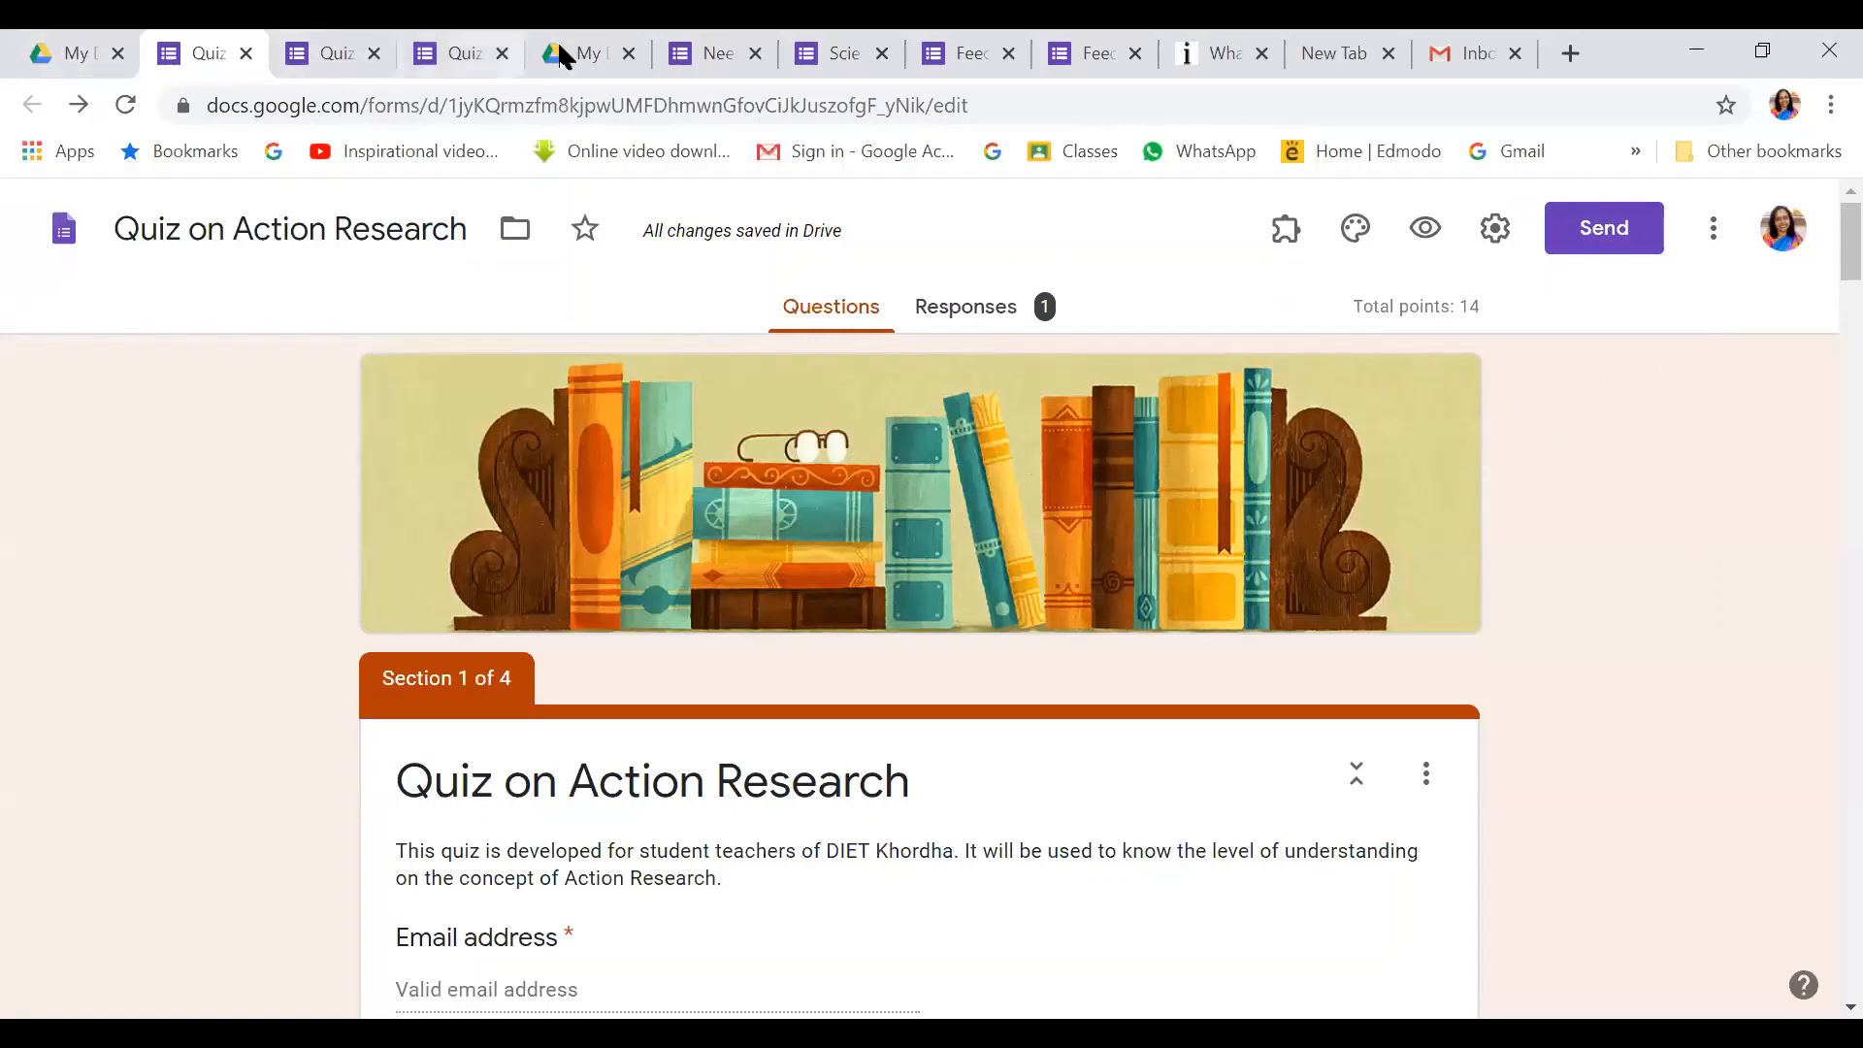
Switch to the Science Quiz- 1st year form and scroll through its 4 sections
click(832, 56)
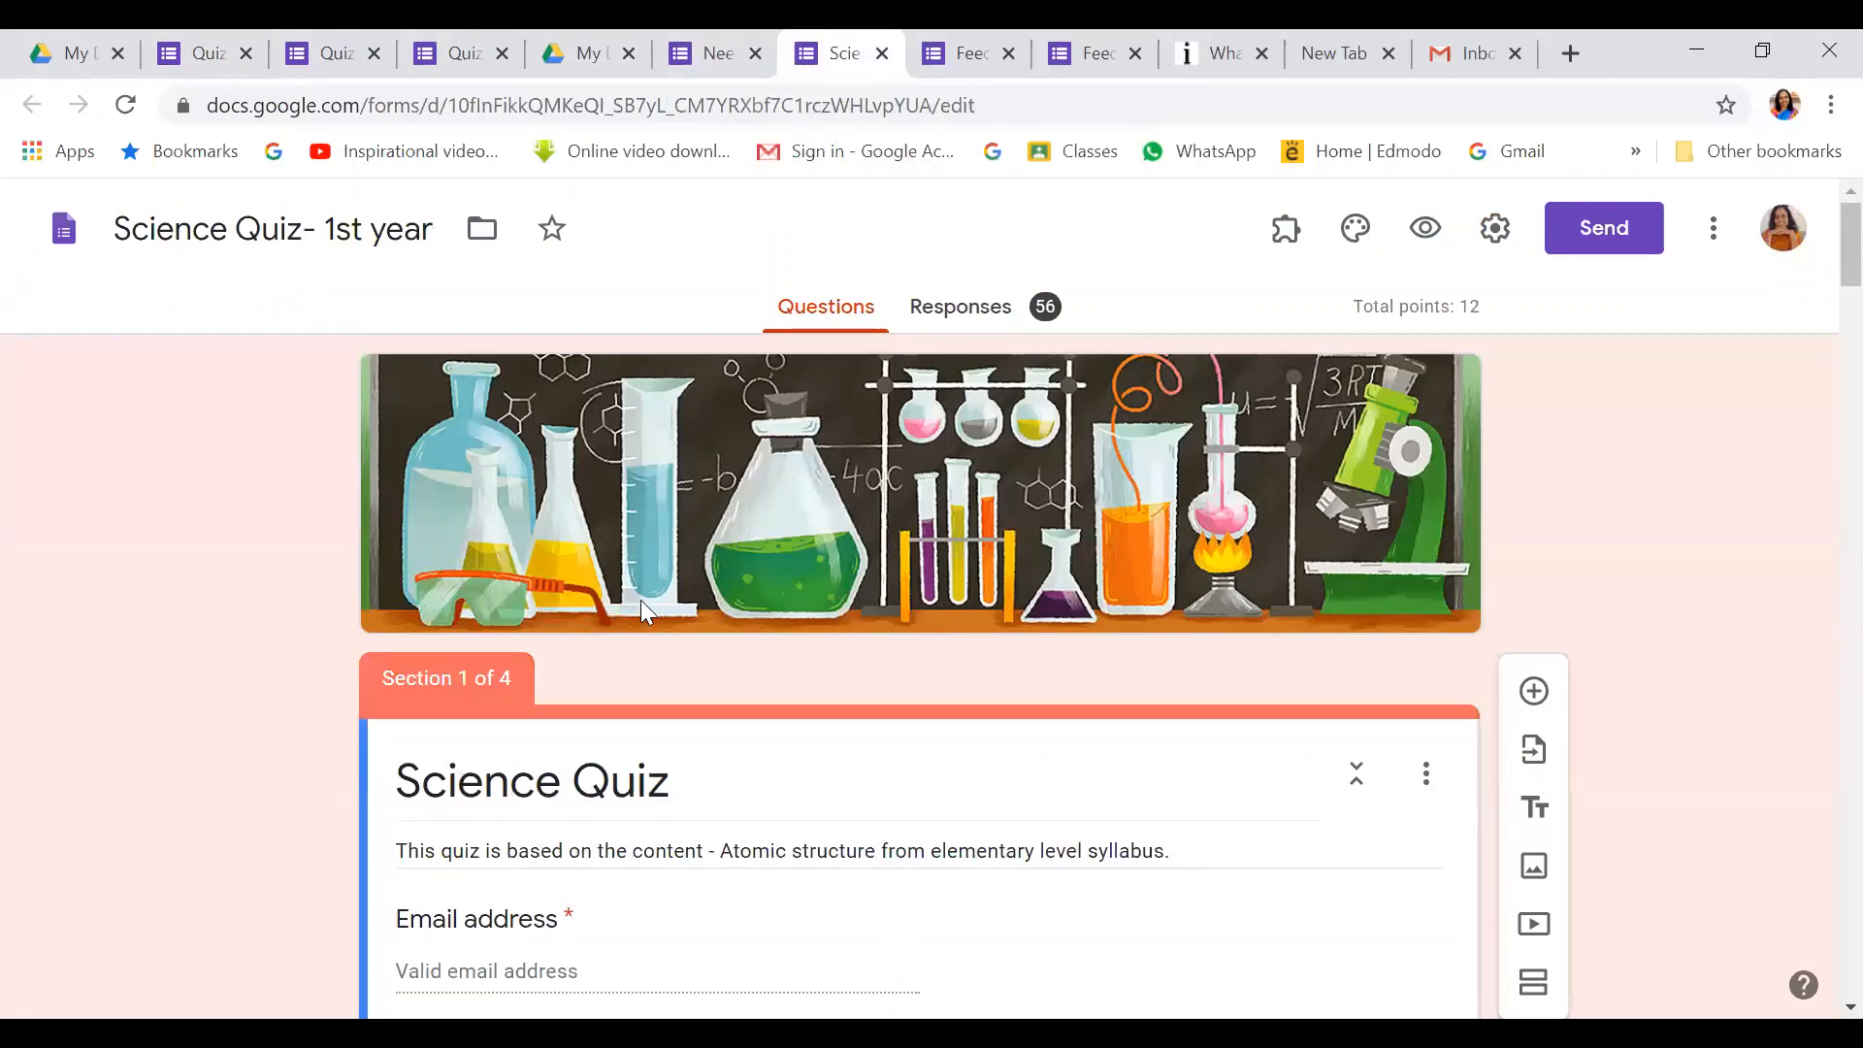
scroll(641, 602, down, 2)
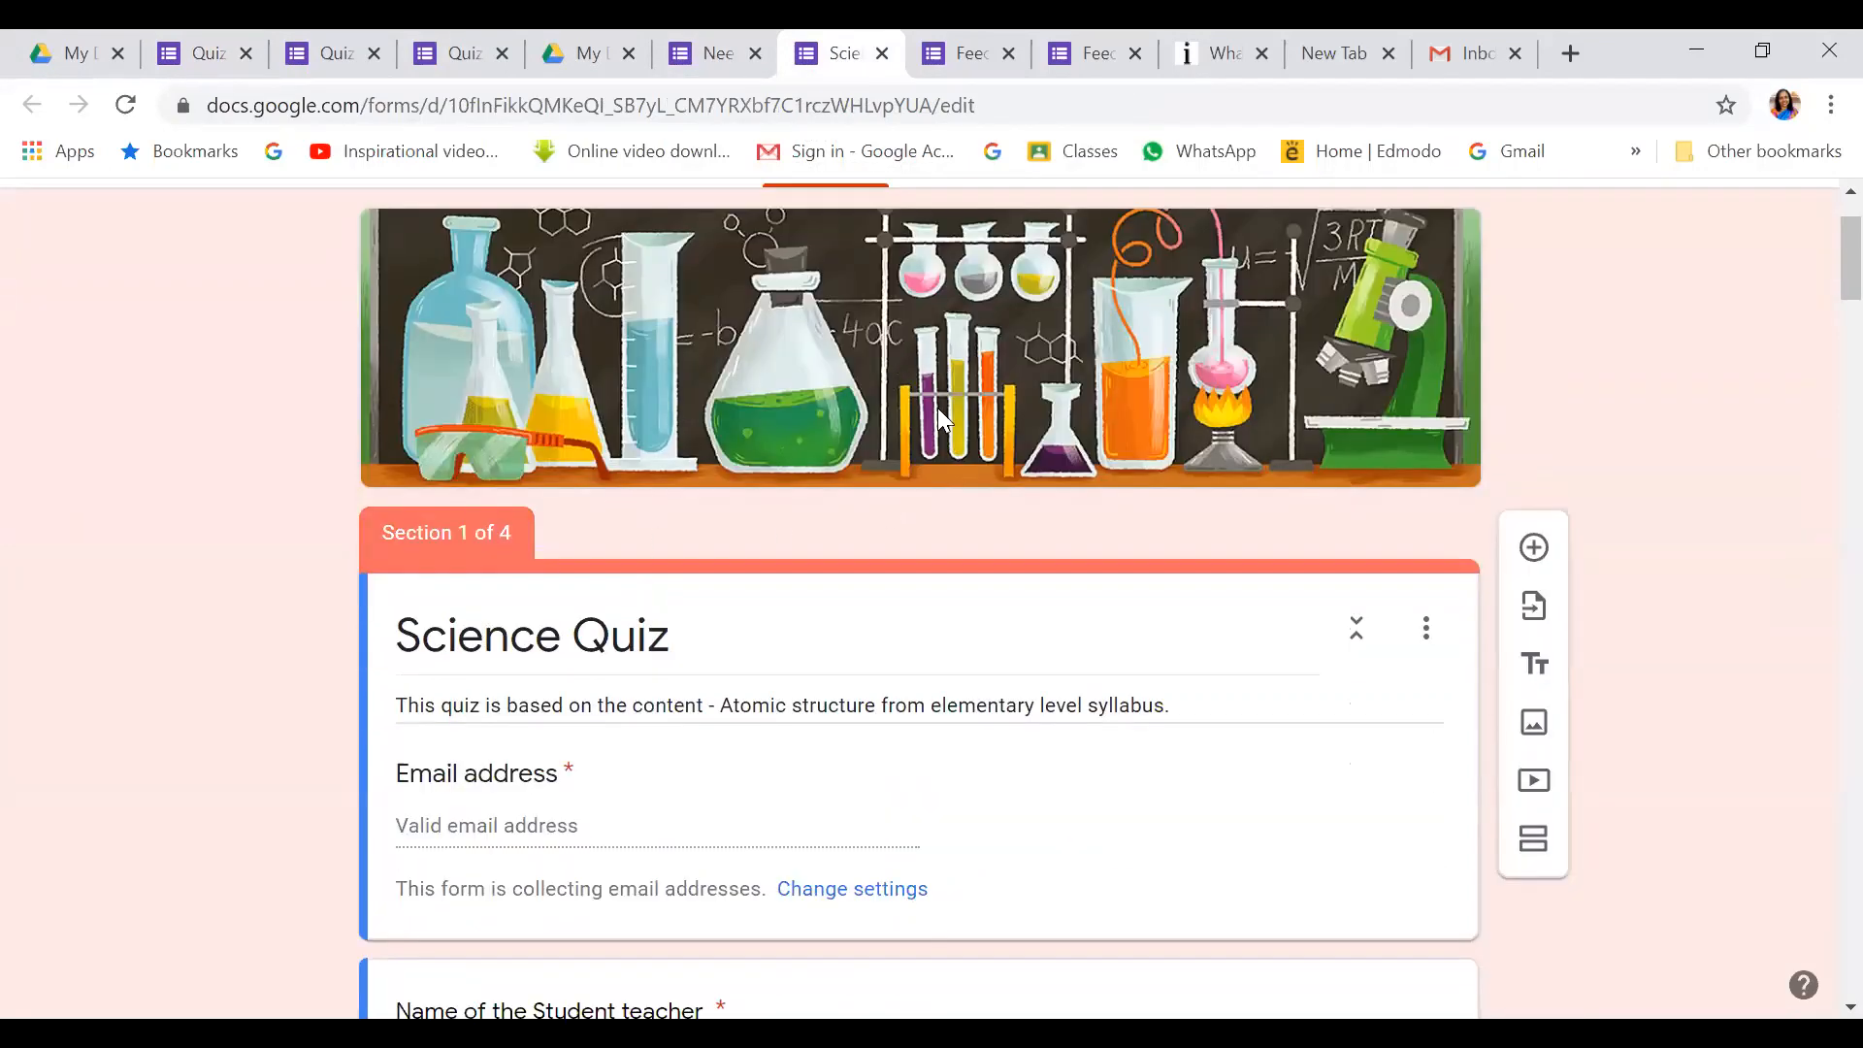
scroll(588, 572, down, 10)
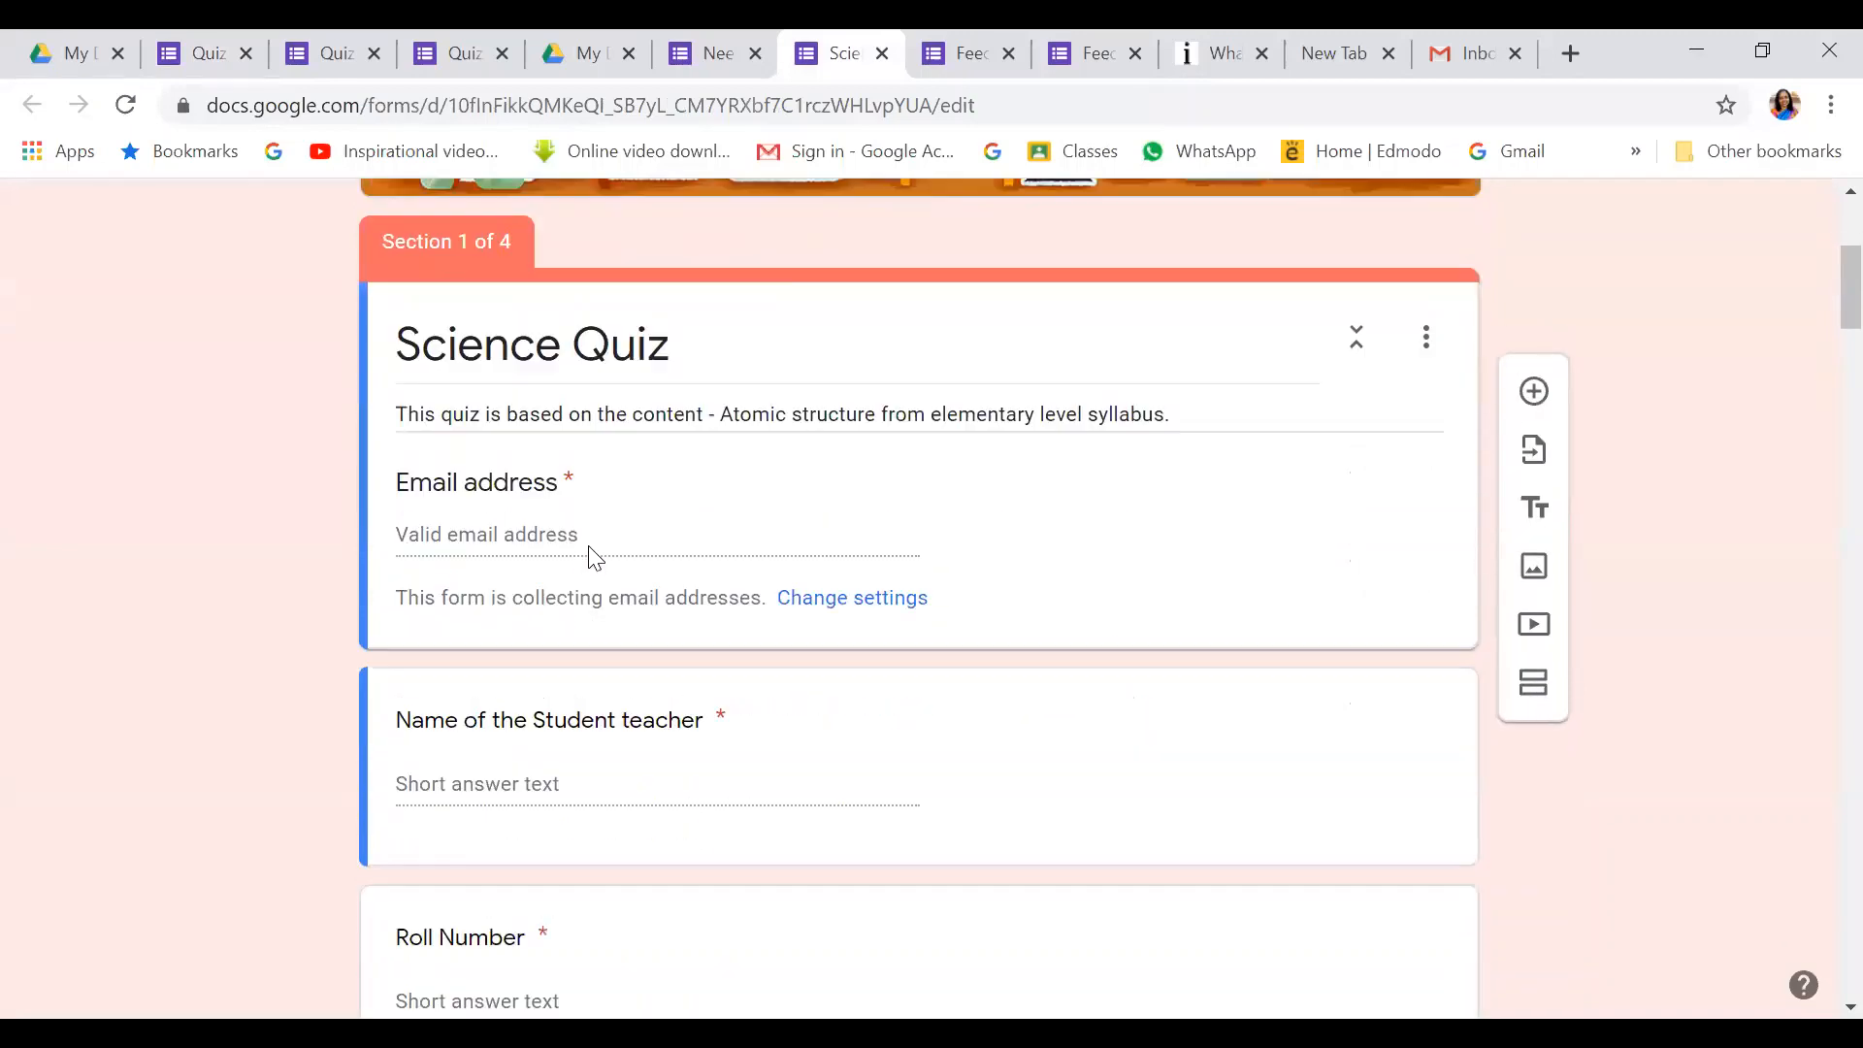
scroll(590, 538, down, 15)
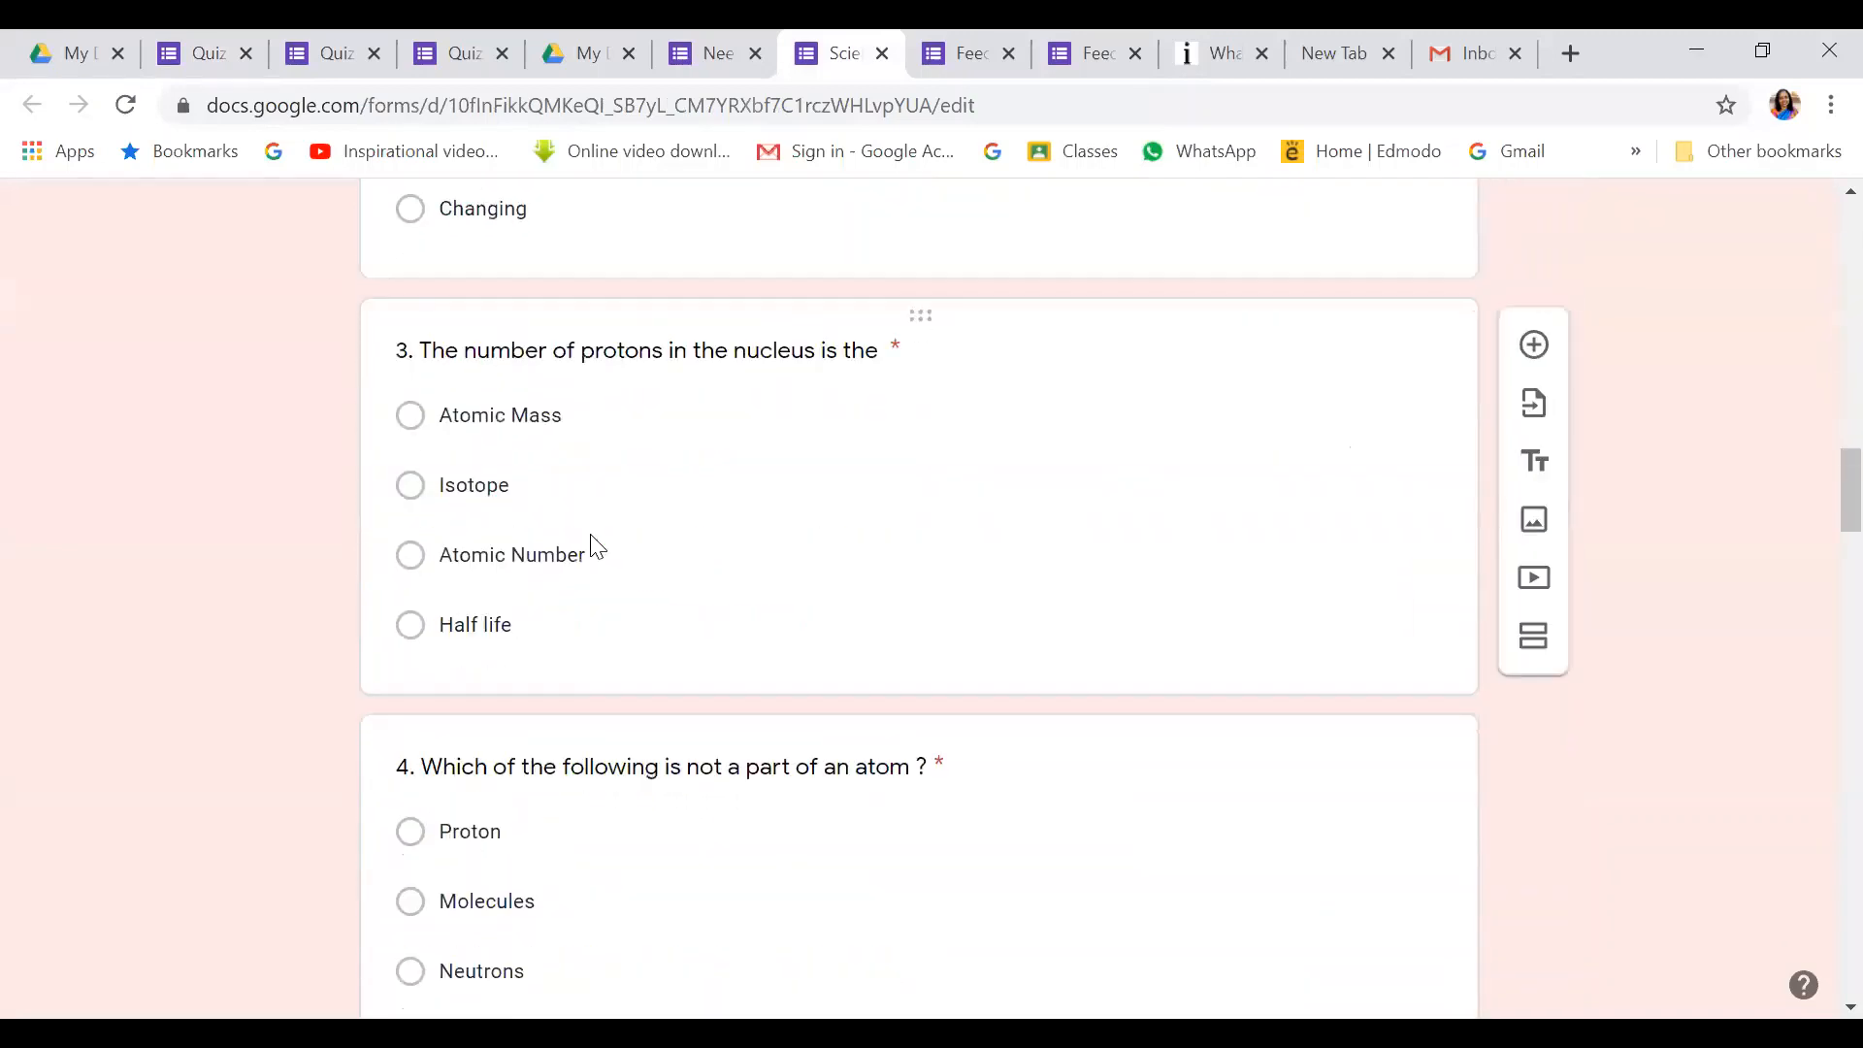
scroll(593, 535, down, 12)
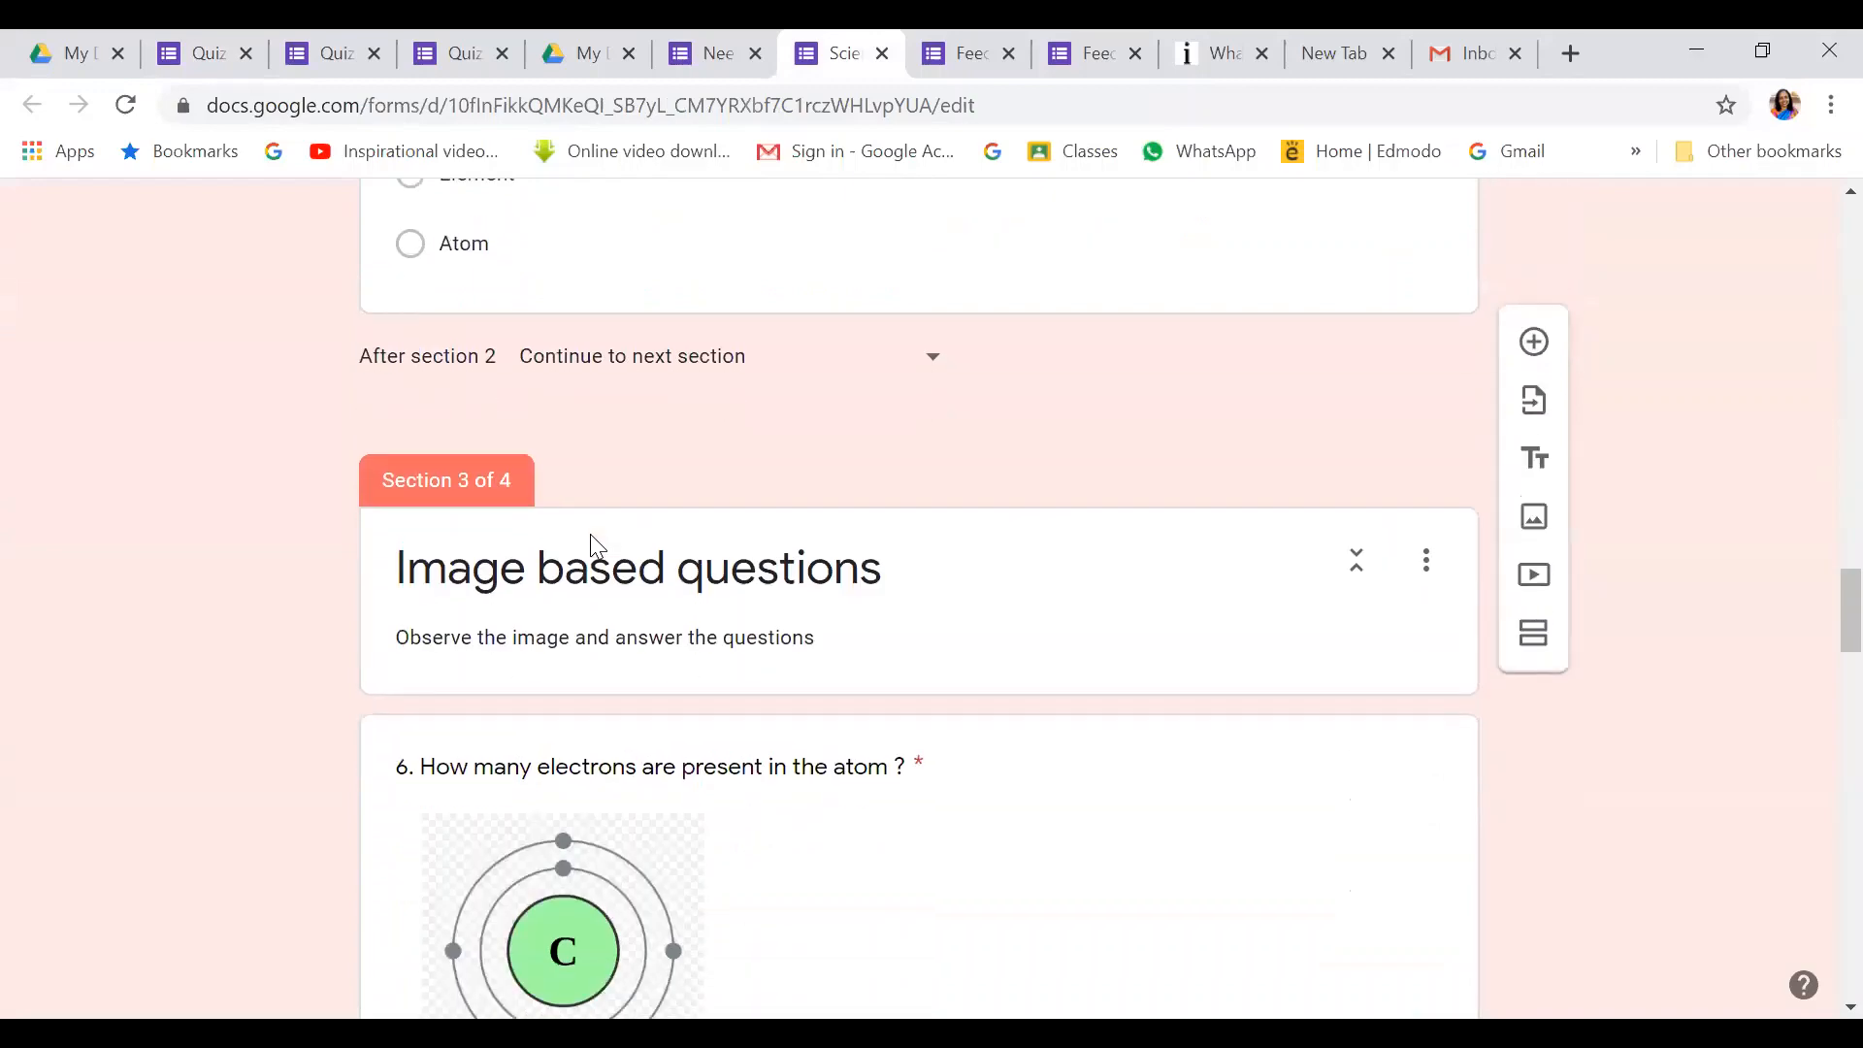
scroll(712, 490, down, 13)
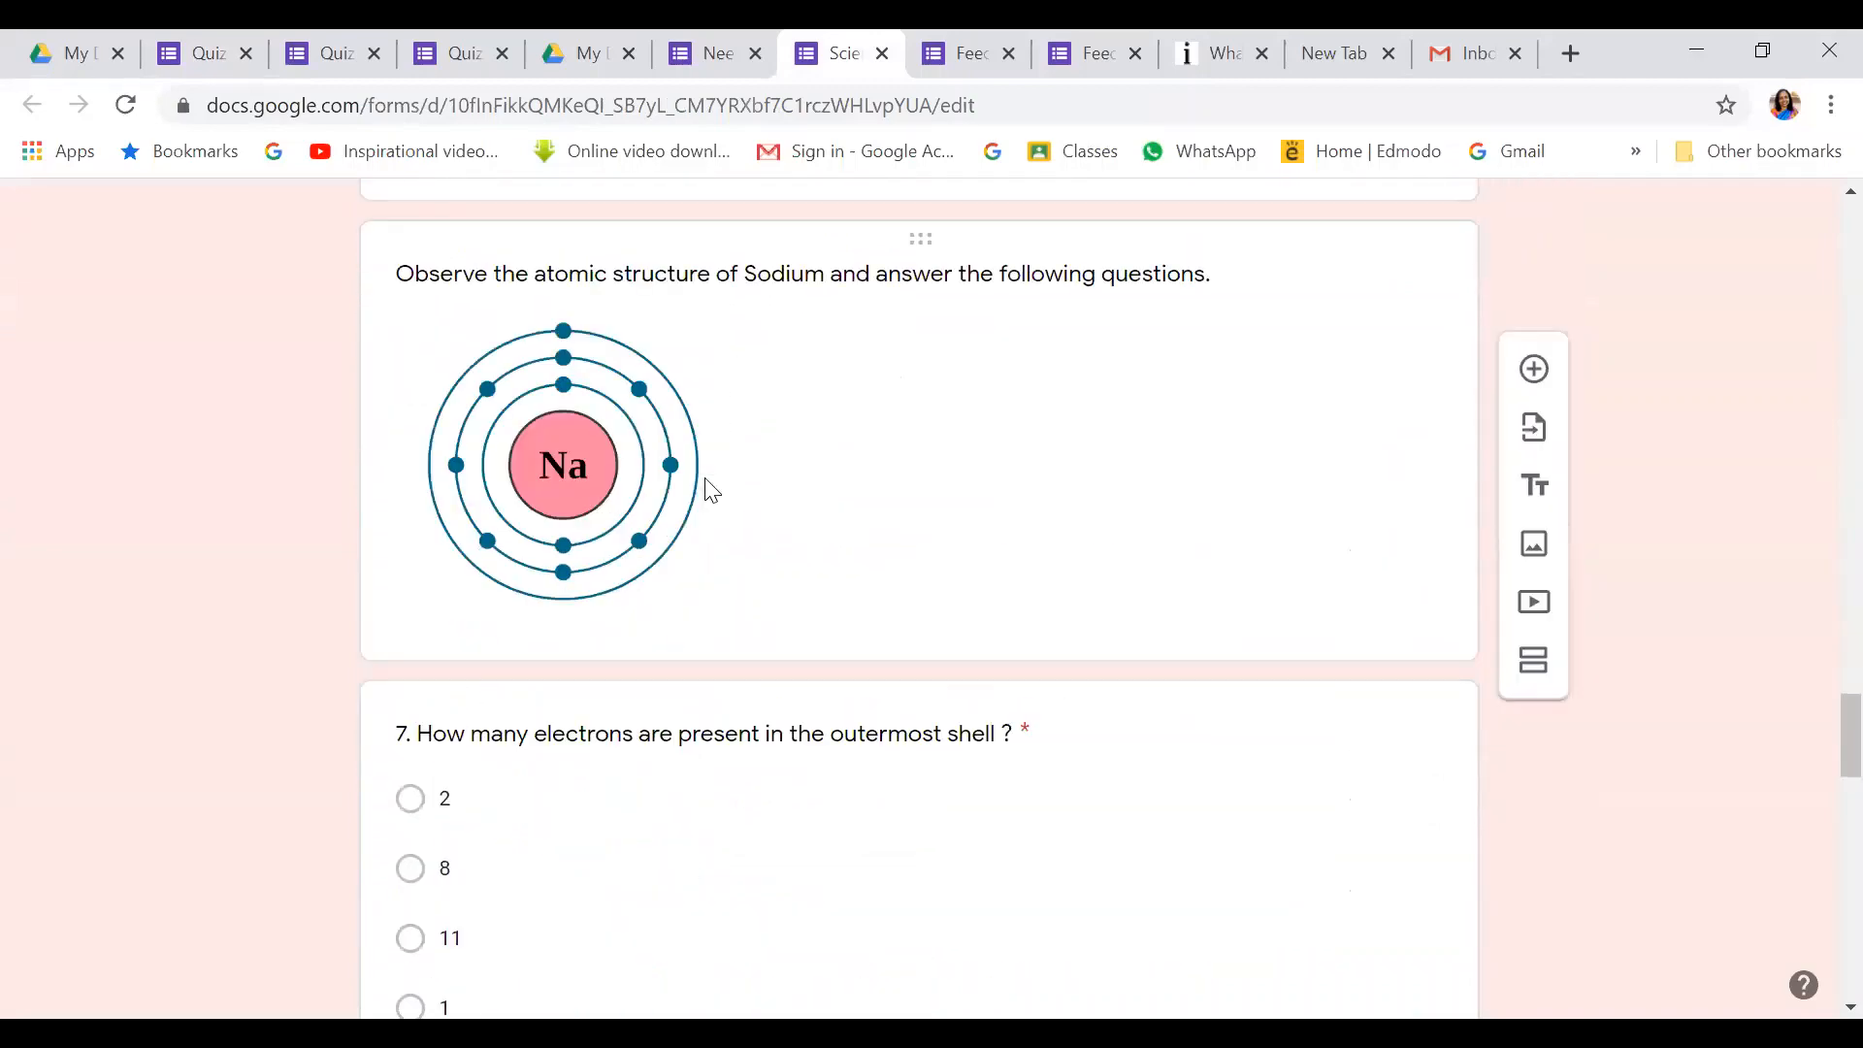
scroll(711, 490, down, 15)
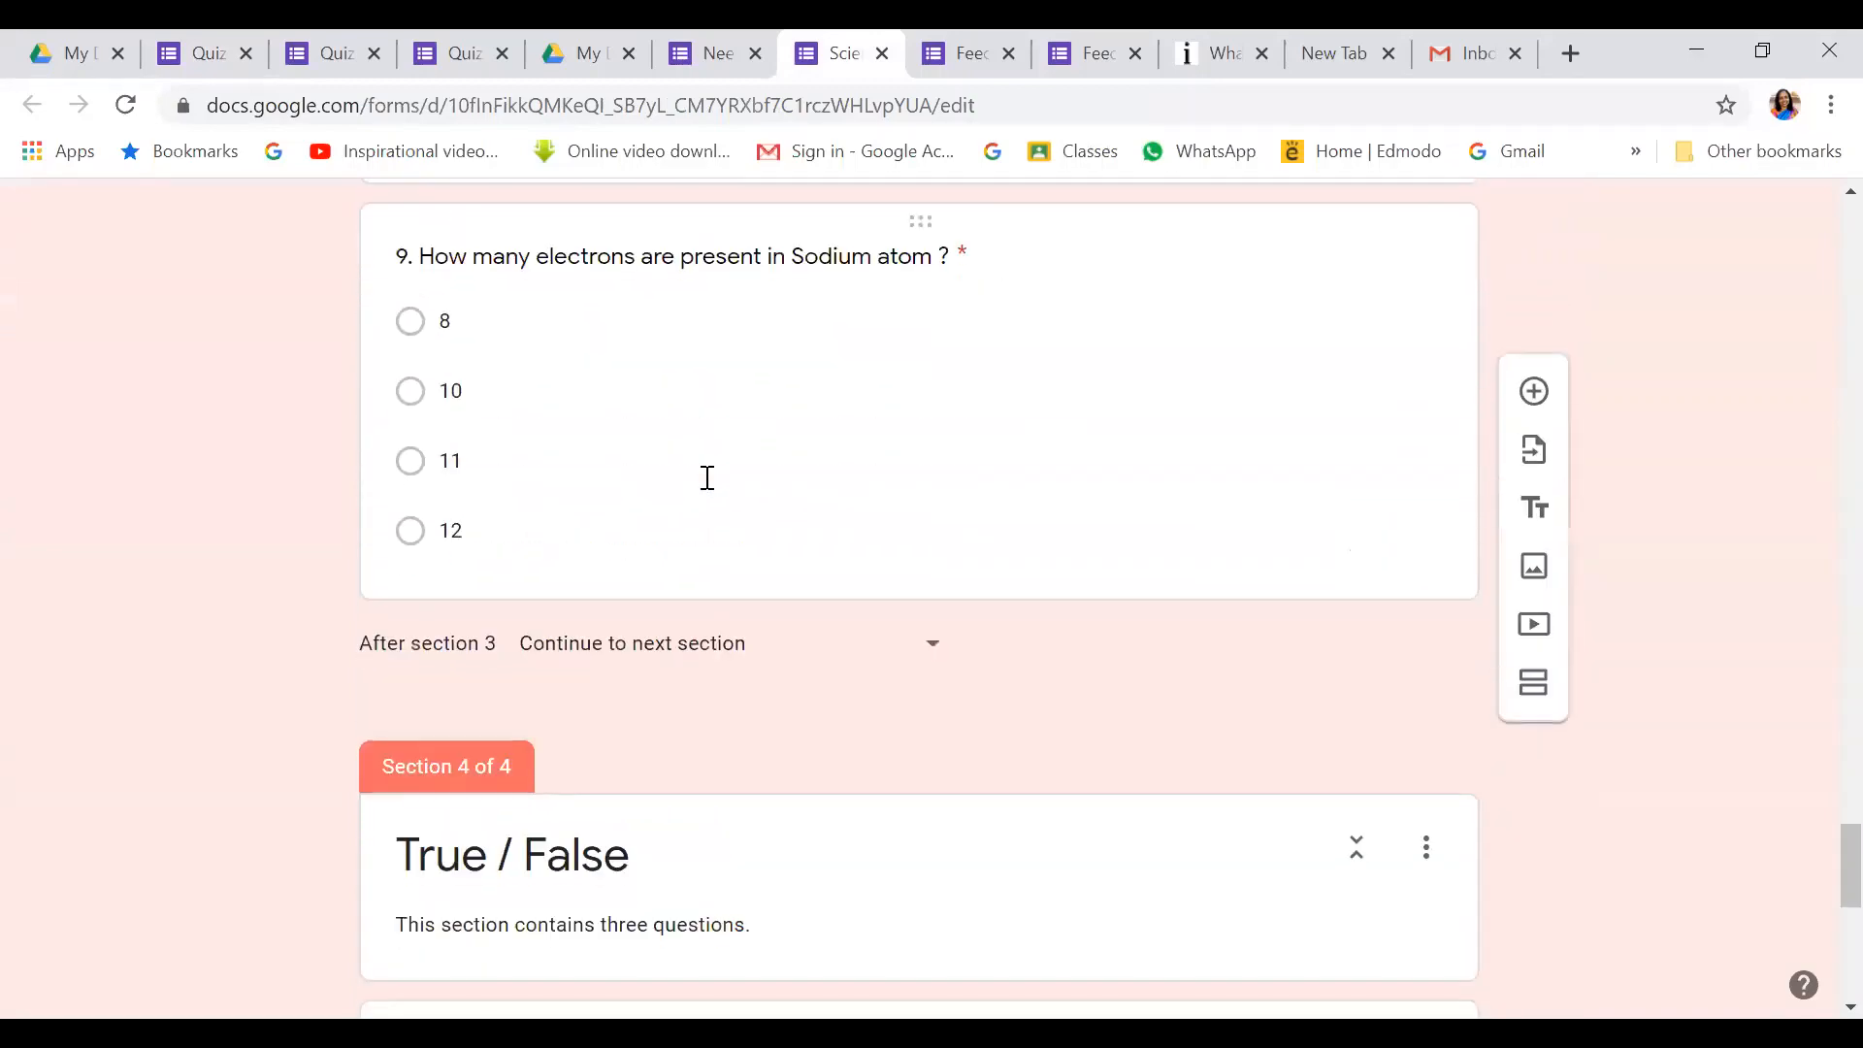
scroll(712, 490, up, 20)
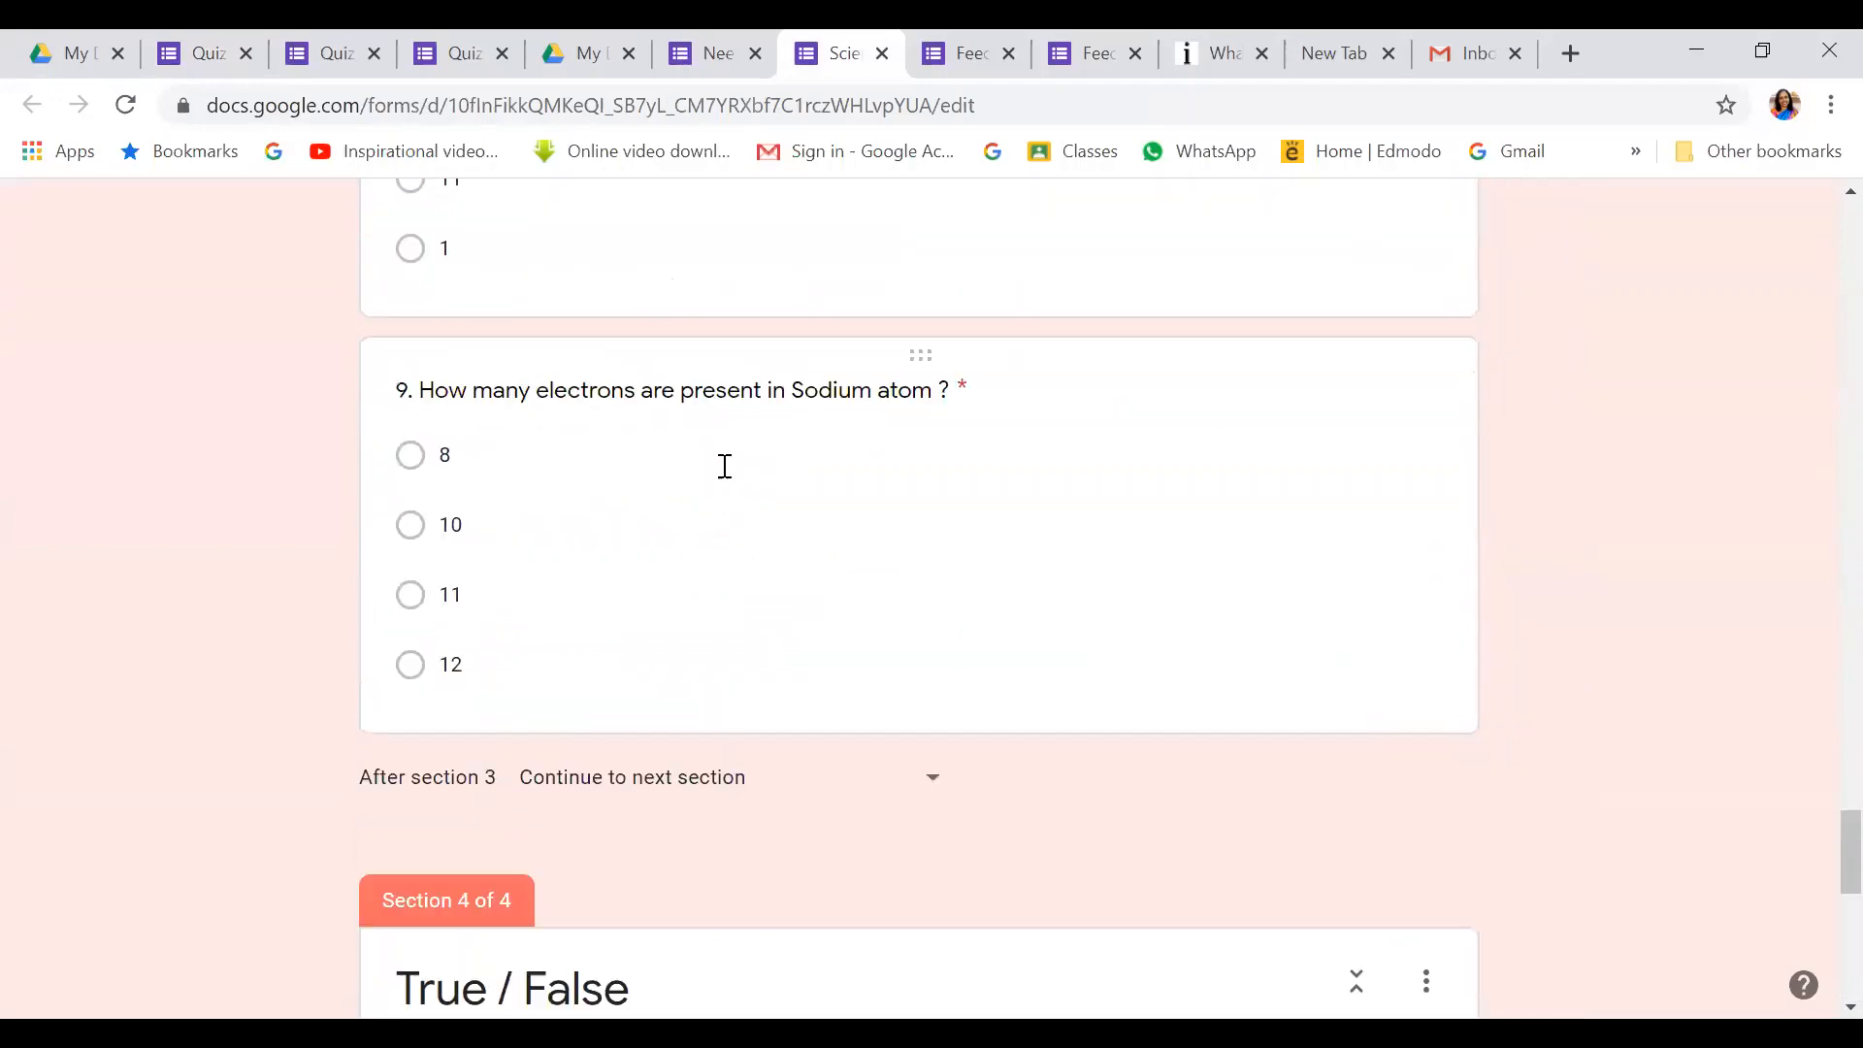
scroll(725, 467, up, 10)
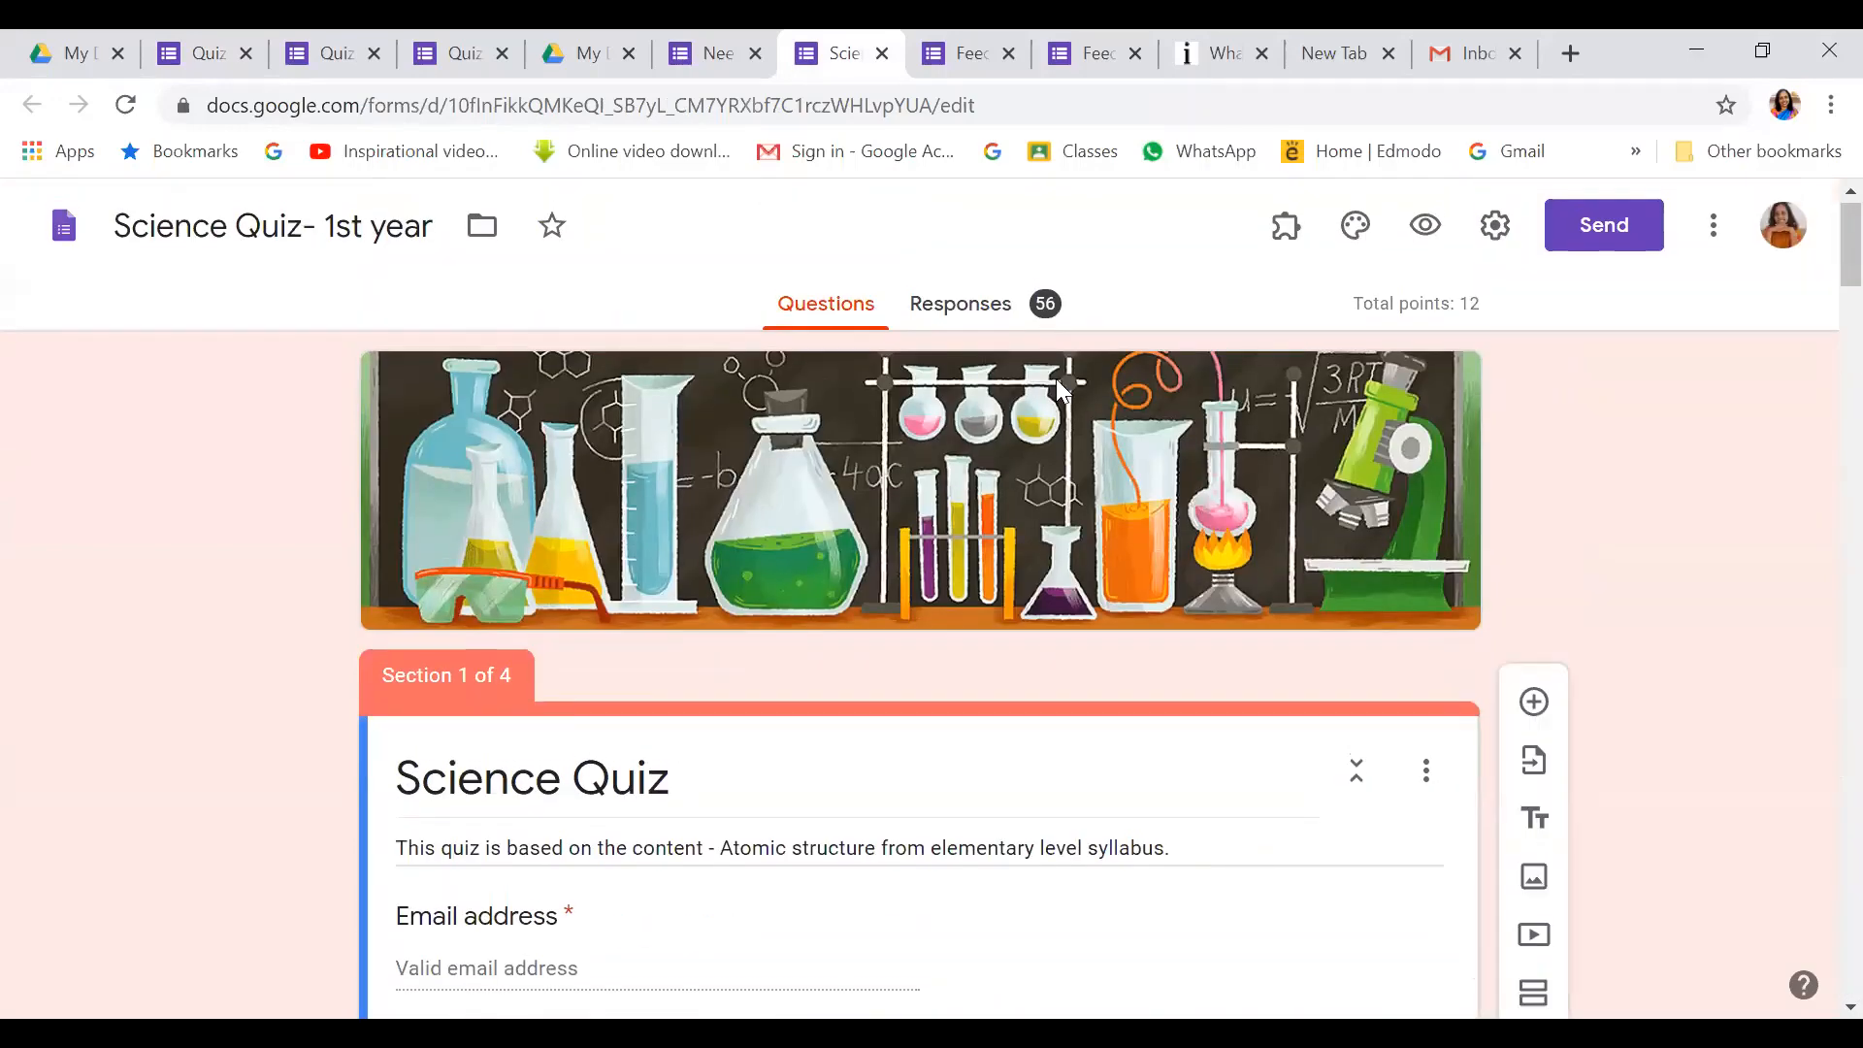
Open the Responses summary and scroll to the insights: average 8.98/12, median 10/12, missed questions
click(961, 312)
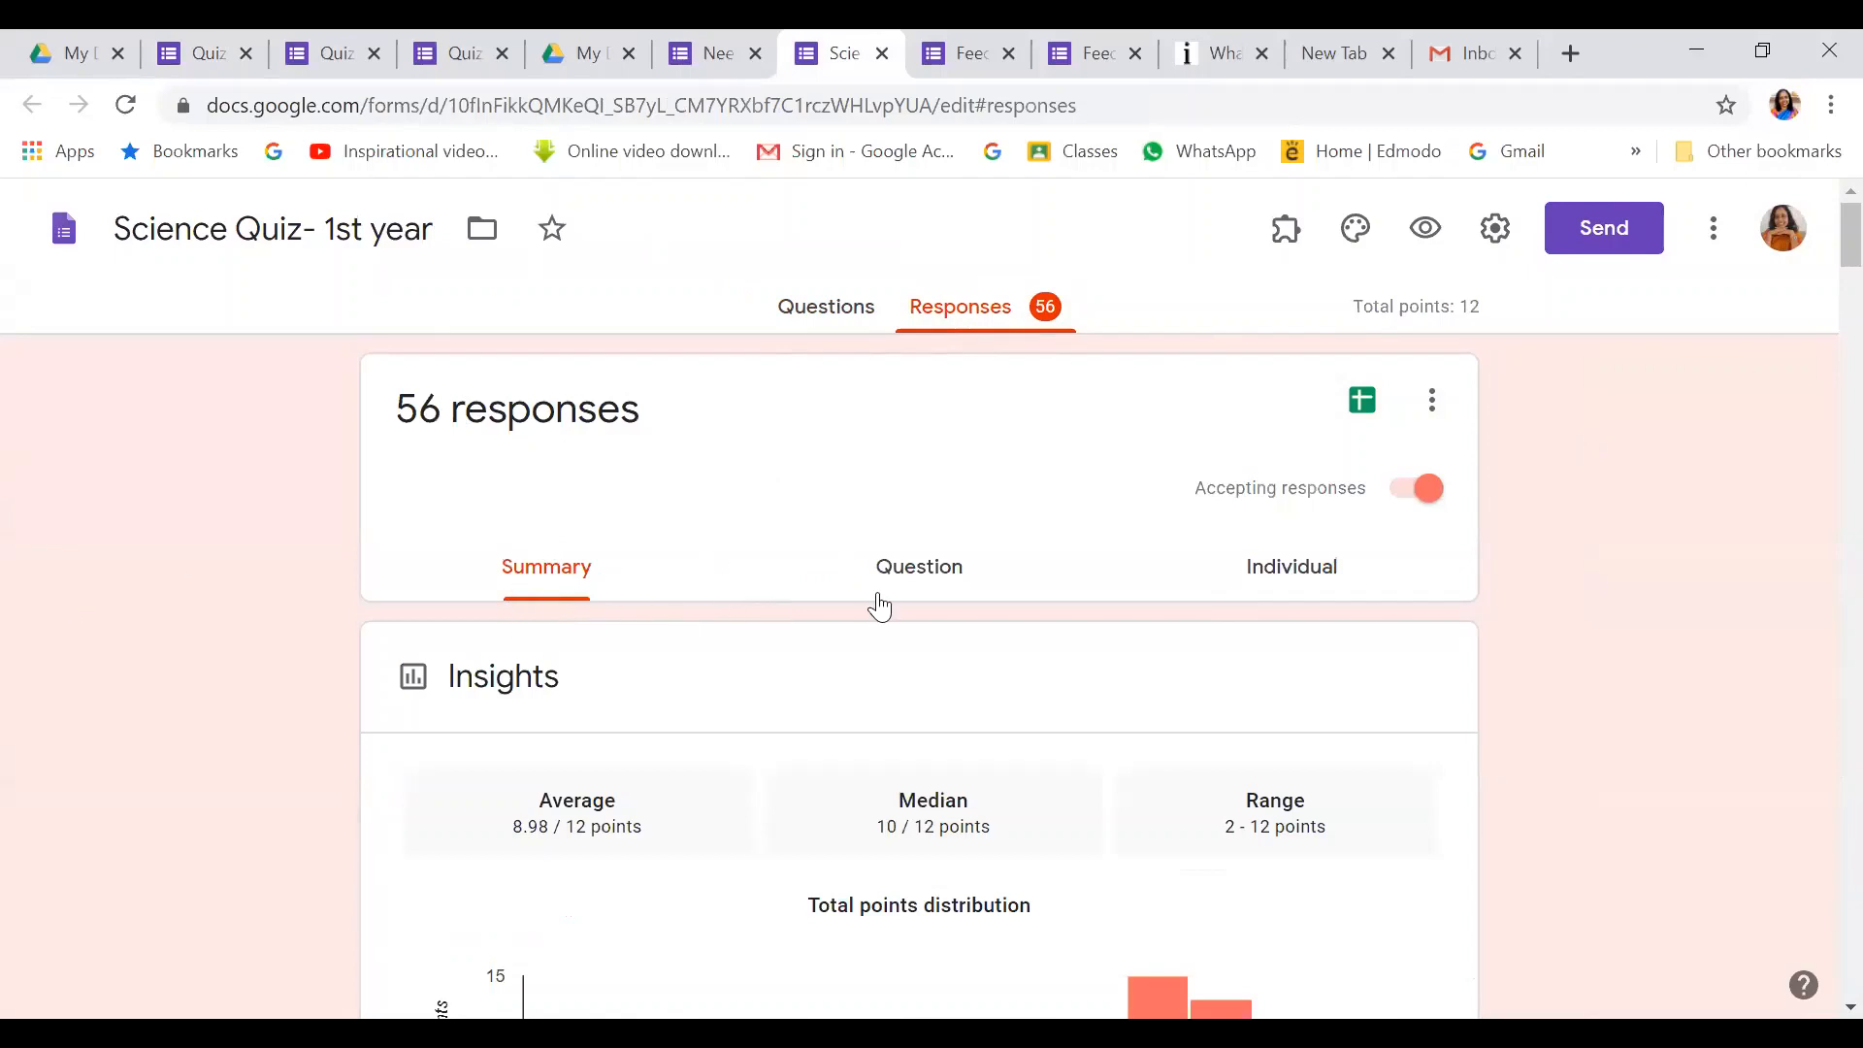
scroll(482, 673, down, 5)
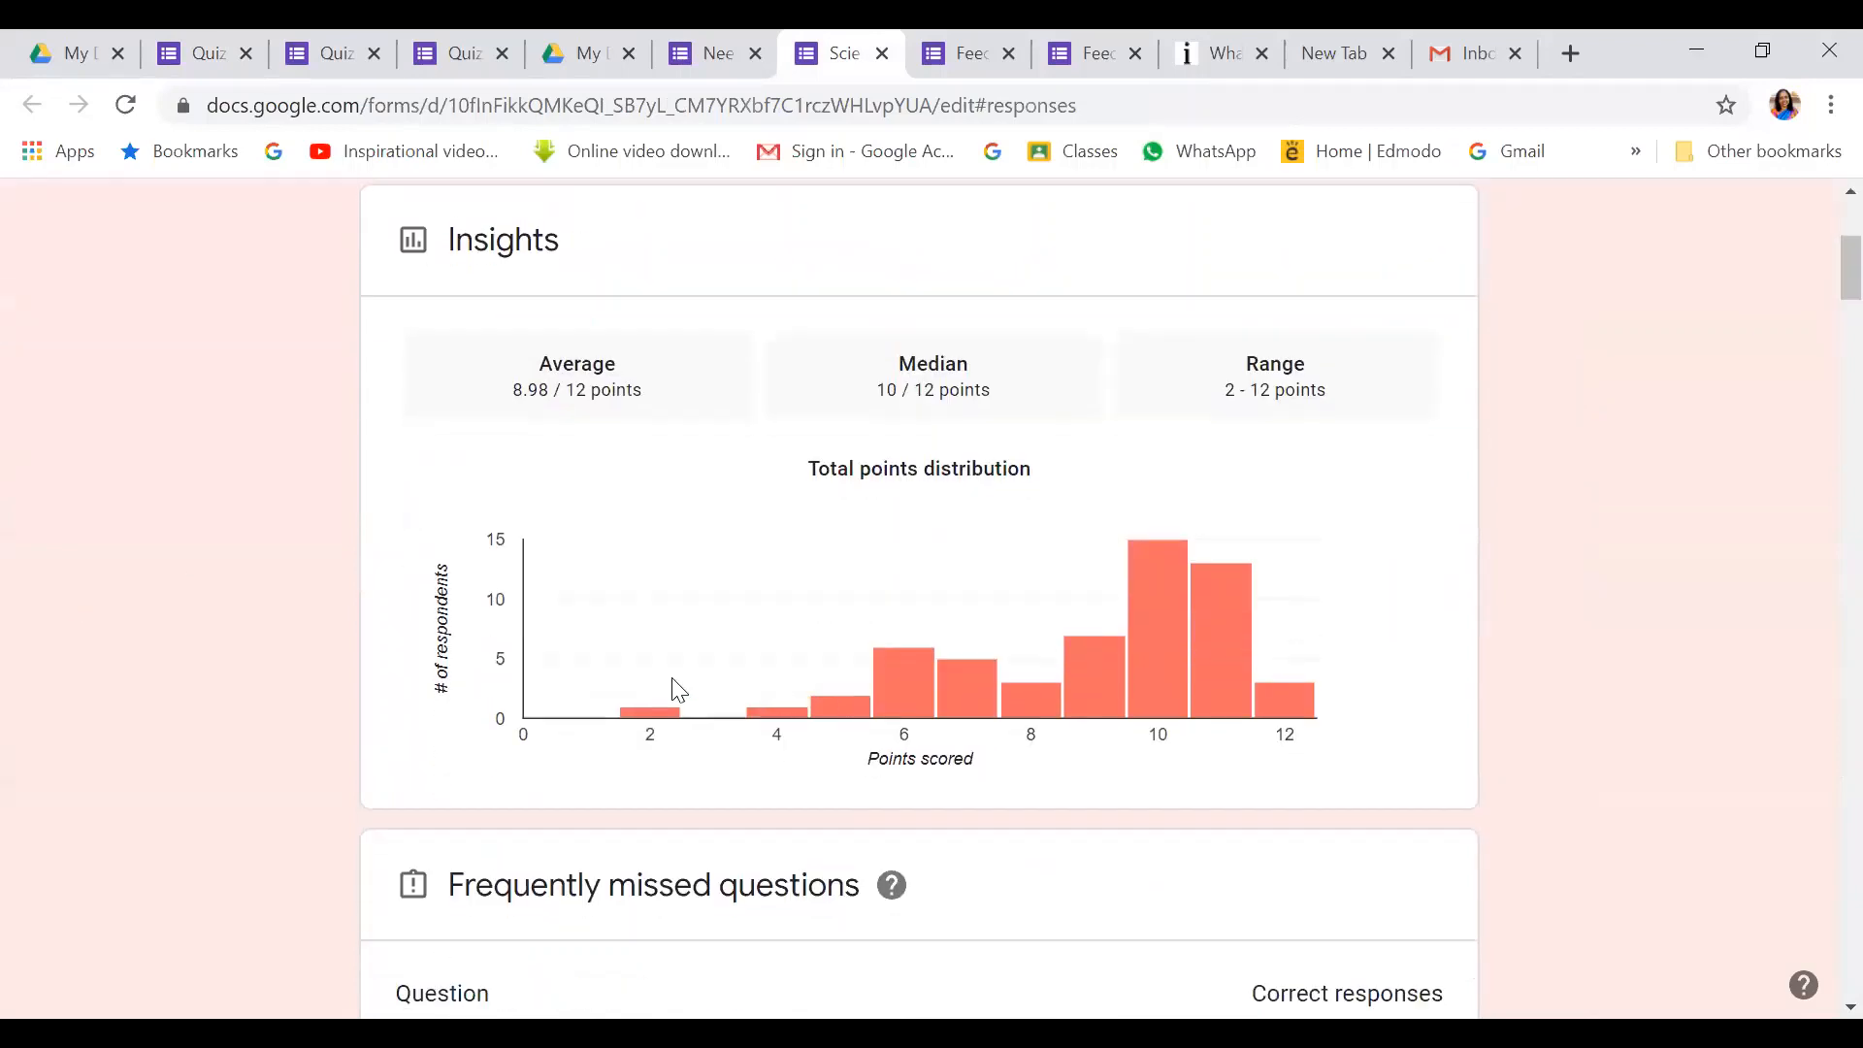
mouse_move(1302, 701)
scroll(1355, 389, down, 5)
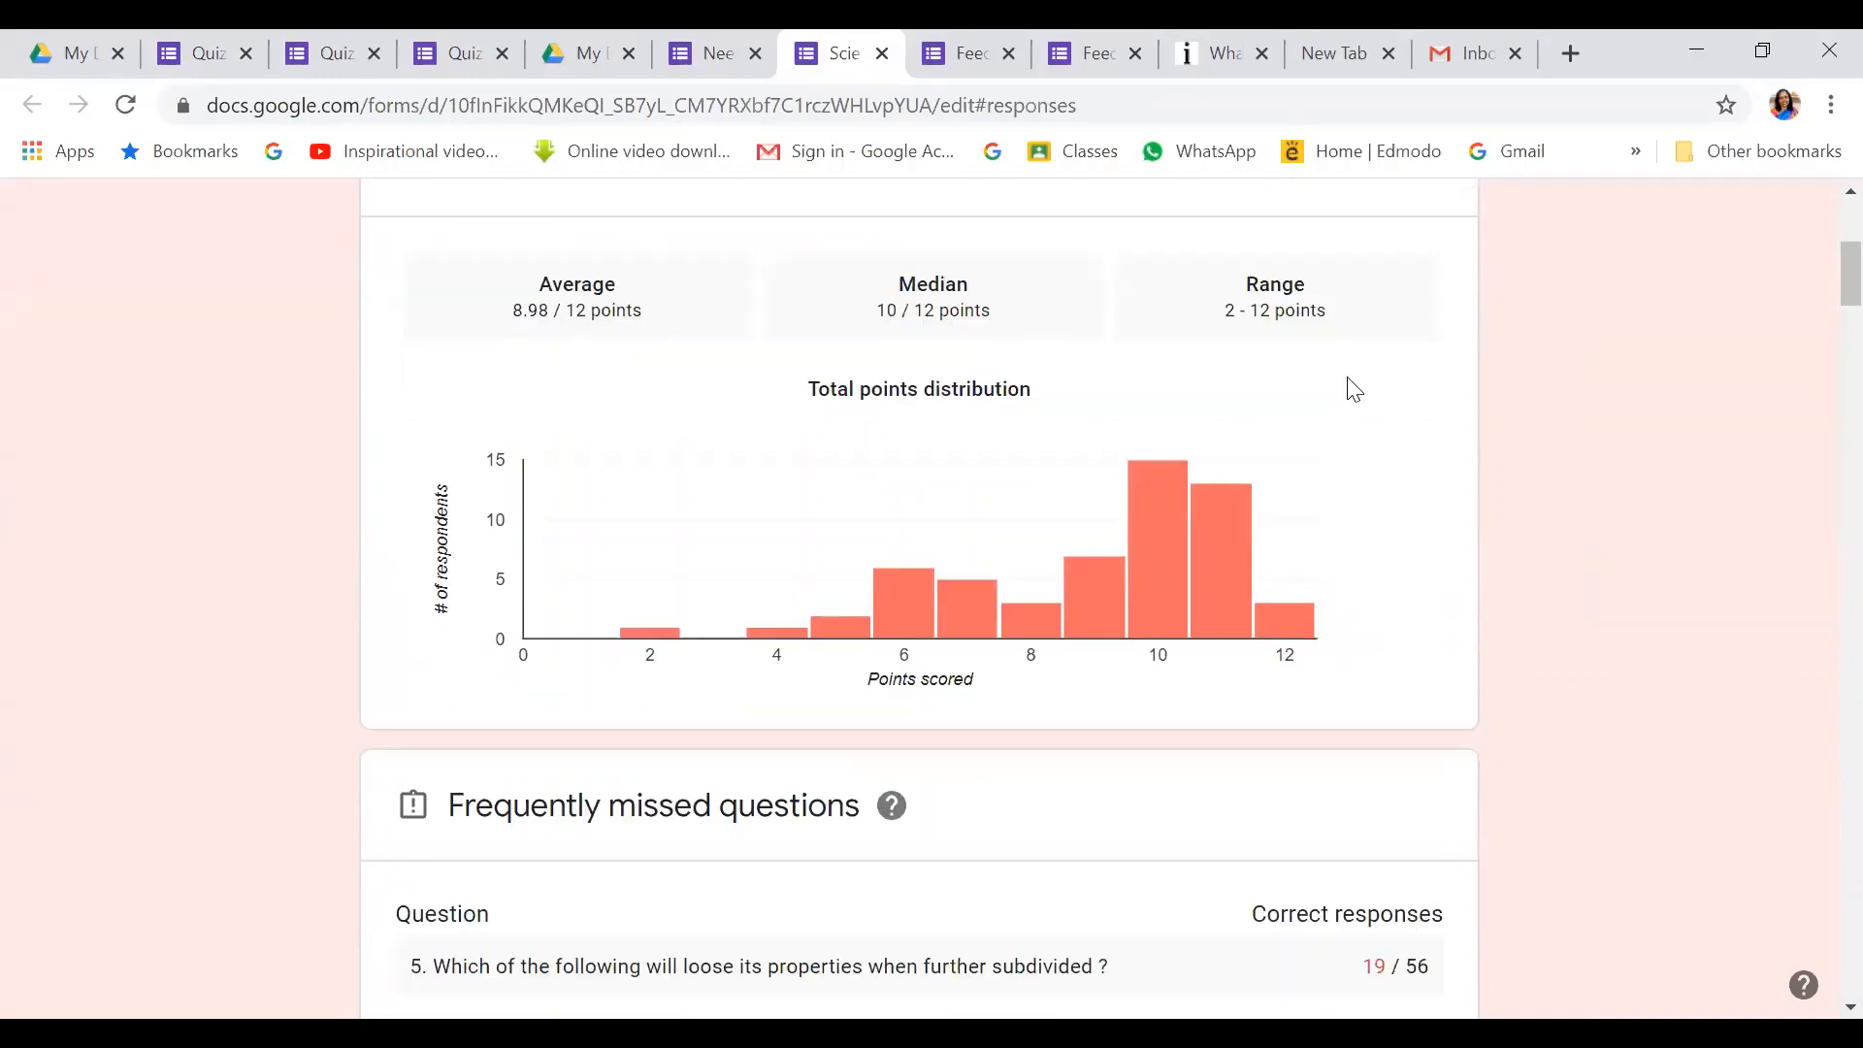
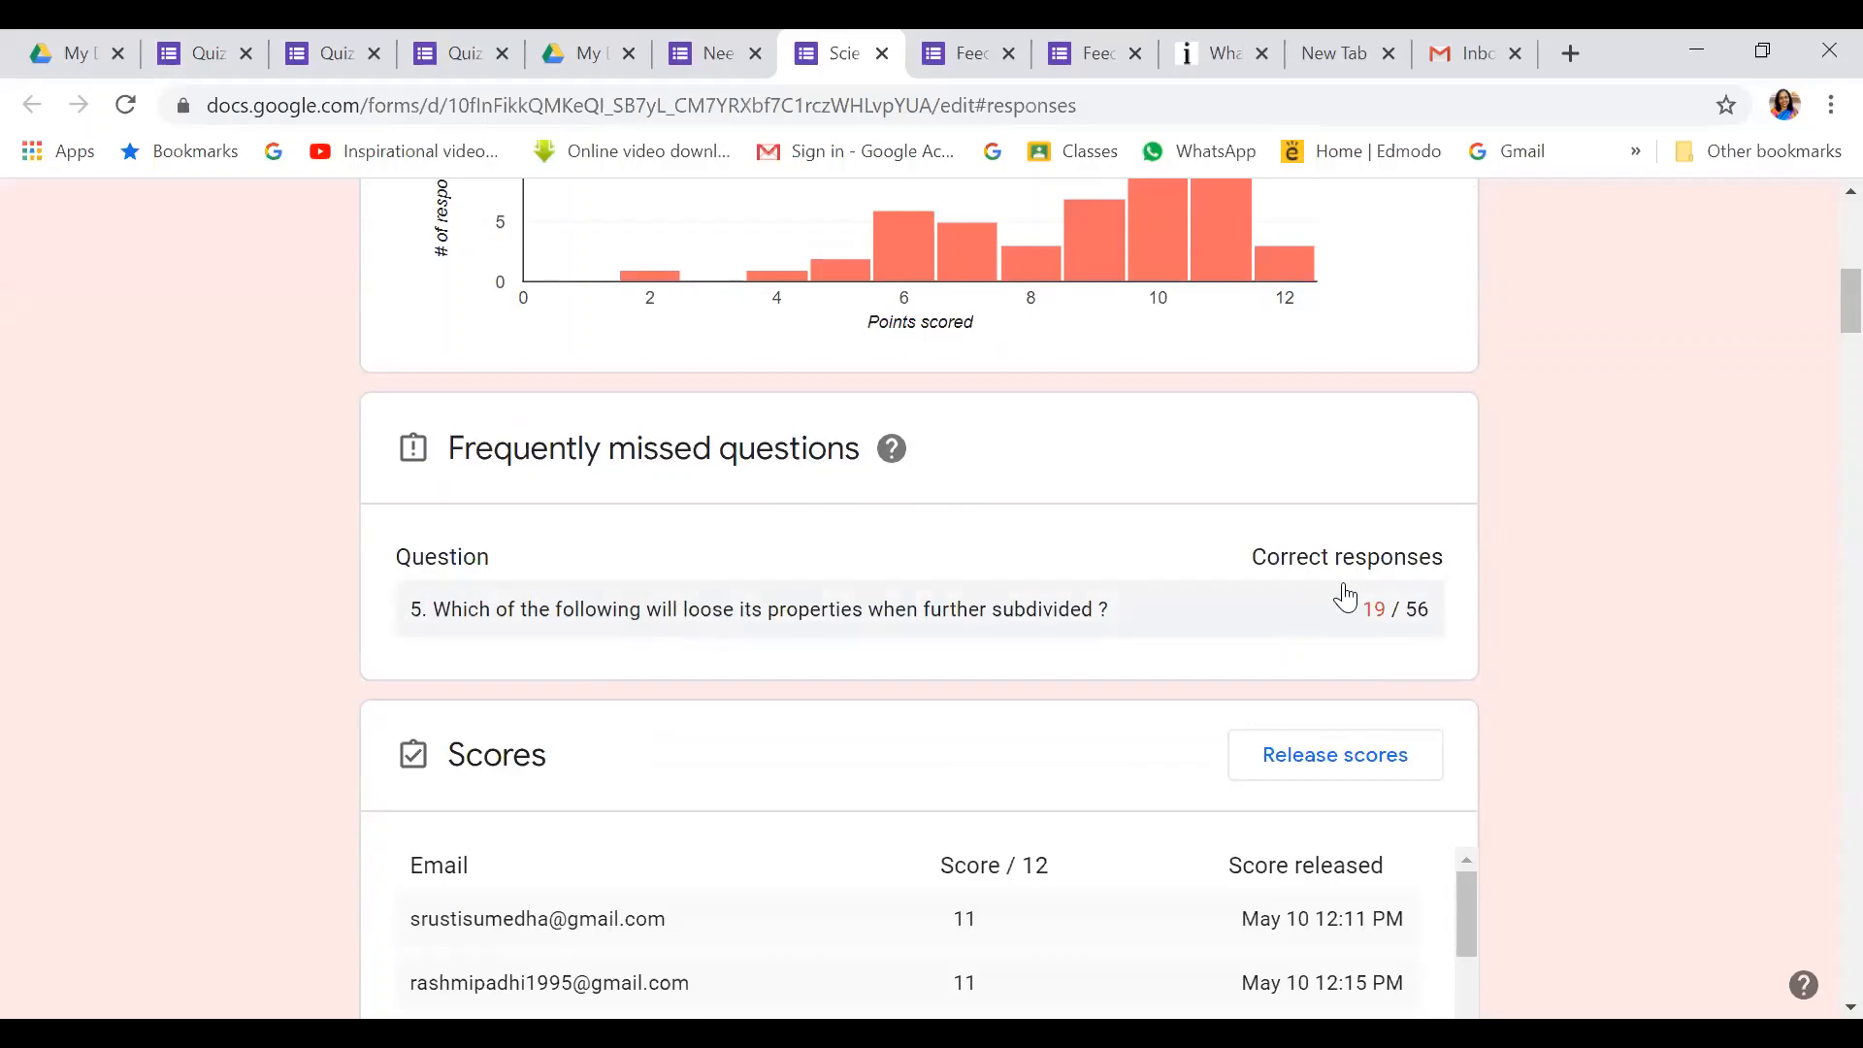
Scroll further through the Science Quiz response summary and back to the top
scroll(1076, 489, down, 7)
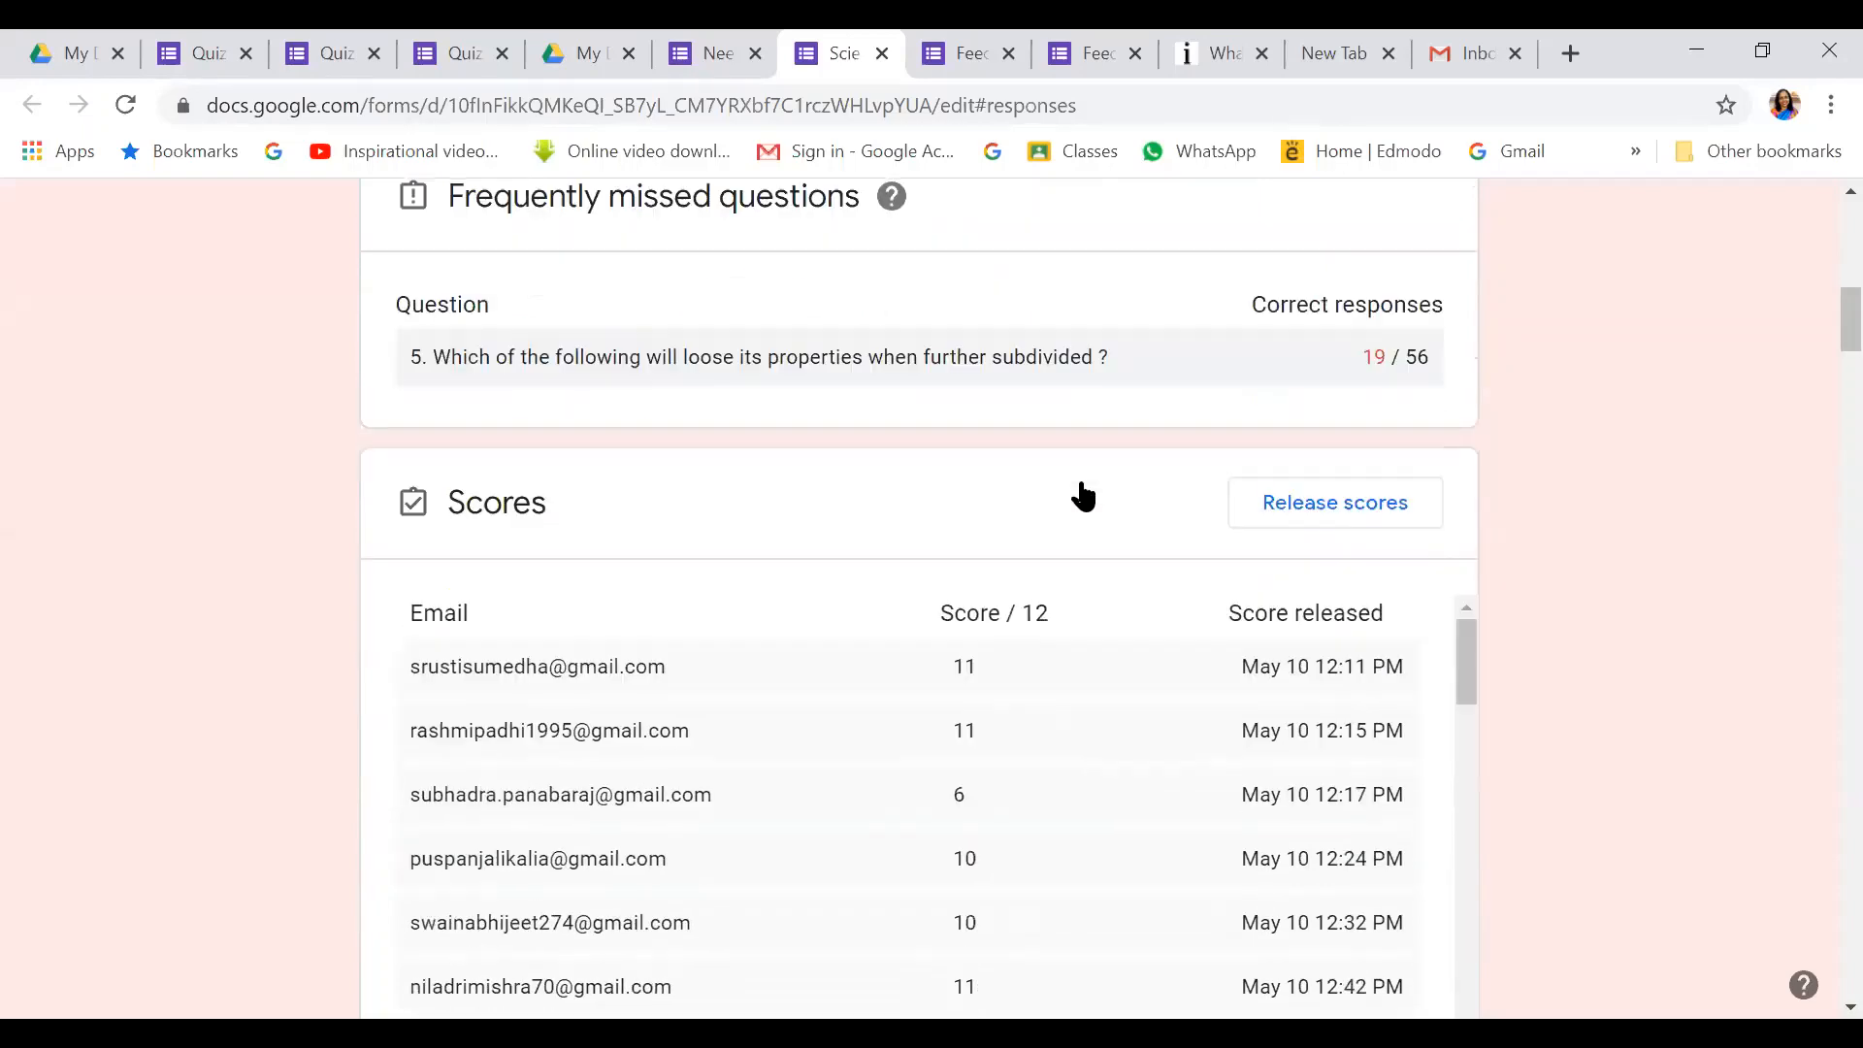
scroll(1079, 476, down, 9)
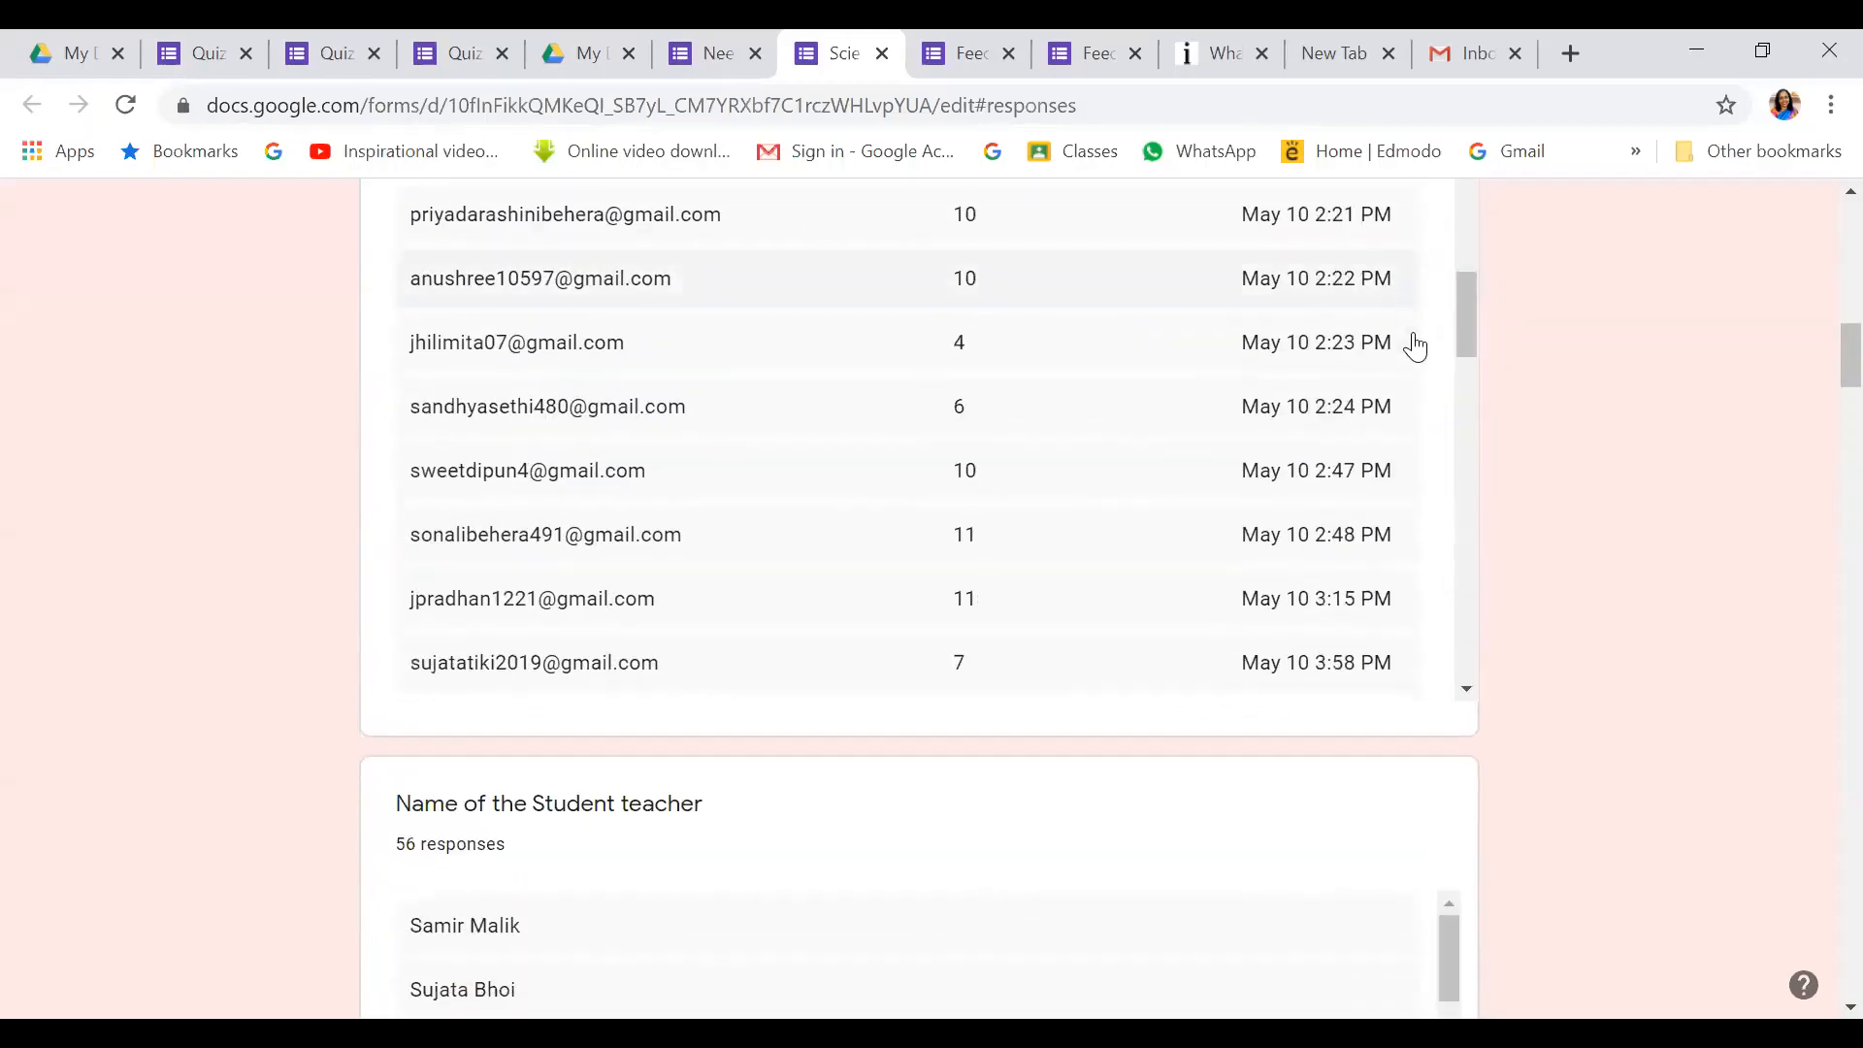
scroll(1613, 343, down, 3)
scroll(1654, 383, down, 4)
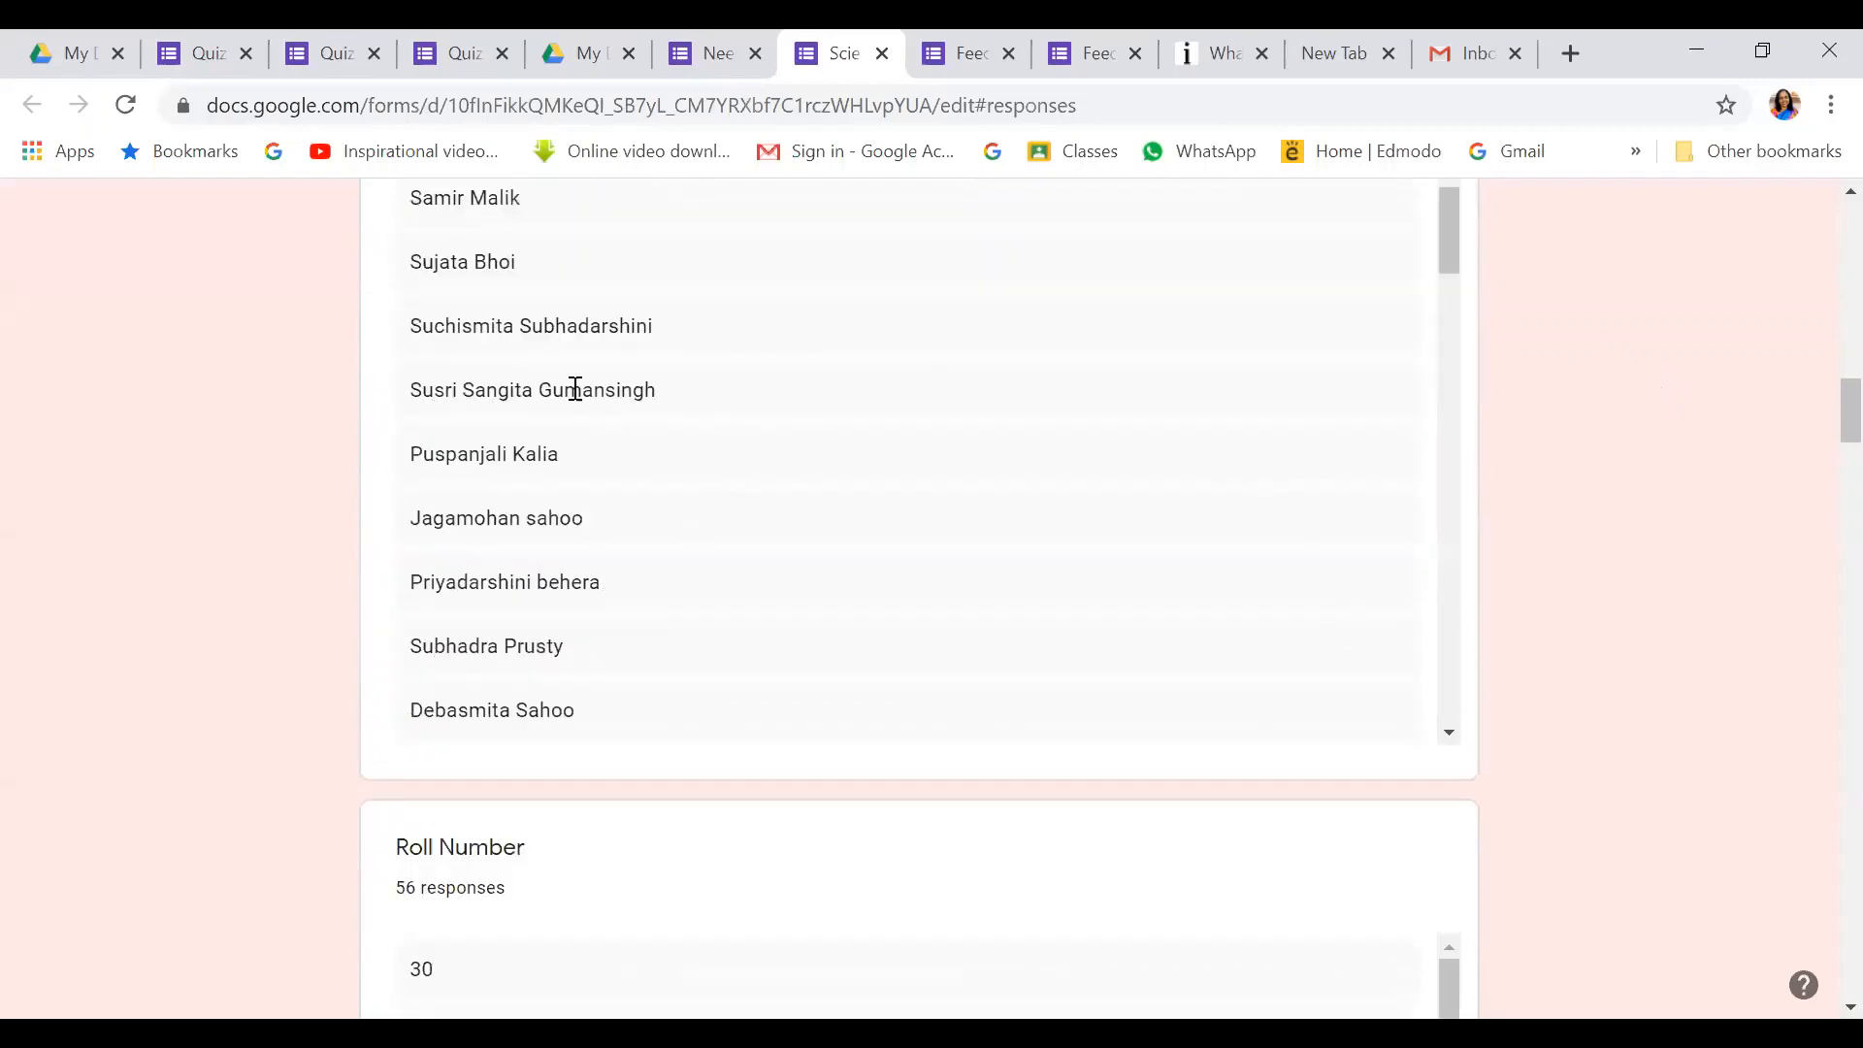
scroll(1779, 380, down, 4)
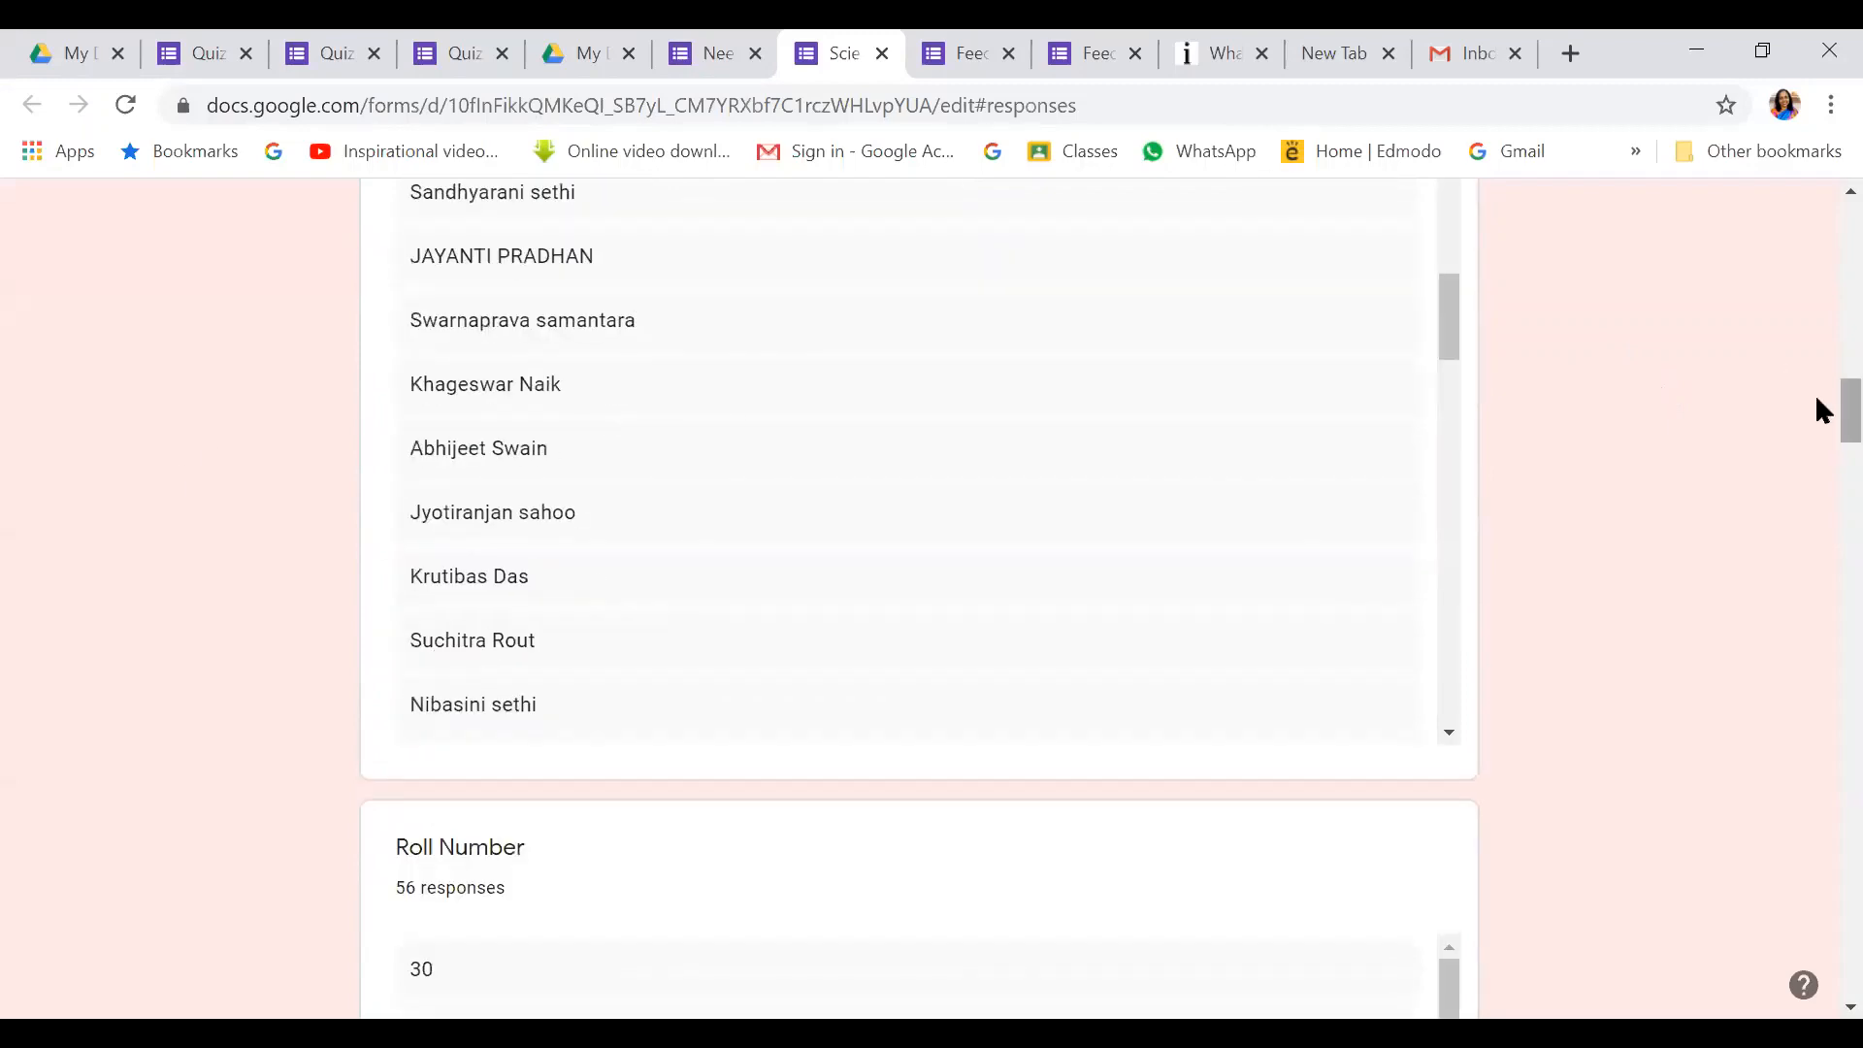
drag(1842, 398, 1816, 496)
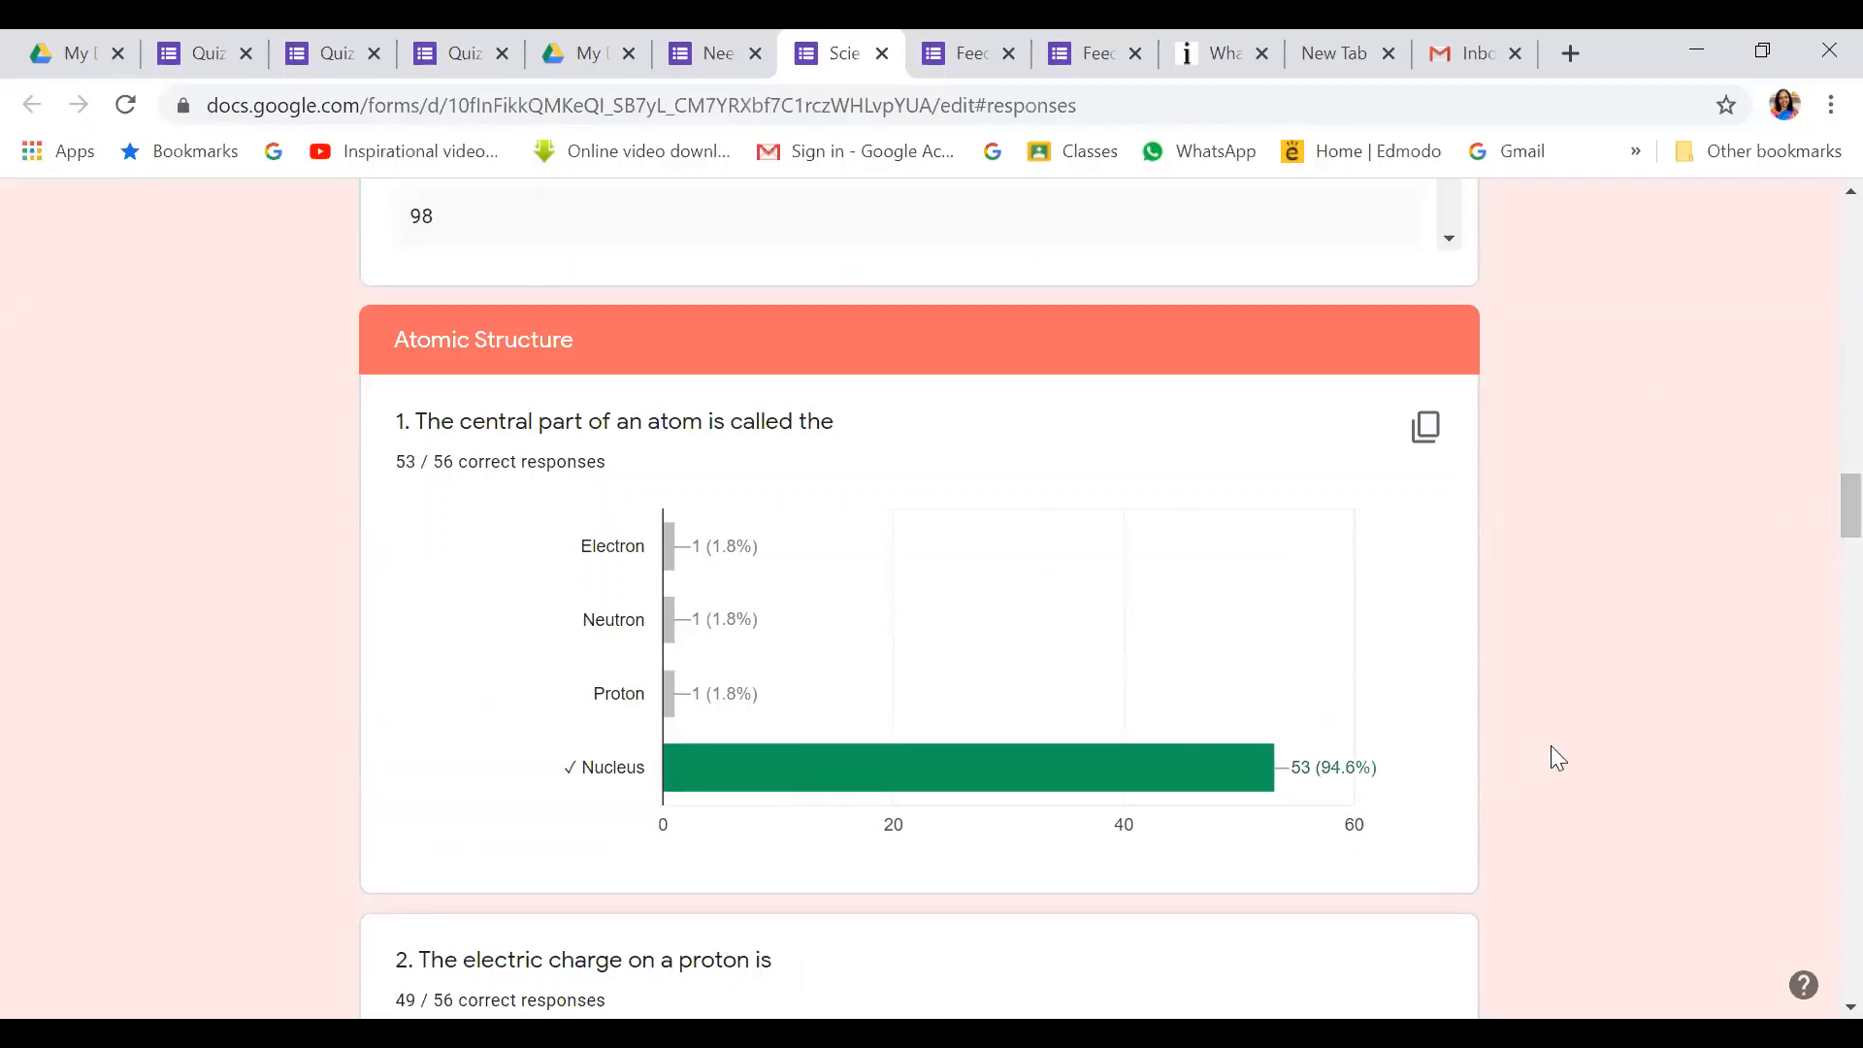
drag(1817, 504, 1818, 513)
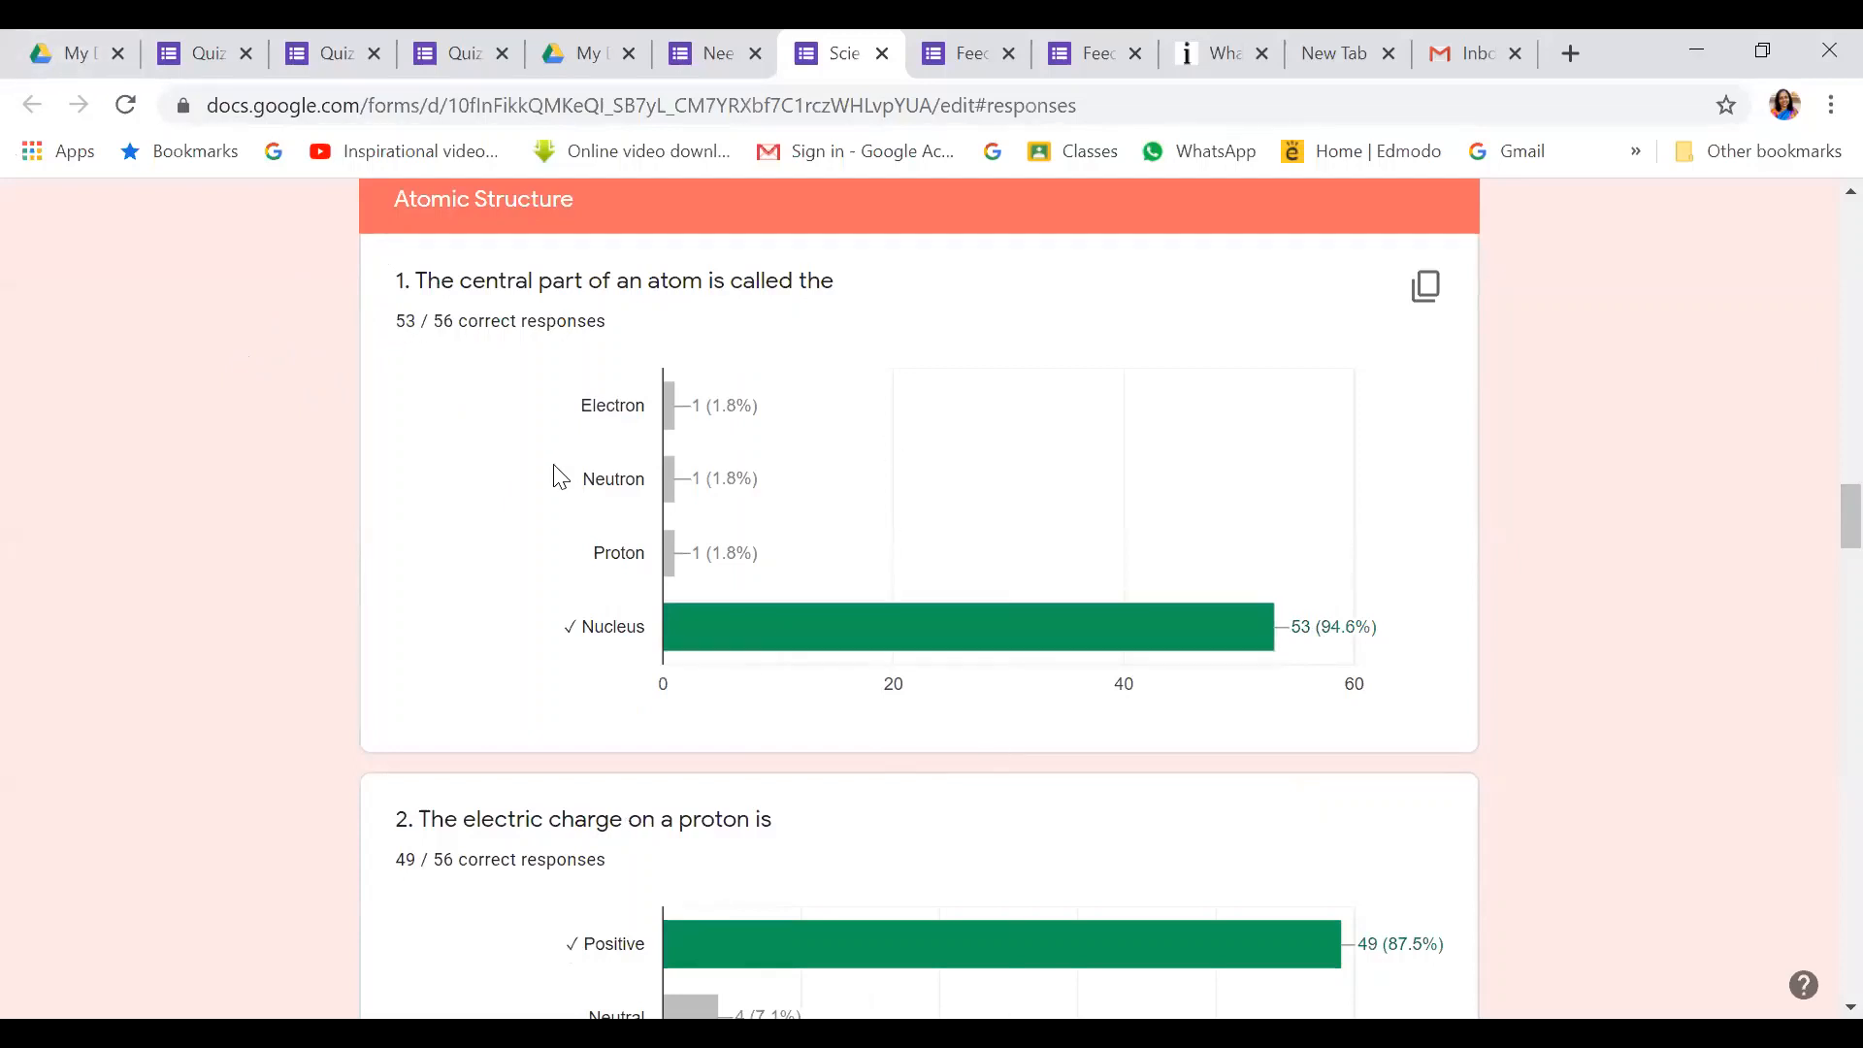
scroll(666, 407, down, 3)
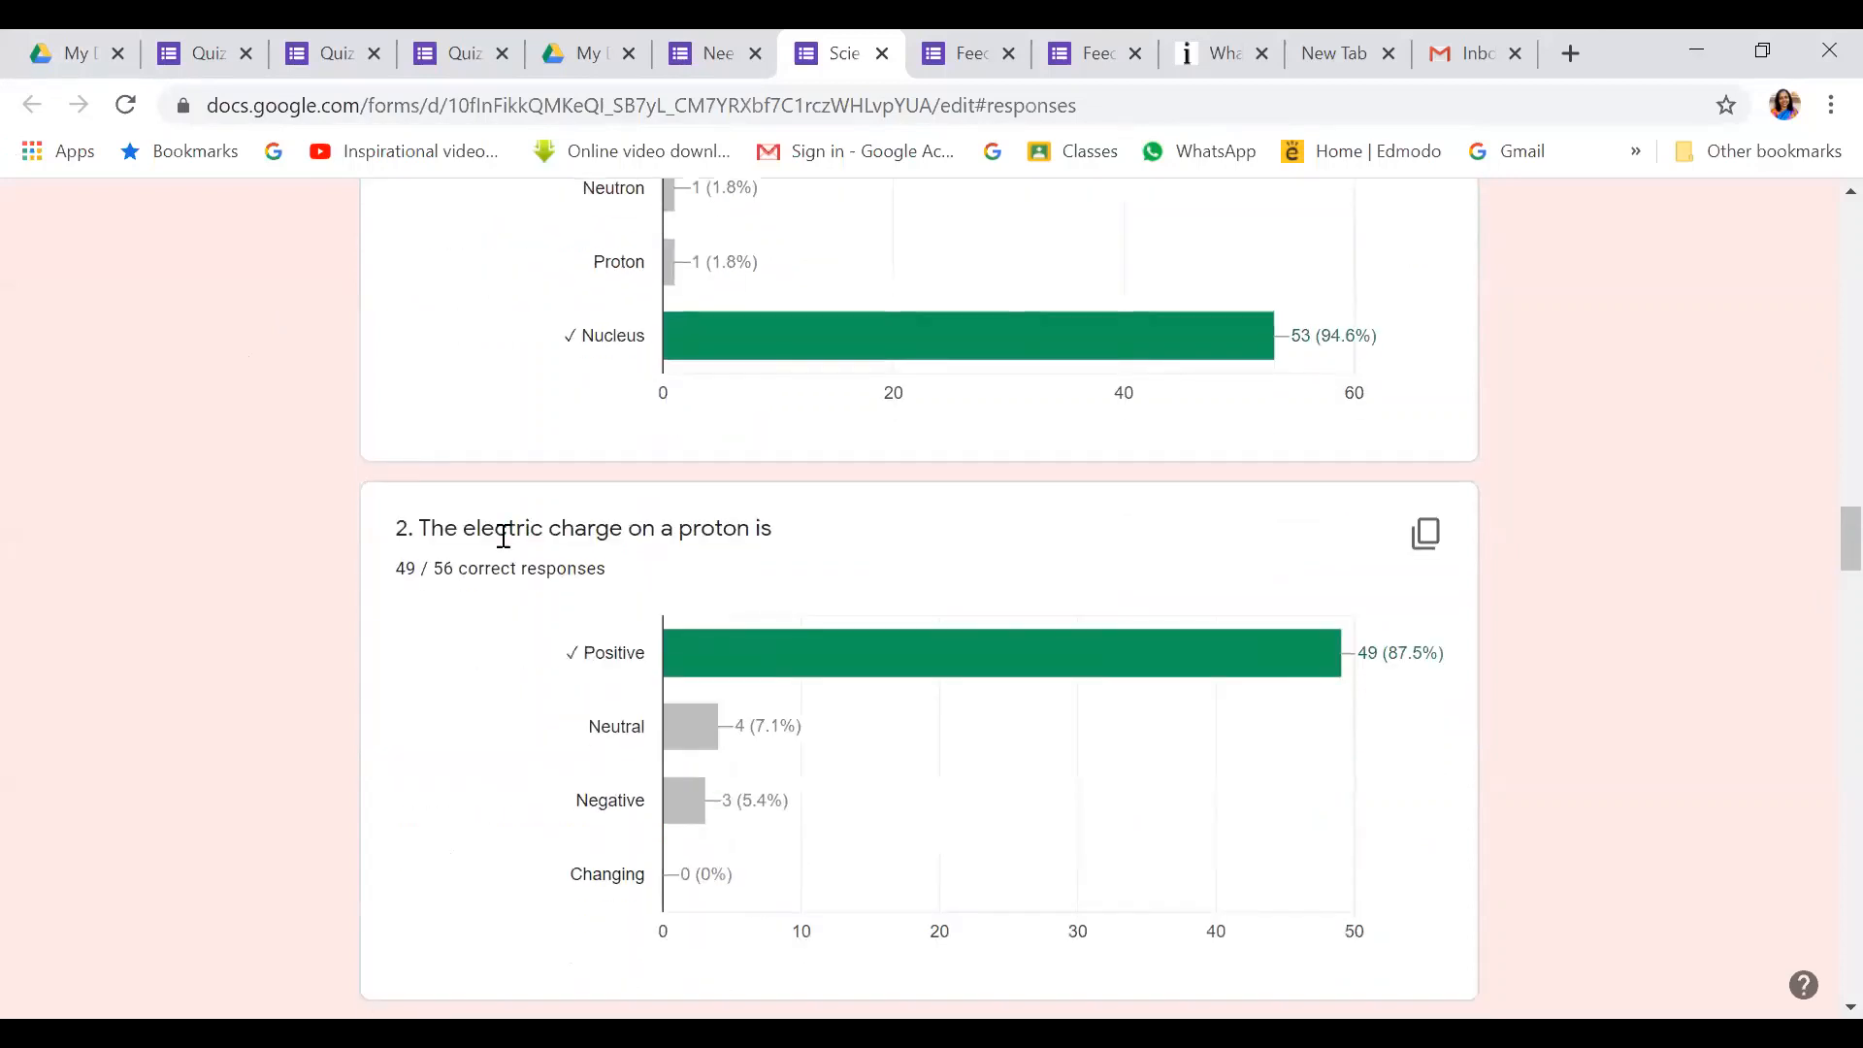
scroll(973, 769, down, 1)
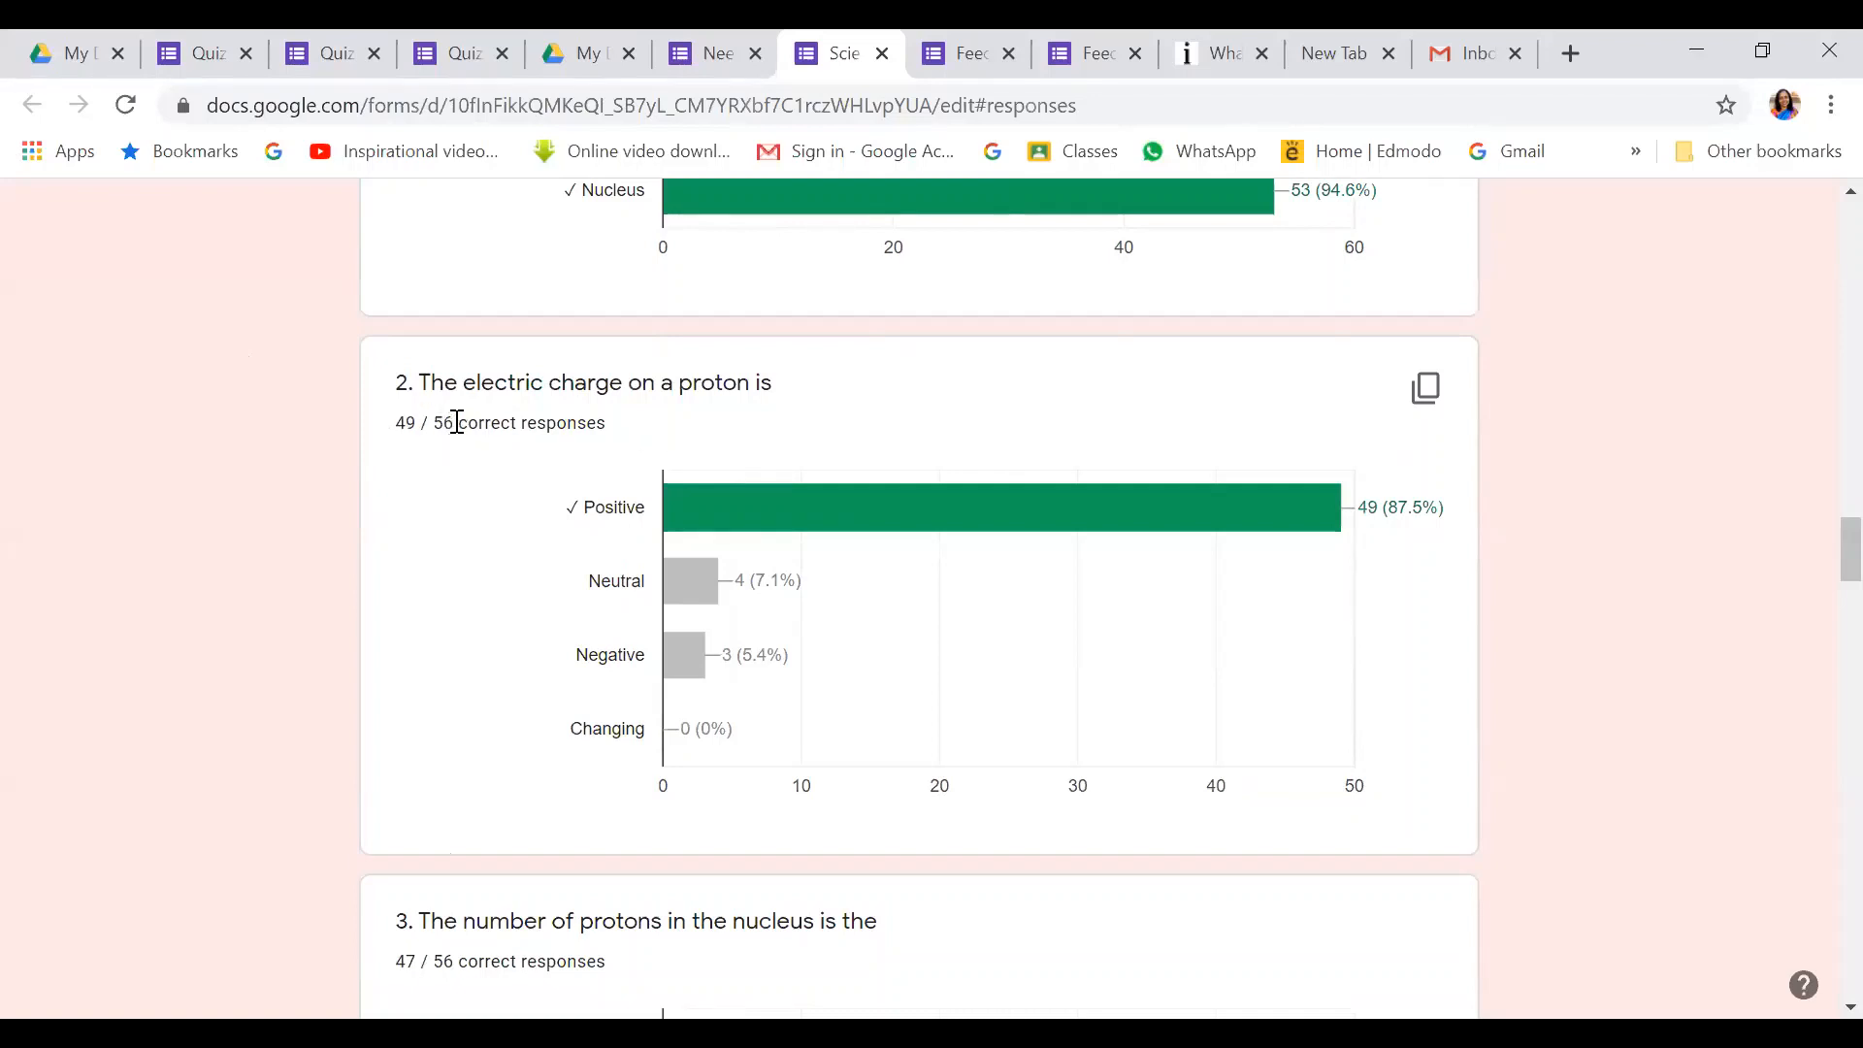
mouse_move(684, 604)
scroll(747, 594, up, 6)
scroll(748, 597, down, 18)
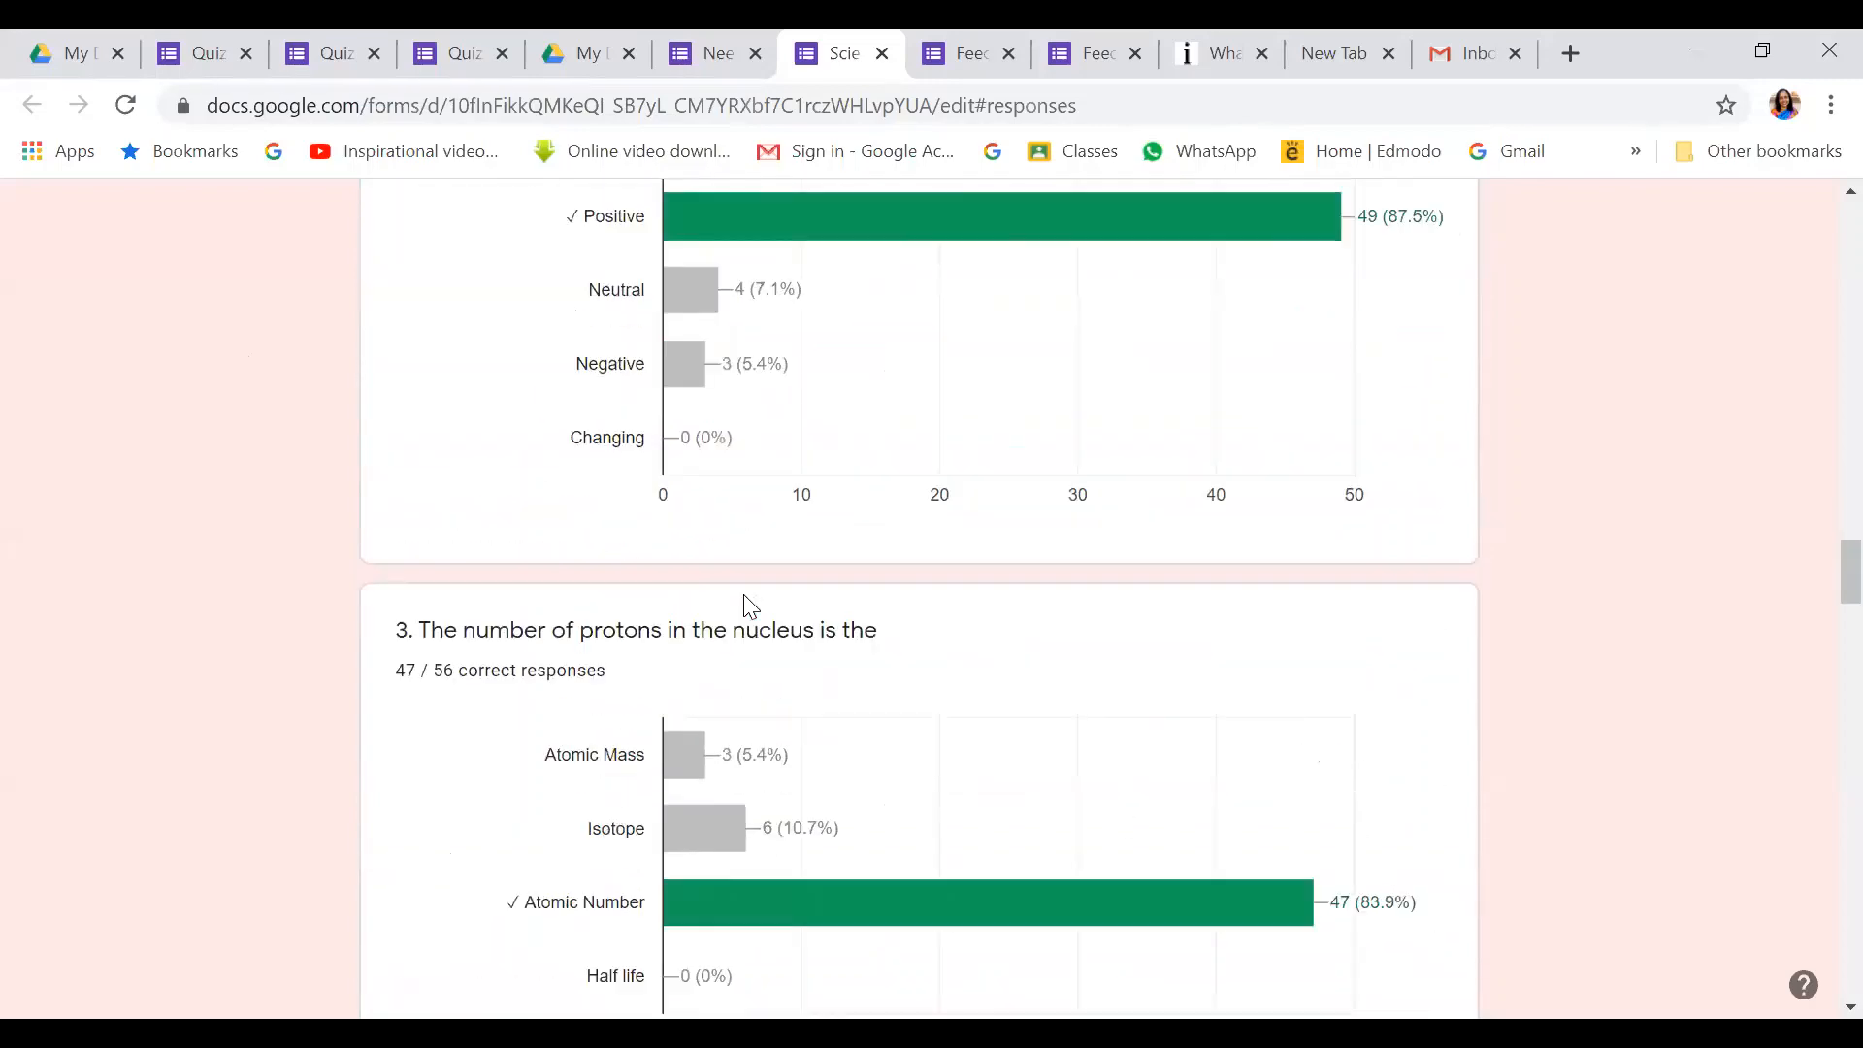
scroll(751, 607, down, 12)
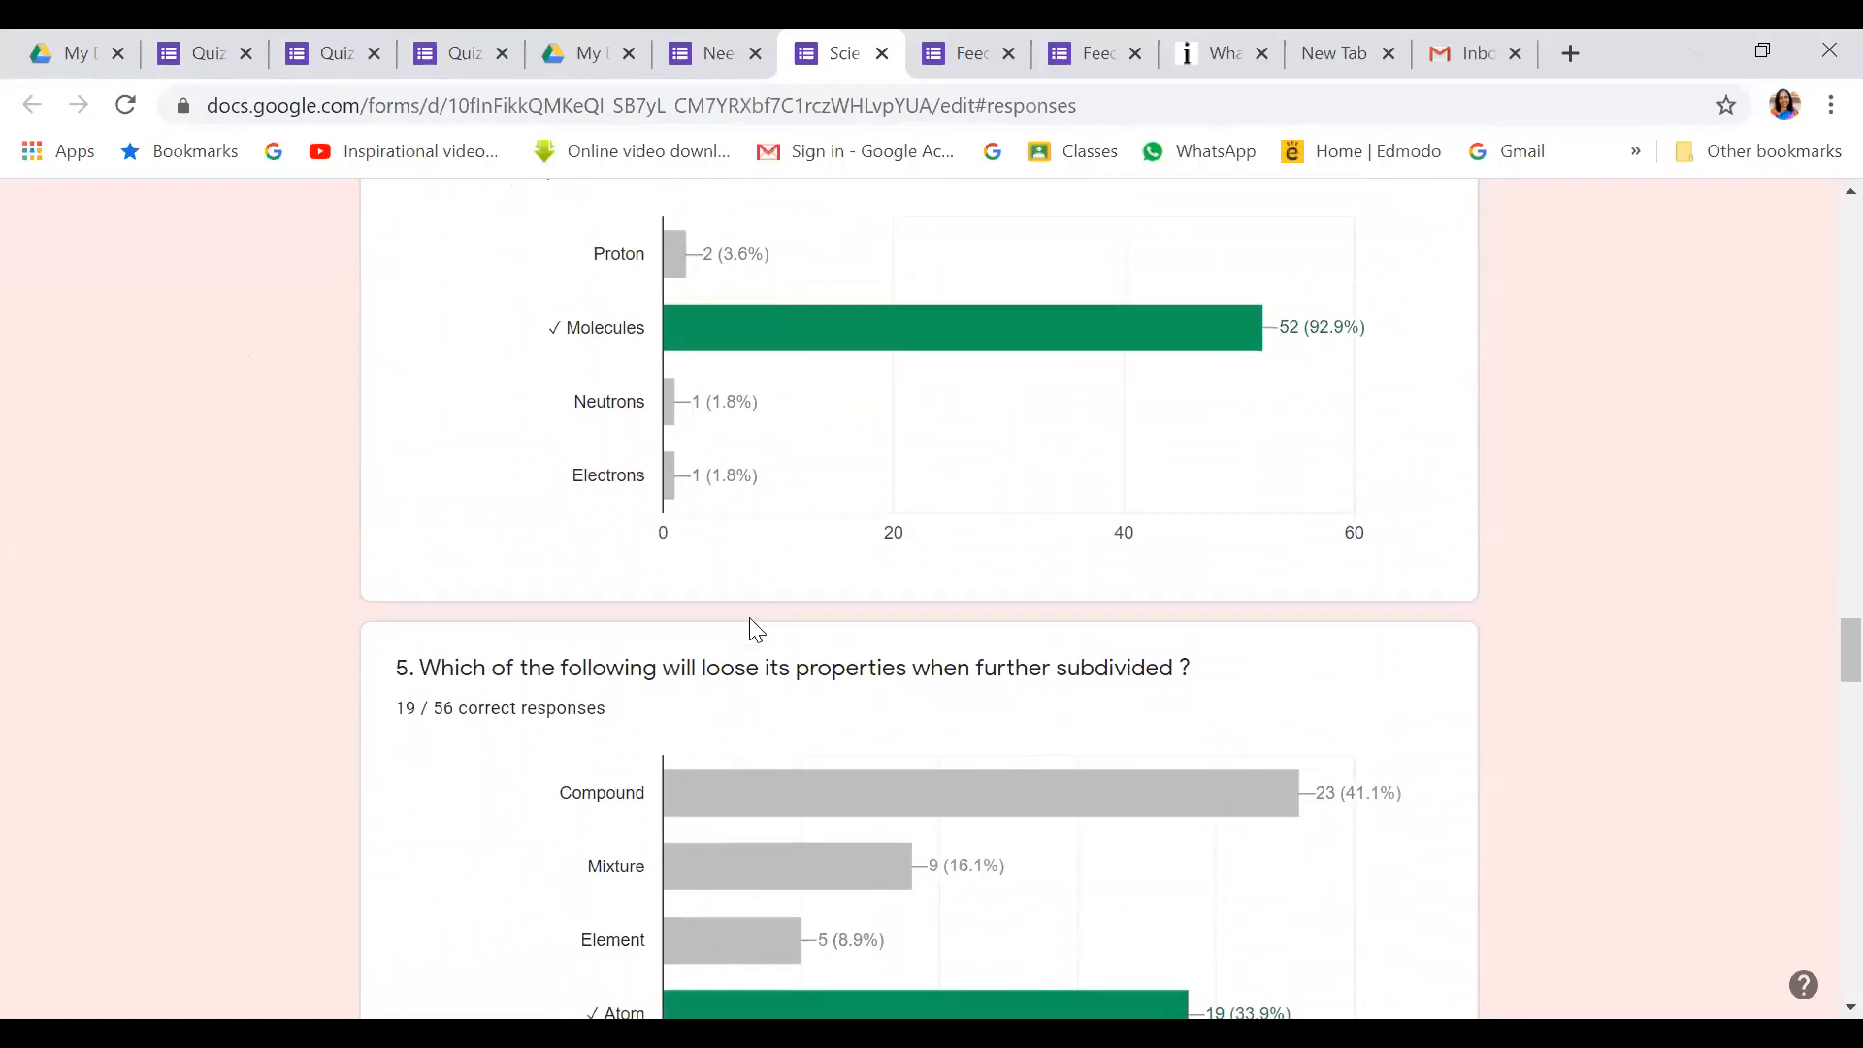
scroll(755, 626, down, 20)
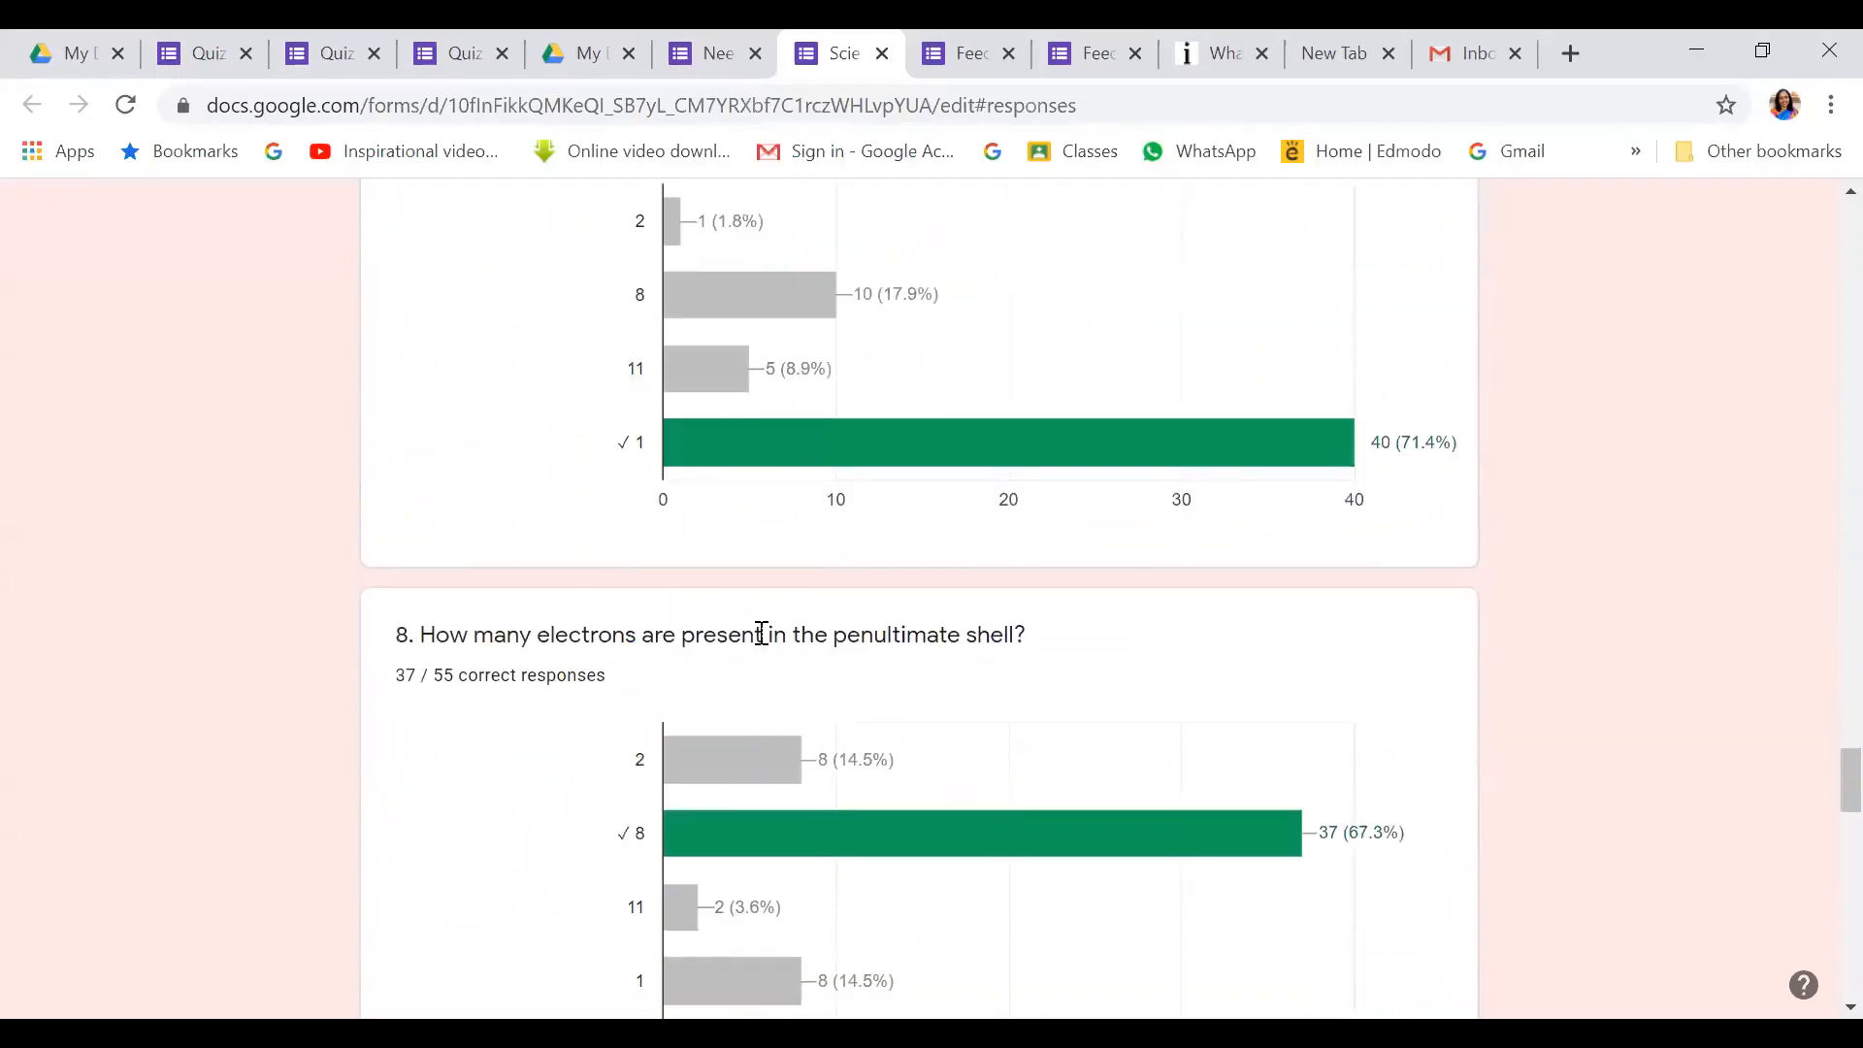
scroll(762, 633, down, 11)
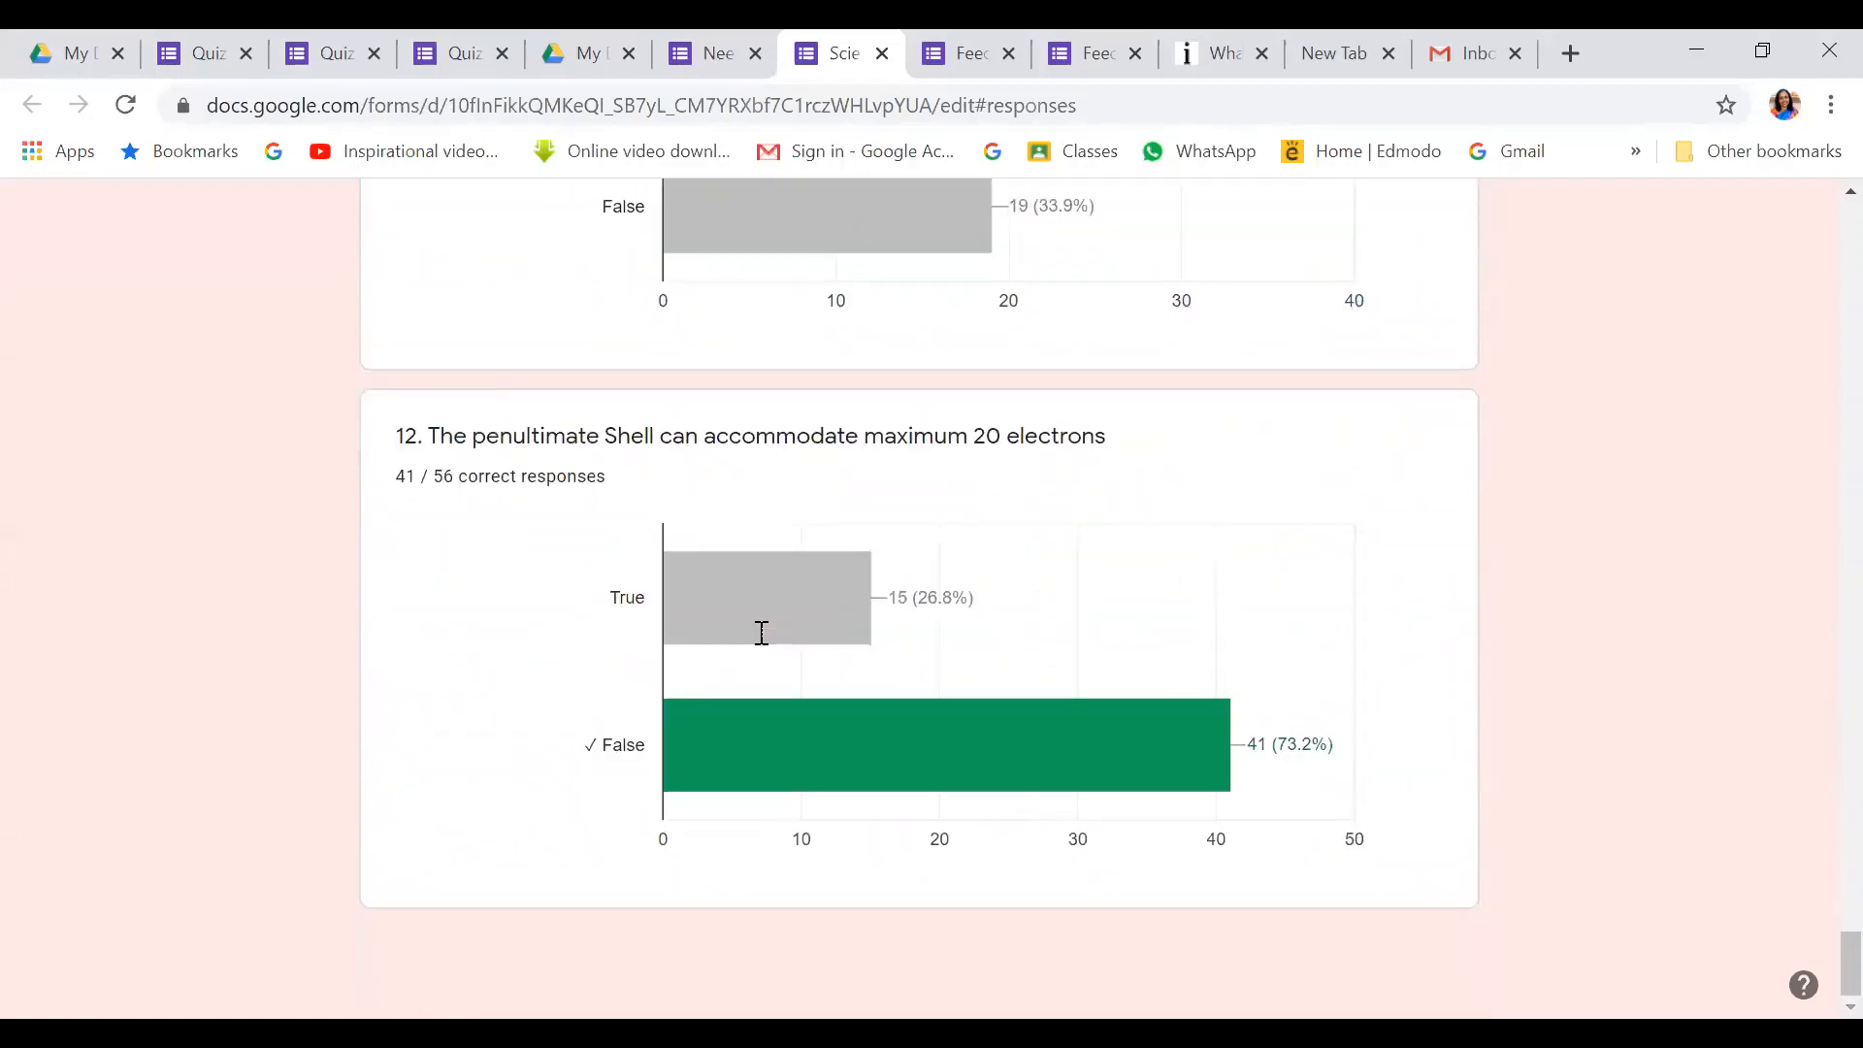
drag(1817, 967, 1817, 199)
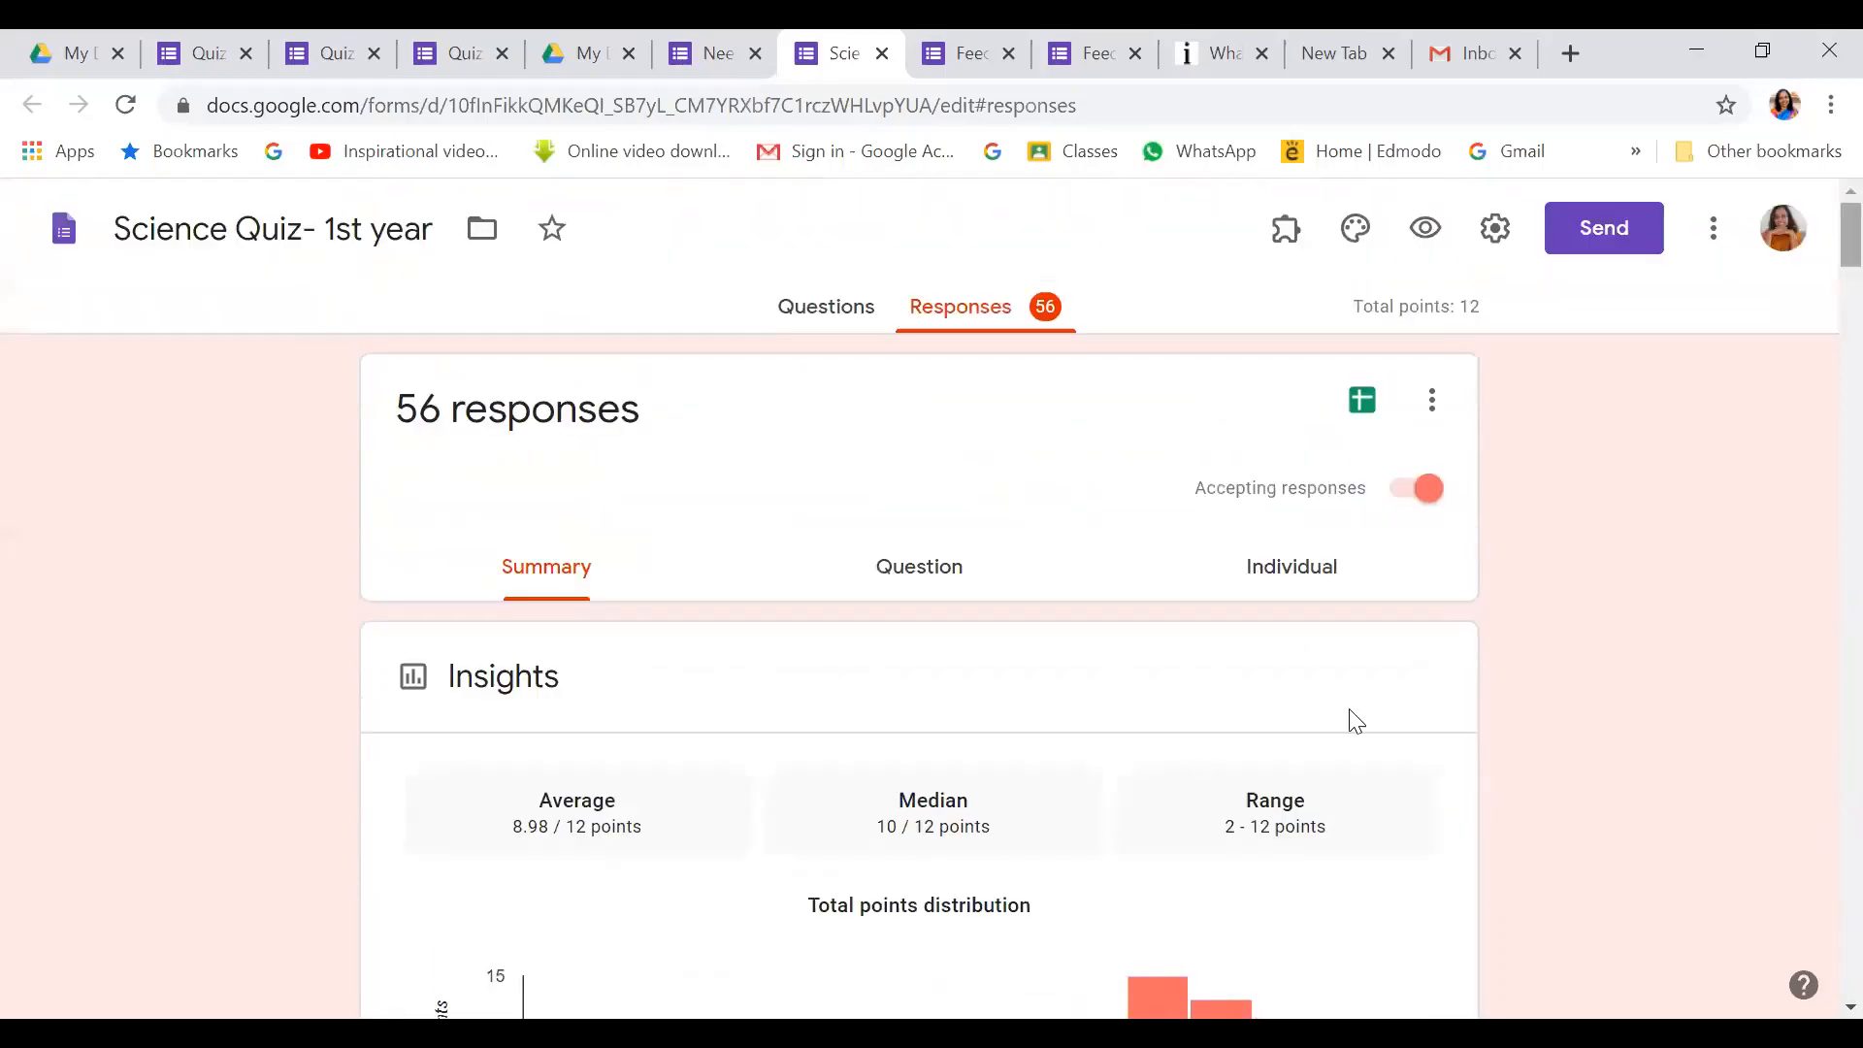
Switch to the per-question view and advance to question 3, expanding all answer choices
click(939, 558)
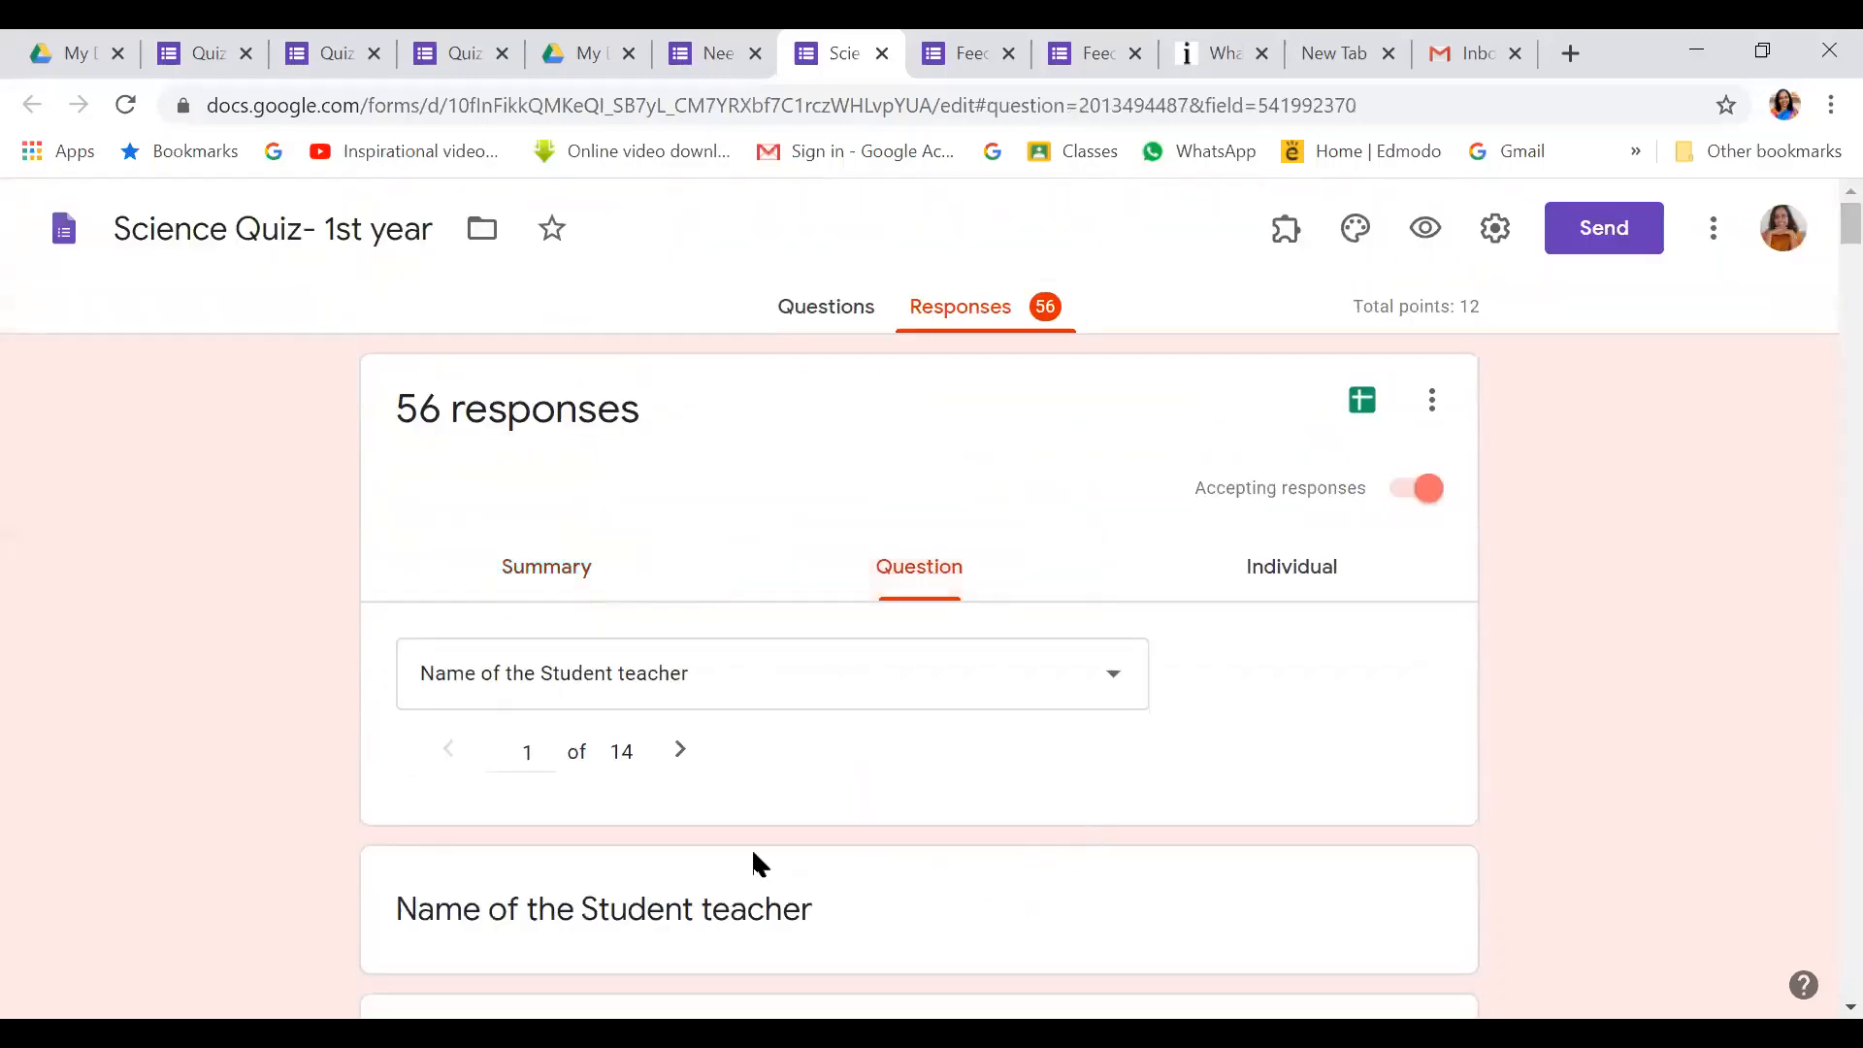
click(677, 748)
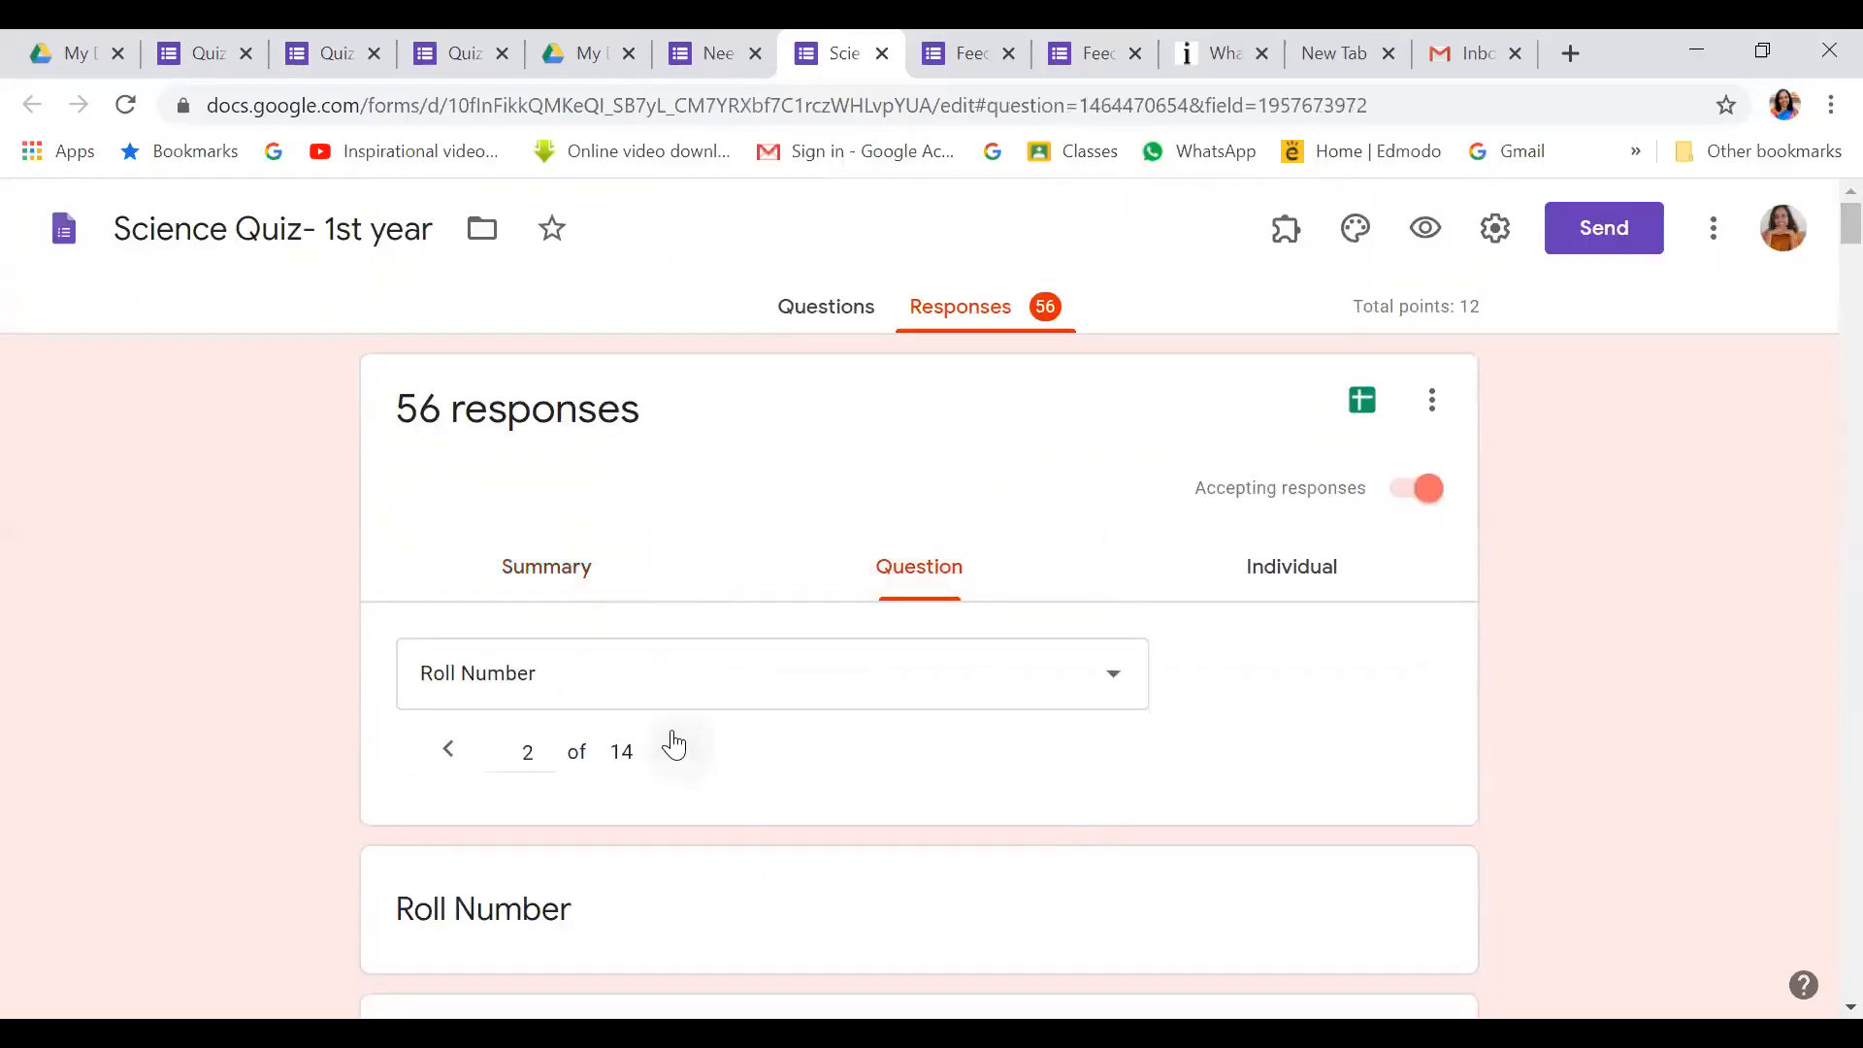
click(678, 748)
click(681, 751)
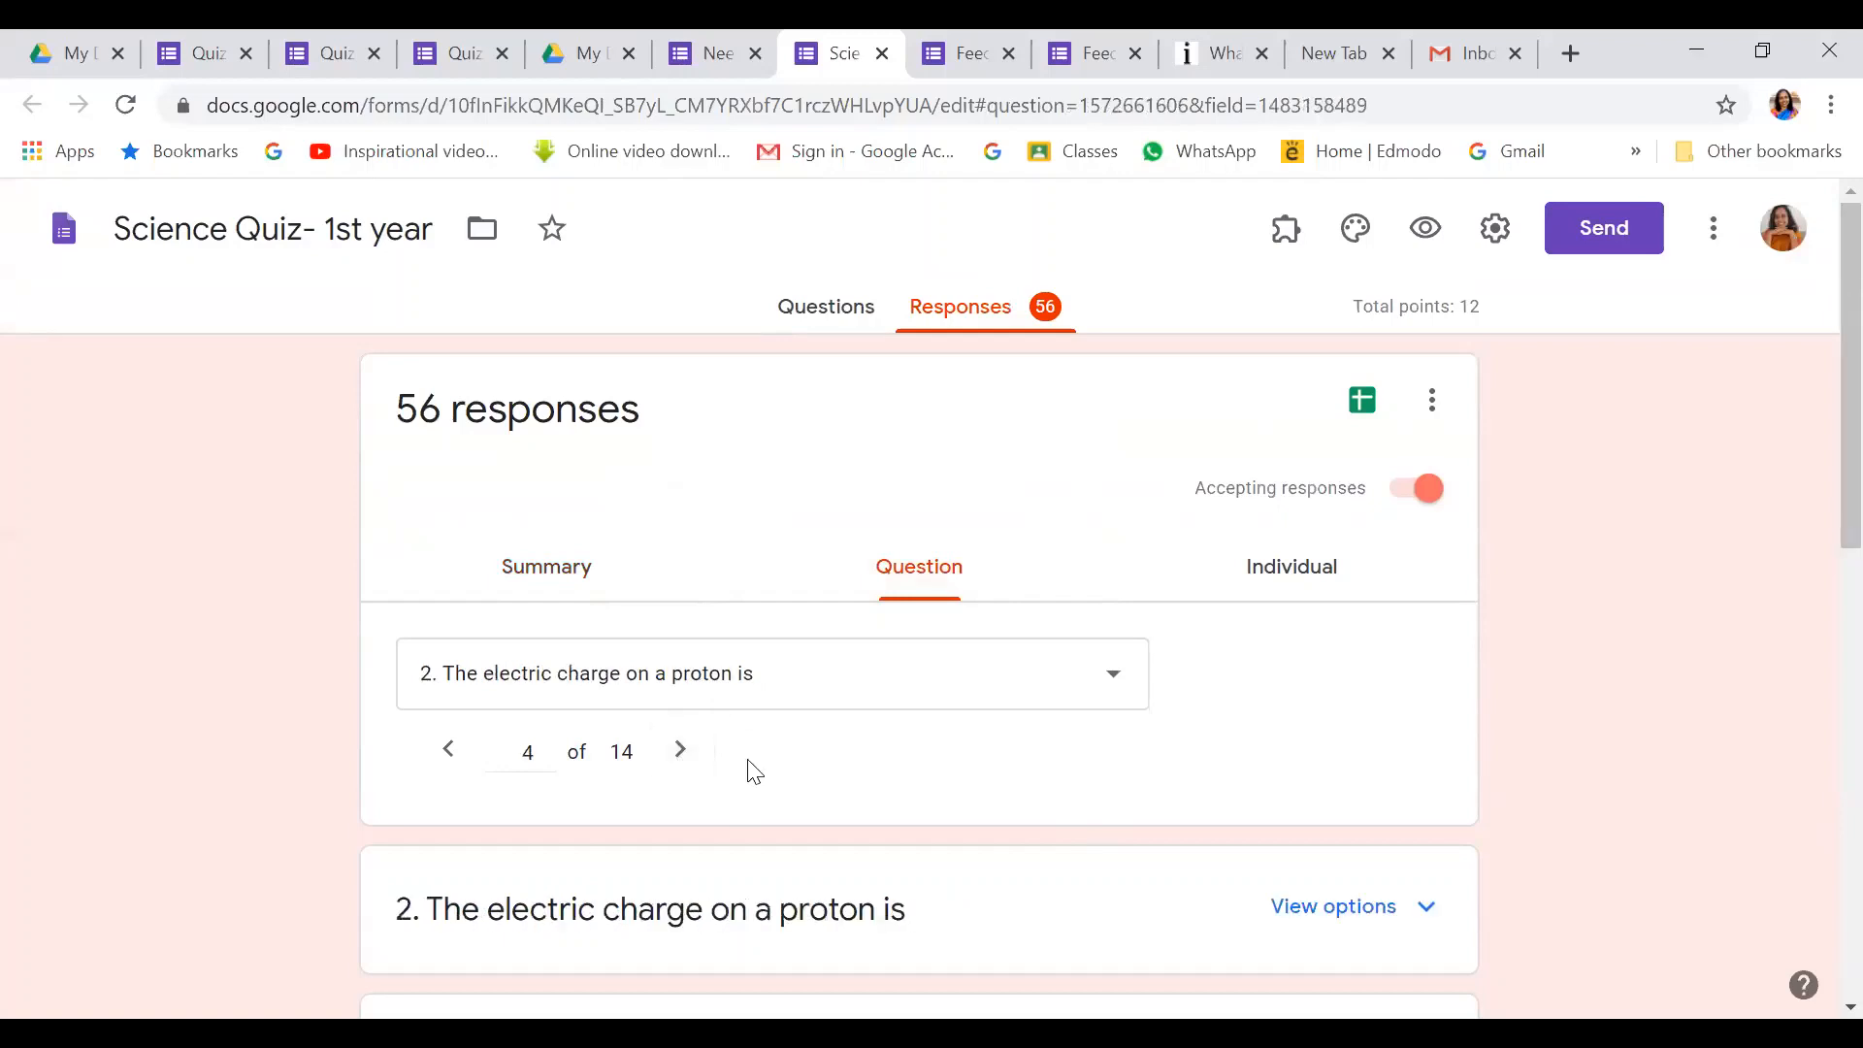
click(681, 749)
scroll(842, 789, down, 3)
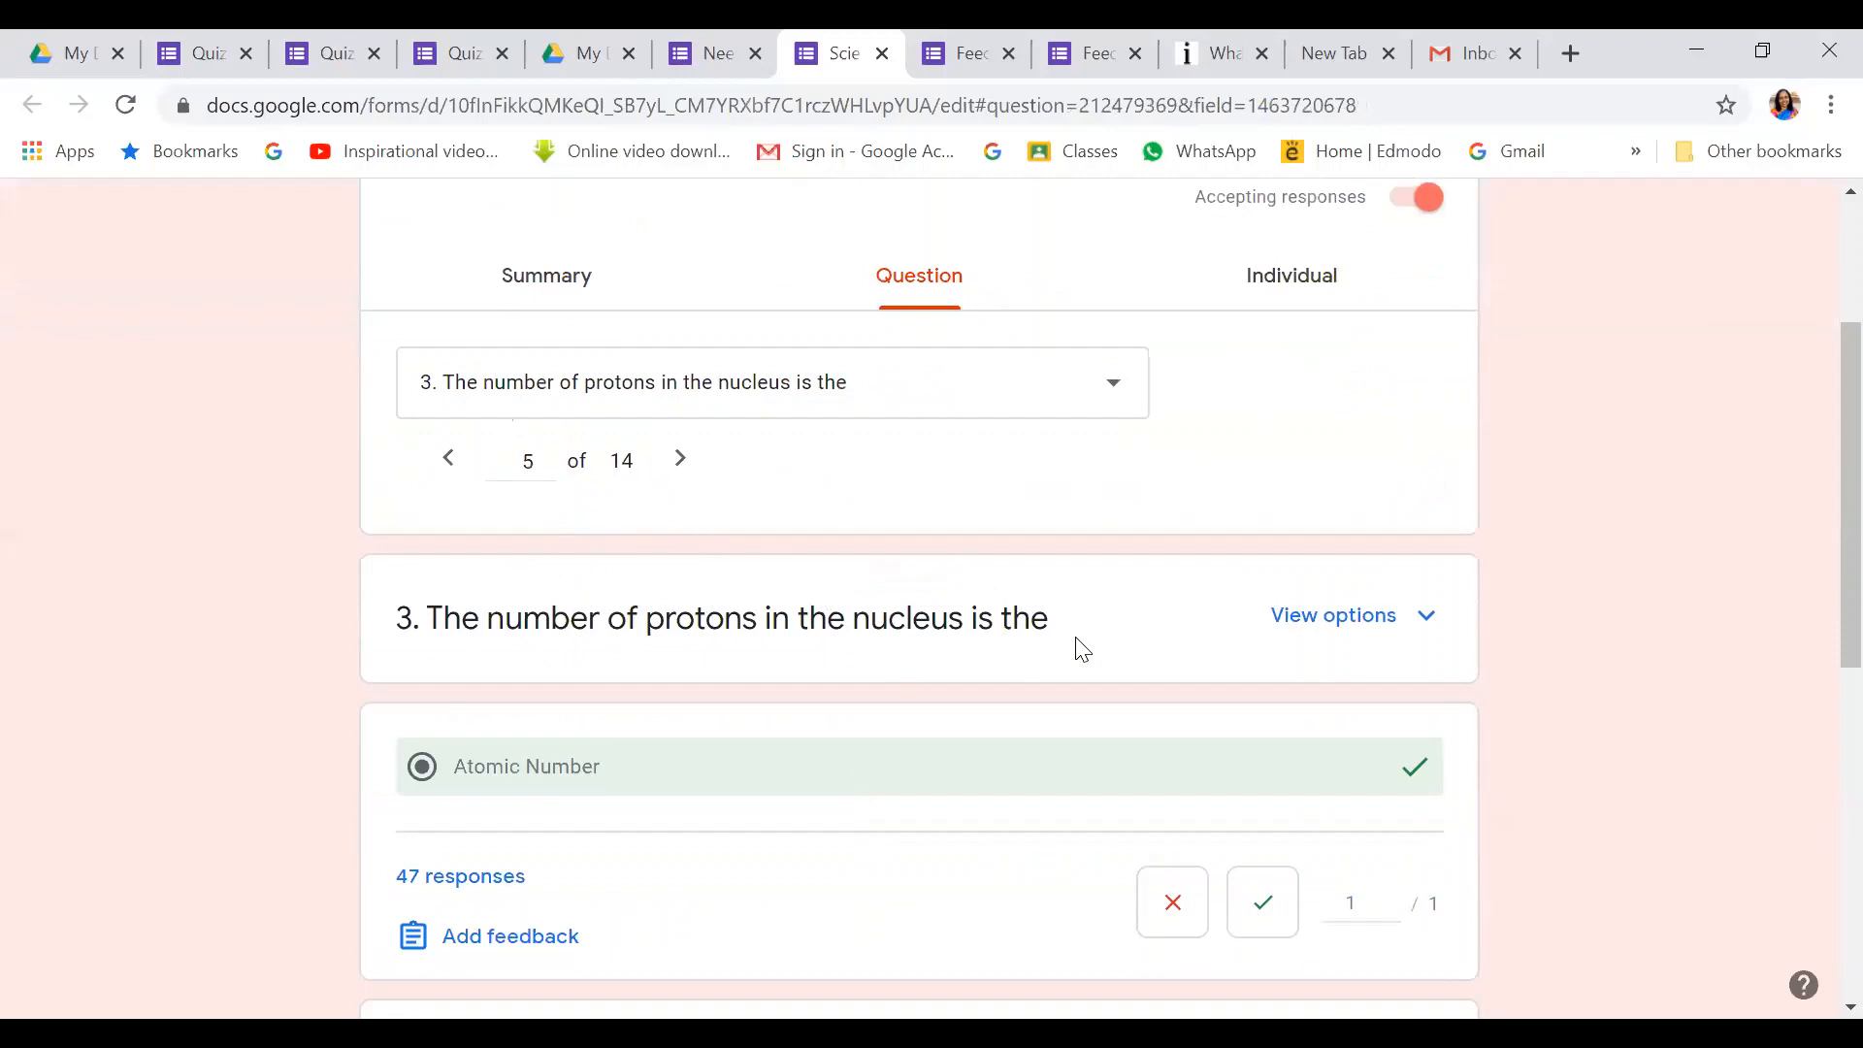
click(1312, 618)
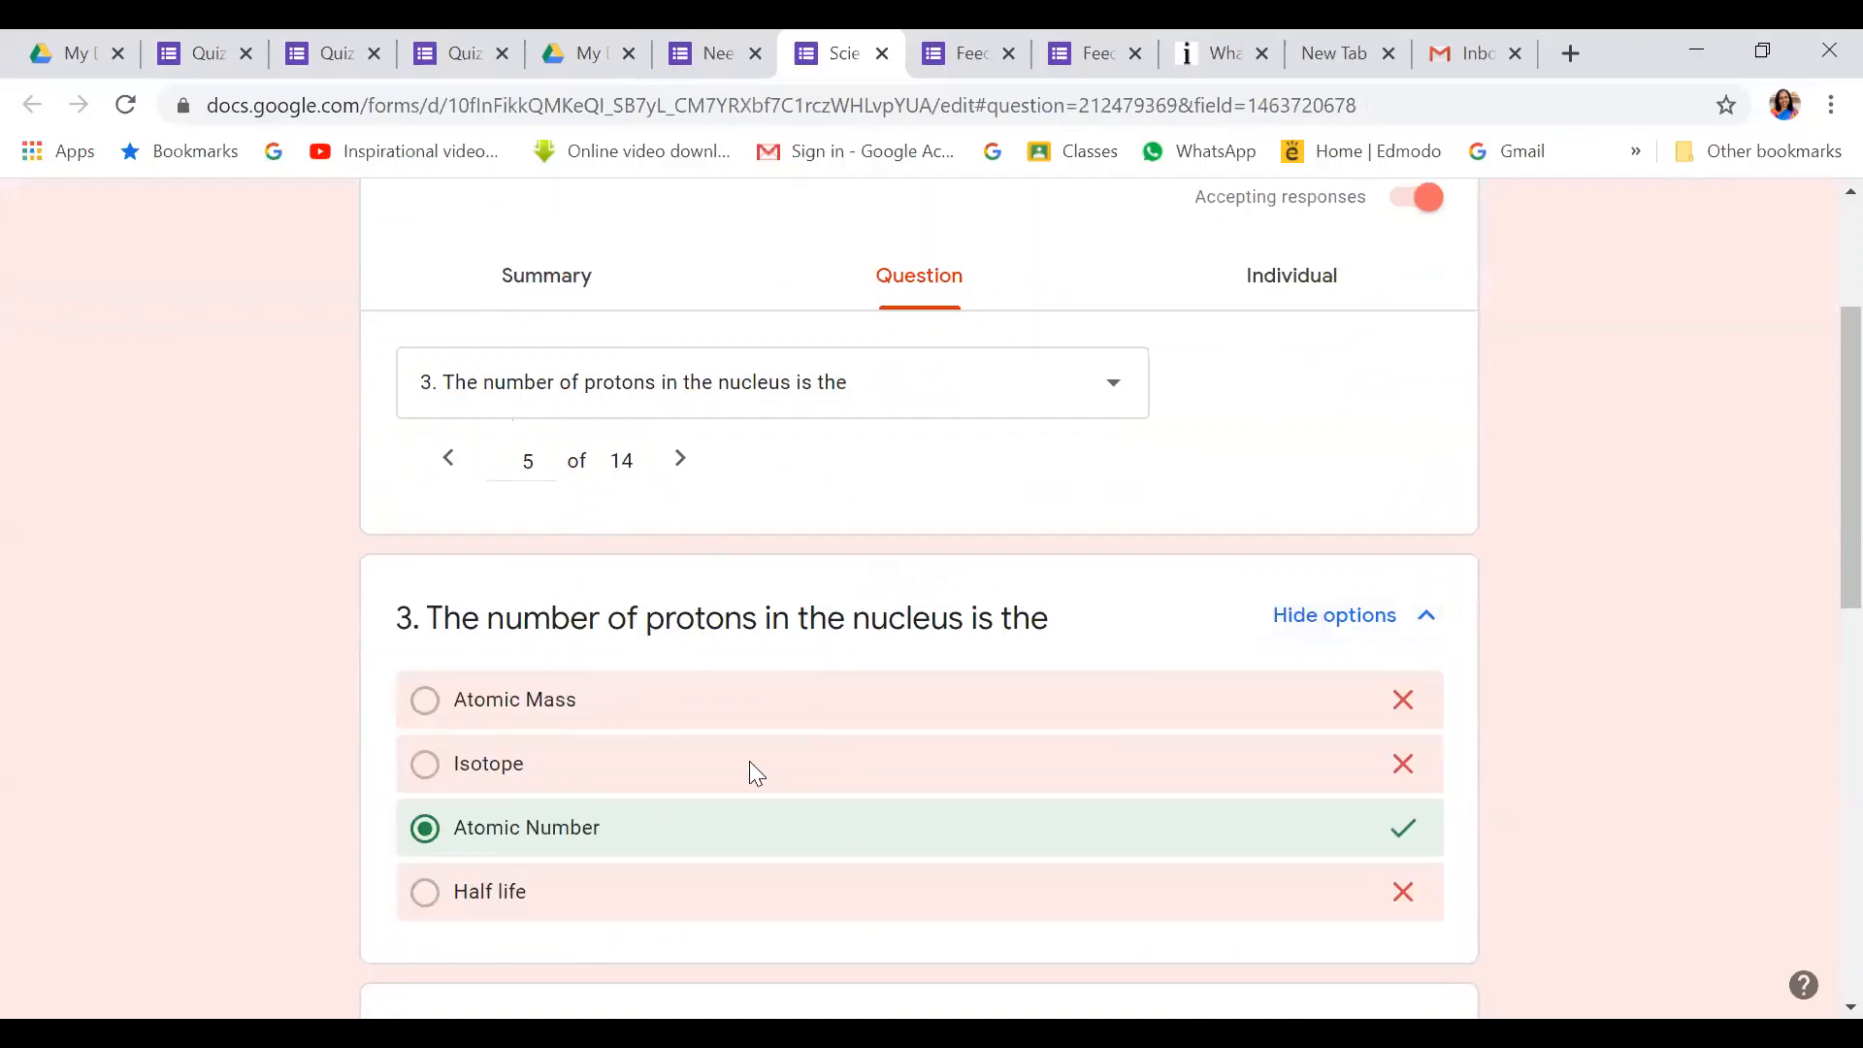
Check who chose Atomic Number (47), Isotope (6) and Atomic Mass (3)
scroll(752, 757, down, 10)
scroll(764, 754, down, 1)
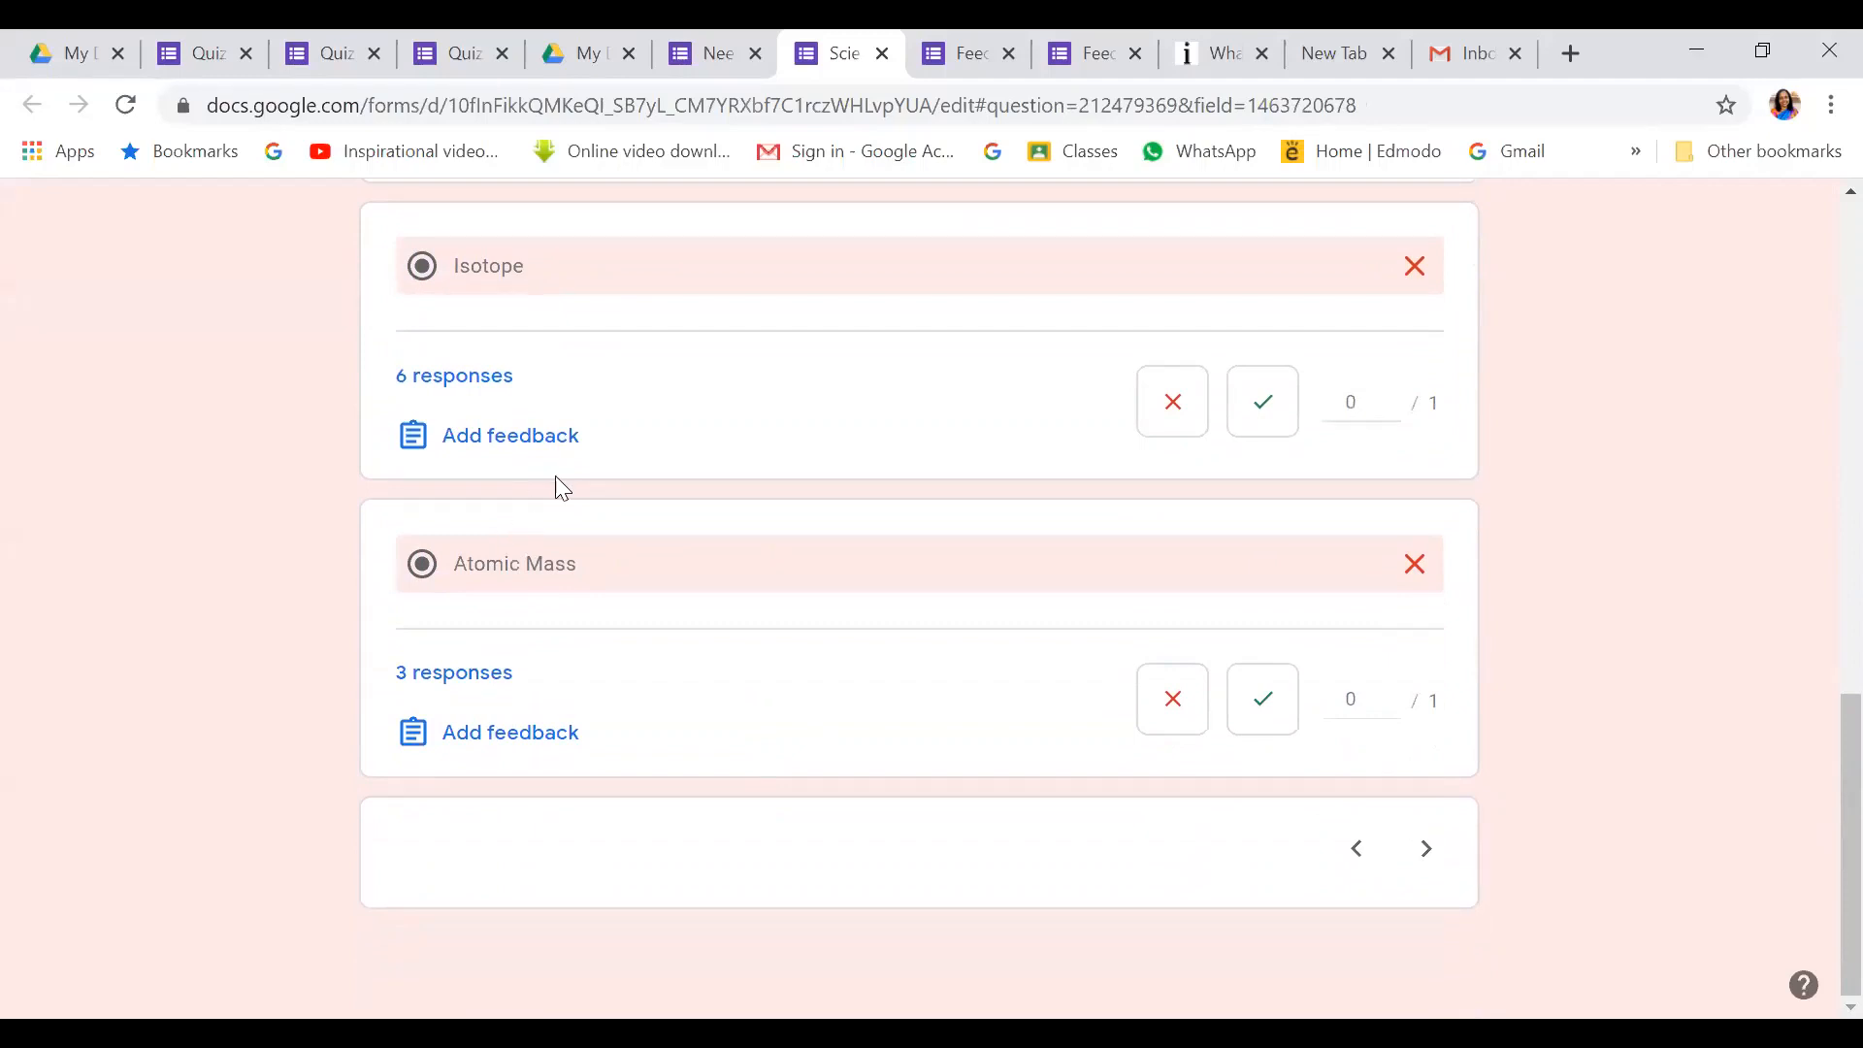
scroll(563, 488, up, 3)
click(513, 375)
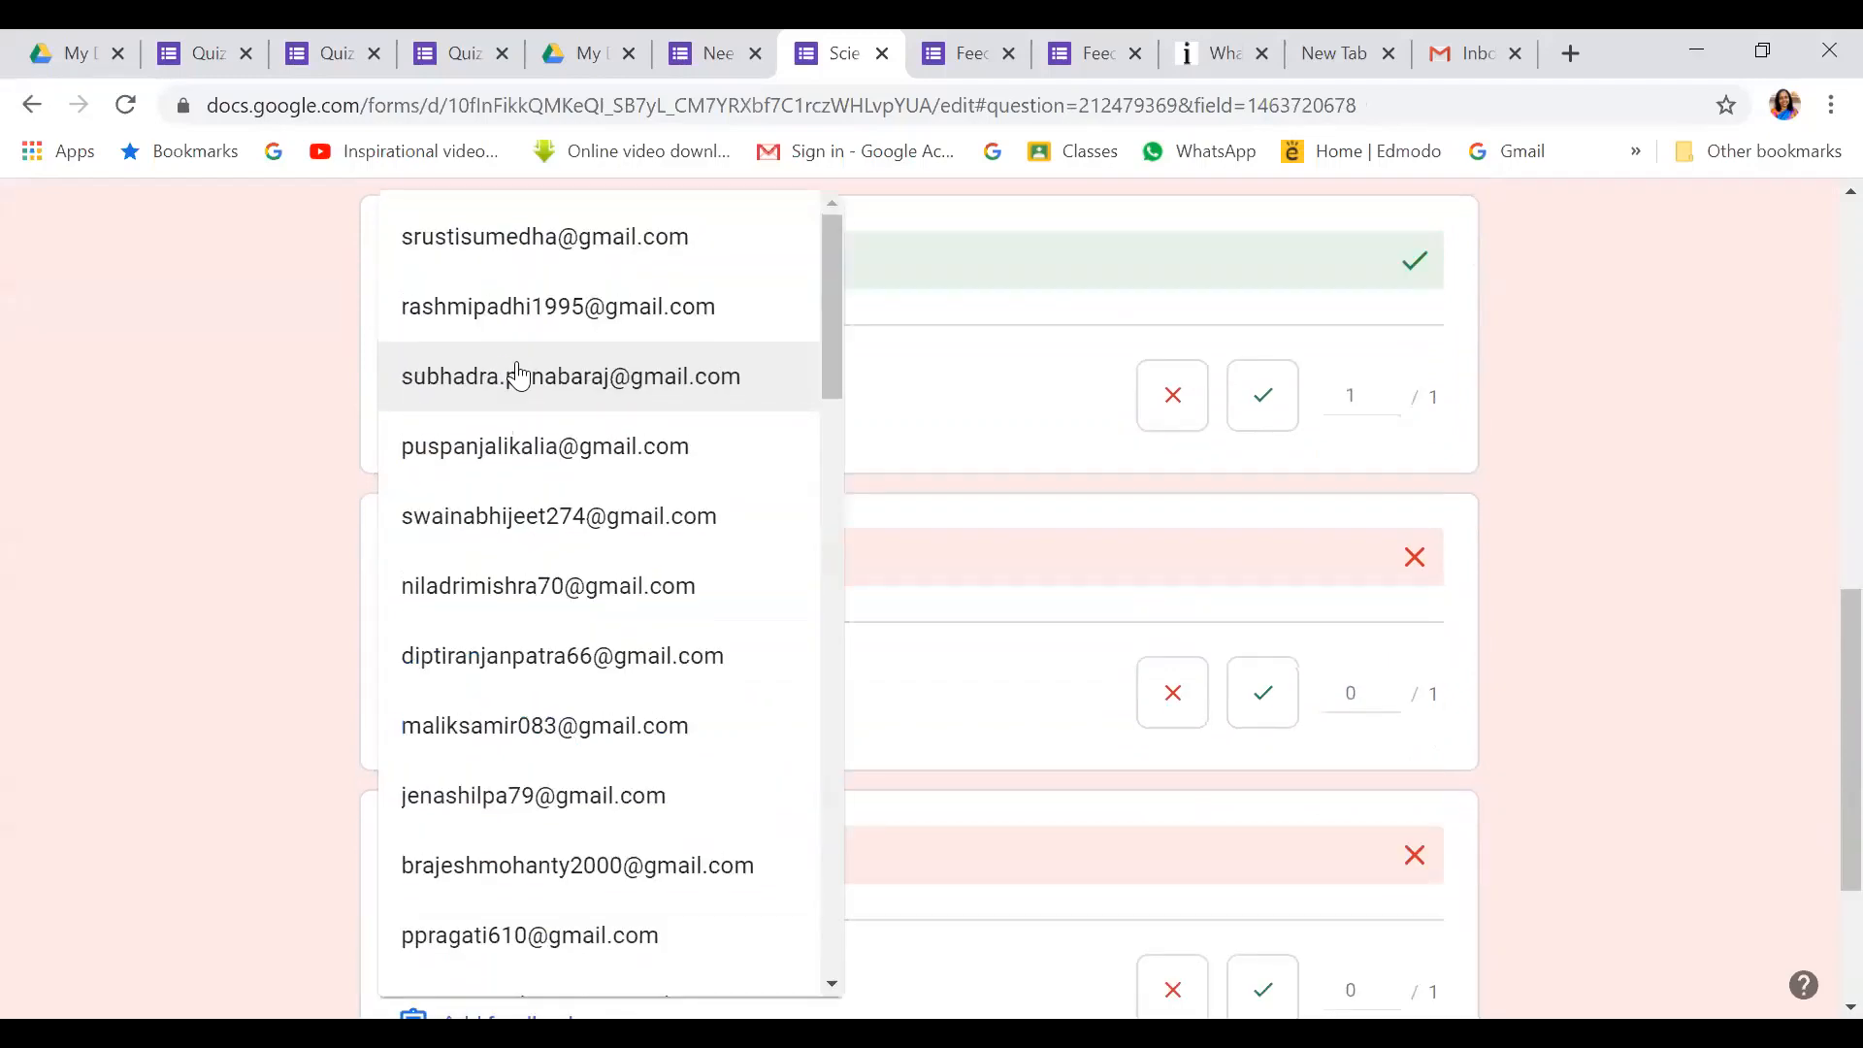
scroll(718, 782, down, 1)
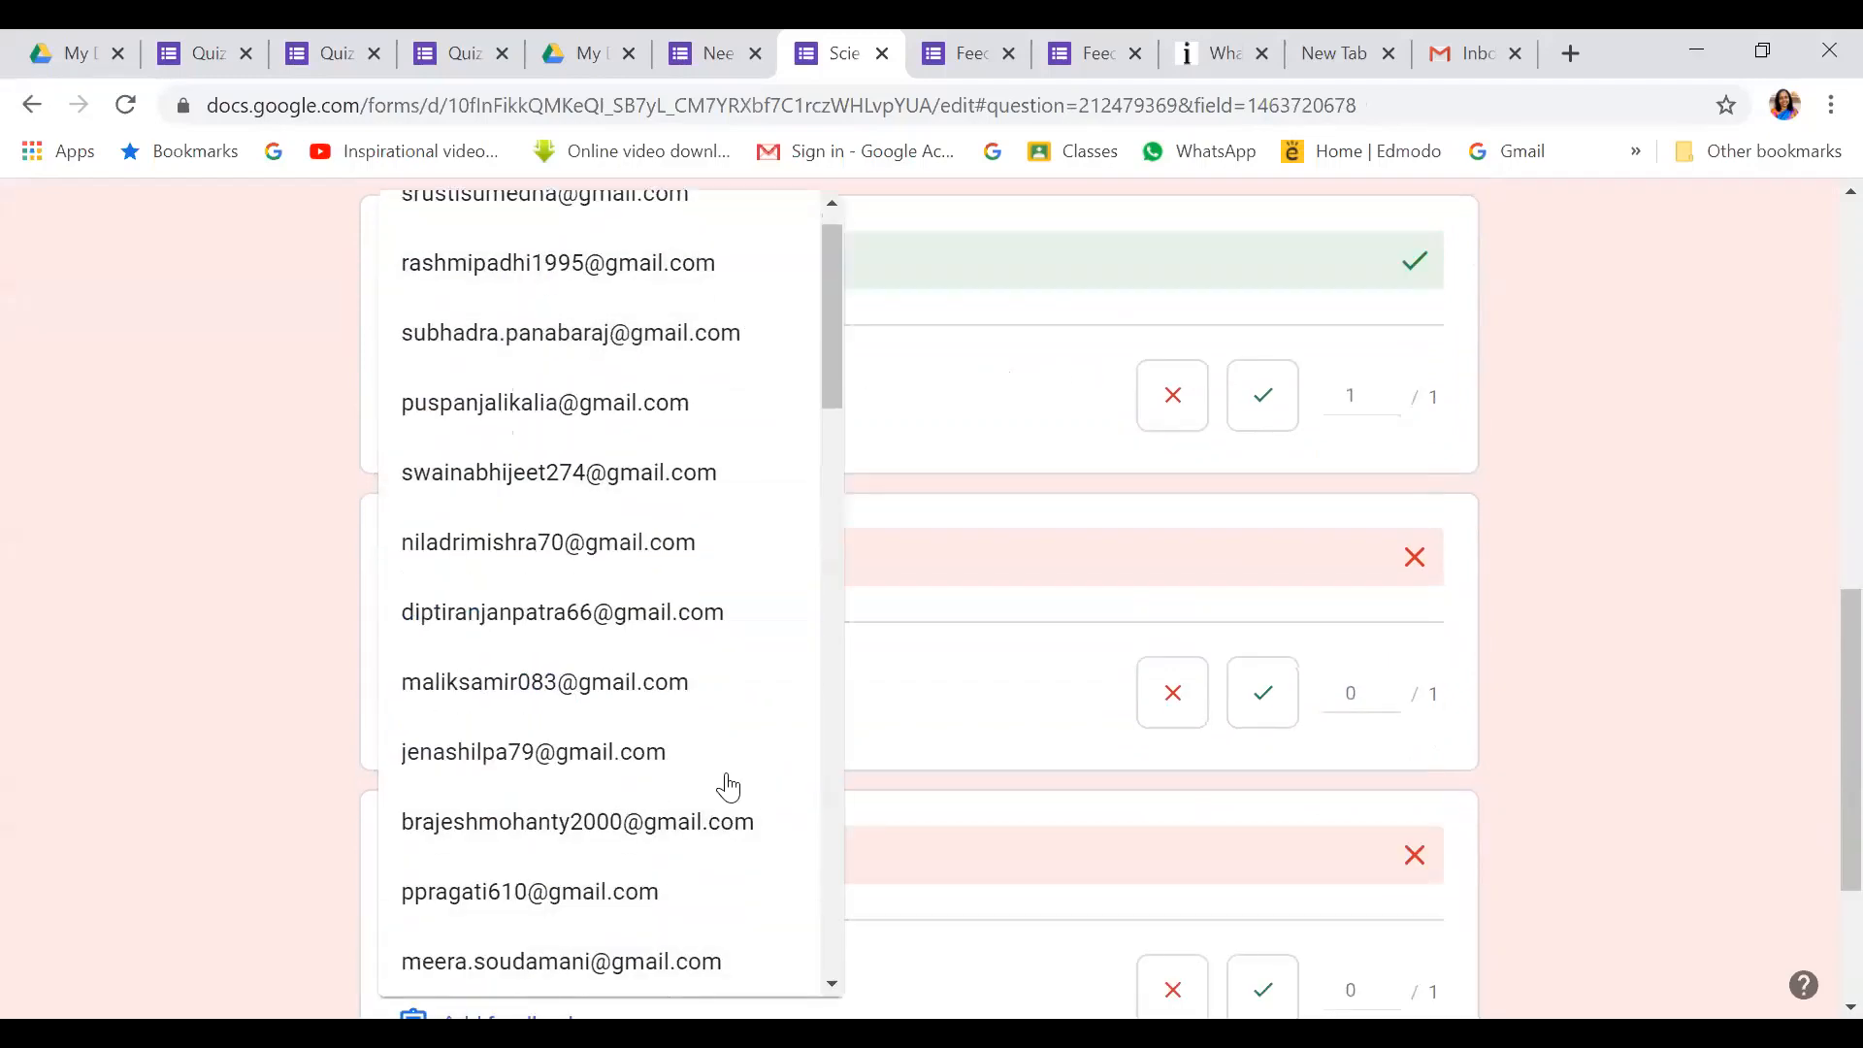
click(988, 445)
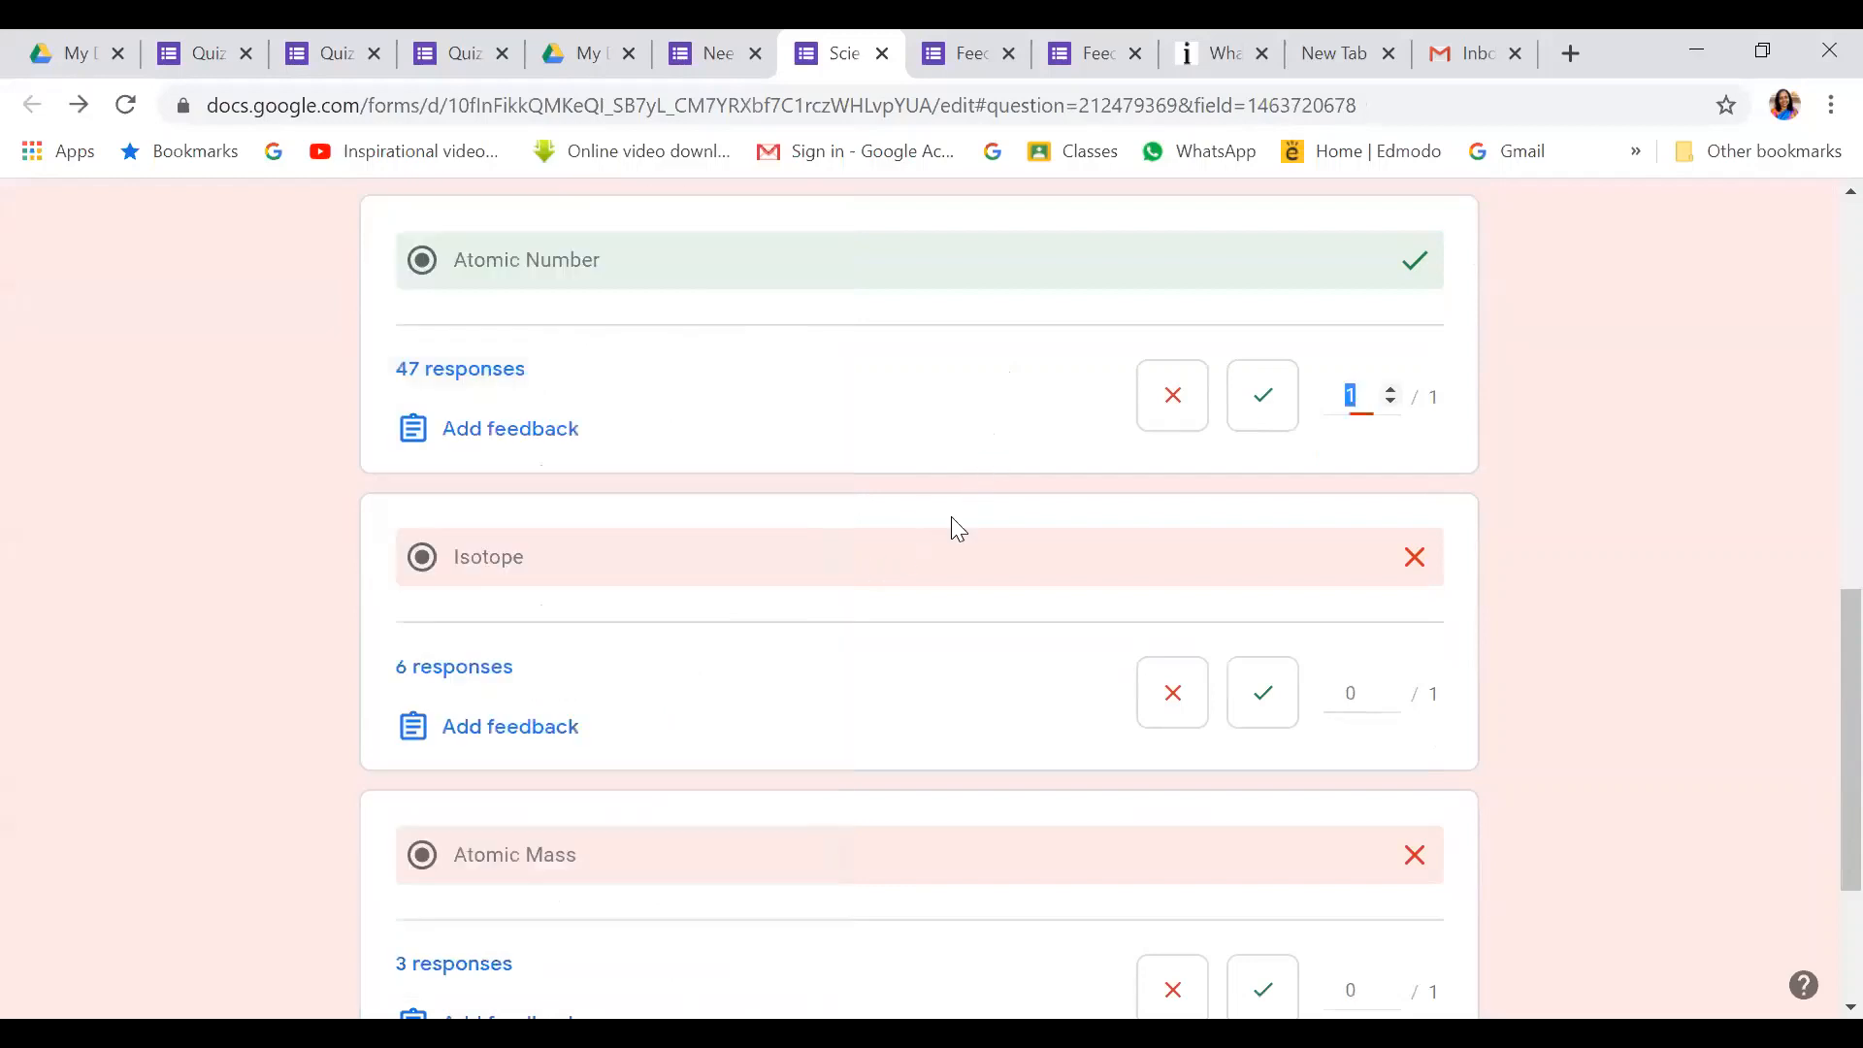
click(476, 668)
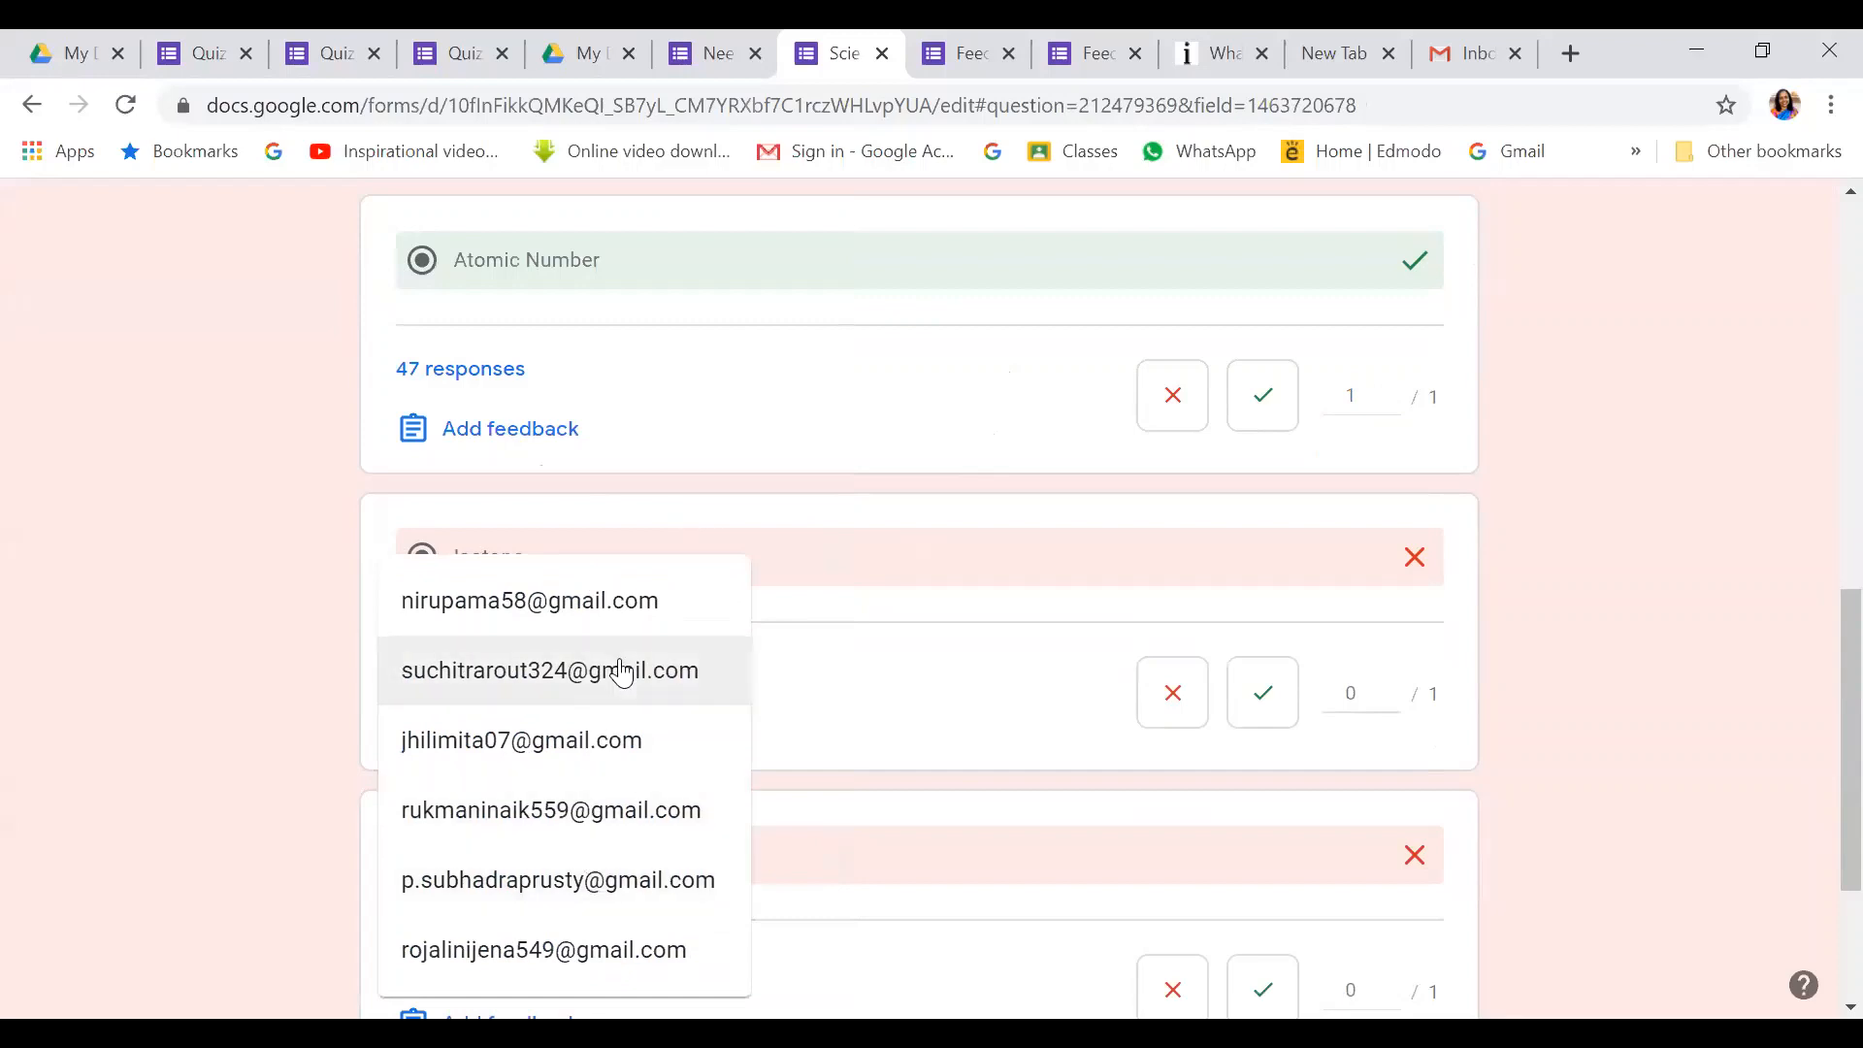
click(883, 524)
scroll(711, 890, down, 3)
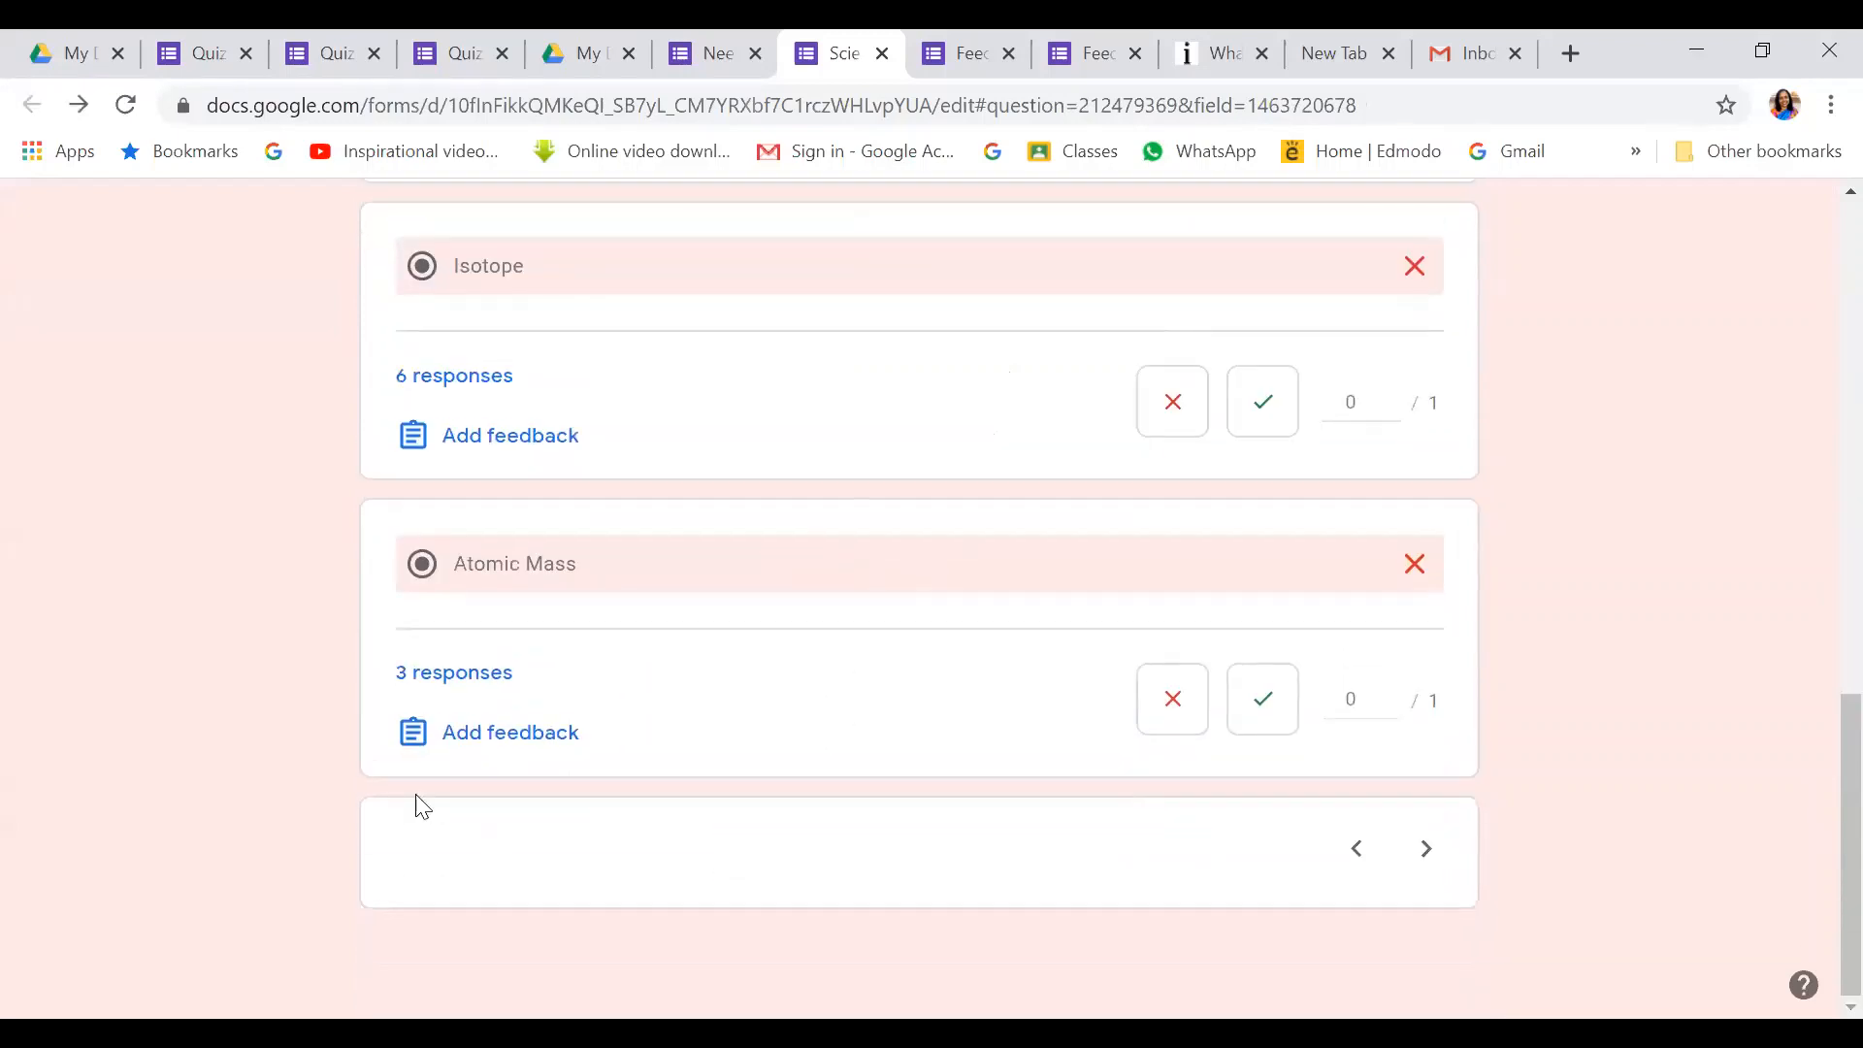
click(478, 674)
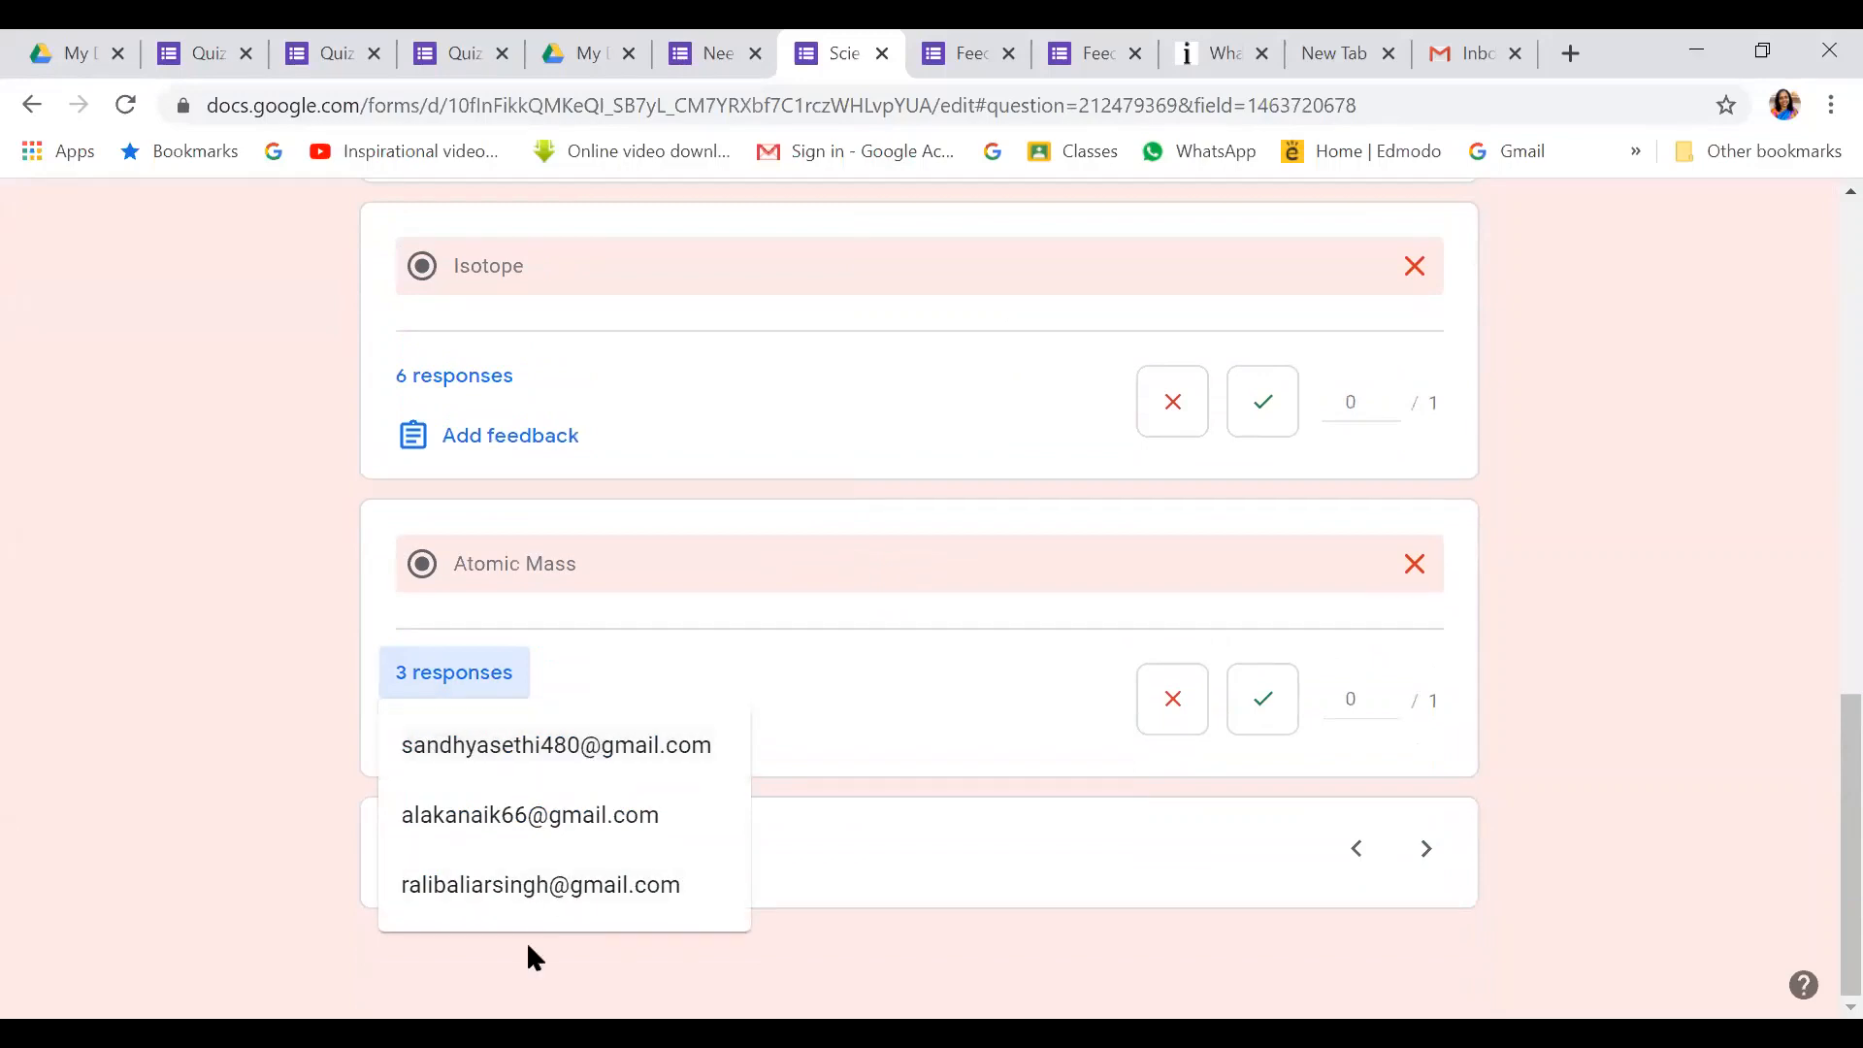
click(883, 696)
scroll(880, 694, up, 10)
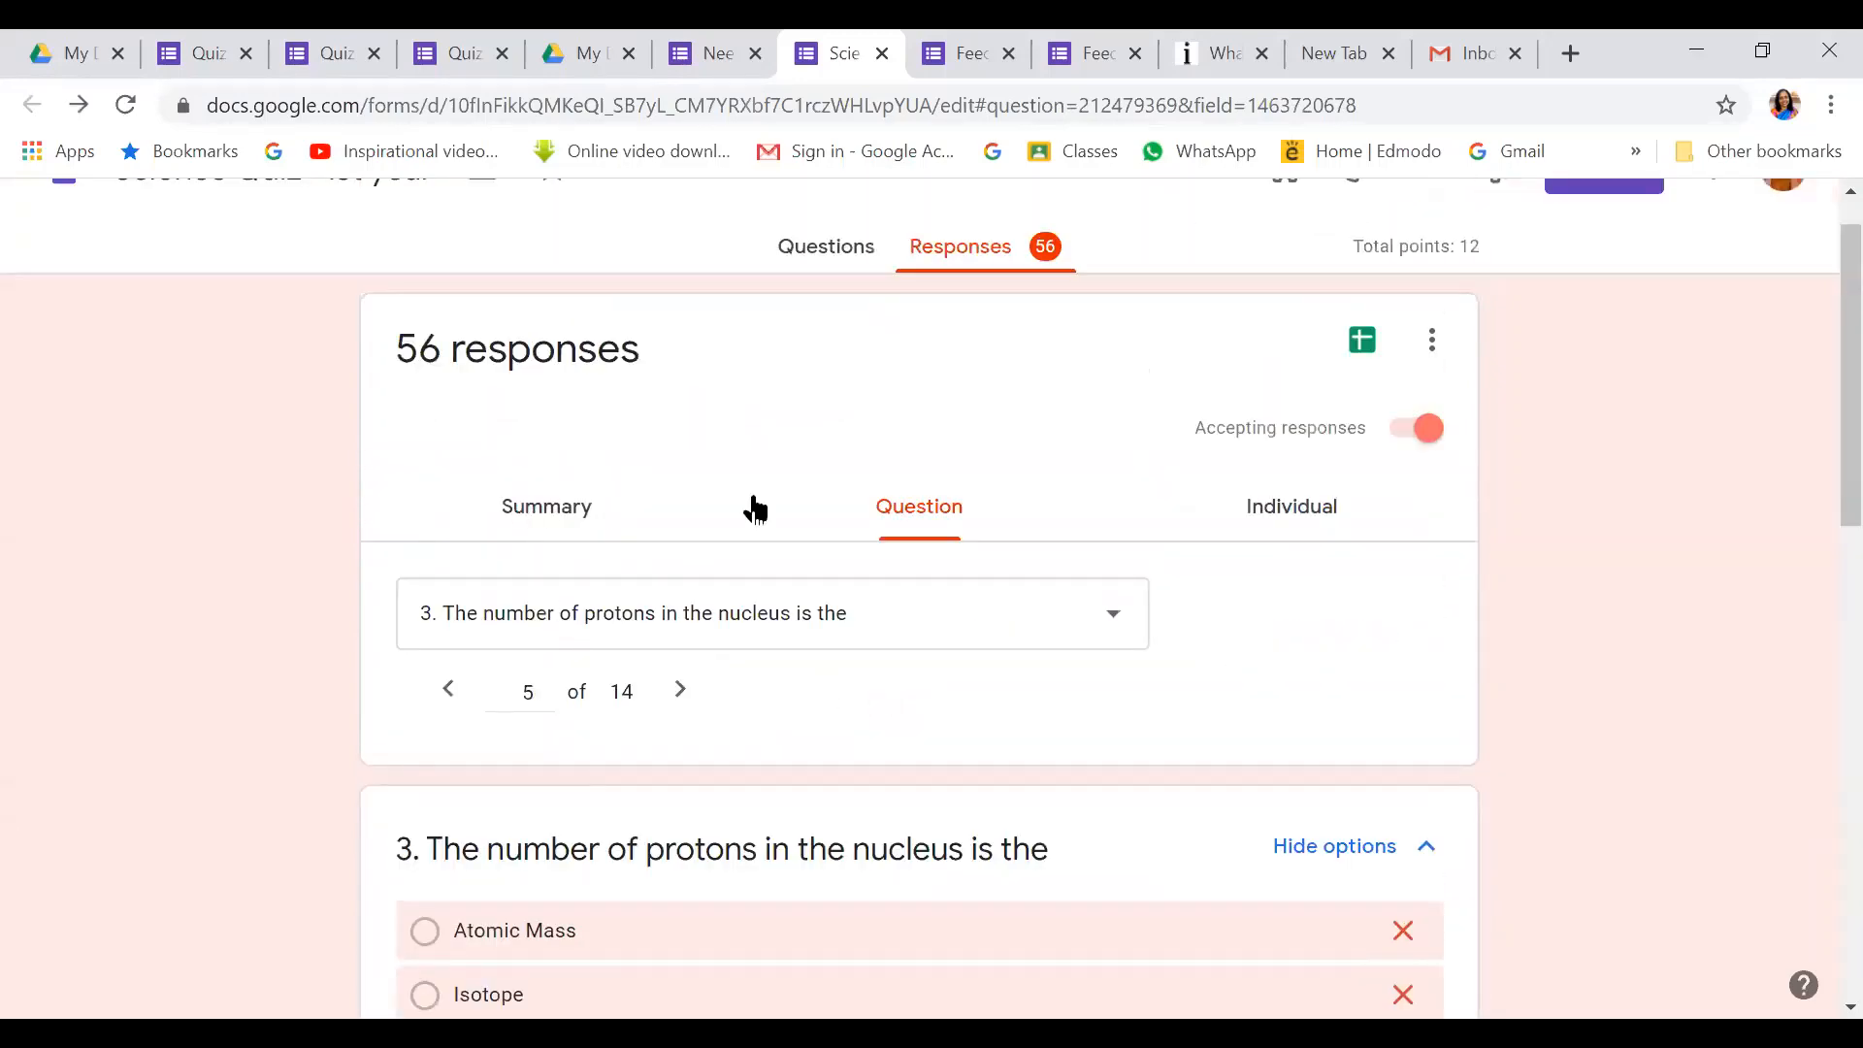
click(1286, 505)
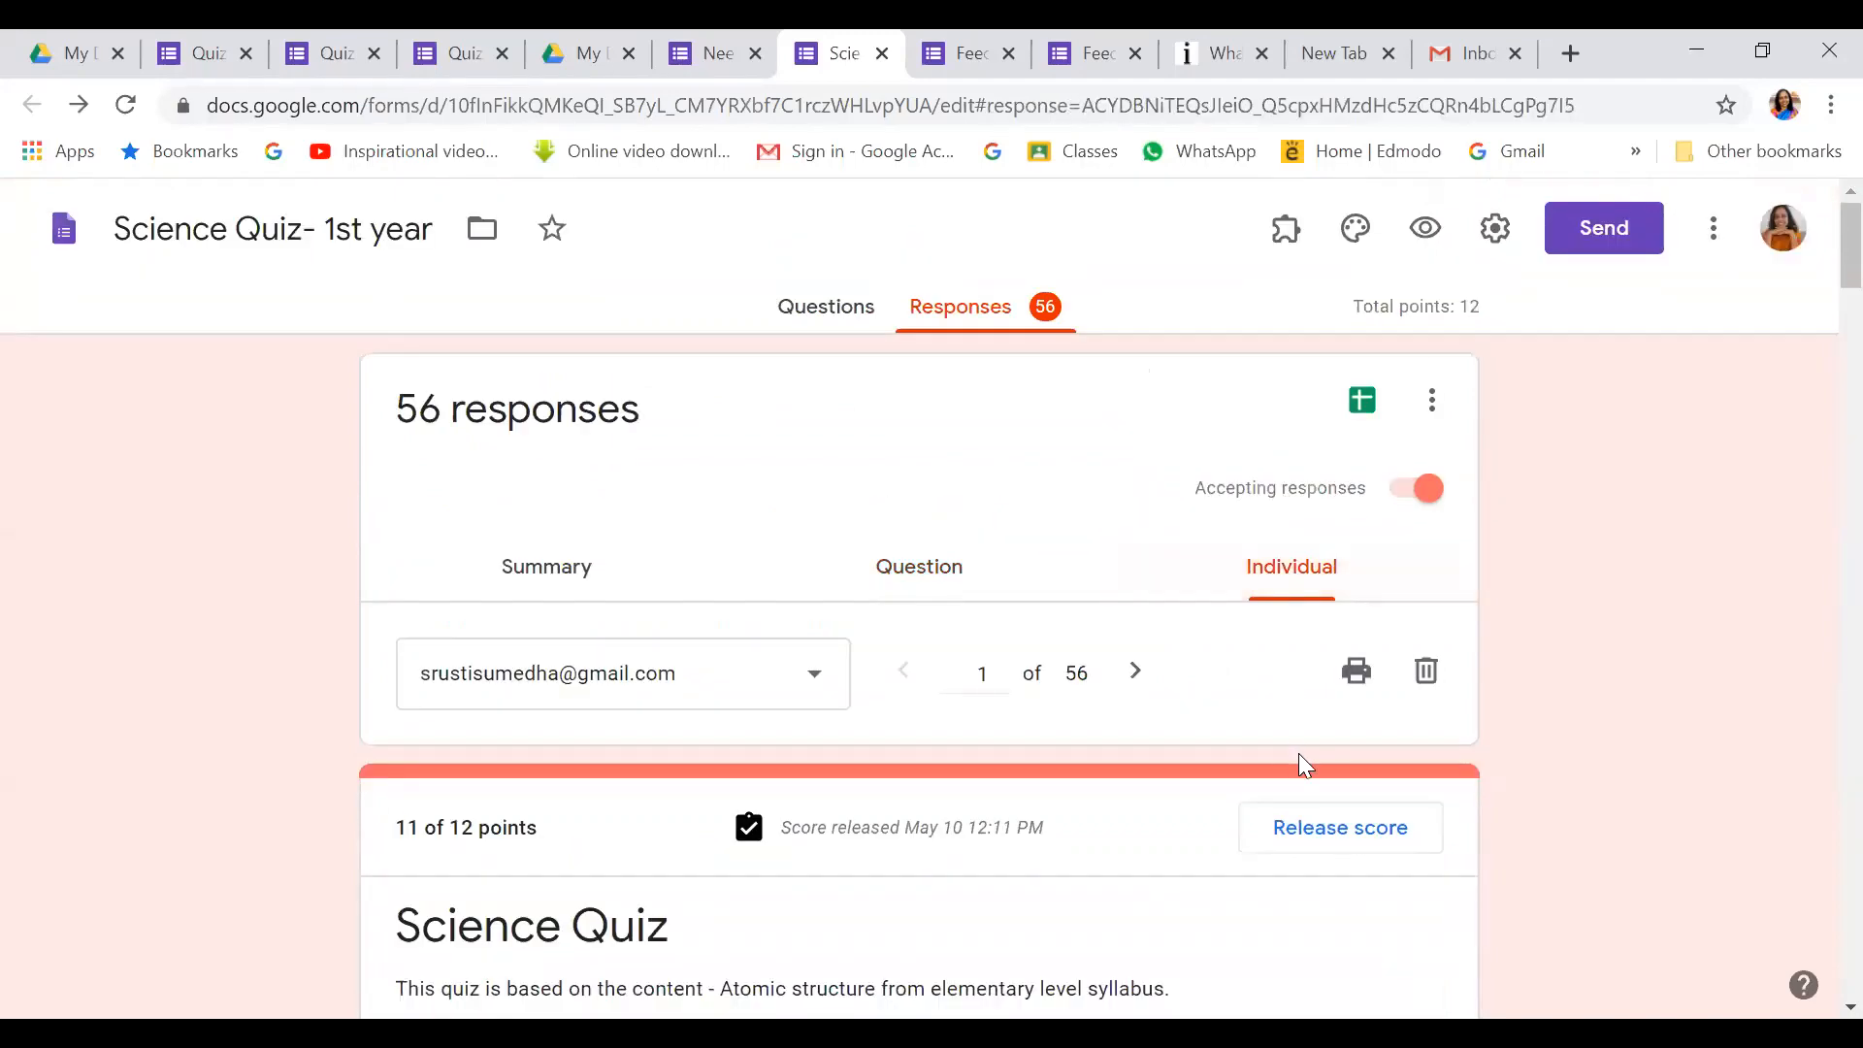
scroll(1298, 762, down, 5)
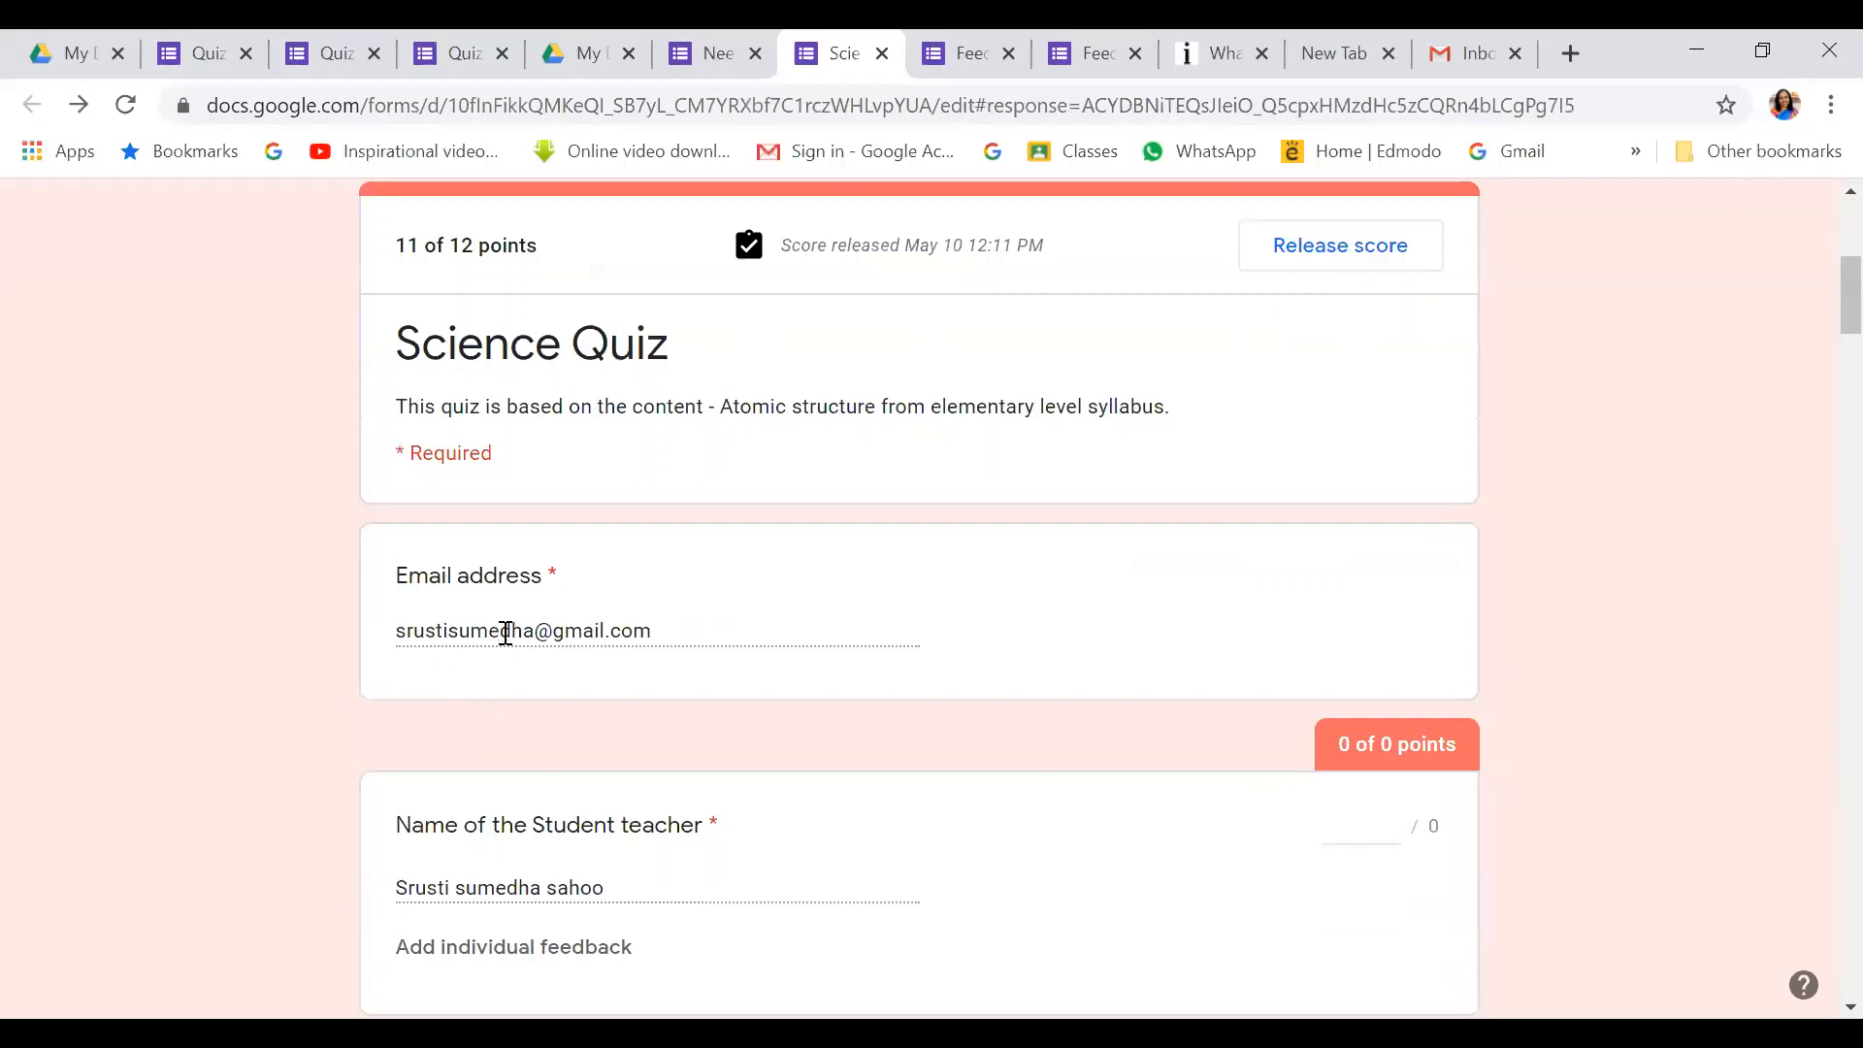
scroll(626, 746, down, 4)
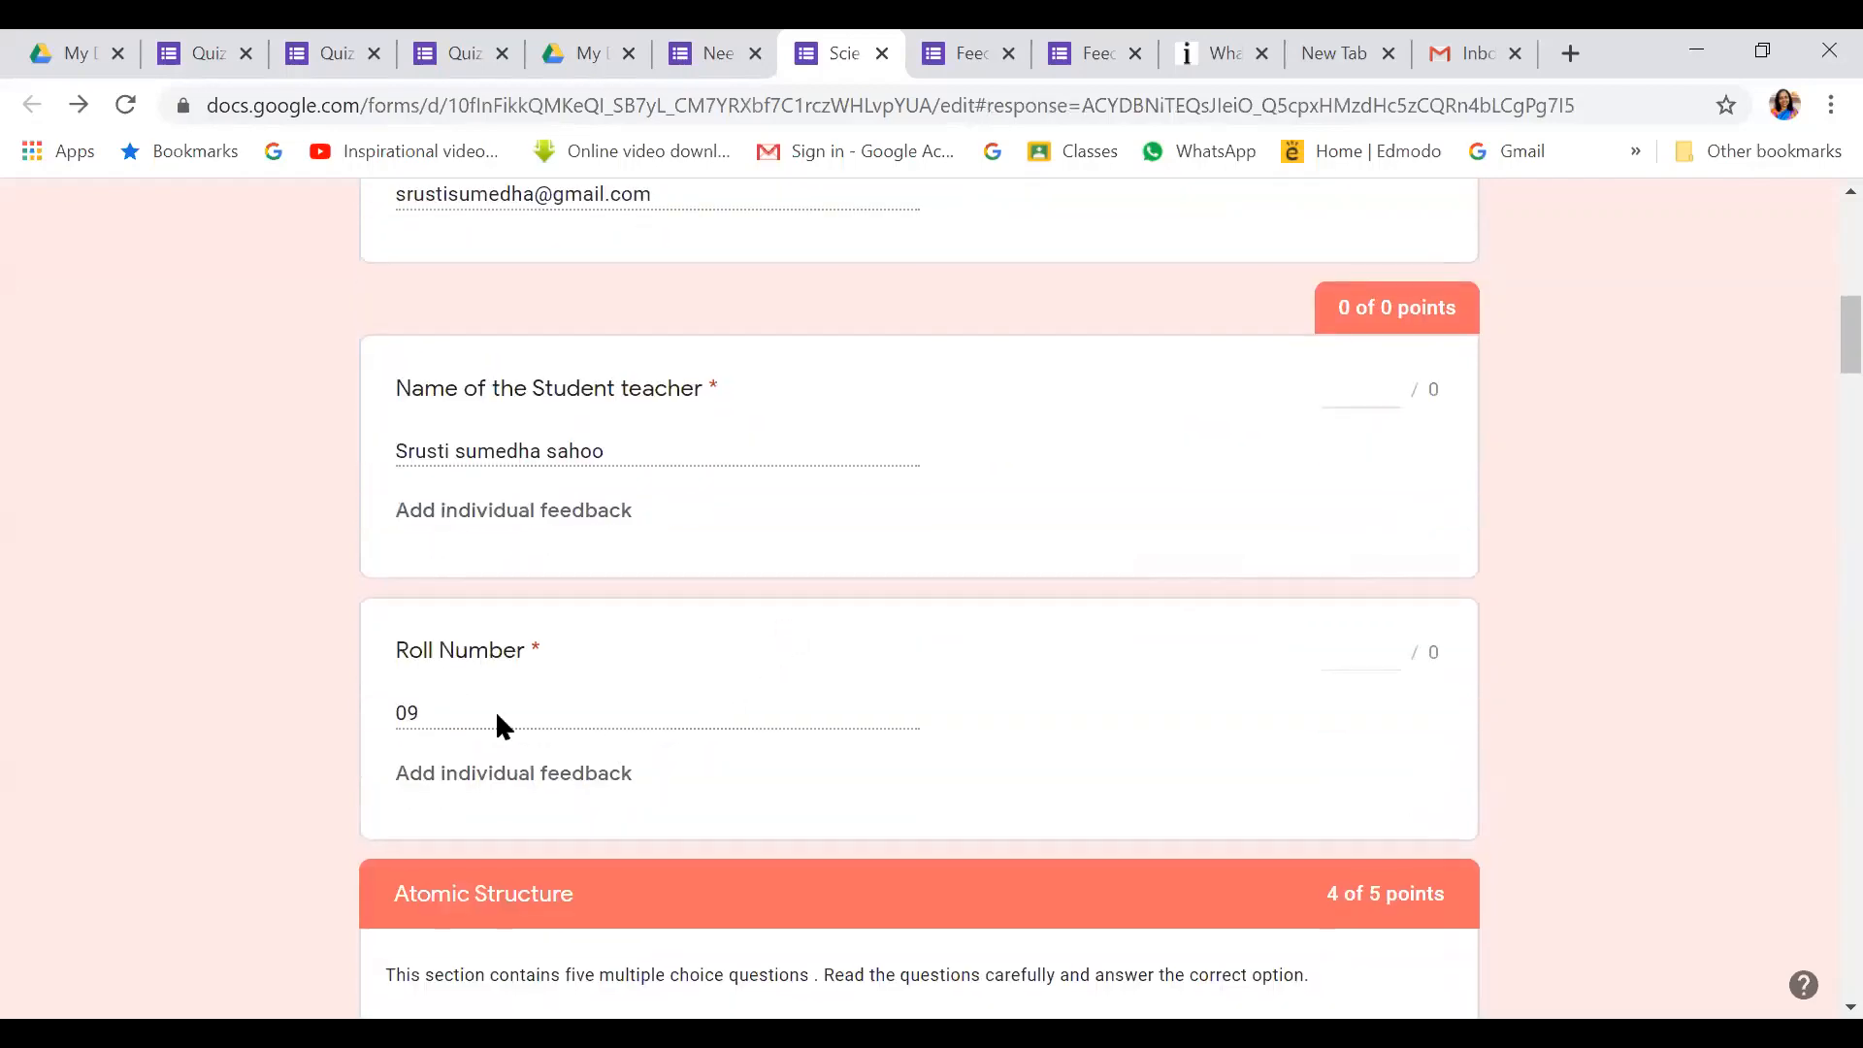
scroll(514, 723, down, 15)
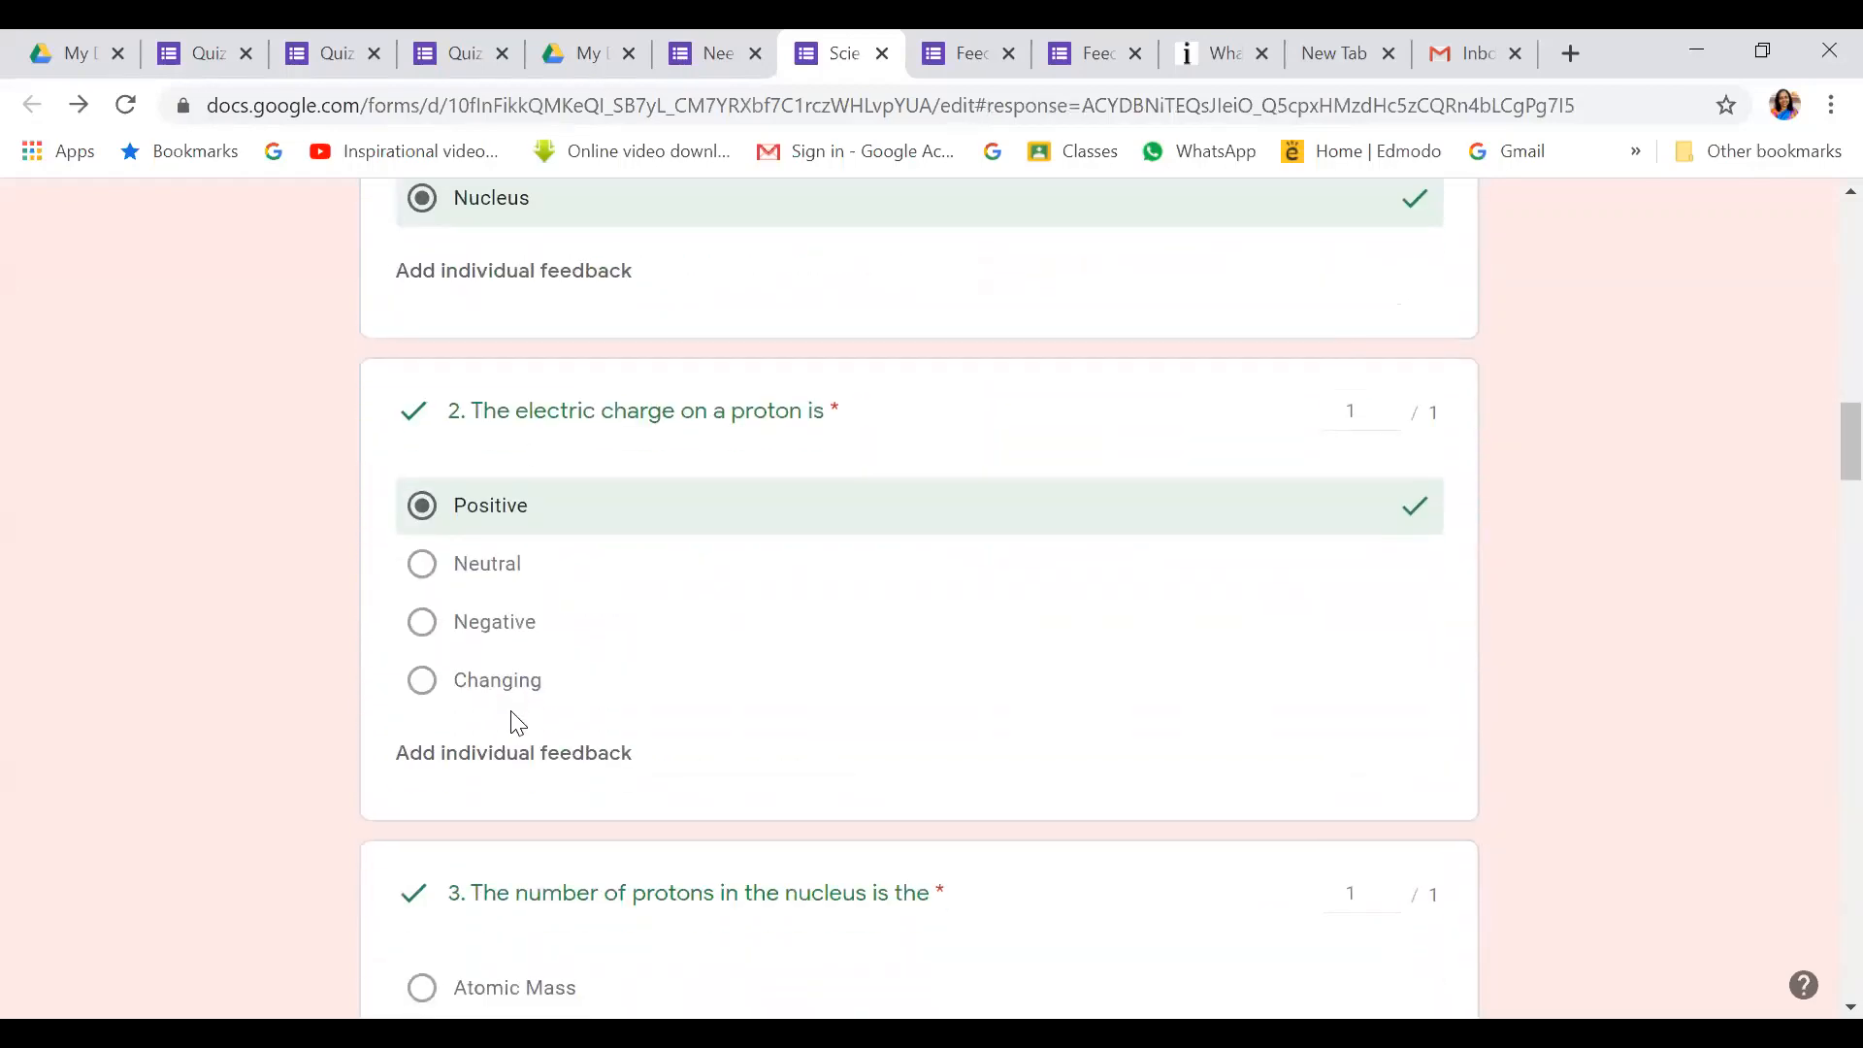
scroll(511, 720, down, 10)
scroll(512, 720, up, 3)
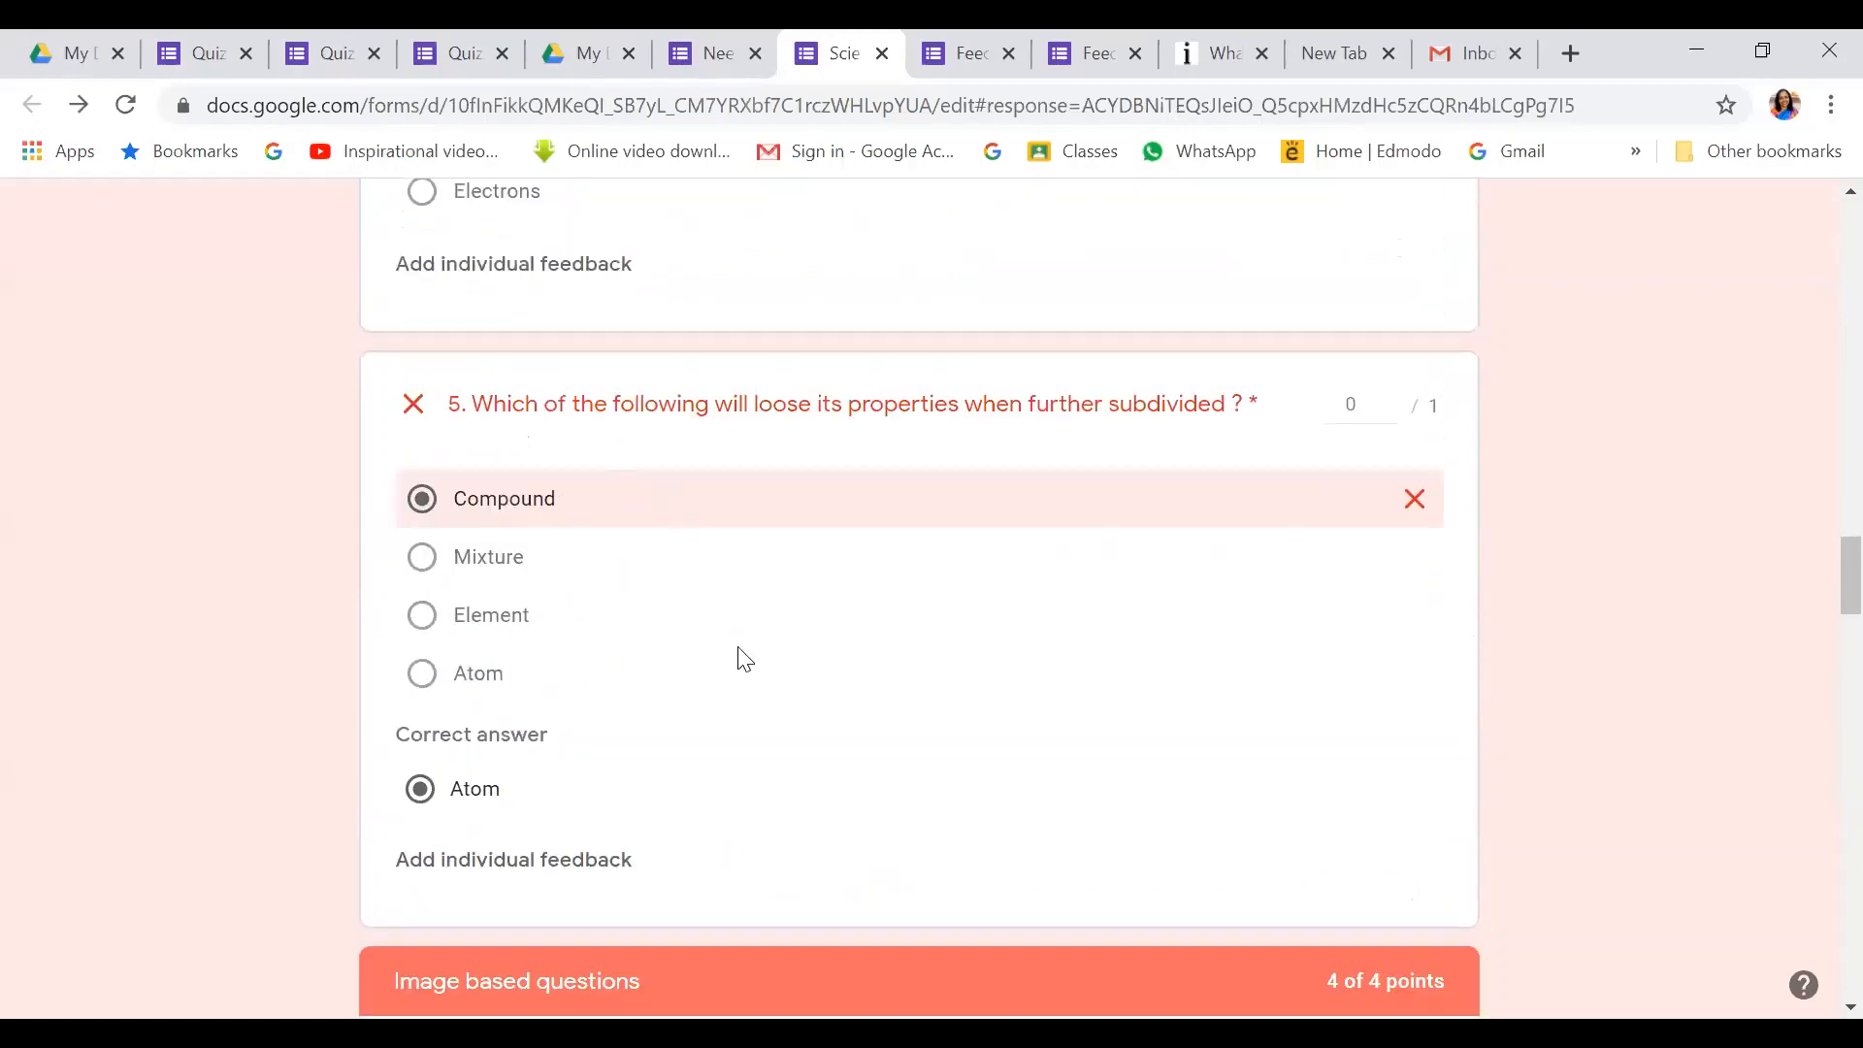
scroll(745, 660, down, 18)
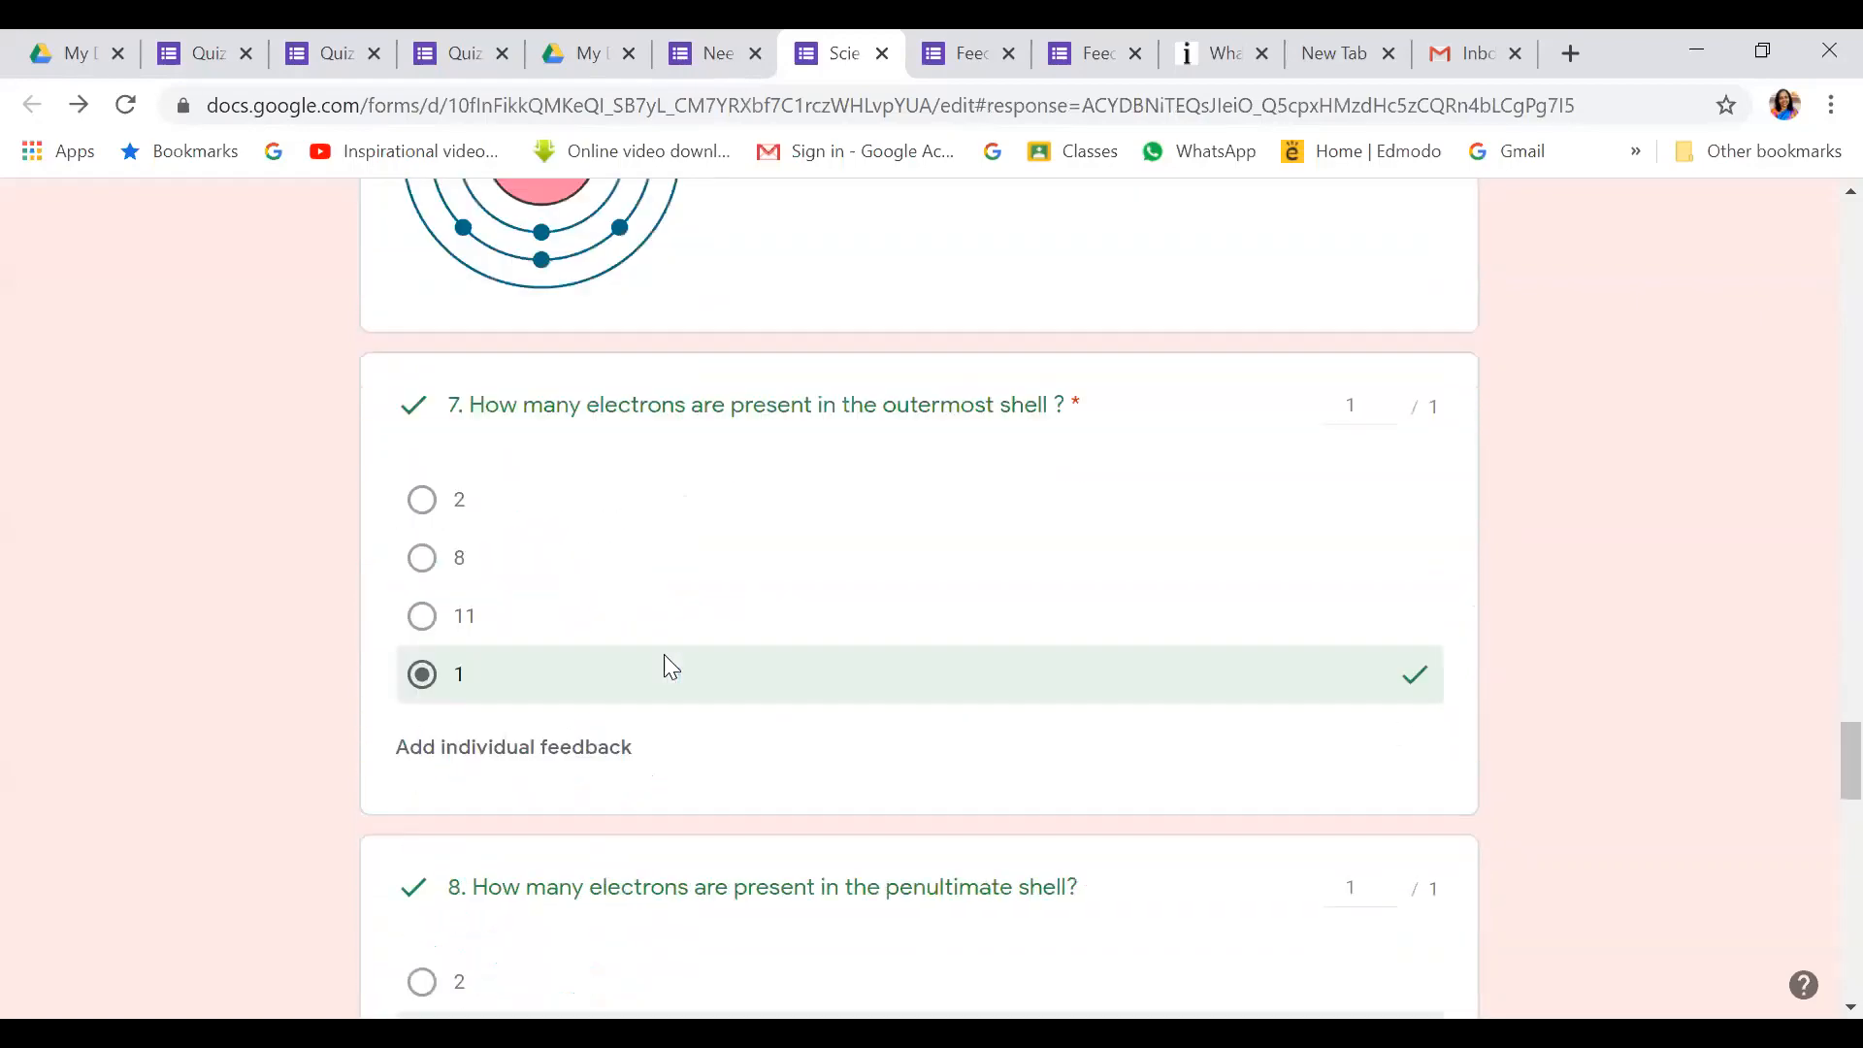
scroll(666, 656, down, 5)
scroll(674, 670, up, 20)
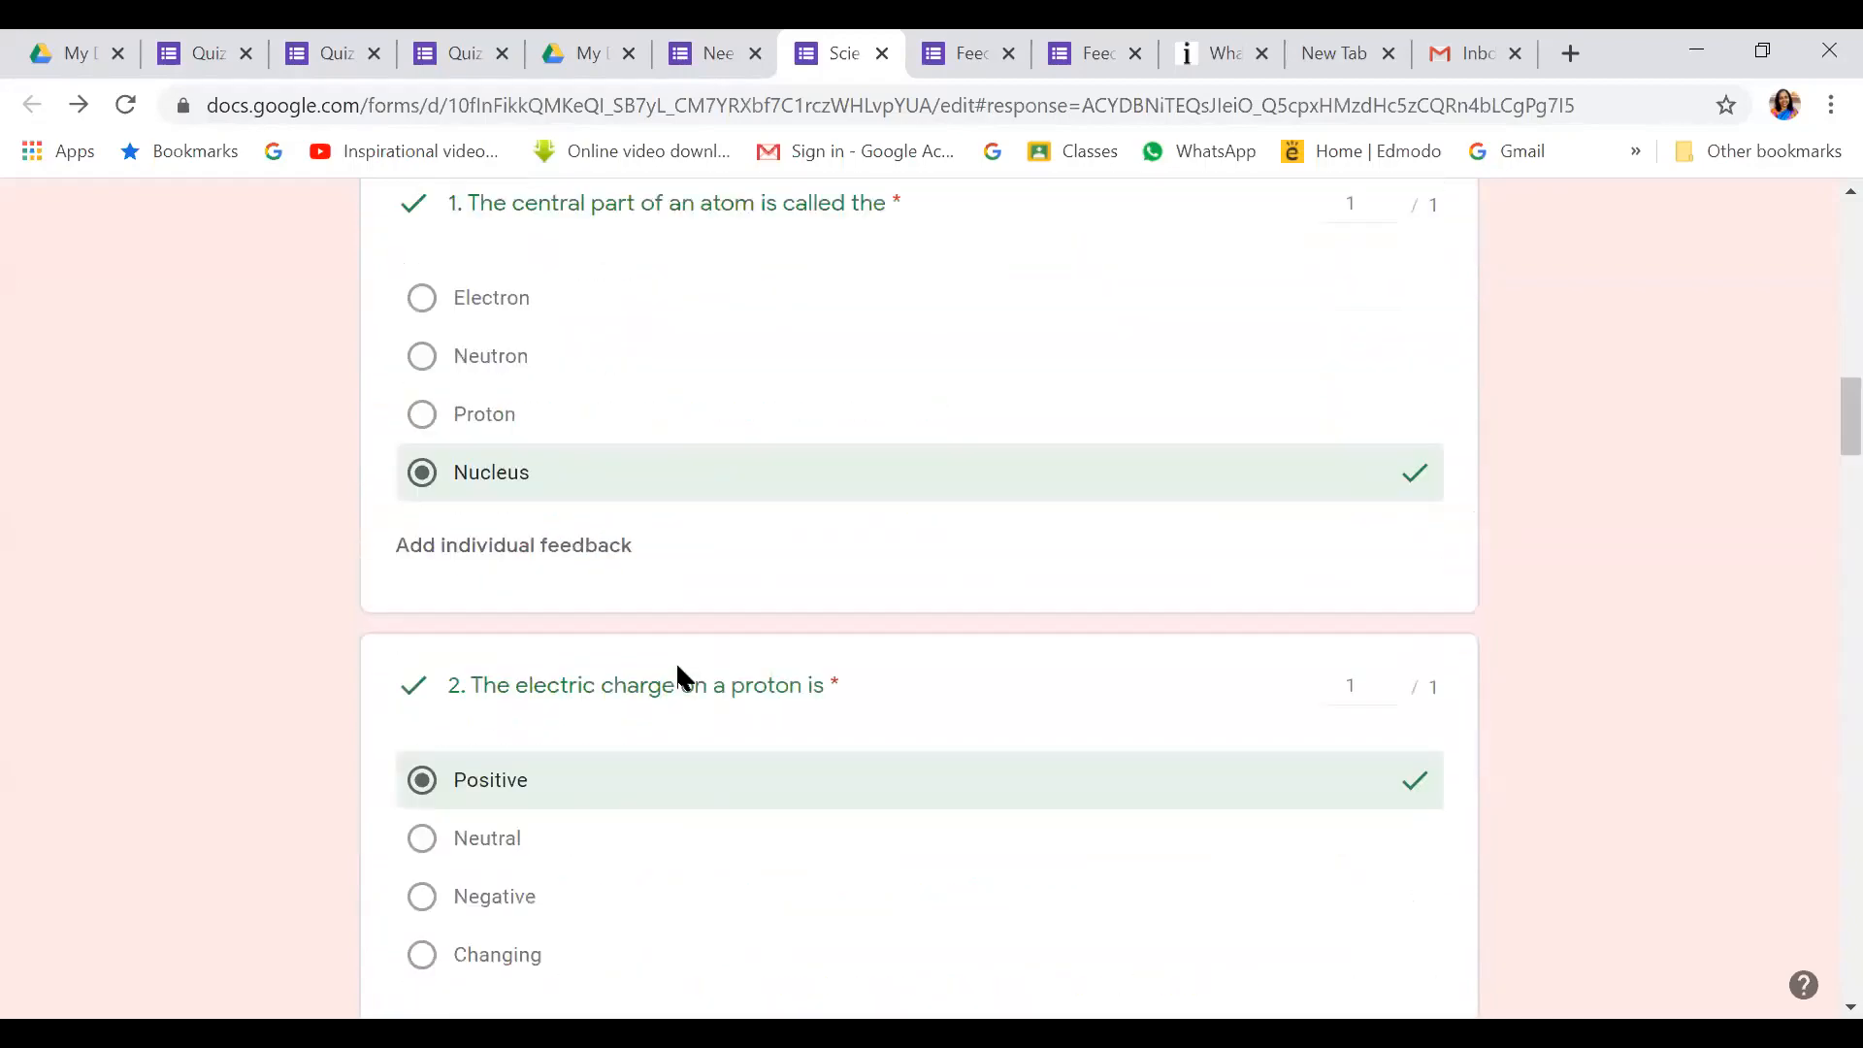
scroll(676, 661, up, 12)
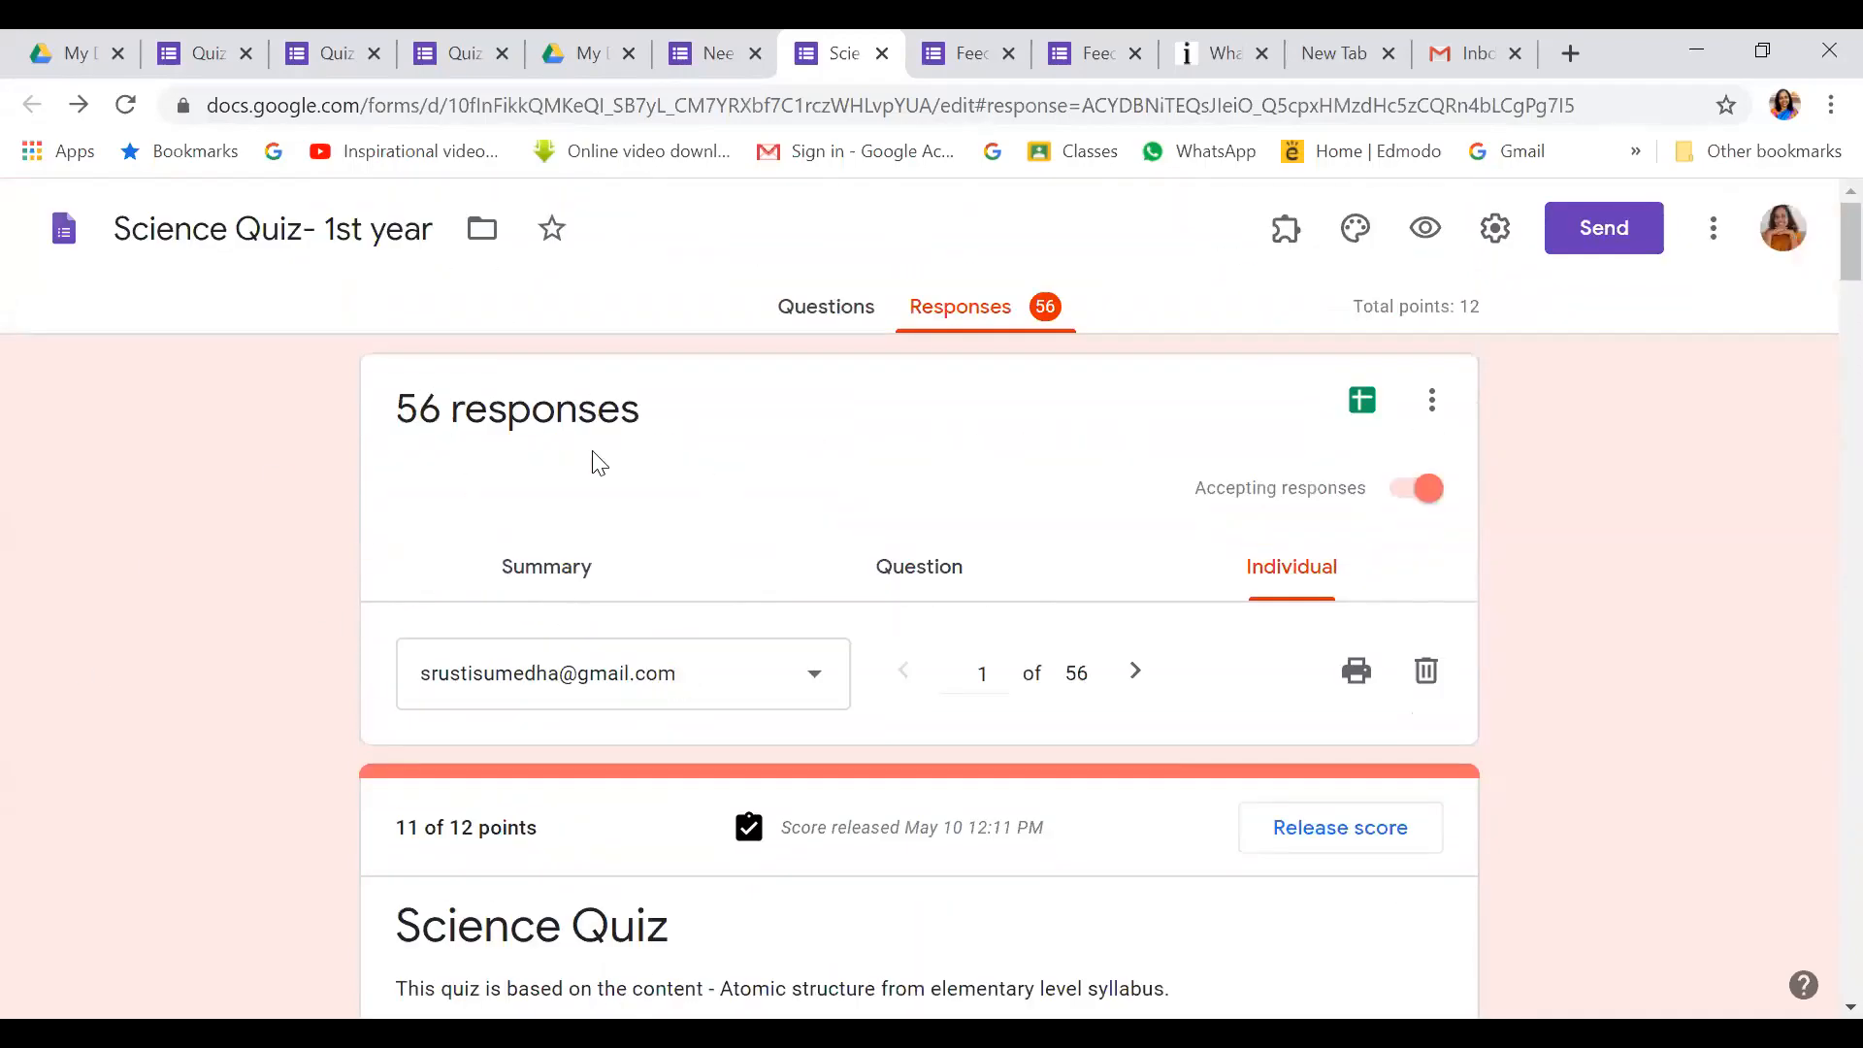
Open the linked responses sheet and scroll through each student's score, roll number and answers
click(1357, 402)
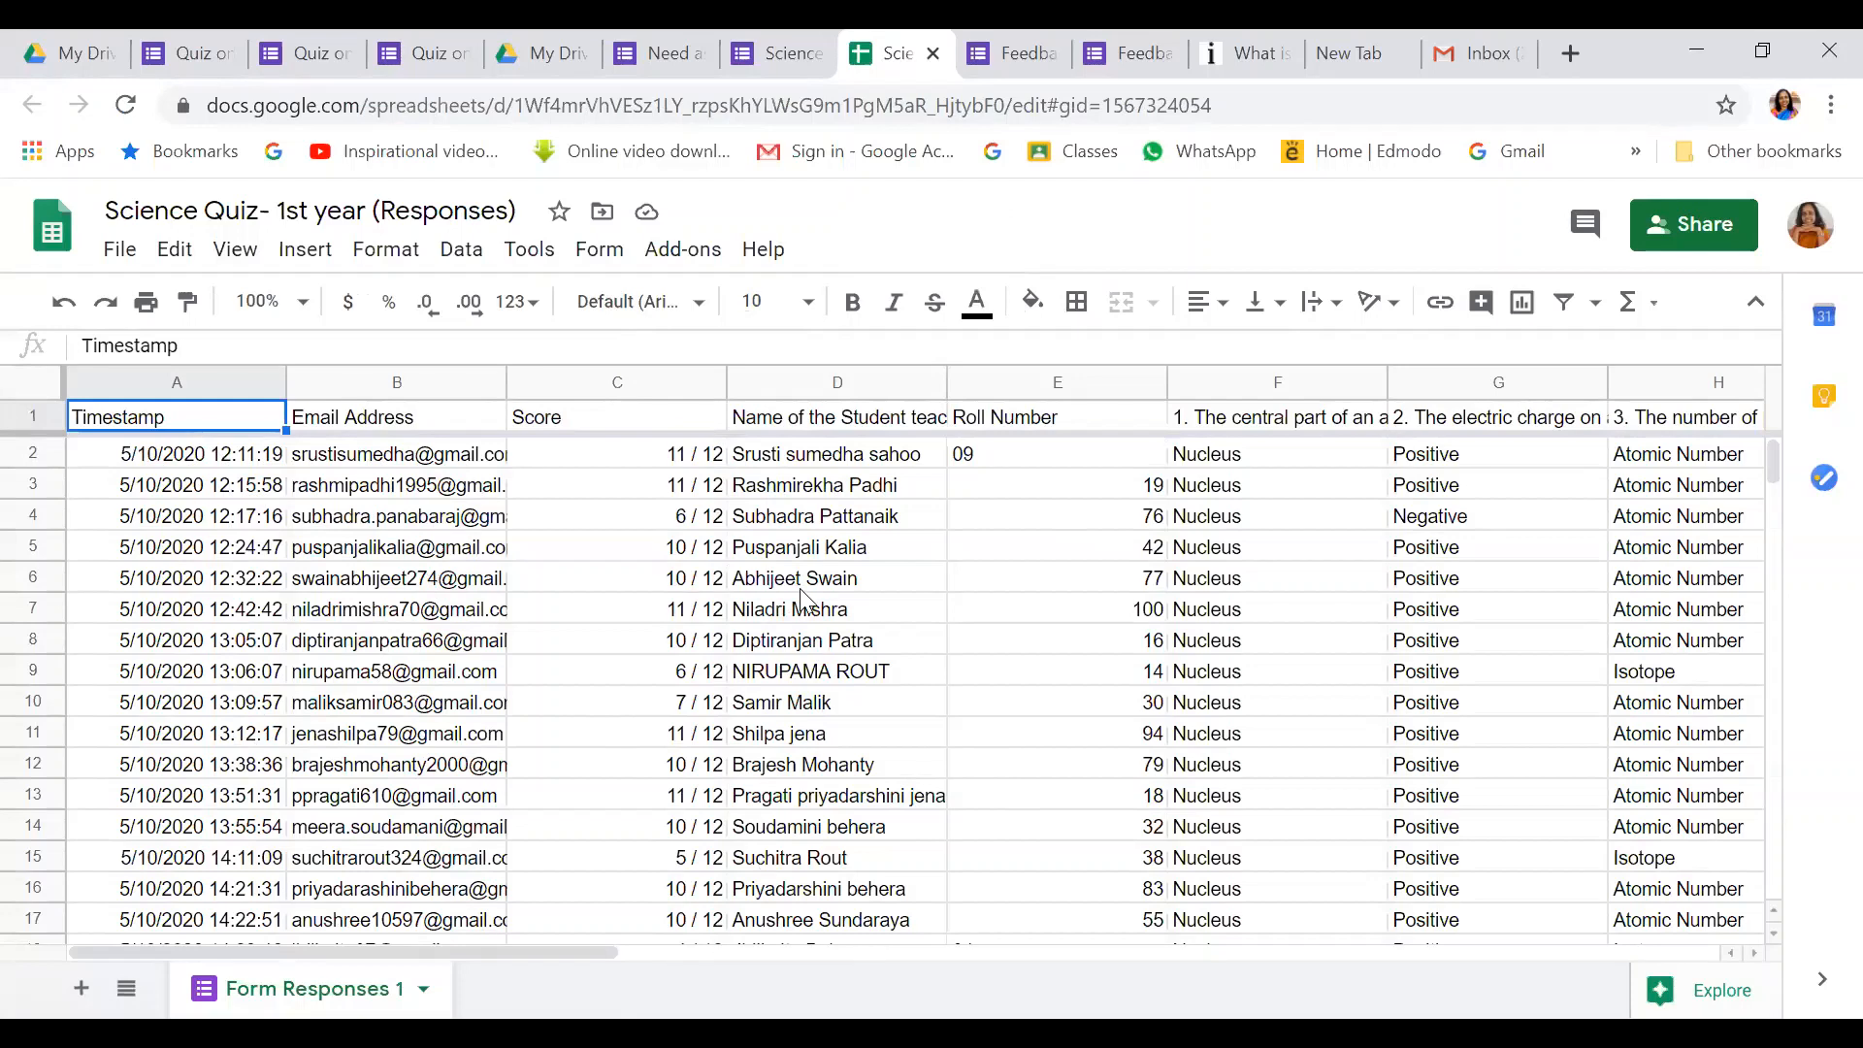
scroll(1413, 493, down, 1)
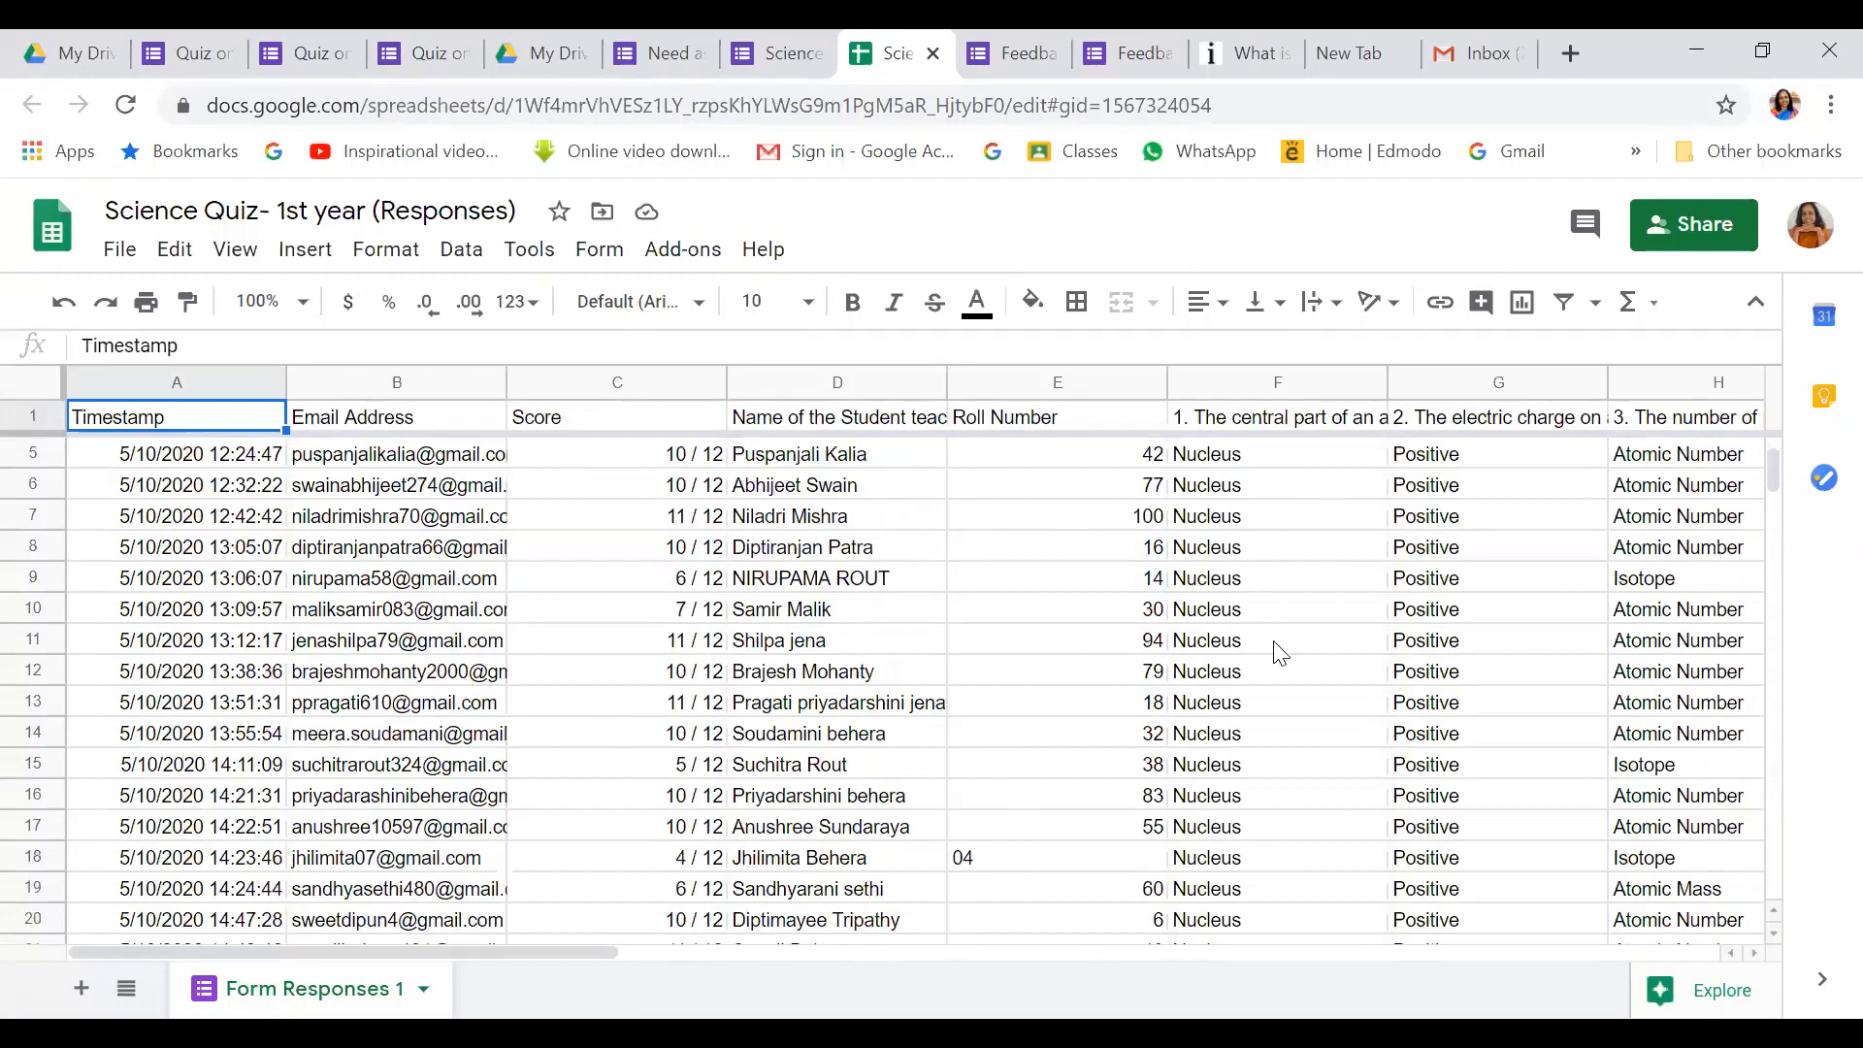
scroll(1385, 872, down, 1)
drag(584, 949, 877, 944)
drag(1087, 941, 1172, 938)
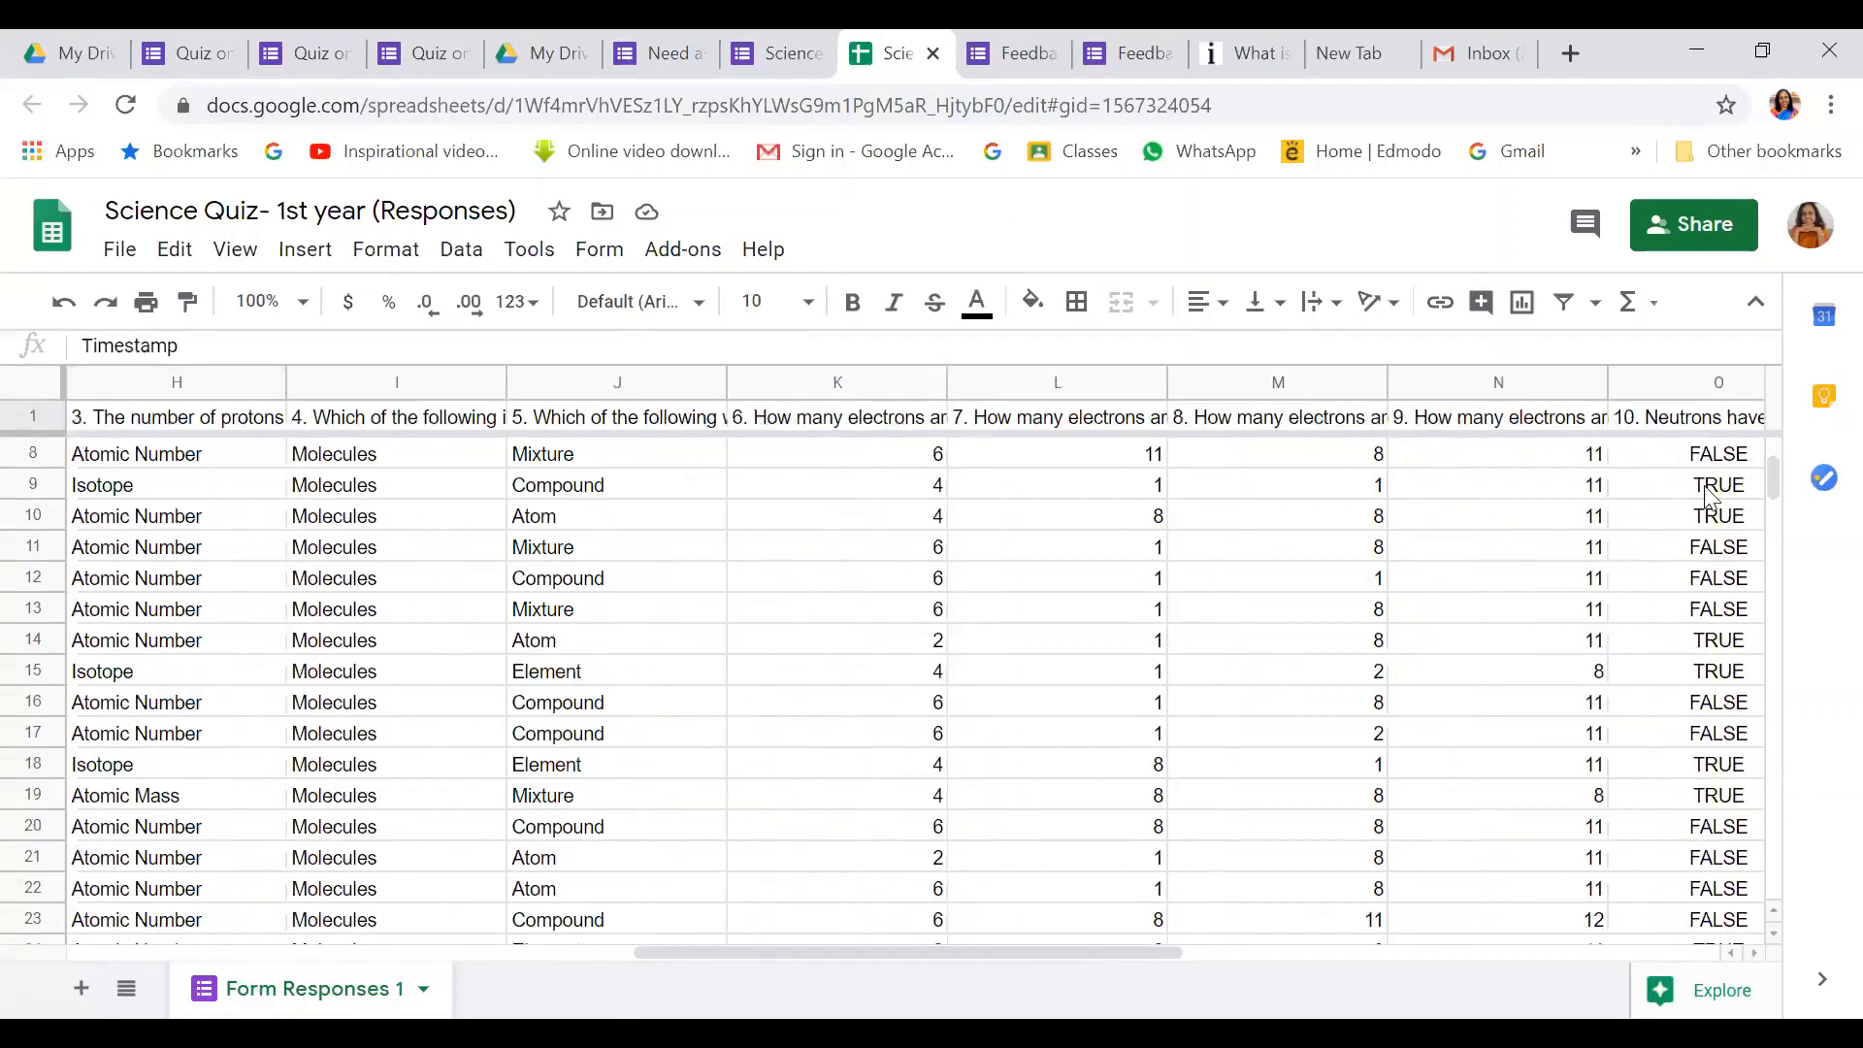
mouse_move(1769, 475)
mouse_down()
mouse_move(1778, 629)
mouse_move(1774, 452)
mouse_up()
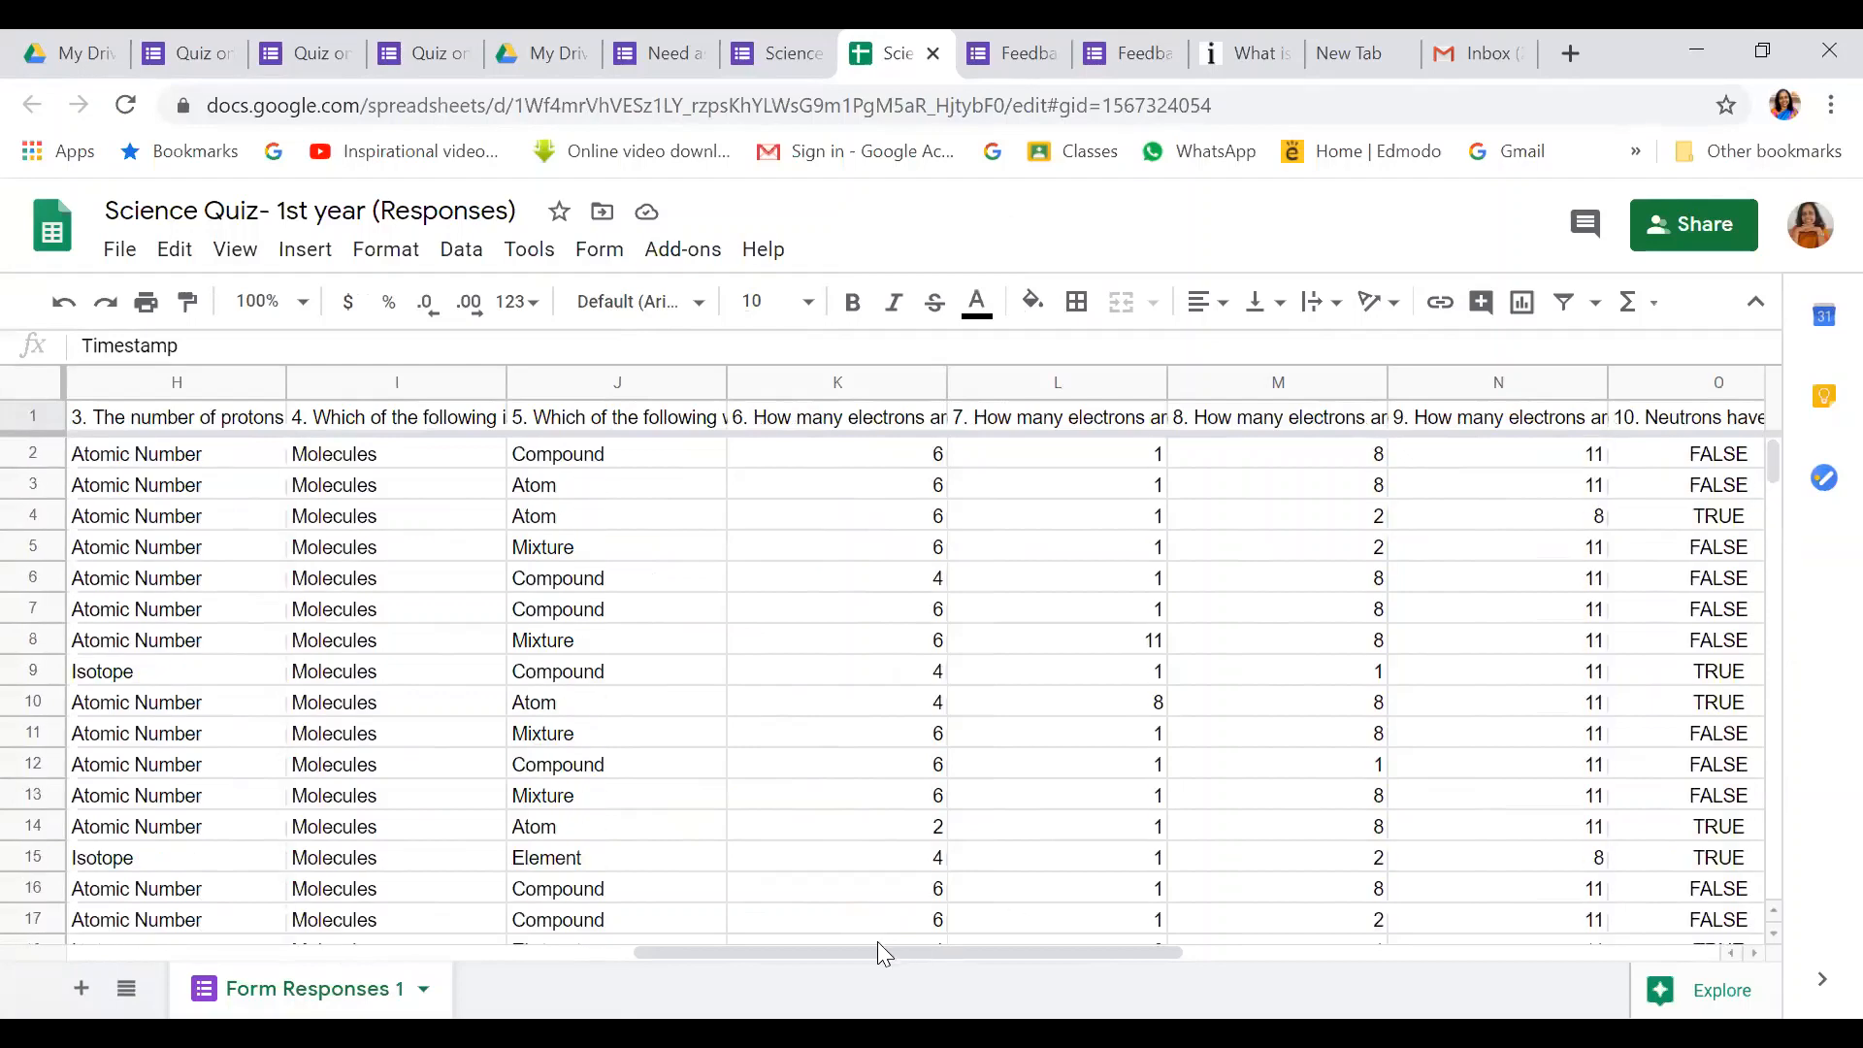
drag(878, 942, 438, 945)
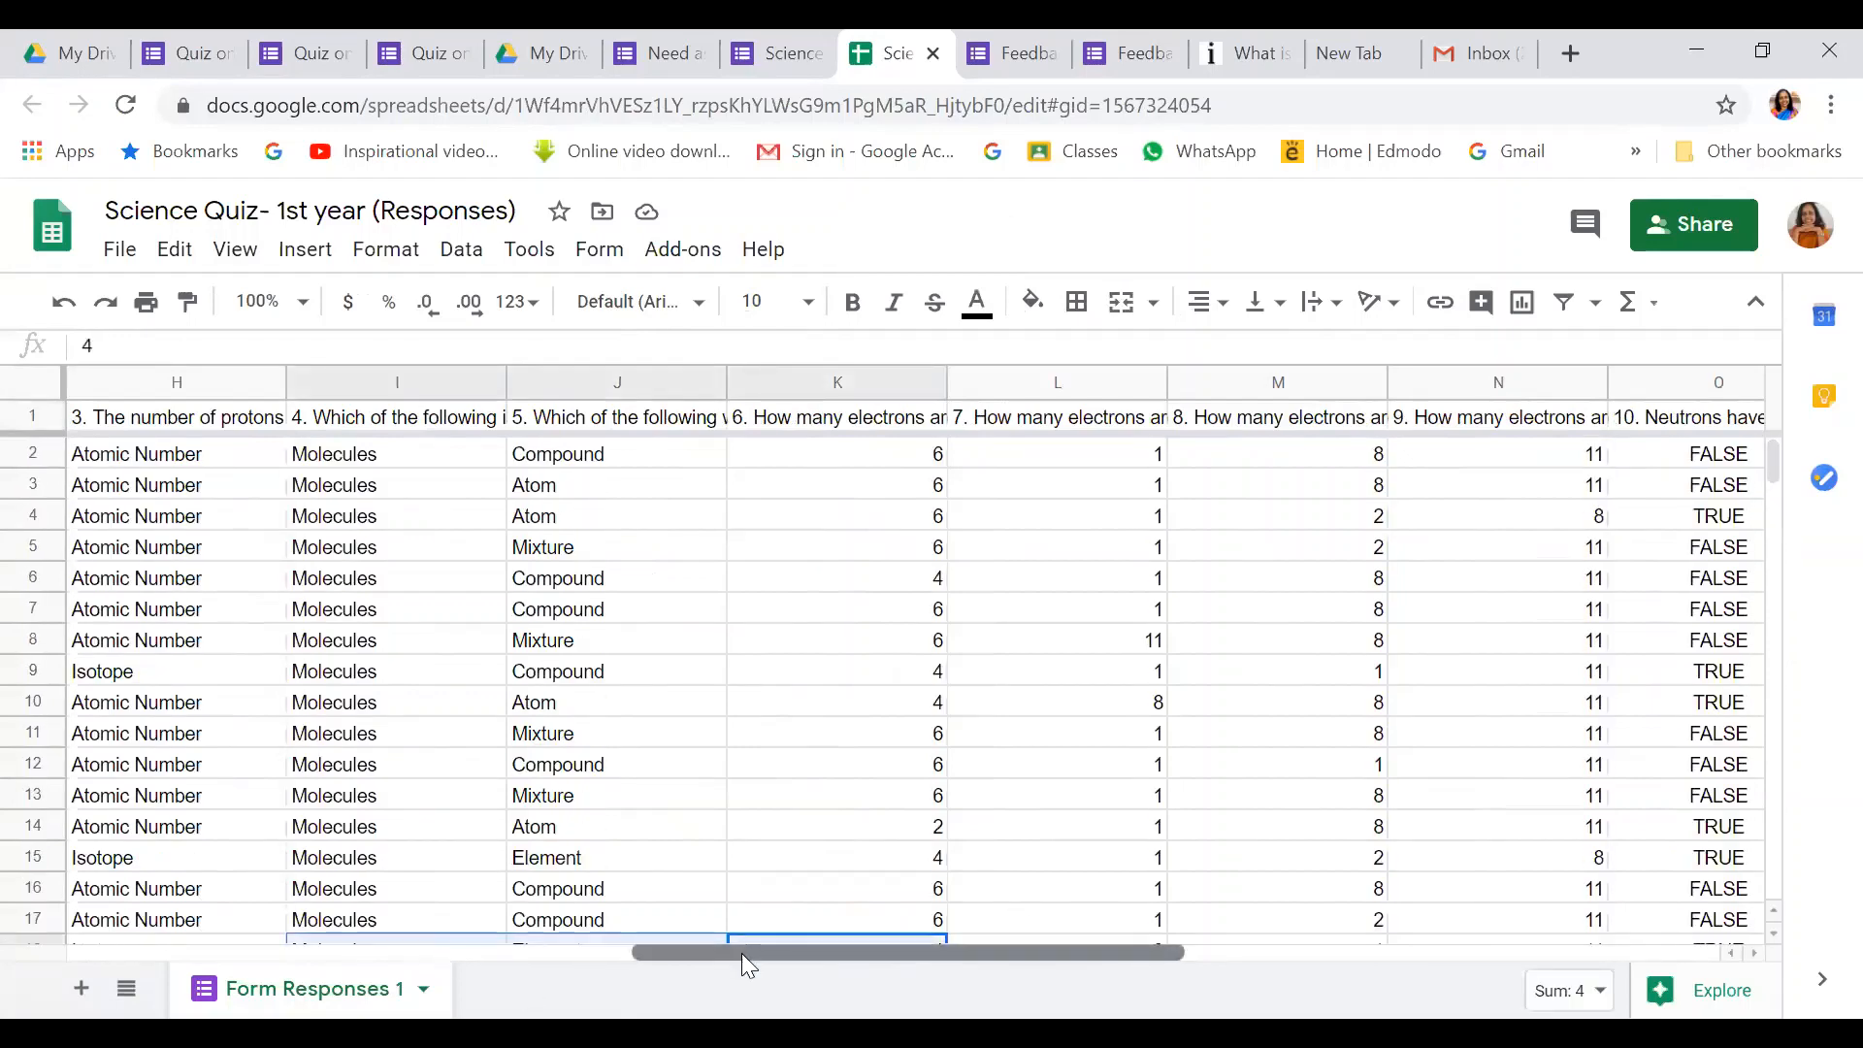
drag(741, 953, 51, 940)
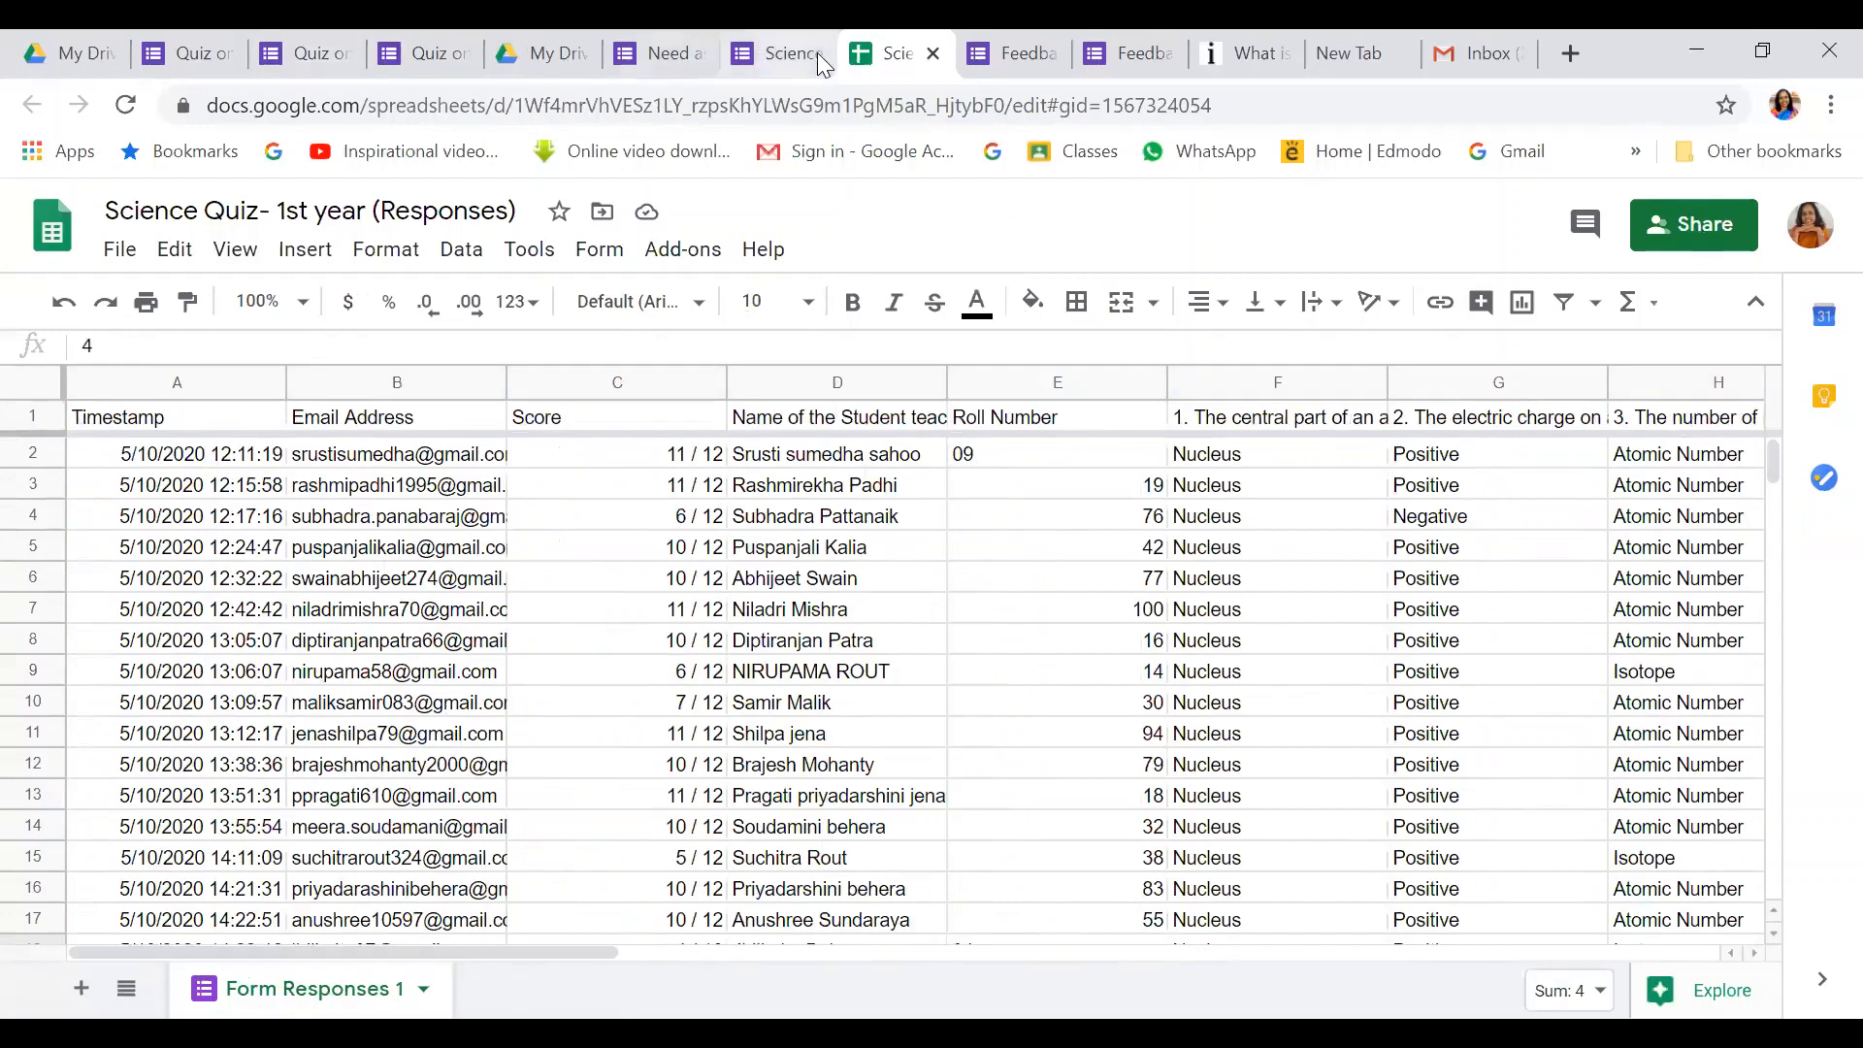
Switch to the faculty feedback form and scroll down to questions 20 and 21
click(1025, 58)
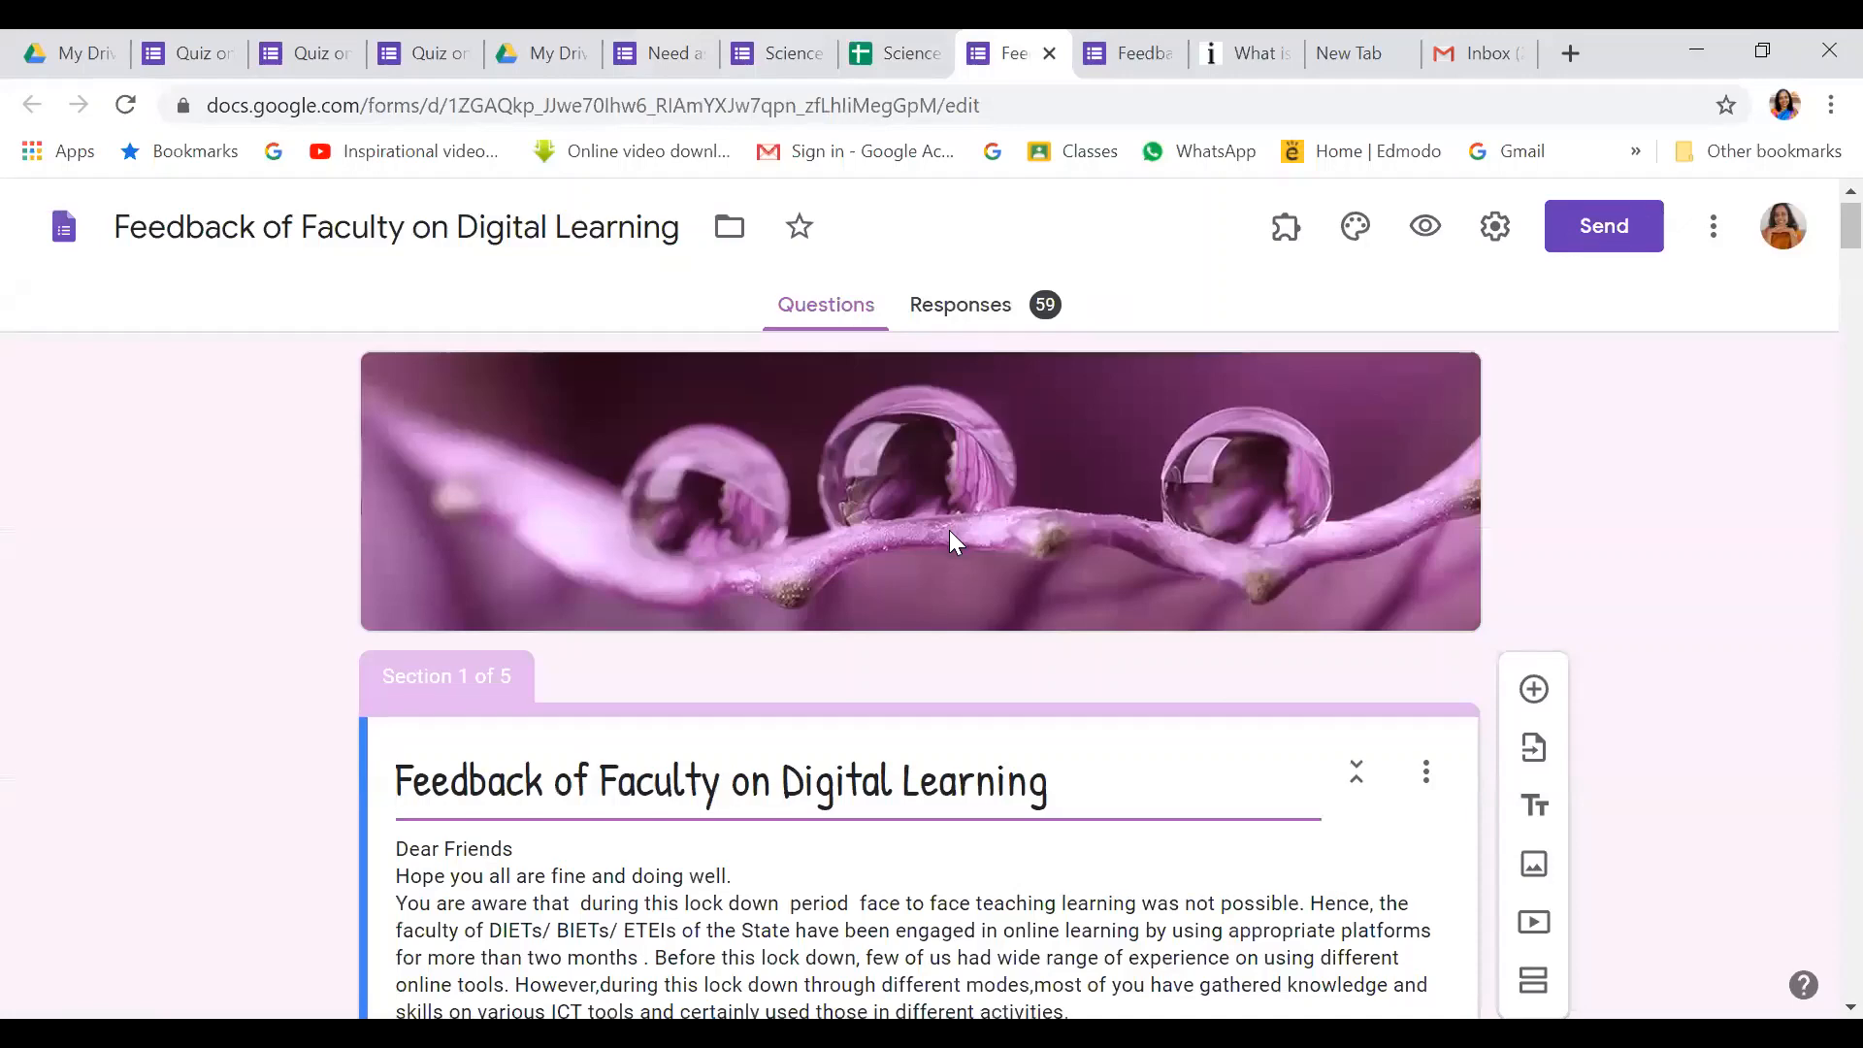
scroll(949, 530, down, 3)
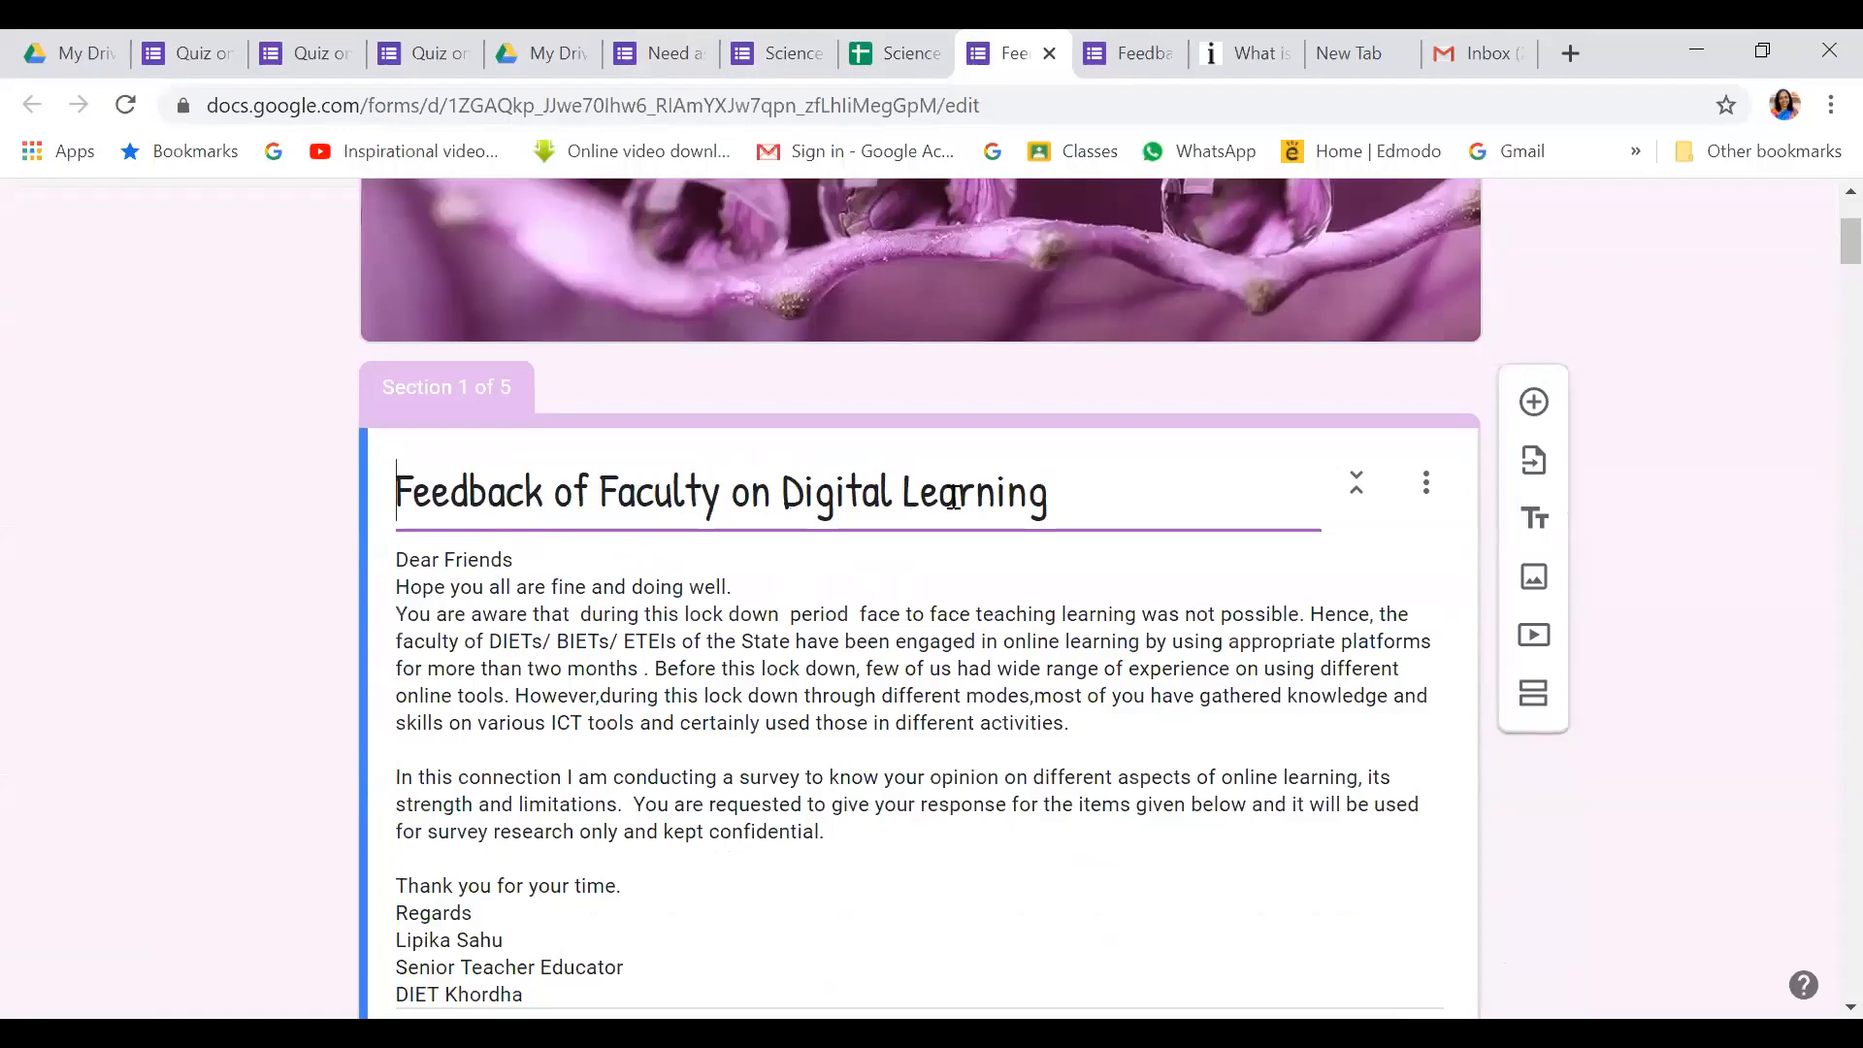
scroll(1000, 508, down, 3)
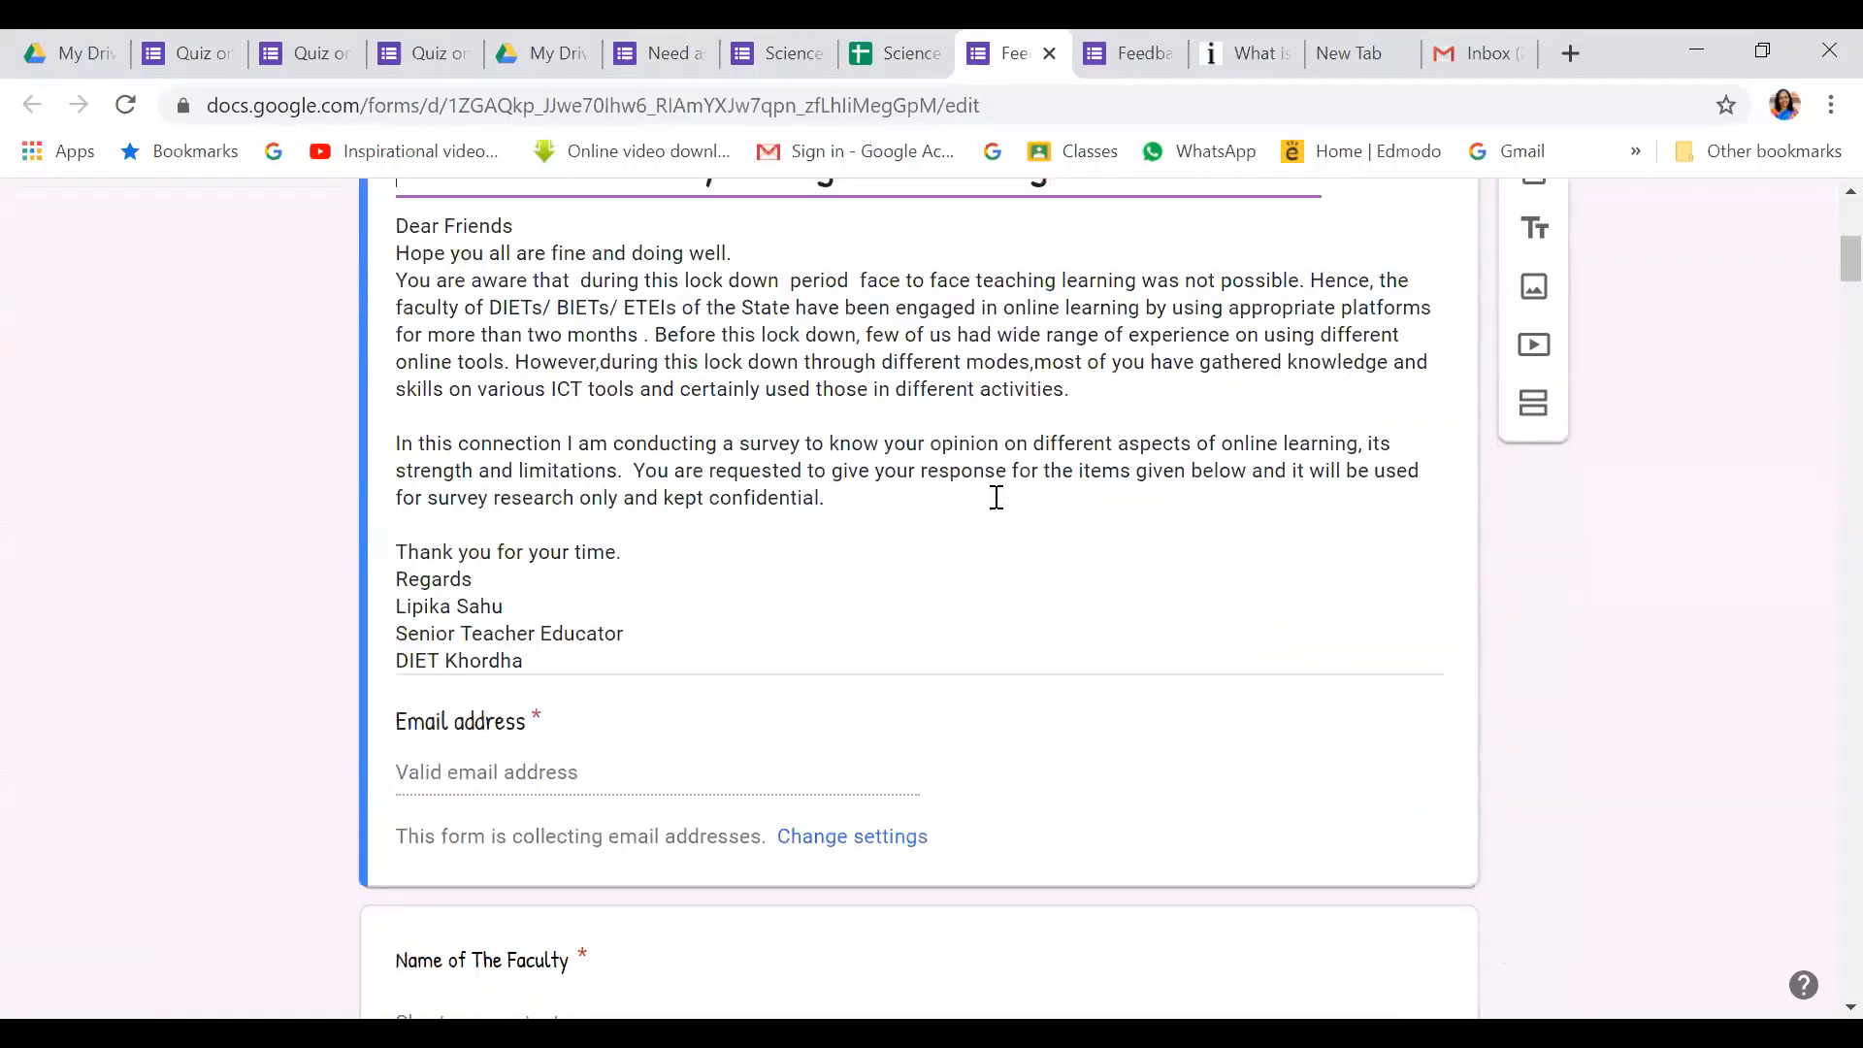
scroll(997, 497, down, 10)
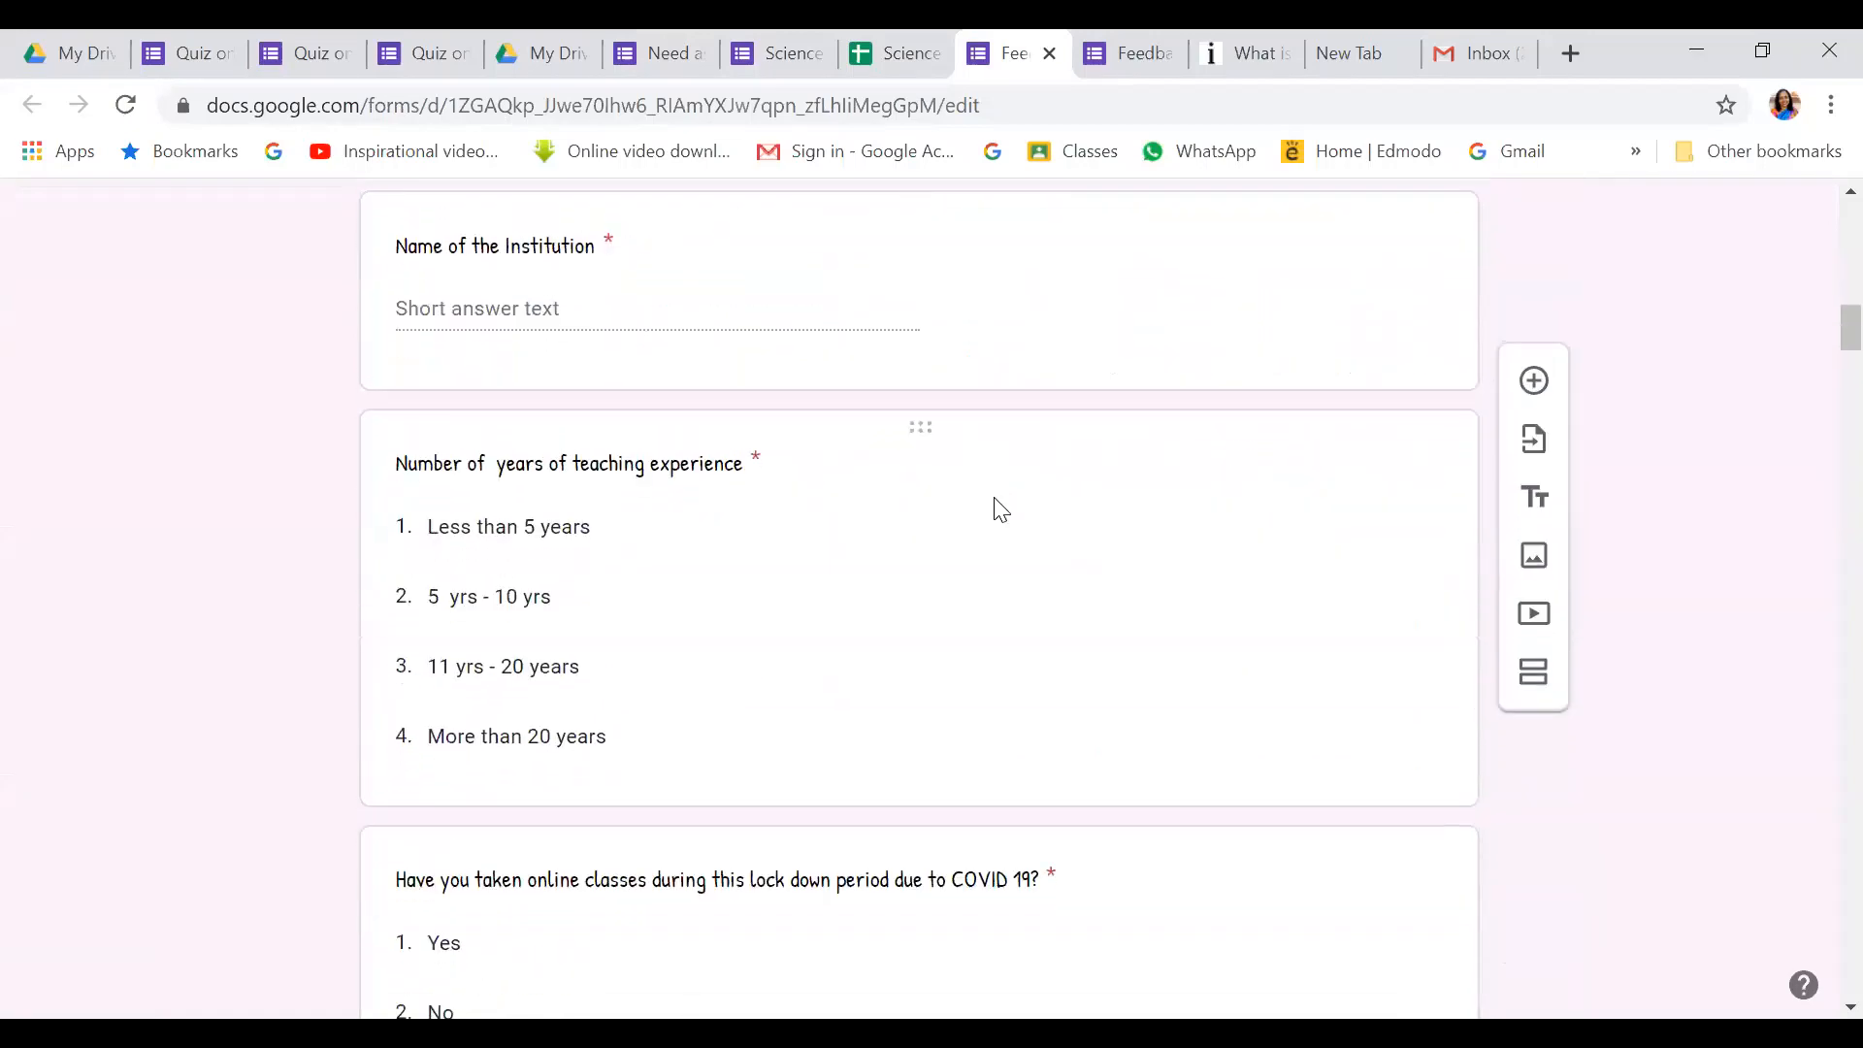
scroll(999, 508, down, 10)
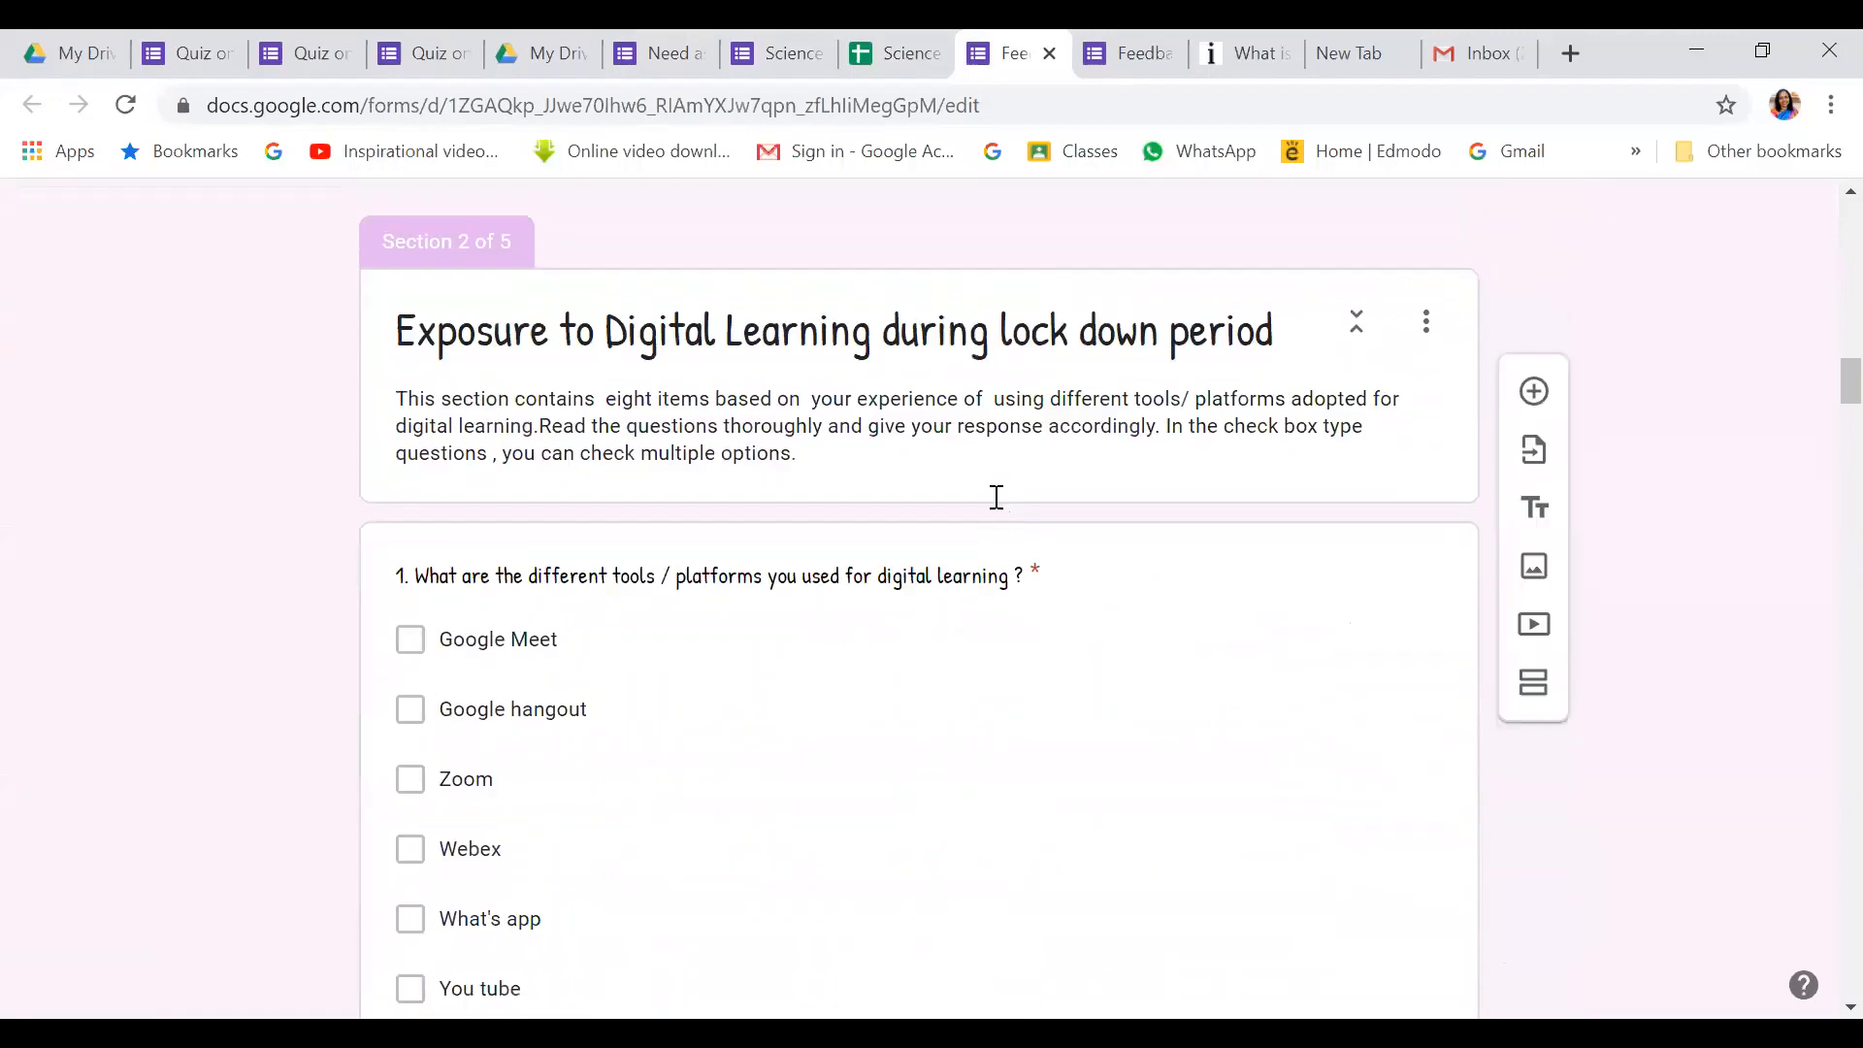
scroll(997, 497, down, 10)
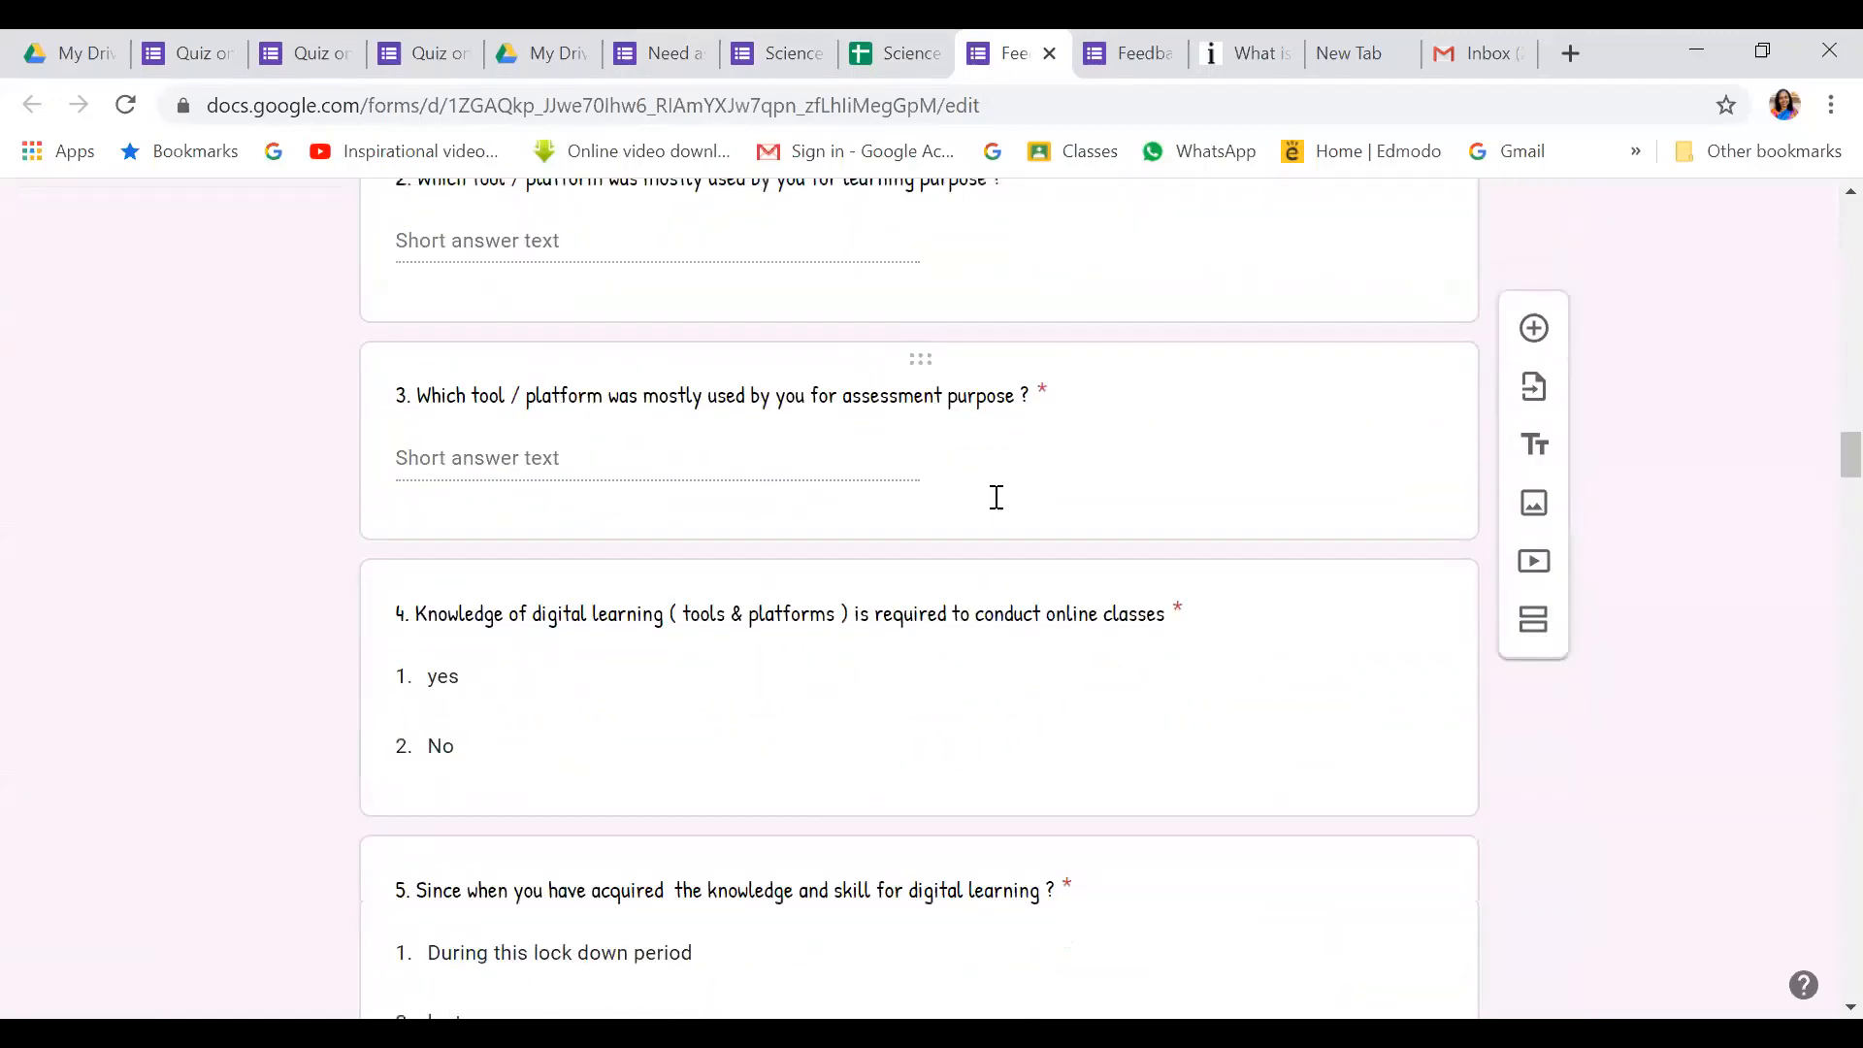
scroll(997, 497, down, 12)
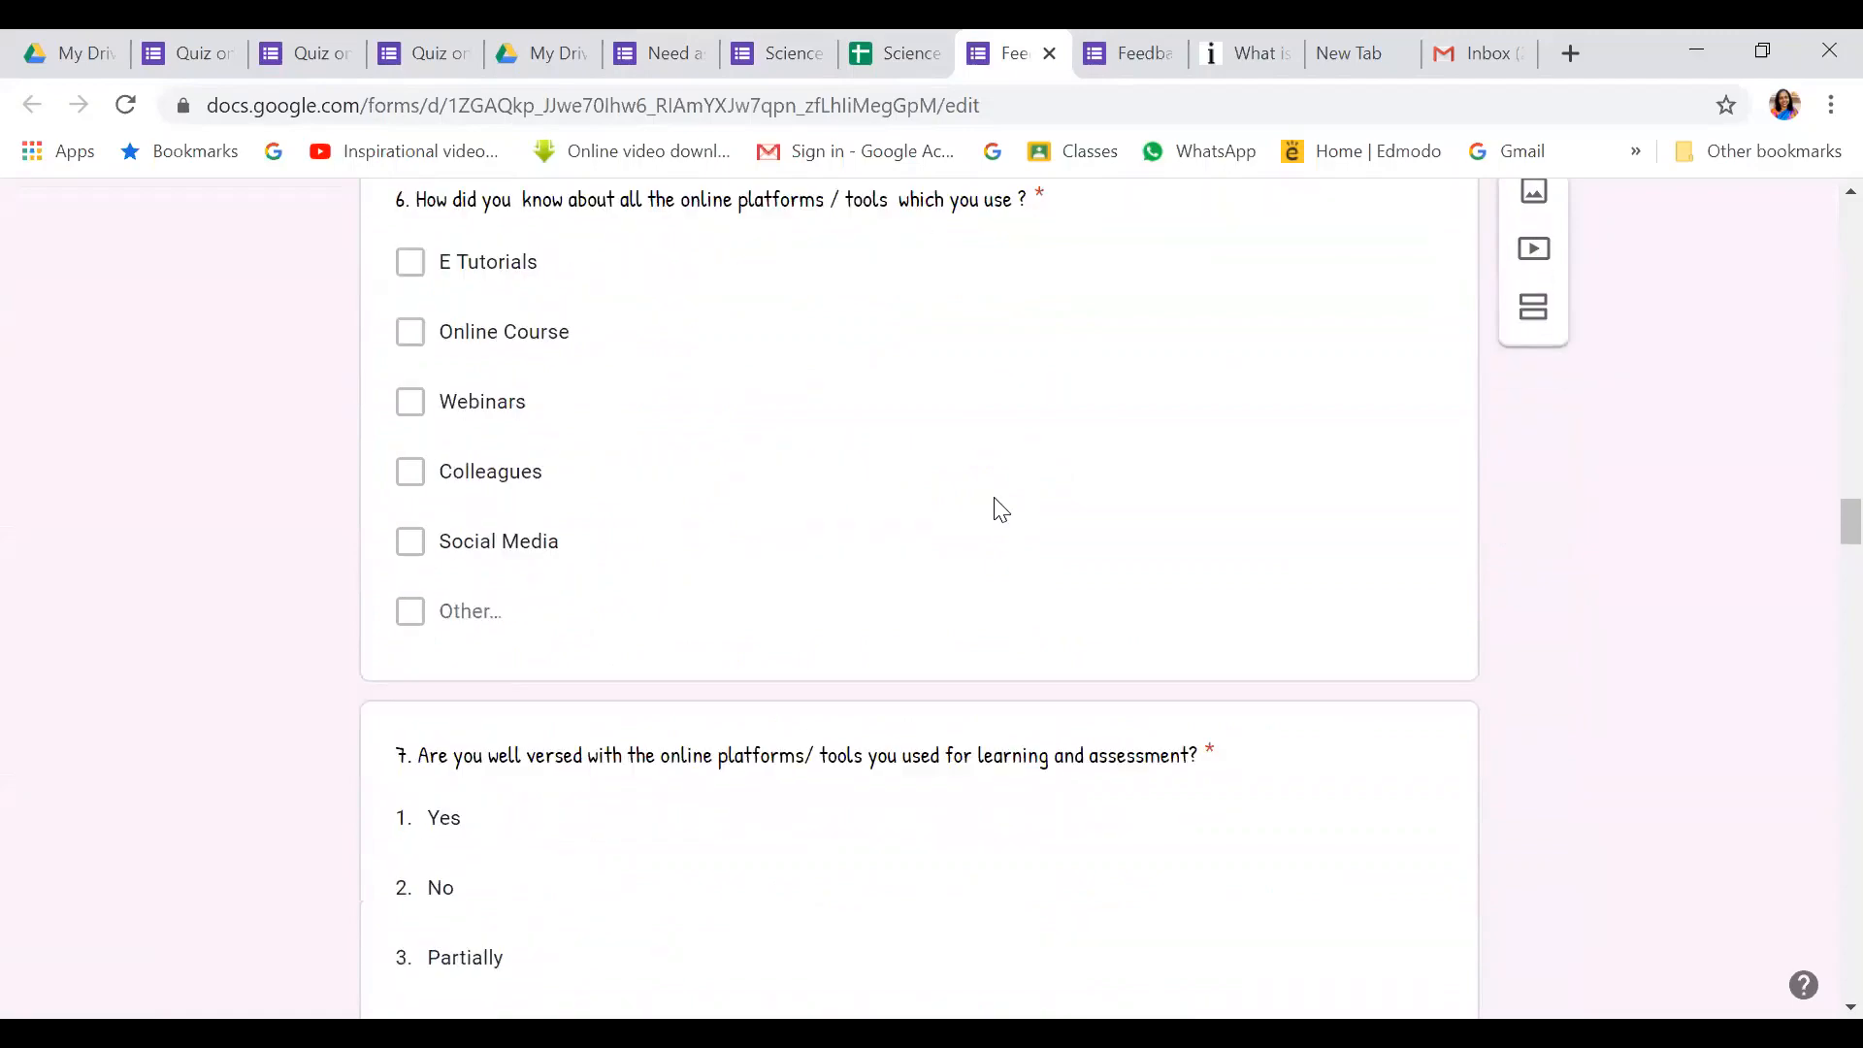
scroll(1000, 508, down, 8)
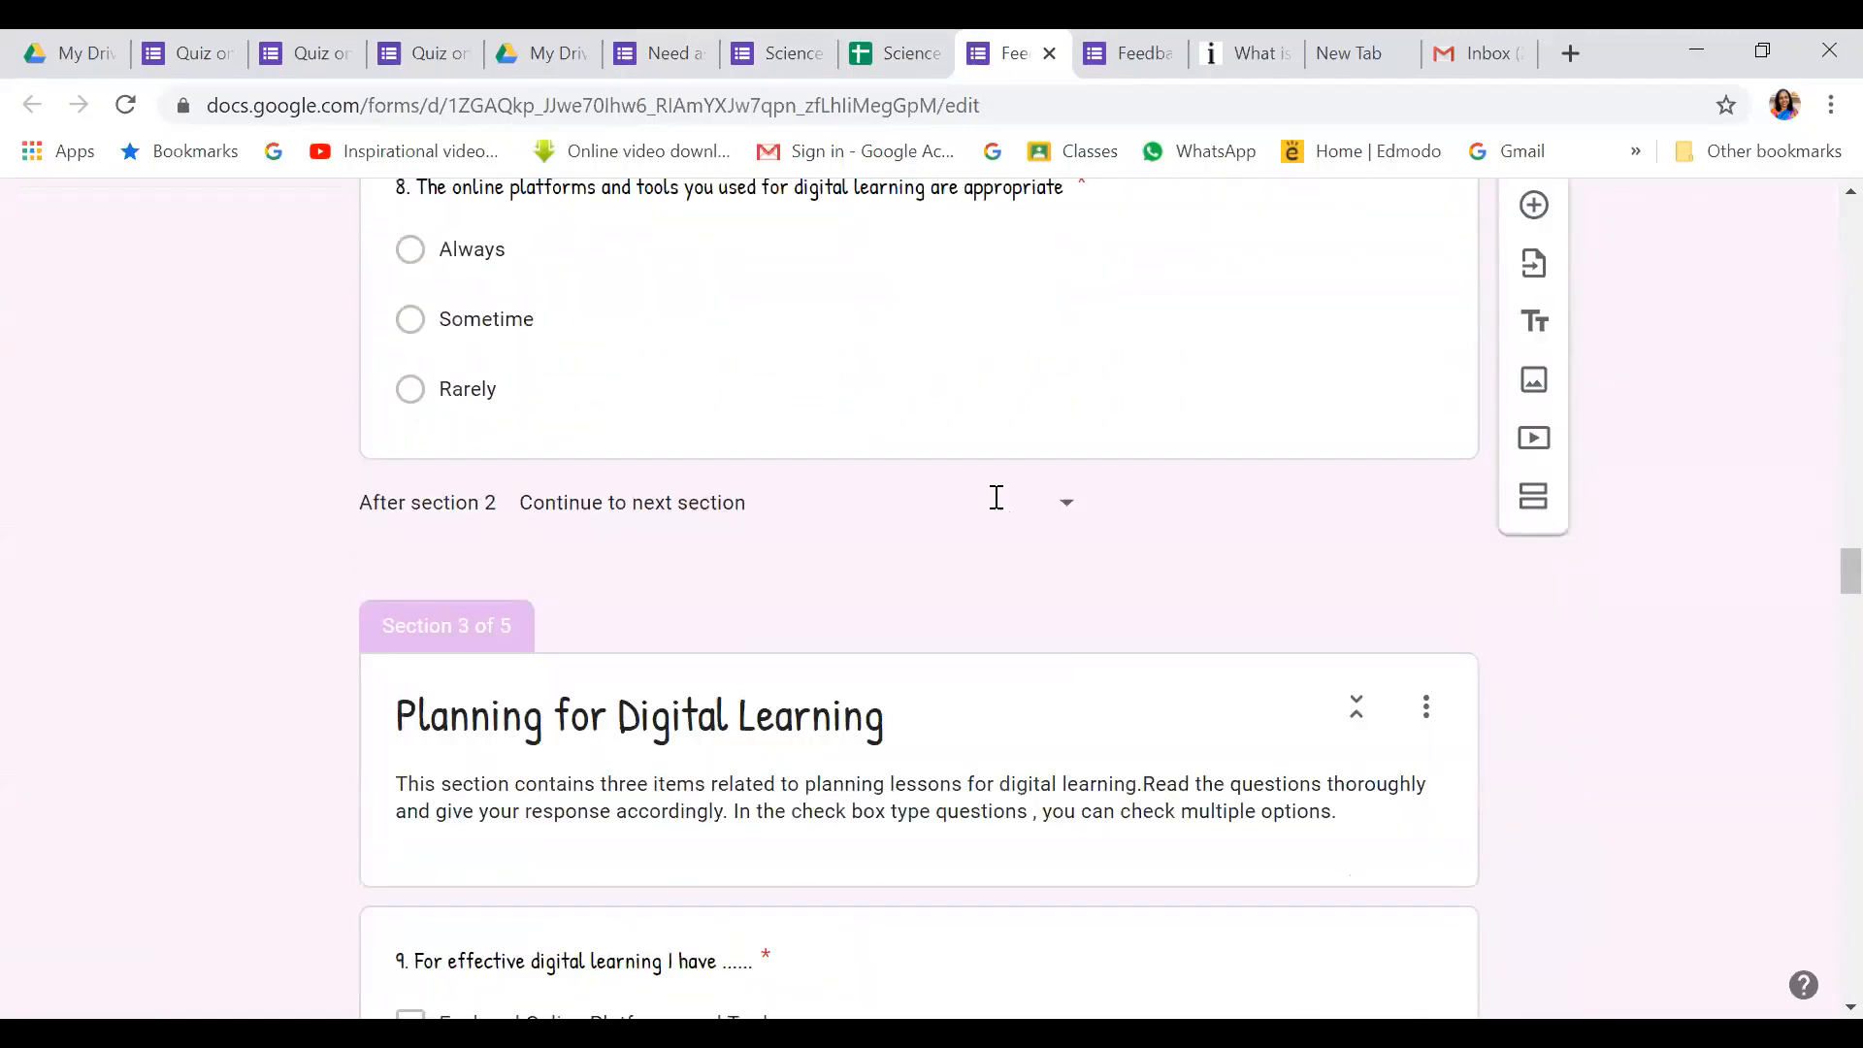
scroll(999, 503, down, 7)
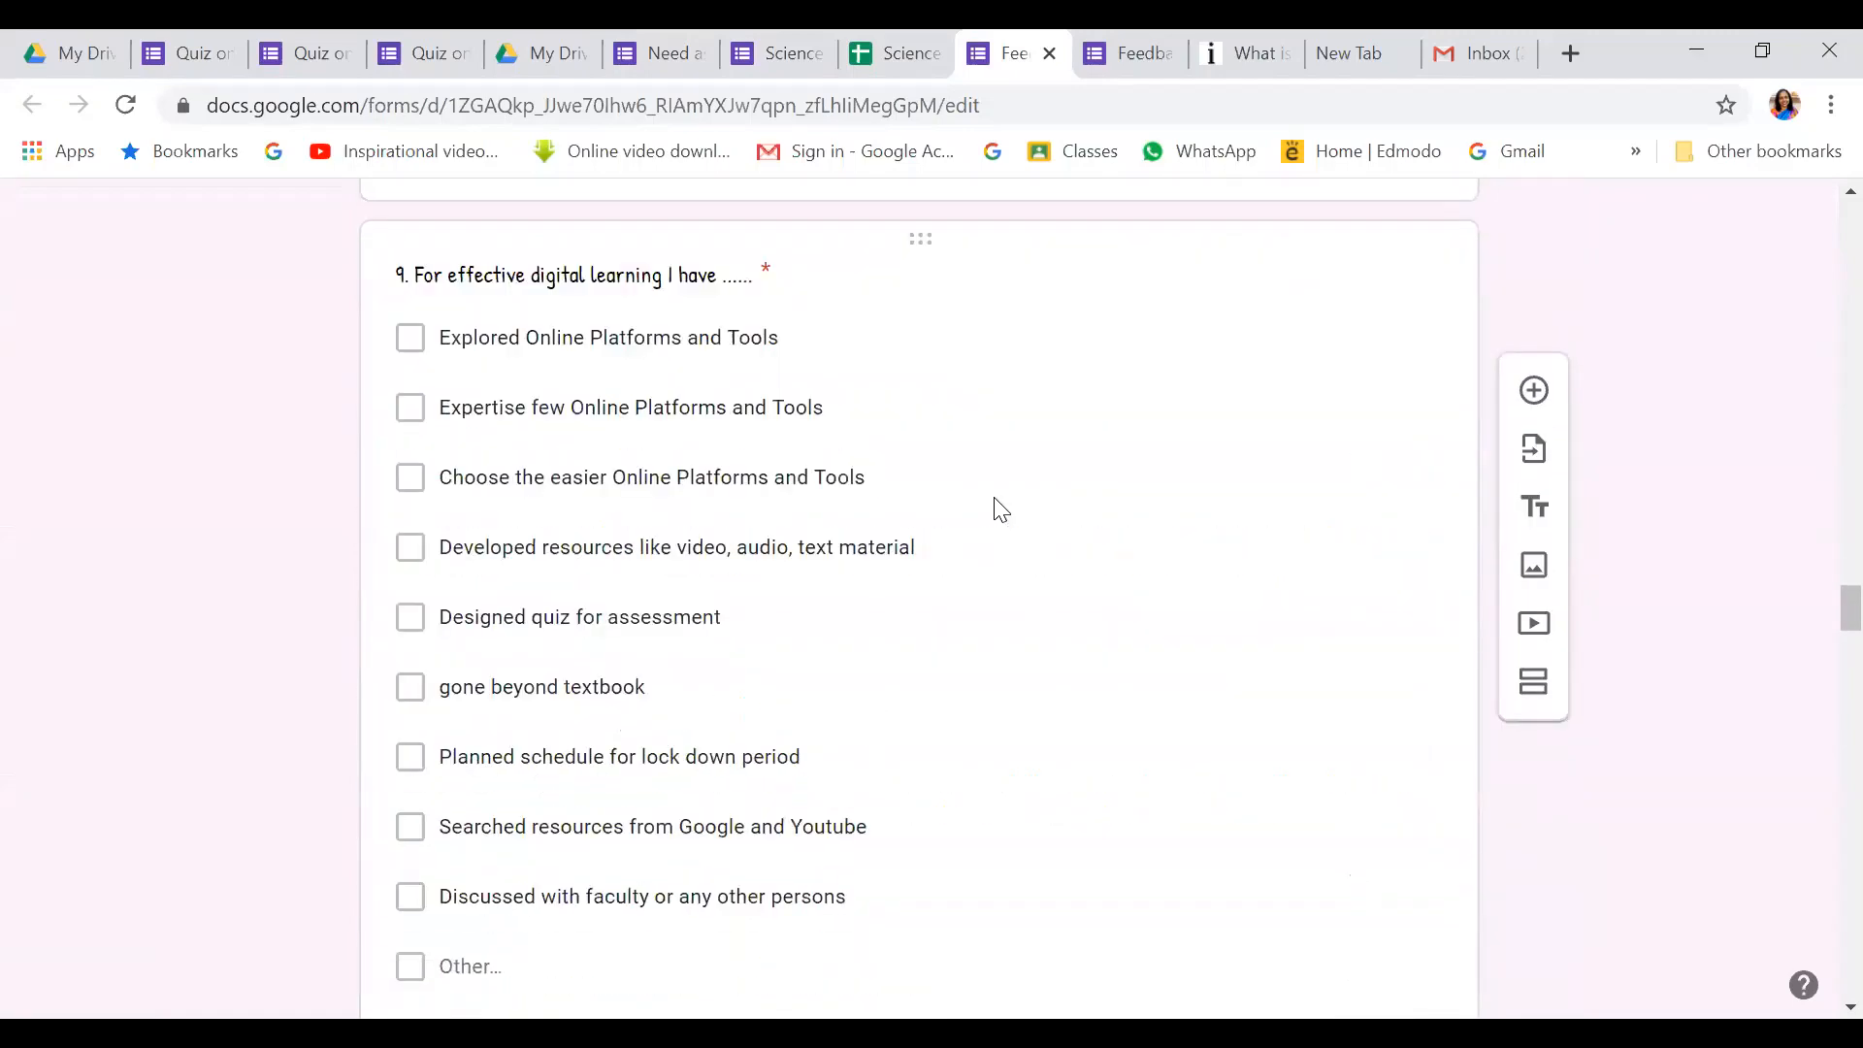
scroll(1001, 509, down, 15)
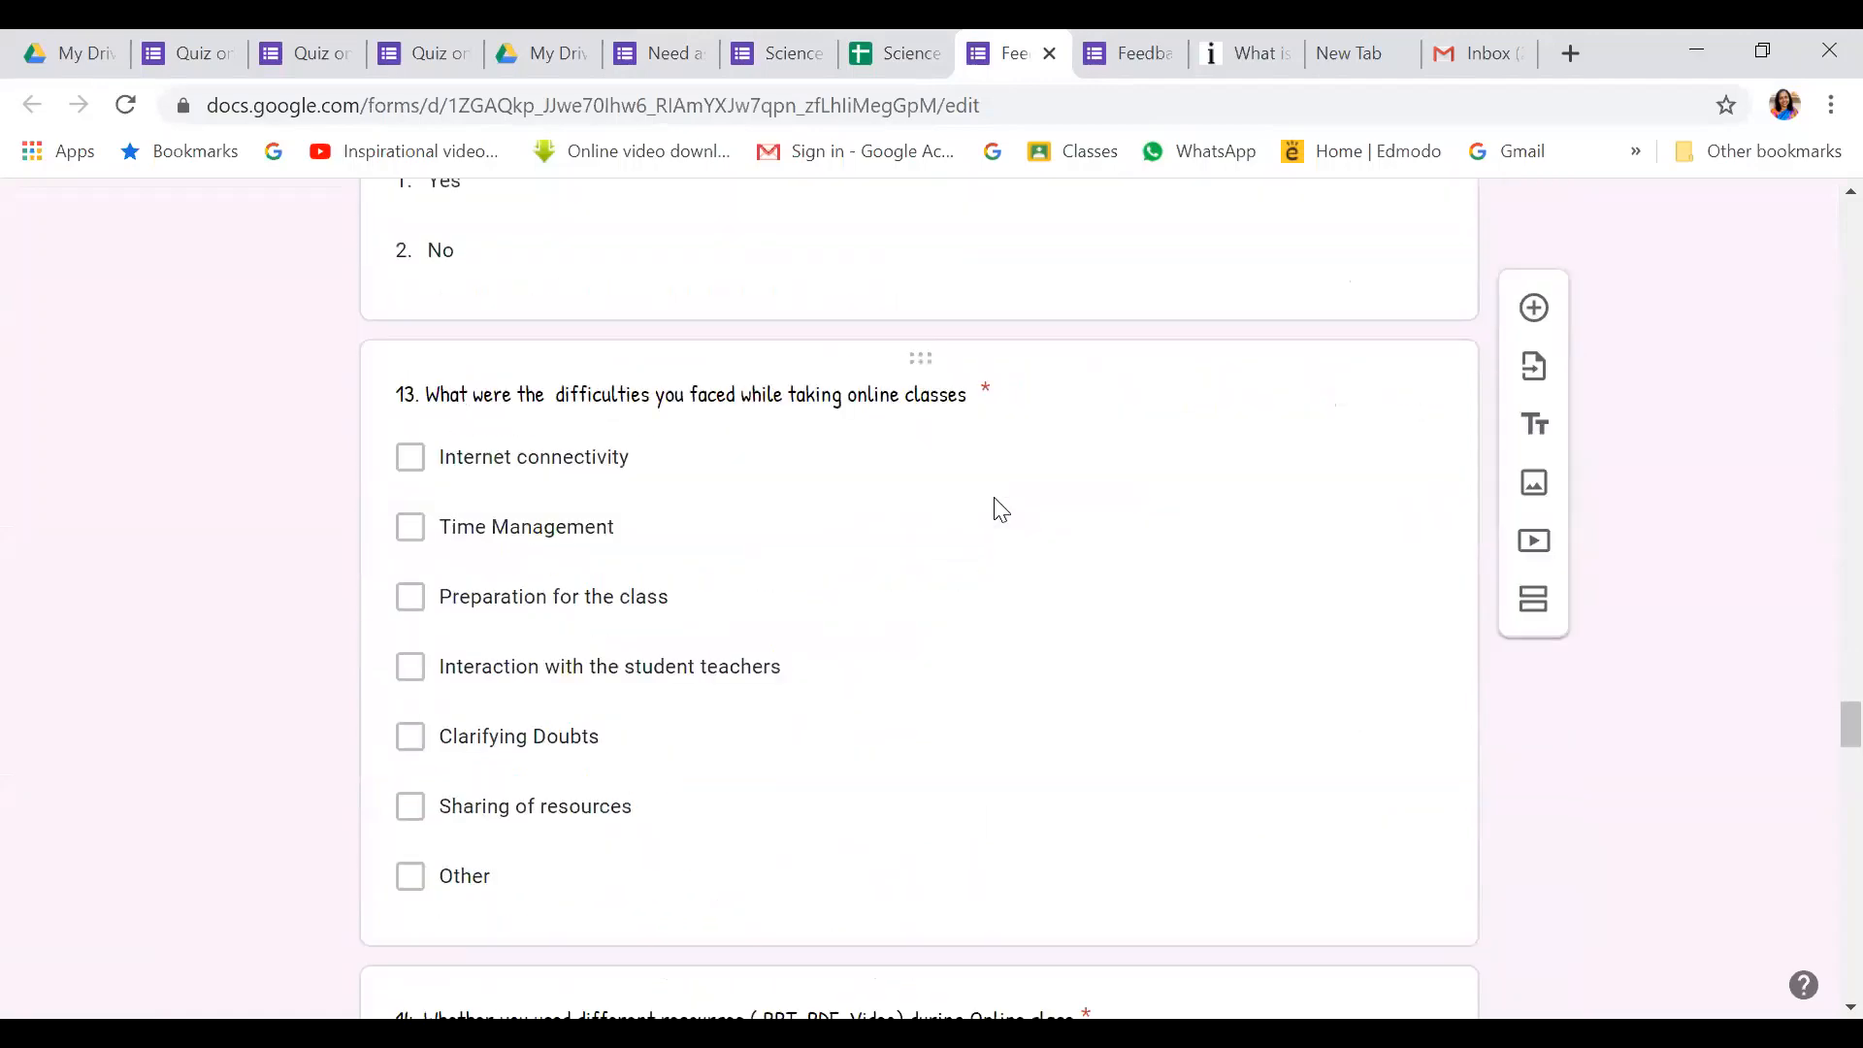
scroll(1001, 509, down, 15)
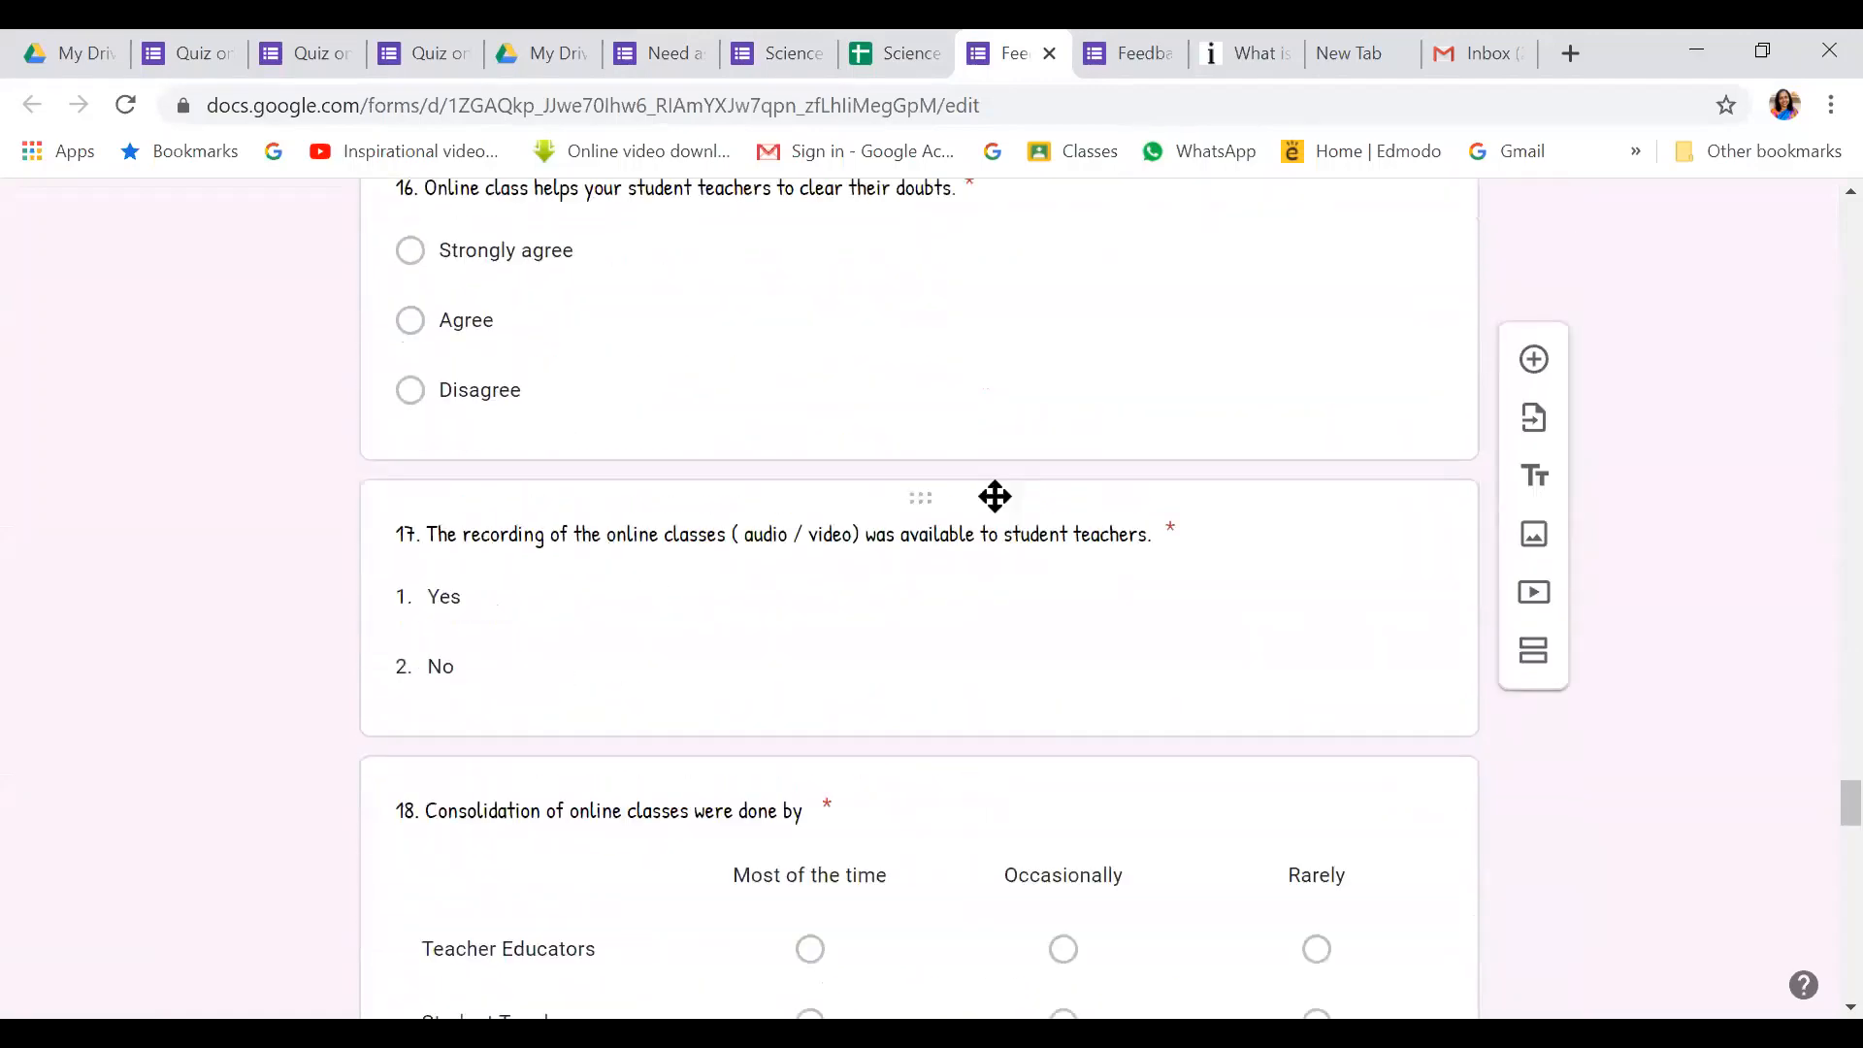
scroll(998, 502, down, 5)
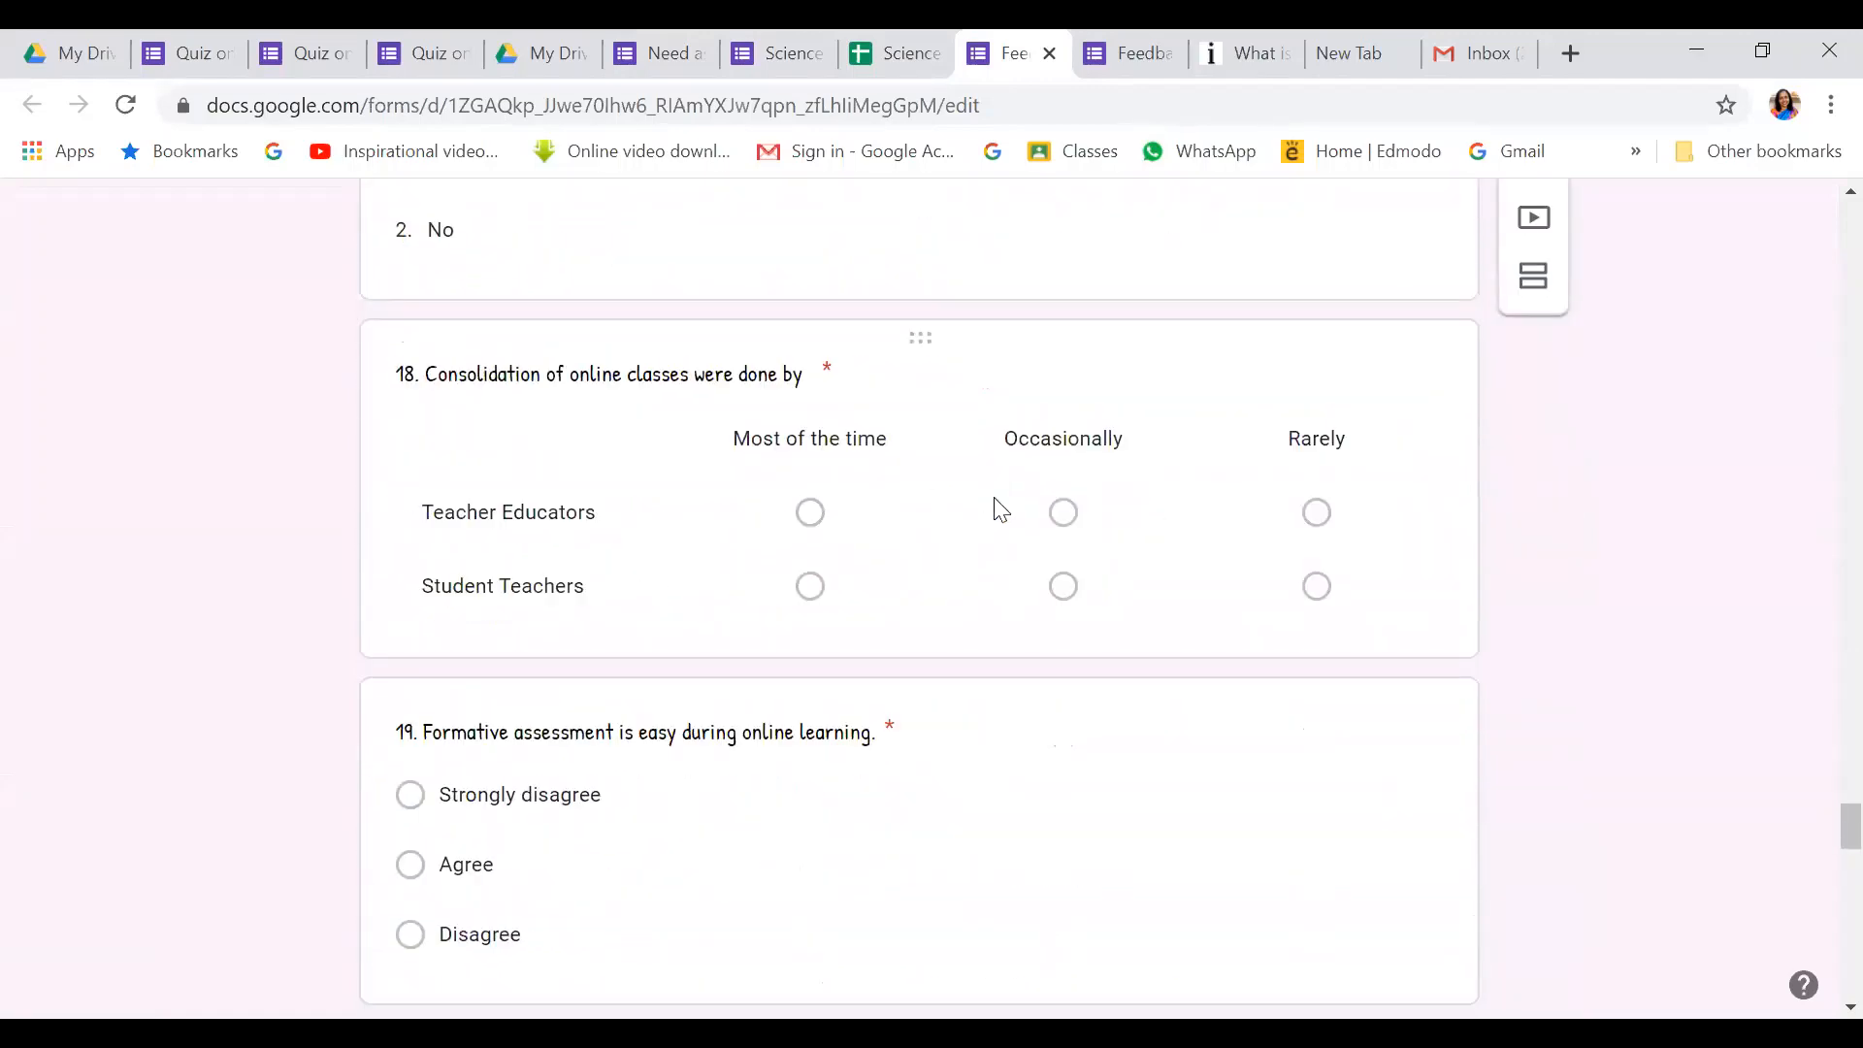
scroll(1000, 509, down, 15)
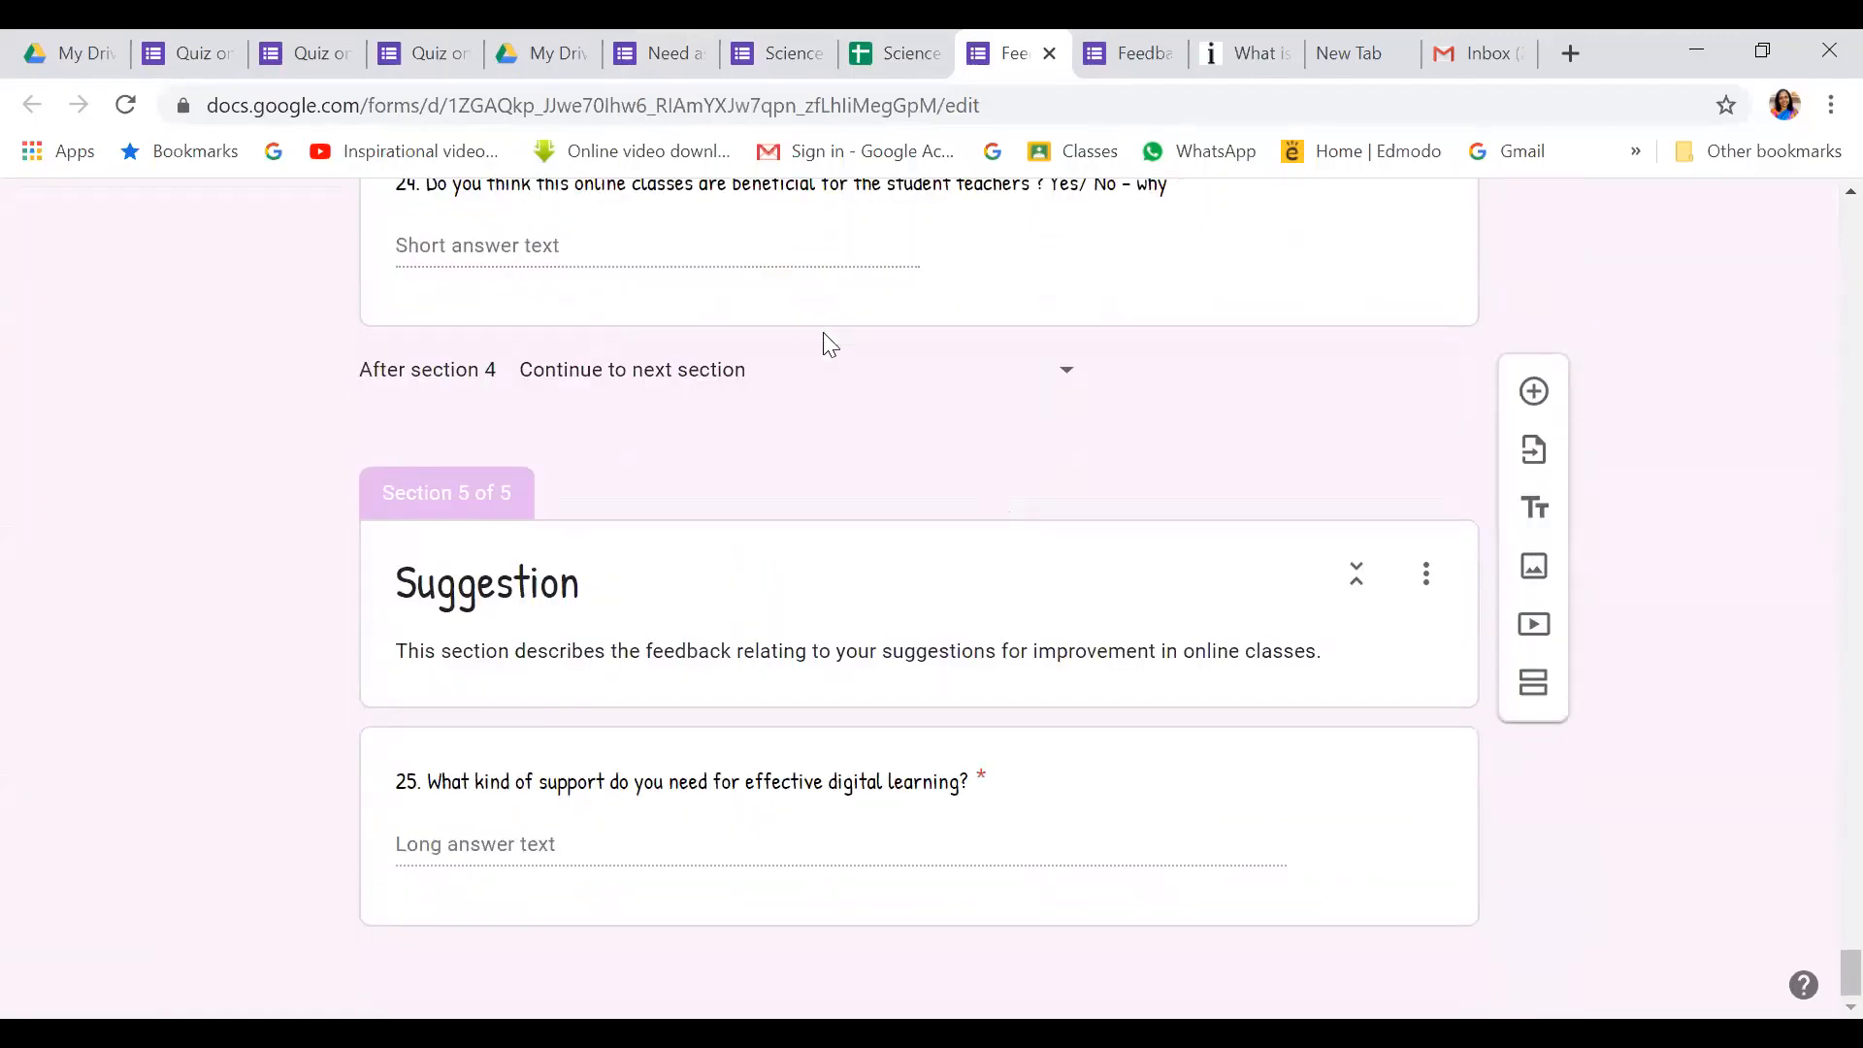
scroll(885, 403, up, 10)
scroll(893, 405, up, 7)
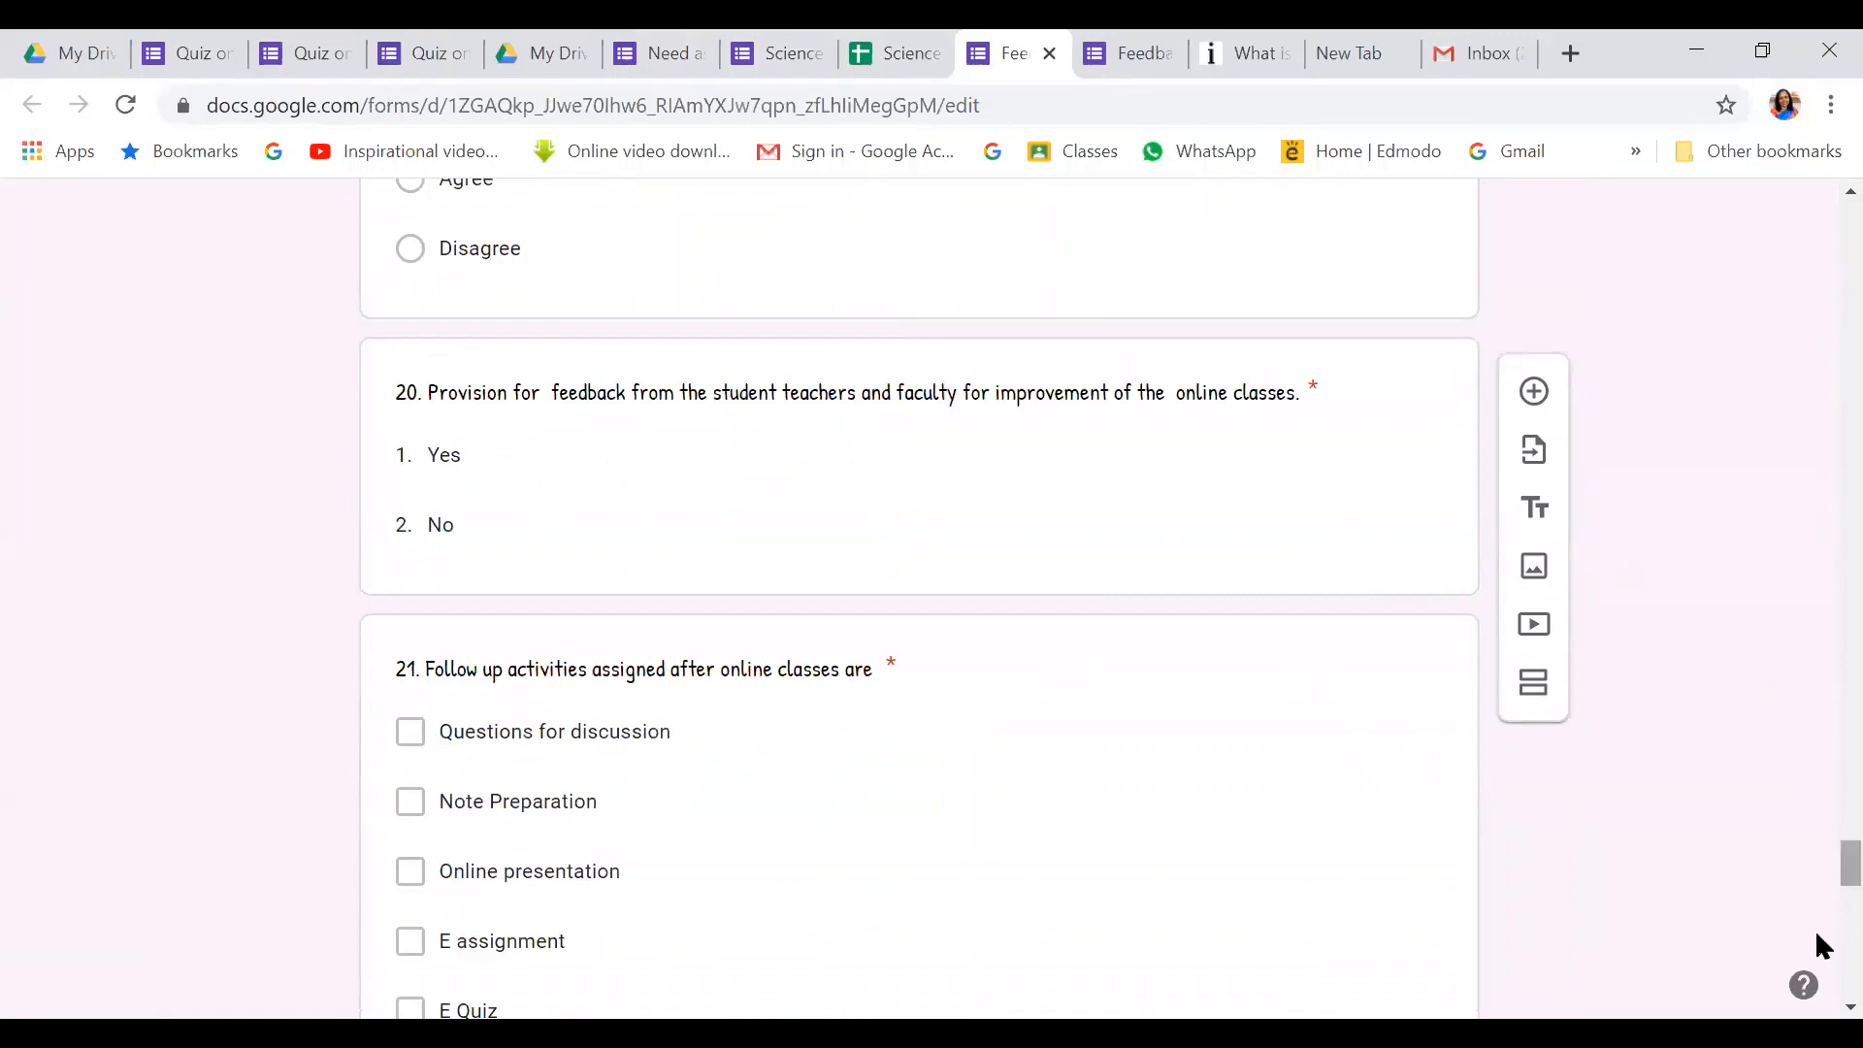
Open the 59-response summary and inspect the Designation chart: 67.8% teacher educators, 30.5% senior
click(961, 307)
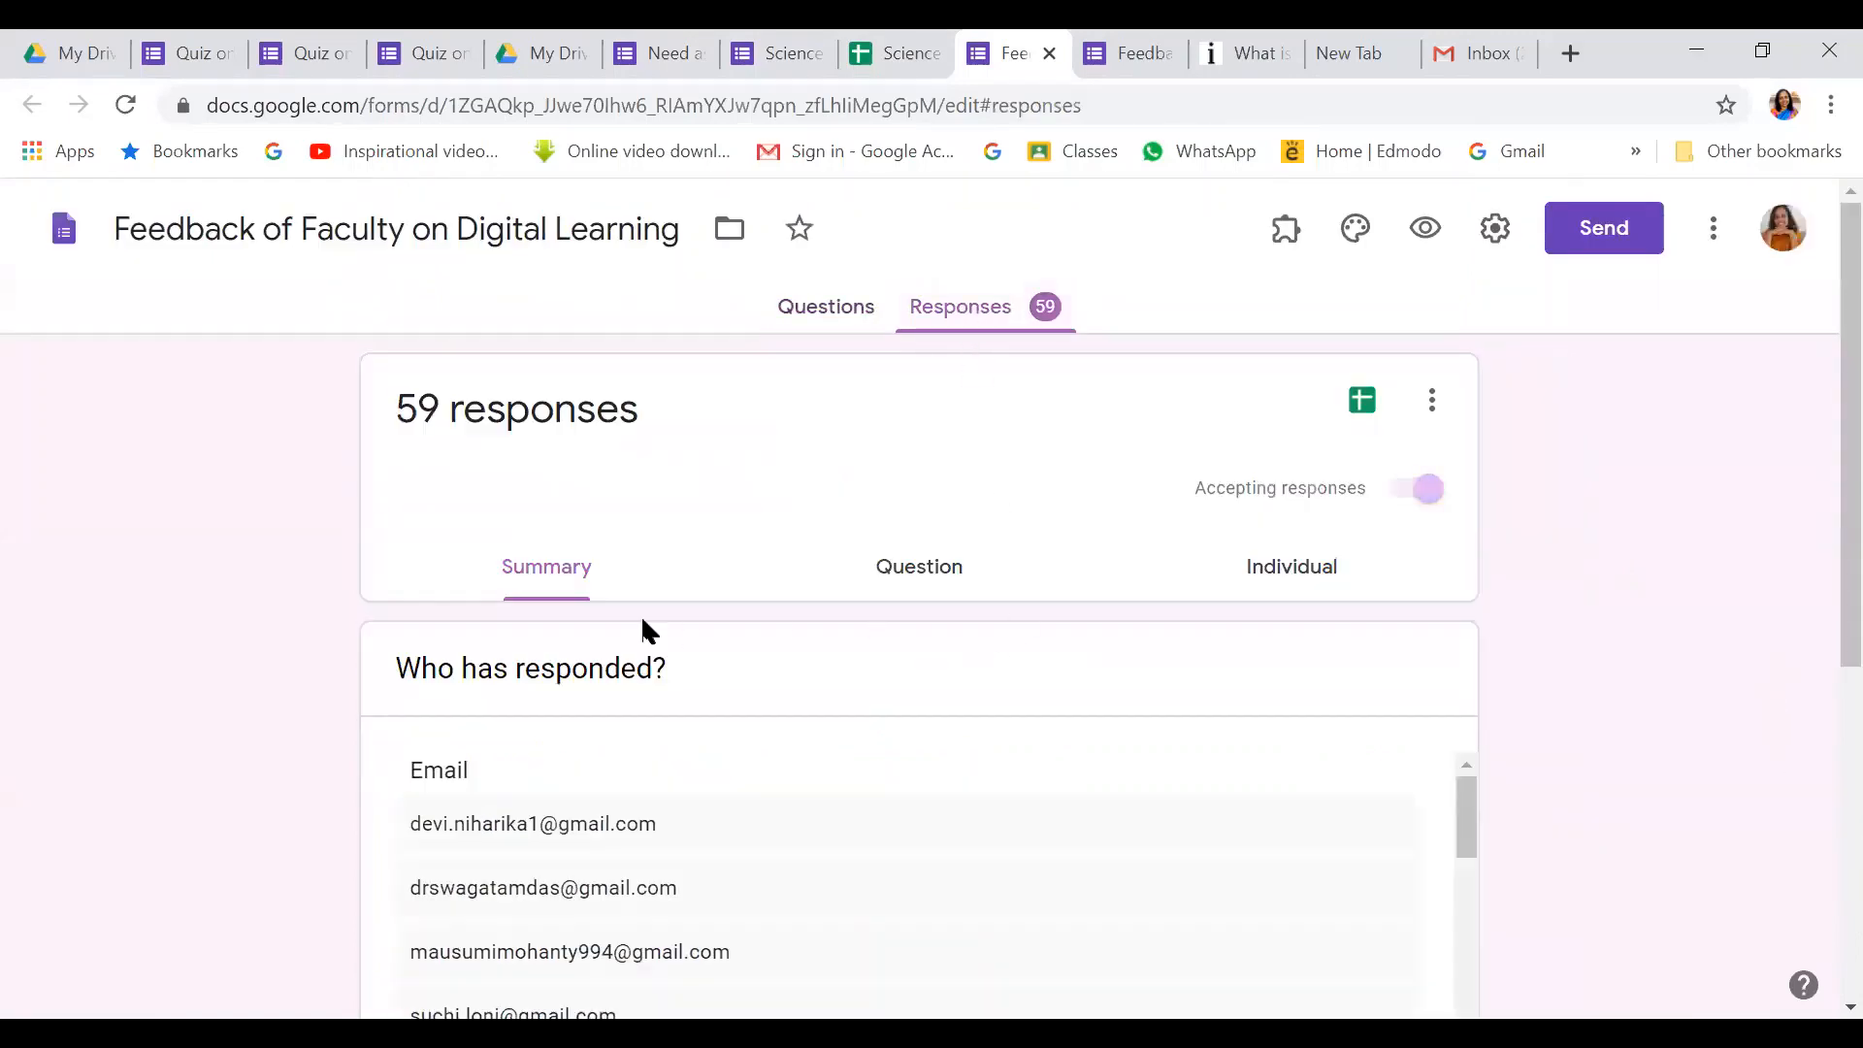
scroll(1823, 505, down, 3)
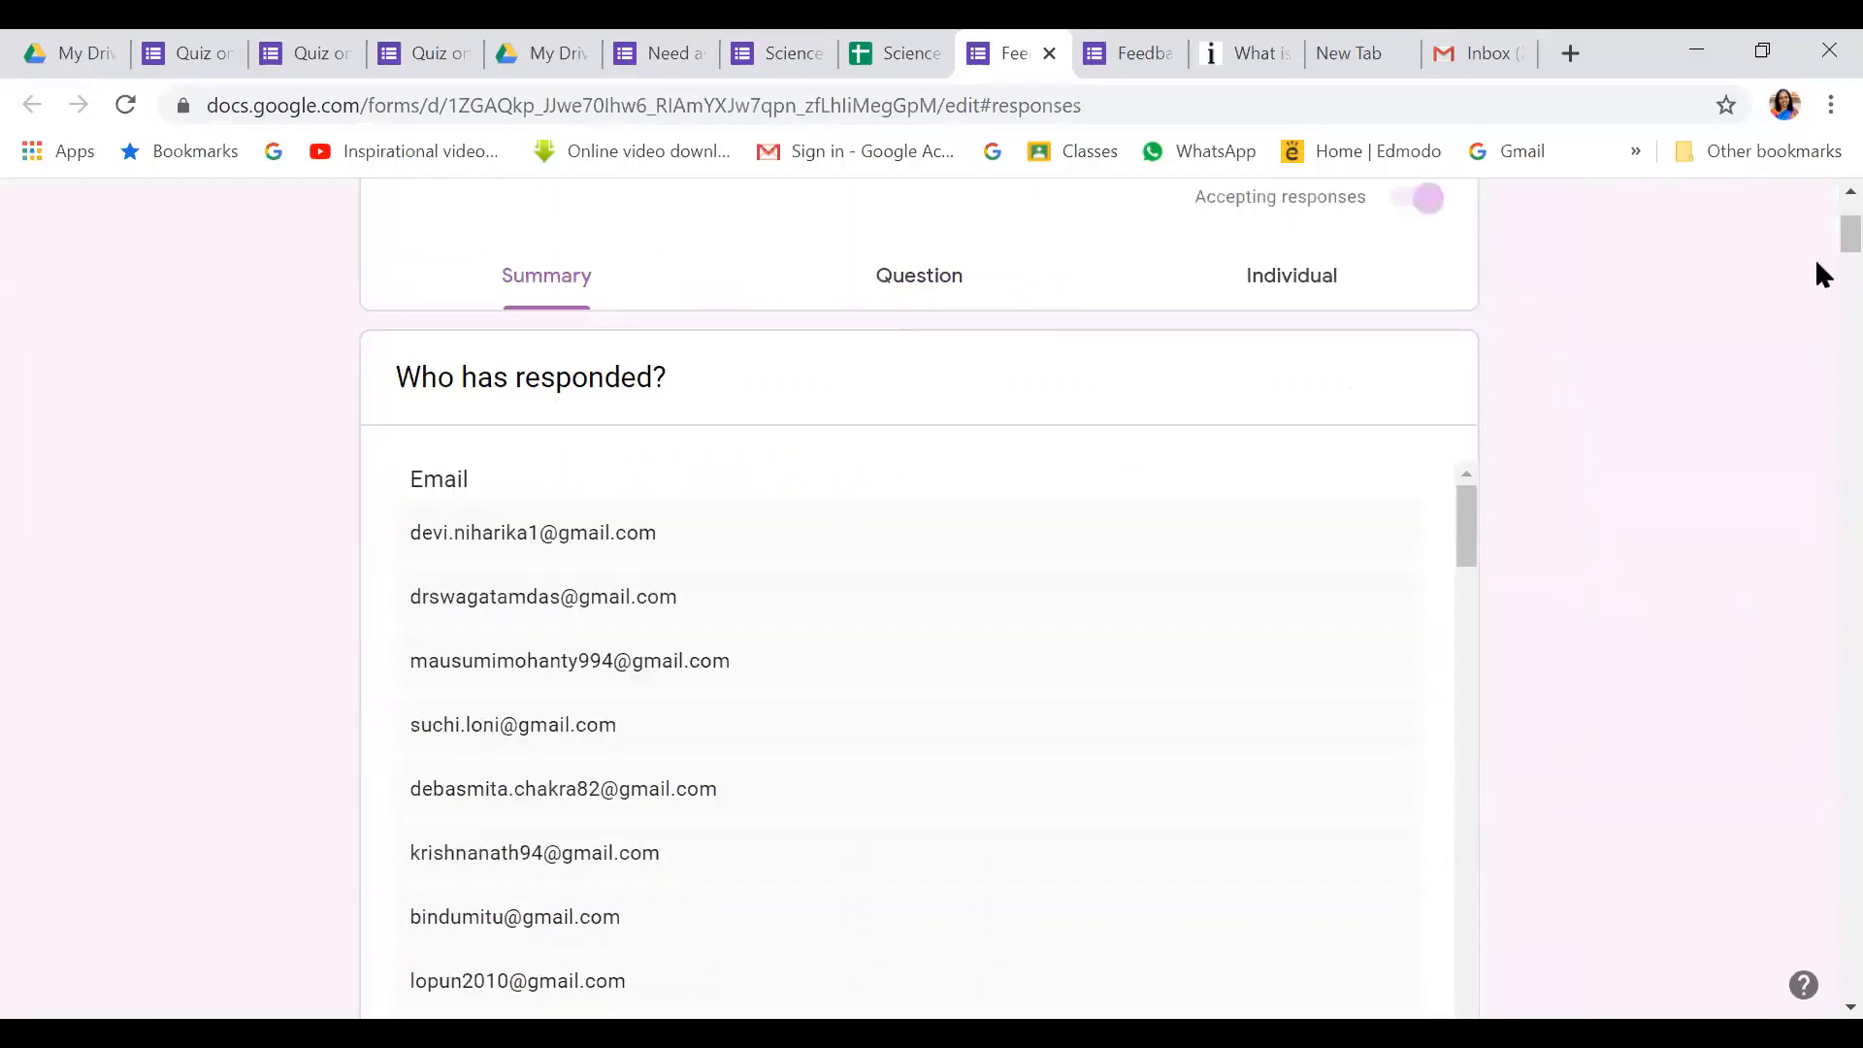
scroll(831, 677, down, 5)
scroll(832, 693, up, 5)
scroll(533, 686, down, 8)
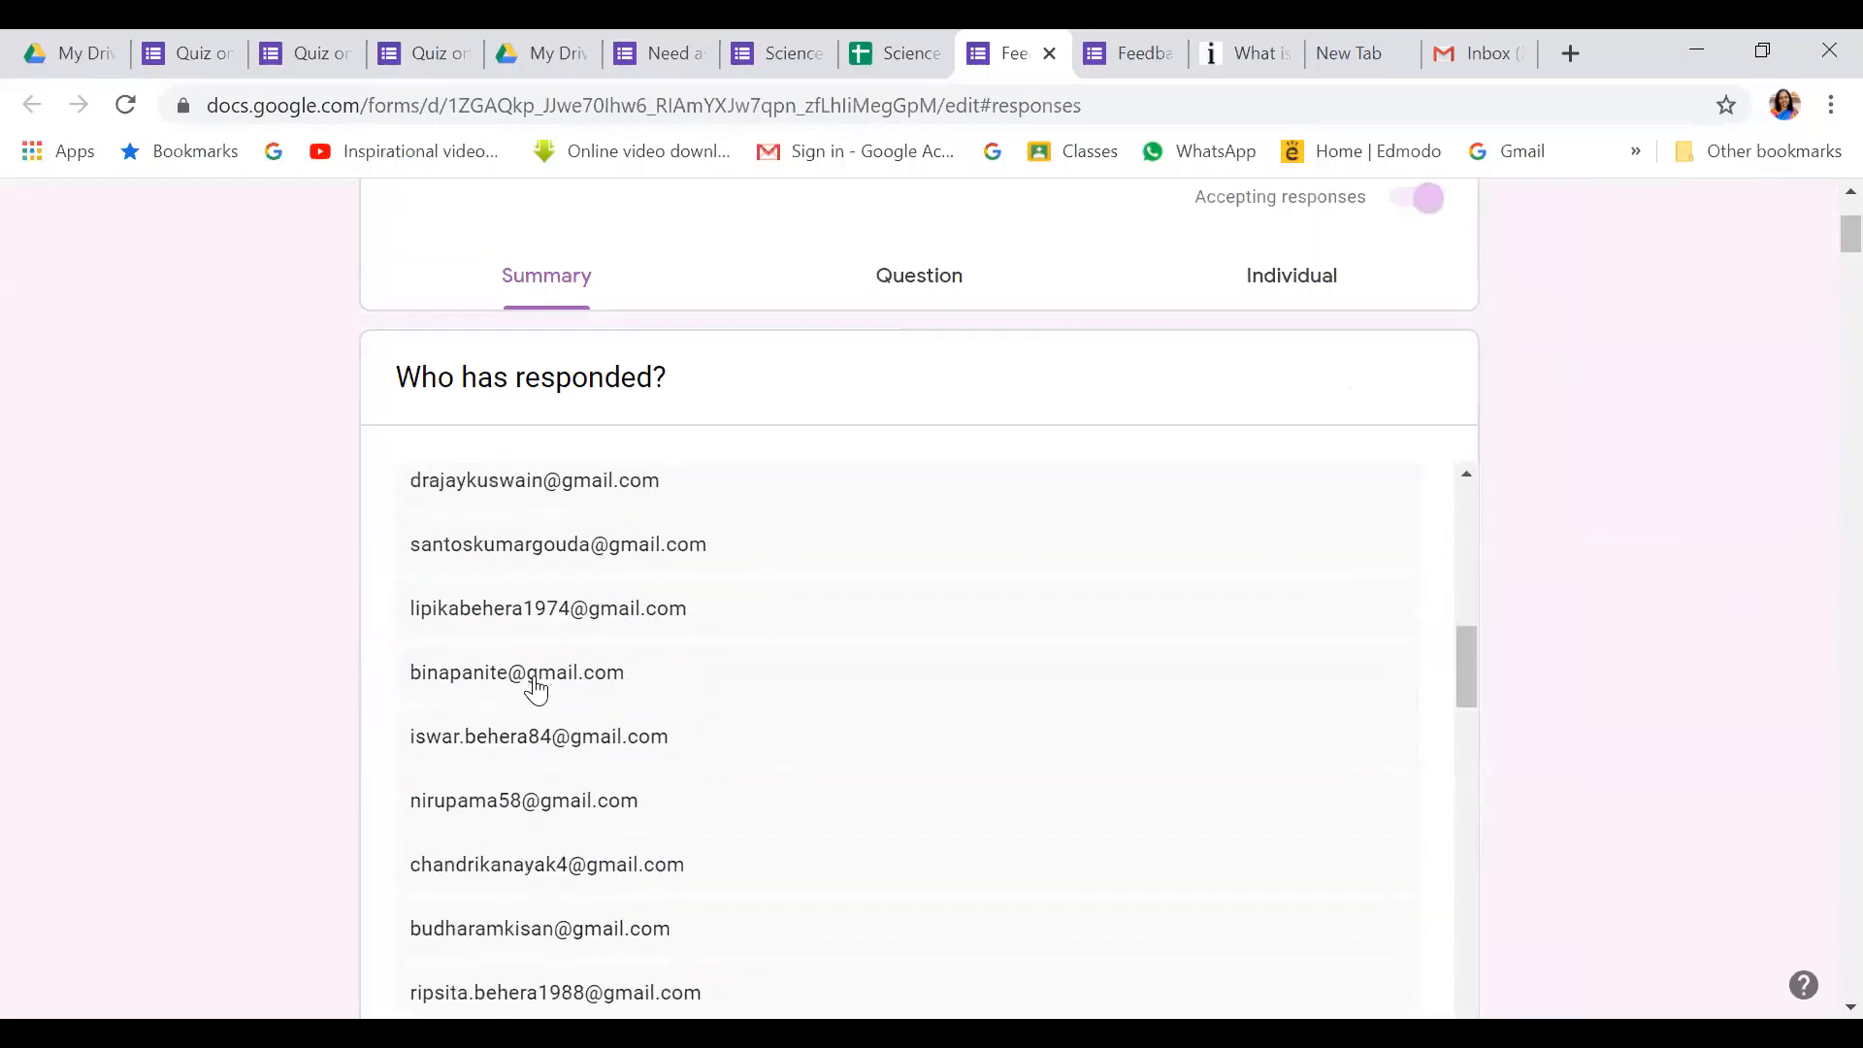
scroll(536, 689, down, 15)
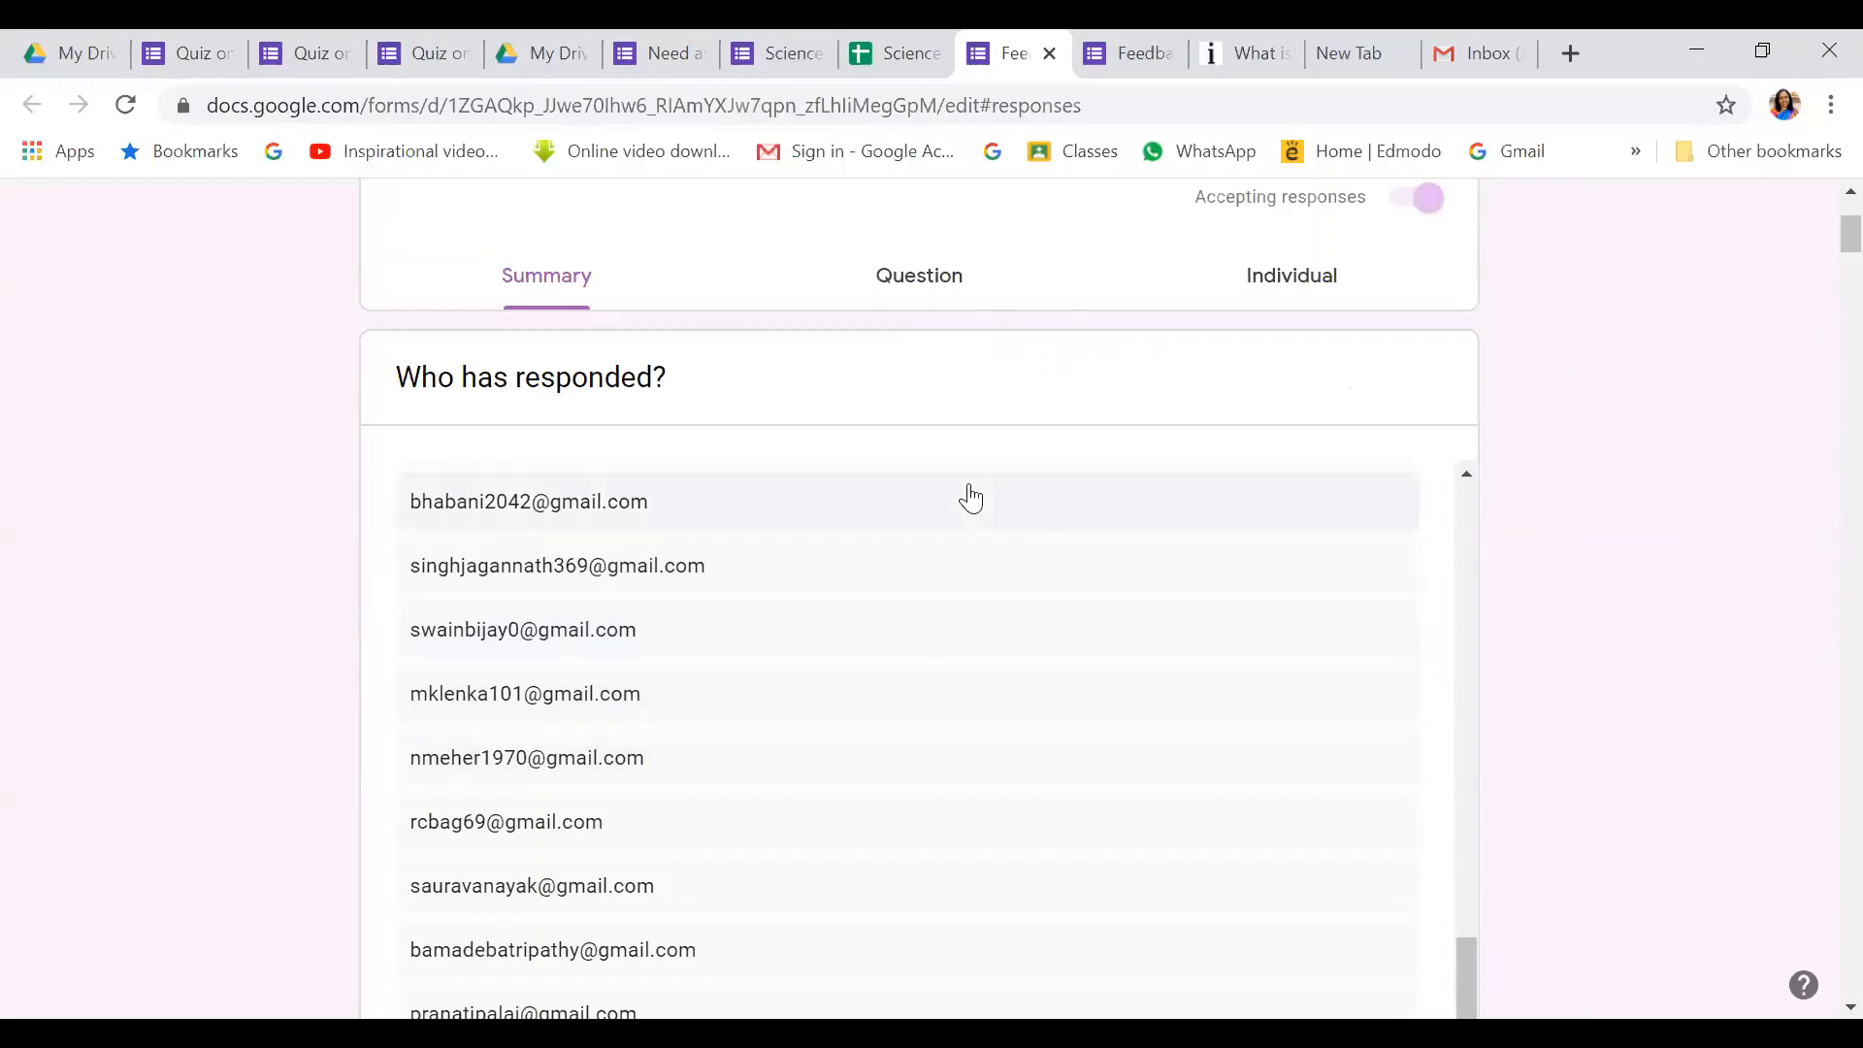
scroll(971, 498, down, 8)
scroll(607, 496, up, 4)
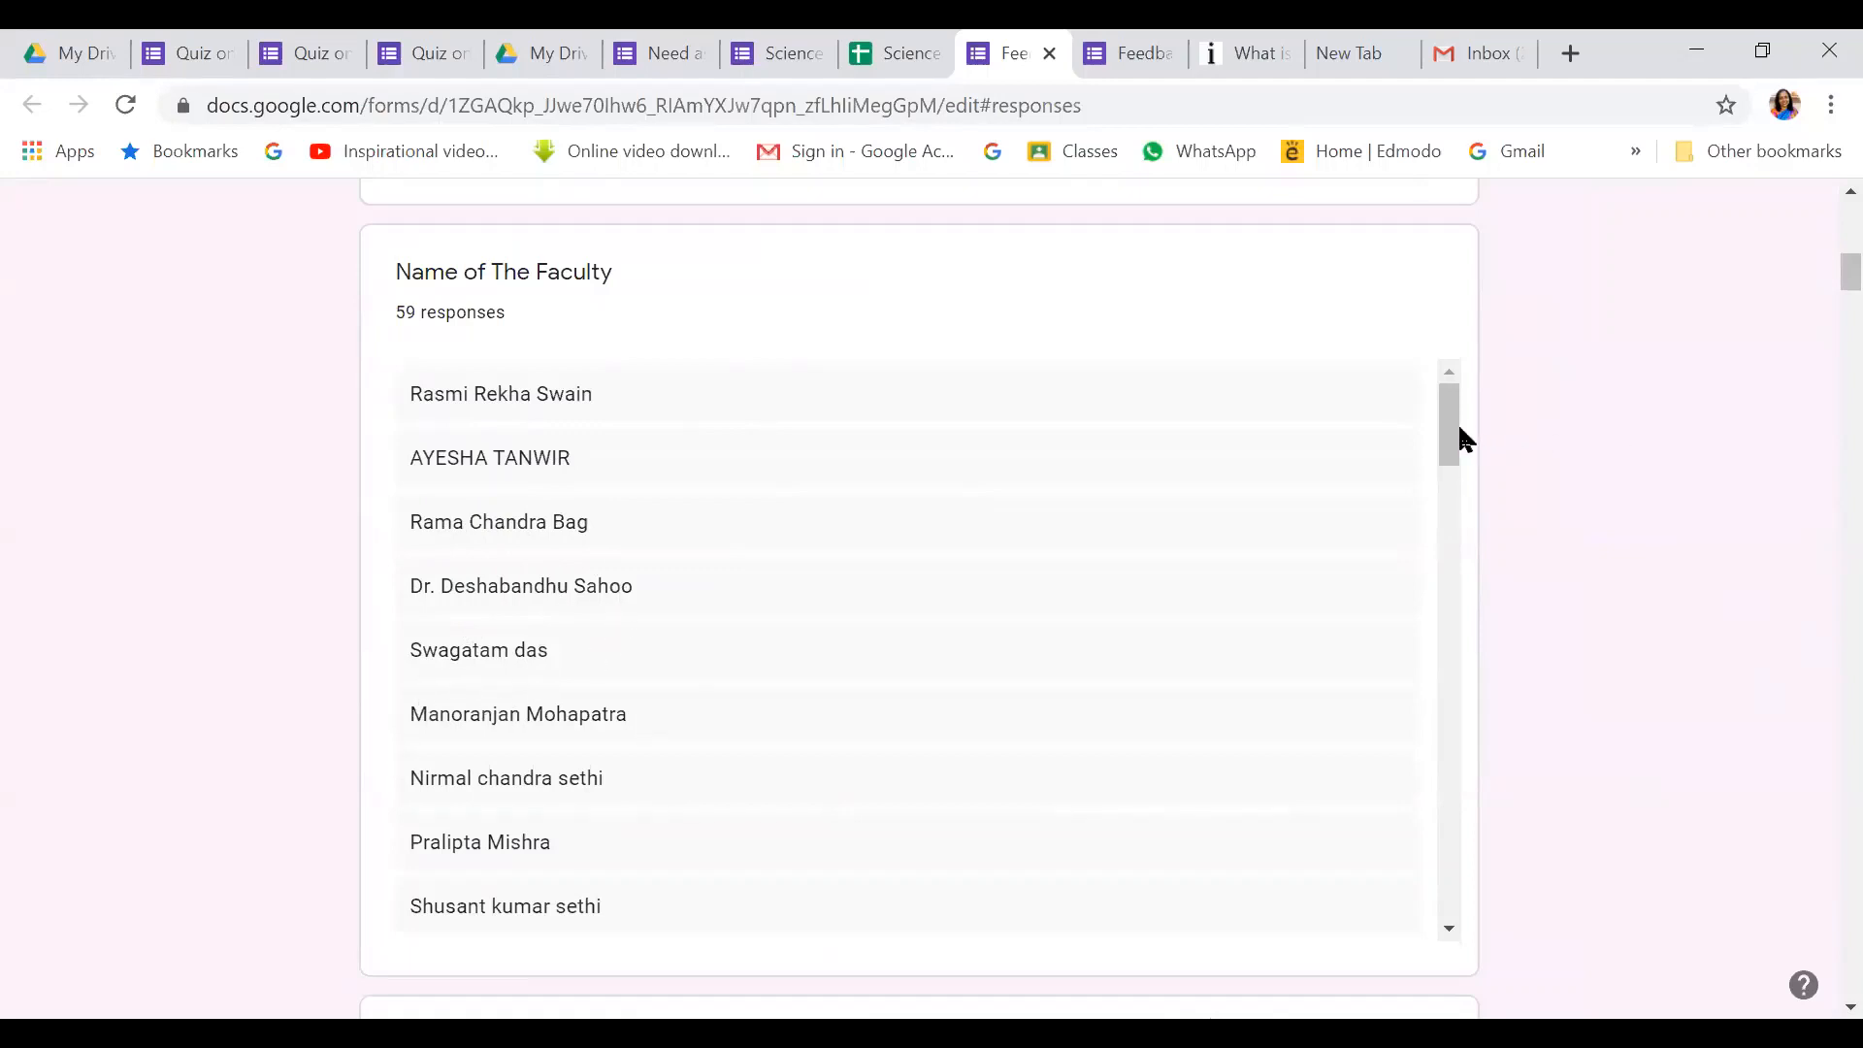
drag(1450, 421, 1389, 874)
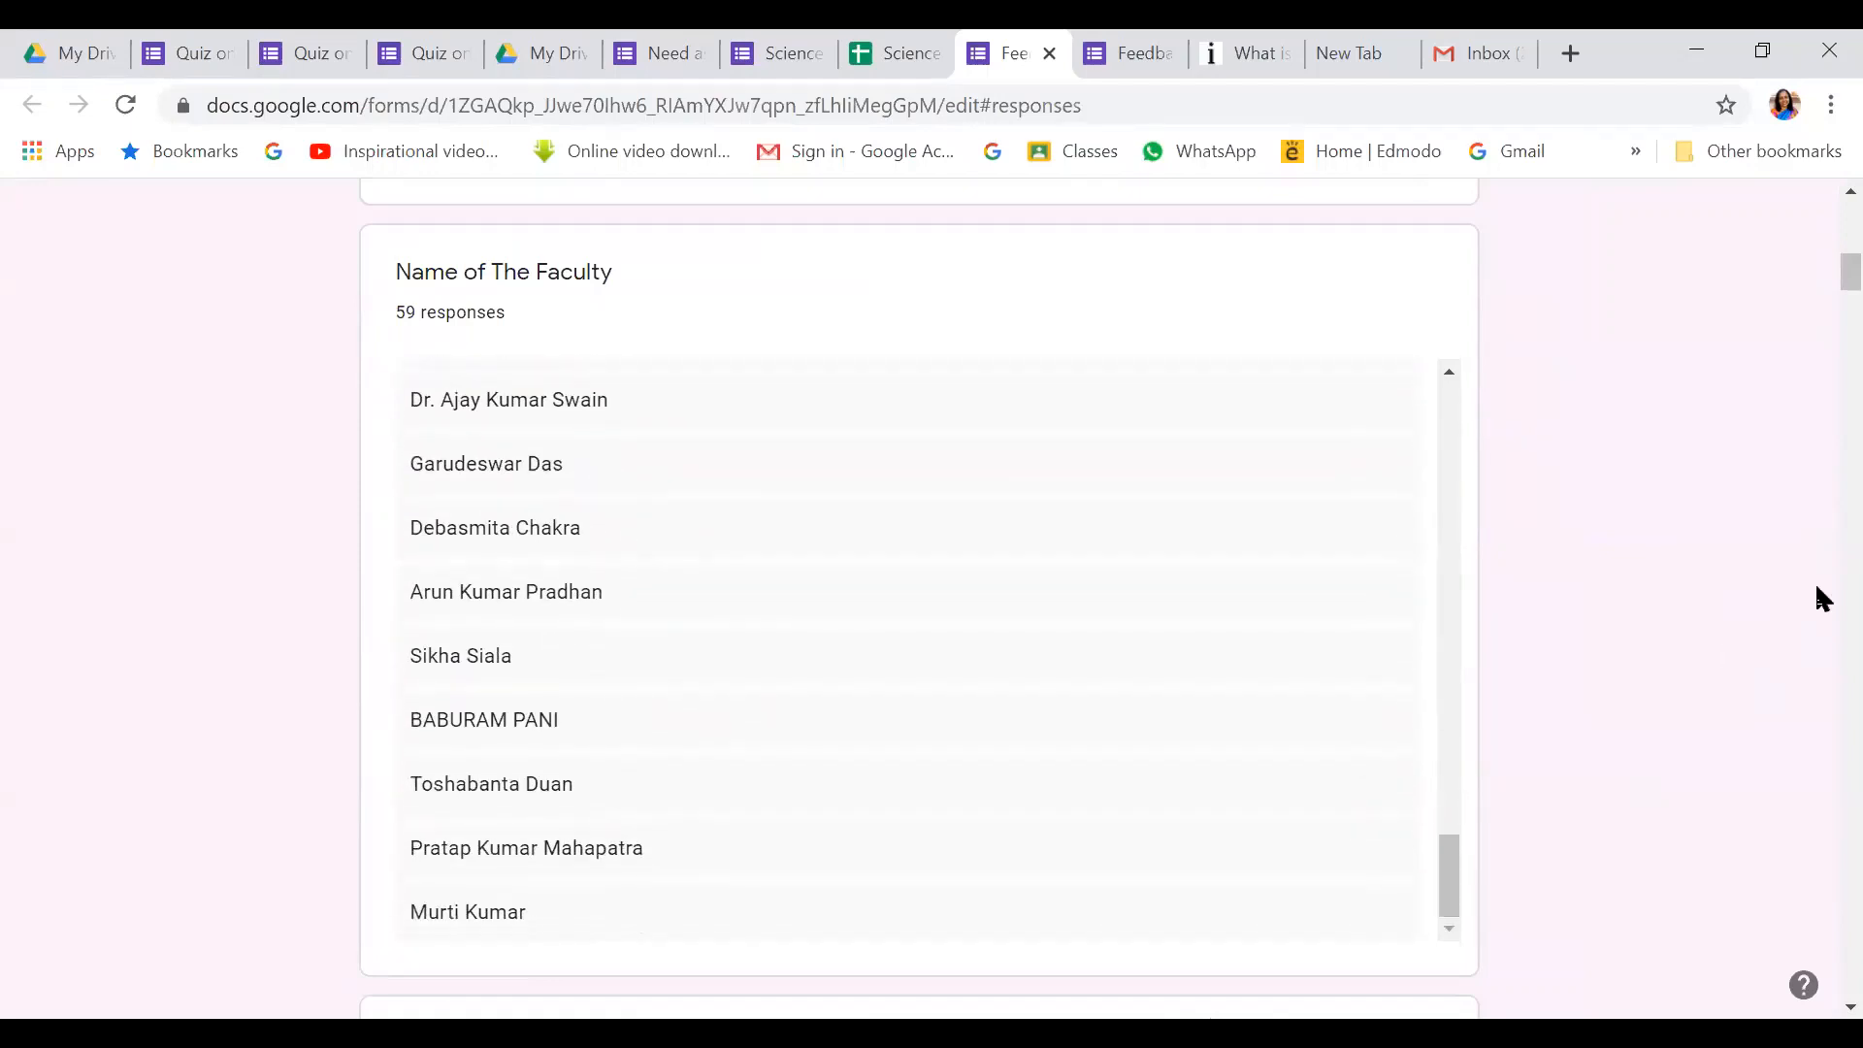
scroll(1204, 543, down, 5)
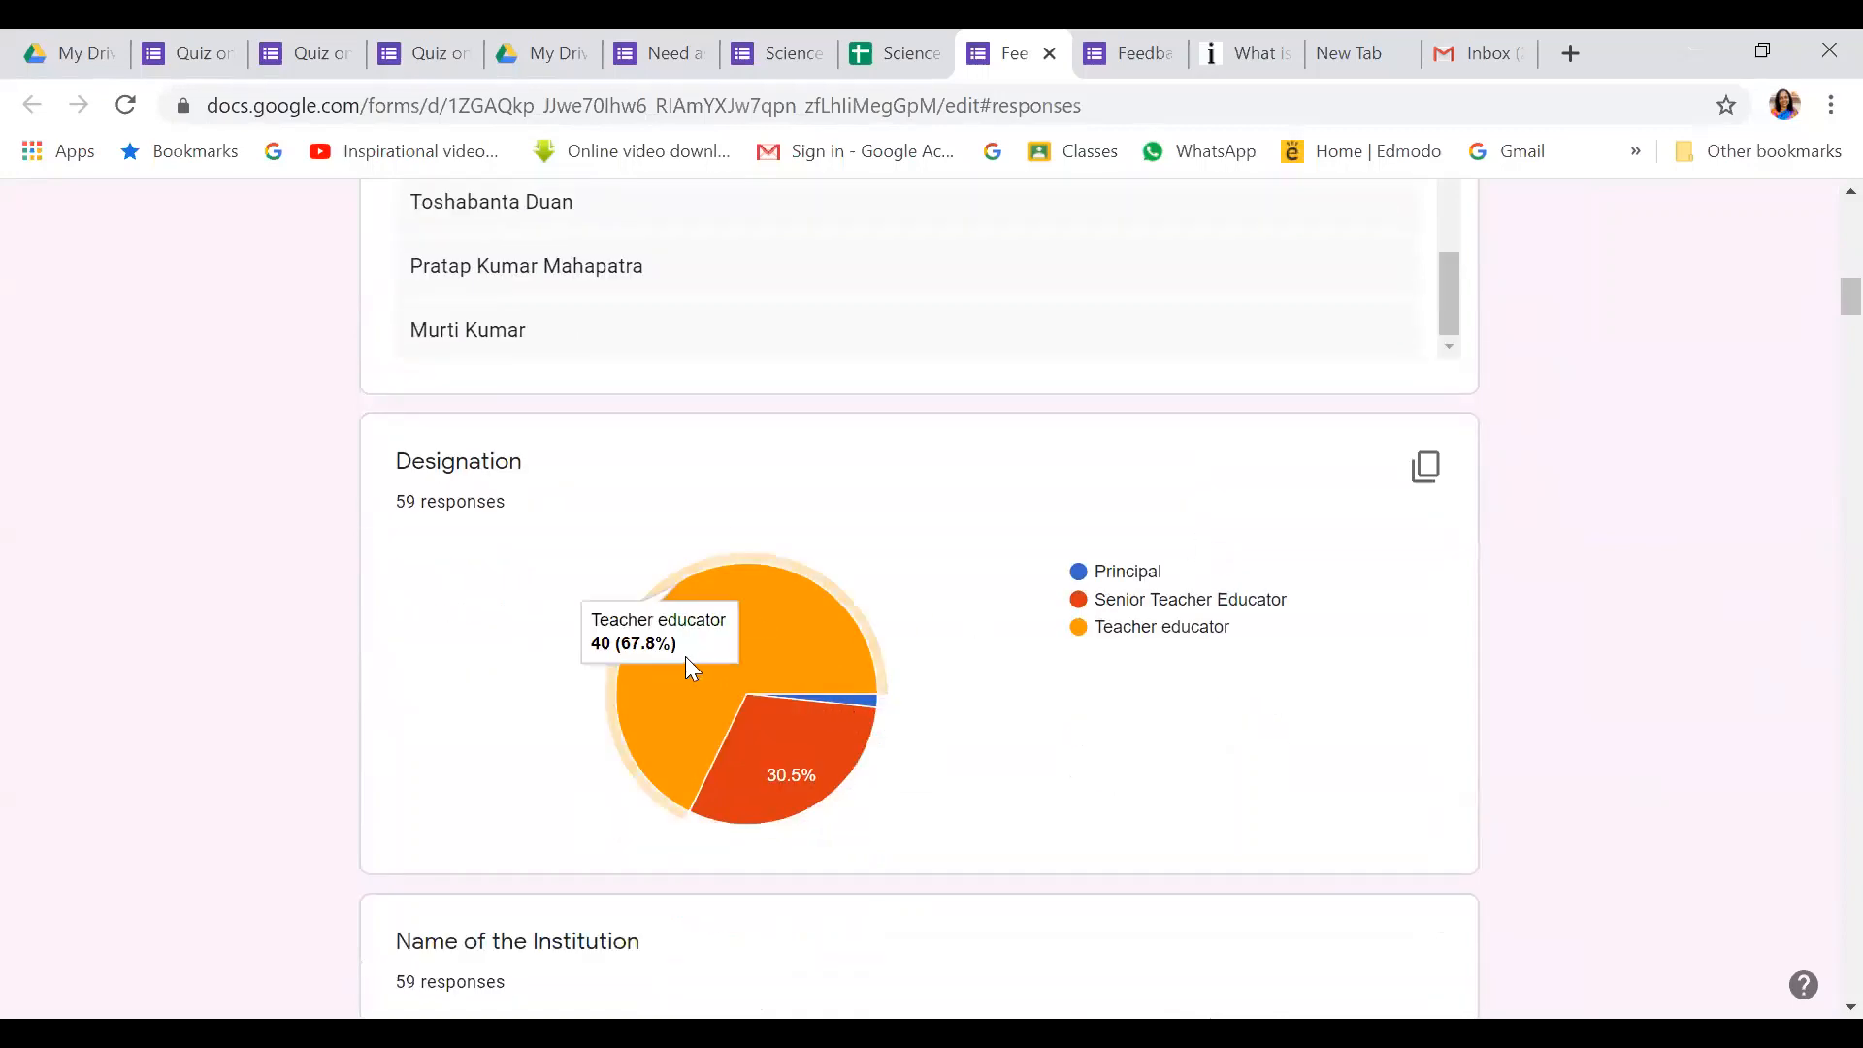
mouse_move(872, 708)
mouse_move(612, 701)
mouse_move(763, 798)
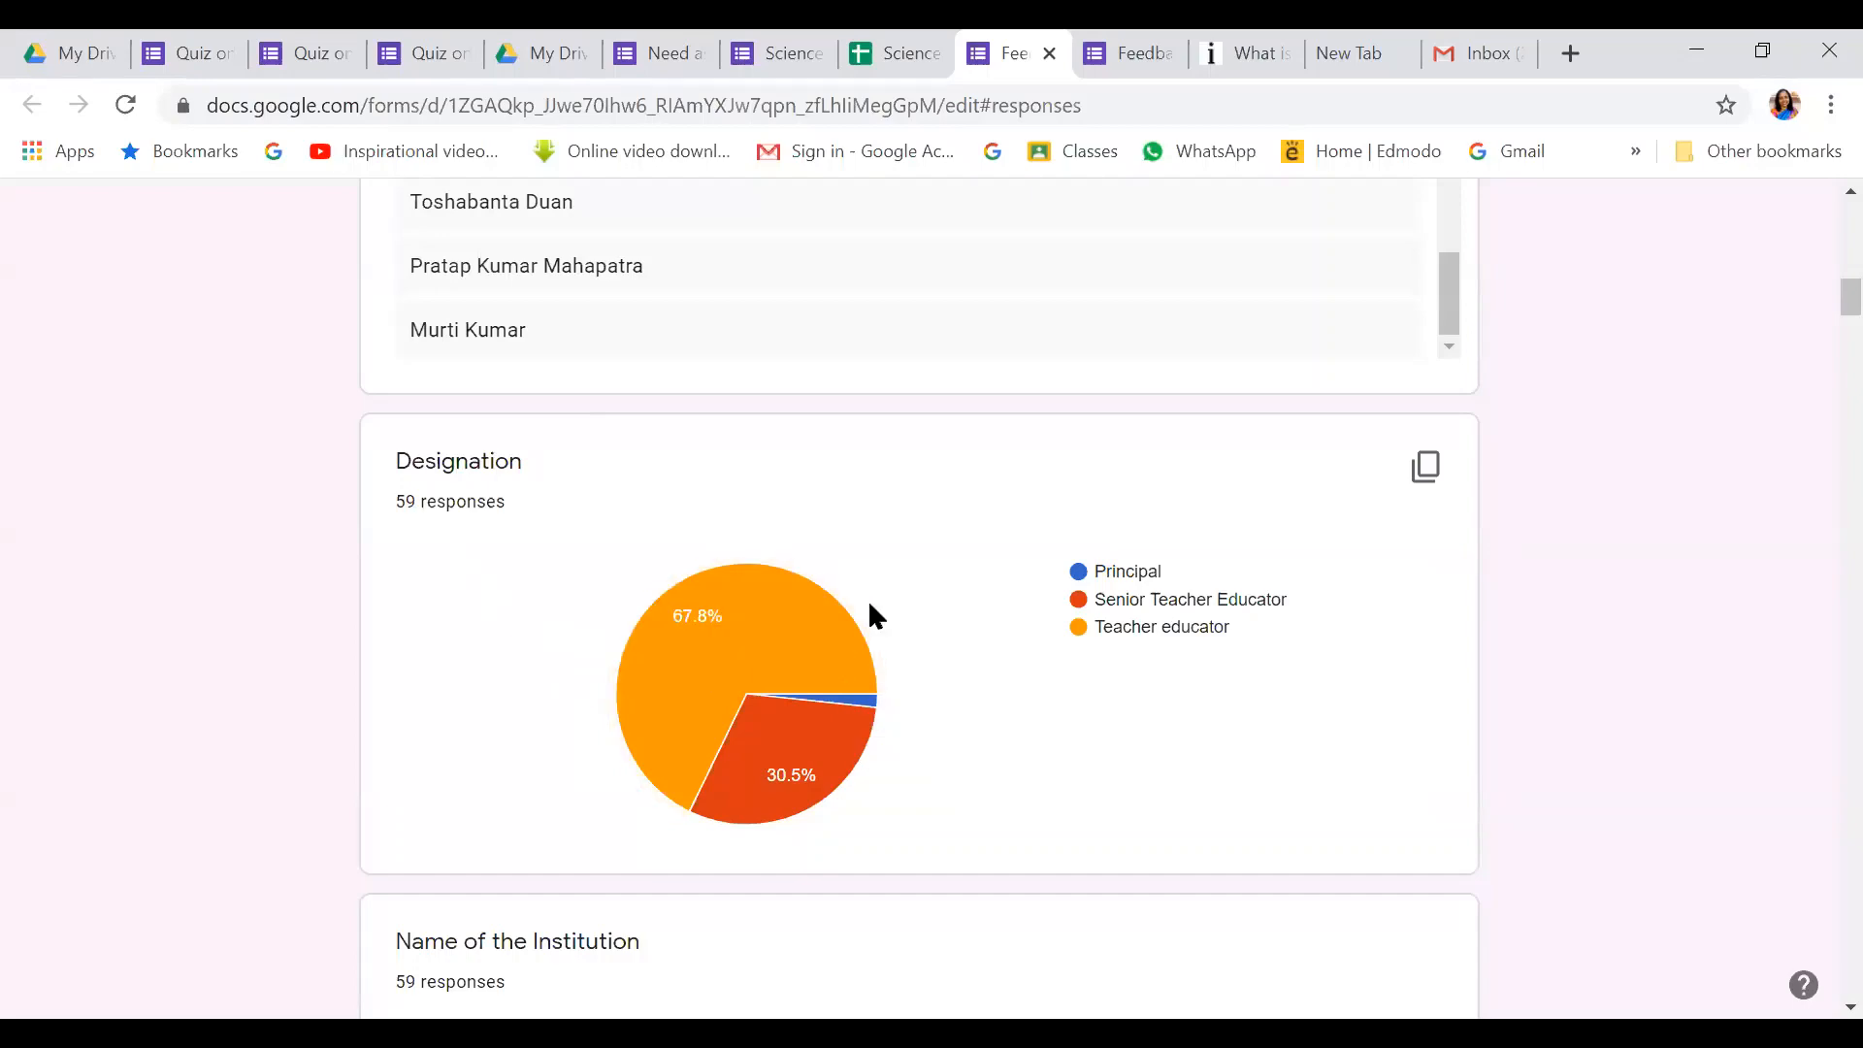
scroll(869, 607, down, 7)
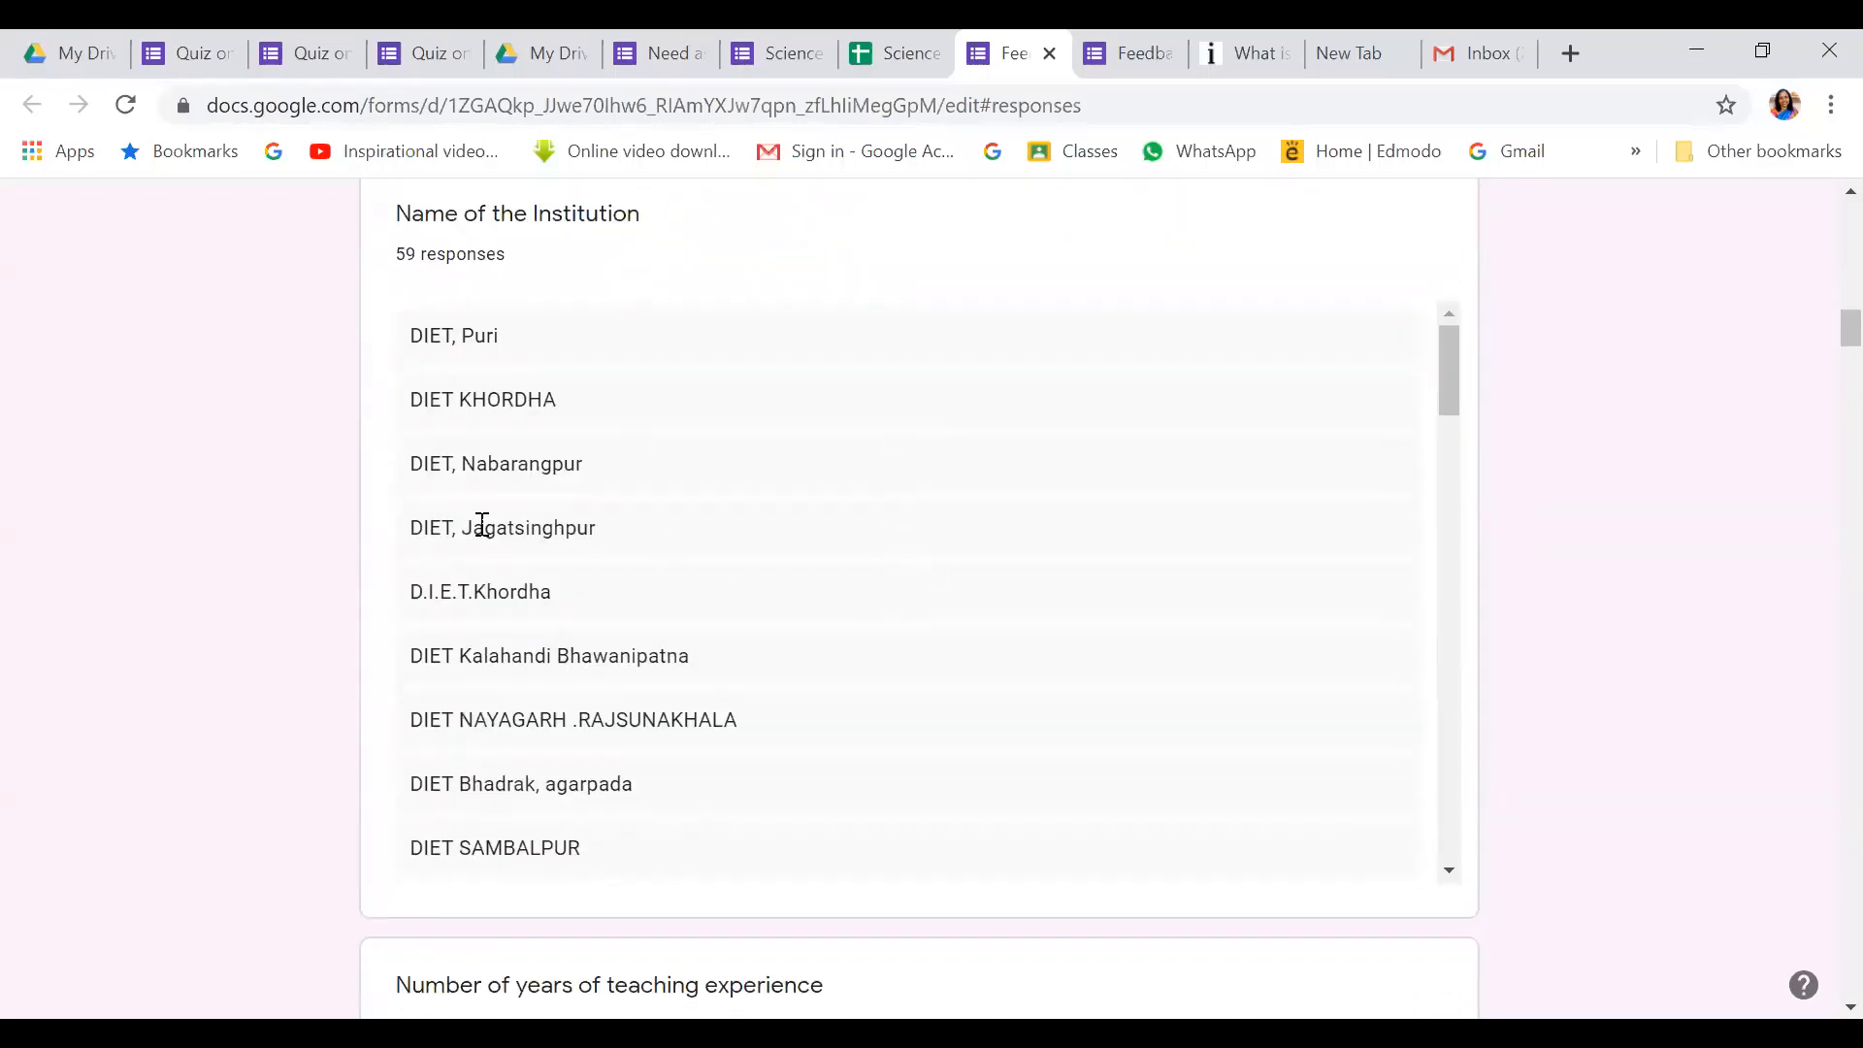
scroll(480, 524, down, 15)
scroll(490, 520, down, 5)
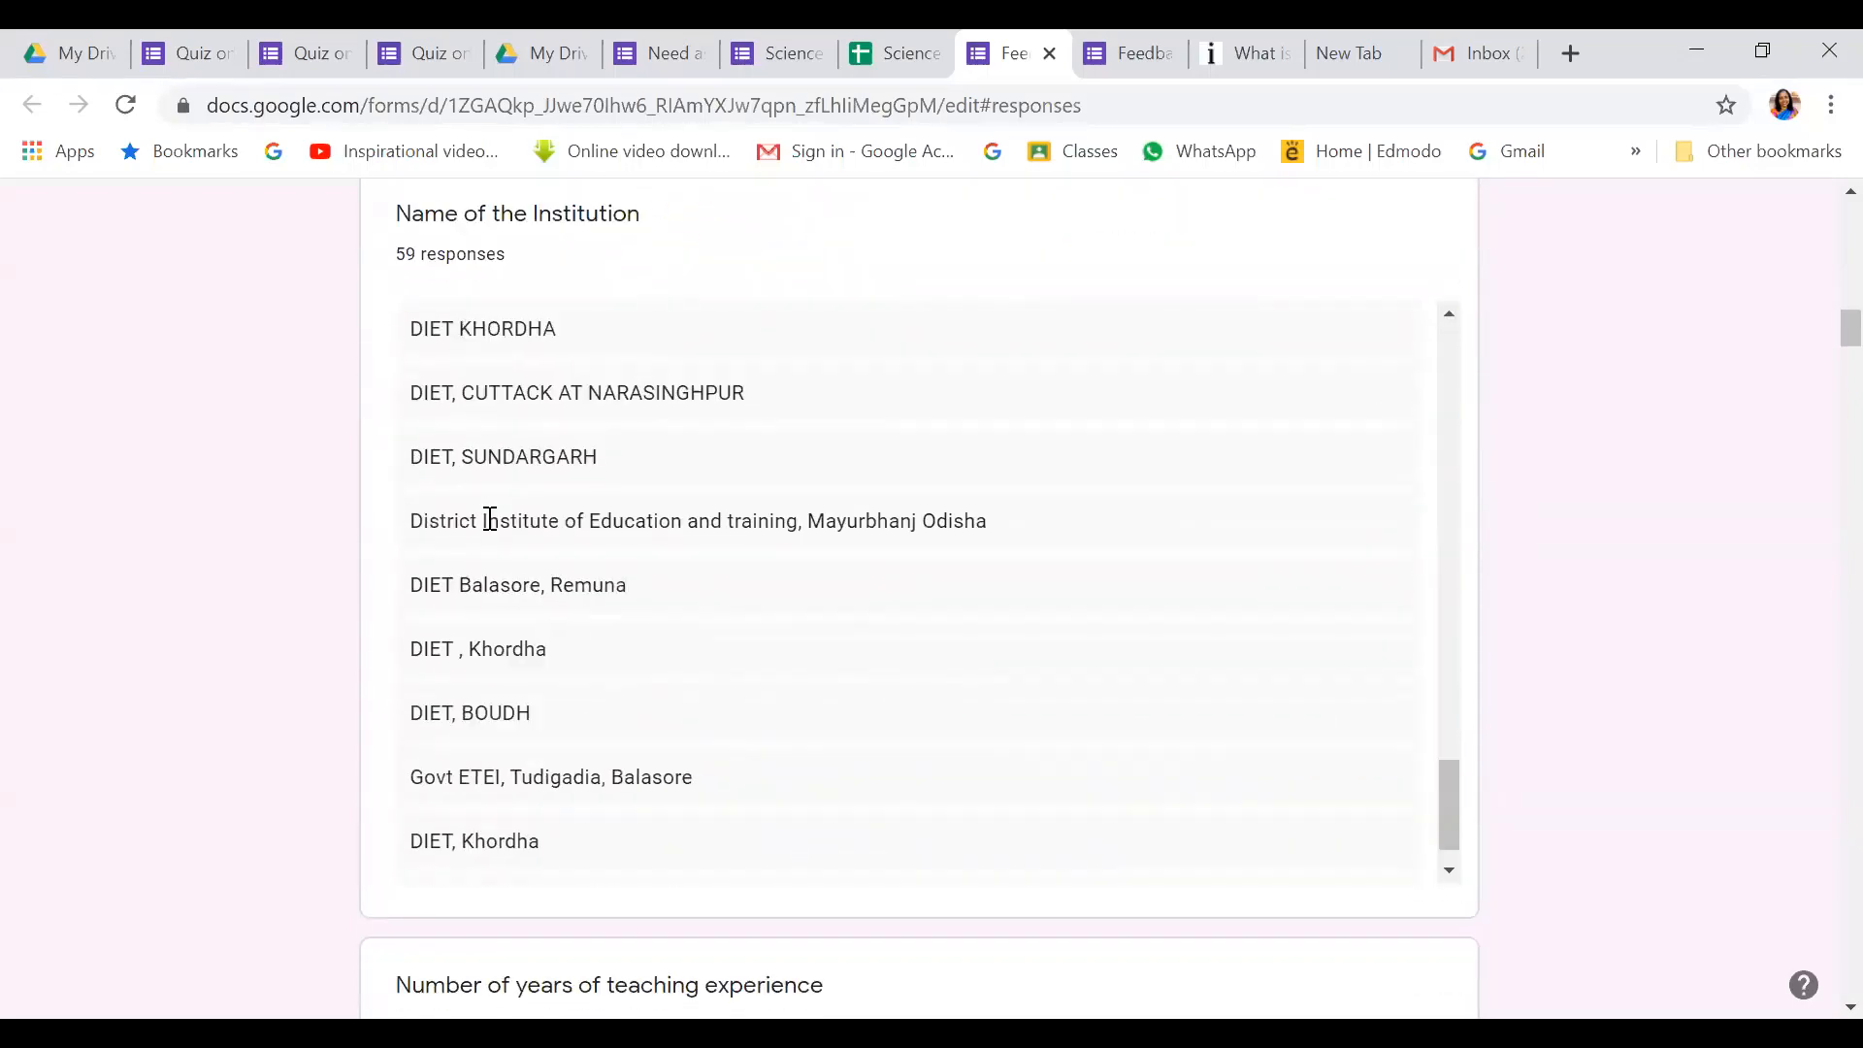
scroll(1233, 543, down, 6)
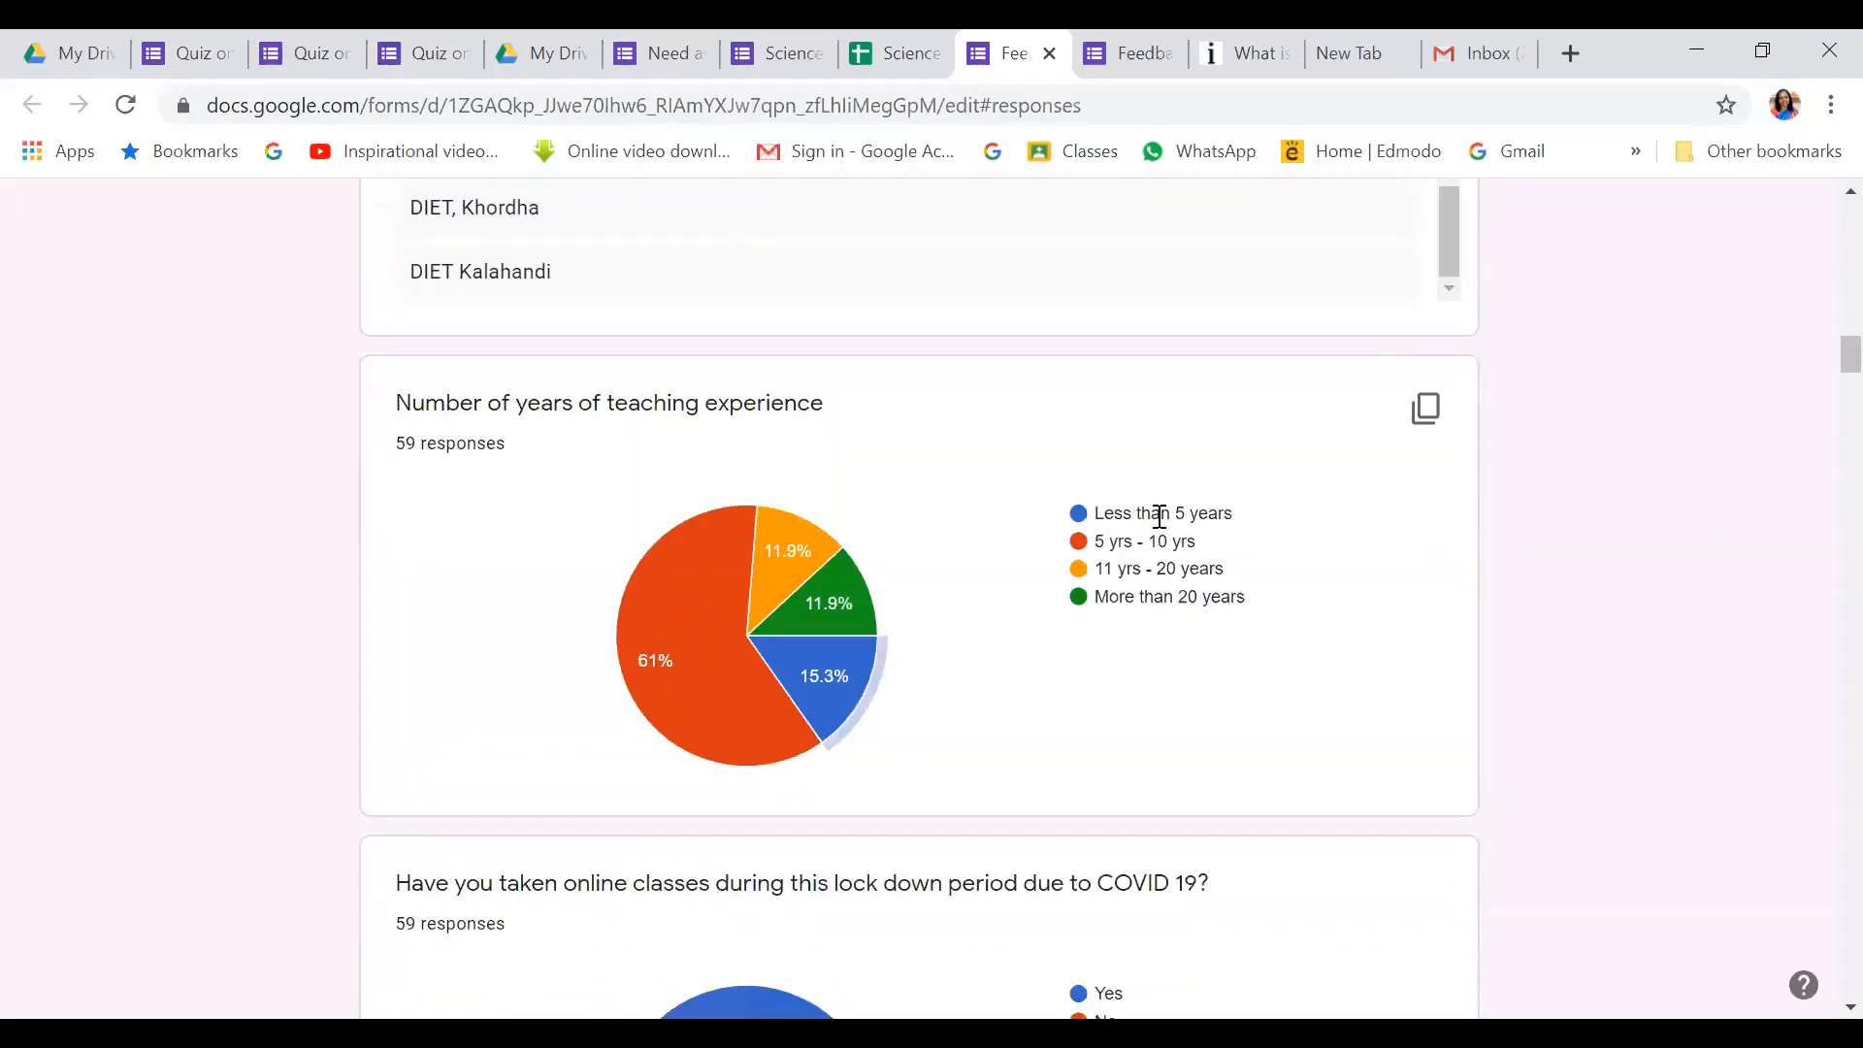
scroll(957, 583, down, 12)
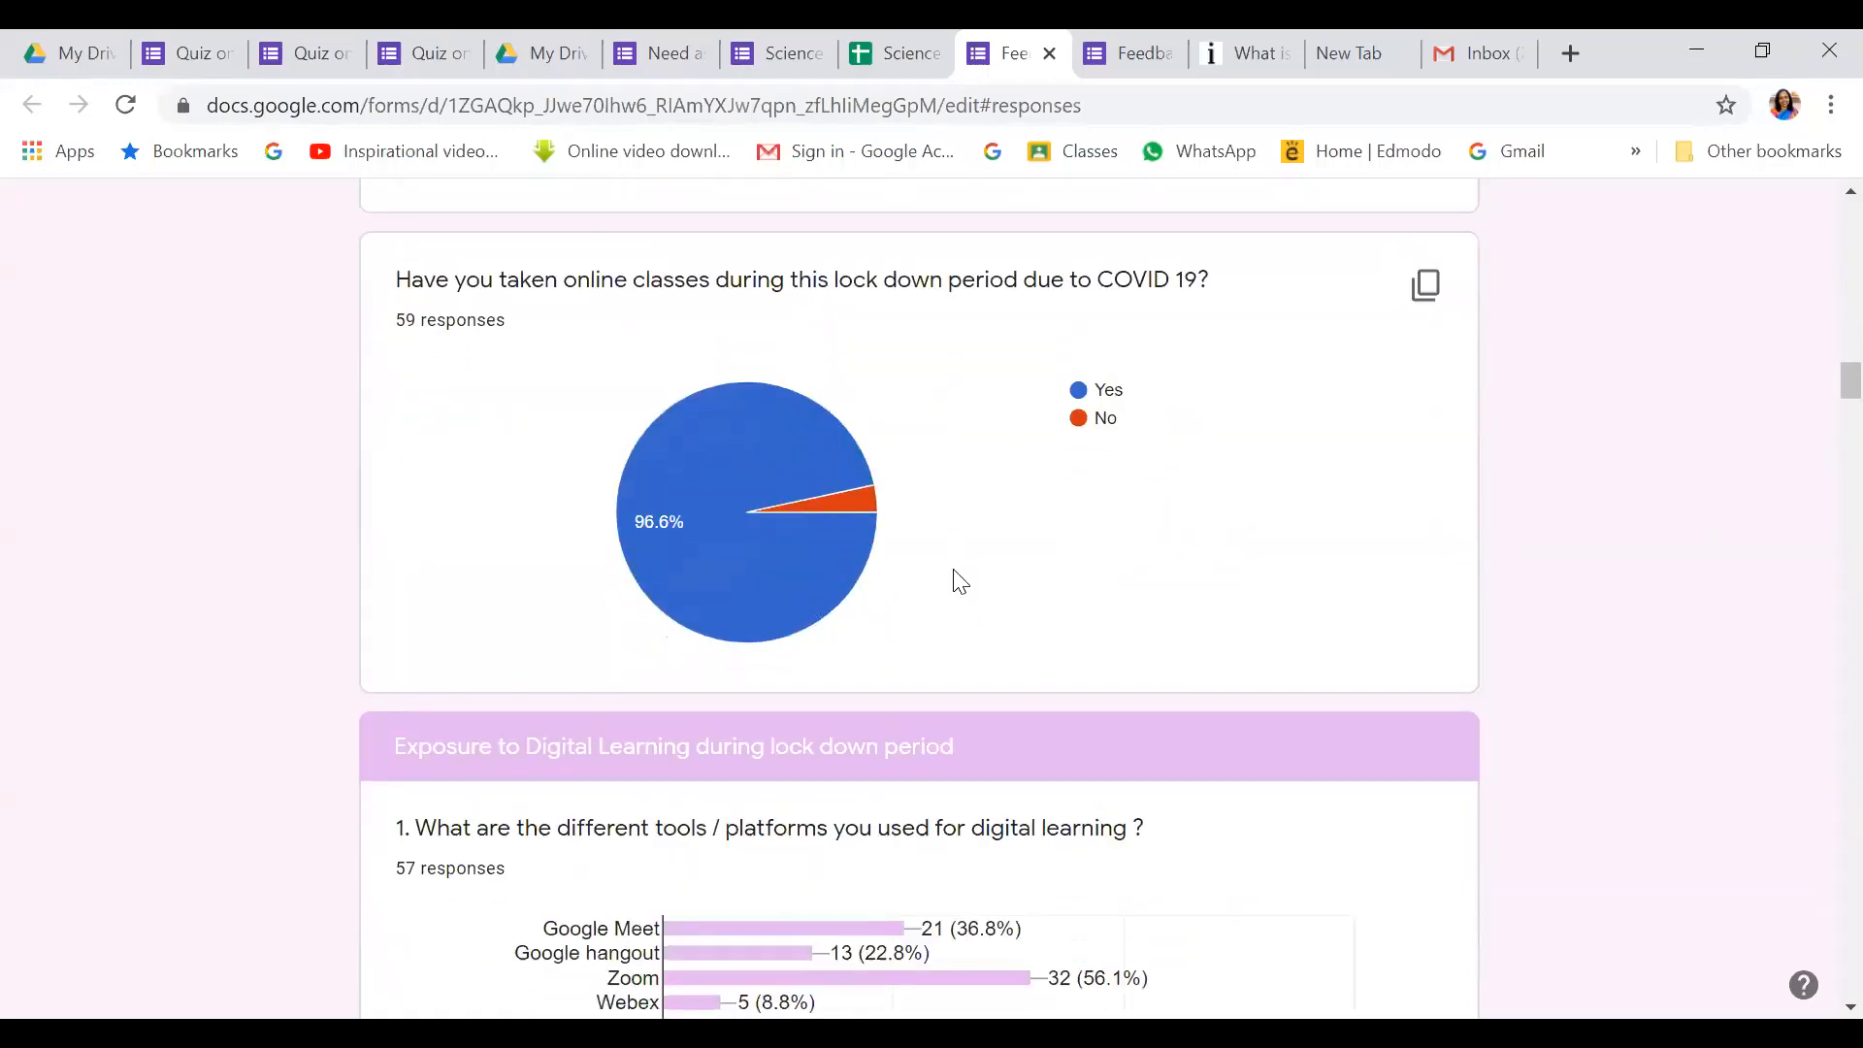
scroll(1191, 689, down, 2)
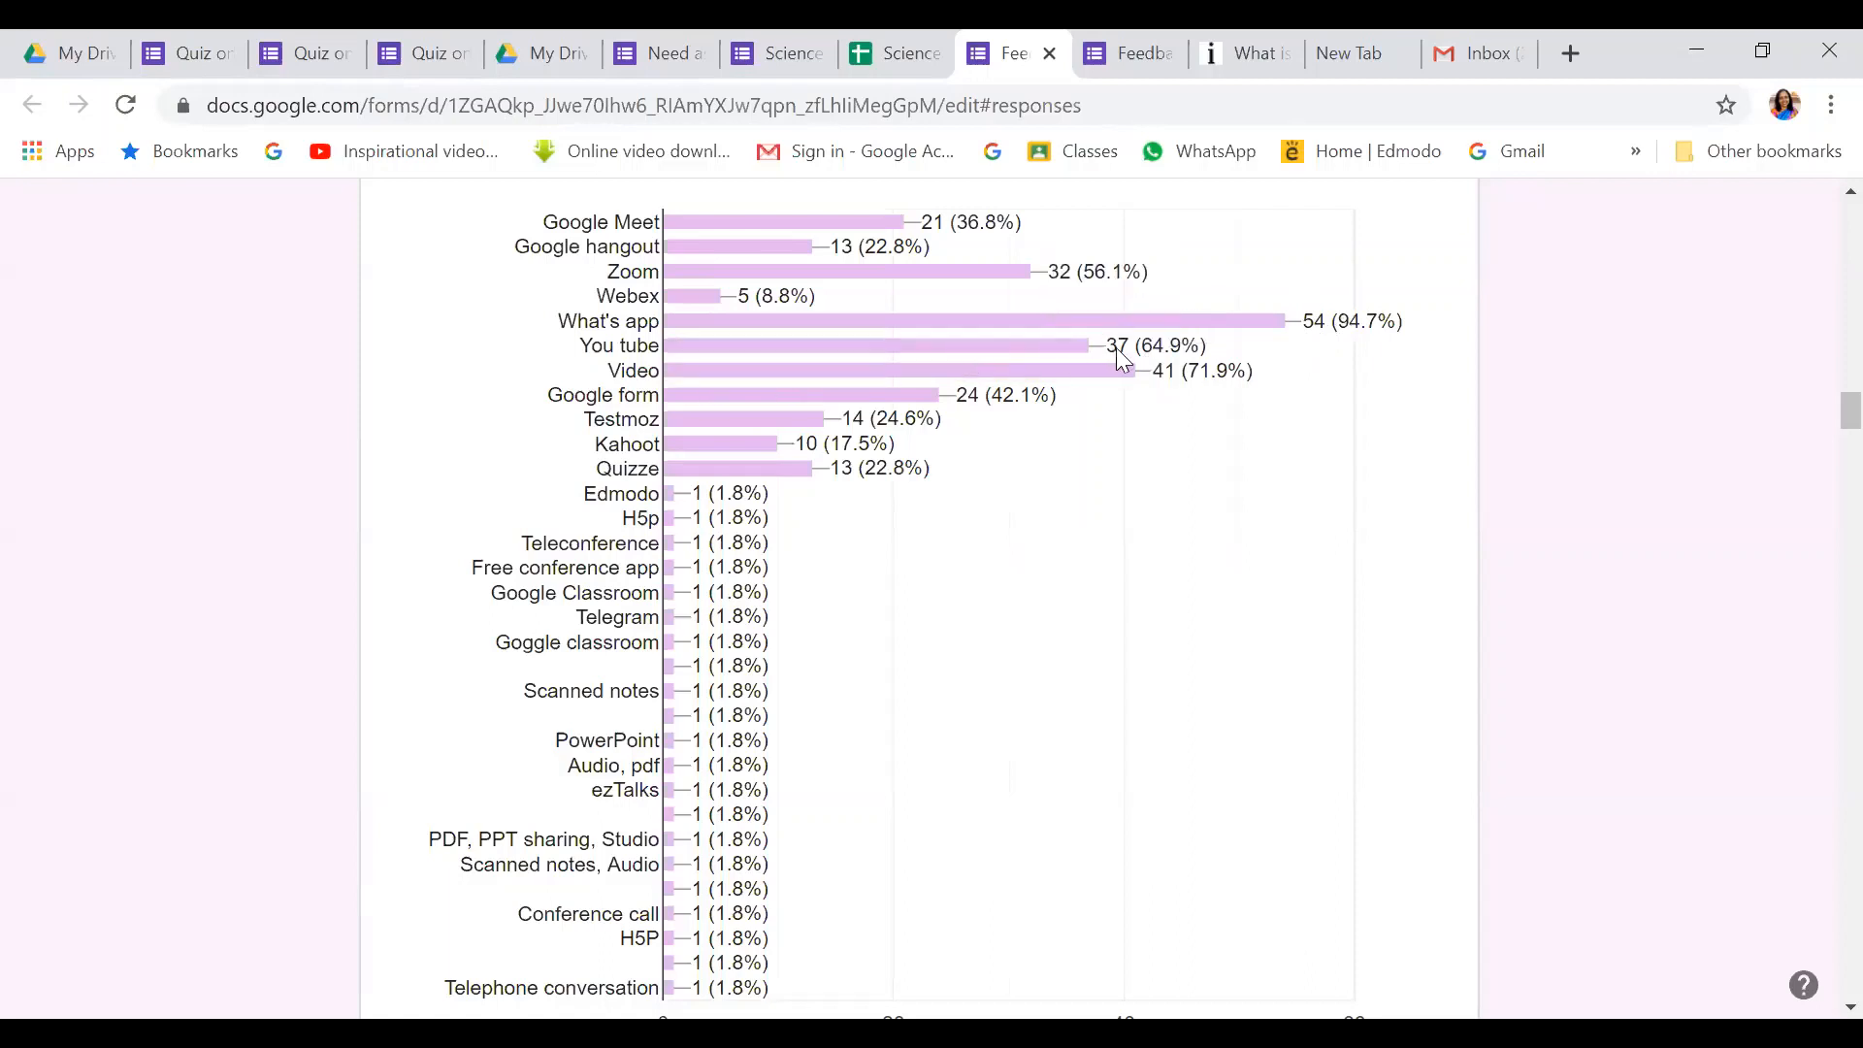
mouse_move(800, 403)
scroll(872, 692, down, 1)
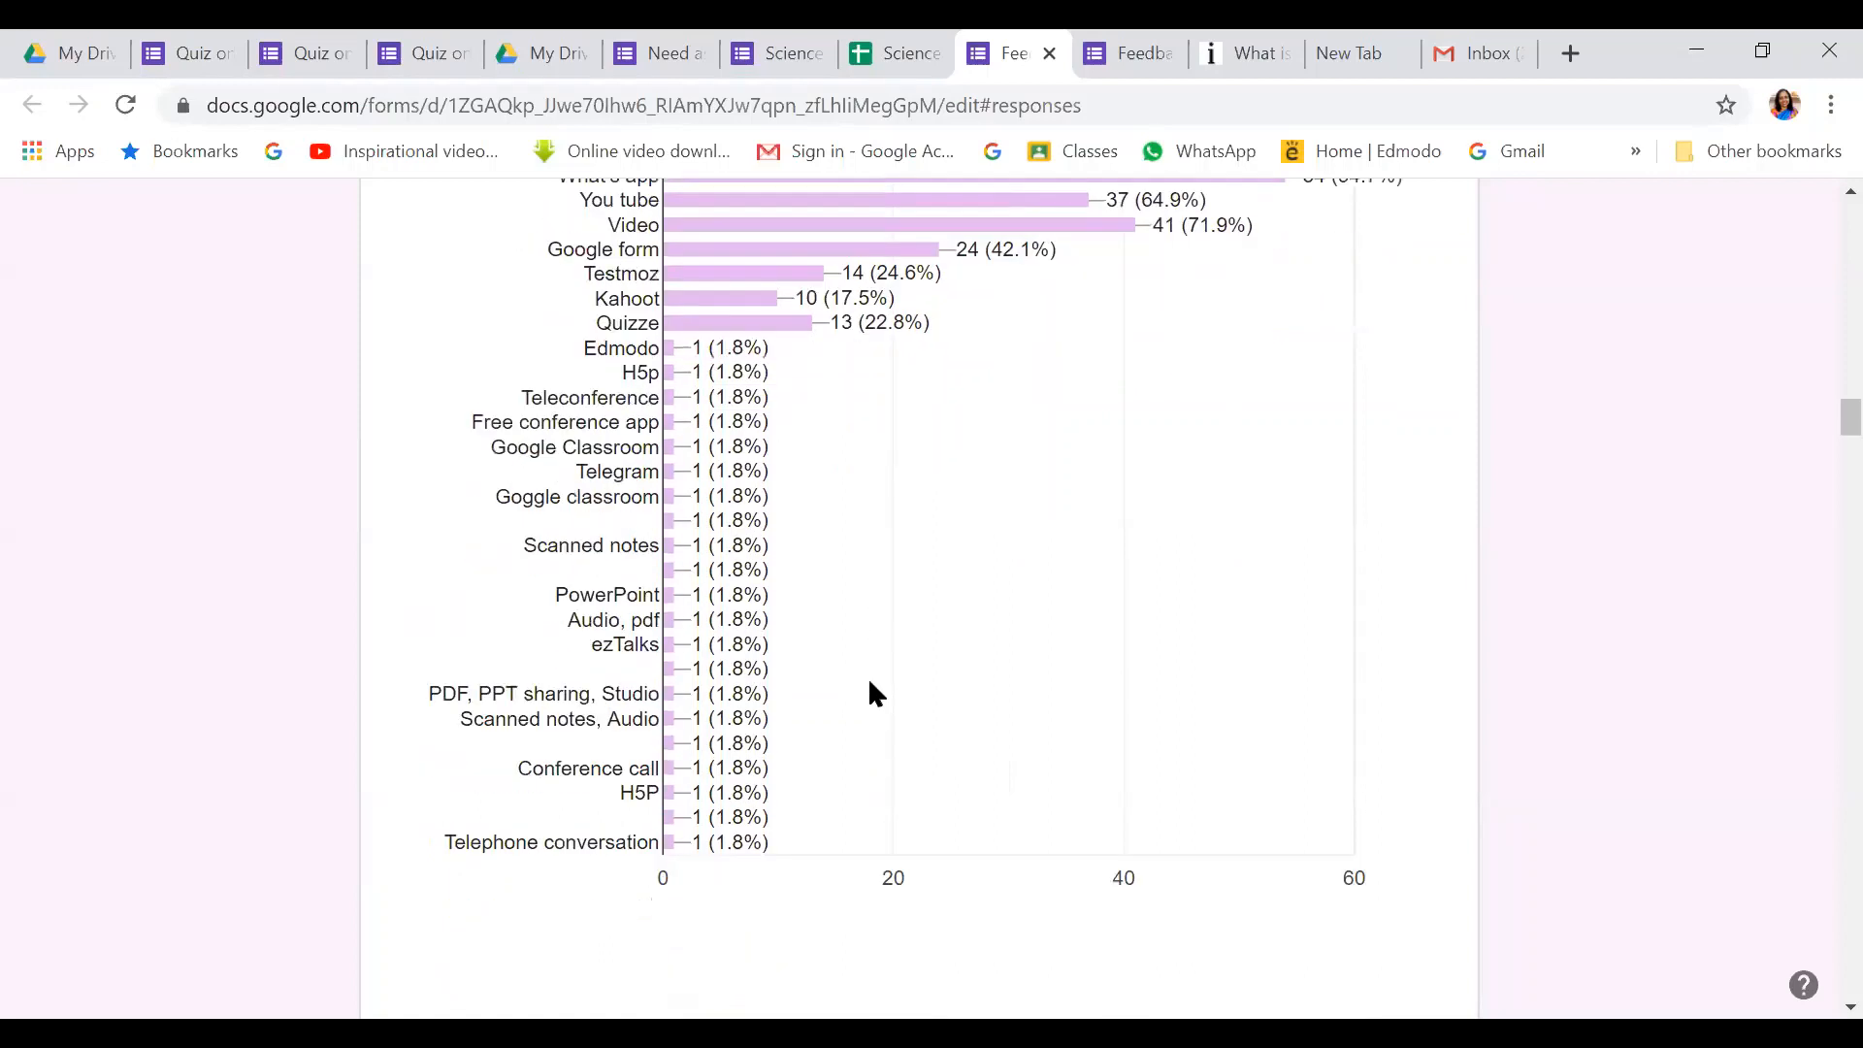
scroll(869, 683, down, 1)
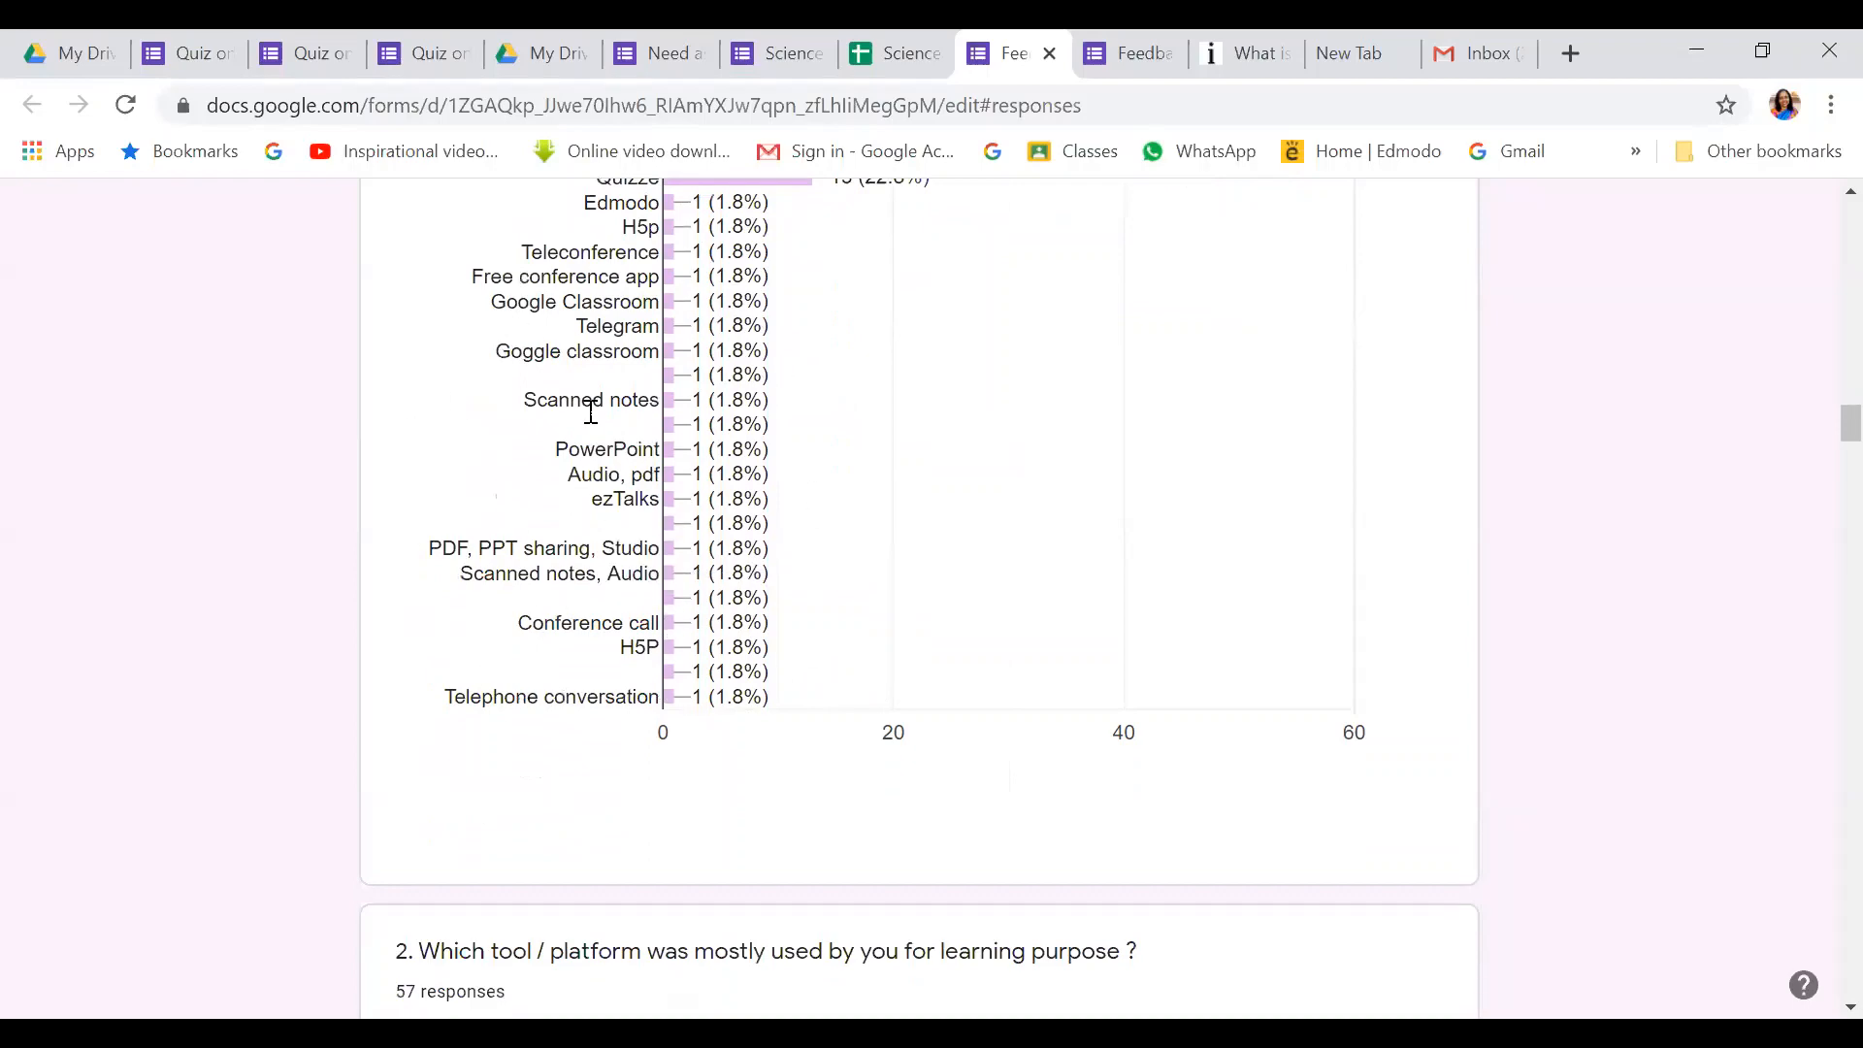
scroll(594, 404, up, 2)
scroll(611, 490, up, 3)
scroll(568, 648, down, 2)
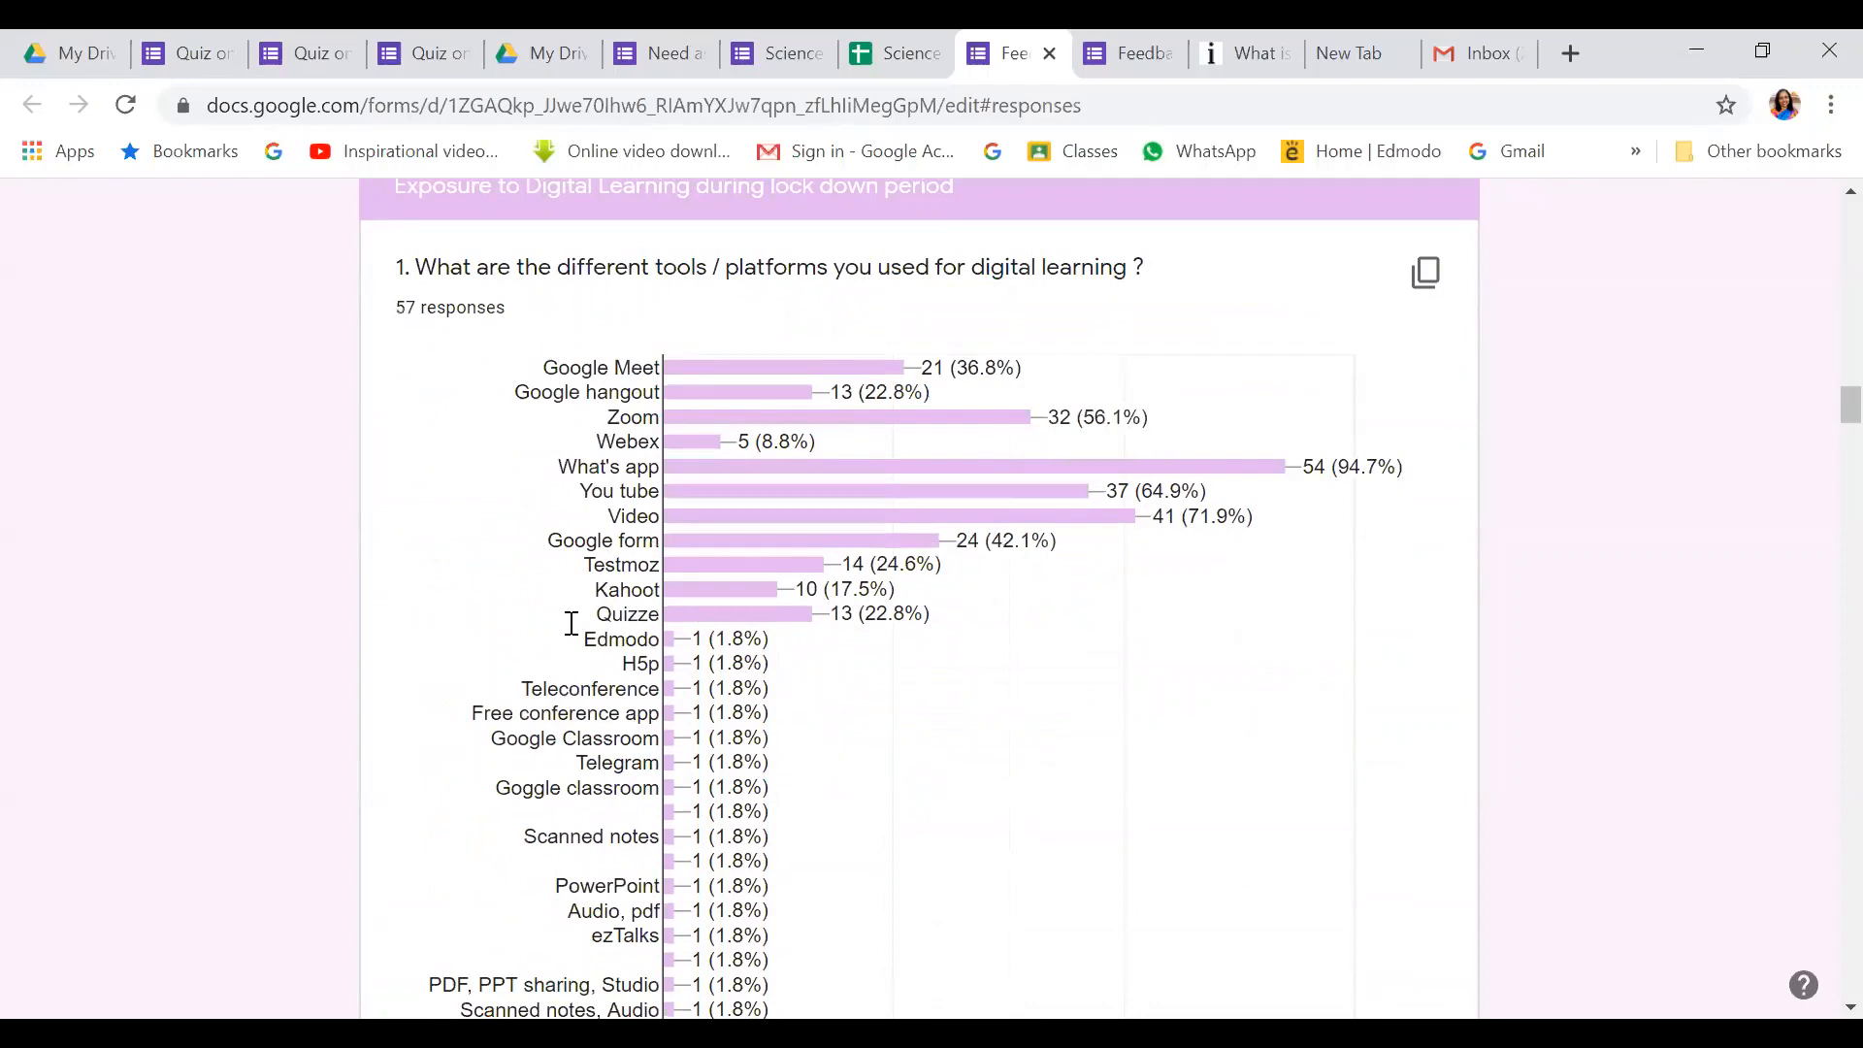
scroll(934, 544, down, 10)
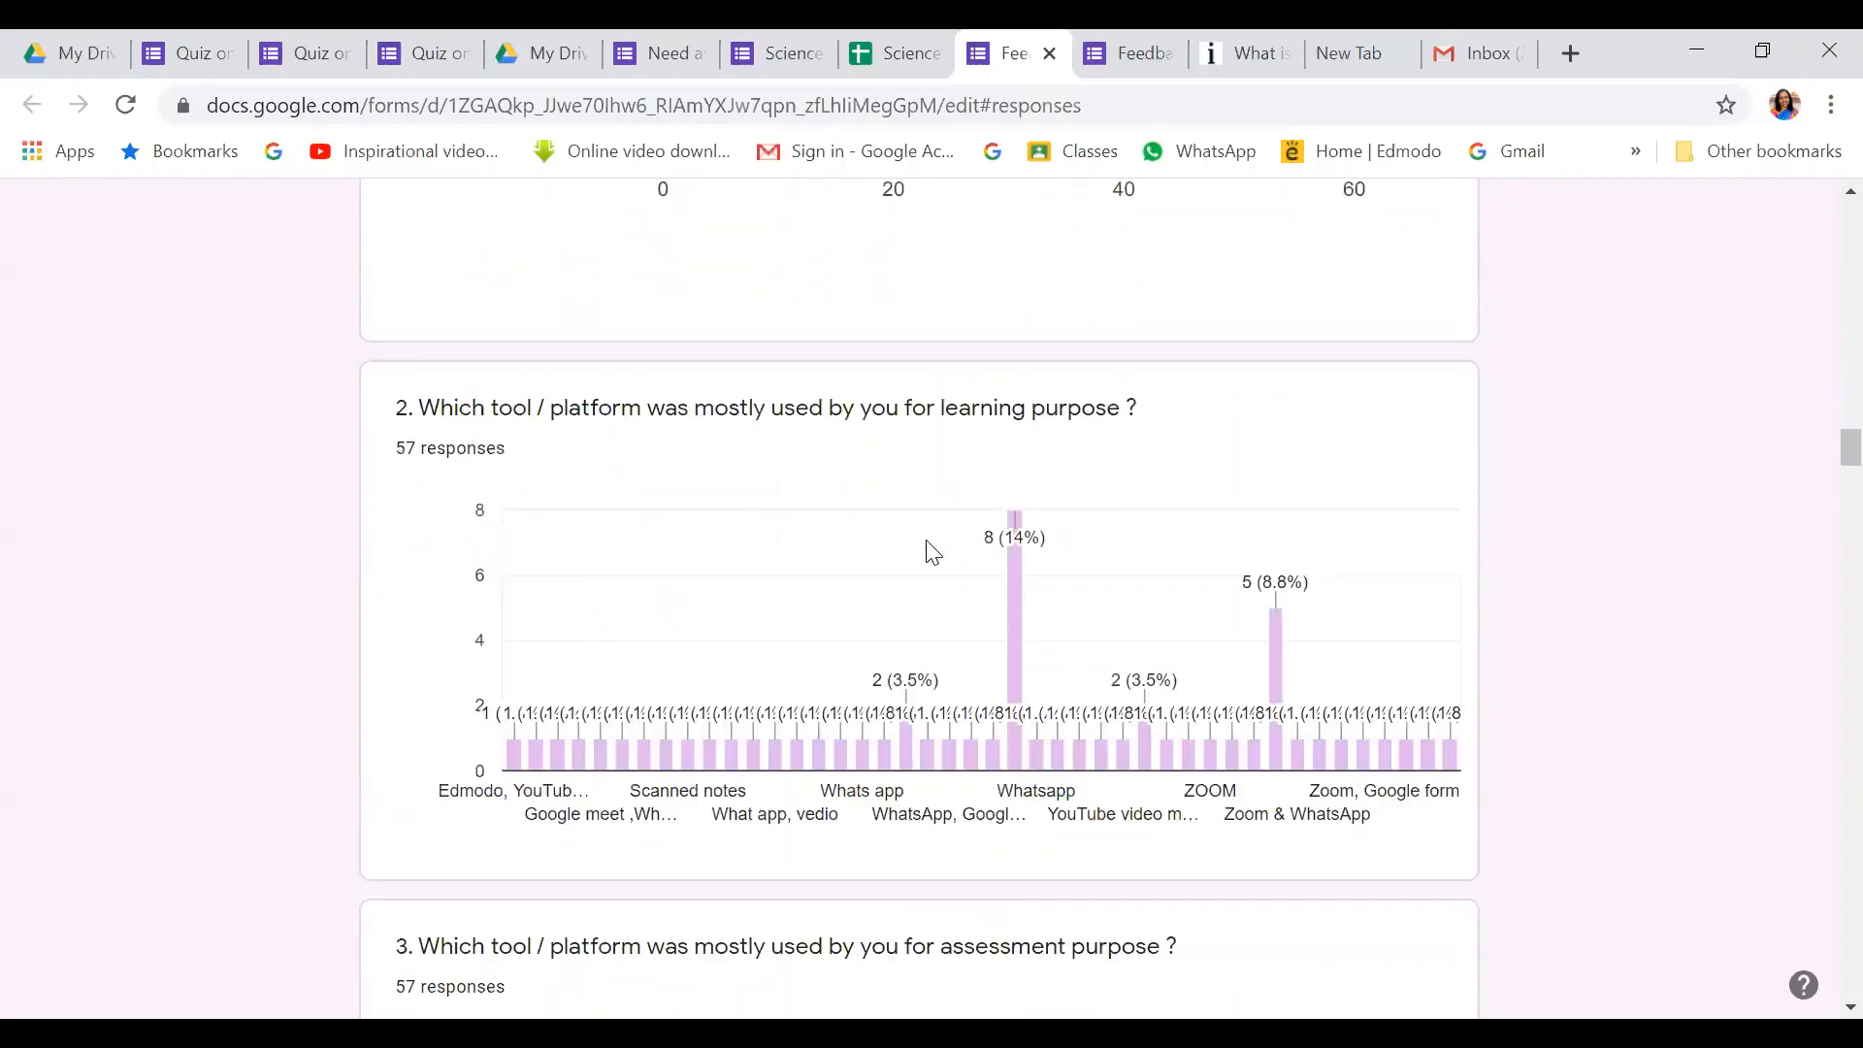
scroll(1097, 669, down, 4)
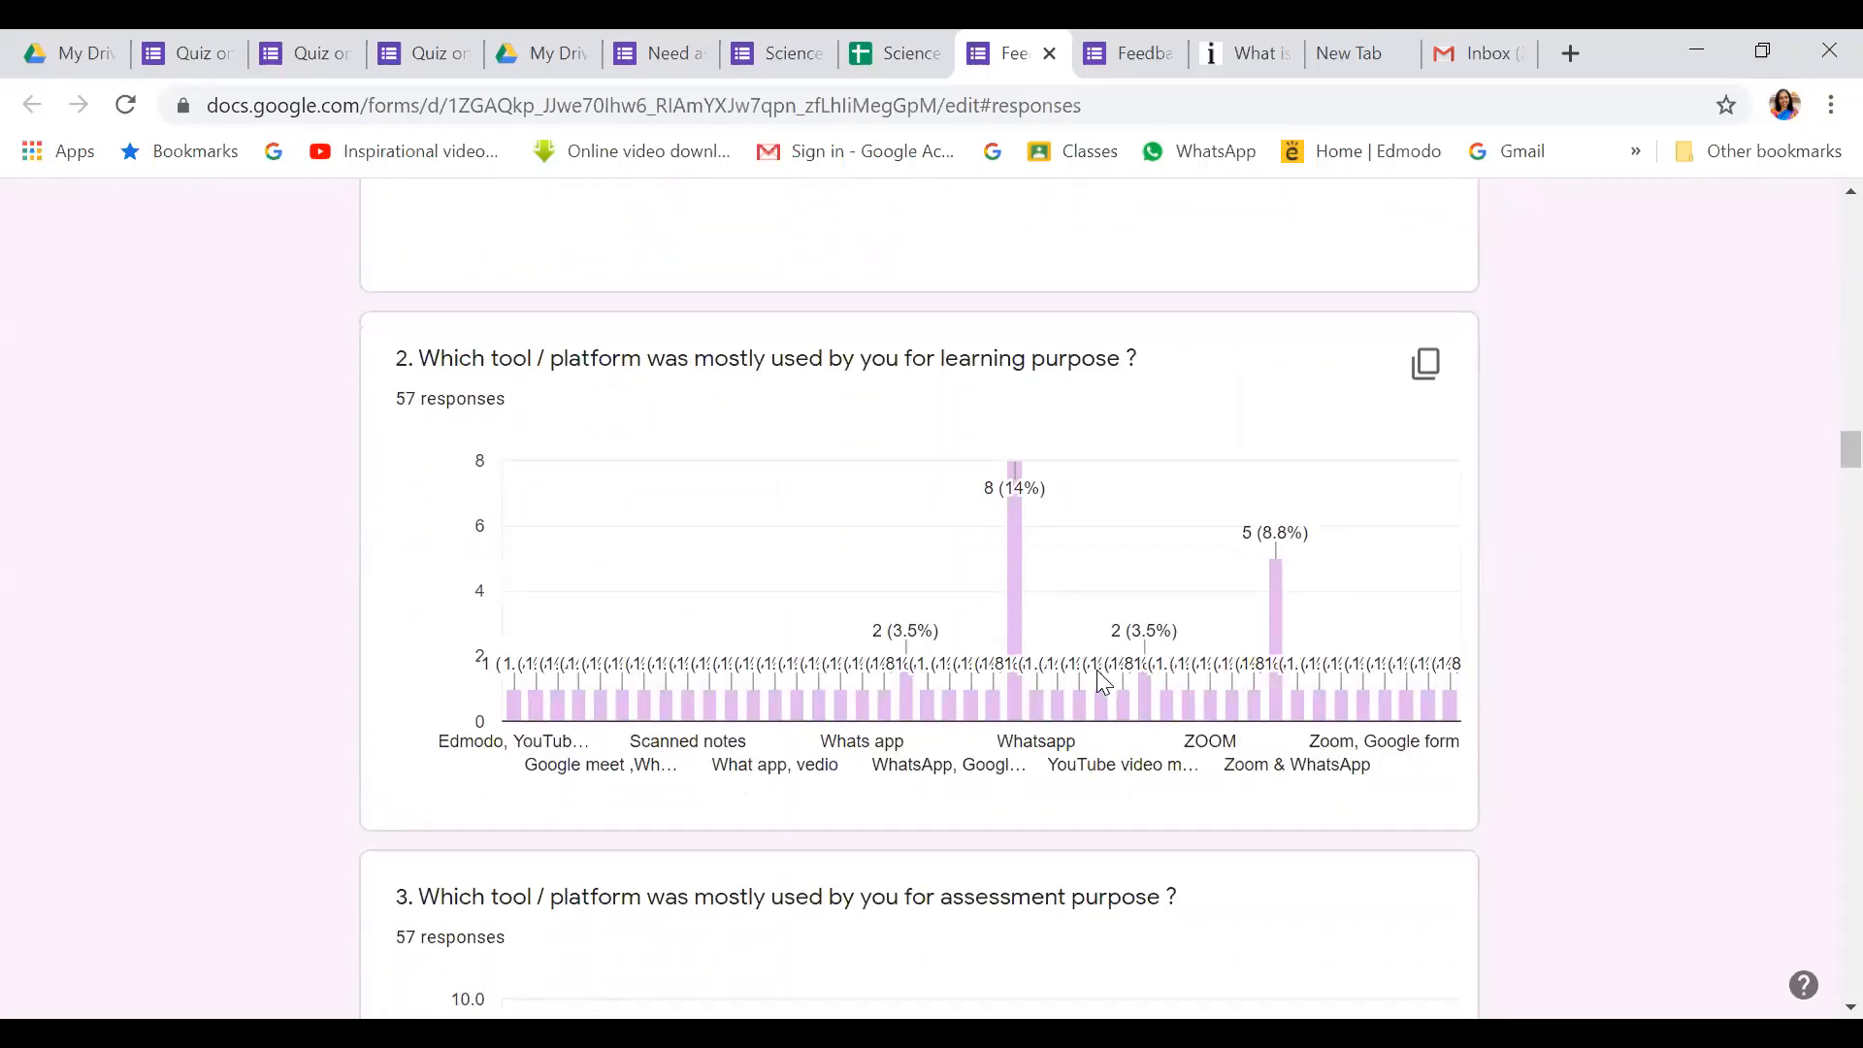
scroll(895, 693, down, 6)
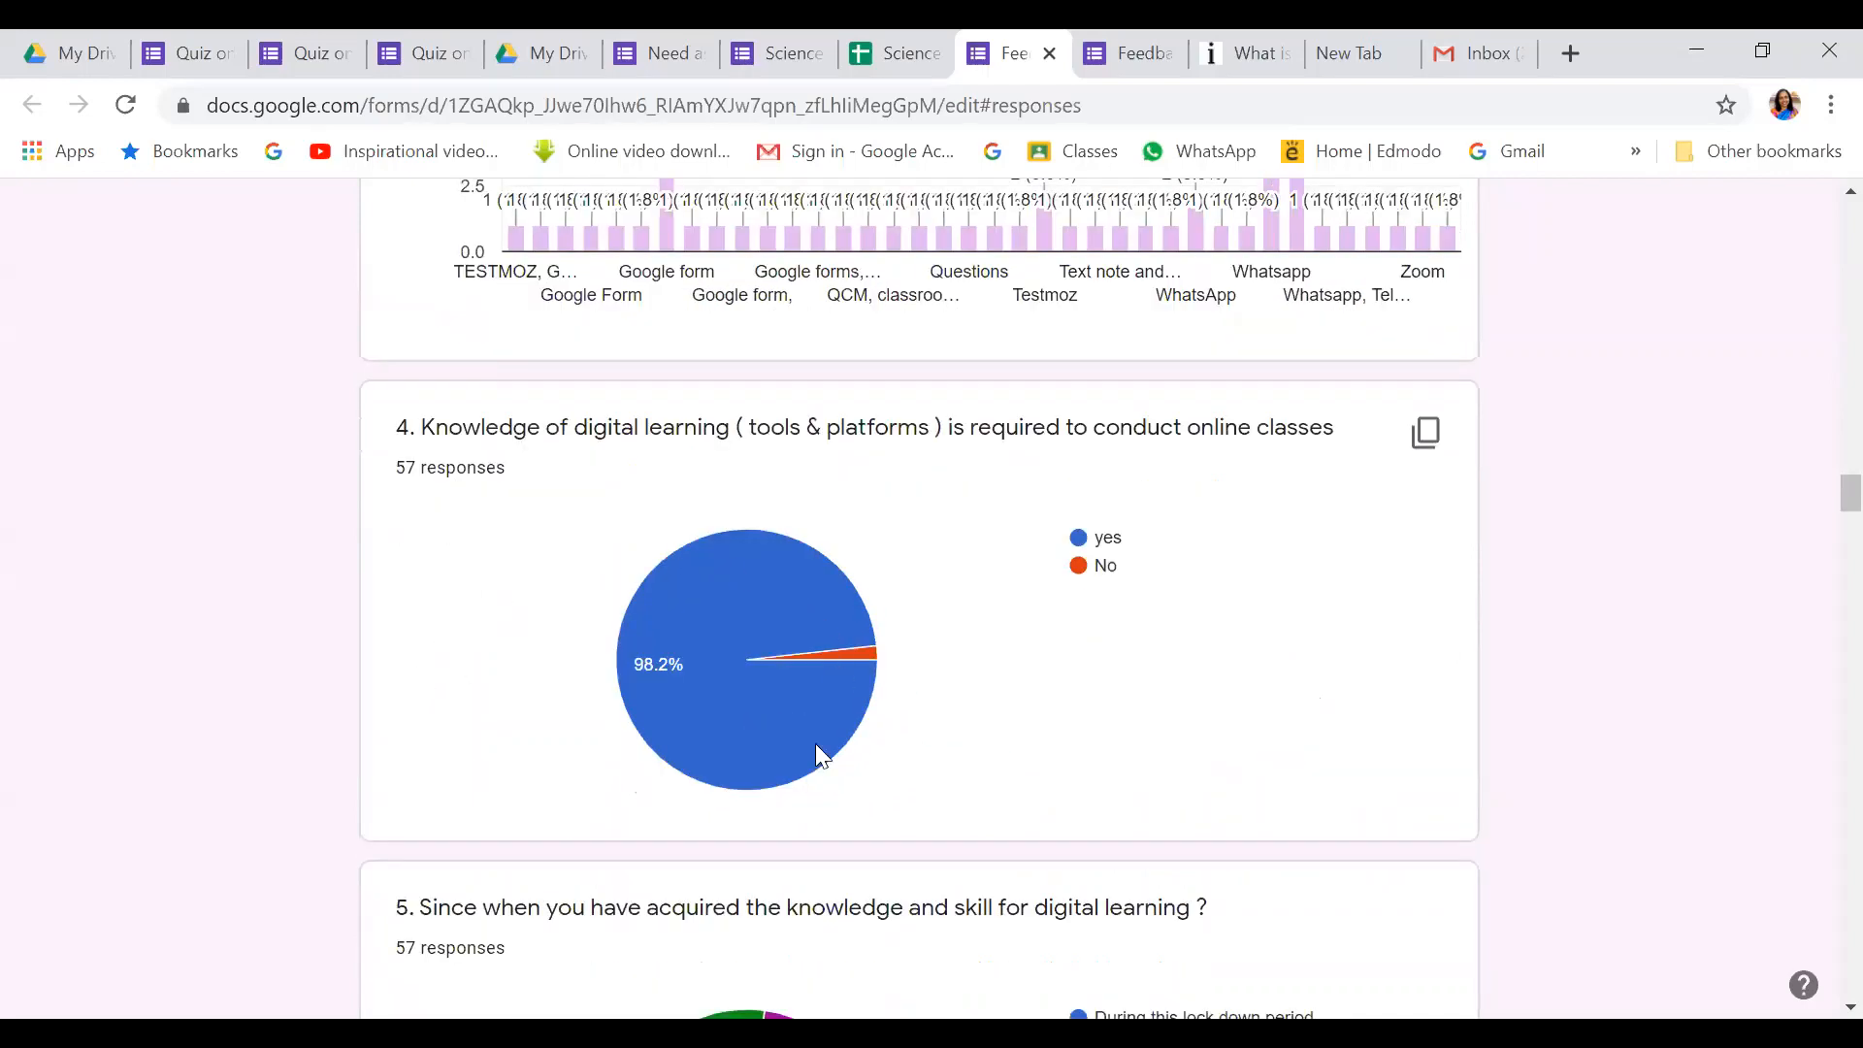
scroll(957, 715, down, 4)
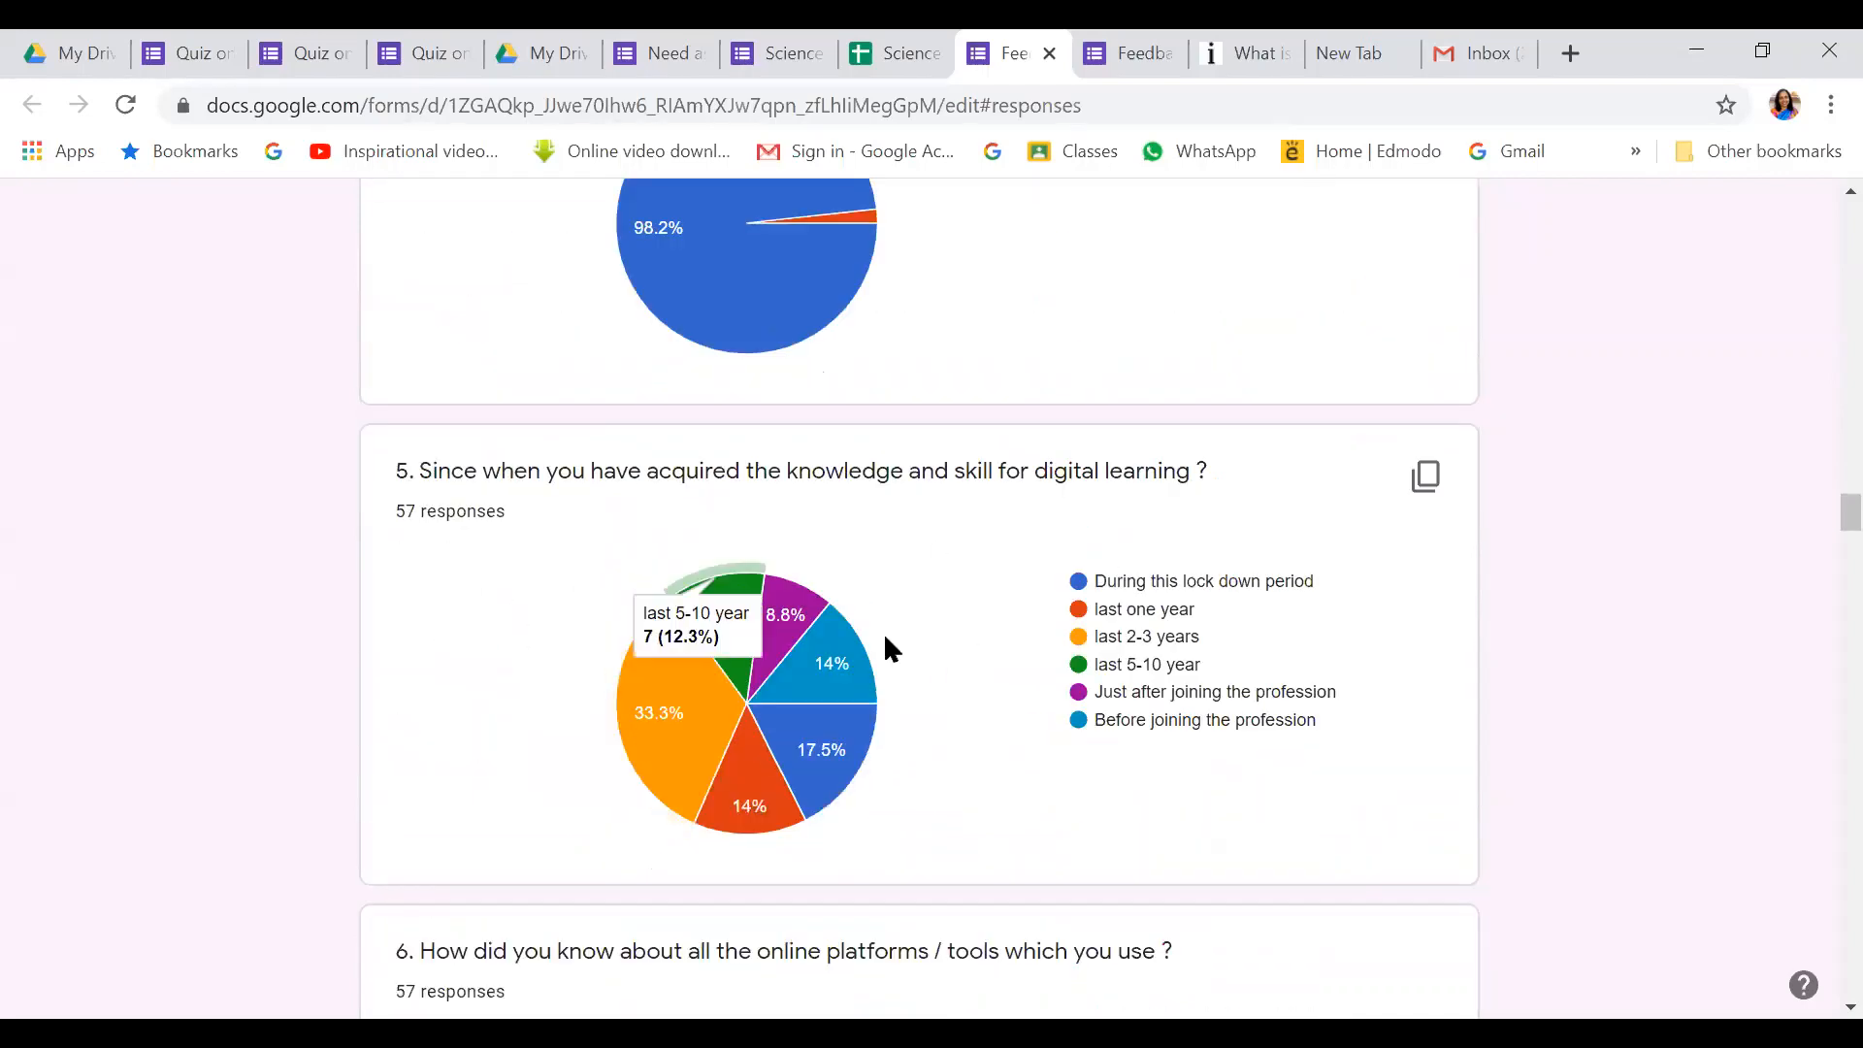
mouse_move(701, 704)
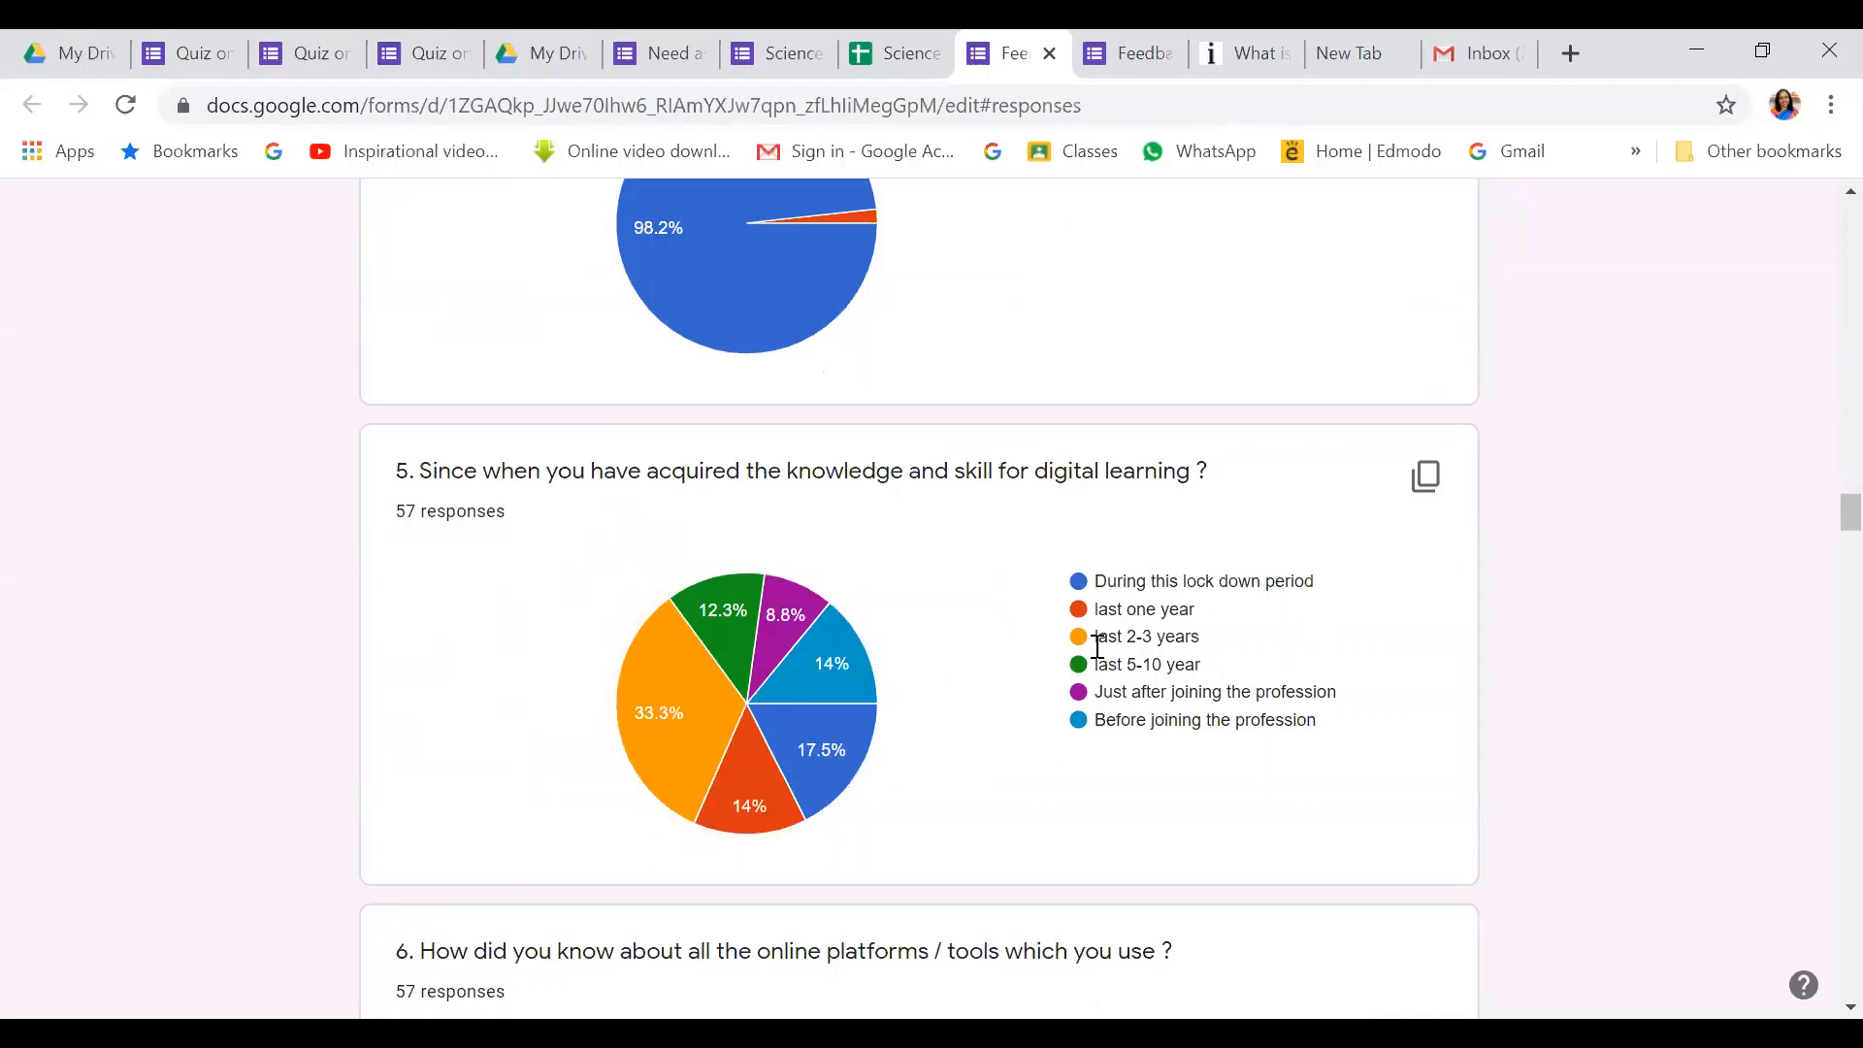
mouse_move(737, 791)
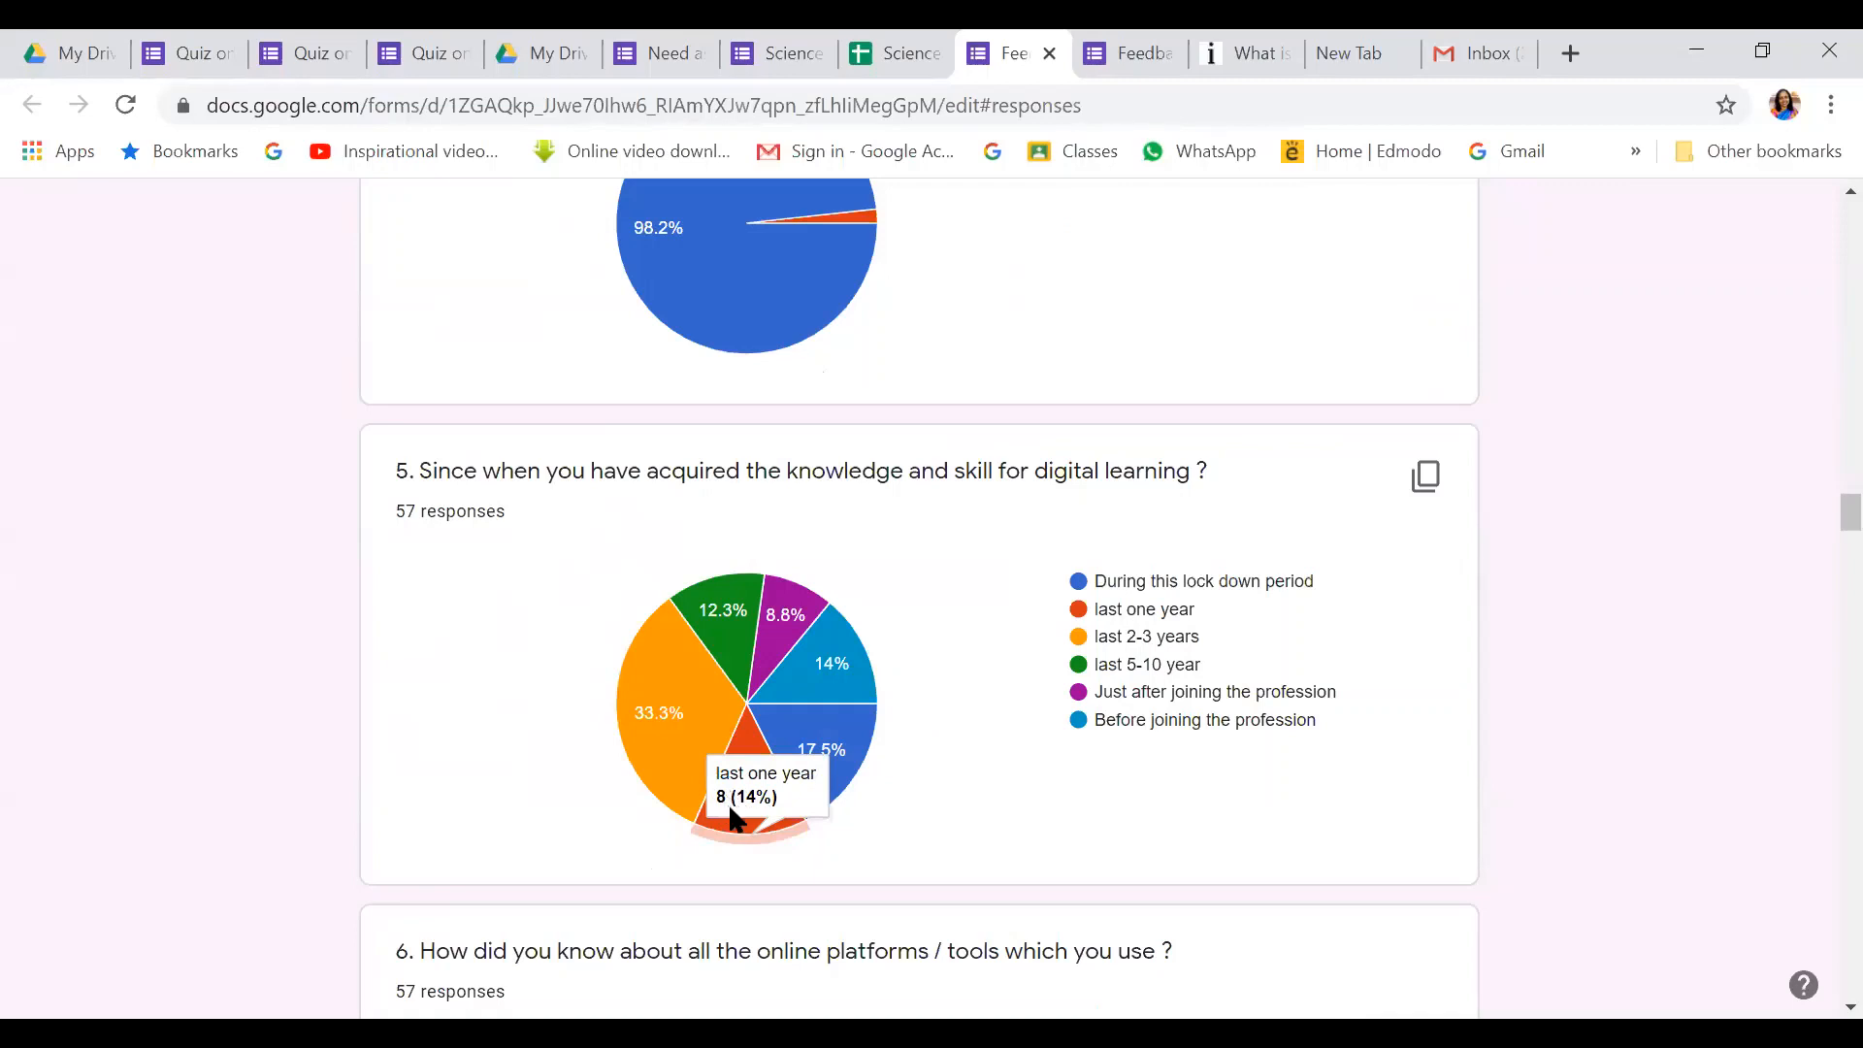
mouse_move(618, 657)
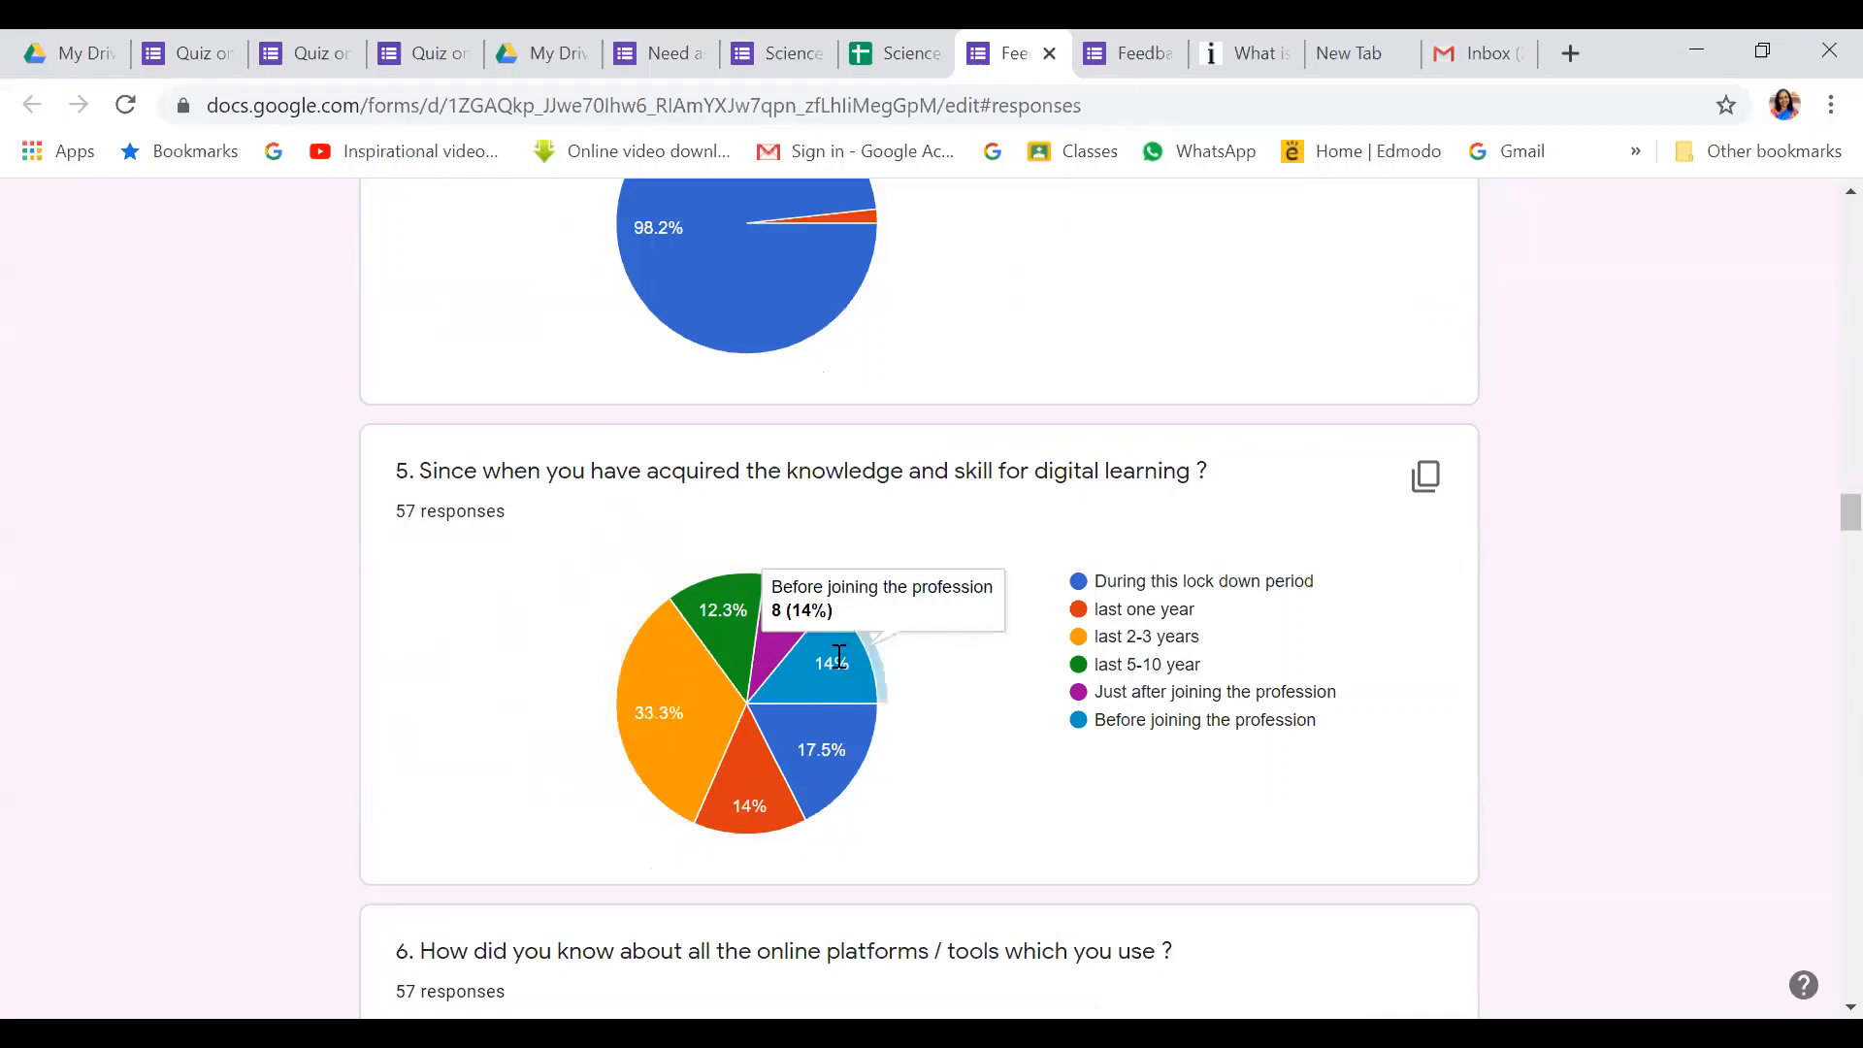
scroll(907, 695, down, 1)
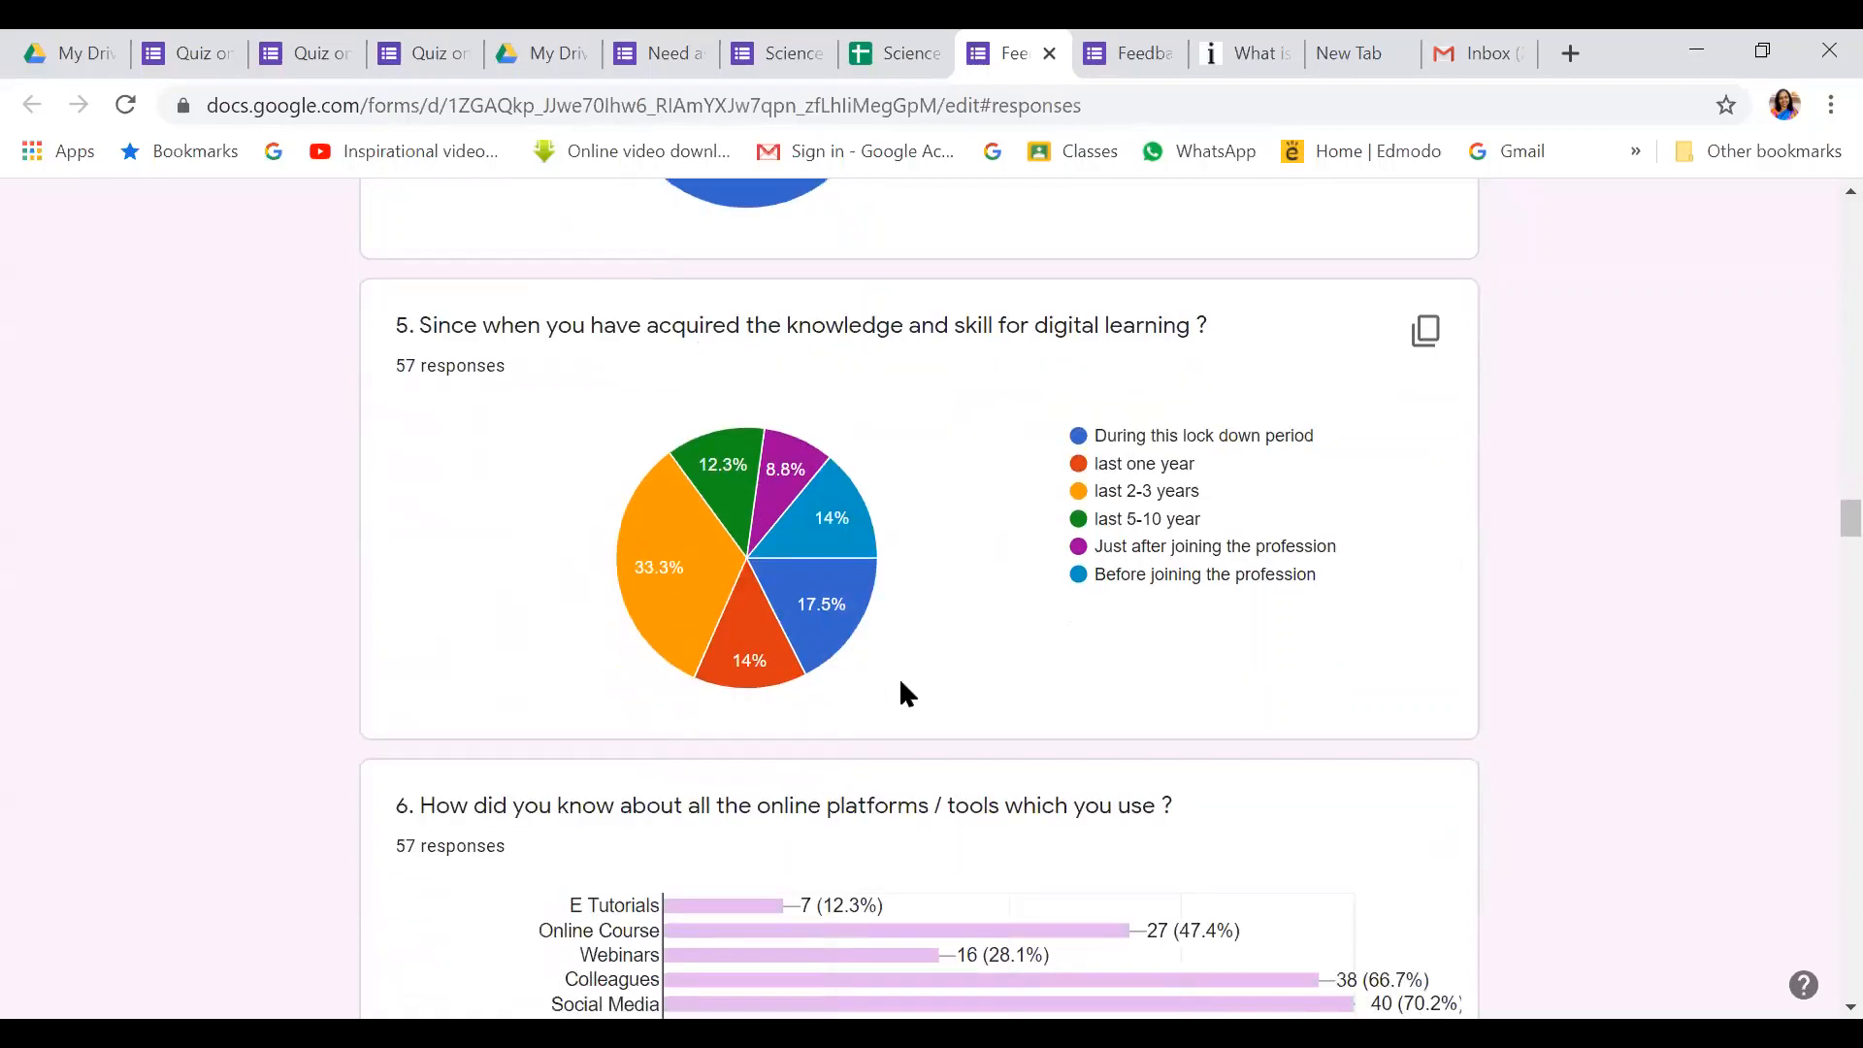
scroll(907, 695, down, 4)
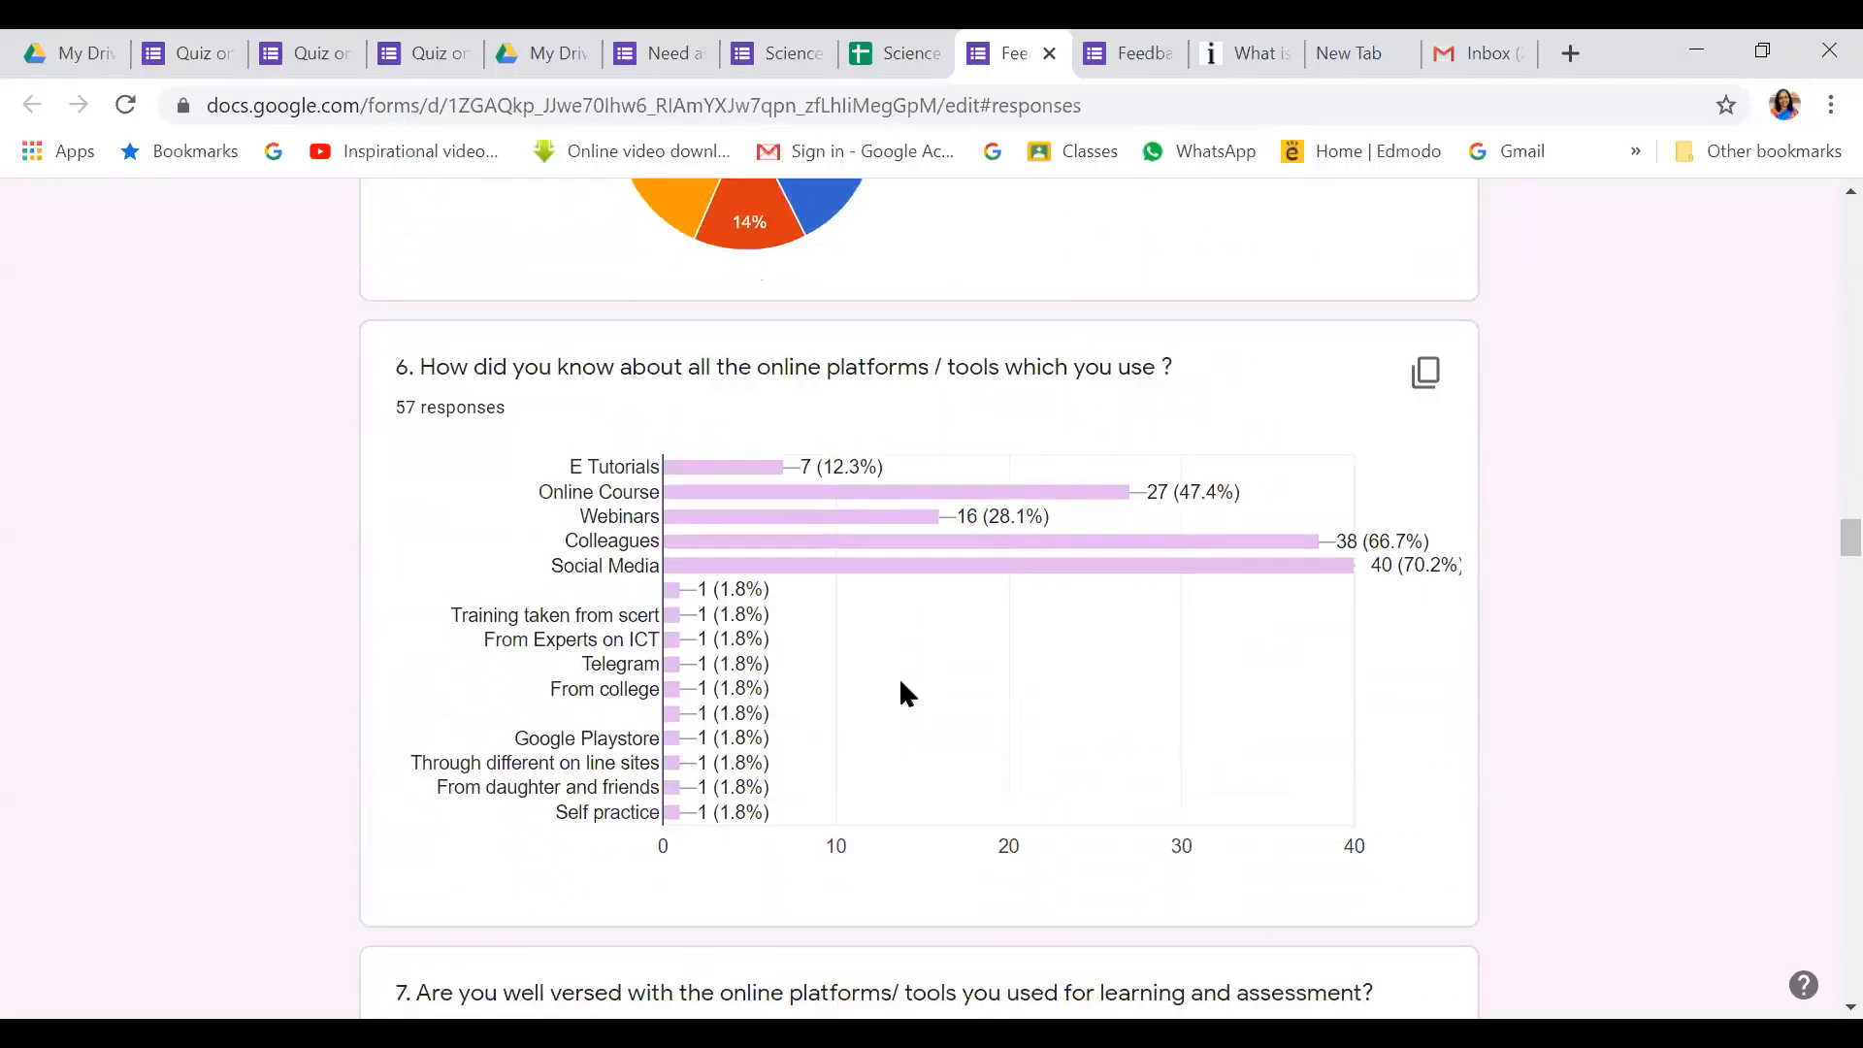
scroll(898, 677, down, 7)
scroll(732, 456, down, 4)
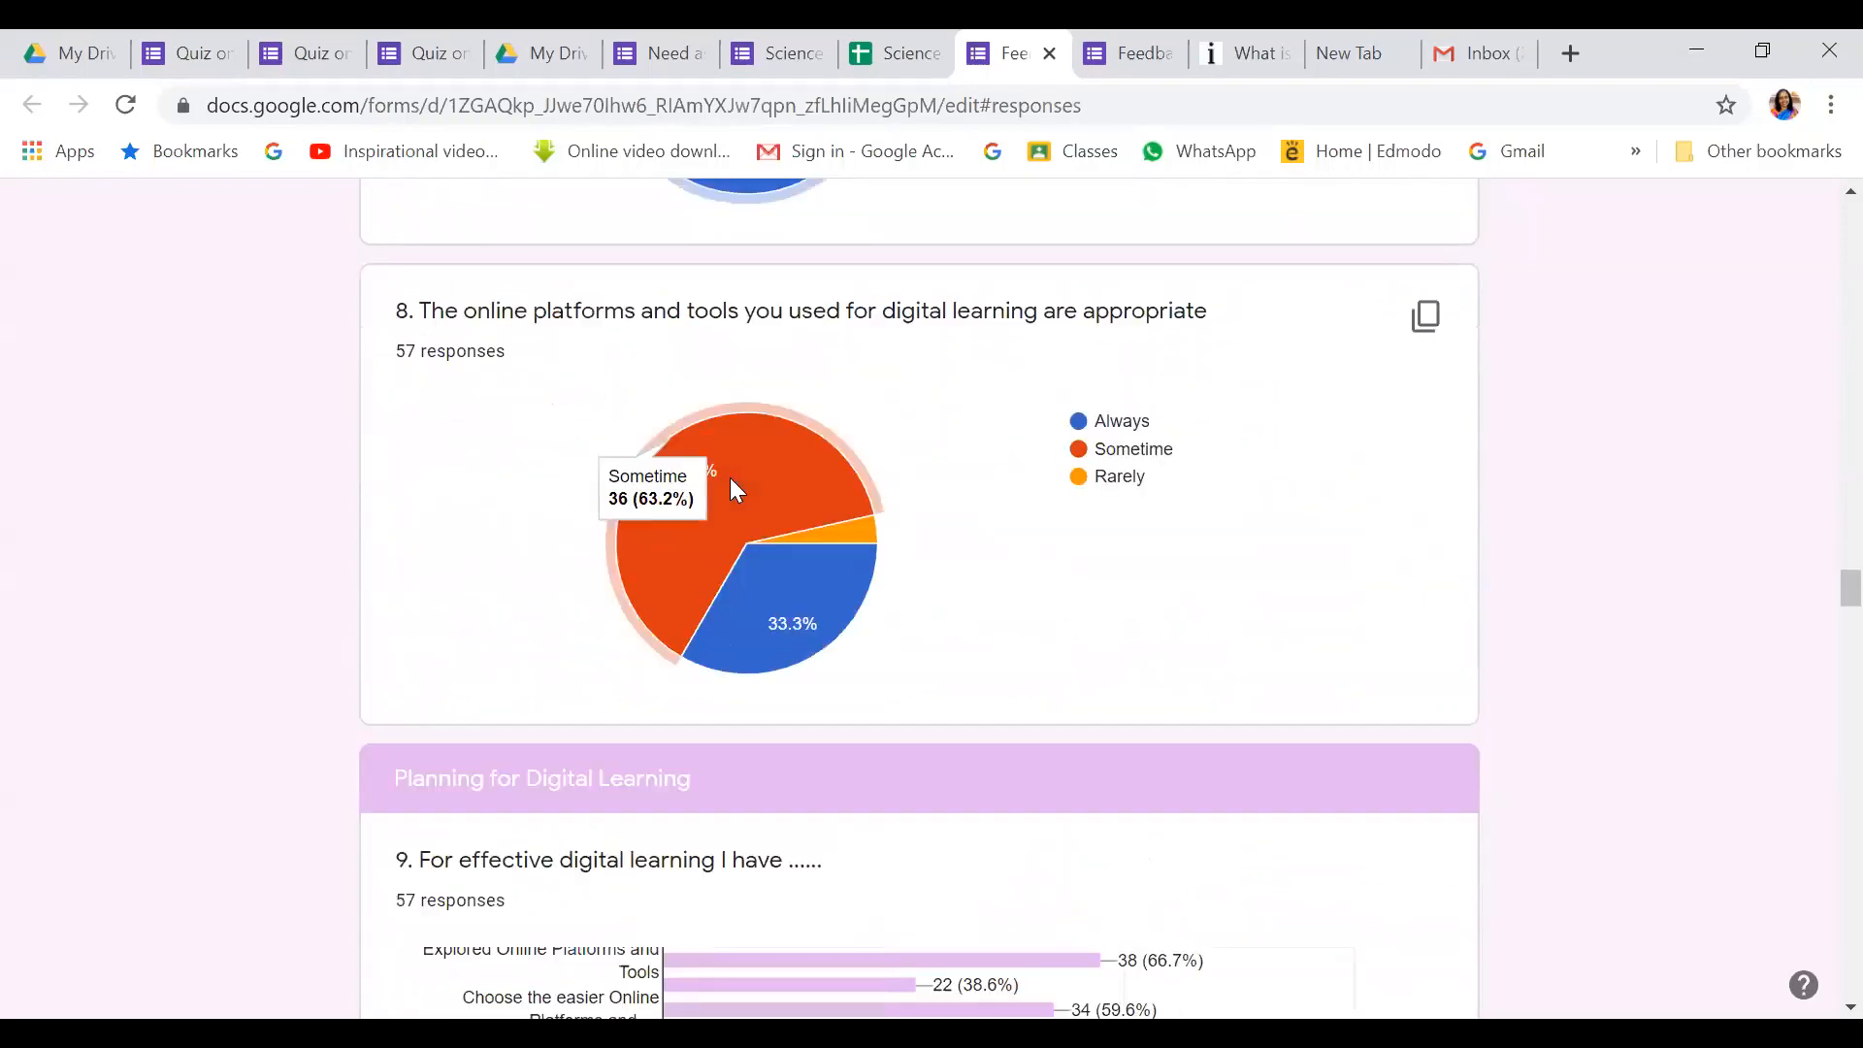
scroll(731, 479, down, 15)
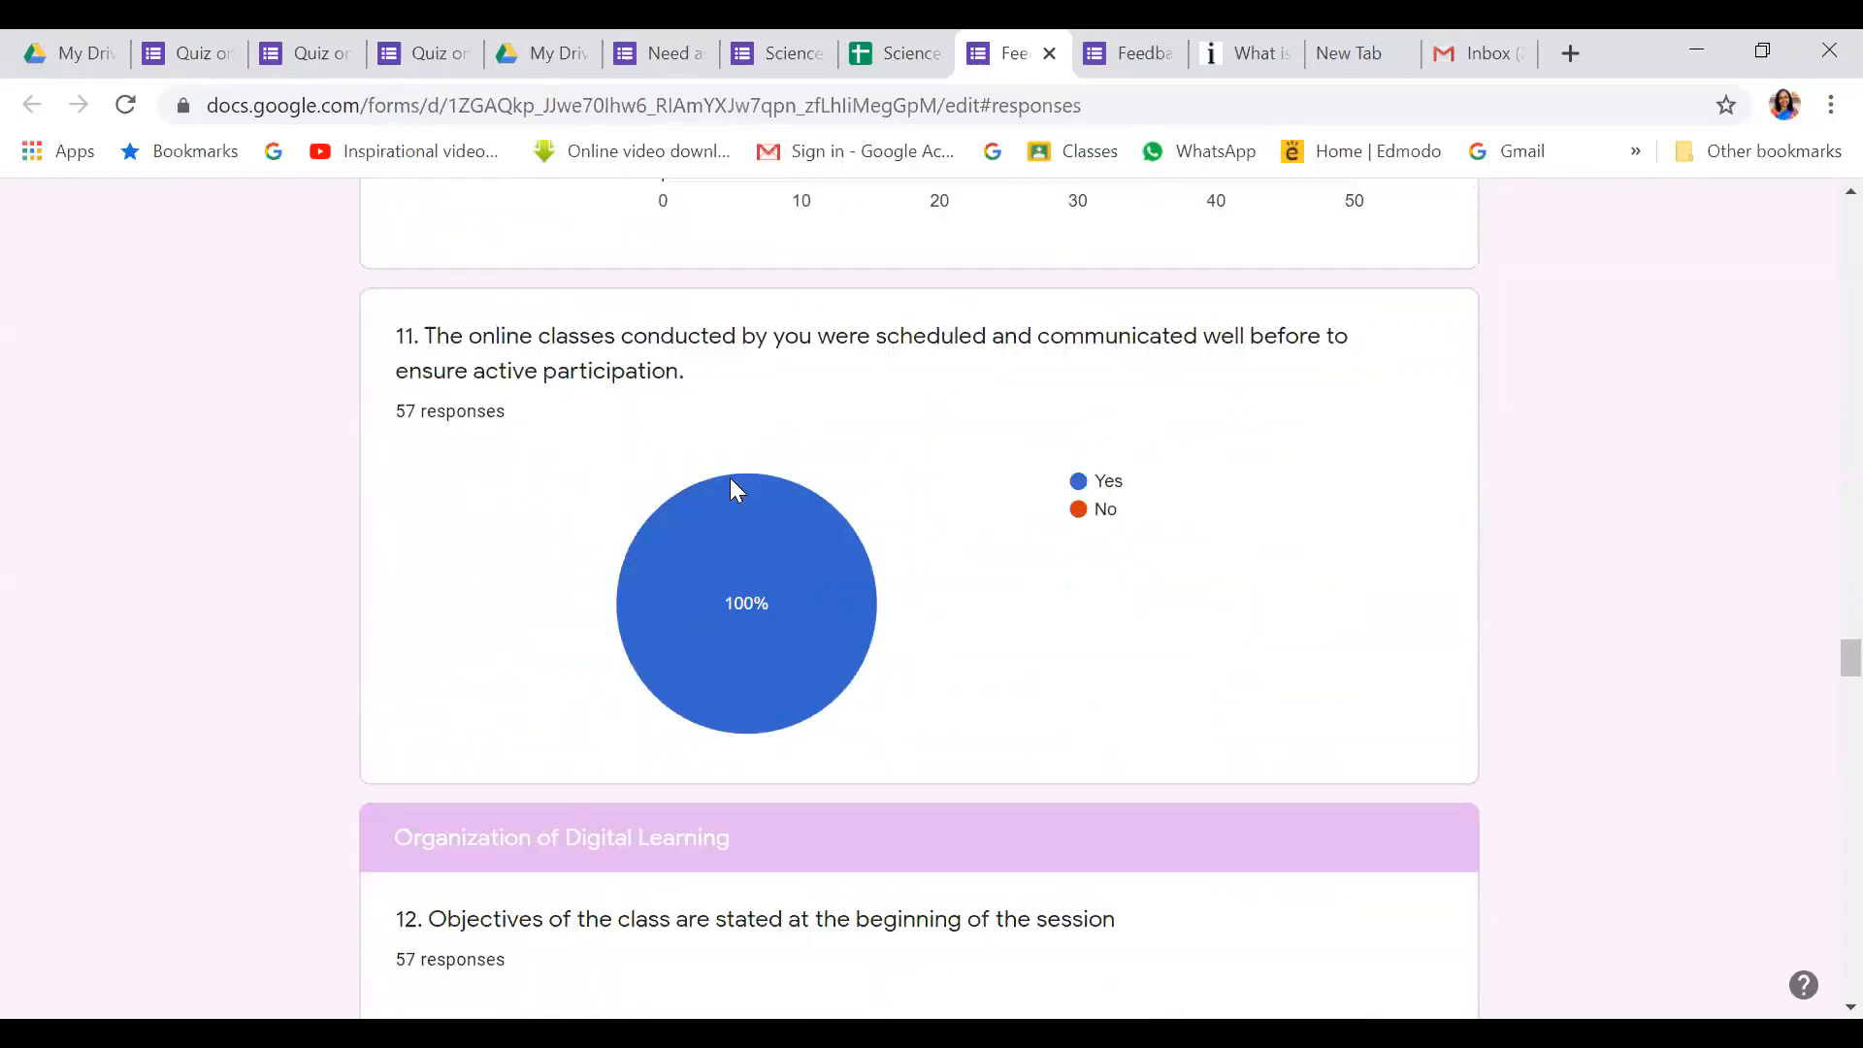
scroll(735, 490, down, 6)
scroll(731, 479, down, 4)
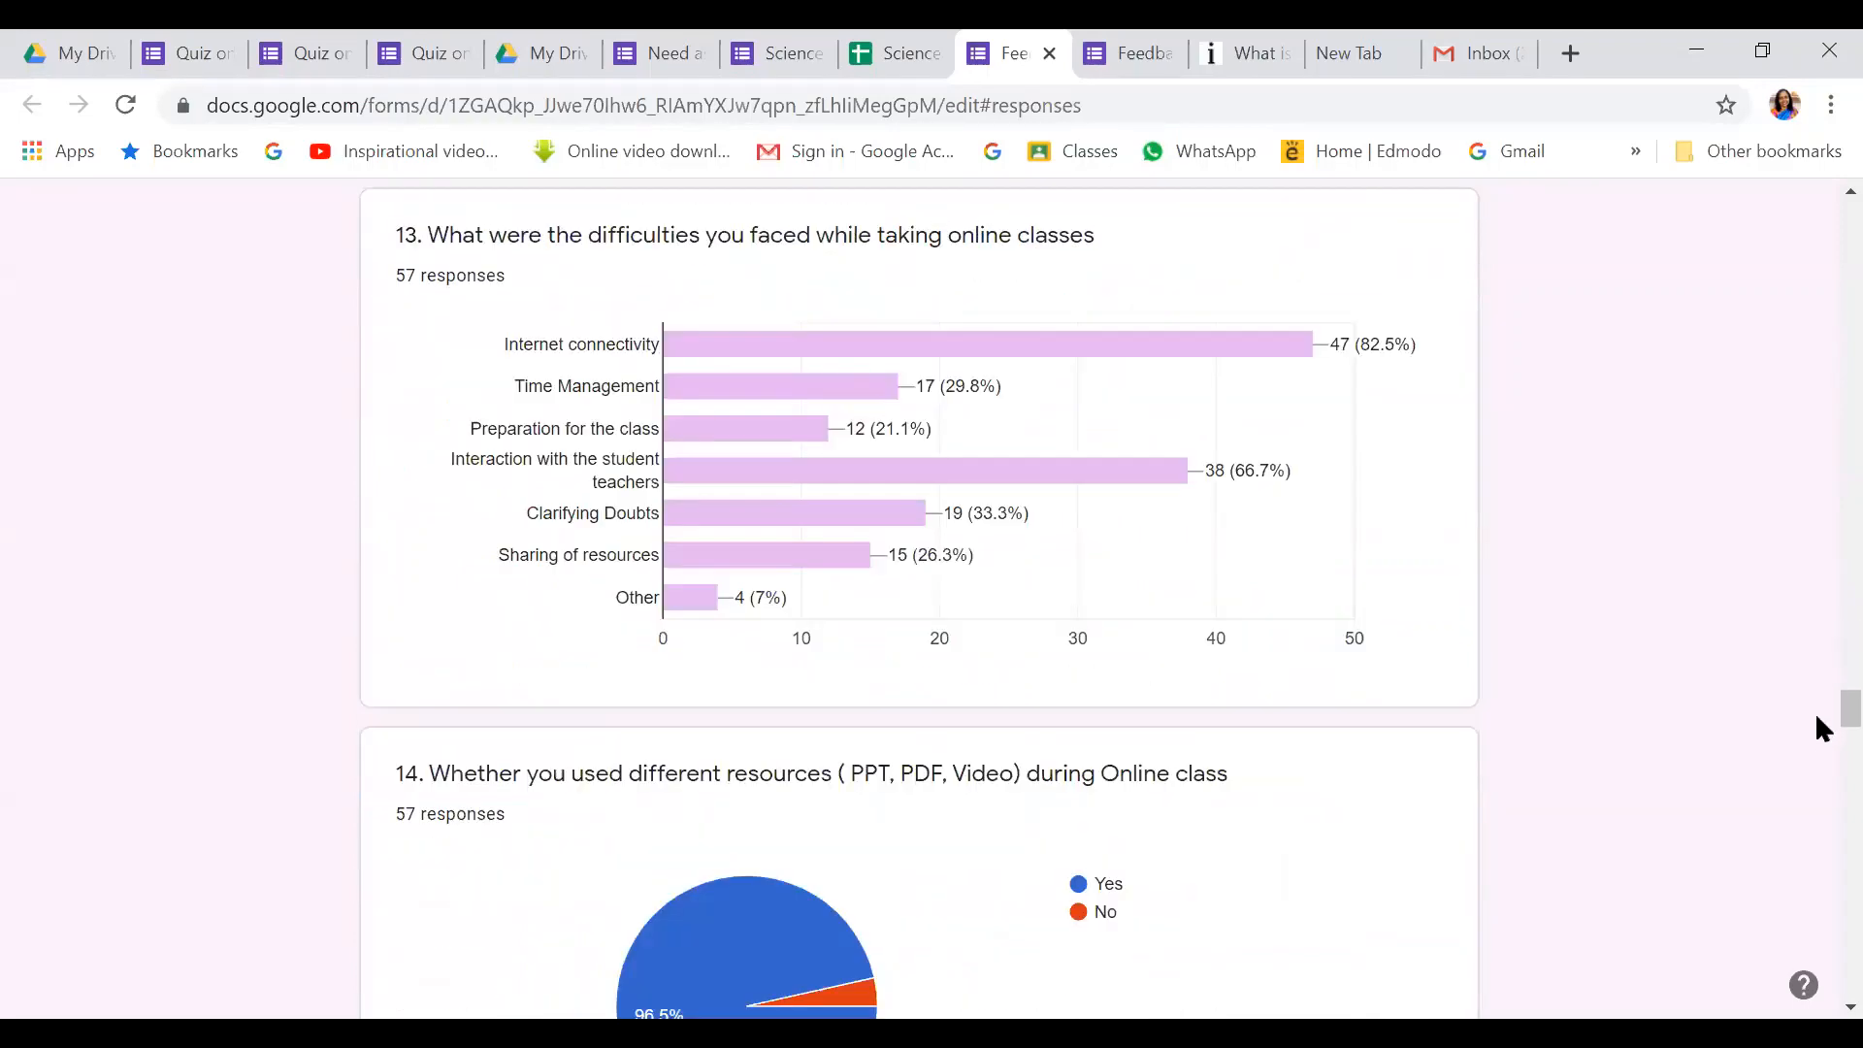
drag(1816, 697, 1817, 184)
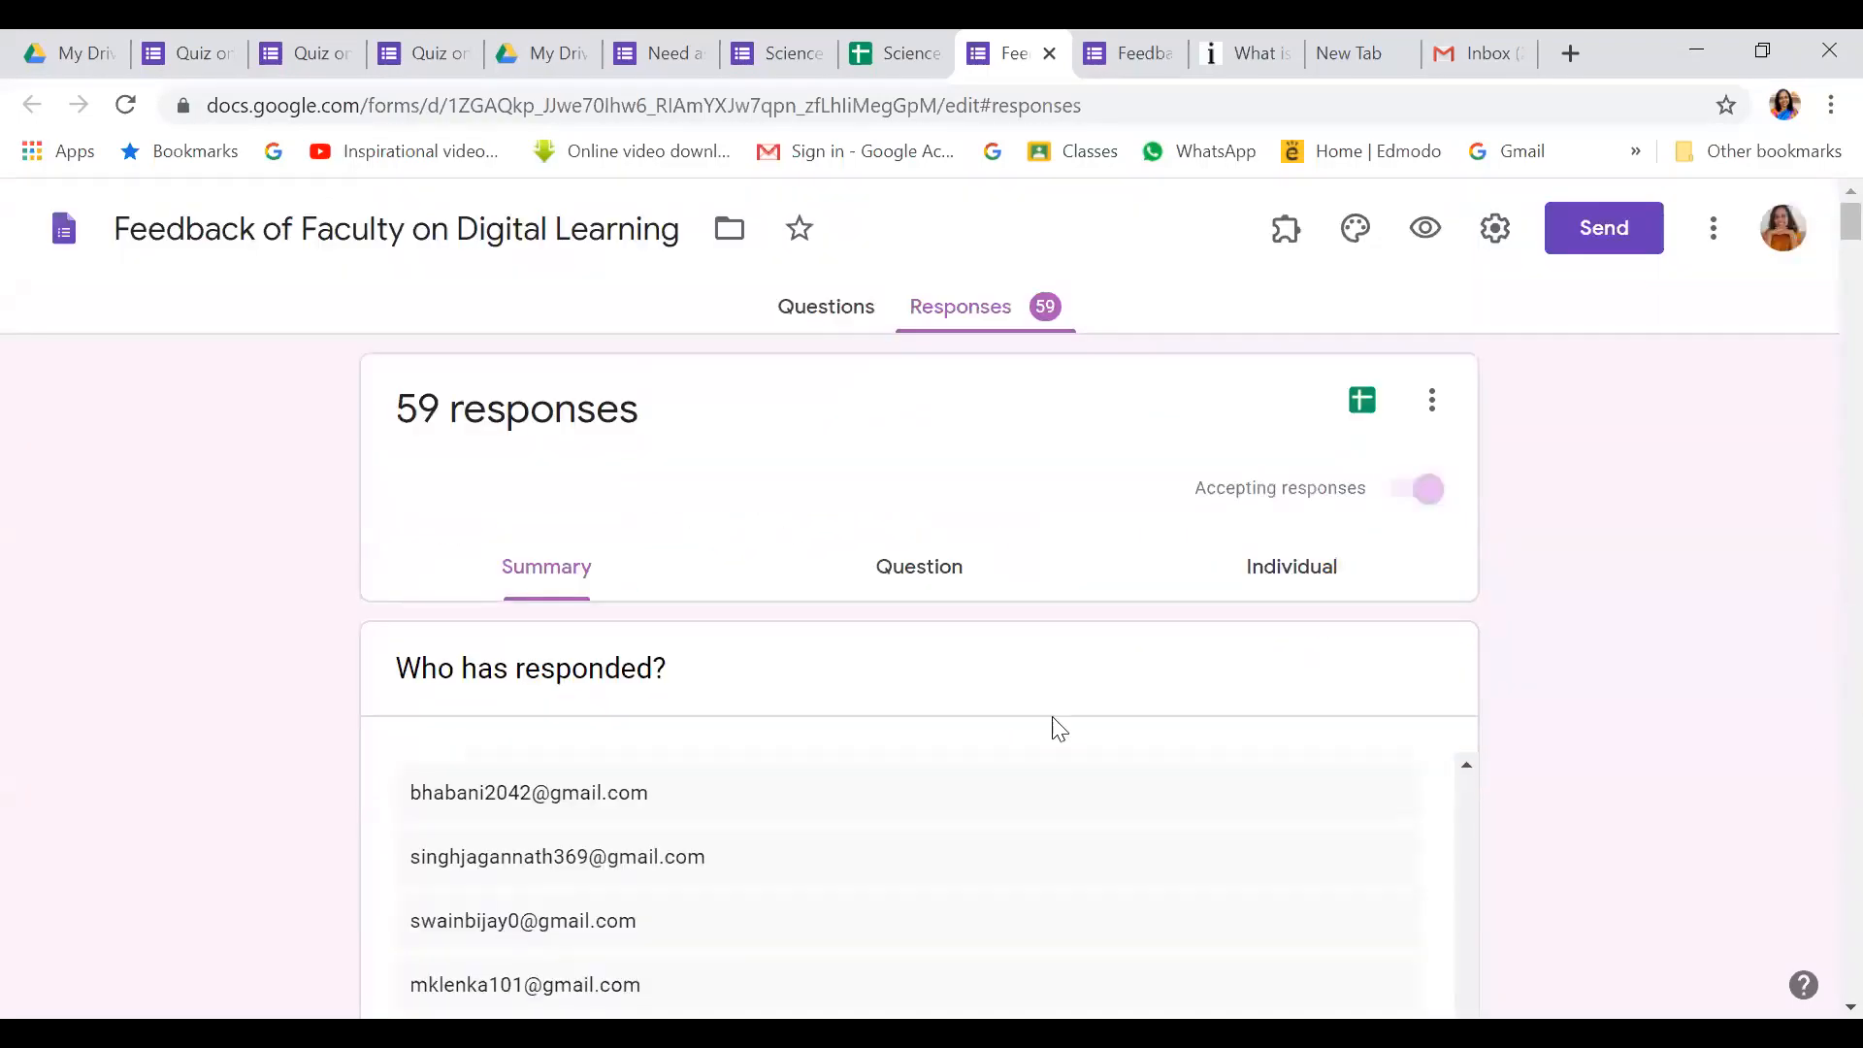
Switch to the Individual view and scroll through response 1 of 59, dated 6/11/20
click(891, 573)
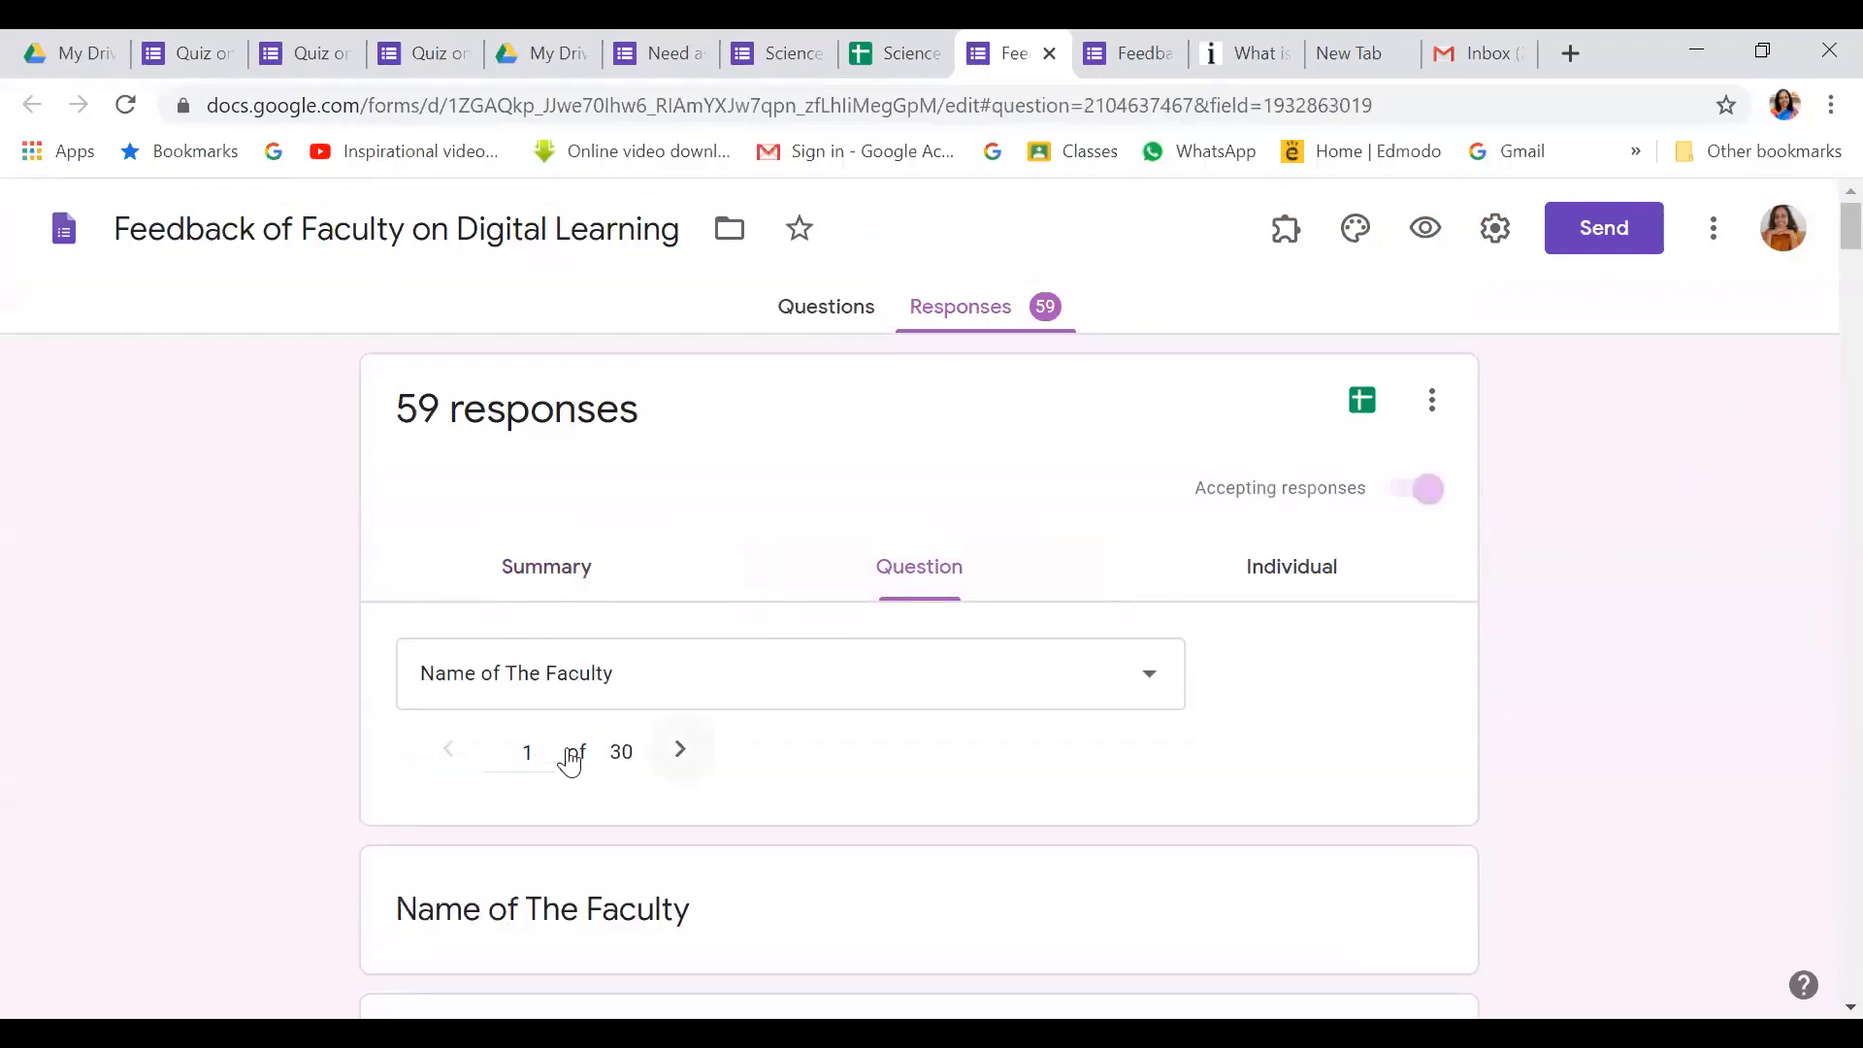
click(1292, 566)
scroll(1277, 664, down, 12)
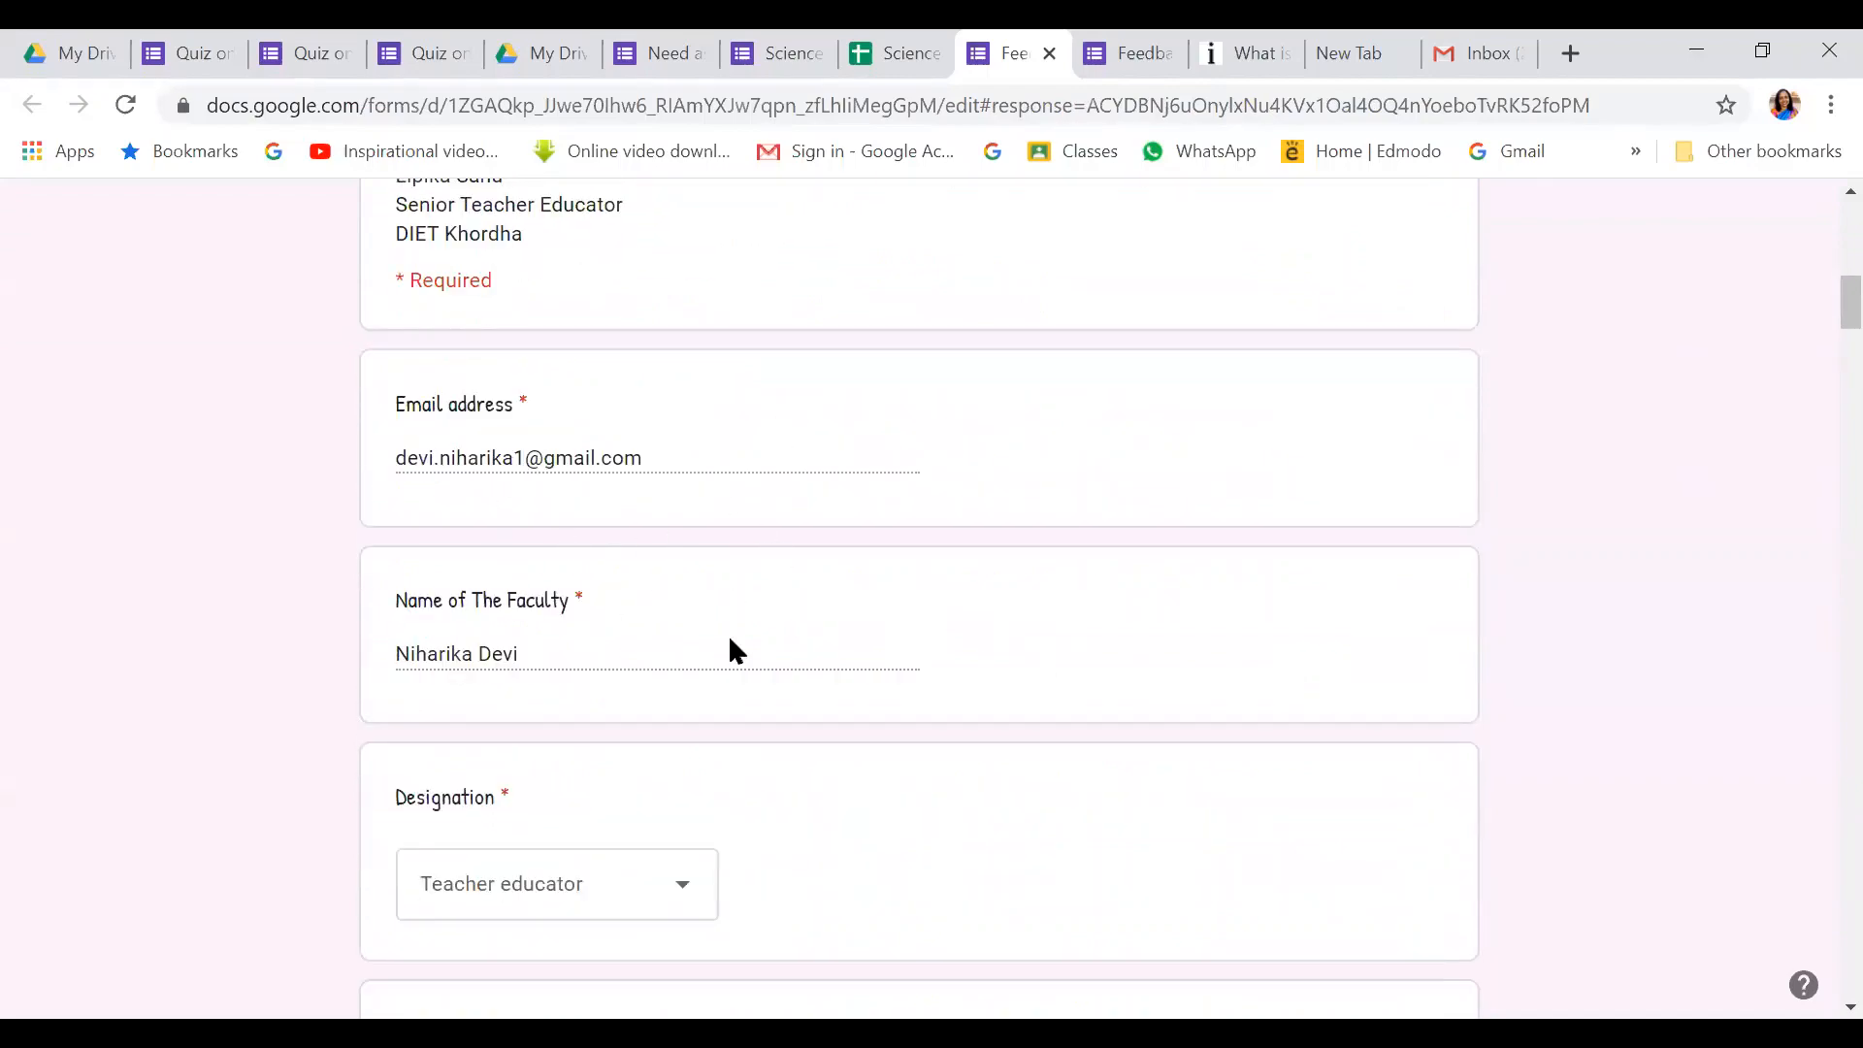
scroll(738, 645, down, 5)
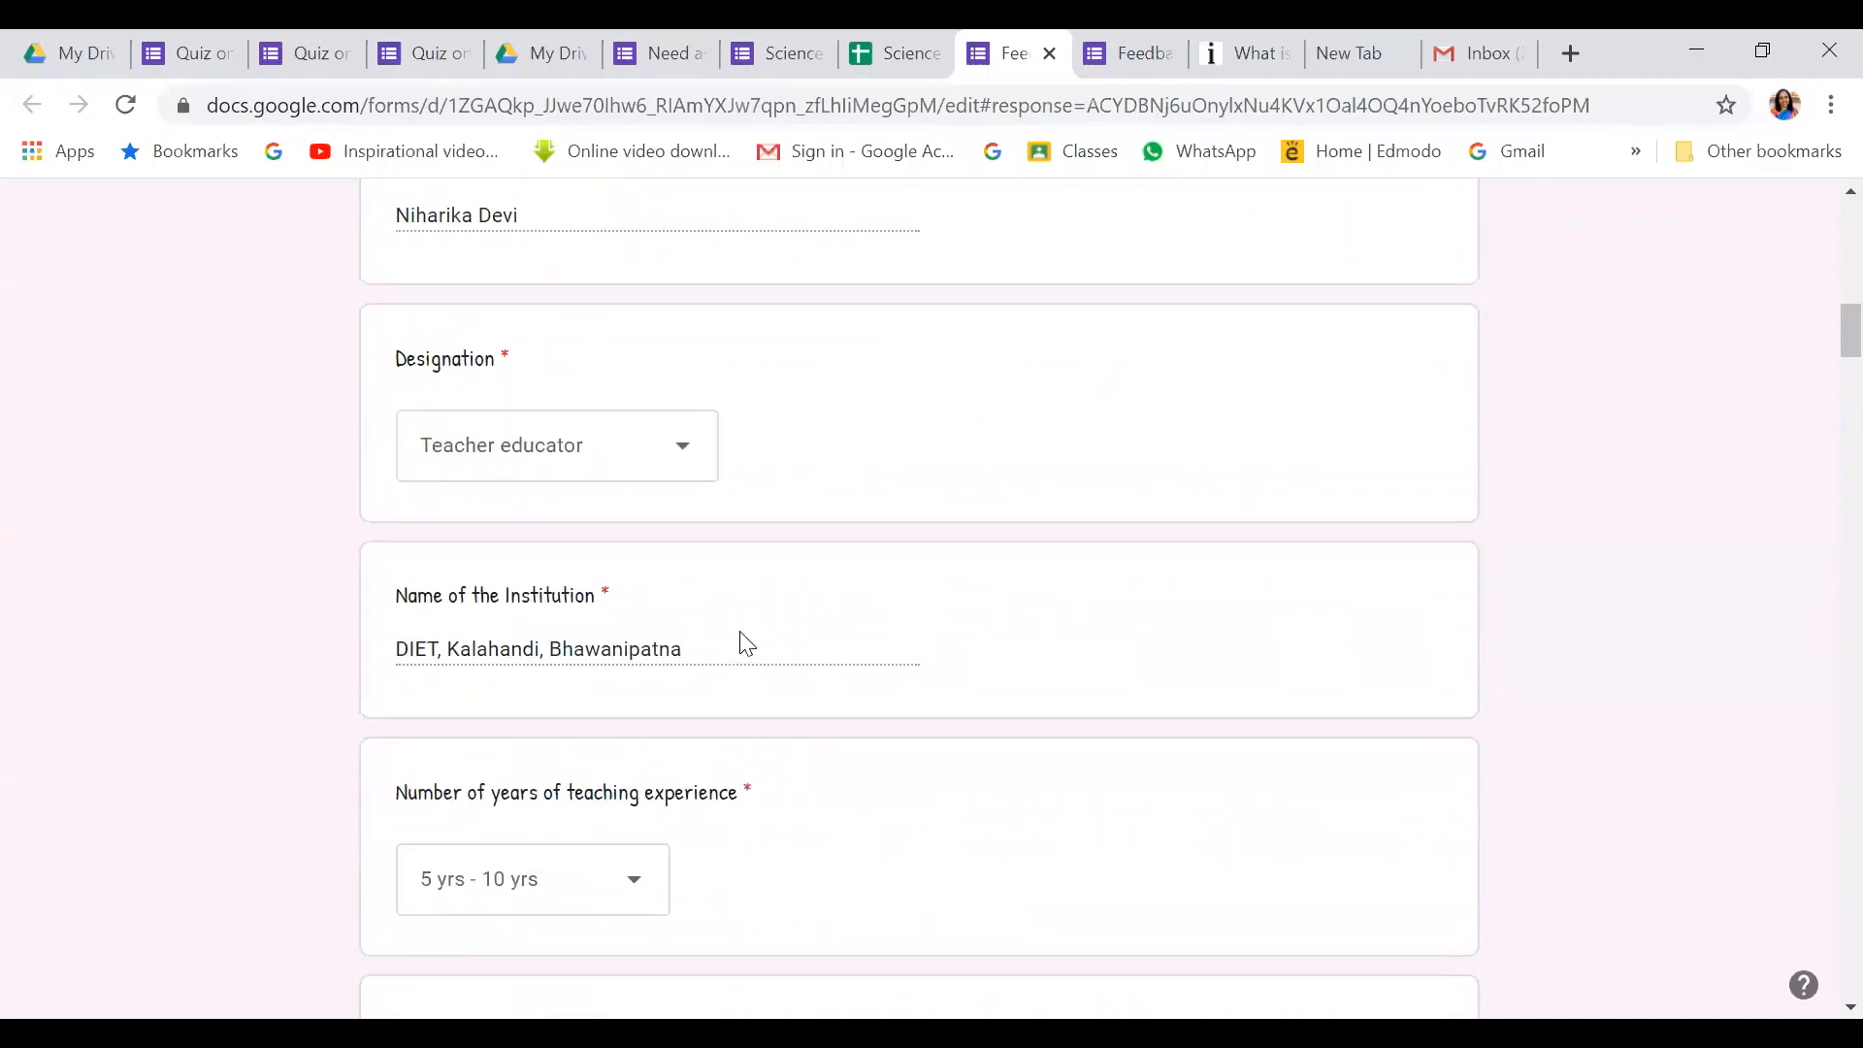
scroll(748, 643, down, 15)
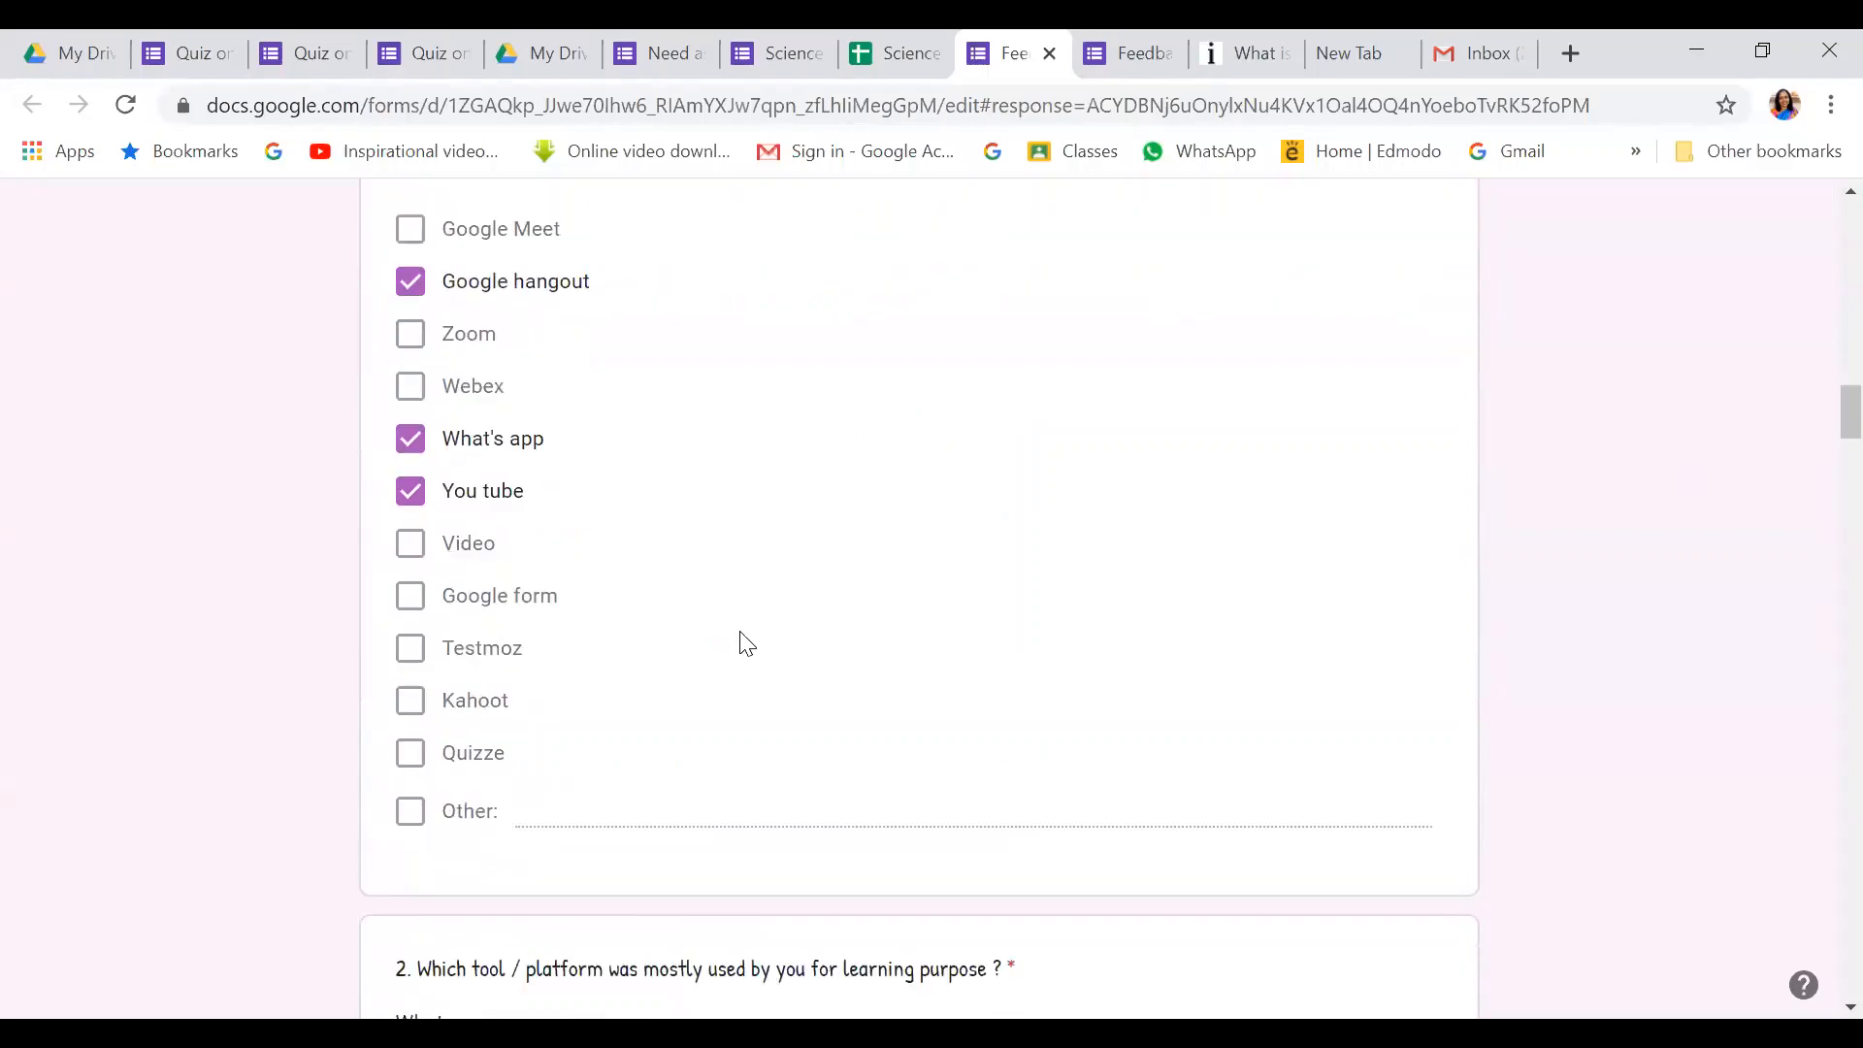
scroll(748, 643, down, 3)
scroll(748, 644, down, 18)
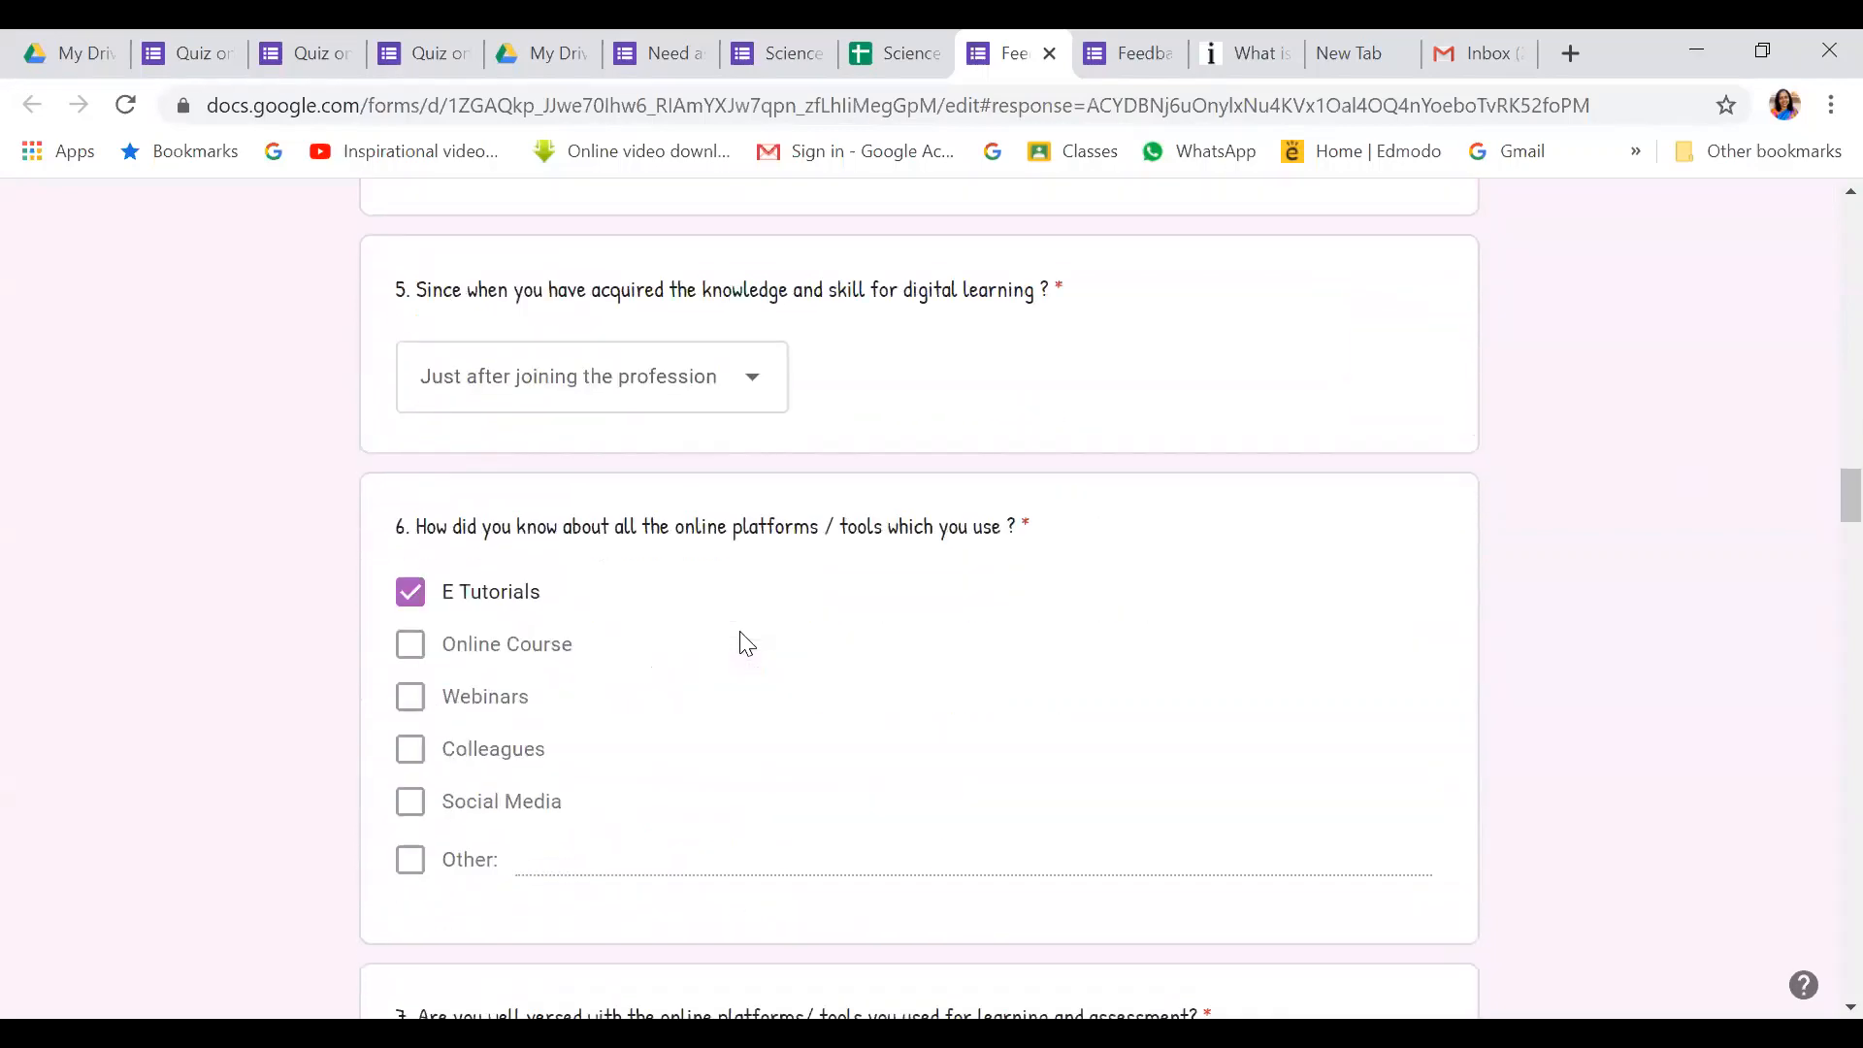
scroll(747, 643, down, 12)
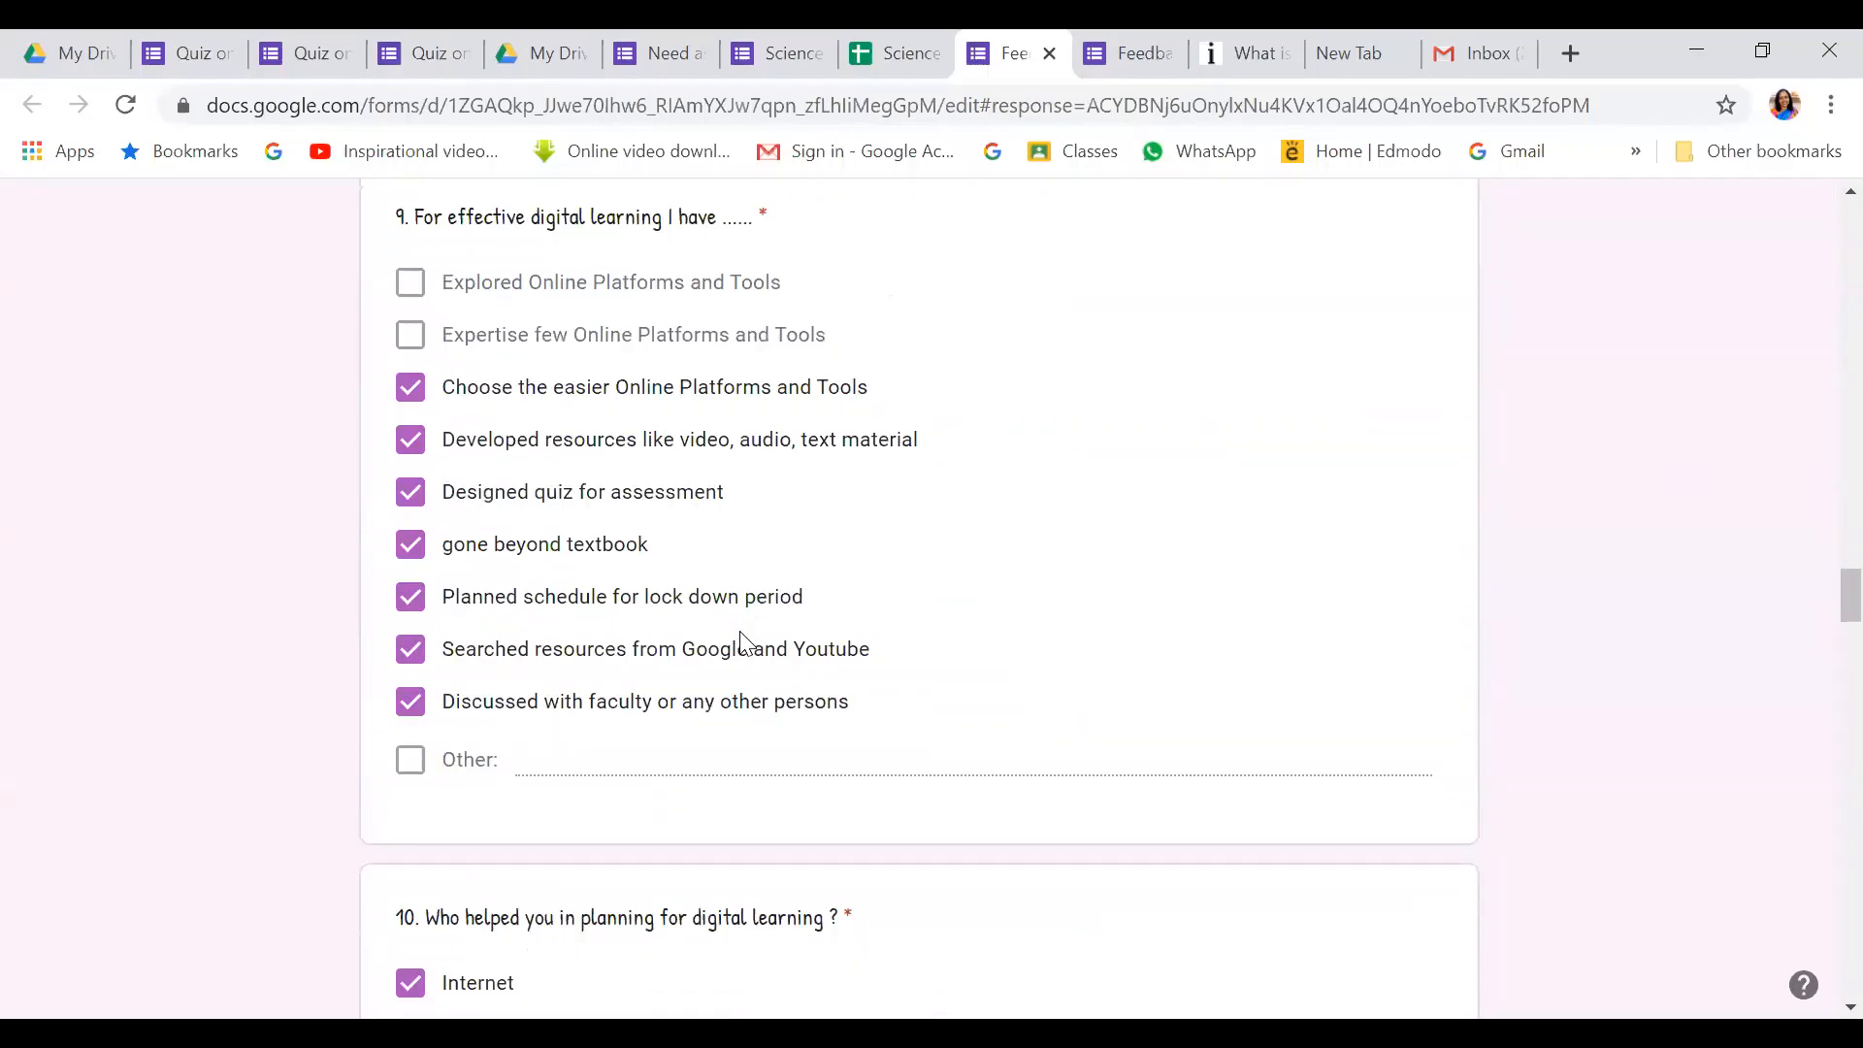
scroll(743, 631, down, 16)
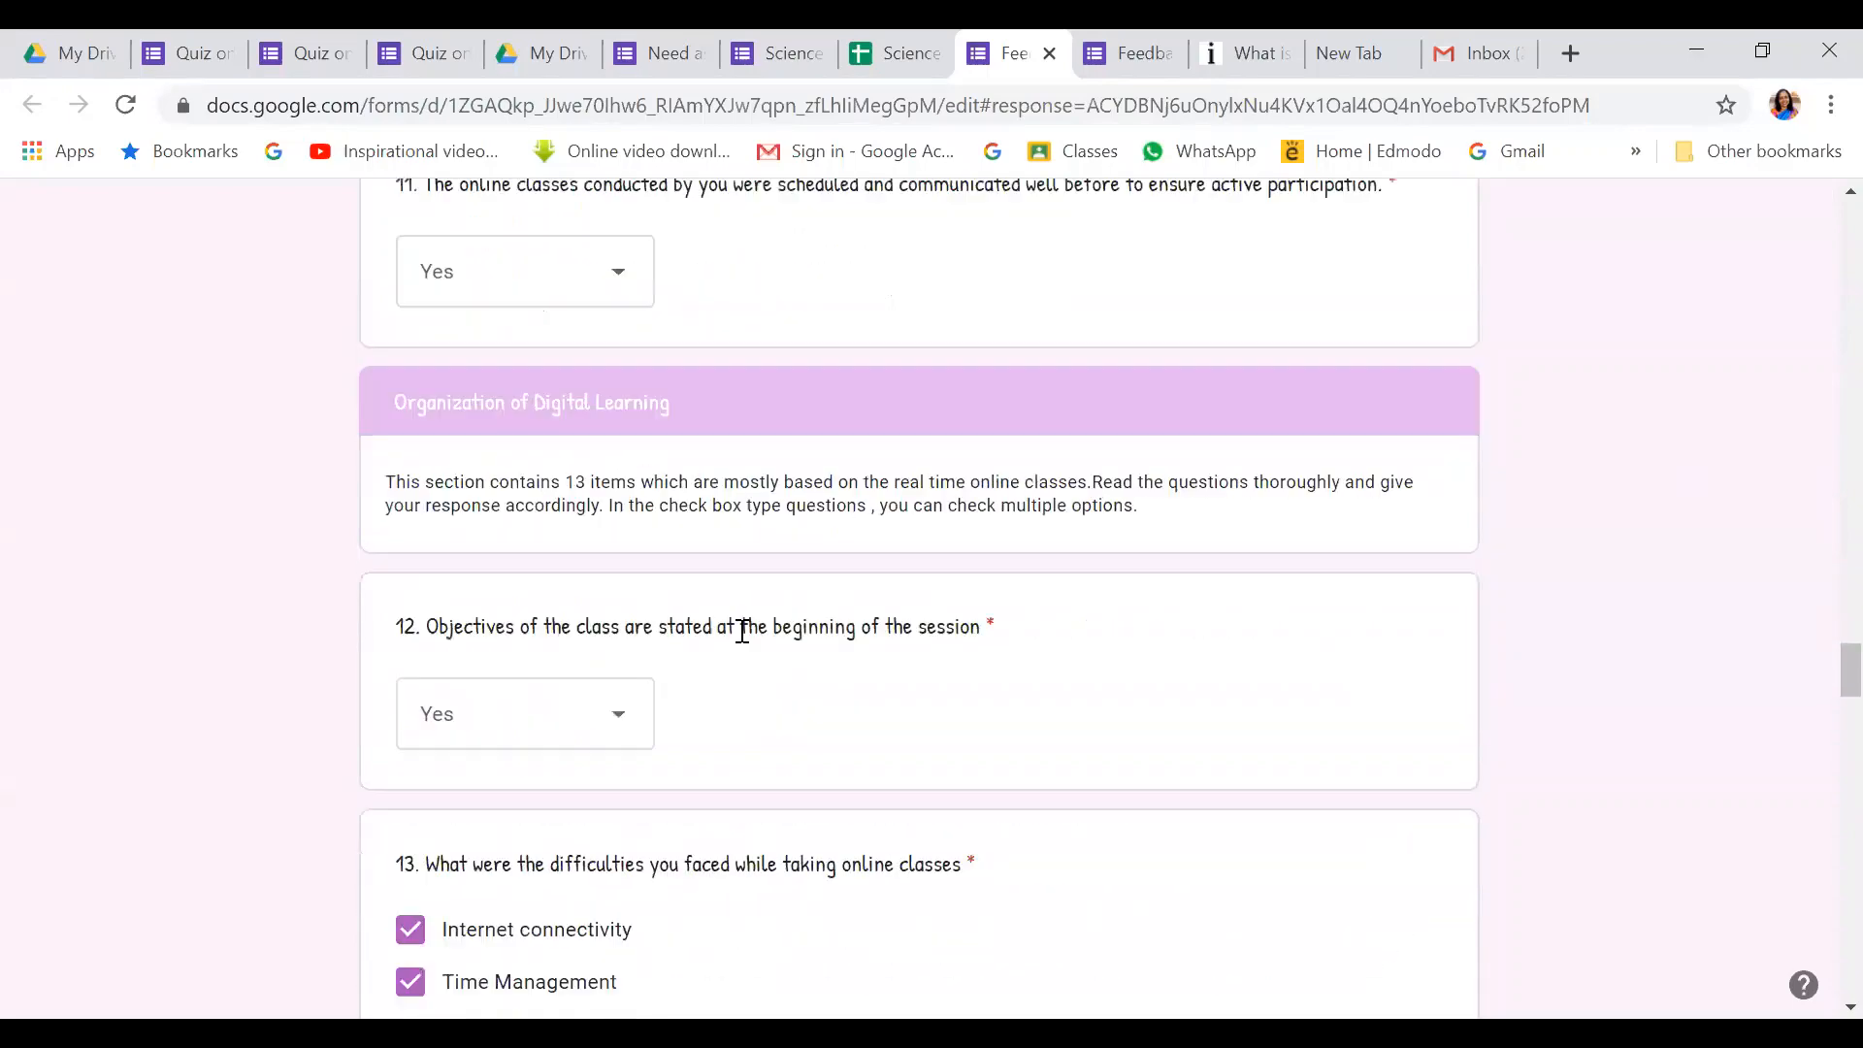
scroll(742, 642, down, 15)
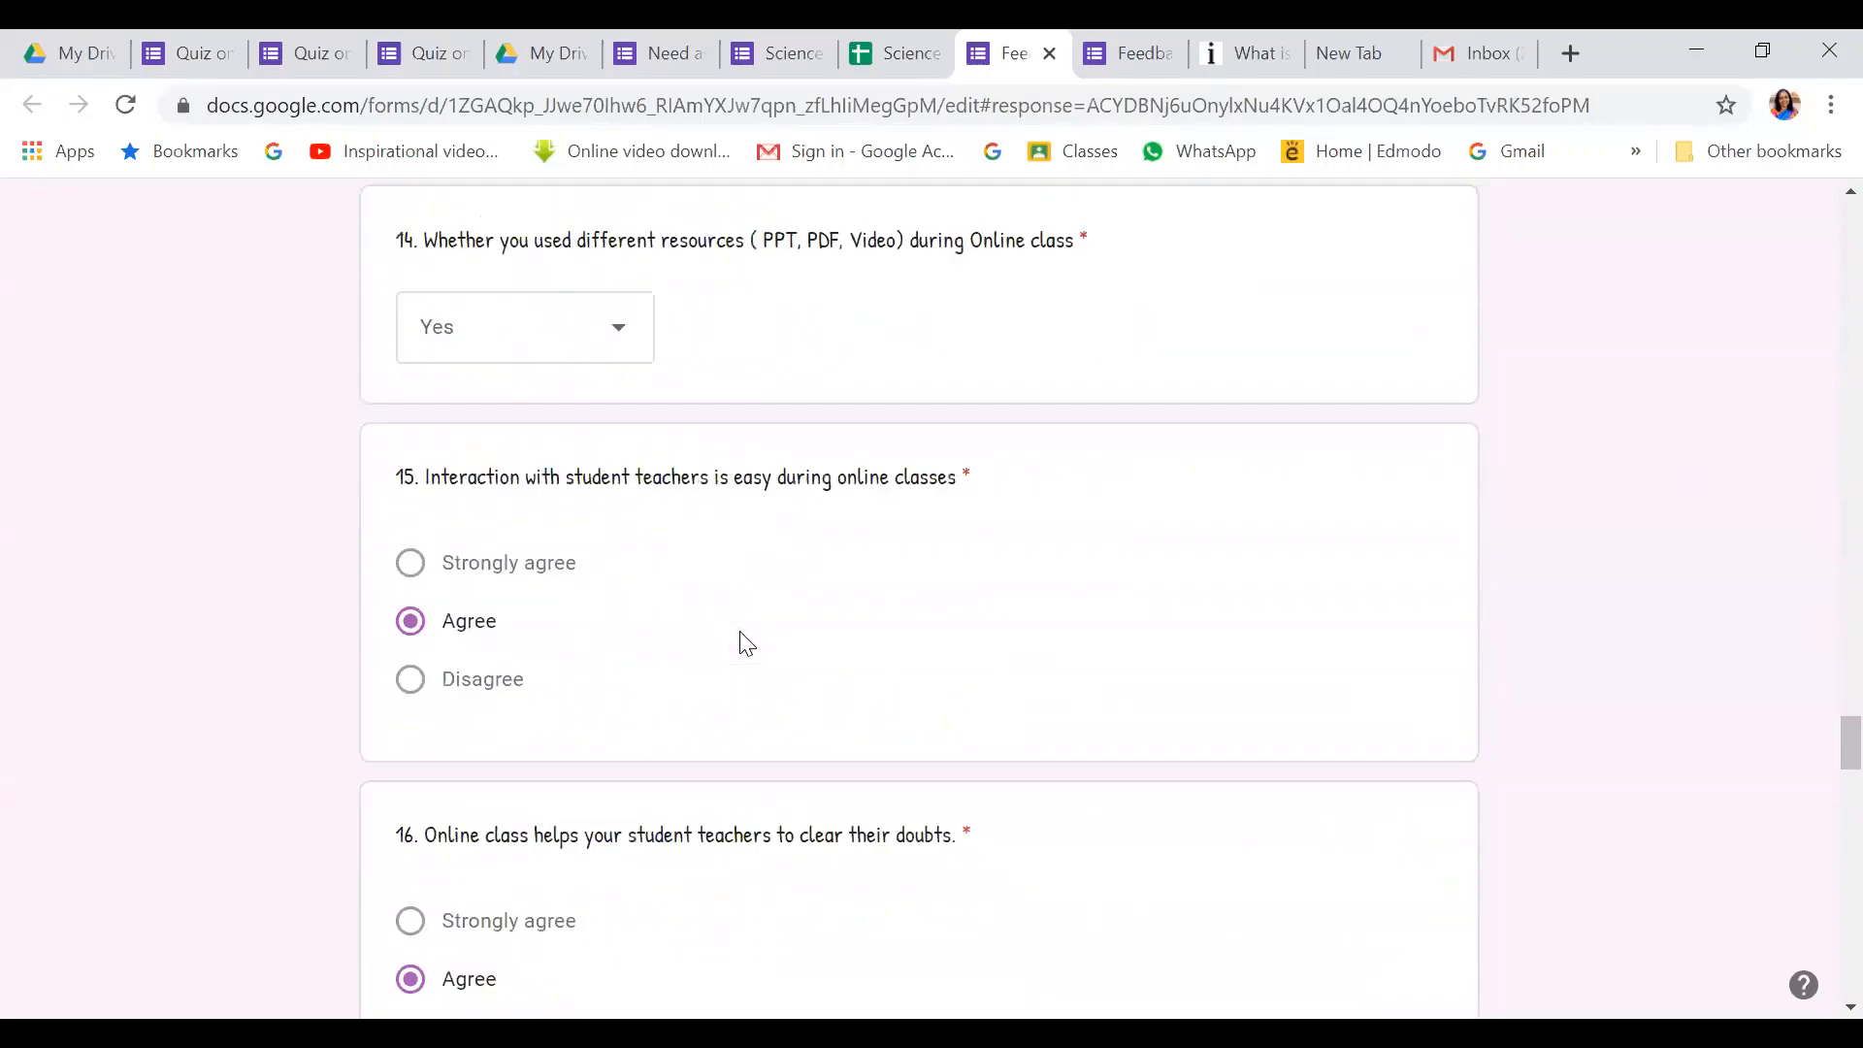
scroll(747, 644, down, 12)
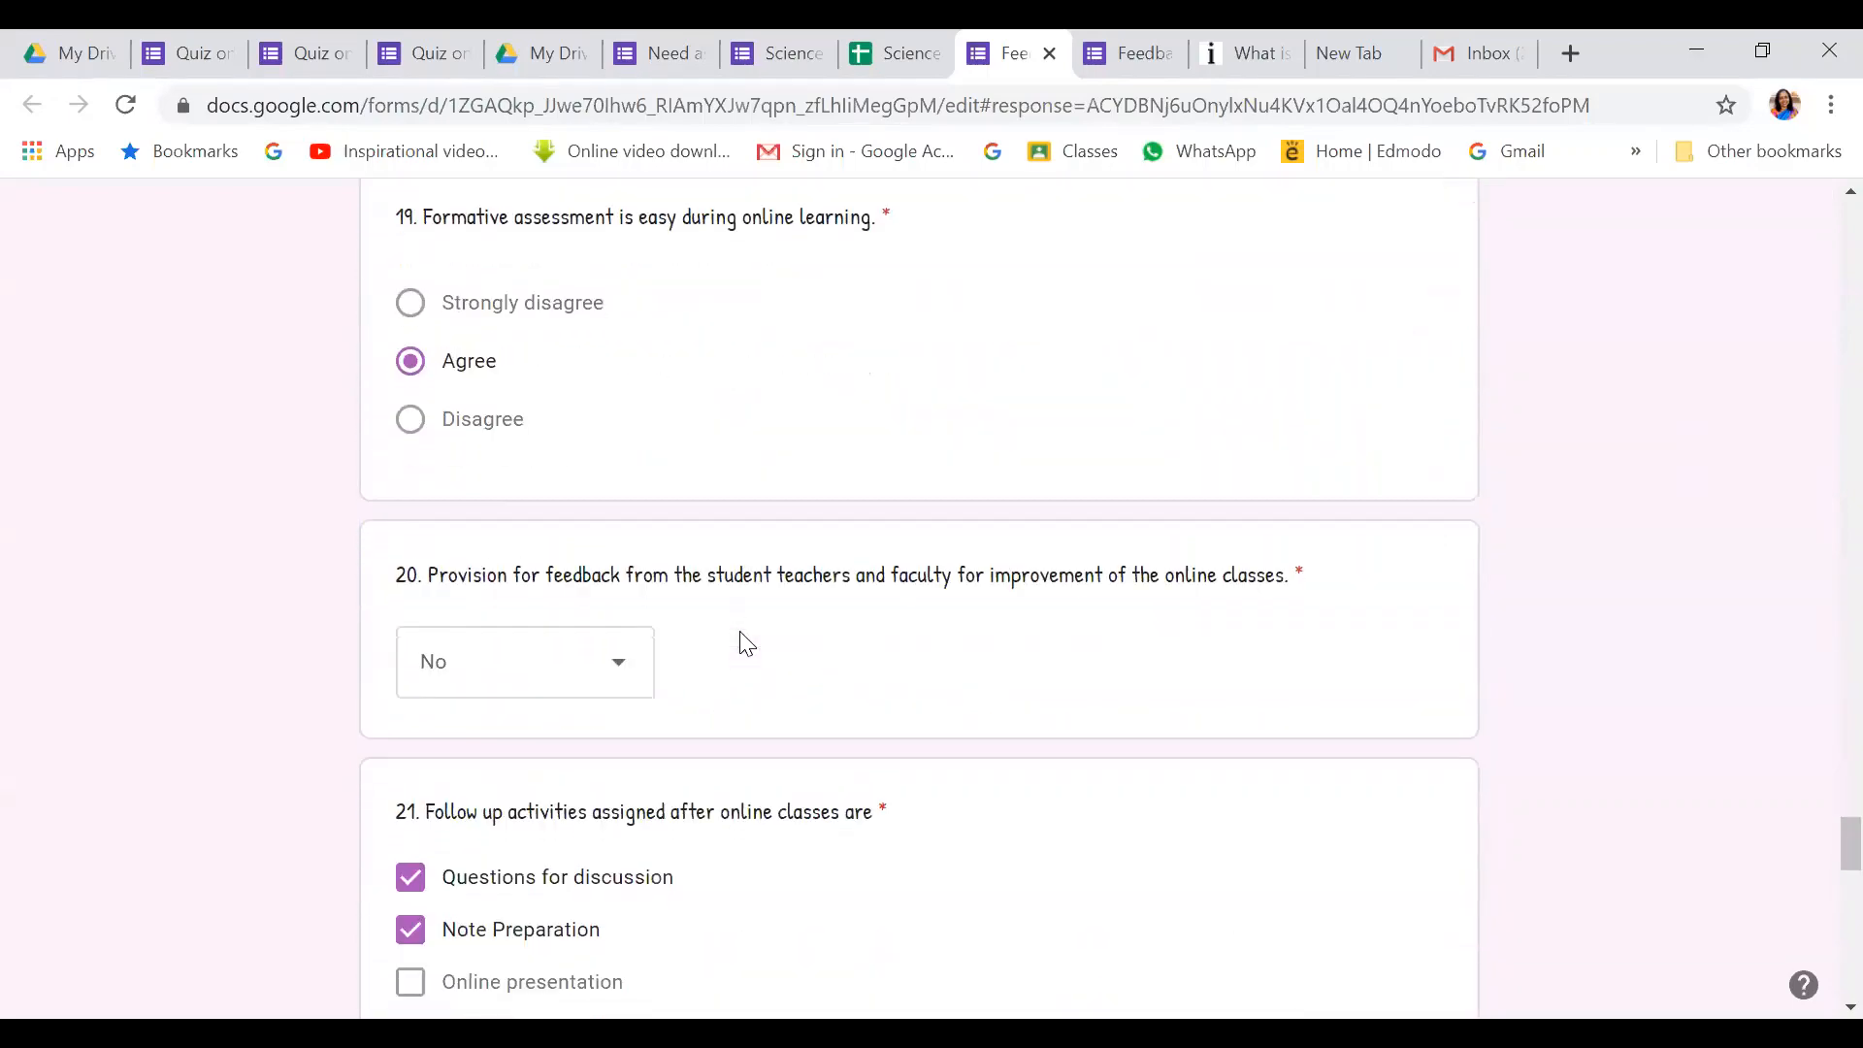
scroll(1023, 690, down, 11)
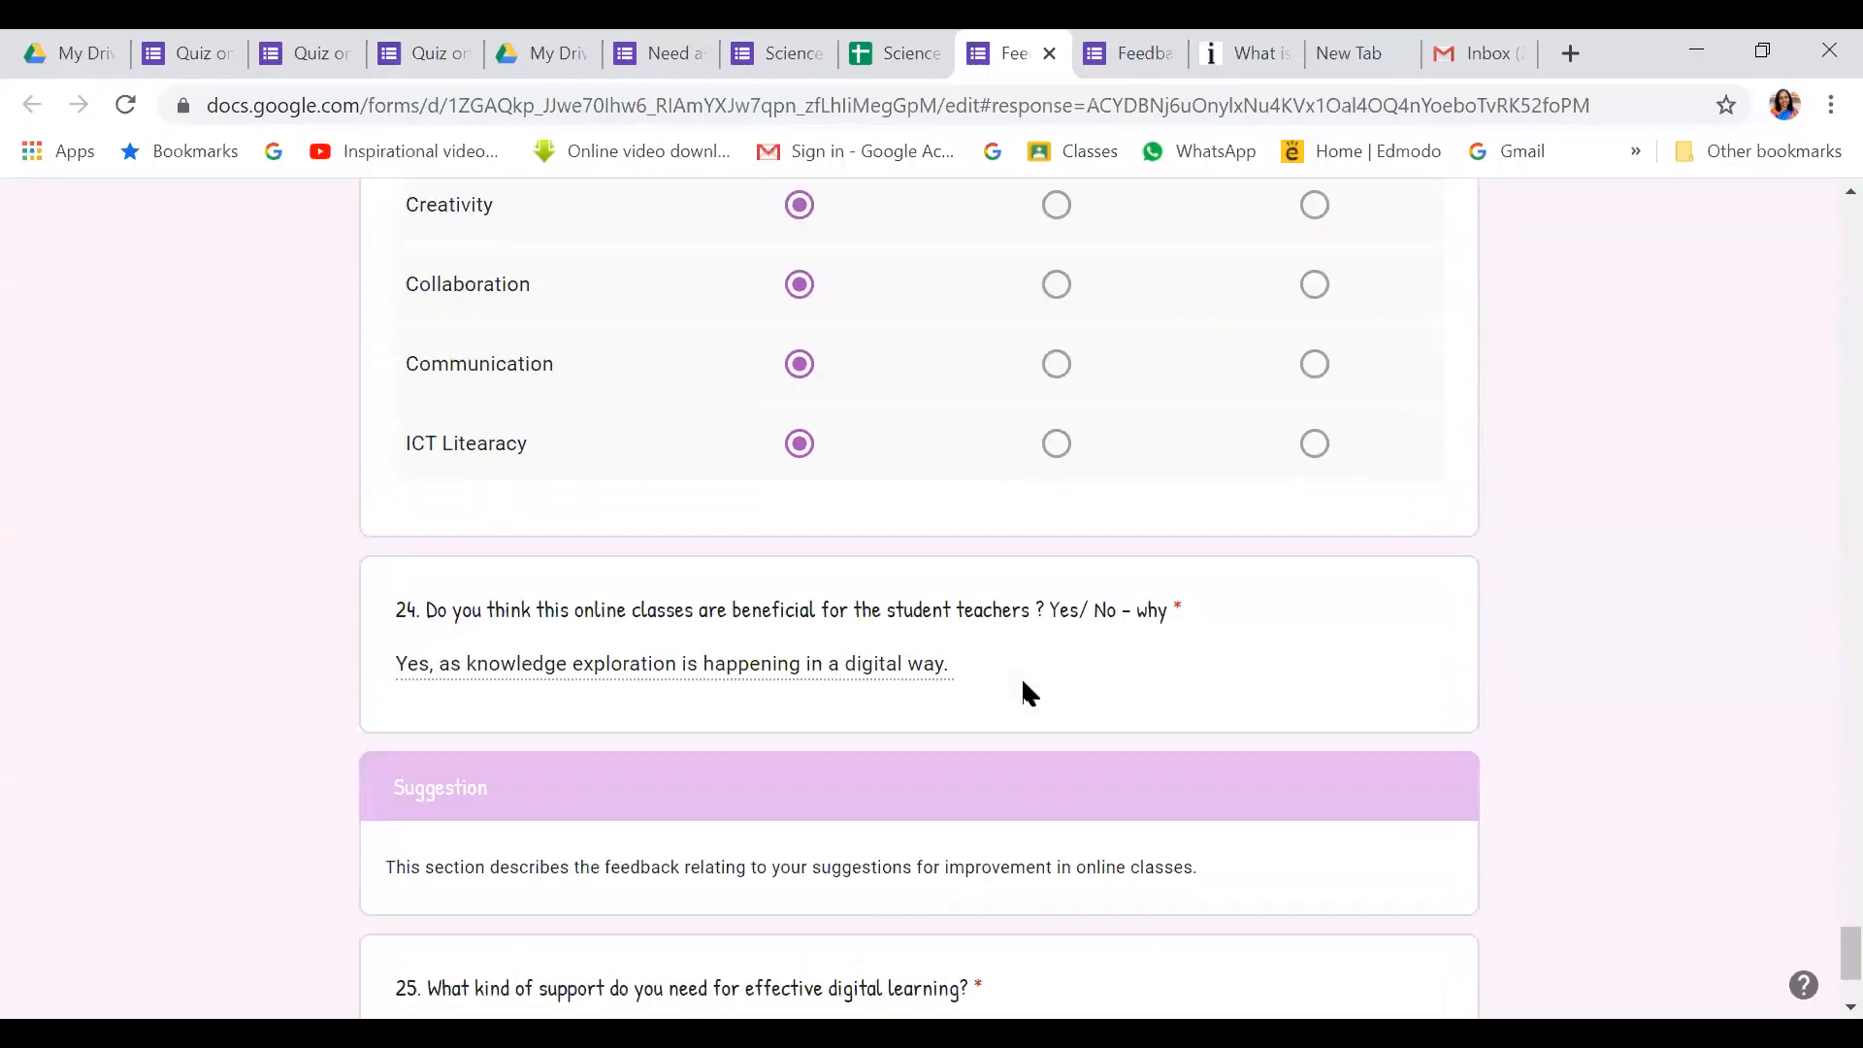
scroll(1211, 715, down, 2)
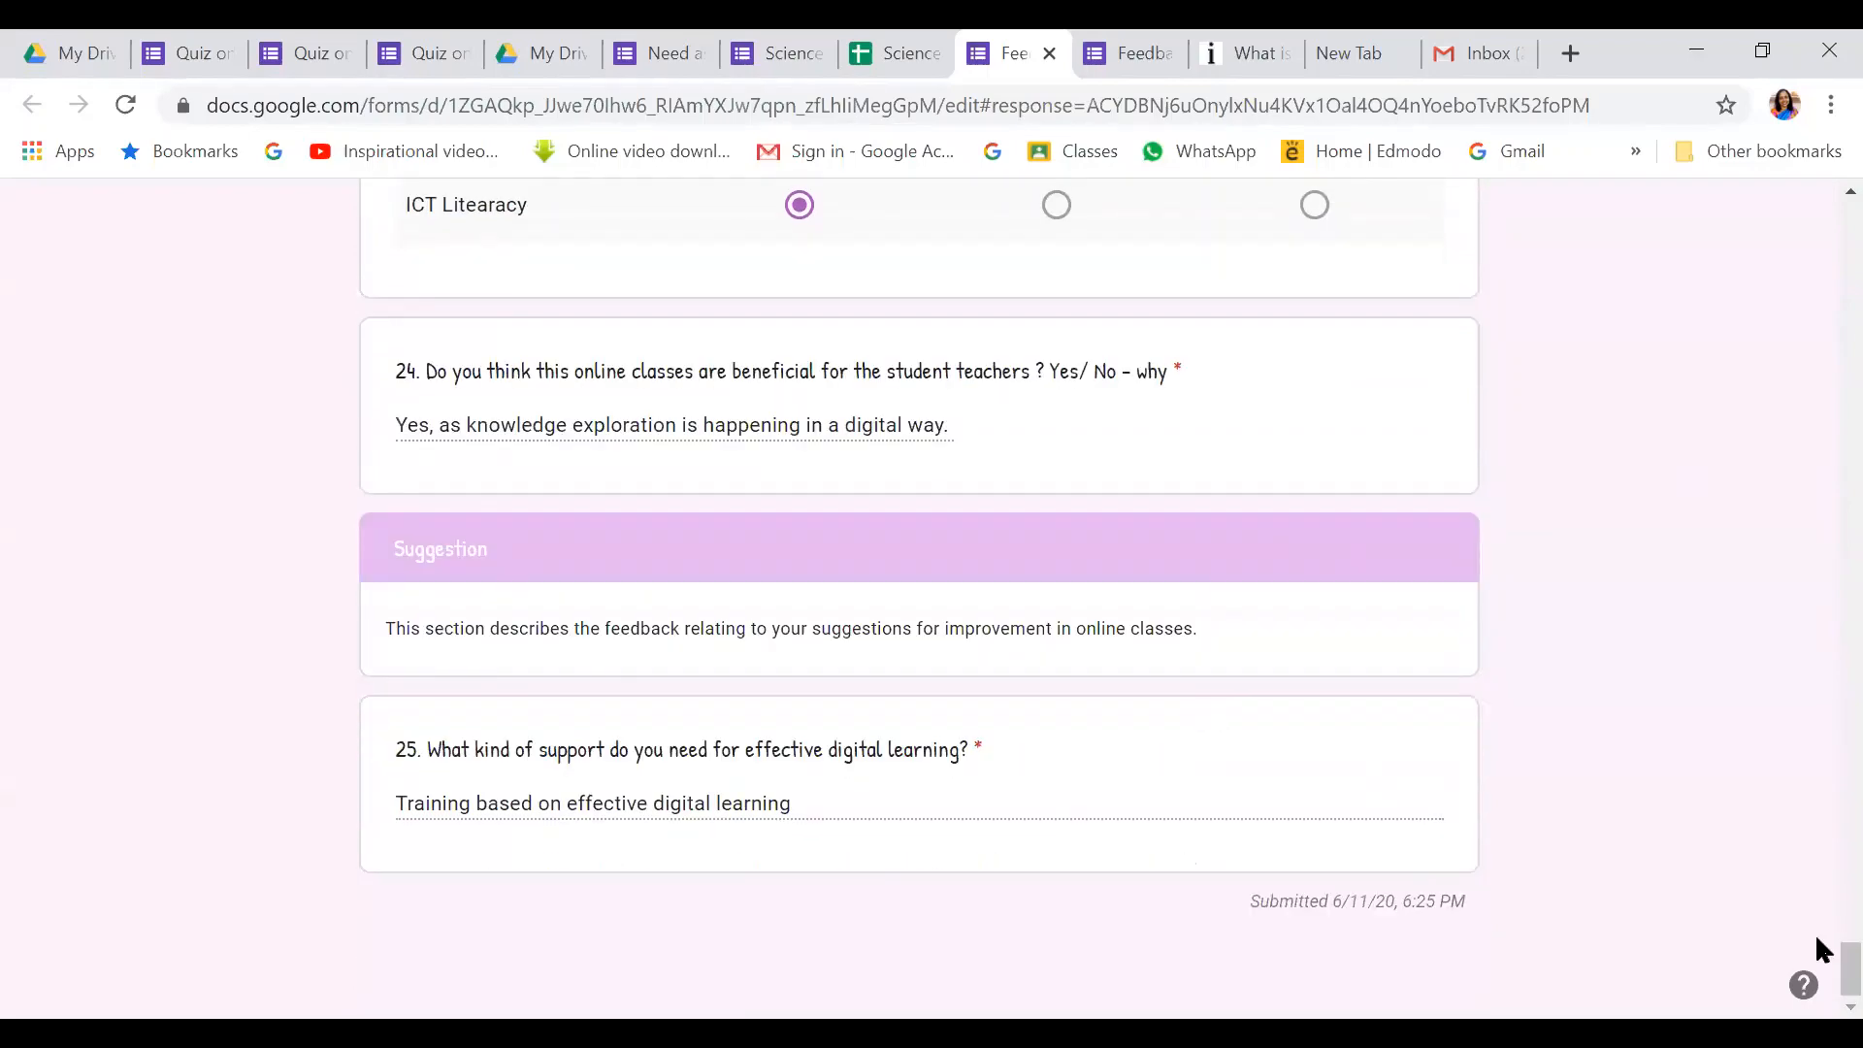
drag(1818, 956, 1815, 199)
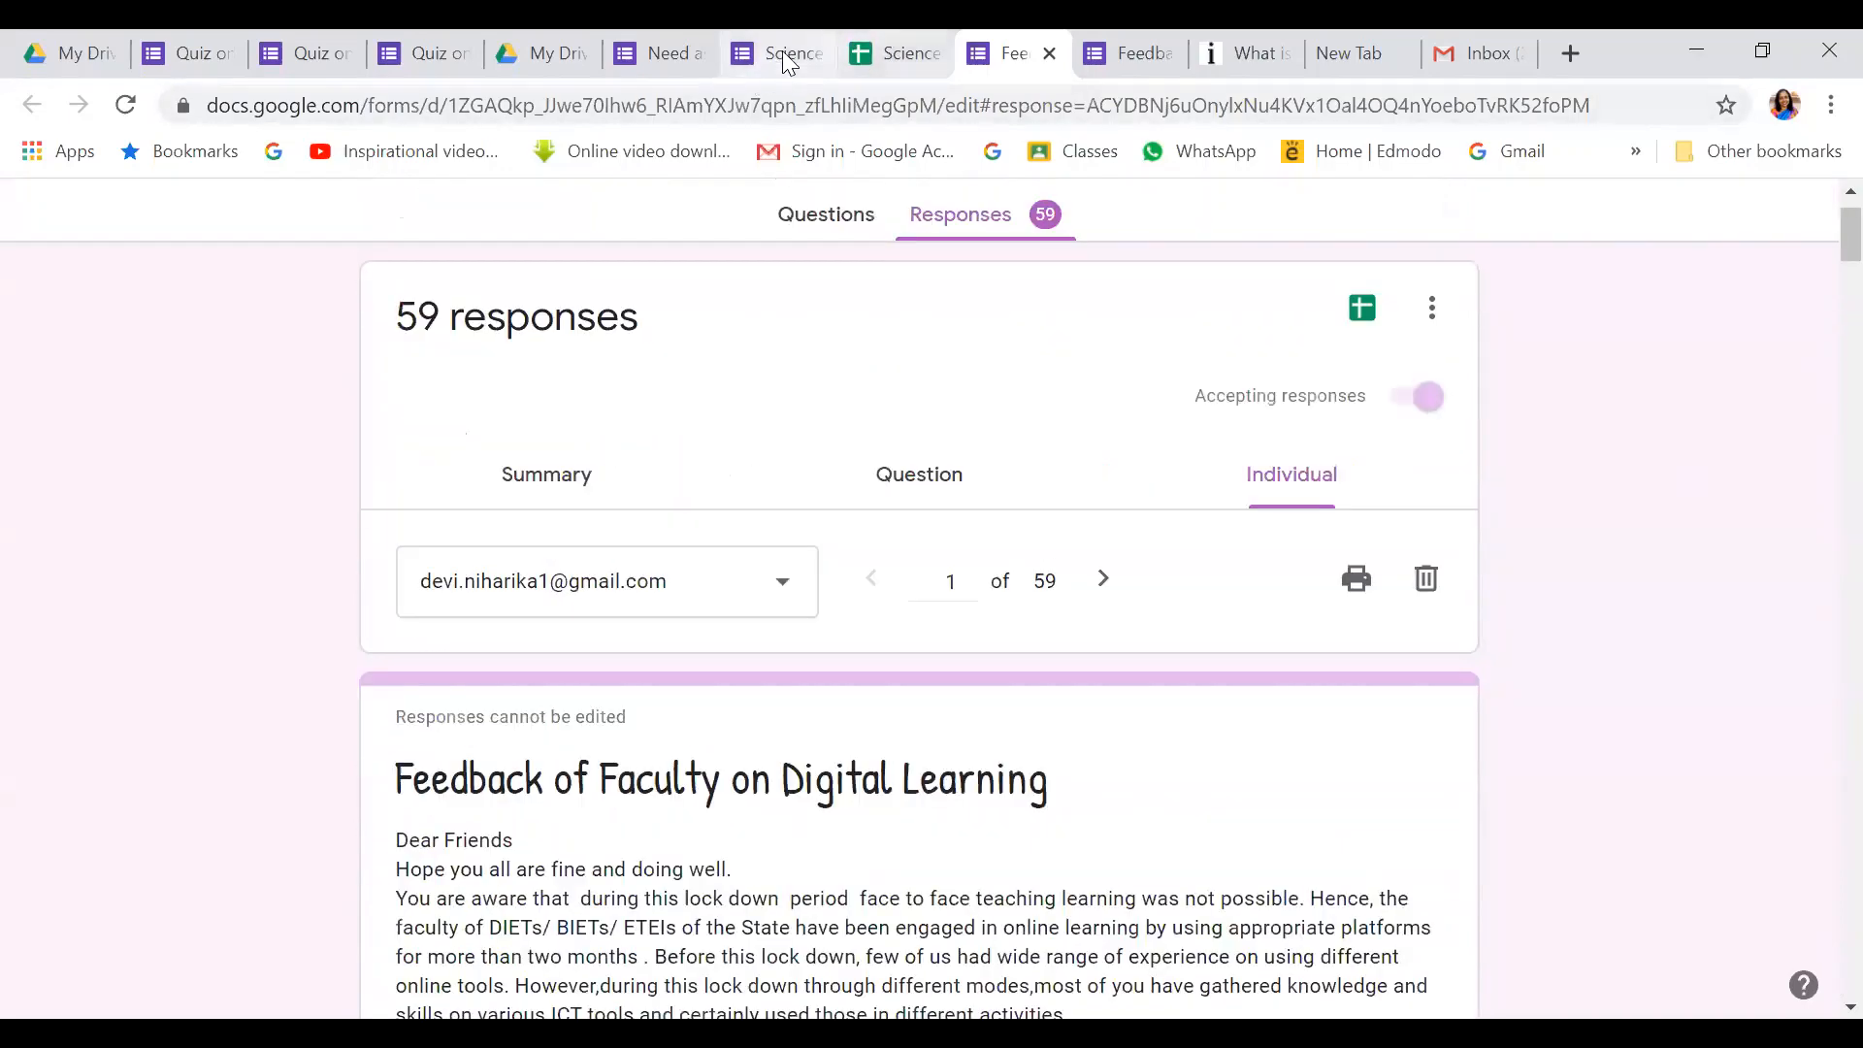
click(670, 61)
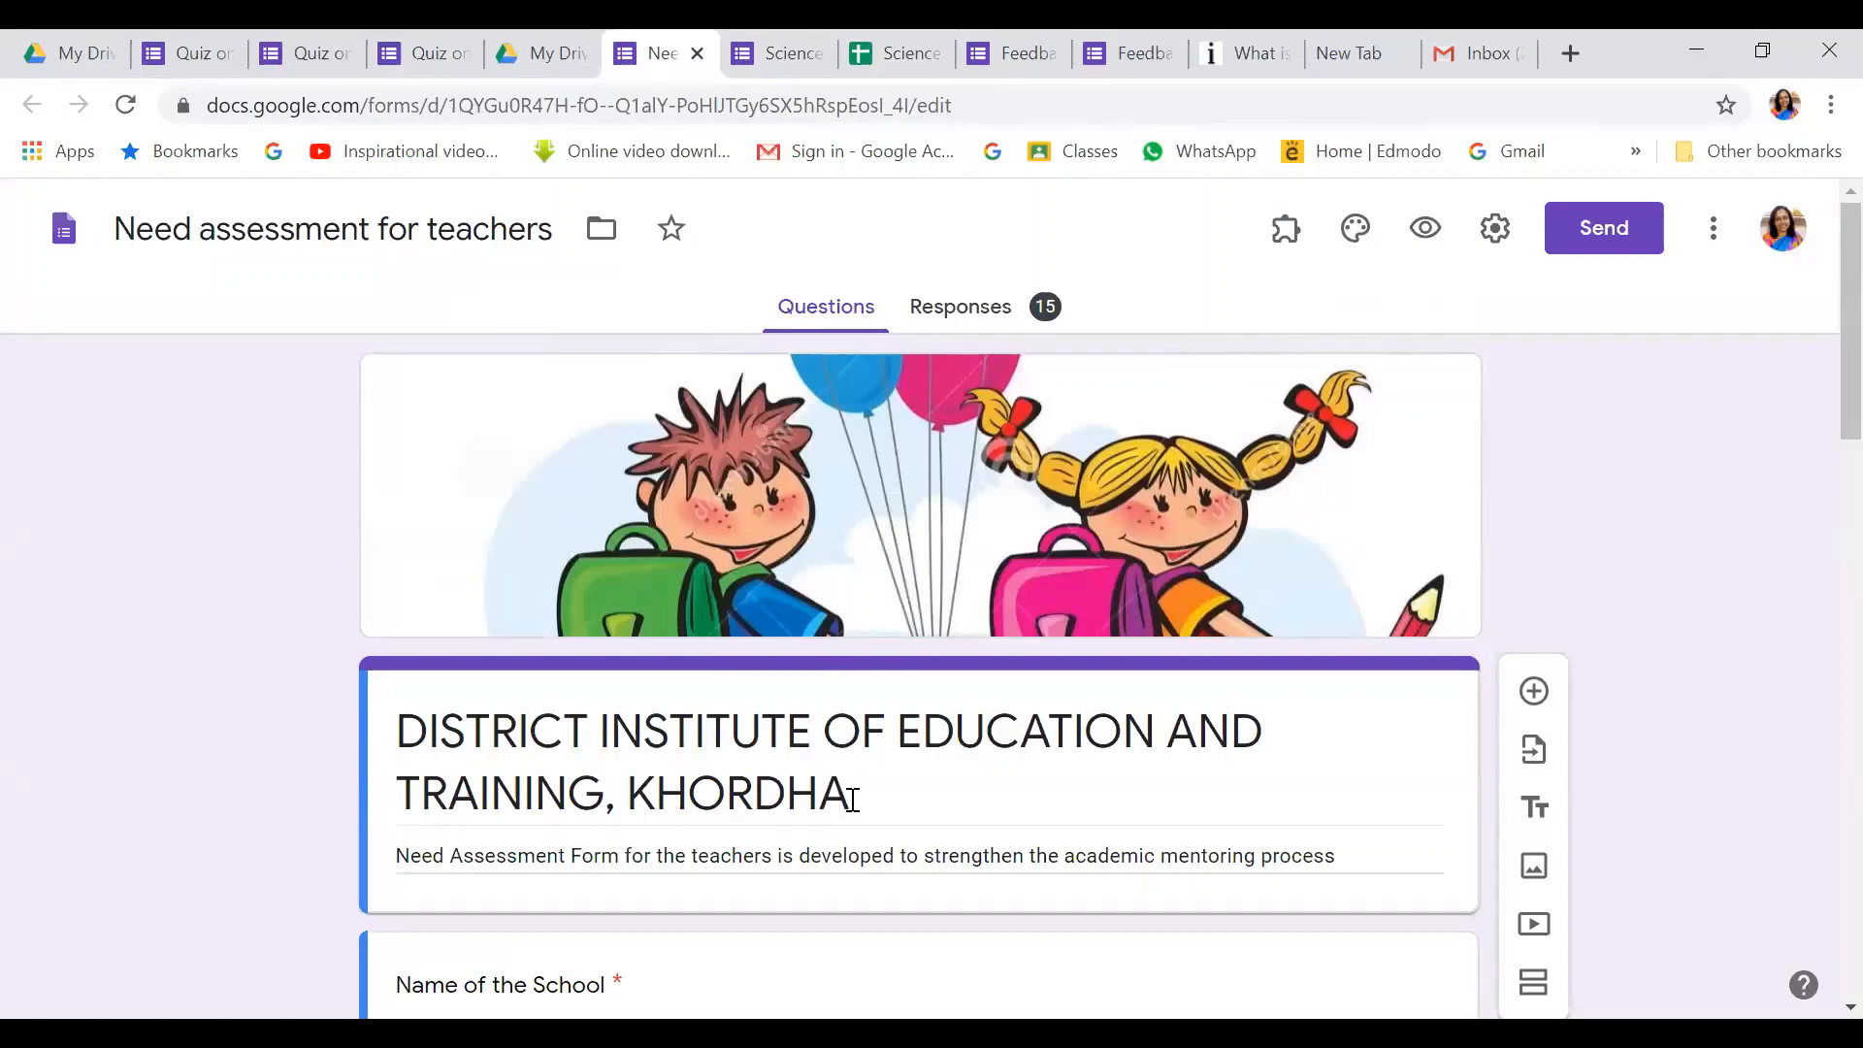
scroll(852, 799, down, 3)
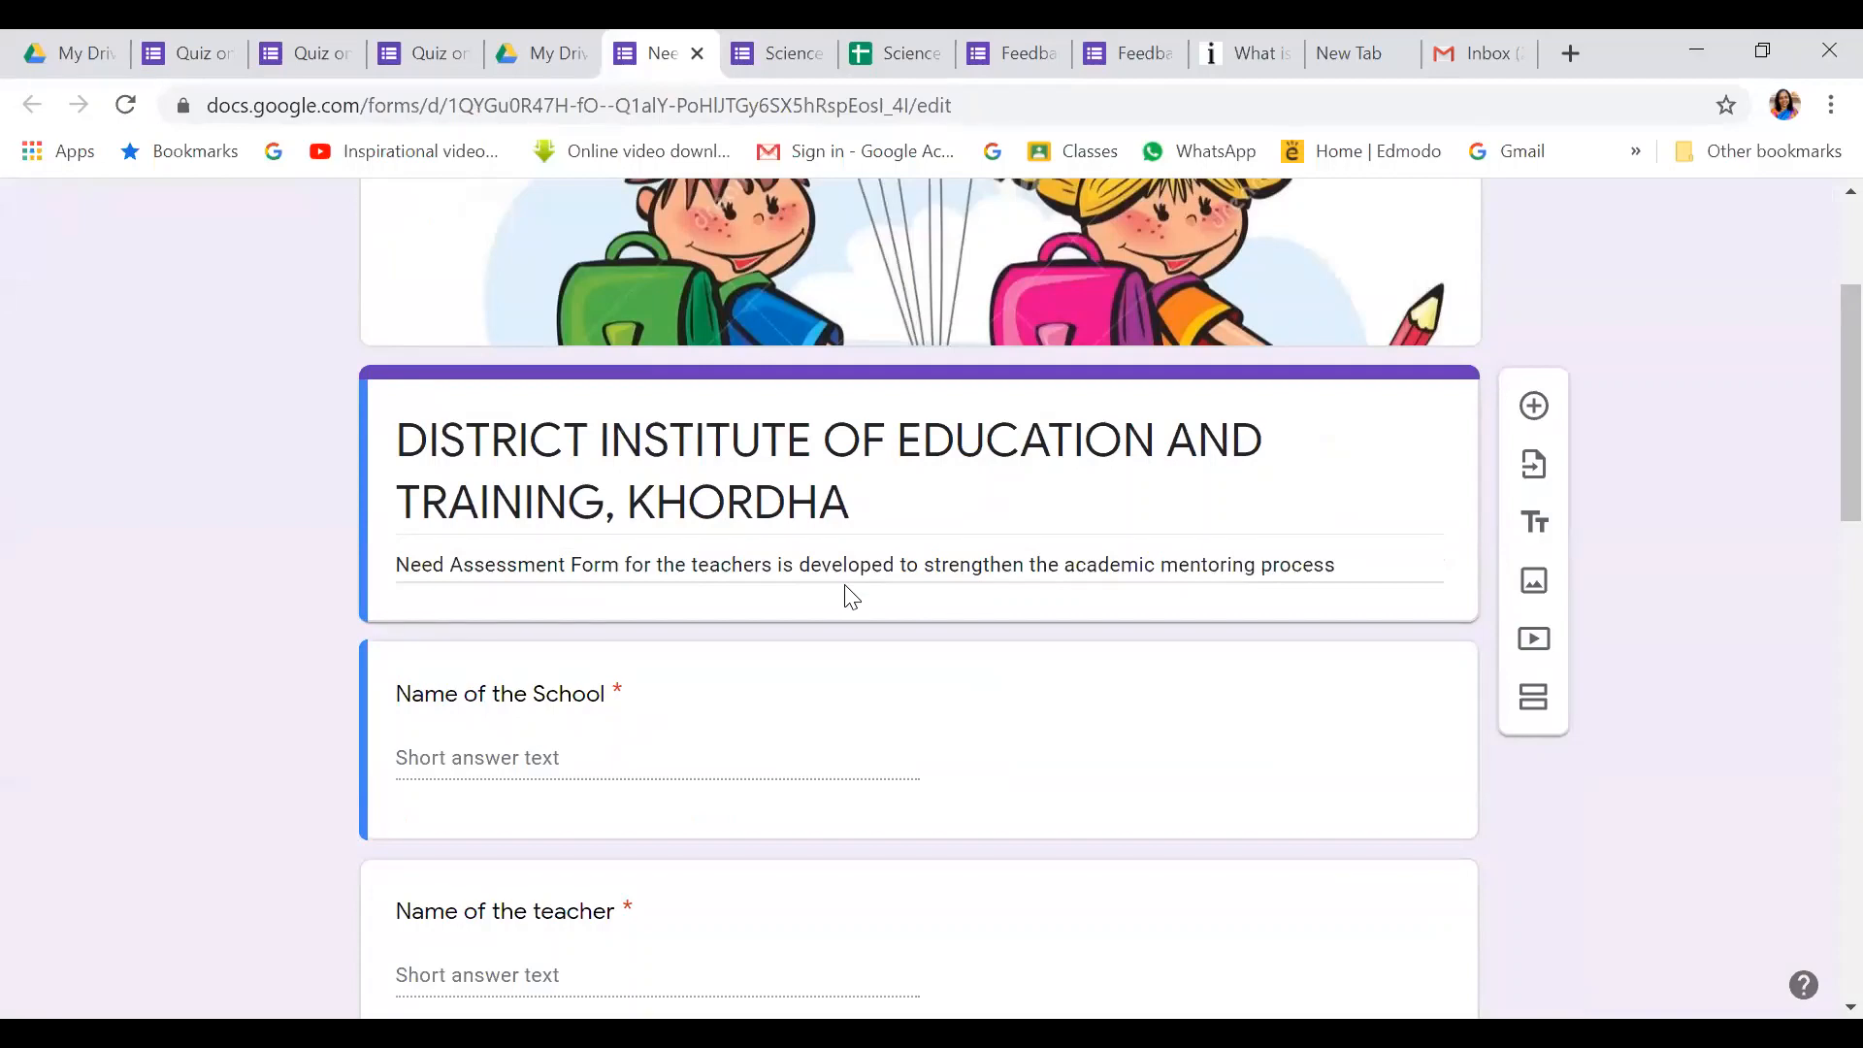
scroll(840, 604, down, 9)
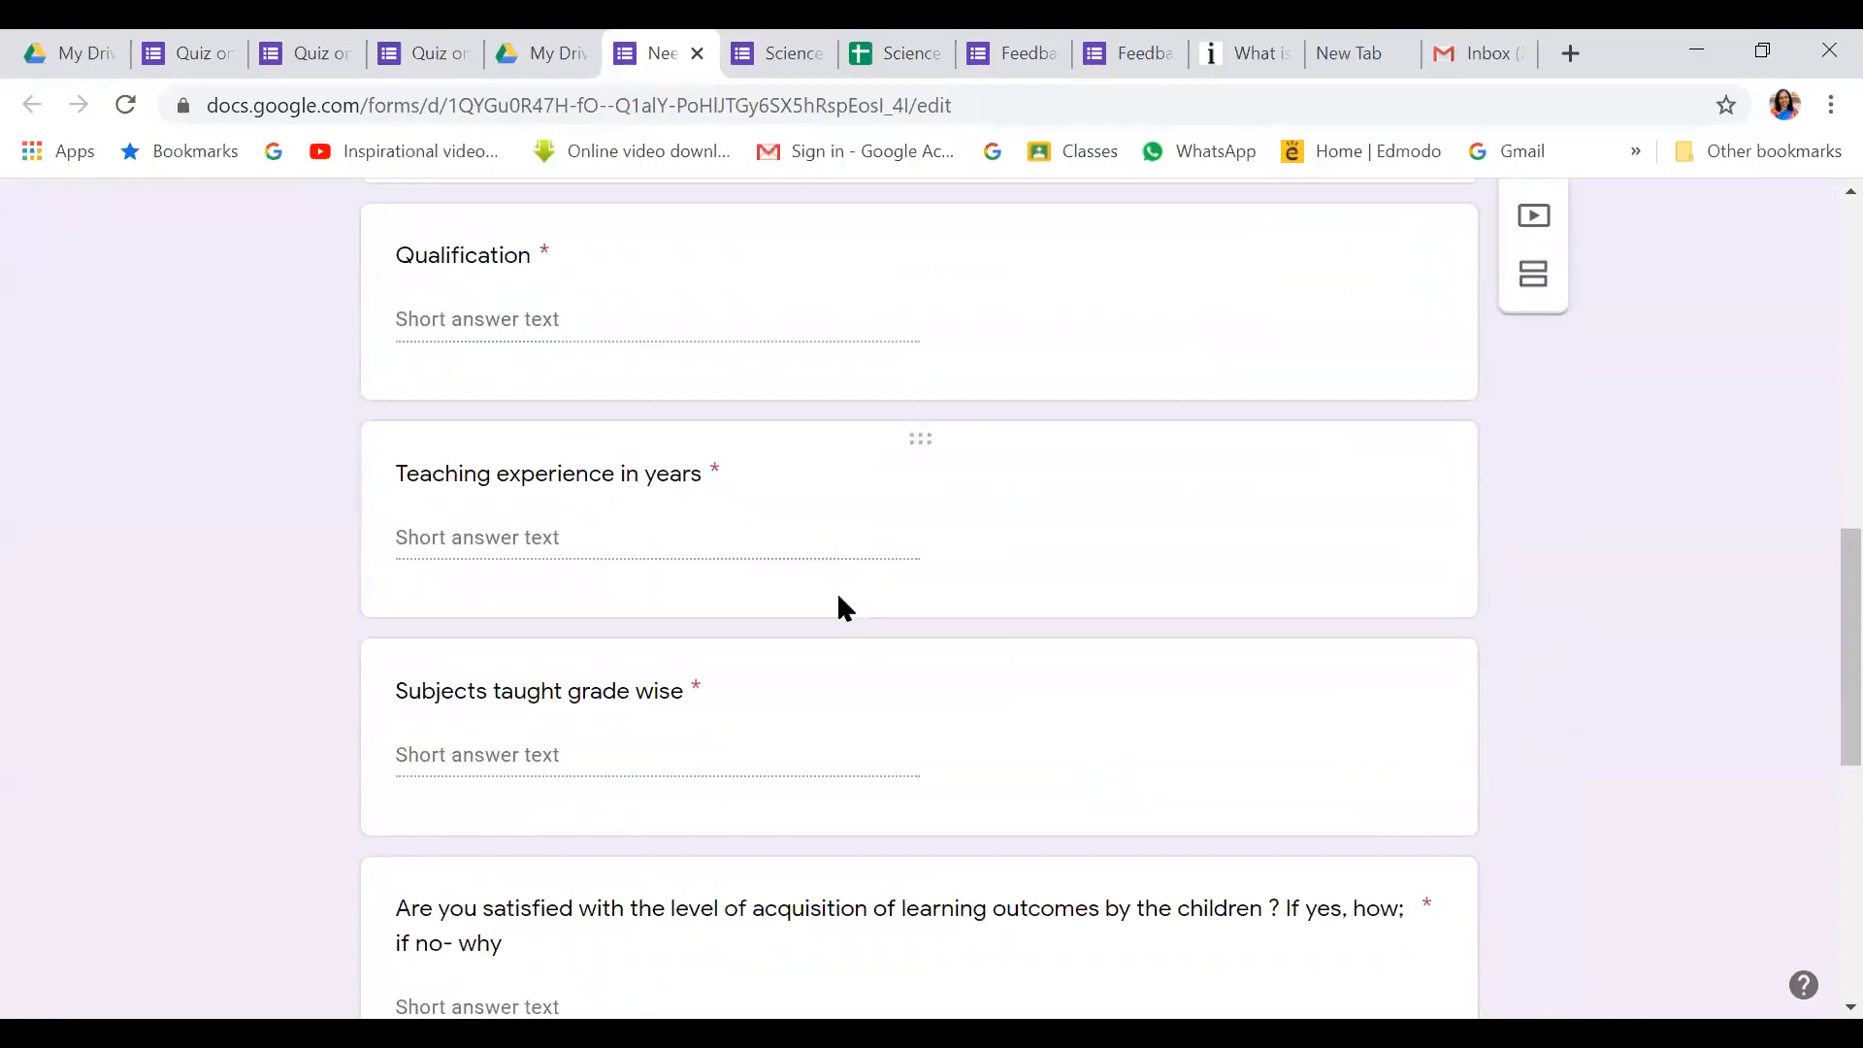
scroll(838, 598, up, 12)
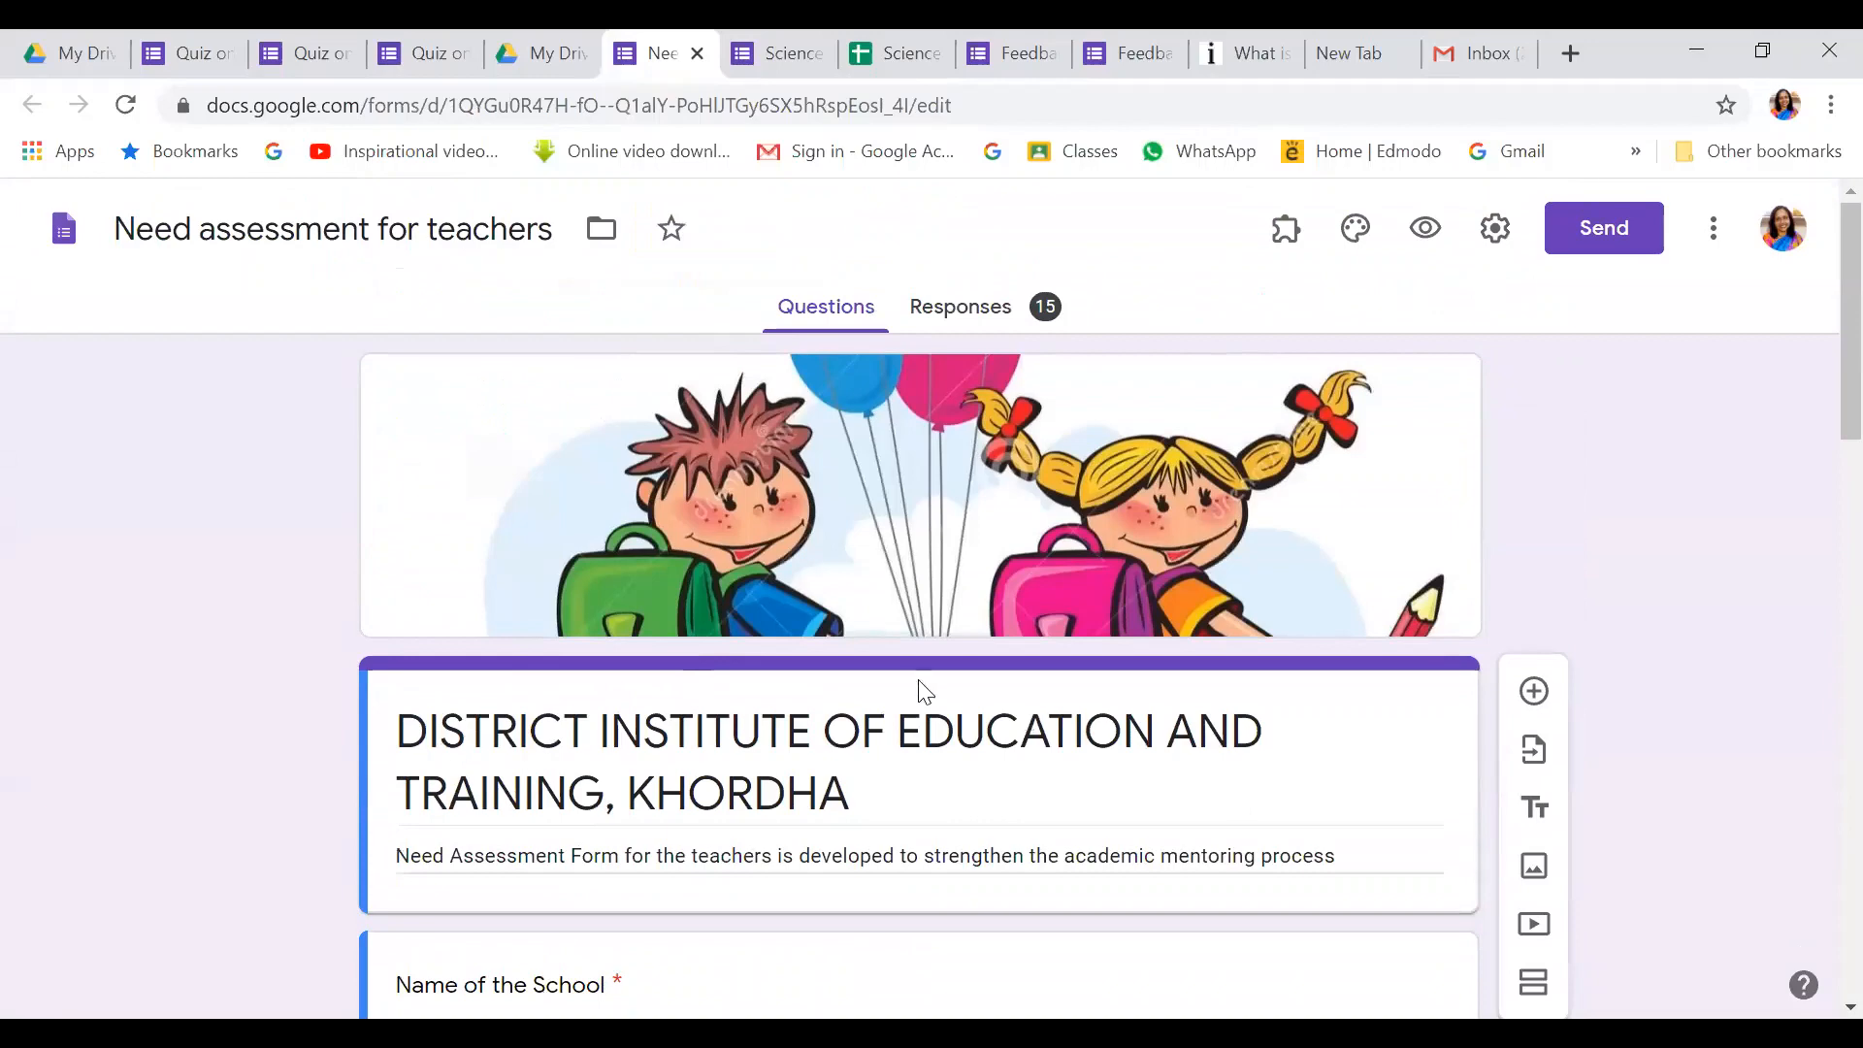
Scroll through the Need assessment form's 15 responses, then switch to Quiz on Action Research
click(981, 313)
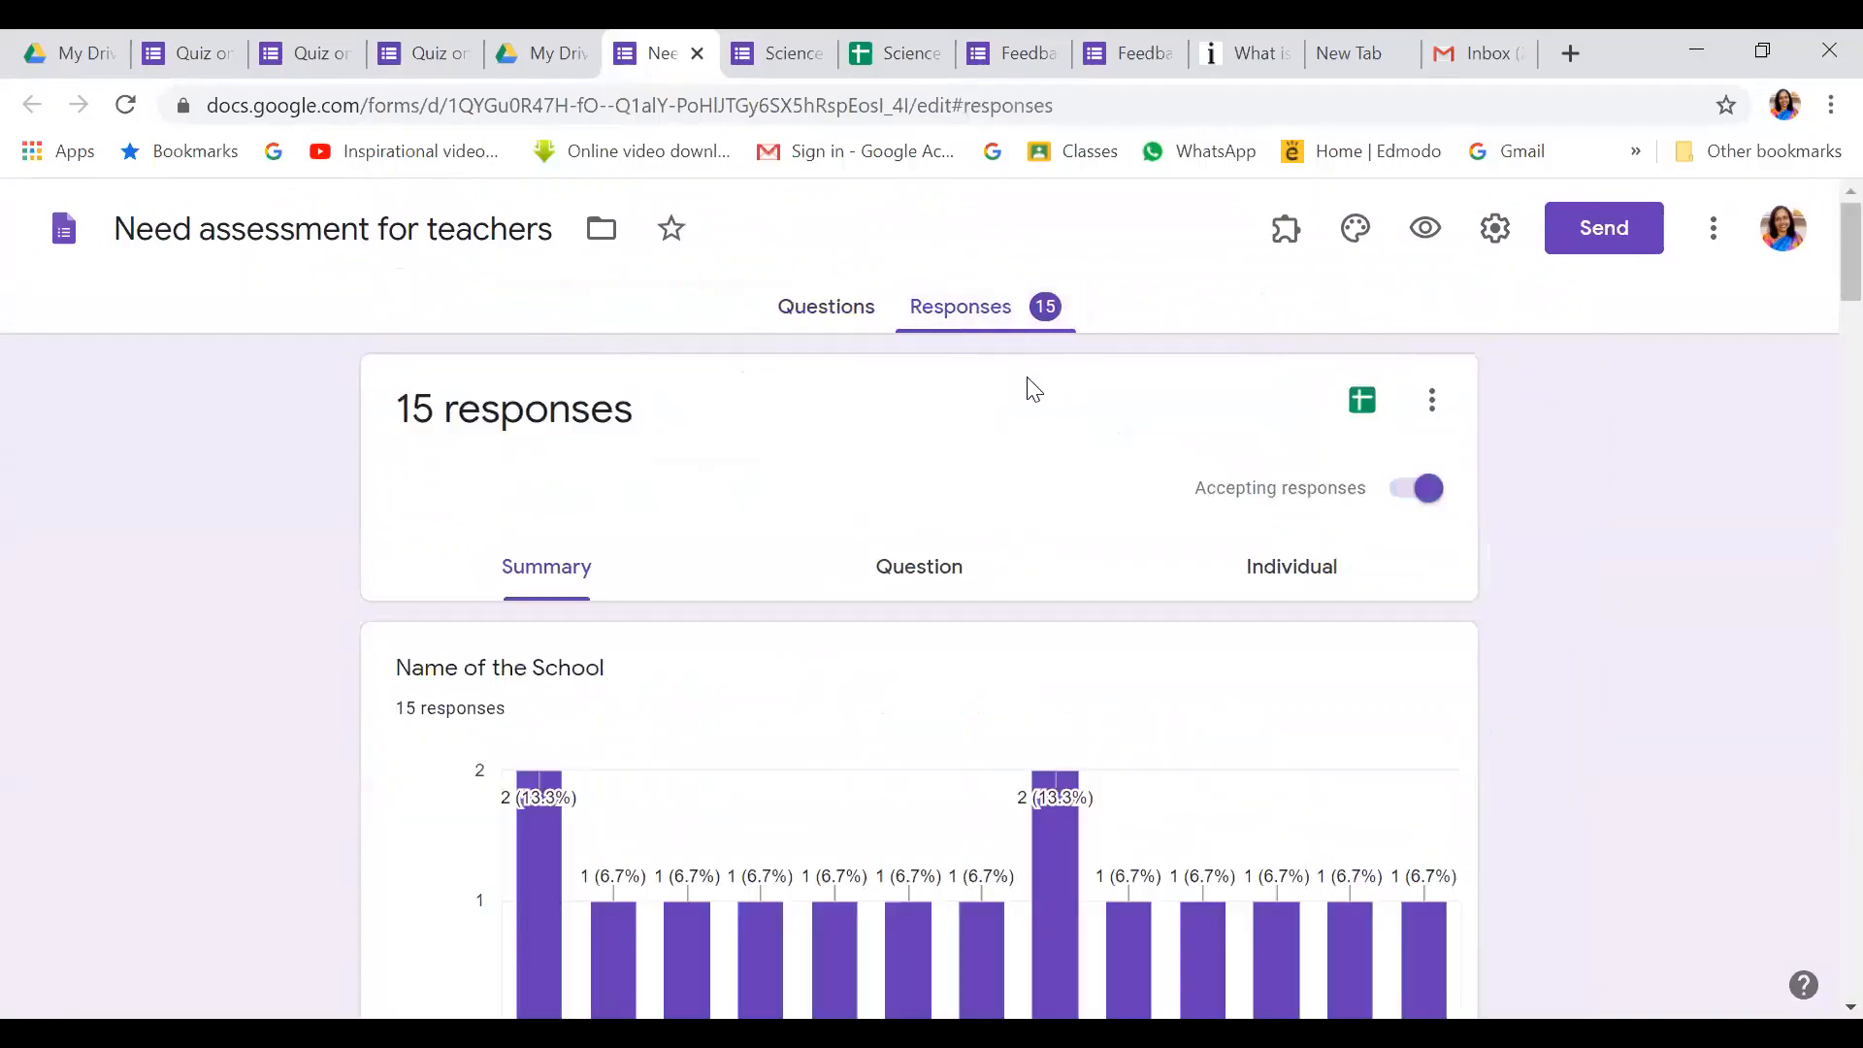
scroll(1000, 485, down, 7)
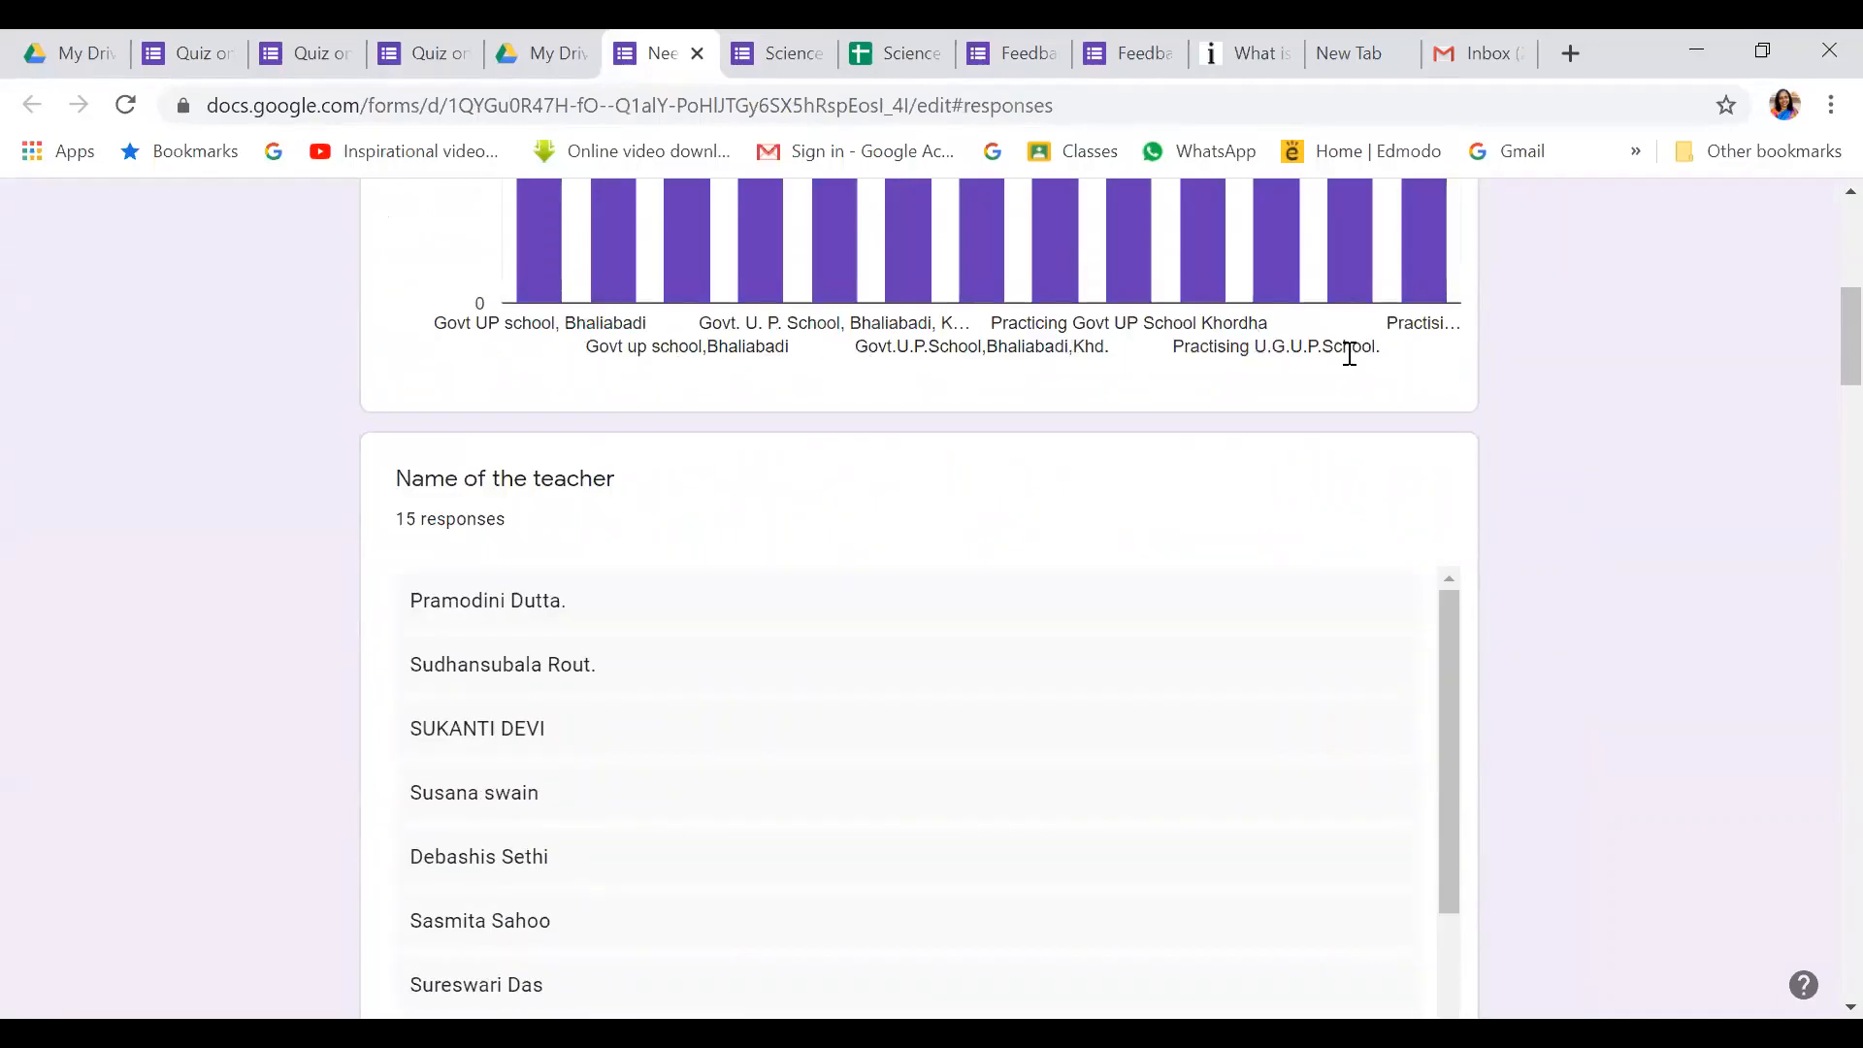
scroll(1243, 515, down, 12)
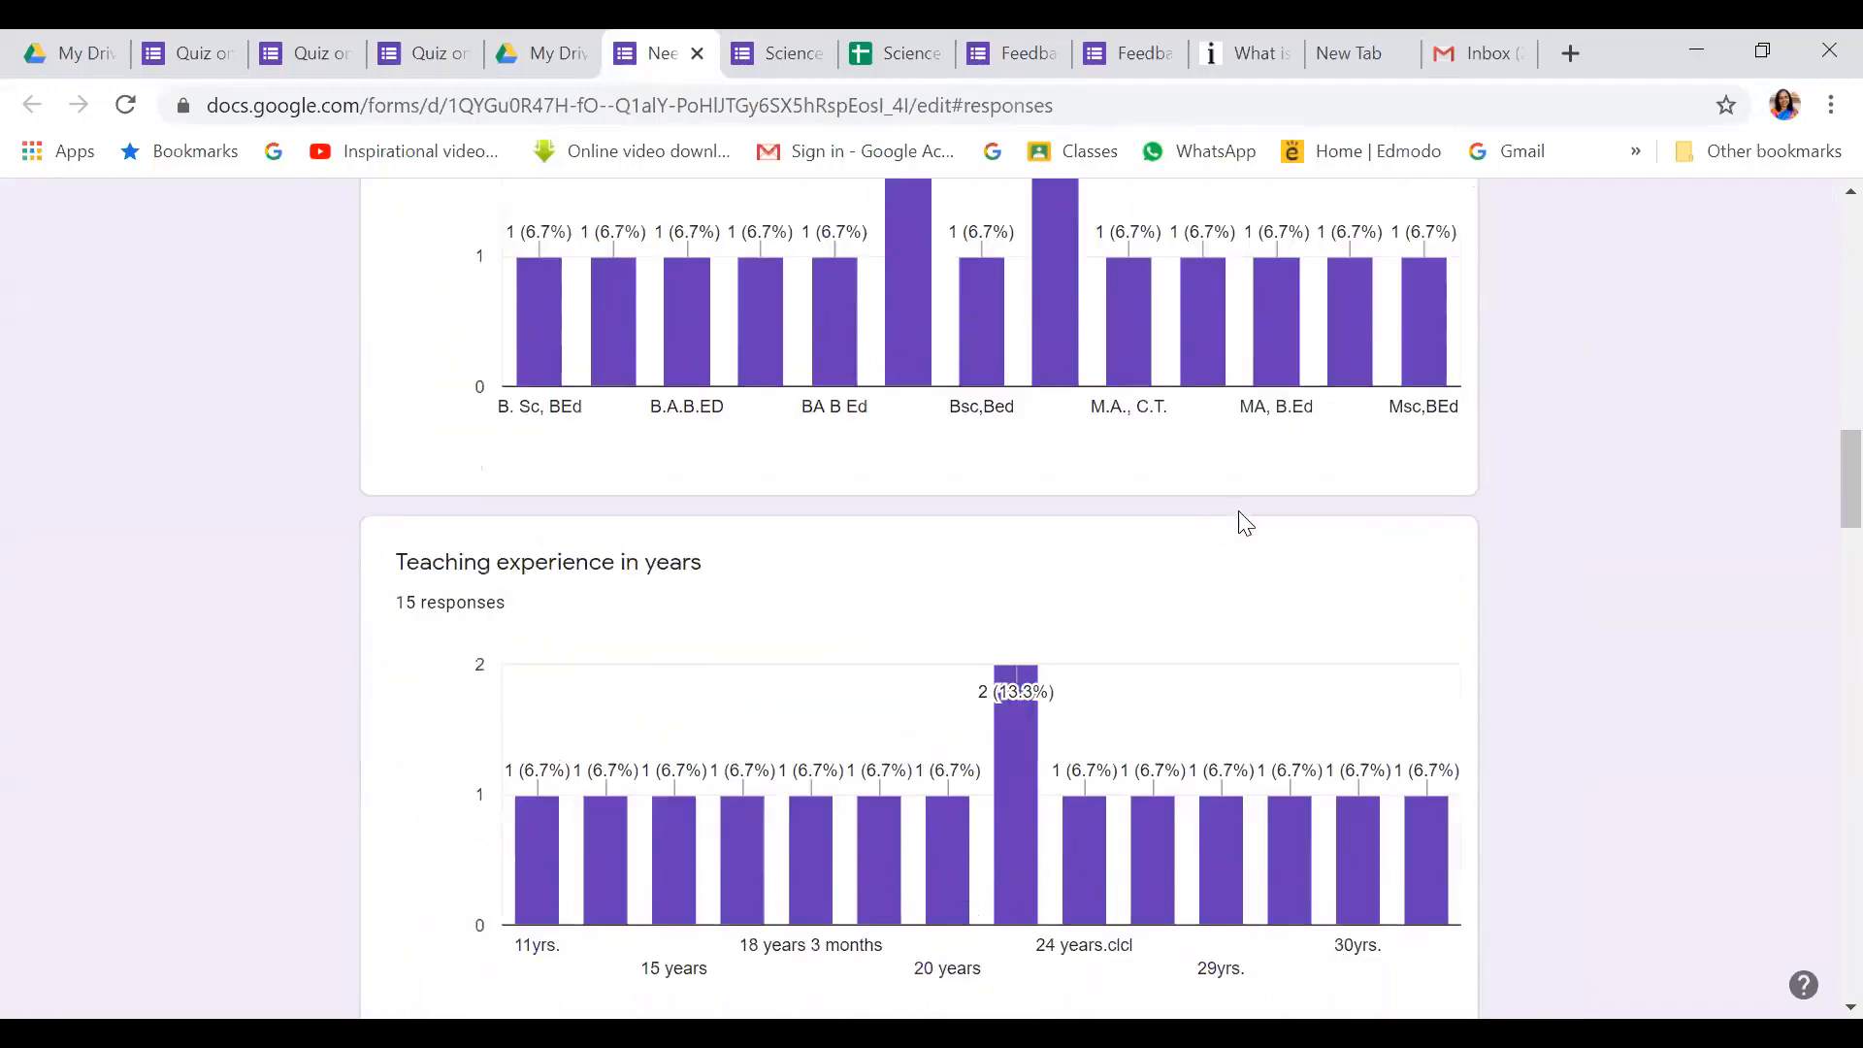
scroll(1242, 514, down, 10)
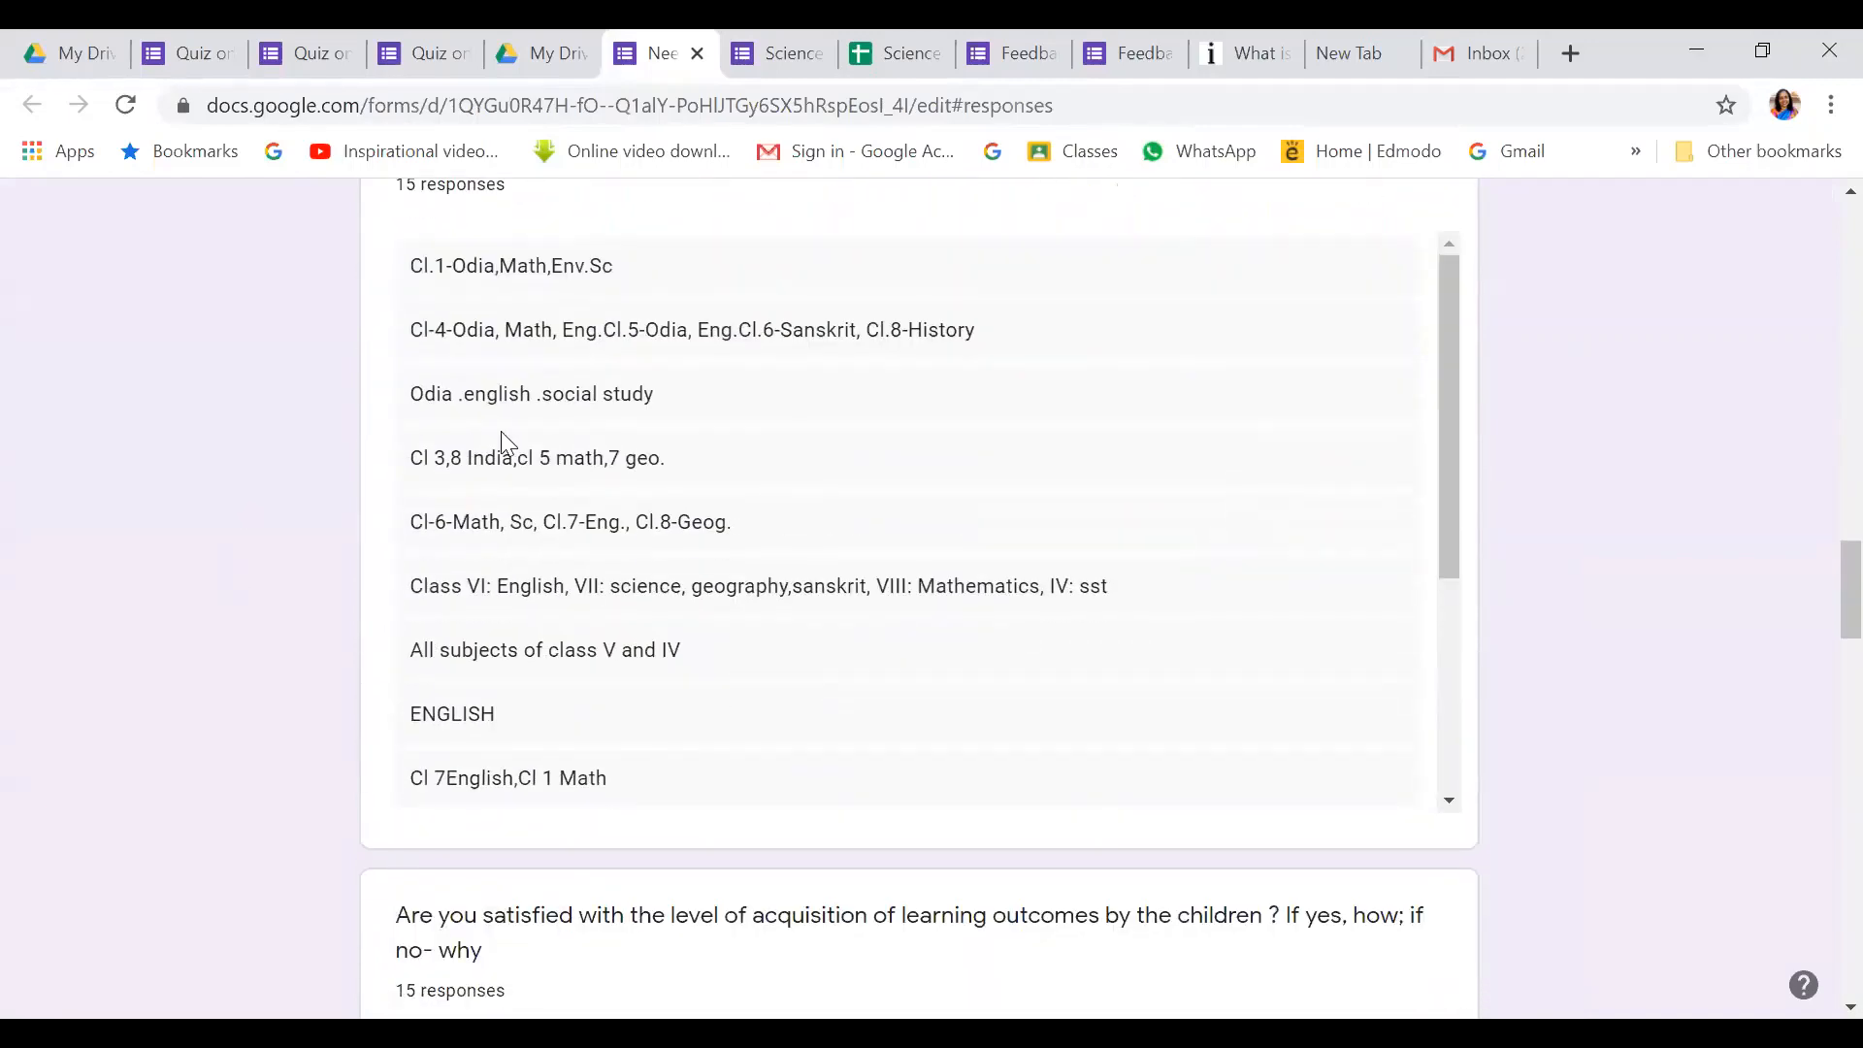
scroll(701, 665, down, 12)
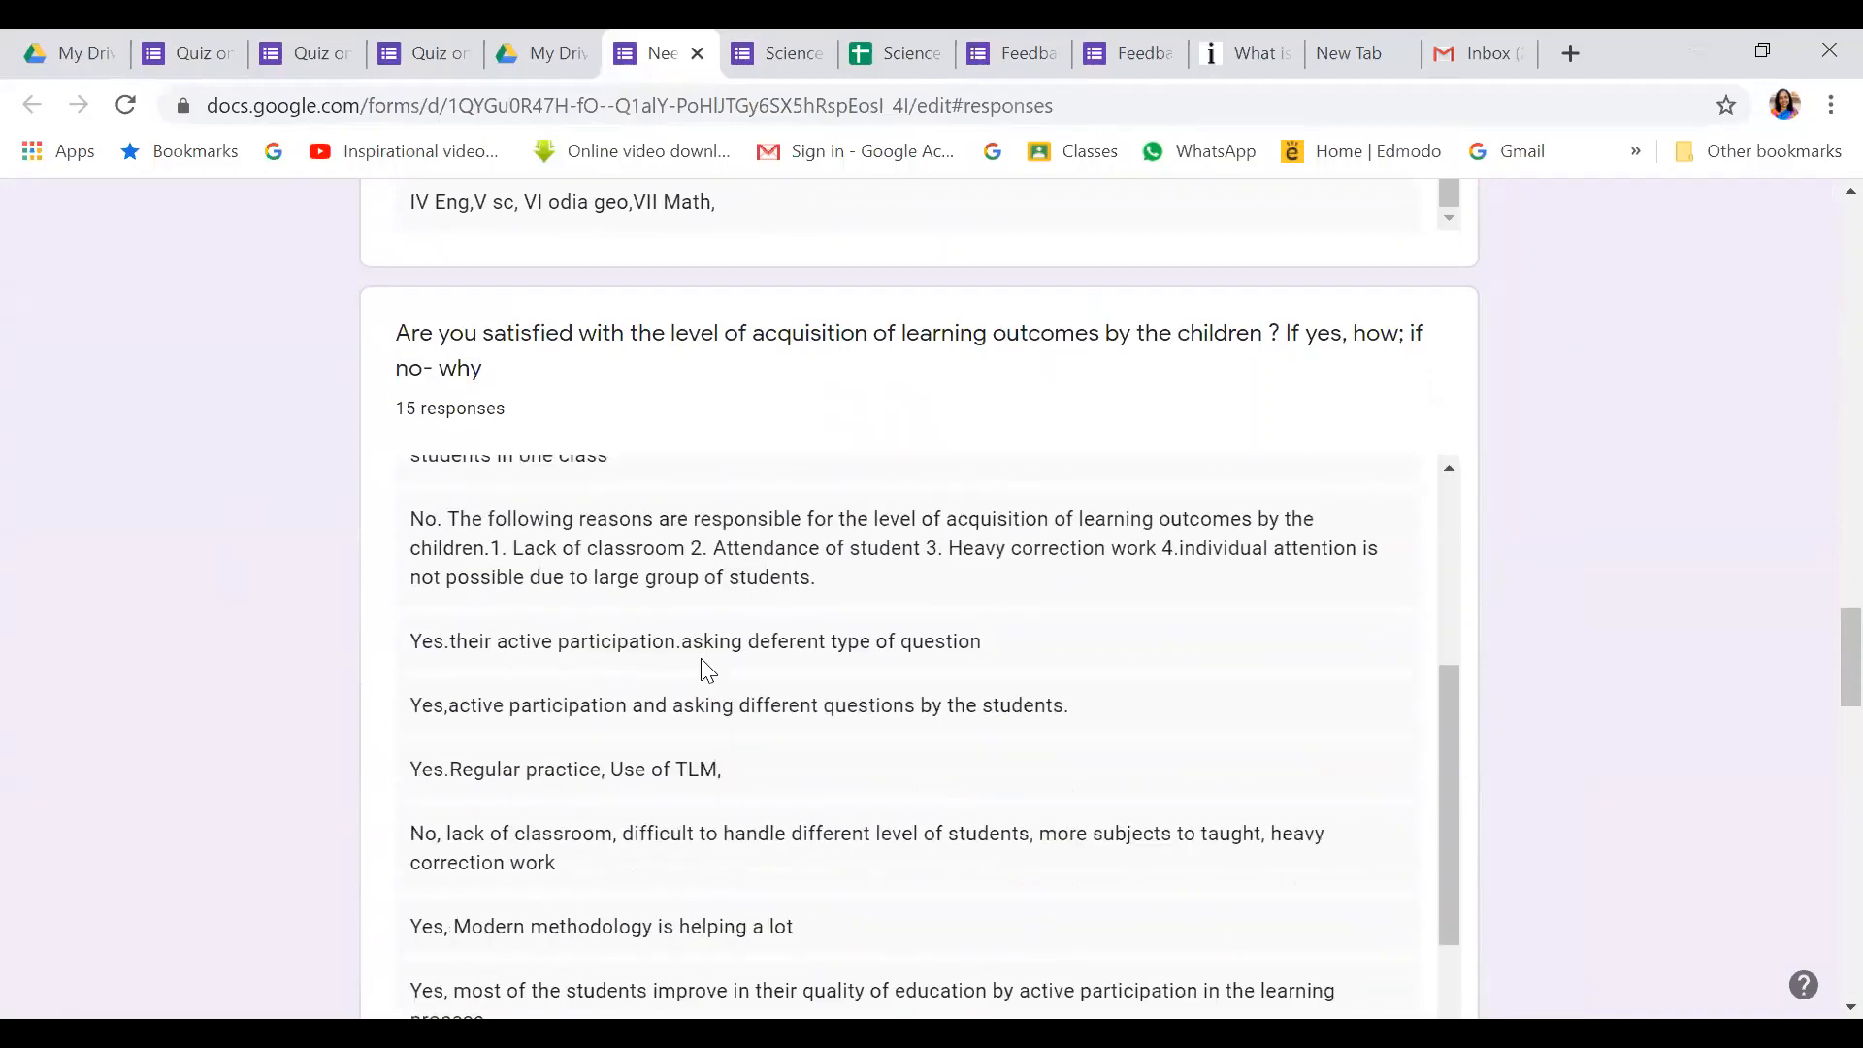
scroll(701, 665, down, 2)
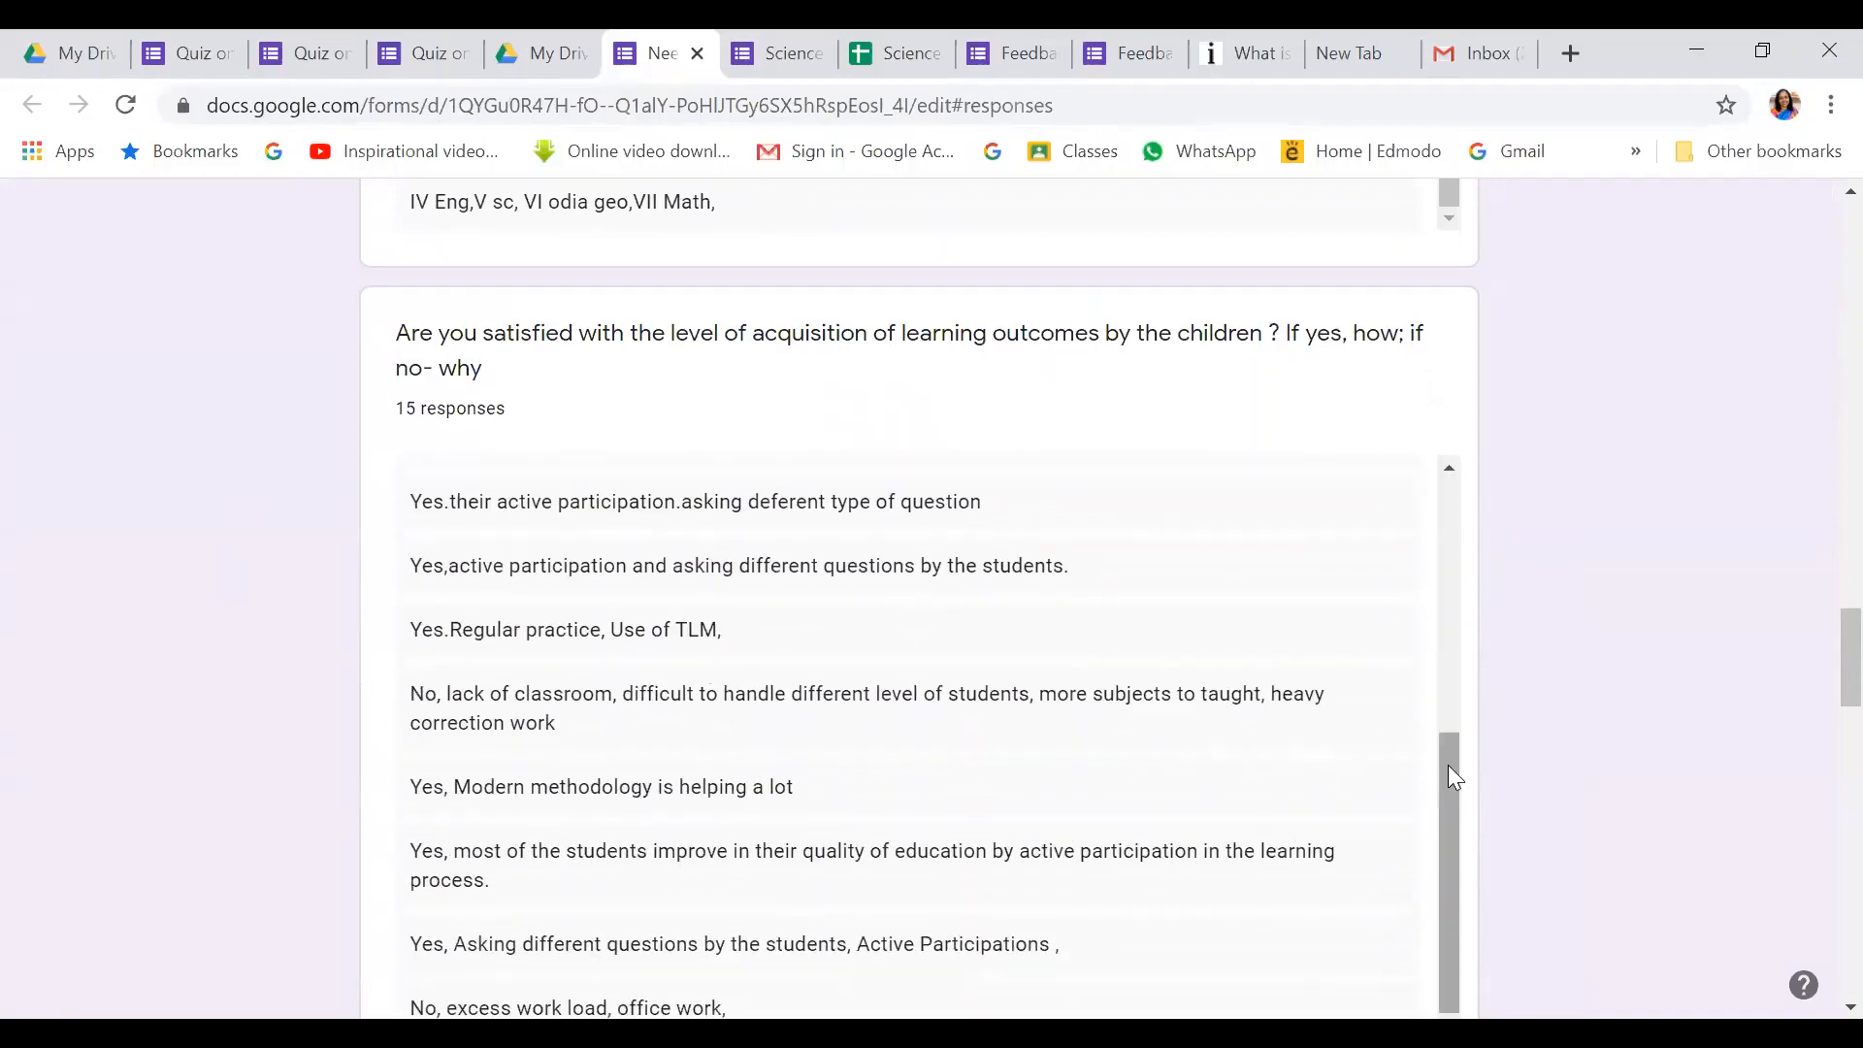
drag(1452, 777, 1517, 500)
drag(1816, 646, 1810, 228)
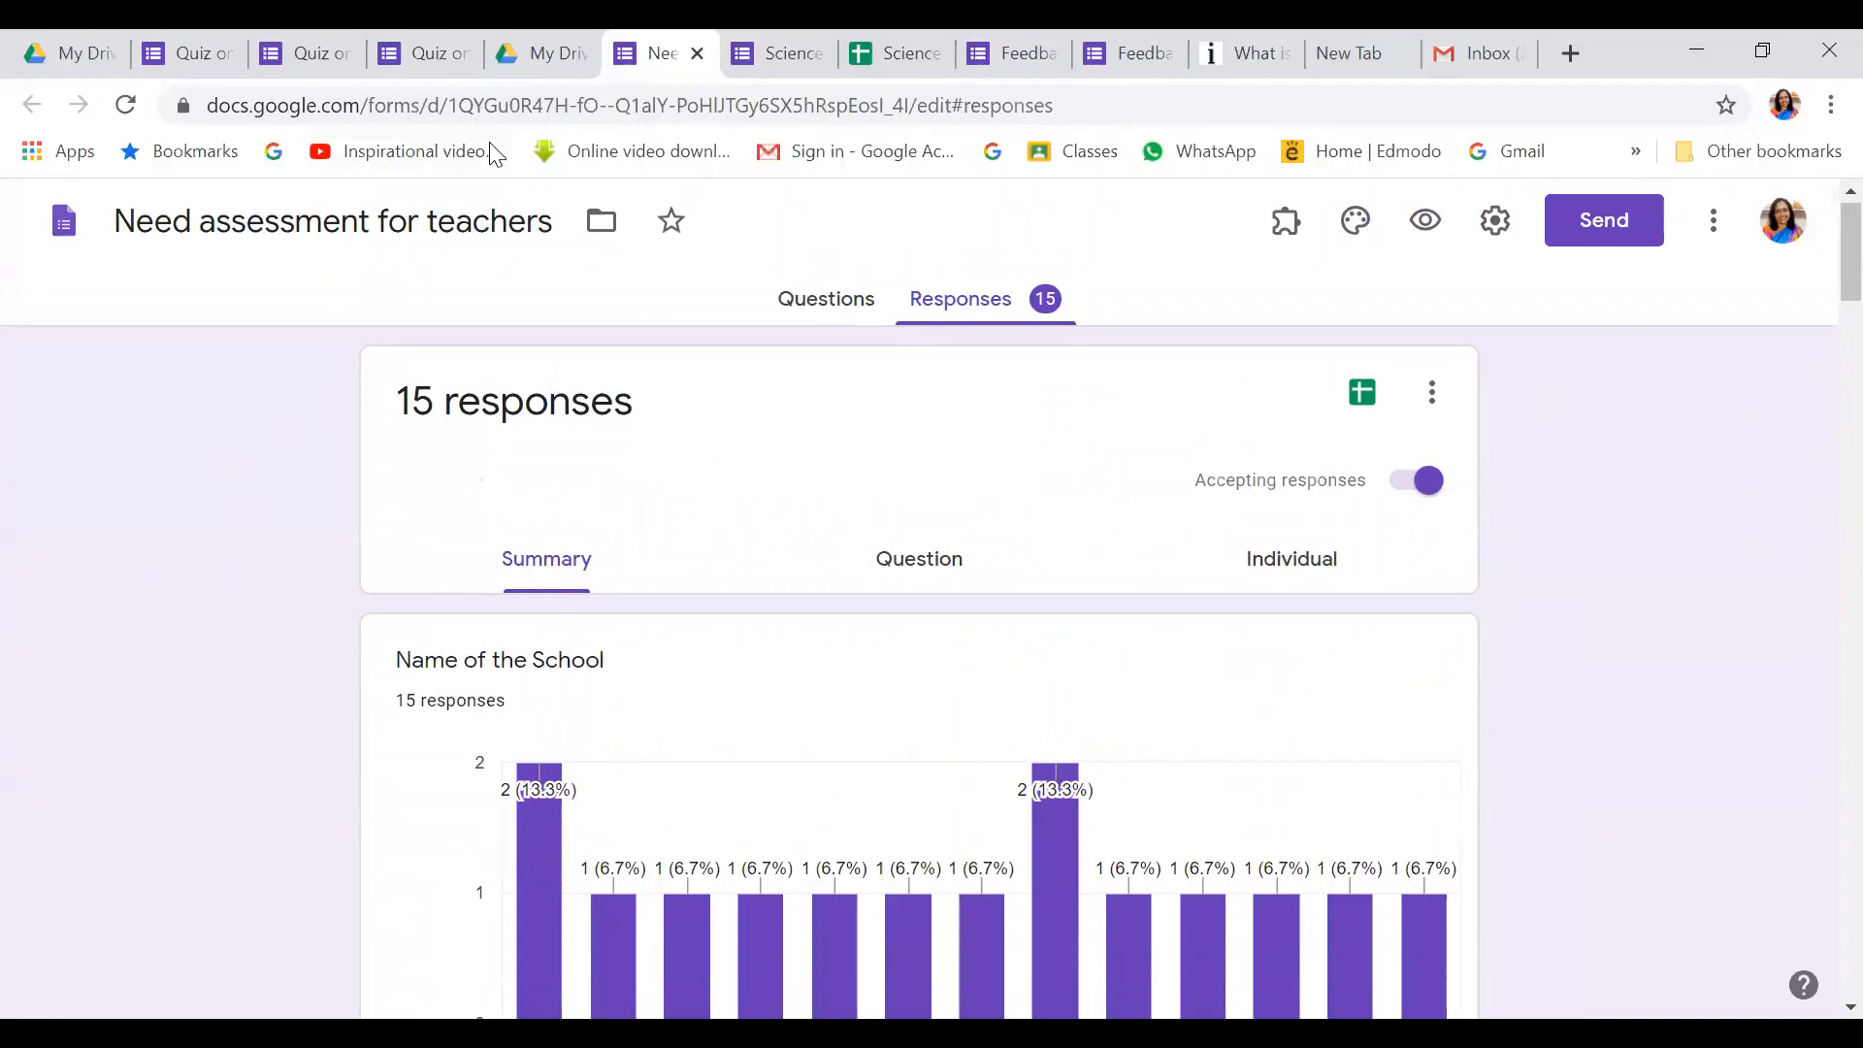
click(215, 62)
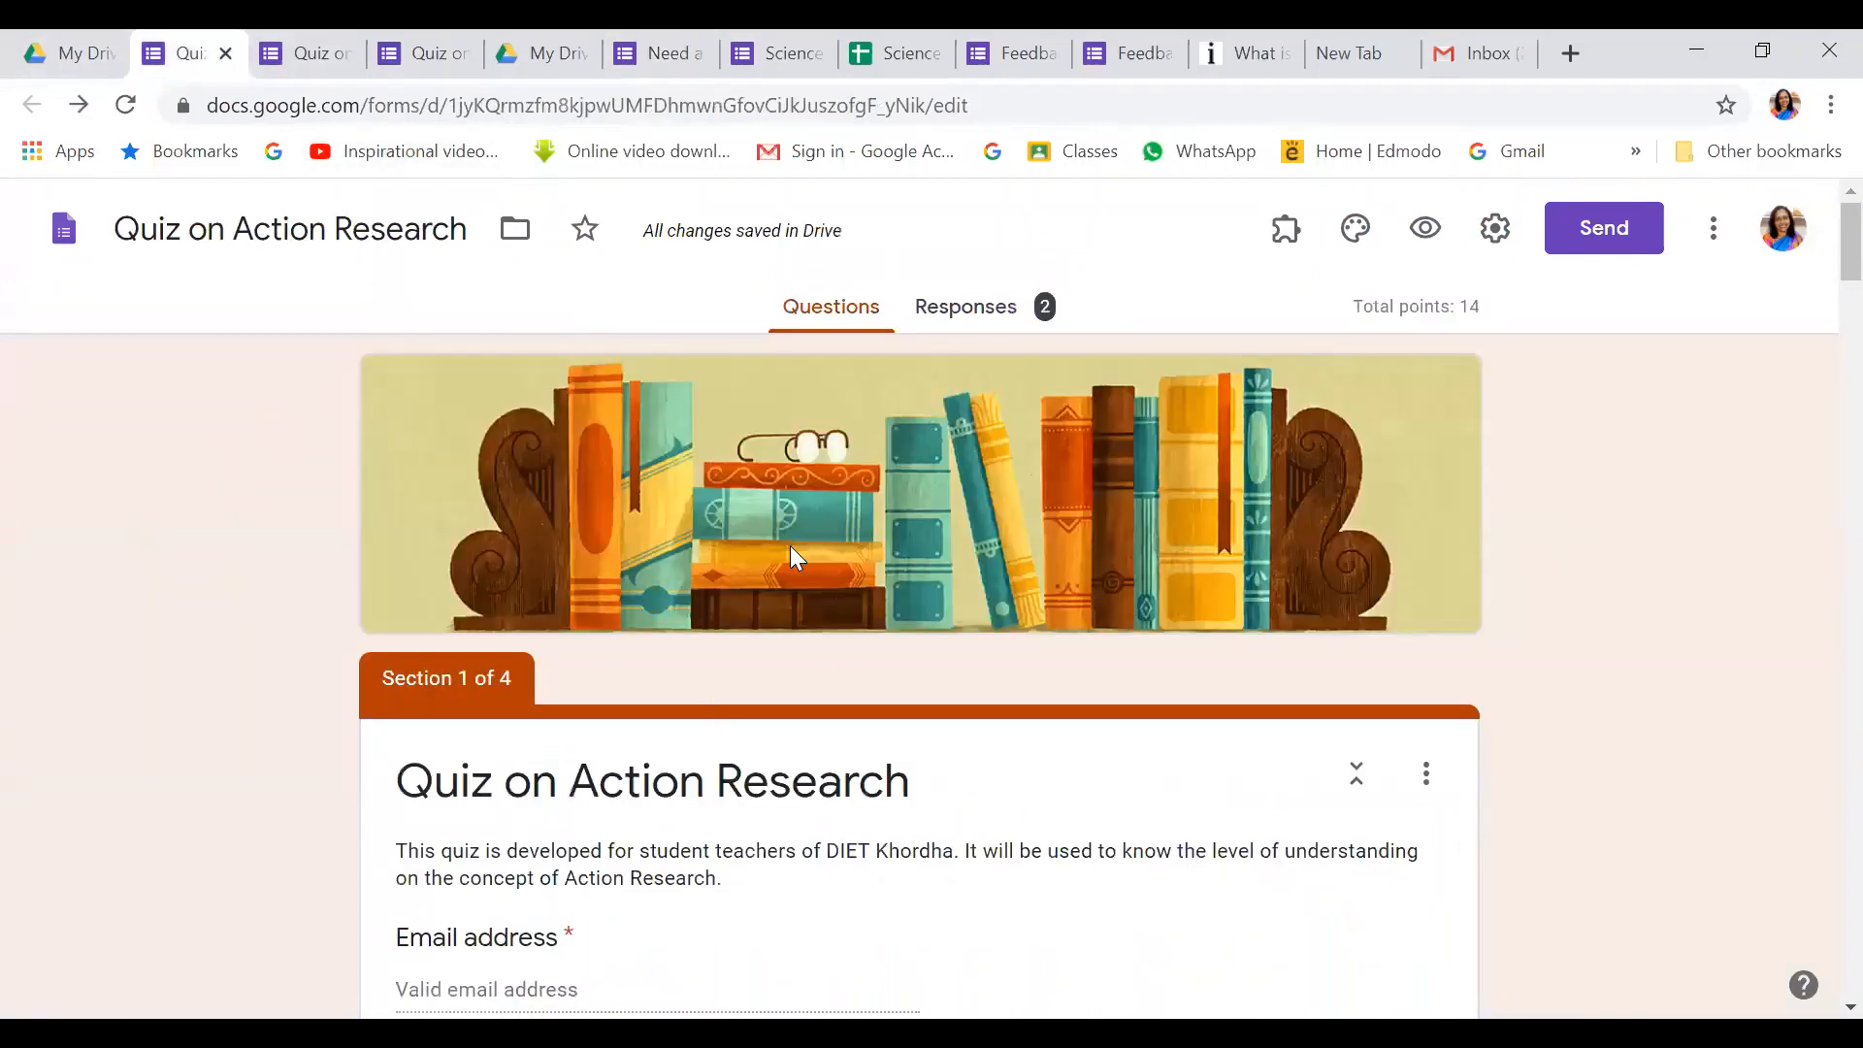
click(956, 309)
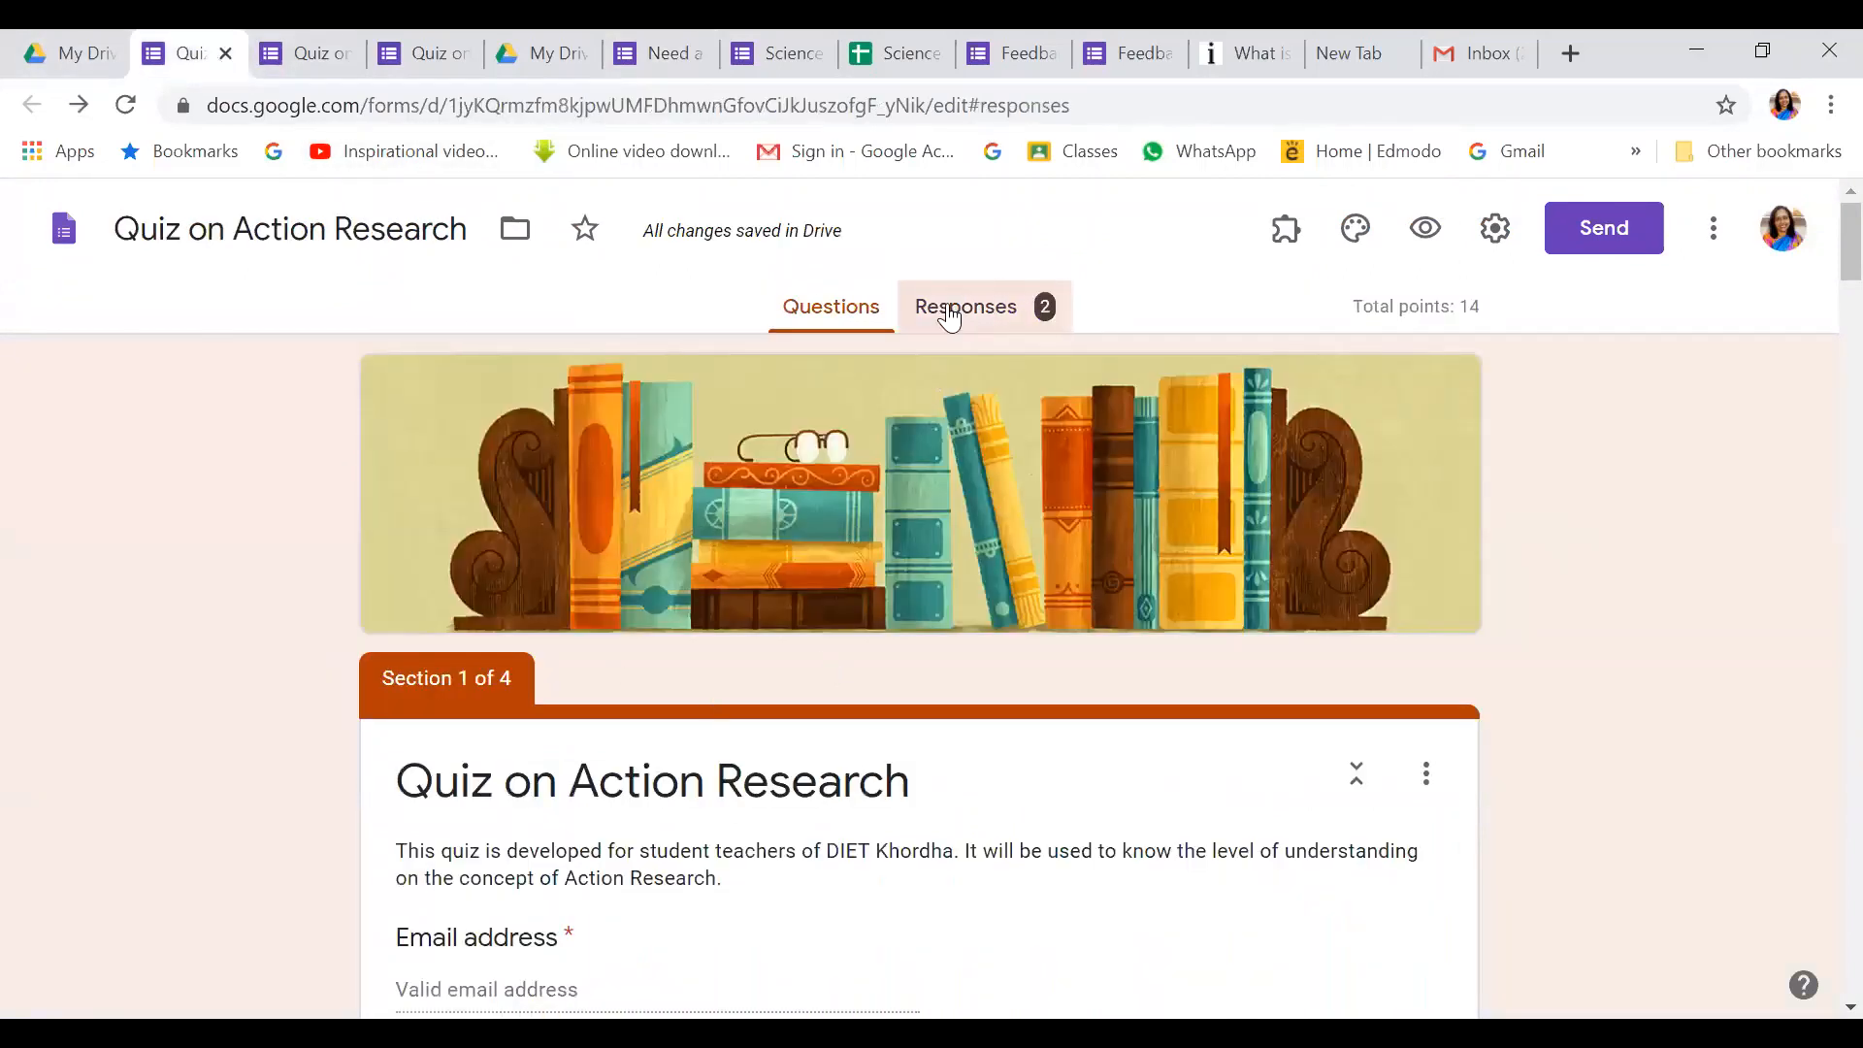
click(1279, 581)
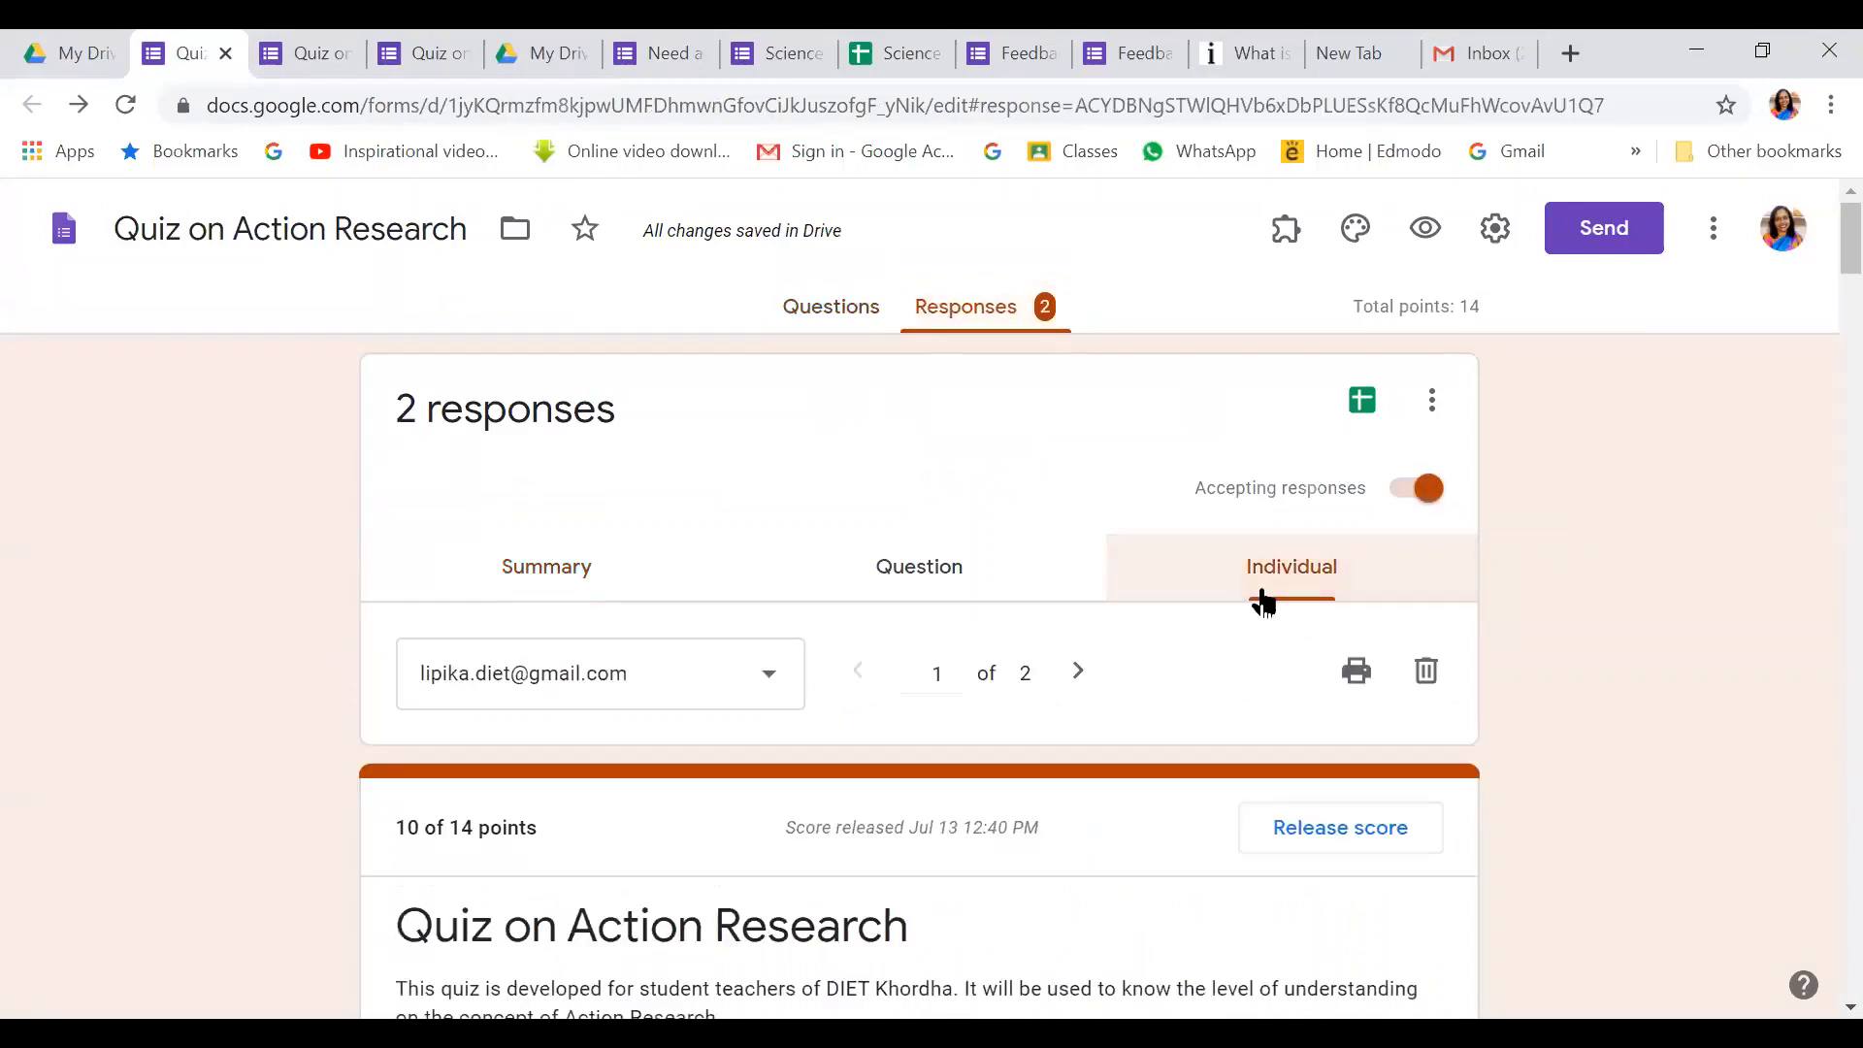
scroll(1259, 666, down, 3)
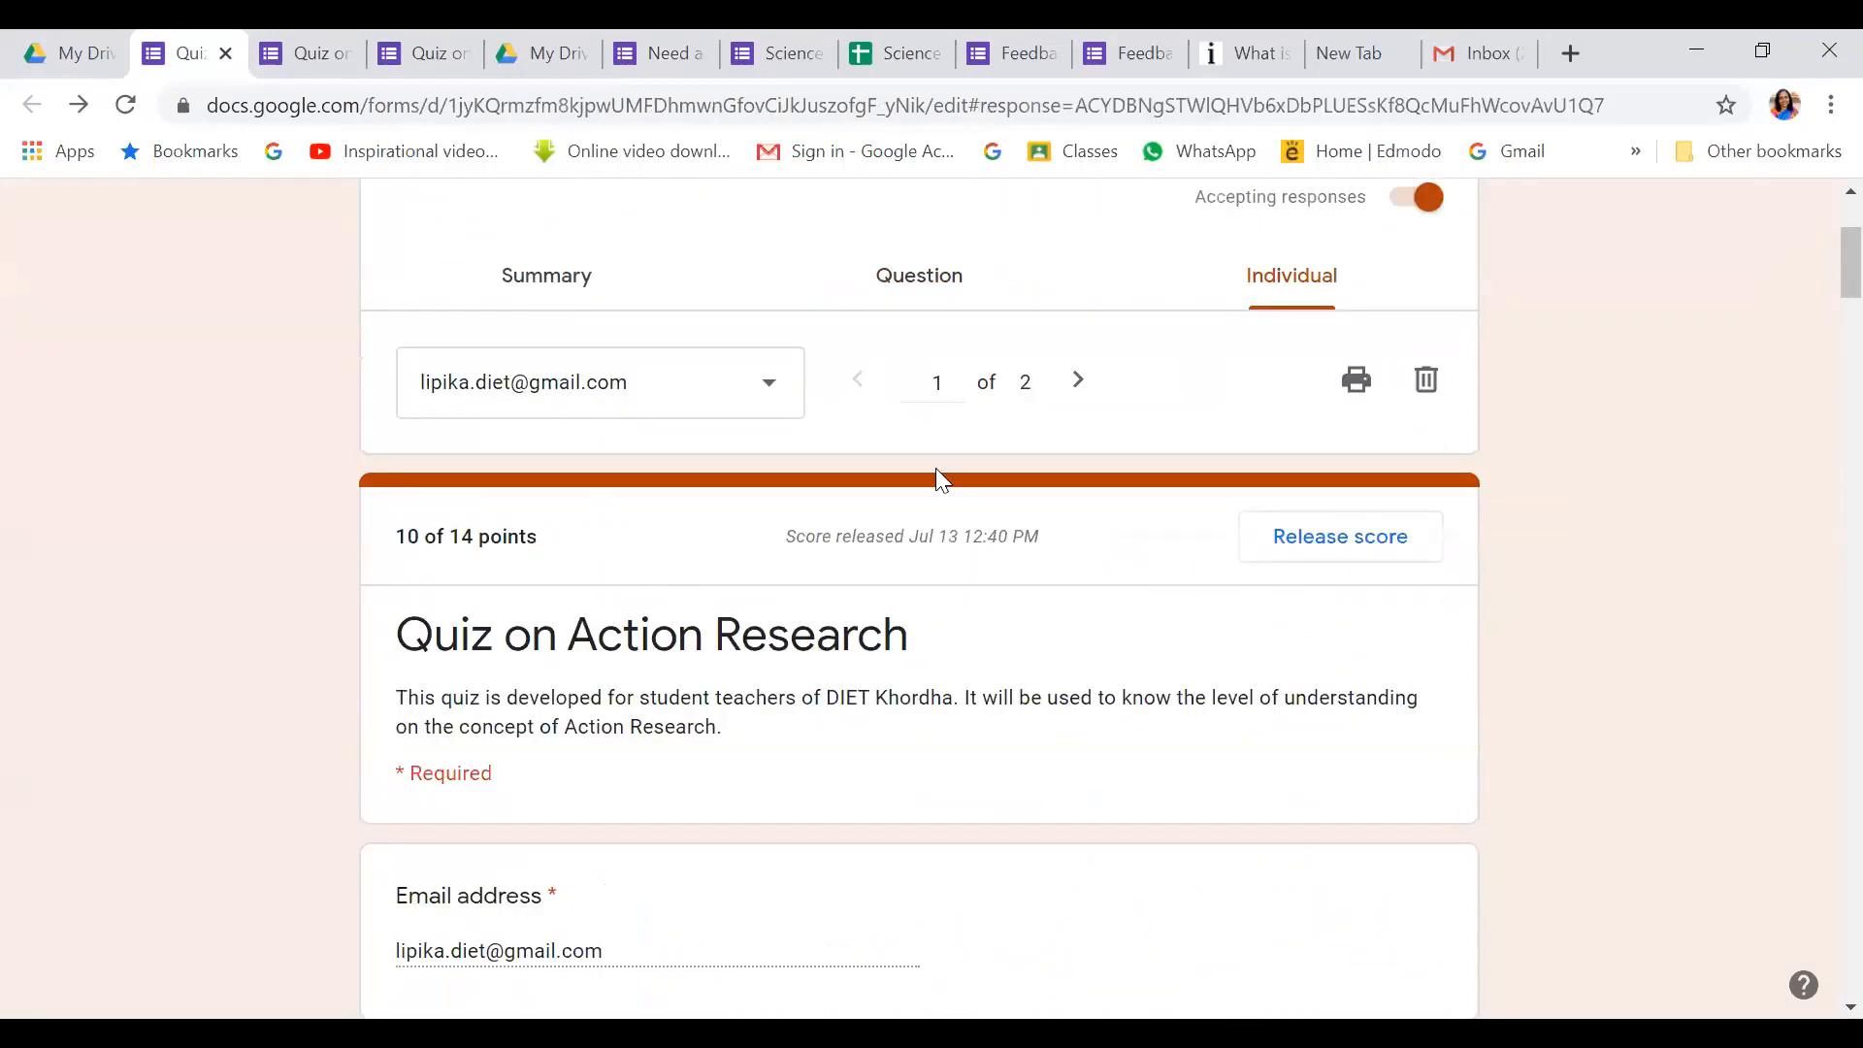
click(1075, 380)
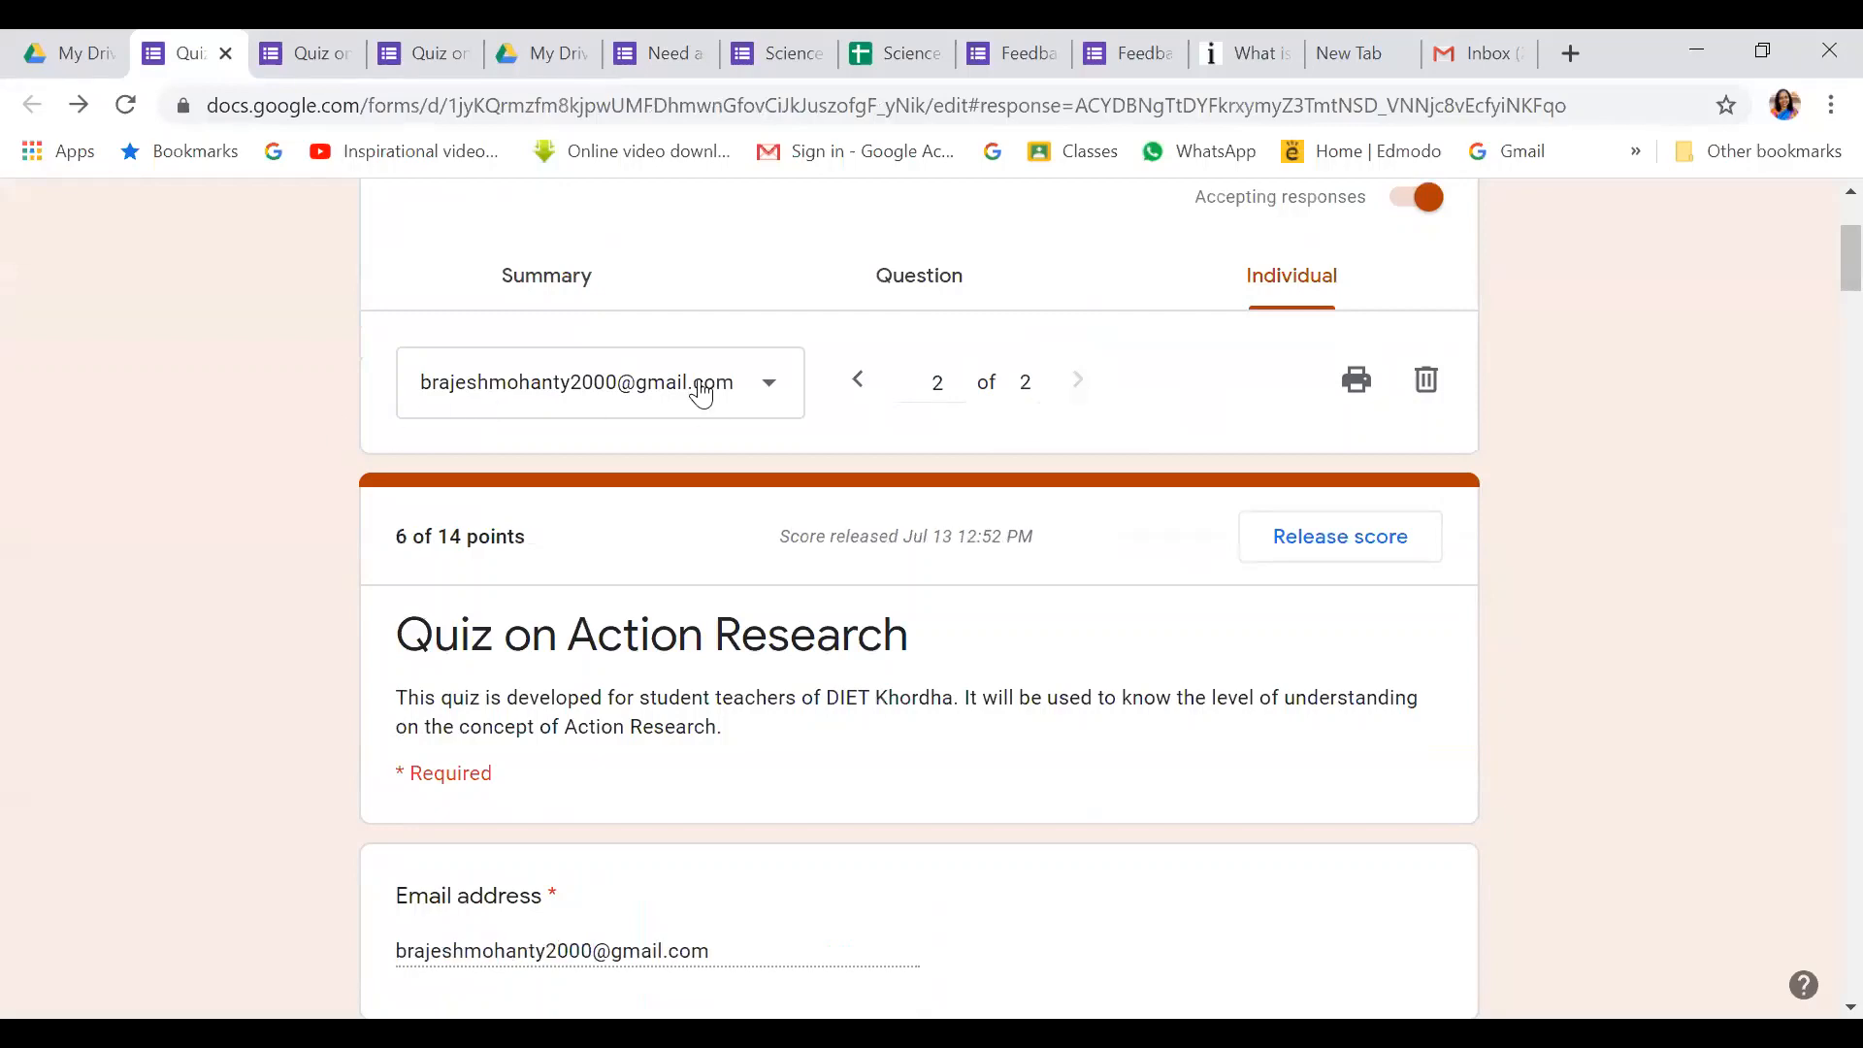
scroll(653, 706, down, 5)
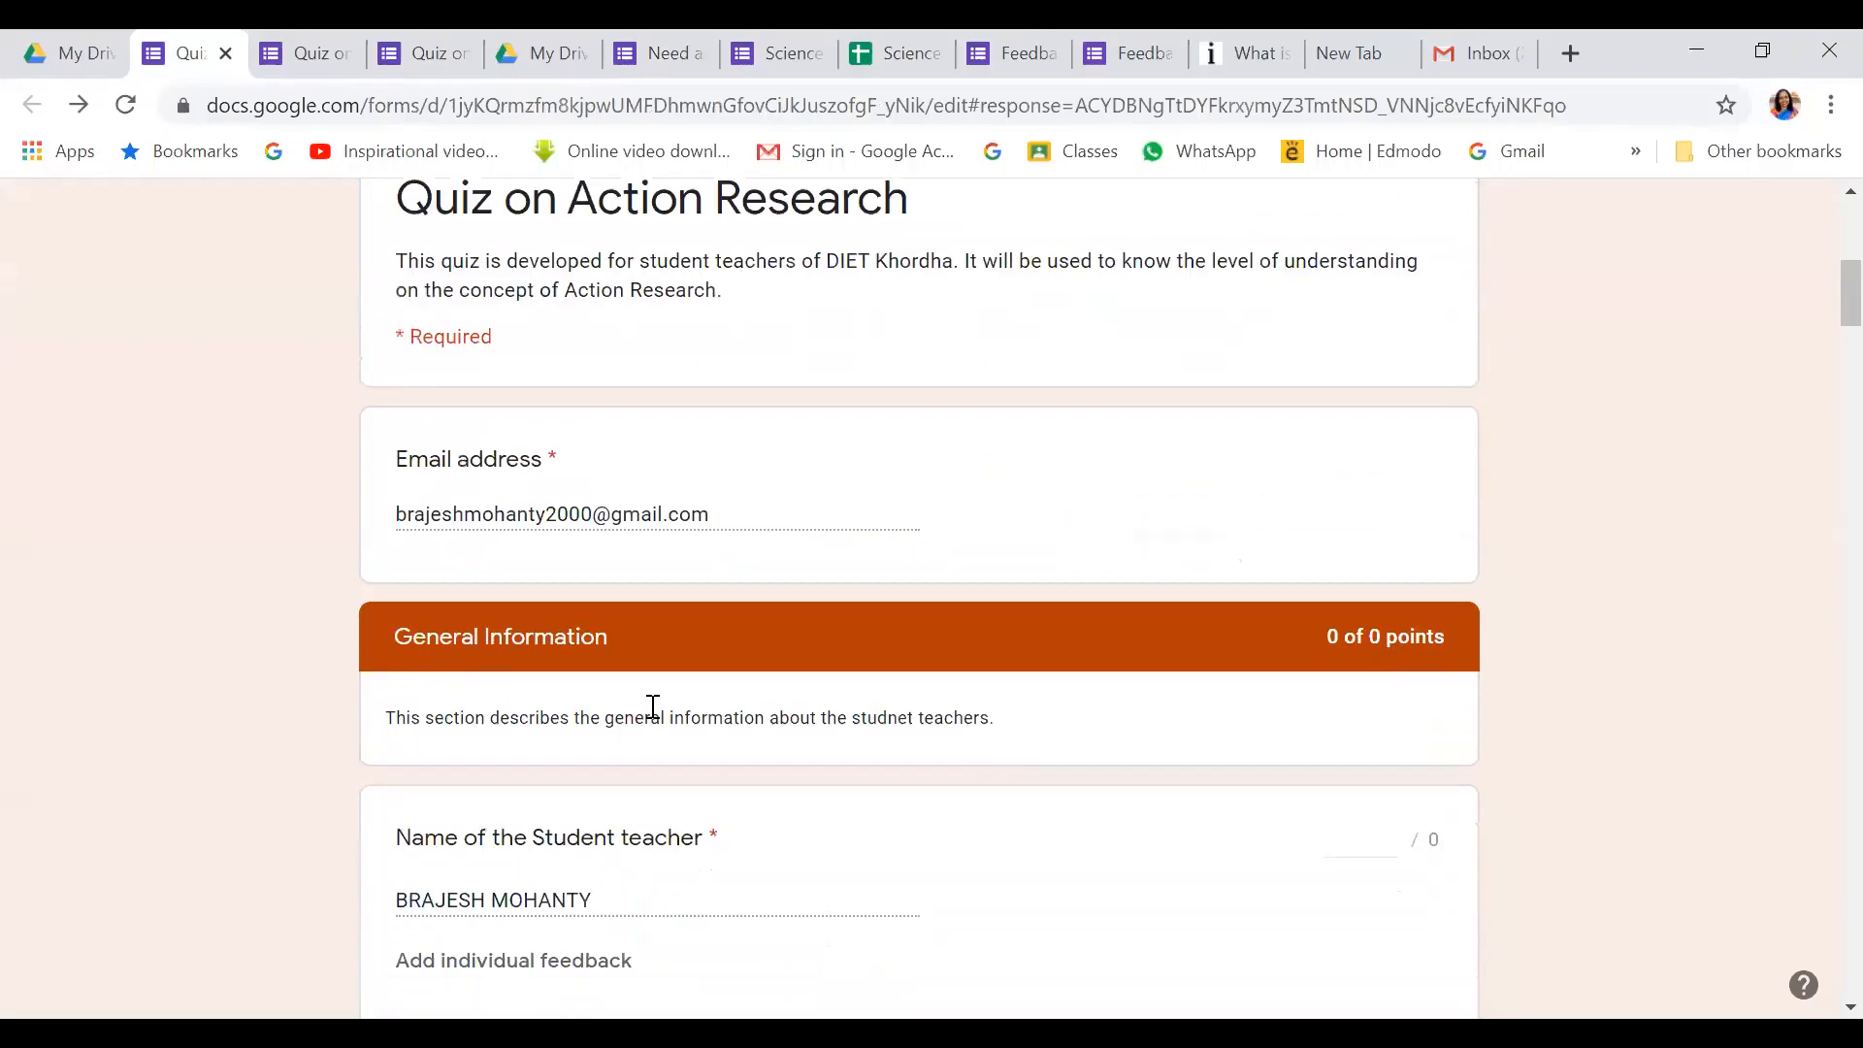
scroll(656, 718, down, 3)
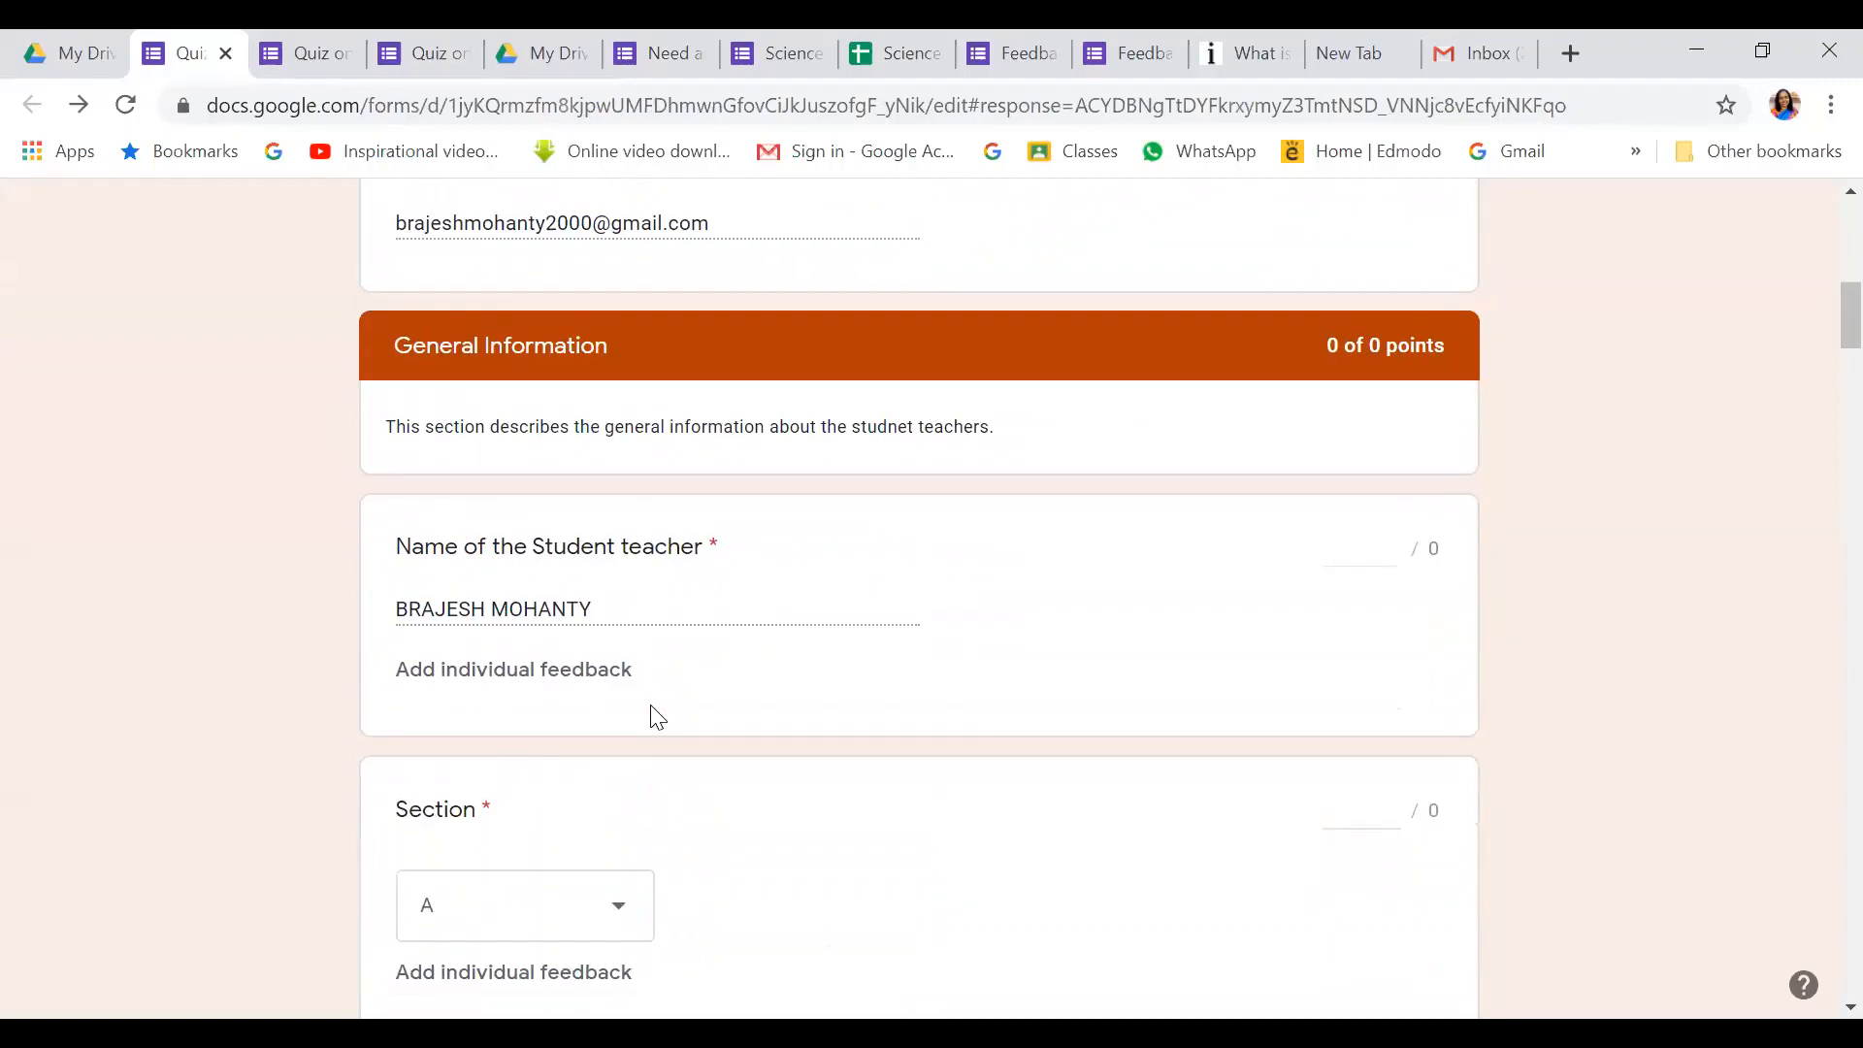
scroll(658, 718, down, 12)
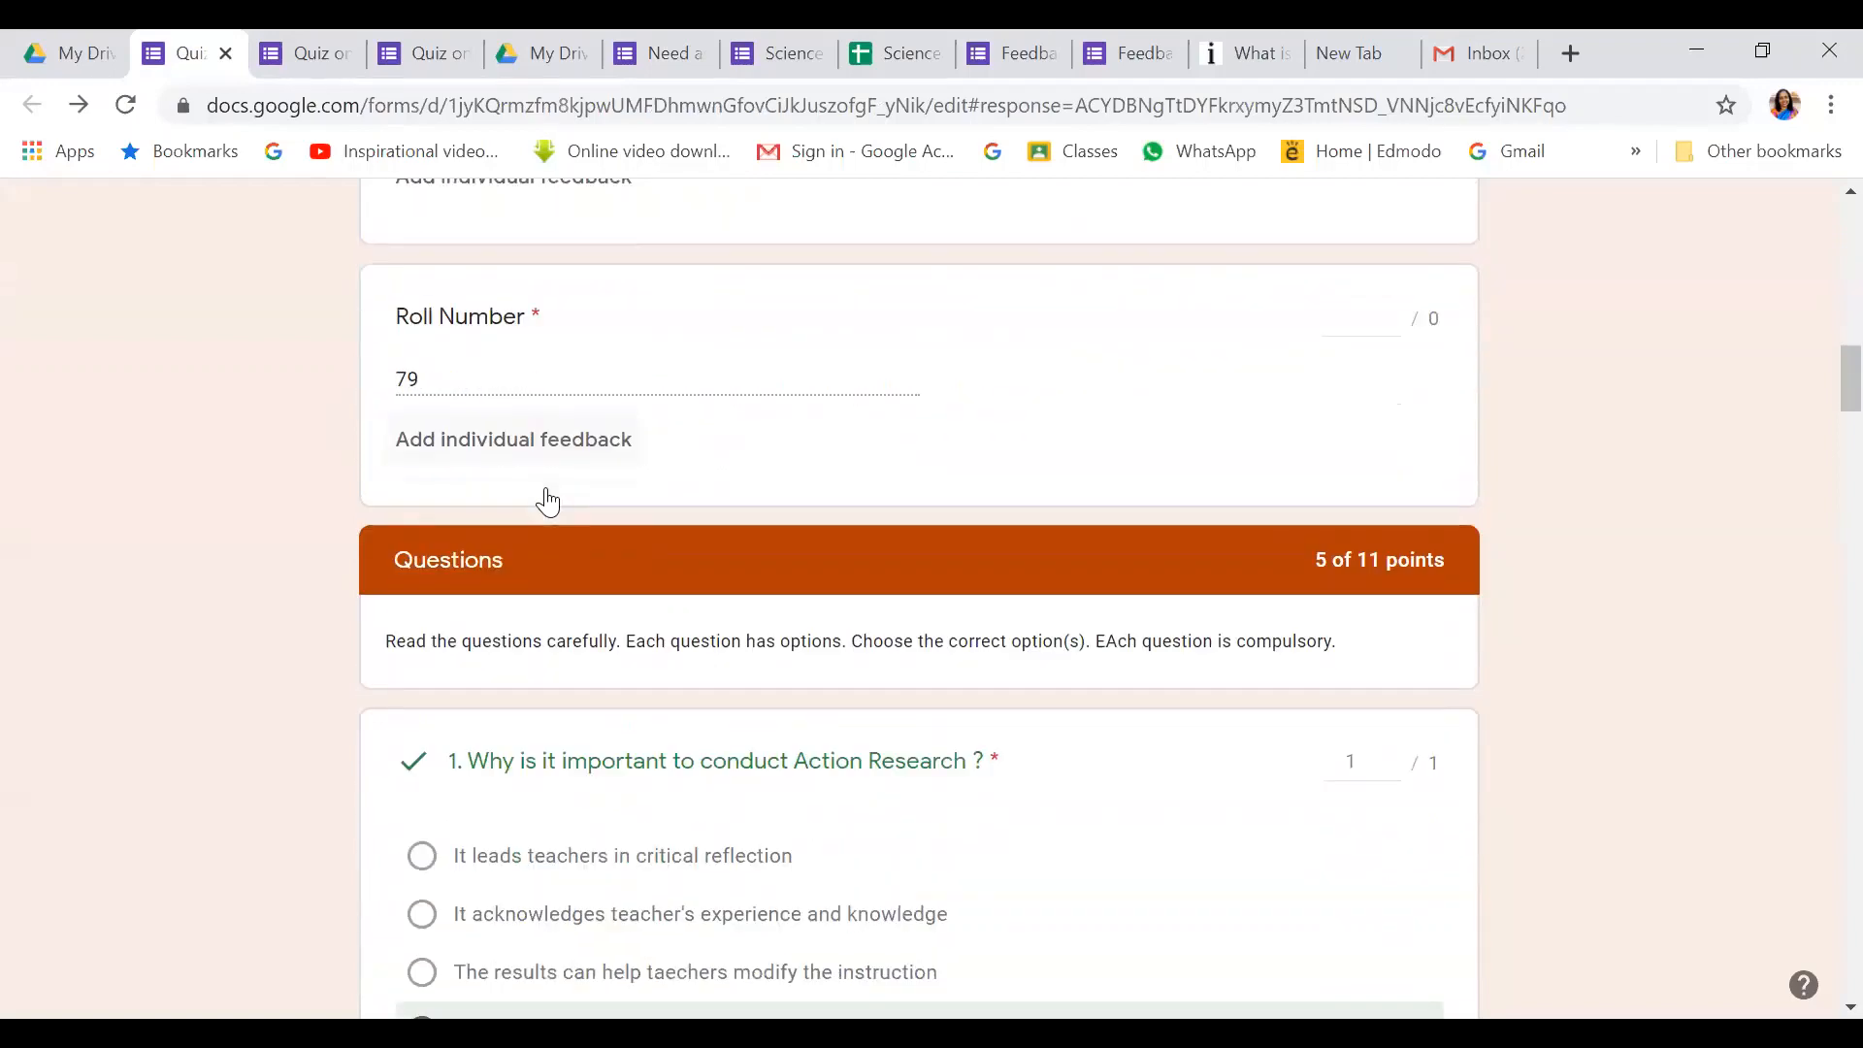
scroll(542, 486, down, 12)
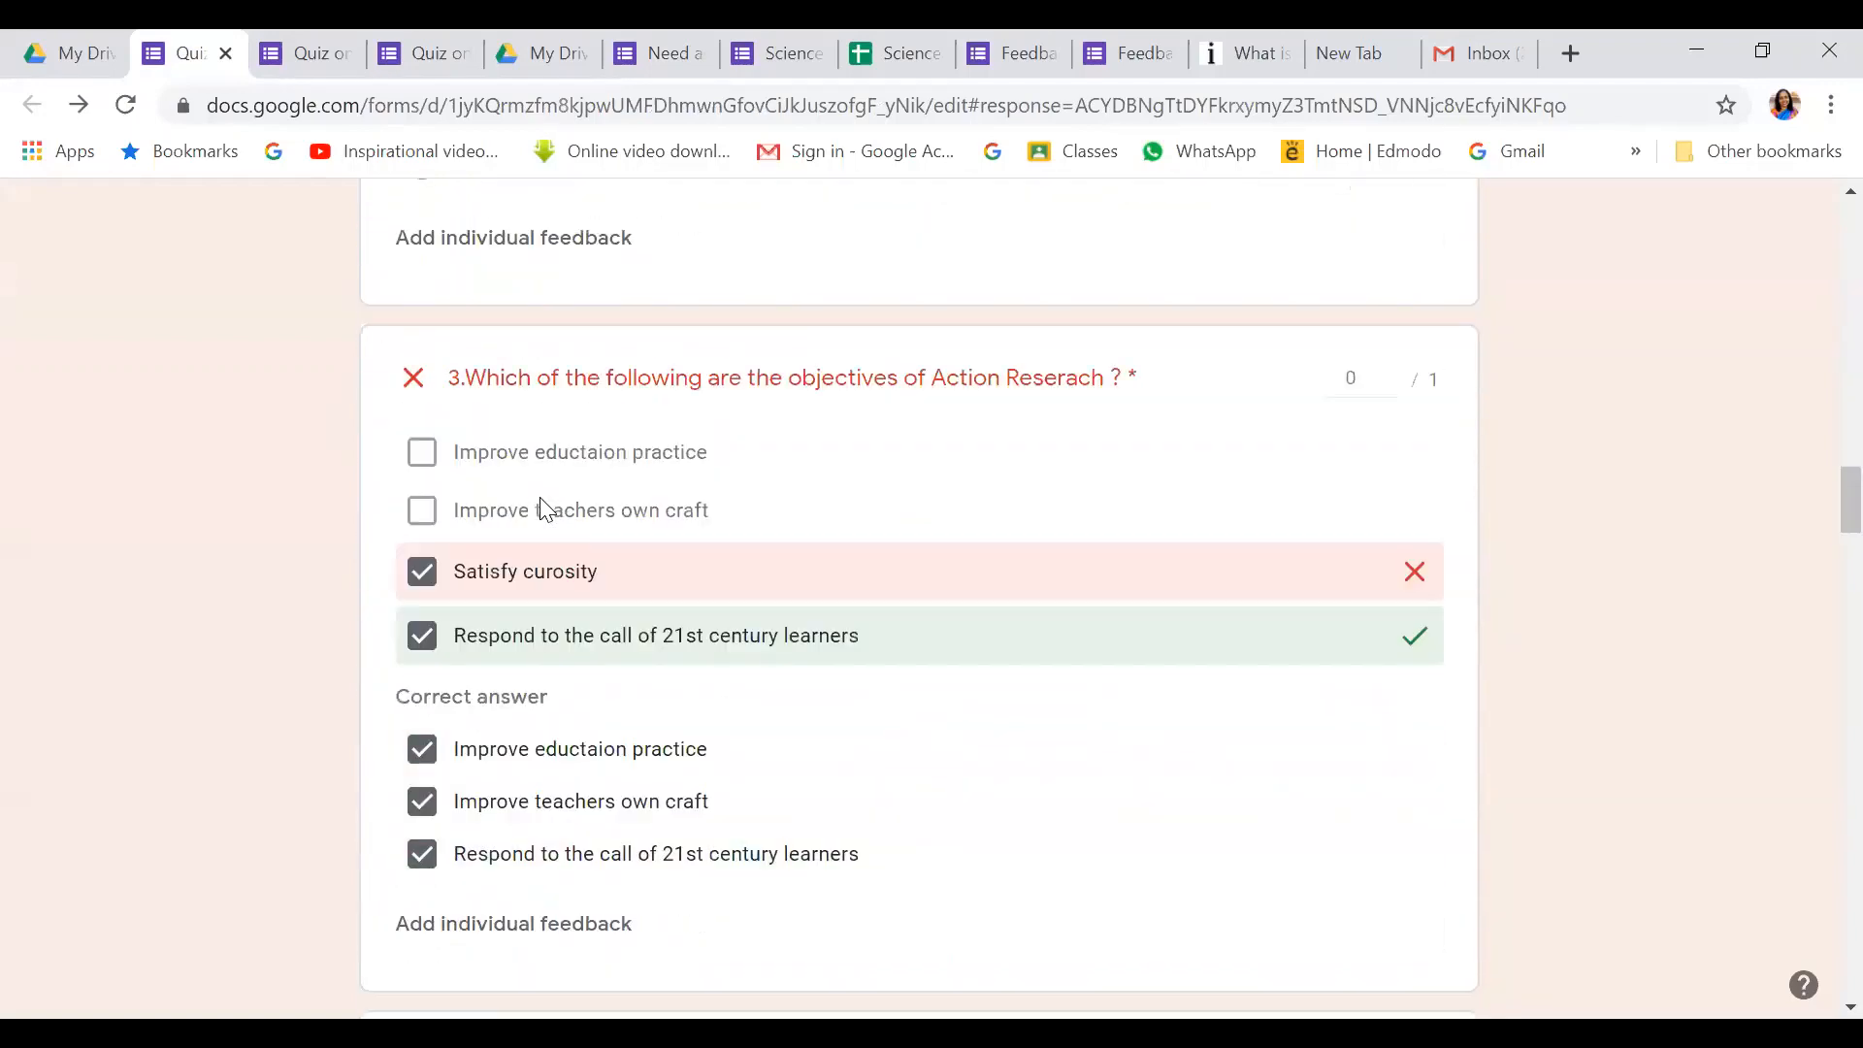
scroll(547, 509, down, 2)
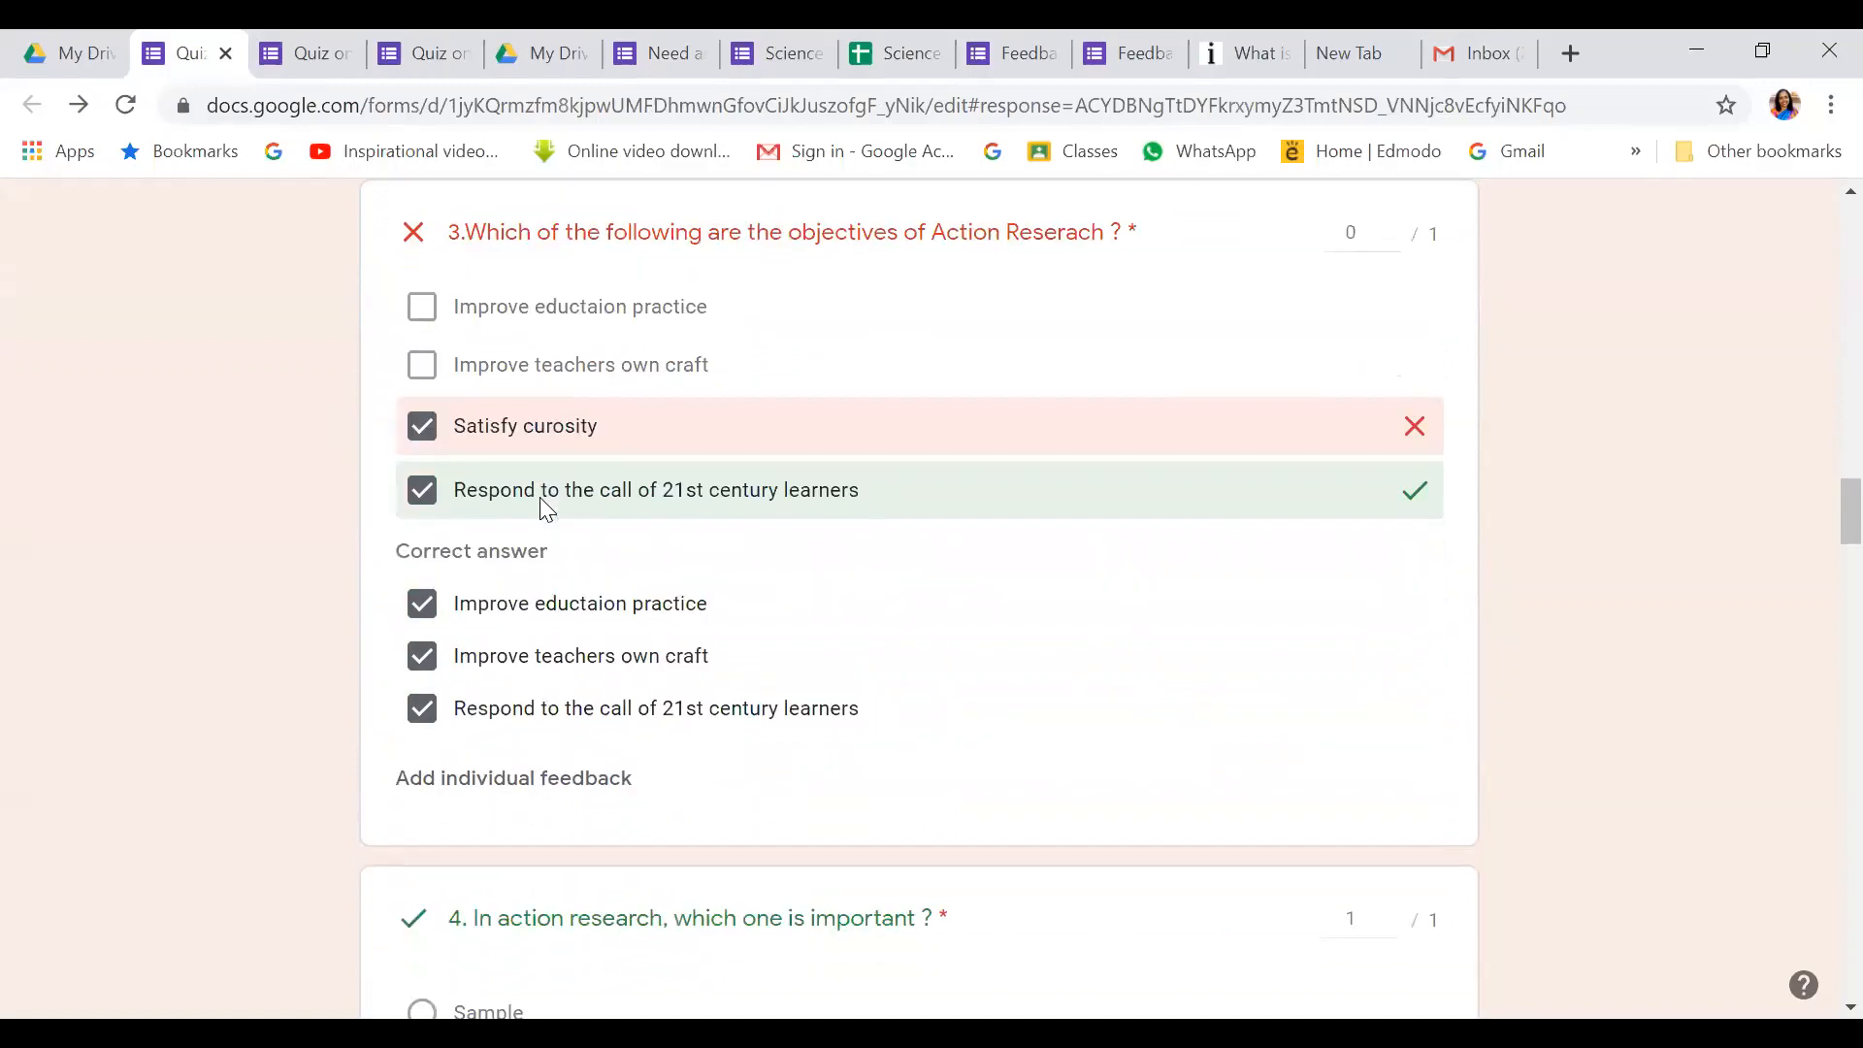
scroll(558, 613, down, 12)
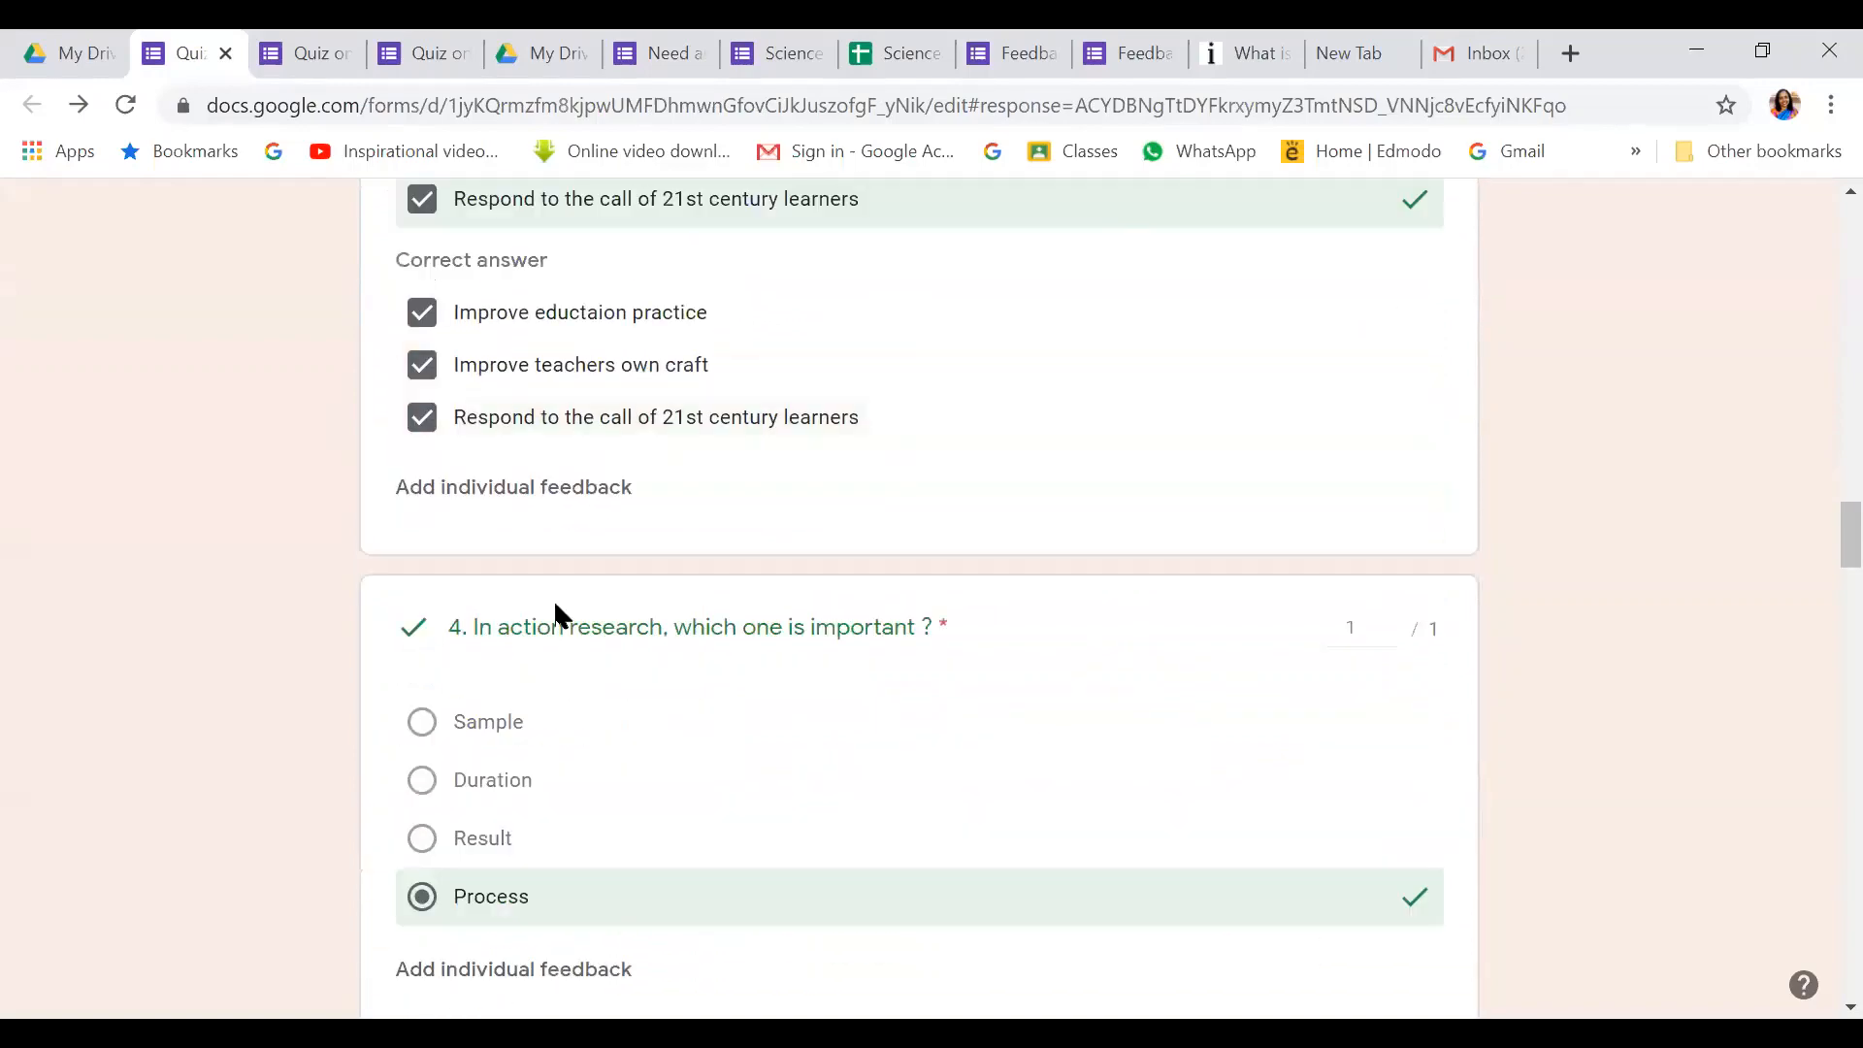
scroll(555, 607, down, 15)
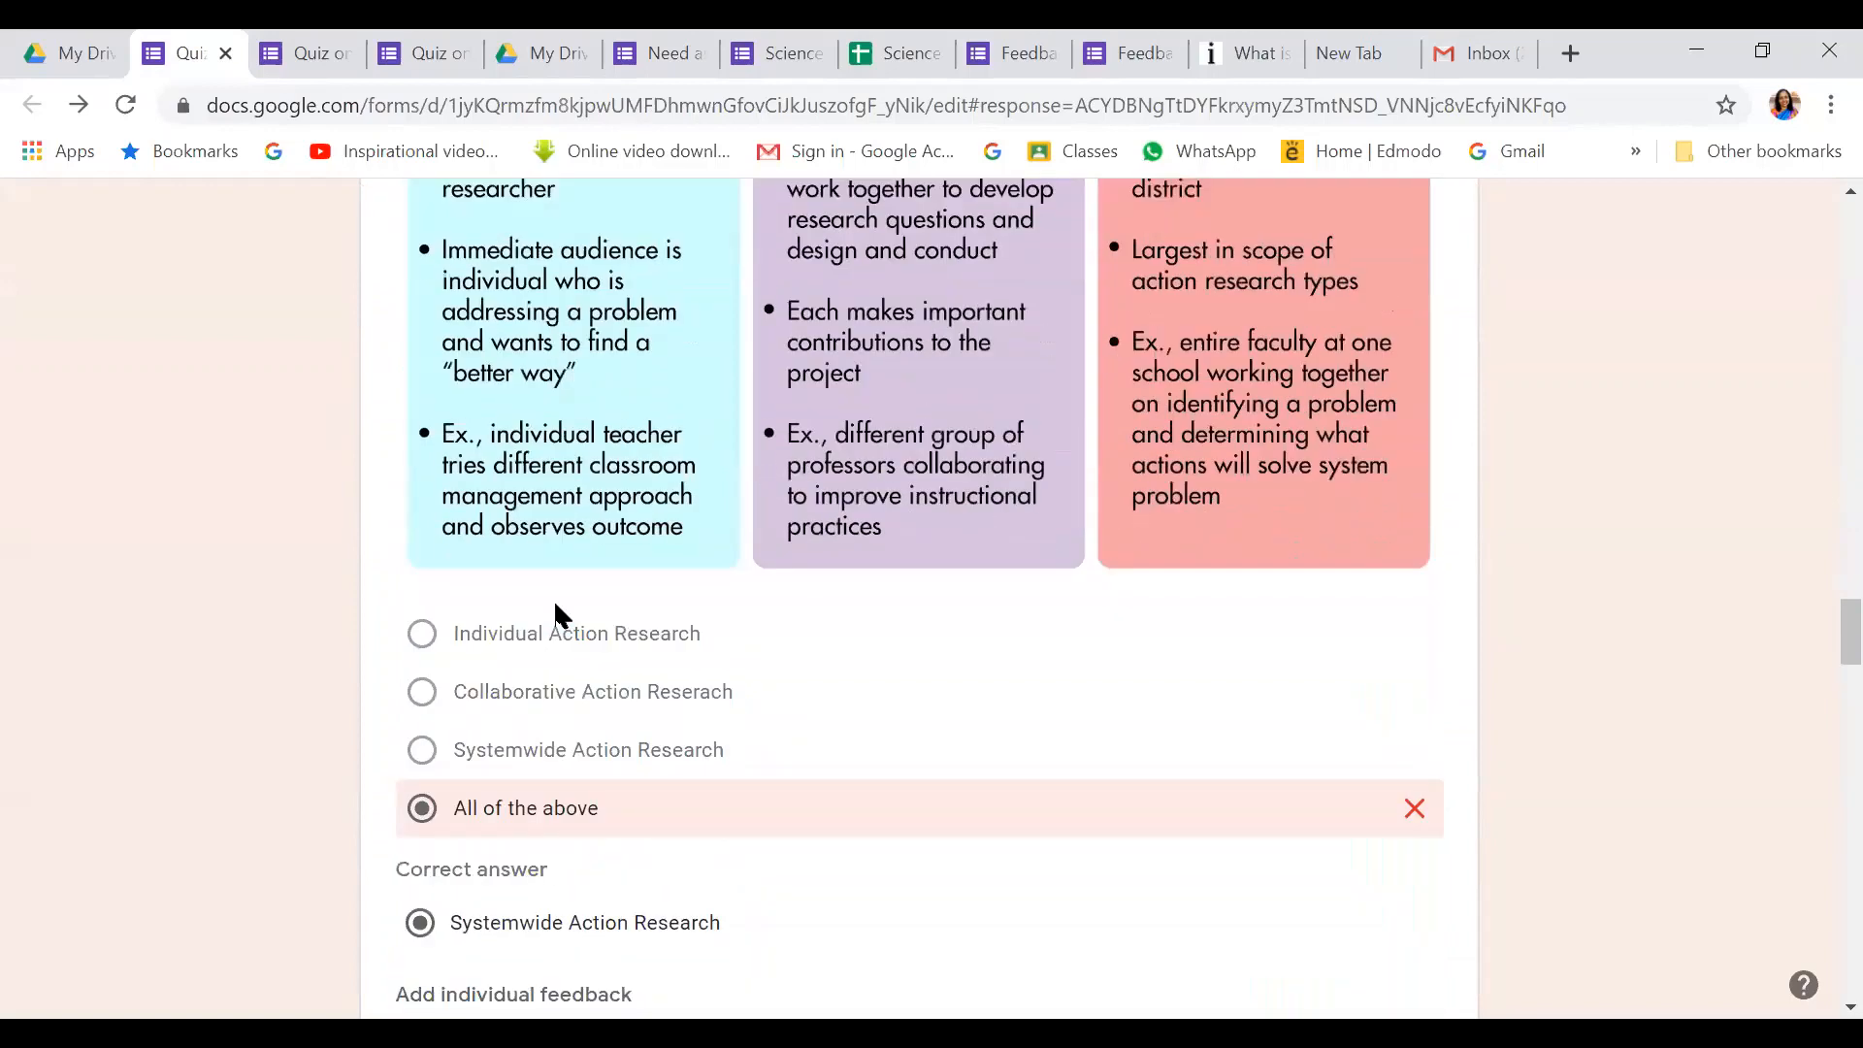
scroll(555, 612, down, 10)
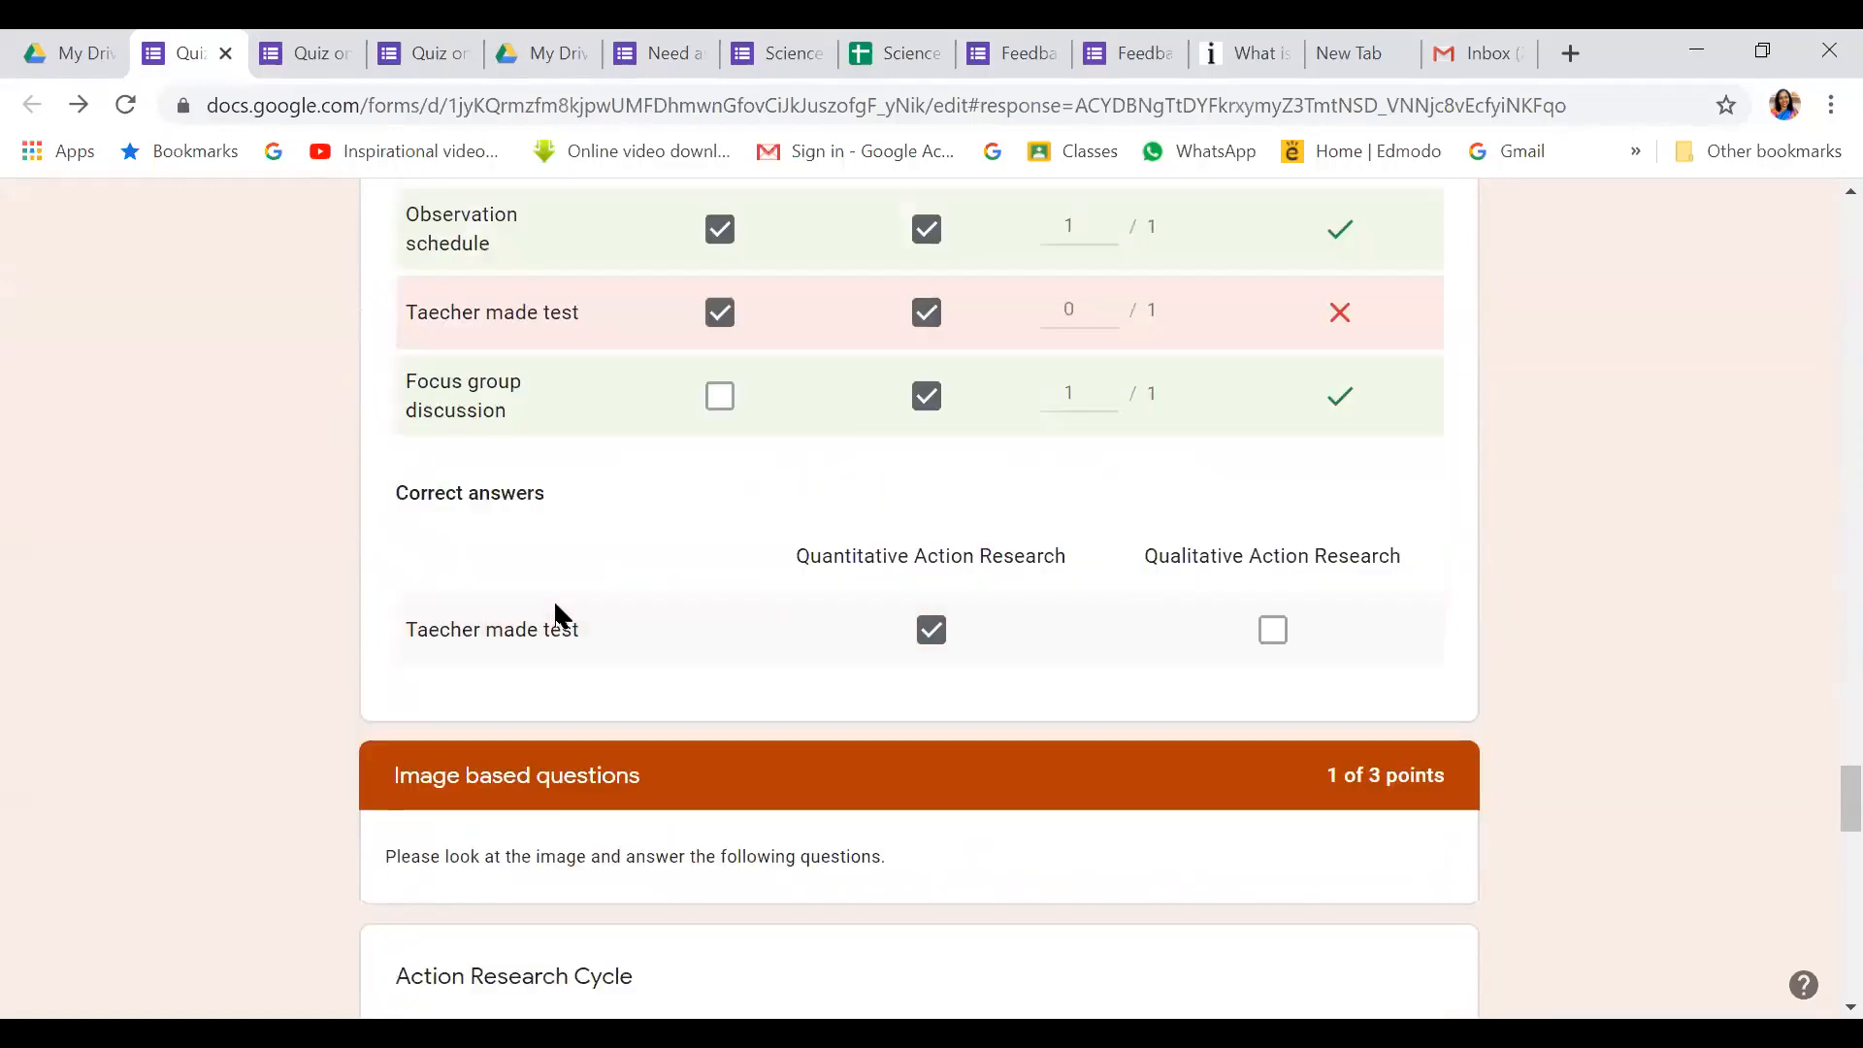
scroll(556, 613, down, 15)
scroll(554, 607, up, 20)
scroll(549, 607, up, 15)
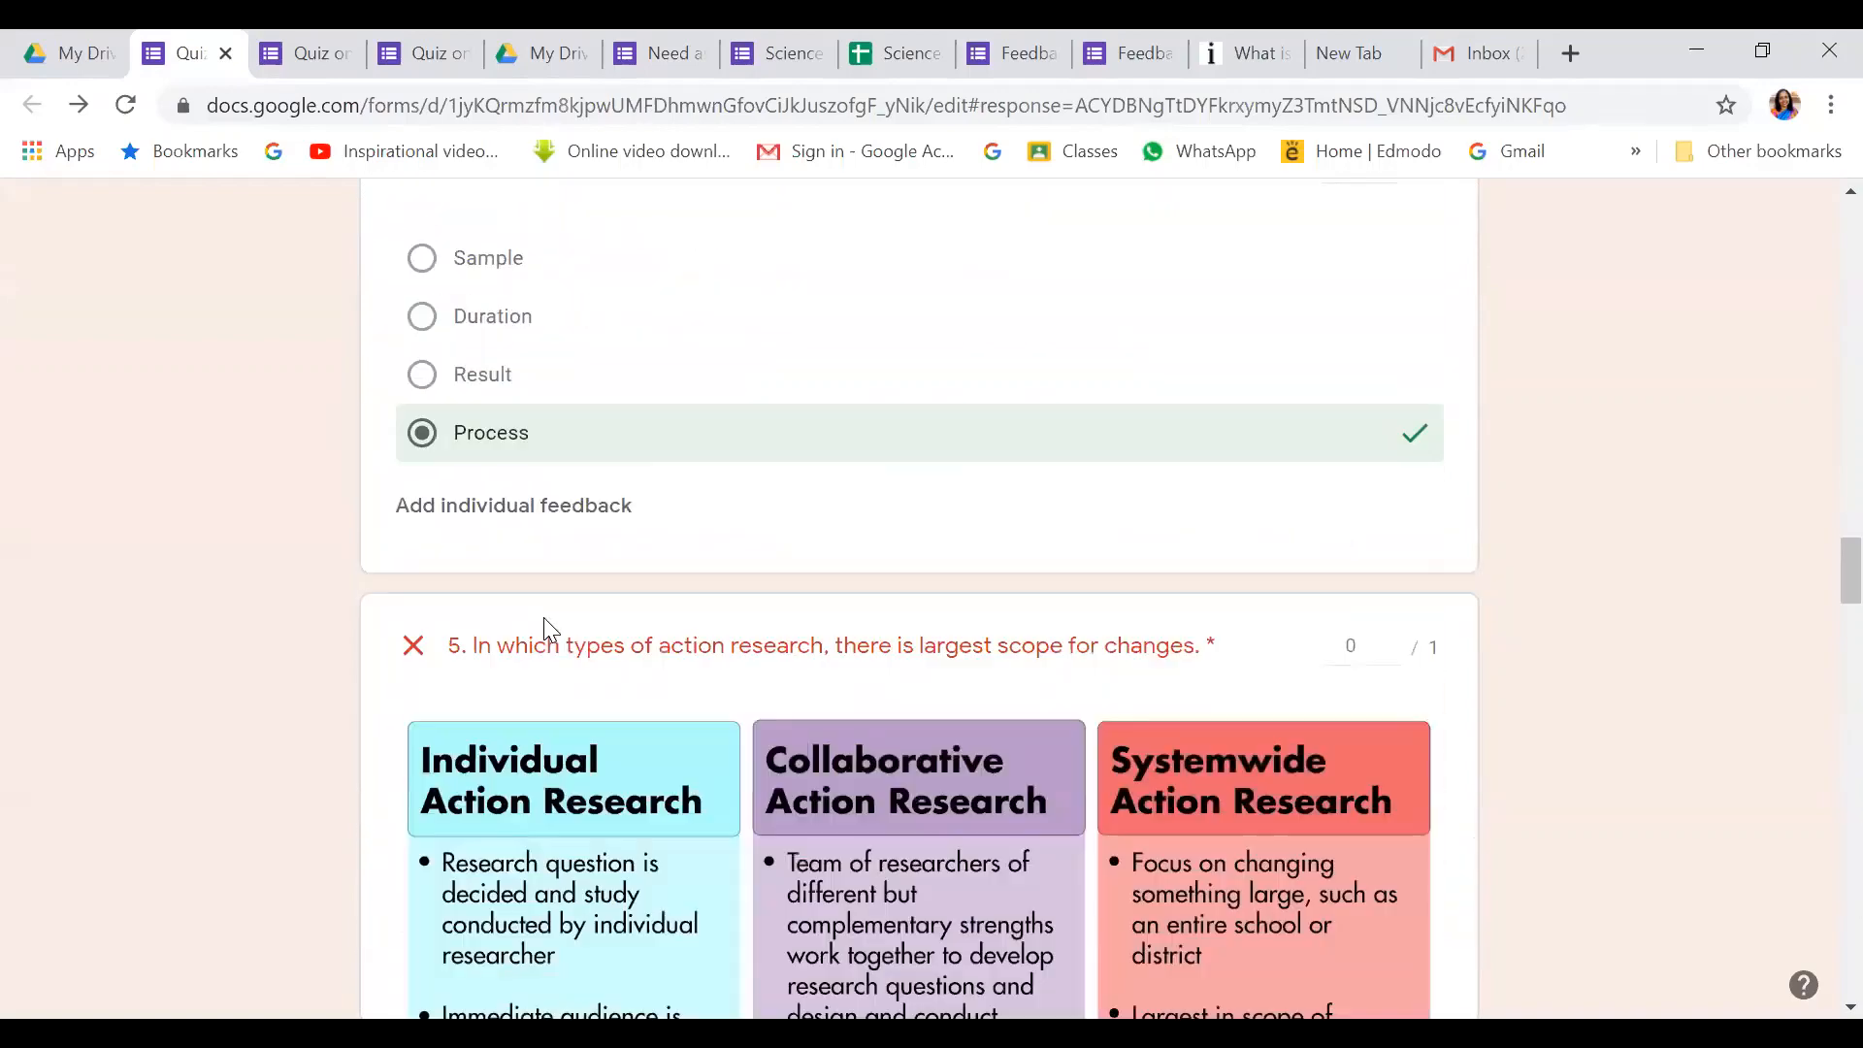
scroll(541, 624, up, 20)
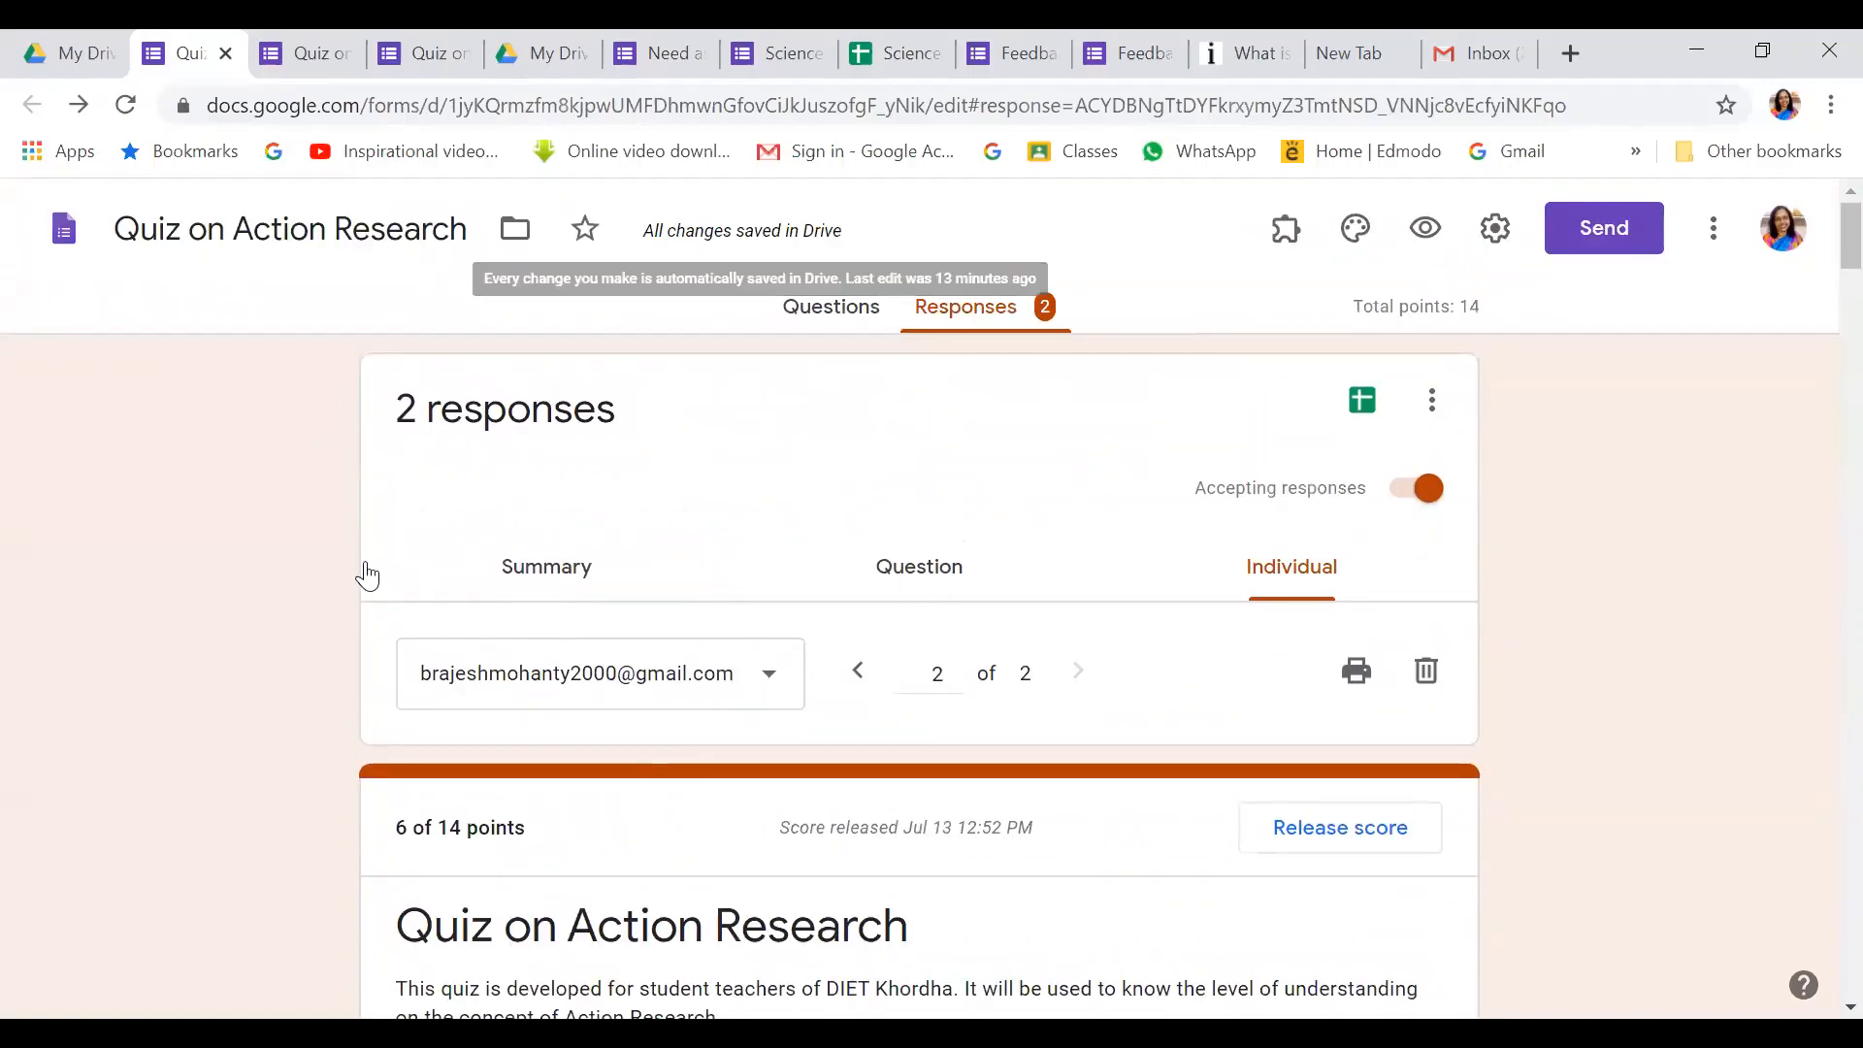
click(853, 321)
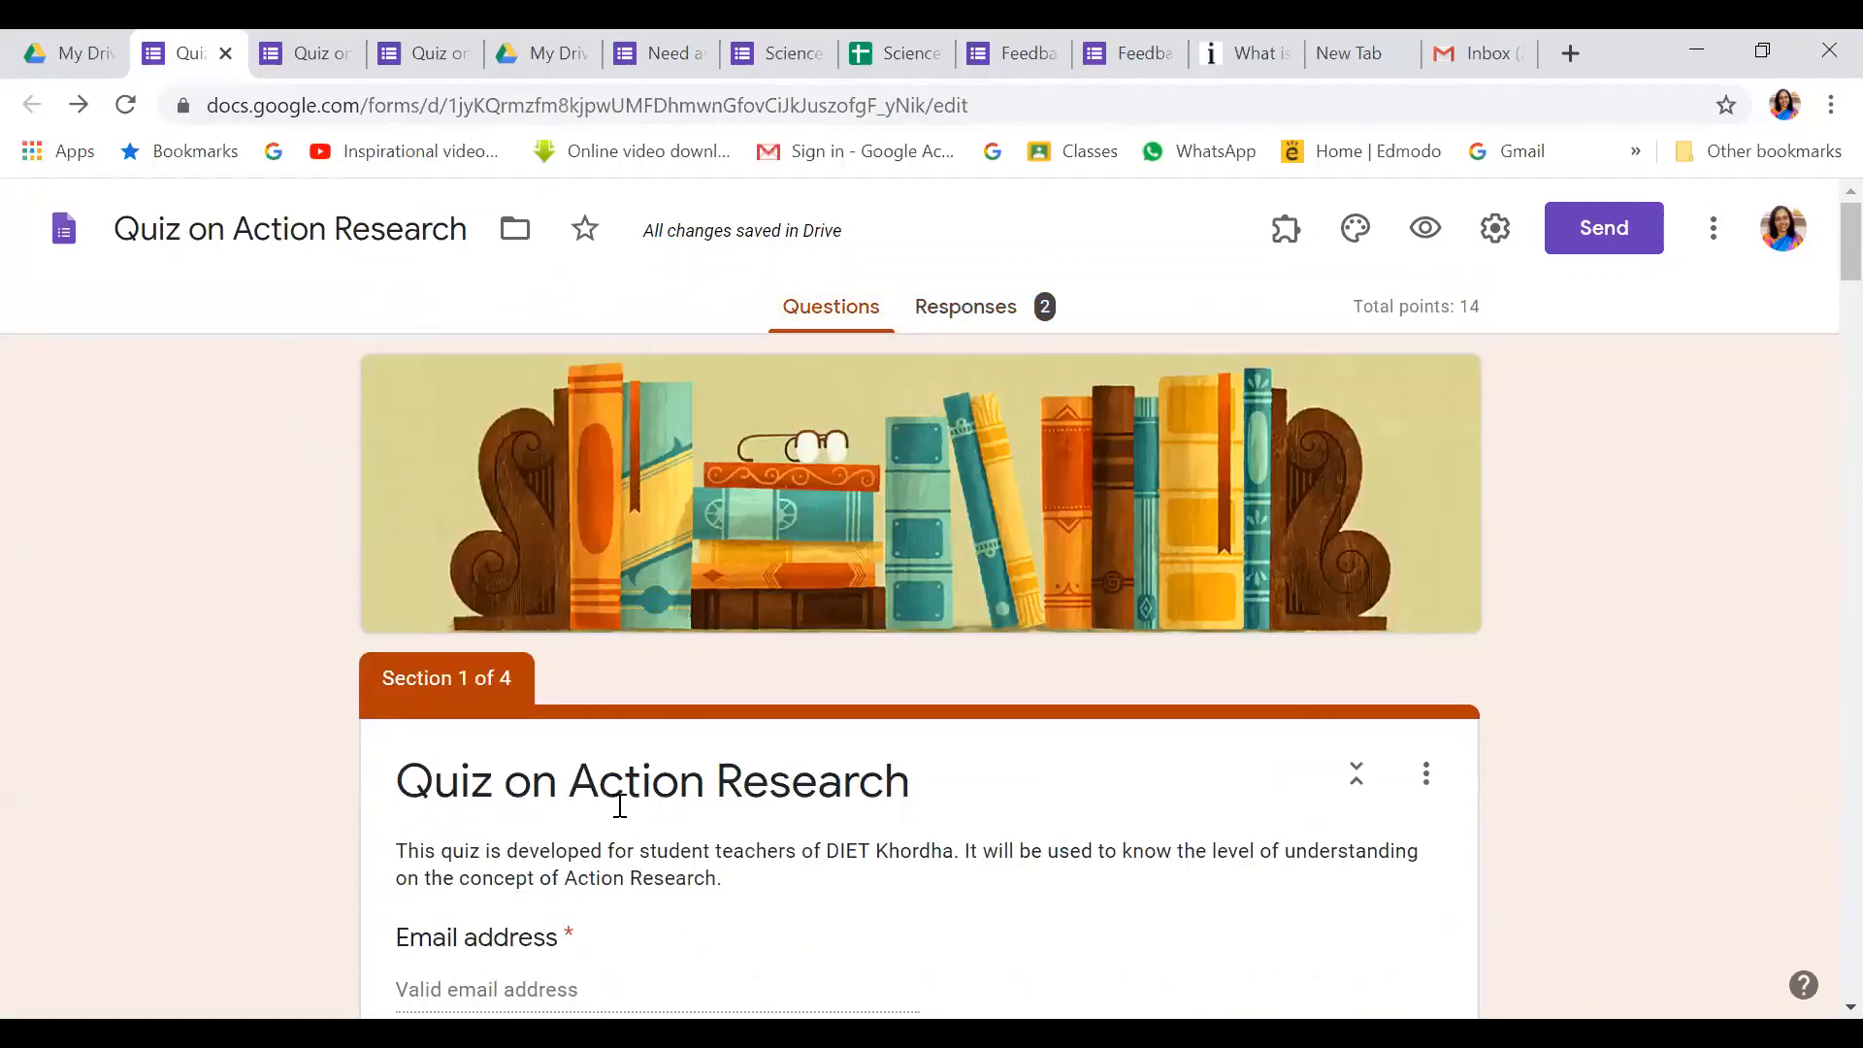
scroll(489, 985, down, 3)
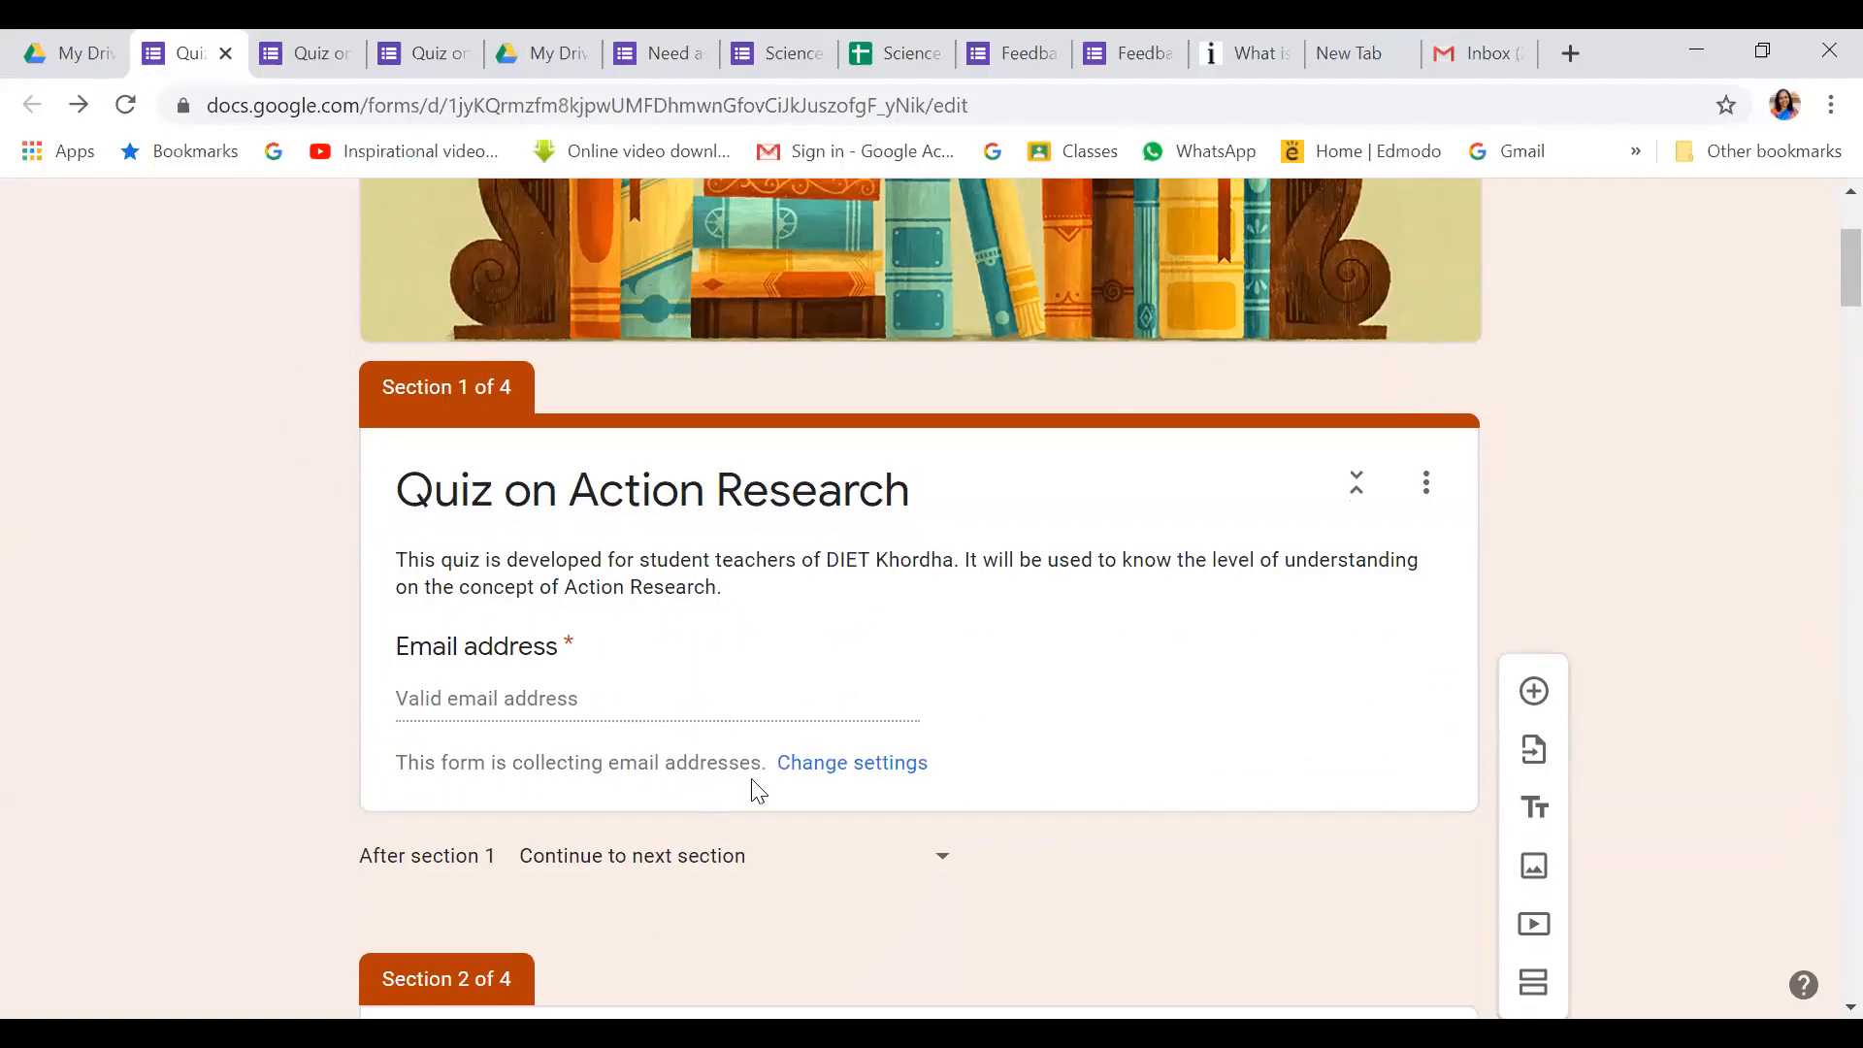
scroll(589, 589, up, 3)
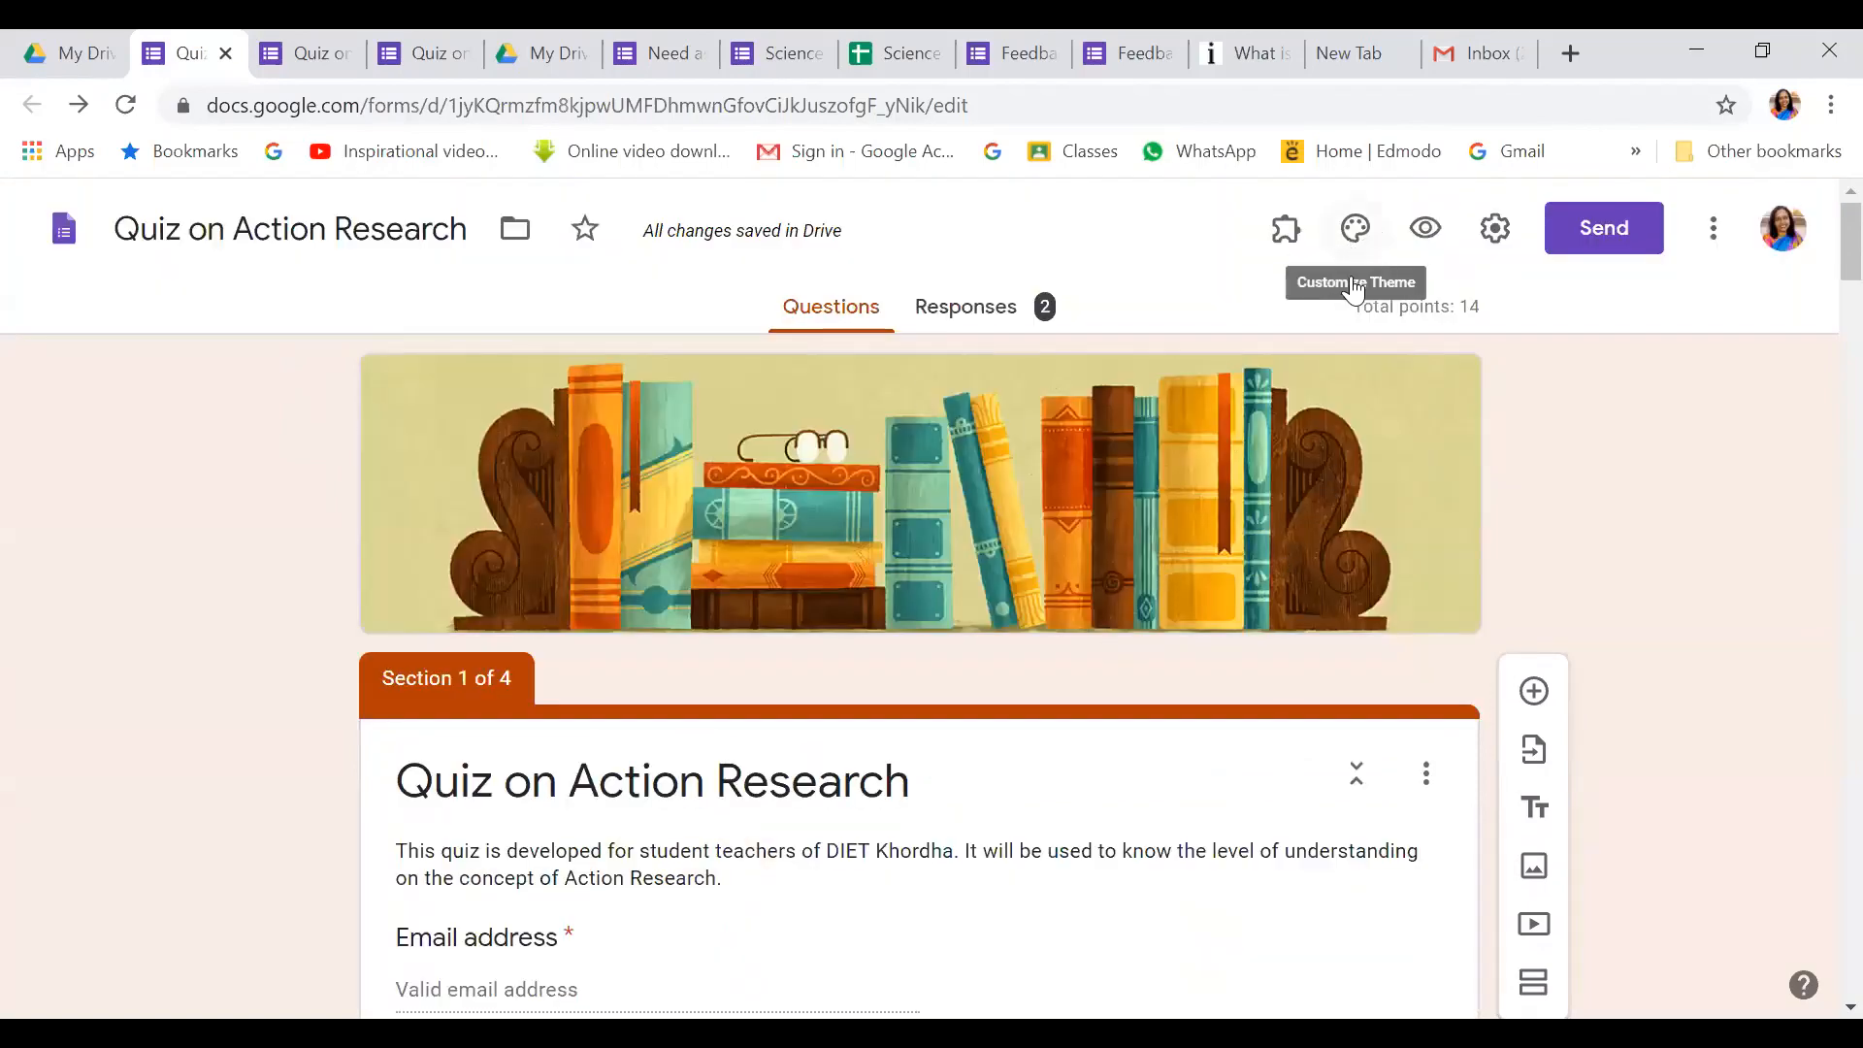
scroll(1217, 522, down, 1)
scroll(1219, 530, down, 3)
scroll(364, 700, down, 4)
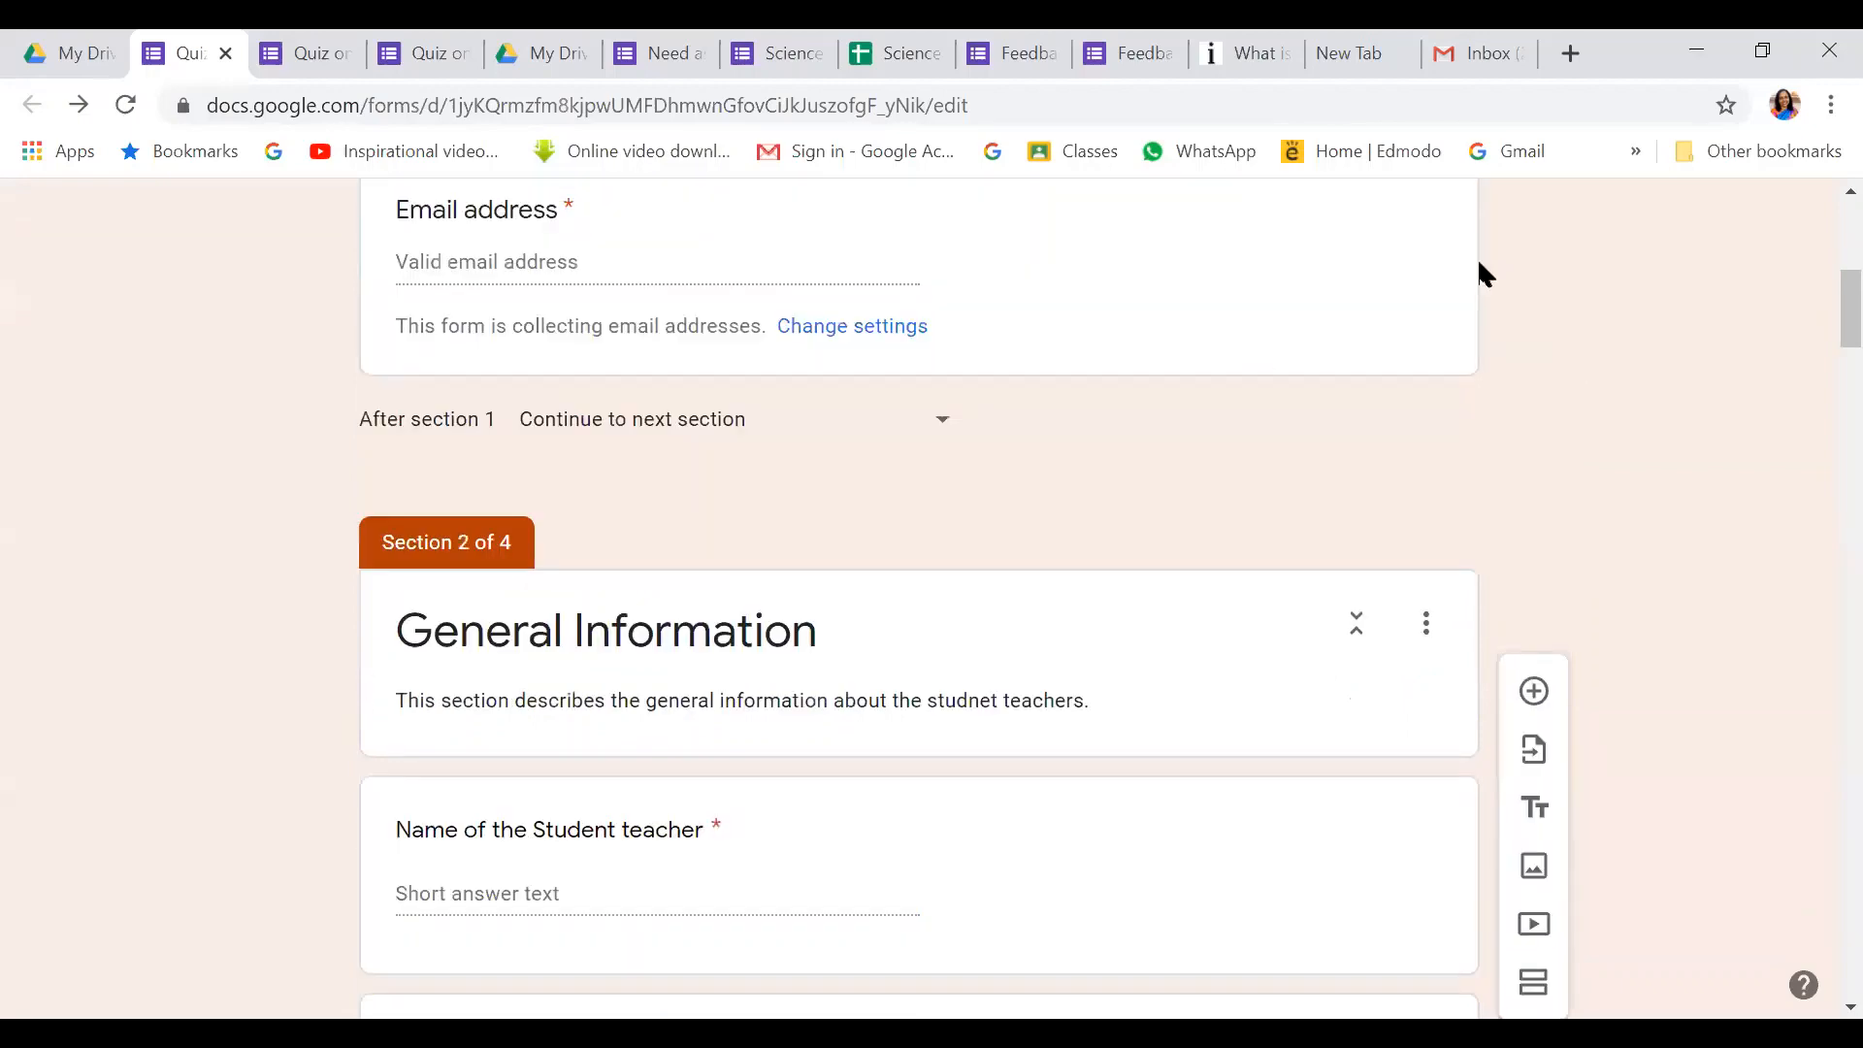
scroll(1479, 272, up, 7)
Review the Presentation and Quizzes settings and save them with grades released immediately
click(1496, 222)
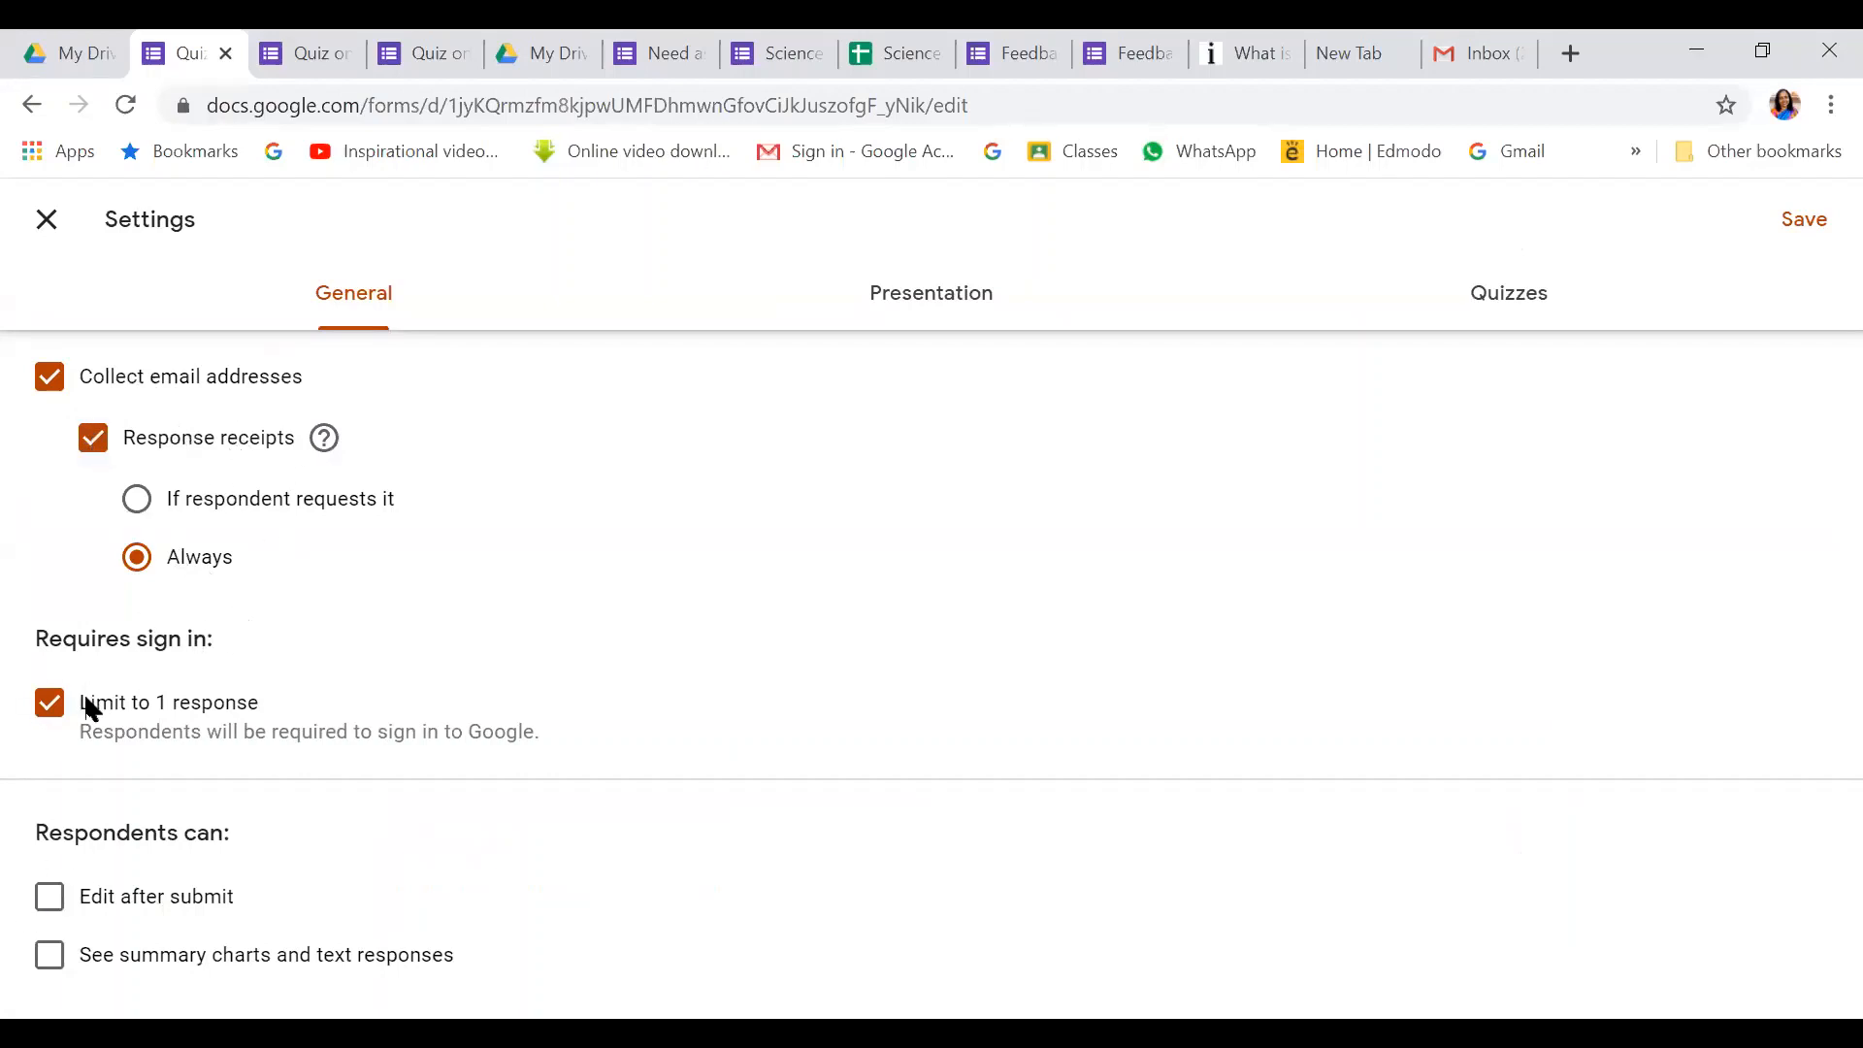
click(938, 297)
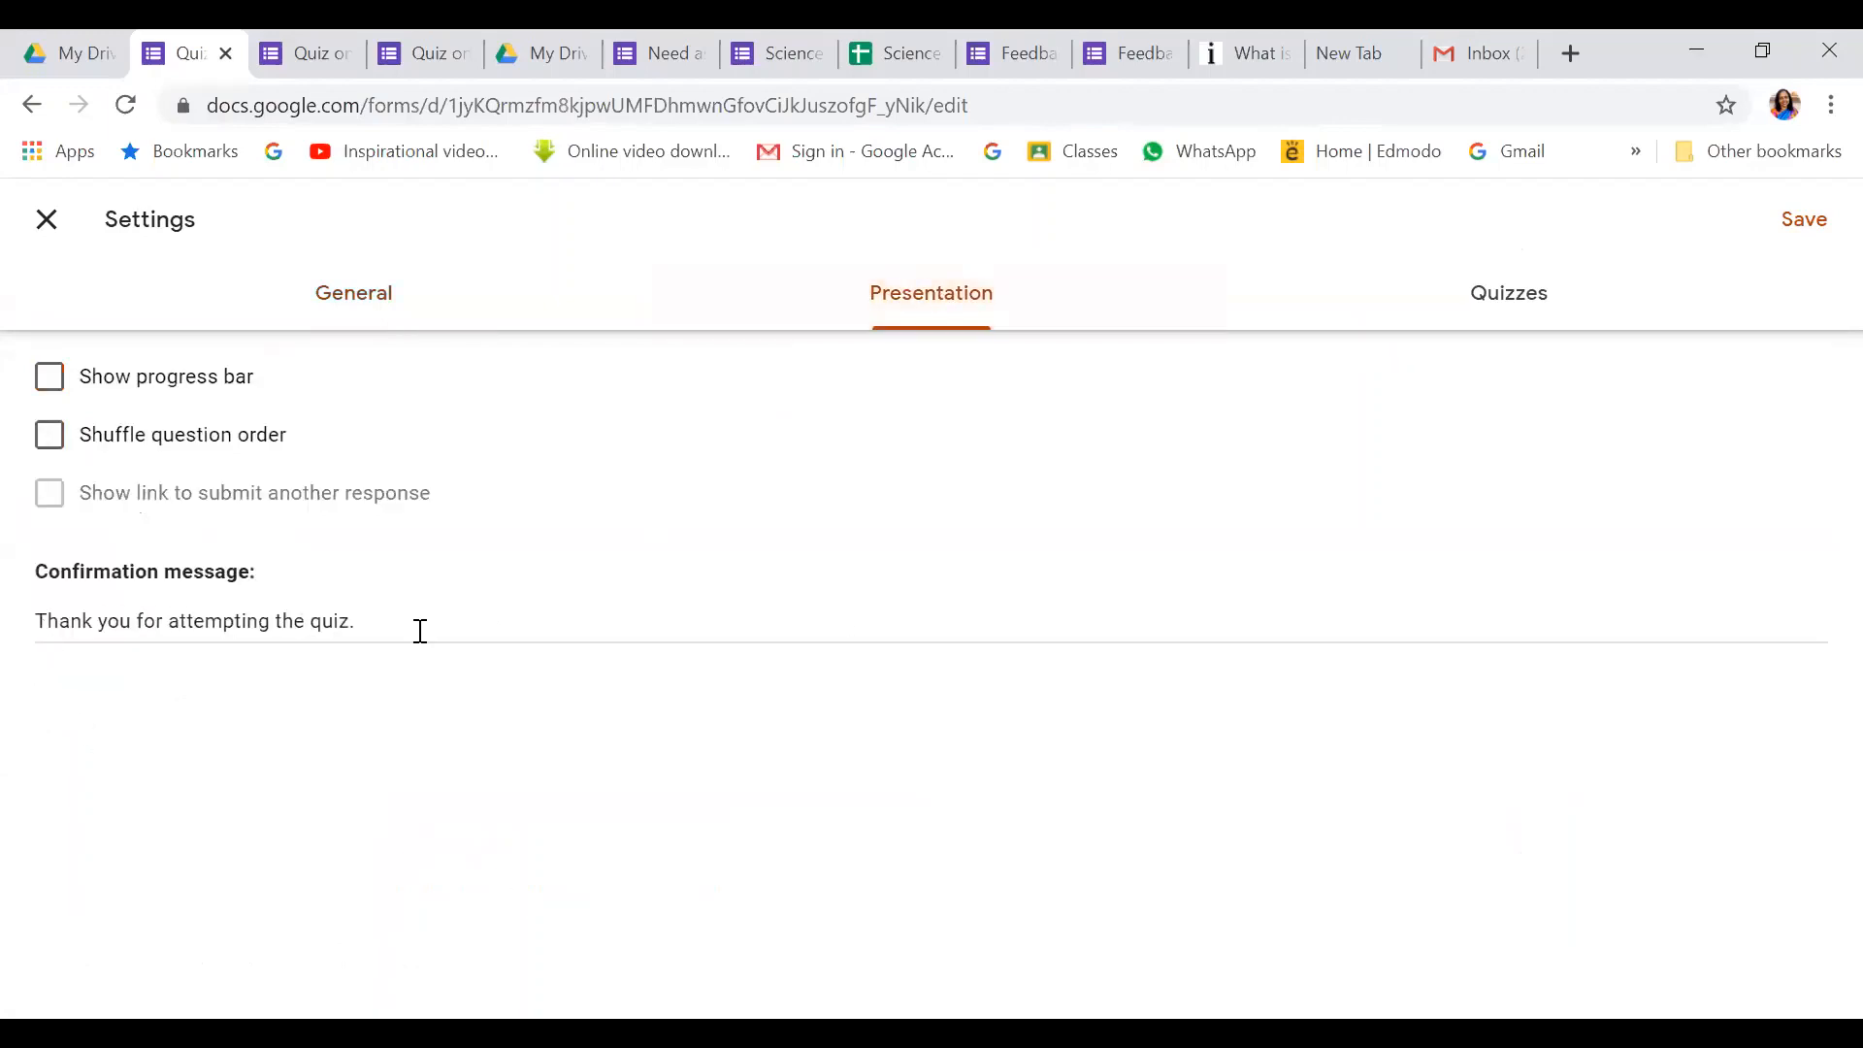
click(1504, 297)
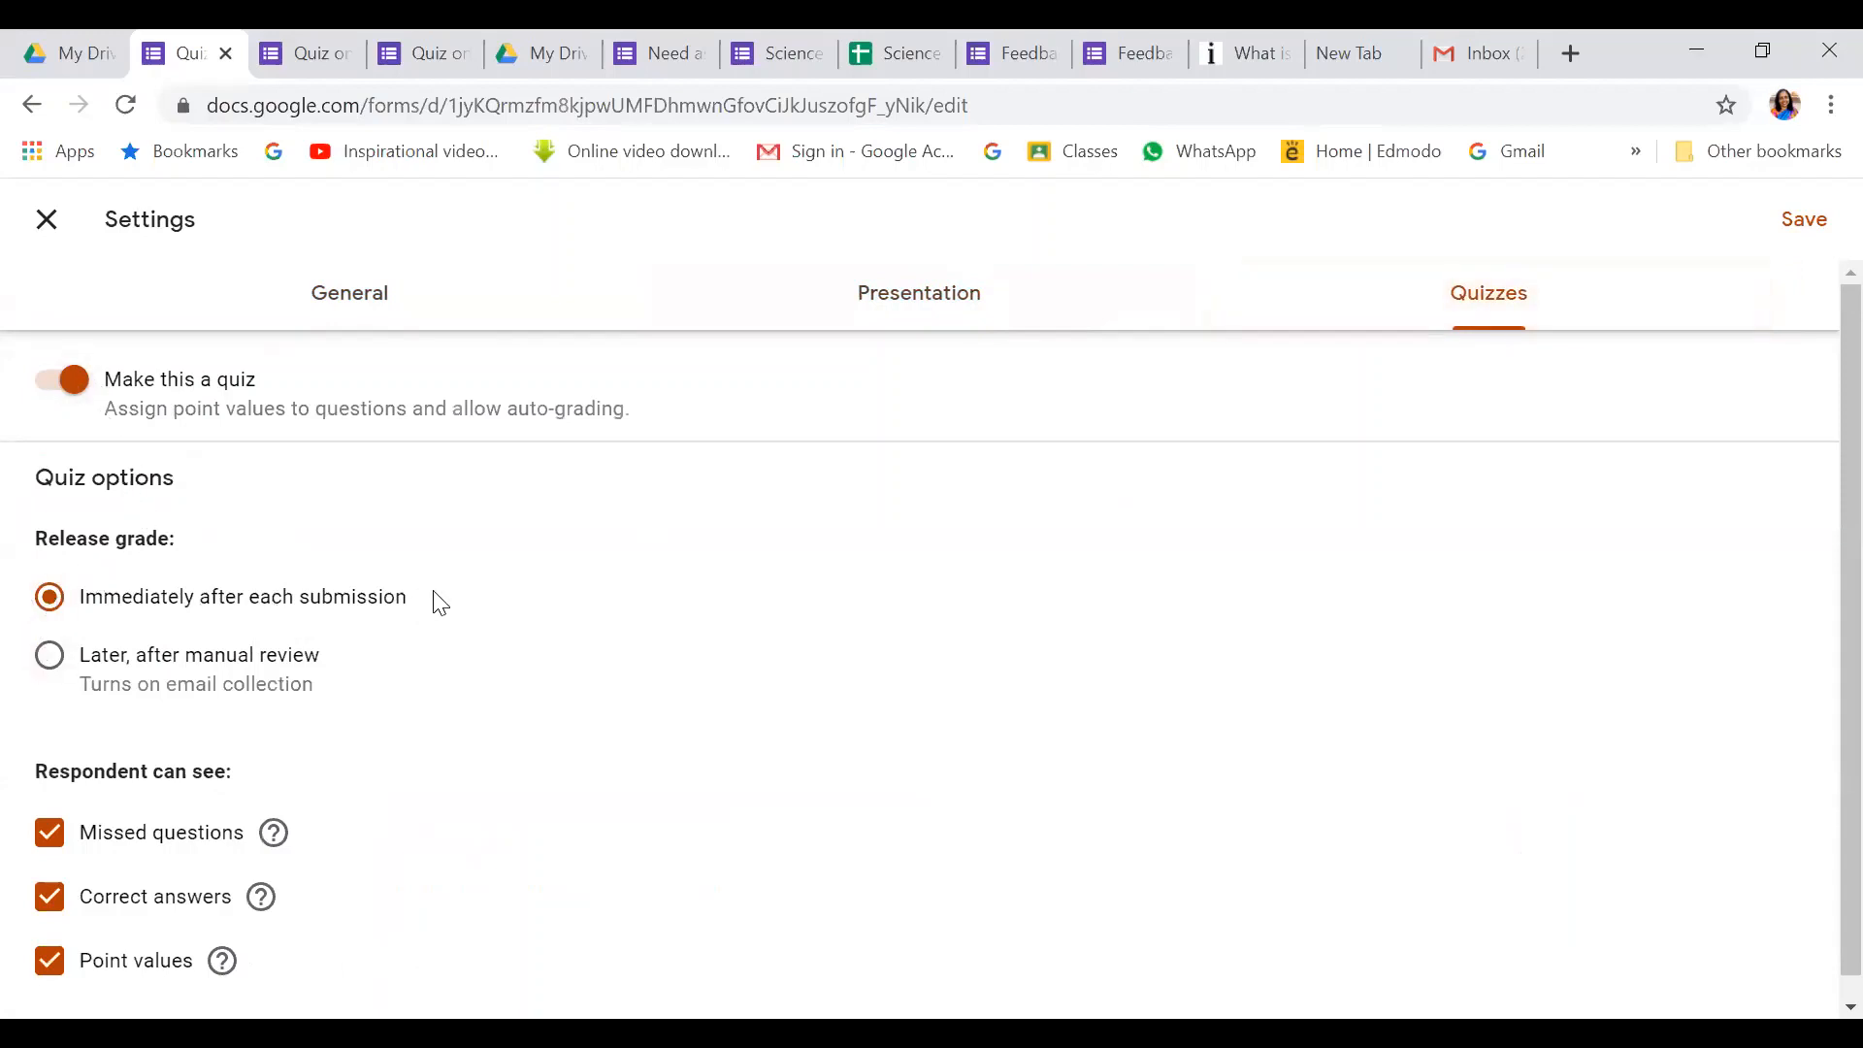
scroll(440, 603, down, 1)
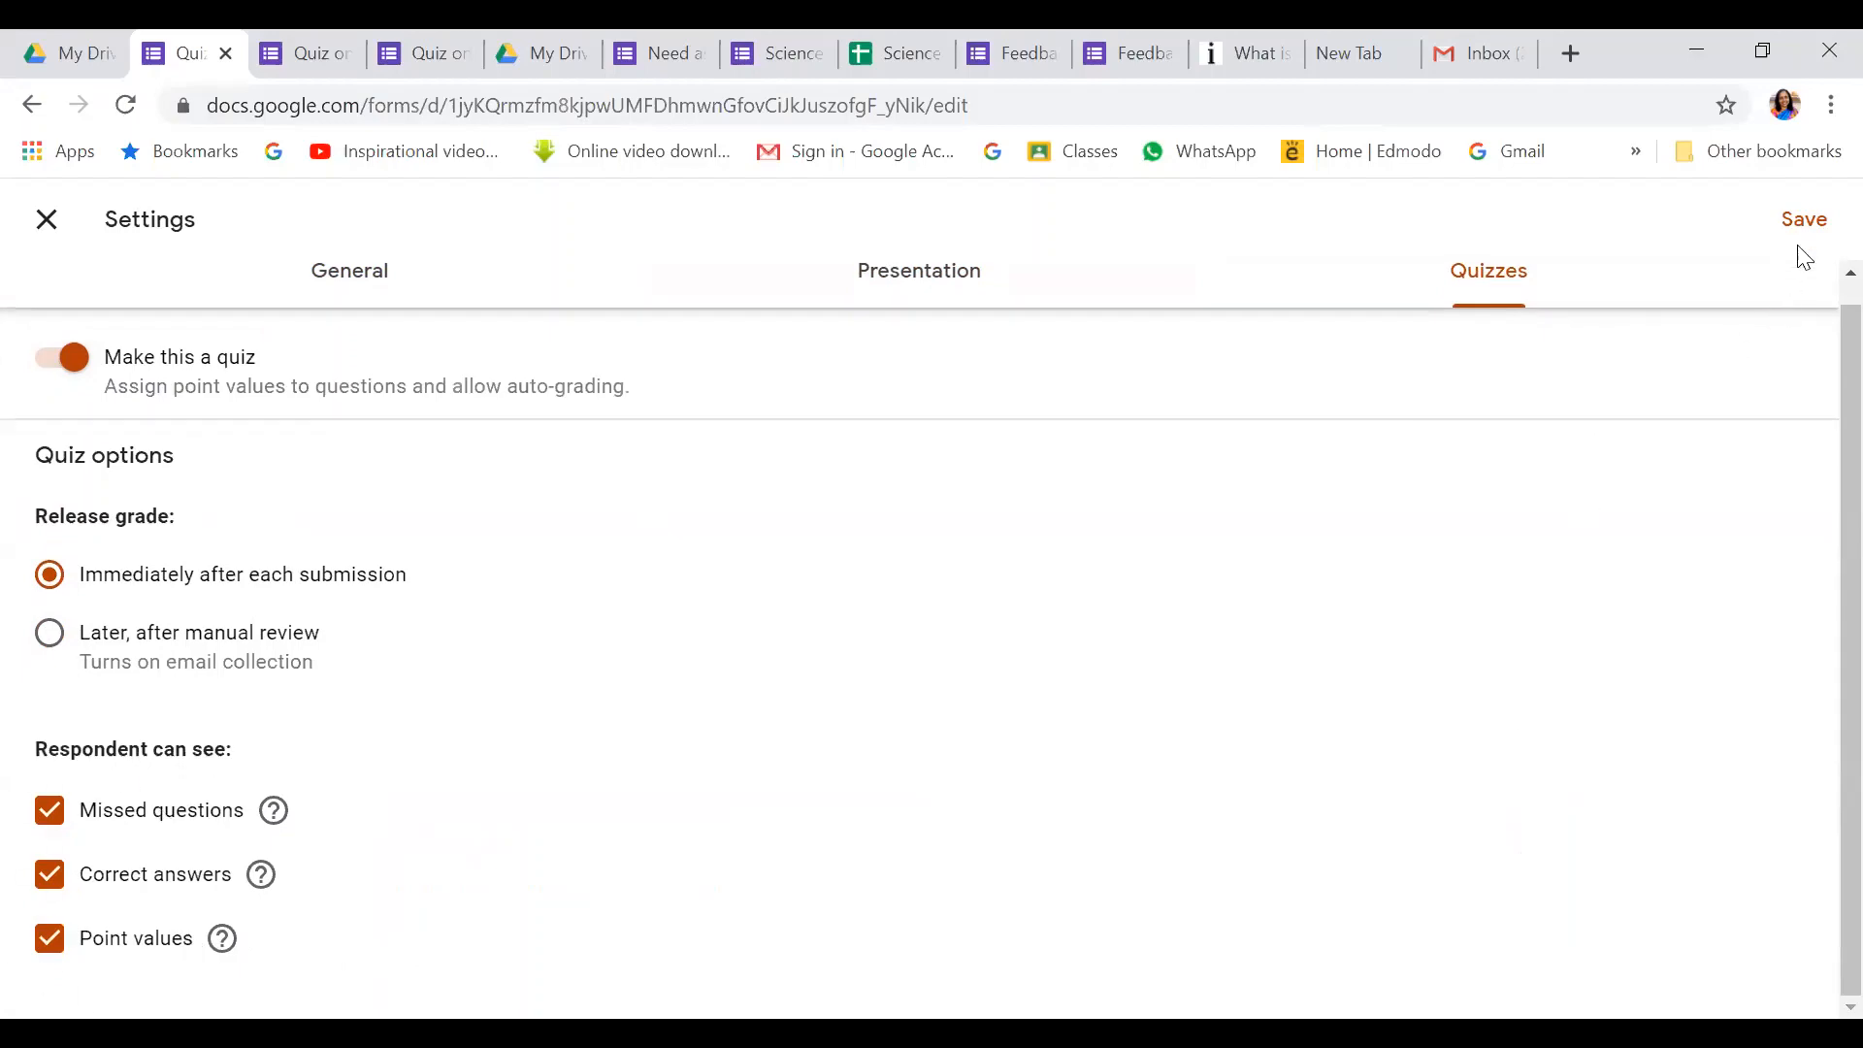
click(1804, 223)
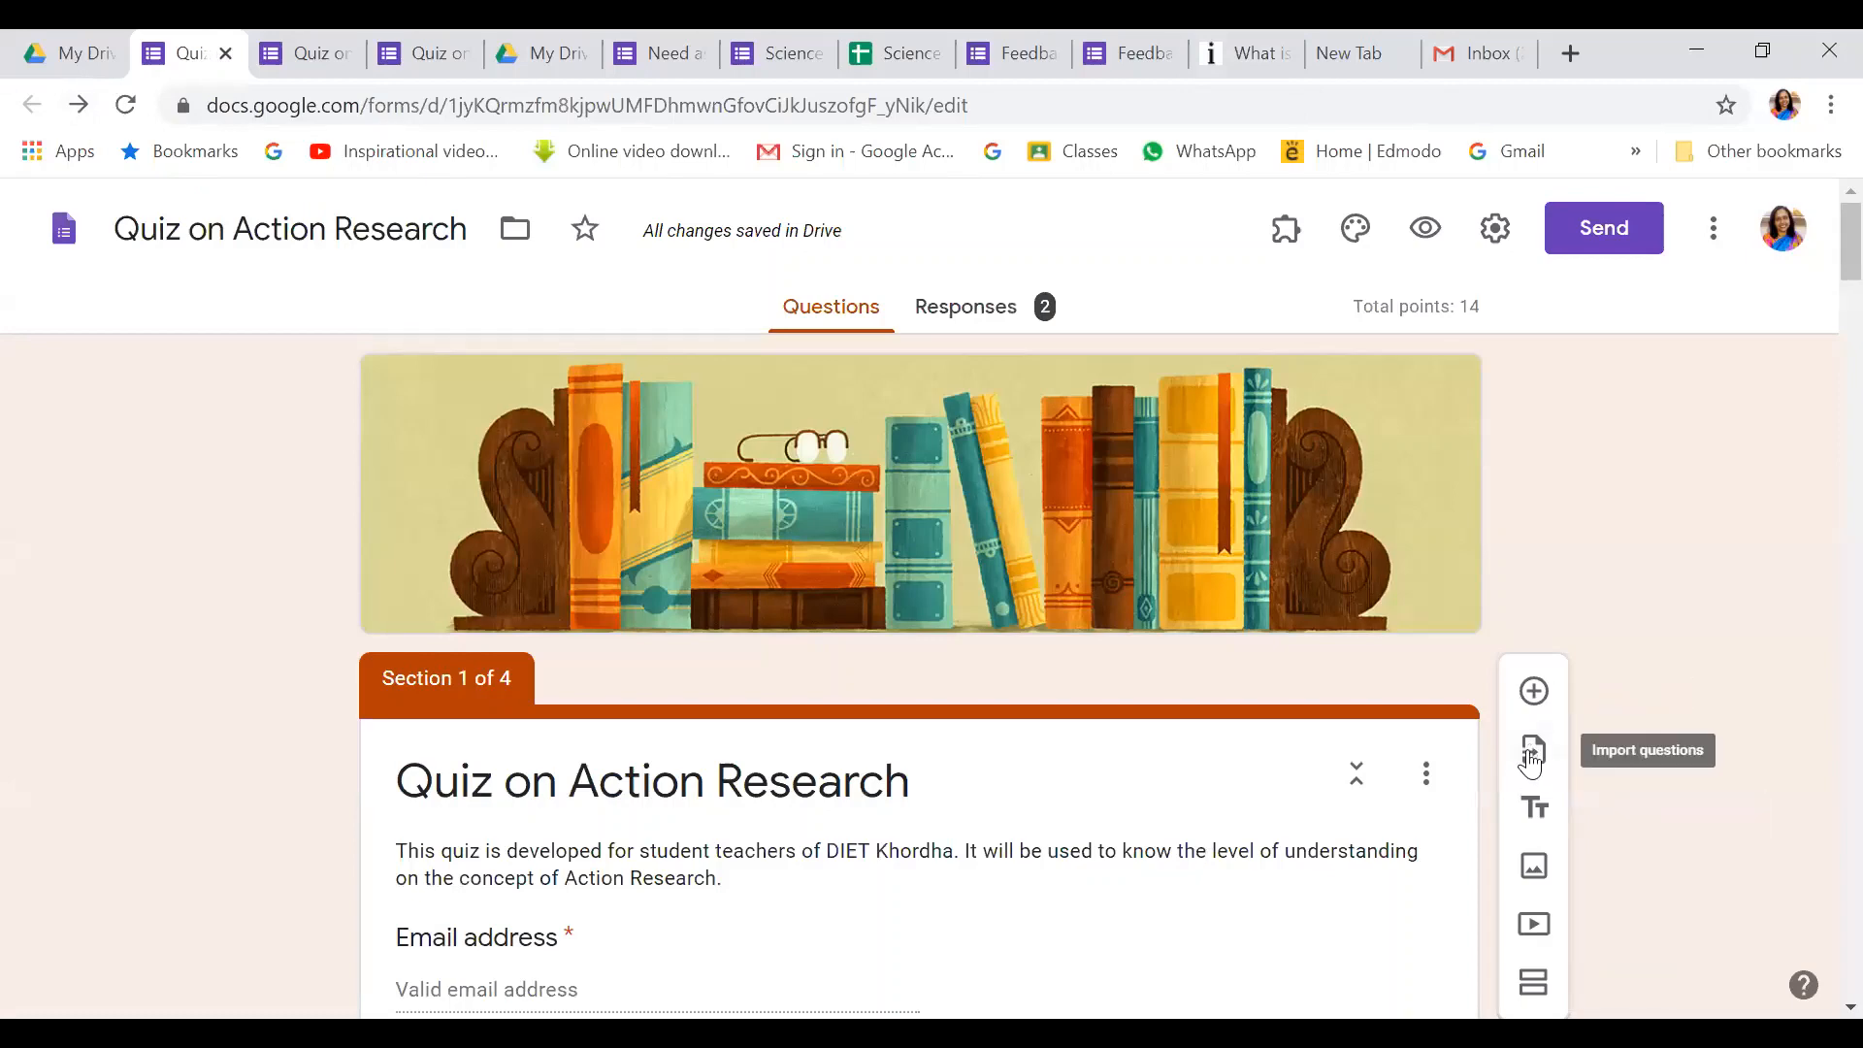
From My Drive, create a blank Google Form via New > More > Google Forms
click(78, 53)
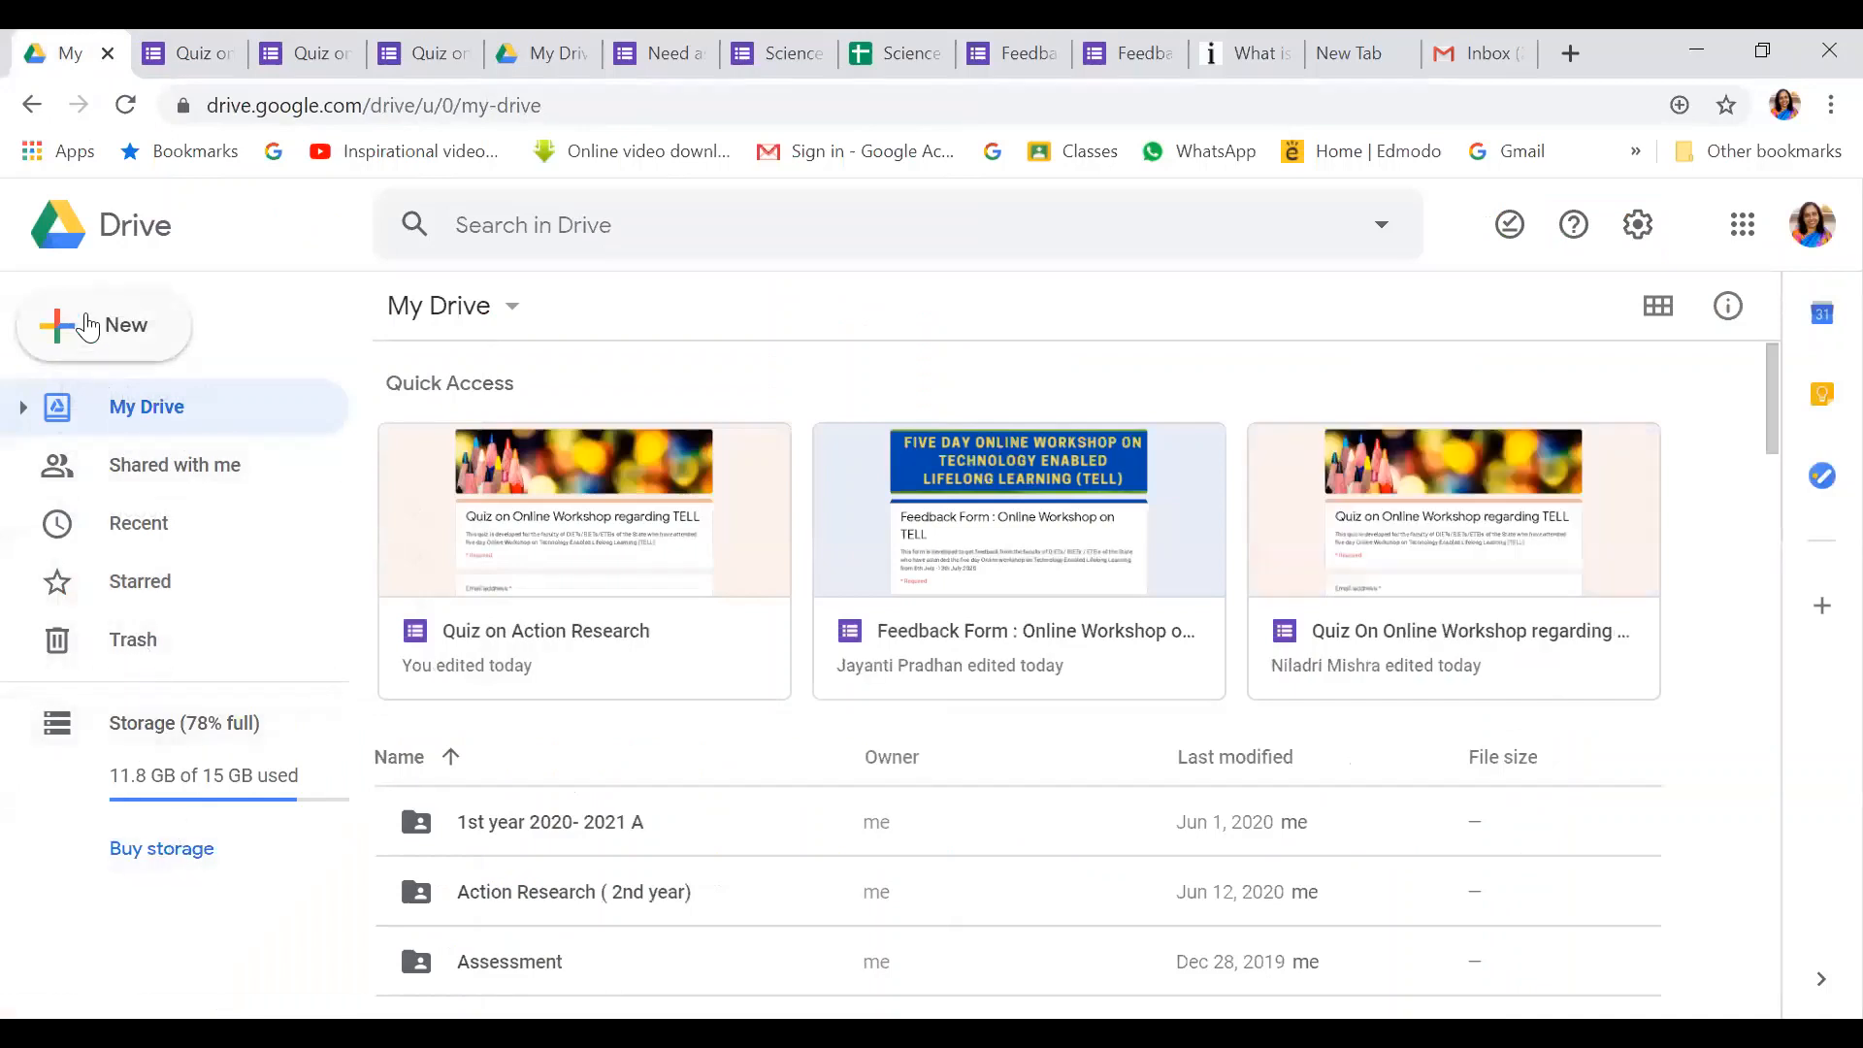
click(60, 323)
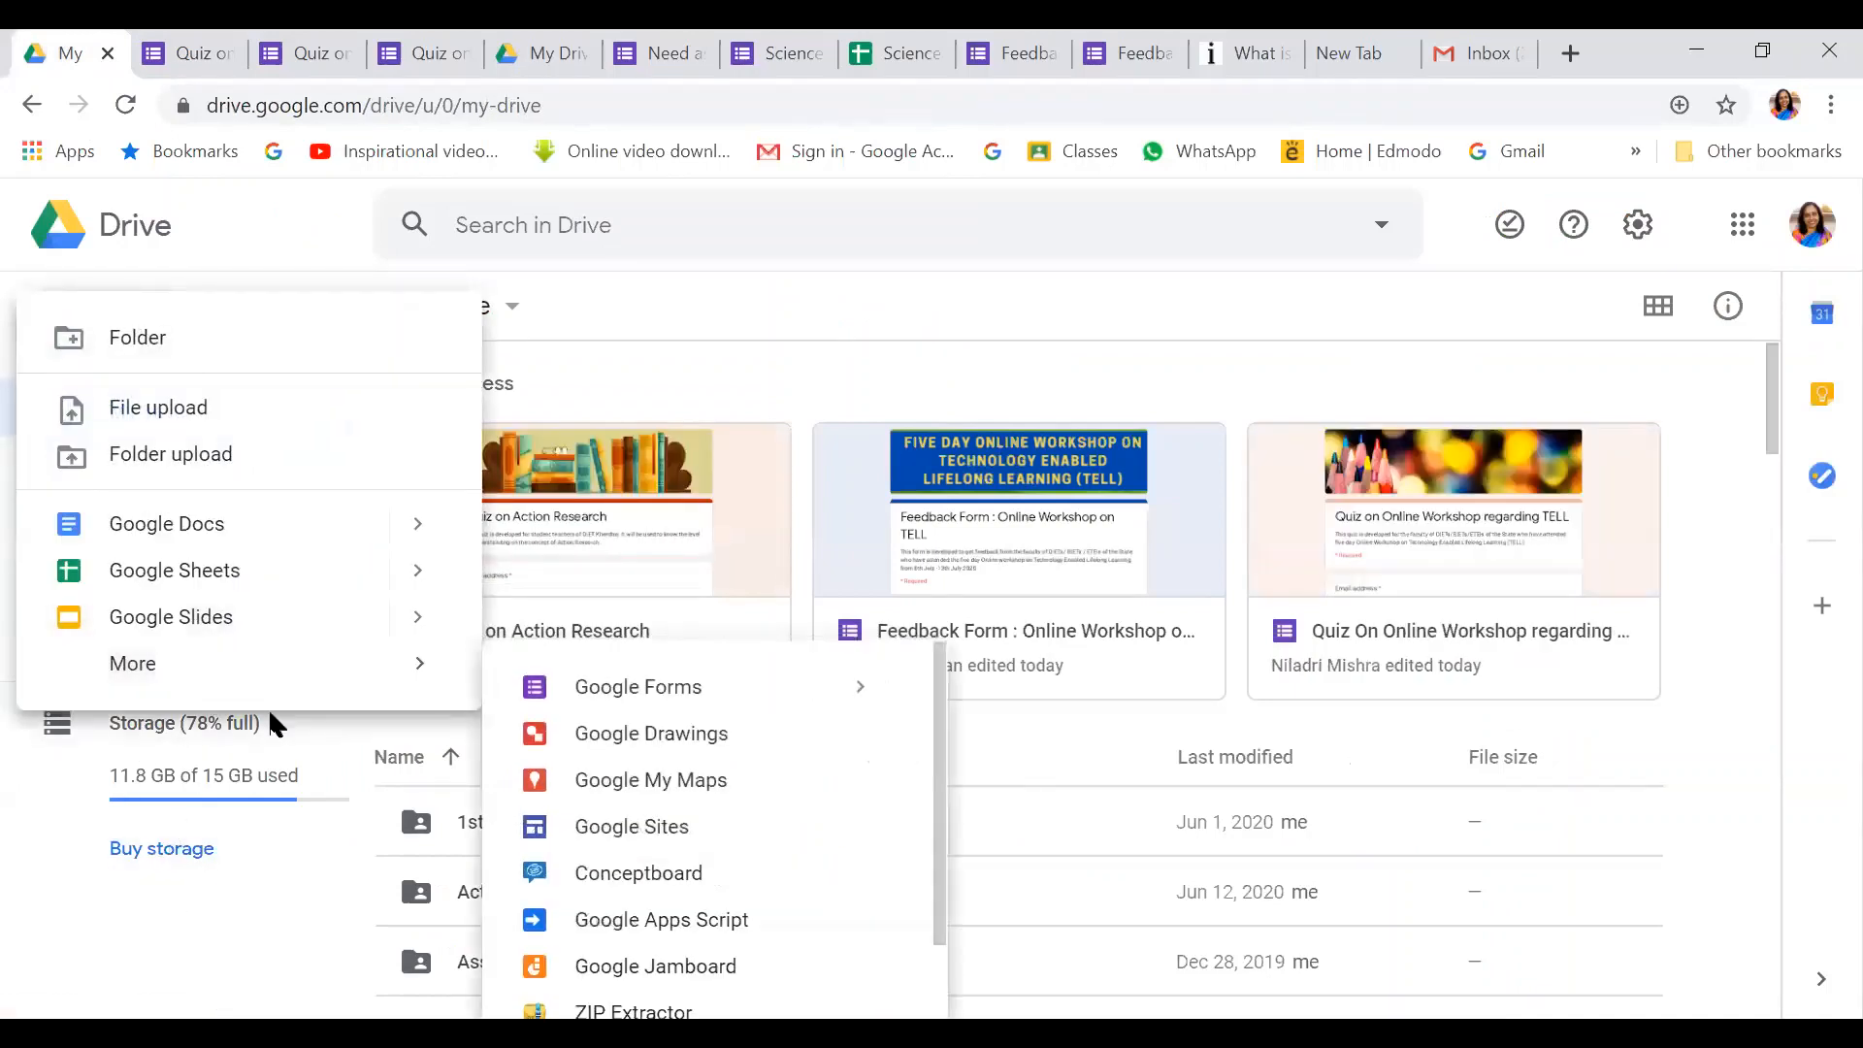
mouse_move(320, 670)
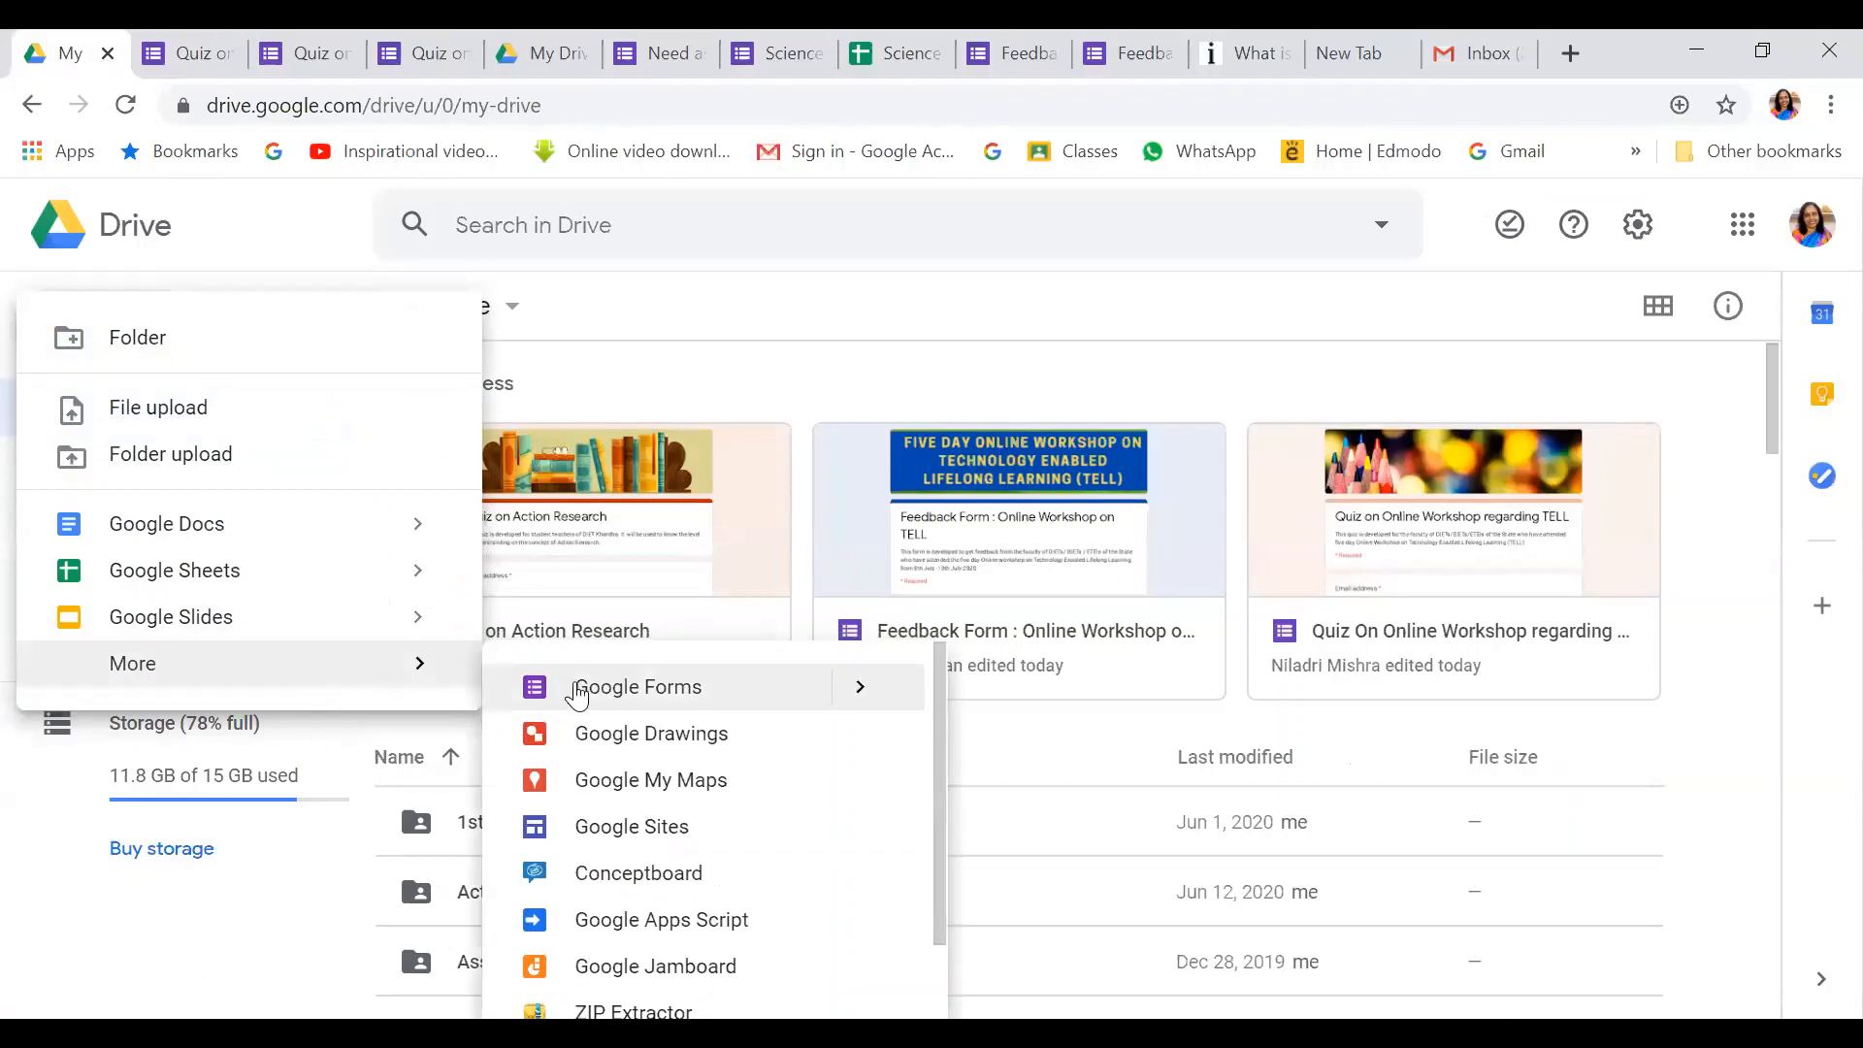
click(582, 691)
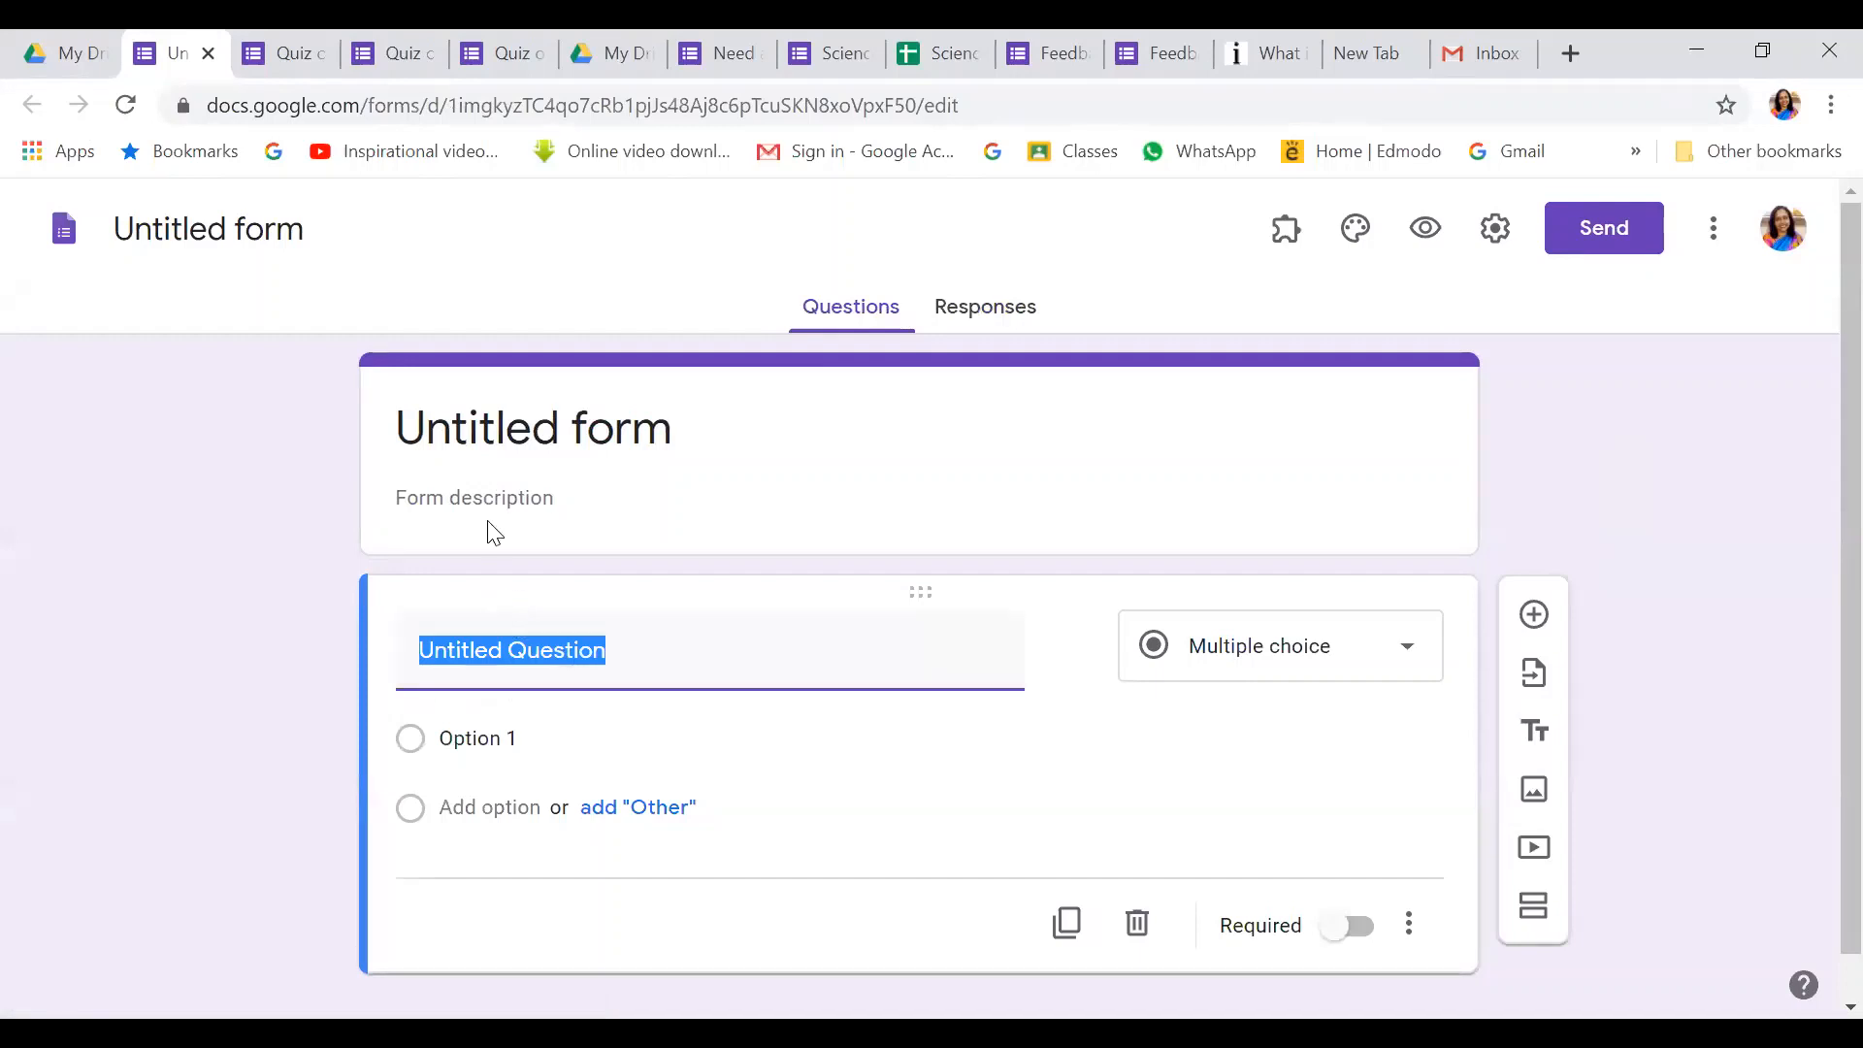
Title the new form 'quiz on AR', confirm its file name, and return to Quiz on Action Research
click(488, 512)
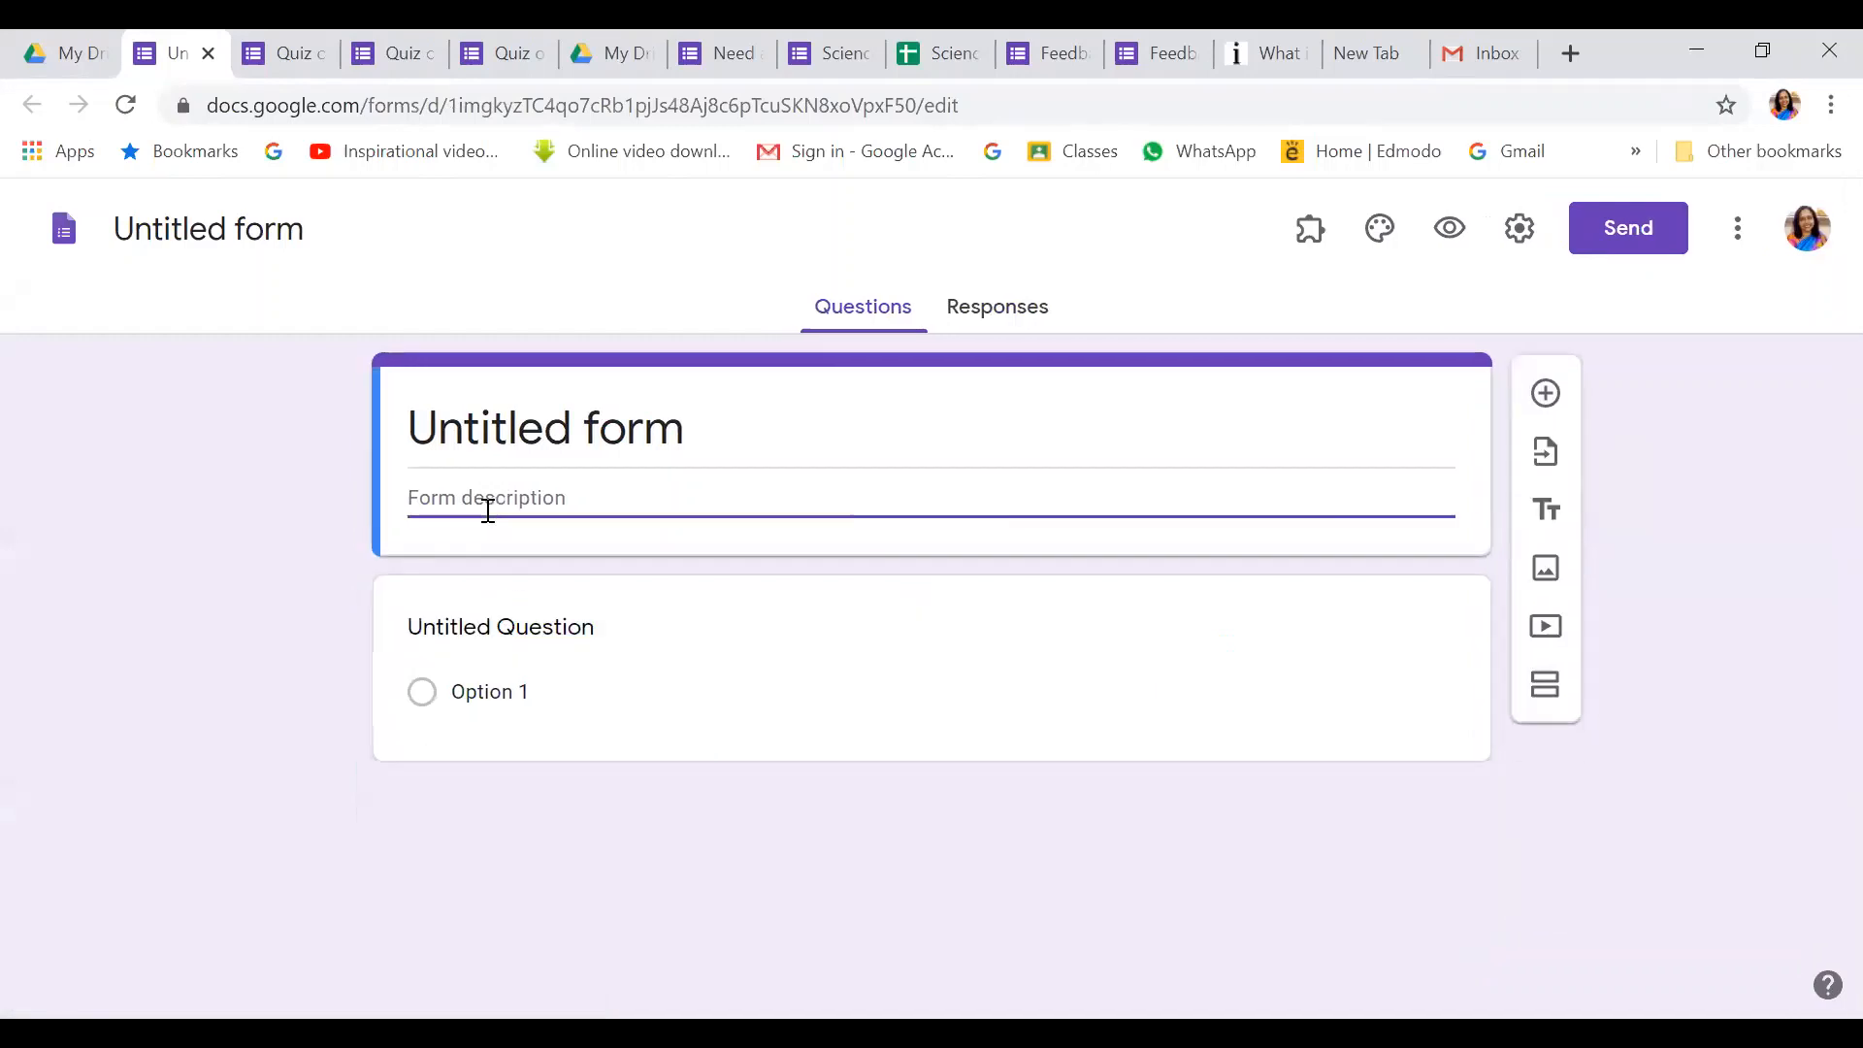
click(688, 434)
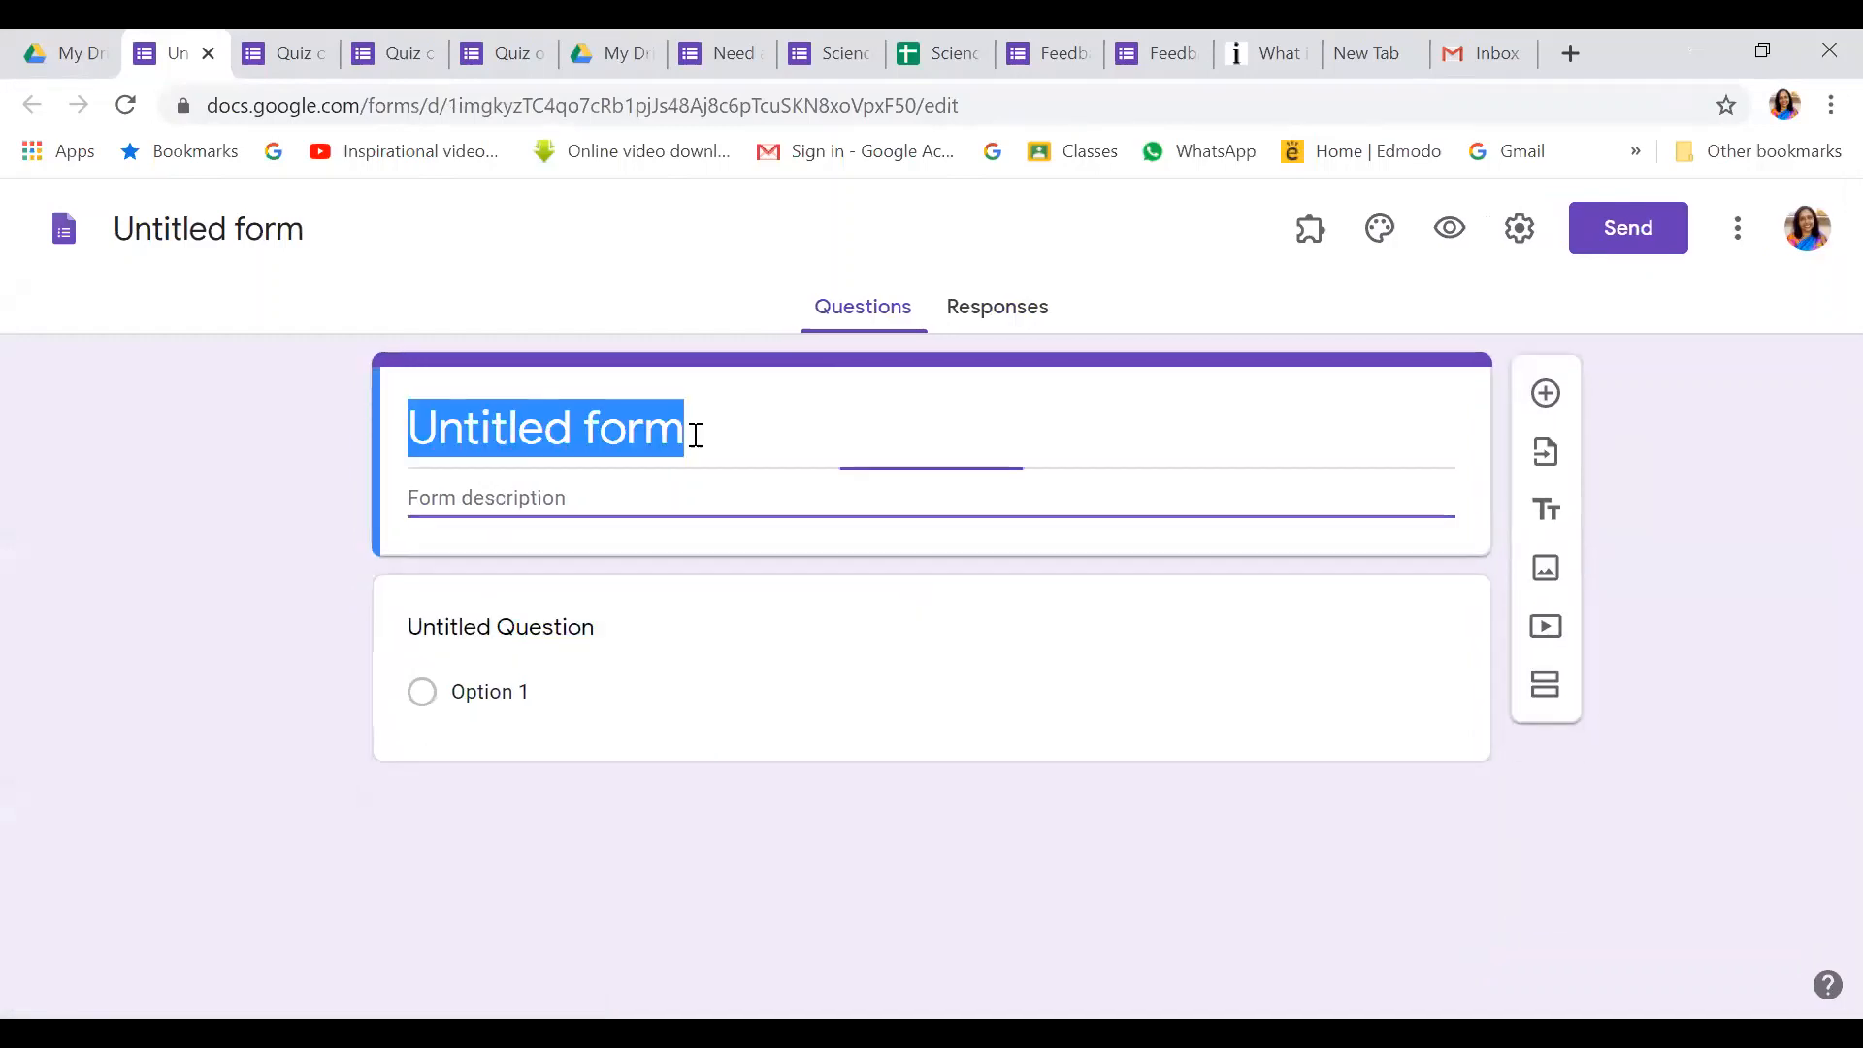
text(qui)
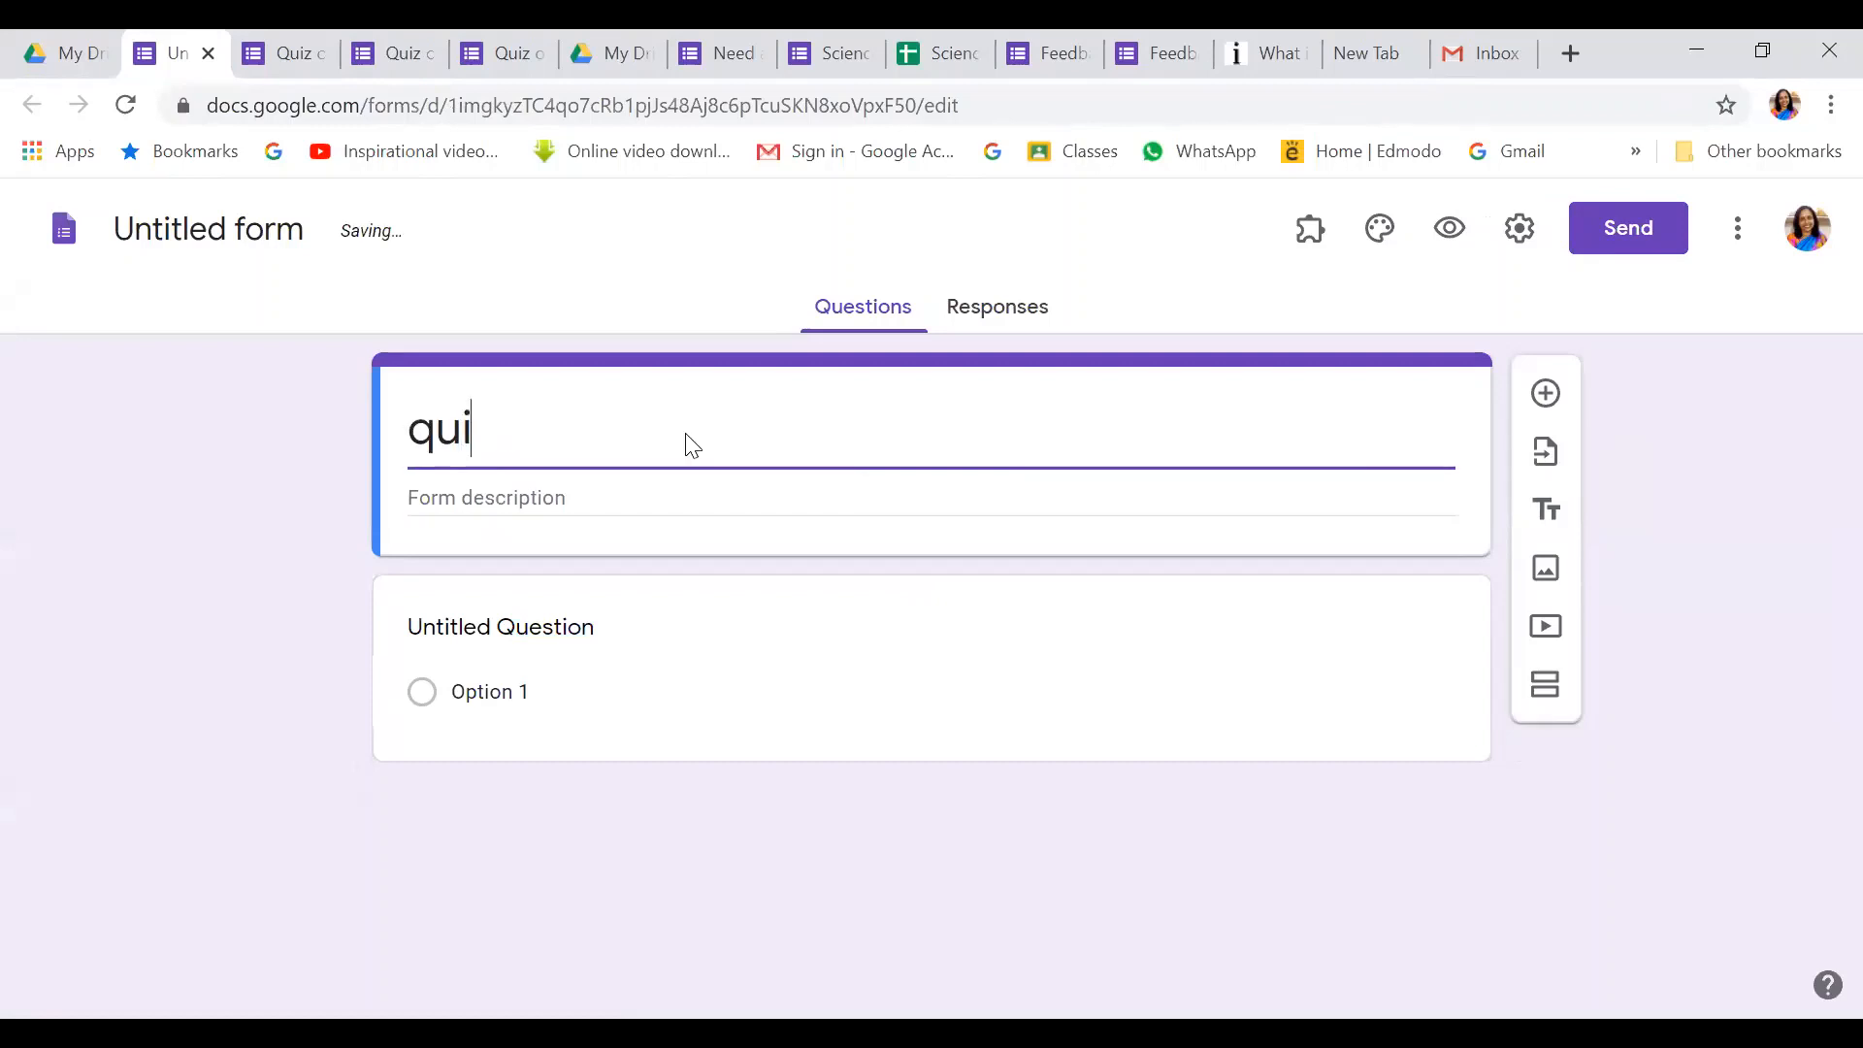
text(z on AR)
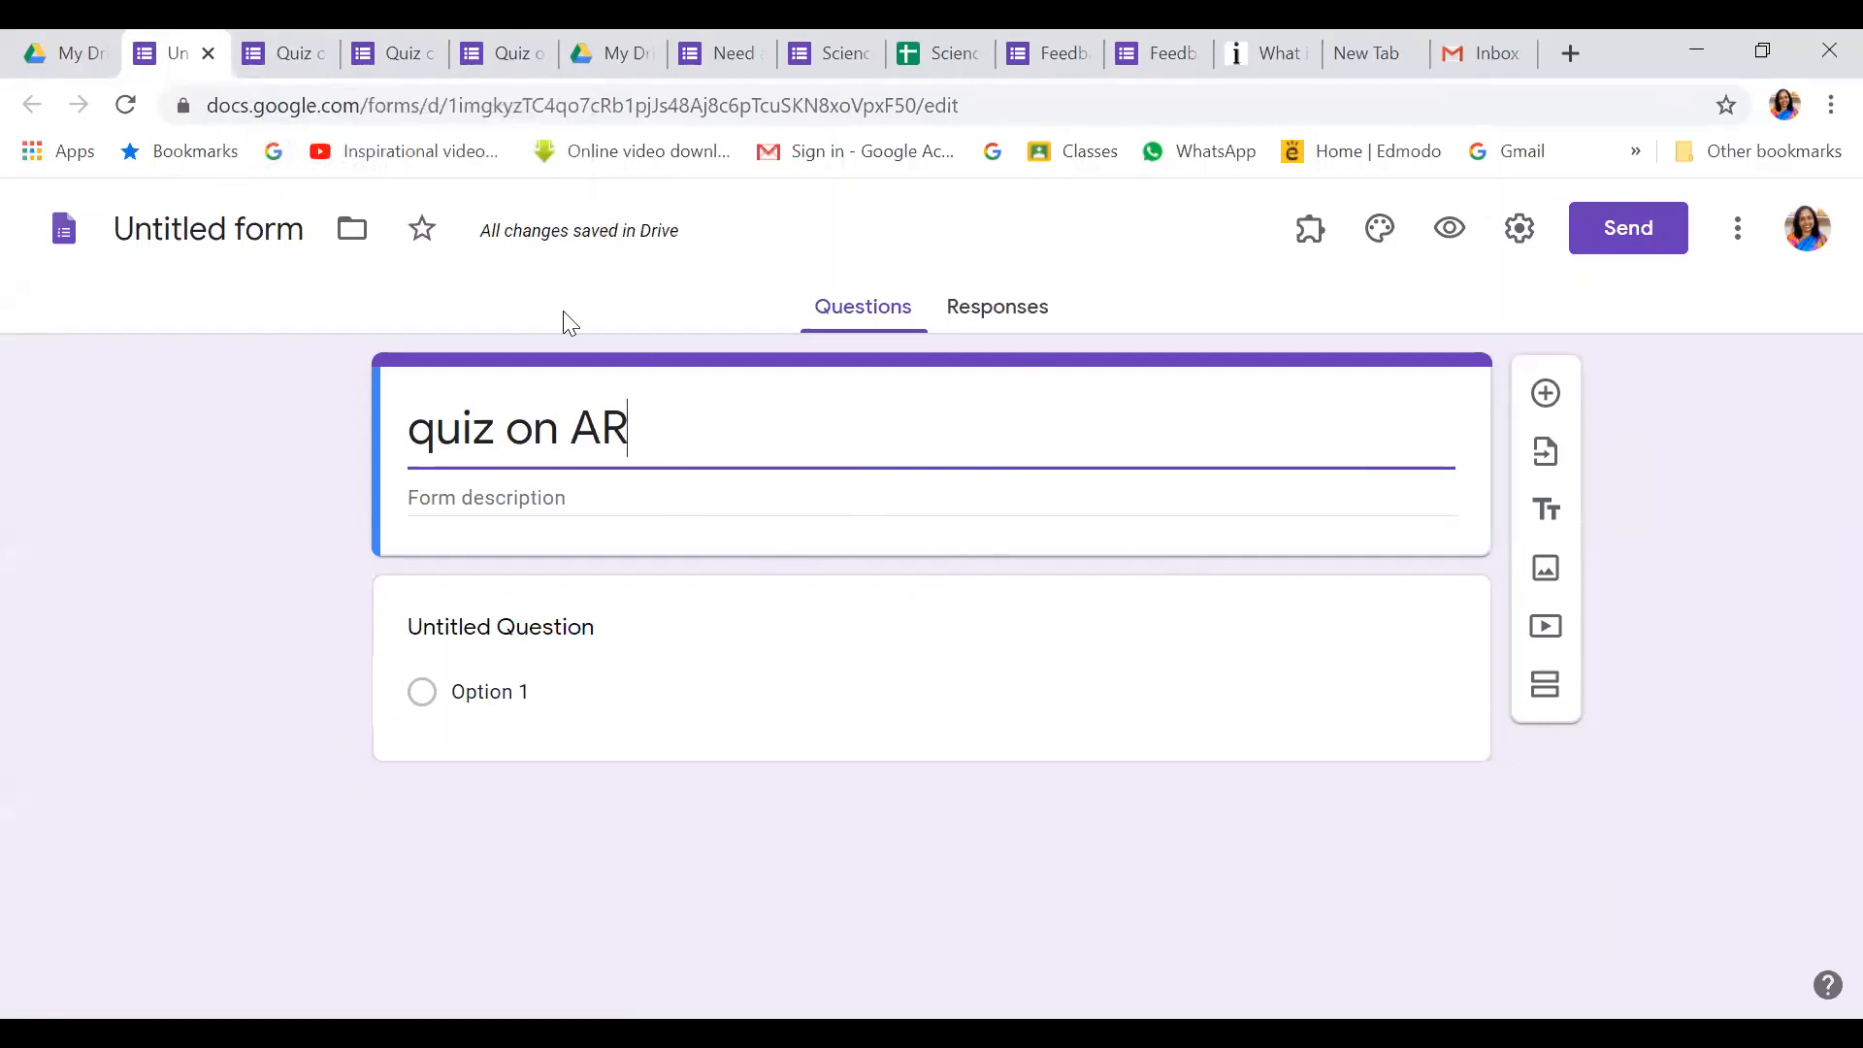
click(280, 238)
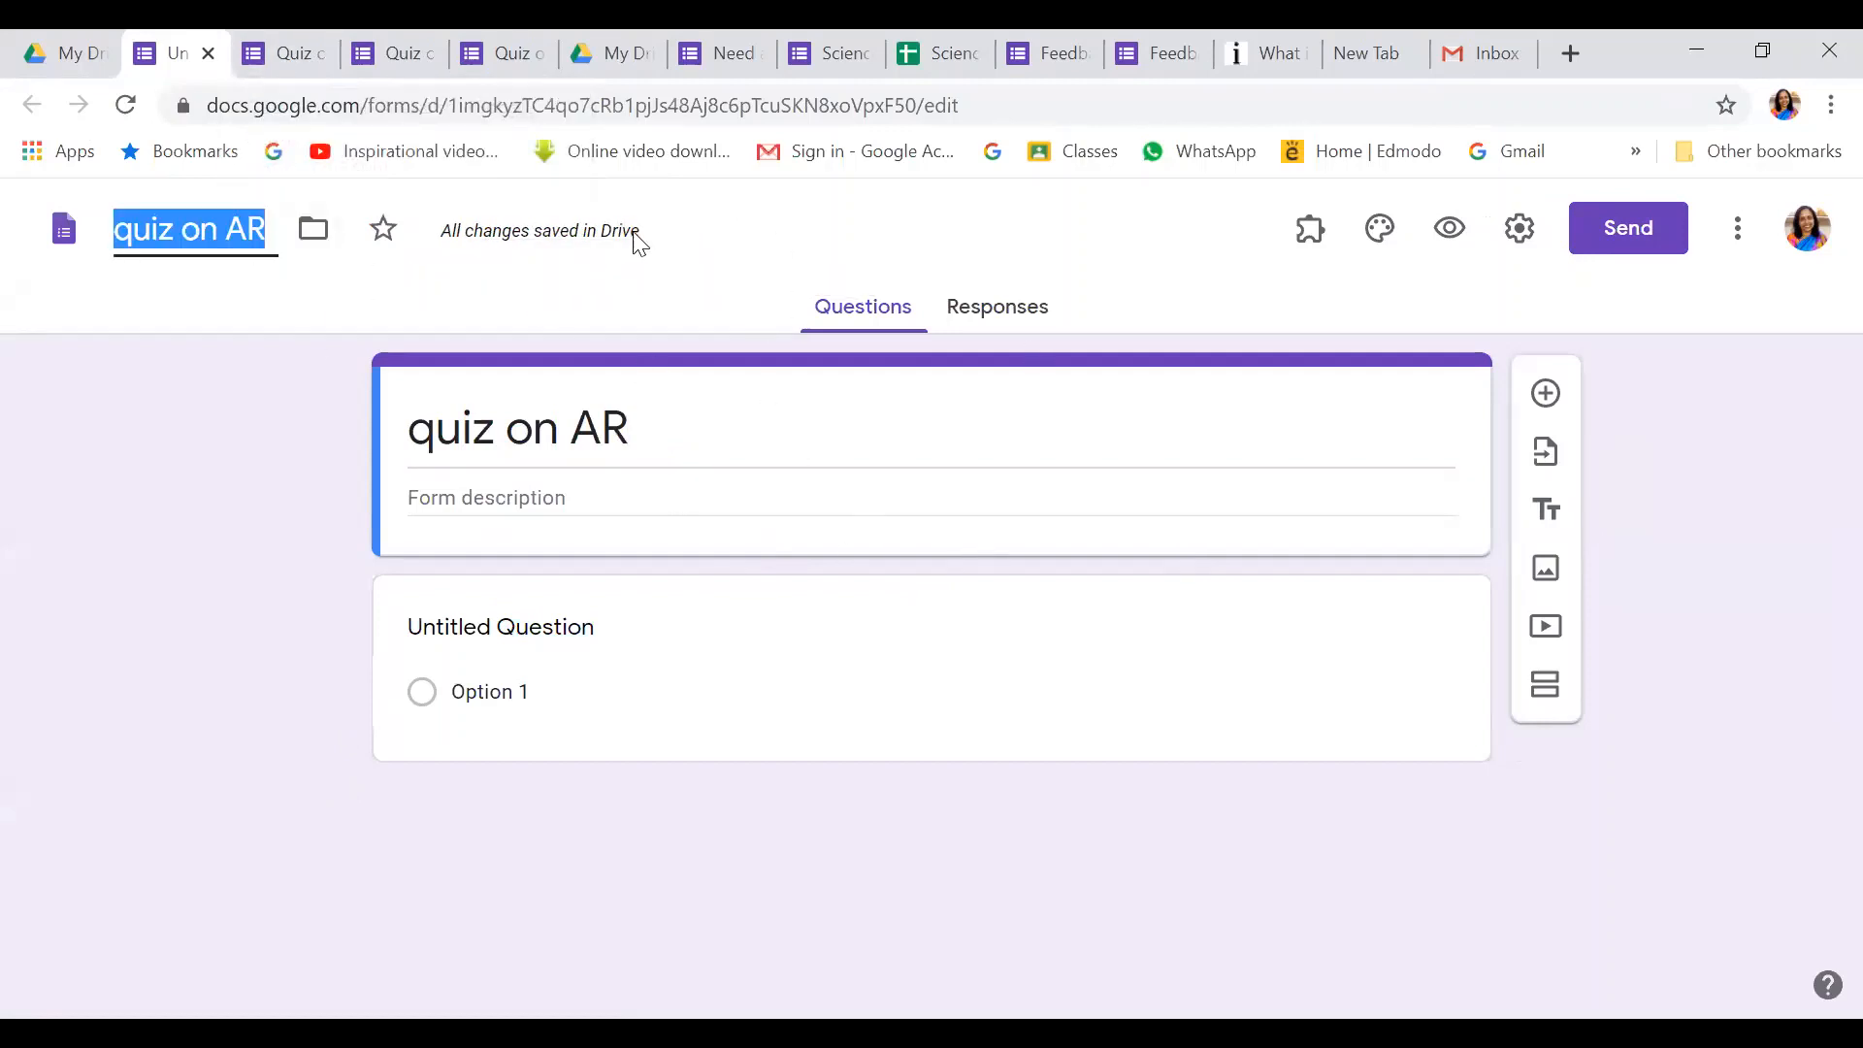
click(282, 54)
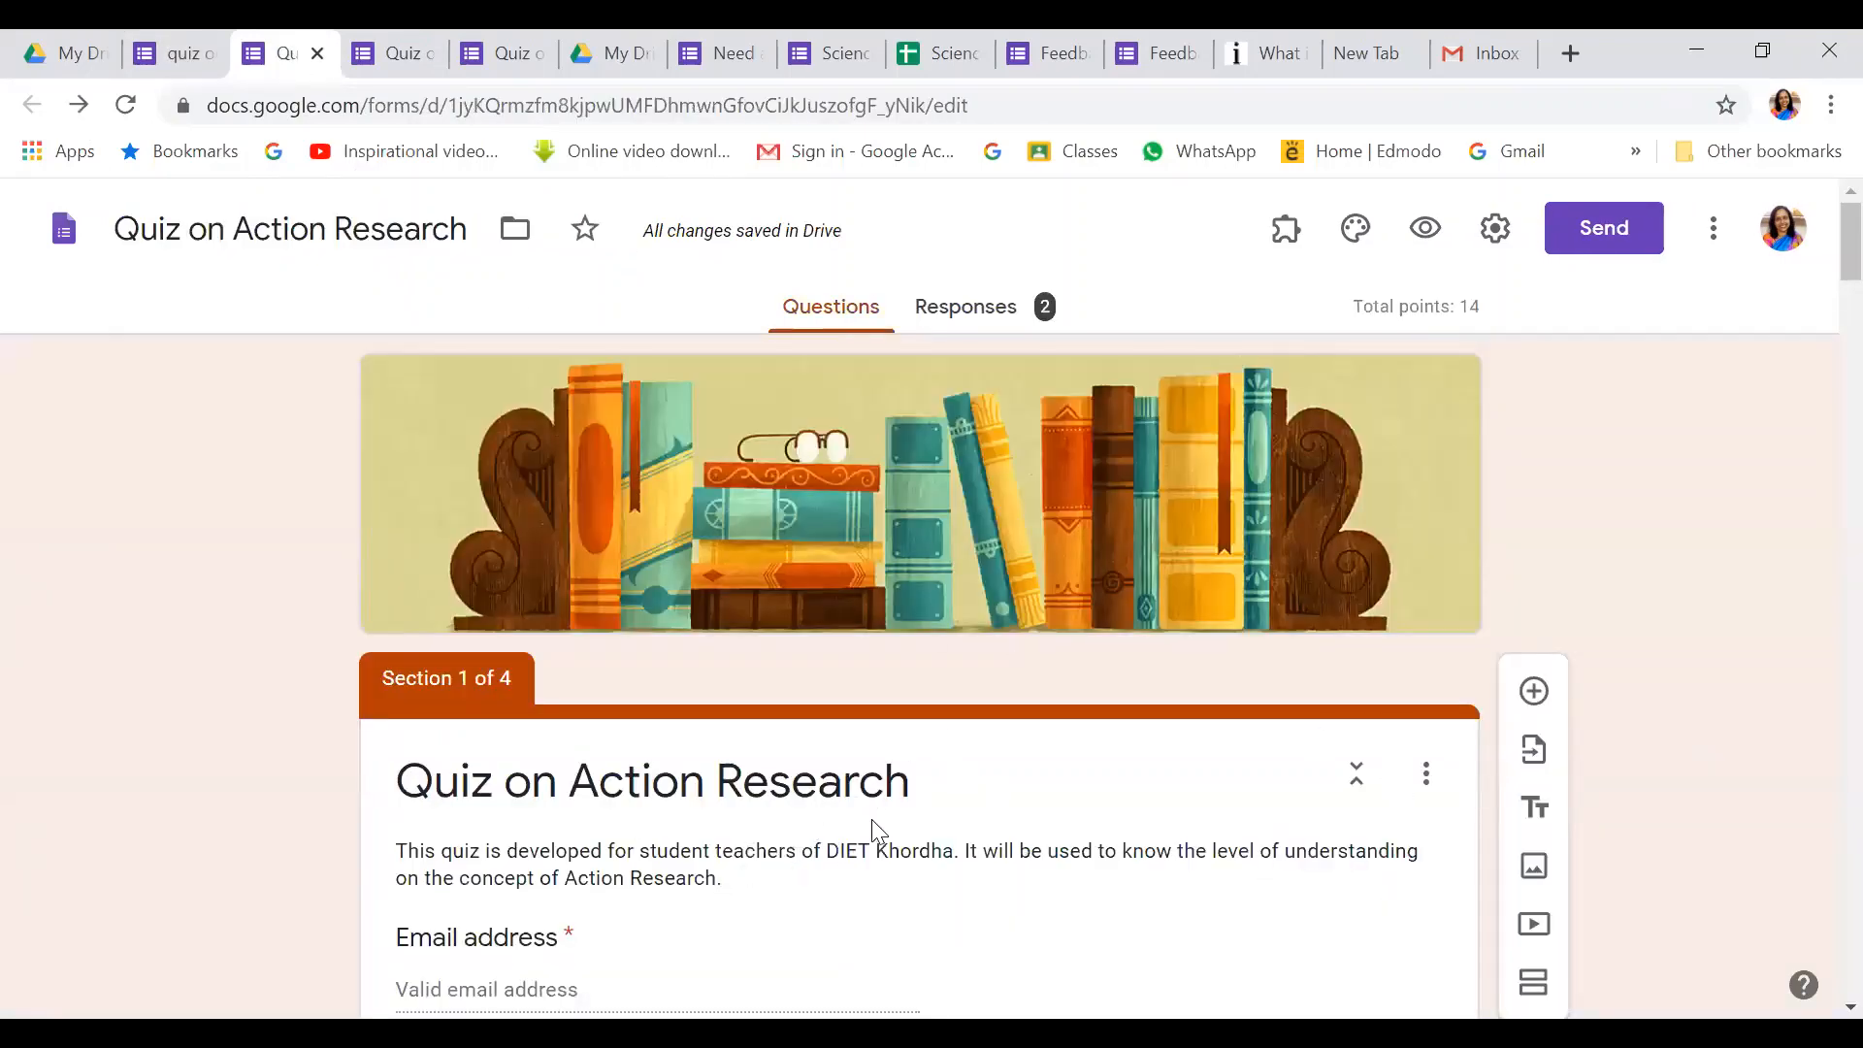
Import the single untitled question from the 'quiz on AR' form using Select all
scroll(871, 819, down, 3)
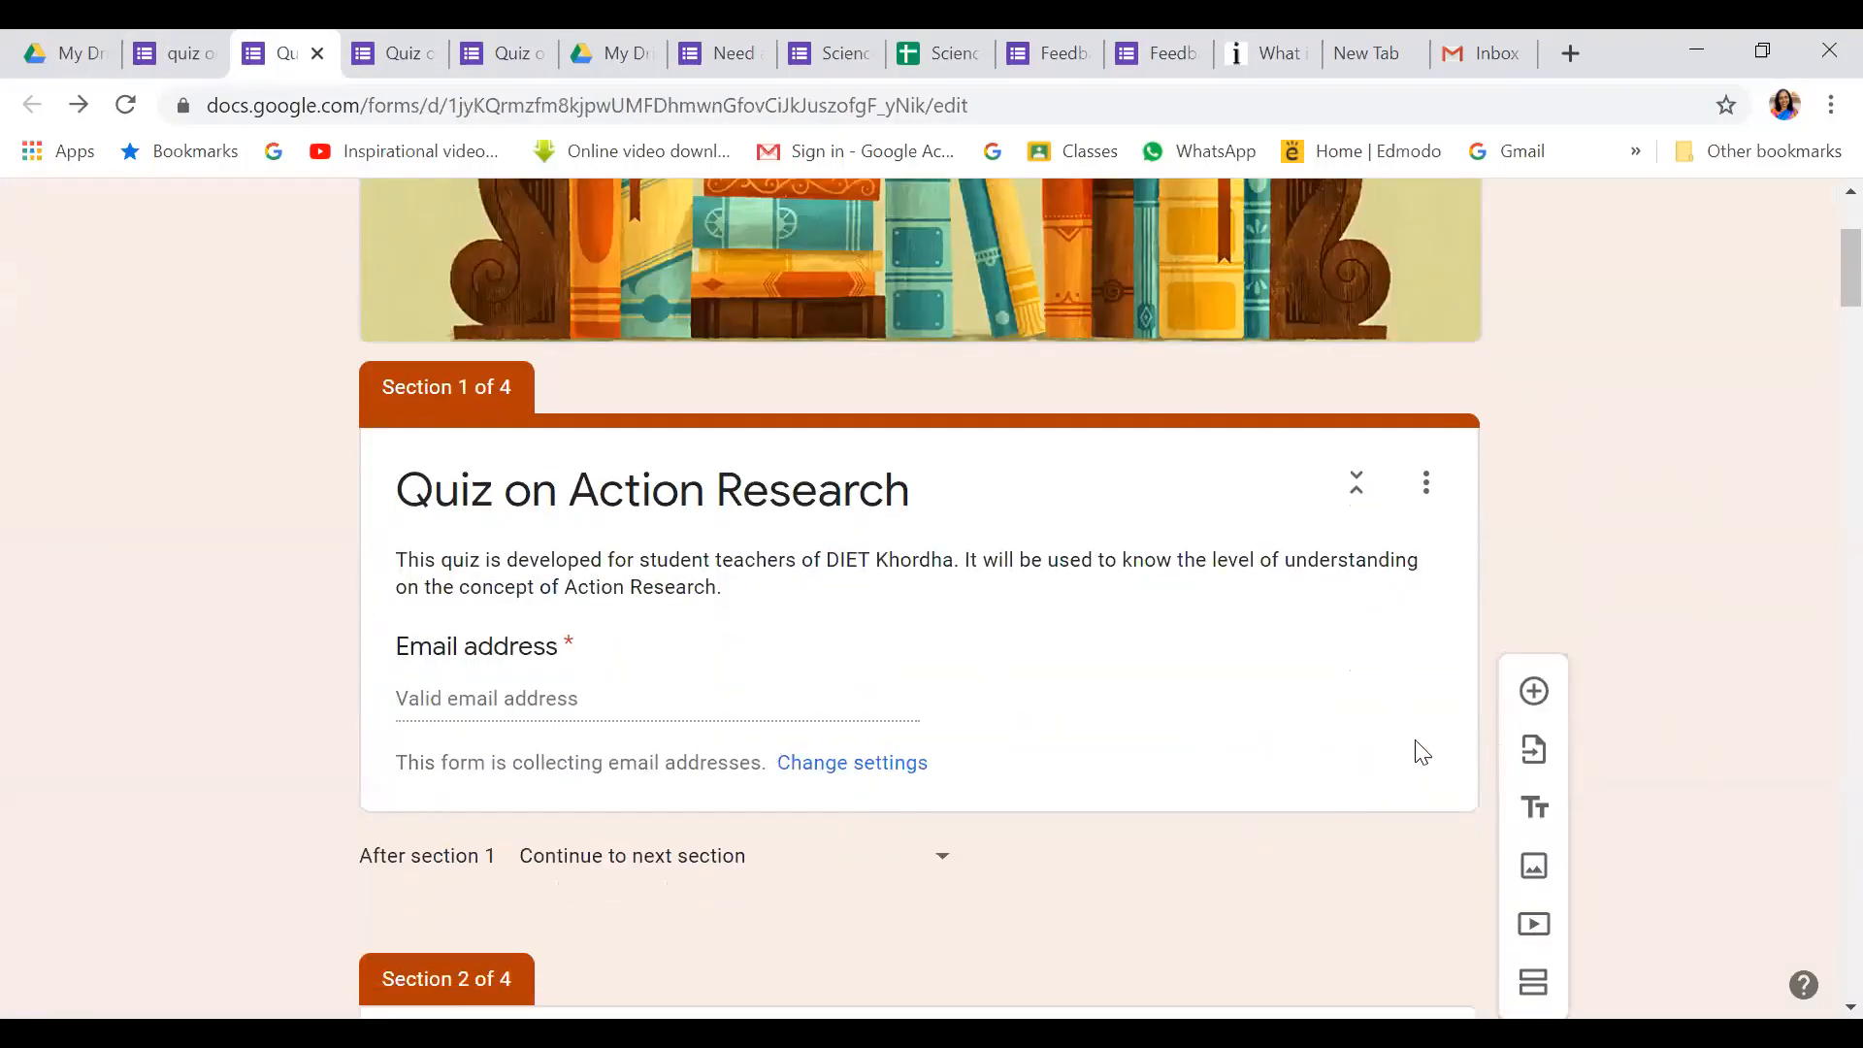
click(1544, 764)
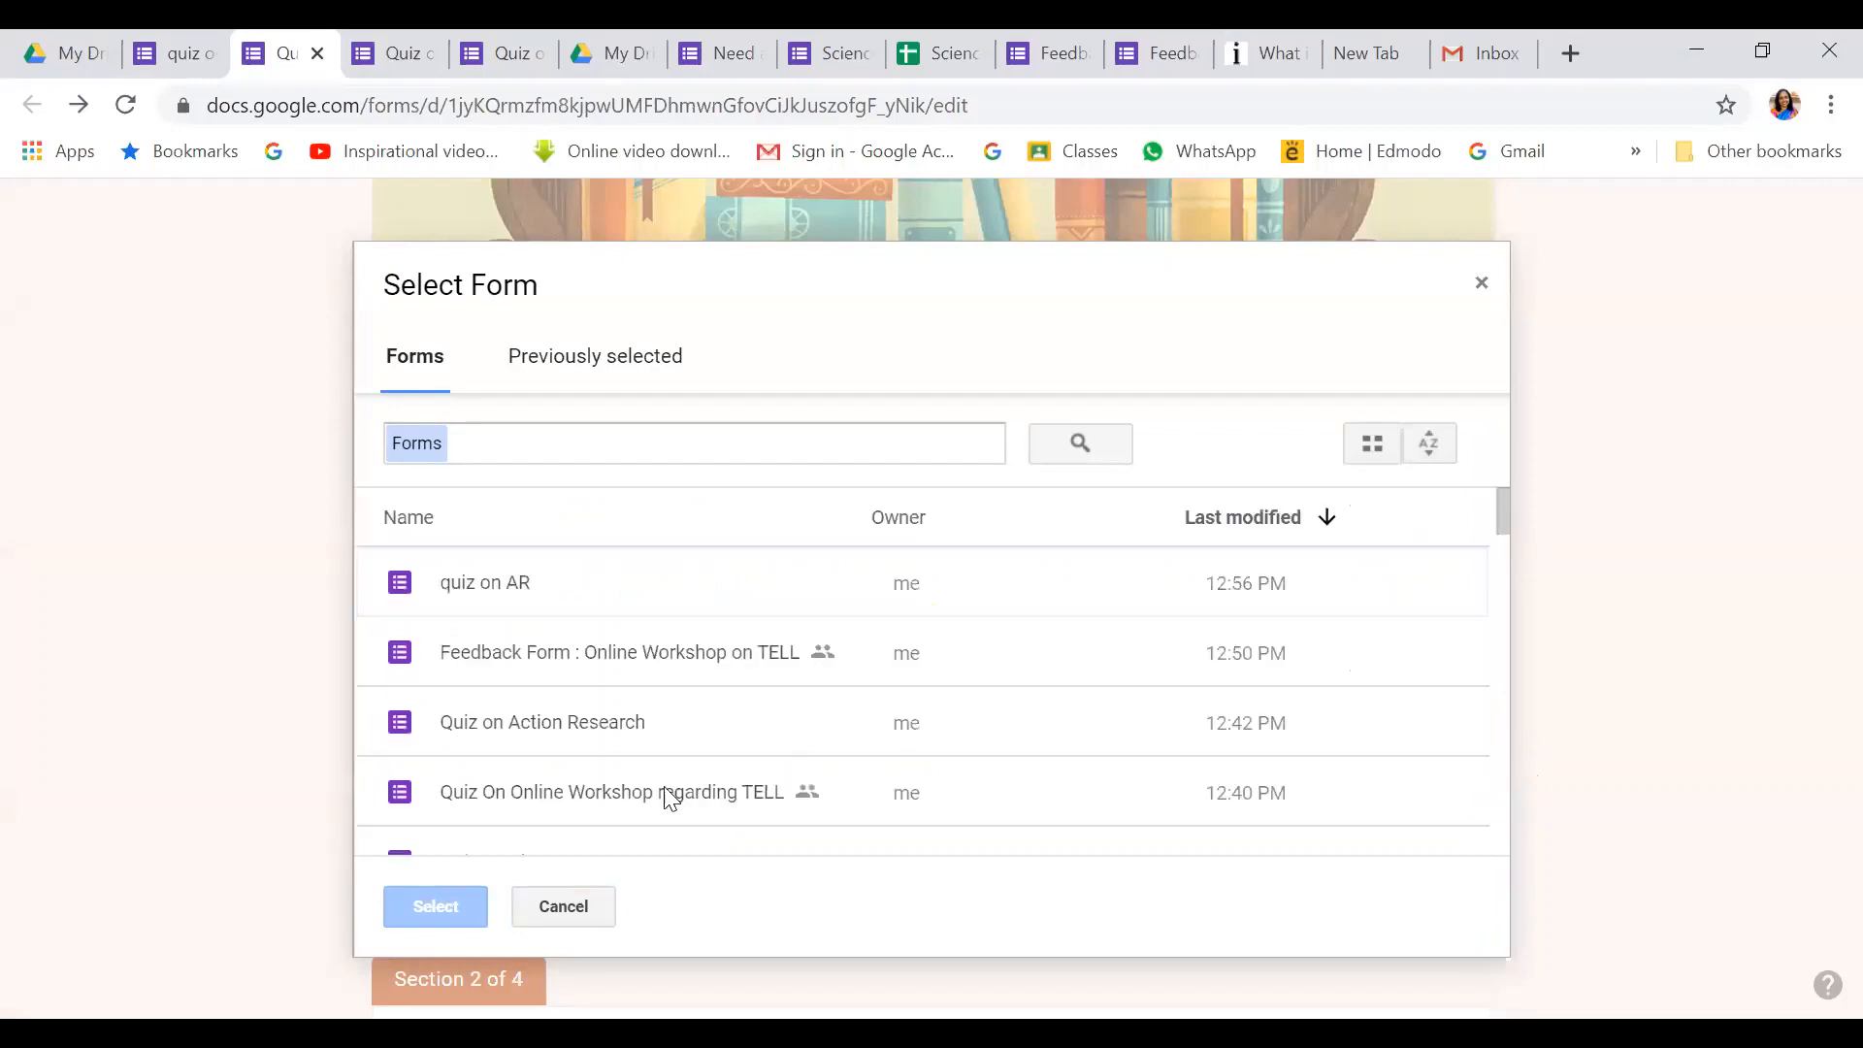
mouse_move(1511, 519)
mouse_down()
mouse_move(1550, 779)
mouse_move(1534, 502)
mouse_up()
click(529, 587)
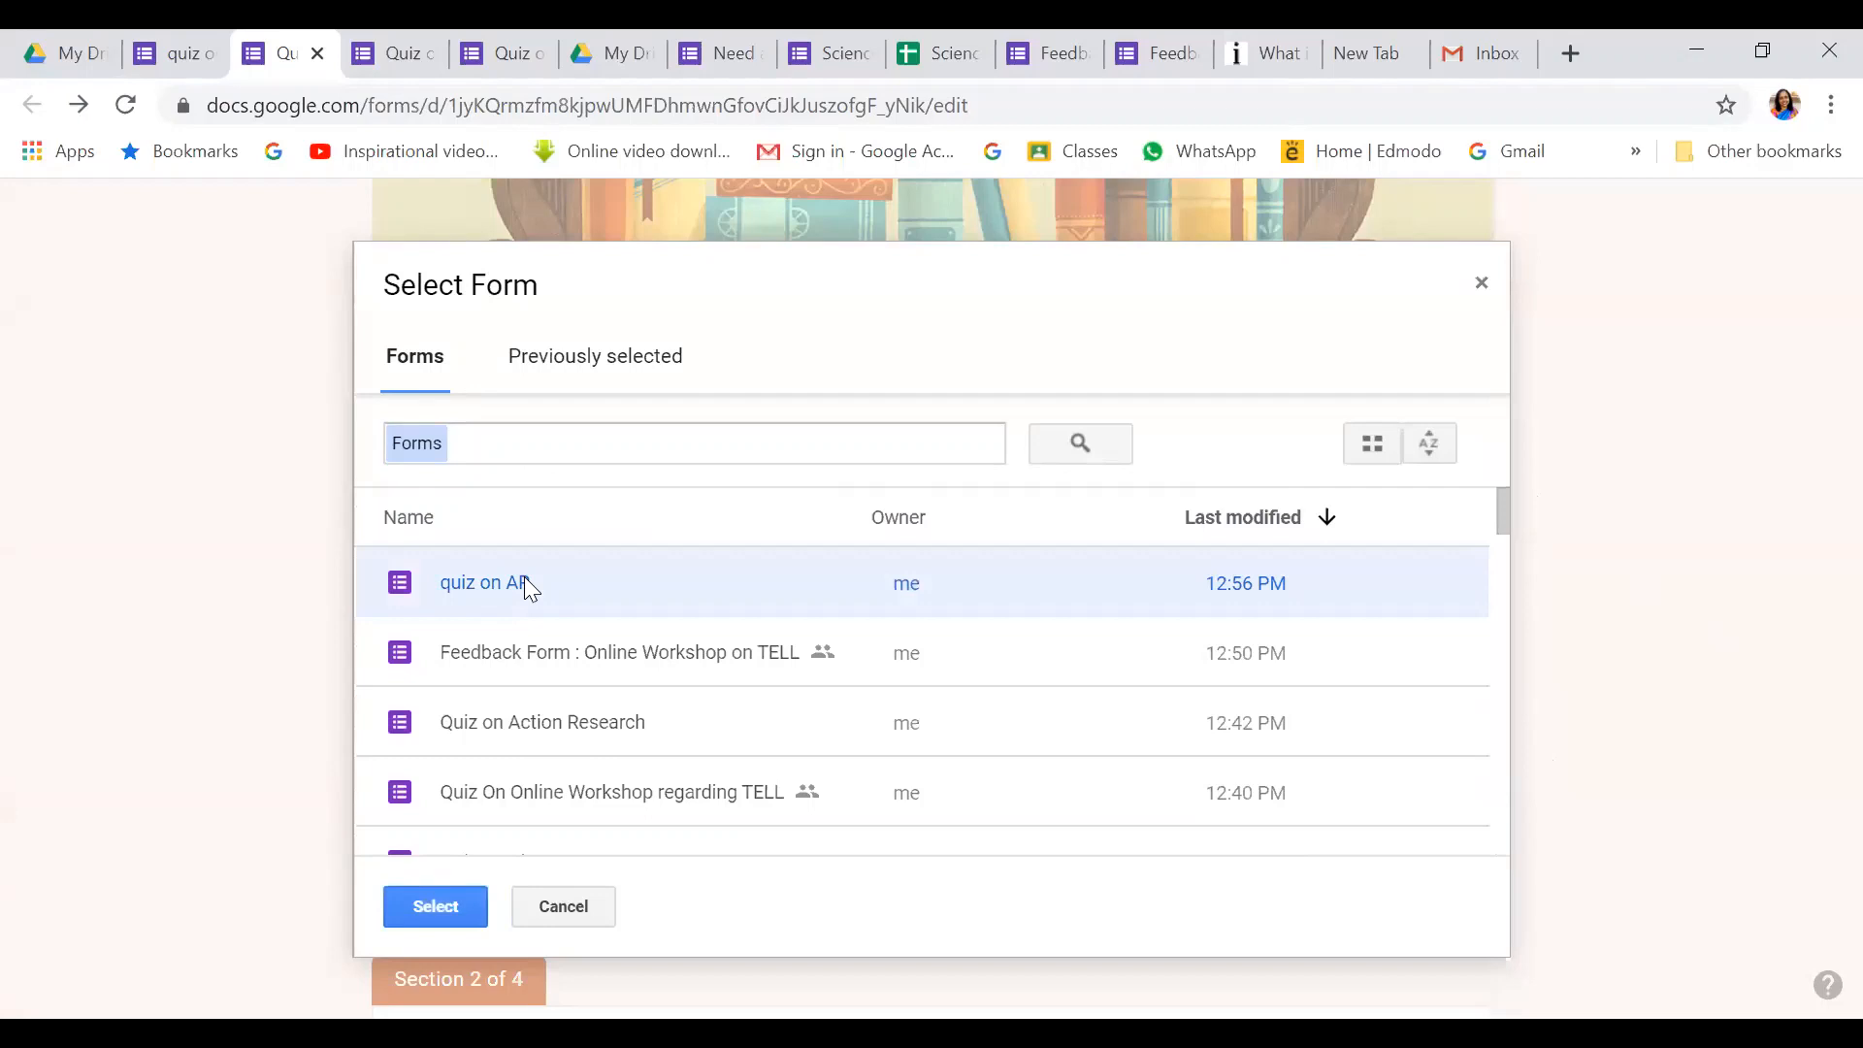
click(460, 907)
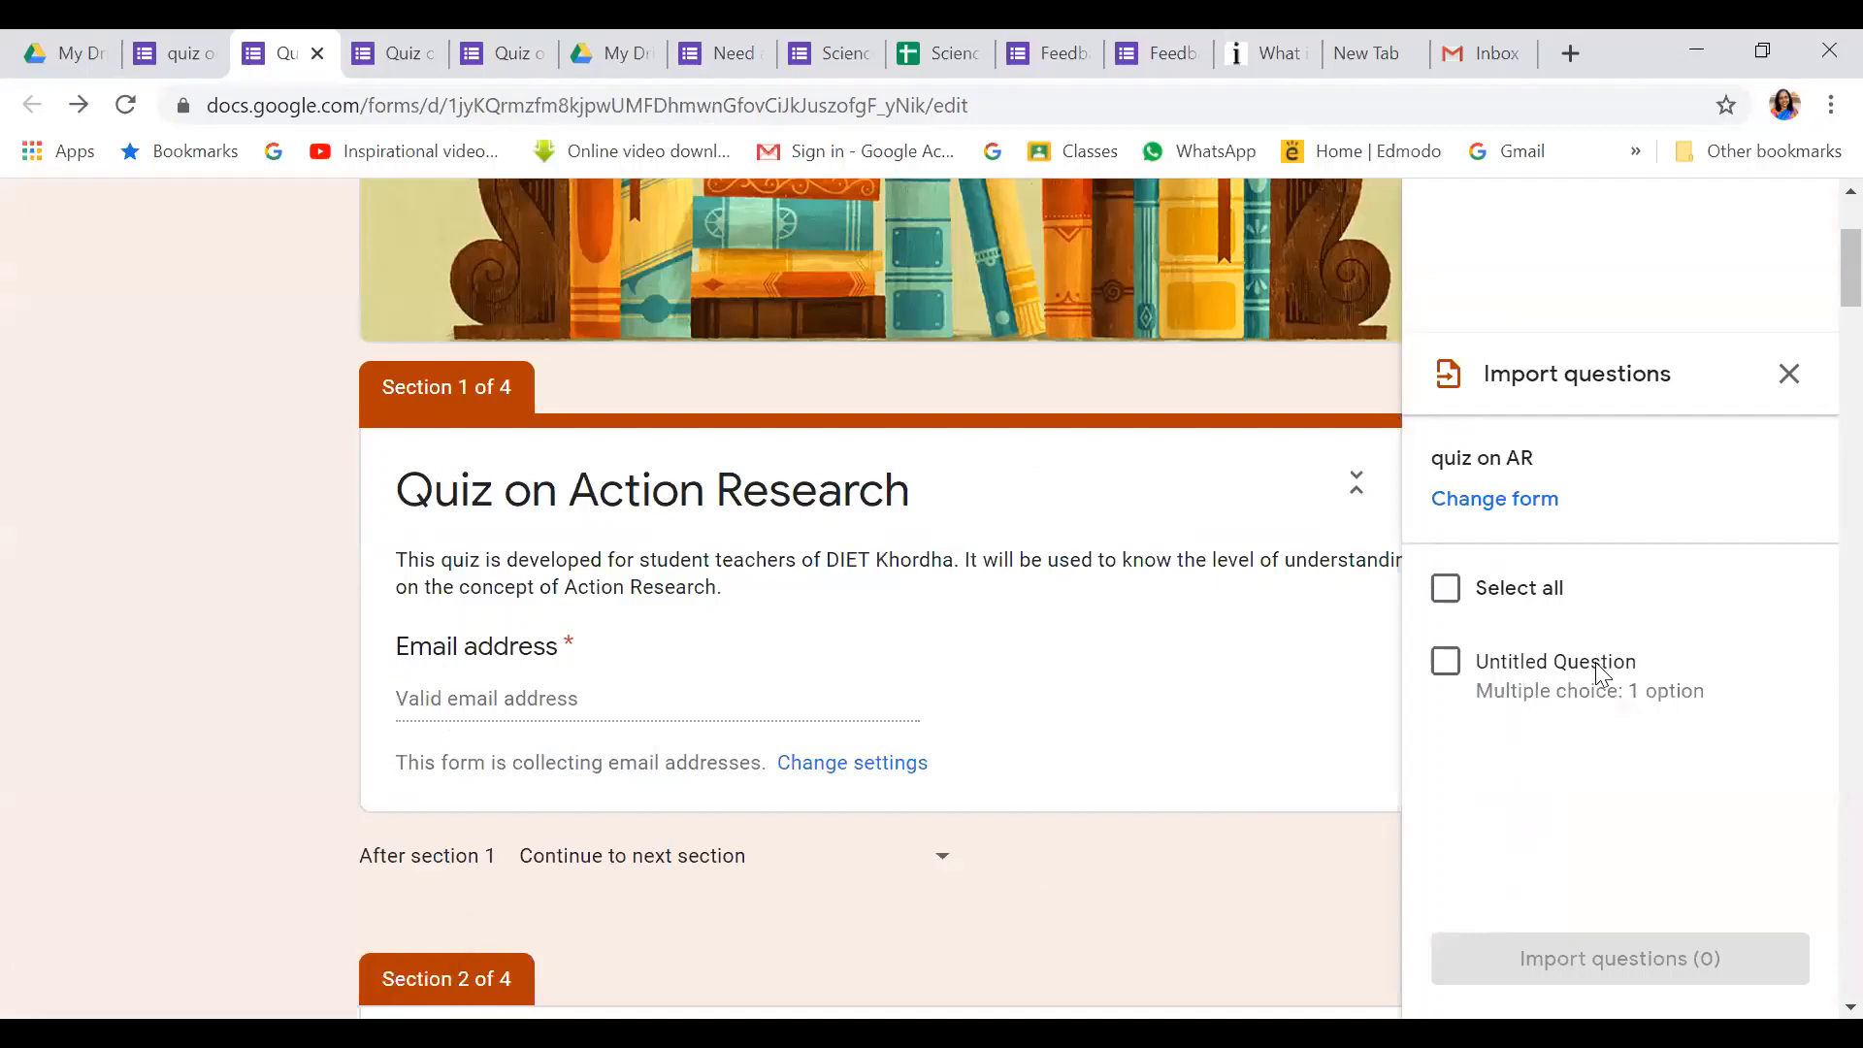
click(1450, 597)
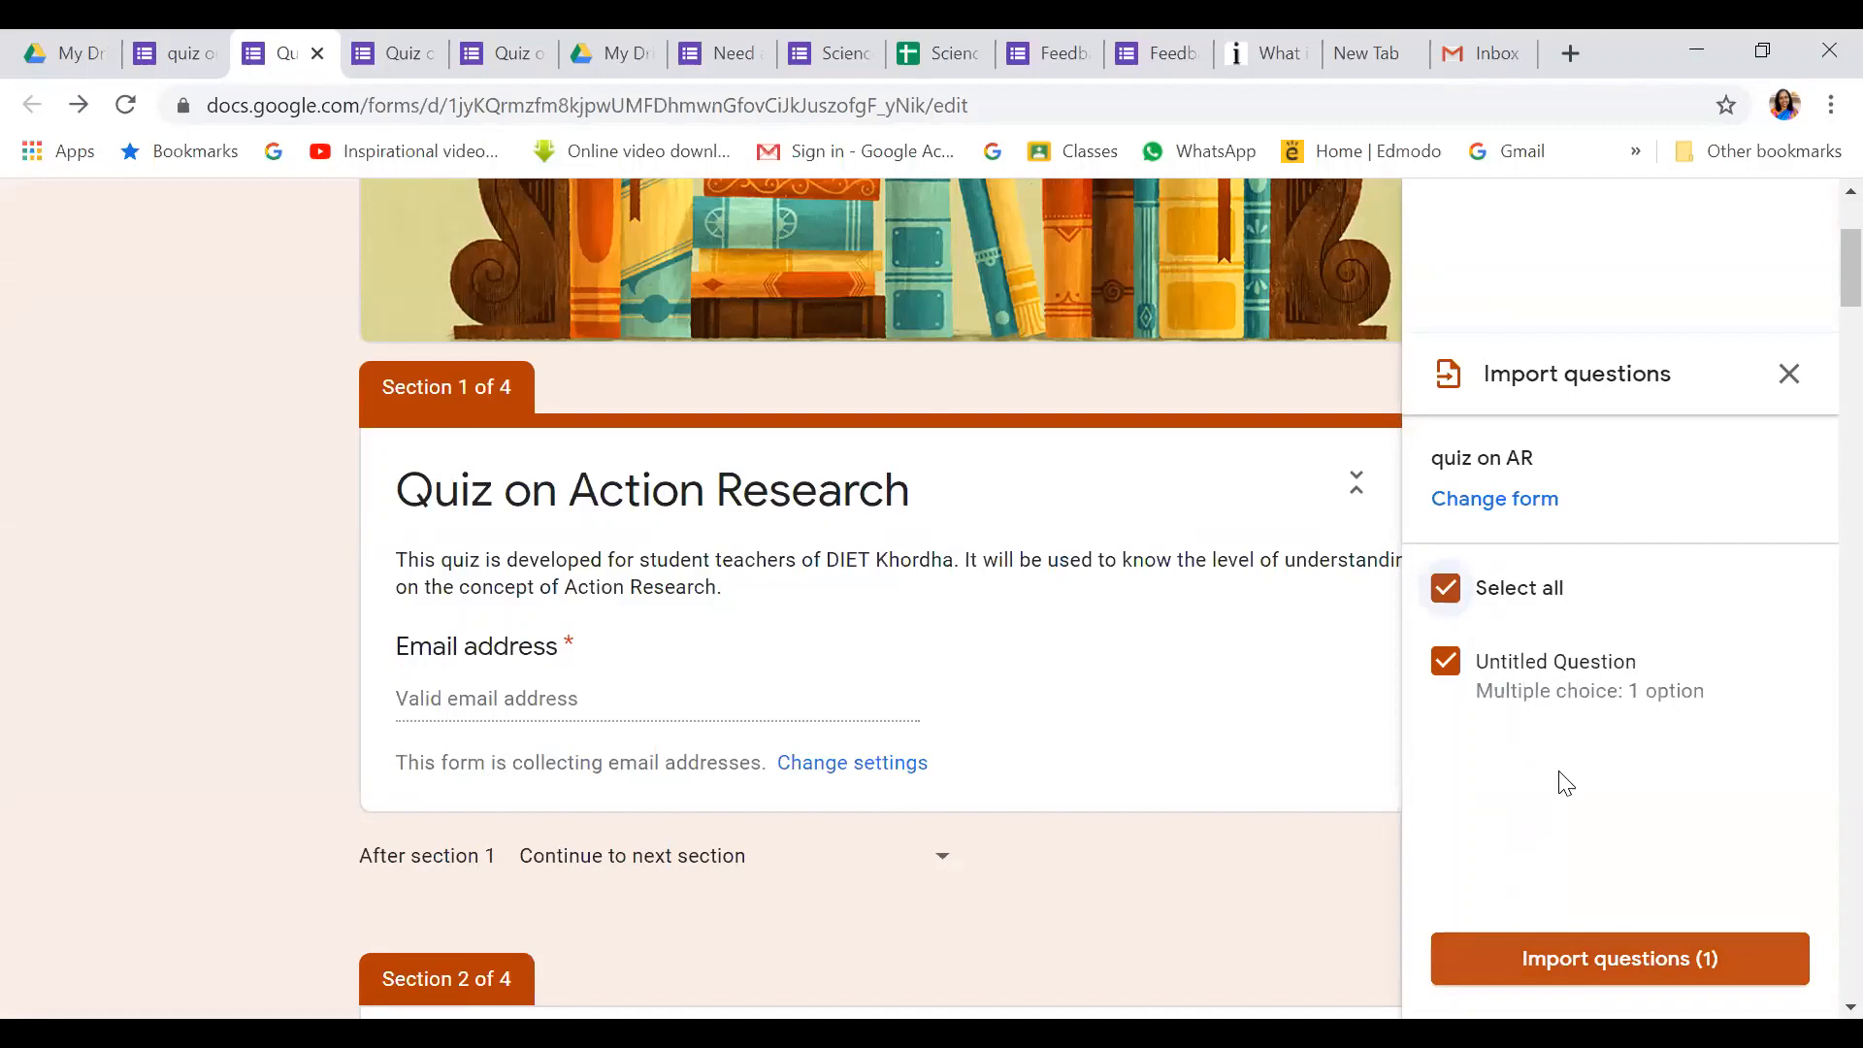
click(1620, 959)
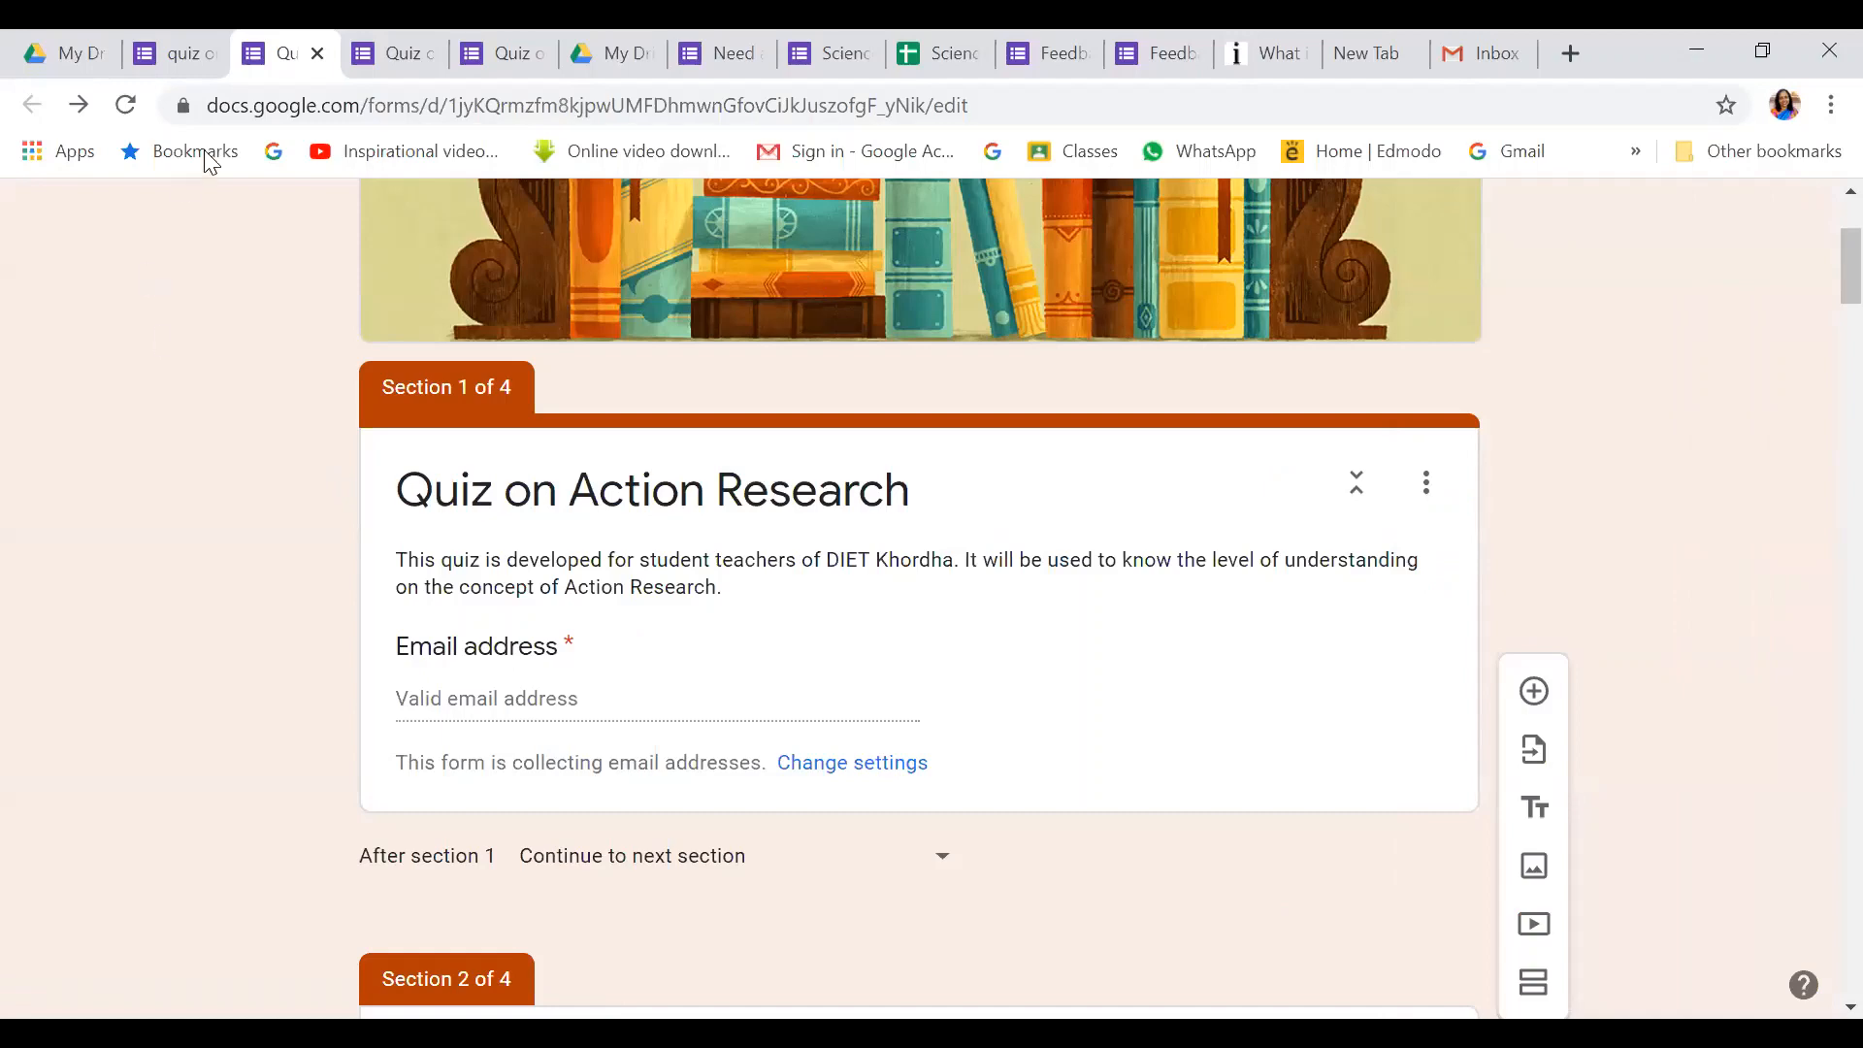
Glance over the thank-you page, quiz editor and quiz on AR tabs, then return to My Drive
click(398, 54)
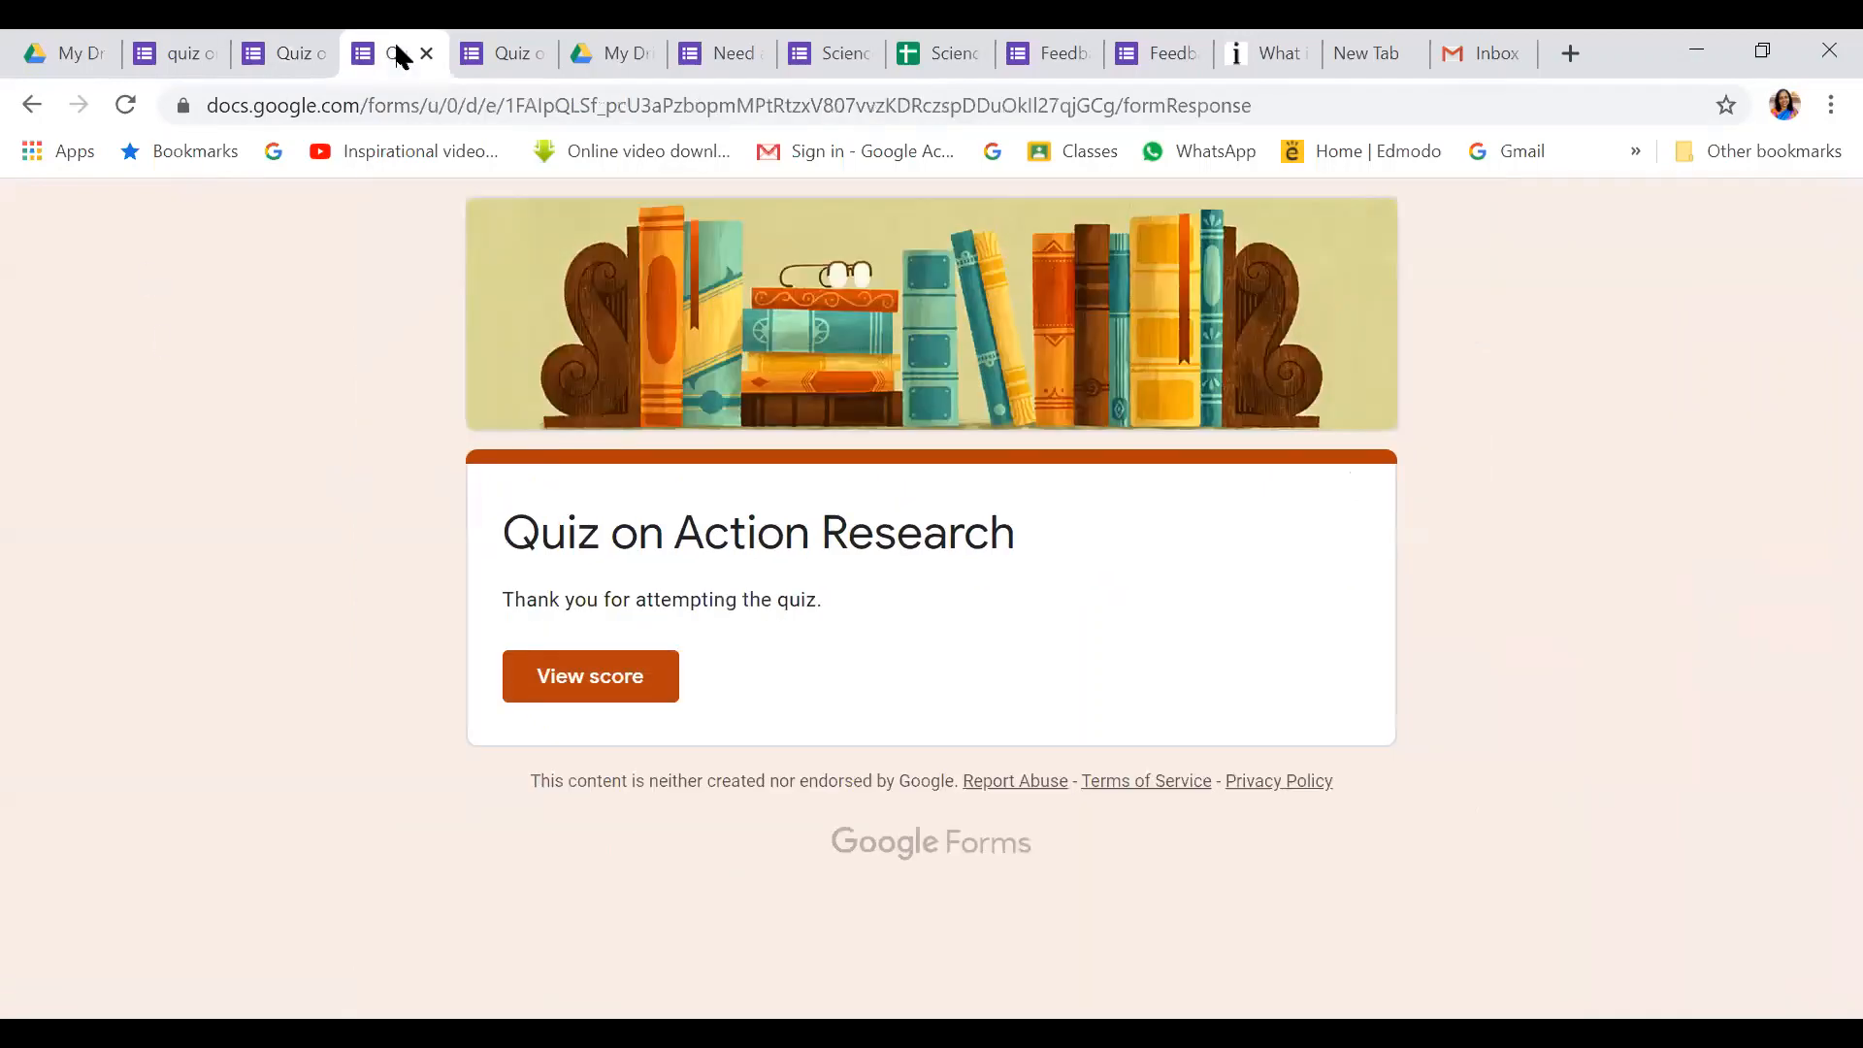
click(293, 58)
click(194, 56)
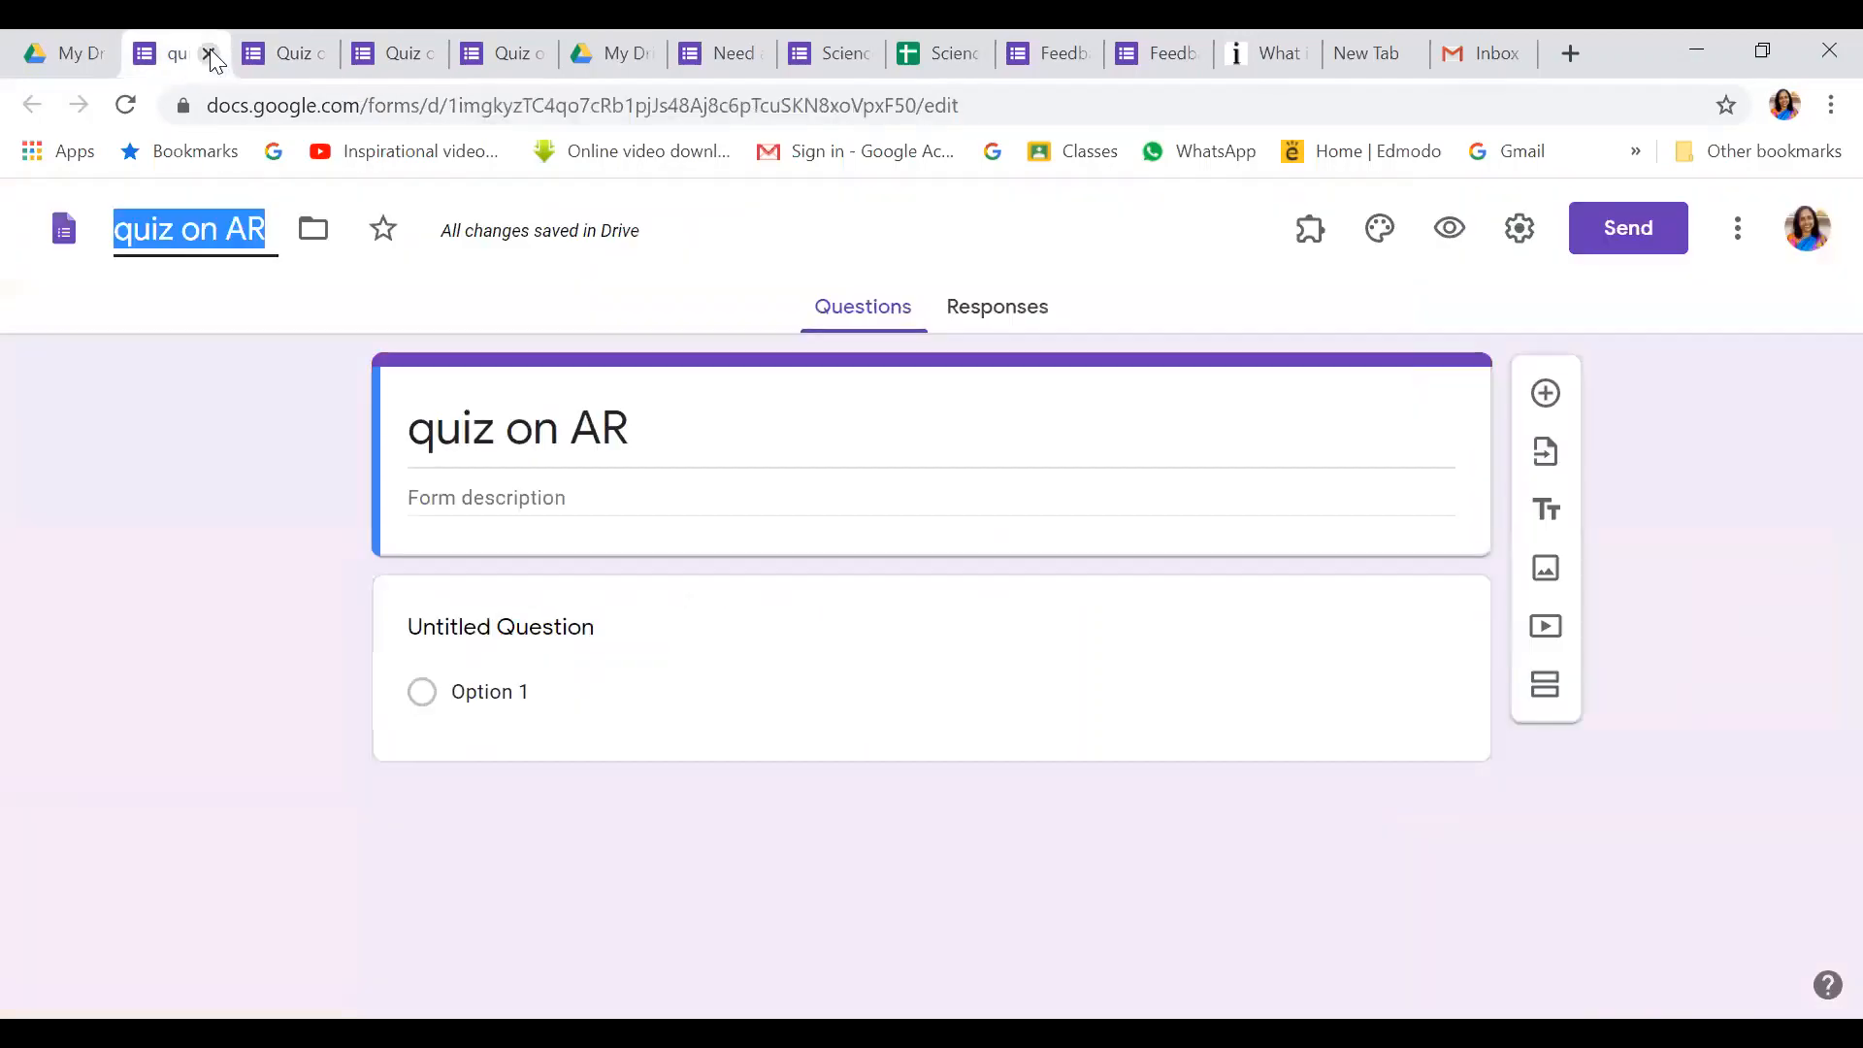
click(68, 53)
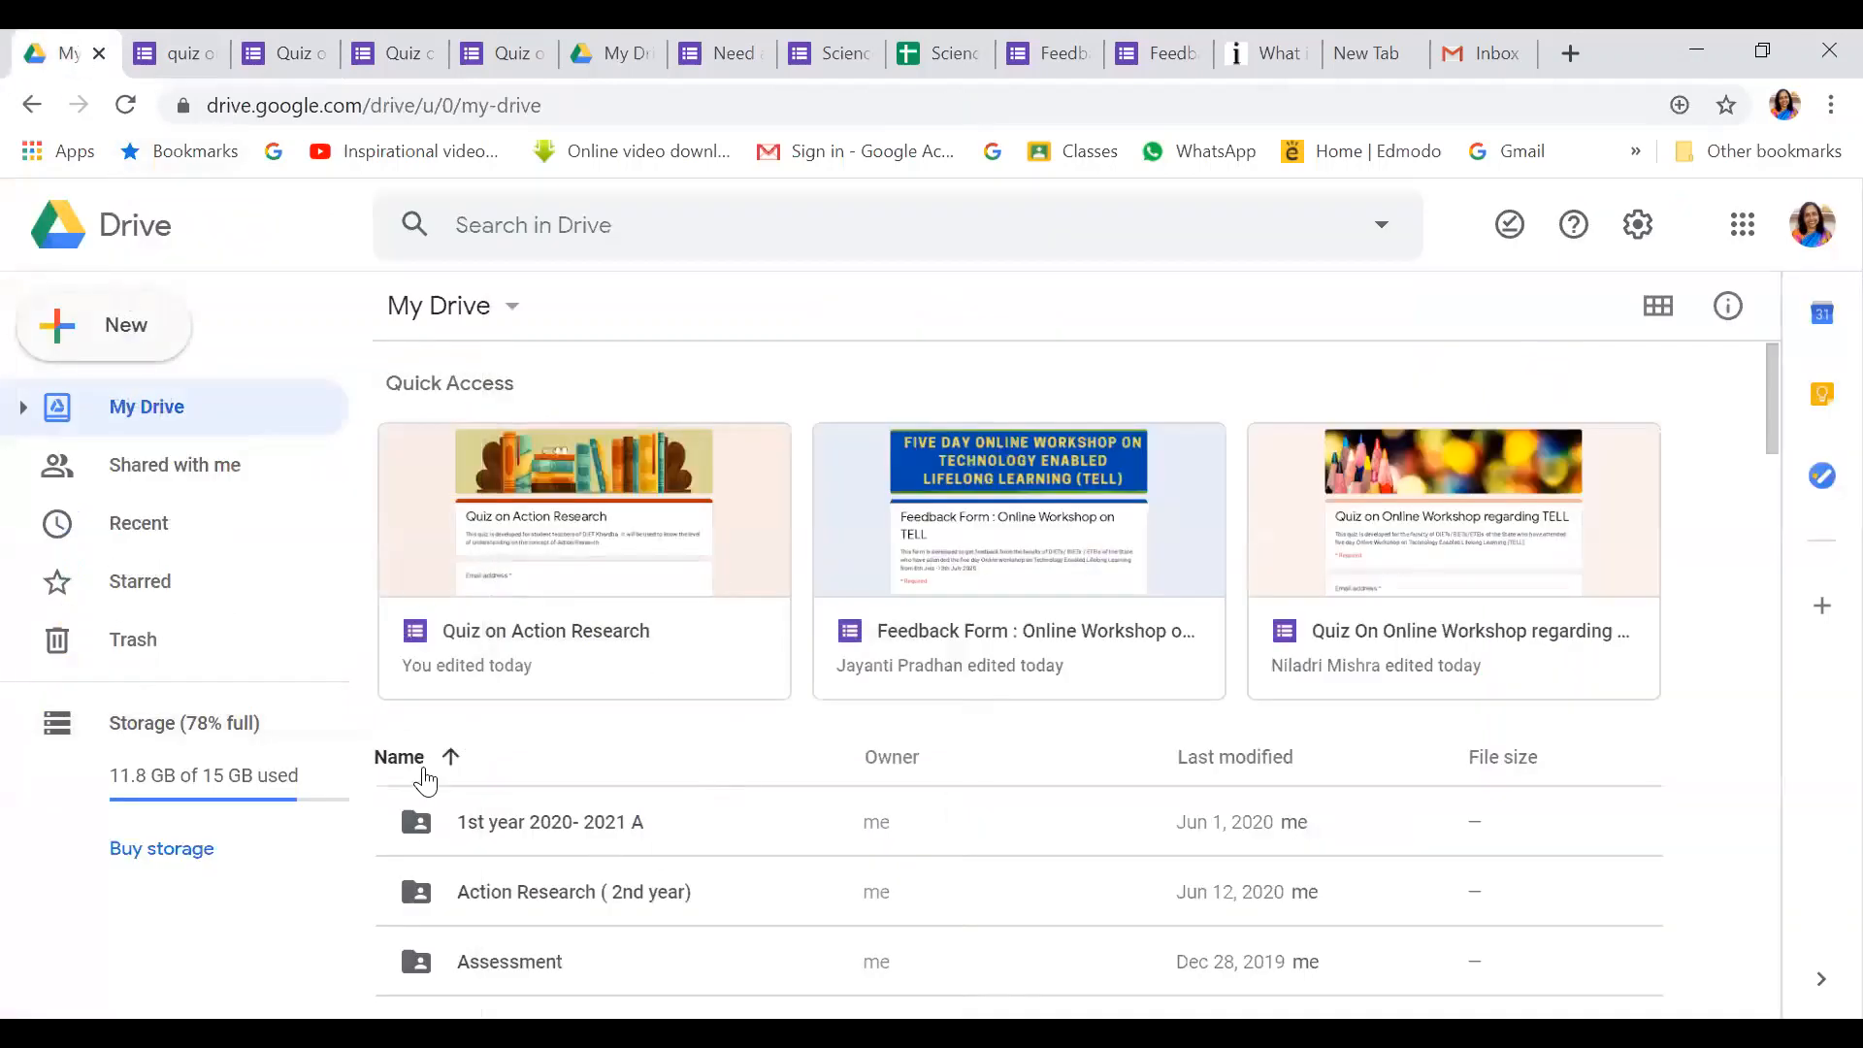
Open the Quiz on Action Research form from My Drive and scroll through its questions
double_click(550, 531)
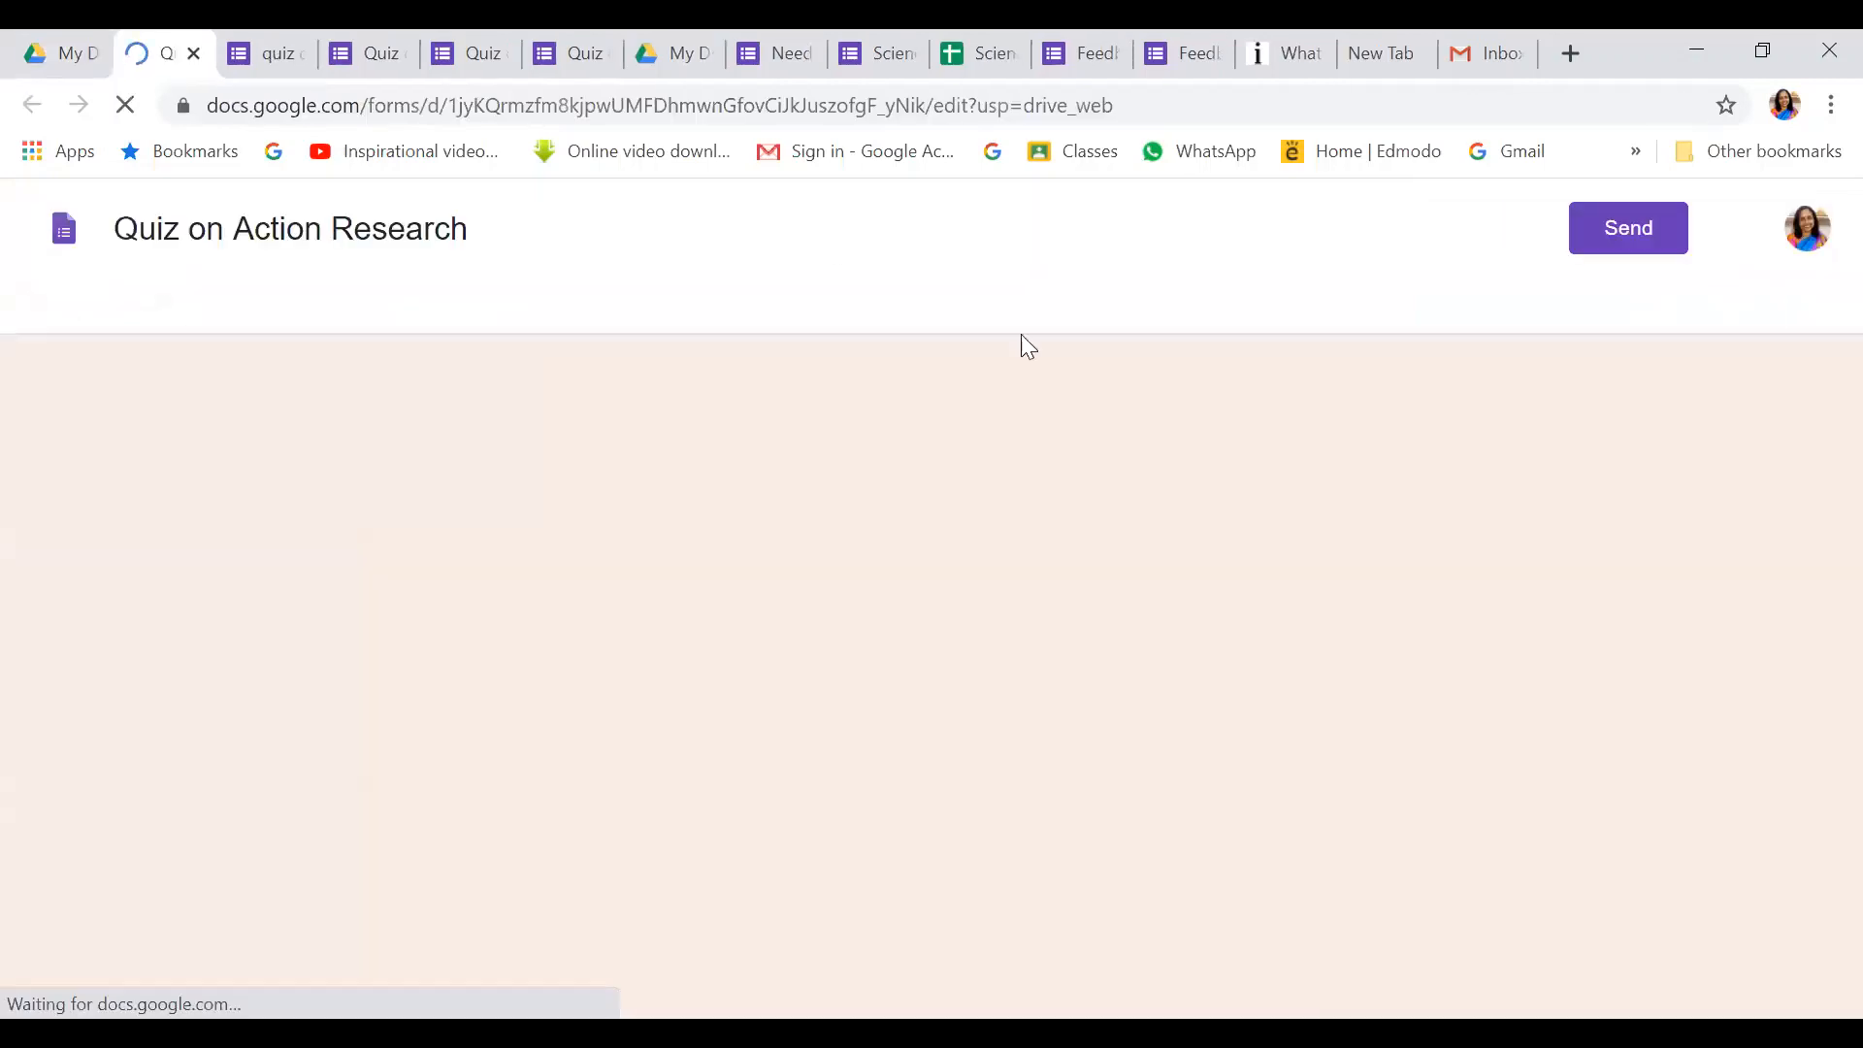
scroll(893, 815, down, 4)
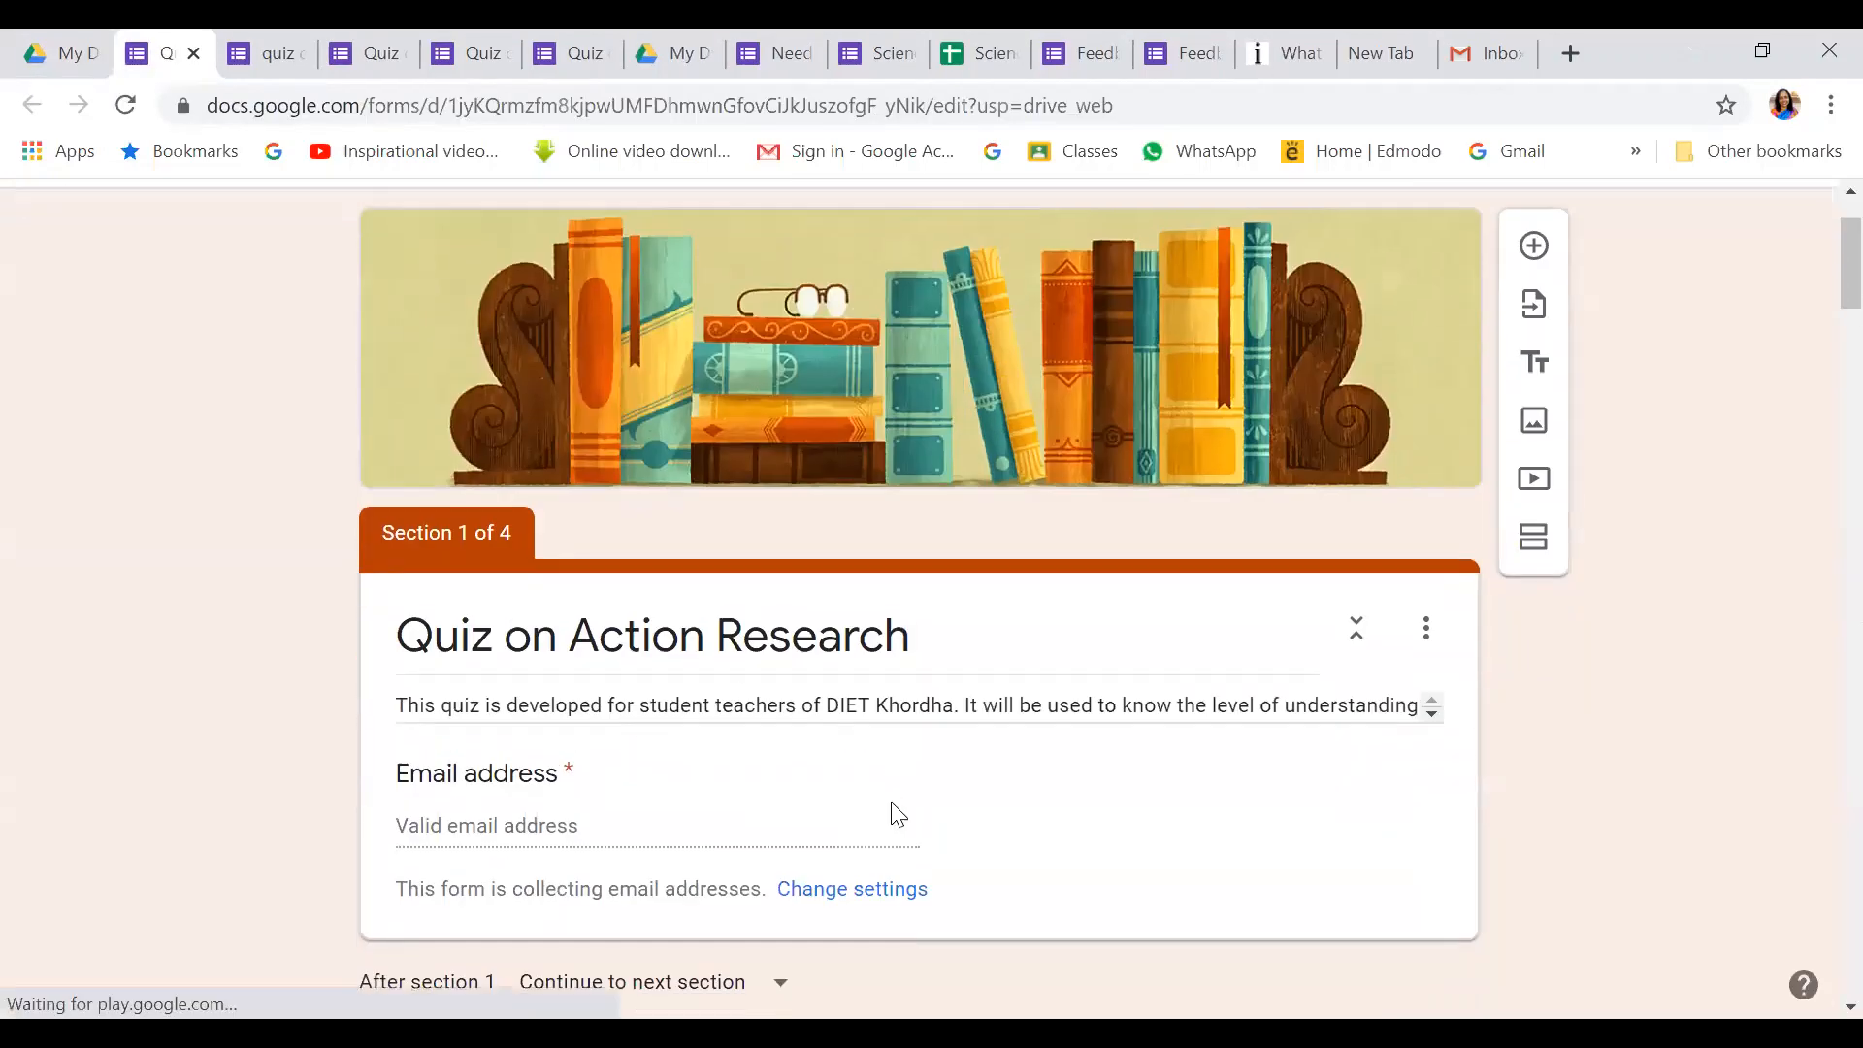
scroll(894, 802, down, 6)
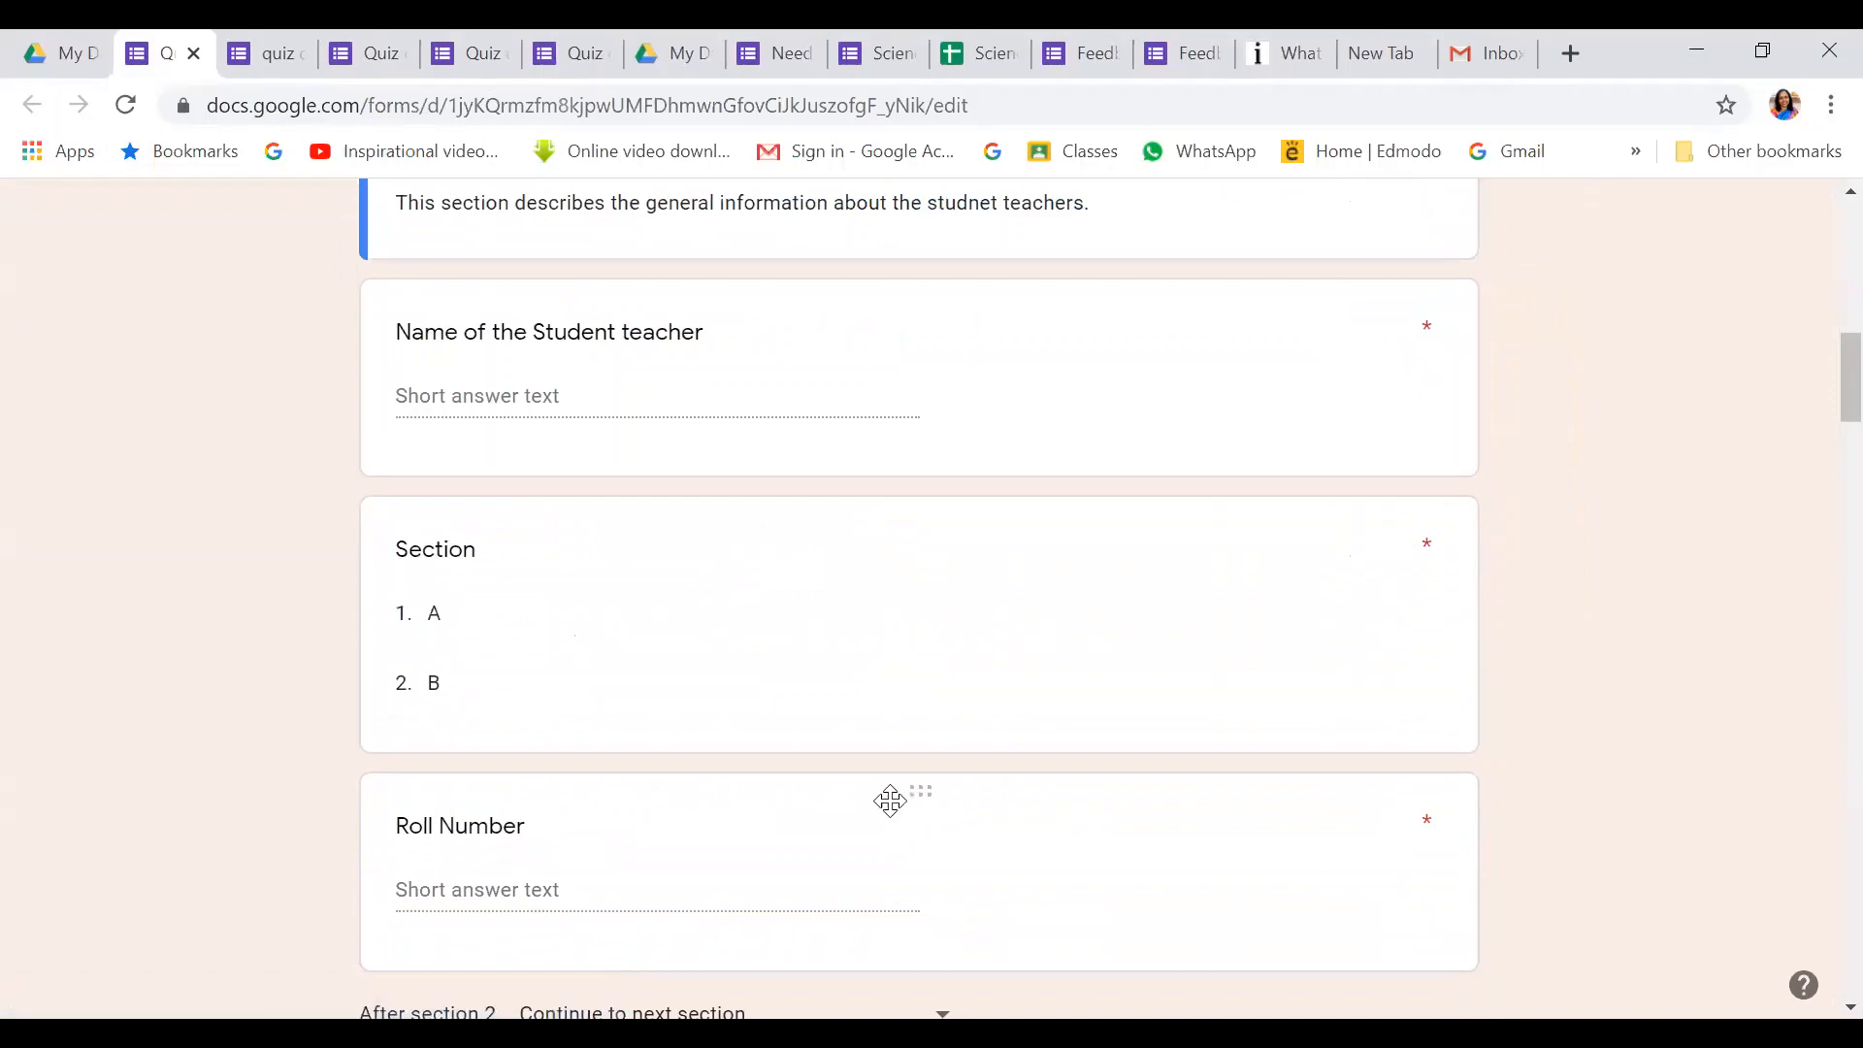
scroll(894, 808, up, 9)
scroll(893, 813, up, 2)
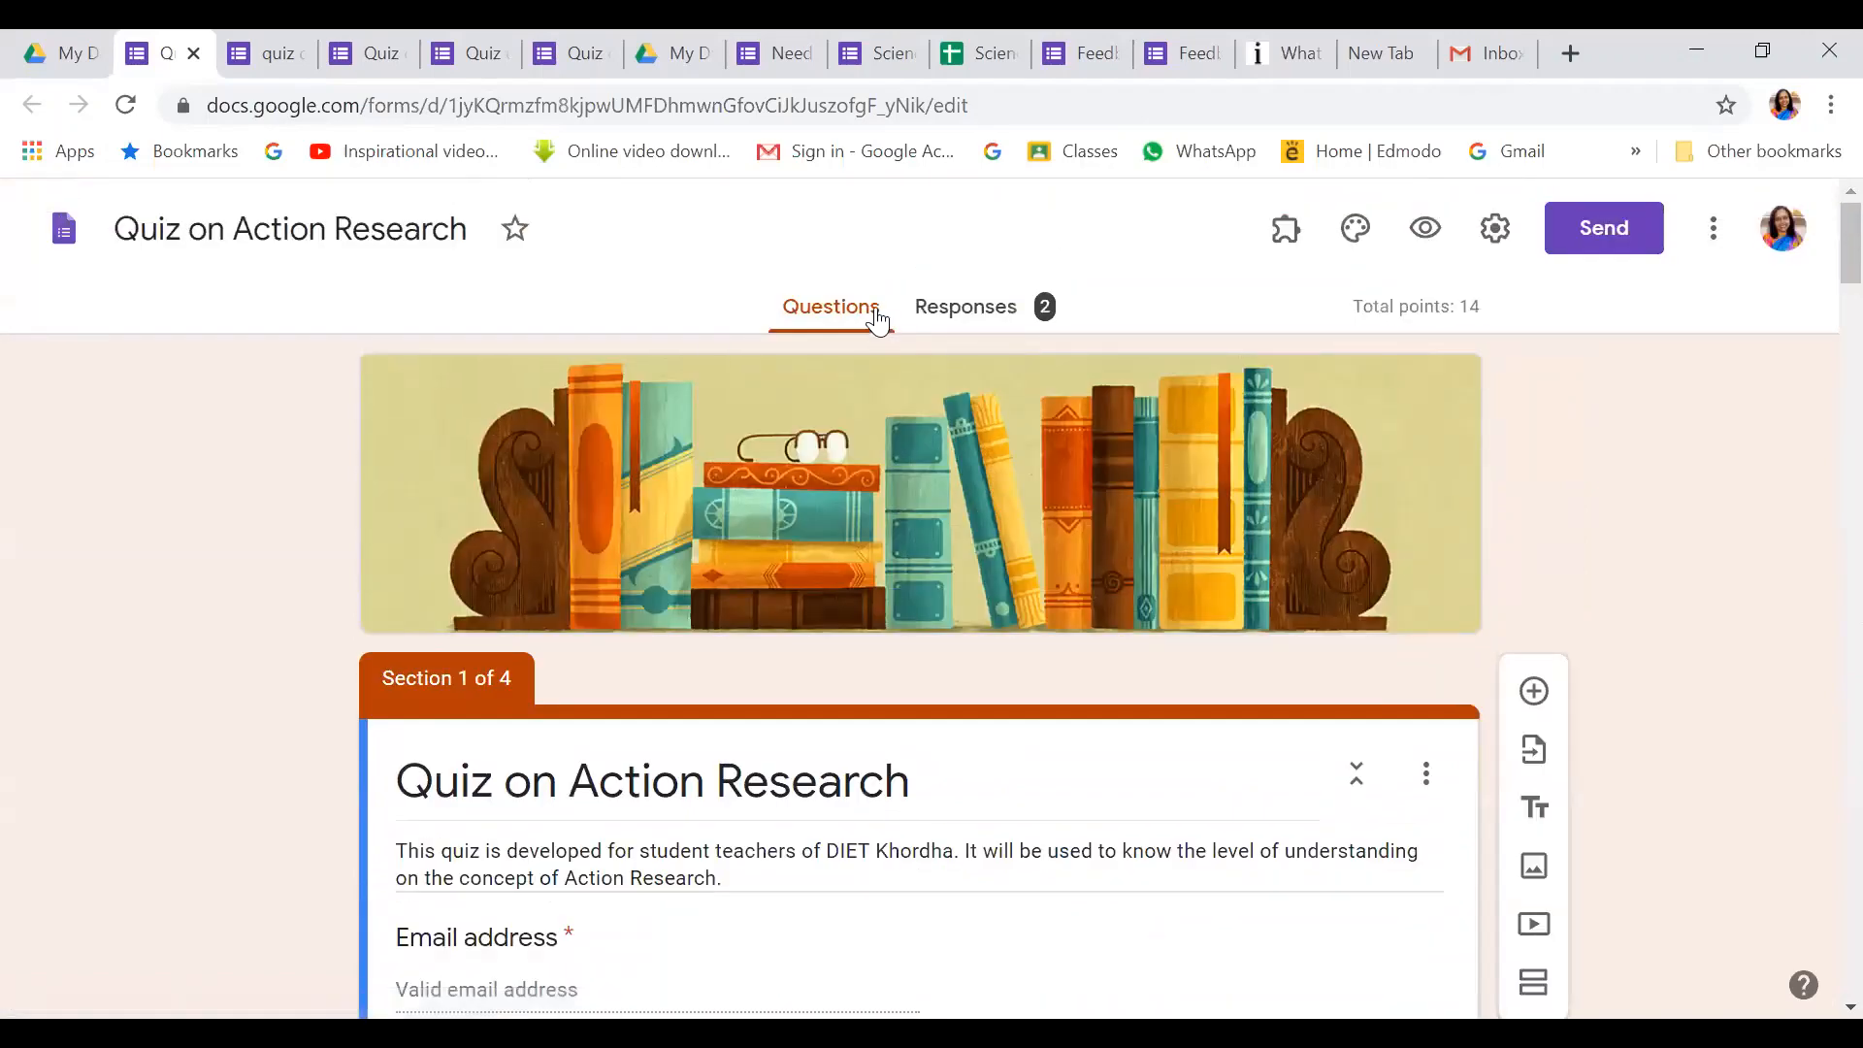
Review the responses in Summary, Question and Individual views, ending on response 1 of 2 scored 10/14
click(968, 309)
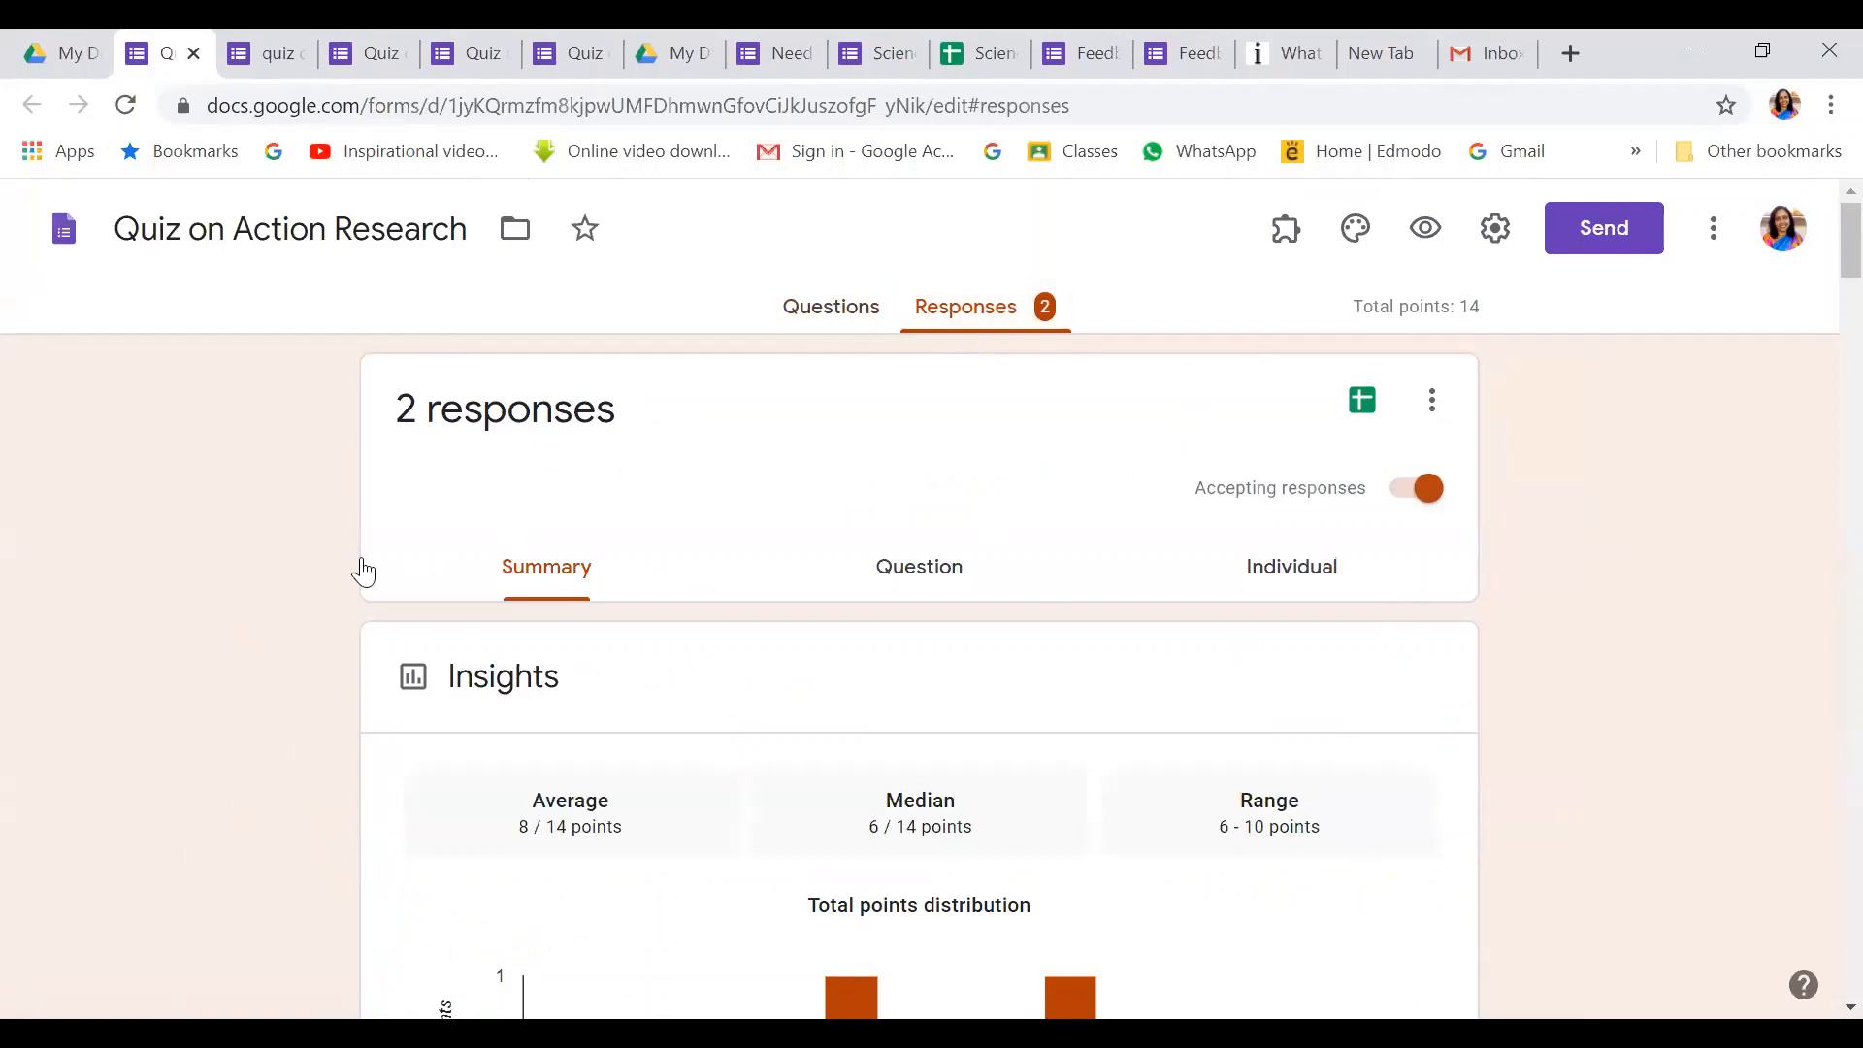
scroll(665, 767, down, 3)
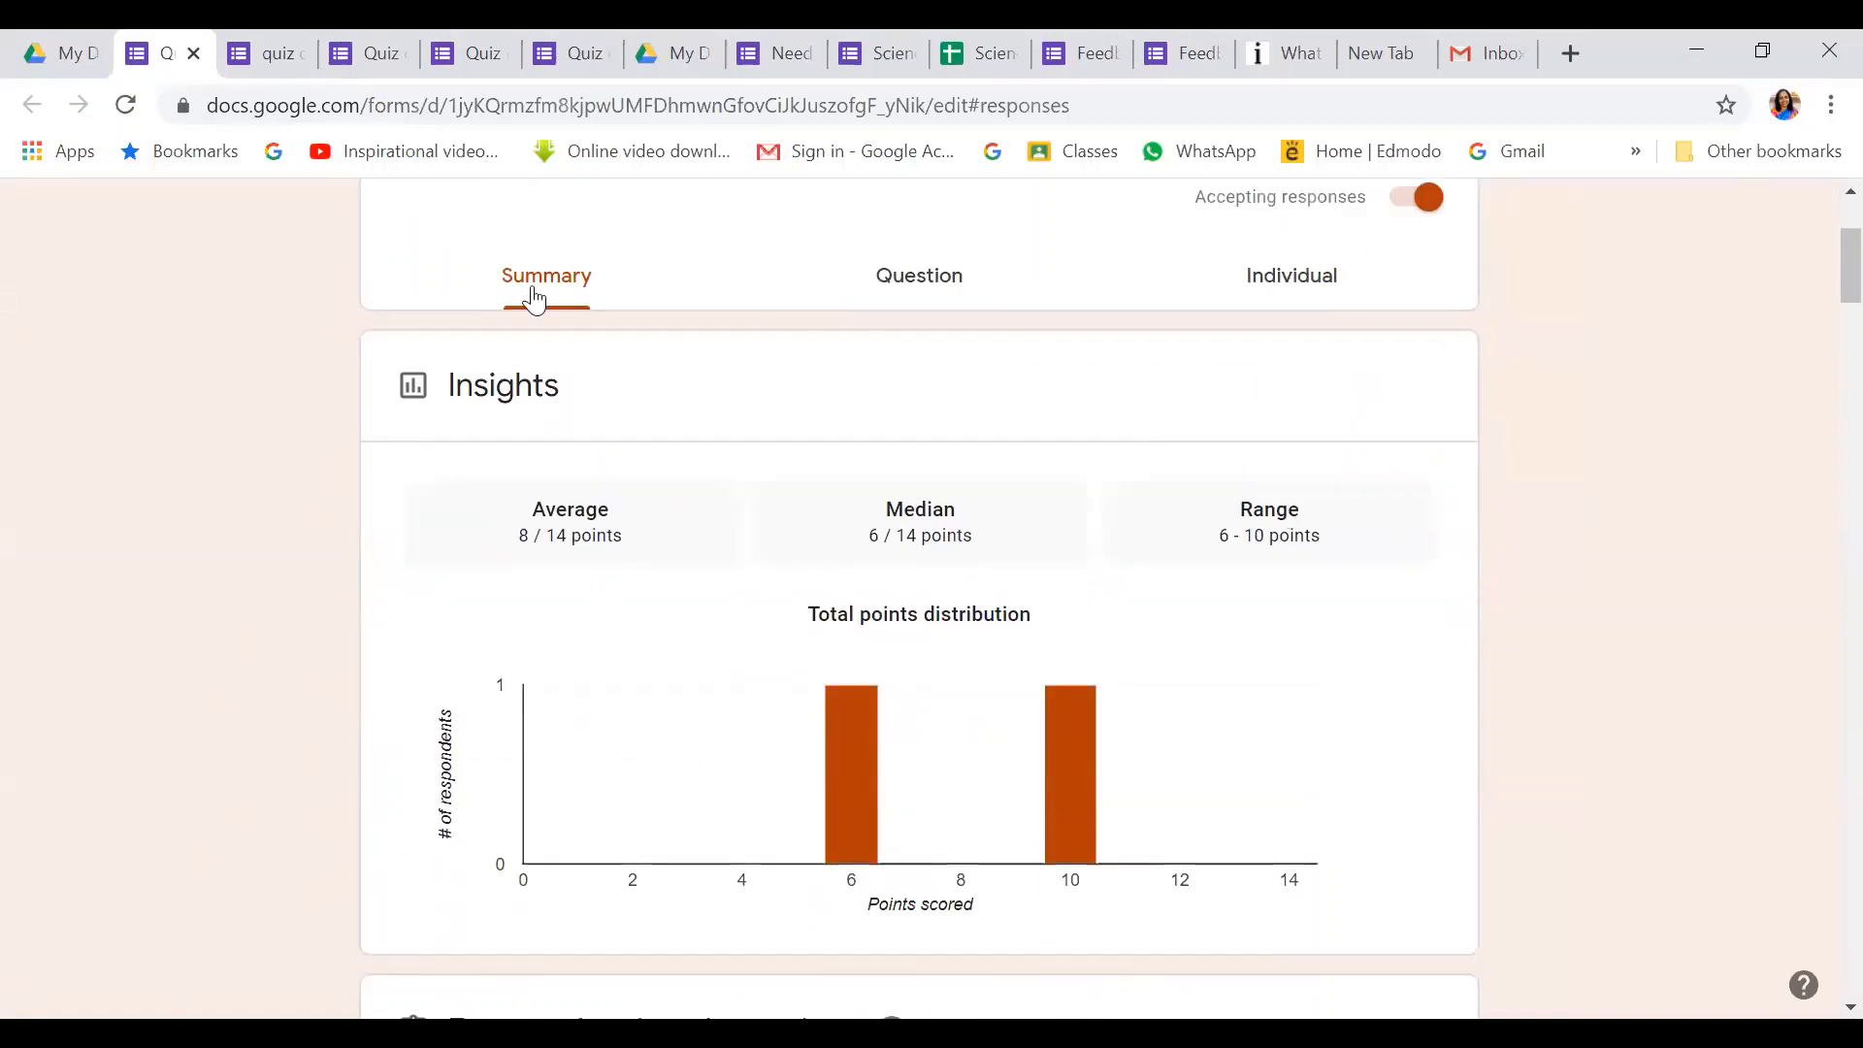
click(942, 277)
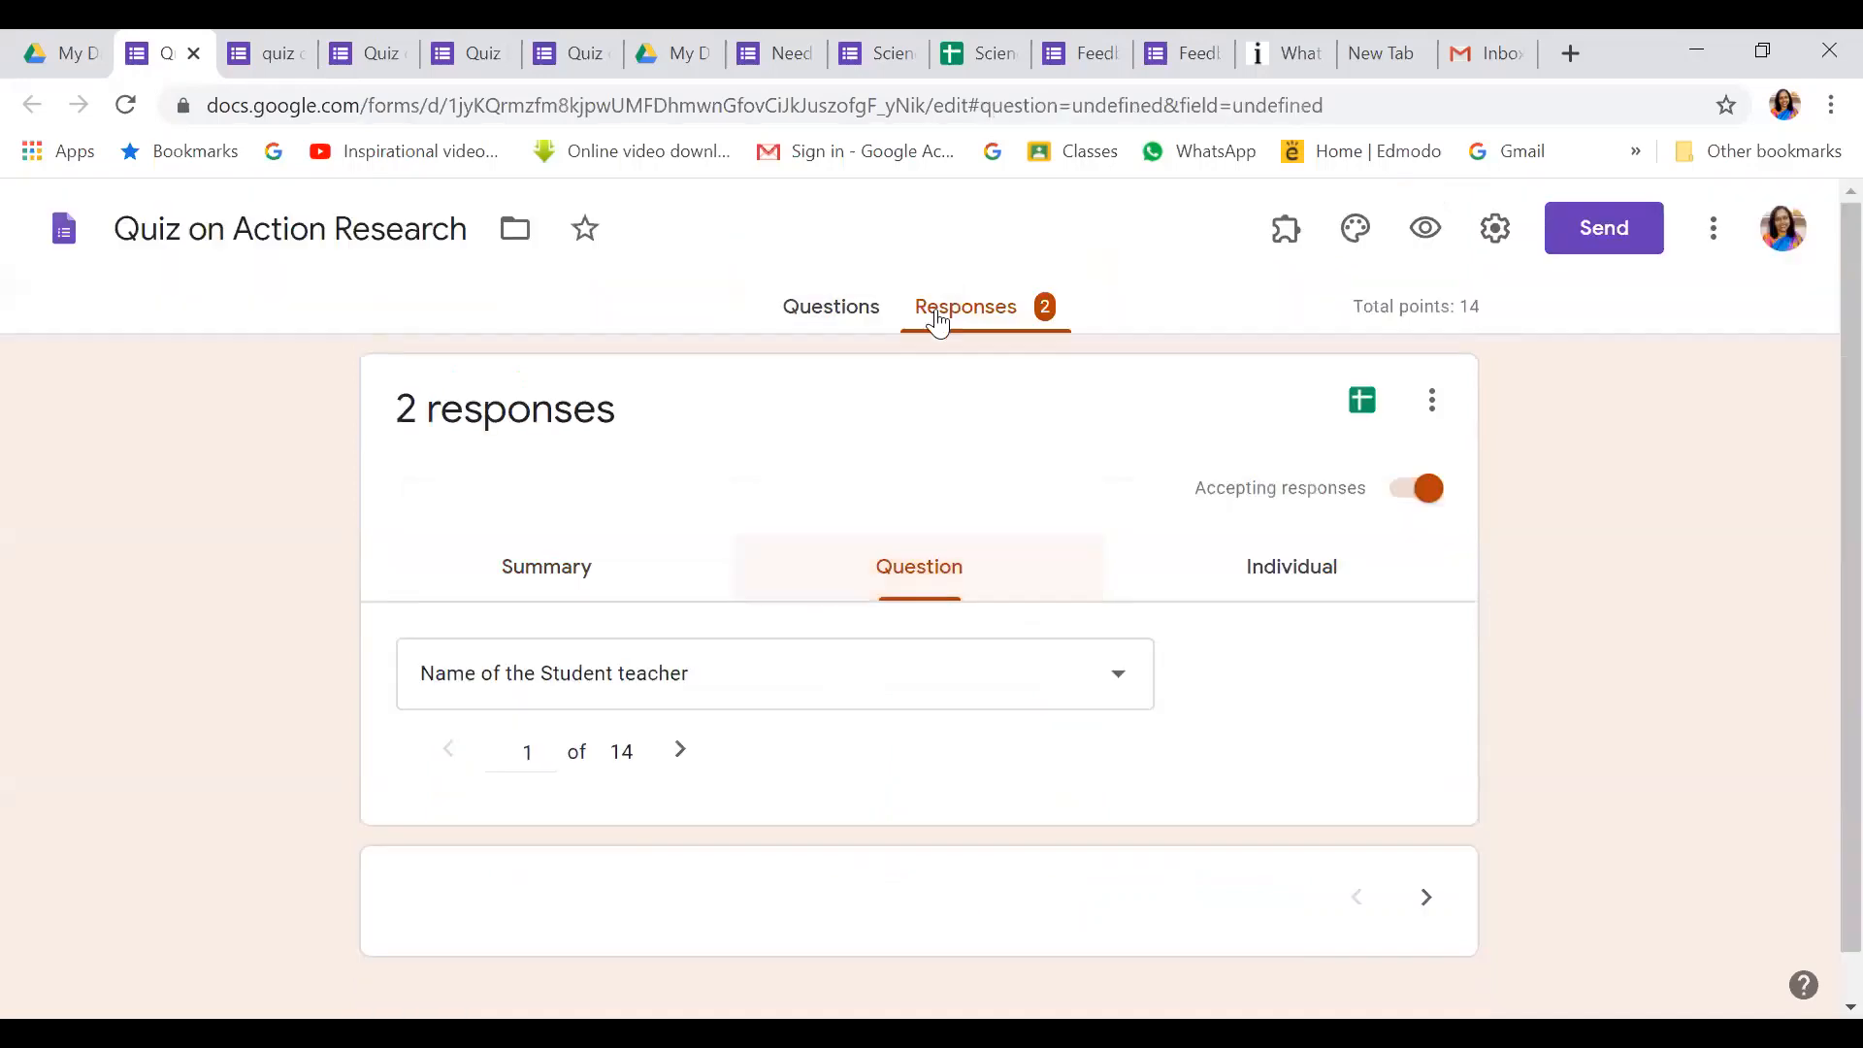
click(1302, 568)
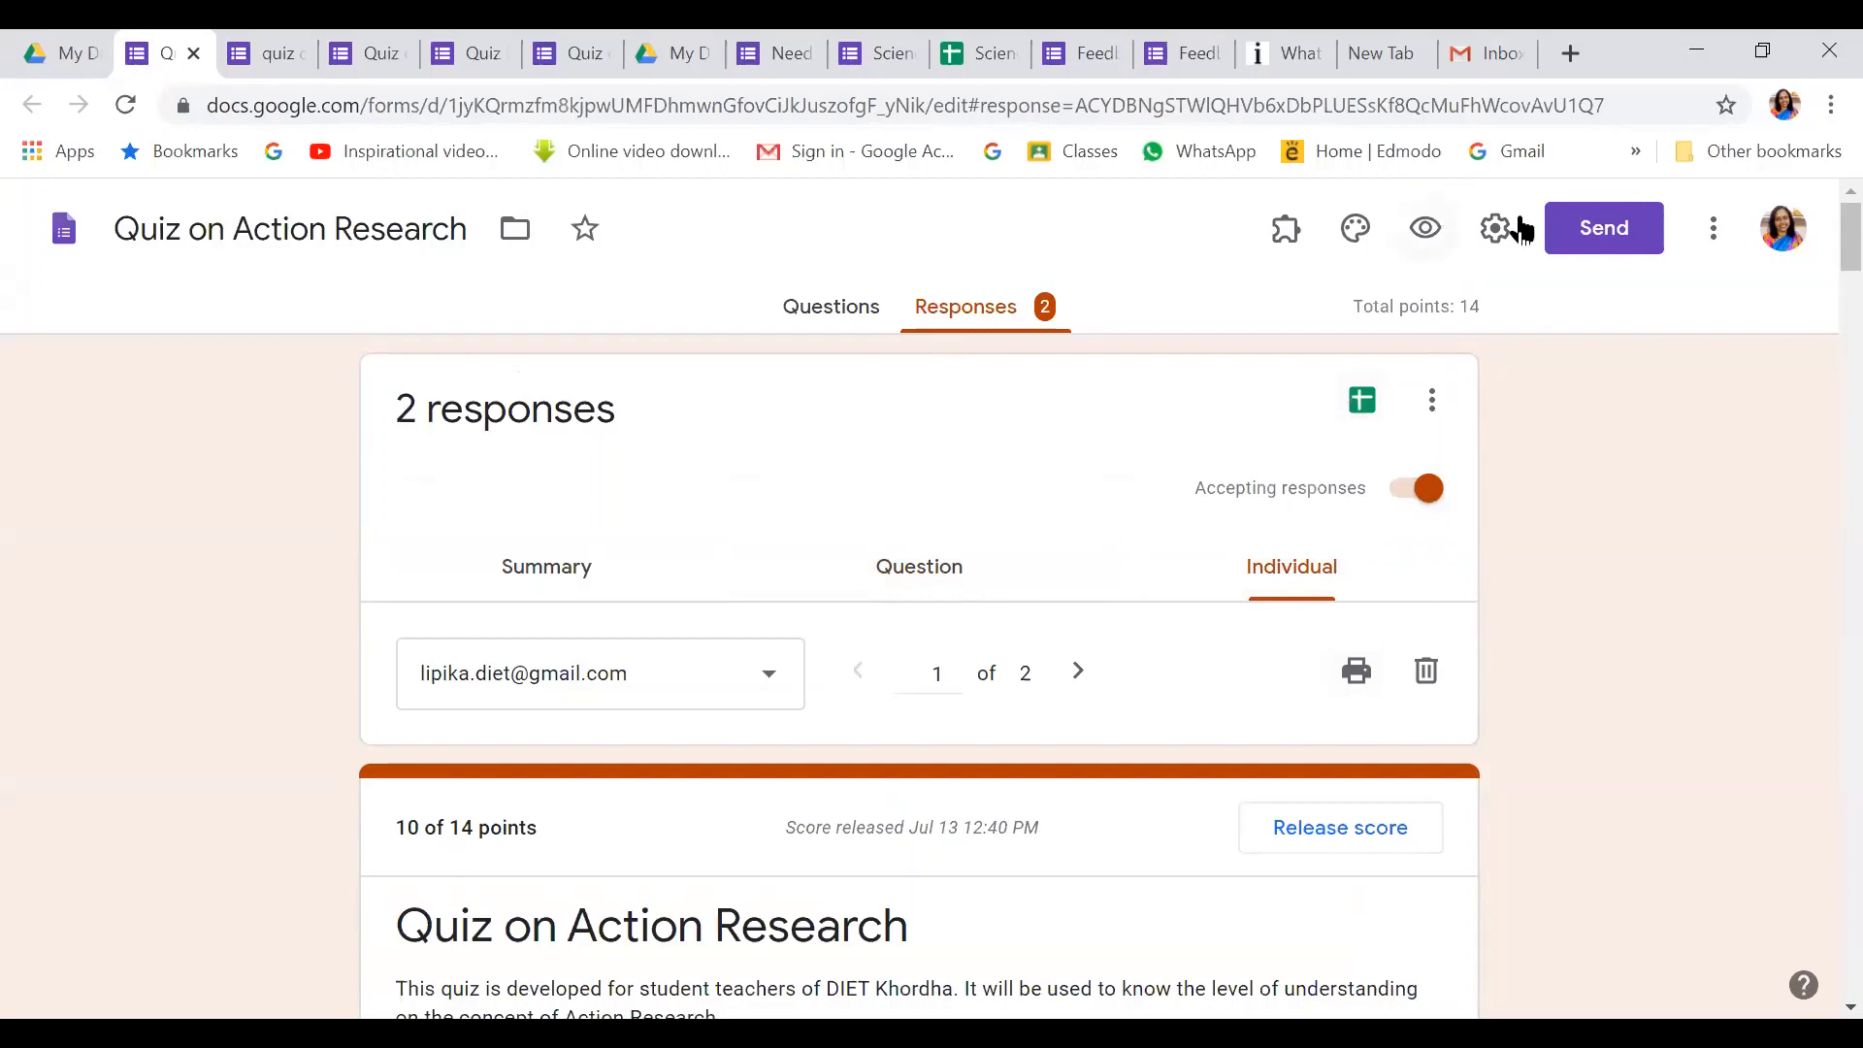
Bring up the Send form dialog showing the quiz's shareable viewform link
click(1619, 230)
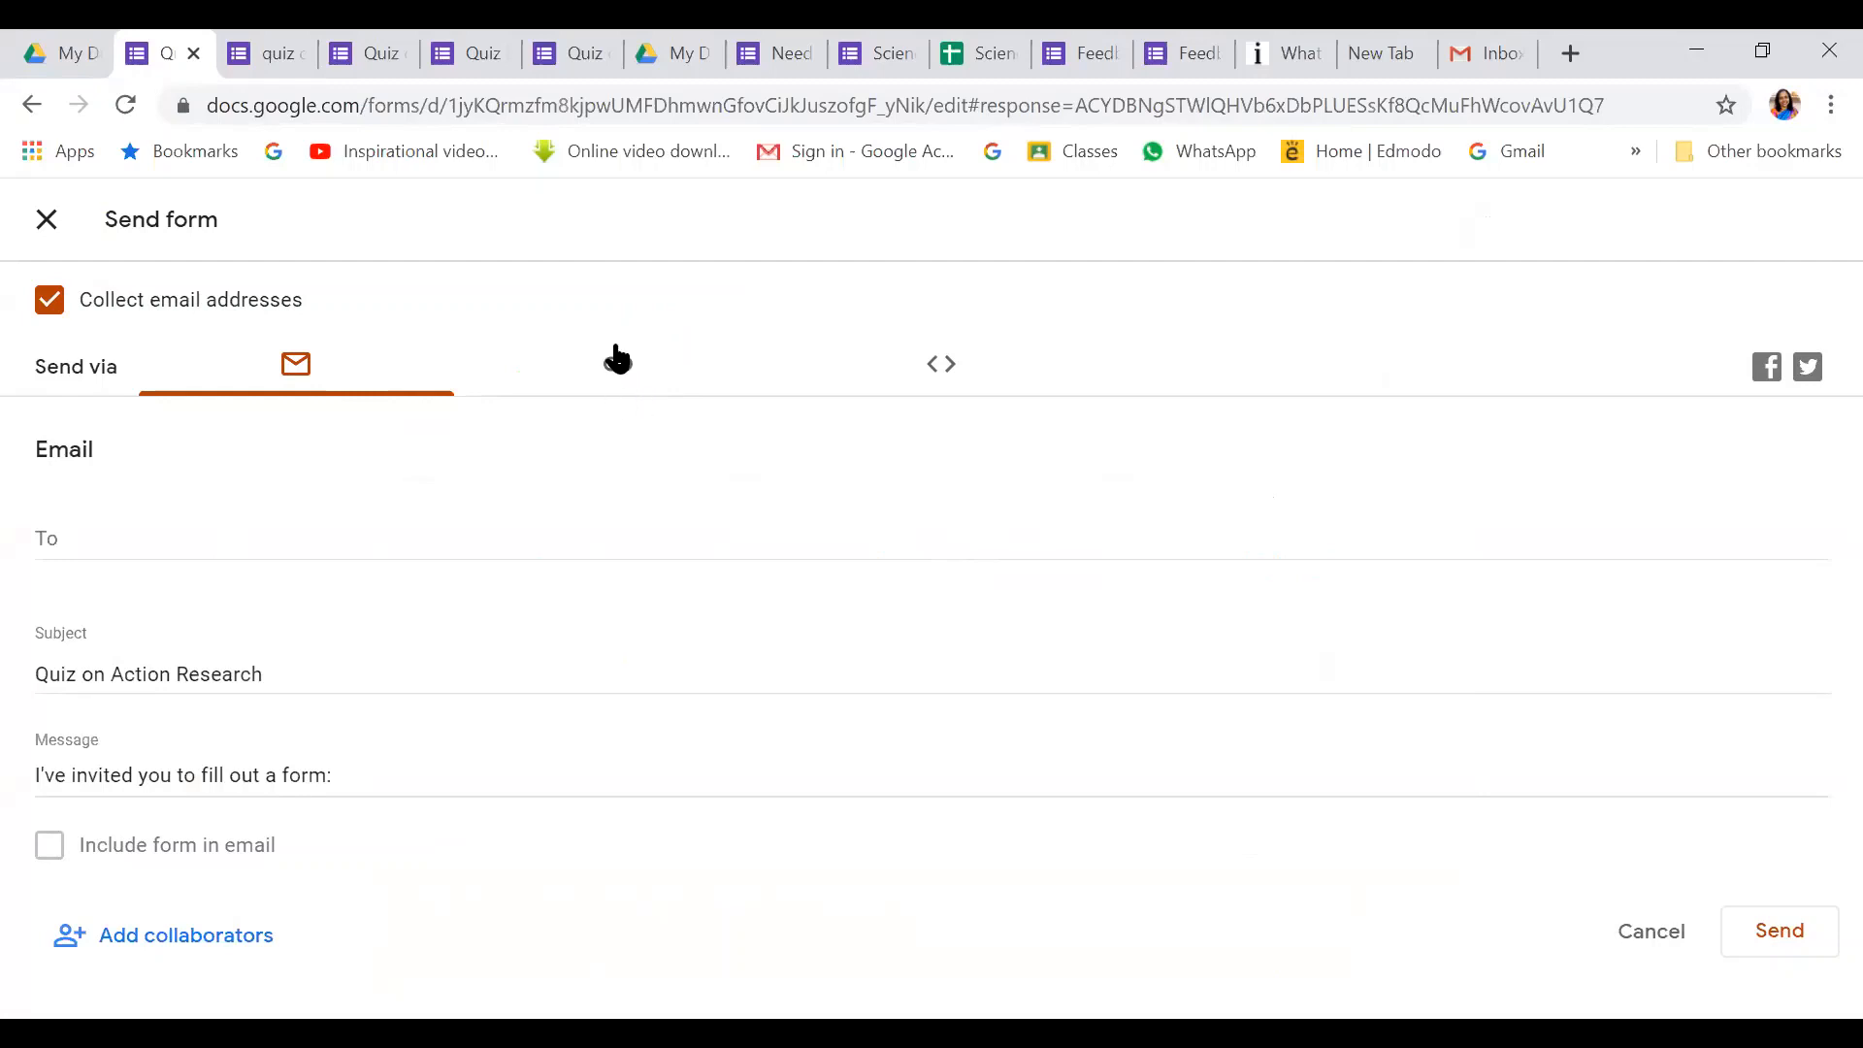
click(617, 361)
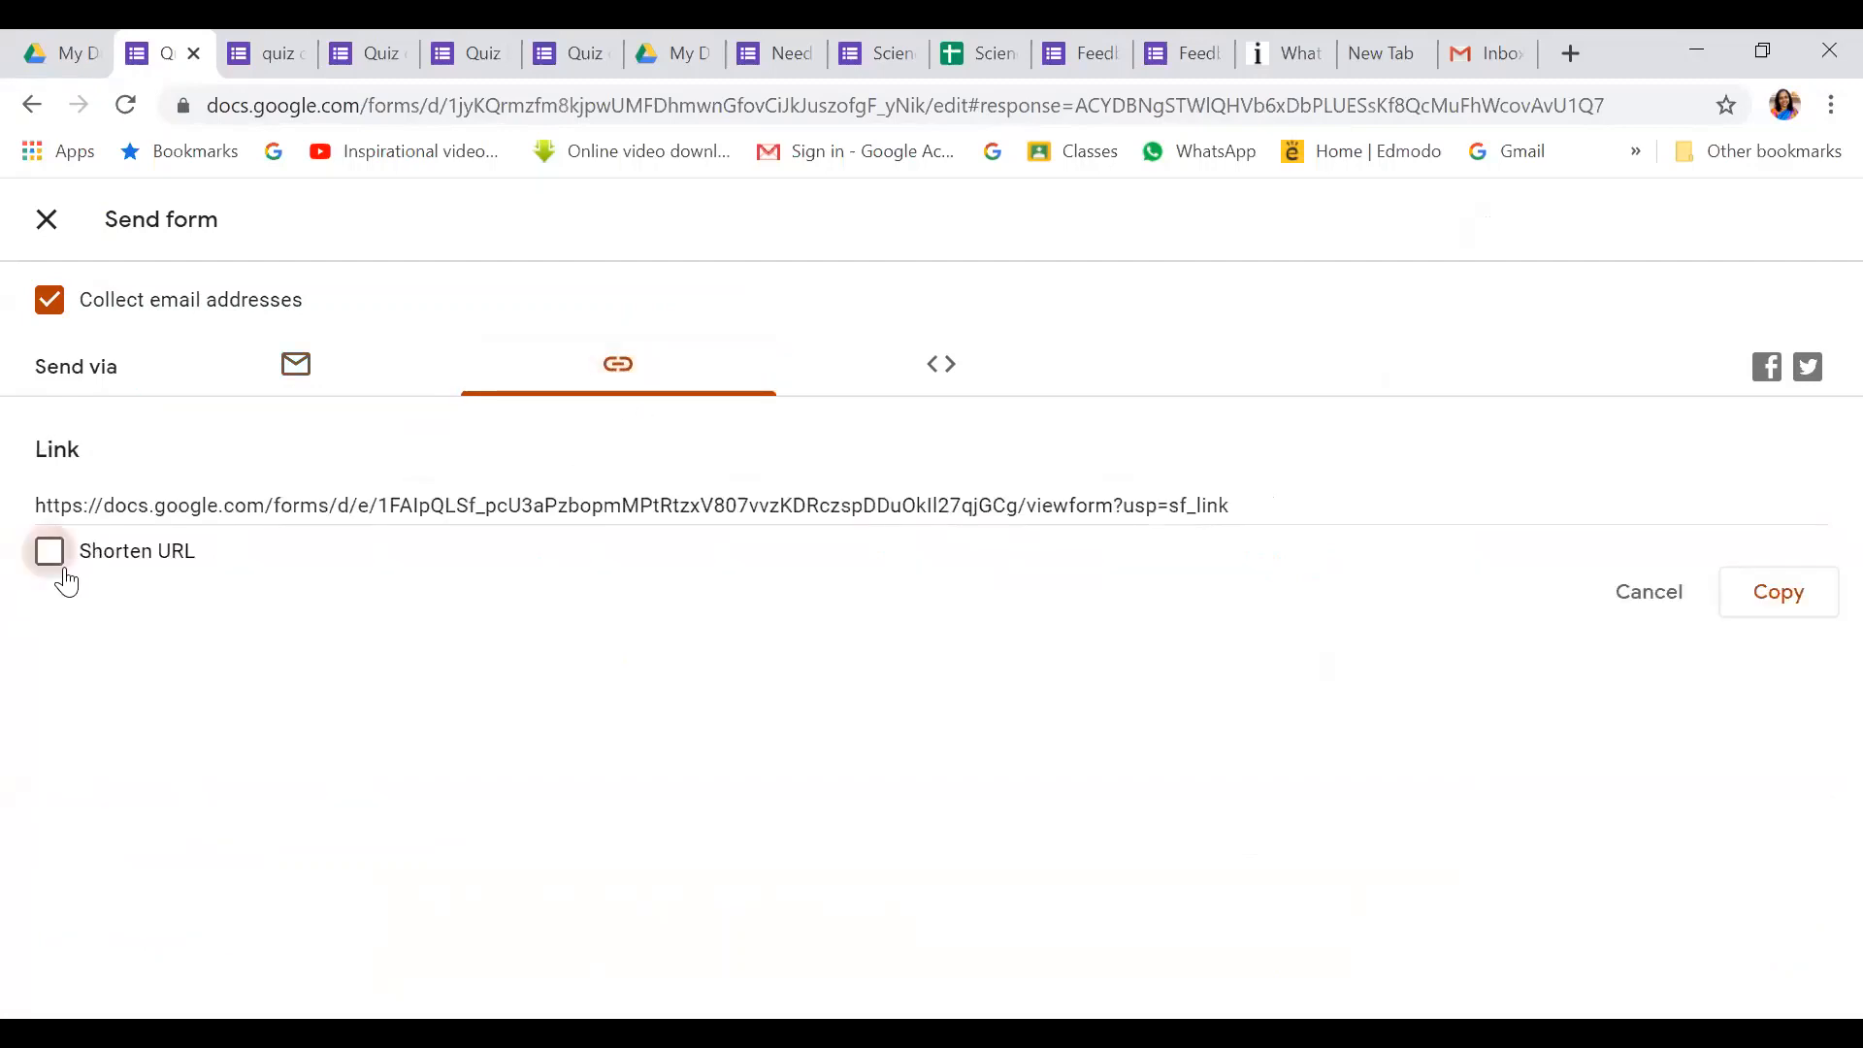